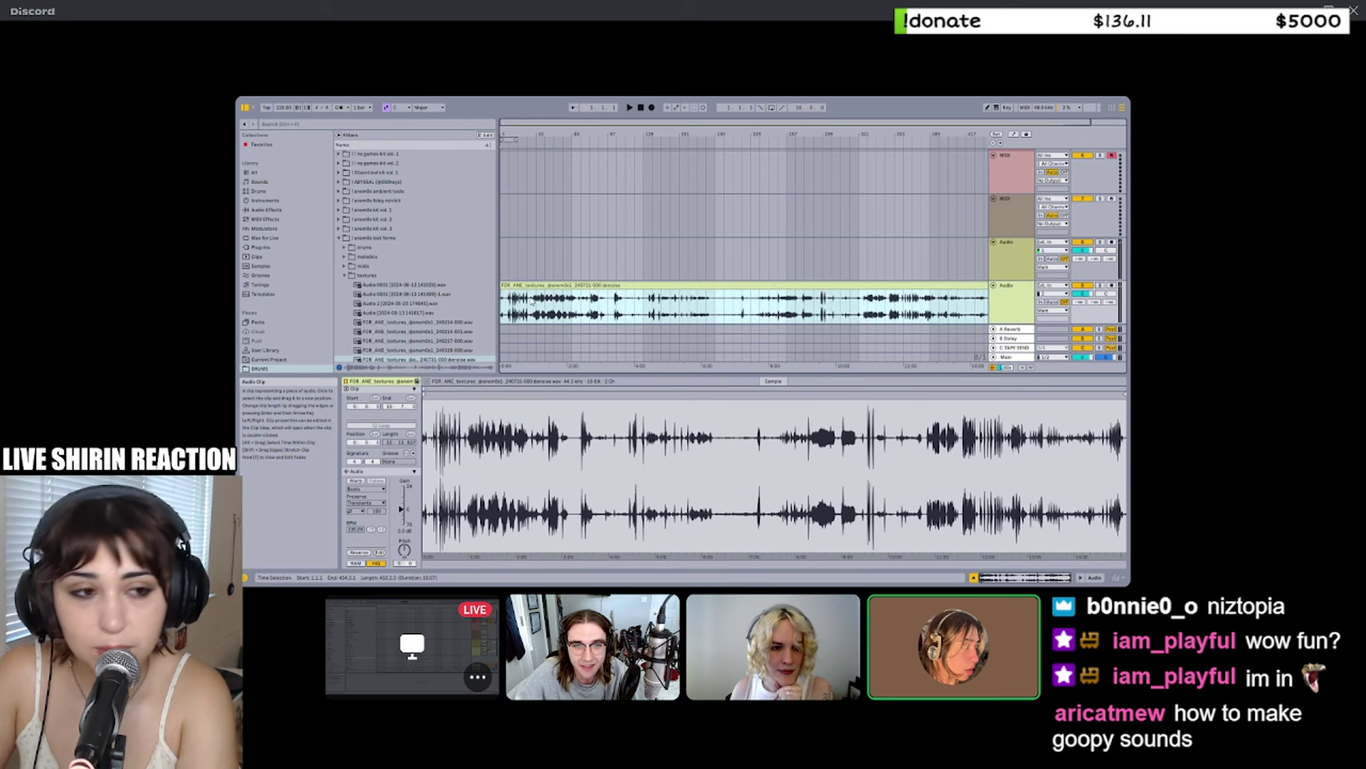
Audition the denoised texture clip from its start and from a denser passage further in
{"action": "left_click", "coordinate": [531, 302]}
{"action": "key", "text": "space"}
{"action": "scroll", "coordinate": [538, 300], "scroll_direction": "up", "scroll_amount": 5}
{"action": "scroll", "coordinate": [540, 301], "scroll_direction": "left", "scroll_amount": 2}
{"action": "key", "text": "space"}
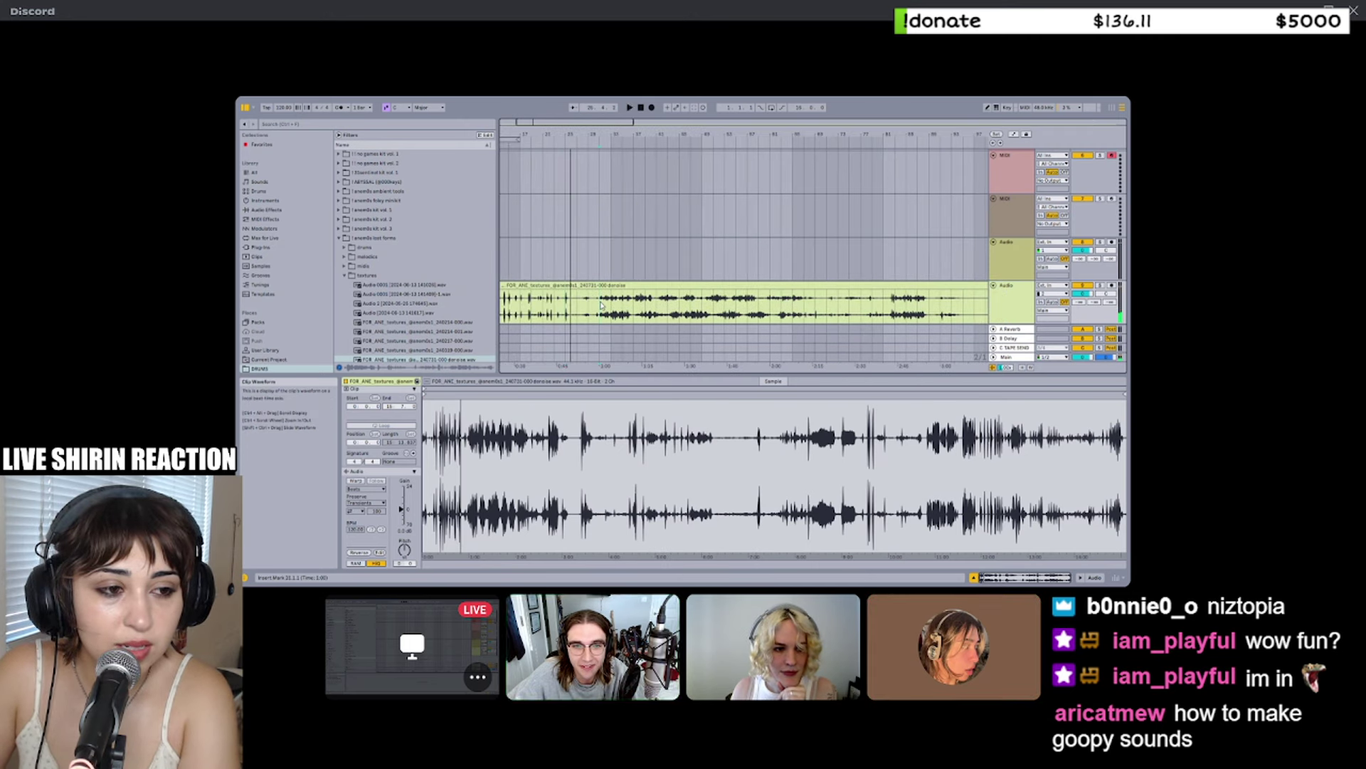
{"action": "left_click", "coordinate": [601, 300]}
{"action": "key", "text": "space"}
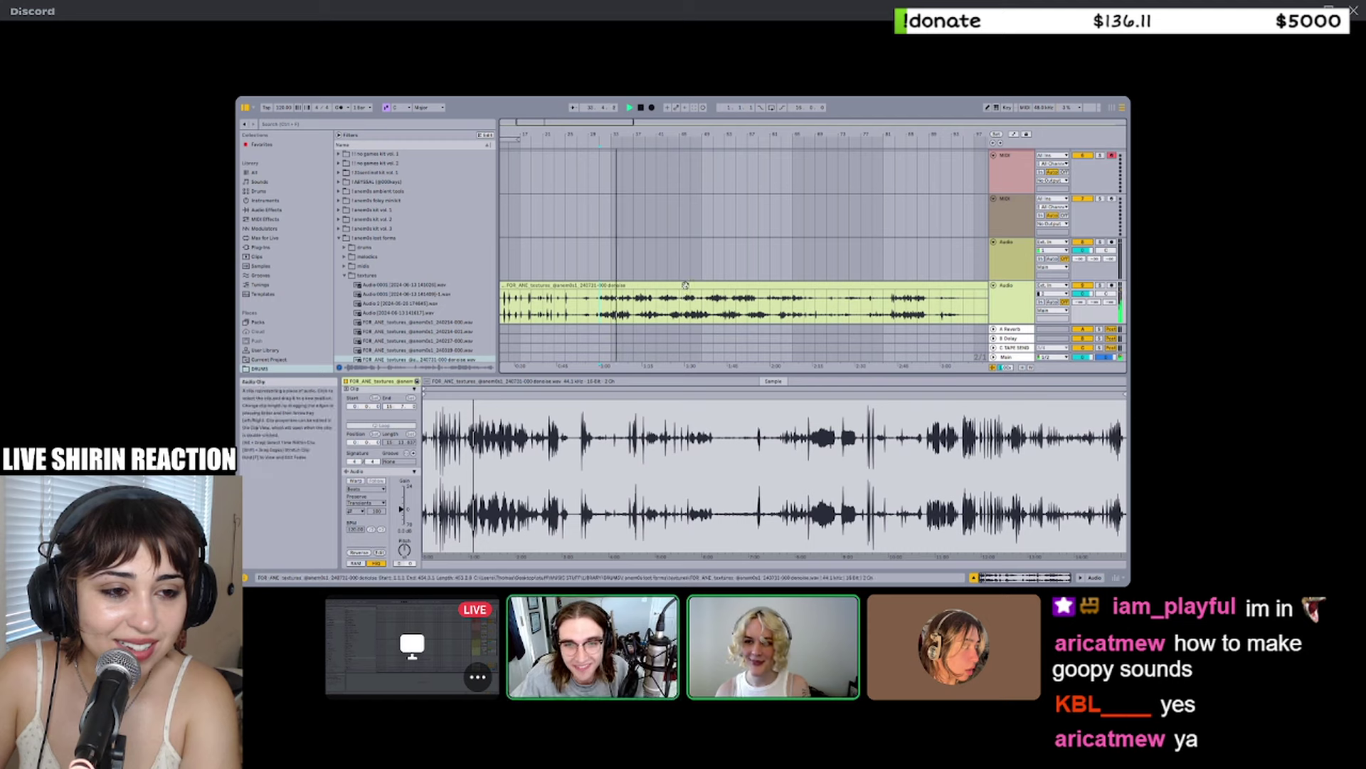
Add EQ Eight to the denoised texture's track and set a low cut at about 88.7 Hz
{"action": "left_click", "coordinate": [266, 209]}
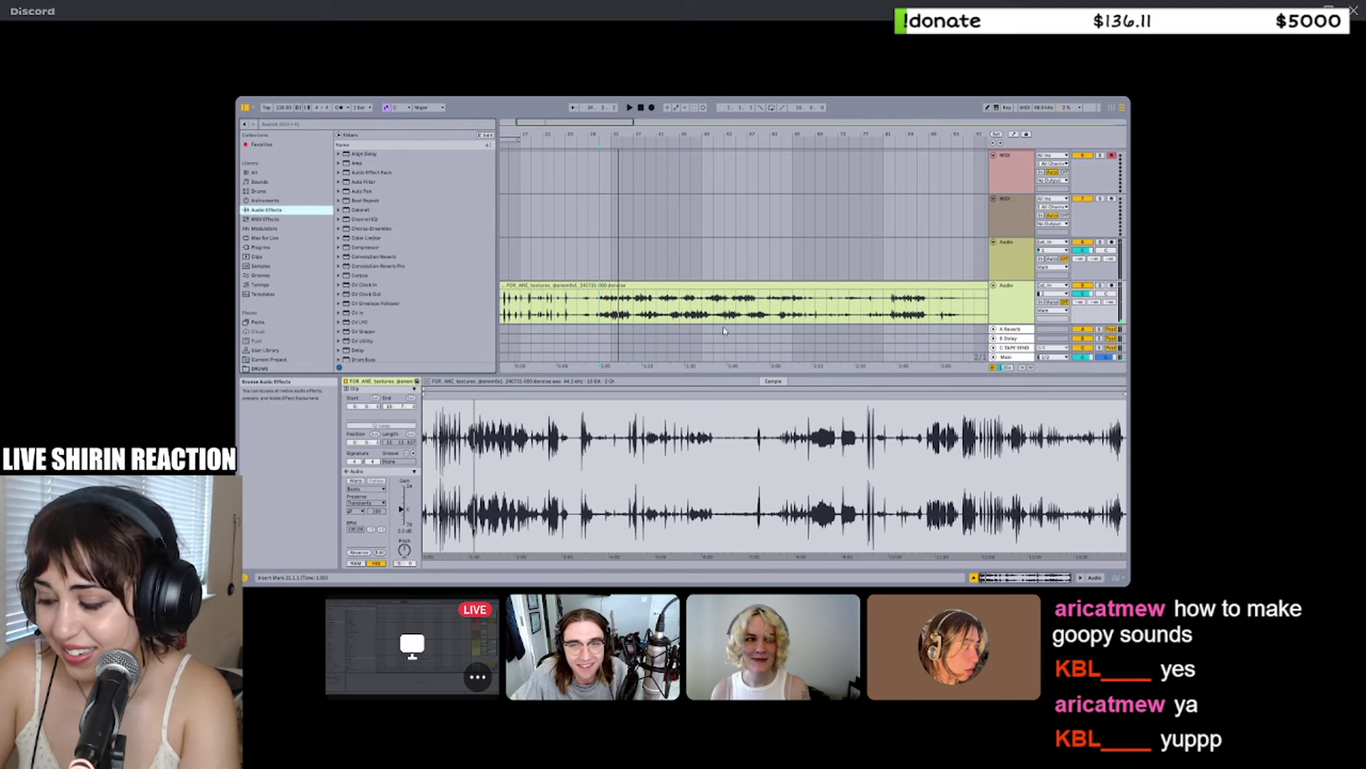
{"action": "scroll", "coordinate": [369, 291], "scroll_direction": "down", "scroll_amount": 4}
{"action": "left_click_drag", "start_coordinate": [369, 290], "coordinate": [527, 320]}
{"action": "key", "text": "ctrl+z"}
{"action": "left_click_drag", "start_coordinate": [596, 445], "coordinate": [479, 509]}
{"action": "left_click", "coordinate": [379, 503]}
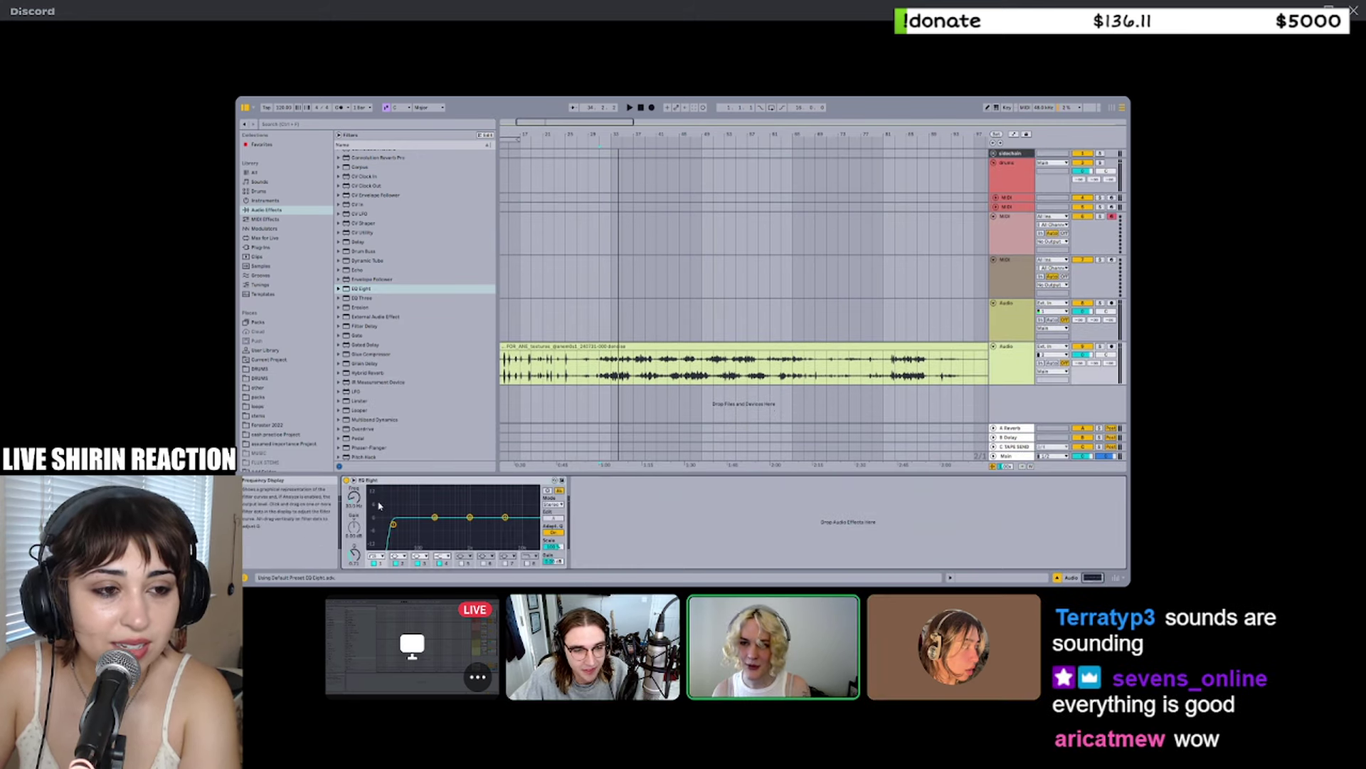
{"action": "left_click_drag", "start_coordinate": [354, 497], "coordinate": [354, 491]}
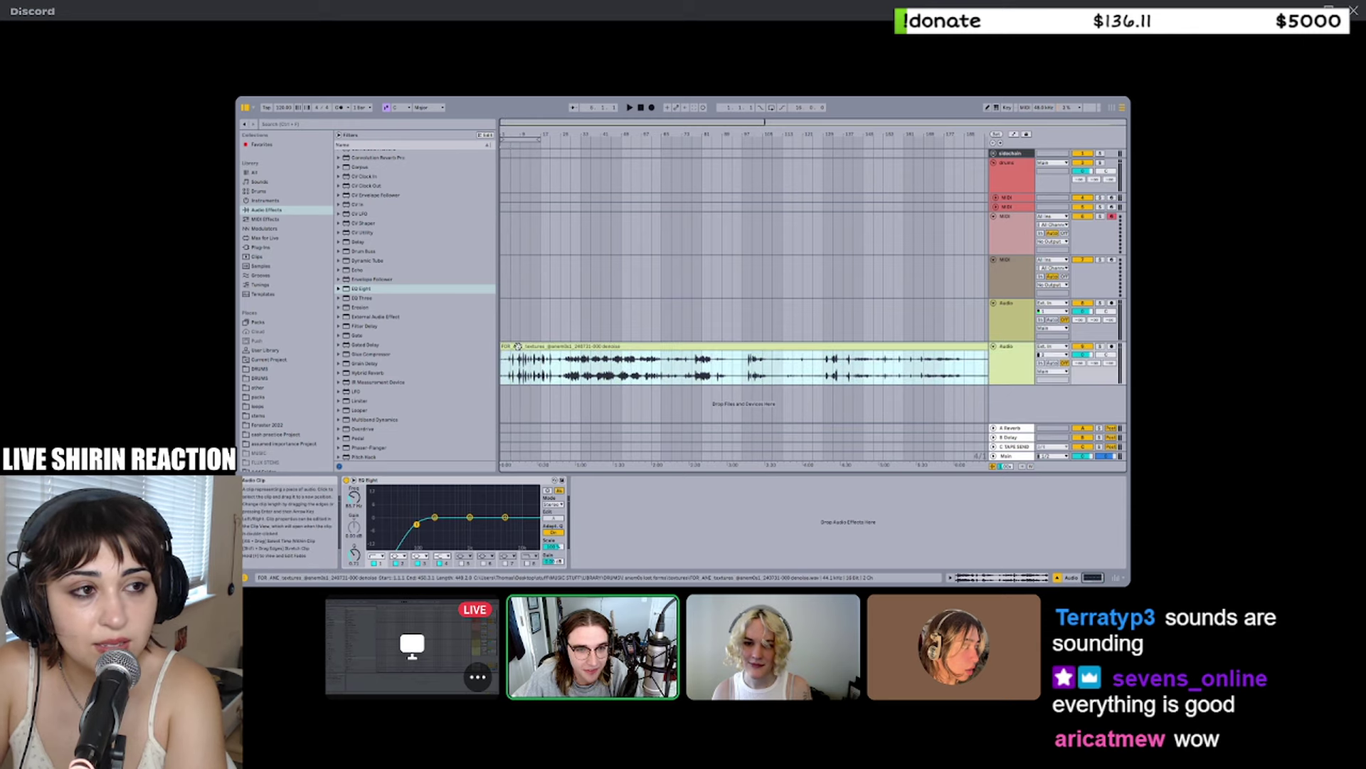
Focus the Discord call on the shared production screen and hide the participant thumbnails
{"action": "left_click", "coordinate": [888, 396]}
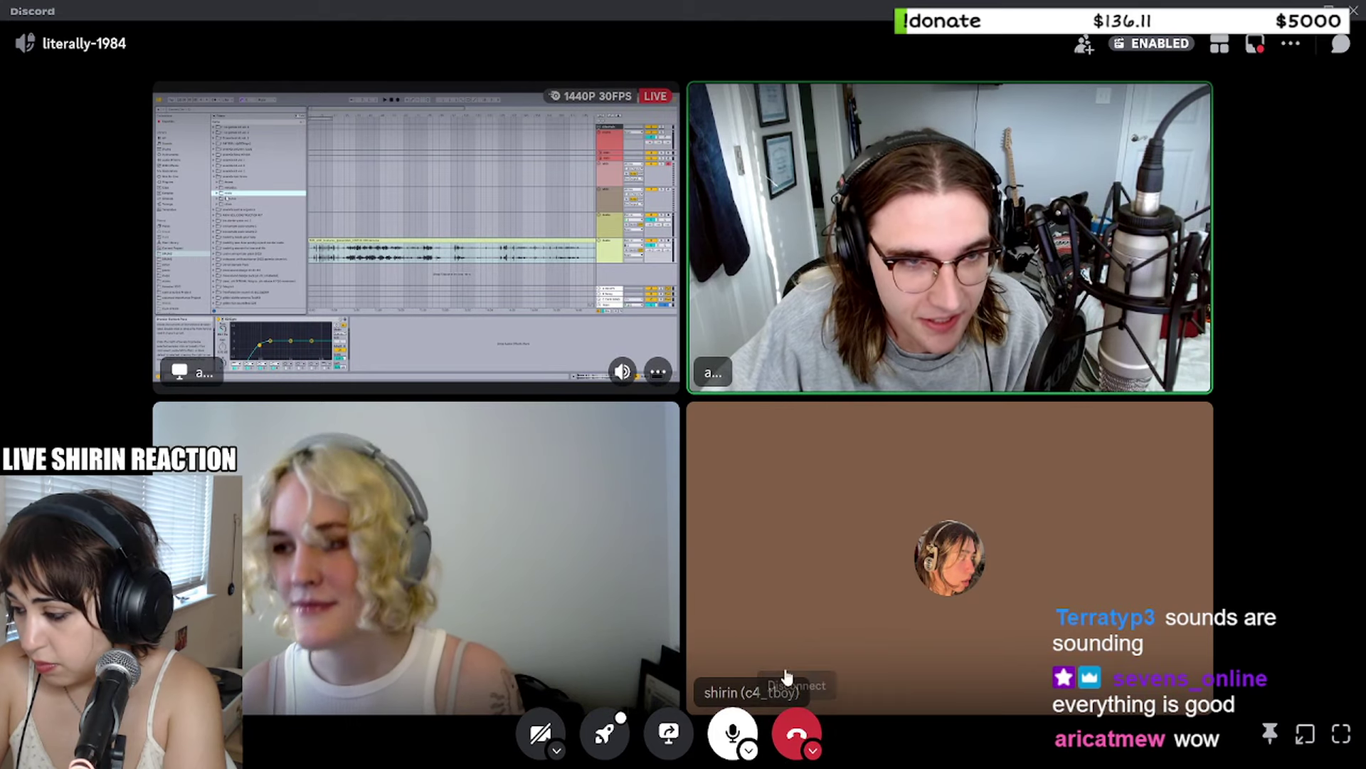
{"action": "left_click", "coordinate": [563, 316]}
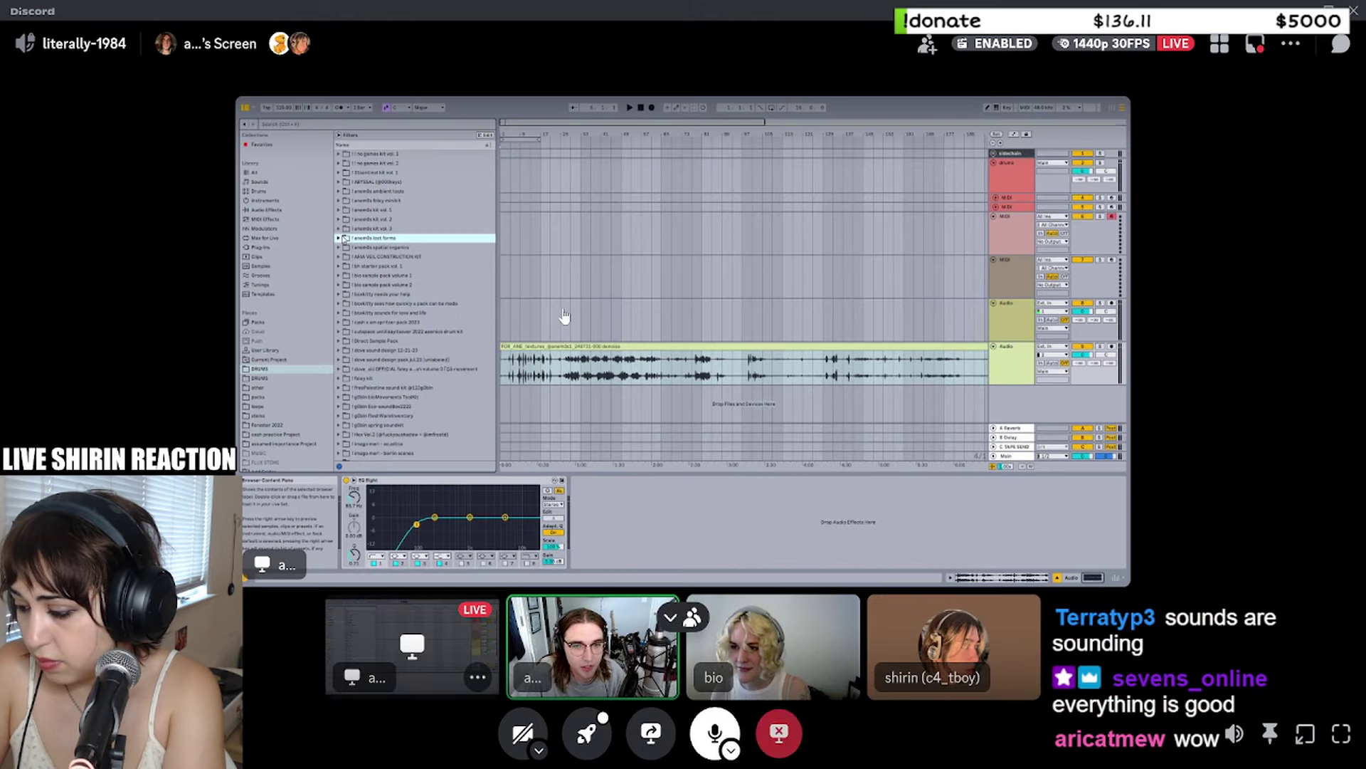
{"action": "left_click", "coordinate": [669, 622]}
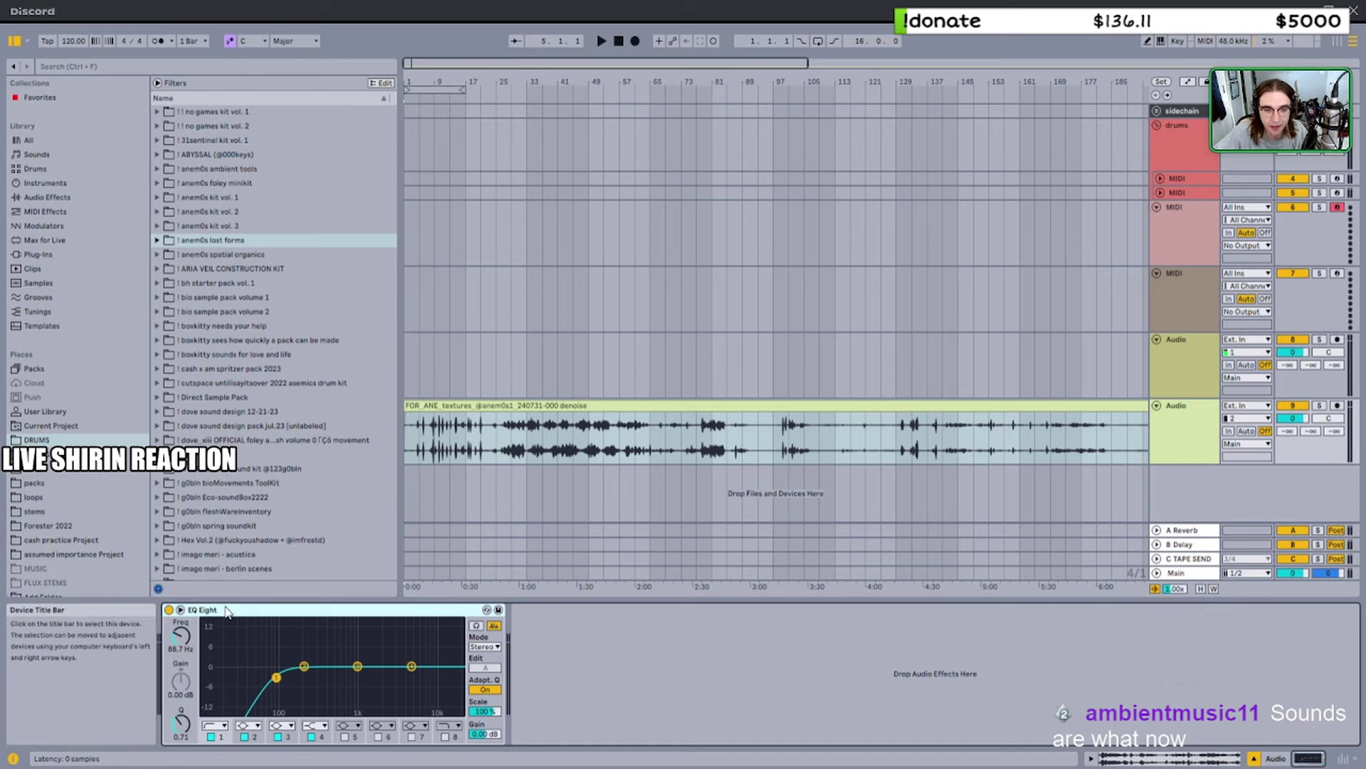
Collapse EQ Eight and expand the browser folders anem0s spatial organics, xtra, ableton racks and swarm processing
{"action": "double_click", "coordinate": [214, 610]}
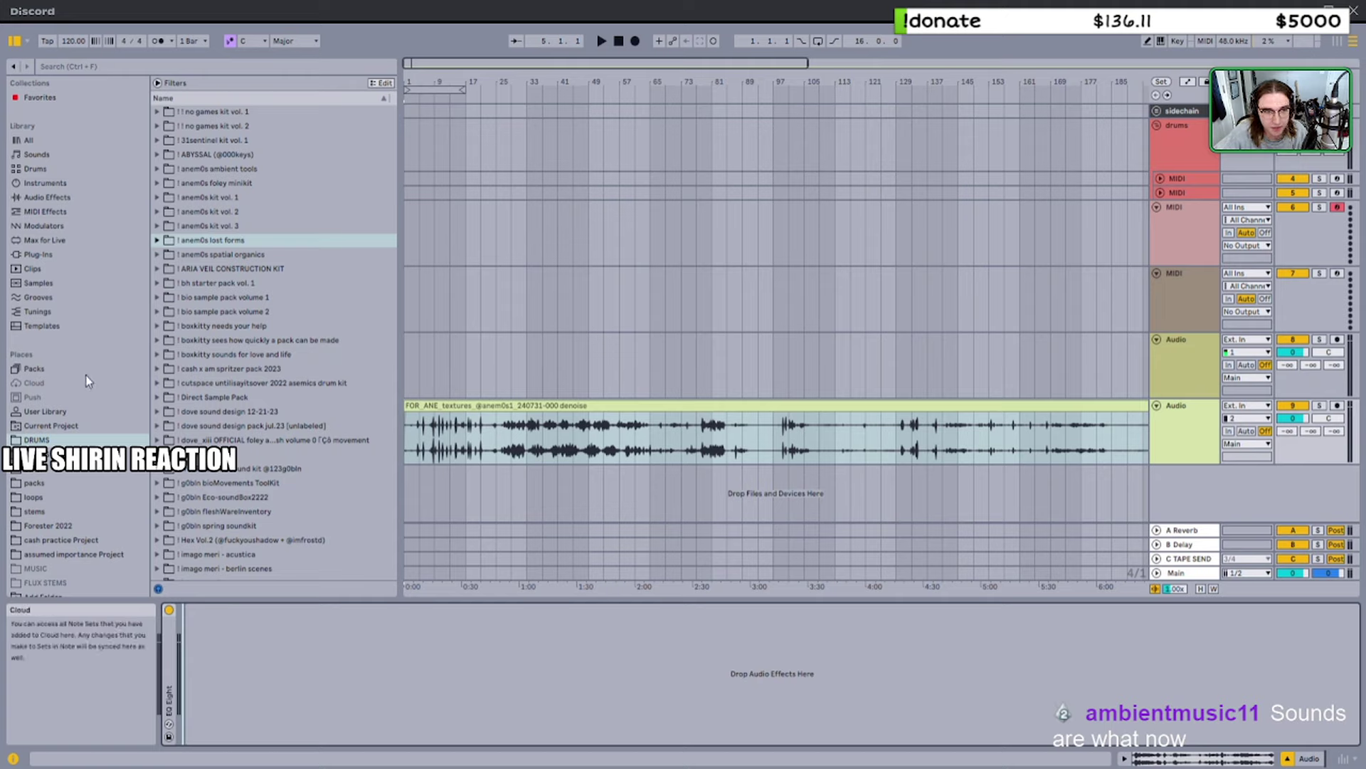
{"action": "left_click", "coordinate": [158, 255]}
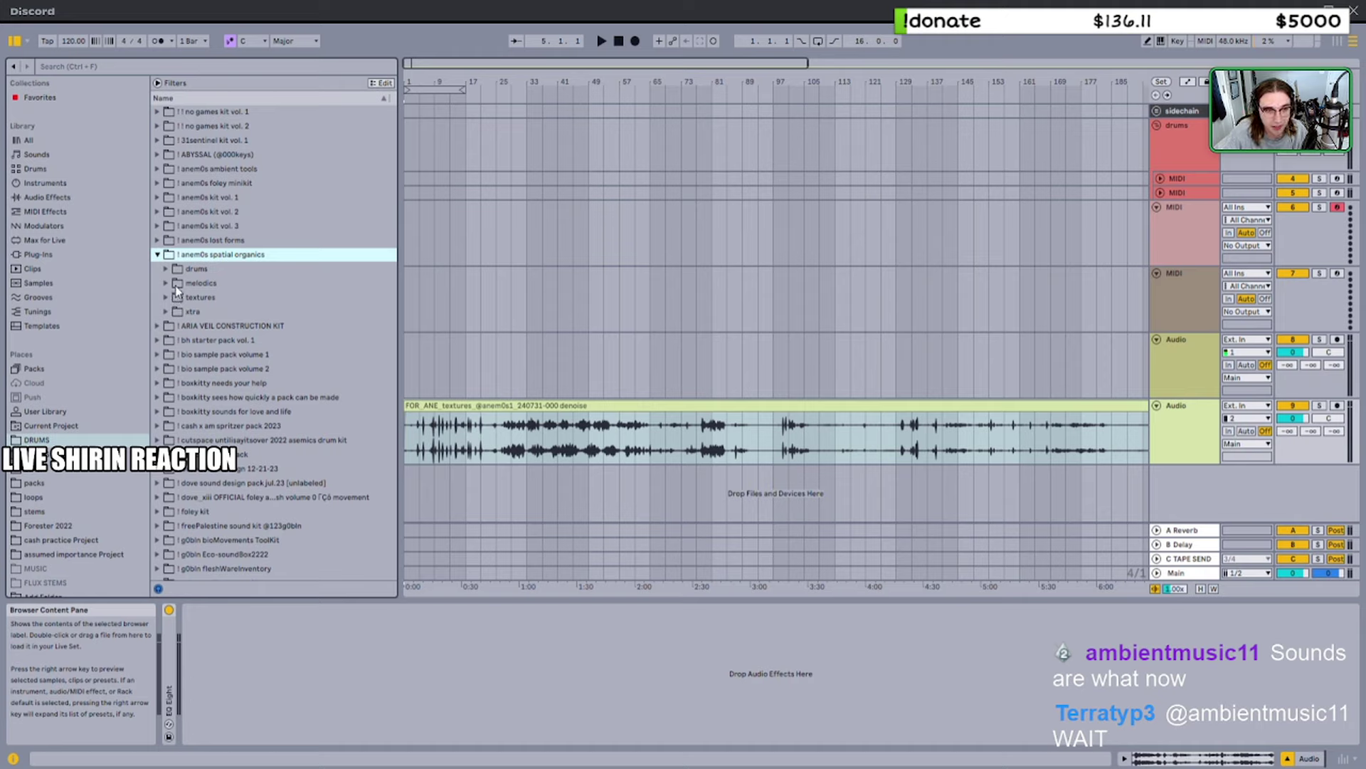
{"action": "left_click", "coordinate": [168, 313]}
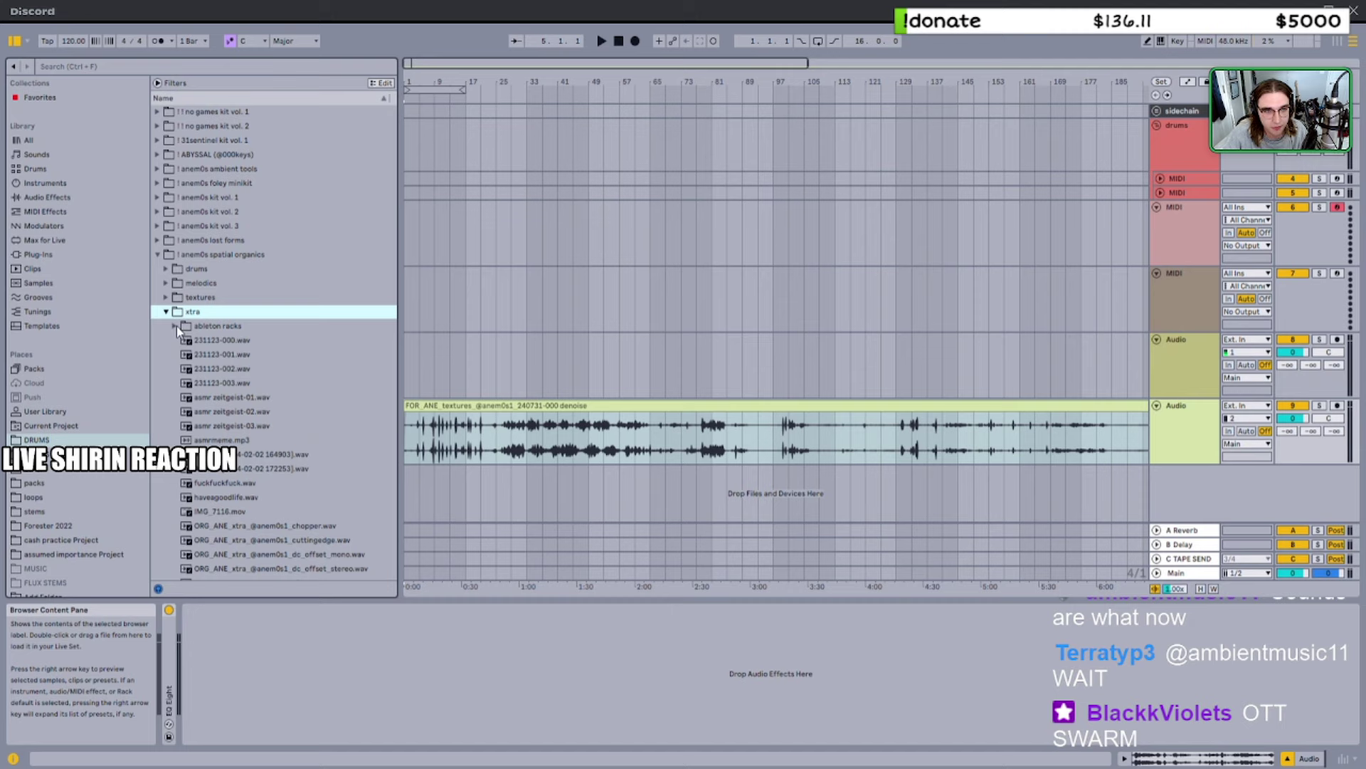
{"action": "left_click", "coordinate": [176, 326]}
{"action": "left_click", "coordinate": [183, 340]}
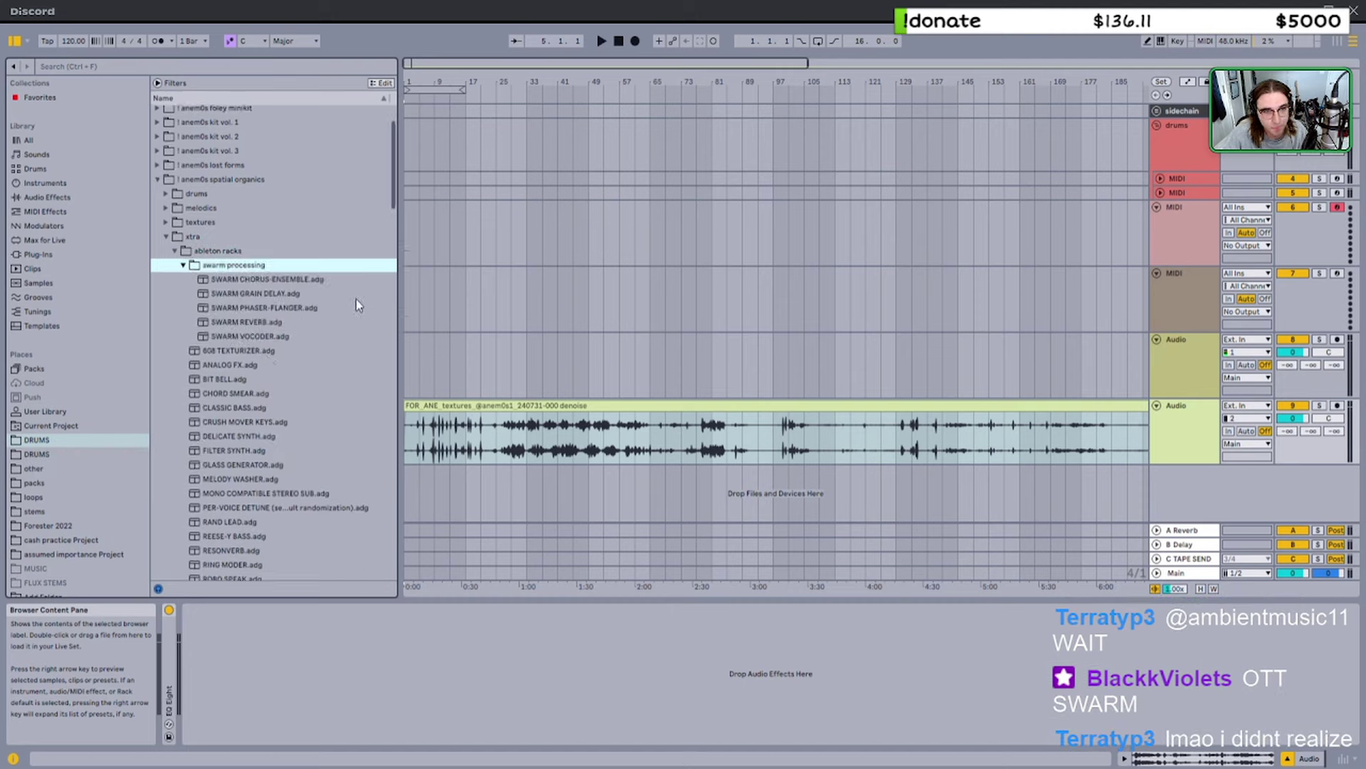
Load the SWARM GRAIN DELAY rack before EQ Eight and set its FREQ macro to 2.90 Hz
{"action": "left_click", "coordinate": [208, 297]}
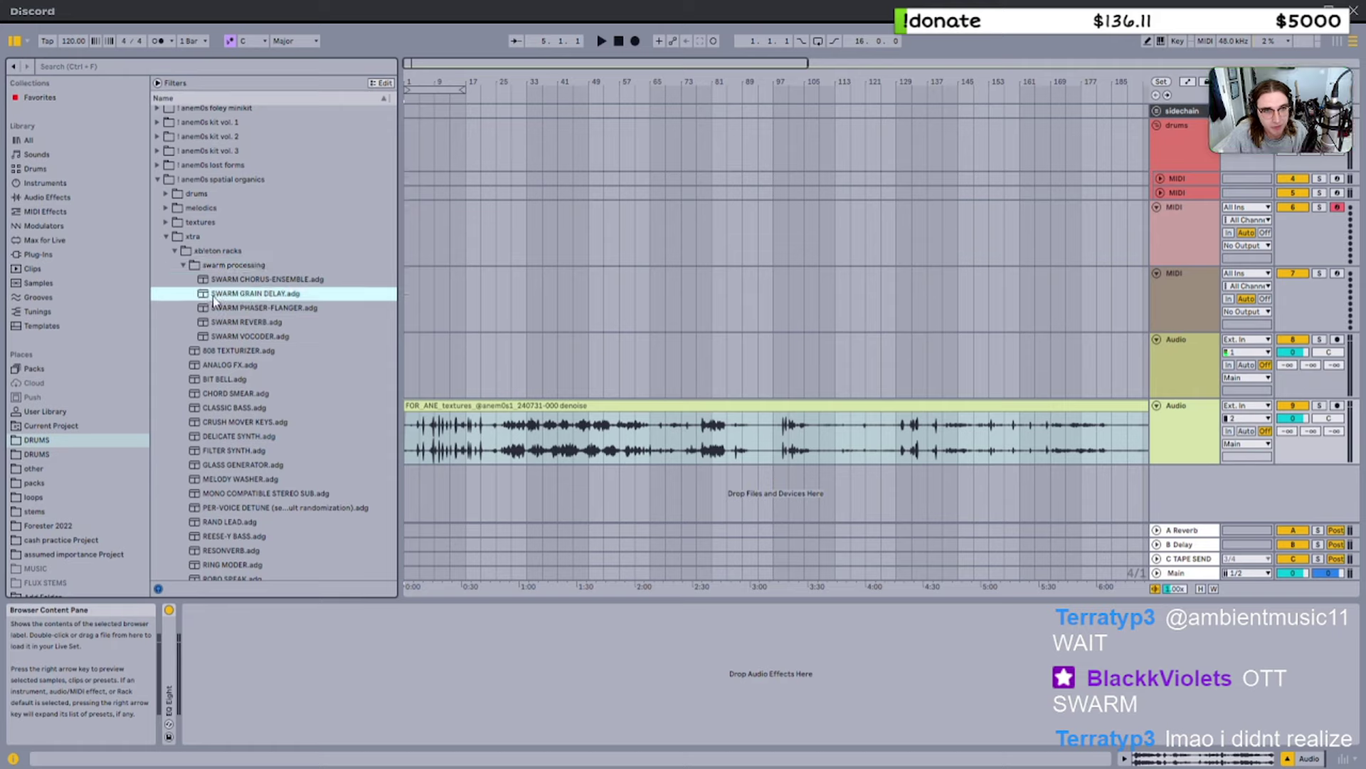
{"action": "left_click_drag", "start_coordinate": [217, 293], "coordinate": [209, 750]}
{"action": "left_click_drag", "start_coordinate": [164, 683], "coordinate": [171, 676]}
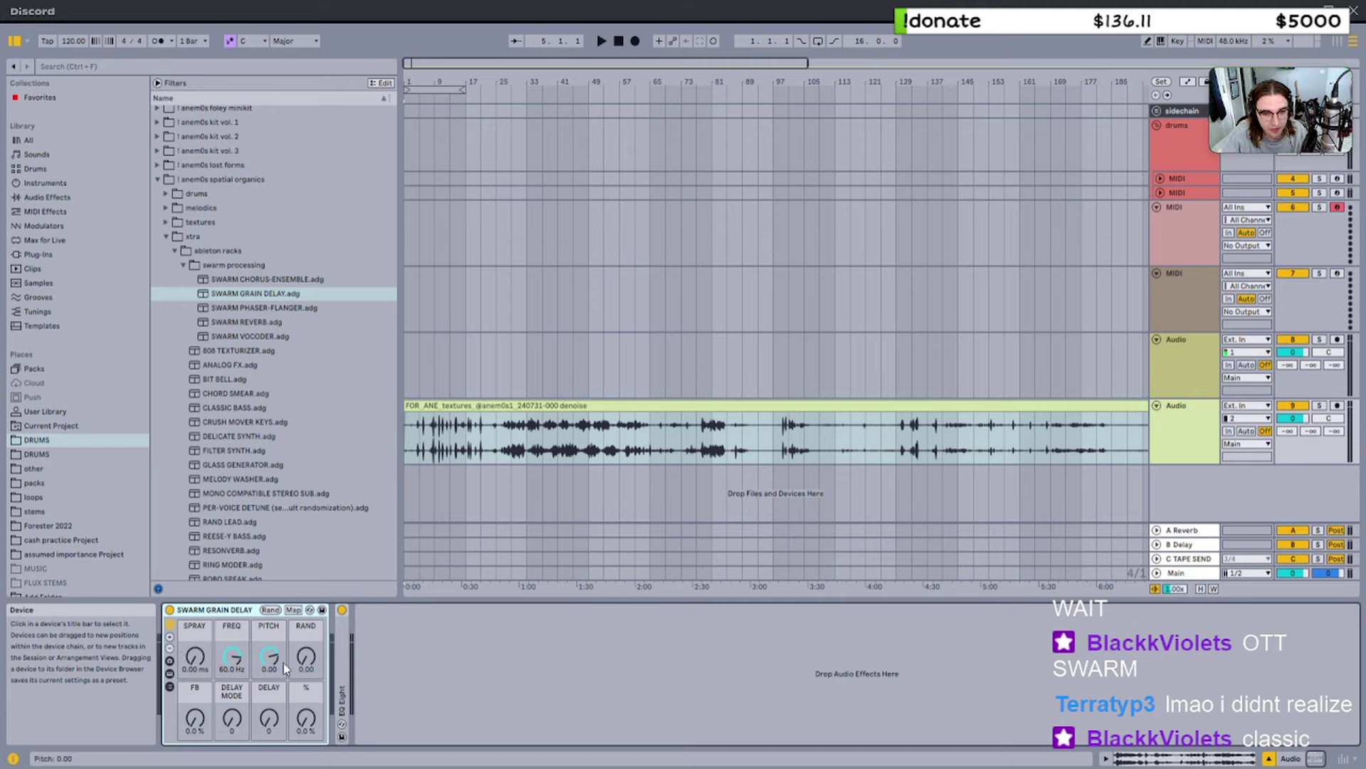
{"action": "left_click_drag", "start_coordinate": [235, 665], "coordinate": [235, 712]}
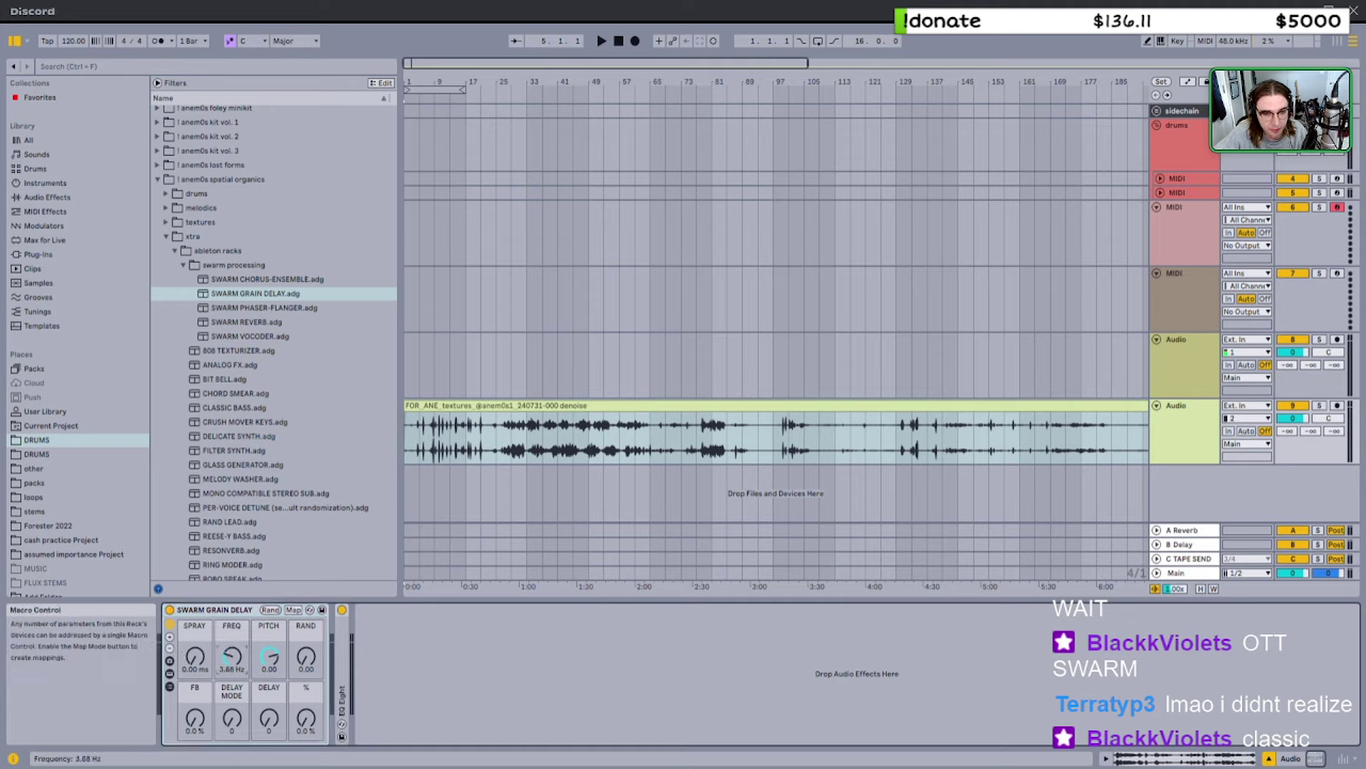
{"action": "left_click_drag", "start_coordinate": [231, 647], "coordinate": [235, 654]}
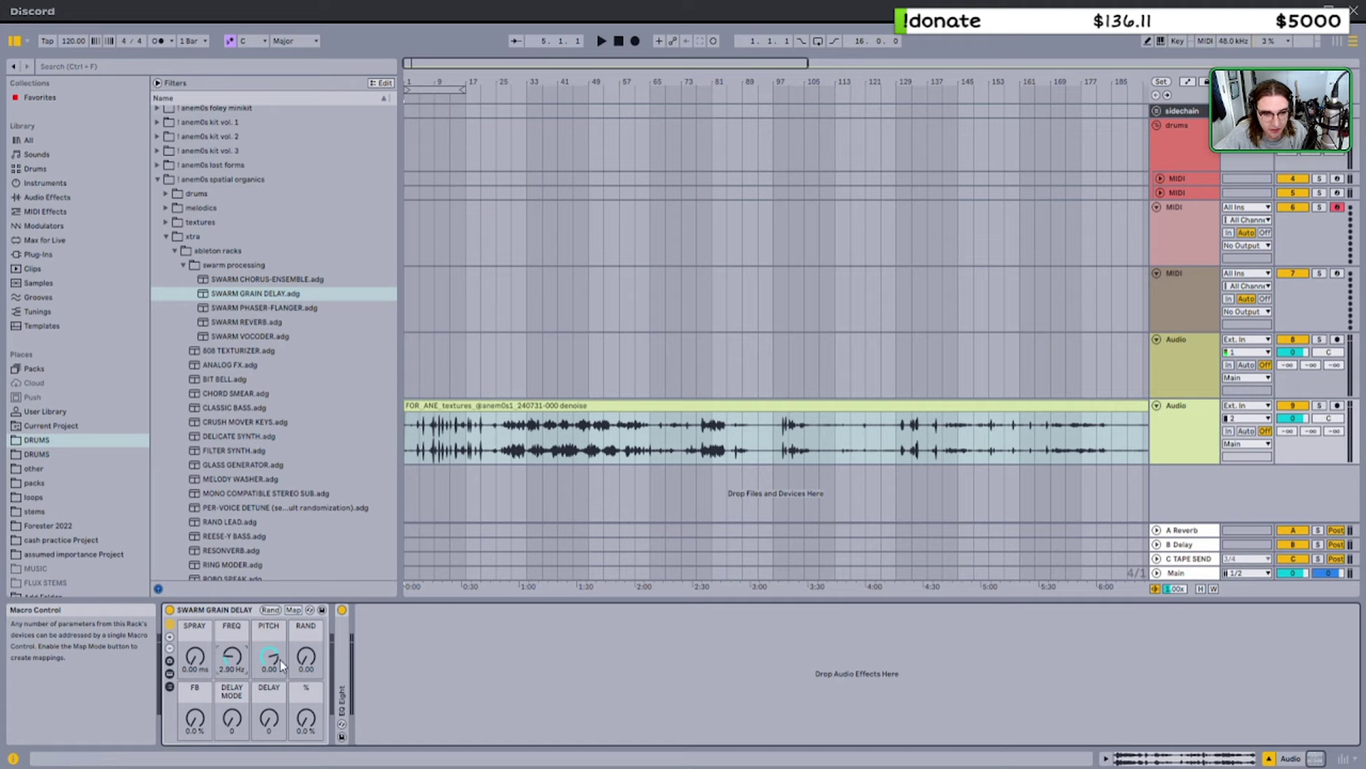
{"action": "left_click_drag", "start_coordinate": [269, 656], "coordinate": [269, 653]}
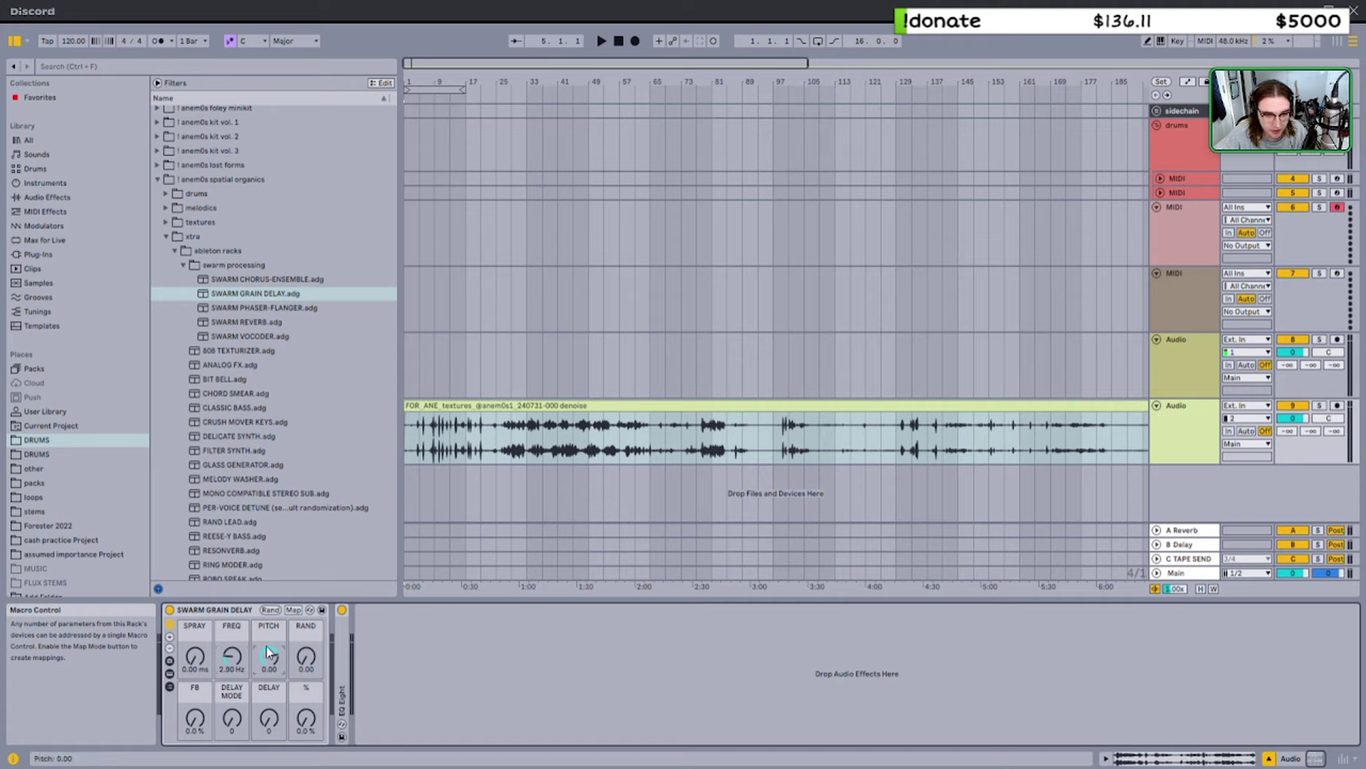
Inspect the macro mappings of the SWARM GRAIN DELAY rack and delete the rack from the track
{"action": "left_click", "coordinate": [407, 403]}
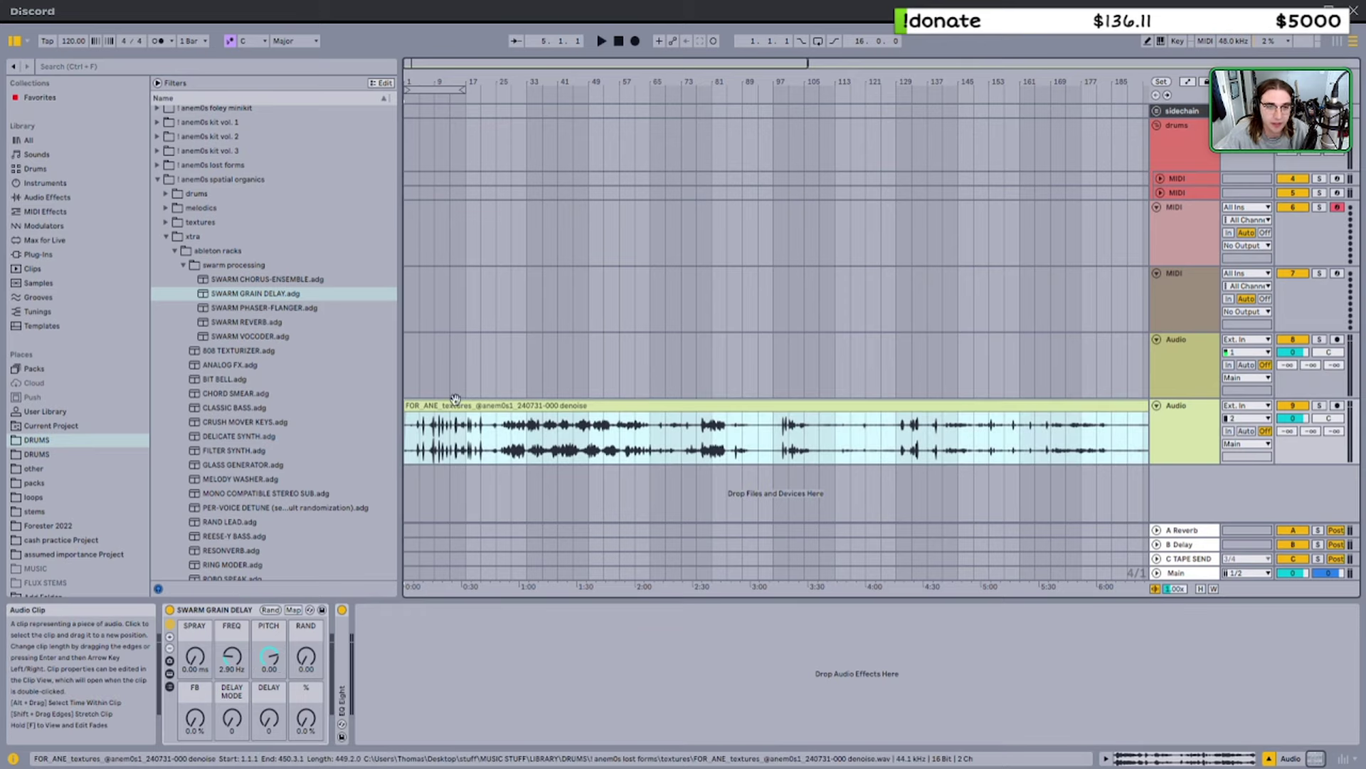
{"action": "left_click", "coordinate": [294, 610]}
{"action": "scroll", "coordinate": [138, 558], "scroll_direction": "down", "scroll_amount": 6}
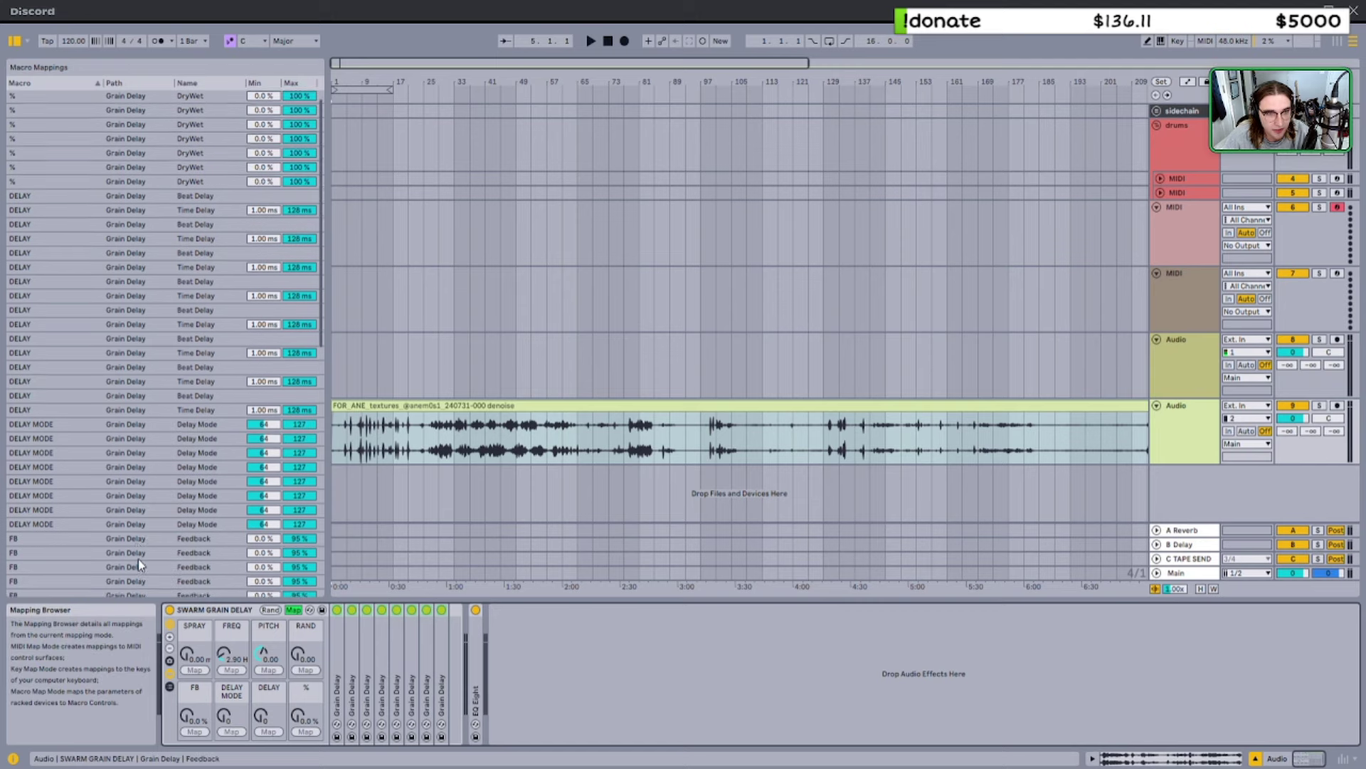
{"action": "left_click", "coordinate": [204, 610]}
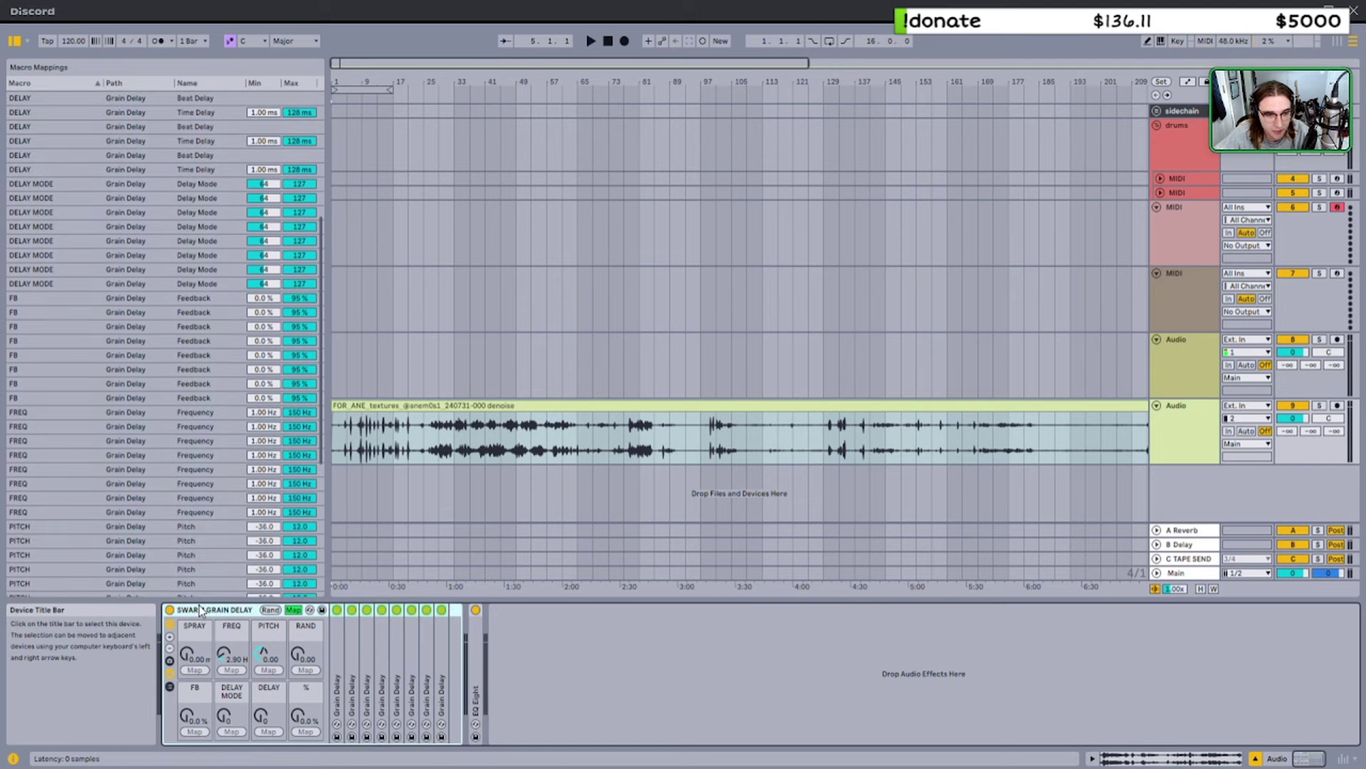
{"action": "left_click", "coordinate": [294, 610]}
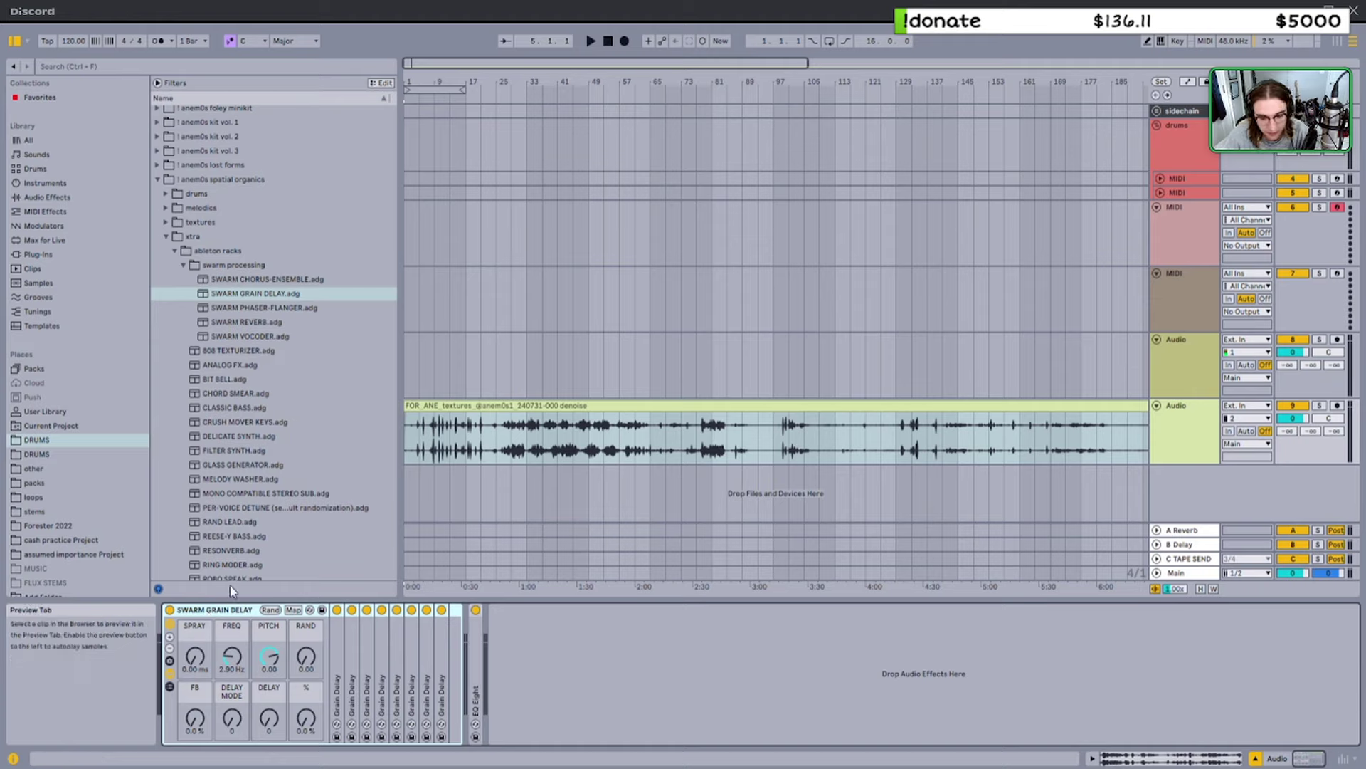
{"action": "key", "text": "Delete"}
Insert the stock Grain Delay effect before EQ Eight and set its Frequency to 3.00 Hz
{"action": "left_click", "coordinate": [43, 183]}
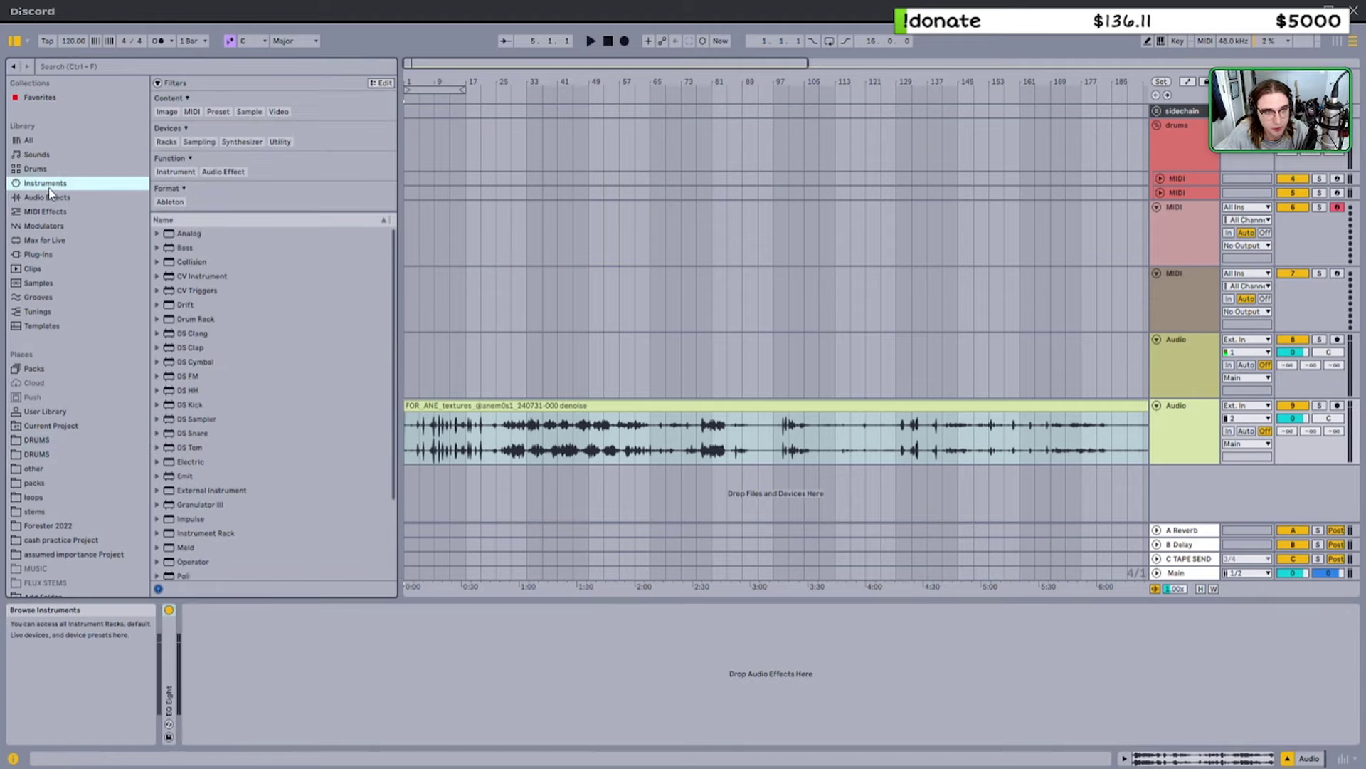
{"action": "left_click", "coordinate": [47, 197]}
{"action": "scroll", "coordinate": [253, 259], "scroll_direction": "down", "scroll_amount": 3}
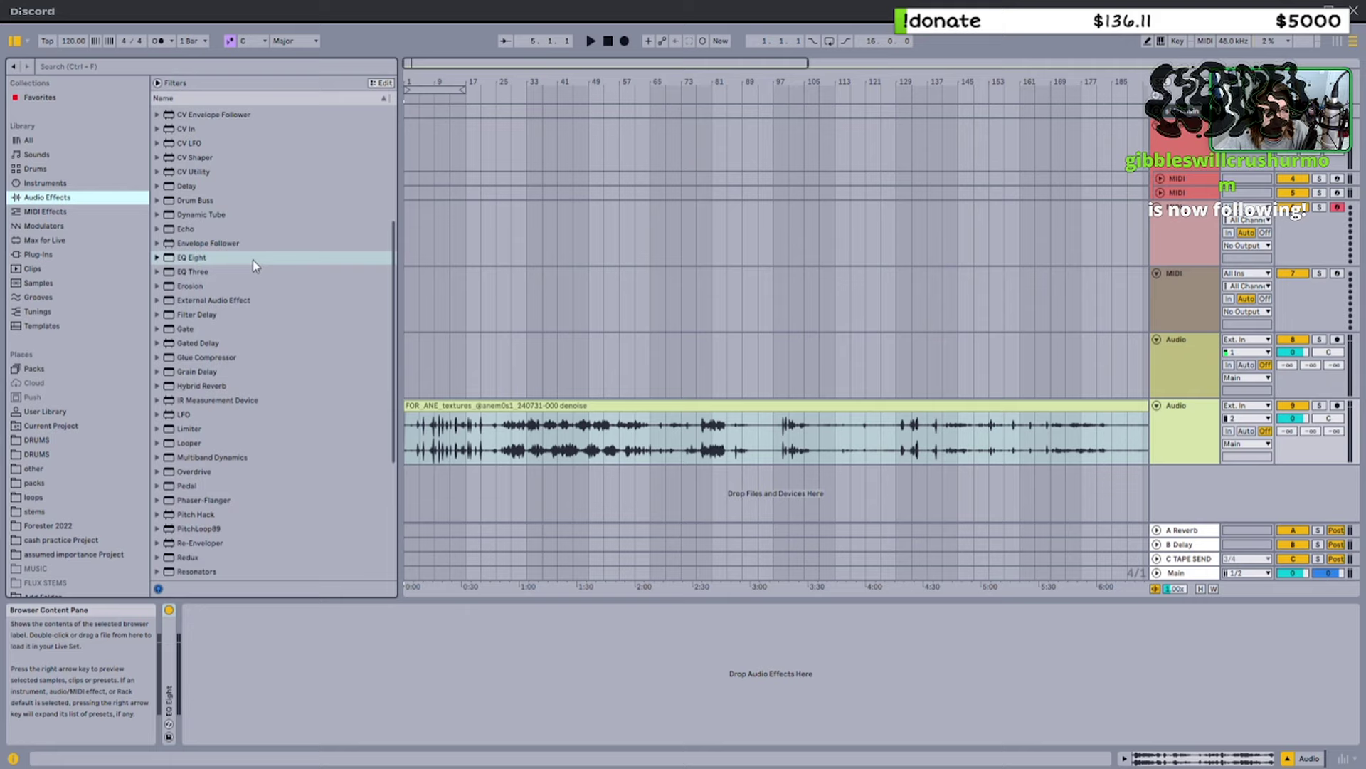
{"action": "left_click", "coordinate": [229, 342]}
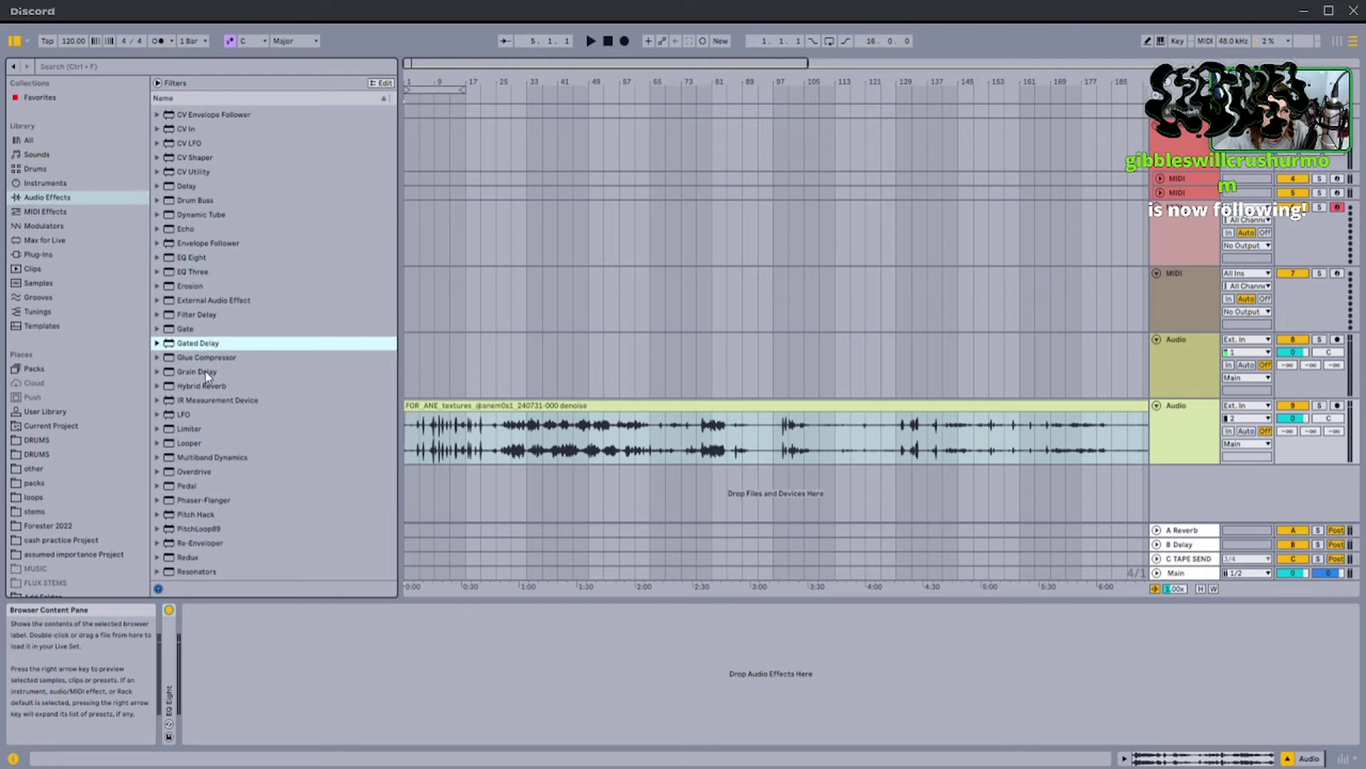
{"action": "left_click_drag", "start_coordinate": [207, 374], "coordinate": [202, 647]}
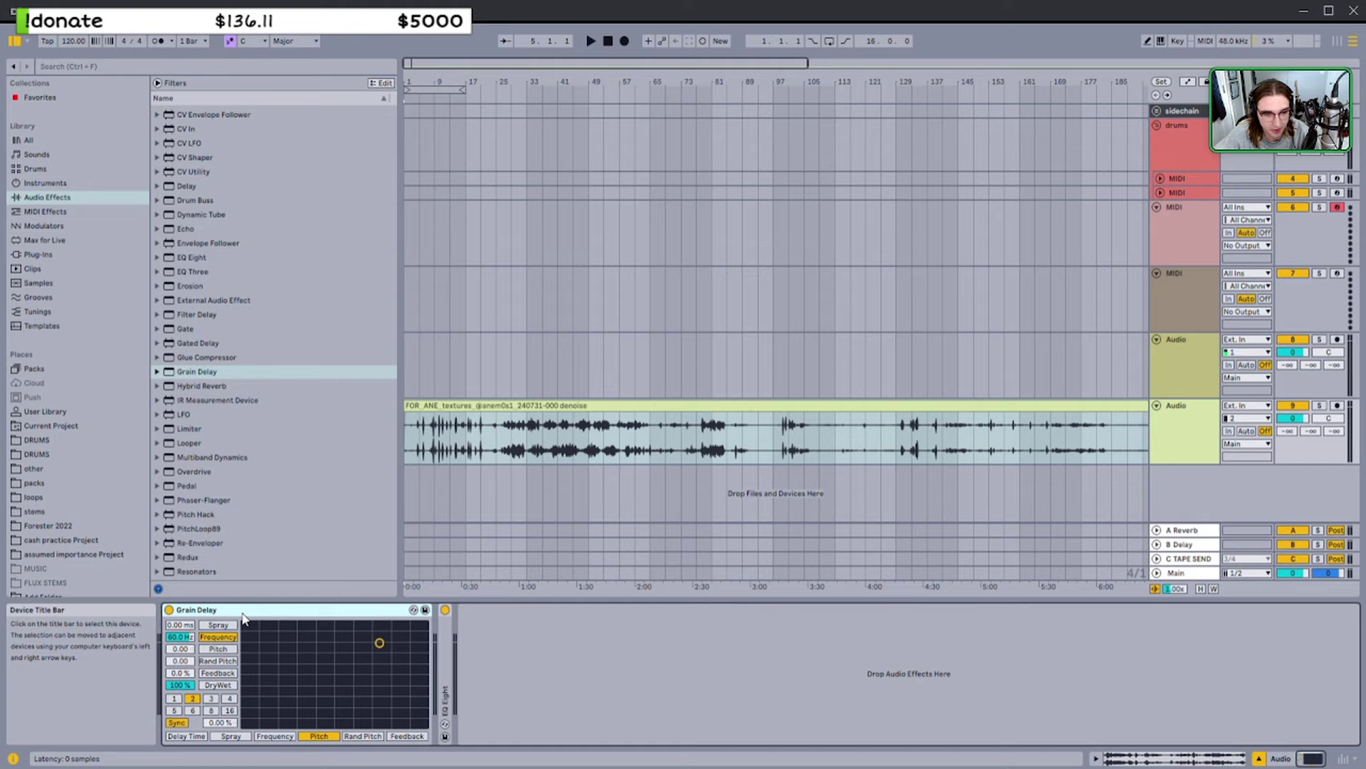
{"action": "mouse_move", "coordinate": [185, 639]}
{"action": "left_mouse_down"}
{"action": "mouse_move", "coordinate": [185, 683]}
{"action": "mouse_move", "coordinate": [182, 635]}
{"action": "left_mouse_up"}
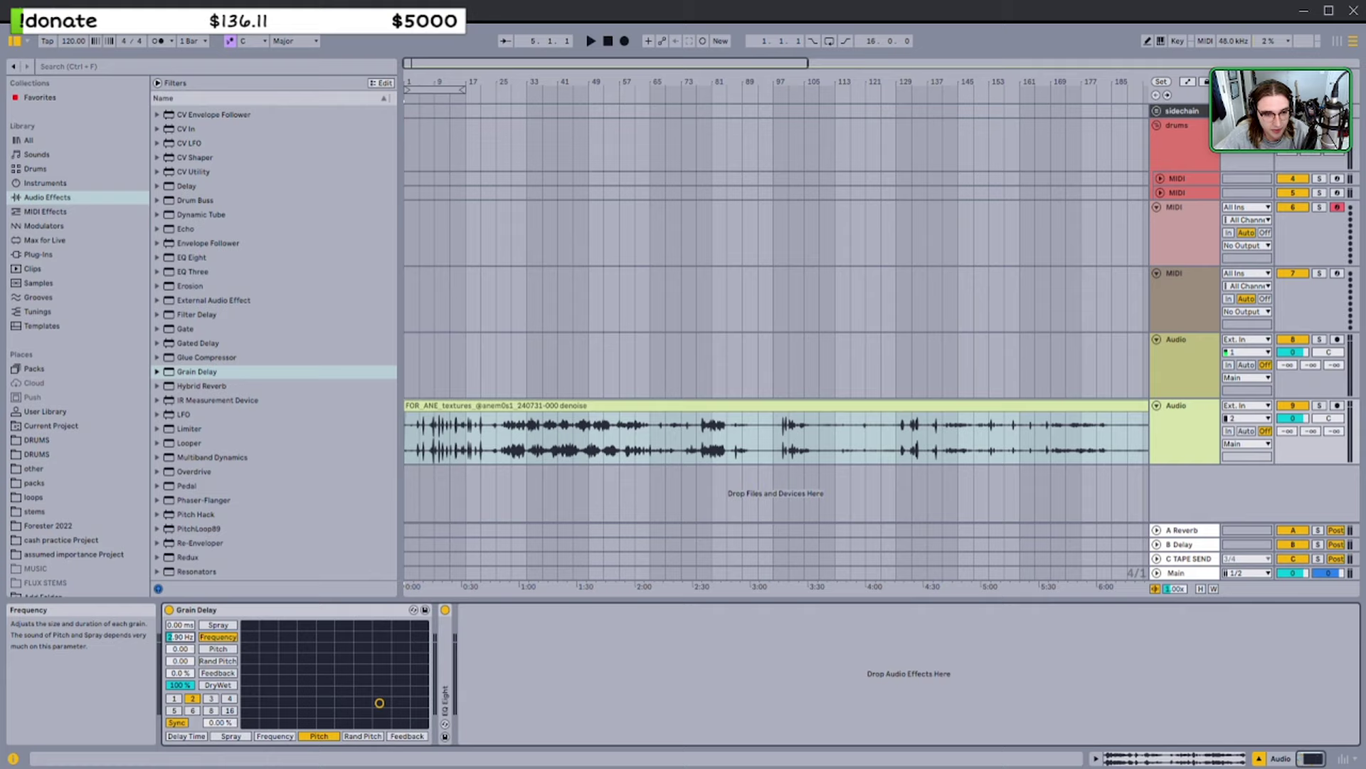
Group Grain Delay into an Audio Effect Rack and show its macro controls with the chain list hidden
{"action": "left_click", "coordinate": [198, 610]}
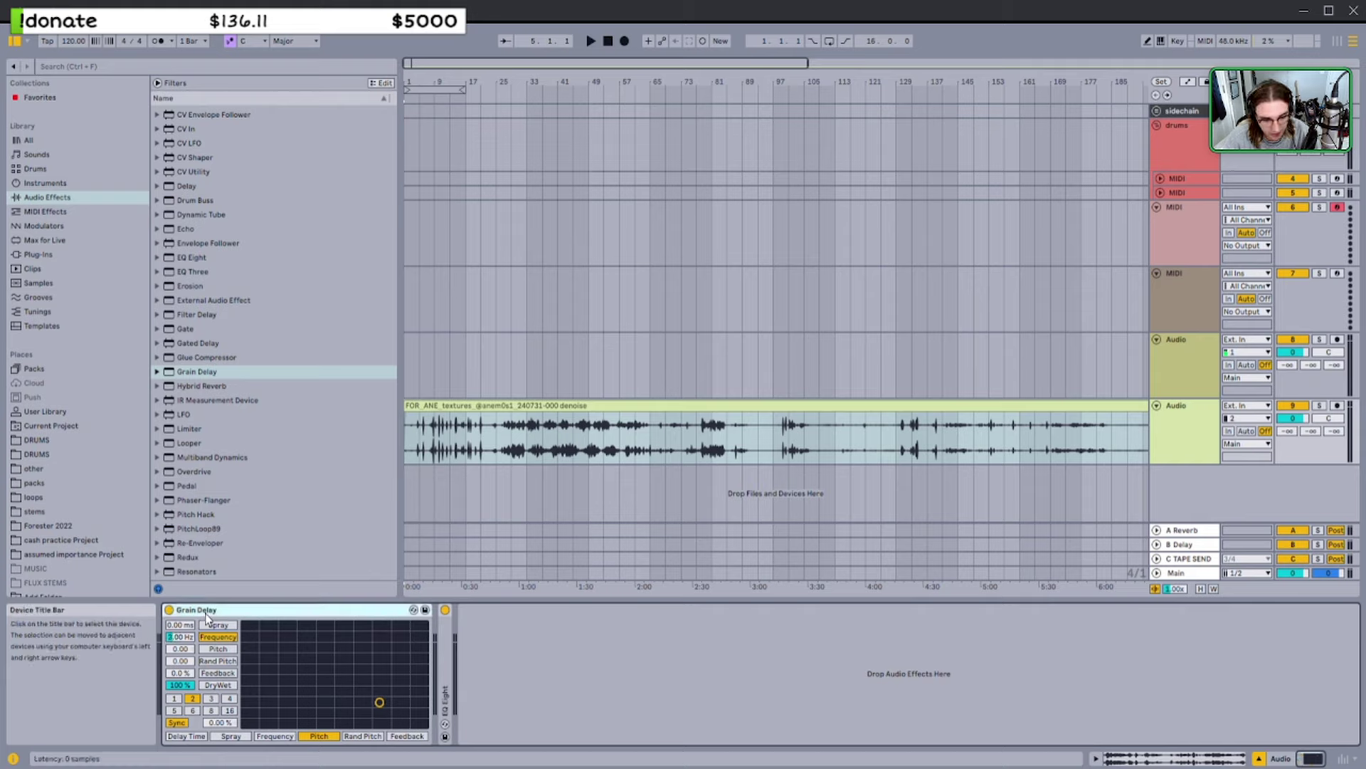
{"action": "key", "text": "ctrl+g"}
{"action": "left_click", "coordinate": [170, 661]}
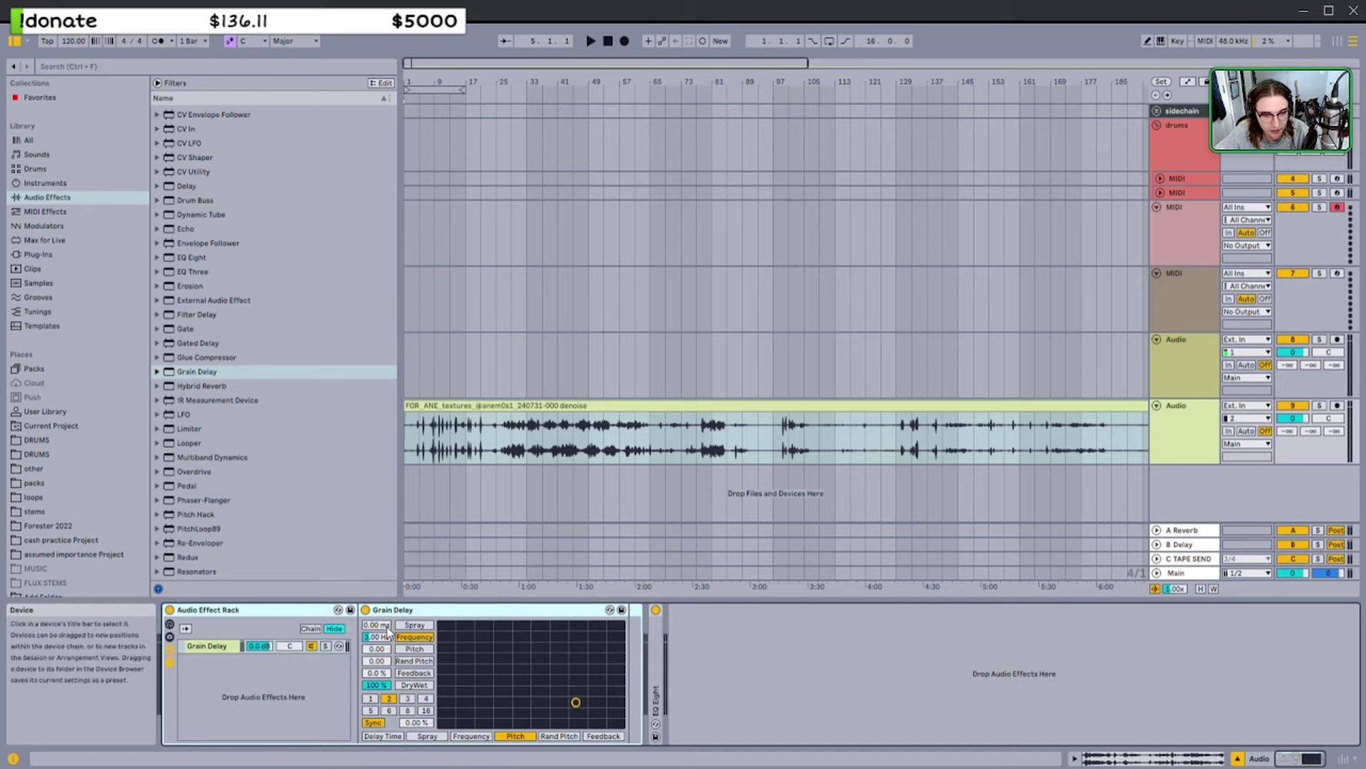
{"action": "left_click", "coordinate": [170, 624]}
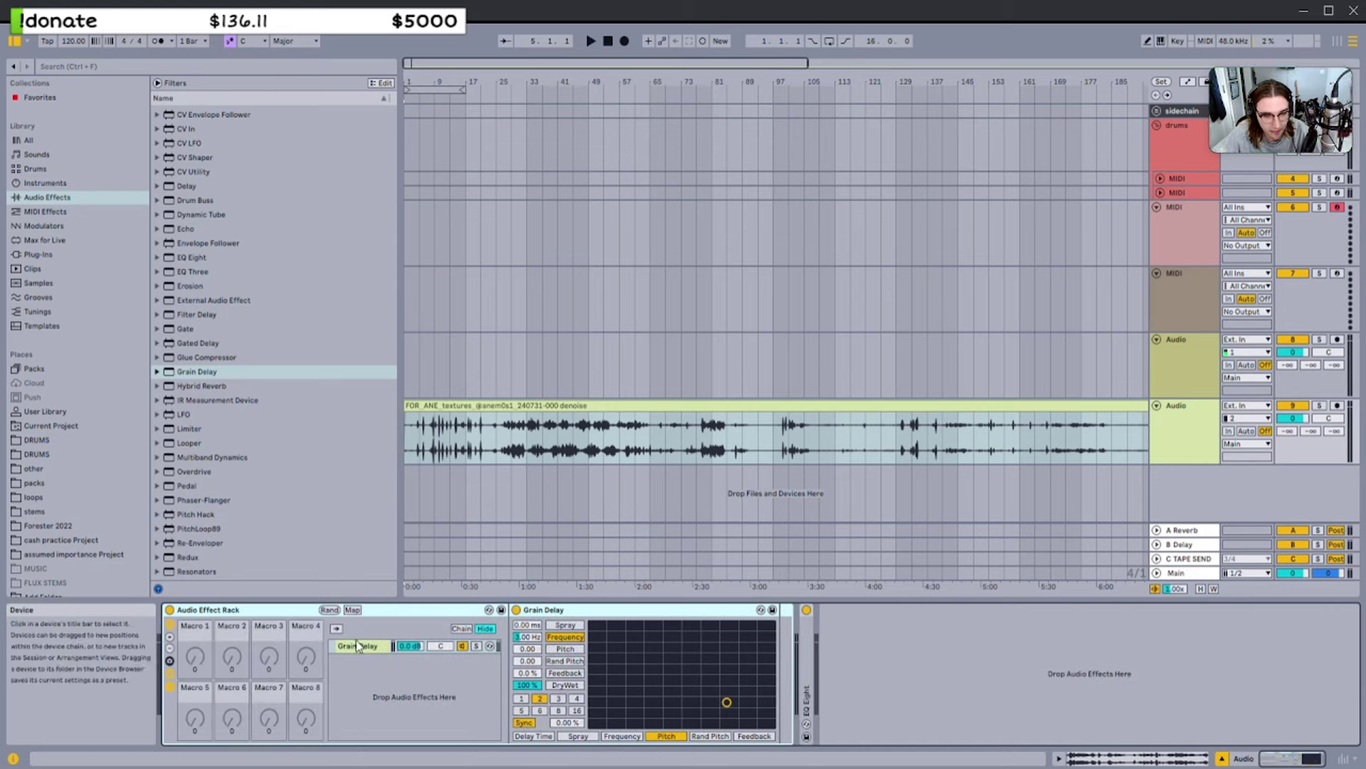
{"action": "left_click", "coordinate": [169, 673]}
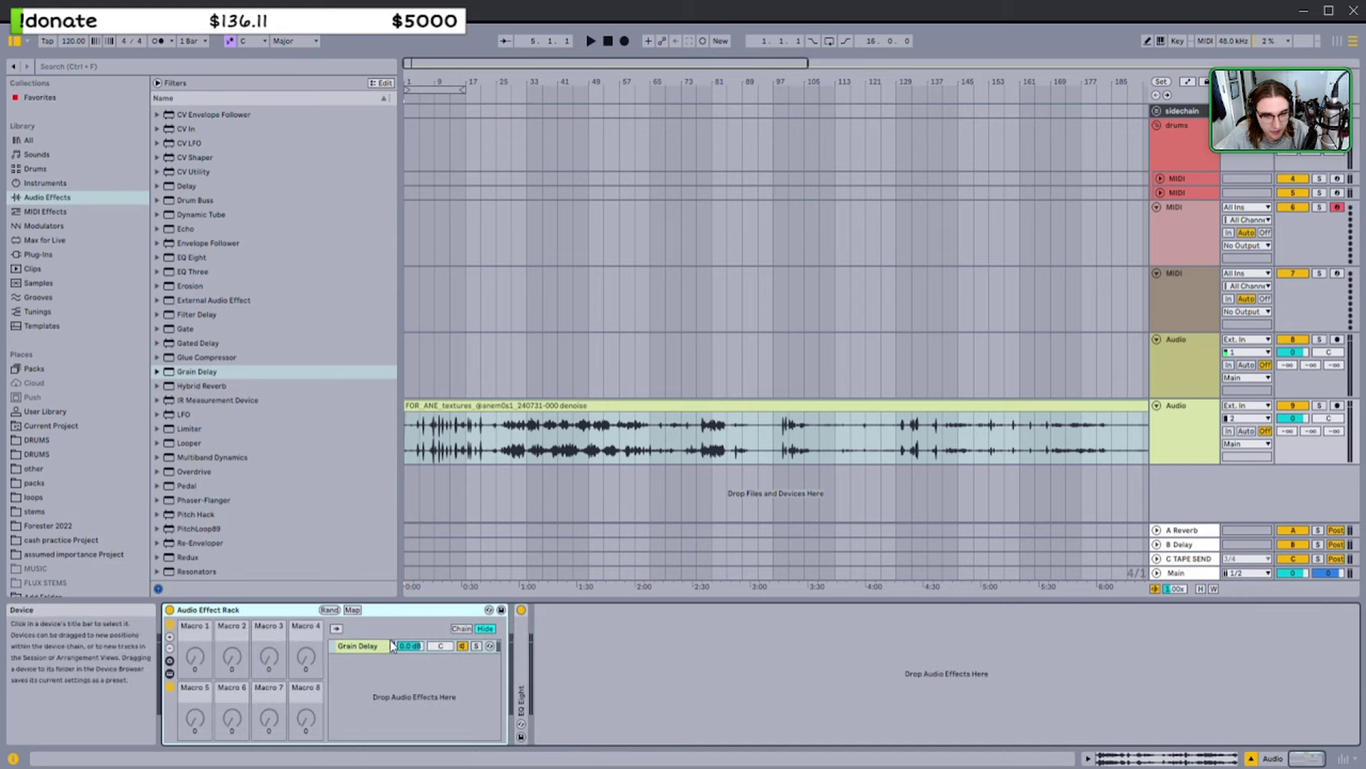
{"action": "left_click", "coordinate": [170, 673]}
{"action": "left_click", "coordinate": [169, 686]}
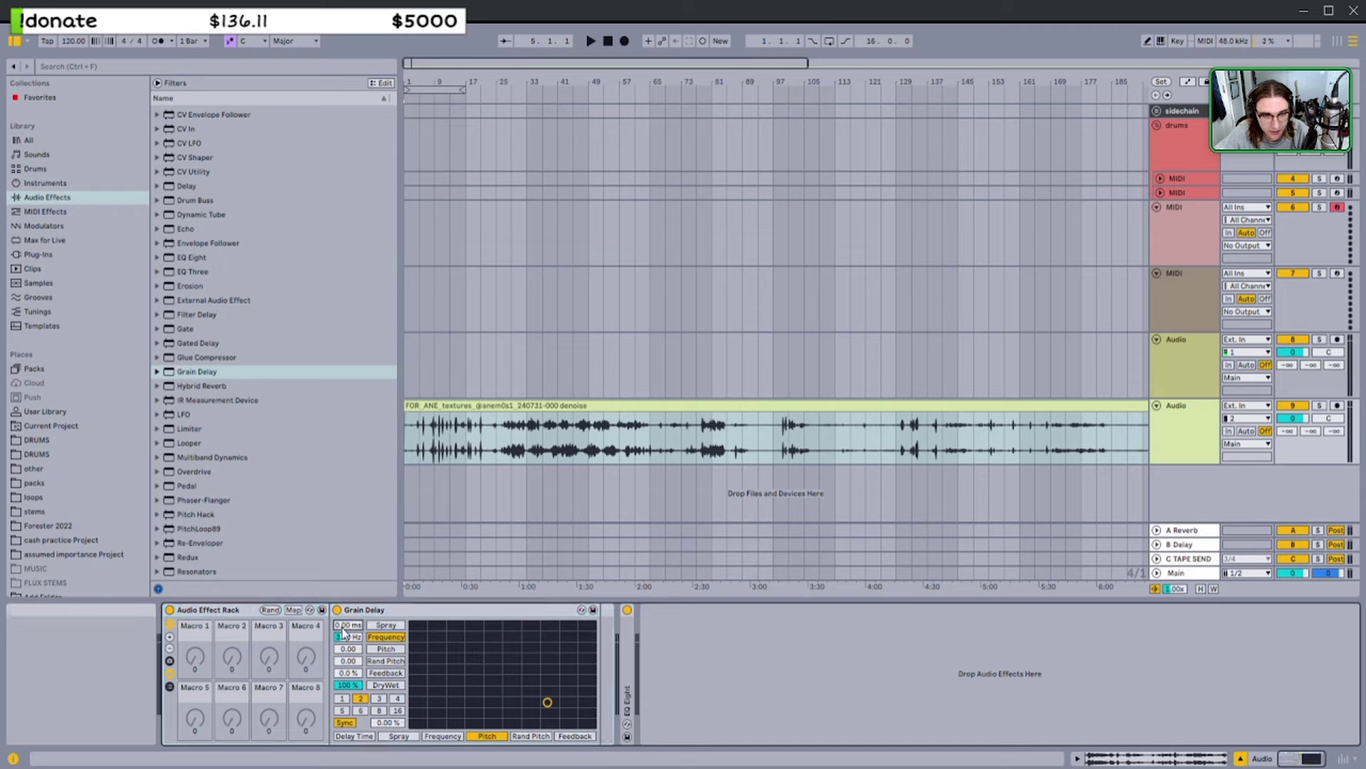
Map Grain Delay's Spray, Frequency, Pitch, Random Pitch and Feedback to Macros 1–5, and both beat and time delay to Macro 6
{"action": "left_click", "coordinate": [373, 422]}
{"action": "right_click", "coordinate": [348, 638]}
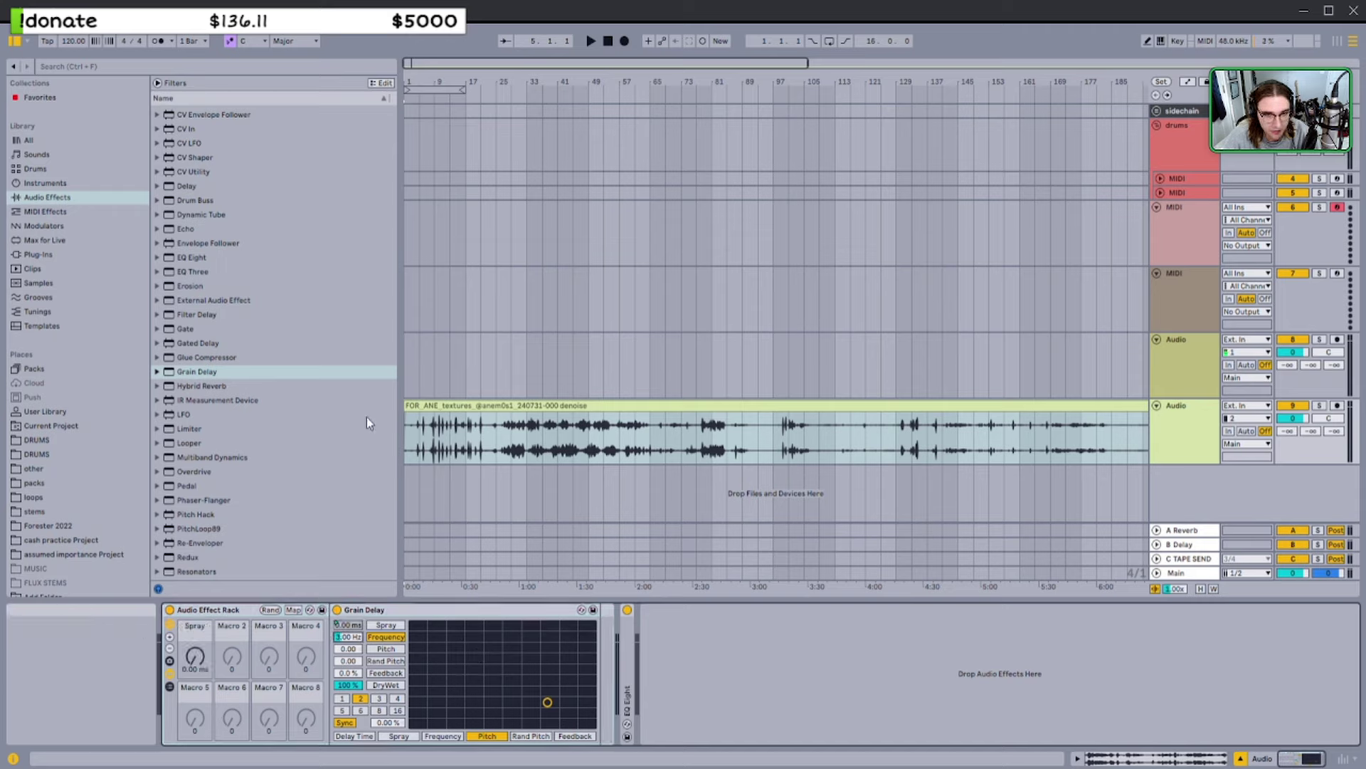
{"action": "left_click", "coordinate": [381, 435]}
{"action": "right_click", "coordinate": [359, 649]}
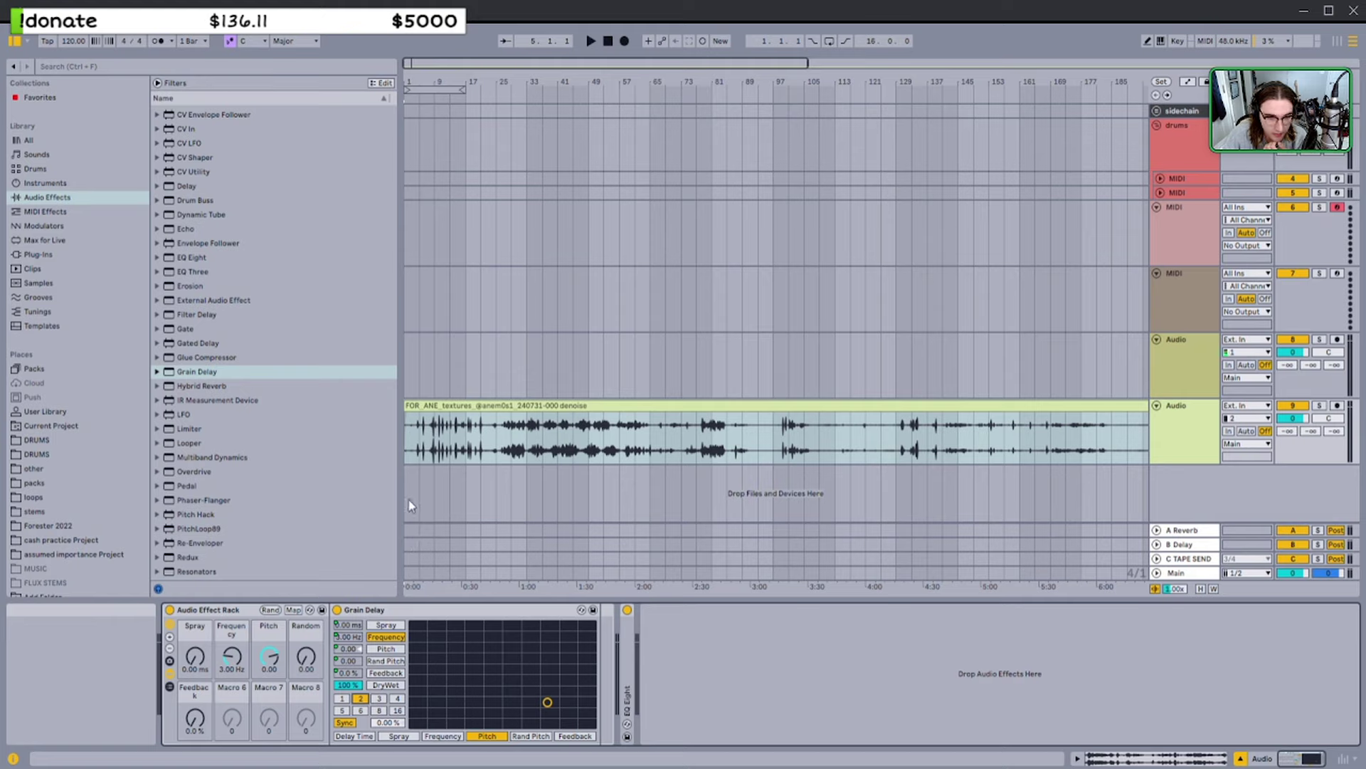
{"action": "left_click", "coordinate": [416, 553]}
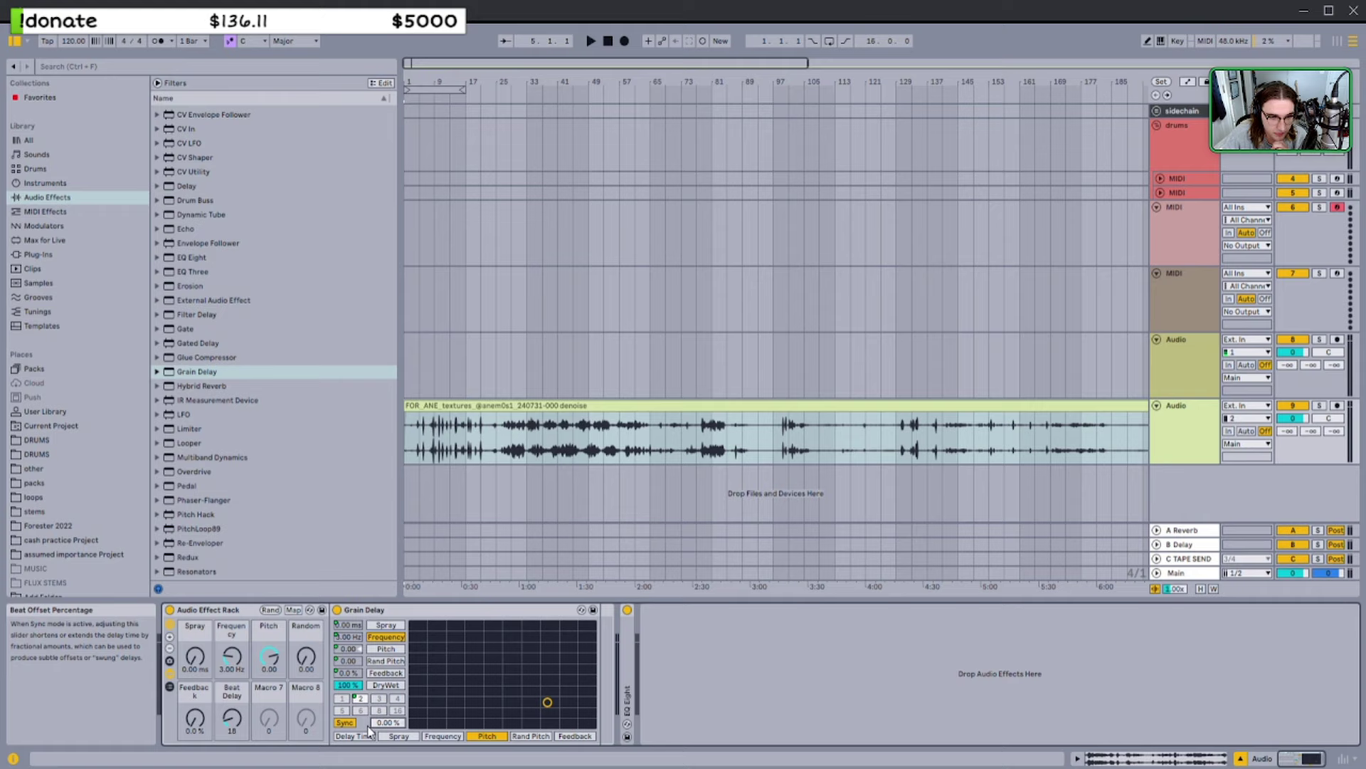
{"action": "left_click", "coordinate": [344, 722]}
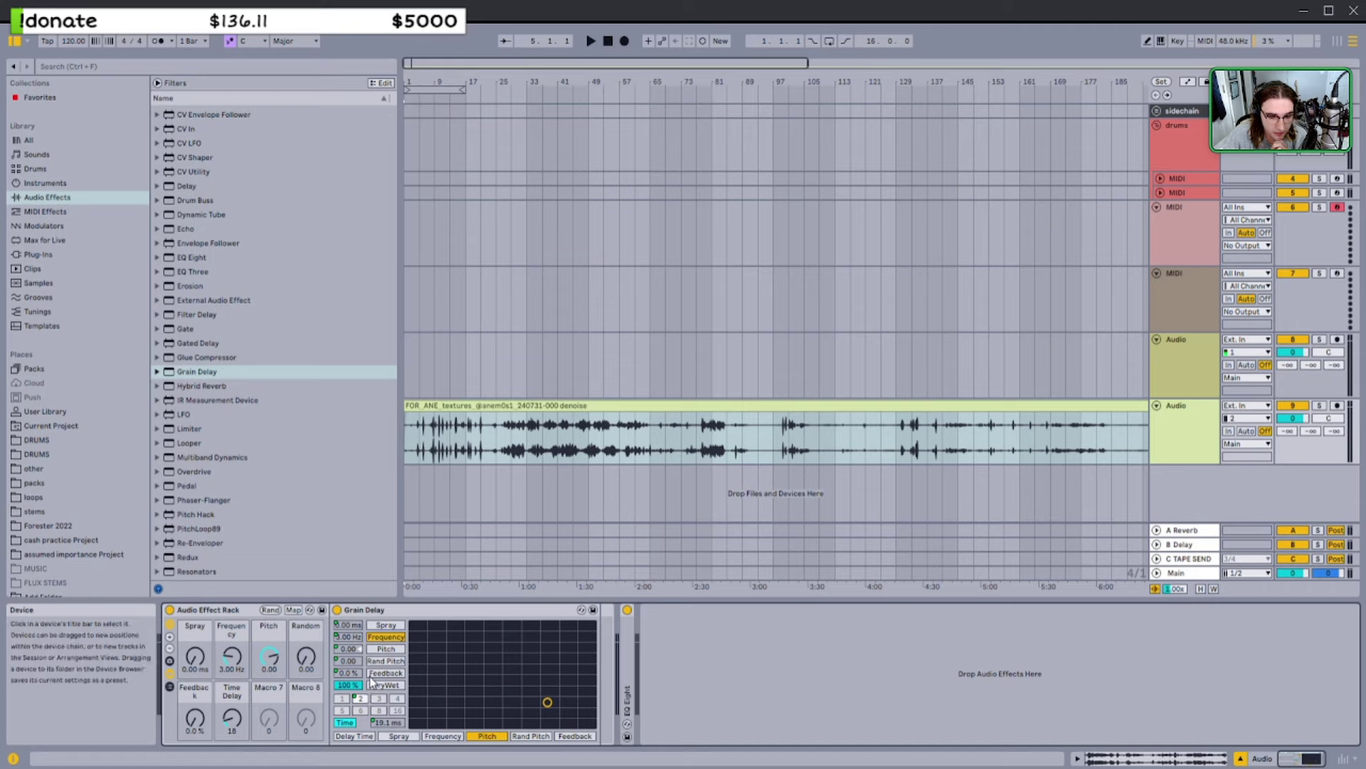
Map Grain Delay's Delay Mode to Macro 7 and DryWet to Macro 8, and fold the device
{"action": "left_click", "coordinate": [346, 723]}
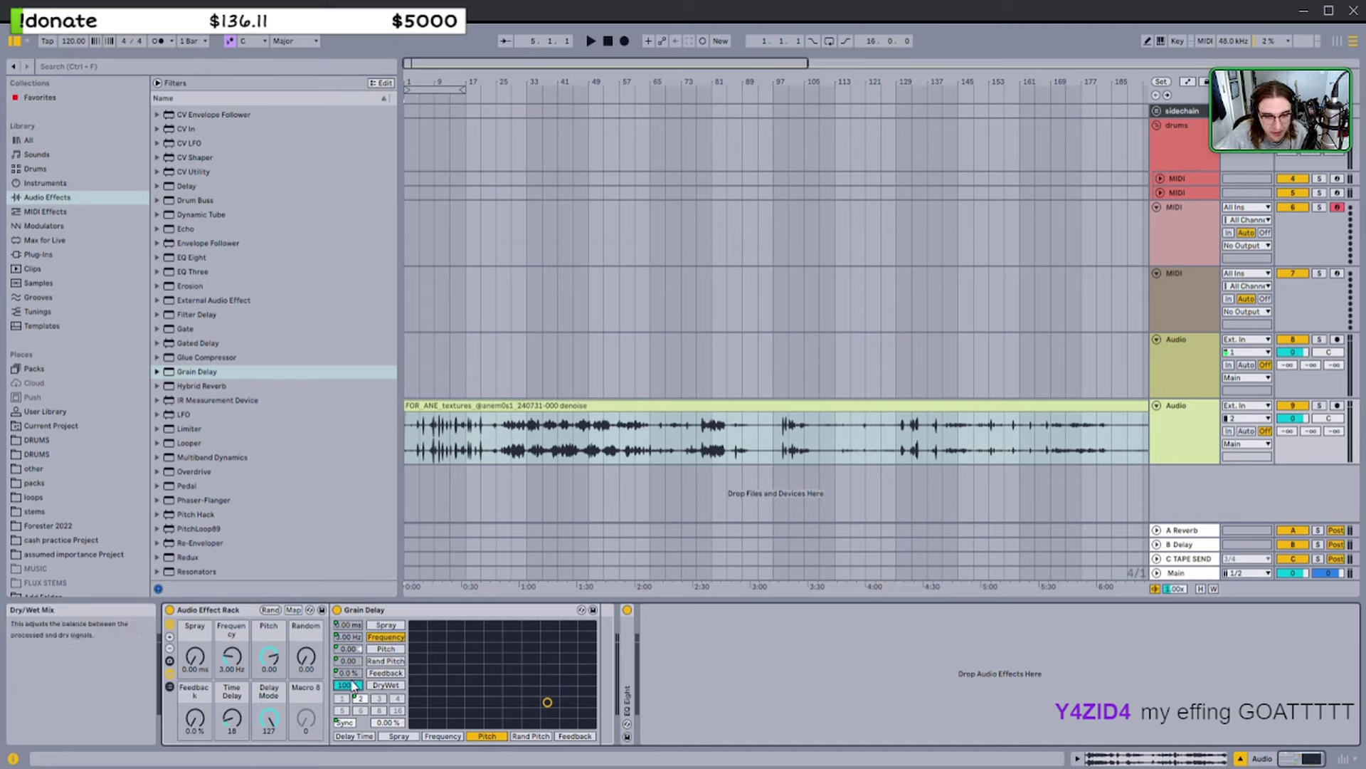
{"action": "left_click", "coordinate": [412, 548]}
{"action": "double_click", "coordinate": [399, 610]}
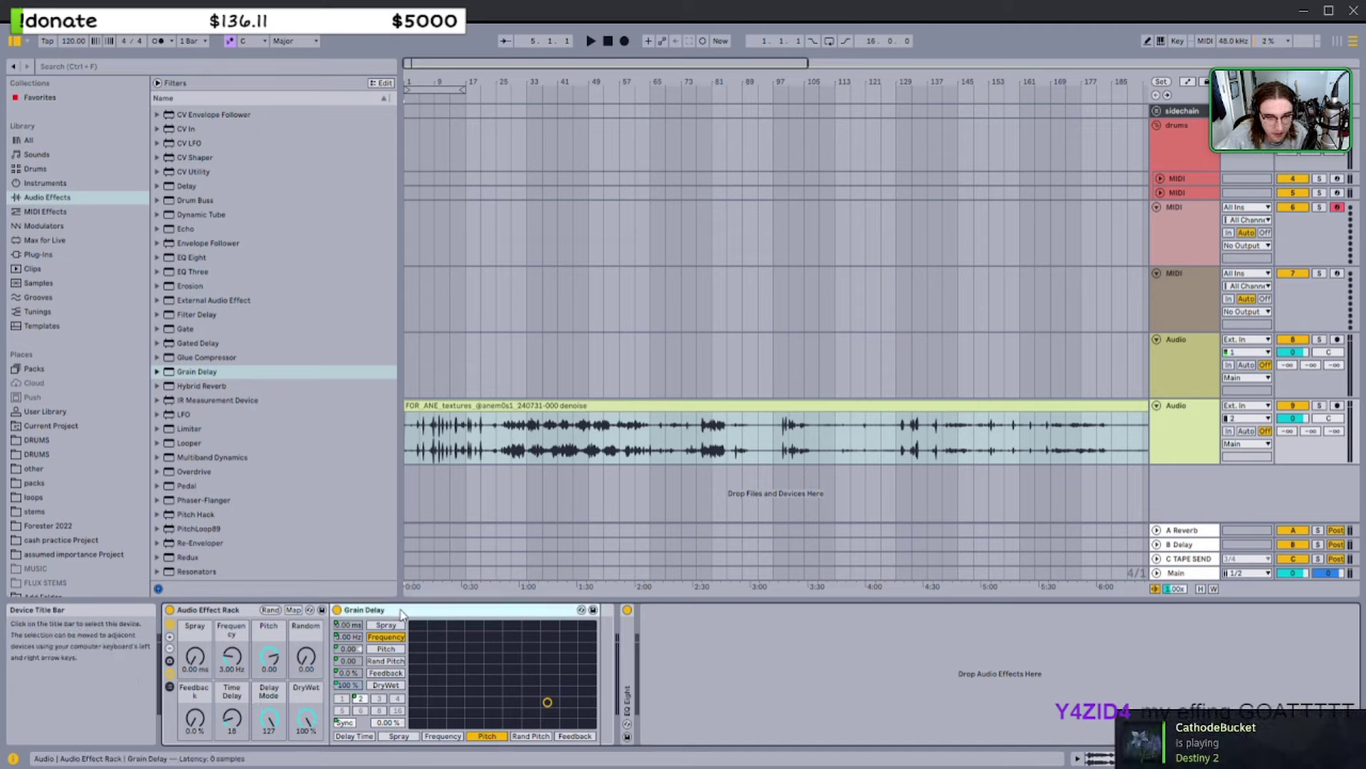
Duplicate the folded Grain Delay seven times inside the rack to make a chain of eight
{"action": "key", "text": "ctrl+d"}
{"action": "key", "text": "ctrl+d"}
{"action": "key", "text": "ctrl+d"}
{"action": "key", "text": "ctrl+d"}
{"action": "key", "text": "ctrl+d"}
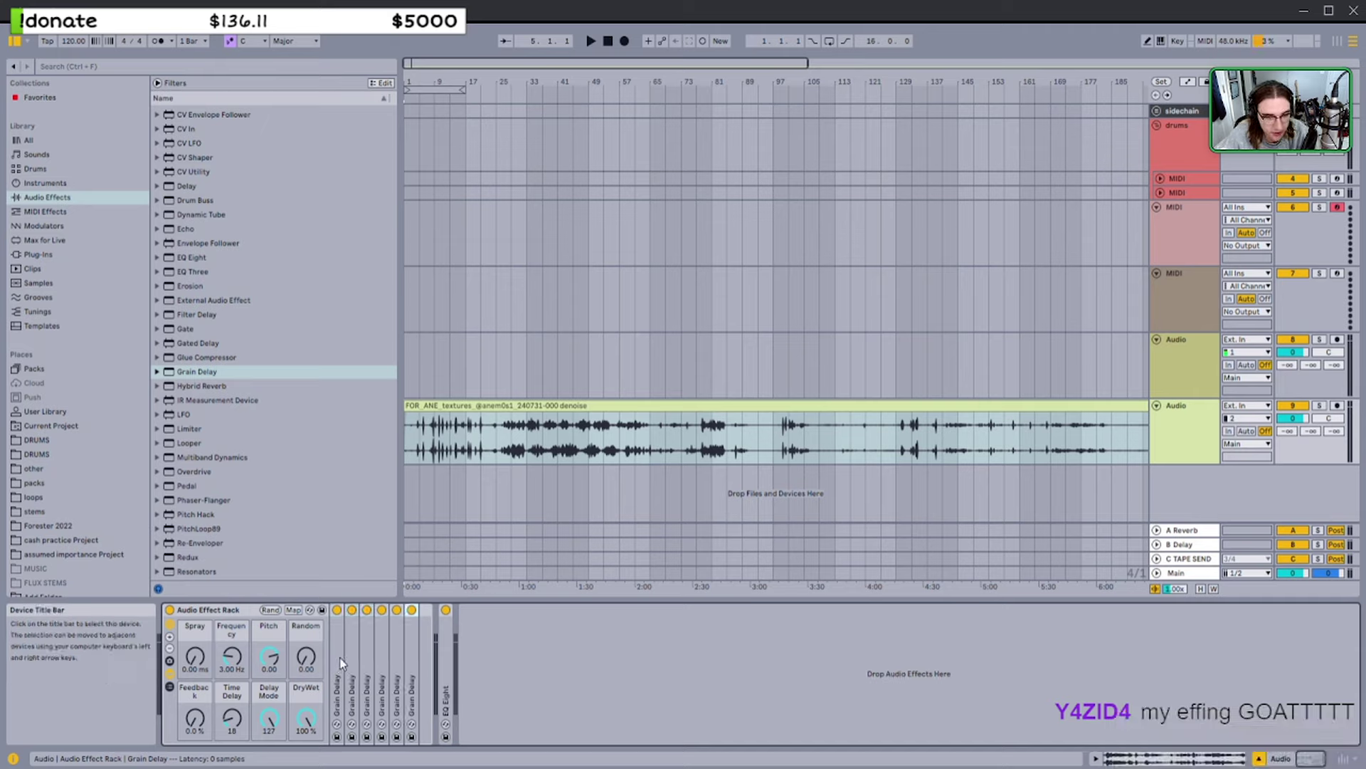
{"action": "key", "text": "ctrl+d"}
{"action": "key", "text": "ctrl+d"}
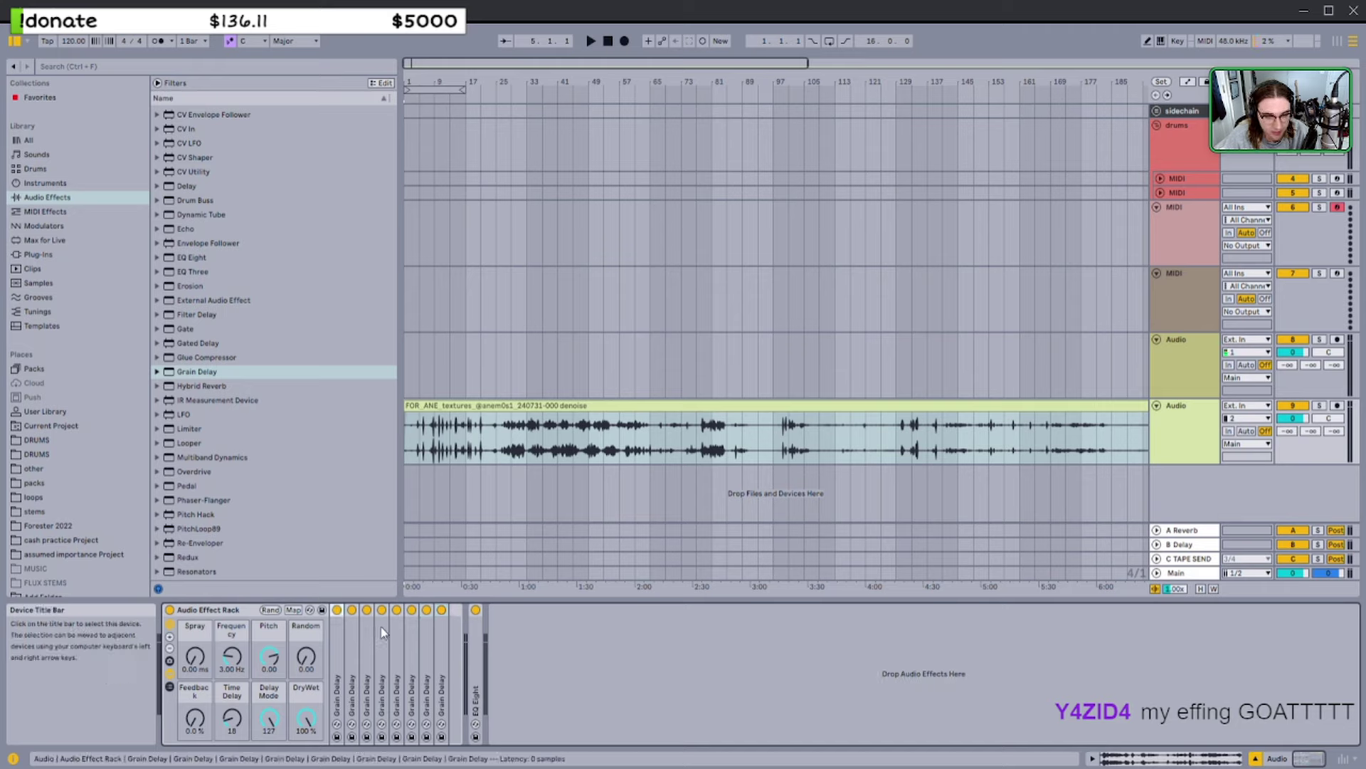
{"action": "left_click", "coordinate": [443, 634]}
{"action": "left_click", "coordinate": [336, 635], "text": "shift"}
{"action": "left_click", "coordinate": [450, 634]}
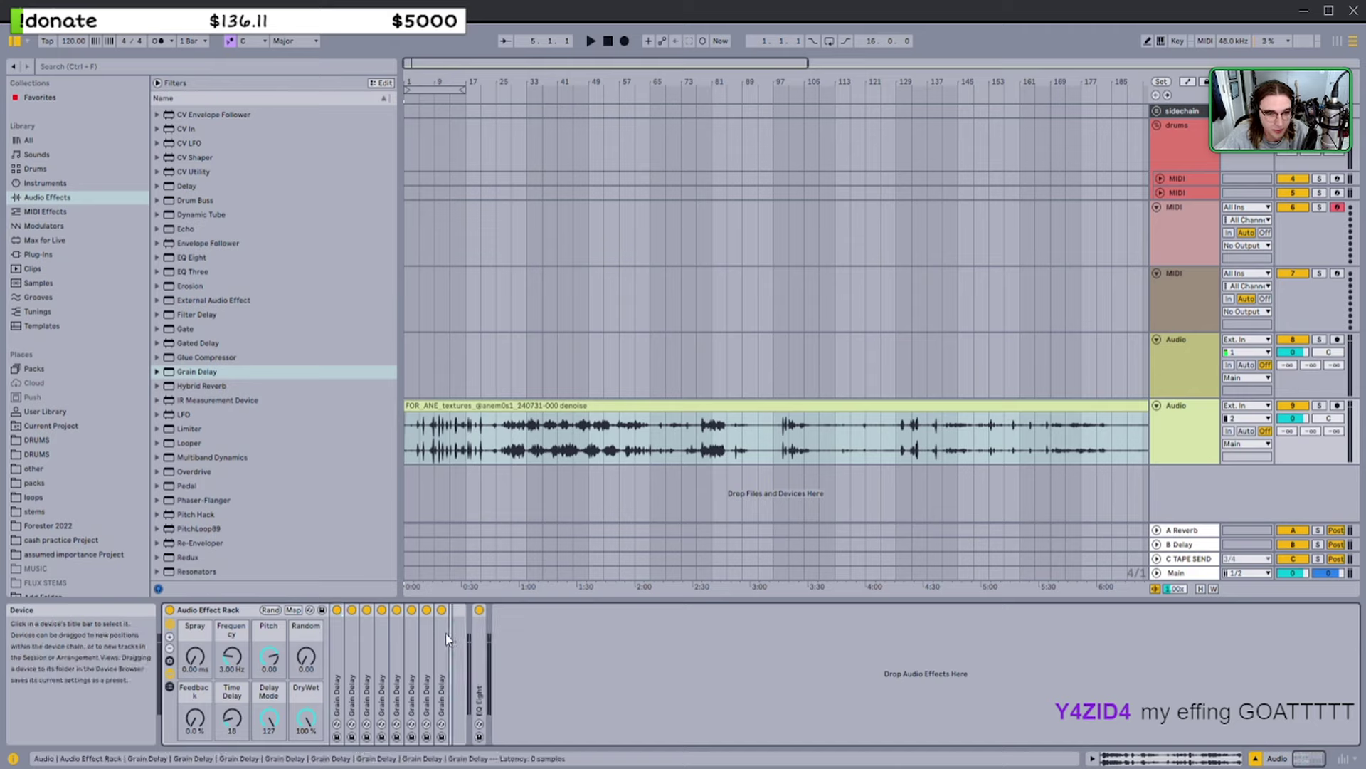
{"action": "left_click", "coordinate": [443, 639]}
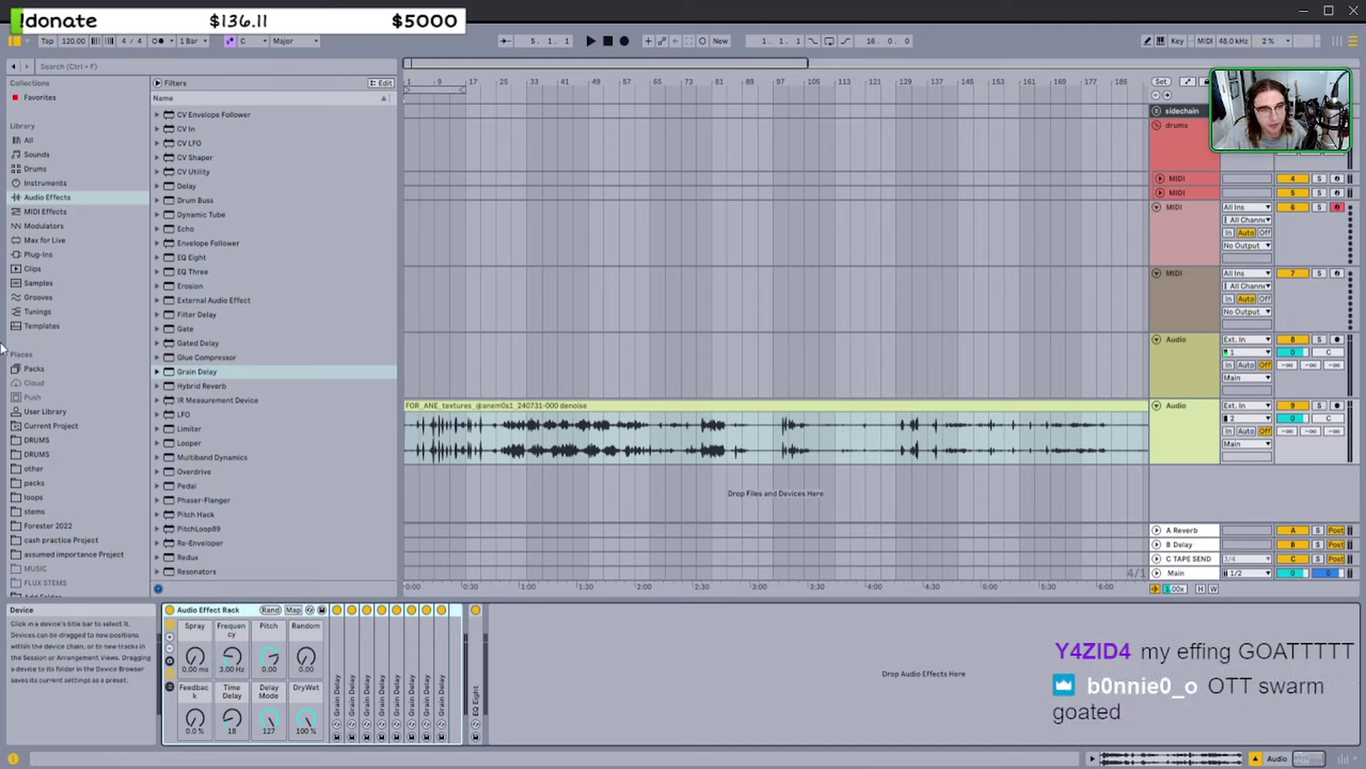
Search the browser for "limit", add the stock Limiter after EQ Eight and set its Ceiling to -1.00 dB
{"action": "key", "text": "ctrl+f"}
{"action": "type", "text": "lo"}
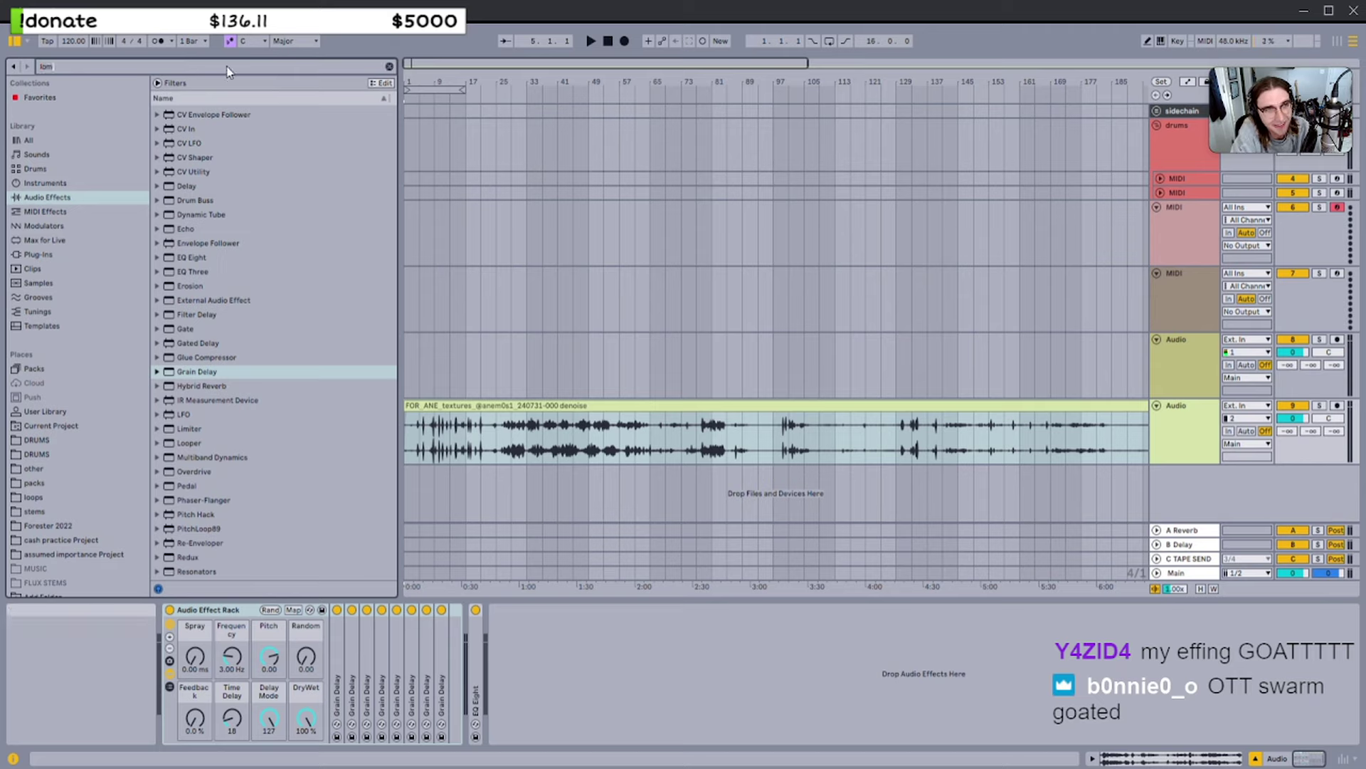
{"action": "key", "text": "BackSpace"}
{"action": "type", "text": "imit"}
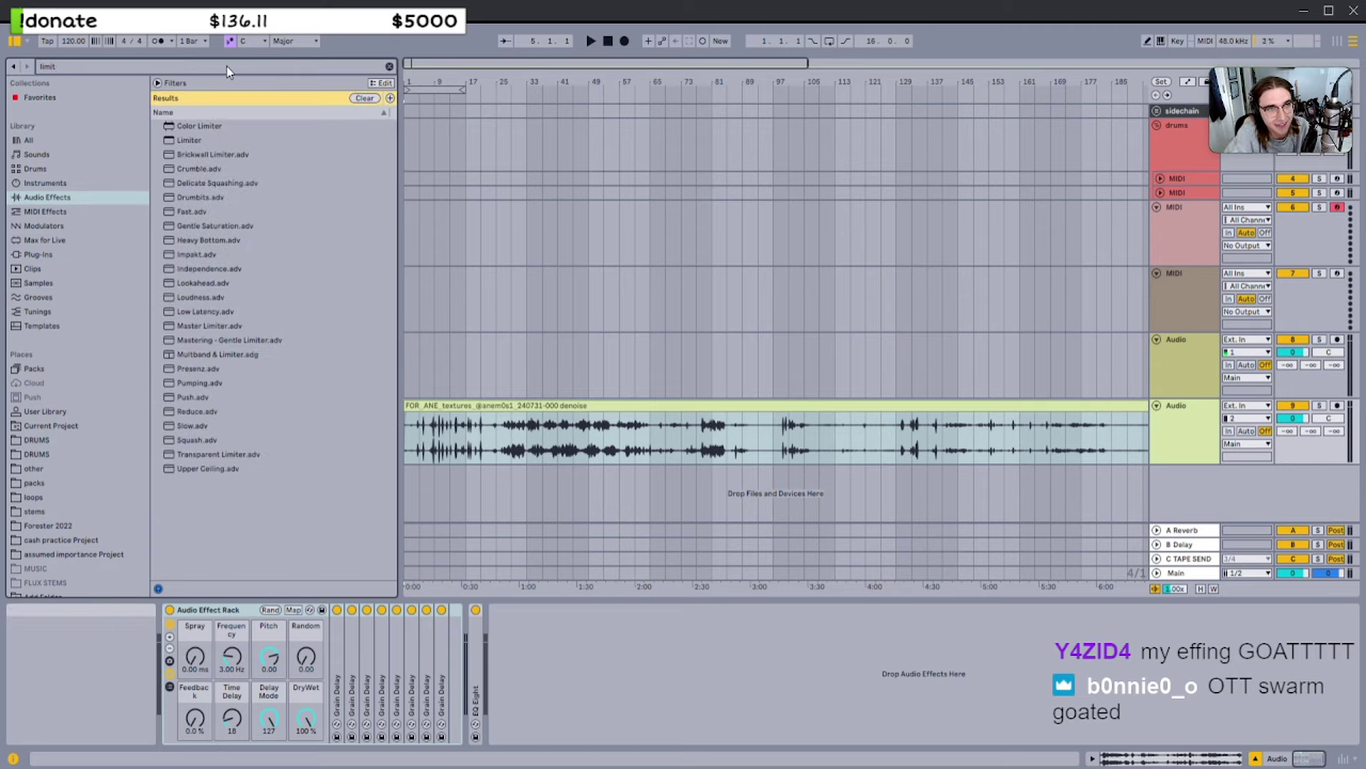
{"action": "double_click", "coordinate": [190, 140]}
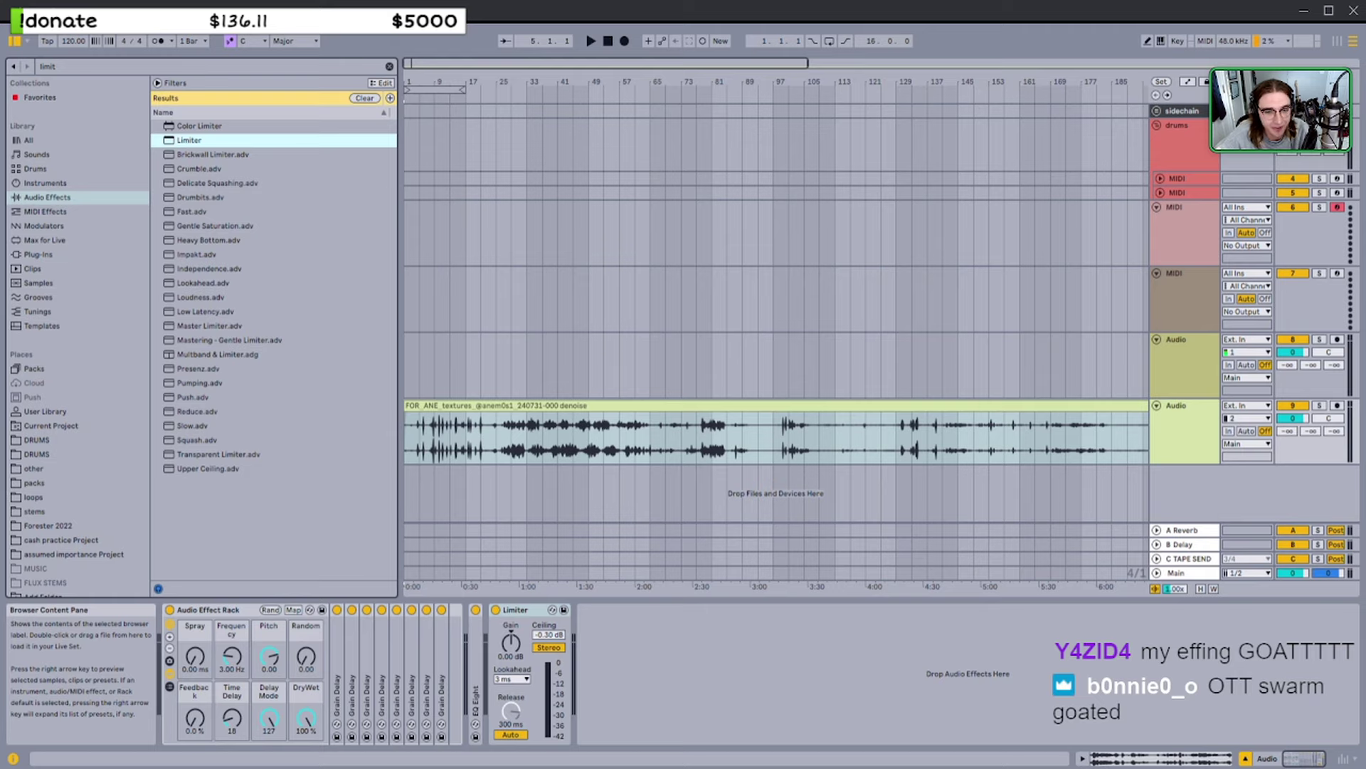
{"action": "left_click", "coordinate": [530, 611]}
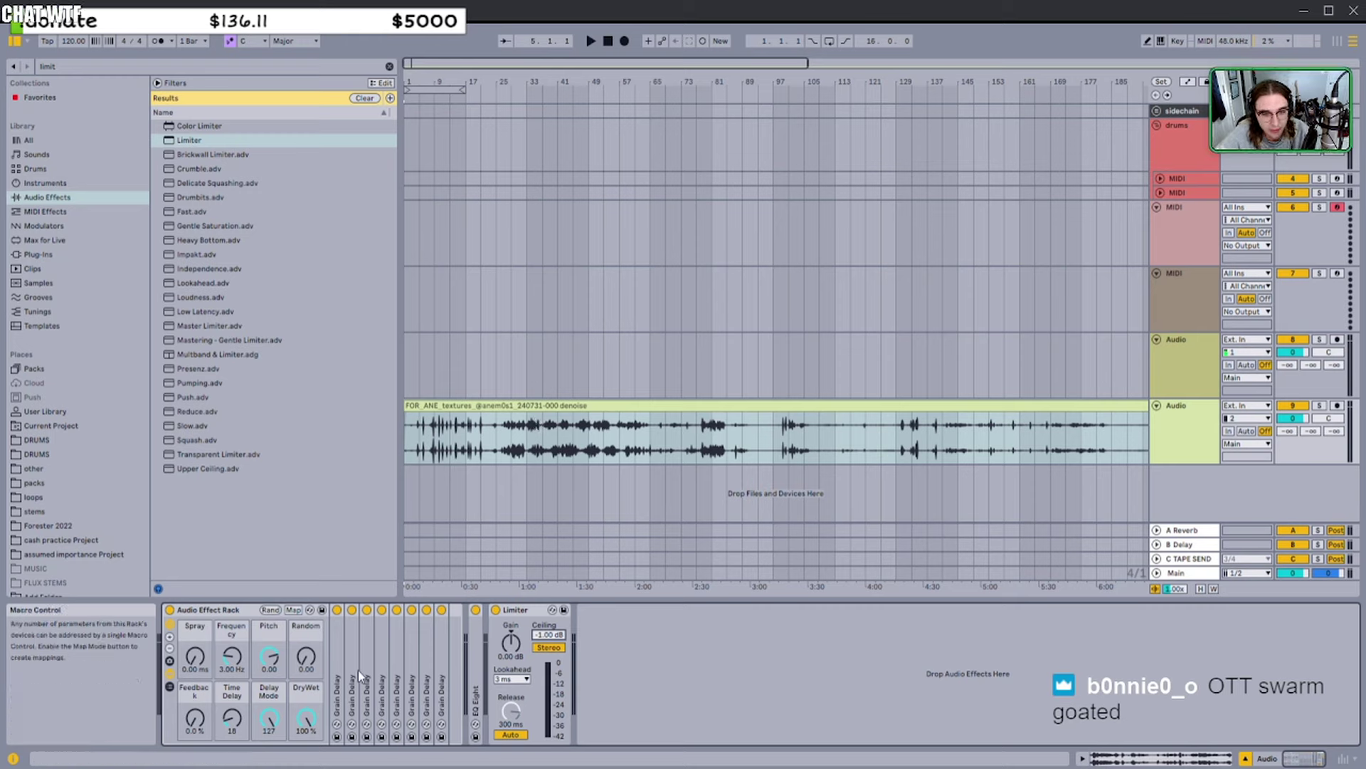
Unfold Grain Delays in the rack to check that their parameters are mapped to the macros, and fold them again
{"action": "double_click", "coordinate": [340, 661]}
{"action": "double_click", "coordinate": [610, 645]}
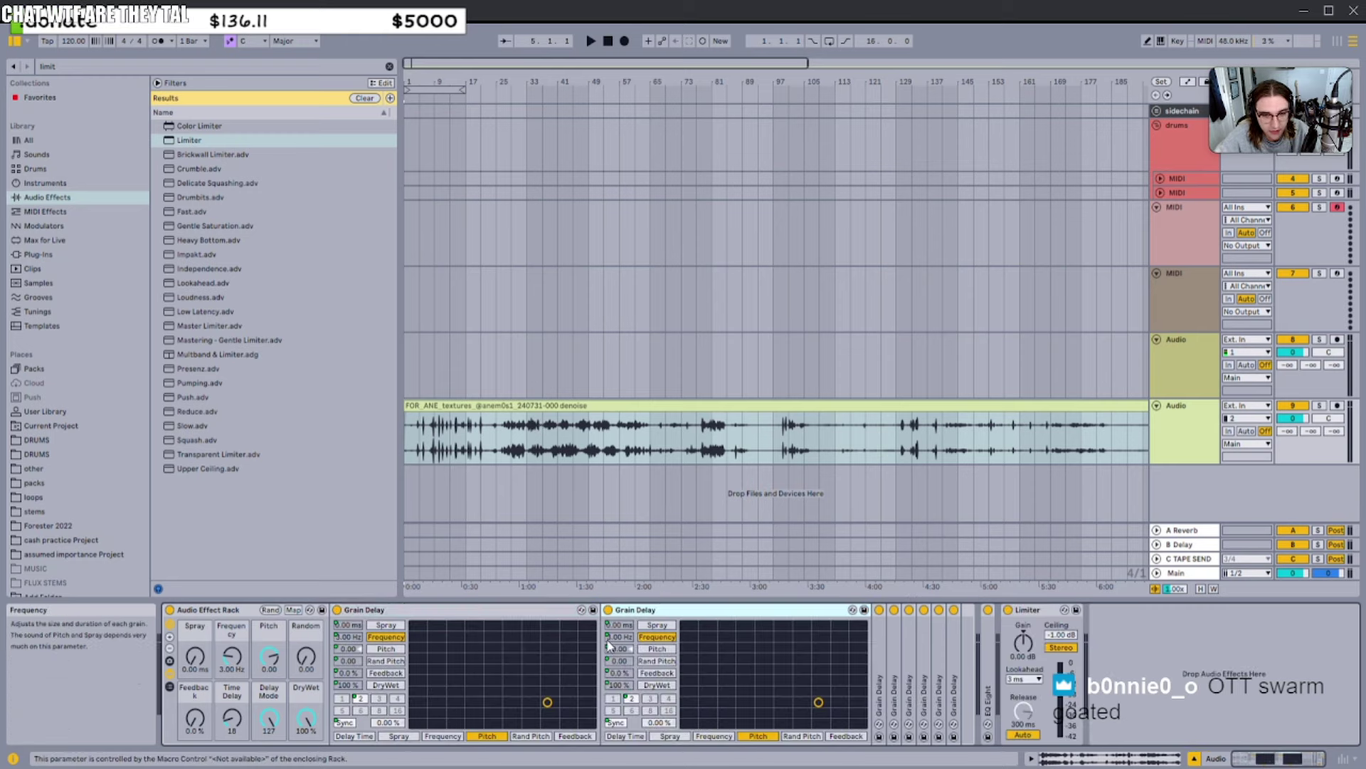
{"action": "left_click", "coordinate": [361, 624]}
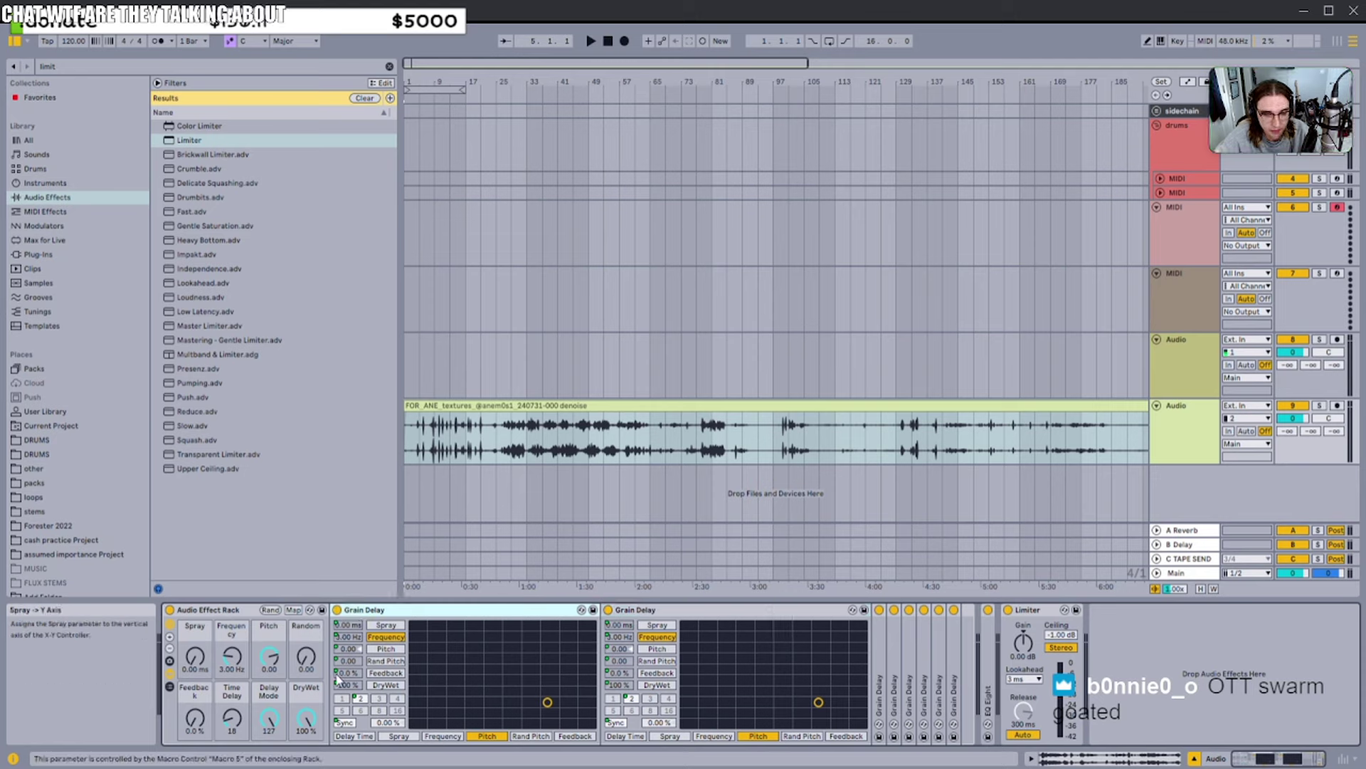
{"action": "double_click", "coordinate": [380, 610]}
{"action": "double_click", "coordinate": [388, 609]}
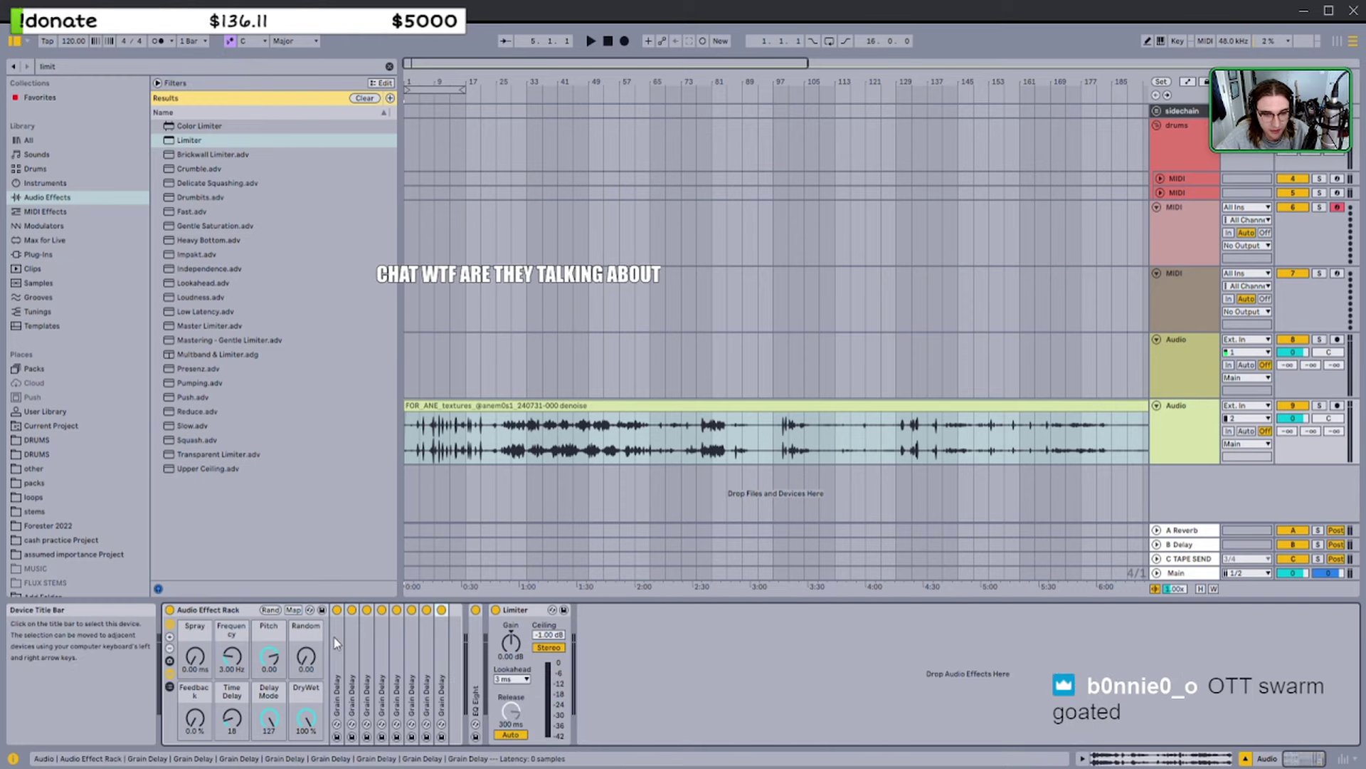
{"action": "double_click", "coordinate": [335, 639]}
{"action": "double_click", "coordinate": [379, 610]}
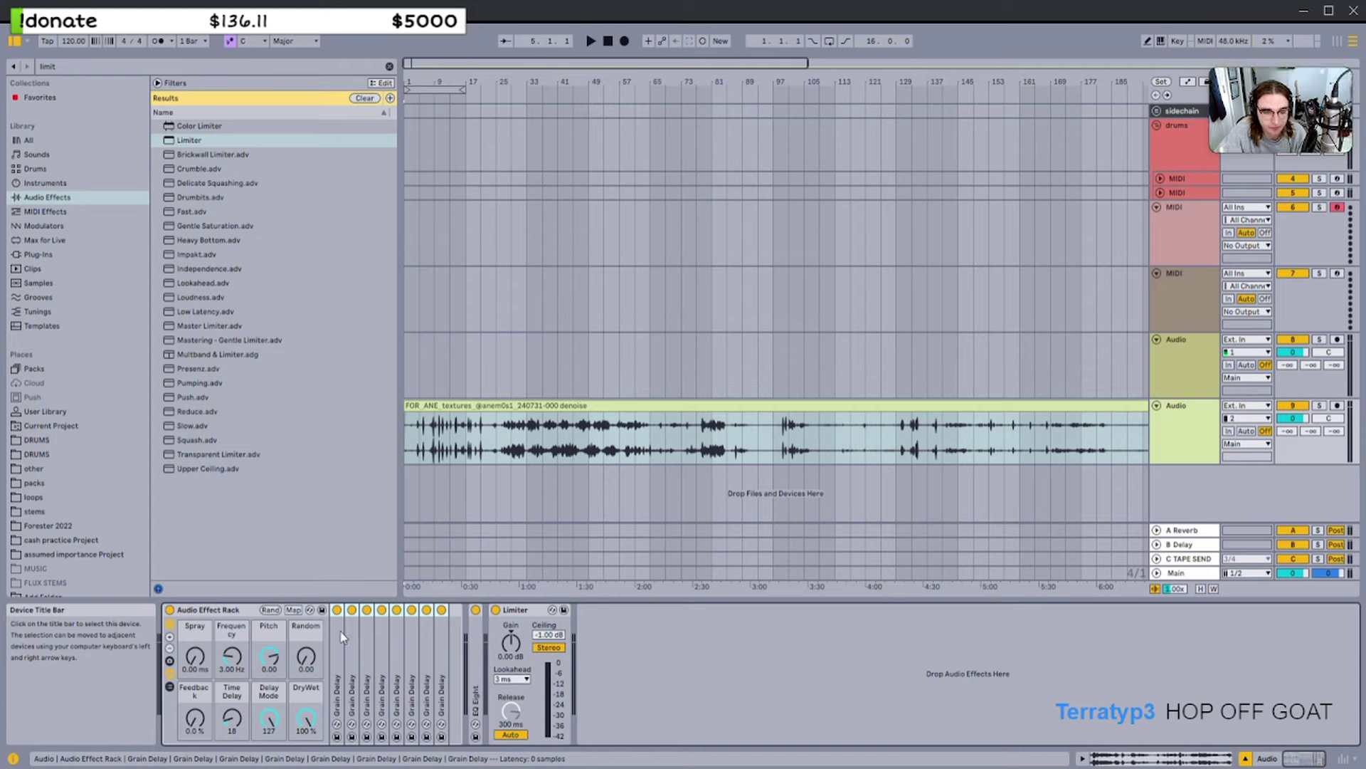
{"action": "left_click", "coordinate": [454, 629]}
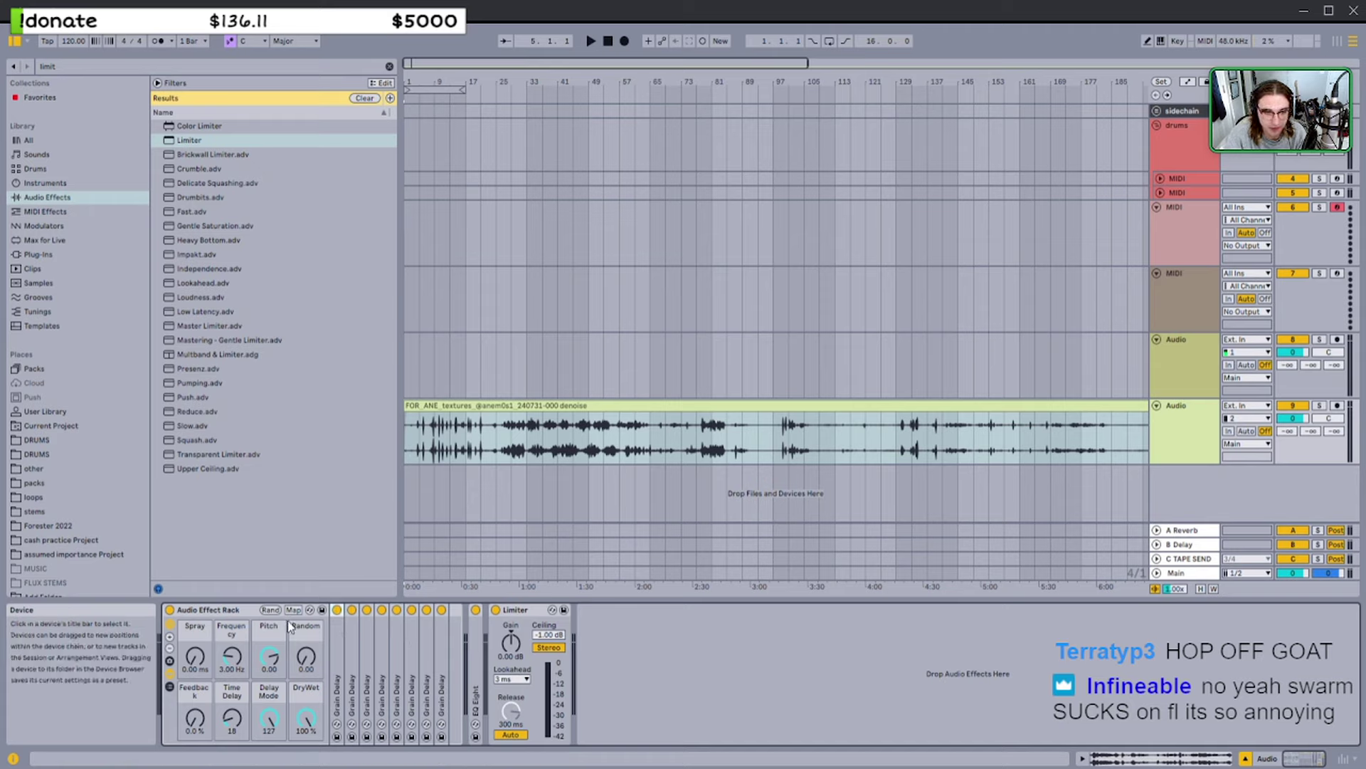
Set the rack's DryWet, Delay Mode and Time Delay macros to 0 and Frequency to 1.81 Hz, and switch the rack off
{"action": "left_click", "coordinate": [220, 610]}
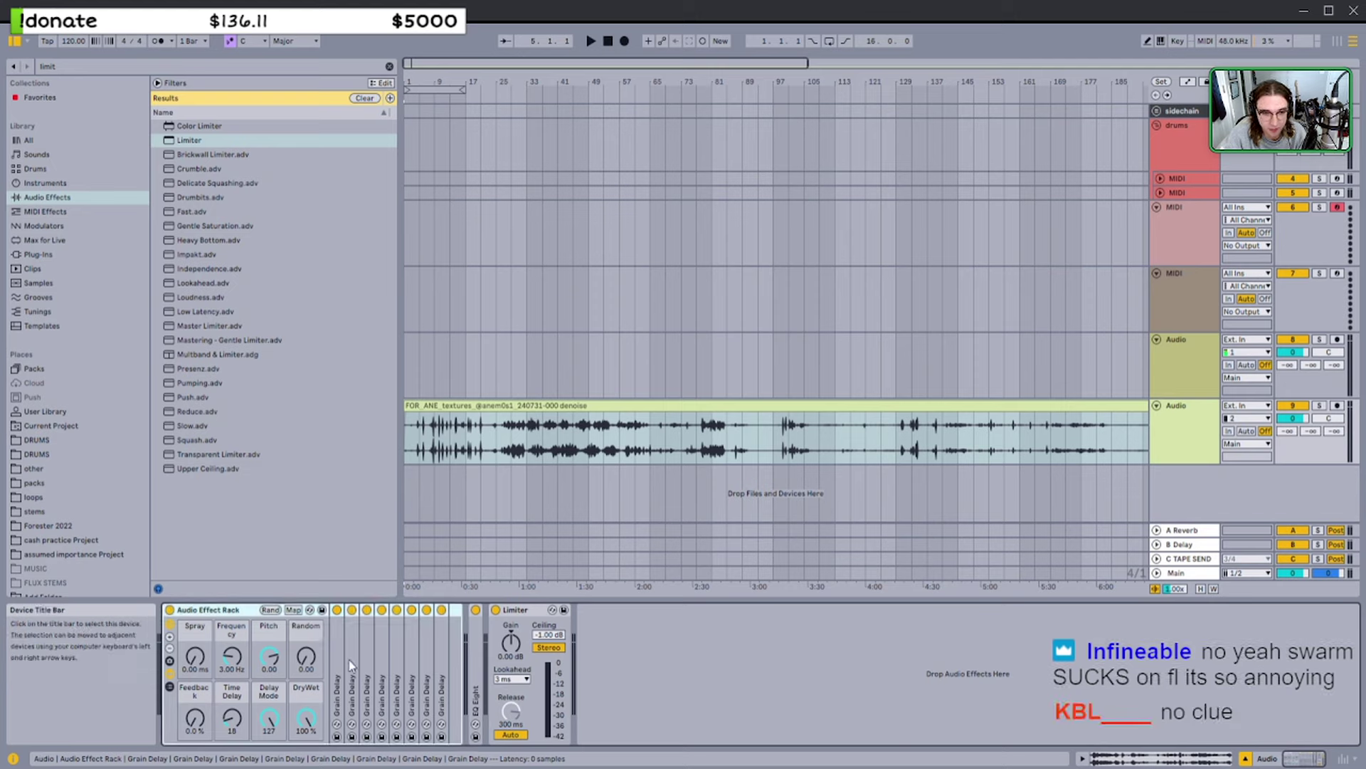
{"action": "left_click_drag", "start_coordinate": [305, 717], "coordinate": [305, 724]}
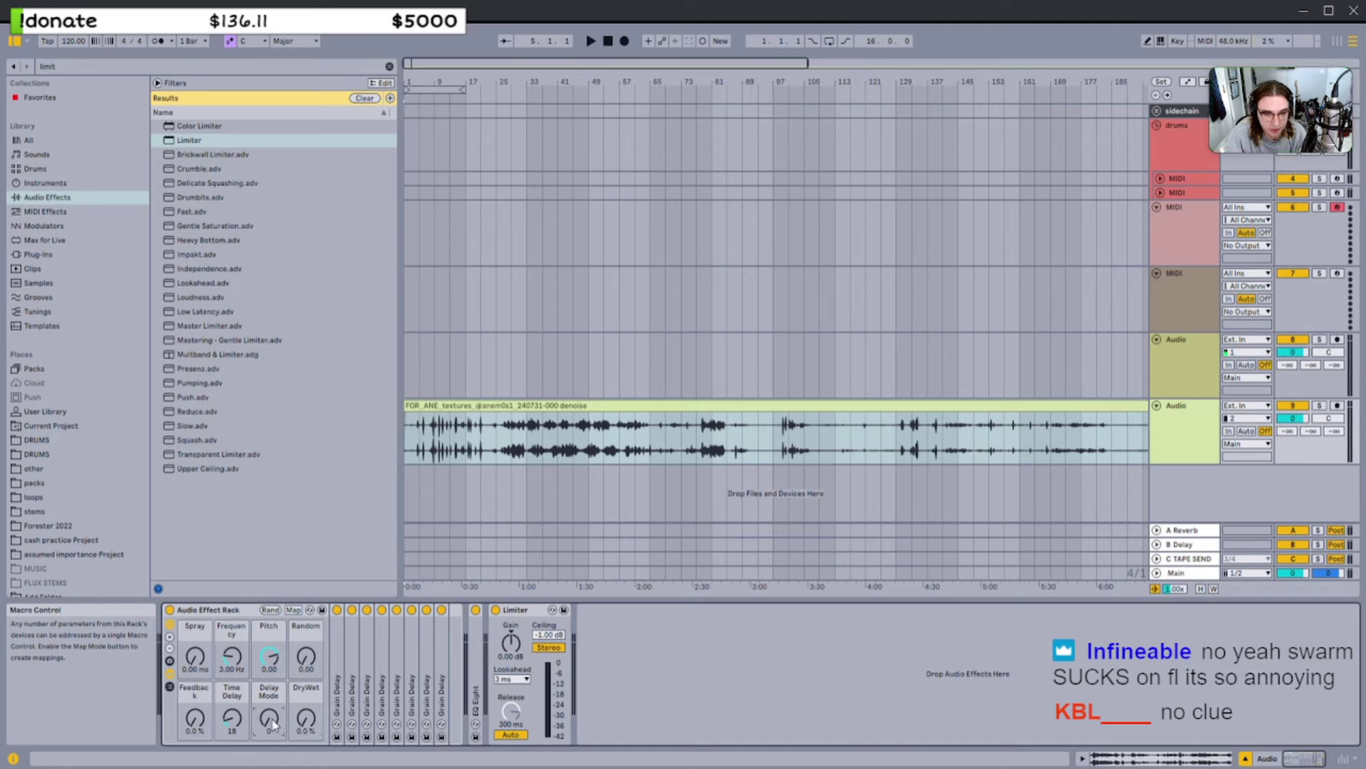
{"action": "left_click_drag", "start_coordinate": [232, 661], "coordinate": [232, 653]}
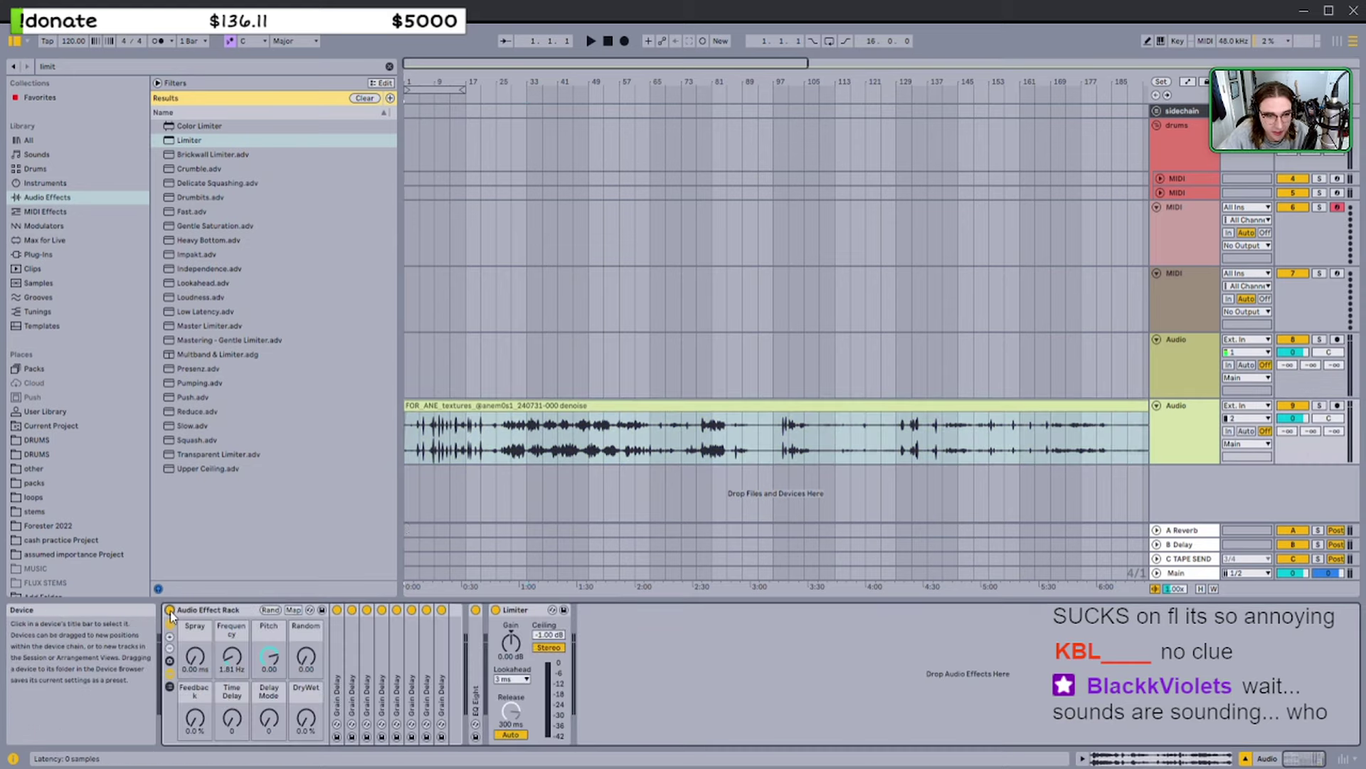
{"action": "left_click", "coordinate": [169, 610]}
Survey the waveform of the full texture recording and audition it from bar 257
{"action": "left_click", "coordinate": [576, 435]}
{"action": "scroll", "coordinate": [576, 435], "scroll_direction": "down", "scroll_amount": 3}
{"action": "left_click_drag", "start_coordinate": [574, 434], "coordinate": [866, 438]}
{"action": "left_click_drag", "start_coordinate": [578, 432], "coordinate": [719, 434]}
{"action": "left_click_drag", "start_coordinate": [718, 435], "coordinate": [640, 433]}
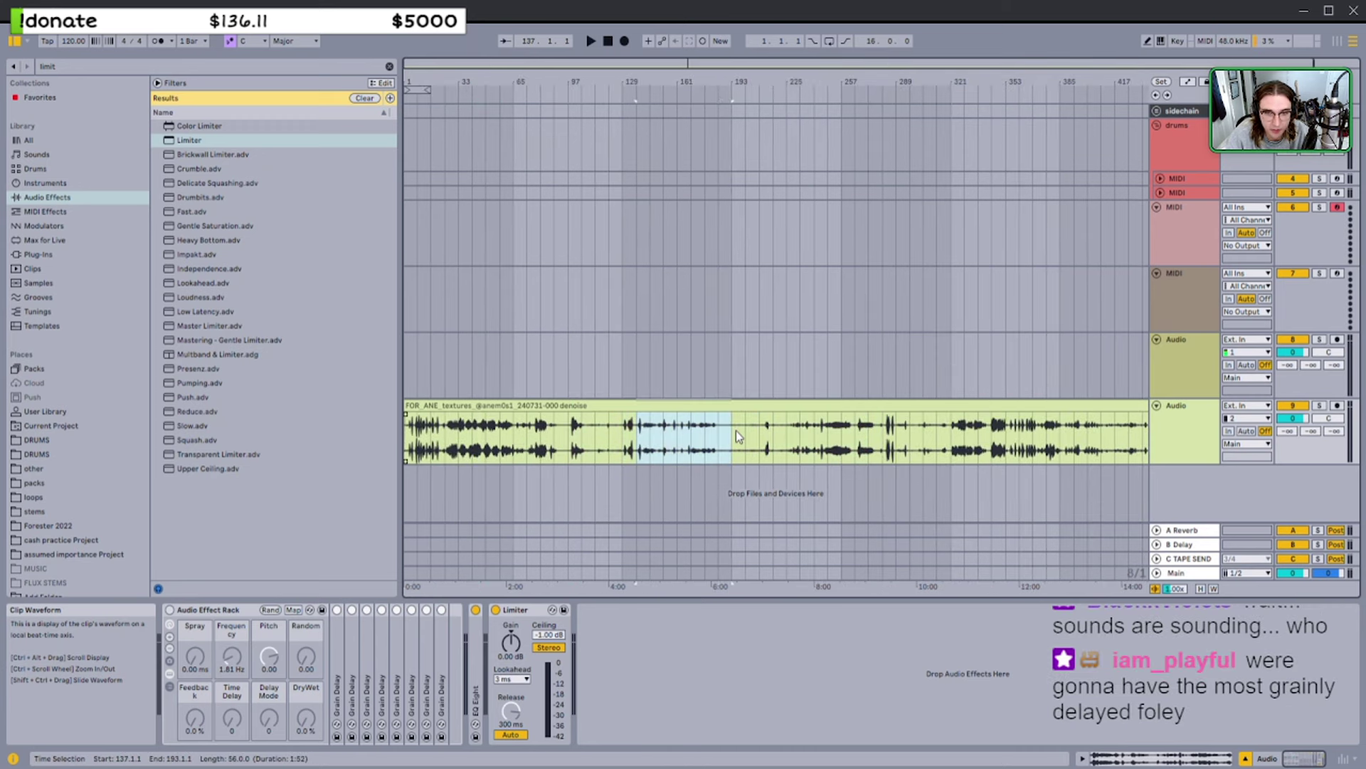
{"action": "left_click_drag", "start_coordinate": [616, 434], "coordinate": [719, 429]}
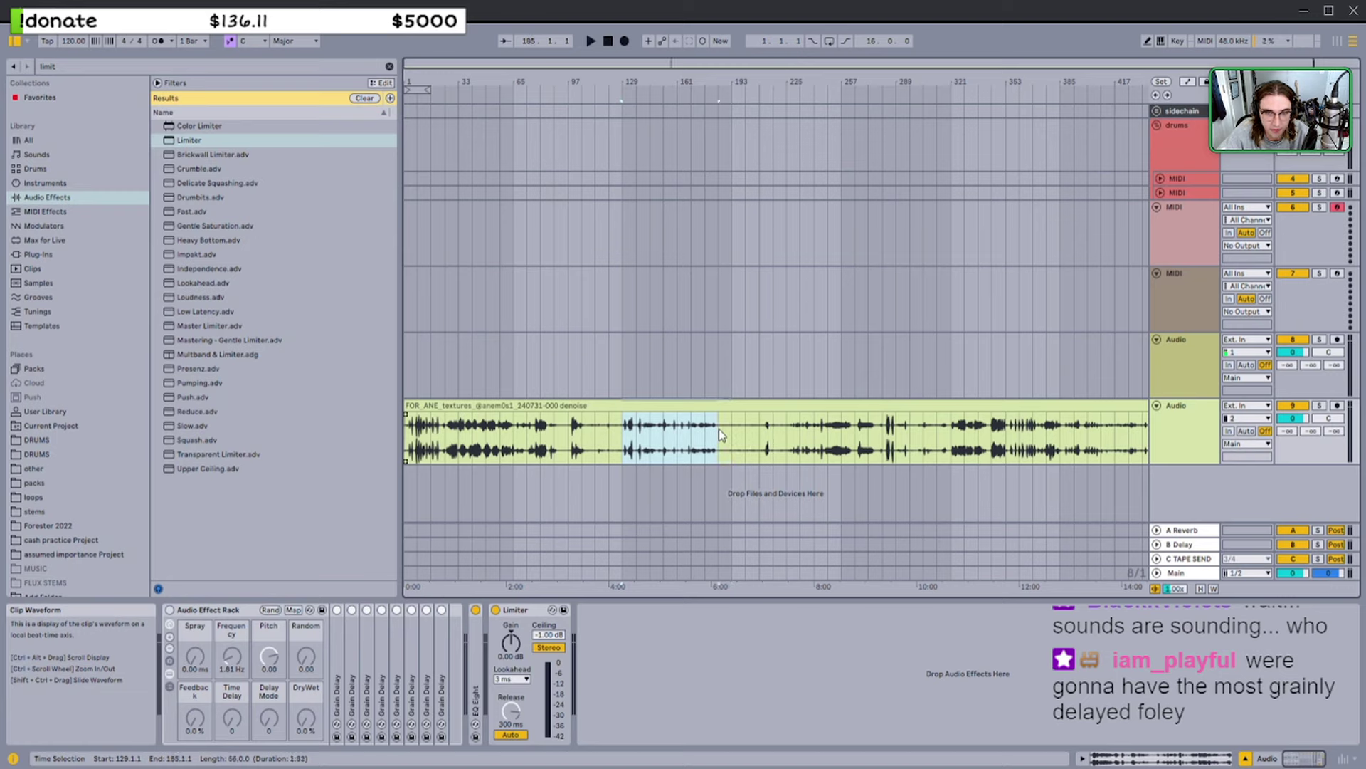
{"action": "left_click_drag", "start_coordinate": [626, 434], "coordinate": [782, 431]}
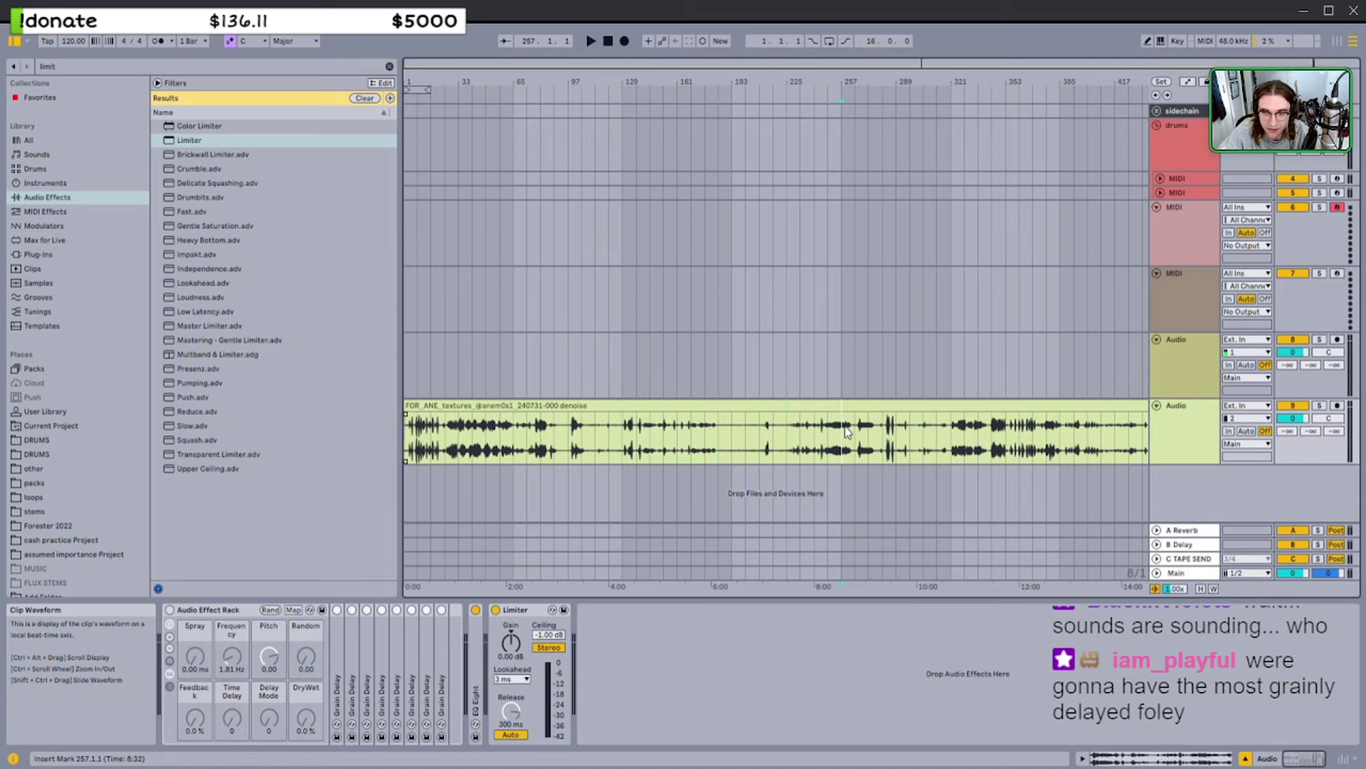
{"action": "key", "text": "space"}
{"action": "left_click_drag", "start_coordinate": [874, 431], "coordinate": [849, 432]}
{"action": "scroll", "coordinate": [849, 431], "scroll_direction": "up", "scroll_amount": 5}
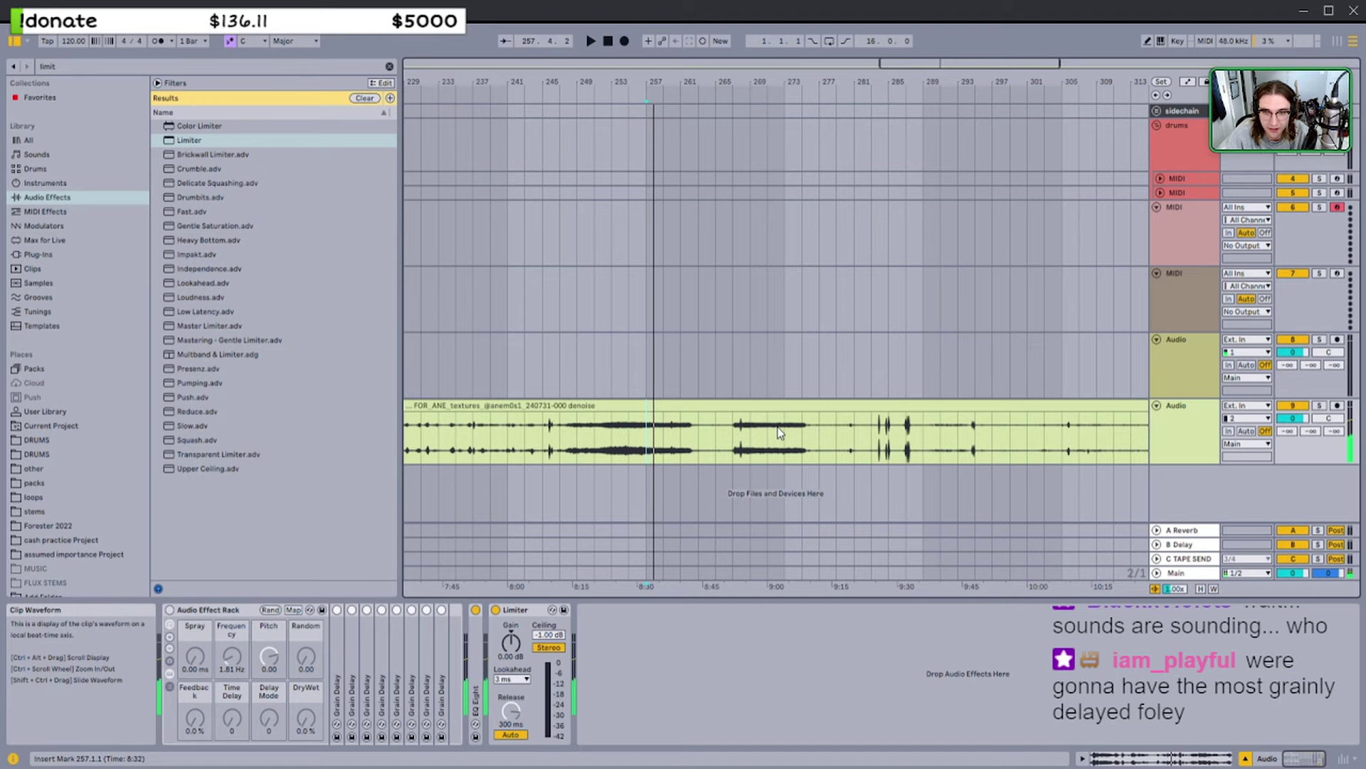
Audition earlier passages of the texture recording, working back from bar 241 to bar 133
{"action": "scroll", "coordinate": [511, 426], "scroll_direction": "down", "scroll_amount": 4}
{"action": "scroll", "coordinate": [535, 430], "scroll_direction": "left", "scroll_amount": 3}
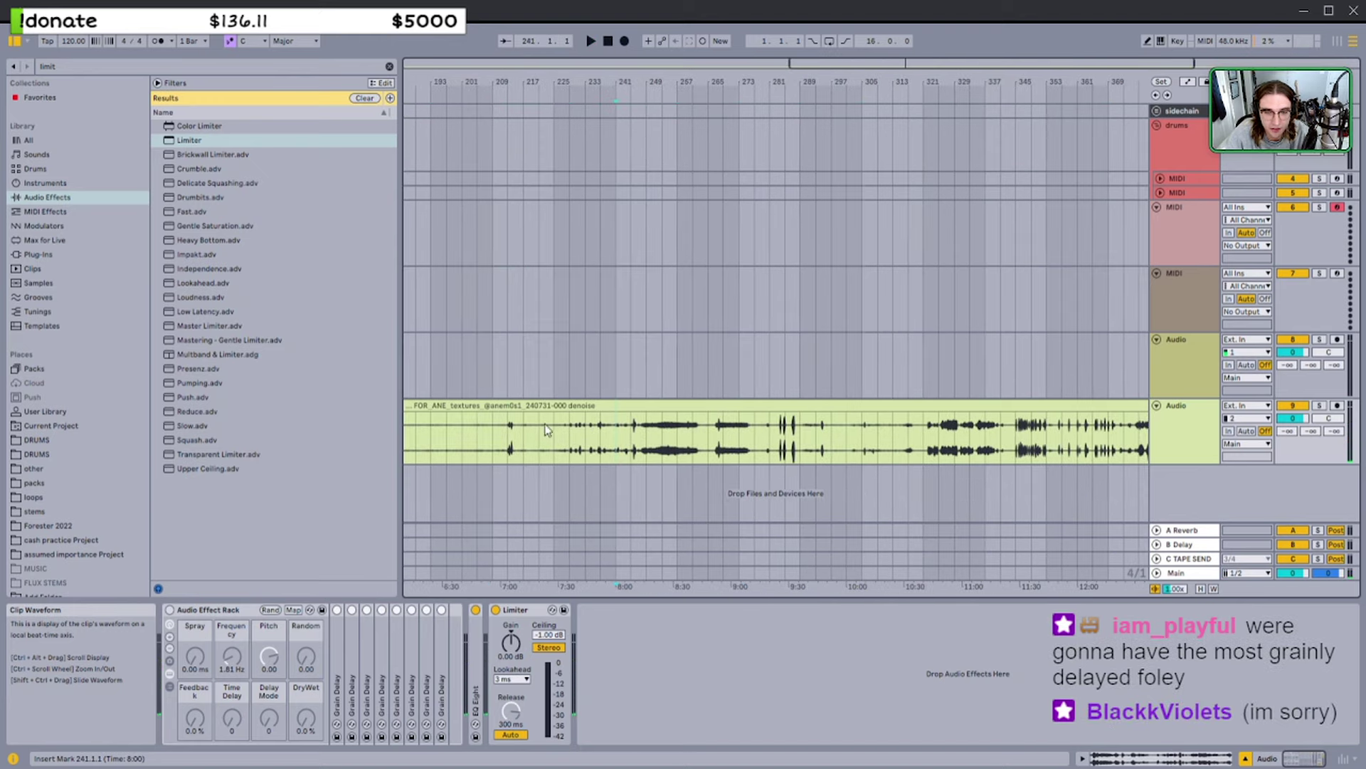
{"action": "left_click_drag", "start_coordinate": [567, 437], "coordinate": [671, 446]}
{"action": "left_click", "coordinate": [572, 436]}
{"action": "scroll", "coordinate": [513, 430], "scroll_direction": "left", "scroll_amount": 2}
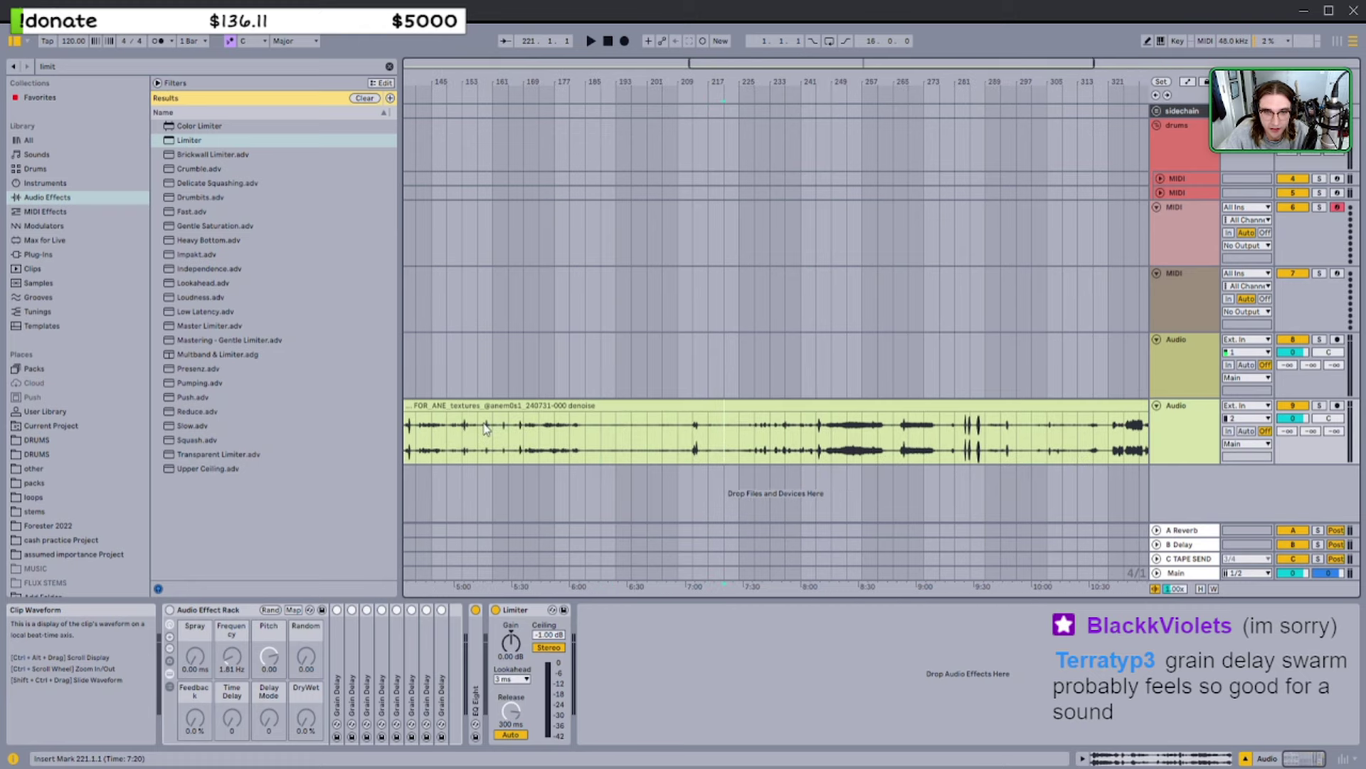
{"action": "left_click", "coordinate": [479, 426]}
{"action": "key", "text": "space"}
{"action": "scroll", "coordinate": [527, 425], "scroll_direction": "left", "scroll_amount": 2}
{"action": "left_click", "coordinate": [515, 428]}
{"action": "key", "text": "space"}
{"action": "scroll", "coordinate": [513, 430], "scroll_direction": "left", "scroll_amount": 3}
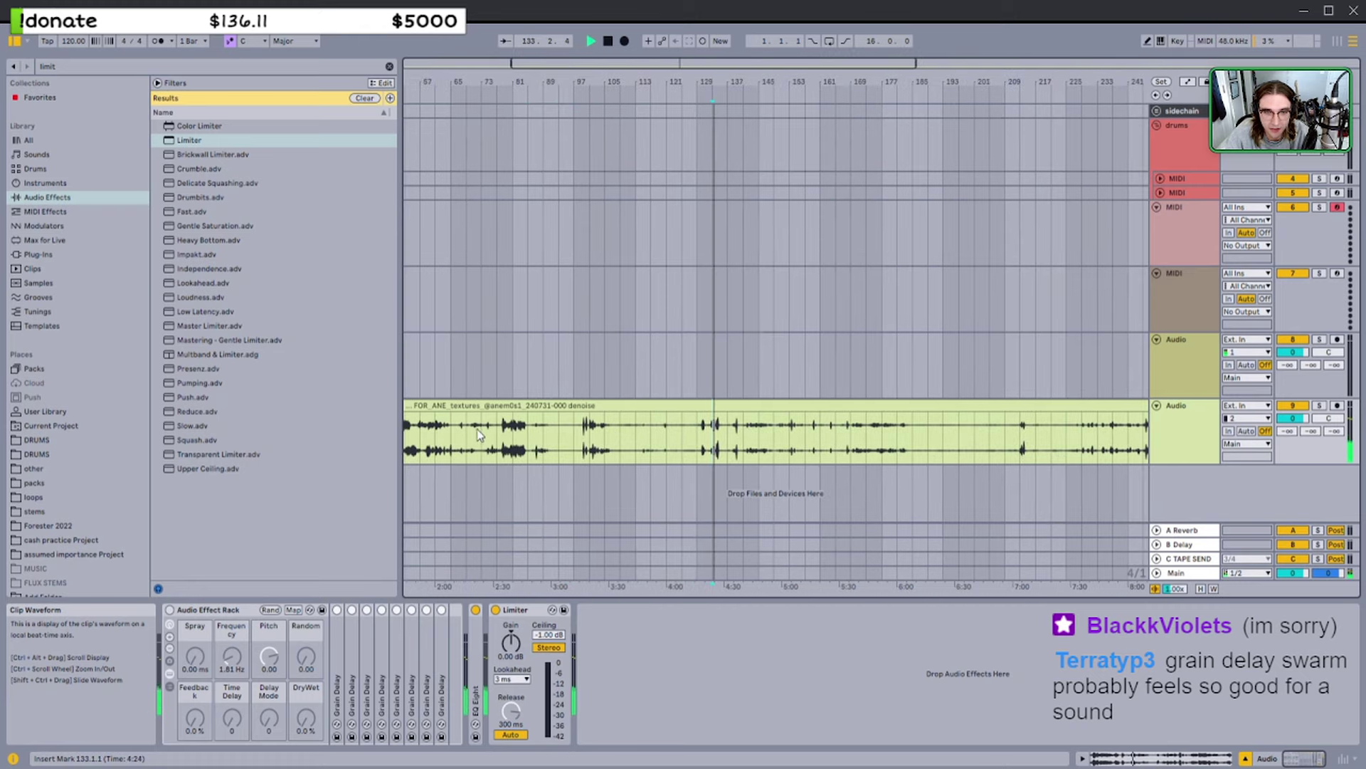
Audition the opening part of the texture recording, including playback from bars 29 and 81
{"action": "left_click", "coordinate": [487, 431], "text": "shift"}
{"action": "key", "text": "space"}
{"action": "key", "text": "space"}
{"action": "scroll", "coordinate": [484, 432], "scroll_direction": "left", "scroll_amount": 1}
{"action": "left_click", "coordinate": [485, 436]}
{"action": "key", "text": "space"}
{"action": "key", "text": "space"}
{"action": "scroll", "coordinate": [482, 437], "scroll_direction": "left", "scroll_amount": 1}
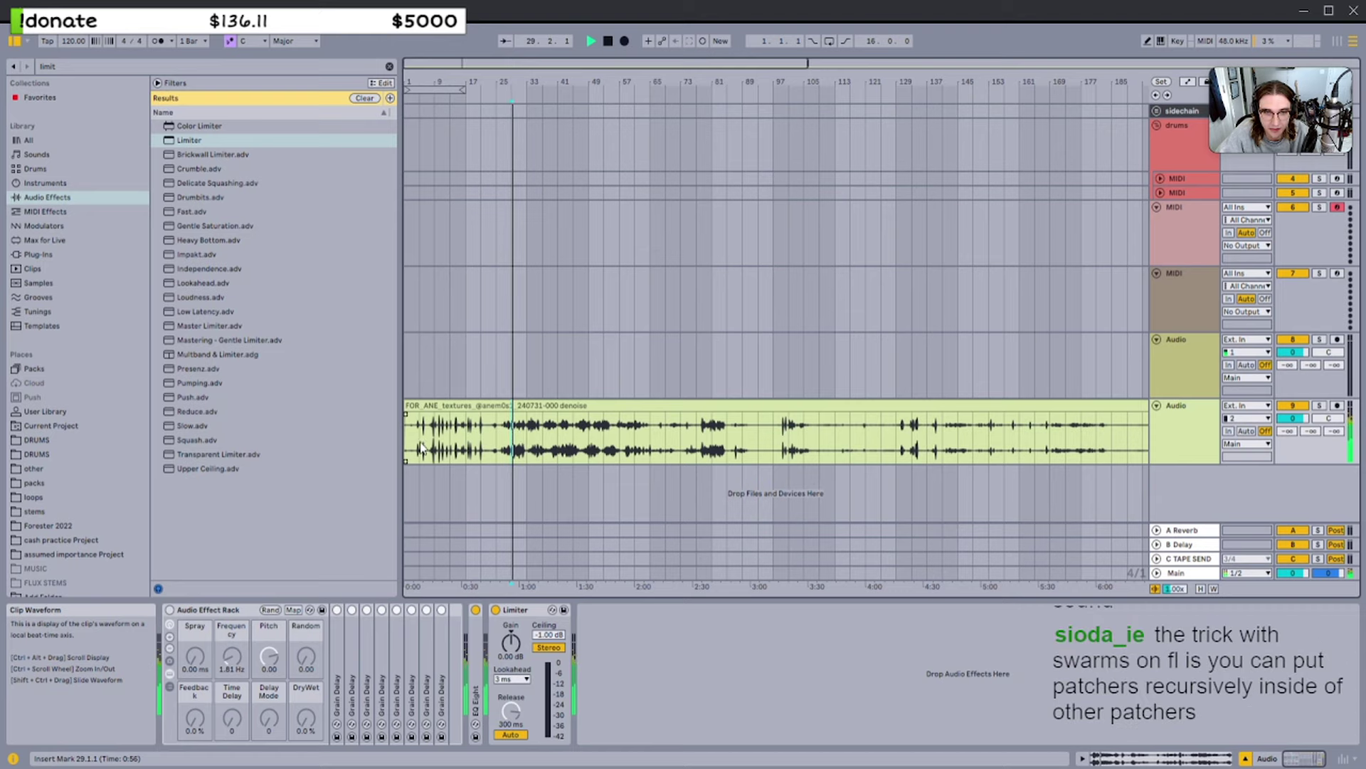
{"action": "left_click", "coordinate": [707, 431]}
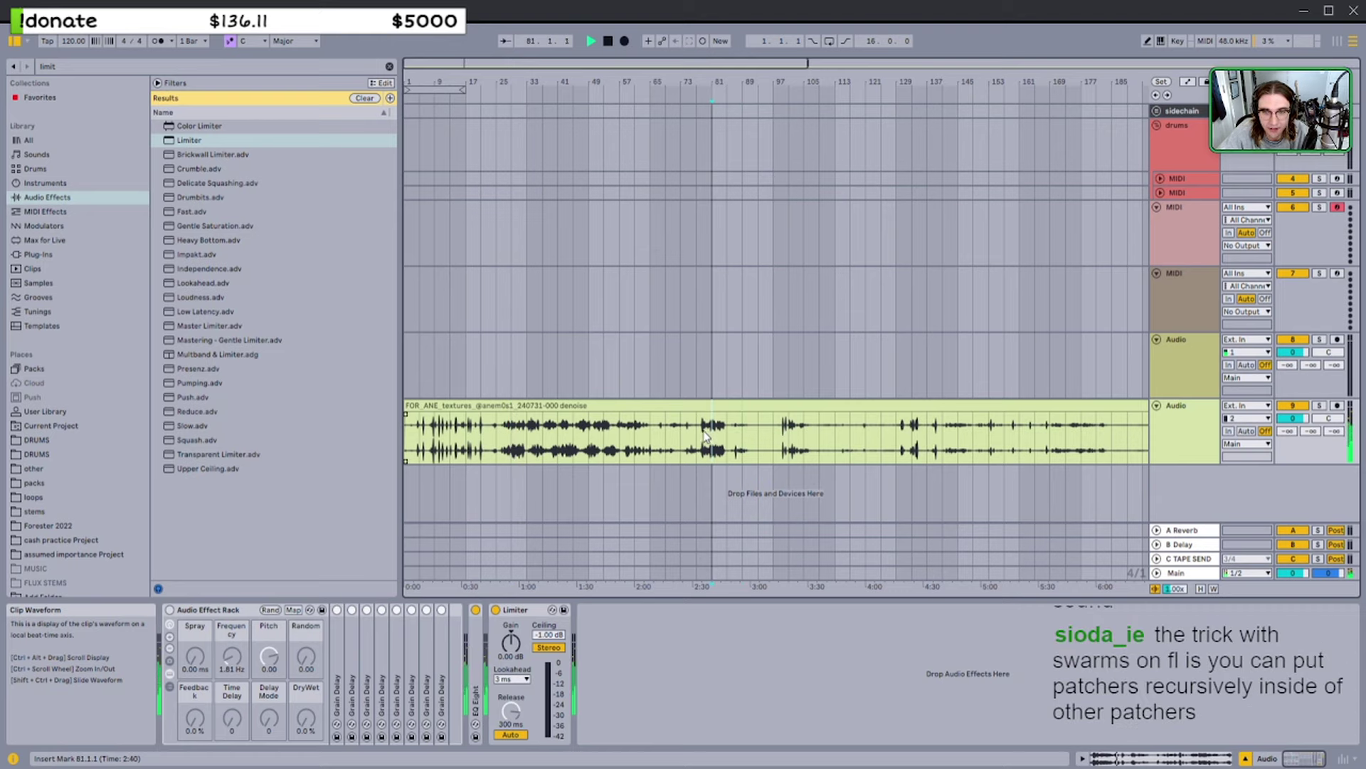
{"action": "key", "text": "space"}
Delete the parts of the texture clip before bar 33 and after bar 65
{"action": "scroll", "coordinate": [696, 431], "scroll_direction": "down", "scroll_amount": 3}
{"action": "left_click", "coordinate": [620, 407]}
{"action": "left_click_drag", "start_coordinate": [407, 406], "coordinate": [1364, 429]}
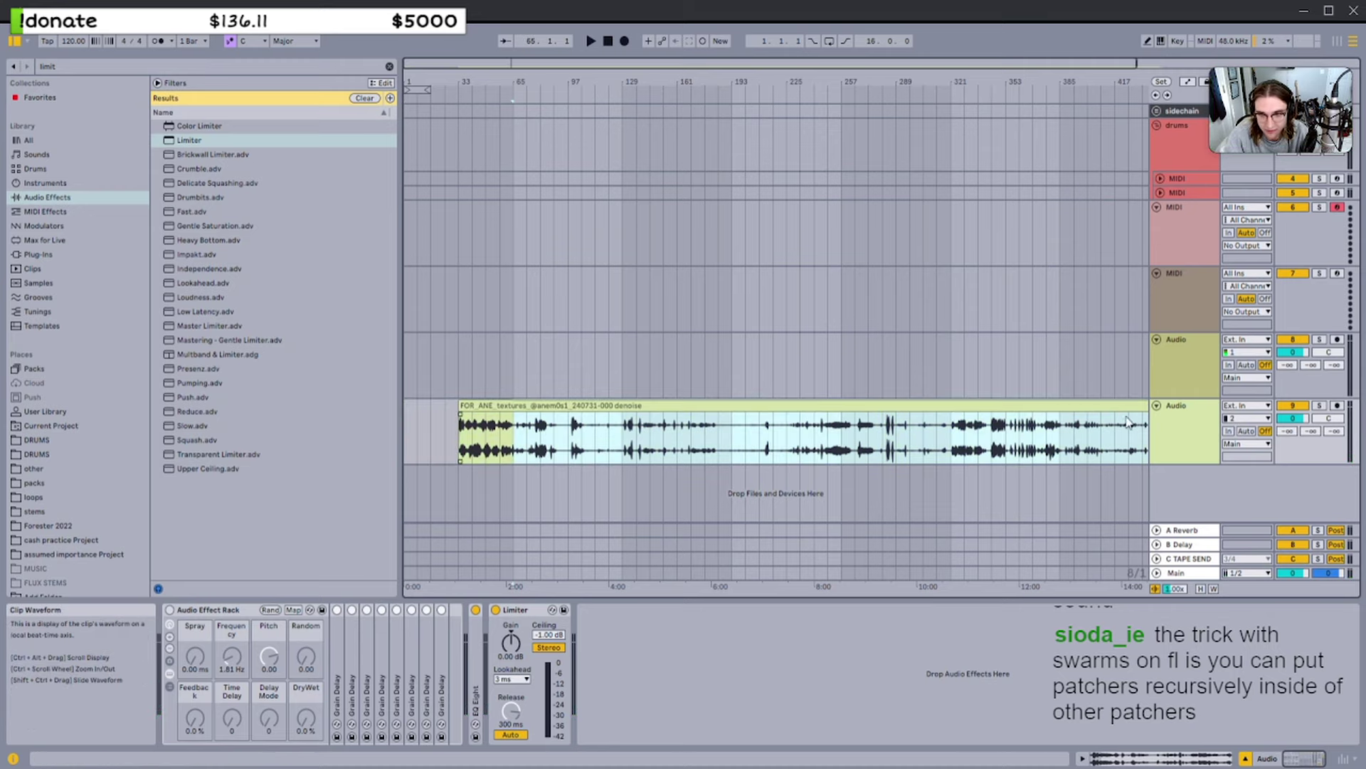
{"action": "key", "text": "Delete"}
Shorten the remaining texture clip to 24 bars and move it to start at bar 1
{"action": "left_click", "coordinate": [496, 405]}
{"action": "scroll", "coordinate": [496, 404], "scroll_direction": "up", "scroll_amount": 3}
{"action": "left_click_drag", "start_coordinate": [496, 404], "coordinate": [571, 405]}
{"action": "left_click_drag", "start_coordinate": [599, 406], "coordinate": [496, 405]}
{"action": "scroll", "coordinate": [496, 405], "scroll_direction": "up", "scroll_amount": 5}
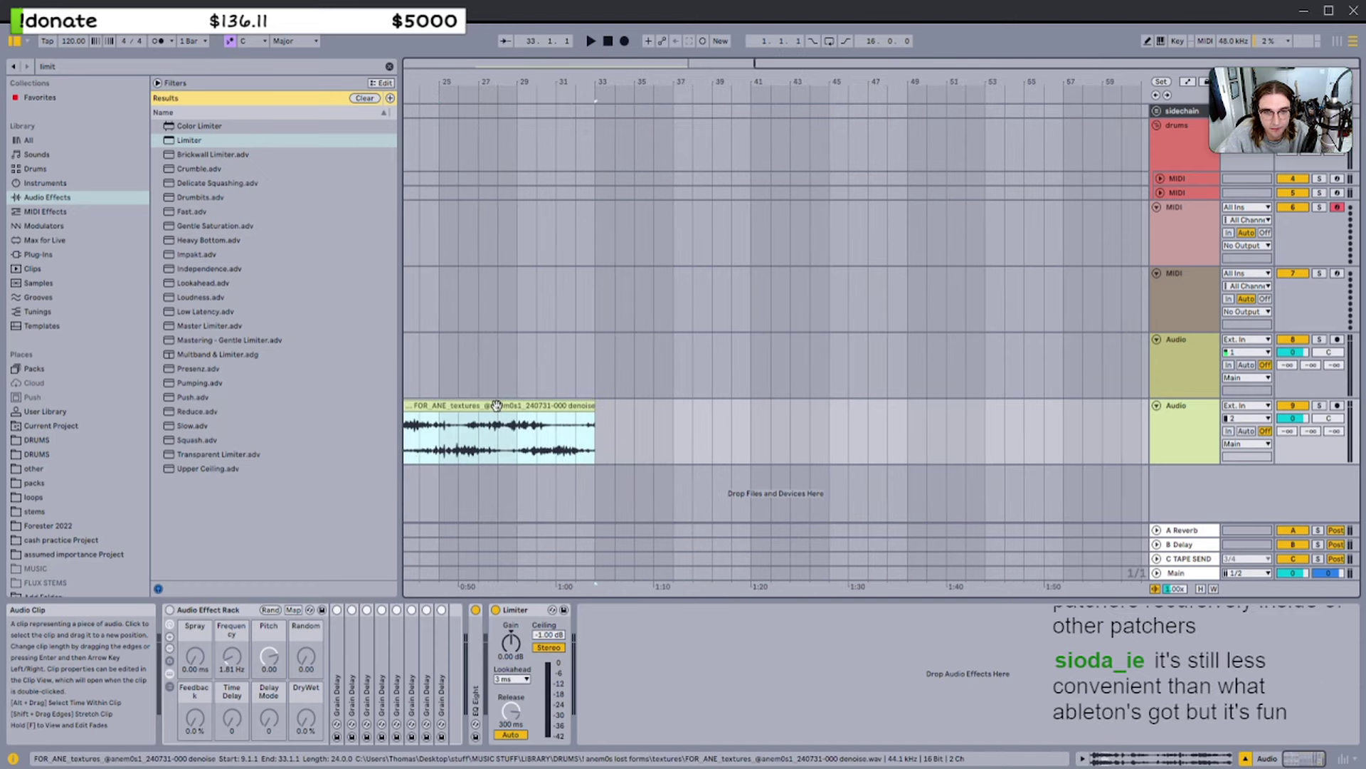
{"action": "scroll", "coordinate": [497, 405], "scroll_direction": "left", "scroll_amount": 5}
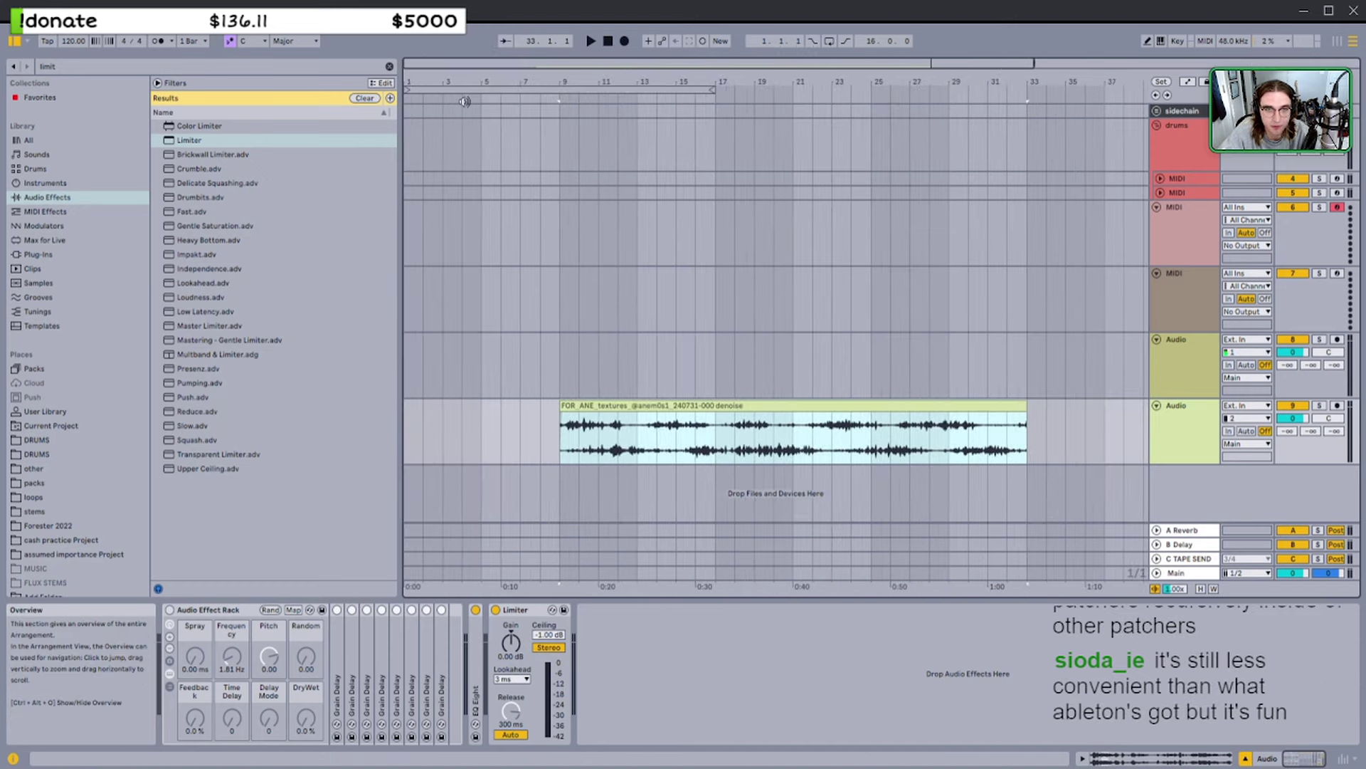
{"action": "left_click_drag", "start_coordinate": [844, 405], "coordinate": [689, 402]}
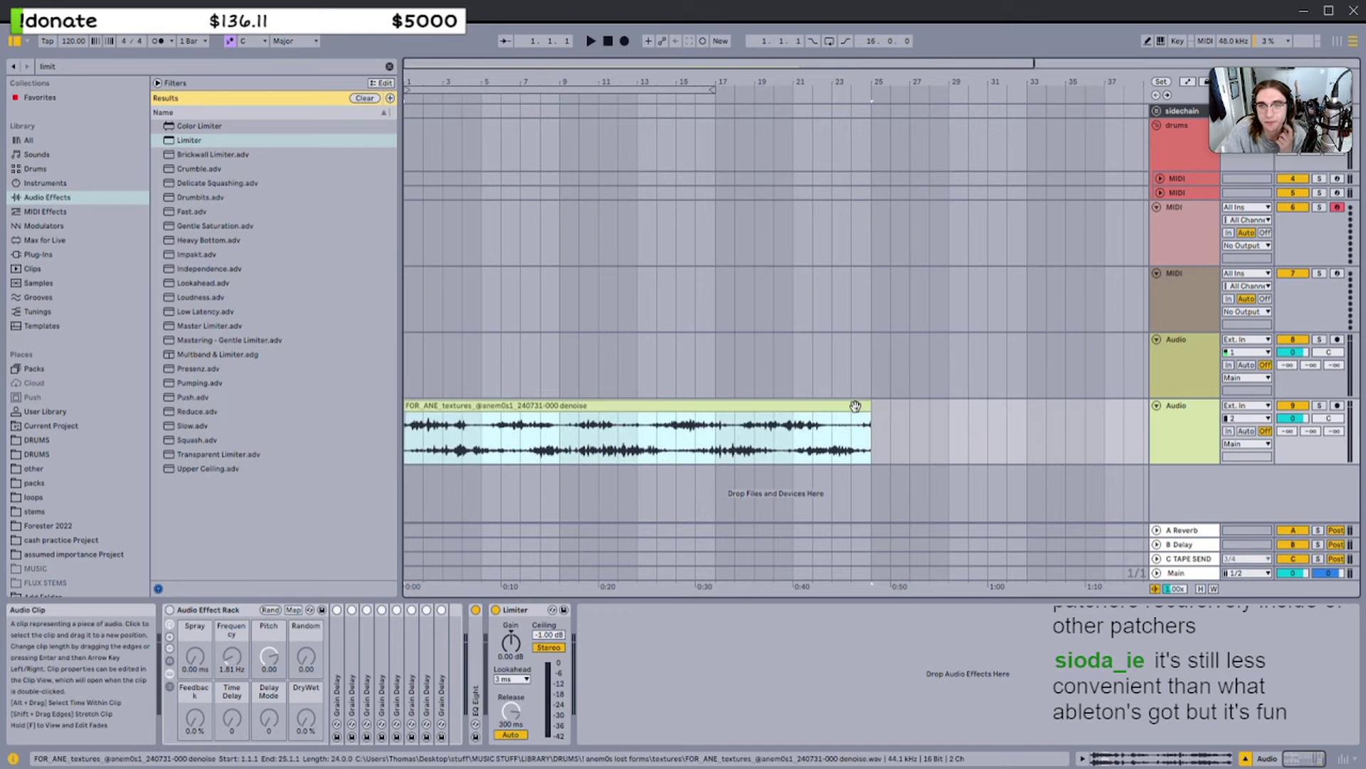
Trim the end of the texture clip to bar 17 for a 16-bar length and select the clip
{"action": "scroll", "coordinate": [811, 402], "scroll_direction": "down", "scroll_amount": 2}
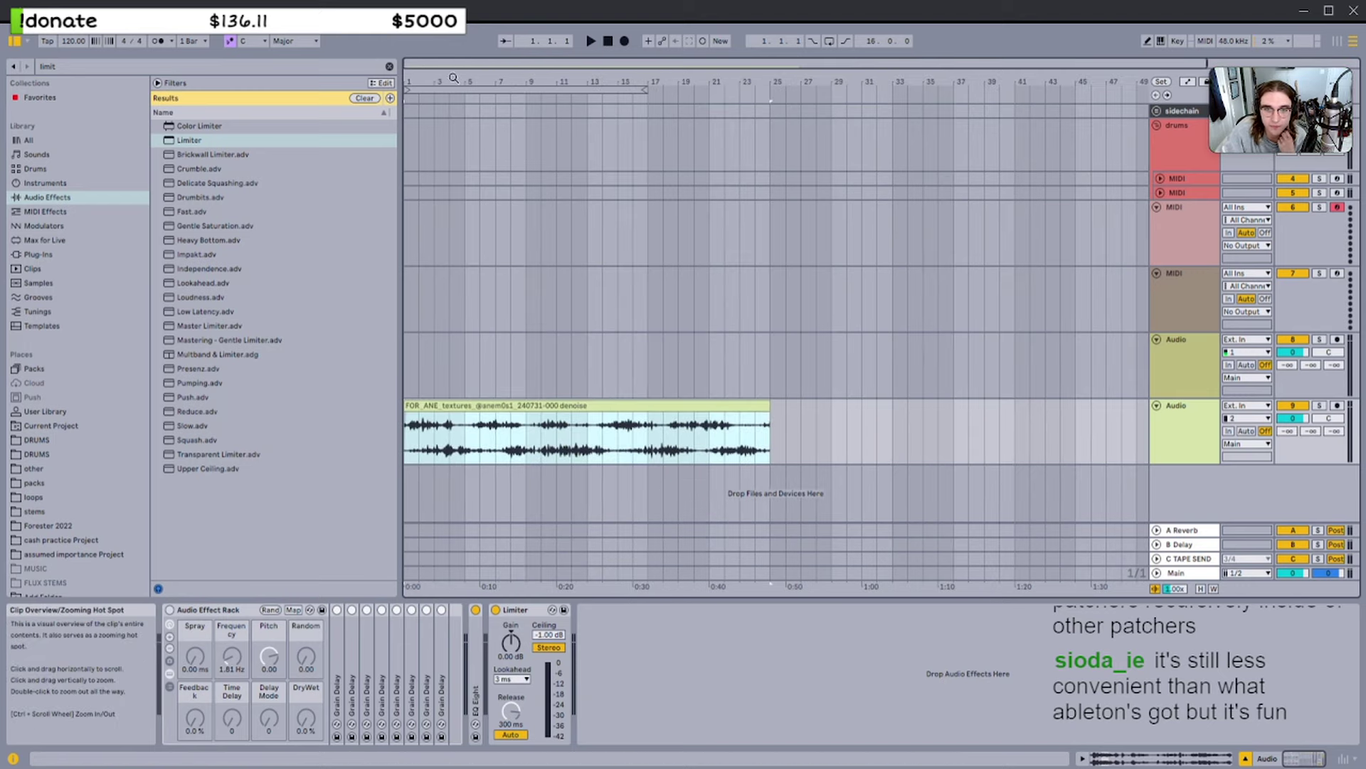
{"action": "left_click", "coordinate": [770, 404]}
{"action": "left_click_drag", "start_coordinate": [770, 404], "coordinate": [649, 391]}
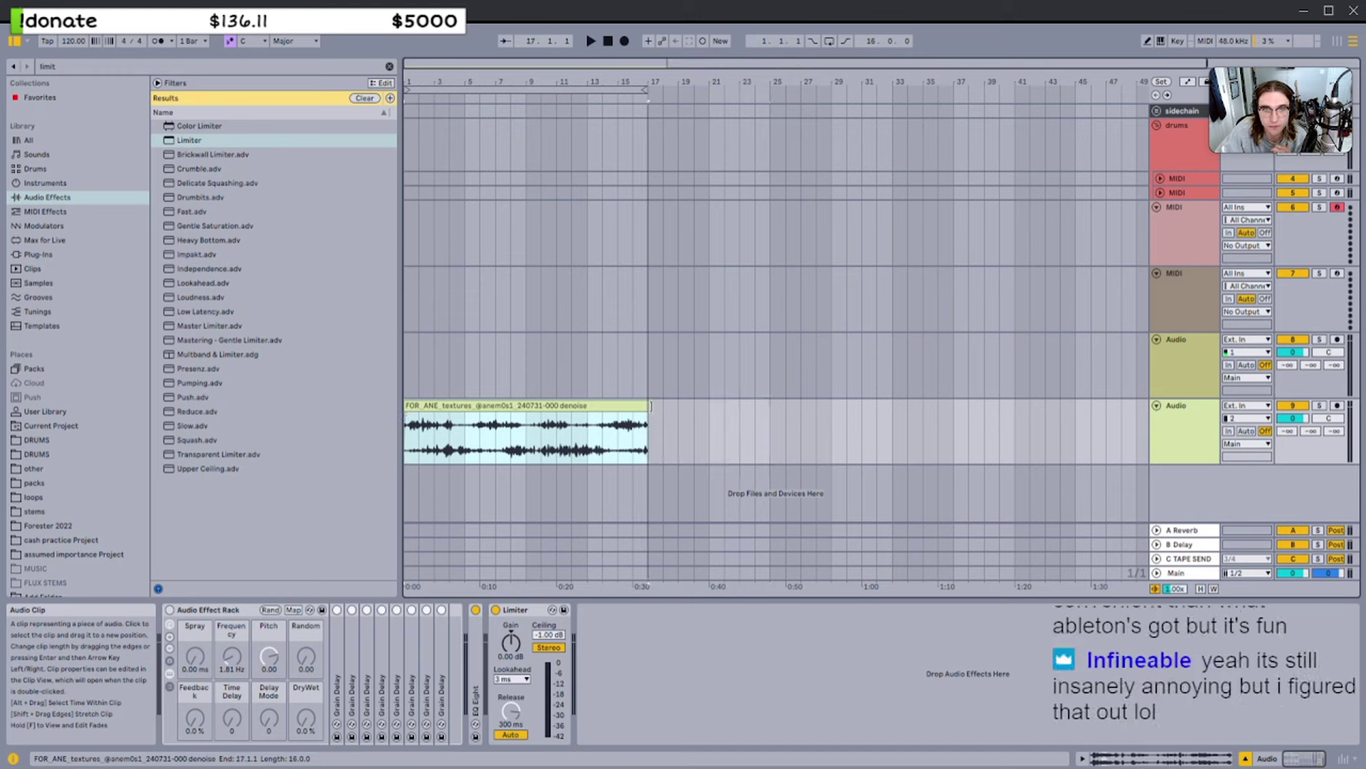
{"action": "left_click", "coordinate": [494, 425]}
{"action": "left_click", "coordinate": [488, 406]}
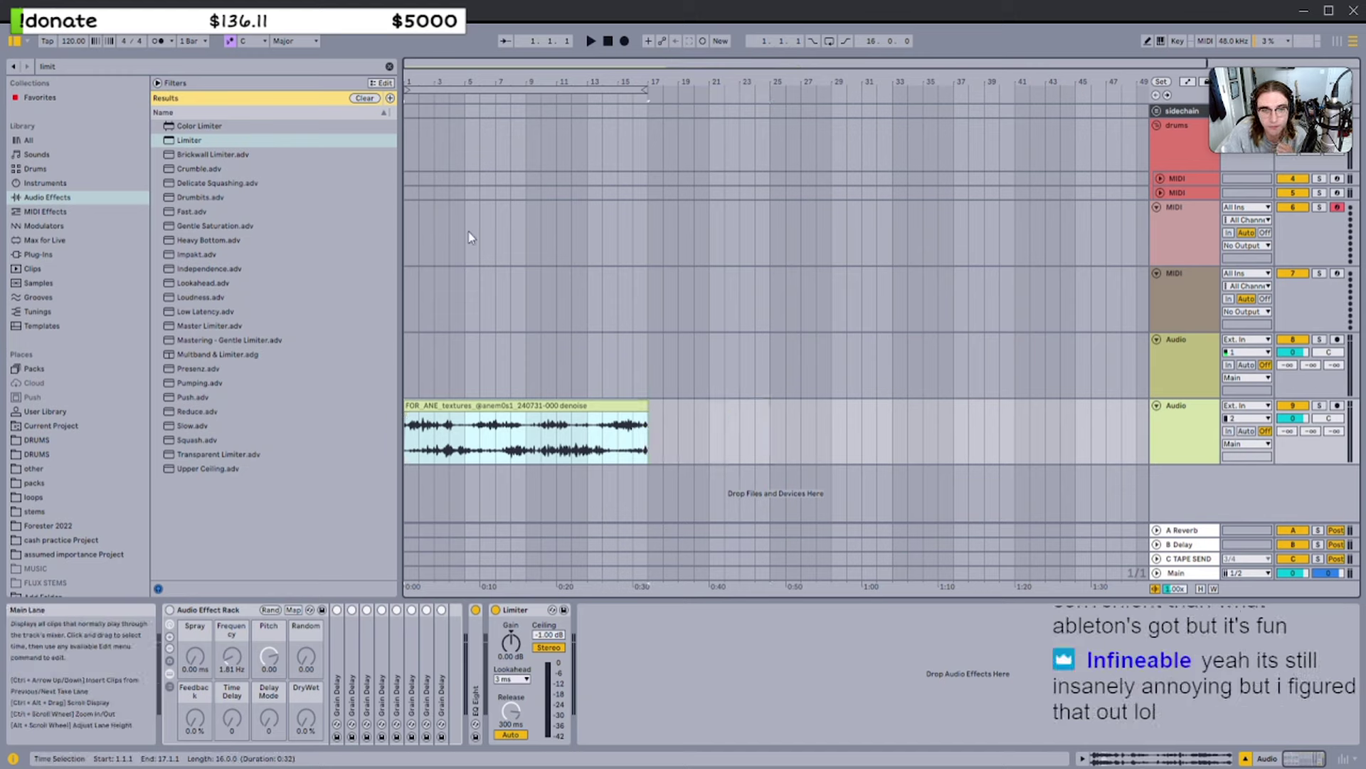
{"action": "scroll", "coordinate": [437, 59], "scroll_direction": "down", "scroll_amount": 1}
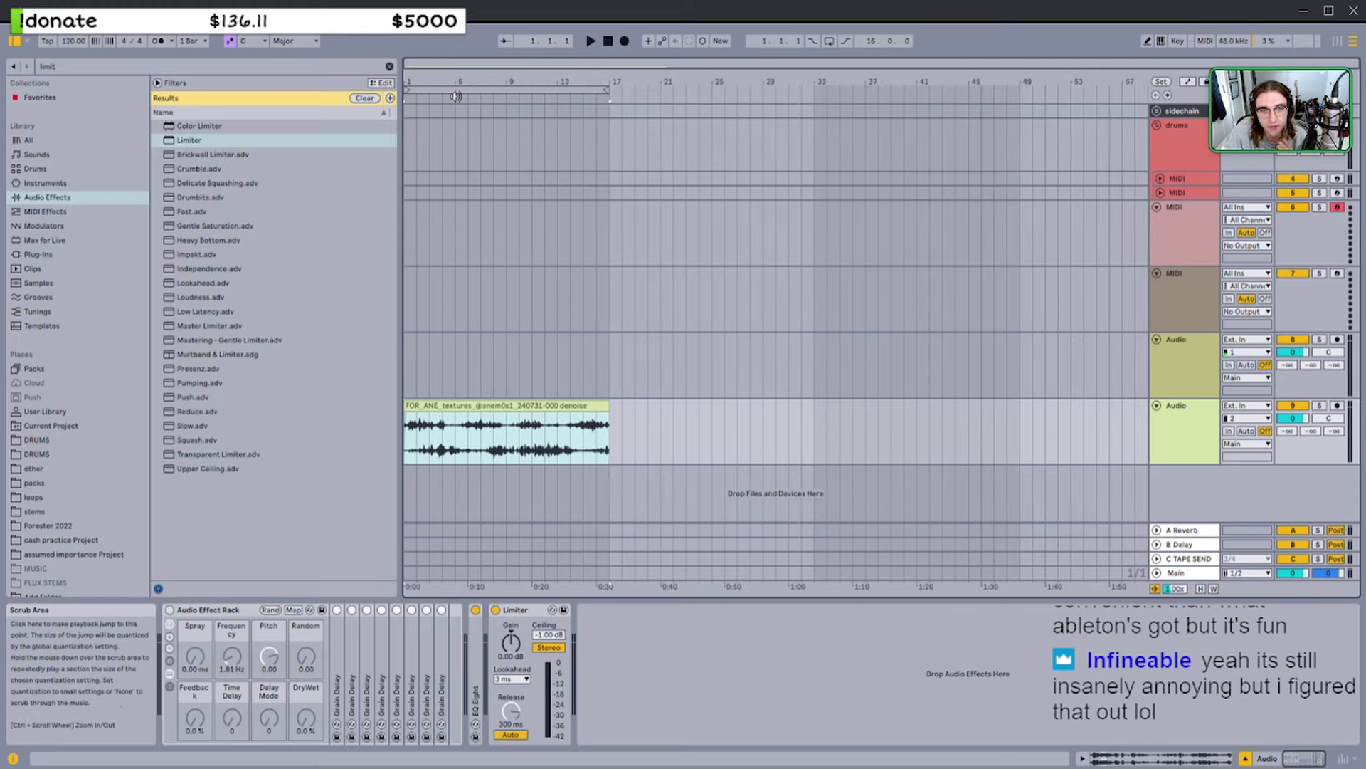
Audition the opening of the trimmed 16-bar texture clip from bar 1 and stop playback
{"action": "mouse_move", "coordinate": [429, 65]}
{"action": "left_mouse_down"}
{"action": "mouse_move", "coordinate": [429, 76]}
{"action": "mouse_move", "coordinate": [428, 64]}
{"action": "left_mouse_up"}
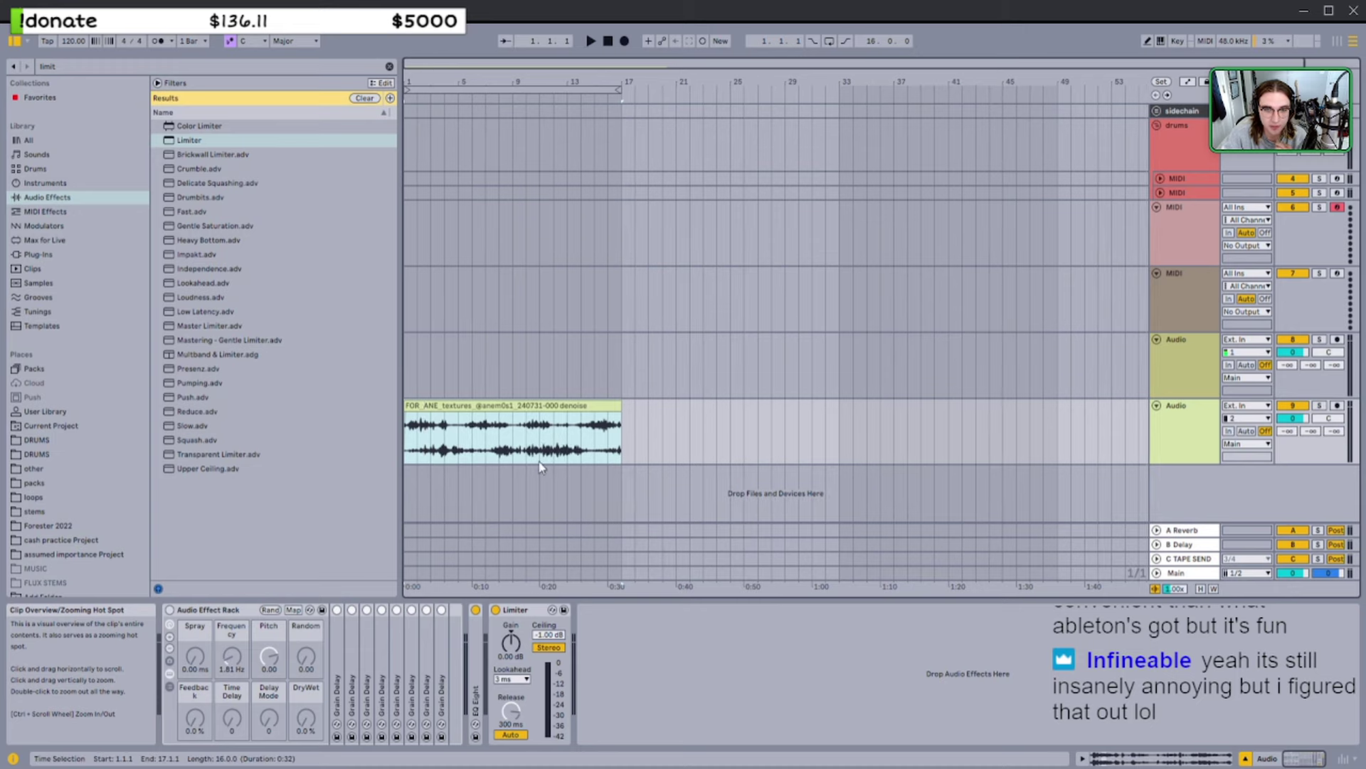
{"action": "left_click", "coordinate": [542, 400]}
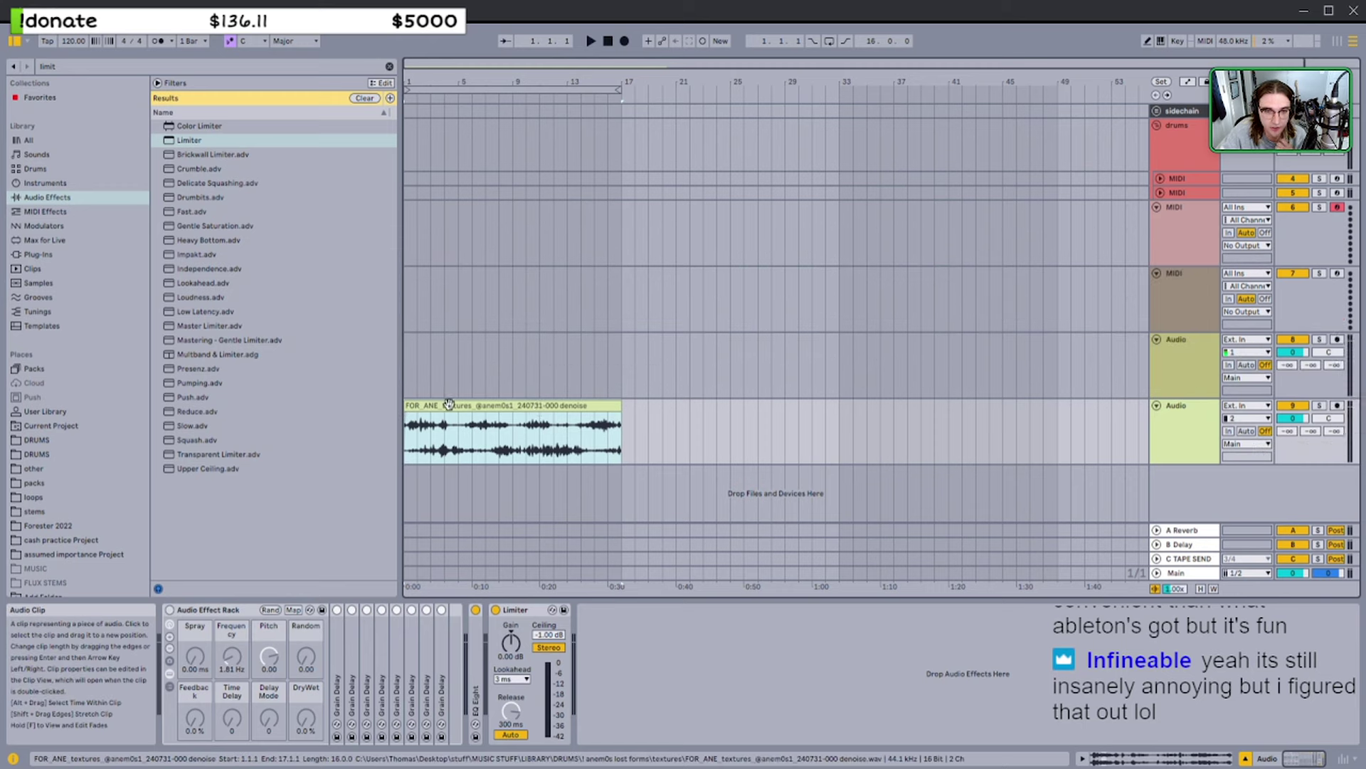
{"action": "left_click", "coordinate": [528, 432]}
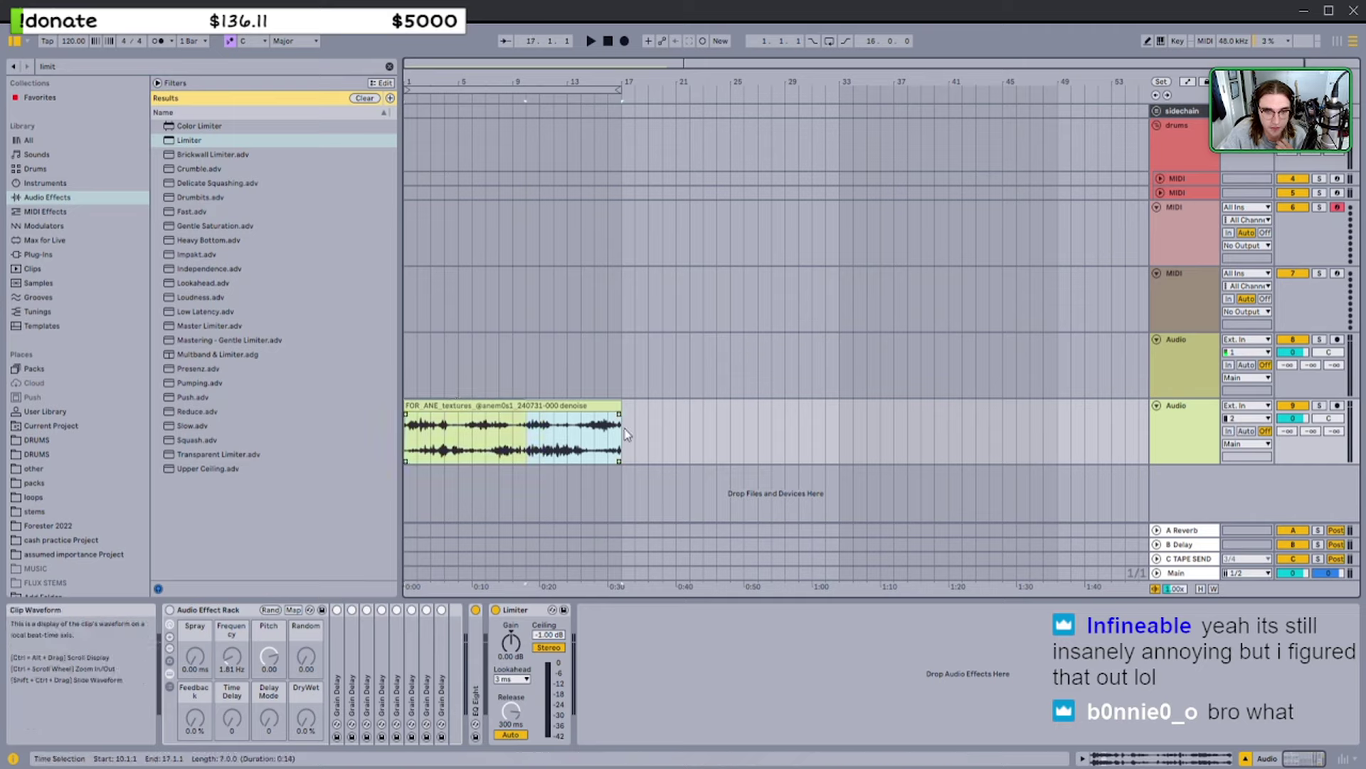
{"action": "left_click", "coordinate": [425, 407]}
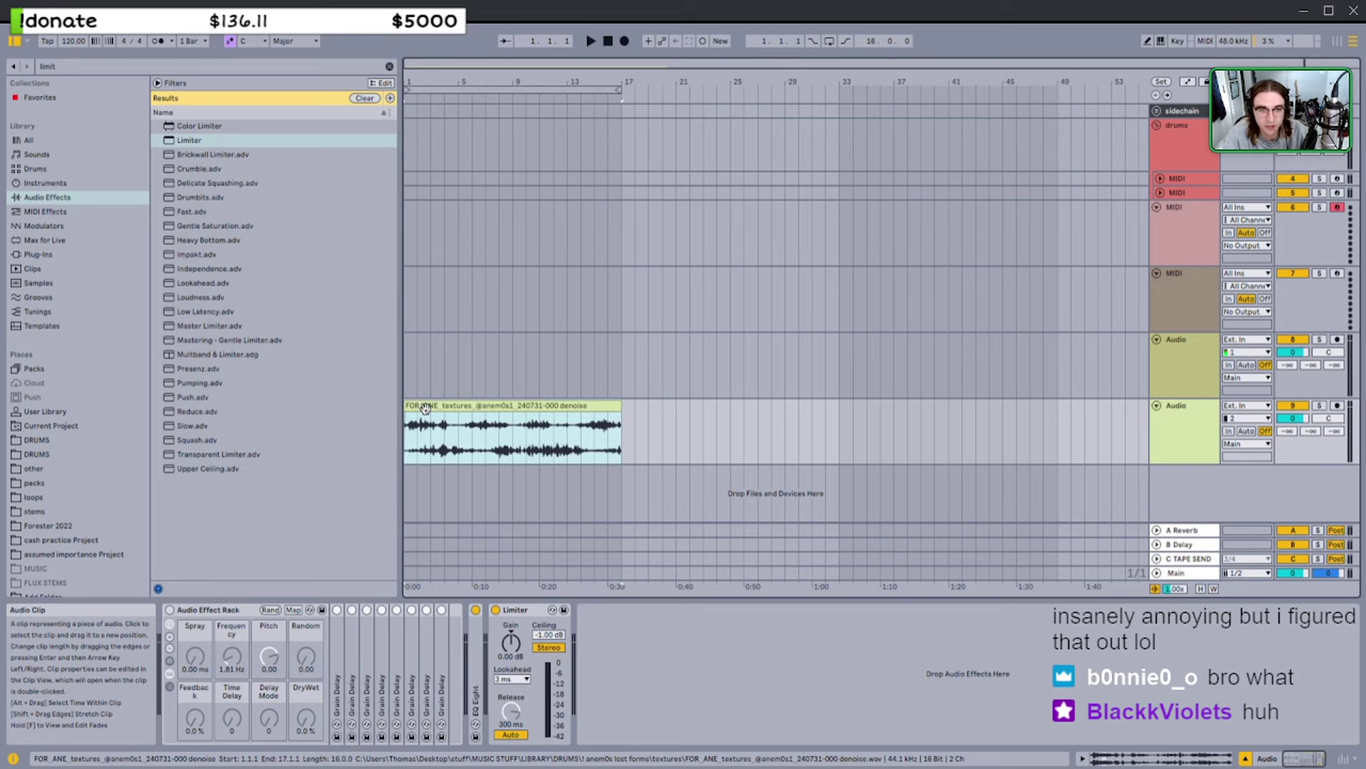
{"action": "key", "text": "space"}
{"action": "scroll", "coordinate": [426, 420], "scroll_direction": "up", "scroll_amount": 4}
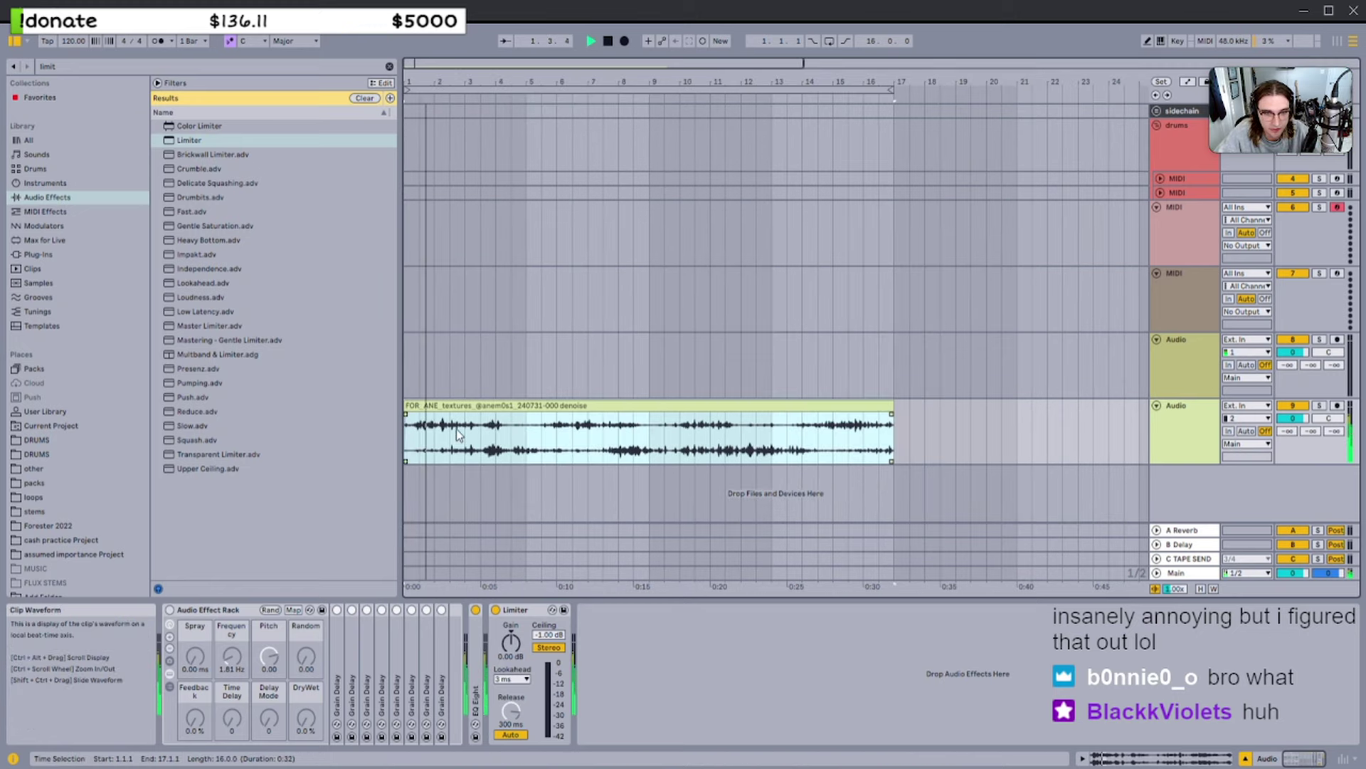
{"action": "left_click_drag", "start_coordinate": [633, 433], "coordinate": [603, 433]}
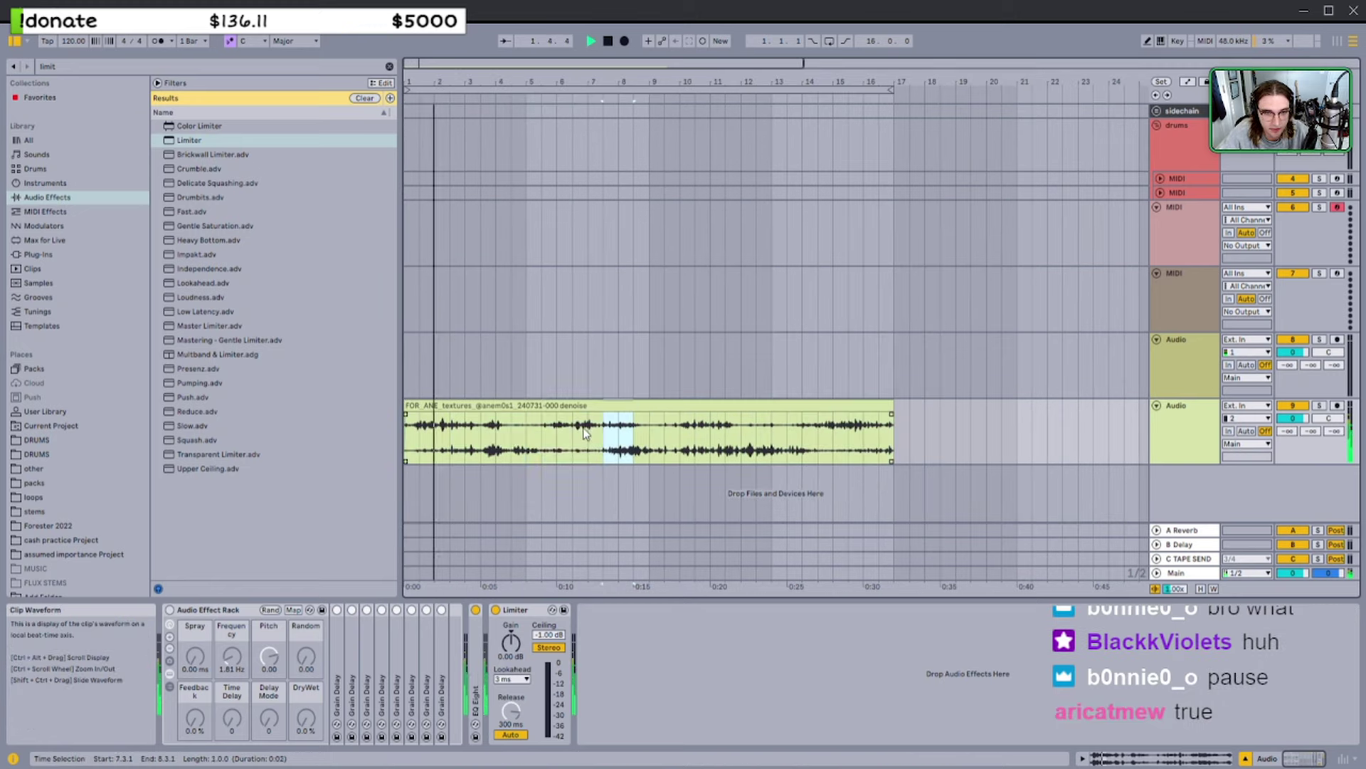
{"action": "left_click", "coordinate": [542, 432]}
{"action": "left_click", "coordinate": [529, 405]}
{"action": "key", "text": "space"}
{"action": "left_click_drag", "start_coordinate": [529, 427], "coordinate": [576, 432]}
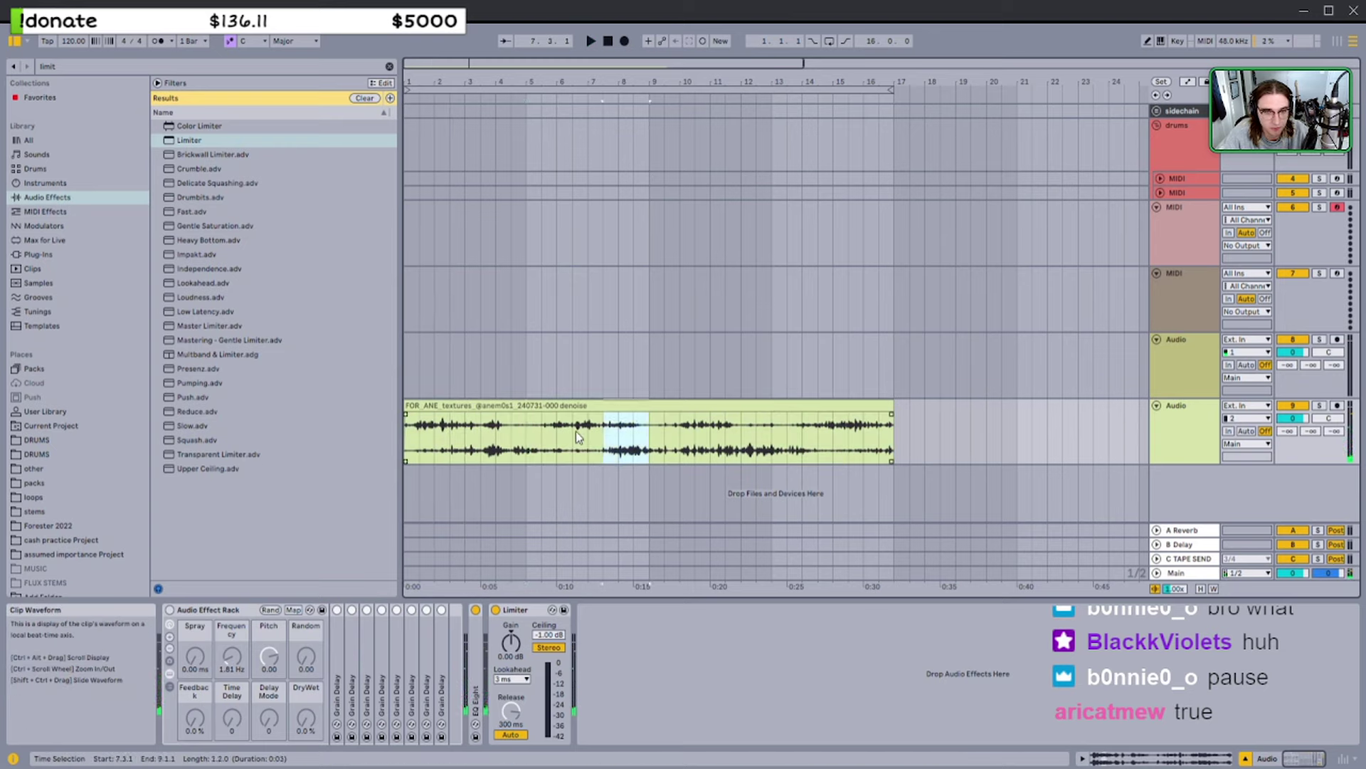
{"action": "left_click", "coordinate": [421, 430]}
{"action": "left_click_drag", "start_coordinate": [421, 430], "coordinate": [894, 435]}
{"action": "left_click", "coordinate": [895, 436]}
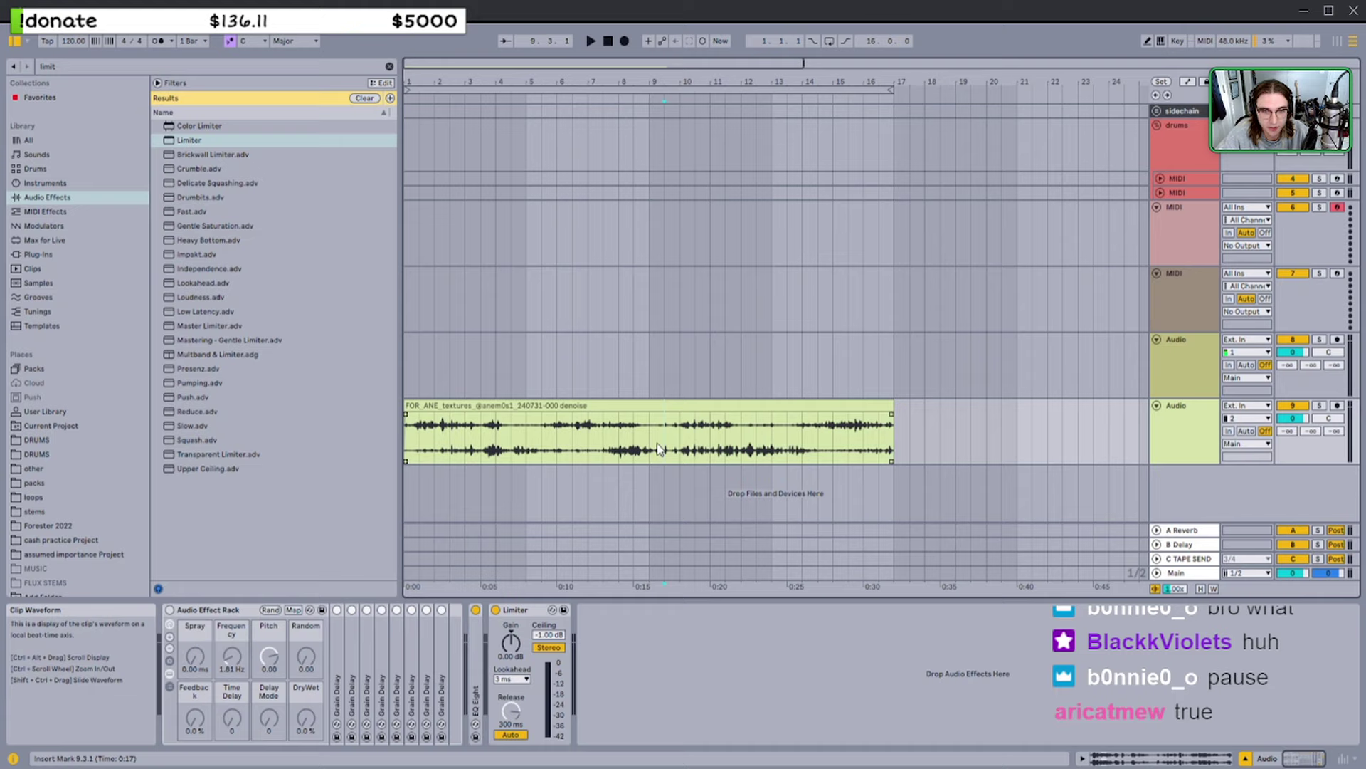
{"action": "left_click_drag", "start_coordinate": [558, 443], "coordinate": [654, 436]}
{"action": "left_click_drag", "start_coordinate": [469, 440], "coordinate": [693, 440]}
{"action": "left_click_drag", "start_coordinate": [693, 440], "coordinate": [525, 441]}
{"action": "left_click_drag", "start_coordinate": [525, 442], "coordinate": [756, 442]}
{"action": "left_click_drag", "start_coordinate": [756, 441], "coordinate": [558, 441]}
{"action": "left_click", "coordinate": [558, 442]}
{"action": "left_click_drag", "start_coordinate": [767, 431], "coordinate": [616, 434]}
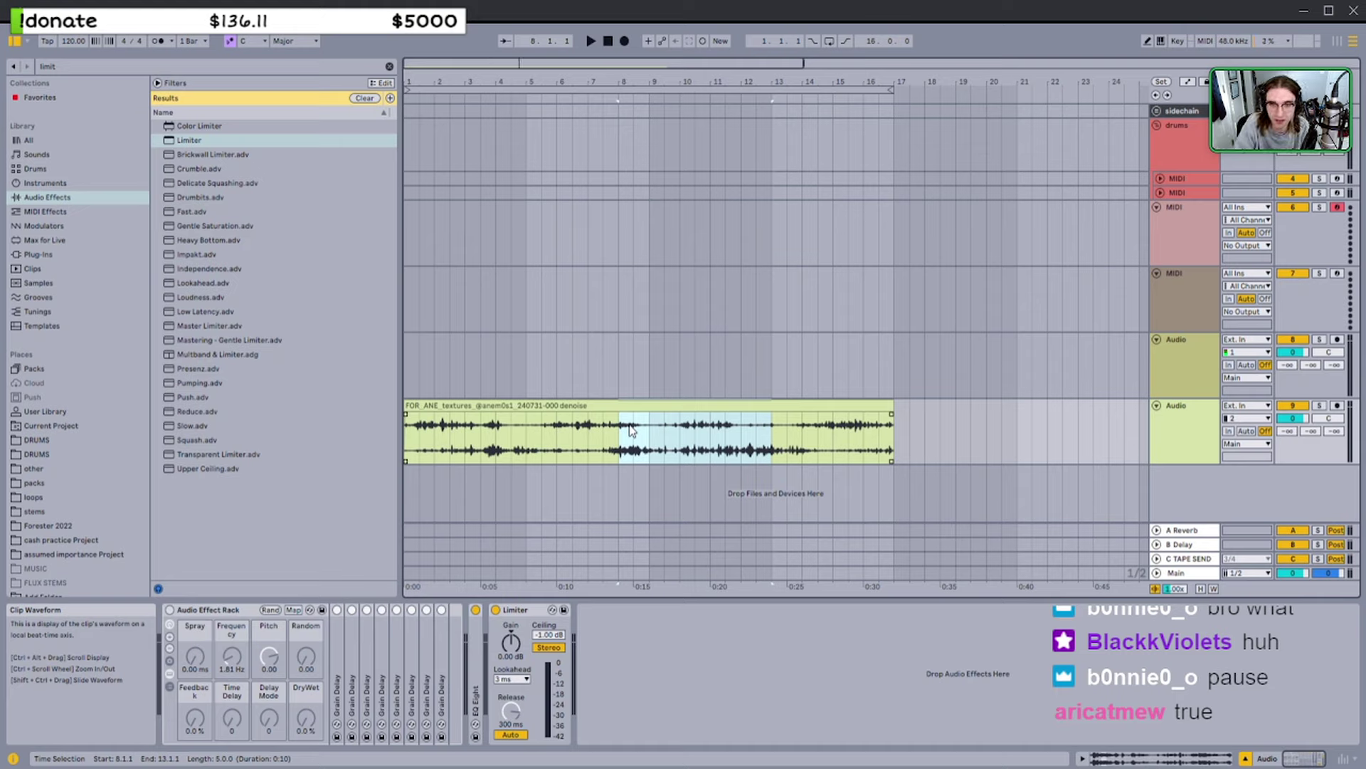
{"action": "left_click_drag", "start_coordinate": [625, 429], "coordinate": [879, 441]}
{"action": "left_click", "coordinate": [876, 440]}
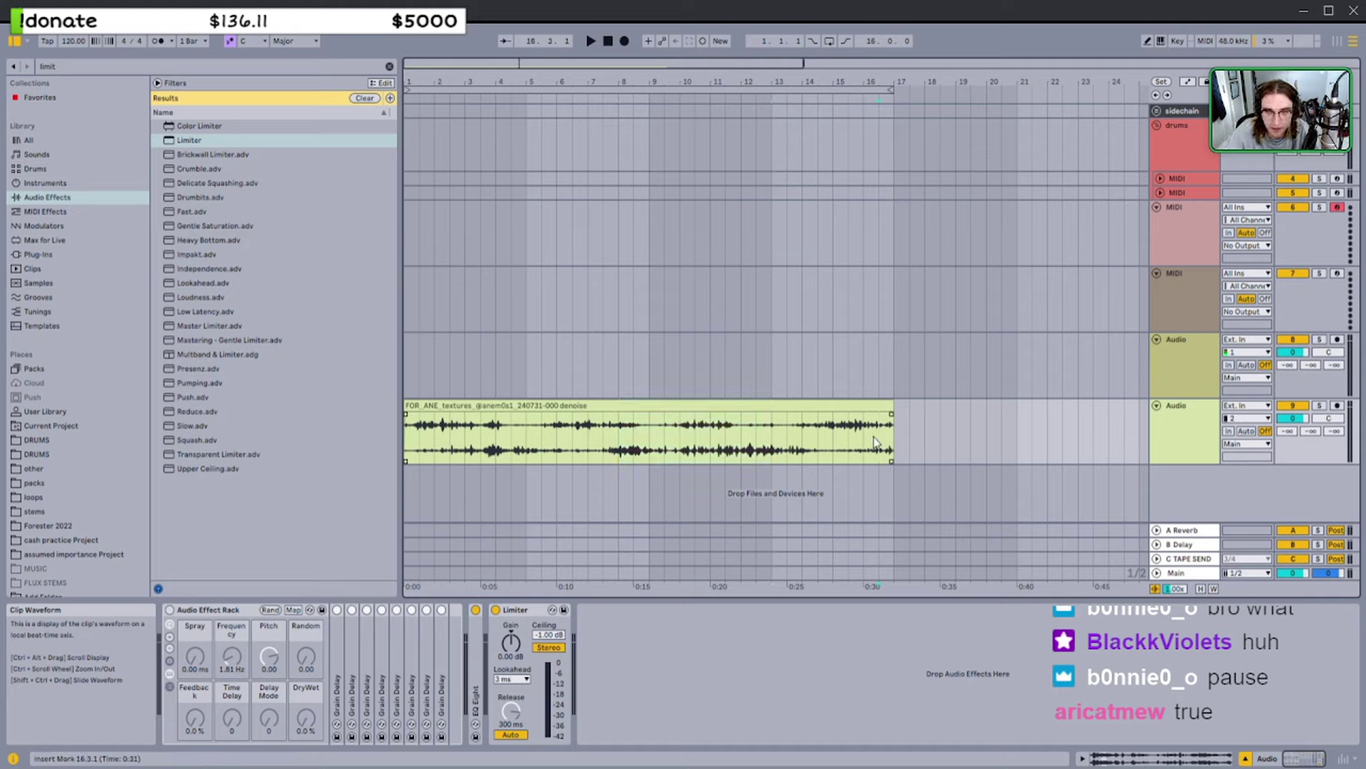
Play the first few bars of the texture once more, stop playback and select the whole clip
{"action": "key", "text": "space"}
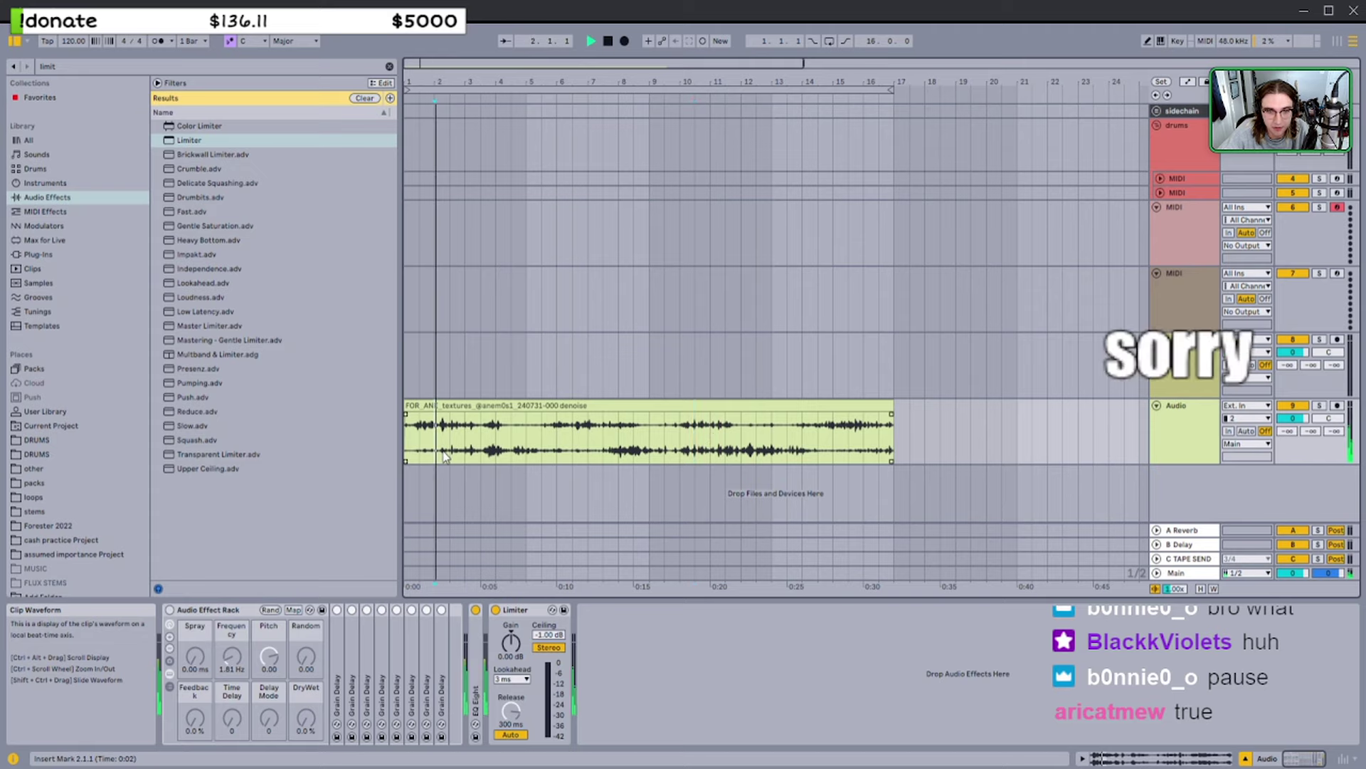
{"action": "left_click_drag", "start_coordinate": [464, 440], "coordinate": [511, 437]}
{"action": "left_click", "coordinate": [519, 439]}
{"action": "left_click_drag", "start_coordinate": [634, 447], "coordinate": [528, 447]}
{"action": "left_click", "coordinate": [531, 449]}
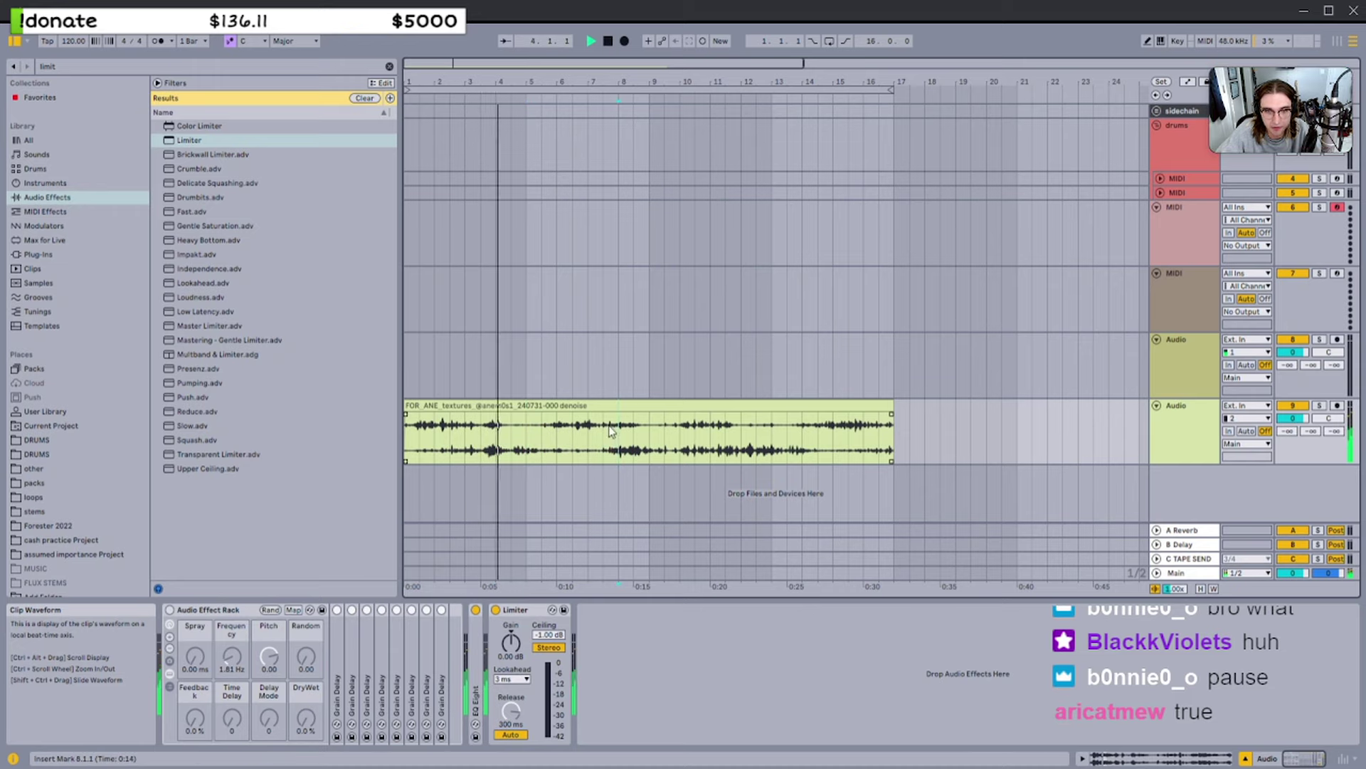
{"action": "left_click", "coordinate": [592, 407]}
{"action": "key", "text": "space"}
{"action": "left_click", "coordinate": [586, 419]}
Extend the end of the texture clip to bar 18
{"action": "scroll", "coordinate": [576, 411], "scroll_direction": "down", "scroll_amount": 3}
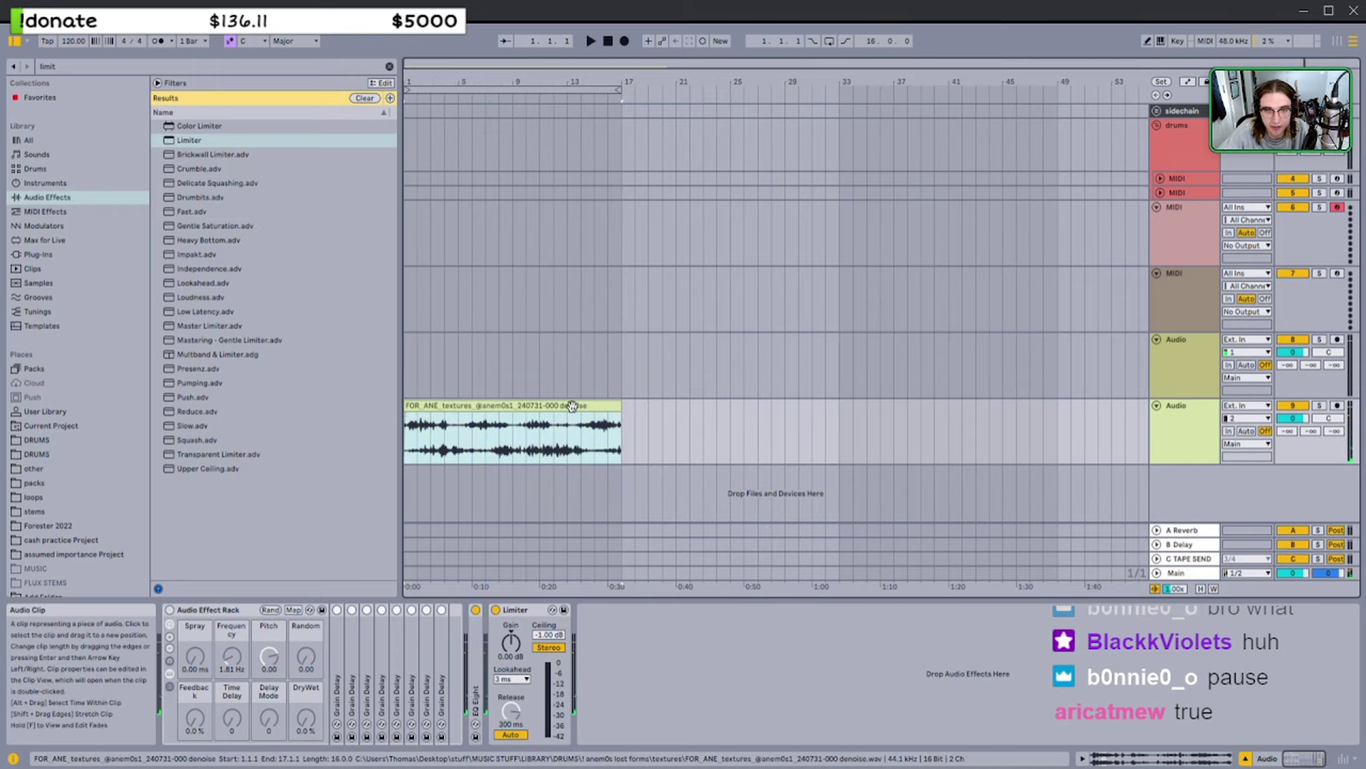
{"action": "key", "text": "z"}
{"action": "left_click_drag", "start_coordinate": [839, 404], "coordinate": [878, 405]}
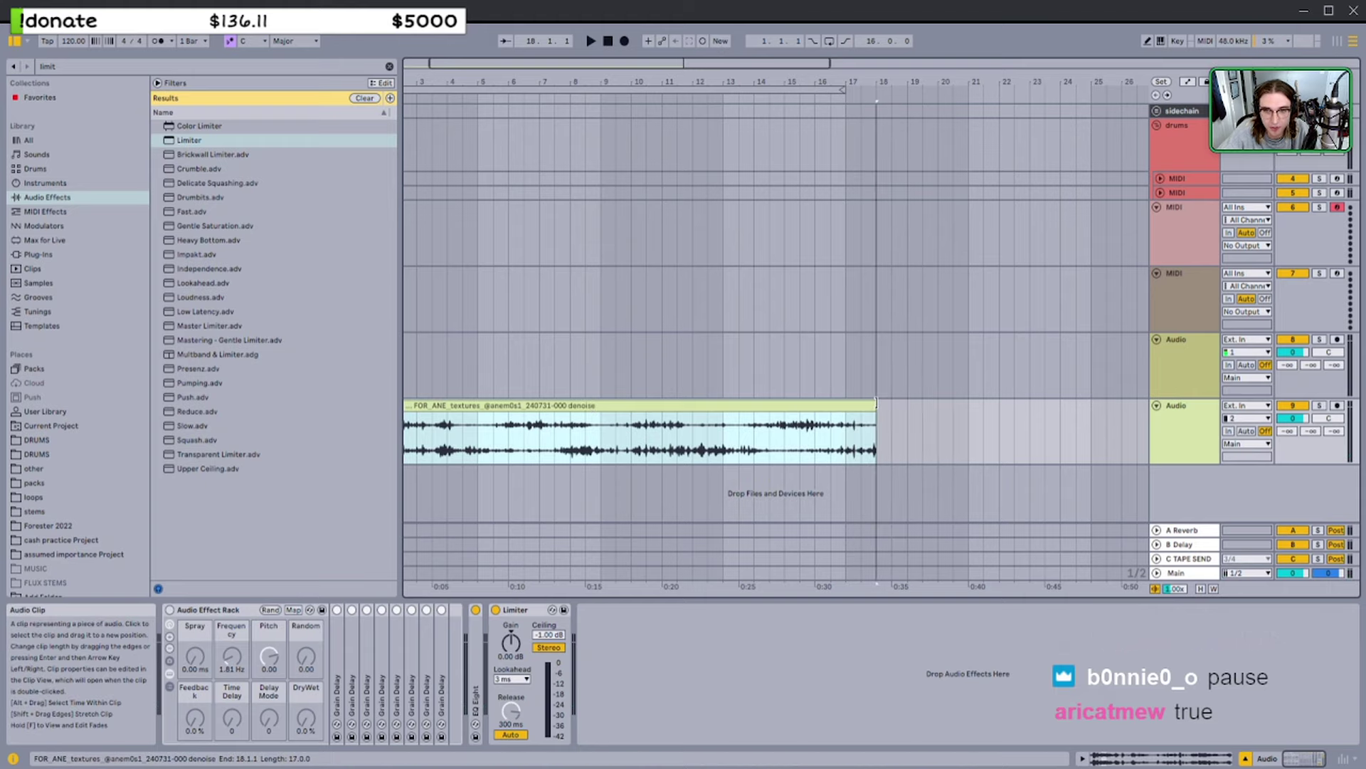
{"action": "scroll", "coordinate": [568, 349], "scroll_direction": "left", "scroll_amount": 2}
{"action": "left_click_drag", "start_coordinate": [437, 67], "coordinate": [438, 44]}
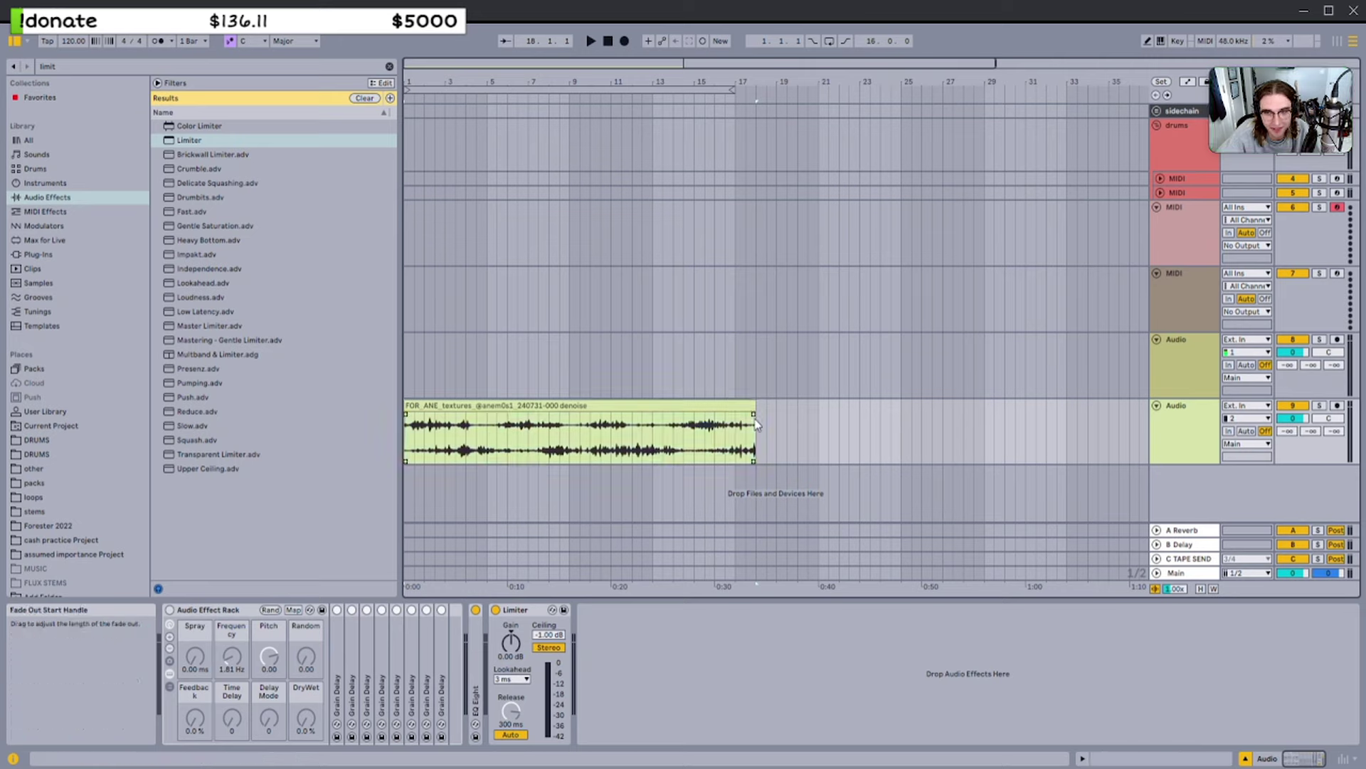
Trim the texture clip's end back to bar 17 and turn on the arrangement loop over its 16 bars
{"action": "left_click_drag", "start_coordinate": [755, 406], "coordinate": [735, 407]}
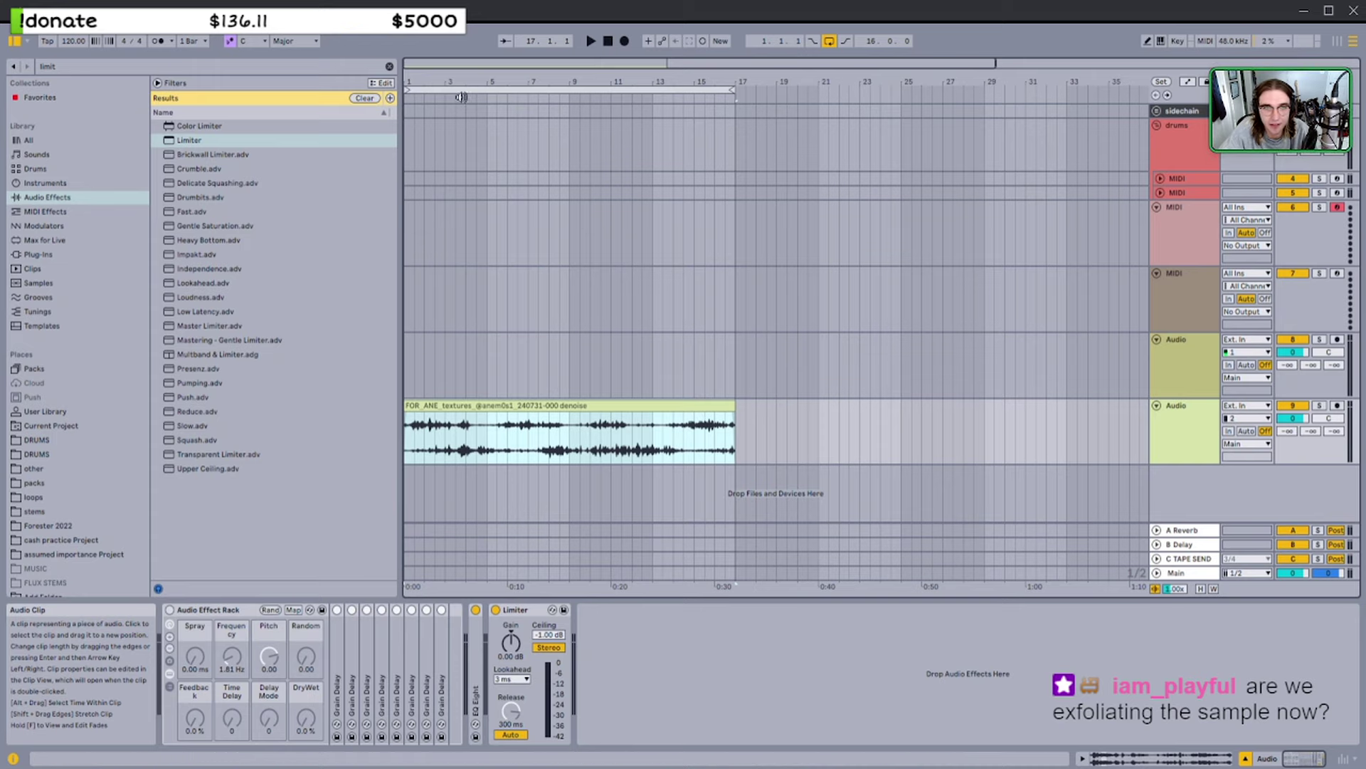
{"action": "left_click_drag", "start_coordinate": [994, 63], "coordinate": [773, 63]}
{"action": "scroll", "coordinate": [726, 395], "scroll_direction": "down", "scroll_amount": 2}
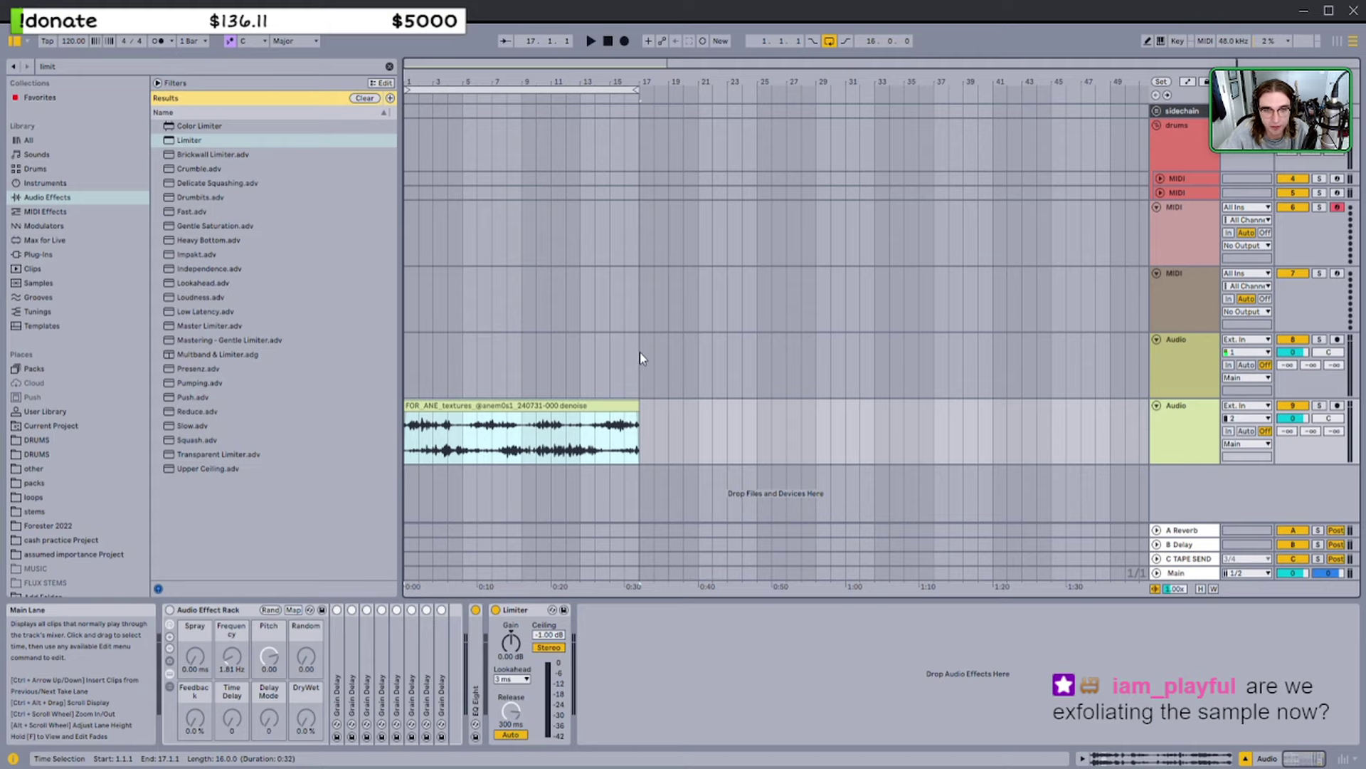
Switch on the Audio Effect Rack that holds the eight Grain Delays
{"action": "left_click_drag", "start_coordinate": [415, 64], "coordinate": [415, 93]}
{"action": "left_click_drag", "start_coordinate": [879, 64], "coordinate": [792, 64]}
{"action": "left_click_drag", "start_coordinate": [552, 81], "coordinate": [551, 69]}
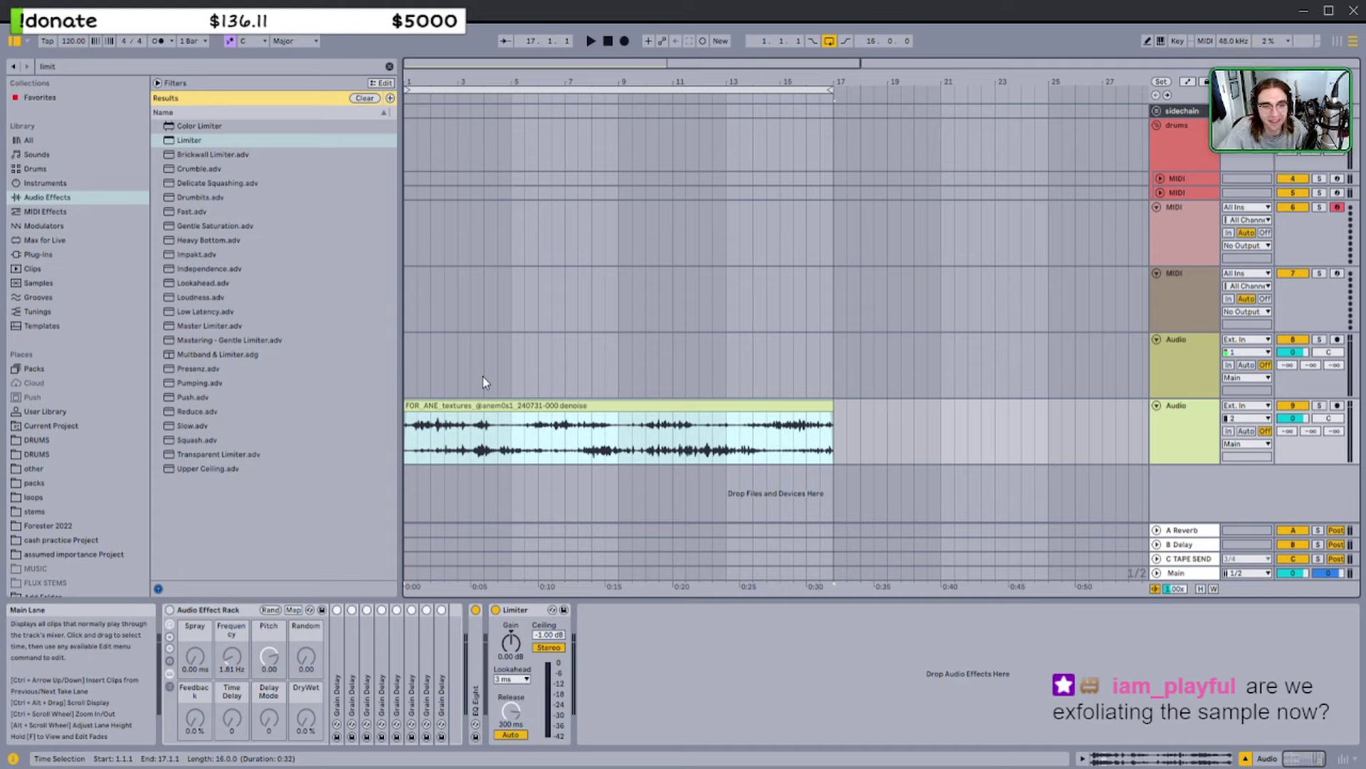
{"action": "left_click_drag", "start_coordinate": [473, 64], "coordinate": [413, 68]}
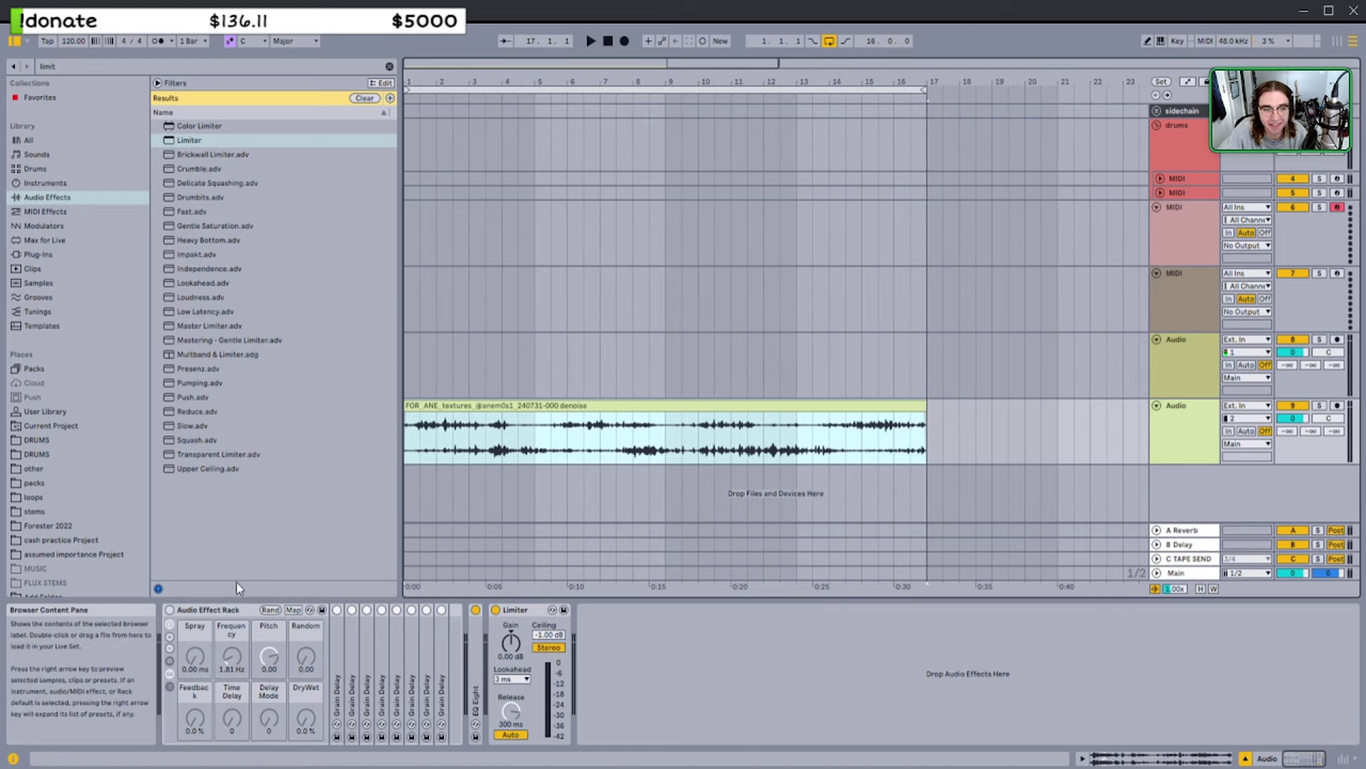
{"action": "left_click", "coordinate": [204, 612]}
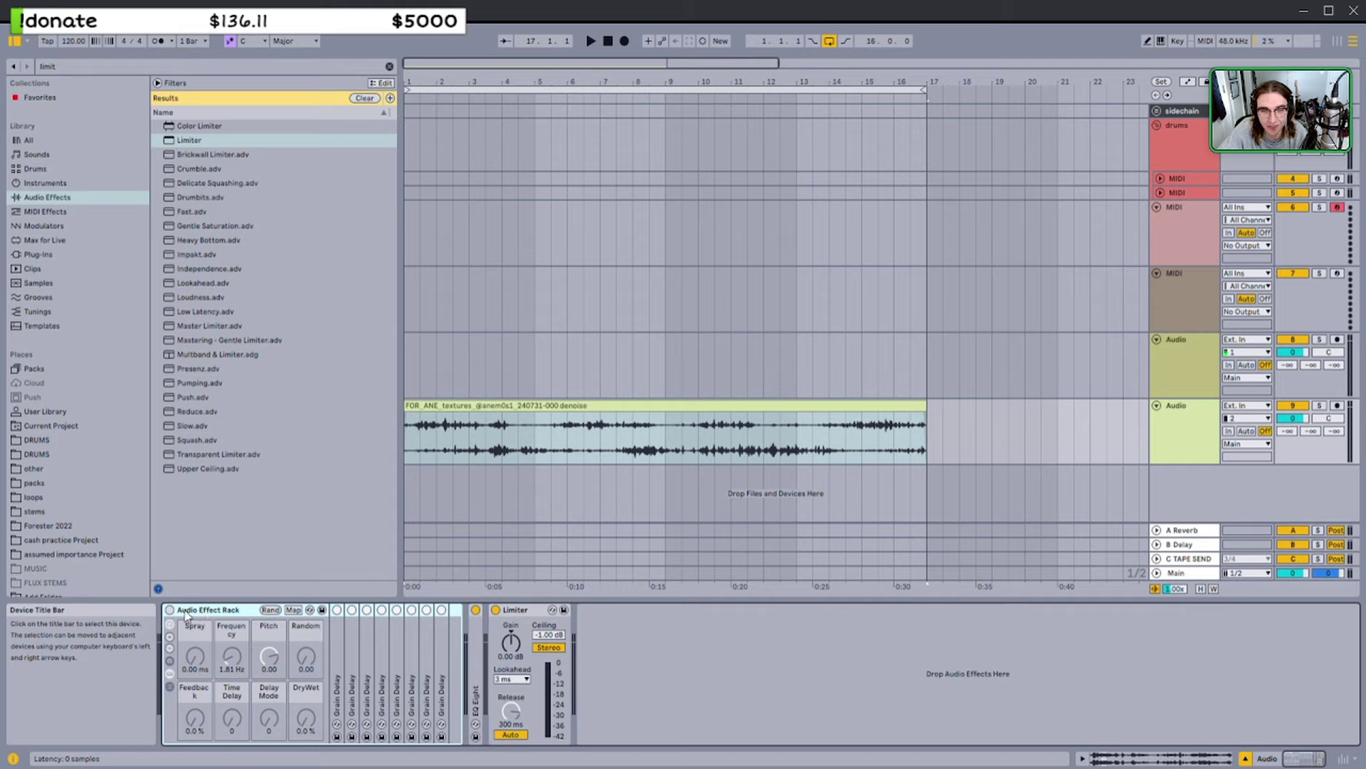
{"action": "left_click", "coordinate": [169, 611]}
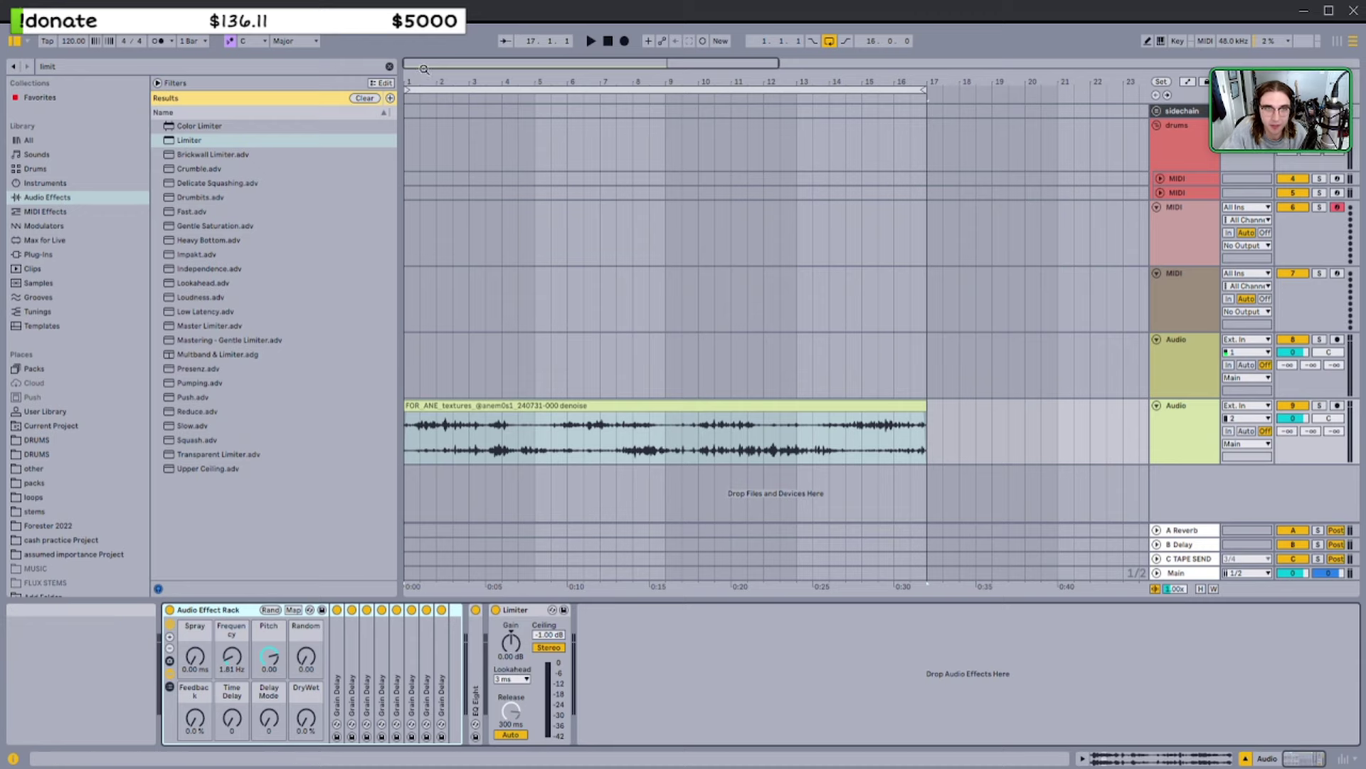
{"action": "left_click_drag", "start_coordinate": [426, 65], "coordinate": [428, 72]}
{"action": "left_click_drag", "start_coordinate": [735, 63], "coordinate": [716, 64]}
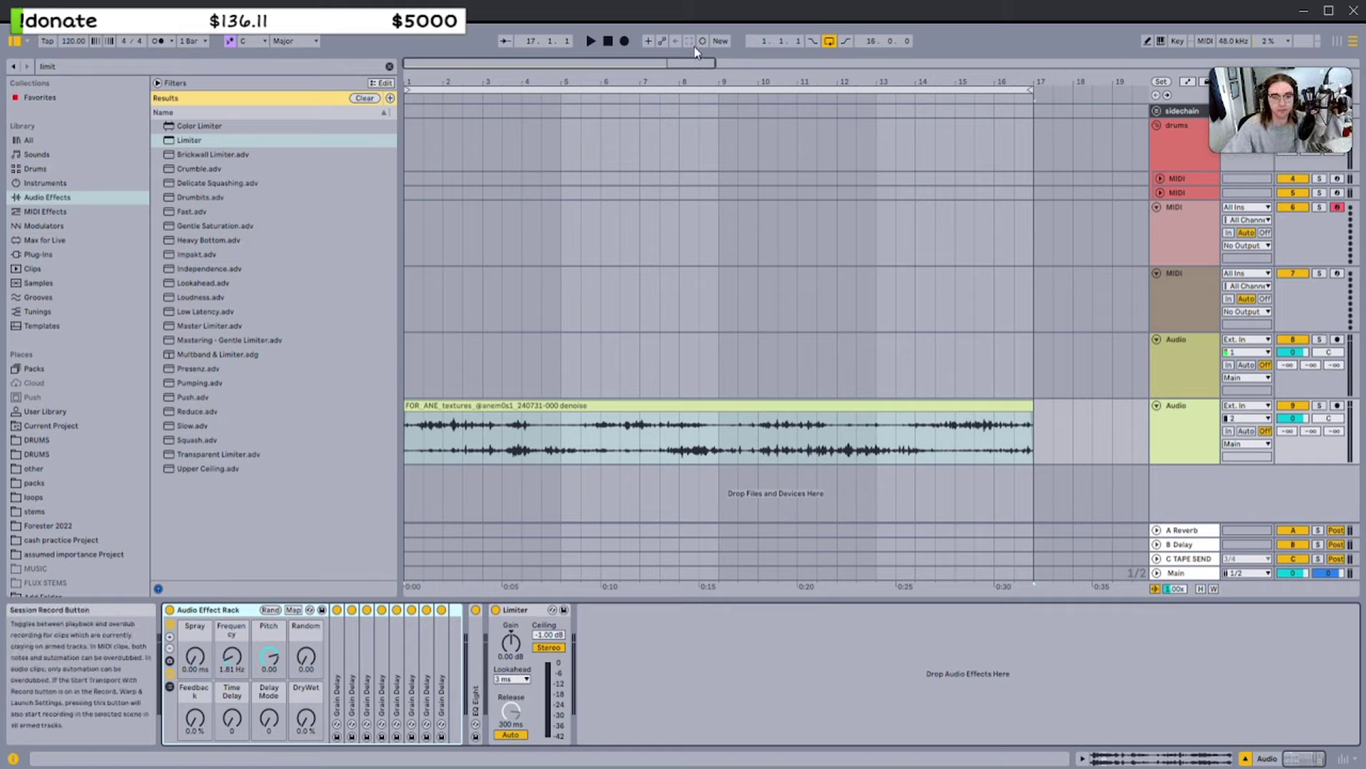
Select the texture clip and play it from bar 1 with the rack enabled
{"action": "left_click", "coordinate": [614, 404]}
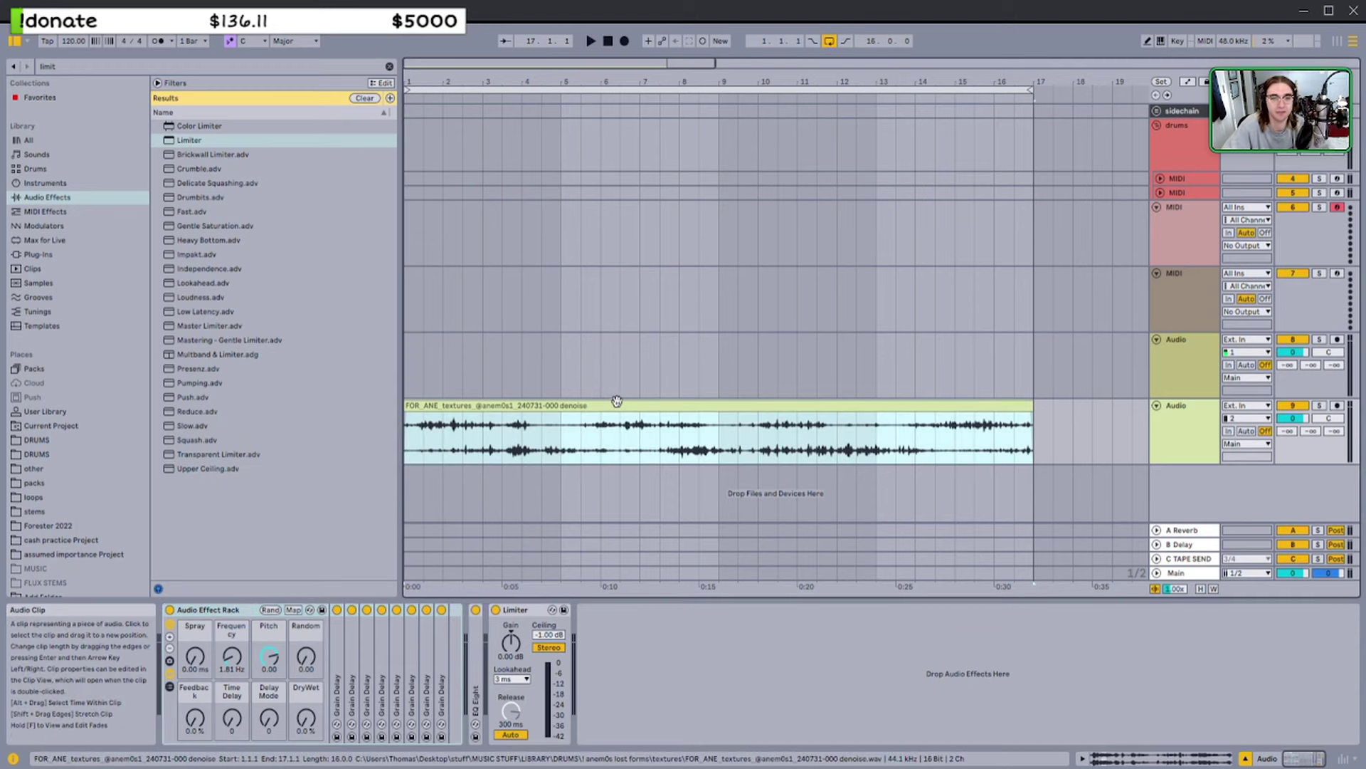
{"action": "left_click", "coordinate": [532, 406]}
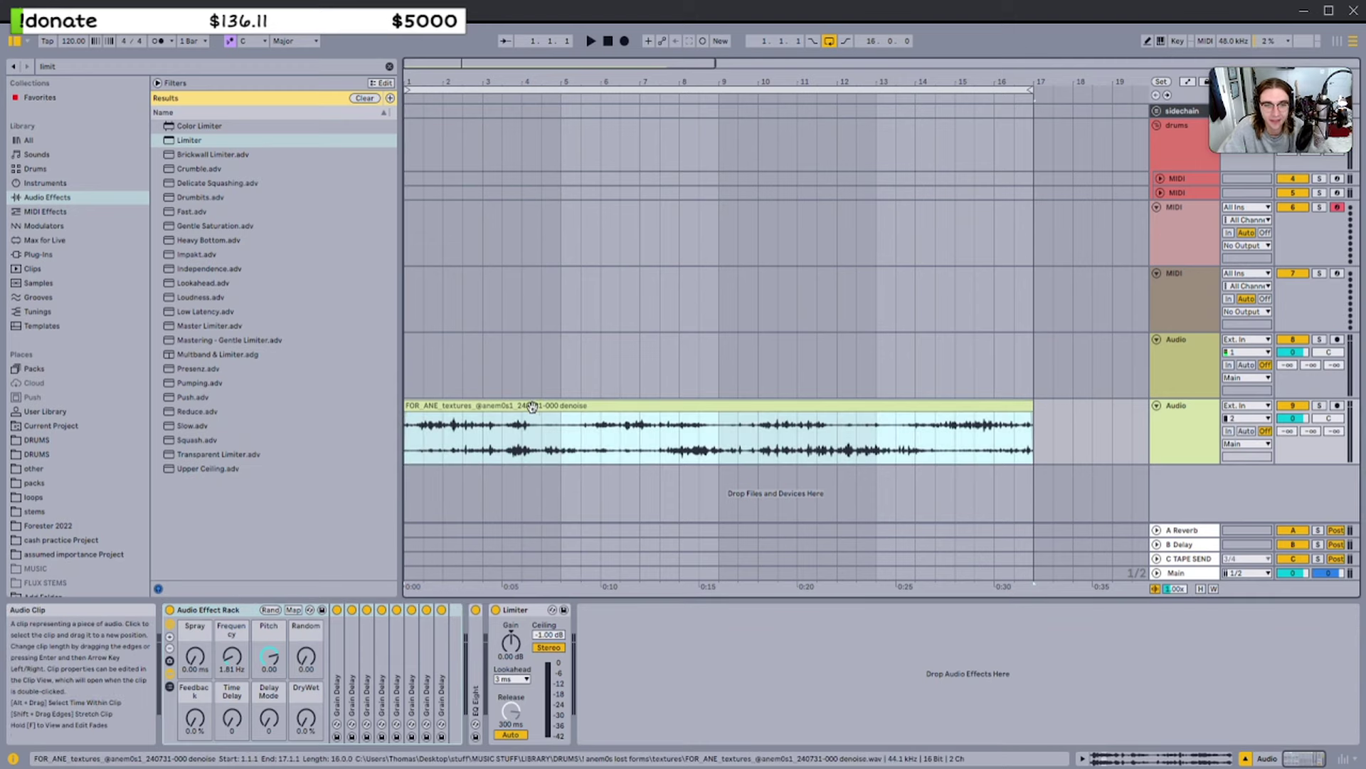
{"action": "scroll", "coordinate": [533, 405], "scroll_direction": "down", "scroll_amount": 2}
{"action": "scroll", "coordinate": [413, 457], "scroll_direction": "up", "scroll_amount": 2}
{"action": "key", "text": "space"}
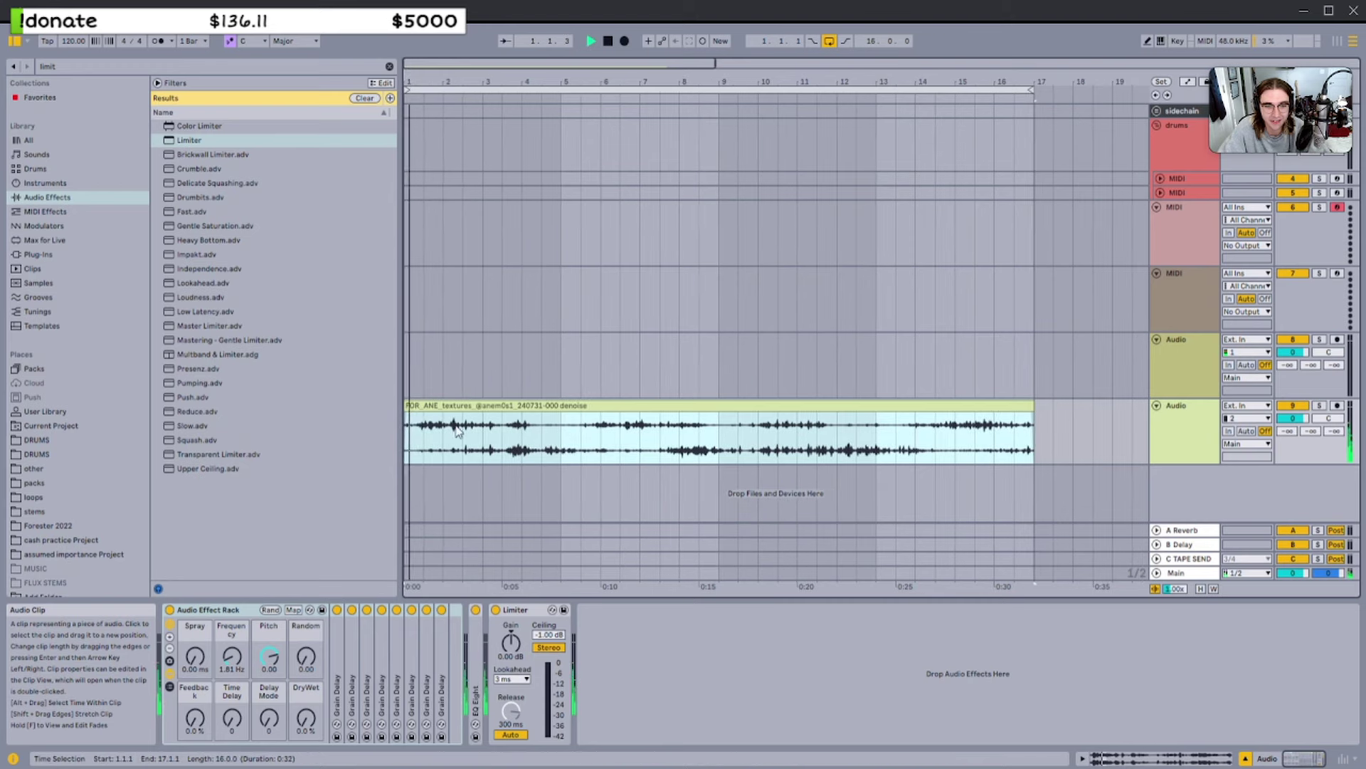
Raise the rack's DryWet macro to 100 % and its Frequency macro to 3.02 Hz, auditioning the effect
{"action": "left_click_drag", "start_coordinate": [306, 718], "coordinate": [306, 701]}
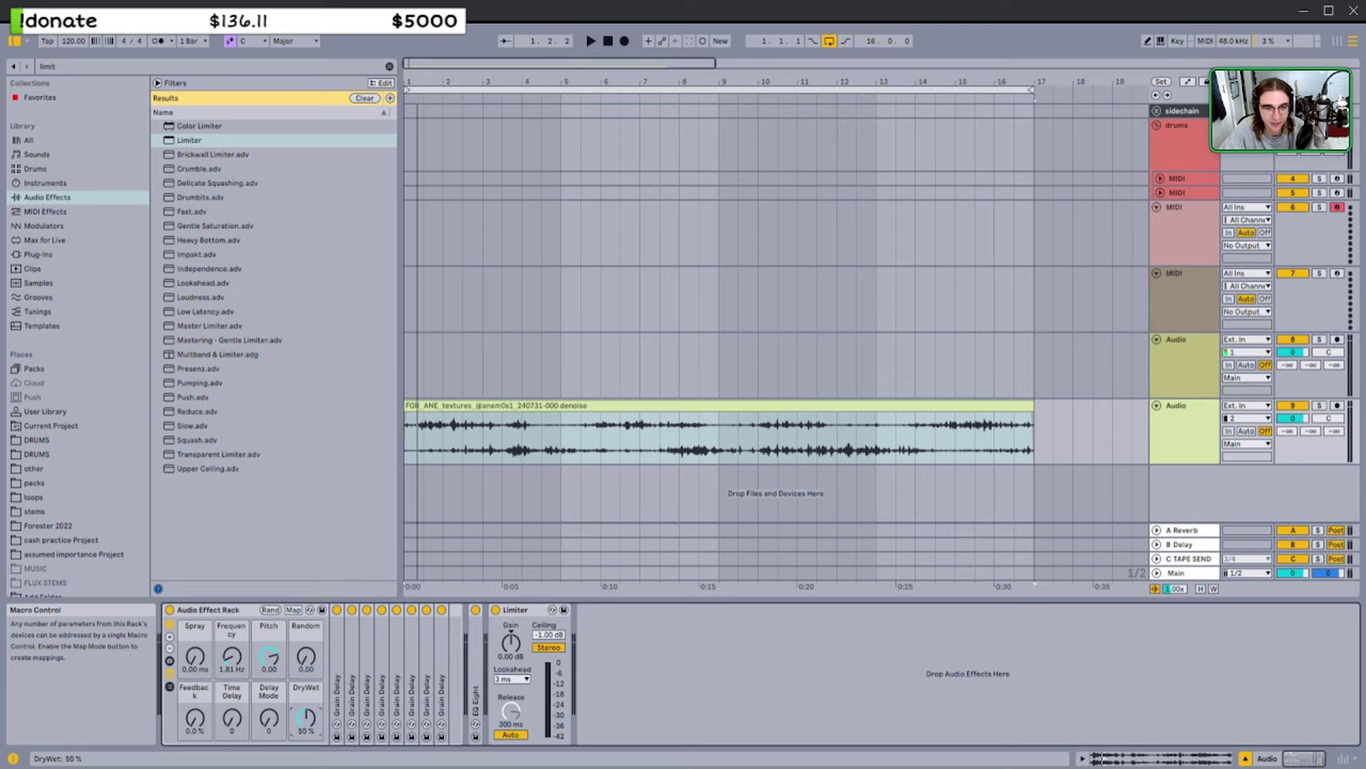
{"action": "double_click", "coordinate": [337, 712]}
{"action": "double_click", "coordinate": [419, 612]}
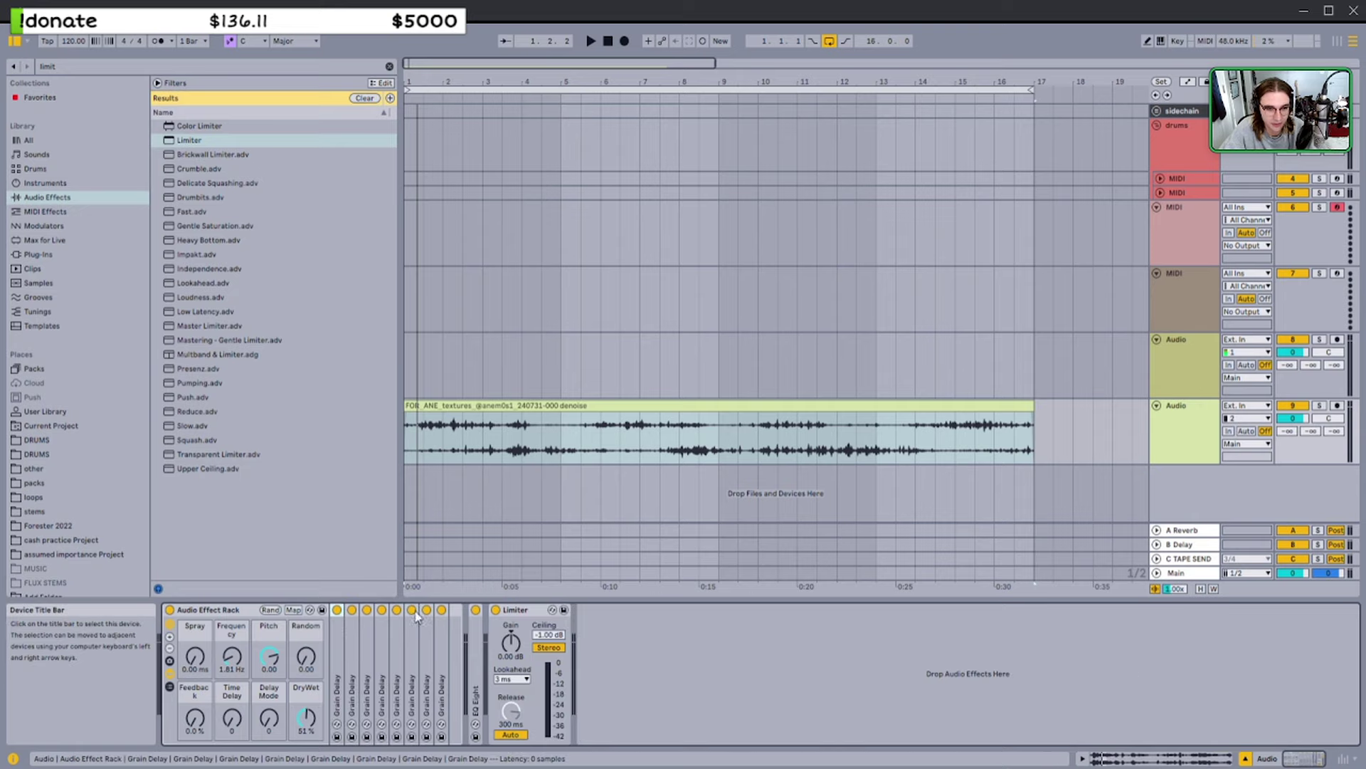
{"action": "key", "text": "space"}
{"action": "key", "text": "space"}
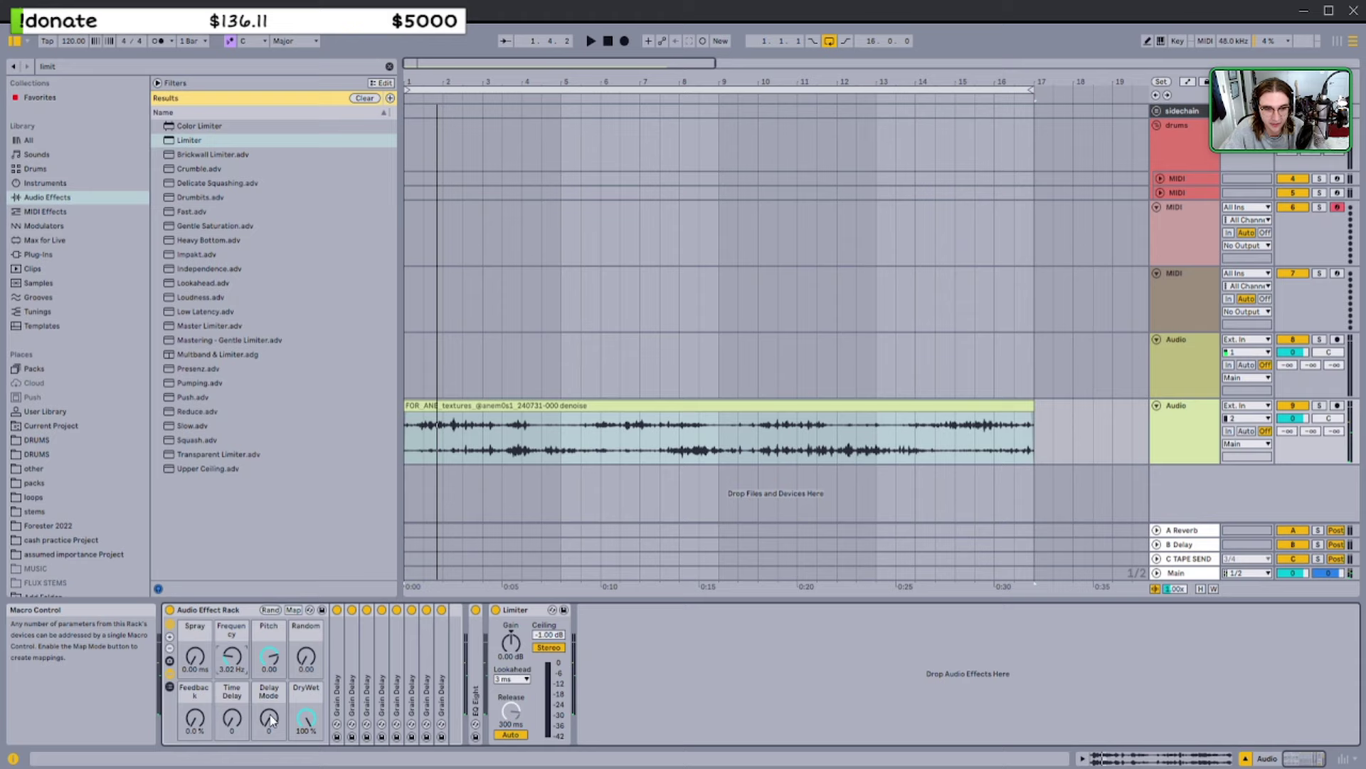
Unfold the first Grain Delay, then set the Time Delay macro to 66 and the Pitch macro to -13.0 during playback
{"action": "double_click", "coordinate": [340, 658]}
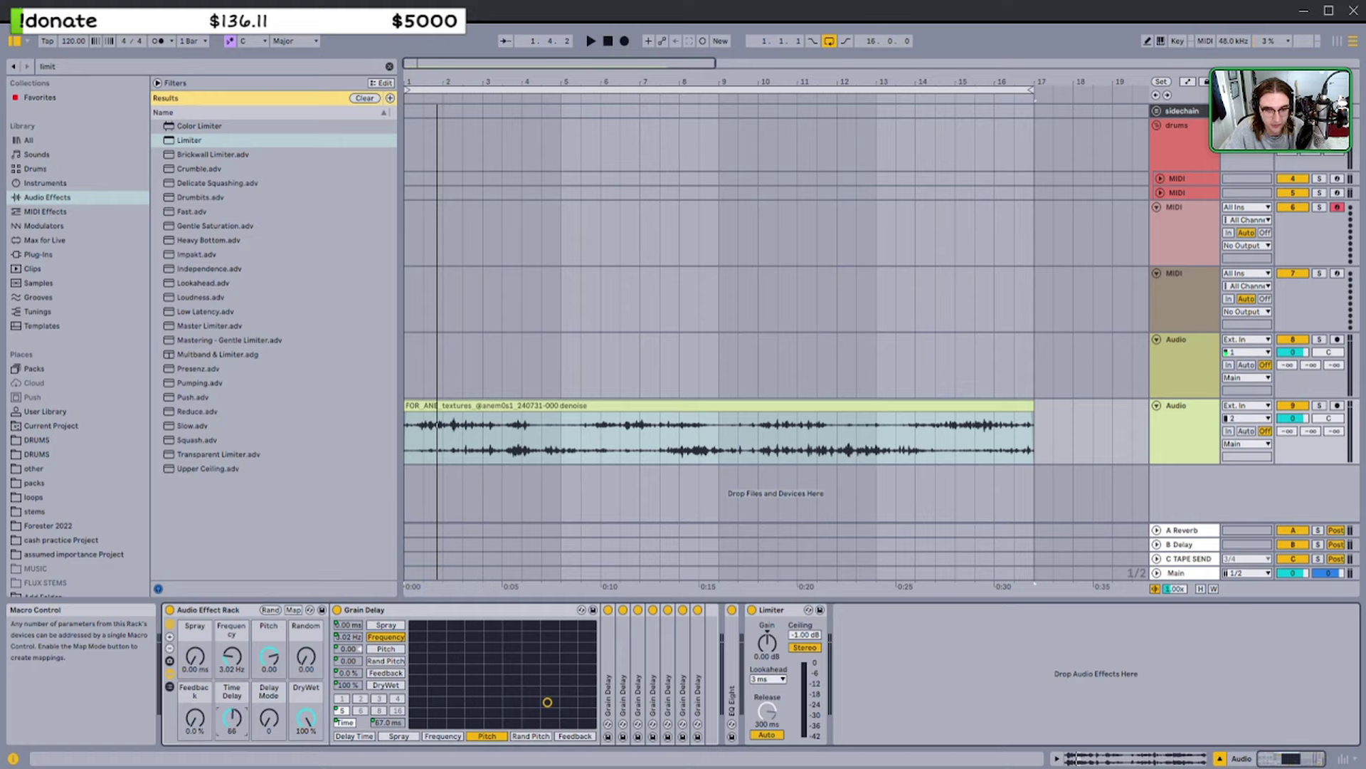
{"action": "left_click_drag", "start_coordinate": [269, 718], "coordinate": [269, 705]}
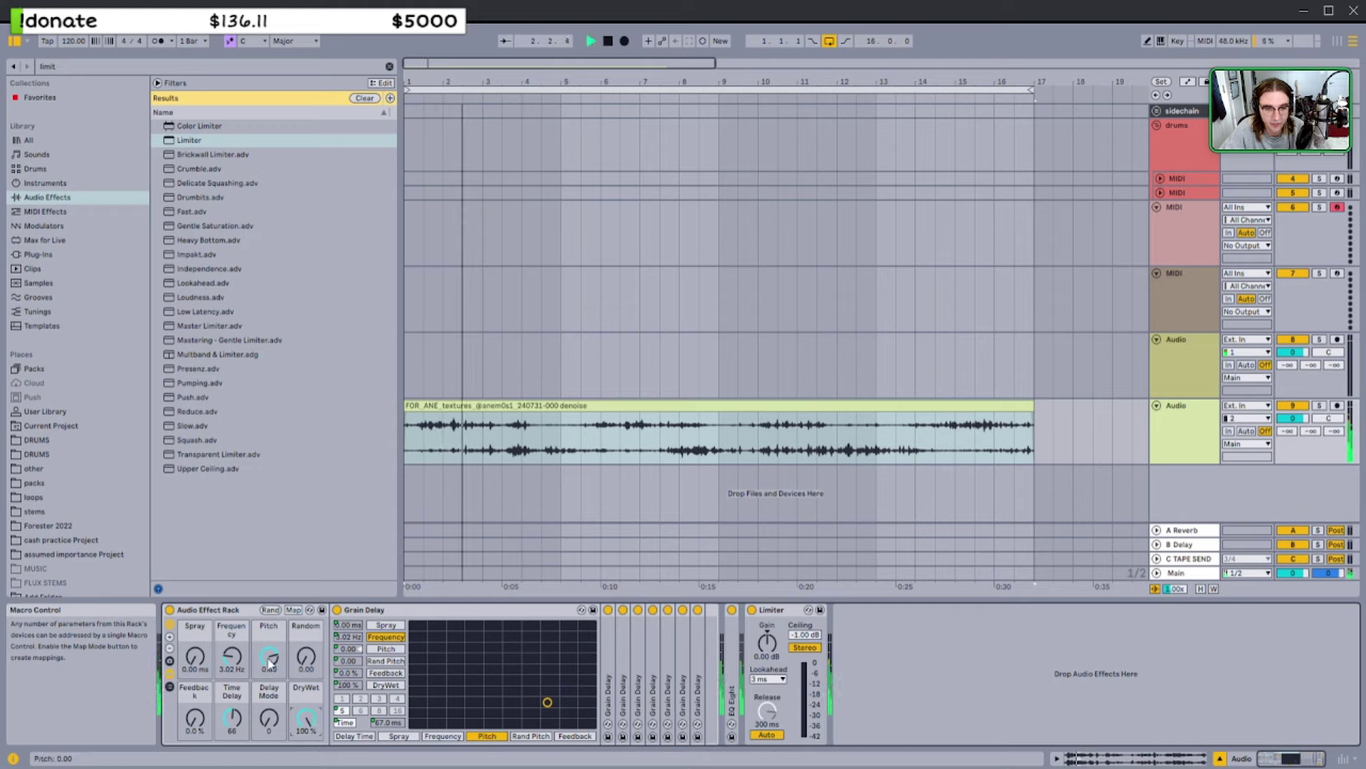
{"action": "left_click_drag", "start_coordinate": [274, 661], "coordinate": [275, 683]}
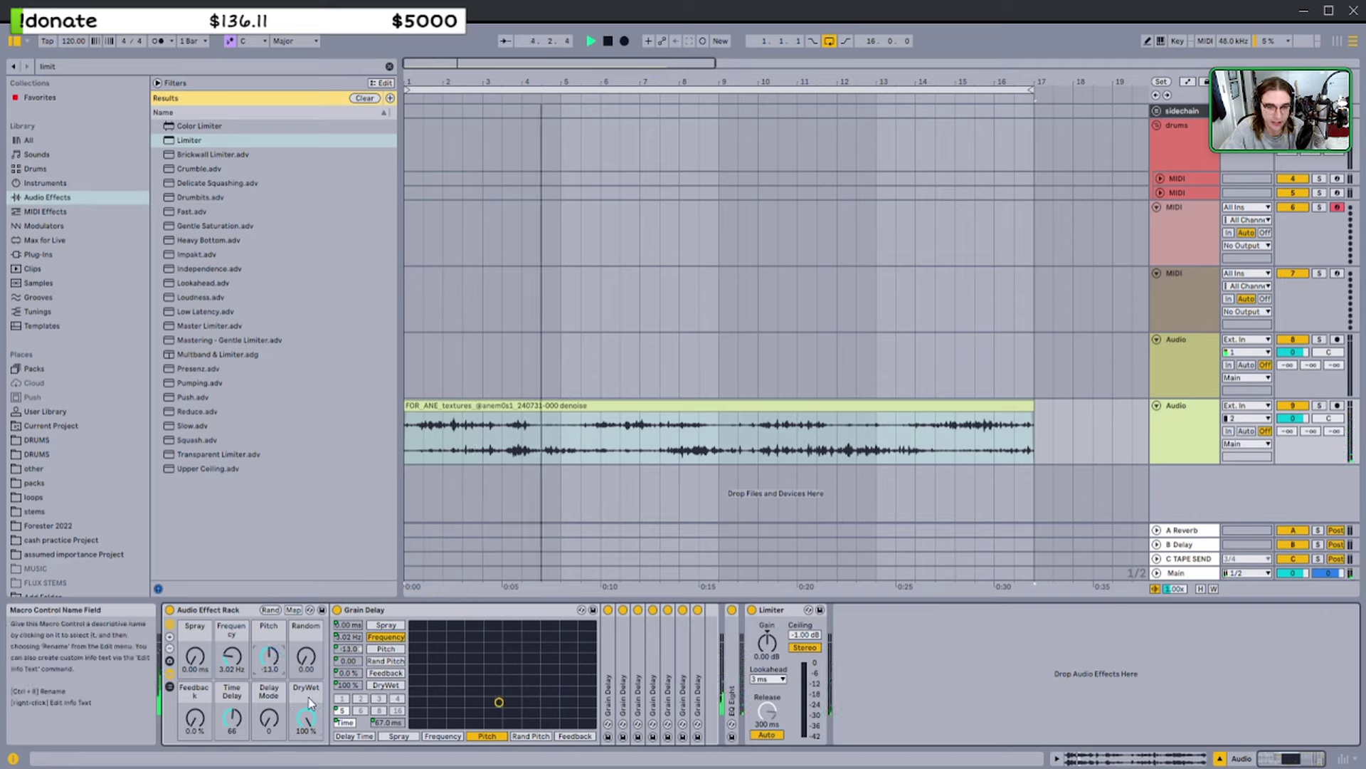
Give EQ Eight's first band a steeper low cut at about 50 Hz and fold the device again
{"action": "double_click", "coordinate": [733, 639]}
{"action": "double_click", "coordinate": [740, 611]}
{"action": "double_click", "coordinate": [736, 638]}
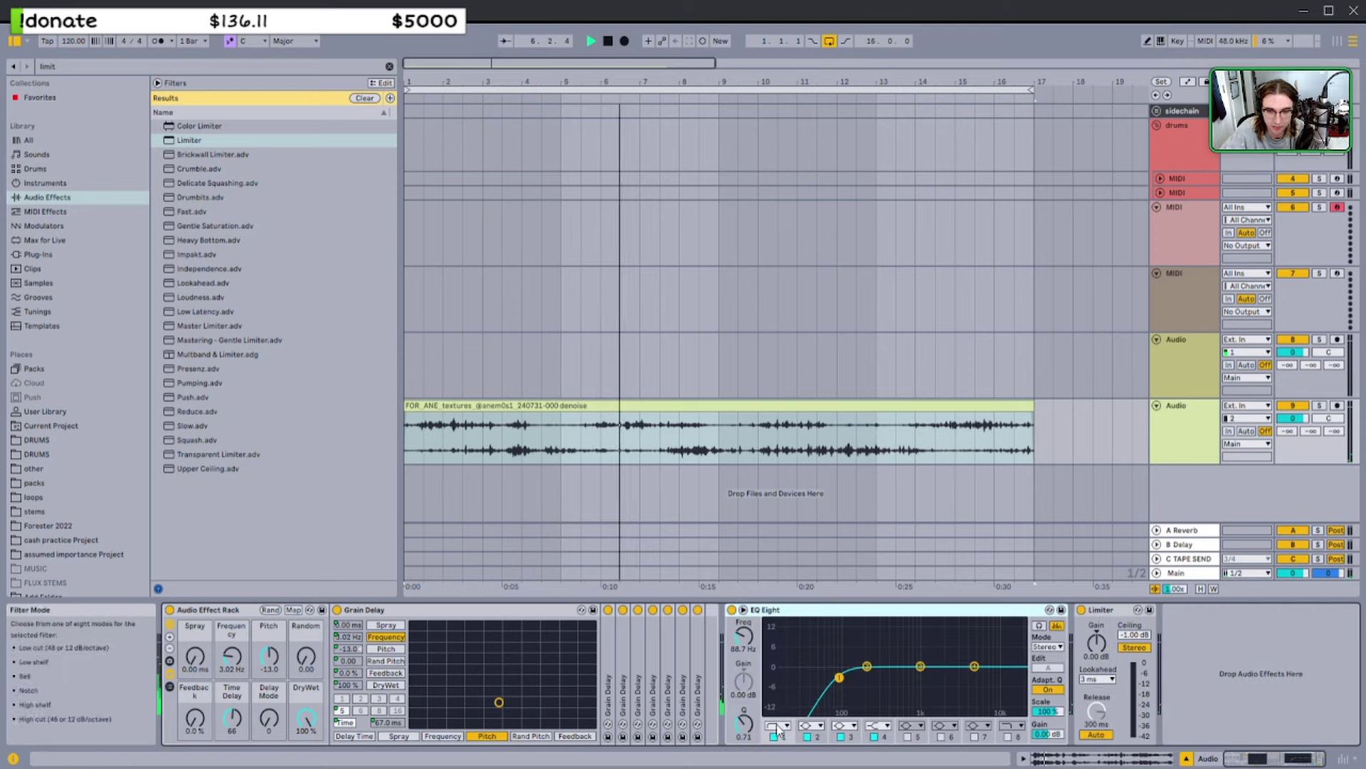
{"action": "left_click_drag", "start_coordinate": [741, 639], "coordinate": [741, 658]}
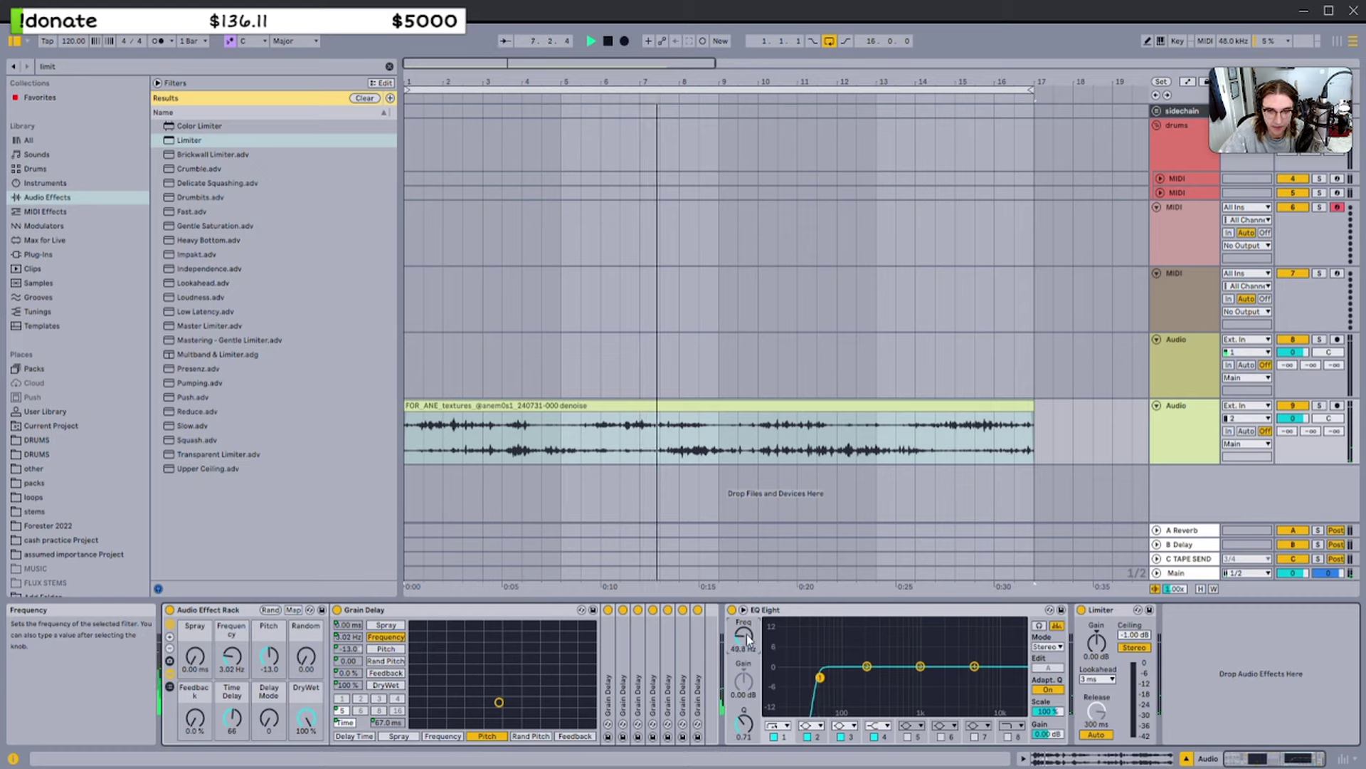
{"action": "double_click", "coordinate": [744, 611]}
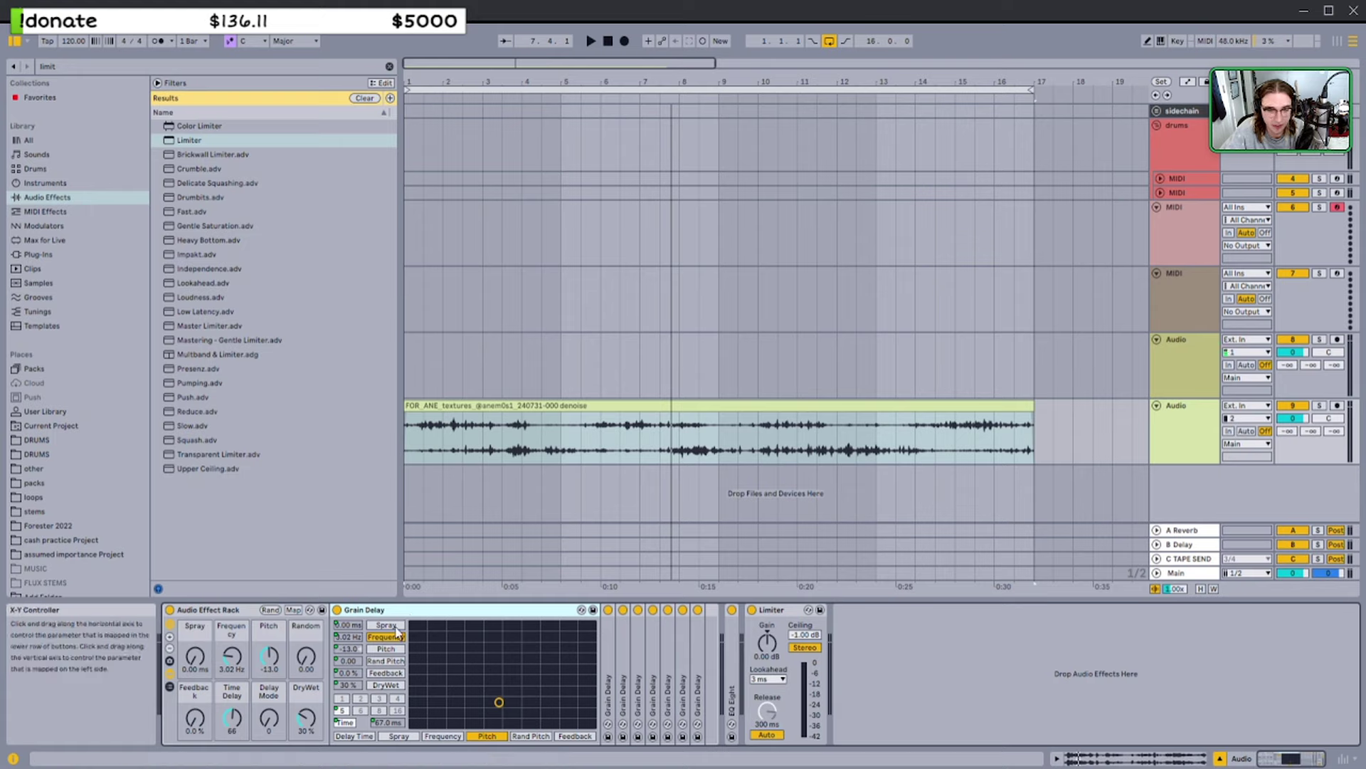
Restart playback and set the rack's DryWet macro to 44 %
{"action": "key", "text": "space"}
{"action": "left_click_drag", "start_coordinate": [309, 715], "coordinate": [310, 701]}
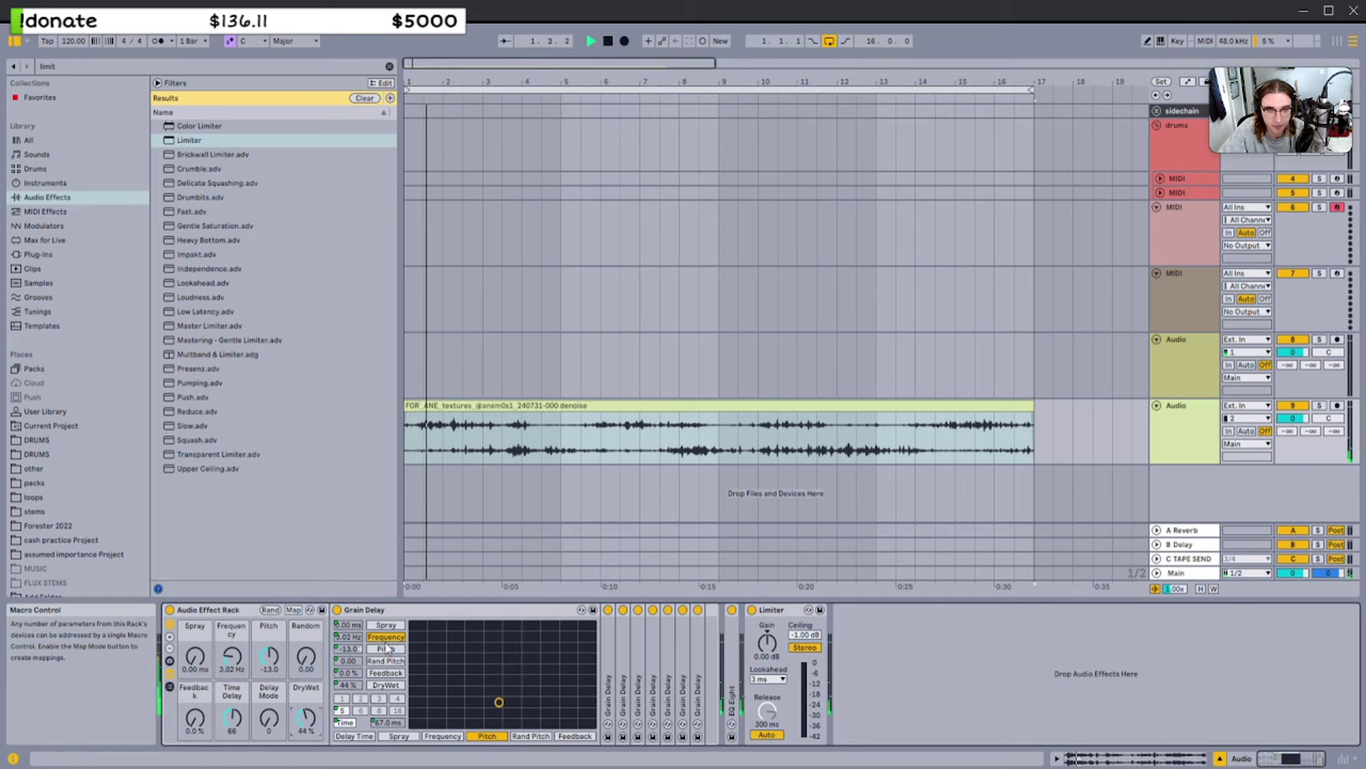
Reset the rack's Pitch macro to 0.00, then set DryWet to 48 %, Feedback to 29 % and Time Delay to 48
{"action": "left_click", "coordinate": [483, 445]}
{"action": "double_click", "coordinate": [270, 656]}
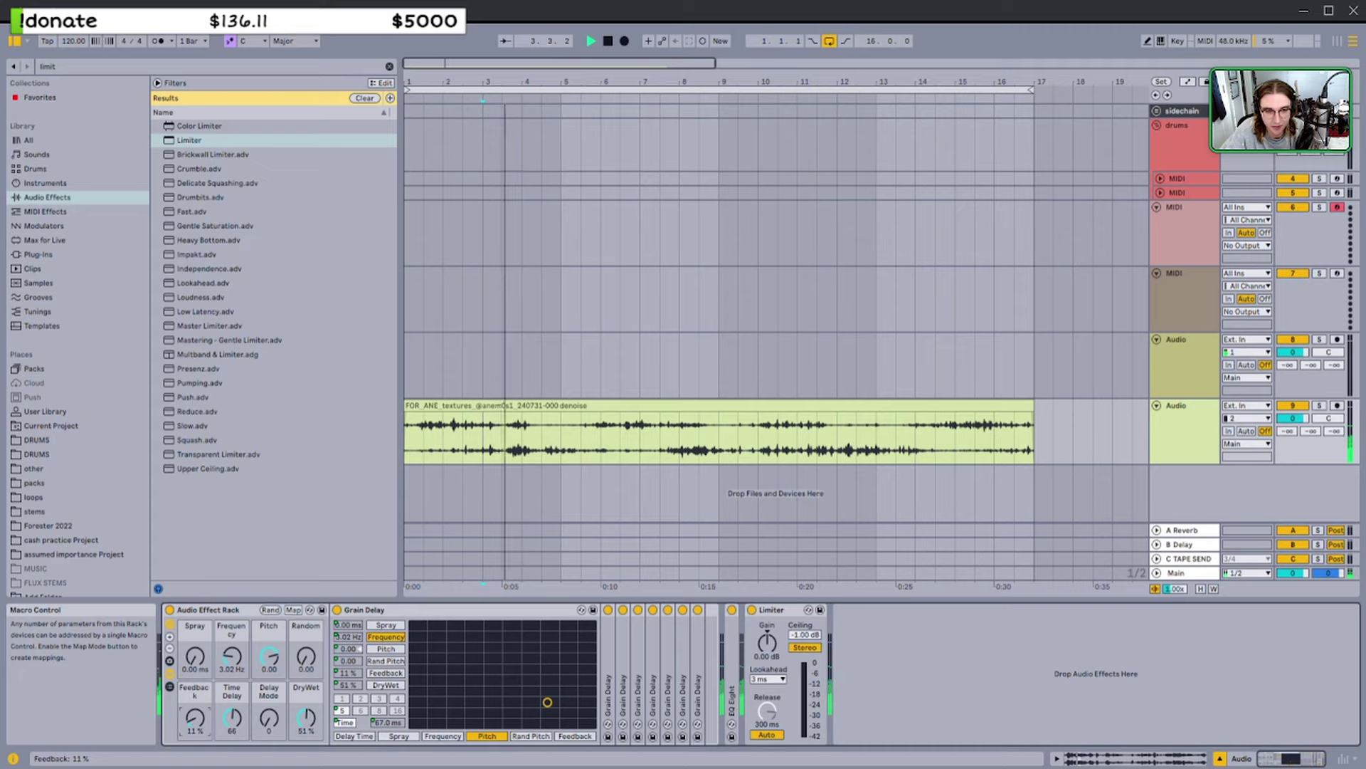
{"action": "left_click_drag", "start_coordinate": [306, 718], "coordinate": [306, 705]}
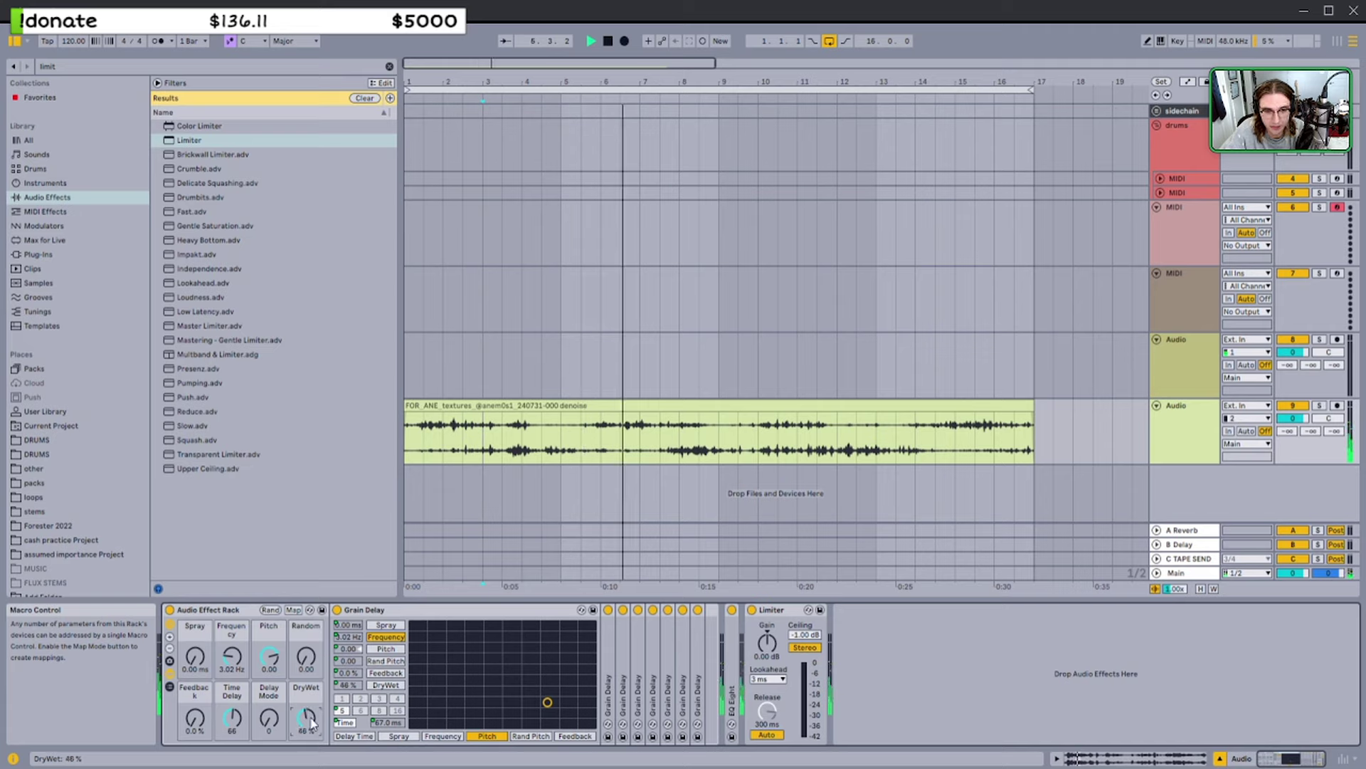
{"action": "left_click_drag", "start_coordinate": [195, 718], "coordinate": [195, 683]}
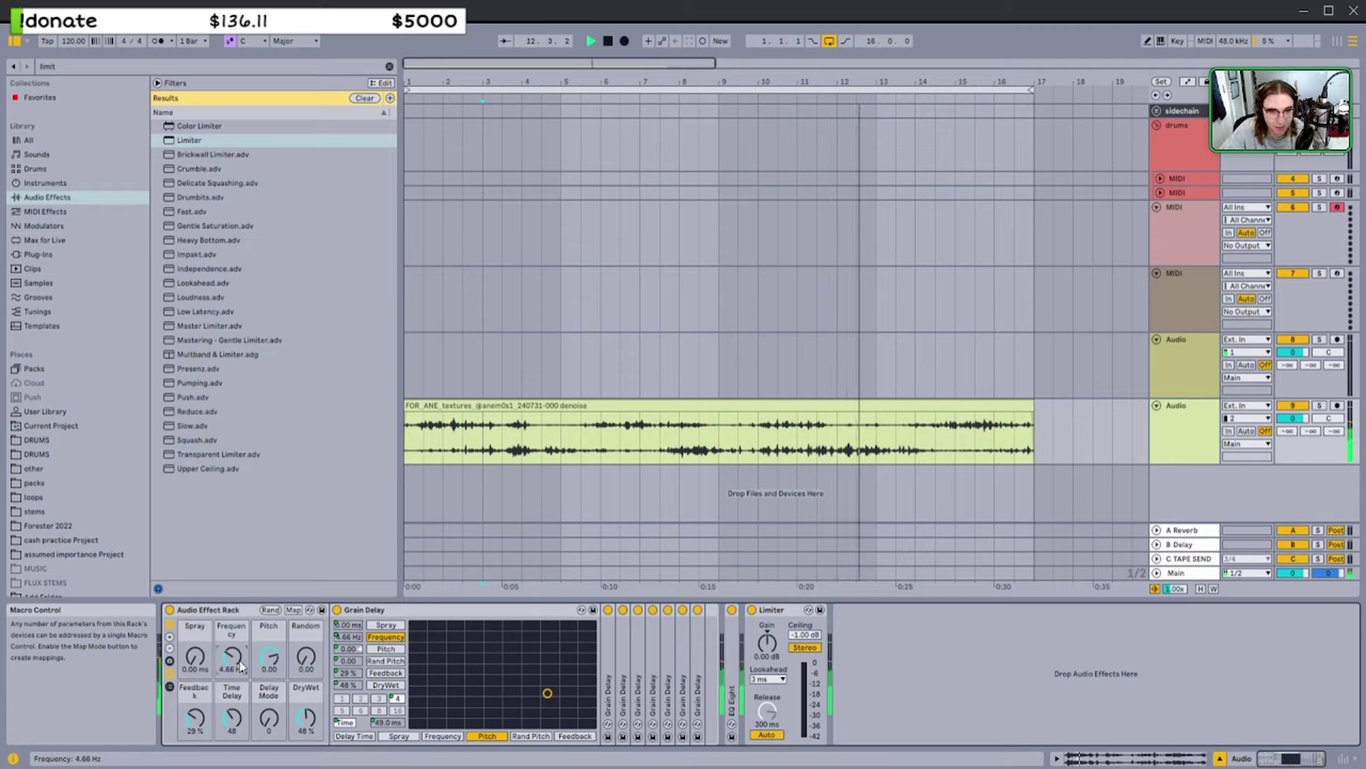
Set the rack's Spray macro to 156 ms, Frequency to 6.14 Hz, DryWet to 30 % and Feedback to 46 %
{"action": "mouse_move", "coordinate": [232, 656]}
{"action": "left_mouse_down"}
{"action": "mouse_move", "coordinate": [195, 642]}
{"action": "mouse_move", "coordinate": [194, 612]}
{"action": "left_mouse_up"}
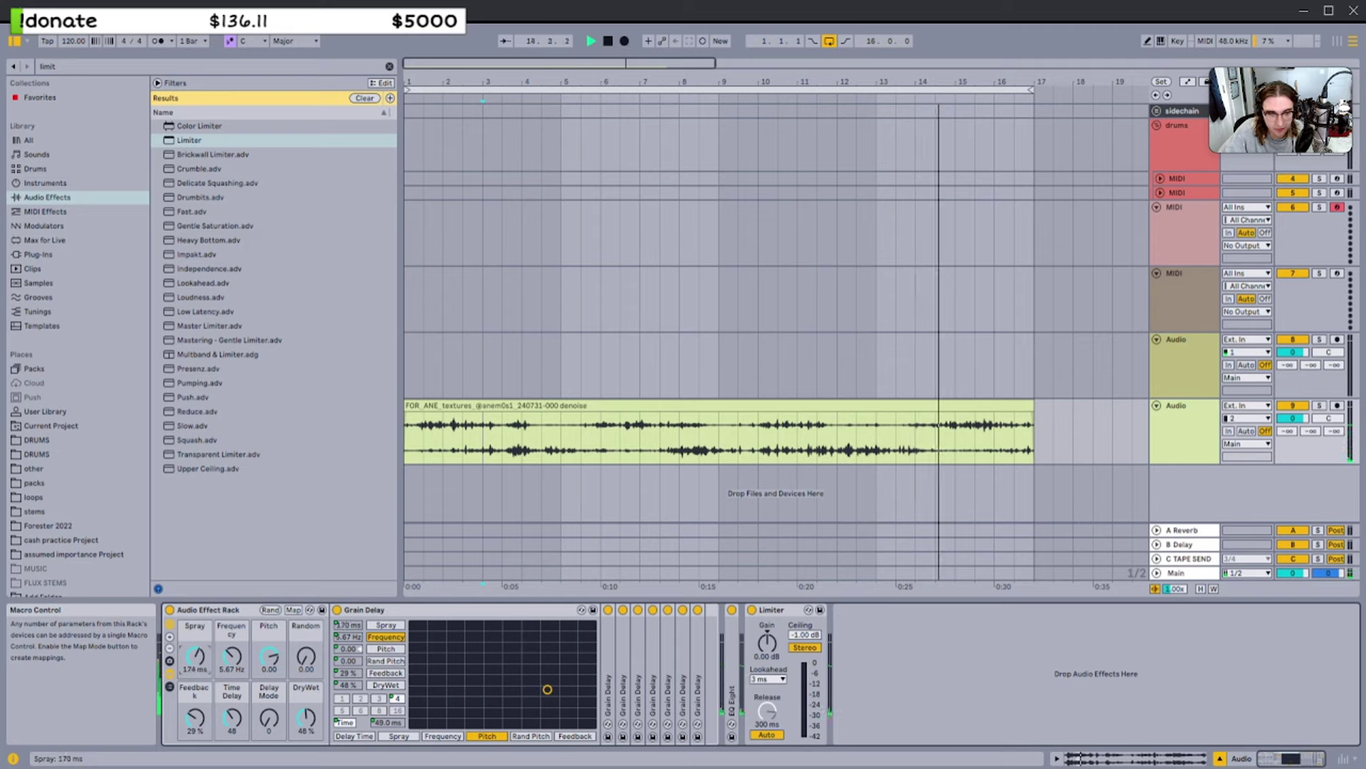
{"action": "left_click_drag", "start_coordinate": [237, 662], "coordinate": [237, 659]}
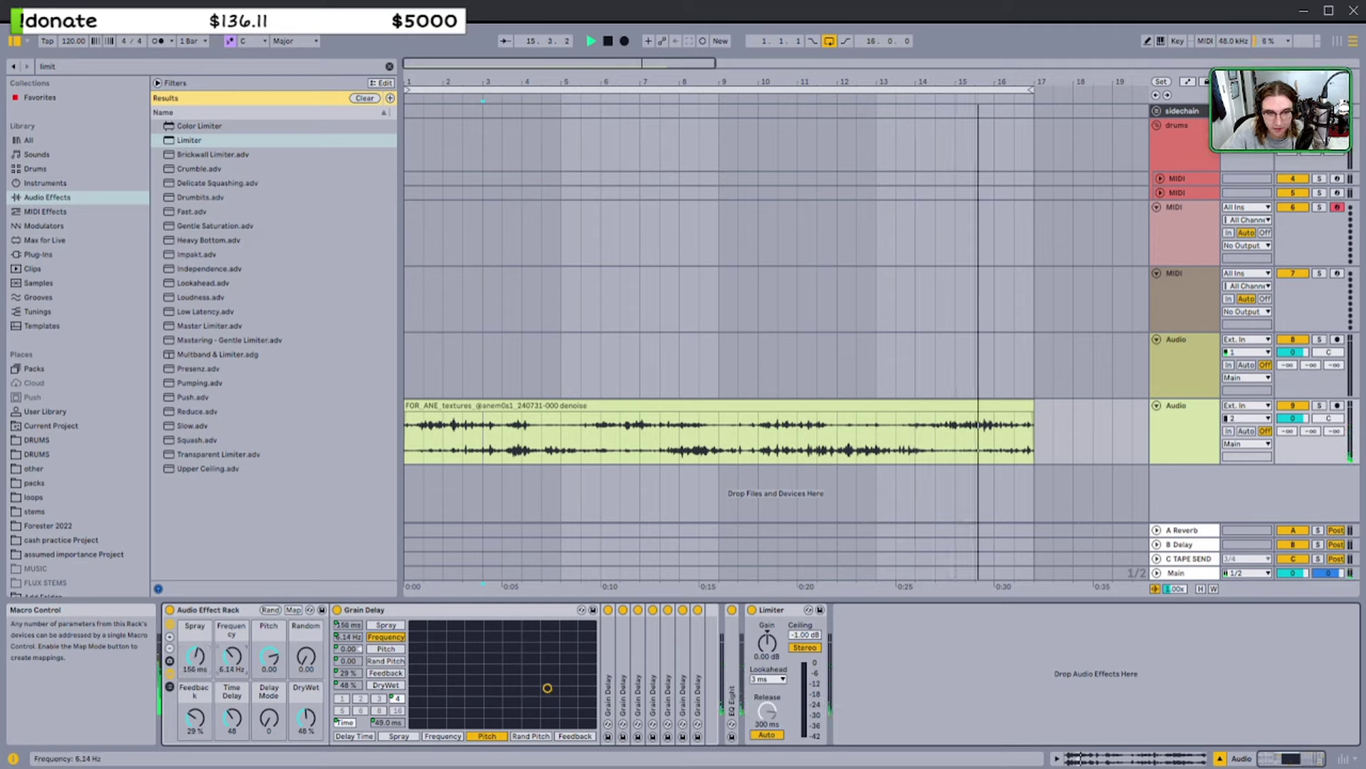
{"action": "left_click_drag", "start_coordinate": [306, 718], "coordinate": [306, 733]}
{"action": "left_click_drag", "start_coordinate": [195, 717], "coordinate": [195, 705]}
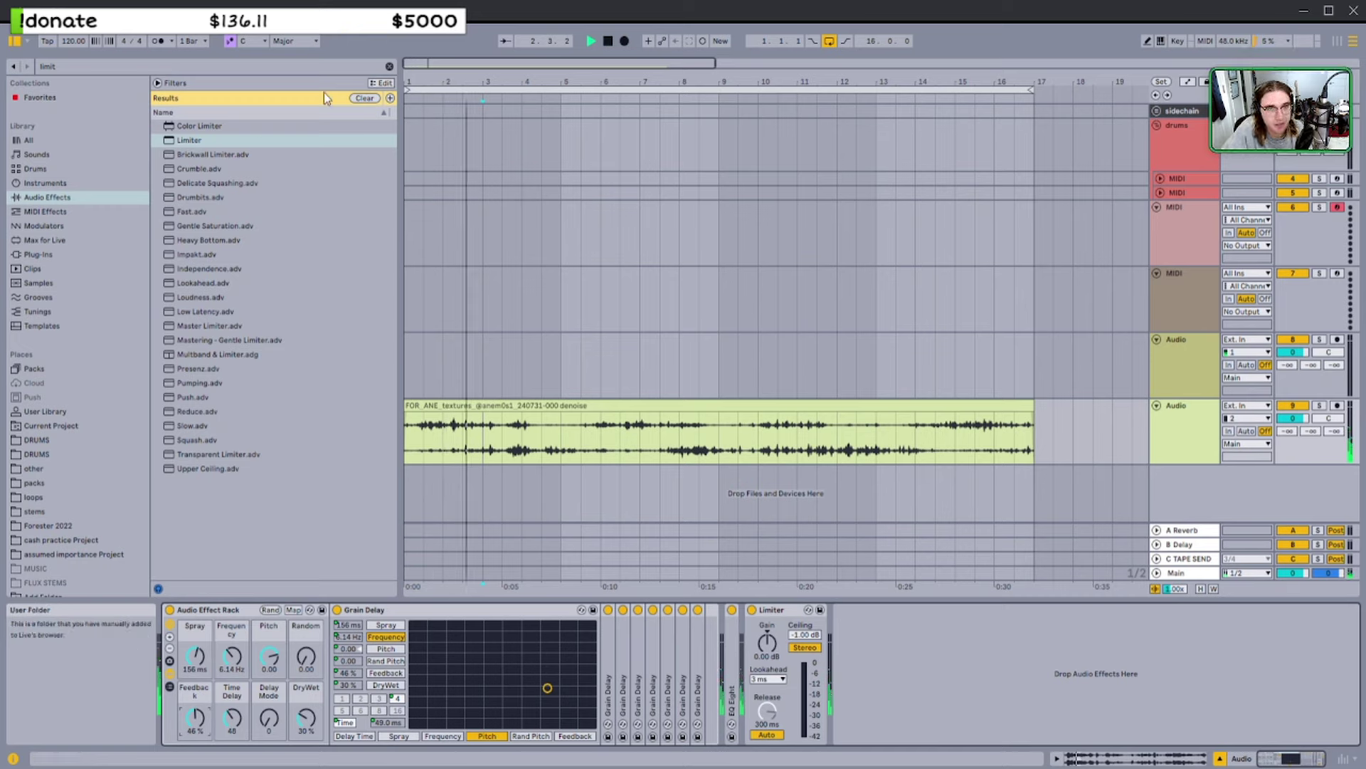
Insert a Glue Compressor between the rack and EQ Eight, with its threshold at -26.3 dB and makeup gain at 0.00 dB
{"action": "left_click", "coordinate": [388, 66]}
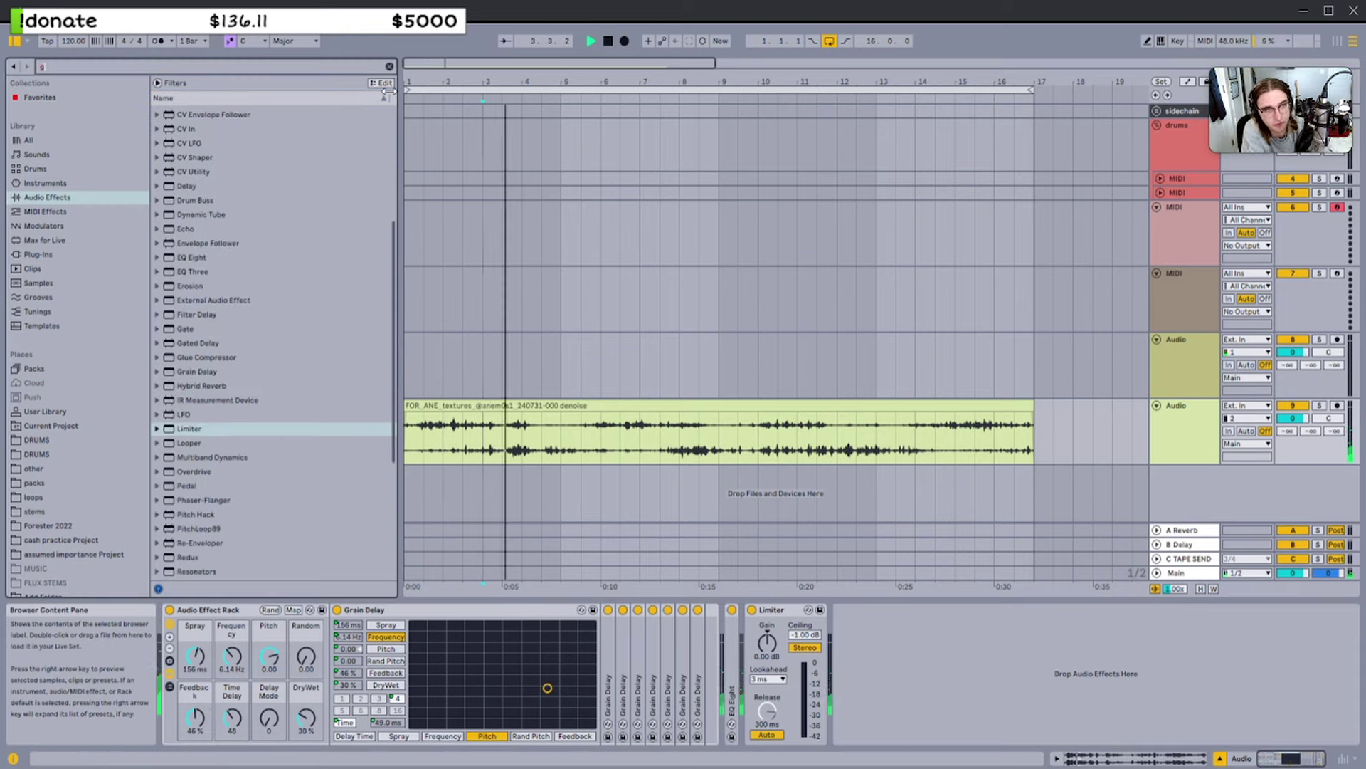
{"action": "type", "text": "glue"}
{"action": "key", "text": "Down"}
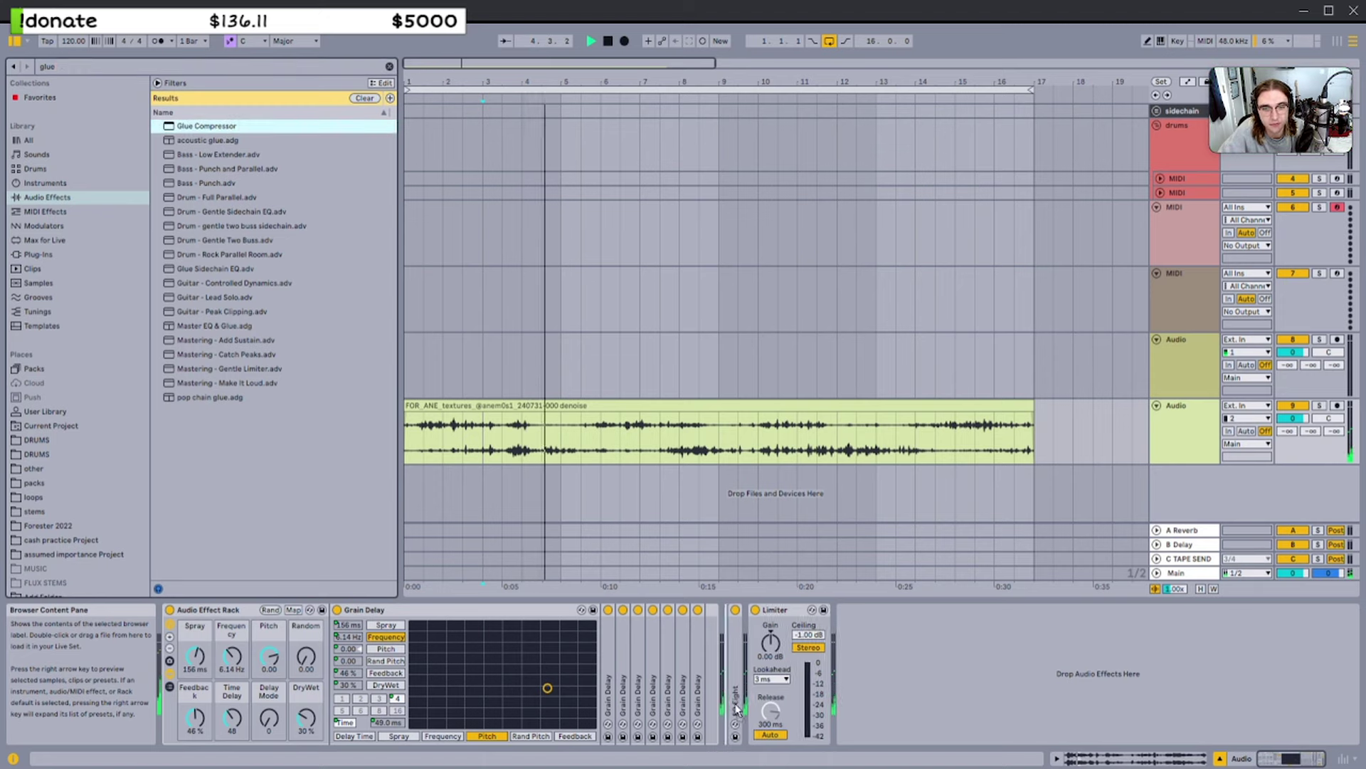
{"action": "key", "text": "Return"}
{"action": "left_click", "coordinate": [389, 66]}
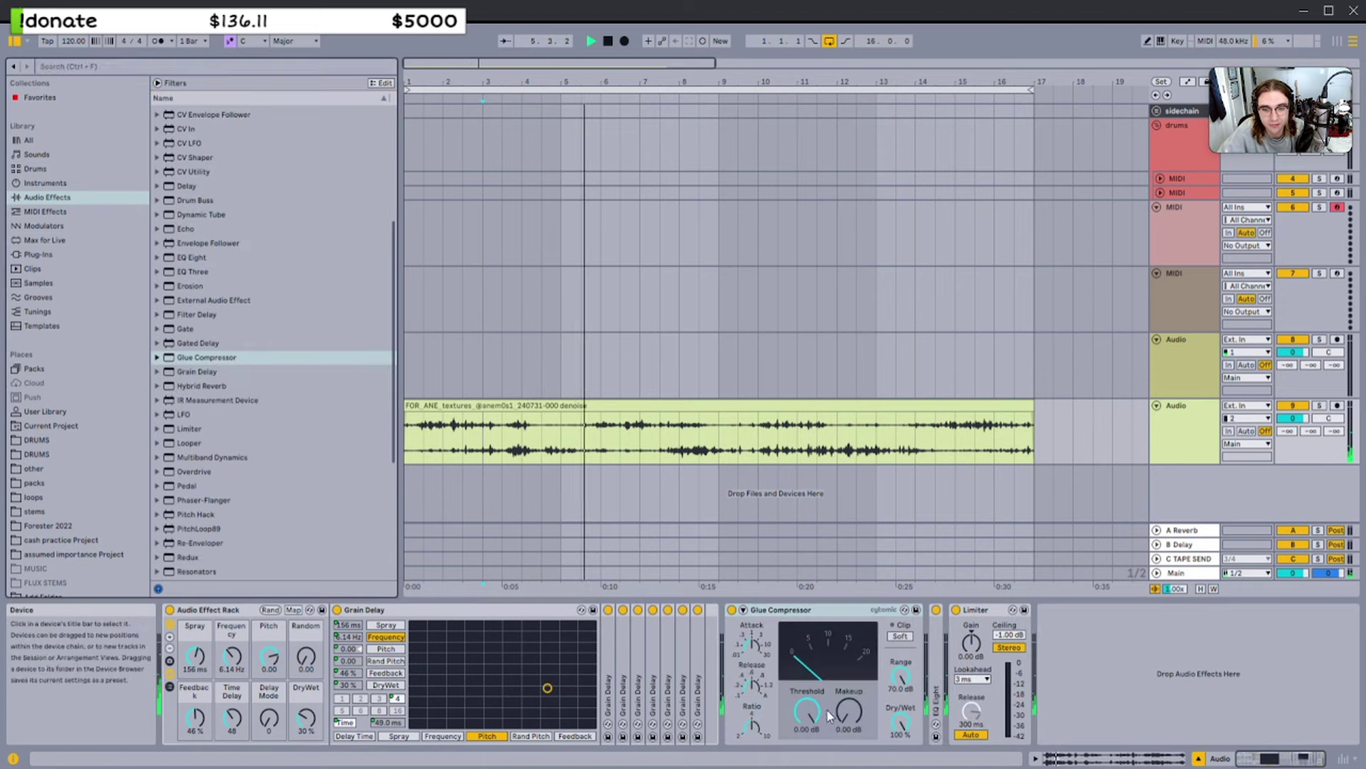
{"action": "left_click_drag", "start_coordinate": [808, 708], "coordinate": [849, 709]}
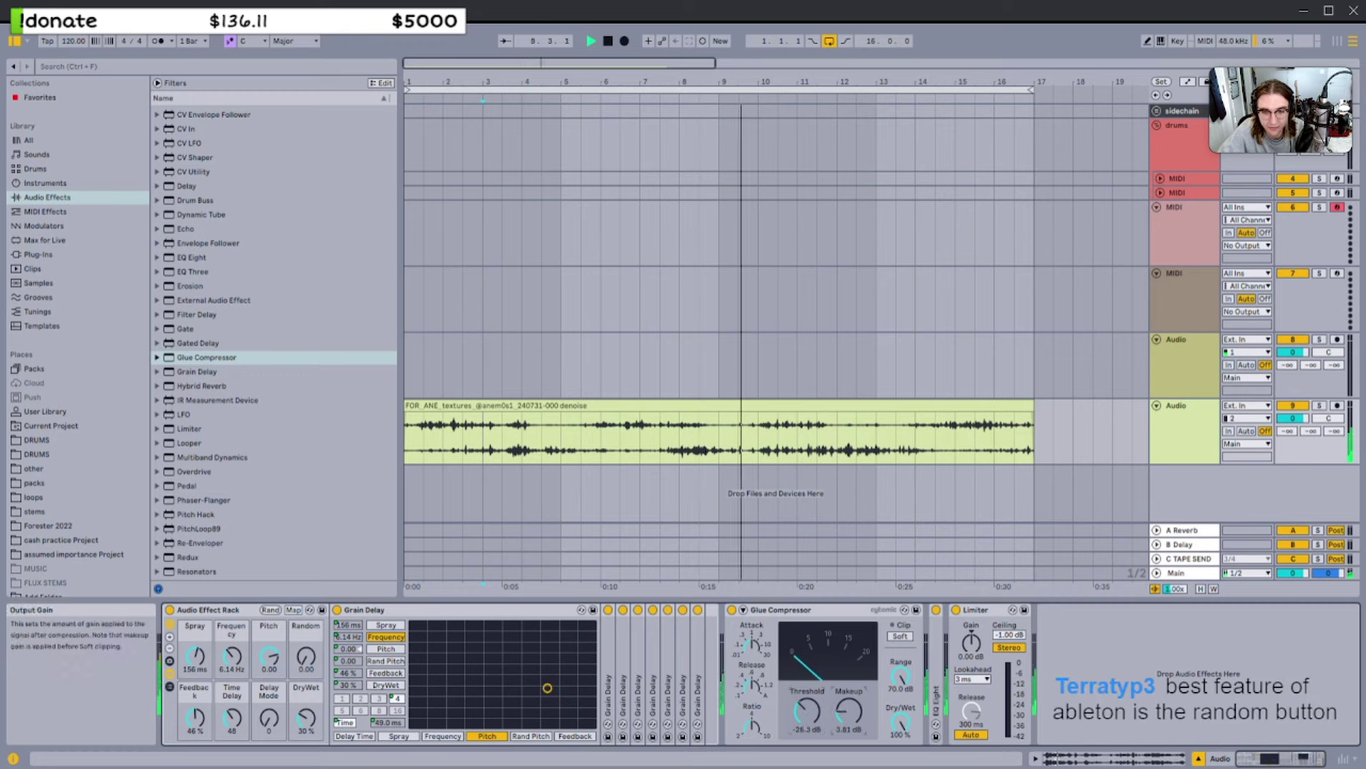
{"action": "double_click", "coordinate": [850, 711]}
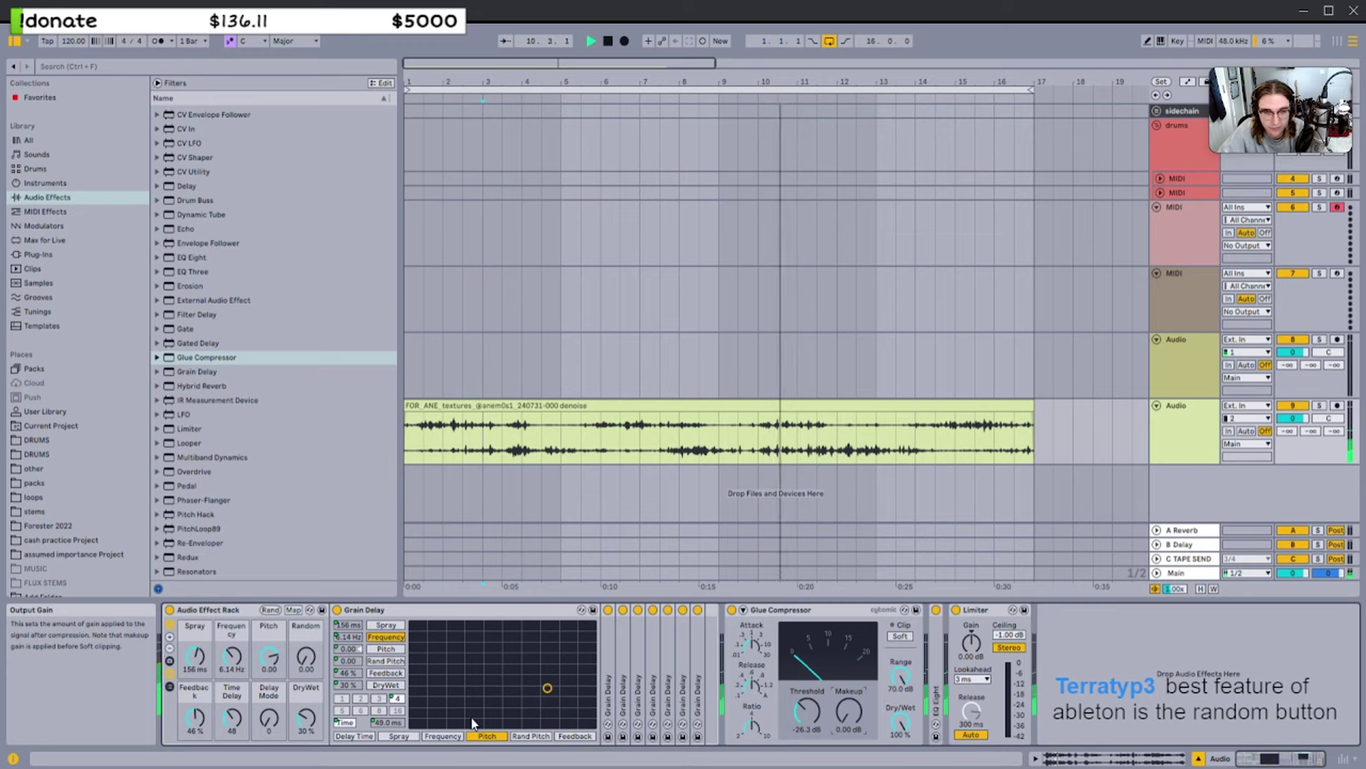
Set the rack macros to Feedback 84 %, Pitch -11.0, Spray 203 ms, Frequency 11.5 Hz and DryWet 33 %
{"action": "left_click_drag", "start_coordinate": [306, 717], "coordinate": [306, 711]}
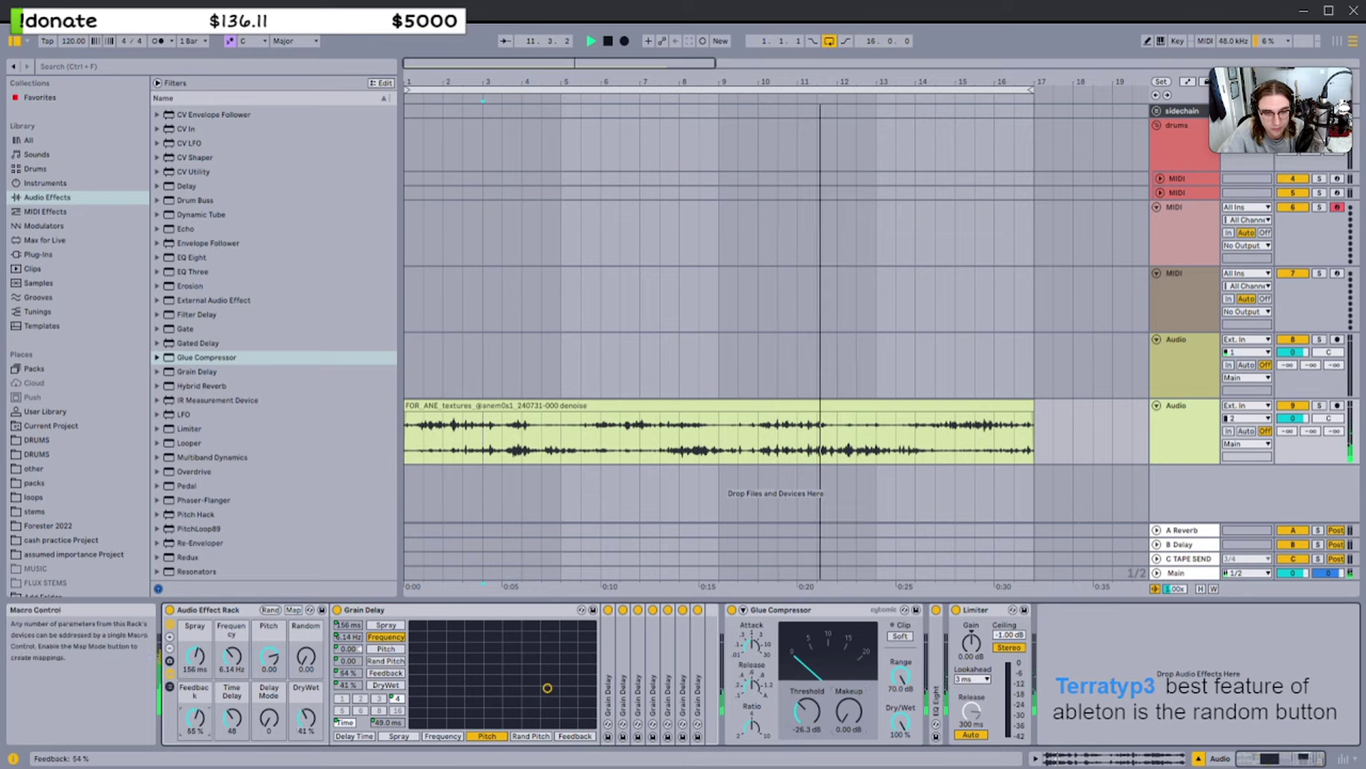
{"action": "left_click_drag", "start_coordinate": [194, 717], "coordinate": [195, 705]}
{"action": "left_click_drag", "start_coordinate": [269, 656], "coordinate": [269, 672]}
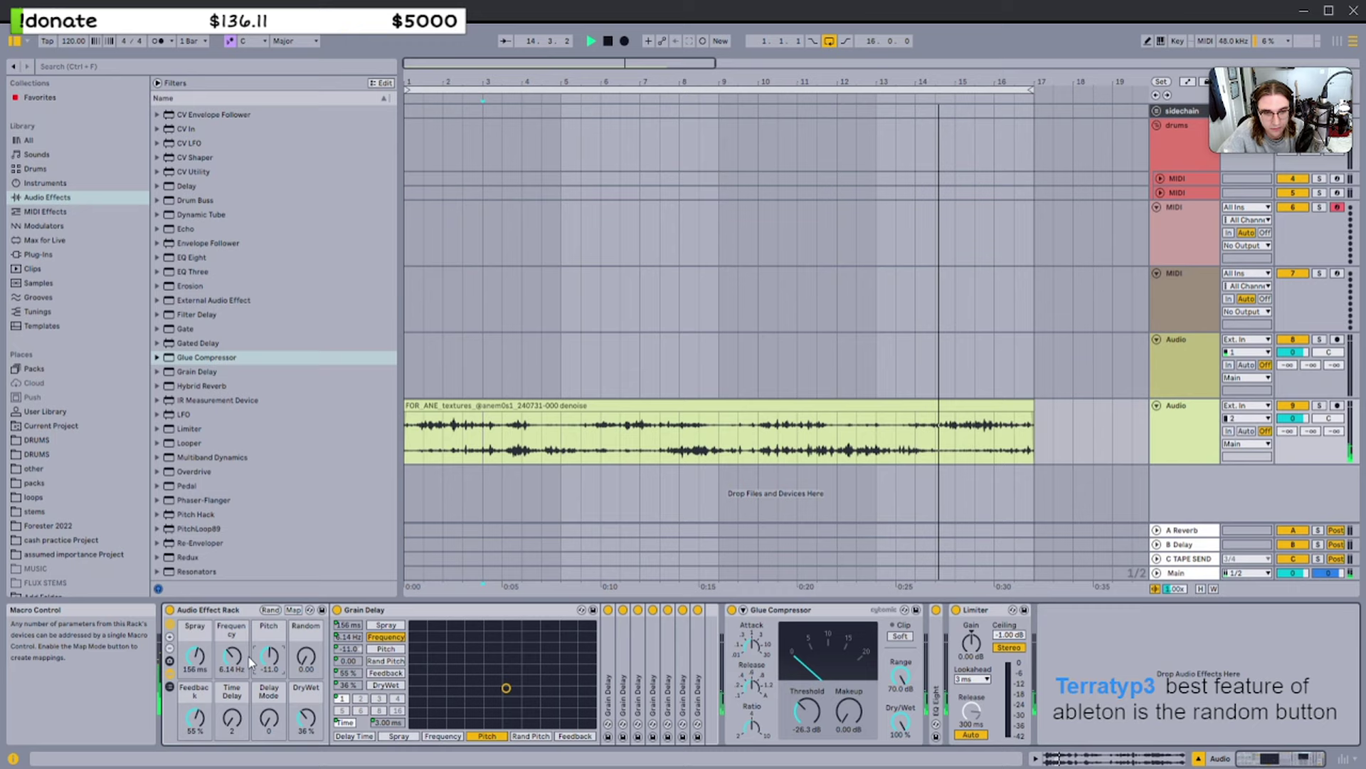
{"action": "left_click_drag", "start_coordinate": [191, 662], "coordinate": [191, 659]}
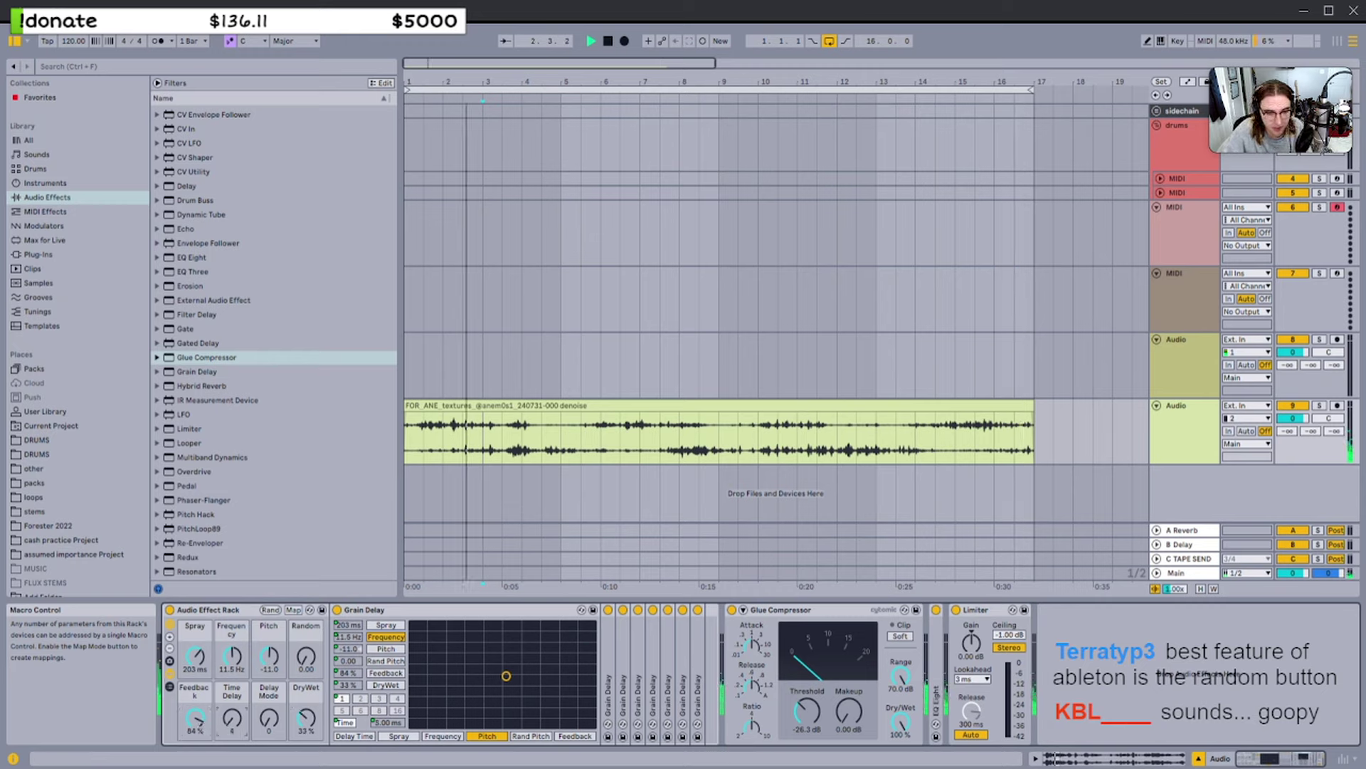
Set the rack macros to Time Delay 0, Random 88.3, Pitch -9.00, Frequency 12.5 Hz, Spray 257 ms and DryWet 38 %
{"action": "left_click_drag", "start_coordinate": [232, 718], "coordinate": [232, 726]}
{"action": "mouse_move", "coordinate": [306, 656]}
{"action": "left_mouse_down"}
{"action": "mouse_move", "coordinate": [306, 633]}
{"action": "mouse_move", "coordinate": [306, 665]}
{"action": "left_mouse_up"}
{"action": "left_click_drag", "start_coordinate": [306, 718], "coordinate": [306, 714]}
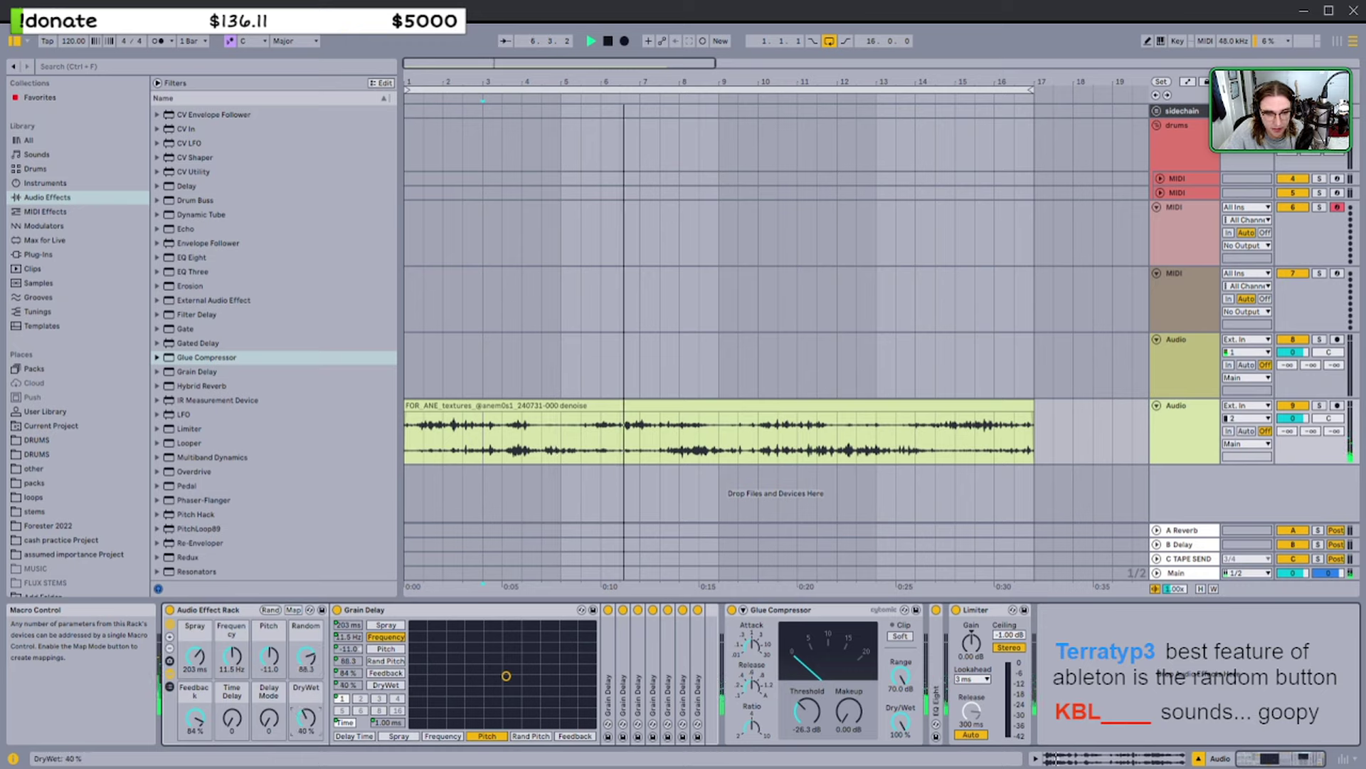
{"action": "left_click_drag", "start_coordinate": [269, 659], "coordinate": [238, 670]}
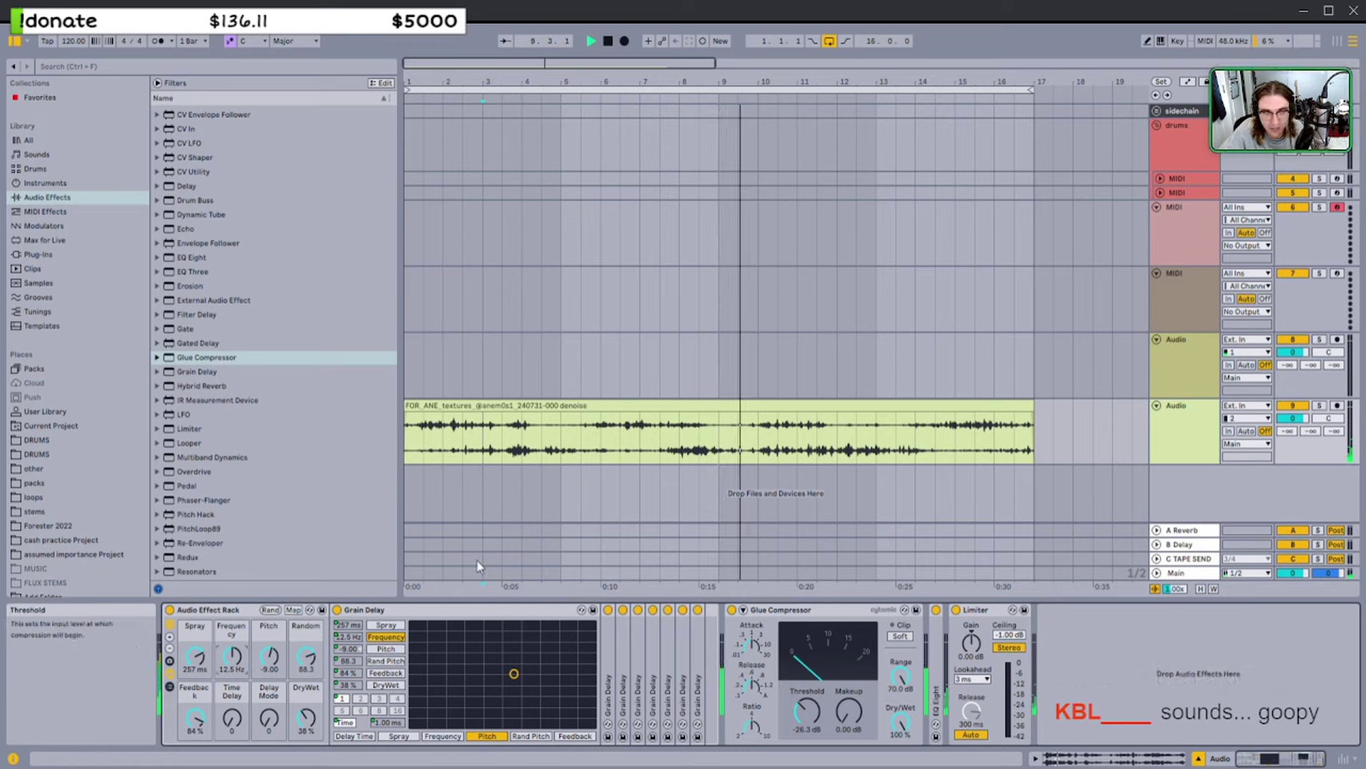
Insert a Utility before the Glue Compressor with 11.7 dB gain, and lower the compressor's threshold to -32.5 dB
{"action": "left_click", "coordinate": [229, 69]}
{"action": "type", "text": "util"}
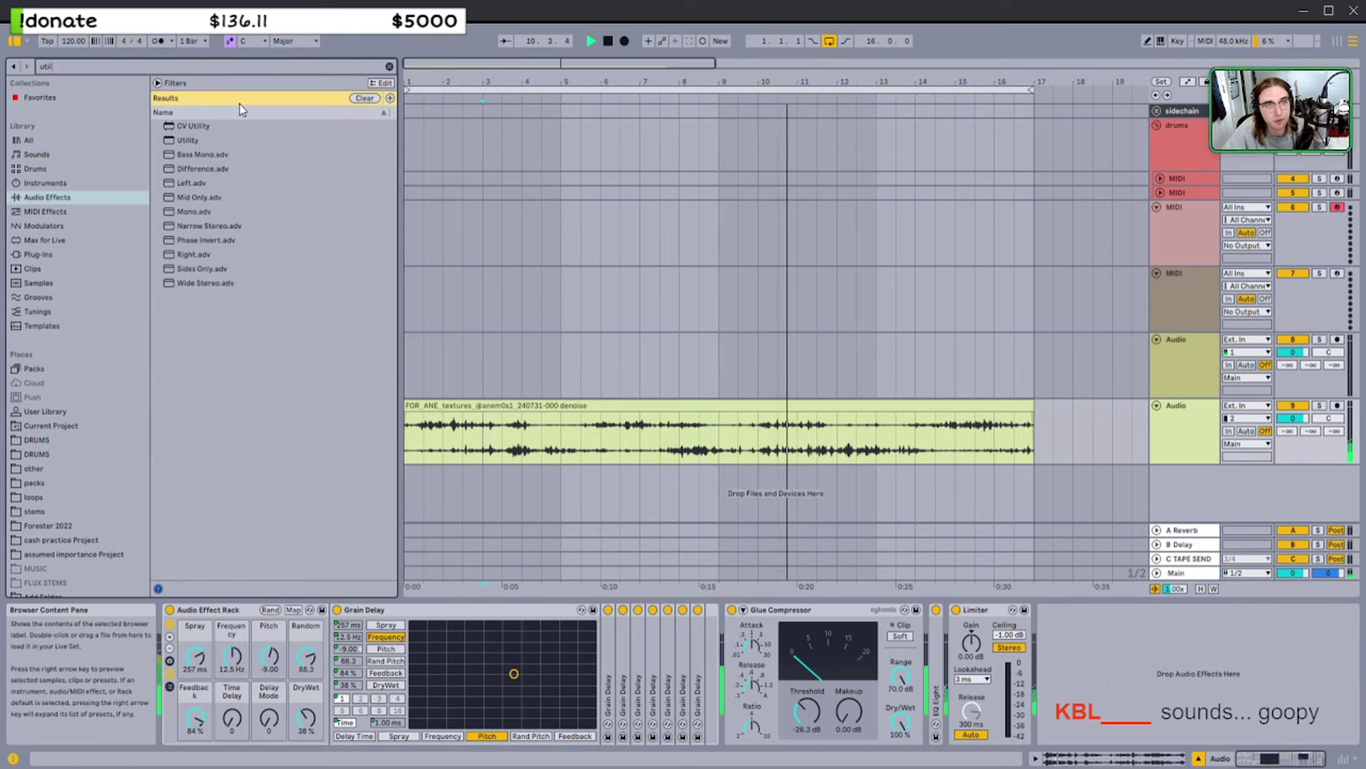
{"action": "left_click_drag", "start_coordinate": [228, 140], "coordinate": [733, 666]}
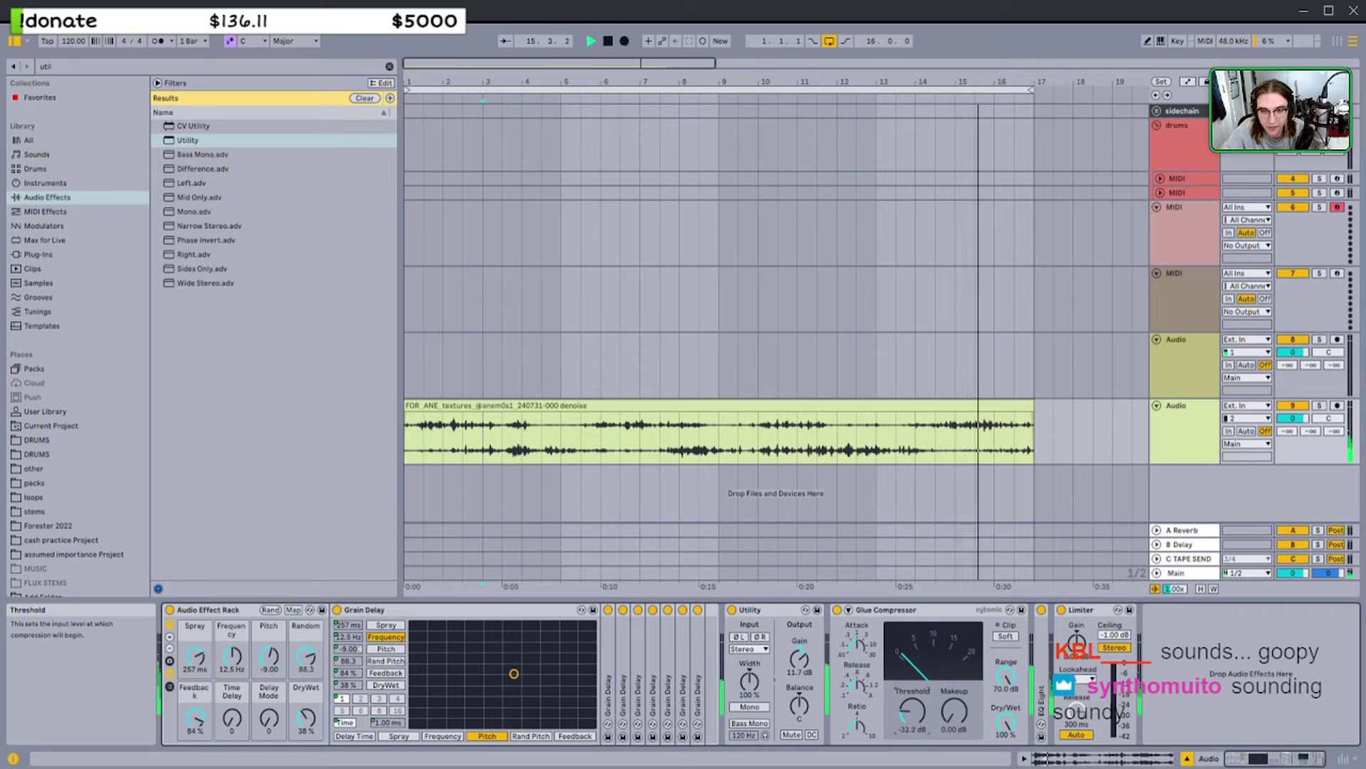
Add a second EQ Eight to the chain and place it between the existing EQ Eight and the Limiter
{"action": "left_click", "coordinate": [441, 610]}
{"action": "left_click", "coordinate": [390, 67]}
{"action": "type", "text": "eq"}
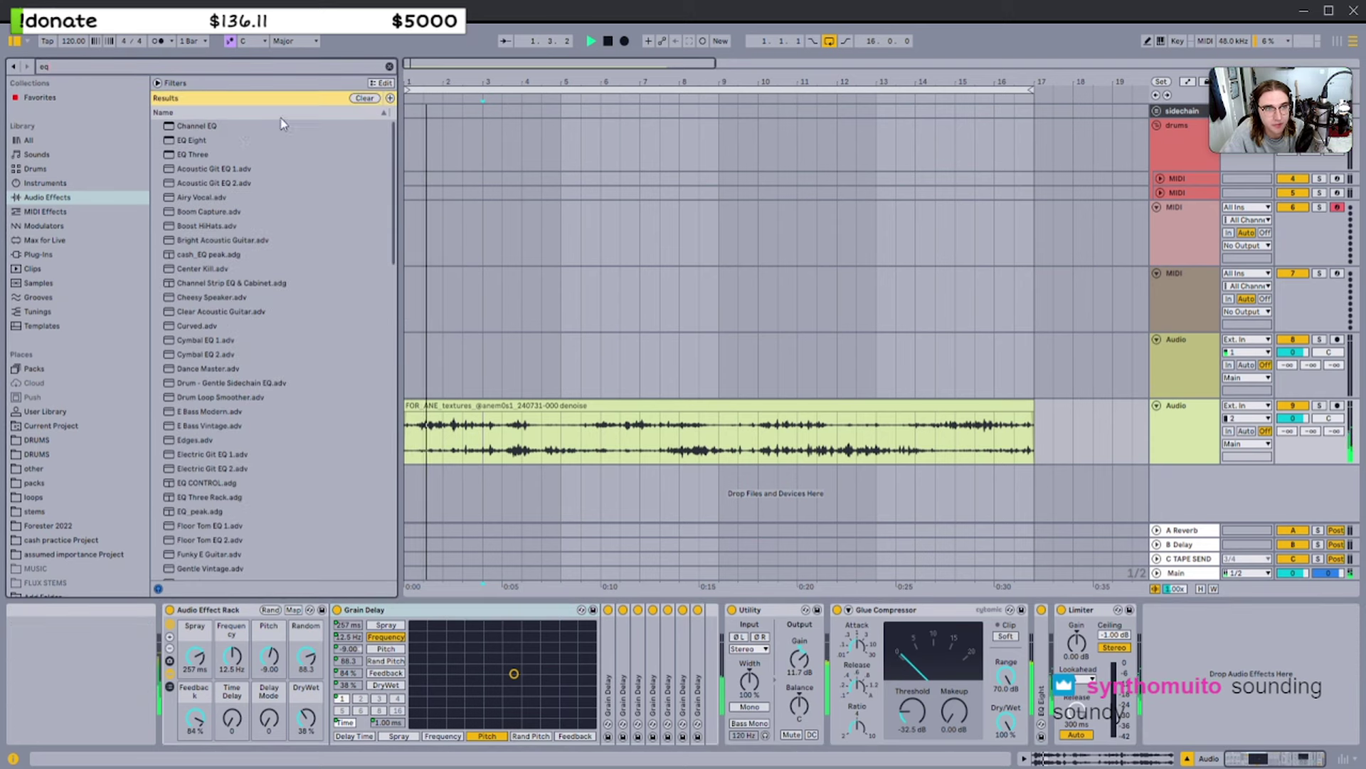
{"action": "left_click_drag", "start_coordinate": [197, 142], "coordinate": [977, 694]}
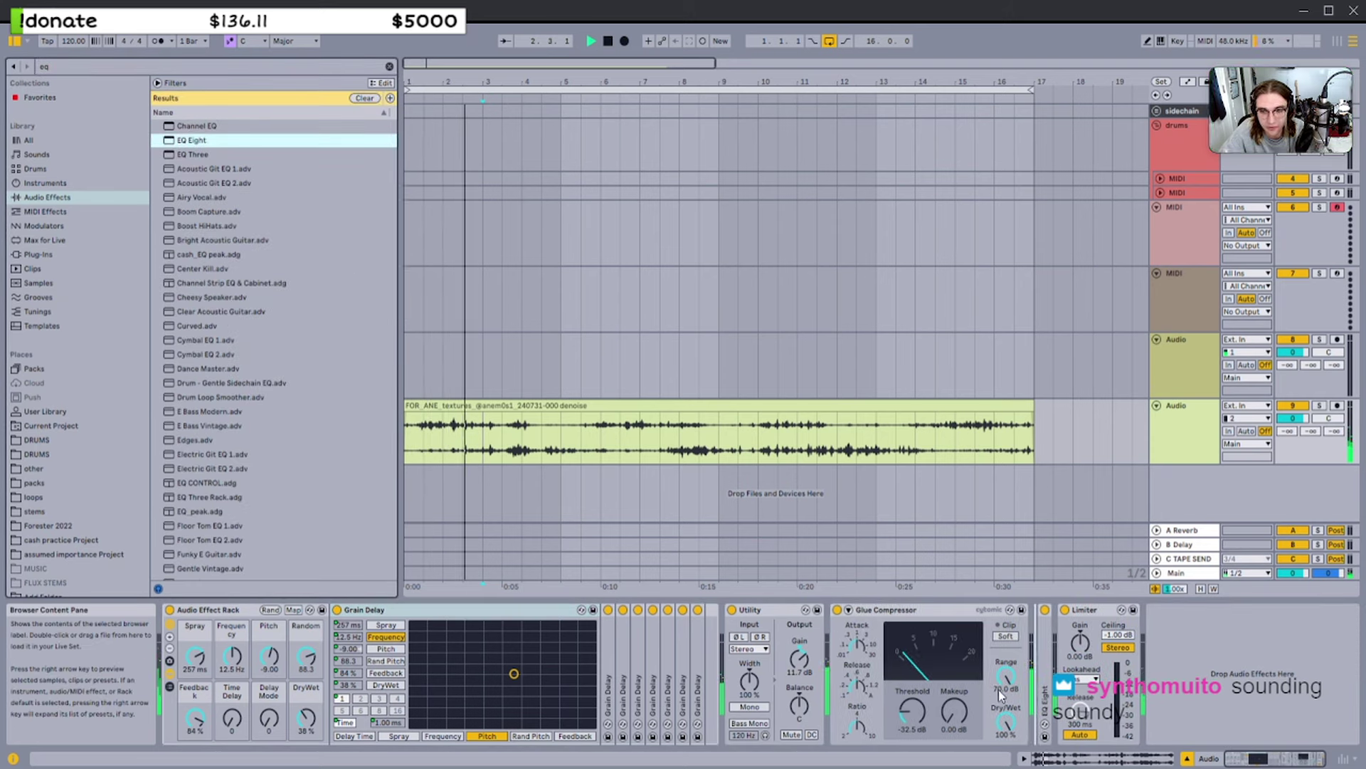
{"action": "key", "text": "Return"}
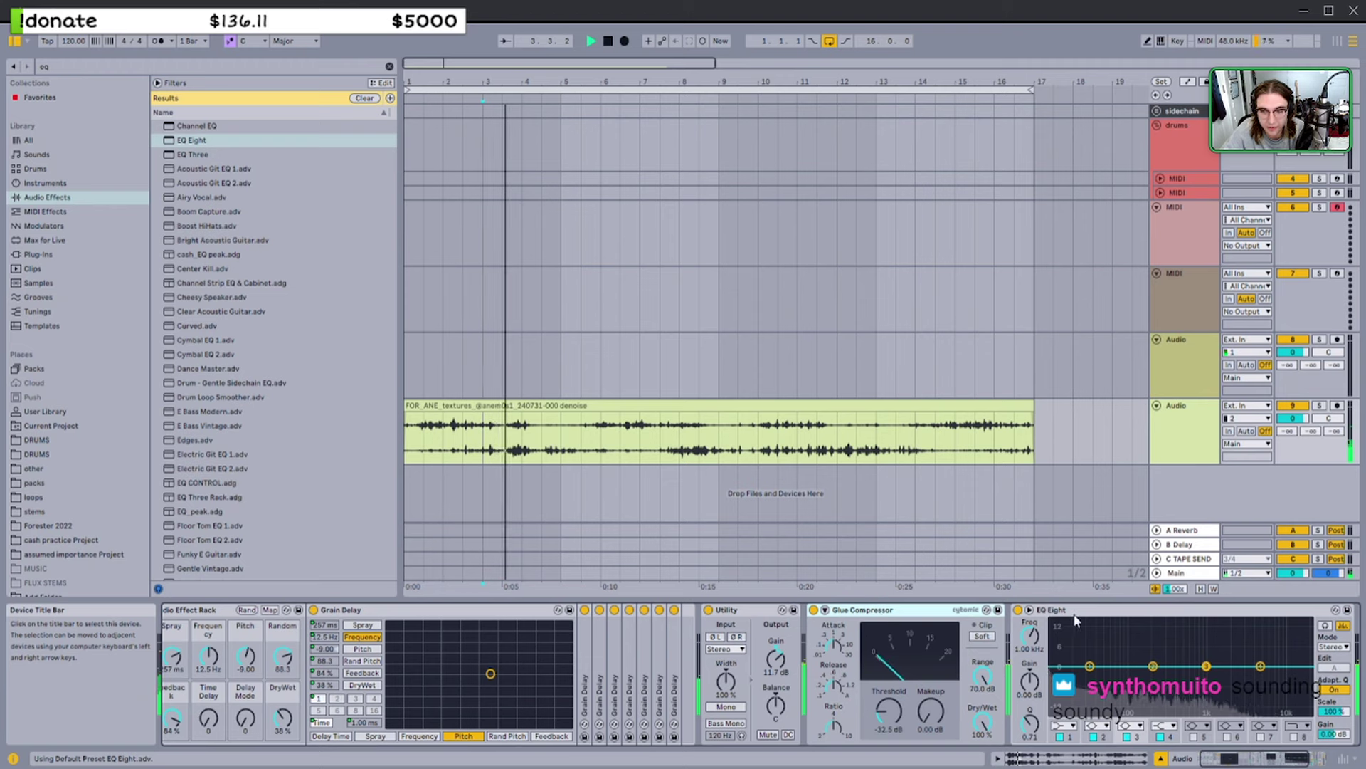
{"action": "scroll", "coordinate": [1073, 618], "scroll_direction": "down", "scroll_amount": 1}
{"action": "left_click_drag", "start_coordinate": [1073, 616], "coordinate": [1306, 625]}
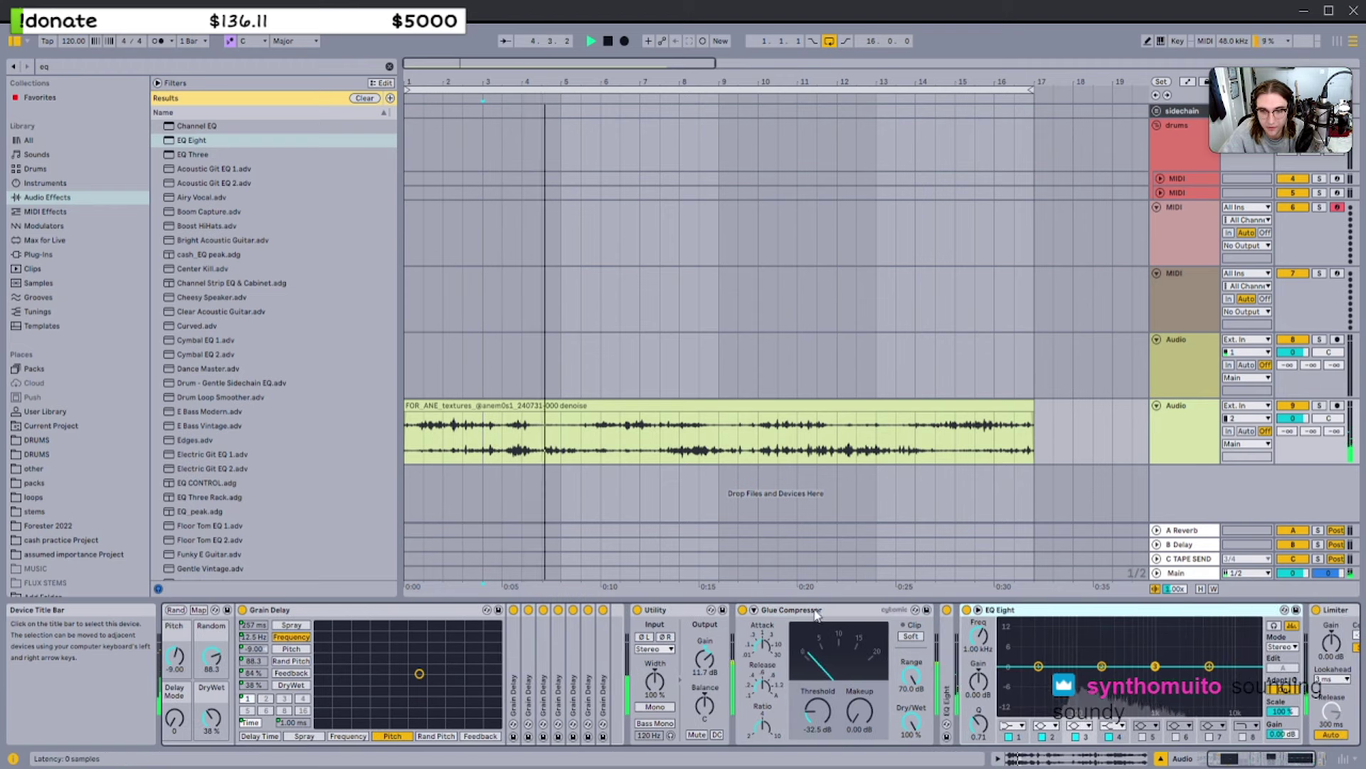
Set the Glue Compressor's threshold to -33.8 dB and fold the device
{"action": "left_click", "coordinate": [816, 611]}
{"action": "left_click_drag", "start_coordinate": [826, 705], "coordinate": [826, 711]}
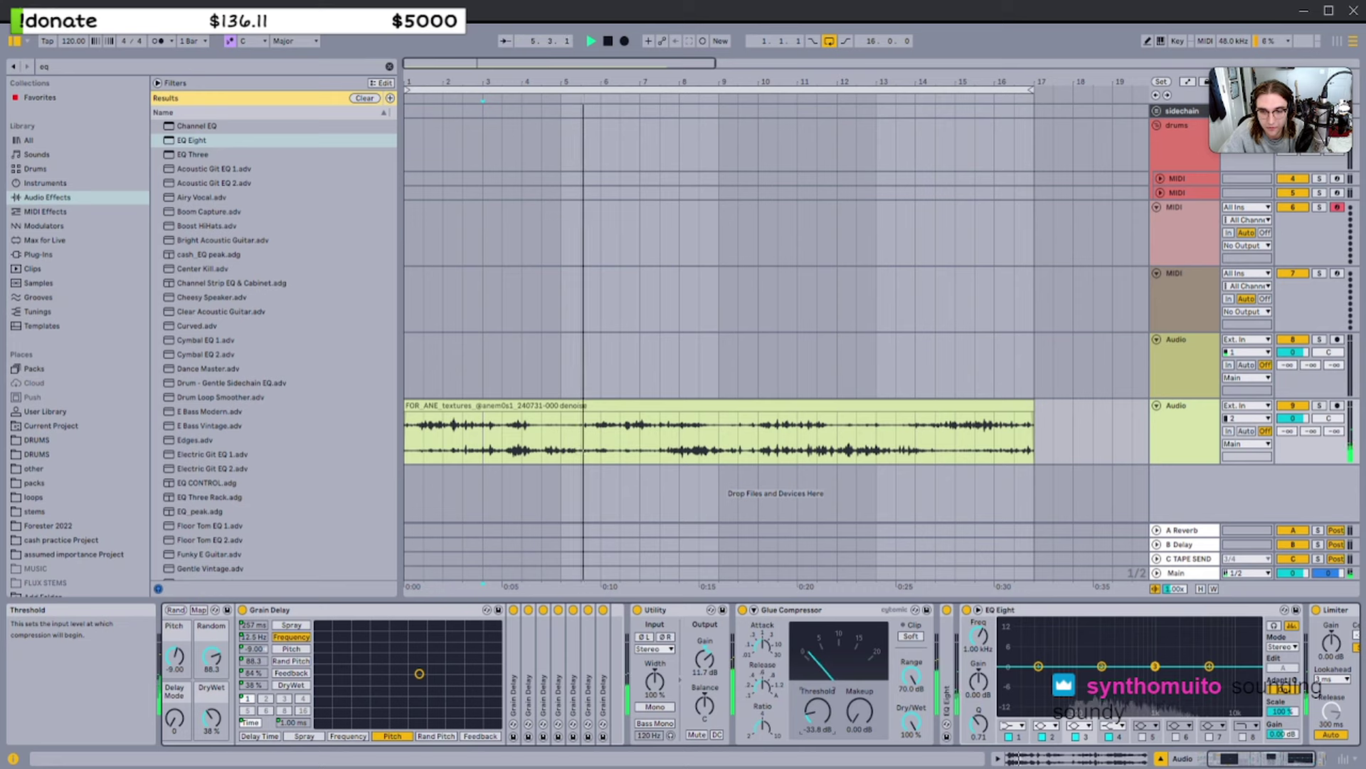
{"action": "double_click", "coordinate": [815, 611]}
{"action": "left_click", "coordinate": [667, 612]}
{"action": "scroll", "coordinate": [667, 618], "scroll_direction": "up", "scroll_amount": 2}
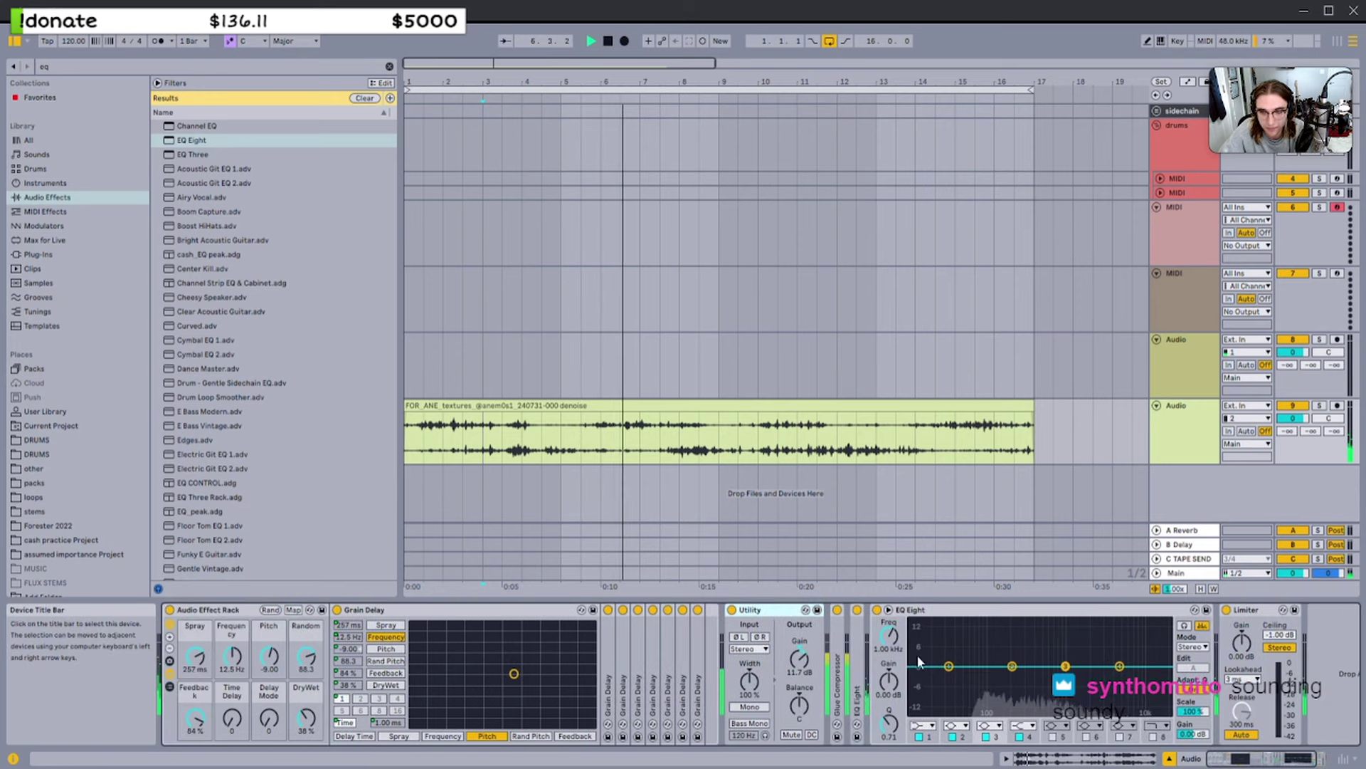
Lower the new EQ Eight's first band to about -7.3 dB near 116 Hz, and pull its second band to about -1.7 dB at 303 Hz
{"action": "left_click_drag", "start_coordinate": [949, 666], "coordinate": [967, 679]}
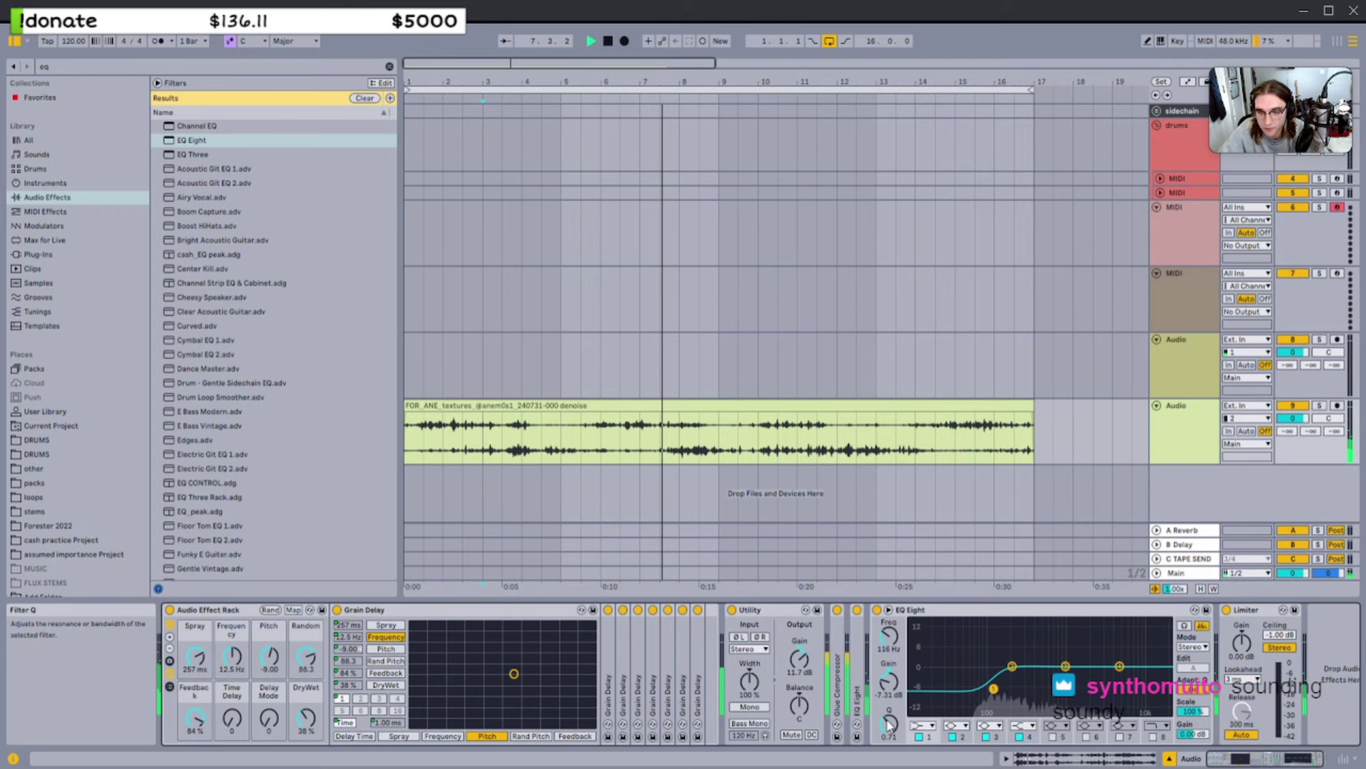
{"action": "left_click_drag", "start_coordinate": [889, 724], "coordinate": [889, 737]}
{"action": "left_click_drag", "start_coordinate": [998, 689], "coordinate": [1026, 672]}
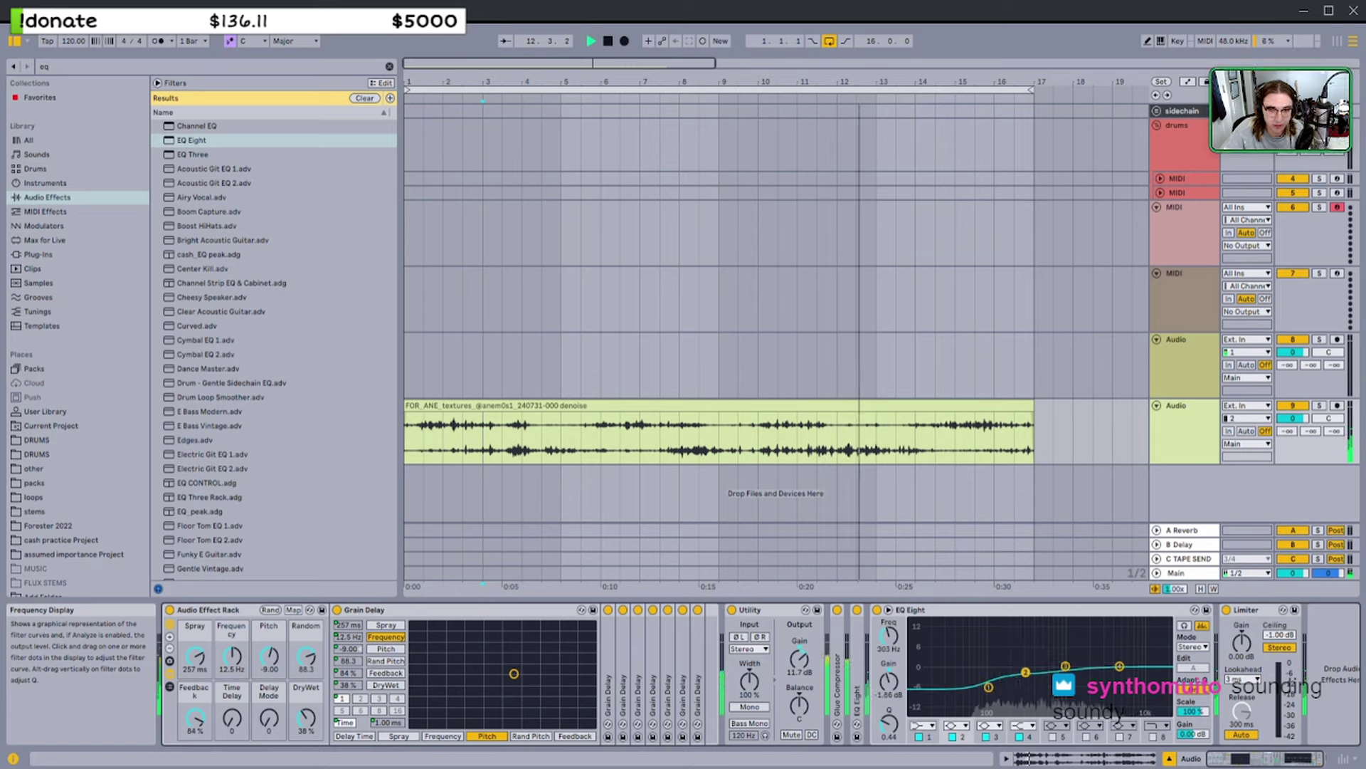
Sweep a boost with the new EQ Eight's second band and leave it at 190 Hz, 6.32 dB and Q 0.32
{"action": "left_click_drag", "start_coordinate": [1027, 660], "coordinate": [1023, 656]}
{"action": "left_click_drag", "start_coordinate": [889, 724], "coordinate": [889, 713]}
{"action": "left_click_drag", "start_coordinate": [1038, 656], "coordinate": [1027, 652]}
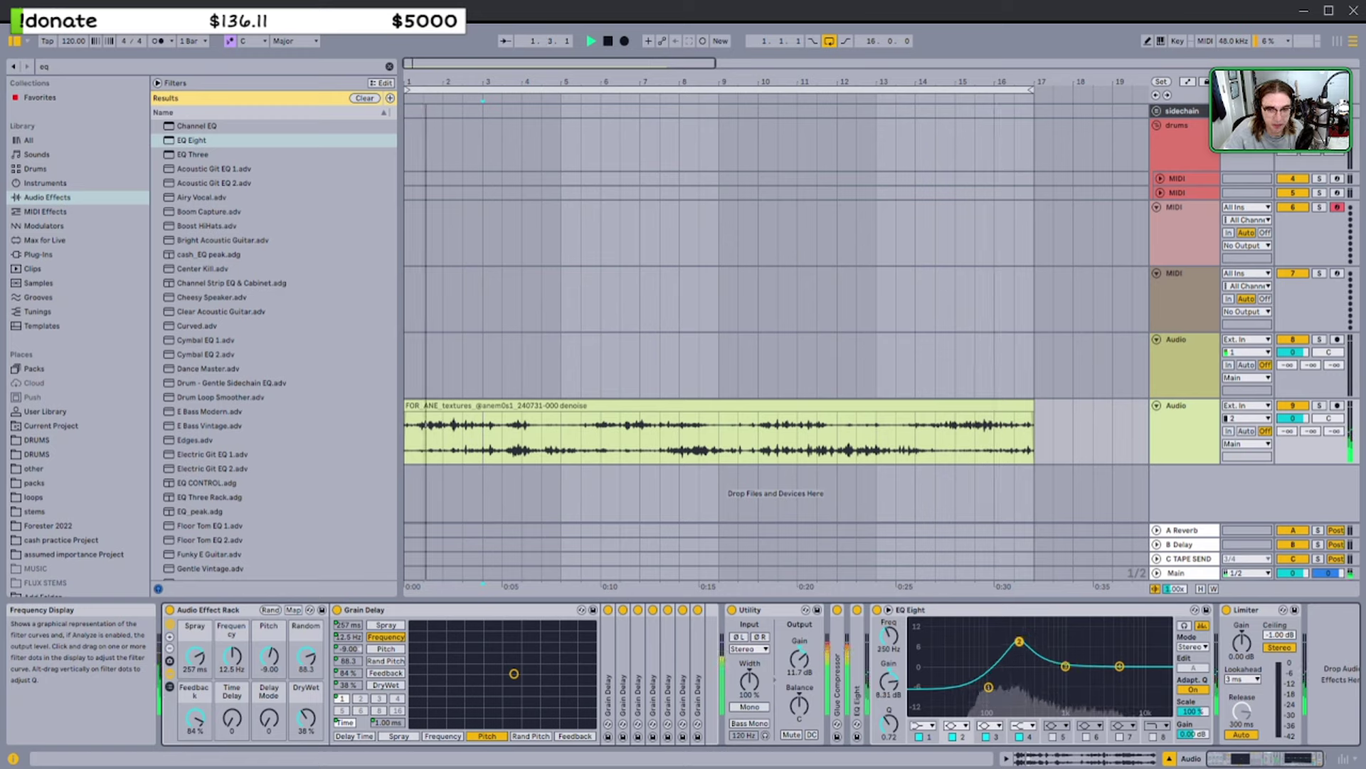
{"action": "left_click_drag", "start_coordinate": [1019, 641], "coordinate": [1042, 621]}
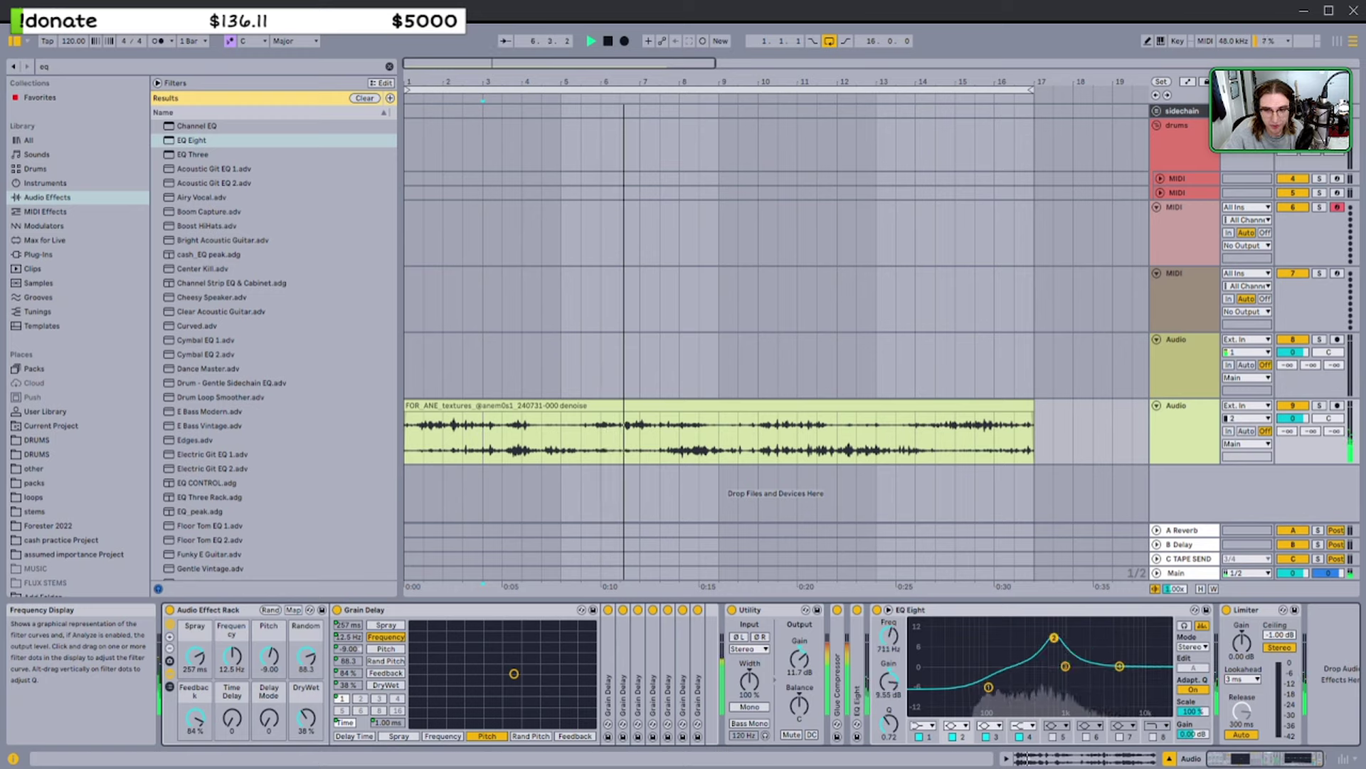
{"action": "left_click_drag", "start_coordinate": [1053, 637], "coordinate": [1104, 623]}
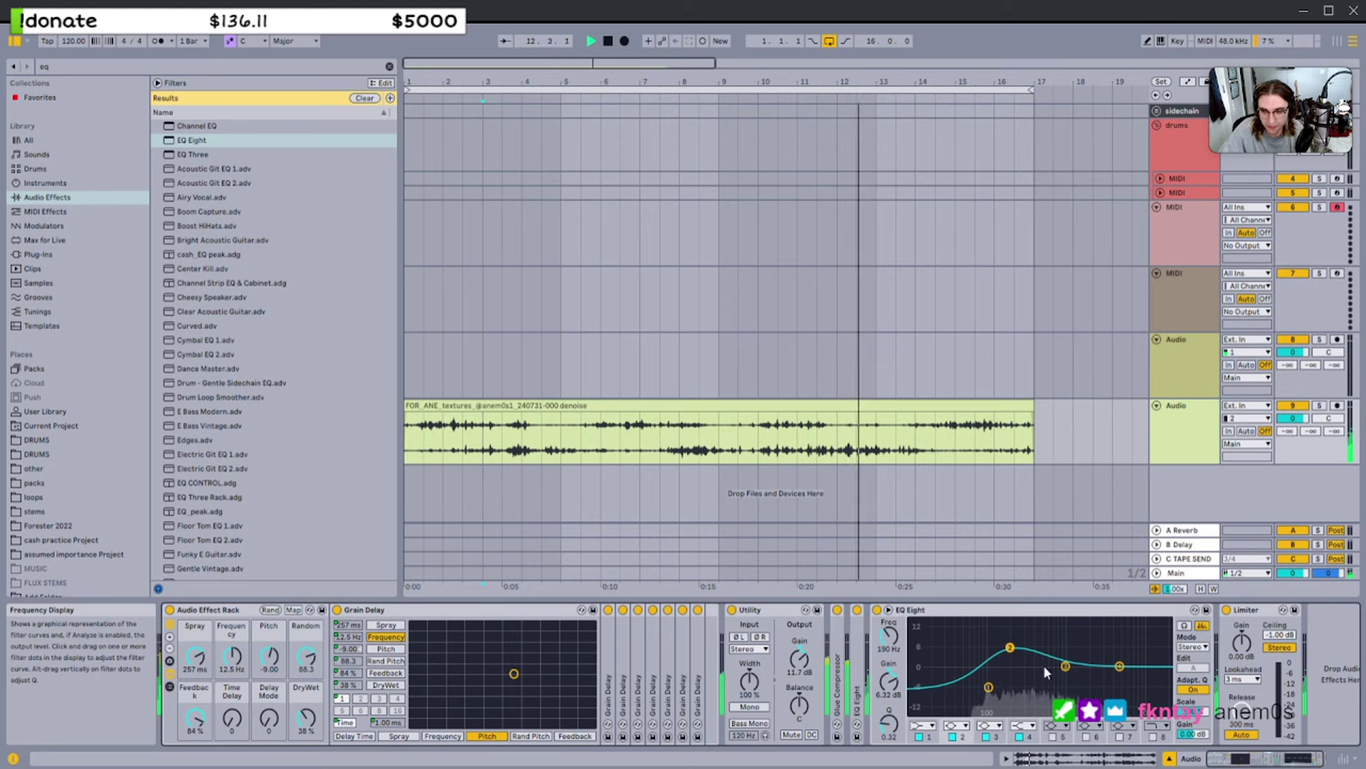
Set the rack macros to Random 128, Frequency 44.1 Hz, Spray 268 ms, DryWet 47 % and Time Delay 26
{"action": "left_click_drag", "start_coordinate": [306, 658], "coordinate": [306, 605]}
{"action": "mouse_move", "coordinate": [232, 656]}
{"action": "left_mouse_down"}
{"action": "mouse_move", "coordinate": [232, 637]}
{"action": "mouse_move", "coordinate": [232, 659]}
{"action": "left_mouse_up"}
{"action": "left_click", "coordinate": [306, 718]}
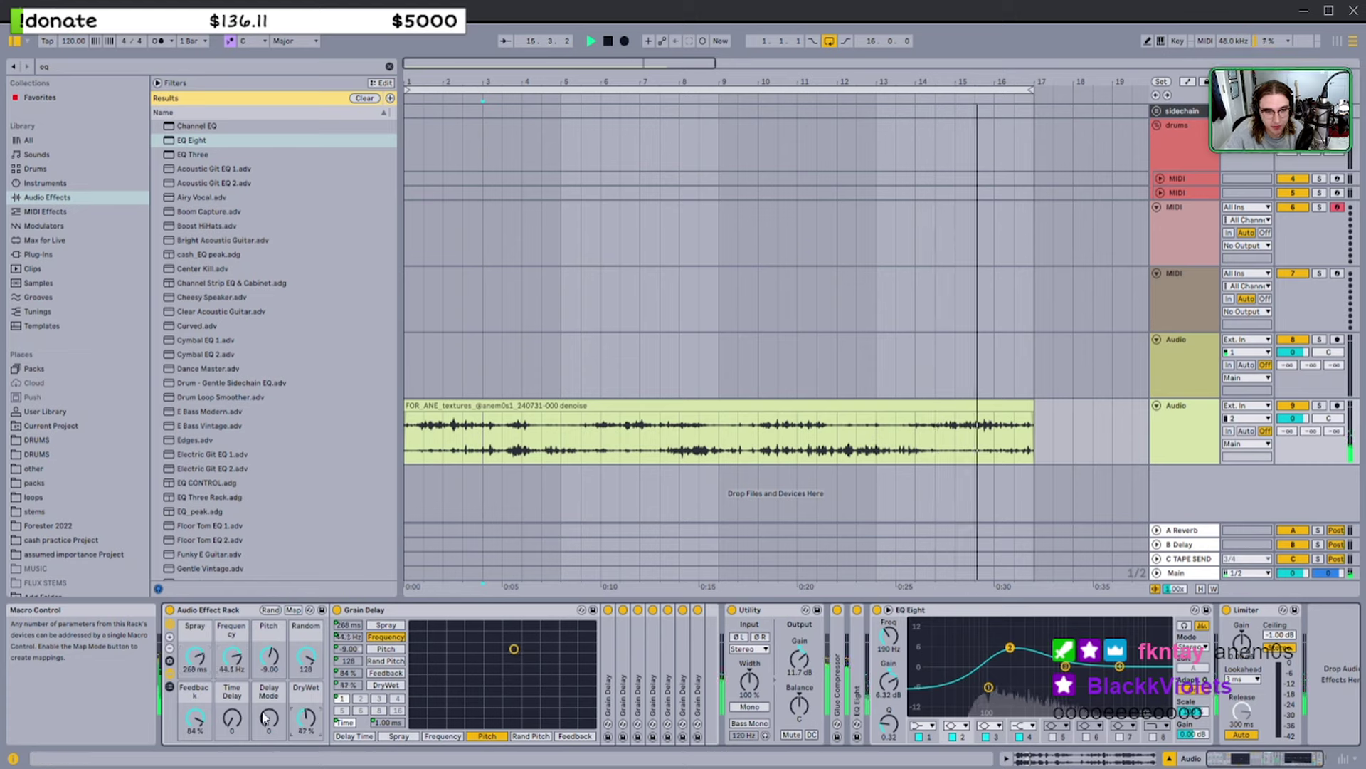
{"action": "left_click_drag", "start_coordinate": [269, 718], "coordinate": [229, 703]}
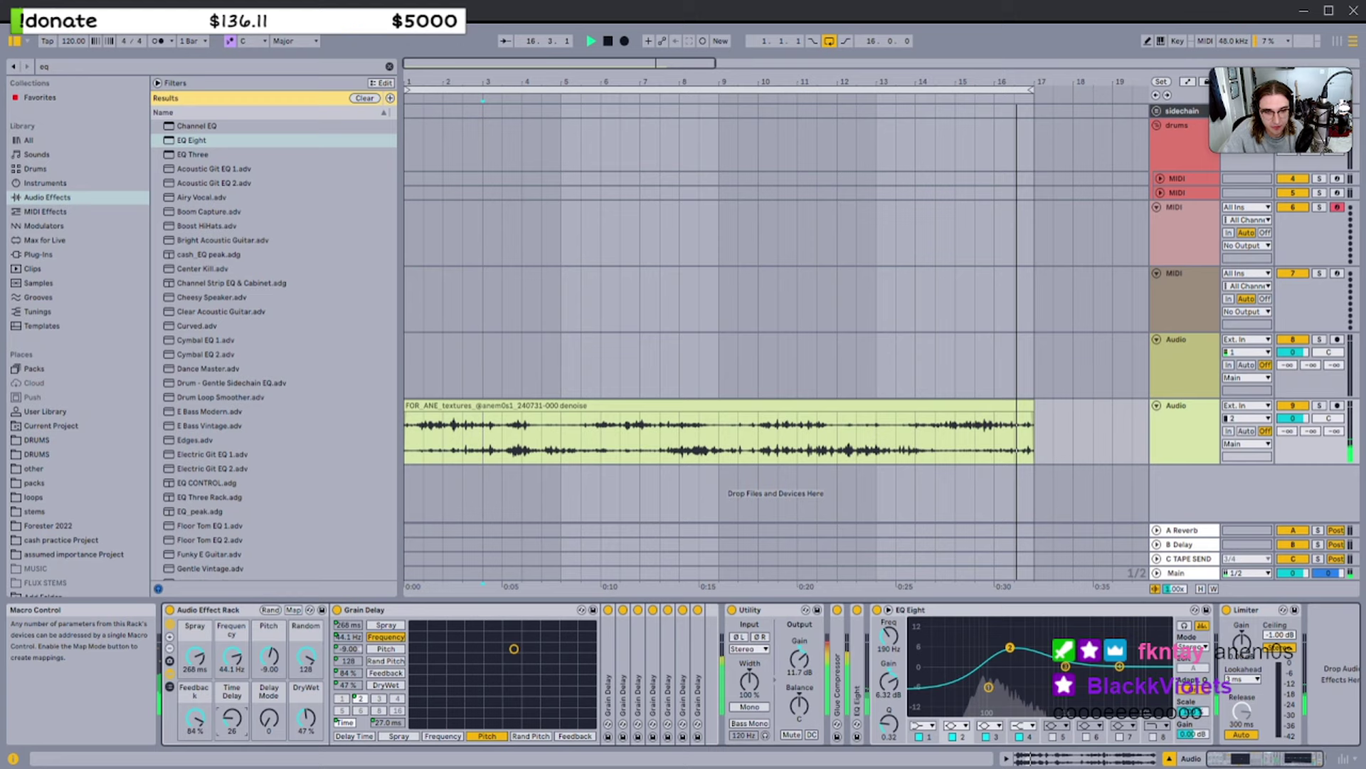
Set the rack macros to Frequency 1.74 Hz, Time Delay 28, Random 137, Pitch -16.0, Spray 152 ms and DryWet 42 %
{"action": "left_click_drag", "start_coordinate": [195, 656], "coordinate": [232, 666]}
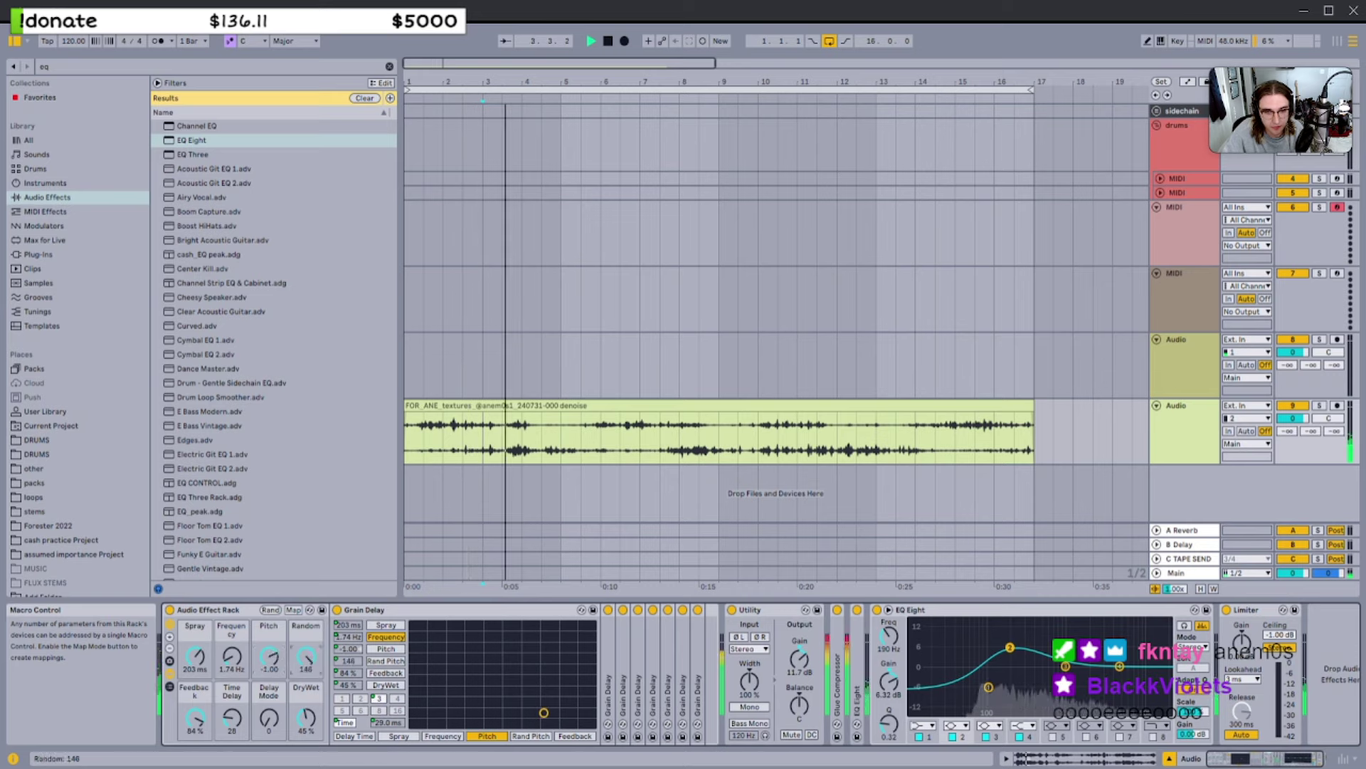
{"action": "left_click_drag", "start_coordinate": [306, 656], "coordinate": [306, 660]}
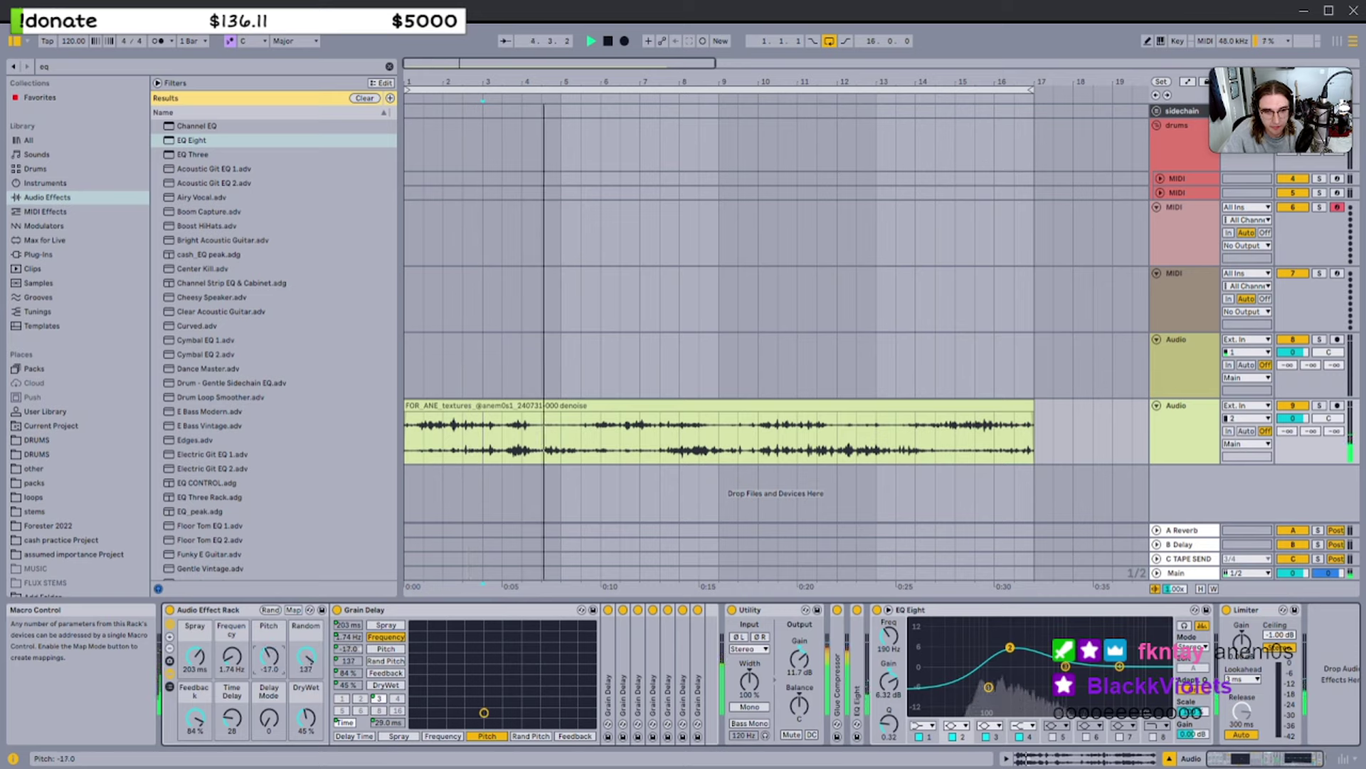
{"action": "left_click_drag", "start_coordinate": [269, 656], "coordinate": [195, 658]}
{"action": "left_click_drag", "start_coordinate": [306, 718], "coordinate": [306, 721]}
Find the OTT preset in the audio effects and insert it before the Limiter with its Amount at 50 %
{"action": "left_click", "coordinate": [389, 67]}
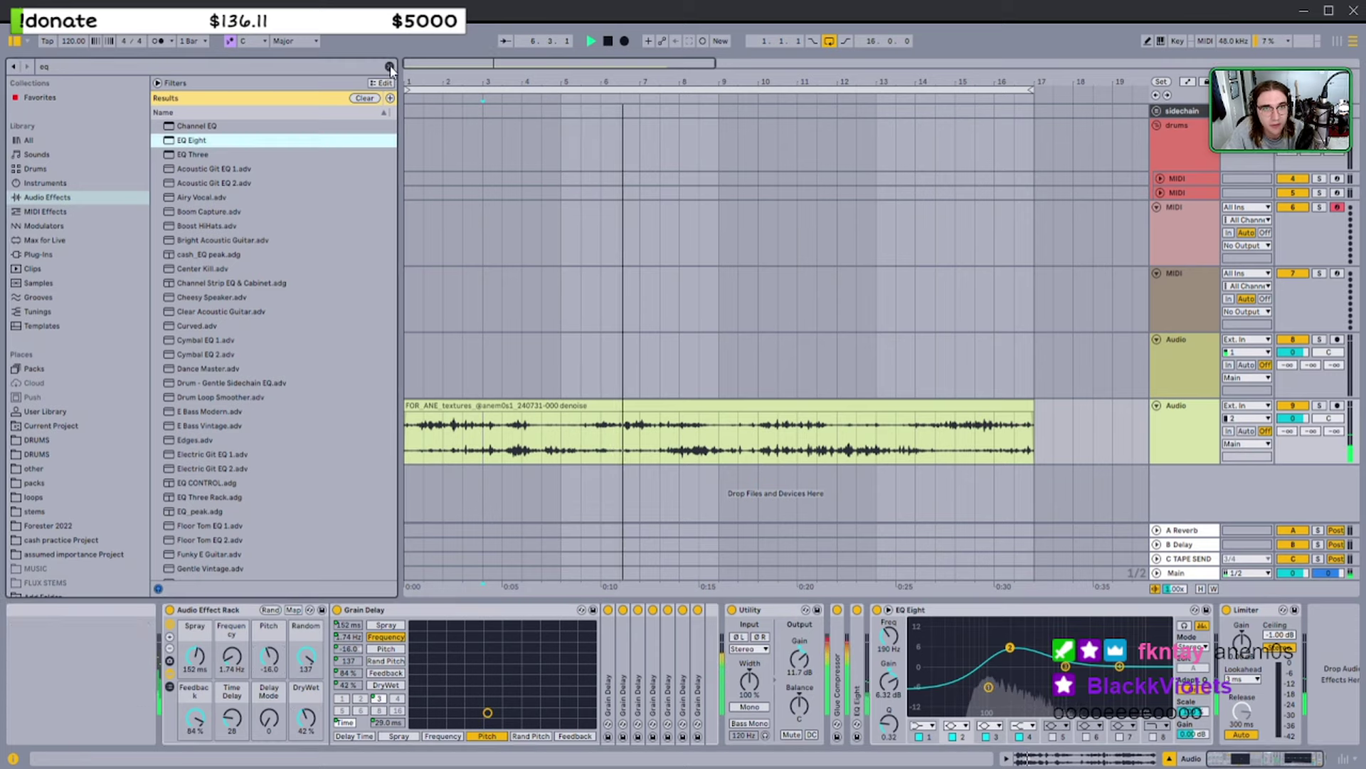
{"action": "left_click", "coordinate": [390, 67]}
{"action": "type", "text": "ott"}
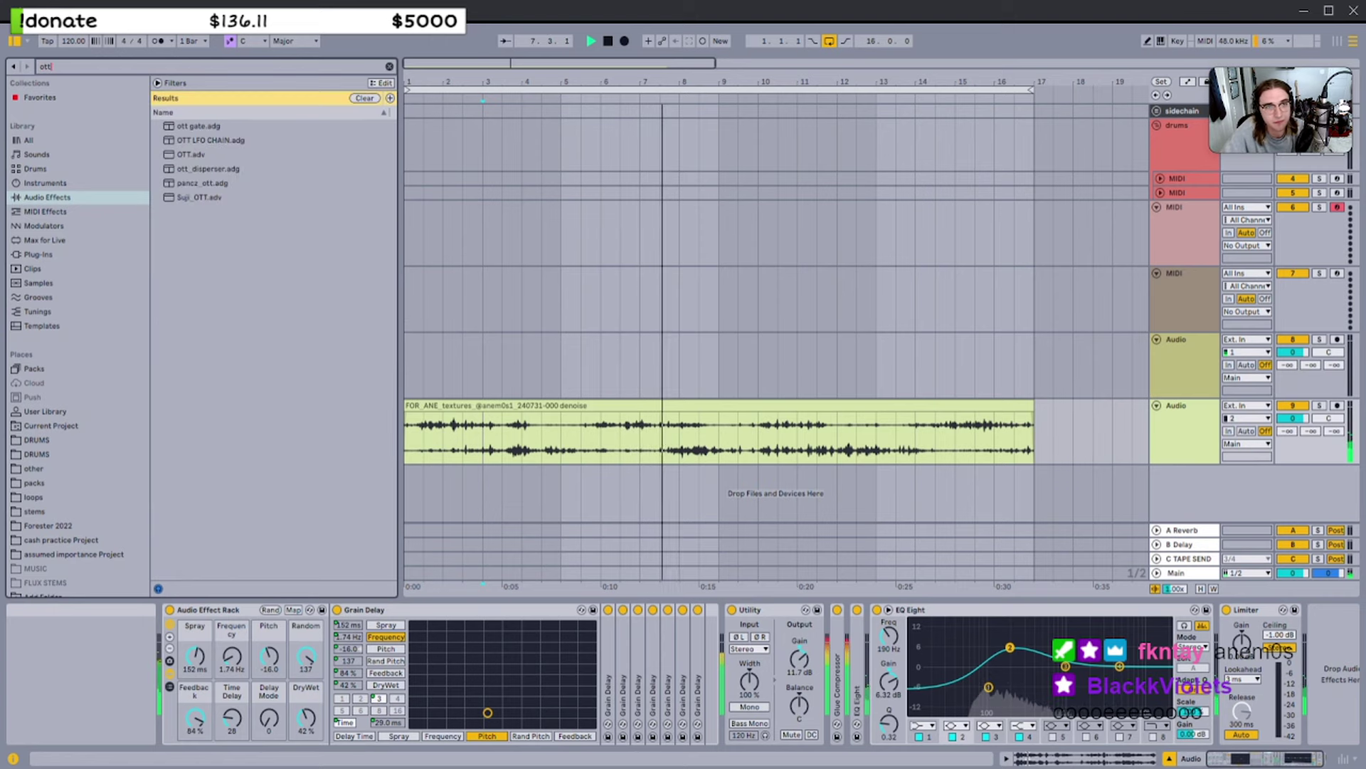
{"action": "left_click_drag", "start_coordinate": [185, 154], "coordinate": [1208, 767]}
{"action": "key", "text": "Return"}
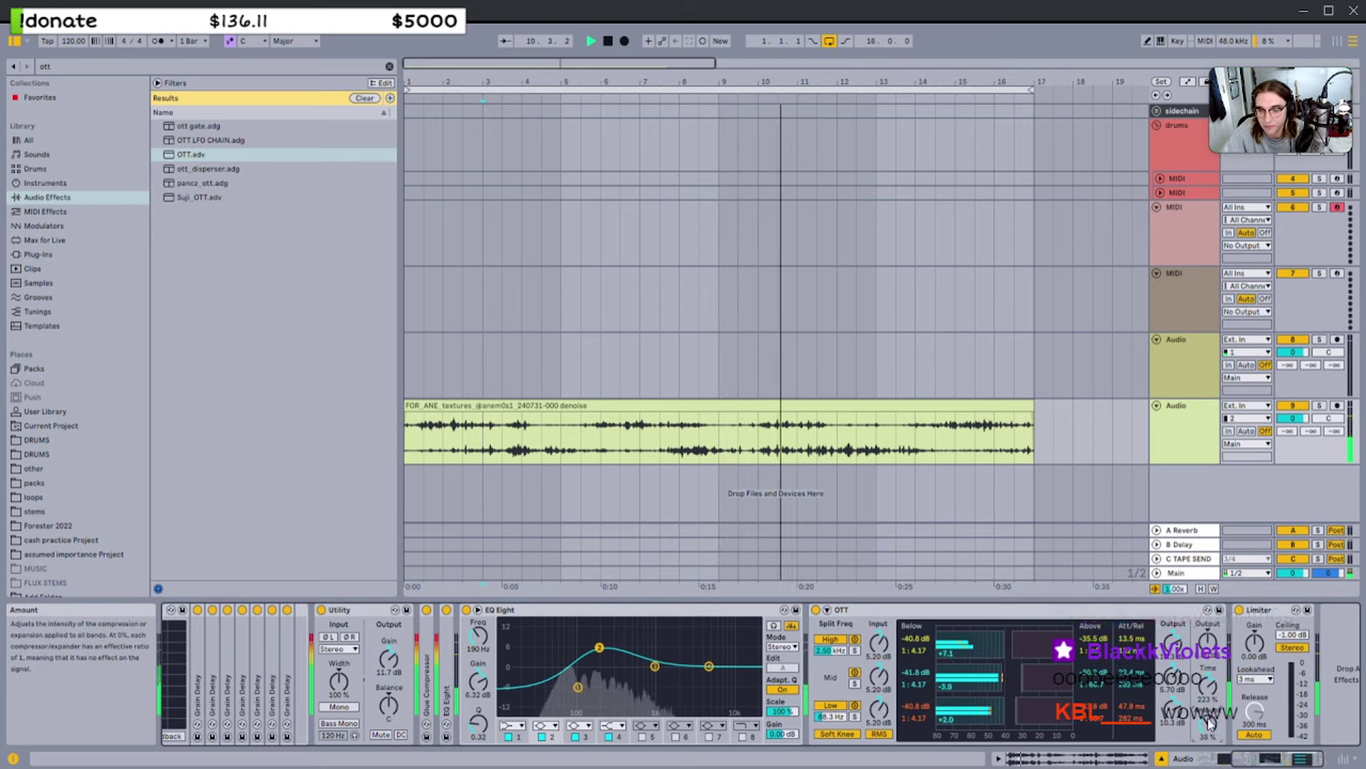
{"action": "scroll", "coordinate": [1209, 724], "scroll_direction": "left", "scroll_amount": 1}
{"action": "left_click_drag", "start_coordinate": [1295, 724], "coordinate": [1294, 711]}
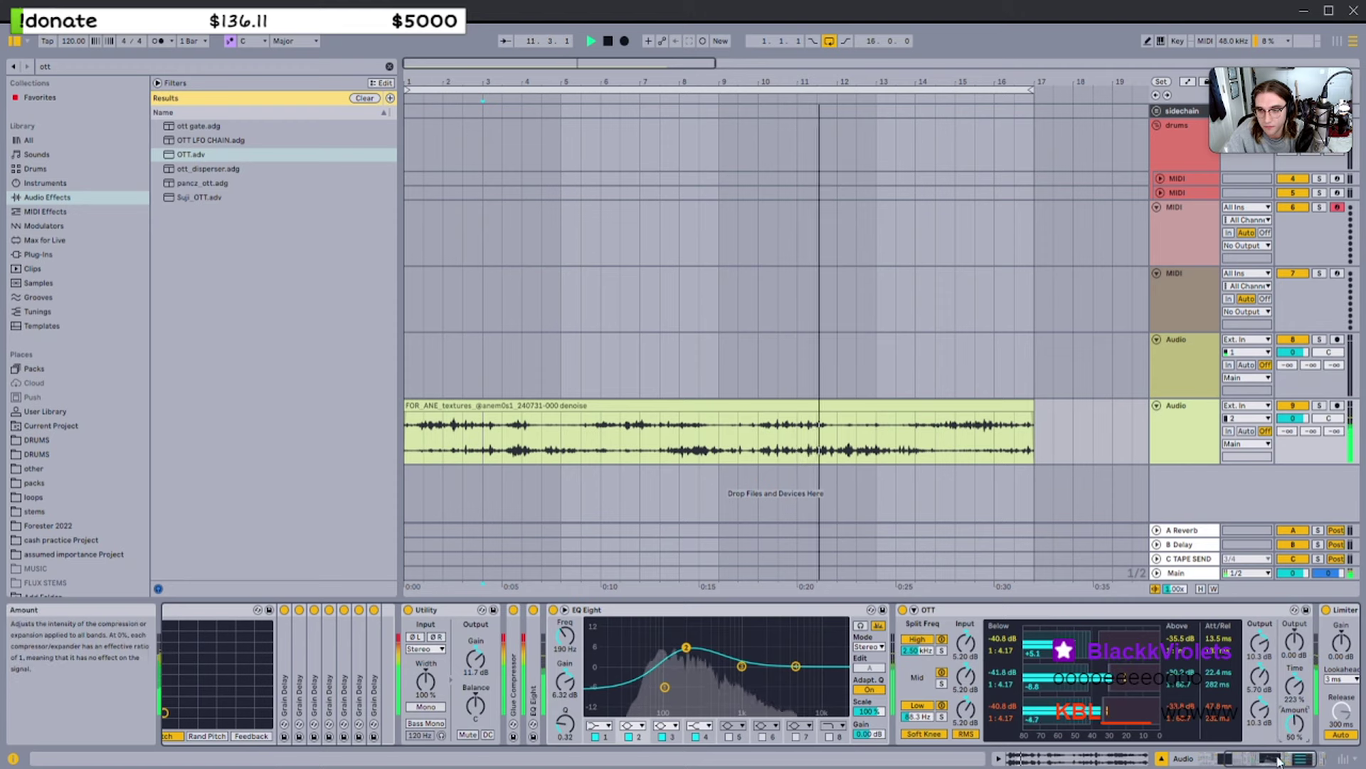
Set macros Frequency 55.9 Hz, Pitch -6.00, Spray 193 ms, Feedback 87 %, Time Delay 4, and the EQ Eight's second band to 178 Hz, 2.60 dB
{"action": "scroll", "coordinate": [513, 701], "scroll_direction": "left", "scroll_amount": 4}
{"action": "left_click_drag", "start_coordinate": [232, 656], "coordinate": [268, 639]}
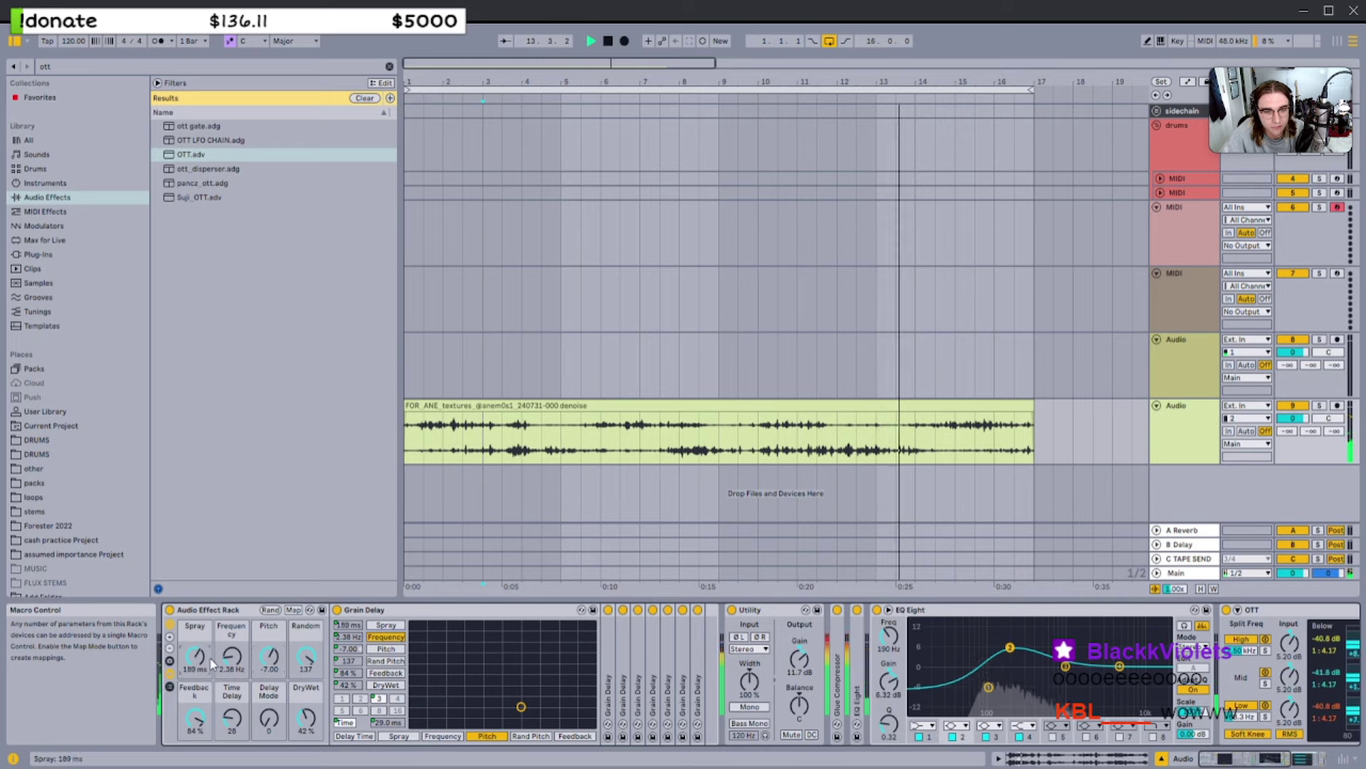
{"action": "left_click_drag", "start_coordinate": [269, 656], "coordinate": [232, 640]}
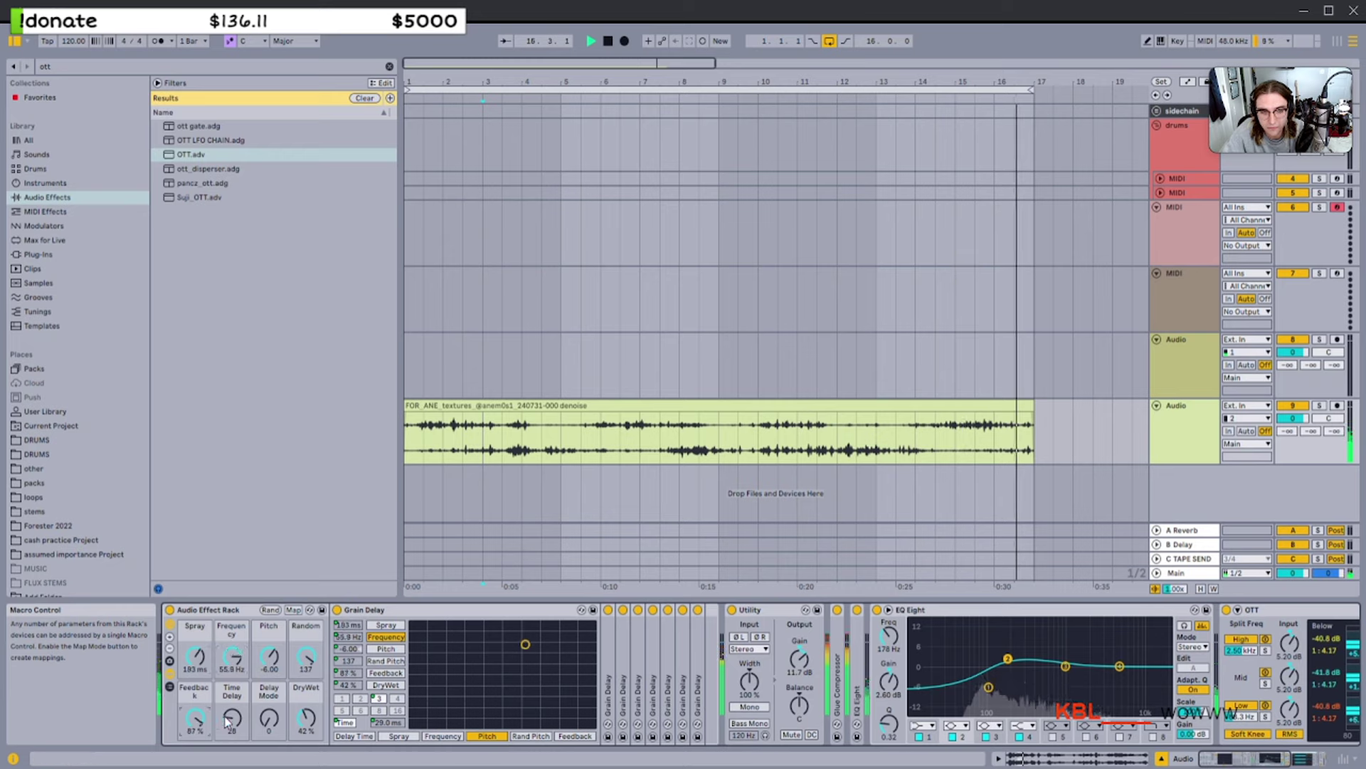
{"action": "left_click_drag", "start_coordinate": [235, 720], "coordinate": [232, 723]}
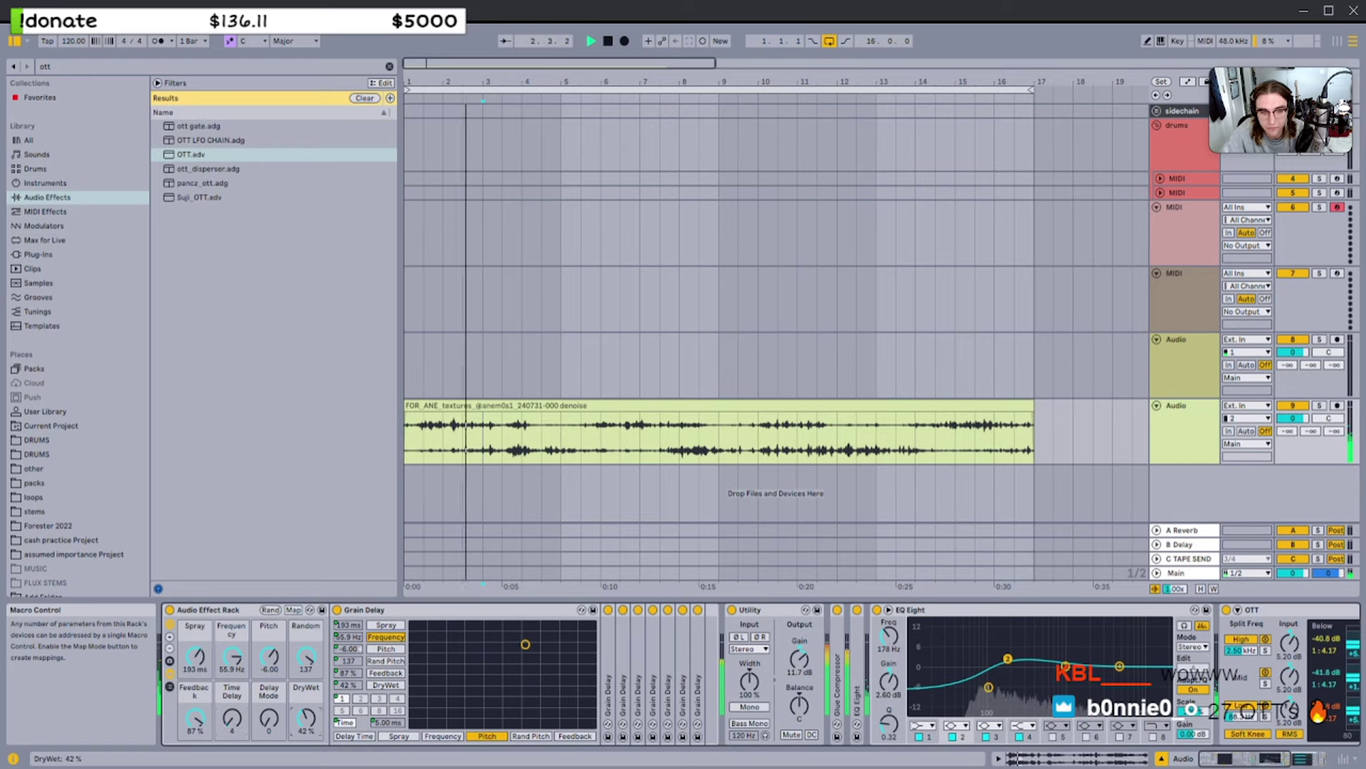
Set the rack macros to Random 161, Spray 348 ms, Frequency 63.0 Hz, Feedback 29 %, Time Delay 2, DryWet 47 % and Pitch 7.00
{"action": "left_click_drag", "start_coordinate": [306, 656], "coordinate": [306, 649]}
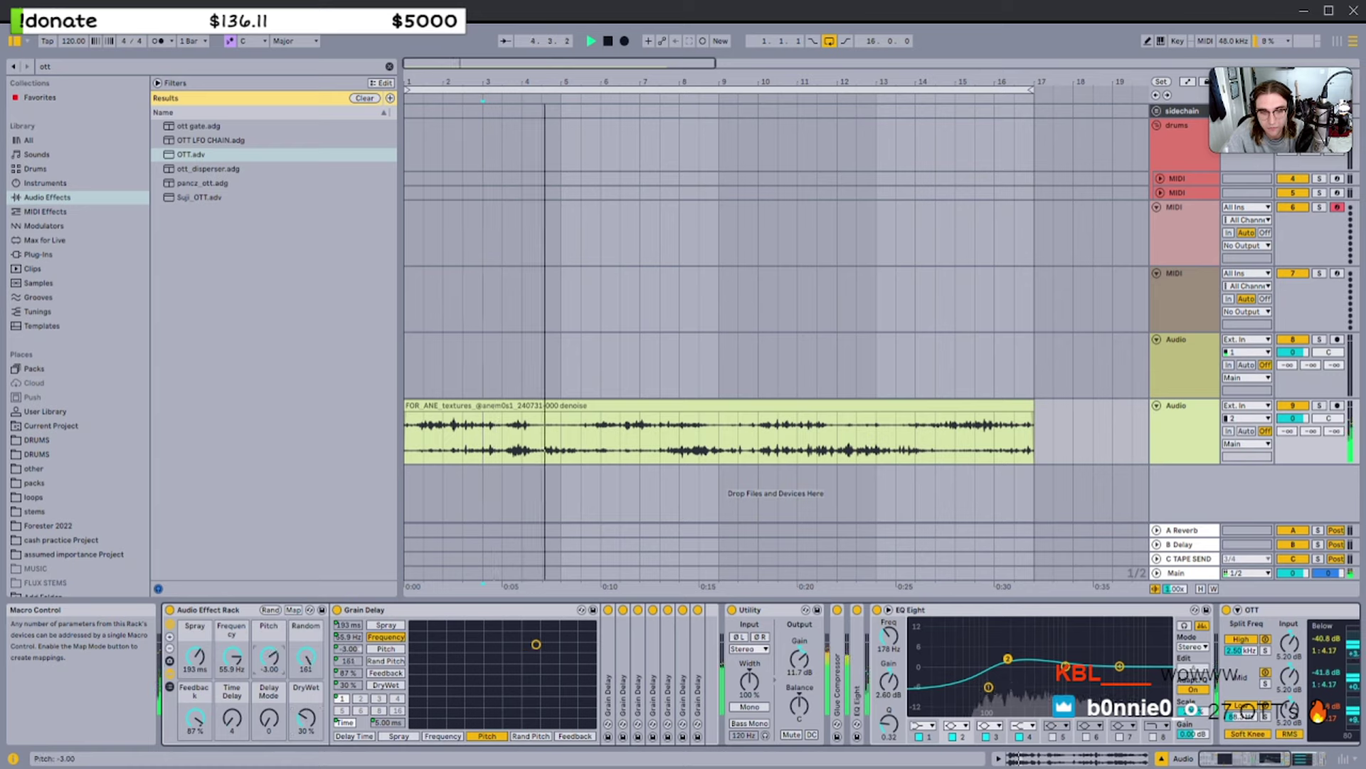
{"action": "left_click_drag", "start_coordinate": [306, 719], "coordinate": [248, 698]}
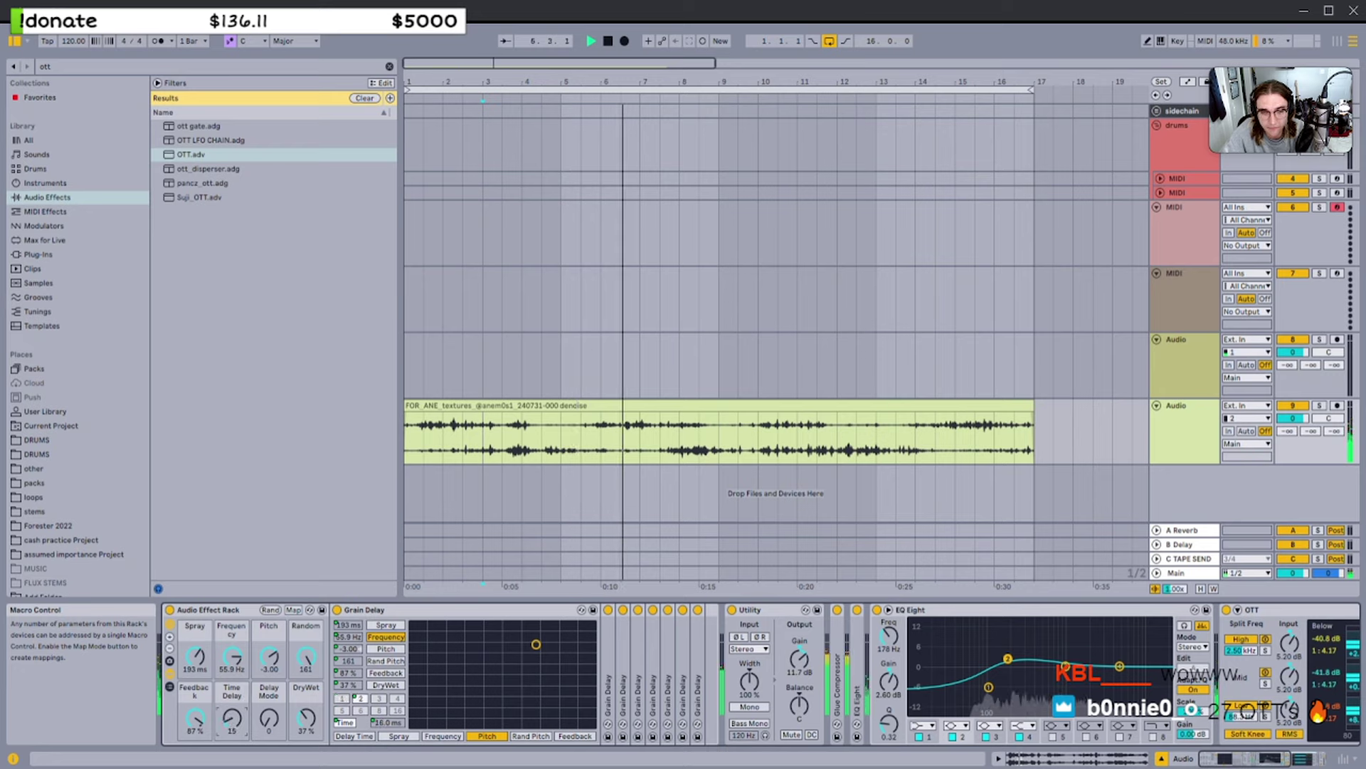
{"action": "left_click_drag", "start_coordinate": [234, 726], "coordinate": [195, 715]}
{"action": "left_click_drag", "start_coordinate": [195, 656], "coordinate": [225, 658]}
{"action": "left_click_drag", "start_coordinate": [195, 720], "coordinate": [232, 718]}
{"action": "left_click", "coordinate": [306, 719]}
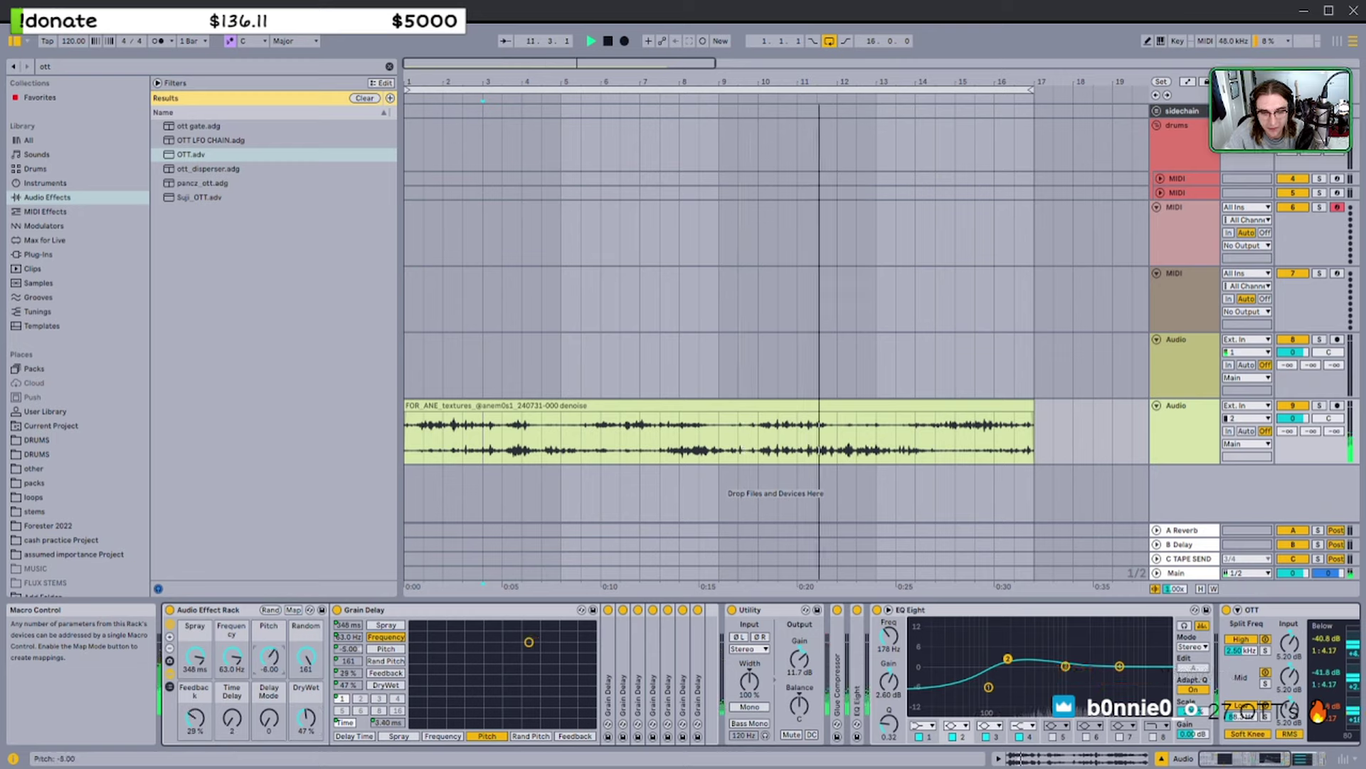
{"action": "left_click_drag", "start_coordinate": [269, 659], "coordinate": [269, 664]}
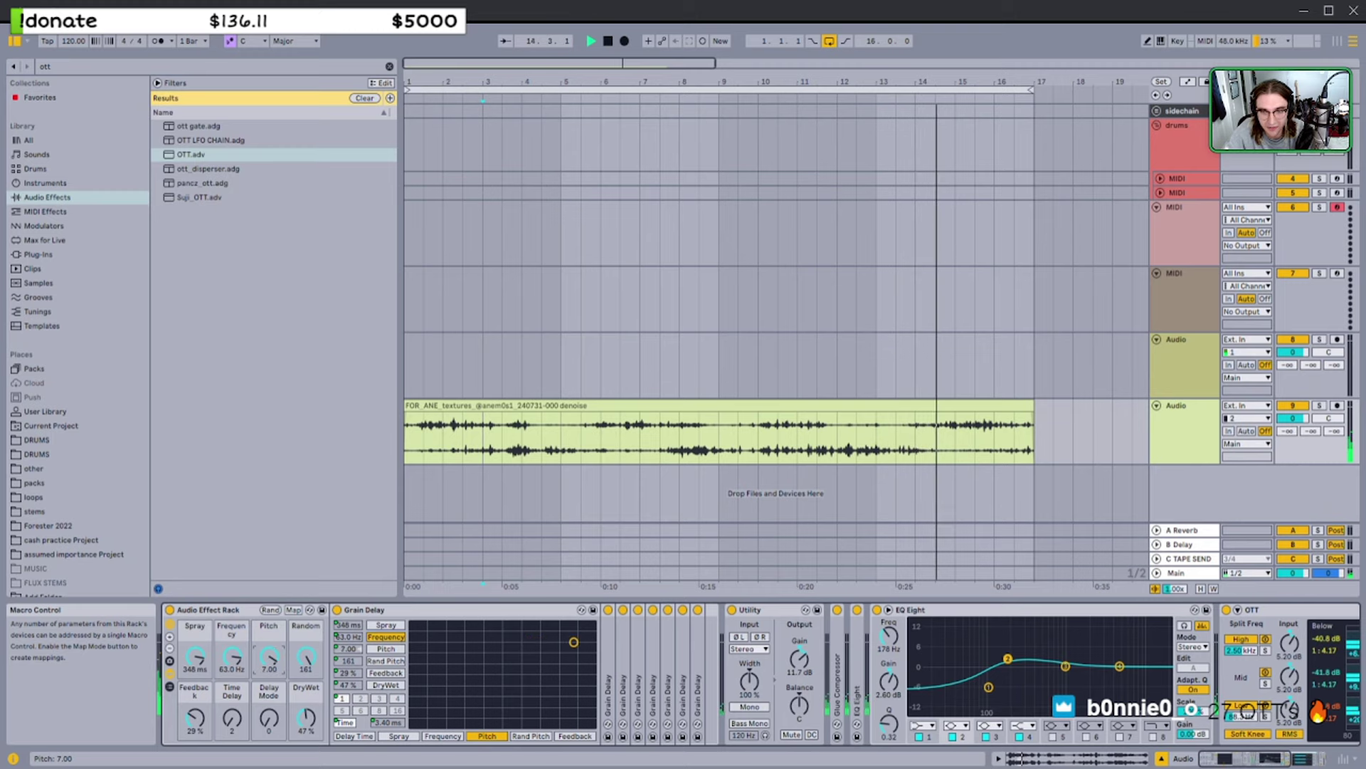
Set the rack macros to Pitch -11.0, Feedback 54 %, Time Delay 8 and DryWet 28 %
{"action": "left_click", "coordinate": [507, 406]}
{"action": "scroll", "coordinate": [506, 437], "scroll_direction": "down", "scroll_amount": 4}
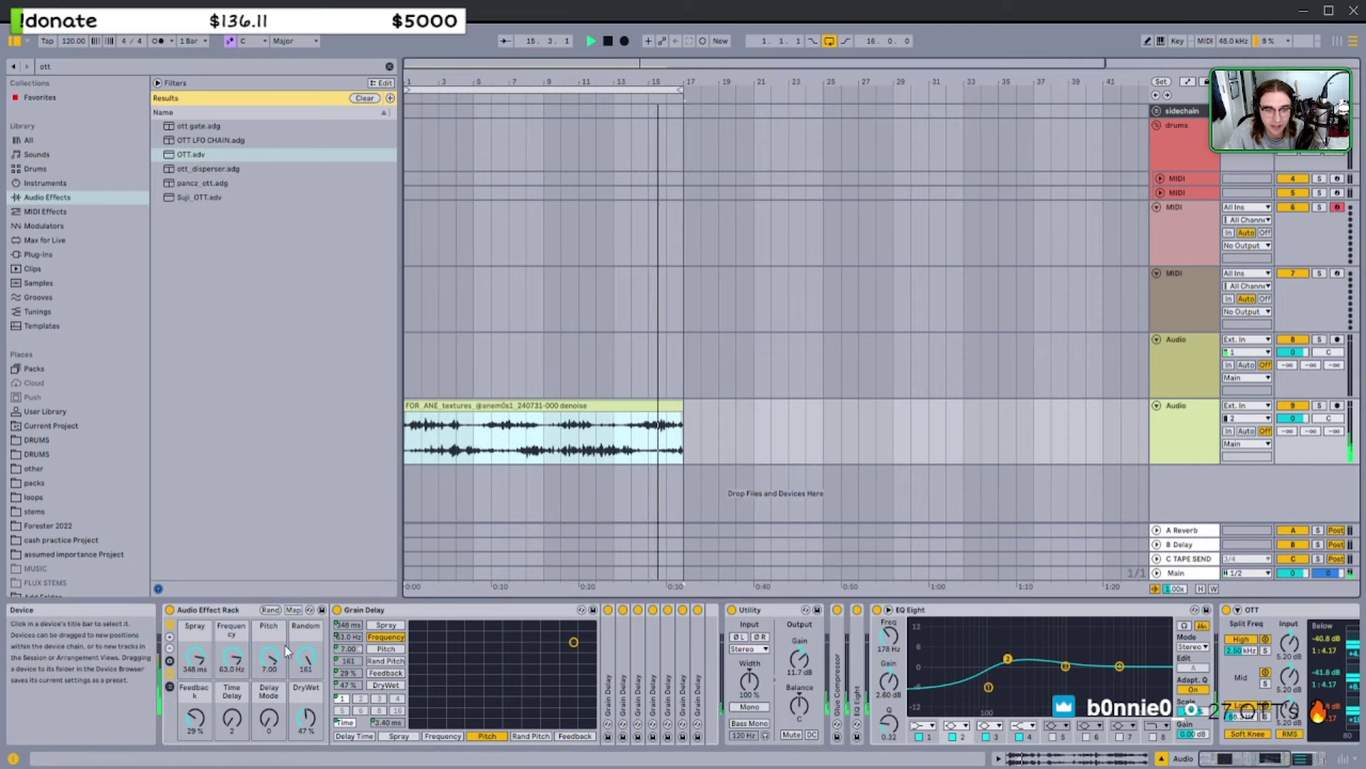
{"action": "left_click_drag", "start_coordinate": [285, 649], "coordinate": [285, 662]}
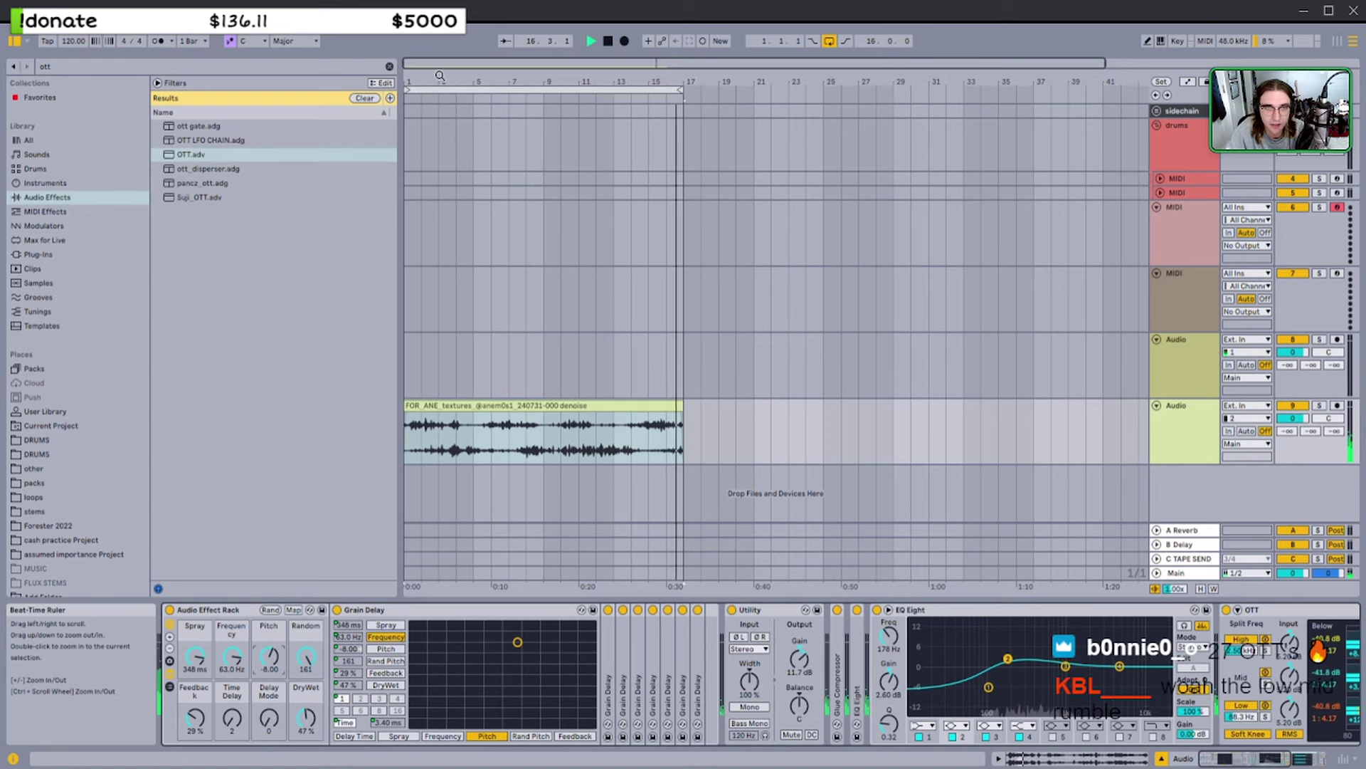
{"action": "left_click_drag", "start_coordinate": [626, 82], "coordinate": [771, 128]}
{"action": "left_click", "coordinate": [771, 408]}
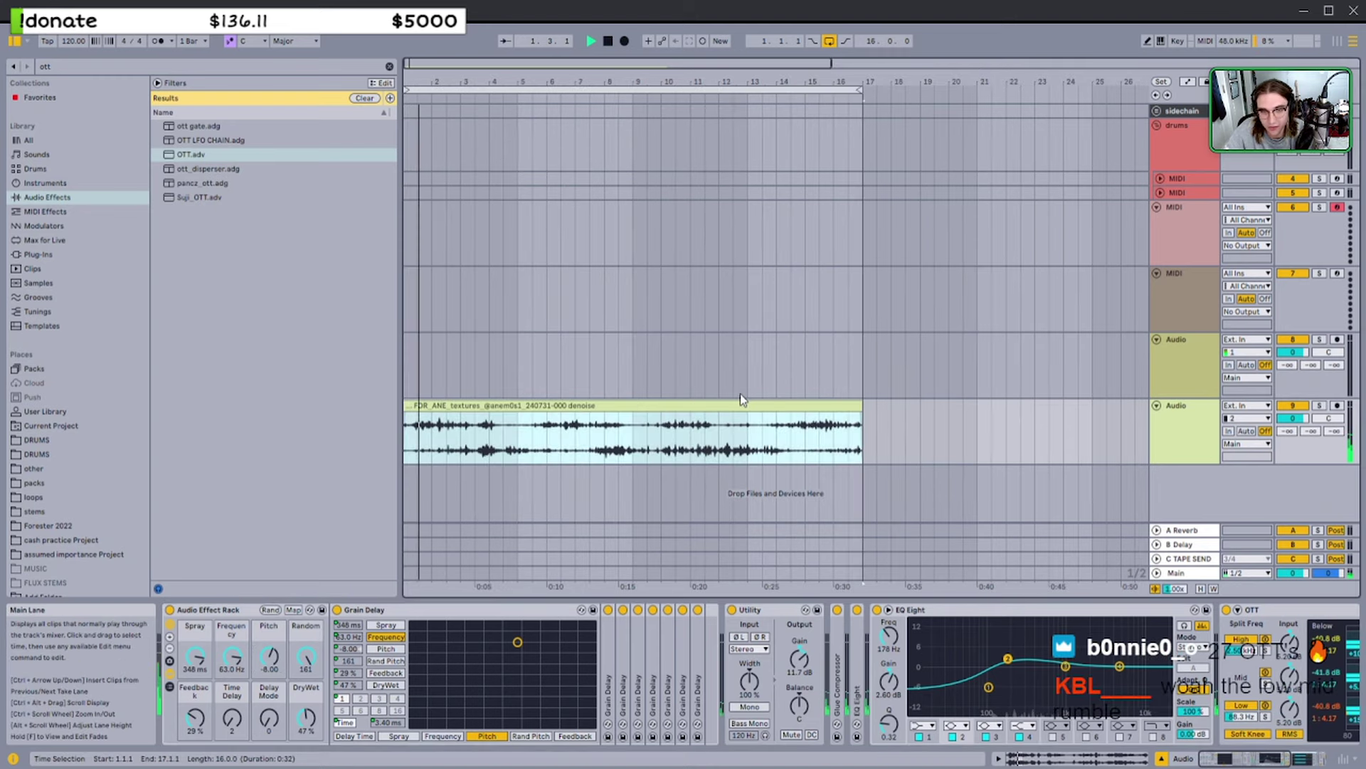
{"action": "key", "text": "z"}
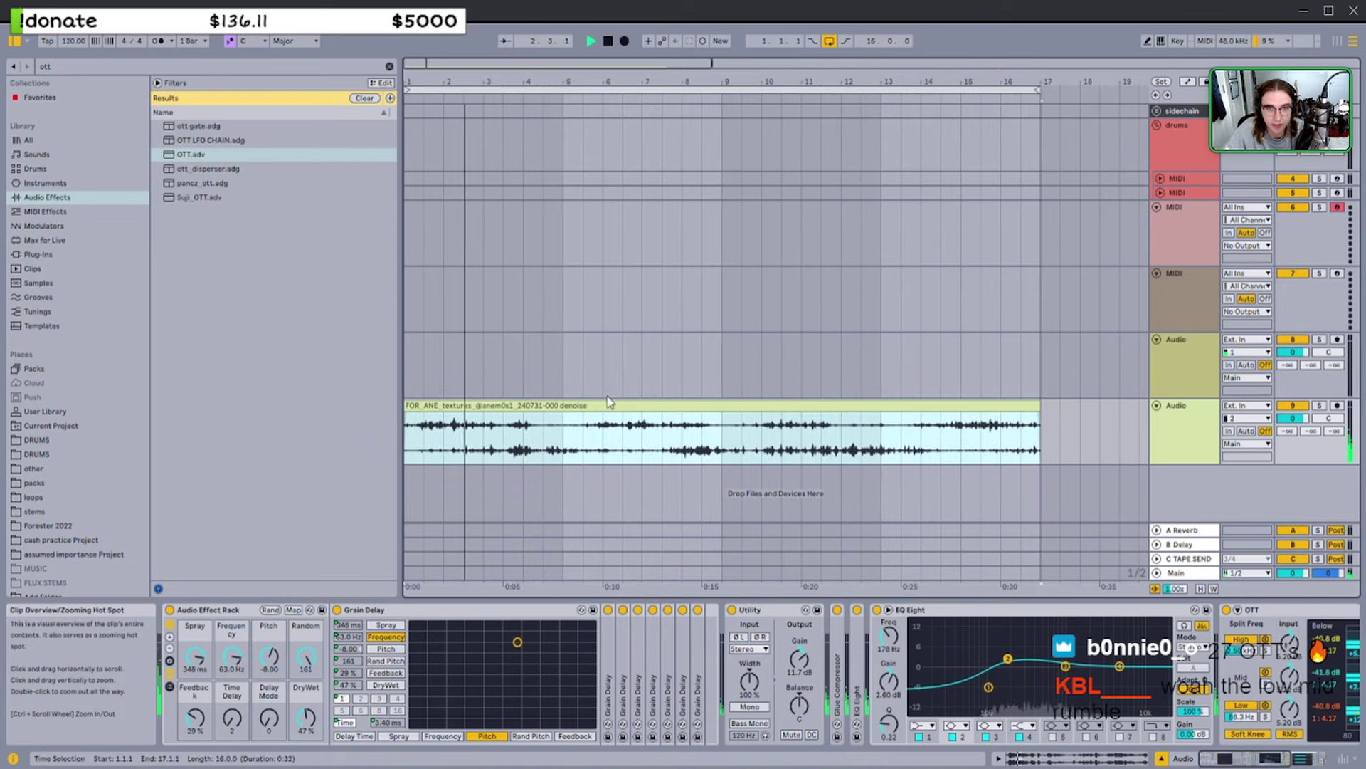
{"action": "left_click", "coordinate": [1049, 447]}
{"action": "left_click_drag", "start_coordinate": [1049, 442], "coordinate": [407, 429]}
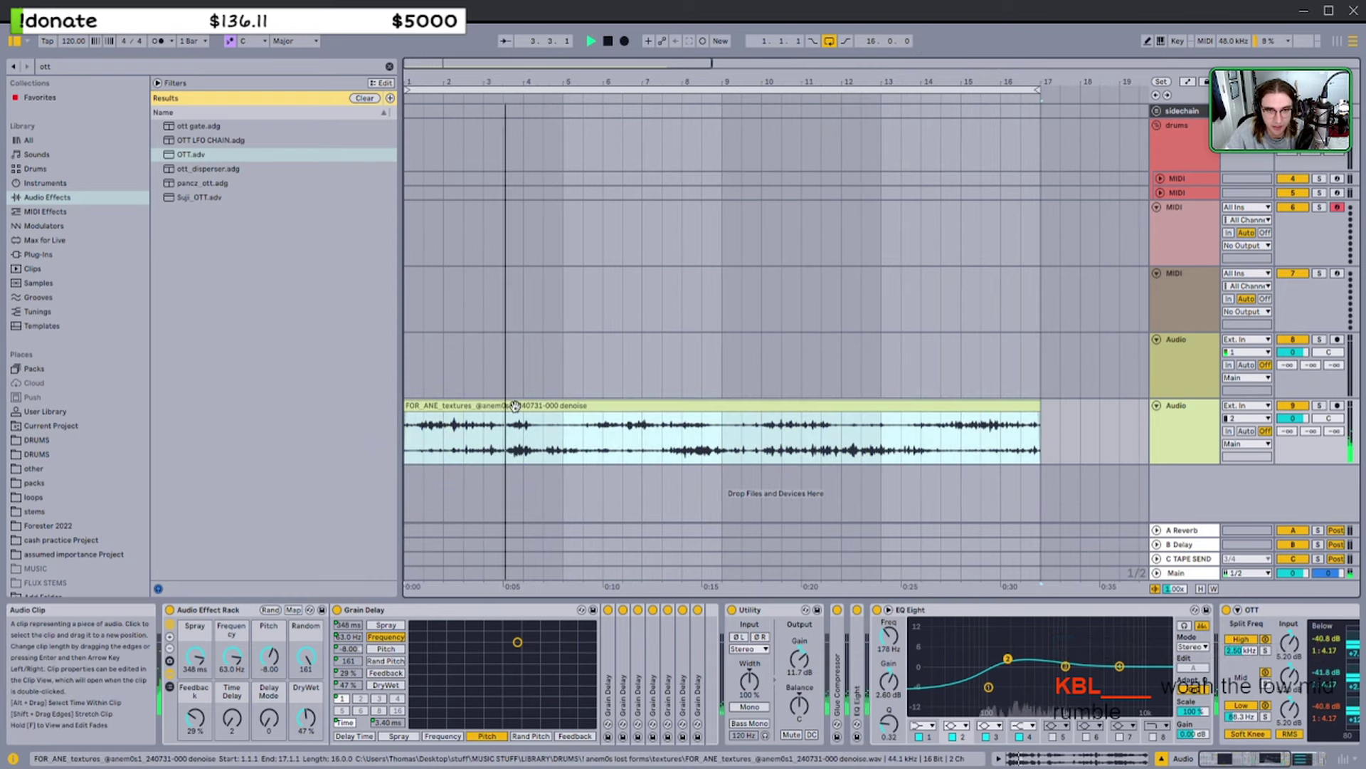
{"action": "left_click_drag", "start_coordinate": [268, 656], "coordinate": [226, 722]}
{"action": "left_click", "coordinate": [235, 610]}
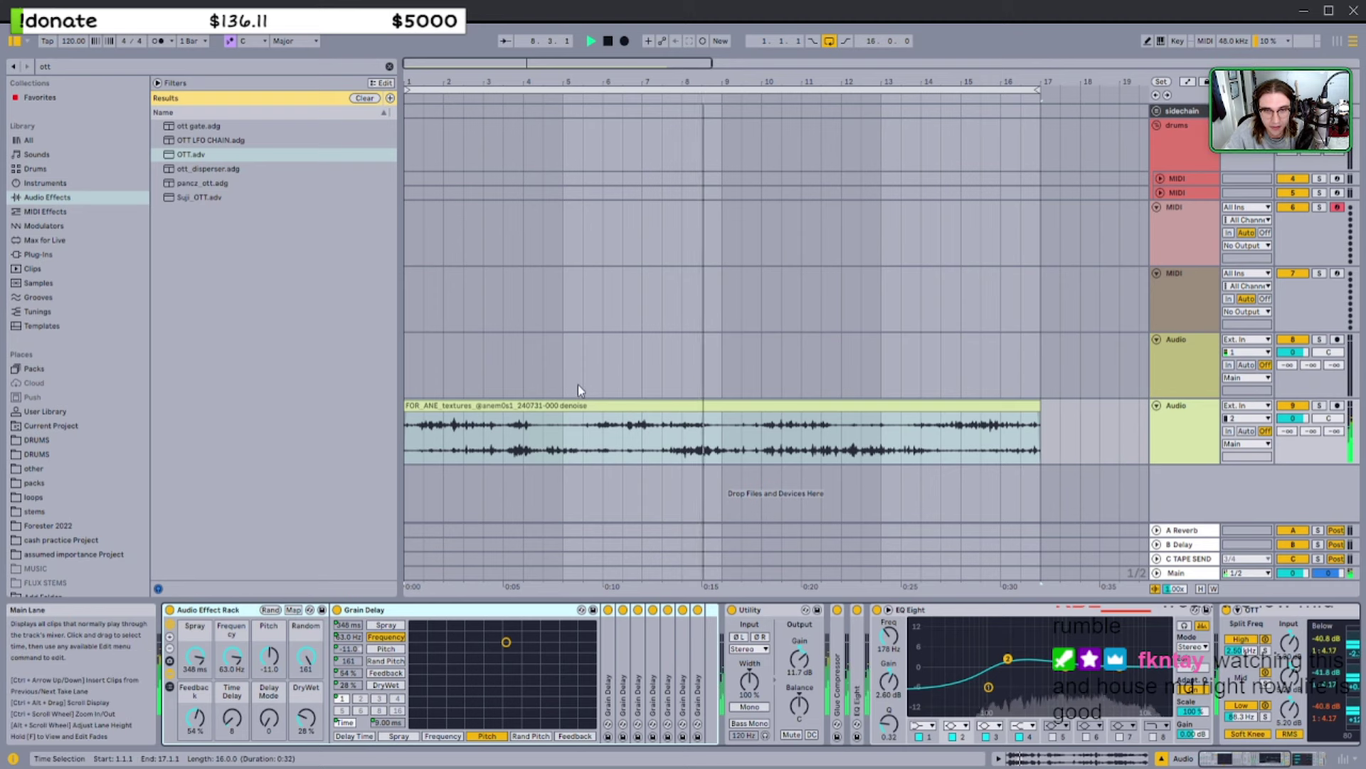
{"action": "left_click", "coordinate": [1181, 427]}
{"action": "left_click", "coordinate": [491, 610]}
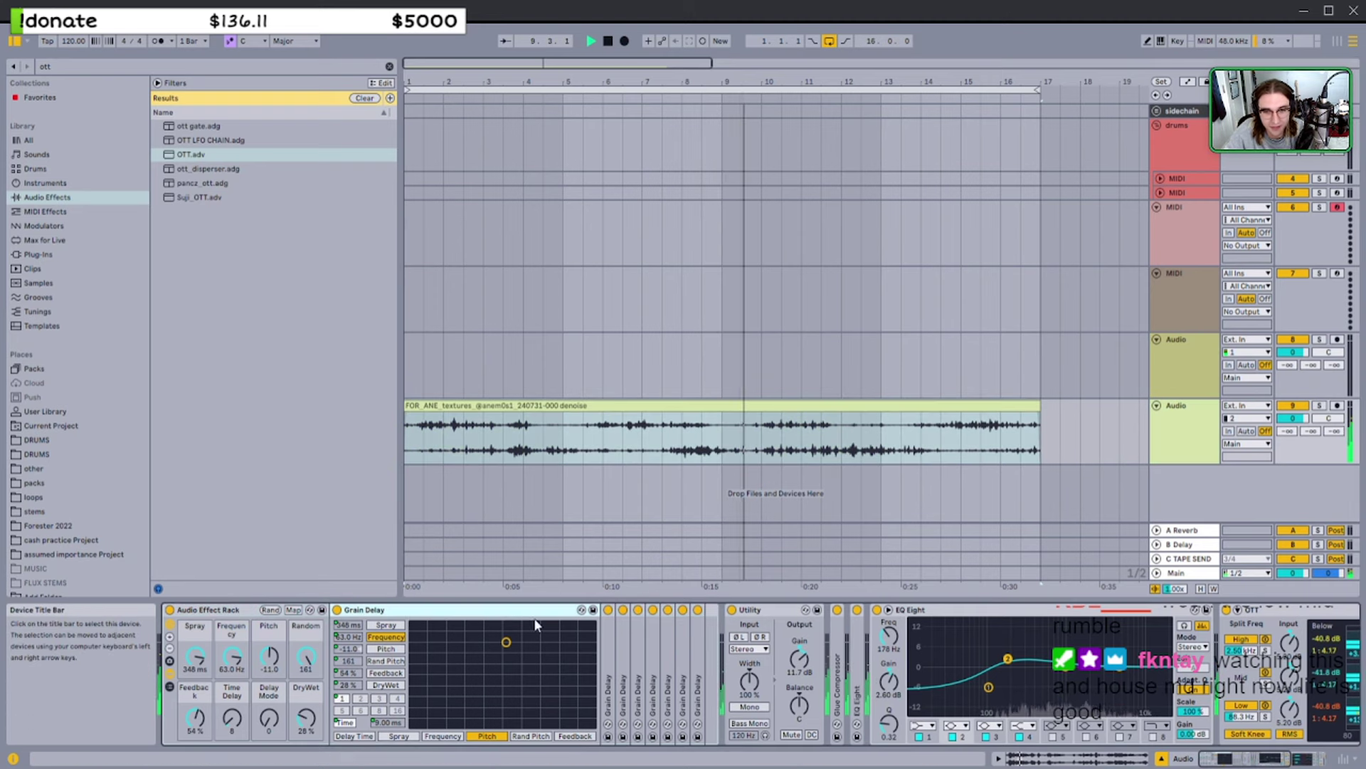
{"action": "left_click", "coordinate": [777, 610]}
Look through the User Library and the DRUMS folder's swarm processing racks, highlighting SWARM GRAIN DELAY.adg
{"action": "left_click", "coordinate": [92, 436]}
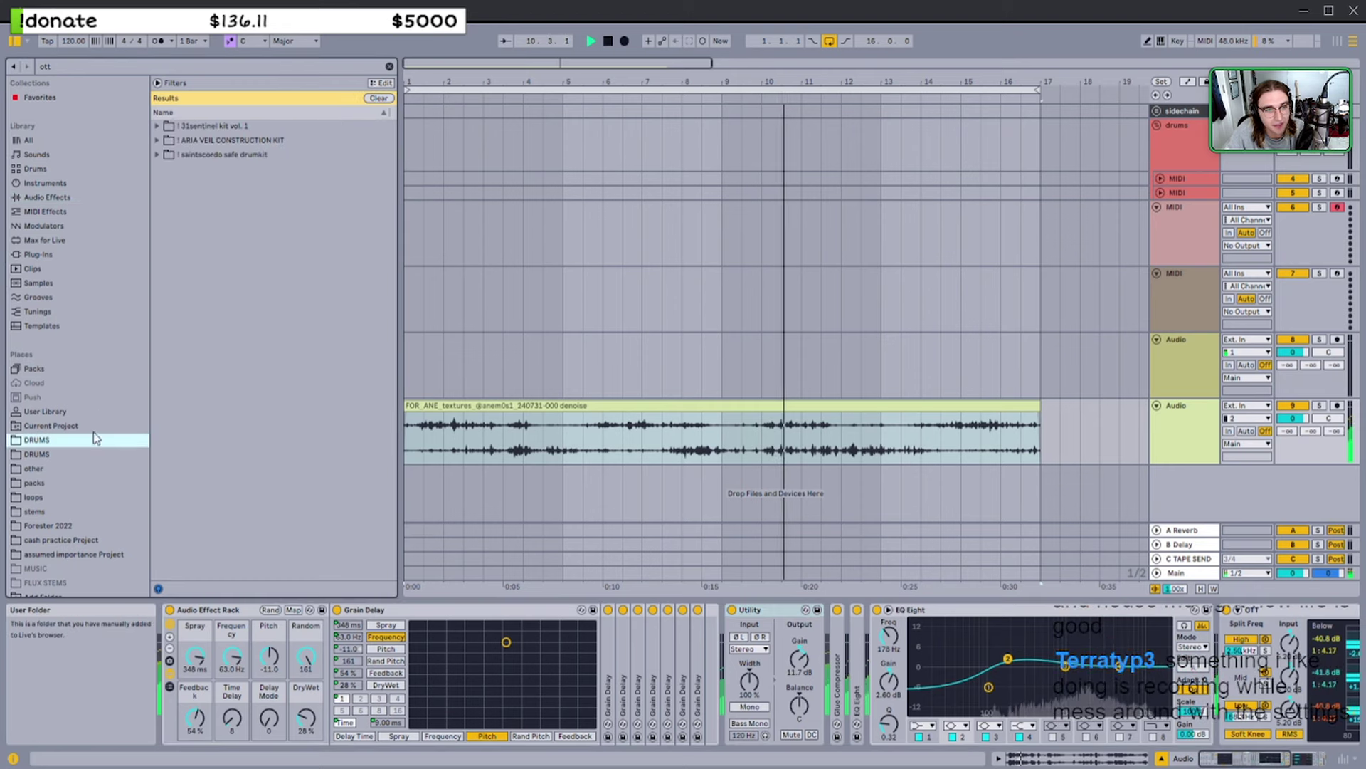
{"action": "left_click", "coordinate": [85, 411]}
{"action": "left_click", "coordinate": [389, 66]}
{"action": "left_click", "coordinate": [158, 140]}
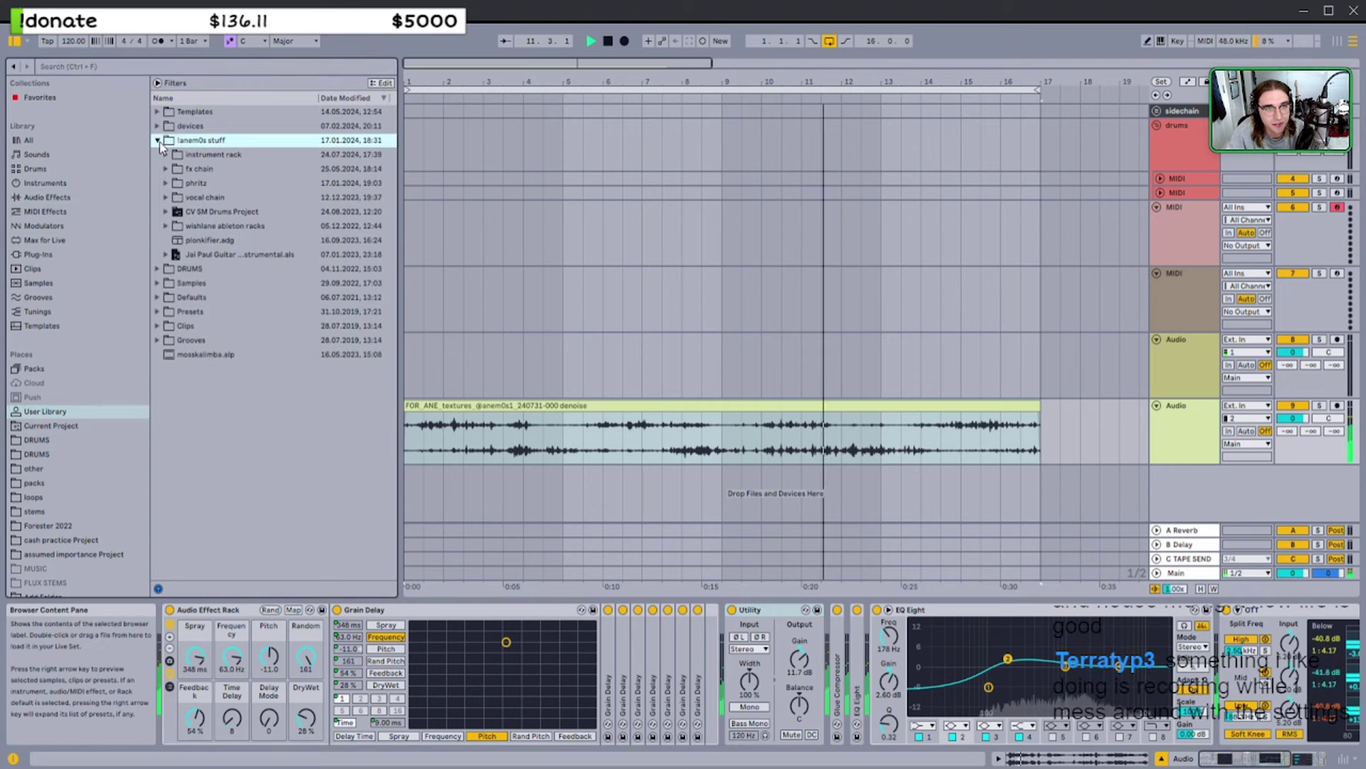
{"action": "left_click", "coordinate": [158, 140]}
{"action": "left_click", "coordinate": [75, 438]}
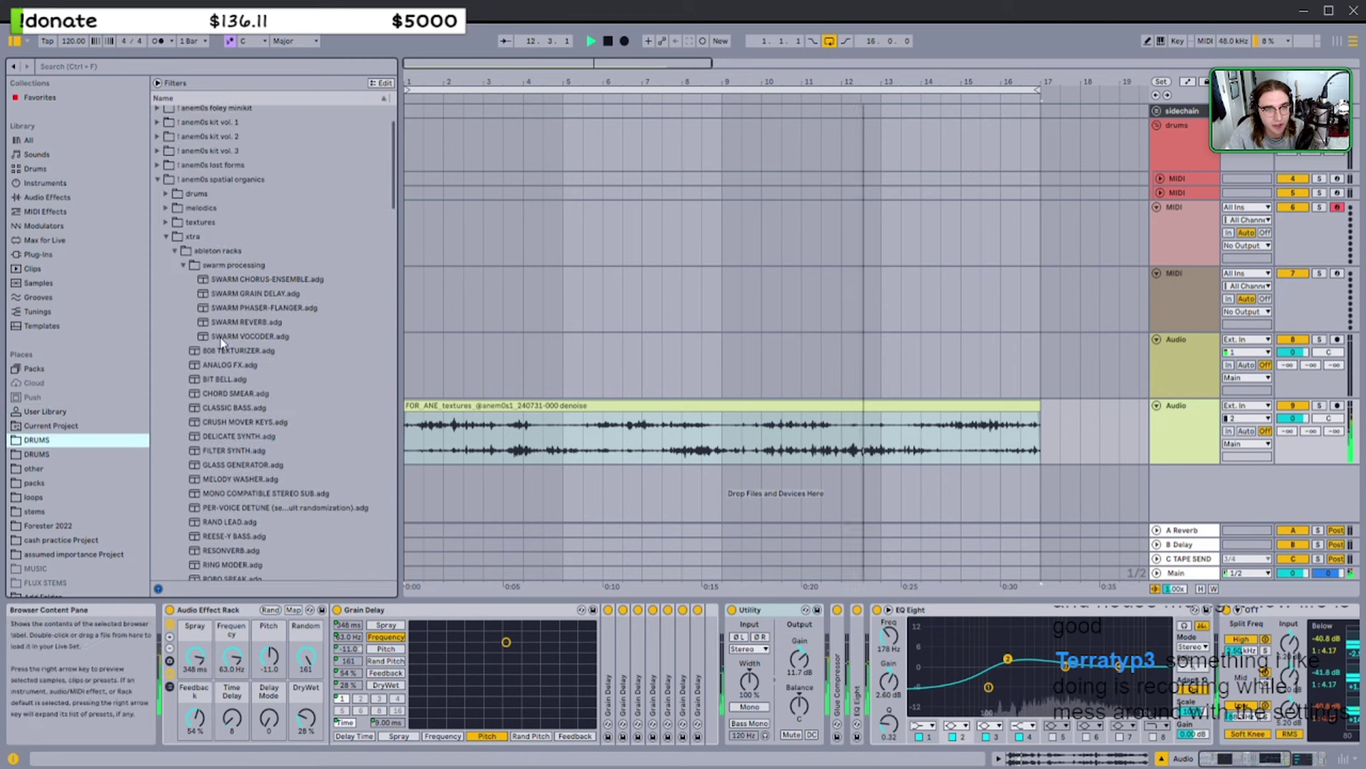
{"action": "left_click", "coordinate": [227, 294]}
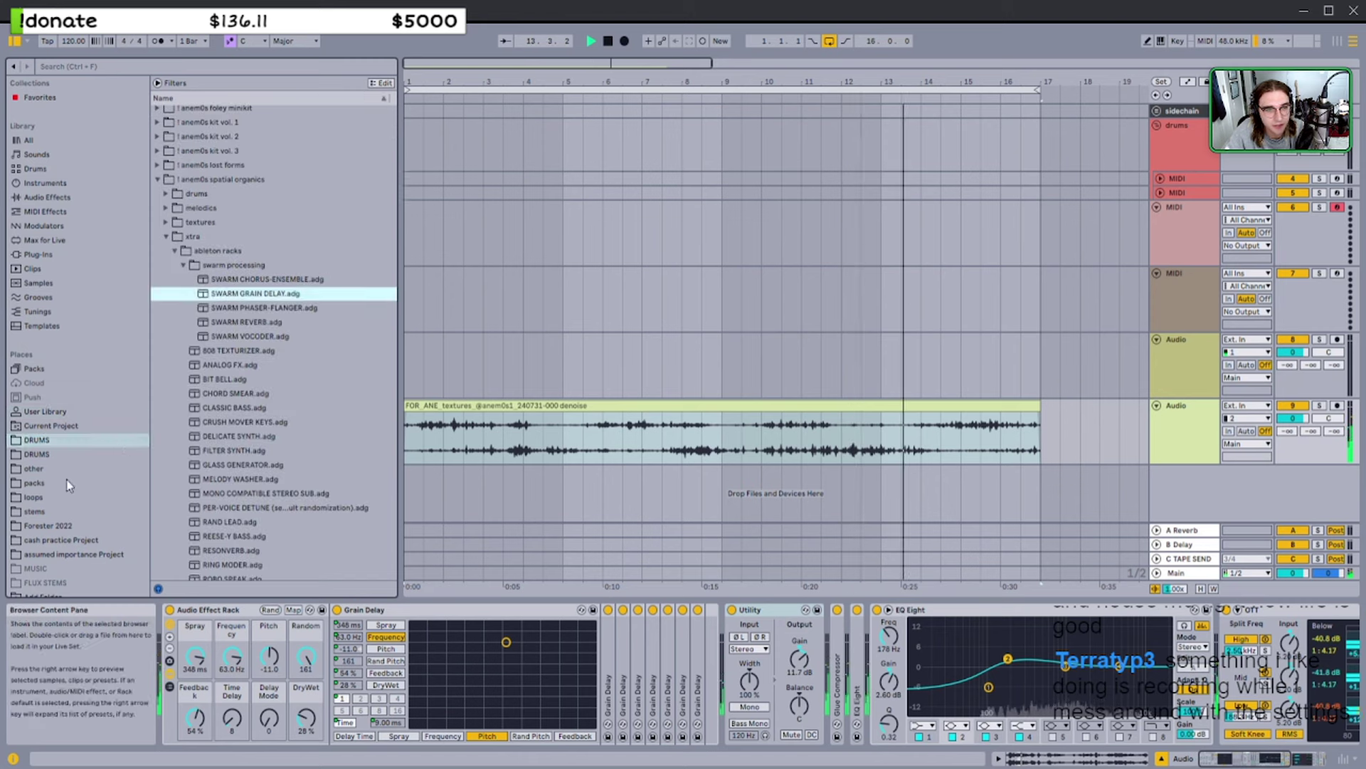
Search the User Library for "ech" and look through the matching folders
{"action": "left_click", "coordinate": [52, 419]}
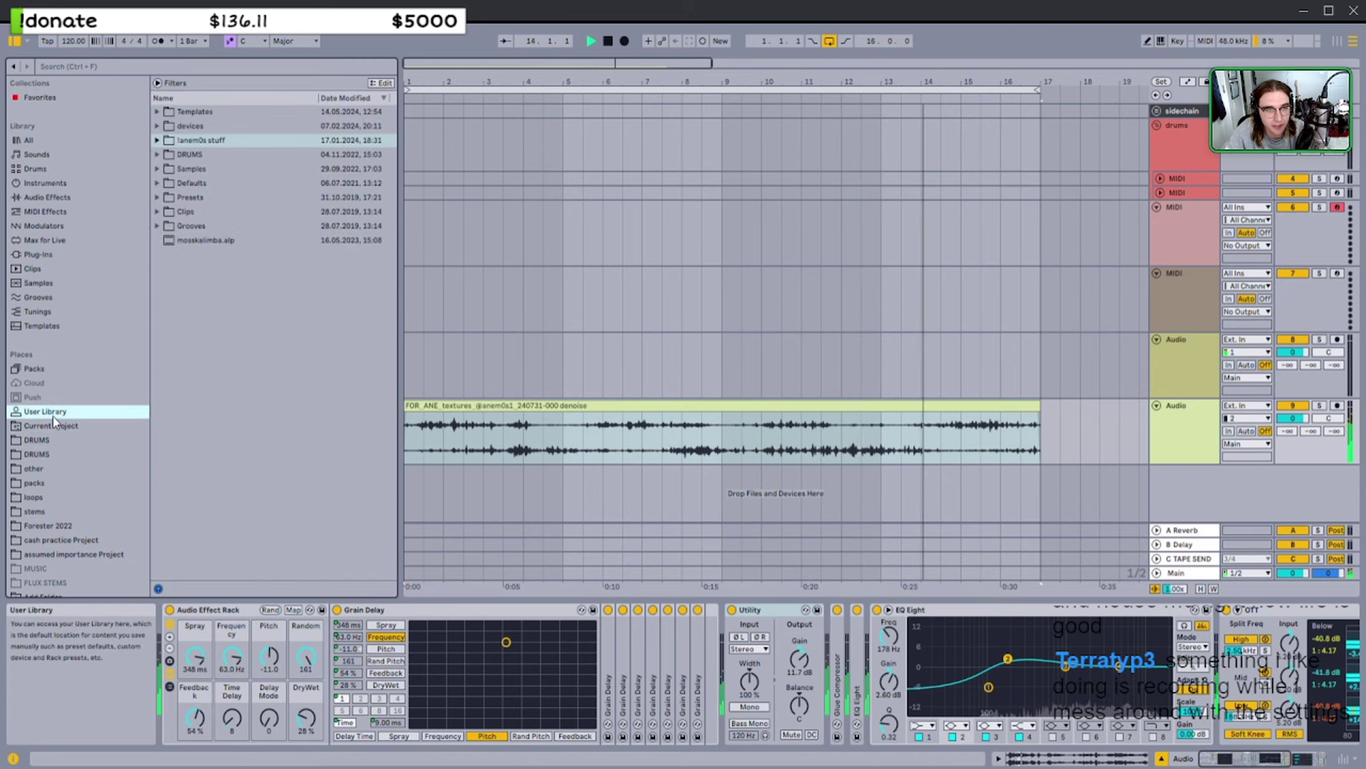
{"action": "left_click", "coordinate": [157, 140]}
{"action": "left_click", "coordinate": [153, 67]}
{"action": "type", "text": "ech"}
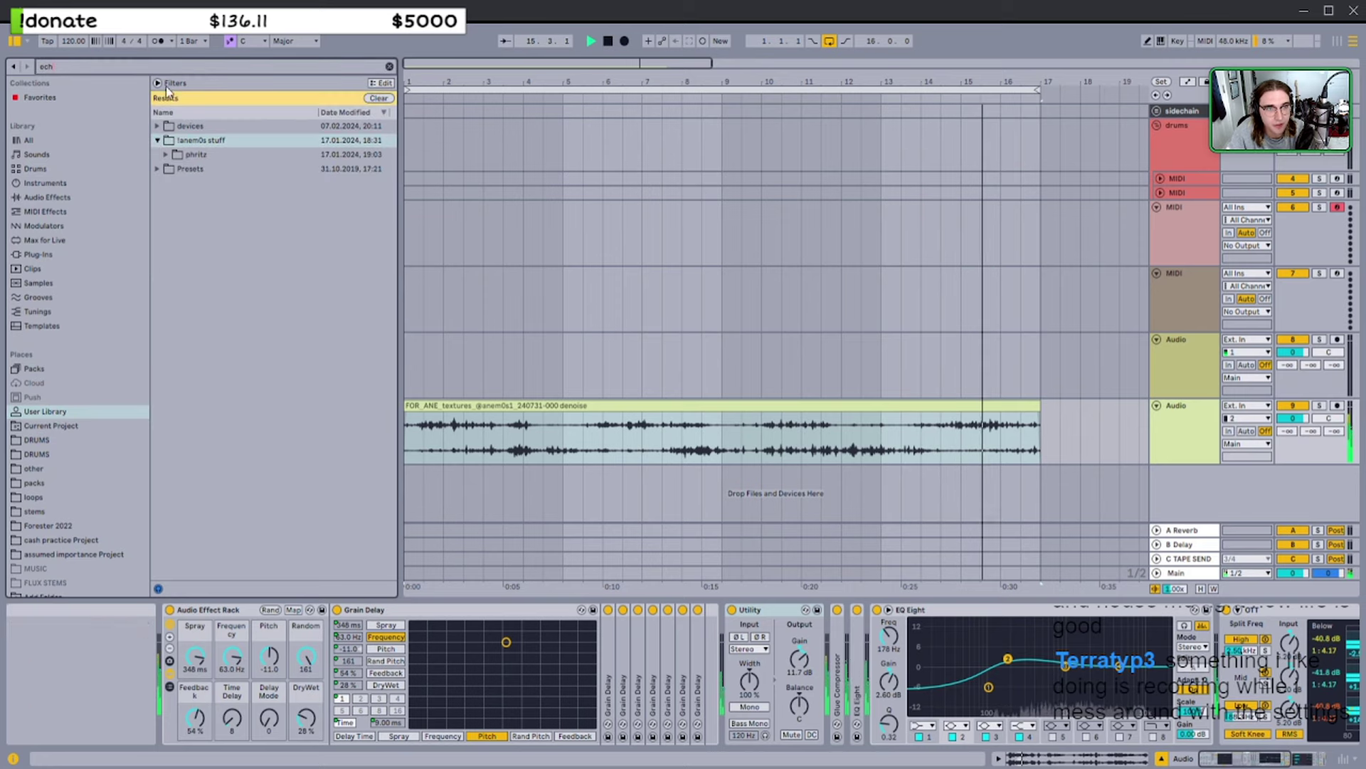
{"action": "left_click", "coordinate": [157, 126]}
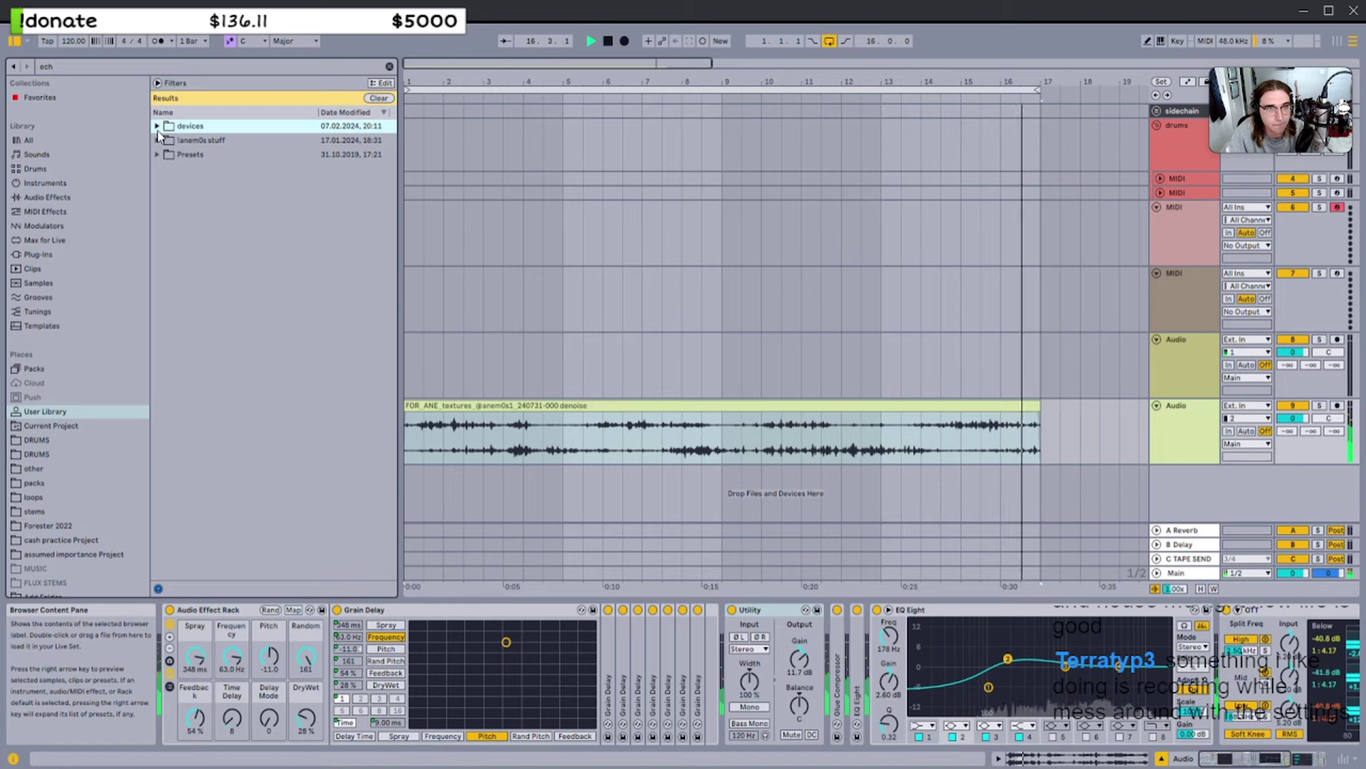
{"action": "left_click", "coordinate": [157, 128]}
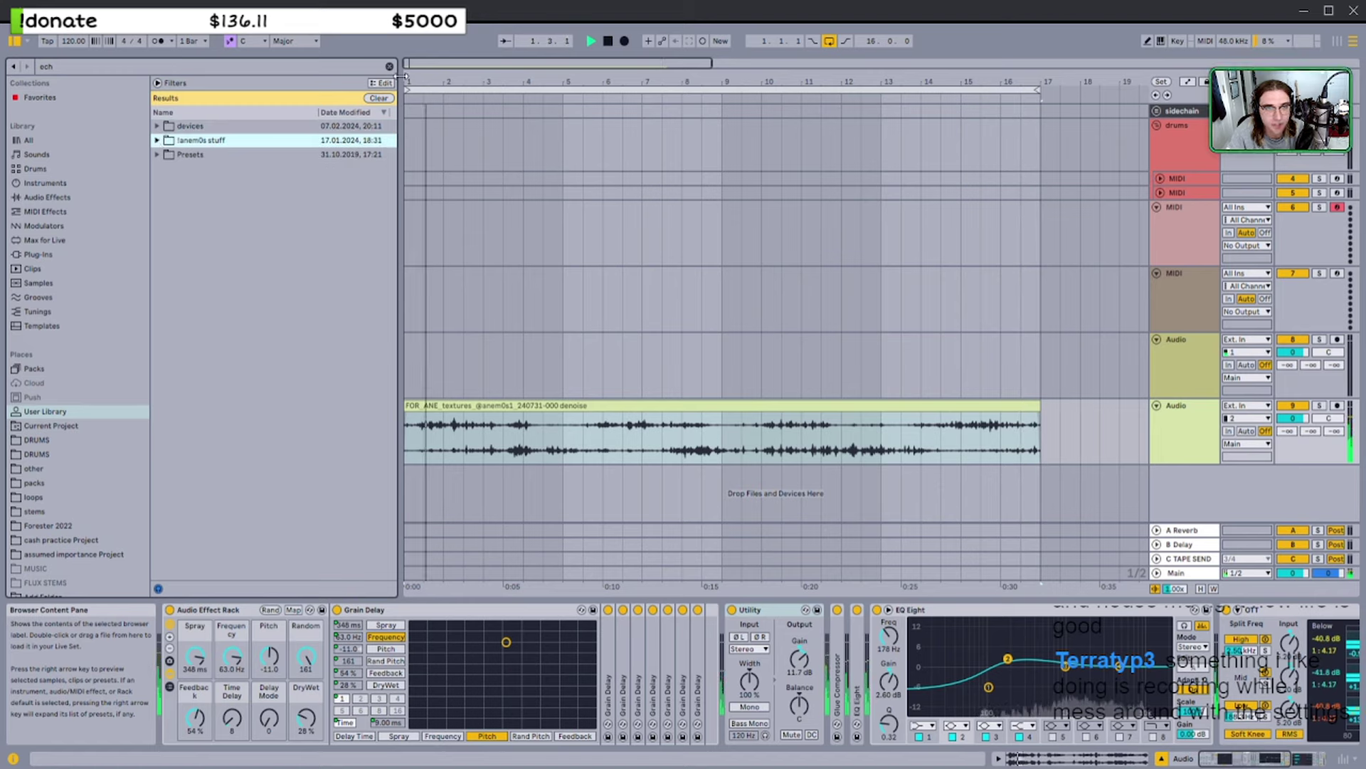
Insert an Echo between the Grain Delay rack and Utility, bypass the Grain Delay rack and stop playback
{"action": "key", "text": "Escape"}
{"action": "left_click", "coordinate": [80, 212]}
{"action": "left_click", "coordinate": [47, 197]}
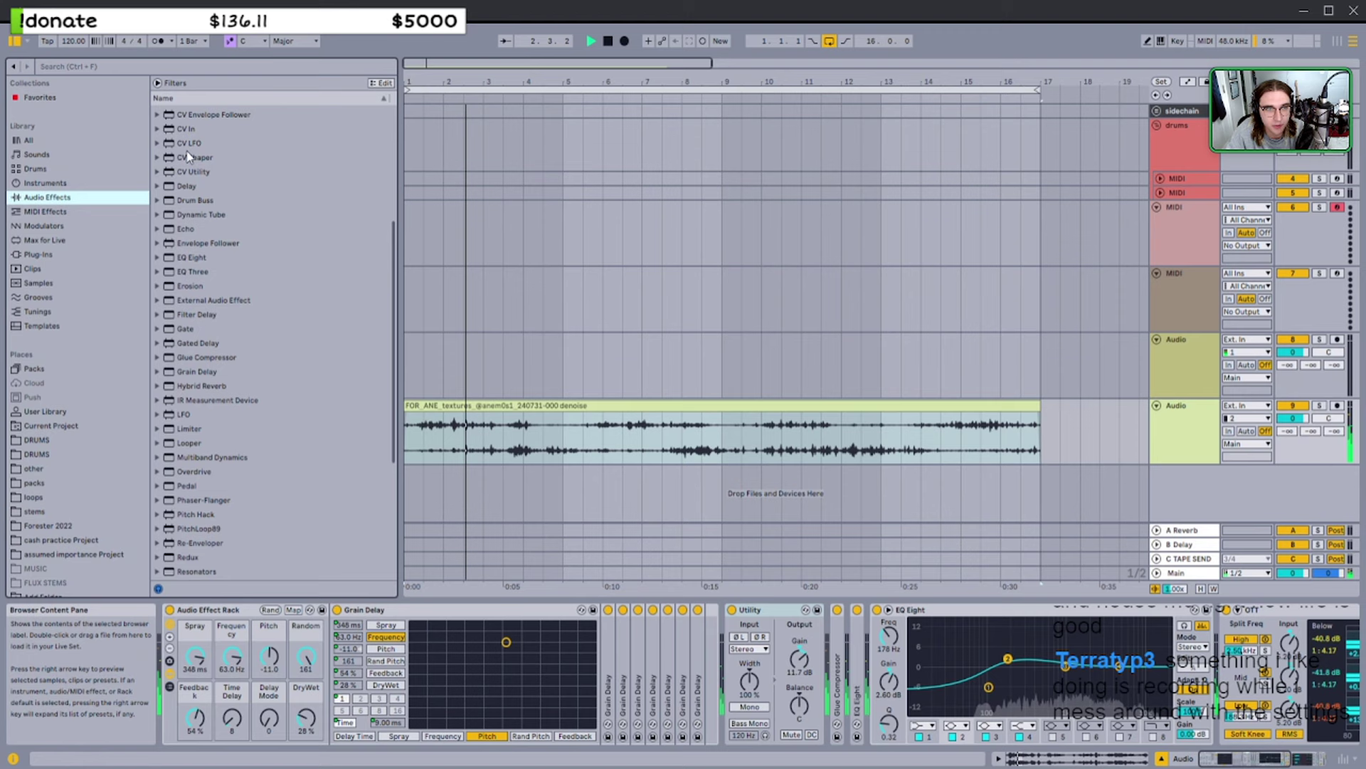
{"action": "left_click_drag", "start_coordinate": [443, 484], "coordinate": [723, 667]}
{"action": "left_click", "coordinate": [170, 609]}
{"action": "key", "text": "space"}
{"action": "left_click", "coordinate": [688, 438]}
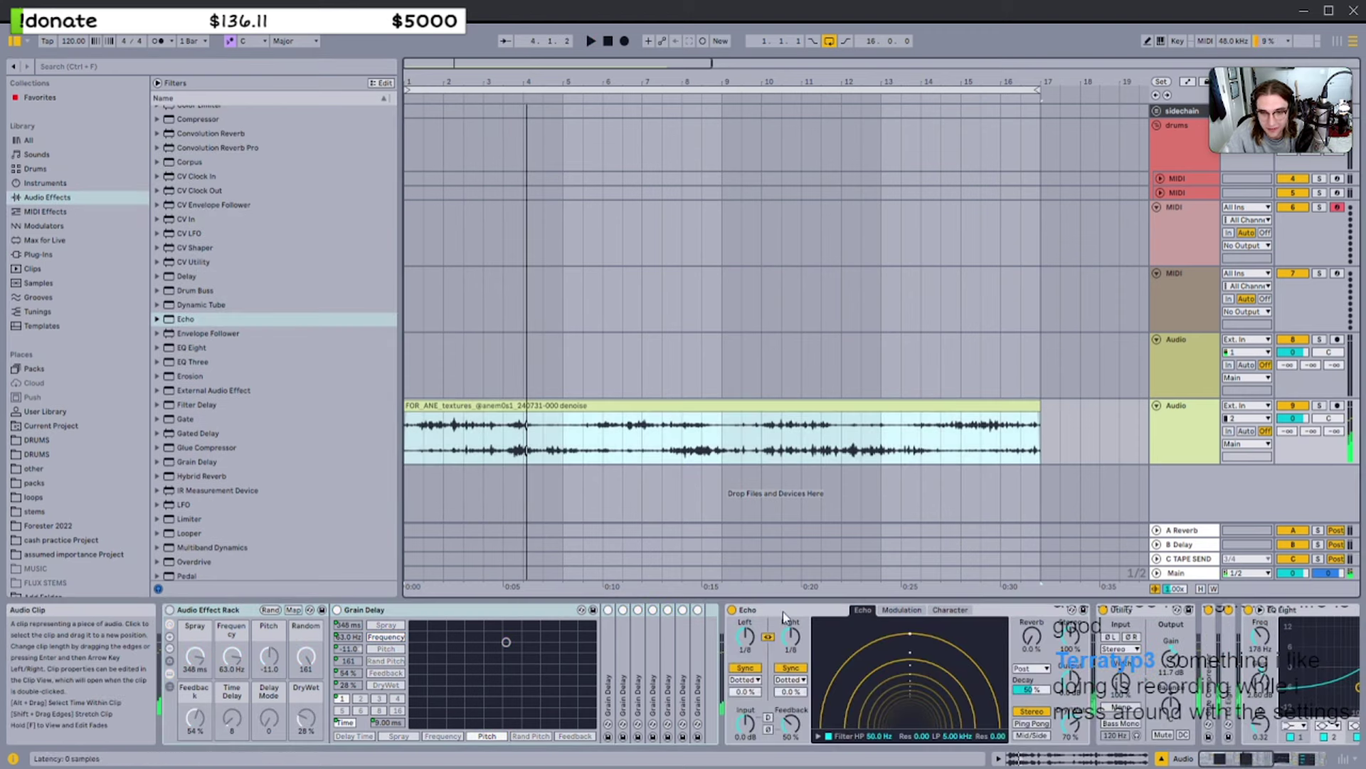
Adjust the Echo's Dry/Wet amount
{"action": "left_click", "coordinate": [778, 613]}
{"action": "scroll", "coordinate": [783, 613], "scroll_direction": "right", "scroll_amount": 2}
{"action": "left_click_drag", "start_coordinate": [956, 721], "coordinate": [956, 735]}
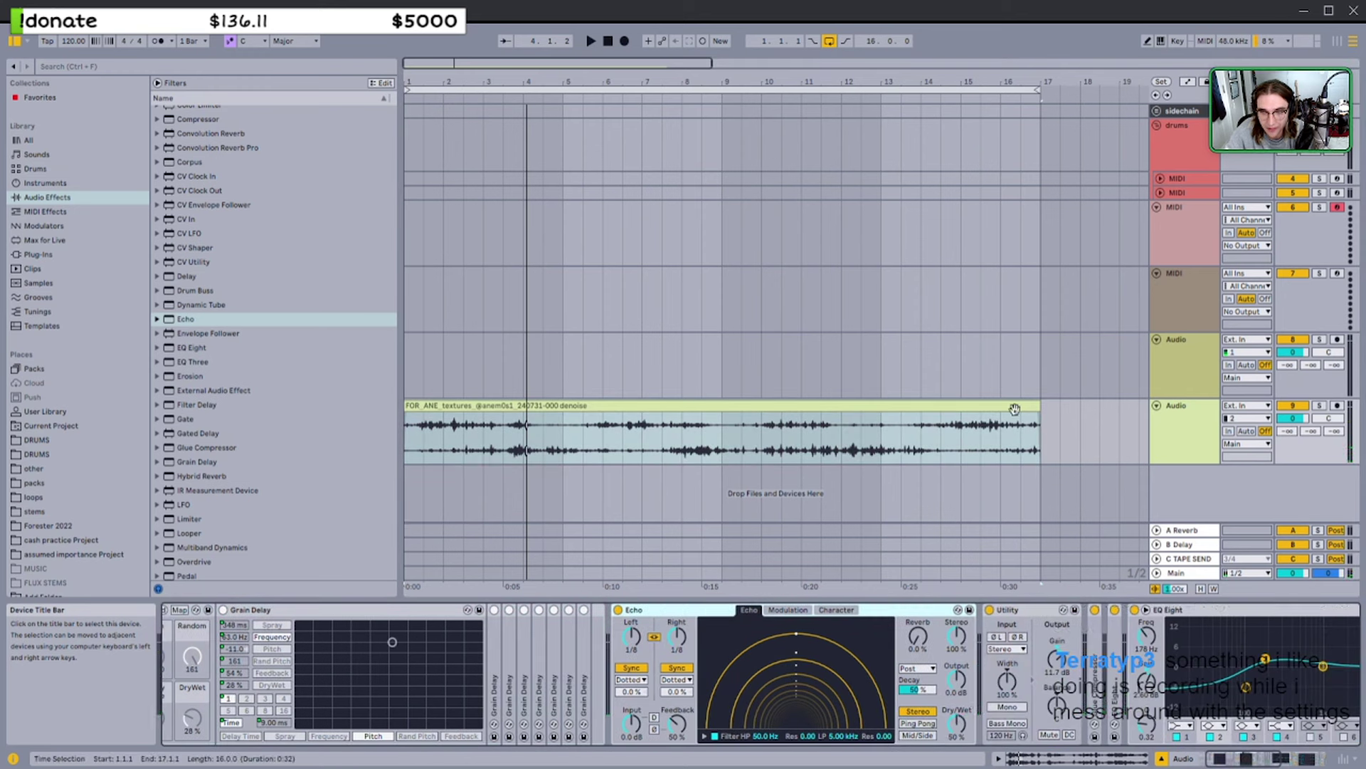
Trim the texture clip to a single short hit about one beat long and place it at the start of bar 1
{"action": "left_click_drag", "start_coordinate": [1019, 409], "coordinate": [424, 411]}
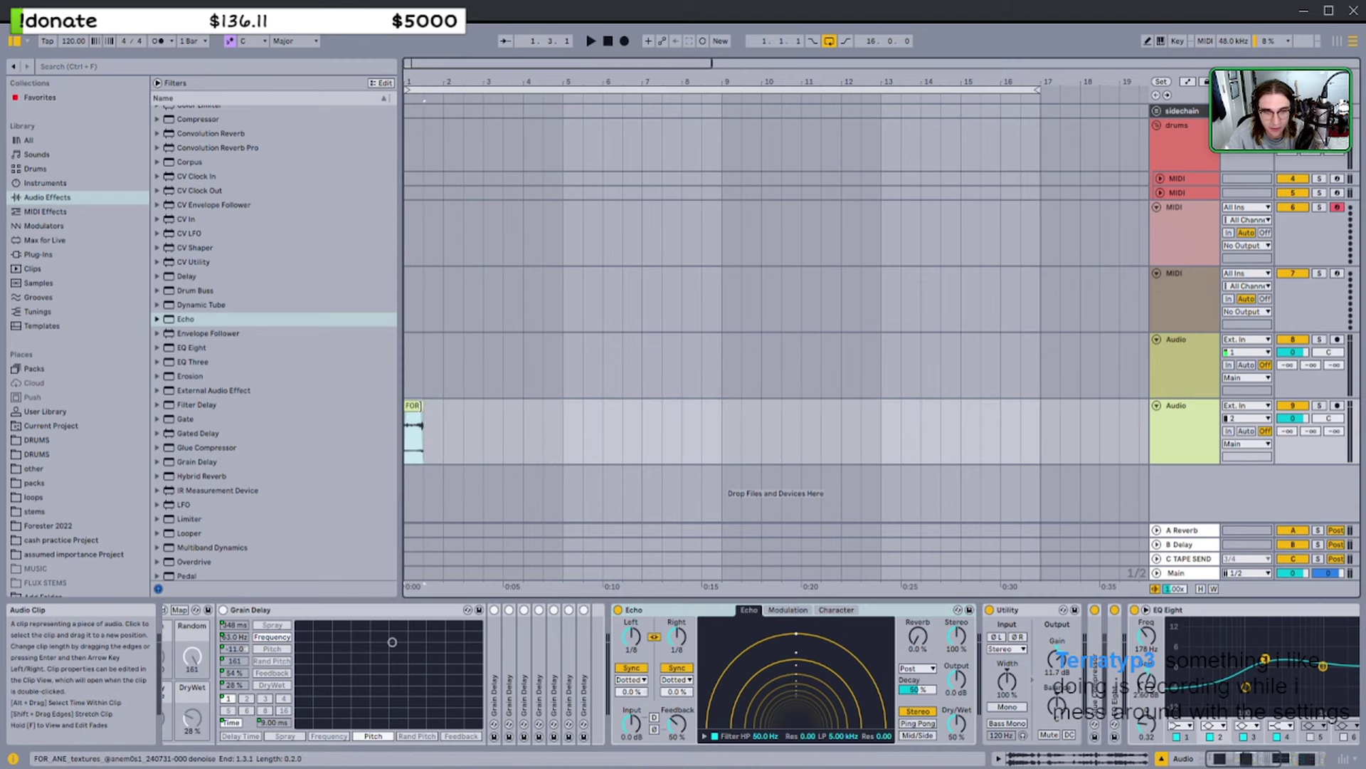
{"action": "double_click", "coordinate": [415, 407]}
{"action": "left_click_drag", "start_coordinate": [424, 313], "coordinate": [504, 313]}
{"action": "left_click_drag", "start_coordinate": [406, 312], "coordinate": [458, 312]}
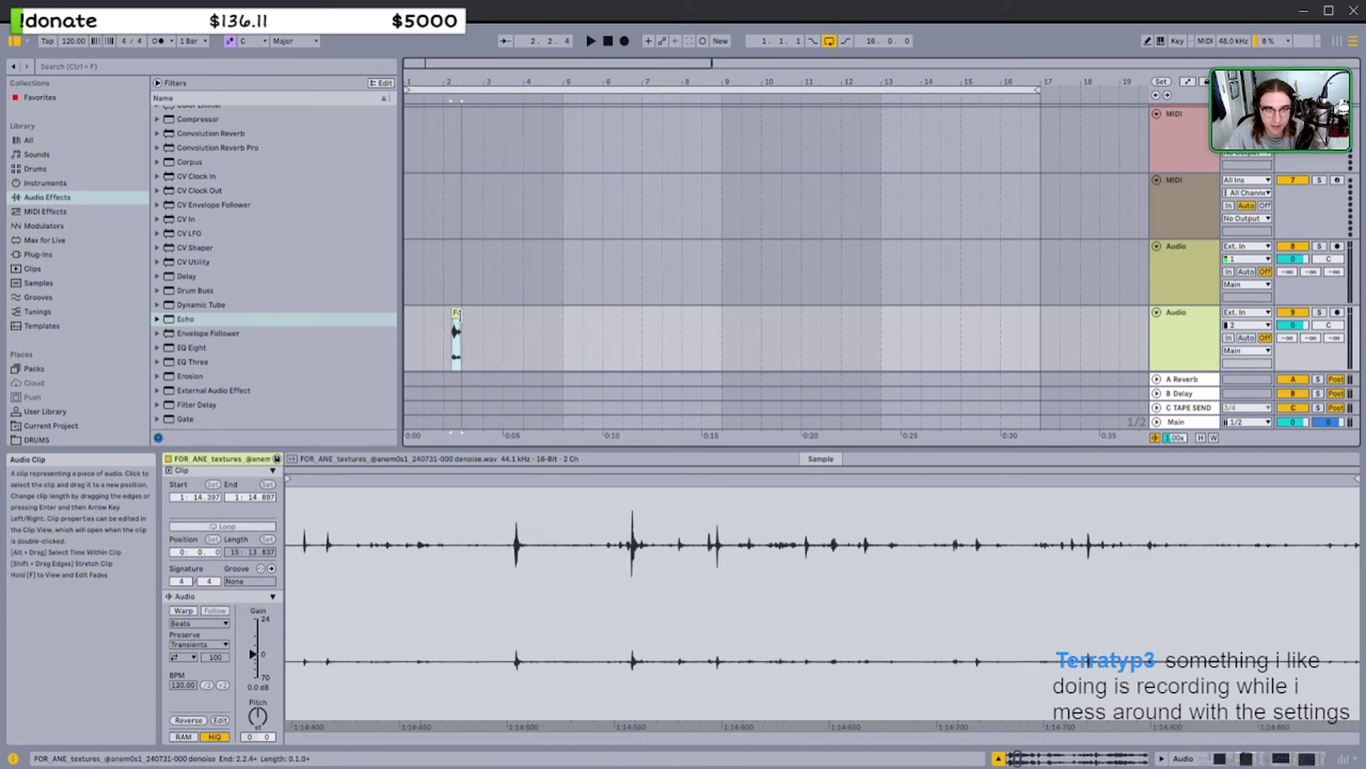
{"action": "left_click", "coordinate": [442, 328]}
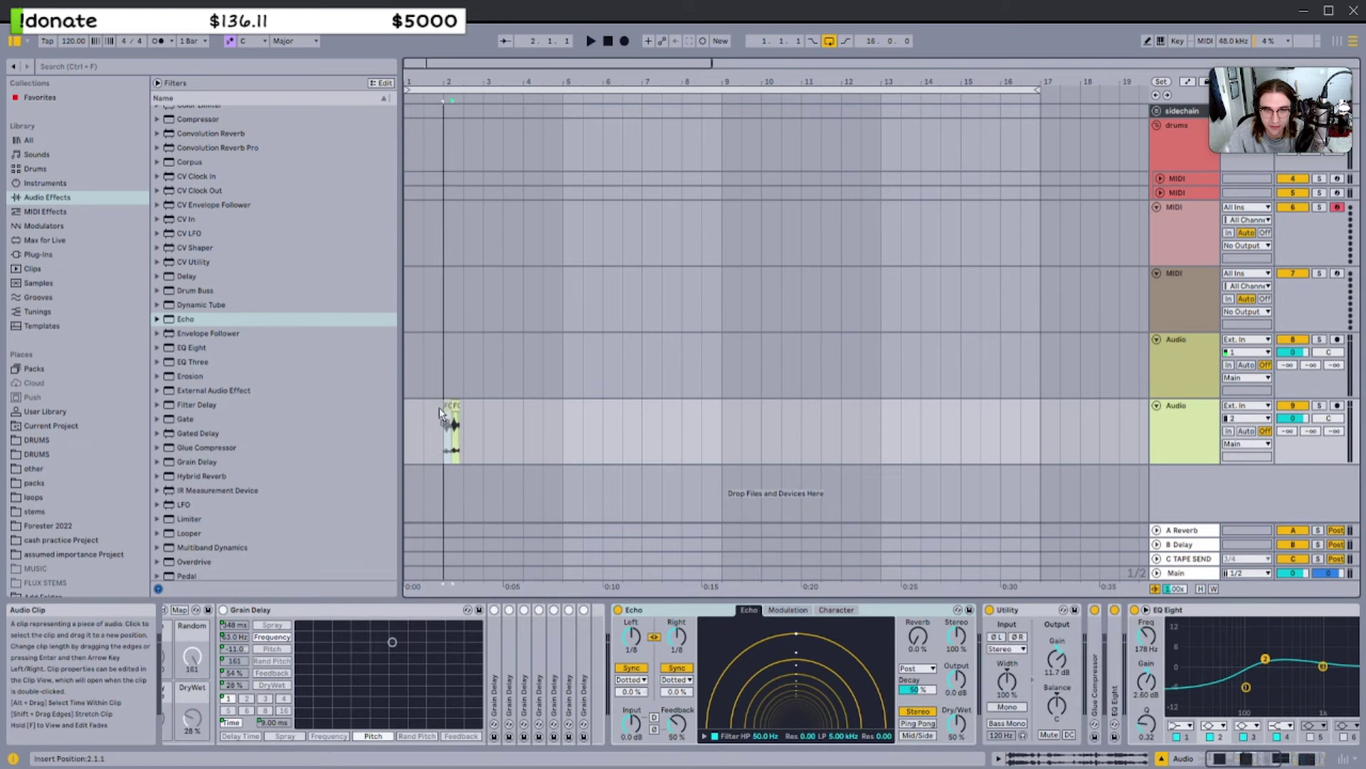
{"action": "left_click_drag", "start_coordinate": [441, 412], "coordinate": [402, 413]}
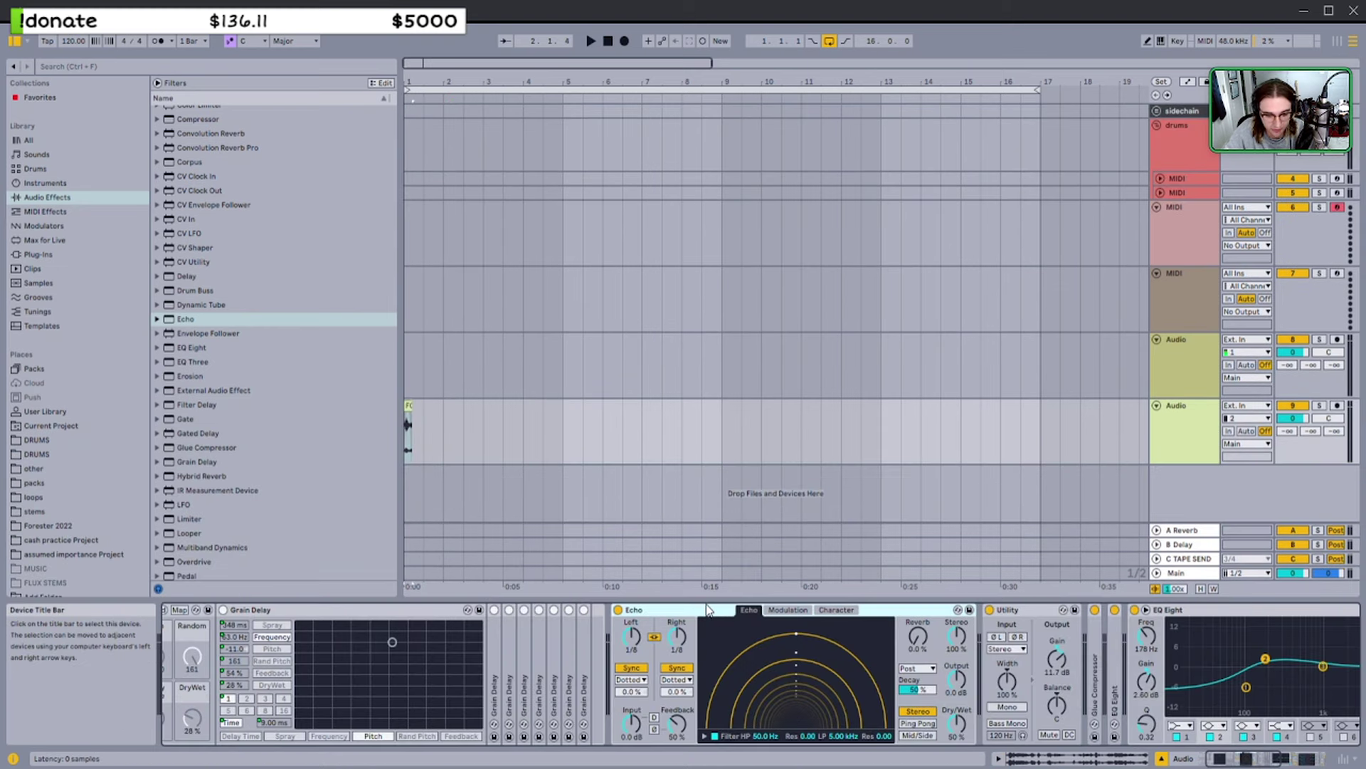
Group the Echo into a new Audio Effect Rack and show its macro controls
{"action": "key", "text": "ctrl+g"}
{"action": "left_click", "coordinate": [619, 650]}
{"action": "left_click", "coordinate": [619, 650]}
{"action": "left_click", "coordinate": [618, 624]}
{"action": "scroll", "coordinate": [648, 665], "scroll_direction": "down", "scroll_amount": 3}
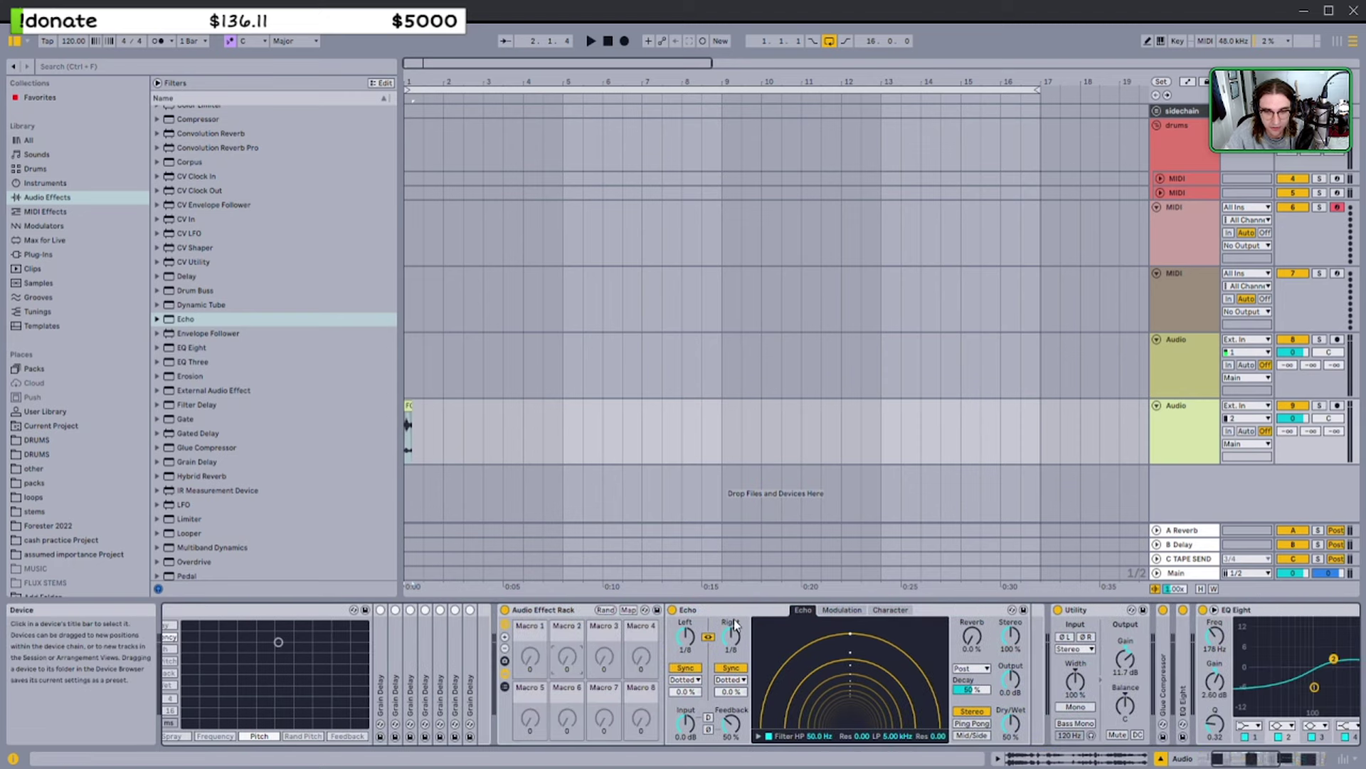
{"action": "scroll", "coordinate": [719, 612], "scroll_direction": "down", "scroll_amount": 6}
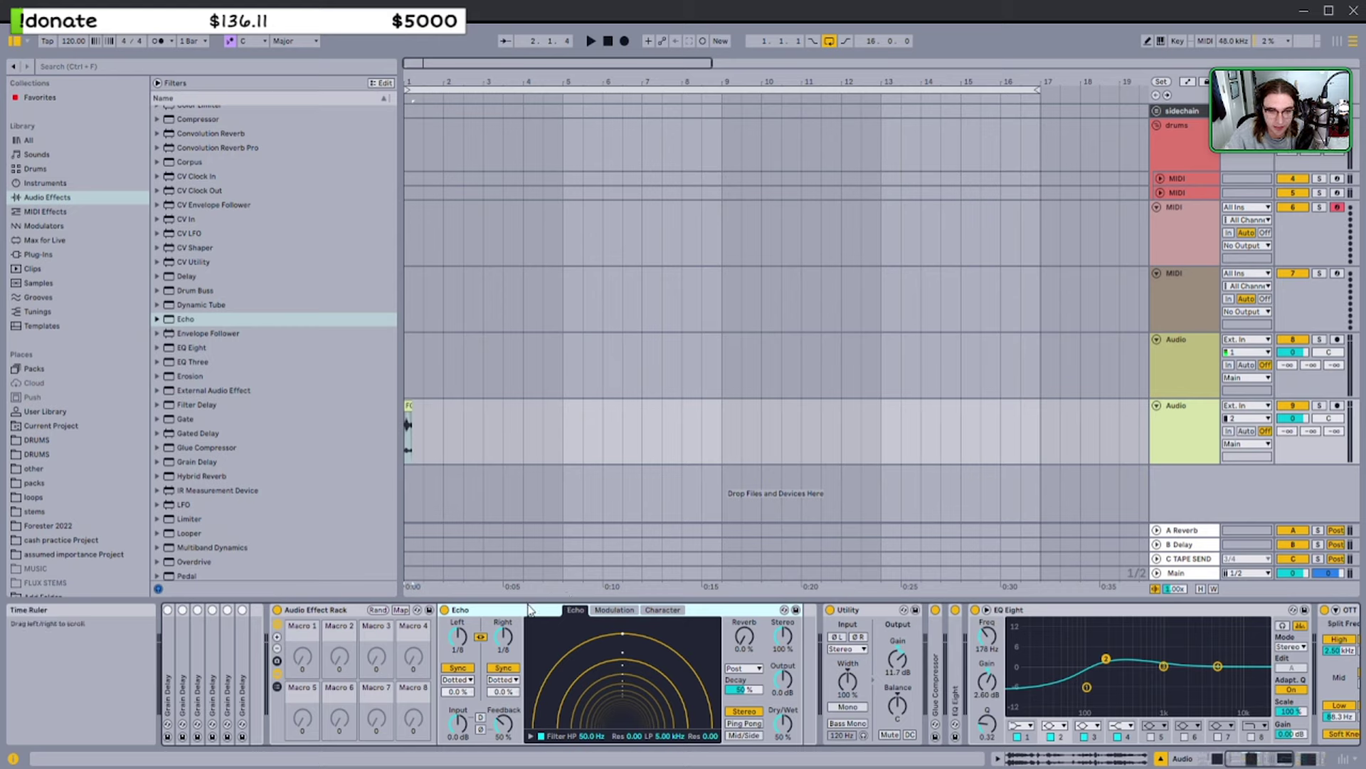
Set the Echo's Dry/Wet to 100% and map Dry/Wet and Feedback to Macros 1 and 2 of its rack
{"action": "scroll", "coordinate": [528, 609], "scroll_direction": "down", "scroll_amount": 4}
{"action": "left_click_drag", "start_coordinate": [640, 721], "coordinate": [640, 740]}
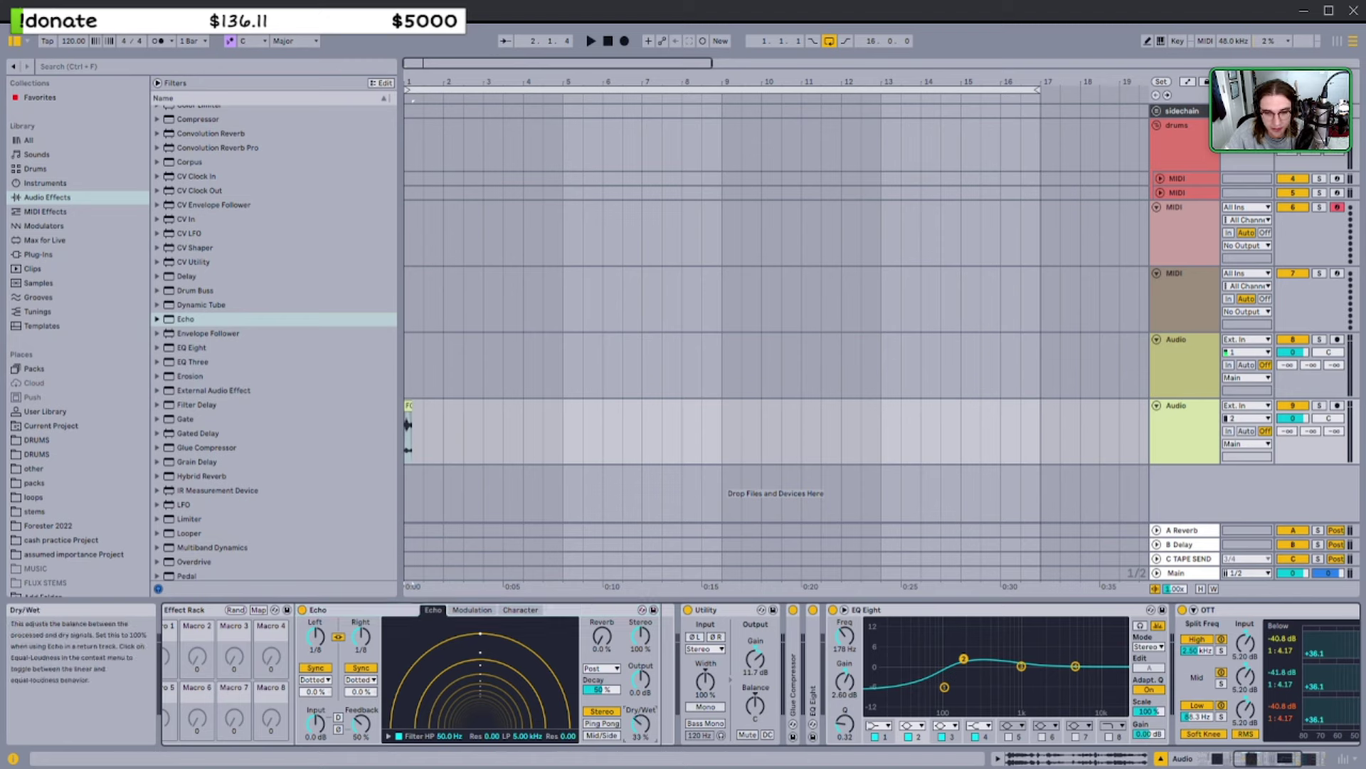
{"action": "scroll", "coordinate": [640, 712], "scroll_direction": "up", "scroll_amount": 3}
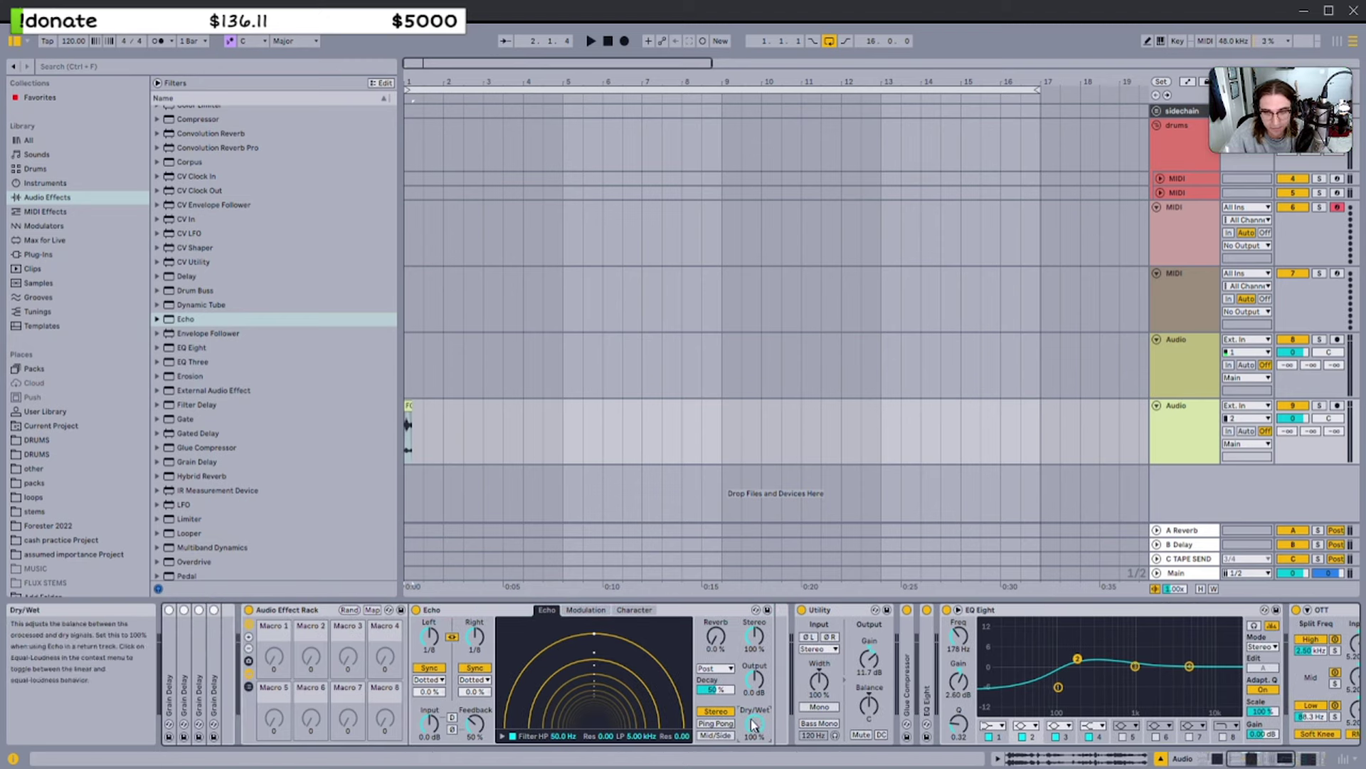
{"action": "right_click", "coordinate": [469, 719]}
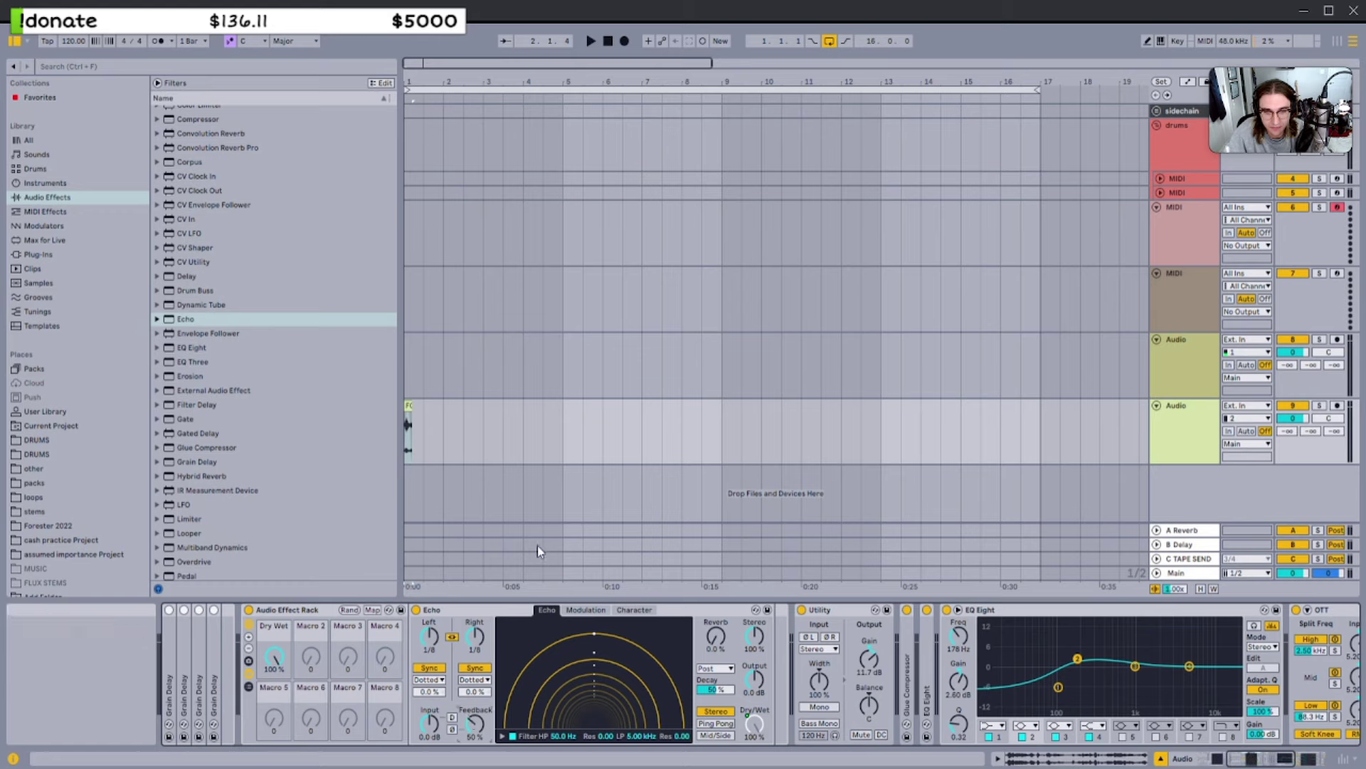
{"action": "left_click", "coordinate": [543, 574]}
{"action": "scroll", "coordinate": [443, 703], "scroll_direction": "left", "scroll_amount": 1}
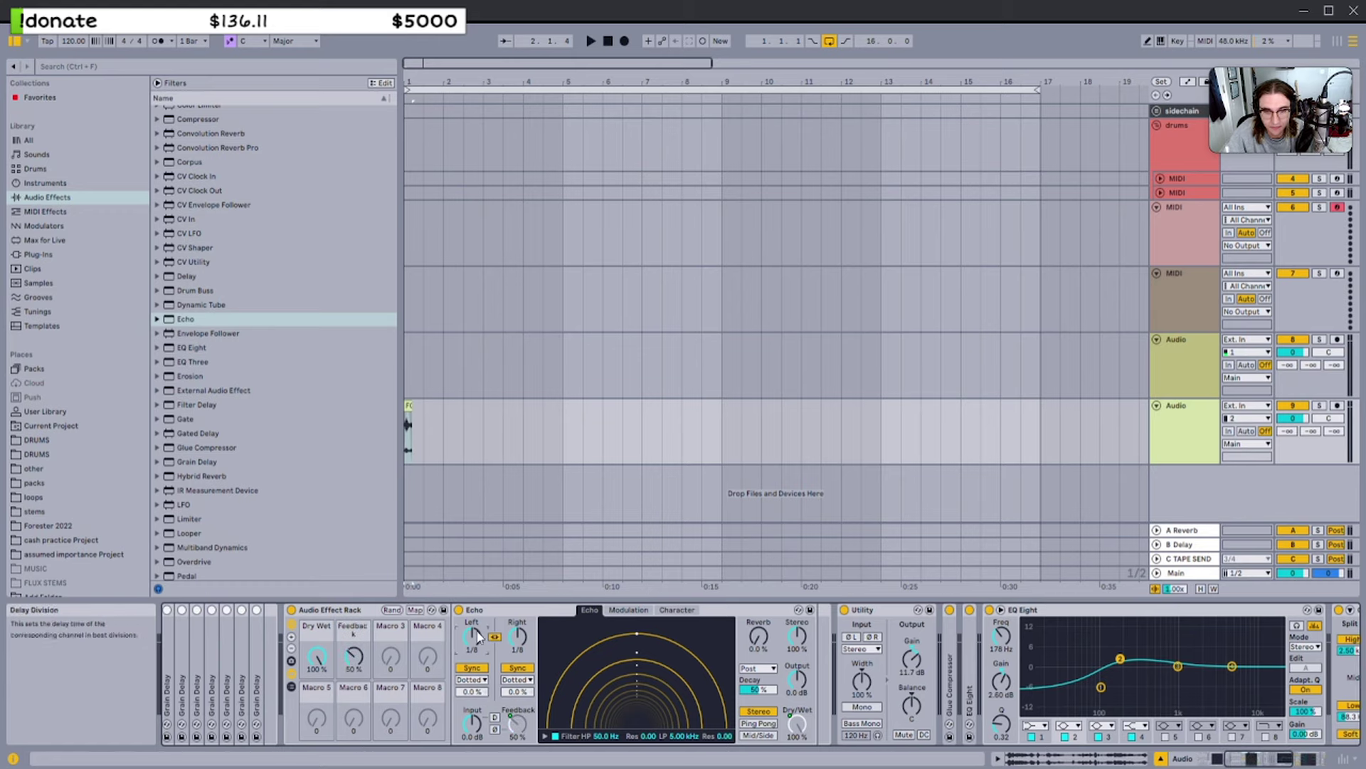
Switch the Echo's delays from Sync to Time mode and map the left delay time to Macro 3
{"action": "left_click", "coordinate": [524, 446]}
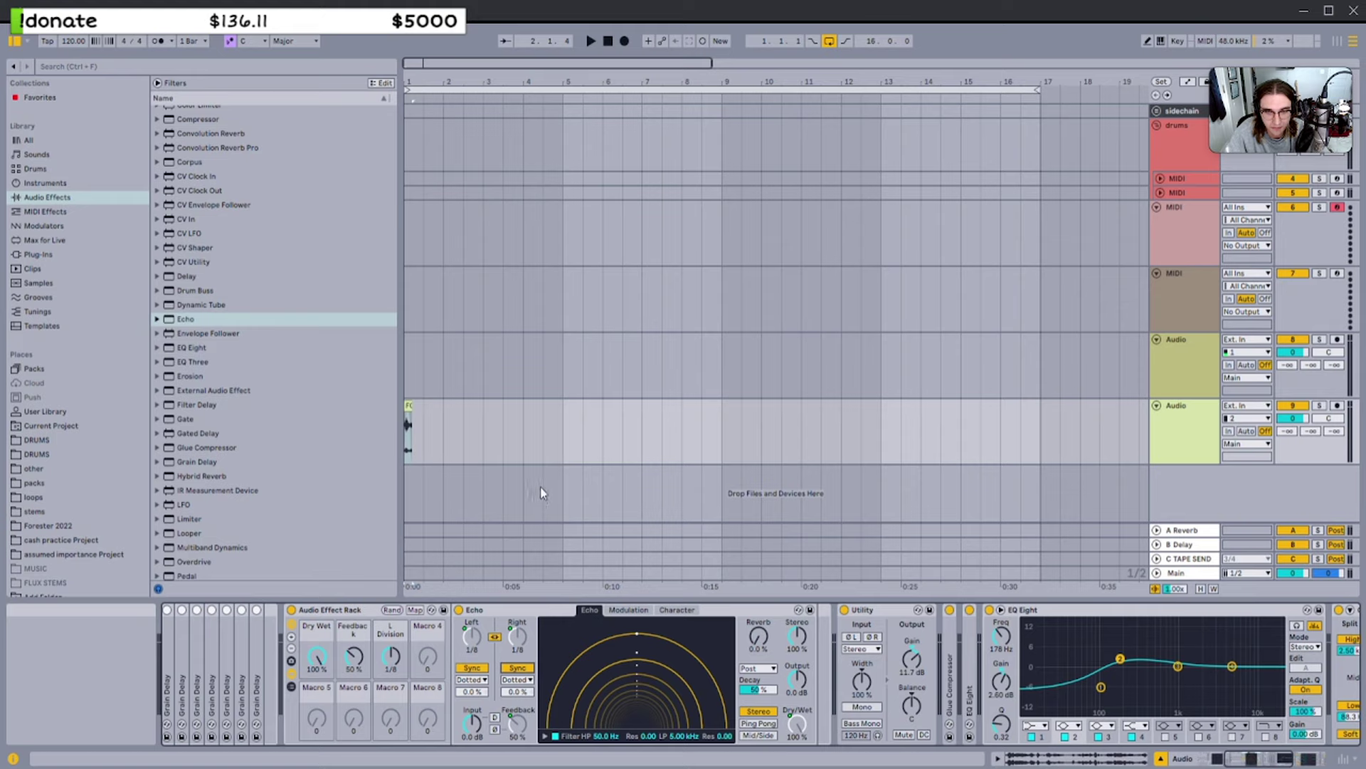
{"action": "left_click", "coordinate": [482, 672]}
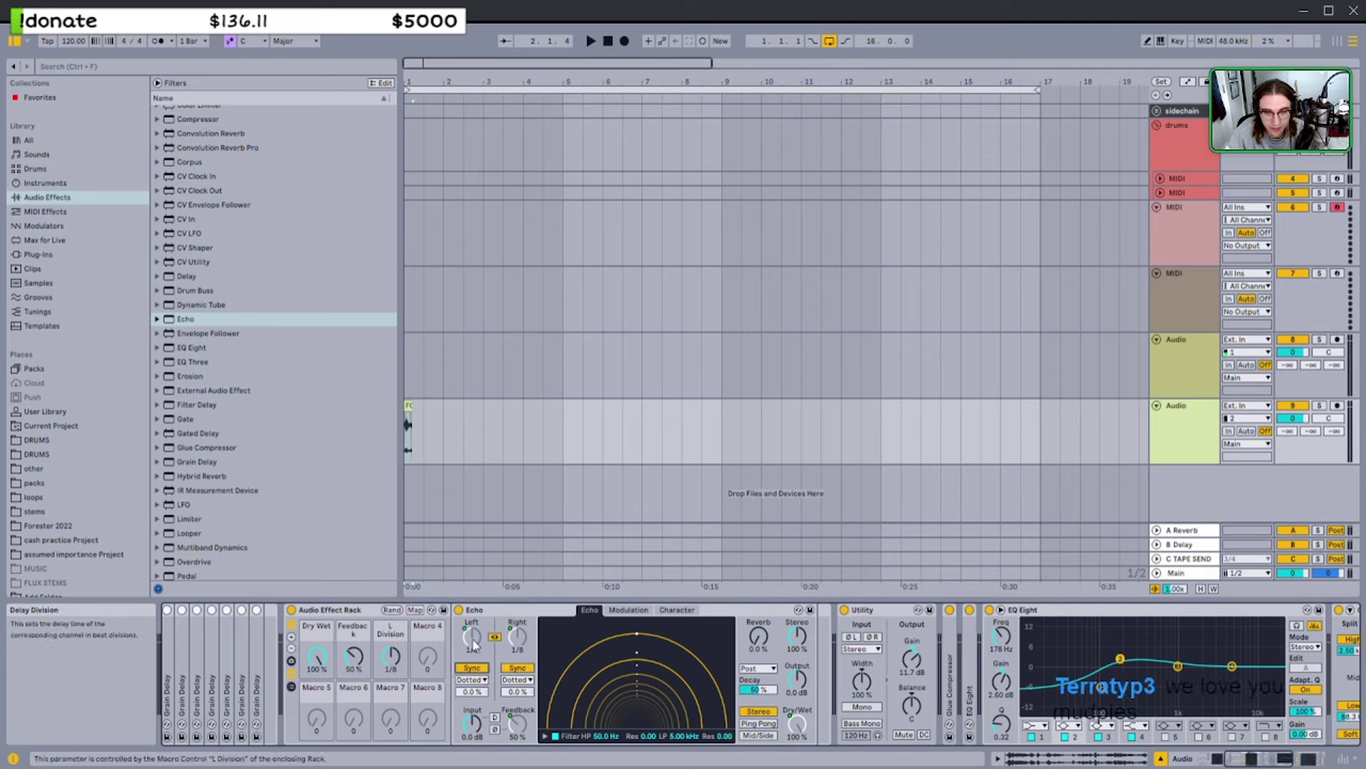
{"action": "key", "text": "ctrl+z"}
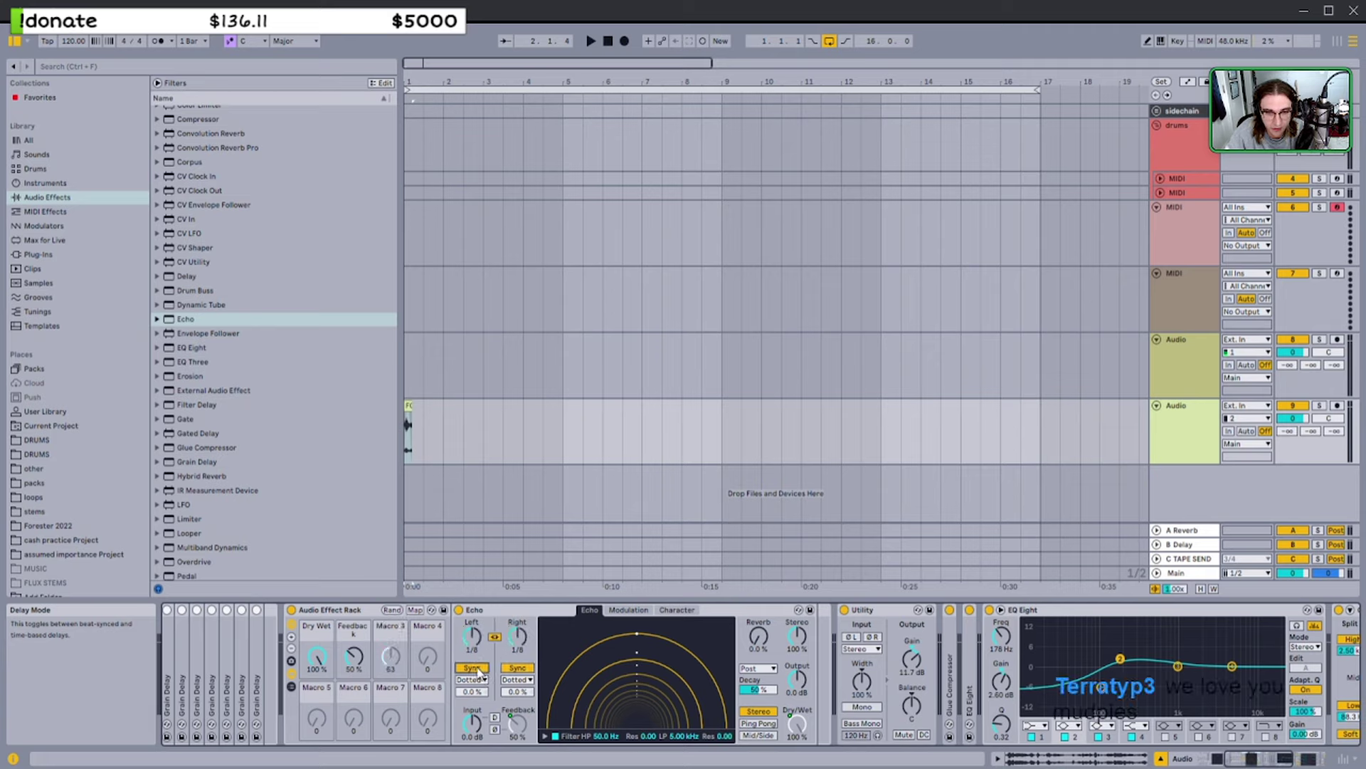
{"action": "left_click", "coordinate": [479, 669]}
{"action": "left_click", "coordinate": [542, 456]}
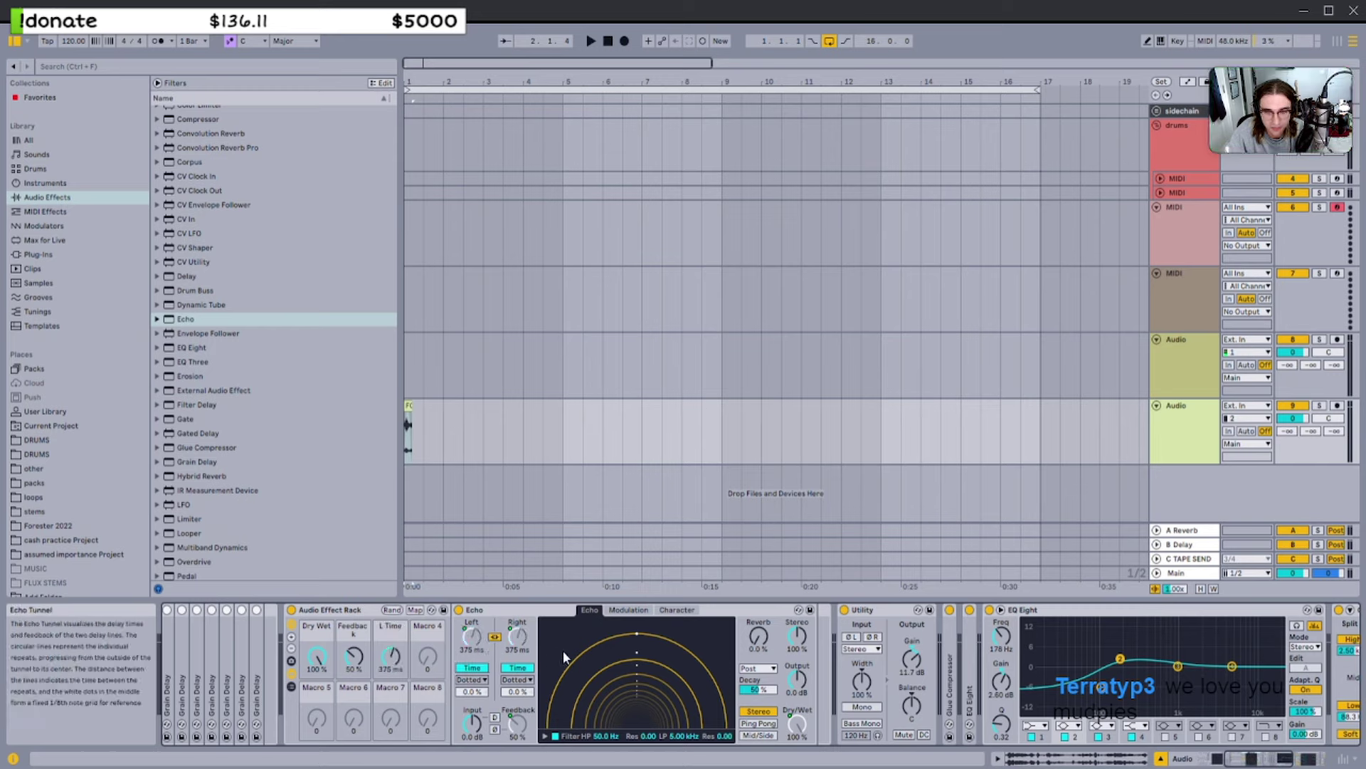
Set the Echo's delay modulation to 50% and map Modulation Rate and Modulation x4 to Macros 4 and 5, with the rate at 1/2
{"action": "left_click", "coordinate": [629, 610]}
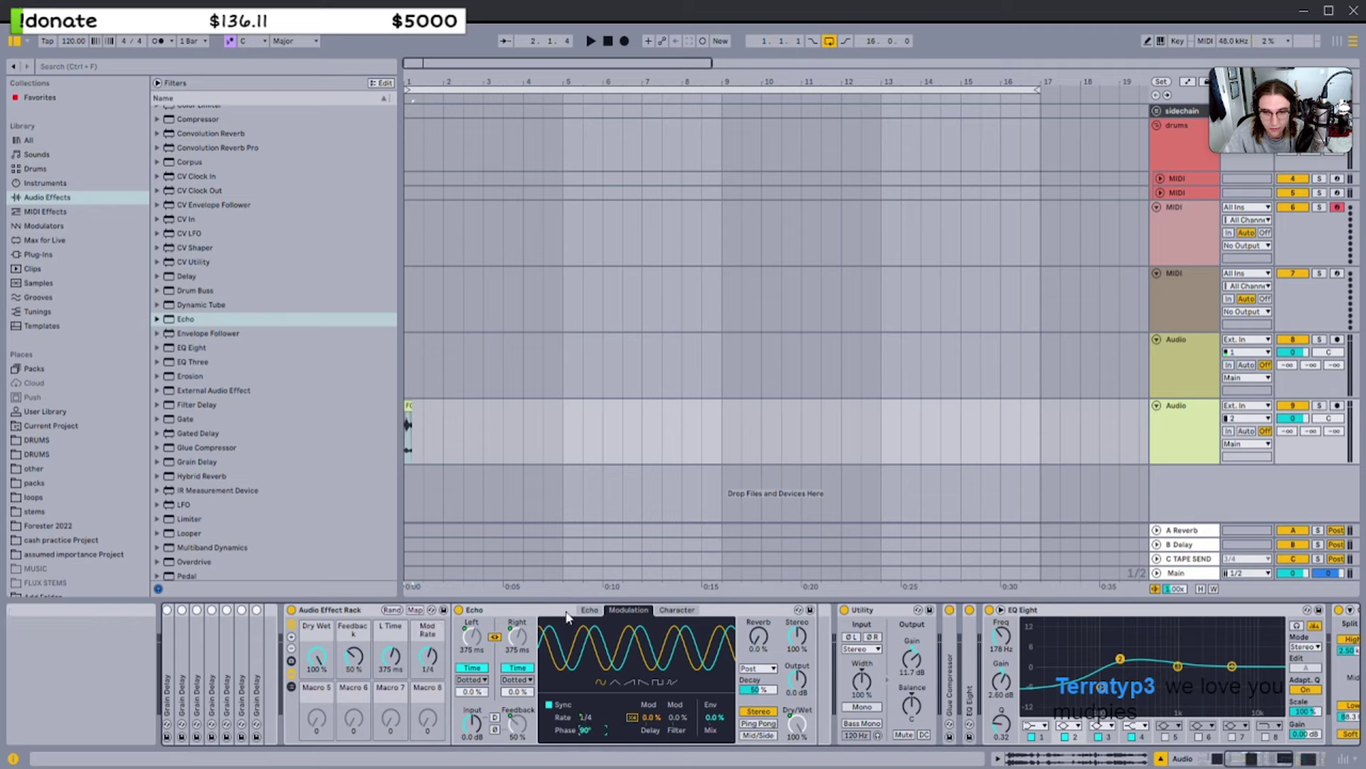
{"action": "right_click", "coordinate": [635, 717]}
{"action": "left_click", "coordinate": [706, 556]}
{"action": "left_click_drag", "start_coordinate": [651, 717], "coordinate": [651, 679]}
{"action": "type", "text": "50"}
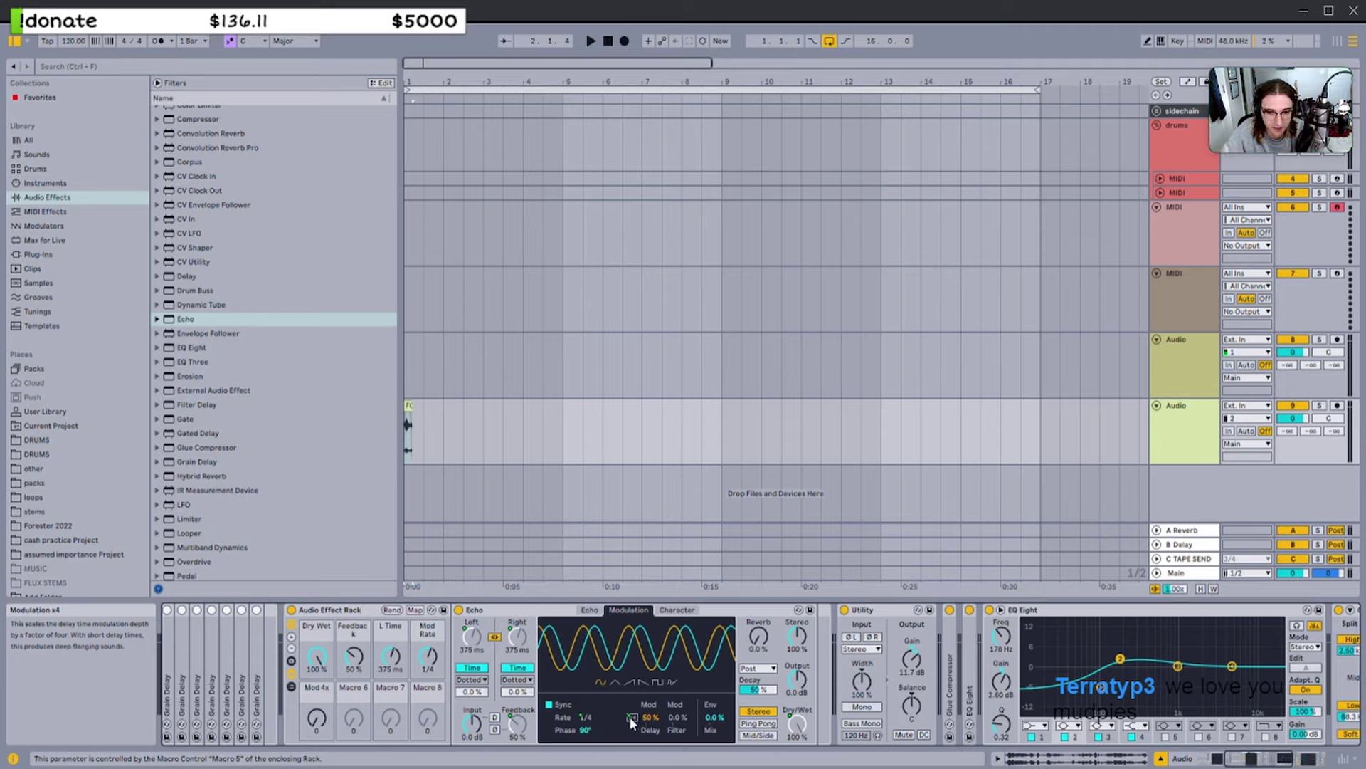
{"action": "mouse_move", "coordinate": [427, 656]}
{"action": "left_mouse_down"}
{"action": "mouse_move", "coordinate": [428, 689]}
{"action": "mouse_move", "coordinate": [427, 659]}
{"action": "left_mouse_up"}
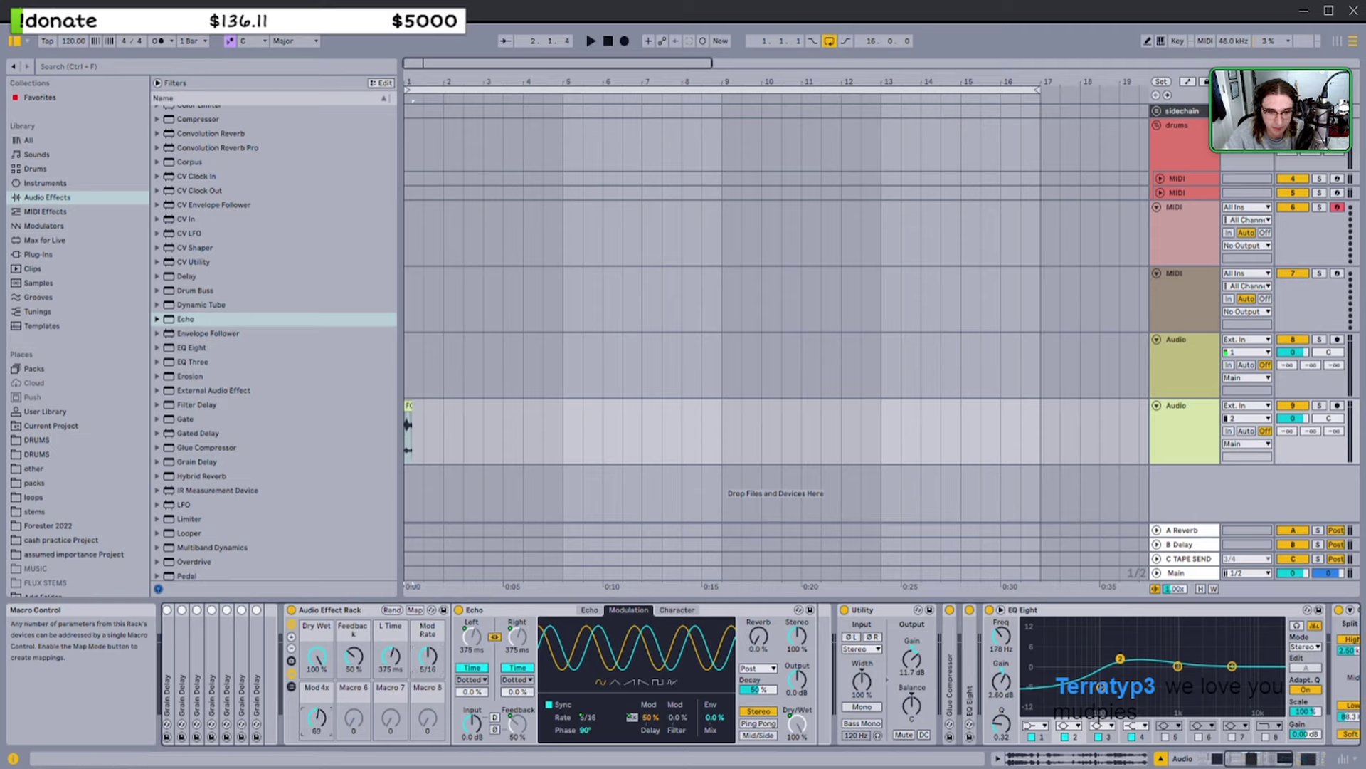
{"action": "left_click_drag", "start_coordinate": [584, 716], "coordinate": [583, 713]}
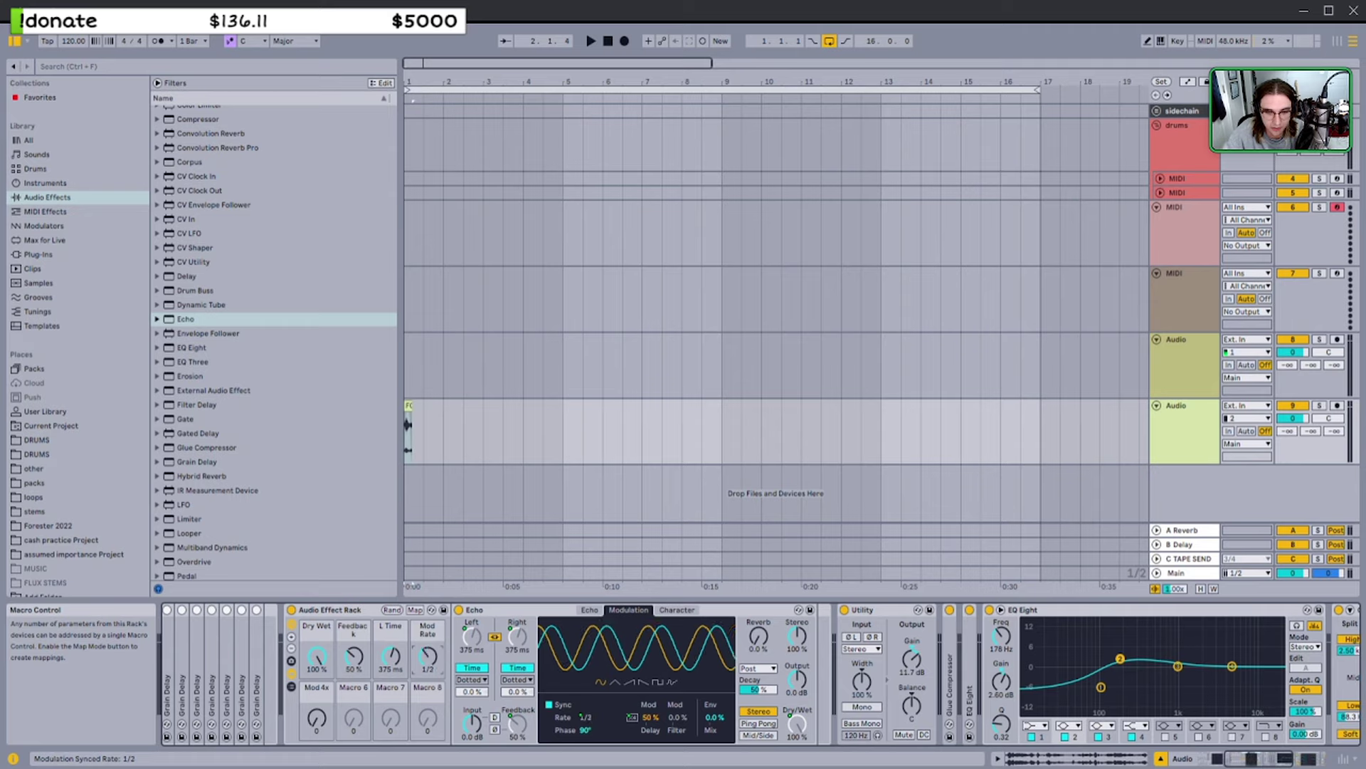
Switch the Echo to Ping Pong, enable Wobble, and map Wobble Amount, Wobble Morph and Env Mix to Macros 6, 7 and 8
{"action": "left_click", "coordinate": [690, 614]}
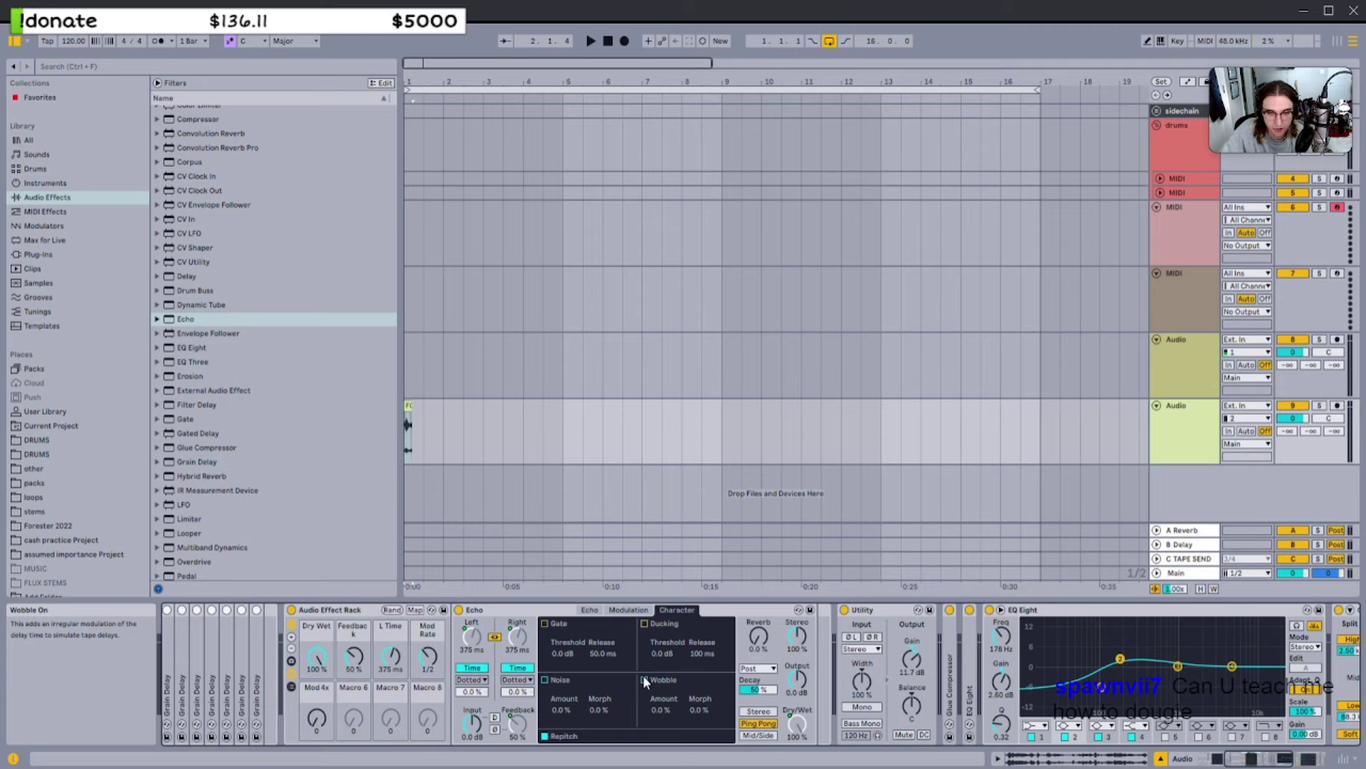
{"action": "left_click", "coordinate": [697, 561]}
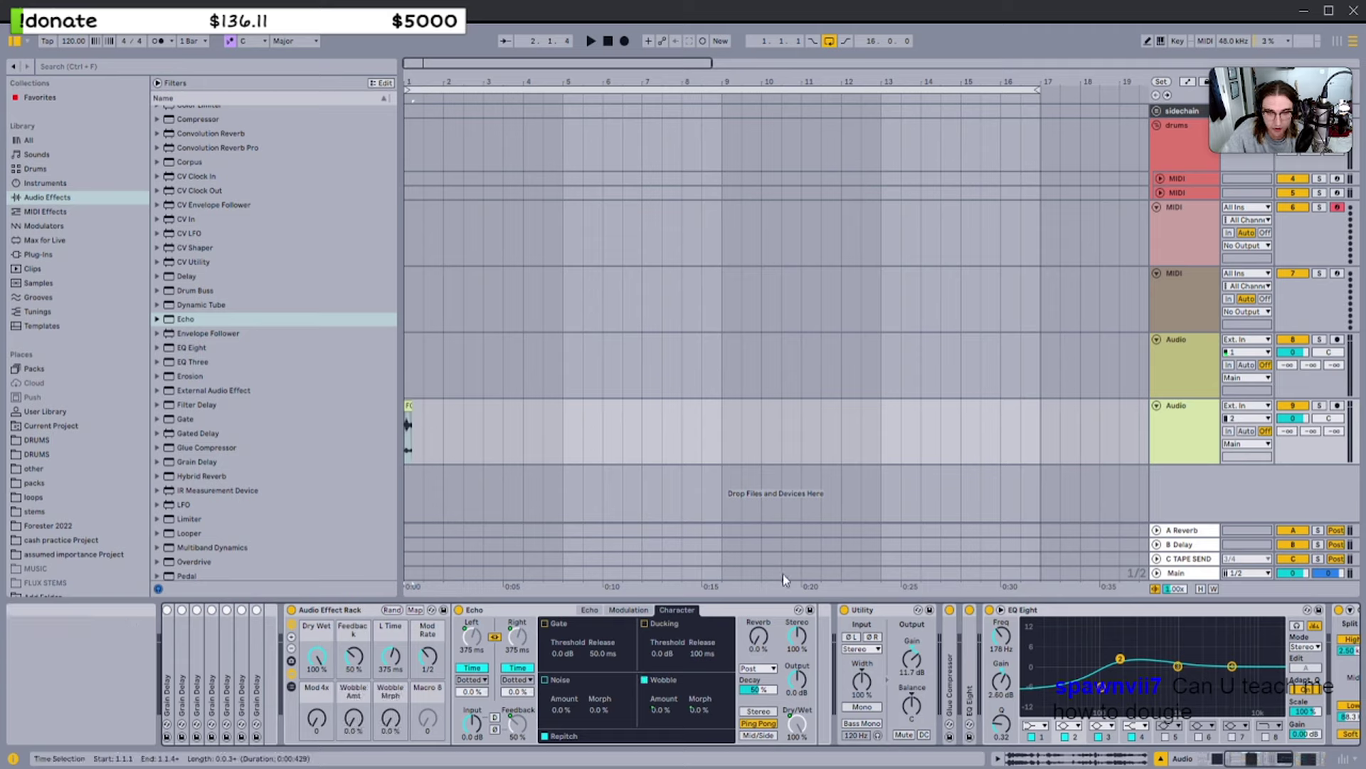
{"action": "left_click", "coordinate": [591, 610]}
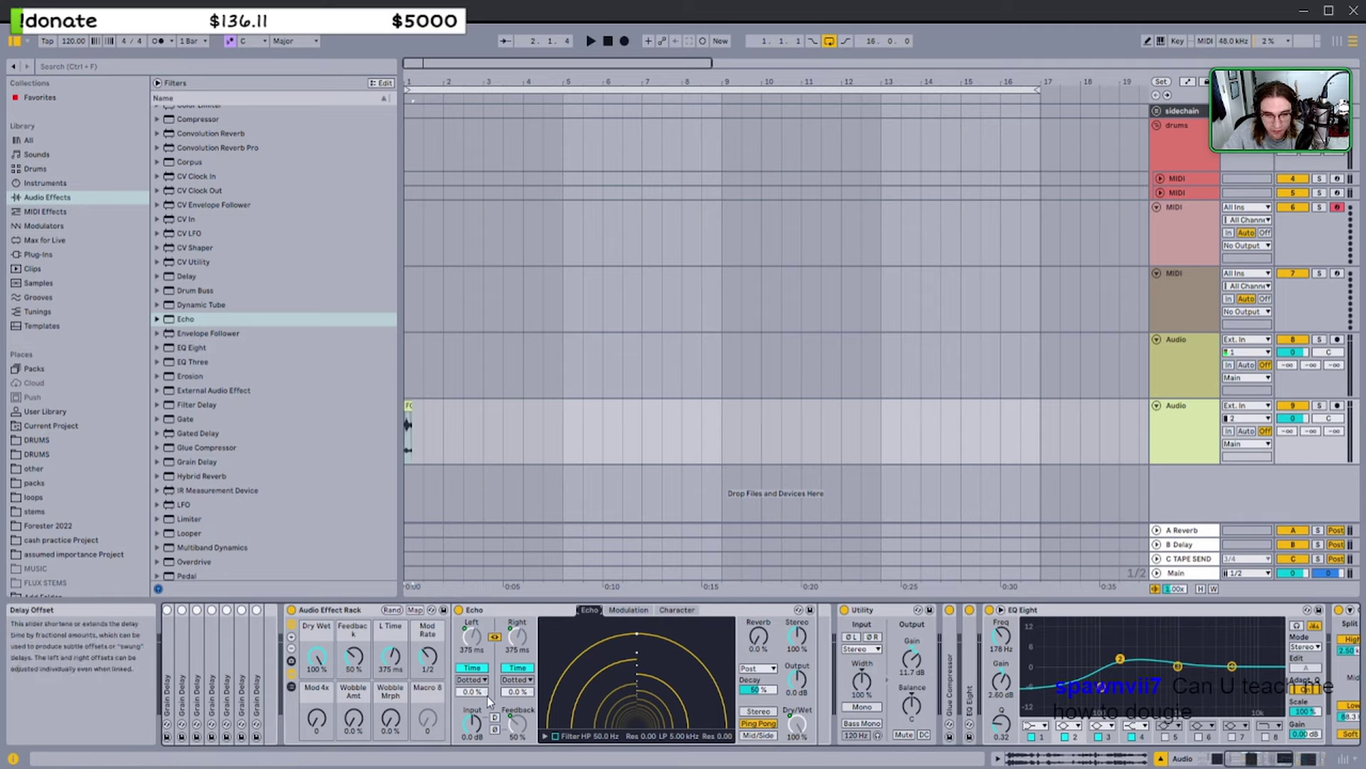
{"action": "left_click", "coordinate": [629, 609]}
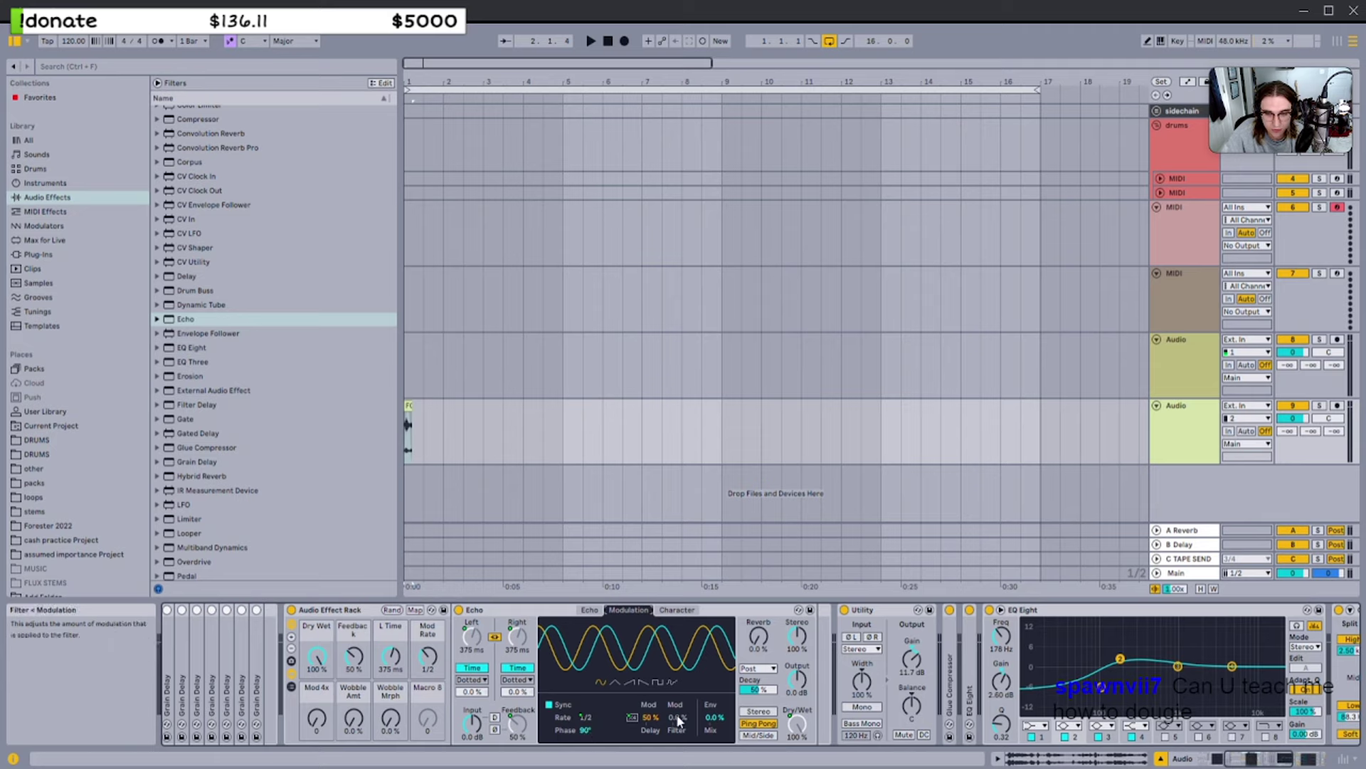
{"action": "left_click", "coordinate": [582, 610]}
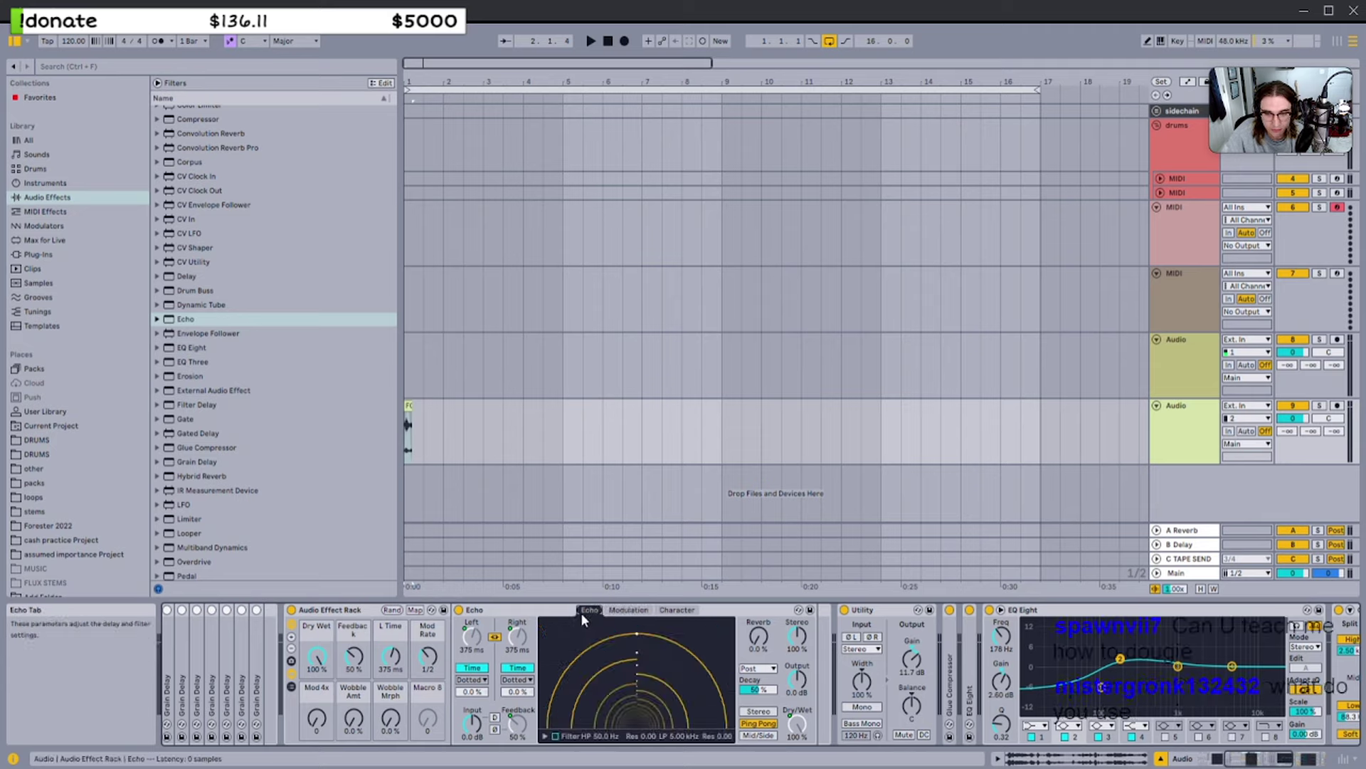
{"action": "left_click", "coordinate": [627, 609]}
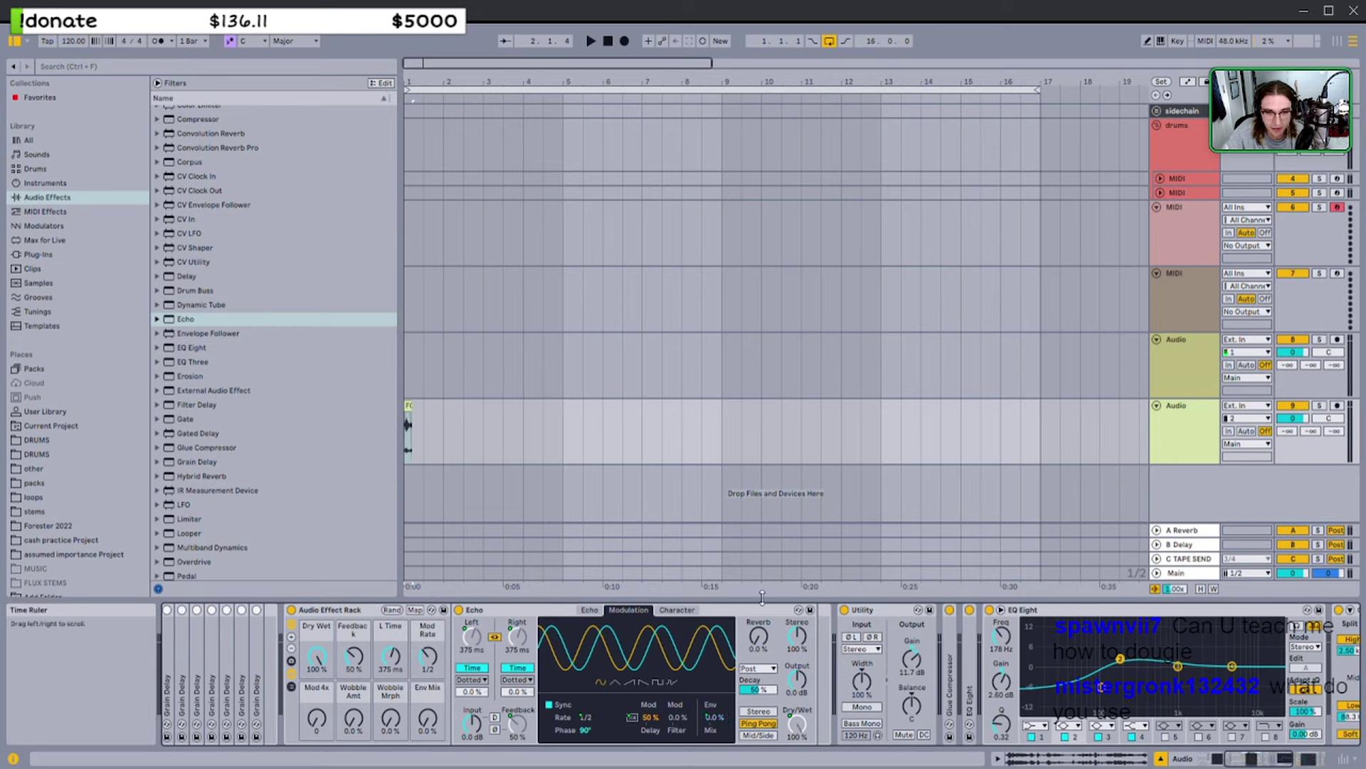
Collapse the Echo and duplicate it until the rack holds eight in series, and collapse the EQ Eight and OTT
{"action": "left_click", "coordinate": [587, 609]}
{"action": "double_click", "coordinate": [563, 611]}
{"action": "key", "text": "ctrl+d"}
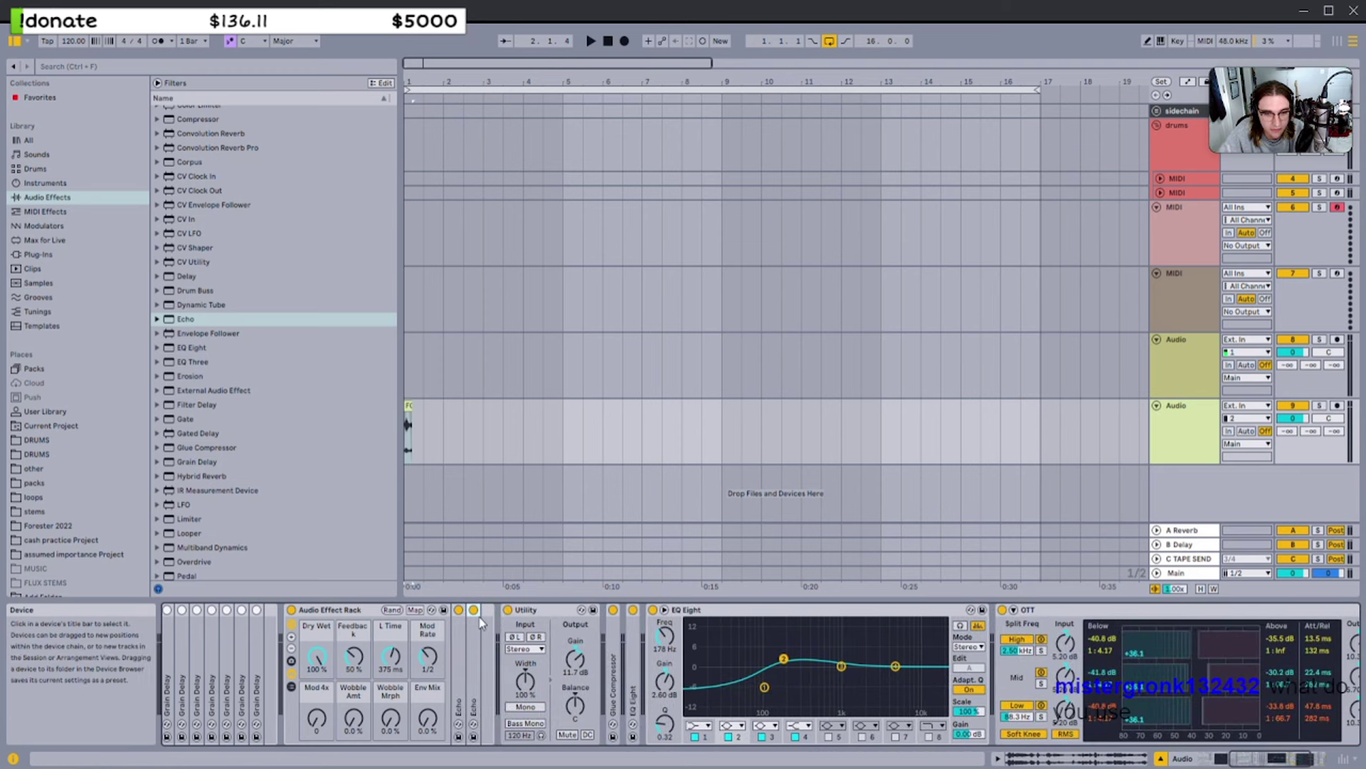
{"action": "key", "text": "ctrl+d"}
{"action": "key", "text": "ctrl+d"}
{"action": "key", "text": "ctrl+d"}
{"action": "key", "text": "ctrl+d"}
{"action": "key", "text": "ctrl+d"}
{"action": "key", "text": "ctrl+d"}
{"action": "key", "text": "ctrl+d"}
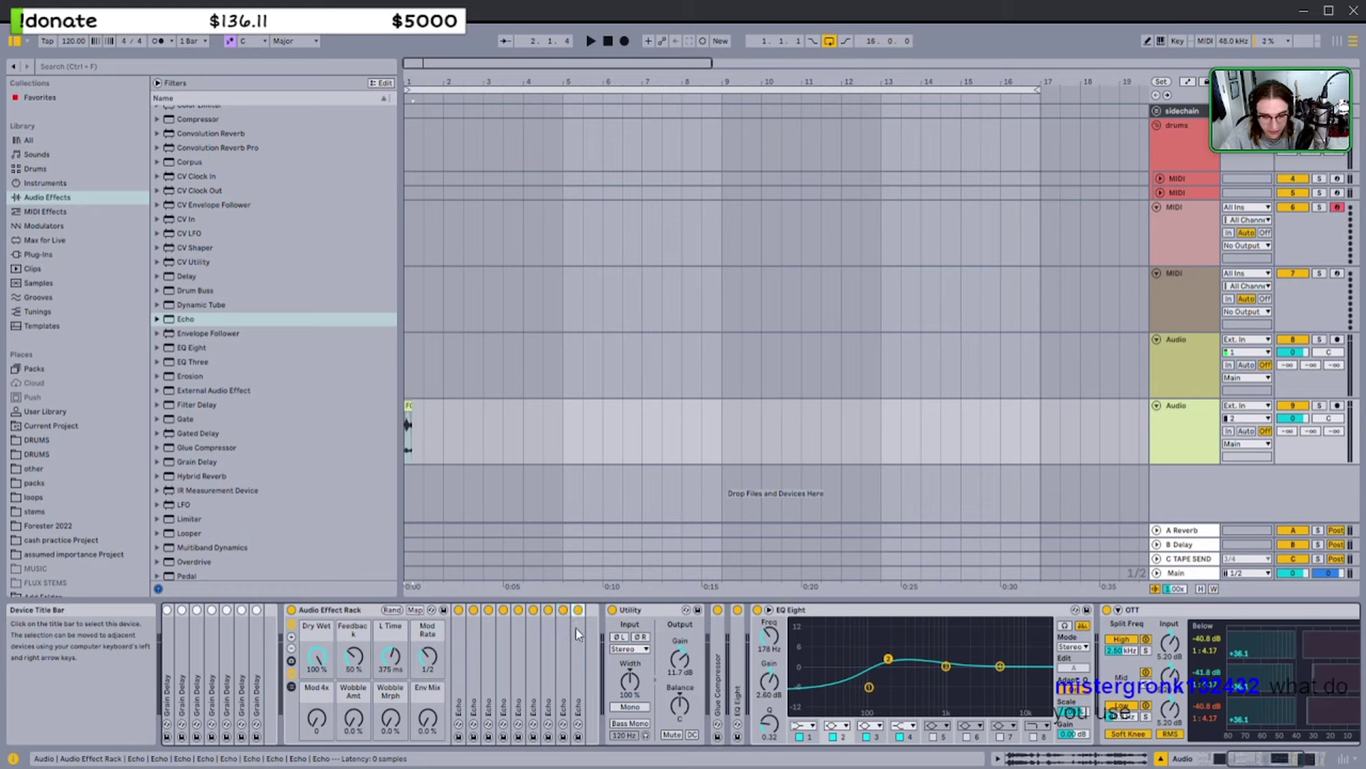
{"action": "key", "text": "Delete"}
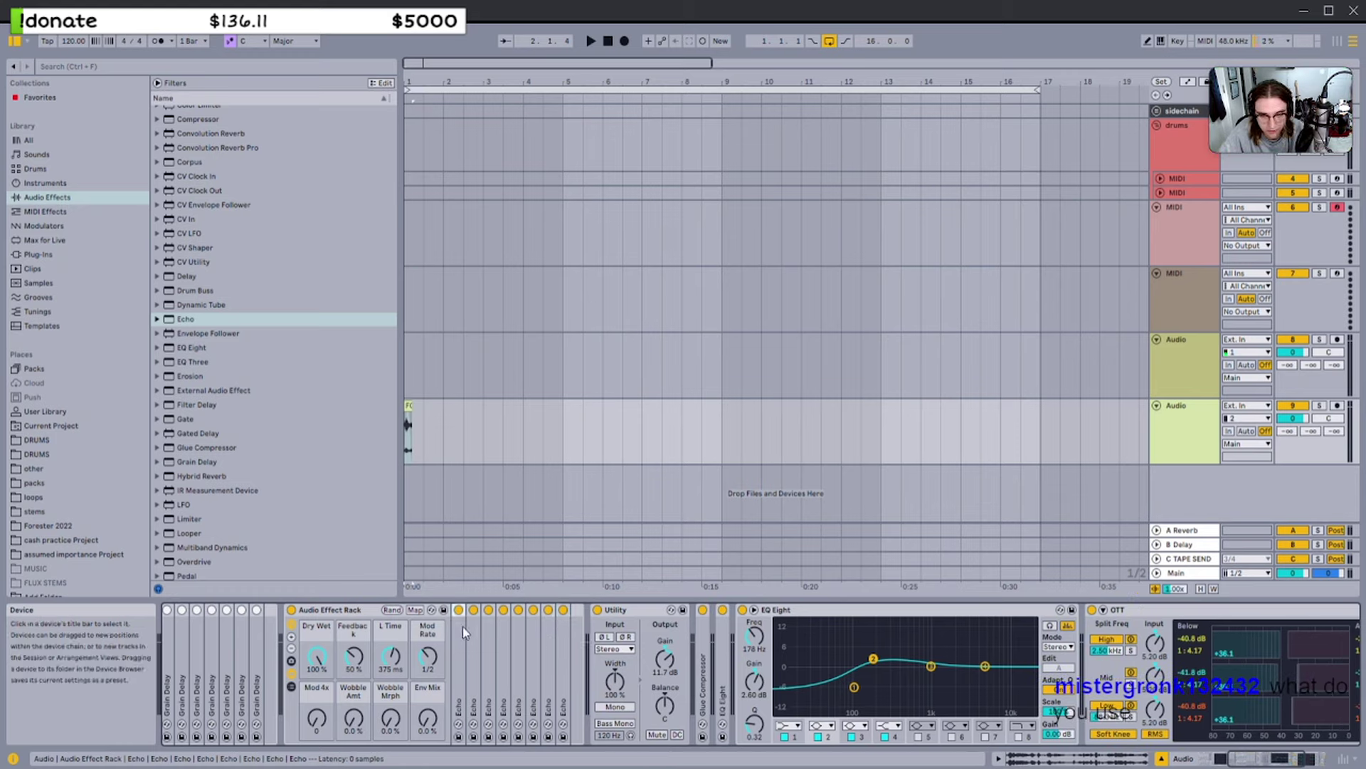
{"action": "double_click", "coordinate": [1164, 612]}
{"action": "double_click", "coordinate": [787, 610]}
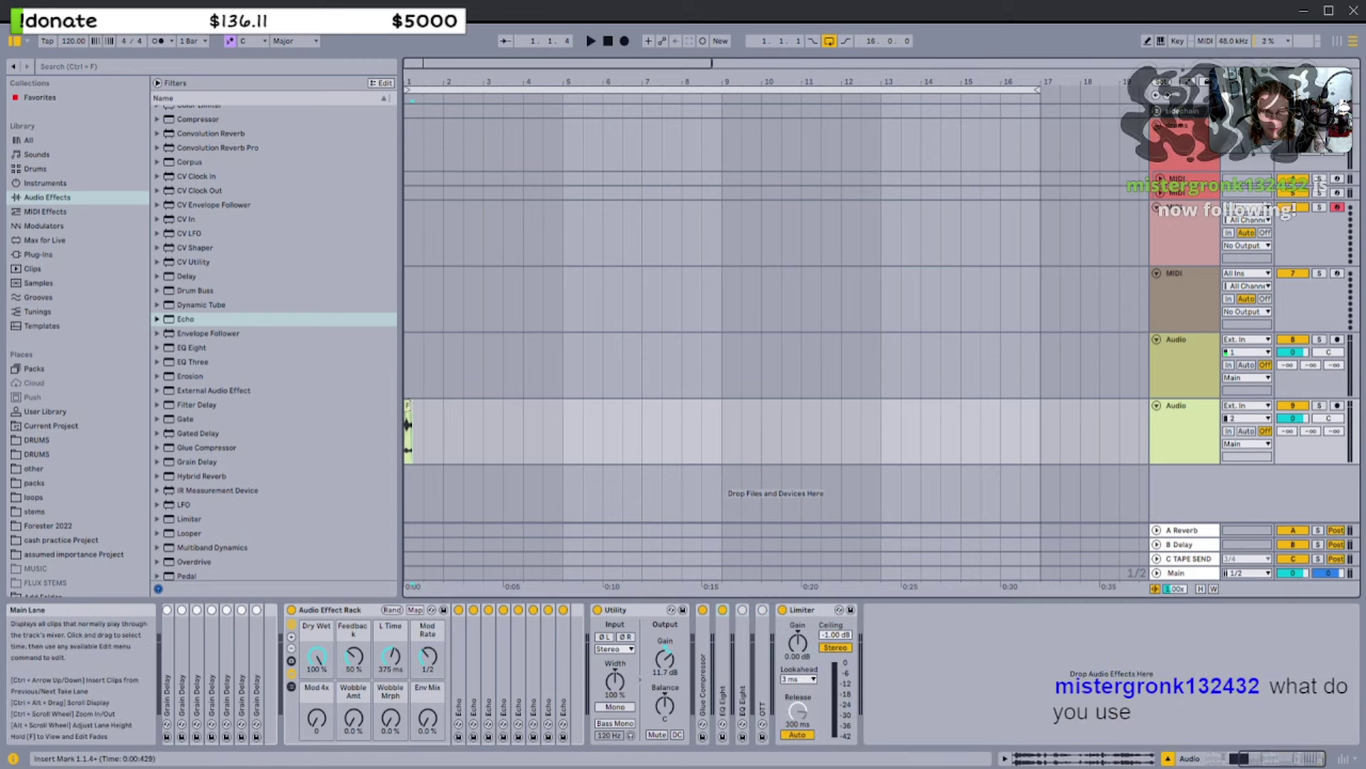
Audition the hit through the Echo swarm and extend the texture clip to one full bar
{"action": "key", "text": "space"}
{"action": "key", "text": "space"}
{"action": "key", "text": "space"}
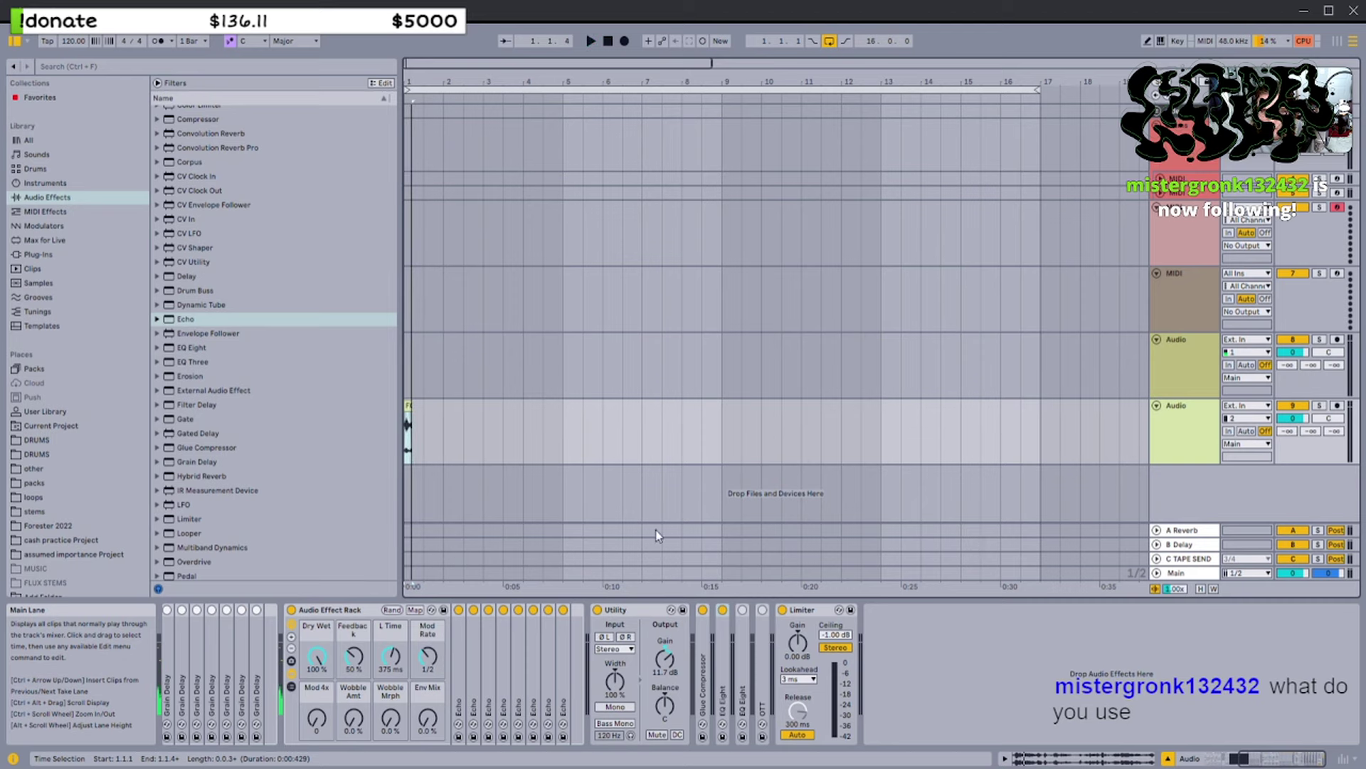
{"action": "scroll", "coordinate": [413, 416], "scroll_direction": "up", "scroll_amount": 4}
{"action": "left_click_drag", "start_coordinate": [420, 406], "coordinate": [494, 406]}
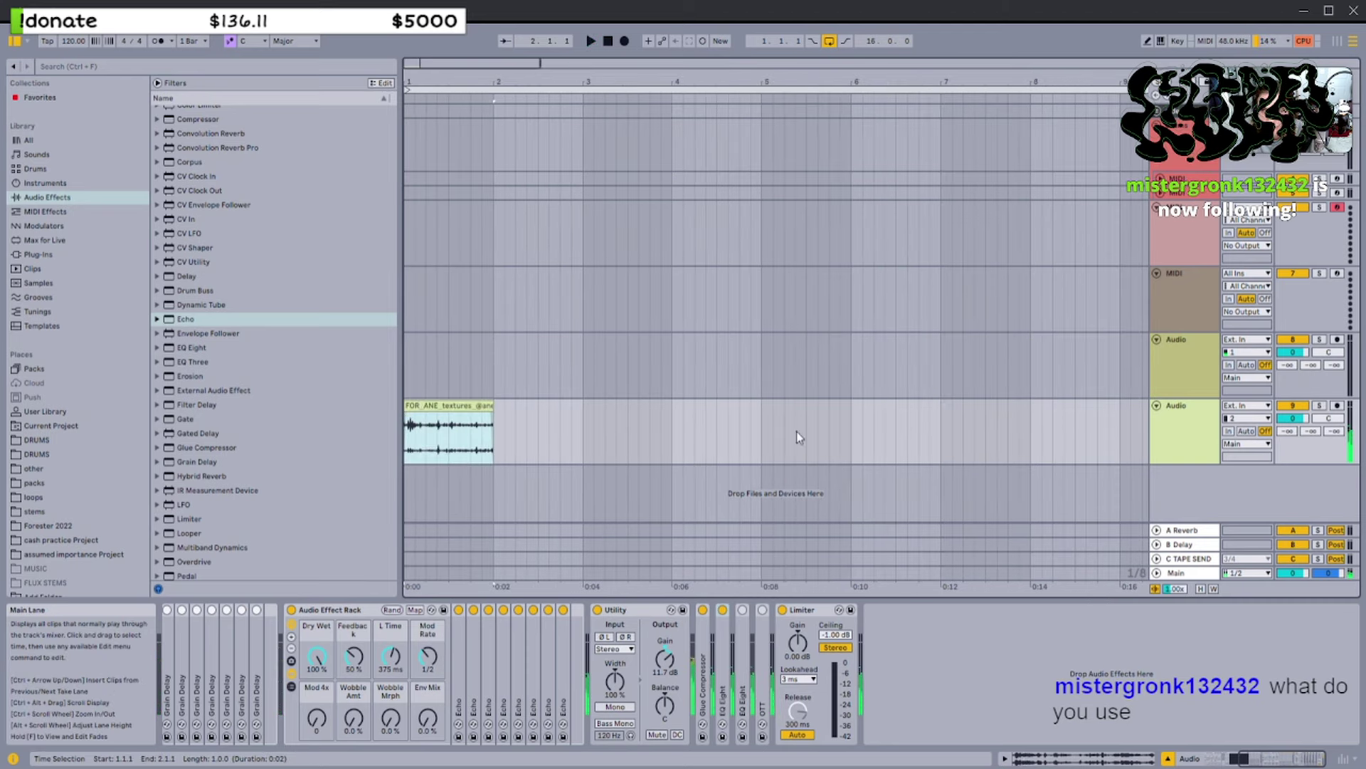
Mute the texture track and set the Echo rack's L Time macro to 2.62 ms
{"action": "left_click", "coordinate": [1293, 406]}
{"action": "left_click_drag", "start_coordinate": [390, 656], "coordinate": [391, 705]}
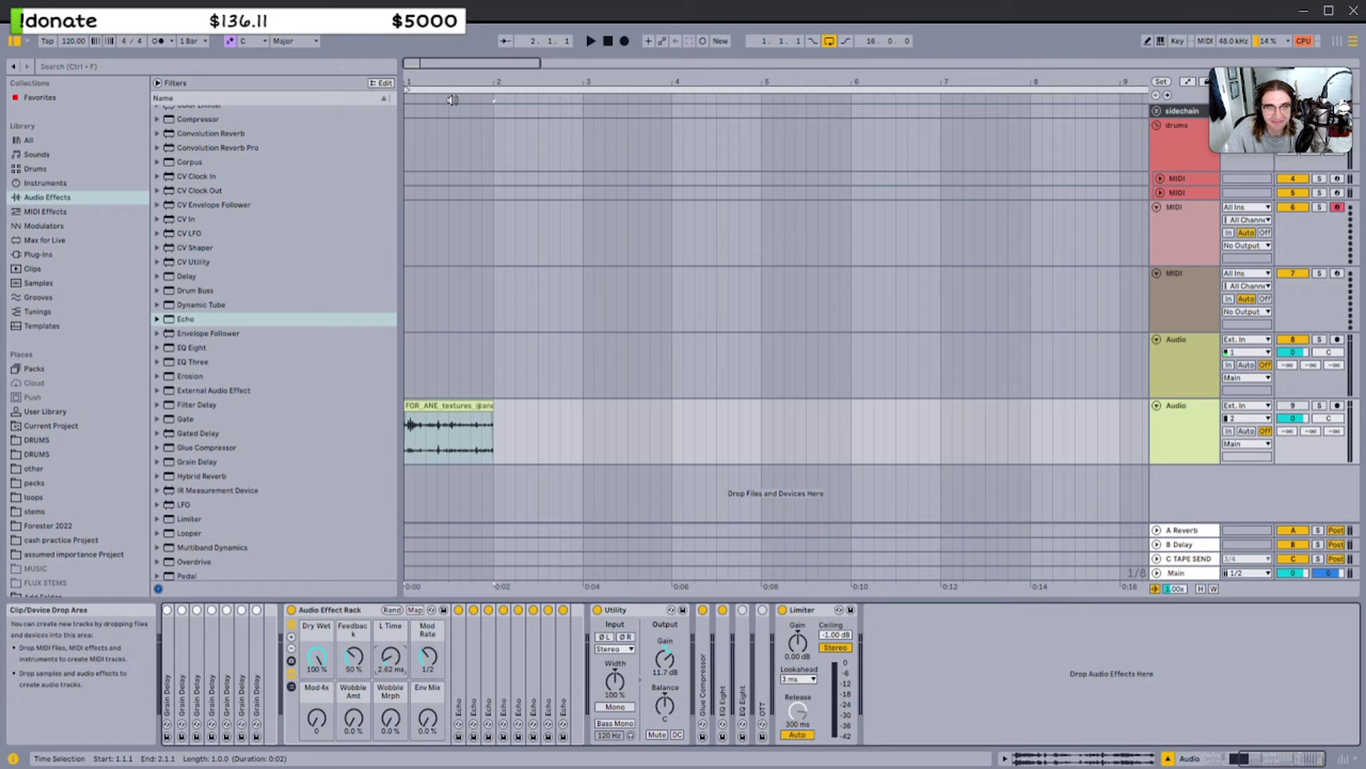
{"action": "left_click_drag", "start_coordinate": [463, 82], "coordinate": [466, 76]}
{"action": "left_click_drag", "start_coordinate": [503, 260], "coordinate": [599, 431]}
{"action": "left_click_drag", "start_coordinate": [599, 431], "coordinate": [796, 381]}
{"action": "left_click", "coordinate": [797, 378]}
{"action": "double_click", "coordinate": [607, 41]}
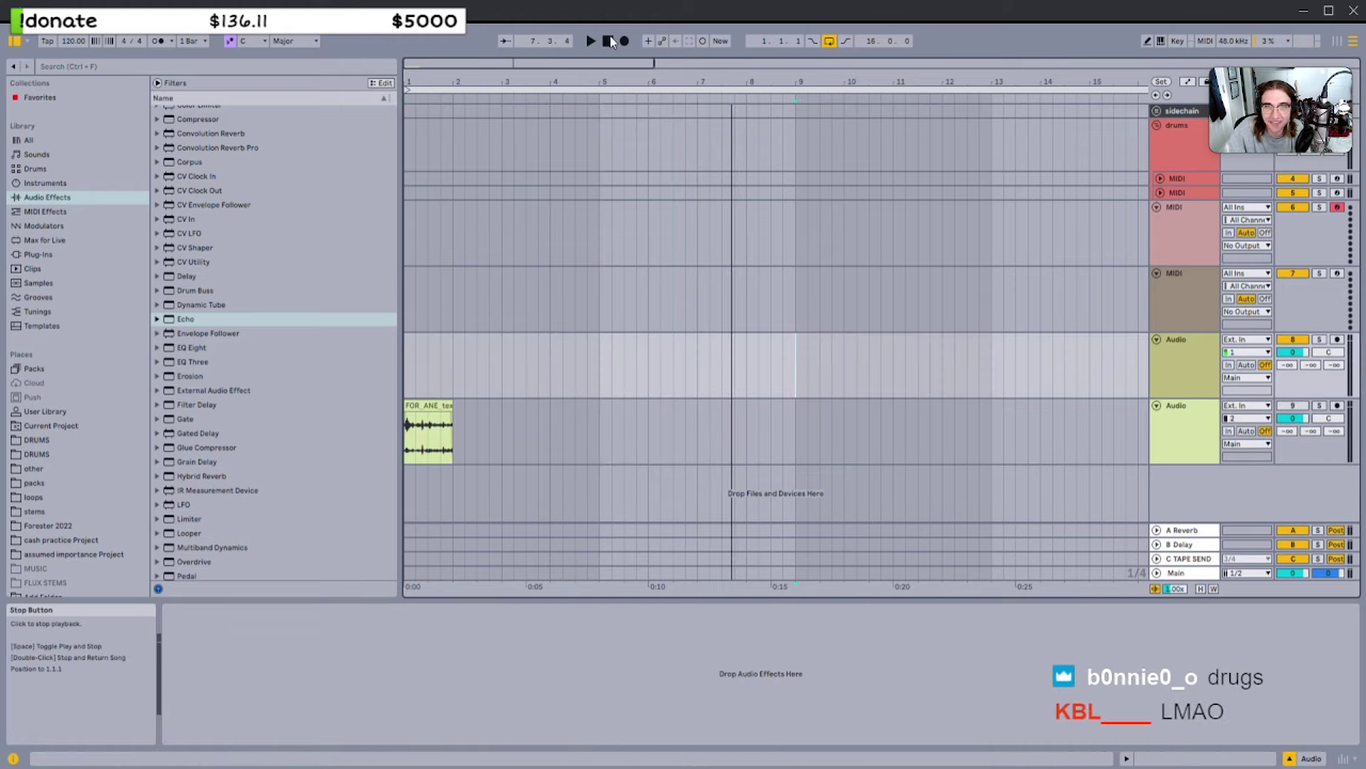
Return the song position to the start of bar 1 and select the texture clip
{"action": "left_click_drag", "start_coordinate": [616, 64], "coordinate": [616, 43]}
{"action": "left_click_drag", "start_coordinate": [658, 148], "coordinate": [653, 180]}
{"action": "mouse_move", "coordinate": [662, 153]}
{"action": "left_mouse_down"}
{"action": "mouse_move", "coordinate": [674, 196]}
{"action": "mouse_move", "coordinate": [906, 457]}
{"action": "mouse_move", "coordinate": [665, 149]}
{"action": "mouse_move", "coordinate": [400, 451]}
{"action": "mouse_move", "coordinate": [604, 265]}
{"action": "mouse_move", "coordinate": [657, 147]}
{"action": "left_mouse_up"}
{"action": "left_click_drag", "start_coordinate": [661, 154], "coordinate": [407, 451]}
{"action": "left_click", "coordinate": [652, 119]}
{"action": "left_click", "coordinate": [608, 42]}
{"action": "left_click", "coordinate": [417, 442]}
{"action": "left_click", "coordinate": [420, 406]}
{"action": "left_click_drag", "start_coordinate": [444, 64], "coordinate": [444, 93]}
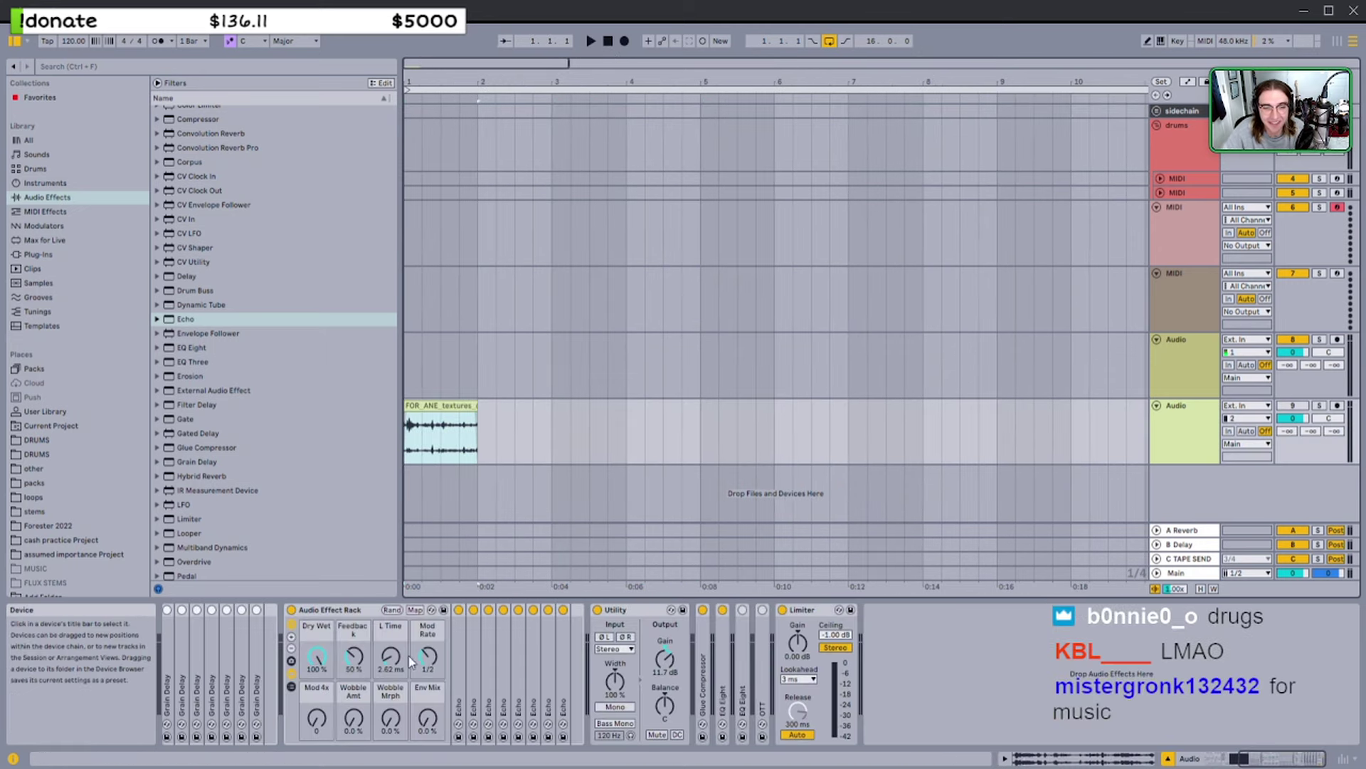
Set the Echo rack's Dry Wet macro to 0%, unmute the texture track and play the clip
{"action": "left_click_drag", "start_coordinate": [316, 656], "coordinate": [317, 704]}
{"action": "key", "text": "space"}
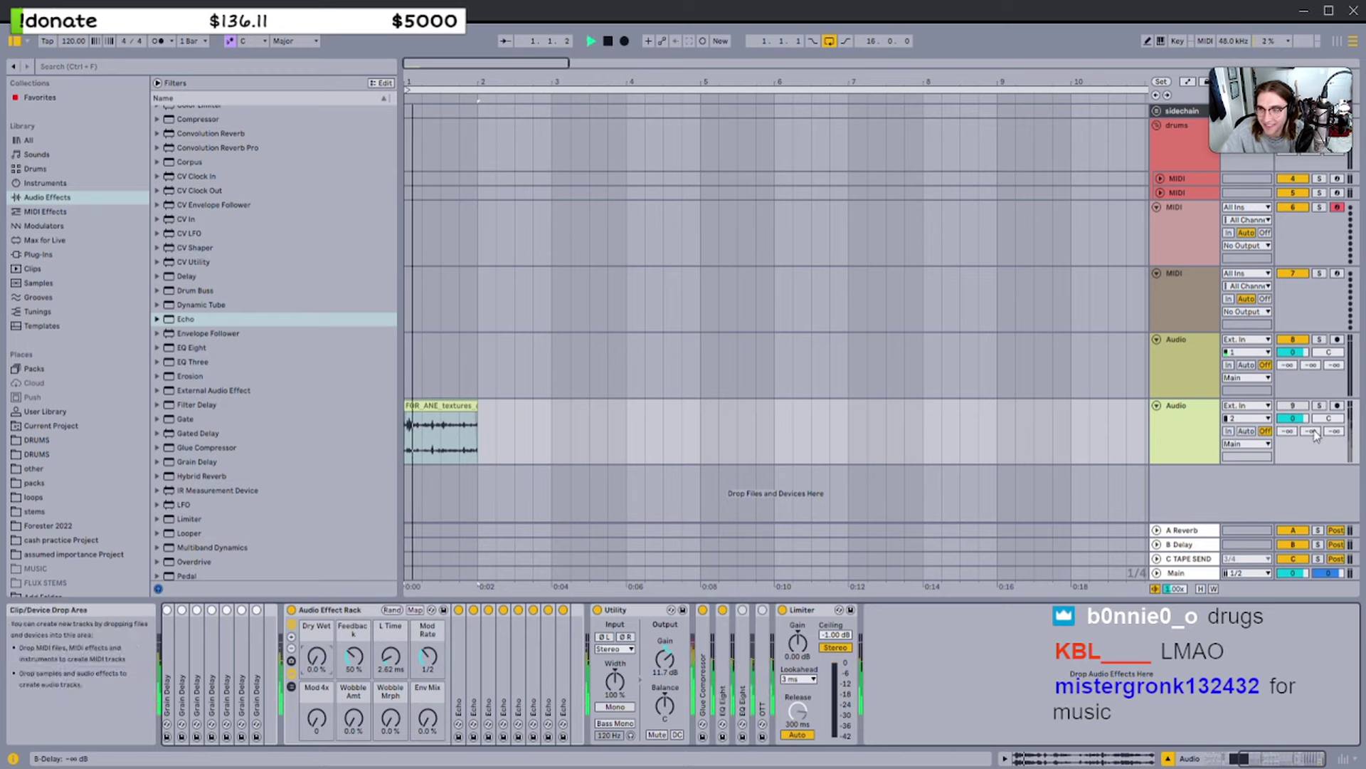
{"action": "key", "text": "space"}
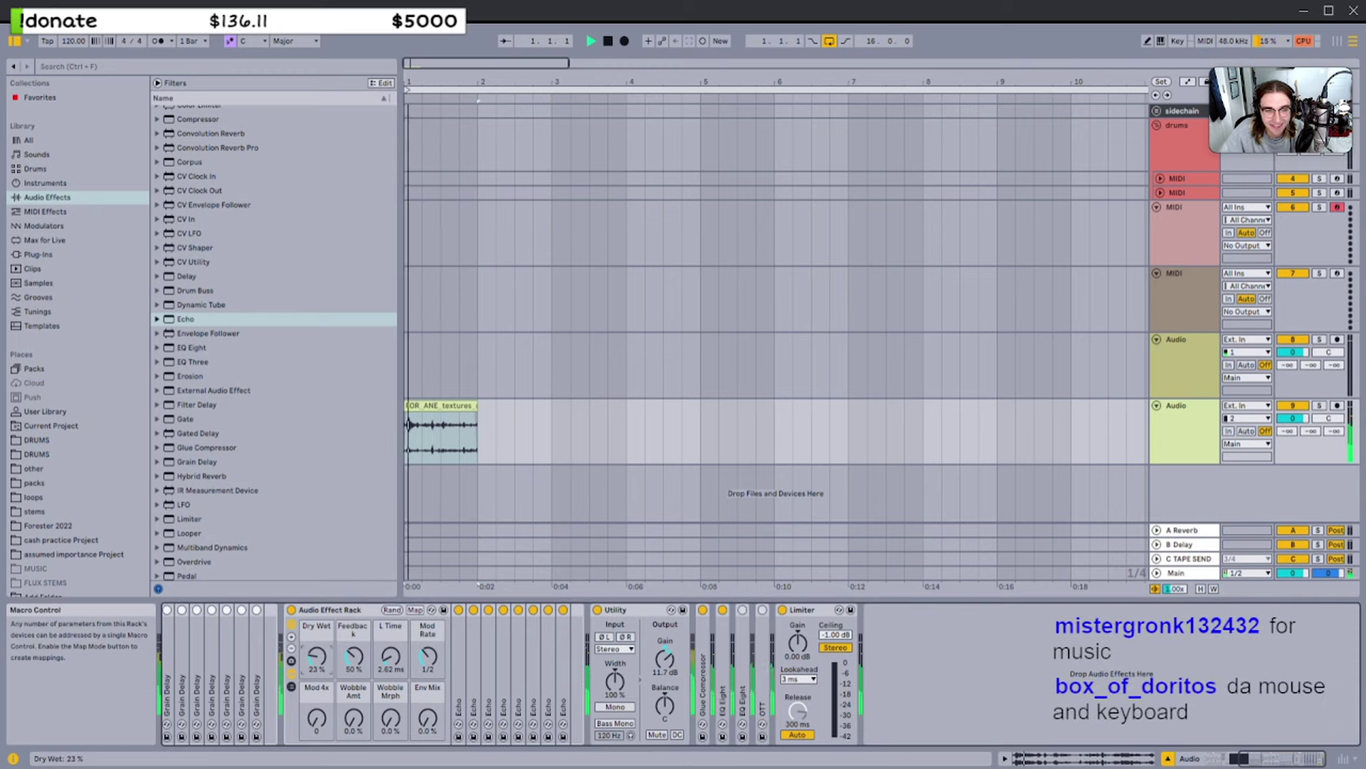
Set the rack macros to Dry Wet 44%, Feedback 98%, L Time 23.8 ms, Mod Rate 1/16, Wobble Amt 24% and Wobble Morph 54%
{"action": "left_click_drag", "start_coordinate": [314, 654], "coordinate": [313, 605]}
{"action": "left_click", "coordinate": [391, 657]}
{"action": "left_click_drag", "start_coordinate": [391, 656], "coordinate": [354, 610]}
{"action": "left_click_drag", "start_coordinate": [390, 656], "coordinate": [317, 649]}
{"action": "key", "text": "space"}
{"action": "key", "text": "space"}
{"action": "left_click_drag", "start_coordinate": [317, 719], "coordinate": [354, 650]}
{"action": "left_click", "coordinate": [391, 719]}
{"action": "key", "text": "space"}
{"action": "key", "text": "space"}
Set the arrangement loop to span the first four bars
{"action": "left_click", "coordinate": [464, 405]}
{"action": "scroll", "coordinate": [490, 416], "scroll_direction": "down", "scroll_amount": 2}
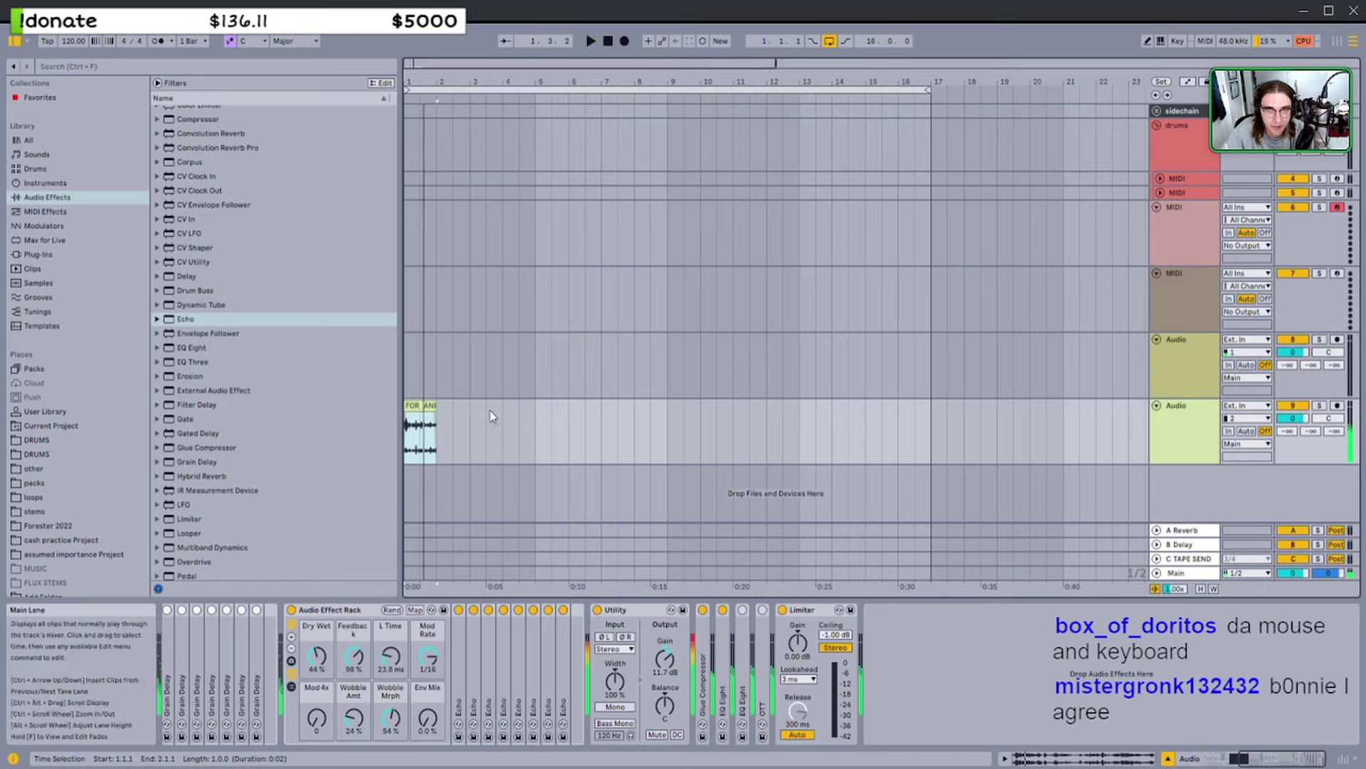
{"action": "left_click_drag", "start_coordinate": [489, 416], "coordinate": [538, 419]}
{"action": "key", "text": "ctrl+l"}
Group the texture track and add a new audio track inside the group below it
{"action": "left_click", "coordinate": [1147, 436]}
{"action": "left_click", "coordinate": [1181, 452]}
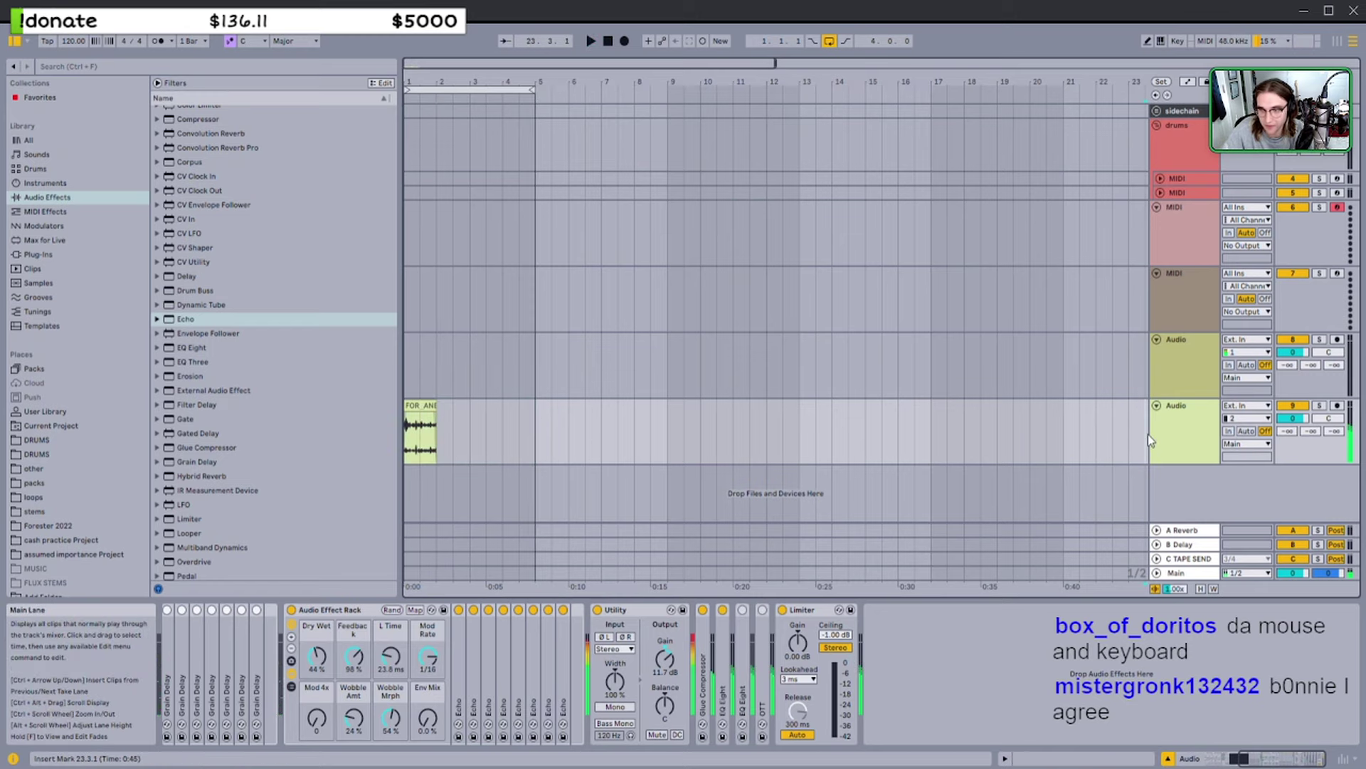
{"action": "key", "text": "ctrl+g"}
{"action": "key", "text": "ctrl+t"}
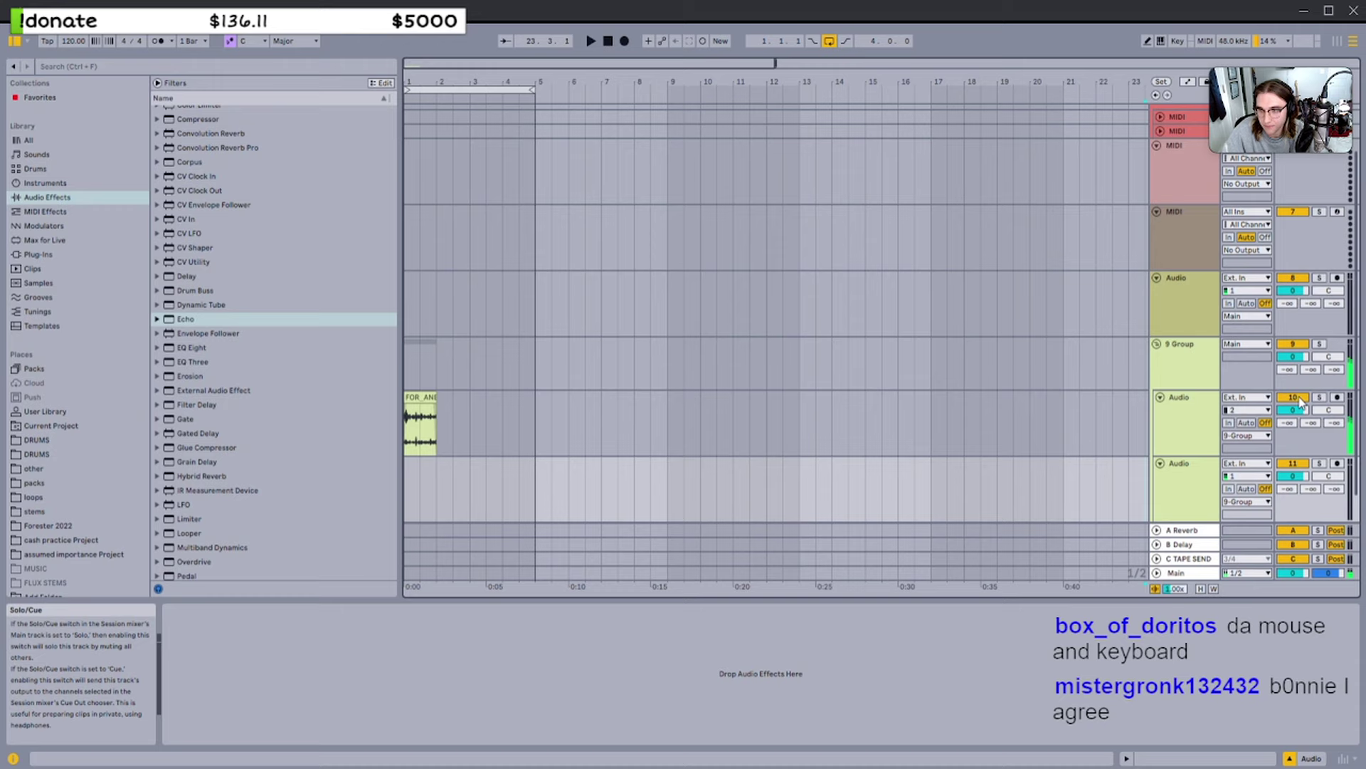
Mute the texture track and arm the new audio track with its input set to Resampling
{"action": "left_click", "coordinate": [1299, 398]}
{"action": "left_click", "coordinate": [1337, 464]}
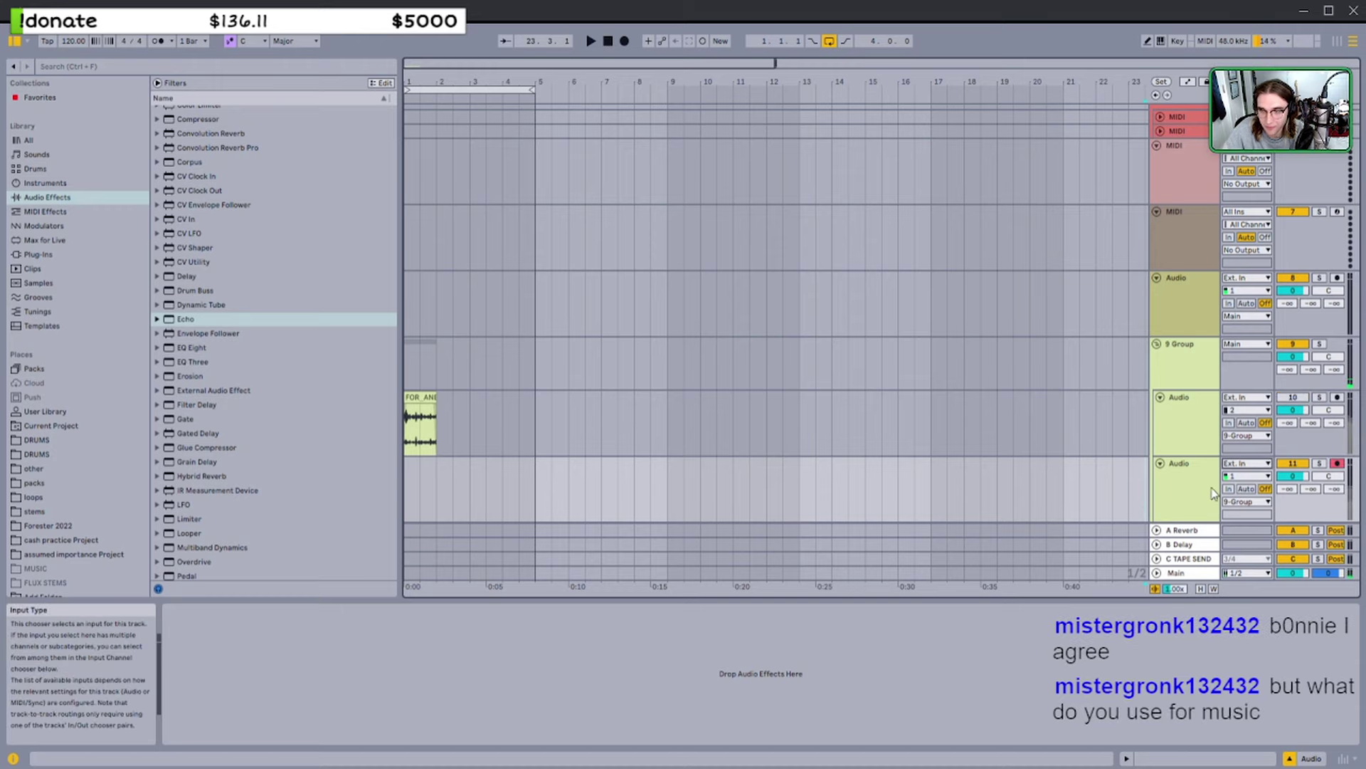
{"action": "left_click_drag", "start_coordinate": [411, 84], "coordinate": [412, 127]}
{"action": "left_click", "coordinate": [477, 396]}
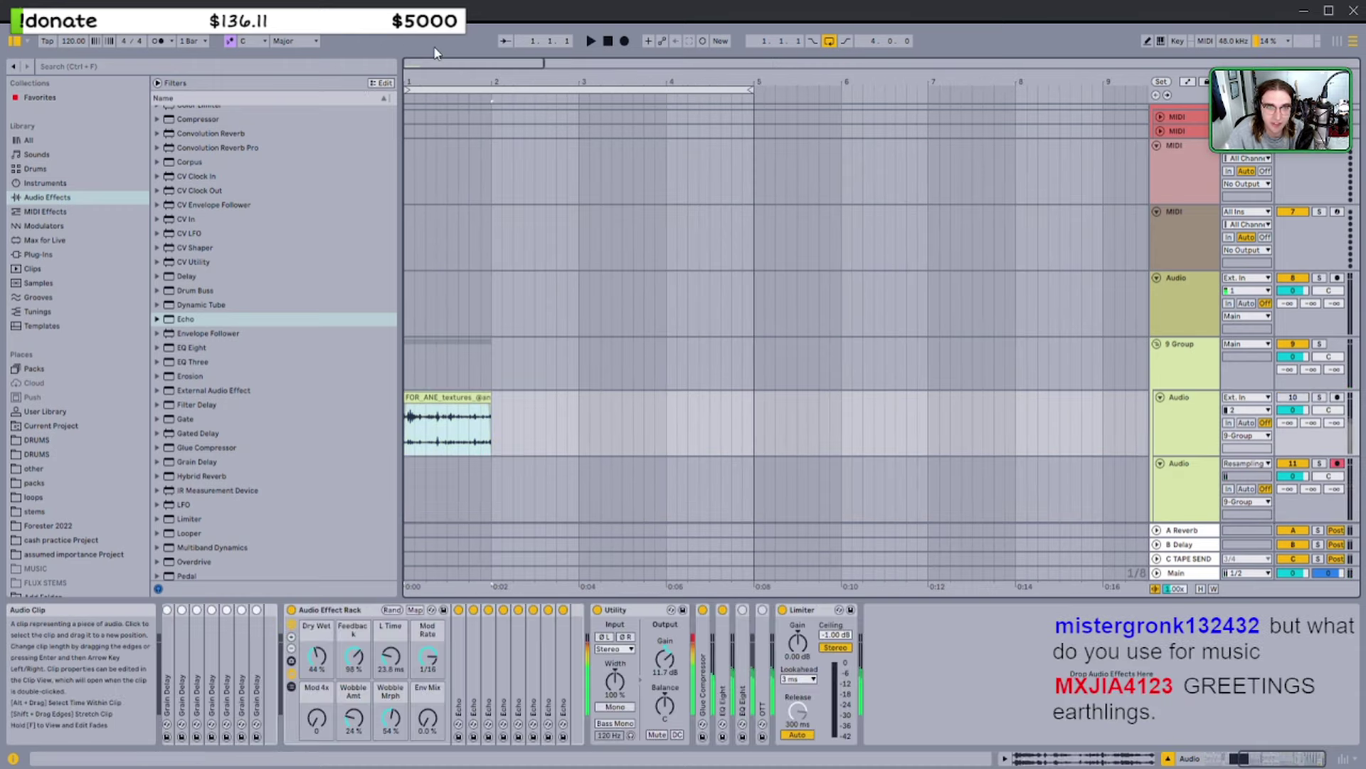
{"action": "left_click_drag", "start_coordinate": [437, 80], "coordinate": [436, 93]}
{"action": "left_click_drag", "start_coordinate": [523, 82], "coordinate": [633, 107]}
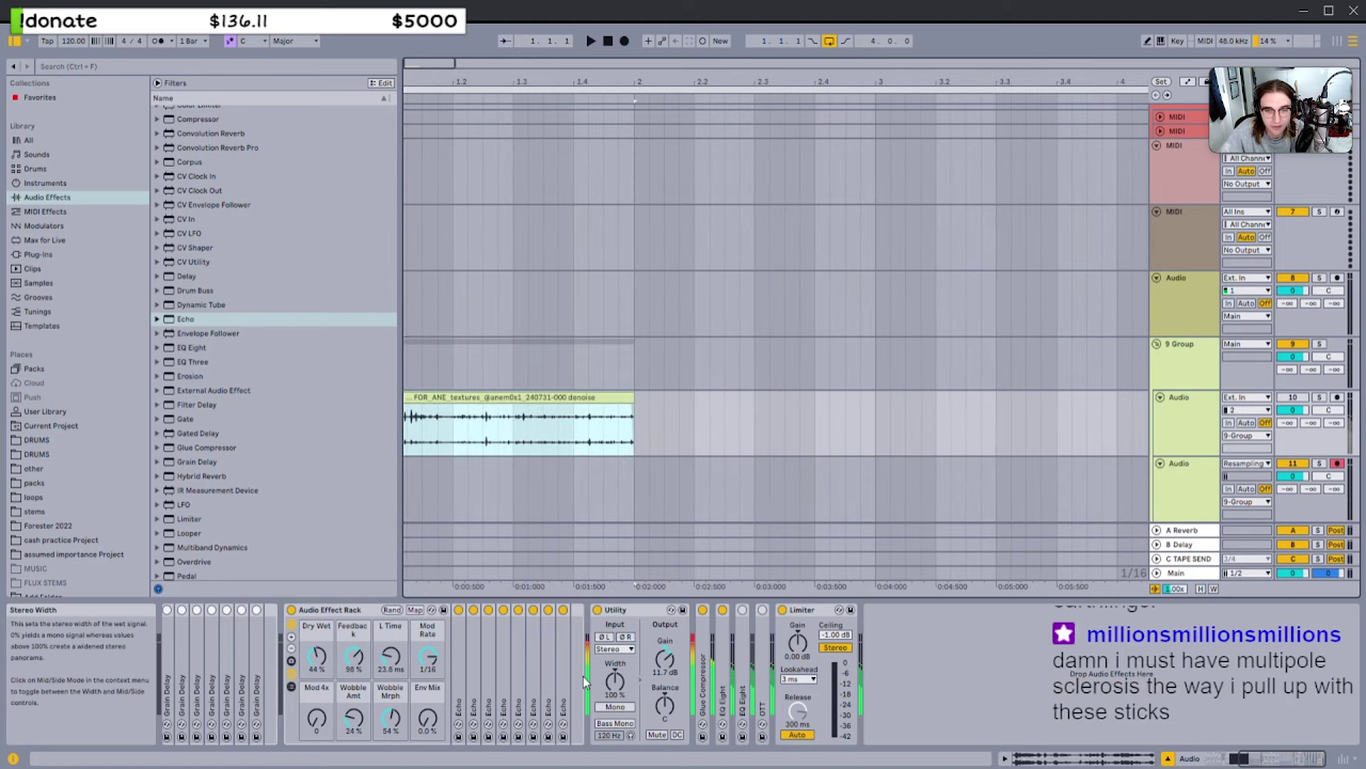
Delete the Utility from the texture track's chain and bypass the Glue Compressor, with only the first EQ Eight unfolded after it
{"action": "left_click", "coordinate": [626, 610]}
{"action": "key", "text": "Delete"}
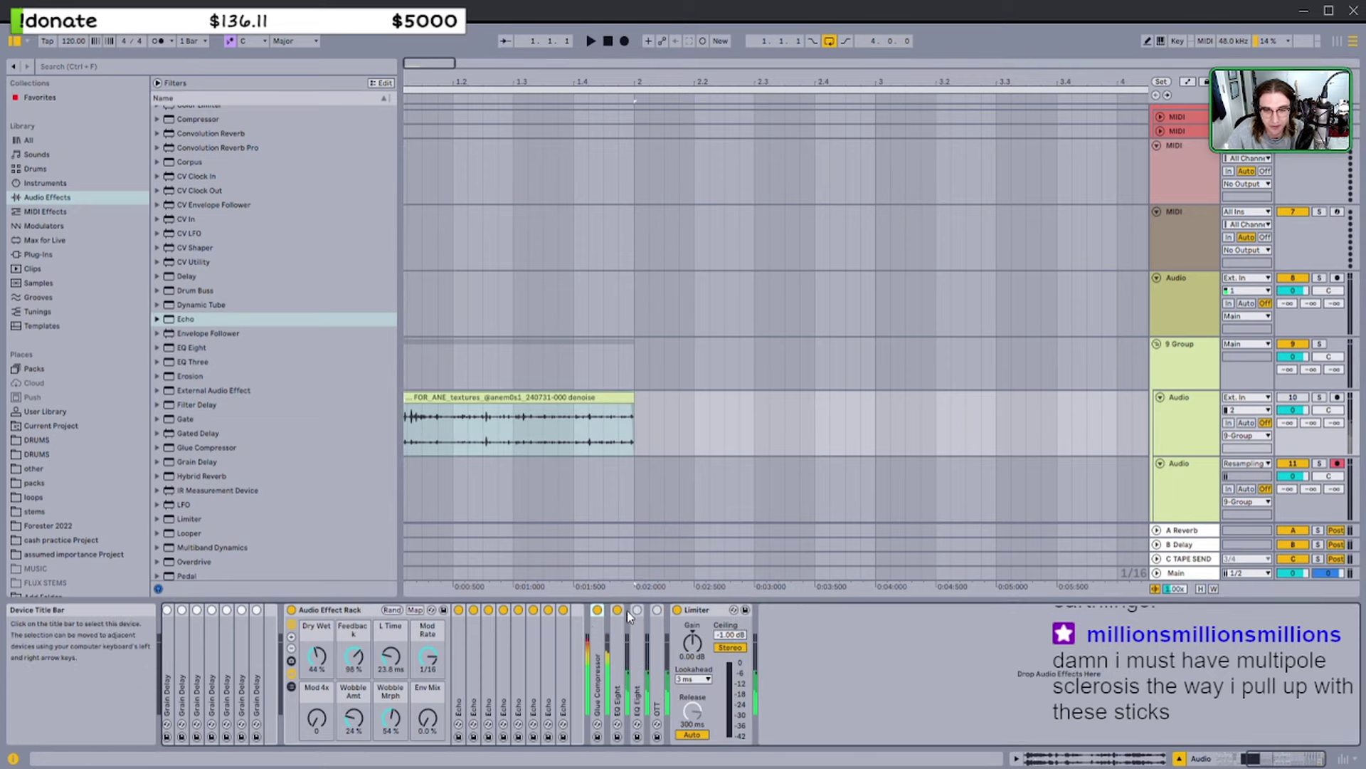
{"action": "double_click", "coordinate": [599, 633]}
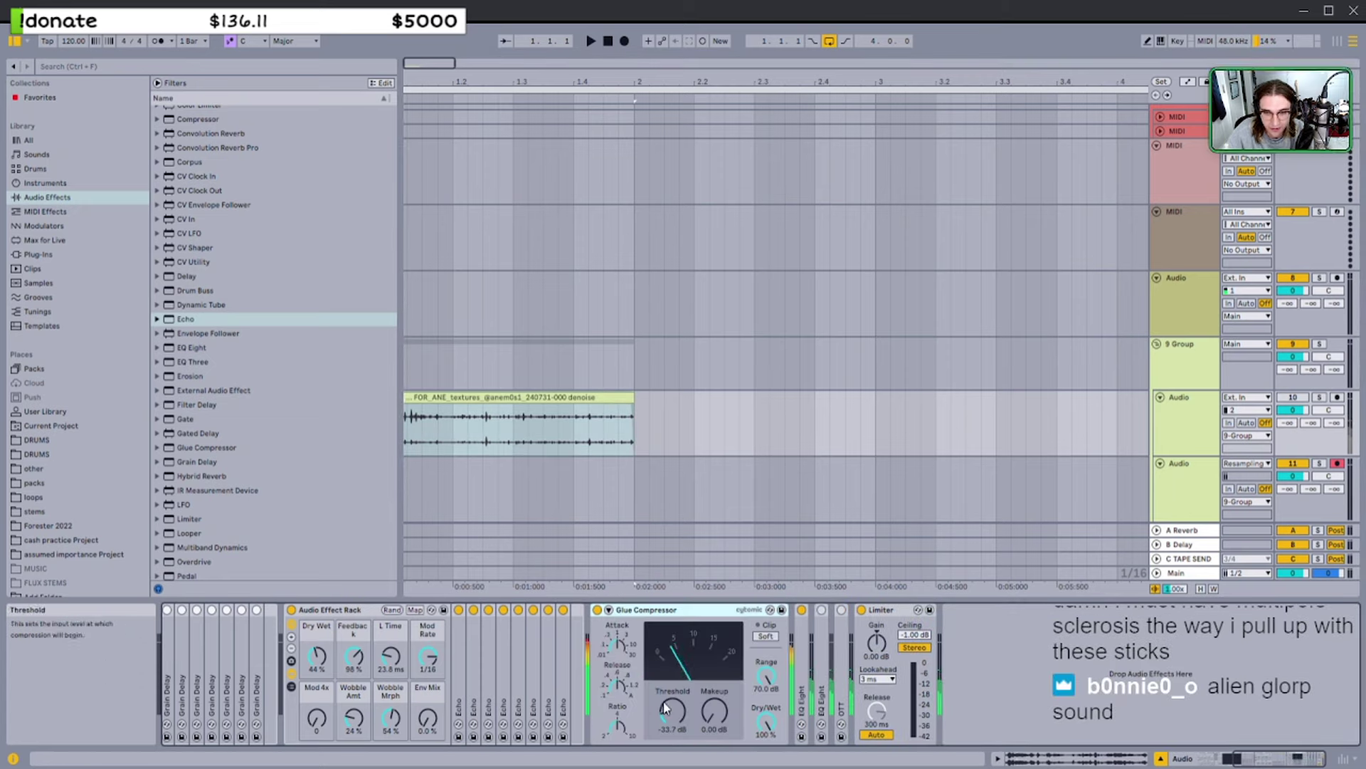
{"action": "left_click", "coordinate": [597, 610]}
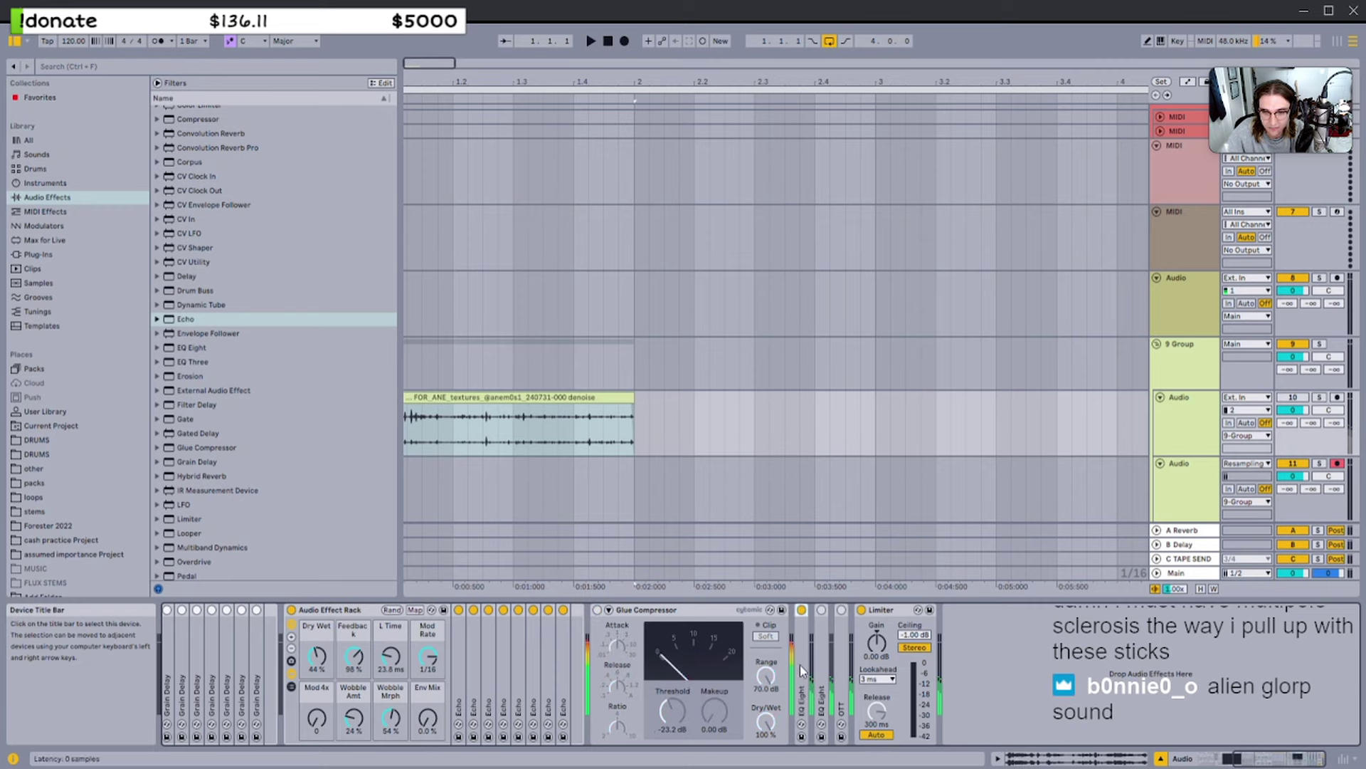
{"action": "double_click", "coordinate": [800, 665]}
{"action": "double_click", "coordinate": [767, 611]}
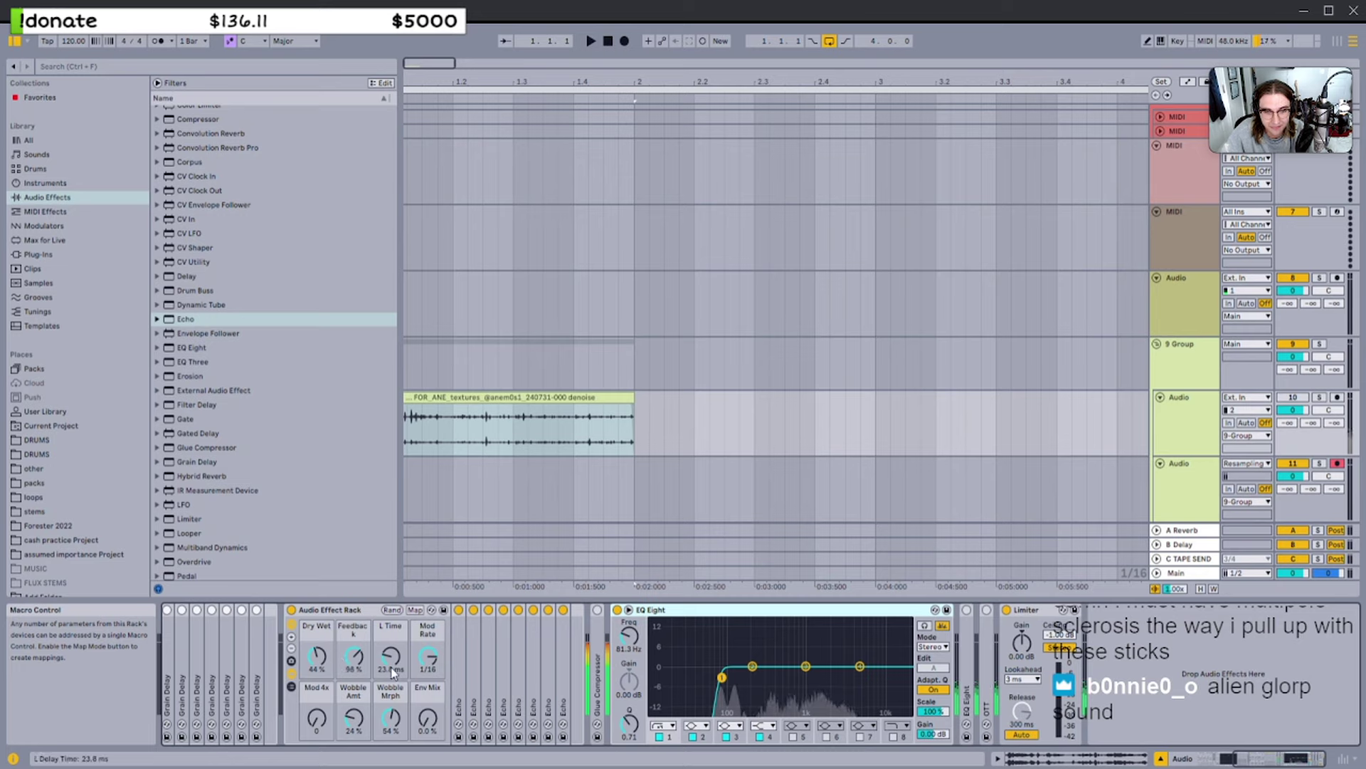
Audition the texture clip and set the rack macros to Dry Wet 50%, Feedback 50% and L Time 185 ms
{"action": "left_click_drag", "start_coordinate": [354, 655], "coordinate": [353, 711]}
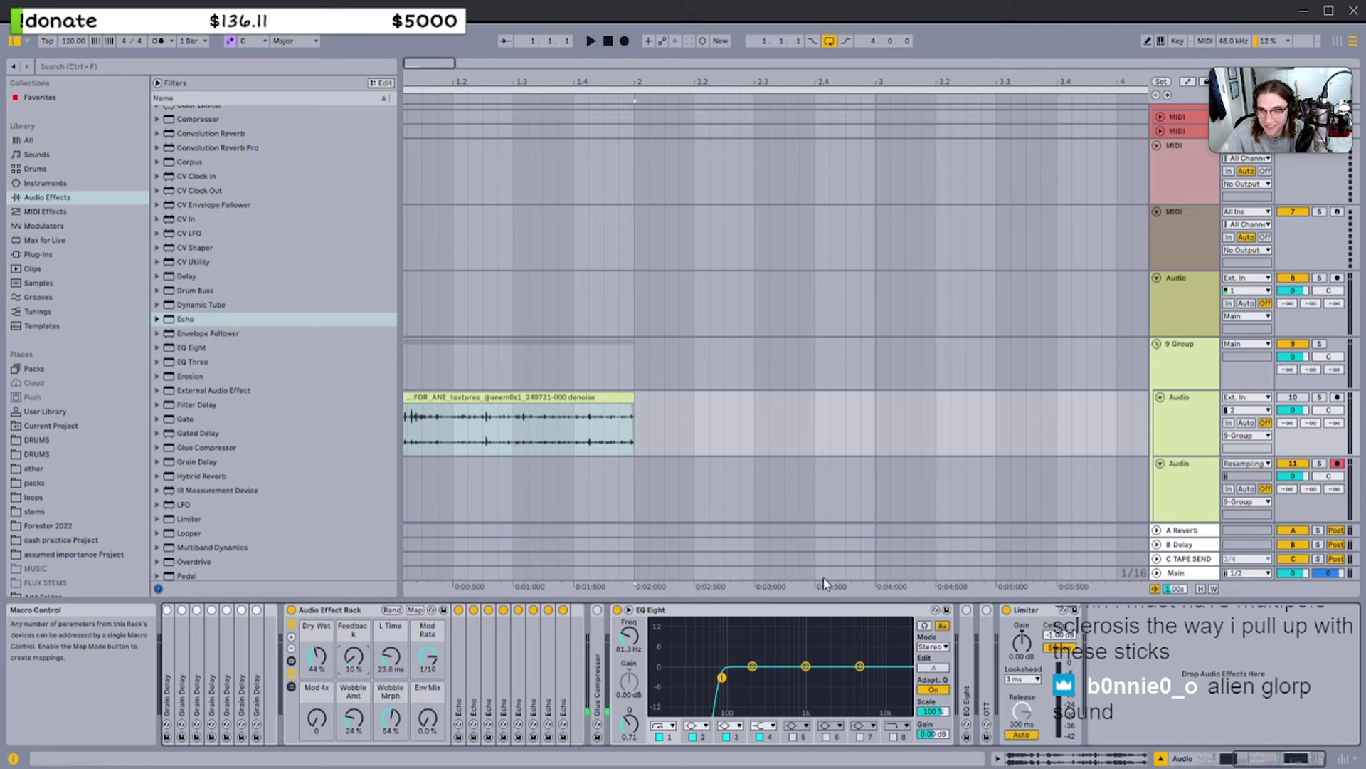
{"action": "left_click", "coordinate": [1201, 450]}
{"action": "left_click", "coordinate": [1199, 462]}
{"action": "left_click", "coordinate": [1198, 446]}
{"action": "left_click", "coordinate": [1292, 398]}
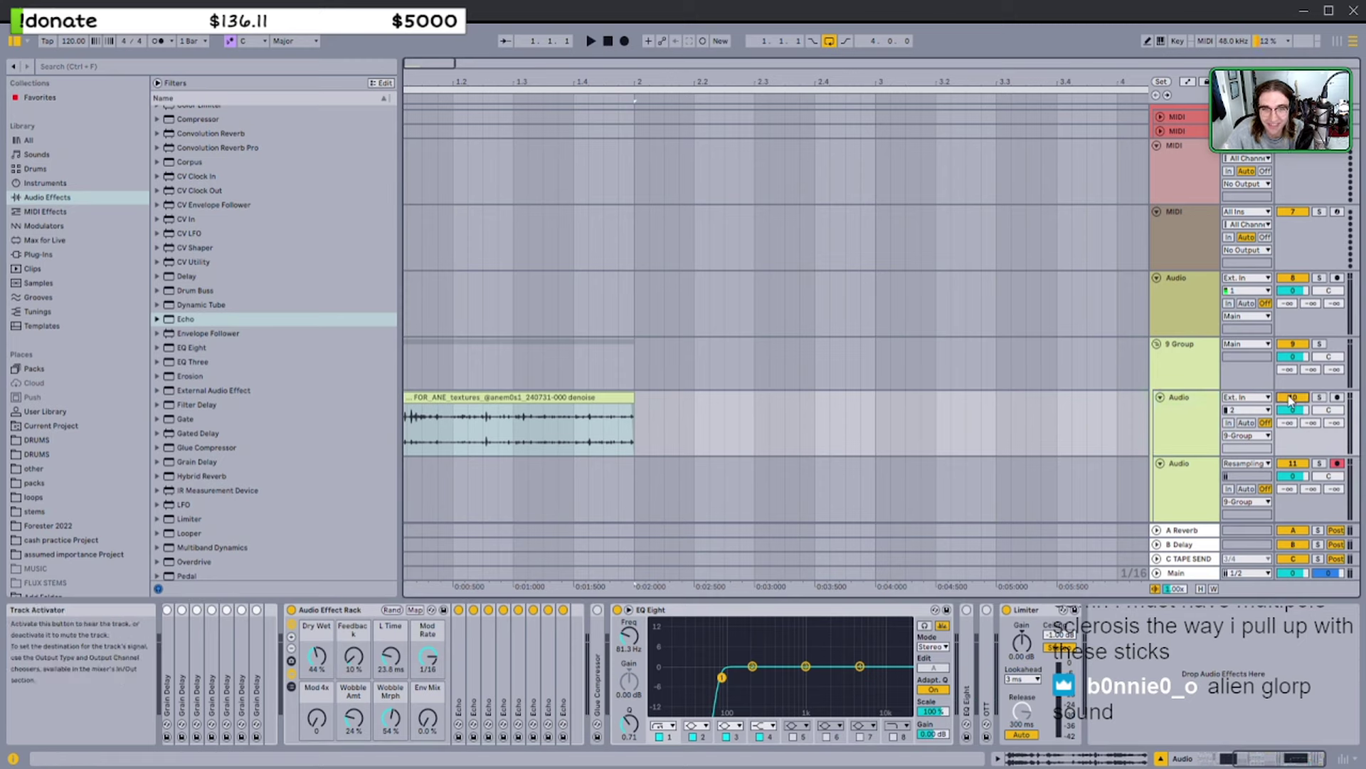
{"action": "left_click", "coordinate": [587, 397]}
{"action": "scroll", "coordinate": [588, 327], "scroll_direction": "down", "scroll_amount": 3}
{"action": "scroll", "coordinate": [588, 327], "scroll_direction": "up", "scroll_amount": 4}
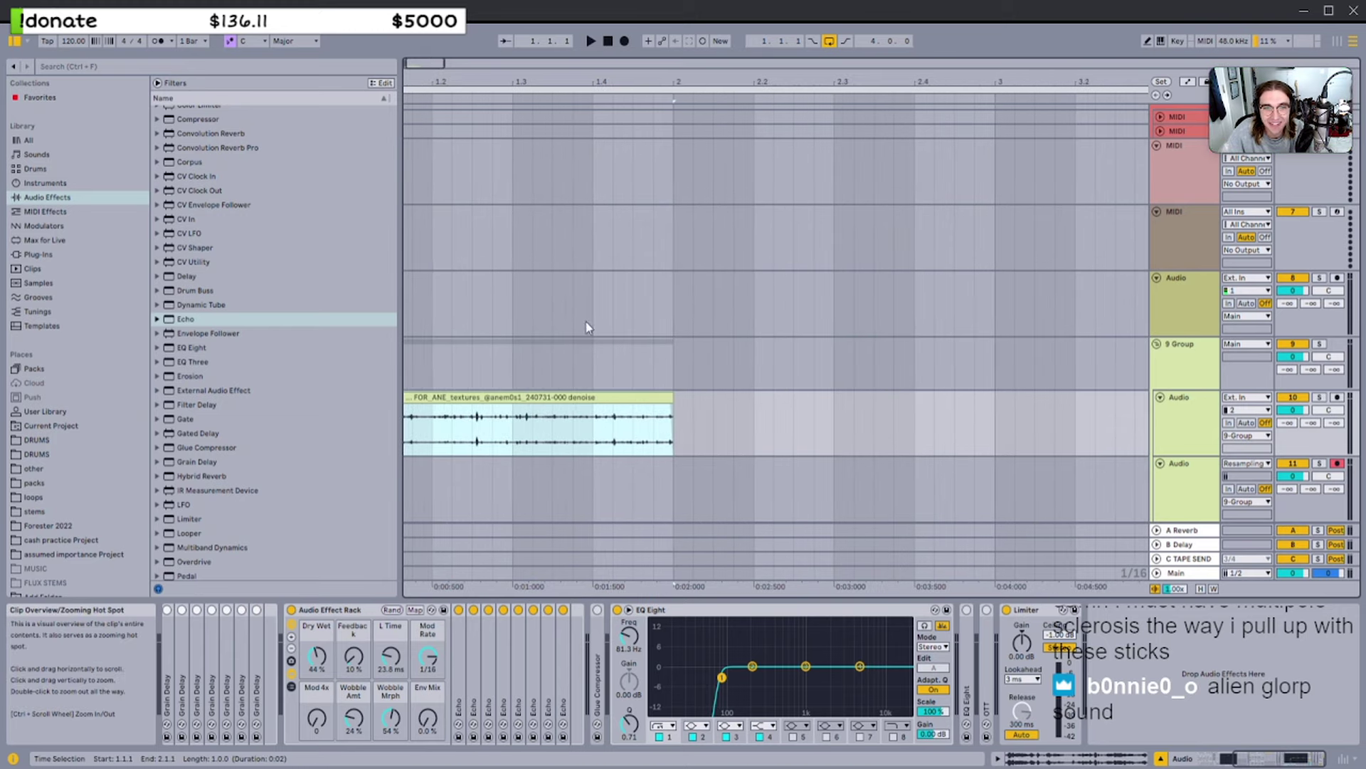
{"action": "scroll", "coordinate": [585, 356], "scroll_direction": "left", "scroll_amount": 2}
{"action": "key", "text": "space"}
{"action": "scroll", "coordinate": [581, 382], "scroll_direction": "down", "scroll_amount": 3}
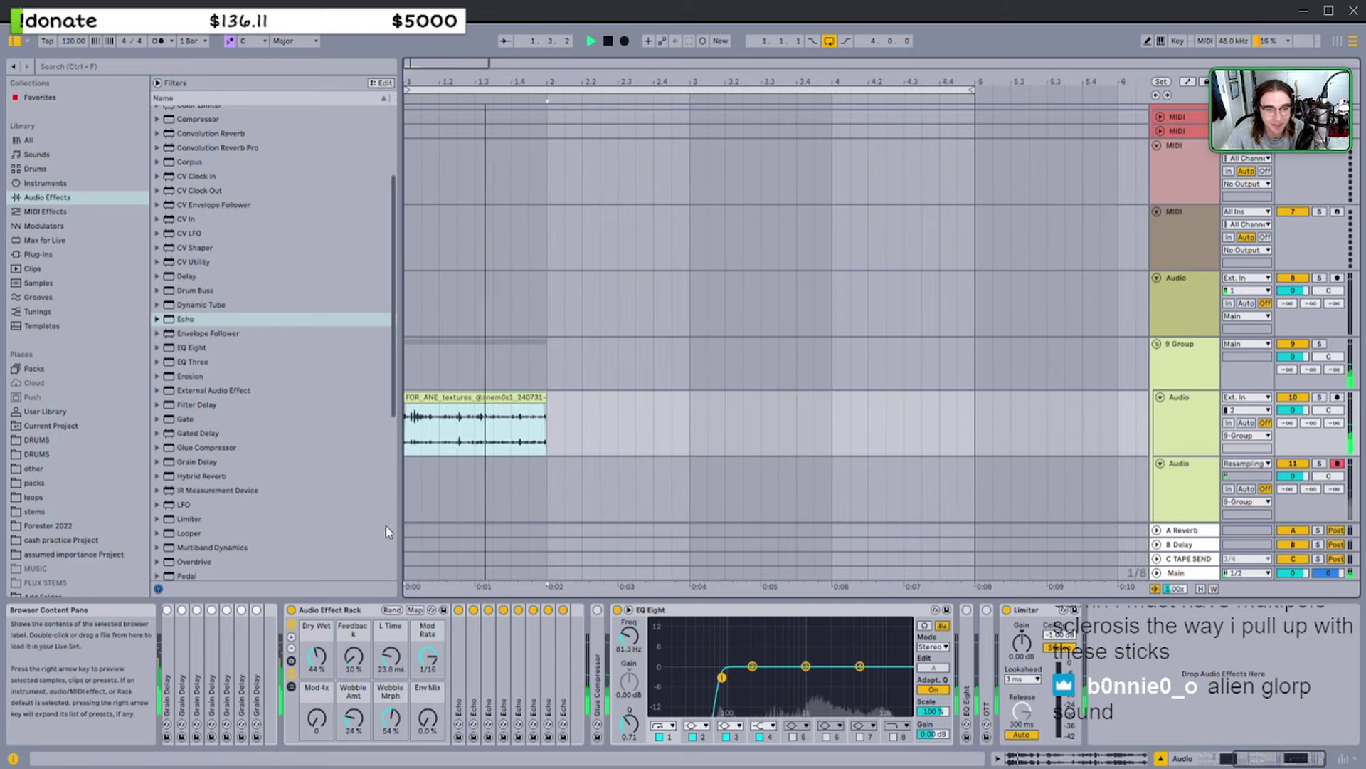
{"action": "mouse_move", "coordinate": [390, 656]}
{"action": "left_mouse_down"}
{"action": "mouse_move", "coordinate": [391, 598]}
{"action": "mouse_move", "coordinate": [354, 652]}
{"action": "mouse_move", "coordinate": [391, 644]}
{"action": "left_mouse_up"}
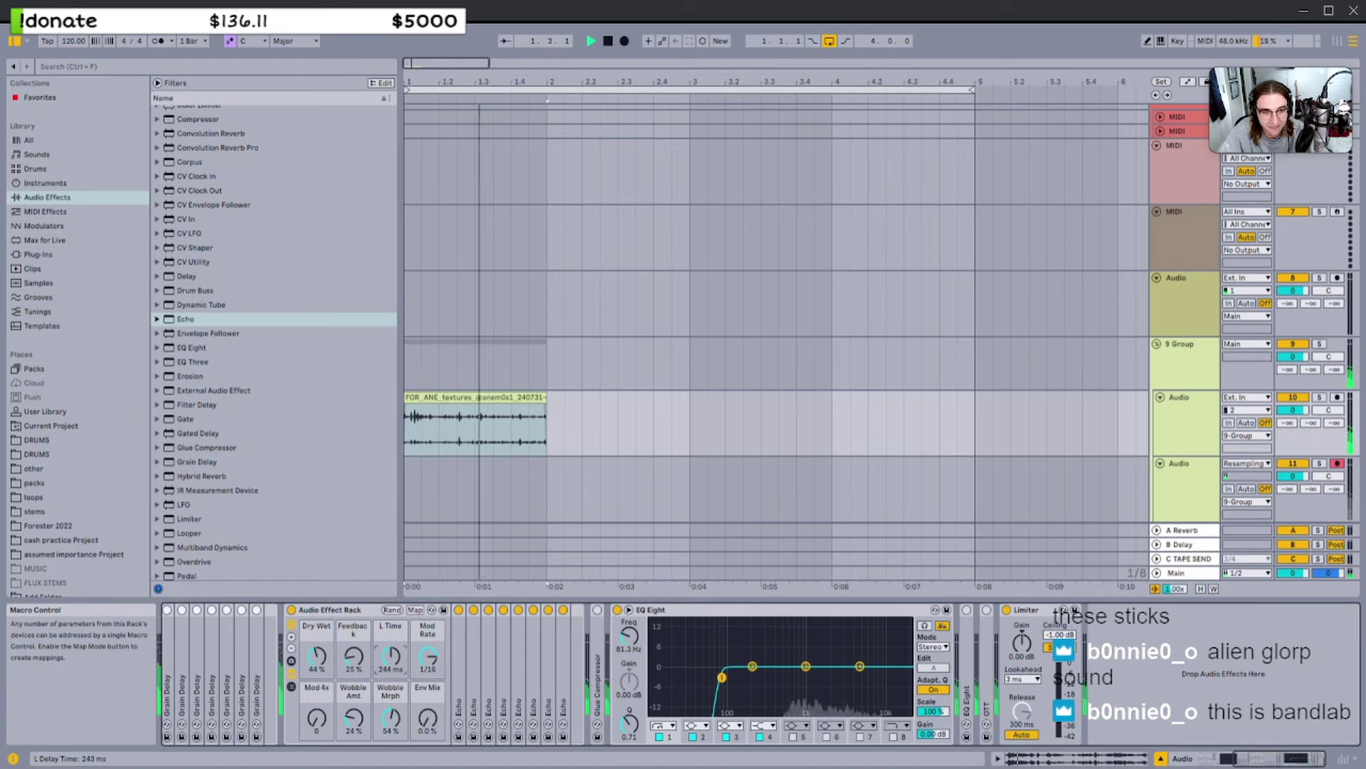
{"action": "left_click_drag", "start_coordinate": [391, 655], "coordinate": [391, 653]}
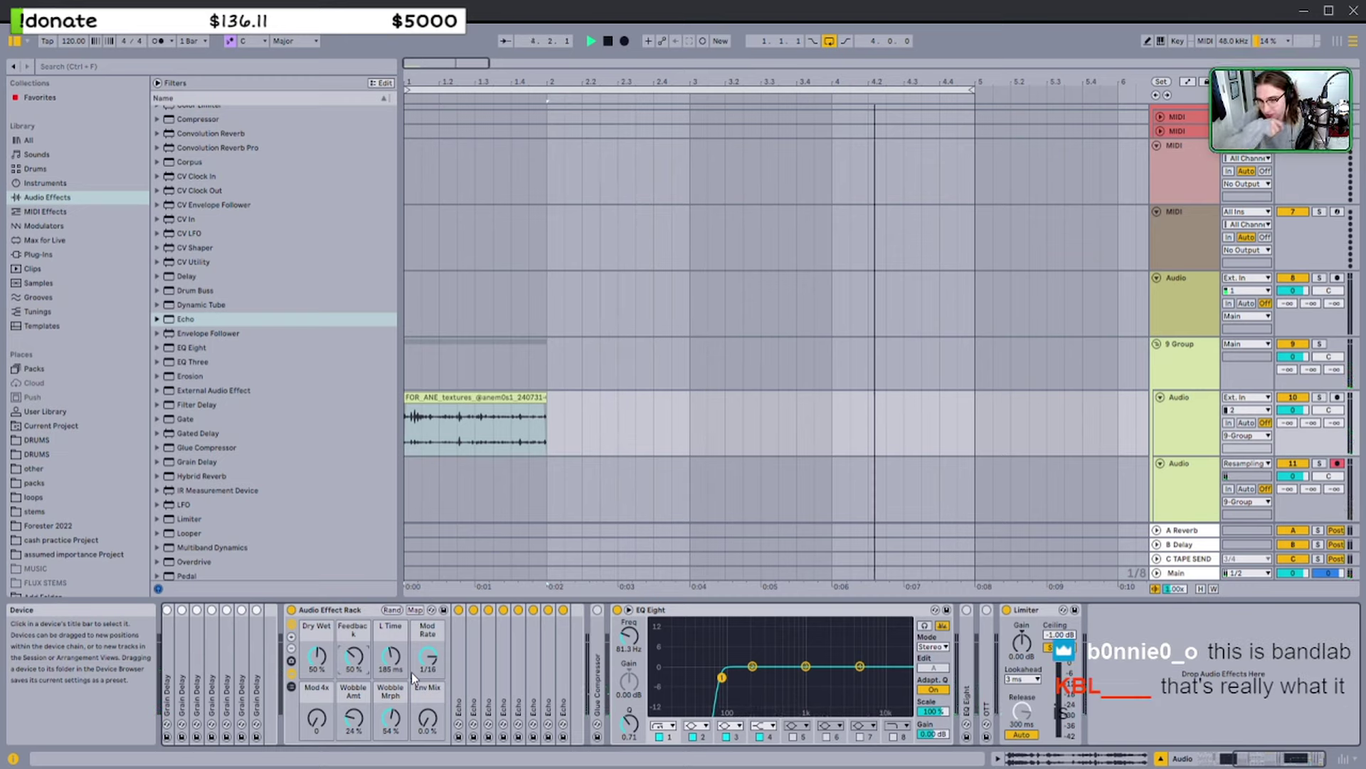
{"action": "key", "text": "space"}
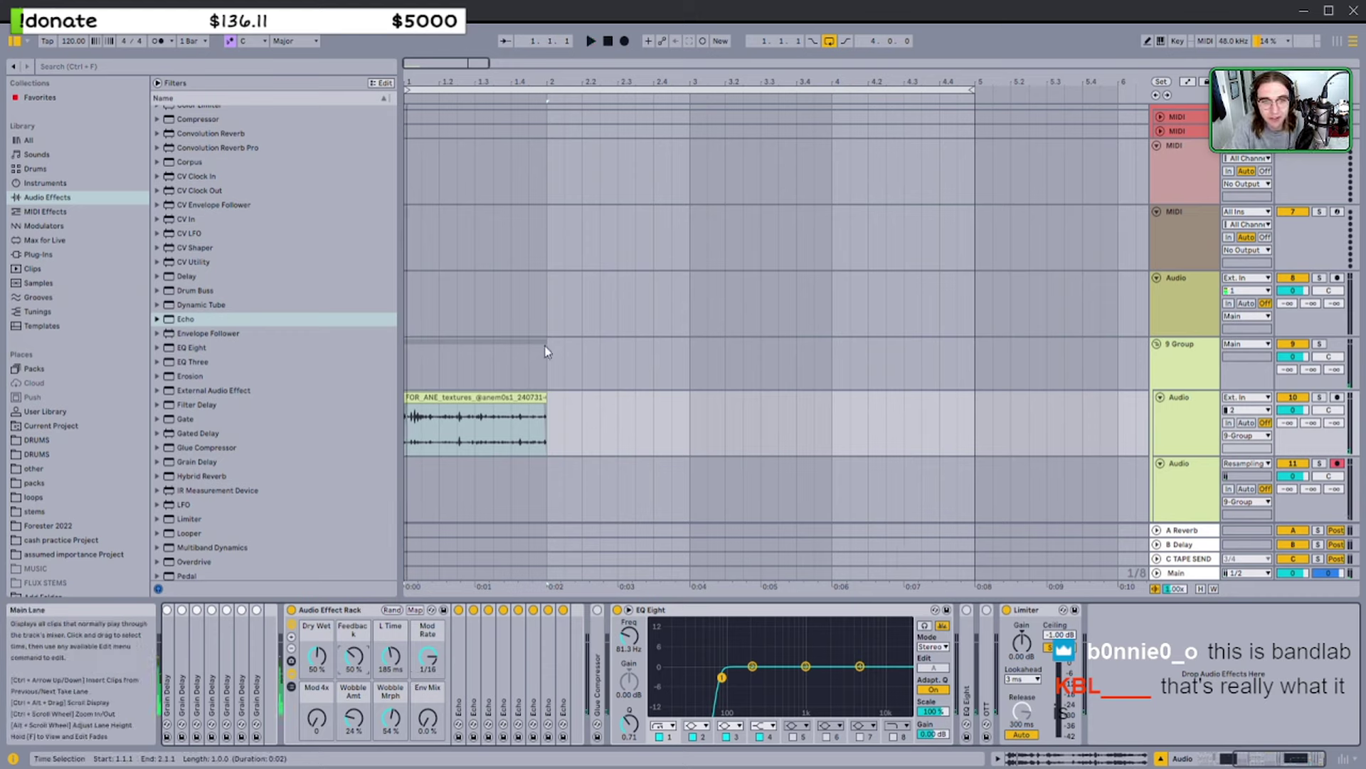
{"action": "left_click", "coordinate": [517, 396]}
{"action": "left_click_drag", "start_coordinate": [786, 418], "coordinate": [420, 431]}
{"action": "left_click", "coordinate": [430, 397]}
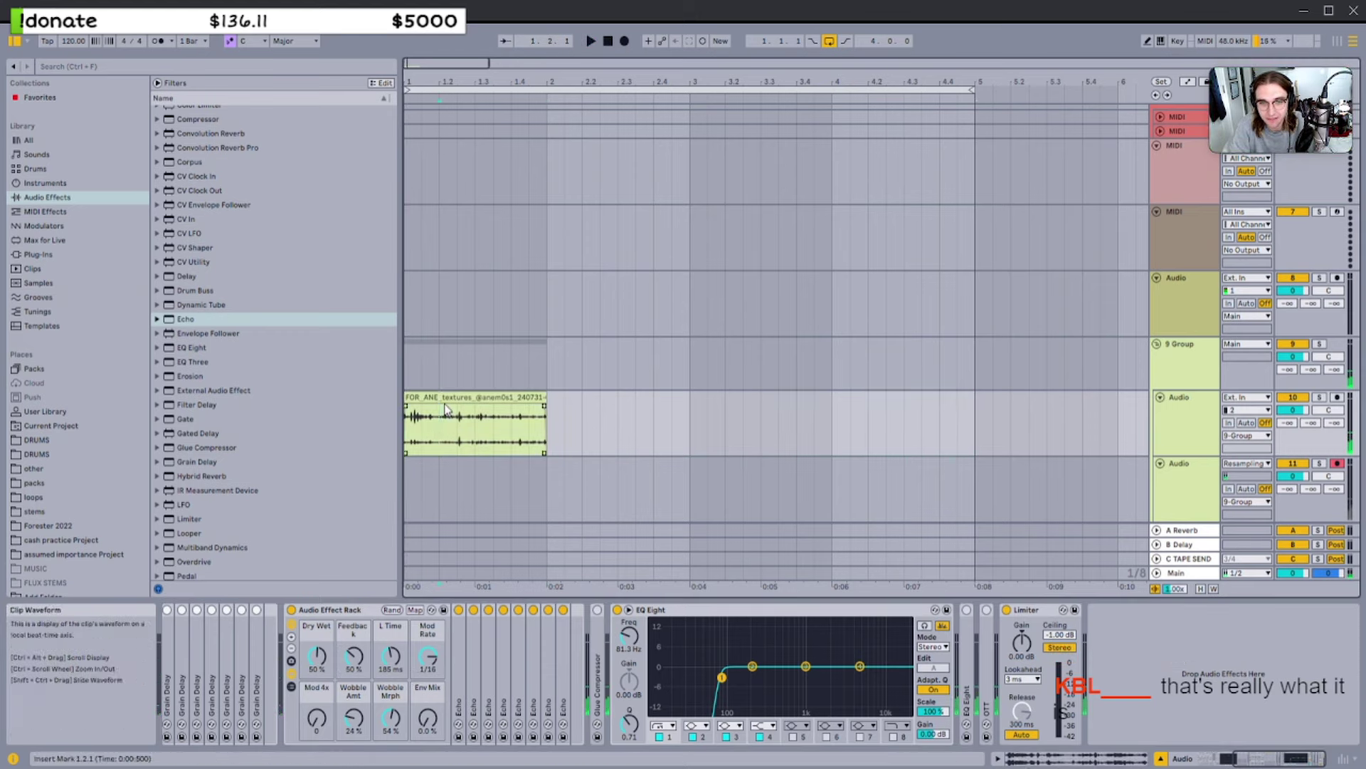
{"action": "left_click", "coordinate": [985, 428], "text": "shift"}
{"action": "left_click_drag", "start_coordinate": [975, 426], "coordinate": [688, 428]}
{"action": "left_click_drag", "start_coordinate": [689, 430], "coordinate": [690, 360]}
{"action": "left_click_drag", "start_coordinate": [688, 362], "coordinate": [407, 388]}
{"action": "mouse_move", "coordinate": [406, 409]}
{"action": "left_mouse_down"}
{"action": "mouse_move", "coordinate": [689, 370]}
{"action": "mouse_move", "coordinate": [975, 366]}
{"action": "mouse_move", "coordinate": [689, 359]}
{"action": "mouse_move", "coordinate": [407, 399]}
{"action": "left_mouse_up"}
{"action": "left_click_drag", "start_coordinate": [407, 409], "coordinate": [684, 361]}
{"action": "left_click", "coordinate": [682, 361]}
{"action": "mouse_move", "coordinate": [687, 363]}
{"action": "left_mouse_down"}
{"action": "mouse_move", "coordinate": [427, 357]}
{"action": "mouse_move", "coordinate": [700, 370]}
{"action": "left_mouse_up"}
{"action": "left_click", "coordinate": [419, 354]}
{"action": "left_click_drag", "start_coordinate": [696, 369], "coordinate": [984, 369]}
{"action": "left_click_drag", "start_coordinate": [669, 372], "coordinate": [389, 355]}
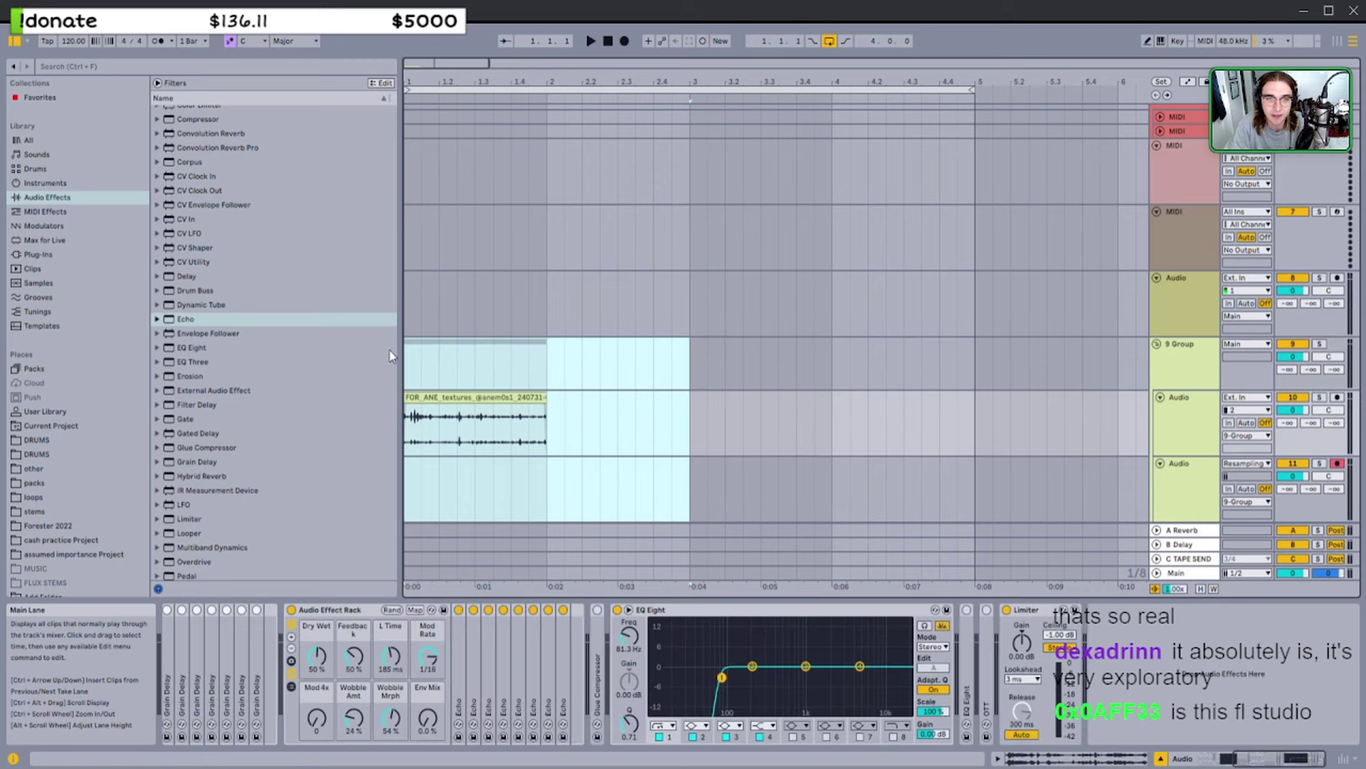
{"action": "left_click_drag", "start_coordinate": [689, 363], "coordinate": [966, 369]}
{"action": "mouse_move", "coordinate": [965, 368]}
{"action": "left_mouse_down"}
{"action": "mouse_move", "coordinate": [397, 364]}
{"action": "mouse_move", "coordinate": [988, 369]}
{"action": "mouse_move", "coordinate": [411, 351]}
{"action": "mouse_move", "coordinate": [701, 360]}
{"action": "left_mouse_up"}
{"action": "left_click", "coordinate": [965, 372]}
{"action": "left_click", "coordinate": [695, 358]}
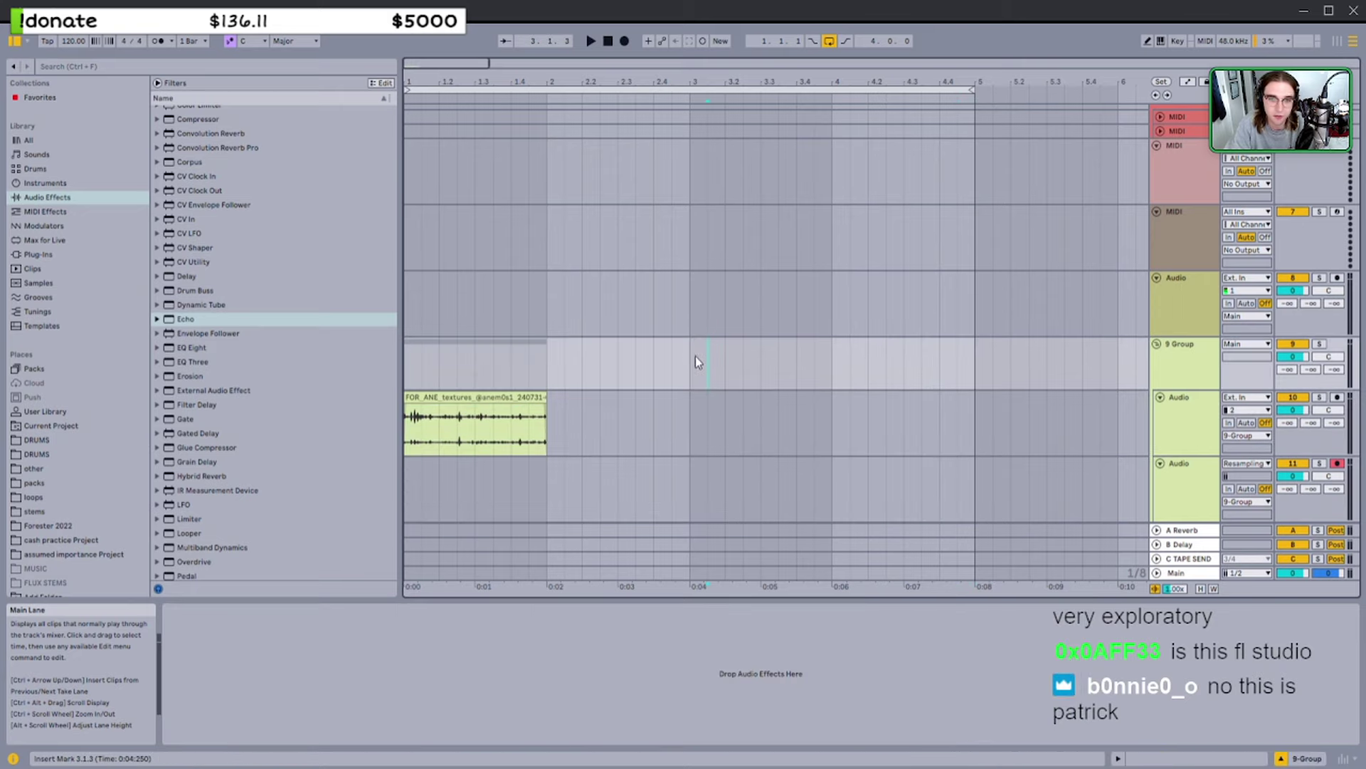
{"action": "left_click_drag", "start_coordinate": [676, 365], "coordinate": [976, 365]}
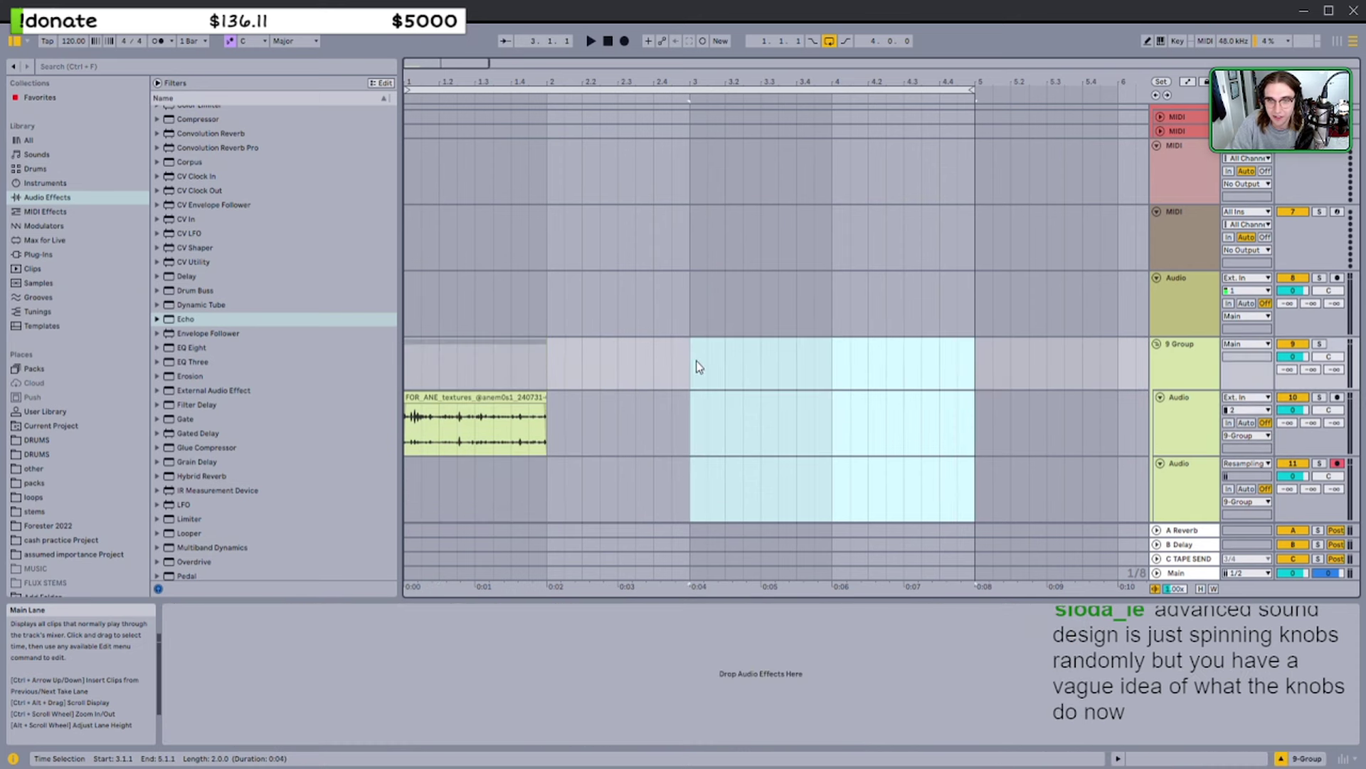
{"action": "mouse_move", "coordinate": [696, 366]}
{"action": "left_mouse_down"}
{"action": "mouse_move", "coordinate": [369, 350]}
{"action": "mouse_move", "coordinate": [945, 357]}
{"action": "mouse_move", "coordinate": [368, 351]}
{"action": "mouse_move", "coordinate": [939, 364]}
{"action": "mouse_move", "coordinate": [652, 355]}
{"action": "mouse_move", "coordinate": [311, 374]}
{"action": "mouse_move", "coordinate": [693, 357]}
{"action": "mouse_move", "coordinate": [970, 366]}
{"action": "mouse_move", "coordinate": [383, 347]}
{"action": "left_mouse_up"}
{"action": "left_click", "coordinate": [371, 354]}
{"action": "left_click", "coordinate": [391, 350]}
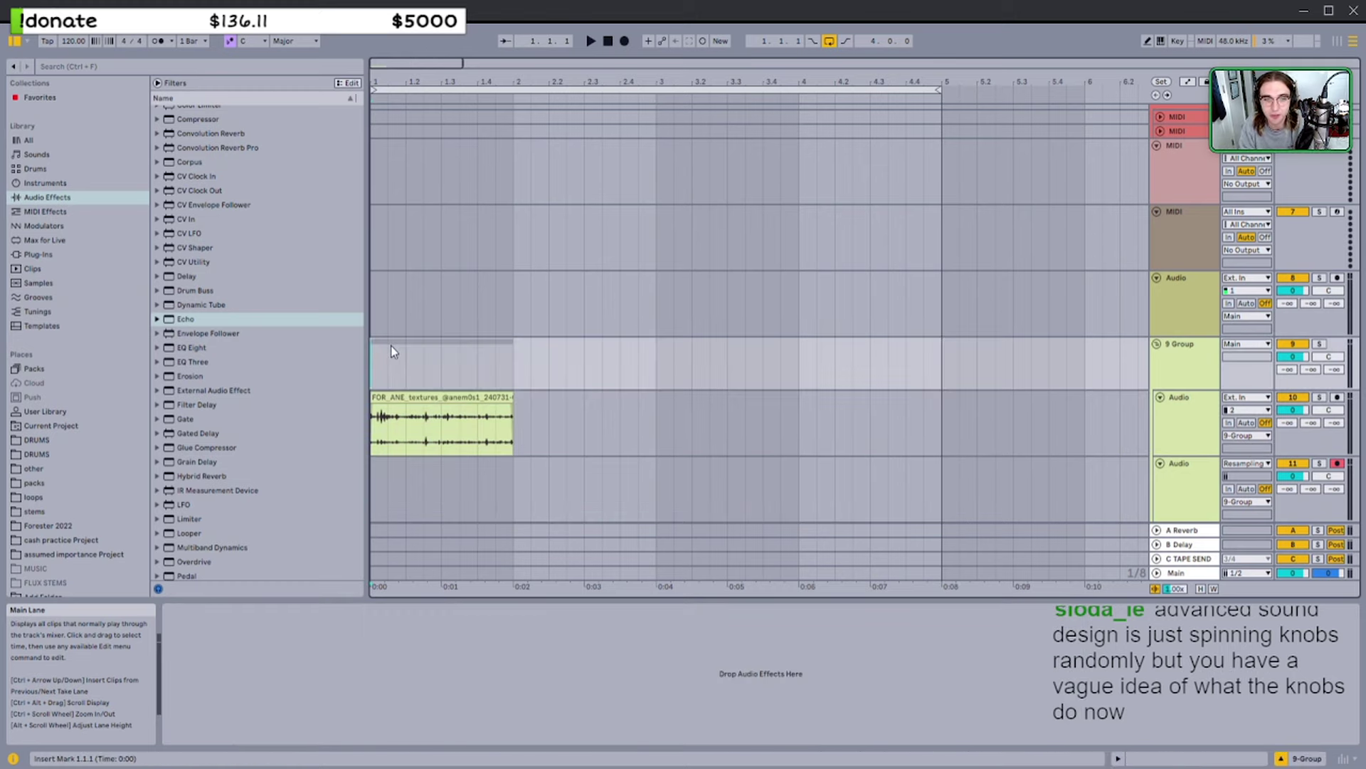
Start recording the processed texture onto the armed Resampling track from bar 1
{"action": "left_click", "coordinate": [468, 407]}
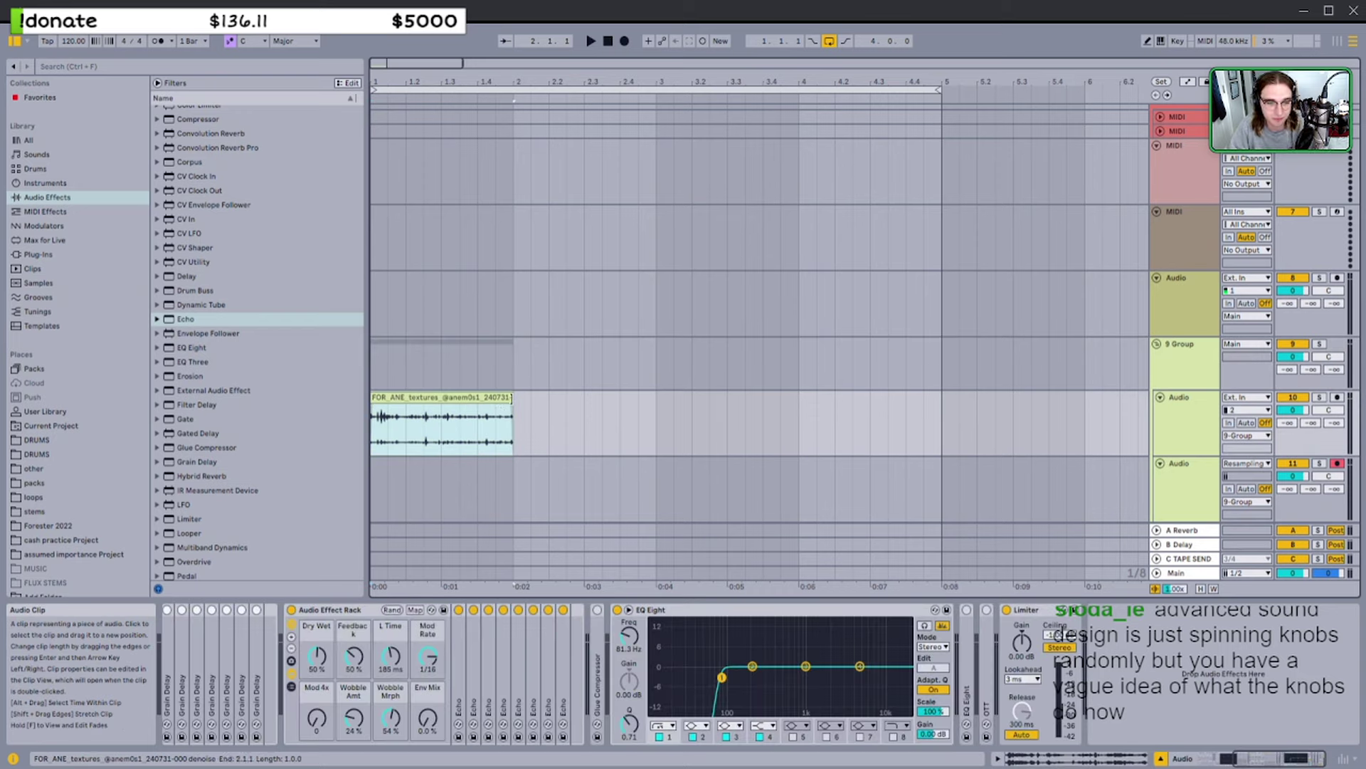
{"action": "mouse_move", "coordinate": [505, 397]}
{"action": "left_mouse_down"}
{"action": "mouse_move", "coordinate": [426, 400]}
{"action": "mouse_move", "coordinate": [520, 406]}
{"action": "left_mouse_up"}
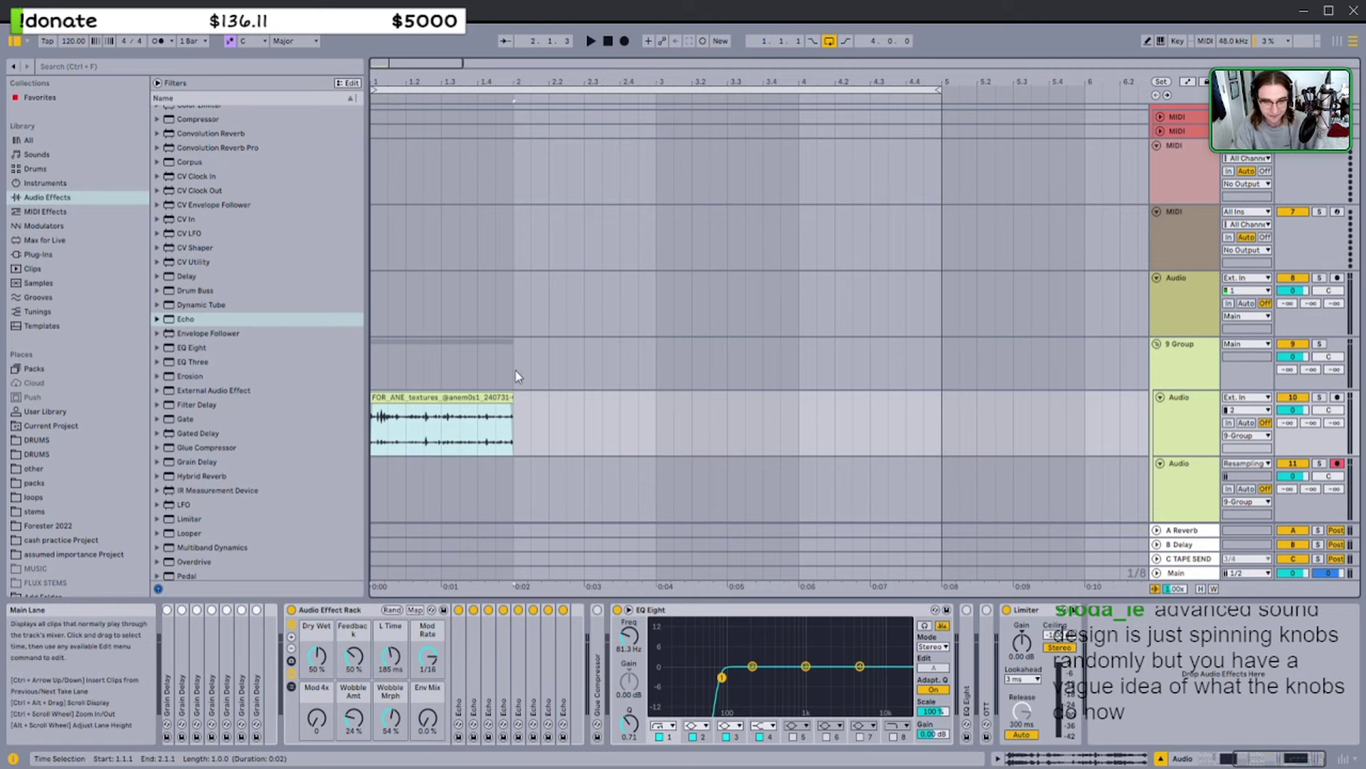
{"action": "key", "text": "space"}
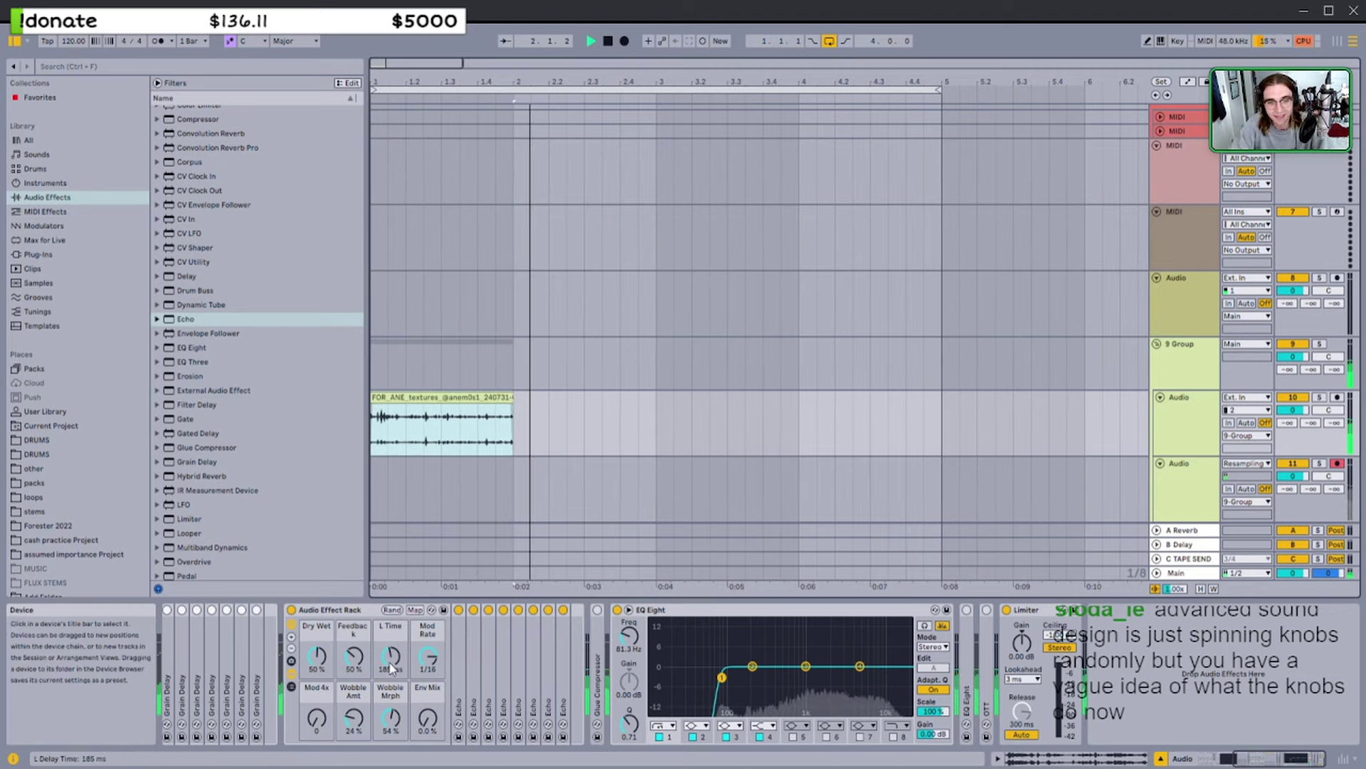
{"action": "left_click", "coordinate": [610, 41]}
{"action": "left_click", "coordinate": [625, 41]}
{"action": "left_click_drag", "start_coordinate": [683, 82], "coordinate": [769, 96]}
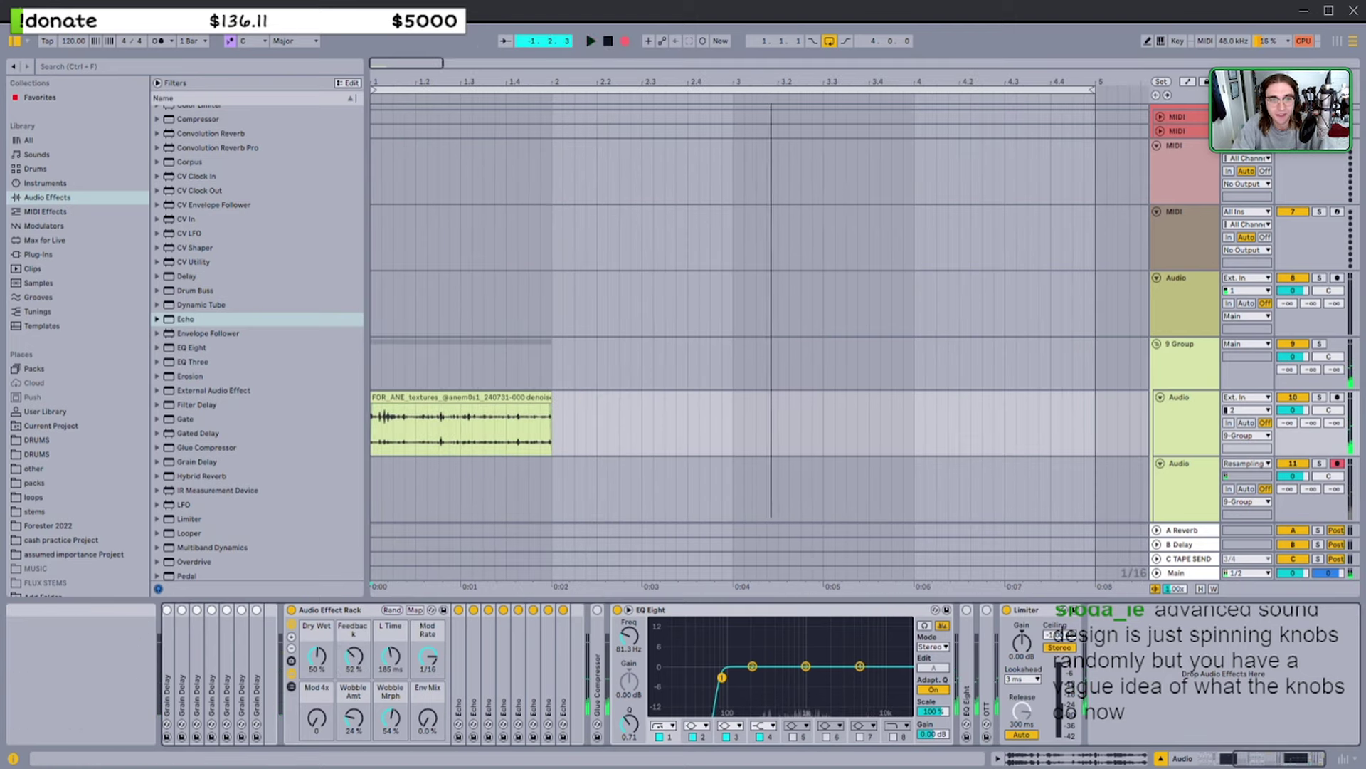
{"action": "left_click", "coordinate": [487, 397]}
{"action": "scroll", "coordinate": [456, 445], "scroll_direction": "down", "scroll_amount": 1}
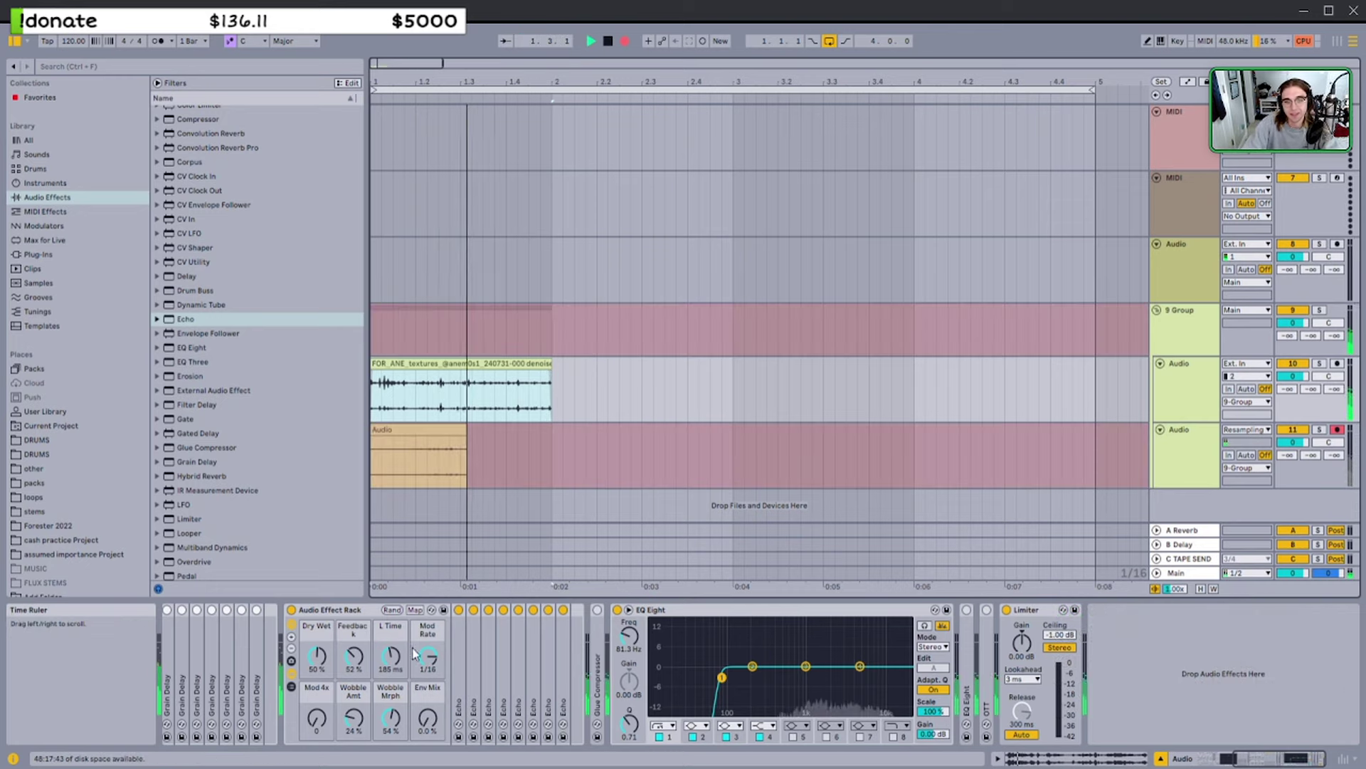
While recording, sweep the rack macros to Dry Wet 71%, Feedback 52%, Mod 4x 92, Wobble Amt 41% and Wobble Mrph 17%
{"action": "left_click_drag", "start_coordinate": [391, 719], "coordinate": [349, 606]}
{"action": "left_click_drag", "start_coordinate": [318, 656], "coordinate": [318, 635]}
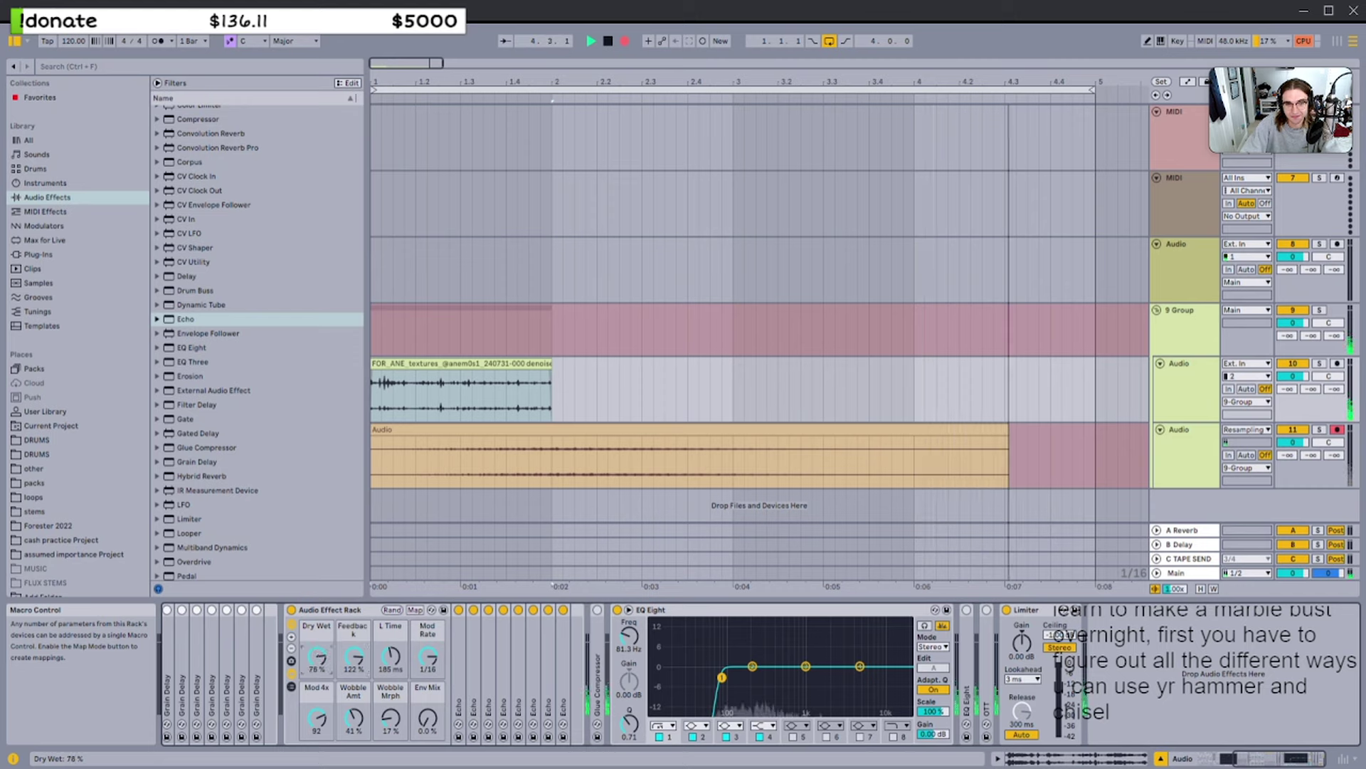
{"action": "left_click_drag", "start_coordinate": [317, 719], "coordinate": [318, 709]}
{"action": "left_click_drag", "start_coordinate": [352, 657], "coordinate": [353, 650]}
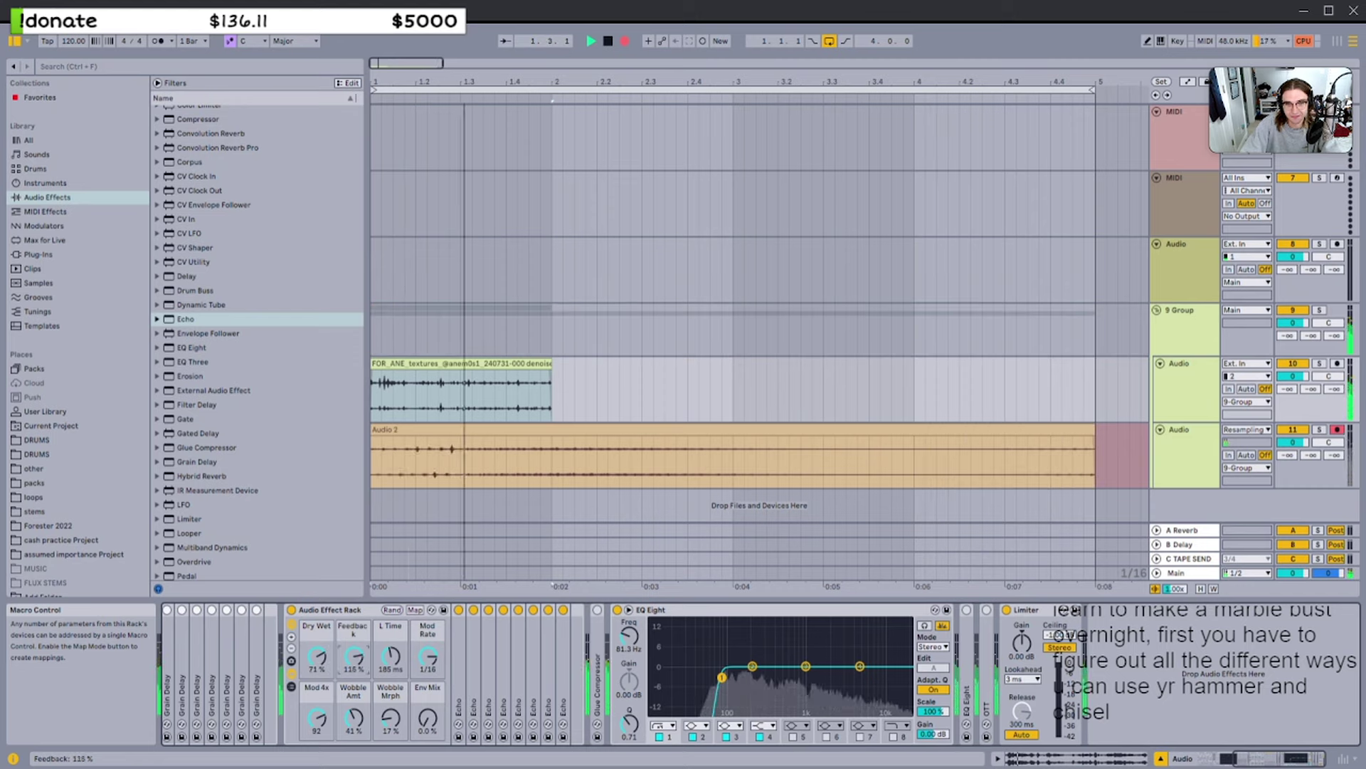
{"action": "double_click", "coordinate": [354, 656]}
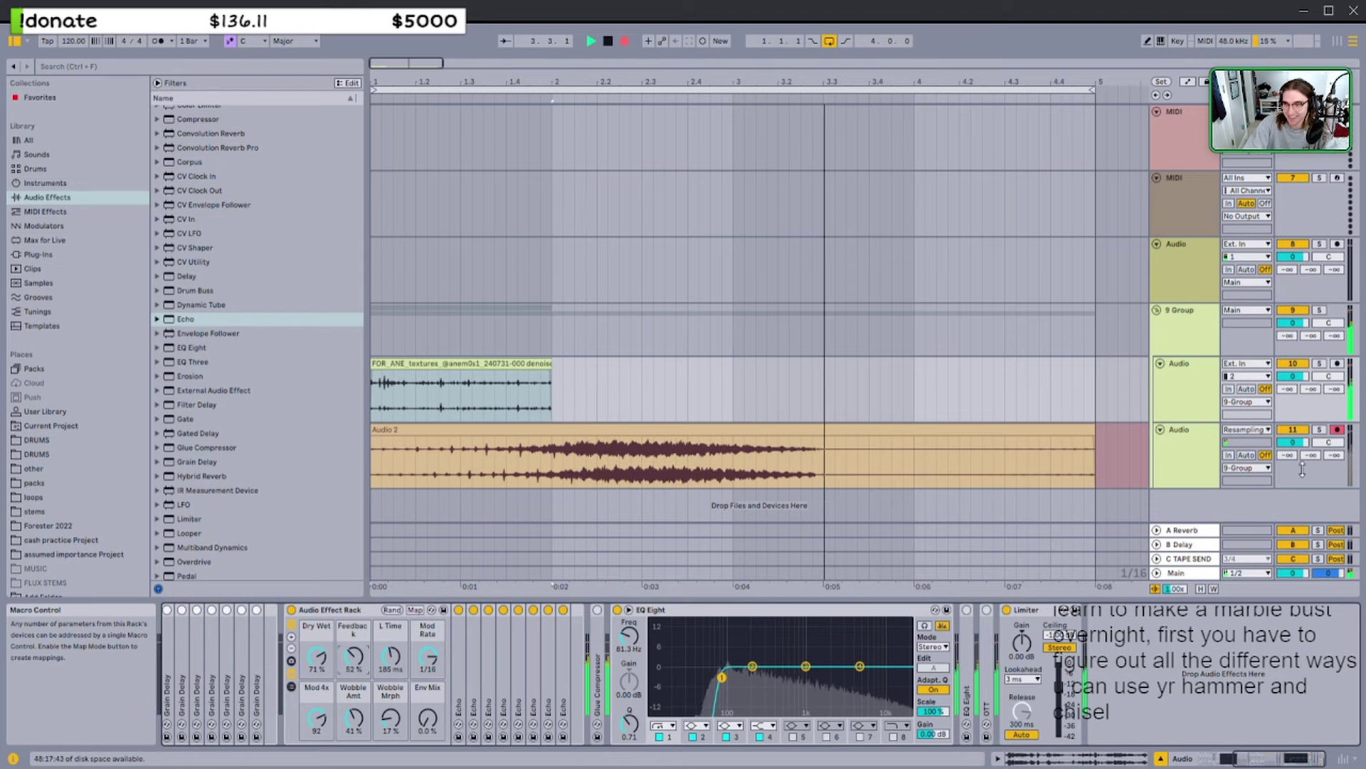
Lower the texture track's volume to -7.0 dB and perform the macros to Dry Wet 74%, Feedback 96%, Wobble Amt 58% and L Time 50.0 ms
{"action": "mouse_move", "coordinate": [1302, 377]}
{"action": "left_mouse_down"}
{"action": "mouse_move", "coordinate": [1302, 399]}
{"action": "mouse_move", "coordinate": [1293, 377]}
{"action": "left_mouse_up"}
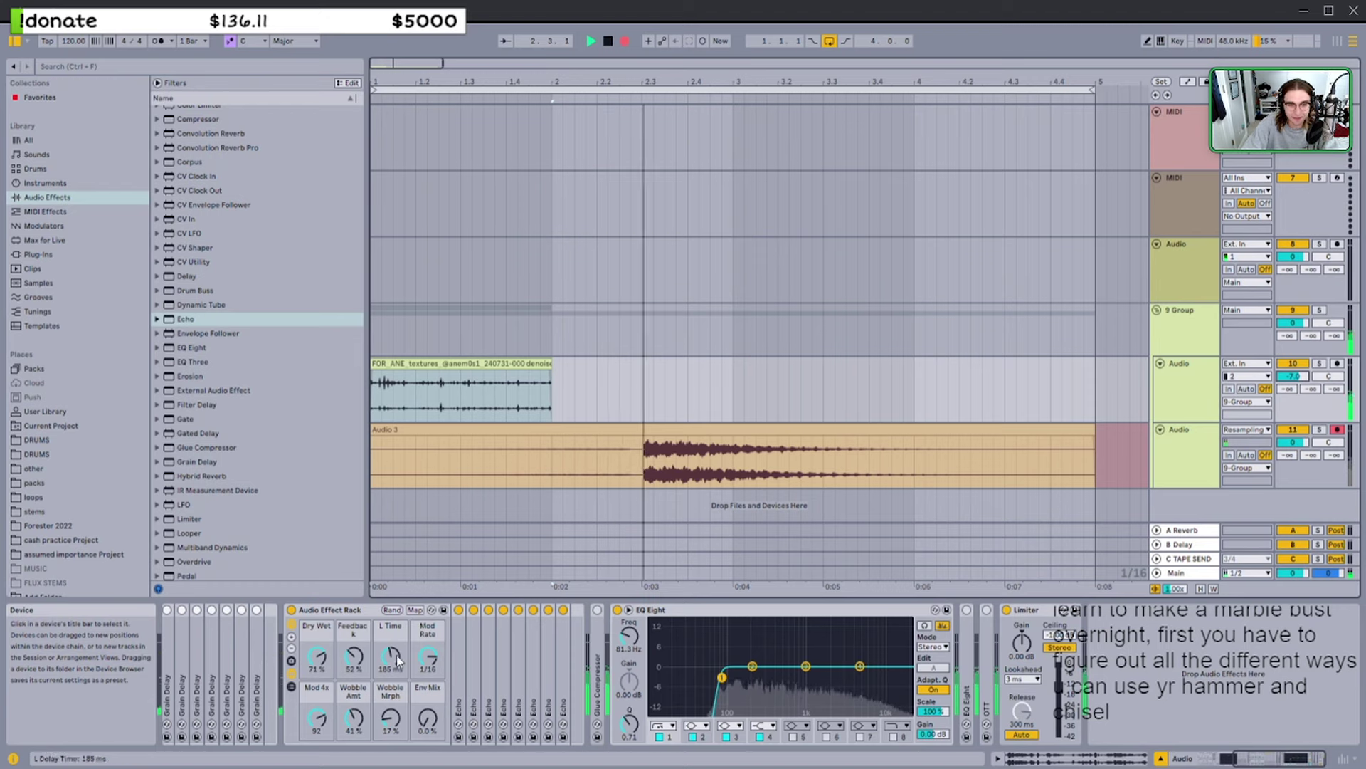
{"action": "left_click_drag", "start_coordinate": [317, 656], "coordinate": [353, 714]}
{"action": "left_click_drag", "start_coordinate": [390, 656], "coordinate": [354, 648]}
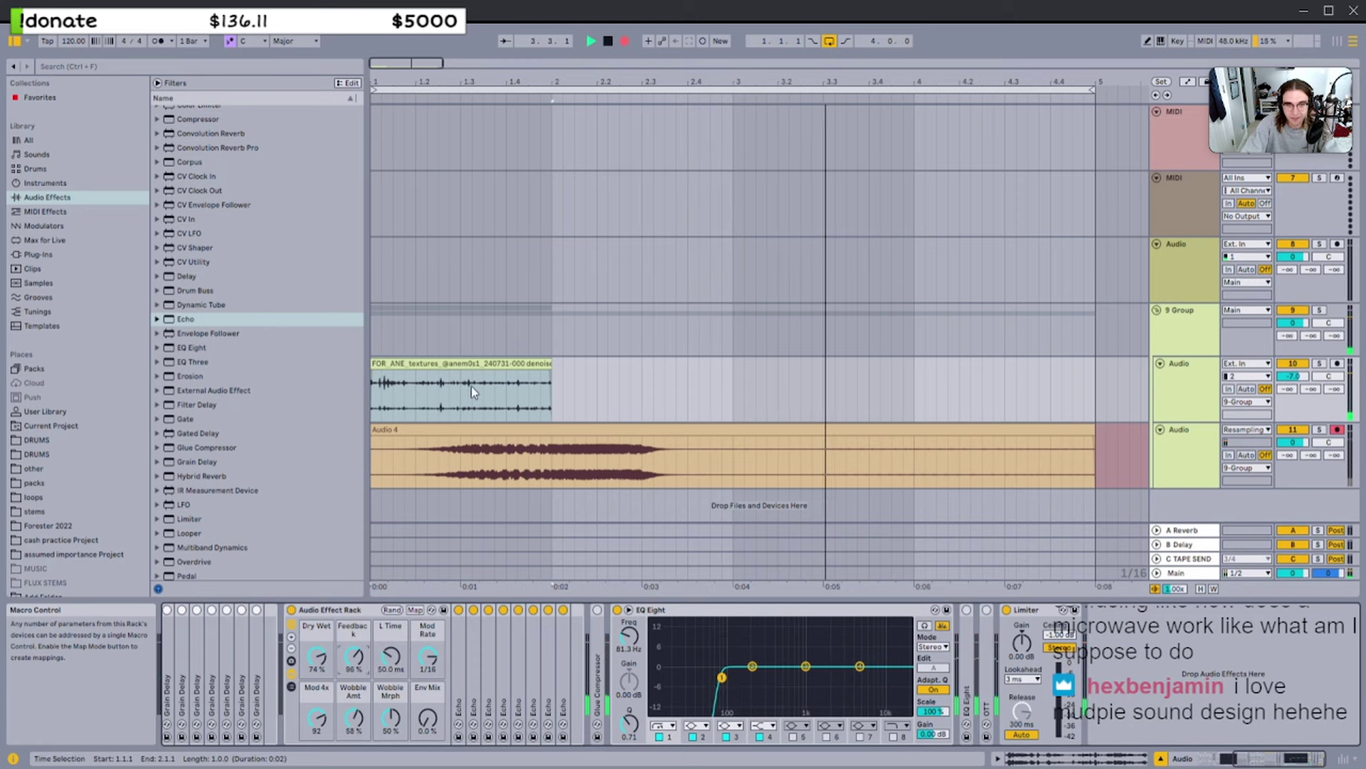
{"action": "scroll", "coordinate": [475, 361], "scroll_direction": "down", "scroll_amount": 5}
{"action": "left_click_drag", "start_coordinate": [403, 65], "coordinate": [404, 82]}
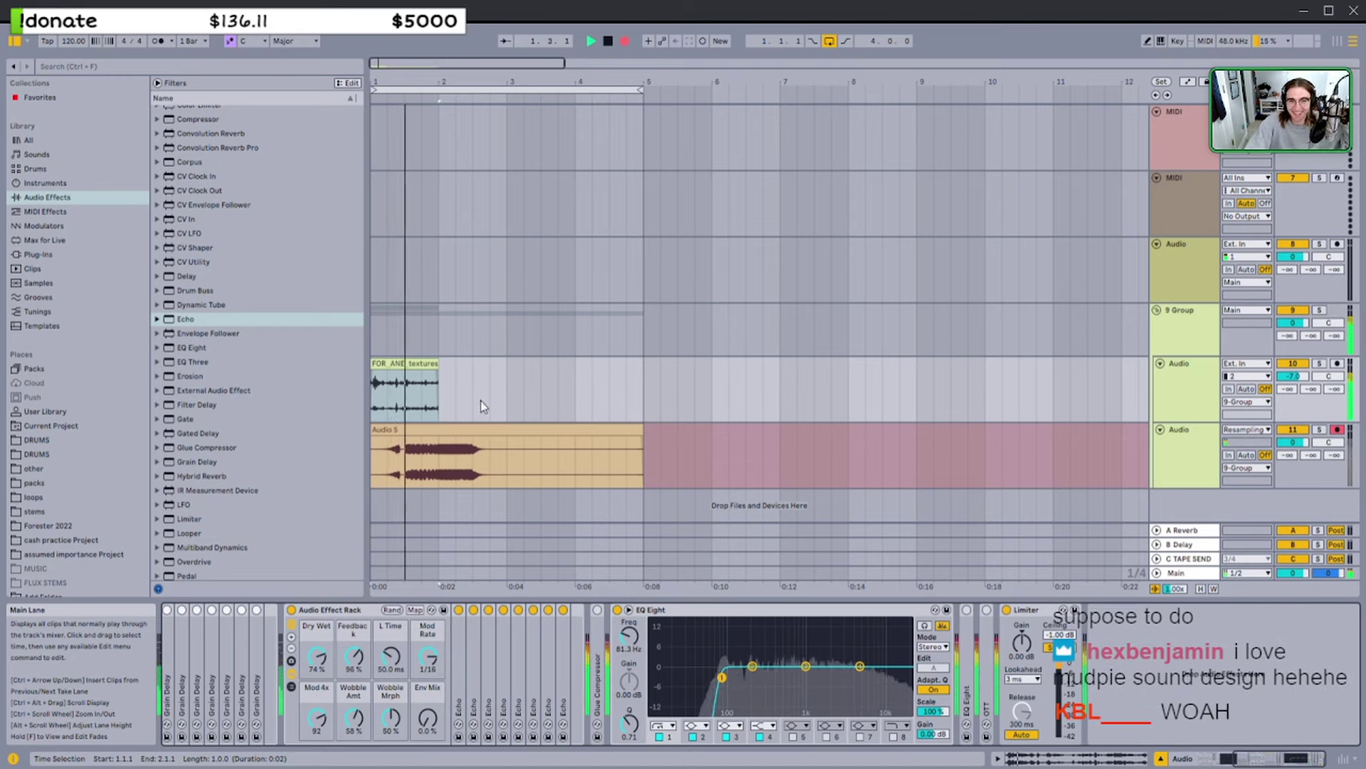
Continue the recorded macro performance, setting Dry Wet 54%, Feedback 81%, L Time 38.9 ms, Mod 4x 0 and Wobble Amt 24%
{"action": "left_click_drag", "start_coordinate": [354, 656], "coordinate": [358, 644]}
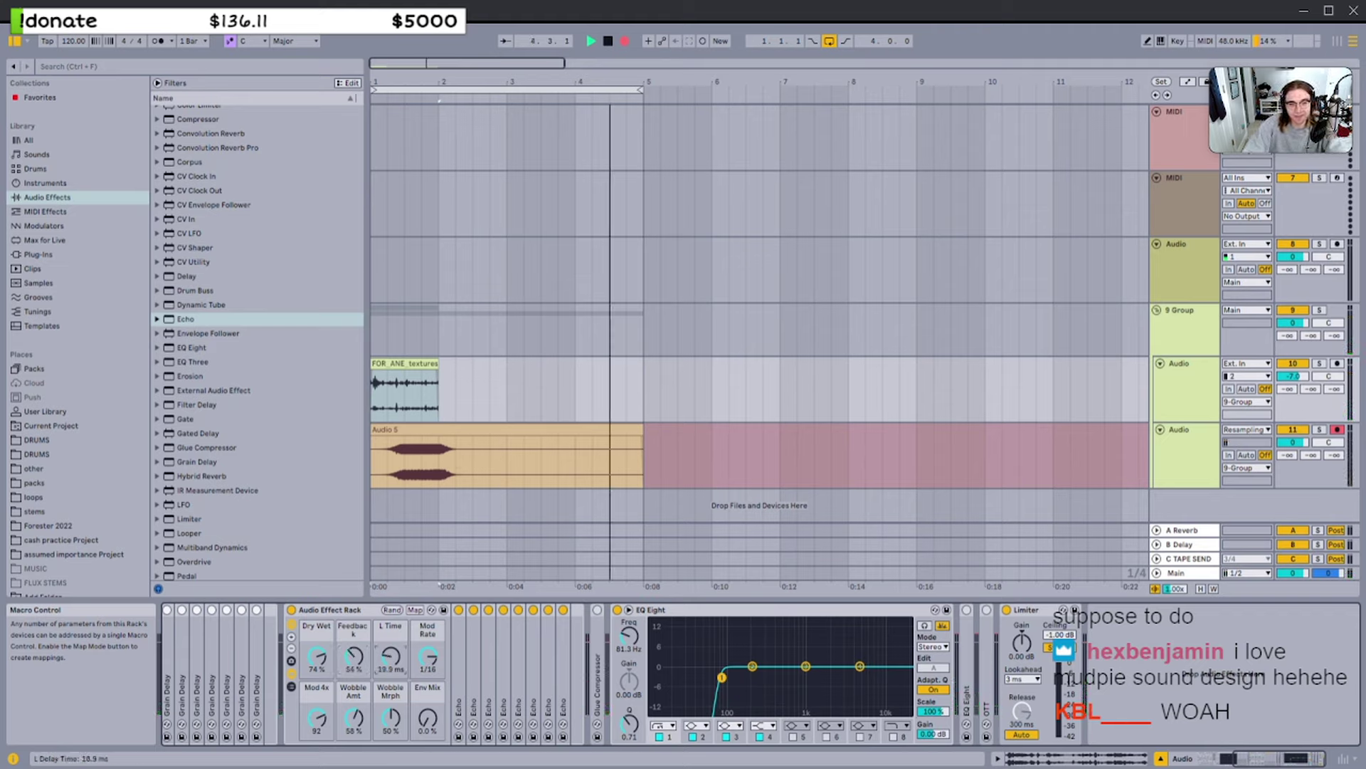
{"action": "scroll", "coordinate": [387, 502], "scroll_direction": "up", "scroll_amount": 3}
{"action": "scroll", "coordinate": [388, 502], "scroll_direction": "left", "scroll_amount": 1}
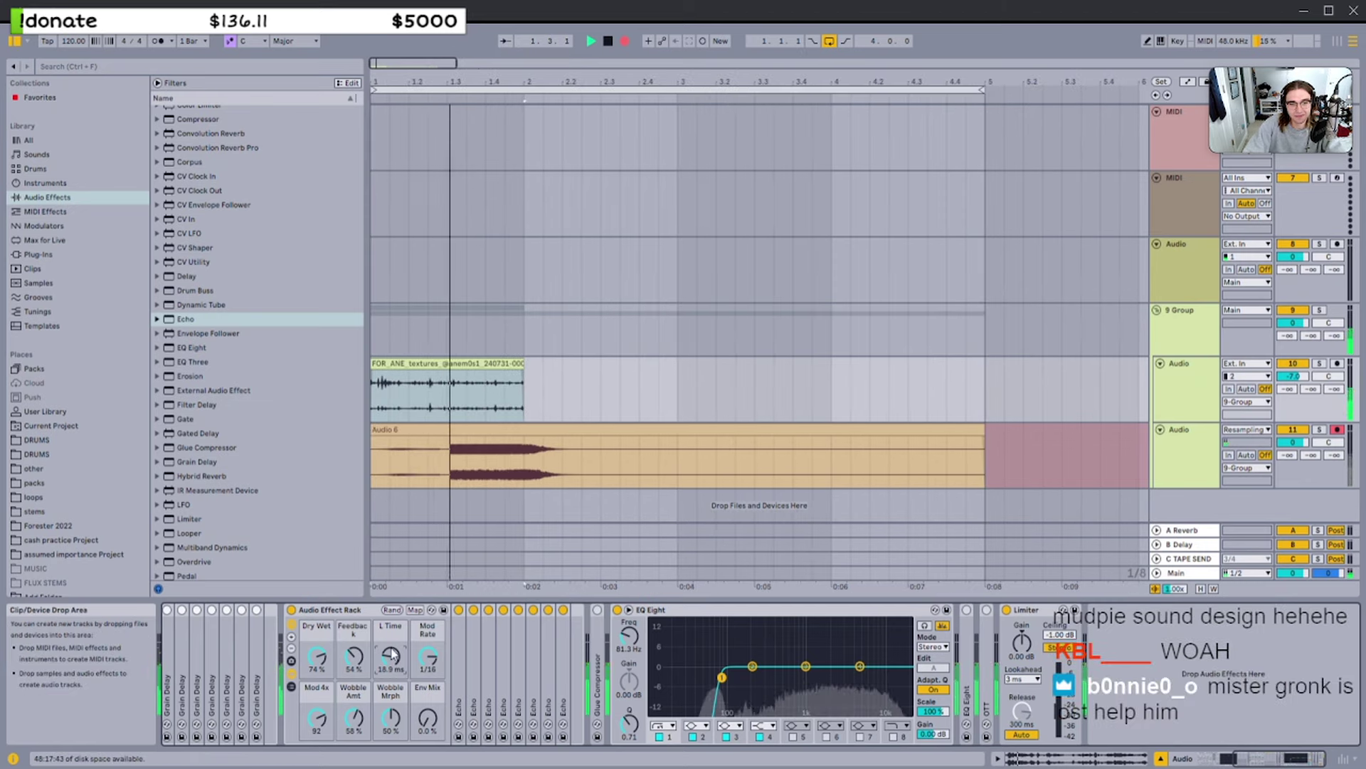
{"action": "left_click_drag", "start_coordinate": [391, 656], "coordinate": [390, 638]}
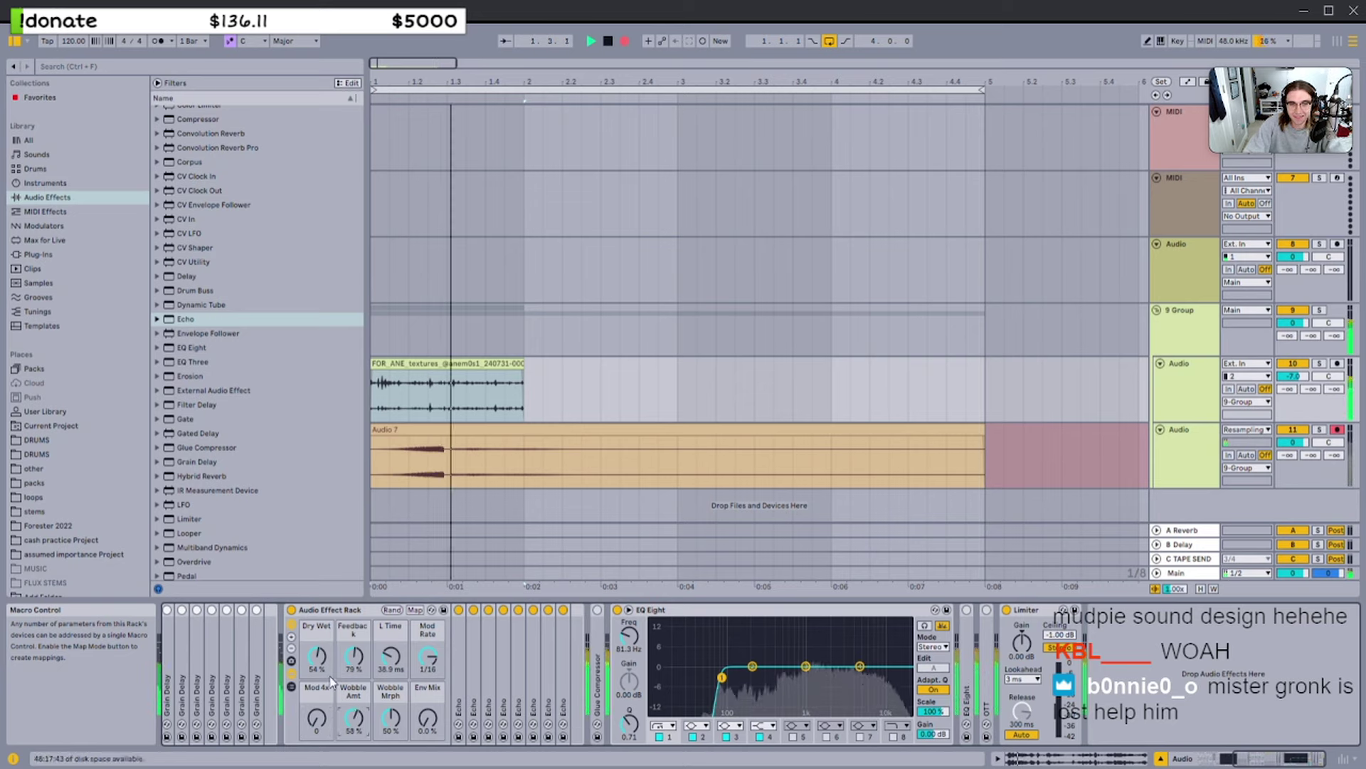
{"action": "left_click_drag", "start_coordinate": [358, 714], "coordinate": [358, 739]}
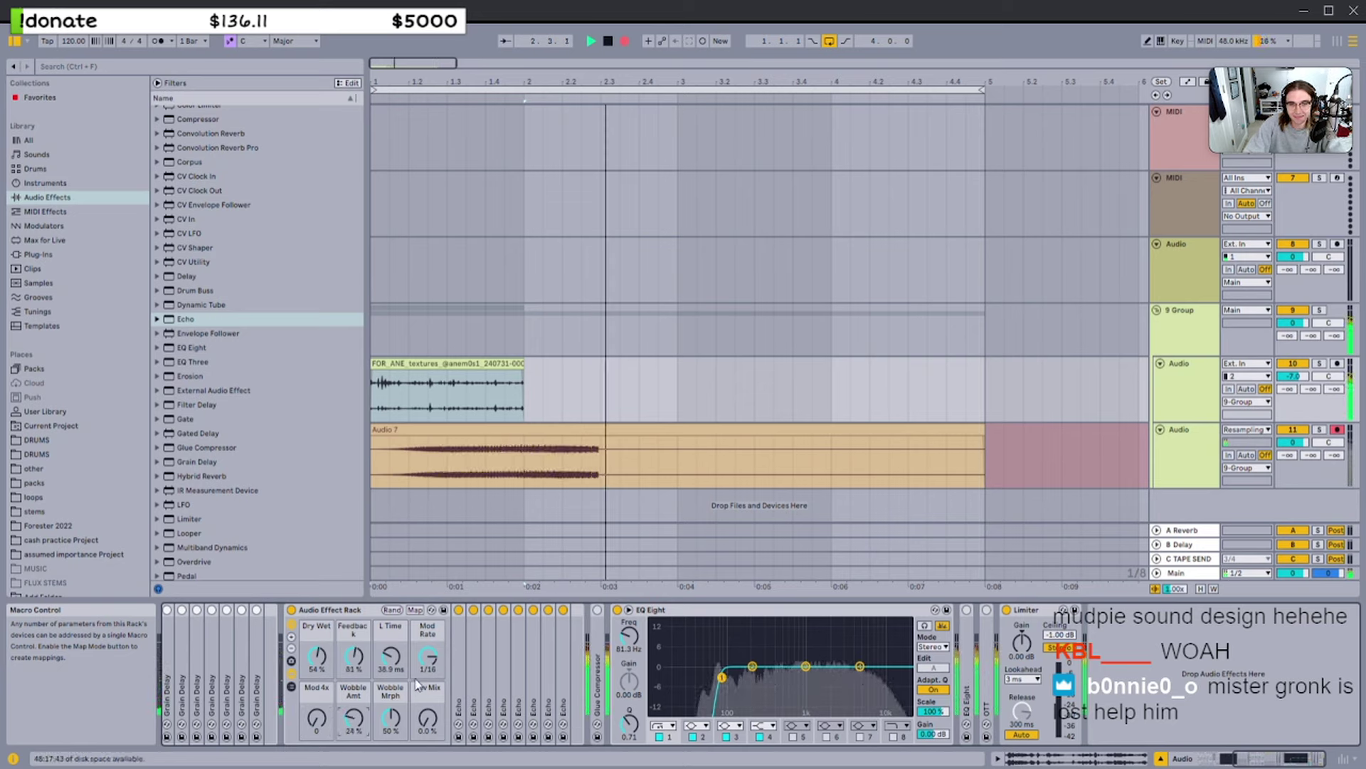
Change the macros during recording to Mod Rate 1/4, L Time 361 ms, Wobble Mrph 19% and Feedback 99%
{"action": "left_click_drag", "start_coordinate": [427, 655], "coordinate": [391, 639]}
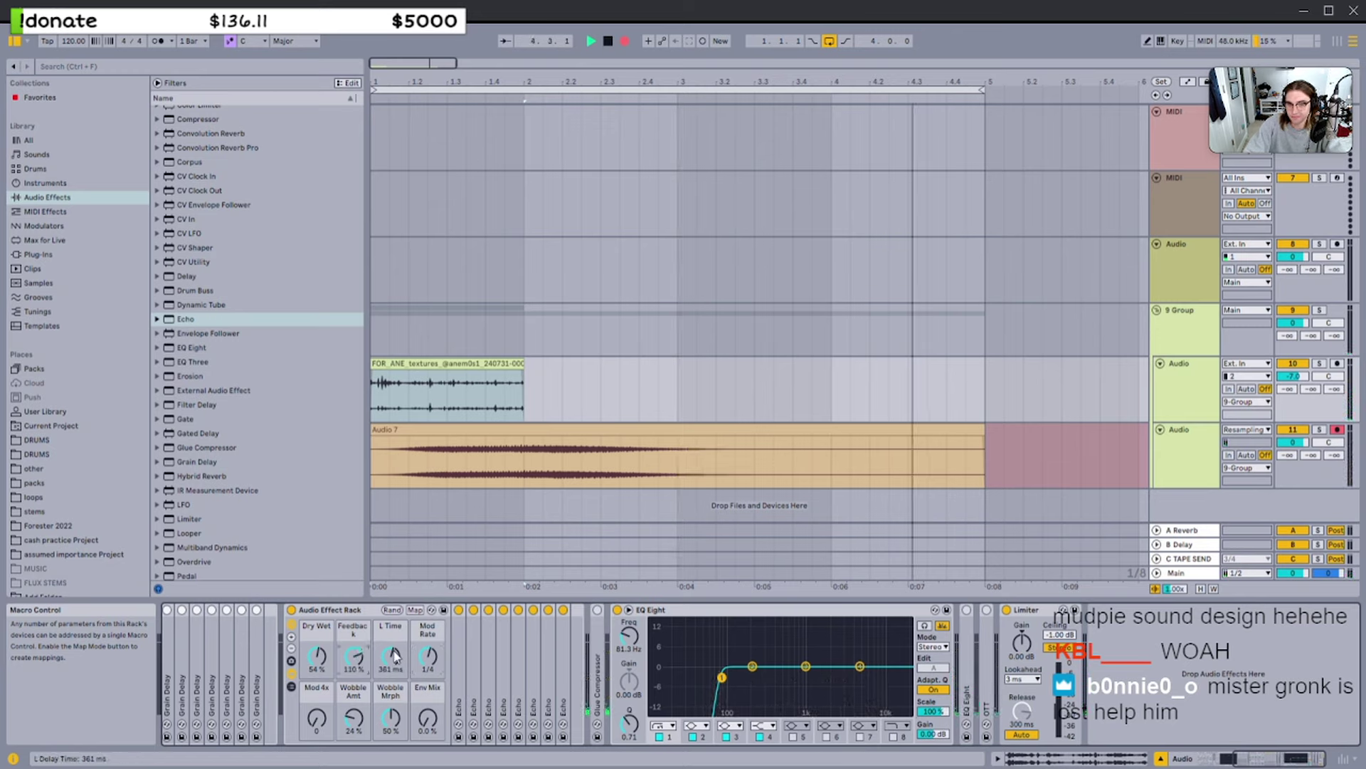
{"action": "left_click_drag", "start_coordinate": [391, 717], "coordinate": [390, 739]}
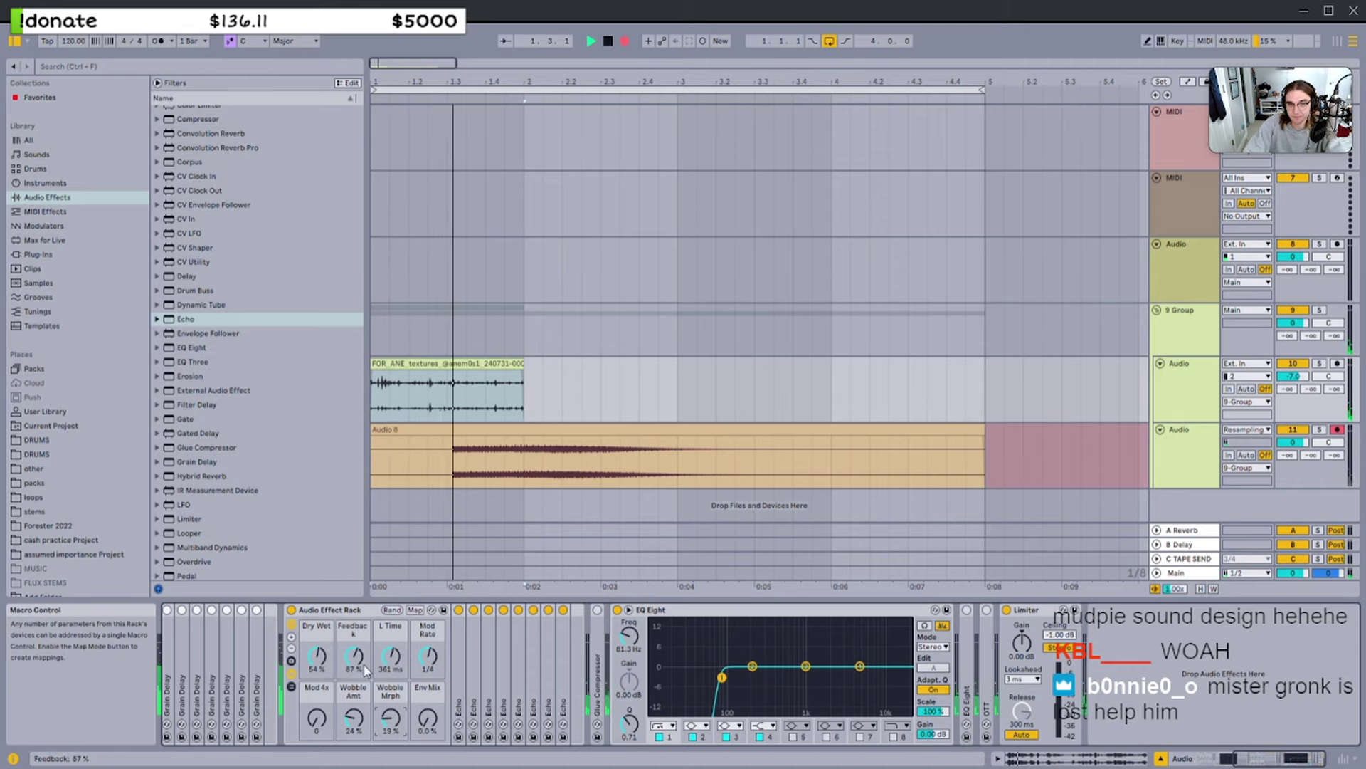
{"action": "left_click_drag", "start_coordinate": [354, 655], "coordinate": [354, 643]}
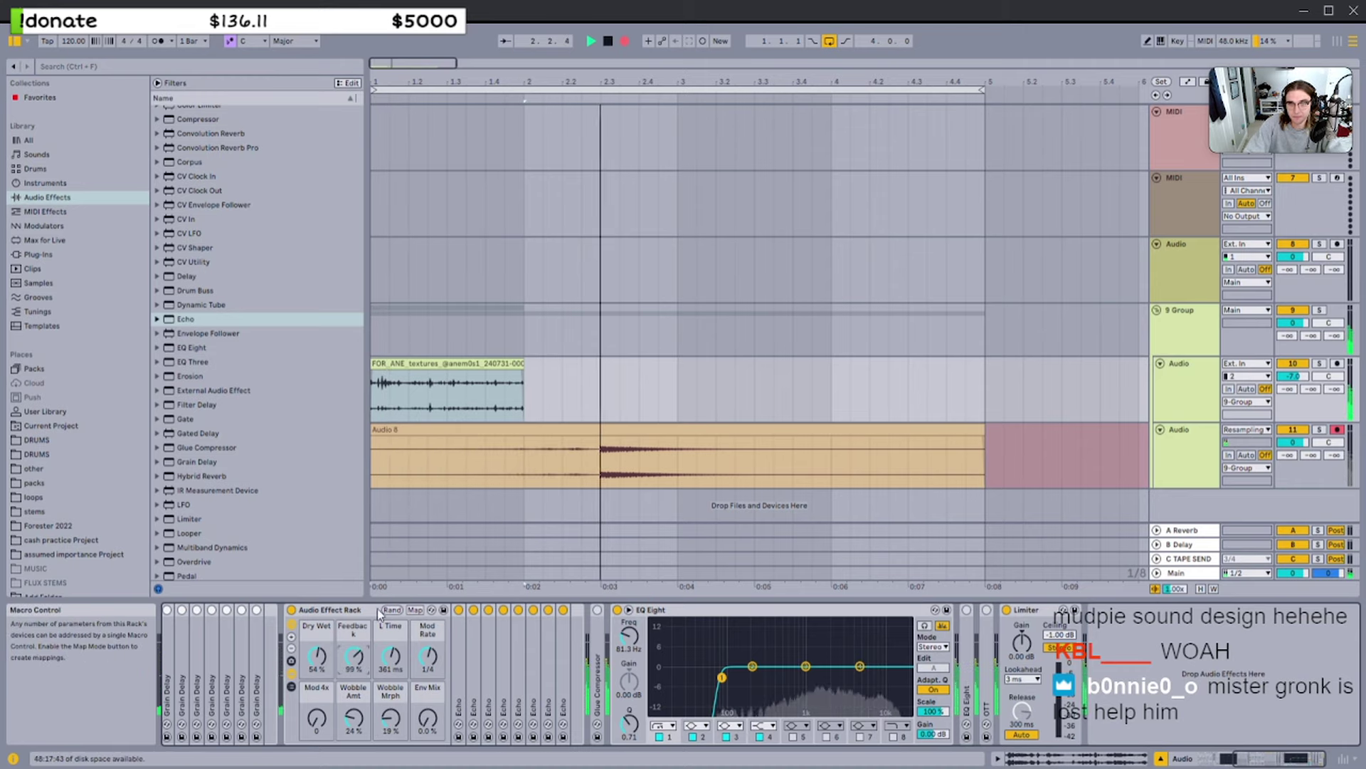
Move the four-bar arrangement loop forward so that it starts at bar 4
{"action": "scroll", "coordinate": [427, 213], "scroll_direction": "down", "scroll_amount": 2}
{"action": "left_click_drag", "start_coordinate": [423, 91], "coordinate": [632, 94]}
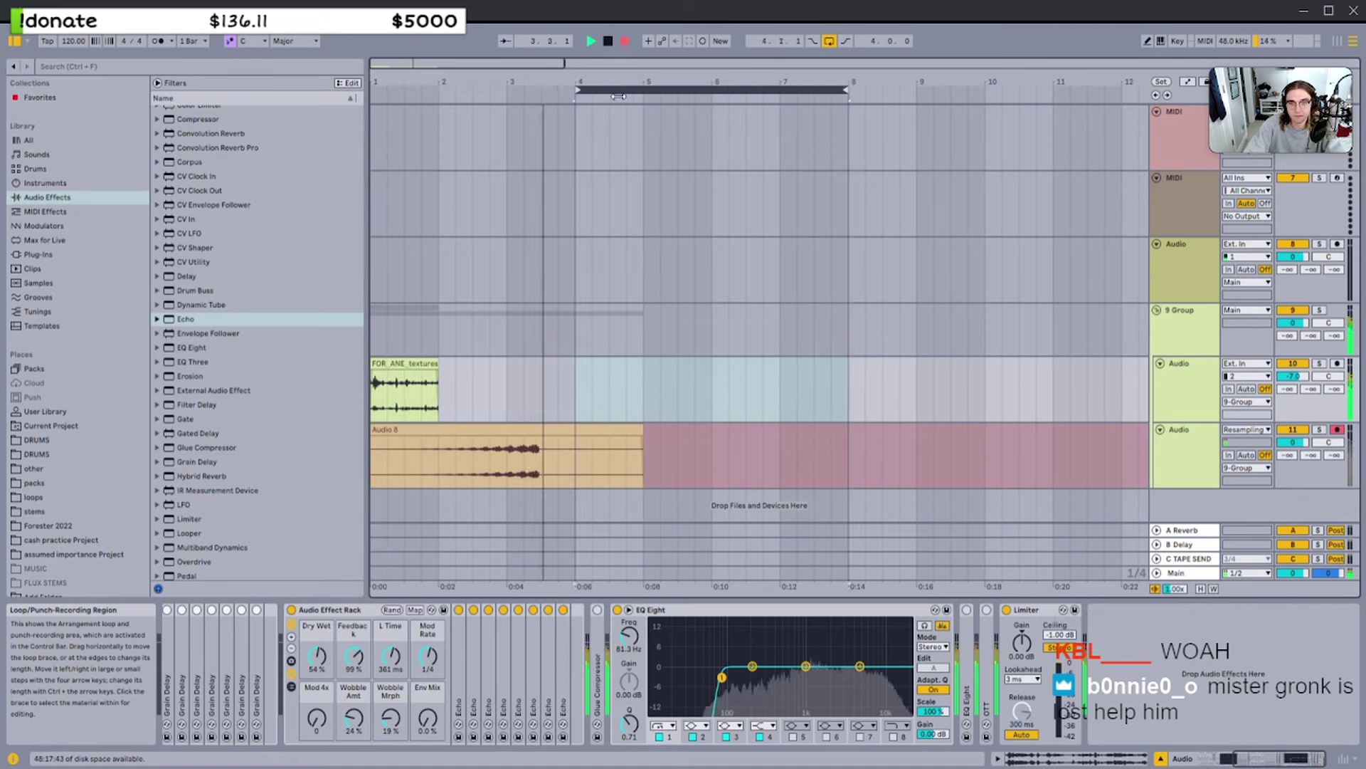
Lower the texture track's volume to -21.2 dB and perform the macros to L Time 165 ms, Feedback 100%, Wobble Amt 71% and Wobble Mrph 32%
{"action": "mouse_move", "coordinate": [1304, 378]}
{"action": "left_mouse_down"}
{"action": "mouse_move", "coordinate": [1305, 399]}
{"action": "mouse_move", "coordinate": [1293, 380]}
{"action": "left_mouse_up"}
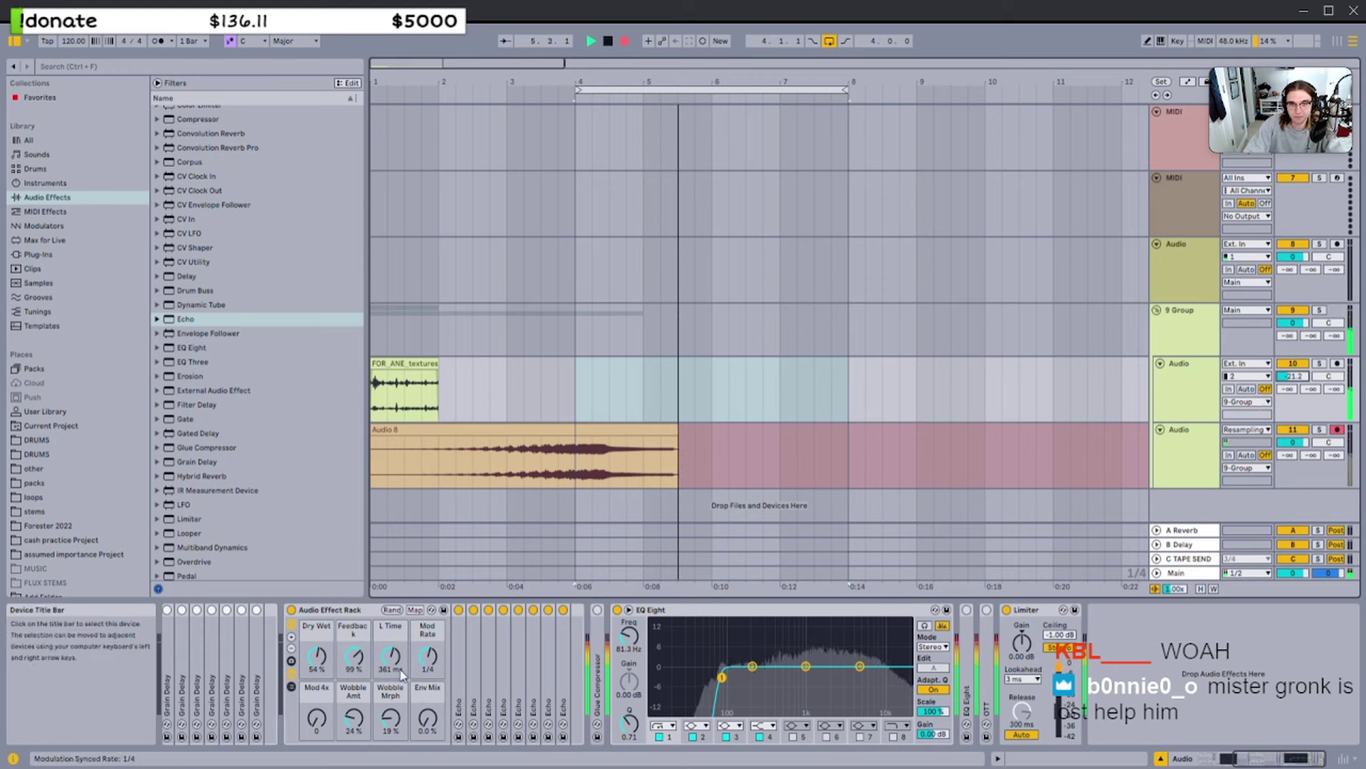
{"action": "left_click_drag", "start_coordinate": [391, 656], "coordinate": [391, 671]}
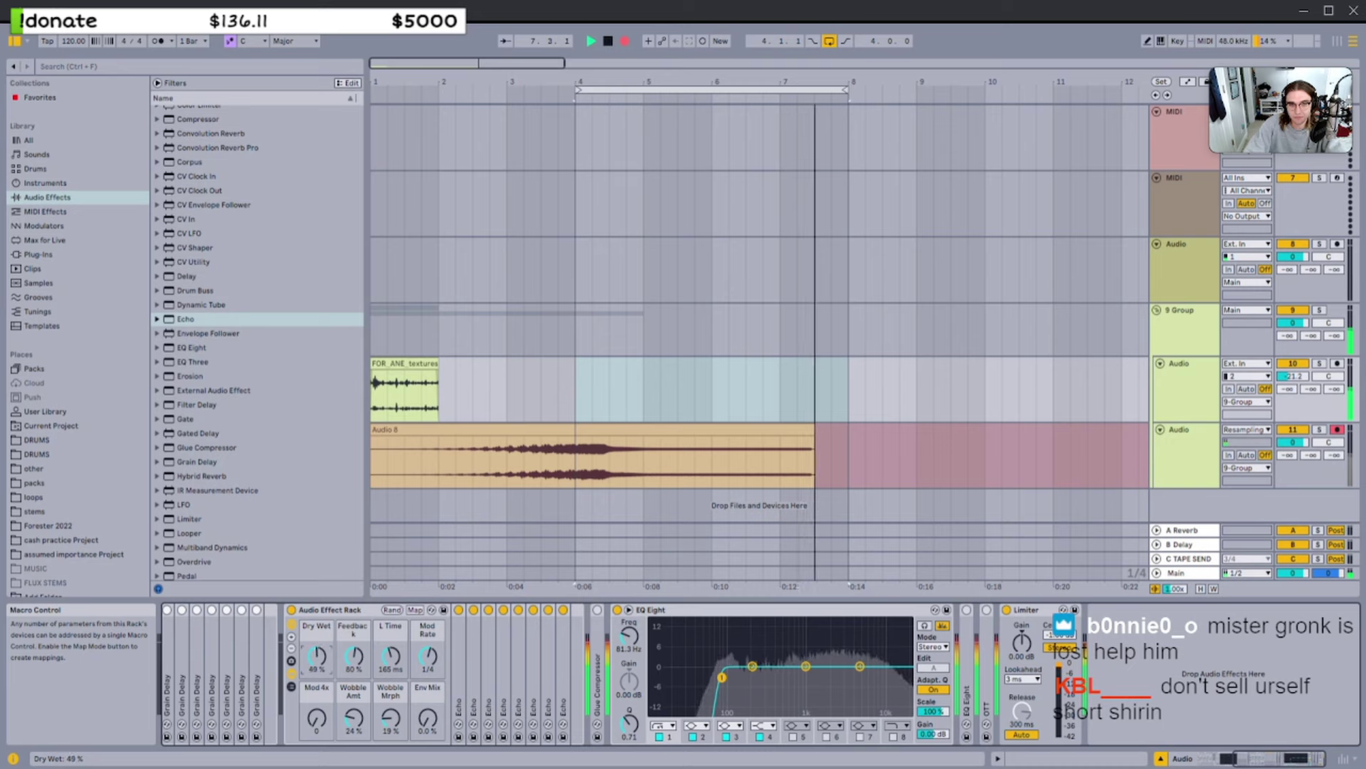
{"action": "left_click_drag", "start_coordinate": [354, 656], "coordinate": [353, 653]}
{"action": "left_click_drag", "start_coordinate": [353, 719], "coordinate": [354, 709]}
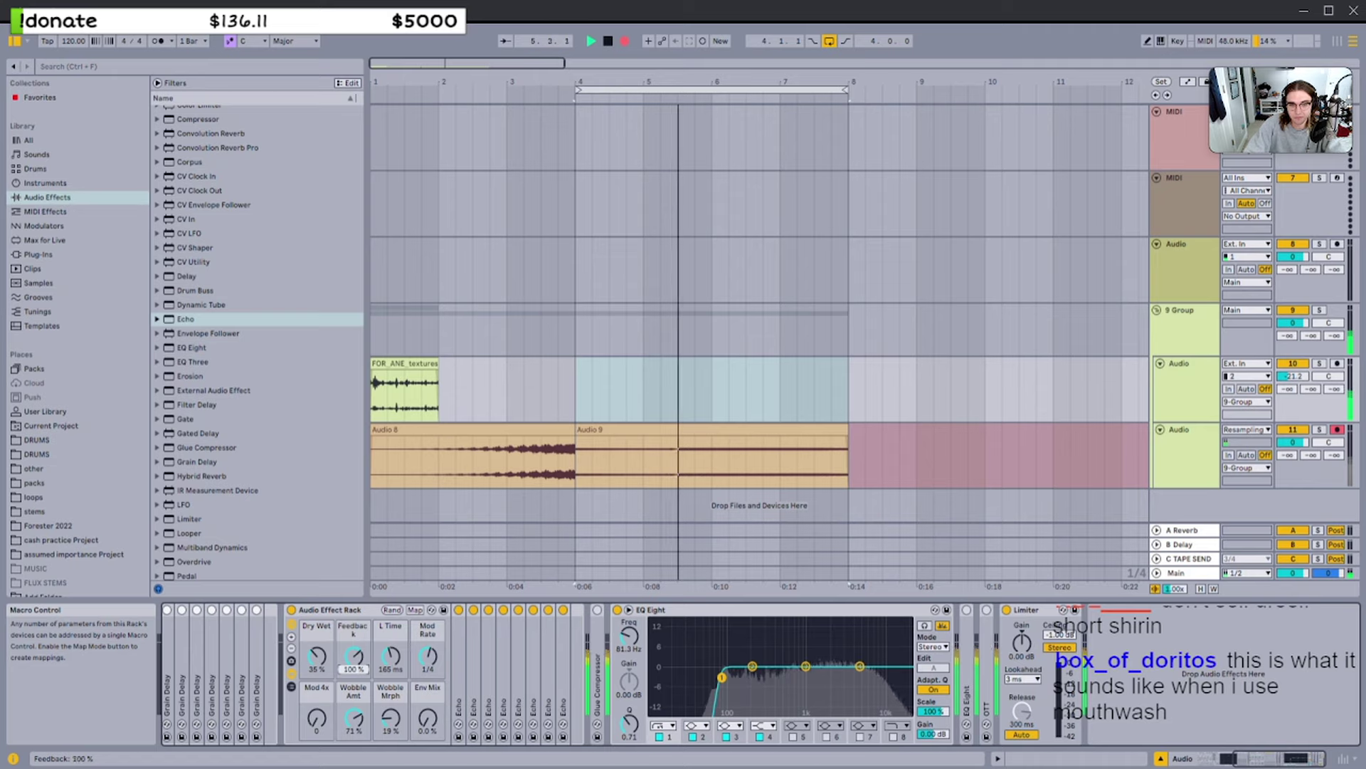
{"action": "left_click_drag", "start_coordinate": [353, 656], "coordinate": [354, 658]}
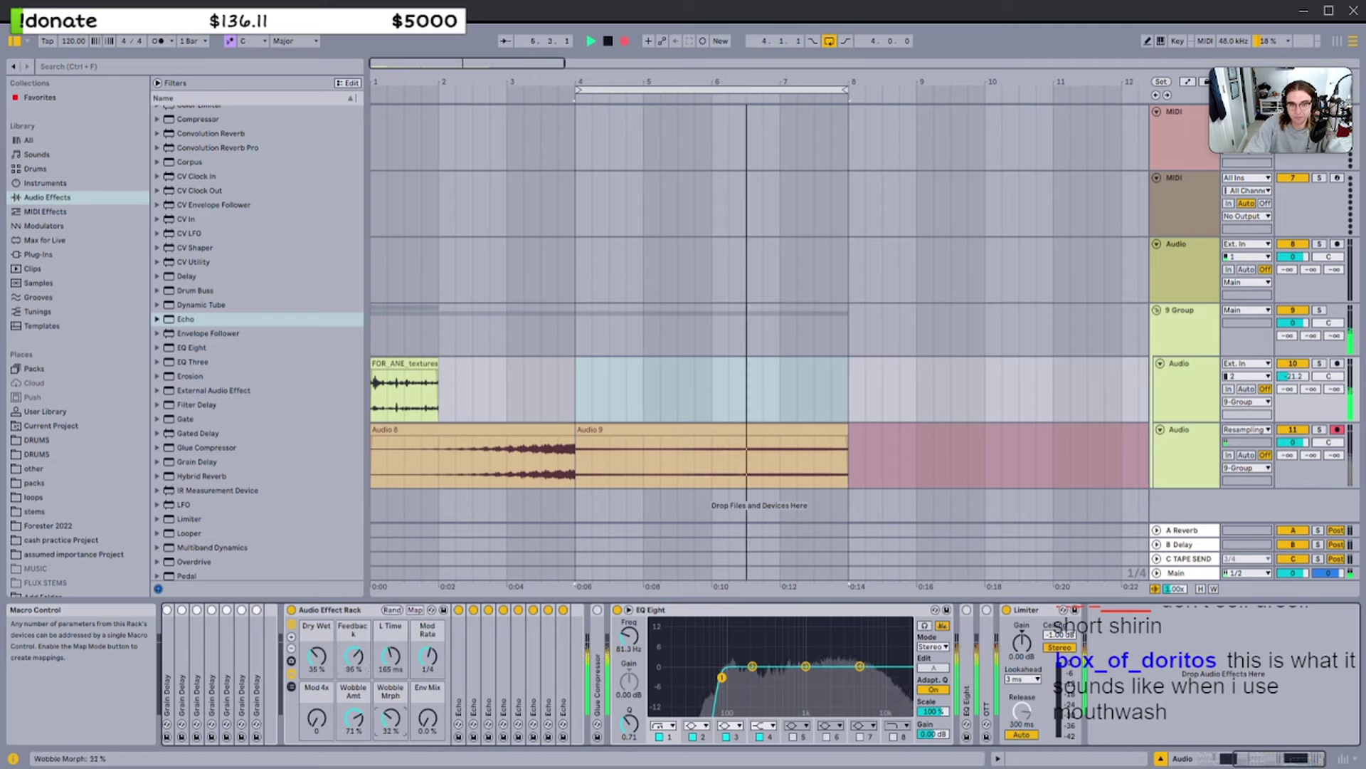
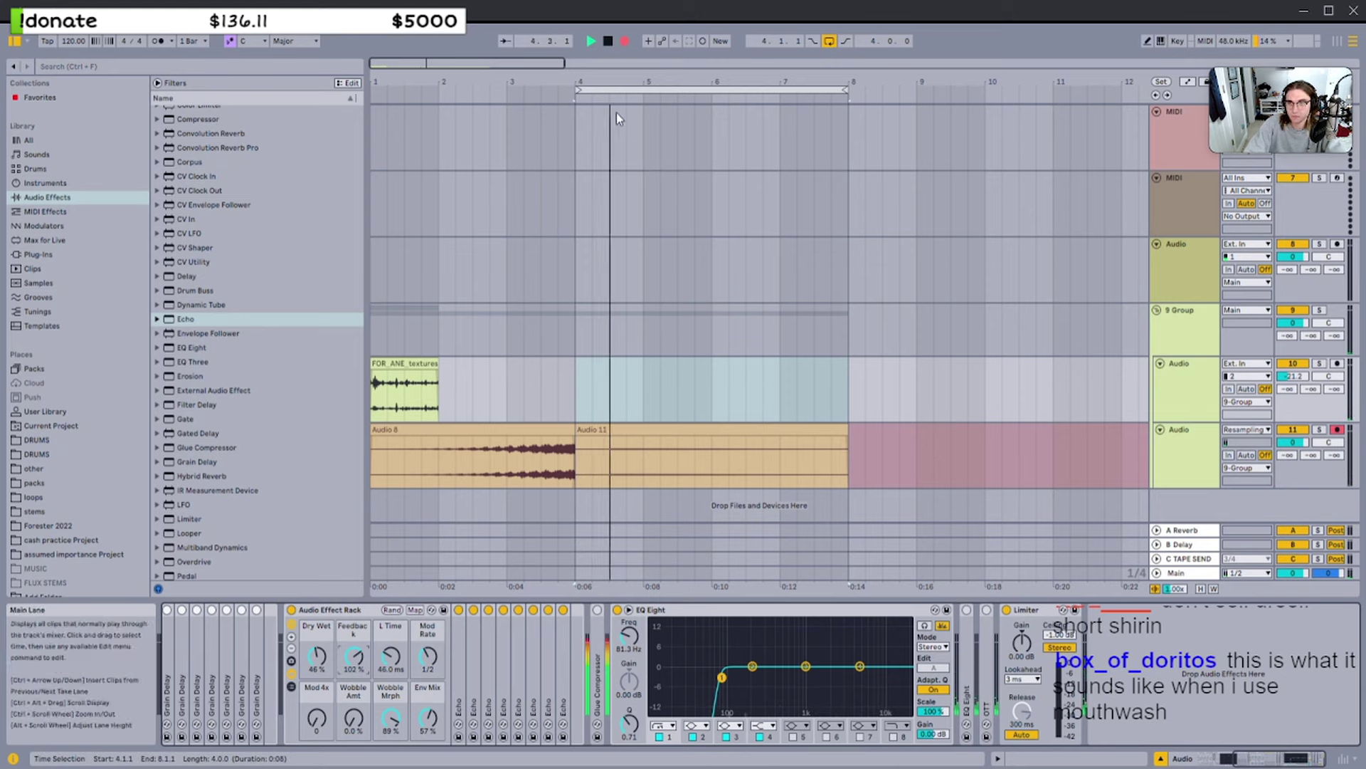
Extend the arrangement loop's start back to bar 1 for a seven-bar loop, and set the macros to Dry Wet 47% and Feedback 99%
{"action": "left_click_drag", "start_coordinate": [579, 91], "coordinate": [373, 90]}
{"action": "mouse_move", "coordinate": [846, 90]}
{"action": "left_mouse_down"}
{"action": "mouse_move", "coordinate": [693, 91]}
{"action": "mouse_move", "coordinate": [847, 111]}
{"action": "left_mouse_up"}
{"action": "mouse_move", "coordinate": [391, 656]}
{"action": "left_mouse_down"}
{"action": "mouse_move", "coordinate": [391, 643]}
{"action": "mouse_move", "coordinate": [355, 660]}
{"action": "left_mouse_up"}
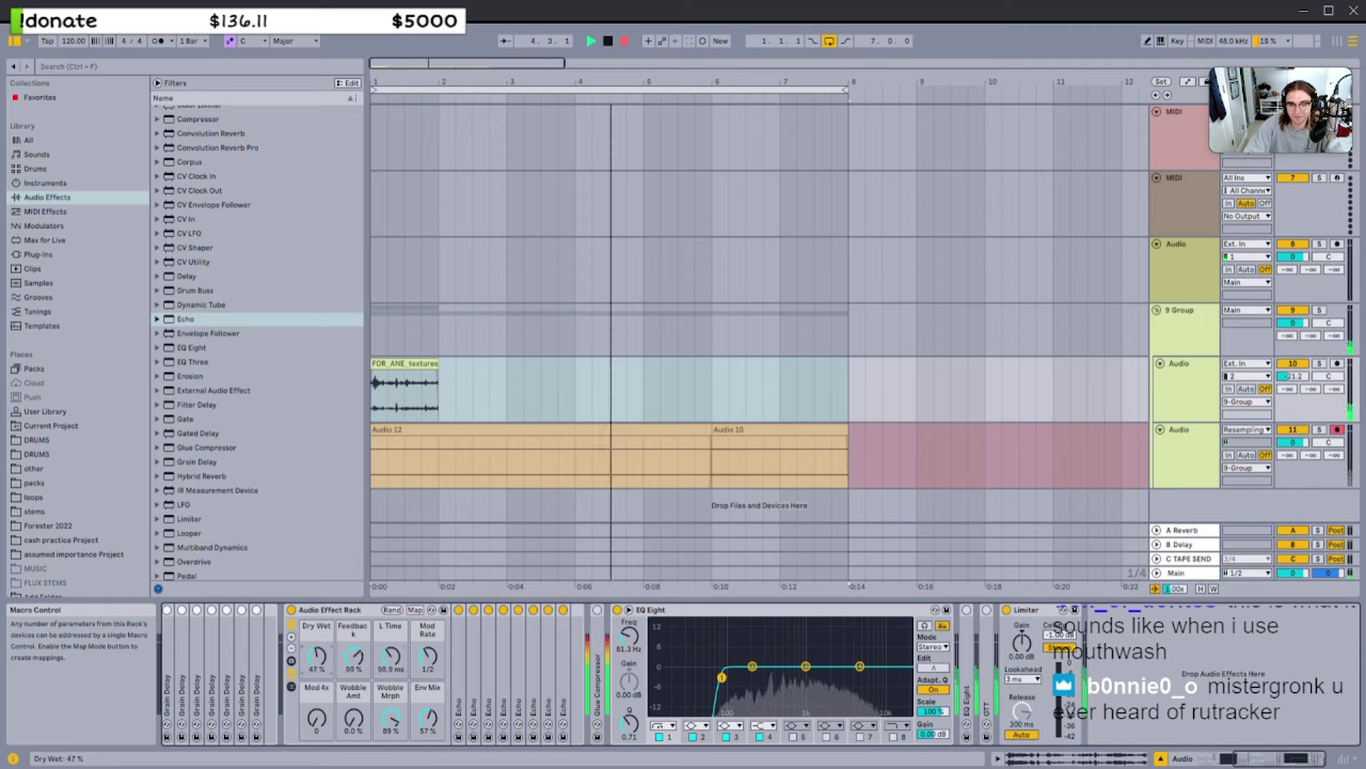
Perform the macros to Env Mix 0.0%, Mod 4x 74, Wobble Amt 37%, Wobble Mrph 46%, Dry Wet 34%, Feedback 88% and Mod Rate 3
{"action": "left_click_drag", "start_coordinate": [328, 718], "coordinate": [427, 760]}
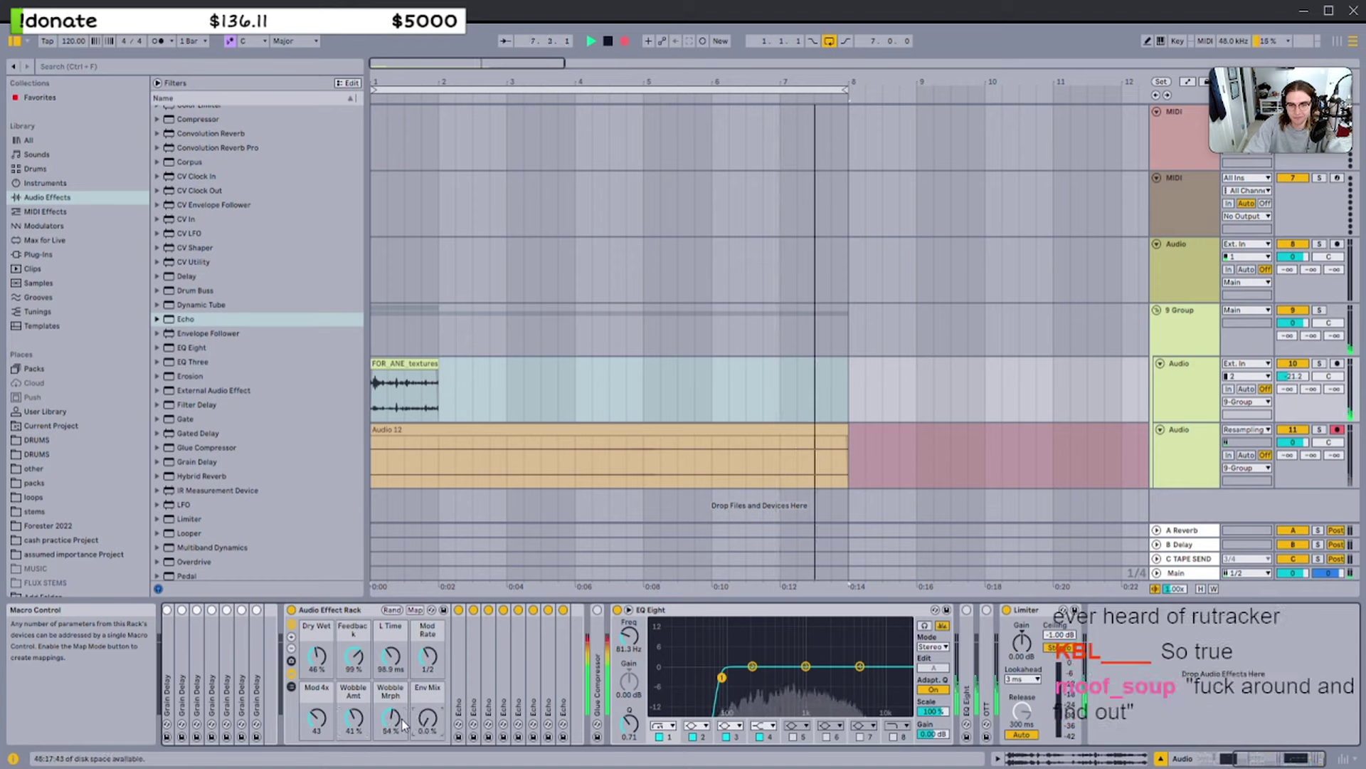
{"action": "left_click_drag", "start_coordinate": [325, 725], "coordinate": [354, 724]}
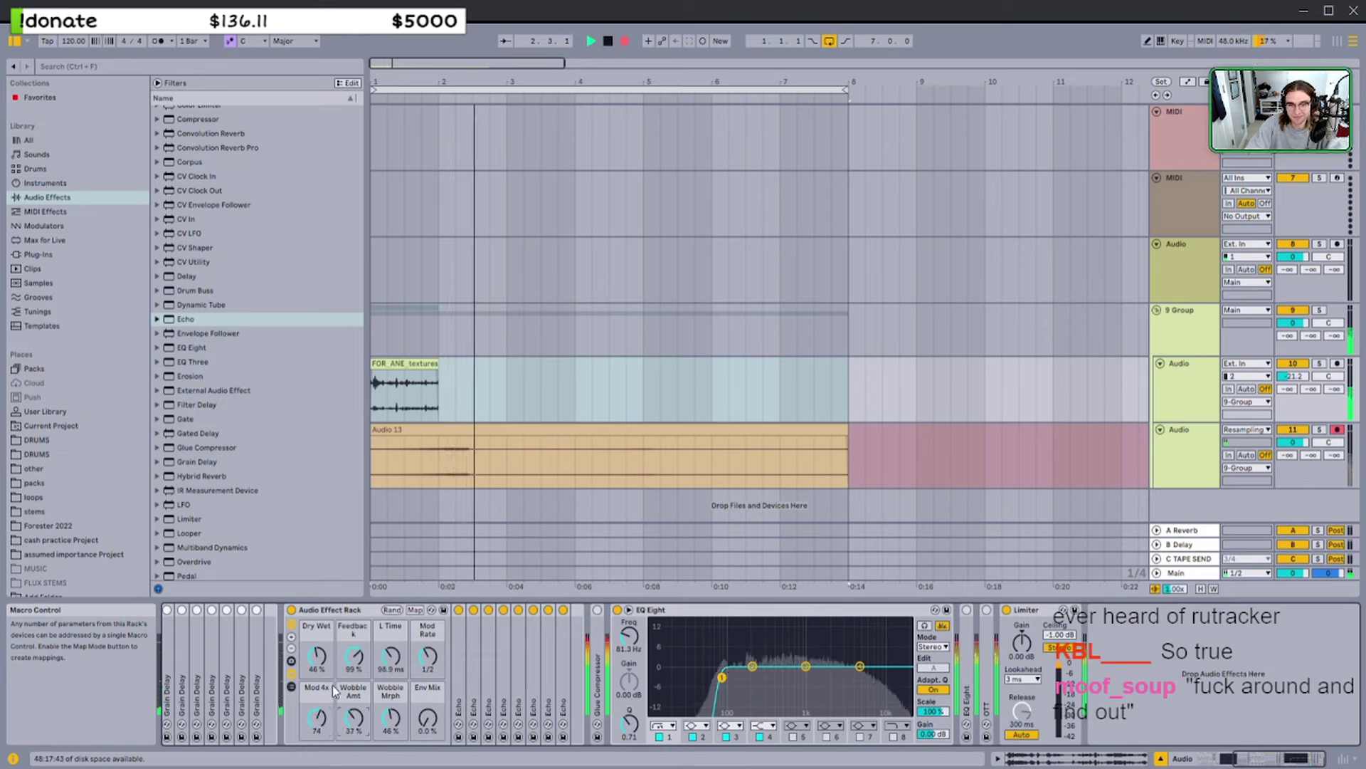
{"action": "left_click_drag", "start_coordinate": [317, 656], "coordinate": [354, 664]}
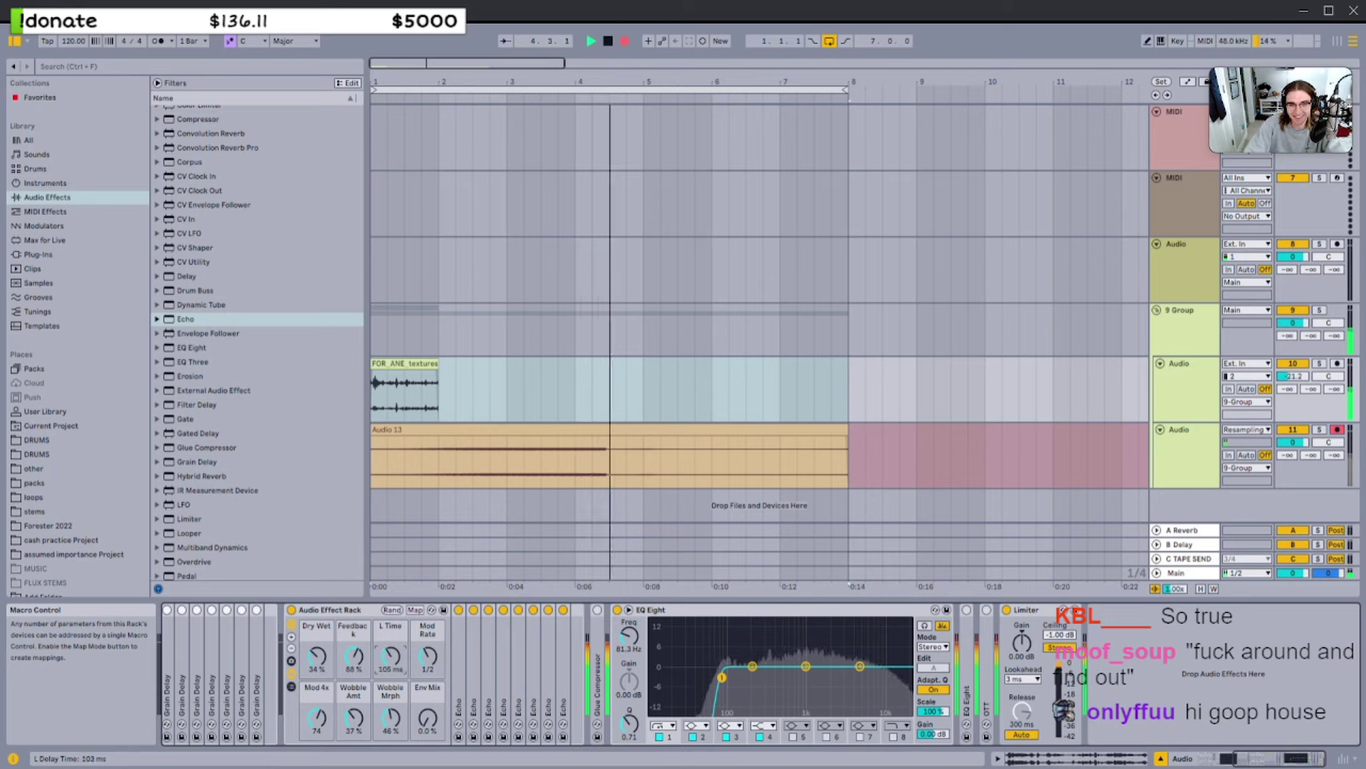
{"action": "left_click_drag", "start_coordinate": [427, 655], "coordinate": [427, 651]}
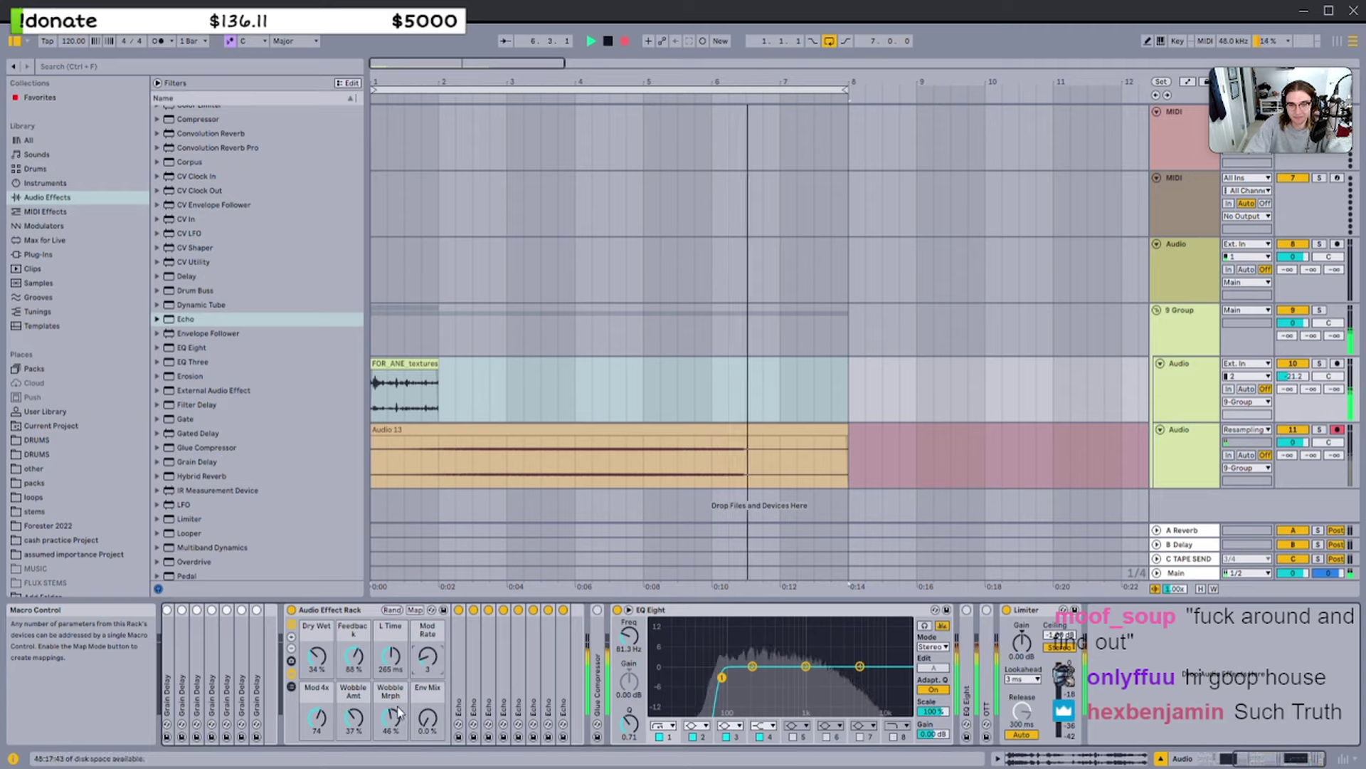
Continue the recorded performance with L Time 1.02 s, Dry Wet 46%, Mod 4x 0, Wobble Amt 68%, Wobble Mrph 51% and Feedback 96%
{"action": "left_click_drag", "start_coordinate": [390, 718], "coordinate": [390, 705]}
{"action": "left_click_drag", "start_coordinate": [391, 655], "coordinate": [317, 648]}
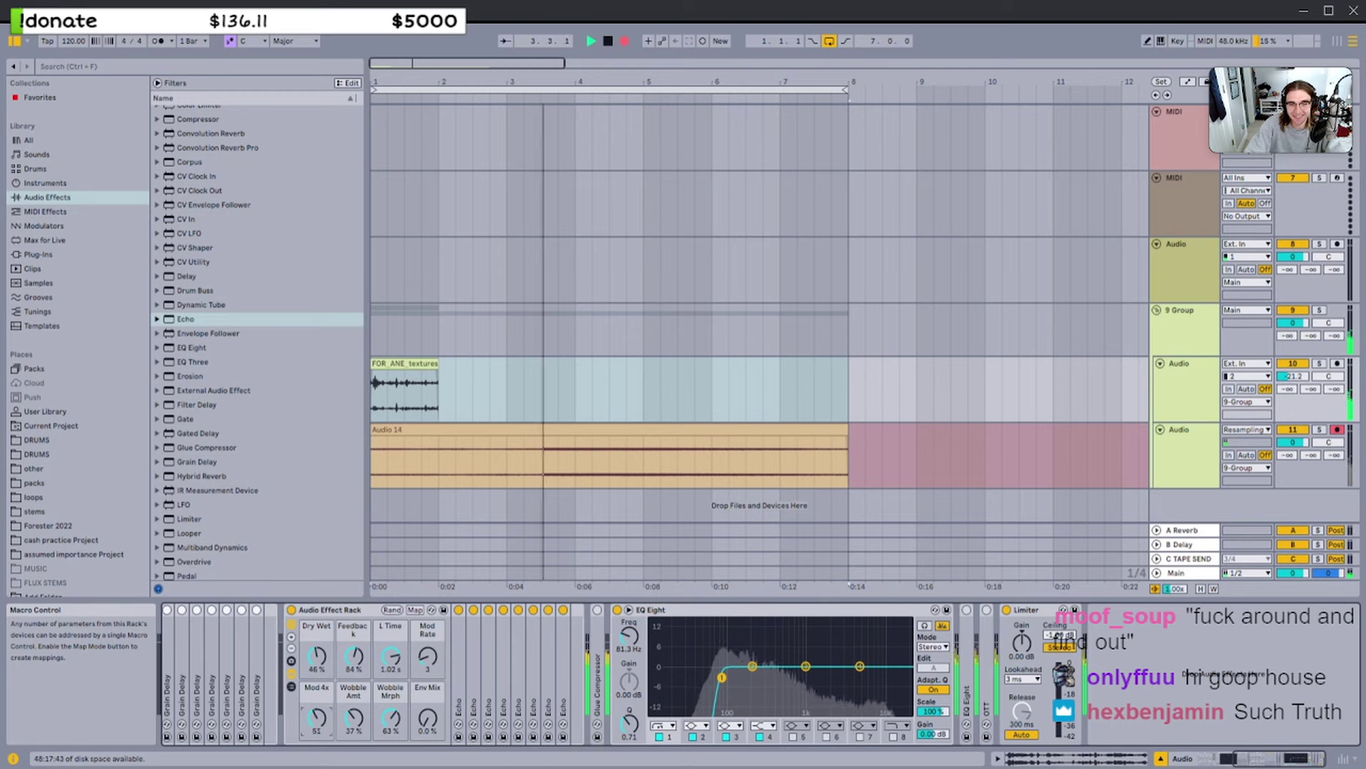
{"action": "left_click_drag", "start_coordinate": [354, 718], "coordinate": [354, 720]}
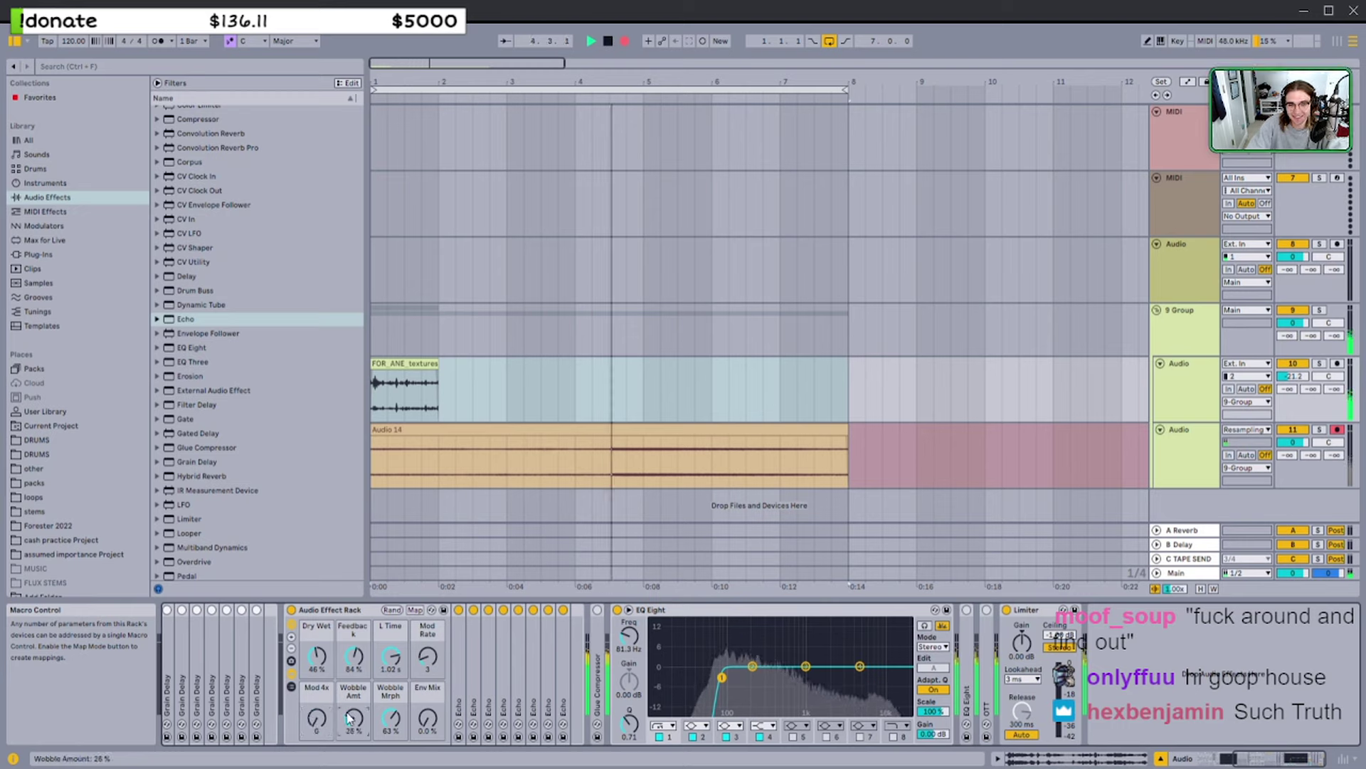
{"action": "left_click_drag", "start_coordinate": [390, 717], "coordinate": [353, 719]}
{"action": "left_click_drag", "start_coordinate": [353, 655], "coordinate": [354, 646]}
Extend the texture clip to expose more of the recording, trim its start, move it to bar 18 and lengthen its end to bar 73
{"action": "scroll", "coordinate": [403, 390], "scroll_direction": "down", "scroll_amount": 5}
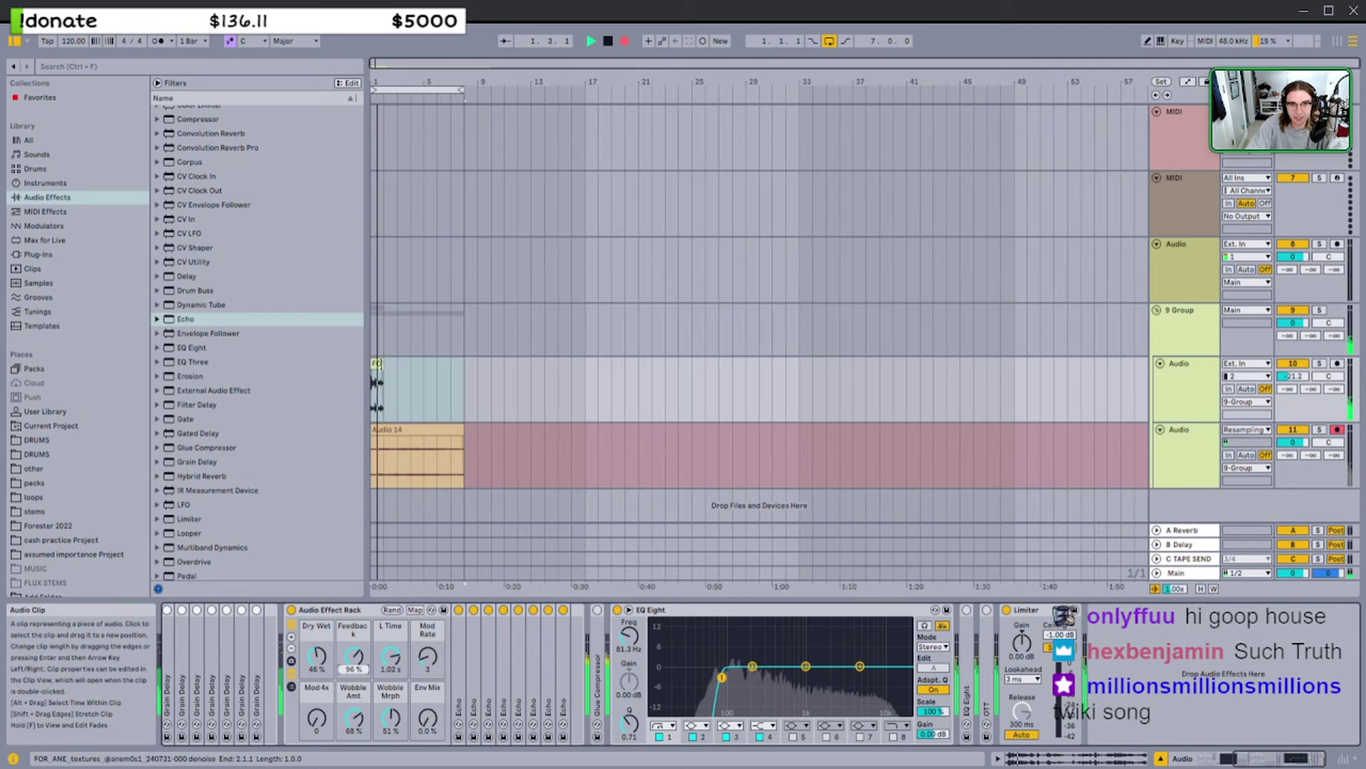
{"action": "left_click_drag", "start_coordinate": [382, 364], "coordinate": [720, 364]}
{"action": "mouse_move", "coordinate": [751, 363]}
{"action": "left_mouse_down"}
{"action": "mouse_move", "coordinate": [577, 364]}
{"action": "mouse_move", "coordinate": [733, 365]}
{"action": "left_mouse_up"}
{"action": "left_click_drag", "start_coordinate": [826, 365], "coordinate": [1134, 365]}
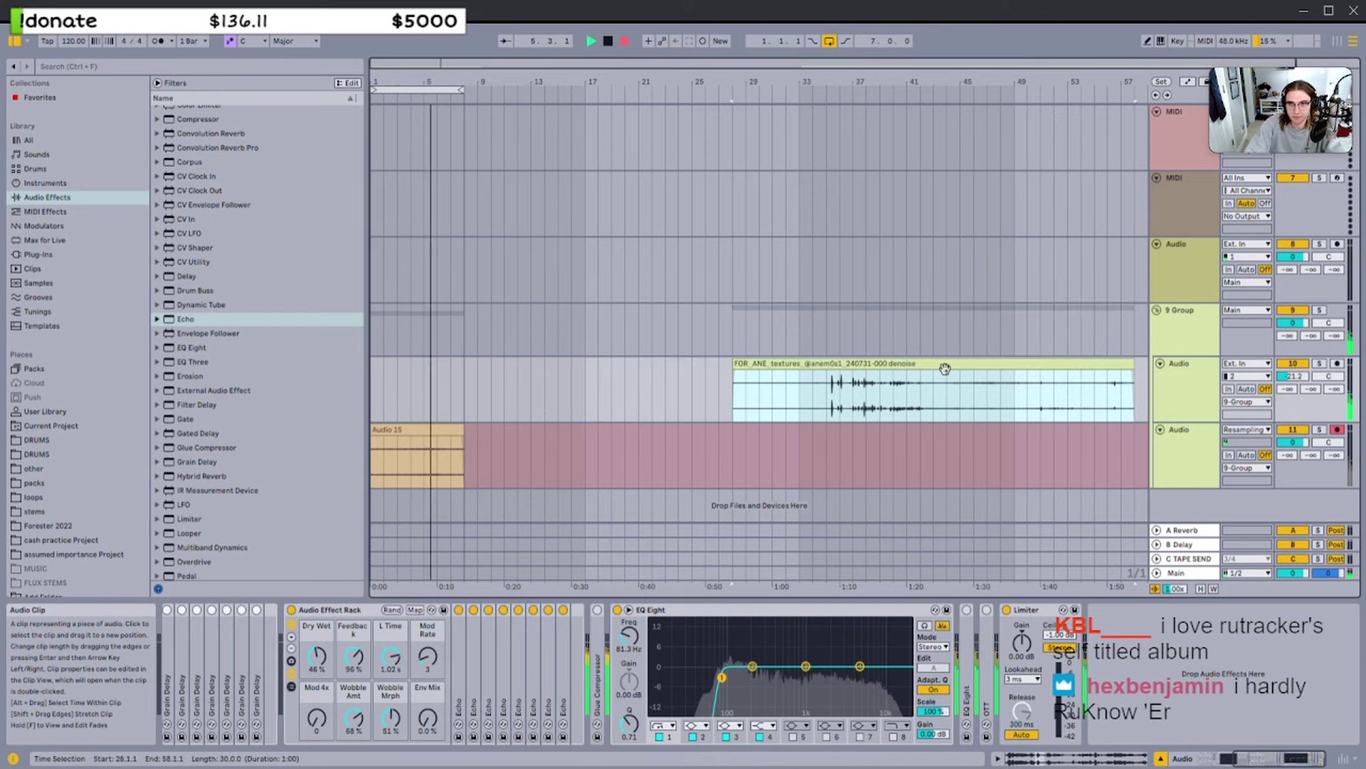
{"action": "left_click_drag", "start_coordinate": [708, 366], "coordinate": [613, 366]}
{"action": "left_click_drag", "start_coordinate": [870, 365], "coordinate": [1279, 368]}
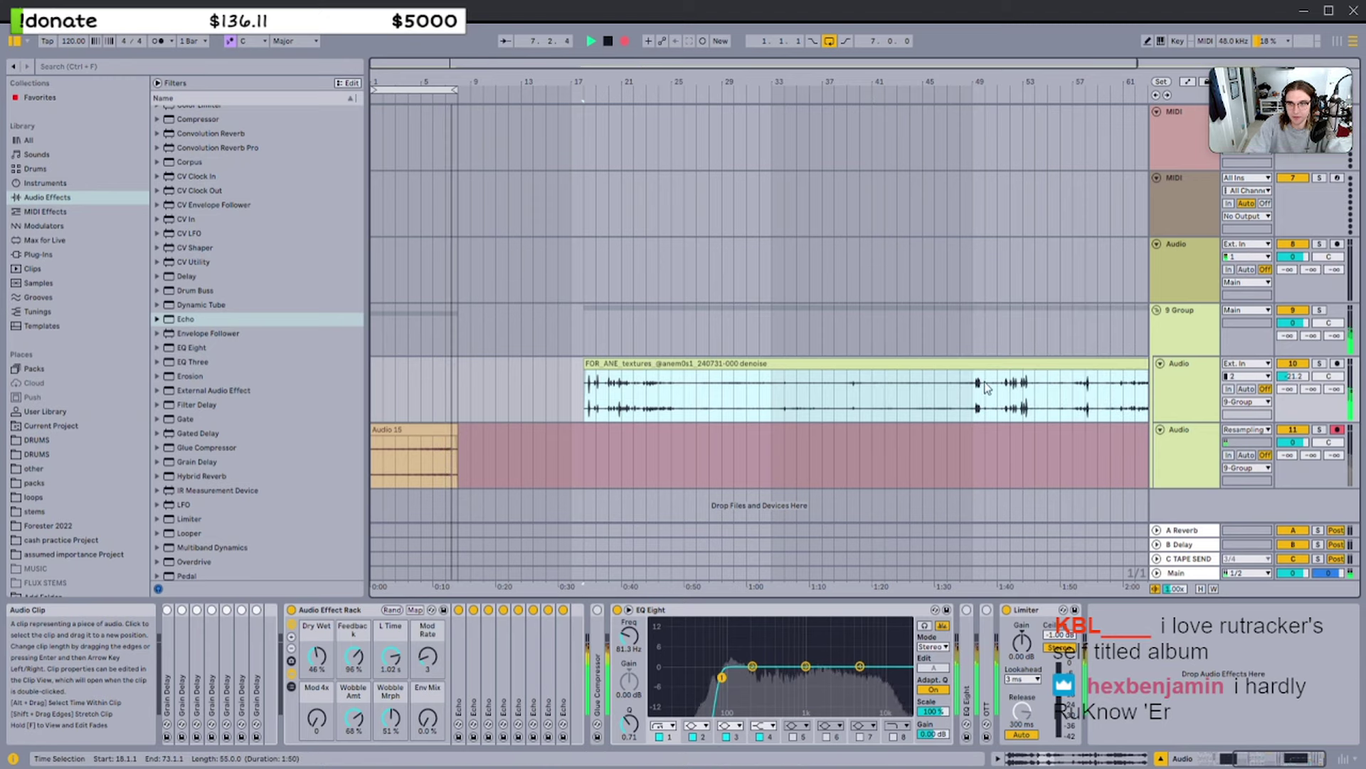
Trim the texture clip's start to bar 58, extend its end further into the recording, and move the clip back to bar 33
{"action": "scroll", "coordinate": [987, 387], "scroll_direction": "right", "scroll_amount": 3}
{"action": "left_click_drag", "start_coordinate": [474, 363], "coordinate": [971, 354]}
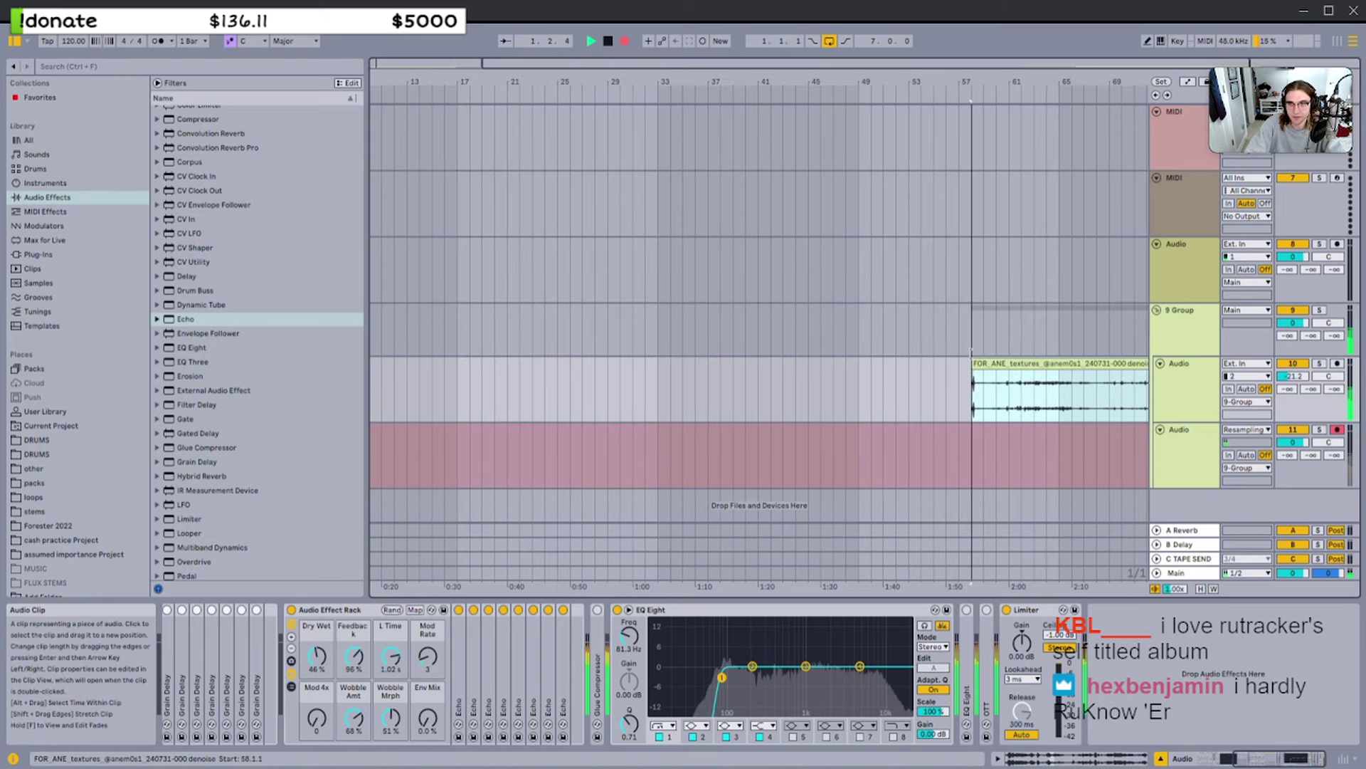
{"action": "left_click_drag", "start_coordinate": [1082, 363], "coordinate": [1336, 365]}
{"action": "scroll", "coordinate": [1014, 365], "scroll_direction": "right", "scroll_amount": 3}
{"action": "scroll", "coordinate": [980, 363], "scroll_direction": "right", "scroll_amount": 3}
{"action": "left_click_drag", "start_coordinate": [979, 363], "coordinate": [640, 367]}
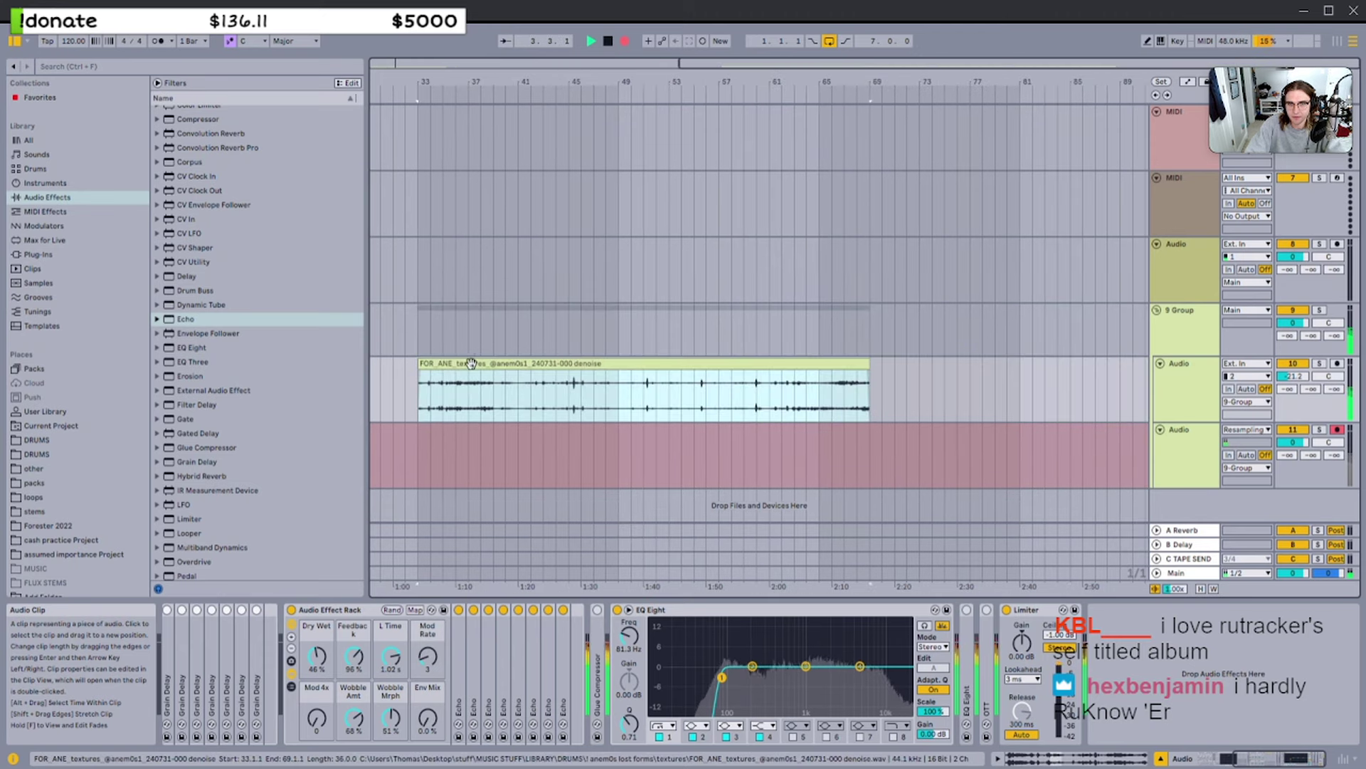
Move the texture clip to bar 1 and shorten its end to 3.2.1
{"action": "mouse_move", "coordinate": [425, 365]}
{"action": "left_mouse_down"}
{"action": "mouse_move", "coordinate": [1087, 362]}
{"action": "mouse_move", "coordinate": [436, 363]}
{"action": "left_mouse_up"}
{"action": "scroll", "coordinate": [1088, 361], "scroll_direction": "down", "scroll_amount": 2}
{"action": "scroll", "coordinate": [582, 390], "scroll_direction": "up", "scroll_amount": 3}
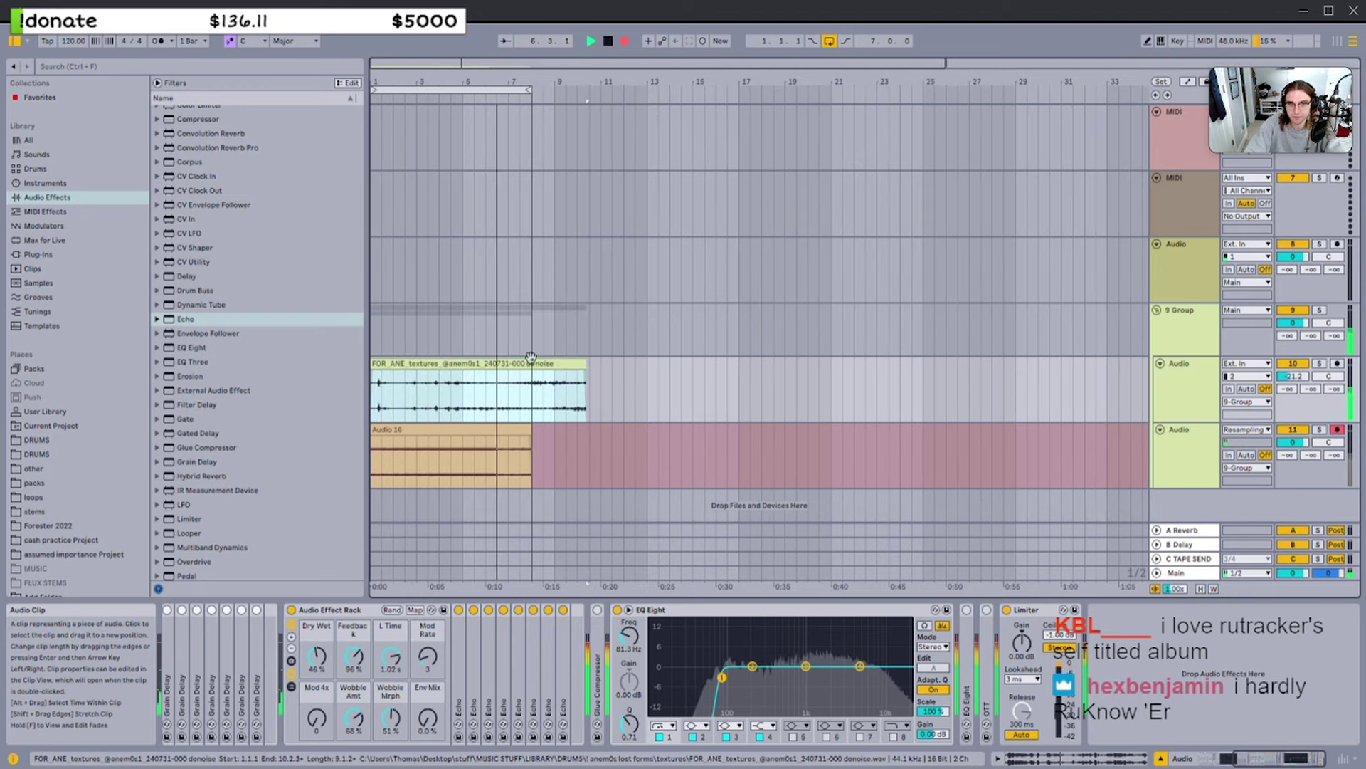
{"action": "left_click_drag", "start_coordinate": [581, 391], "coordinate": [537, 390]}
{"action": "scroll", "coordinate": [537, 390], "scroll_direction": "up", "scroll_amount": 5}
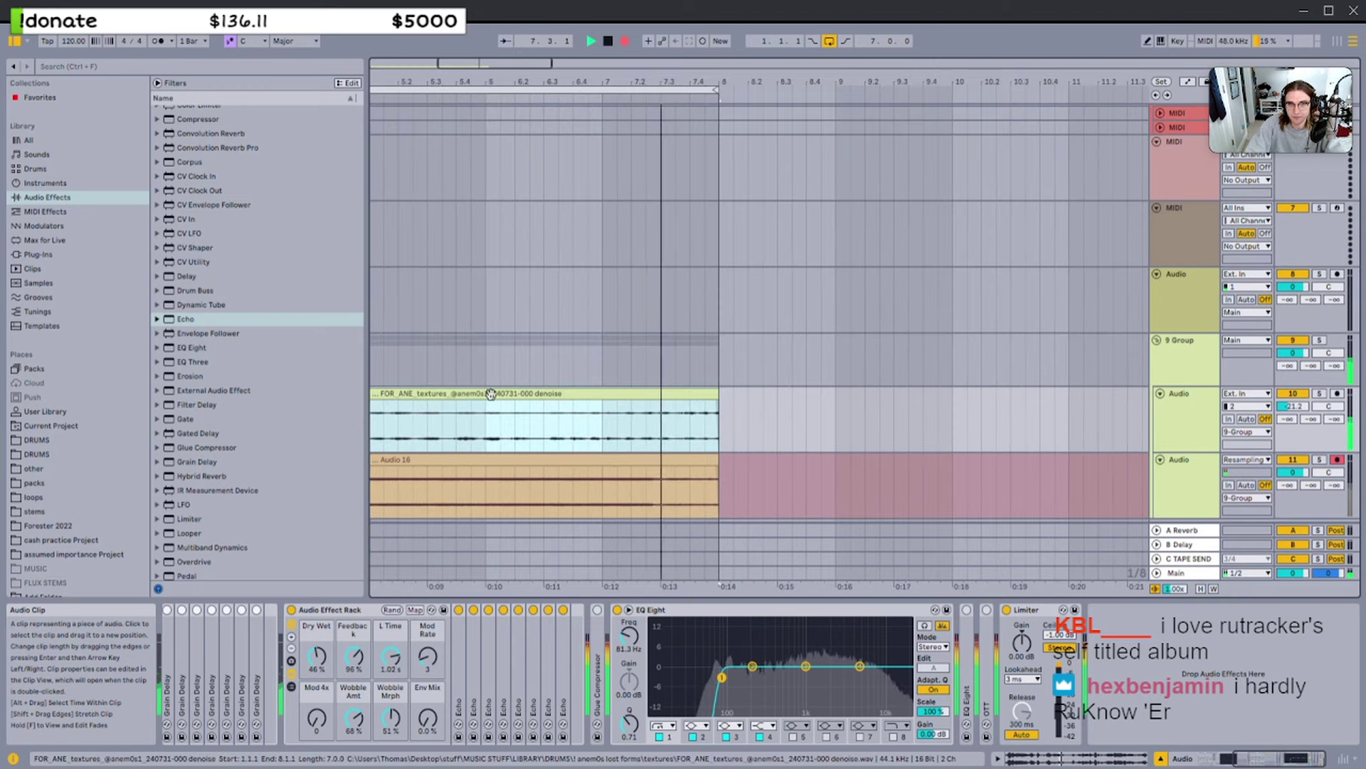
{"action": "scroll", "coordinate": [537, 390], "scroll_direction": "down", "scroll_amount": 3}
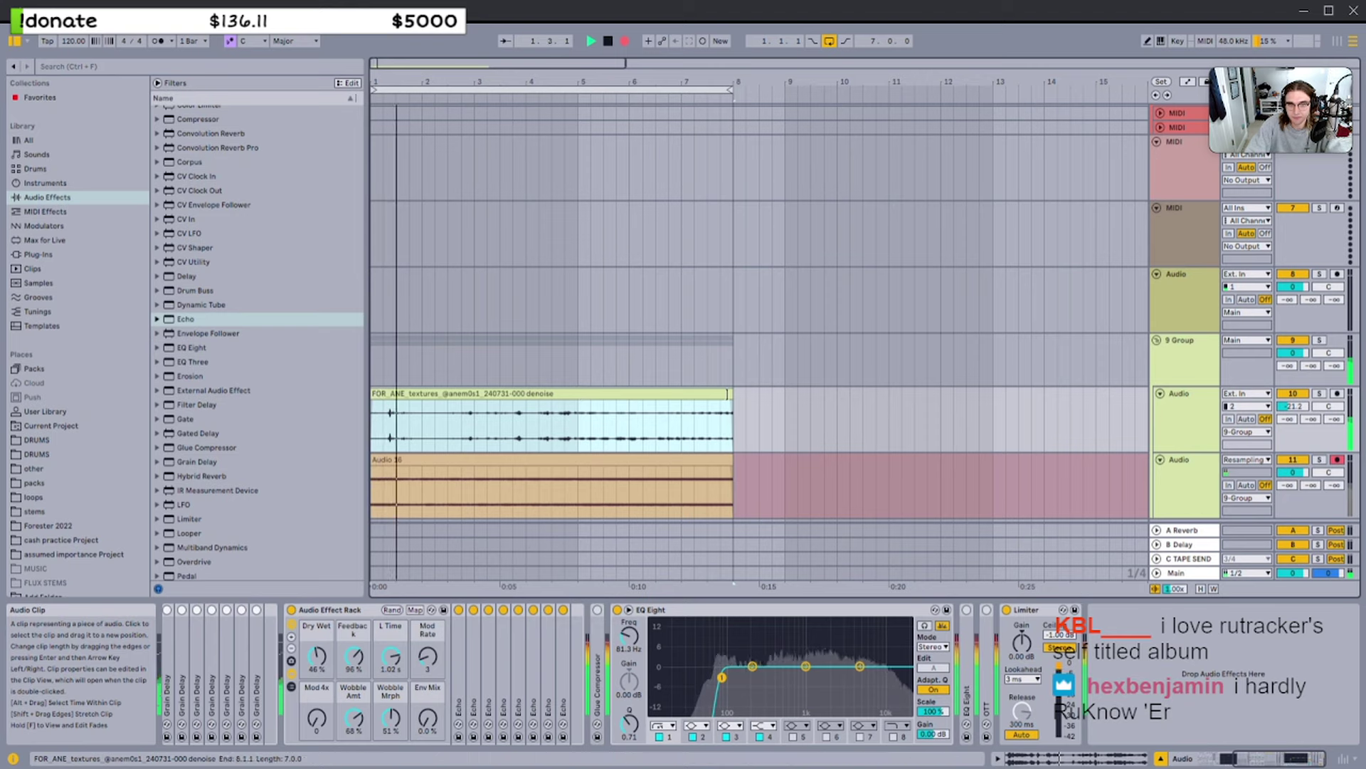
{"action": "left_click_drag", "start_coordinate": [733, 390], "coordinate": [488, 392]}
Perform the macros over the new texture section to Dry Wet 54%, Feedback 96%, L Time 1.08 s, Mod Rate 4, Mod 4x 127 and Wobble Mrph 27%
{"action": "left_click_drag", "start_coordinate": [353, 656], "coordinate": [353, 718]}
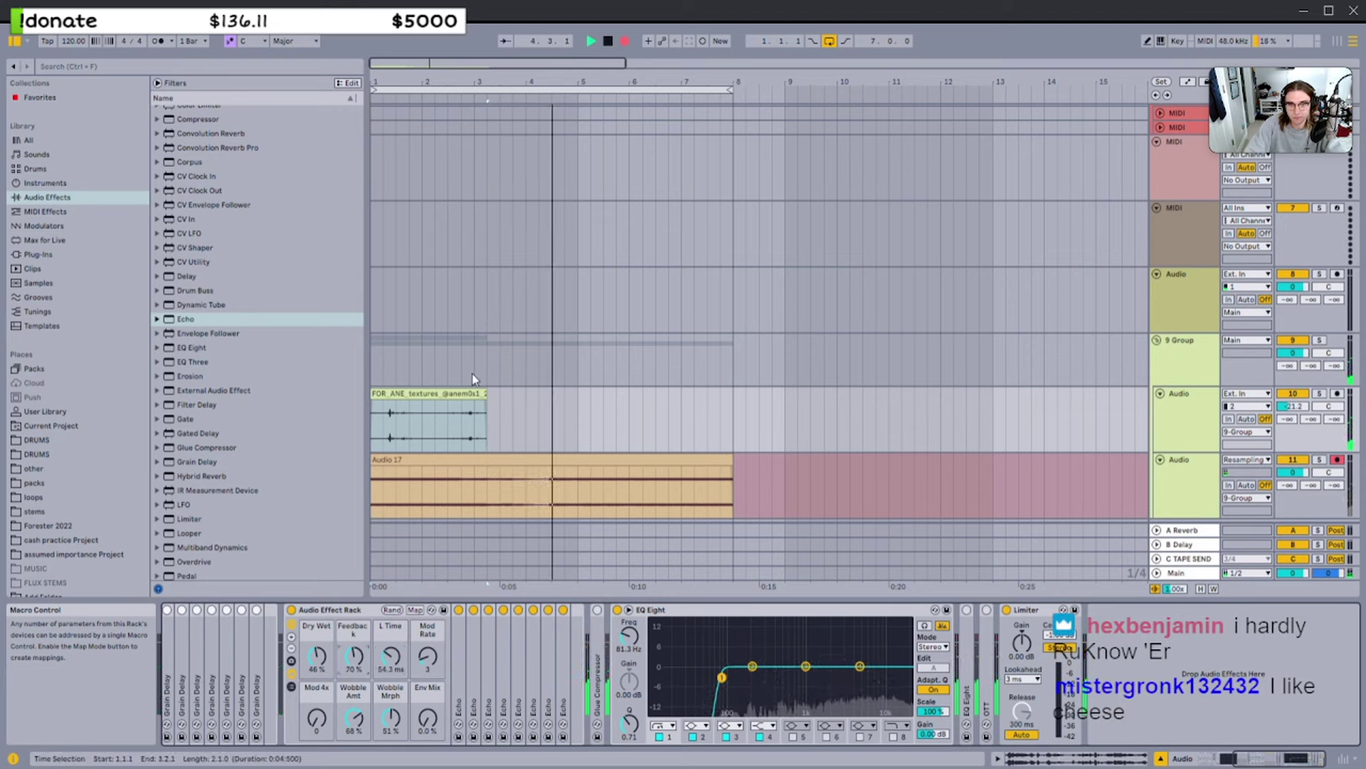
{"action": "mouse_move", "coordinate": [733, 91]}
{"action": "left_mouse_down"}
{"action": "mouse_move", "coordinate": [613, 91]}
{"action": "mouse_move", "coordinate": [733, 91]}
{"action": "left_mouse_up"}
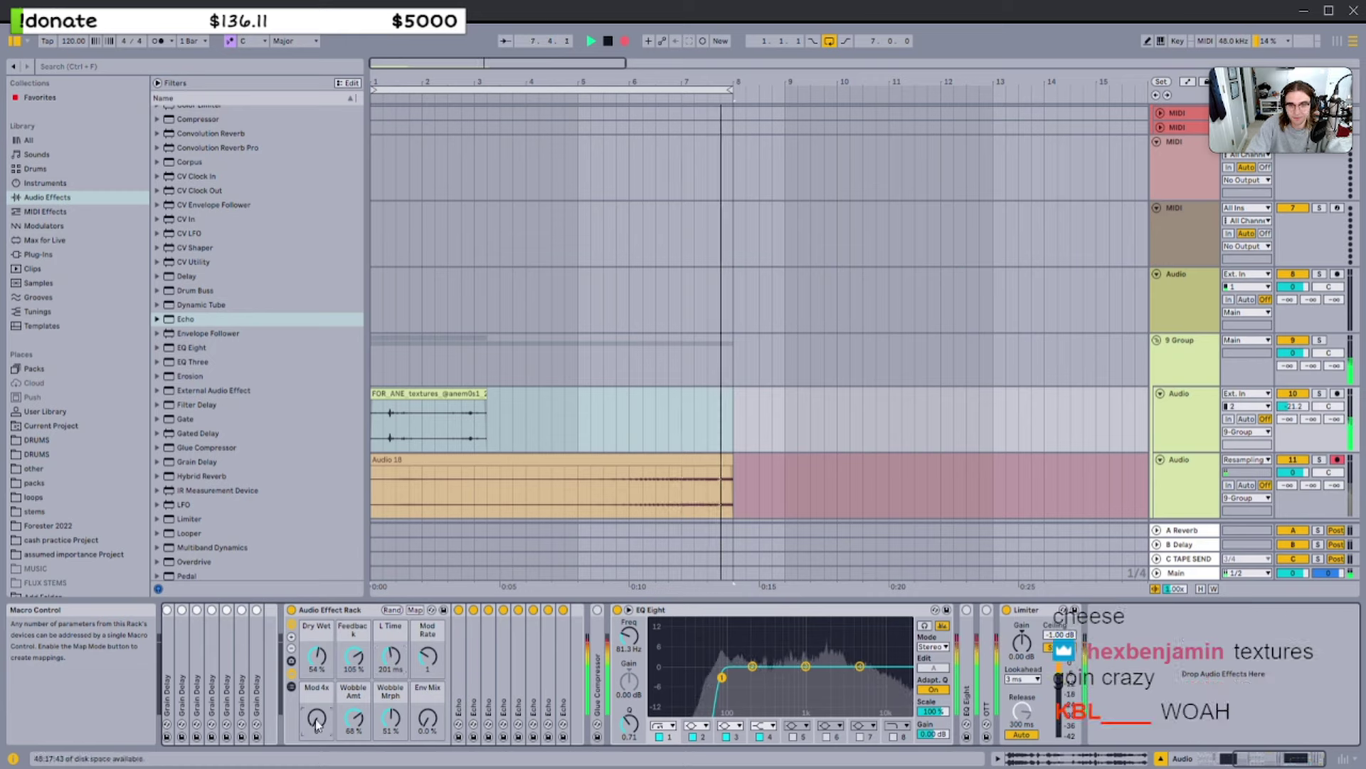
{"action": "left_click_drag", "start_coordinate": [394, 660], "coordinate": [394, 663]}
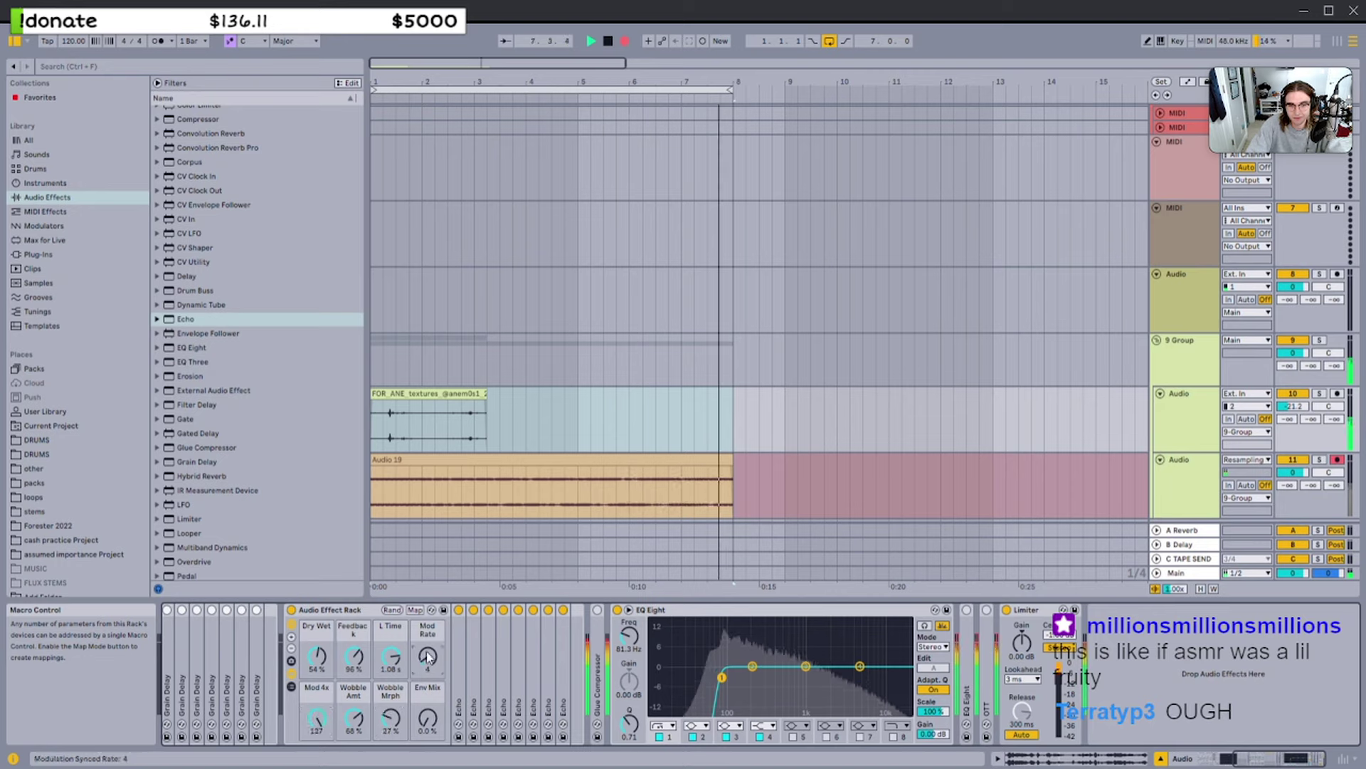
Change the macros during recording to L Time 1.05 ms, Feedback 113%, Mod Rate 3/4, Wobble Amt 39% and Wobble Mrph 84%
{"action": "left_click_drag", "start_coordinate": [391, 656], "coordinate": [399, 597]}
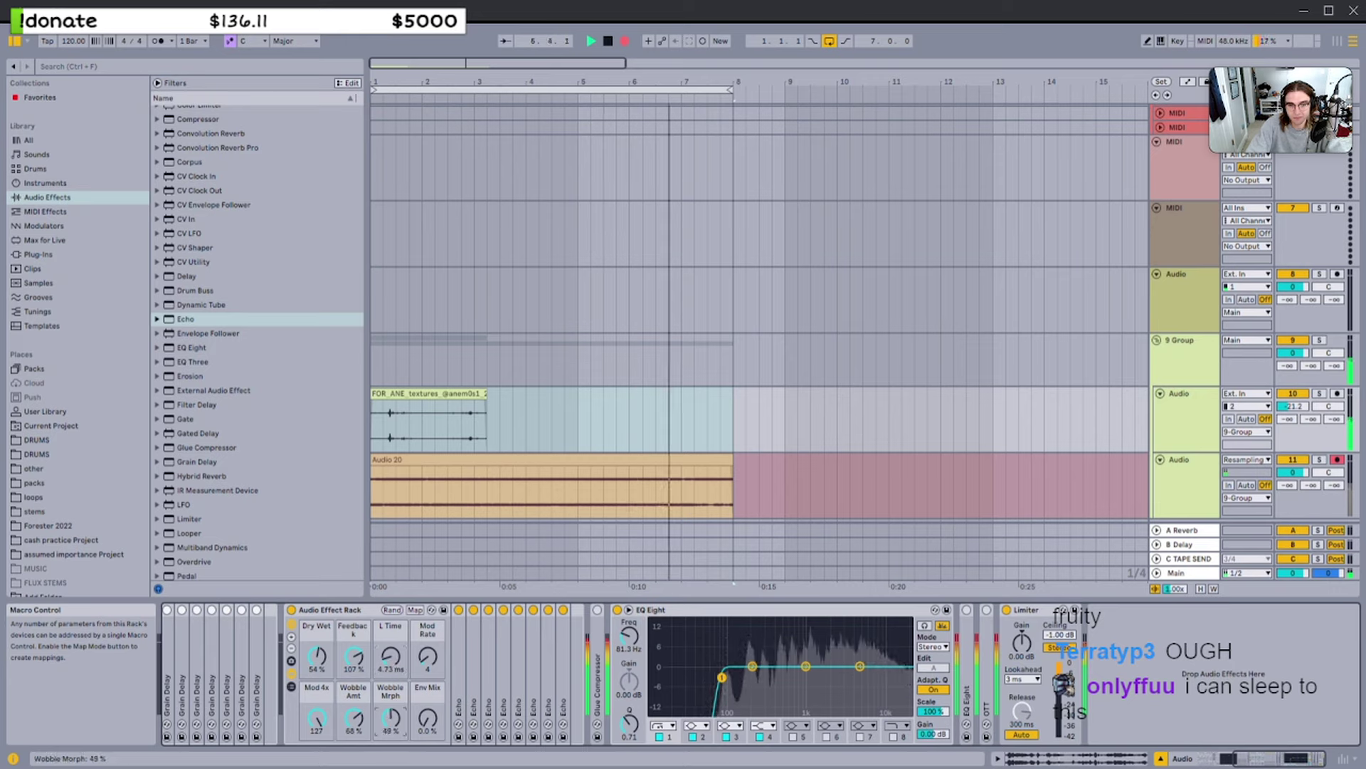
{"action": "left_click_drag", "start_coordinate": [390, 717], "coordinate": [391, 713]}
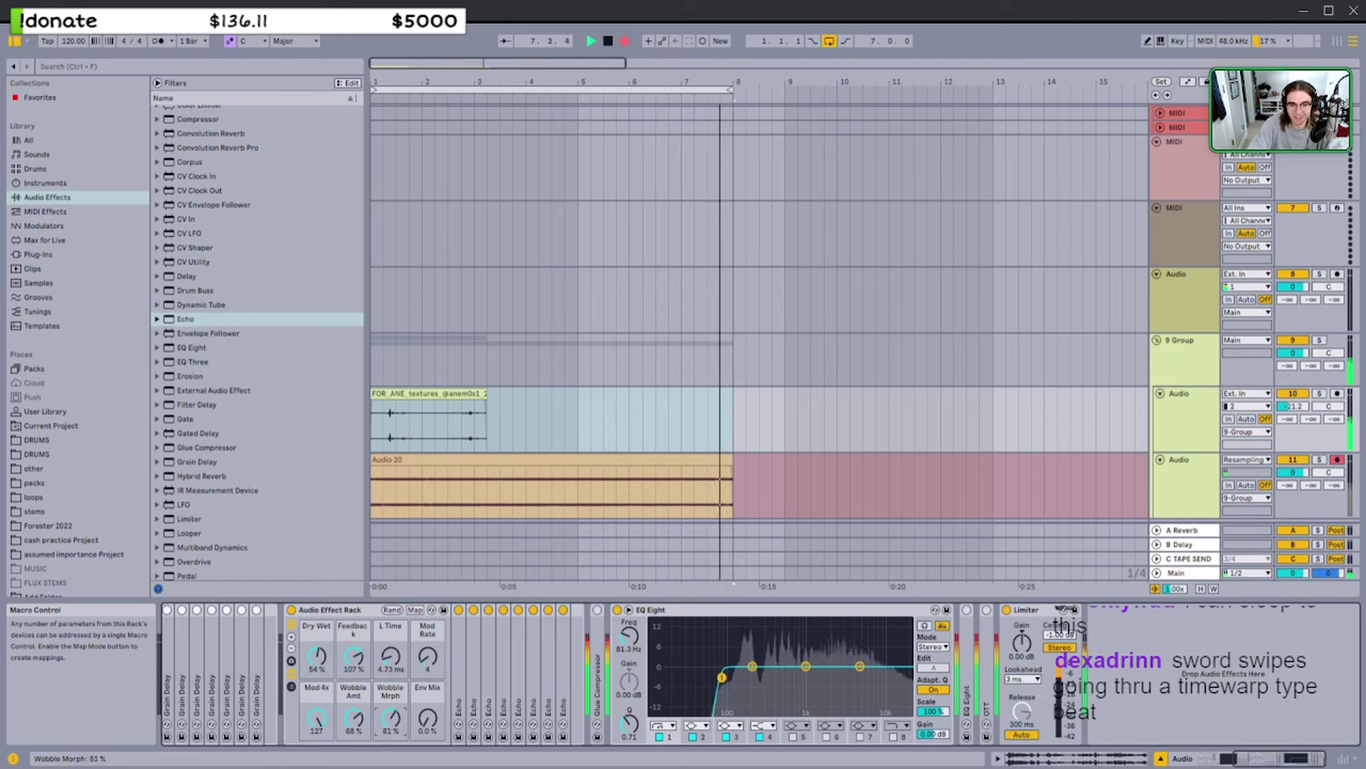
{"action": "left_click_drag", "start_coordinate": [354, 718], "coordinate": [354, 713]}
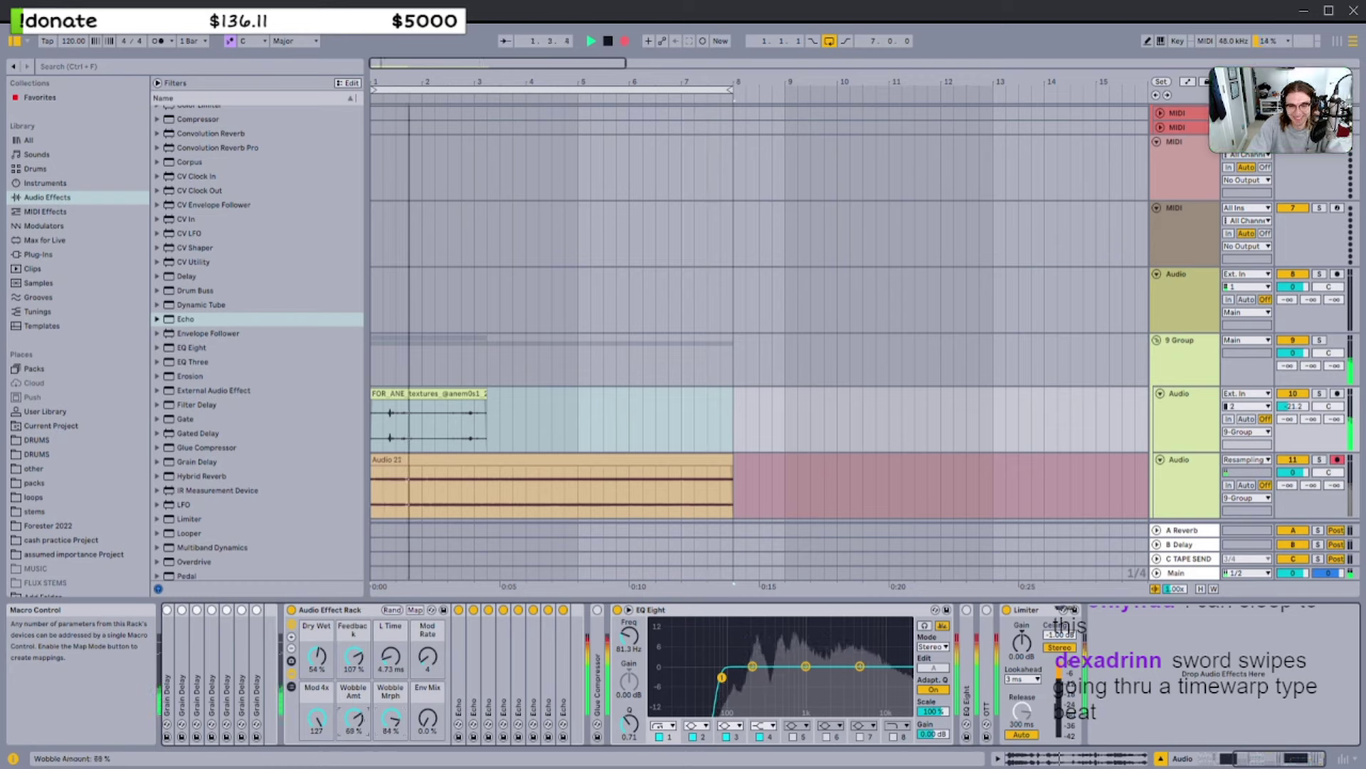
{"action": "left_click_drag", "start_coordinate": [354, 656], "coordinate": [427, 662]}
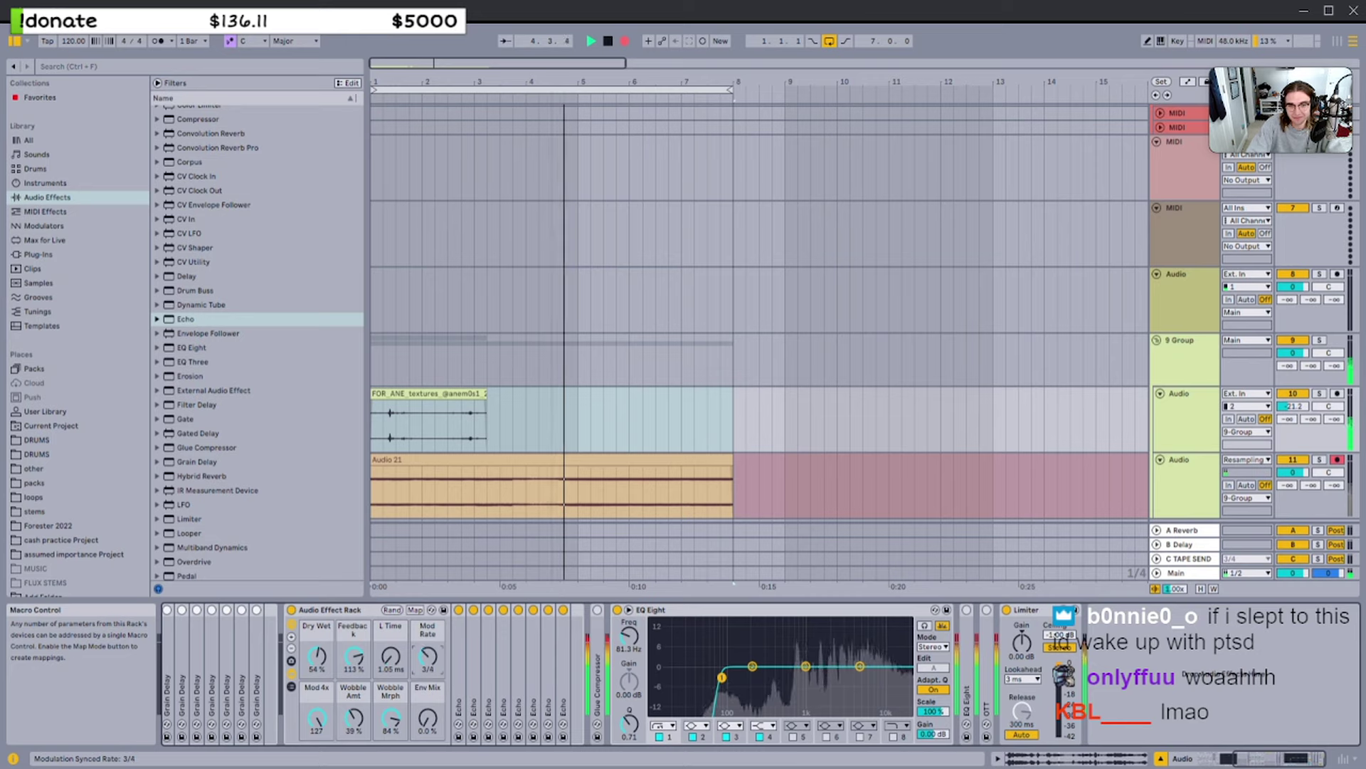
Perform the macros to Mod Rate 1.5, Wobble Amt 76%, Wobble Mrph 66%, Feedback 111%, L Time 3.03 ms and Dry Wet 34%
{"action": "left_click_drag", "start_coordinate": [428, 655], "coordinate": [427, 663]}
{"action": "left_click_drag", "start_coordinate": [390, 719], "coordinate": [354, 709]}
{"action": "left_click", "coordinate": [390, 717]}
{"action": "left_click_drag", "start_coordinate": [354, 656], "coordinate": [324, 661]}
{"action": "left_click", "coordinate": [316, 655]}
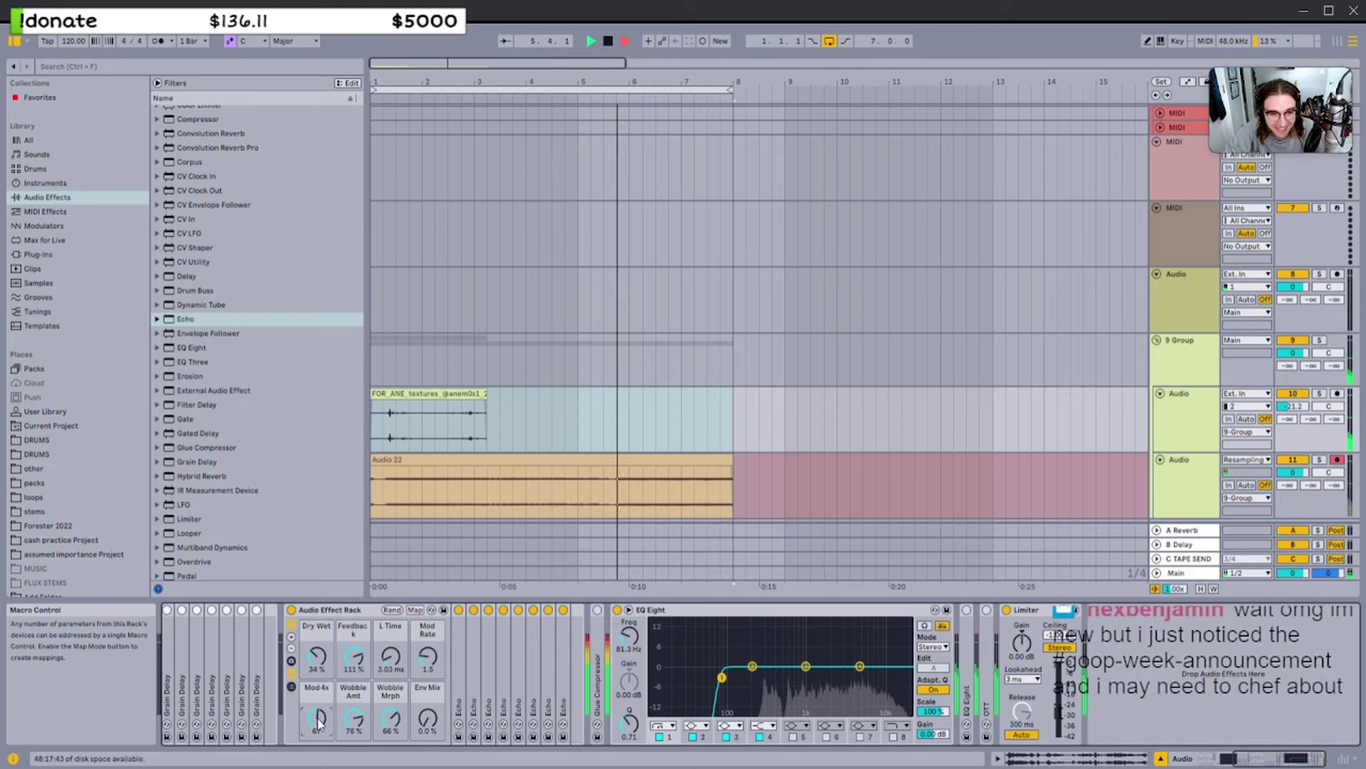
Continue the macro performance with Feedback 112%, Mod 4x 91, Wobble Mrph 41%, Mod Rate 1 and L Time 35.2 ms
{"action": "left_click_drag", "start_coordinate": [354, 718], "coordinate": [354, 658]}
{"action": "left_click_drag", "start_coordinate": [391, 656], "coordinate": [390, 649]}
{"action": "left_click_drag", "start_coordinate": [391, 718], "coordinate": [391, 721]}
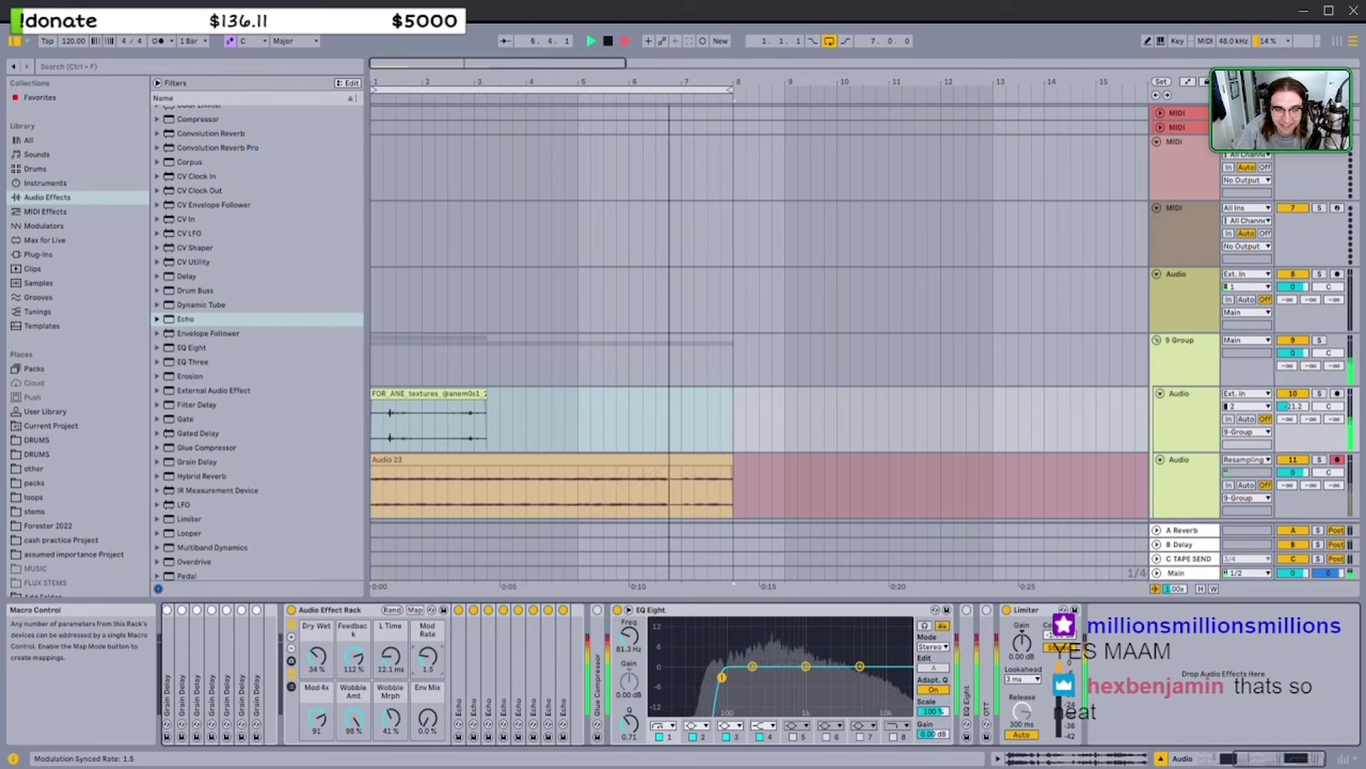
{"action": "left_click_drag", "start_coordinate": [396, 667], "coordinate": [391, 652]}
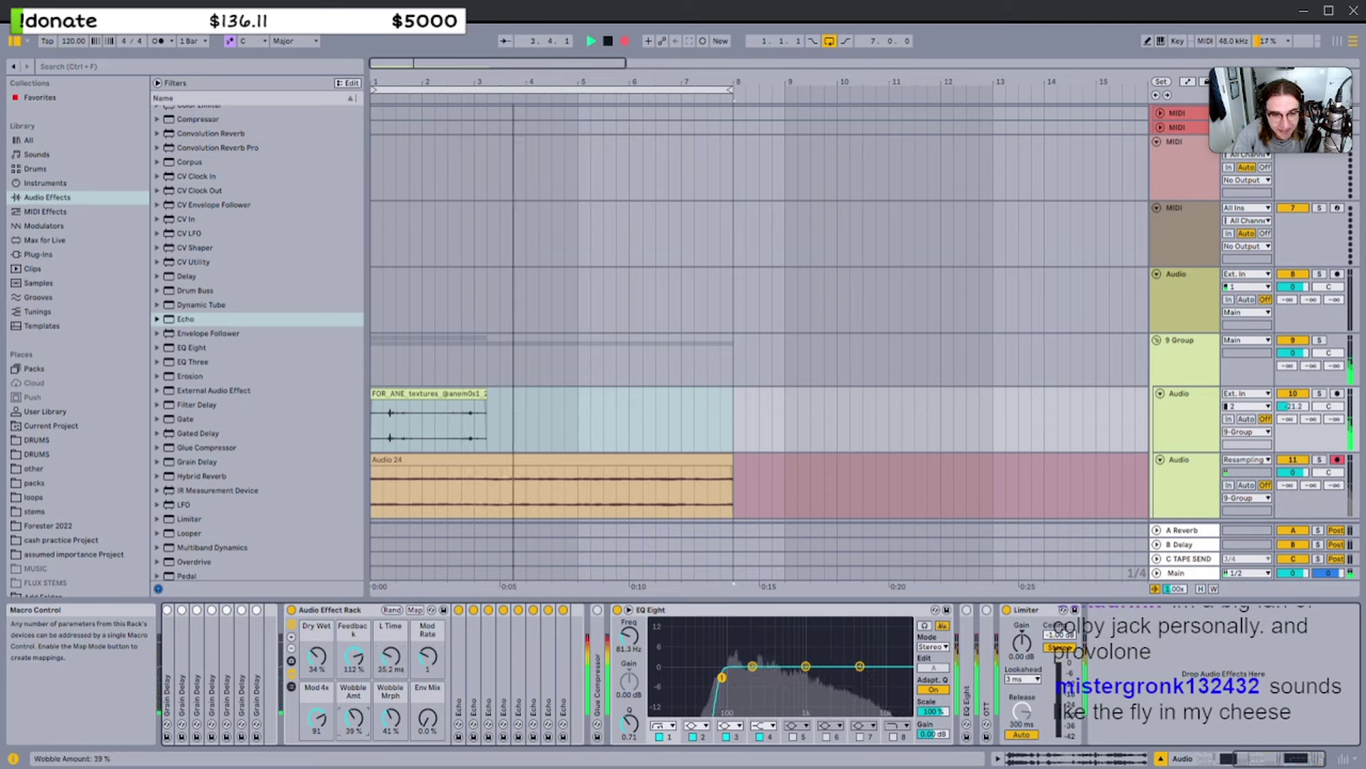
Change the macros during recording to Dry Wet 46%, Feedback 106%, L Time 3.52 ms, Wobble Mrph 76%, Wobble Amt 44% and Mod 4x 80
{"action": "left_click_drag", "start_coordinate": [354, 718], "coordinate": [355, 722]}
{"action": "left_click_drag", "start_coordinate": [317, 717], "coordinate": [317, 718]}
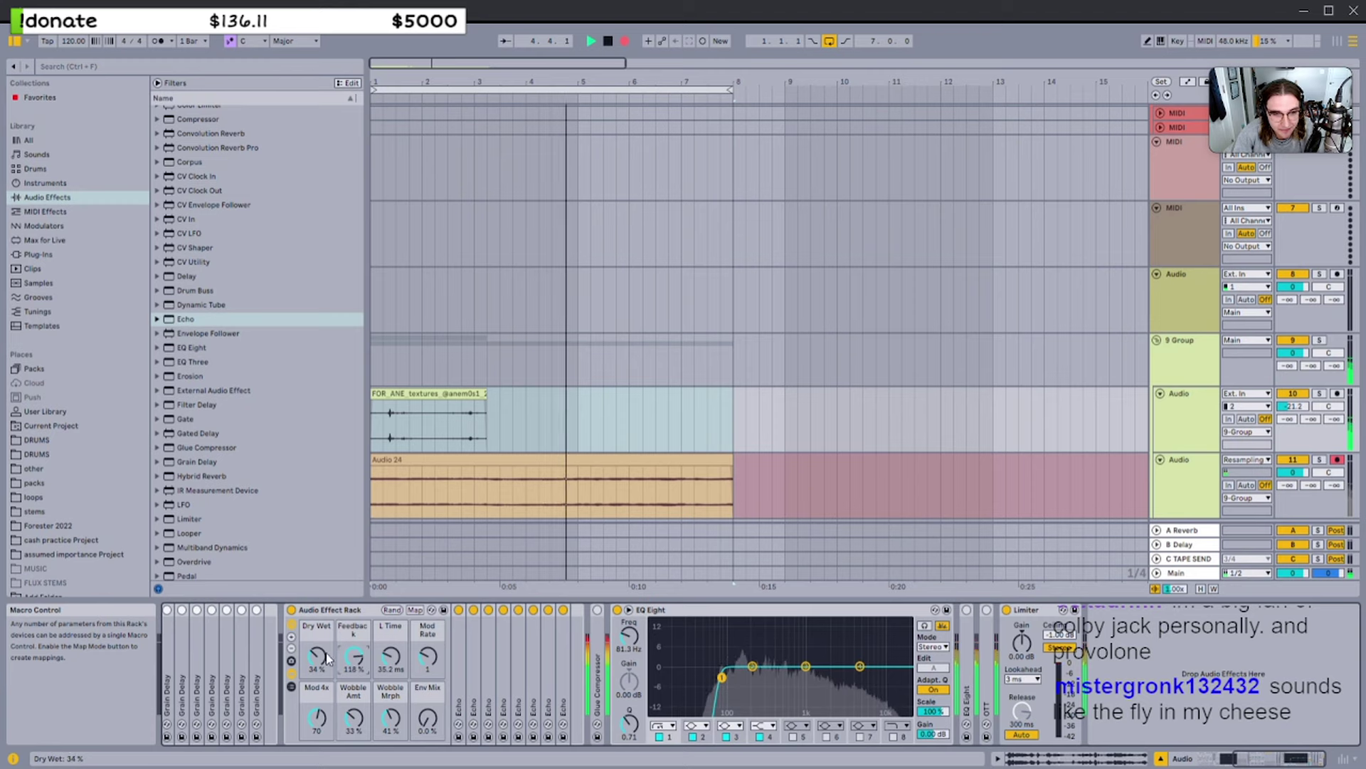
{"action": "left_click_drag", "start_coordinate": [326, 656], "coordinate": [326, 649]}
{"action": "left_click_drag", "start_coordinate": [391, 717], "coordinate": [391, 707]}
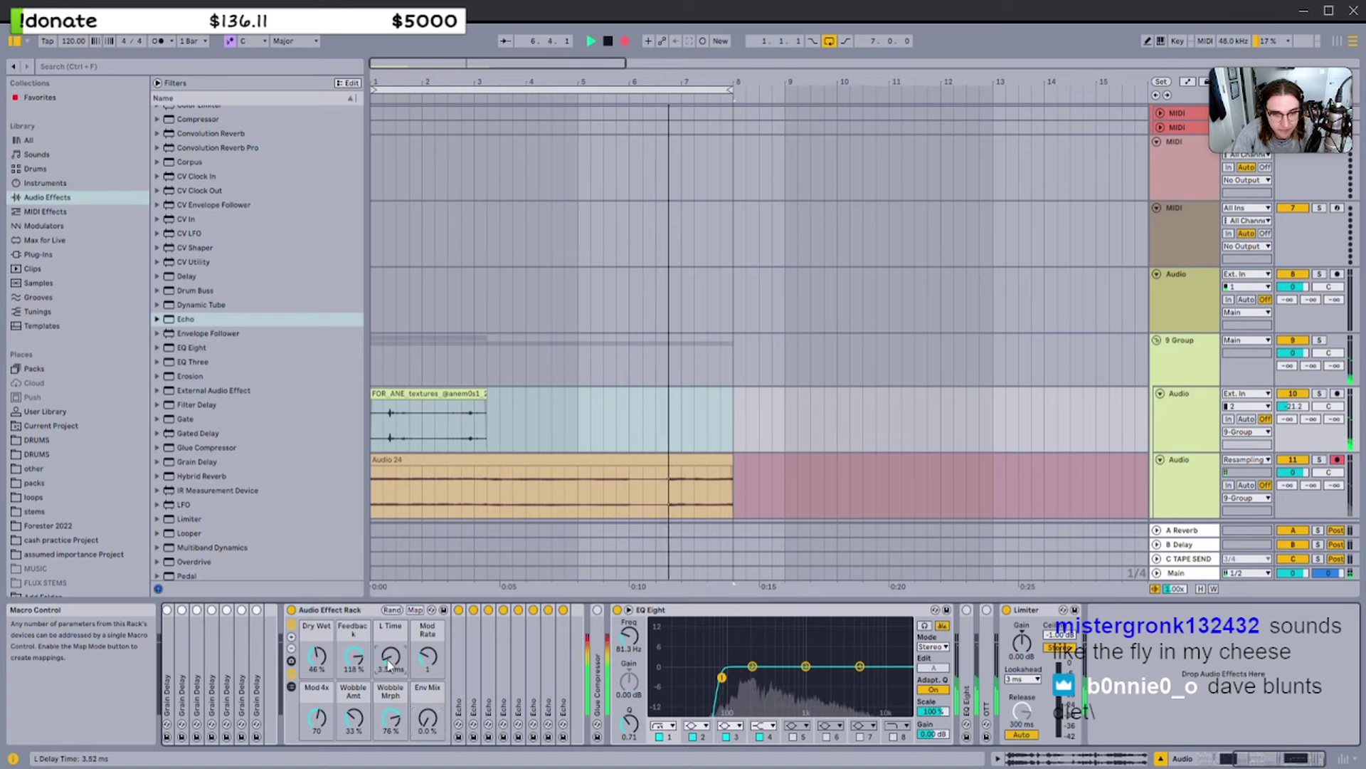
{"action": "left_click_drag", "start_coordinate": [354, 656], "coordinate": [355, 655]}
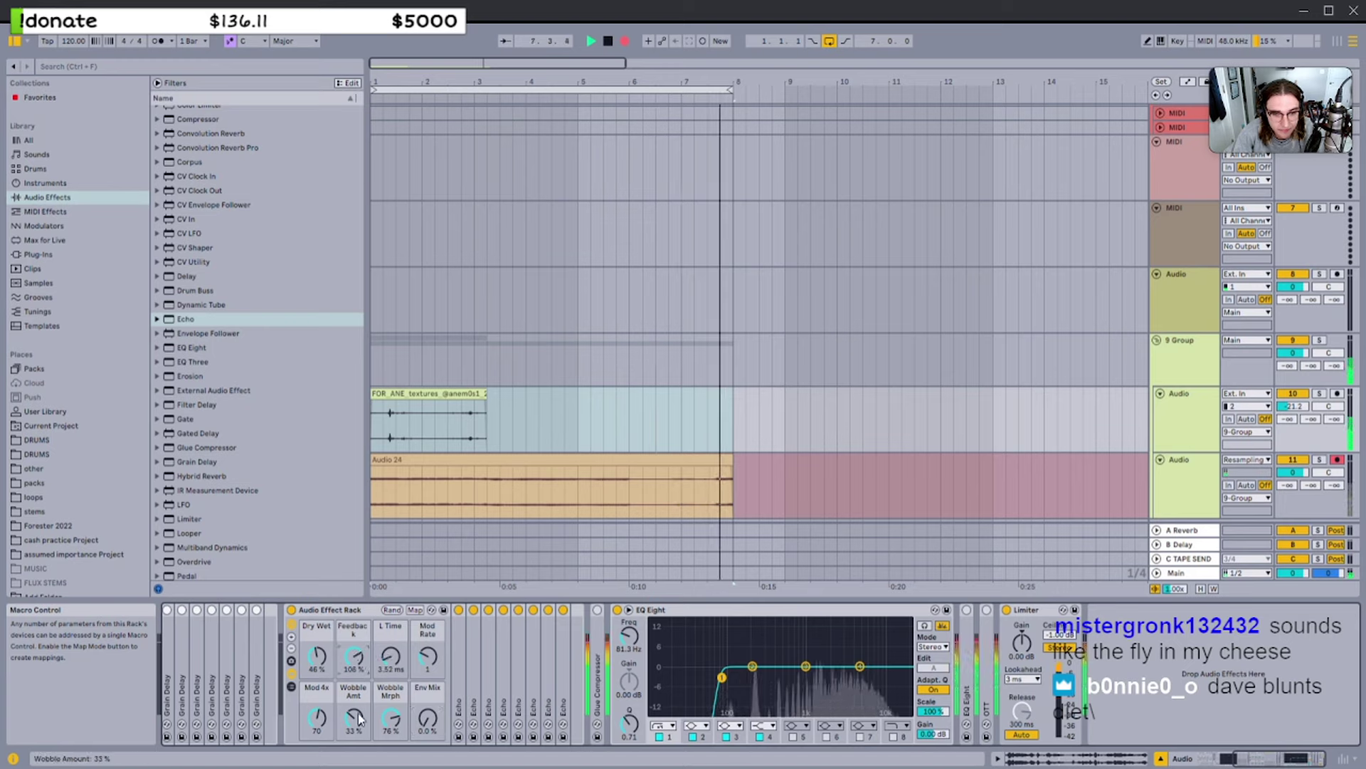
{"action": "left_click_drag", "start_coordinate": [354, 717], "coordinate": [317, 710]}
Extend the texture clip to expose another part of the recording, and trim it to a four-bar section starting at bar 1
{"action": "left_click_drag", "start_coordinate": [489, 393], "coordinate": [1004, 393]}
{"action": "scroll", "coordinate": [848, 485], "scroll_direction": "down", "scroll_amount": 5}
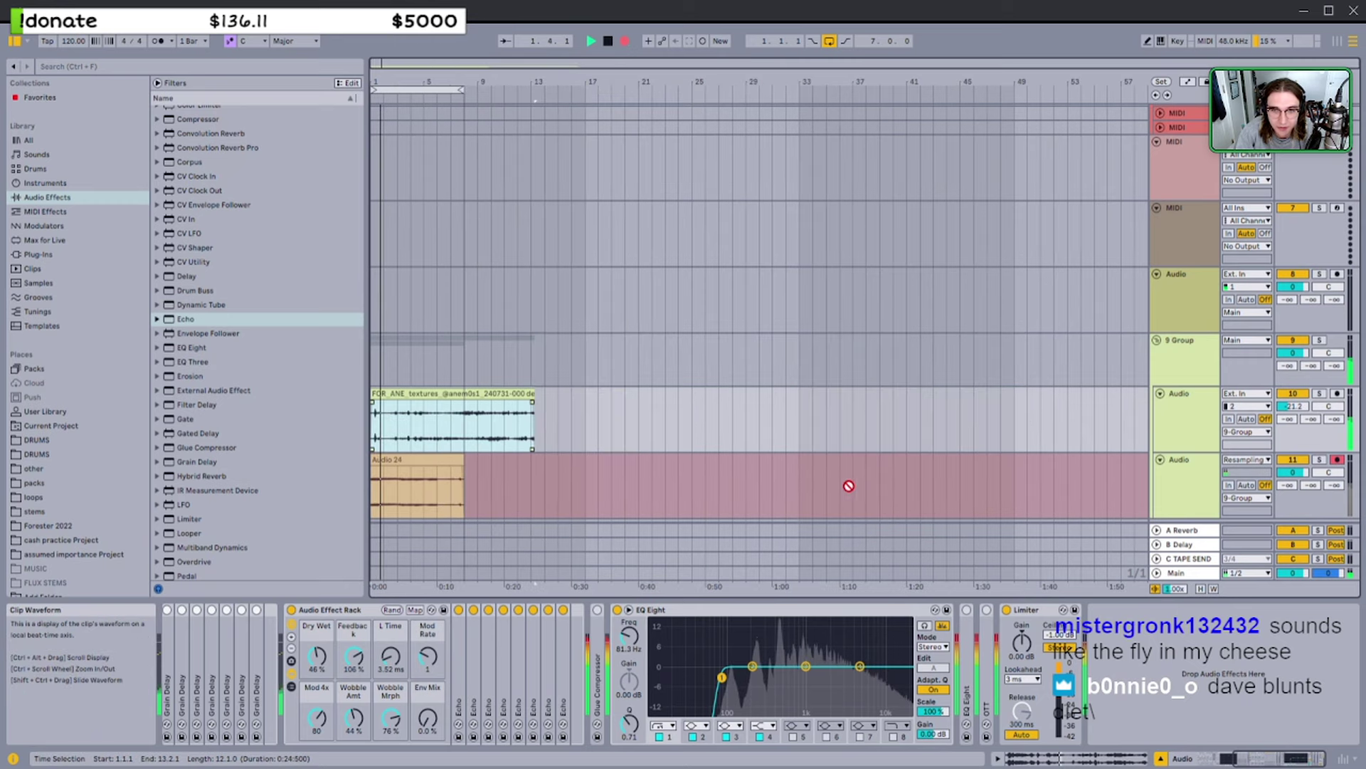
{"action": "left_click_drag", "start_coordinate": [535, 393], "coordinate": [1160, 394]}
{"action": "left_click_drag", "start_coordinate": [370, 393], "coordinate": [401, 400]}
{"action": "left_click_drag", "start_coordinate": [597, 404], "coordinate": [494, 403]}
{"action": "left_click", "coordinate": [596, 403]}
{"action": "left_click_drag", "start_coordinate": [597, 393], "coordinate": [423, 393]}
{"action": "scroll", "coordinate": [417, 411], "scroll_direction": "up", "scroll_amount": 3}
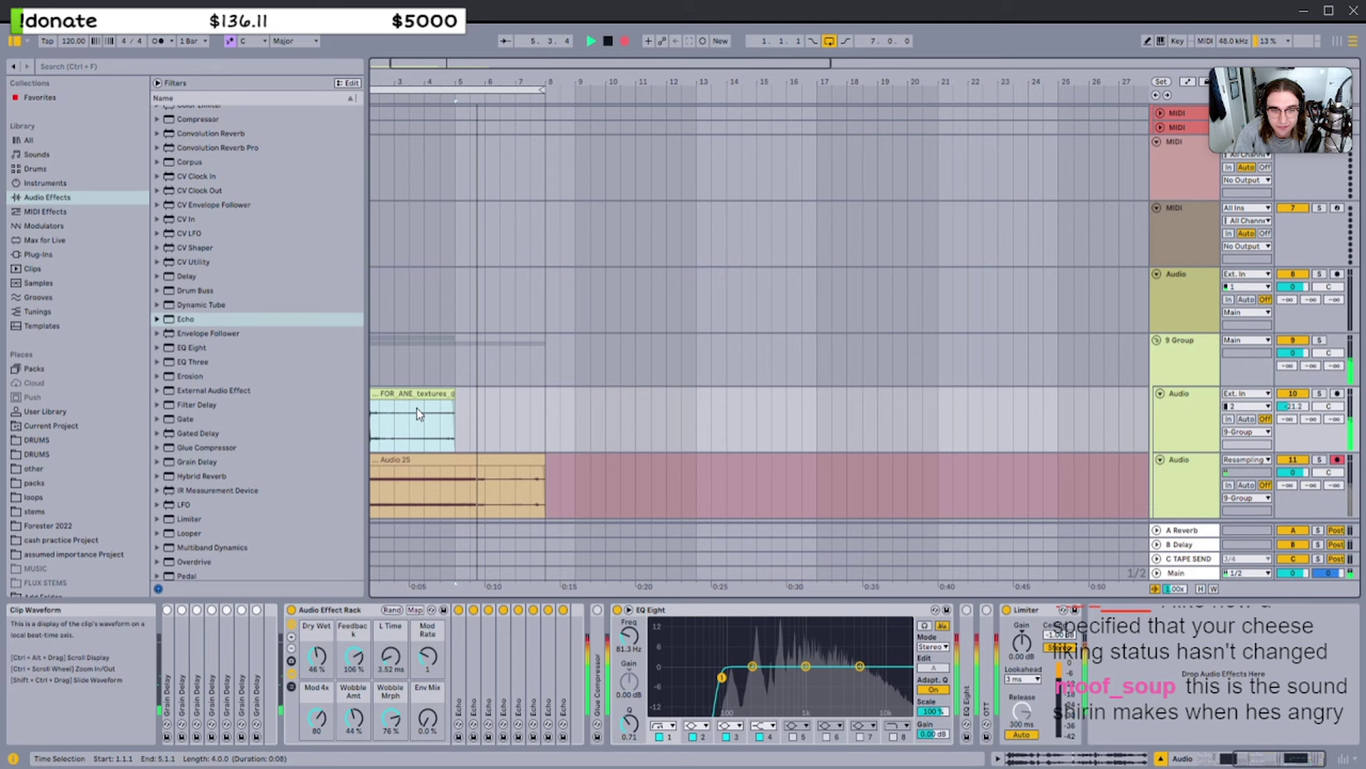
While the take records, lower the Echo rack's Dry Wet macro to 21%
{"action": "left_click", "coordinate": [372, 610]}
{"action": "scroll", "coordinate": [372, 629], "scroll_direction": "up", "scroll_amount": 2}
{"action": "scroll", "coordinate": [372, 629], "scroll_direction": "up", "scroll_amount": 3}
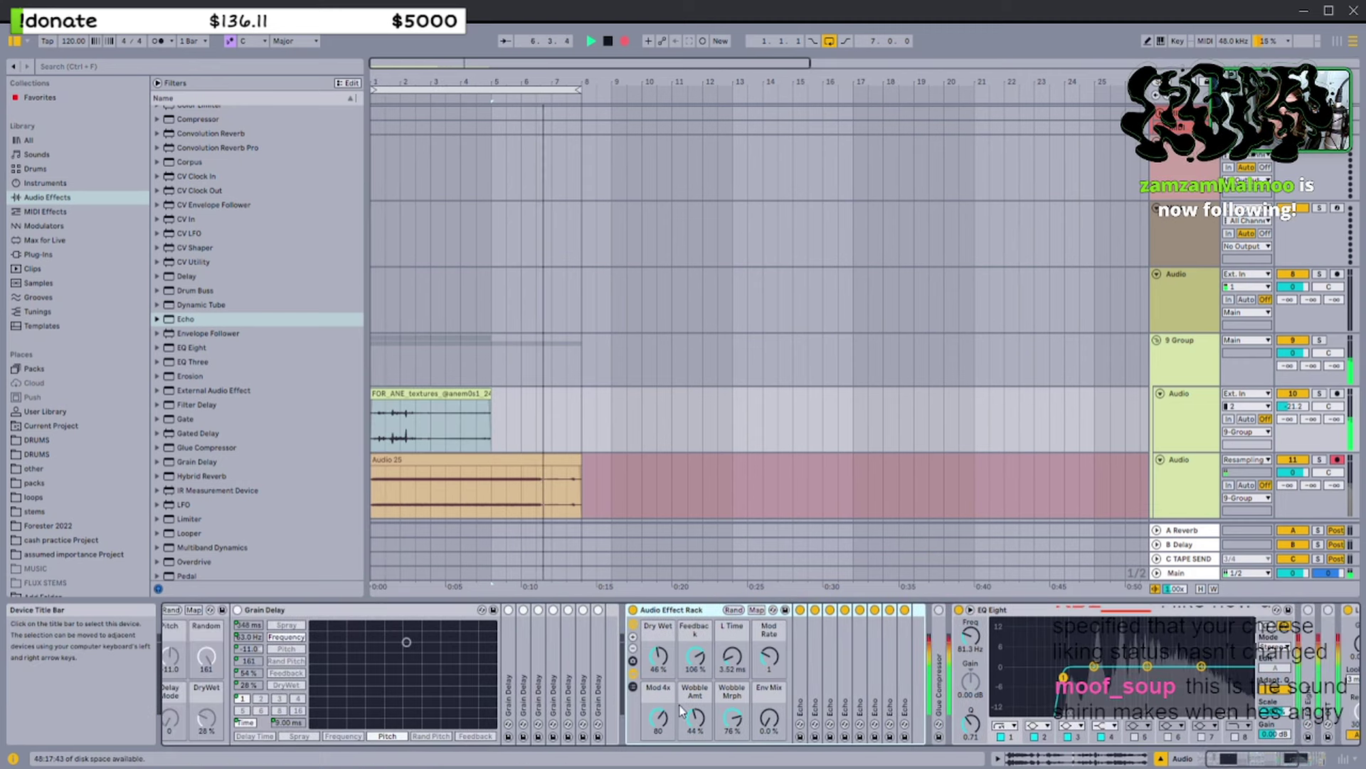
{"action": "left_click_drag", "start_coordinate": [657, 655], "coordinate": [657, 676]}
{"action": "scroll", "coordinate": [372, 655], "scroll_direction": "right", "scroll_amount": 3}
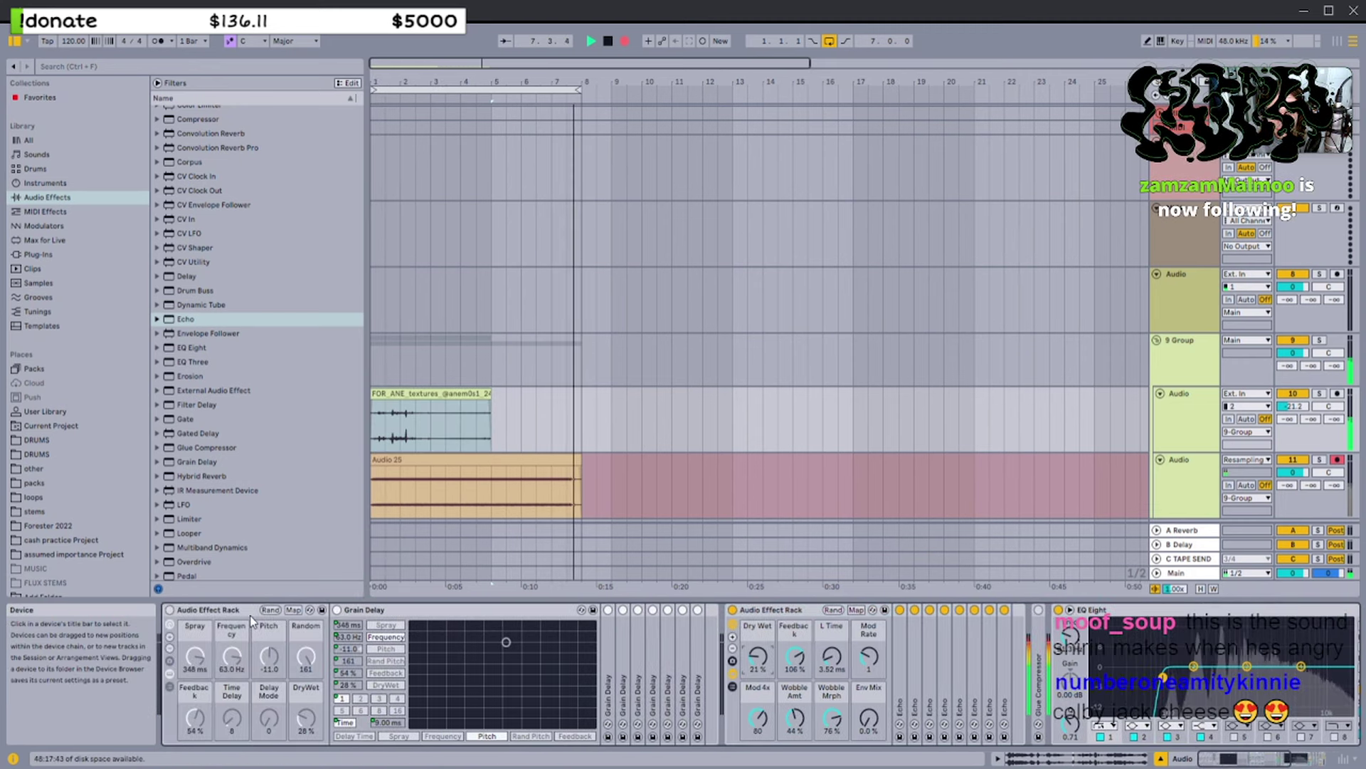
Perform the Grain Delay macros to DryWet 42%, Pitch 0.00, Spray 304 ms and Feedback 46%, and set the Echo rack's Dry Wet to 20%
{"action": "left_click_drag", "start_coordinate": [306, 717], "coordinate": [306, 704]}
{"action": "left_click", "coordinate": [269, 656]}
{"action": "mouse_move", "coordinate": [269, 656]}
{"action": "left_mouse_down"}
{"action": "mouse_move", "coordinate": [269, 632]}
{"action": "mouse_move", "coordinate": [232, 690]}
{"action": "mouse_move", "coordinate": [202, 671]}
{"action": "left_mouse_up"}
{"action": "left_click_drag", "start_coordinate": [195, 717], "coordinate": [196, 725]}
{"action": "left_click_drag", "start_coordinate": [502, 656], "coordinate": [503, 658]}
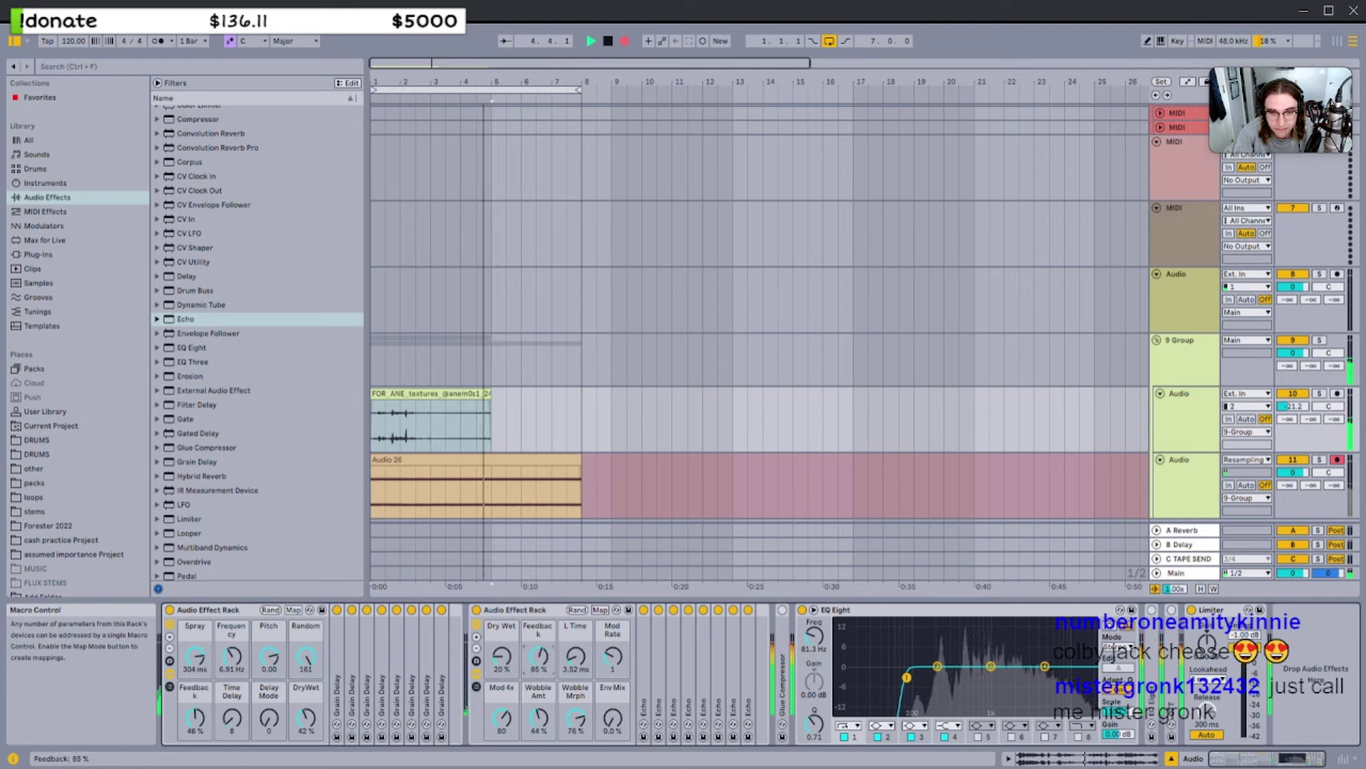
Stop the recording and move both recorded takes on the resampling track to about bar 34
{"action": "key", "text": "space"}
{"action": "left_click", "coordinate": [525, 459]}
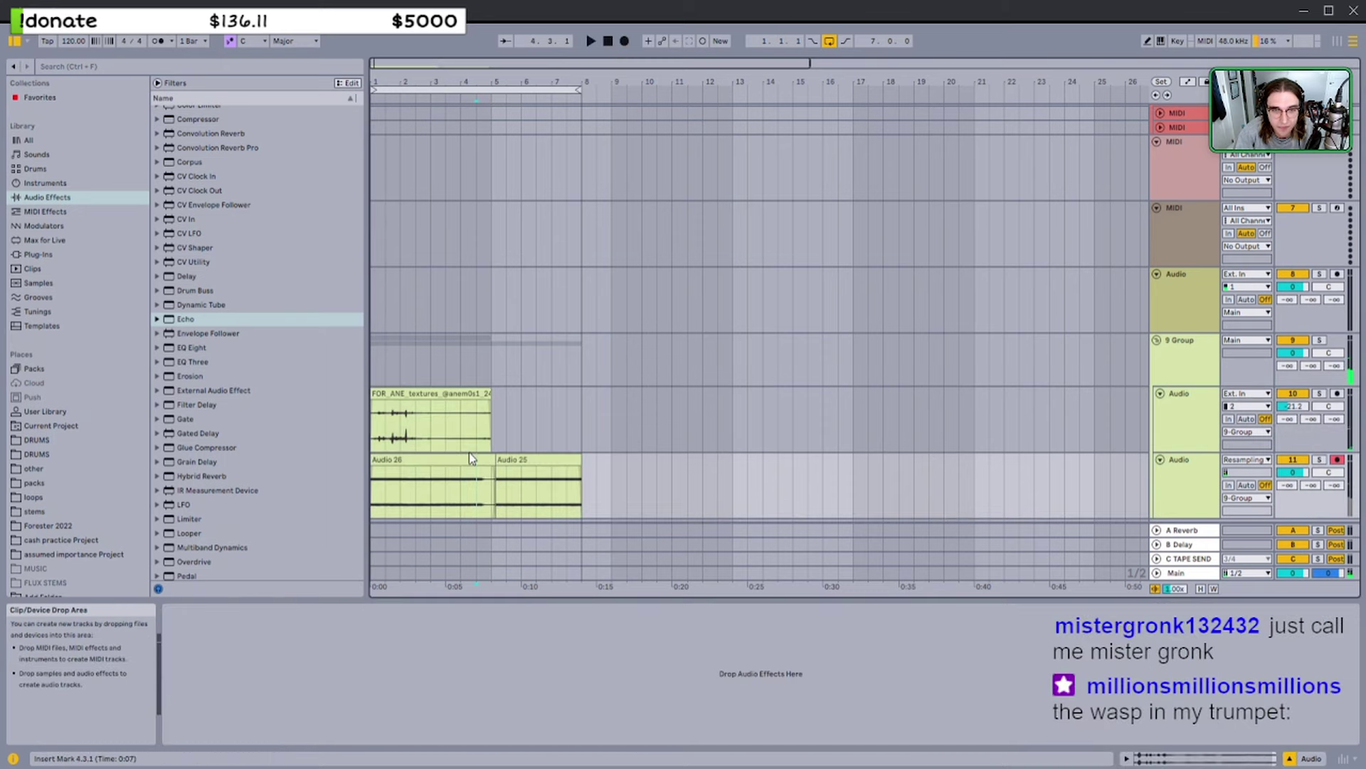
{"action": "left_click", "coordinate": [462, 460], "text": "shift"}
{"action": "scroll", "coordinate": [431, 461], "scroll_direction": "down", "scroll_amount": 3}
{"action": "left_click_drag", "start_coordinate": [400, 460], "coordinate": [842, 461]}
{"action": "left_click", "coordinate": [400, 392]}
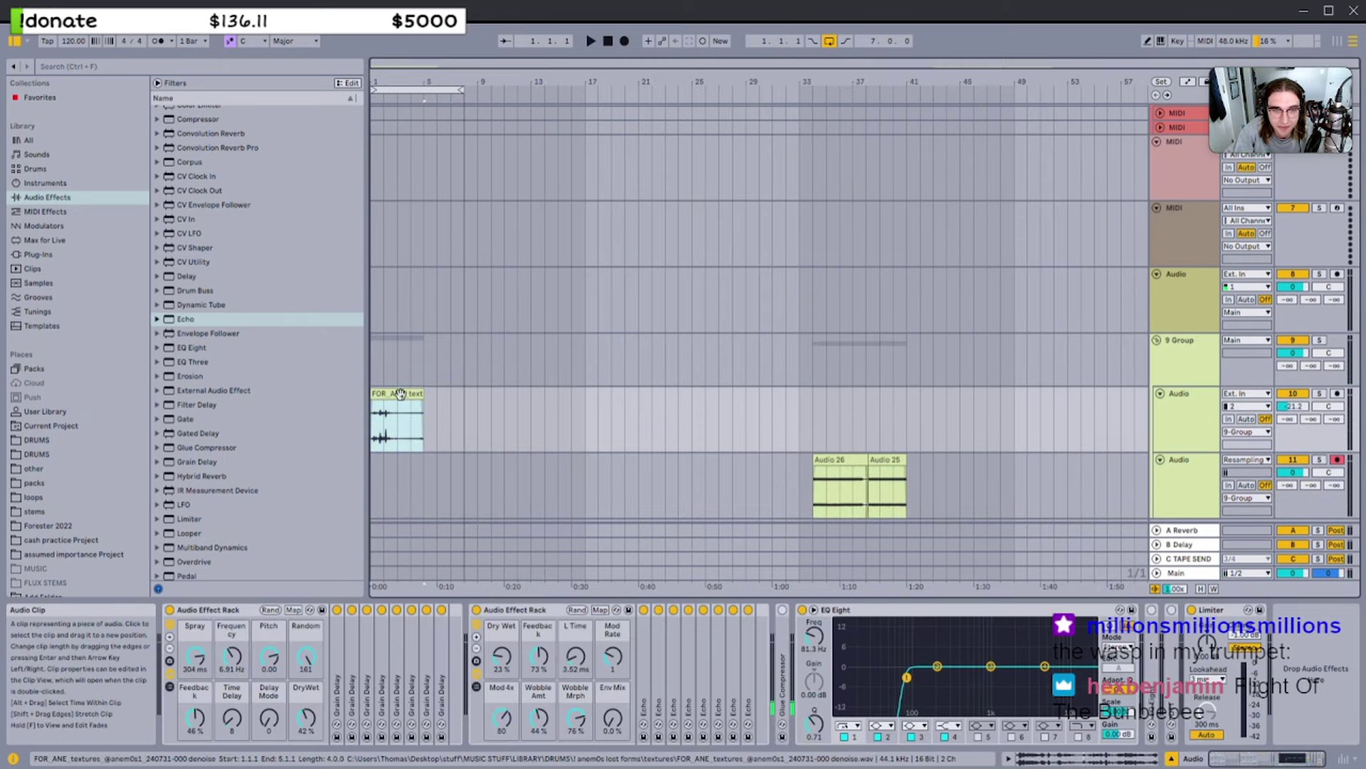
{"action": "scroll", "coordinate": [400, 392], "scroll_direction": "up", "scroll_amount": 5}
{"action": "left_click", "coordinate": [624, 41]}
{"action": "left_click_drag", "start_coordinate": [375, 63], "coordinate": [379, 84]}
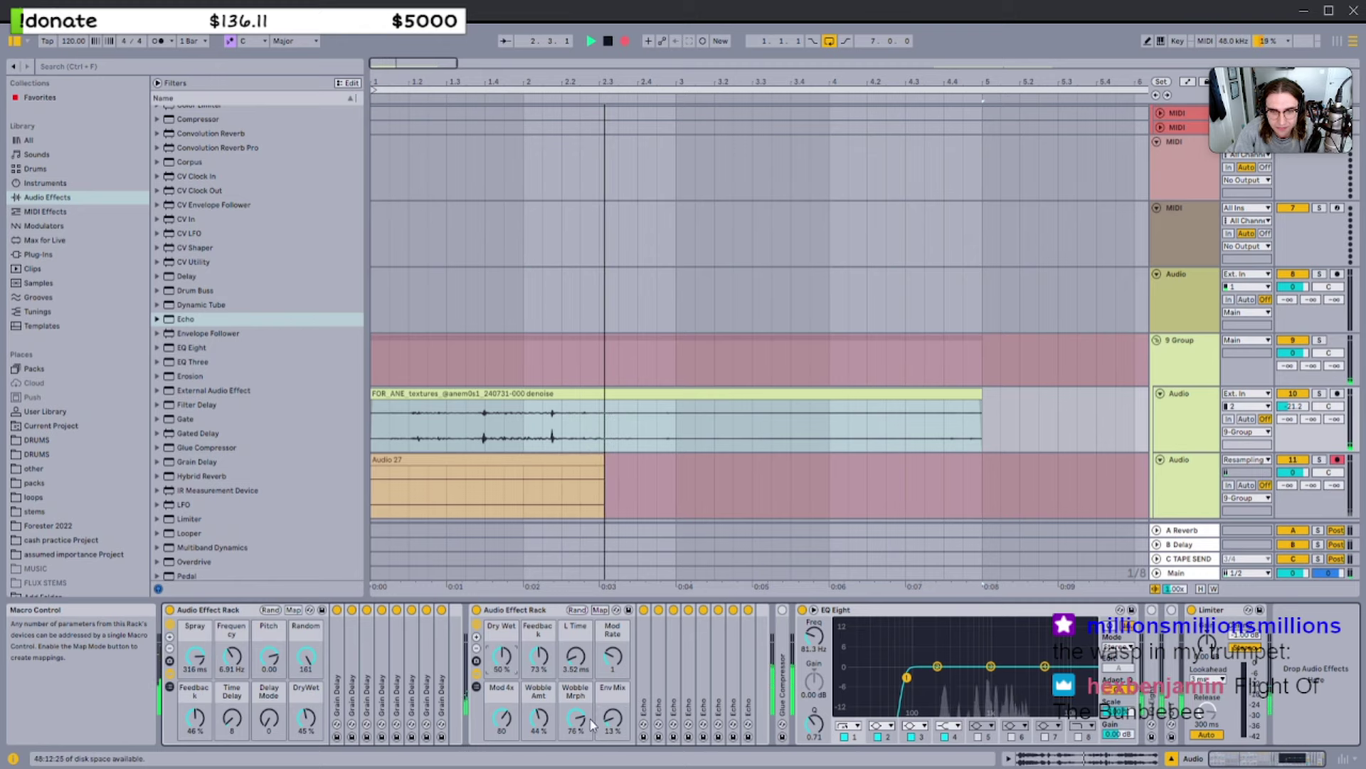
{"action": "key", "text": "space"}
{"action": "scroll", "coordinate": [539, 483], "scroll_direction": "down", "scroll_amount": 2}
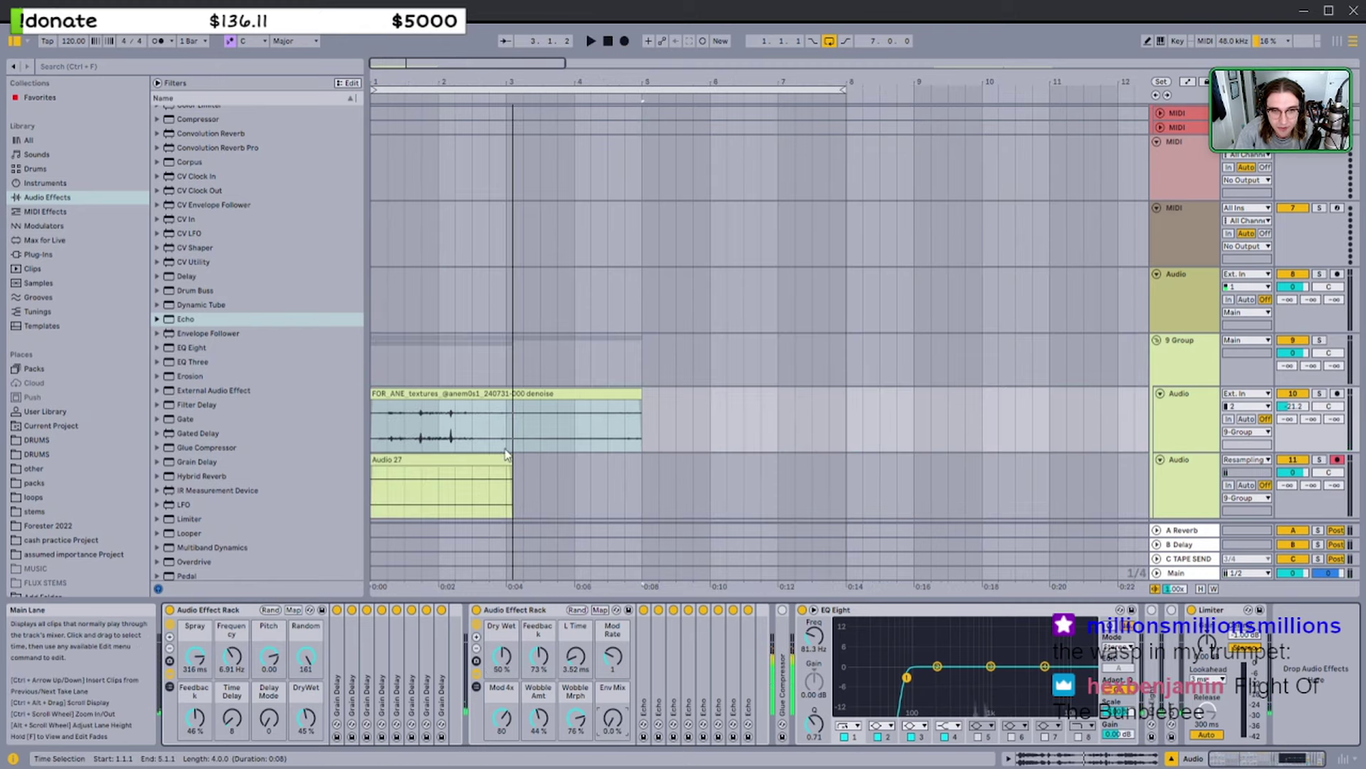
{"action": "left_click", "coordinate": [498, 460]}
{"action": "key", "text": "Delete"}
Audition the texture clip from its start and lower the Grain Delay rack's DryWet macro to 29%
{"action": "left_click", "coordinate": [457, 393]}
{"action": "key", "text": "space"}
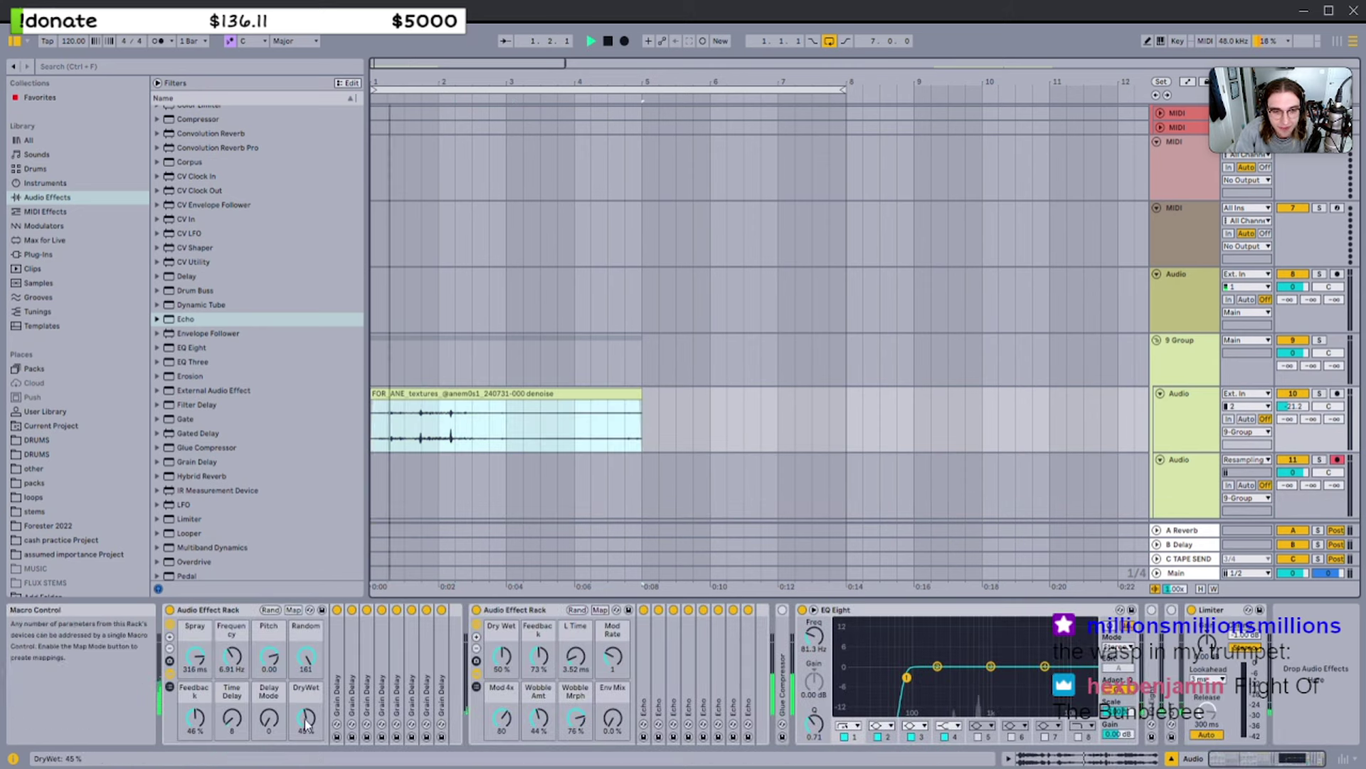
{"action": "left_click", "coordinate": [258, 712]}
{"action": "key", "text": "space"}
{"action": "key", "text": "space"}
{"action": "left_click_drag", "start_coordinate": [306, 715], "coordinate": [306, 719]}
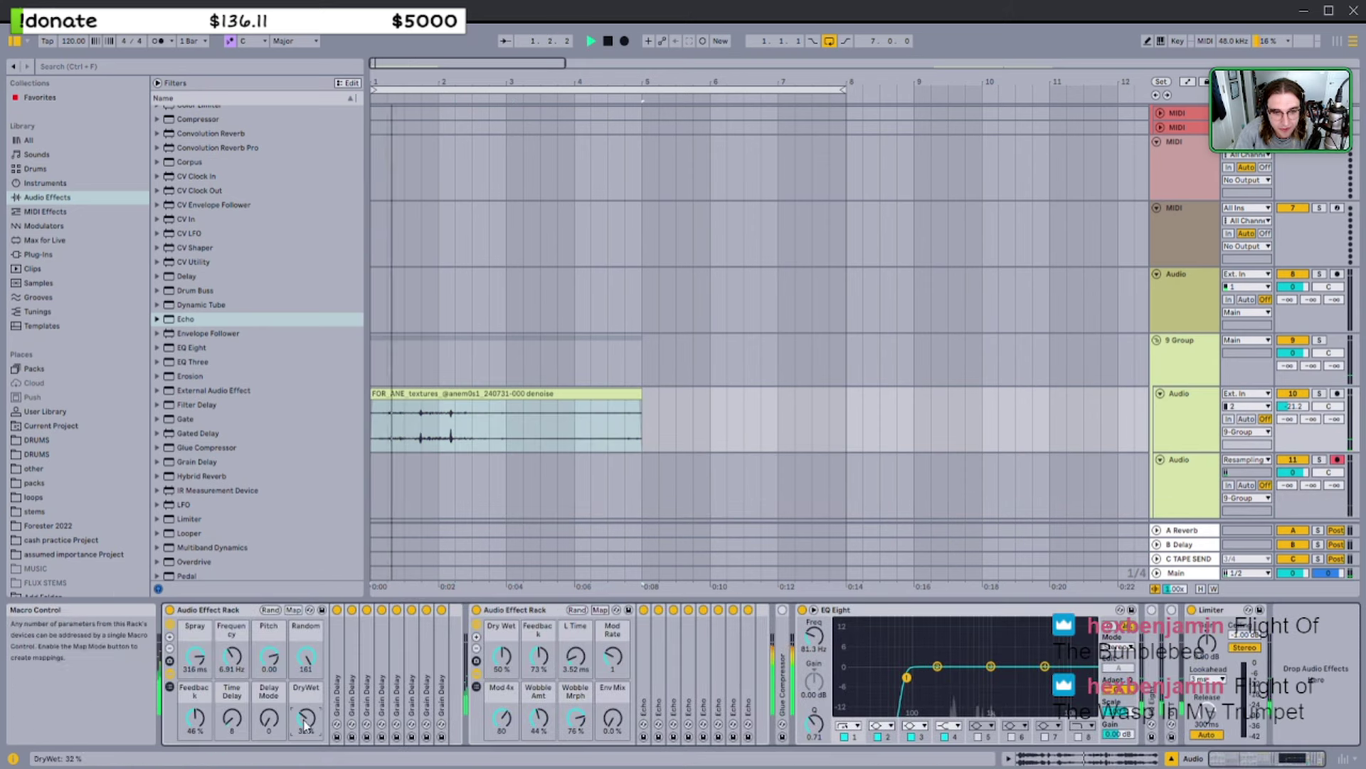
{"action": "key", "text": "space"}
Place the Grain Delay rack after the Echo rack, and set its Frequency to 13.0 Hz, Pitch to -13.0 and DryWet to 39%
{"action": "mouse_move", "coordinate": [245, 610]}
{"action": "left_mouse_down"}
{"action": "mouse_move", "coordinate": [1058, 639]}
{"action": "mouse_move", "coordinate": [777, 639]}
{"action": "left_mouse_up"}
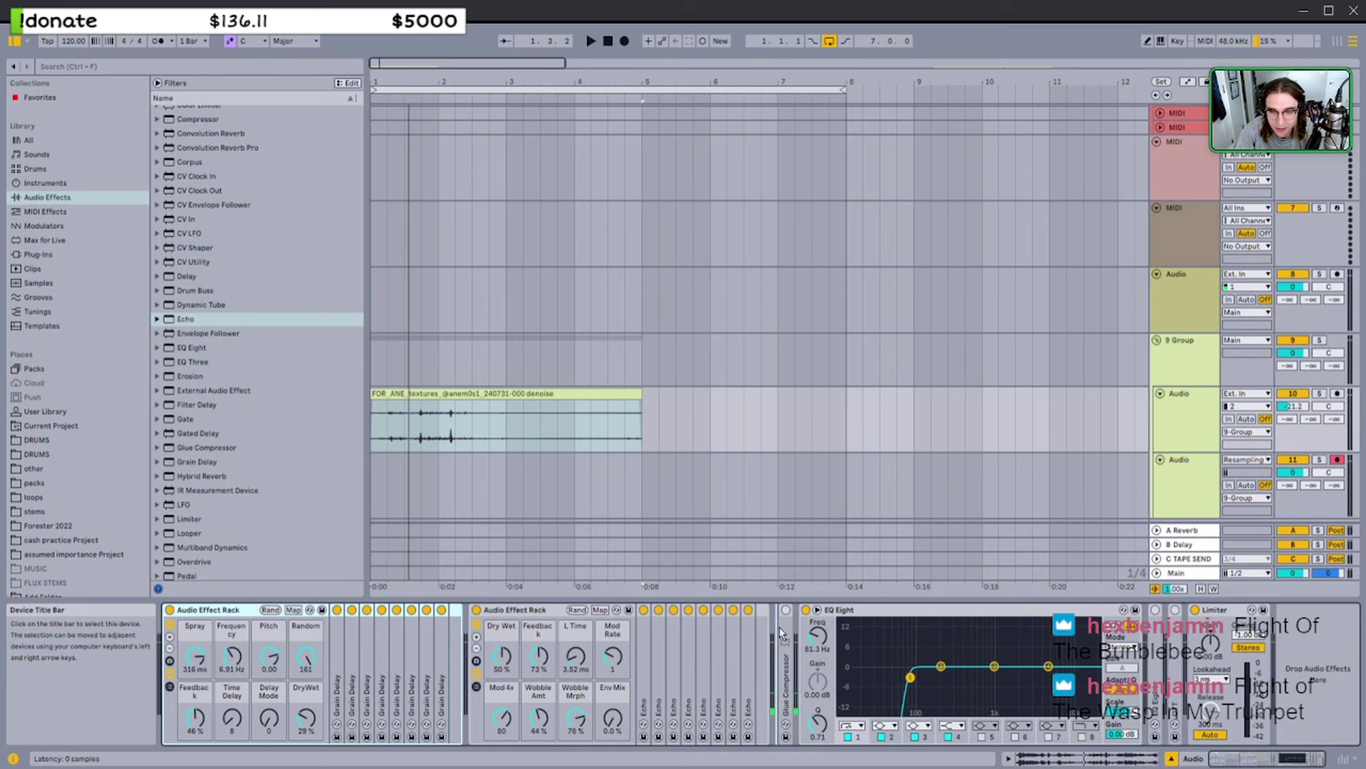
{"action": "key", "text": "space"}
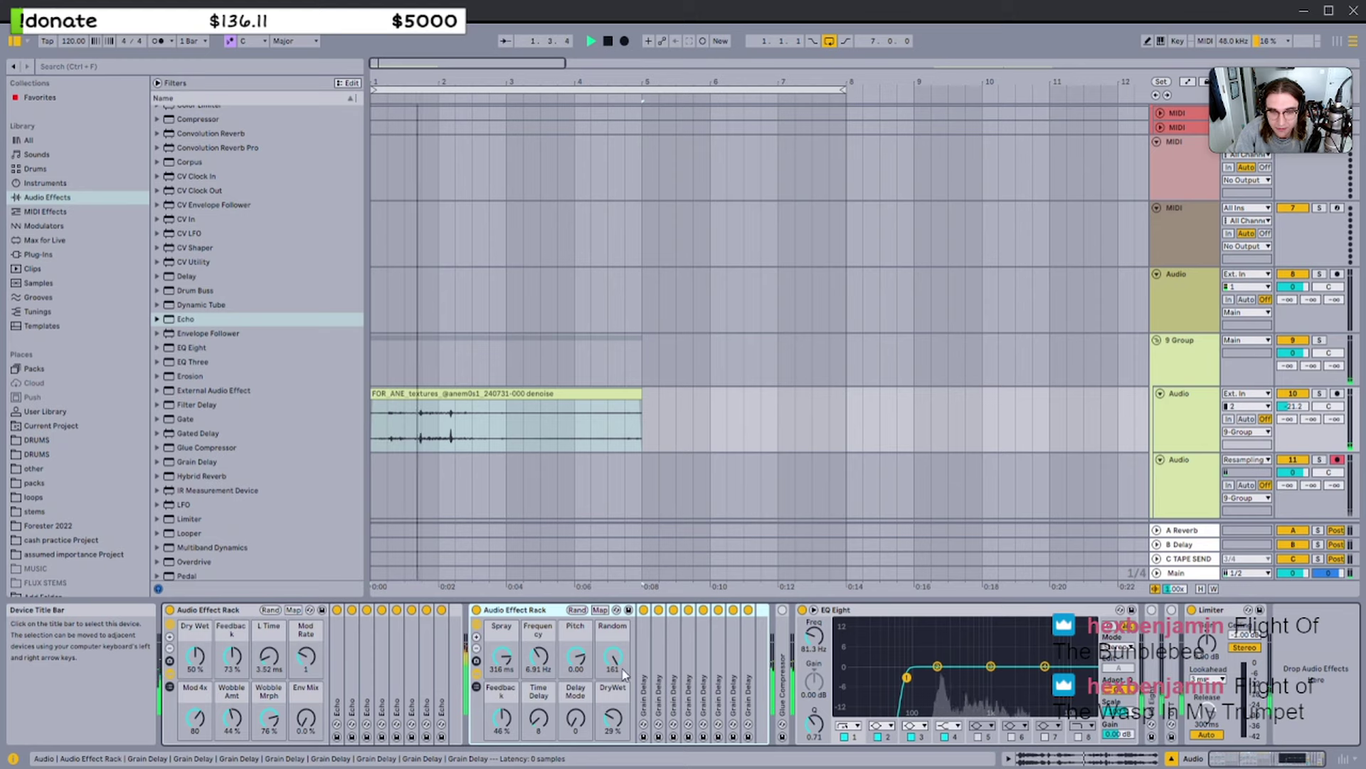
{"action": "left_click", "coordinate": [196, 656]}
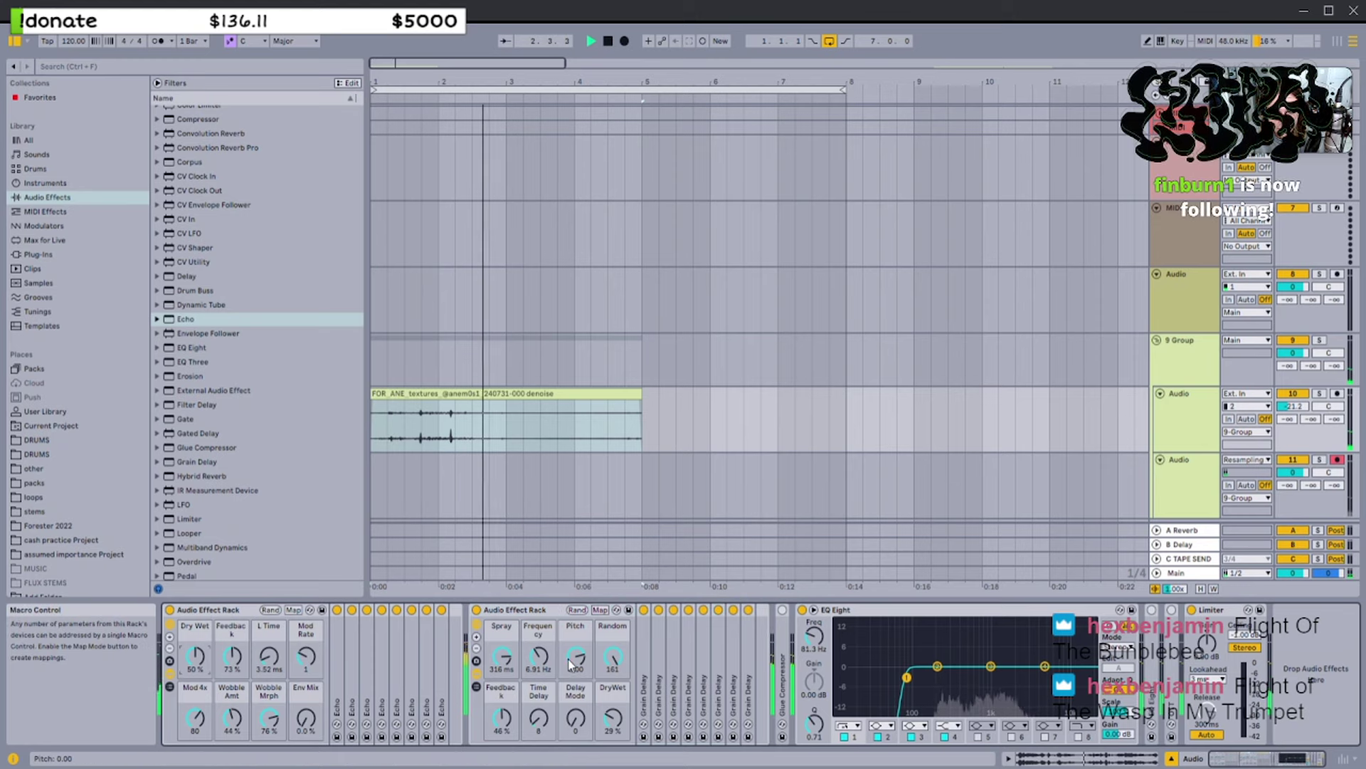
{"action": "left_click_drag", "start_coordinate": [539, 655], "coordinate": [539, 659]}
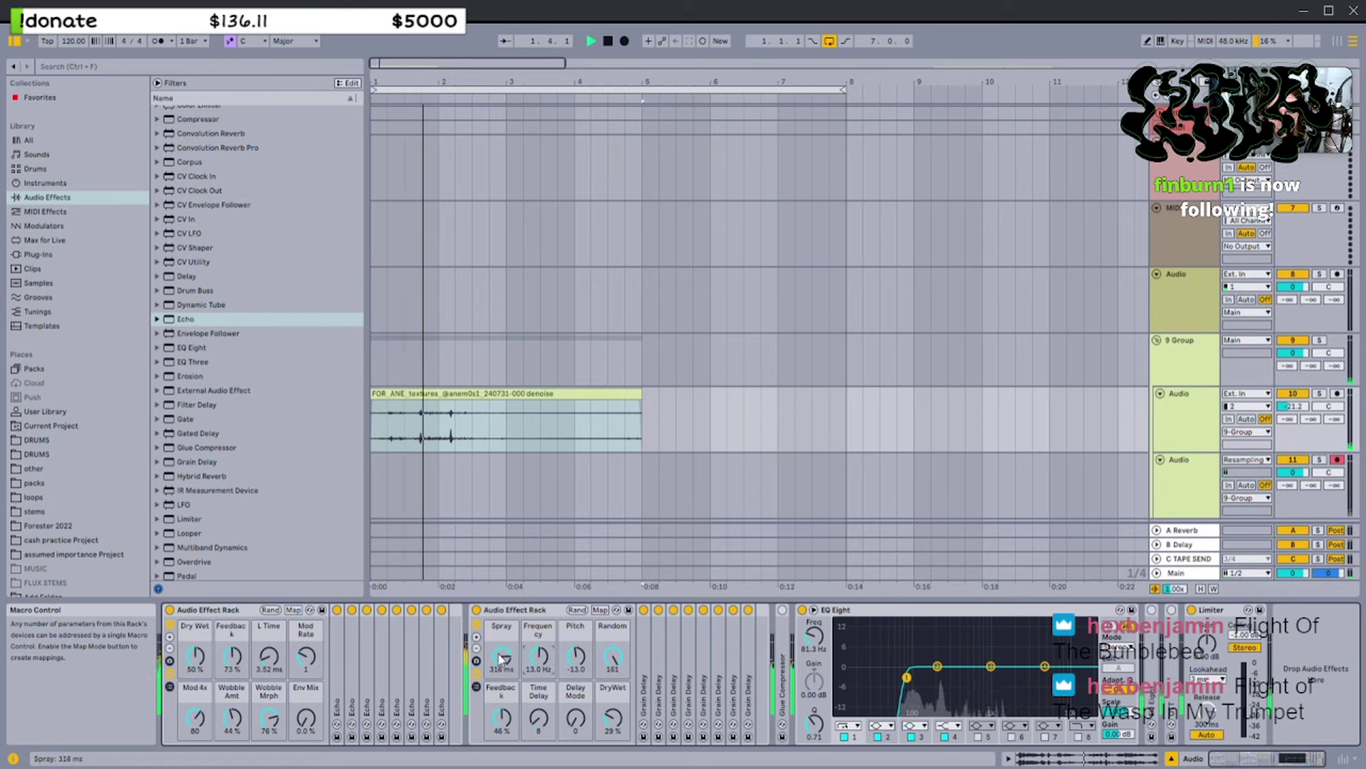
{"action": "left_click_drag", "start_coordinate": [613, 718], "coordinate": [612, 706]}
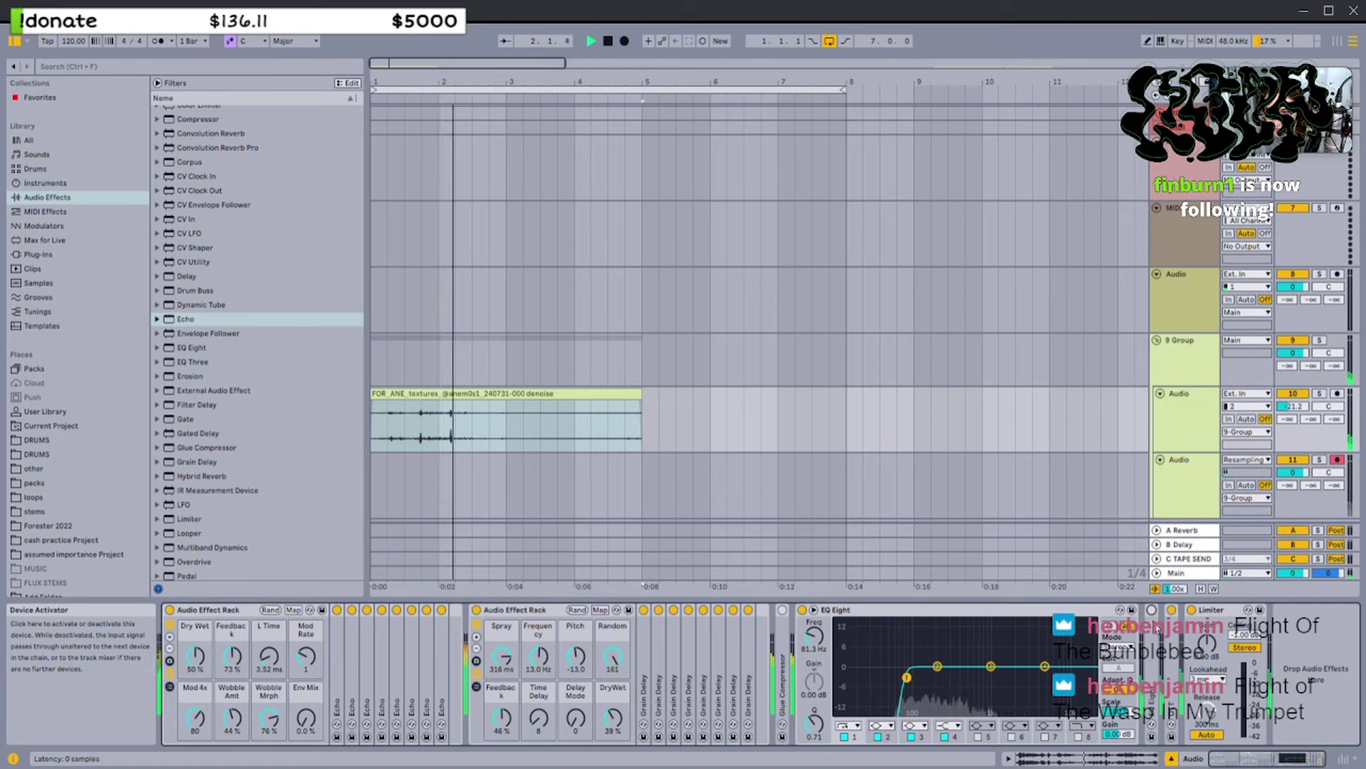
Toggle the second EQ Eight and the Glue Compressor, and add a Utility with 16.7 dB gain before the Glue Compressor
{"action": "left_click", "coordinate": [1153, 609]}
{"action": "left_click", "coordinate": [782, 610]}
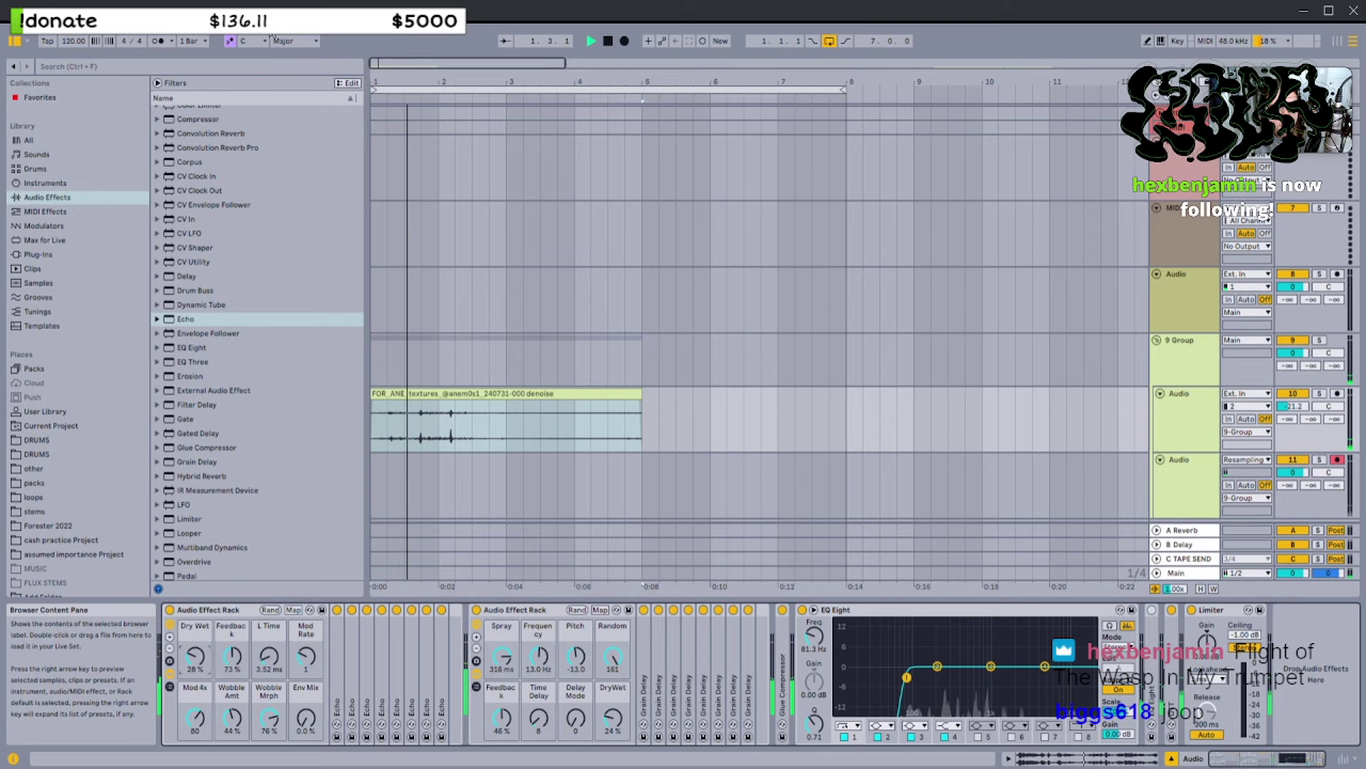
{"action": "key", "text": "ctrl+f"}
{"action": "type", "text": "util"}
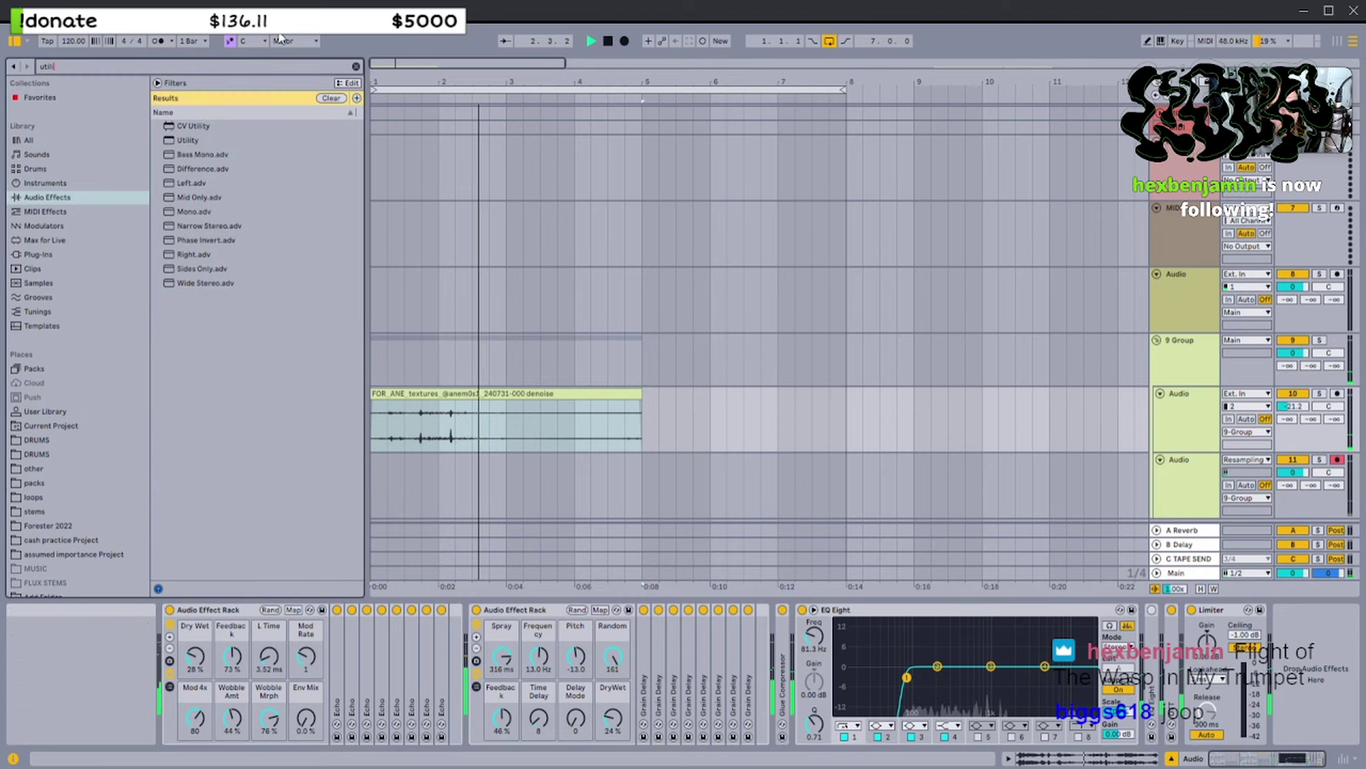
{"action": "left_click_drag", "start_coordinate": [189, 140], "coordinate": [850, 653]}
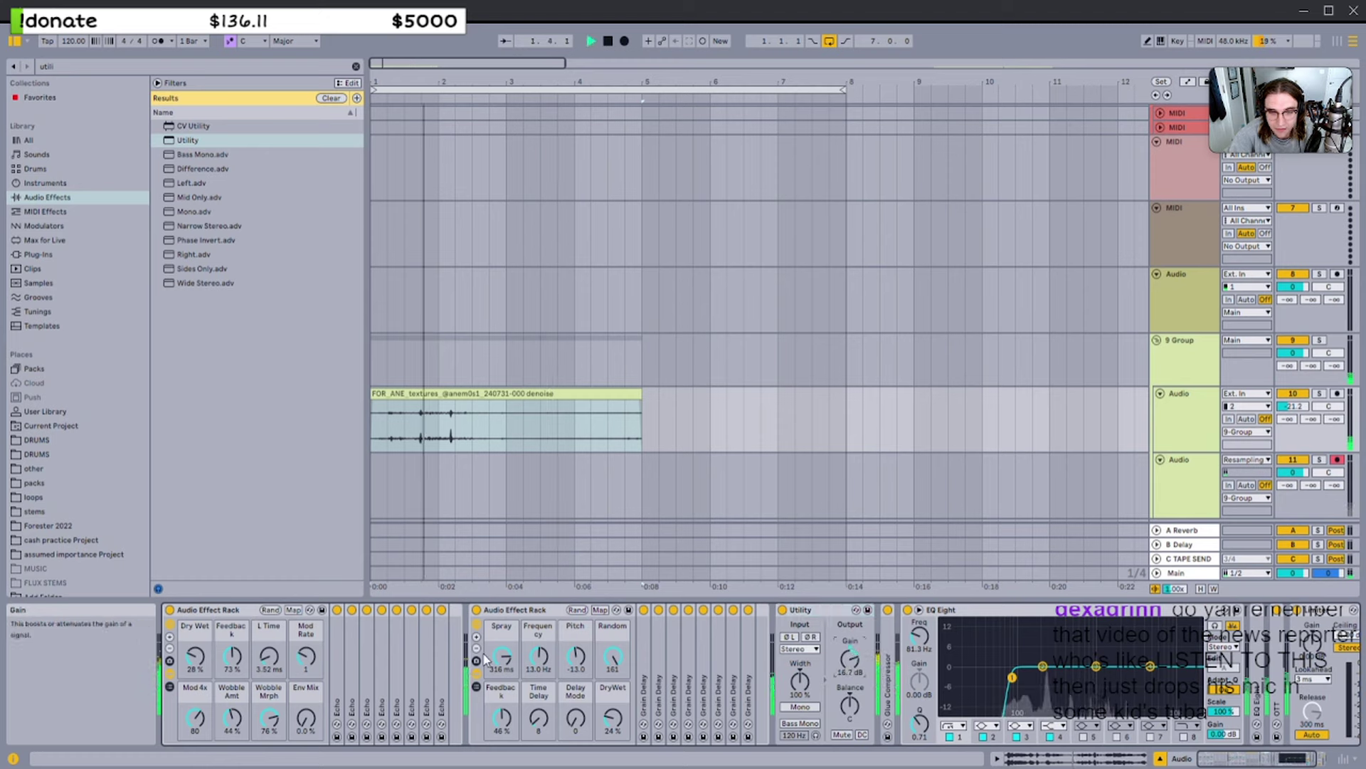
Set the OTT's Time to 278%, collapse the EQ Eight before it, and stop playback
{"action": "scroll", "coordinate": [670, 647], "scroll_direction": "right", "scroll_amount": 1}
{"action": "scroll", "coordinate": [641, 644], "scroll_direction": "left", "scroll_amount": 1}
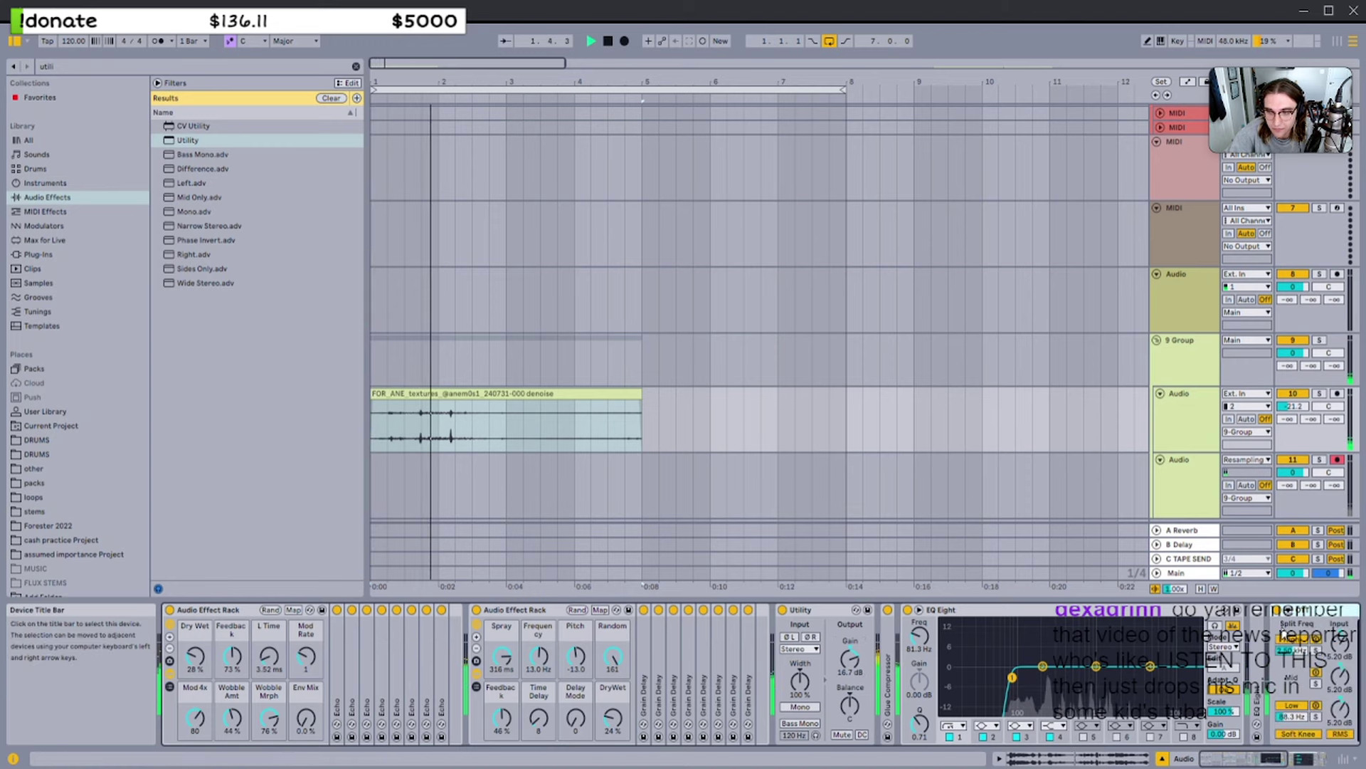
{"action": "scroll", "coordinate": [1304, 683], "scroll_direction": "down", "scroll_amount": 5}
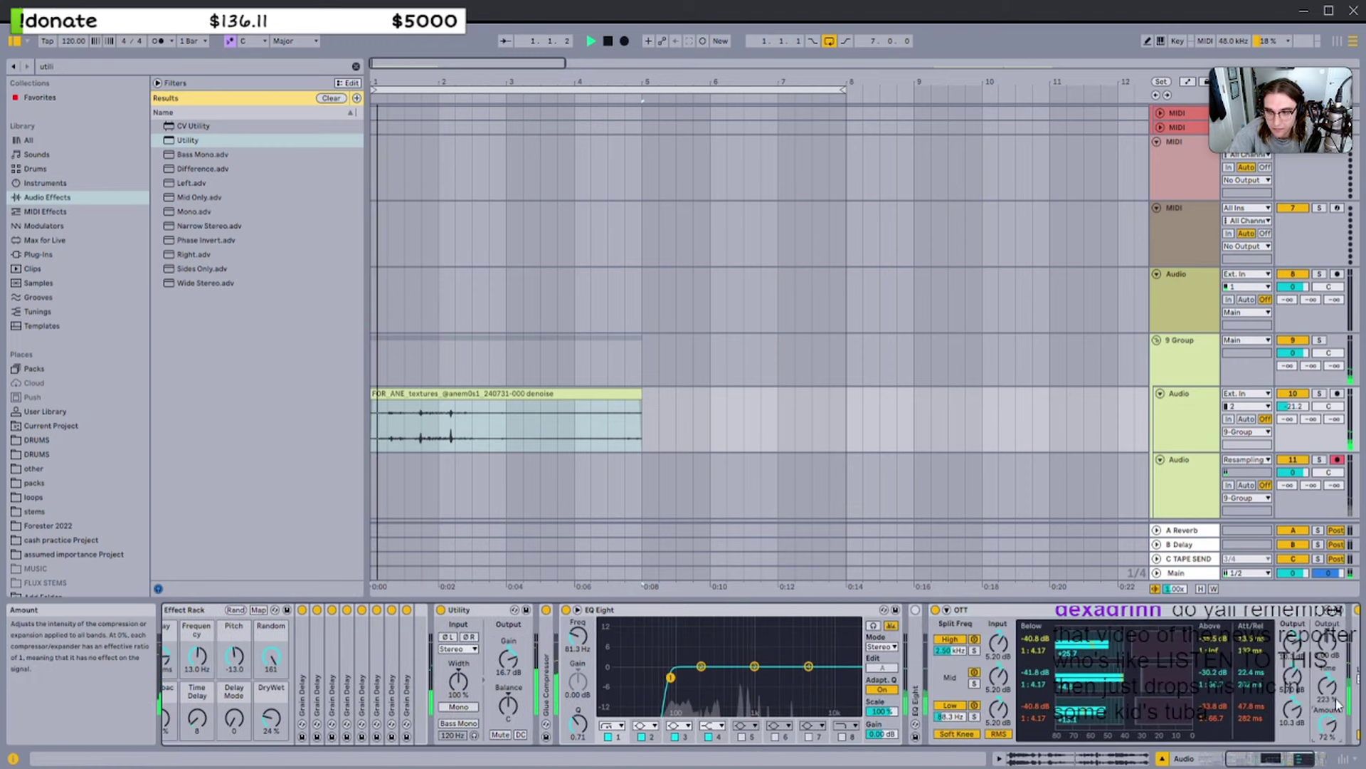
{"action": "left_click", "coordinate": [1055, 616]}
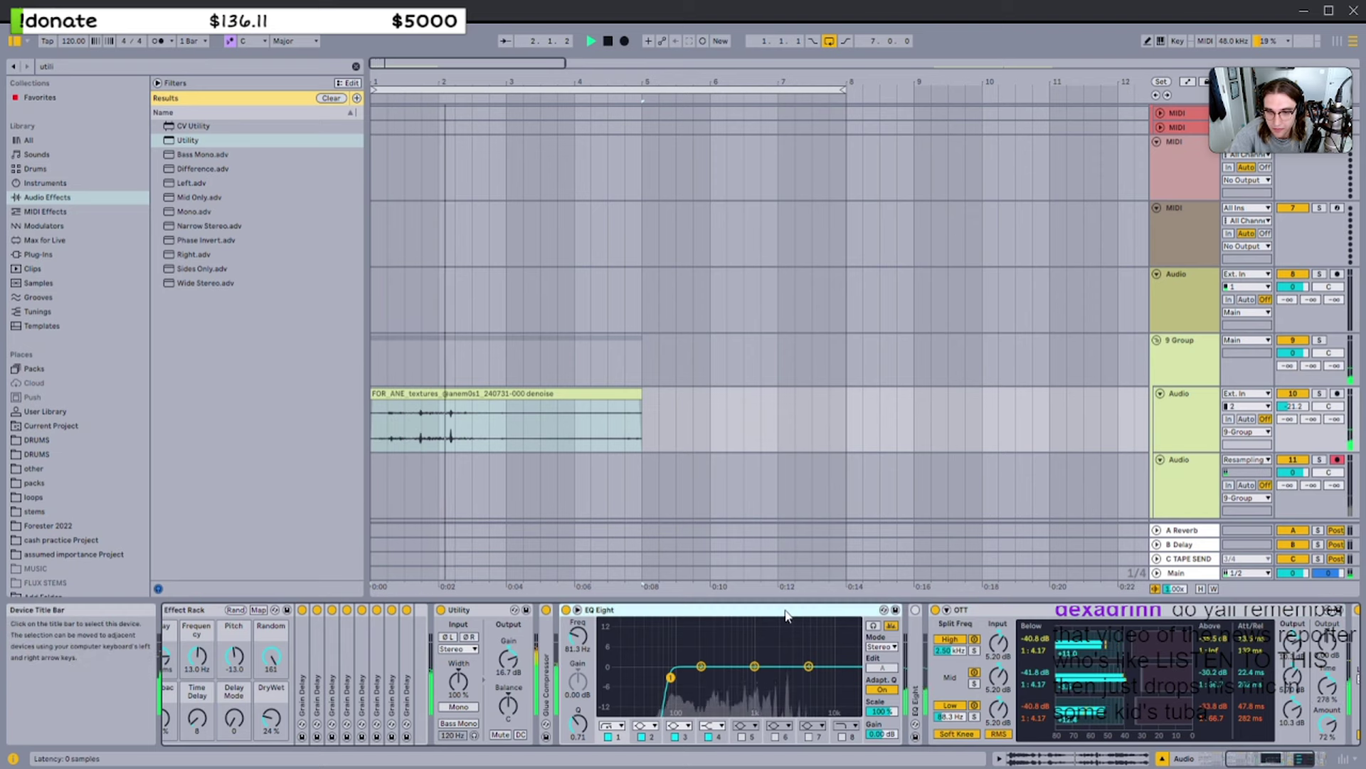
{"action": "scroll", "coordinate": [606, 626], "scroll_direction": "up", "scroll_amount": 5}
{"action": "left_click", "coordinate": [530, 611]}
{"action": "key", "text": "space"}
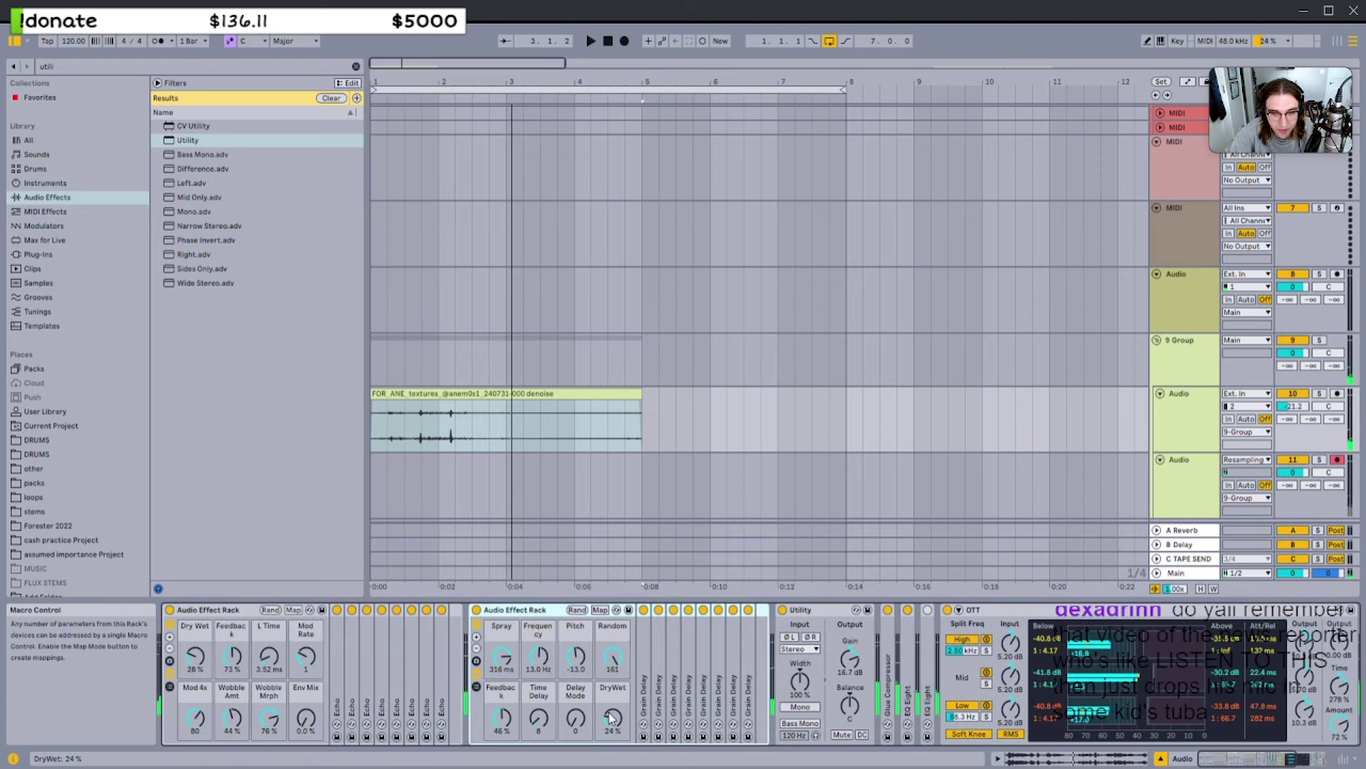
Set the Grain Delay rack's DryWet to 44%, and the Echo rack's Feedback to 112%, L Time to 185 ms and Dry Wet to 59%
{"action": "key", "text": "space"}
{"action": "left_click_drag", "start_coordinate": [613, 717], "coordinate": [613, 699]}
{"action": "left_click_drag", "start_coordinate": [306, 717], "coordinate": [306, 728]}
{"action": "left_click_drag", "start_coordinate": [195, 656], "coordinate": [233, 645]}
{"action": "key", "text": "space"}
{"action": "key", "text": "space"}
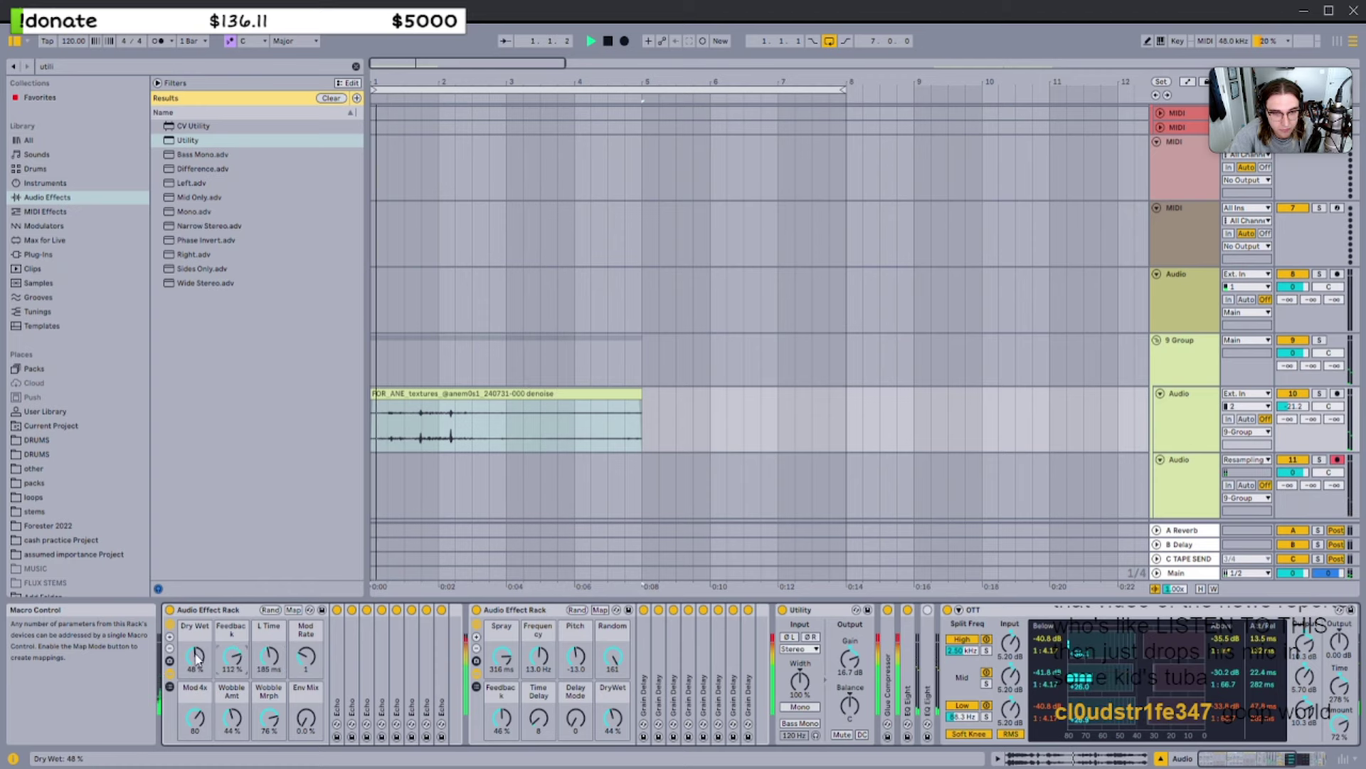
Extend the texture clip to expose more of the recording, and trim it to a section spanning bars 10 to 31
{"action": "left_click_drag", "start_coordinate": [642, 421], "coordinate": [1147, 421]}
{"action": "scroll", "coordinate": [847, 421], "scroll_direction": "down", "scroll_amount": 5}
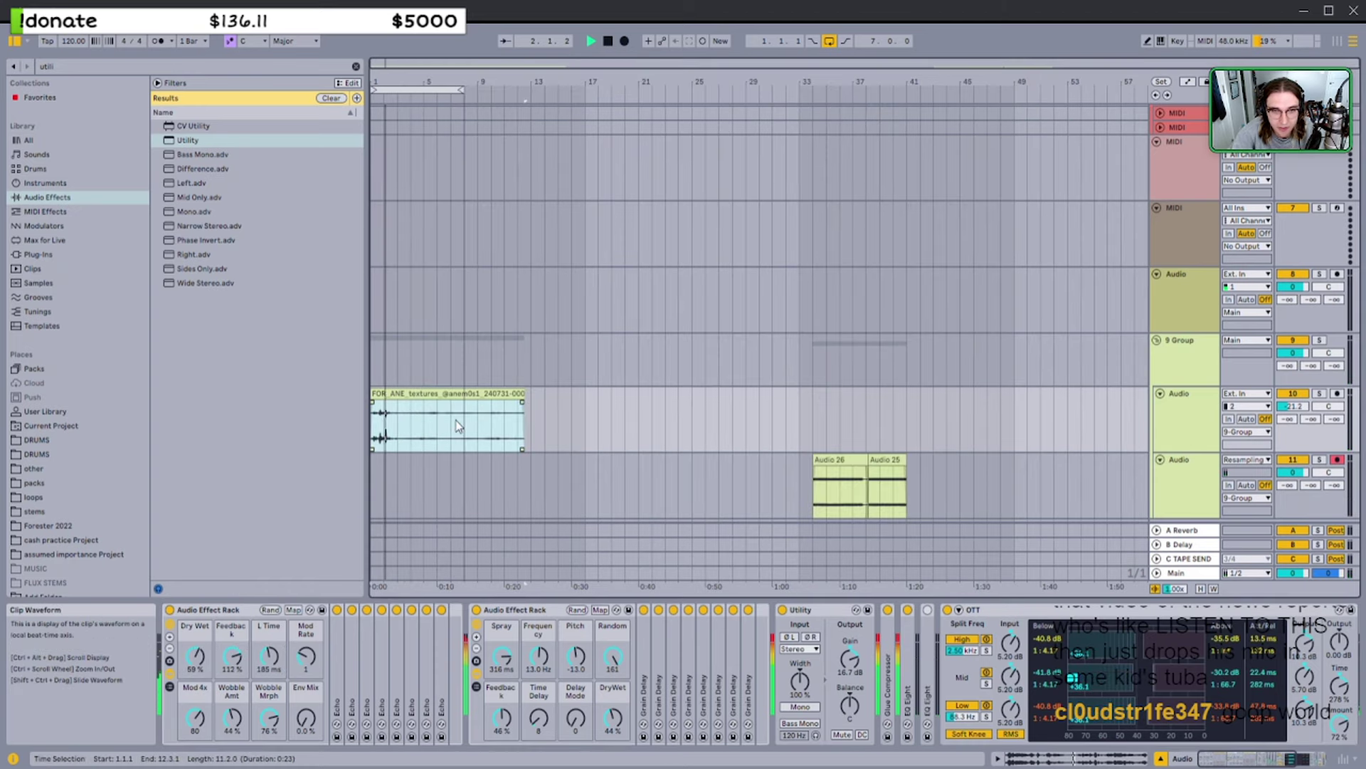
{"action": "left_click_drag", "start_coordinate": [523, 396], "coordinate": [833, 395]}
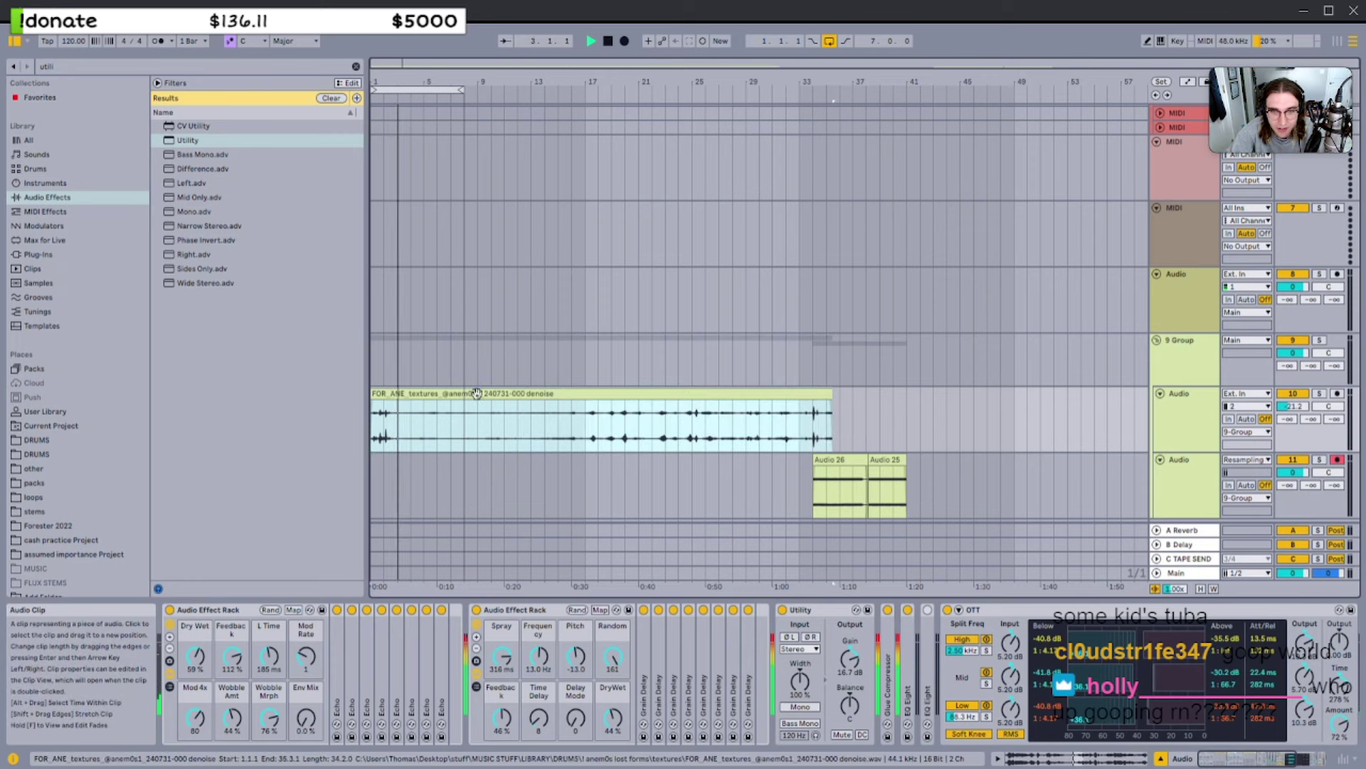
{"action": "key", "text": "space"}
{"action": "left_click_drag", "start_coordinate": [373, 396], "coordinate": [801, 396]}
{"action": "left_click_drag", "start_coordinate": [814, 394], "coordinate": [780, 395]}
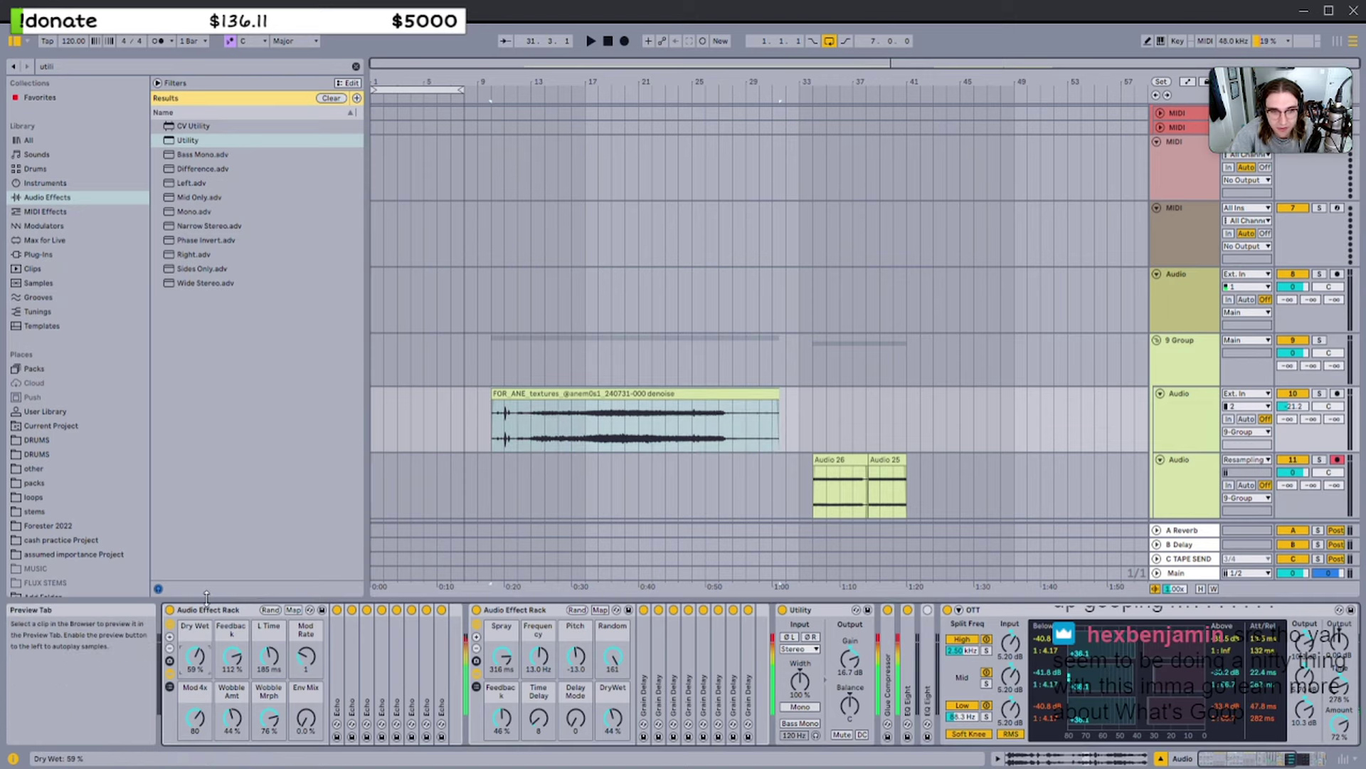
Move the texture clip onto the resampling track, solo that track and play the clip without the effects
{"action": "left_click_drag", "start_coordinate": [669, 394], "coordinate": [666, 462]}
{"action": "key", "text": "s"}
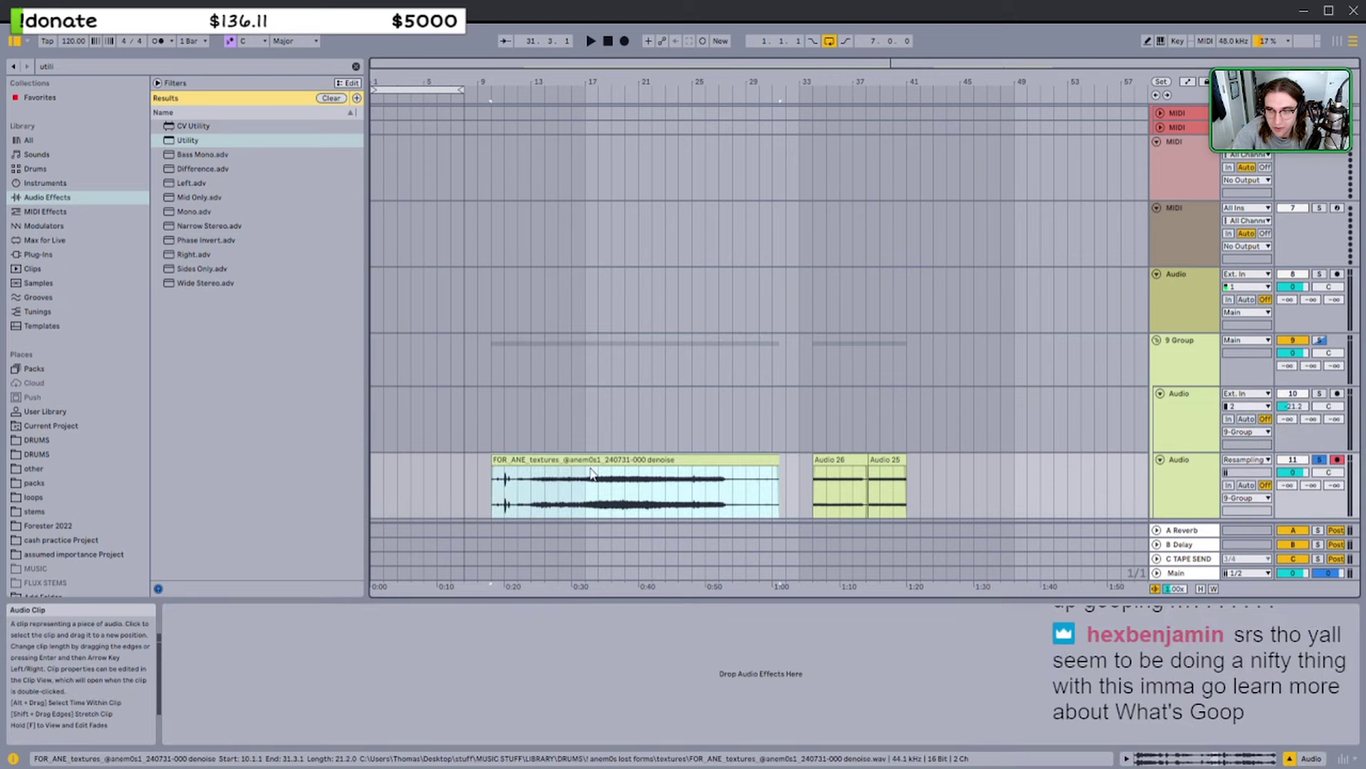
{"action": "scroll", "coordinate": [512, 481], "scroll_direction": "up", "scroll_amount": 5}
{"action": "key", "text": "space"}
{"action": "scroll", "coordinate": [505, 475], "scroll_direction": "down", "scroll_amount": 3}
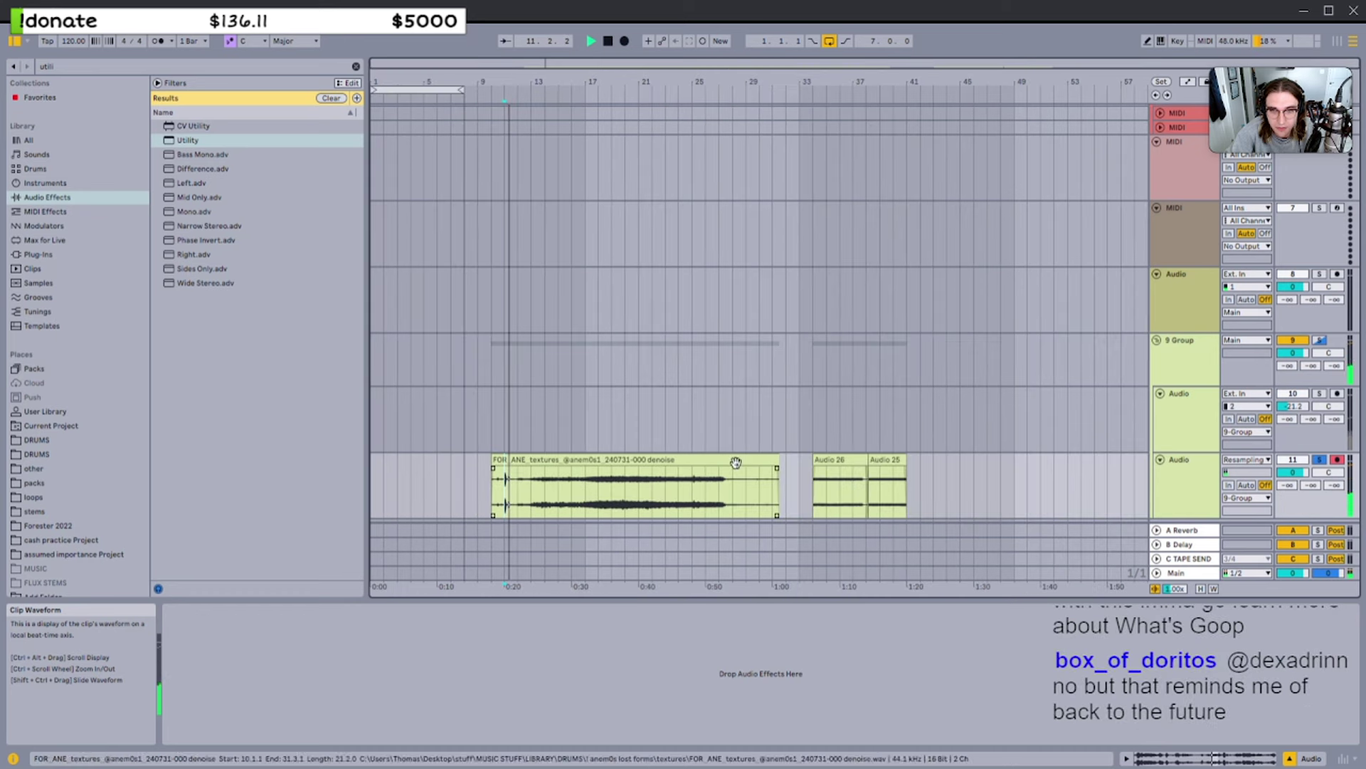
Move the two resampled takes farther along the timeline and extend the texture clip to expose later parts of the recording
{"action": "left_click", "coordinate": [772, 462]}
{"action": "key", "text": "space"}
{"action": "left_click_drag", "start_coordinate": [945, 469], "coordinate": [533, 459]}
{"action": "left_click", "coordinate": [512, 458]}
{"action": "left_click_drag", "start_coordinate": [655, 459], "coordinate": [940, 459]}
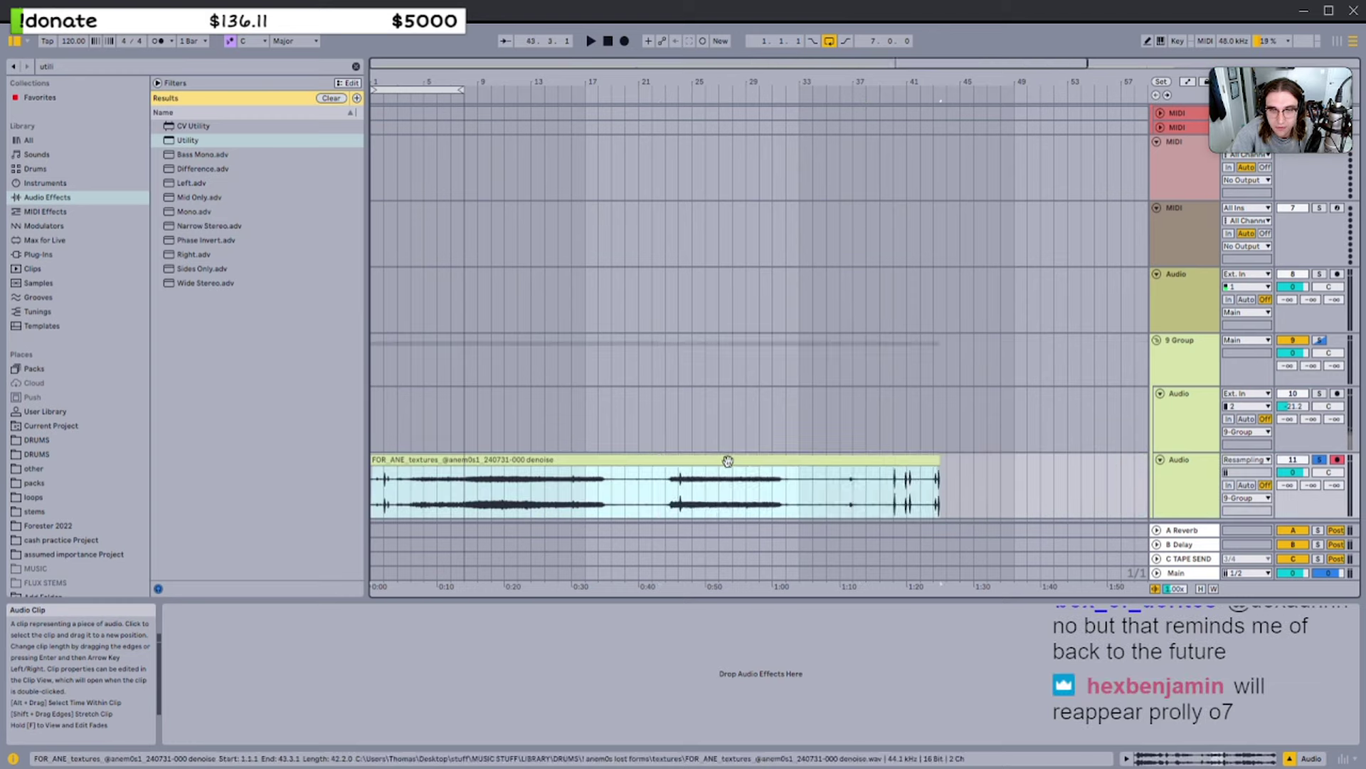
{"action": "left_click_drag", "start_coordinate": [371, 459], "coordinate": [985, 462]}
Audition several spots in the later part of the texture clip for a usable section
{"action": "left_click", "coordinate": [683, 484]}
{"action": "left_click", "coordinate": [826, 484]}
{"action": "key", "text": "space"}
{"action": "key", "text": "space"}
{"action": "left_click", "coordinate": [814, 490]}
{"action": "key", "text": "space"}
{"action": "key", "text": "space"}
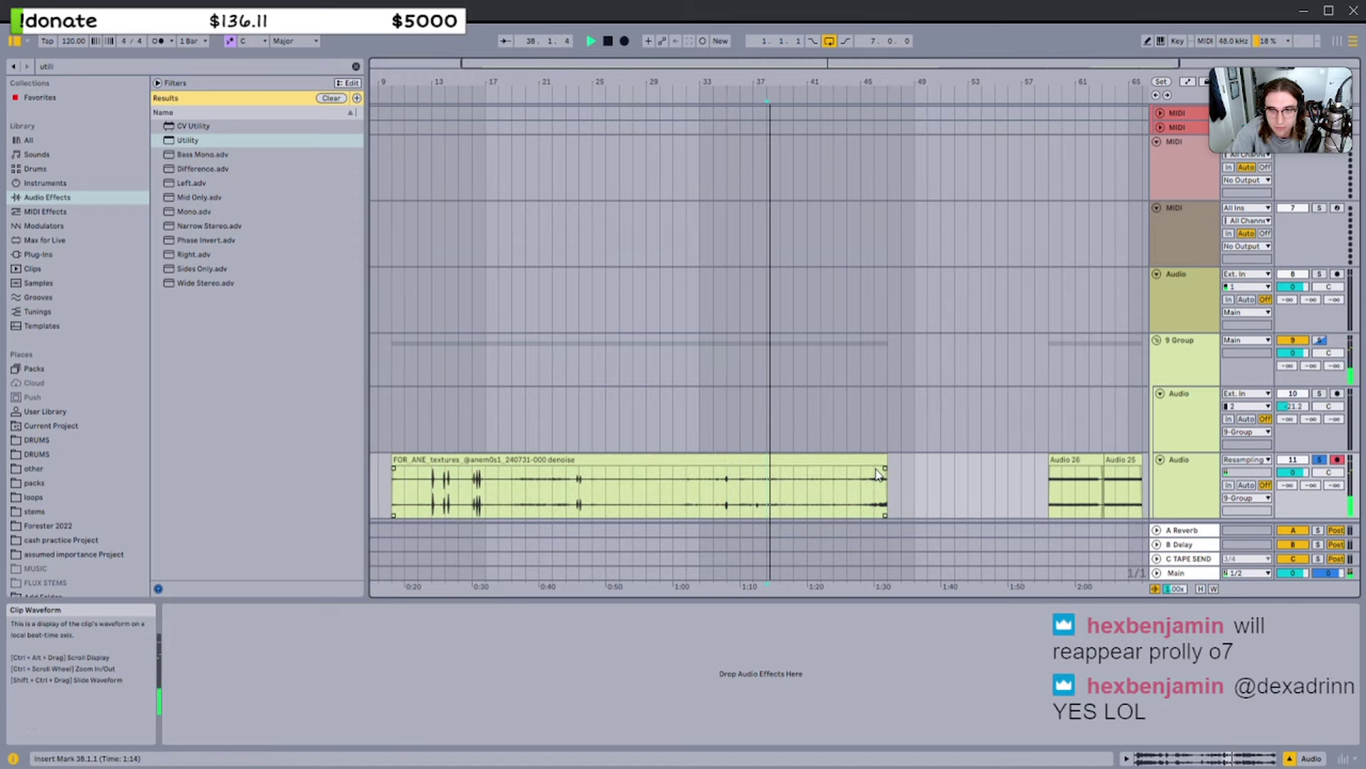
Trim the texture clip to a 13-bar section of the later recording, place it at bar 1 on the effects track and play it
{"action": "left_click_drag", "start_coordinate": [883, 461], "coordinate": [934, 460]}
{"action": "left_click_drag", "start_coordinate": [396, 460], "coordinate": [407, 417]}
{"action": "left_click", "coordinate": [778, 483]}
{"action": "scroll", "coordinate": [774, 484], "scroll_direction": "down", "scroll_amount": 2}
{"action": "key", "text": "space"}
{"action": "scroll", "coordinate": [407, 416], "scroll_direction": "up", "scroll_amount": 6}
{"action": "key", "text": "space"}
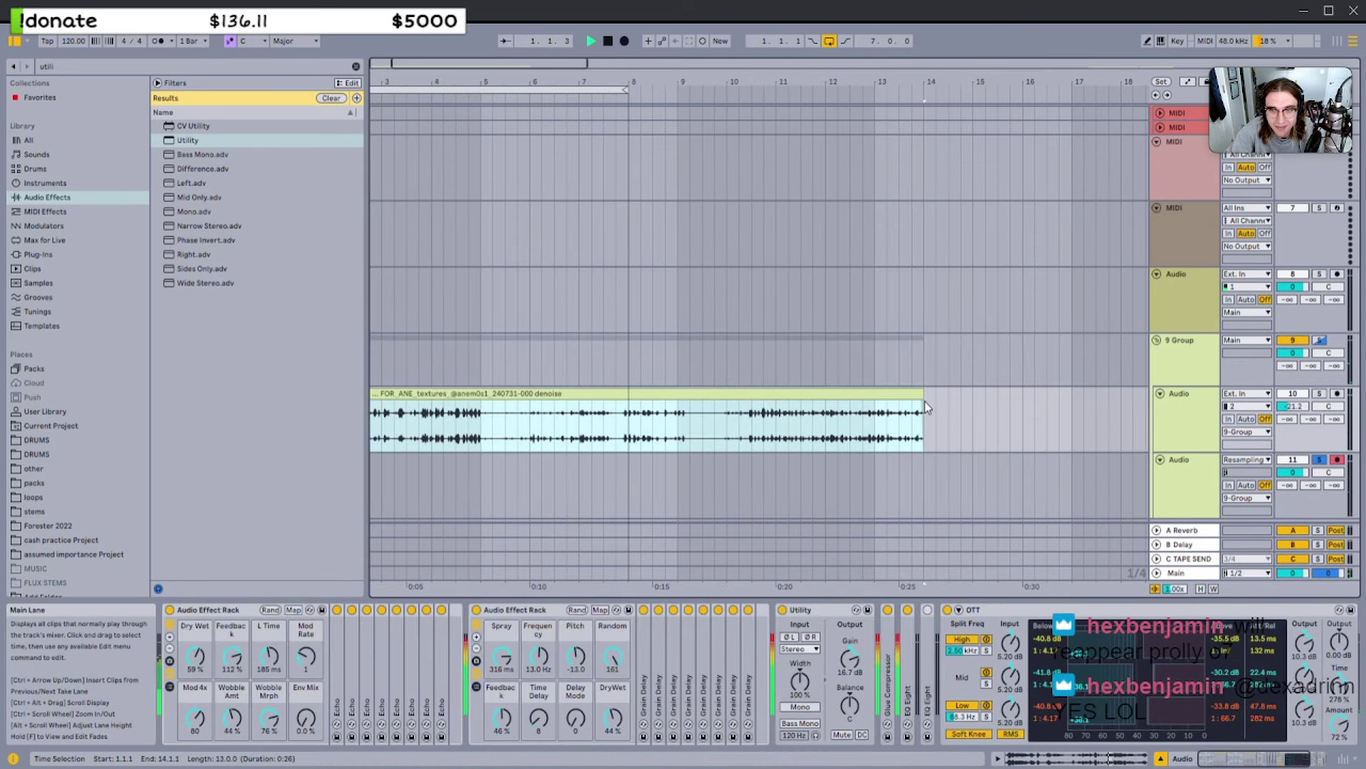
Set the Utility gain to 8.56 dB and the texture track's volume to -11.2 dB, and collapse the OTT
{"action": "left_click", "coordinate": [1055, 404]}
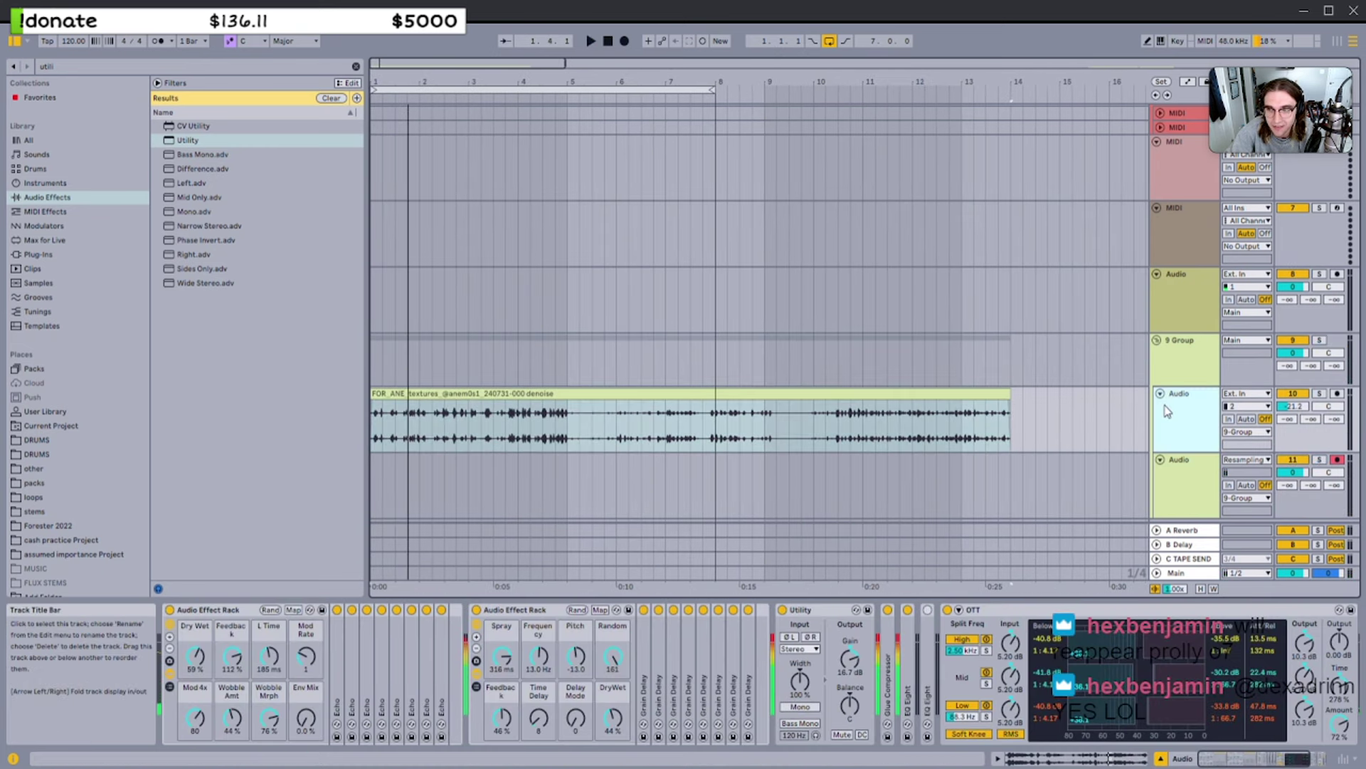
{"action": "left_click_drag", "start_coordinate": [1285, 403], "coordinate": [1285, 442]}
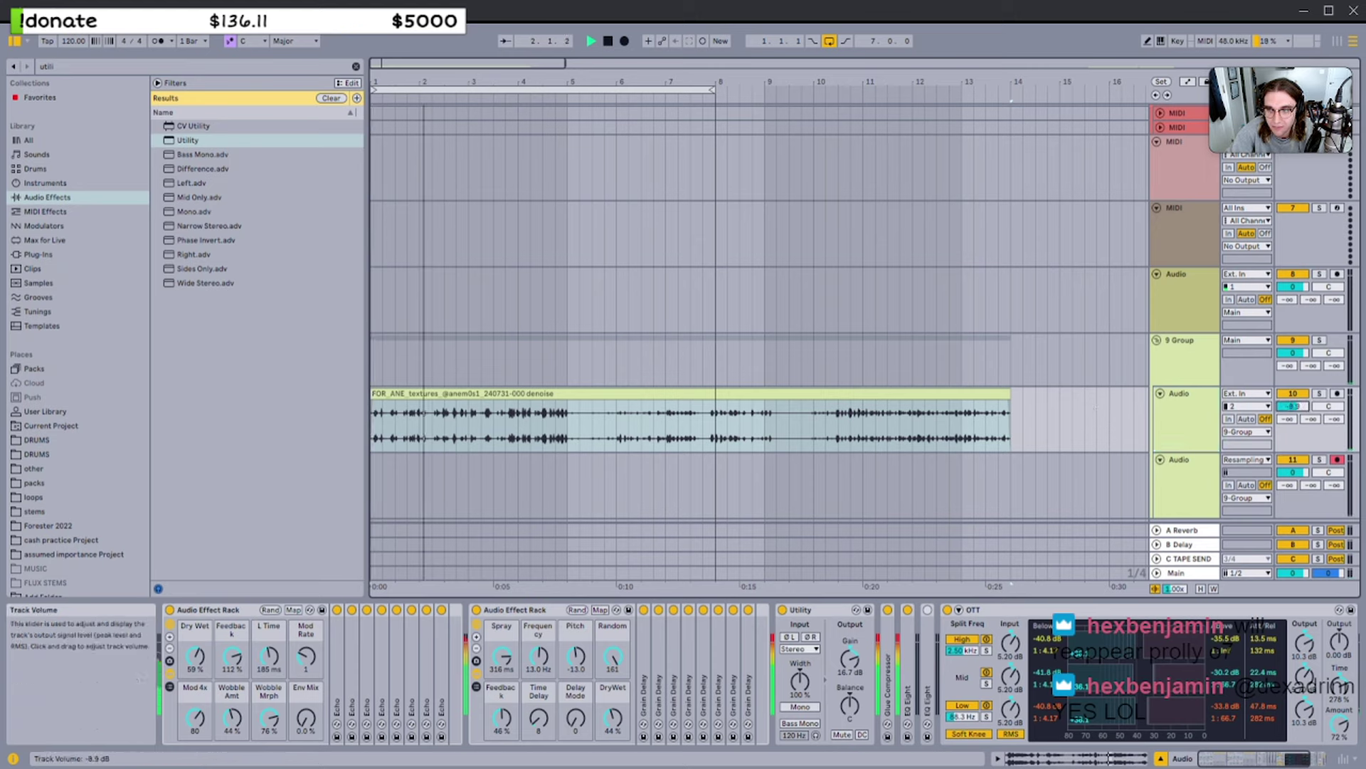
{"action": "double_click", "coordinate": [985, 607]}
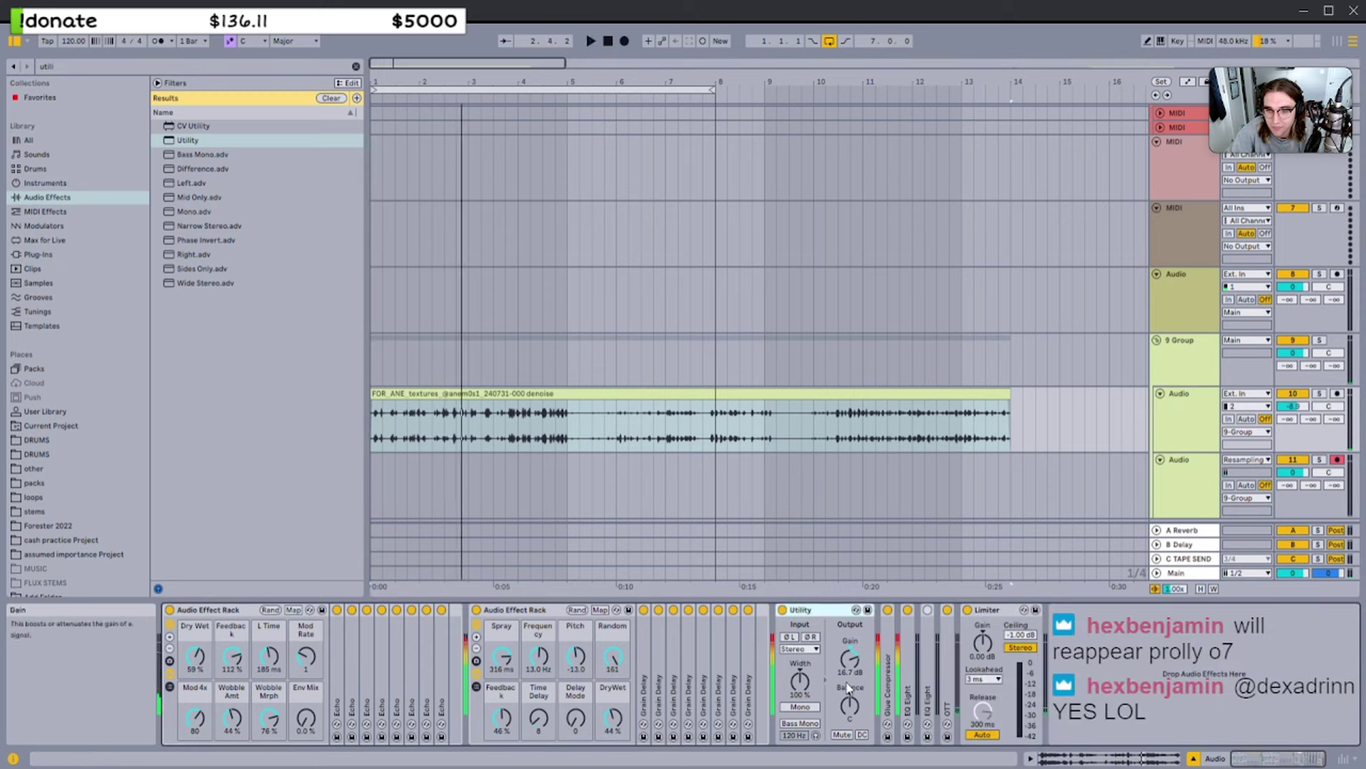
{"action": "mouse_move", "coordinate": [850, 658]}
{"action": "left_mouse_down"}
{"action": "mouse_move", "coordinate": [850, 683]}
{"action": "mouse_move", "coordinate": [850, 660]}
{"action": "left_mouse_up"}
{"action": "left_click", "coordinate": [813, 613]}
{"action": "left_click_drag", "start_coordinate": [1293, 406], "coordinate": [1292, 407]}
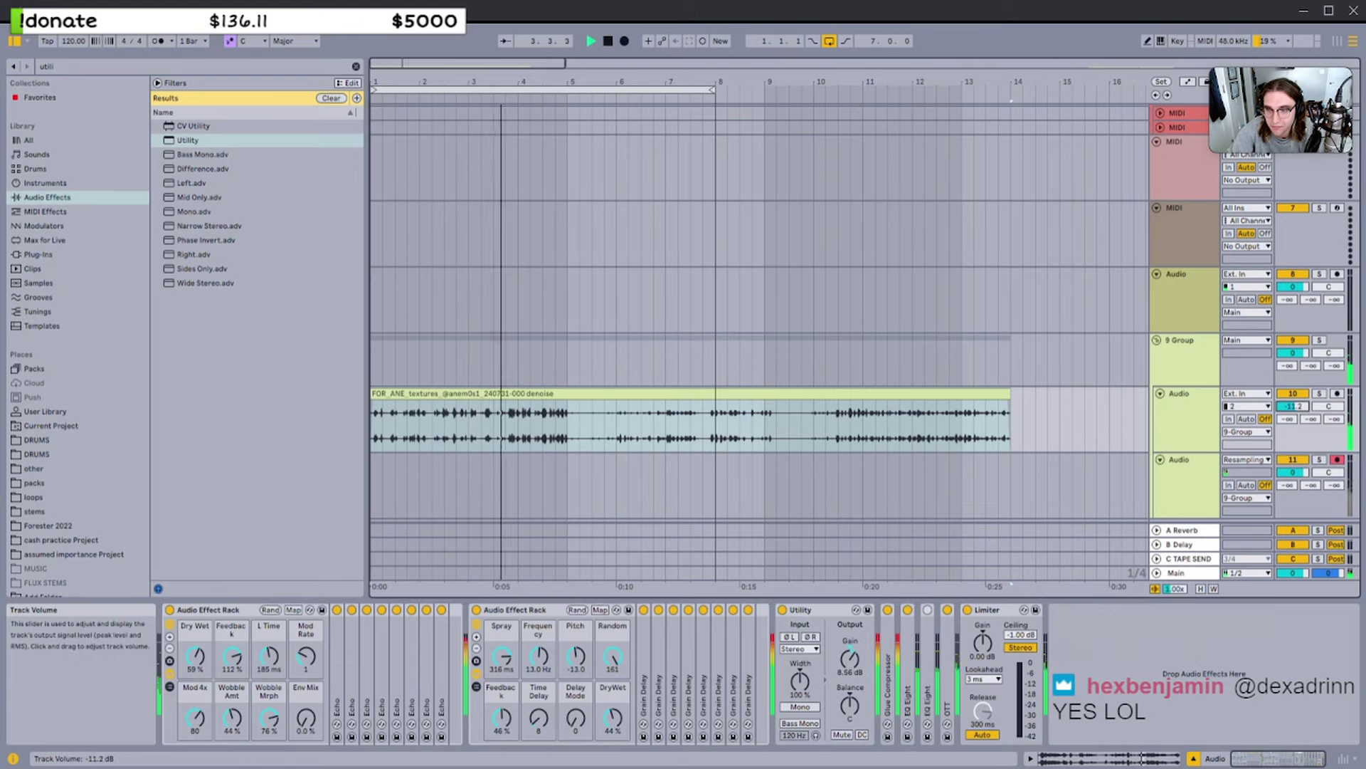
Set the Grain Delay rack's DryWet macro to 39% while the texture plays
{"action": "left_click", "coordinate": [526, 611]}
{"action": "left_click", "coordinate": [612, 717]}
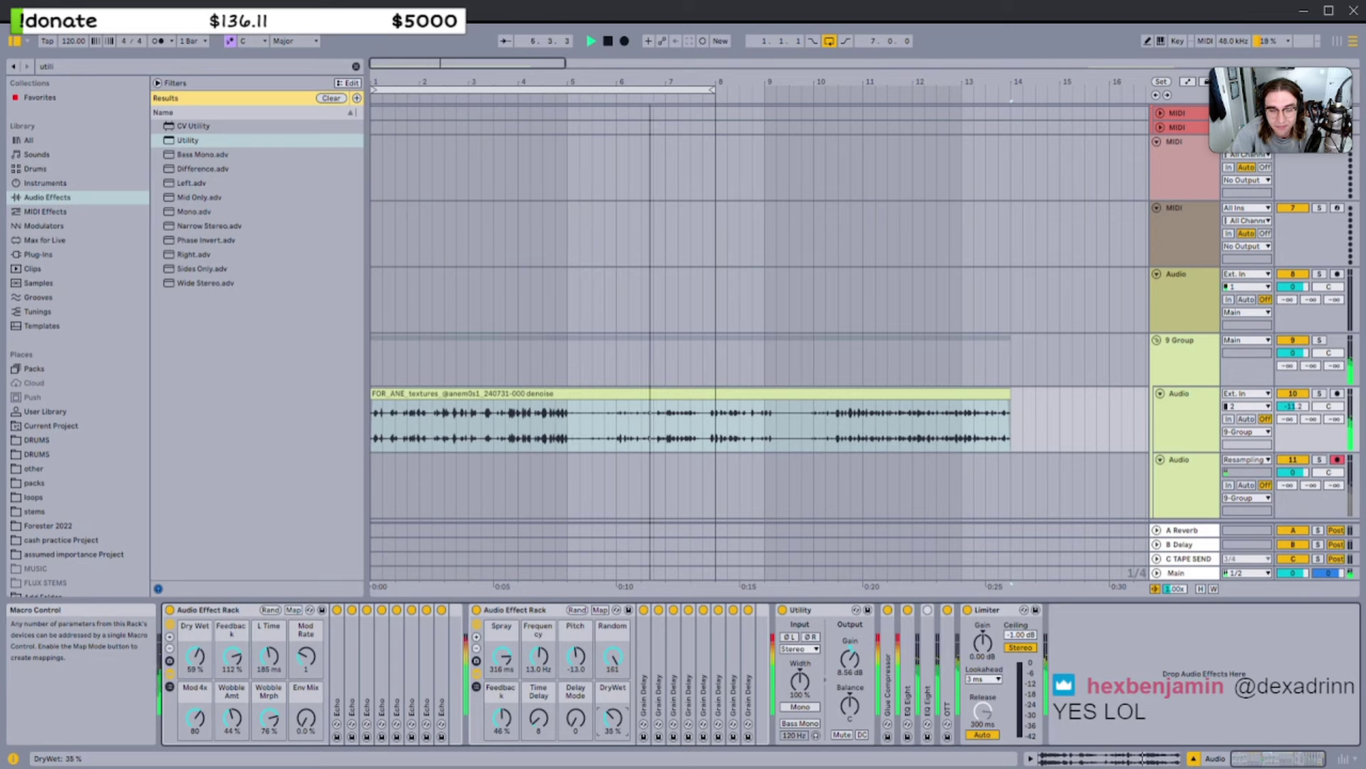
{"action": "left_click_drag", "start_coordinate": [612, 717], "coordinate": [612, 733]}
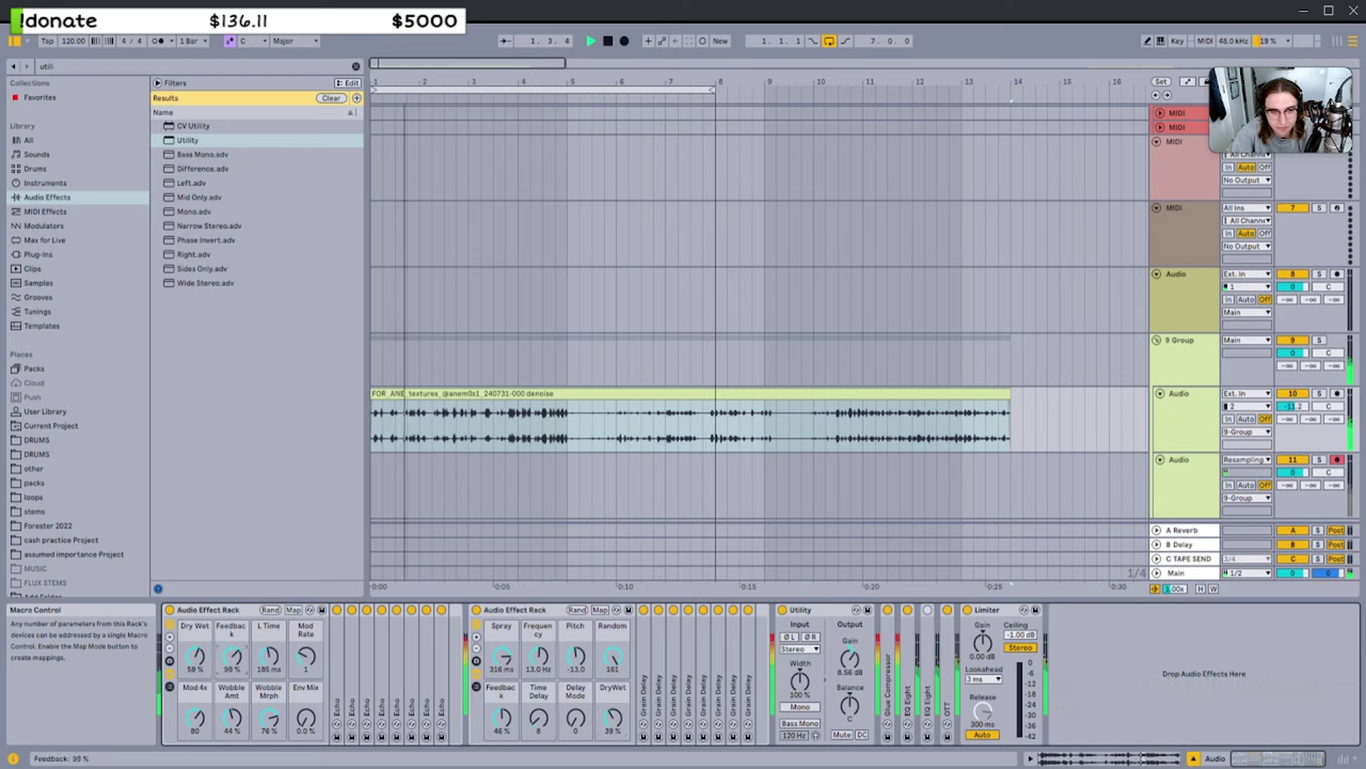
Set the Echo rack to Dry Wet 45%, Feedback 90%, L Time 632 ms, Wobble Amt 56% and Wobble Mrph 55%
{"action": "left_click_drag", "start_coordinate": [232, 656], "coordinate": [268, 652]}
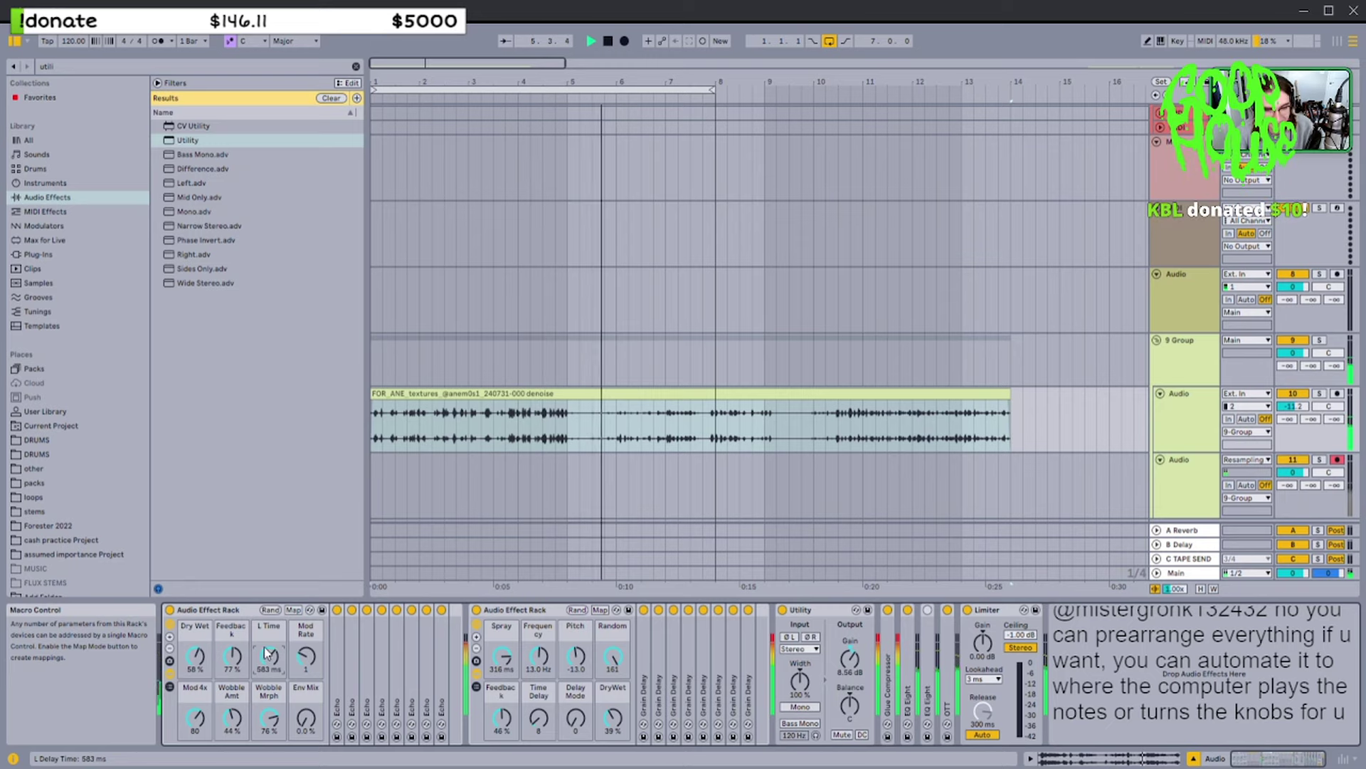
{"action": "left_click_drag", "start_coordinate": [264, 656], "coordinate": [194, 650]}
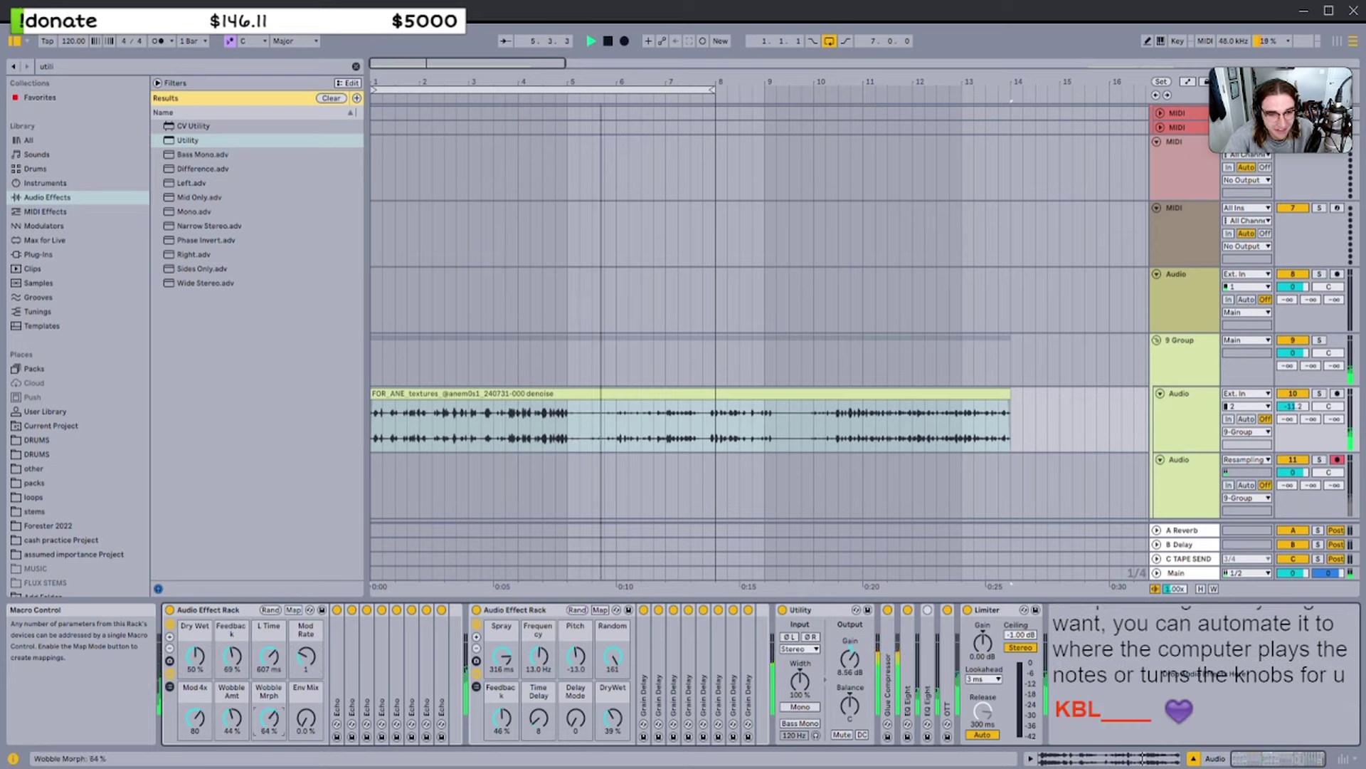
{"action": "left_click_drag", "start_coordinate": [269, 718], "coordinate": [232, 722]}
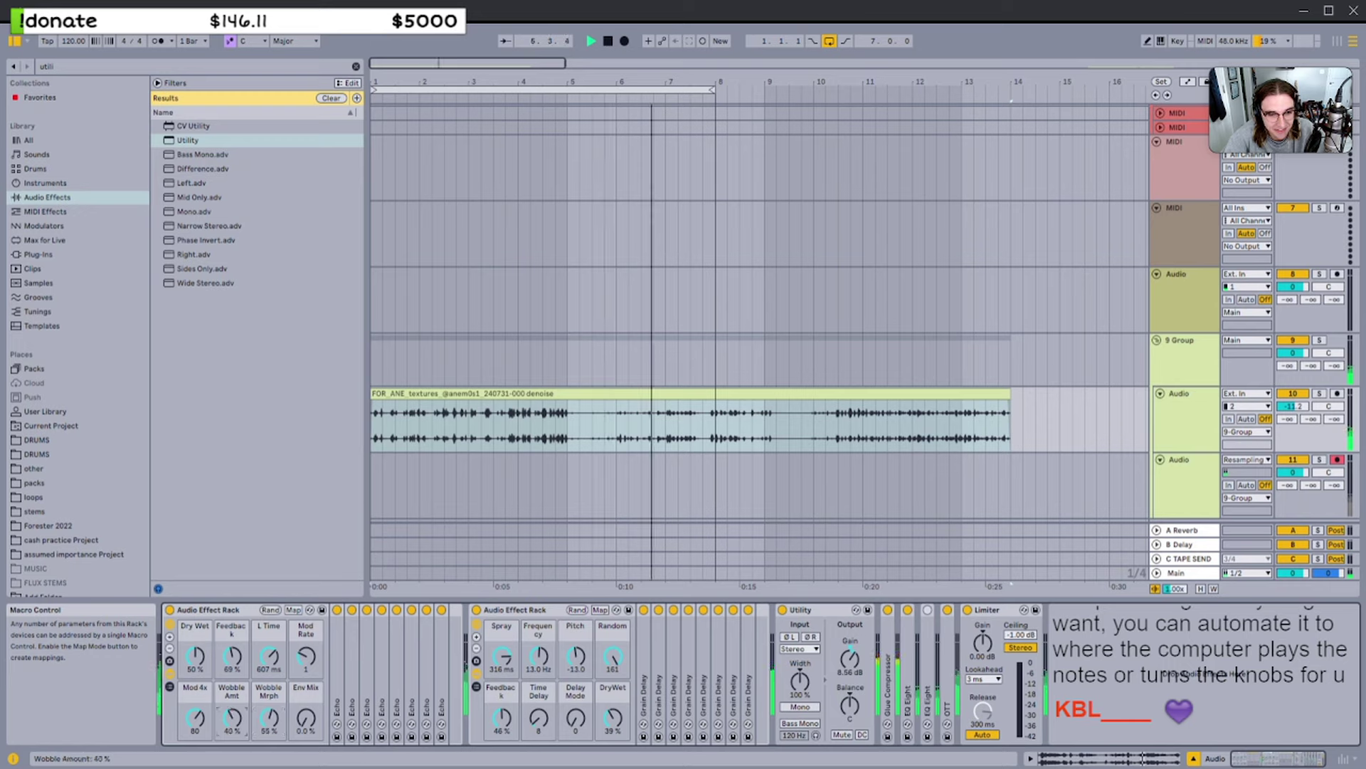
{"action": "left_click_drag", "start_coordinate": [194, 656], "coordinate": [202, 665]}
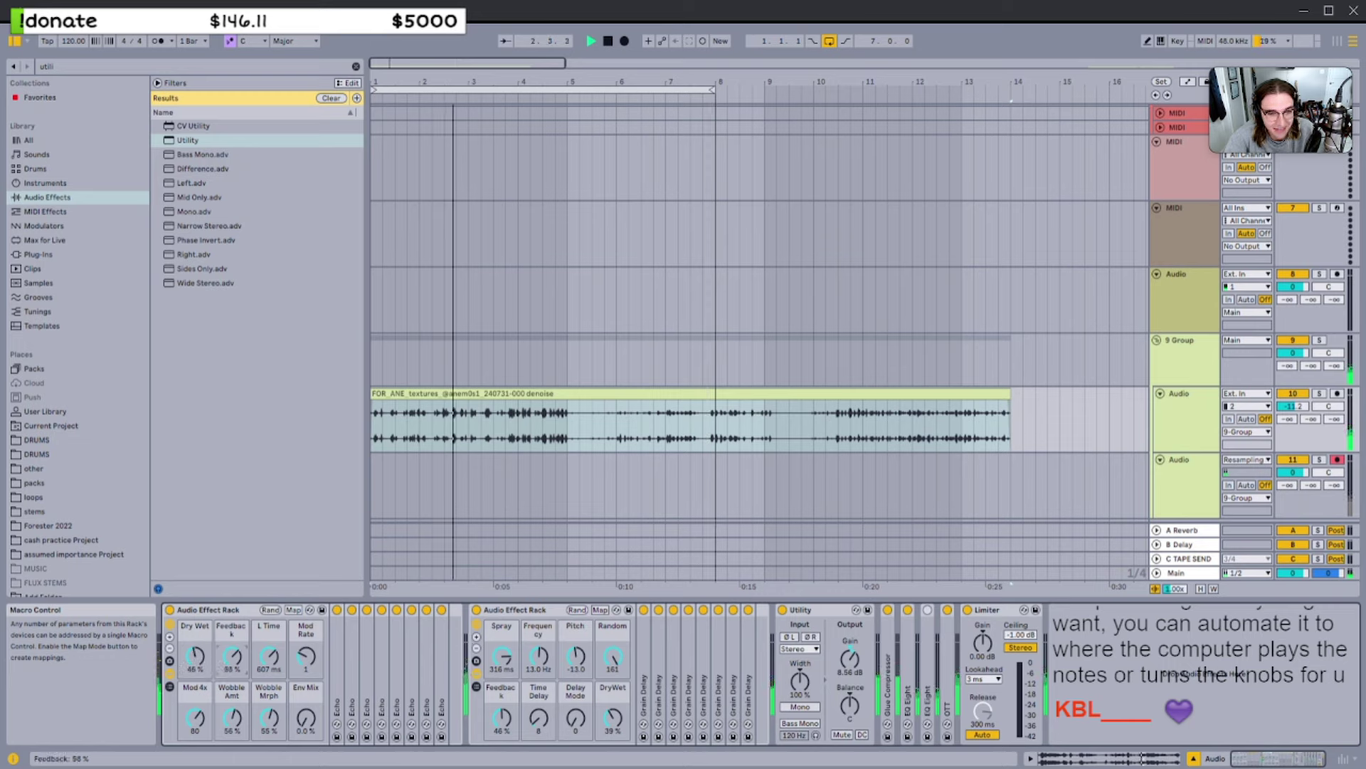
{"action": "left_click_drag", "start_coordinate": [232, 656], "coordinate": [269, 663]}
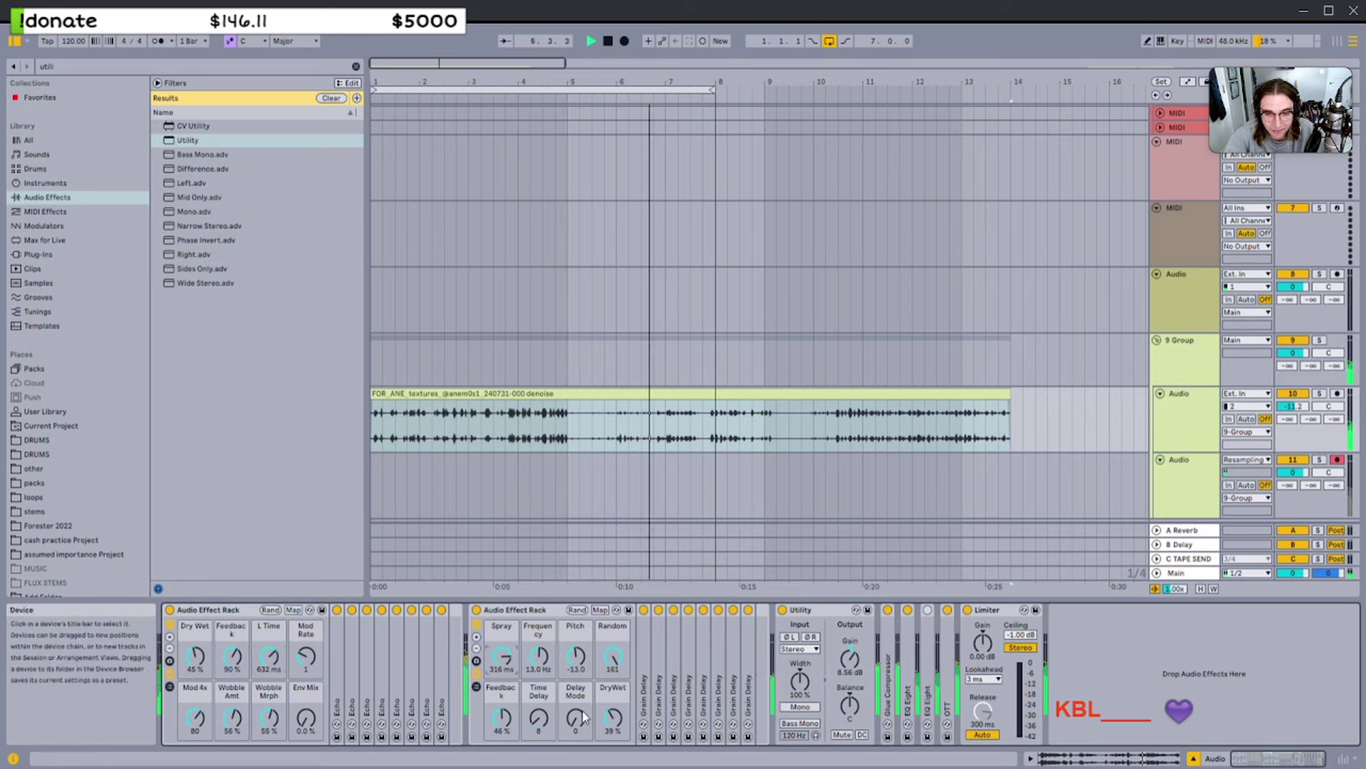
Set the Grain Delay rack to Spray 40.2 ms, Frequency 19.3 Hz, Pitch 1, and the Echo rack to L Time 1.33 s, Feedback 40%, Dry Wet 3.9%
{"action": "left_click", "coordinate": [580, 667]}
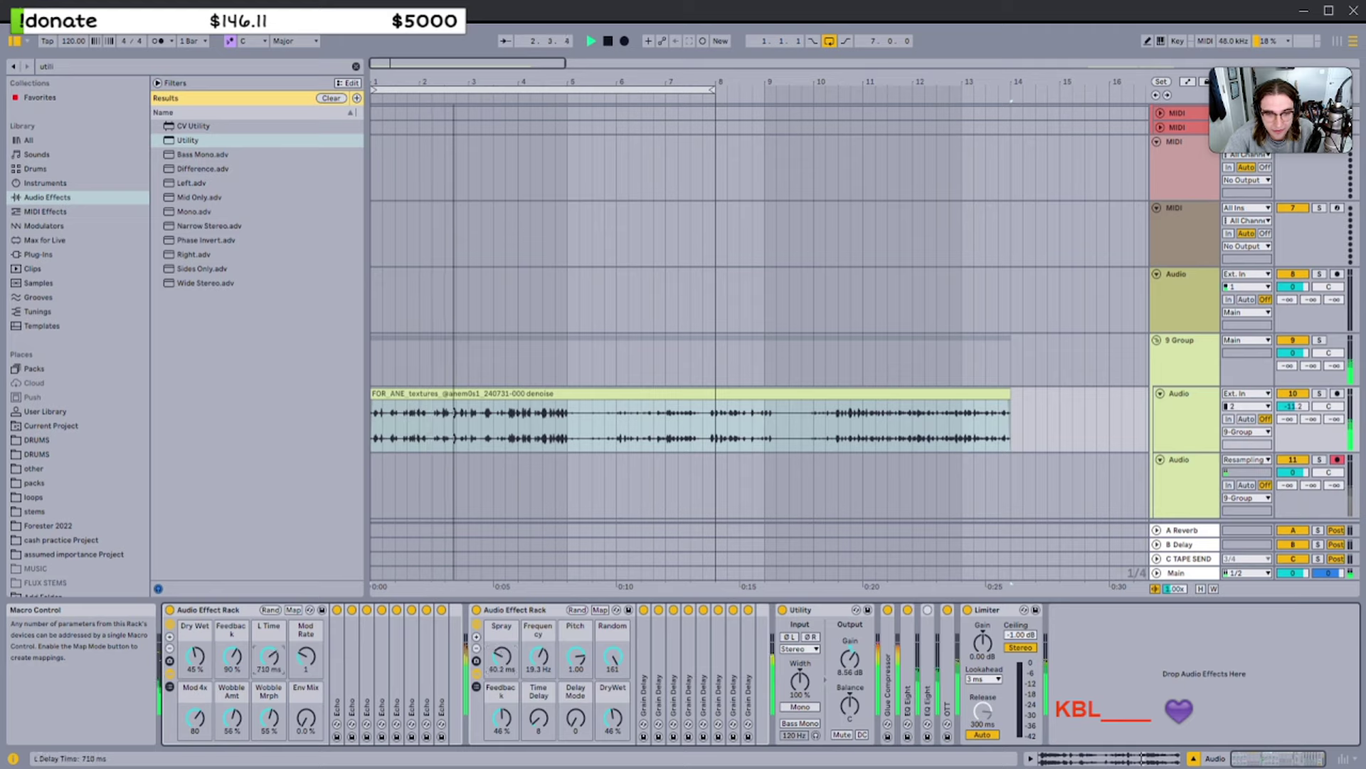
{"action": "left_click_drag", "start_coordinate": [269, 656], "coordinate": [194, 654]}
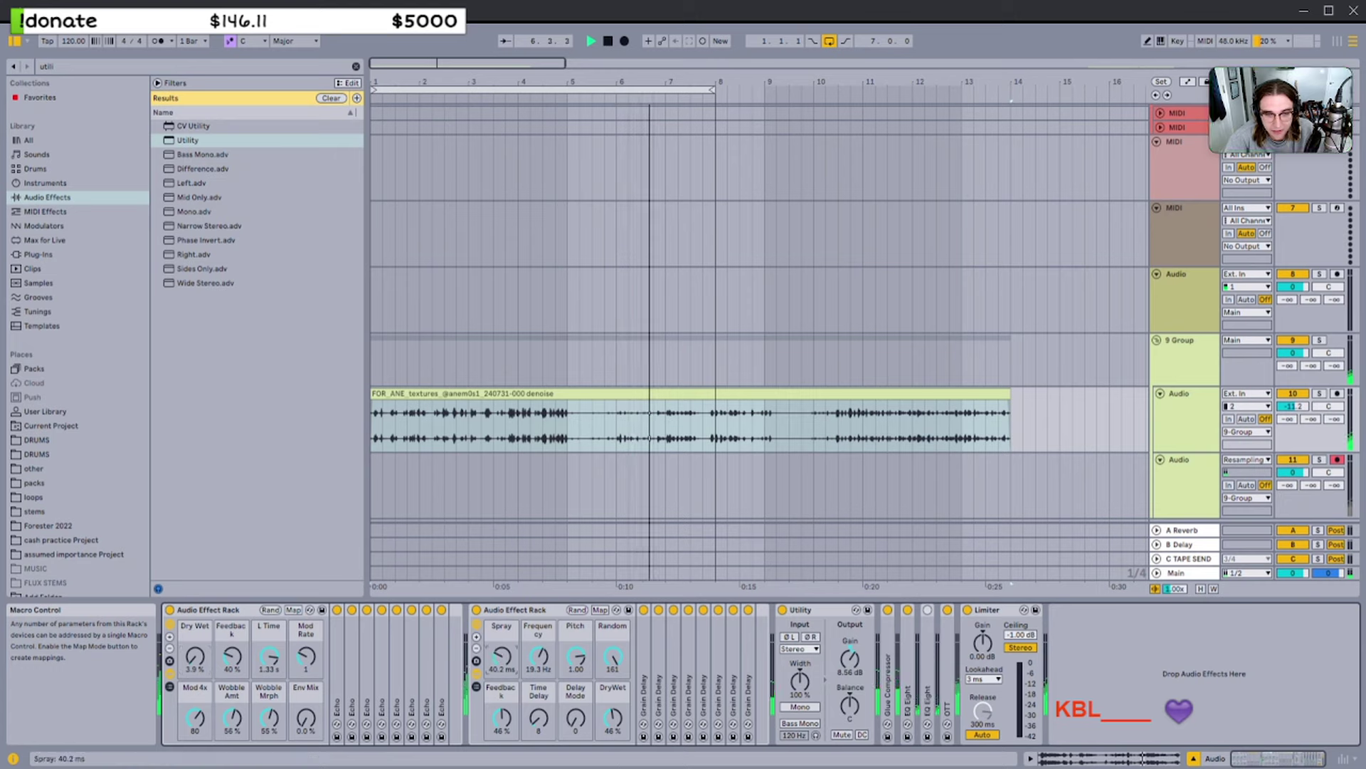
Set the Grain Delay rack to Spray 90.4 ms, Frequency 5.04 Hz, Pitch 6, Feedback 90%, Time Delay 31 and DryWet 33%
{"action": "left_click_drag", "start_coordinate": [616, 719], "coordinate": [617, 733]}
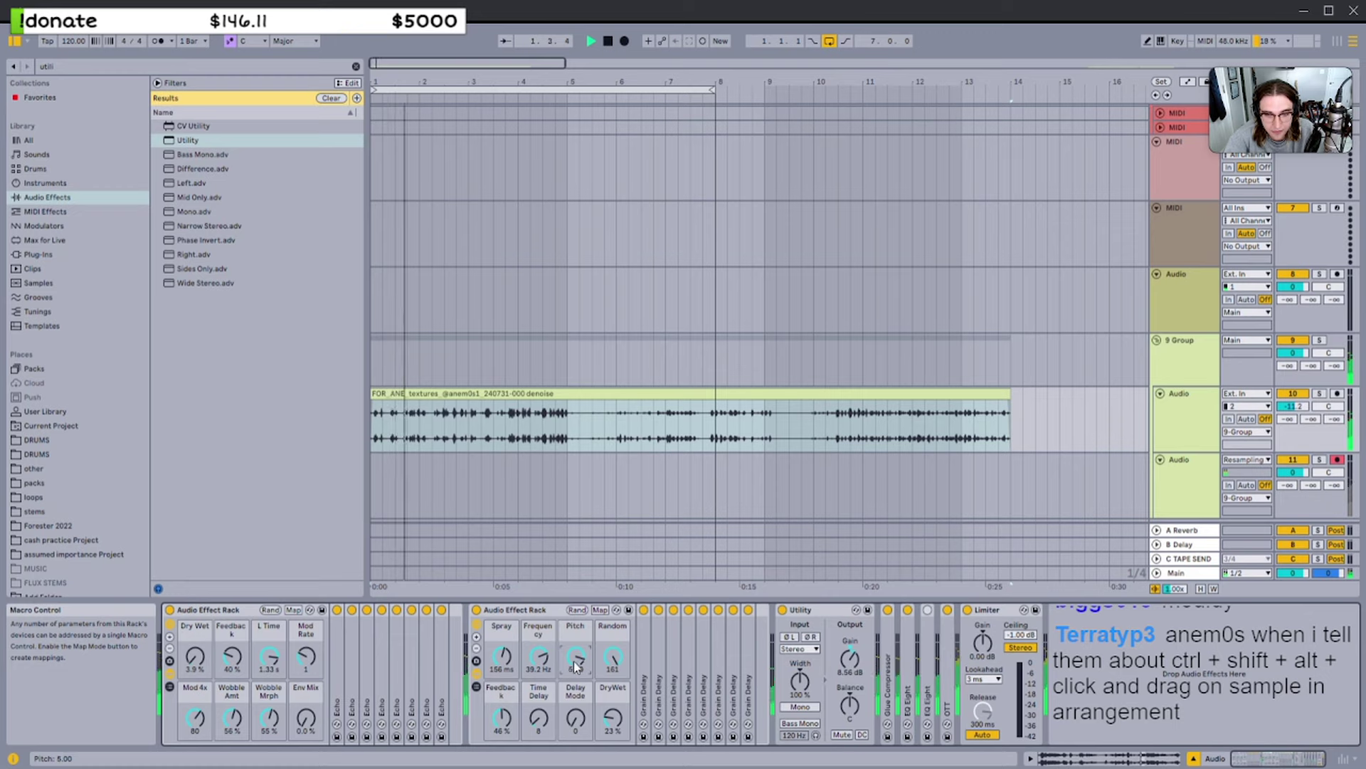
{"action": "left_click_drag", "start_coordinate": [539, 656], "coordinate": [502, 661]}
{"action": "left_click_drag", "start_coordinate": [502, 719], "coordinate": [502, 700]}
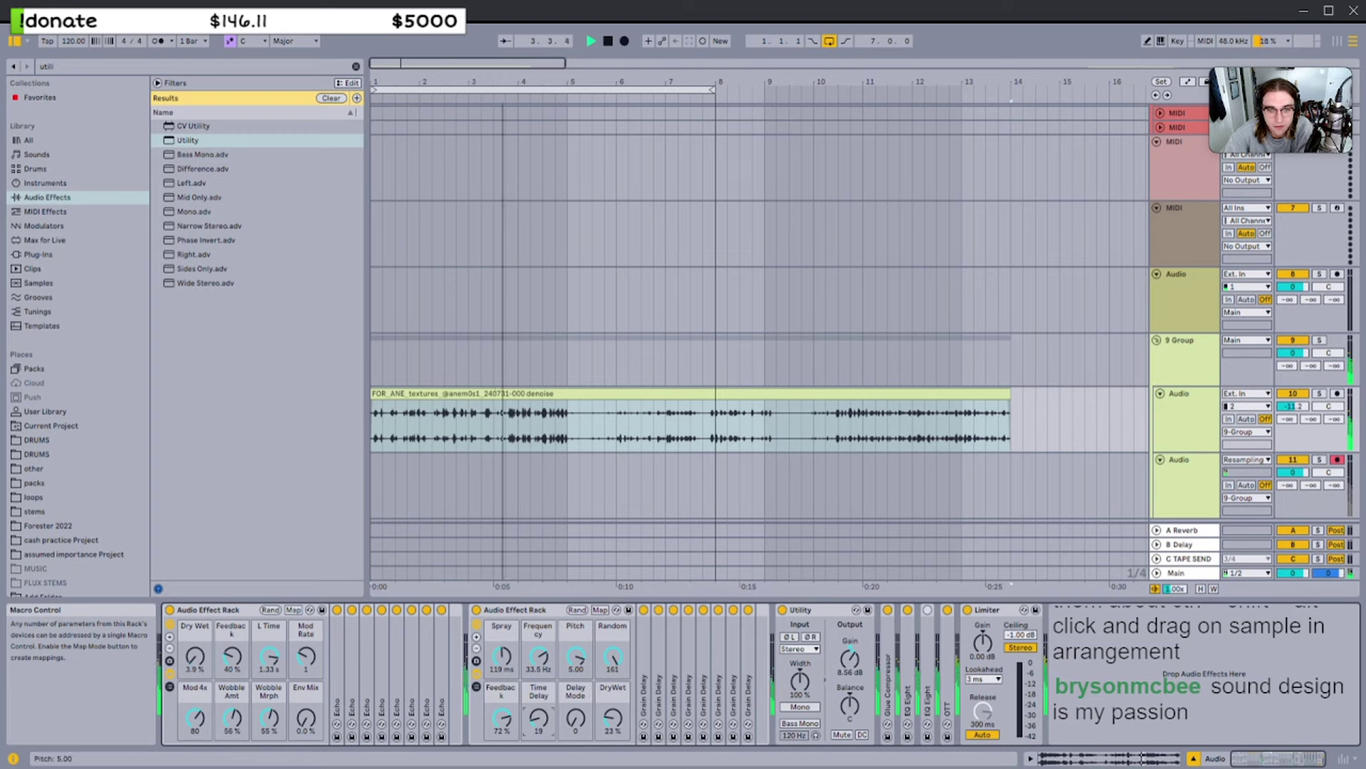
{"action": "left_click_drag", "start_coordinate": [539, 656], "coordinate": [539, 691]}
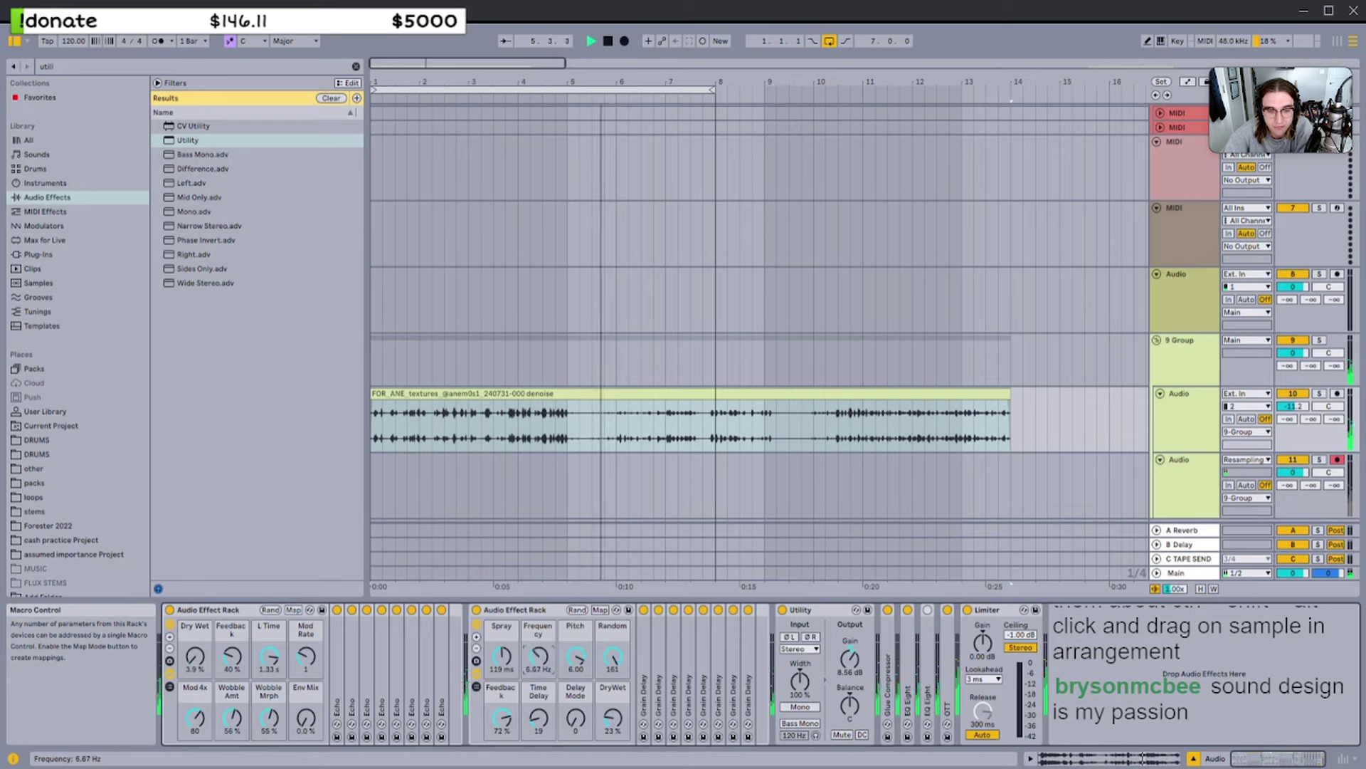
{"action": "left_click_drag", "start_coordinate": [612, 719], "coordinate": [502, 707]}
Set the Echo rack to Dry Wet 36%, Feedback 89%, L Time 1.41 s, and rebalance with Utility gain 3.33 dB and track volume -6.4 dB
{"action": "left_click_drag", "start_coordinate": [232, 656], "coordinate": [232, 645]}
{"action": "left_click_drag", "start_coordinate": [195, 656], "coordinate": [195, 664]}
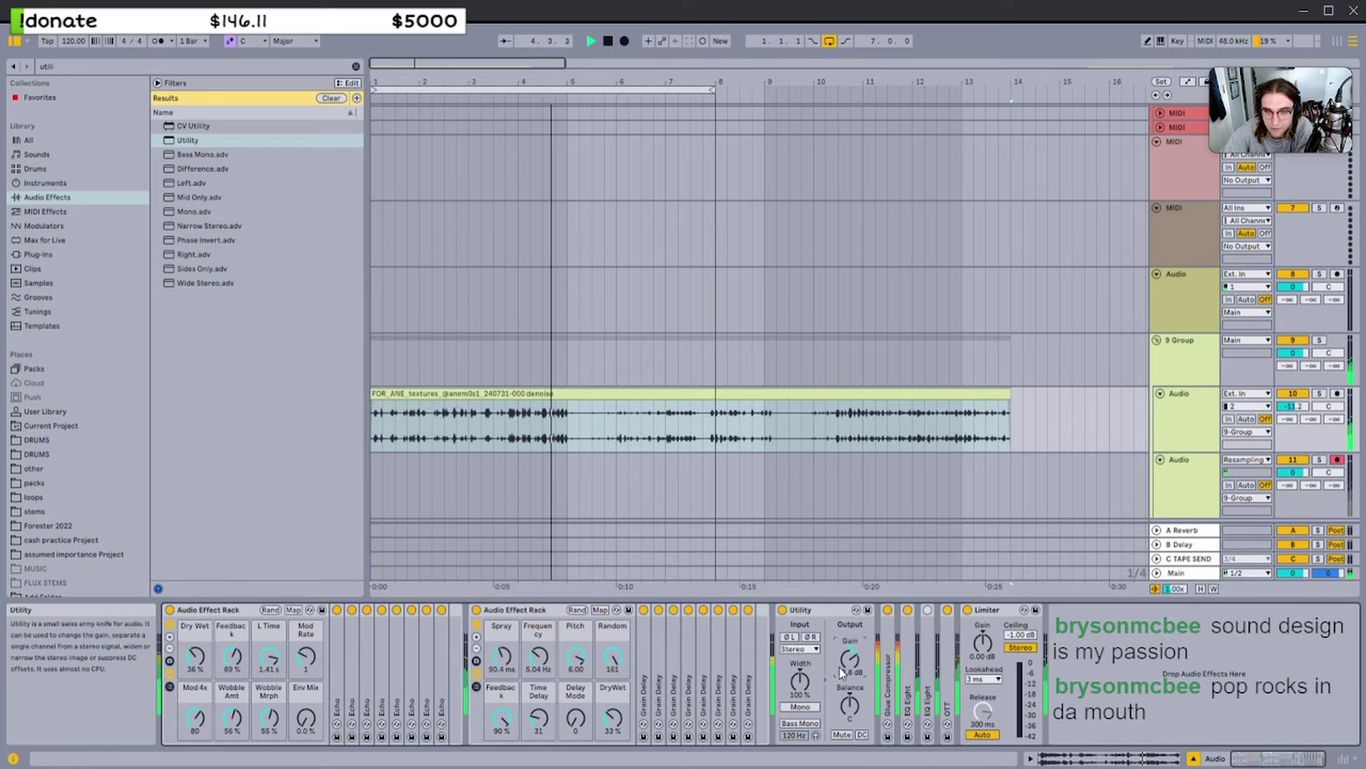
{"action": "left_click_drag", "start_coordinate": [1285, 416], "coordinate": [1285, 406]}
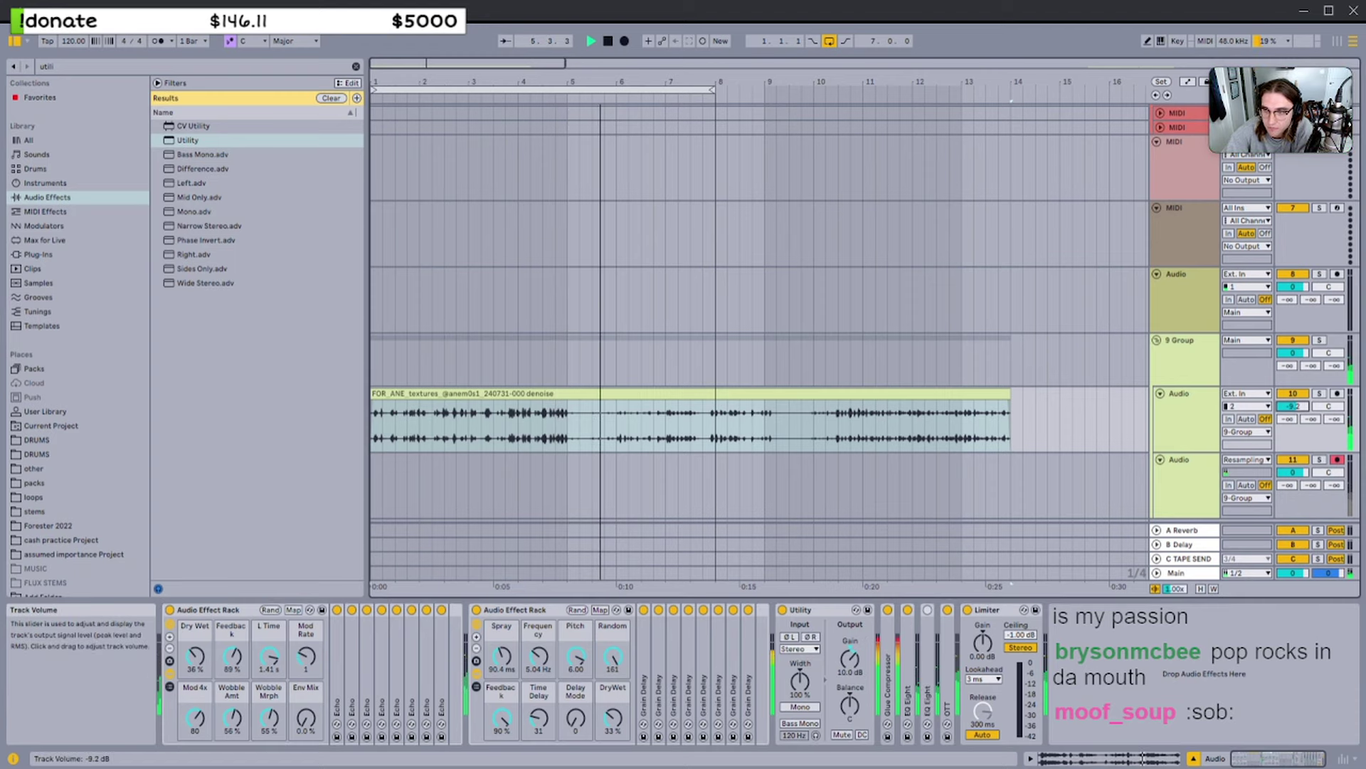
{"action": "left_click_drag", "start_coordinate": [849, 659], "coordinate": [850, 673]}
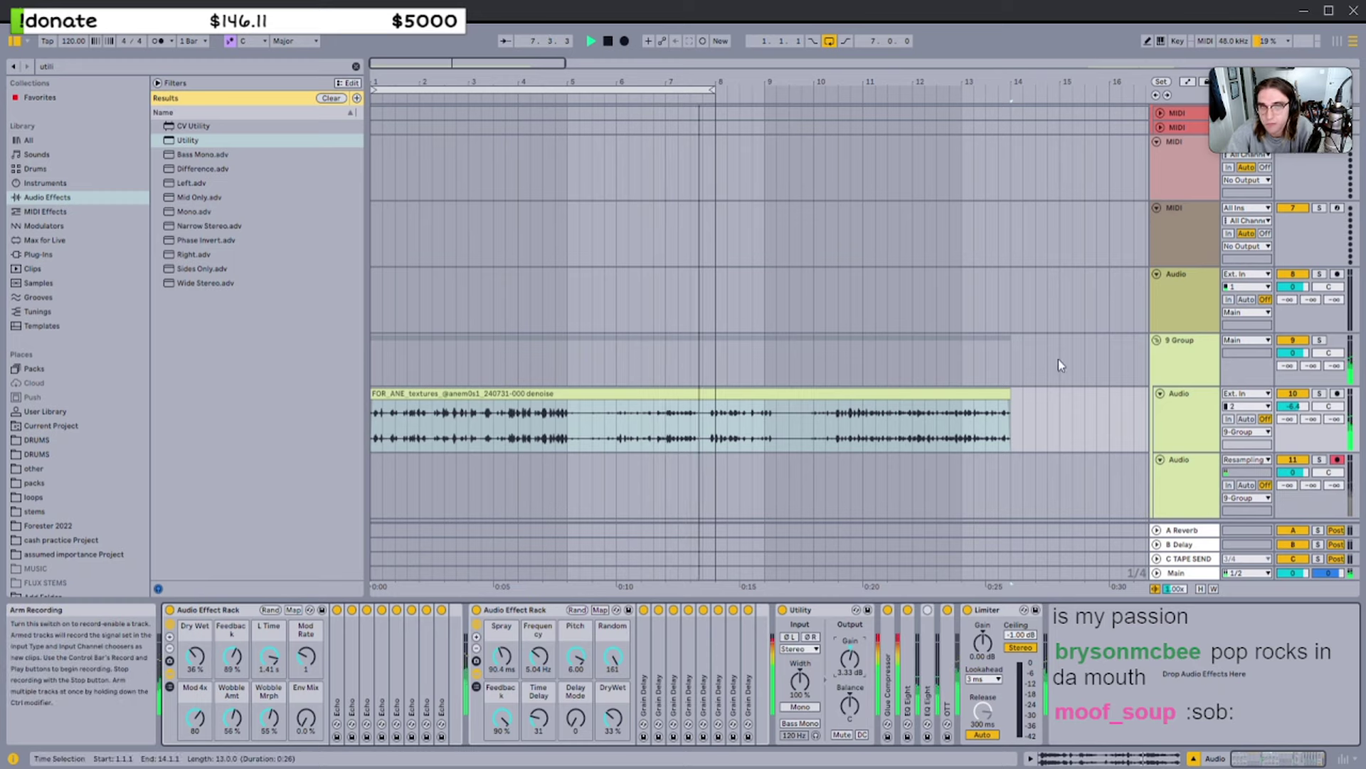
Start resampling and sweep the Echo macros to Dry Wet 19%, Feedback 96% and L Time 1.25 s, lowering the Utility gain to -18.9 dB
{"action": "left_click", "coordinate": [625, 41]}
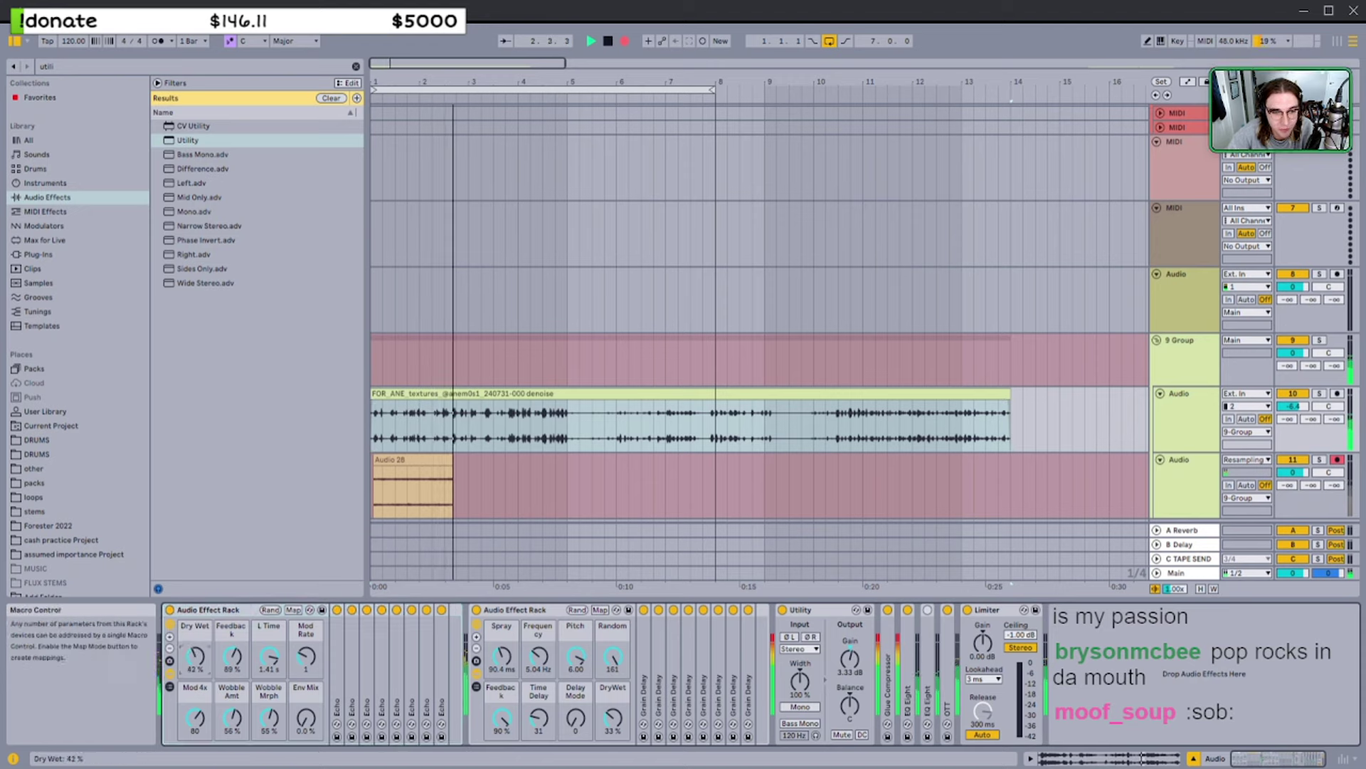
{"action": "left_click_drag", "start_coordinate": [270, 659], "coordinate": [232, 660]}
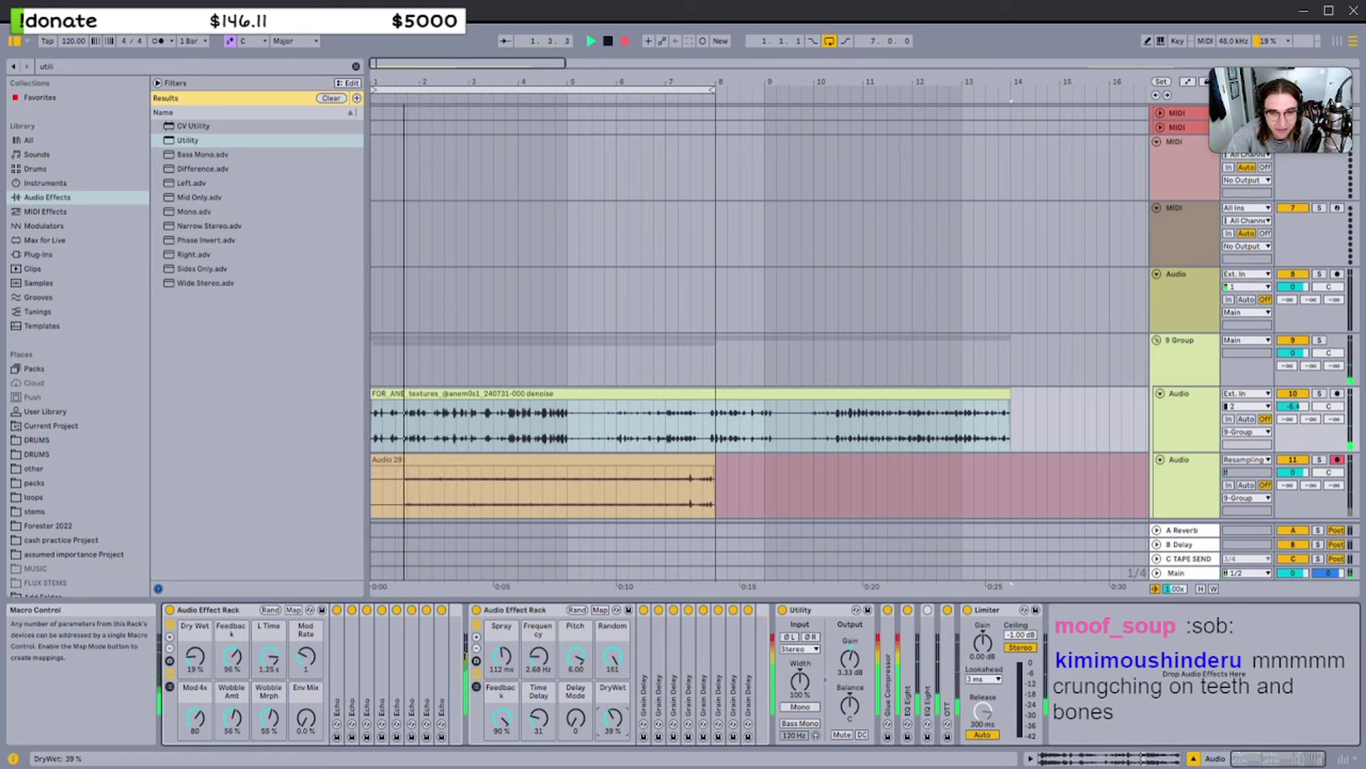
{"action": "left_click_drag", "start_coordinate": [850, 660], "coordinate": [849, 674]}
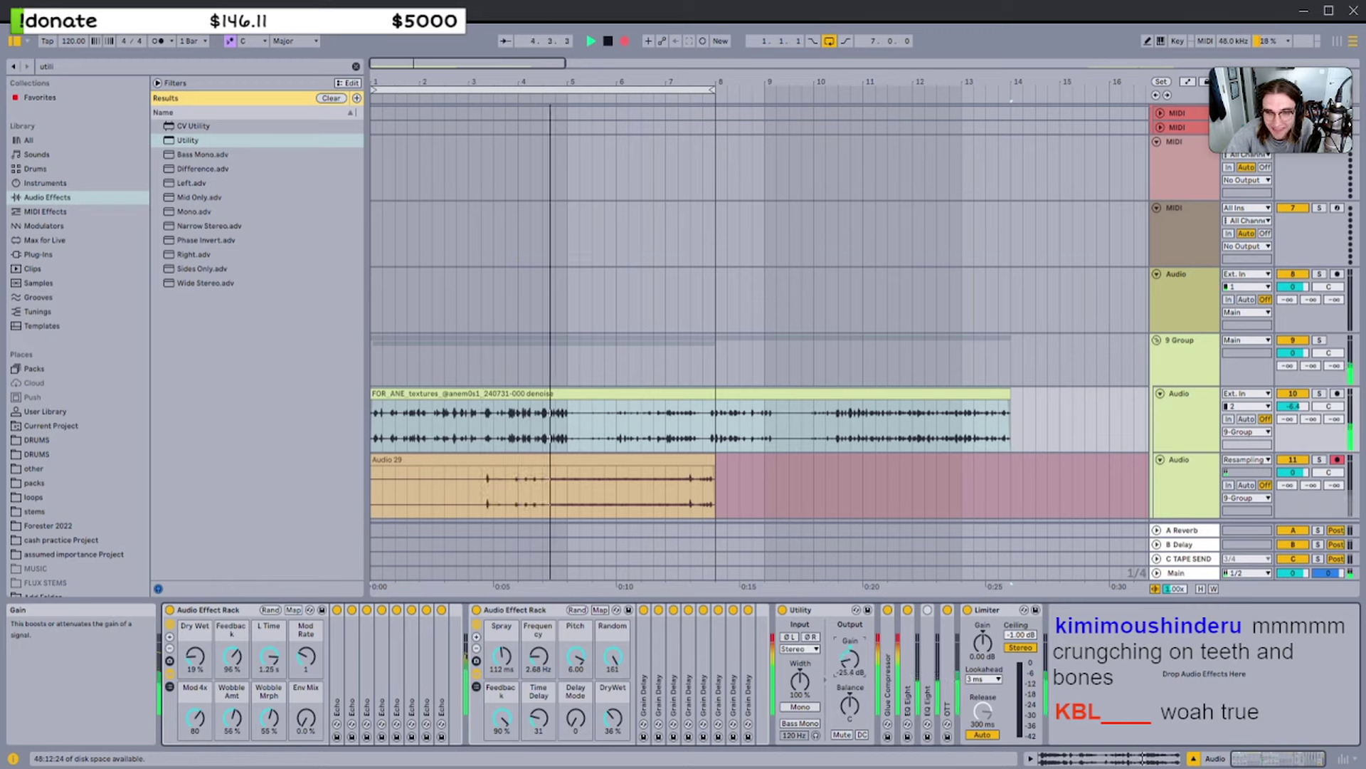
{"action": "left_click_drag", "start_coordinate": [850, 712], "coordinate": [849, 697]}
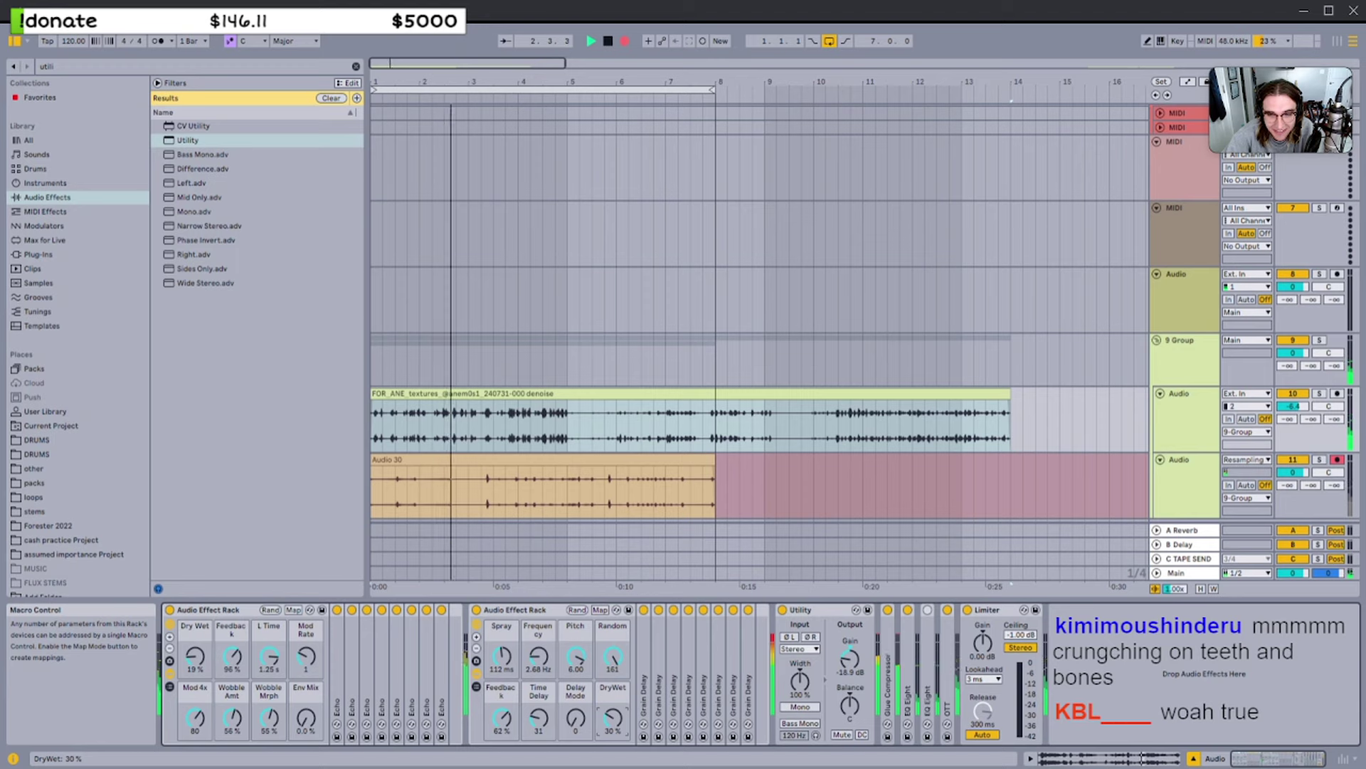
Perform the Grain Delay macros to Spray 280 ms, Frequency 55.9 Hz, Pitch -17, Feedback 67%, Time Delay 10, DryWet 46%, with Utility gain at -2.78 dB
{"action": "left_click_drag", "start_coordinate": [613, 718], "coordinate": [613, 713]}
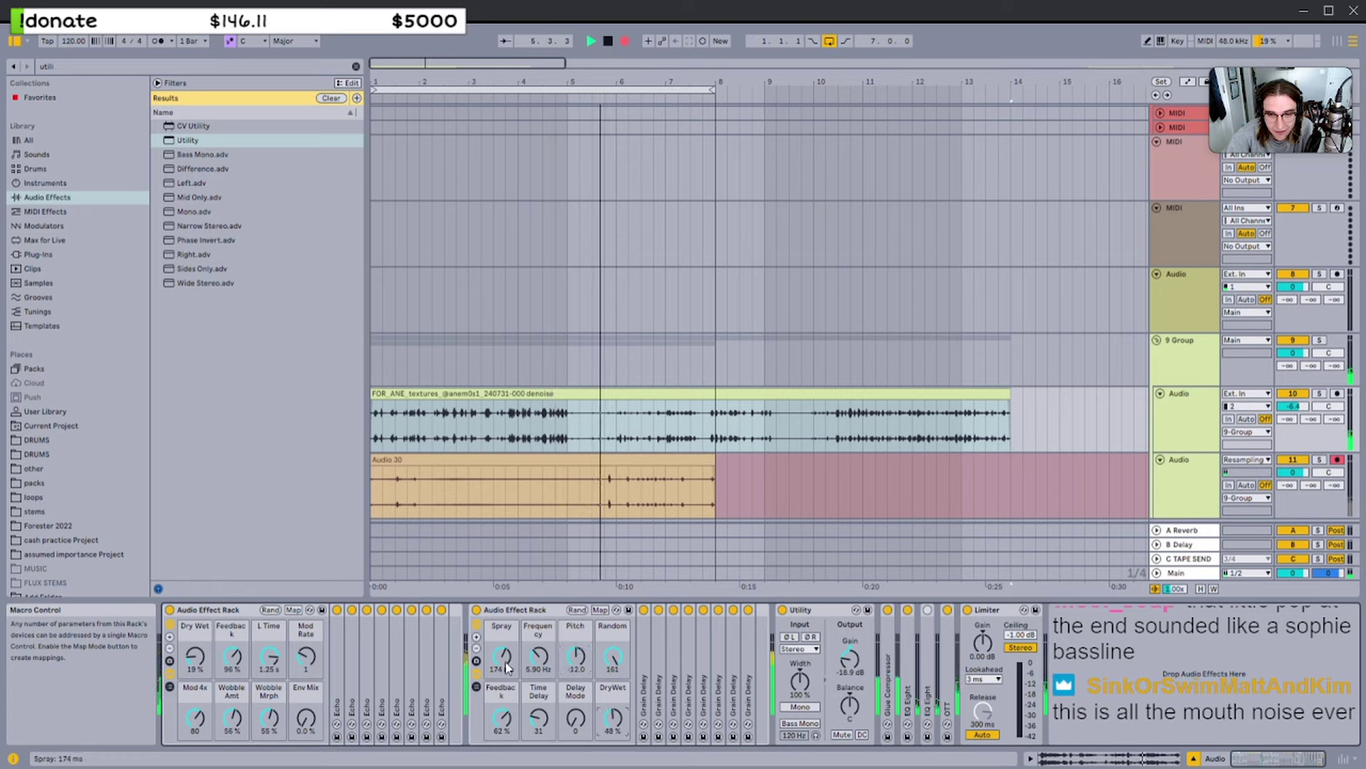
{"action": "left_click_drag", "start_coordinate": [506, 663], "coordinate": [506, 660]}
{"action": "left_click_drag", "start_coordinate": [850, 659], "coordinate": [850, 655]}
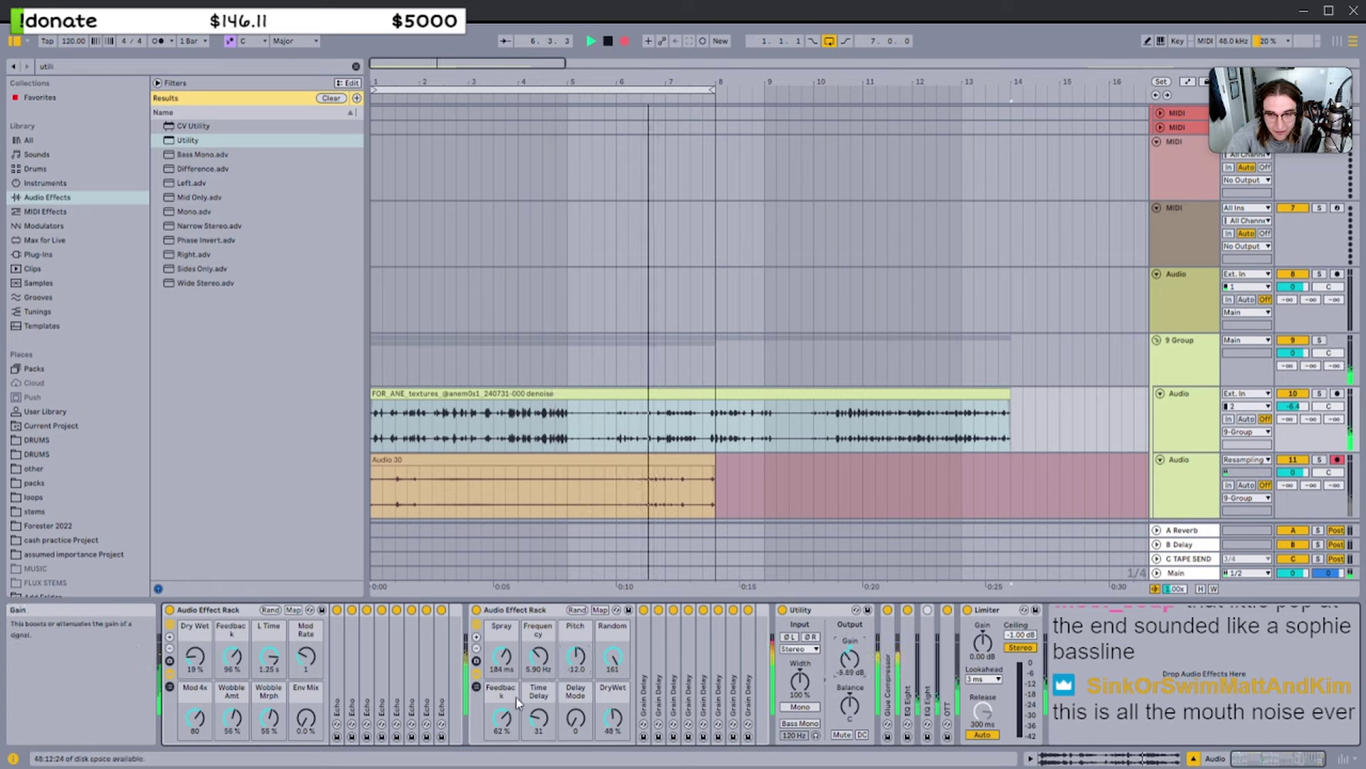
{"action": "left_click_drag", "start_coordinate": [515, 698], "coordinate": [515, 690]}
{"action": "left_click_drag", "start_coordinate": [856, 662], "coordinate": [856, 667]}
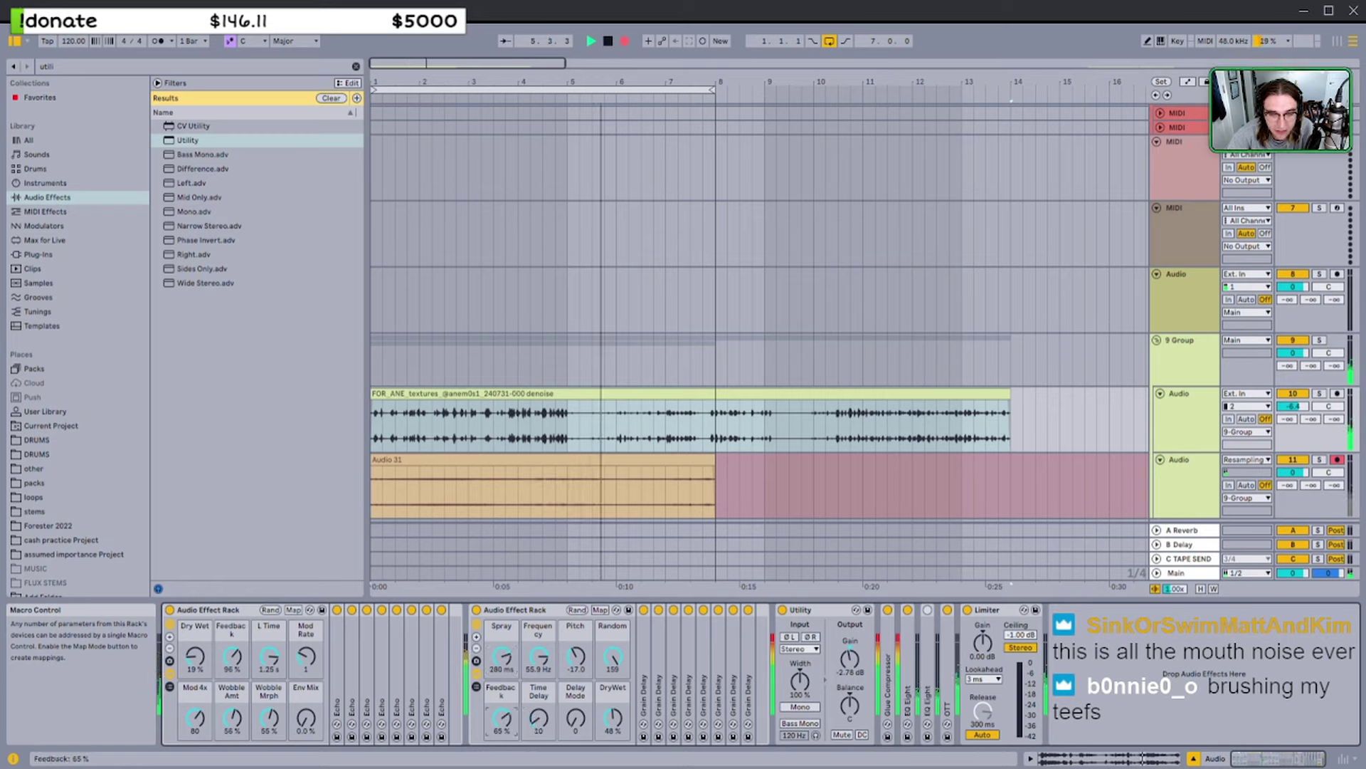
{"action": "left_click_drag", "start_coordinate": [576, 719], "coordinate": [576, 724]}
{"action": "left_click_drag", "start_coordinate": [612, 719], "coordinate": [613, 716]}
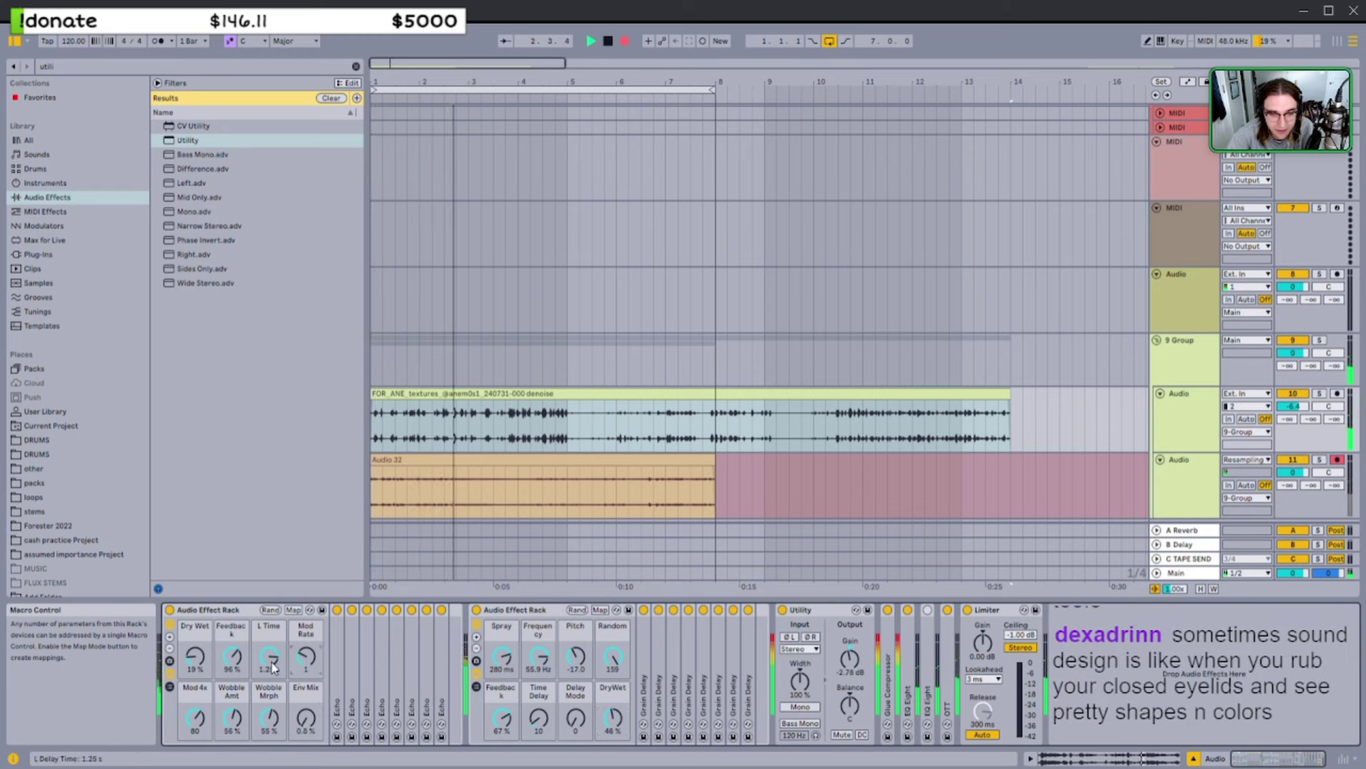
Add an LFO before the Utility with a Random waveform and a rate of 0.70 Hz
{"action": "left_click", "coordinate": [355, 66]}
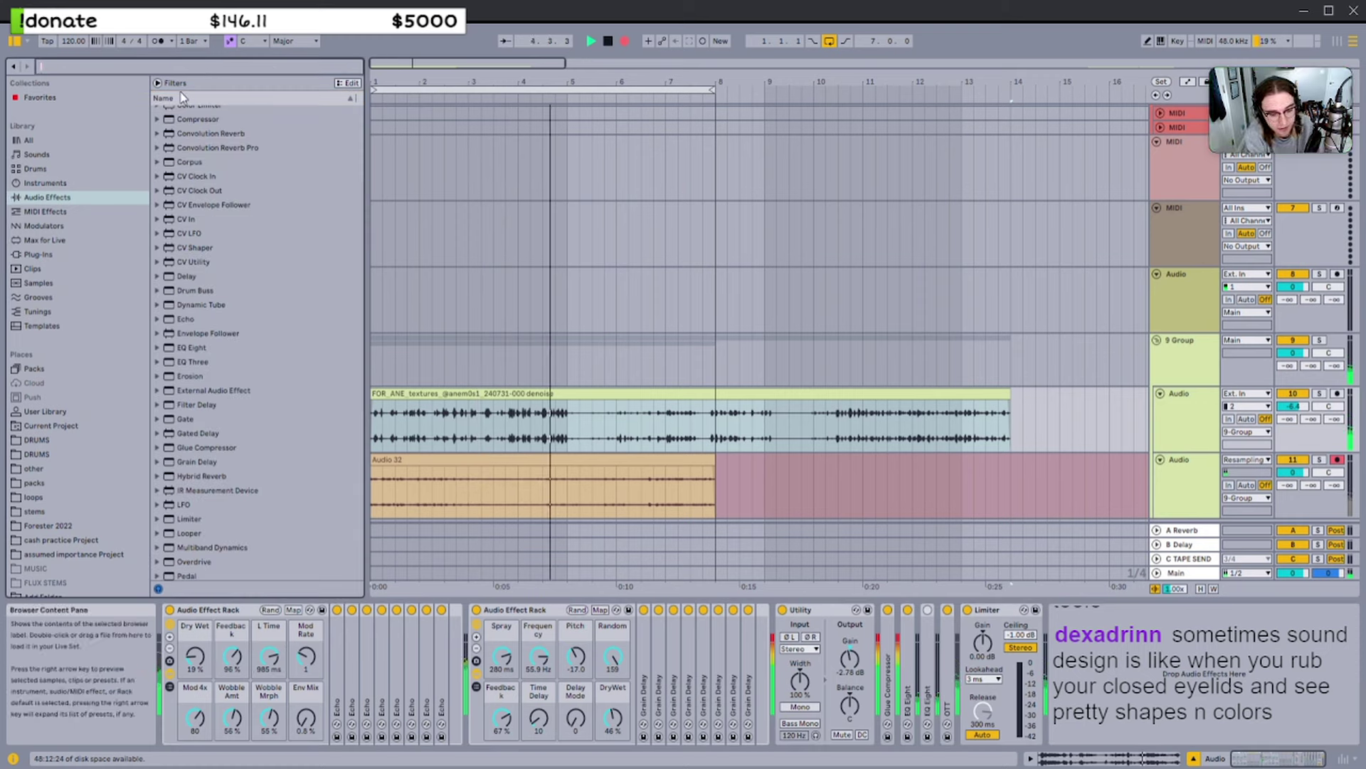
{"action": "type", "text": "lfo"}
{"action": "mouse_move", "coordinate": [183, 142]}
{"action": "left_mouse_down"}
{"action": "mouse_move", "coordinate": [498, 427]}
{"action": "mouse_move", "coordinate": [779, 649]}
{"action": "mouse_move", "coordinate": [793, 631]}
{"action": "left_mouse_up"}
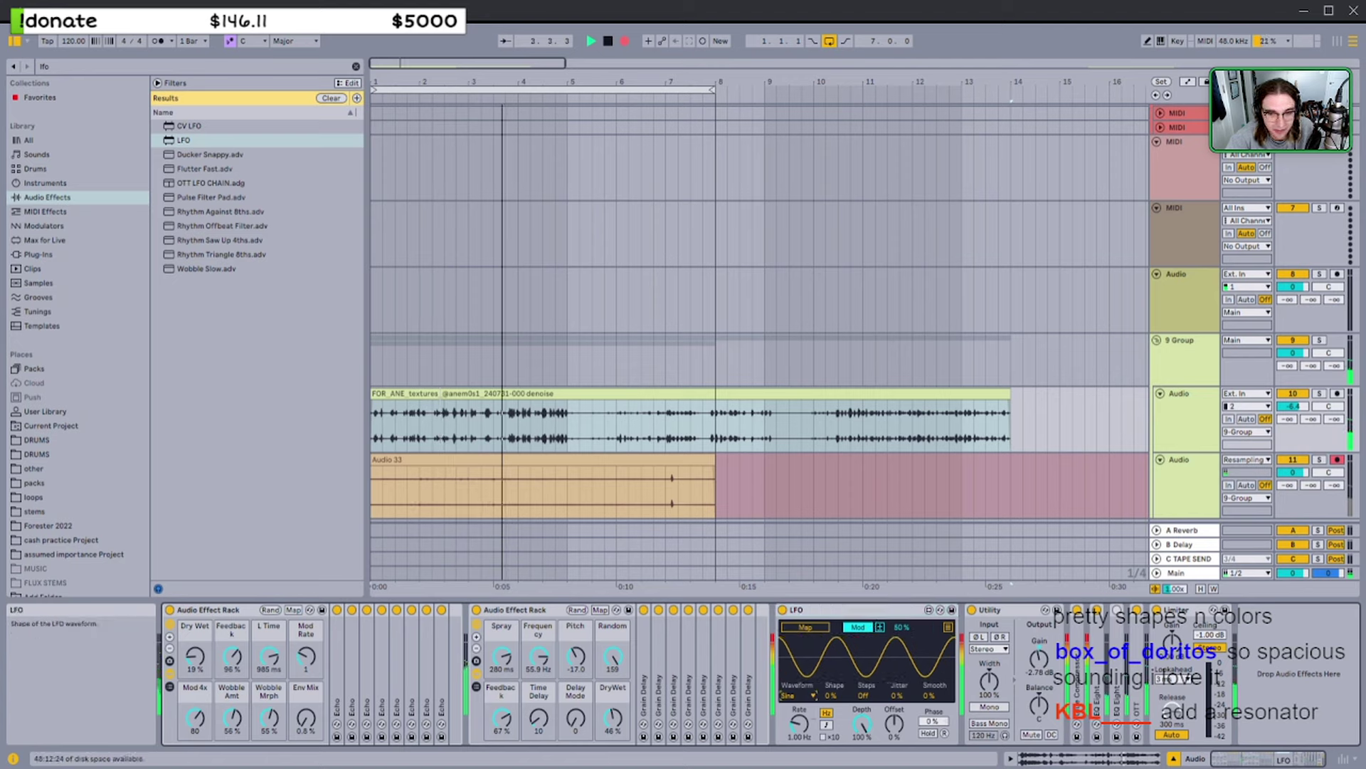
{"action": "left_click", "coordinate": [874, 630]}
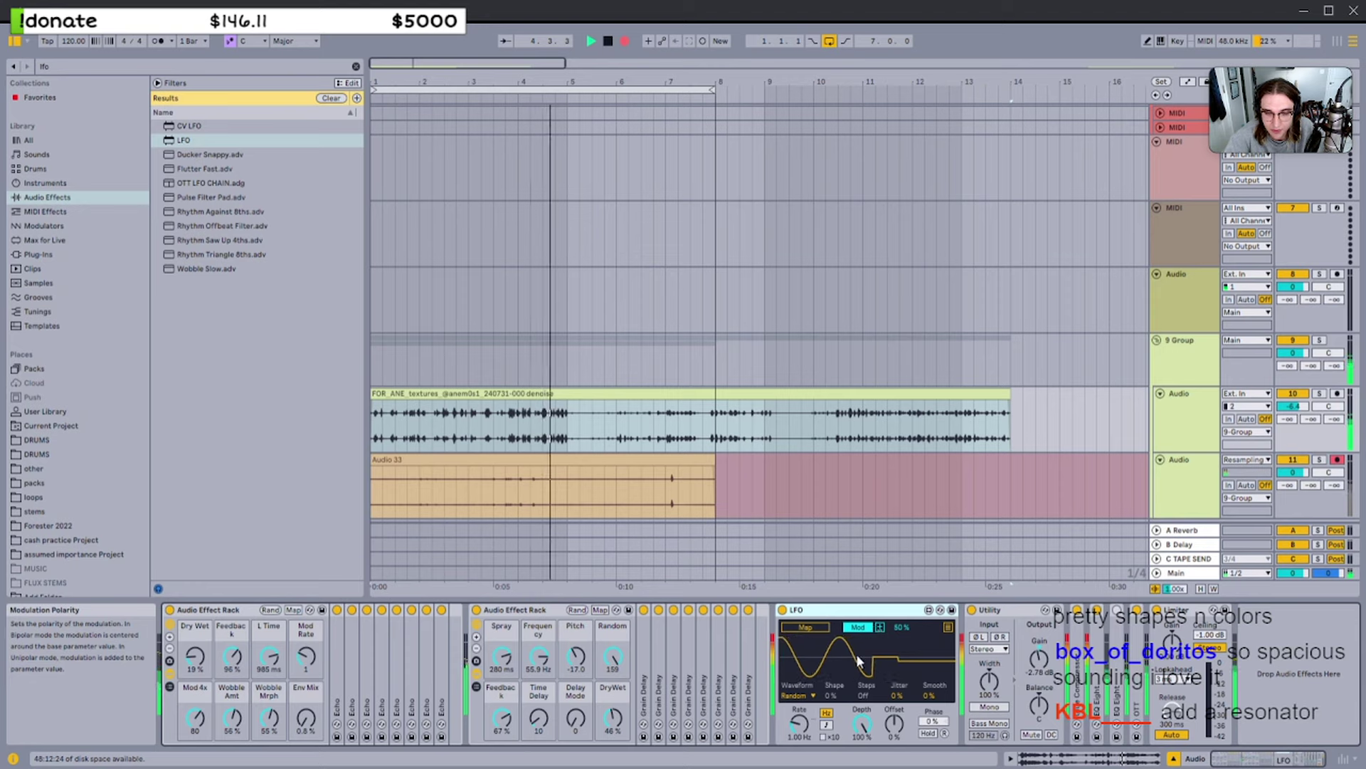
{"action": "left_click_drag", "start_coordinate": [799, 724], "coordinate": [798, 757]}
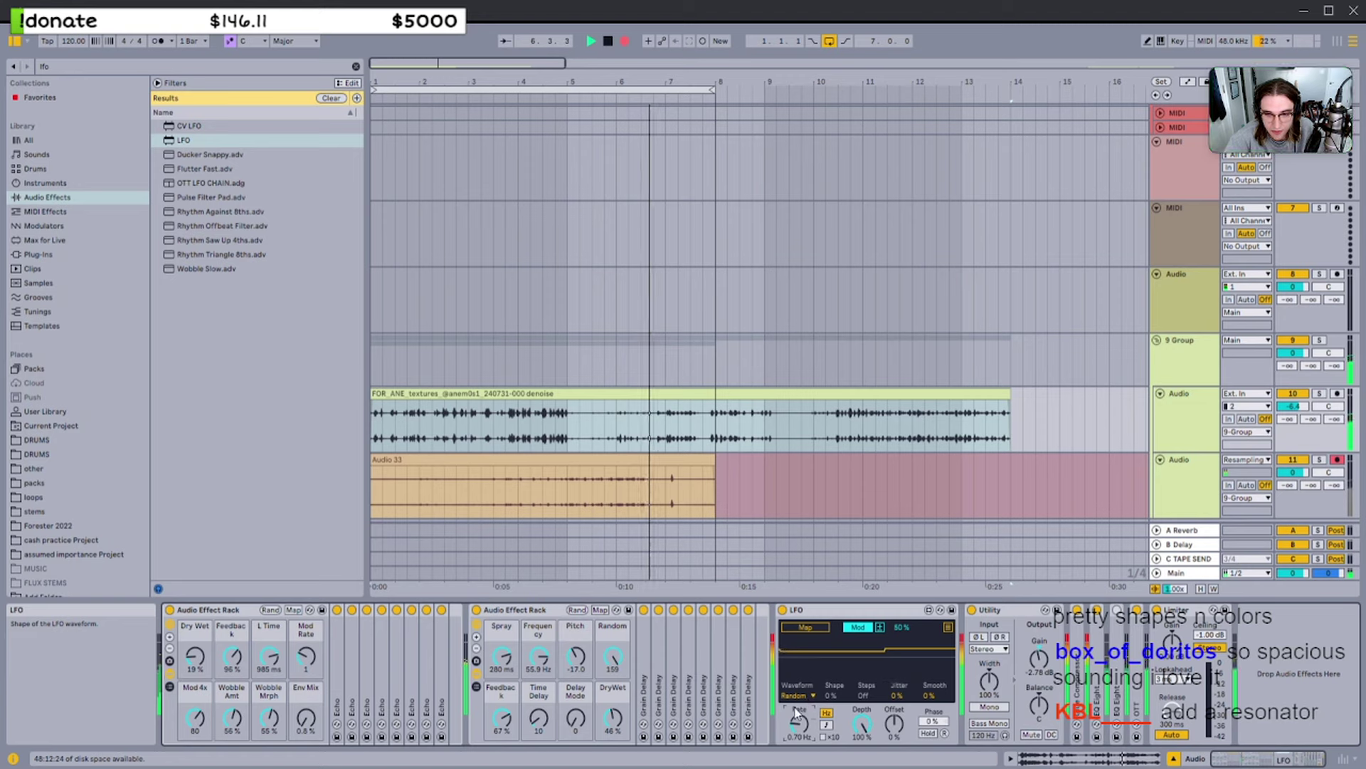
Duplicate the LFO and map the copy's second slot to the first LFO's Rate
{"action": "left_click", "coordinate": [832, 610]}
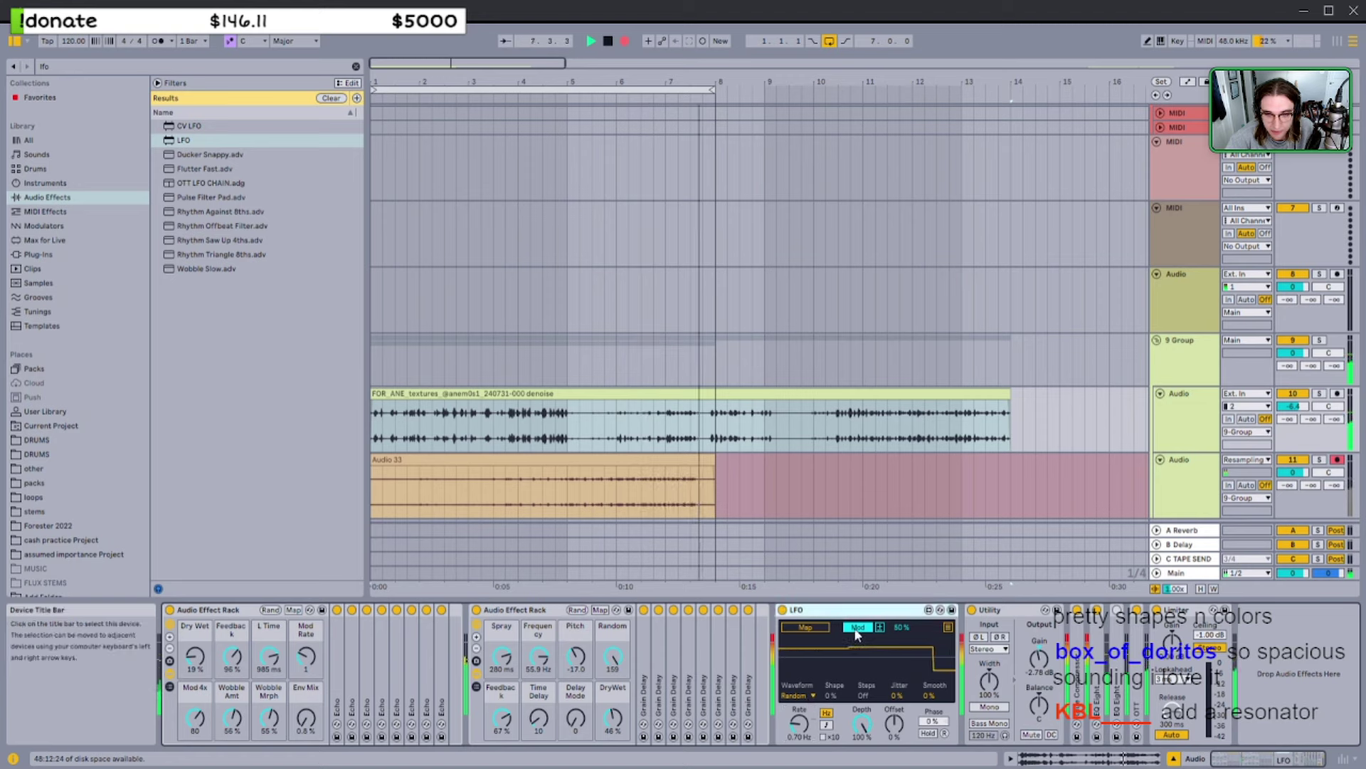
{"action": "key", "text": "ctrl+d"}
{"action": "left_click", "coordinate": [1136, 626]}
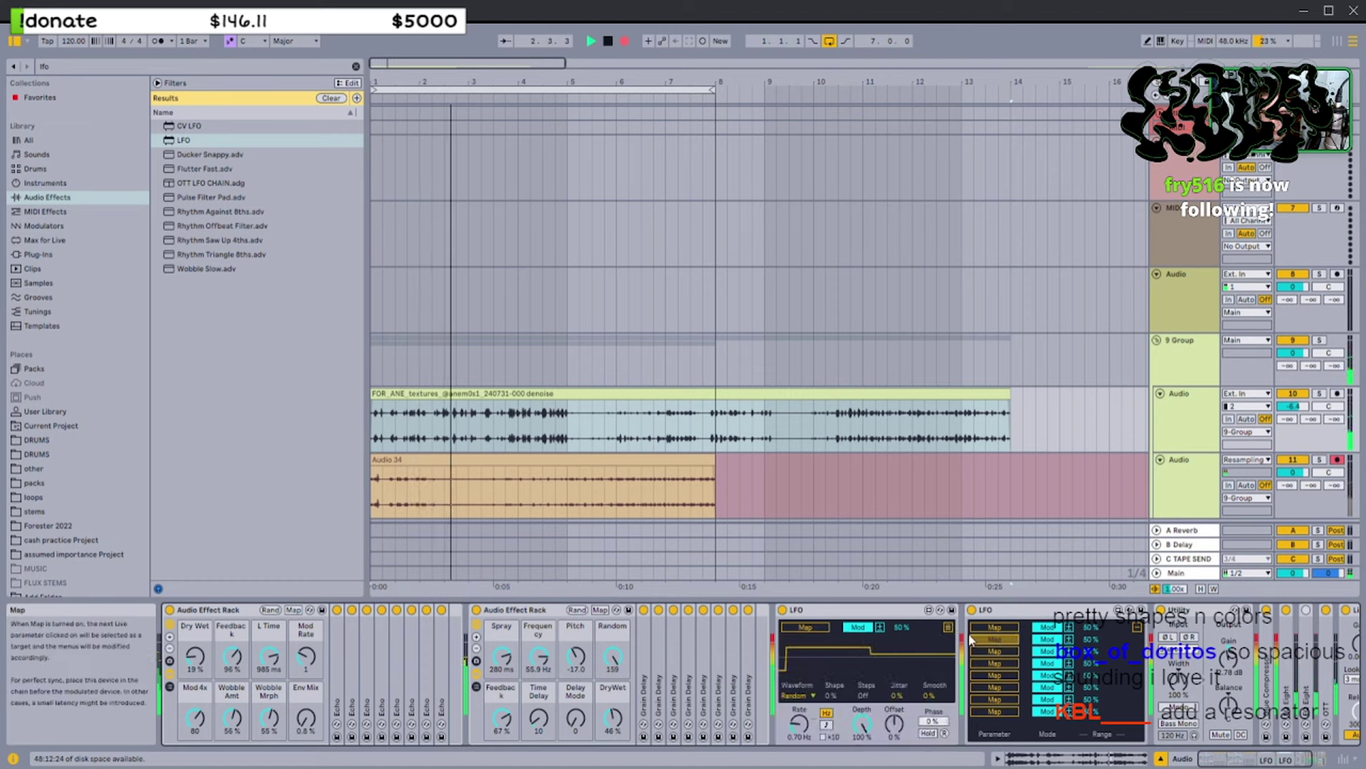
{"action": "left_click", "coordinate": [797, 724]}
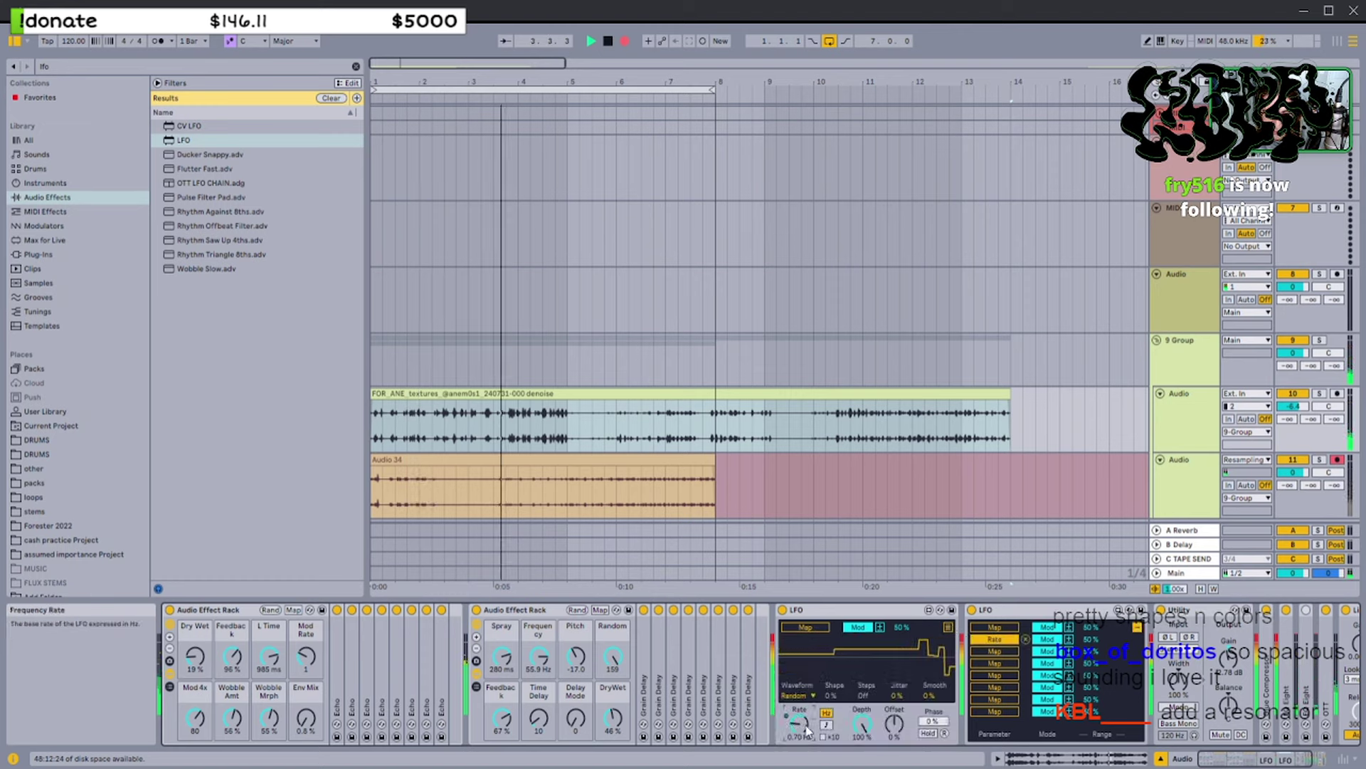
Map the first LFO to the second LFO's Rate so the two modulate each other
{"action": "left_click", "coordinate": [948, 626]}
{"action": "left_click", "coordinate": [1137, 626]}
{"action": "left_click", "coordinate": [990, 722]}
{"action": "left_click", "coordinate": [948, 627]}
{"action": "left_click", "coordinate": [883, 610]}
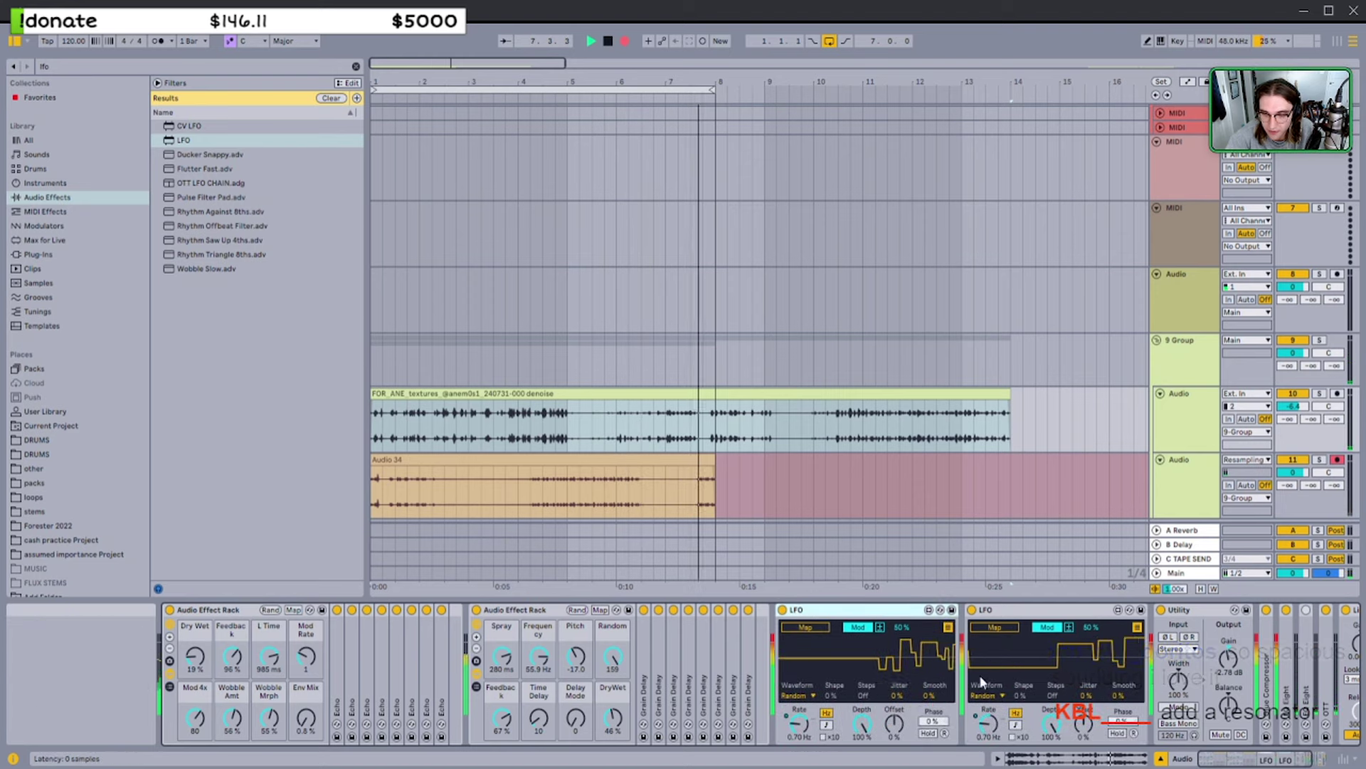
Clear the first LFO's Rate mapping, remap that slot to the second LFO's Rate, and check the second LFO's mappings
{"action": "left_click", "coordinate": [948, 626]}
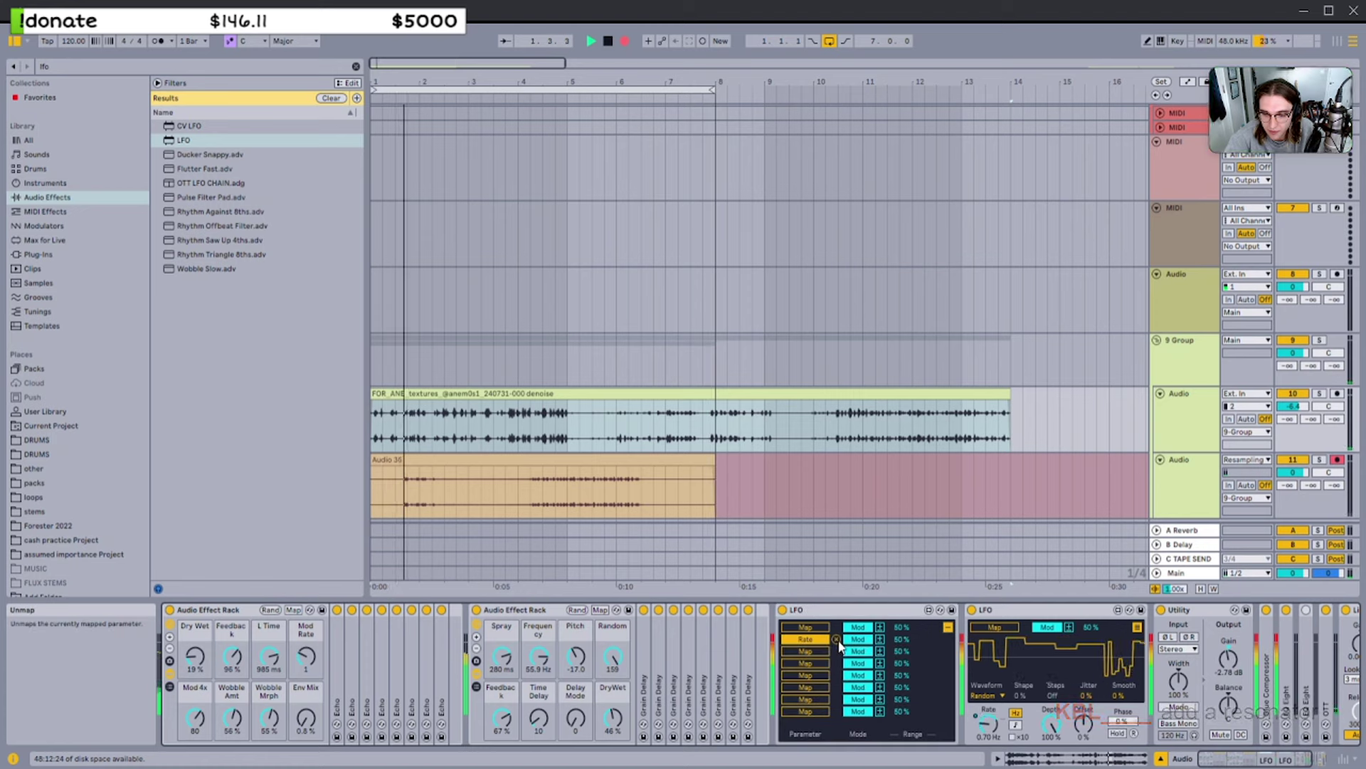
{"action": "left_click", "coordinate": [836, 639]}
{"action": "left_click", "coordinate": [805, 639]}
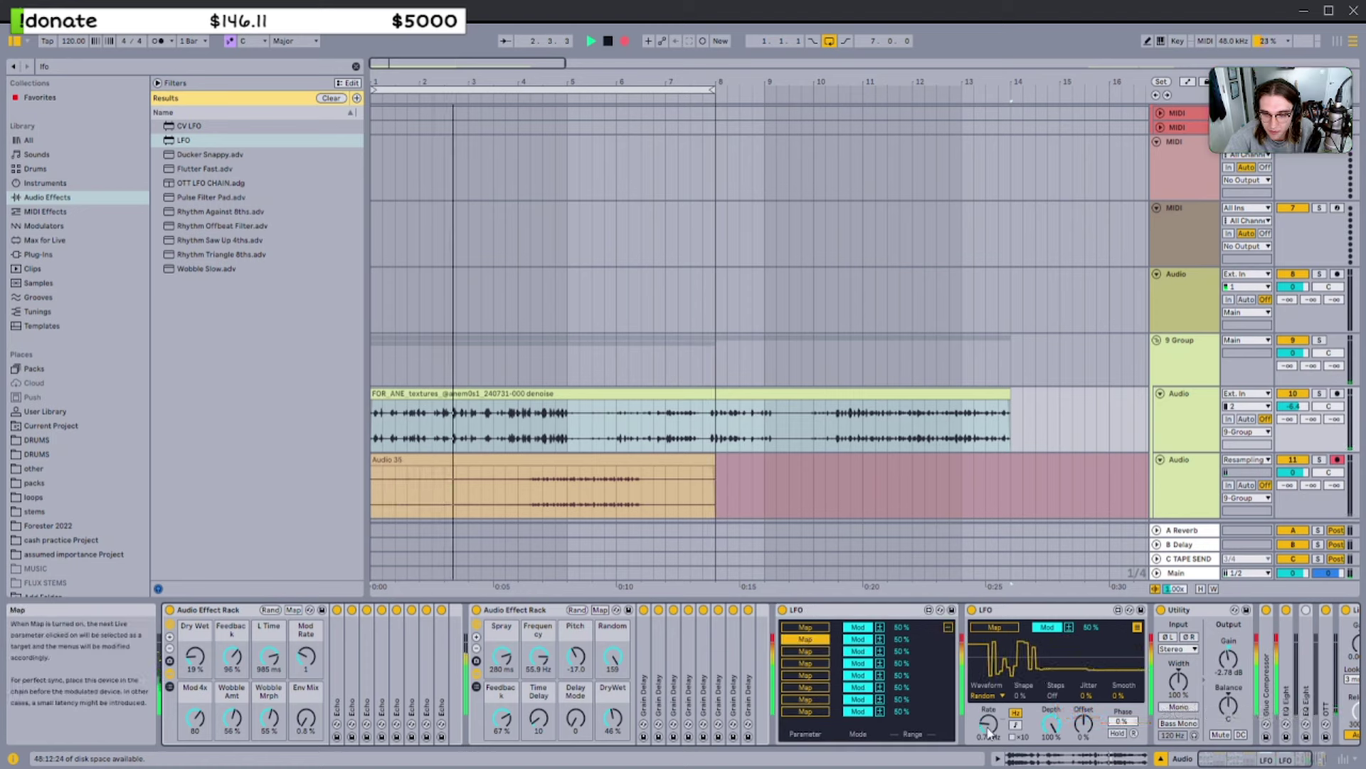
{"action": "left_click", "coordinate": [948, 626]}
{"action": "left_click", "coordinate": [1138, 626]}
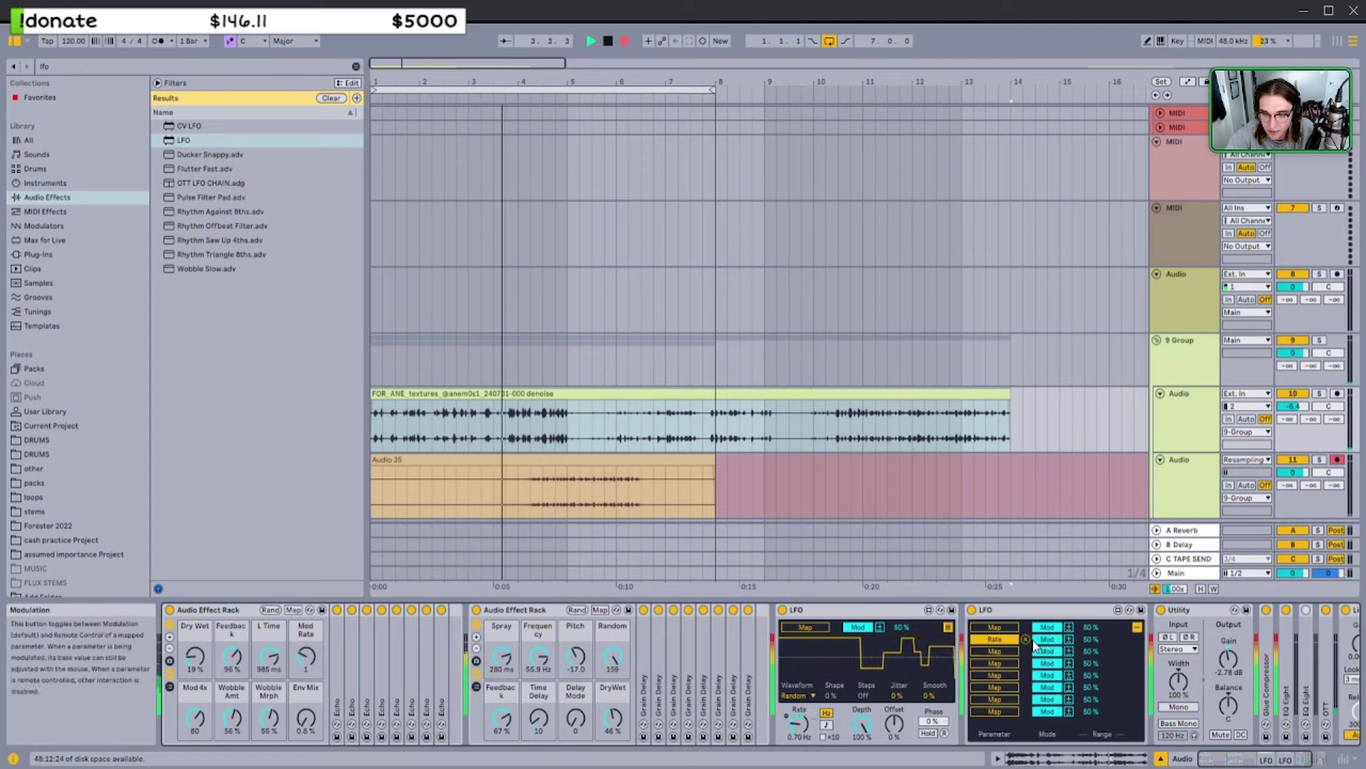
{"action": "left_click", "coordinate": [1138, 626]}
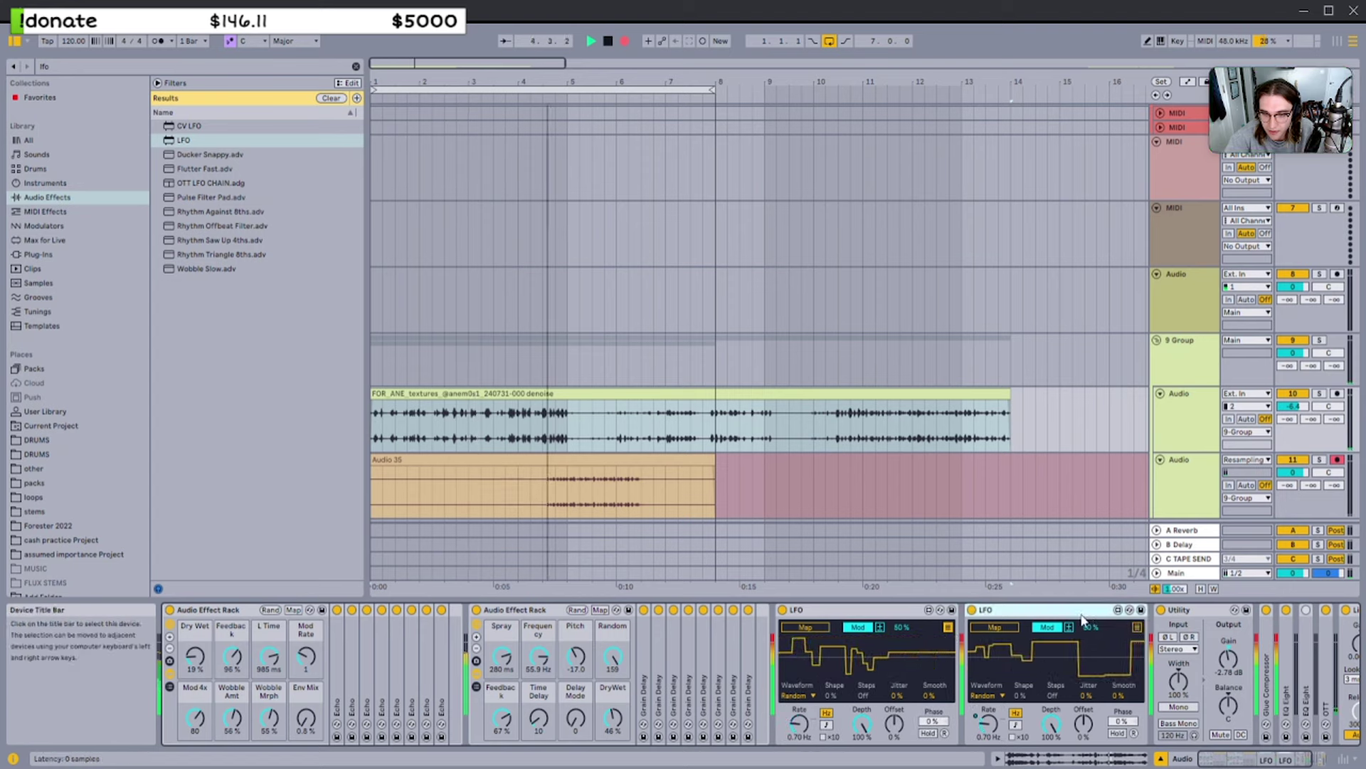
Duplicate the selected LFO three times so the chain holds five random LFOs in a row
{"action": "key", "text": "ctrl+d"}
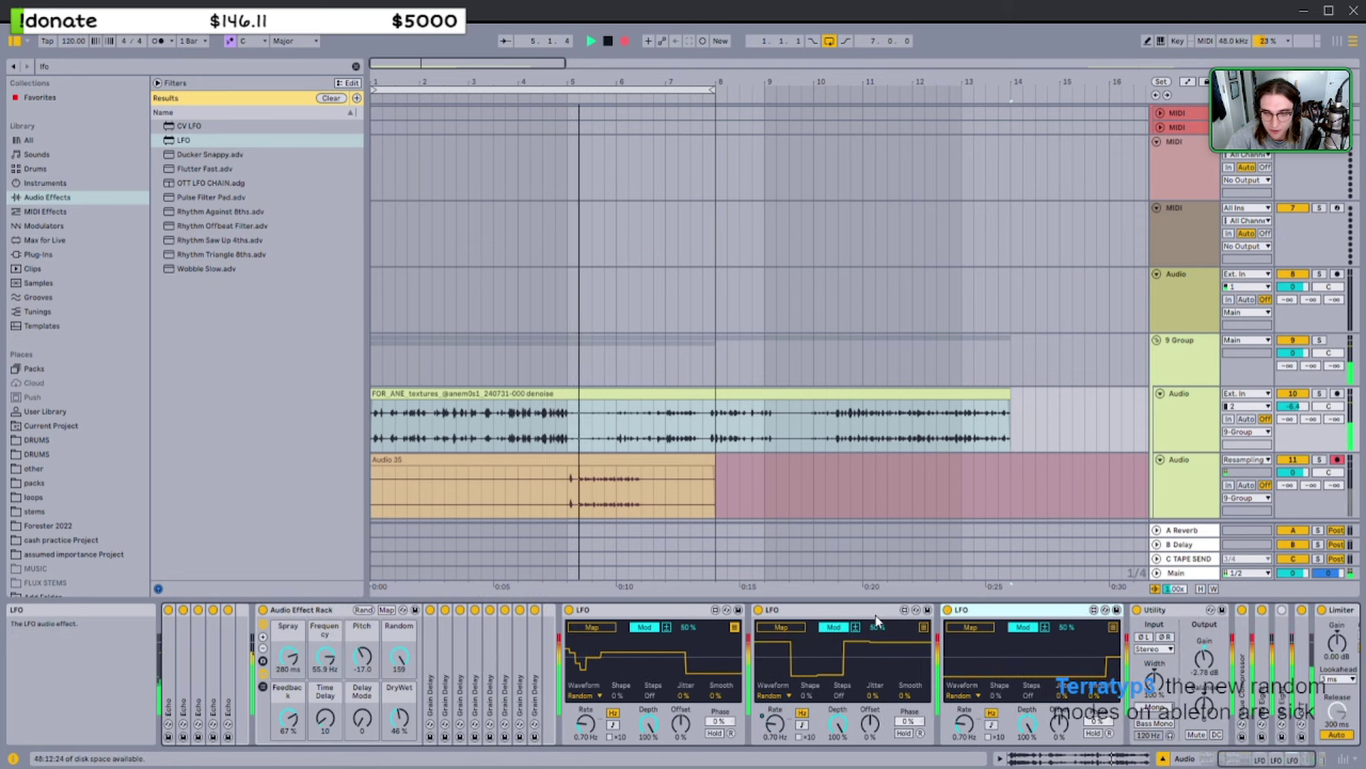
{"action": "key", "text": "ctrl+d"}
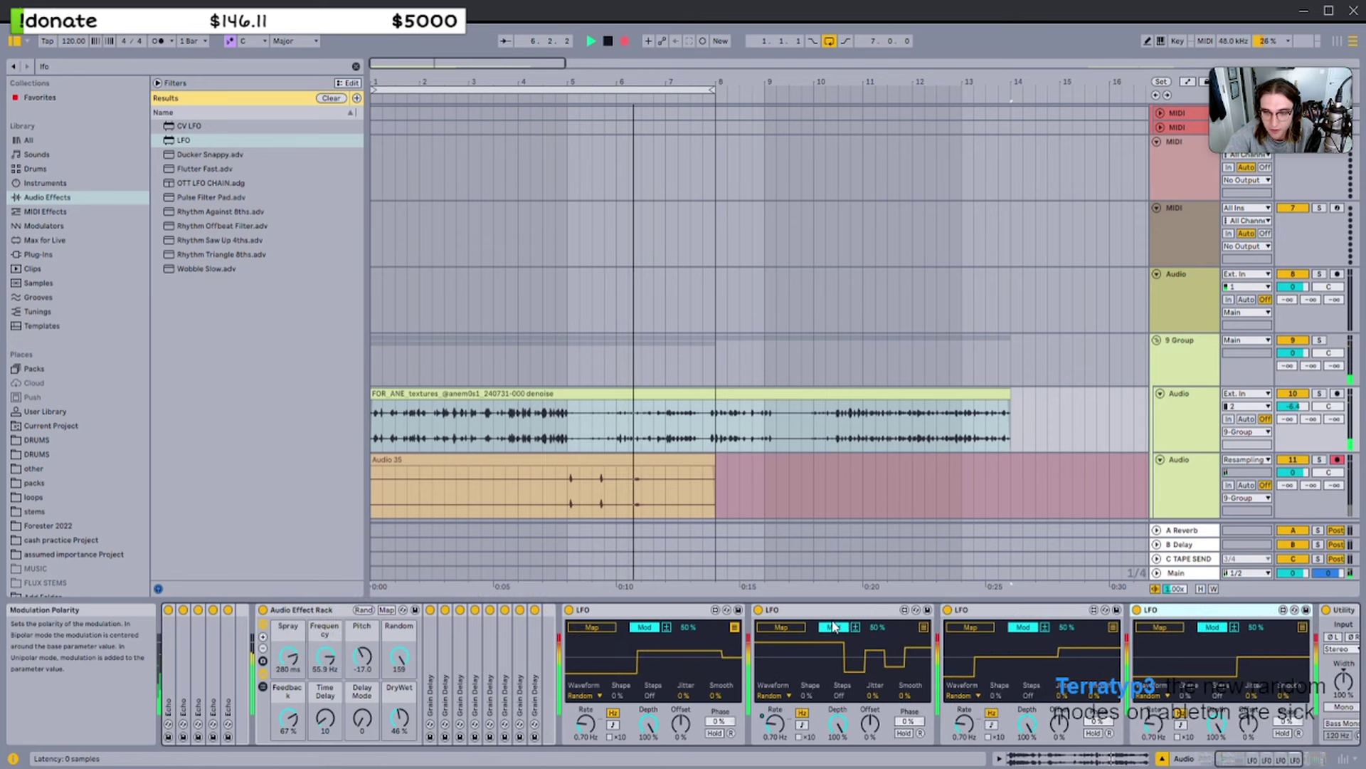
{"action": "key", "text": "ctrl+d"}
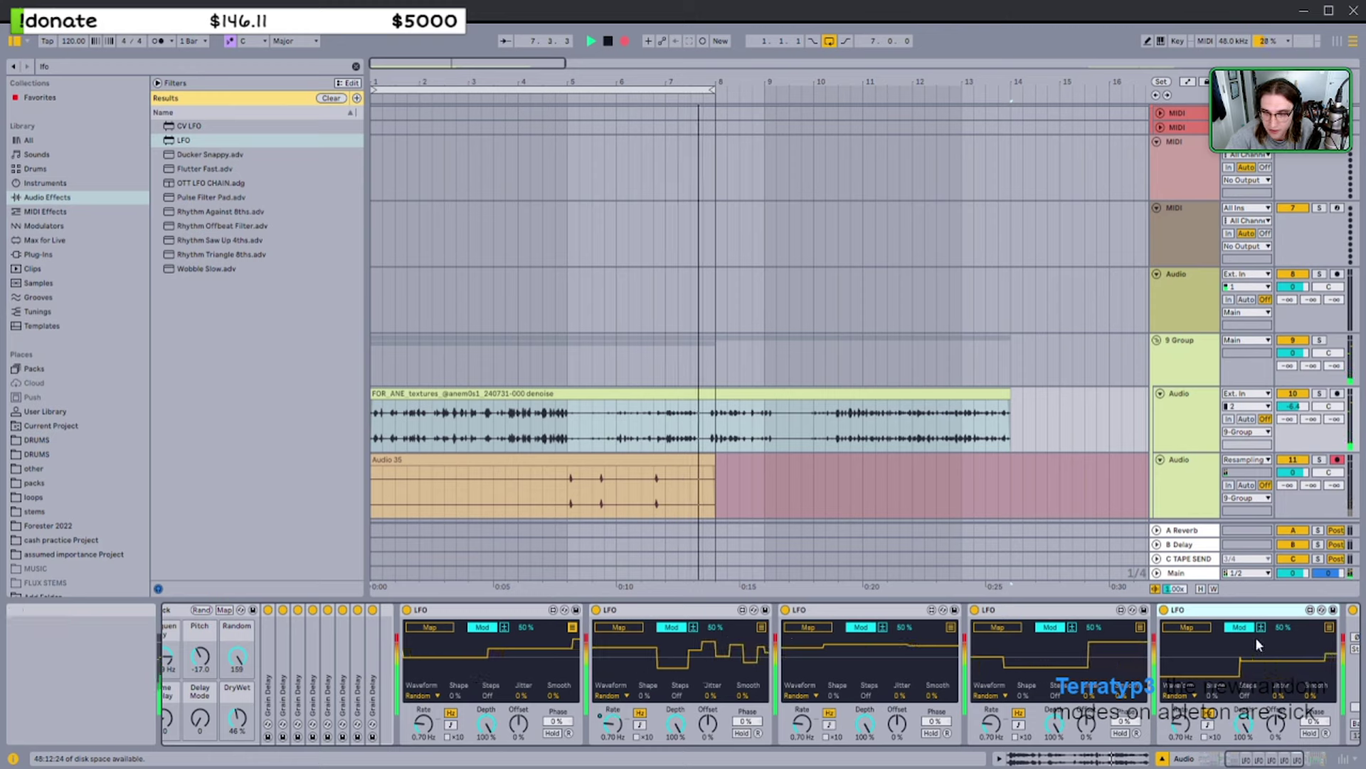
Map the fifth LFO's second slot to the first LFO's Rate and the second LFO's second slot to the third LFO's Rate
{"action": "left_click", "coordinate": [1261, 627]}
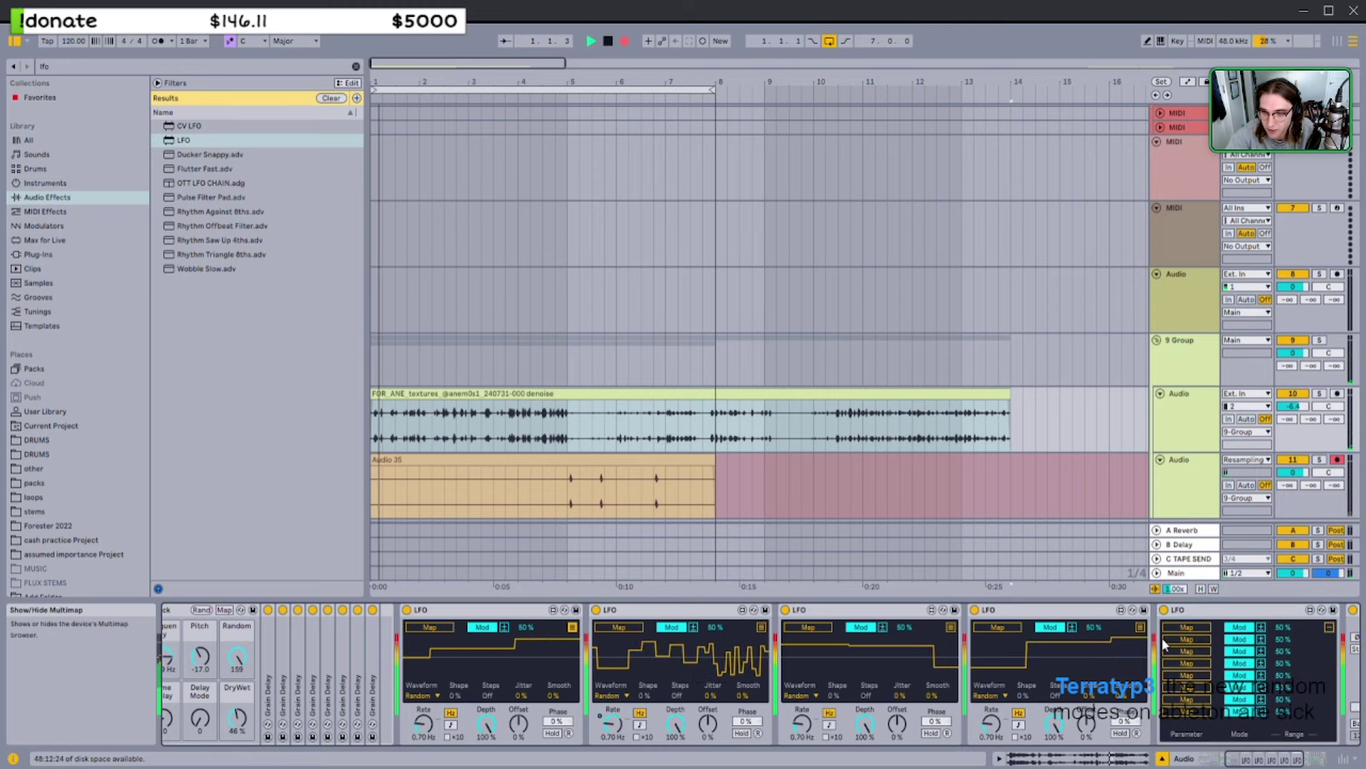
{"action": "left_click", "coordinate": [421, 722]}
{"action": "left_click", "coordinate": [693, 626]}
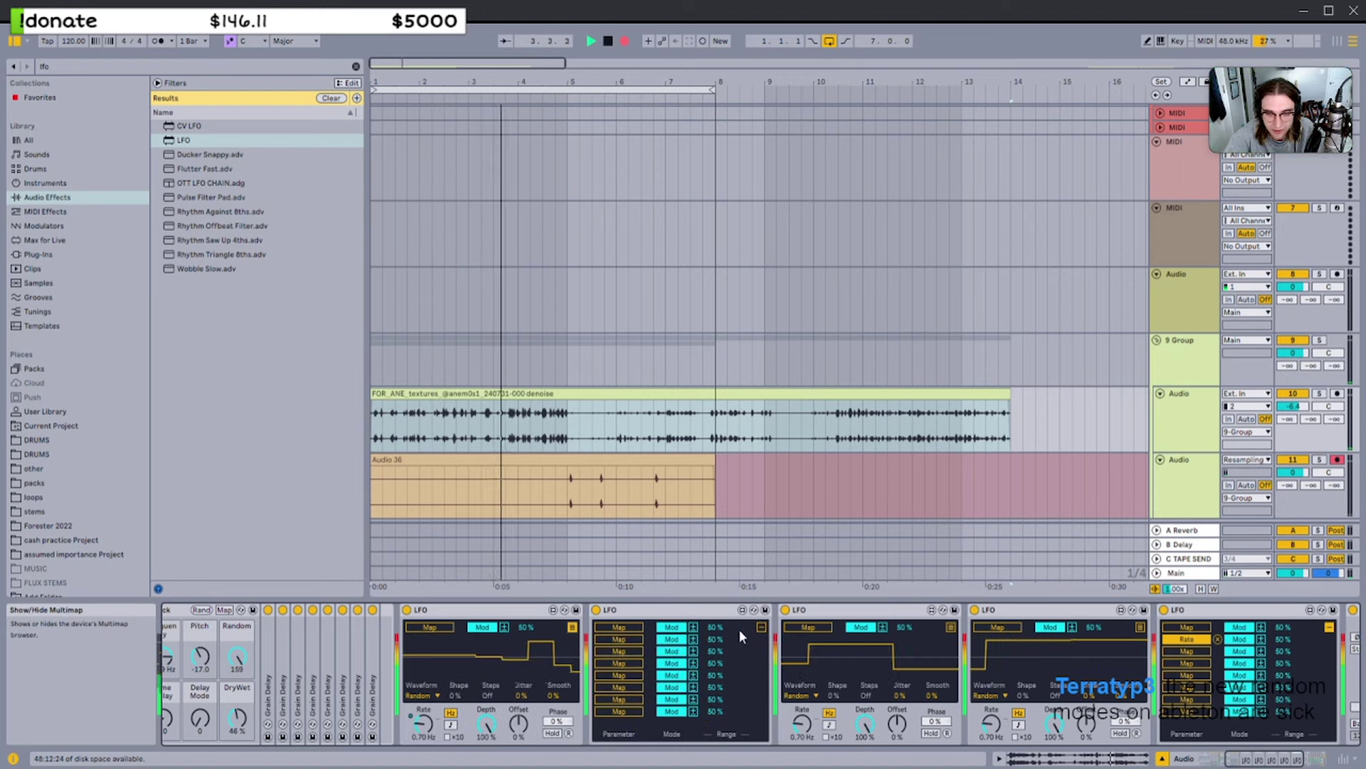
{"action": "left_click", "coordinate": [627, 638]}
{"action": "left_click", "coordinate": [801, 723]}
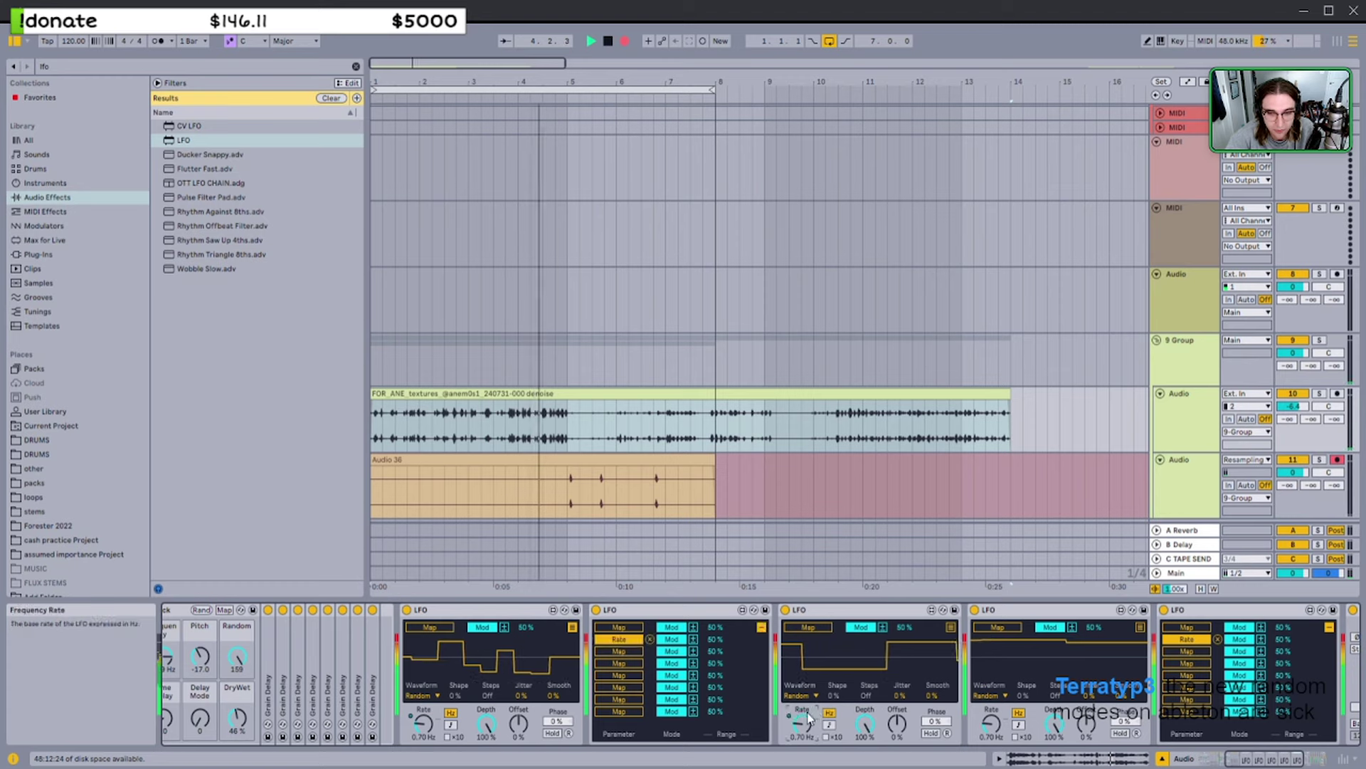
{"action": "left_click", "coordinate": [762, 627]}
Map the third LFO's second slot to the fourth LFO's Rate and the fourth LFO's first slot to the fifth LFO's Rate
{"action": "left_click", "coordinate": [950, 627]}
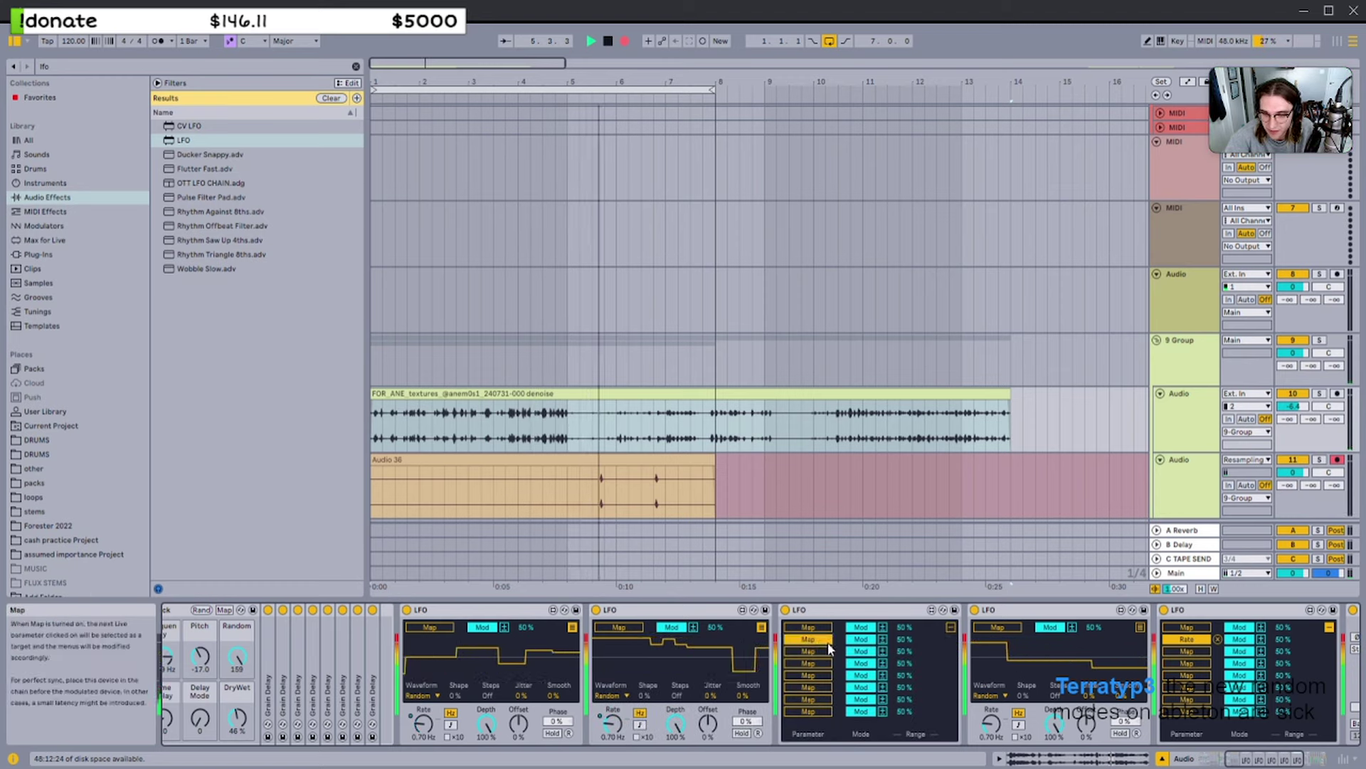
{"action": "left_click", "coordinate": [1329, 627]}
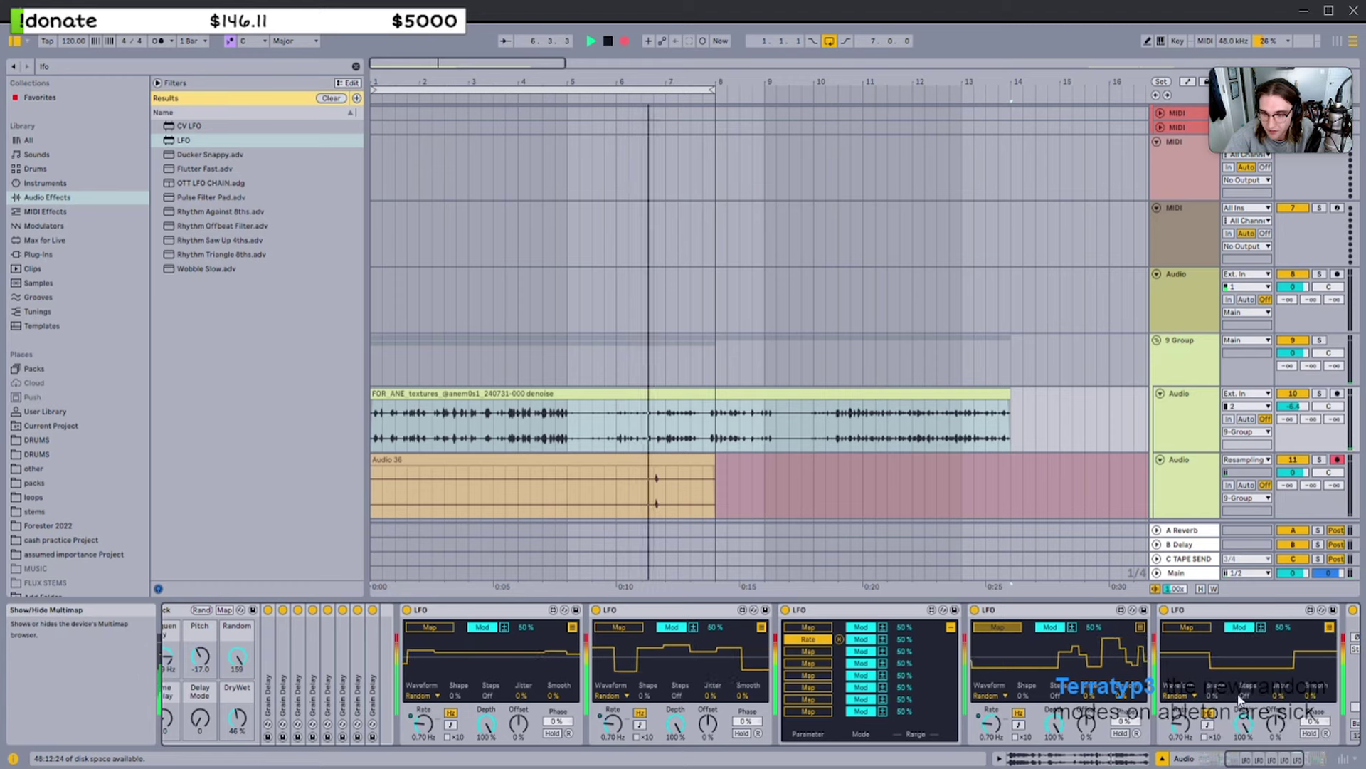
{"action": "left_click", "coordinate": [1181, 724]}
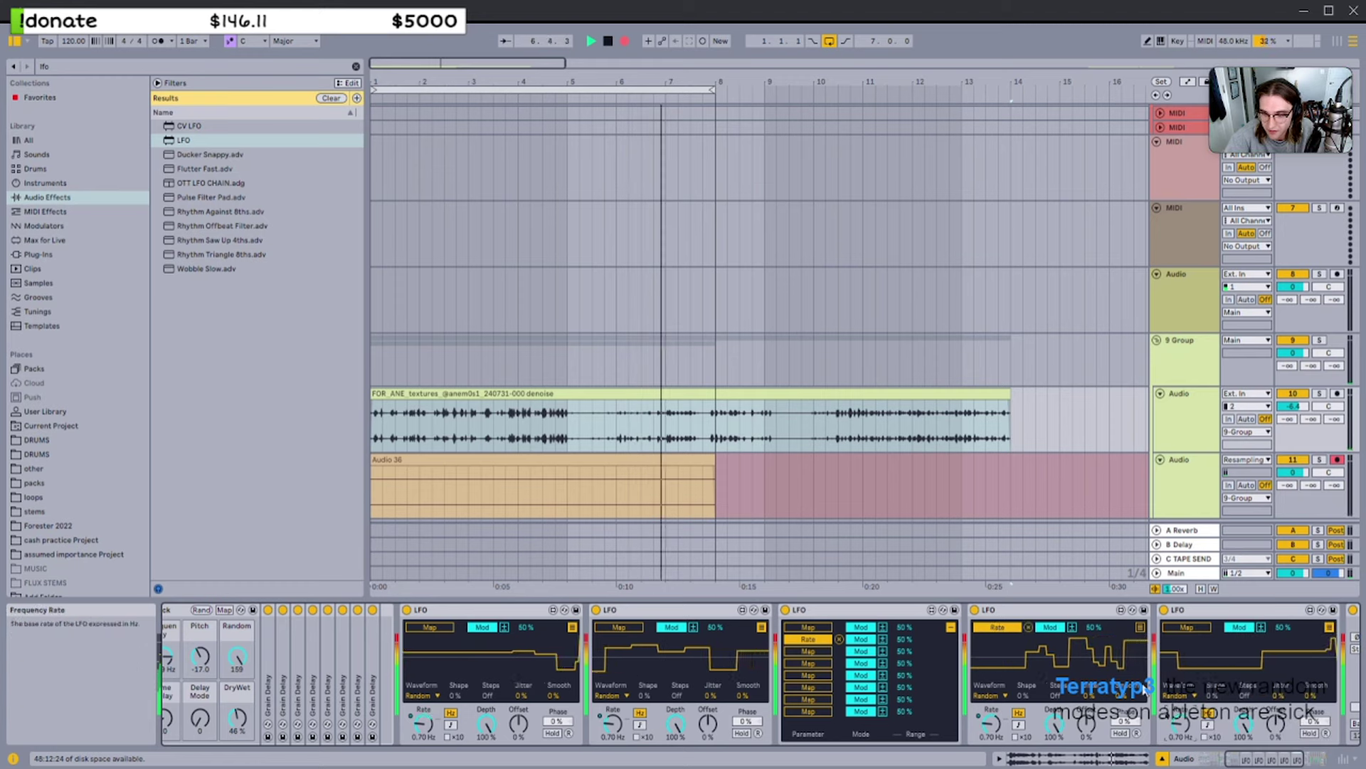
{"action": "left_click", "coordinate": [951, 627]}
{"action": "scroll", "coordinate": [641, 621], "scroll_direction": "left", "scroll_amount": 5}
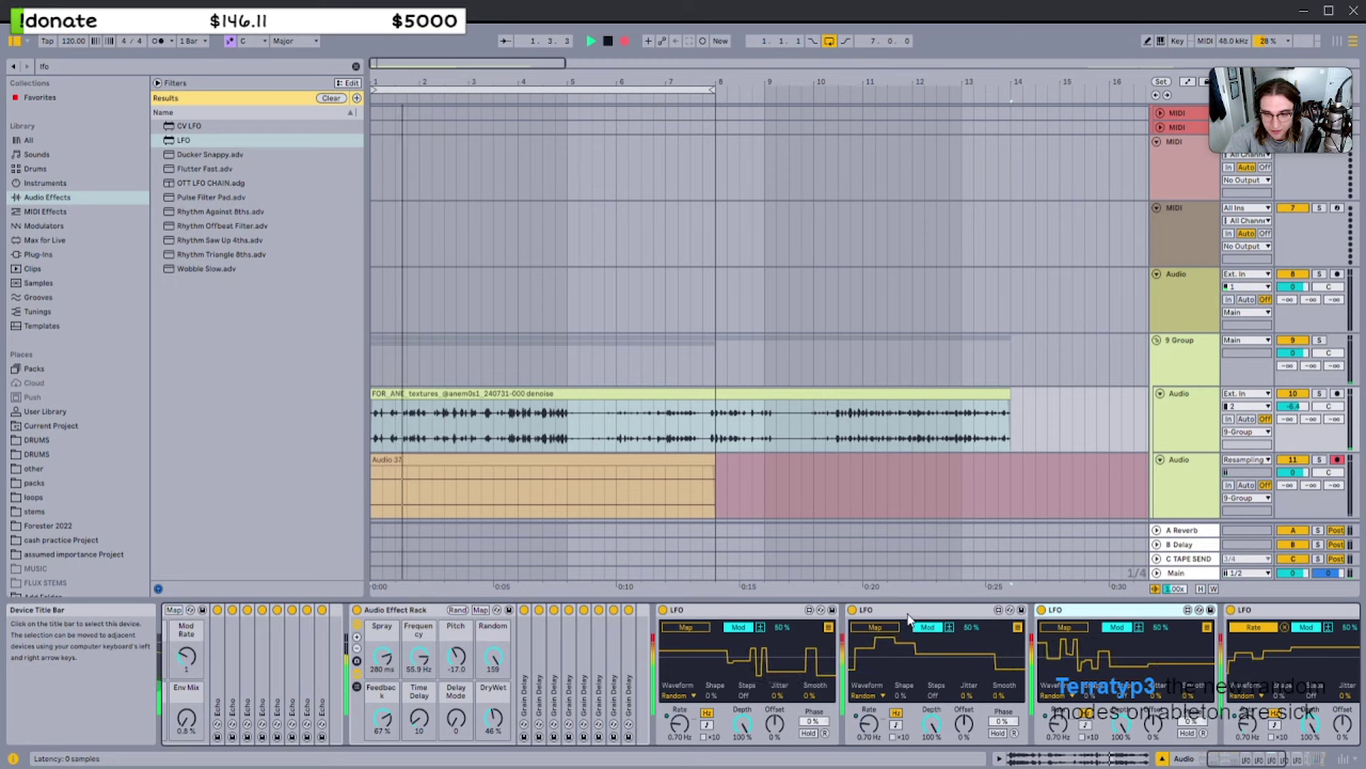
Stop playback and map the first three LFOs to Spray, L Time and Wobble Amt respectively
{"action": "scroll", "coordinate": [908, 617], "scroll_direction": "left", "scroll_amount": 3}
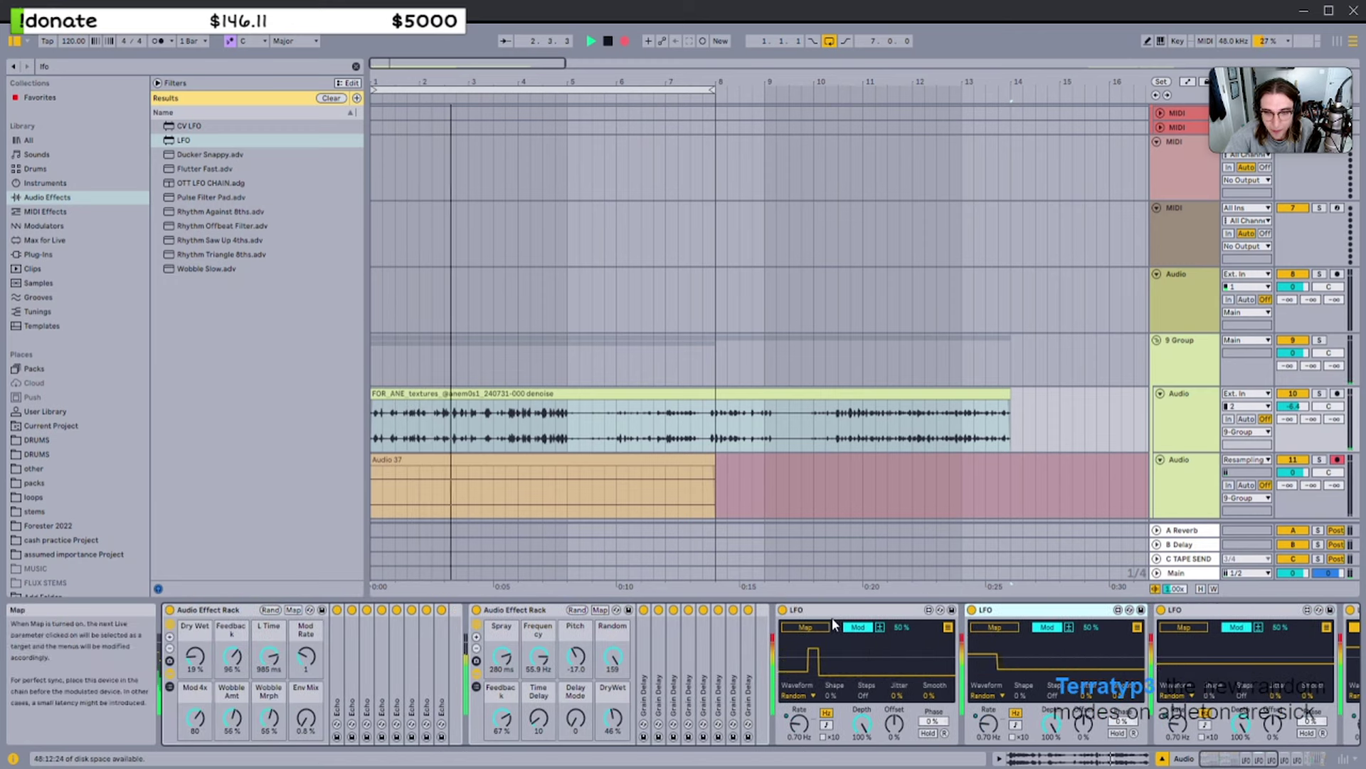
{"action": "left_click", "coordinate": [833, 612]}
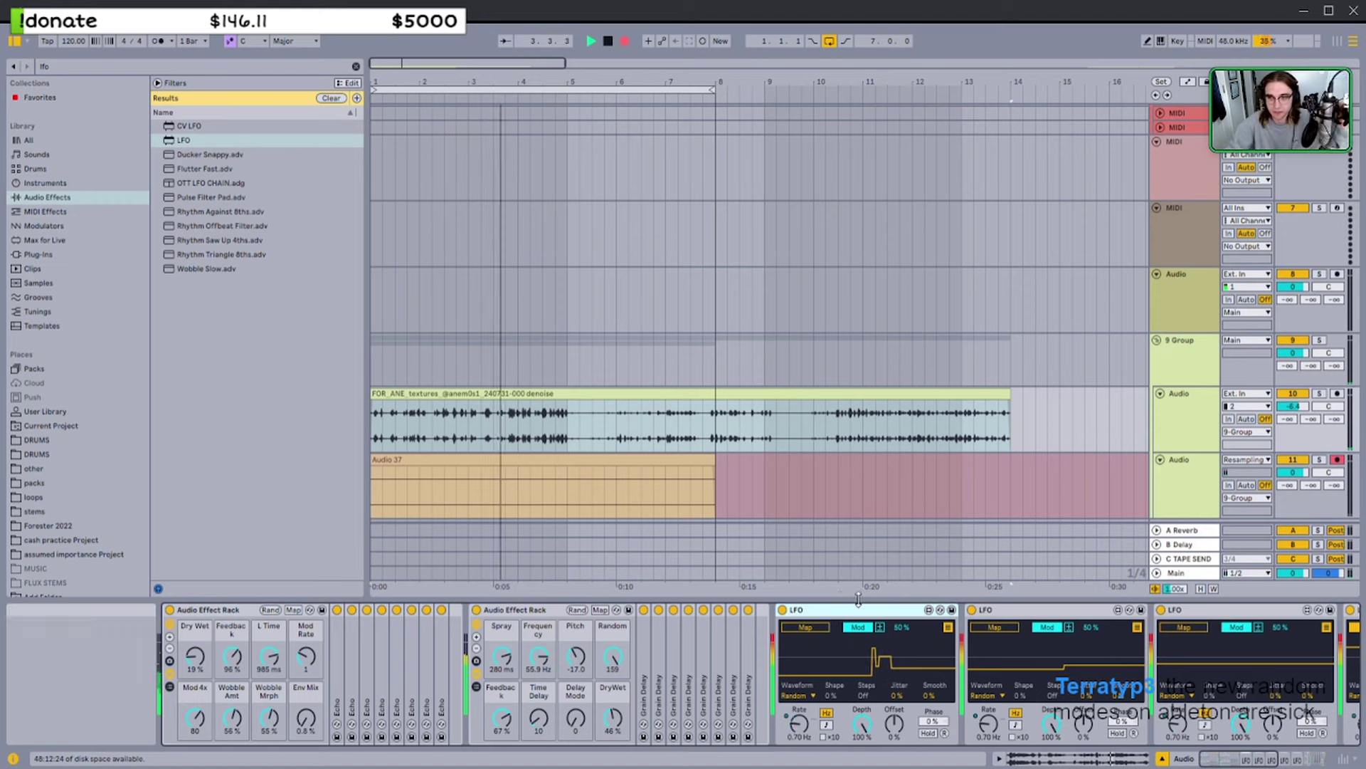
{"action": "key", "text": "space"}
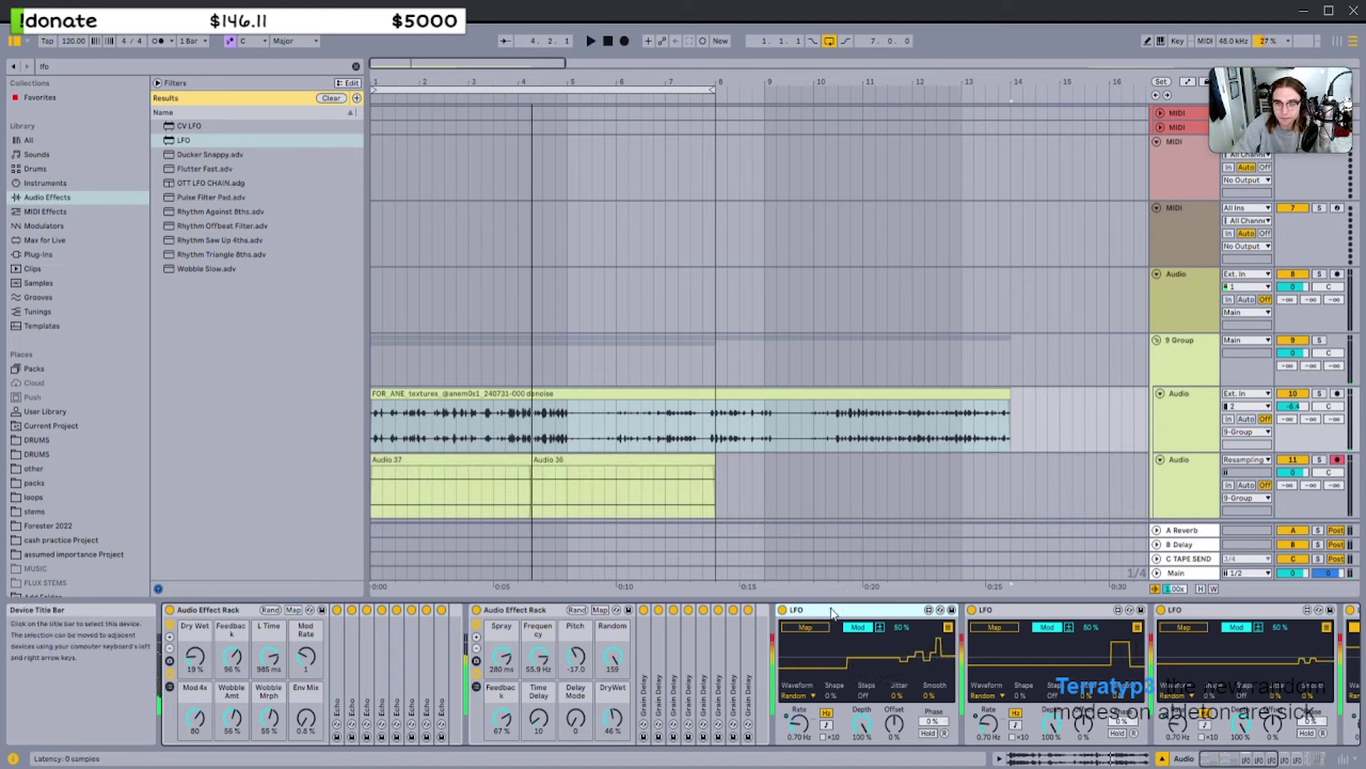
{"action": "left_click", "coordinate": [806, 627]}
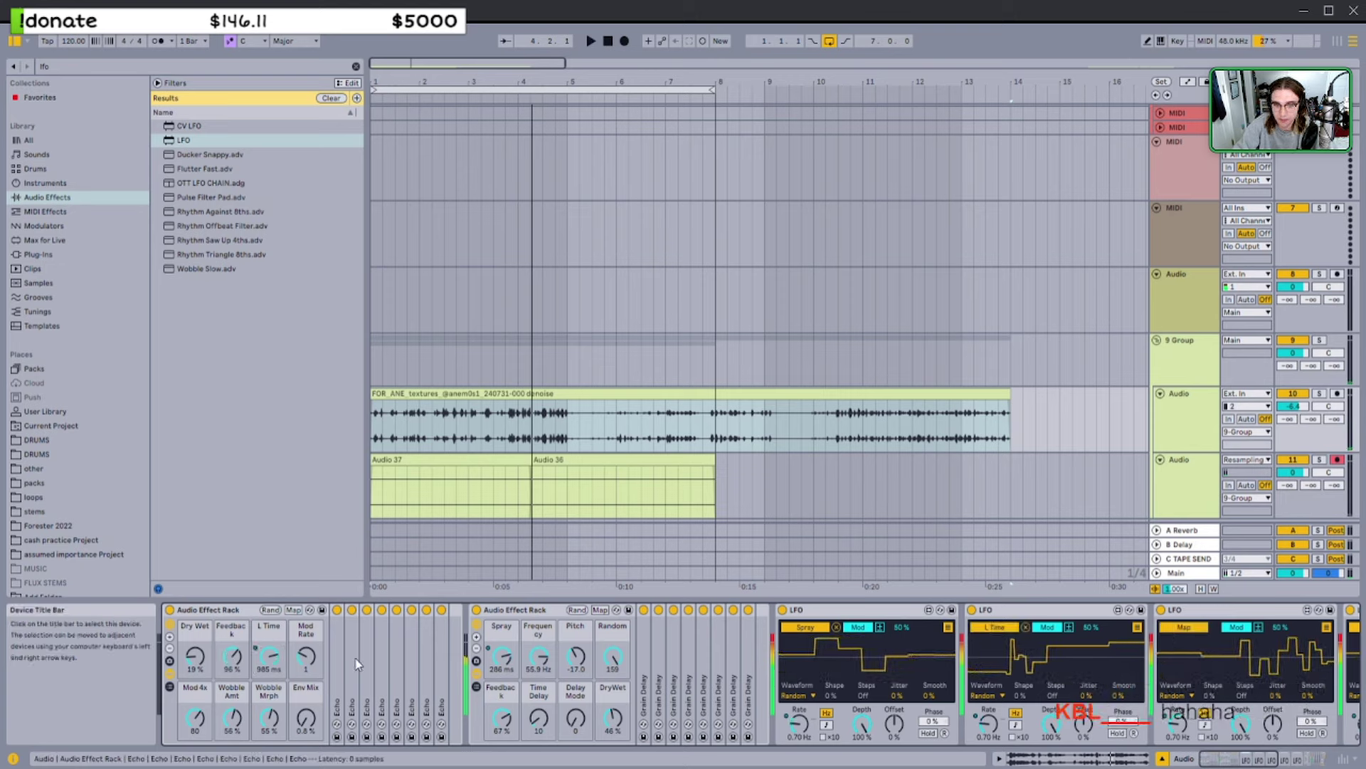
{"action": "left_click", "coordinate": [220, 689]}
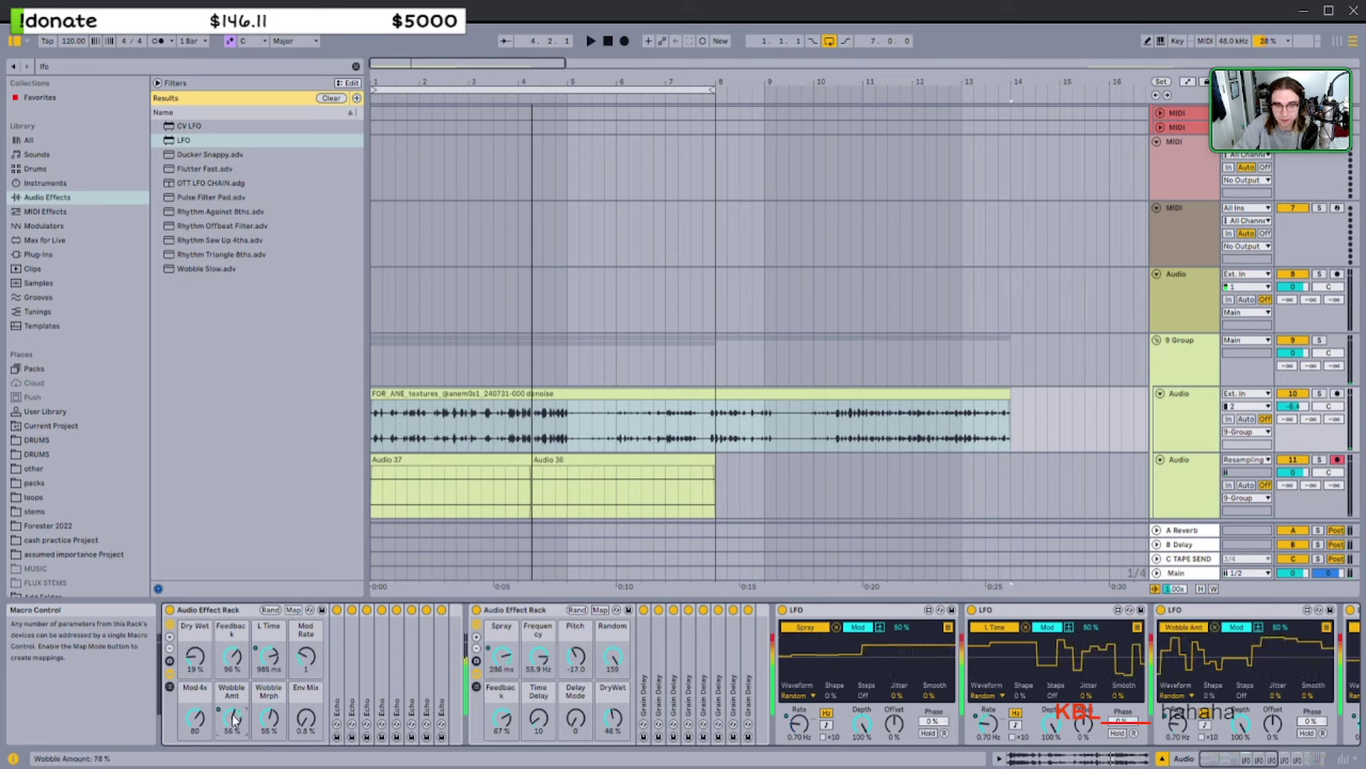
Map the fifth LFO to the Pitch macro of the Grain Delay rack
{"action": "scroll", "coordinate": [1114, 662], "scroll_direction": "right", "scroll_amount": 4}
{"action": "scroll", "coordinate": [1197, 634], "scroll_direction": "right", "scroll_amount": 4}
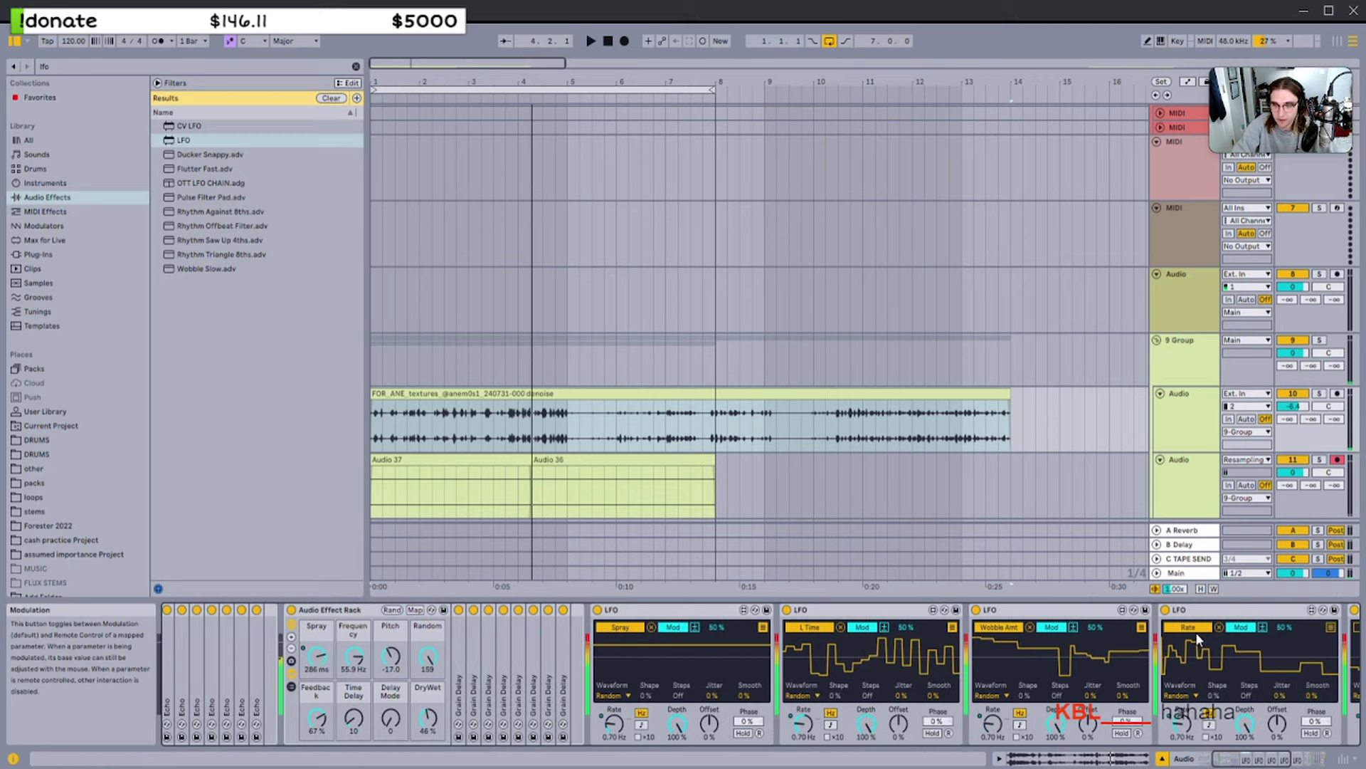
{"action": "scroll", "coordinate": [1180, 626], "scroll_direction": "up", "scroll_amount": 6}
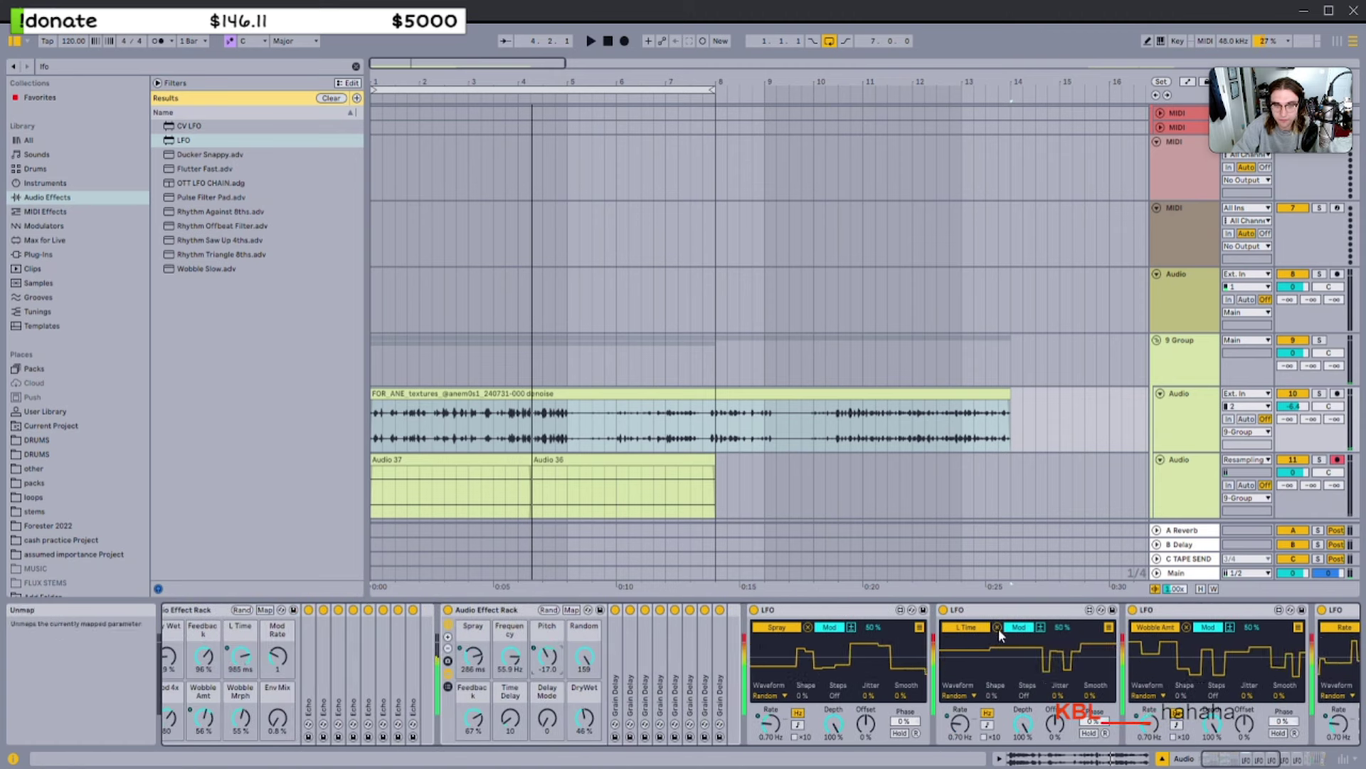
Show the fourth LFO's mapping list and map its second slot to the Grain Delay rack's Frequency macro
{"action": "scroll", "coordinate": [997, 629], "scroll_direction": "down", "scroll_amount": 4}
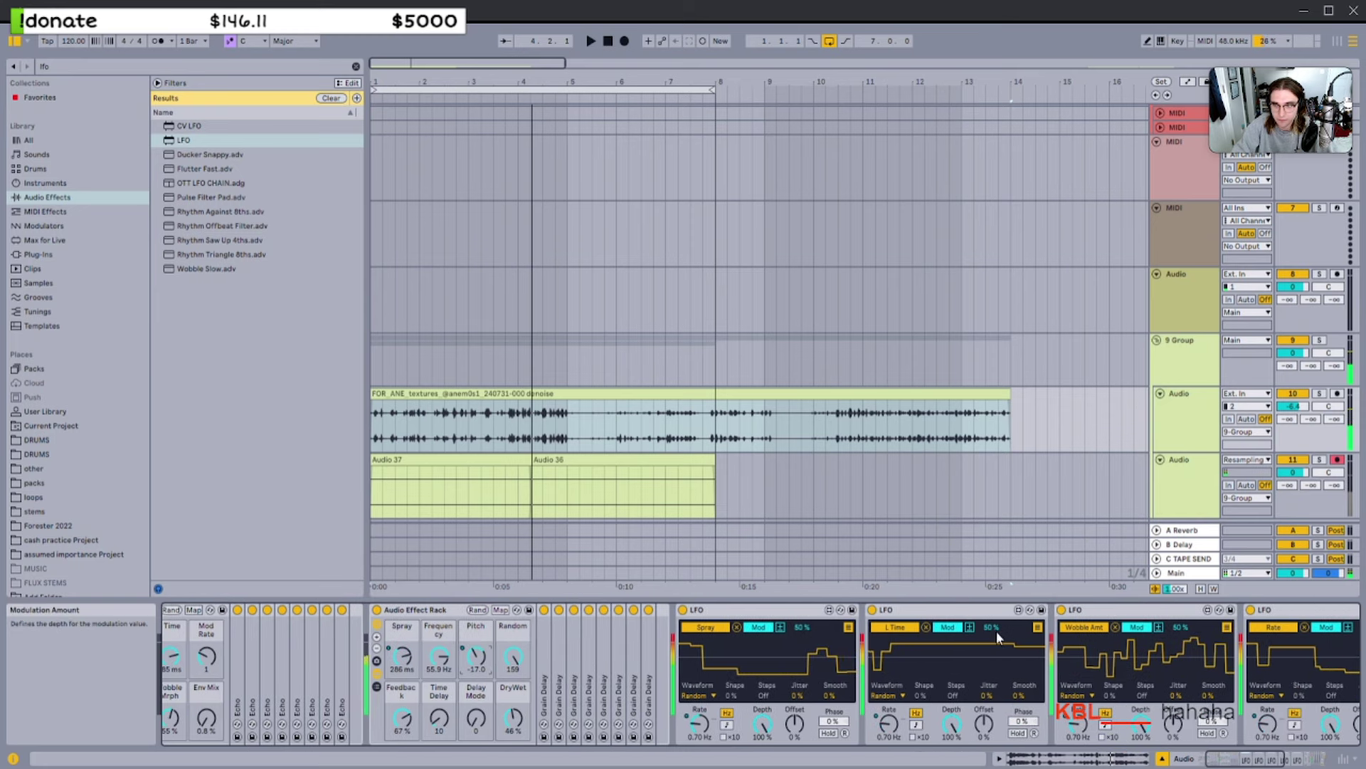
{"action": "scroll", "coordinate": [982, 629], "scroll_direction": "down", "scroll_amount": 2}
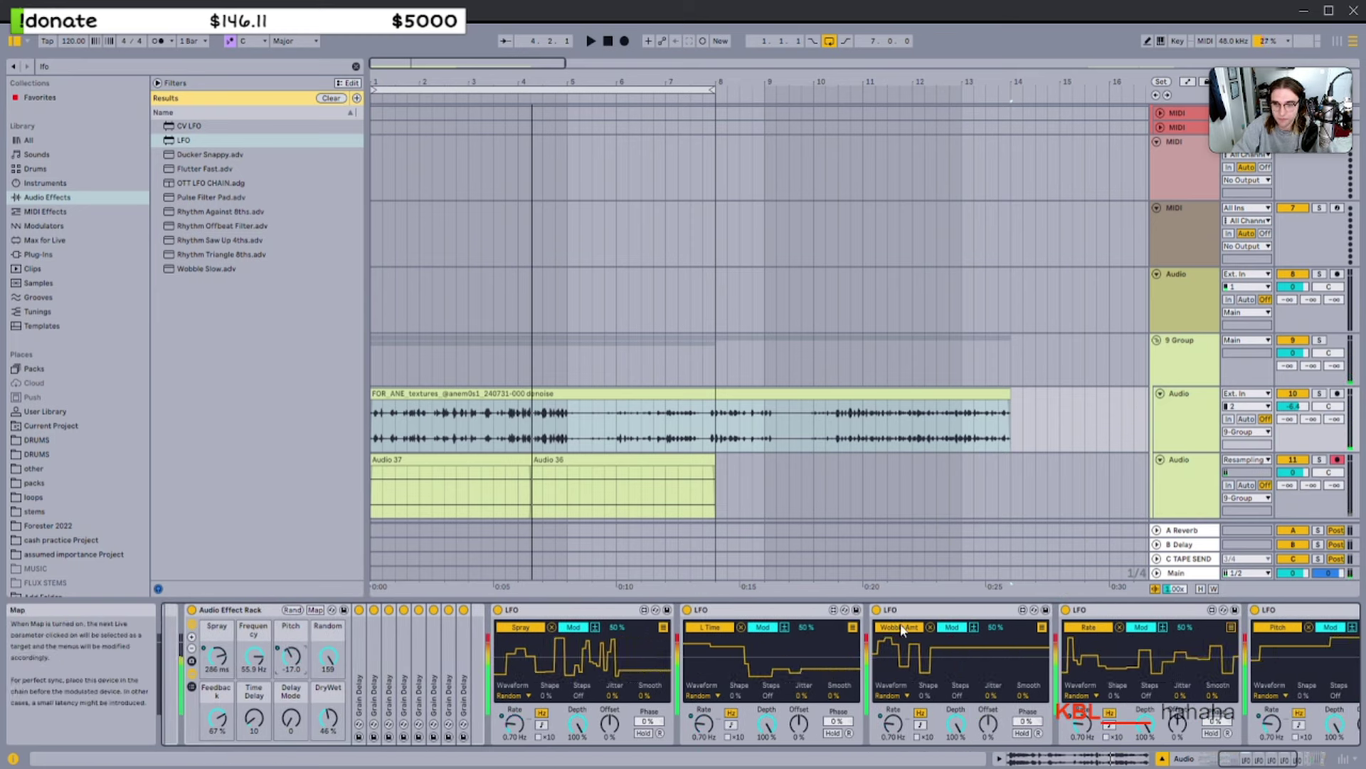
{"action": "left_click", "coordinate": [1231, 627]}
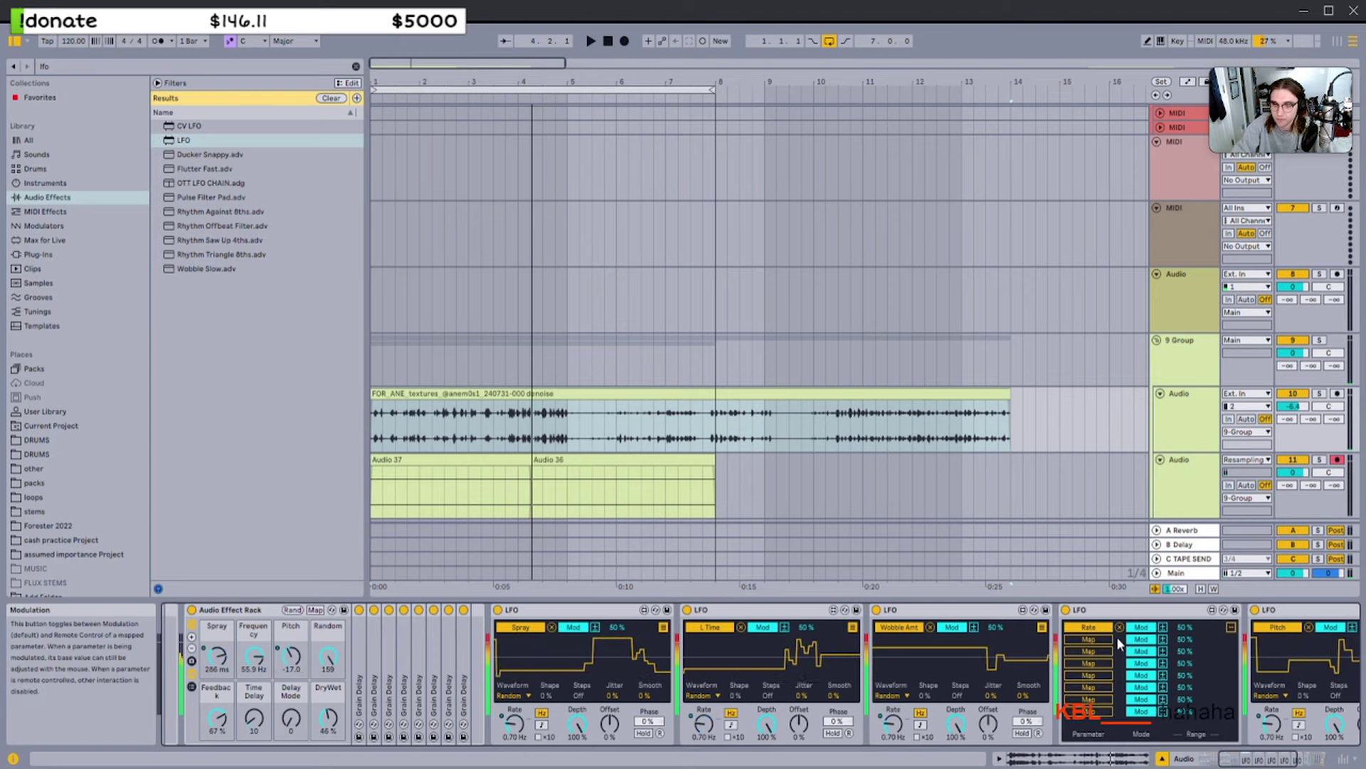
{"action": "left_click", "coordinate": [1100, 639]}
{"action": "scroll", "coordinate": [1074, 647], "scroll_direction": "up", "scroll_amount": 2}
{"action": "scroll", "coordinate": [1073, 645], "scroll_direction": "up", "scroll_amount": 4}
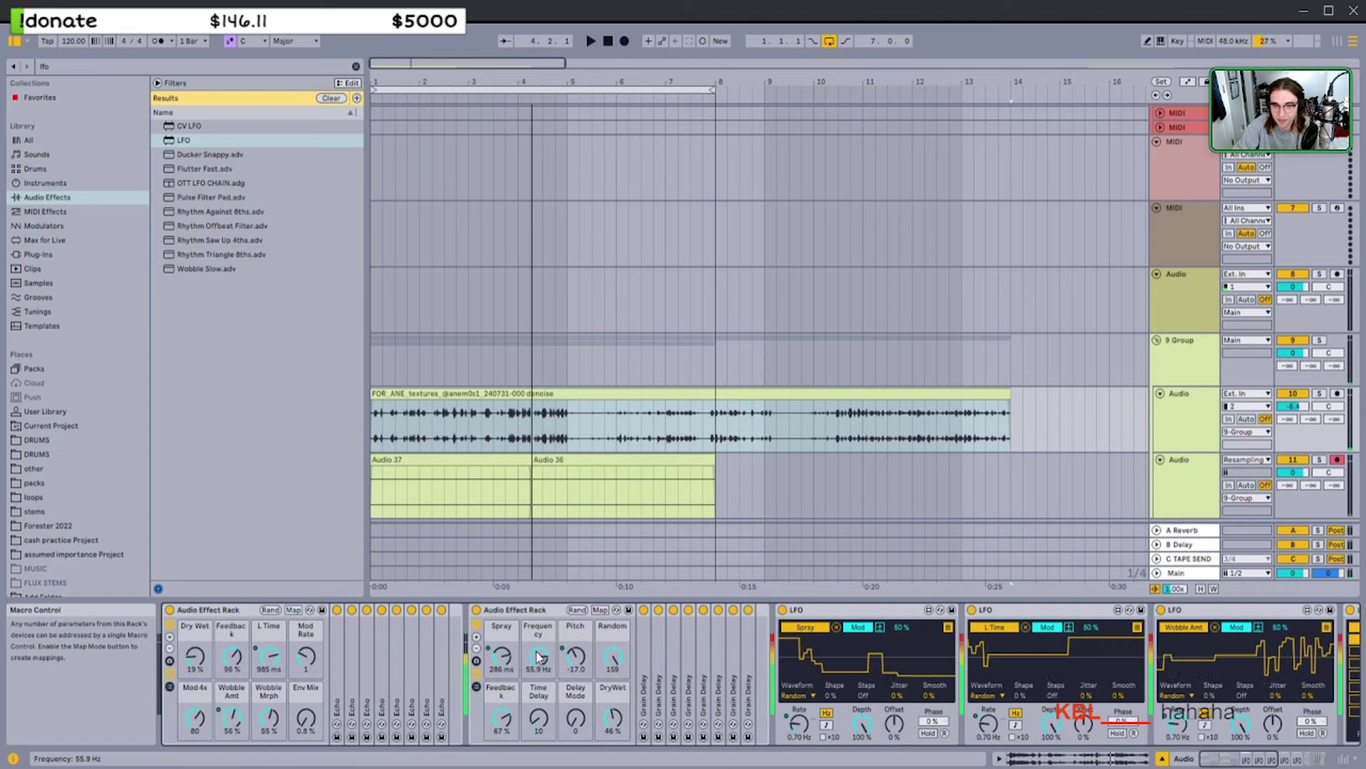
{"action": "scroll", "coordinate": [747, 659], "scroll_direction": "down", "scroll_amount": 4}
Open the mapping lists of the second and third LFOs, checking the first LFO's list in between
{"action": "left_click", "coordinate": [914, 626]}
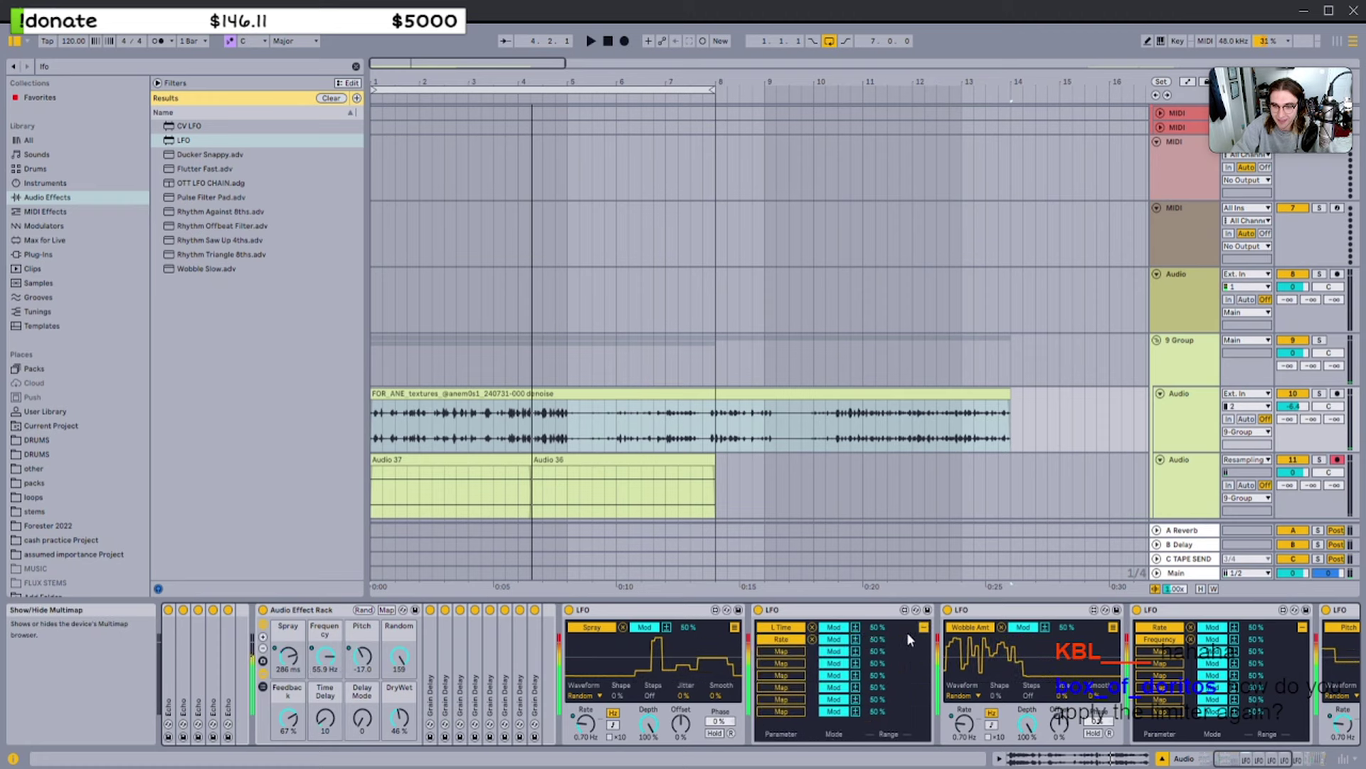
{"action": "scroll", "coordinate": [883, 640], "scroll_direction": "up", "scroll_amount": 2}
{"action": "left_click", "coordinate": [807, 629]}
{"action": "left_click", "coordinate": [806, 629]}
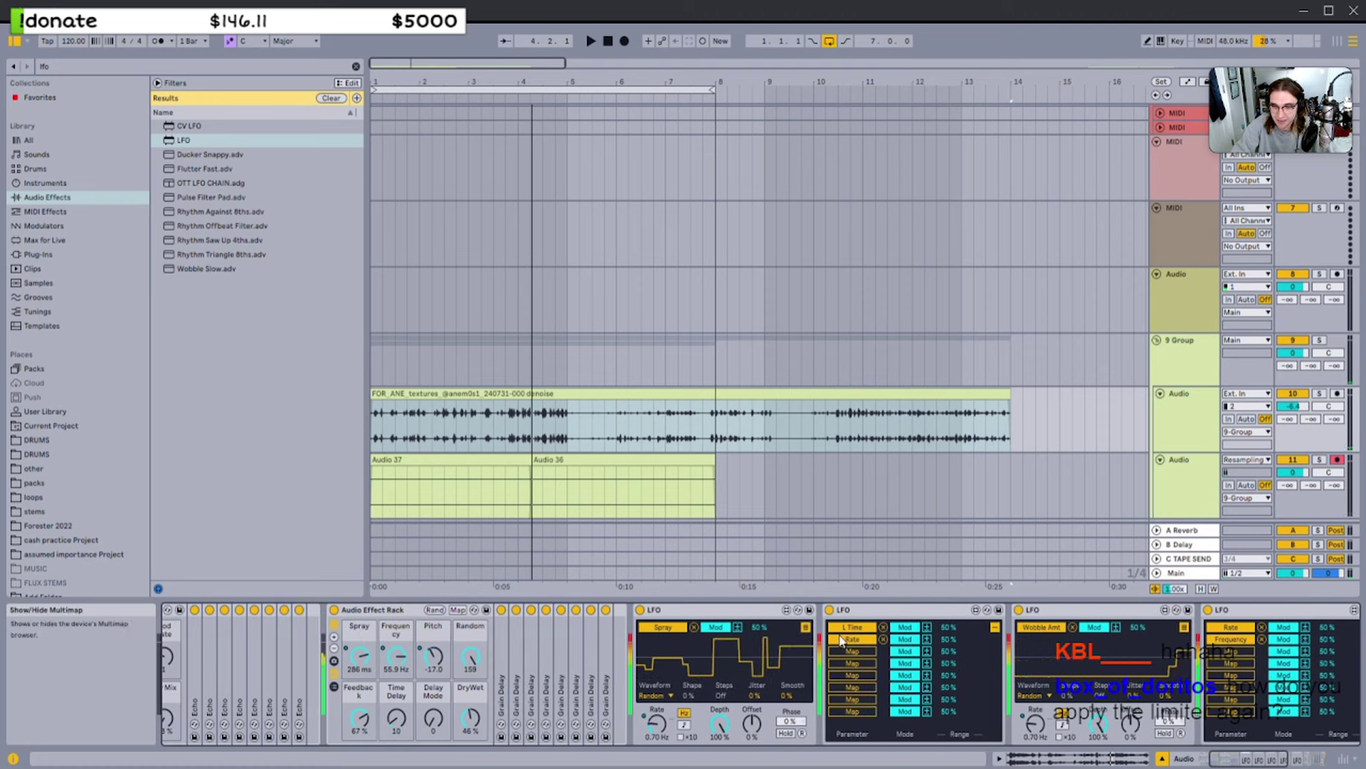
{"action": "left_click", "coordinate": [1183, 627]}
Clear the fourth LFO's Rate and Frequency mappings and map its second slot to Rate
{"action": "scroll", "coordinate": [1187, 636], "scroll_direction": "down", "scroll_amount": 5}
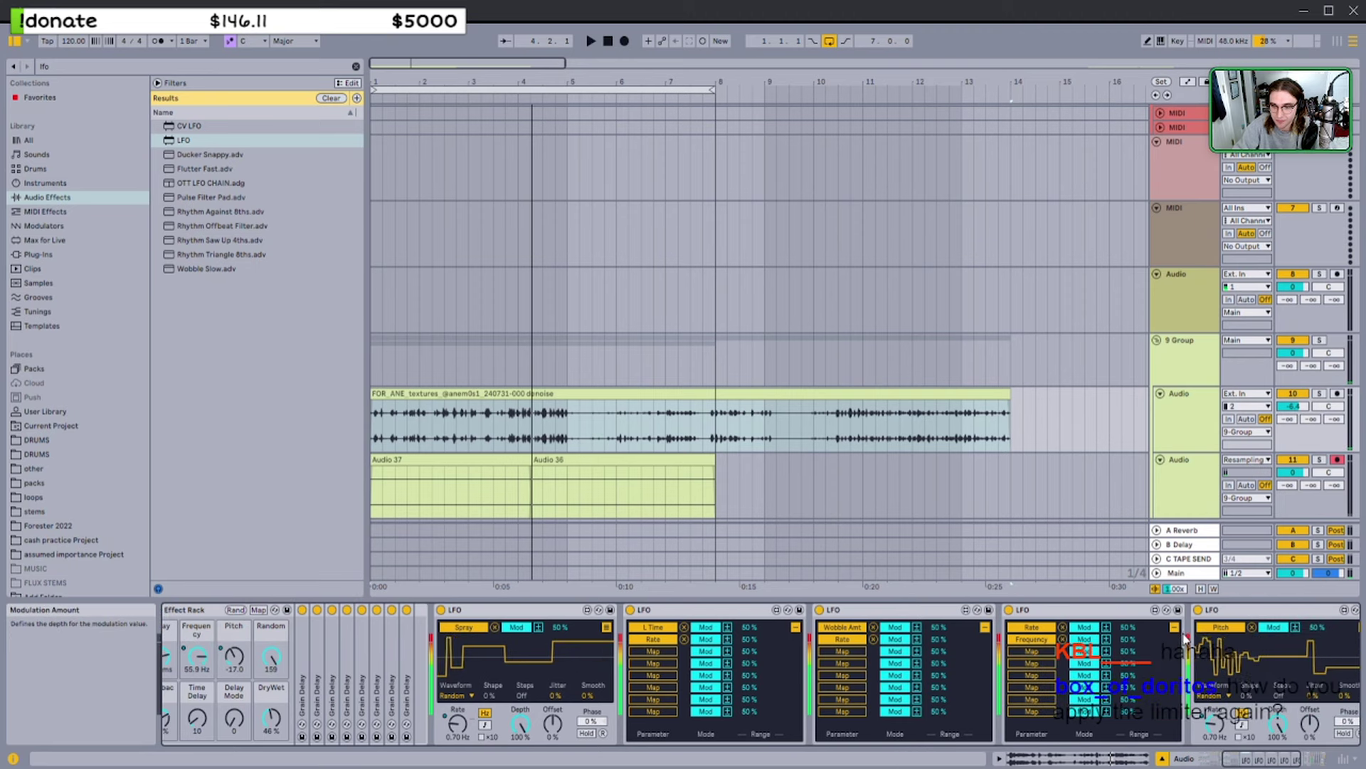
{"action": "scroll", "coordinate": [1073, 633], "scroll_direction": "down", "scroll_amount": 2}
{"action": "left_click", "coordinate": [963, 627]}
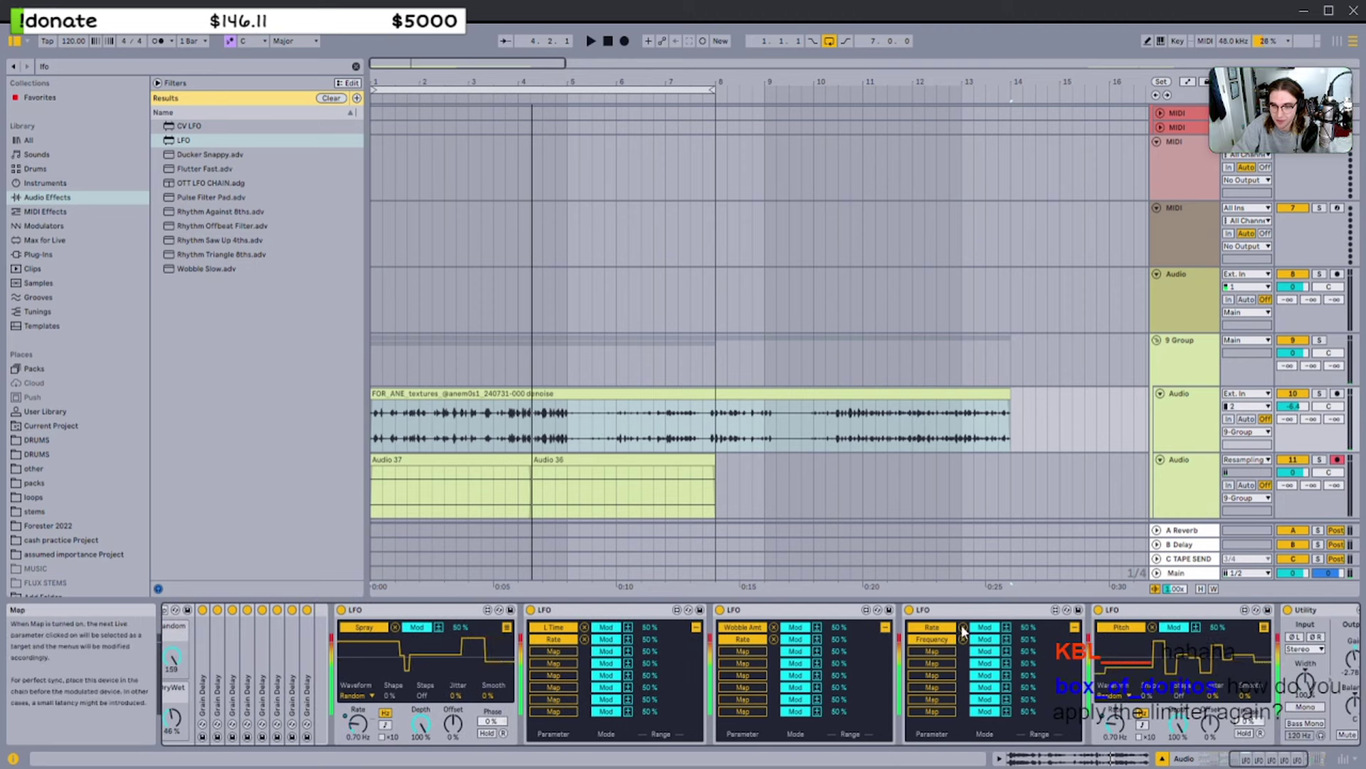
{"action": "left_click", "coordinate": [1073, 627]}
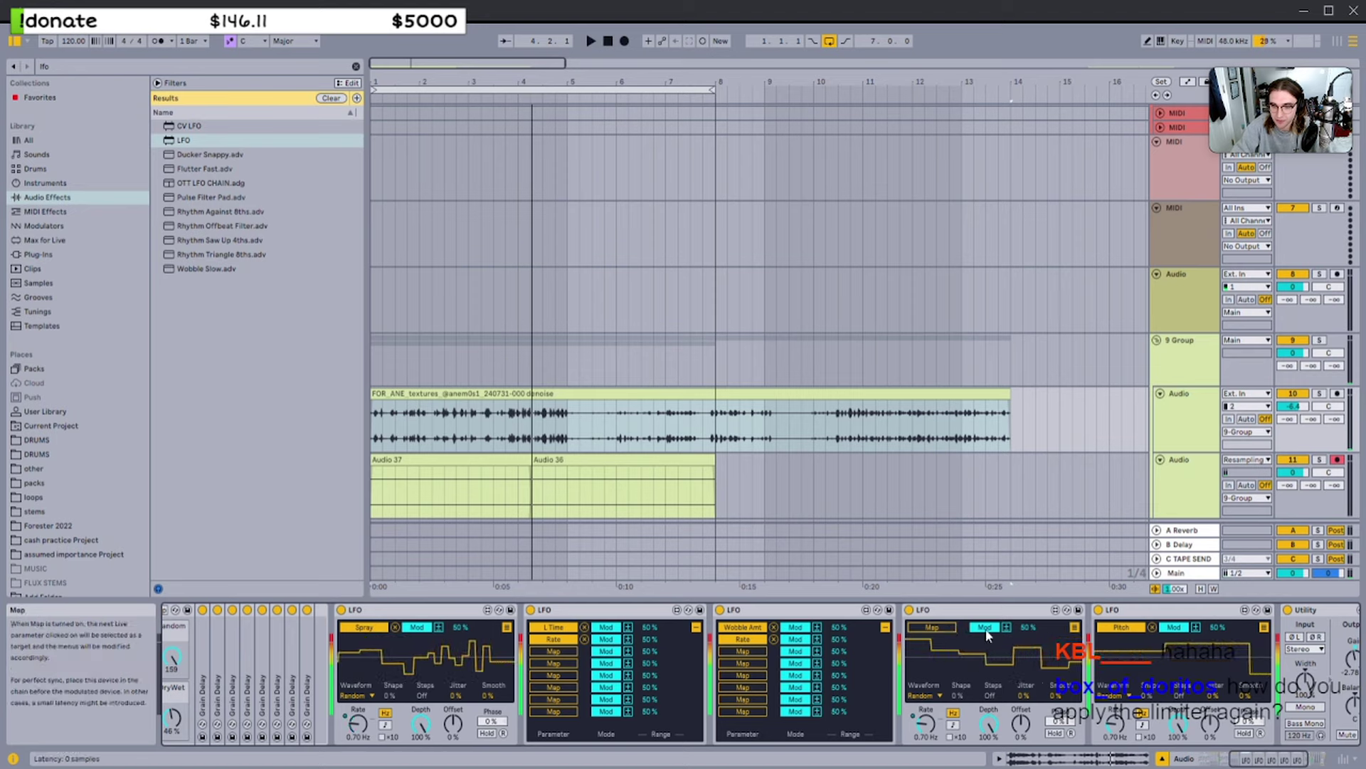
{"action": "left_click", "coordinate": [1072, 626]}
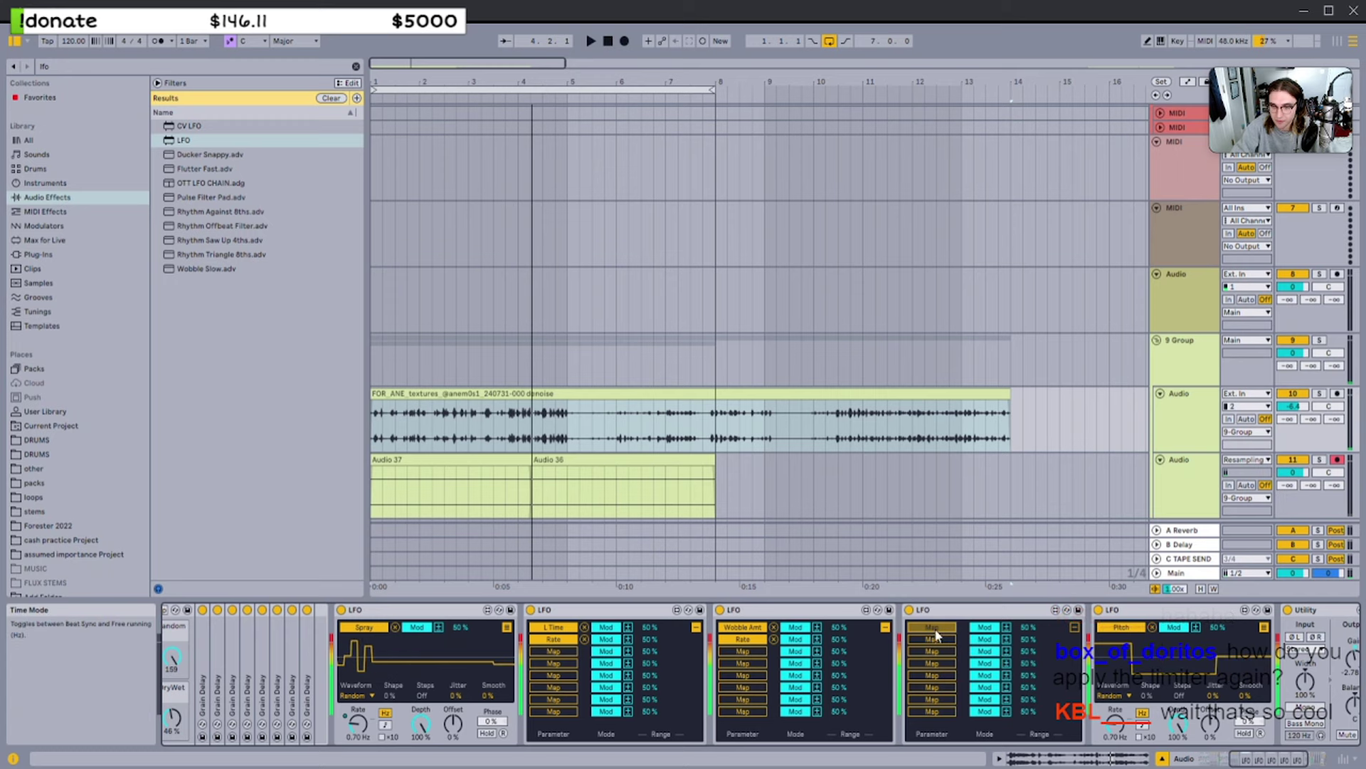
{"action": "scroll", "coordinate": [1121, 730], "scroll_direction": "down", "scroll_amount": 5}
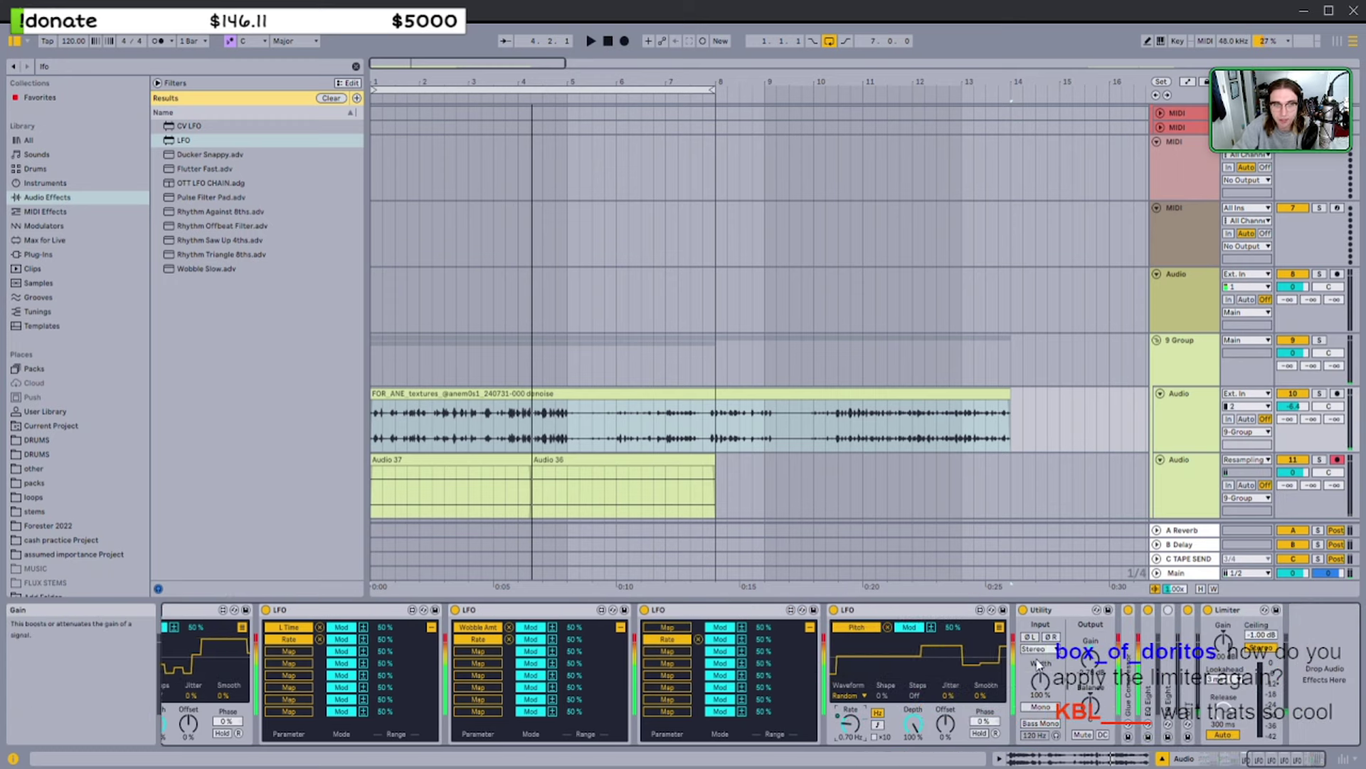
Search the audio effects for "limit", select Limiter in the results and locate the Limiter ending the device chain
{"action": "left_click", "coordinate": [336, 97]}
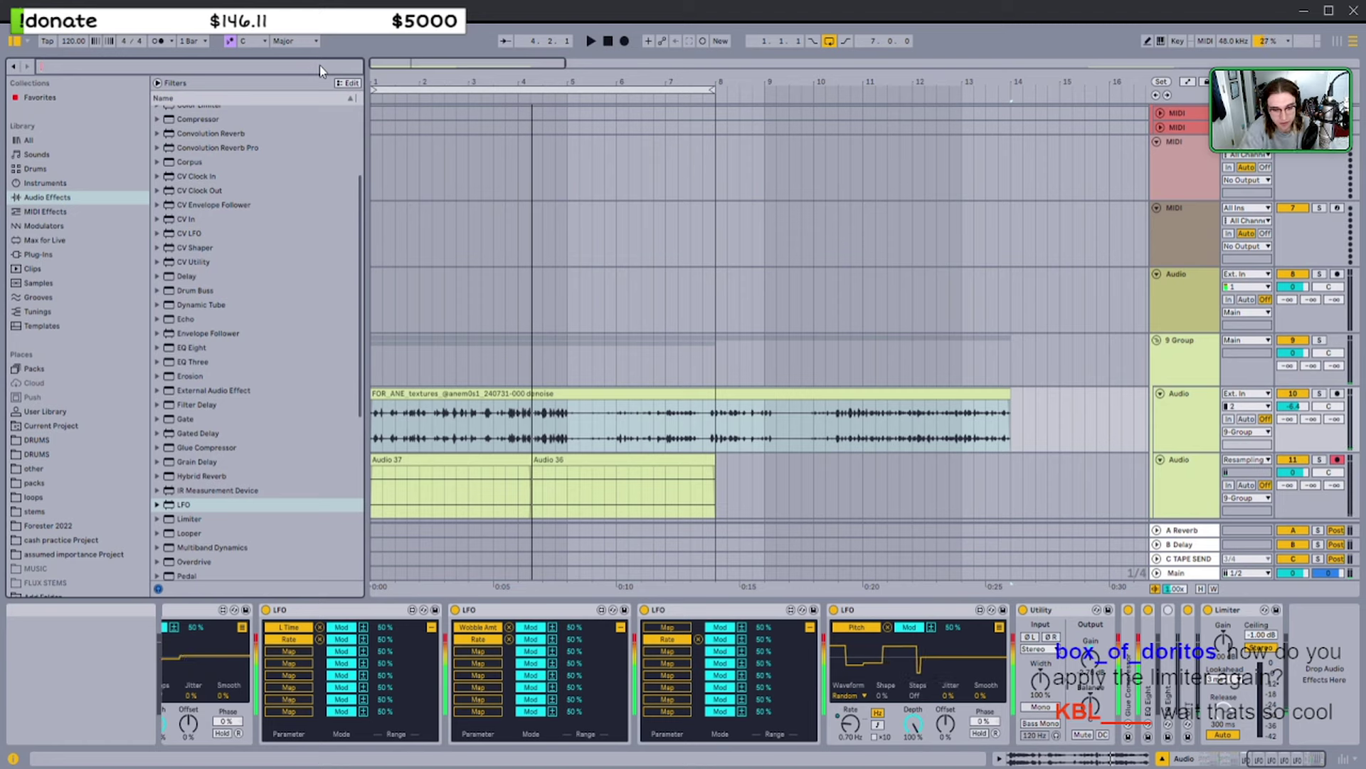
{"action": "type", "text": "limit"}
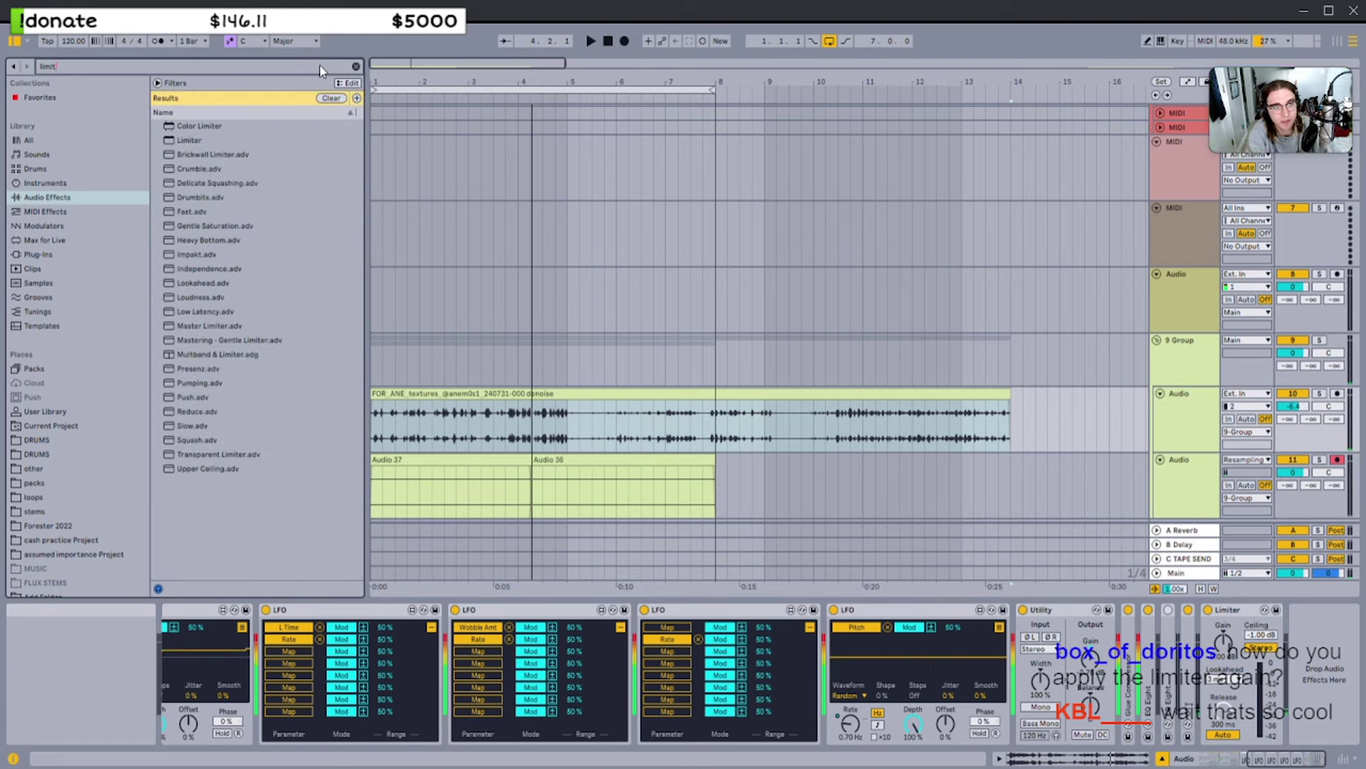
{"action": "left_click", "coordinate": [182, 141]}
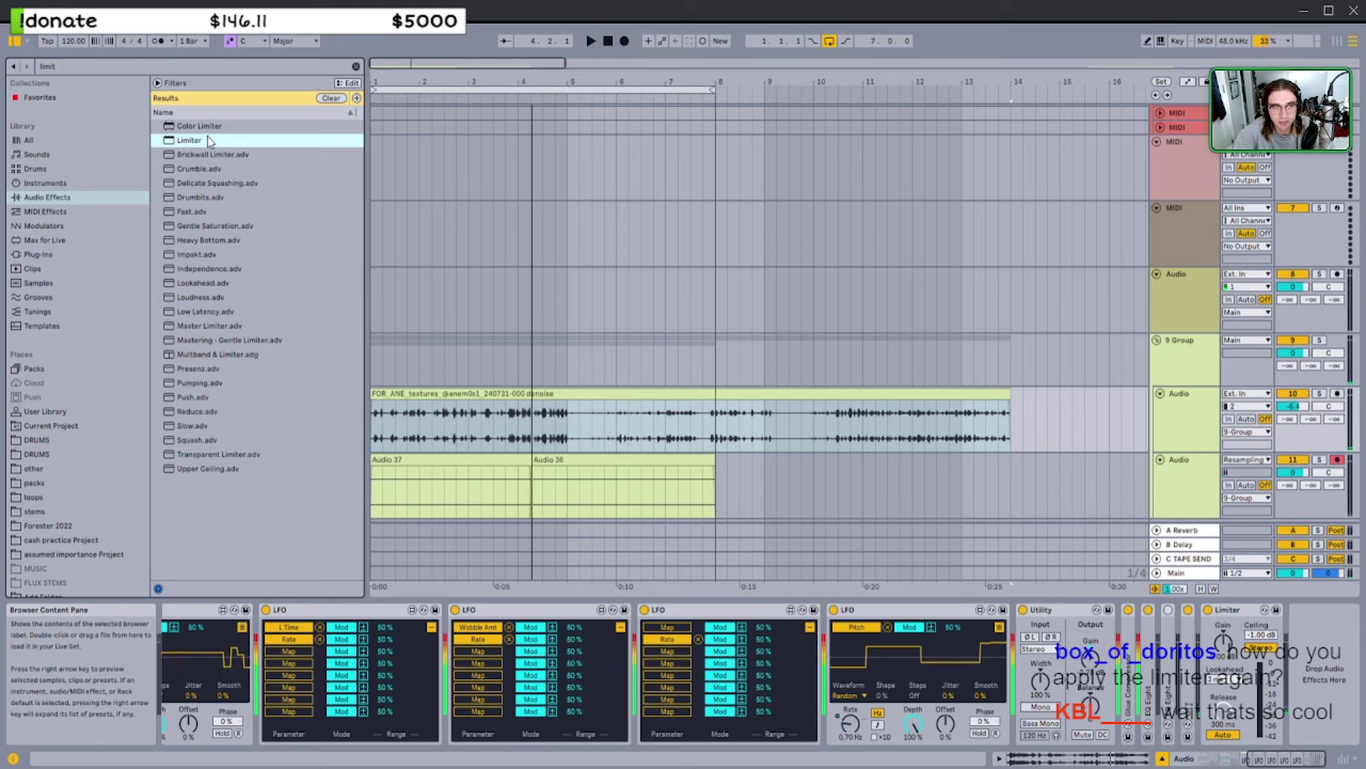
{"action": "left_click", "coordinate": [1224, 612]}
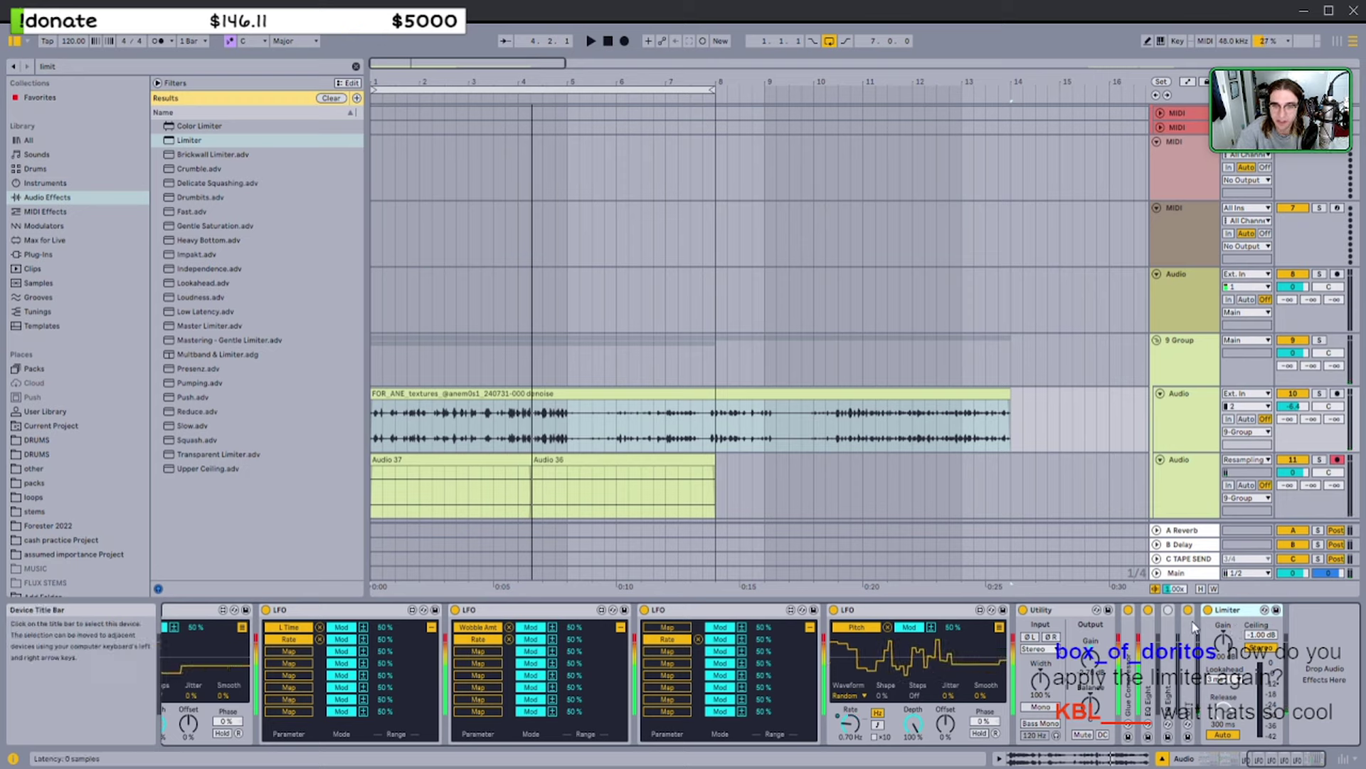
{"action": "scroll", "coordinate": [1194, 626], "scroll_direction": "left", "scroll_amount": 1}
{"action": "scroll", "coordinate": [1194, 627], "scroll_direction": "right", "scroll_amount": 1}
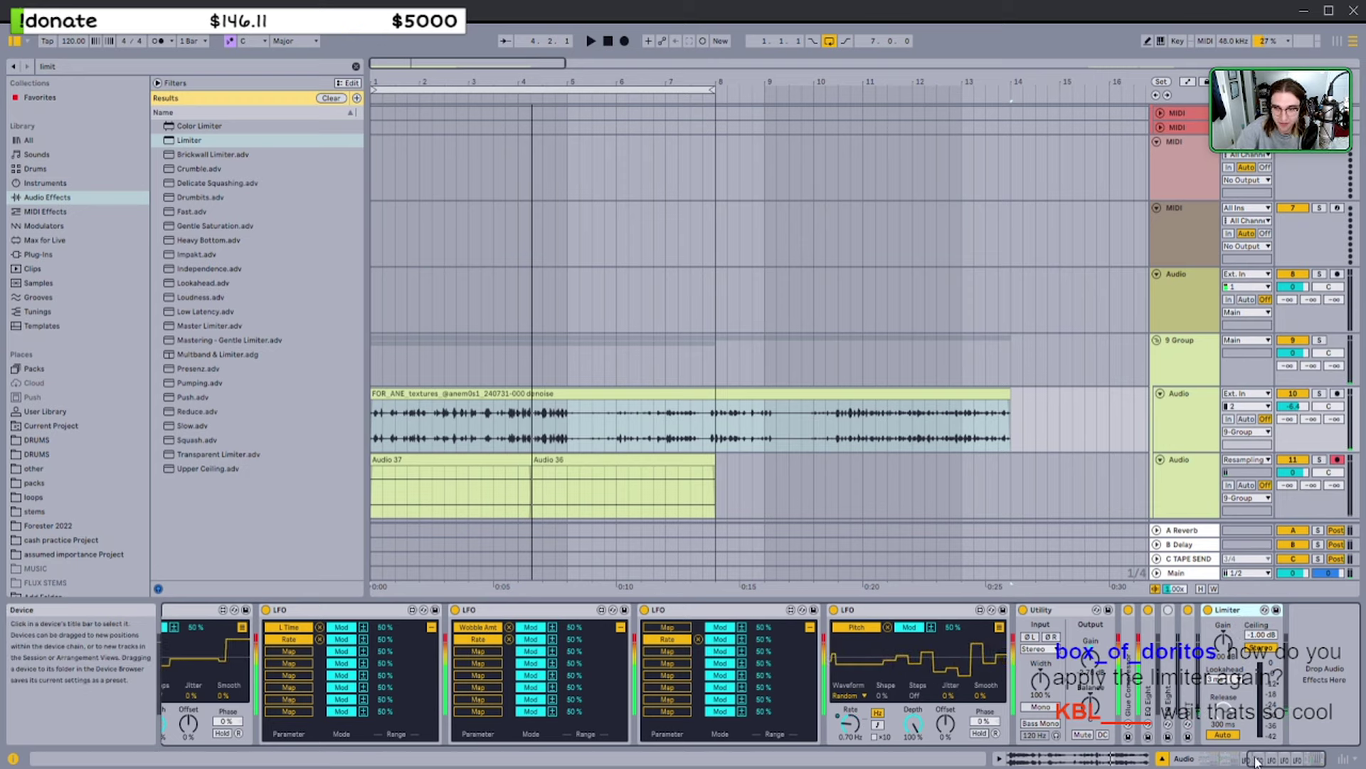
{"action": "mouse_move", "coordinate": [1258, 759]}
{"action": "left_mouse_down"}
{"action": "mouse_move", "coordinate": [1242, 759]}
{"action": "mouse_move", "coordinate": [1257, 759]}
{"action": "left_mouse_up"}
{"action": "left_click", "coordinate": [927, 615]}
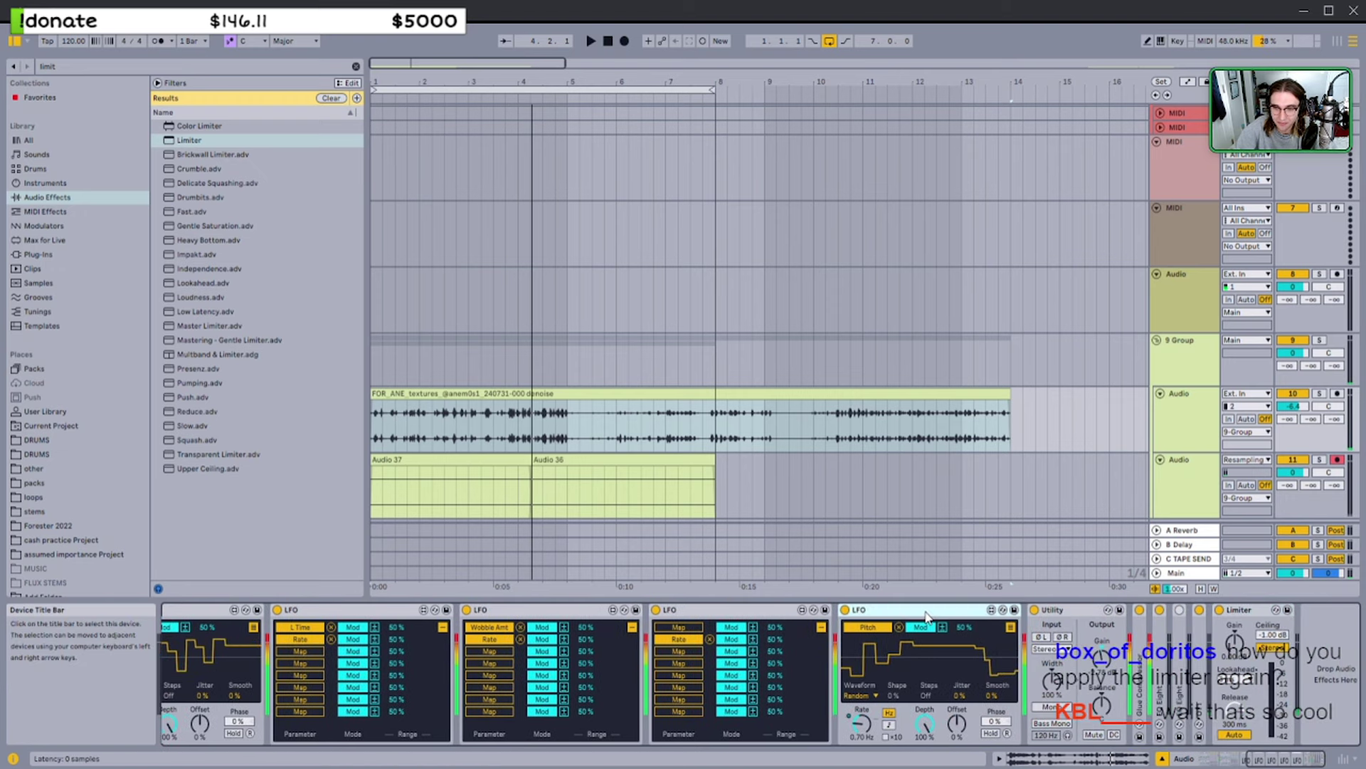
{"action": "left_click", "coordinate": [776, 612]}
{"action": "scroll", "coordinate": [1045, 627], "scroll_direction": "left", "scroll_amount": 1}
{"action": "scroll", "coordinate": [1045, 626], "scroll_direction": "right", "scroll_amount": 1}
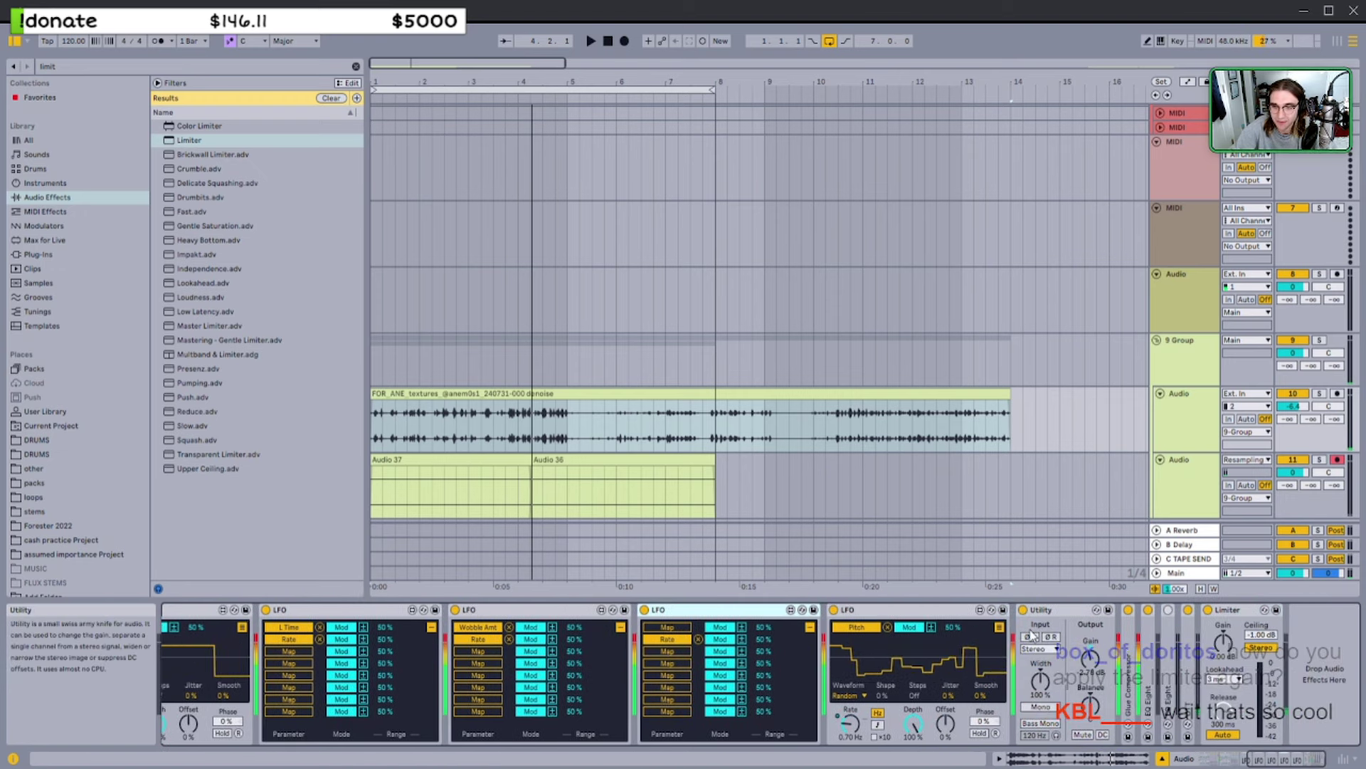
Map the fourth LFO's first slot to the Grain Delay rack's Time Delay macro and hide its mapping list
{"action": "scroll", "coordinate": [987, 632], "scroll_direction": "left", "scroll_amount": 1}
{"action": "scroll", "coordinate": [986, 636], "scroll_direction": "left", "scroll_amount": 3}
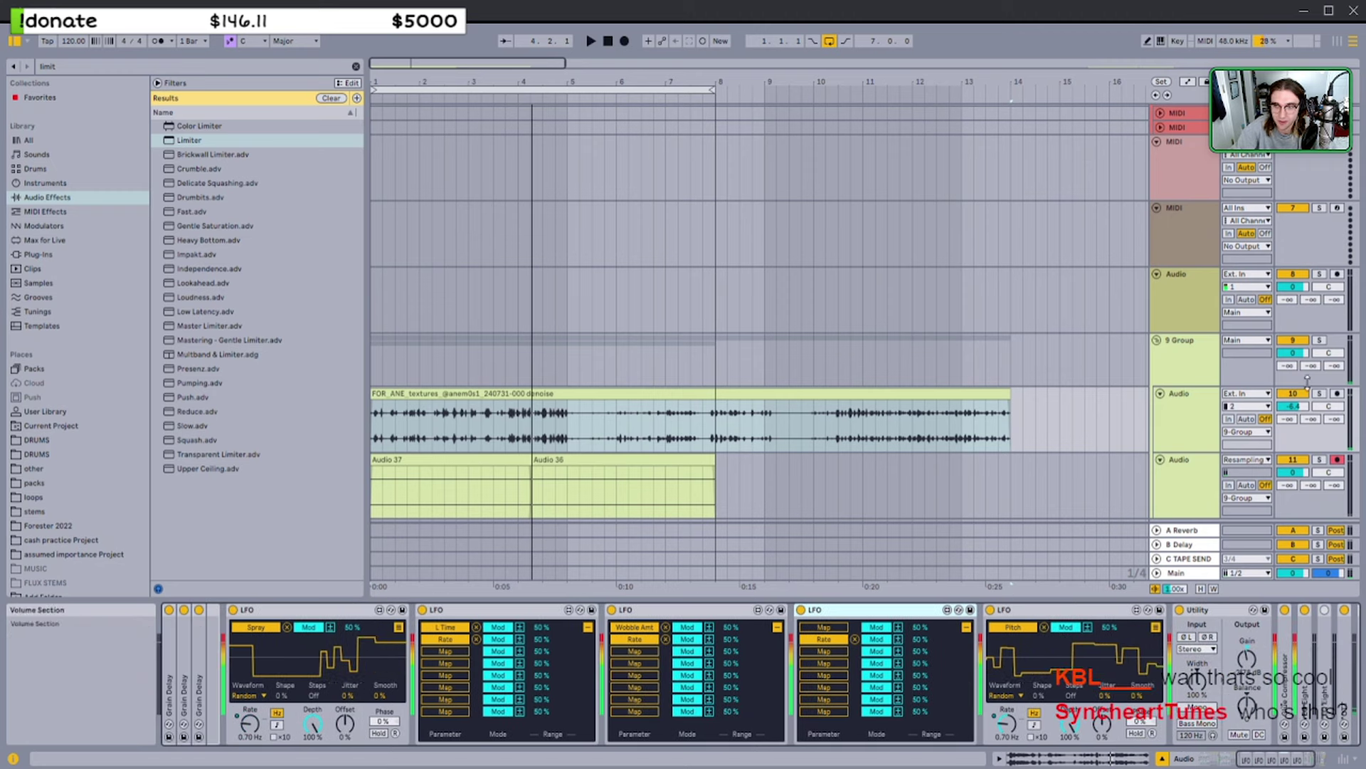
{"action": "scroll", "coordinate": [881, 643], "scroll_direction": "left", "scroll_amount": 3}
{"action": "scroll", "coordinate": [881, 644], "scroll_direction": "left", "scroll_amount": 1}
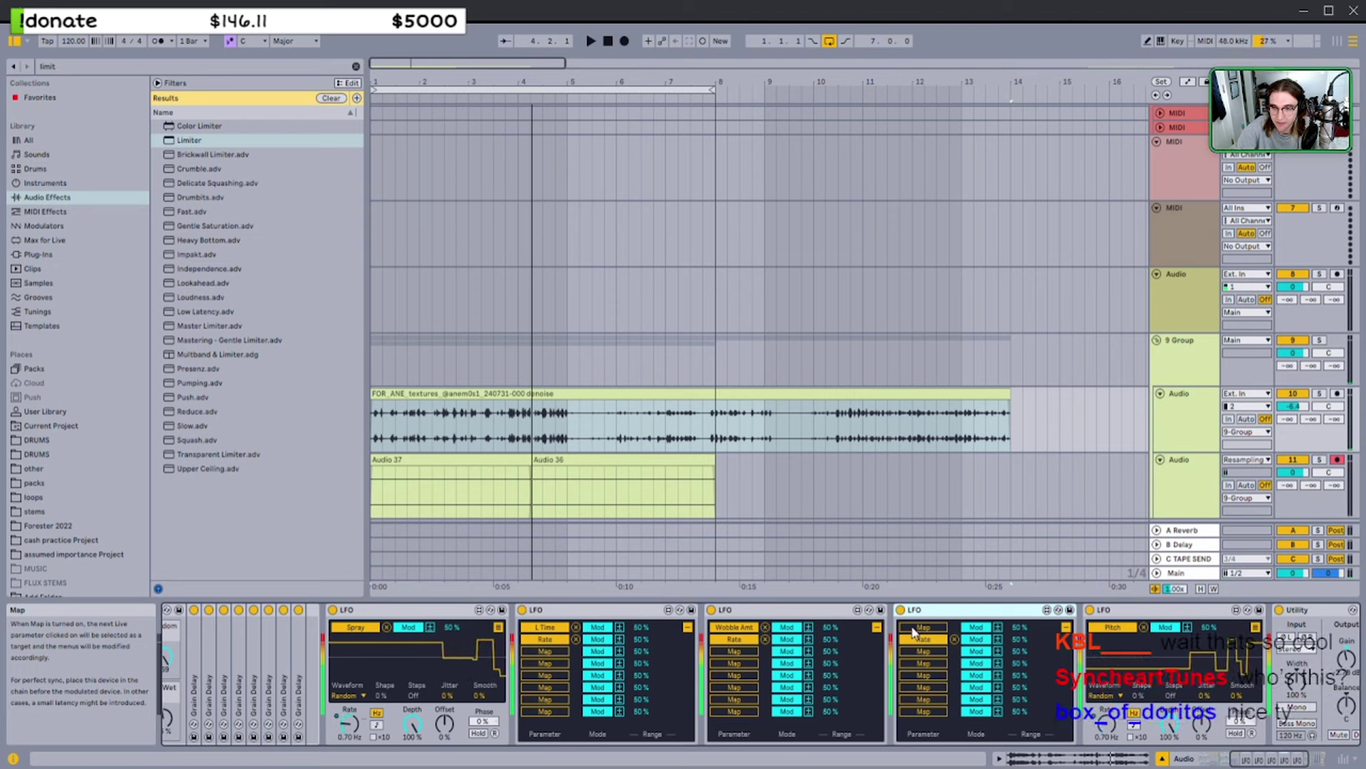
{"action": "scroll", "coordinate": [589, 694], "scroll_direction": "left", "scroll_amount": 10}
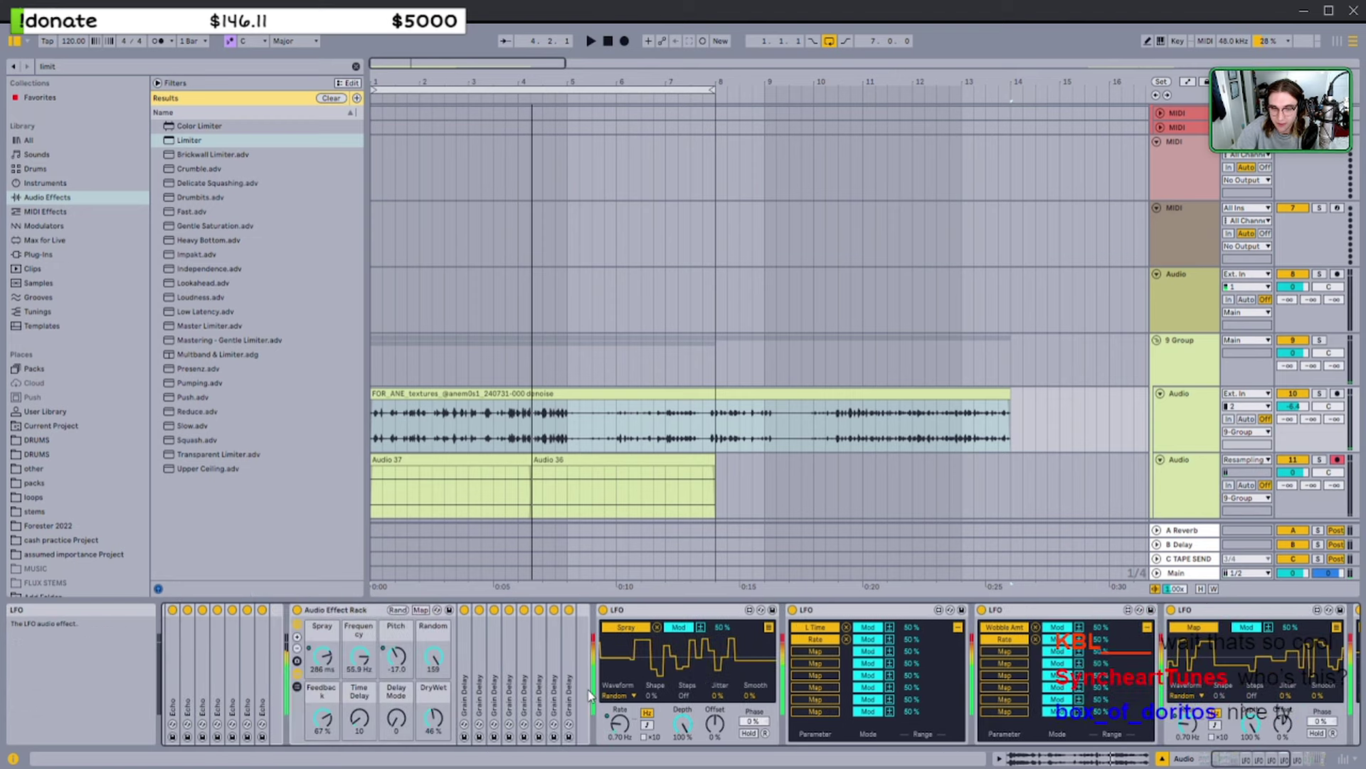
{"action": "scroll", "coordinate": [565, 689], "scroll_direction": "left", "scroll_amount": 5}
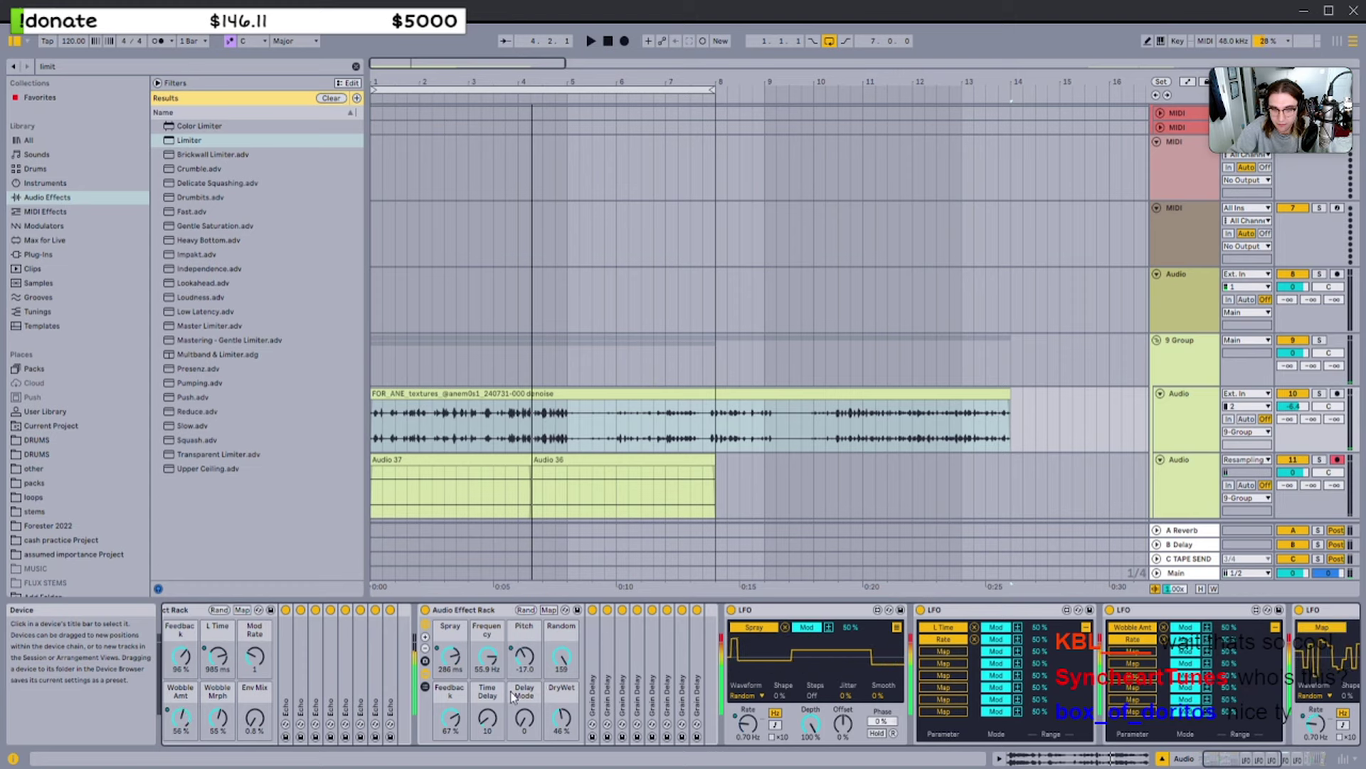
{"action": "scroll", "coordinate": [966, 647], "scroll_direction": "right", "scroll_amount": 9}
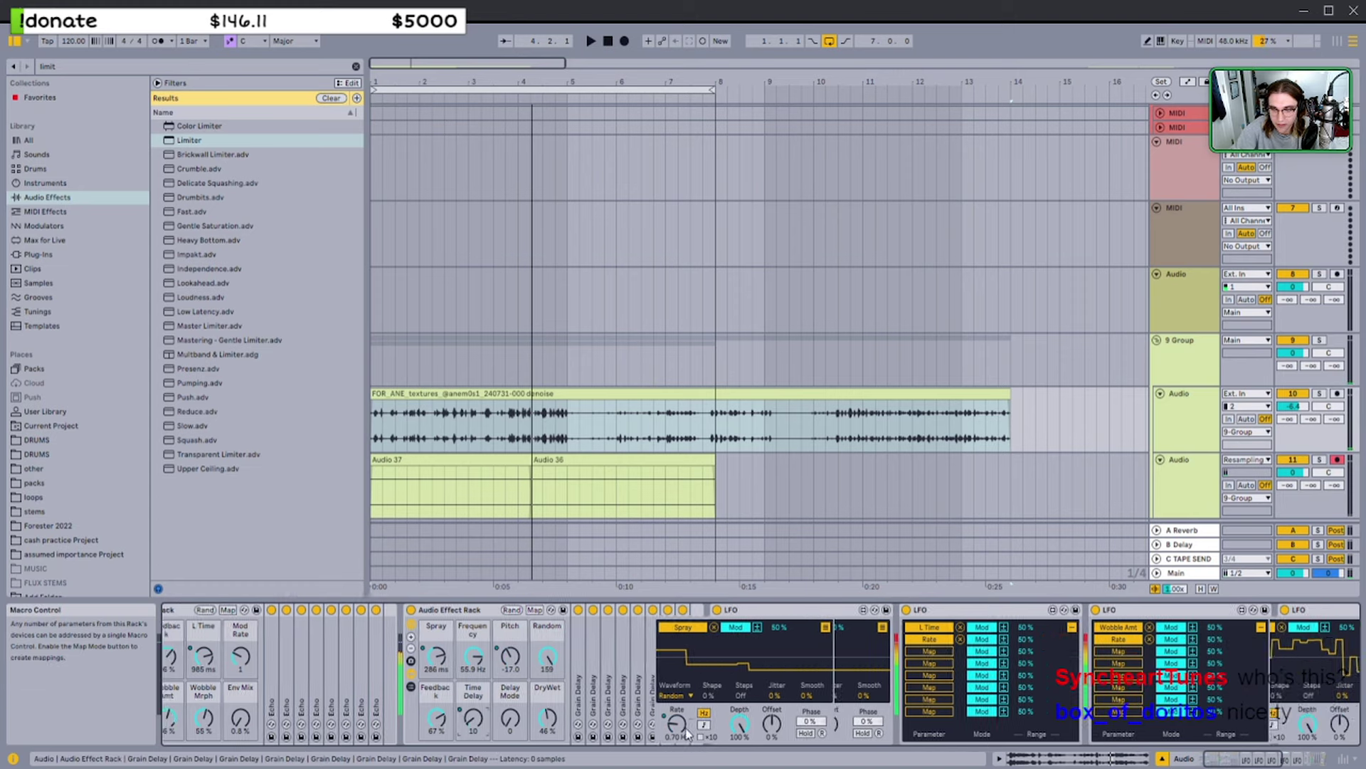
Hide the third LFO's mapping list and remap its first slot to the Grain Delay rack's Feedback macro
{"action": "left_click", "coordinate": [1019, 626]}
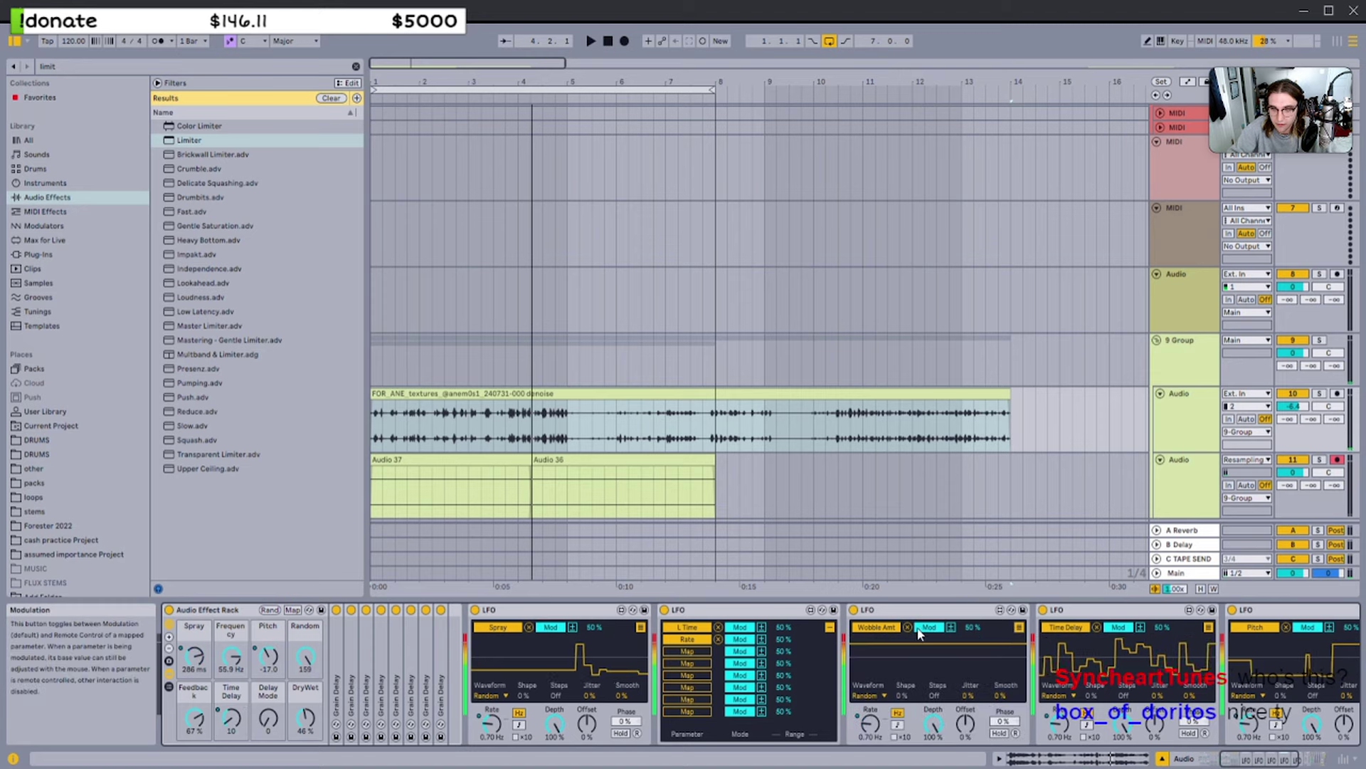
{"action": "scroll", "coordinate": [856, 626], "scroll_direction": "left", "scroll_amount": 9}
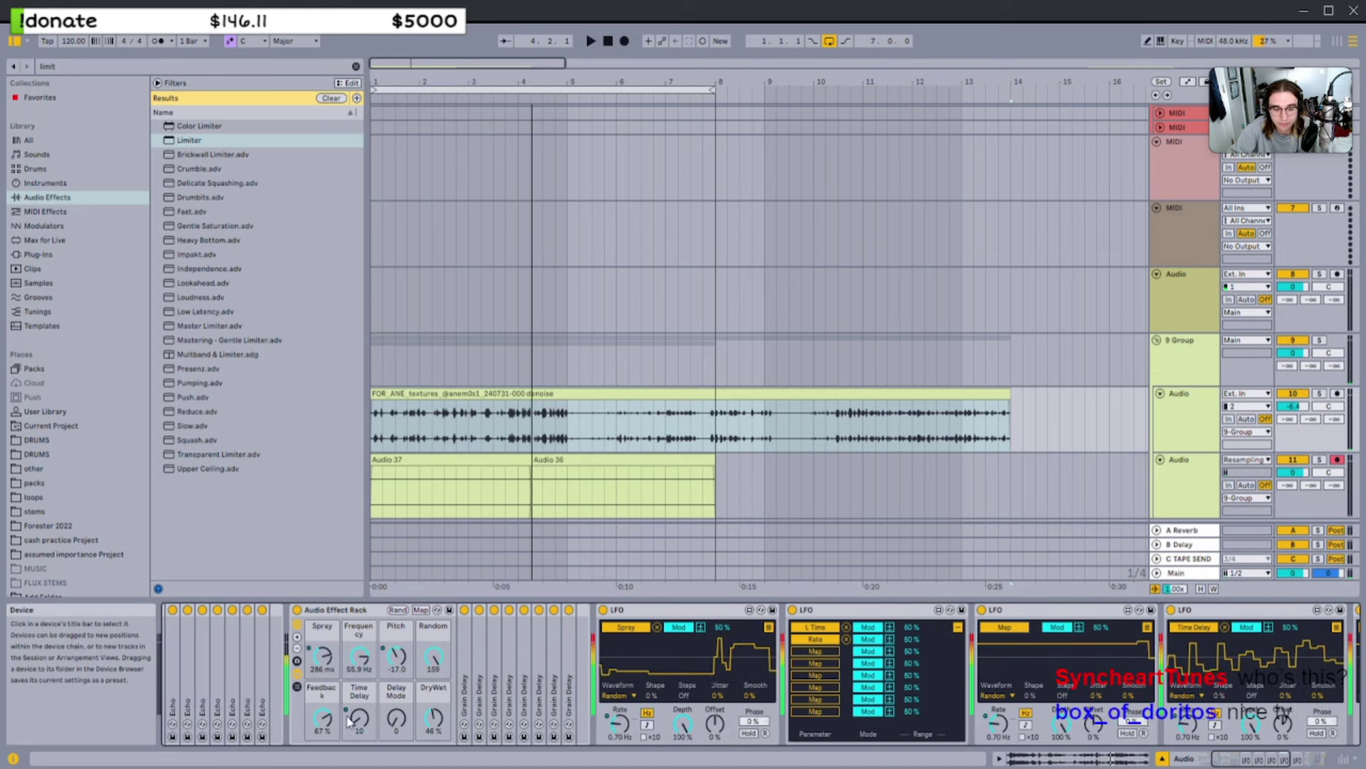
{"action": "scroll", "coordinate": [416, 725], "scroll_direction": "left", "scroll_amount": 1}
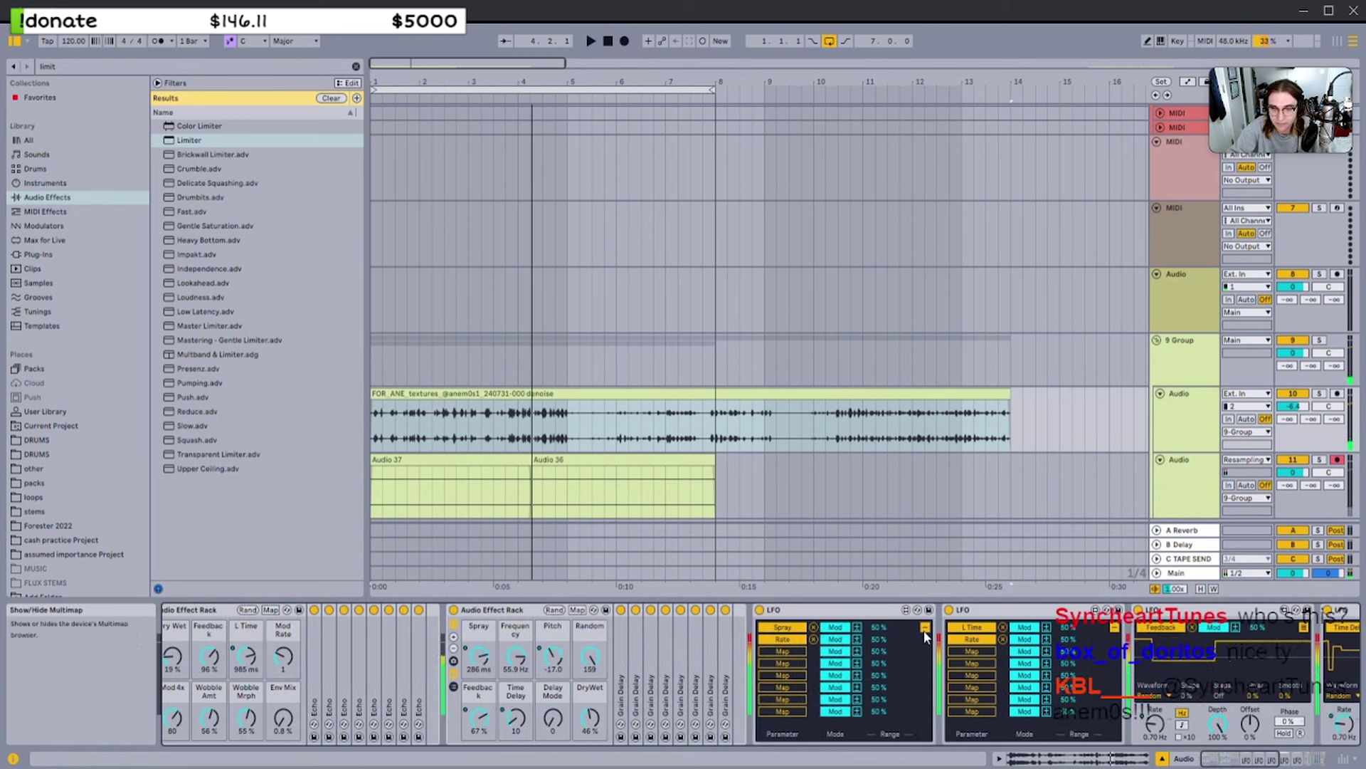
Hide the mapping lists of the first two LFOs and fold both devices in the chain
{"action": "left_click", "coordinate": [1114, 628]}
{"action": "left_click", "coordinate": [1025, 610]}
{"action": "double_click", "coordinate": [850, 610]}
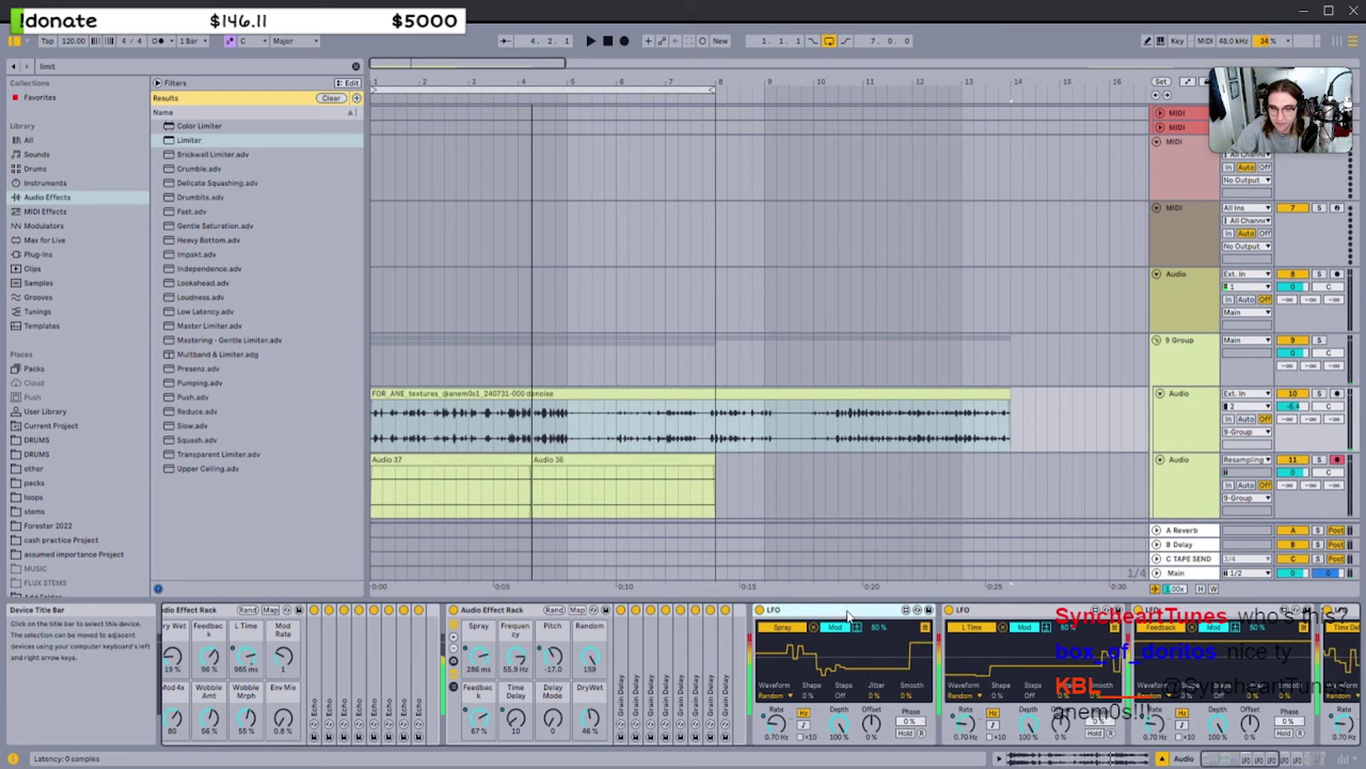
{"action": "double_click", "coordinate": [850, 610]}
{"action": "left_click", "coordinate": [965, 627]}
{"action": "left_click", "coordinate": [965, 627]}
{"action": "double_click", "coordinate": [915, 611]}
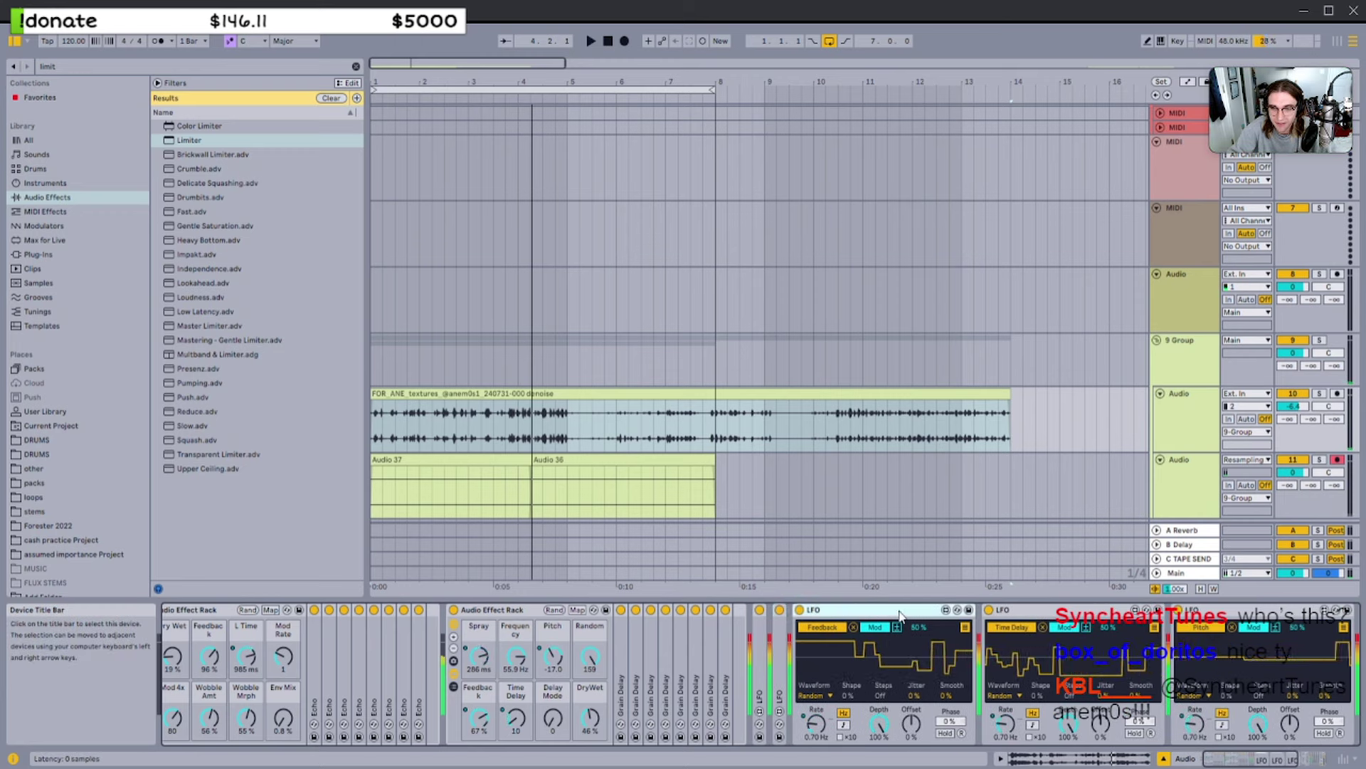
Fold the Feedback, Time Delay and Pitch LFOs in the device chain, hiding the Pitch LFO's mapping list
{"action": "left_click", "coordinate": [915, 610]}
{"action": "left_click", "coordinate": [984, 627]}
{"action": "left_click", "coordinate": [984, 627]}
{"action": "left_click", "coordinate": [984, 627]}
{"action": "left_click", "coordinate": [926, 610]}
{"action": "left_click", "coordinate": [984, 627]}
{"action": "left_click", "coordinate": [918, 612]}
{"action": "double_click", "coordinate": [918, 616]}
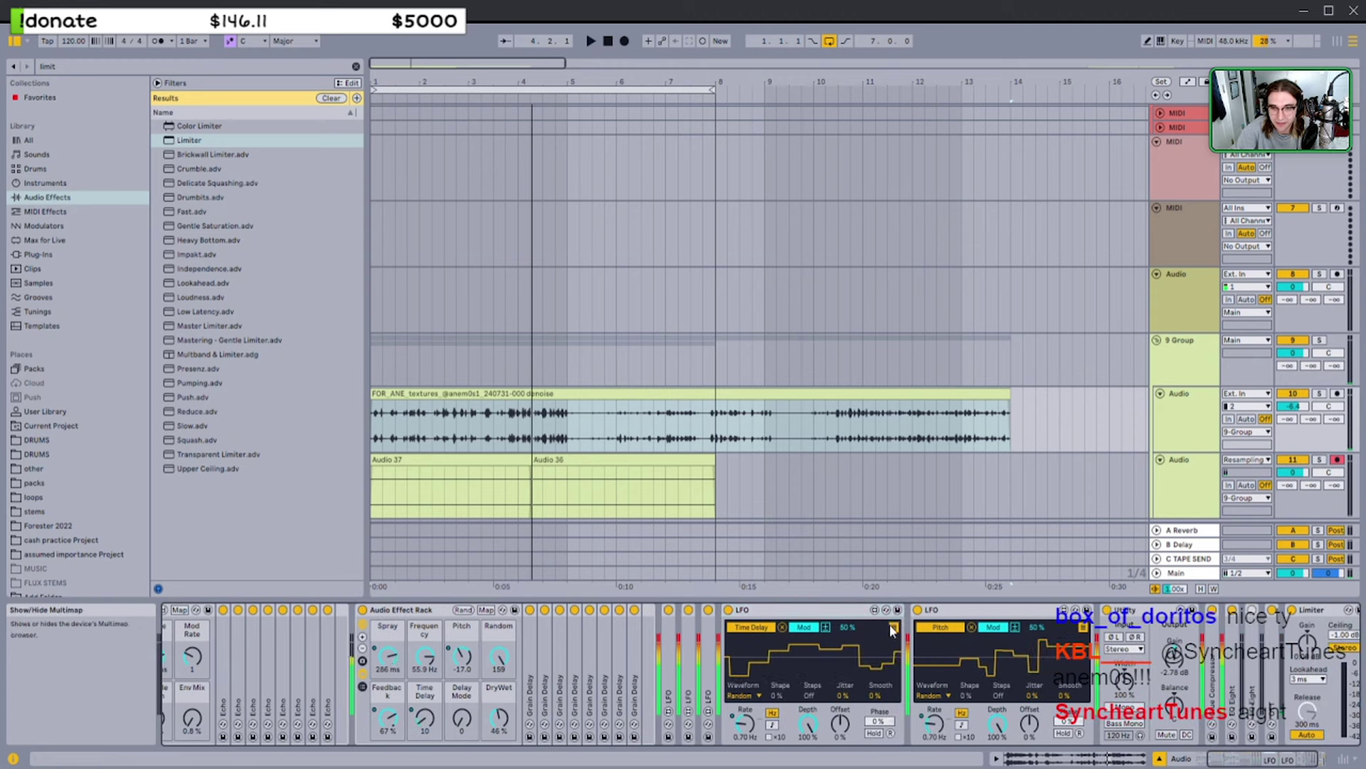
{"action": "left_click", "coordinate": [913, 627]}
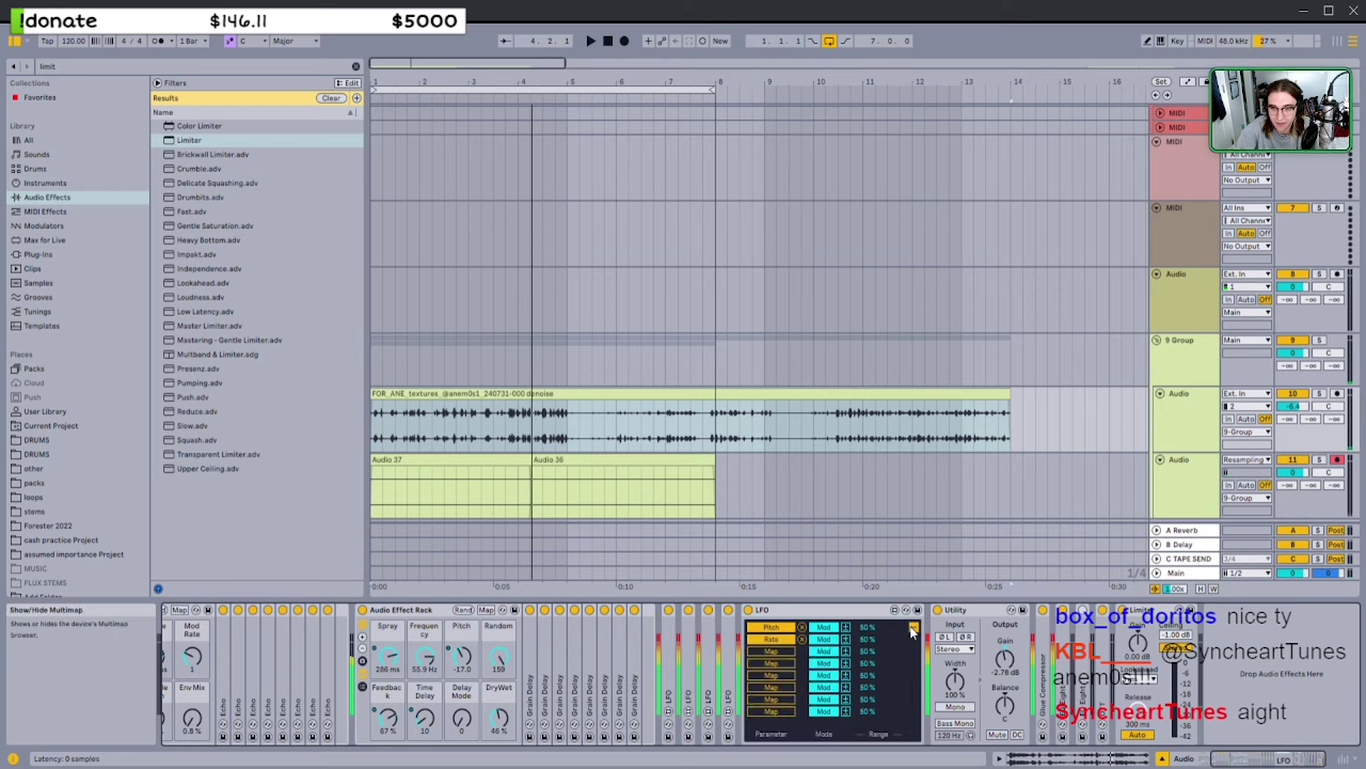
{"action": "left_click", "coordinate": [914, 627]}
{"action": "double_click", "coordinate": [846, 611]}
{"action": "scroll", "coordinate": [749, 646], "scroll_direction": "left", "scroll_amount": 2}
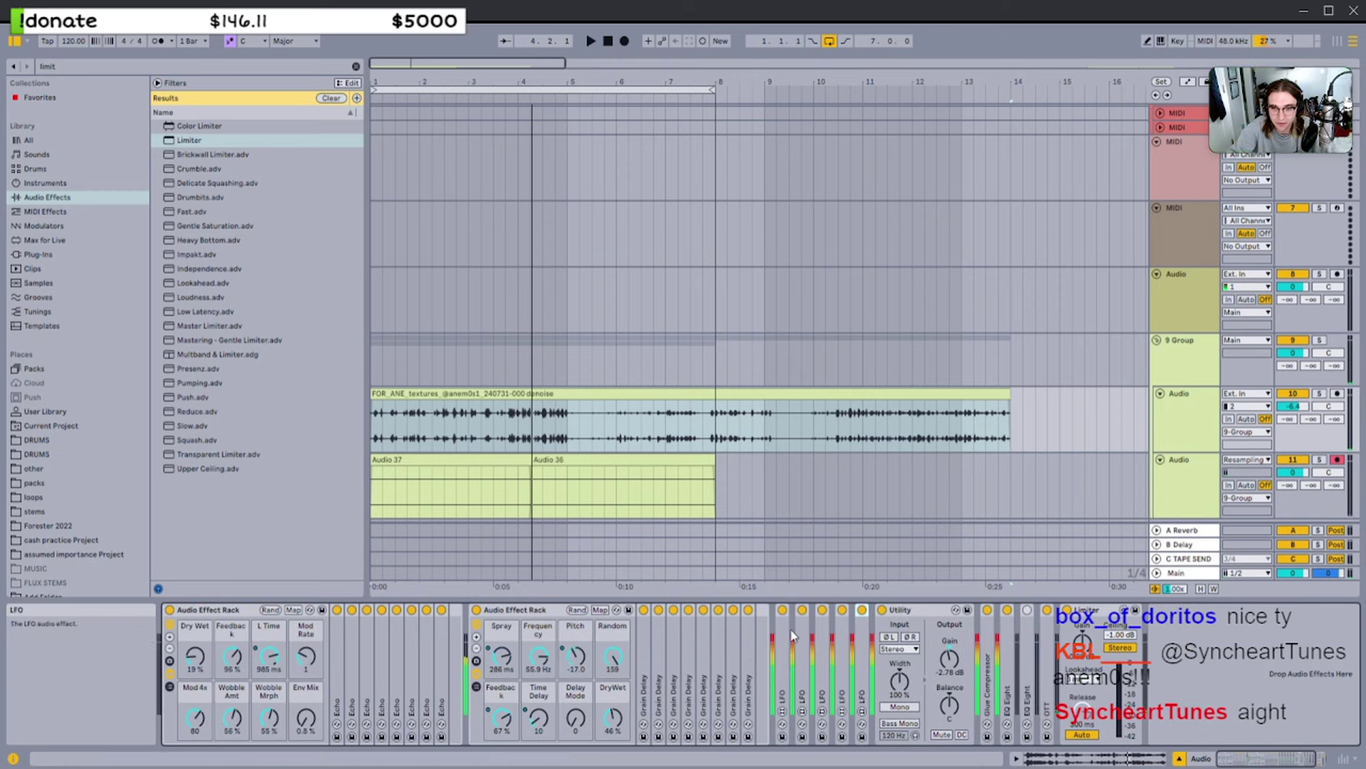
Raise the Spray LFO's modulation amount to 100% and fold the device again
{"action": "double_click", "coordinate": [782, 655]}
{"action": "left_click_drag", "start_coordinate": [902, 627], "coordinate": [902, 629]}
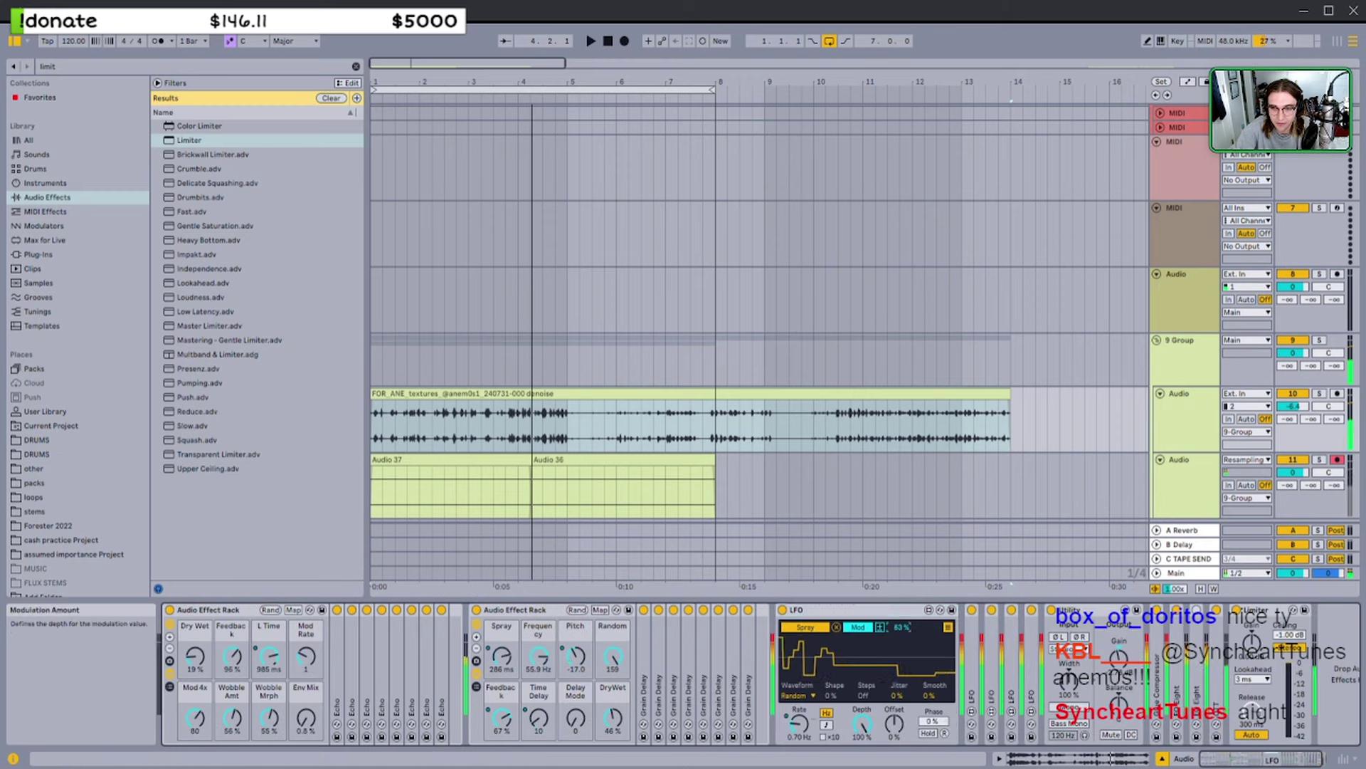
{"action": "double_click", "coordinate": [972, 610]}
{"action": "double_click", "coordinate": [1022, 612]}
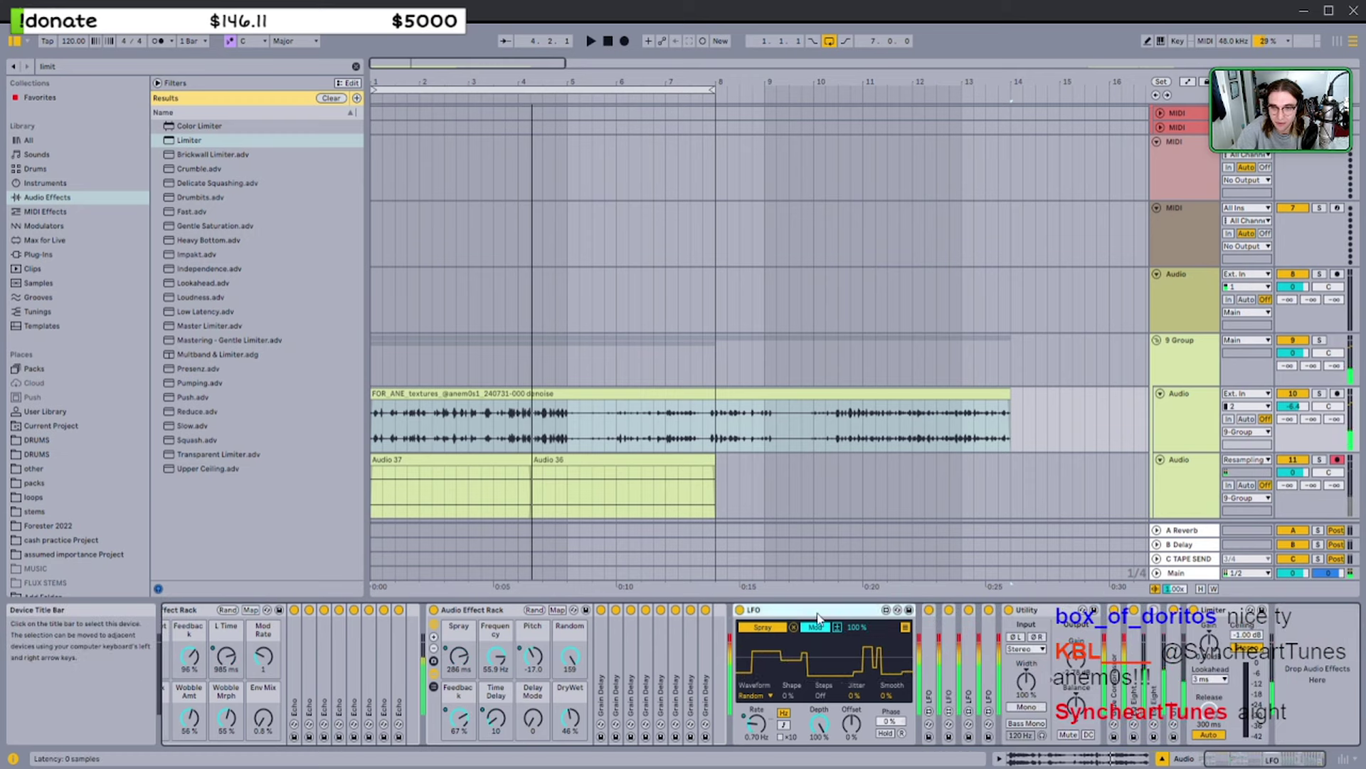
{"action": "double_click", "coordinate": [776, 610]}
Raise the modulation amounts of the Feedback, Time Delay and Pitch LFOs, with Feedback and Pitch at 100%, folding each device after its change
{"action": "double_click", "coordinate": [781, 635]}
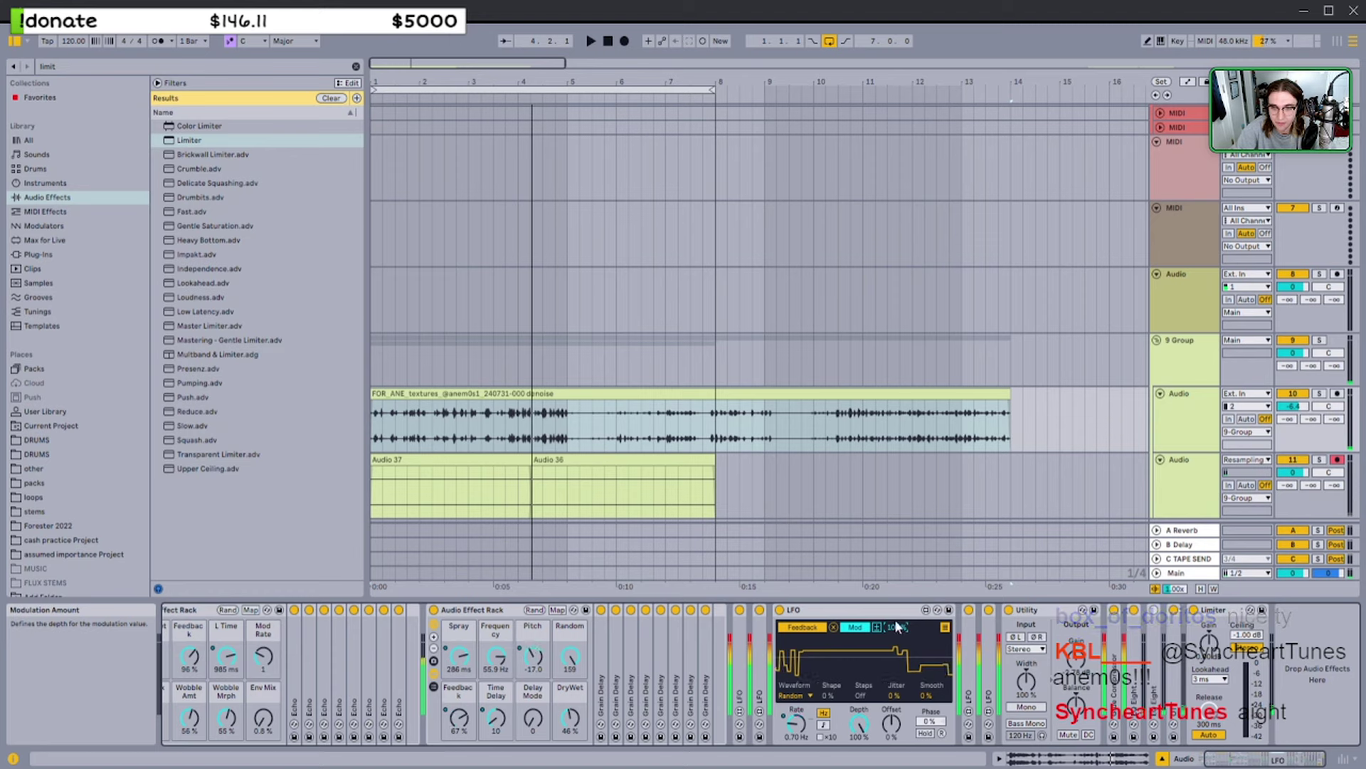
{"action": "double_click", "coordinate": [815, 611]}
{"action": "double_click", "coordinate": [804, 638]}
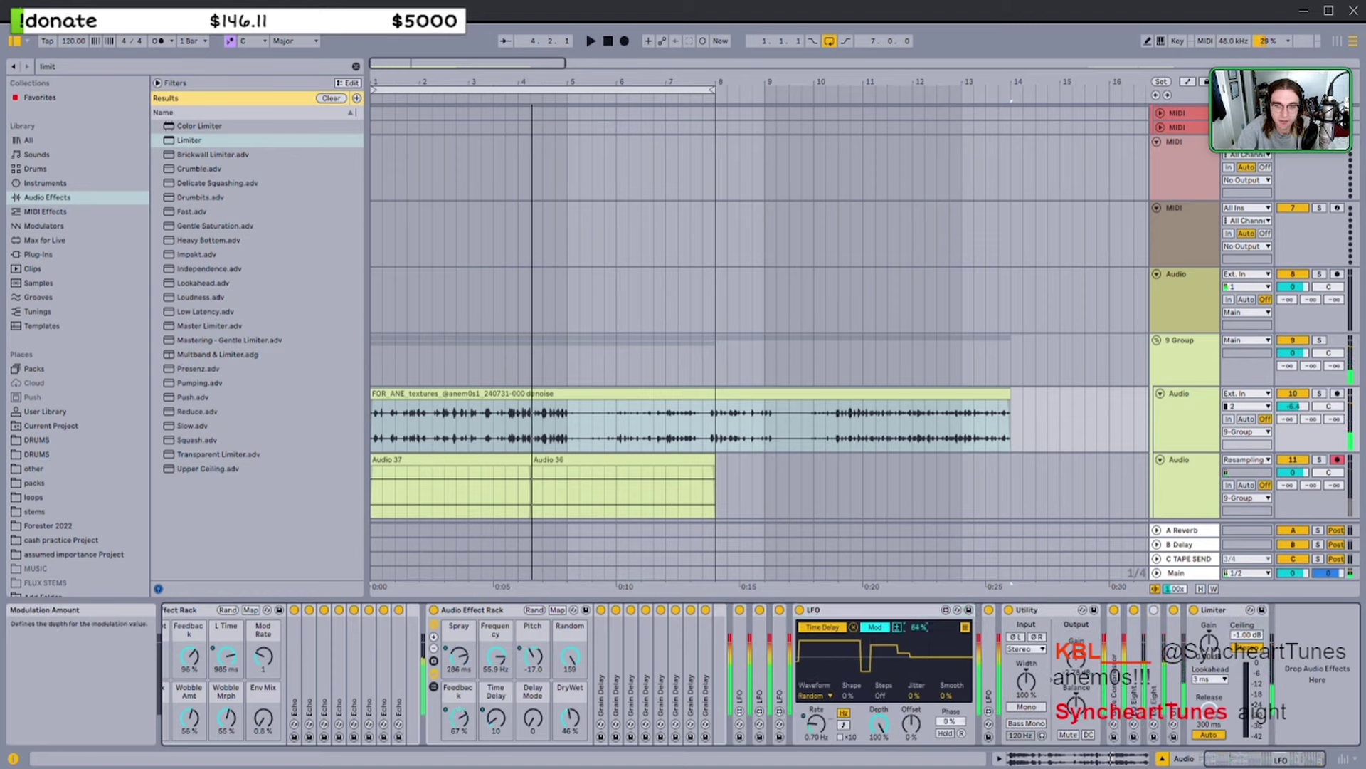
{"action": "double_click", "coordinate": [832, 610]}
{"action": "double_click", "coordinate": [826, 641]}
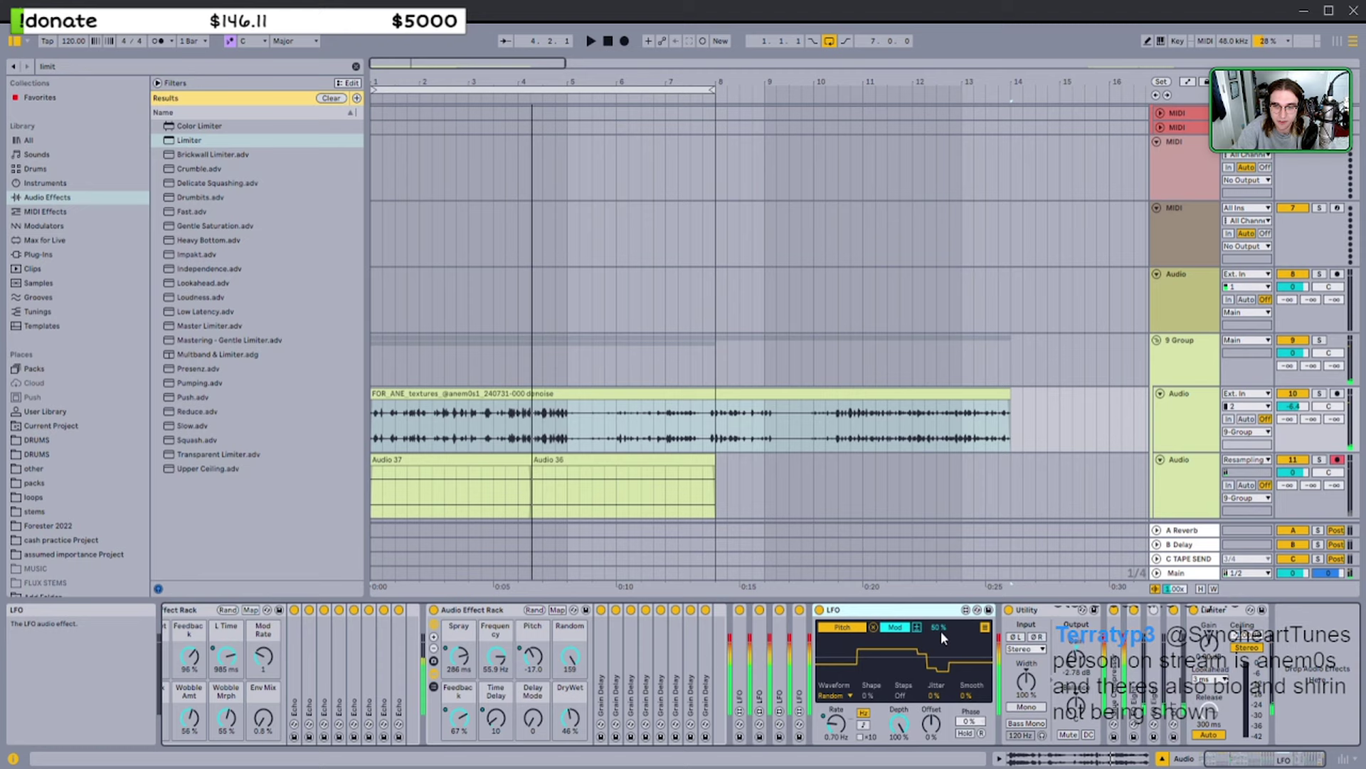
{"action": "double_click", "coordinate": [876, 610]}
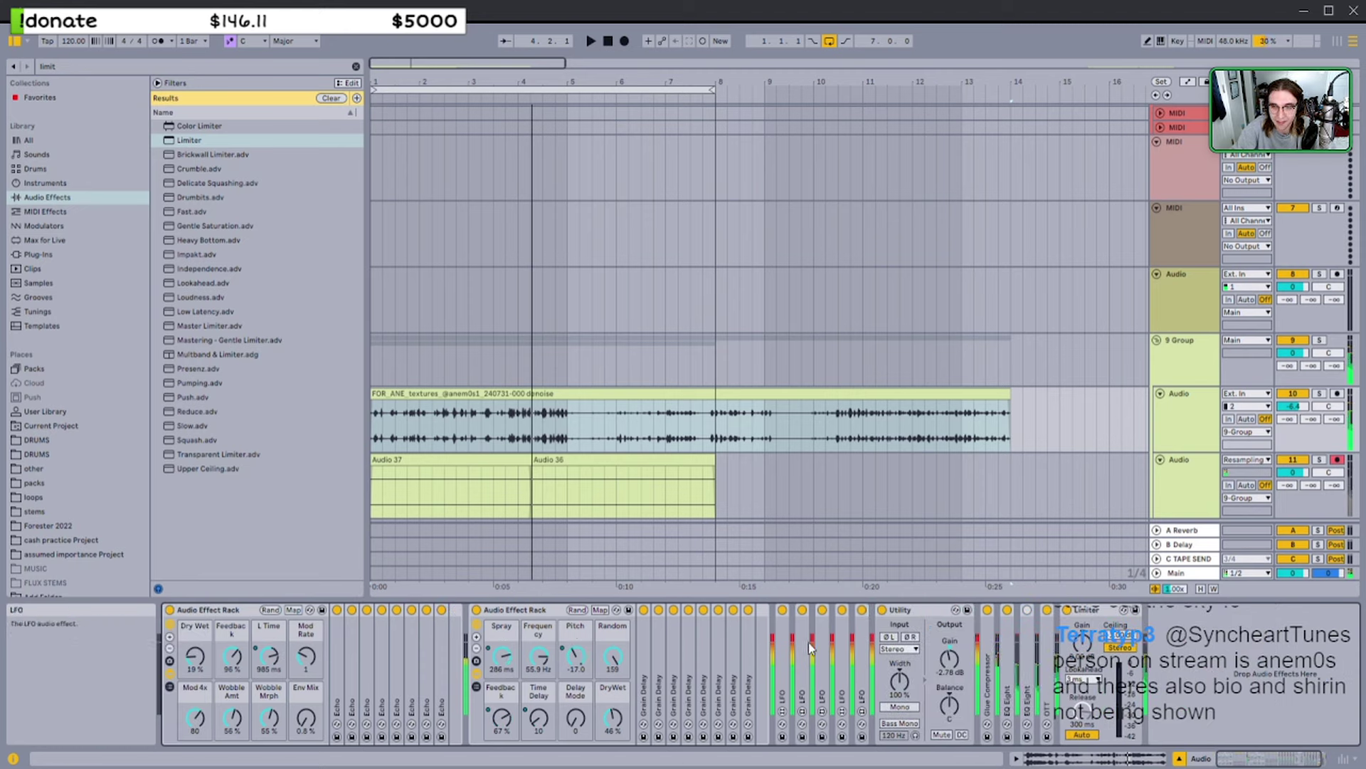
Move the Audio 37 clip on the resampling track to bar 49
{"action": "left_click", "coordinate": [591, 459]}
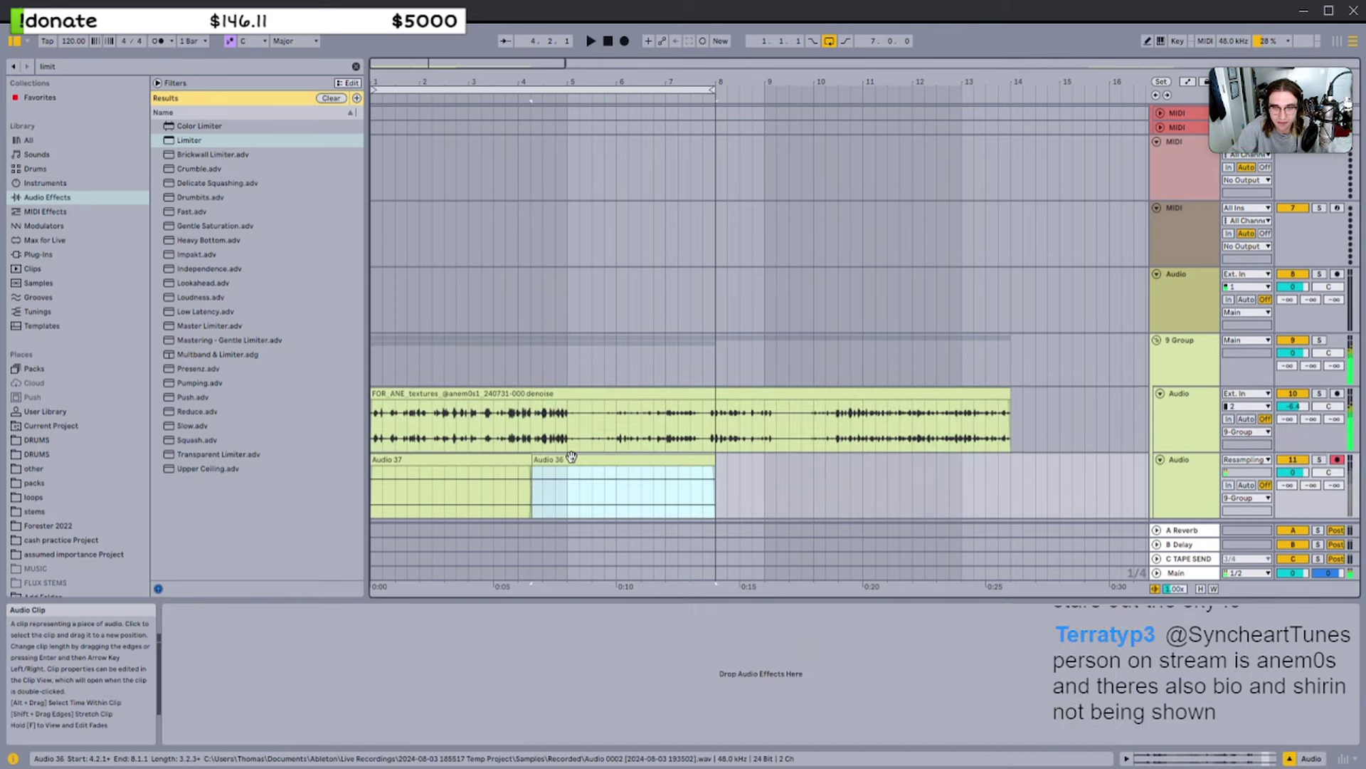
{"action": "left_click", "coordinate": [455, 459]}
{"action": "scroll", "coordinate": [448, 462], "scroll_direction": "down", "scroll_amount": 5}
{"action": "key", "text": "Delete"}
{"action": "left_click", "coordinate": [834, 486]}
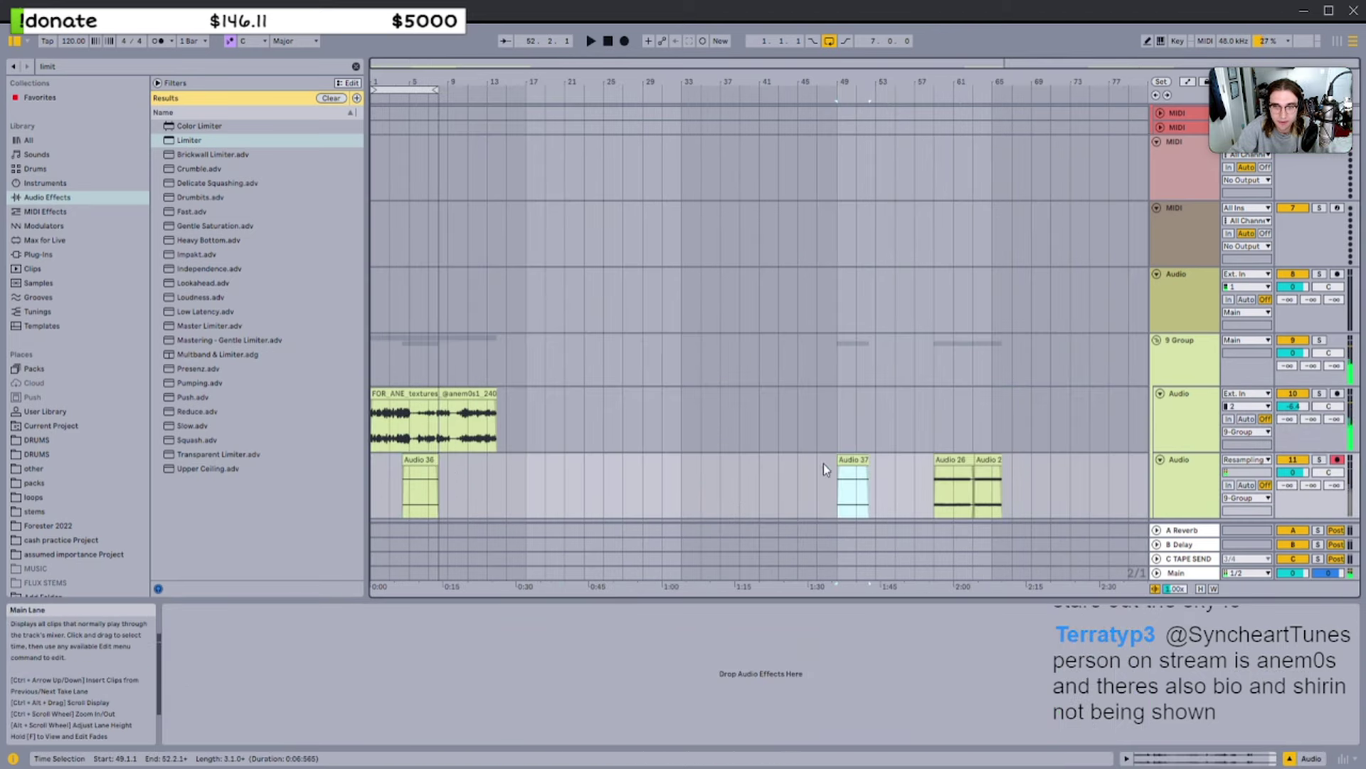
Start recording the resampled output over the loop and show the source audio track's effect chain
{"action": "left_click", "coordinate": [383, 394]}
{"action": "scroll", "coordinate": [384, 393], "scroll_direction": "up", "scroll_amount": 8}
{"action": "left_click", "coordinate": [834, 354]}
{"action": "left_click", "coordinate": [625, 41]}
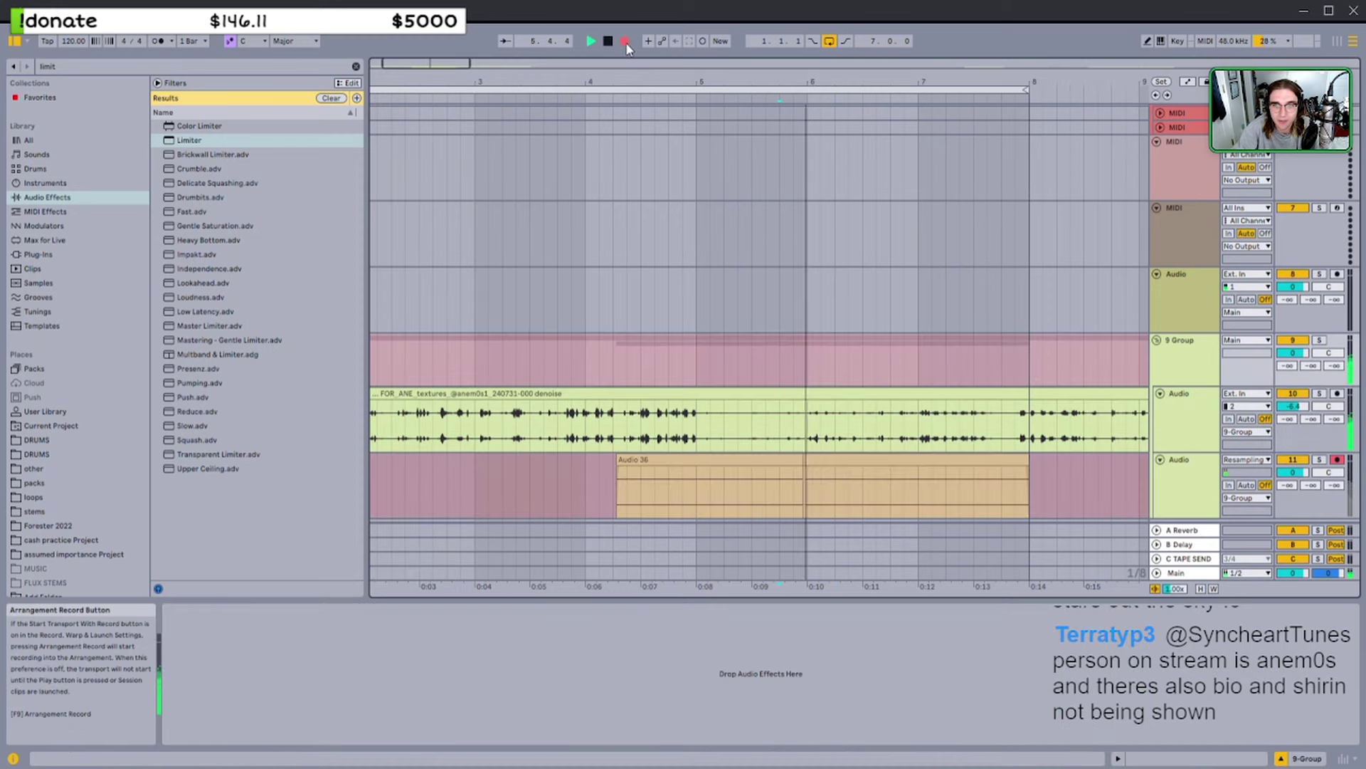
{"action": "left_click", "coordinate": [1019, 508]}
{"action": "left_click", "coordinate": [1168, 436]}
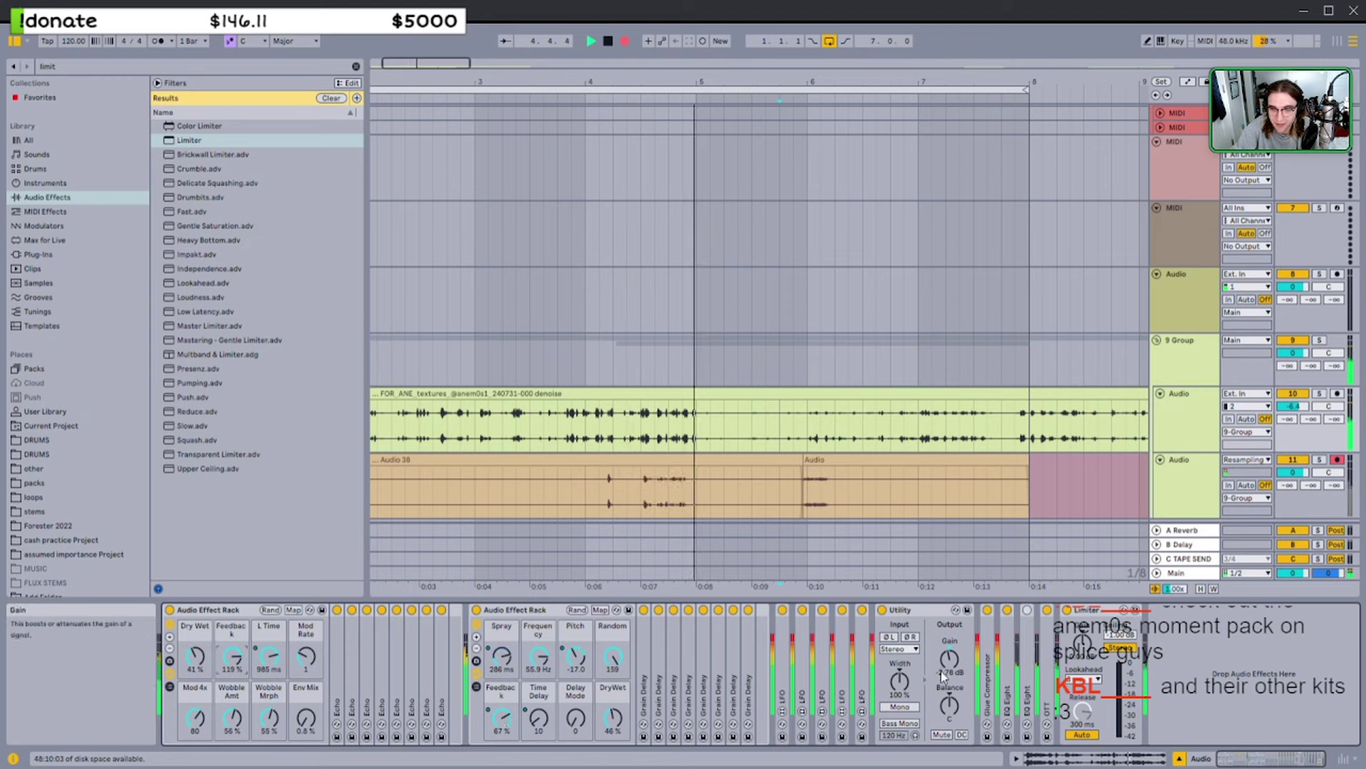
Lower the Echo rack's Feedback macro to about 79% and pull the Utility gain down to -inf dB
{"action": "left_click_drag", "start_coordinate": [610, 720], "coordinate": [609, 723]}
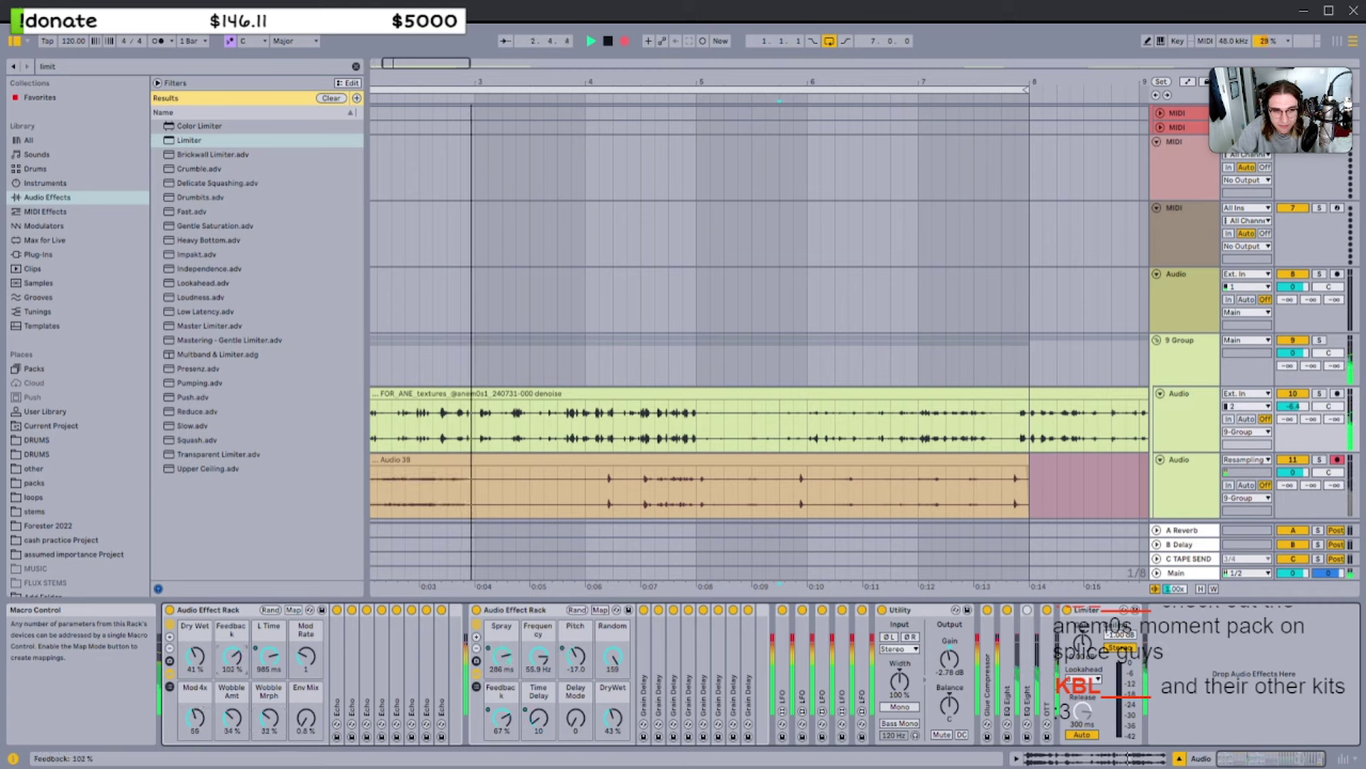
{"action": "left_click_drag", "start_coordinate": [232, 656], "coordinate": [232, 676]}
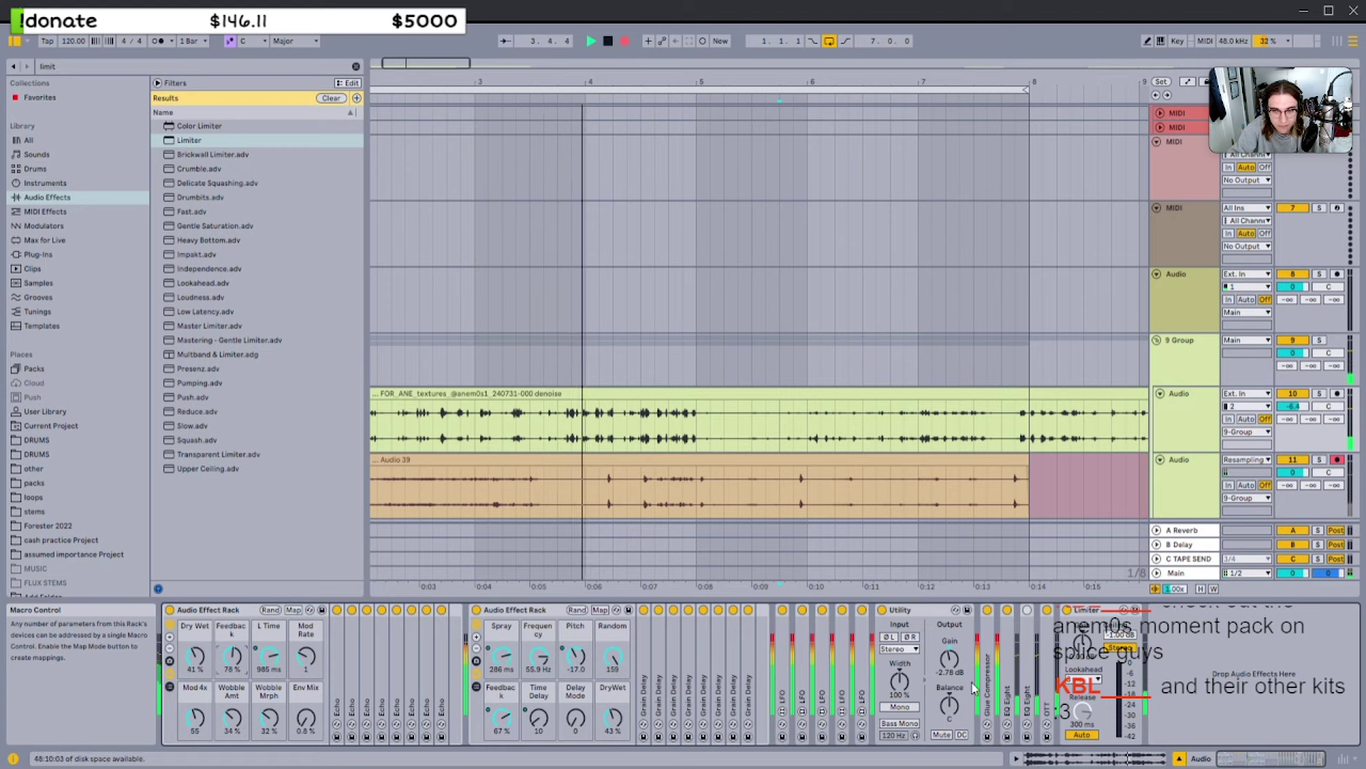
{"action": "left_click_drag", "start_coordinate": [949, 658], "coordinate": [949, 684]}
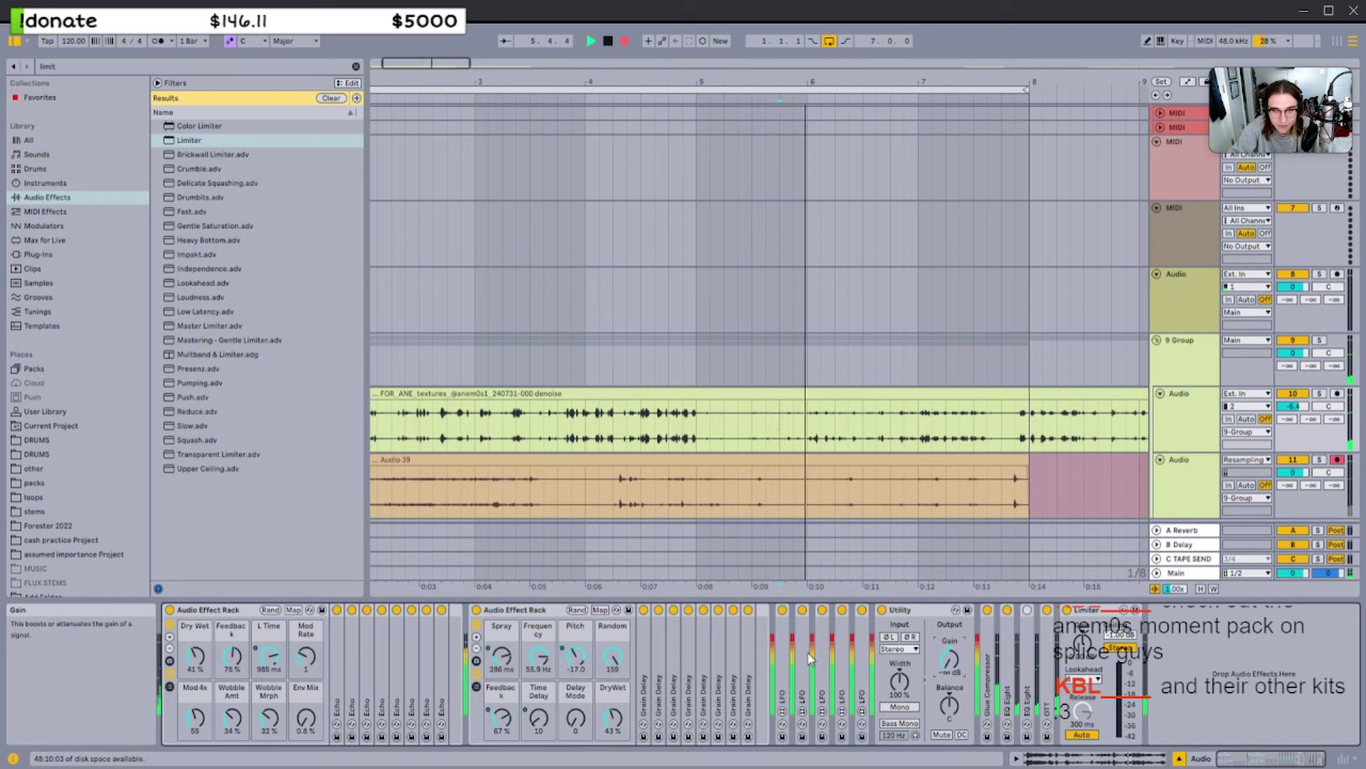
Set the Grain Delay rack's Random to 92.1, Pitch to -10.0 and Frequency to 1.81 Hz, raise Echo's Dry Wet to 54% and stop recording
{"action": "left_click_drag", "start_coordinate": [612, 656], "coordinate": [612, 676]}
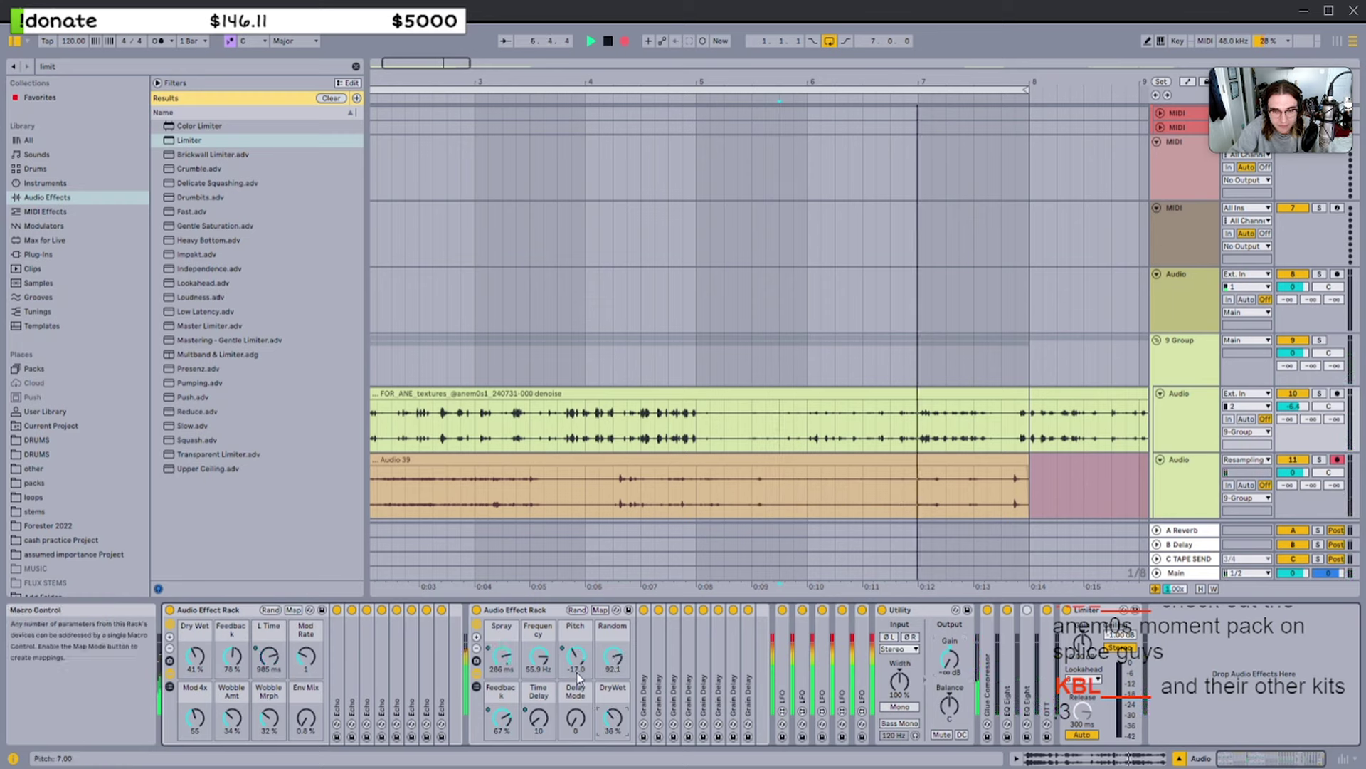
{"action": "left_click_drag", "start_coordinate": [576, 656], "coordinate": [576, 649]}
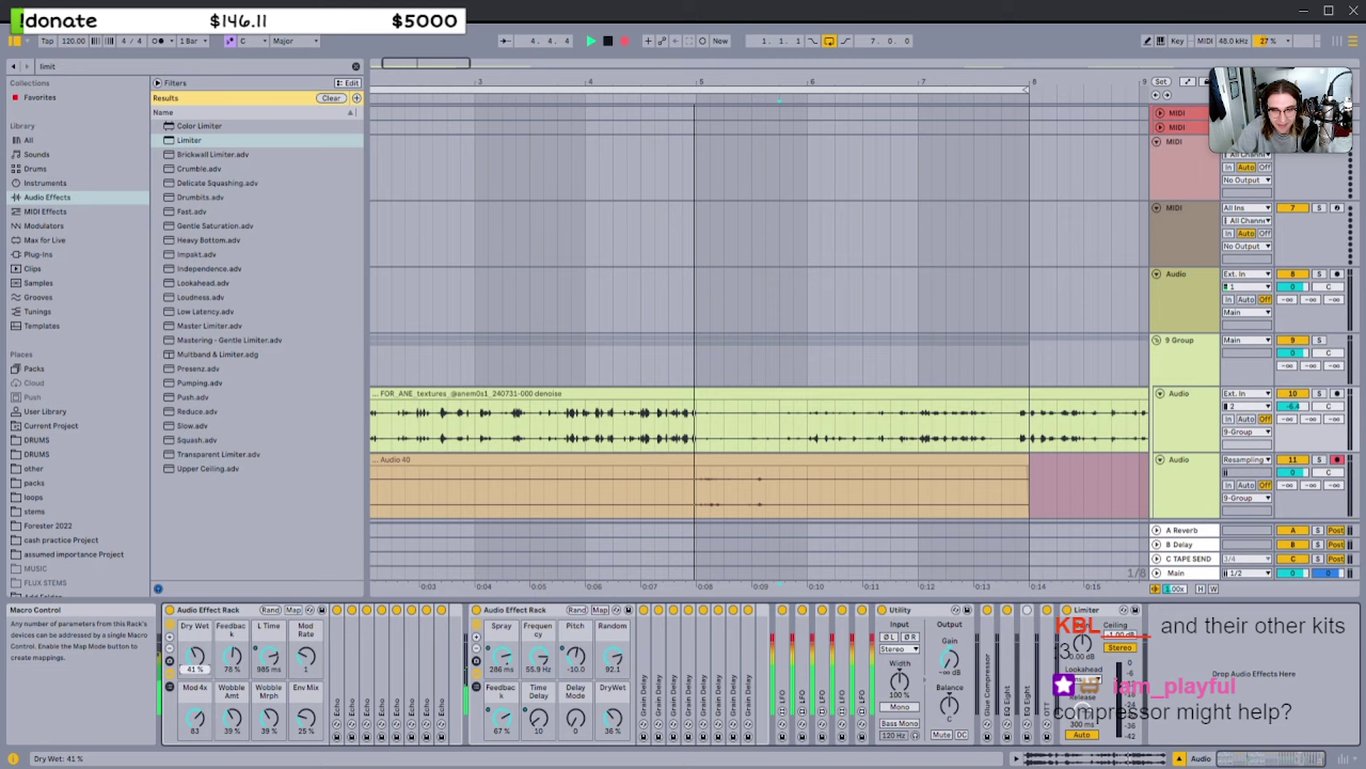
{"action": "left_click_drag", "start_coordinate": [230, 657], "coordinate": [195, 653]}
{"action": "left_click_drag", "start_coordinate": [539, 656], "coordinate": [539, 687]}
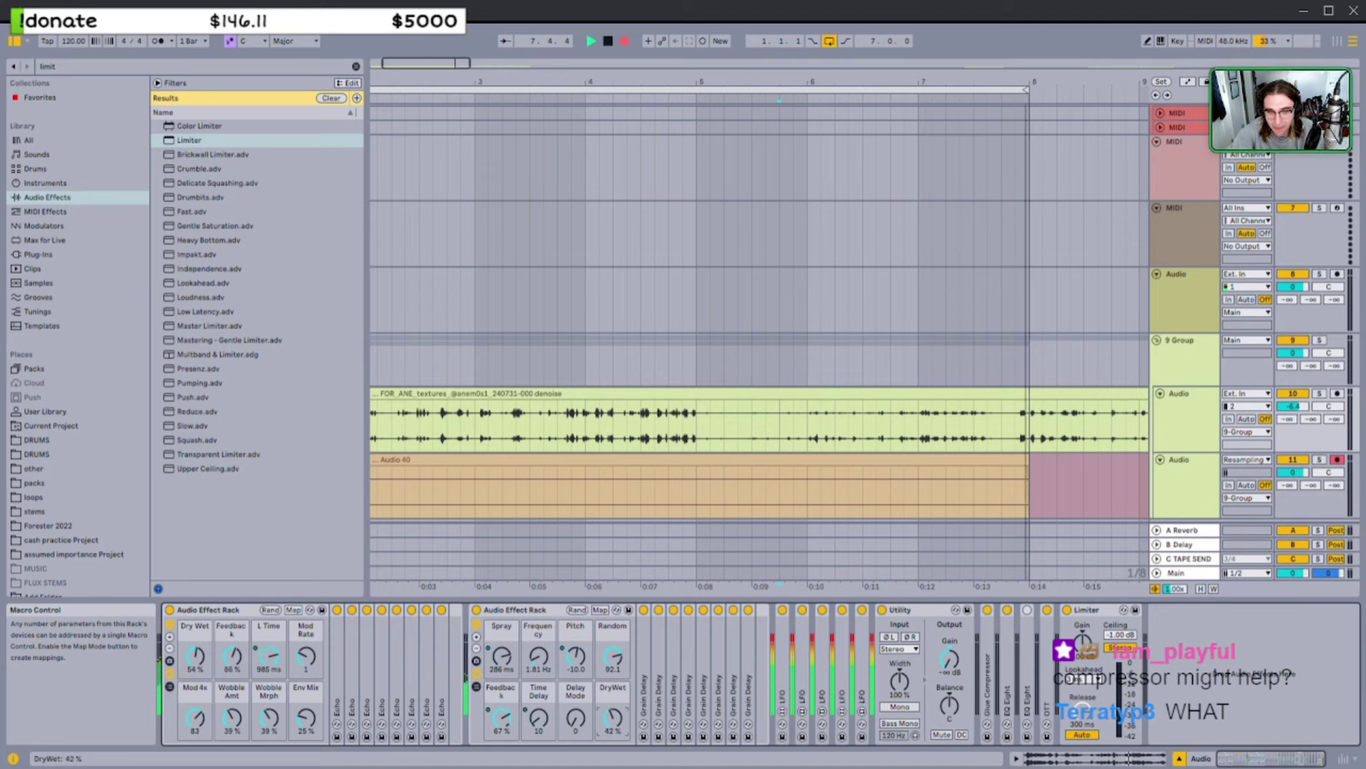
{"action": "key", "text": "space"}
{"action": "left_click", "coordinate": [608, 43]}
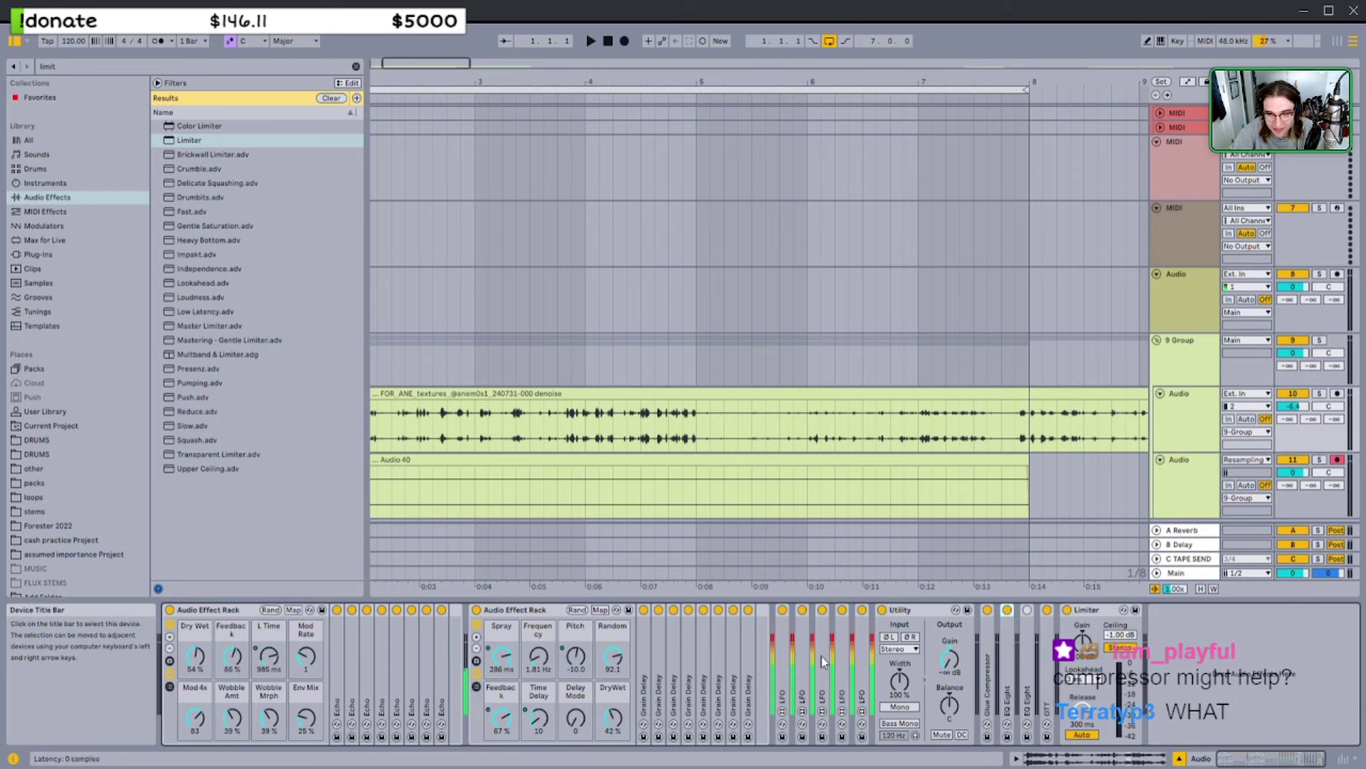
Set the Grain Delay rack's Pitch to 0.00, Random to 0.81, Spray to 40.2 ms, Feedback to 39%, Time Delay to 72 and Delay Mode to 8
{"action": "left_click_drag", "start_coordinate": [583, 666], "coordinate": [583, 664]}
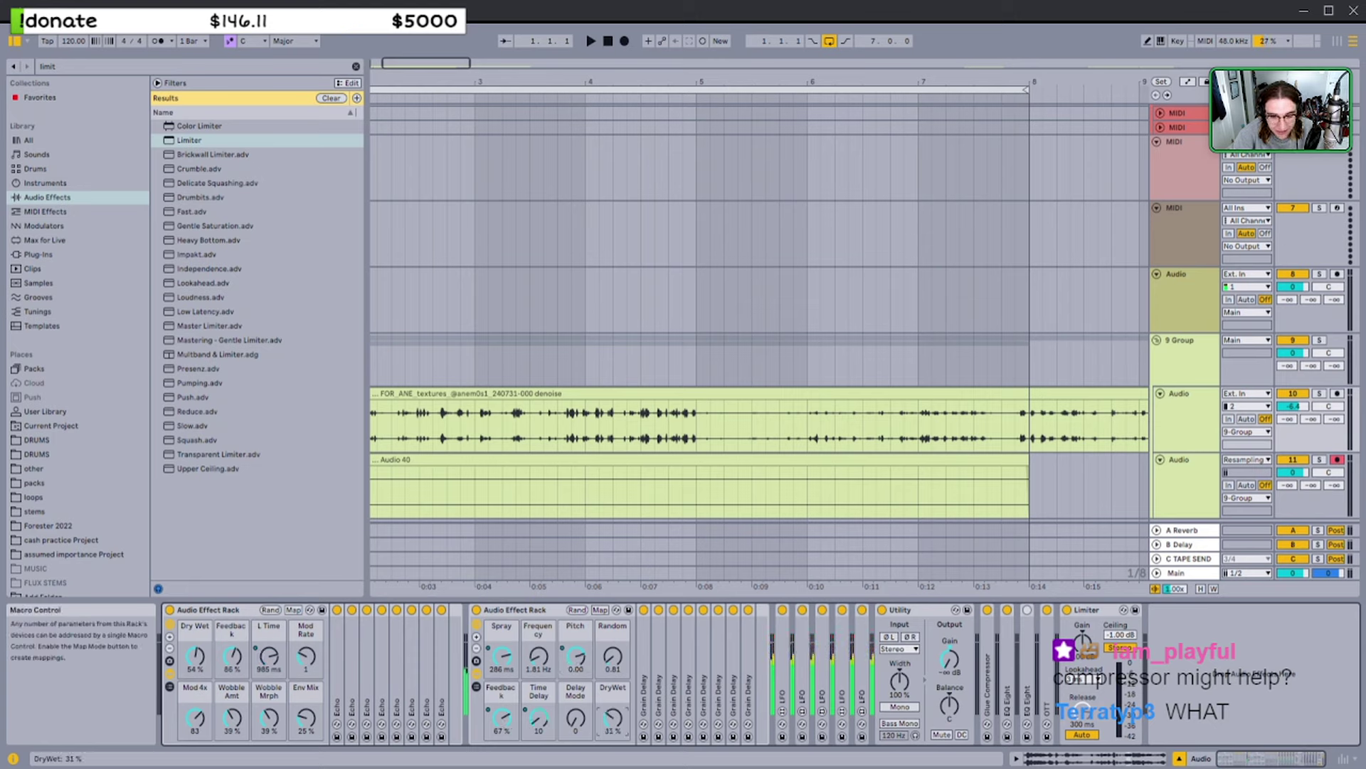
{"action": "left_click_drag", "start_coordinate": [612, 718], "coordinate": [613, 714]}
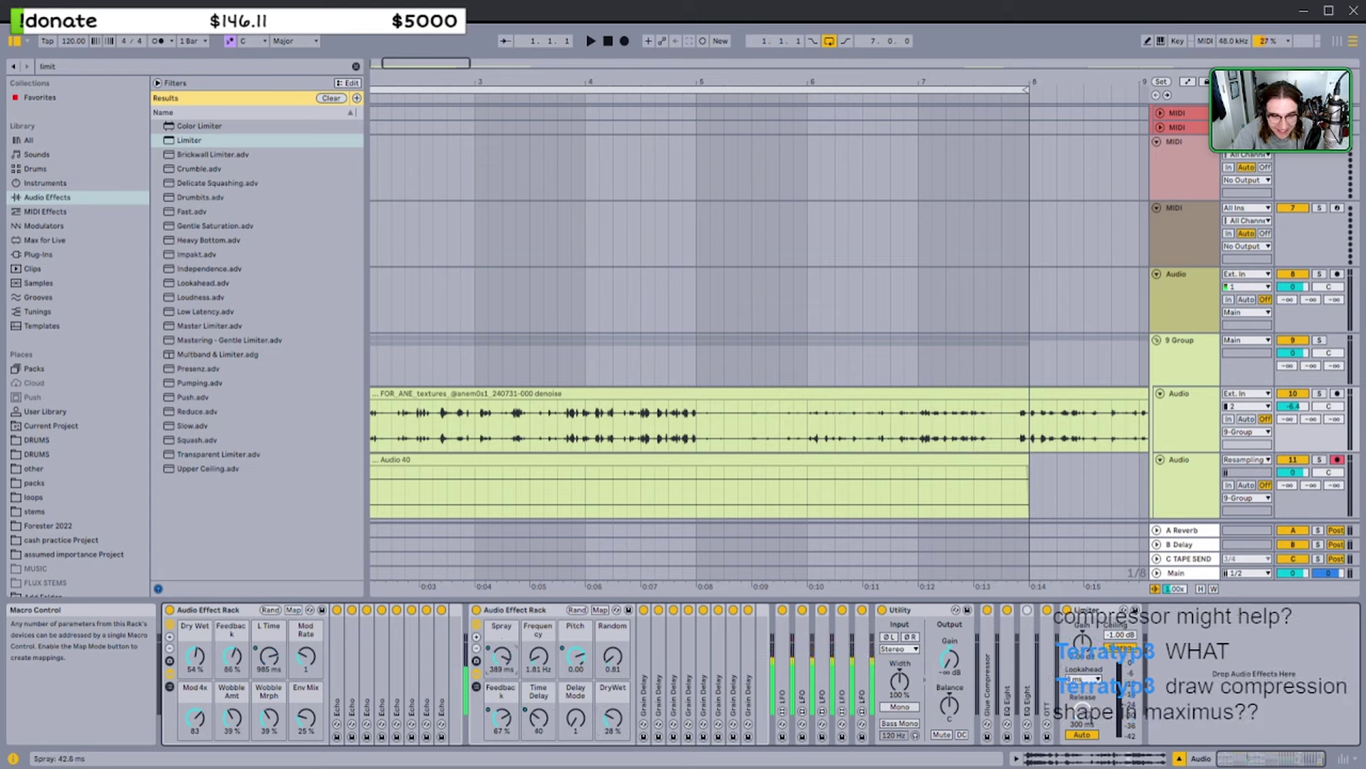
{"action": "left_click_drag", "start_coordinate": [506, 725], "coordinate": [506, 751]}
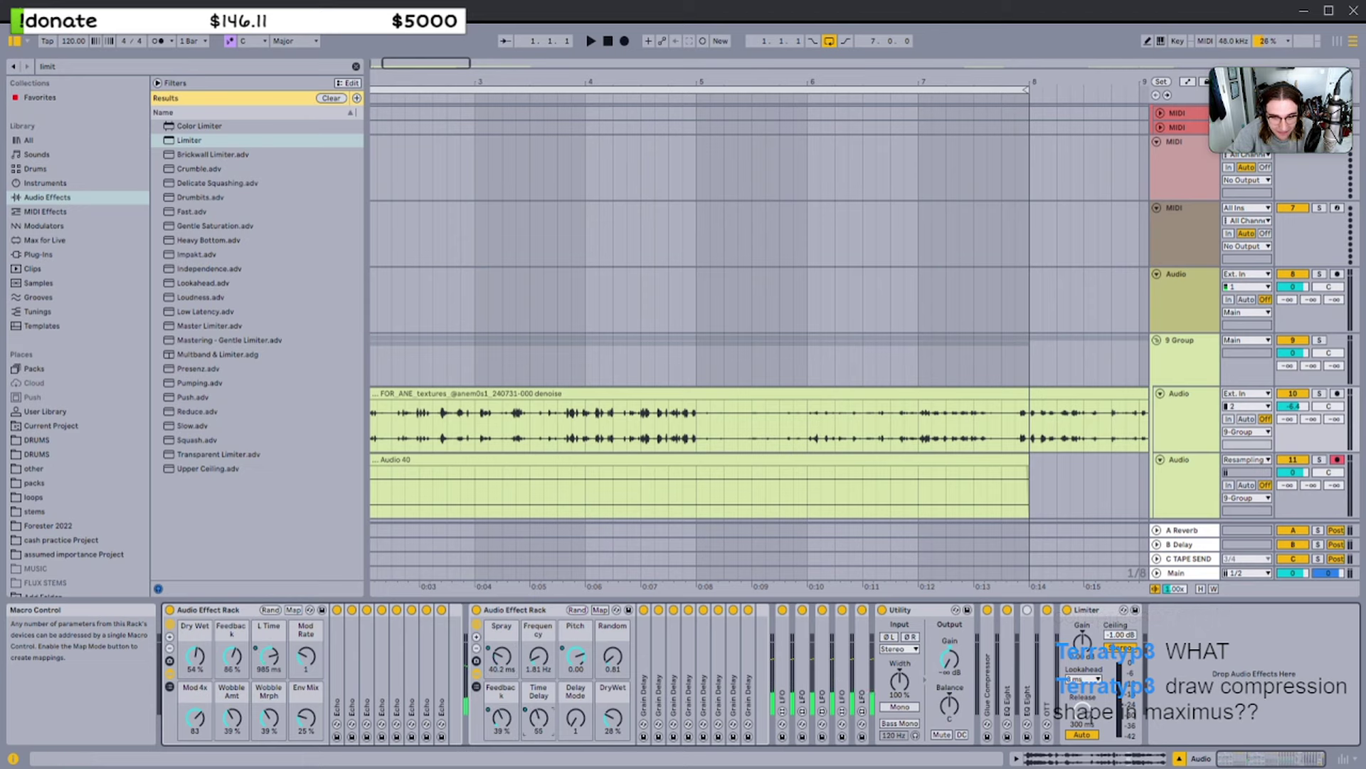
{"action": "left_click_drag", "start_coordinate": [569, 721], "coordinate": [569, 716]}
Play the arrangement from 3.2.1, set the source track's volume to 0 dB and select its textures clip
{"action": "left_click", "coordinate": [509, 421]}
{"action": "key", "text": "space"}
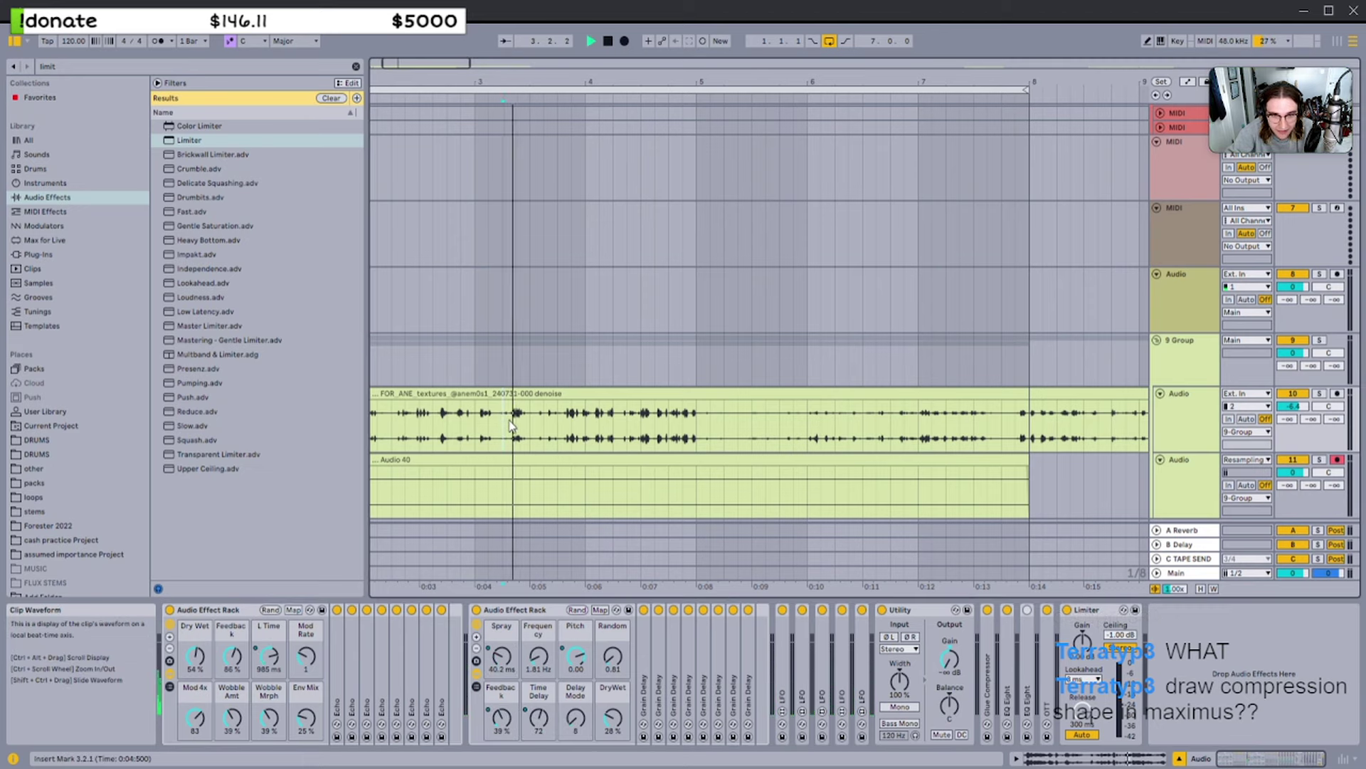
{"action": "scroll", "coordinate": [509, 421], "scroll_direction": "left", "scroll_amount": 1}
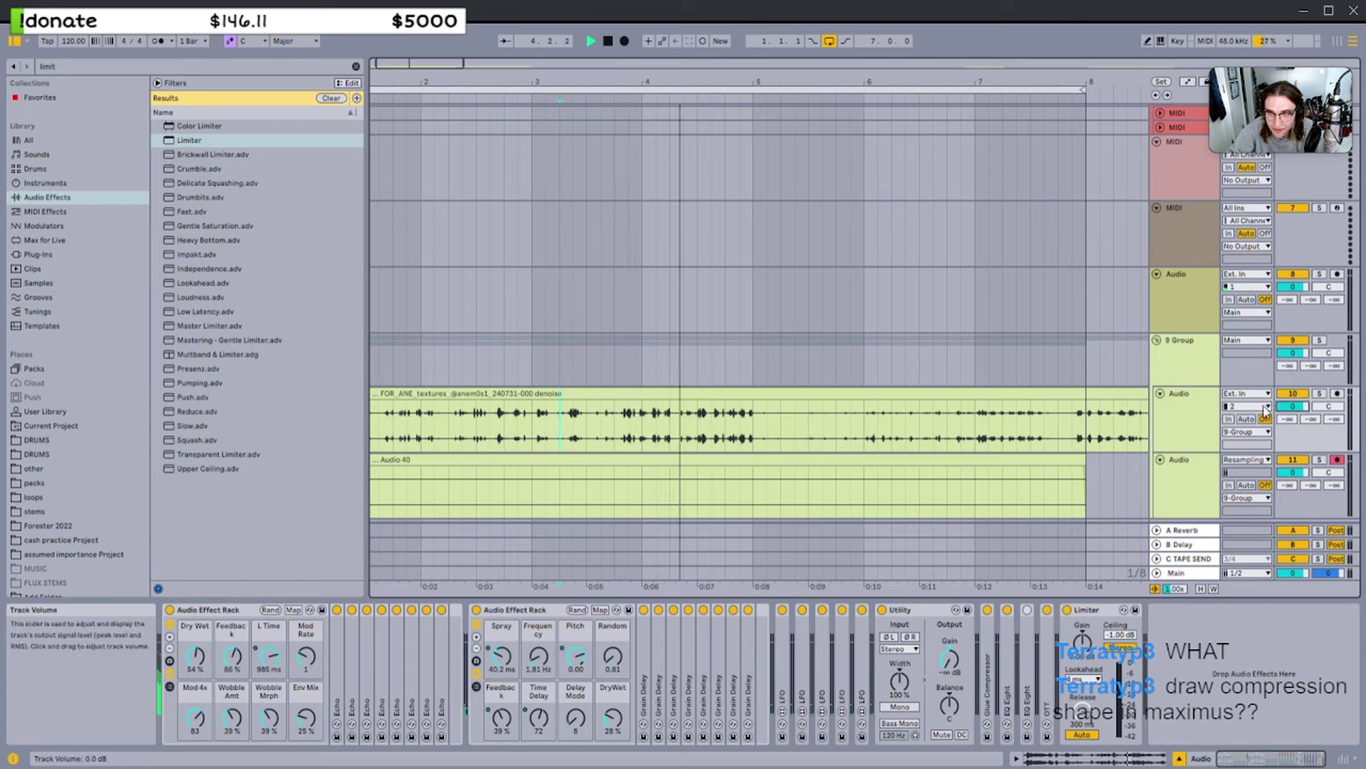
{"action": "left_click", "coordinate": [962, 394]}
Set the Grain Delay rack's DryWet to 0%, adjust the Echo rack's Env Mix and raise the Utility gain to -5.00 dB
{"action": "left_click_drag", "start_coordinate": [613, 718], "coordinate": [613, 749]}
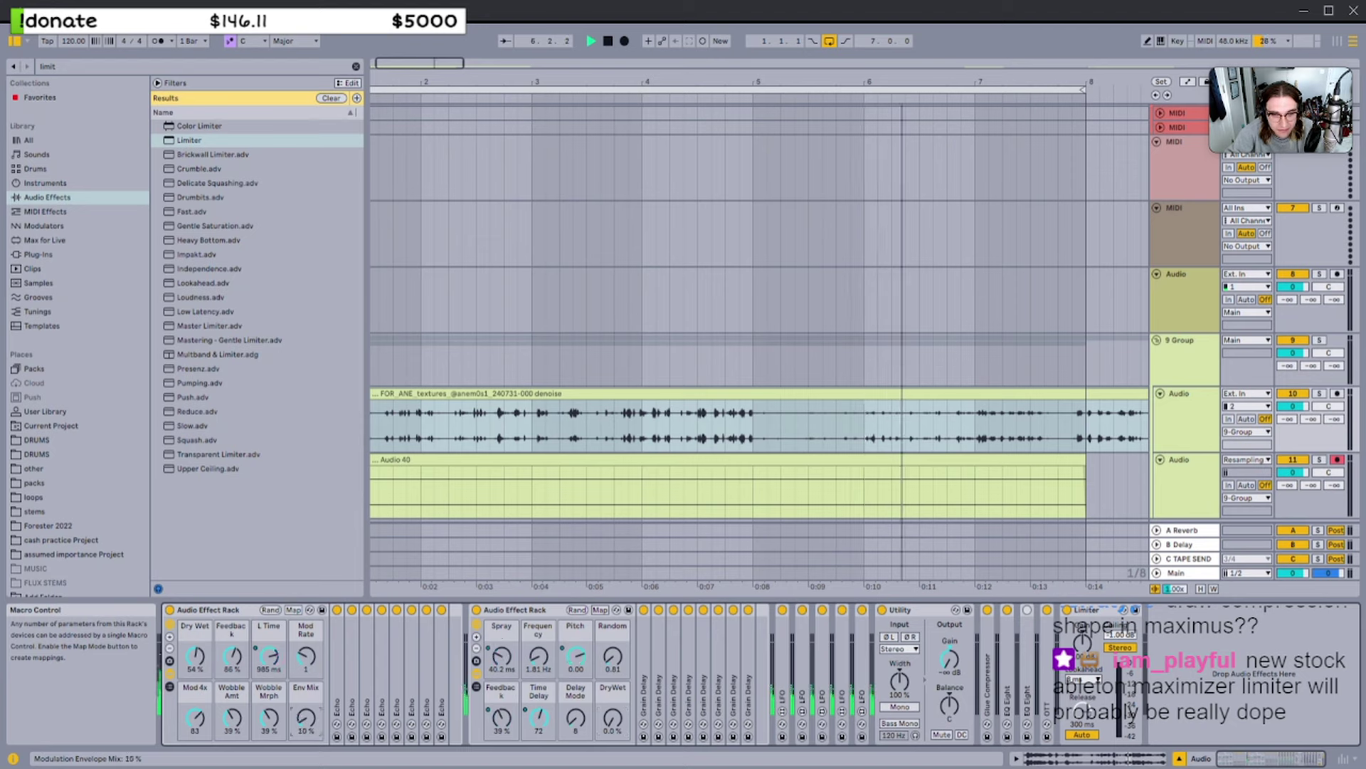
{"action": "left_click_drag", "start_coordinate": [306, 719], "coordinate": [306, 758]}
{"action": "left_click_drag", "start_coordinate": [950, 659], "coordinate": [949, 625]}
Set the Grain Delay rack's DryWet to 54% and Random to 4.84, and the Echo rack's Dry Wet to 24%
{"action": "left_click_drag", "start_coordinate": [613, 719], "coordinate": [613, 713]}
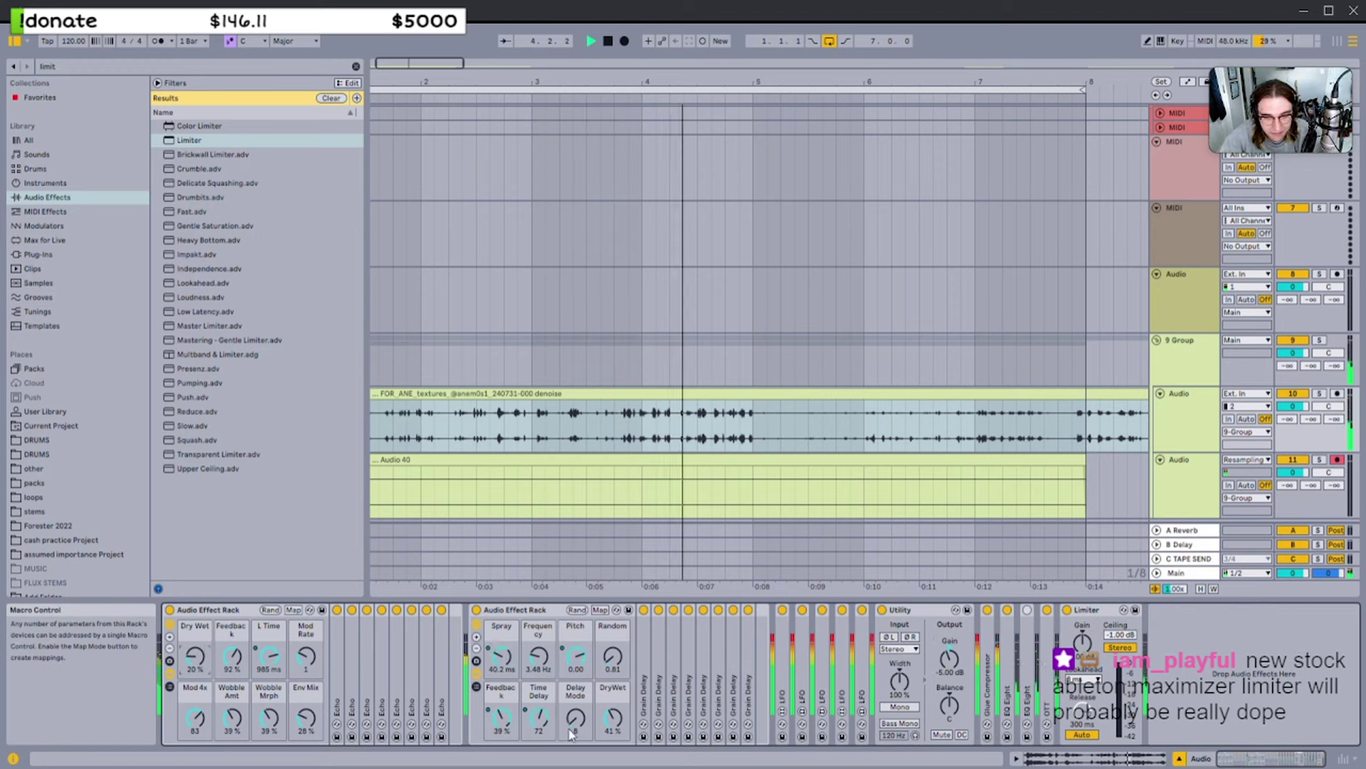
{"action": "left_click_drag", "start_coordinate": [618, 708], "coordinate": [618, 719]}
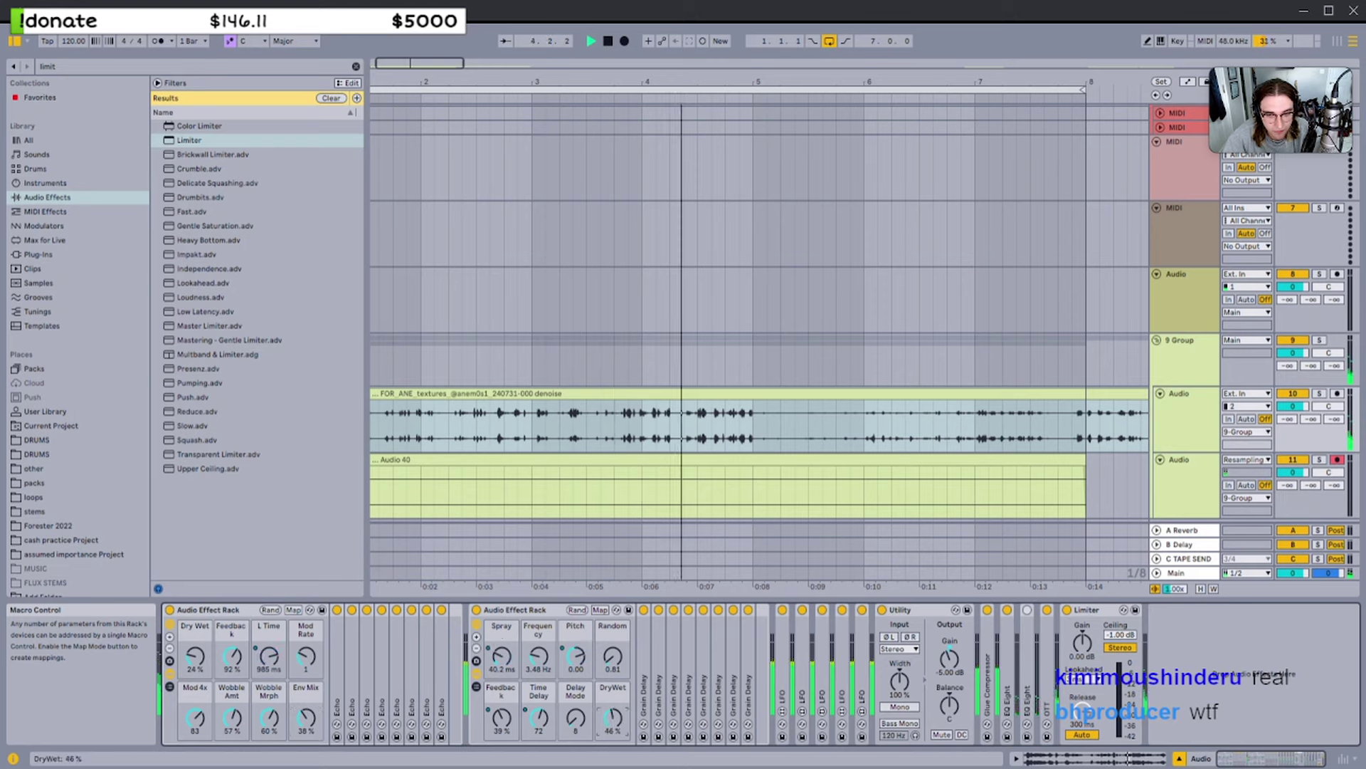
{"action": "left_click_drag", "start_coordinate": [613, 656], "coordinate": [612, 652]}
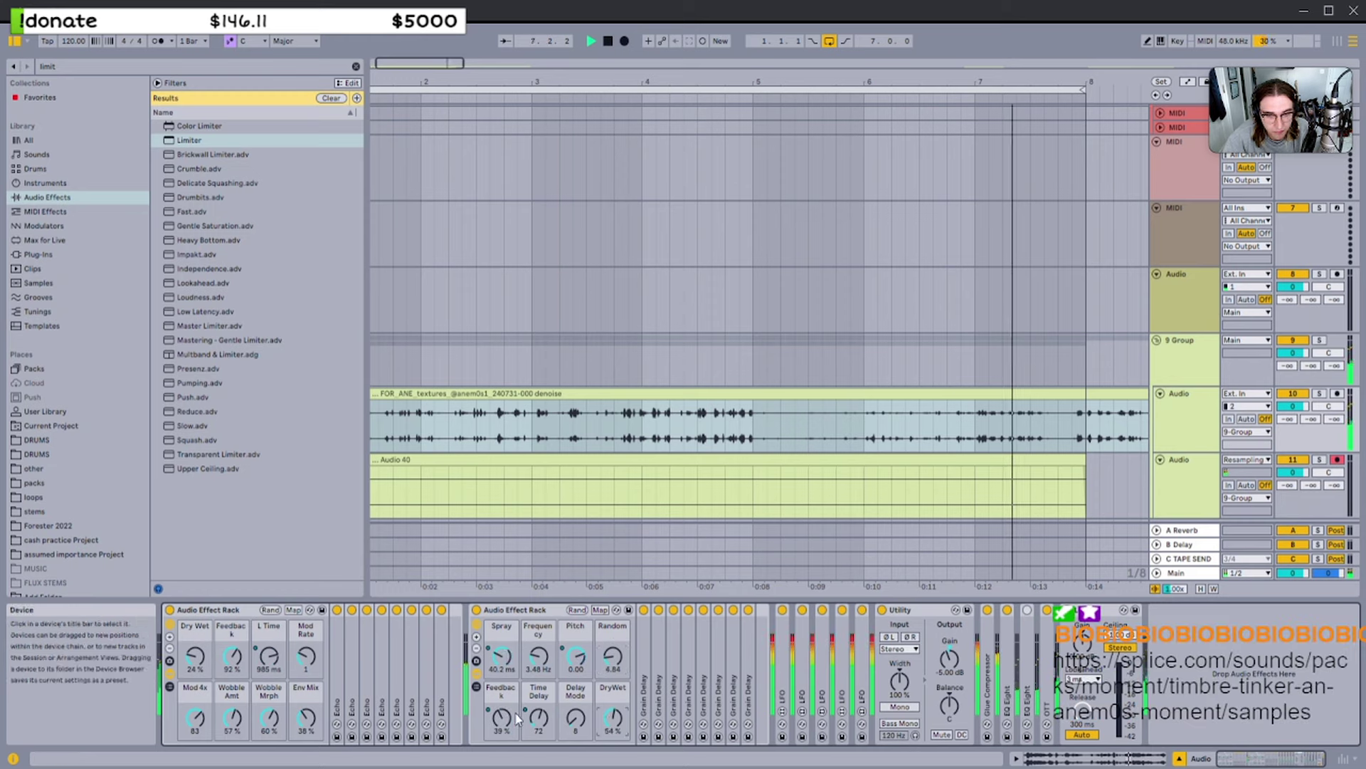
Duplicate the last LFO in the chain, unfold the copy and start recording the resampled output again
{"action": "key", "text": "ctrl+d"}
{"action": "double_click", "coordinate": [870, 653]}
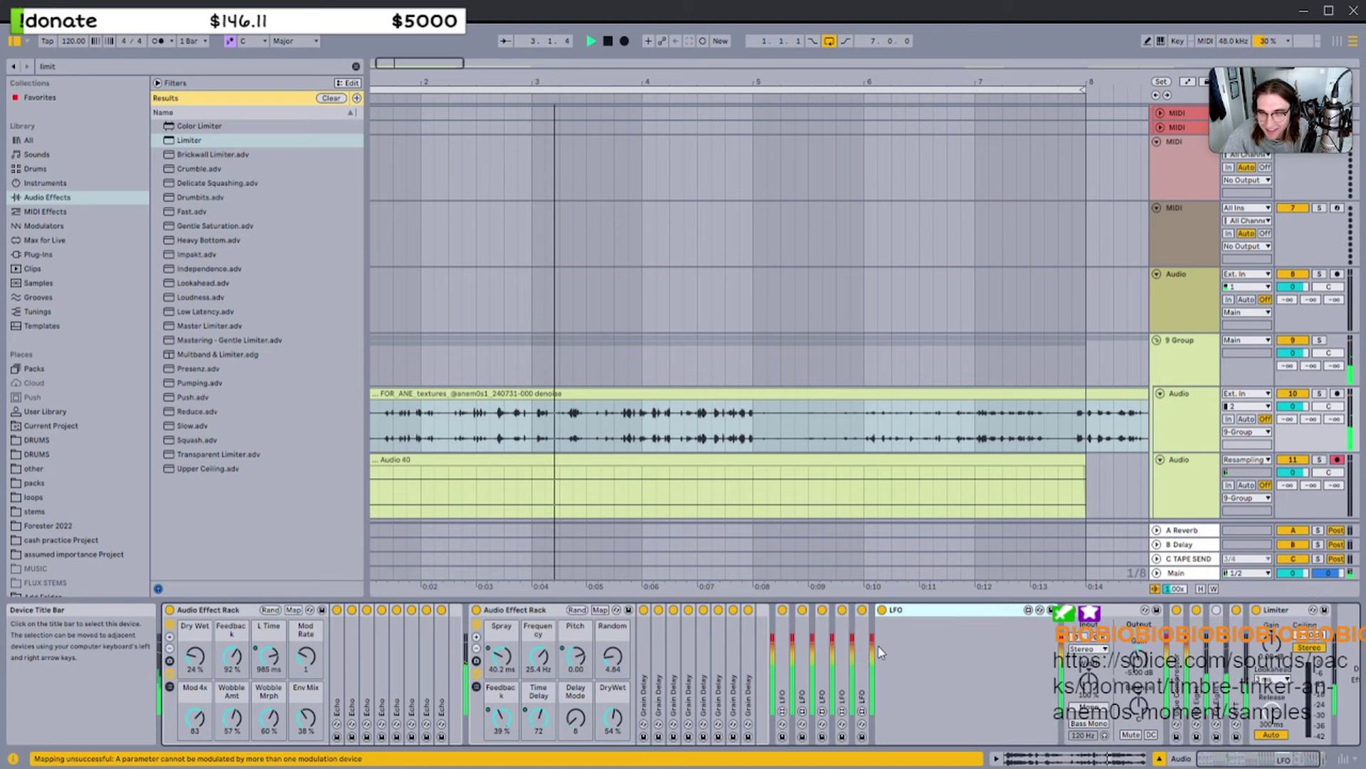
{"action": "left_click", "coordinate": [624, 42]}
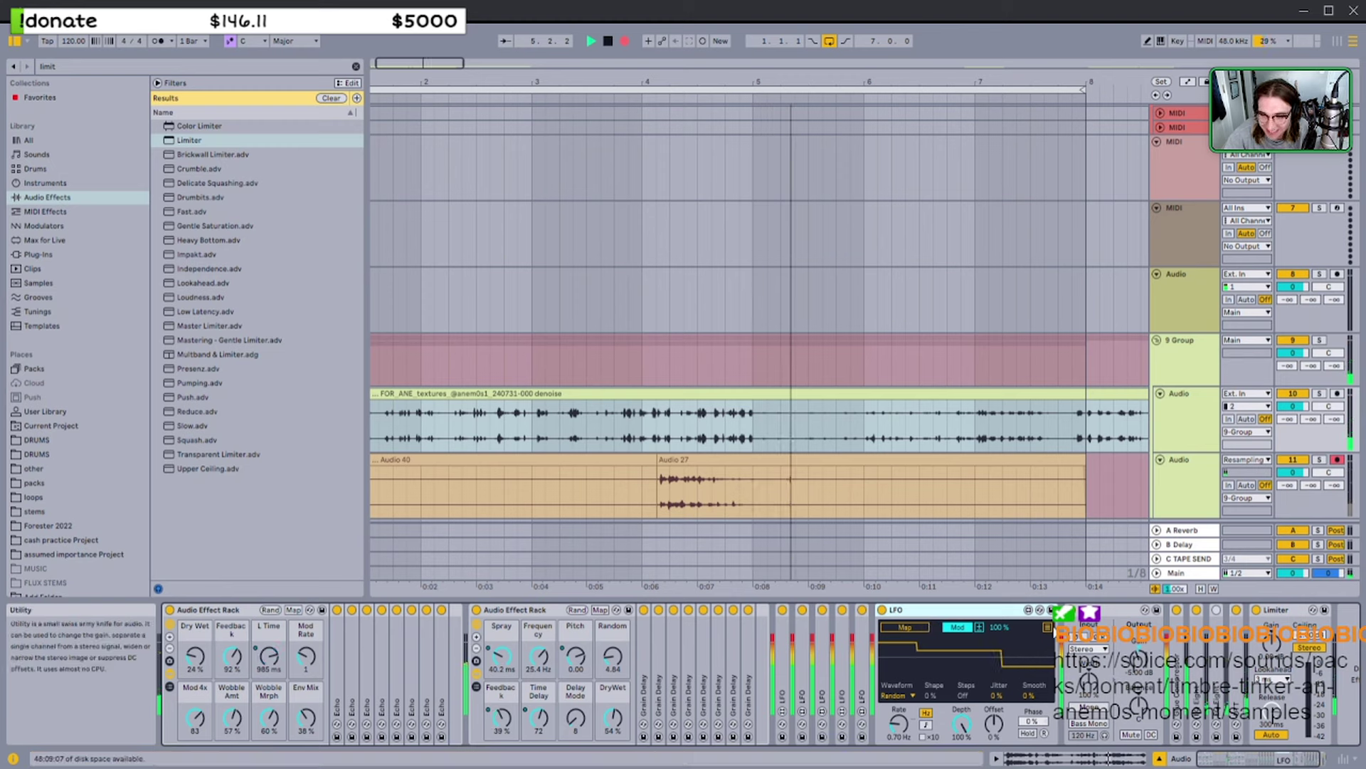
Show the mapping lists of the duplicated and Pitch LFOs and unfold the Spray LFO to expose its rate control
{"action": "left_click", "coordinate": [1048, 627]}
{"action": "double_click", "coordinate": [865, 622]}
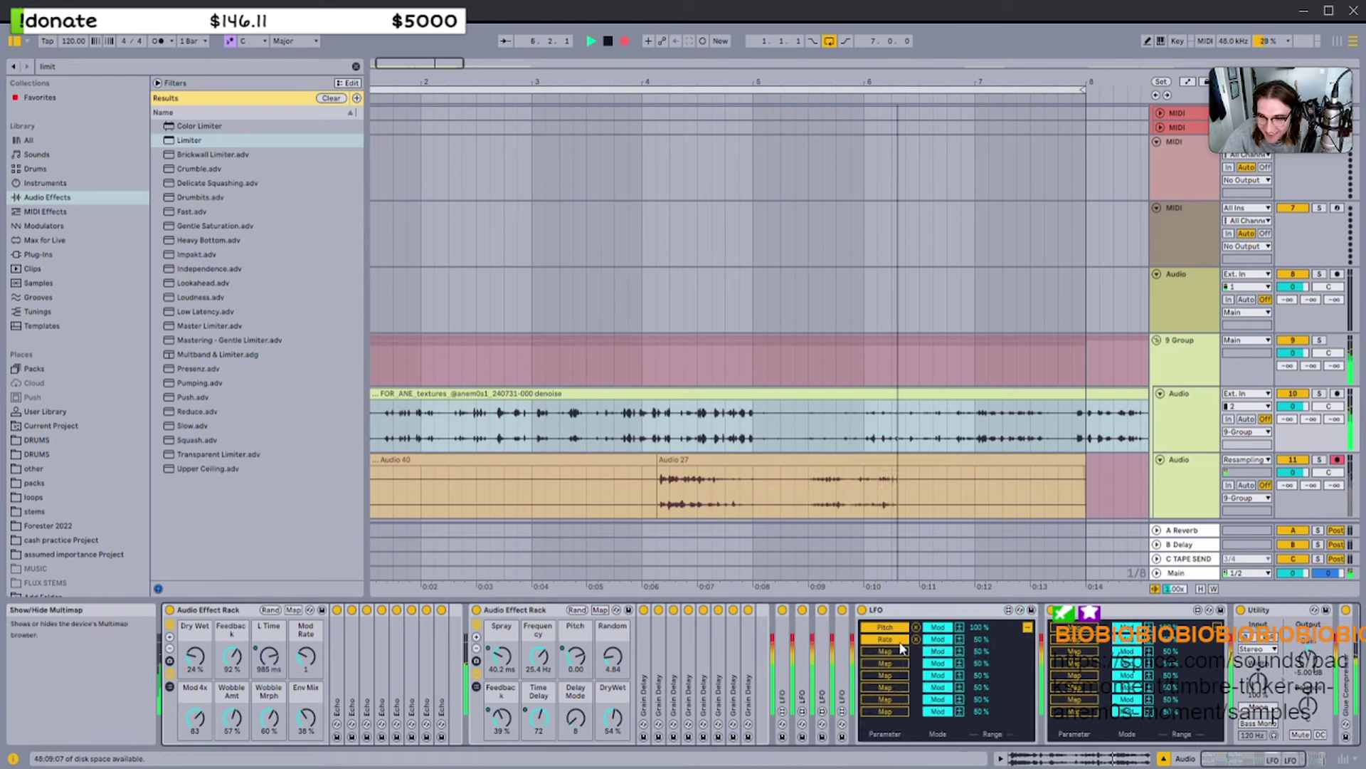
{"action": "left_click", "coordinate": [502, 656]}
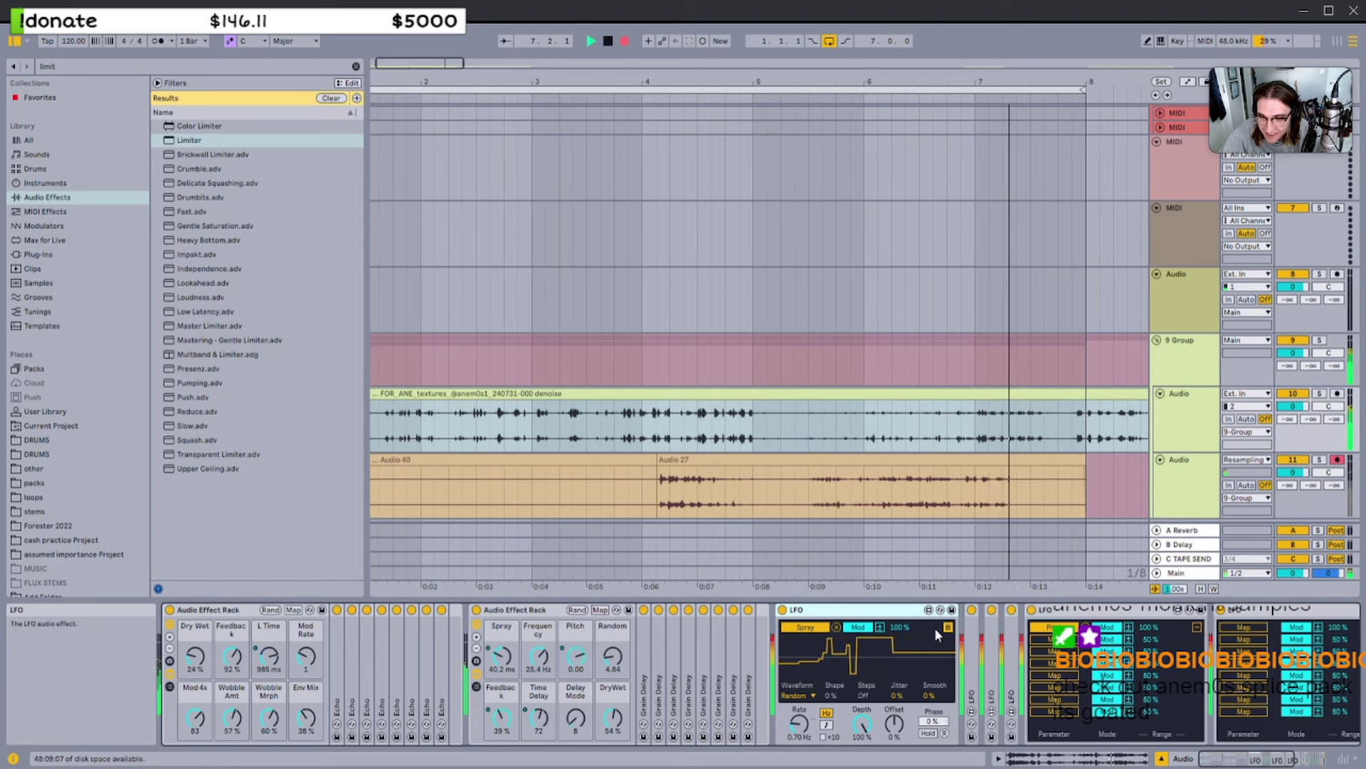
{"action": "left_click", "coordinate": [948, 626]}
{"action": "scroll", "coordinate": [1000, 651], "scroll_direction": "right", "scroll_amount": 2}
Map the duplicated LFO's second slot to the Spray LFO's Rate
{"action": "left_click", "coordinate": [834, 629]}
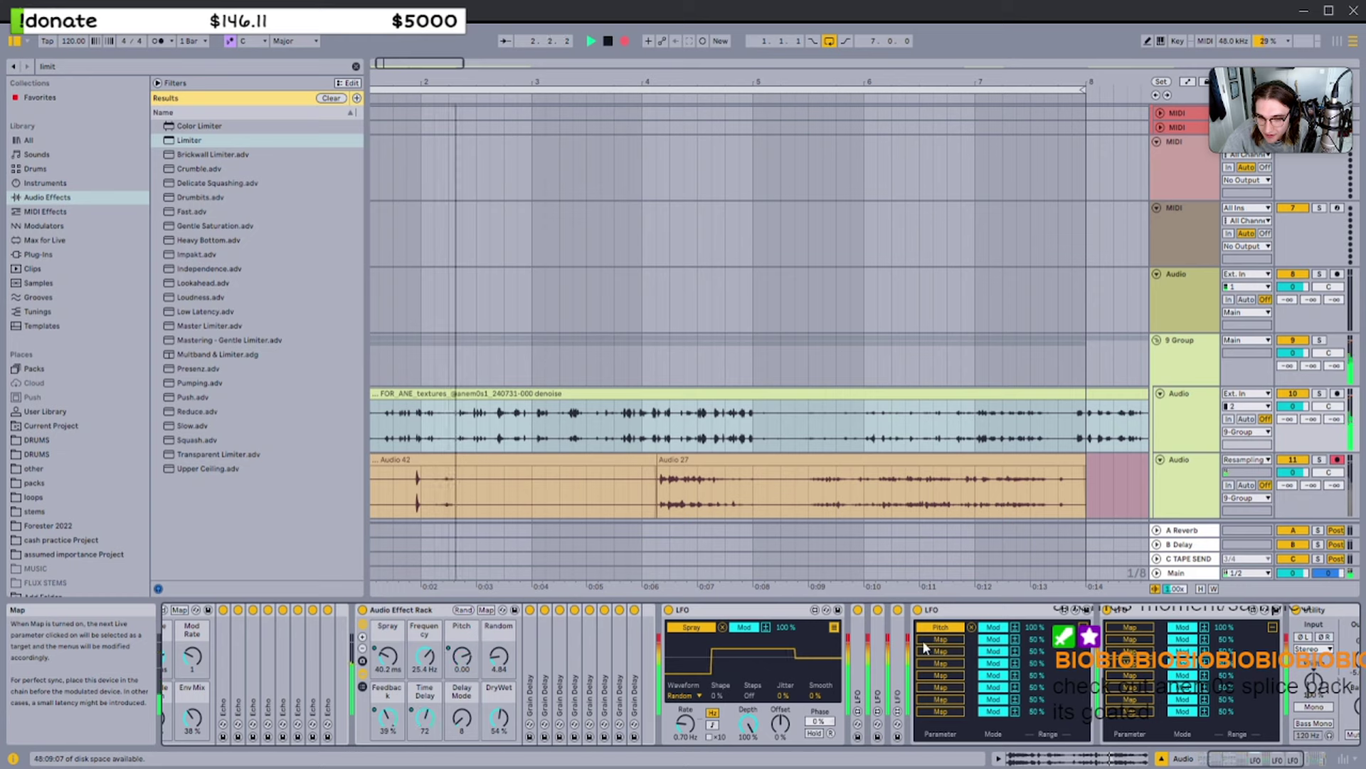
{"action": "left_click", "coordinate": [1146, 639]}
{"action": "left_click", "coordinate": [685, 725]}
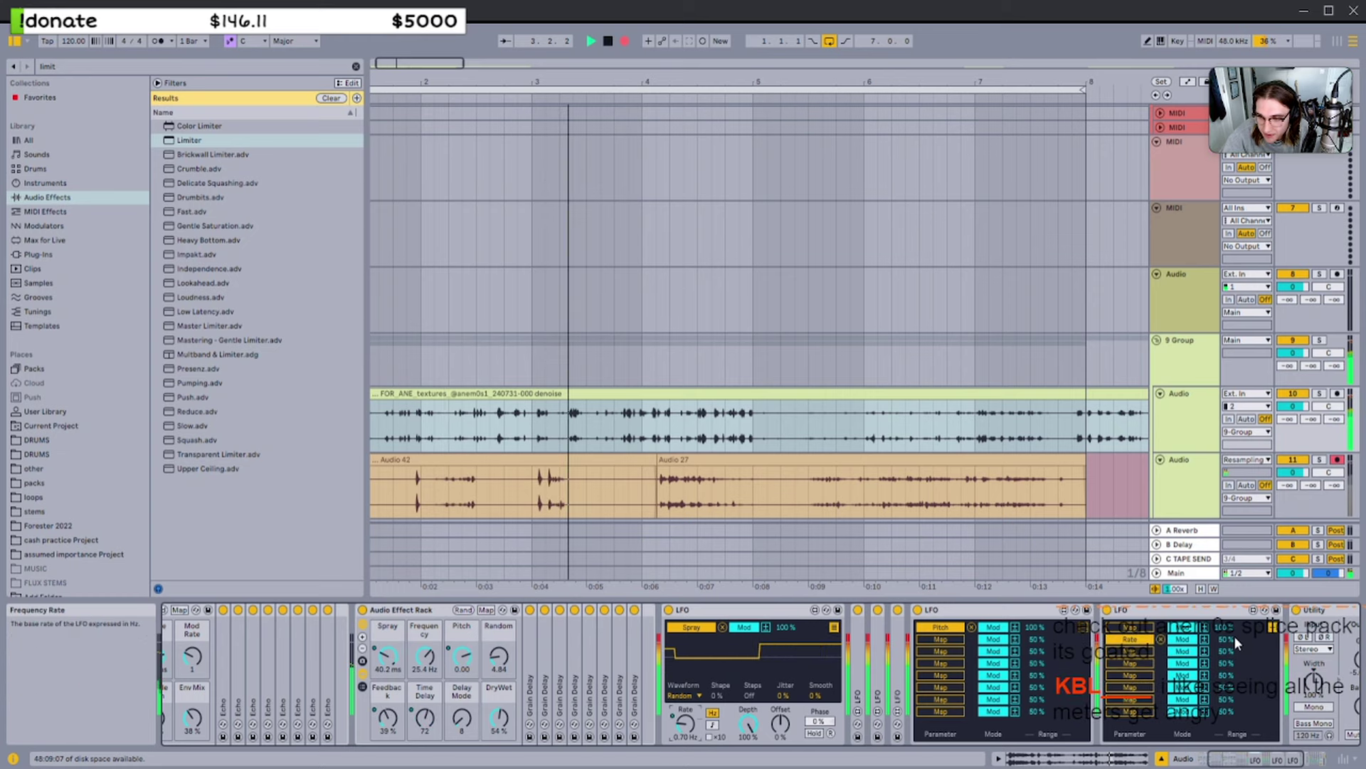
Map the Pitch LFO's second slot to the duplicated LFO's Rate and show both mapping lists
{"action": "left_click", "coordinate": [1267, 630]}
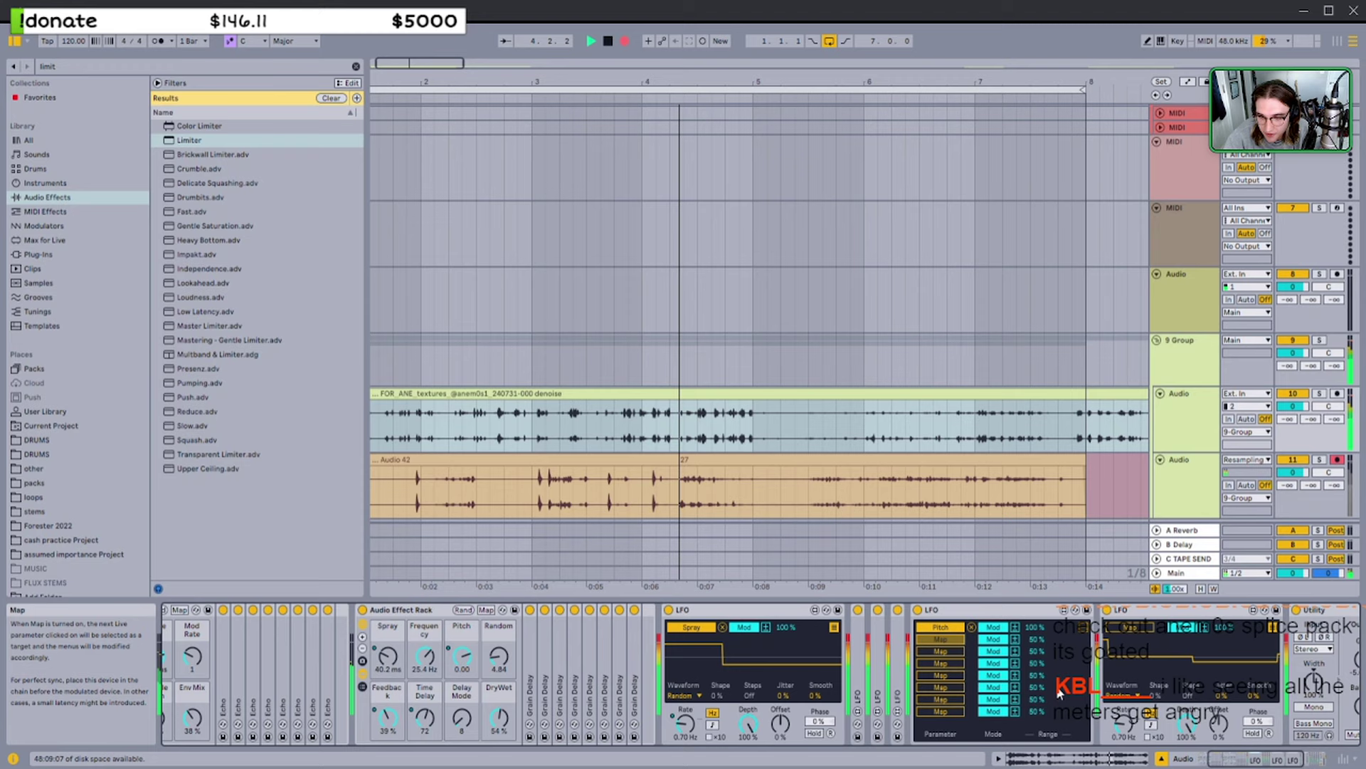
{"action": "left_click", "coordinate": [1083, 628]}
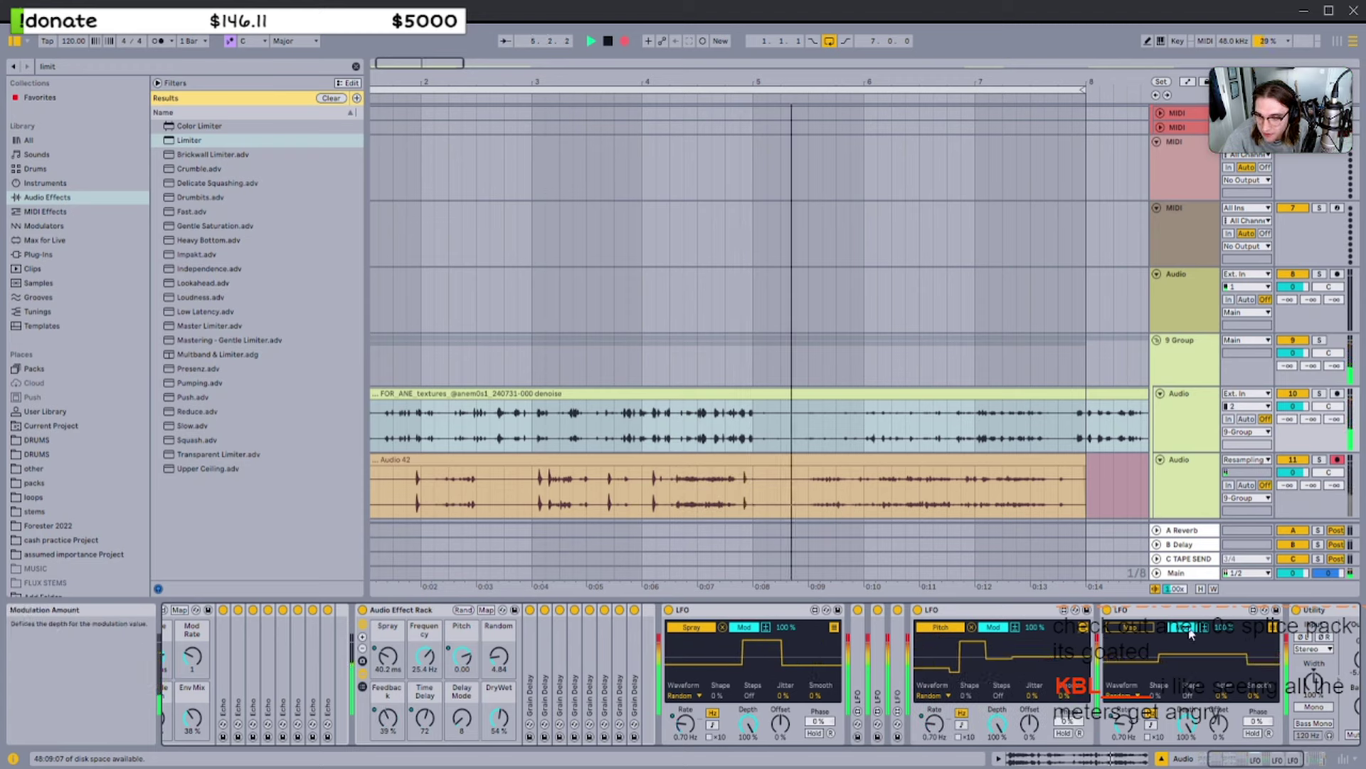
{"action": "left_click", "coordinate": [1084, 631]}
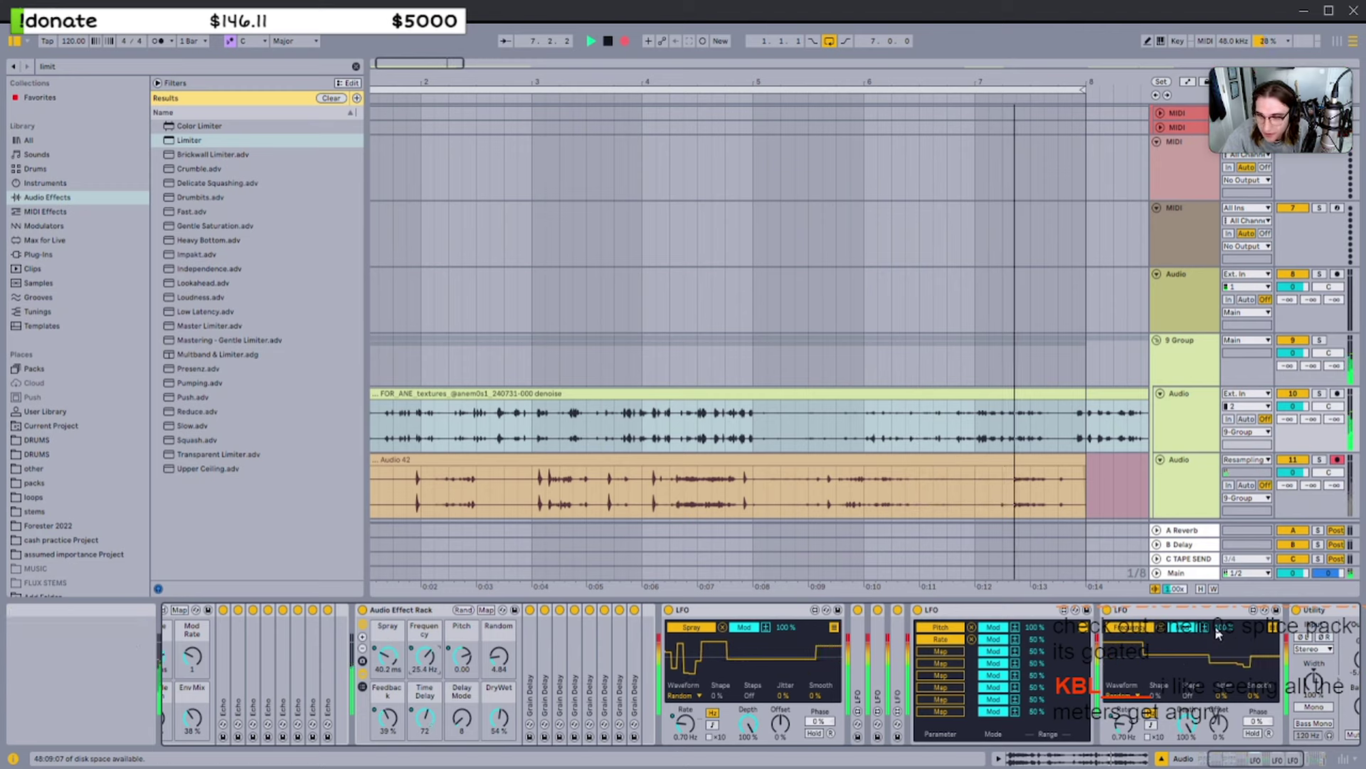
{"action": "left_click", "coordinate": [1266, 630]}
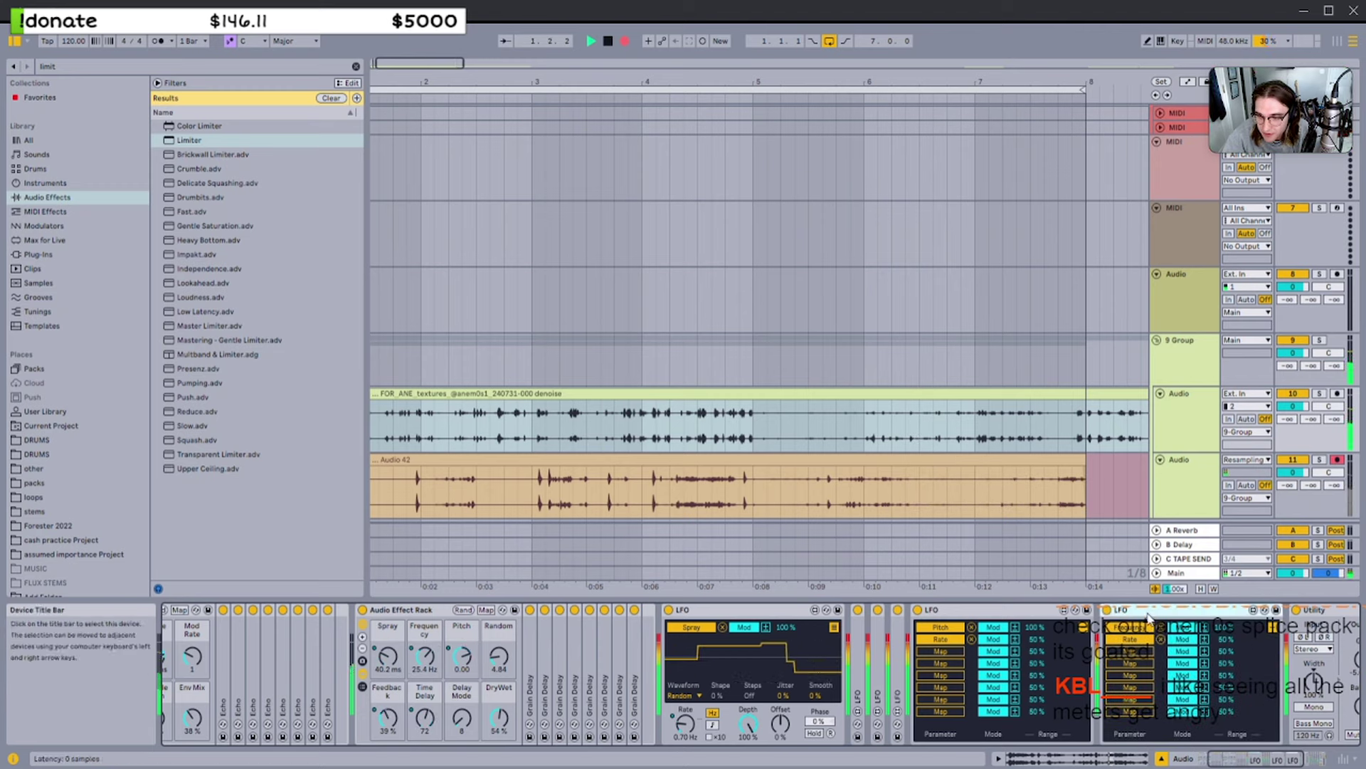
Fold the Pitch and duplicated LFOs, and unfold the Glue Compressor to toggle its activation before folding it again
{"action": "scroll", "coordinate": [621, 626], "scroll_direction": "left", "scroll_amount": 3}
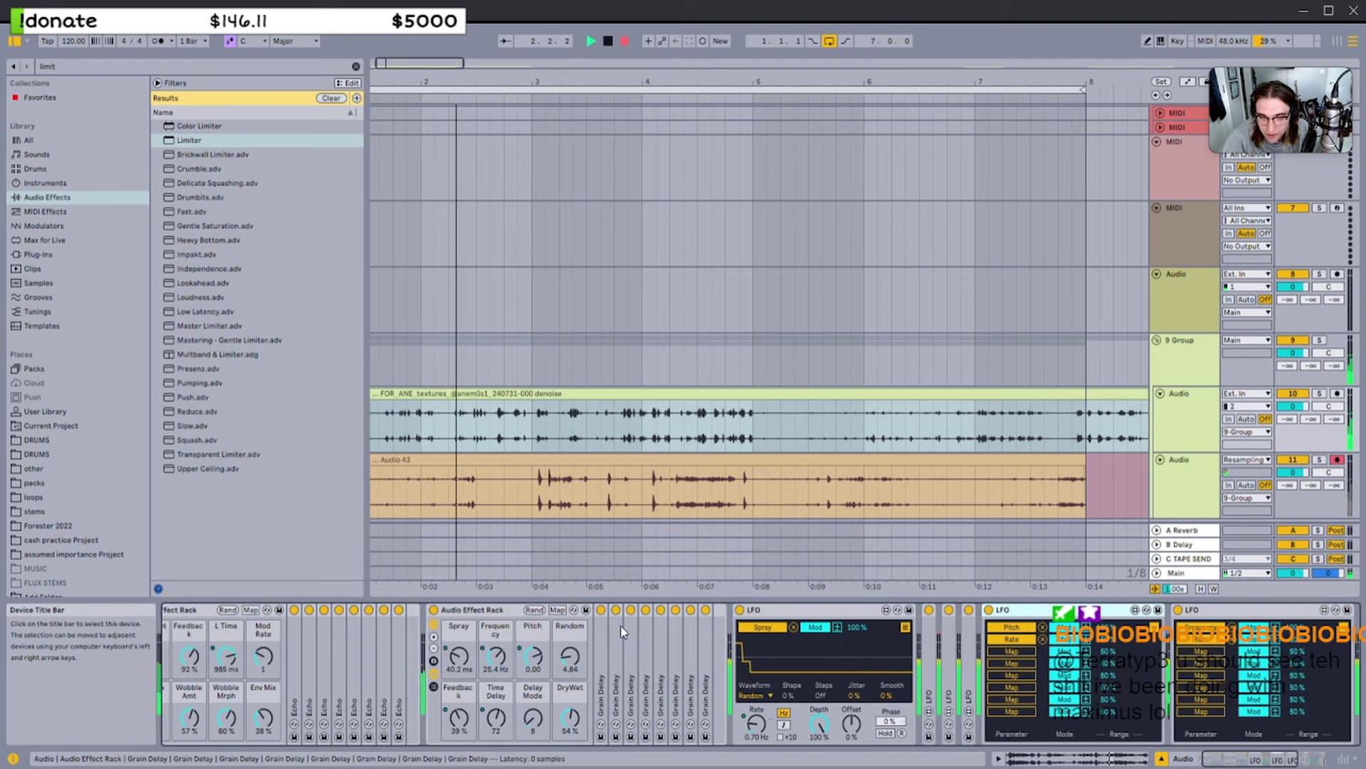
{"action": "double_click", "coordinate": [1073, 618]}
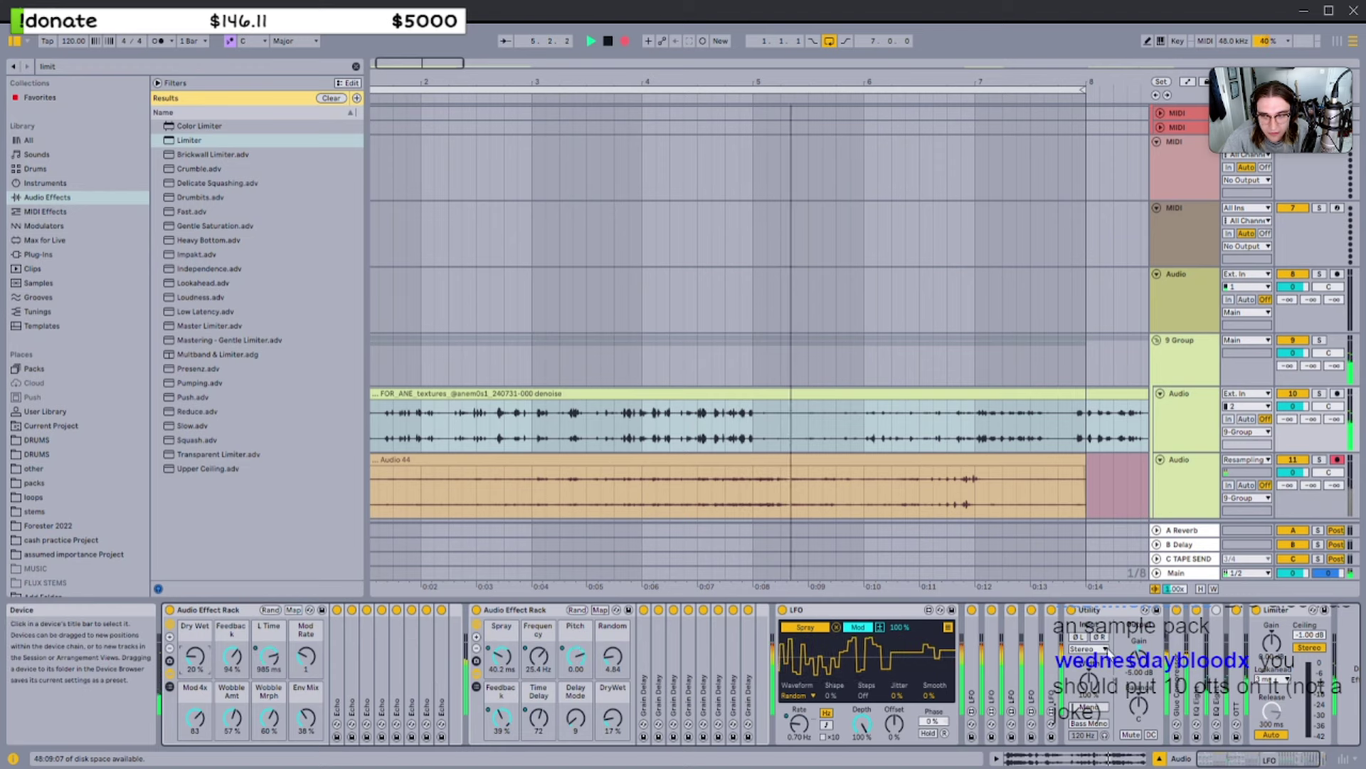
{"action": "double_click", "coordinate": [1177, 658]}
{"action": "left_click", "coordinate": [1177, 610]}
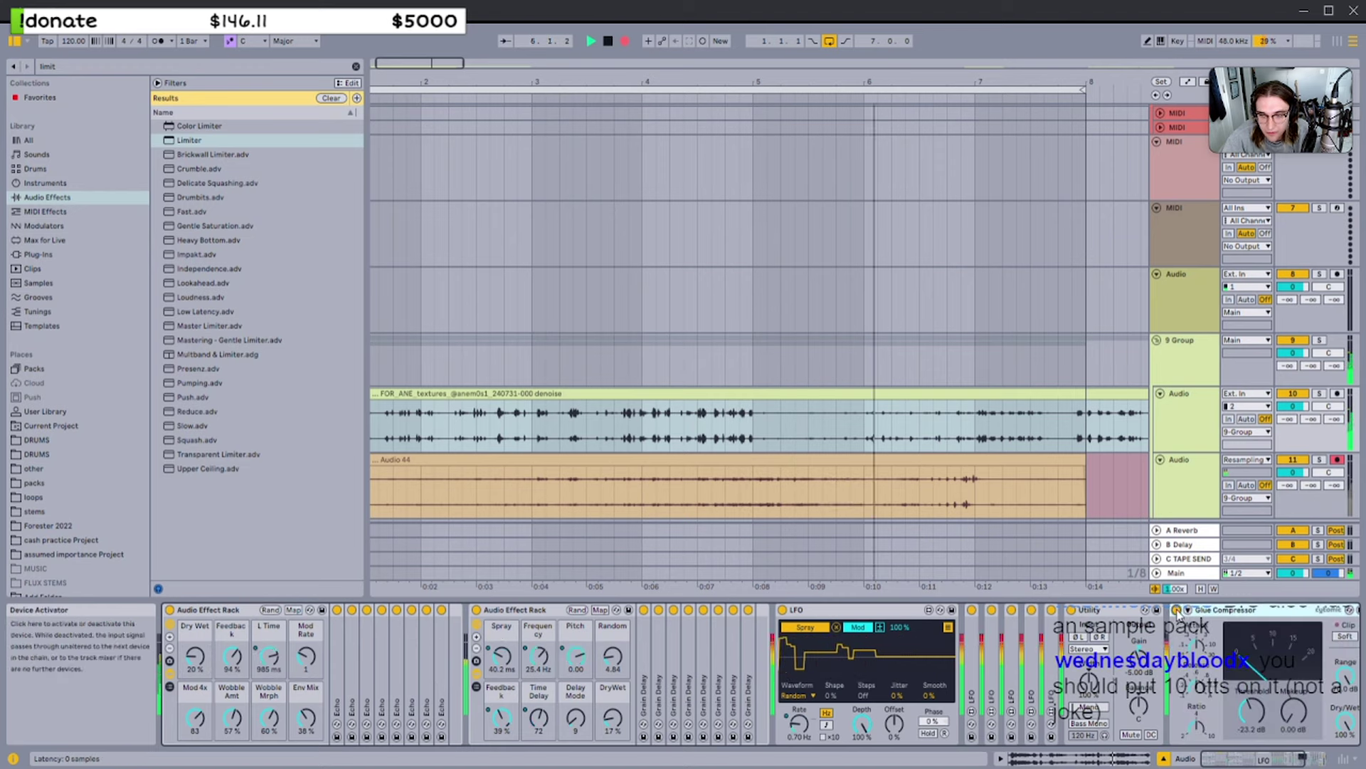
{"action": "double_click", "coordinate": [1221, 616]}
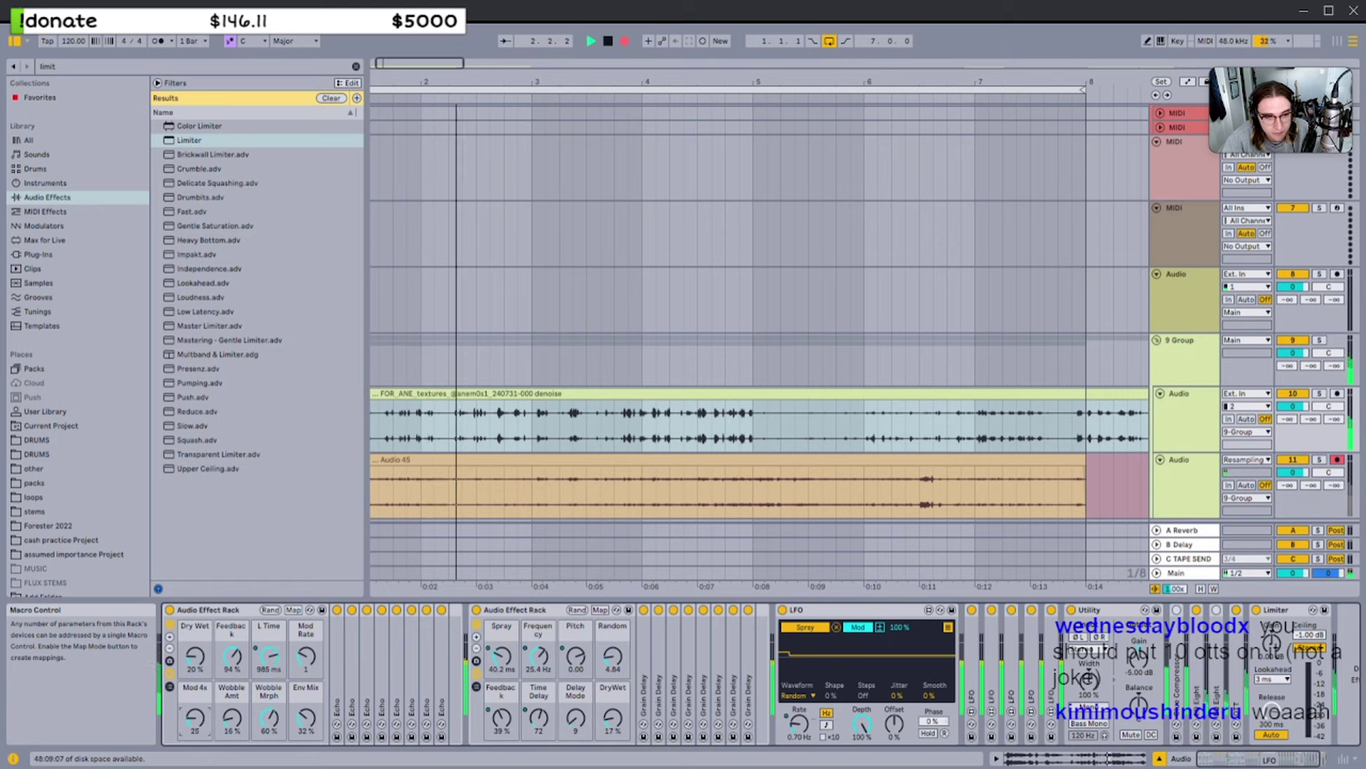
Set the Echo rack's Wobble Amt to 32%, Wobble Mrph to 25%, Feedback to 72% and Dry Wet to 59%, and lower Env Mix to about 0%
{"action": "left_click_drag", "start_coordinate": [269, 717], "coordinate": [306, 743]}
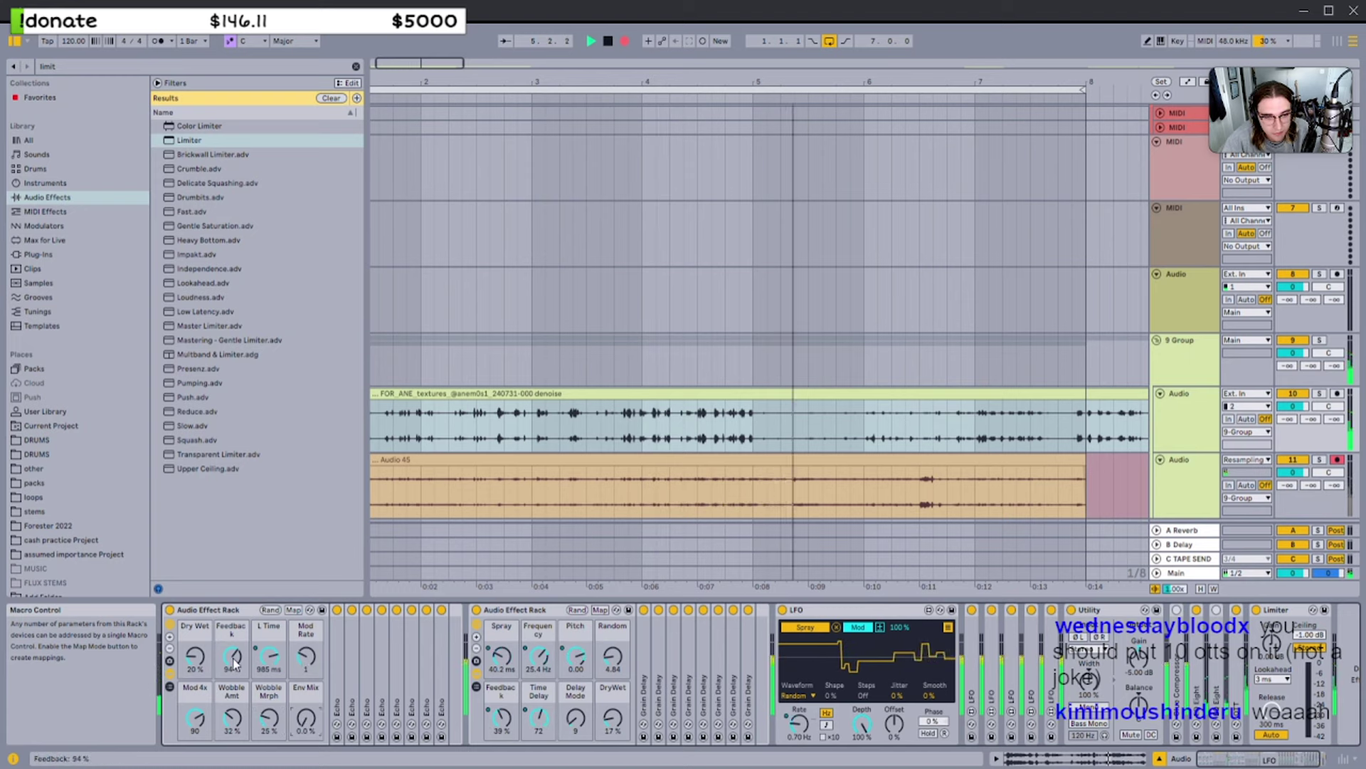
{"action": "left_click_drag", "start_coordinate": [235, 661], "coordinate": [195, 652]}
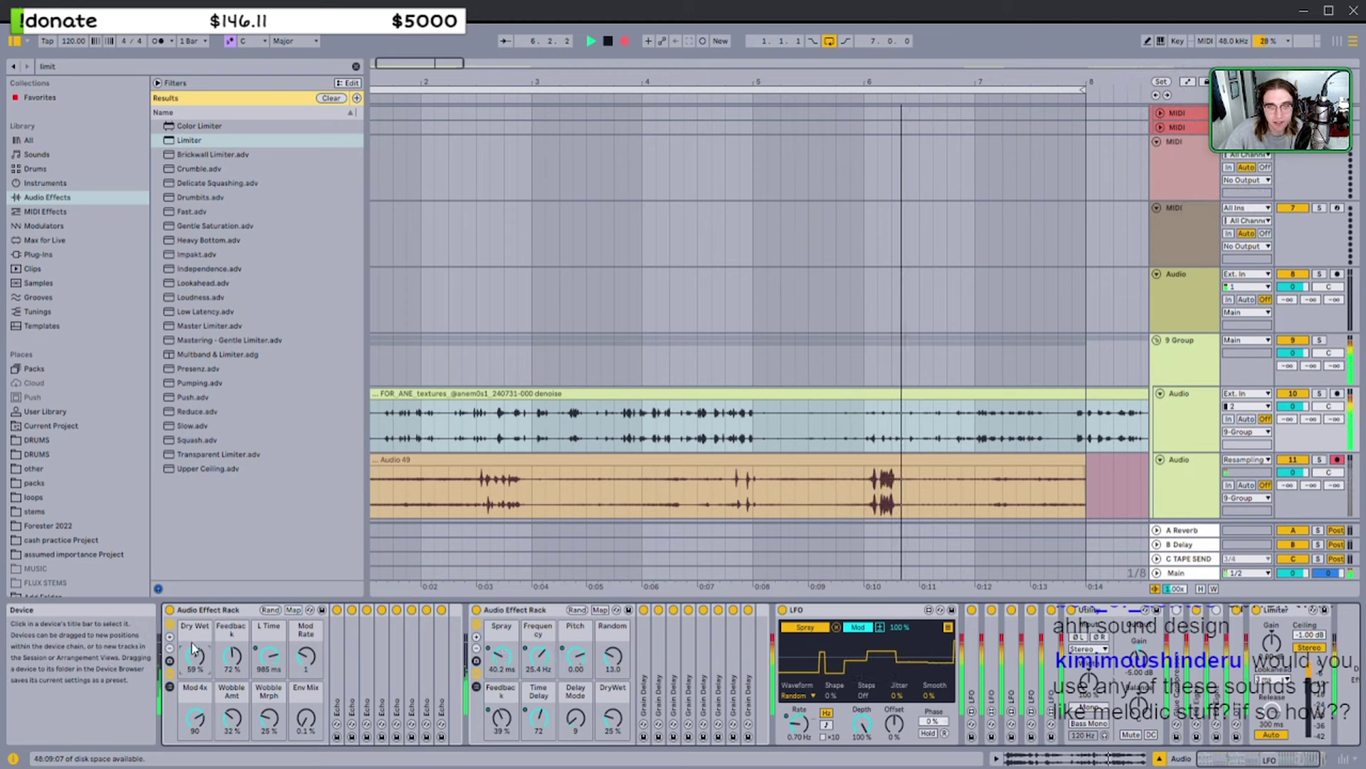
Show the DRUMS folder in the browser without the search filter and collapse the anem0s spatial organics pack
{"action": "left_click", "coordinate": [37, 440]}
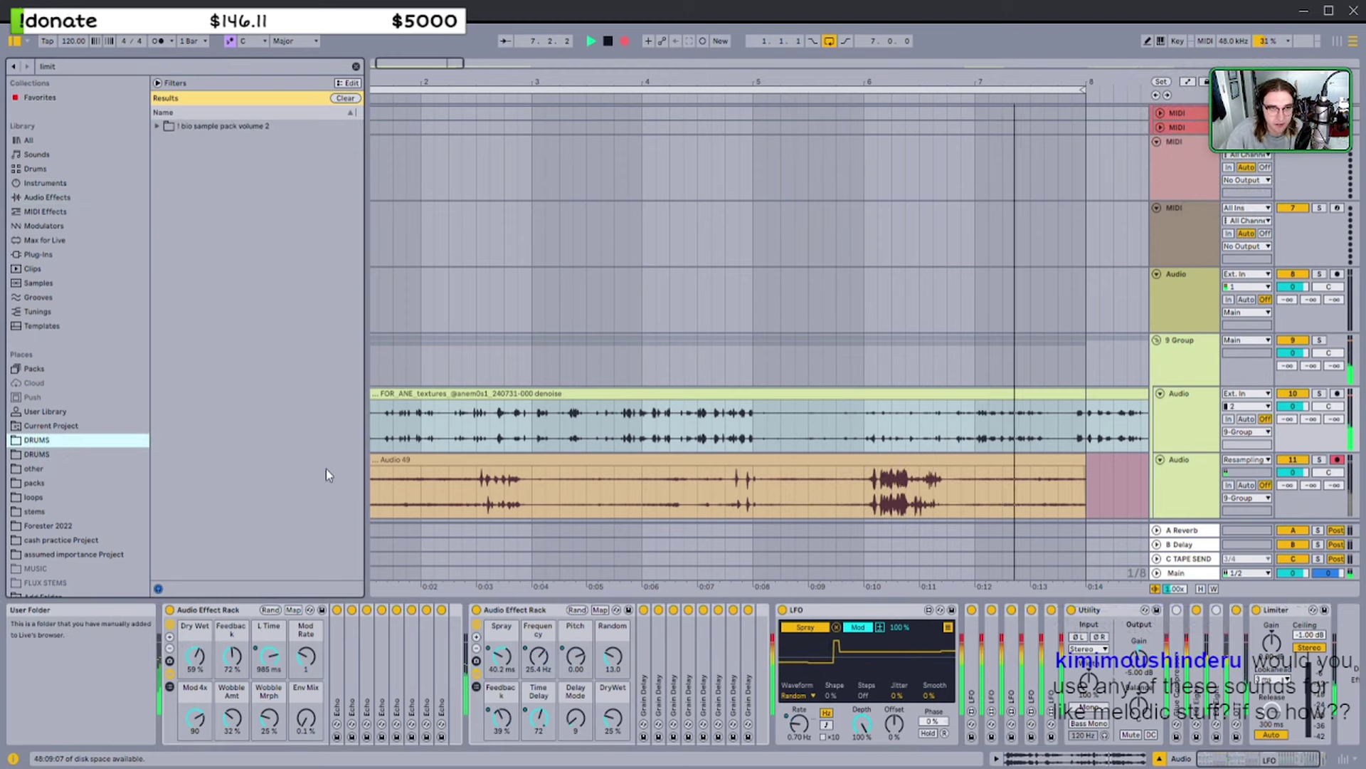
{"action": "left_click", "coordinate": [355, 66]}
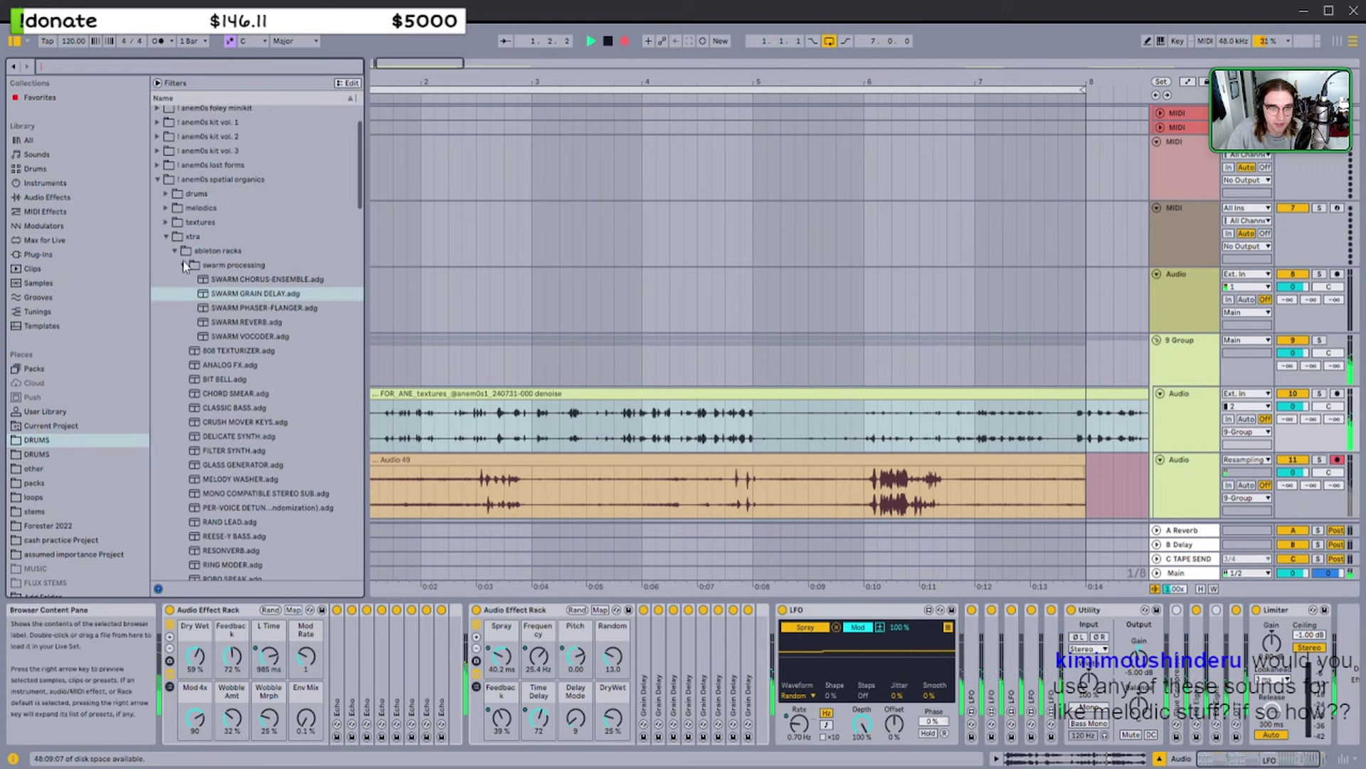
{"action": "left_click", "coordinate": [165, 237]}
{"action": "scroll", "coordinate": [164, 236], "scroll_direction": "up", "scroll_amount": 2}
{"action": "left_click", "coordinate": [159, 237]}
{"action": "scroll", "coordinate": [162, 238], "scroll_direction": "up", "scroll_amount": 1}
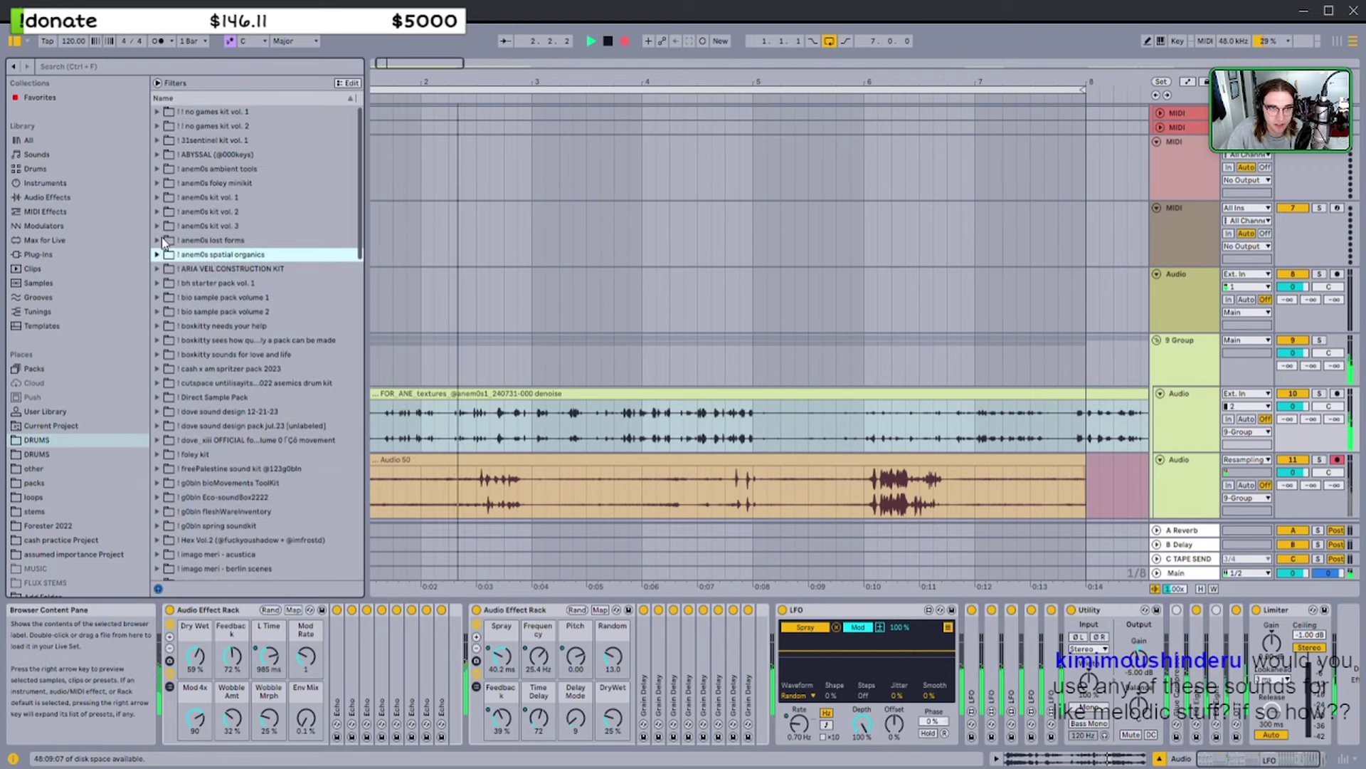
Expand the anem0s lost forms pack and its textures folder, and widen the browser to read the file names
{"action": "left_click", "coordinate": [160, 239]}
{"action": "left_click", "coordinate": [166, 297]}
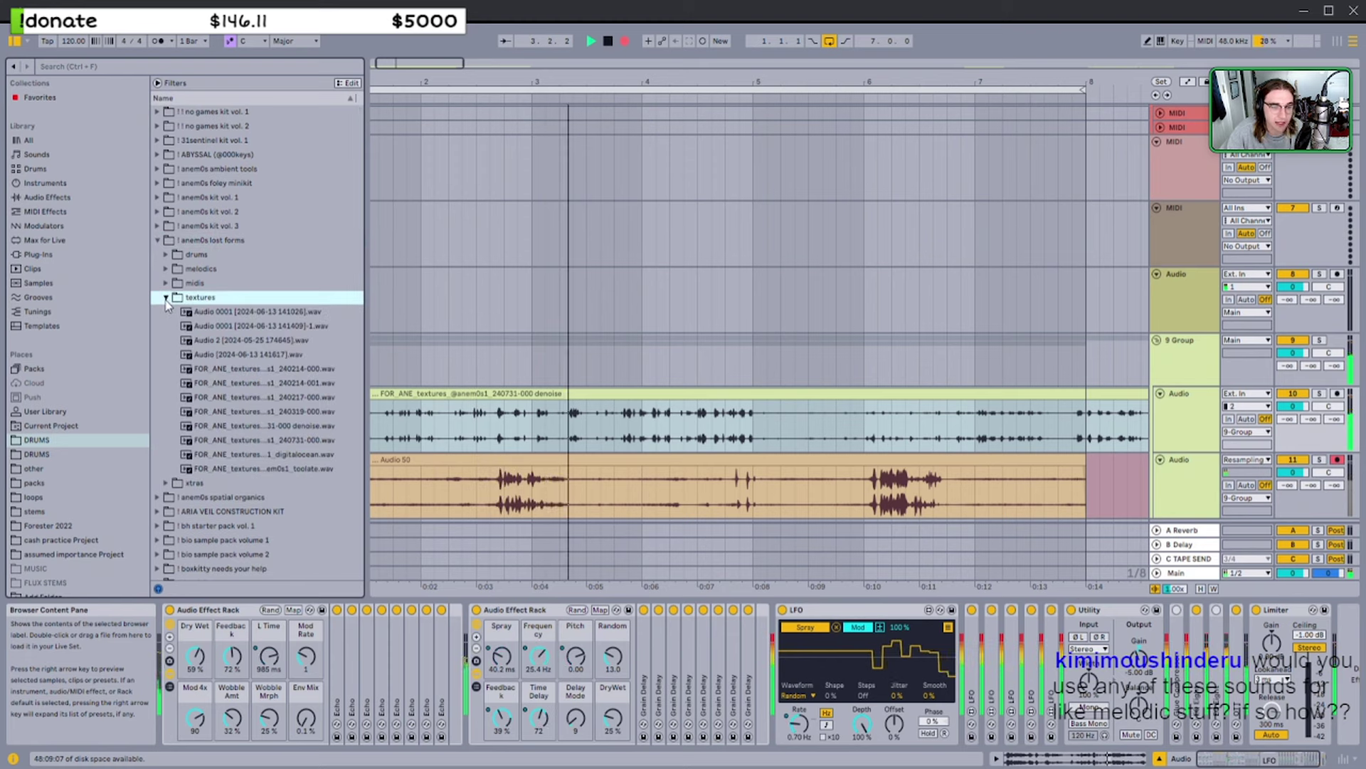
{"action": "scroll", "coordinate": [168, 304], "scroll_direction": "down", "scroll_amount": 1}
{"action": "left_click", "coordinate": [360, 320]}
{"action": "left_click_drag", "start_coordinate": [360, 317], "coordinate": [395, 219]}
Look through the samples in the anem0s lost forms xtras folder and collapse the pack
{"action": "left_click_drag", "start_coordinate": [169, 428], "coordinate": [173, 437]}
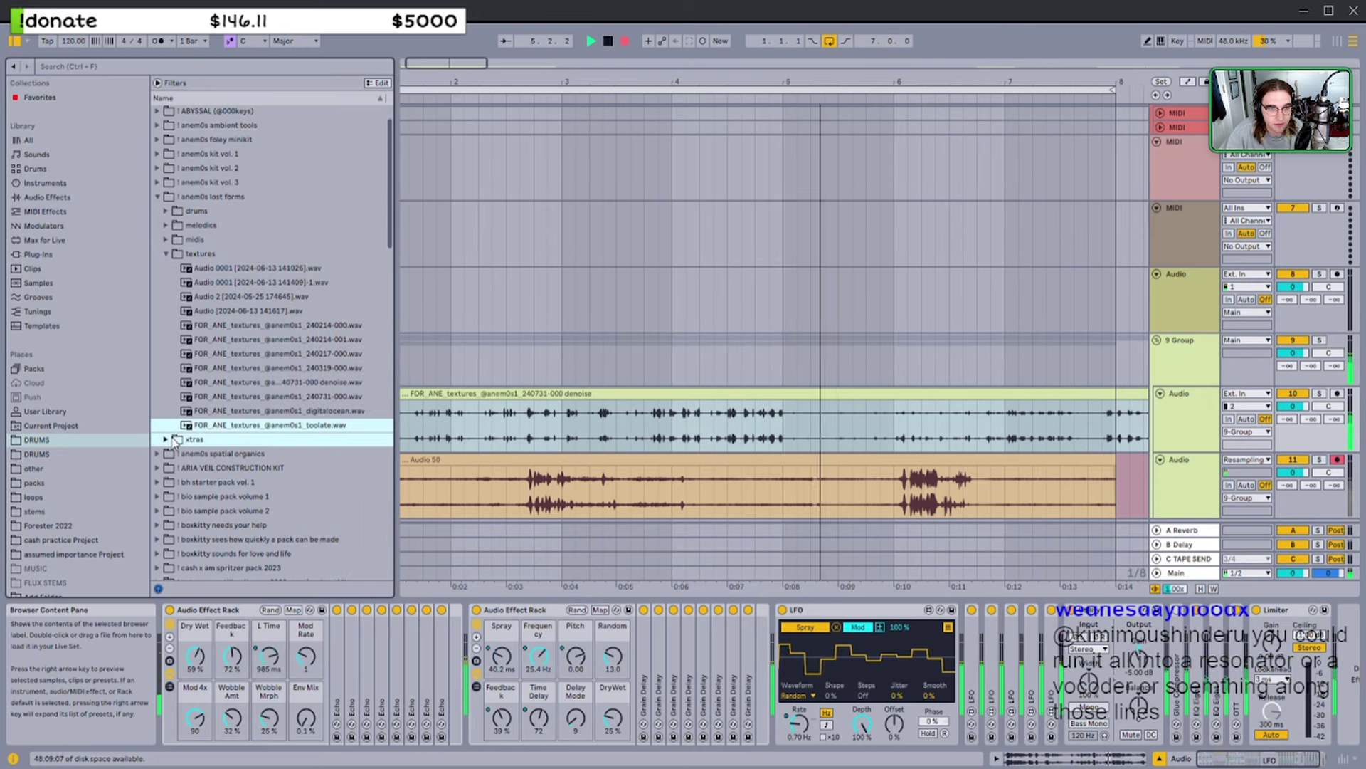
{"action": "left_click", "coordinate": [166, 439]}
{"action": "scroll", "coordinate": [253, 330], "scroll_direction": "down", "scroll_amount": 10}
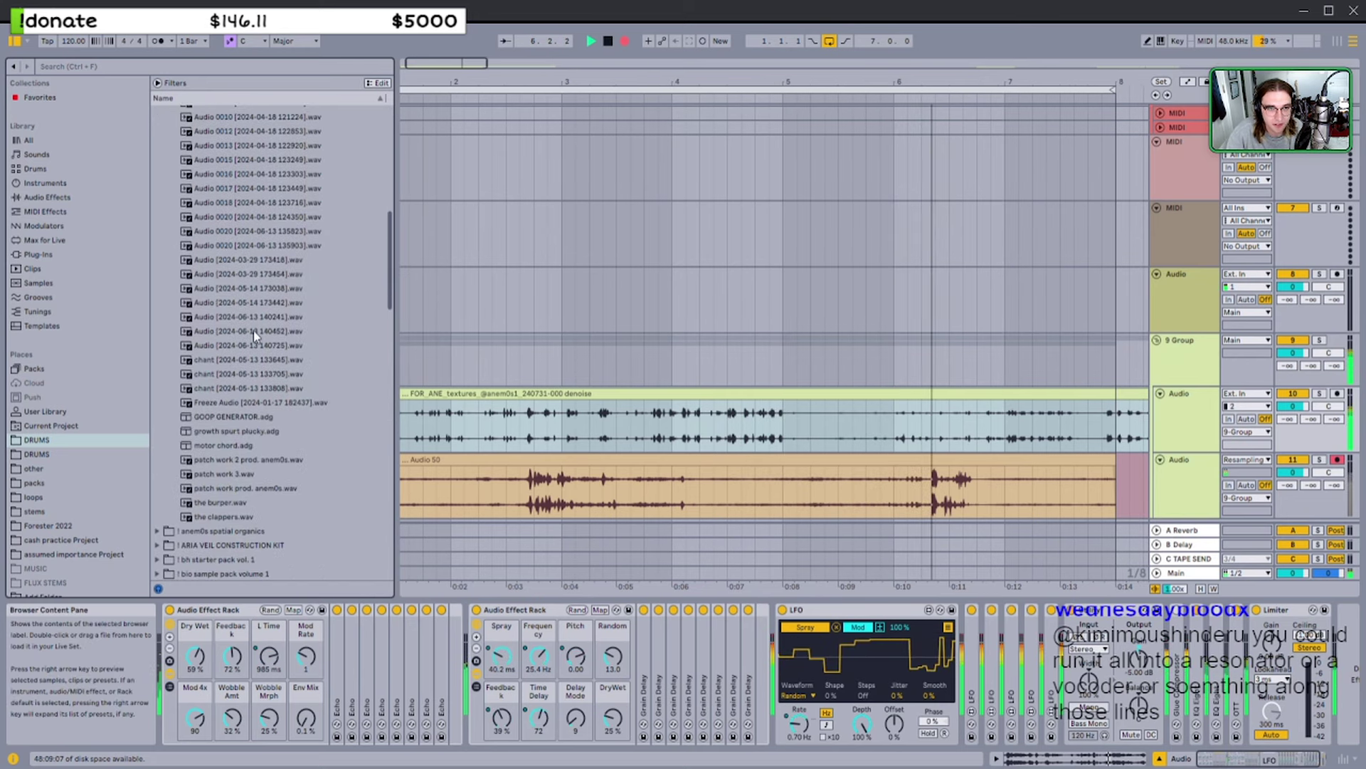
{"action": "scroll", "coordinate": [254, 331], "scroll_direction": "up", "scroll_amount": 9}
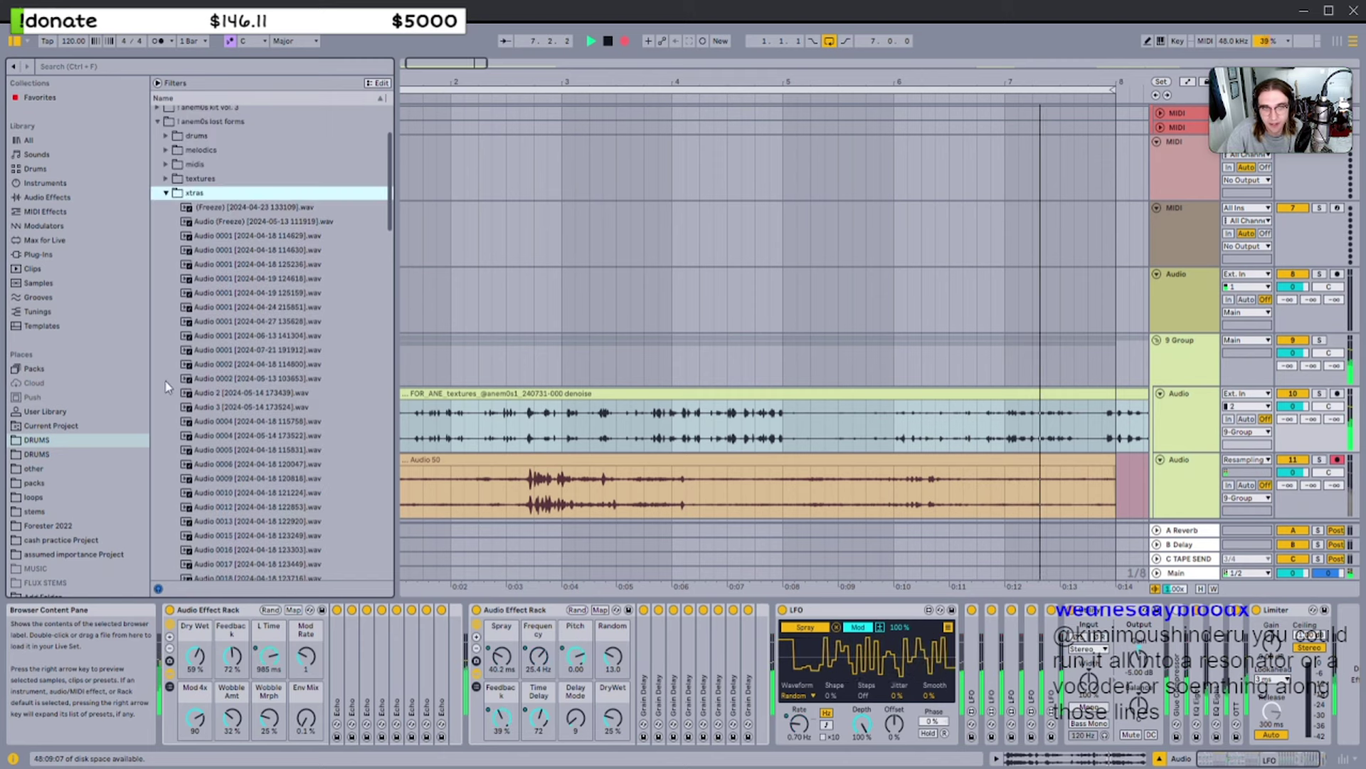
{"action": "scroll", "coordinate": [228, 395], "scroll_direction": "down", "scroll_amount": 6}
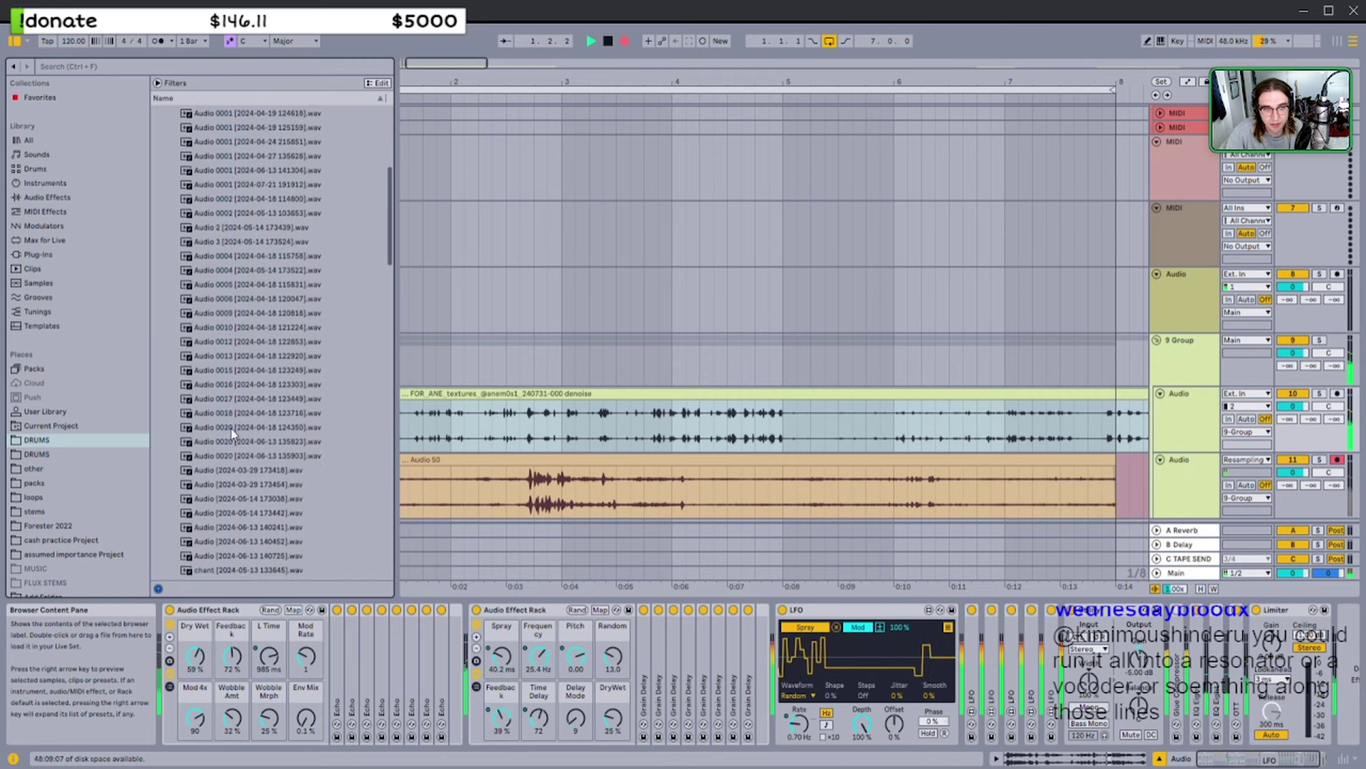
{"action": "scroll", "coordinate": [226, 420], "scroll_direction": "up", "scroll_amount": 3}
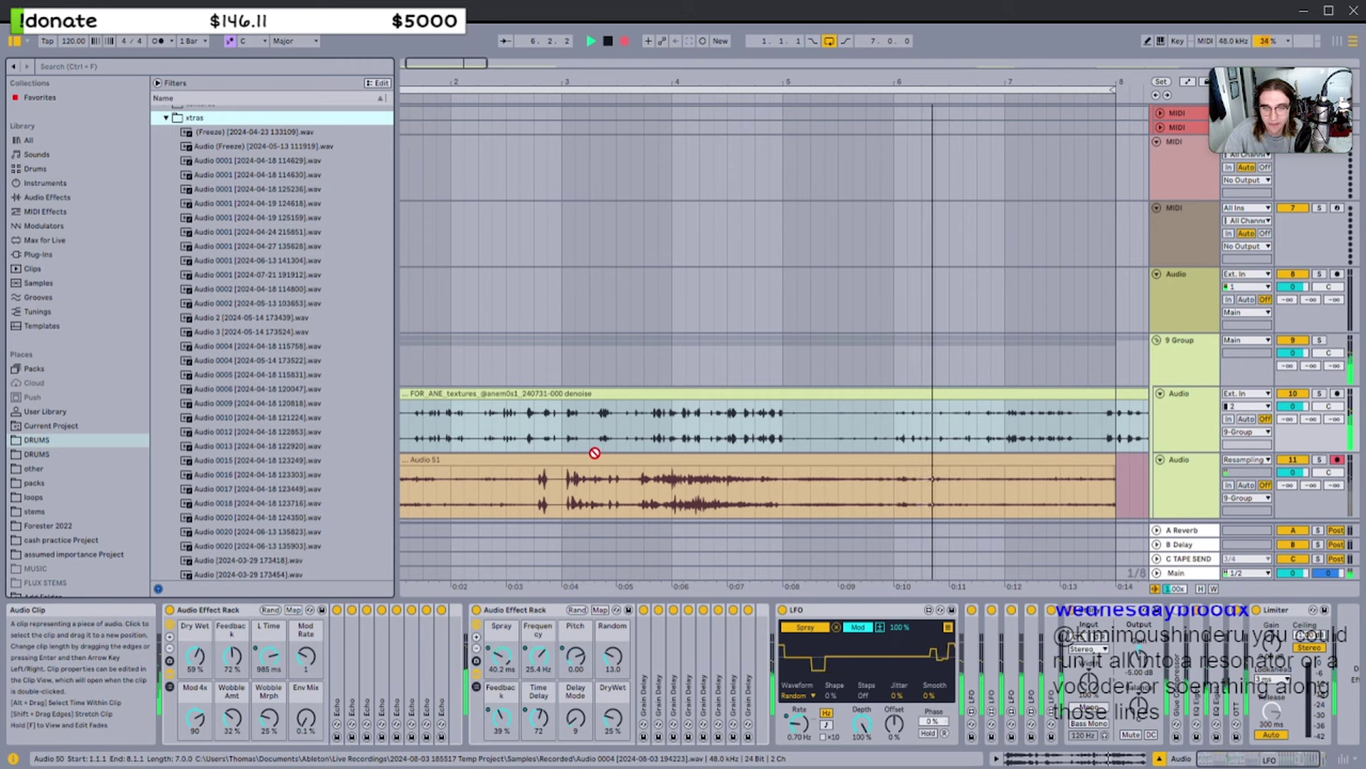
{"action": "scroll", "coordinate": [292, 438], "scroll_direction": "up", "scroll_amount": 4}
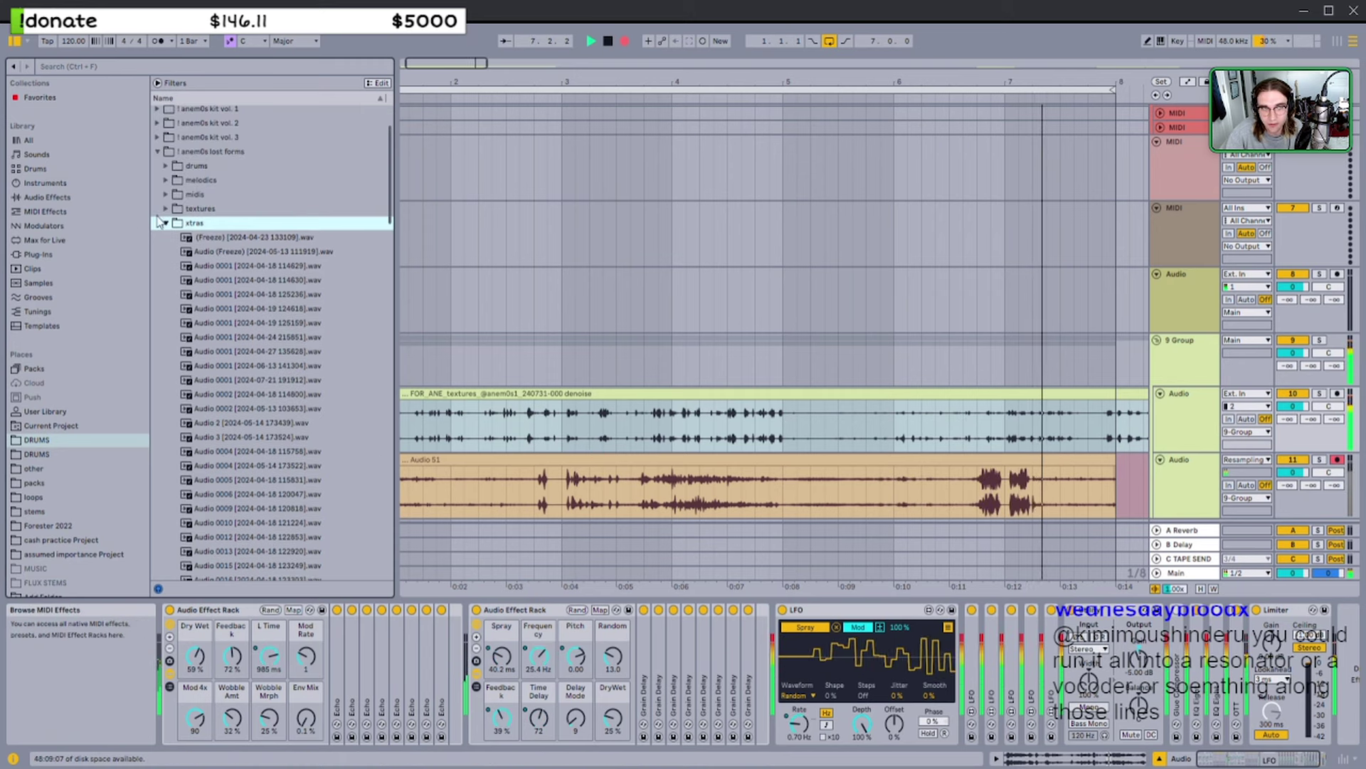
{"action": "left_click", "coordinate": [157, 151]}
{"action": "scroll", "coordinate": [226, 199], "scroll_direction": "up", "scroll_amount": 2}
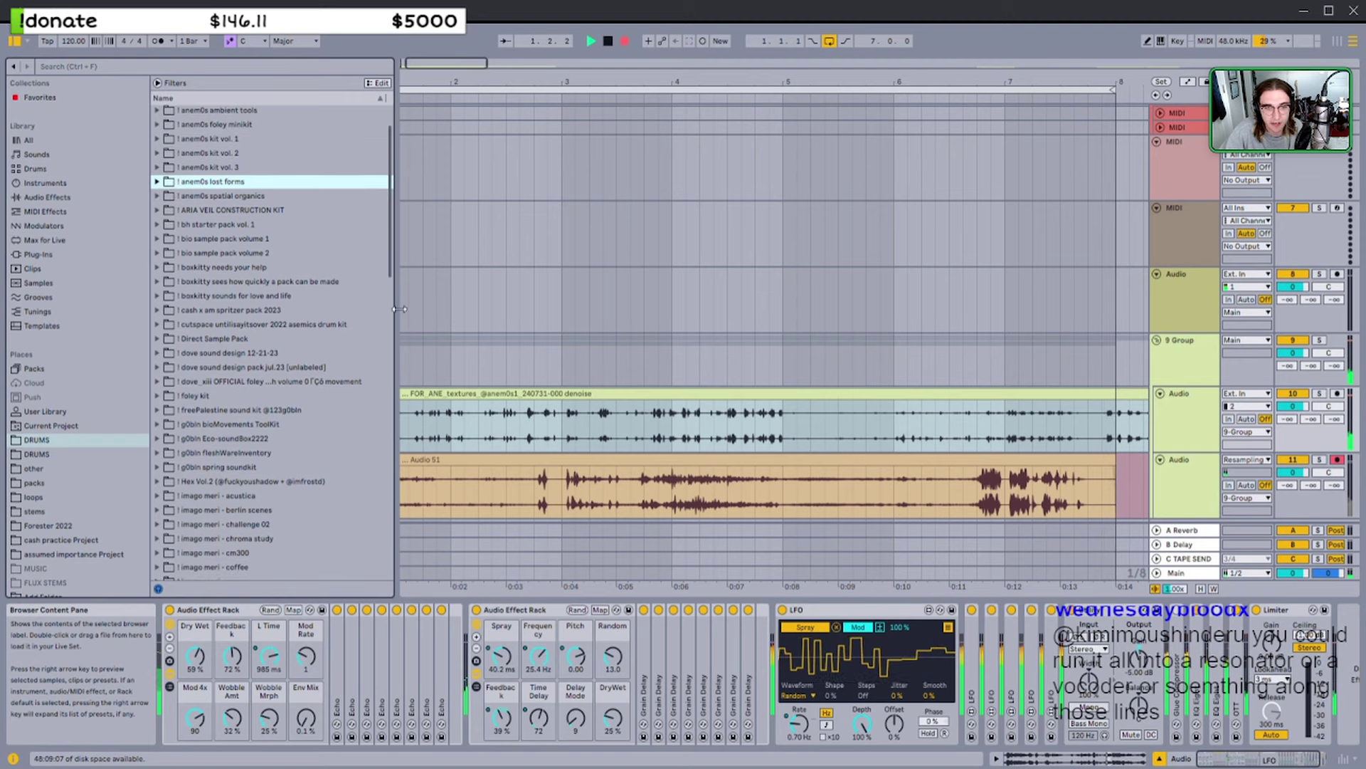
{"action": "scroll", "coordinate": [484, 414], "scroll_direction": "down", "scroll_amount": 3}
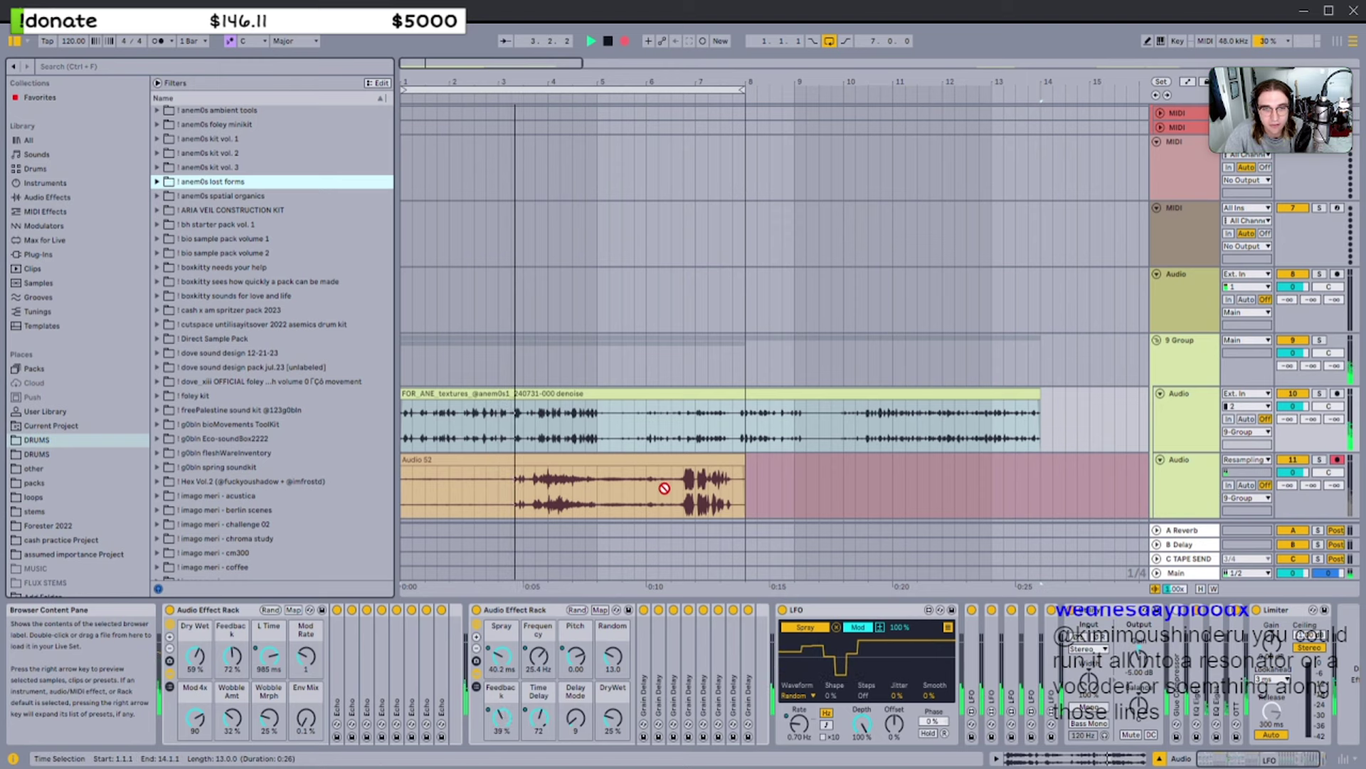
{"action": "scroll", "coordinate": [546, 461], "scroll_direction": "up", "scroll_amount": 3}
{"action": "scroll", "coordinate": [549, 456], "scroll_direction": "left", "scroll_amount": 3}
{"action": "key", "text": "z"}
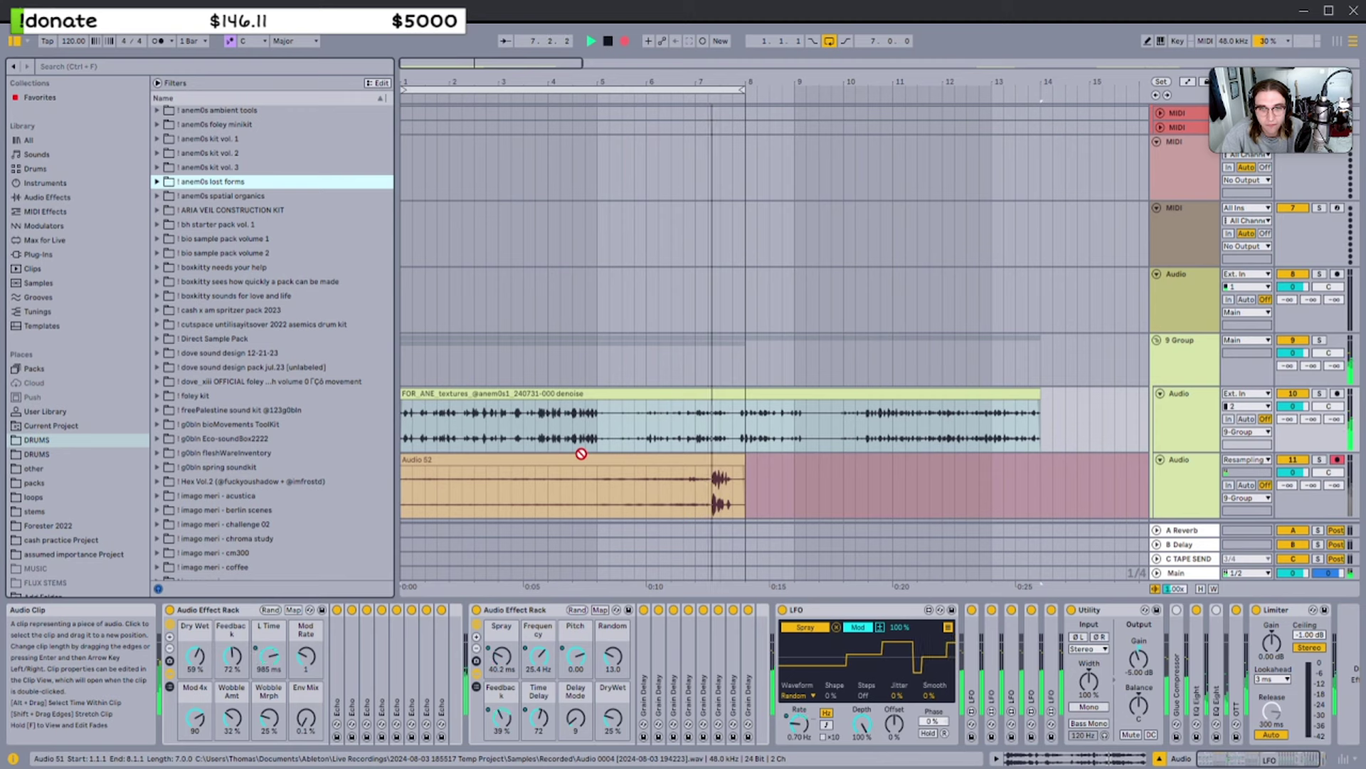
{"action": "scroll", "coordinate": [546, 461], "scroll_direction": "up", "scroll_amount": 3}
{"action": "scroll", "coordinate": [546, 460], "scroll_direction": "down", "scroll_amount": 2}
{"action": "key", "text": "z"}
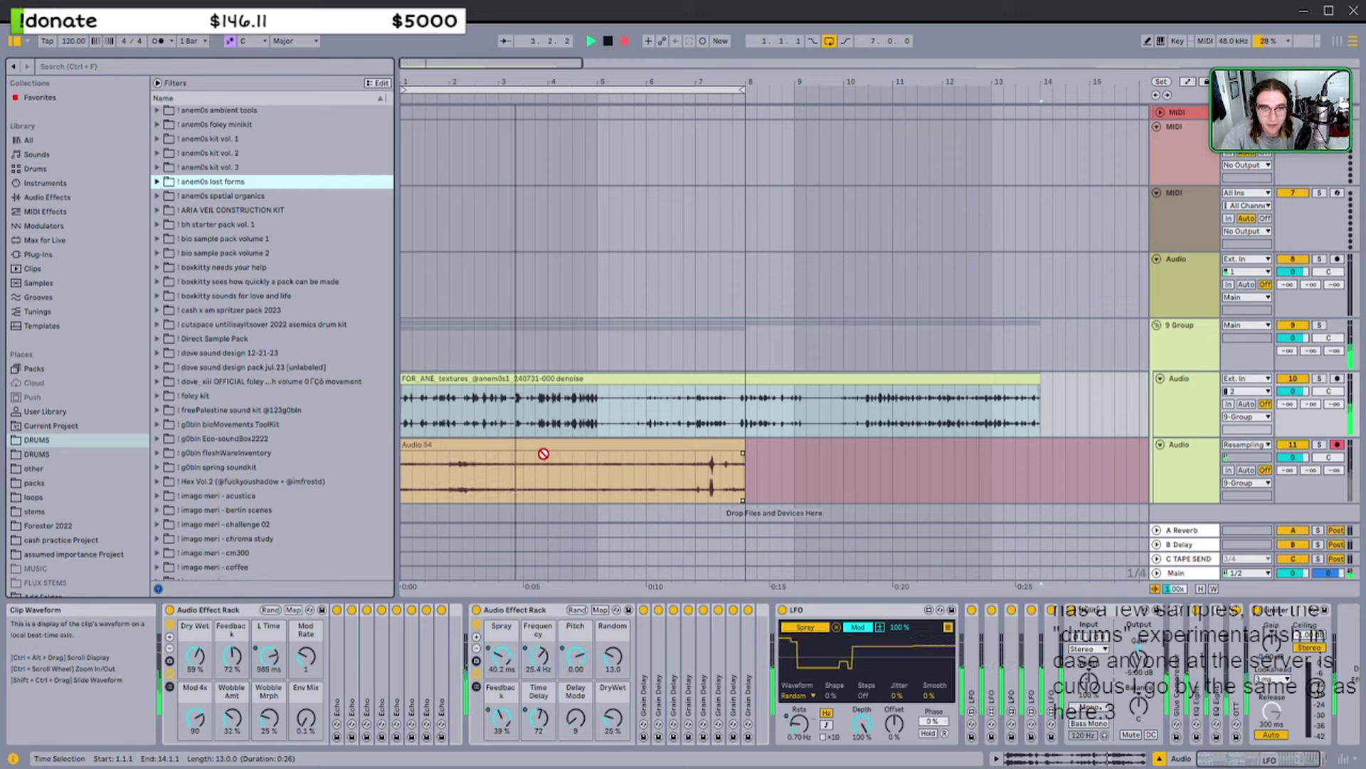
{"action": "scroll", "coordinate": [550, 507], "scroll_direction": "up", "scroll_amount": 5}
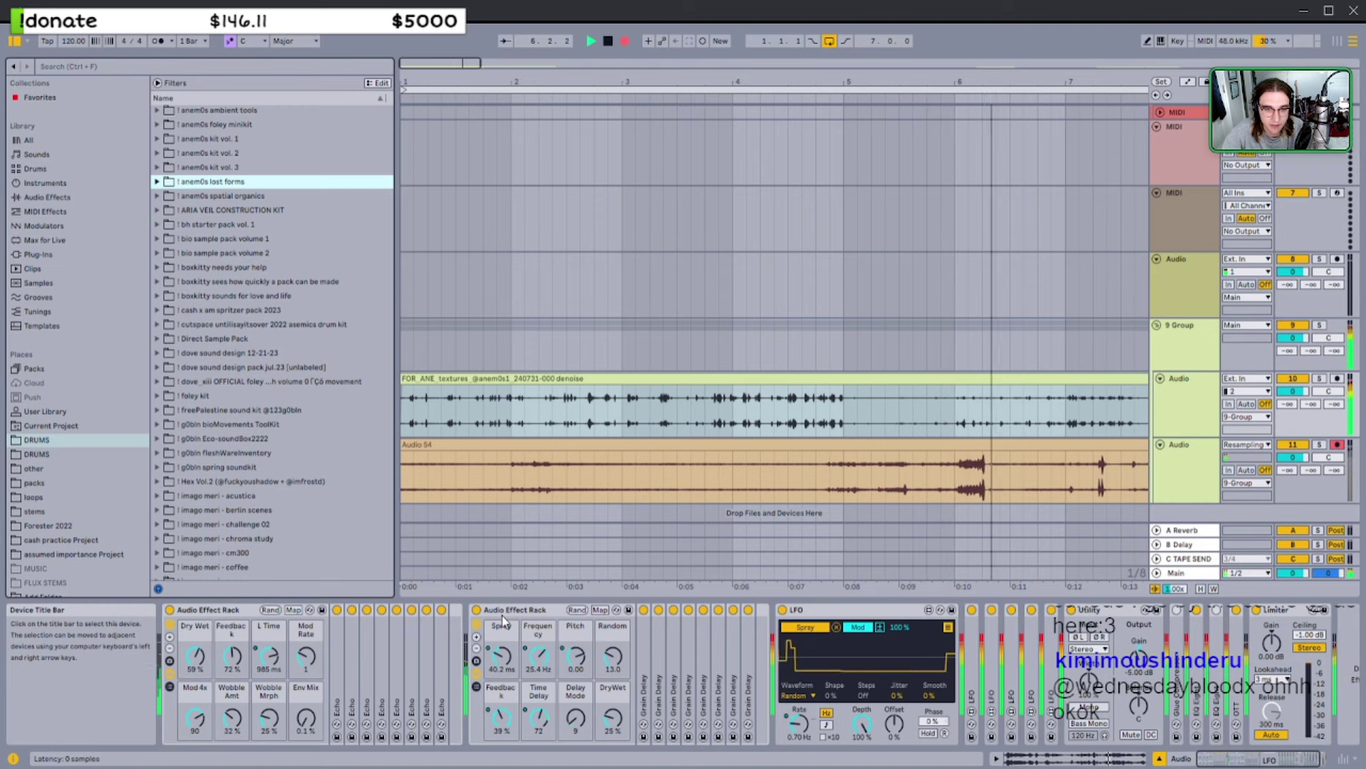
{"action": "scroll", "coordinate": [568, 527], "scroll_direction": "down", "scroll_amount": 5}
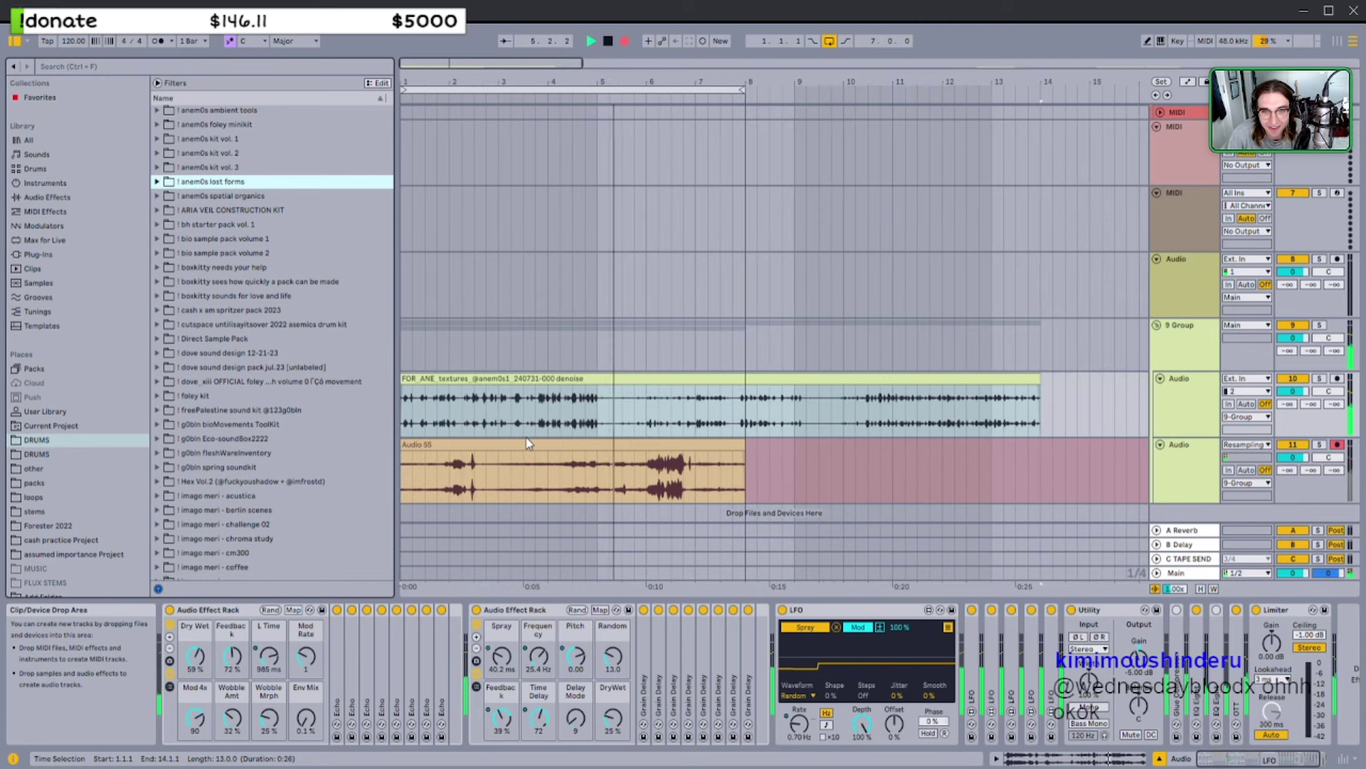
{"action": "scroll", "coordinate": [508, 442], "scroll_direction": "up", "scroll_amount": 1}
{"action": "scroll", "coordinate": [506, 437], "scroll_direction": "up", "scroll_amount": 1}
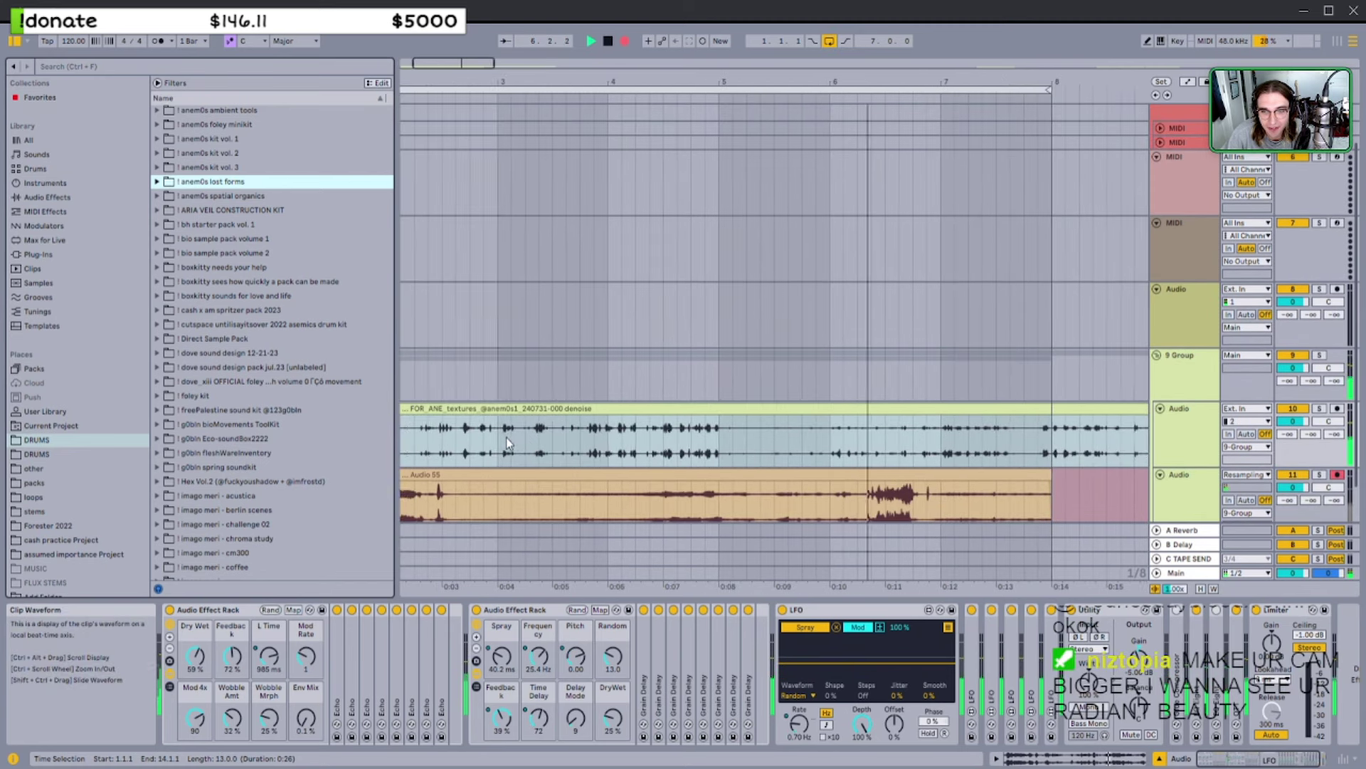
{"action": "scroll", "coordinate": [505, 438], "scroll_direction": "down", "scroll_amount": 3}
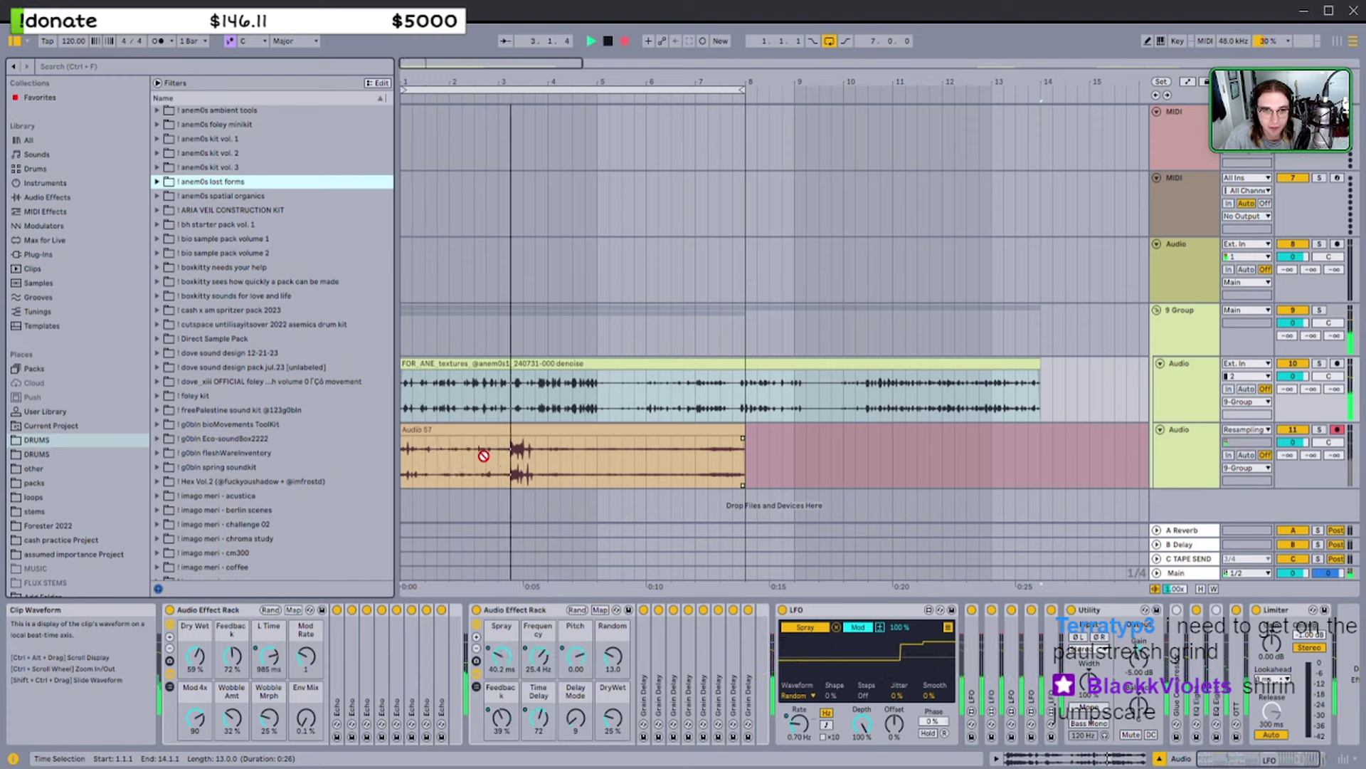
{"action": "mouse_move", "coordinate": [1251, 120]}
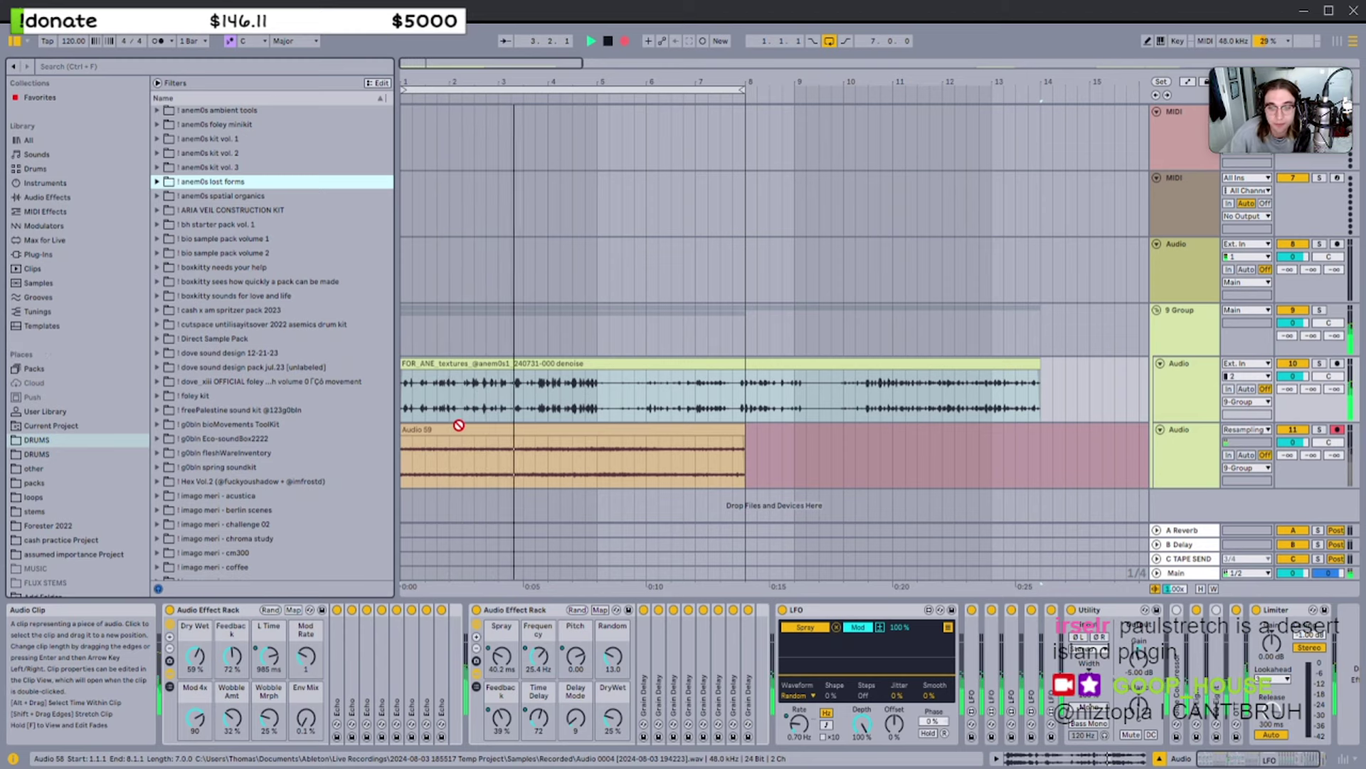
{"action": "scroll", "coordinate": [494, 425], "scroll_direction": "up", "scroll_amount": 3}
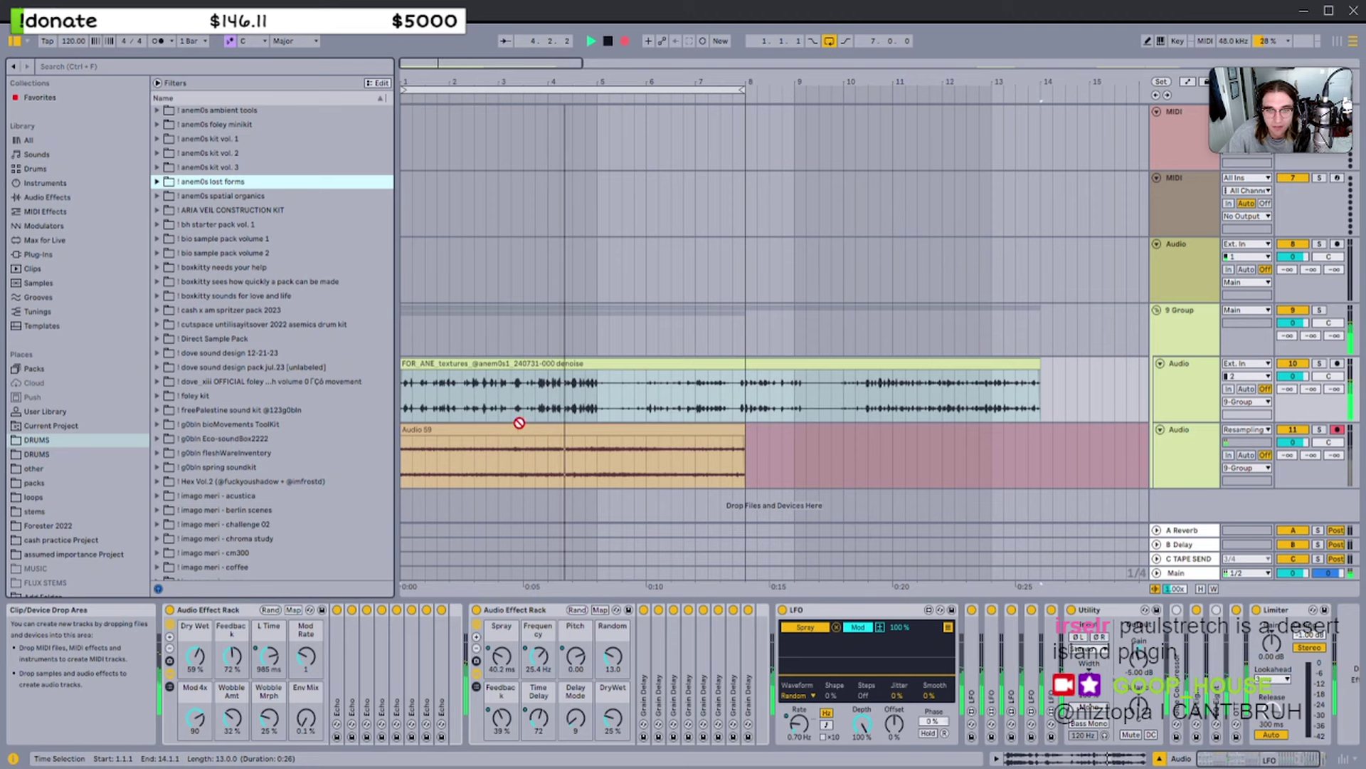
Lower the Echo rack's Dry Wet to 29% while the resampling continues
{"action": "left_click_drag", "start_coordinate": [612, 719], "coordinate": [612, 718]}
{"action": "left_click_drag", "start_coordinate": [211, 660], "coordinate": [211, 674]}
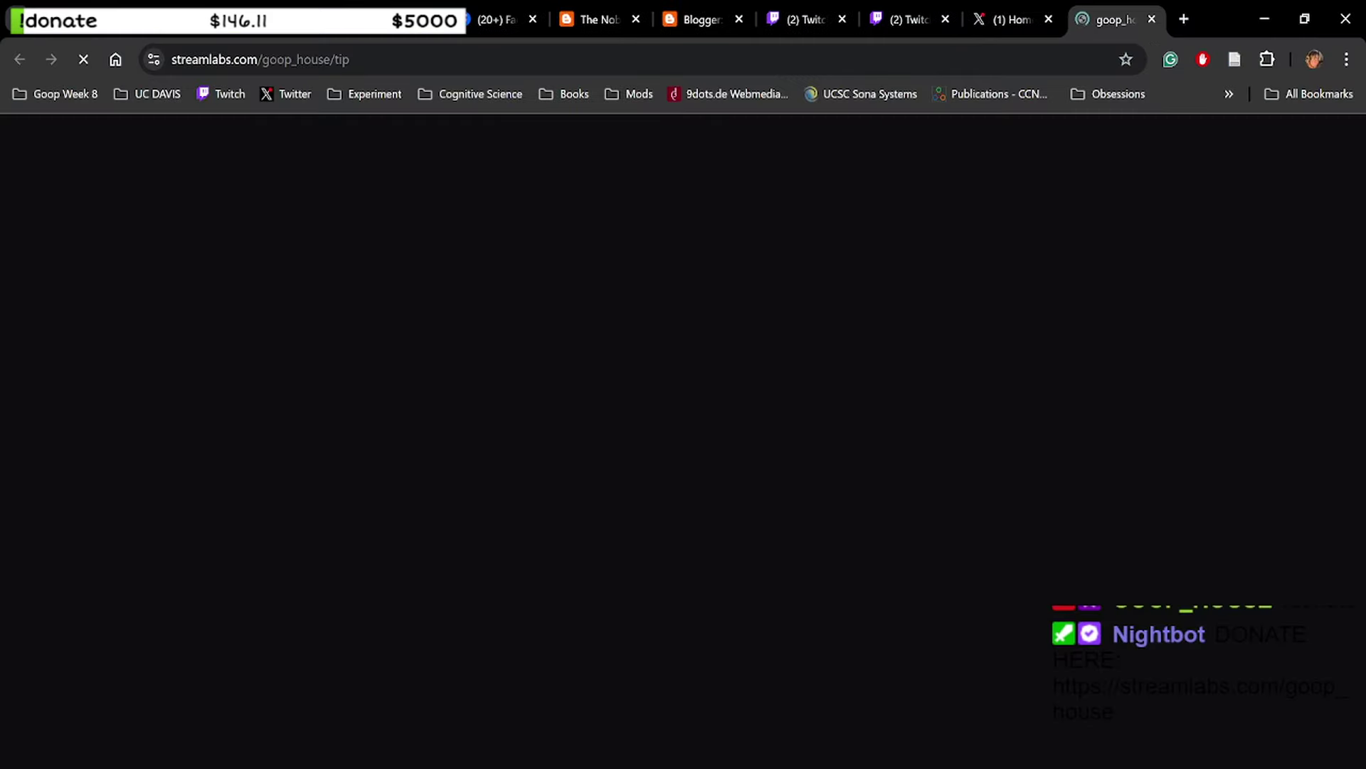
Switch from the Streamlabs donation page in Chrome back to the literally-1984 screen share in Discord
{"action": "key", "text": "alt+Tab"}
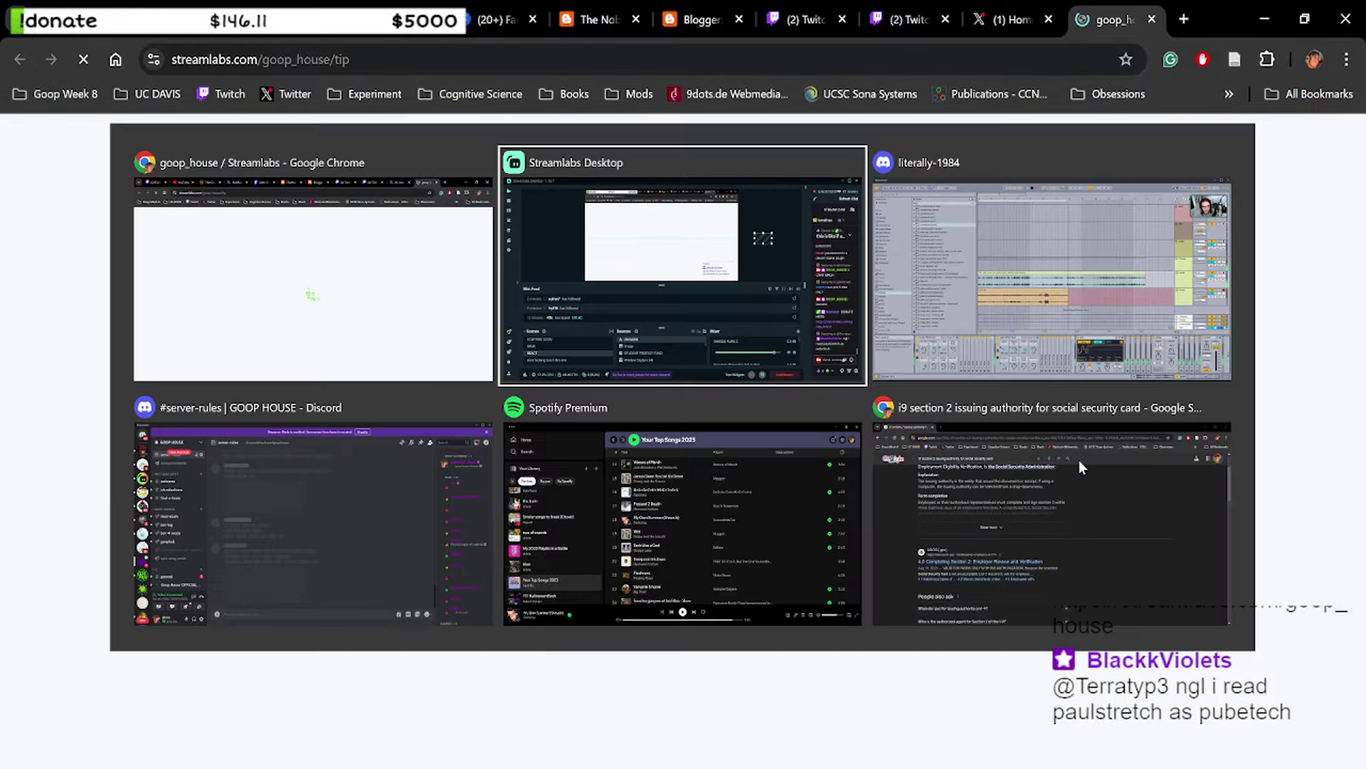
{"action": "key", "text": "alt+Tab"}
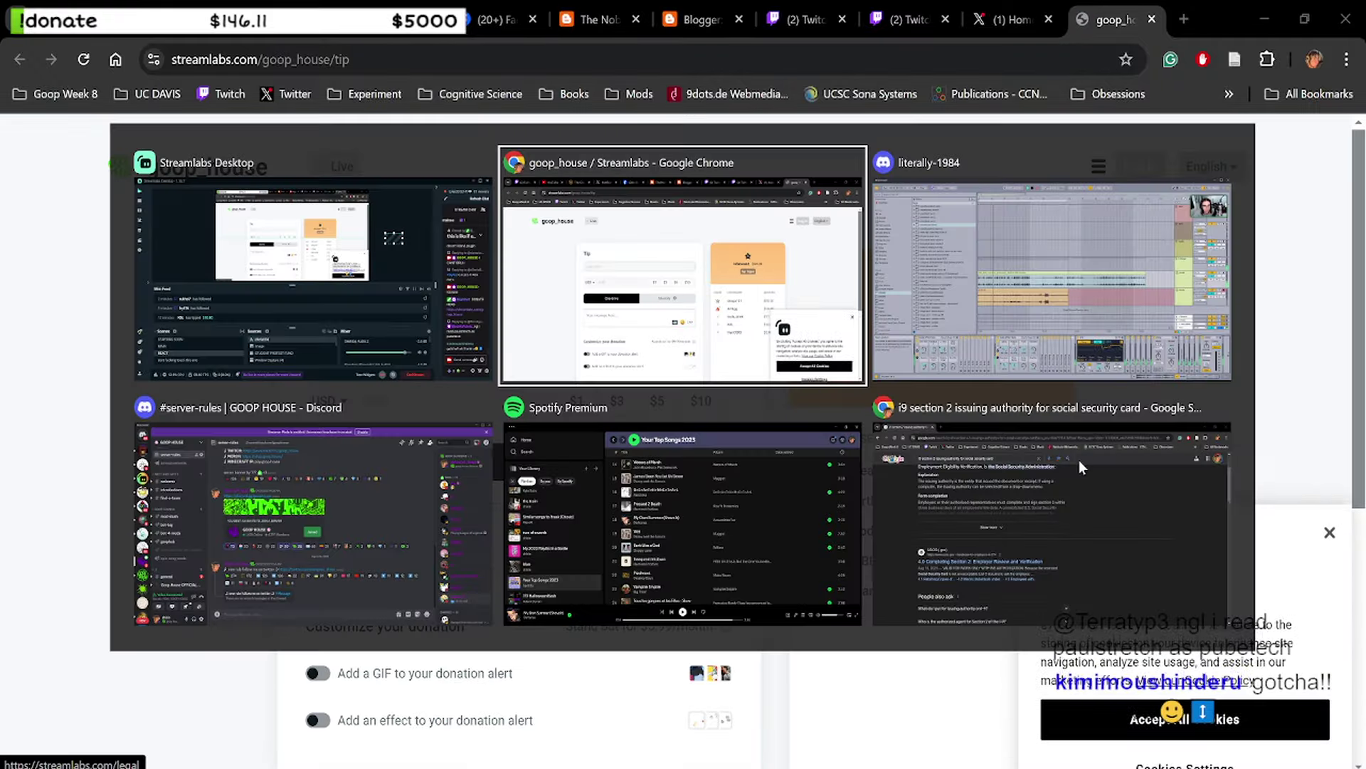
{"action": "key", "text": "alt+Tab"}
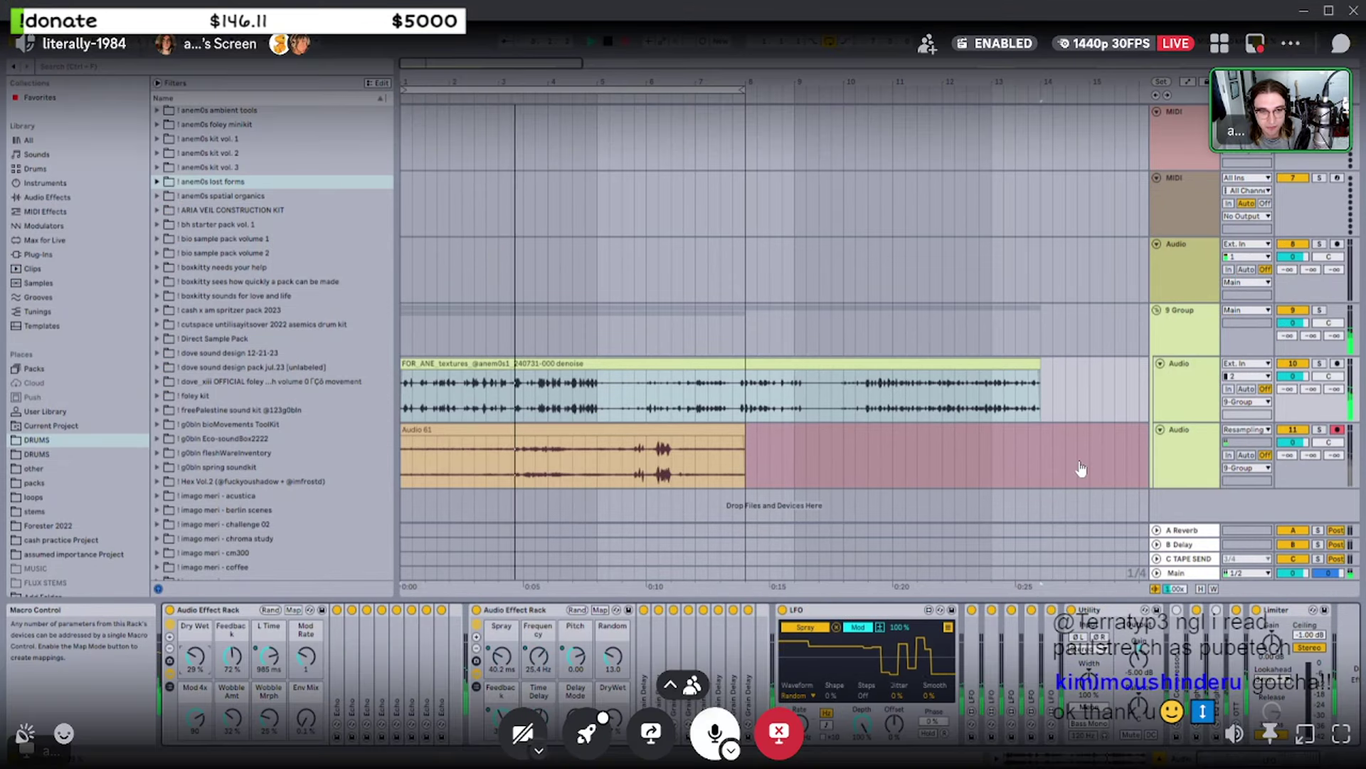
Set the Grain Delay rack's DryWet to 38% and the Echo rack's Dry Wet to 47%
{"action": "left_click_drag", "start_coordinate": [612, 718], "coordinate": [613, 701]}
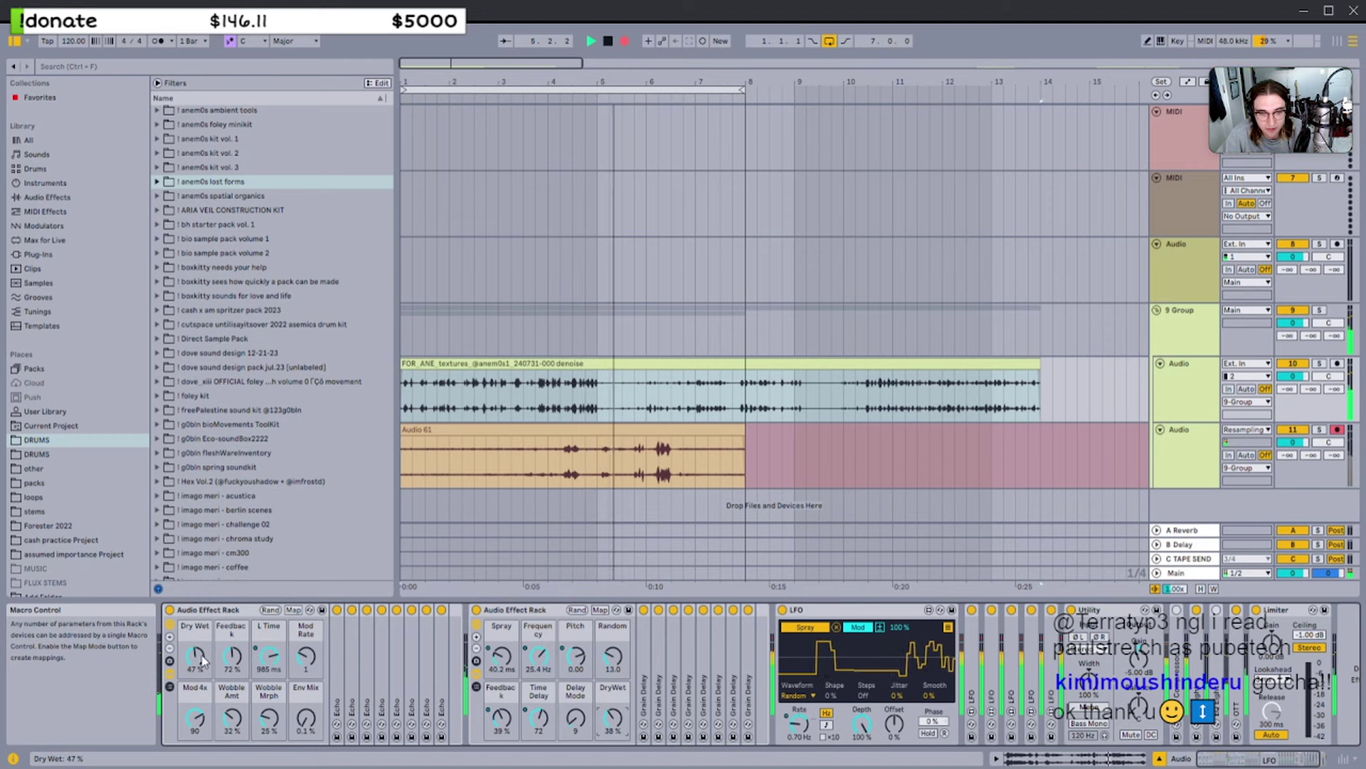
Set the Grain Delay rack's DryWet to 43%, and the Echo rack's Dry Wet to 39% and Feedback to 72%
{"action": "left_click_drag", "start_coordinate": [195, 656], "coordinate": [194, 651]}
{"action": "left_click_drag", "start_coordinate": [612, 718], "coordinate": [613, 691]}
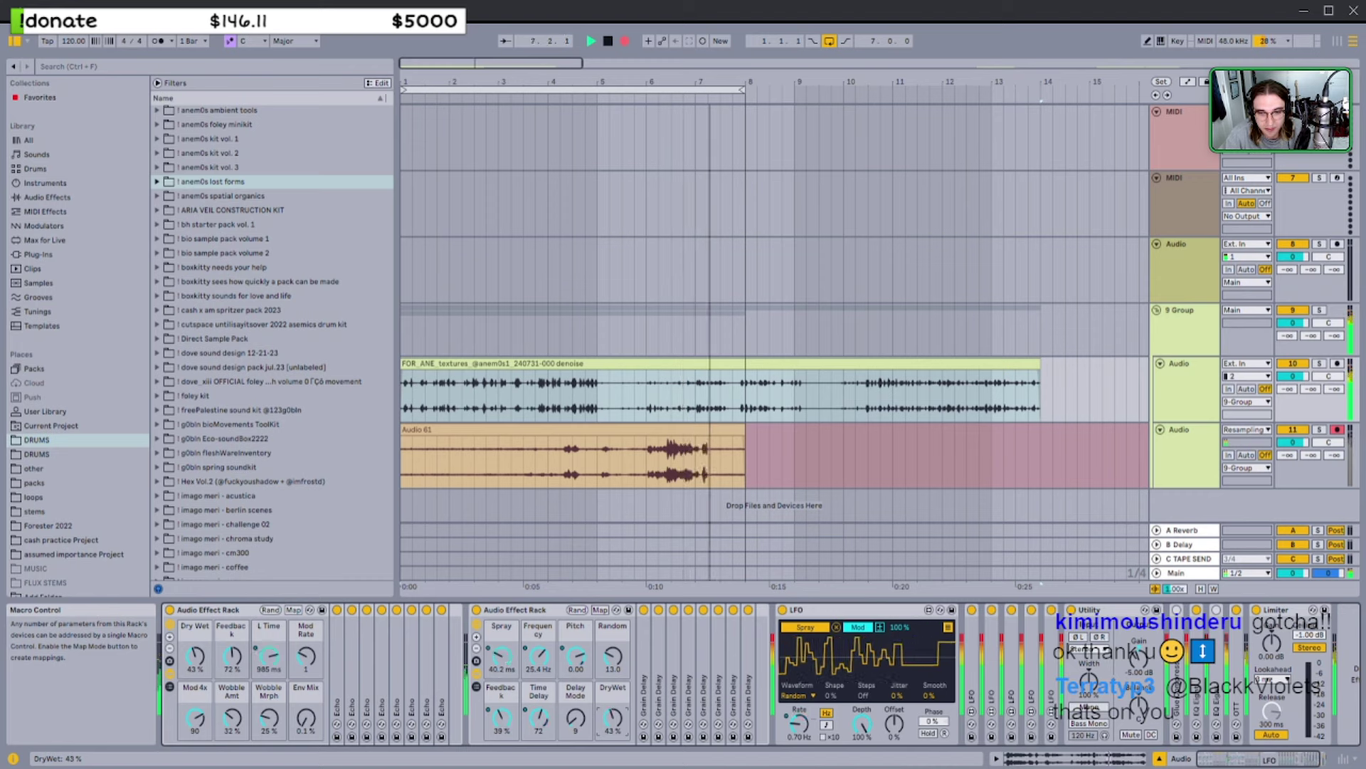
{"action": "left_click_drag", "start_coordinate": [194, 656], "coordinate": [232, 661]}
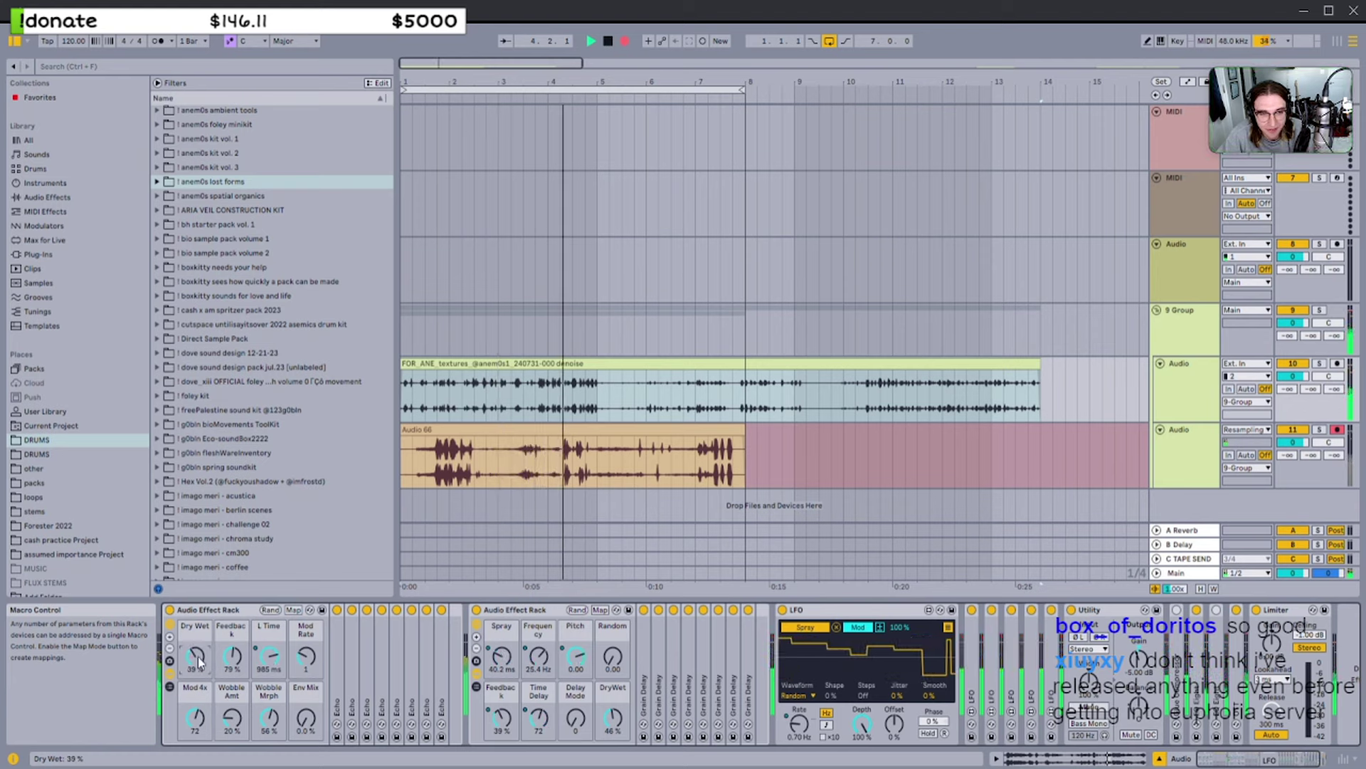
{"action": "left_click_drag", "start_coordinate": [231, 657], "coordinate": [231, 668]}
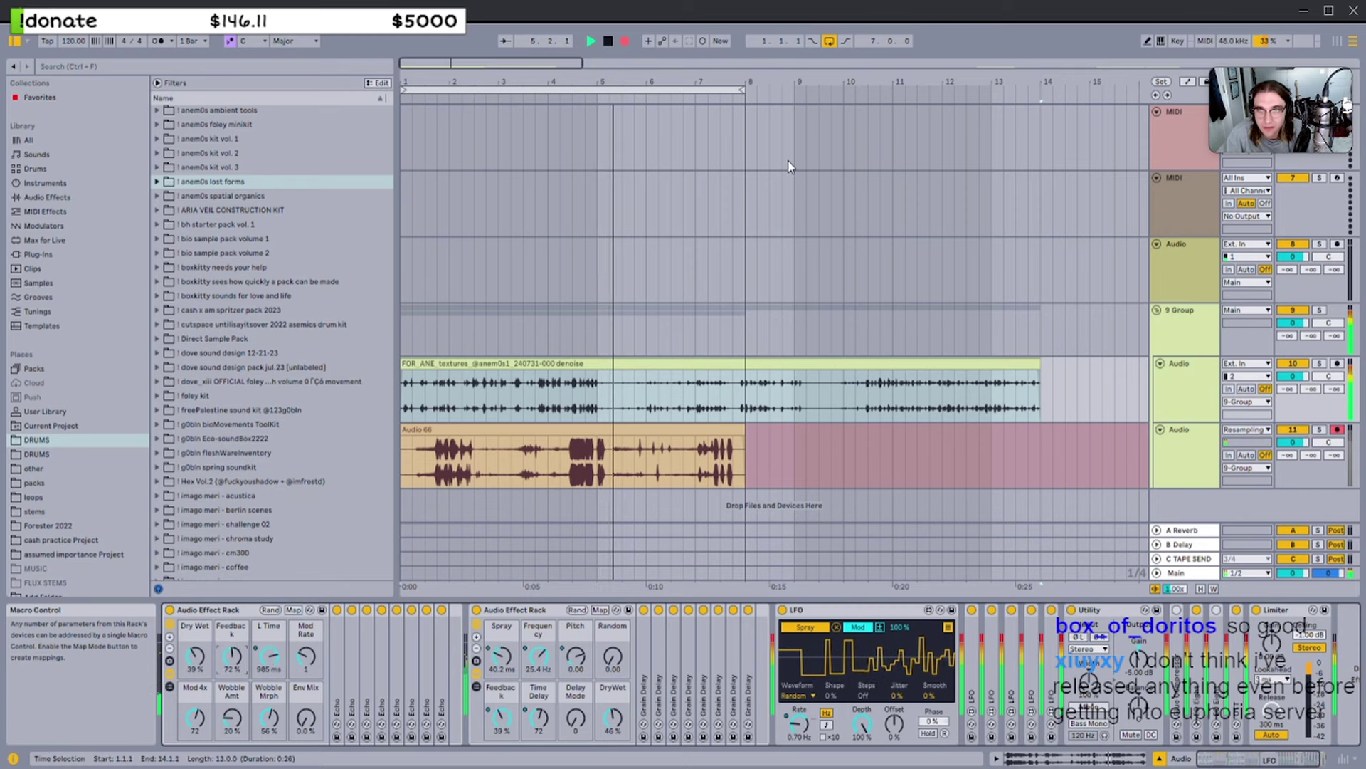
Turn off the arrangement loop and extend the FOR_ANE_textures source clip to bar 45 while the resampling continues
{"action": "left_click", "coordinate": [829, 42]}
{"action": "scroll", "coordinate": [711, 249], "scroll_direction": "down", "scroll_amount": 3}
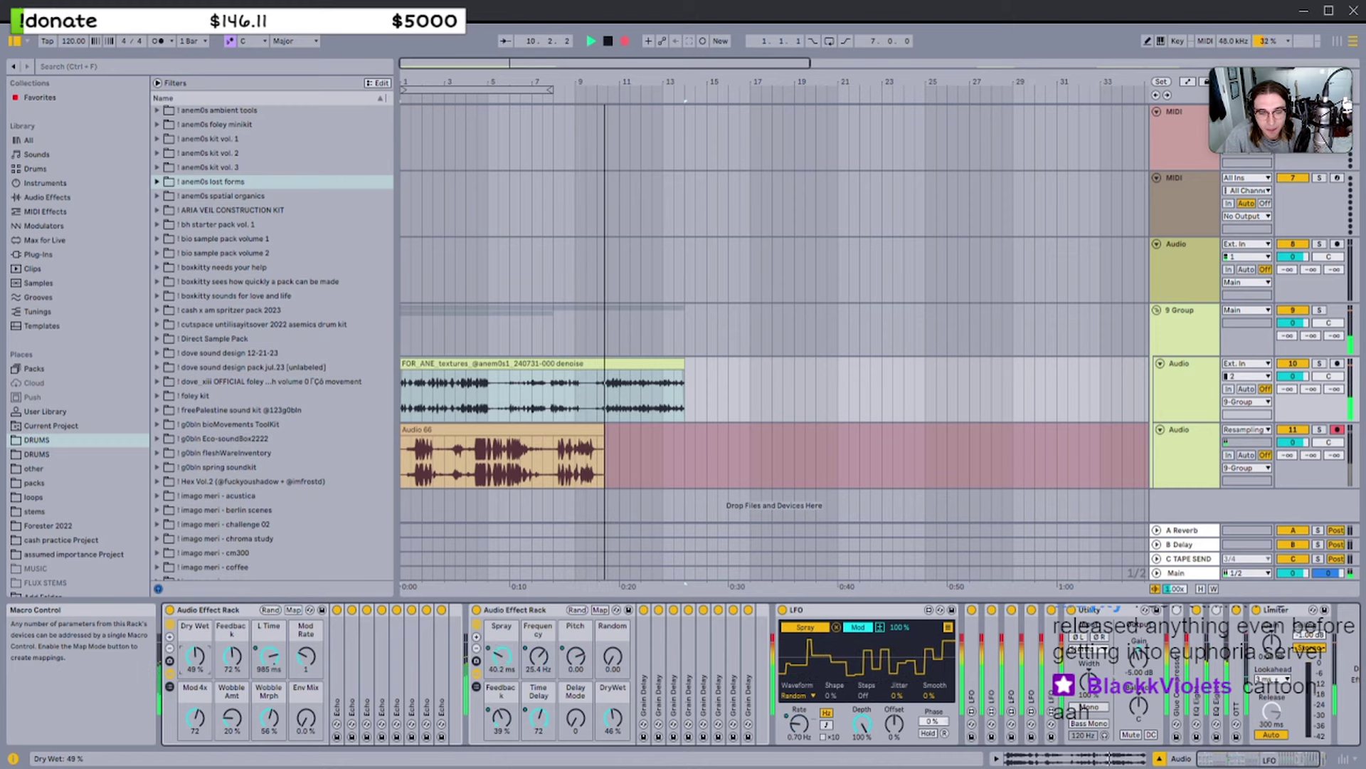
{"action": "left_click_drag", "start_coordinate": [683, 394], "coordinate": [1012, 395]}
{"action": "scroll", "coordinate": [659, 406], "scroll_direction": "down", "scroll_amount": 3}
{"action": "left_click", "coordinate": [577, 411]}
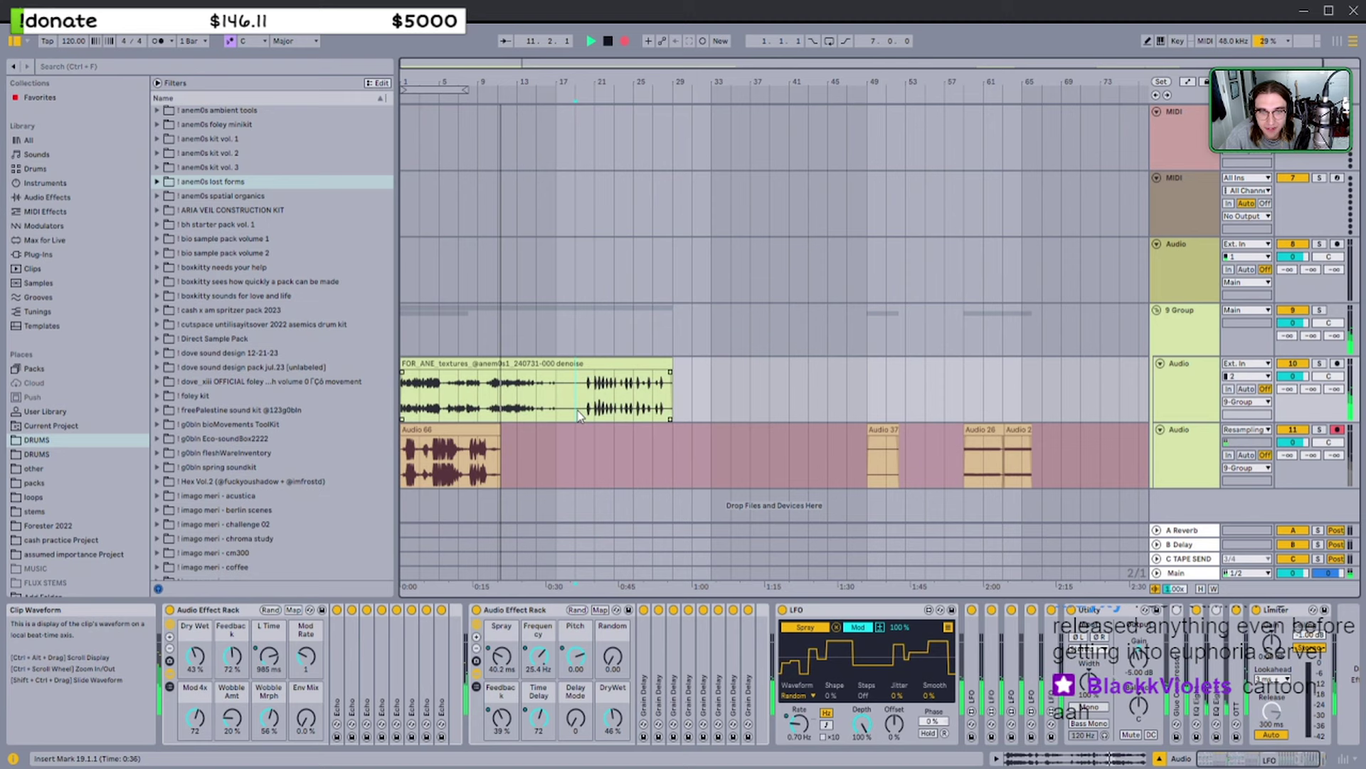
{"action": "left_click_drag", "start_coordinate": [671, 391], "coordinate": [828, 388]}
{"action": "left_click", "coordinate": [595, 398]}
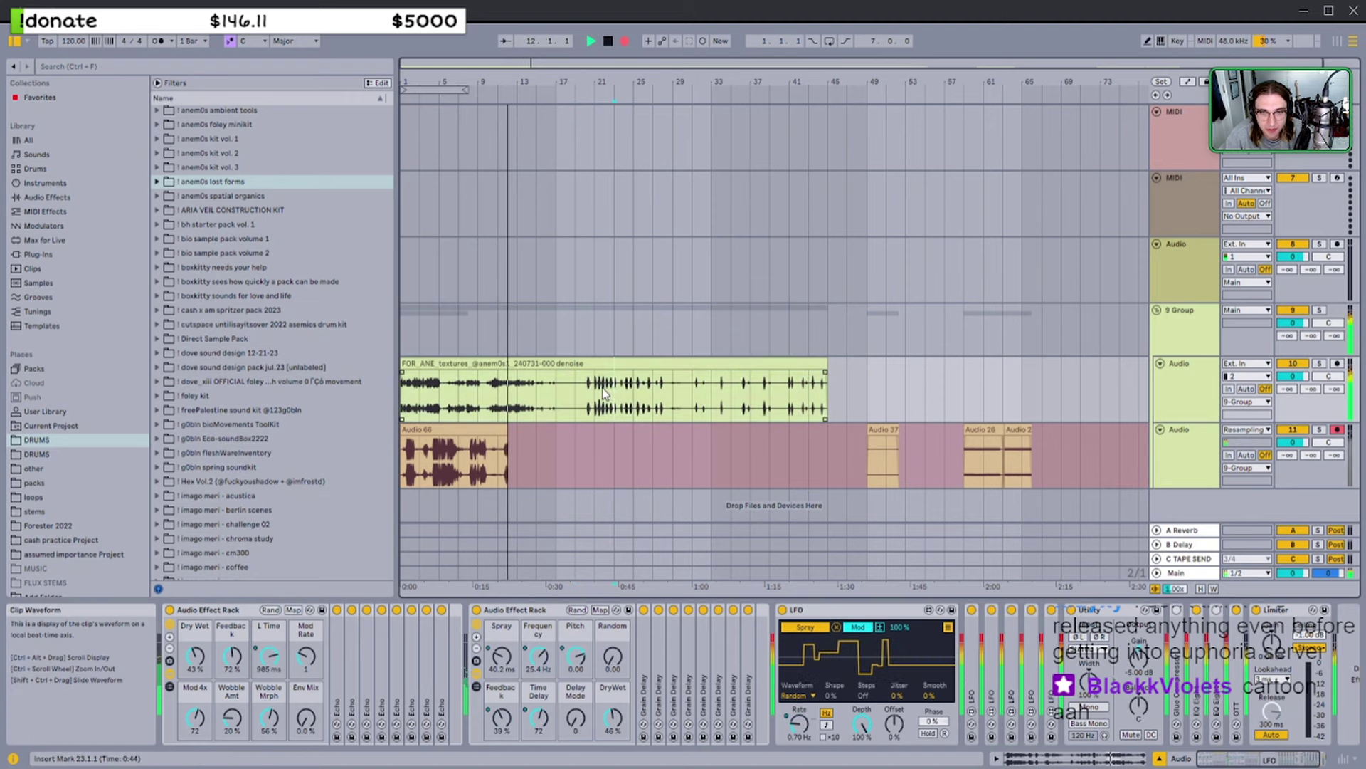
{"action": "left_click", "coordinate": [430, 364]}
{"action": "scroll", "coordinate": [430, 364], "scroll_direction": "up", "scroll_amount": 3}
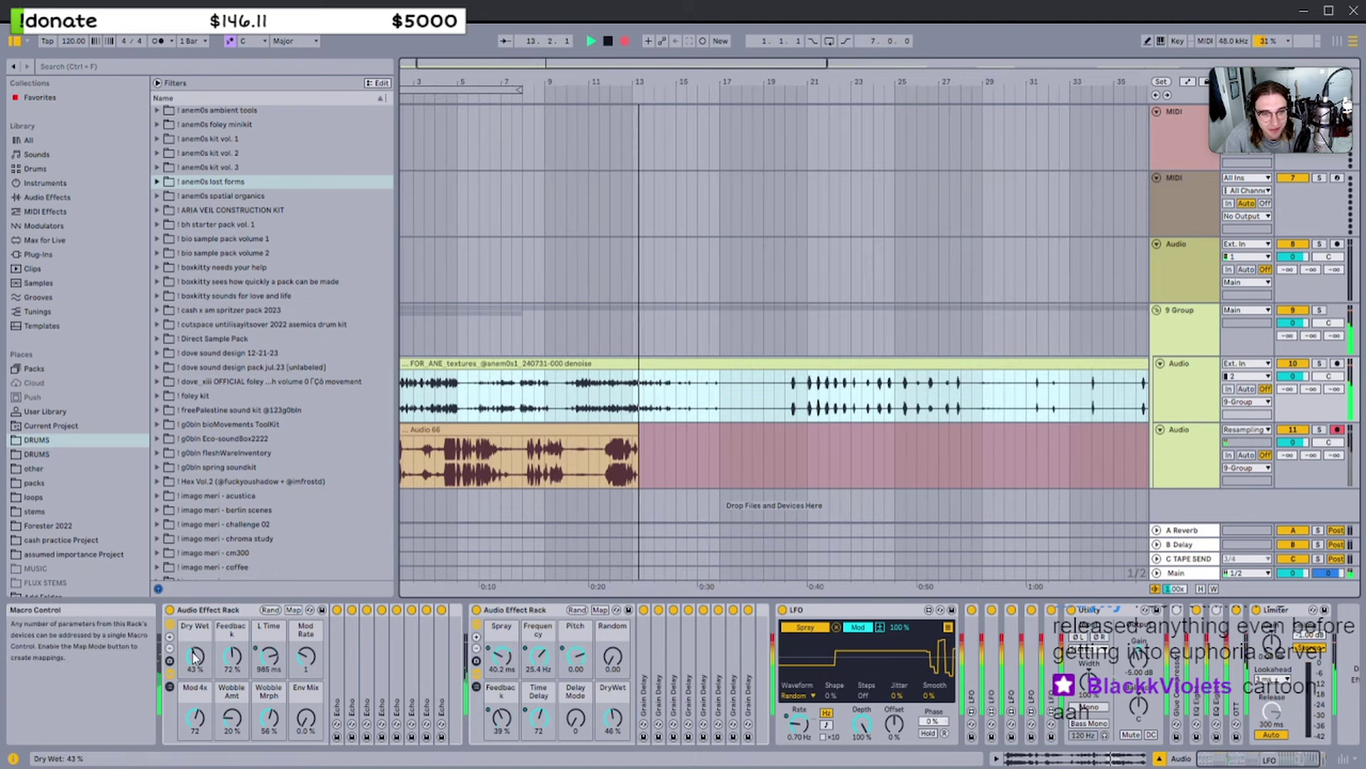
Set the Echo rack's Dry Wet to 52% and Feedback to 56%, and resize the source clip to span bars 17 to 87
{"action": "left_click_drag", "start_coordinate": [196, 656], "coordinate": [232, 656]}
{"action": "scroll", "coordinate": [818, 399], "scroll_direction": "down", "scroll_amount": 3}
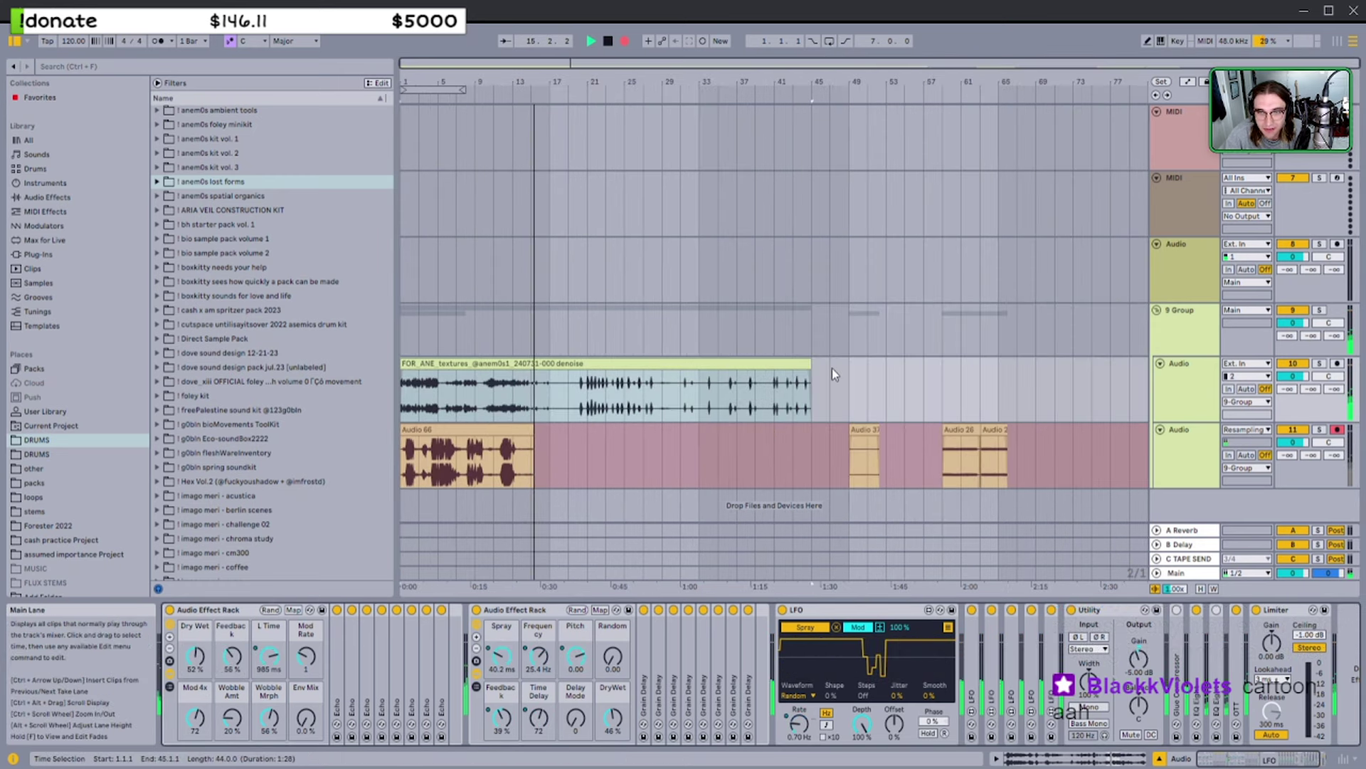
{"action": "left_click_drag", "start_coordinate": [811, 364], "coordinate": [1222, 364]}
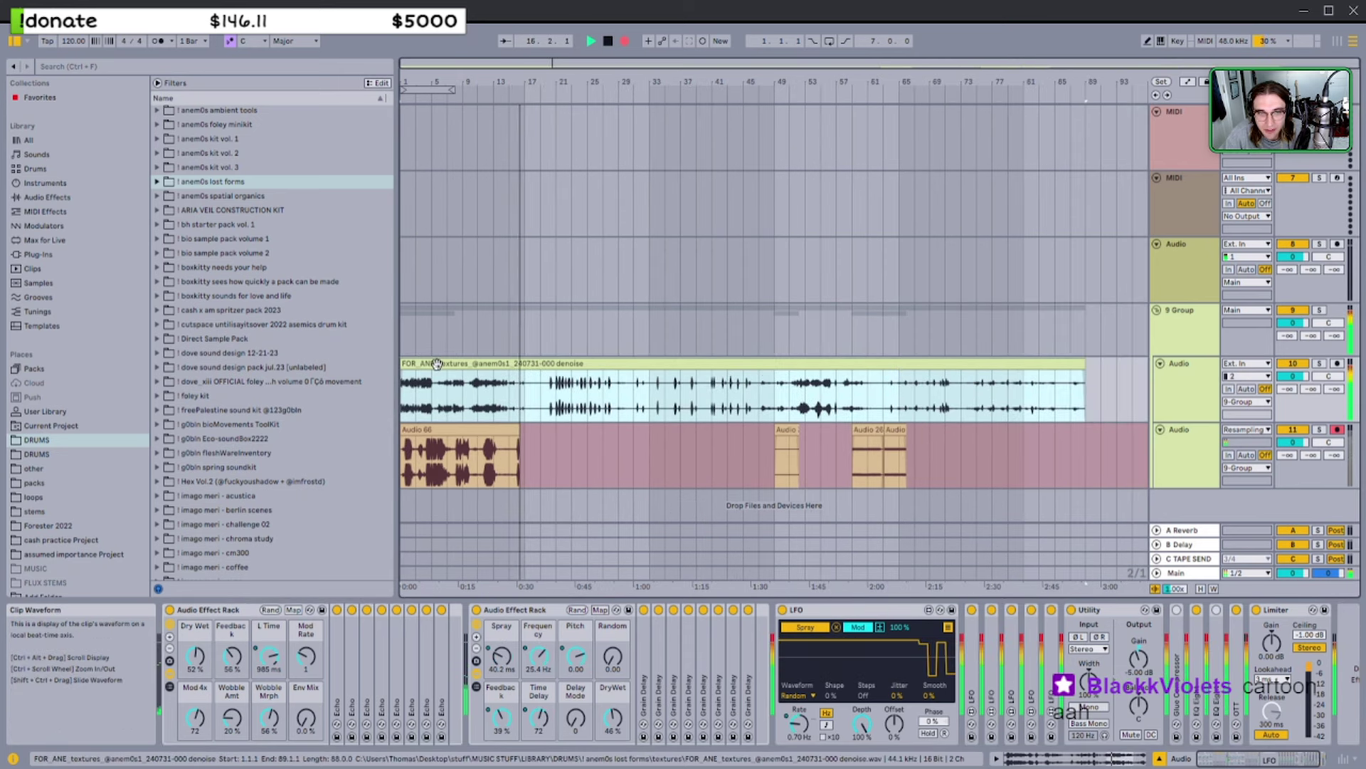
{"action": "left_click_drag", "start_coordinate": [402, 364], "coordinate": [587, 377]}
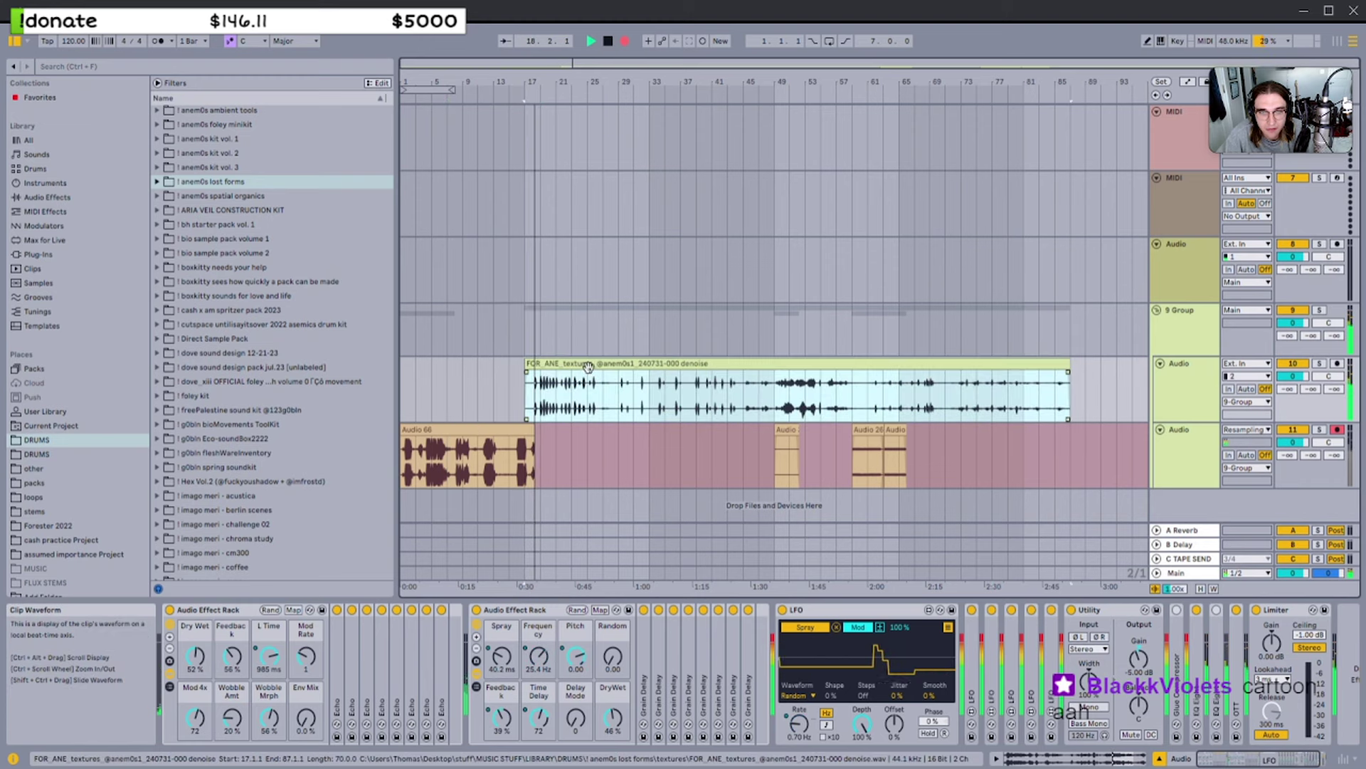
{"action": "mouse_move", "coordinate": [1067, 370]}
{"action": "left_mouse_down"}
{"action": "mouse_move", "coordinate": [836, 369]}
{"action": "mouse_move", "coordinate": [1070, 370]}
{"action": "left_mouse_up"}
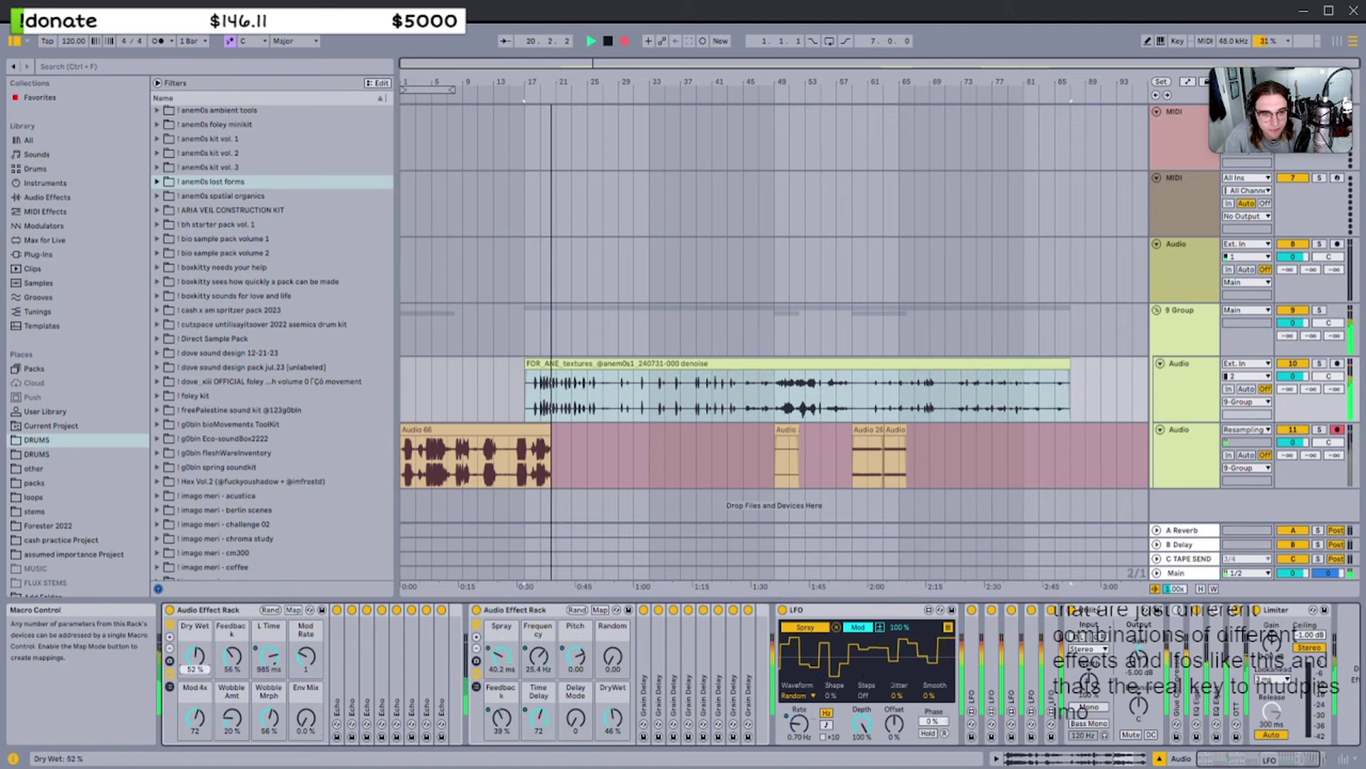
Adjust the Echo rack's Feedback, set its Wobble Mrph to 26%, and lower the Grain Delay rack's DryWet to 39%
{"action": "left_click_drag", "start_coordinate": [234, 667], "coordinate": [234, 652]}
{"action": "left_click_drag", "start_coordinate": [269, 718], "coordinate": [269, 744]}
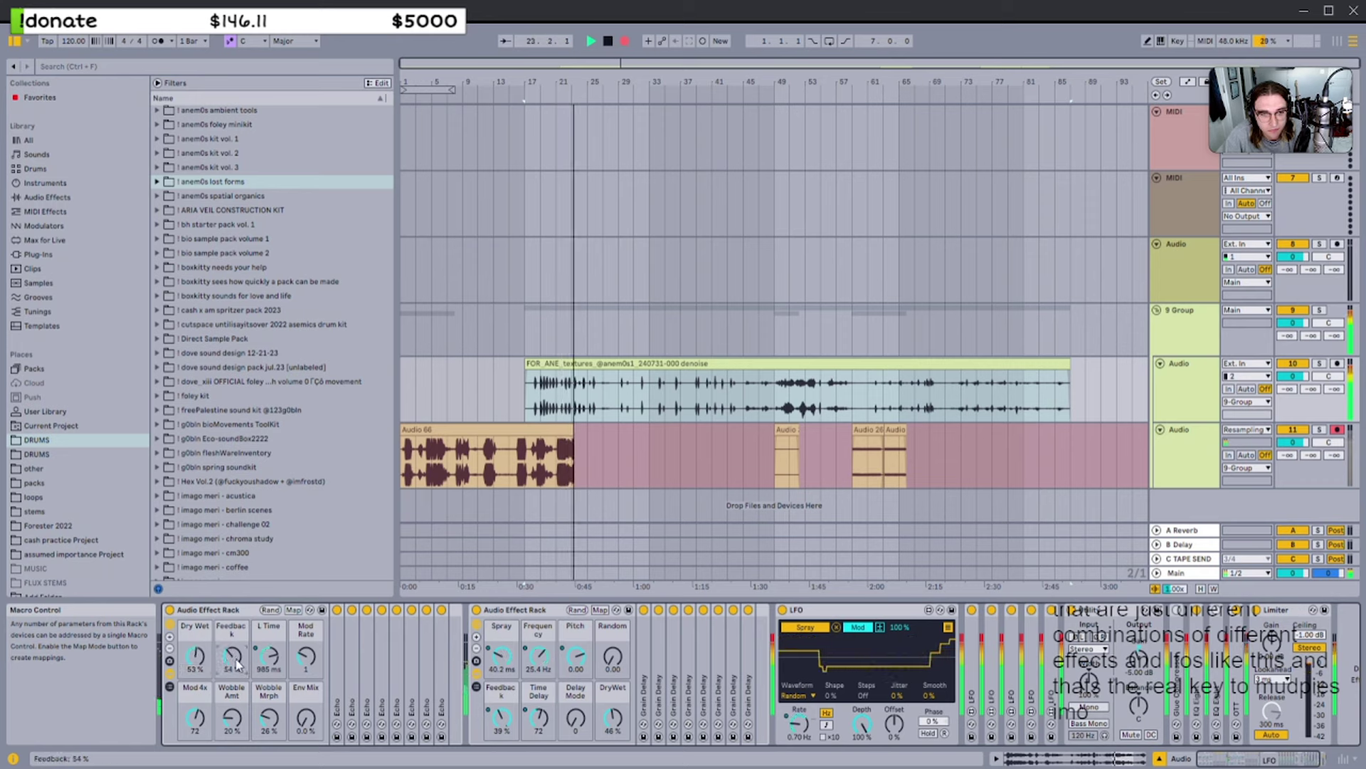
{"action": "left_click_drag", "start_coordinate": [232, 656], "coordinate": [232, 657]}
{"action": "scroll", "coordinate": [541, 399], "scroll_direction": "up", "scroll_amount": 5}
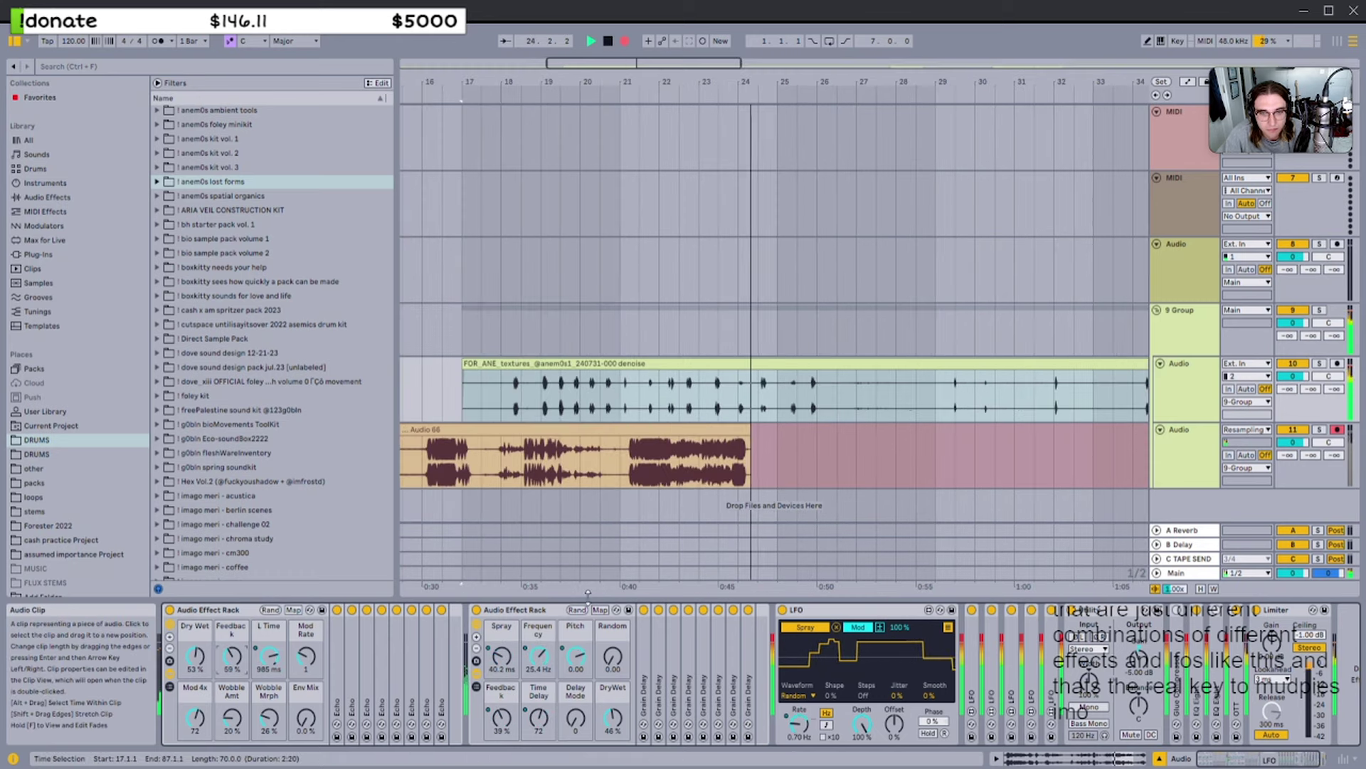
{"action": "left_click_drag", "start_coordinate": [616, 718], "coordinate": [615, 724]}
{"action": "scroll", "coordinate": [864, 402], "scroll_direction": "up", "scroll_amount": 4}
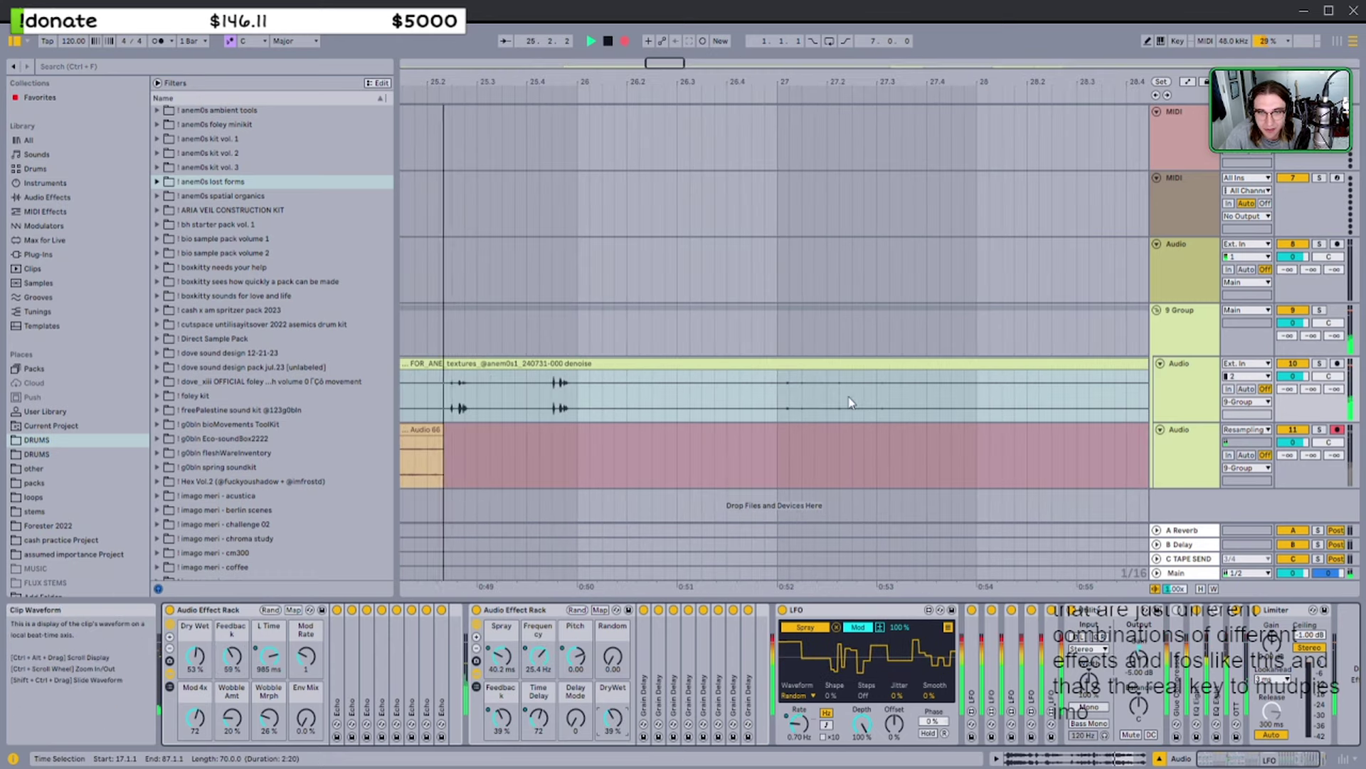
{"action": "scroll", "coordinate": [566, 431], "scroll_direction": "down", "scroll_amount": 4}
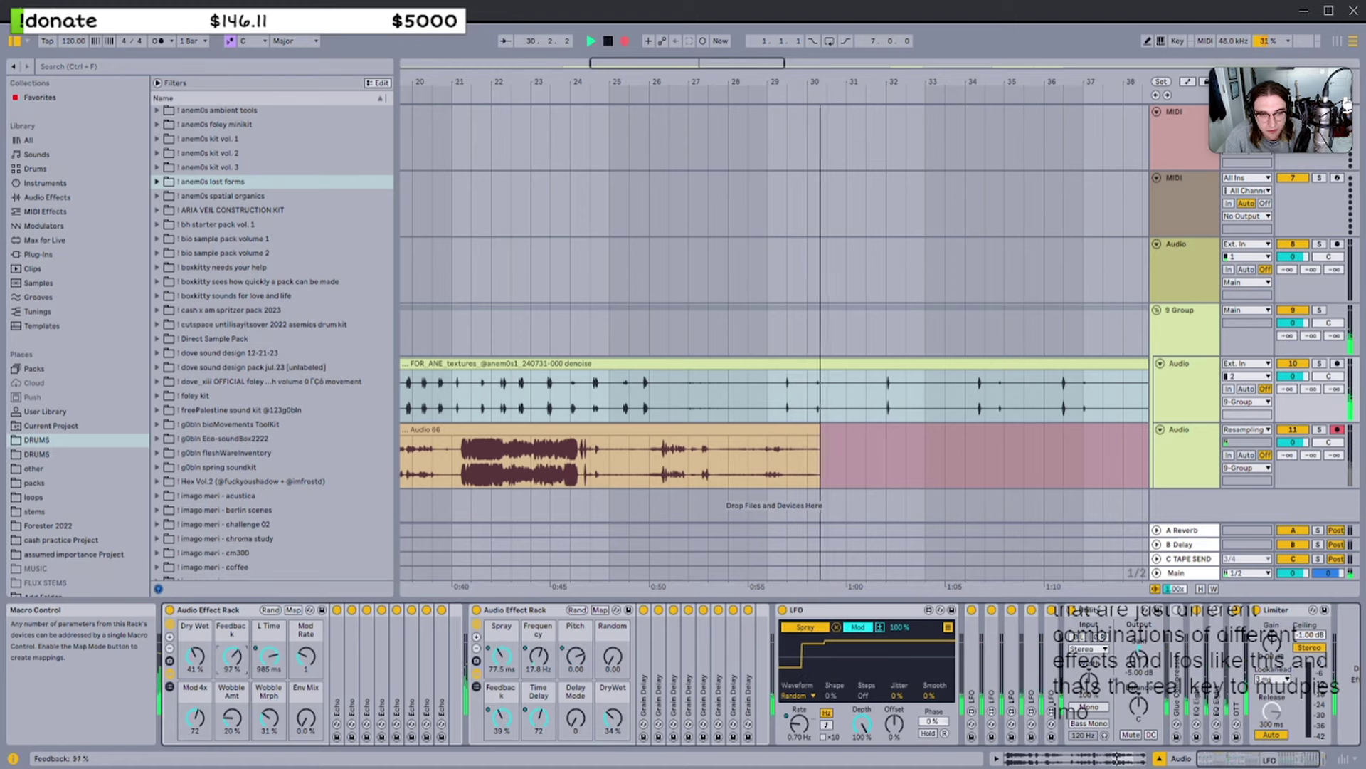
Raise the Echo rack's Mod Rate to 3 during the recording
{"action": "left_click_drag", "start_coordinate": [307, 660], "coordinate": [306, 653]}
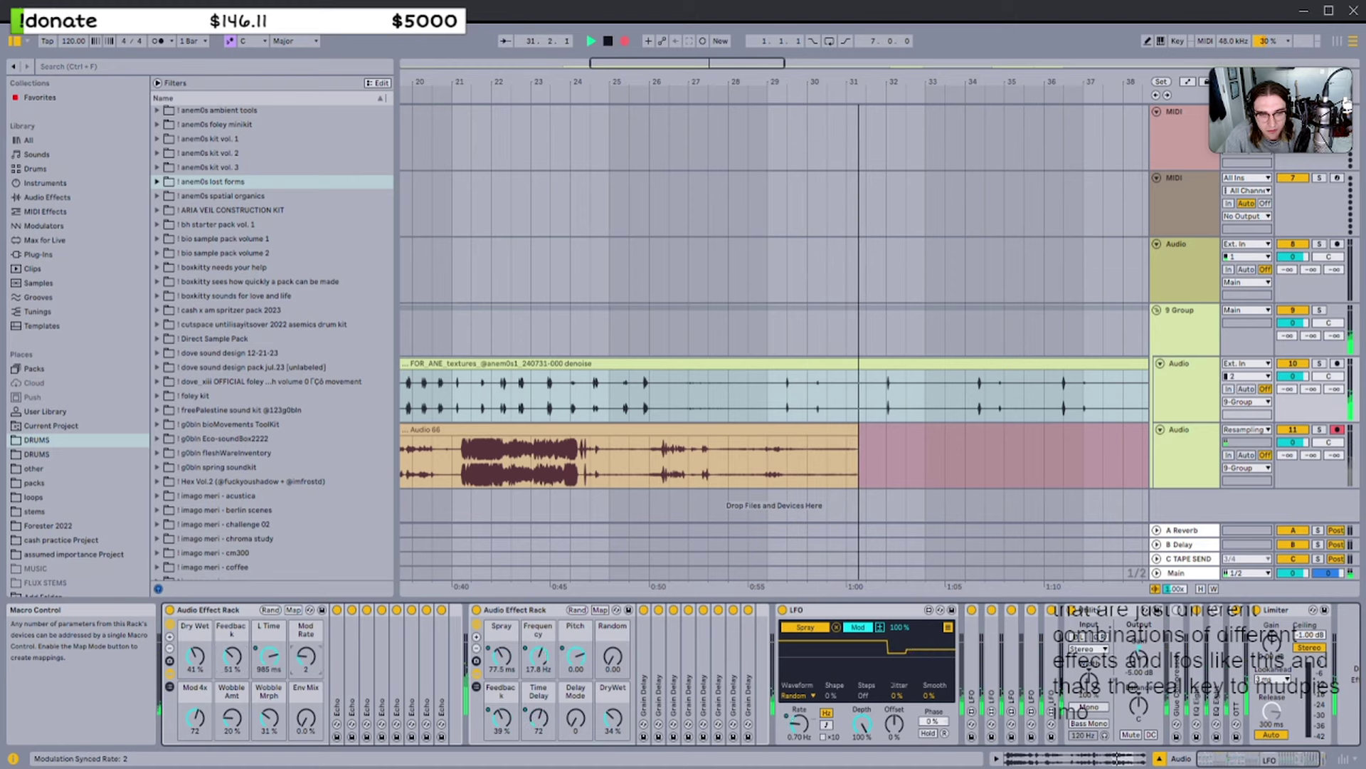
{"action": "scroll", "coordinate": [715, 412], "scroll_direction": "down", "scroll_amount": 2}
{"action": "scroll", "coordinate": [715, 414], "scroll_direction": "right", "scroll_amount": 3}
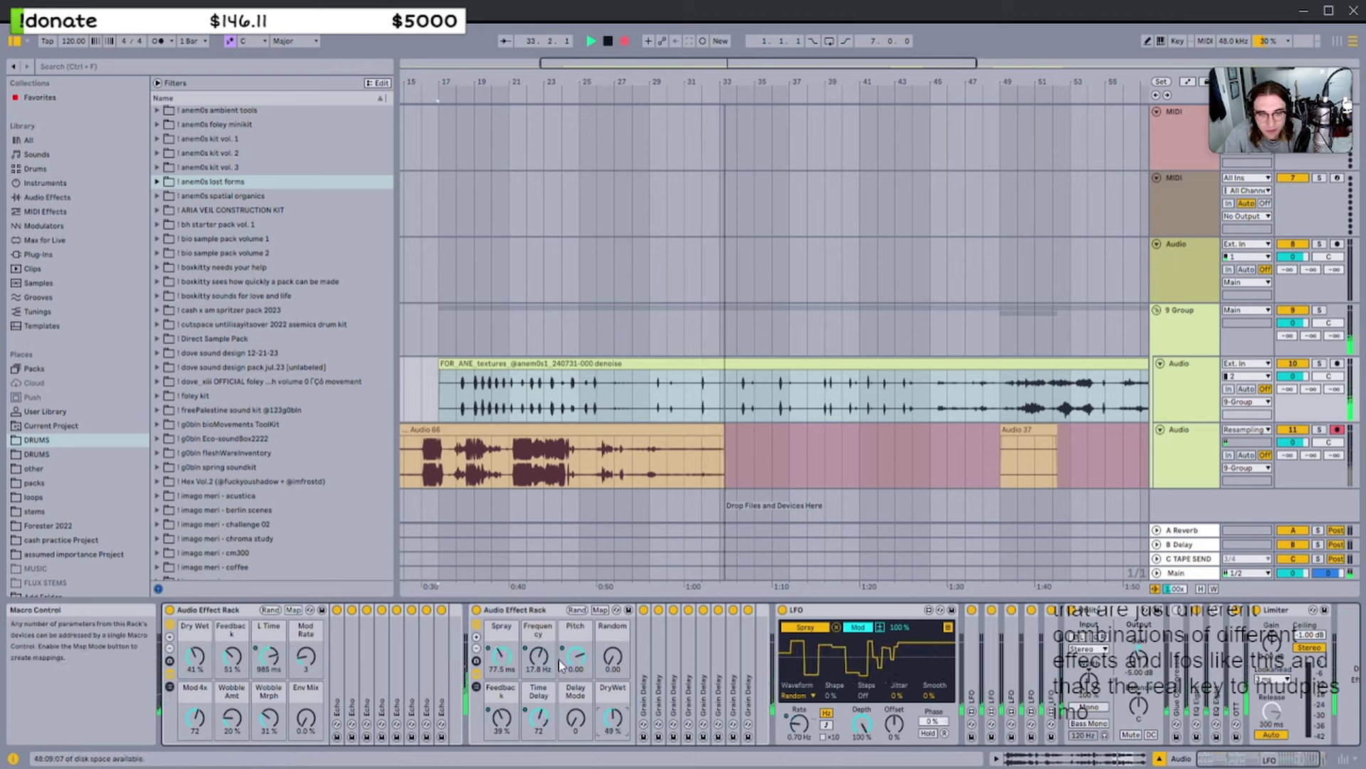
Sweep the Grain Delay rack's Random up to 161, reset it to 0, and raise it to 15.8
{"action": "left_click_drag", "start_coordinate": [612, 656], "coordinate": [613, 704]}
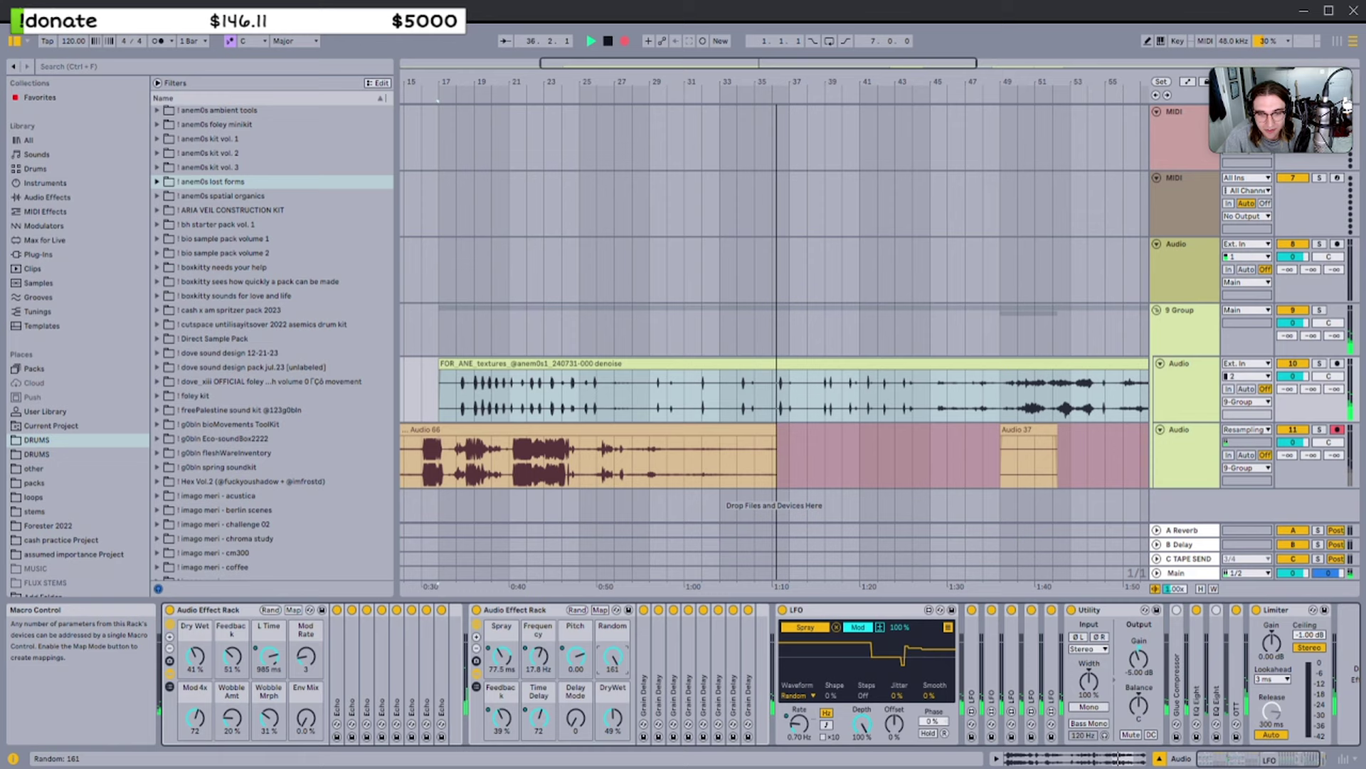
{"action": "double_click", "coordinate": [613, 664]}
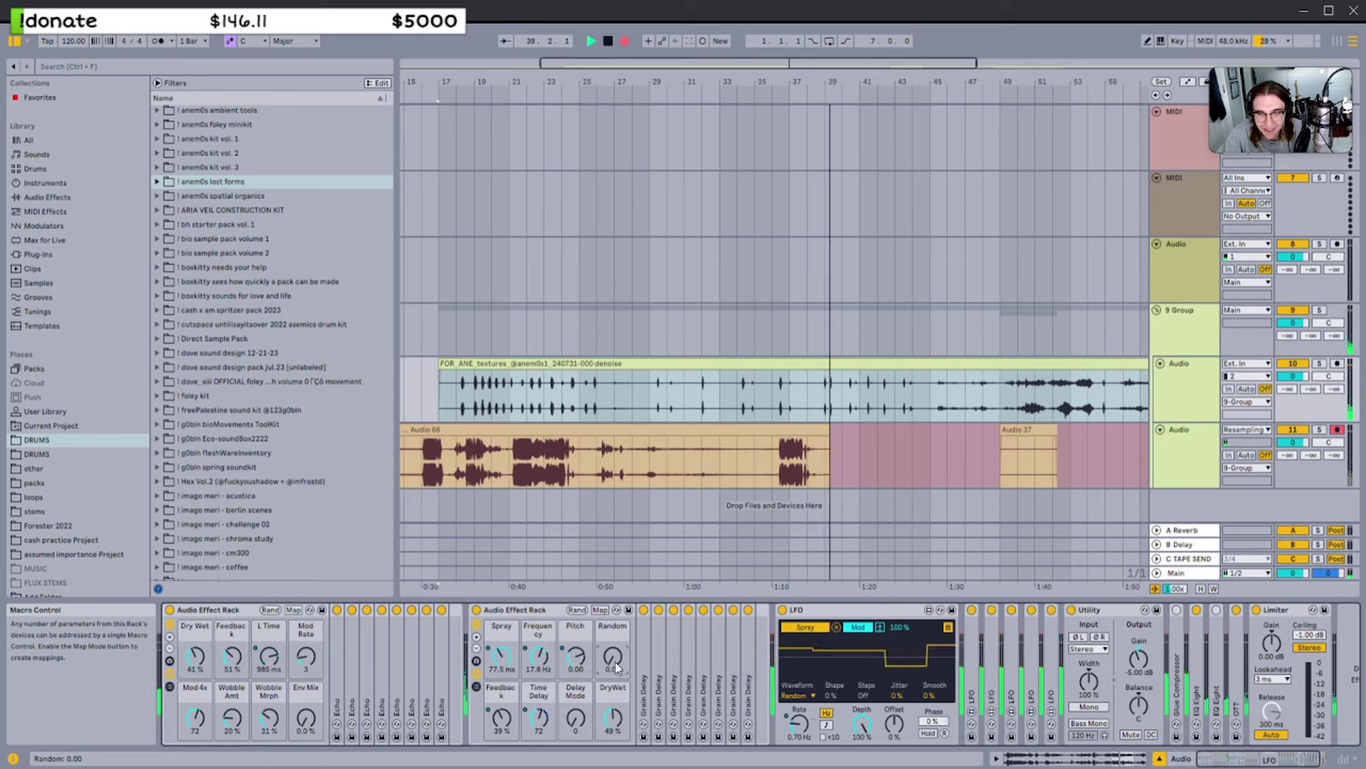
{"action": "left_click_drag", "start_coordinate": [617, 666], "coordinate": [616, 649]}
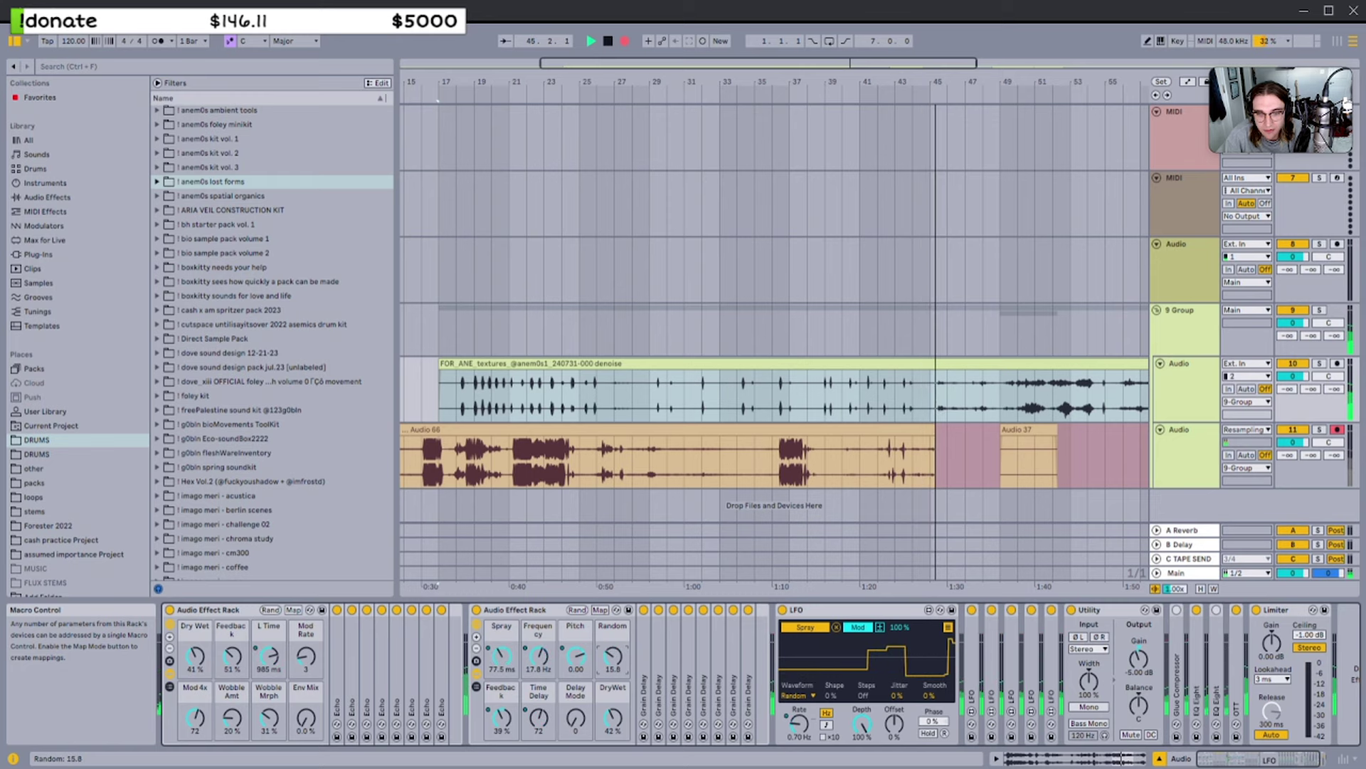
Trim the start of the FOR_ANE_textures source clip to bar 45
{"action": "scroll", "coordinate": [774, 363], "scroll_direction": "right", "scroll_amount": 1}
{"action": "scroll", "coordinate": [774, 363], "scroll_direction": "down", "scroll_amount": 4}
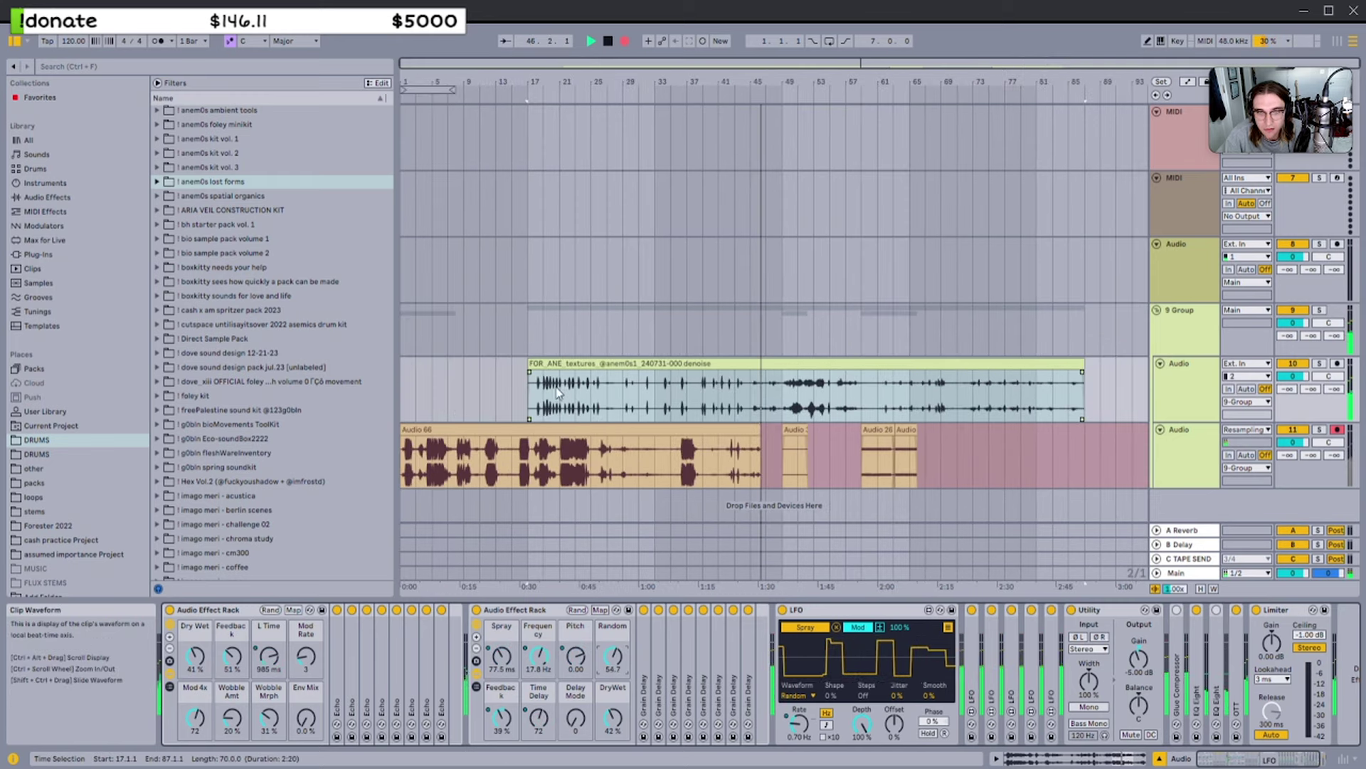
{"action": "left_click_drag", "start_coordinate": [530, 363], "coordinate": [752, 355]}
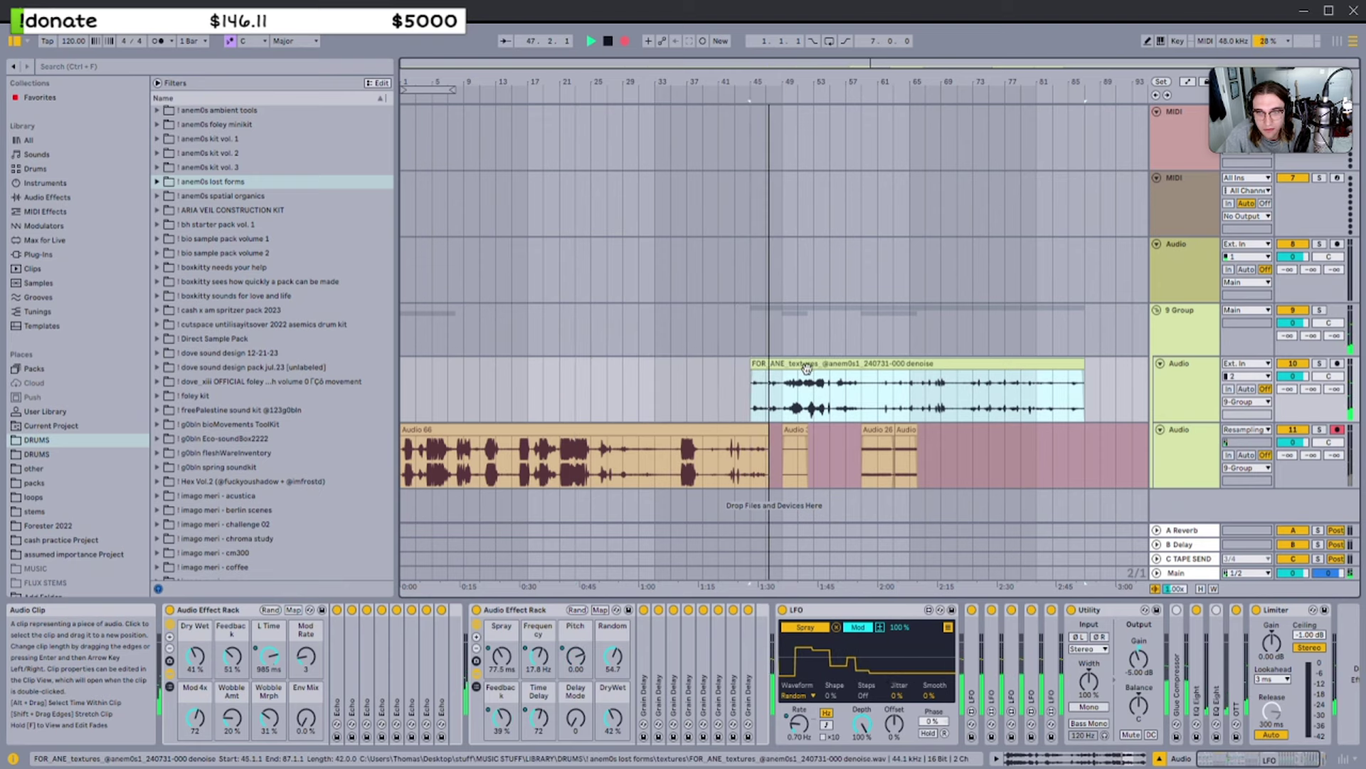
{"action": "key", "text": "plus"}
{"action": "key", "text": "plus"}
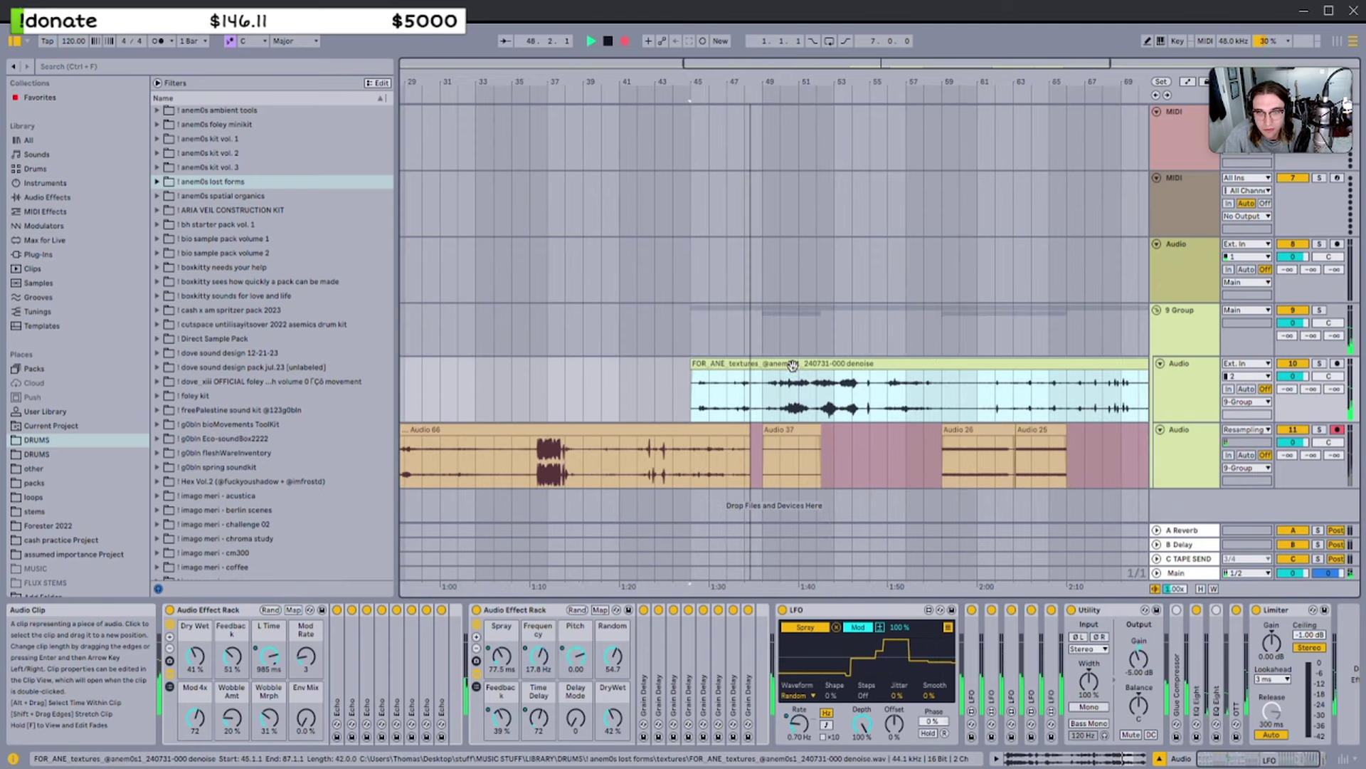
Set the Grain Delay rack's DryWet to 40%, and raise it to 58% as the recording progresses
{"action": "mouse_move", "coordinate": [623, 714]}
{"action": "left_mouse_down"}
{"action": "mouse_move", "coordinate": [623, 697]}
{"action": "mouse_move", "coordinate": [612, 716]}
{"action": "left_mouse_up"}
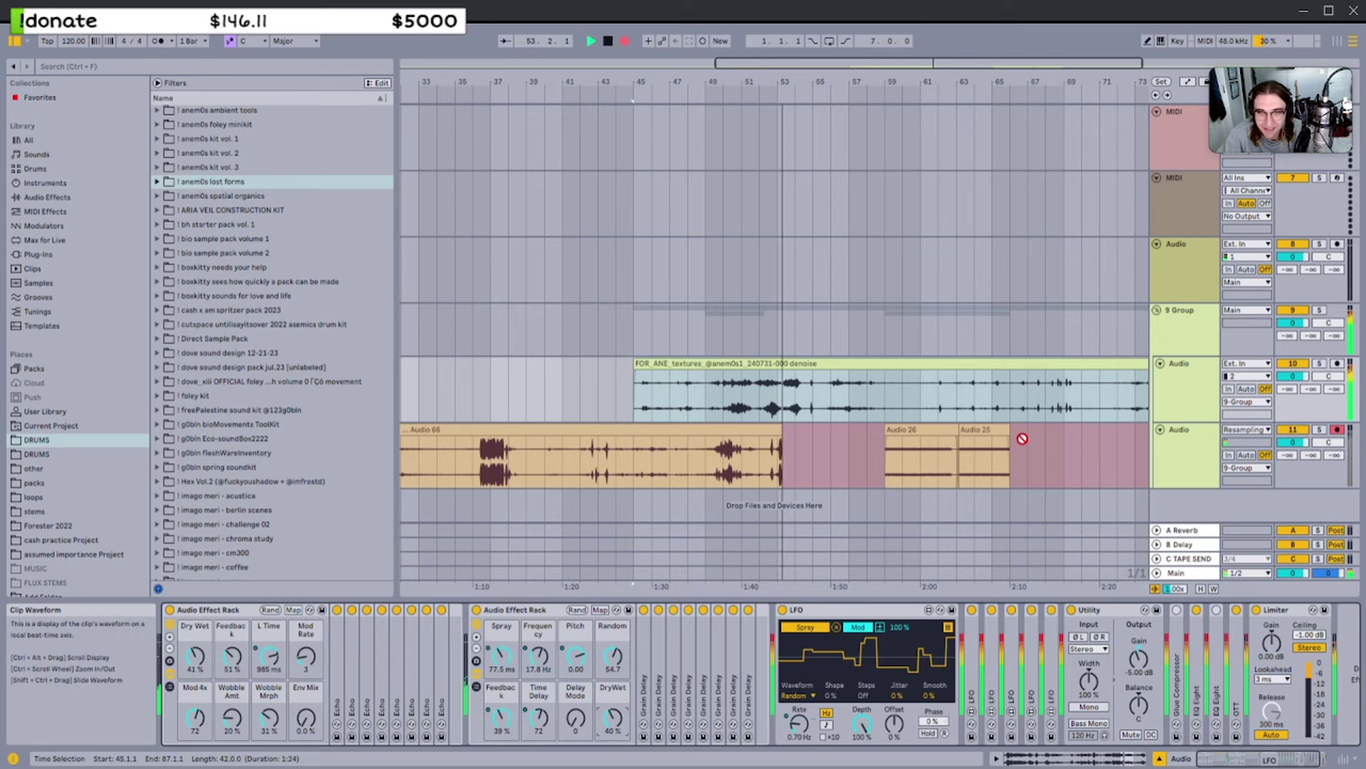
{"action": "scroll", "coordinate": [590, 418], "scroll_direction": "down", "scroll_amount": 2}
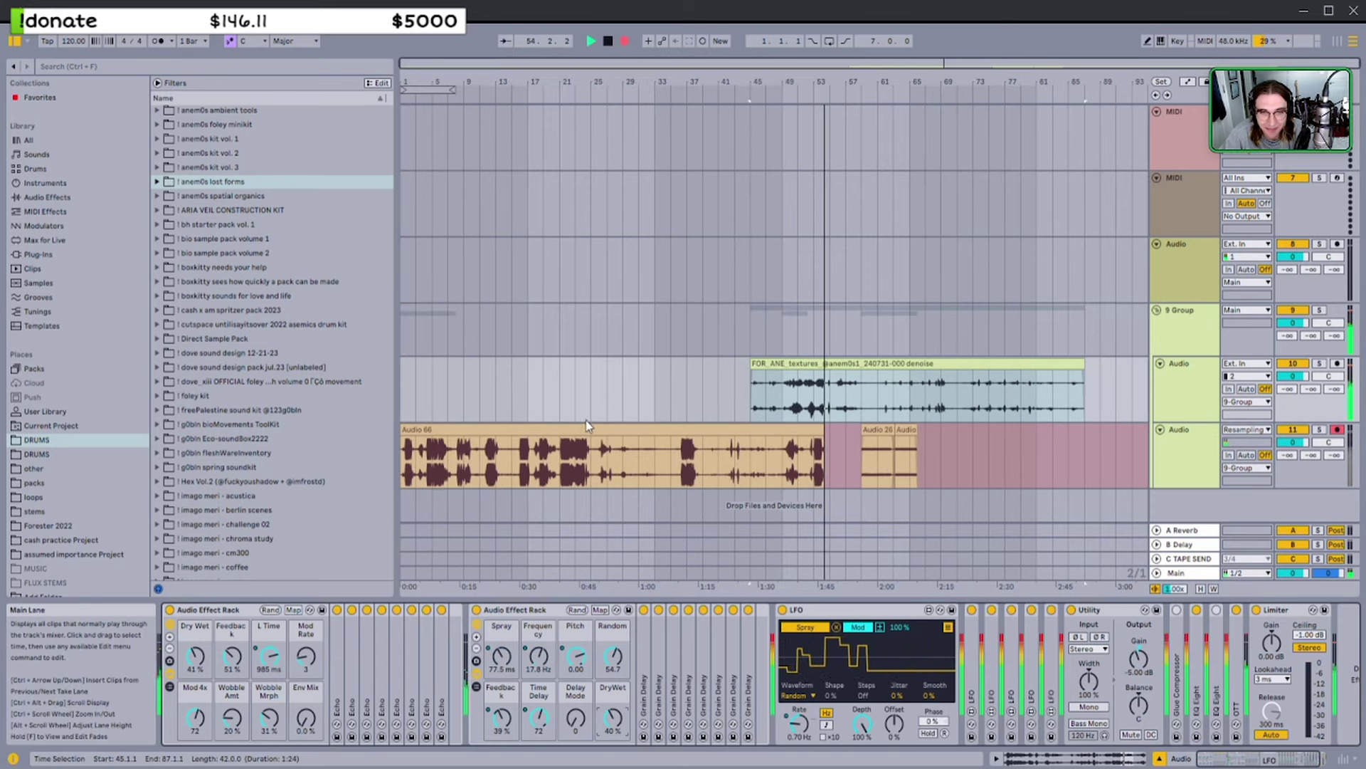
{"action": "scroll", "coordinate": [589, 420], "scroll_direction": "up", "scroll_amount": 2}
{"action": "scroll", "coordinate": [672, 422], "scroll_direction": "down", "scroll_amount": 2}
{"action": "scroll", "coordinate": [706, 419], "scroll_direction": "up", "scroll_amount": 2}
{"action": "scroll", "coordinate": [710, 421], "scroll_direction": "right", "scroll_amount": 1}
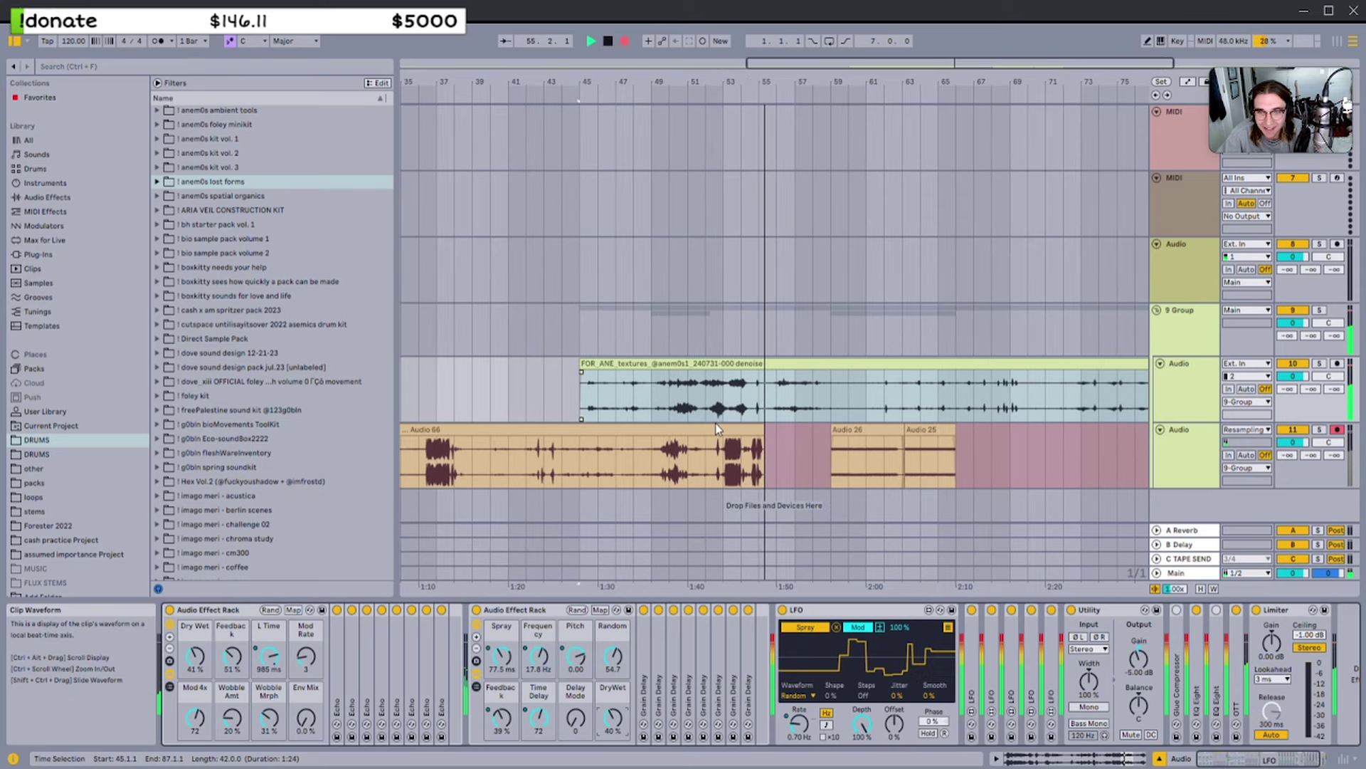
{"action": "scroll", "coordinate": [717, 425], "scroll_direction": "up", "scroll_amount": 4}
{"action": "left_click_drag", "start_coordinate": [613, 719], "coordinate": [613, 692]}
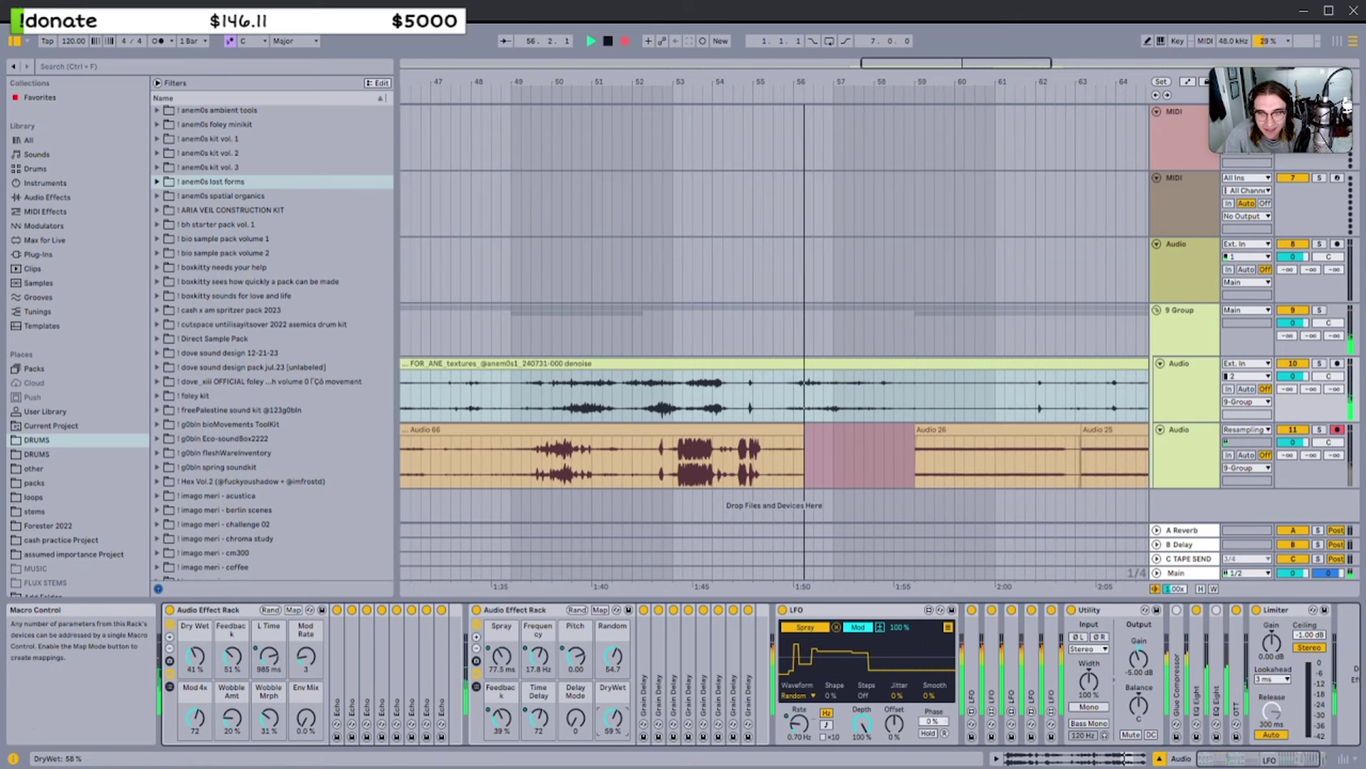
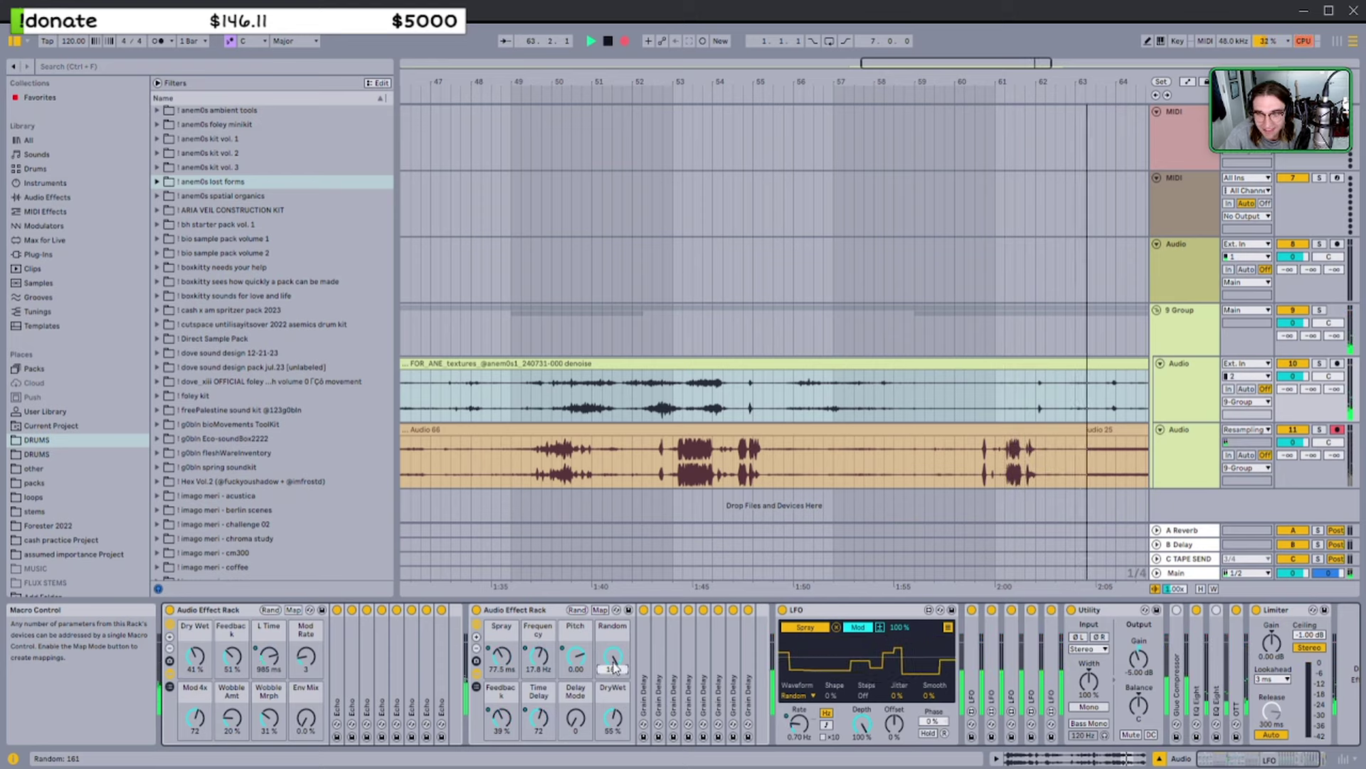
Stop the resampling recording near the end of the source clip
{"action": "scroll", "coordinate": [713, 463], "scroll_direction": "down", "scroll_amount": 4}
{"action": "scroll", "coordinate": [714, 463], "scroll_direction": "right", "scroll_amount": 2}
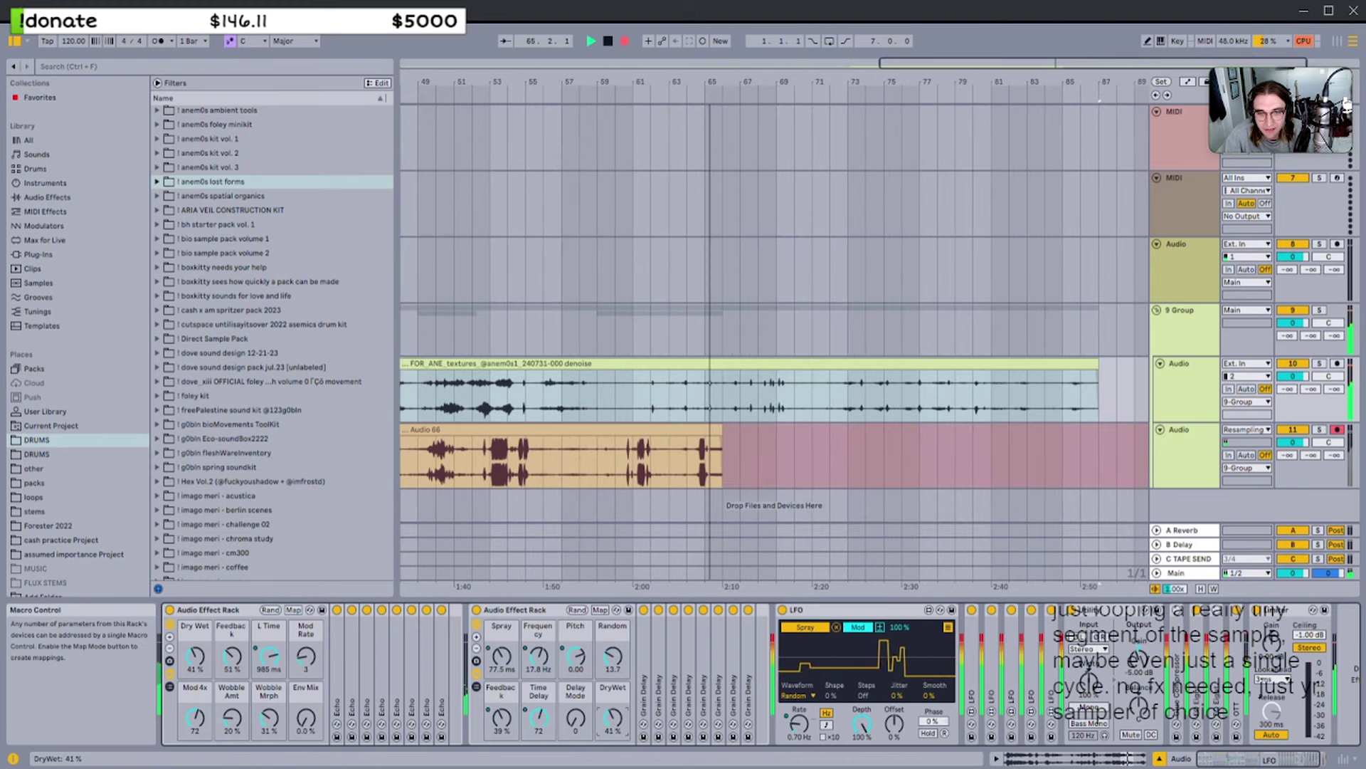
{"action": "key", "text": "minus"}
{"action": "key", "text": "minus"}
{"action": "left_click", "coordinate": [1033, 366]}
{"action": "key", "text": "space"}
Shorten the FOR_ANE_textures source clip to about bars 85 to 107 and deactivate its track
{"action": "left_click_drag", "start_coordinate": [1083, 364], "coordinate": [925, 365]}
{"action": "left_click", "coordinate": [1198, 385]}
{"action": "left_click", "coordinate": [1293, 364]}
{"action": "left_click_drag", "start_coordinate": [762, 364], "coordinate": [1080, 364]}
Extend the start of the Audio 66 recording back to bar 1 to bring in earlier recorded material
{"action": "left_click", "coordinate": [812, 452]}
{"action": "left_click", "coordinate": [813, 430]}
{"action": "key", "text": "minus"}
{"action": "left_click", "coordinate": [607, 446]}
{"action": "left_click_drag", "start_coordinate": [459, 428], "coordinate": [401, 429]}
{"action": "key", "text": "minus"}
Open the Audio 66 sample and move its start marker to 1.1.1 so the clip covers the whole recording
{"action": "double_click", "coordinate": [558, 427]}
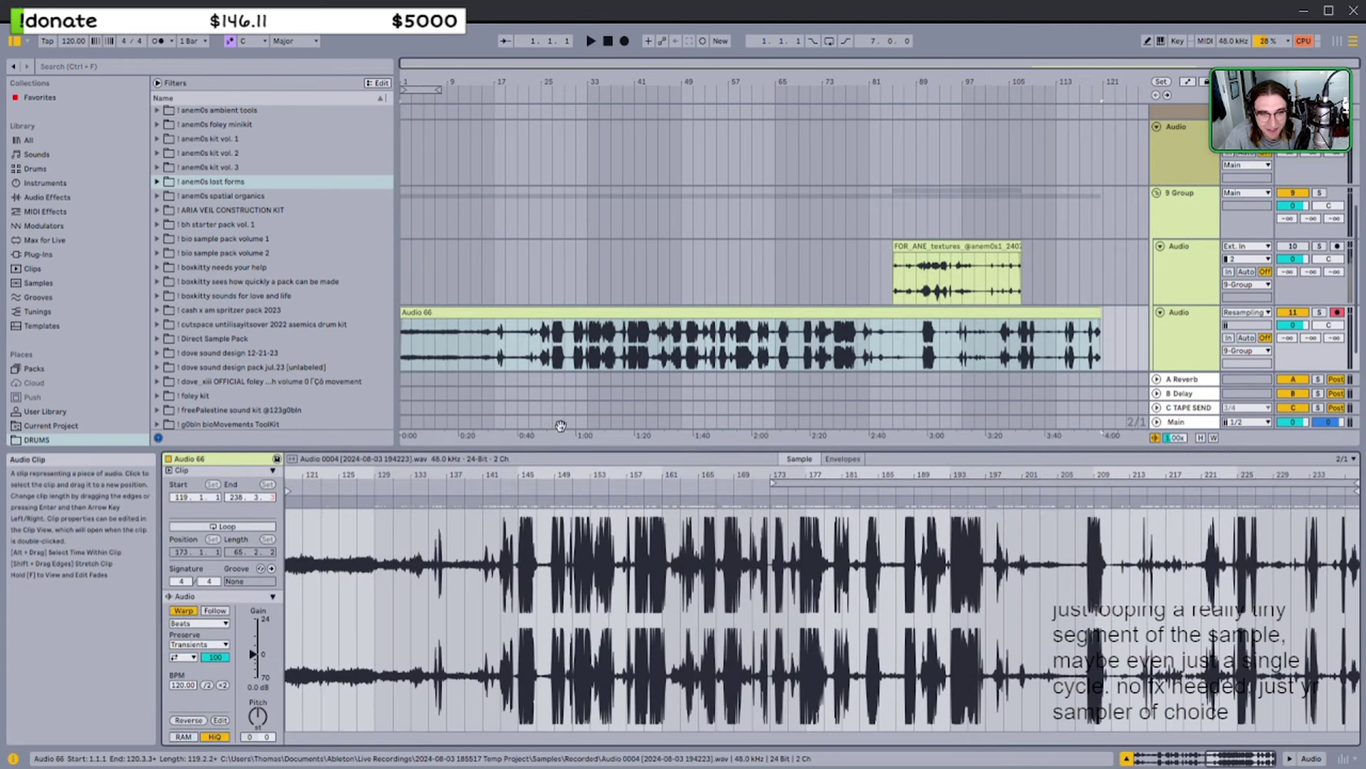
{"action": "double_click", "coordinate": [403, 474]}
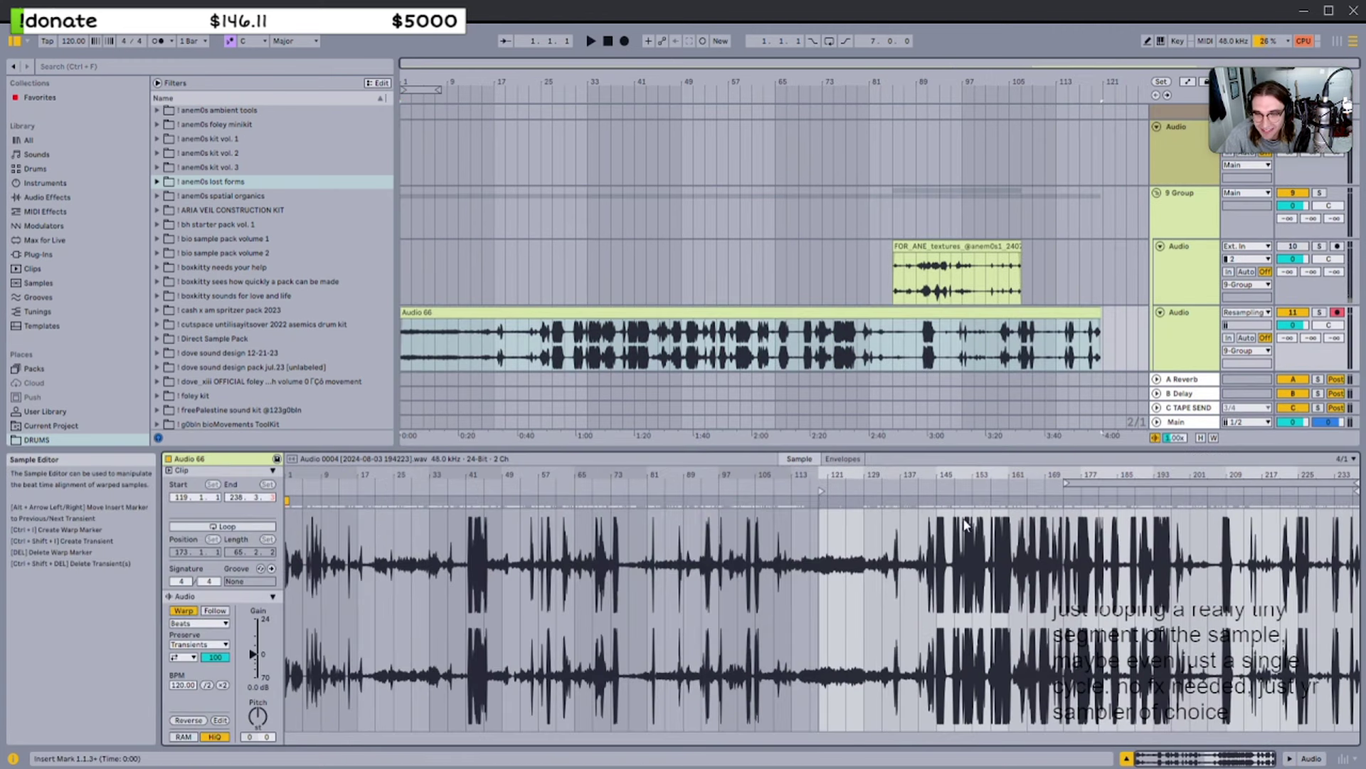
{"action": "left_click_drag", "start_coordinate": [821, 491], "coordinate": [313, 496]}
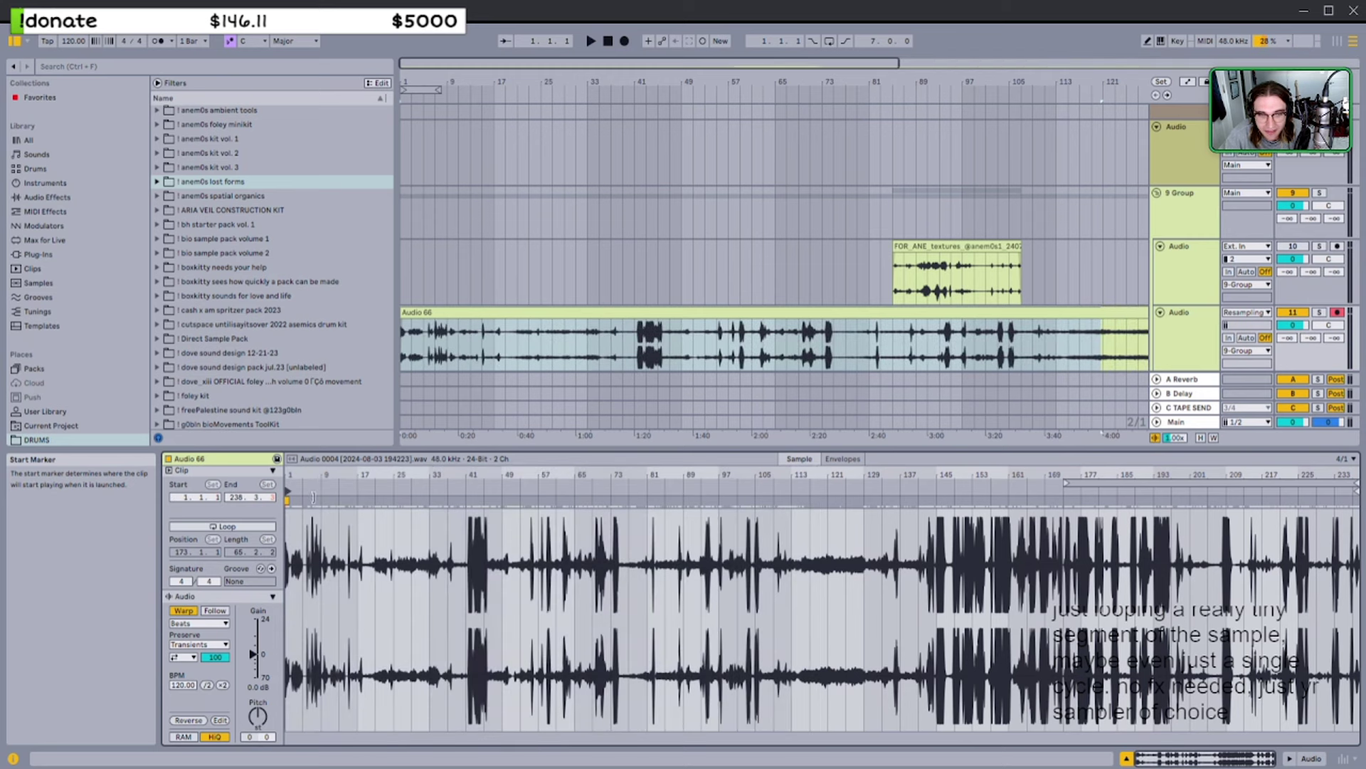
Select bars 53 to 177 on the source track and deactivate the FOR_ANE_textures clip
{"action": "left_click", "coordinate": [588, 311]}
{"action": "key", "text": "minus"}
{"action": "left_click_drag", "start_coordinate": [559, 285], "coordinate": [936, 284]}
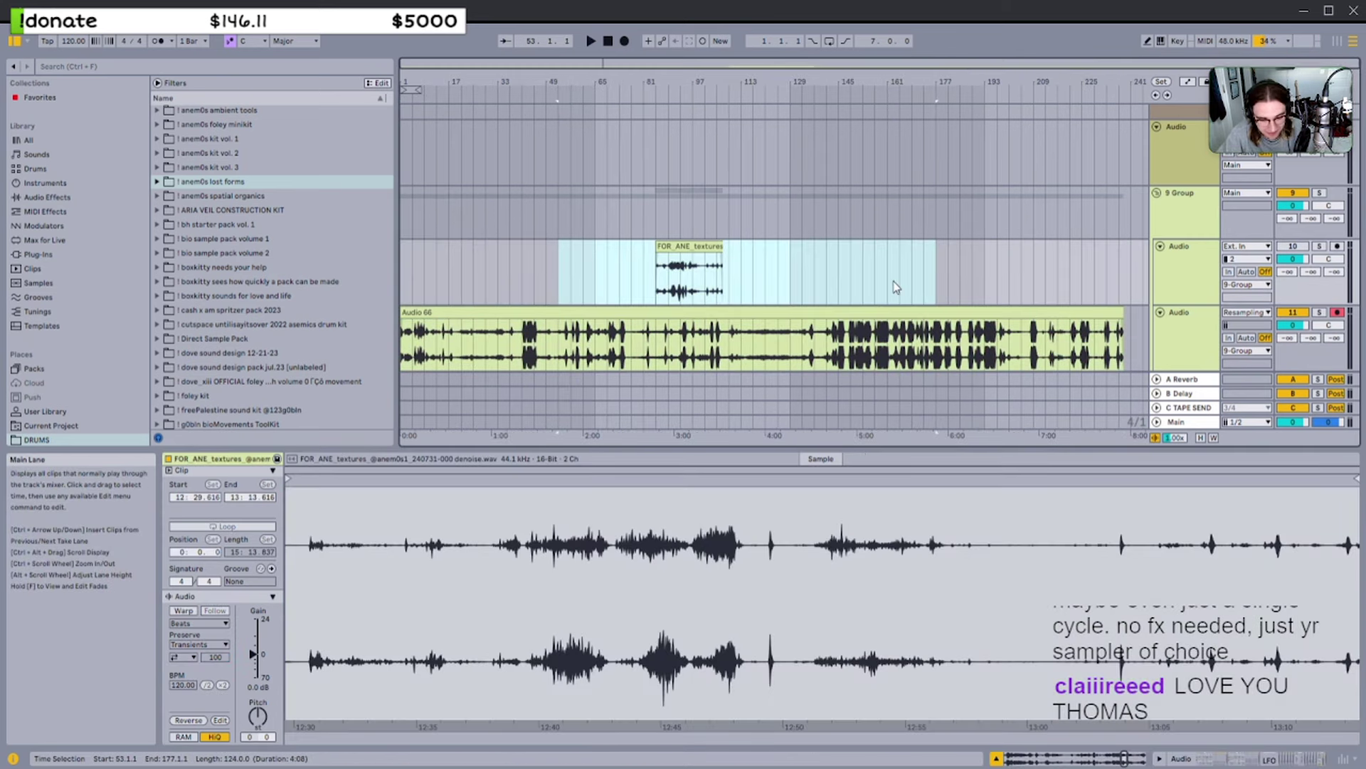
{"action": "scroll", "coordinate": [897, 287], "scroll_direction": "up", "scroll_amount": 1}
{"action": "key", "text": "0"}
Insert a new MIDI track between the FOR_ANE_textures track and the resampling track that holds Audio 66
{"action": "left_click", "coordinate": [996, 370]}
{"action": "left_click", "coordinate": [997, 356]}
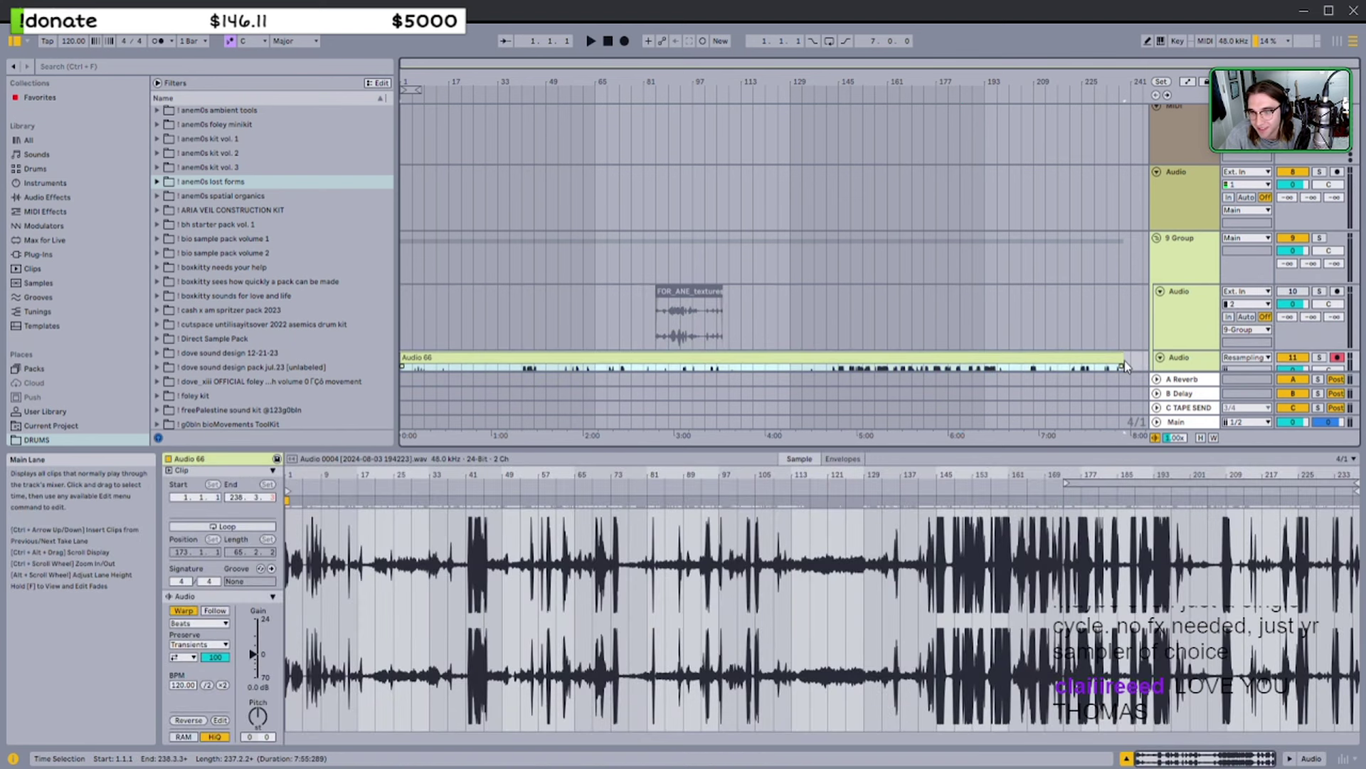
{"action": "scroll", "coordinate": [1091, 312], "scroll_direction": "down", "scroll_amount": 2}
{"action": "left_click", "coordinate": [1196, 306]}
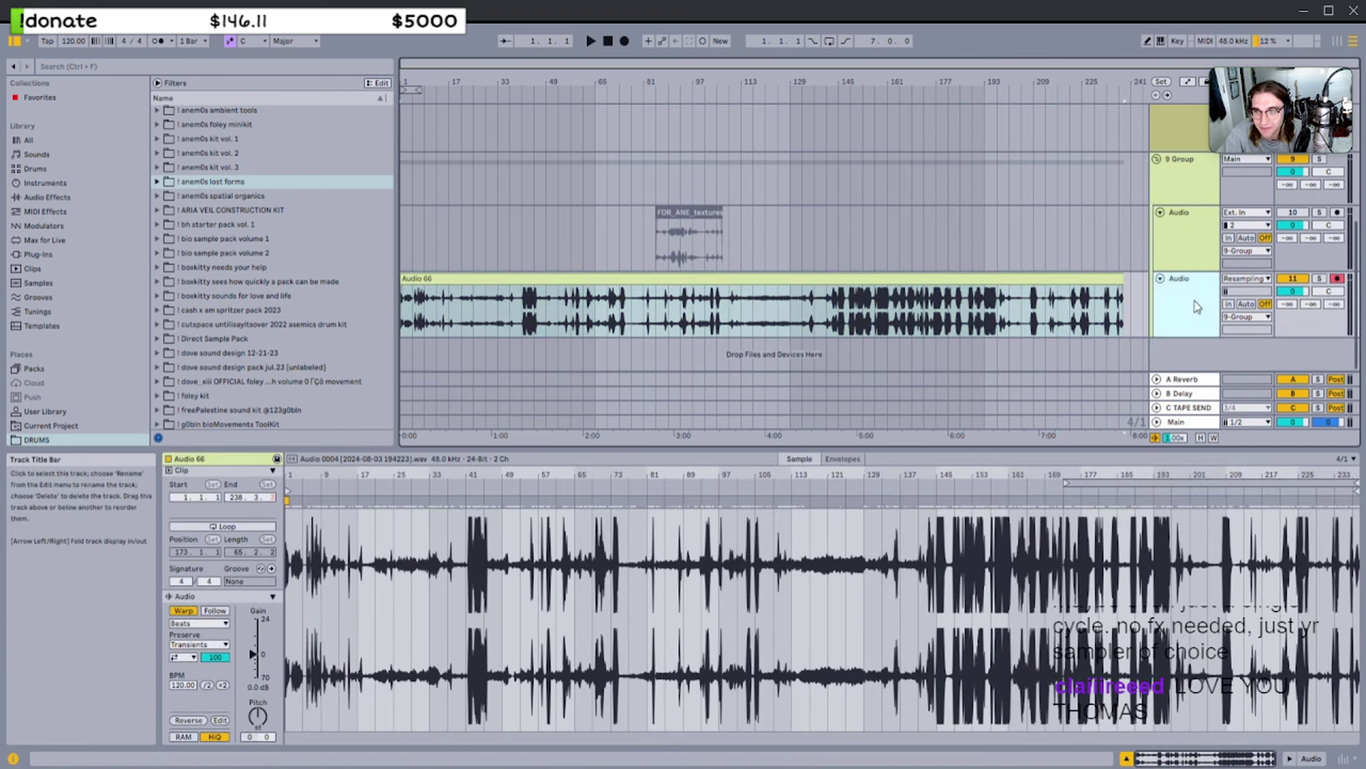
{"action": "left_click", "coordinate": [1185, 266]}
{"action": "key", "text": "ctrl+t"}
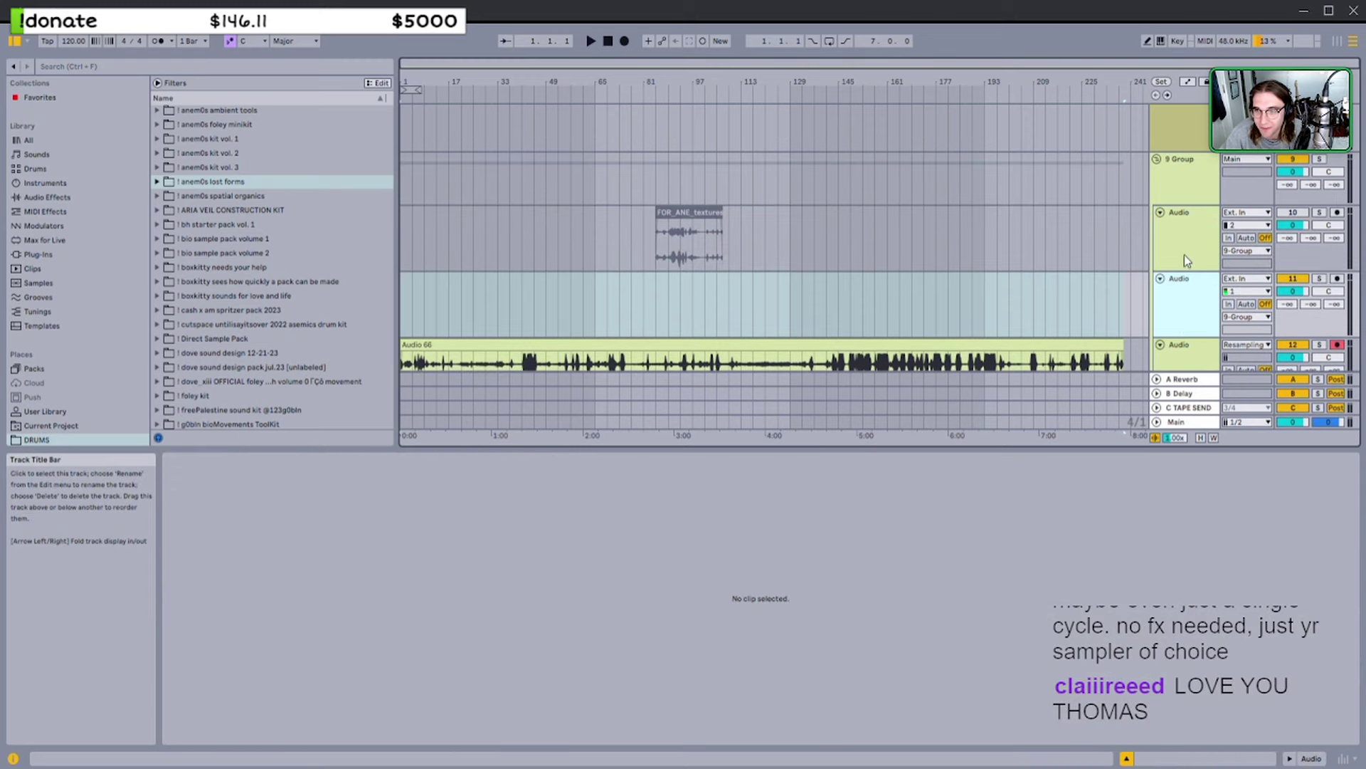
{"action": "key", "text": "ctrl+z"}
{"action": "key", "text": "ctrl+shift+t"}
{"action": "scroll", "coordinate": [890, 438], "scroll_direction": "down", "scroll_amount": 2}
{"action": "left_click", "coordinate": [897, 454]}
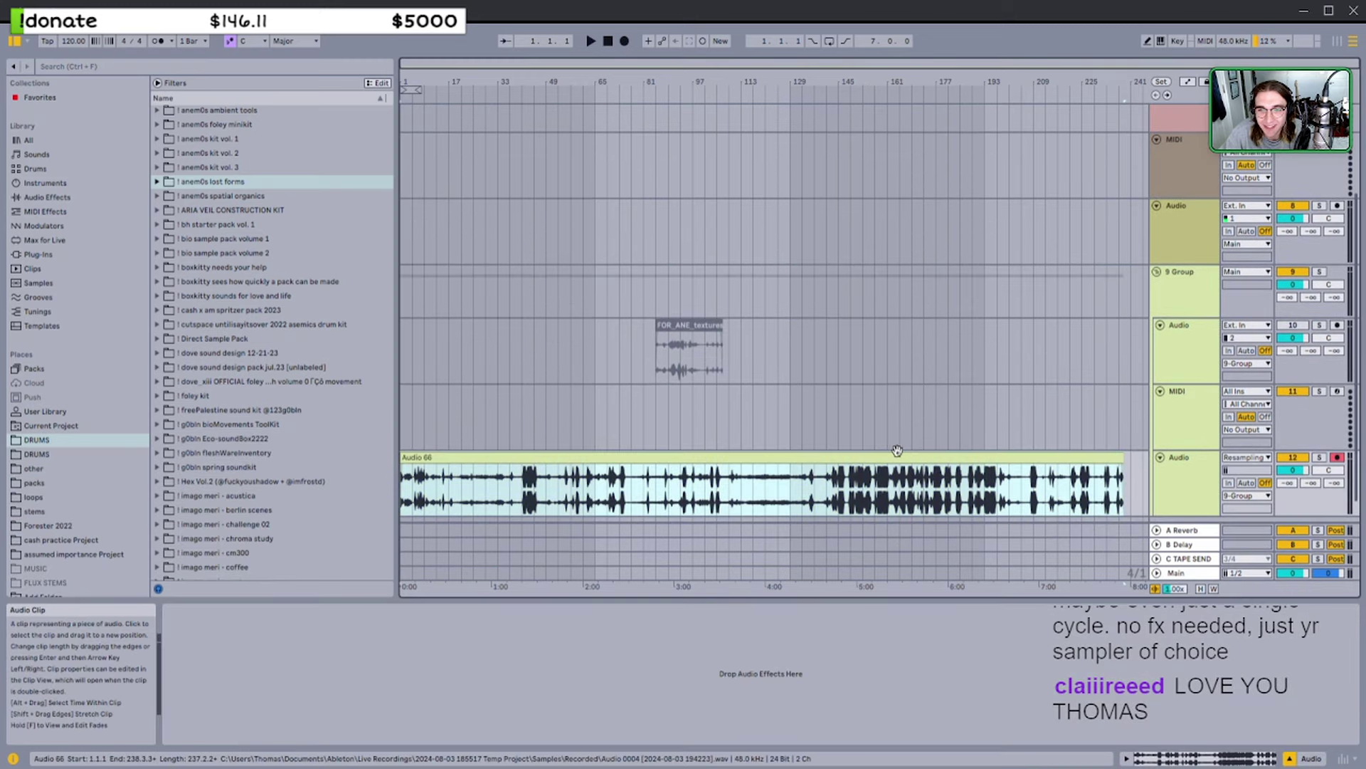
Examine the Audio 66 waveform around bars 85 to 145 and audition the recording from its beginning
{"action": "scroll", "coordinate": [897, 451], "scroll_direction": "down", "scroll_amount": 1}
{"action": "mouse_move", "coordinate": [404, 428]}
{"action": "left_mouse_down"}
{"action": "mouse_move", "coordinate": [484, 430]}
{"action": "mouse_move", "coordinate": [401, 431]}
{"action": "left_mouse_up"}
{"action": "mouse_move", "coordinate": [535, 464]}
{"action": "left_mouse_down"}
{"action": "mouse_move", "coordinate": [918, 465]}
{"action": "mouse_move", "coordinate": [561, 467]}
{"action": "left_mouse_up"}
{"action": "left_click_drag", "start_coordinate": [831, 466], "coordinate": [658, 466]}
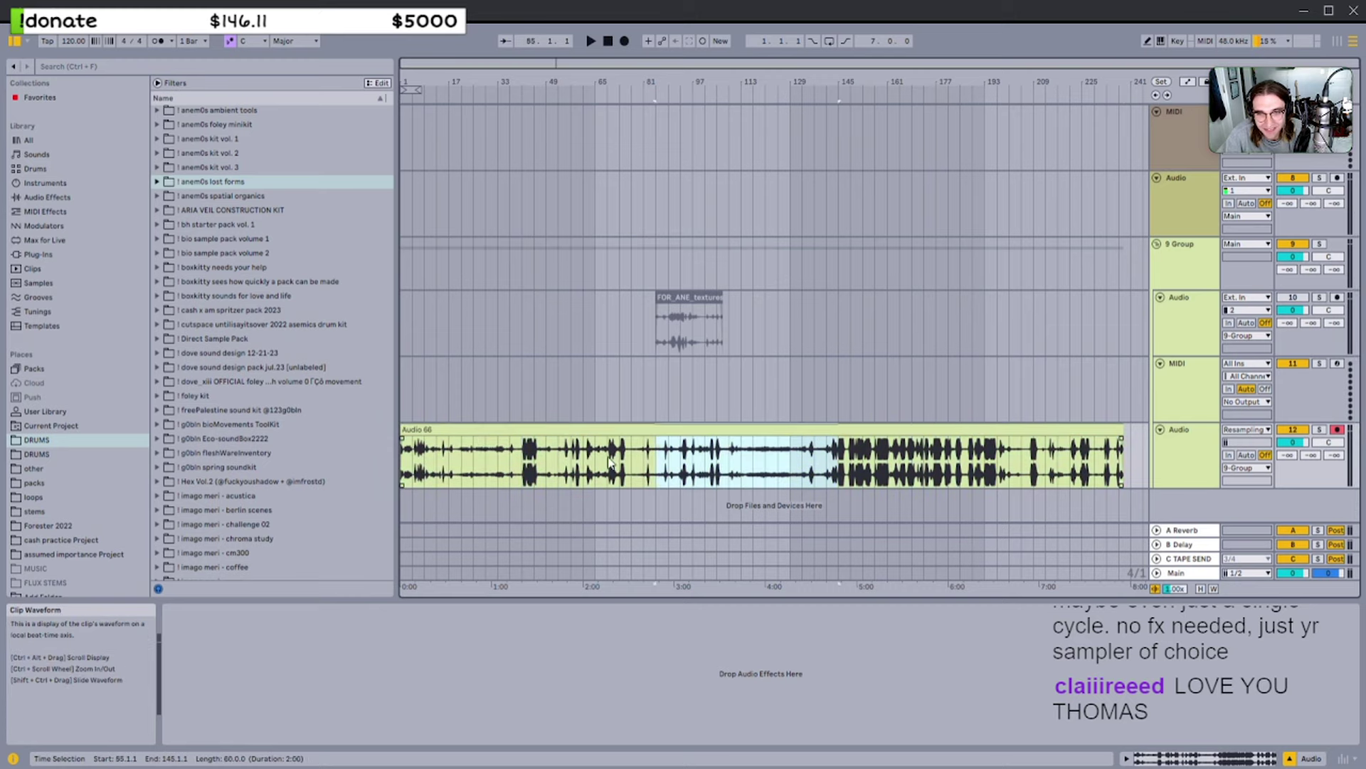
{"action": "left_click", "coordinate": [657, 467]}
{"action": "scroll", "coordinate": [661, 466], "scroll_direction": "up", "scroll_amount": 6}
{"action": "left_click", "coordinate": [700, 466]}
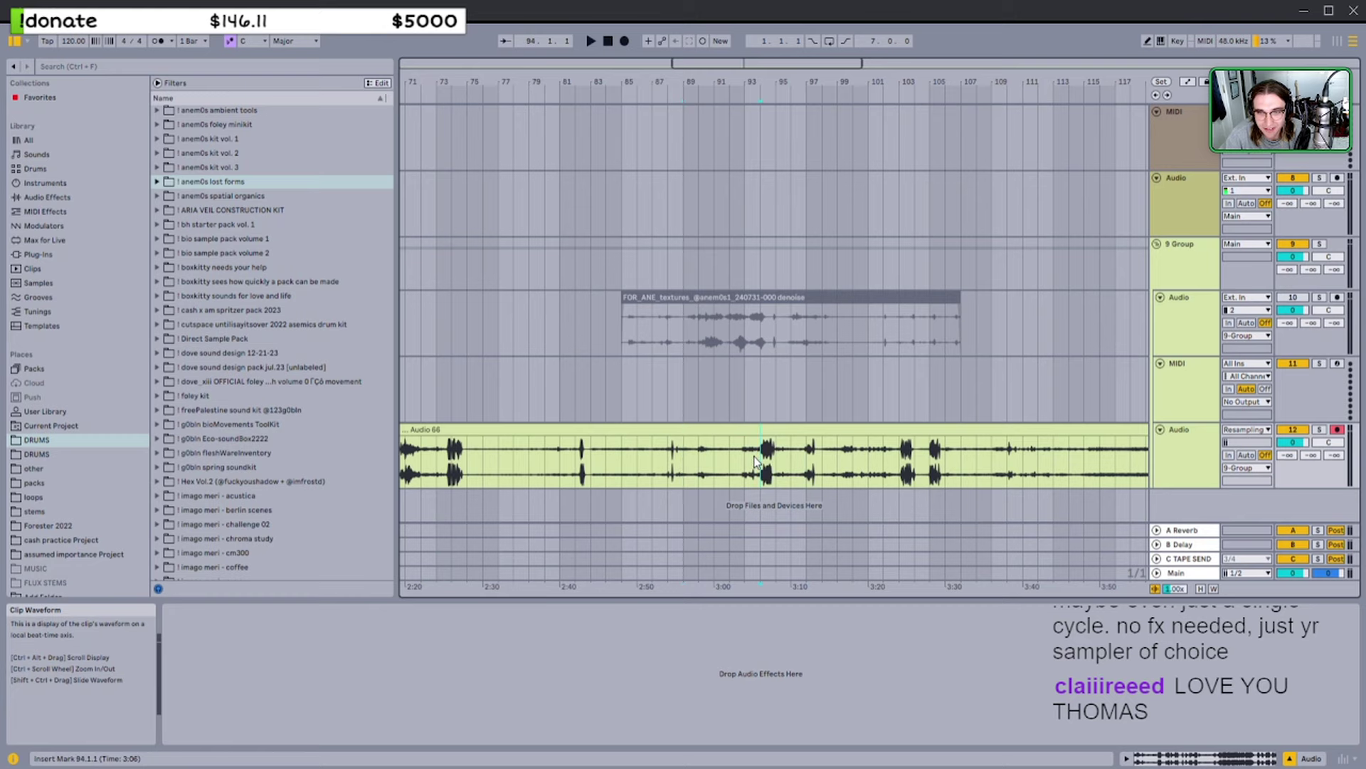
{"action": "scroll", "coordinate": [756, 461], "scroll_direction": "down", "scroll_amount": 5}
{"action": "left_click", "coordinate": [418, 430]}
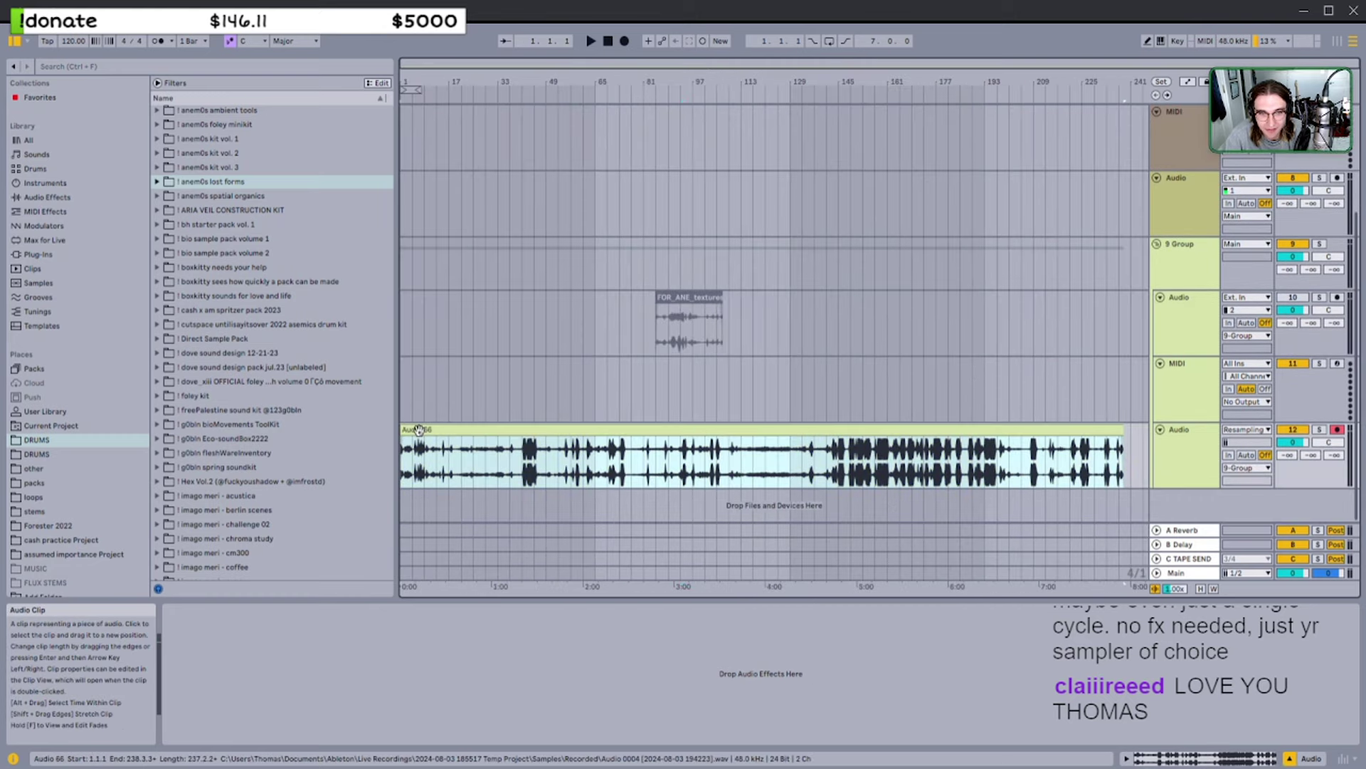
{"action": "scroll", "coordinate": [418, 430], "scroll_direction": "up", "scroll_amount": 8}
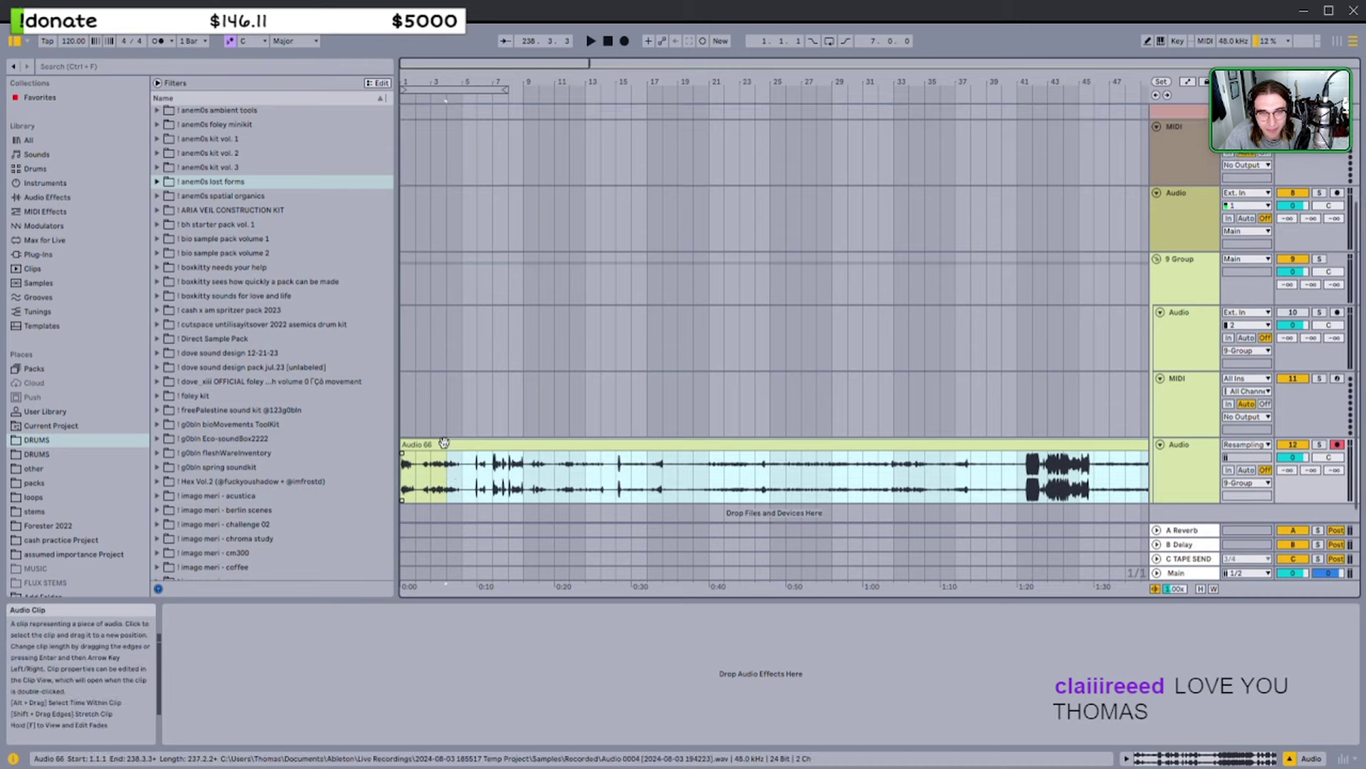
{"action": "scroll", "coordinate": [433, 456], "scroll_direction": "up", "scroll_amount": 4}
{"action": "left_click", "coordinate": [427, 463]}
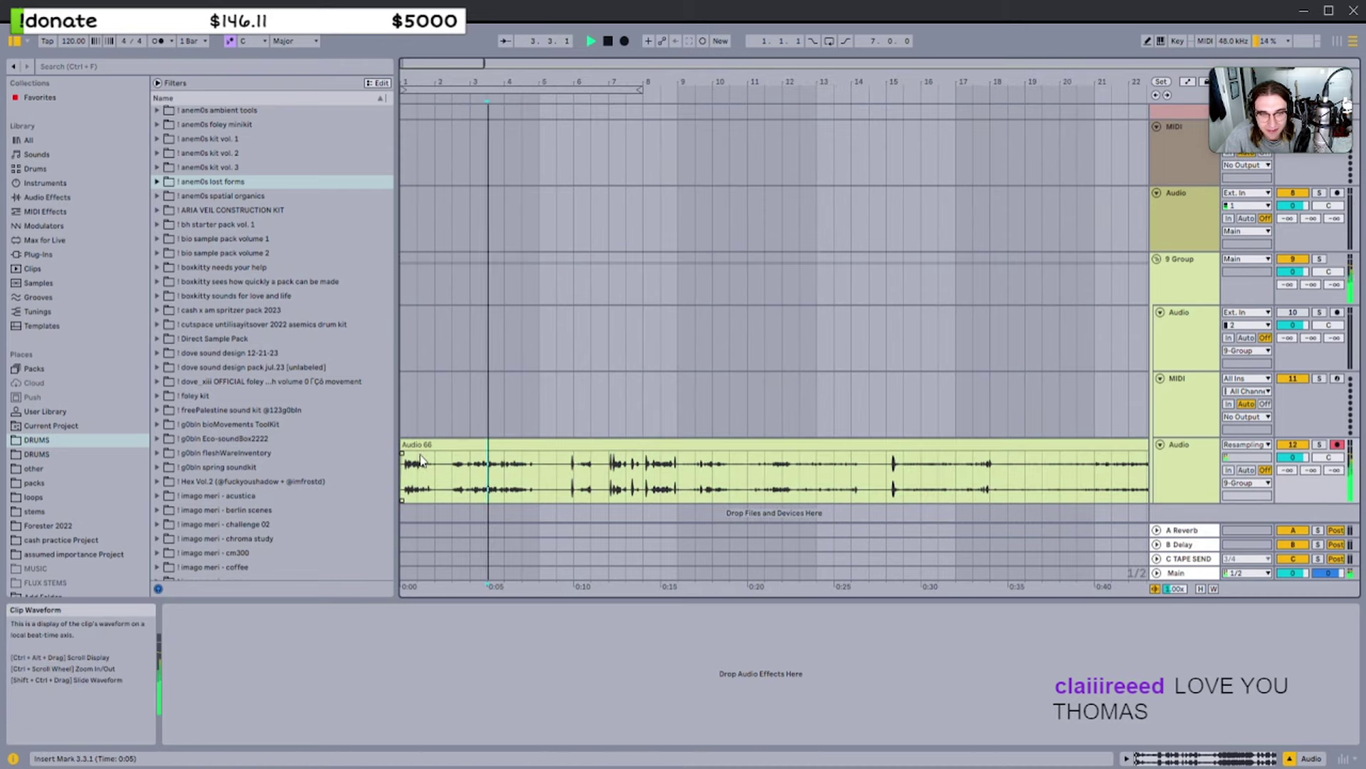
Keep the opening two bars of Audio 66 as a separate clip and trim the remaining recording to start at bar 9
{"action": "left_click_drag", "start_coordinate": [403, 445], "coordinate": [435, 446]}
{"action": "left_click", "coordinate": [789, 461]}
{"action": "left_click_drag", "start_coordinate": [1000, 466], "coordinate": [780, 451]}
Copy the passage from 15.1.1 to 17.3.1 of Audio 66 and paste it at bar 5 on the same track
{"action": "left_click_drag", "start_coordinate": [662, 450], "coordinate": [716, 451]}
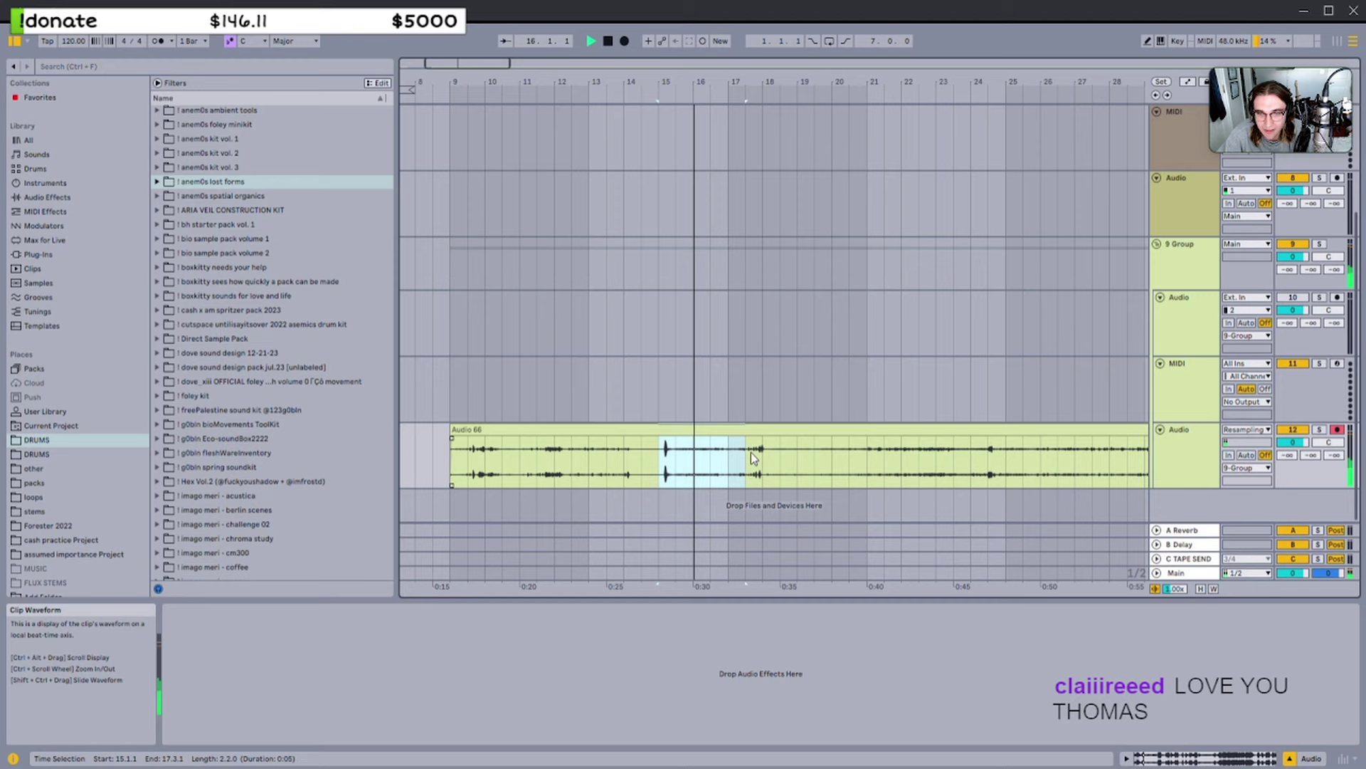
{"action": "scroll", "coordinate": [671, 458], "scroll_direction": "down", "scroll_amount": 8}
{"action": "scroll", "coordinate": [418, 448], "scroll_direction": "up", "scroll_amount": 3}
{"action": "left_click", "coordinate": [413, 446]}
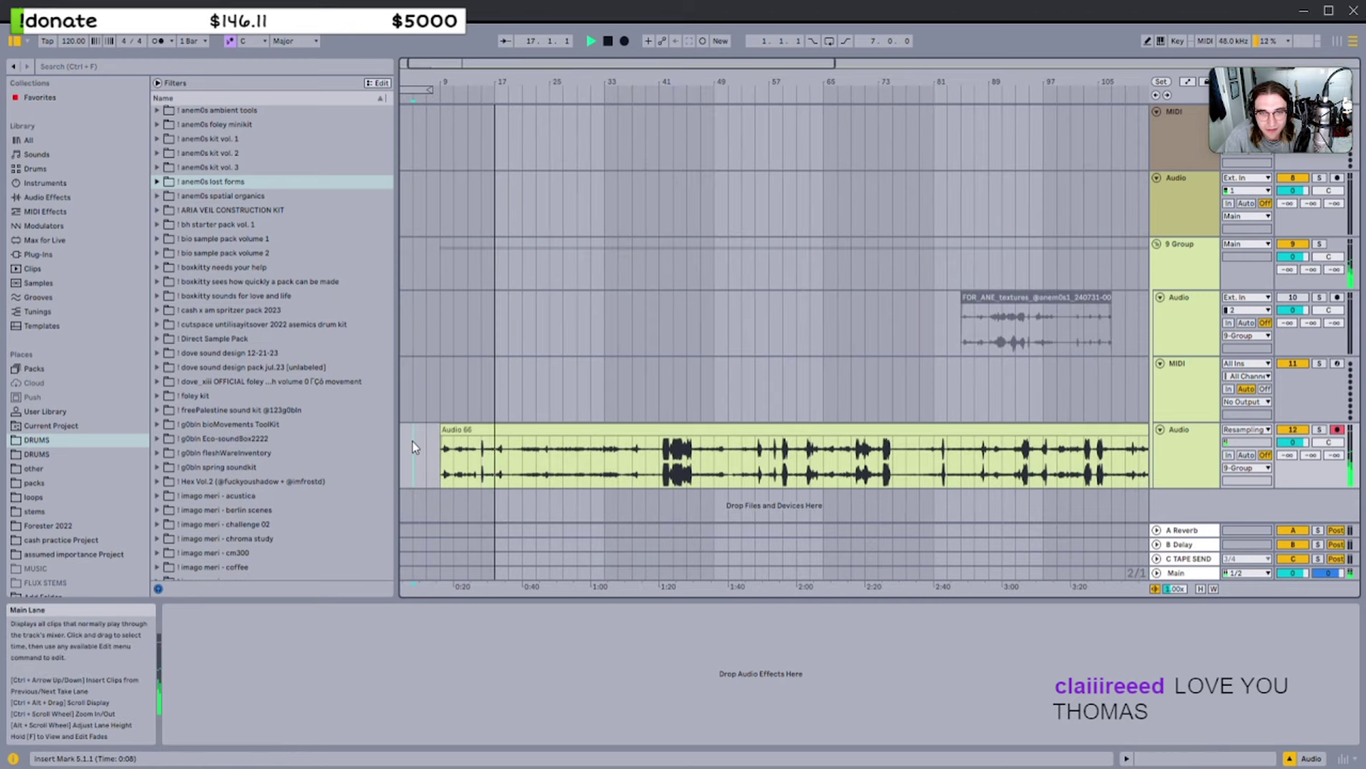
{"action": "key", "text": "ctrl+v"}
Trim the start of the remaining Audio 66 recording forward past the copied passage to bar 18
{"action": "scroll", "coordinate": [417, 447], "scroll_direction": "left", "scroll_amount": 1}
{"action": "left_click", "coordinate": [511, 431]}
{"action": "scroll", "coordinate": [511, 432], "scroll_direction": "up", "scroll_amount": 4}
{"action": "scroll", "coordinate": [512, 432], "scroll_direction": "left", "scroll_amount": 2}
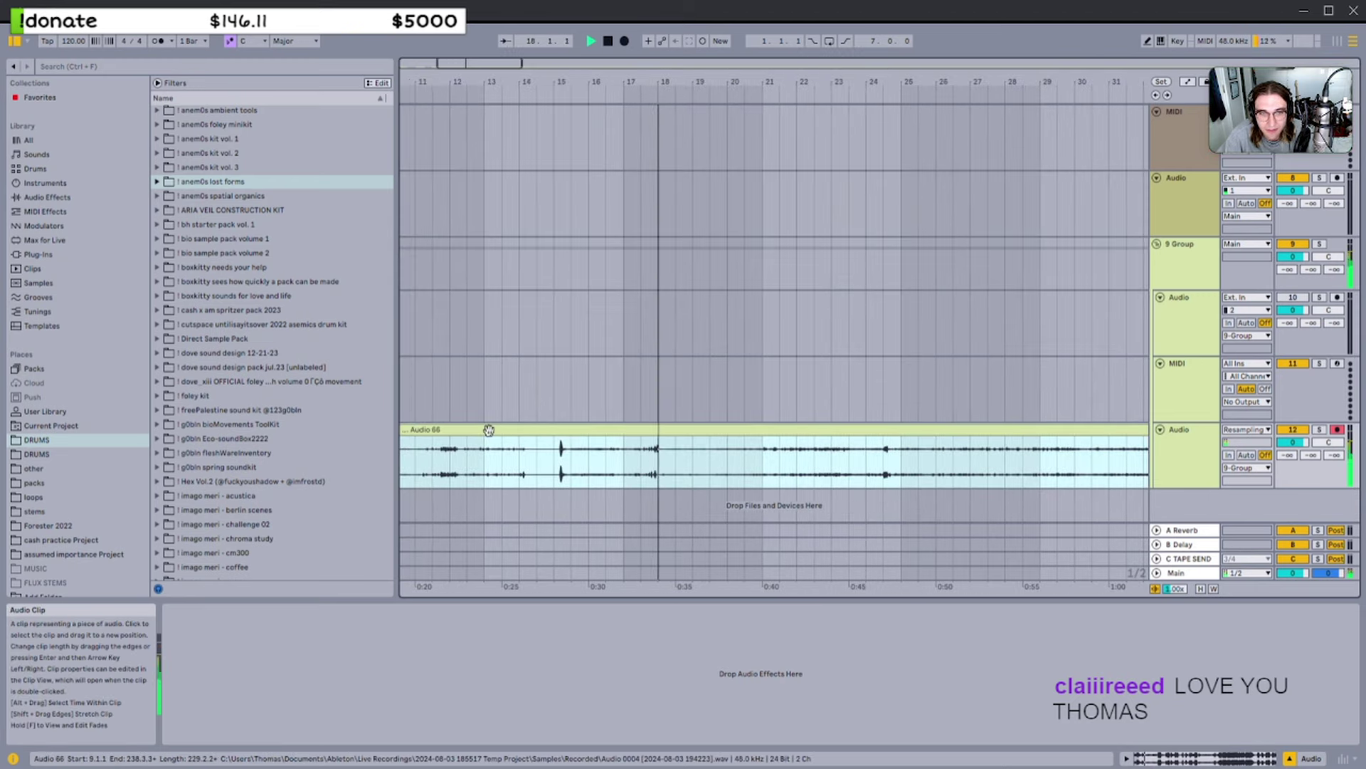
{"action": "scroll", "coordinate": [471, 430], "scroll_direction": "down", "scroll_amount": 5}
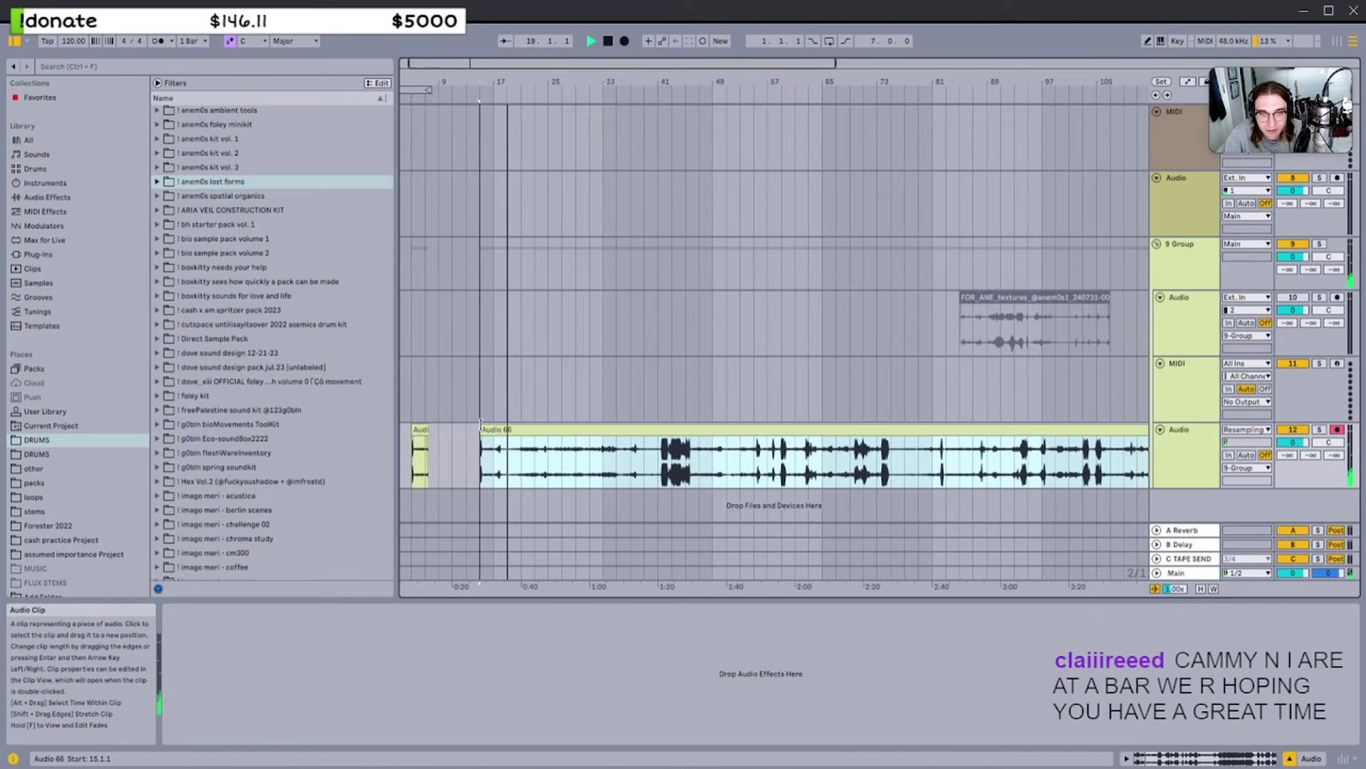
{"action": "scroll", "coordinate": [492, 431], "scroll_direction": "up", "scroll_amount": 7}
Copy bars 18 to 33 of Audio 66 onto a new audio track, starting at bar 1
{"action": "left_click_drag", "start_coordinate": [496, 430], "coordinate": [910, 463]}
{"action": "scroll", "coordinate": [576, 430], "scroll_direction": "down", "scroll_amount": 3}
{"action": "scroll", "coordinate": [904, 460], "scroll_direction": "right", "scroll_amount": 1}
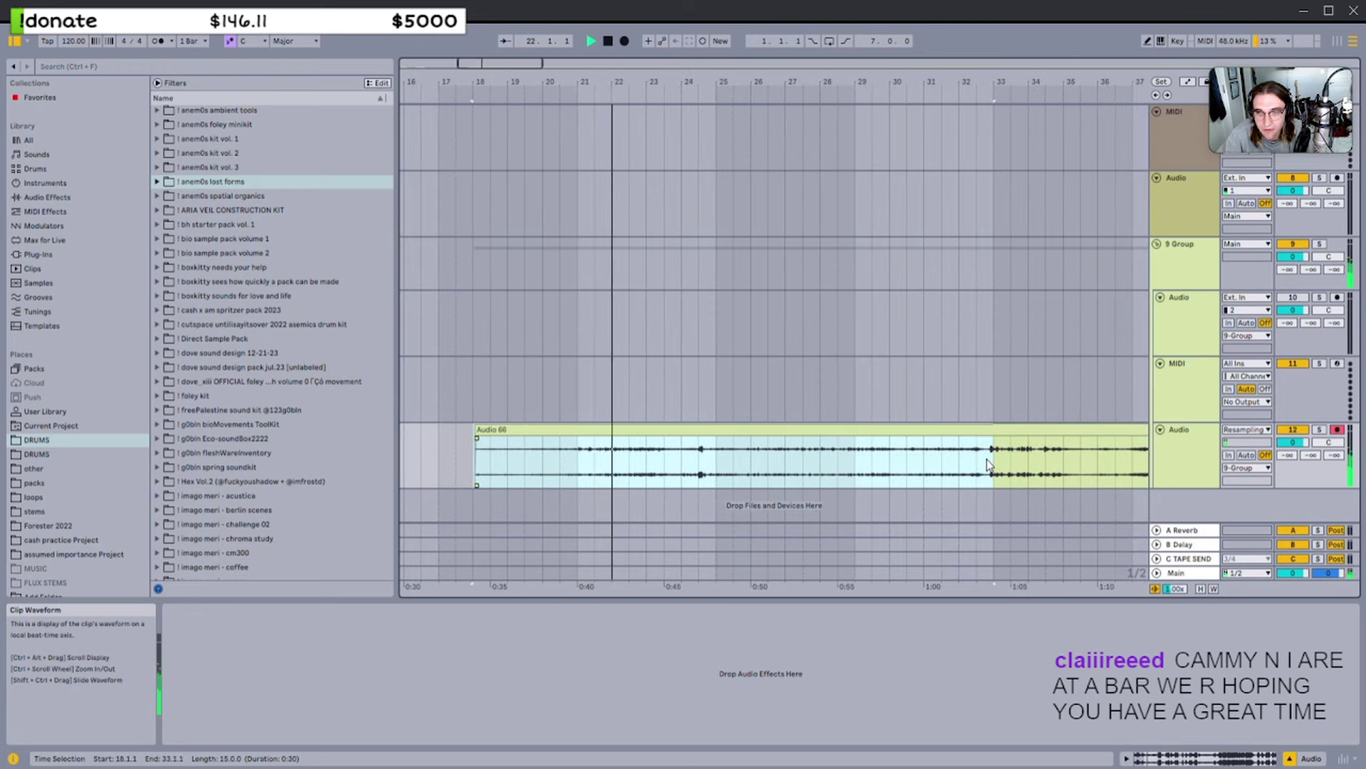
{"action": "scroll", "coordinate": [987, 465], "scroll_direction": "down", "scroll_amount": 5}
{"action": "left_click", "coordinate": [1170, 467]}
{"action": "key", "text": "ctrl+t"}
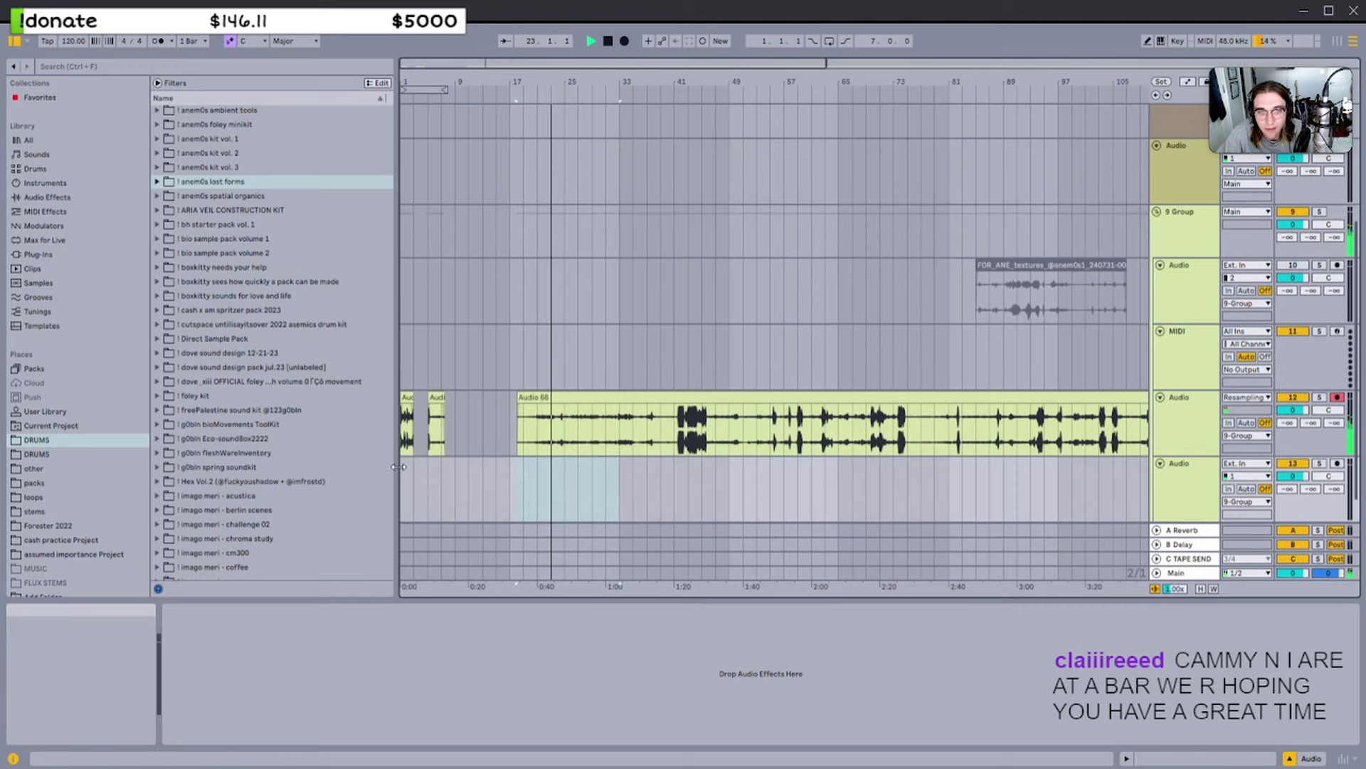
{"action": "left_click", "coordinate": [403, 473]}
{"action": "key", "text": "ctrl+v"}
Trim the start of the remaining Audio 66 recording forward to bar 31
{"action": "scroll", "coordinate": [506, 439], "scroll_direction": "up", "scroll_amount": 3}
{"action": "left_click_drag", "start_coordinate": [504, 433], "coordinate": [548, 447]}
{"action": "left_click_drag", "start_coordinate": [863, 447], "coordinate": [737, 447]}
{"action": "left_click", "coordinate": [567, 436]}
{"action": "left_click", "coordinate": [569, 422]}
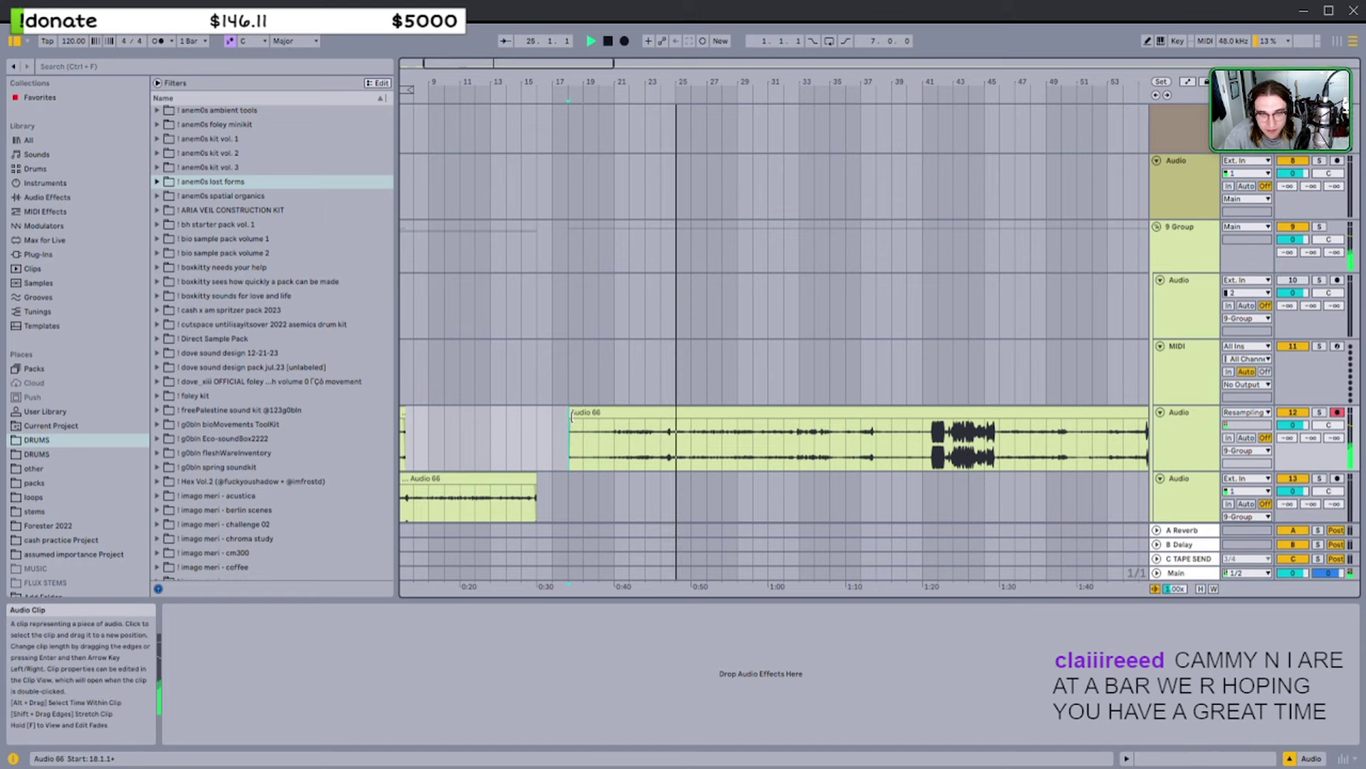
{"action": "left_click_drag", "start_coordinate": [575, 412], "coordinate": [635, 419]}
{"action": "scroll", "coordinate": [635, 425], "scroll_direction": "down", "scroll_amount": 2}
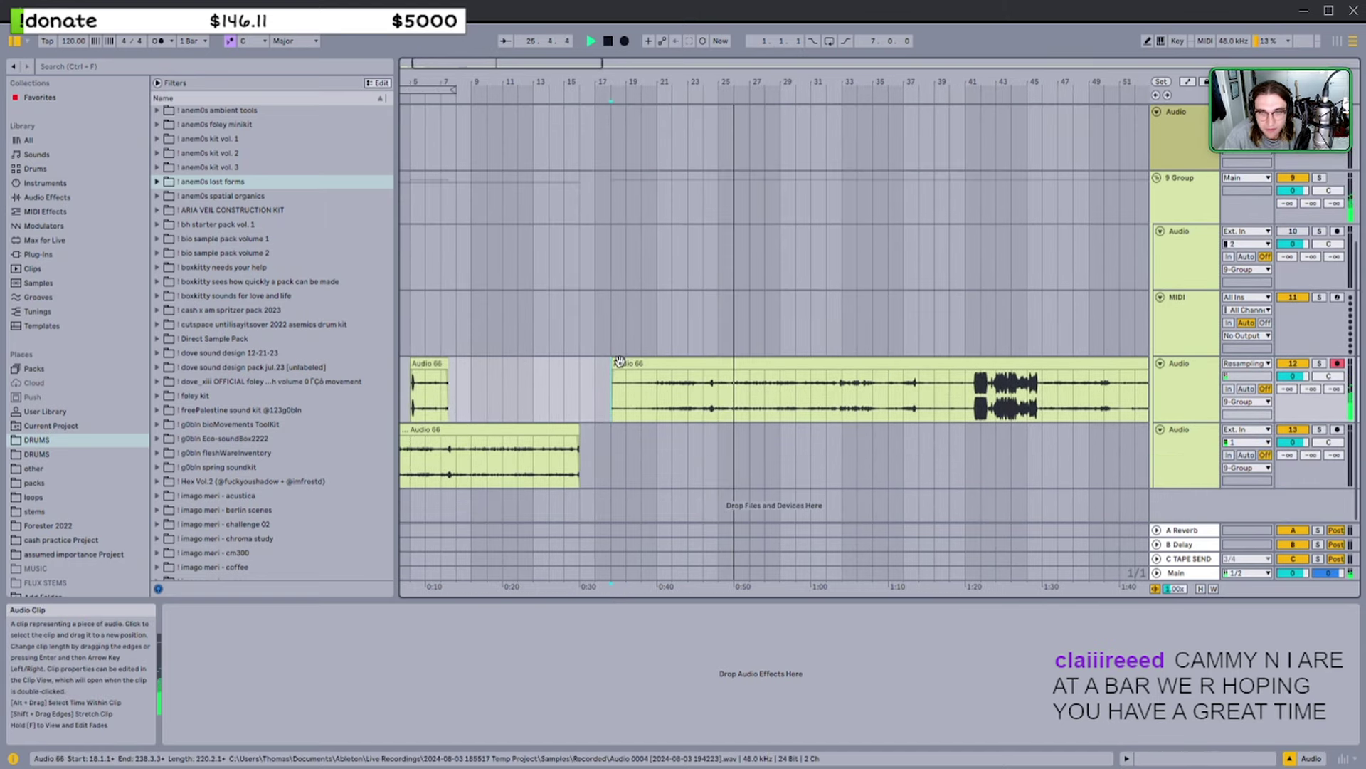
{"action": "left_click_drag", "start_coordinate": [634, 363], "coordinate": [831, 364]}
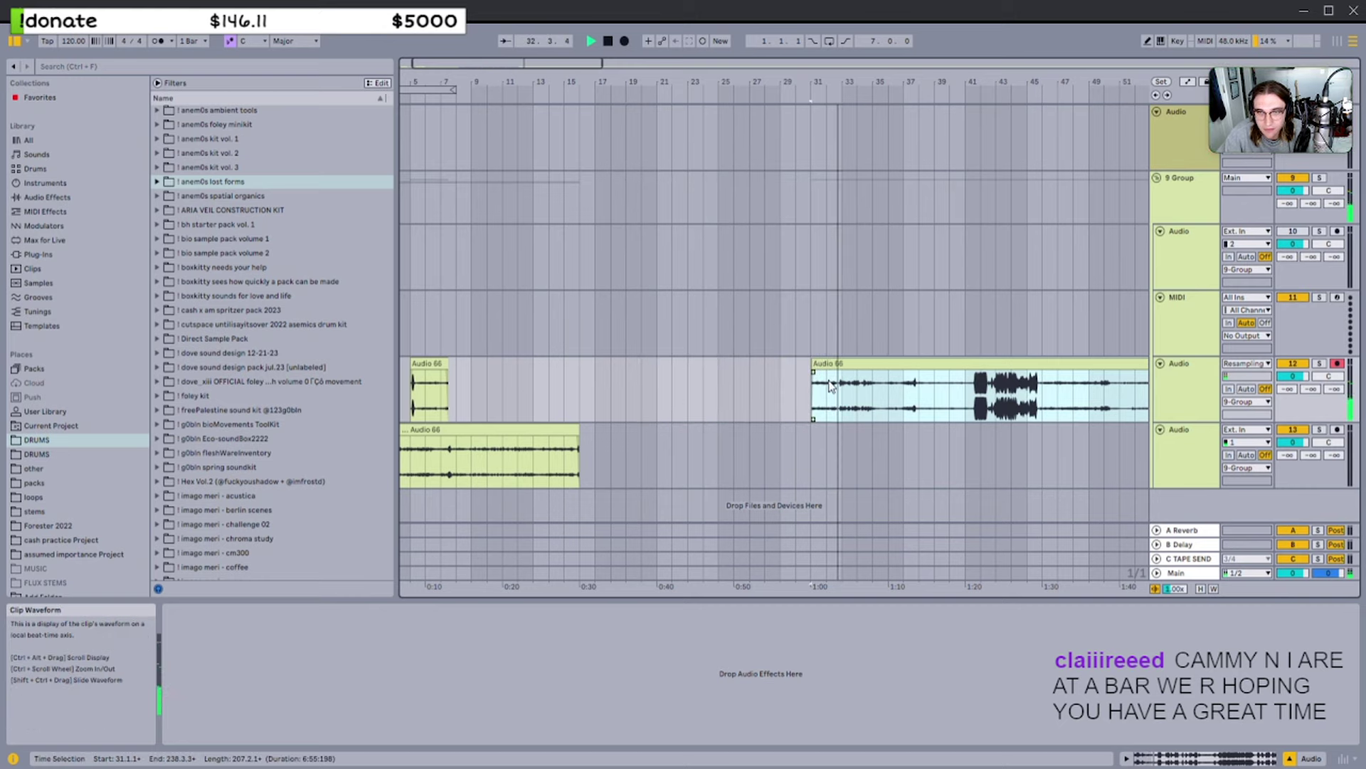
Copy the passage from 31.1.1 to 41.3.1 of Audio 66 onto another new audio track, starting at bar 1
{"action": "scroll", "coordinate": [830, 388], "scroll_direction": "up", "scroll_amount": 5}
{"action": "left_click_drag", "start_coordinate": [757, 402], "coordinate": [1108, 411]}
{"action": "scroll", "coordinate": [1052, 403], "scroll_direction": "right", "scroll_amount": 3}
{"action": "scroll", "coordinate": [1045, 403], "scroll_direction": "down", "scroll_amount": 4}
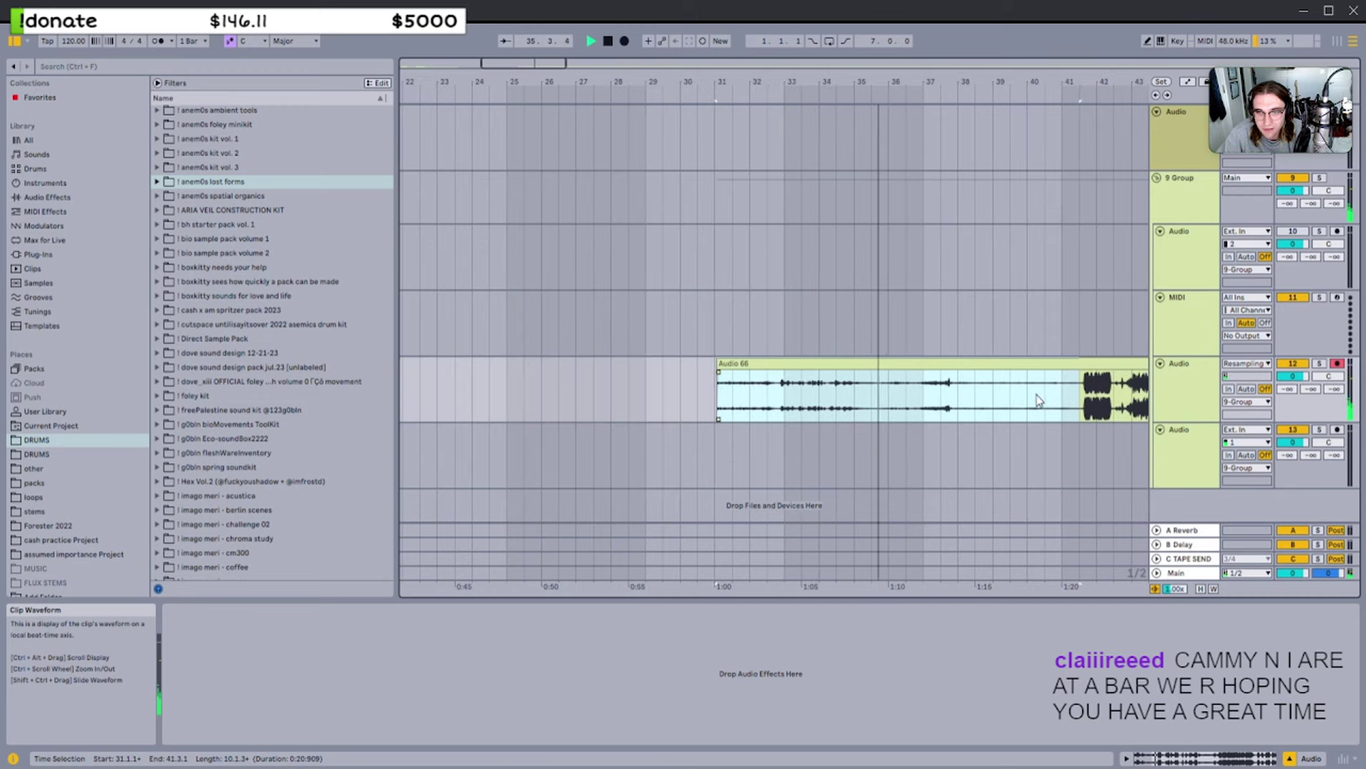
{"action": "scroll", "coordinate": [897, 416], "scroll_direction": "down", "scroll_amount": 4}
{"action": "left_click", "coordinate": [1175, 456]}
{"action": "key", "text": "ctrl+t"}
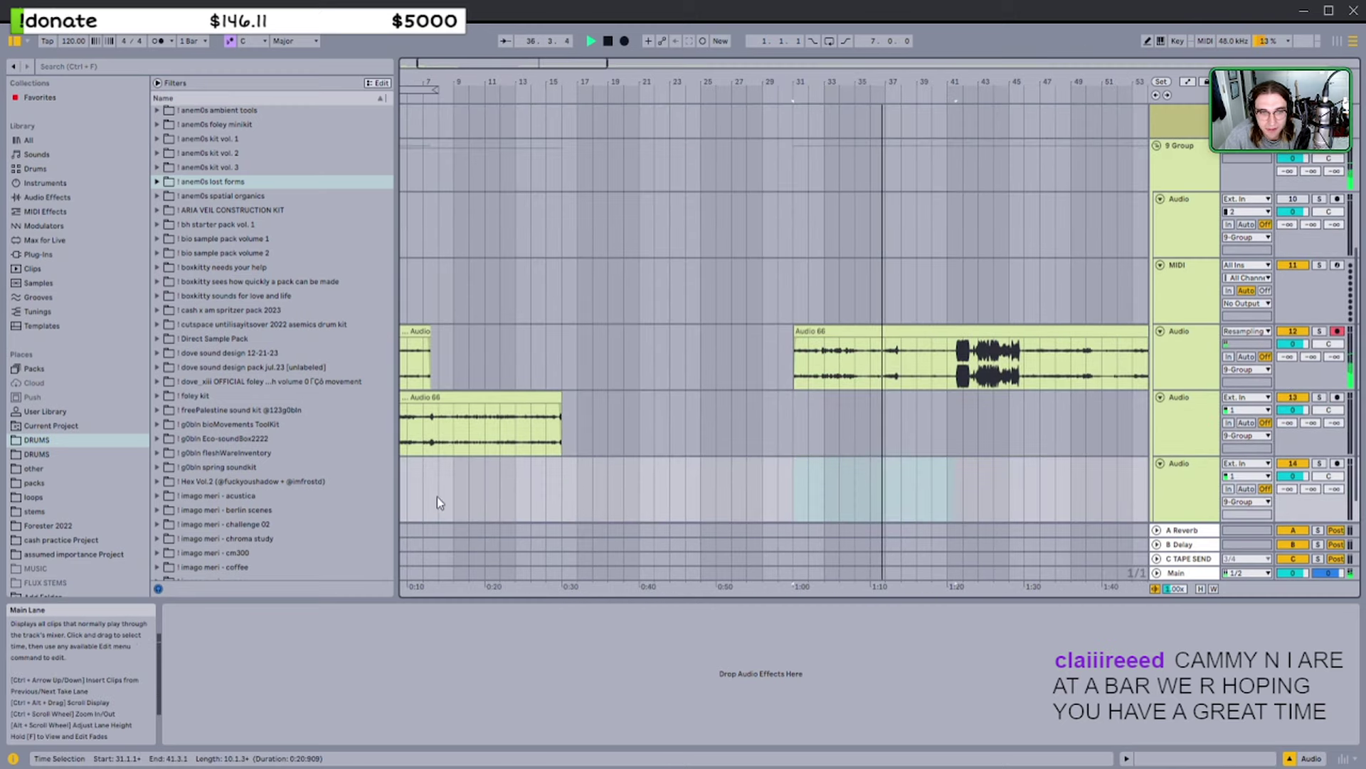
{"action": "left_click", "coordinate": [428, 491]}
{"action": "scroll", "coordinate": [409, 484], "scroll_direction": "down", "scroll_amount": 5}
{"action": "scroll", "coordinate": [408, 485], "scroll_direction": "up", "scroll_amount": 1}
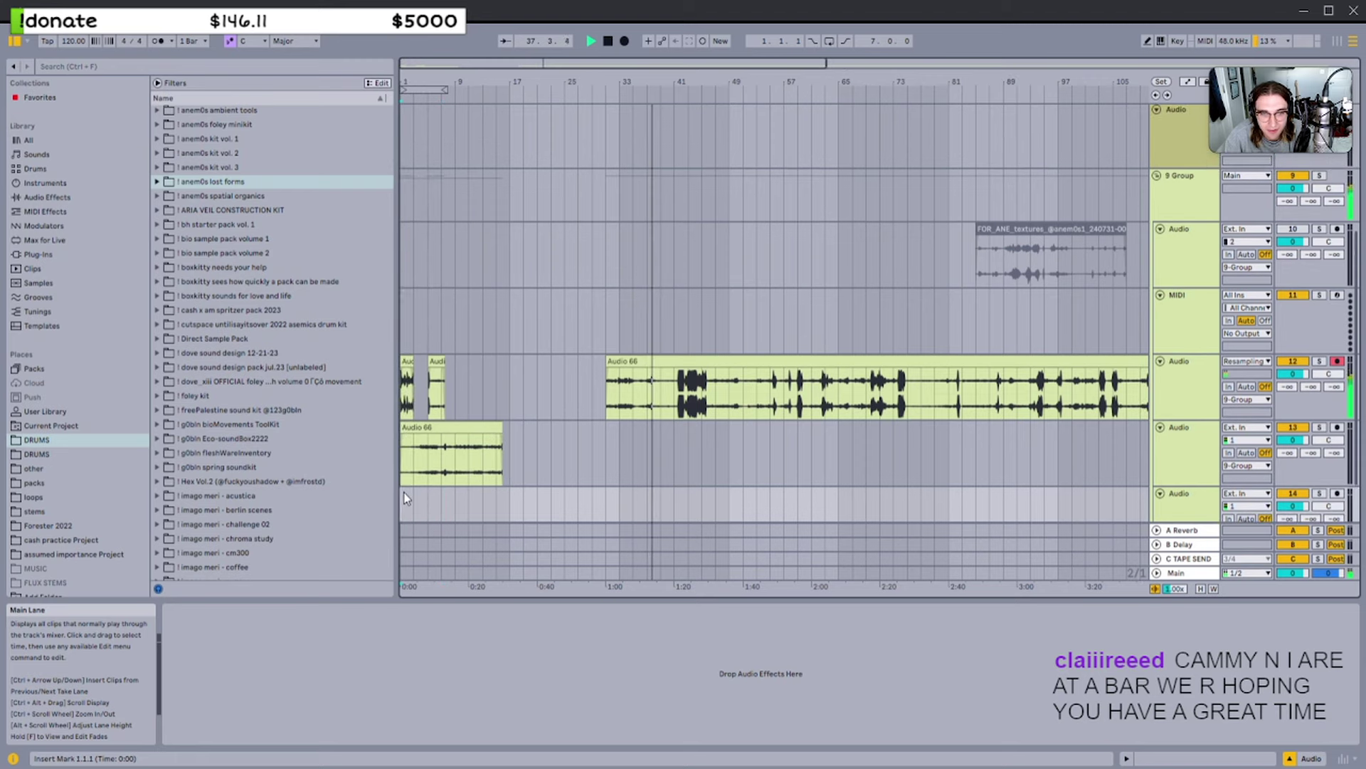
{"action": "left_click", "coordinate": [404, 494]}
{"action": "key", "text": "ctrl+v"}
Audition the remaining Audio 66 recording and trim its start forward to 42.3.1
{"action": "scroll", "coordinate": [688, 420], "scroll_direction": "up", "scroll_amount": 4}
{"action": "left_click", "coordinate": [566, 395]}
{"action": "left_click_drag", "start_coordinate": [504, 380], "coordinate": [660, 379]}
{"action": "key", "text": "space"}
{"action": "key", "text": "space"}
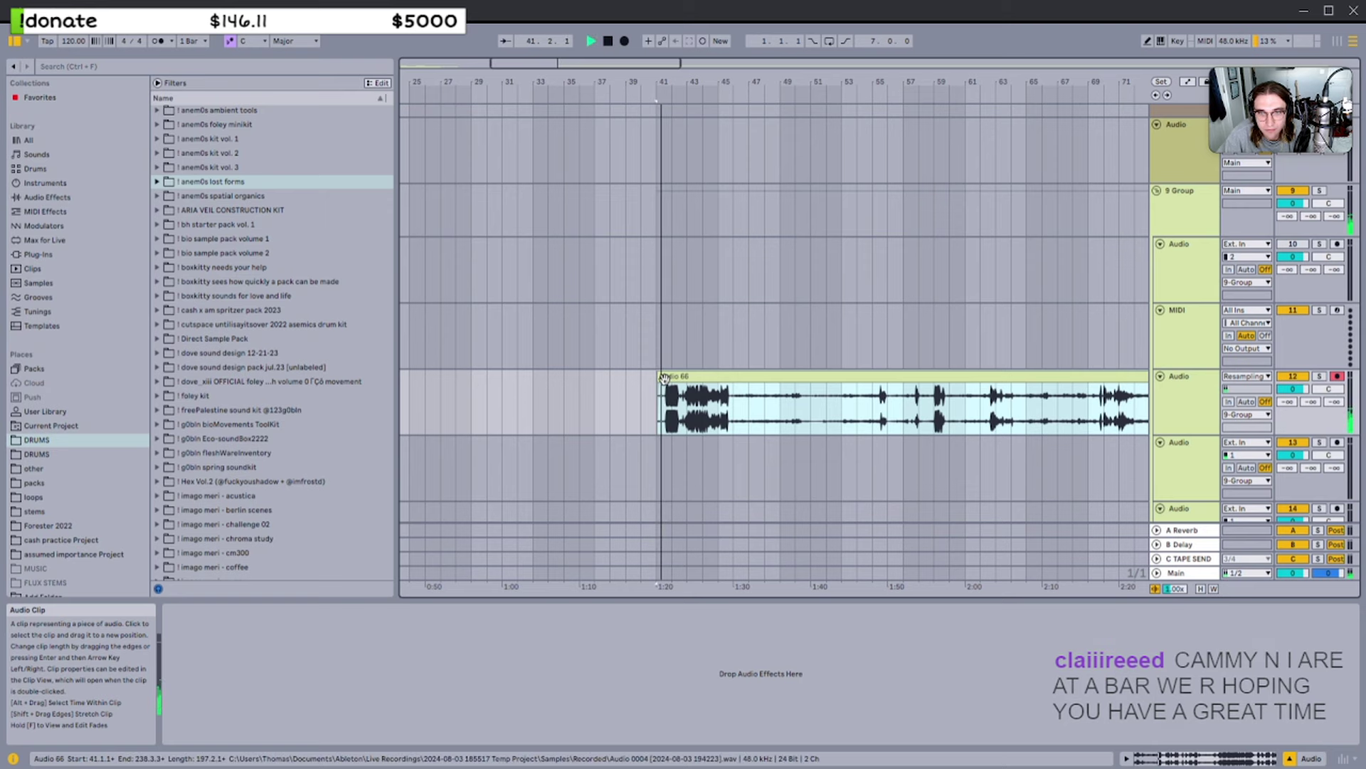
{"action": "scroll", "coordinate": [668, 375], "scroll_direction": "up", "scroll_amount": 3}
{"action": "double_click", "coordinate": [669, 375]}
Copy the loud passage from 42.3.1 to 46.1.1 of Audio 66 onto a further new audio track, starting at bar 1
{"action": "left_click_drag", "start_coordinate": [639, 341], "coordinate": [755, 340]}
{"action": "scroll", "coordinate": [693, 313], "scroll_direction": "right", "scroll_amount": 3}
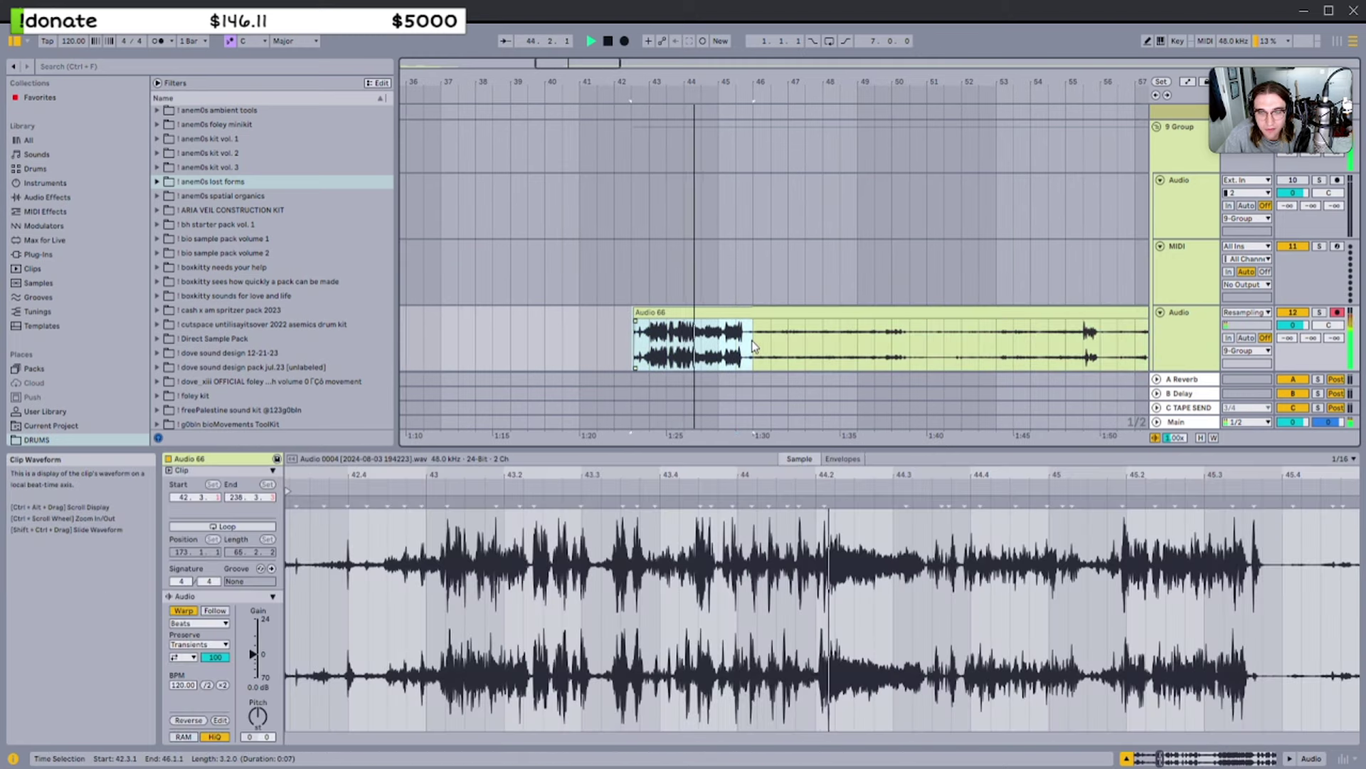
{"action": "scroll", "coordinate": [646, 342], "scroll_direction": "down", "scroll_amount": 3}
{"action": "scroll", "coordinate": [646, 342], "scroll_direction": "left", "scroll_amount": 2}
{"action": "scroll", "coordinate": [646, 340], "scroll_direction": "down", "scroll_amount": 3}
{"action": "scroll", "coordinate": [590, 349], "scroll_direction": "down", "scroll_amount": 3}
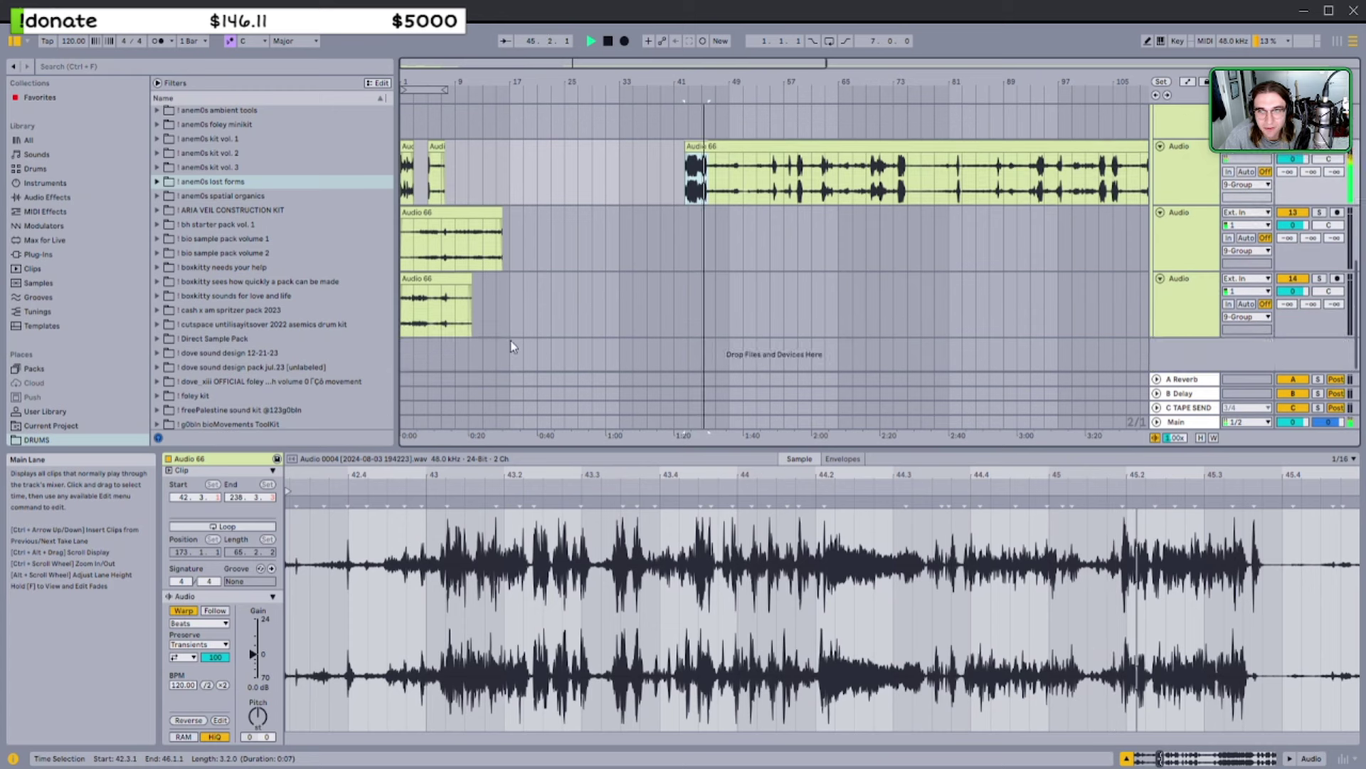
{"action": "left_click", "coordinate": [1181, 315]}
{"action": "key", "text": "ctrl+t"}
{"action": "left_click", "coordinate": [403, 350]}
{"action": "key", "text": "ctrl+v"}
Audition the remaining Audio 66 recording and trim its start forward to 50.3.1
{"action": "scroll", "coordinate": [605, 284], "scroll_direction": "up", "scroll_amount": 3}
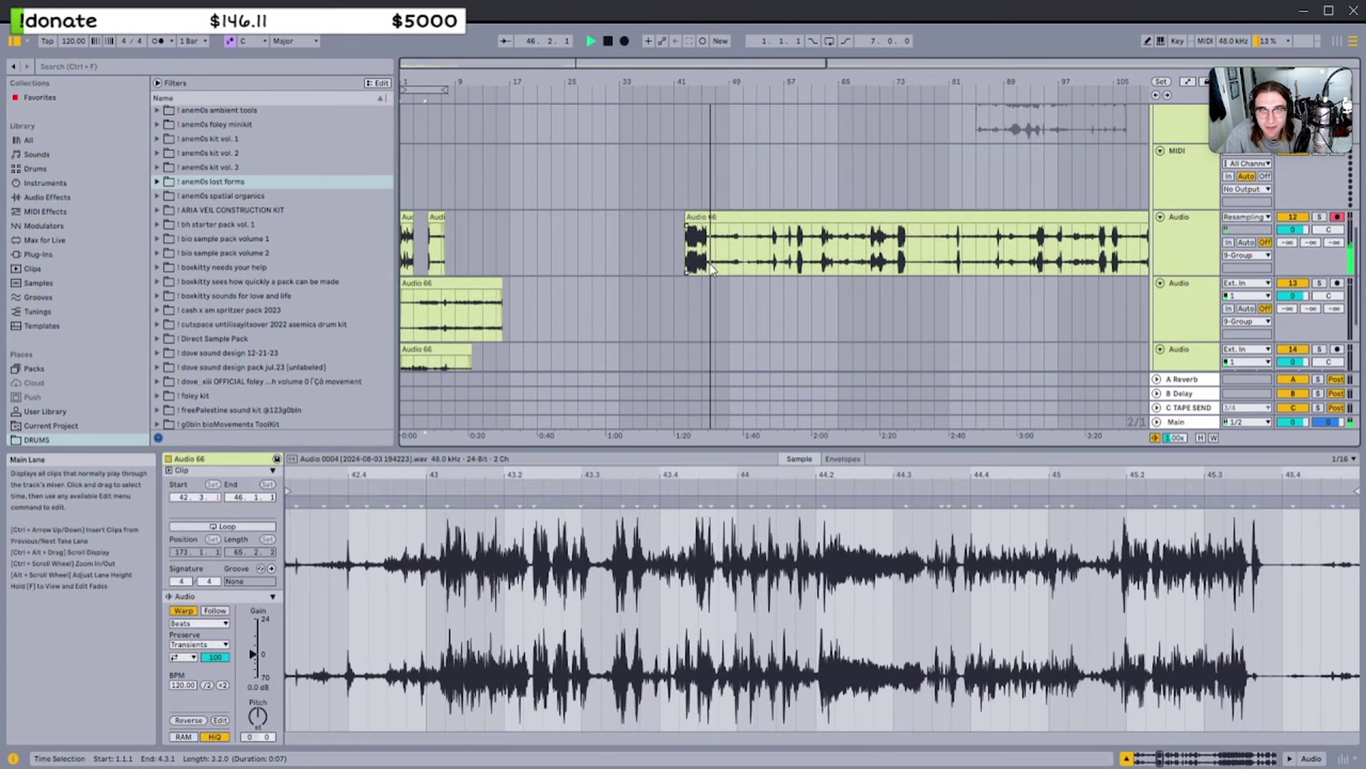
{"action": "left_click", "coordinate": [693, 219]}
{"action": "key", "text": "space"}
{"action": "key", "text": "space"}
{"action": "left_click_drag", "start_coordinate": [689, 220], "coordinate": [822, 255]}
{"action": "scroll", "coordinate": [744, 220], "scroll_direction": "up", "scroll_amount": 5}
{"action": "key", "text": "space"}
{"action": "key", "text": "space"}
Cut the passage from 50.3.1 to 53.1.1 out of Audio 66 and paste it at about bar 19 on track 13
{"action": "key", "text": "ctrl+x"}
{"action": "scroll", "coordinate": [740, 278], "scroll_direction": "down", "scroll_amount": 6}
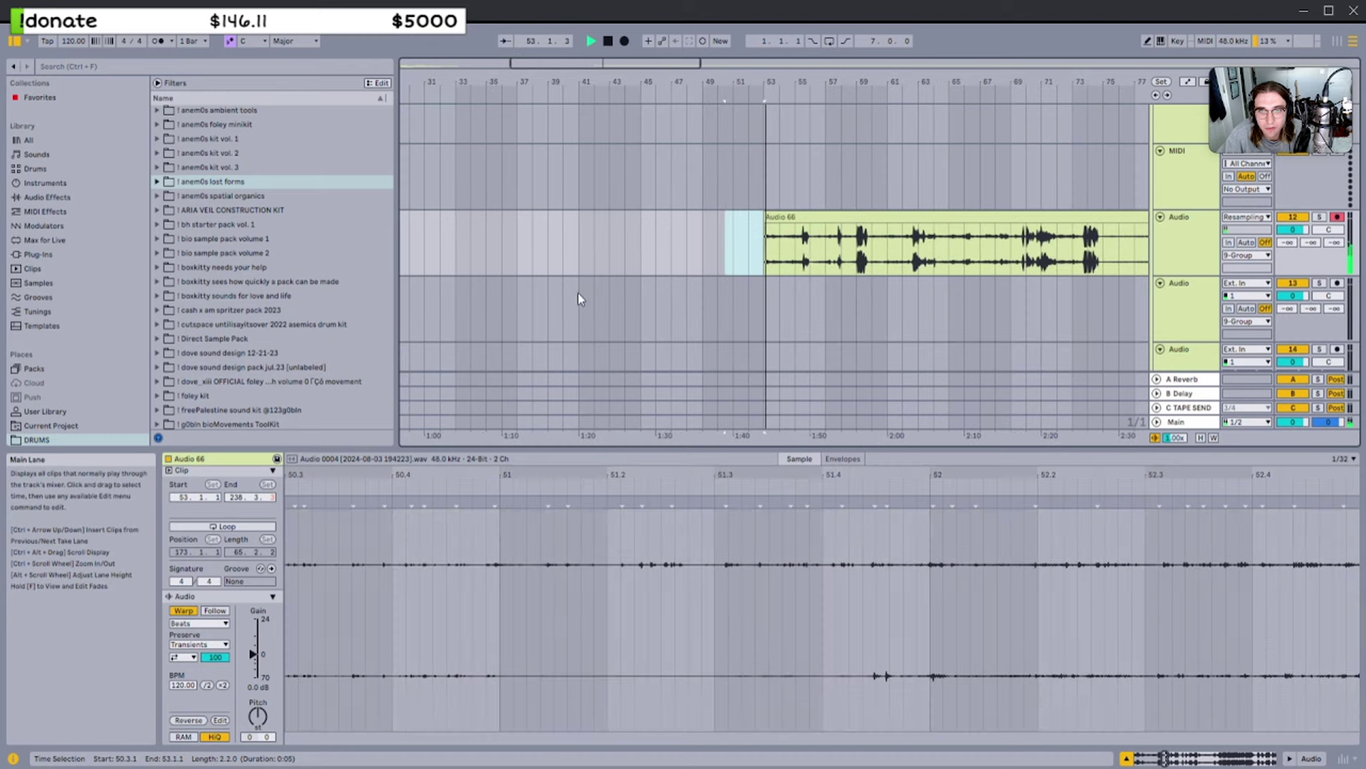
{"action": "scroll", "coordinate": [505, 314], "scroll_direction": "left", "scroll_amount": 3}
{"action": "left_click", "coordinate": [525, 313]}
{"action": "key", "text": "ctrl+v"}
Audition the remaining Audio 66 recording and trim its start forward to 62.3.1
{"action": "scroll", "coordinate": [701, 288], "scroll_direction": "up", "scroll_amount": 1}
{"action": "scroll", "coordinate": [795, 279], "scroll_direction": "up", "scroll_amount": 3}
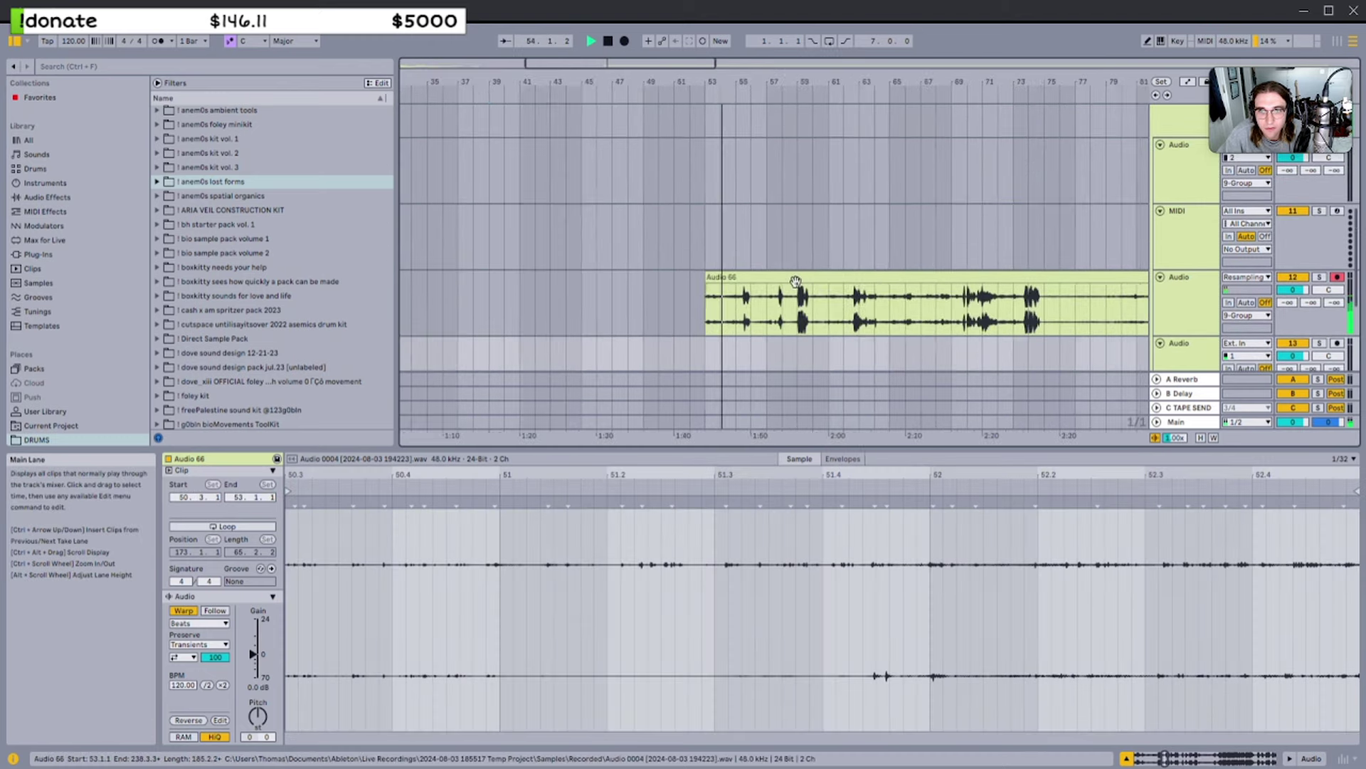
{"action": "left_click", "coordinate": [794, 278]}
{"action": "scroll", "coordinate": [707, 278], "scroll_direction": "up", "scroll_amount": 3}
{"action": "key", "text": "space"}
{"action": "left_click_drag", "start_coordinate": [707, 277], "coordinate": [889, 276]}
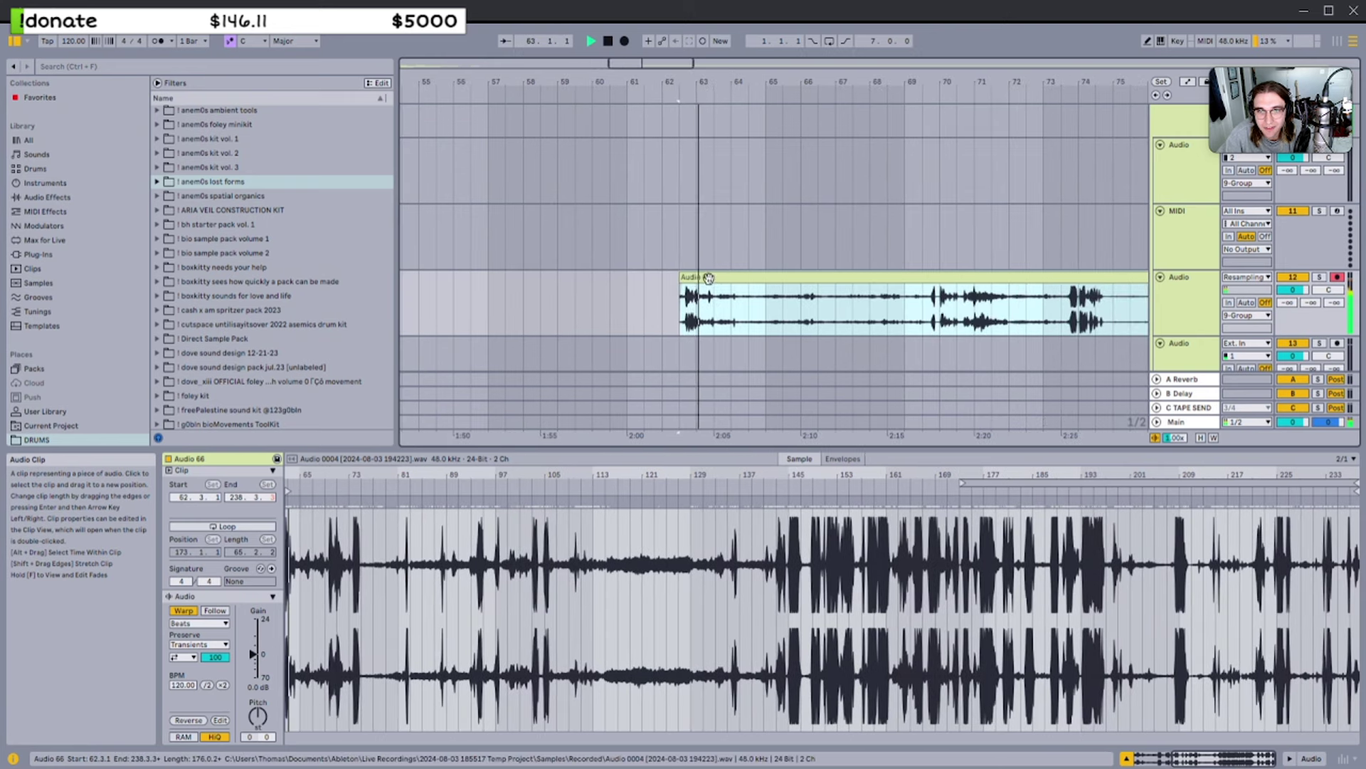
{"action": "scroll", "coordinate": [681, 280], "scroll_direction": "up", "scroll_amount": 2}
{"action": "left_click", "coordinate": [682, 283]}
{"action": "left_click", "coordinate": [682, 291]}
{"action": "mouse_move", "coordinate": [682, 292]}
{"action": "left_mouse_down"}
{"action": "mouse_move", "coordinate": [698, 293]}
{"action": "mouse_move", "coordinate": [669, 292]}
{"action": "left_mouse_up"}
{"action": "scroll", "coordinate": [703, 292], "scroll_direction": "up", "scroll_amount": 2}
{"action": "key", "text": "ctrl+z"}
Trim the start of the remaining Audio 66 recording forward to 69.4.1 and audition the sound there
{"action": "scroll", "coordinate": [685, 292], "scroll_direction": "down", "scroll_amount": 2}
{"action": "left_click_drag", "start_coordinate": [742, 314], "coordinate": [933, 274]}
{"action": "key", "text": "space"}
{"action": "key", "text": "space"}
{"action": "key", "text": "space"}
{"action": "key", "text": "space"}
{"action": "key", "text": "space"}
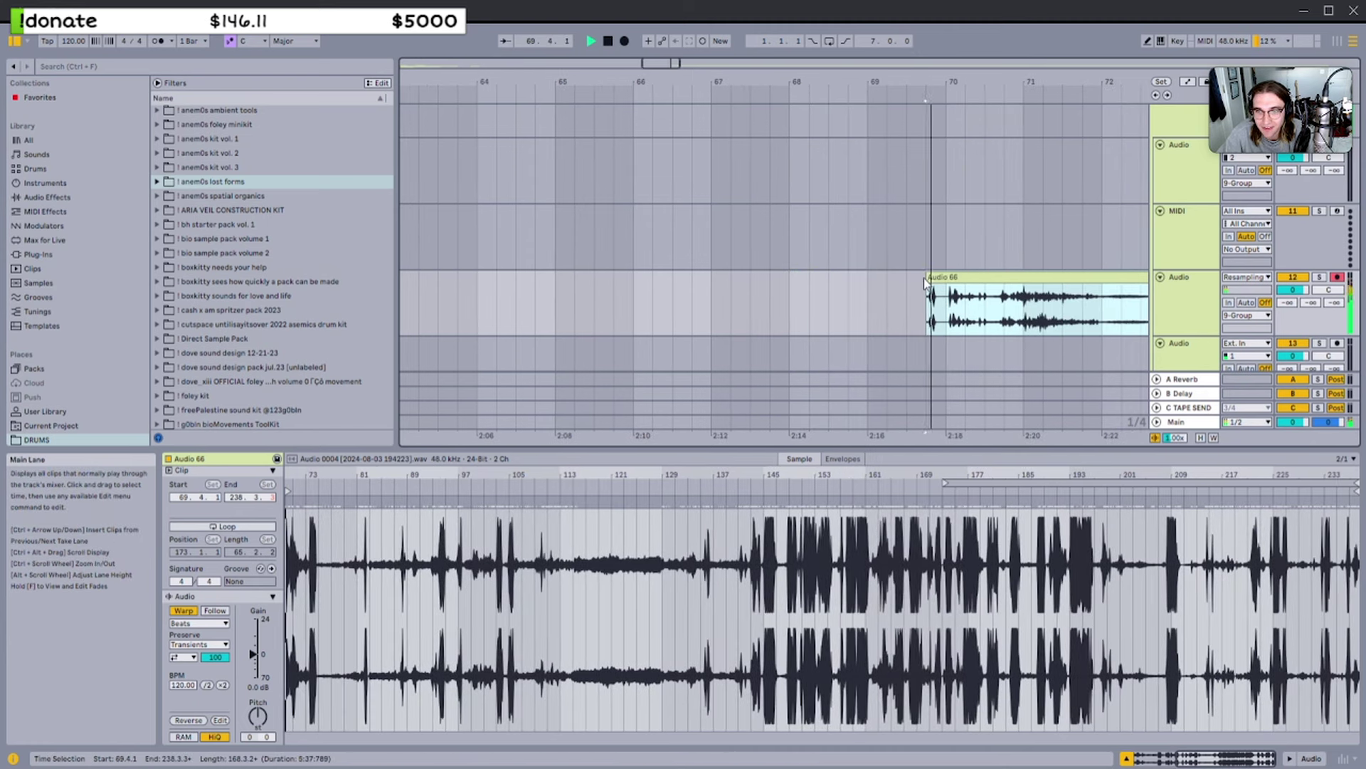
{"action": "scroll", "coordinate": [932, 275], "scroll_direction": "right", "scroll_amount": 2}
{"action": "key", "text": "space"}
{"action": "key", "text": "space"}
Cut the snippet from 69.4.1 to 70.1.1 out of Audio 66 and place it at 13.1.1 on track 14
{"action": "left_click_drag", "start_coordinate": [817, 304], "coordinate": [793, 305]}
{"action": "key", "text": "ctrl+x"}
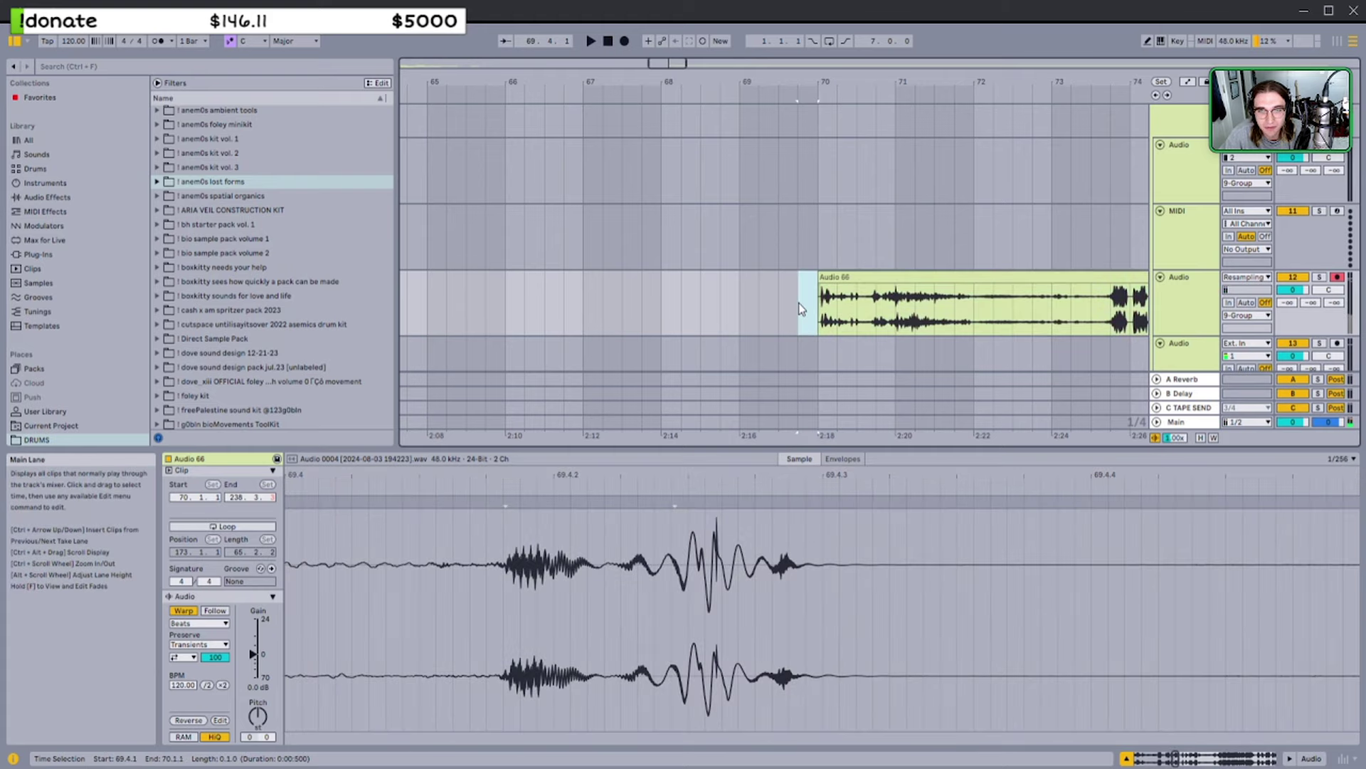
{"action": "key", "text": "w"}
{"action": "scroll", "coordinate": [483, 332], "scroll_direction": "down", "scroll_amount": 1}
{"action": "left_click", "coordinate": [483, 333]}
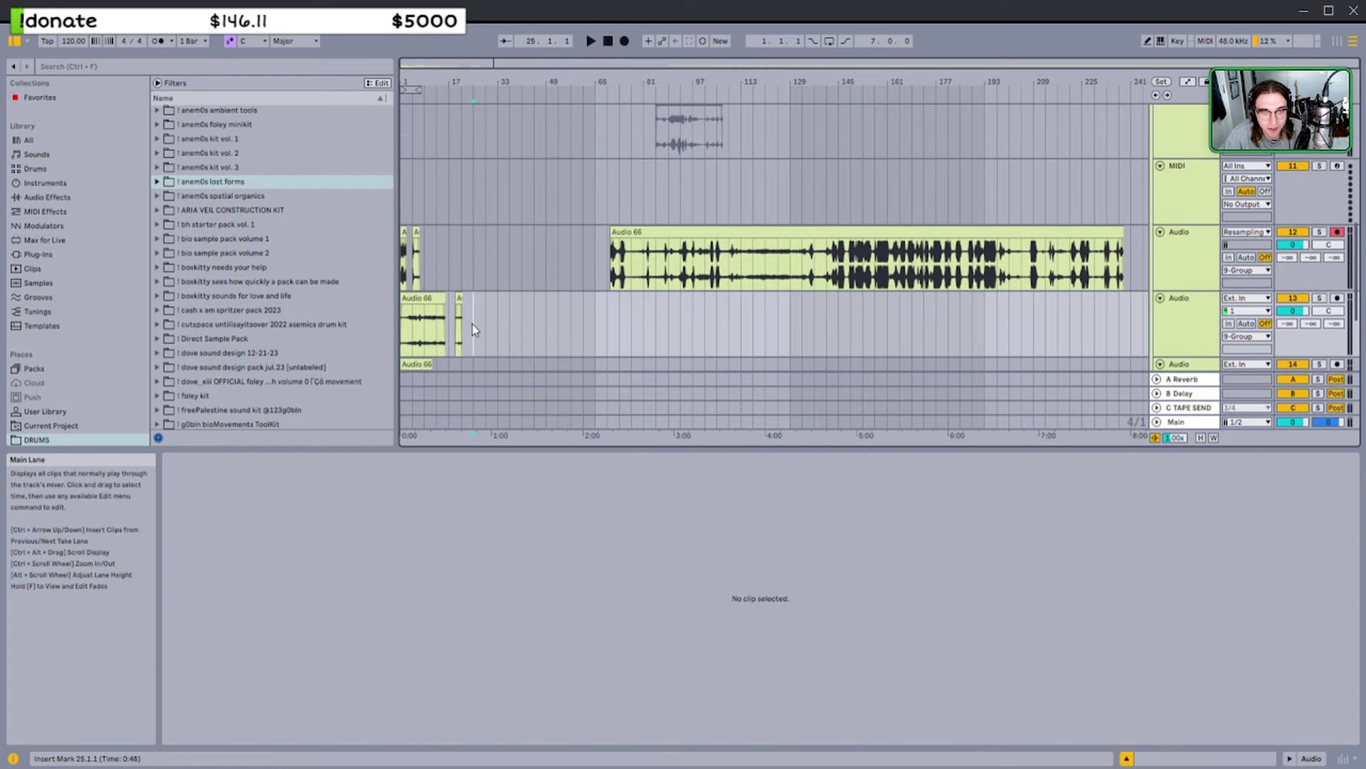
{"action": "left_click", "coordinate": [472, 323]}
{"action": "scroll", "coordinate": [473, 320], "scroll_direction": "up", "scroll_amount": 3}
{"action": "key", "text": "ctrl+x"}
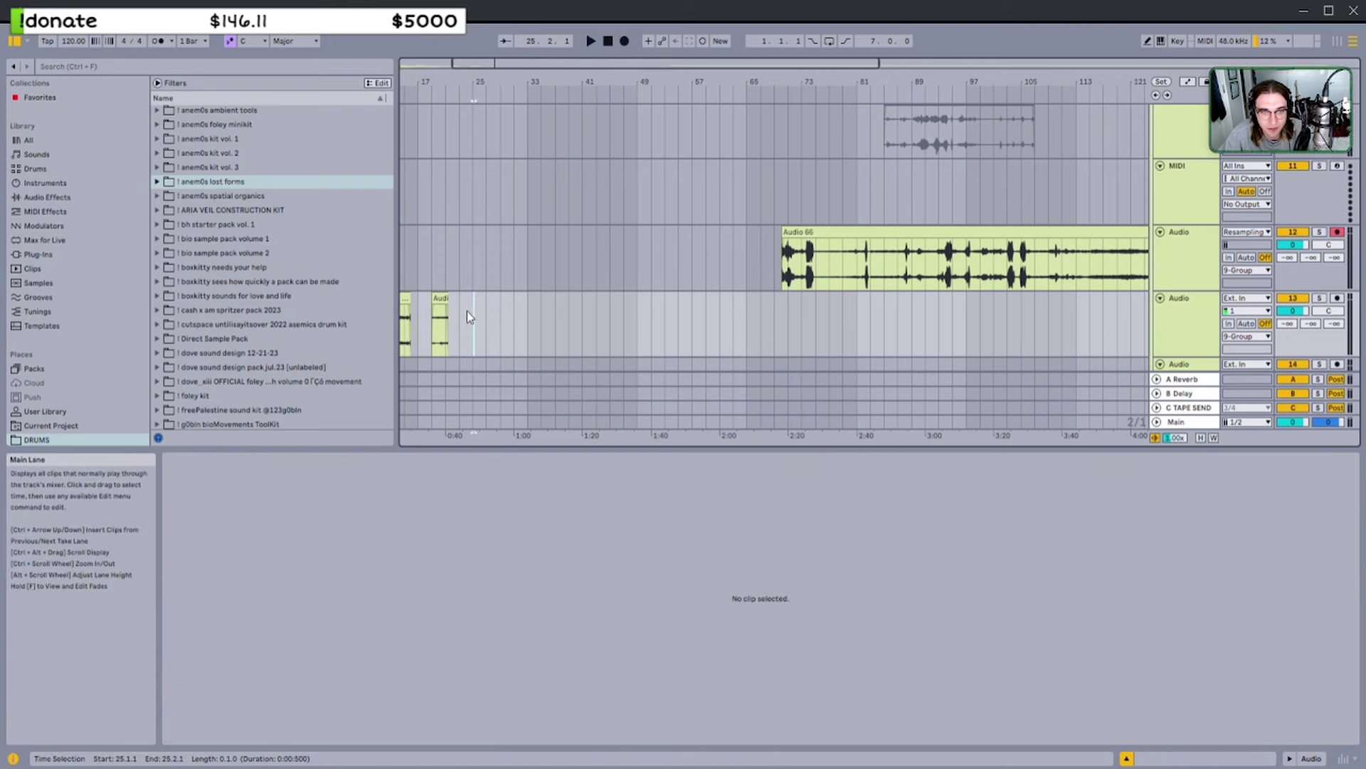
{"action": "scroll", "coordinate": [461, 317], "scroll_direction": "down", "scroll_amount": 1}
{"action": "scroll", "coordinate": [451, 331], "scroll_direction": "left", "scroll_amount": 2}
{"action": "left_click", "coordinate": [451, 331]}
{"action": "key", "text": "ctrl+v"}
Audition the remaining Audio 66 recording from 70.1.1 and trim its start forward to 74.1.1
{"action": "left_click", "coordinate": [841, 193]}
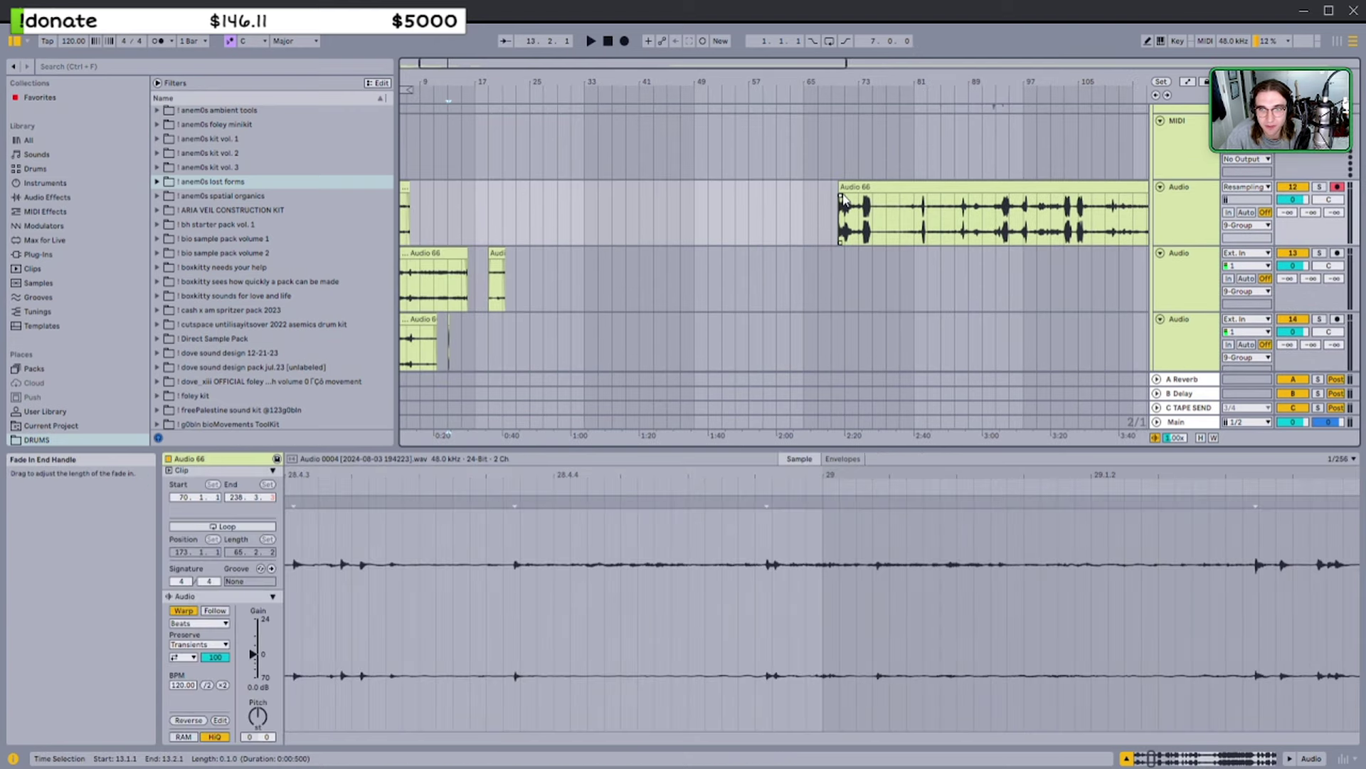
{"action": "left_click", "coordinate": [842, 186]}
{"action": "scroll", "coordinate": [841, 186], "scroll_direction": "up", "scroll_amount": 3}
{"action": "key", "text": "space"}
{"action": "mouse_move", "coordinate": [841, 186]}
{"action": "left_mouse_down"}
{"action": "mouse_move", "coordinate": [826, 186]}
{"action": "mouse_move", "coordinate": [842, 187]}
{"action": "left_mouse_up"}
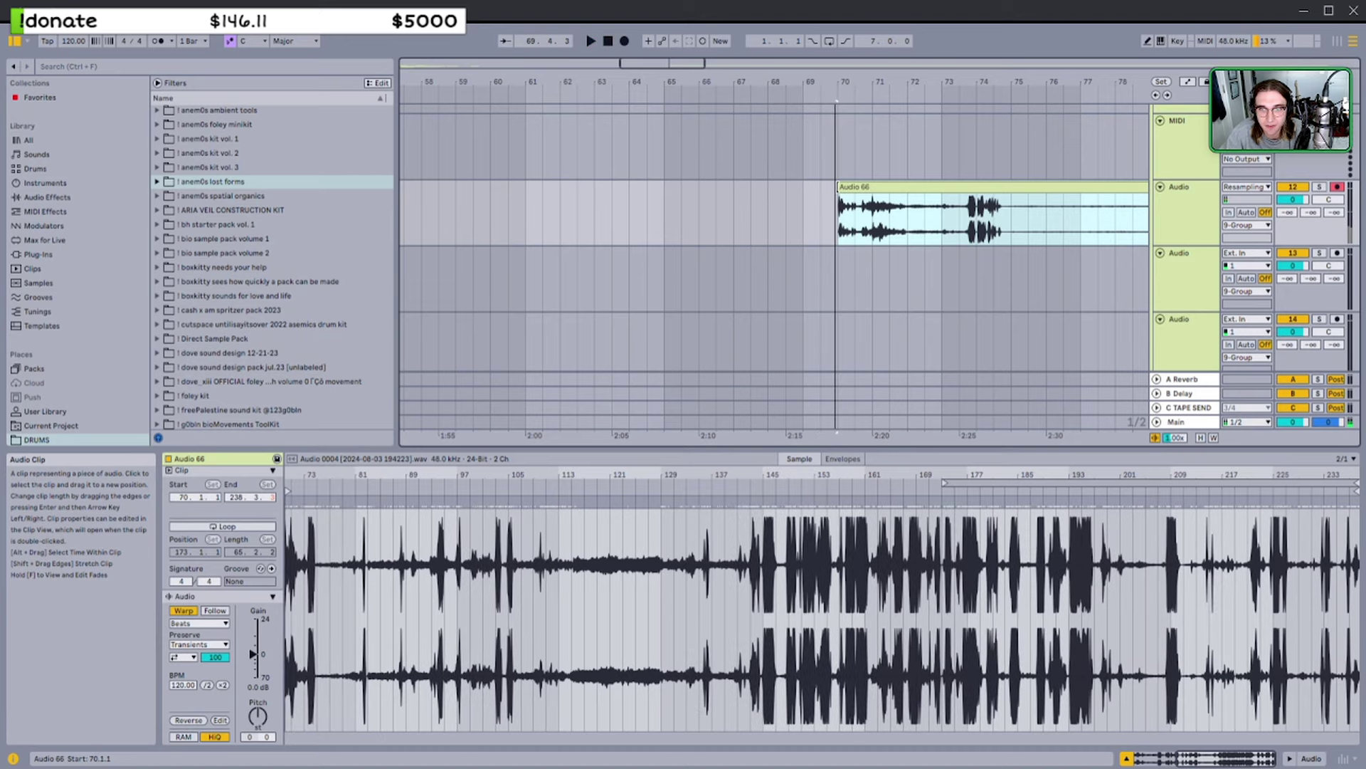
{"action": "scroll", "coordinate": [824, 188], "scroll_direction": "right", "scroll_amount": 2}
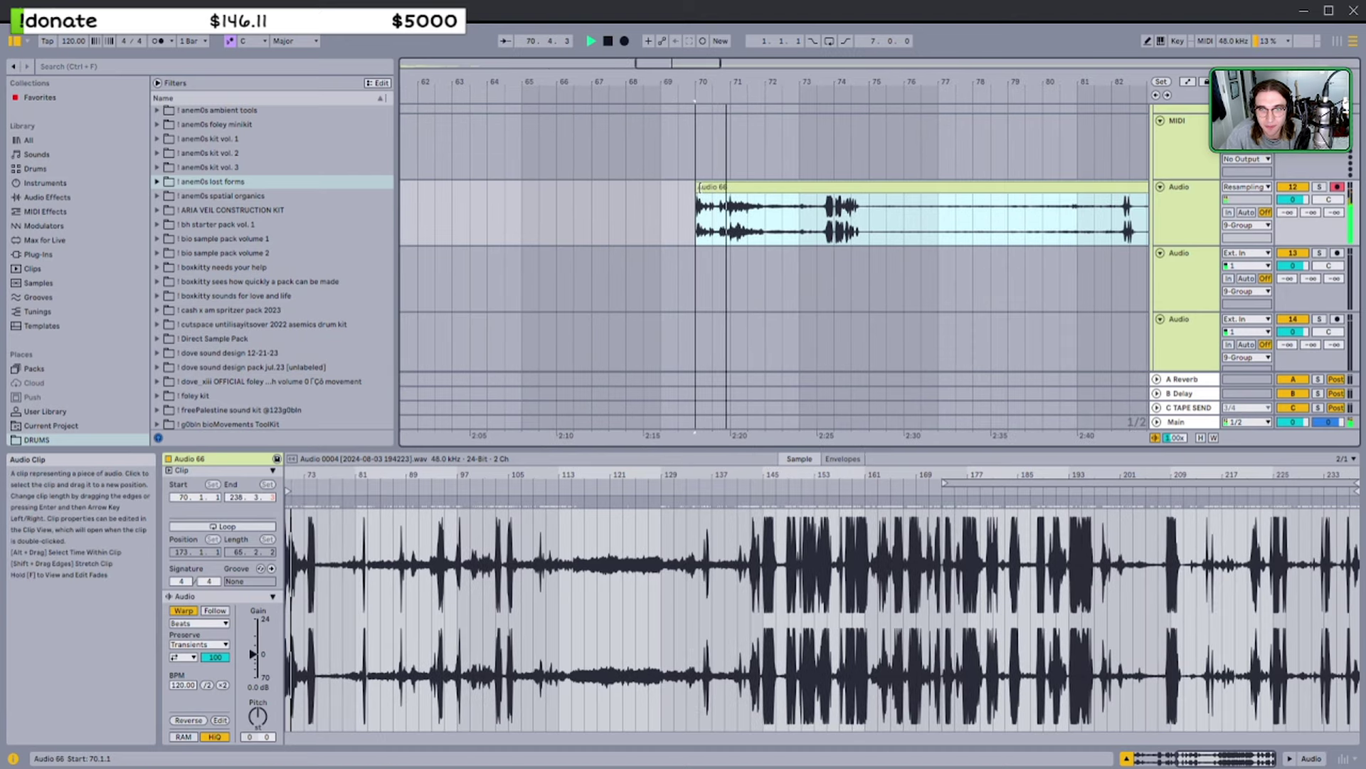
{"action": "key", "text": "space"}
{"action": "left_click_drag", "start_coordinate": [703, 186], "coordinate": [829, 185]}
{"action": "key", "text": "space"}
{"action": "key", "text": "space"}
{"action": "key", "text": "space"}
{"action": "scroll", "coordinate": [832, 186], "scroll_direction": "right", "scroll_amount": 4}
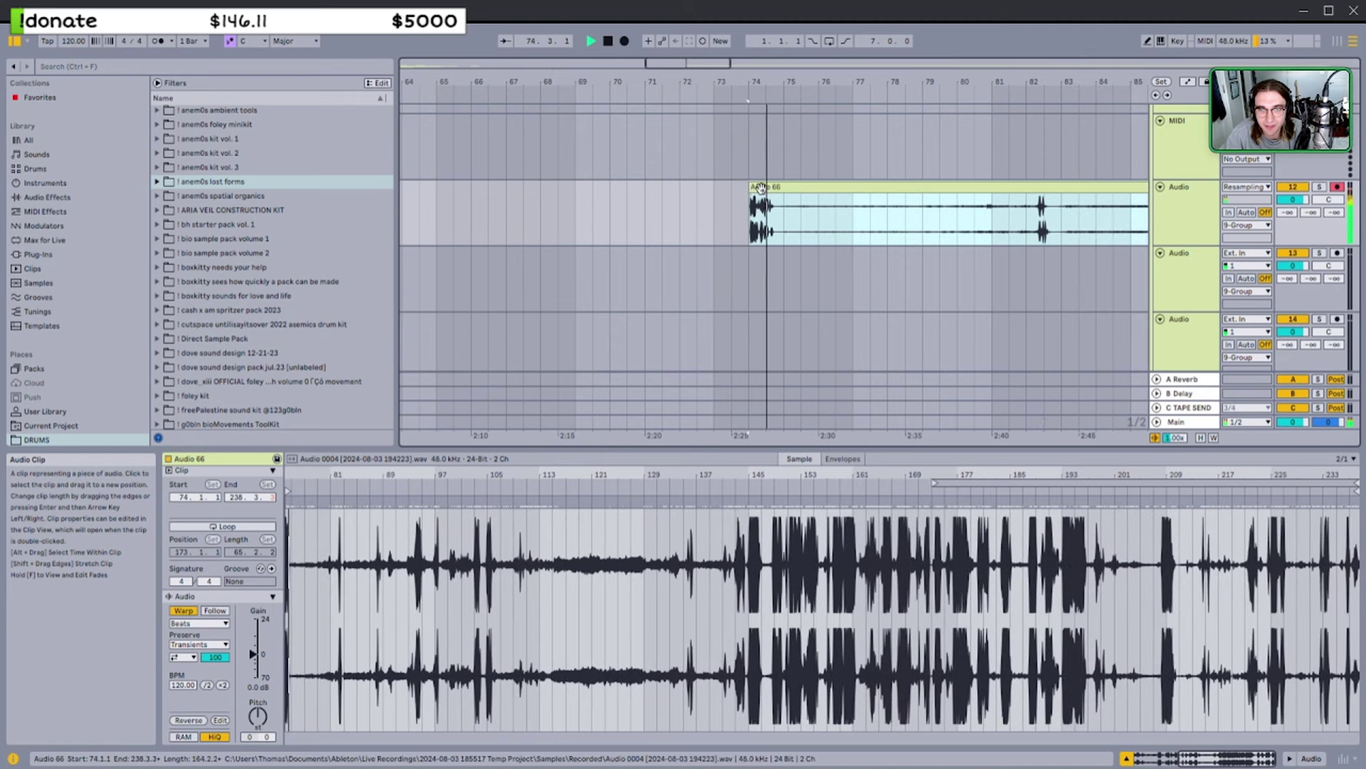
Trim the start of the remaining Audio 66 recording forward to 82.1.1 and audition the sound there
{"action": "left_click_drag", "start_coordinate": [711, 186], "coordinate": [986, 186]}
{"action": "key", "text": "space"}
{"action": "key", "text": "space"}
{"action": "scroll", "coordinate": [980, 188], "scroll_direction": "right", "scroll_amount": 6}
{"action": "scroll", "coordinate": [796, 190], "scroll_direction": "down", "scroll_amount": 3}
{"action": "scroll", "coordinate": [795, 189], "scroll_direction": "up", "scroll_amount": 4}
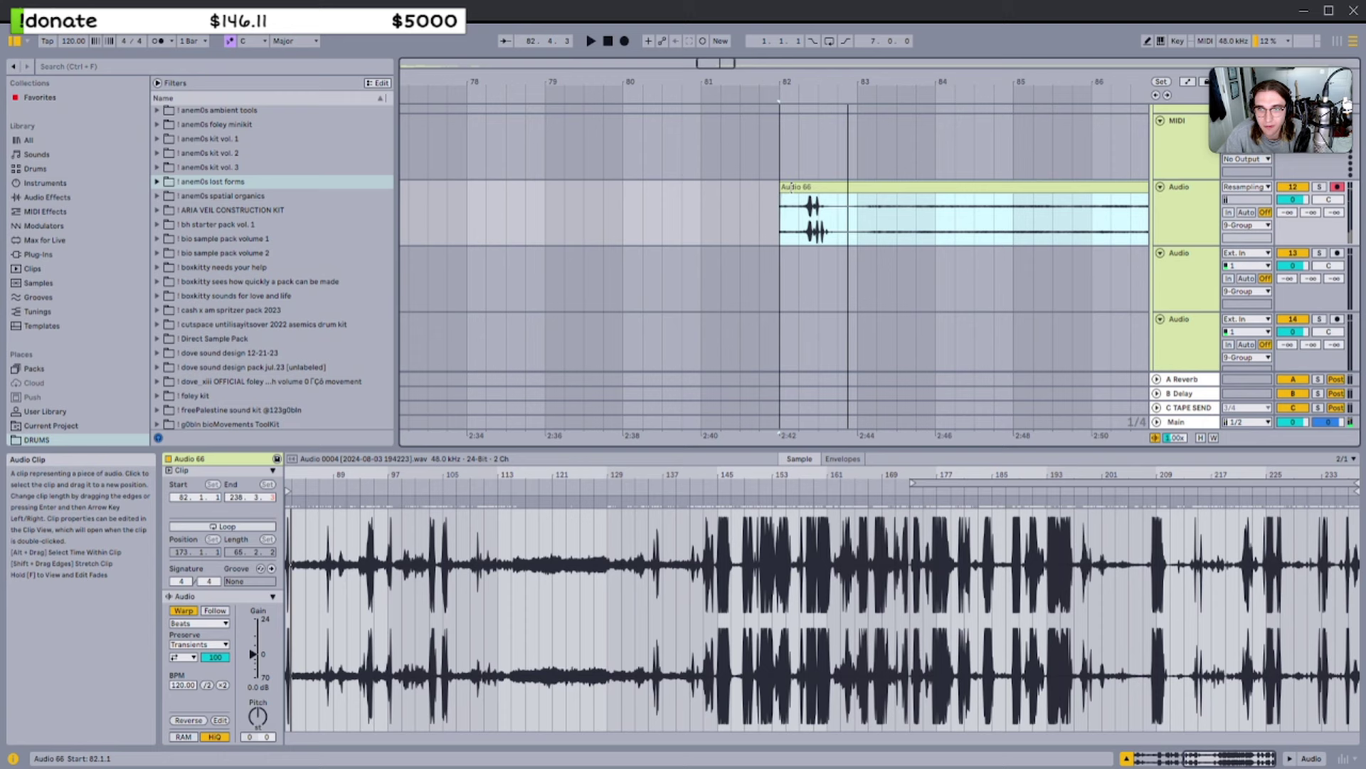
Trim the start of the remaining Audio 66 recording forward to 88.3.2 and listen from there
{"action": "key", "text": "space"}
{"action": "left_click_drag", "start_coordinate": [792, 187], "coordinate": [949, 190]}
{"action": "scroll", "coordinate": [822, 183], "scroll_direction": "down", "scroll_amount": 4}
{"action": "key", "text": "space"}
{"action": "key", "text": "space"}
{"action": "key", "text": "space"}
{"action": "scroll", "coordinate": [906, 188], "scroll_direction": "up", "scroll_amount": 2}
{"action": "scroll", "coordinate": [847, 188], "scroll_direction": "up", "scroll_amount": 4}
{"action": "key", "text": "space"}
{"action": "key", "text": "space"}
{"action": "key", "text": "space"}
{"action": "key", "text": "space"}
{"action": "scroll", "coordinate": [949, 190], "scroll_direction": "down", "scroll_amount": 10}
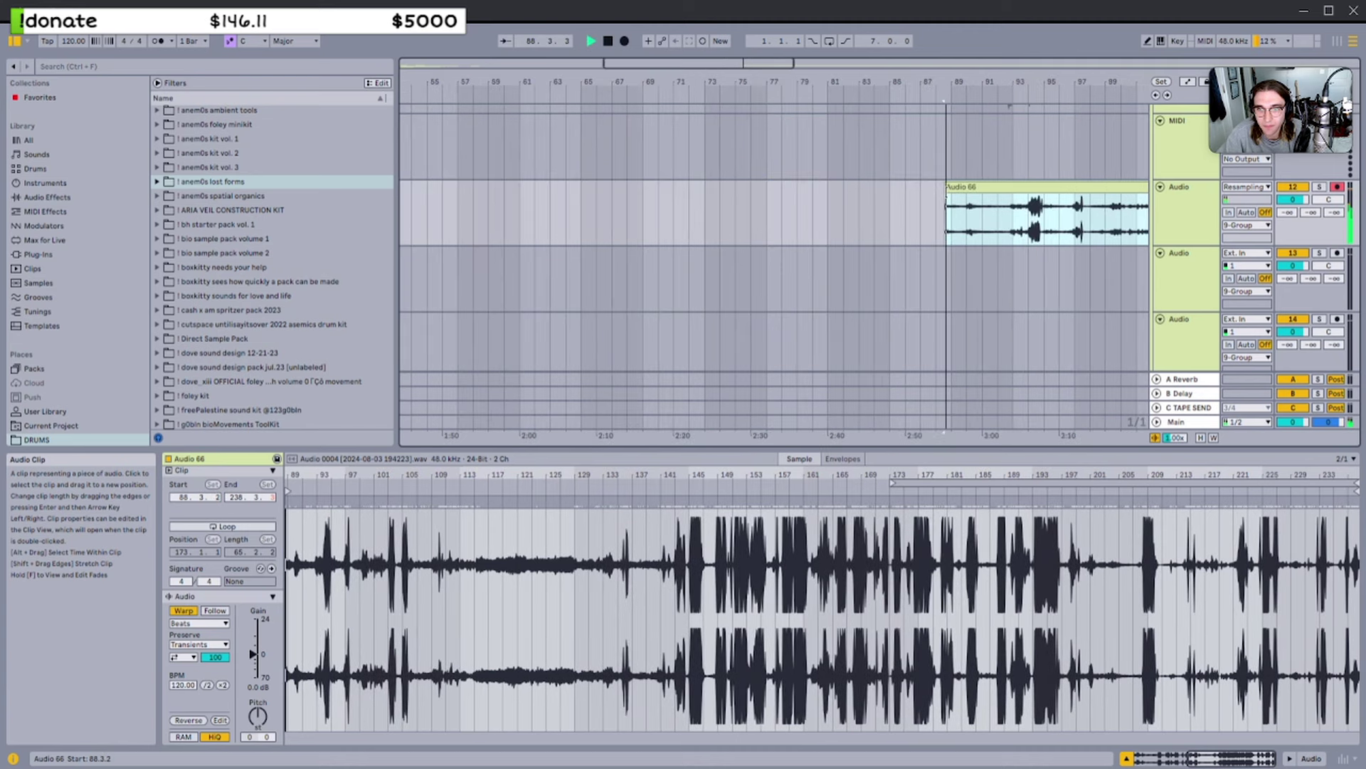
Trim Audio 66 to a clip start of 94.1.1, move it to 62.1.1 and audition its opening up to 63.2.1
{"action": "left_click_drag", "start_coordinate": [687, 189], "coordinate": [972, 215]}
{"action": "key", "text": "space"}
{"action": "key", "text": "space"}
{"action": "scroll", "coordinate": [585, 190], "scroll_direction": "up", "scroll_amount": 2}
{"action": "scroll", "coordinate": [554, 188], "scroll_direction": "up", "scroll_amount": 2}
{"action": "key", "text": "space"}
{"action": "key", "text": "space"}
{"action": "scroll", "coordinate": [575, 186], "scroll_direction": "up", "scroll_amount": 4}
{"action": "key", "text": "space"}
{"action": "scroll", "coordinate": [972, 215], "scroll_direction": "right", "scroll_amount": 1}
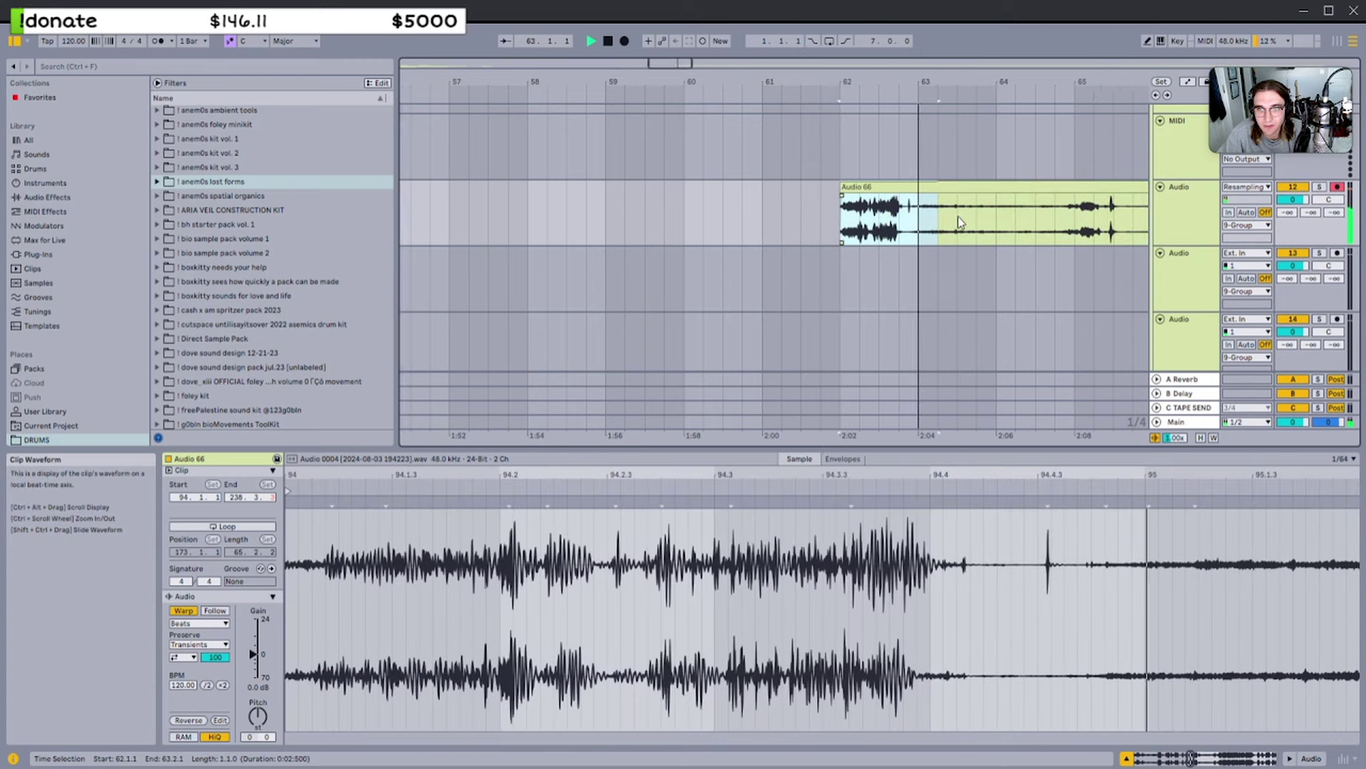
Trim the start of Audio 66 forward to 66.3.1 and audition the passage up to 70.3.1
{"action": "left_click_drag", "start_coordinate": [841, 187], "coordinate": [1029, 187]}
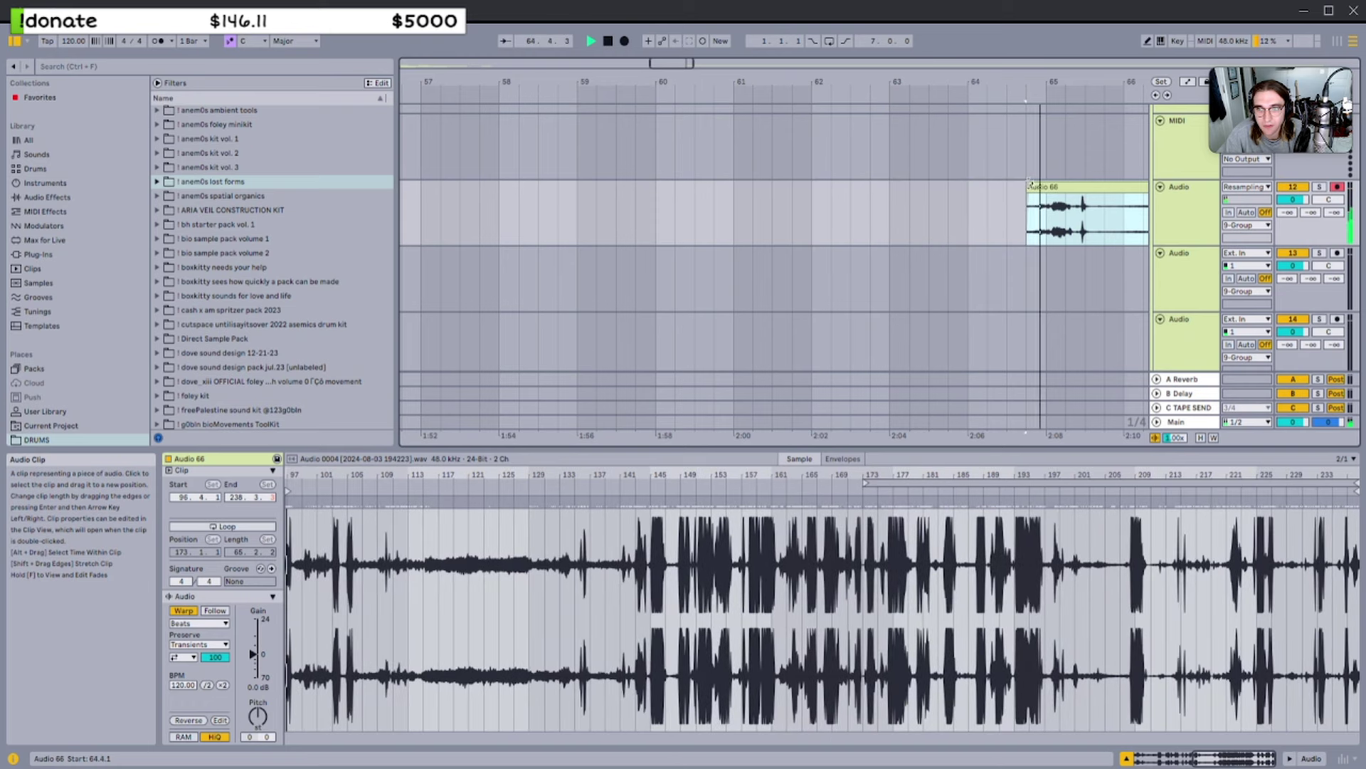
{"action": "left_click_drag", "start_coordinate": [690, 188], "coordinate": [852, 194]}
{"action": "scroll", "coordinate": [739, 188], "scroll_direction": "up", "scroll_amount": 3}
{"action": "scroll", "coordinate": [726, 178], "scroll_direction": "down", "scroll_amount": 3}
{"action": "scroll", "coordinate": [699, 170], "scroll_direction": "down", "scroll_amount": 3}
{"action": "scroll", "coordinate": [680, 173], "scroll_direction": "down", "scroll_amount": 2}
{"action": "key", "text": "space"}
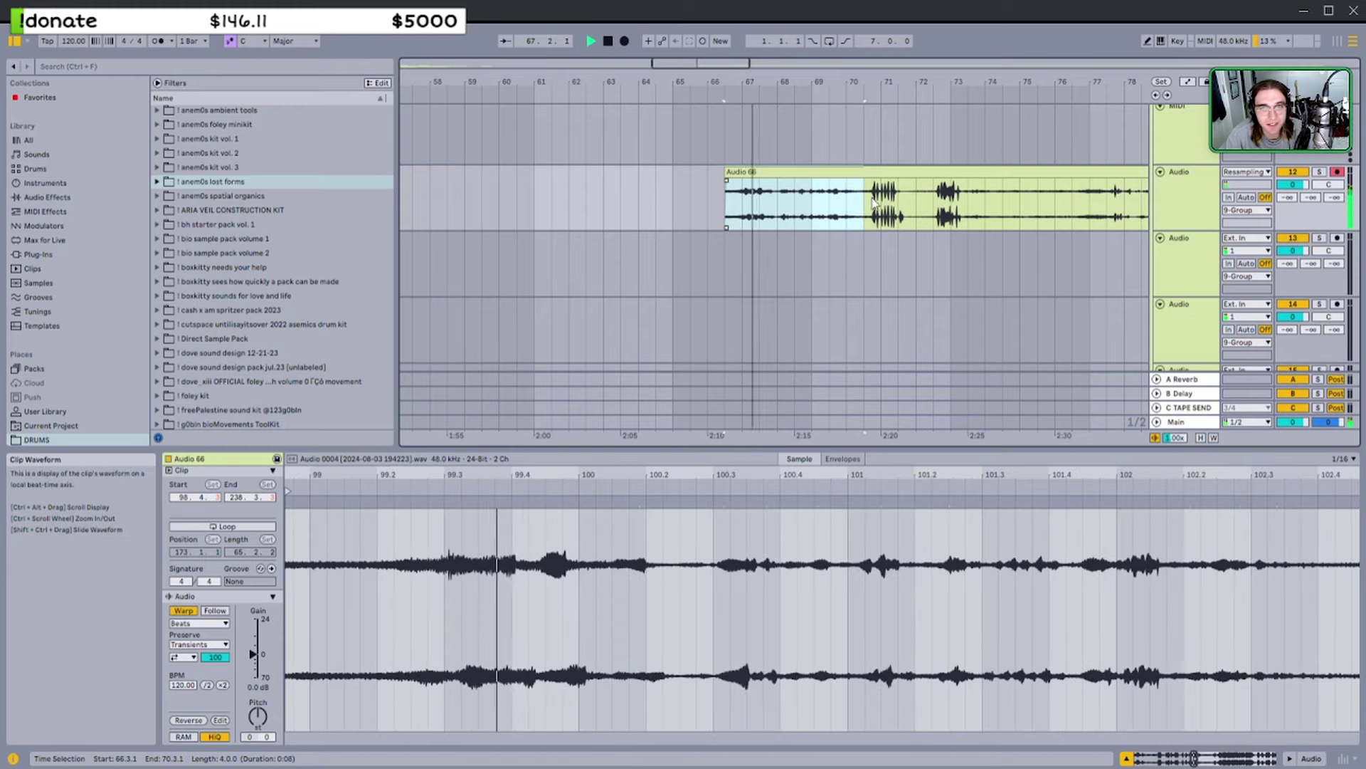
{"action": "key", "text": "space"}
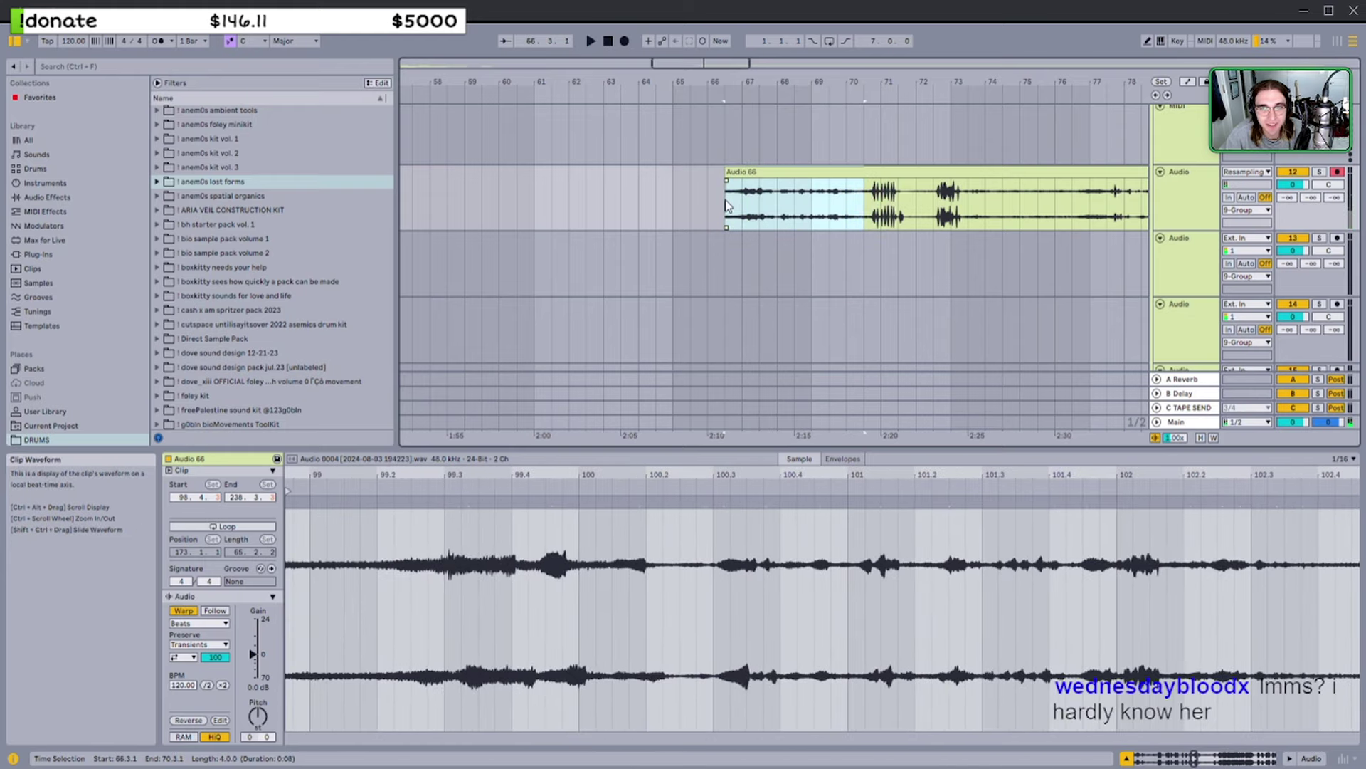
Reselect the Audio 66 passage from 66.3.1 to 70.3.1 and replay it to check its boundaries
{"action": "left_click", "coordinate": [859, 212]}
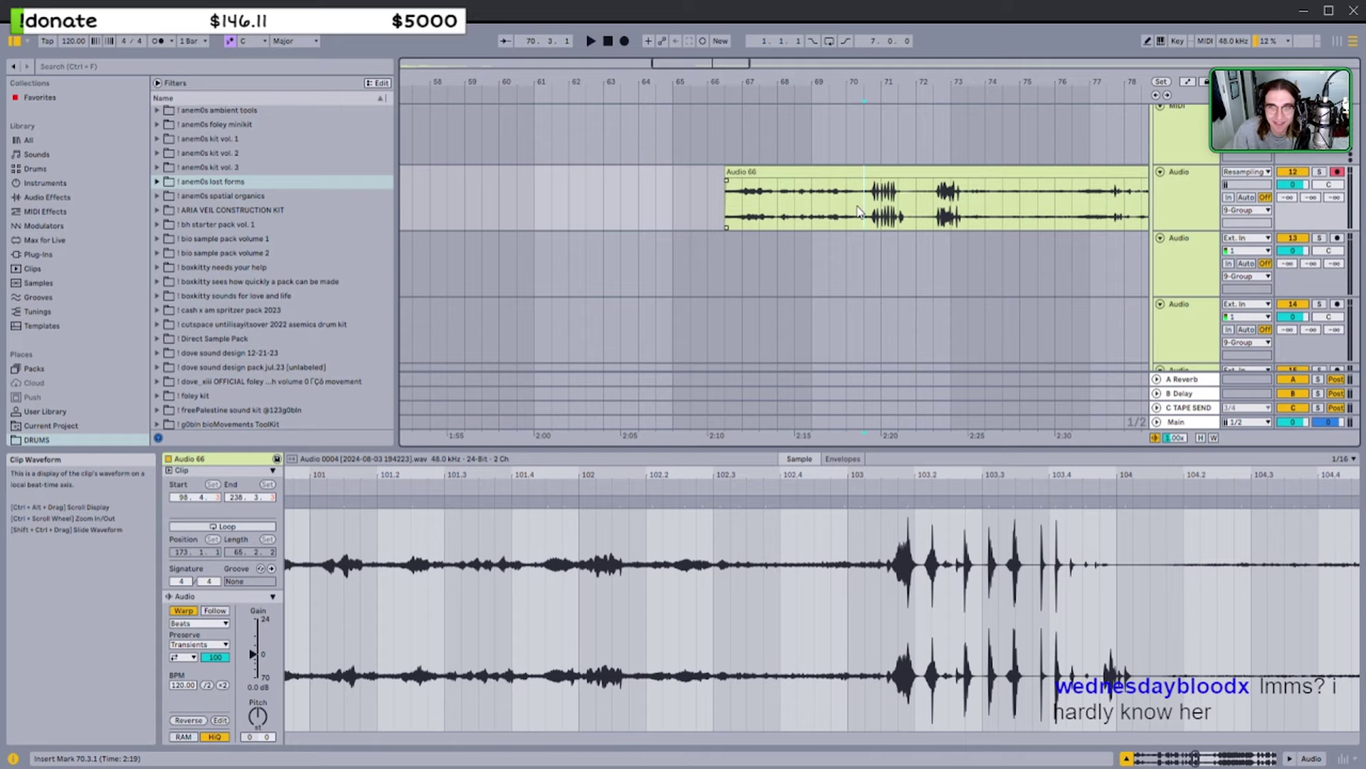
{"action": "left_click", "coordinate": [810, 172]}
{"action": "mouse_move", "coordinate": [864, 207]}
{"action": "left_mouse_down"}
{"action": "mouse_move", "coordinate": [727, 207]}
{"action": "mouse_move", "coordinate": [866, 211]}
{"action": "left_mouse_up"}
{"action": "key", "text": "space"}
{"action": "left_click_drag", "start_coordinate": [725, 206], "coordinate": [865, 201]}
{"action": "left_click_drag", "start_coordinate": [865, 201], "coordinate": [727, 205]}
{"action": "left_click_drag", "start_coordinate": [726, 205], "coordinate": [864, 205]}
{"action": "left_click_drag", "start_coordinate": [864, 205], "coordinate": [727, 207]}
{"action": "left_click_drag", "start_coordinate": [727, 208], "coordinate": [854, 208]}
{"action": "key", "text": "space"}
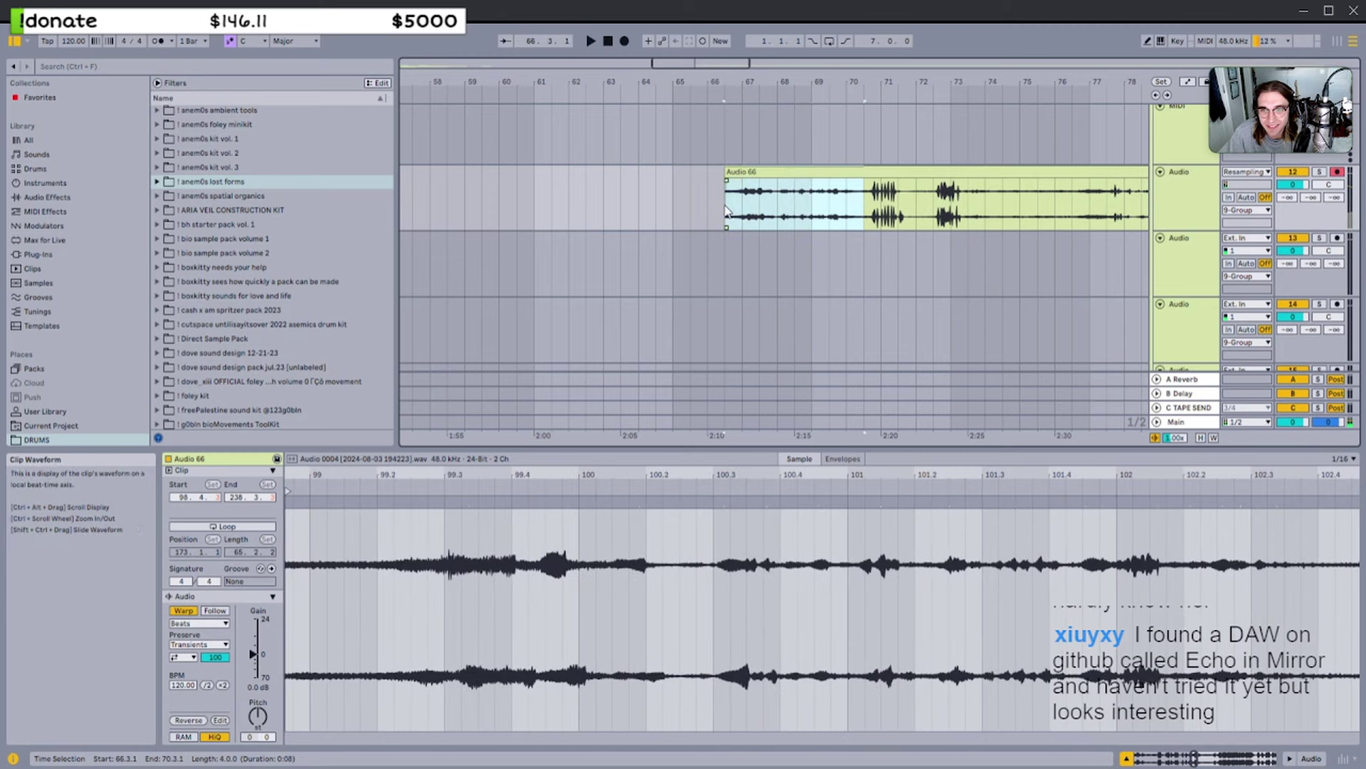
Cut the passage from 66.3.1 to 70.3.1 out of Audio 66 and paste it at 9.1.1 on track 15
{"action": "left_click", "coordinate": [726, 209]}
{"action": "left_click_drag", "start_coordinate": [726, 207], "coordinate": [864, 205]}
{"action": "key", "text": "Delete"}
{"action": "scroll", "coordinate": [782, 230], "scroll_direction": "down", "scroll_amount": 5}
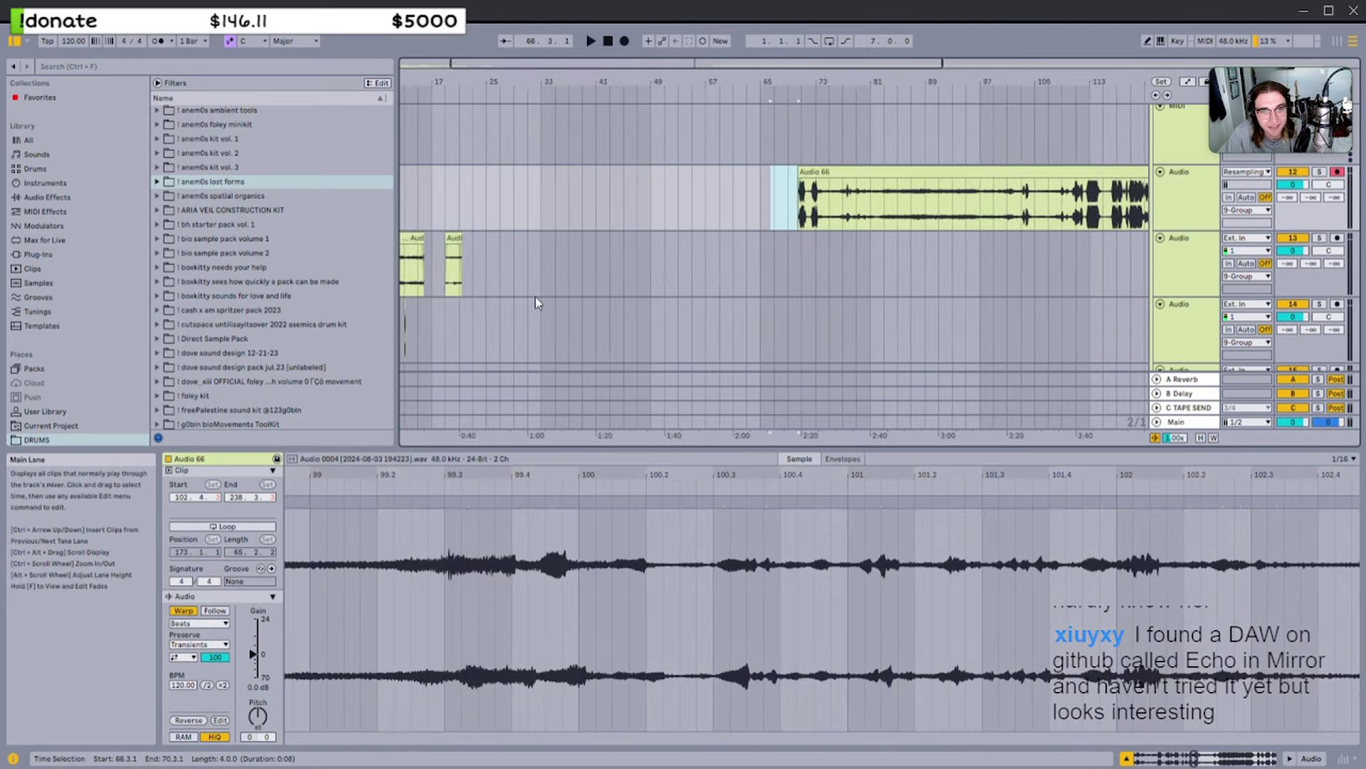
{"action": "scroll", "coordinate": [535, 297], "scroll_direction": "left", "scroll_amount": 2}
{"action": "scroll", "coordinate": [521, 298], "scroll_direction": "down", "scroll_amount": 2}
{"action": "left_click", "coordinate": [512, 295]}
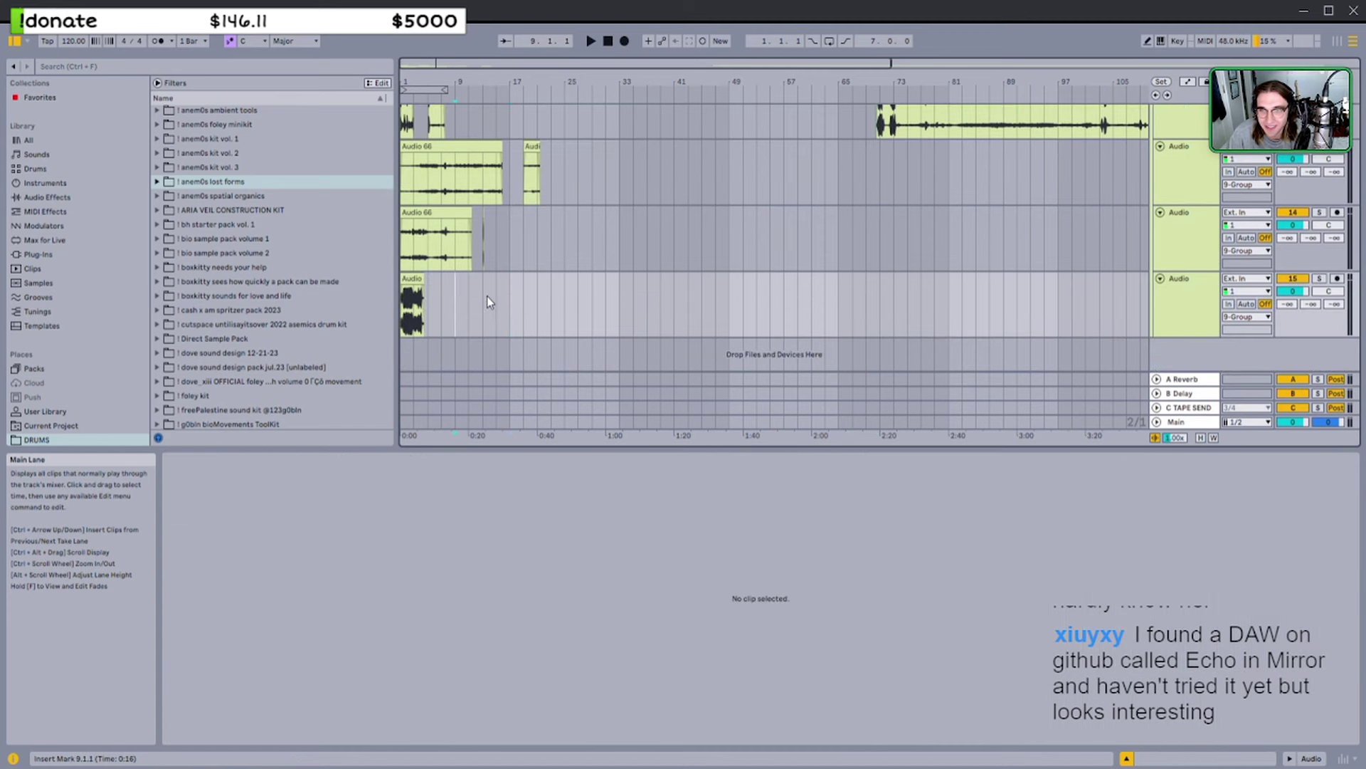
{"action": "scroll", "coordinate": [487, 296], "scroll_direction": "up", "scroll_amount": 2}
{"action": "left_click", "coordinate": [486, 296]}
Audition the remaining Audio 66 recording from 70.3.1 and trim its start forward to 70.4.2
{"action": "left_click", "coordinate": [895, 201]}
{"action": "scroll", "coordinate": [895, 204], "scroll_direction": "up", "scroll_amount": 8}
{"action": "key", "text": "space"}
{"action": "scroll", "coordinate": [680, 215], "scroll_direction": "down", "scroll_amount": 2}
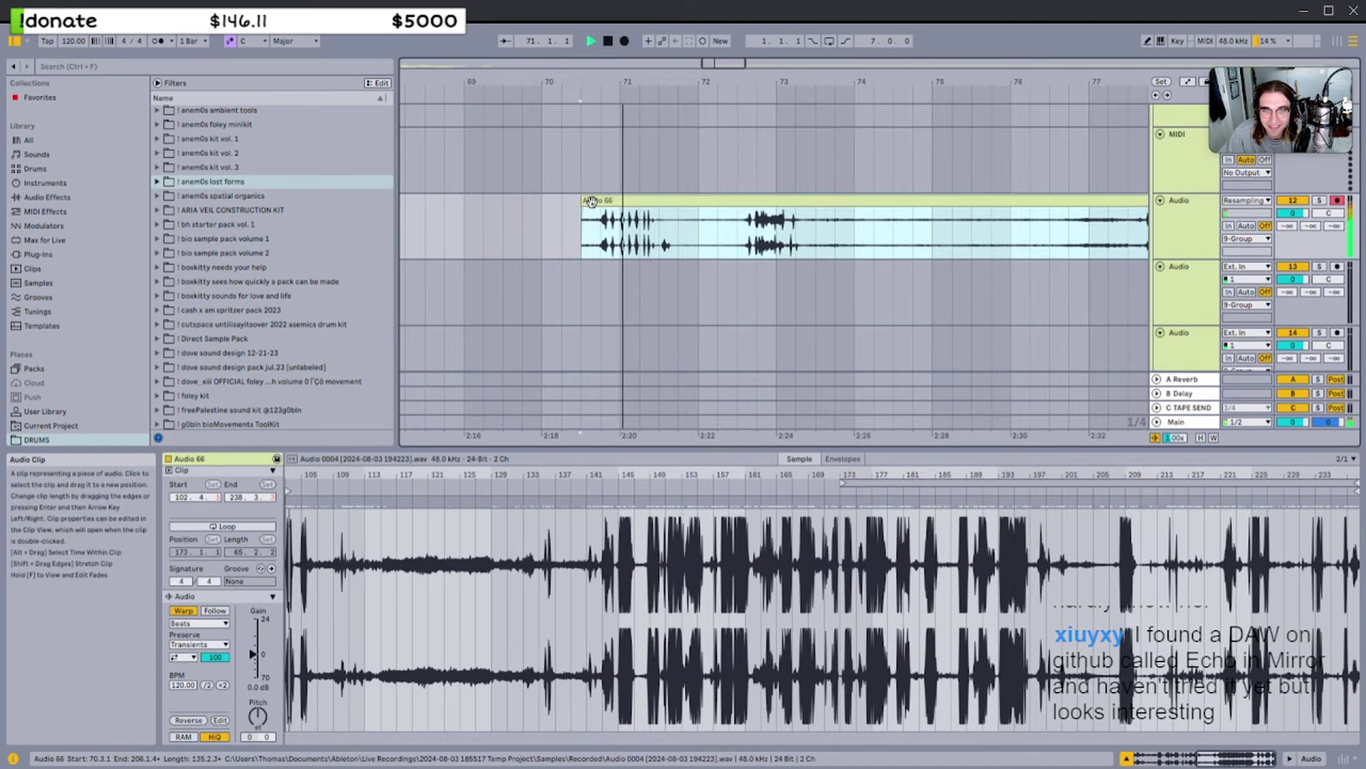
{"action": "left_click_drag", "start_coordinate": [583, 200], "coordinate": [709, 200]}
{"action": "key", "text": "space"}
{"action": "key", "text": "space"}
Cut the snippet from 70.4.2 to 71.4.1 out of Audio 66 and paste it at 17.1.1 on track 15
{"action": "left_click_drag", "start_coordinate": [1070, 237], "coordinate": [998, 234]}
{"action": "key", "text": "ctrl+x"}
{"action": "scroll", "coordinate": [903, 242], "scroll_direction": "down", "scroll_amount": 10}
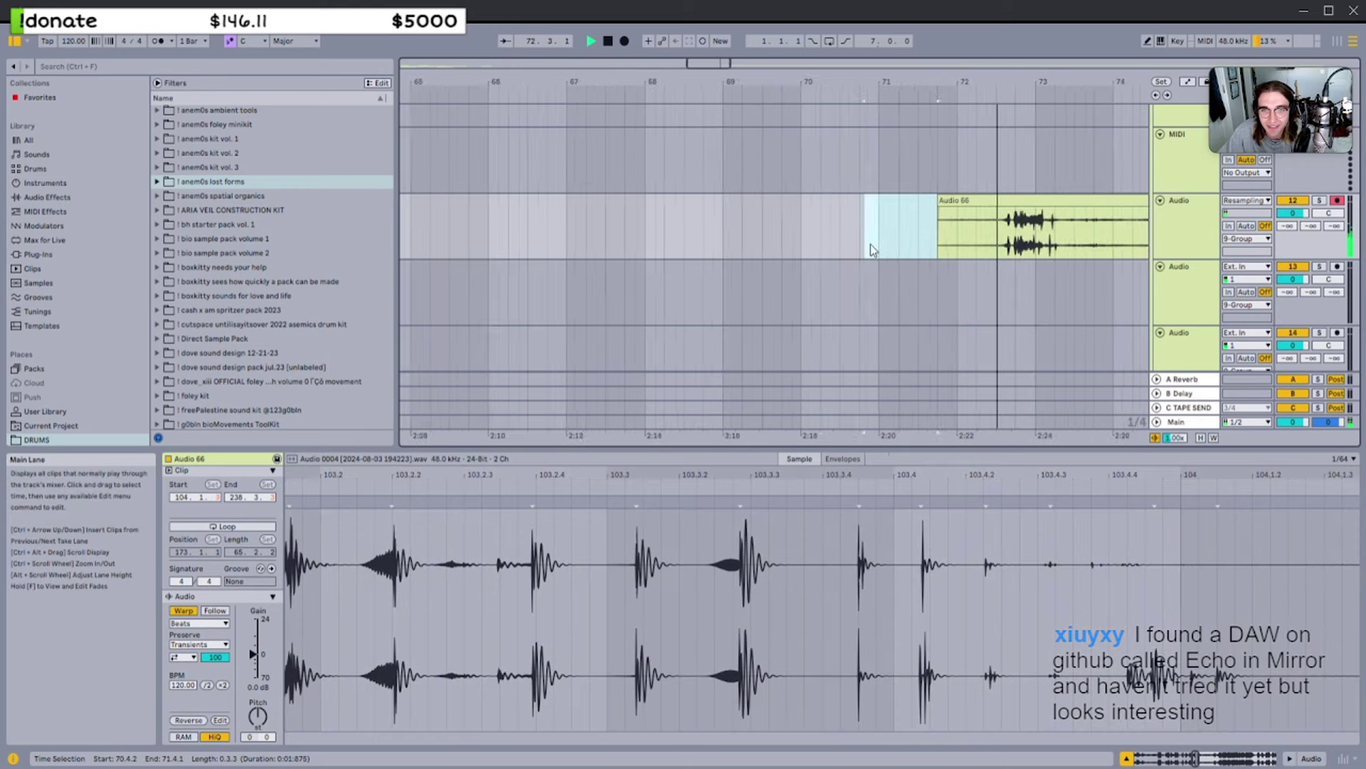
{"action": "scroll", "coordinate": [459, 314], "scroll_direction": "down", "scroll_amount": 2}
{"action": "left_click", "coordinate": [461, 322]}
{"action": "key", "text": "ctrl+v"}
Trim the start of the remaining Audio 66 recording forward to 77.4.1 while auditioning it
{"action": "scroll", "coordinate": [555, 284], "scroll_direction": "up", "scroll_amount": 3}
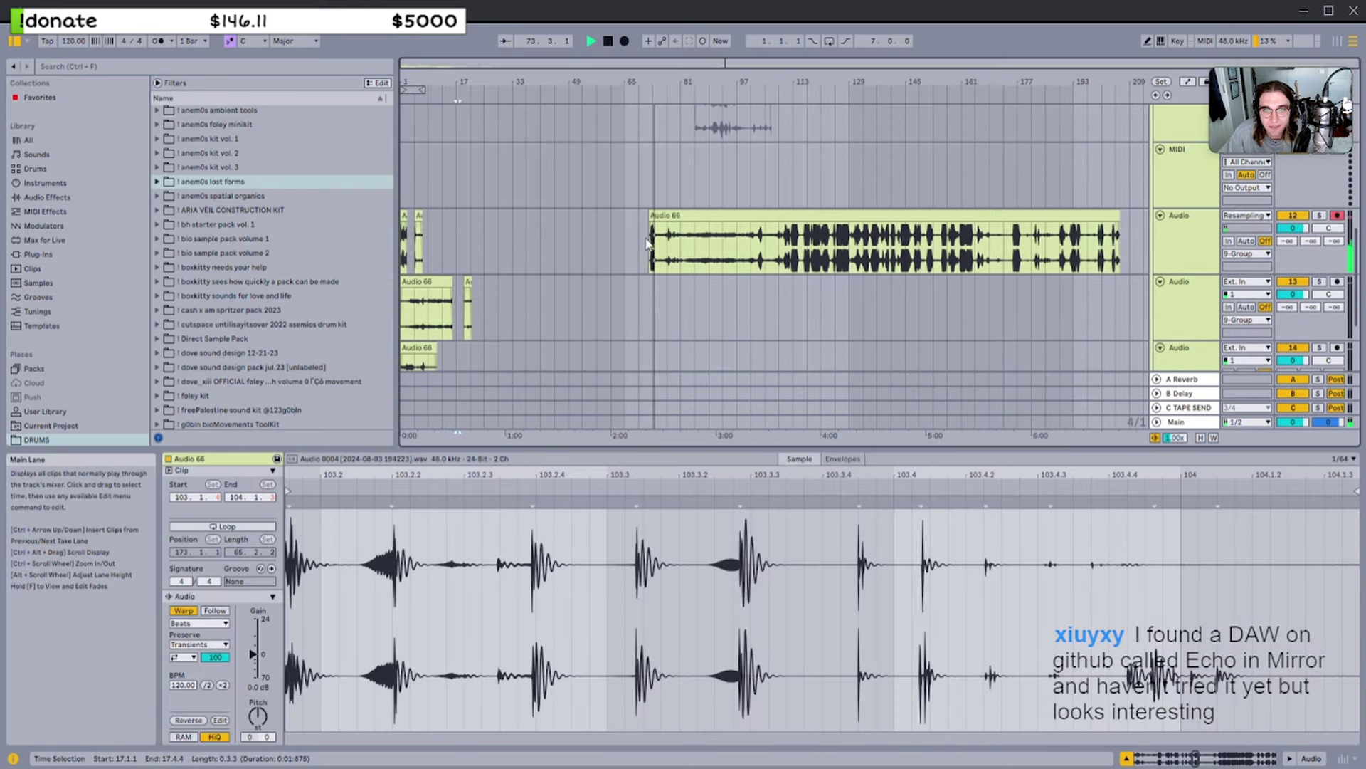
{"action": "scroll", "coordinate": [653, 246], "scroll_direction": "up", "scroll_amount": 6}
{"action": "left_click_drag", "start_coordinate": [635, 245], "coordinate": [742, 246]}
{"action": "scroll", "coordinate": [743, 245], "scroll_direction": "up", "scroll_amount": 5}
{"action": "scroll", "coordinate": [727, 262], "scroll_direction": "right", "scroll_amount": 2}
{"action": "scroll", "coordinate": [726, 261], "scroll_direction": "down", "scroll_amount": 4}
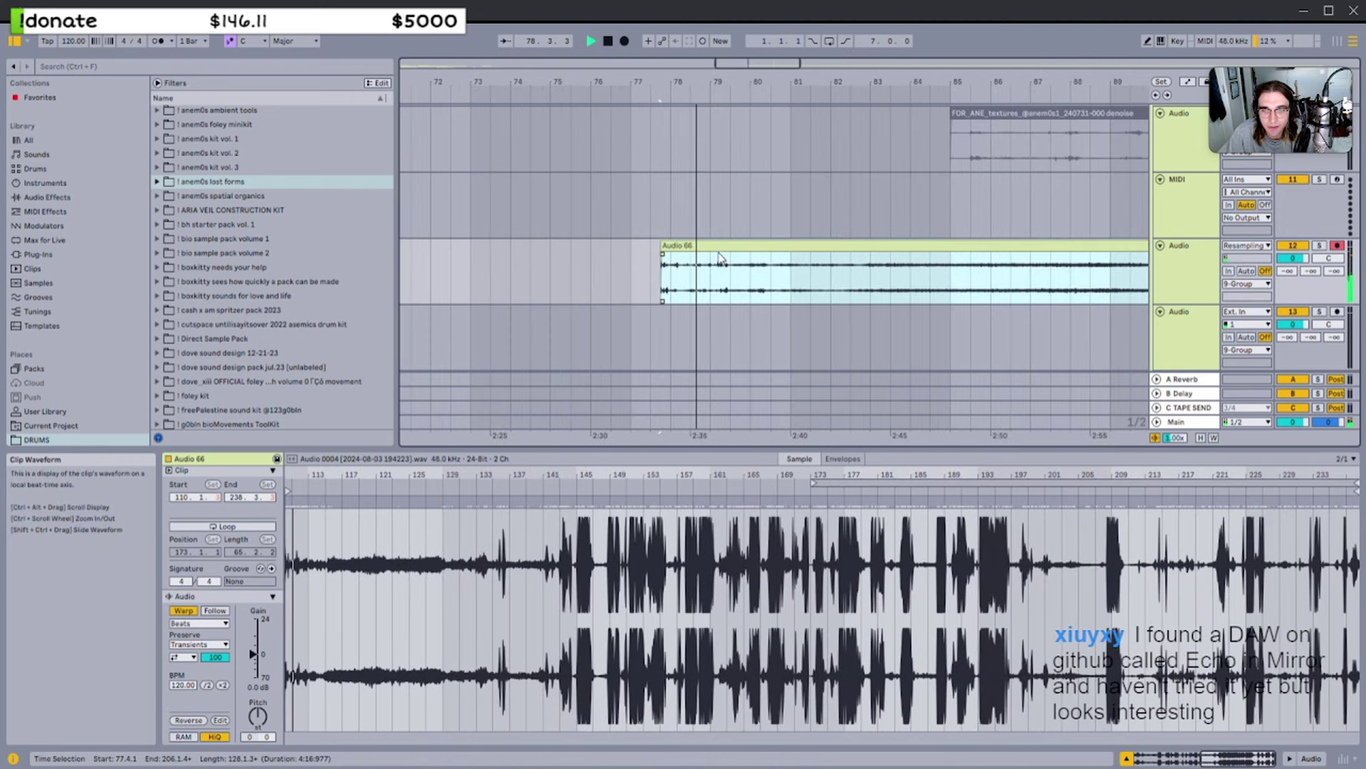
Listen on through Audio 66 and inspect the FOR_ANE_textures clip on track 10
{"action": "scroll", "coordinate": [703, 254], "scroll_direction": "down", "scroll_amount": 1}
{"action": "left_click", "coordinate": [707, 251]}
{"action": "left_click", "coordinate": [707, 249]}
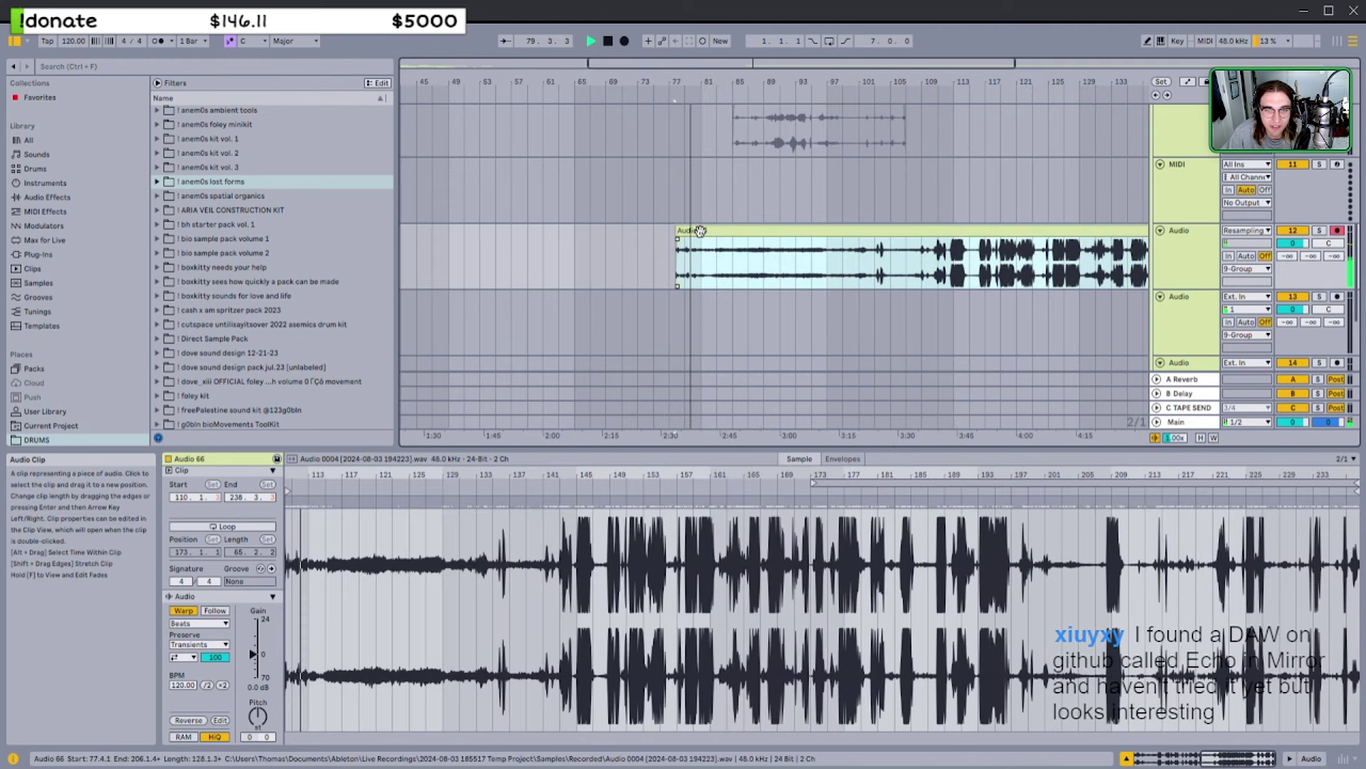
{"action": "scroll", "coordinate": [702, 239], "scroll_direction": "down", "scroll_amount": 3}
{"action": "scroll", "coordinate": [708, 249], "scroll_direction": "up", "scroll_amount": 2}
{"action": "left_click_drag", "start_coordinate": [698, 188], "coordinate": [775, 192]}
{"action": "left_click", "coordinate": [698, 187]}
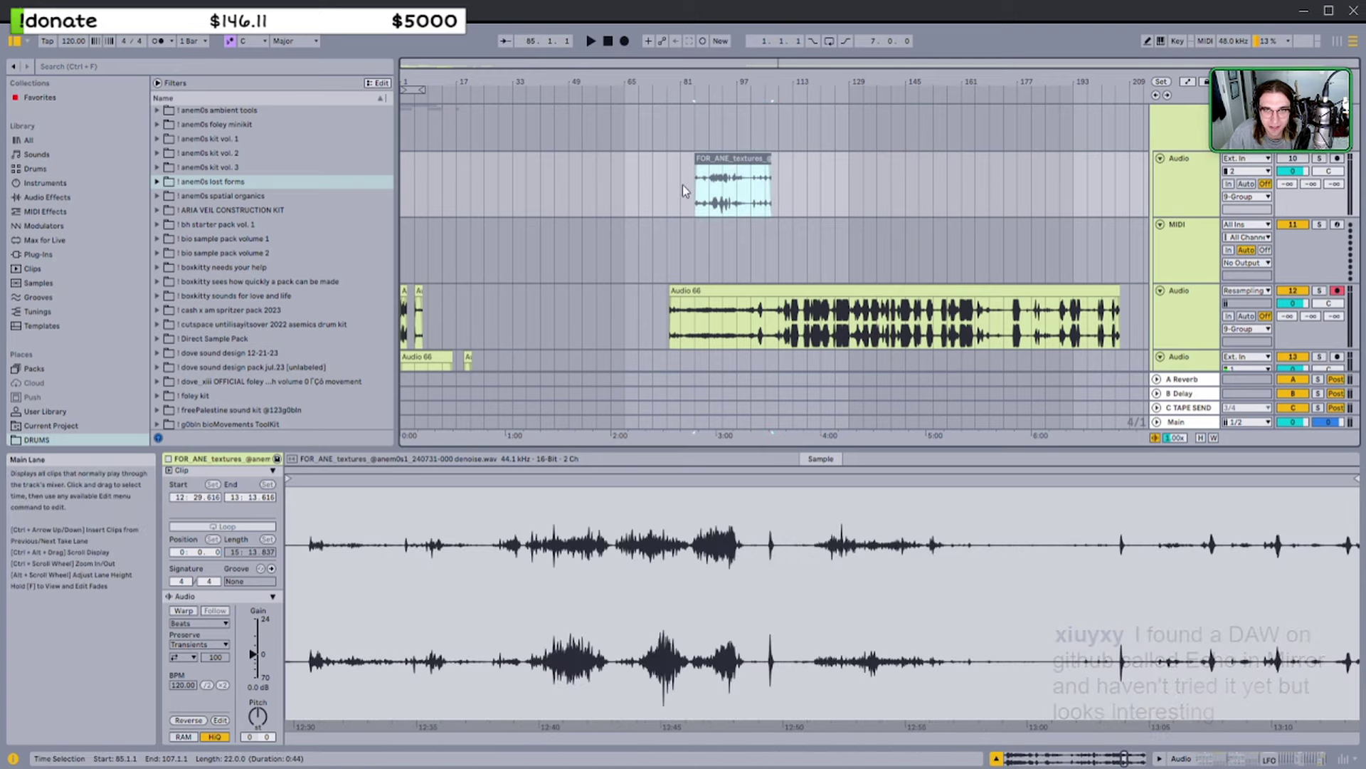
Trim the start of the remaining Audio 66 recording forward to 97.1.1 and audition the sound there
{"action": "left_click", "coordinate": [671, 292]}
{"action": "left_click_drag", "start_coordinate": [672, 293], "coordinate": [738, 304]}
{"action": "key", "text": "space"}
{"action": "scroll", "coordinate": [716, 291], "scroll_direction": "up", "scroll_amount": 1}
{"action": "key", "text": "space"}
{"action": "key", "text": "space"}
{"action": "scroll", "coordinate": [737, 305], "scroll_direction": "up", "scroll_amount": 5}
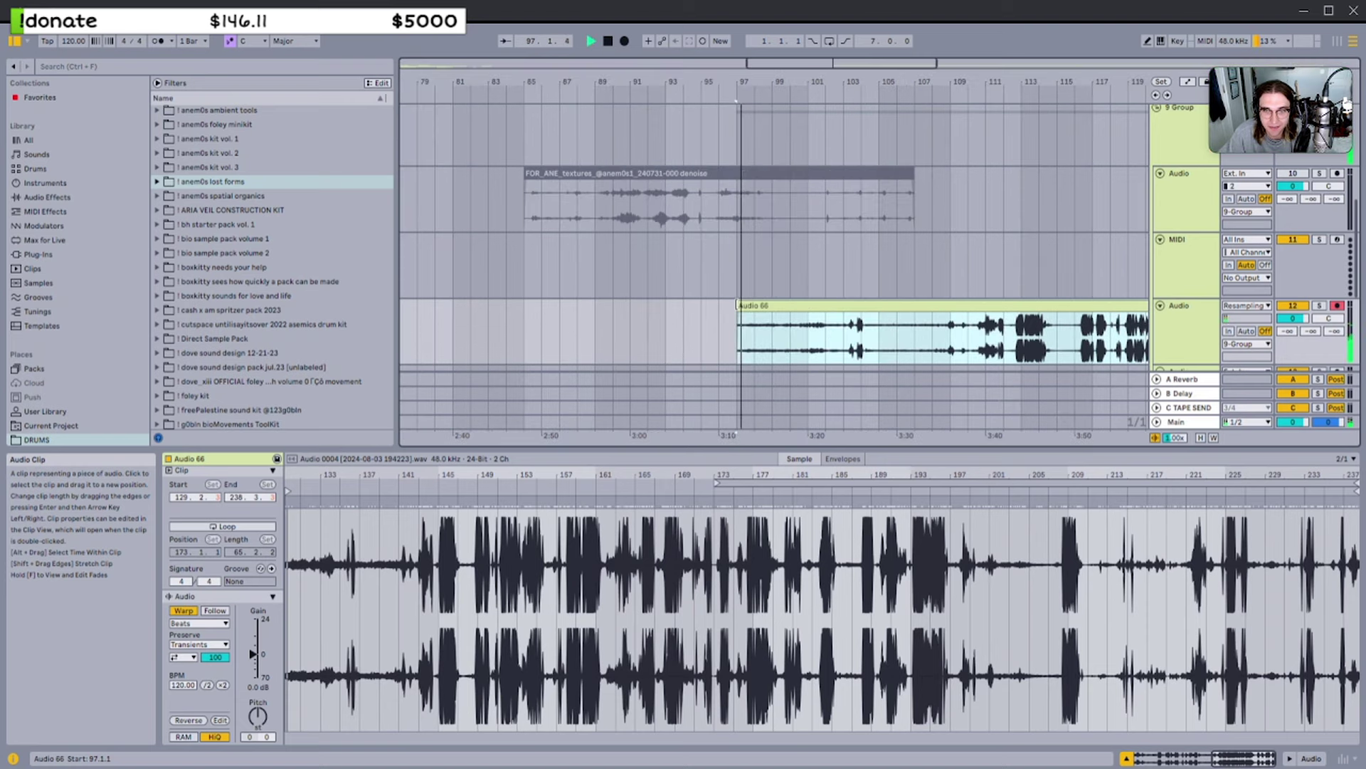
{"action": "scroll", "coordinate": [728, 304], "scroll_direction": "right", "scroll_amount": 1}
{"action": "scroll", "coordinate": [715, 288], "scroll_direction": "down", "scroll_amount": 1}
{"action": "scroll", "coordinate": [704, 269], "scroll_direction": "down", "scroll_amount": 4}
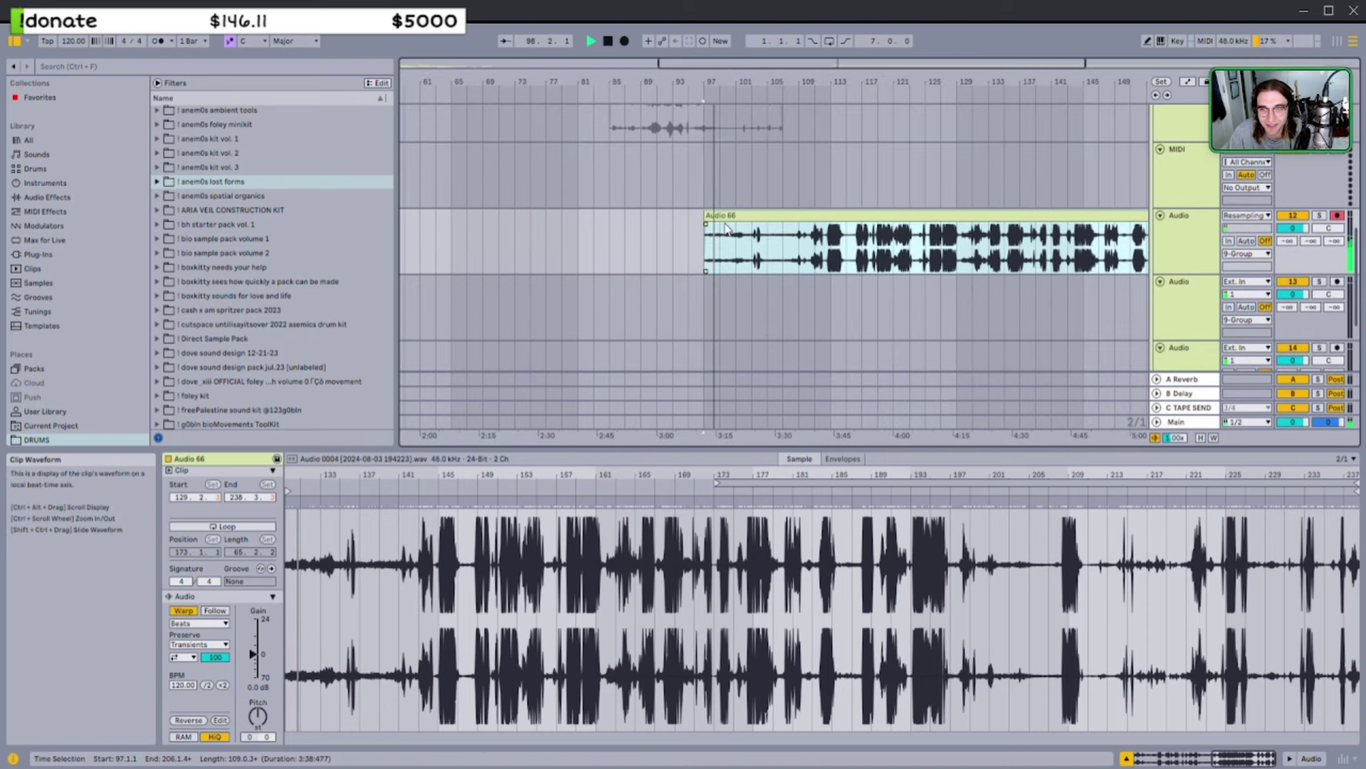
Keep auditioning Audio 66 while trimming its start forward to 103.1.1 and on to 108.1.1
{"action": "left_click_drag", "start_coordinate": [723, 247], "coordinate": [767, 247]}
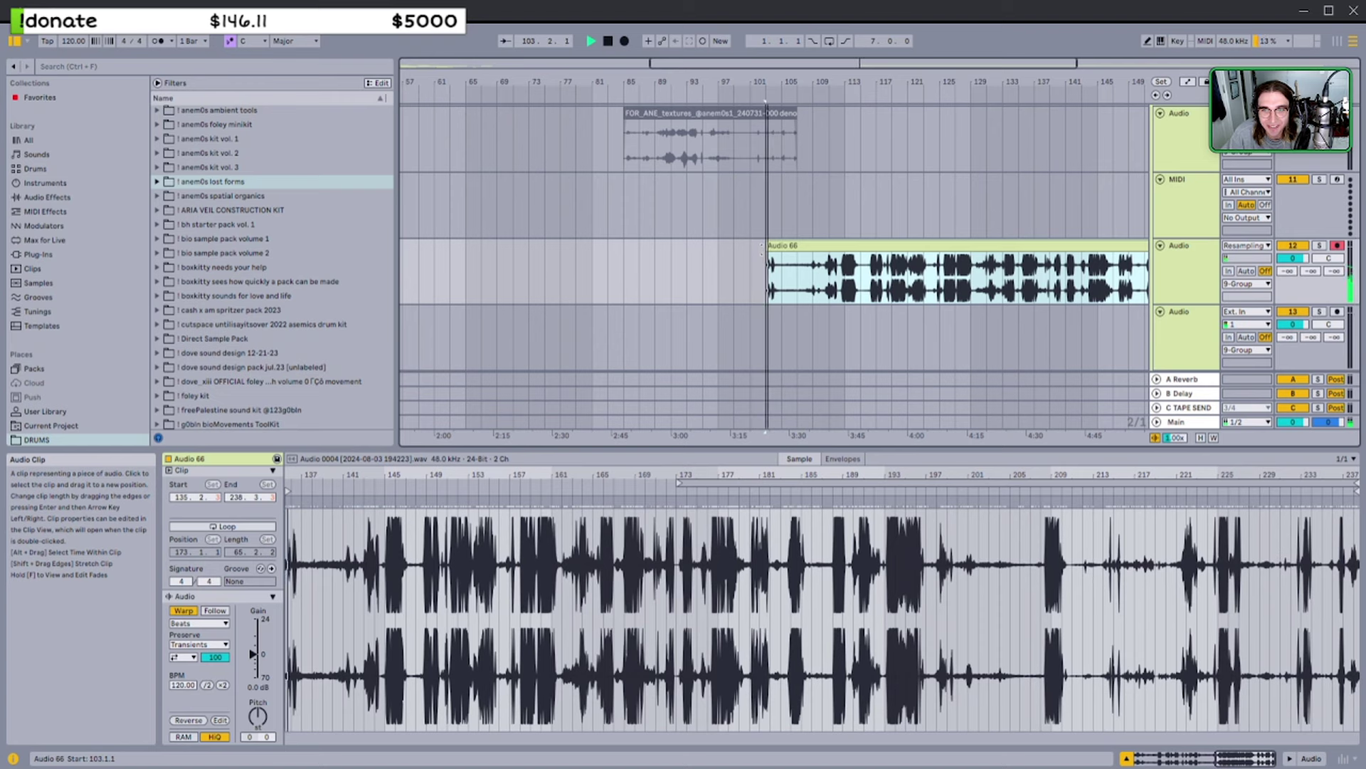
{"action": "scroll", "coordinate": [761, 246], "scroll_direction": "up", "scroll_amount": 4}
{"action": "scroll", "coordinate": [680, 244], "scroll_direction": "right", "scroll_amount": 3}
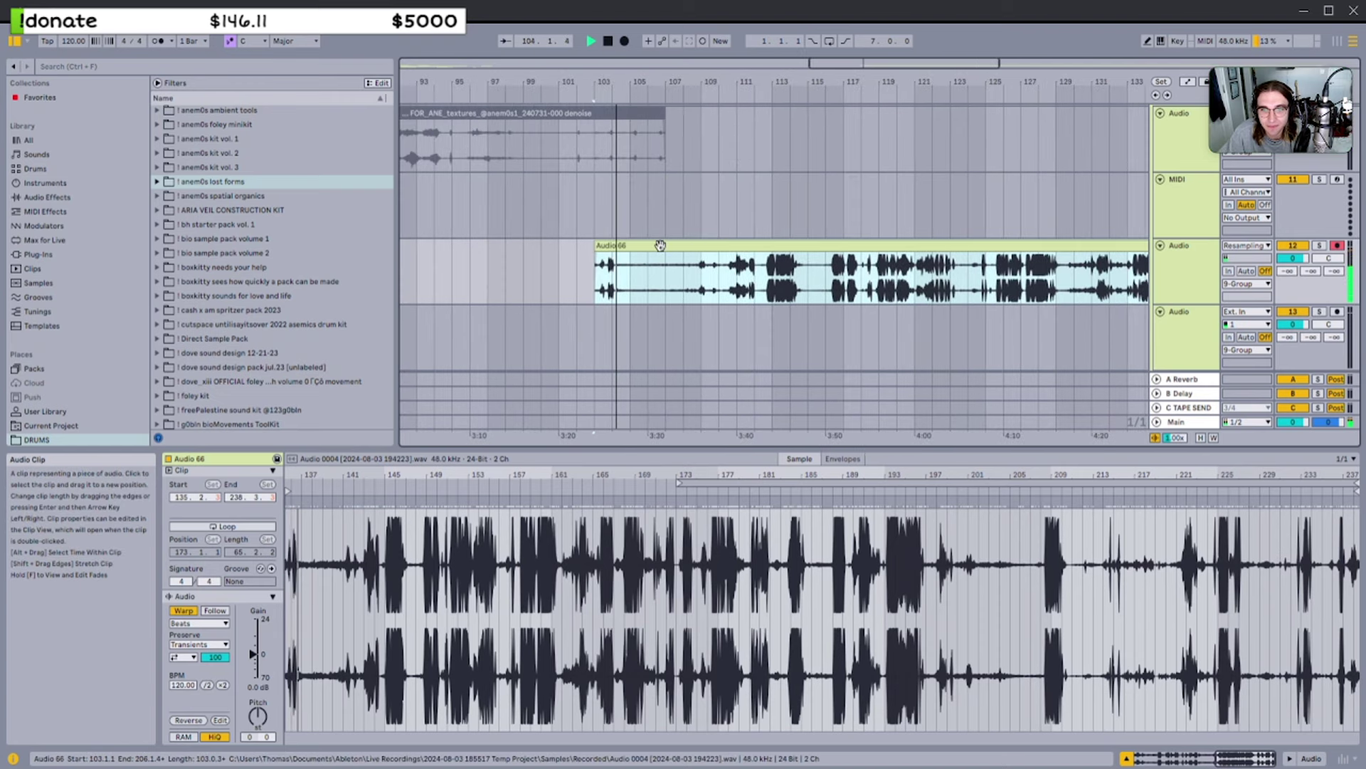
{"action": "left_click_drag", "start_coordinate": [599, 245], "coordinate": [684, 245]}
{"action": "key", "text": "space"}
{"action": "scroll", "coordinate": [684, 245], "scroll_direction": "up", "scroll_amount": 7}
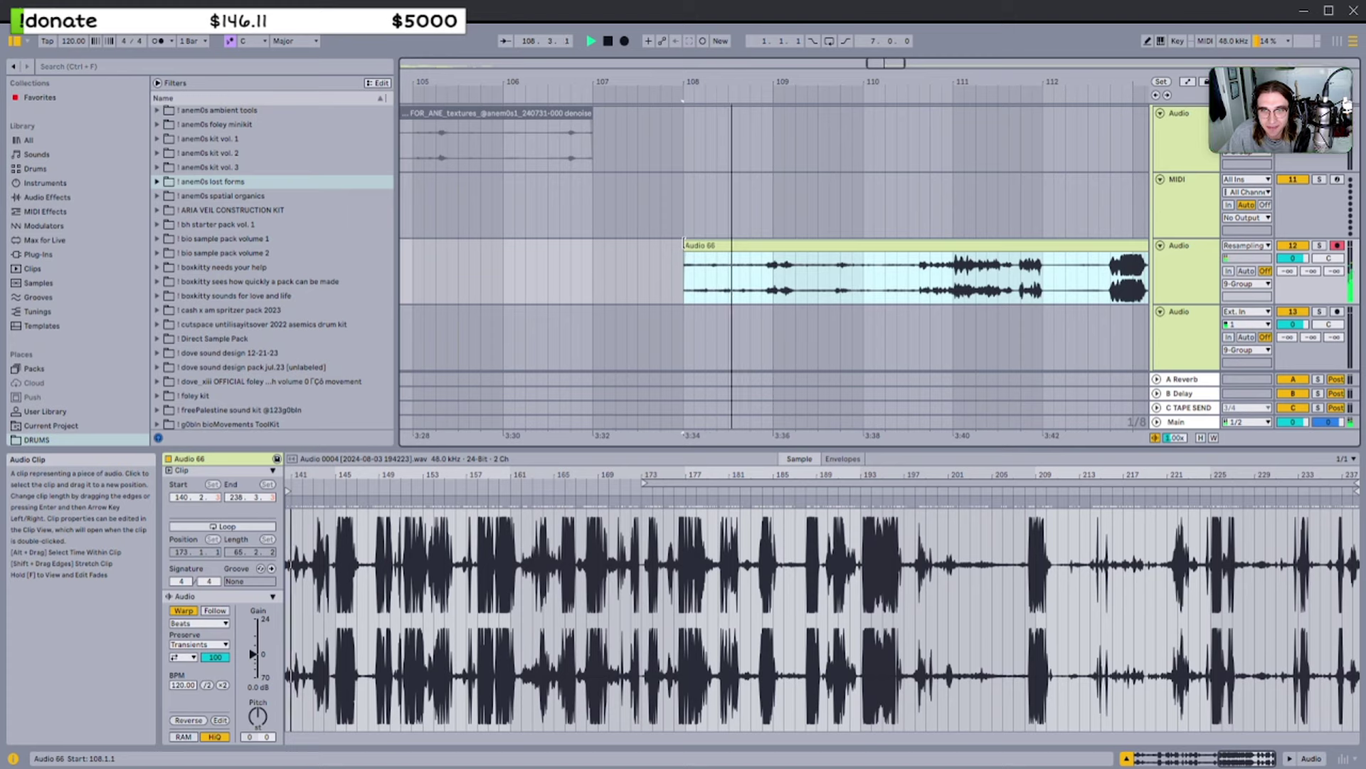
Extend the start of Audio 66 back to 106.2.1, cut out 106.2.1 to 110.2.1 and paste it at about bar 25 on track 13
{"action": "key", "text": "space"}
{"action": "left_click_drag", "start_coordinate": [683, 244], "coordinate": [525, 246]}
{"action": "key", "text": "space"}
{"action": "left_click_drag", "start_coordinate": [887, 273], "coordinate": [531, 268]}
{"action": "key", "text": "Delete"}
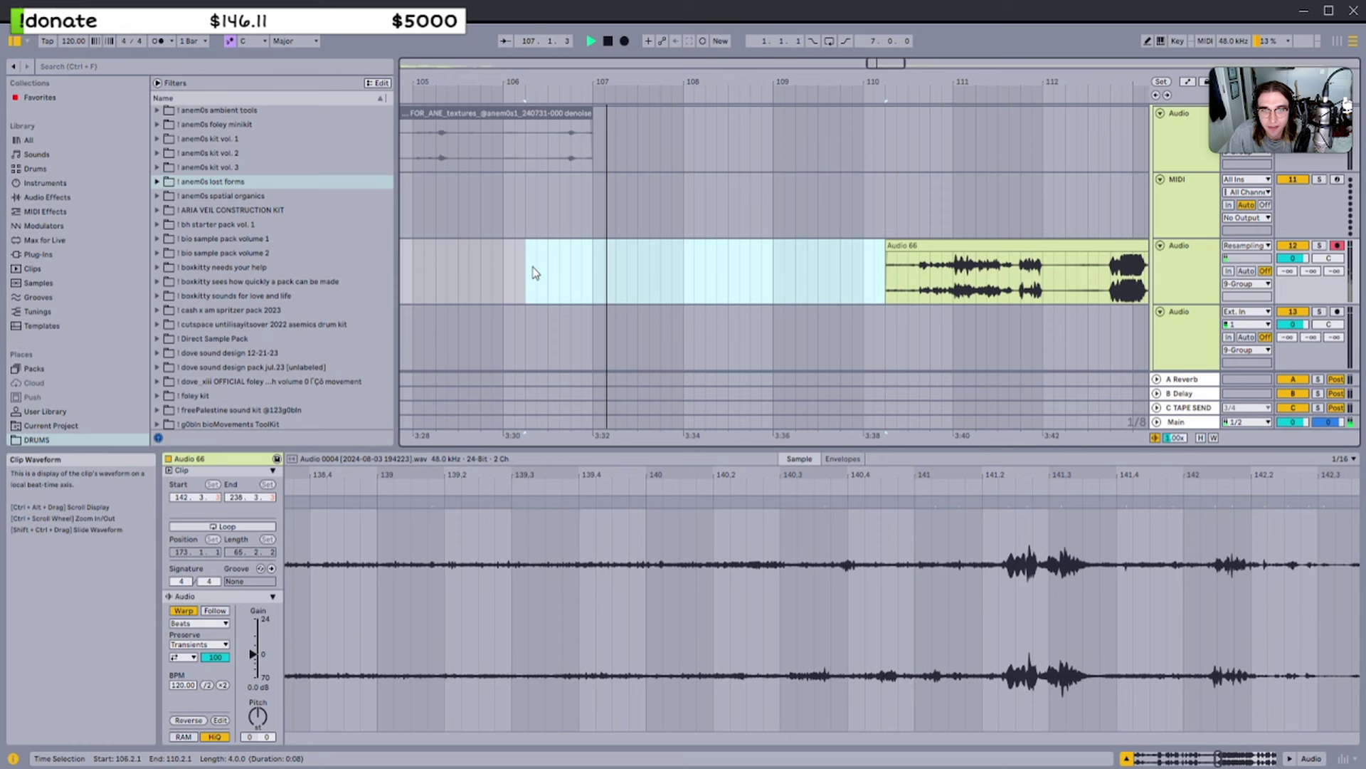
{"action": "scroll", "coordinate": [531, 268], "scroll_direction": "down", "scroll_amount": 12}
{"action": "left_click", "coordinate": [487, 318]}
{"action": "key", "text": "ctrl+v"}
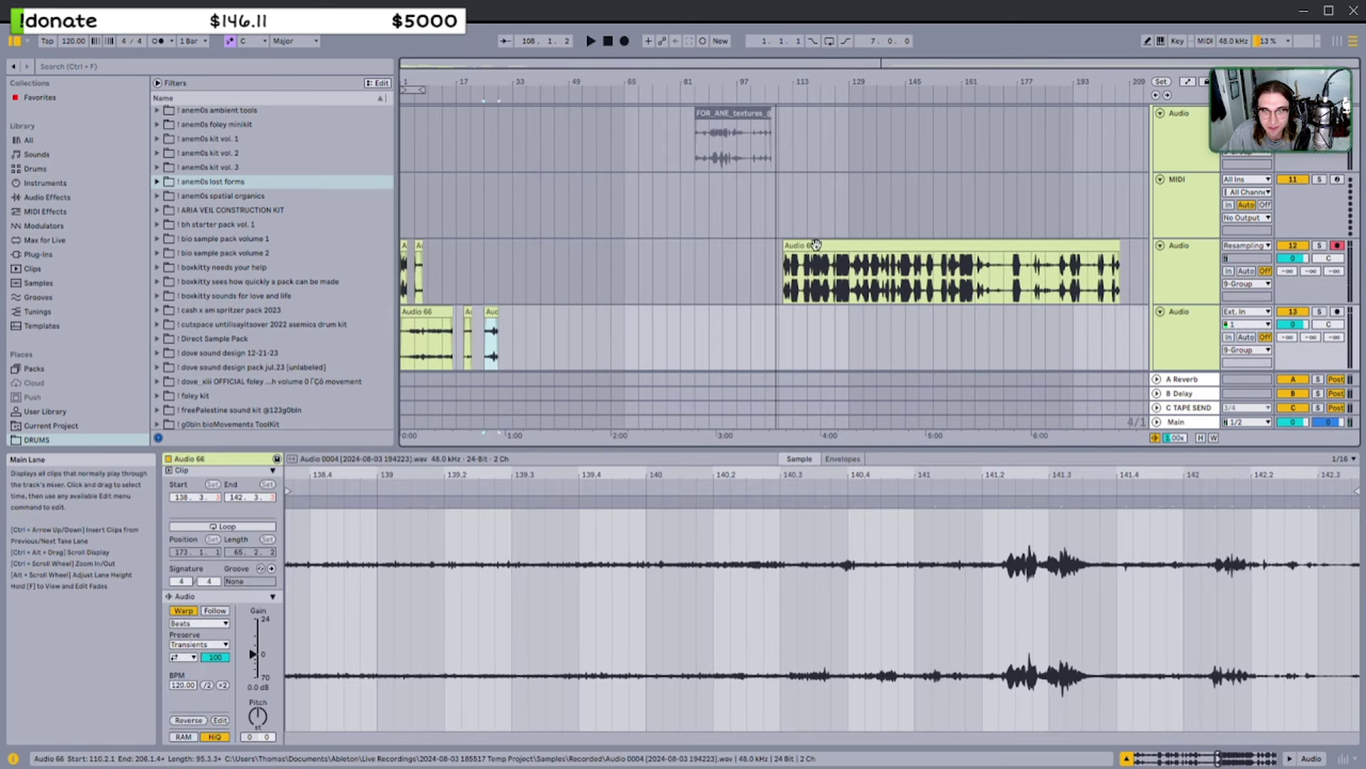
Audition Audio 66 from 110.2.1 and trim its start forward to 112.3.3
{"action": "left_click", "coordinate": [788, 246]}
{"action": "scroll", "coordinate": [785, 247], "scroll_direction": "up", "scroll_amount": 12}
{"action": "scroll", "coordinate": [782, 247], "scroll_direction": "right", "scroll_amount": 1}
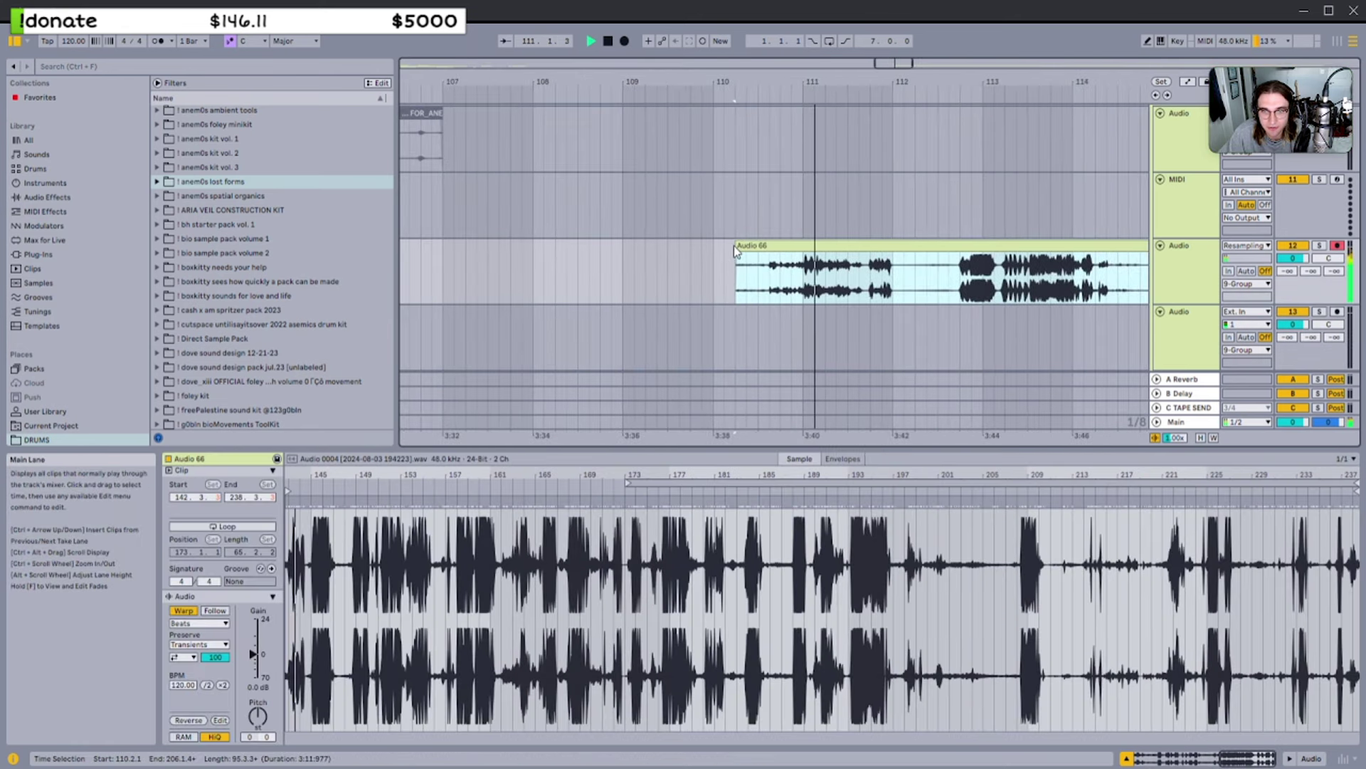
{"action": "left_click_drag", "start_coordinate": [737, 244], "coordinate": [771, 243]}
{"action": "scroll", "coordinate": [772, 243], "scroll_direction": "down", "scroll_amount": 3}
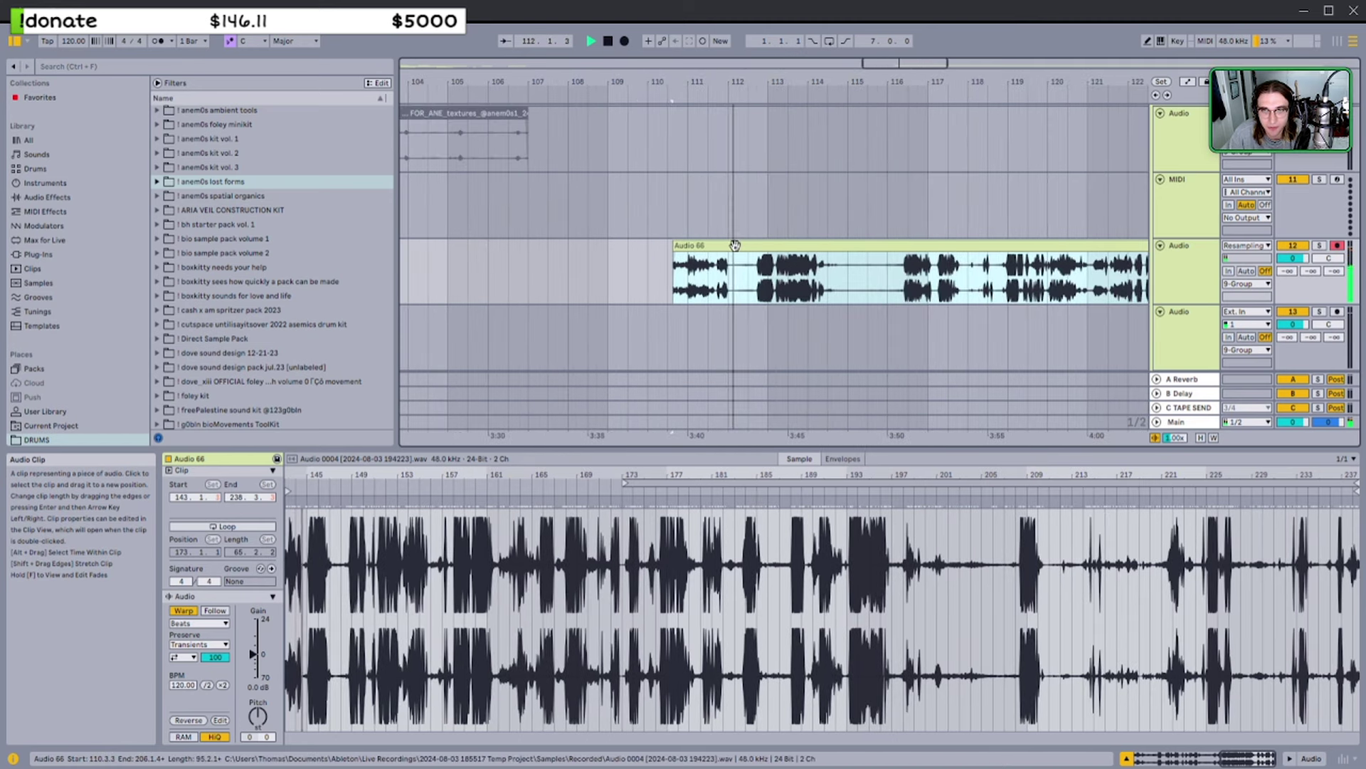
{"action": "left_click_drag", "start_coordinate": [676, 244], "coordinate": [754, 243]}
{"action": "scroll", "coordinate": [748, 243], "scroll_direction": "right", "scroll_amount": 4}
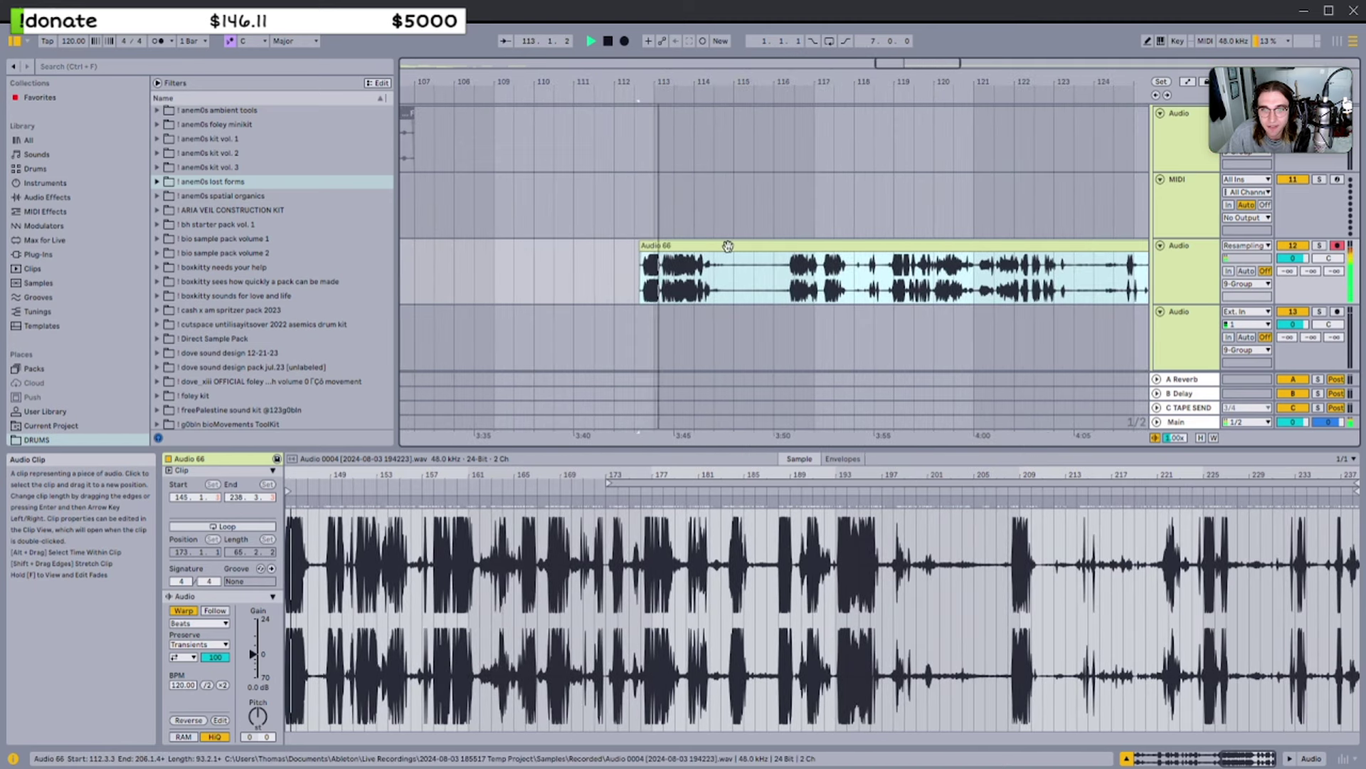
{"action": "scroll", "coordinate": [706, 246], "scroll_direction": "right", "scroll_amount": 2}
Cut the passage from 112.3.3 to 115.1.1 out of Audio 66 and paste it after the last clip on track 15
{"action": "left_click_drag", "start_coordinate": [615, 269], "coordinate": [702, 269]}
{"action": "key", "text": "Delete"}
{"action": "scroll", "coordinate": [633, 293], "scroll_direction": "down", "scroll_amount": 5}
{"action": "scroll", "coordinate": [451, 339], "scroll_direction": "down", "scroll_amount": 4}
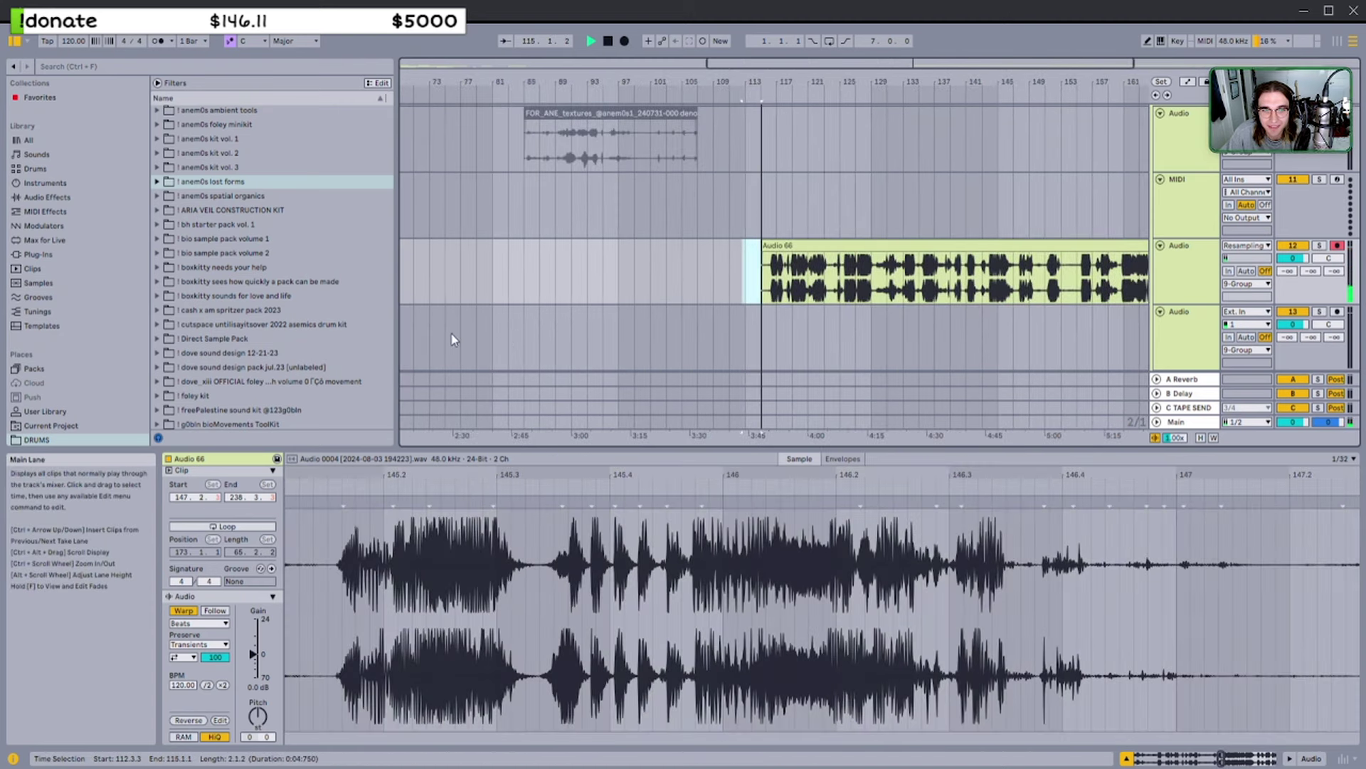
{"action": "scroll", "coordinate": [464, 327], "scroll_direction": "down", "scroll_amount": 2}
{"action": "scroll", "coordinate": [457, 327], "scroll_direction": "down", "scroll_amount": 3}
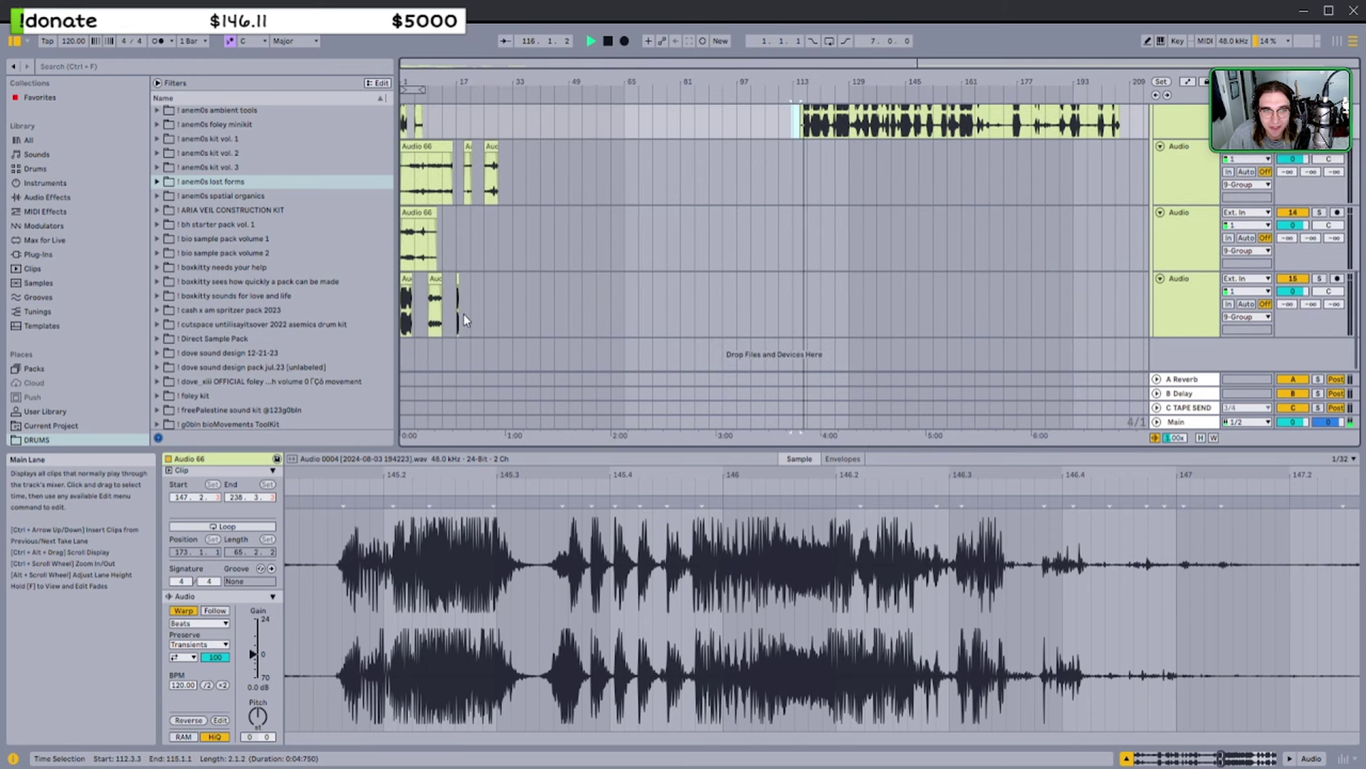
{"action": "left_click", "coordinate": [466, 310]}
{"action": "key", "text": "ctrl+v"}
Audition Audio 66 from about bar 116 and trim its start forward to 116.2.2
{"action": "scroll", "coordinate": [530, 287], "scroll_direction": "up", "scroll_amount": 4}
{"action": "scroll", "coordinate": [805, 229], "scroll_direction": "up", "scroll_amount": 5}
{"action": "left_click", "coordinate": [740, 191]}
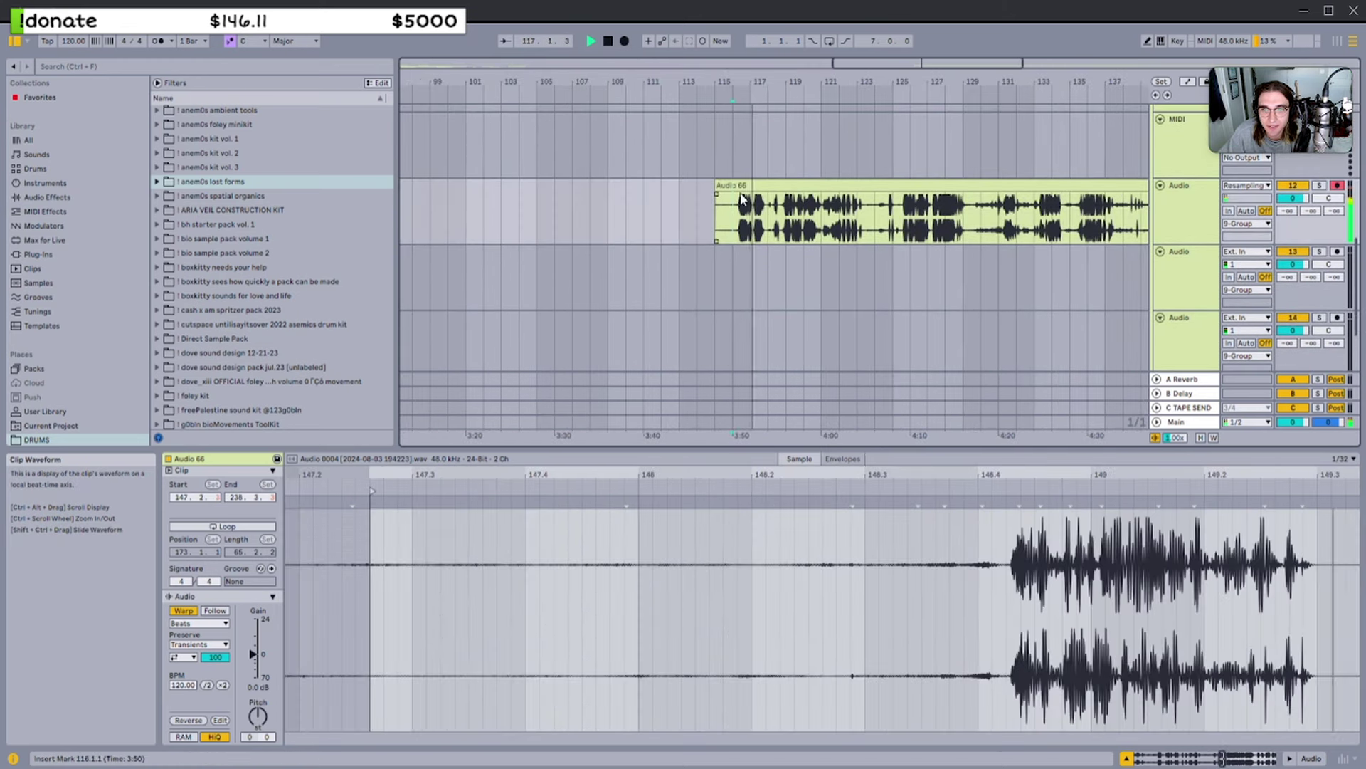
{"action": "left_click_drag", "start_coordinate": [689, 186], "coordinate": [710, 191]}
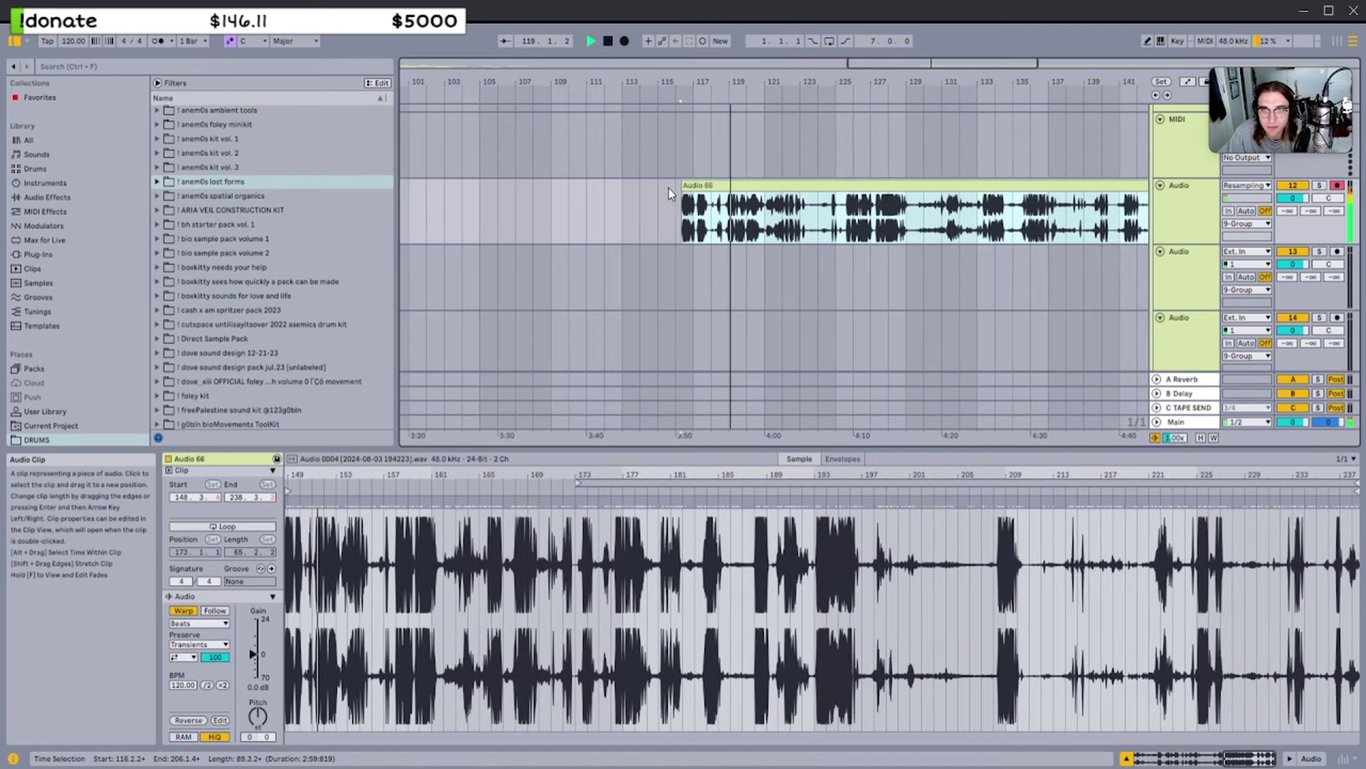
Copy the passage from 116.2.2 to 124.1.1 of Audio 66 and paste it at 29.1.1 on track 15
{"action": "left_click_drag", "start_coordinate": [829, 225], "coordinate": [688, 222]}
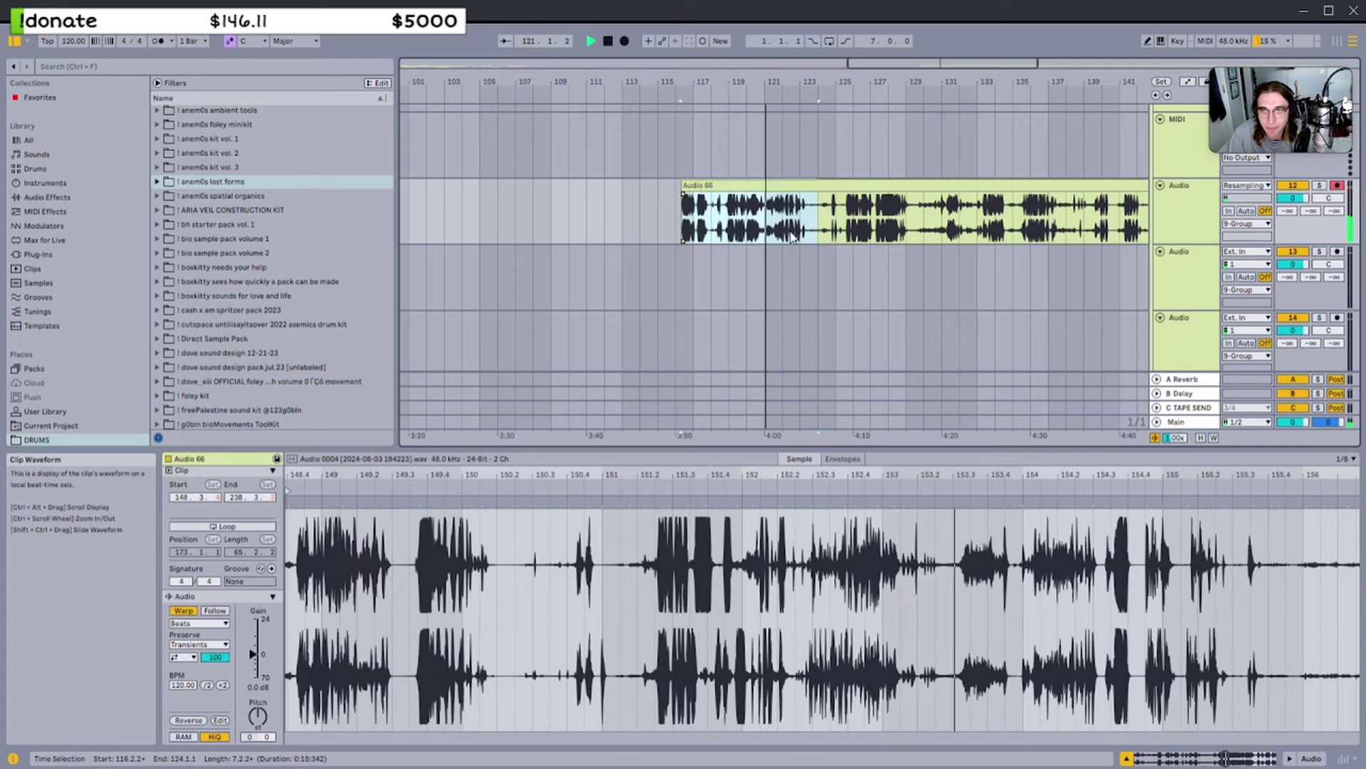
{"action": "key", "text": "w"}
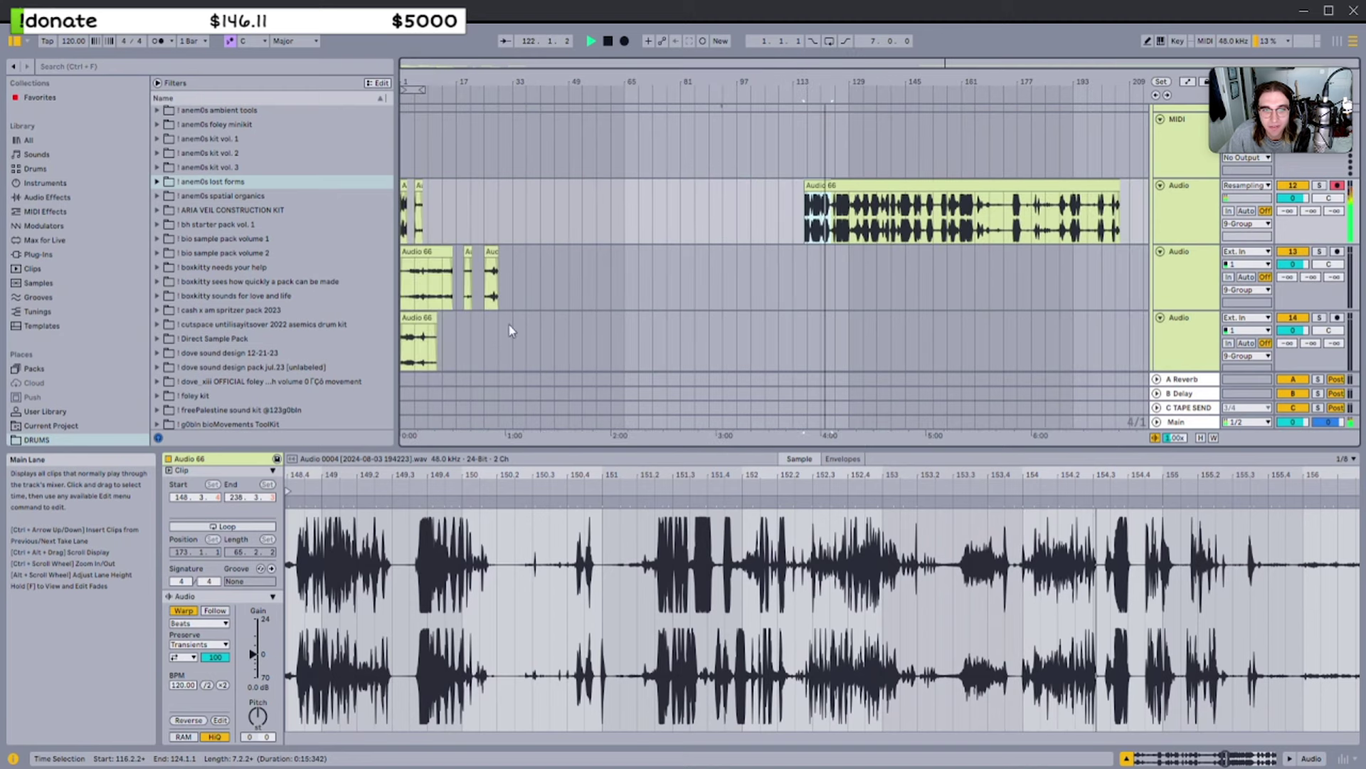
{"action": "scroll", "coordinate": [491, 338], "scroll_direction": "down", "scroll_amount": 3}
{"action": "left_click", "coordinate": [493, 310]}
{"action": "key", "text": "ctrl+v"}
{"action": "scroll", "coordinate": [790, 239], "scroll_direction": "up", "scroll_amount": 3}
{"action": "scroll", "coordinate": [802, 242], "scroll_direction": "up", "scroll_amount": 3}
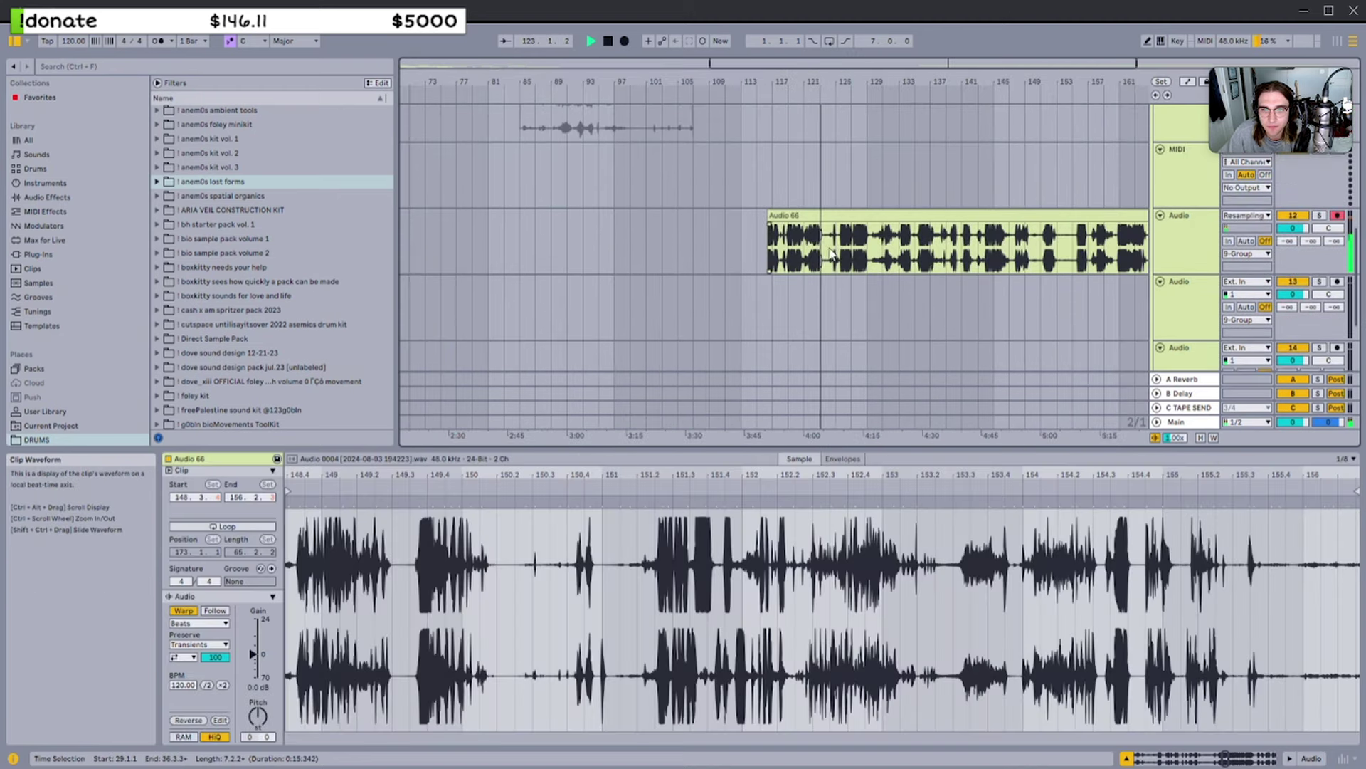
Trim the start of Audio 66 forward to 122.2.2
{"action": "left_click", "coordinate": [761, 213]}
{"action": "left_click_drag", "start_coordinate": [760, 211], "coordinate": [767, 209]}
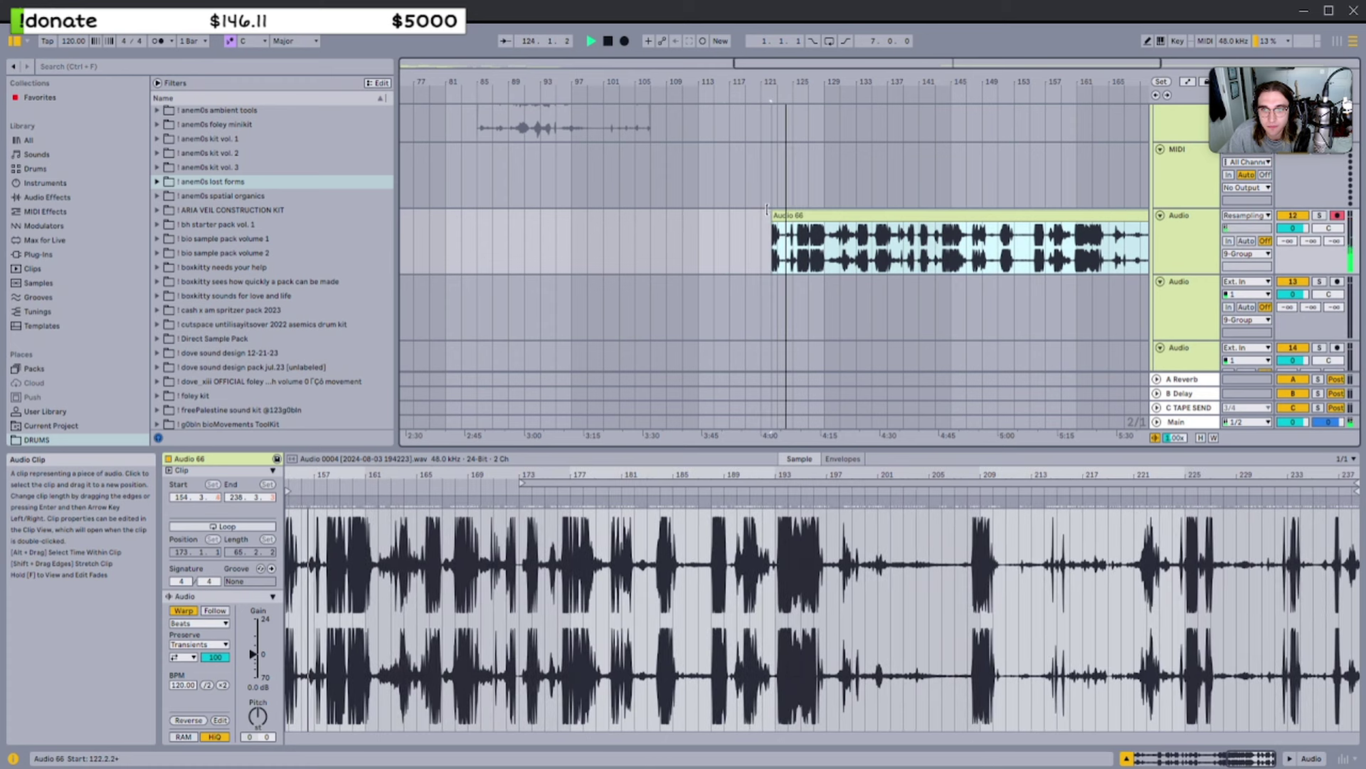
{"action": "scroll", "coordinate": [774, 214], "scroll_direction": "up", "scroll_amount": 4}
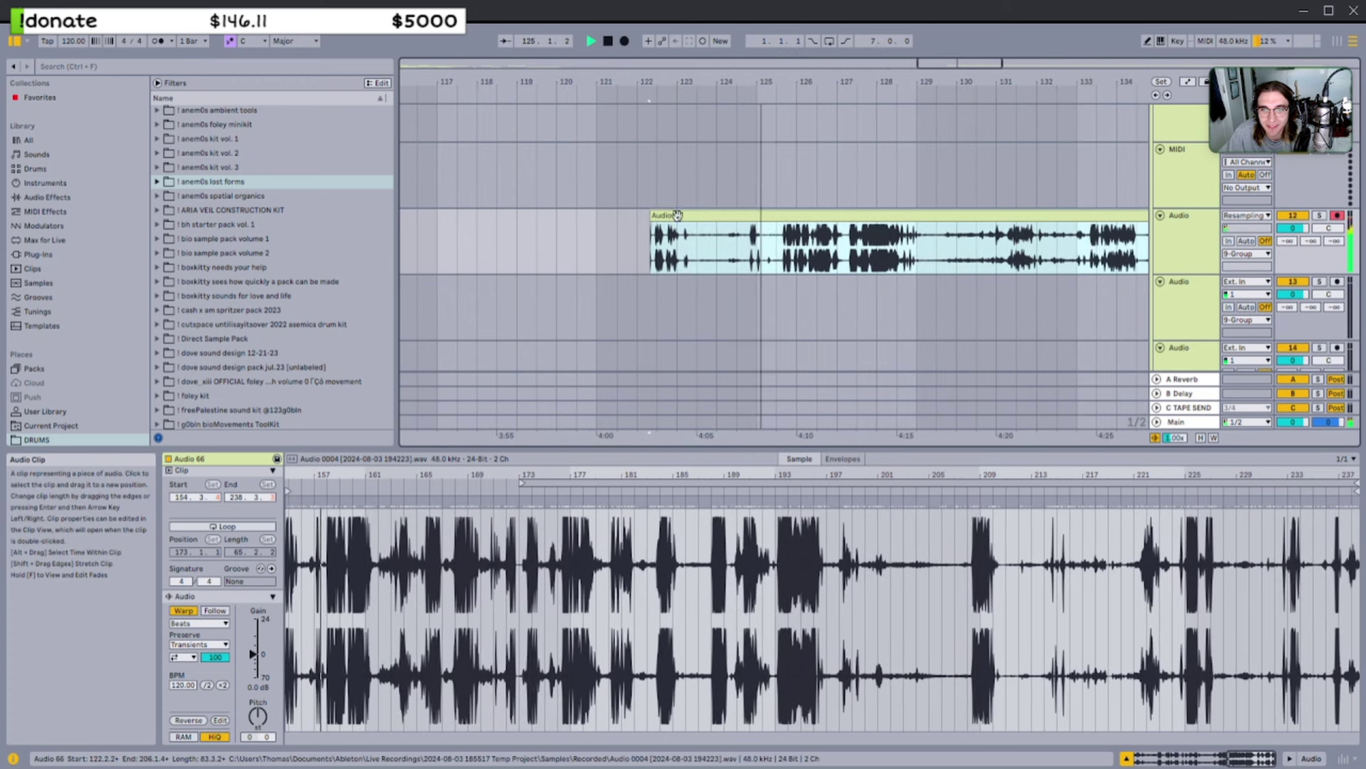
Trim the start of Audio 66 to about bar 124, then cut out 125.3.1 to 129.3.1 and paste it at bar 41 on track 15
{"action": "left_click_drag", "start_coordinate": [655, 212], "coordinate": [935, 246]}
{"action": "left_click", "coordinate": [750, 237]}
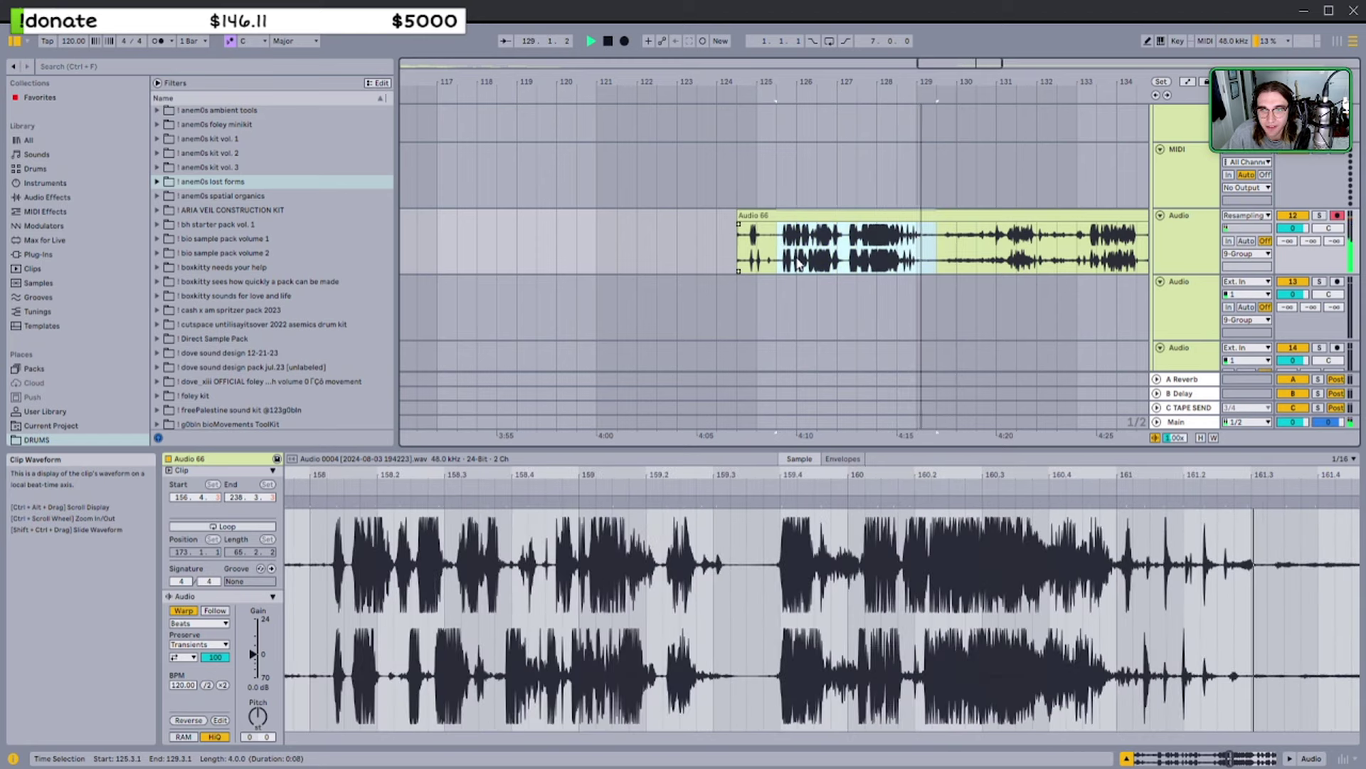
{"action": "key", "text": "ctrl+x"}
{"action": "scroll", "coordinate": [761, 269], "scroll_direction": "down", "scroll_amount": 13}
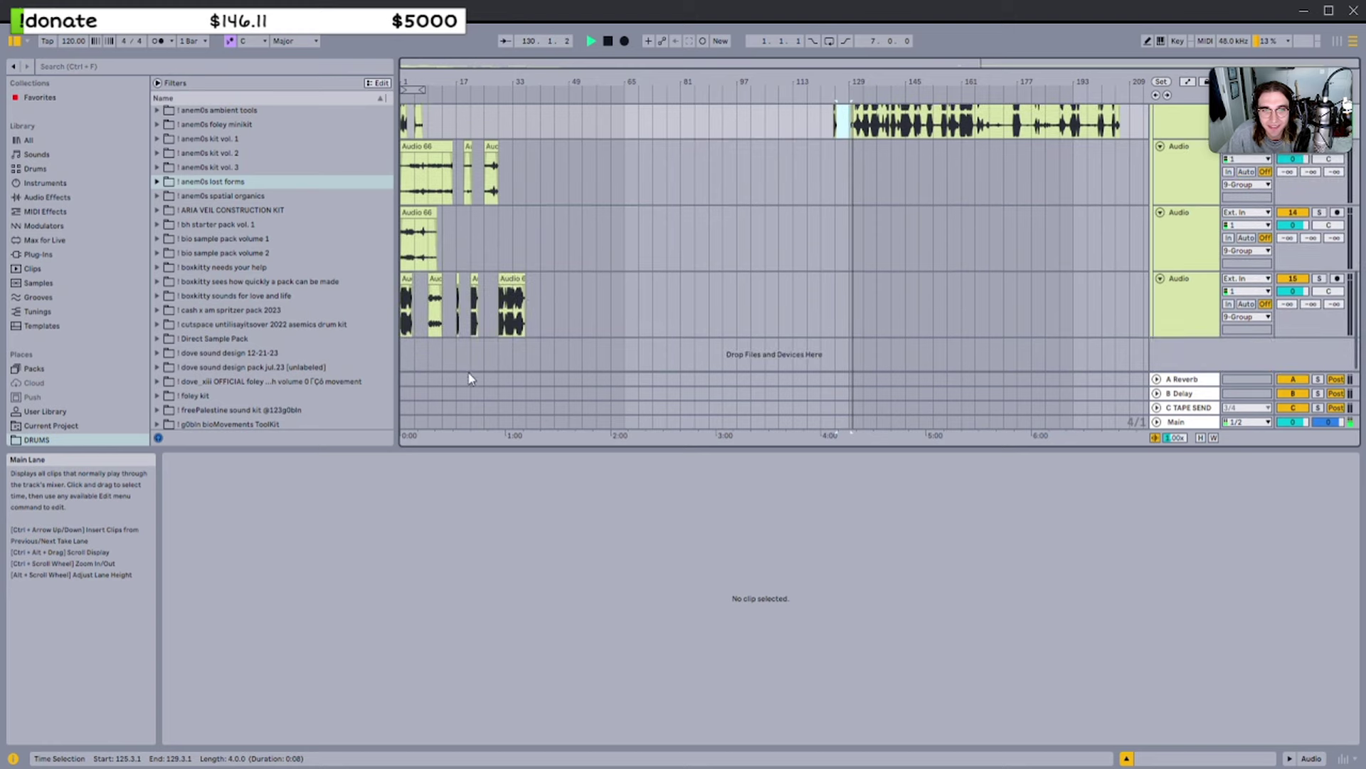
{"action": "left_click", "coordinate": [551, 257]}
{"action": "left_click", "coordinate": [546, 290]}
{"action": "key", "text": "ctrl+v"}
{"action": "scroll", "coordinate": [705, 265], "scroll_direction": "up", "scroll_amount": 3}
Delete the small leftover piece of Audio 66 in front of the main clip that starts at 129.3.1
{"action": "left_click_drag", "start_coordinate": [823, 217], "coordinate": [837, 213]}
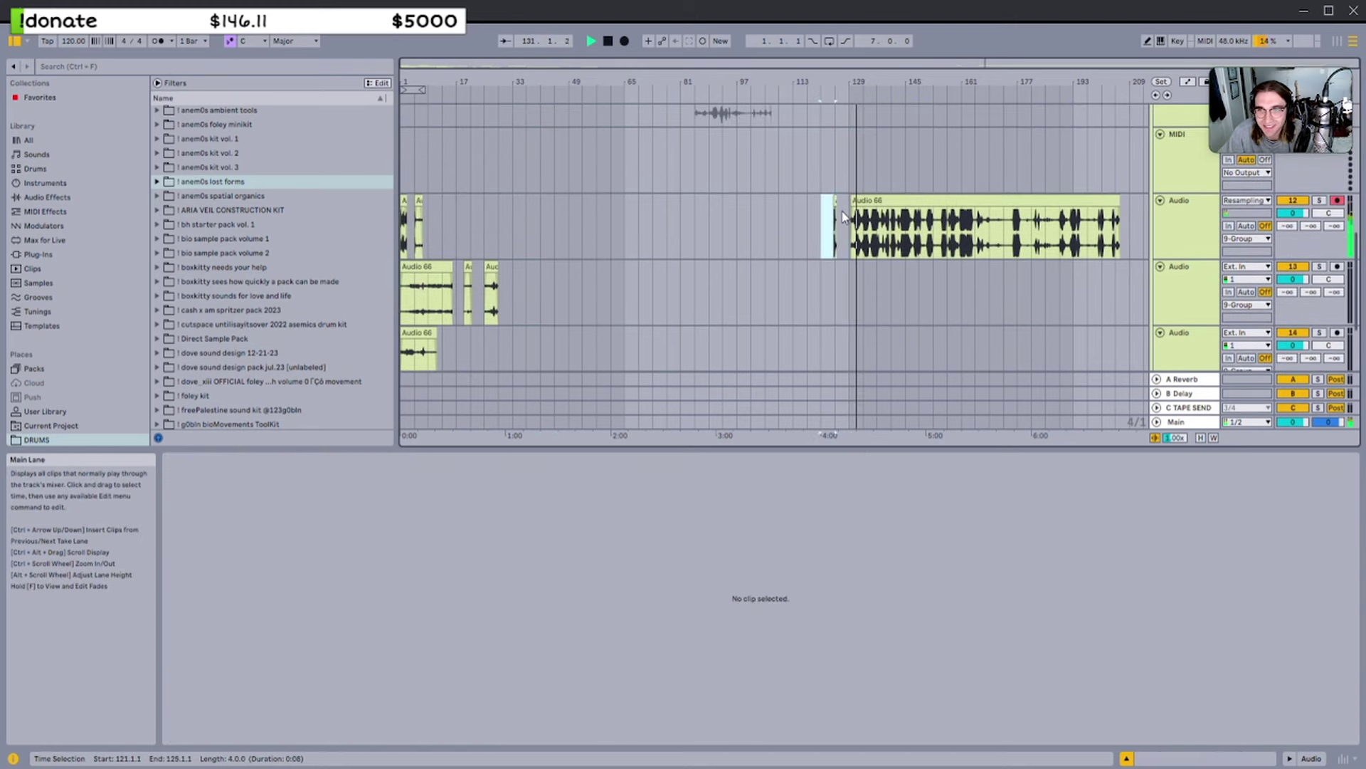
{"action": "key", "text": "Delete"}
{"action": "left_click", "coordinate": [847, 209]}
{"action": "left_click", "coordinate": [854, 213]}
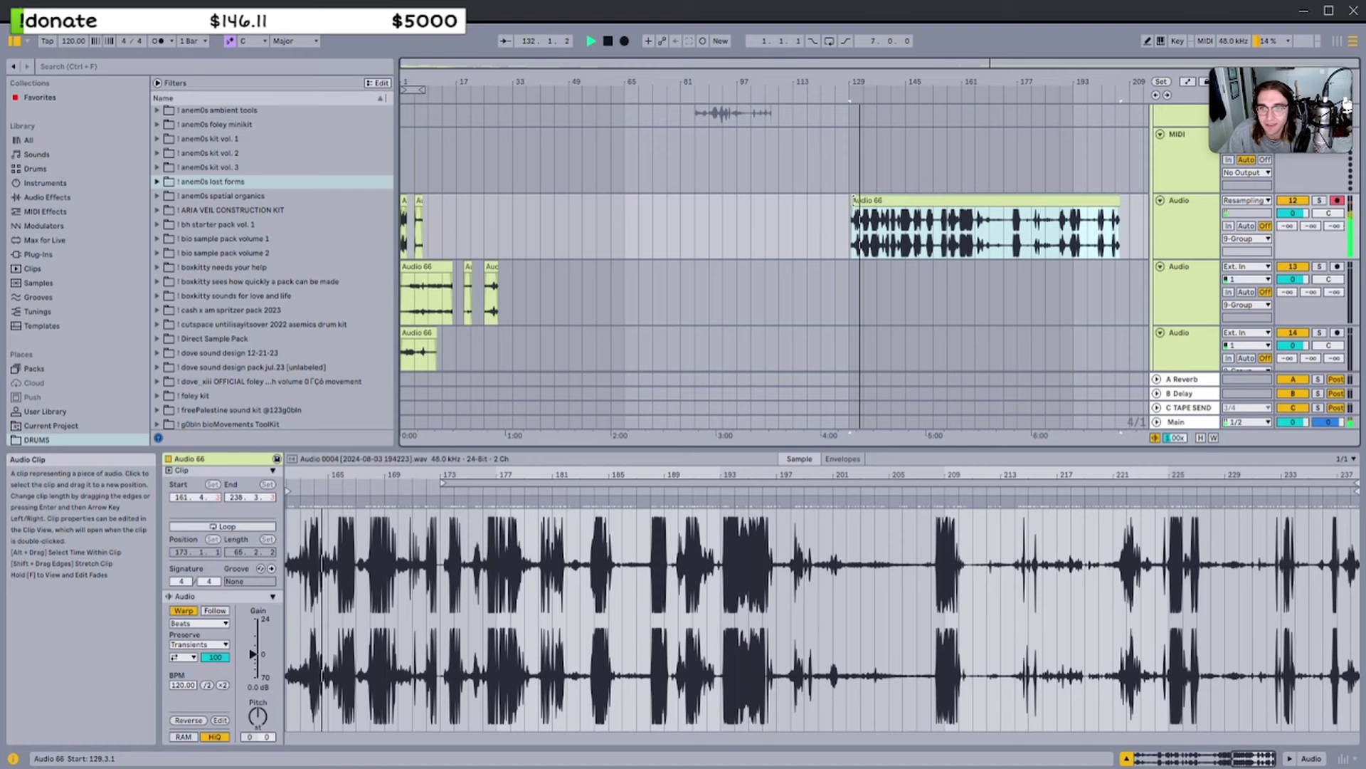
Trim the start of Audio 66 to 134.3.1, stop playback, and copy 134.3.1 to 137.1.1 to bar 49 on track 15
{"action": "key", "text": "z"}
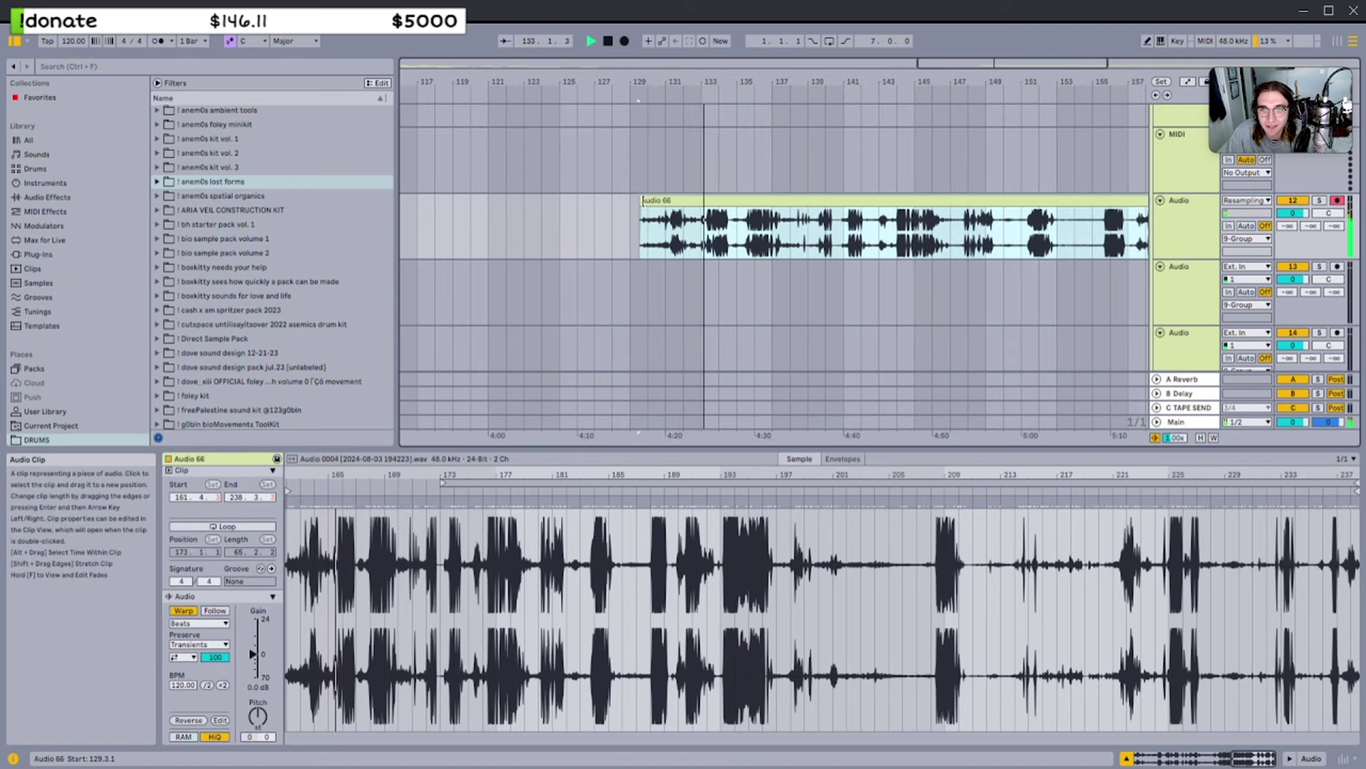
{"action": "left_click_drag", "start_coordinate": [643, 200], "coordinate": [752, 231]}
{"action": "key", "text": "space"}
{"action": "key", "text": "w"}
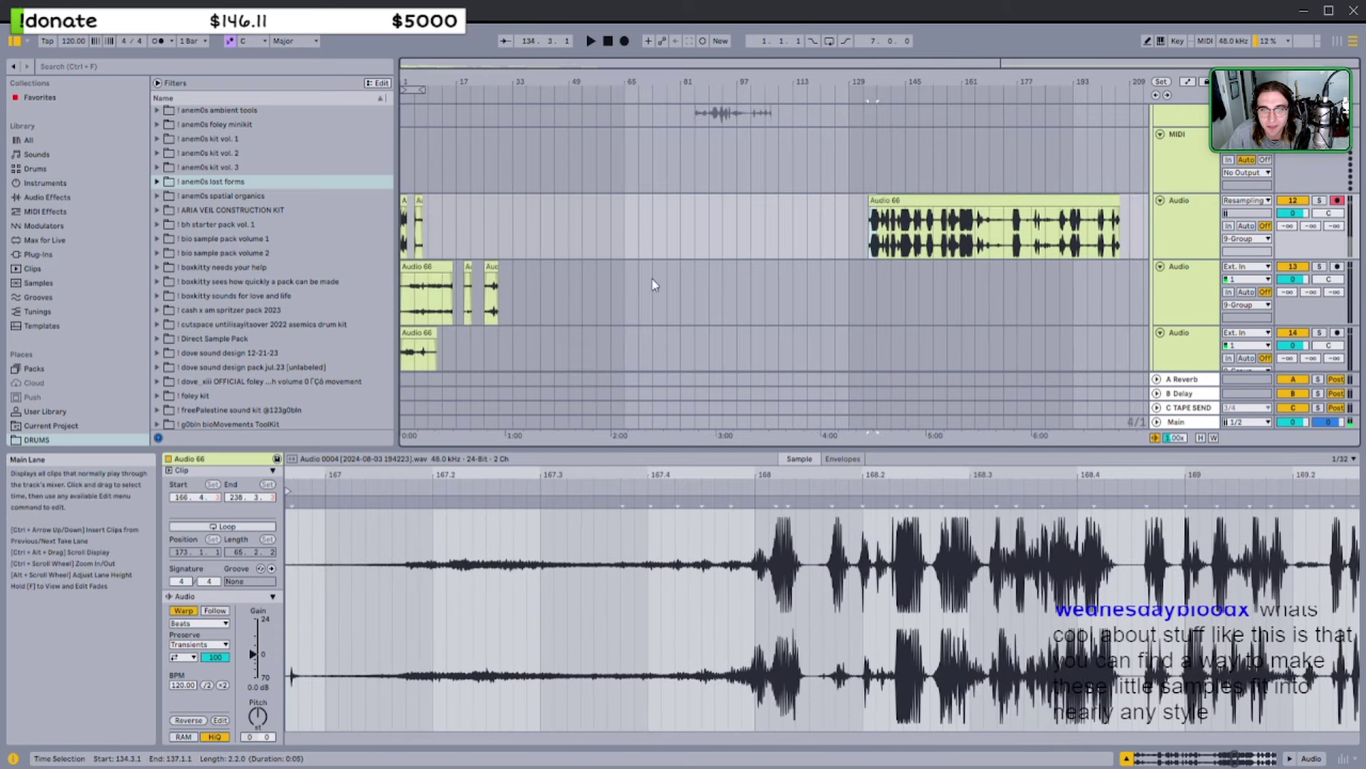
{"action": "scroll", "coordinate": [655, 285], "scroll_direction": "down", "scroll_amount": 3}
{"action": "left_click", "coordinate": [595, 309]}
{"action": "scroll", "coordinate": [595, 308], "scroll_direction": "up", "scroll_amount": 3}
Trim the start of Audio 66 to 137.1.1, move the clip back to 121.1.1 and play it from there
{"action": "left_click", "coordinate": [876, 238]}
{"action": "scroll", "coordinate": [876, 221], "scroll_direction": "up", "scroll_amount": 5}
{"action": "left_click", "coordinate": [861, 215]}
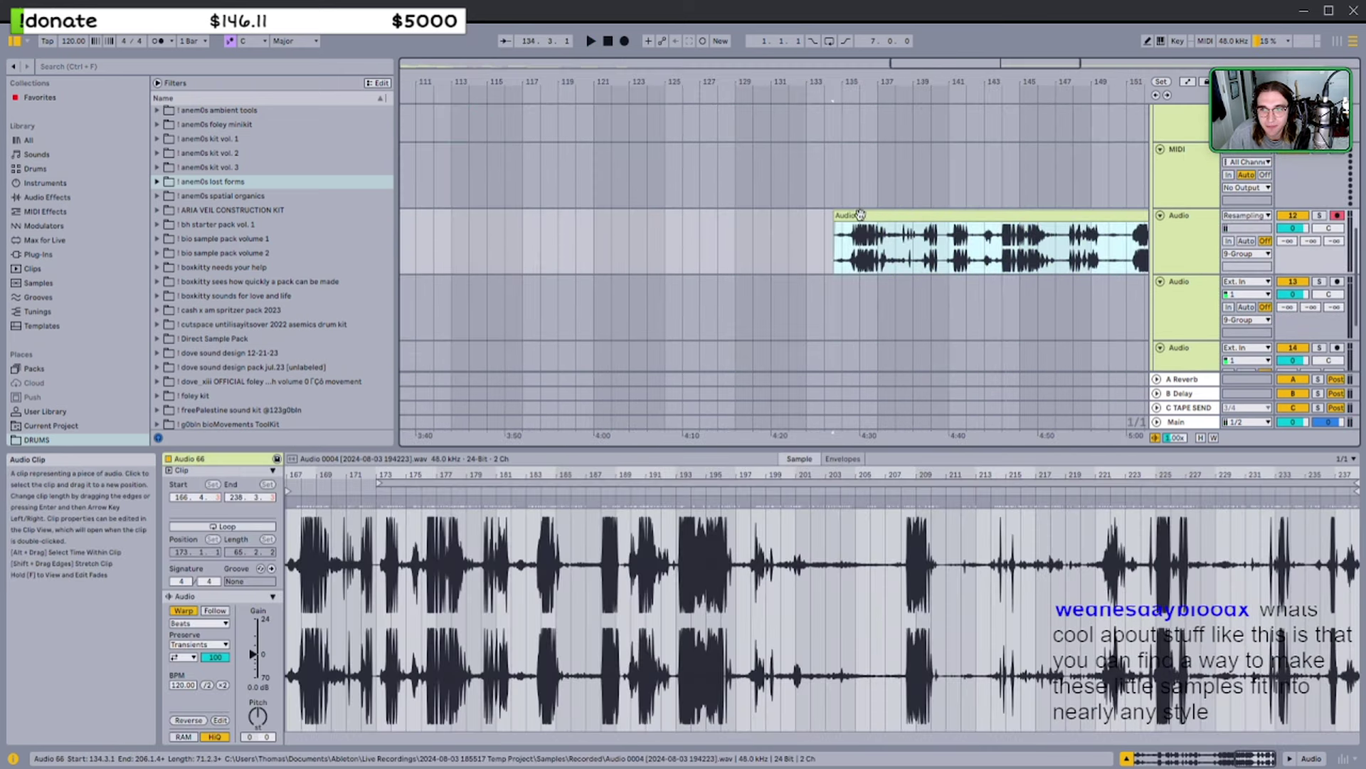
{"action": "left_click_drag", "start_coordinate": [837, 215], "coordinate": [623, 215]}
{"action": "key", "text": "space"}
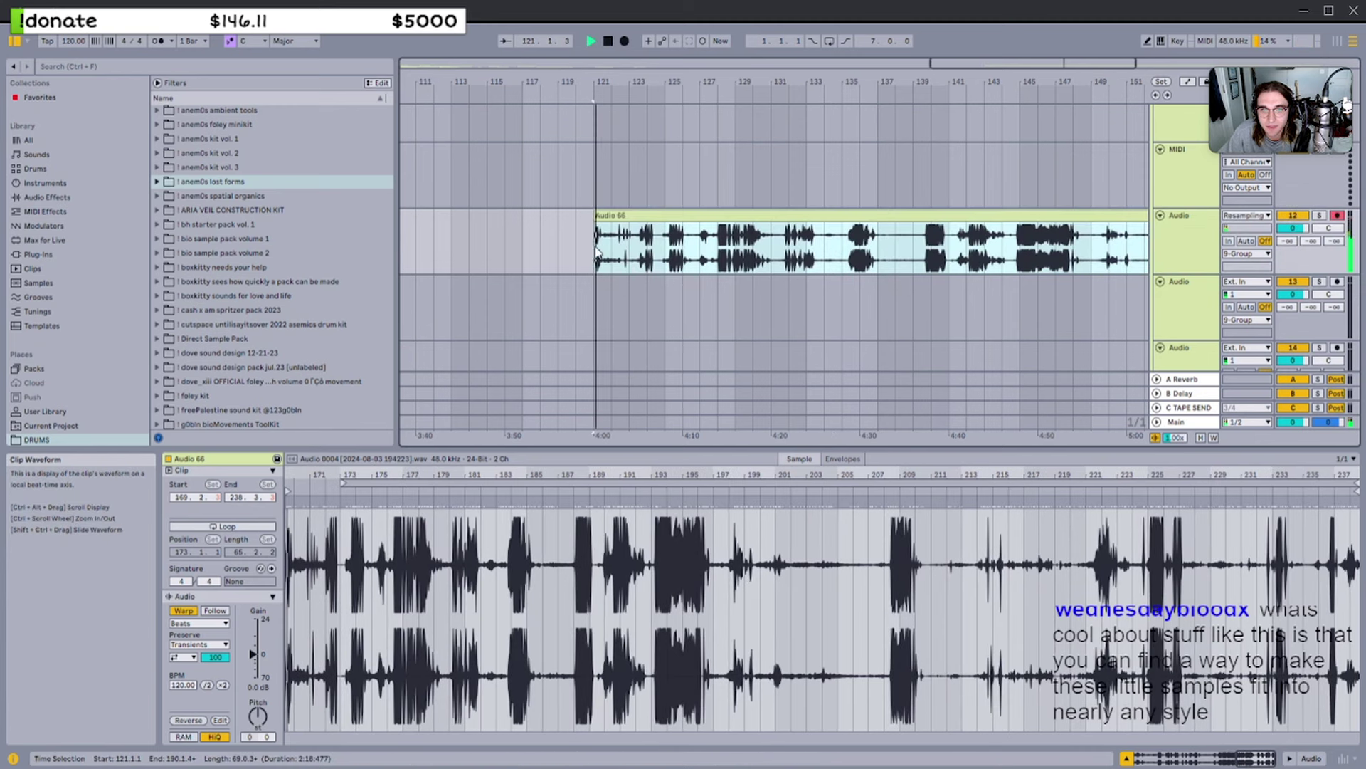
Copy the clicking passage from 122.2.3 to 123.2.3 of Audio 66 and paste it at 33.1.1 on track 13
{"action": "left_click", "coordinate": [632, 248]}
{"action": "scroll", "coordinate": [626, 246], "scroll_direction": "up", "scroll_amount": 5}
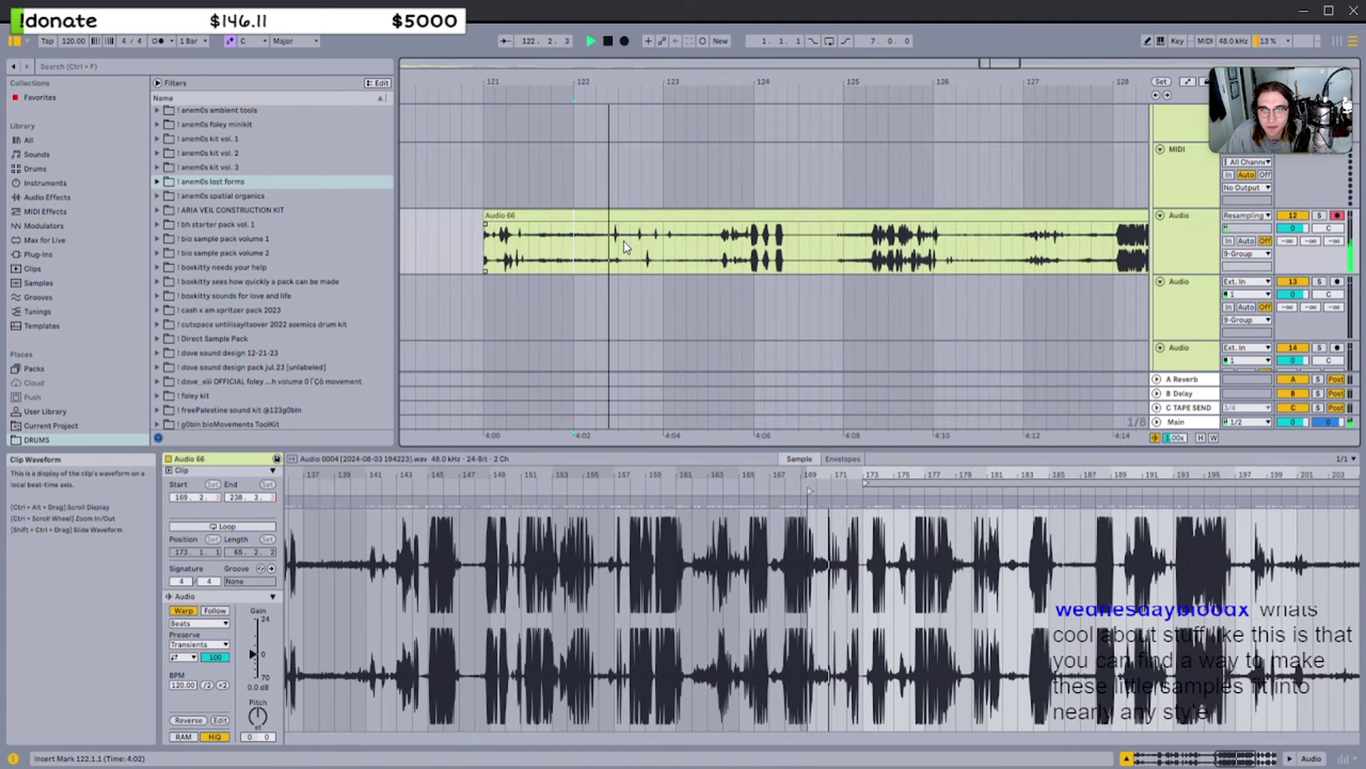
{"action": "left_click_drag", "start_coordinate": [651, 246], "coordinate": [740, 242]}
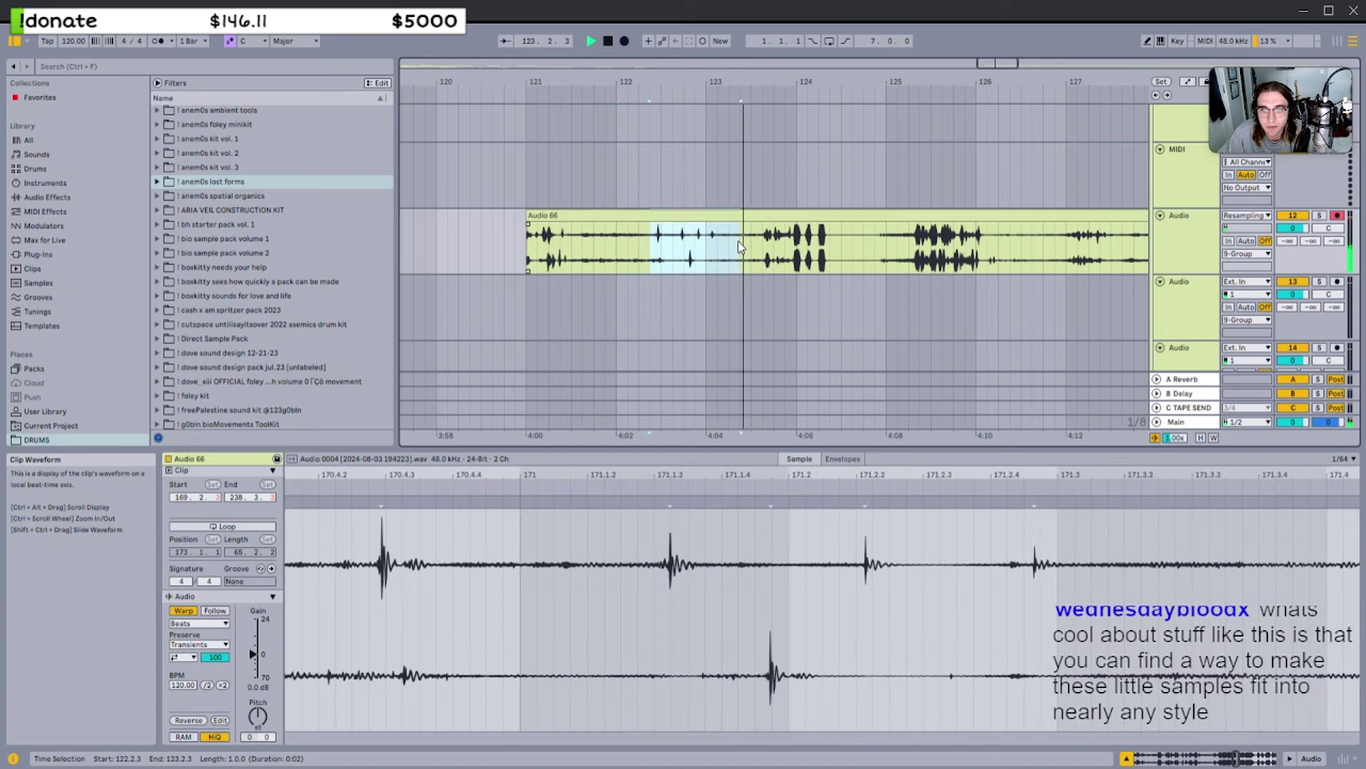
{"action": "scroll", "coordinate": [680, 264], "scroll_direction": "down", "scroll_amount": 3}
{"action": "scroll", "coordinate": [680, 268], "scroll_direction": "down", "scroll_amount": 5}
{"action": "scroll", "coordinate": [612, 285], "scroll_direction": "down", "scroll_amount": 3}
{"action": "scroll", "coordinate": [478, 286], "scroll_direction": "left", "scroll_amount": 3}
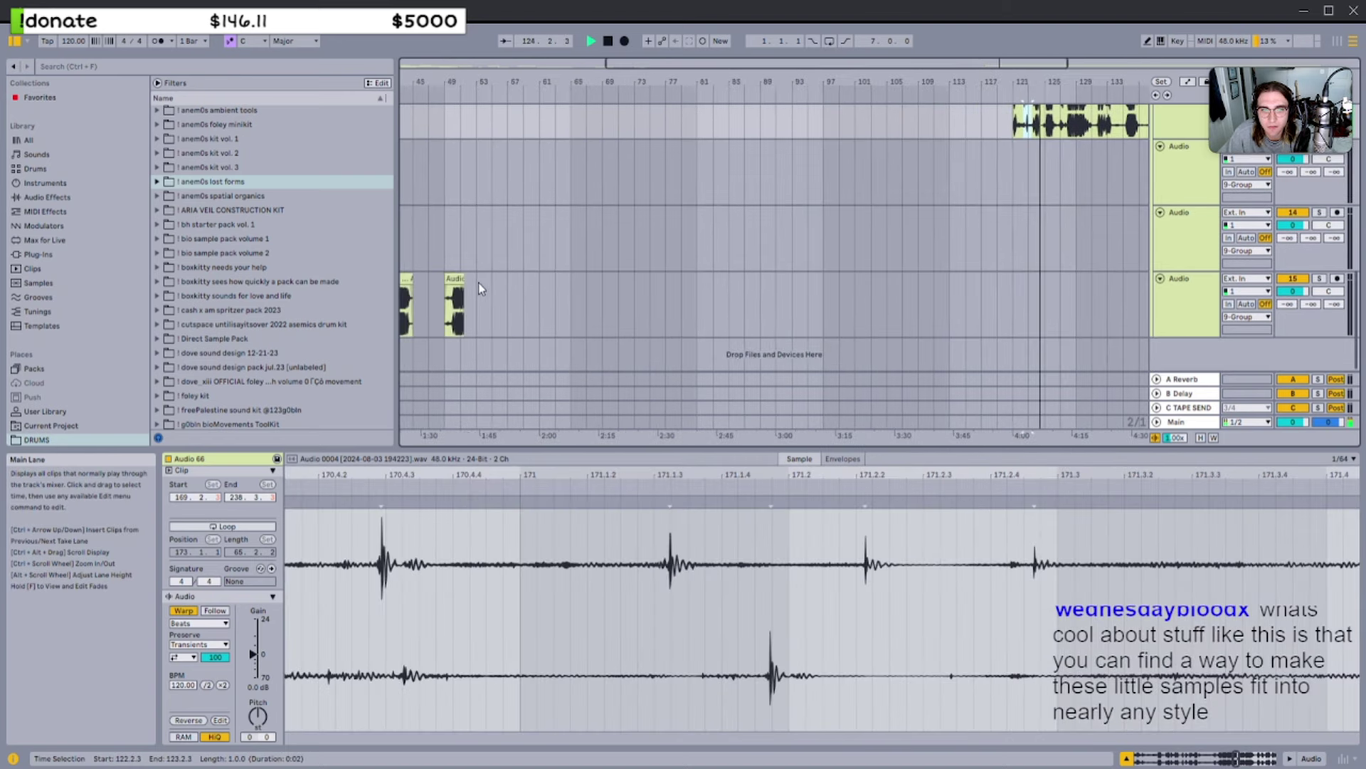
{"action": "scroll", "coordinate": [475, 288], "scroll_direction": "down", "scroll_amount": 3}
{"action": "scroll", "coordinate": [491, 264], "scroll_direction": "up", "scroll_amount": 2}
{"action": "left_click", "coordinate": [465, 196]}
{"action": "scroll", "coordinate": [516, 228], "scroll_direction": "down", "scroll_amount": 2}
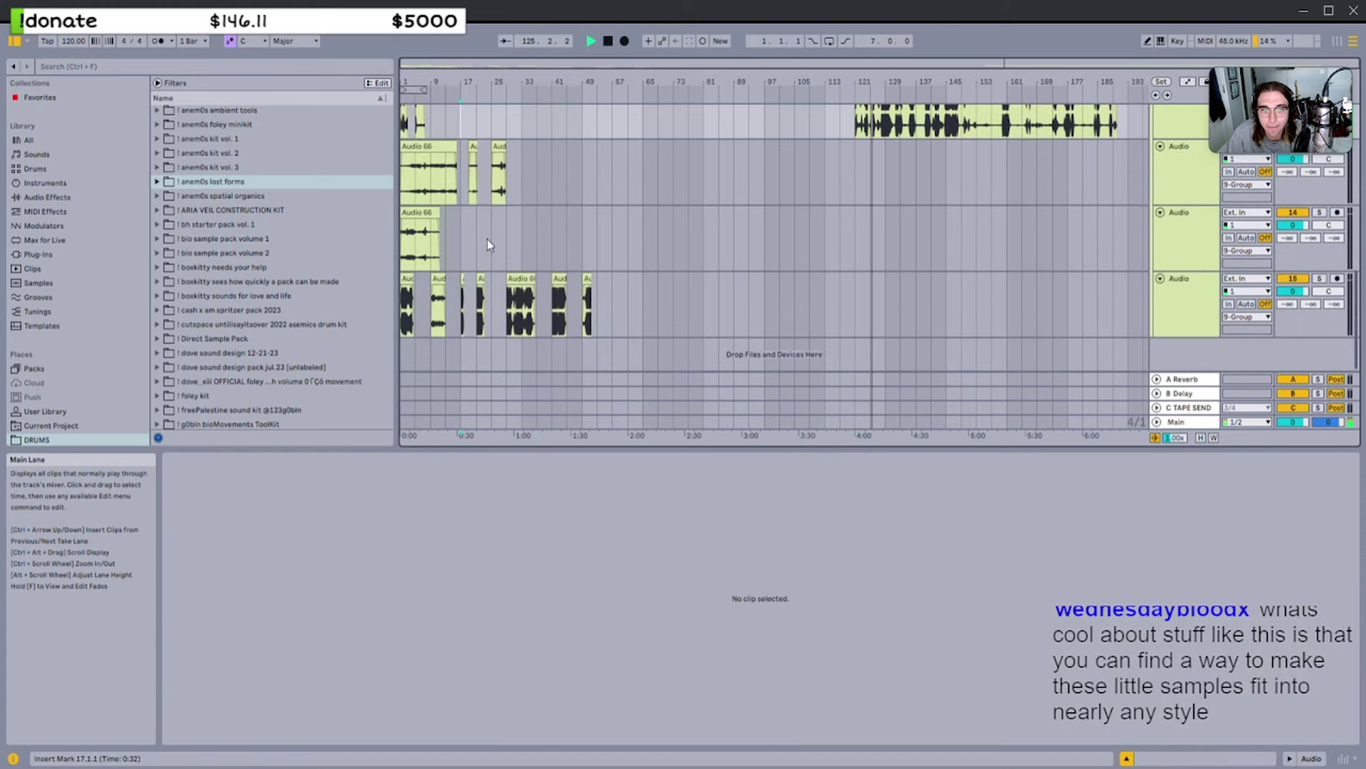
{"action": "scroll", "coordinate": [519, 247], "scroll_direction": "up", "scroll_amount": 2}
{"action": "left_click", "coordinate": [523, 234]}
{"action": "key", "text": "ctrl+v"}
Move the one-bar clip at 33.1.1 on track 13 to 17.1.1 on track 14
{"action": "scroll", "coordinate": [479, 223], "scroll_direction": "up", "scroll_amount": 4}
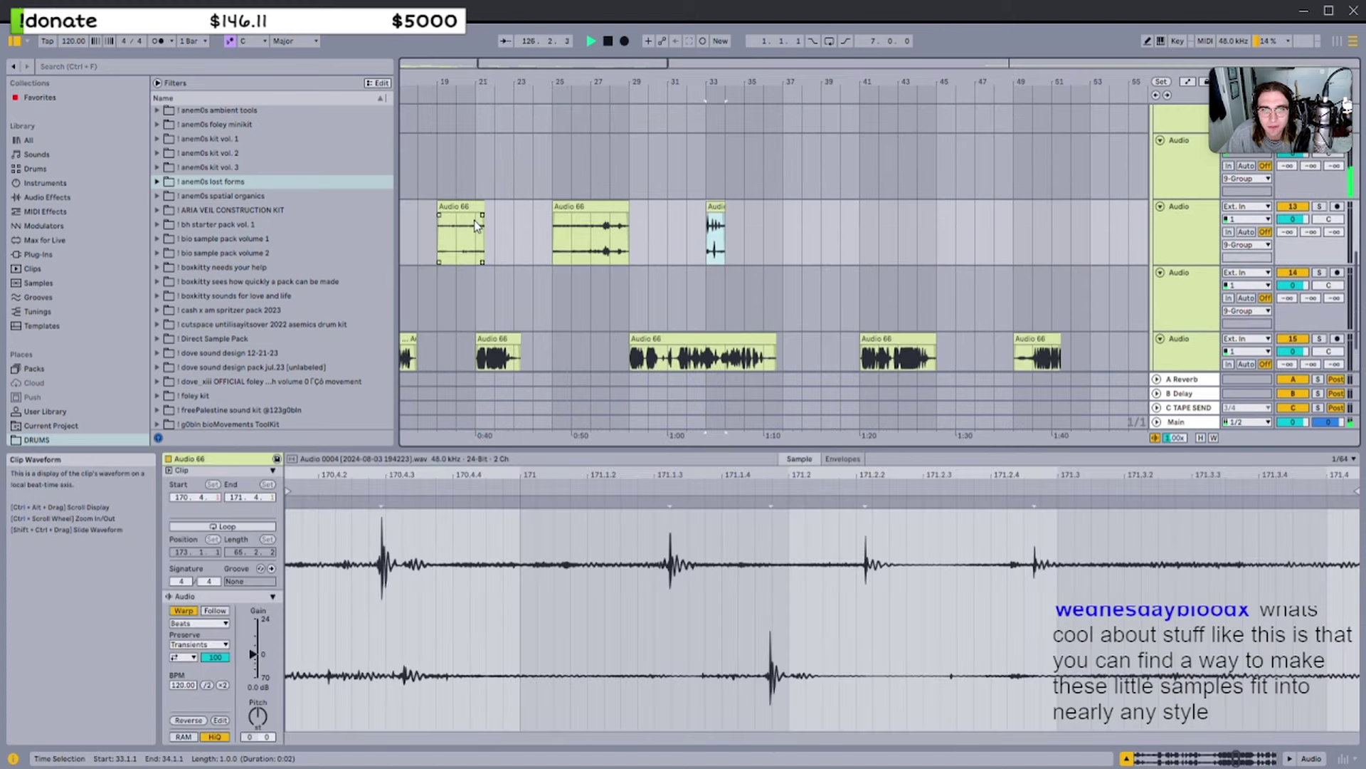
{"action": "scroll", "coordinate": [480, 224], "scroll_direction": "up", "scroll_amount": 1}
{"action": "scroll", "coordinate": [491, 226], "scroll_direction": "left", "scroll_amount": 3}
{"action": "scroll", "coordinate": [499, 232], "scroll_direction": "down", "scroll_amount": 3}
{"action": "key", "text": "ctrl+x"}
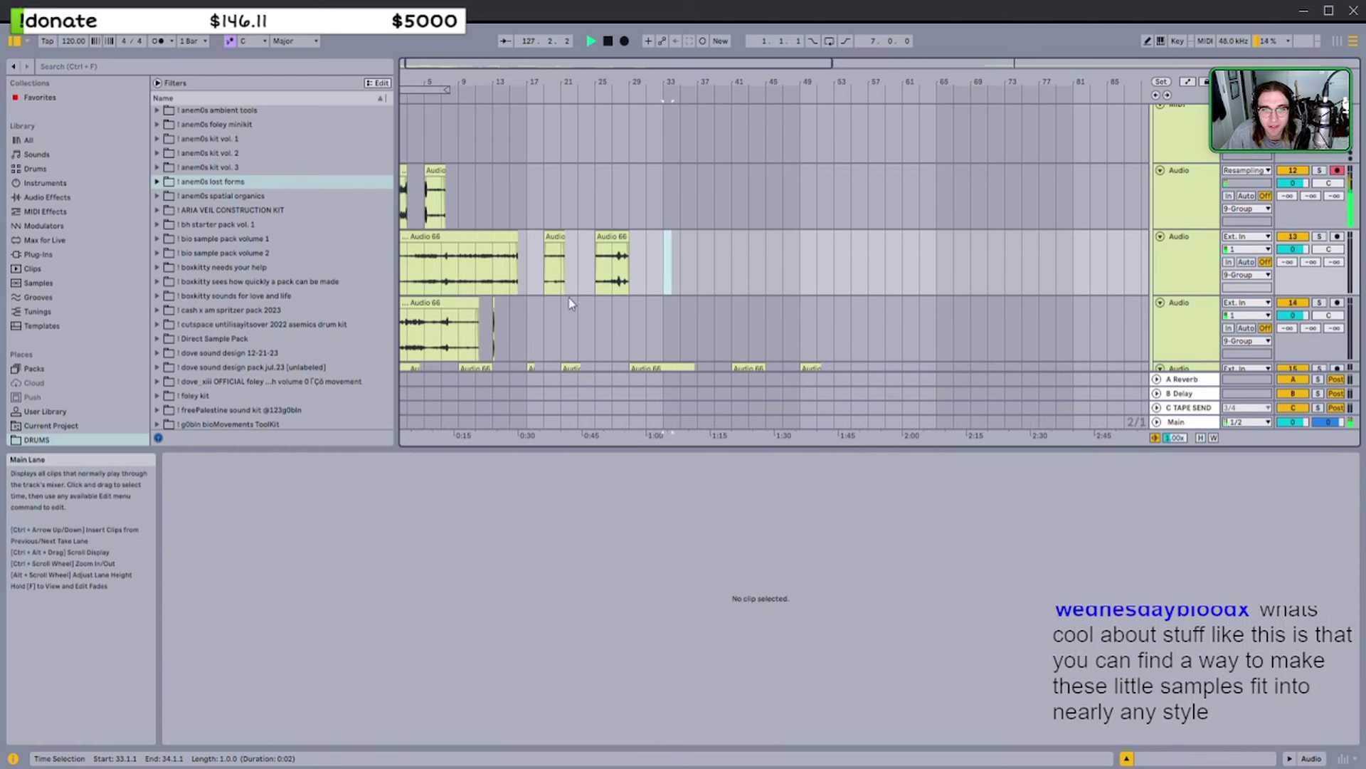
{"action": "left_click", "coordinate": [525, 311]}
{"action": "key", "text": "ctrl+v"}
{"action": "scroll", "coordinate": [712, 261], "scroll_direction": "right", "scroll_amount": 2}
{"action": "scroll", "coordinate": [797, 234], "scroll_direction": "down", "scroll_amount": 3}
{"action": "scroll", "coordinate": [854, 206], "scroll_direction": "up", "scroll_amount": 3}
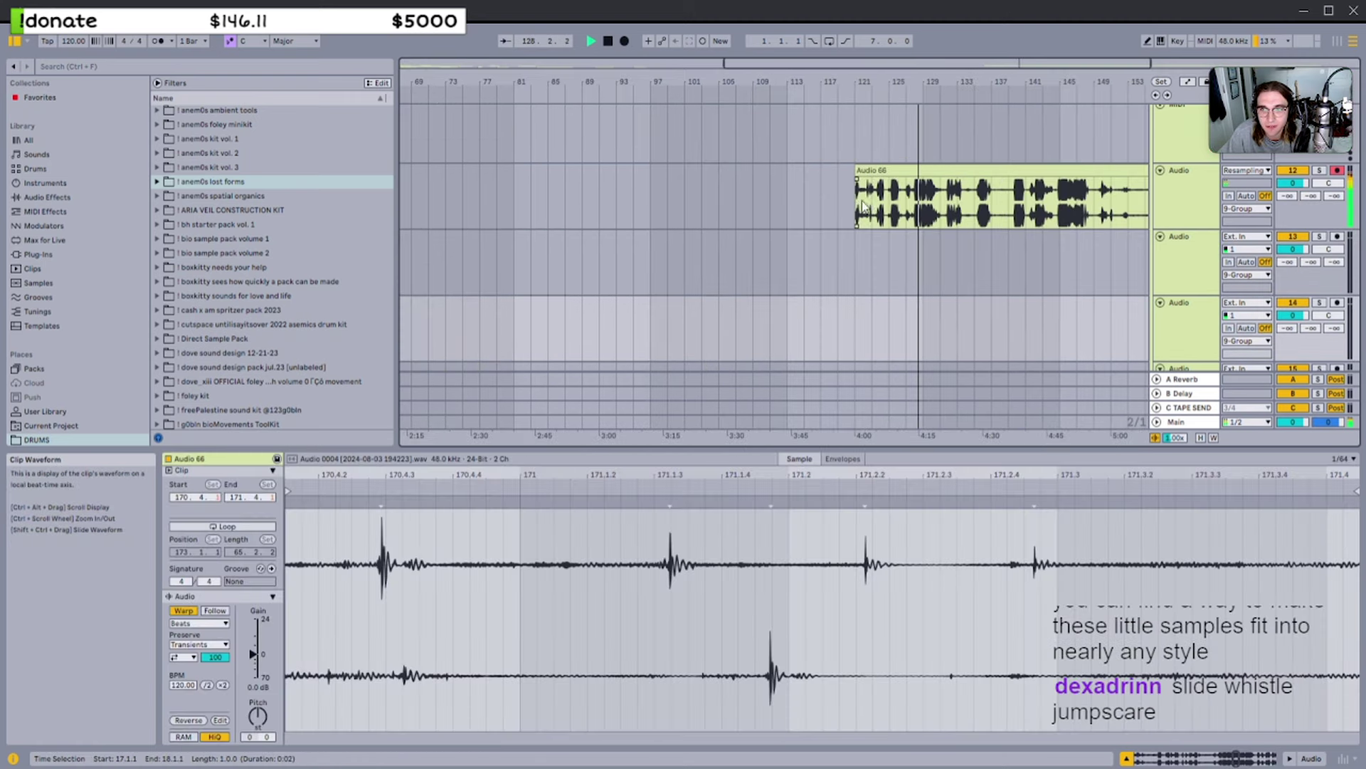
Restart playback at around bar 121 to audition the beginning of Audio 66
{"action": "left_click", "coordinate": [862, 204]}
{"action": "key", "text": "space"}
{"action": "scroll", "coordinate": [867, 206], "scroll_direction": "up", "scroll_amount": 3}
{"action": "key", "text": "space"}
{"action": "scroll", "coordinate": [815, 174], "scroll_direction": "up", "scroll_amount": 2}
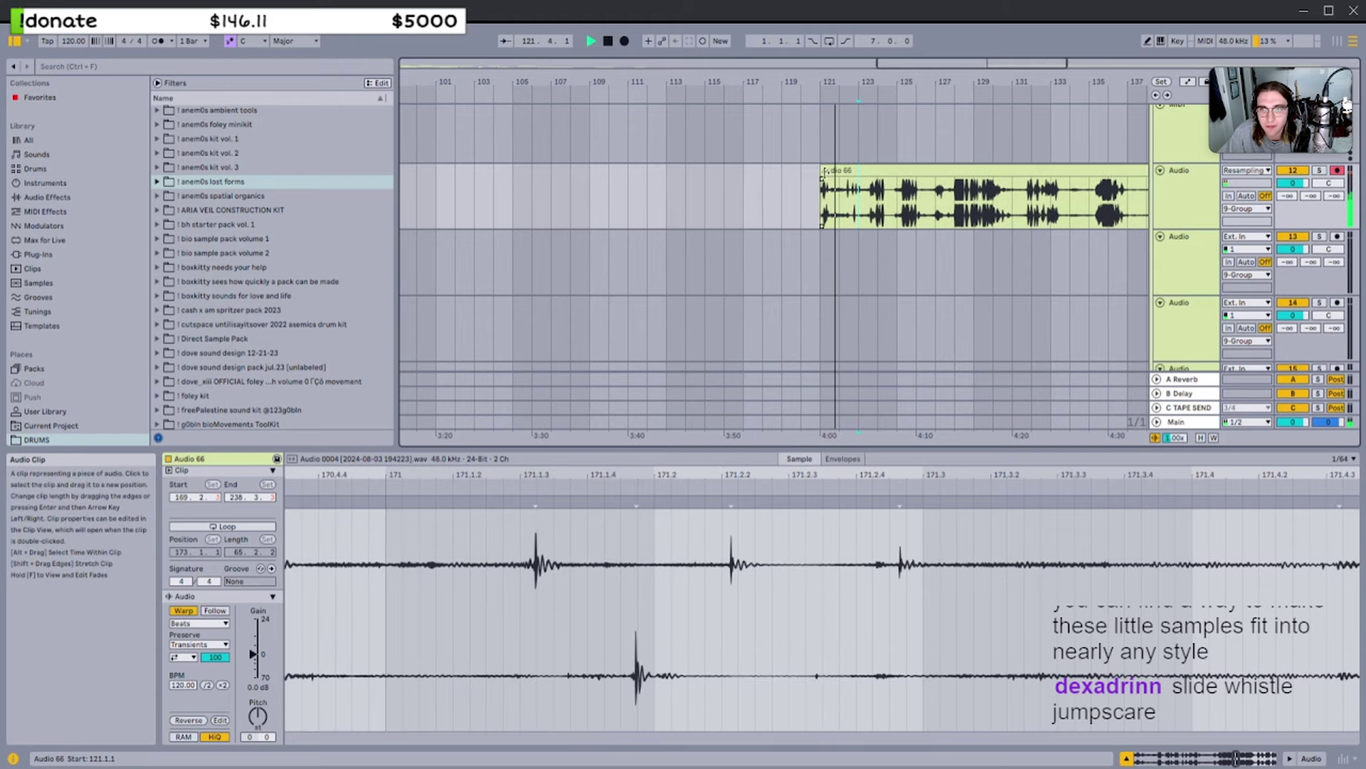
Trim the start of Audio 66 to 123.1.1, then cut out 123.1.1 to 125.1.1 and paste it at 21.1.1 on track 14
{"action": "left_click_drag", "start_coordinate": [815, 174], "coordinate": [848, 205]}
{"action": "key", "text": "ctrl+x"}
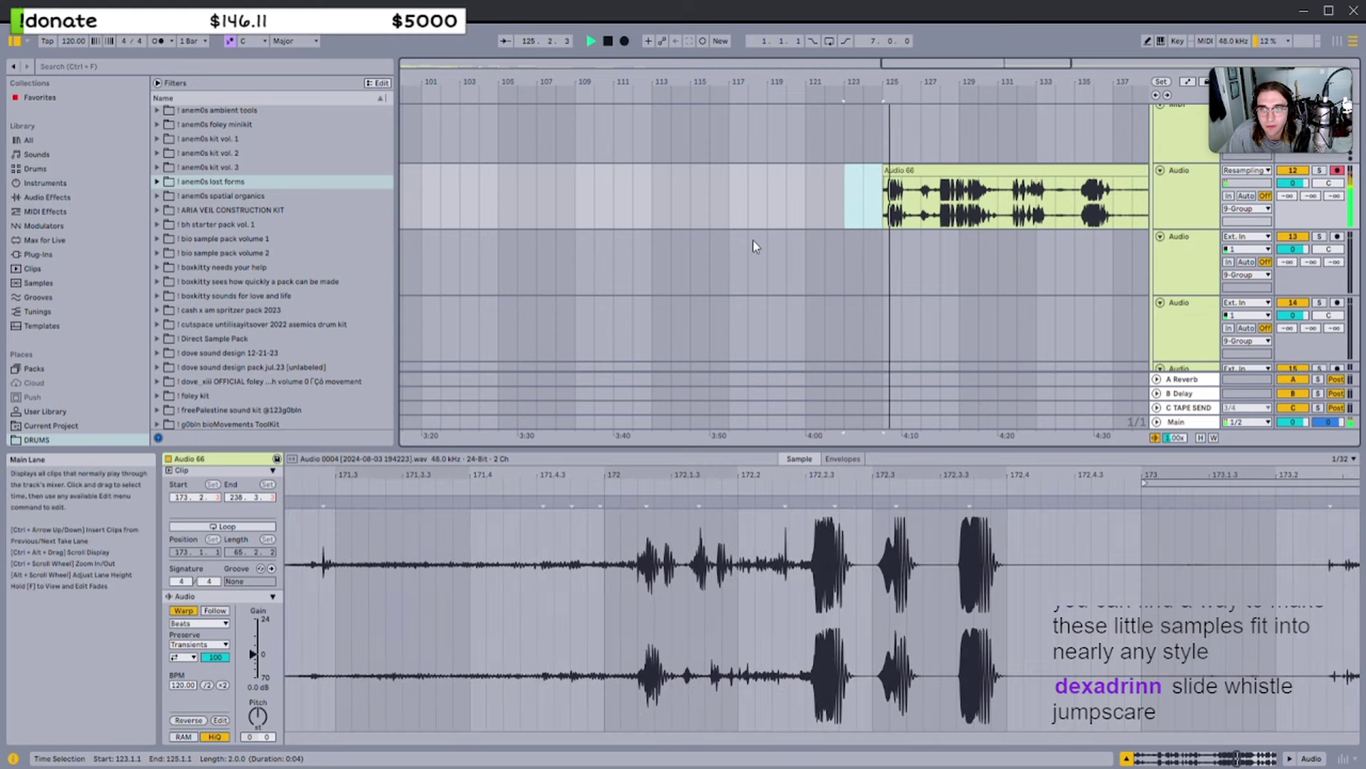
{"action": "scroll", "coordinate": [625, 275], "scroll_direction": "down", "scroll_amount": 5}
{"action": "left_click", "coordinate": [481, 306]}
{"action": "key", "text": "ctrl+v"}
{"action": "scroll", "coordinate": [864, 196], "scroll_direction": "up", "scroll_amount": 5}
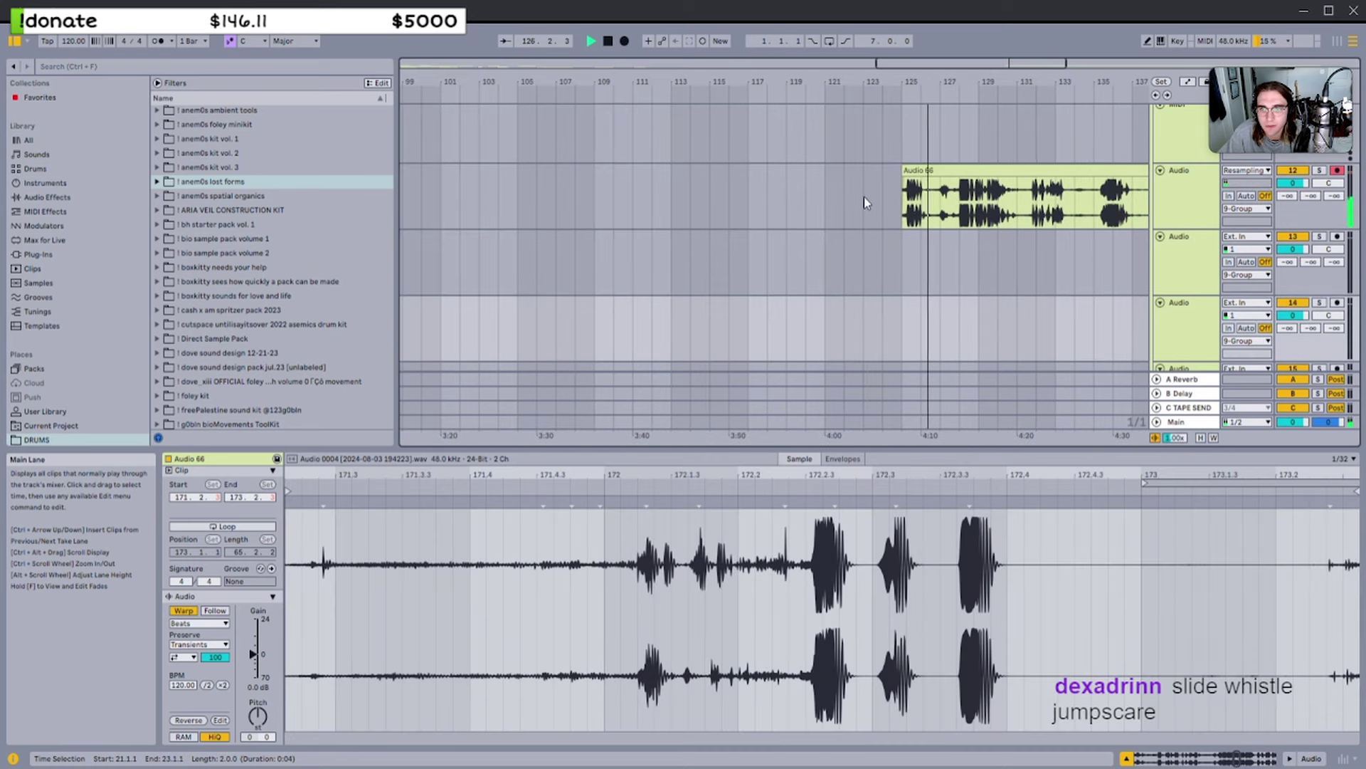
Keep auditioning Audio 66 while trimming its start forward to 127.1.1, 128.1.1 and on to 131.1.1
{"action": "left_click_drag", "start_coordinate": [905, 170], "coordinate": [935, 167]}
{"action": "scroll", "coordinate": [932, 171], "scroll_direction": "right", "scroll_amount": 1}
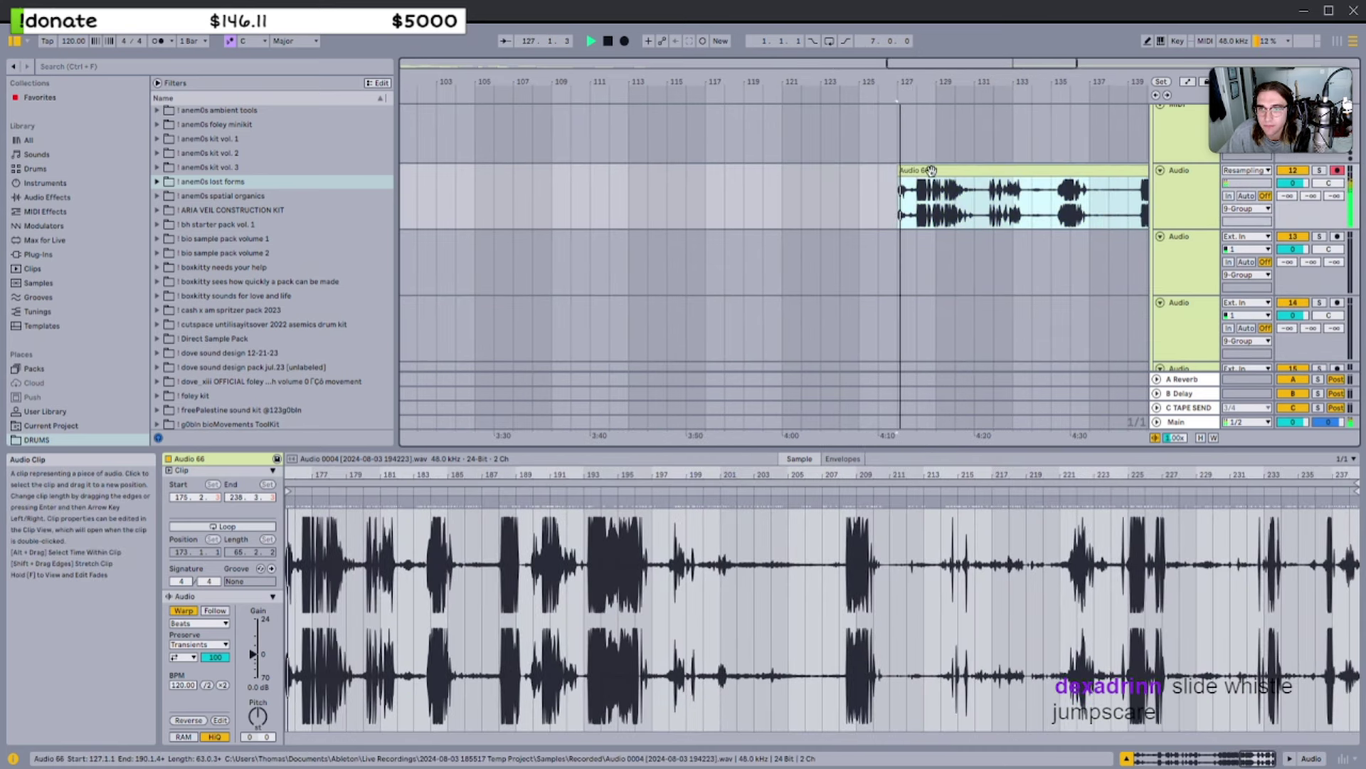
{"action": "key", "text": "Right"}
{"action": "key", "text": "plus"}
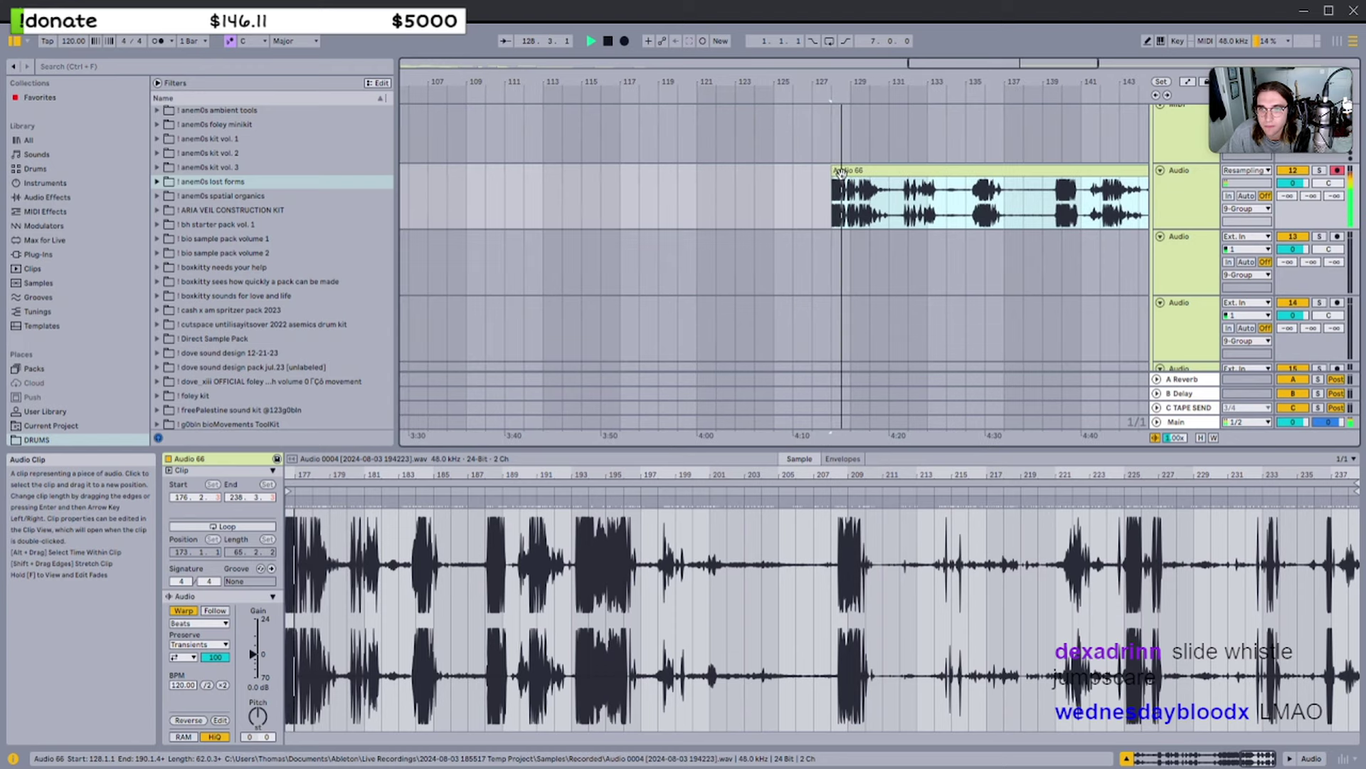
{"action": "left_click_drag", "start_coordinate": [837, 173], "coordinate": [737, 168]}
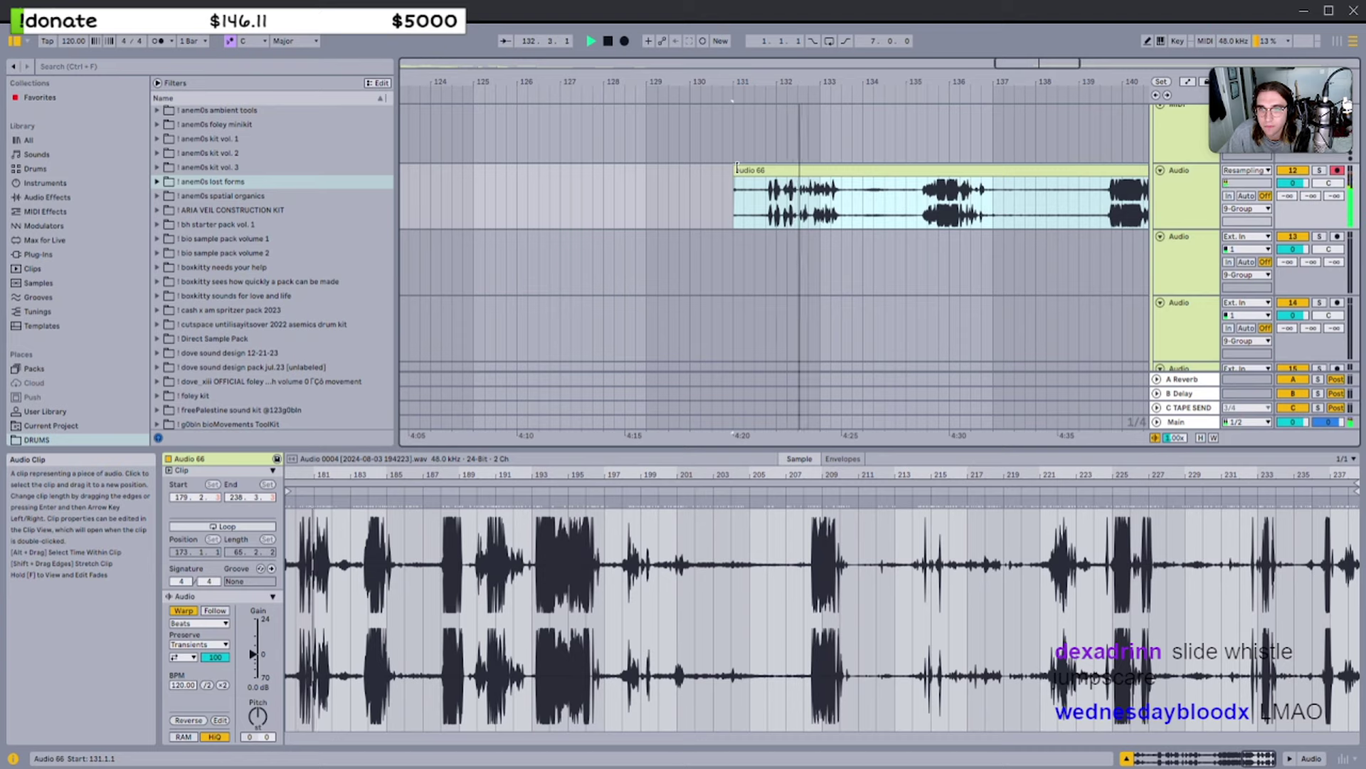
Trim the start of Audio 66 forward to 133.4.1 and restart playback around bar 135
{"action": "mouse_move", "coordinate": [735, 169]}
{"action": "left_mouse_down"}
{"action": "mouse_move", "coordinate": [854, 170]}
{"action": "mouse_move", "coordinate": [754, 172]}
{"action": "left_mouse_up"}
{"action": "left_click", "coordinate": [828, 198]}
{"action": "key", "text": "space"}
{"action": "key", "text": "space"}
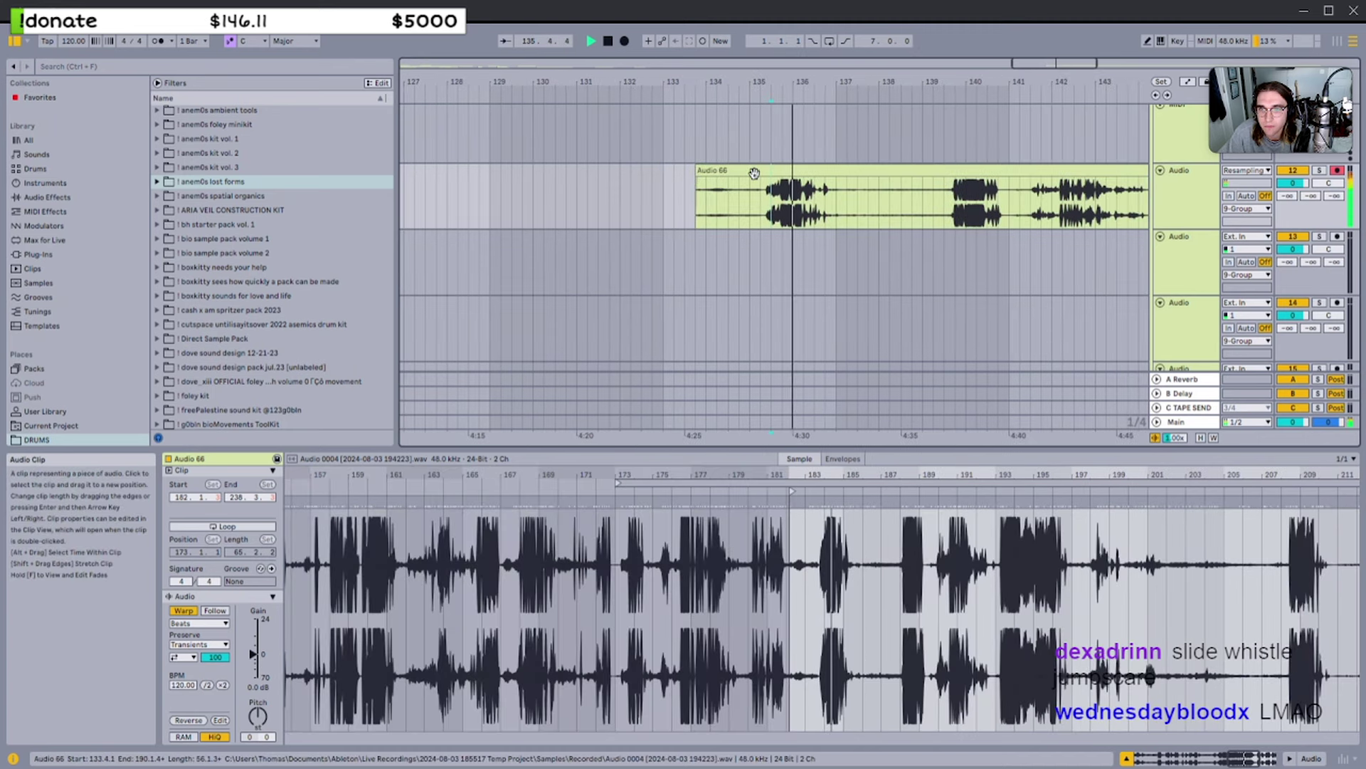
Cut the passage from 135.2.2 to 137.2.1 out of Audio 66 and delete the leftover piece from 133.4.1 to 135.2.2
{"action": "left_click", "coordinate": [758, 201]}
{"action": "scroll", "coordinate": [761, 199], "scroll_direction": "up", "scroll_amount": 5}
{"action": "left_click", "coordinate": [785, 199]}
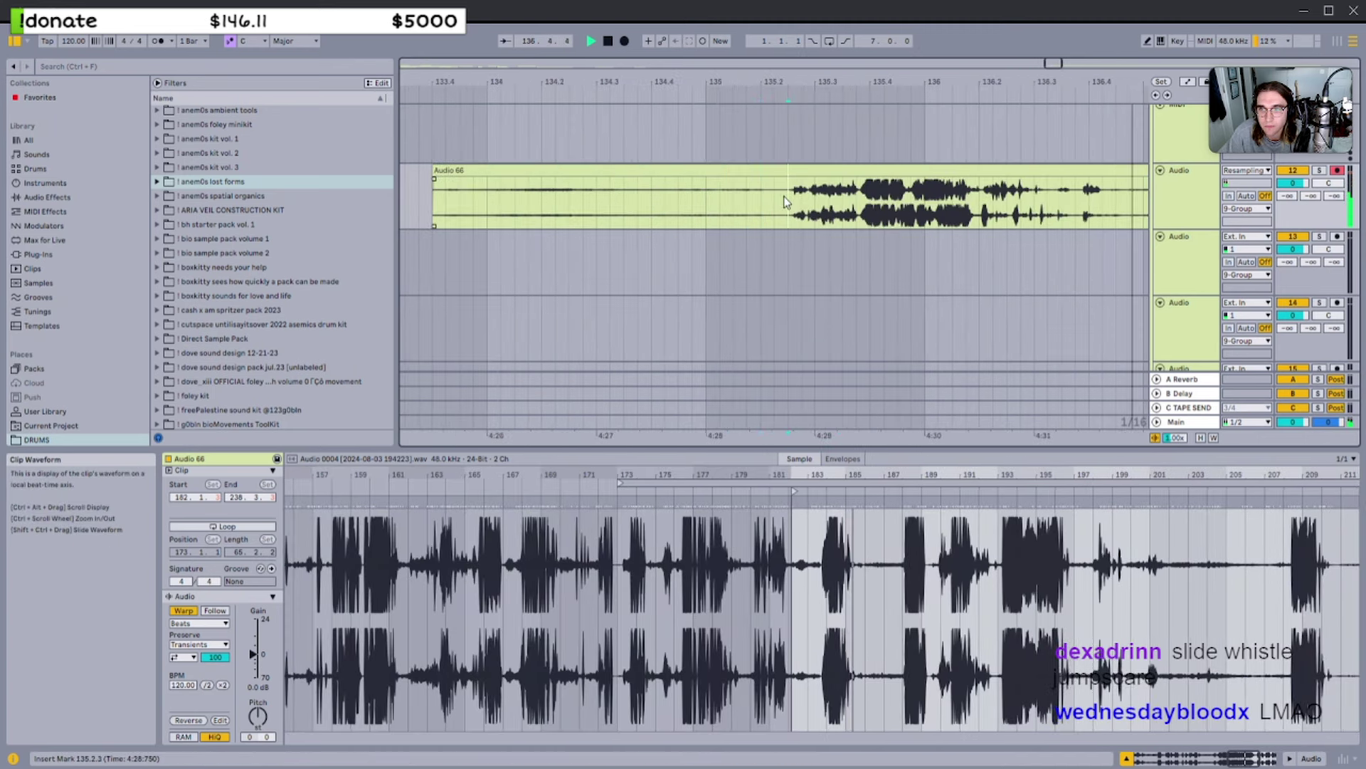
{"action": "scroll", "coordinate": [785, 201], "scroll_direction": "down", "scroll_amount": 3}
{"action": "left_click_drag", "start_coordinate": [798, 203], "coordinate": [987, 207]}
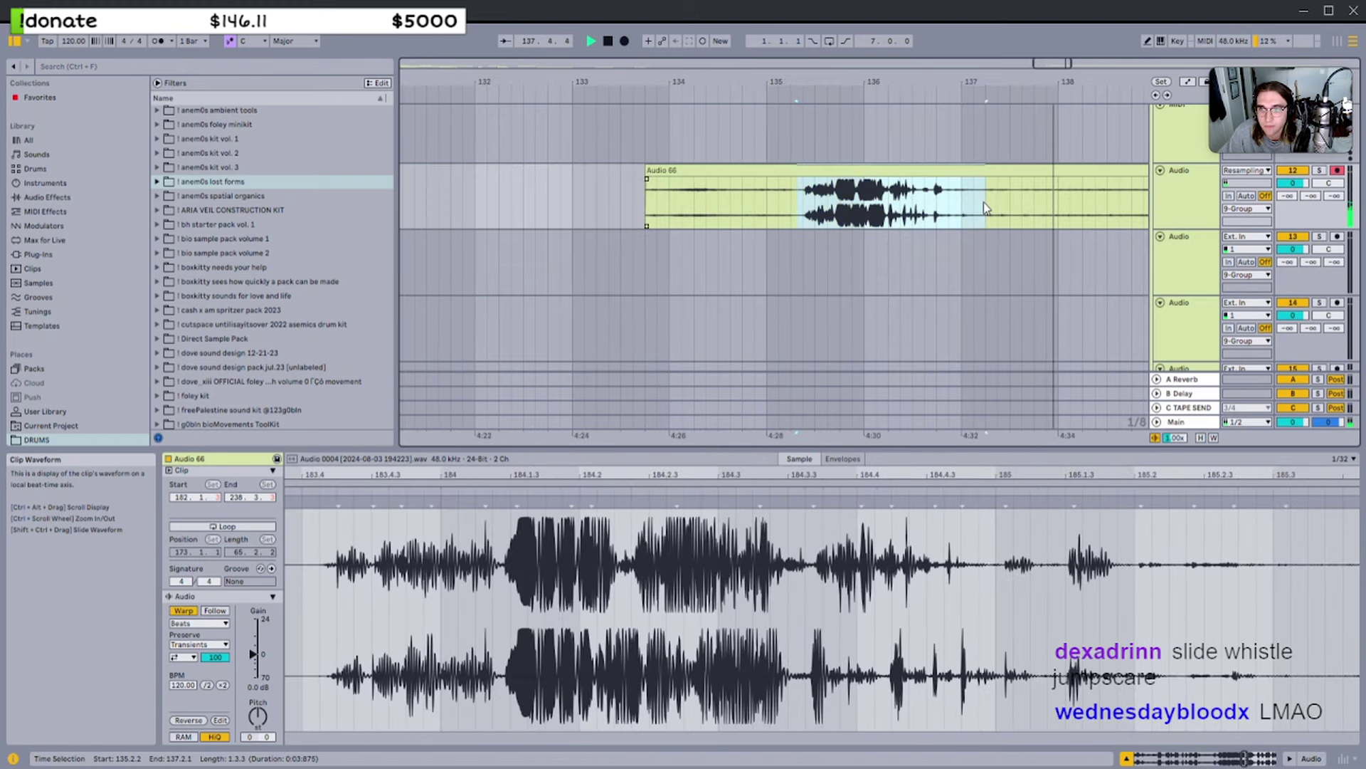
{"action": "key", "text": "Delete"}
{"action": "left_click", "coordinate": [792, 182]}
{"action": "key", "text": "Delete"}
{"action": "scroll", "coordinate": [796, 172], "scroll_direction": "down", "scroll_amount": 3}
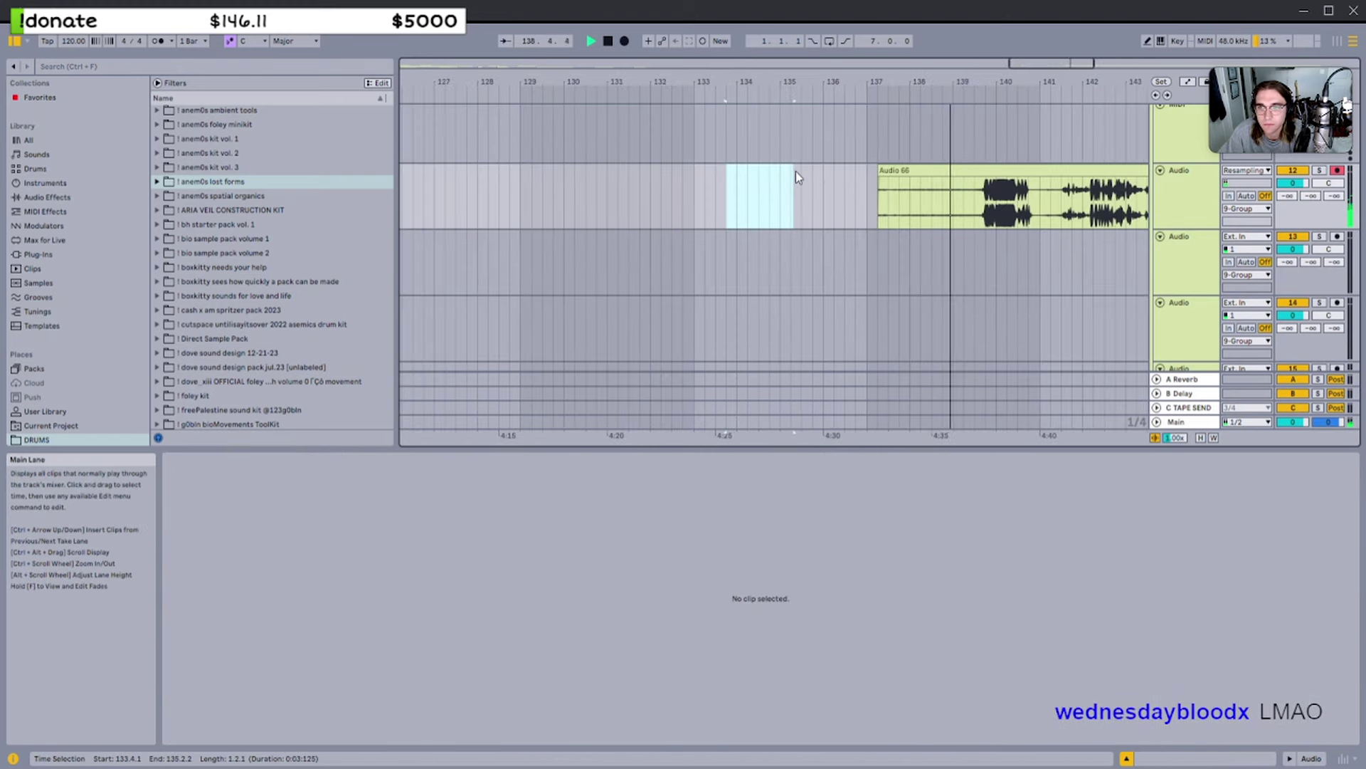
Paste the cut passage at 57.1.1 on track 15, after the last clip
{"action": "scroll", "coordinate": [655, 221], "scroll_direction": "down", "scroll_amount": 10}
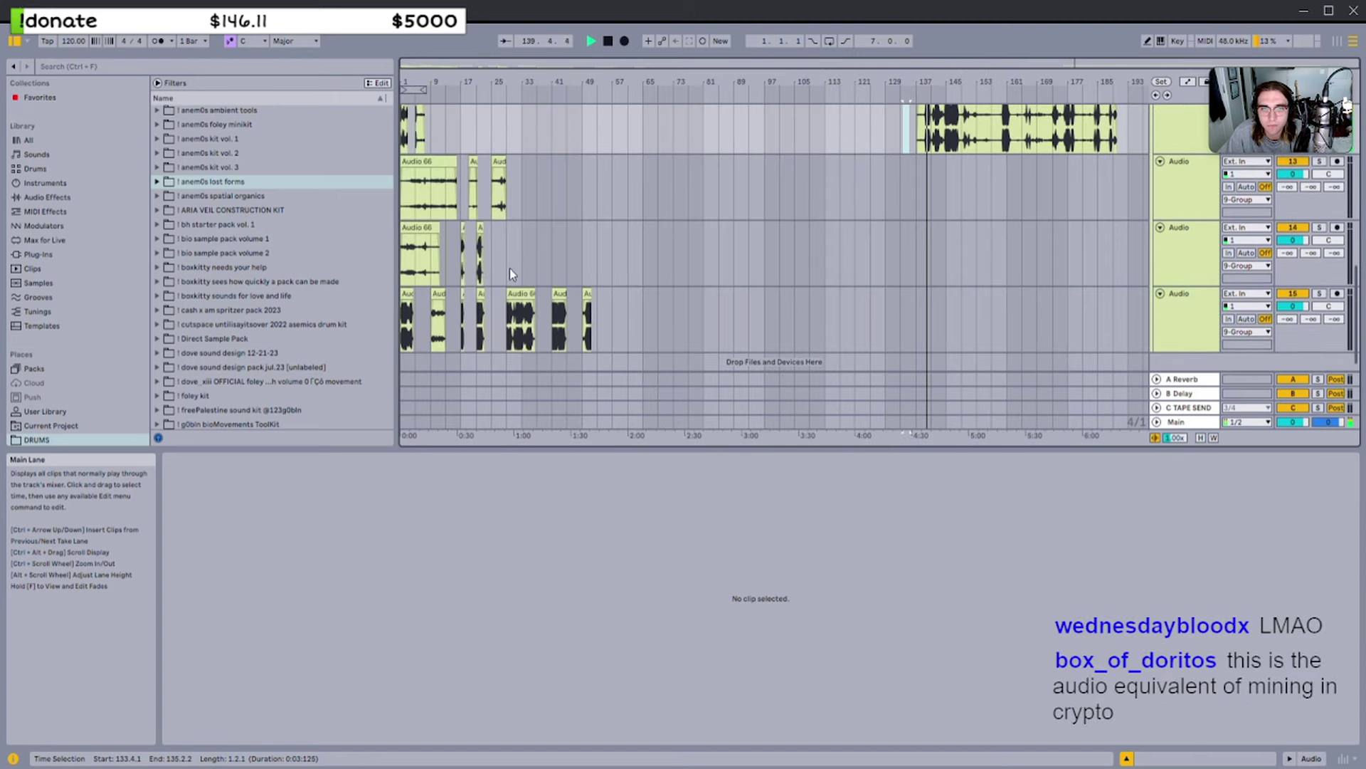
{"action": "left_click", "coordinate": [507, 276]}
{"action": "left_click", "coordinate": [609, 306]}
{"action": "key", "text": "ctrl+v"}
{"action": "scroll", "coordinate": [925, 213], "scroll_direction": "up", "scroll_amount": 2}
{"action": "scroll", "coordinate": [938, 204], "scroll_direction": "up", "scroll_amount": 3, "text": "ctrl"}
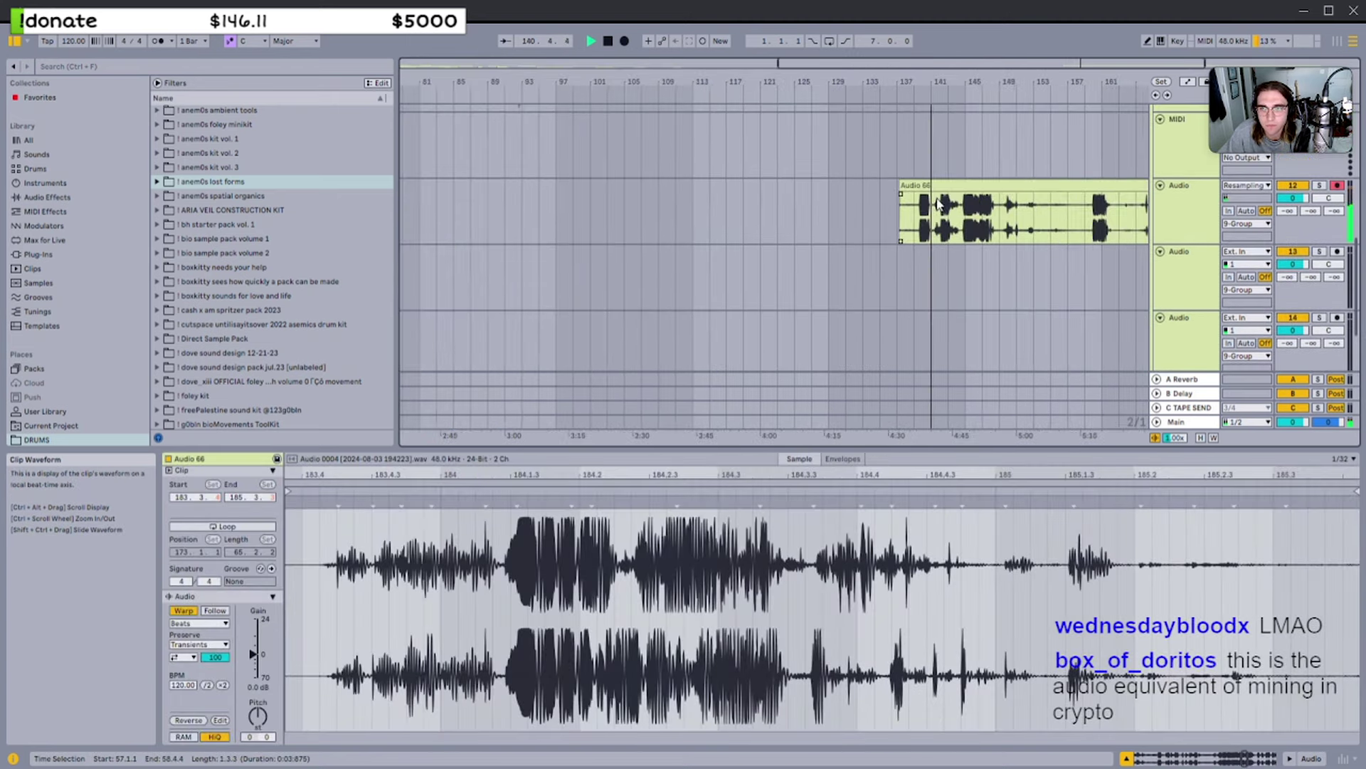
Trim the start of Audio 66 forward to 141.1.1 and cut the passage from there to 144.2.3
{"action": "scroll", "coordinate": [915, 205], "scroll_direction": "right", "scroll_amount": 2}
{"action": "left_click_drag", "start_coordinate": [831, 185], "coordinate": [880, 213]}
{"action": "left_click", "coordinate": [897, 216], "text": "shift"}
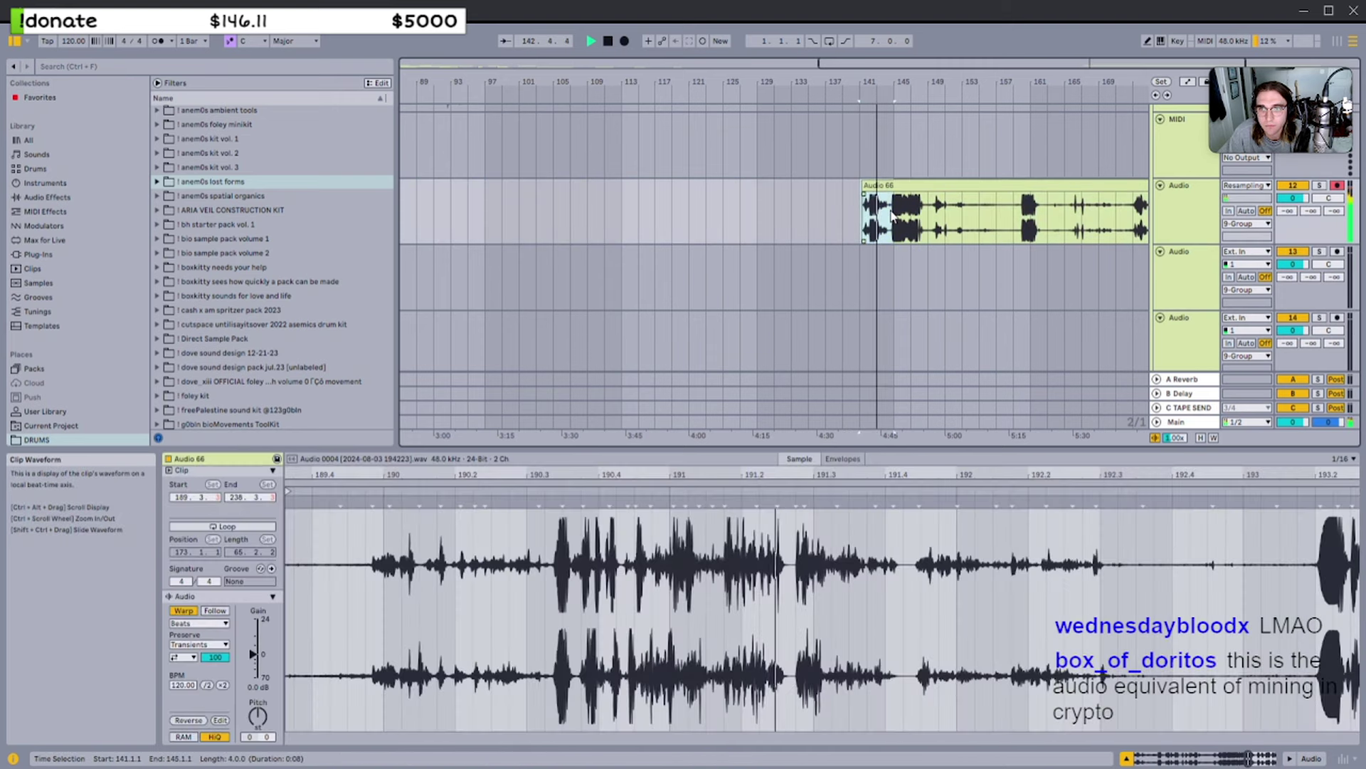
{"action": "scroll", "coordinate": [880, 212], "scroll_direction": "up", "scroll_amount": 3}
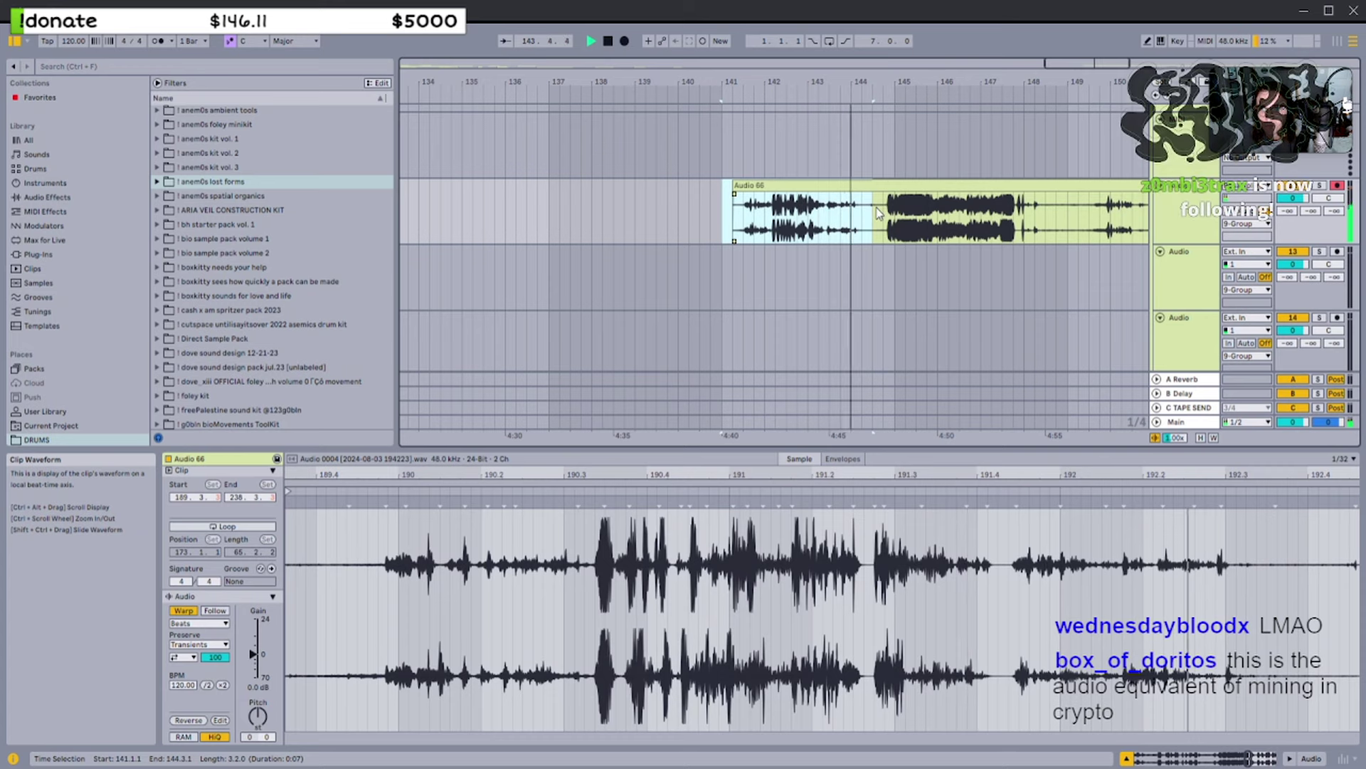
{"action": "scroll", "coordinate": [821, 256], "scroll_direction": "up", "scroll_amount": 4}
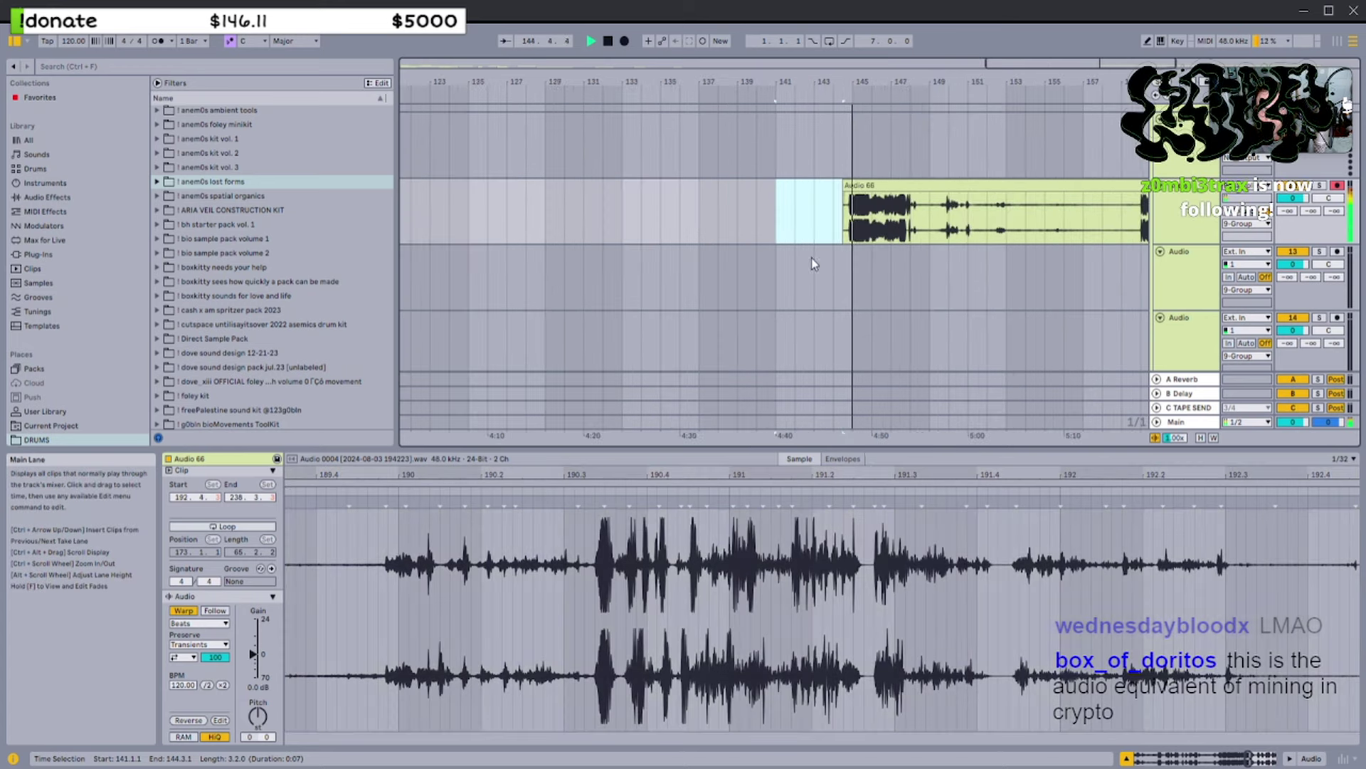
Paste the cut passage at 61.1.1 on track 15, after the last clip
{"action": "scroll", "coordinate": [535, 314], "scroll_direction": "down", "scroll_amount": 10}
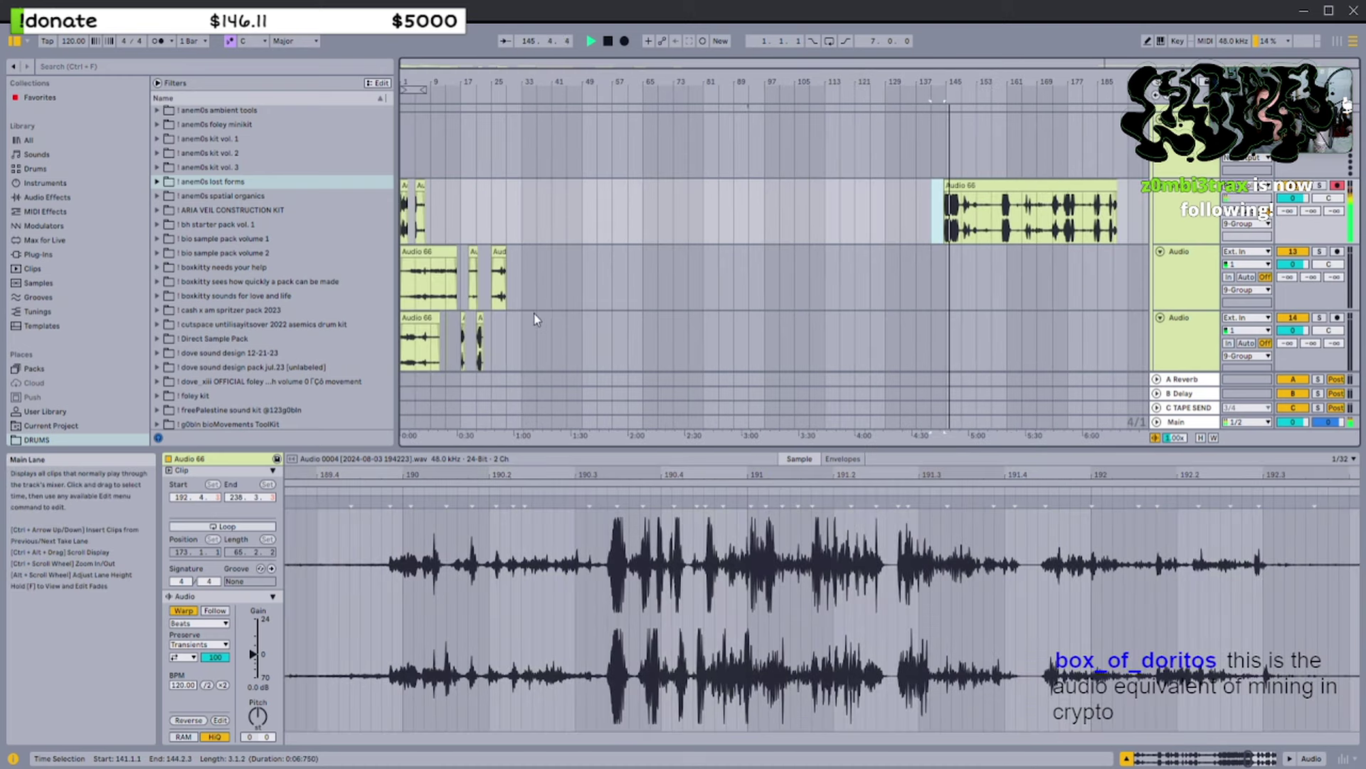
{"action": "left_click", "coordinate": [632, 302]}
{"action": "key", "text": "ctrl+v"}
Audition the new start of Audio 66 and cut the short piece from 144.2.3 to 144.4.1
{"action": "scroll", "coordinate": [868, 239], "scroll_direction": "up", "scroll_amount": 2}
{"action": "key", "text": "space"}
{"action": "scroll", "coordinate": [936, 219], "scroll_direction": "up", "scroll_amount": 8}
{"action": "scroll", "coordinate": [1067, 225], "scroll_direction": "right", "scroll_amount": 2}
{"action": "left_click", "coordinate": [974, 226]}
{"action": "key", "text": "space"}
{"action": "left_click", "coordinate": [1001, 227], "text": "shift"}
{"action": "key", "text": "space"}
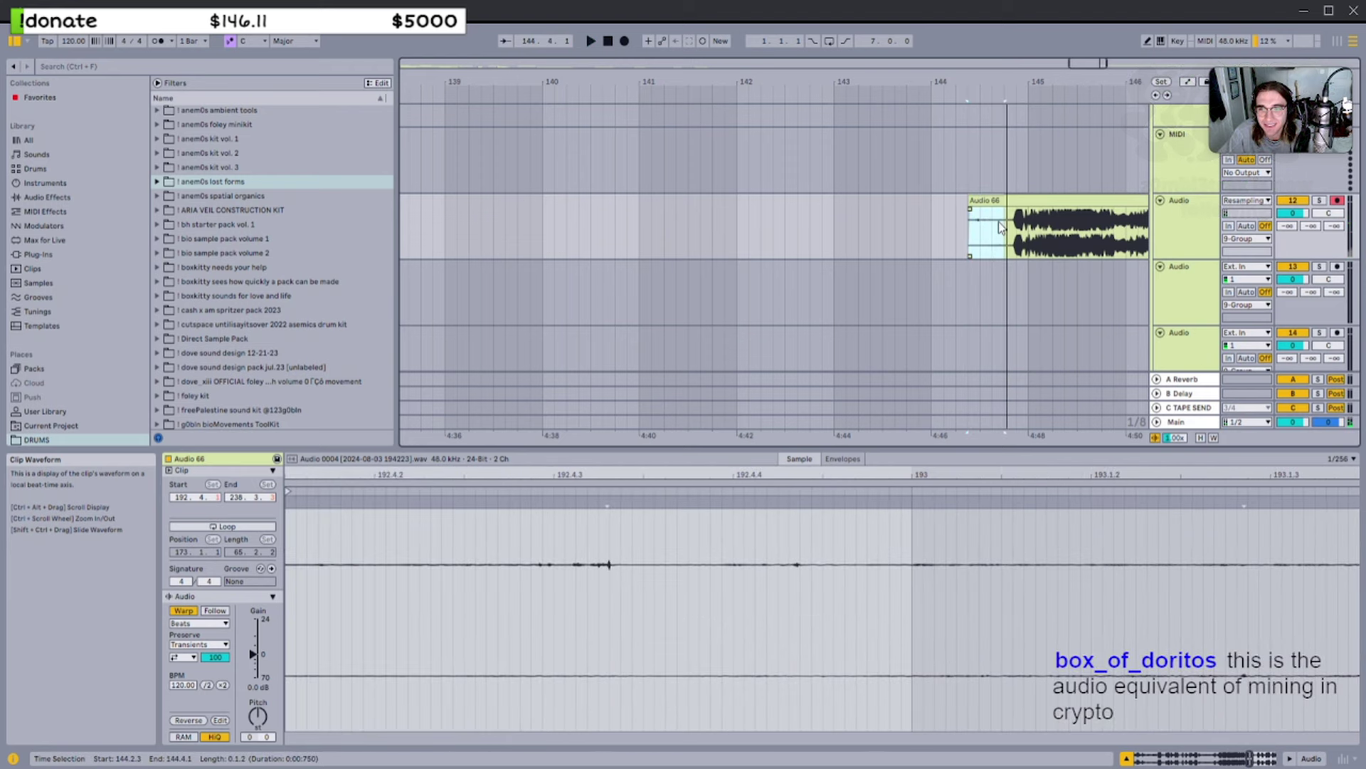
{"action": "key", "text": "Delete"}
Paste the short cut piece at 14.1.1 on track 14, in the gap between the existing clips
{"action": "scroll", "coordinate": [994, 229], "scroll_direction": "down", "scroll_amount": 10}
{"action": "scroll", "coordinate": [466, 346], "scroll_direction": "up", "scroll_amount": 8}
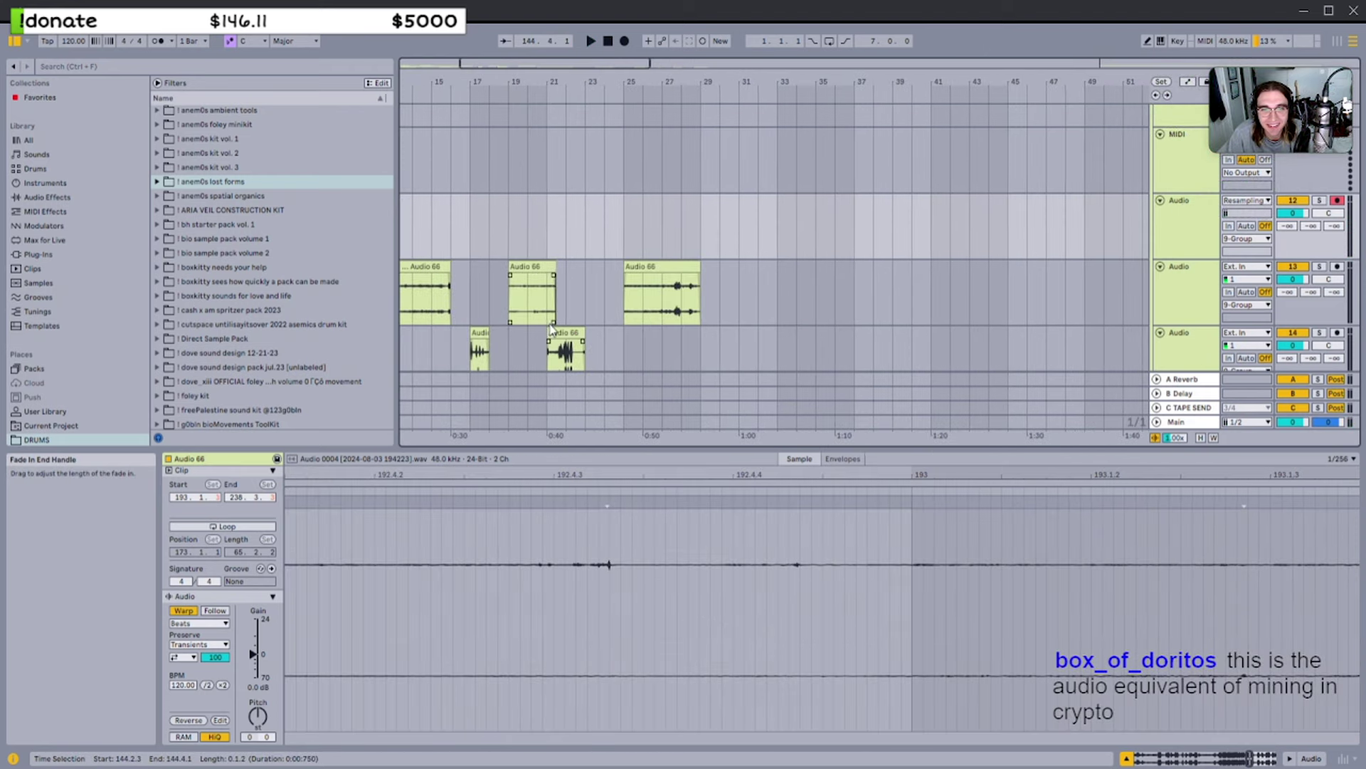
{"action": "scroll", "coordinate": [434, 284], "scroll_direction": "down", "scroll_amount": 3}
{"action": "scroll", "coordinate": [408, 226], "scroll_direction": "left", "scroll_amount": 3}
{"action": "left_click", "coordinate": [499, 232]}
{"action": "key", "text": "ctrl+v"}
{"action": "scroll", "coordinate": [955, 186], "scroll_direction": "down", "scroll_amount": 8}
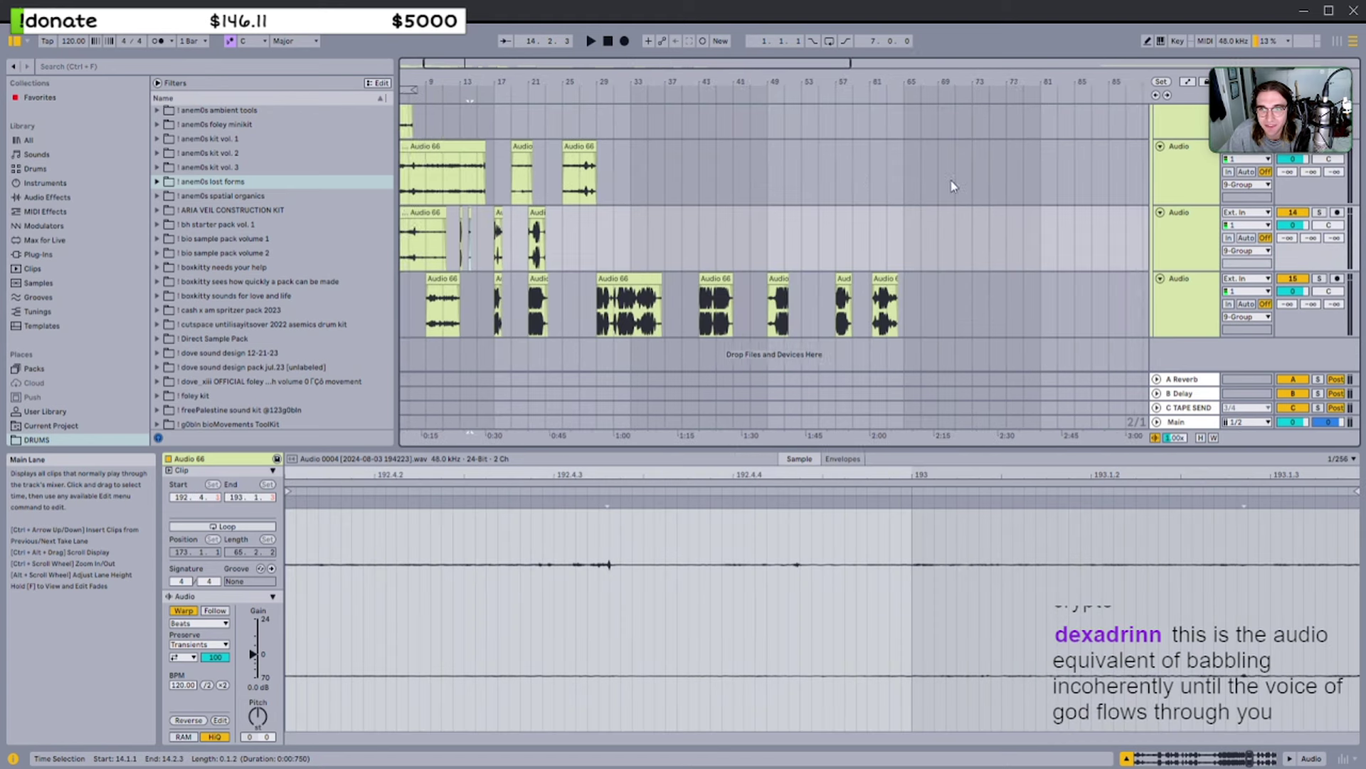
Play Audio 66 from 144.4.1 and cut the passage from 147.4.1 to 148.3.1 out of it
{"action": "scroll", "coordinate": [954, 183], "scroll_direction": "up", "scroll_amount": 2}
{"action": "left_click", "coordinate": [954, 185]}
{"action": "key", "text": "space"}
{"action": "scroll", "coordinate": [929, 196], "scroll_direction": "up", "scroll_amount": 6}
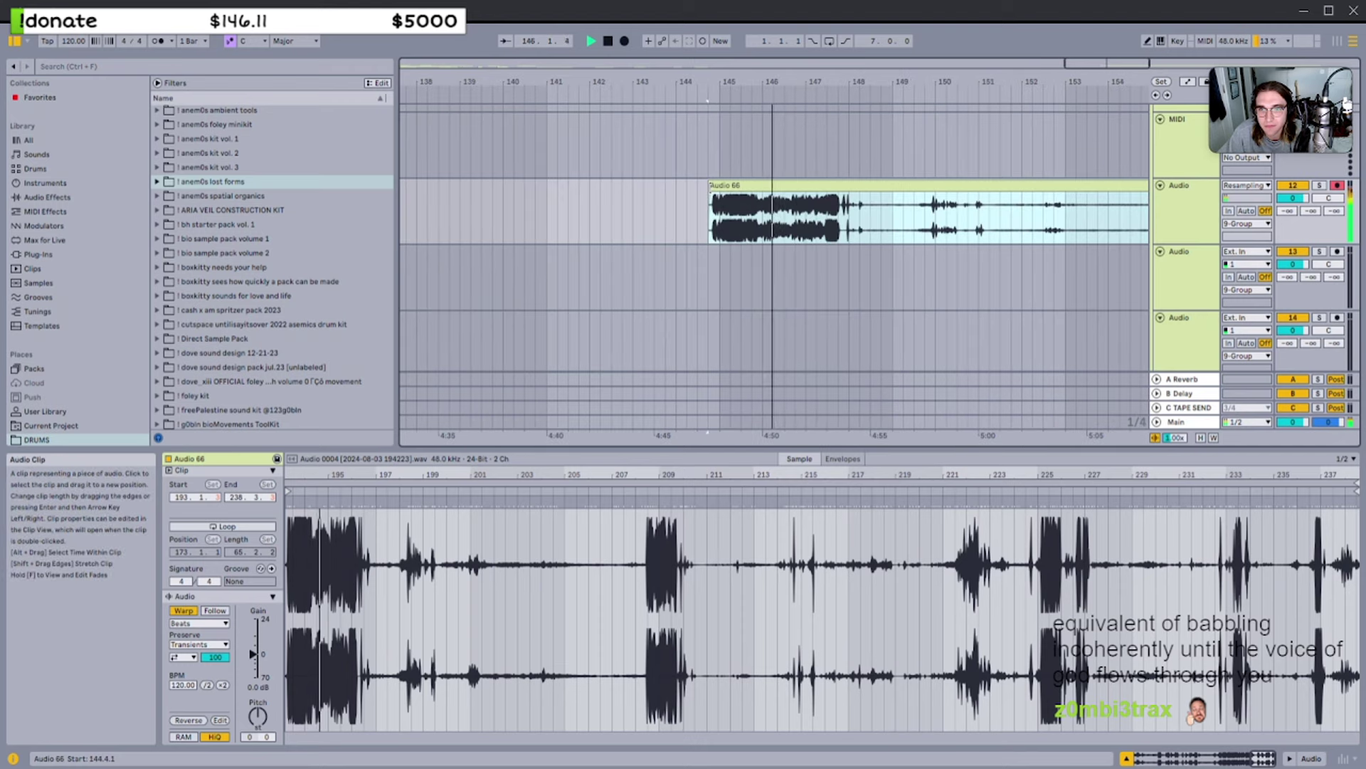
{"action": "scroll", "coordinate": [776, 213], "scroll_direction": "up", "scroll_amount": 4}
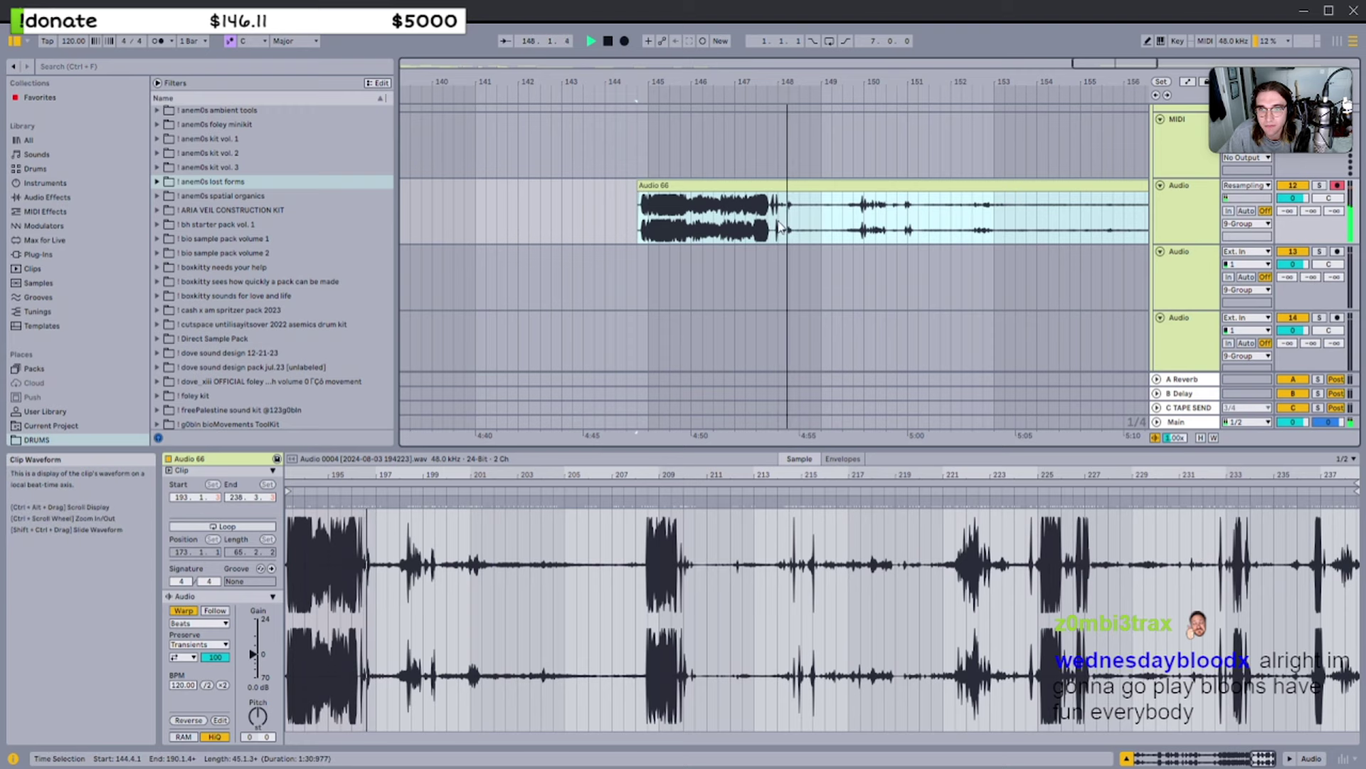
{"action": "scroll", "coordinate": [776, 225], "scroll_direction": "up", "scroll_amount": 3}
{"action": "left_click_drag", "start_coordinate": [769, 225], "coordinate": [837, 221]}
{"action": "key", "text": "Delete"}
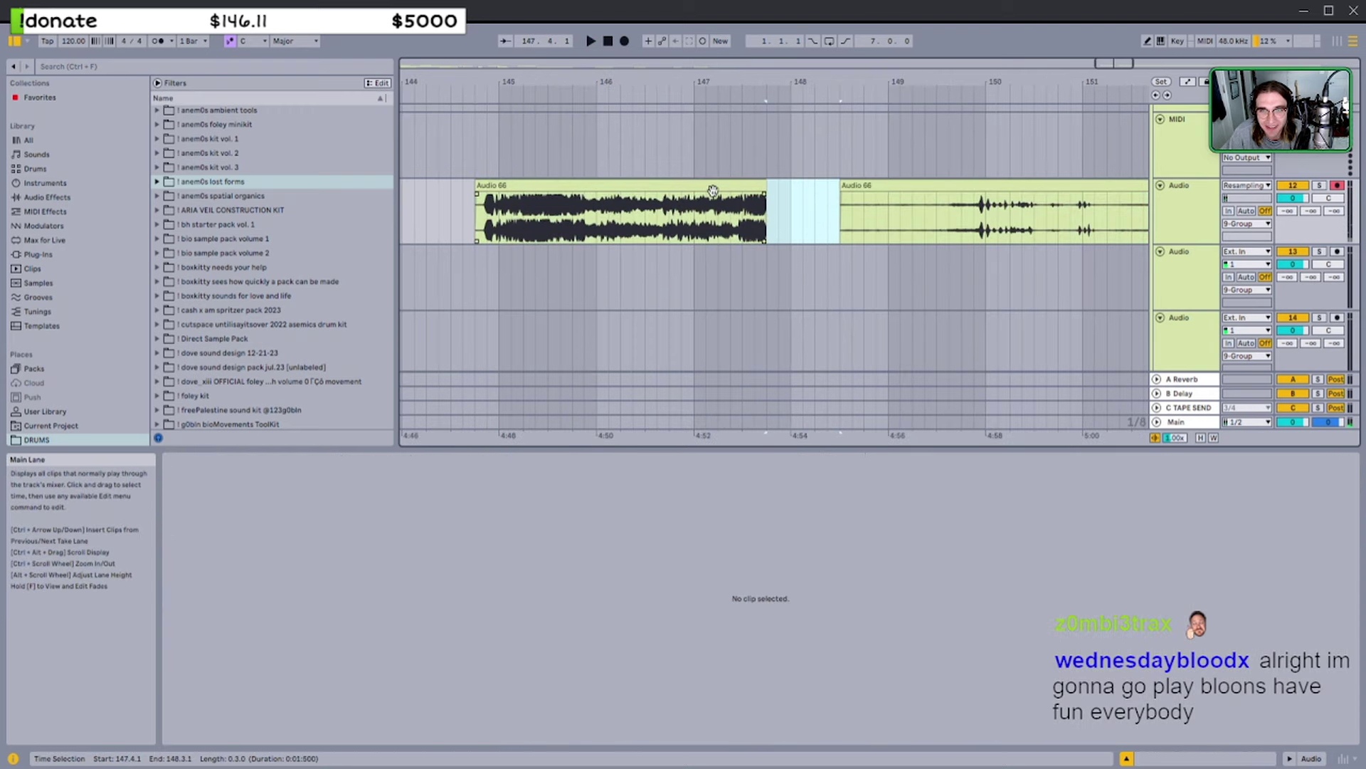
Delete the leftover loud piece of Audio 66 from 144.4.1 to 147.4.1
{"action": "left_click", "coordinate": [613, 185]}
{"action": "scroll", "coordinate": [600, 185], "scroll_direction": "down", "scroll_amount": 3}
{"action": "scroll", "coordinate": [558, 183], "scroll_direction": "down", "scroll_amount": 3}
{"action": "key", "text": "Delete"}
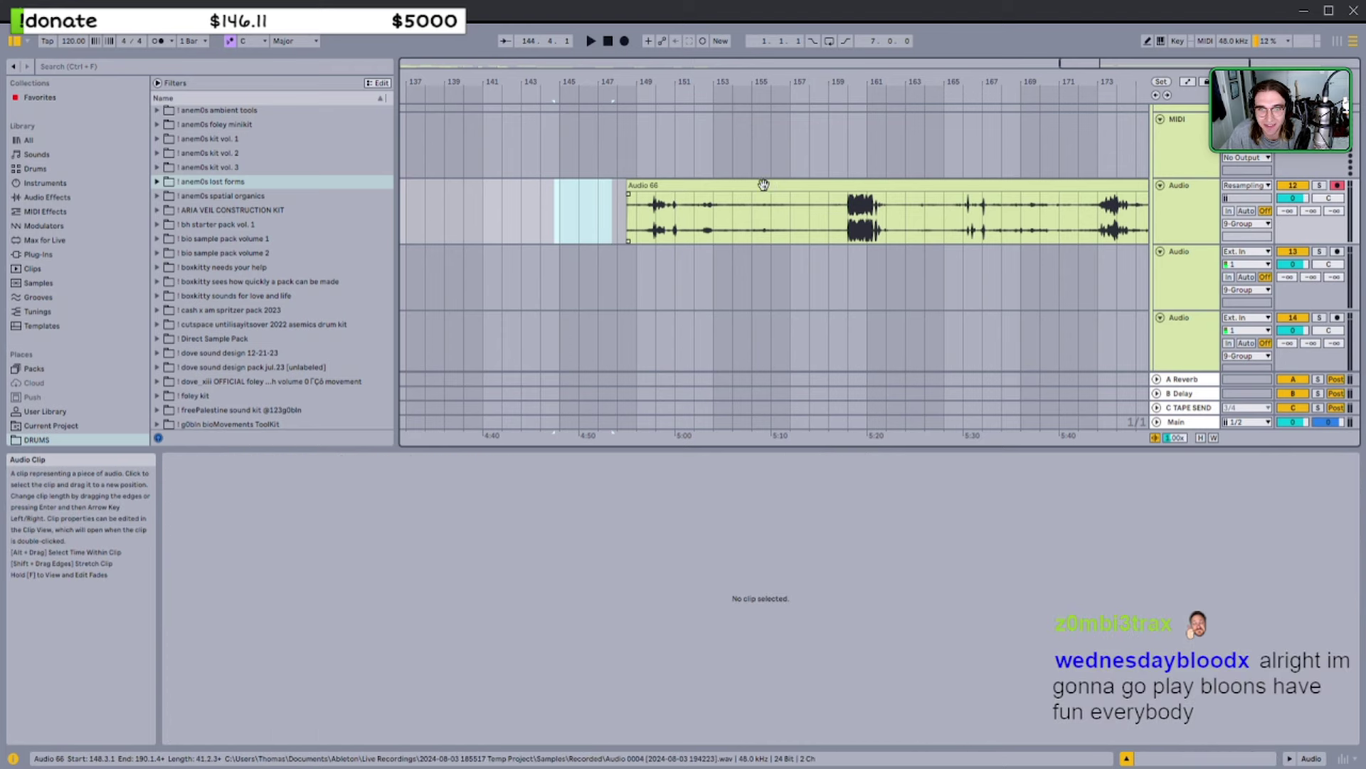
Audition the remaining Audio 66 from around 149.1.1
{"action": "left_click", "coordinate": [648, 206]}
{"action": "left_click", "coordinate": [644, 215]}
{"action": "key", "text": "space"}
{"action": "scroll", "coordinate": [617, 263], "scroll_direction": "down", "scroll_amount": 3}
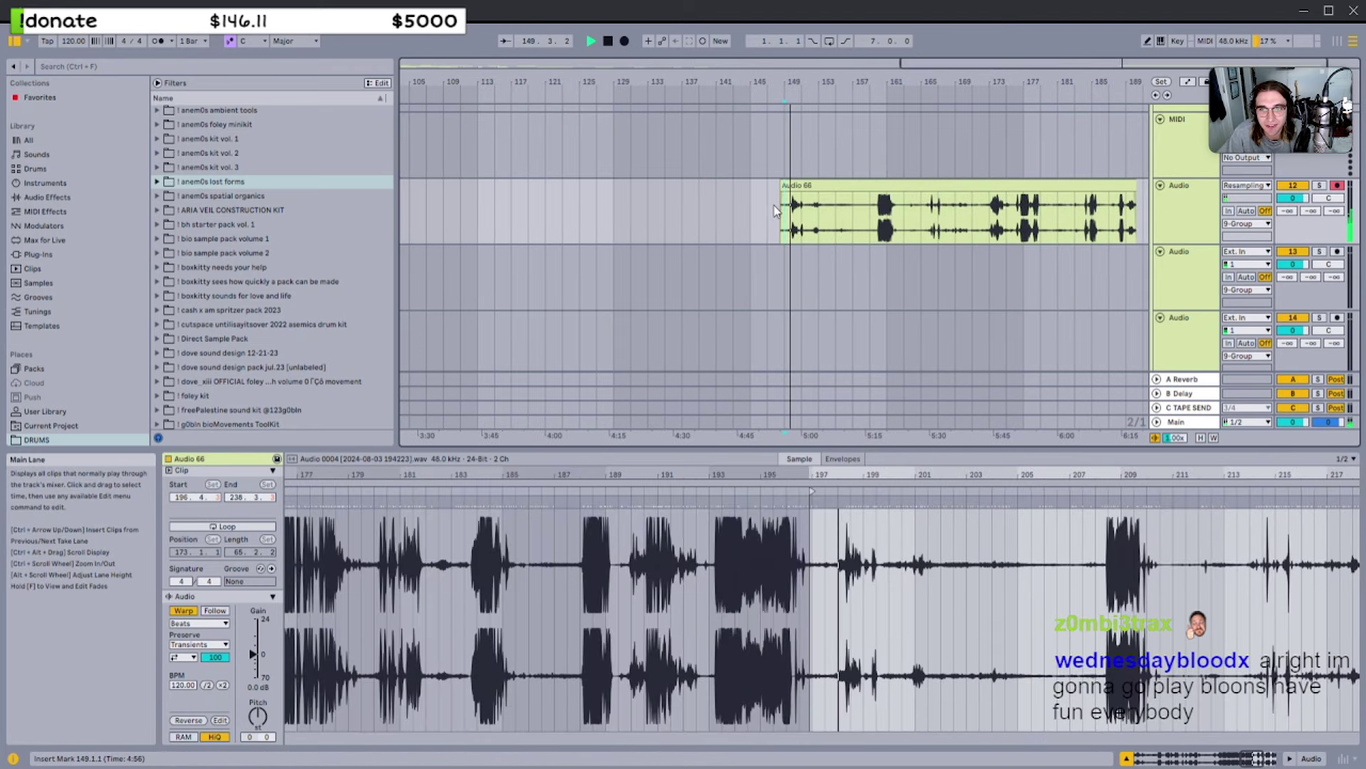
{"action": "scroll", "coordinate": [779, 214], "scroll_direction": "up", "scroll_amount": 5}
{"action": "key", "text": "space"}
{"action": "key", "text": "space"}
{"action": "mouse_move", "coordinate": [823, 184]}
{"action": "left_mouse_down"}
{"action": "mouse_move", "coordinate": [790, 184]}
{"action": "mouse_move", "coordinate": [822, 187]}
{"action": "left_mouse_up"}
{"action": "key", "text": "space"}
Paste the passage cut from 147.4.1 to 148.3.1 at 69.1.1 on track 15
{"action": "scroll", "coordinate": [811, 213], "scroll_direction": "down", "scroll_amount": 5}
{"action": "scroll", "coordinate": [543, 286], "scroll_direction": "down", "scroll_amount": 3}
{"action": "left_click", "coordinate": [653, 288]}
{"action": "scroll", "coordinate": [669, 285], "scroll_direction": "up", "scroll_amount": 3}
{"action": "scroll", "coordinate": [961, 206], "scroll_direction": "up", "scroll_amount": 6}
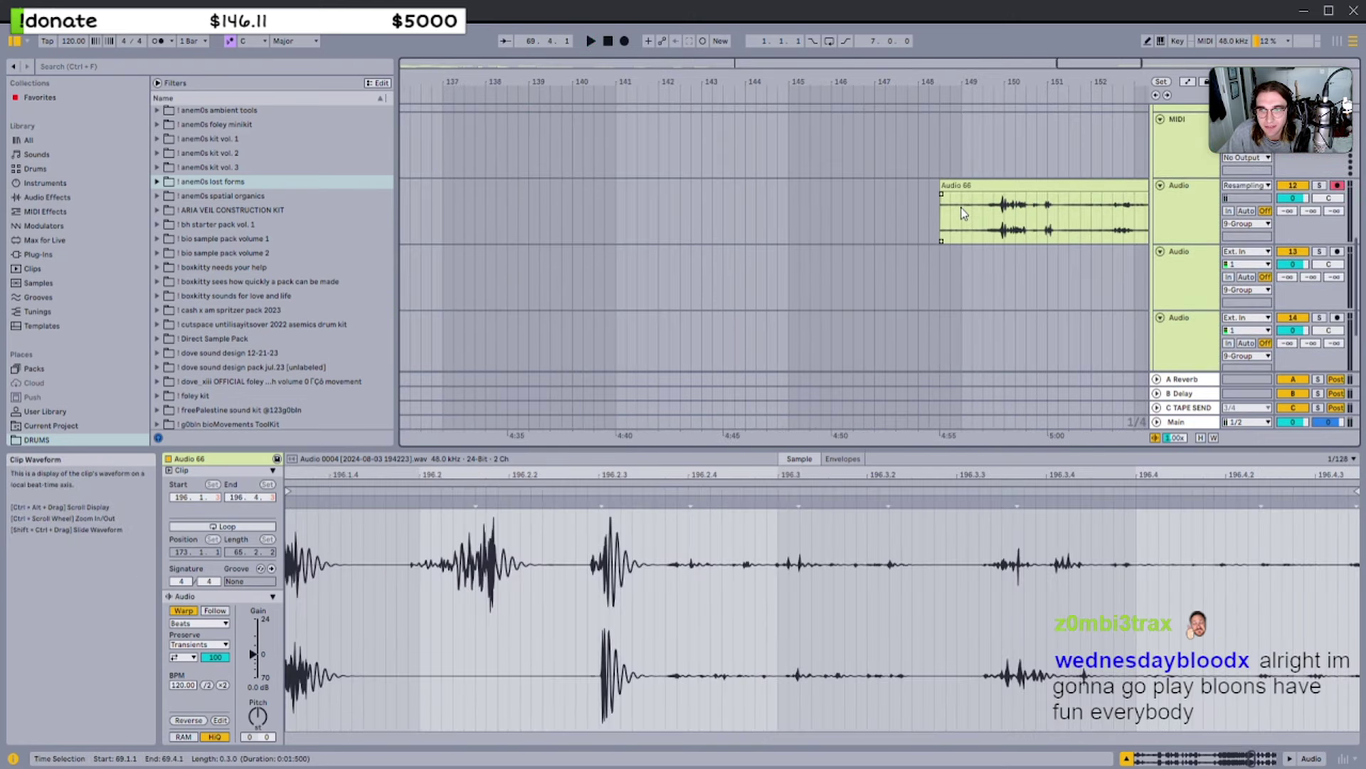
Cut the opening of Audio 66 from 148.3.1 to about 149.4.3 and paste it at 37.1.1 on track 13
{"action": "left_click", "coordinate": [938, 213]}
{"action": "key", "text": "space"}
{"action": "left_click_drag", "start_coordinate": [937, 210], "coordinate": [998, 214]}
{"action": "scroll", "coordinate": [989, 214], "scroll_direction": "down", "scroll_amount": 3}
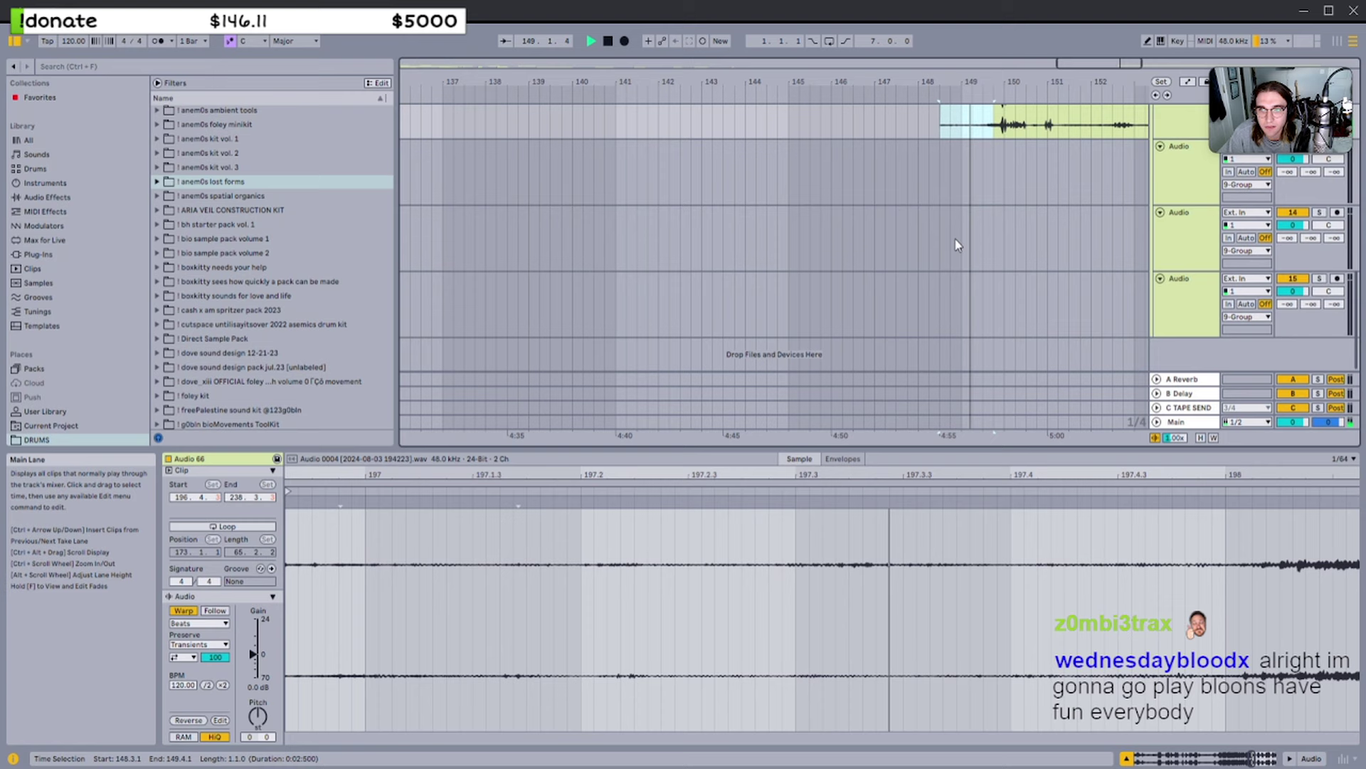
{"action": "scroll", "coordinate": [980, 212], "scroll_direction": "up", "scroll_amount": 2}
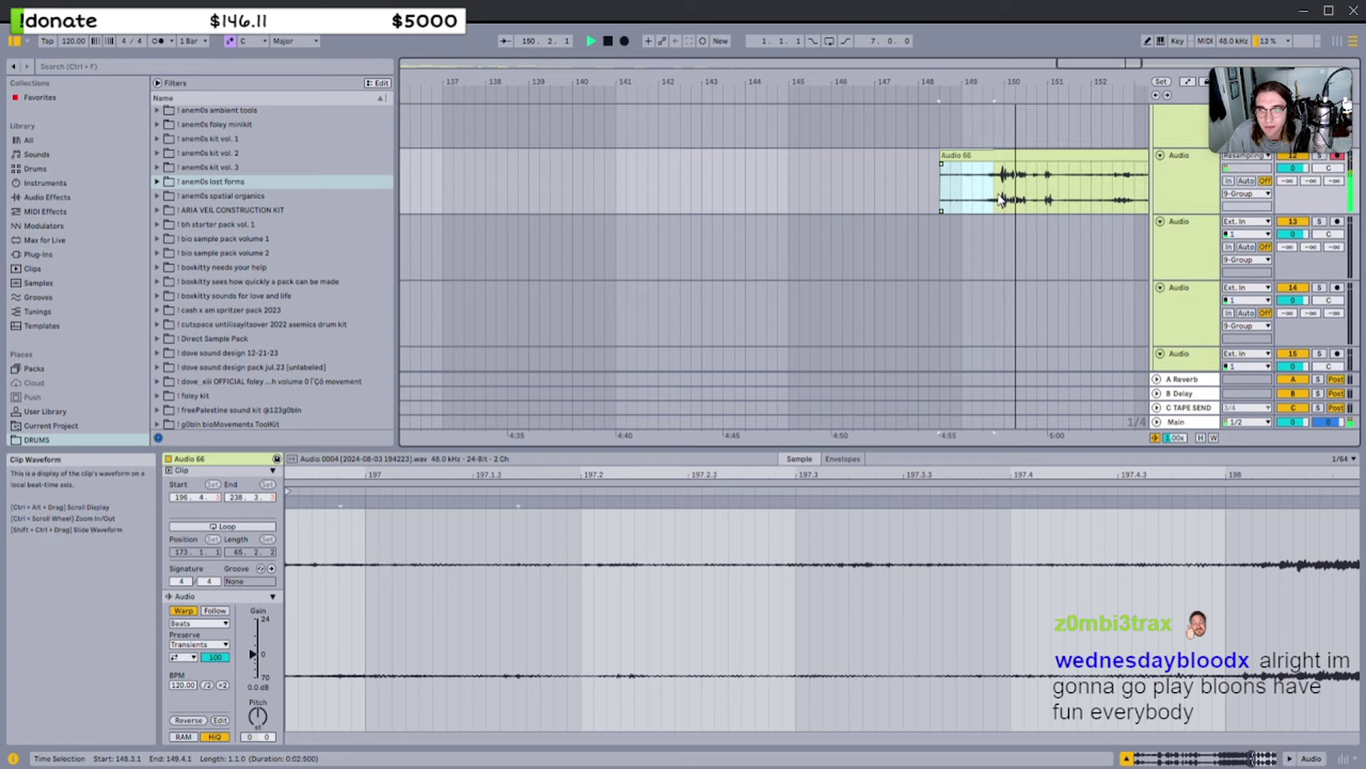
{"action": "left_click_drag", "start_coordinate": [999, 196], "coordinate": [1002, 198]}
{"action": "key", "text": "Delete"}
{"action": "key", "text": "w"}
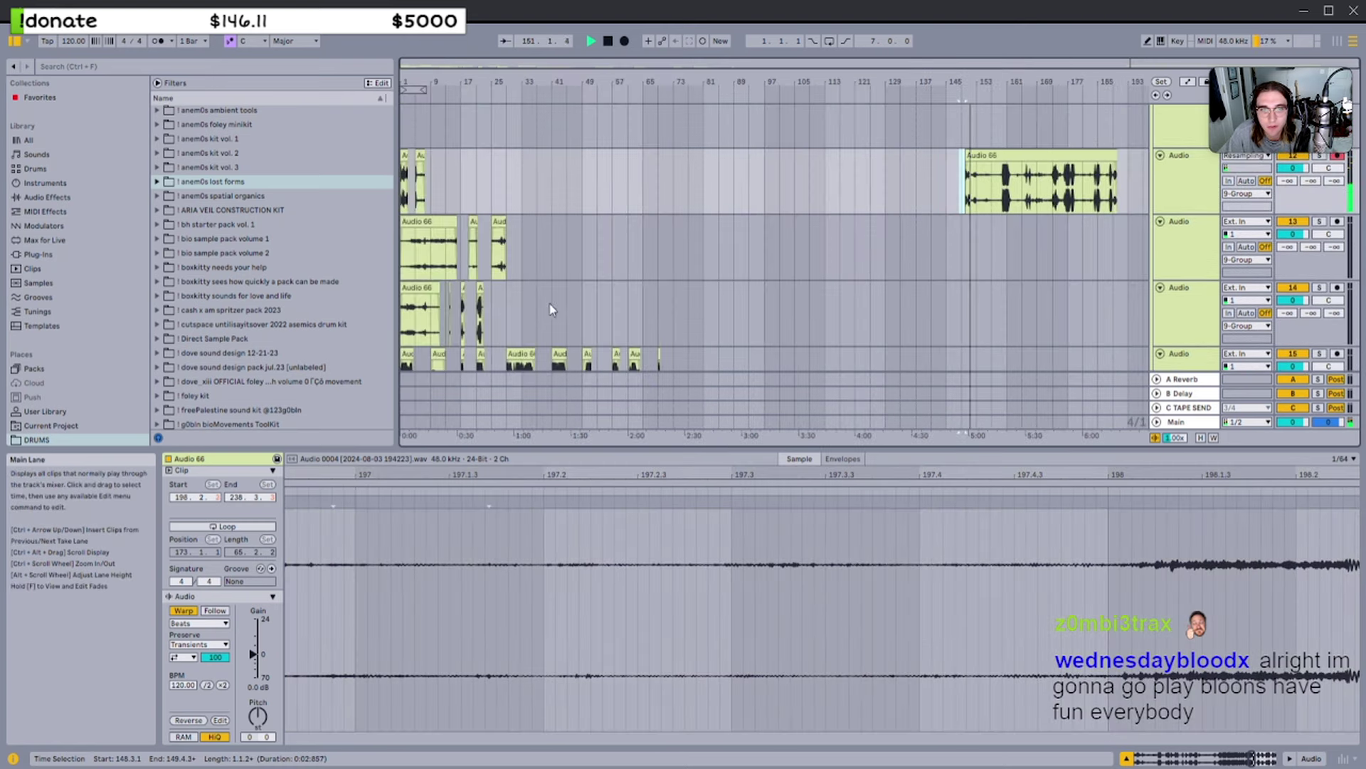
{"action": "left_click", "coordinate": [530, 250]}
{"action": "key", "text": "ctrl+v"}
Move the short clip at 69.1.1 on track 15 to 25.1.1 on track 14
{"action": "scroll", "coordinate": [562, 267], "scroll_direction": "down", "scroll_amount": 2}
{"action": "left_click_drag", "start_coordinate": [659, 308], "coordinate": [493, 256]}
{"action": "scroll", "coordinate": [711, 235], "scroll_direction": "up", "scroll_amount": 3}
{"action": "scroll", "coordinate": [996, 216], "scroll_direction": "up", "scroll_amount": 4}
{"action": "scroll", "coordinate": [996, 216], "scroll_direction": "down", "scroll_amount": 4}
{"action": "scroll", "coordinate": [669, 282], "scroll_direction": "down", "scroll_amount": 3}
{"action": "left_click_drag", "start_coordinate": [688, 305], "coordinate": [370, 304]}
{"action": "scroll", "coordinate": [643, 280], "scroll_direction": "up", "scroll_amount": 2}
{"action": "left_click_drag", "start_coordinate": [627, 293], "coordinate": [320, 315]}
{"action": "left_click_drag", "start_coordinate": [567, 310], "coordinate": [363, 310]}
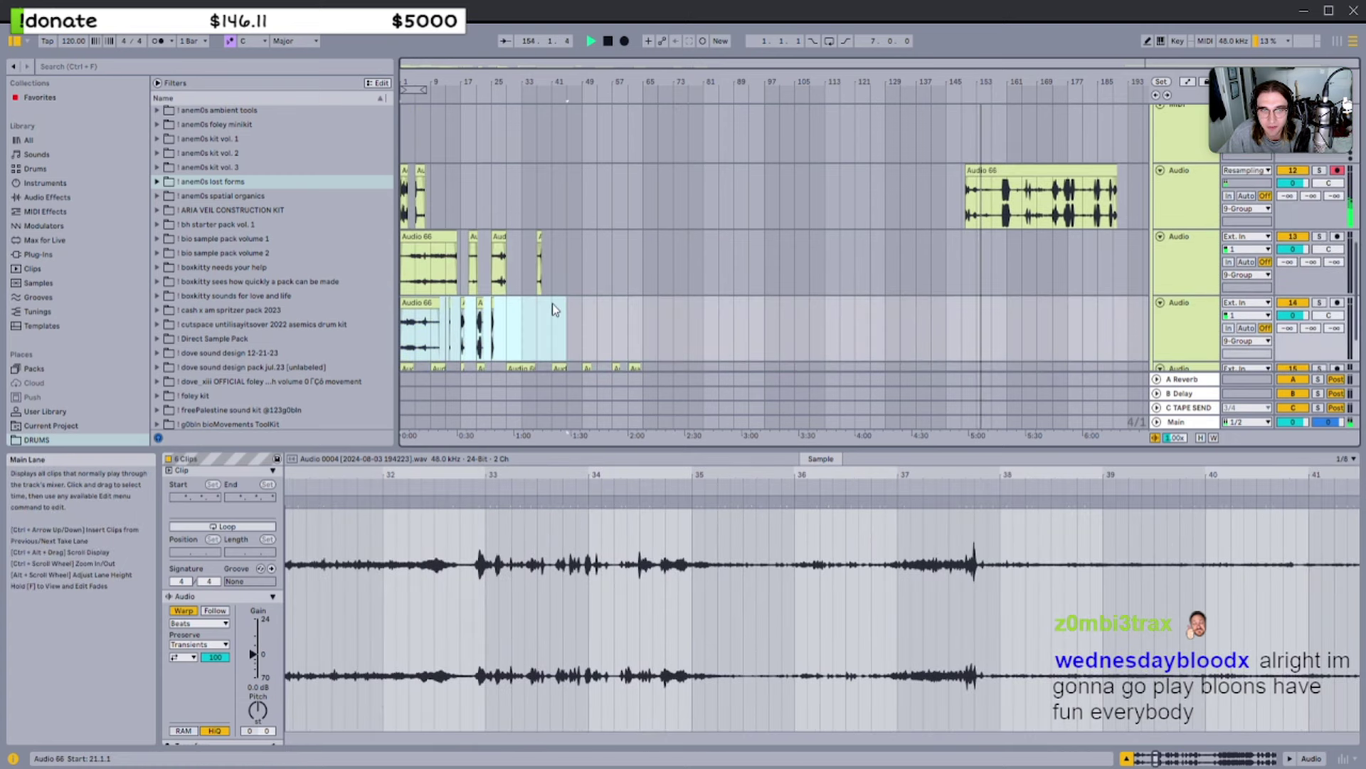
Trim the start of Audio 66 forward to 153.1.1 and restart playback from there
{"action": "scroll", "coordinate": [847, 268], "scroll_direction": "up", "scroll_amount": 2}
{"action": "left_click", "coordinate": [847, 268]}
{"action": "scroll", "coordinate": [1002, 246], "scroll_direction": "up", "scroll_amount": 4}
{"action": "scroll", "coordinate": [925, 245], "scroll_direction": "right", "scroll_amount": 2}
{"action": "left_click", "coordinate": [747, 243]}
{"action": "key", "text": "space"}
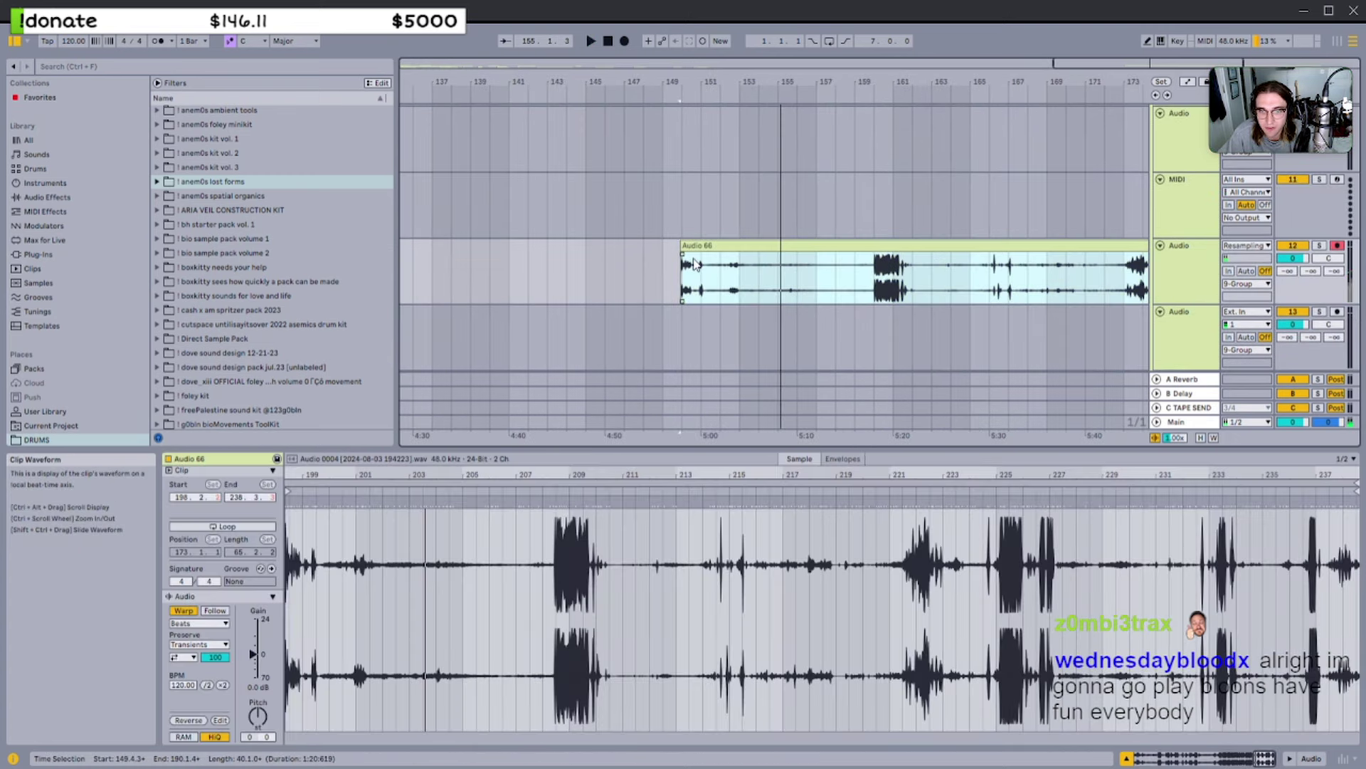
{"action": "left_click_drag", "start_coordinate": [683, 249], "coordinate": [801, 243]}
{"action": "key", "text": "space"}
{"action": "scroll", "coordinate": [719, 243], "scroll_direction": "up", "scroll_amount": 4}
{"action": "scroll", "coordinate": [819, 249], "scroll_direction": "down", "scroll_amount": 4}
{"action": "scroll", "coordinate": [924, 278], "scroll_direction": "right", "scroll_amount": 4}
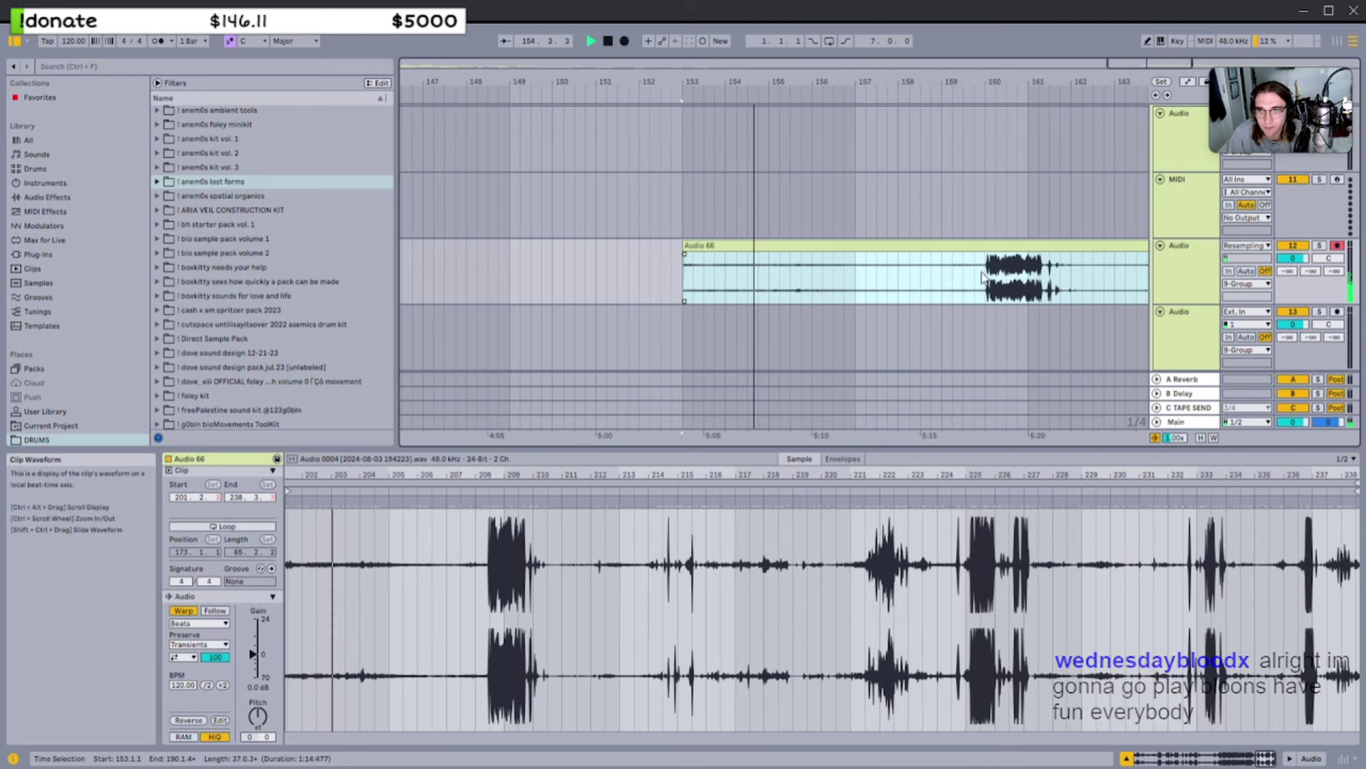
Copy the quiet stretch of Audio 66 from 153.1.1 up to the loud burst near bar 160 and paste it at 41.1.1 on track 13
{"action": "left_click_drag", "start_coordinate": [986, 279], "coordinate": [681, 273]}
{"action": "key", "text": "ctrl+c"}
{"action": "scroll", "coordinate": [682, 273], "scroll_direction": "down", "scroll_amount": 8}
{"action": "scroll", "coordinate": [583, 296], "scroll_direction": "down", "scroll_amount": 2}
{"action": "left_click", "coordinate": [554, 295]}
{"action": "key", "text": "ctrl+v"}
Trim the start of Audio 66 forward to 159.4.1, just before the loud burst
{"action": "scroll", "coordinate": [703, 269], "scroll_direction": "up", "scroll_amount": 1}
{"action": "left_click", "coordinate": [985, 230]}
{"action": "scroll", "coordinate": [983, 230], "scroll_direction": "up", "scroll_amount": 3}
{"action": "scroll", "coordinate": [916, 232], "scroll_direction": "right", "scroll_amount": 2}
{"action": "scroll", "coordinate": [882, 233], "scroll_direction": "up", "scroll_amount": 3}
{"action": "scroll", "coordinate": [831, 233], "scroll_direction": "right", "scroll_amount": 1}
{"action": "scroll", "coordinate": [750, 229], "scroll_direction": "up", "scroll_amount": 2}
{"action": "scroll", "coordinate": [536, 229], "scroll_direction": "up", "scroll_amount": 2}
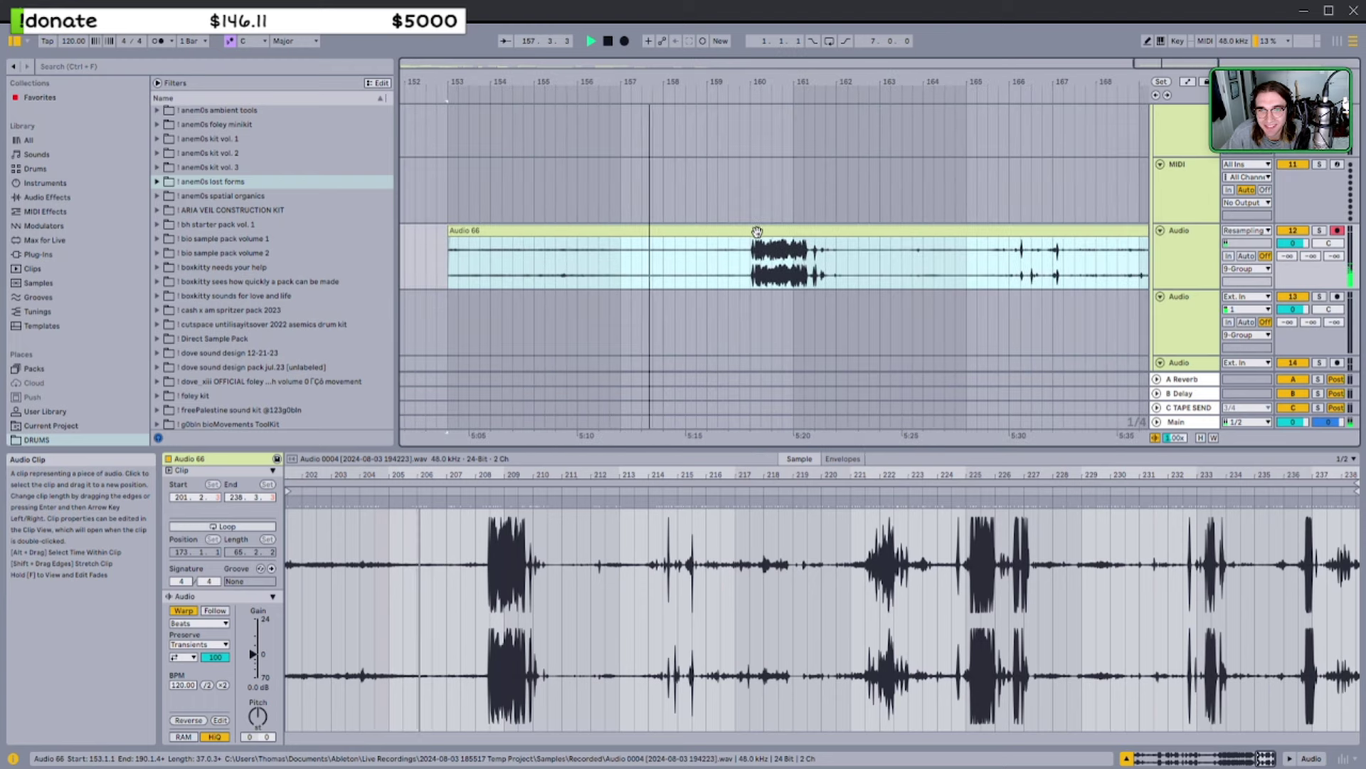
{"action": "left_click_drag", "start_coordinate": [449, 229], "coordinate": [735, 223]}
{"action": "scroll", "coordinate": [740, 231], "scroll_direction": "right", "scroll_amount": 1}
{"action": "left_click", "coordinate": [736, 243]}
{"action": "left_click", "coordinate": [736, 230]}
{"action": "scroll", "coordinate": [736, 229], "scroll_direction": "down", "scroll_amount": 3}
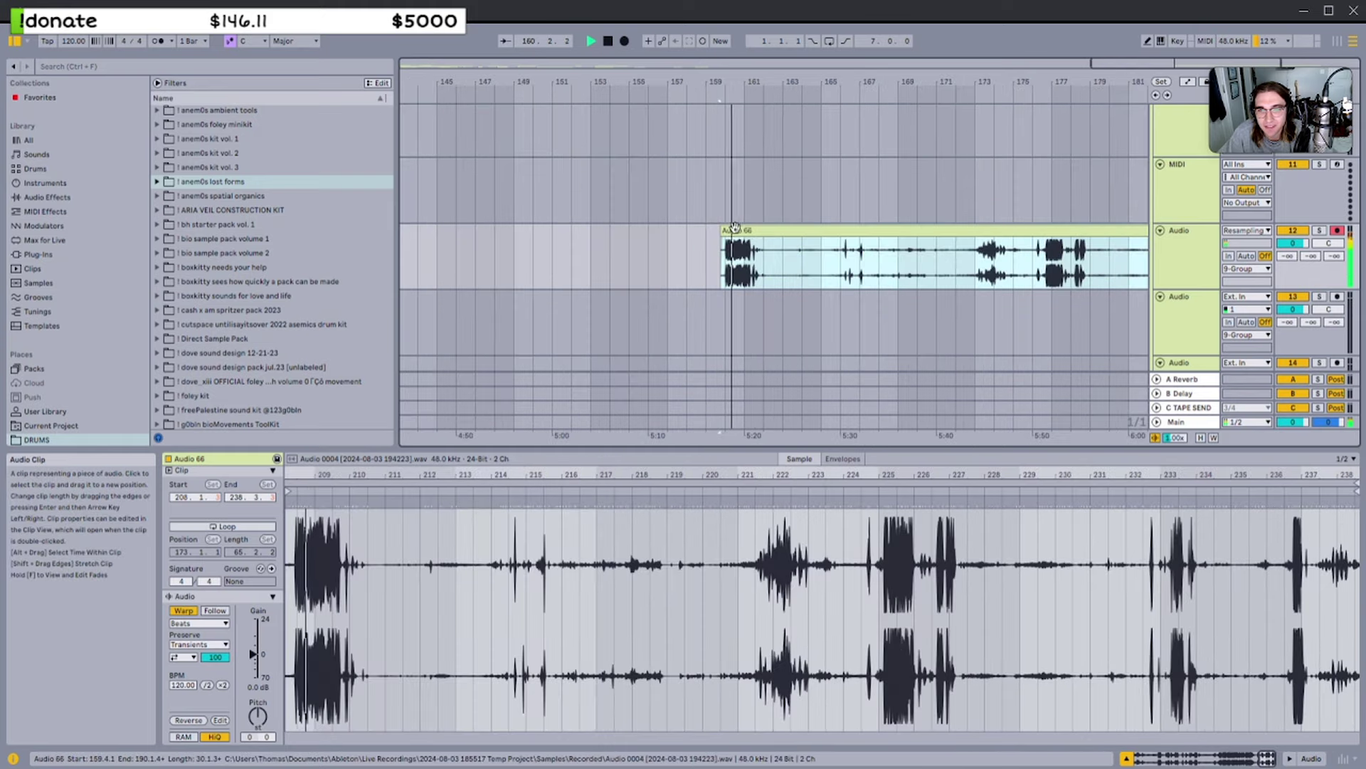
Listen through Audio 66 from the opening burst to about bar 168, marking candidate stretches such as 163.1.1 to 165.2.1
{"action": "scroll", "coordinate": [733, 231], "scroll_direction": "right", "scroll_amount": 1}
{"action": "left_click", "coordinate": [713, 255]}
{"action": "scroll", "coordinate": [727, 257], "scroll_direction": "up", "scroll_amount": 2}
{"action": "left_click_drag", "start_coordinate": [718, 259], "coordinate": [732, 259]}
{"action": "left_click", "coordinate": [775, 256]}
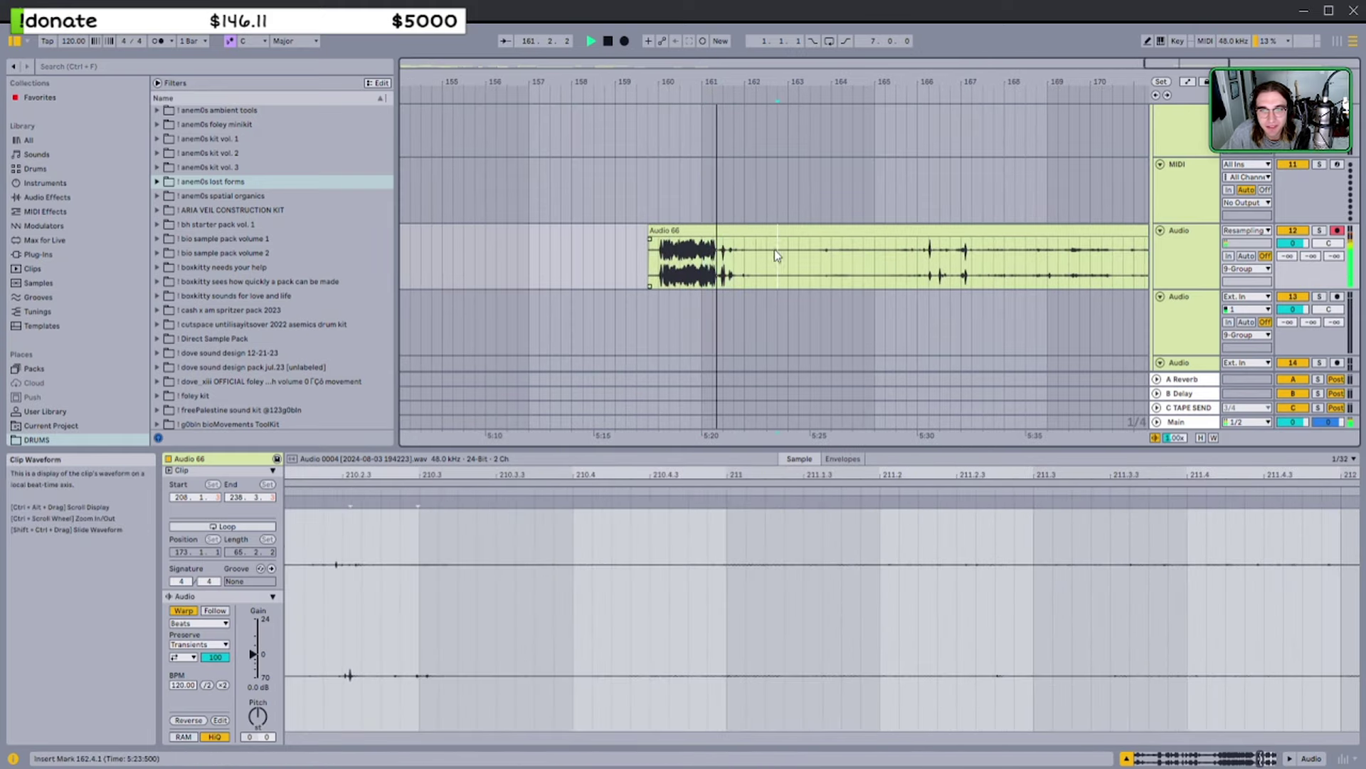
{"action": "left_click", "coordinate": [660, 261]}
{"action": "left_click", "coordinate": [795, 260]}
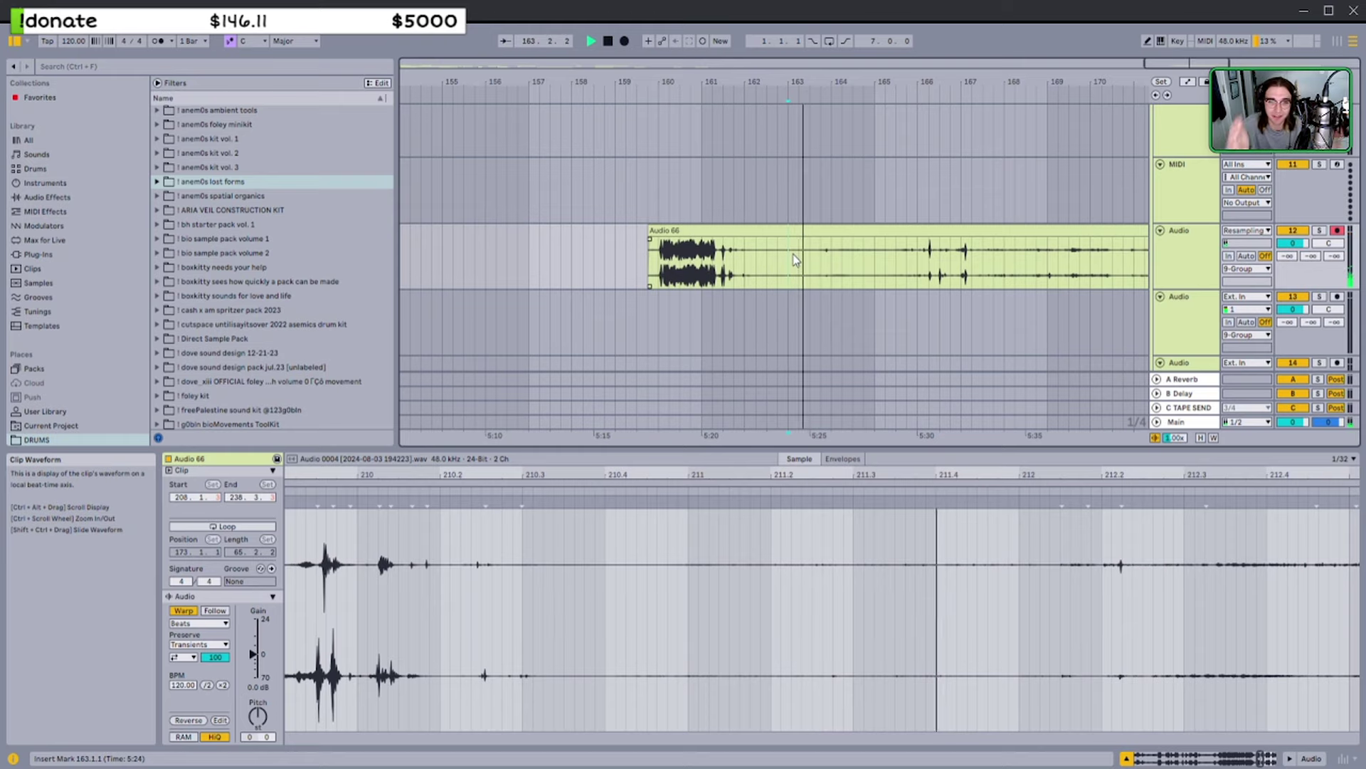
{"action": "left_click", "coordinate": [808, 266]}
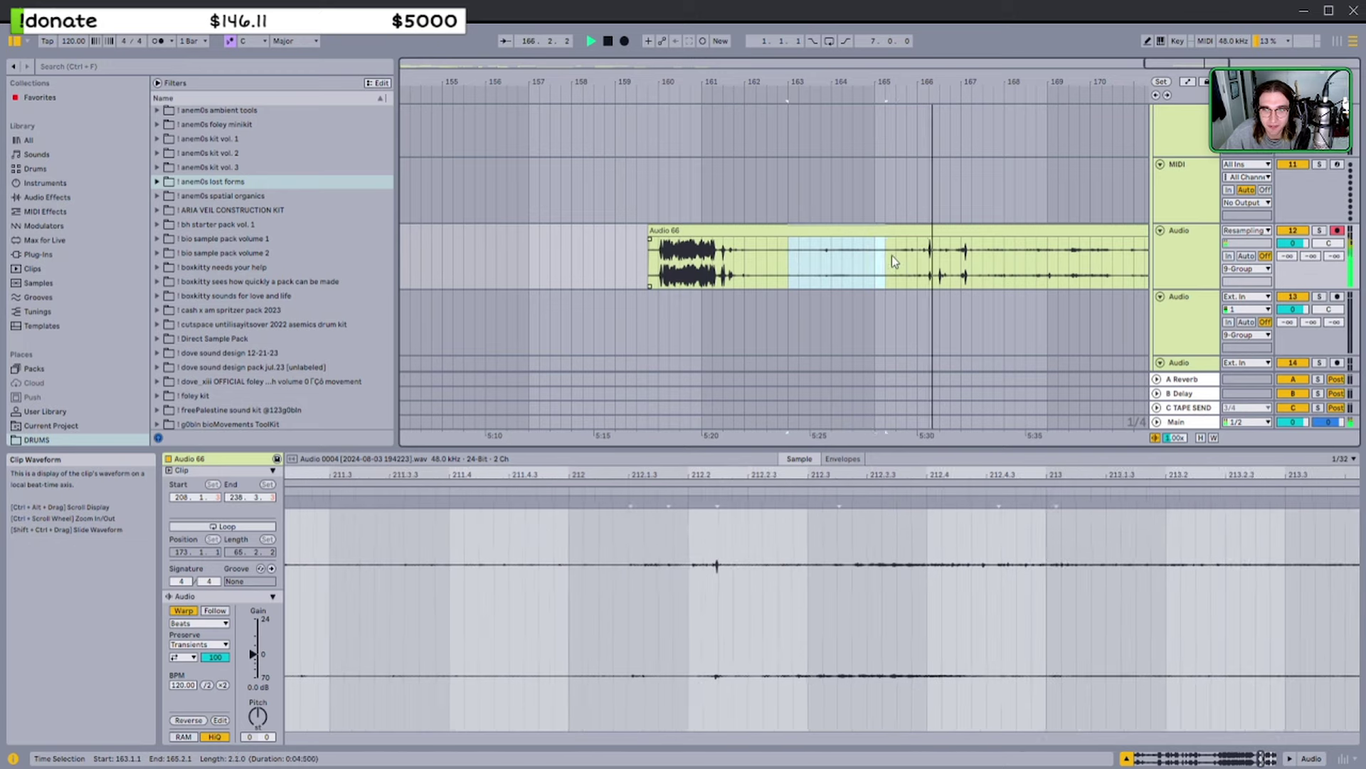
{"action": "scroll", "coordinate": [877, 260], "scroll_direction": "right", "scroll_amount": 3}
{"action": "left_click_drag", "start_coordinate": [747, 256], "coordinate": [901, 256]}
{"action": "left_click", "coordinate": [752, 250]}
{"action": "key", "text": "space"}
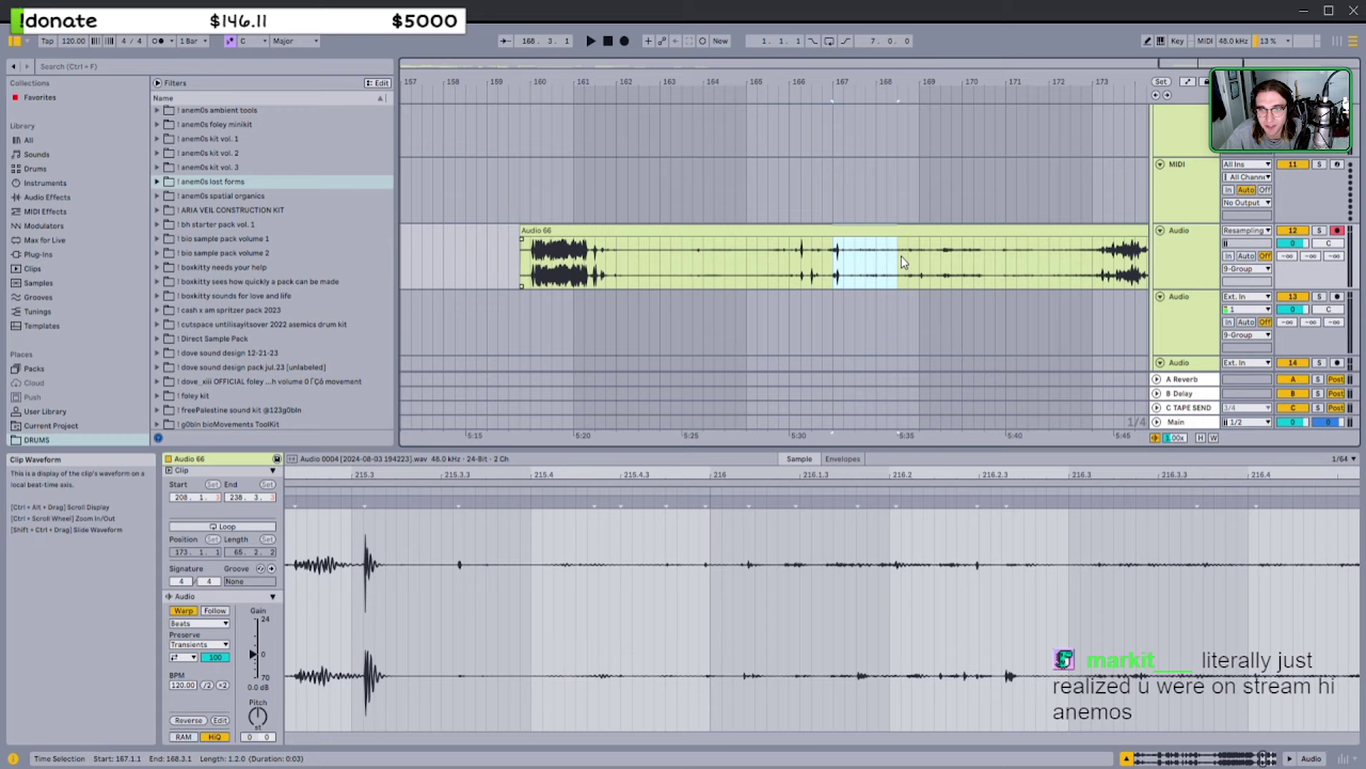
Try out selections around the clicks in Audio 66, including 165.1.1 to 169.1.1, and replay from 165.1.1
{"action": "left_click", "coordinate": [837, 261]}
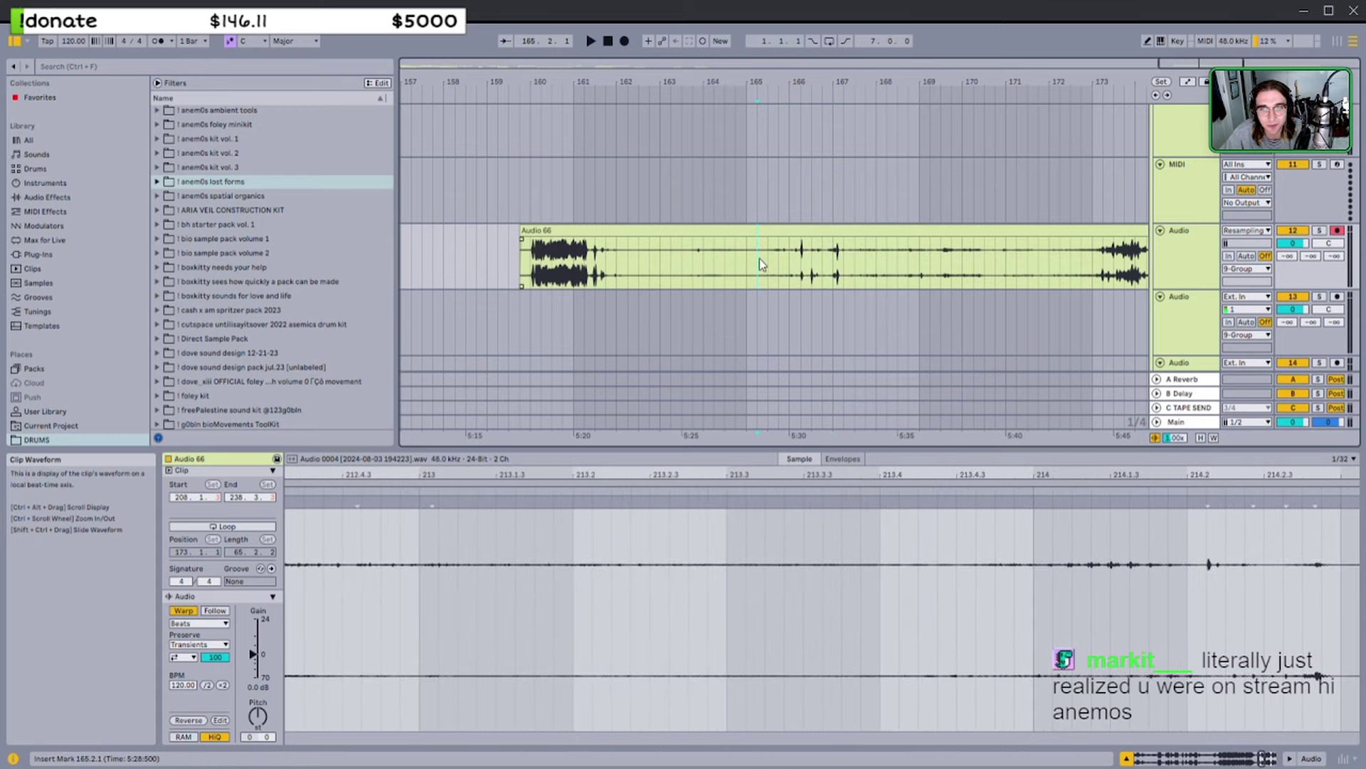
{"action": "mouse_move", "coordinate": [749, 258]}
{"action": "left_mouse_down"}
{"action": "mouse_move", "coordinate": [912, 257]}
{"action": "mouse_move", "coordinate": [756, 251]}
{"action": "left_mouse_up"}
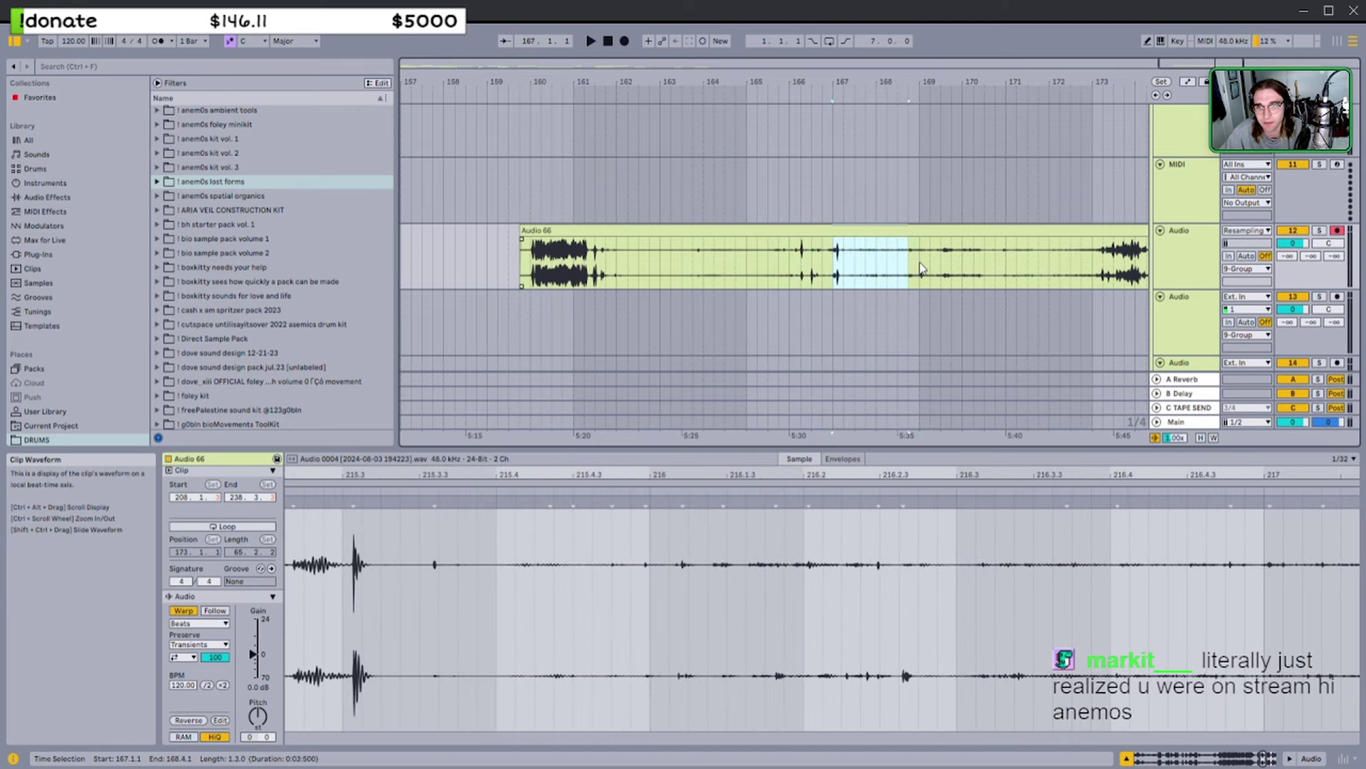
{"action": "left_click_drag", "start_coordinate": [897, 255], "coordinate": [918, 257]}
{"action": "left_click_drag", "start_coordinate": [918, 257], "coordinate": [953, 261]}
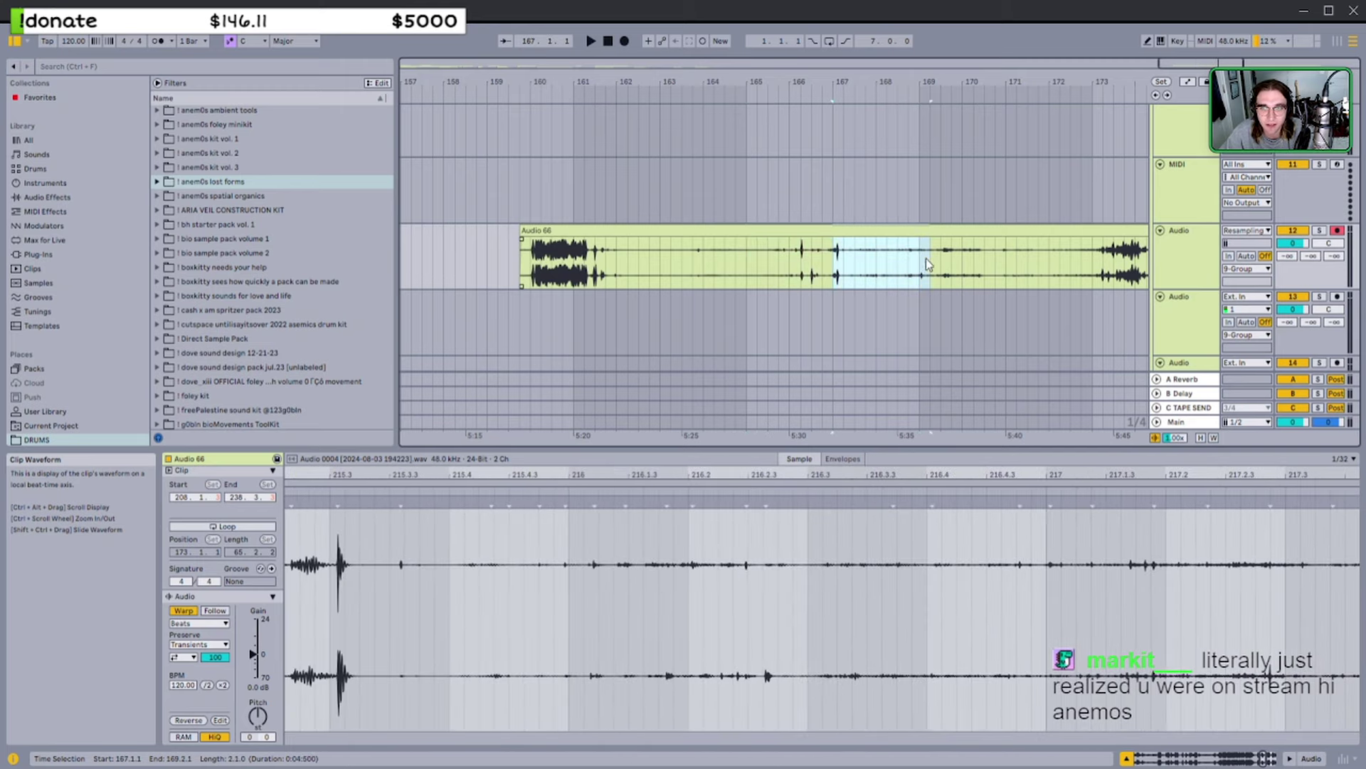
{"action": "left_click_drag", "start_coordinate": [833, 260], "coordinate": [920, 257]}
{"action": "left_click_drag", "start_coordinate": [831, 259], "coordinate": [764, 259]}
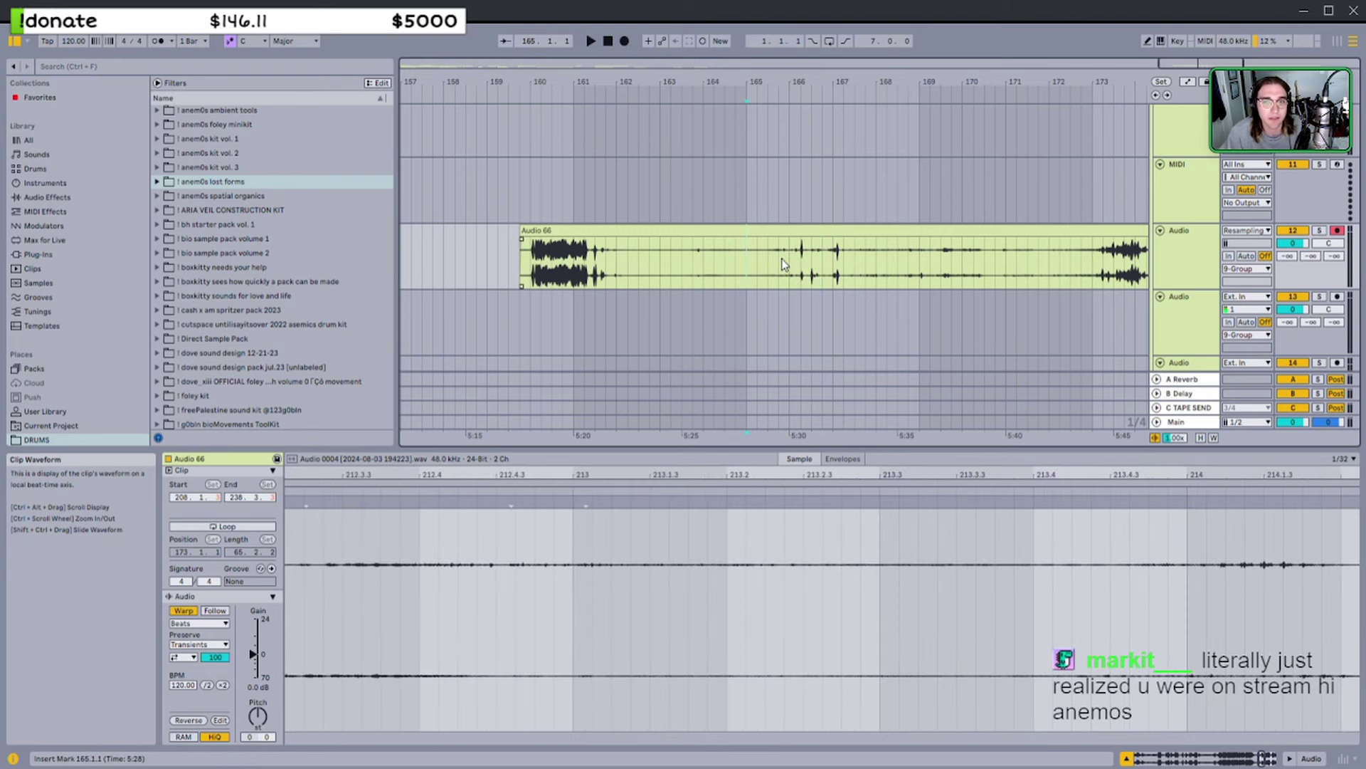
{"action": "left_click_drag", "start_coordinate": [747, 260], "coordinate": [920, 271]}
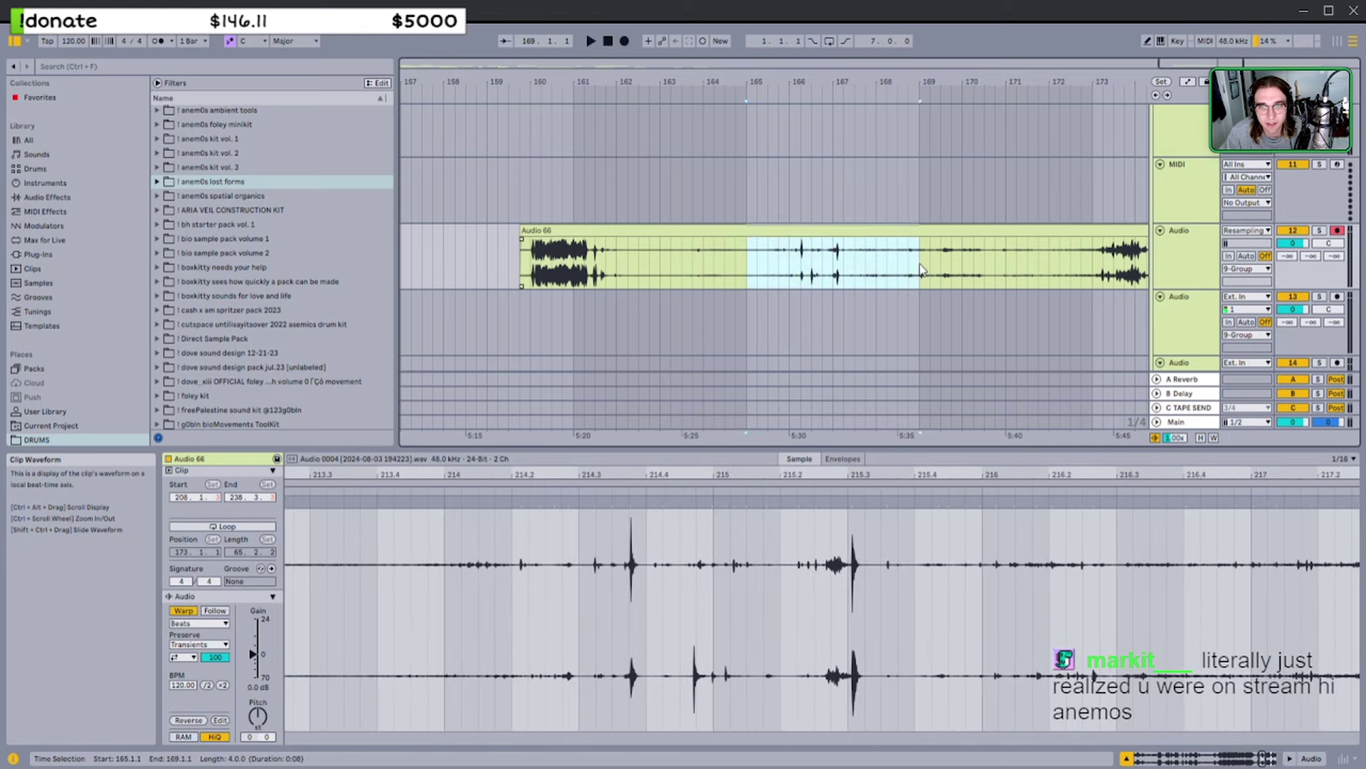
{"action": "left_click", "coordinate": [753, 257]}
{"action": "key", "text": "space"}
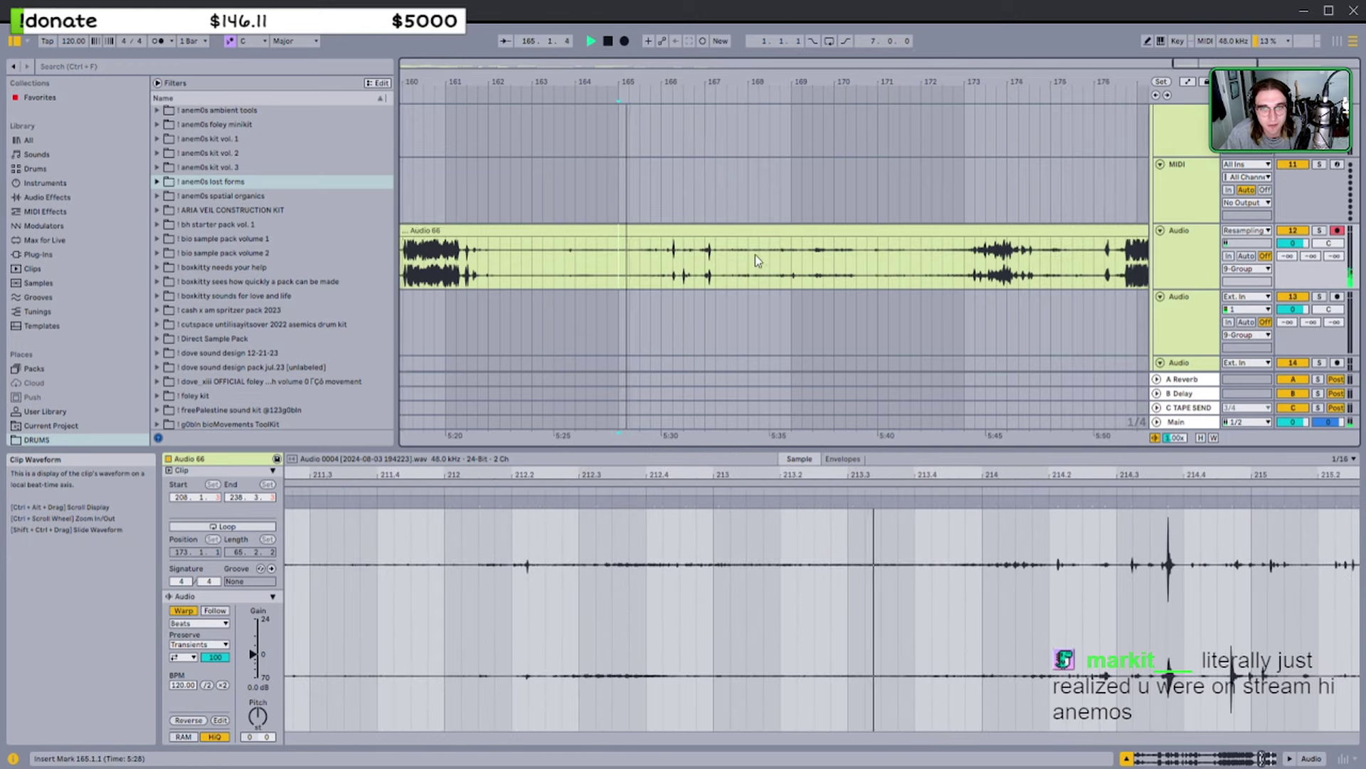
Copy the passage from 165.3.1 to 173.1.1 of Audio 66 and paste it at 29.1.1 on track 14
{"action": "left_click_drag", "start_coordinate": [749, 258], "coordinate": [584, 254]}
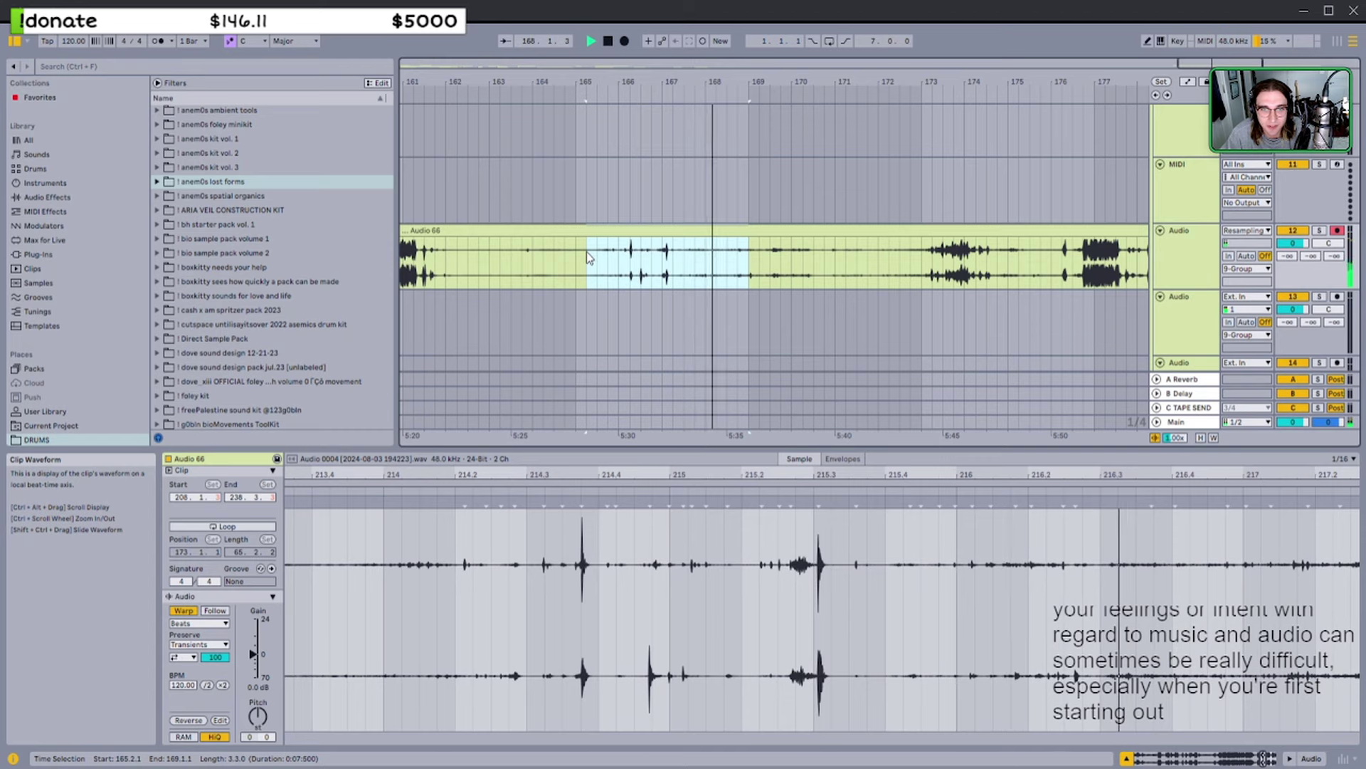
{"action": "left_click_drag", "start_coordinate": [756, 259], "coordinate": [527, 256]}
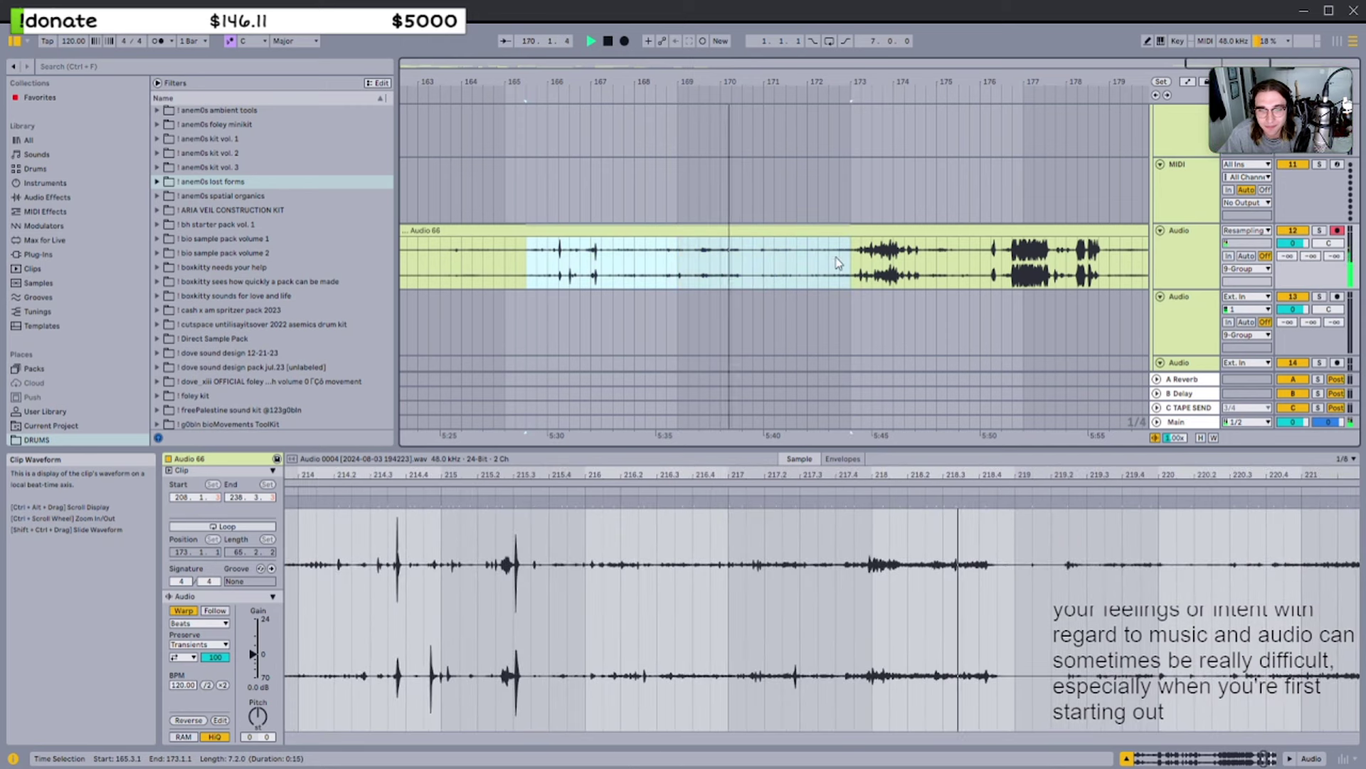
{"action": "scroll", "coordinate": [802, 265], "scroll_direction": "down", "scroll_amount": 5}
{"action": "scroll", "coordinate": [612, 295], "scroll_direction": "down", "scroll_amount": 5}
{"action": "left_click", "coordinate": [511, 256]}
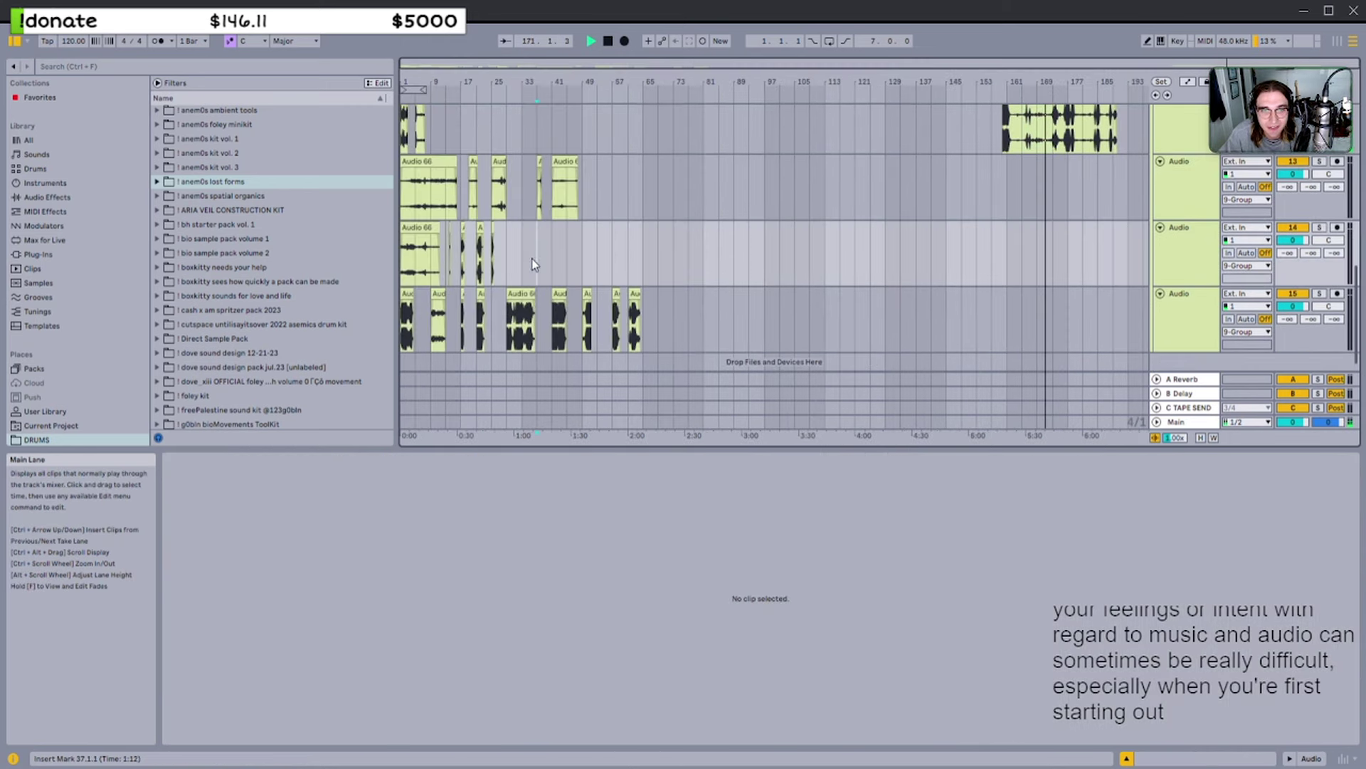
{"action": "key", "text": "ctrl+v"}
{"action": "scroll", "coordinate": [854, 235], "scroll_direction": "up", "scroll_amount": 3}
{"action": "scroll", "coordinate": [1023, 225], "scroll_direction": "up", "scroll_amount": 3}
{"action": "scroll", "coordinate": [1015, 224], "scroll_direction": "right", "scroll_amount": 3}
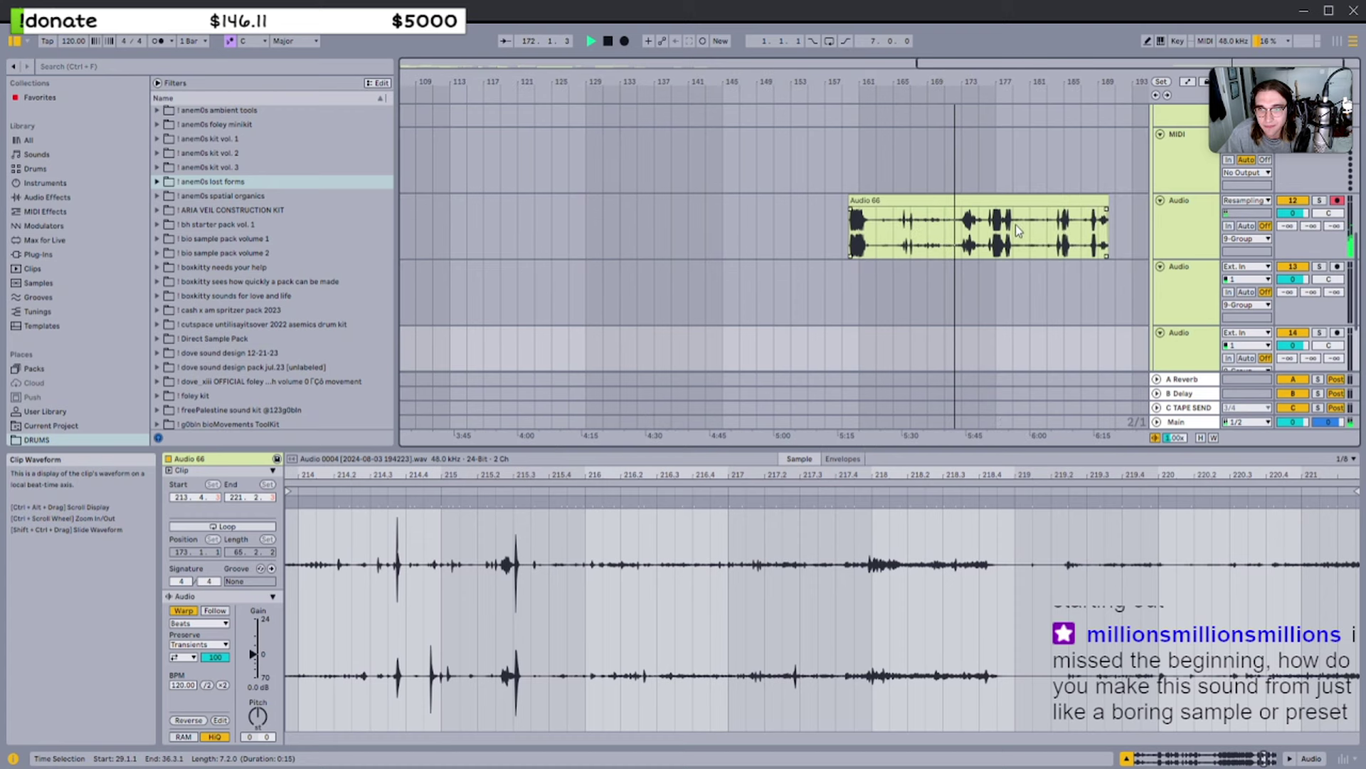
Trim the start of the remaining Audio 66 clip on track 12 forward to 171.4.1 during playback
{"action": "left_click", "coordinate": [827, 198]}
{"action": "left_click_drag", "start_coordinate": [821, 200], "coordinate": [923, 203]}
{"action": "scroll", "coordinate": [922, 204], "scroll_direction": "up", "scroll_amount": 3}
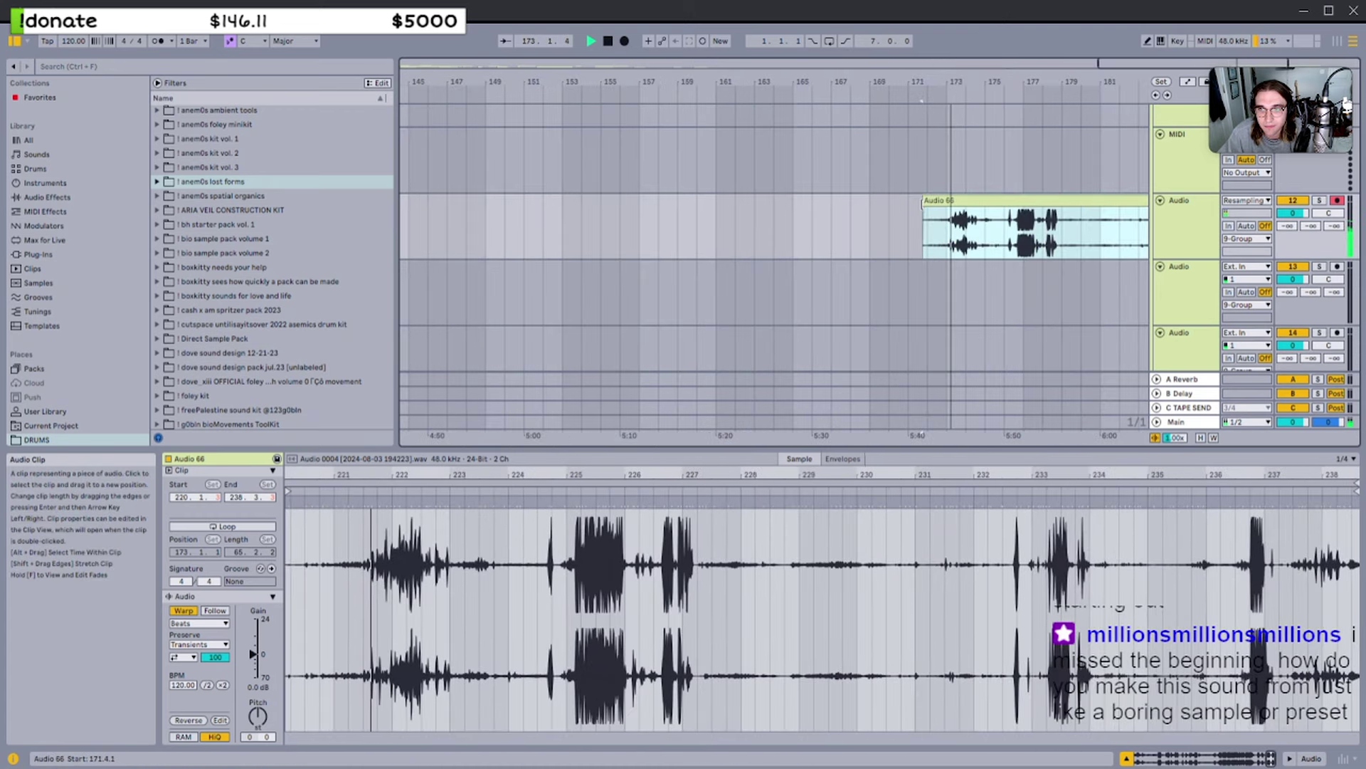
{"action": "scroll", "coordinate": [914, 204], "scroll_direction": "right", "scroll_amount": 1}
{"action": "scroll", "coordinate": [882, 197], "scroll_direction": "right", "scroll_amount": 2}
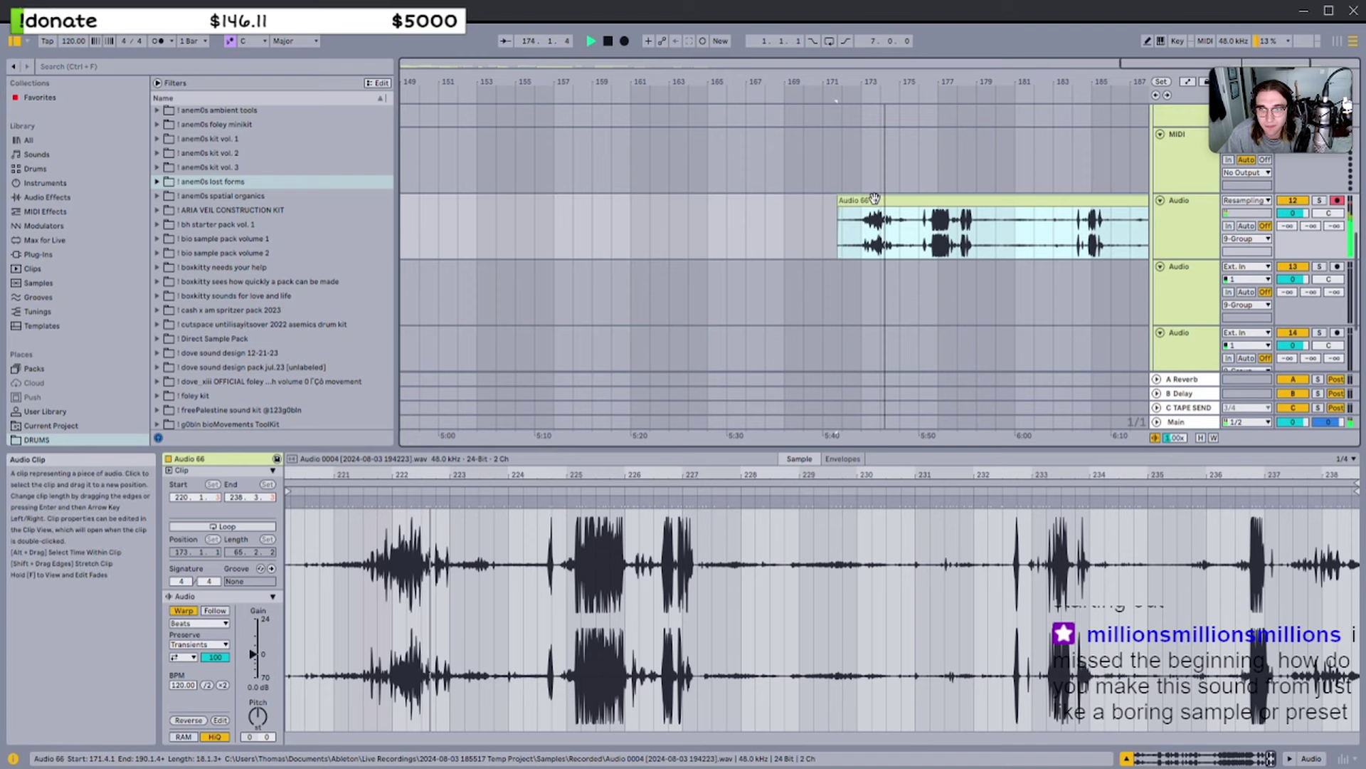
Trim the start of Audio 66 further, past 174.4.1, to 176.3.1 just before the loud burst
{"action": "scroll", "coordinate": [871, 197], "scroll_direction": "up", "scroll_amount": 3}
{"action": "scroll", "coordinate": [839, 198], "scroll_direction": "right", "scroll_amount": 4}
{"action": "left_click_drag", "start_coordinate": [642, 195], "coordinate": [772, 196]}
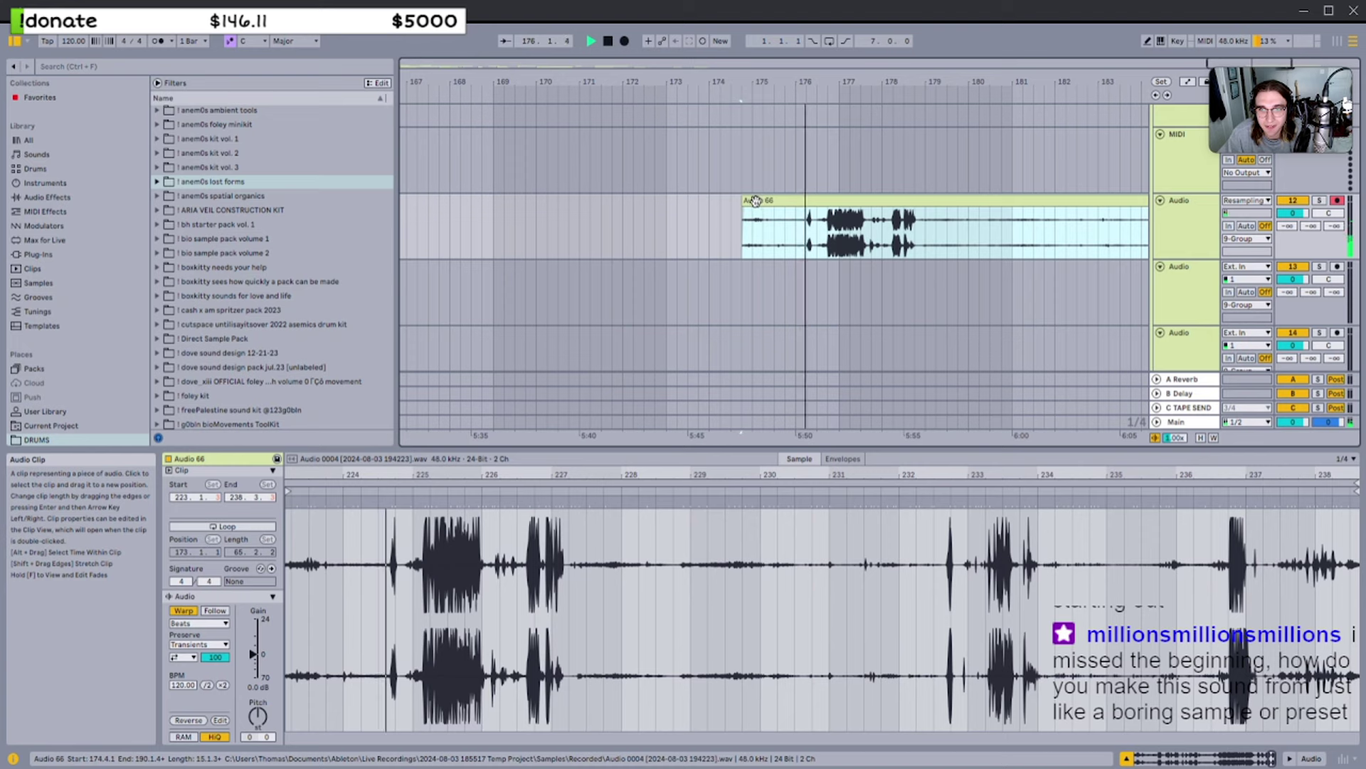
{"action": "left_click_drag", "start_coordinate": [688, 199], "coordinate": [762, 200]}
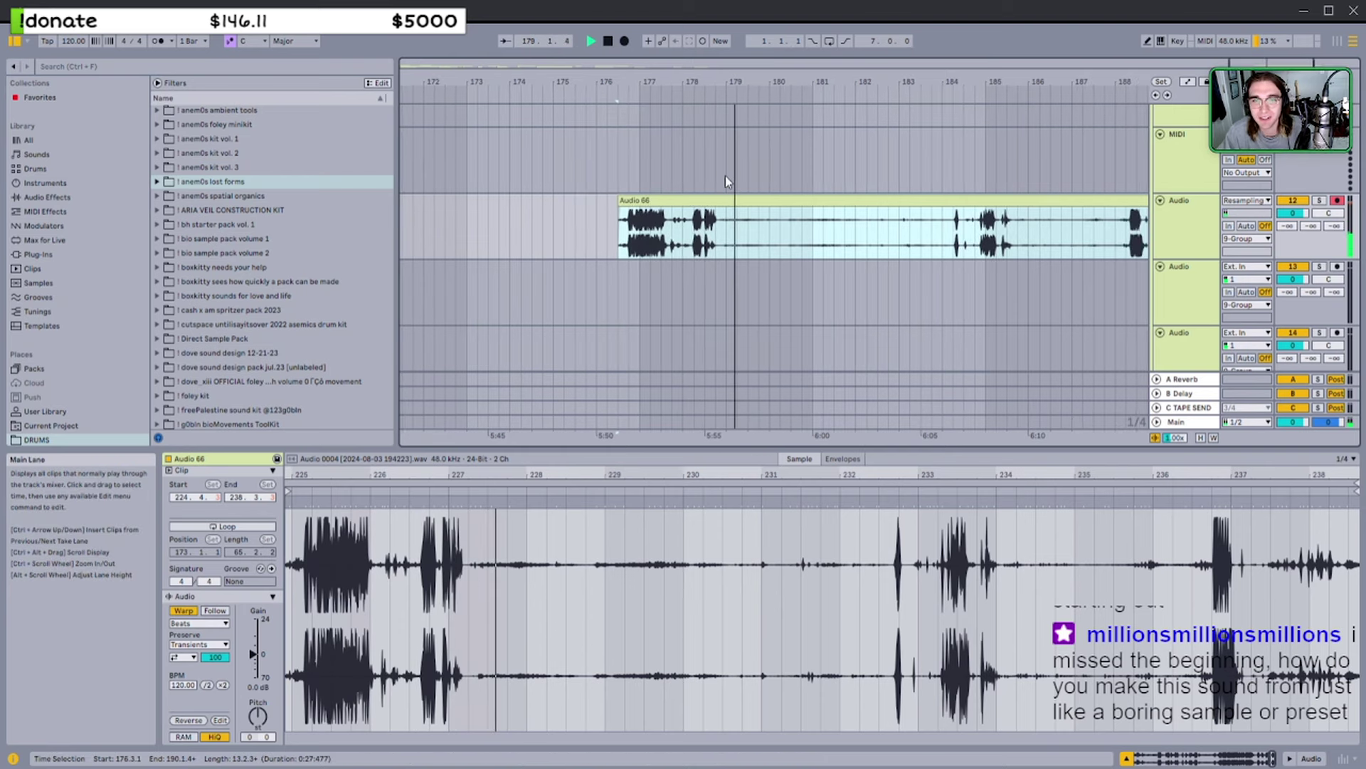
Trim the start of Audio 66 to 178.4.1 and cut out the quiet passage from there to 184.2.1
{"action": "scroll", "coordinate": [651, 182], "scroll_direction": "up", "scroll_amount": 4}
{"action": "scroll", "coordinate": [649, 189], "scroll_direction": "down", "scroll_amount": 3}
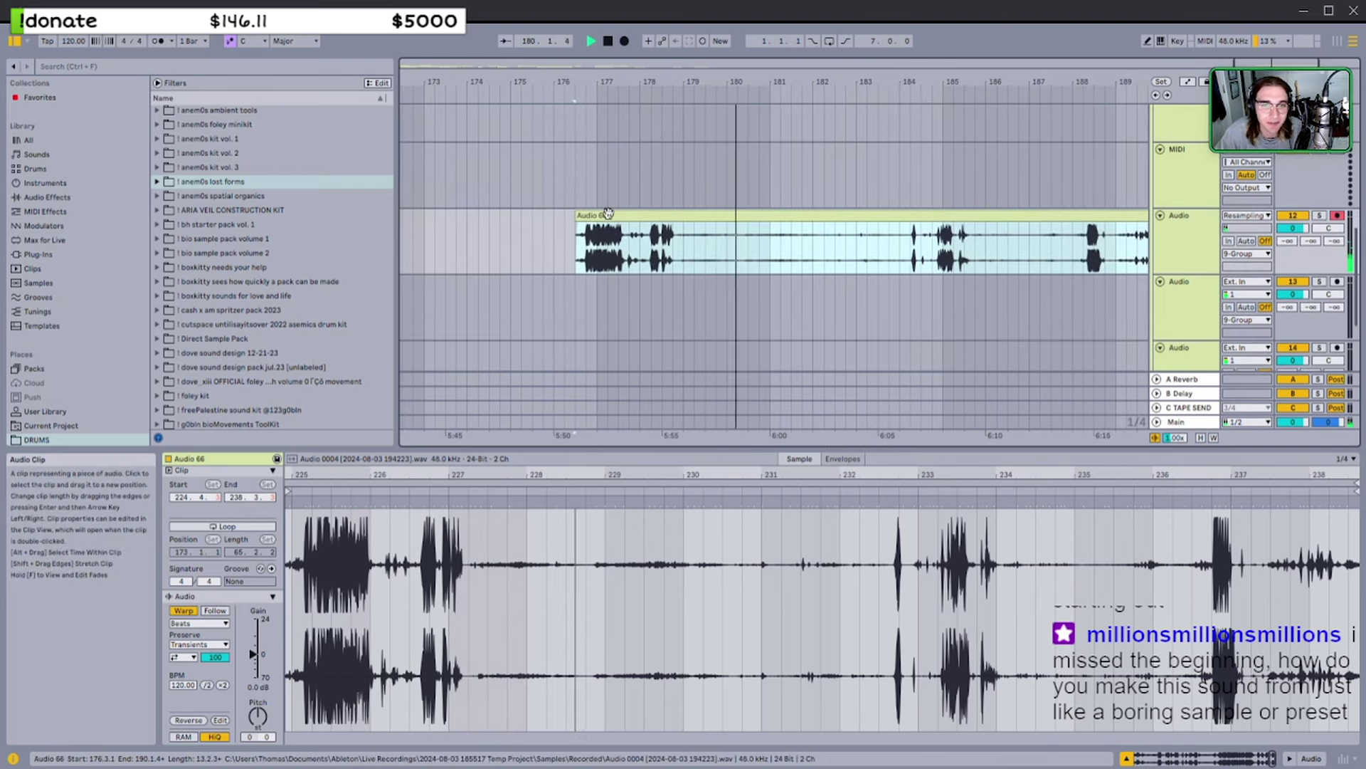
{"action": "left_click_drag", "start_coordinate": [577, 215], "coordinate": [674, 235]}
{"action": "left_click", "coordinate": [779, 252]}
{"action": "left_click_drag", "start_coordinate": [776, 258], "coordinate": [910, 257]}
{"action": "key", "text": "Delete"}
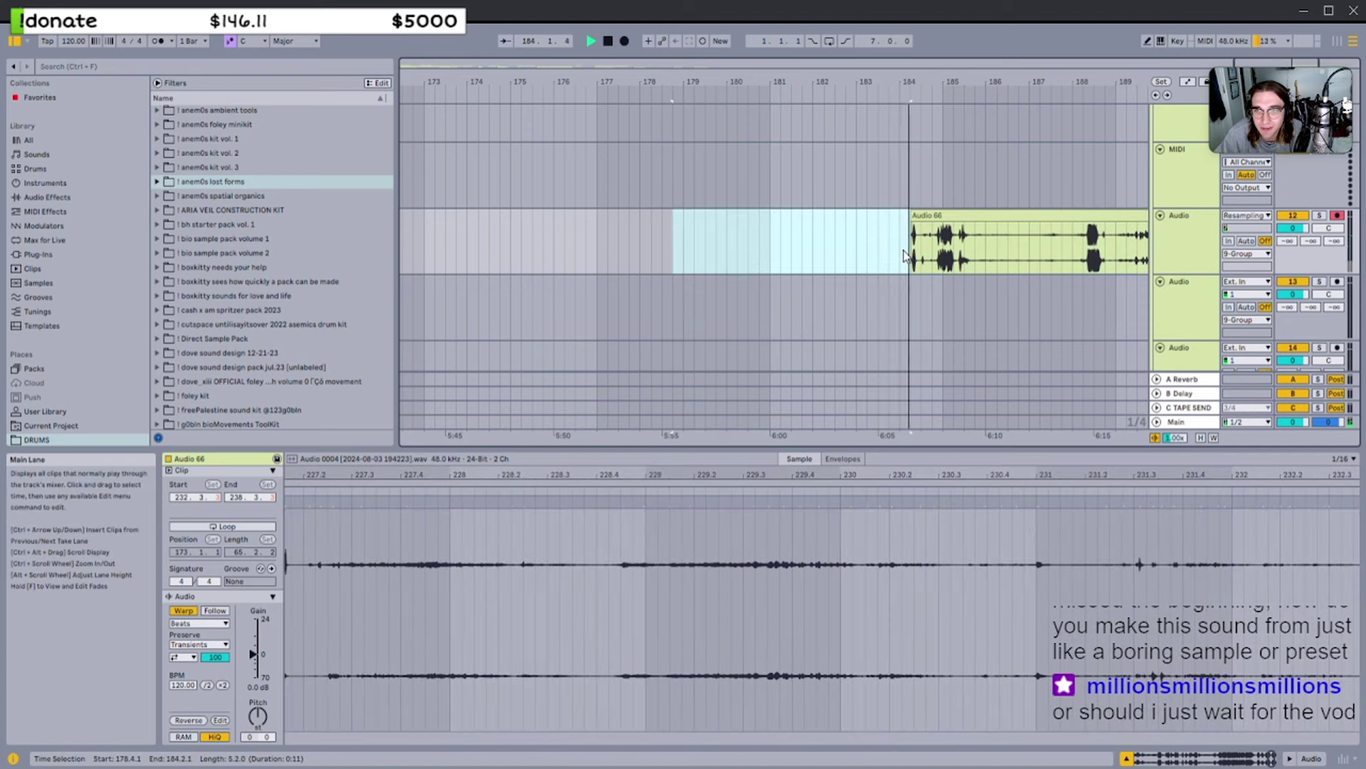
Paste the cut quiet passage at 45.1.1 on track 14, after its last clip
{"action": "scroll", "coordinate": [901, 260], "scroll_direction": "down", "scroll_amount": 3}
{"action": "scroll", "coordinate": [758, 282], "scroll_direction": "down", "scroll_amount": 3}
{"action": "scroll", "coordinate": [609, 276], "scroll_direction": "down", "scroll_amount": 3}
{"action": "scroll", "coordinate": [609, 276], "scroll_direction": "down", "scroll_amount": 3}
{"action": "left_click", "coordinate": [598, 284]}
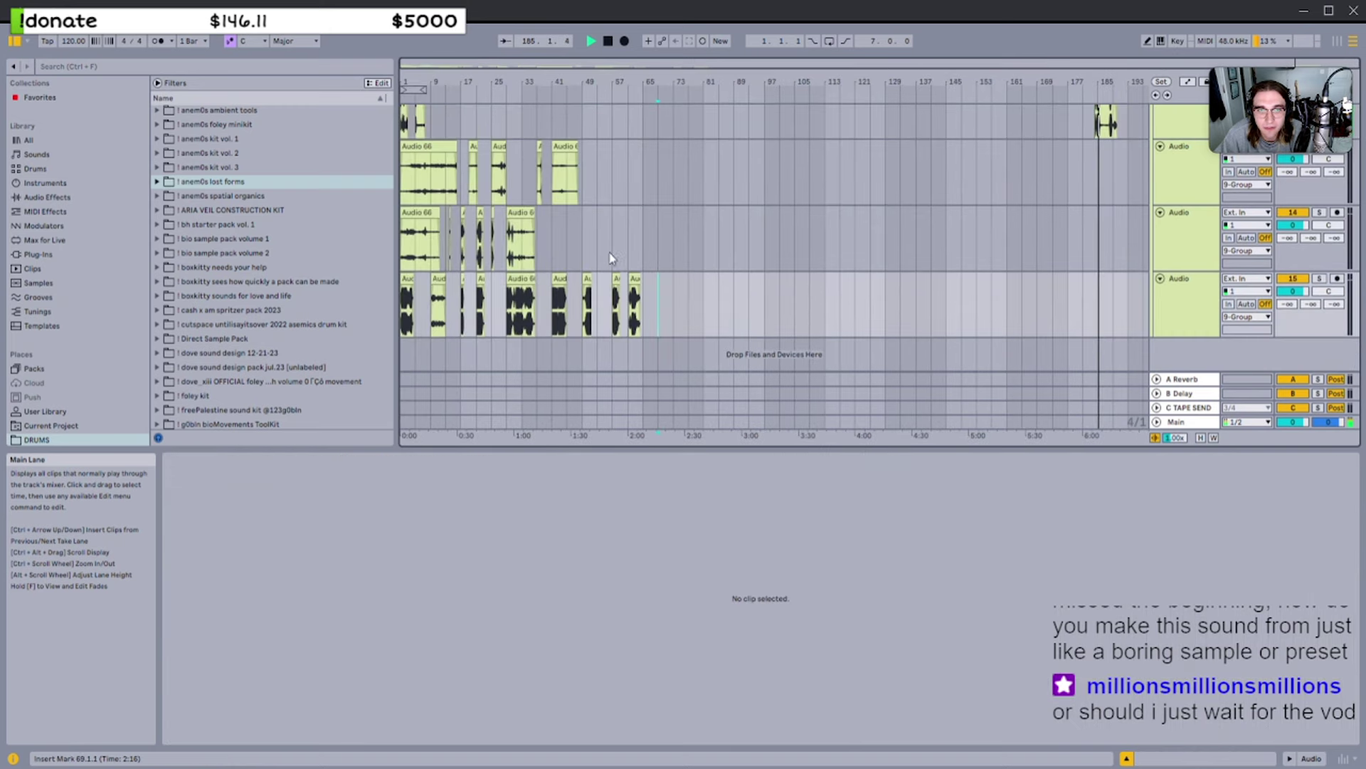
{"action": "left_click", "coordinate": [568, 236]}
{"action": "key", "text": "ctrl+v"}
Trim the start of the last Audio 66 remainder on track 12 forward to 188.4.1, past the final loud burst
{"action": "scroll", "coordinate": [985, 227], "scroll_direction": "up", "scroll_amount": 2}
{"action": "scroll", "coordinate": [1117, 204], "scroll_direction": "up", "scroll_amount": 3}
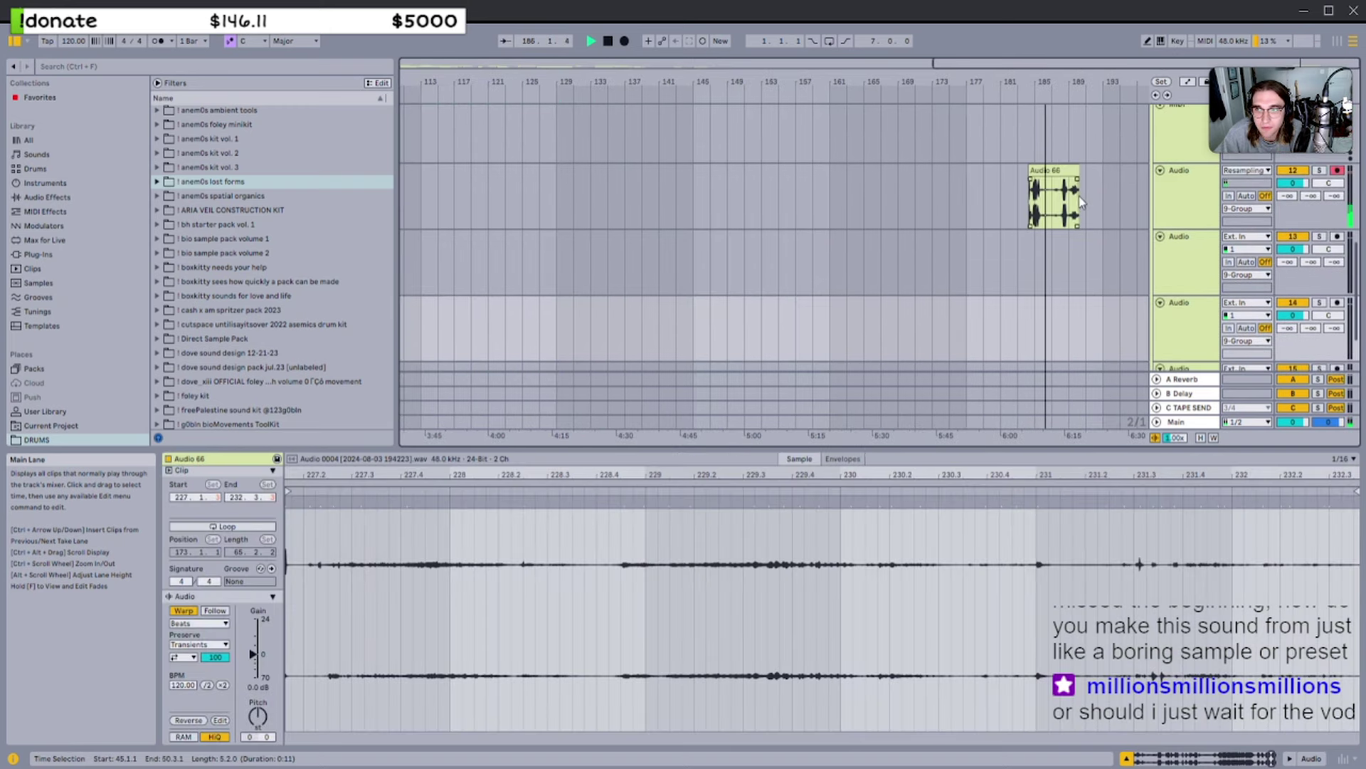
{"action": "scroll", "coordinate": [1075, 200], "scroll_direction": "up", "scroll_amount": 6}
{"action": "left_click", "coordinate": [1016, 201]}
{"action": "left_click", "coordinate": [974, 200]}
{"action": "left_click", "coordinate": [1140, 240]}
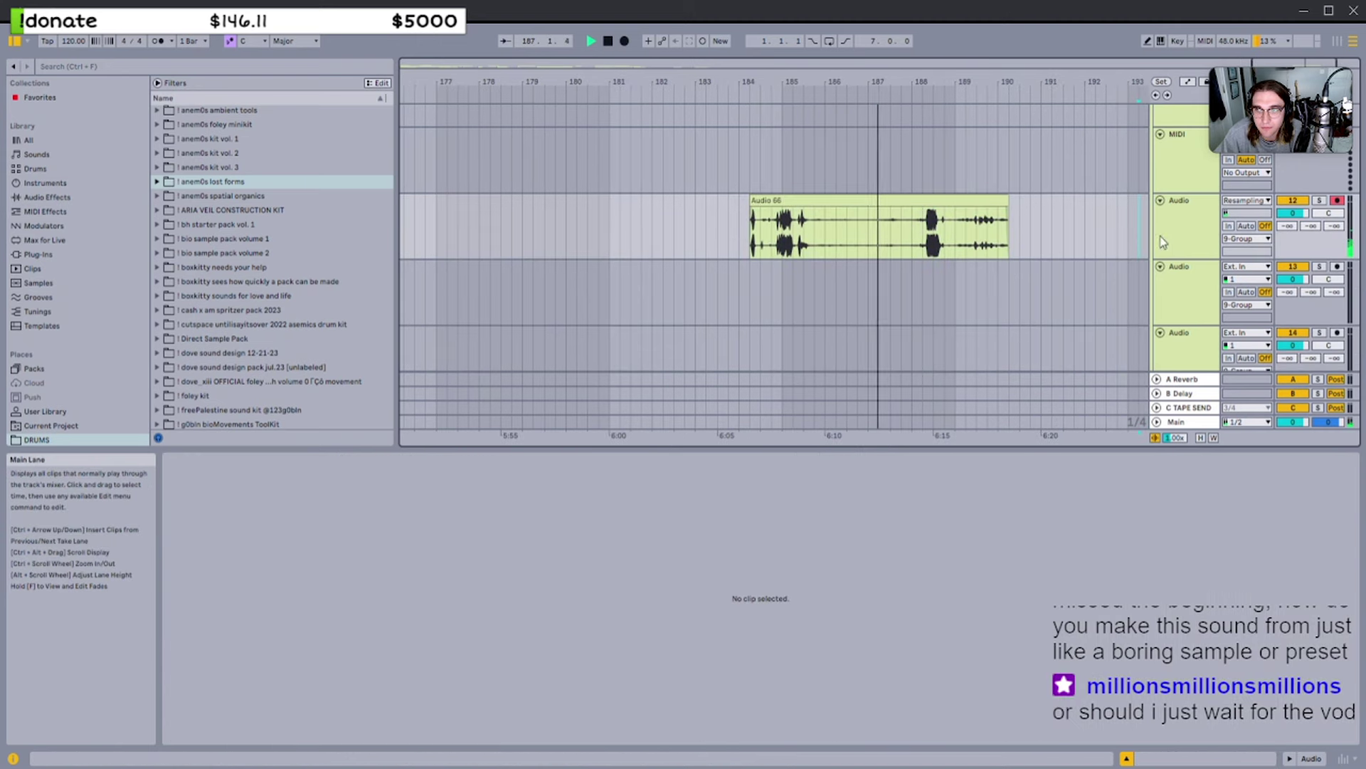
{"action": "left_click", "coordinate": [962, 198]}
{"action": "left_click_drag", "start_coordinate": [763, 199], "coordinate": [945, 200]}
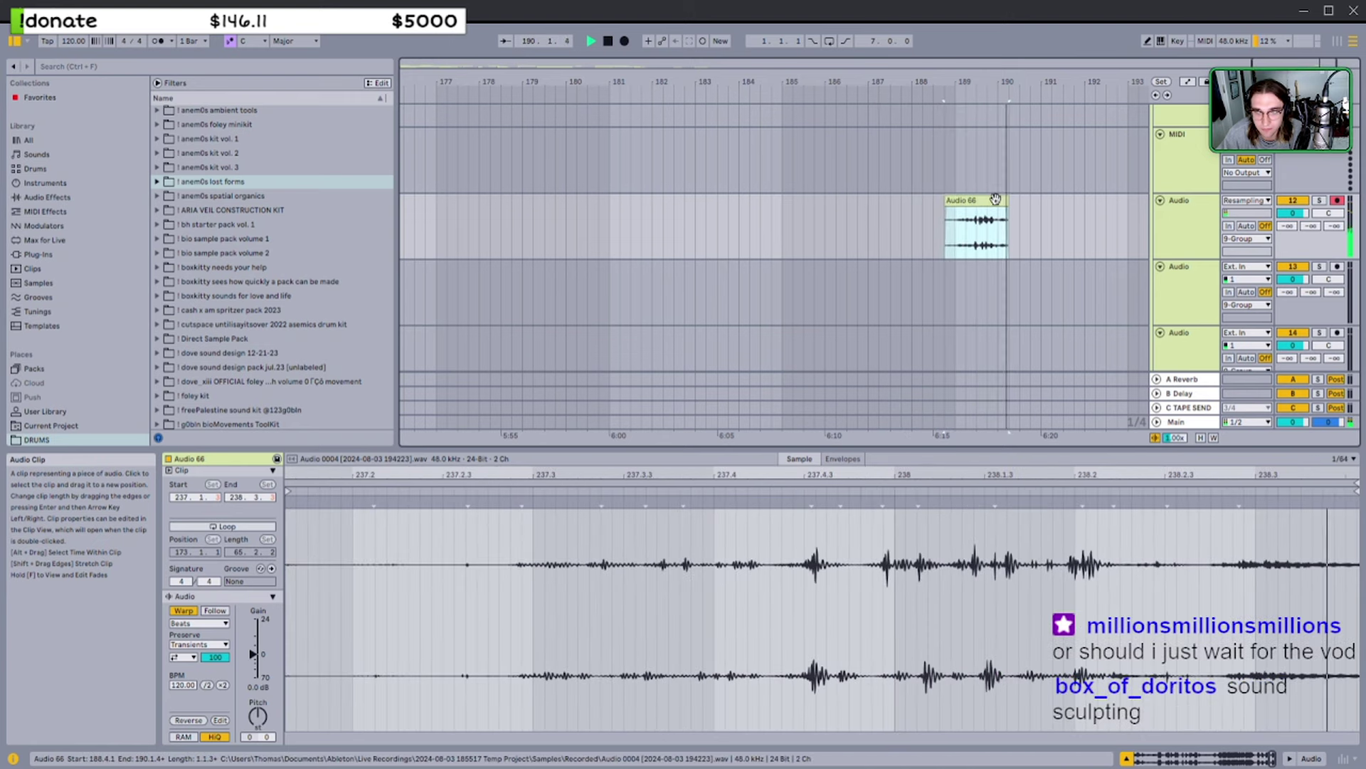
Stop playback, copy the remaining clip to 149.1.1 on track 12 and delete the original between 185.1.1 and 197.1.1
{"action": "scroll", "coordinate": [993, 199], "scroll_direction": "down", "scroll_amount": 5}
{"action": "key", "text": "space"}
{"action": "scroll", "coordinate": [989, 200], "scroll_direction": "down", "scroll_amount": 3}
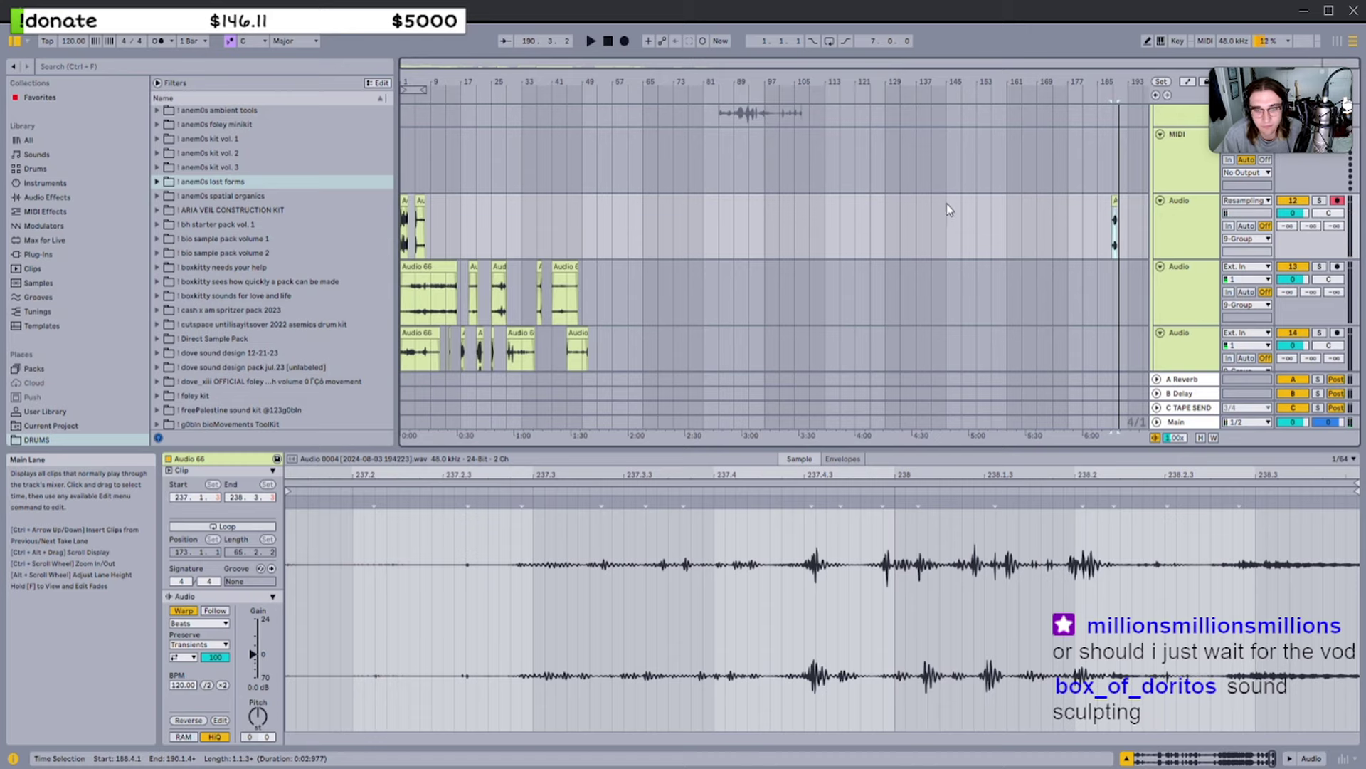
{"action": "key", "text": "Delete"}
{"action": "key", "text": "ctrl+z"}
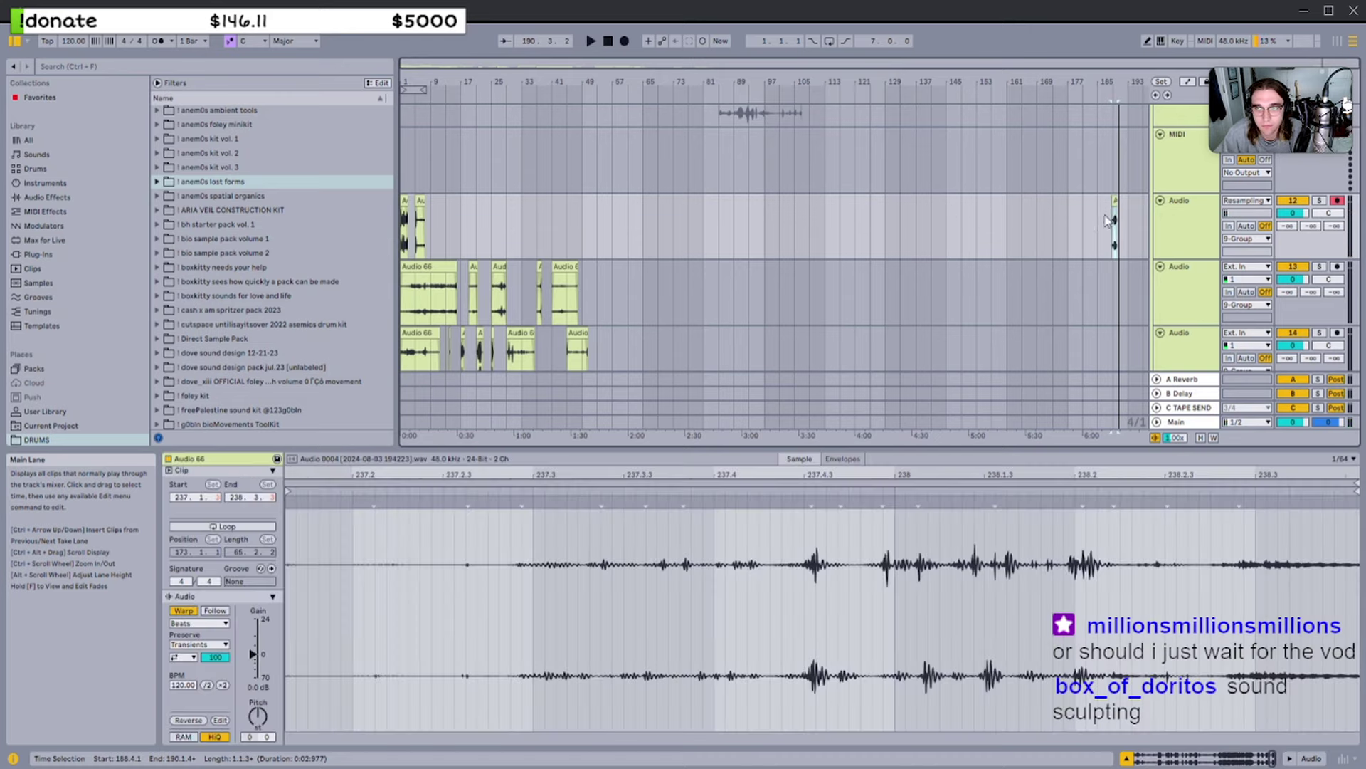
{"action": "left_click", "coordinate": [959, 204]}
{"action": "key", "text": "ctrl+v"}
{"action": "left_click_drag", "start_coordinate": [1097, 207], "coordinate": [1142, 212]}
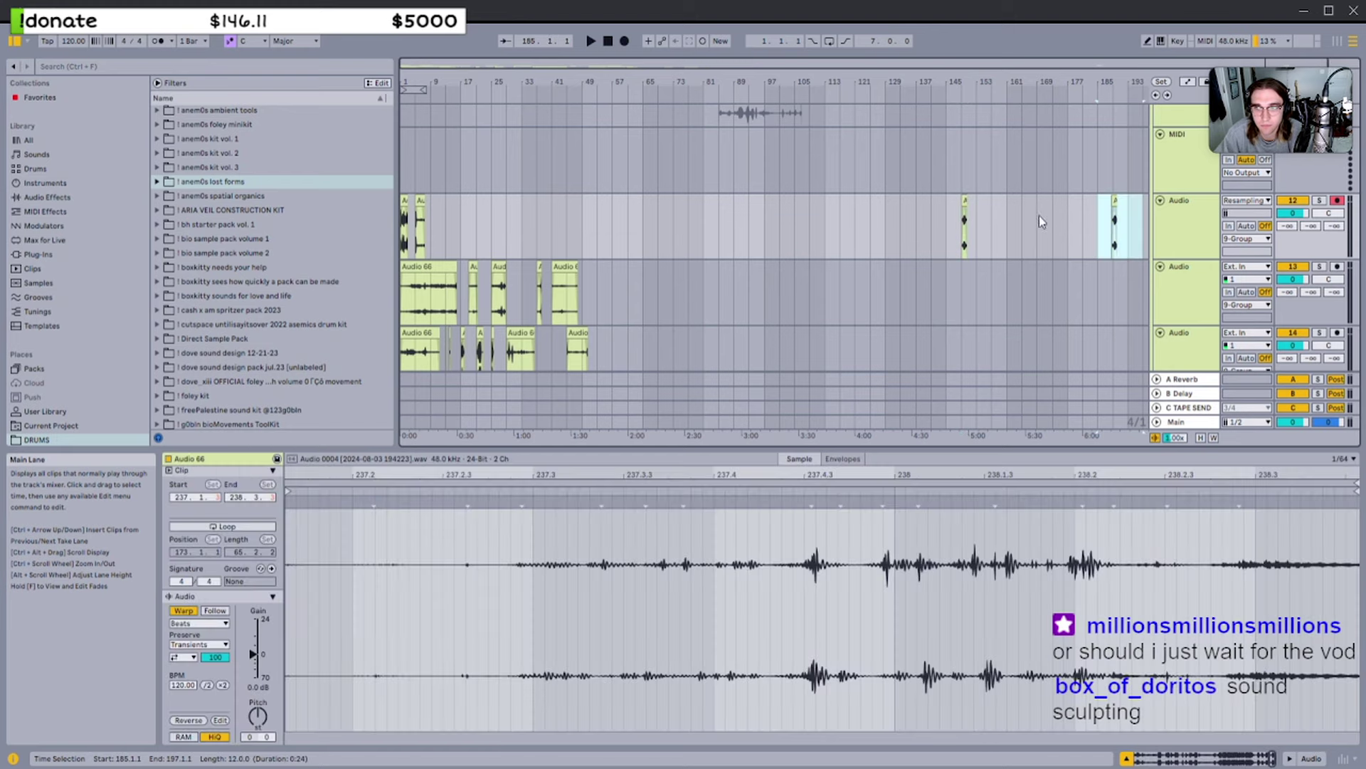
{"action": "key", "text": "Delete"}
Solo track 12 and play its first Audio 66 clip from 1.1.1
{"action": "left_click", "coordinate": [556, 228]}
{"action": "left_click", "coordinate": [406, 200]}
{"action": "scroll", "coordinate": [407, 199], "scroll_direction": "up", "scroll_amount": 4}
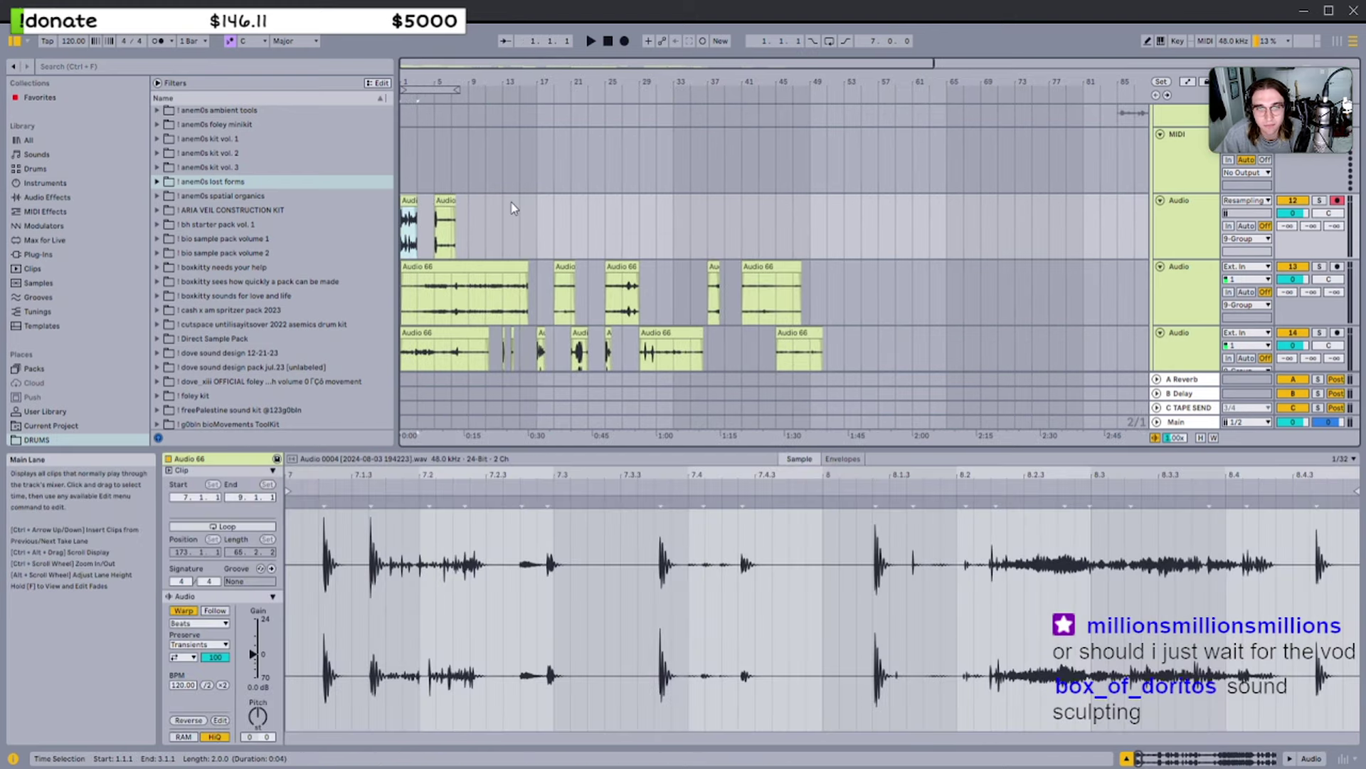
{"action": "scroll", "coordinate": [471, 209], "scroll_direction": "up", "scroll_amount": 1}
{"action": "scroll", "coordinate": [426, 218], "scroll_direction": "up", "scroll_amount": 3}
{"action": "key", "text": "s"}
{"action": "key", "text": "space"}
{"action": "scroll", "coordinate": [425, 206], "scroll_direction": "down", "scroll_amount": 1}
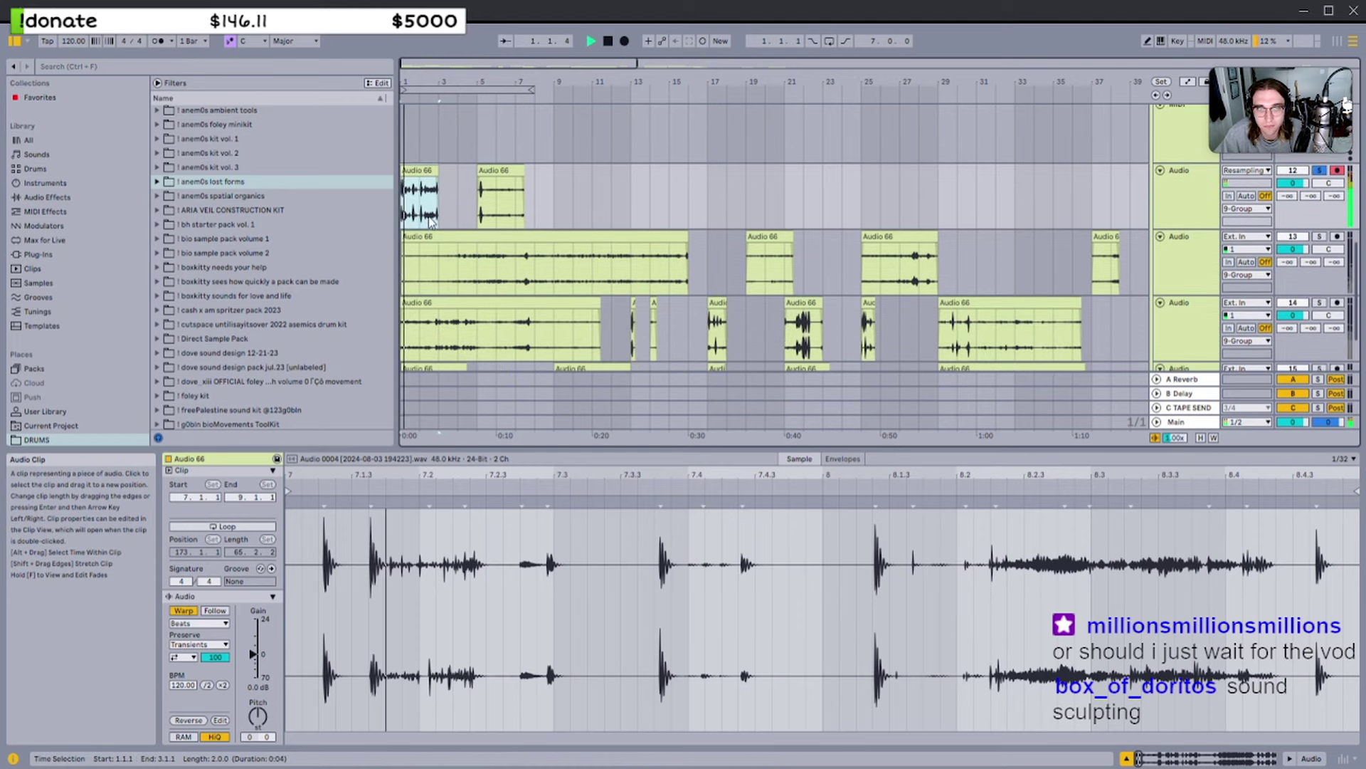
{"action": "scroll", "coordinate": [425, 193], "scroll_direction": "up", "scroll_amount": 3}
{"action": "scroll", "coordinate": [424, 197], "scroll_direction": "up", "scroll_amount": 5}
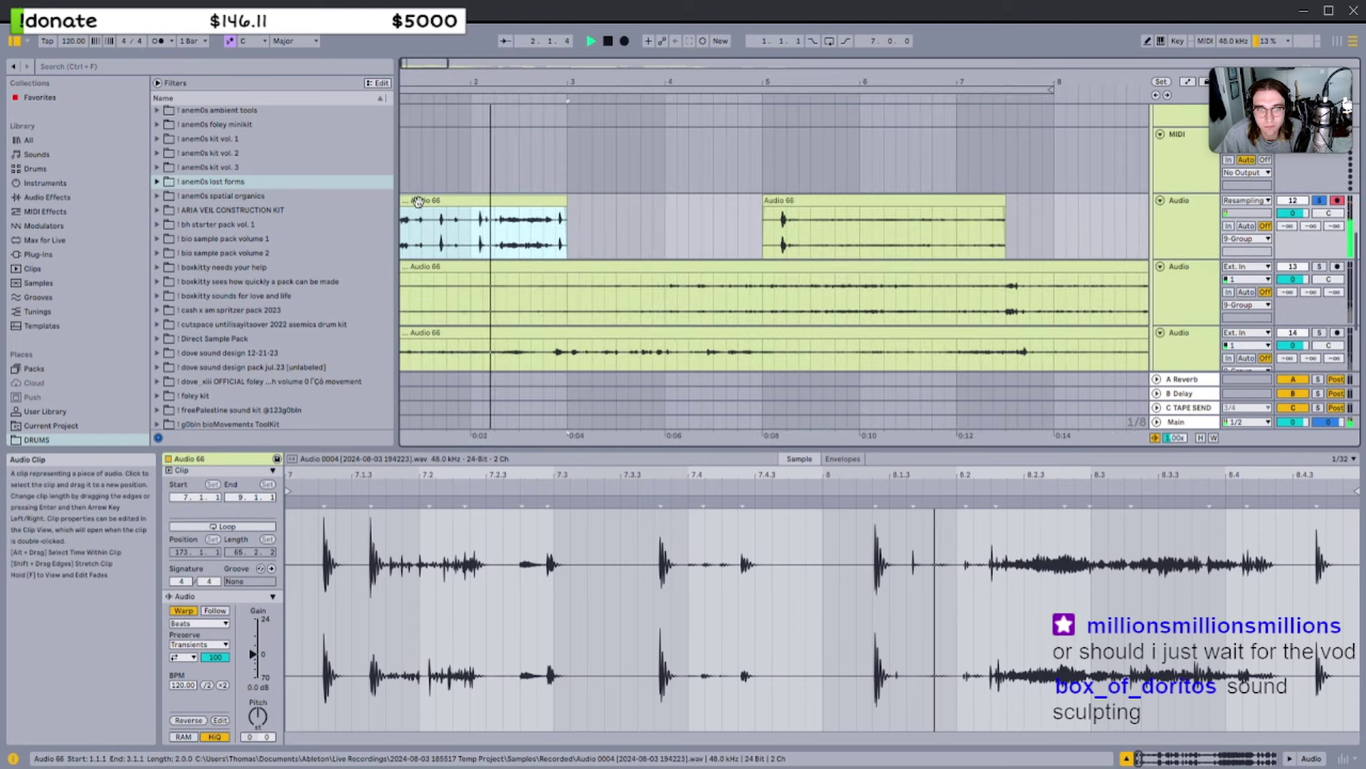
{"action": "scroll", "coordinate": [453, 203], "scroll_direction": "up", "scroll_amount": 1}
Audition the second clip on track 12 from 5.1.3 and trim its start to the first transient near 5.1.4
{"action": "left_click", "coordinate": [843, 236]}
{"action": "key", "text": "space"}
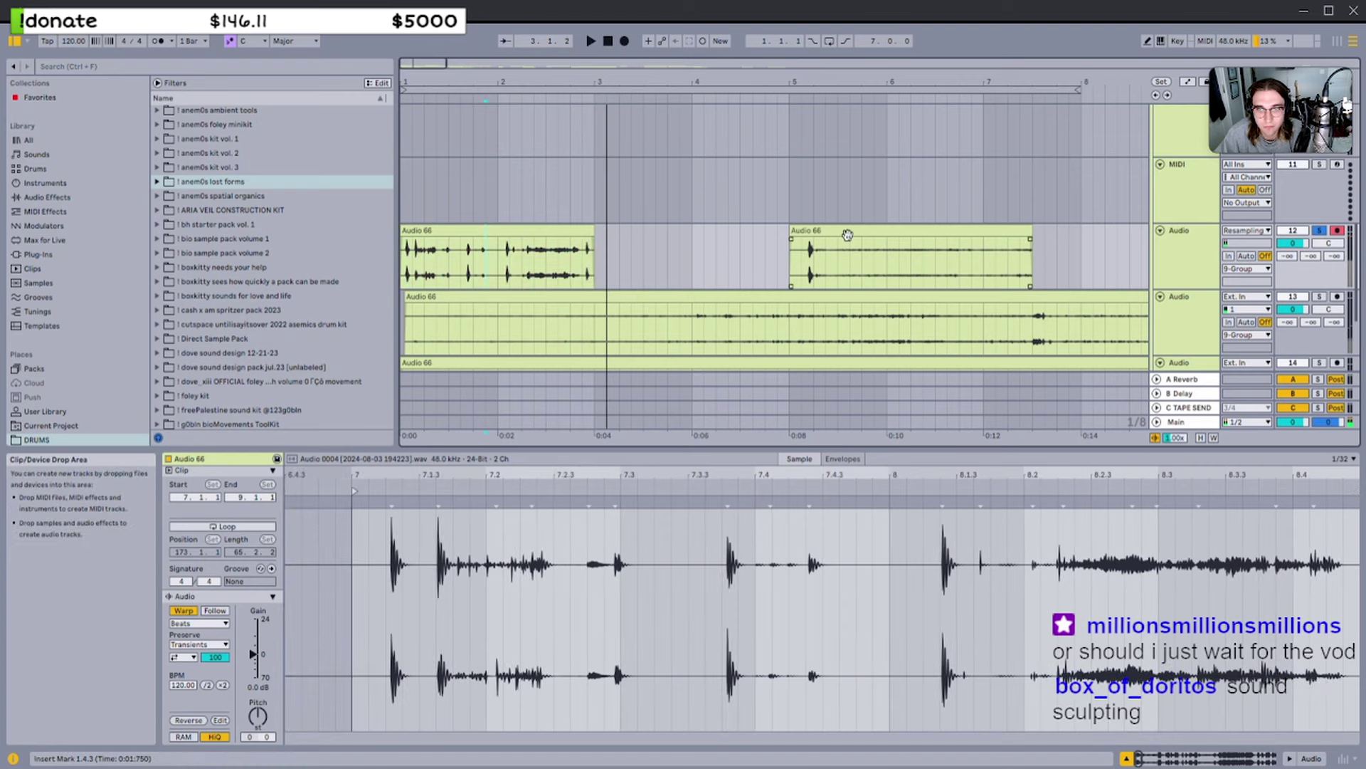
{"action": "left_click", "coordinate": [805, 250]}
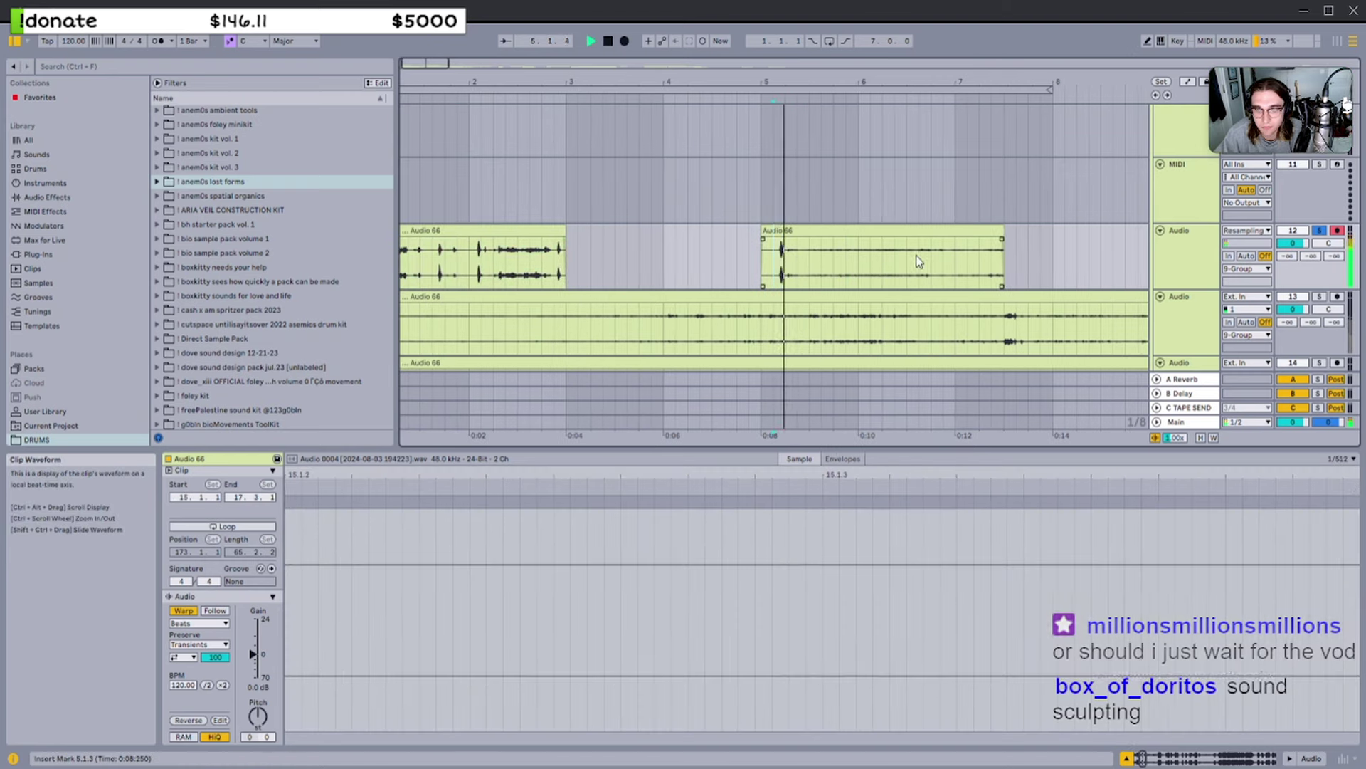
{"action": "scroll", "coordinate": [752, 222], "scroll_direction": "up", "scroll_amount": 4}
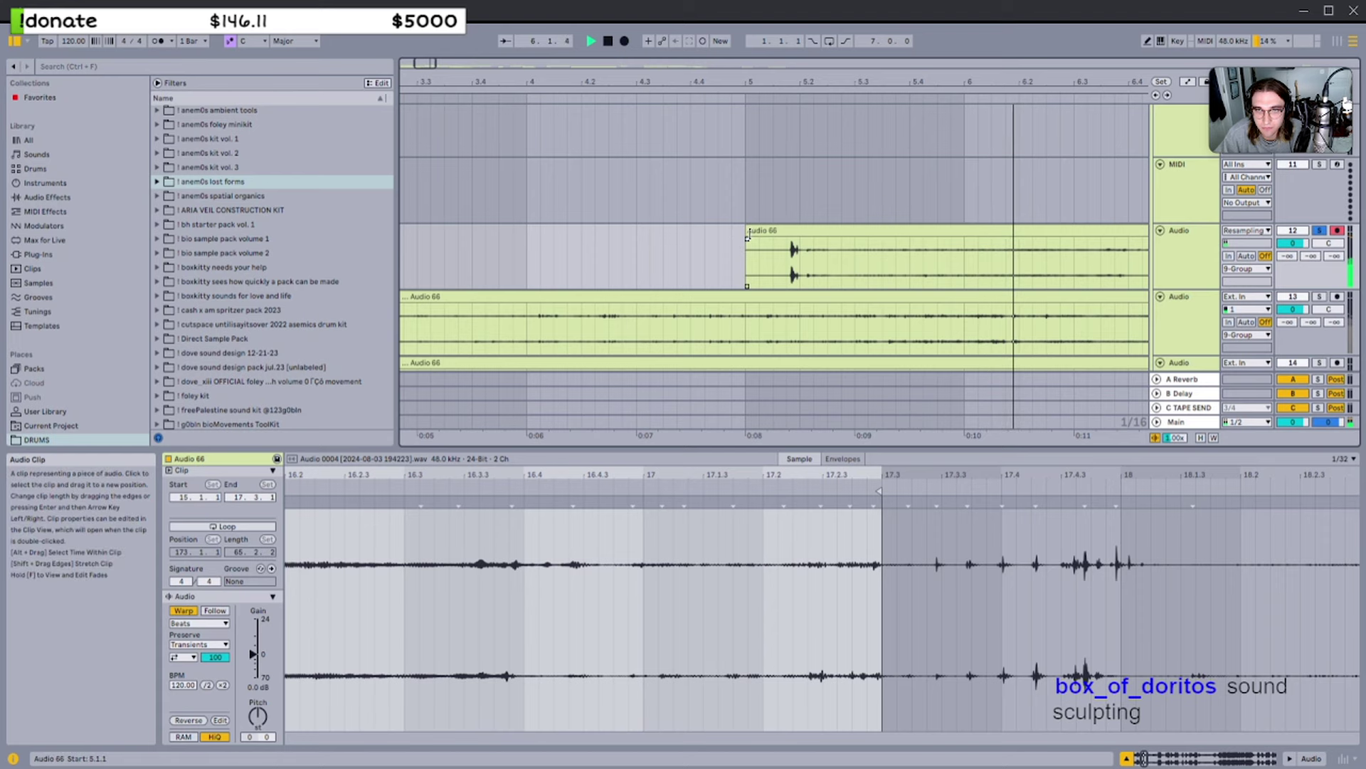
{"action": "left_click_drag", "start_coordinate": [747, 229], "coordinate": [792, 229]}
{"action": "scroll", "coordinate": [799, 235], "scroll_direction": "down", "scroll_amount": 4}
{"action": "scroll", "coordinate": [939, 244], "scroll_direction": "right", "scroll_amount": 2}
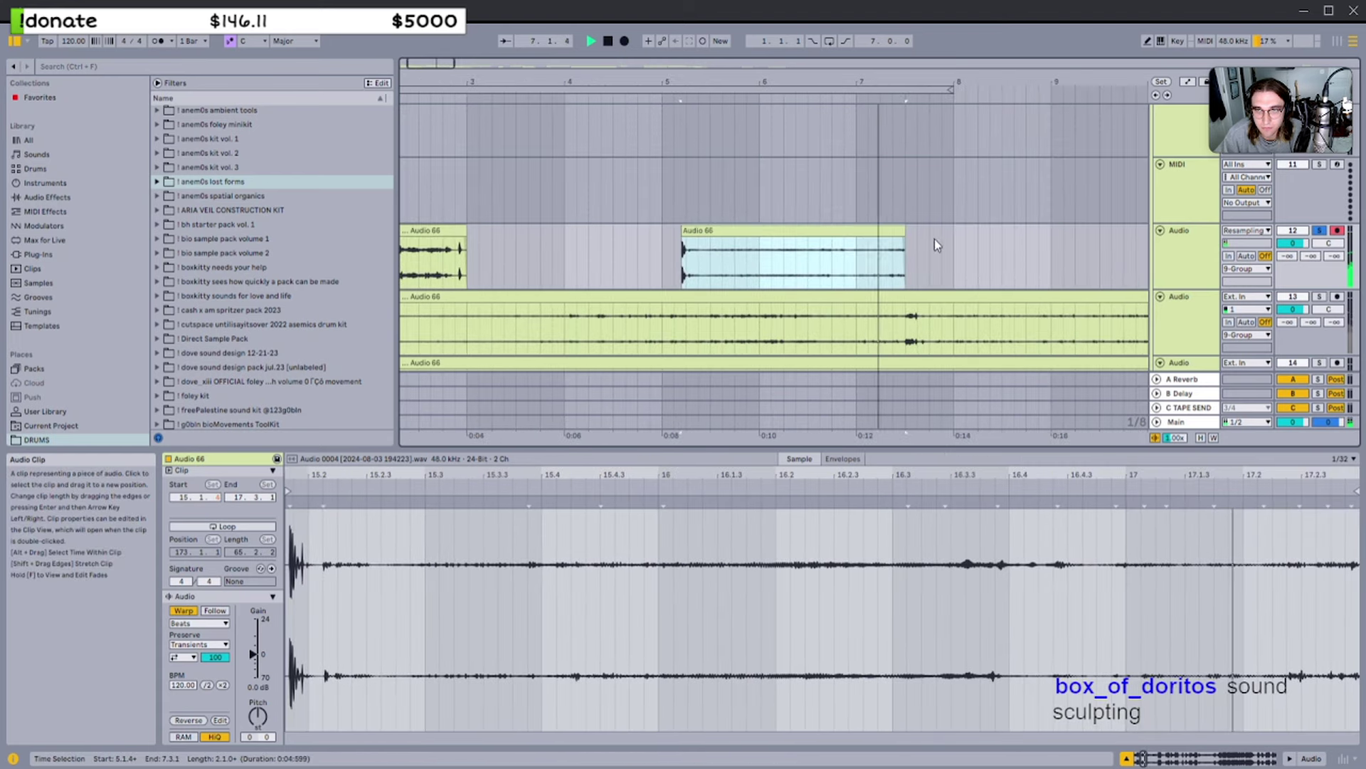
{"action": "scroll", "coordinate": [1083, 221], "scroll_direction": "down", "scroll_amount": 10}
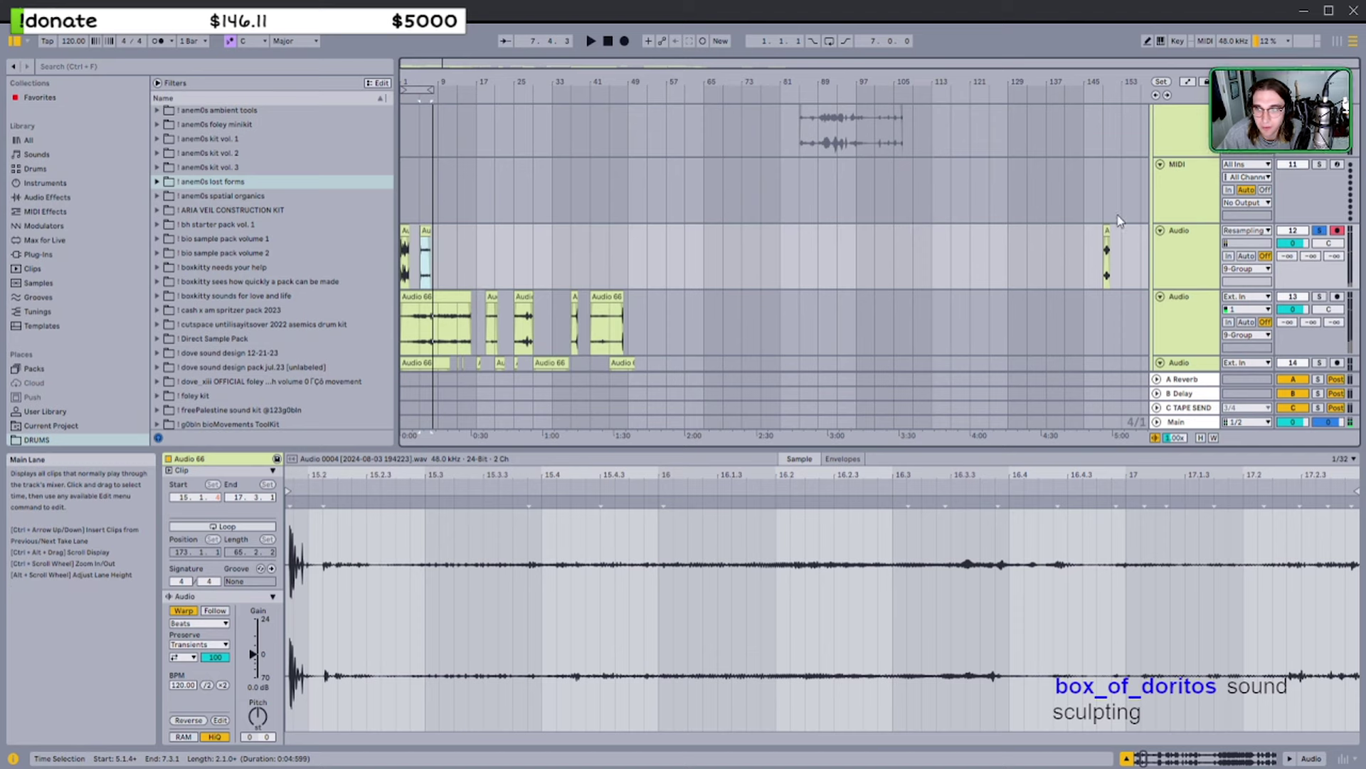
Look up the source recording of the clip at 149.1.1 among the current project's samples and show the Audio Effects list
{"action": "left_click", "coordinate": [1108, 226]}
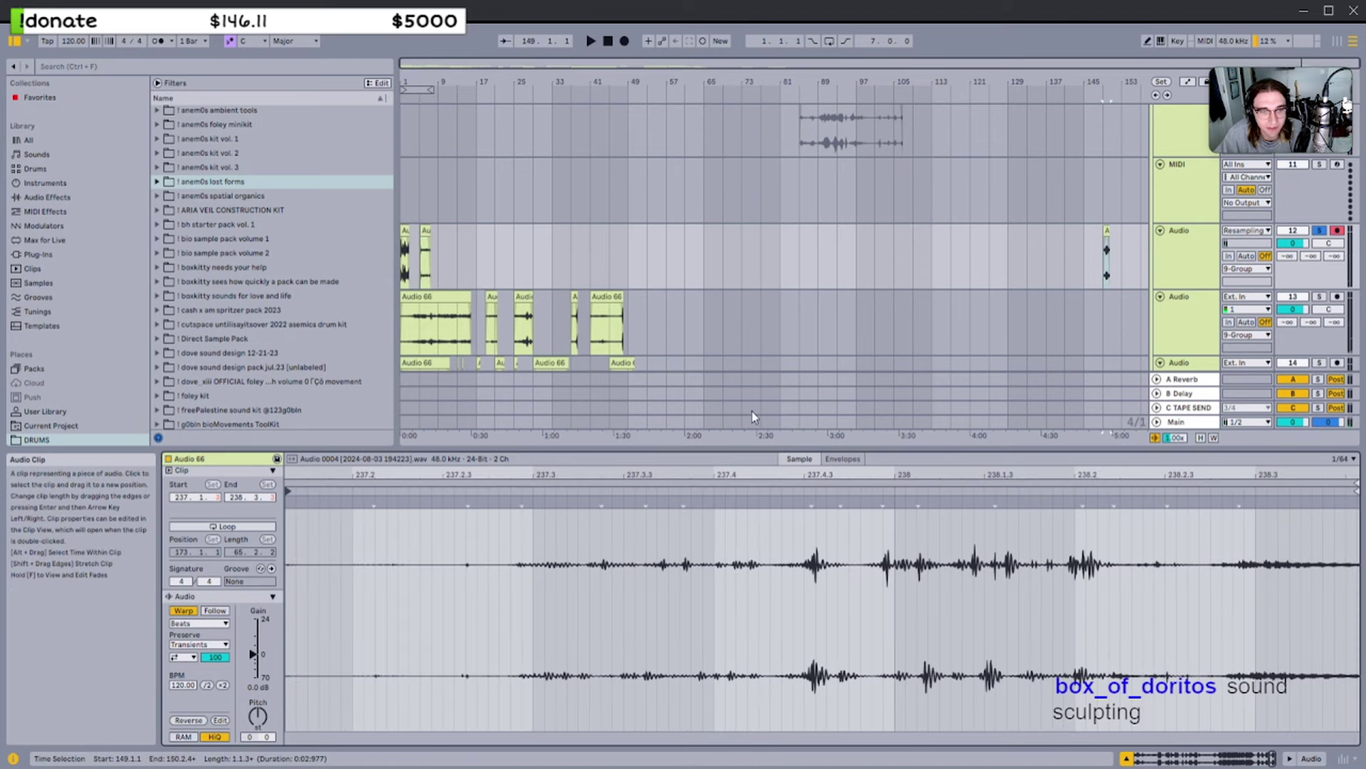
{"action": "left_click", "coordinate": [342, 460]}
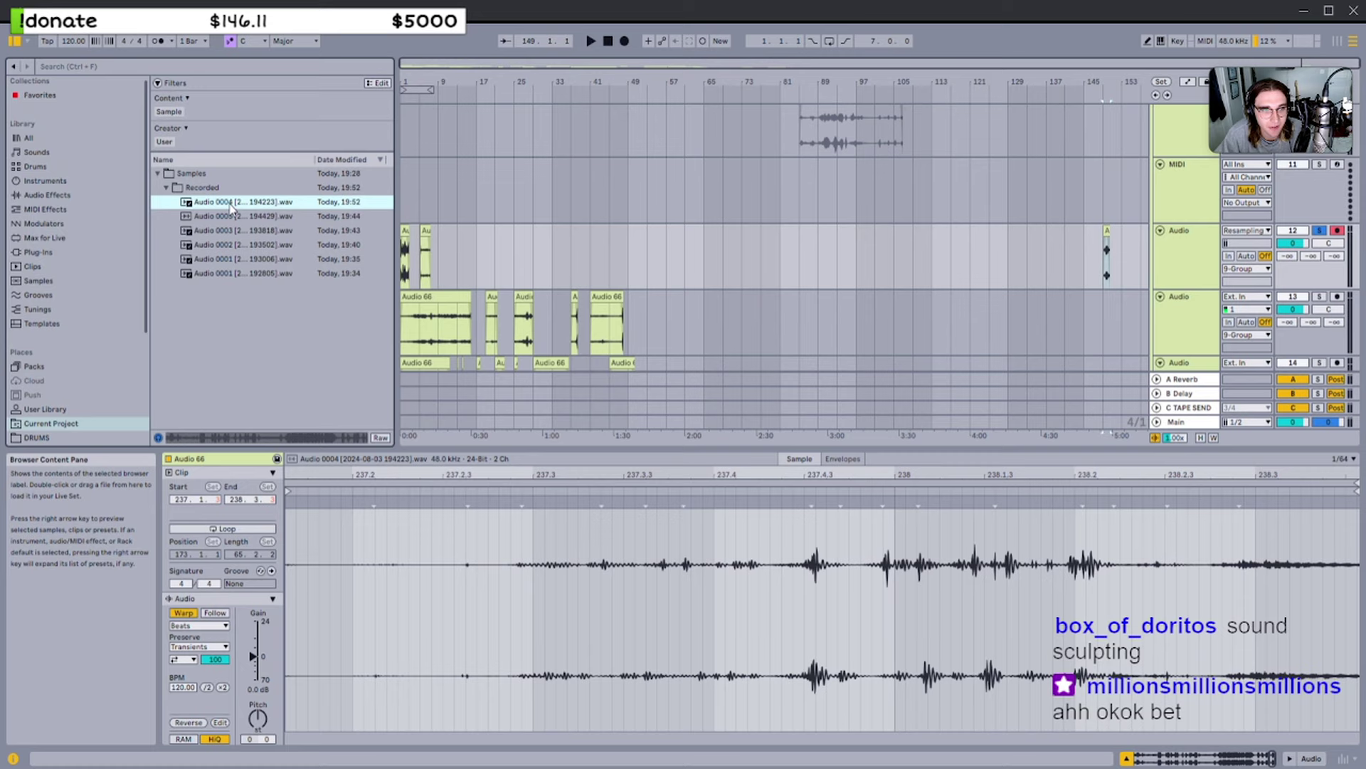
{"action": "left_click_drag", "start_coordinate": [39, 442], "coordinate": [211, 256]}
{"action": "left_click", "coordinate": [155, 183]}
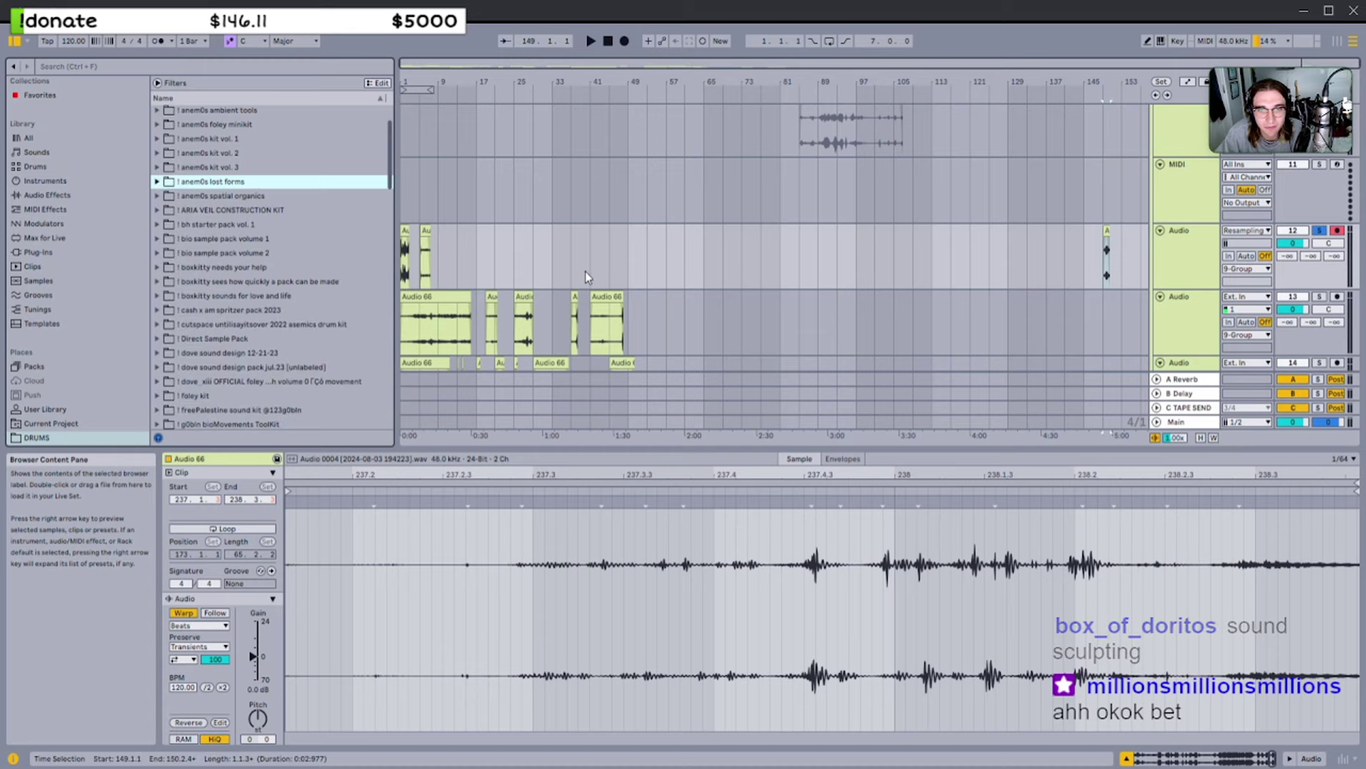
{"action": "left_click", "coordinate": [609, 256]}
{"action": "left_click", "coordinate": [47, 222]}
{"action": "left_click", "coordinate": [47, 195]}
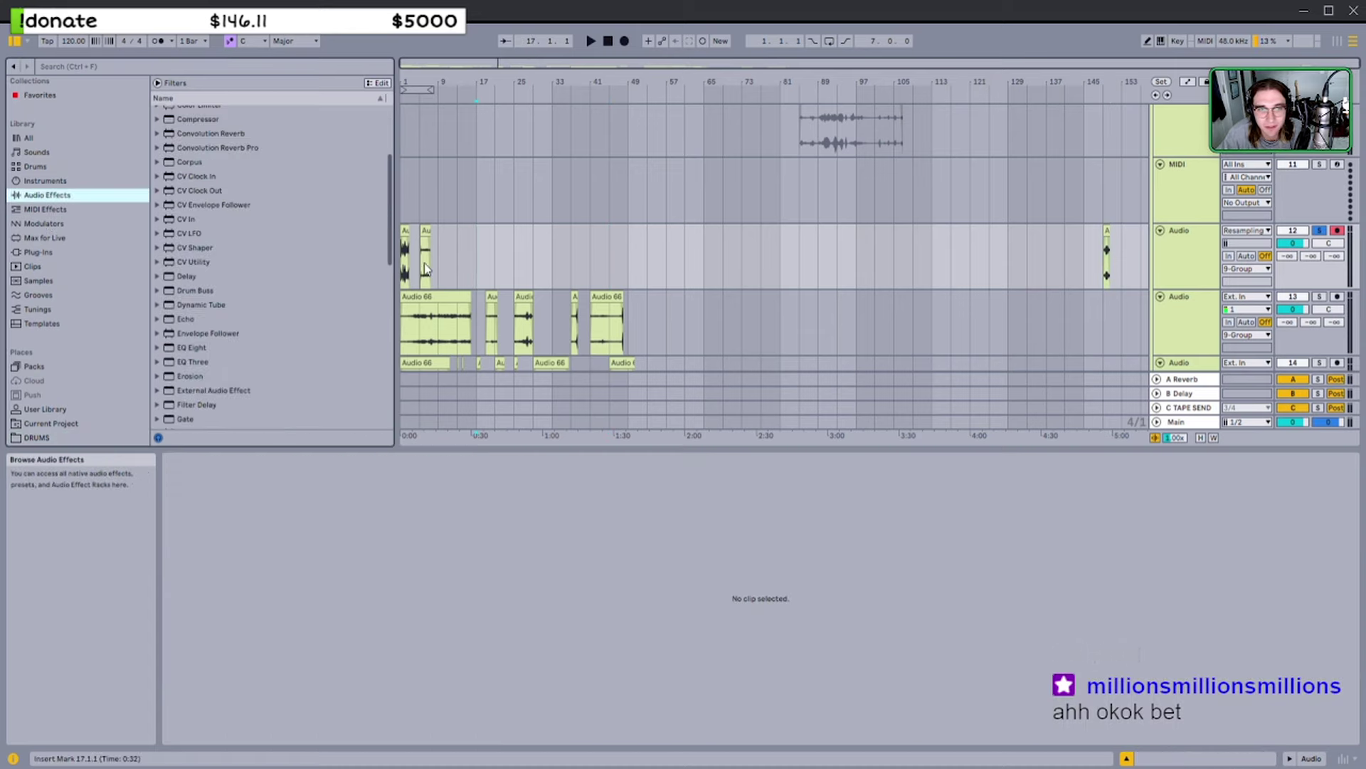
Delete the leftover Audio 66 clip at 149.1.1 on track 12
{"action": "left_click", "coordinate": [403, 242]}
{"action": "left_click", "coordinate": [1114, 237]}
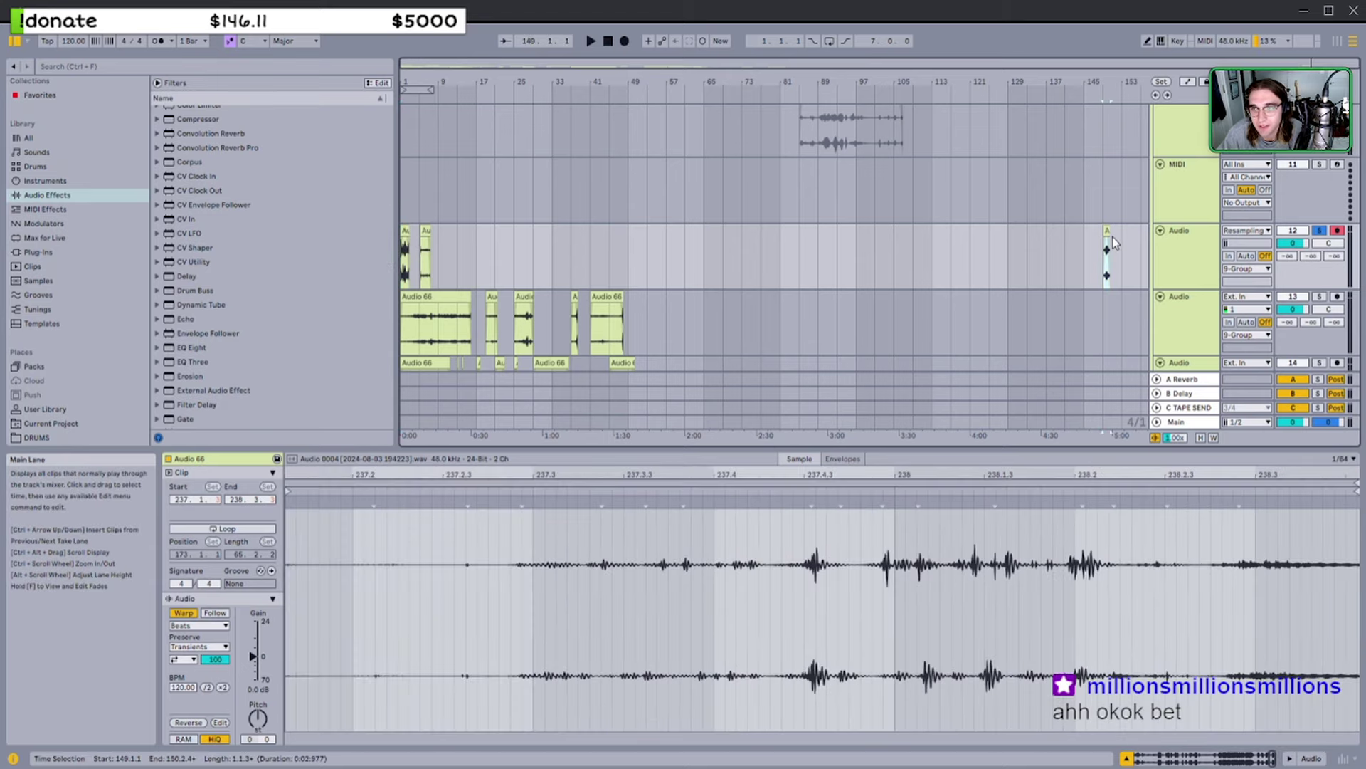
{"action": "key", "text": "Delete"}
{"action": "scroll", "coordinate": [660, 182], "scroll_direction": "up", "scroll_amount": 1}
{"action": "left_click_drag", "start_coordinate": [467, 62], "coordinate": [441, 107]}
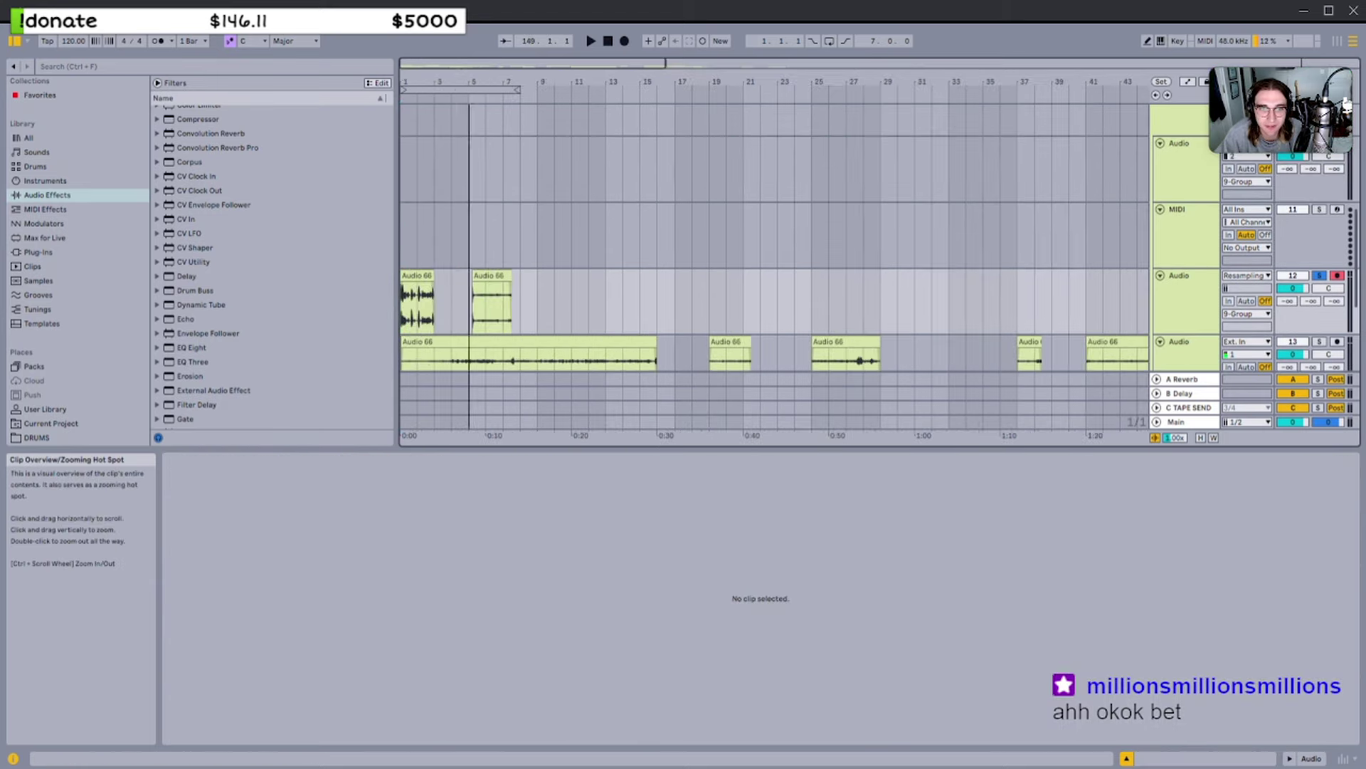
Select the first Audio 66 clip on track 12 and save the set into the goop house Project folder
{"action": "left_click", "coordinate": [421, 277]}
{"action": "scroll", "coordinate": [421, 278], "scroll_direction": "up", "scroll_amount": 4}
{"action": "scroll", "coordinate": [422, 278], "scroll_direction": "left", "scroll_amount": 2}
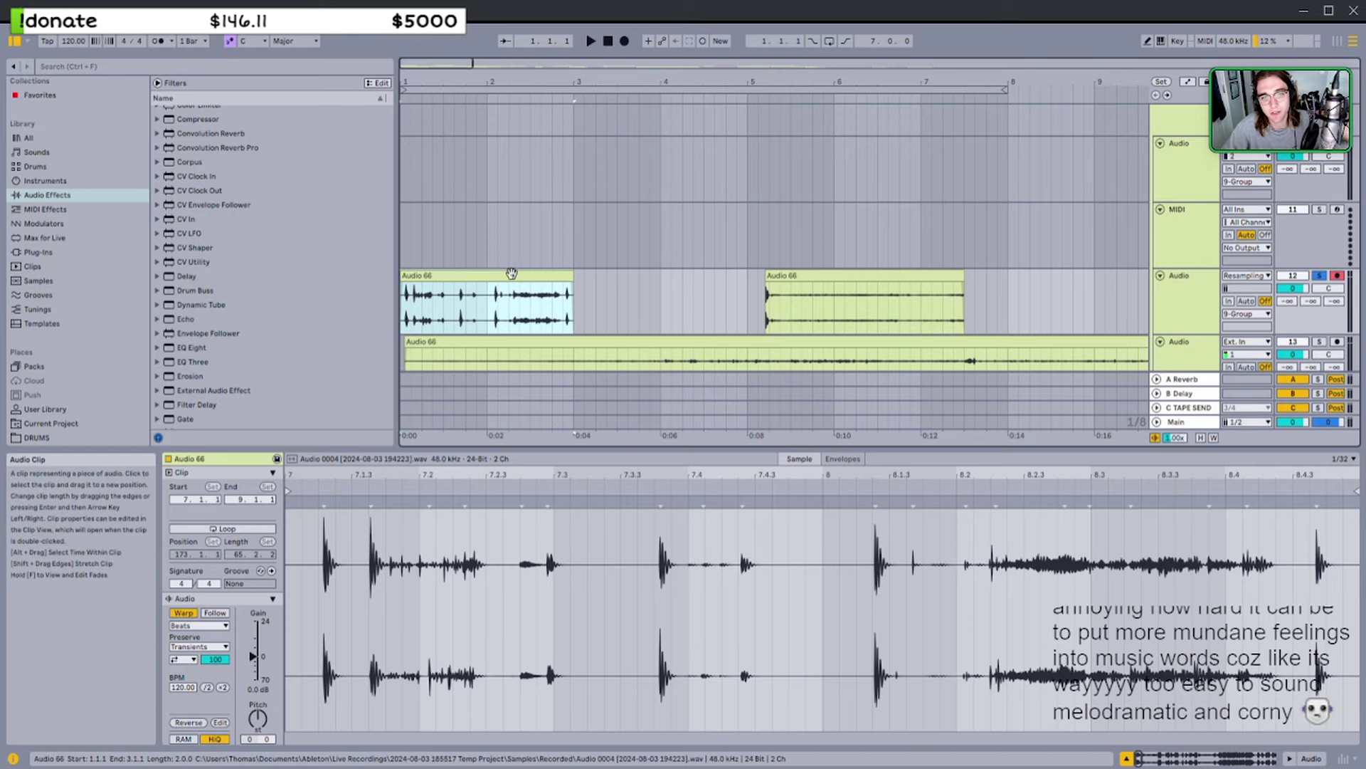
{"action": "scroll", "coordinate": [505, 266], "scroll_direction": "down", "scroll_amount": 3}
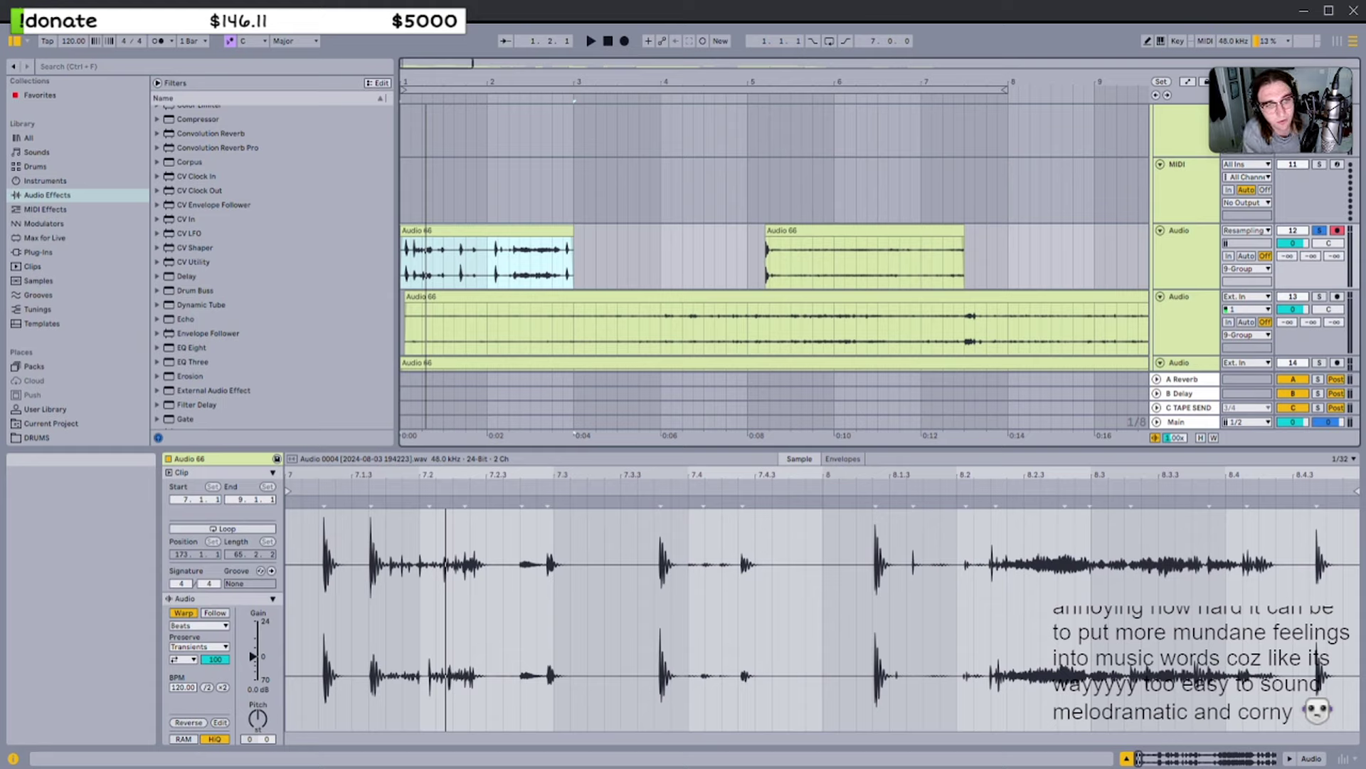
{"action": "left_click", "coordinate": [562, 298]}
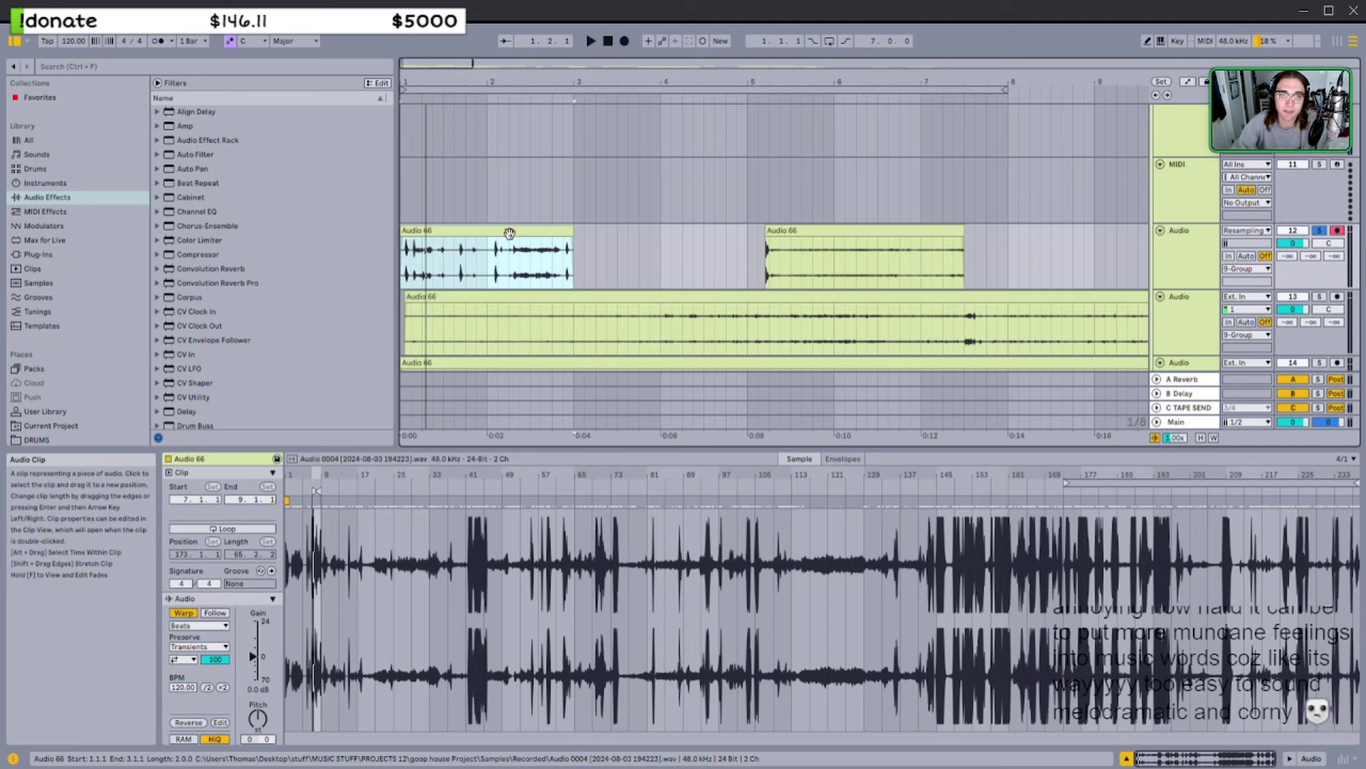
Replay the soloed first clip on track 12 from 1.1.1, stop playback and review the surrounding tracks
{"action": "scroll", "coordinate": [478, 217], "scroll_direction": "up", "scroll_amount": 2}
{"action": "scroll", "coordinate": [473, 222], "scroll_direction": "left", "scroll_amount": 2}
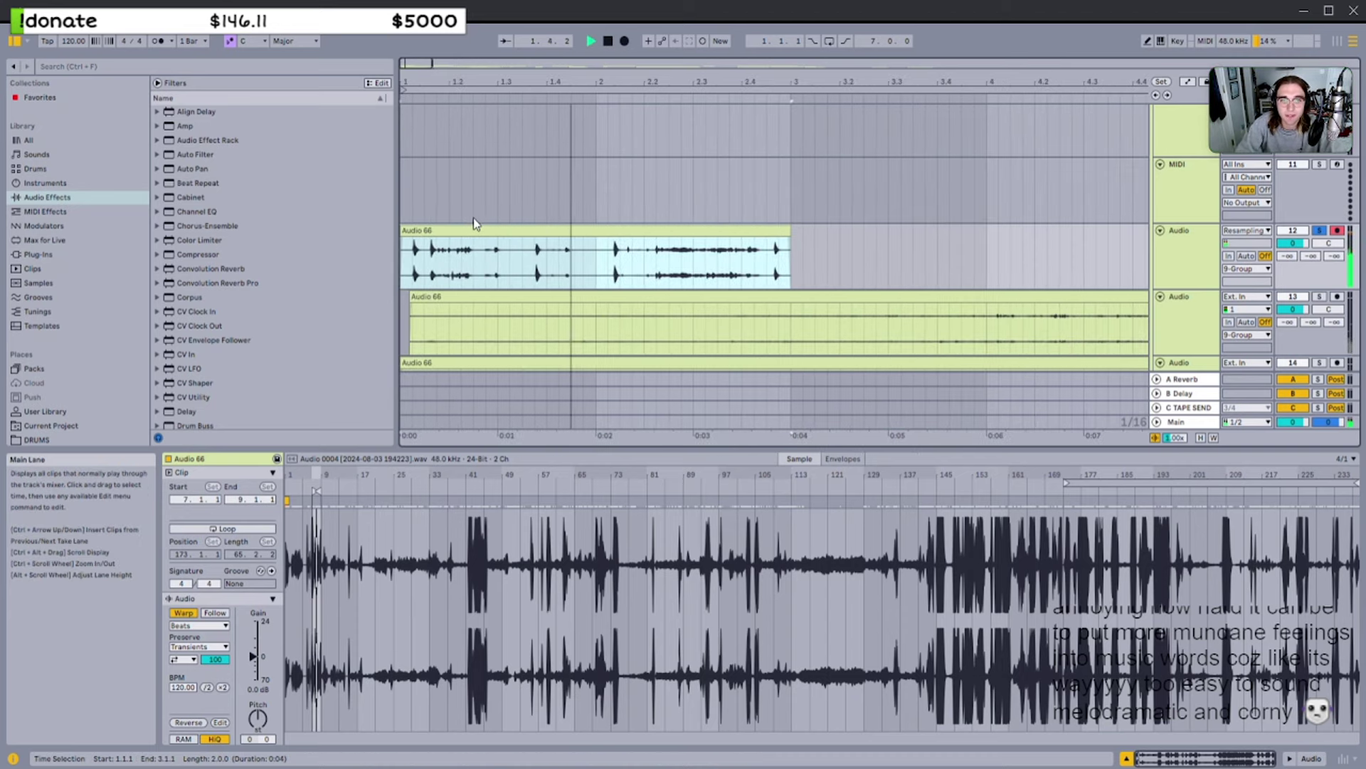
{"action": "scroll", "coordinate": [466, 224], "scroll_direction": "down", "scroll_amount": 4}
{"action": "scroll", "coordinate": [423, 227], "scroll_direction": "down", "scroll_amount": 1}
{"action": "scroll", "coordinate": [451, 185], "scroll_direction": "down", "scroll_amount": 3}
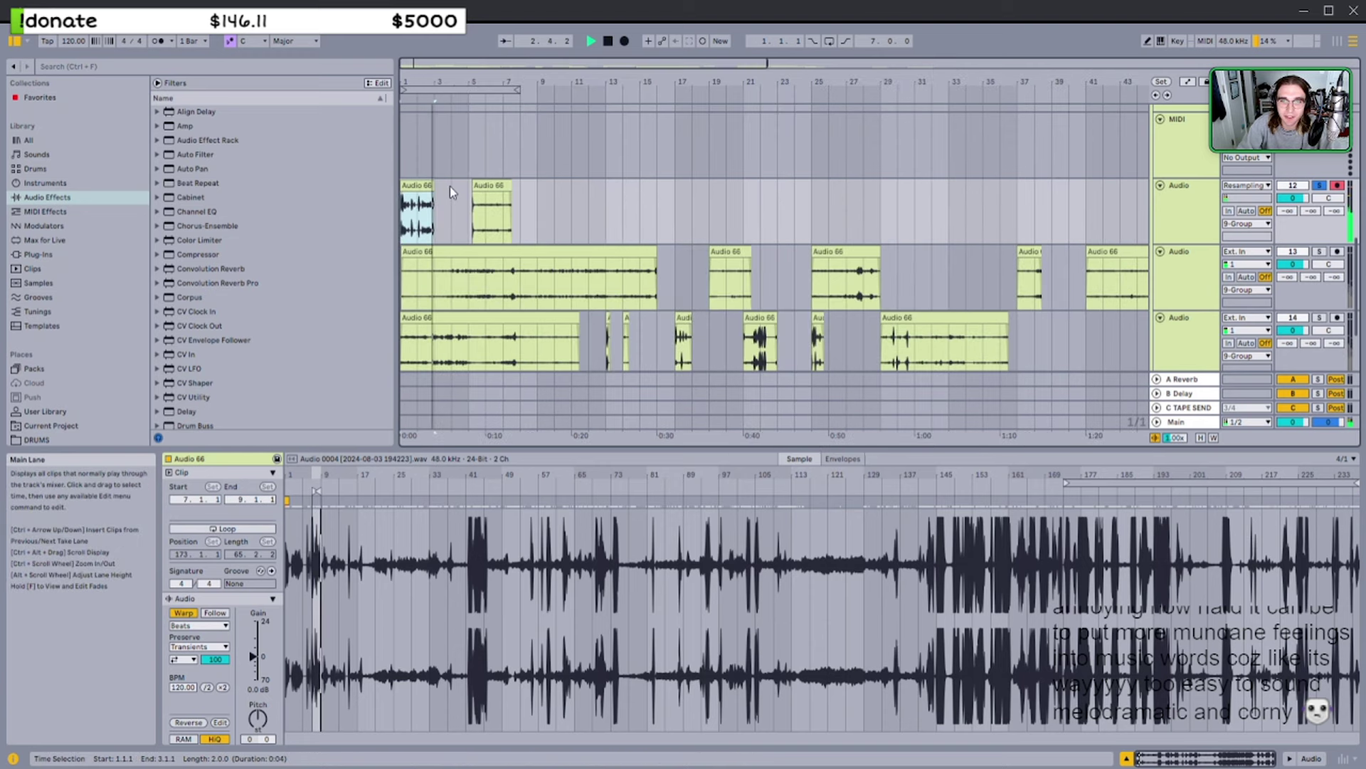
{"action": "scroll", "coordinate": [447, 192], "scroll_direction": "up", "scroll_amount": 3}
{"action": "key", "text": "space"}
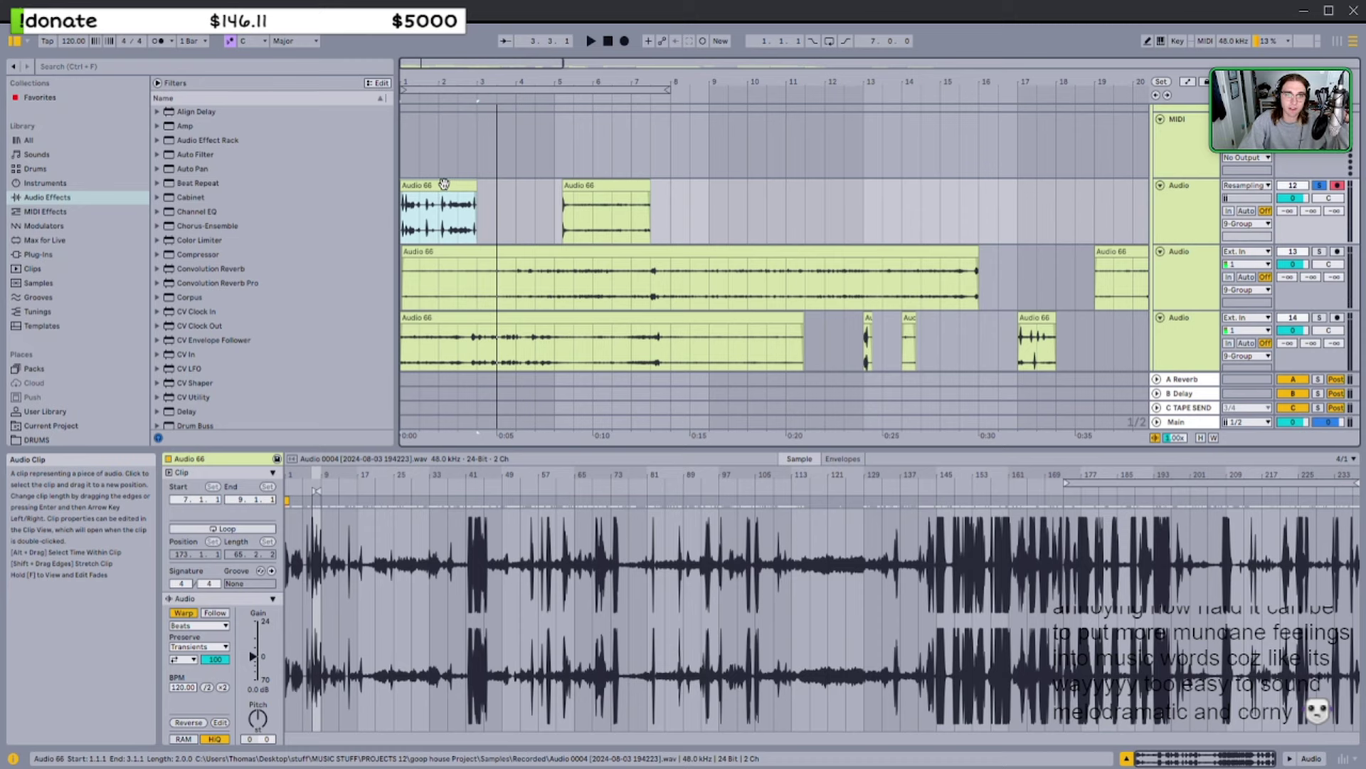
{"action": "scroll", "coordinate": [625, 149], "scroll_direction": "up", "scroll_amount": 3}
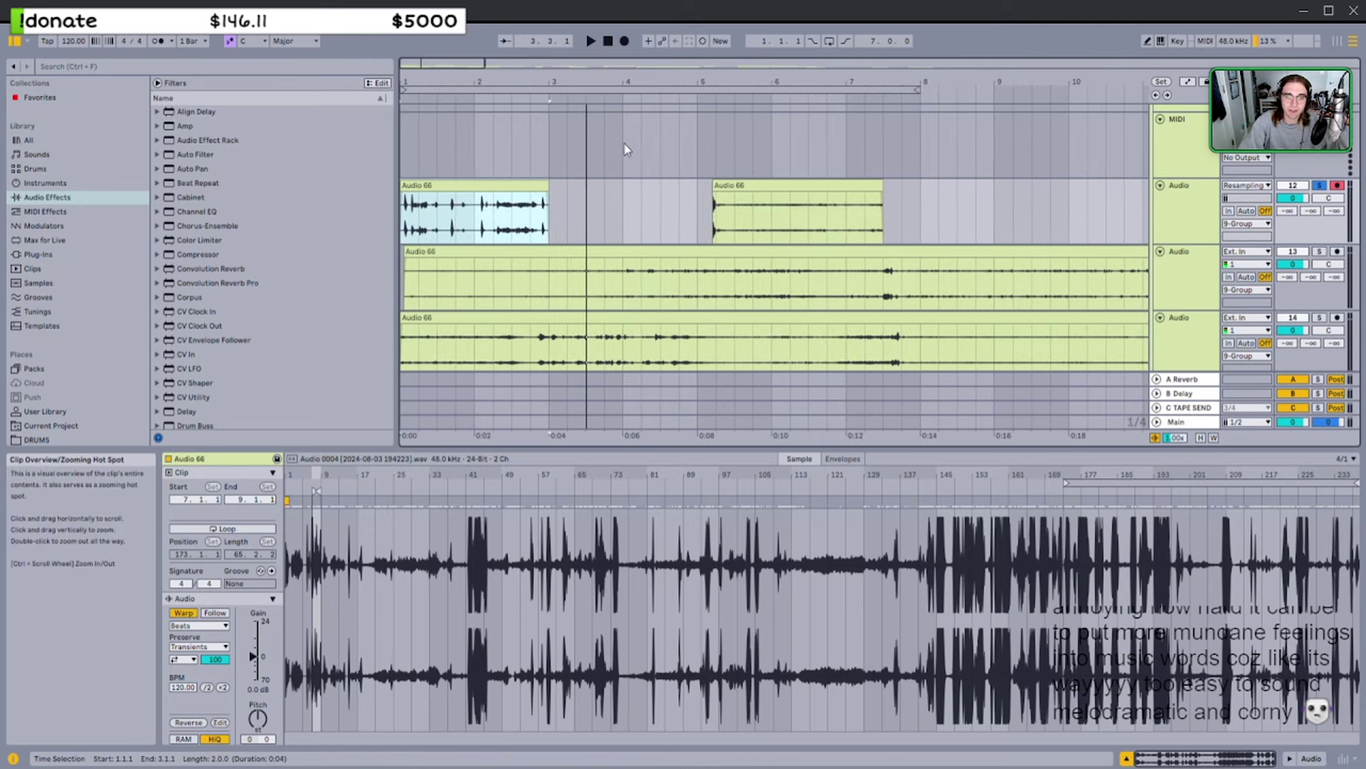
{"action": "scroll", "coordinate": [626, 150], "scroll_direction": "up", "scroll_amount": 3}
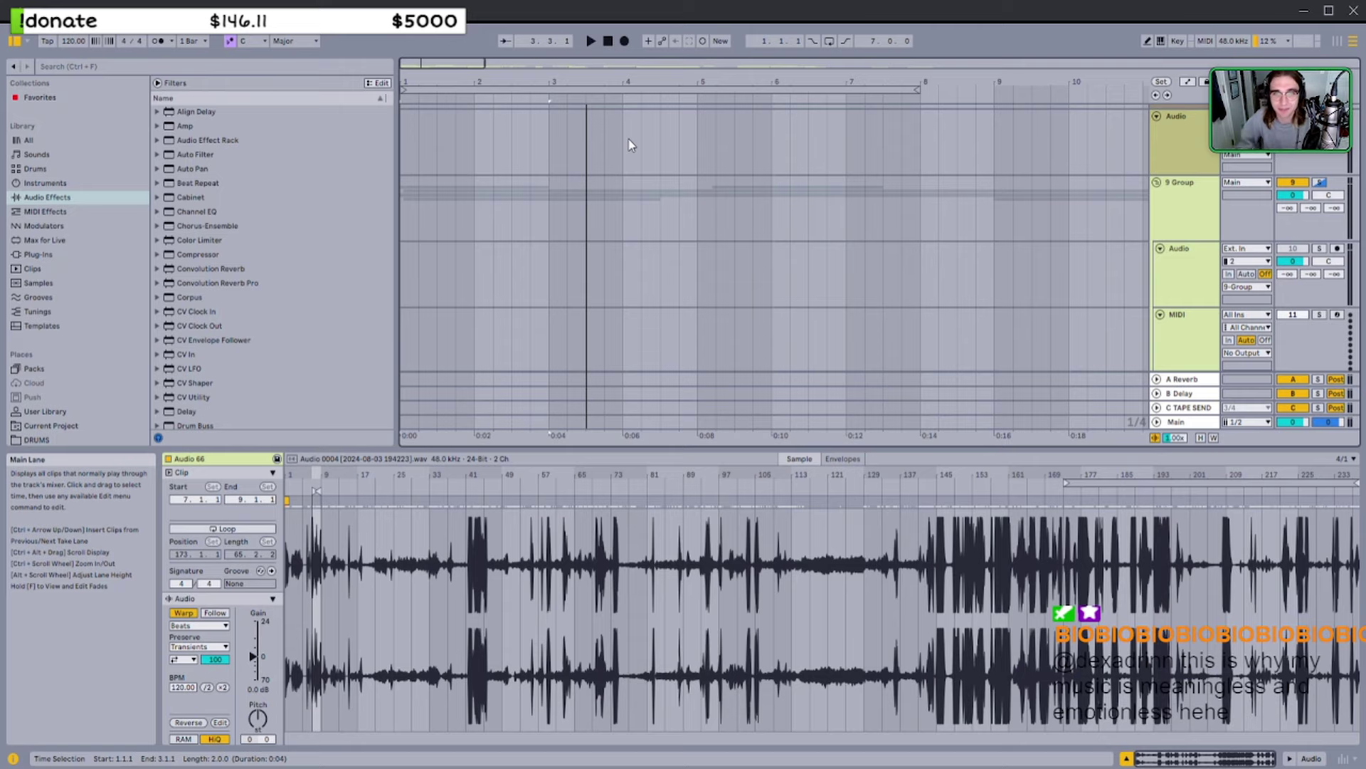
Trim the start of the first Audio 66 clip on track 12 to 1.1.2 and replay the trimmed clip
{"action": "left_click", "coordinate": [1162, 200]}
{"action": "scroll", "coordinate": [801, 283], "scroll_direction": "down", "scroll_amount": 3}
{"action": "left_click", "coordinate": [440, 231]}
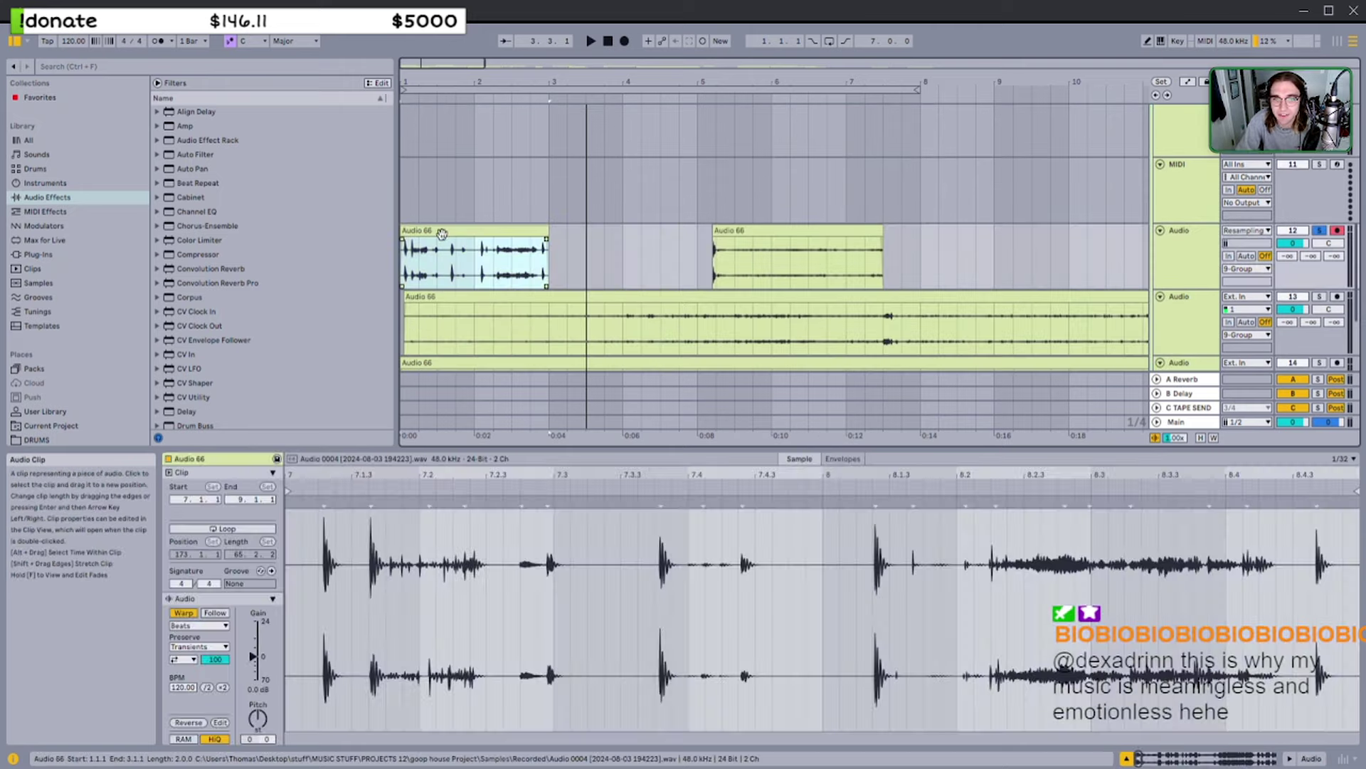
{"action": "key", "text": "space"}
{"action": "key", "text": "z"}
{"action": "left_click_drag", "start_coordinate": [402, 235], "coordinate": [425, 234]}
{"action": "key", "text": "space"}
{"action": "key", "text": "space"}
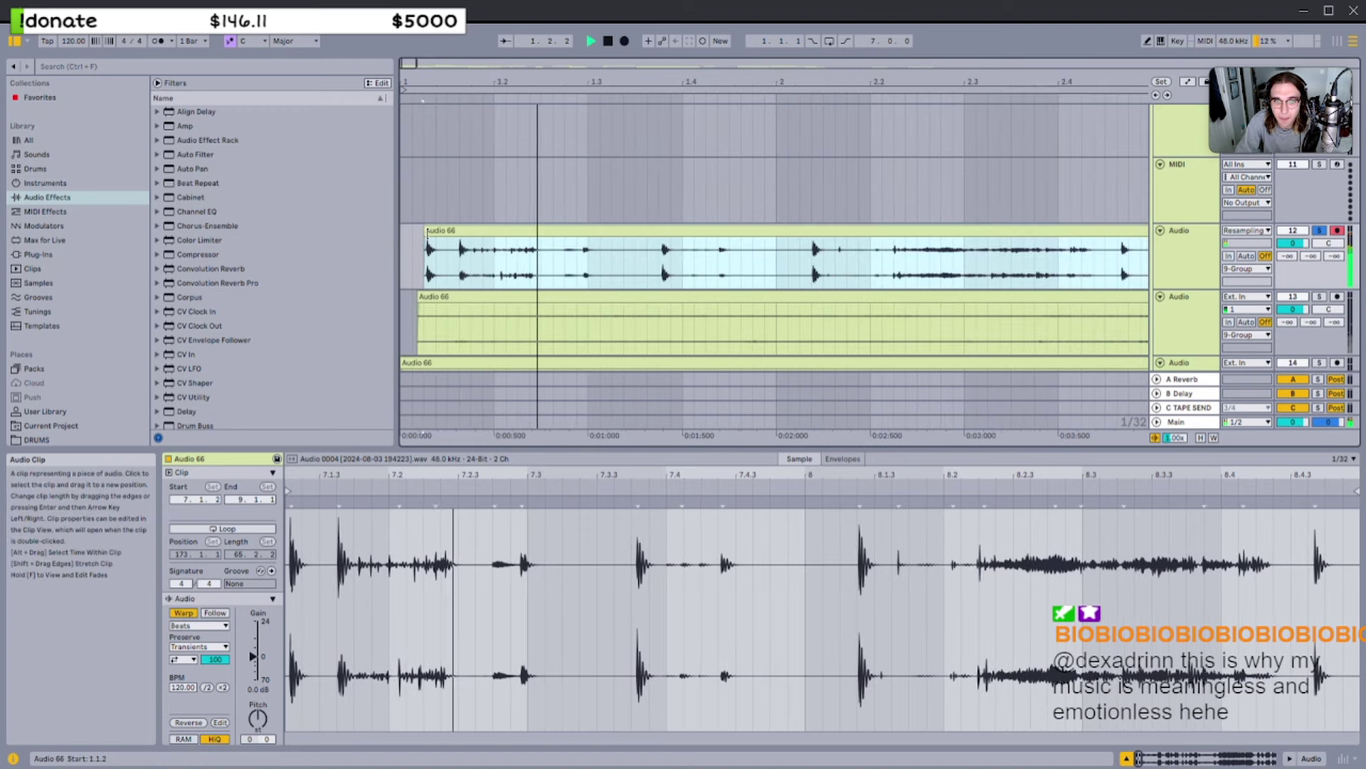
{"action": "scroll", "coordinate": [509, 259], "scroll_direction": "right", "scroll_amount": 1}
{"action": "scroll", "coordinate": [516, 265], "scroll_direction": "down", "scroll_amount": 2}
{"action": "scroll", "coordinate": [519, 261], "scroll_direction": "up", "scroll_amount": 1}
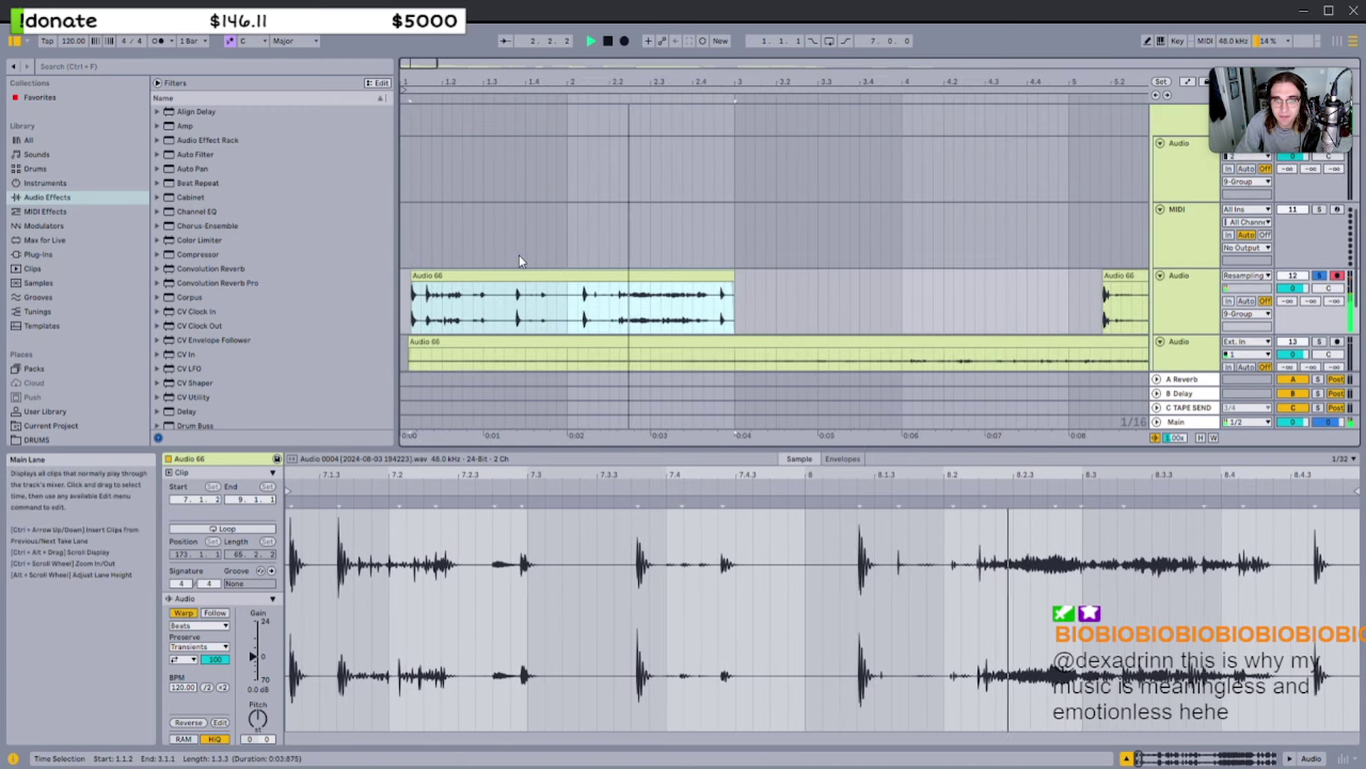
{"action": "key", "text": "space"}
Cut the trimmed first clip from track 12 and paste it at 49.1.1 on the same track
{"action": "left_click_drag", "start_coordinate": [620, 290], "coordinate": [714, 288]}
{"action": "left_click", "coordinate": [714, 287]}
{"action": "left_click", "coordinate": [714, 275]}
{"action": "scroll", "coordinate": [701, 278], "scroll_direction": "down", "scroll_amount": 3}
{"action": "key", "text": "Delete"}
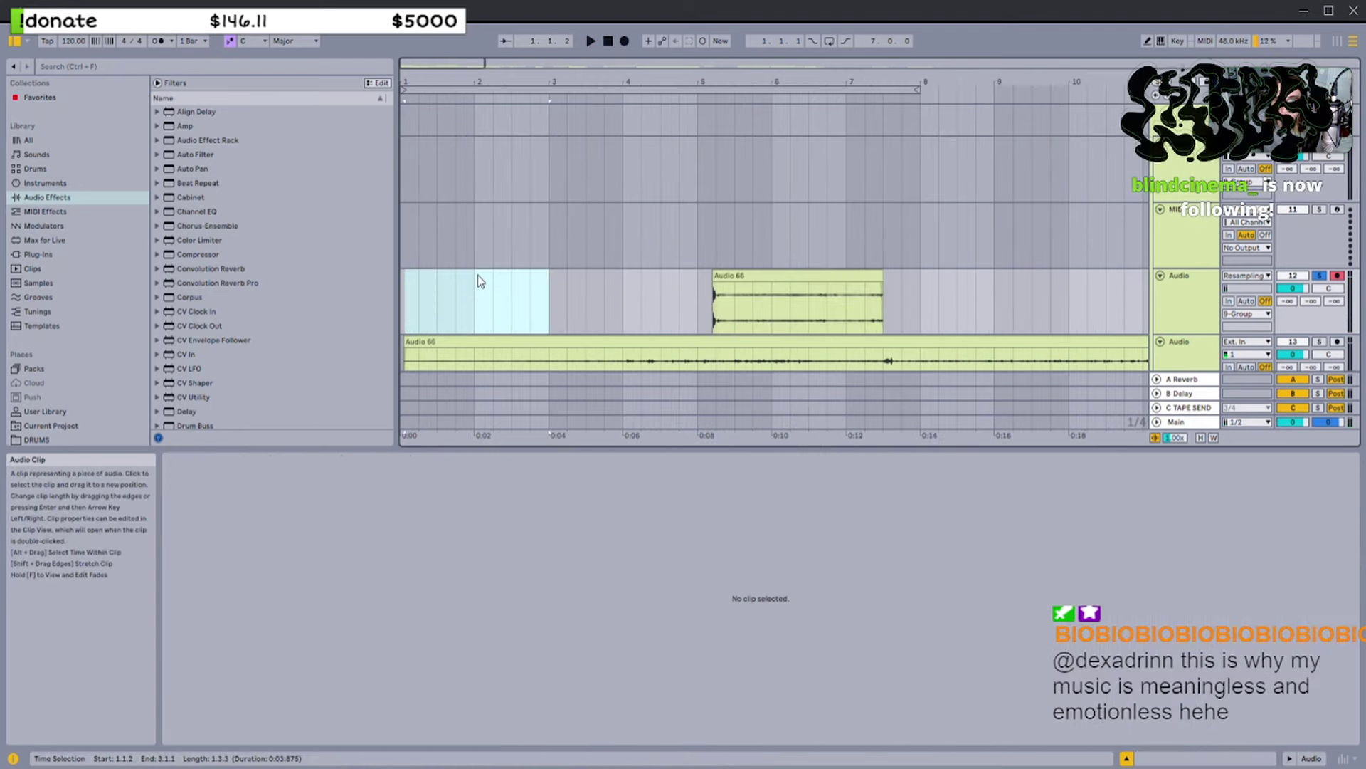
{"action": "scroll", "coordinate": [491, 277], "scroll_direction": "down", "scroll_amount": 7}
{"action": "scroll", "coordinate": [588, 287], "scroll_direction": "down", "scroll_amount": 4}
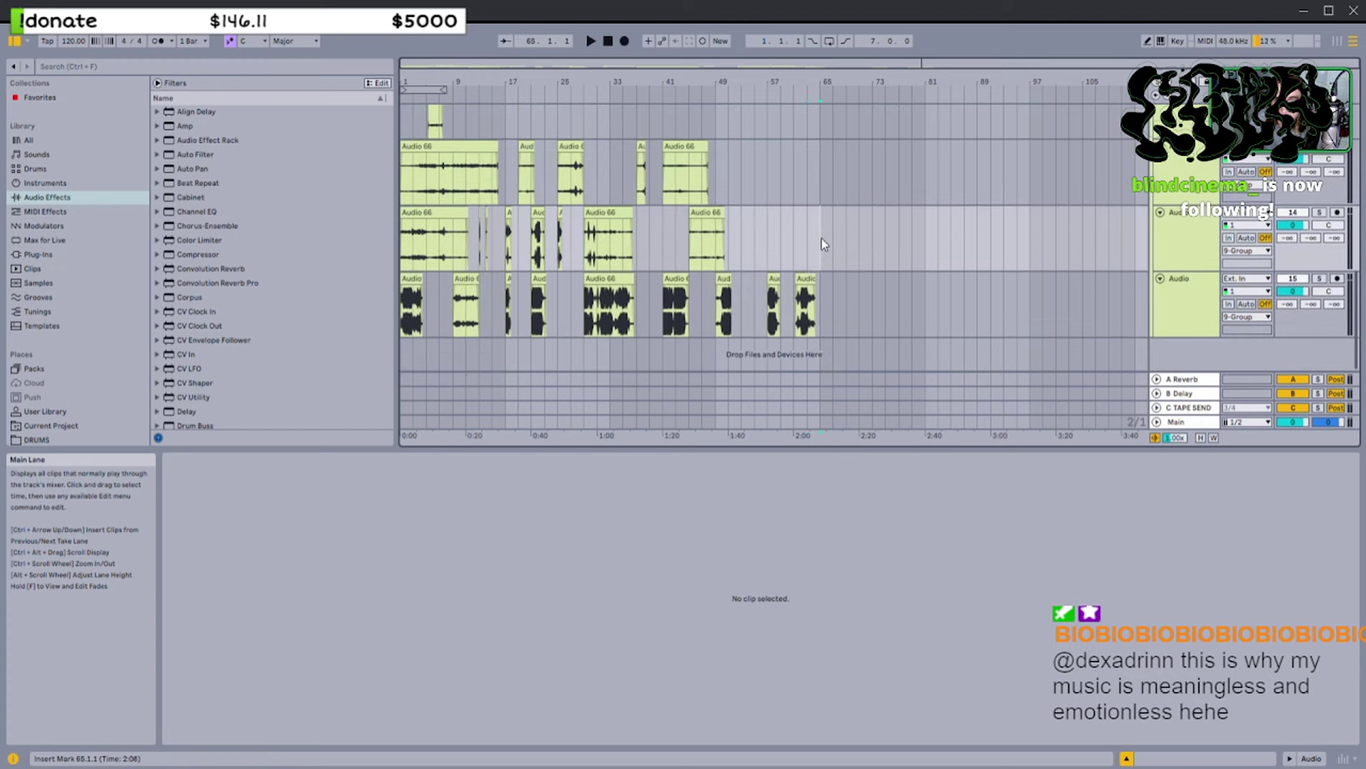
{"action": "scroll", "coordinate": [821, 238], "scroll_direction": "up", "scroll_amount": 3}
{"action": "left_click", "coordinate": [718, 194]}
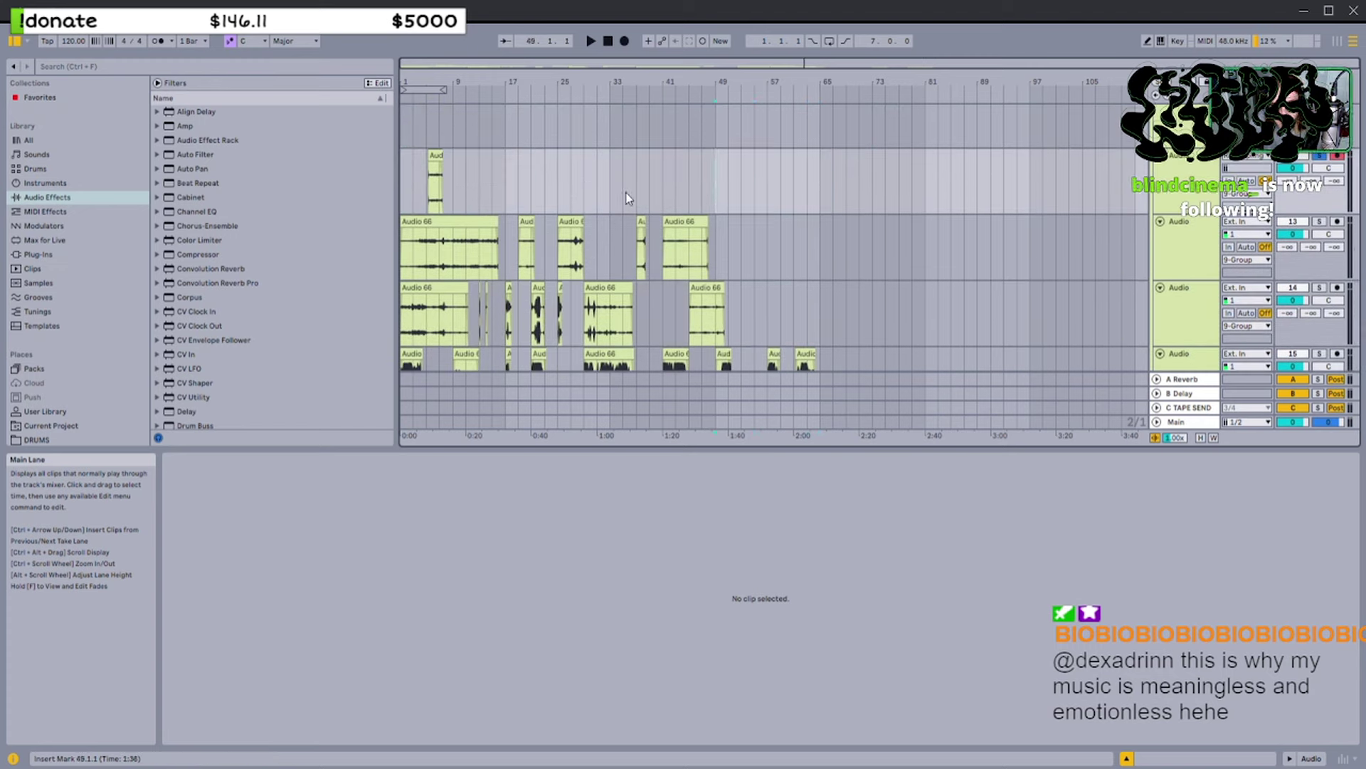
{"action": "key", "text": "ctrl+v"}
Audition the Audio 66 clip at bar 5 on track 12 and move it to 1.1.1
{"action": "left_click", "coordinate": [441, 171]}
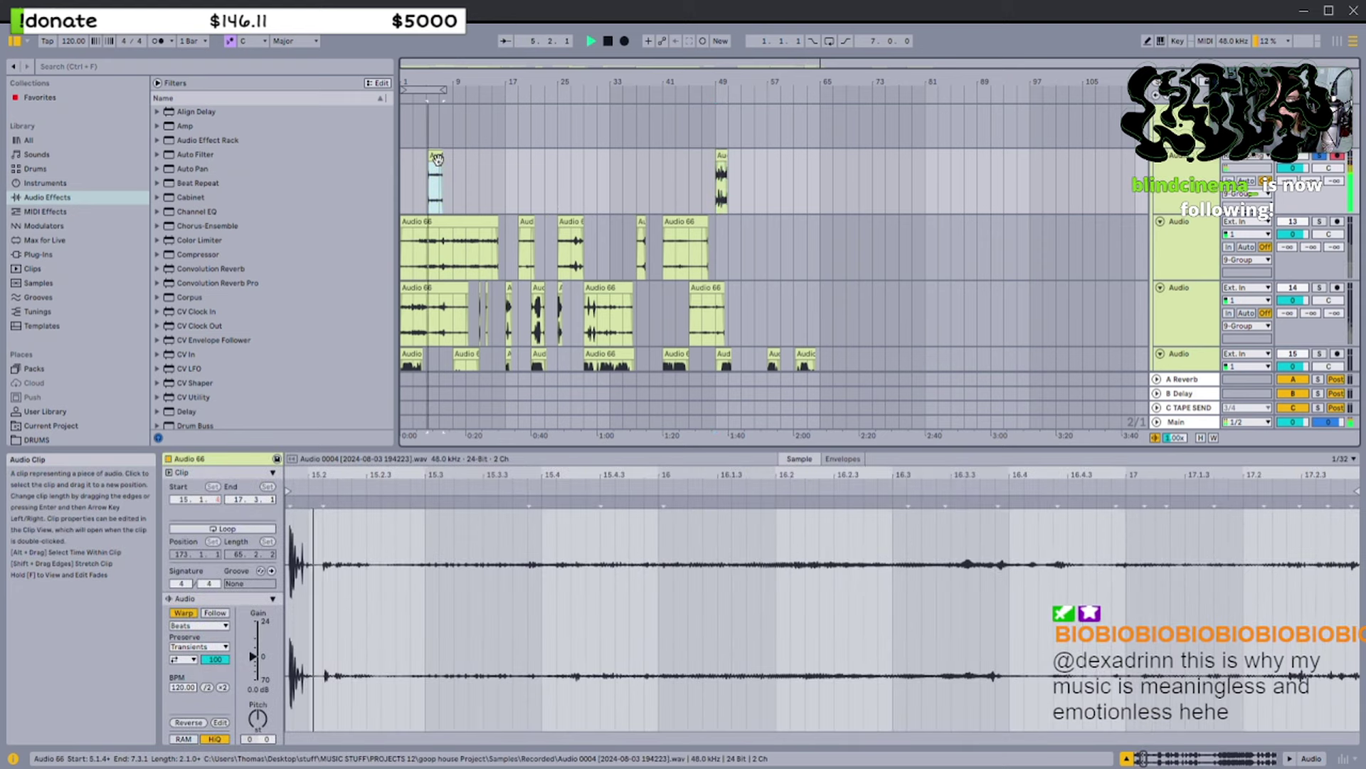
{"action": "key", "text": "space"}
{"action": "scroll", "coordinate": [463, 163], "scroll_direction": "up", "scroll_amount": 4, "text": "ctrl"}
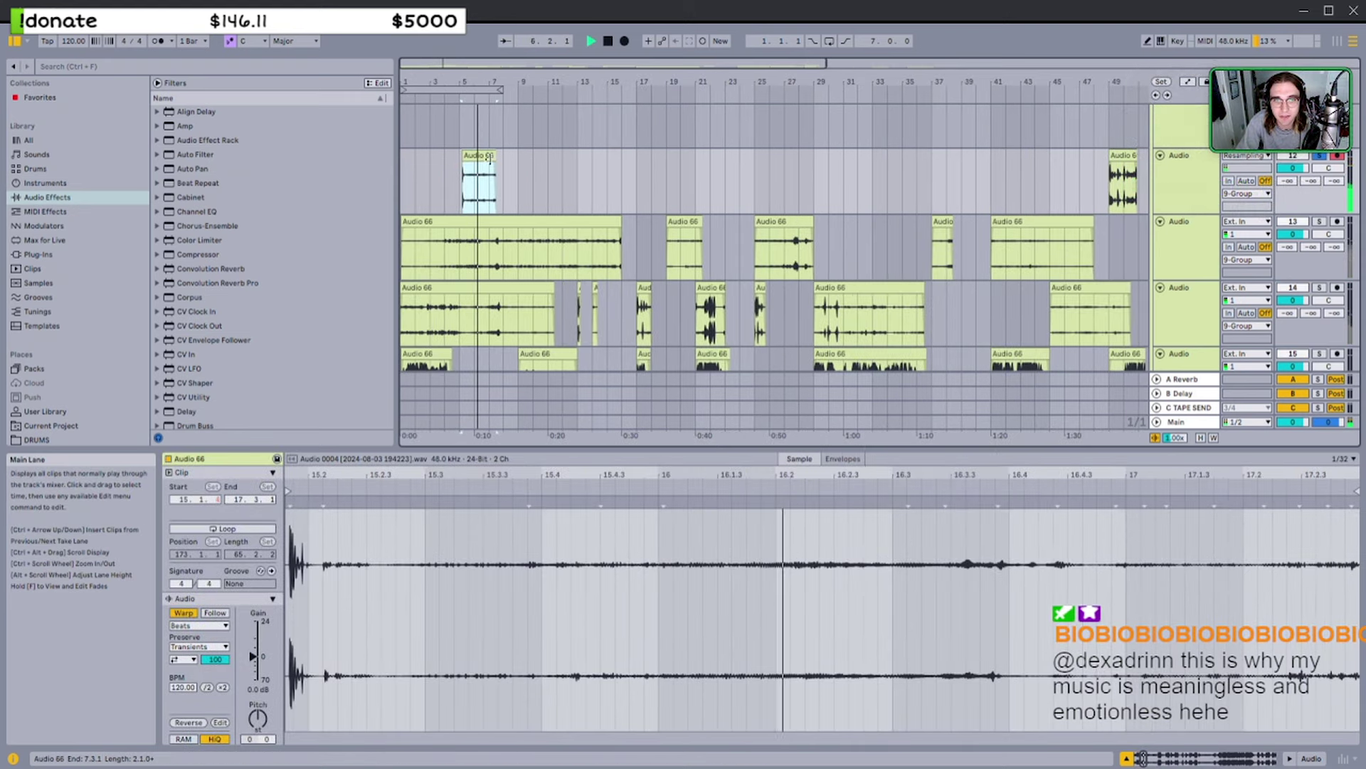
{"action": "key", "text": "z"}
{"action": "scroll", "coordinate": [712, 174], "scroll_direction": "left", "scroll_amount": 1}
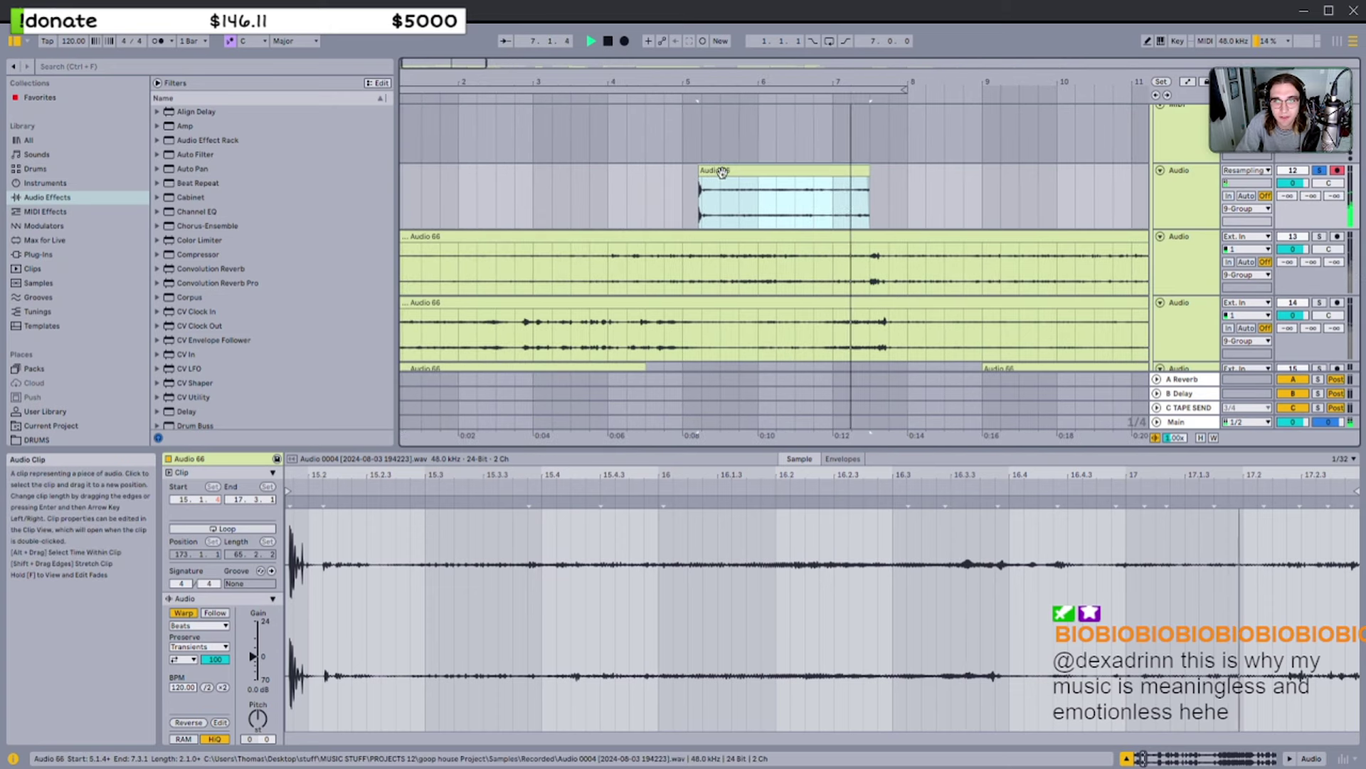
{"action": "key", "text": "space"}
{"action": "scroll", "coordinate": [751, 174], "scroll_direction": "down", "scroll_amount": 3, "text": "ctrl"}
{"action": "left_click_drag", "start_coordinate": [580, 172], "coordinate": [441, 183]}
{"action": "key", "text": "space"}
Solo track 13 and audition its first long clip and the clip at bar 19 from several points
{"action": "left_click", "coordinate": [522, 263]}
{"action": "key", "text": "s"}
{"action": "key", "text": "space"}
{"action": "key", "text": "space"}
{"action": "left_click", "coordinate": [676, 263]}
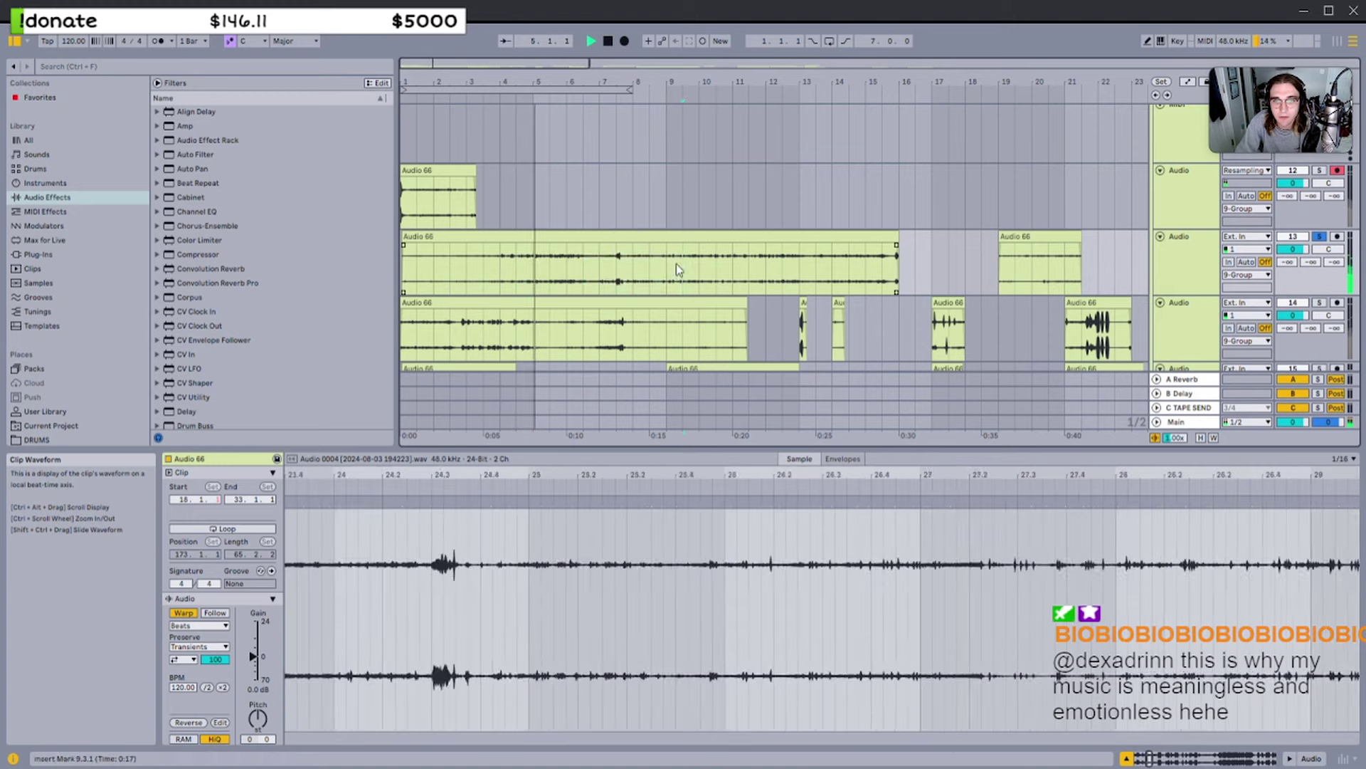
{"action": "left_click_drag", "start_coordinate": [501, 263], "coordinate": [708, 263]}
{"action": "left_click", "coordinate": [889, 238]}
{"action": "left_click", "coordinate": [885, 259]}
{"action": "left_click", "coordinate": [1018, 264]}
{"action": "key", "text": "space"}
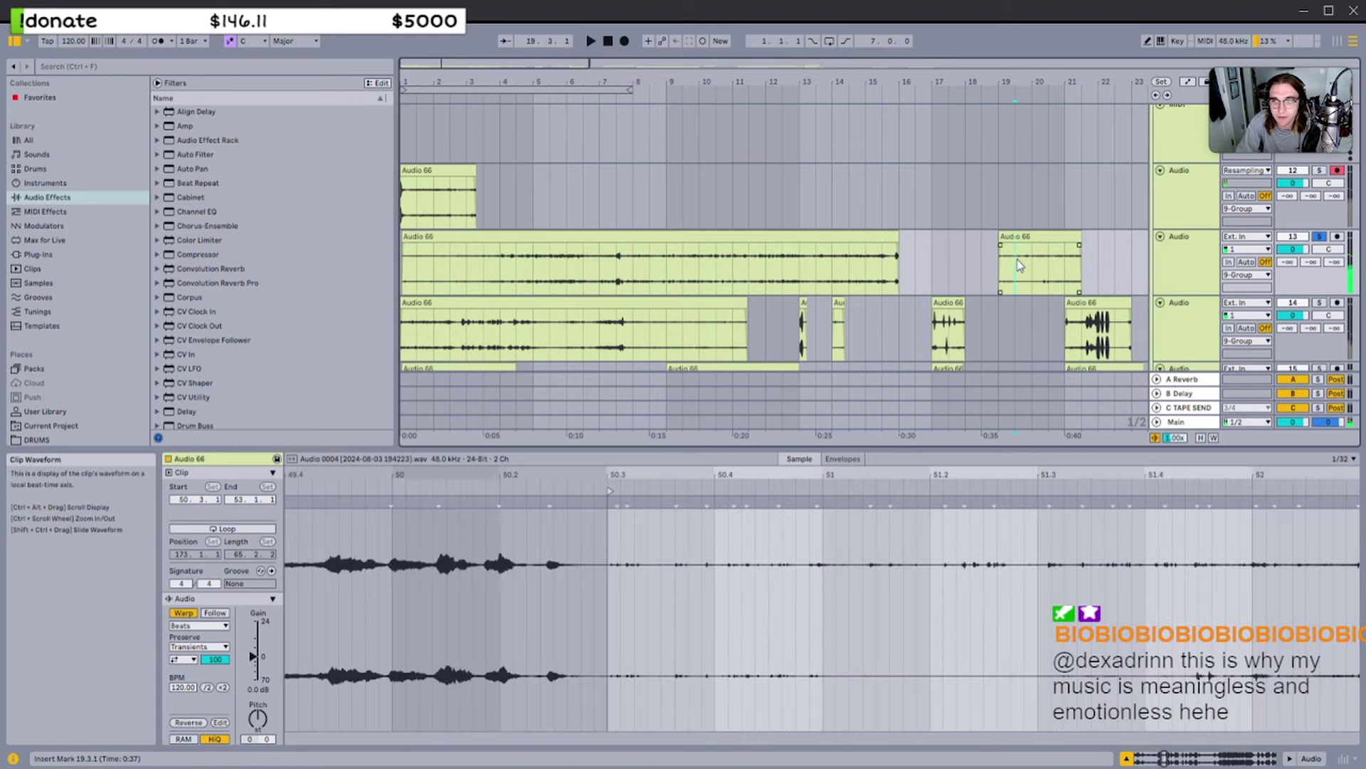
{"action": "scroll", "coordinate": [1061, 265], "scroll_direction": "down", "scroll_amount": 2}
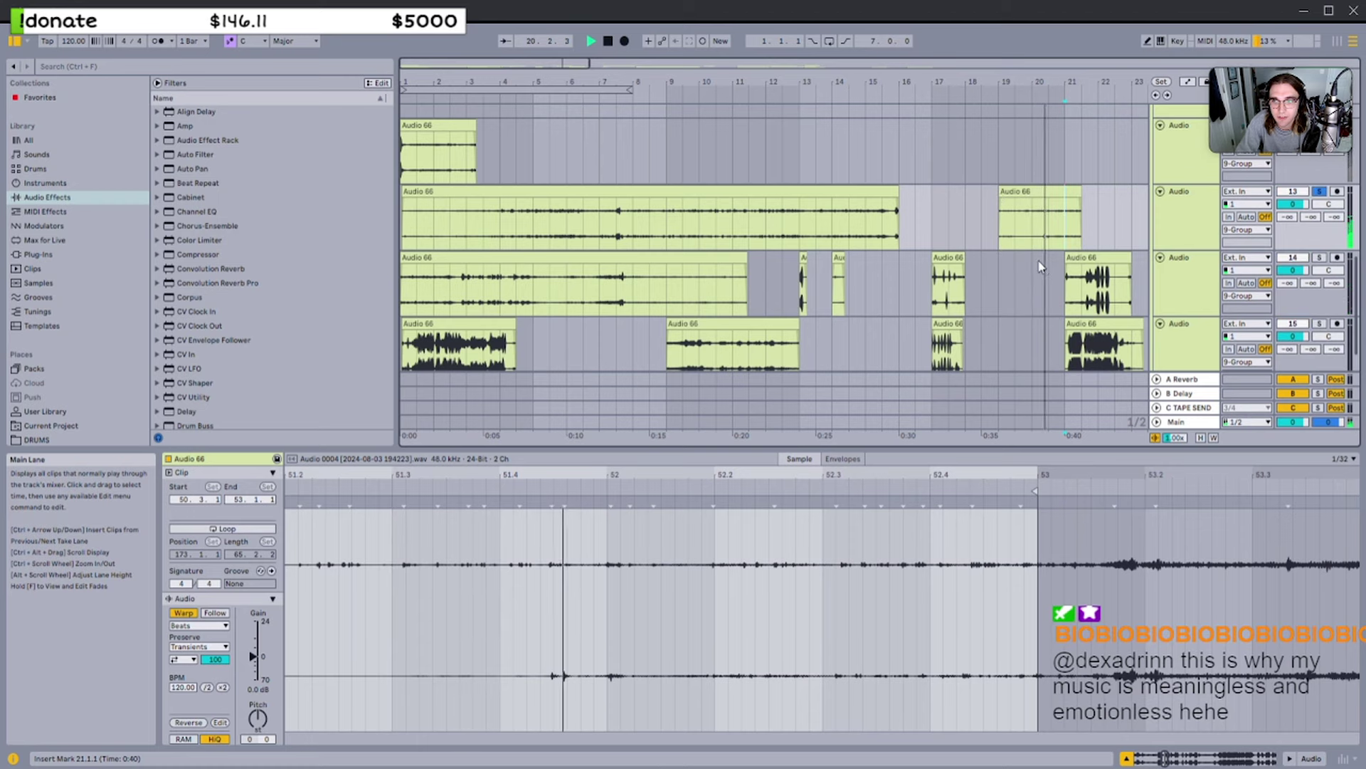
Solo track 14 and audition its first Audio 66 clip from several points, including 5.1.1, 7.1.1 and 1.1.1
{"action": "left_click", "coordinate": [1064, 263]}
{"action": "left_click", "coordinate": [534, 284]}
{"action": "key", "text": "space"}
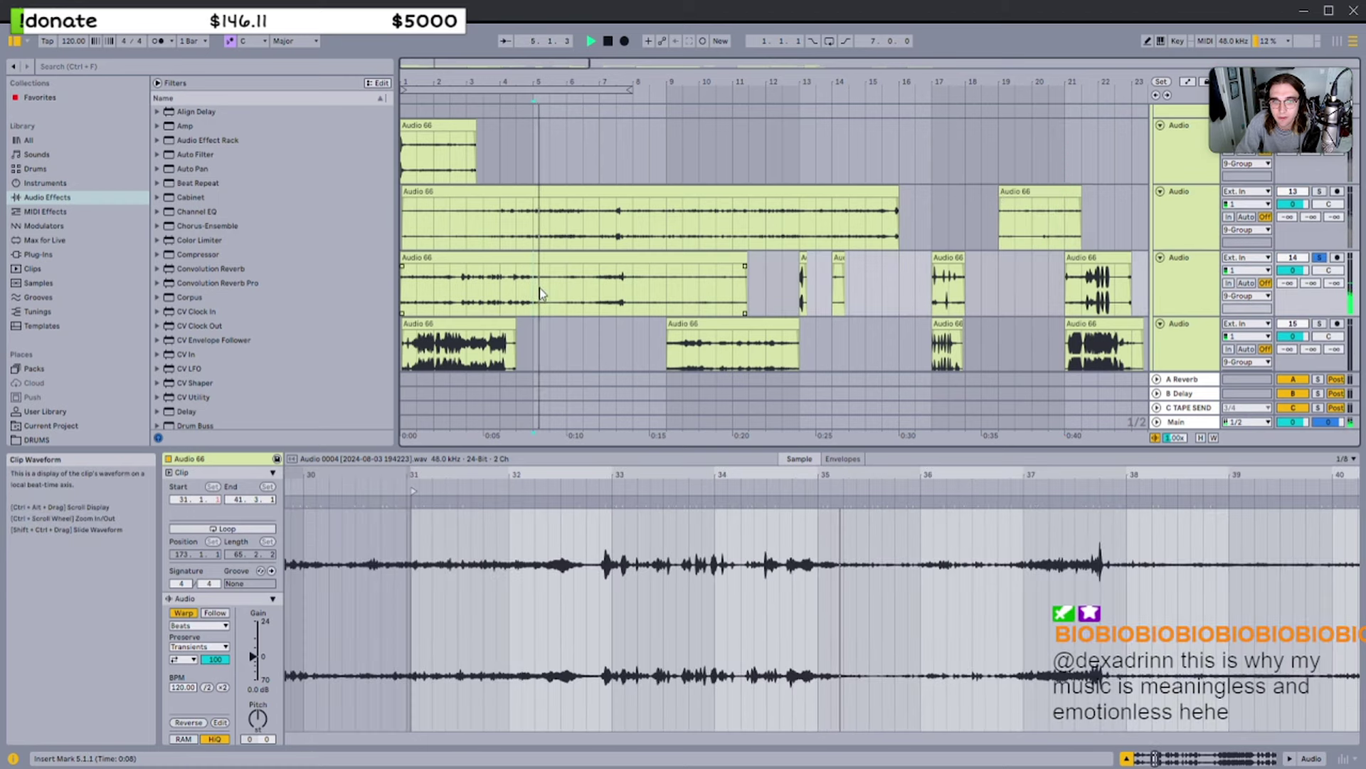
{"action": "left_click", "coordinate": [467, 289]}
{"action": "key", "text": "space"}
{"action": "key", "text": "space"}
{"action": "left_click", "coordinate": [484, 284]}
{"action": "scroll", "coordinate": [484, 278], "scroll_direction": "up", "scroll_amount": 3}
{"action": "left_click", "coordinate": [482, 261]}
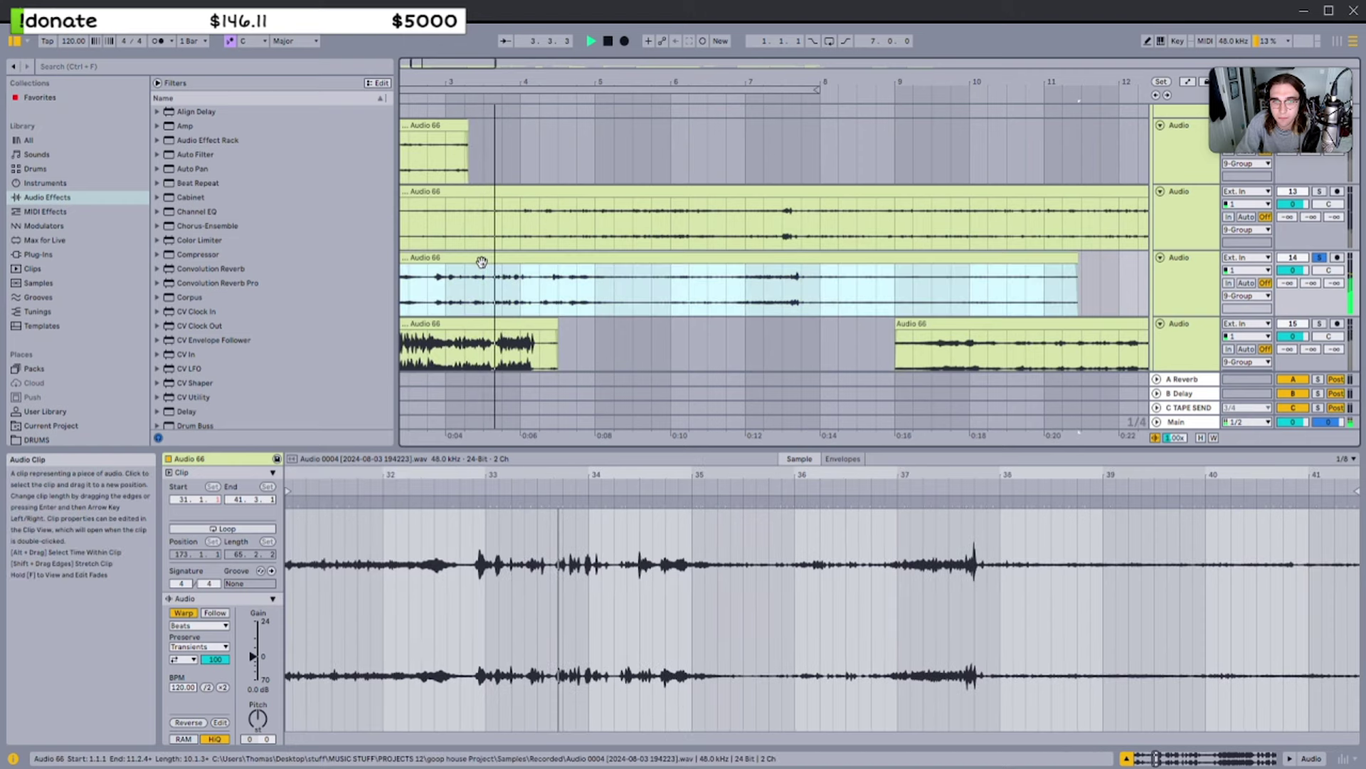
{"action": "scroll", "coordinate": [482, 261], "scroll_direction": "left", "scroll_amount": 3}
{"action": "left_click", "coordinate": [843, 285]}
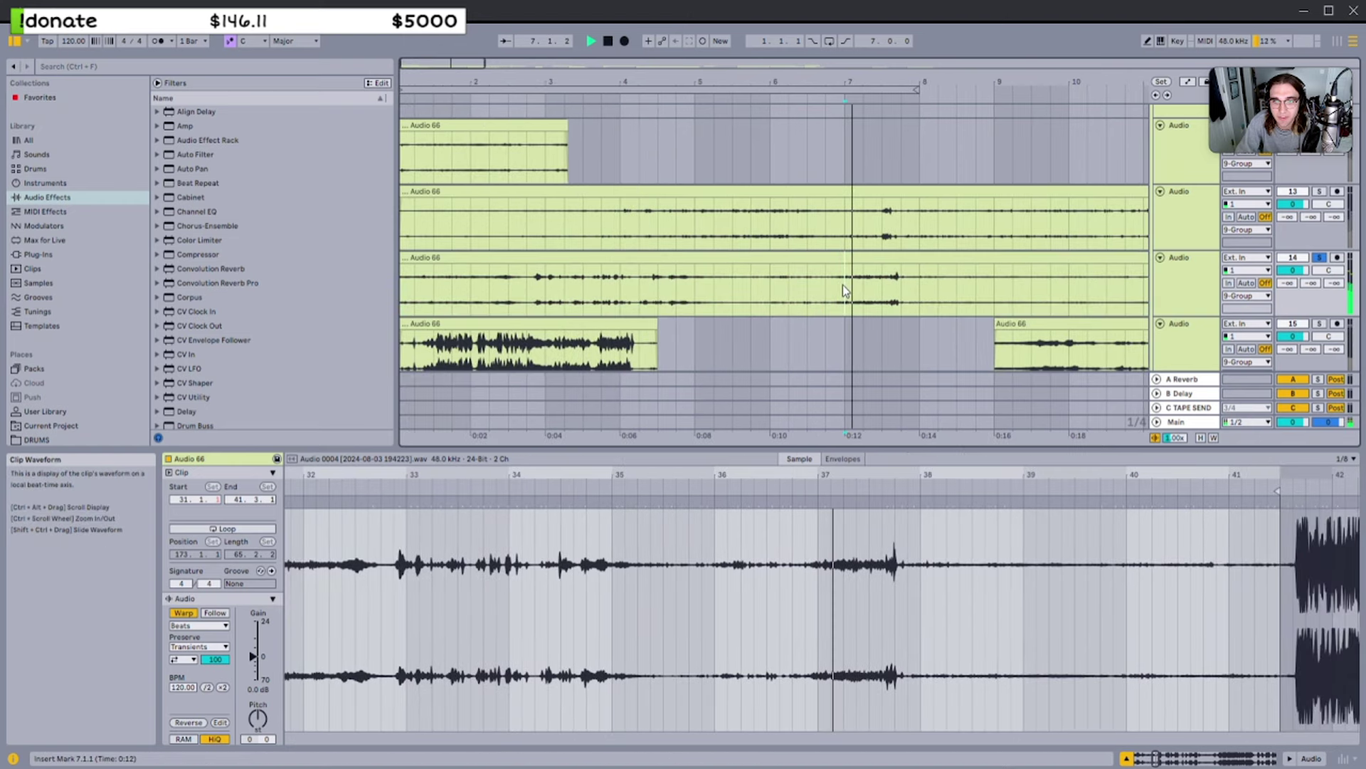
{"action": "scroll", "coordinate": [842, 285], "scroll_direction": "down", "scroll_amount": 3}
{"action": "left_click", "coordinate": [420, 286]}
{"action": "left_click", "coordinate": [404, 282]}
{"action": "key", "text": "space"}
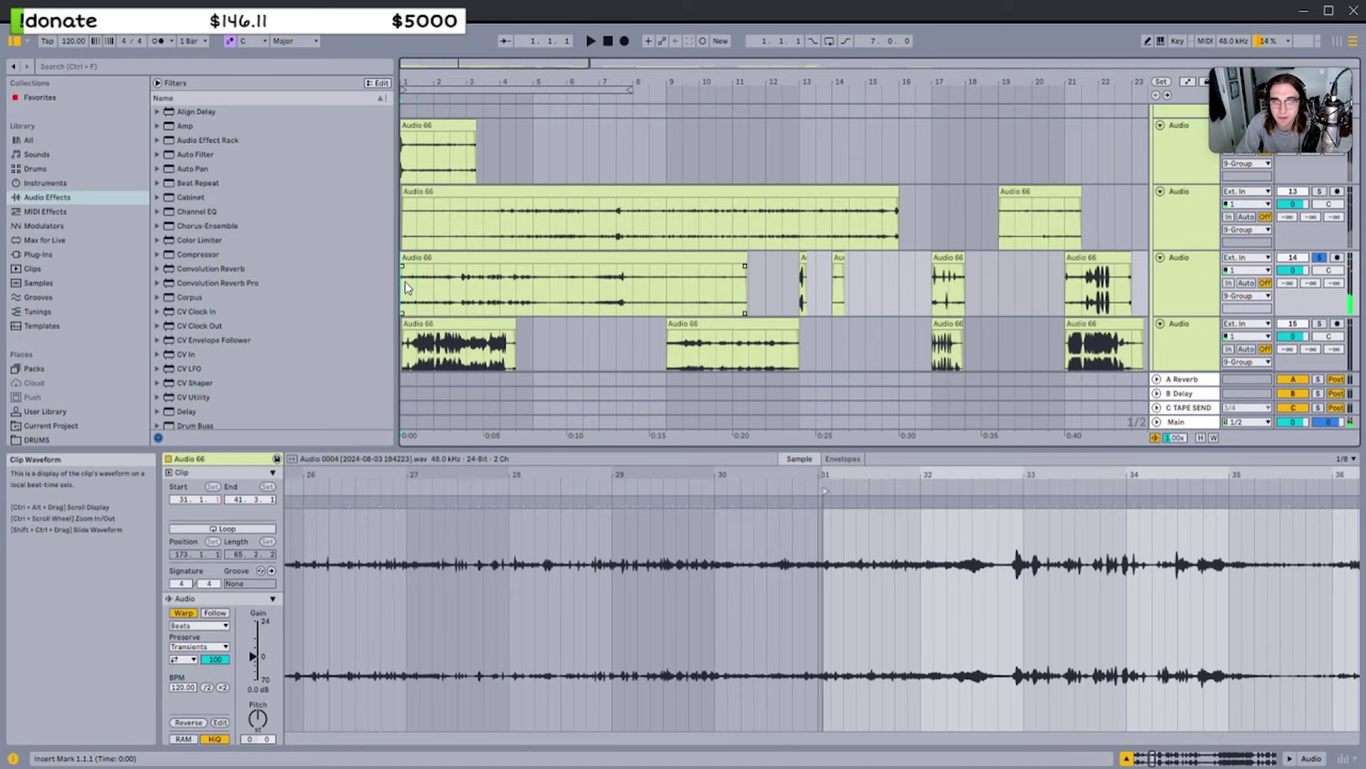
{"action": "key", "text": "space"}
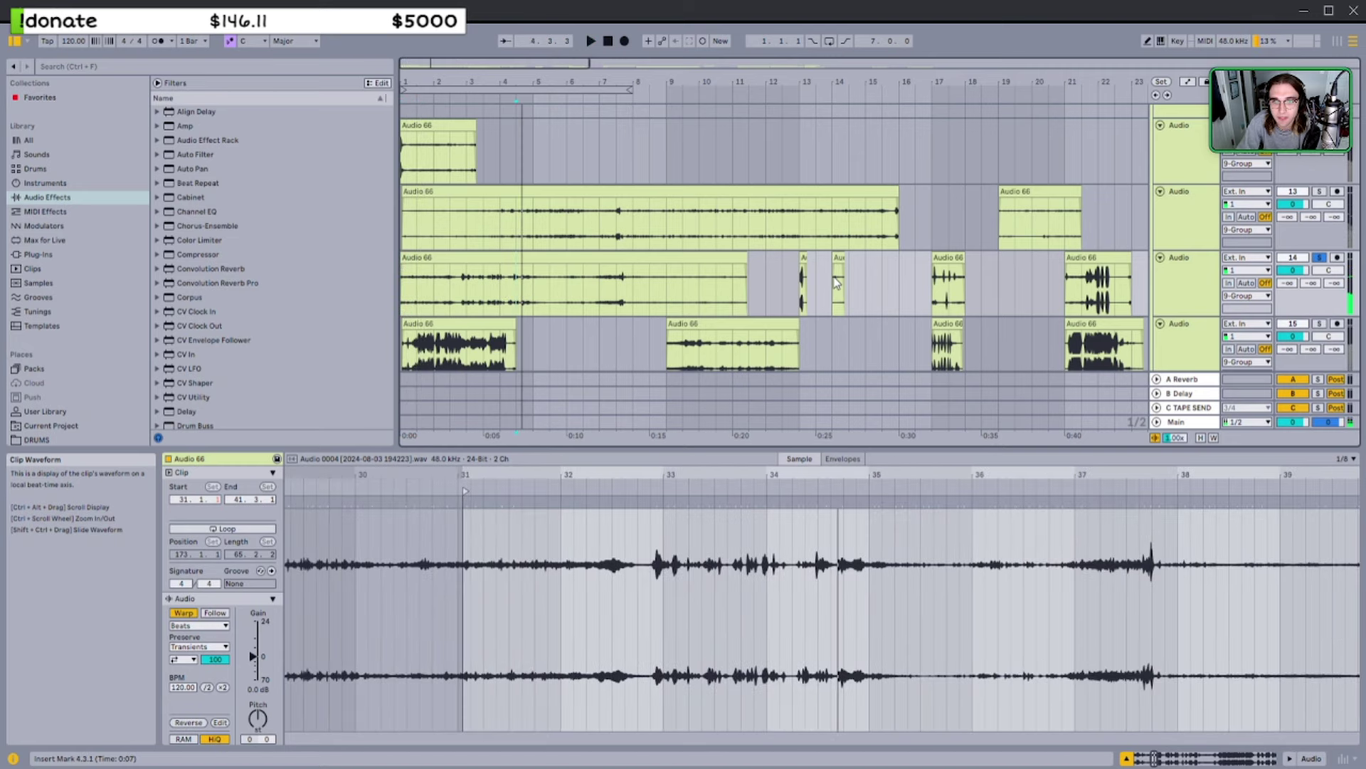
Cut the first Audio 66 clip from track 14 and paste it after the last clip on track 13
{"action": "left_click", "coordinate": [698, 262]}
{"action": "key", "text": "space"}
{"action": "key", "text": "ctrl+x"}
{"action": "scroll", "coordinate": [789, 236], "scroll_direction": "down", "scroll_amount": 3}
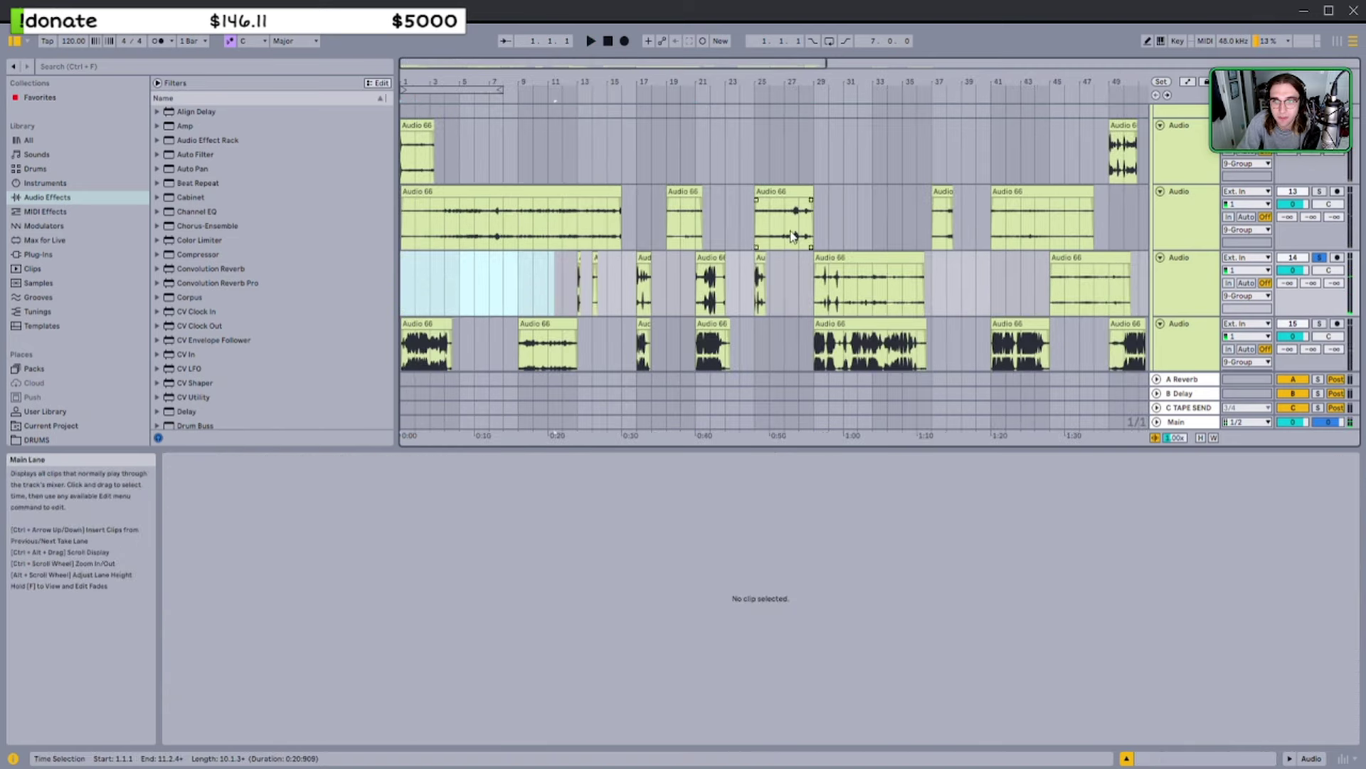
{"action": "left_click", "coordinate": [1122, 207]}
{"action": "key", "text": "ctrl+v"}
Audition the short clip at 13.1.1 on track 14 and trim both its ends closely around the sound
{"action": "left_click", "coordinate": [578, 259]}
{"action": "key", "text": "space"}
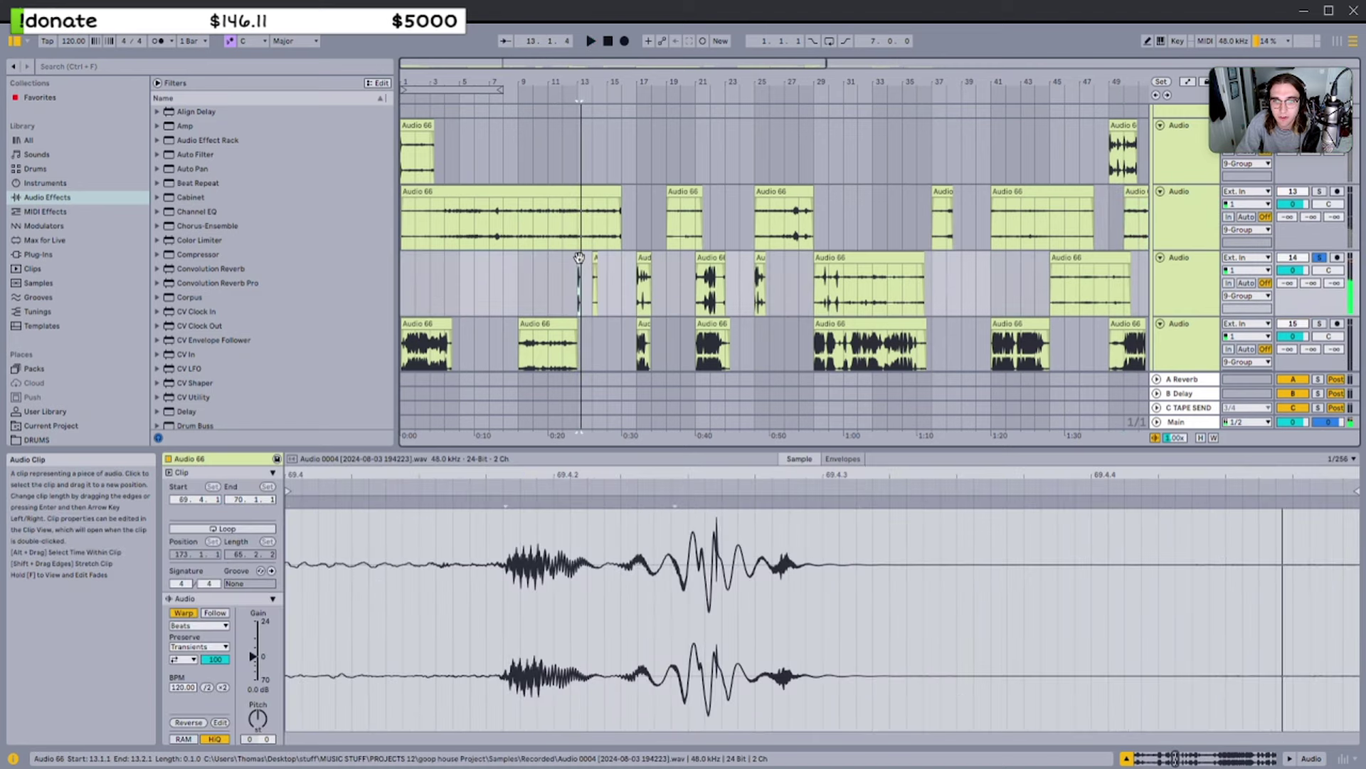
{"action": "scroll", "coordinate": [555, 259], "scroll_direction": "up", "scroll_amount": 5}
{"action": "scroll", "coordinate": [548, 258], "scroll_direction": "up", "scroll_amount": 4}
{"action": "key", "text": "space"}
{"action": "left_click_drag", "start_coordinate": [498, 258], "coordinate": [538, 259]}
{"action": "left_click_drag", "start_coordinate": [708, 263], "coordinate": [642, 263]}
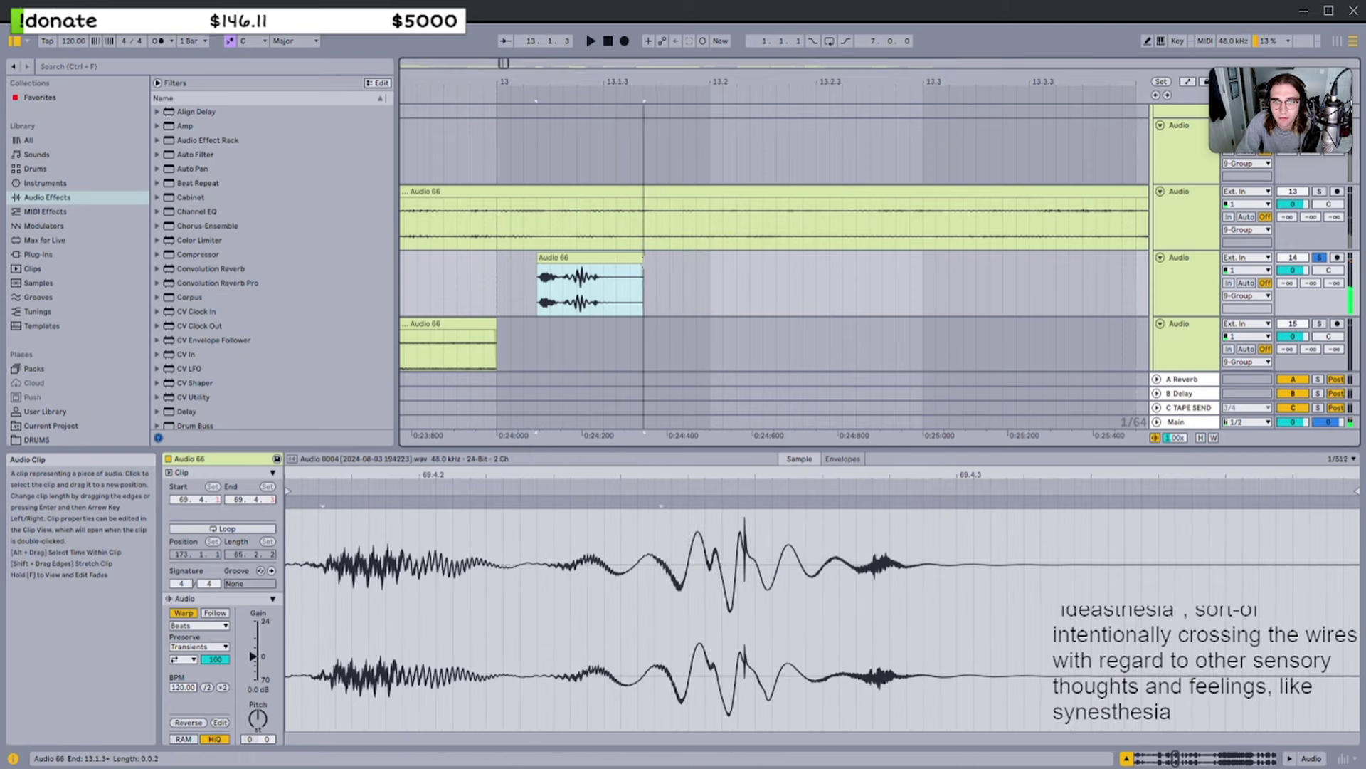
Reverse the trimmed short clip on track 14, restore its original direction and replay it
{"action": "key", "text": "r"}
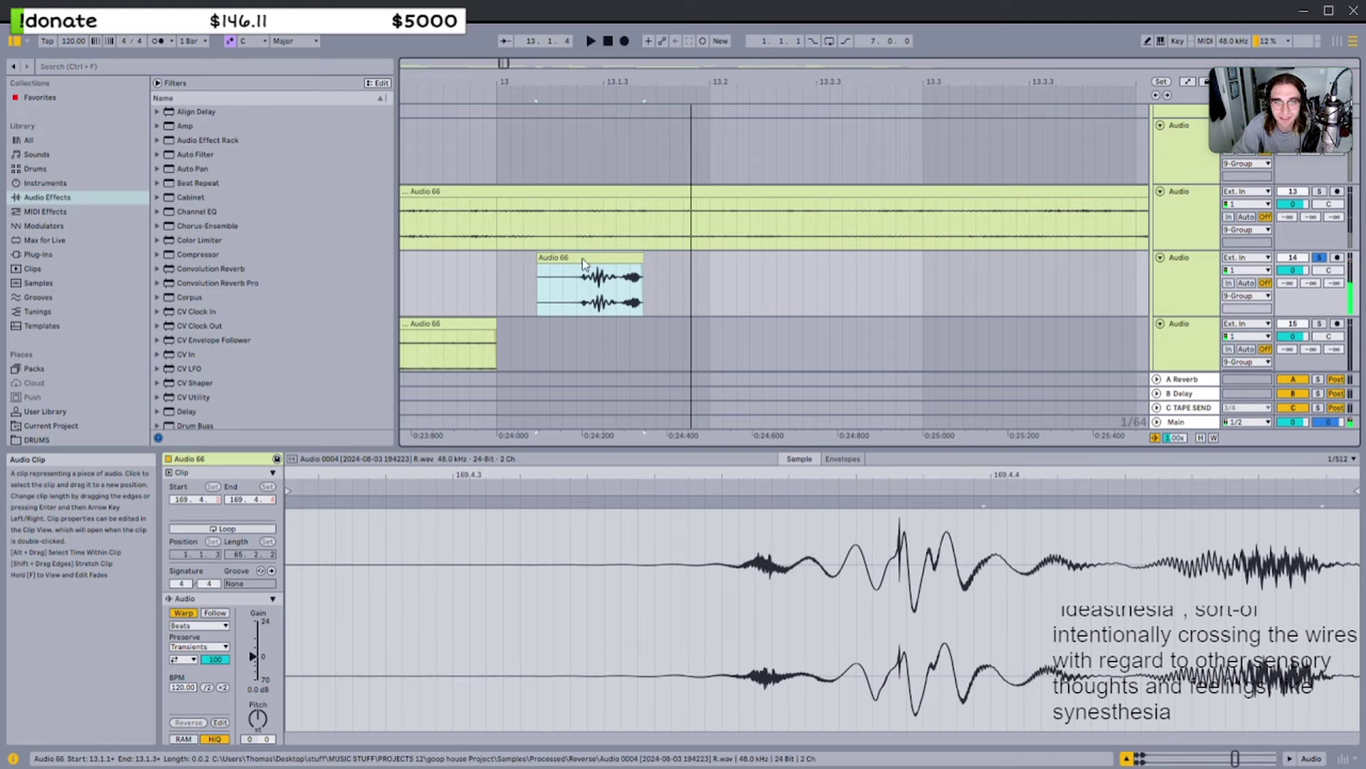
{"action": "key", "text": "r"}
{"action": "key", "text": "space"}
{"action": "key", "text": "space"}
{"action": "key", "text": "space"}
{"action": "key", "text": "space"}
Cut the trimmed short clip at bar 13 and paste it at 1.1.1 on track 14
{"action": "scroll", "coordinate": [602, 260], "scroll_direction": "down", "scroll_amount": 5}
{"action": "key", "text": "Delete"}
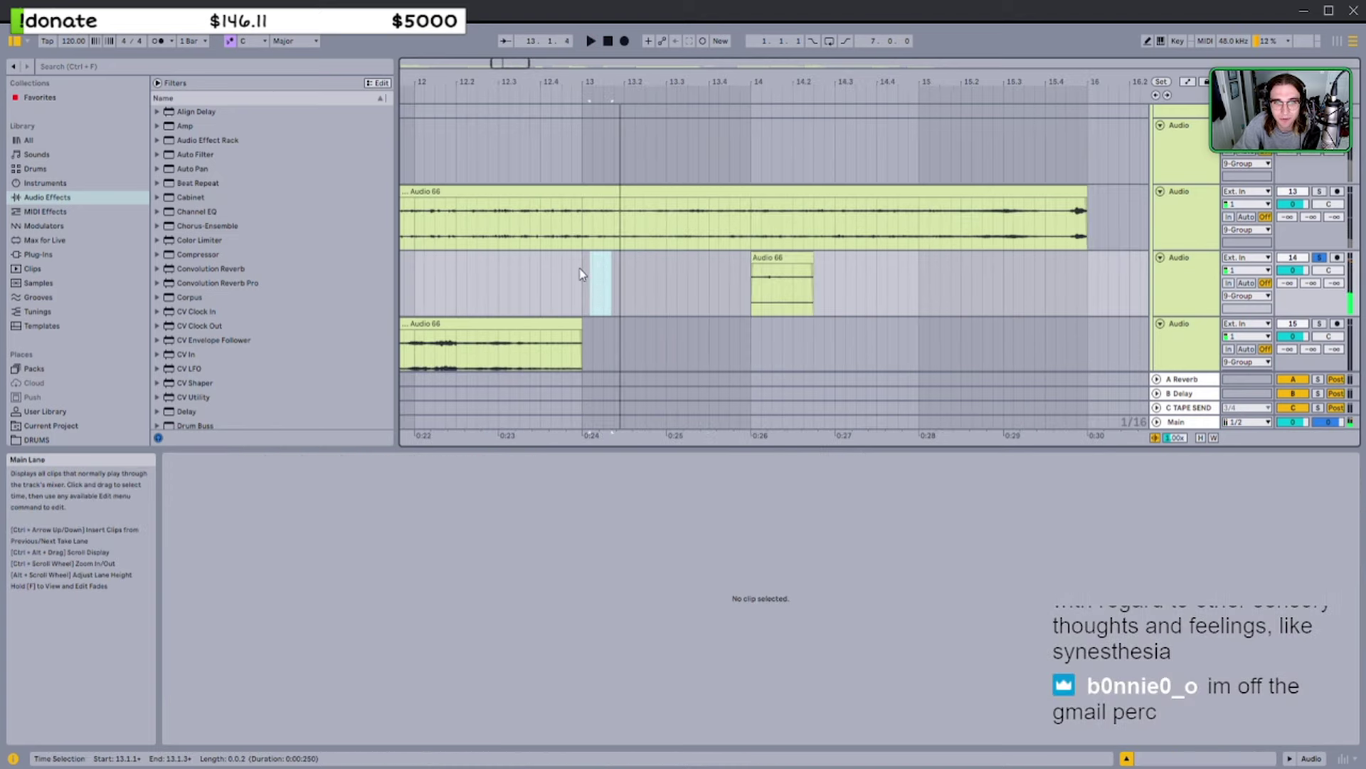
{"action": "scroll", "coordinate": [580, 269], "scroll_direction": "down", "scroll_amount": 8}
{"action": "scroll", "coordinate": [418, 273], "scroll_direction": "left", "scroll_amount": 3}
{"action": "left_click", "coordinate": [408, 268]}
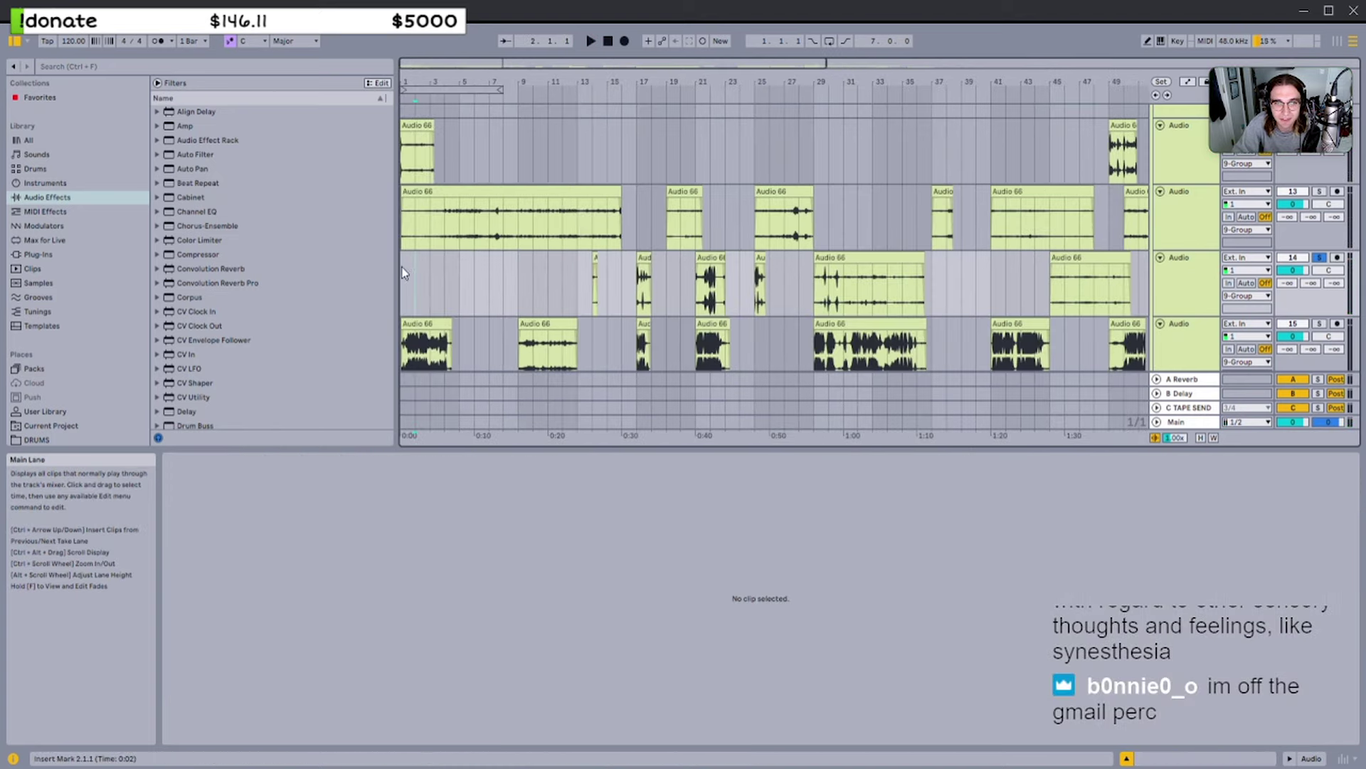
{"action": "left_click", "coordinate": [402, 268]}
{"action": "key", "text": "ctrl+v"}
Audition the short quiet clip at bar 14 on track 14 and raise its gain to 16.9 dB
{"action": "scroll", "coordinate": [569, 266], "scroll_direction": "up", "scroll_amount": 5}
{"action": "left_click", "coordinate": [703, 258]}
{"action": "key", "text": "space"}
{"action": "key", "text": "s"}
{"action": "key", "text": "space"}
{"action": "key", "text": "space"}
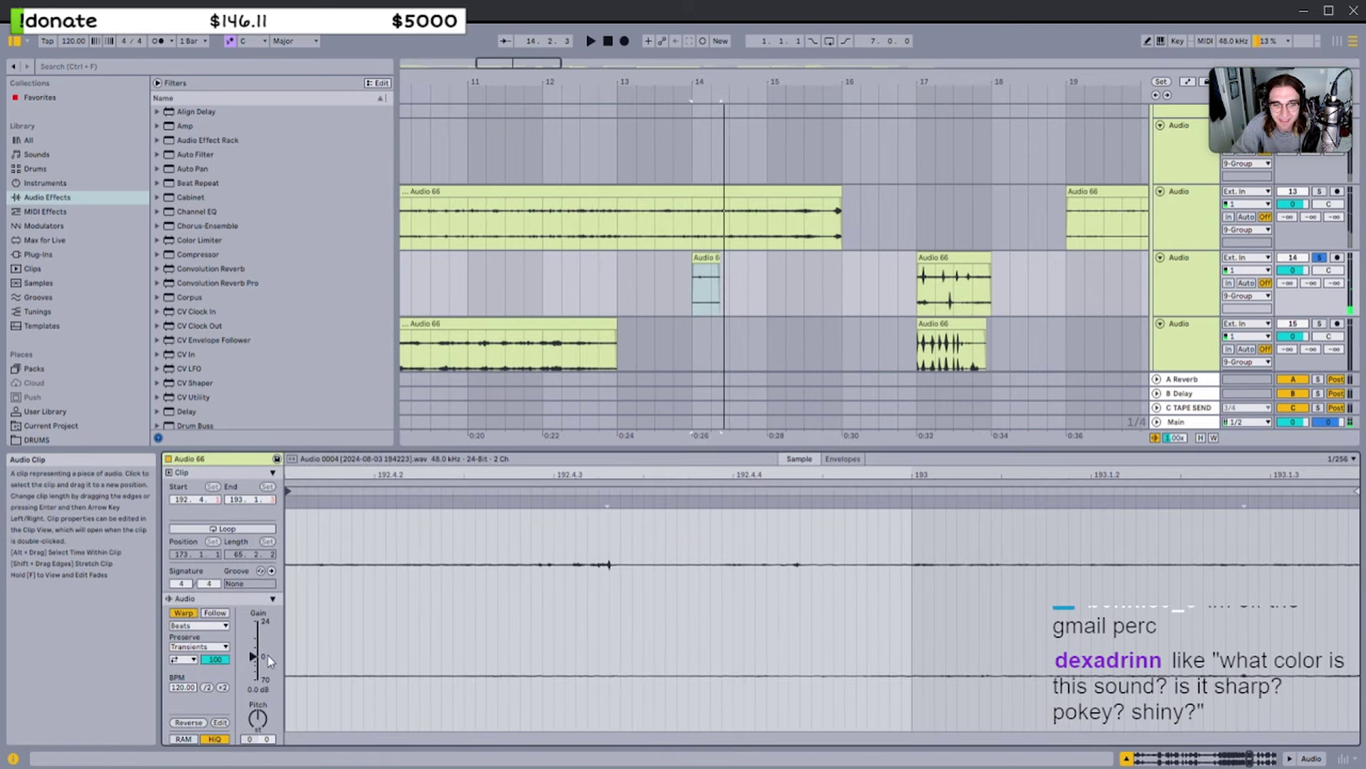
{"action": "left_click_drag", "start_coordinate": [253, 656], "coordinate": [253, 631]}
{"action": "key", "text": "space"}
{"action": "key", "text": "space"}
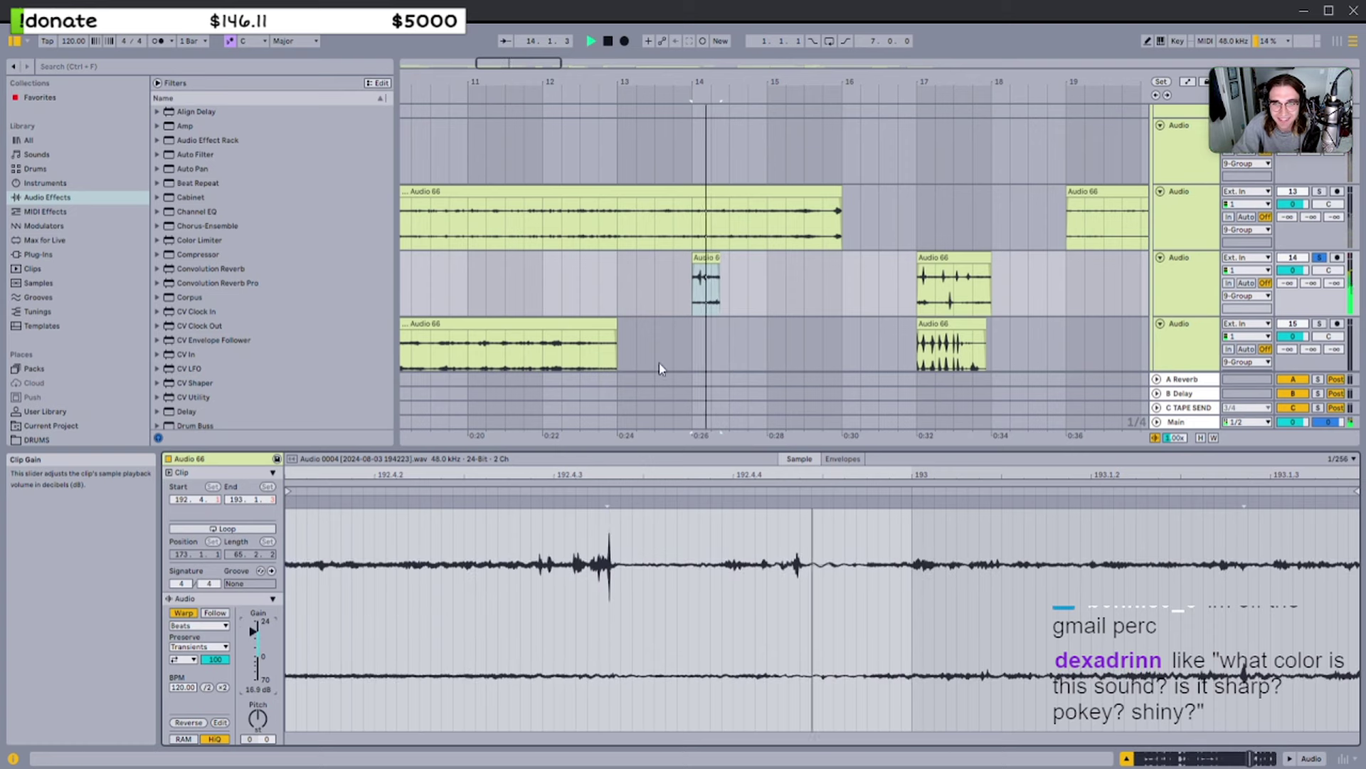
Trim the start of the bar 14 clip to just past 14.1.2 and replay it
{"action": "scroll", "coordinate": [708, 263], "scroll_direction": "up", "scroll_amount": 5}
{"action": "key", "text": "space"}
{"action": "left_click_drag", "start_coordinate": [630, 271], "coordinate": [666, 271]}
{"action": "key", "text": "space"}
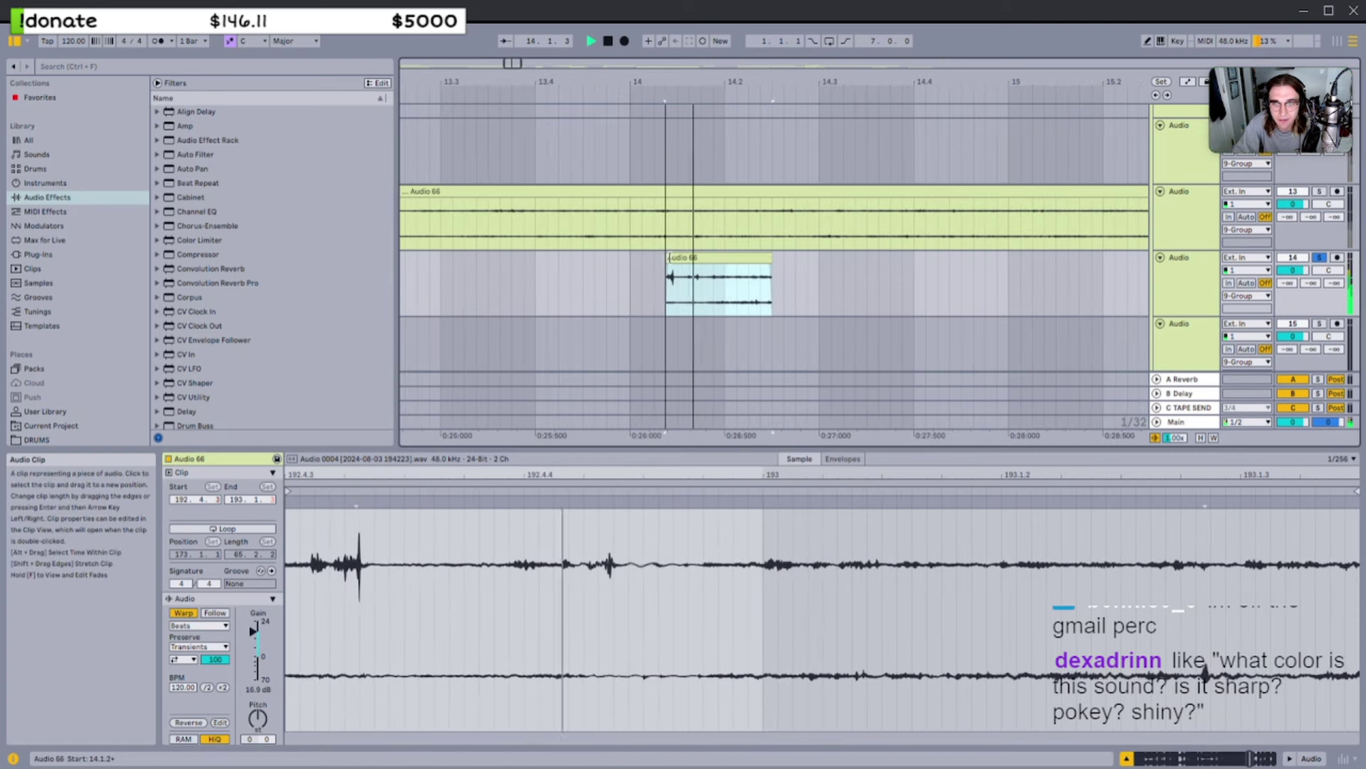
{"action": "key", "text": "space"}
{"action": "key", "text": "space"}
Trim the end of the bar 14 clip to 14.2.1, add a fade-out and replay it
{"action": "left_click_drag", "start_coordinate": [771, 257], "coordinate": [705, 266]}
{"action": "key", "text": "space"}
{"action": "key", "text": "space"}
{"action": "key", "text": "f"}
{"action": "key", "text": "space"}
{"action": "key", "text": "space"}
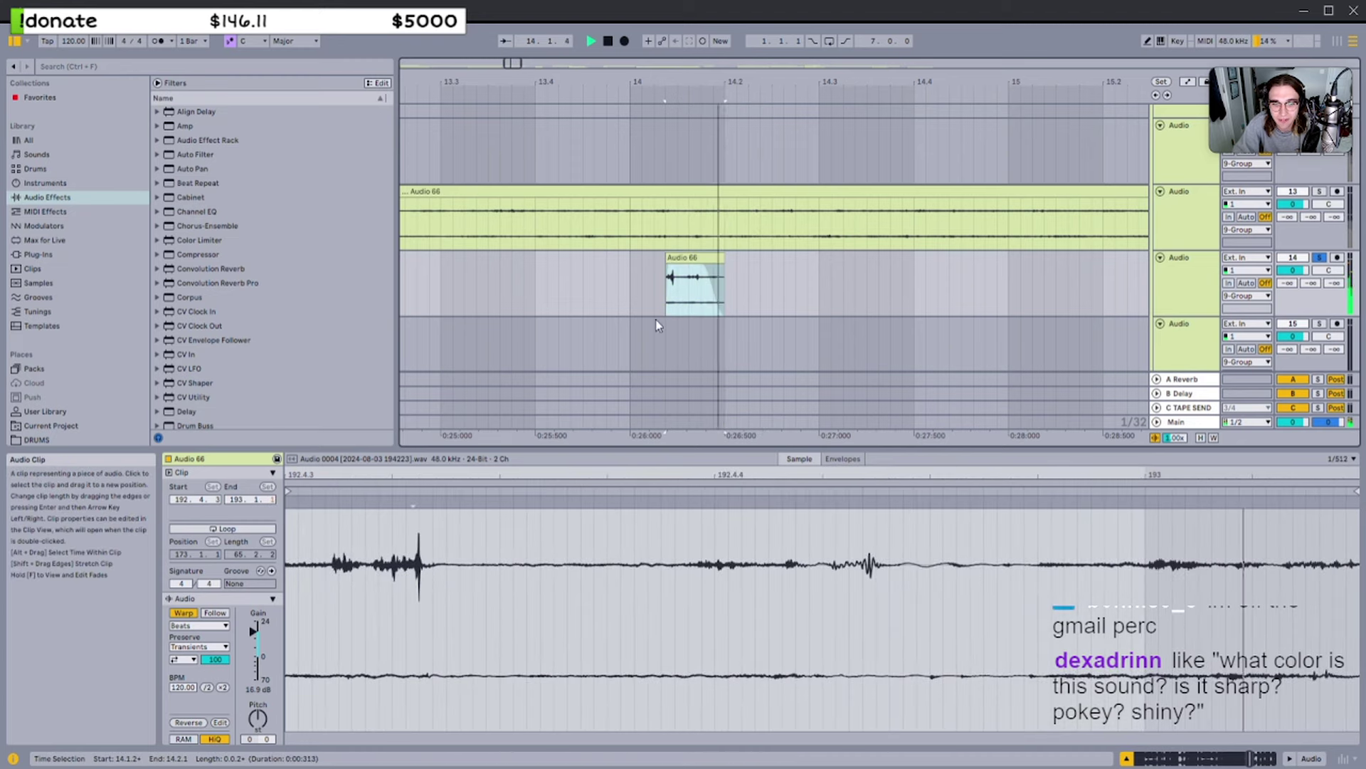
{"action": "key", "text": "space"}
{"action": "key", "text": "space"}
Replay the bar 14 clip with its transposition set to -40 and to -11 semitones
{"action": "left_click_drag", "start_coordinate": [258, 719], "coordinate": [258, 734]}
{"action": "key", "text": "space"}
{"action": "key", "text": "space"}
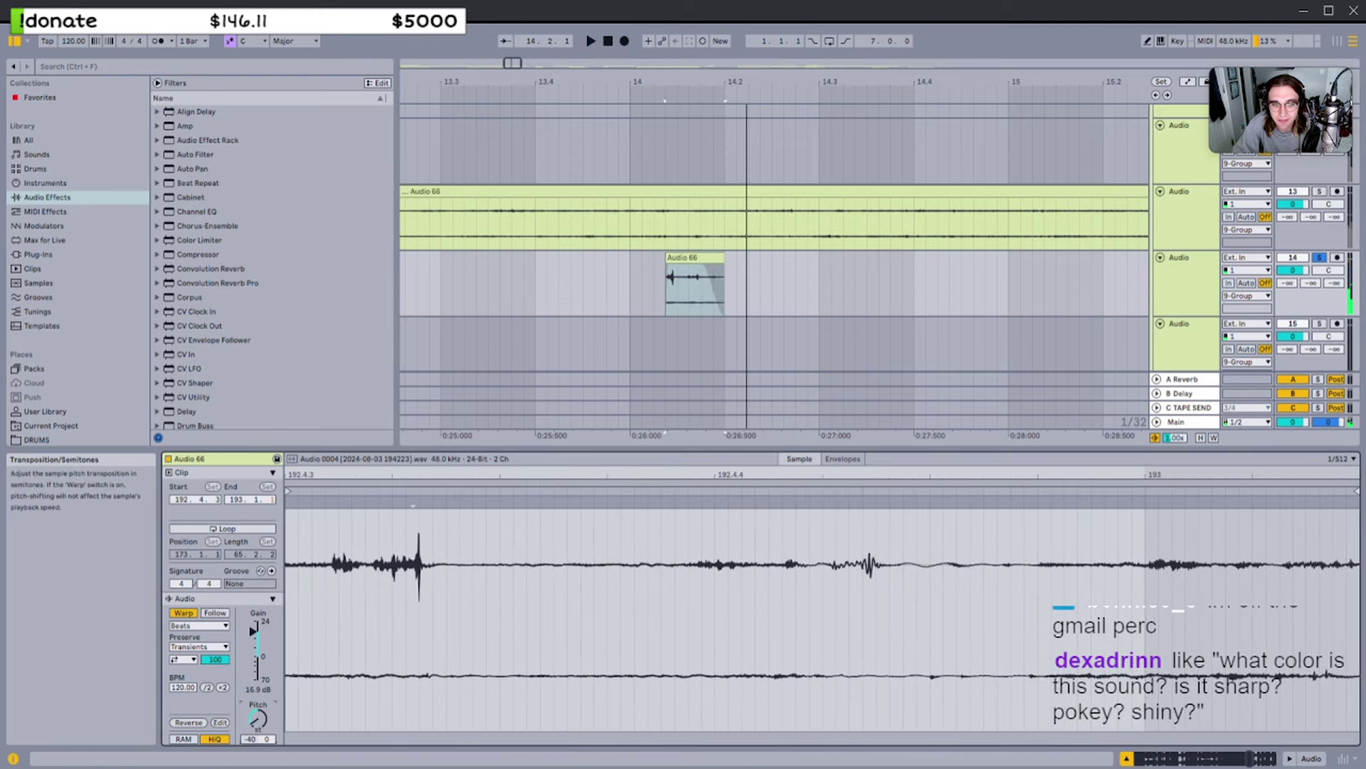
{"action": "key", "text": "space"}
{"action": "key", "text": "space"}
{"action": "key", "text": "space"}
Add warp markers at the two transients of the bar 14 clip, near 192.4.3 and 192.4.4
{"action": "double_click", "coordinate": [865, 503]}
{"action": "left_click", "coordinate": [411, 505]}
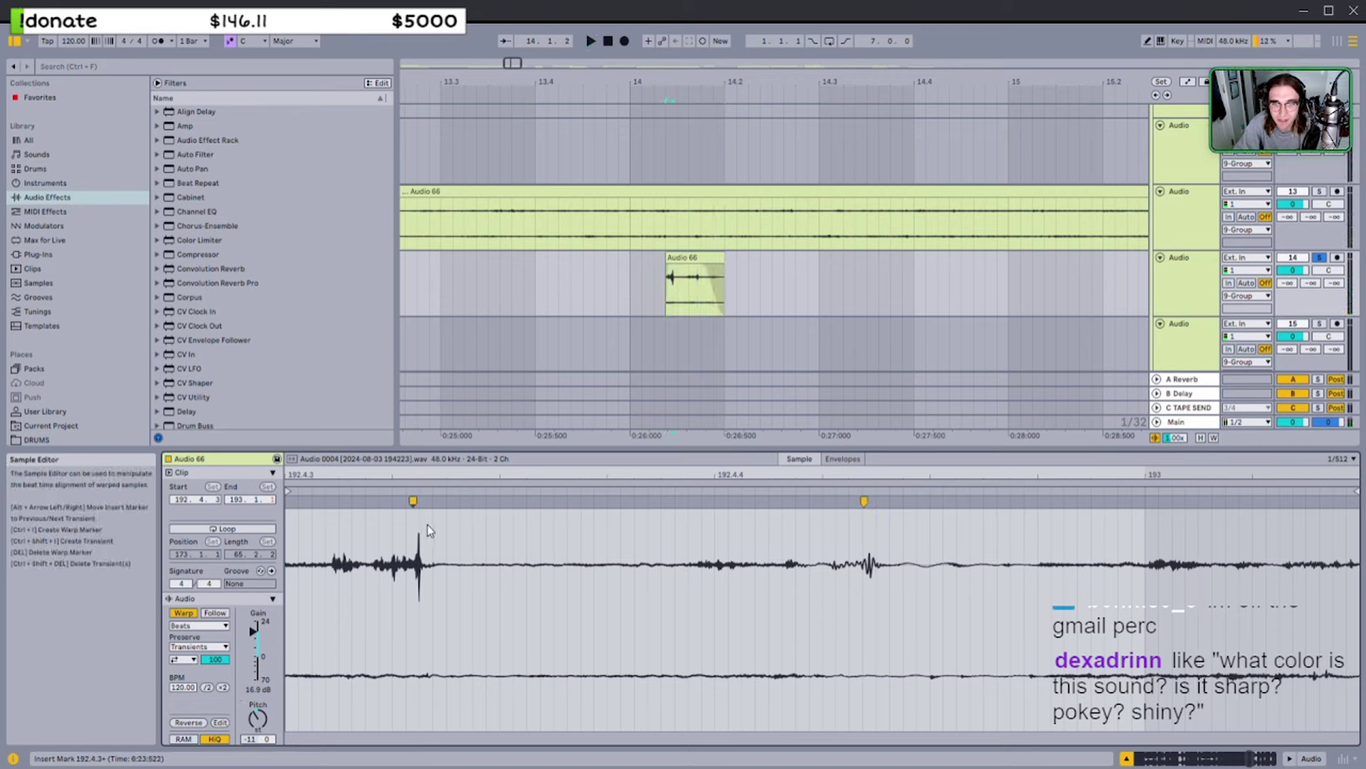
{"action": "left_click", "coordinate": [696, 260]}
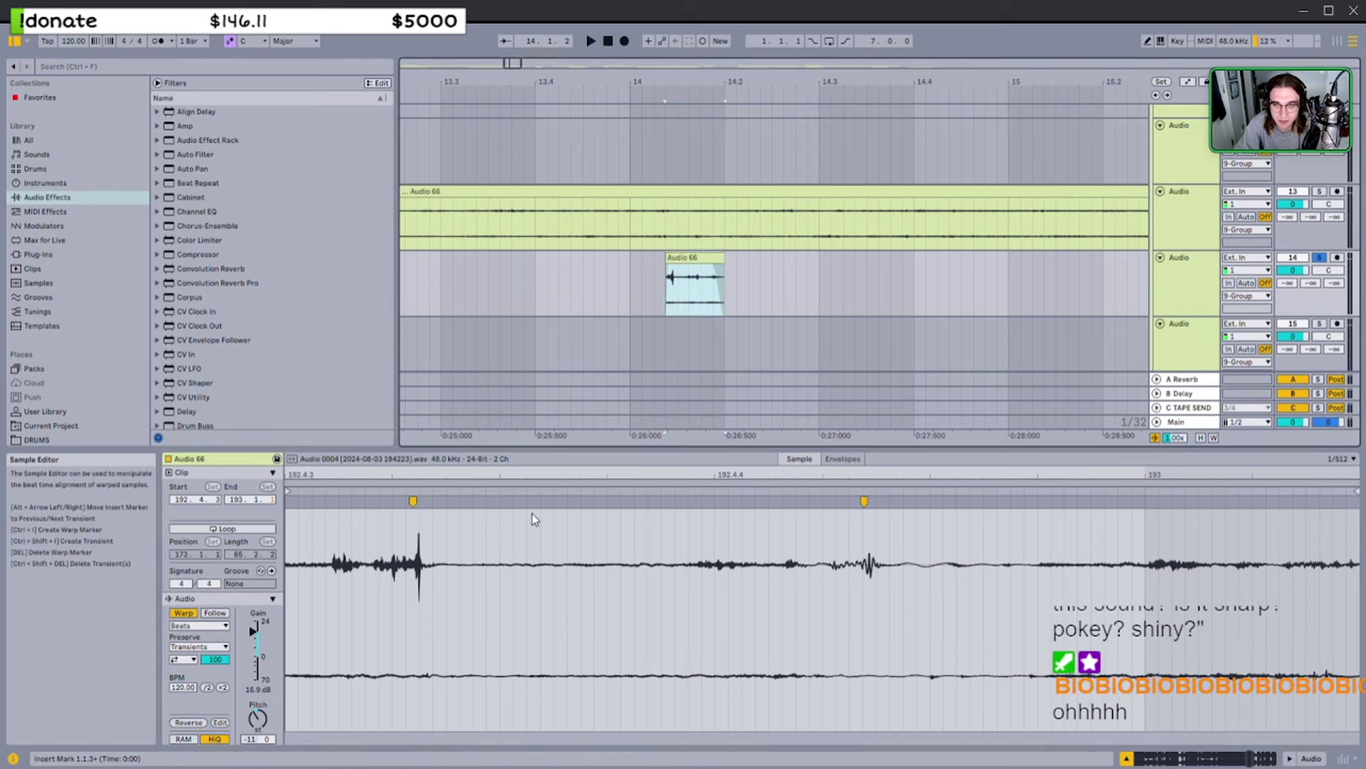
Transpose the bar 14 clip to -10 semitones, adding and deleting a warp marker between the two existing ones
{"action": "left_click_drag", "start_coordinate": [257, 719], "coordinate": [258, 717]}
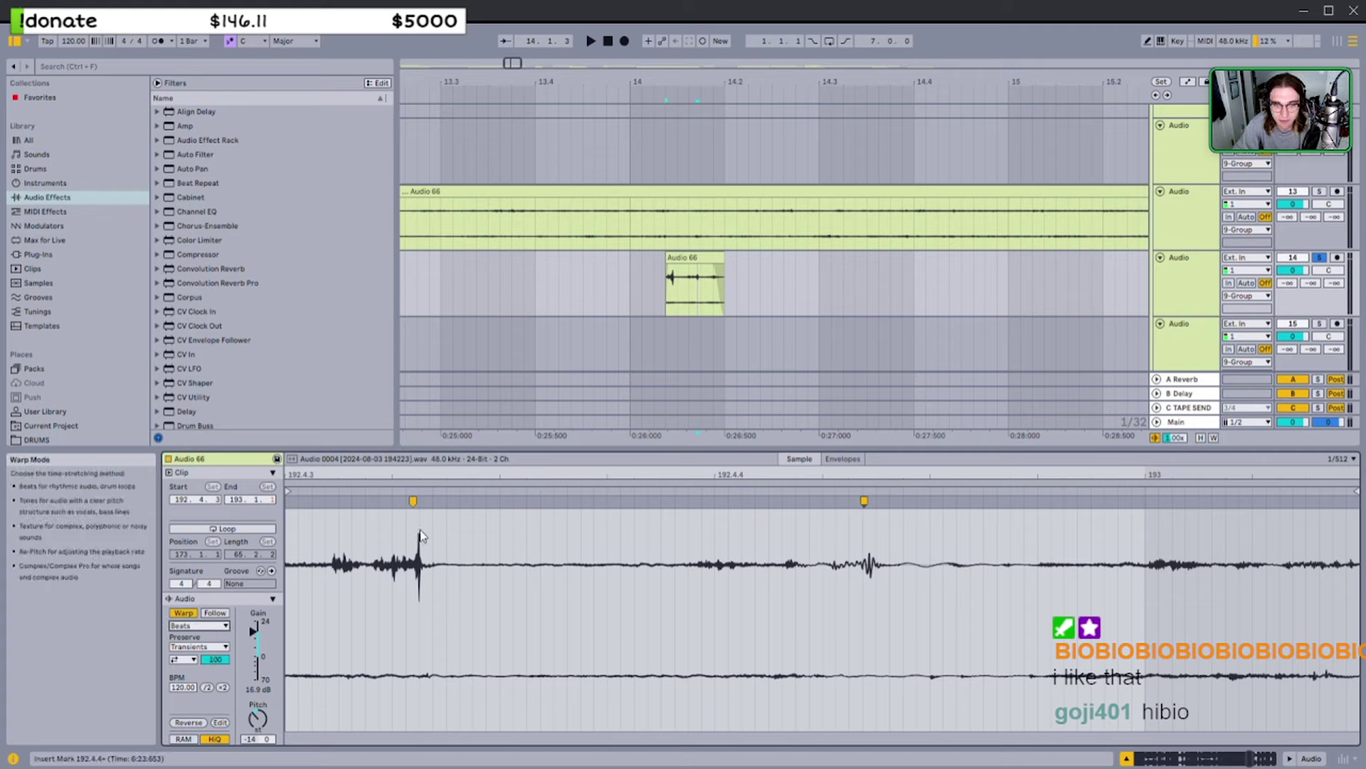
{"action": "double_click", "coordinate": [544, 500]}
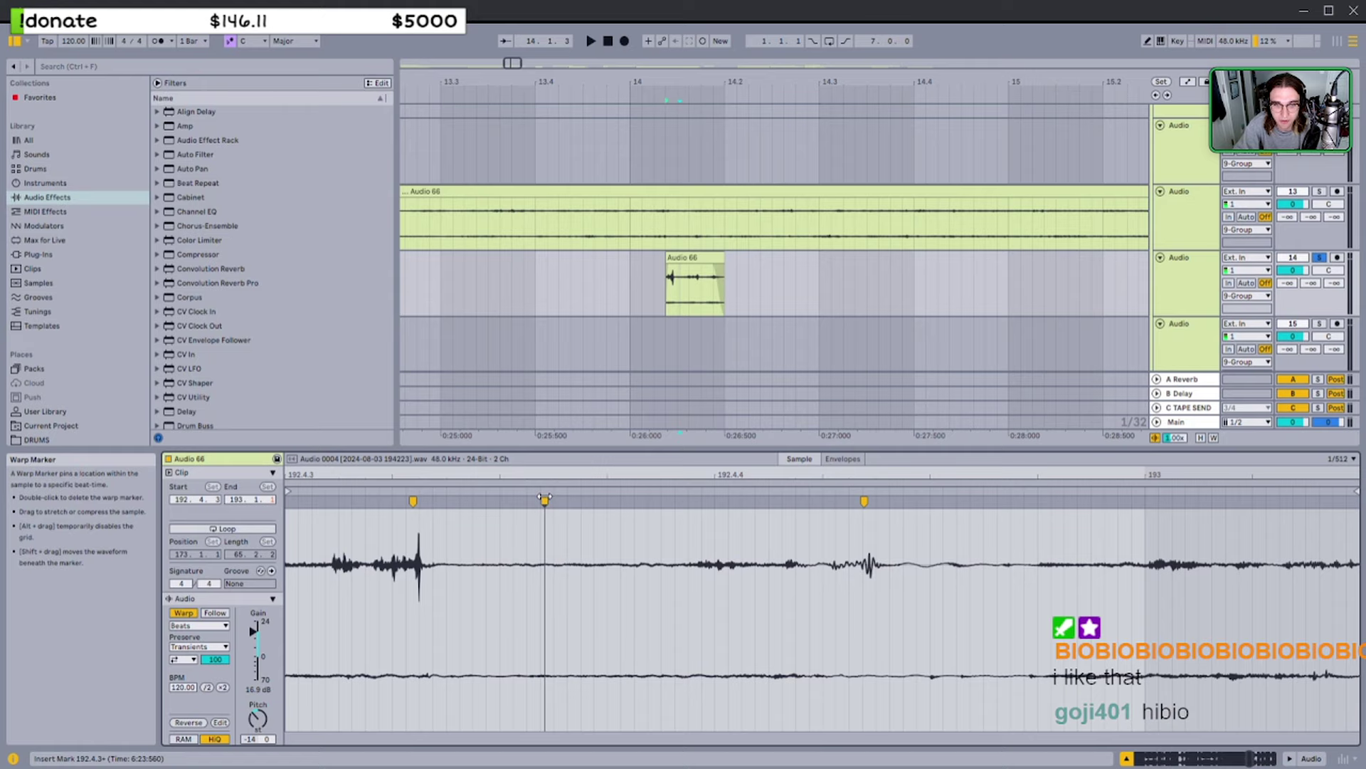
{"action": "double_click", "coordinate": [545, 499]}
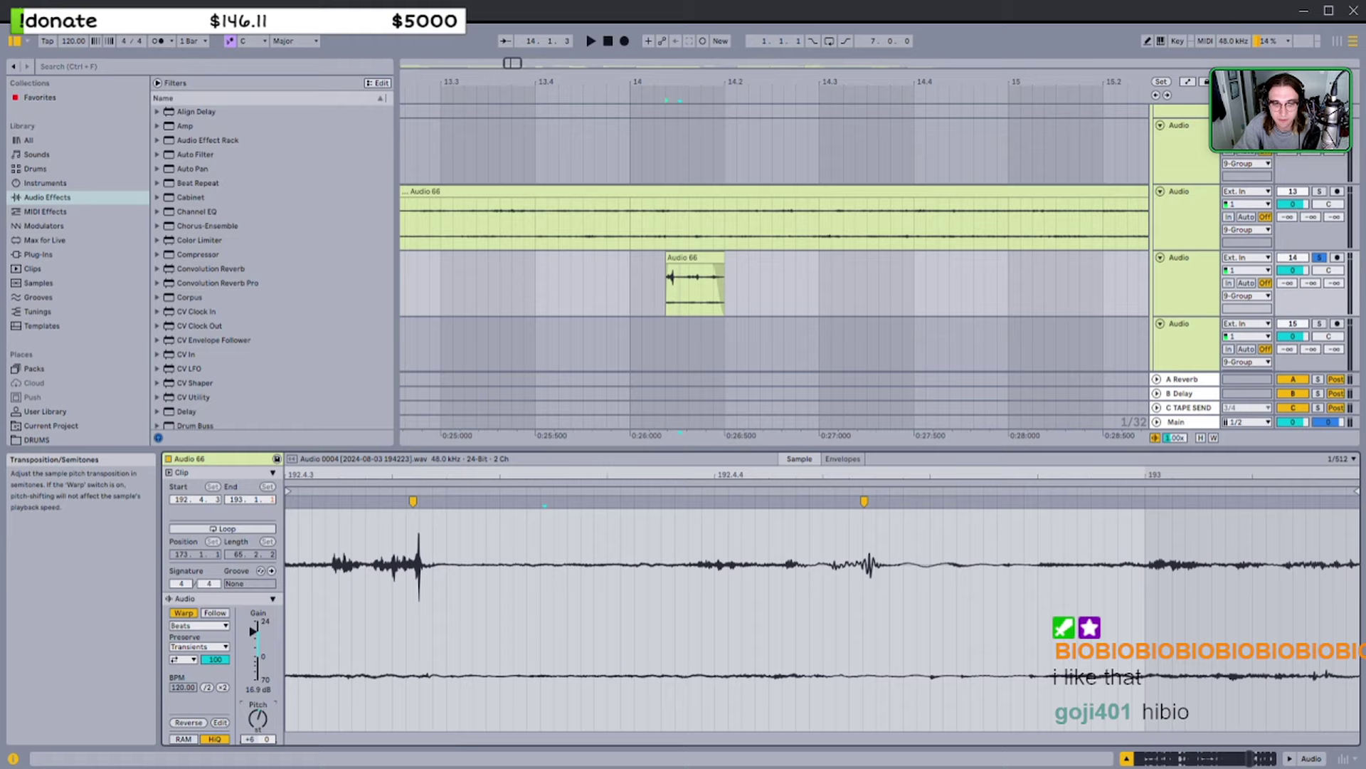
{"action": "mouse_move", "coordinate": [258, 717]}
{"action": "left_mouse_down"}
{"action": "mouse_move", "coordinate": [283, 719]}
{"action": "mouse_move", "coordinate": [258, 724]}
{"action": "left_mouse_up"}
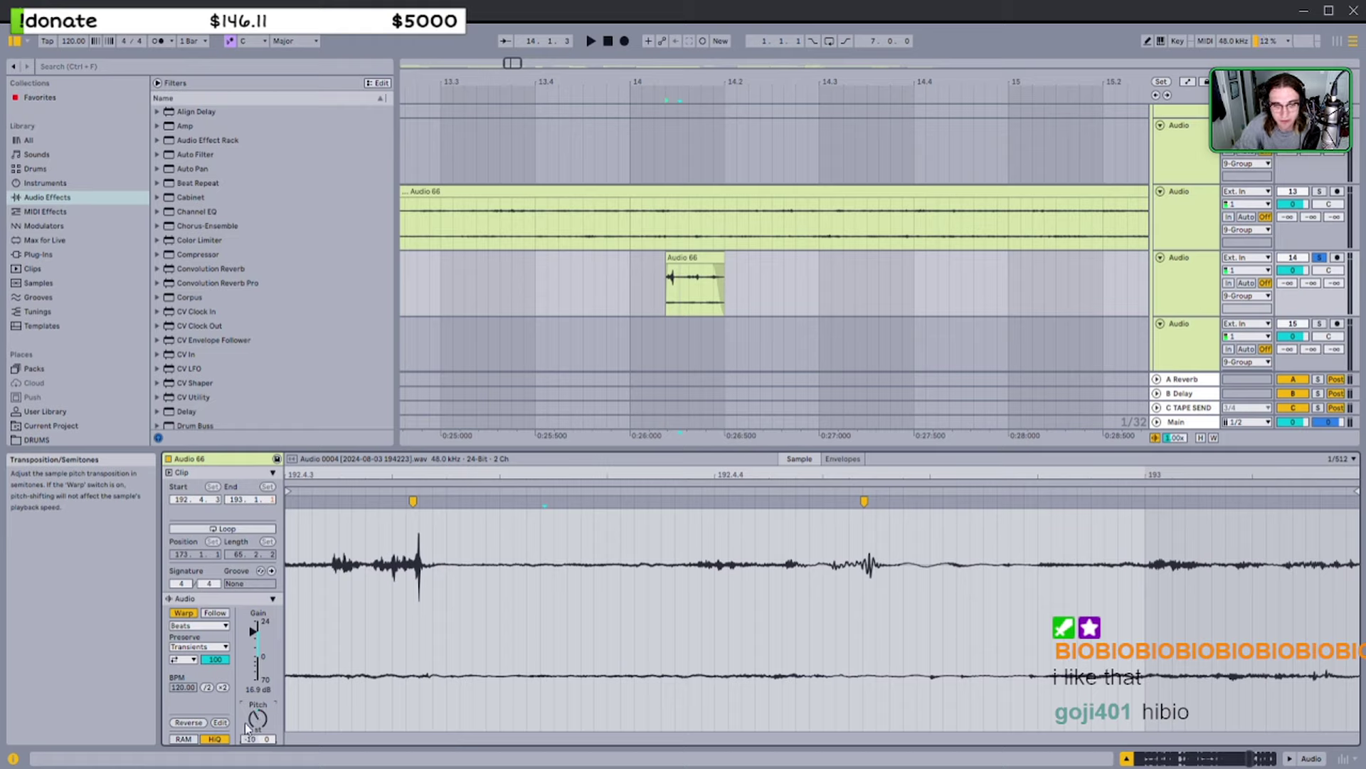
{"action": "left_click", "coordinate": [865, 501]}
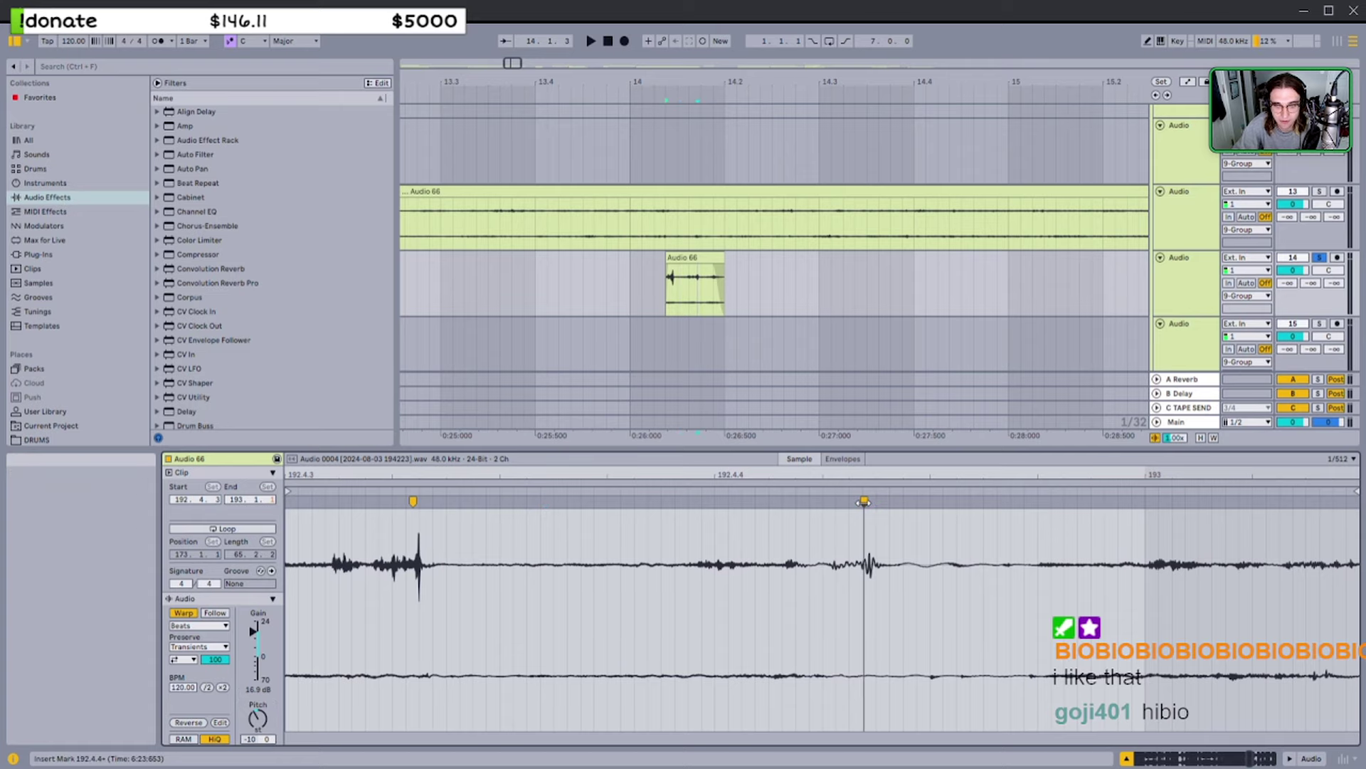
Extend the end of the bar 14 clip to about 14.2.3 and add warp markers near 193 and just before 193.1.3
{"action": "scroll", "coordinate": [661, 574], "scroll_direction": "right", "scroll_amount": 4}
{"action": "scroll", "coordinate": [528, 574], "scroll_direction": "left", "scroll_amount": 2}
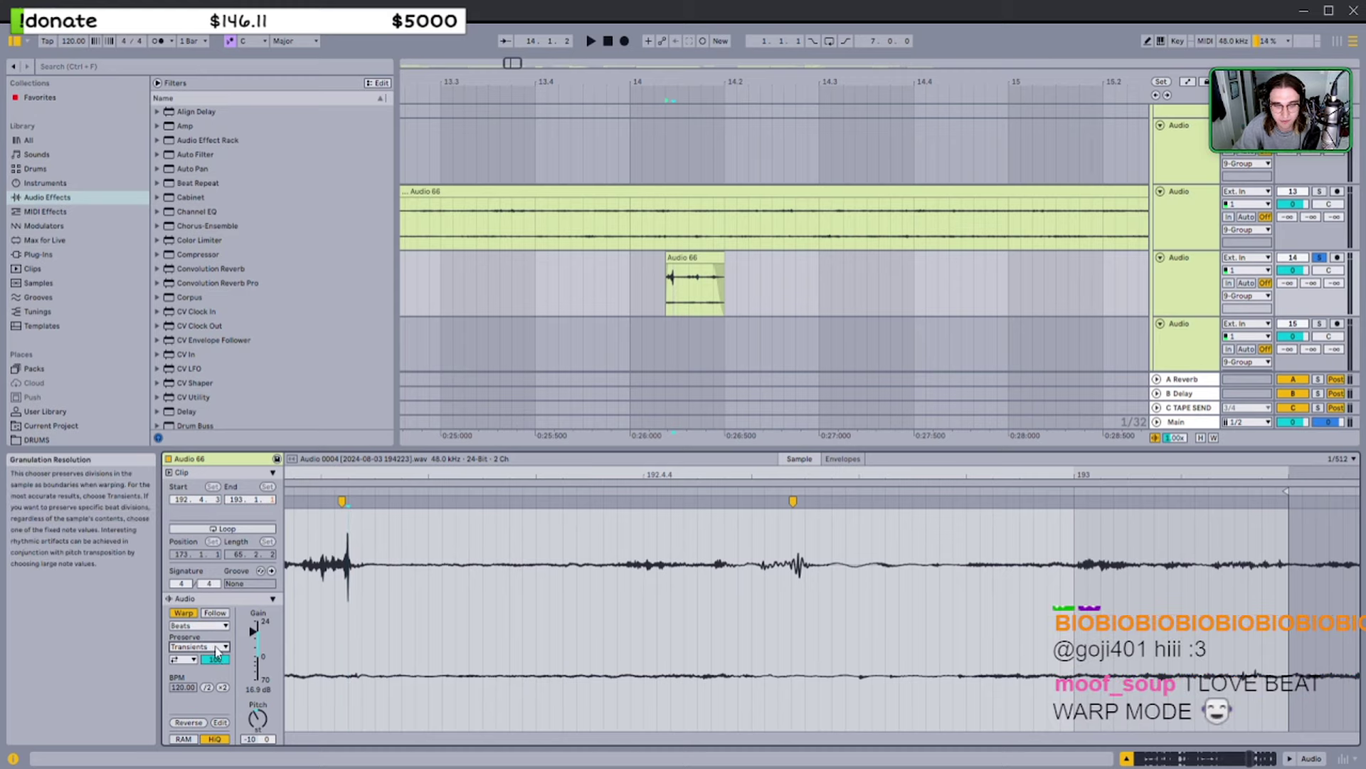
{"action": "left_click", "coordinate": [715, 264]}
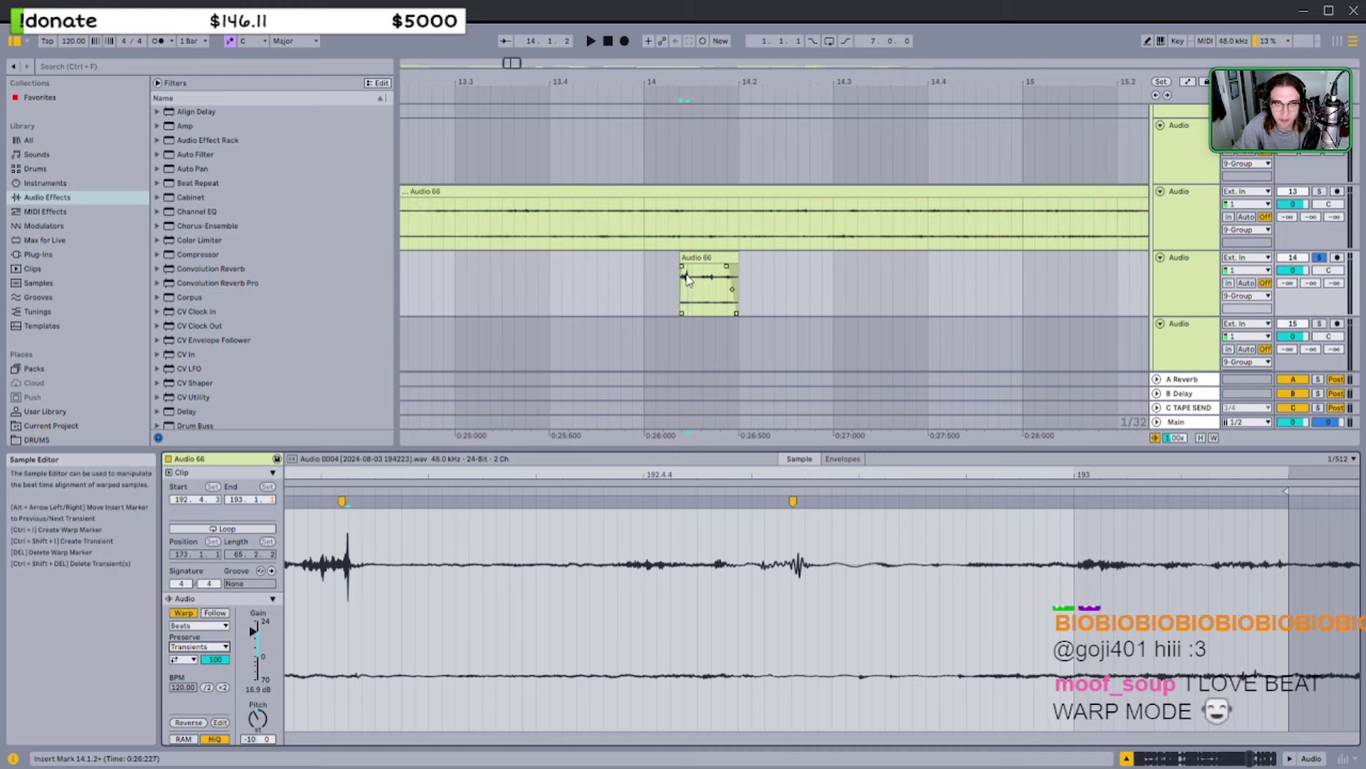
{"action": "left_click_drag", "start_coordinate": [734, 258], "coordinate": [797, 257]}
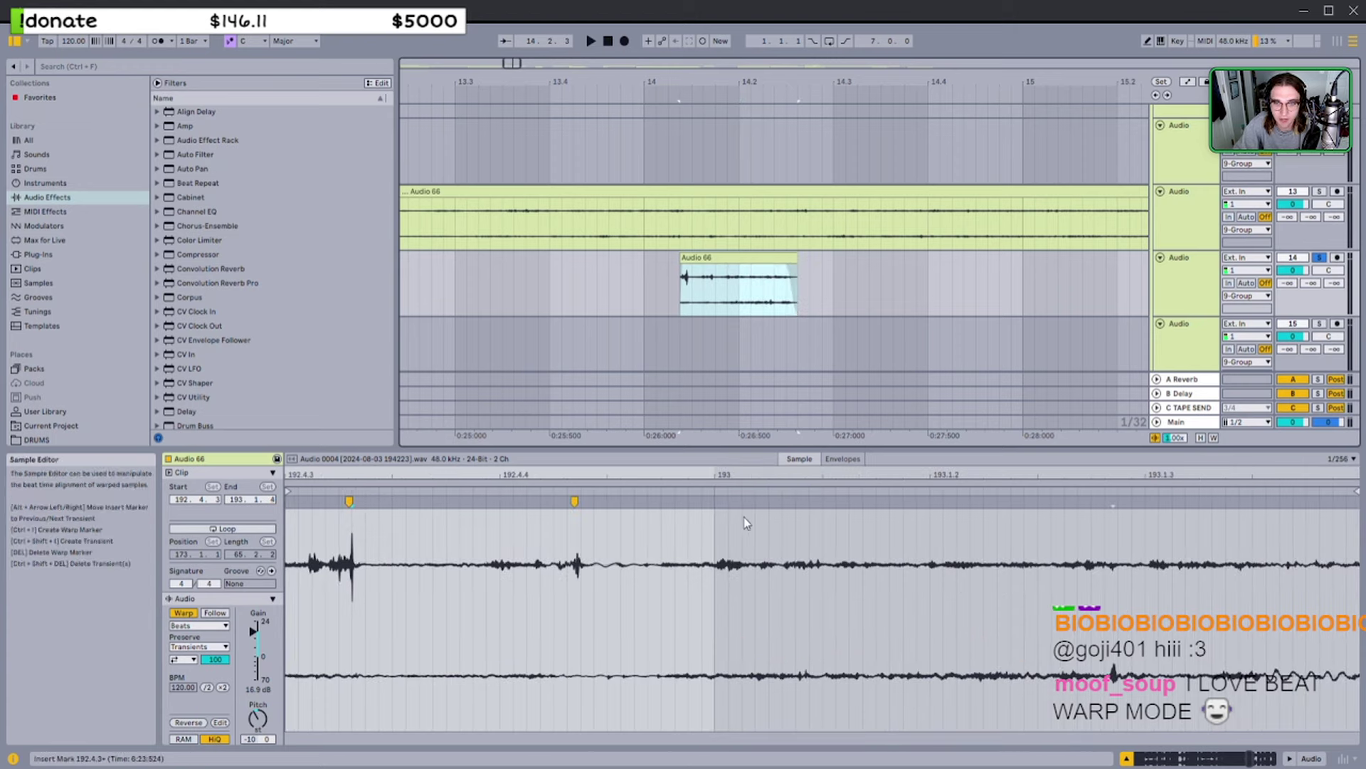
{"action": "left_click", "coordinate": [724, 509]}
{"action": "double_click", "coordinate": [1113, 505]}
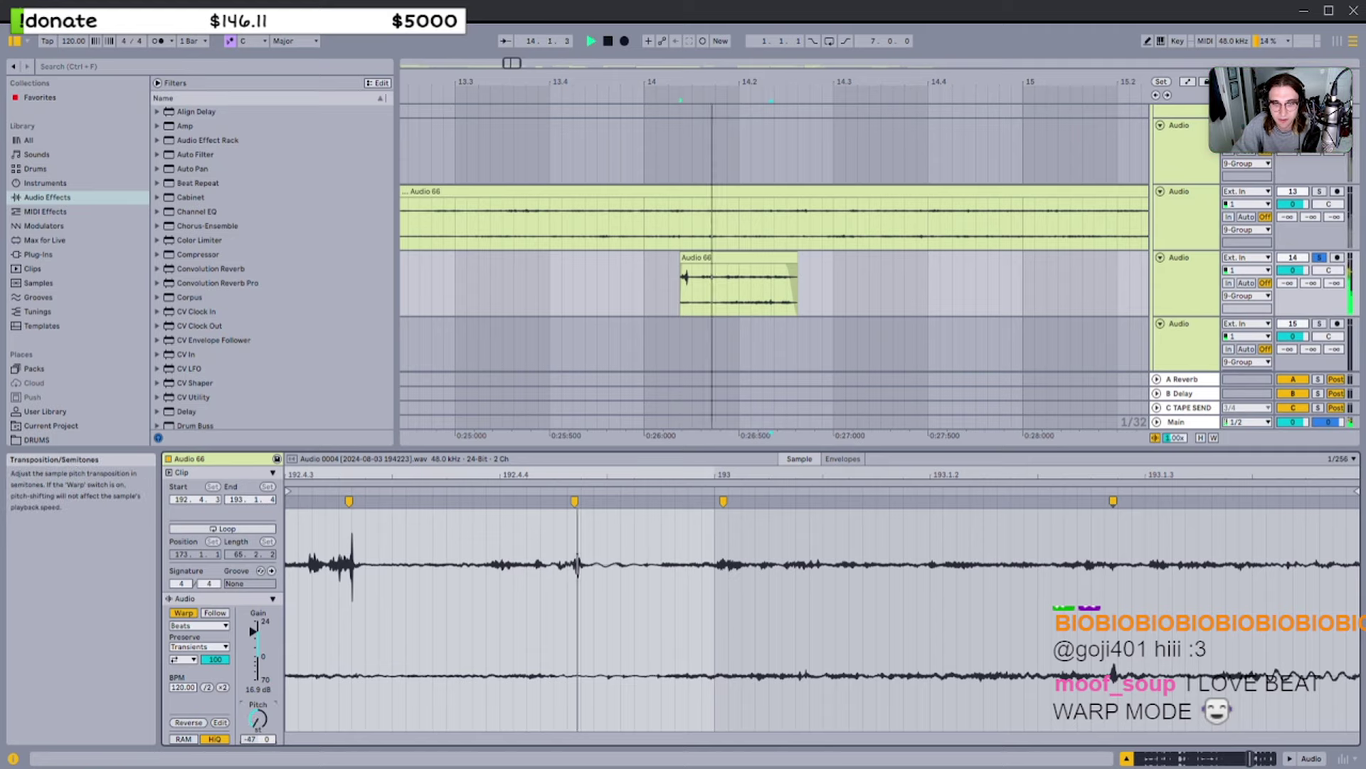
Set the clip's gain to 24 dB and transient envelope to 34 with transient looping off, and replay it transposed to -24 semitones
{"action": "key", "text": "space"}
{"action": "key", "text": "space"}
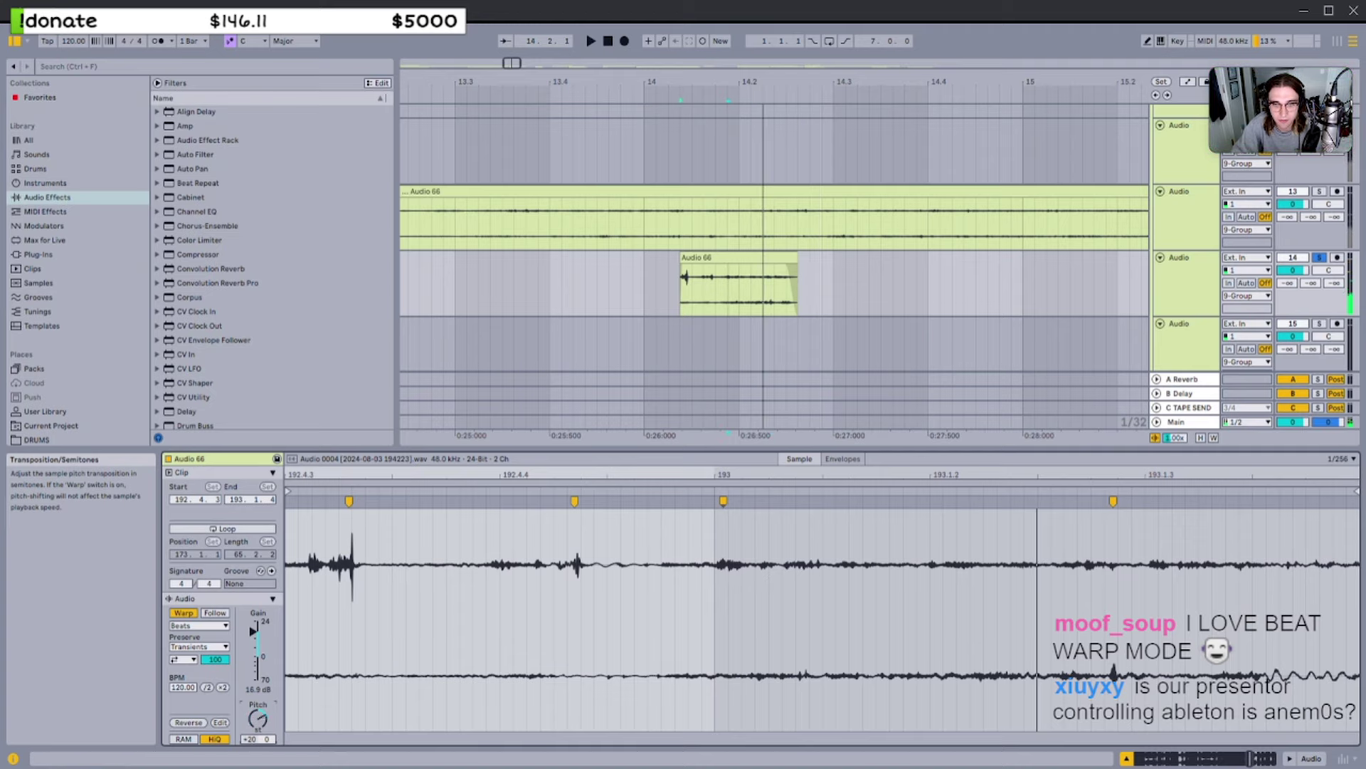
{"action": "left_click_drag", "start_coordinate": [215, 659], "coordinate": [260, 633]}
{"action": "key", "text": "space"}
{"action": "key", "text": "space"}
{"action": "key", "text": "space"}
{"action": "key", "text": "space"}
{"action": "left_click_drag", "start_coordinate": [256, 717], "coordinate": [256, 755]}
{"action": "key", "text": "space"}
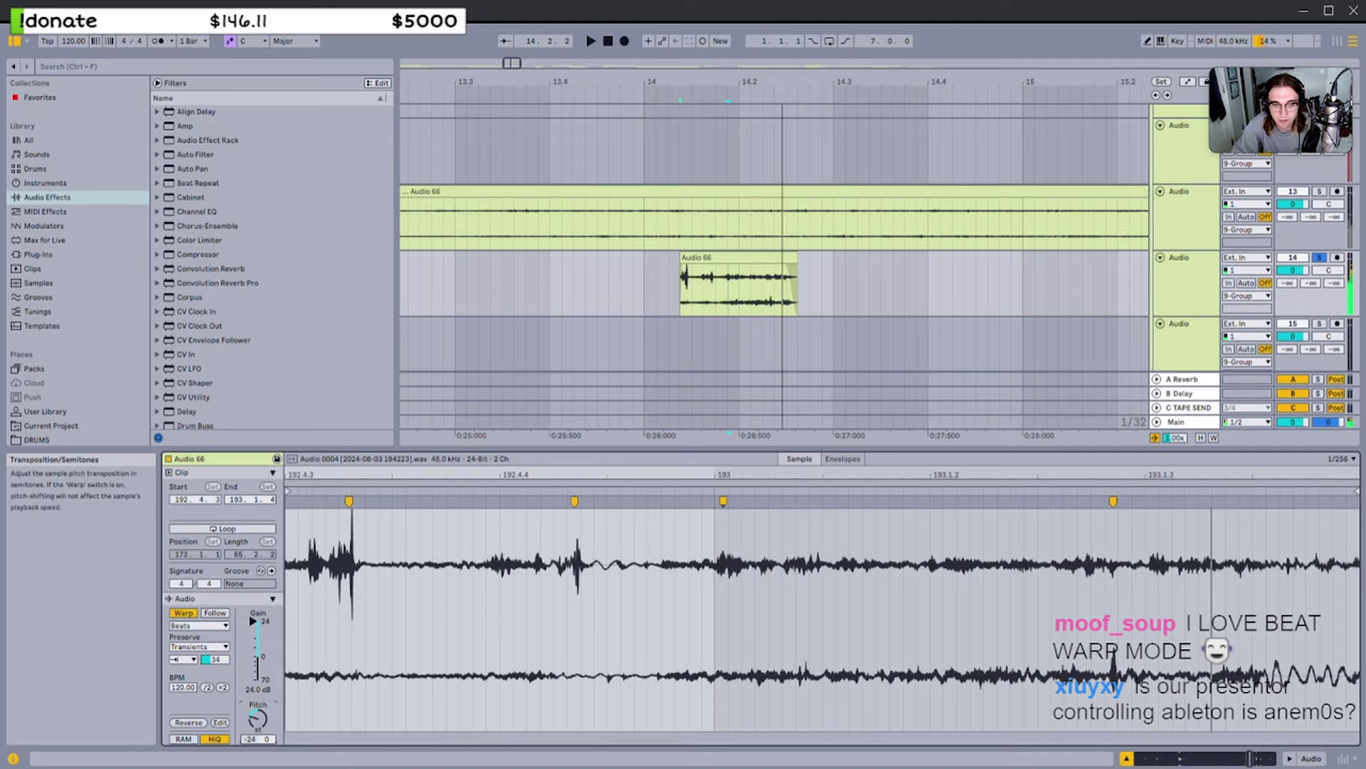
Move the last three warp markers earlier with the clip transposed to -11 semitones, and shorten the clip's end to just past 14.2
{"action": "left_click_drag", "start_coordinate": [723, 501], "coordinate": [662, 500]}
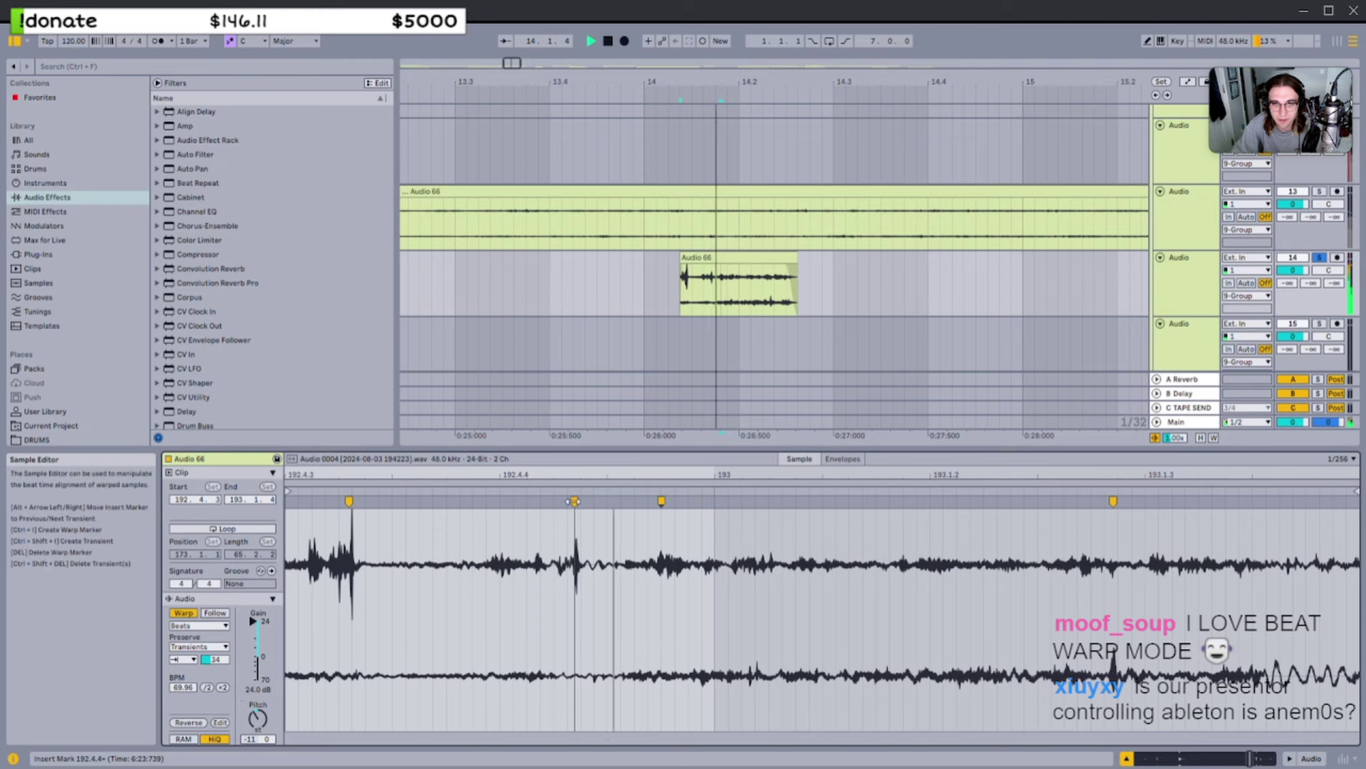
{"action": "left_click_drag", "start_coordinate": [574, 501], "coordinate": [466, 502]}
{"action": "key", "text": "space"}
{"action": "left_click_drag", "start_coordinate": [1114, 502], "coordinate": [476, 504]}
{"action": "left_click_drag", "start_coordinate": [797, 259], "coordinate": [753, 259]}
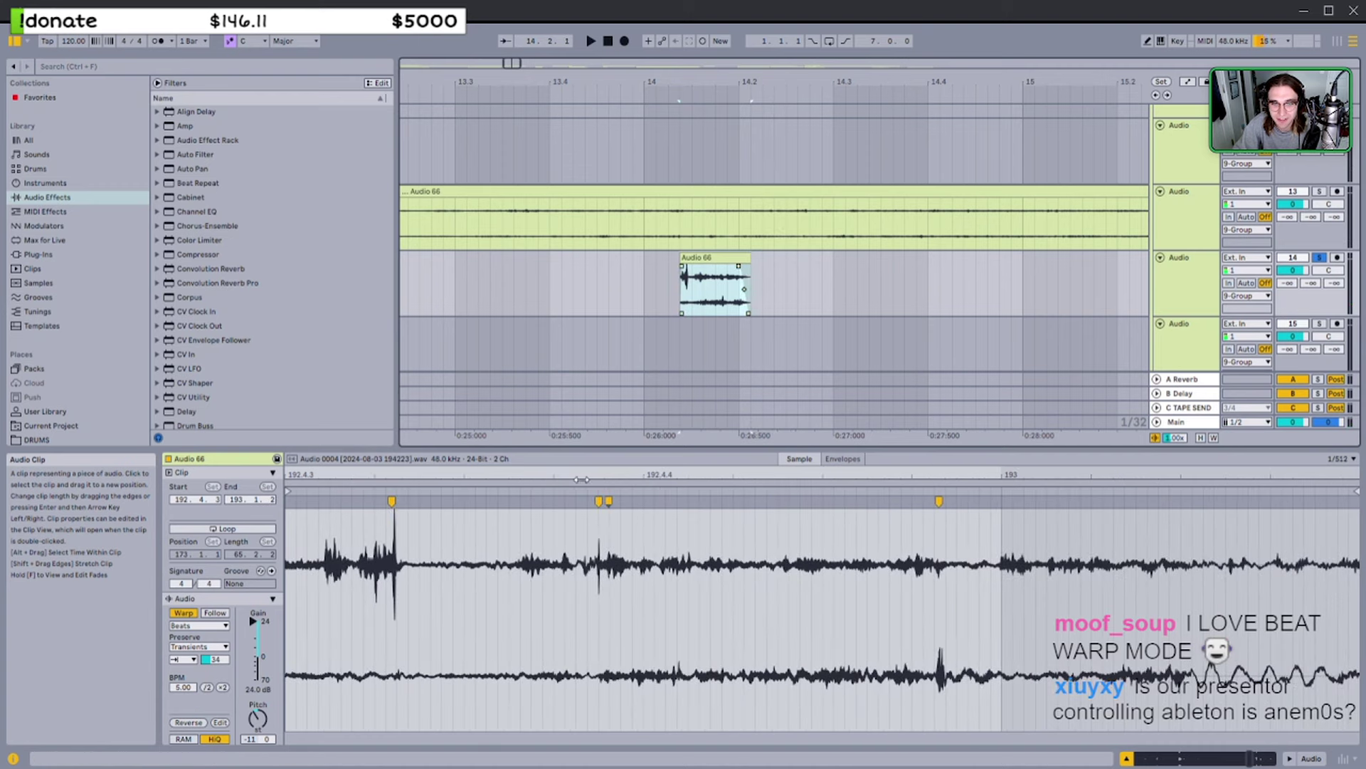
Move the first two warp markers earlier so they sit close together shortly after 192.4.3, and replay the clip
{"action": "mouse_move", "coordinate": [599, 502]}
{"action": "left_mouse_down"}
{"action": "mouse_move", "coordinate": [288, 508]}
{"action": "mouse_move", "coordinate": [348, 507]}
{"action": "left_mouse_up"}
{"action": "key", "text": "space"}
{"action": "key", "text": "space"}
{"action": "left_click_drag", "start_coordinate": [461, 502], "coordinate": [372, 505]}
{"action": "key", "text": "space"}
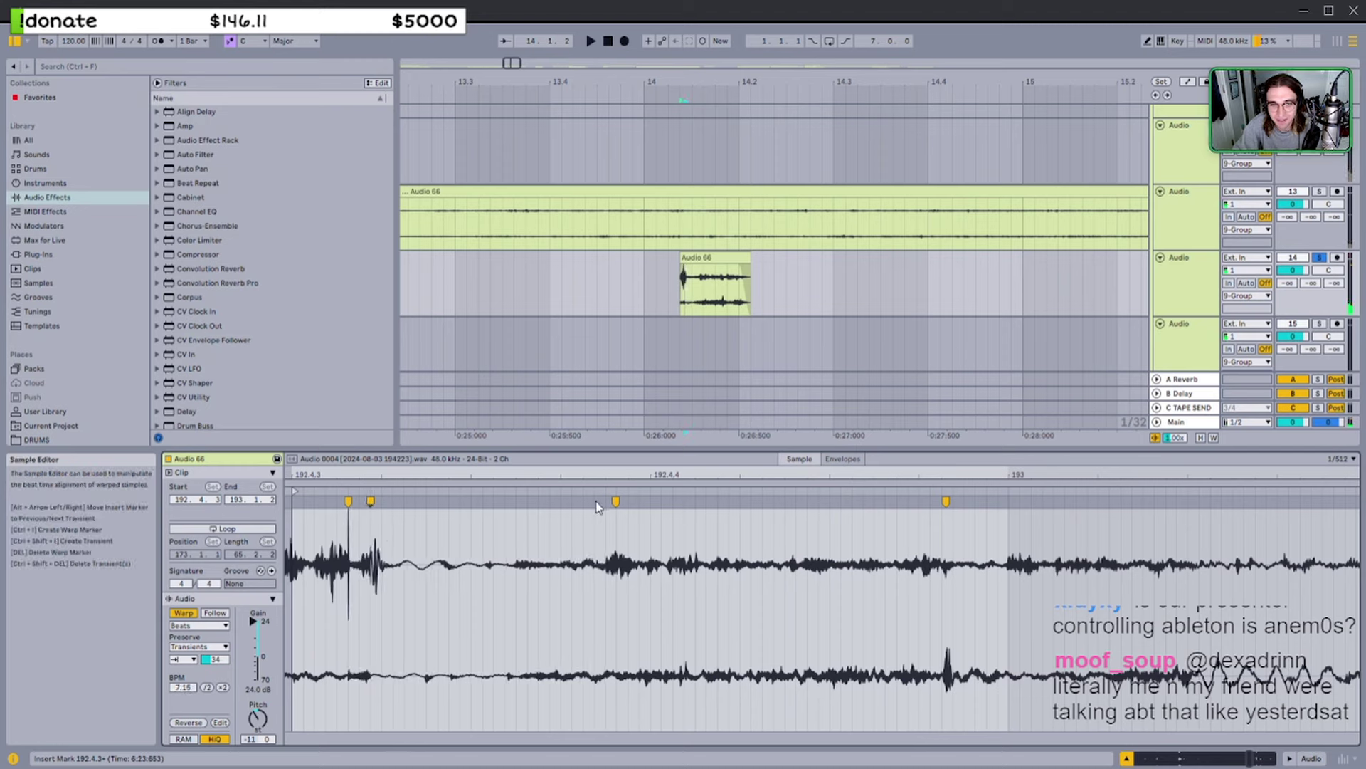
{"action": "key", "text": "space"}
Pull the last two warp markers in close behind the first two, shorten the clip to end at 14.1.4 and replay it
{"action": "left_click_drag", "start_coordinate": [615, 502], "coordinate": [394, 508]}
{"action": "key", "text": "space"}
{"action": "left_click_drag", "start_coordinate": [946, 503], "coordinate": [427, 516]}
{"action": "key", "text": "space"}
{"action": "key", "text": "space"}
{"action": "left_click_drag", "start_coordinate": [750, 262], "coordinate": [715, 264]}
{"action": "key", "text": "space"}
{"action": "key", "text": "space"}
{"action": "scroll", "coordinate": [692, 270], "scroll_direction": "up", "scroll_amount": 4}
{"action": "key", "text": "space"}
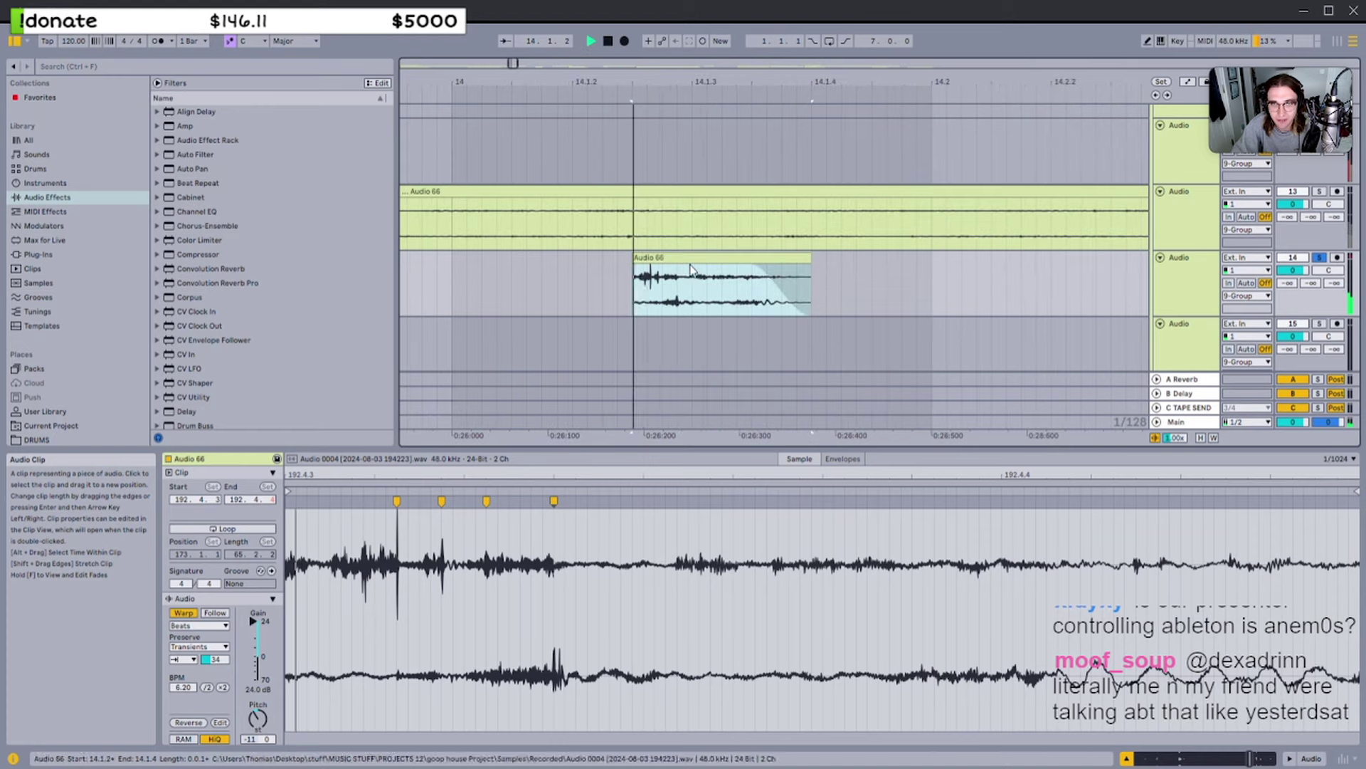
{"action": "key", "text": "space"}
Move the last warp marker later to about midway between 192.4.3 and 192.4.4, and replay the clip at a higher transposition
{"action": "left_click_drag", "start_coordinate": [554, 501], "coordinate": [711, 503]}
{"action": "key", "text": "space"}
{"action": "key", "text": "space"}
{"action": "key", "text": "space"}
{"action": "left_click_drag", "start_coordinate": [265, 720], "coordinate": [266, 741]}
{"action": "key", "text": "space"}
{"action": "key", "text": "space"}
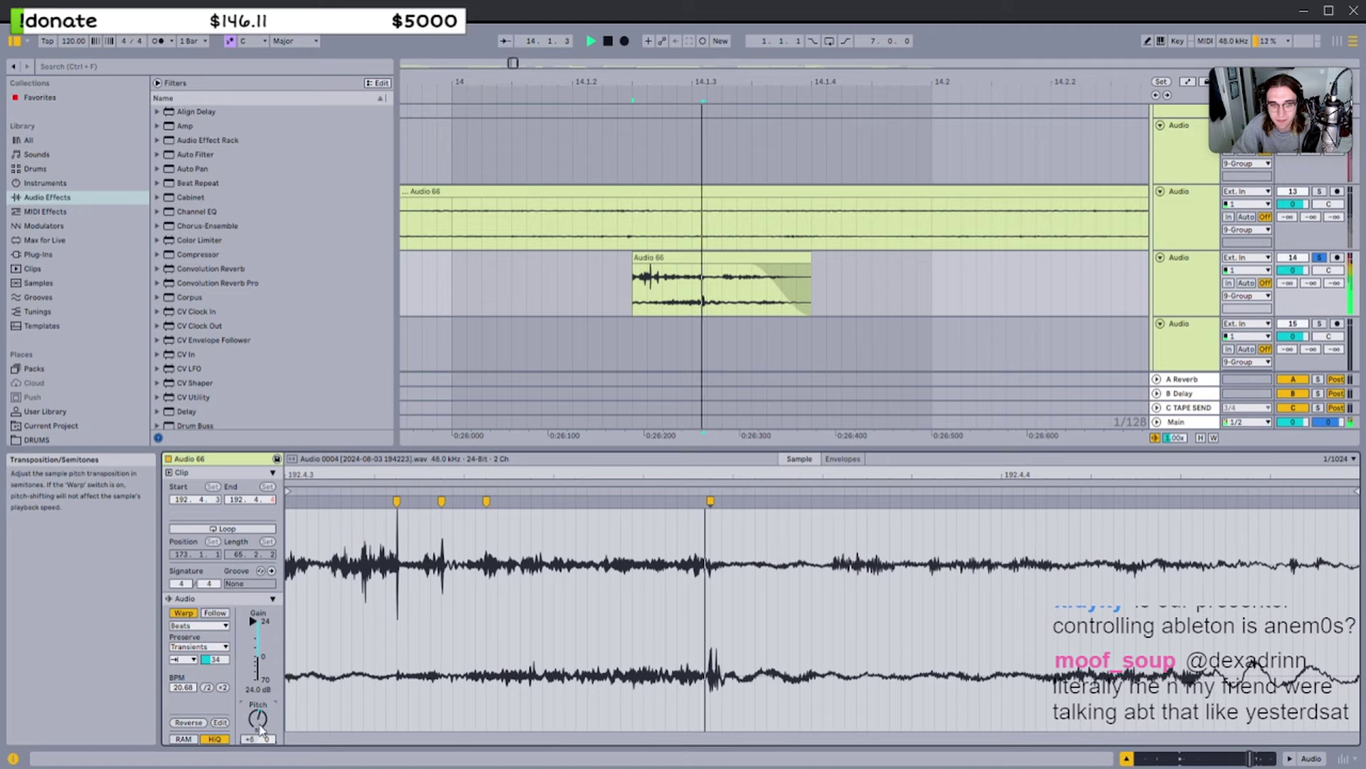
{"action": "key", "text": "space"}
{"action": "key", "text": "space"}
{"action": "key", "text": "space"}
Raise the transient envelope to 94 and replay the clip with its transposition at +2 and at -29 semitones
{"action": "left_click_drag", "start_coordinate": [216, 660], "coordinate": [216, 617]}
{"action": "key", "text": "space"}
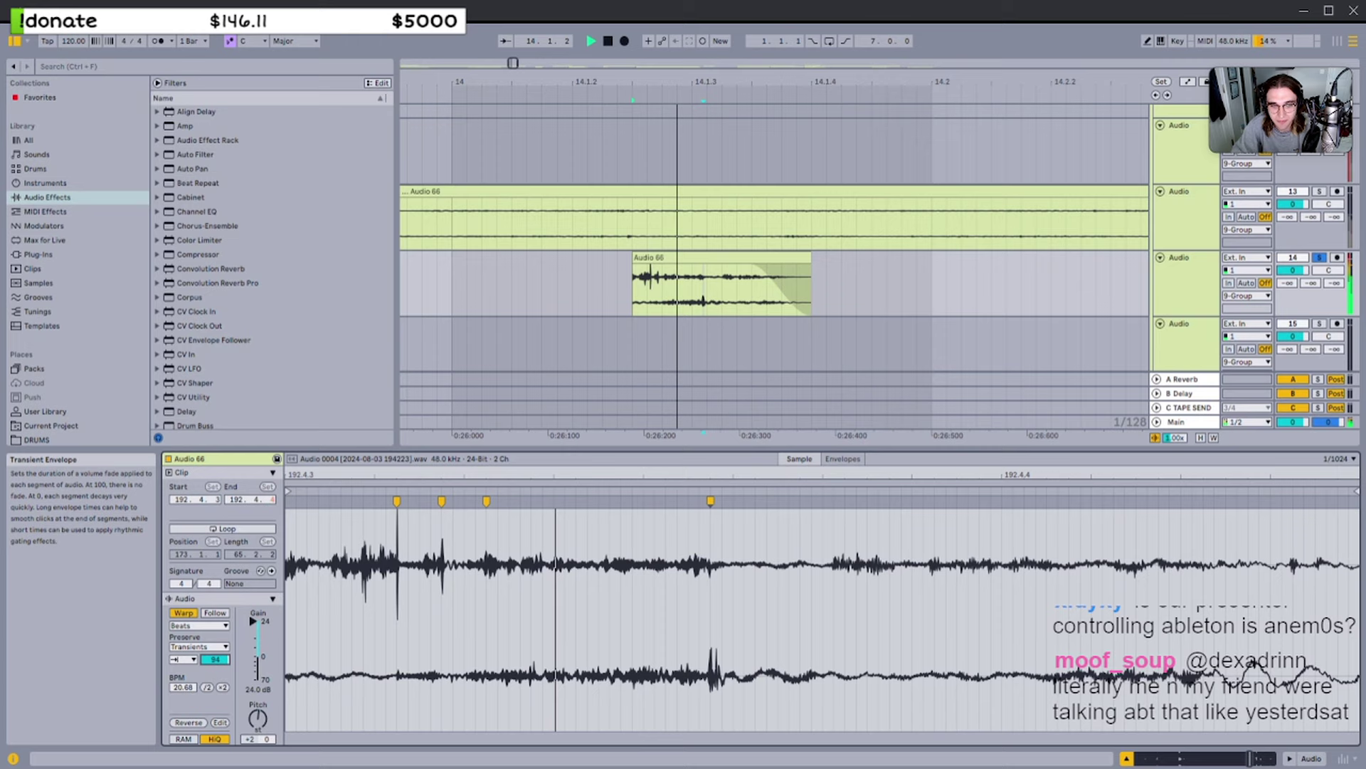
{"action": "left_click_drag", "start_coordinate": [267, 721], "coordinate": [258, 729]}
{"action": "key", "text": "space"}
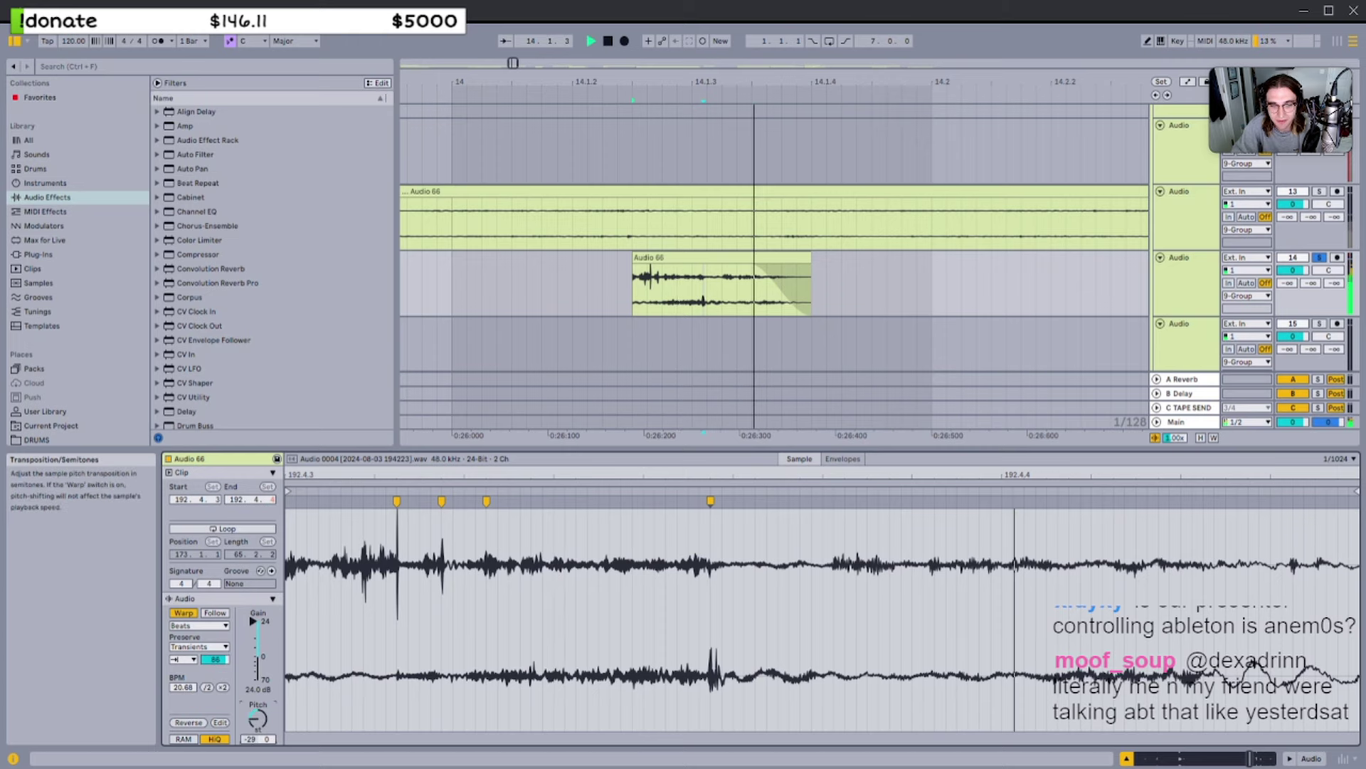
{"action": "key", "text": "space"}
{"action": "key", "text": "space"}
{"action": "key", "text": "space"}
{"action": "key", "text": "space"}
Extend the faded end of the clip to between 14.1.4 and 14.2 and replay it transposed to -17 semitones
{"action": "left_click_drag", "start_coordinate": [811, 258], "coordinate": [750, 260]}
{"action": "key", "text": "space"}
{"action": "key", "text": "space"}
{"action": "key", "text": "space"}
{"action": "key", "text": "space"}
{"action": "key", "text": "space"}
{"action": "left_click_drag", "start_coordinate": [258, 720], "coordinate": [258, 747]}
{"action": "key", "text": "space"}
{"action": "key", "text": "space"}
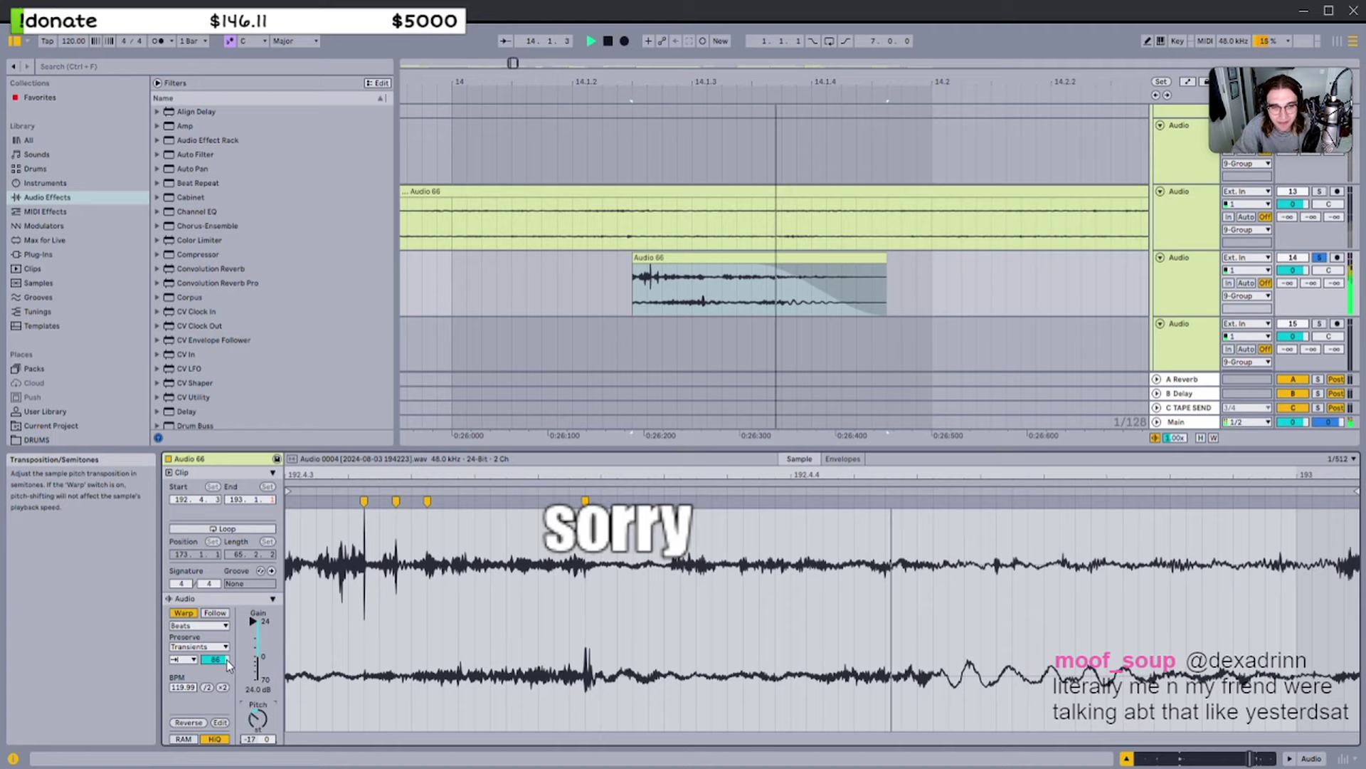
Move the last warp marker earlier, close behind the third one, and replay the clip with the transient envelope at 9
{"action": "left_click_drag", "start_coordinate": [585, 500], "coordinate": [491, 500]}
{"action": "key", "text": "space"}
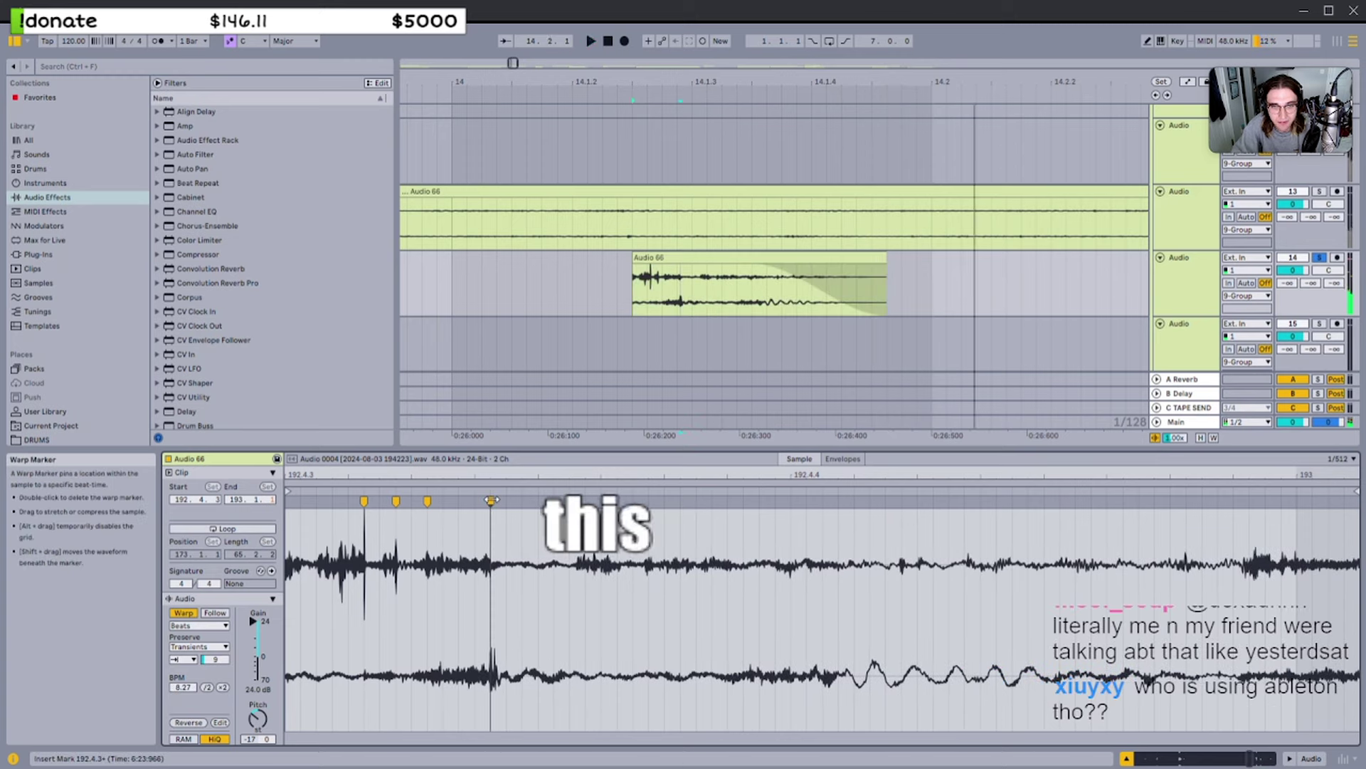
{"action": "key", "text": "space"}
{"action": "key", "text": "space"}
Set the transient envelope to 55 and the transposition to +7 semitones, replaying the bar 14 clip
{"action": "left_click_drag", "start_coordinate": [215, 659], "coordinate": [215, 626]}
{"action": "key", "text": "space"}
{"action": "key", "text": "space"}
{"action": "left_click_drag", "start_coordinate": [258, 718], "coordinate": [257, 685]}
{"action": "key", "text": "space"}
{"action": "key", "text": "space"}
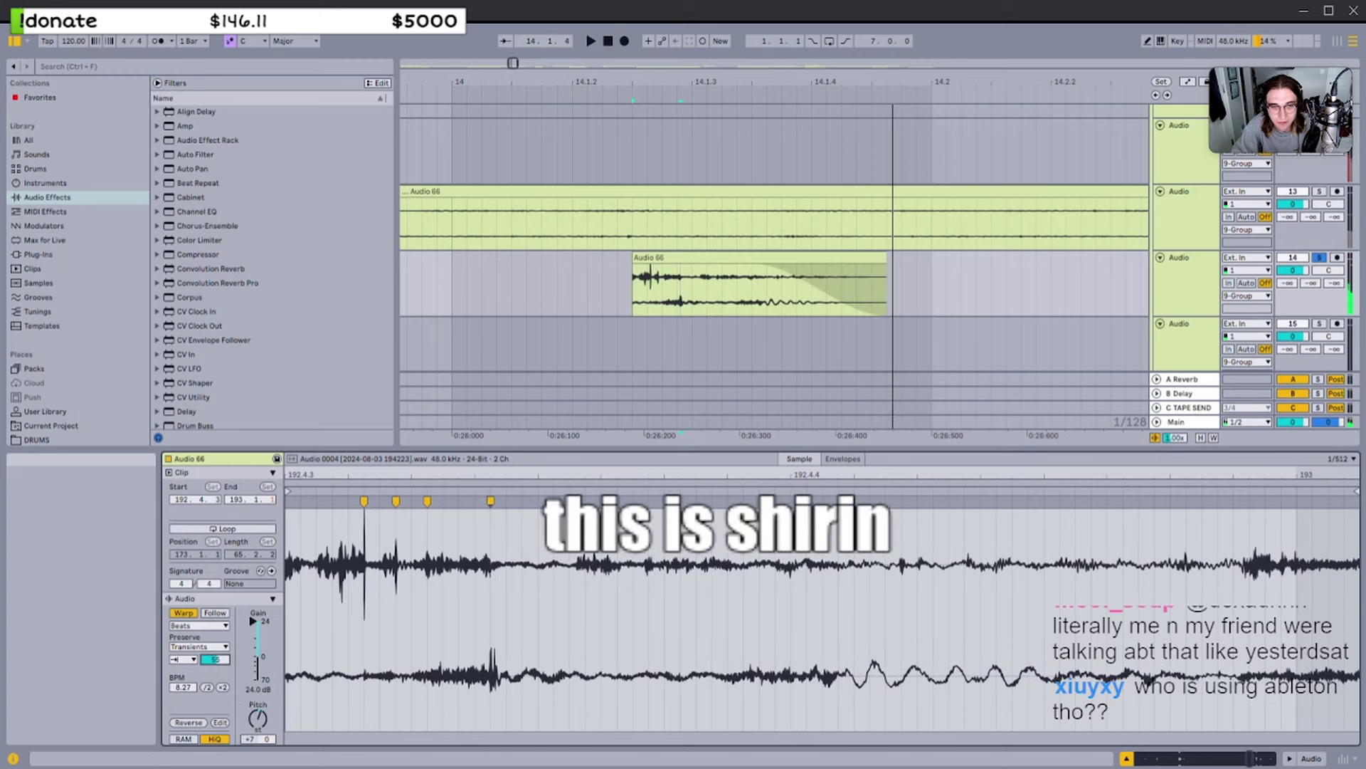
Add a new audio track below track 15, the last audio track
{"action": "left_click", "coordinate": [1158, 305]}
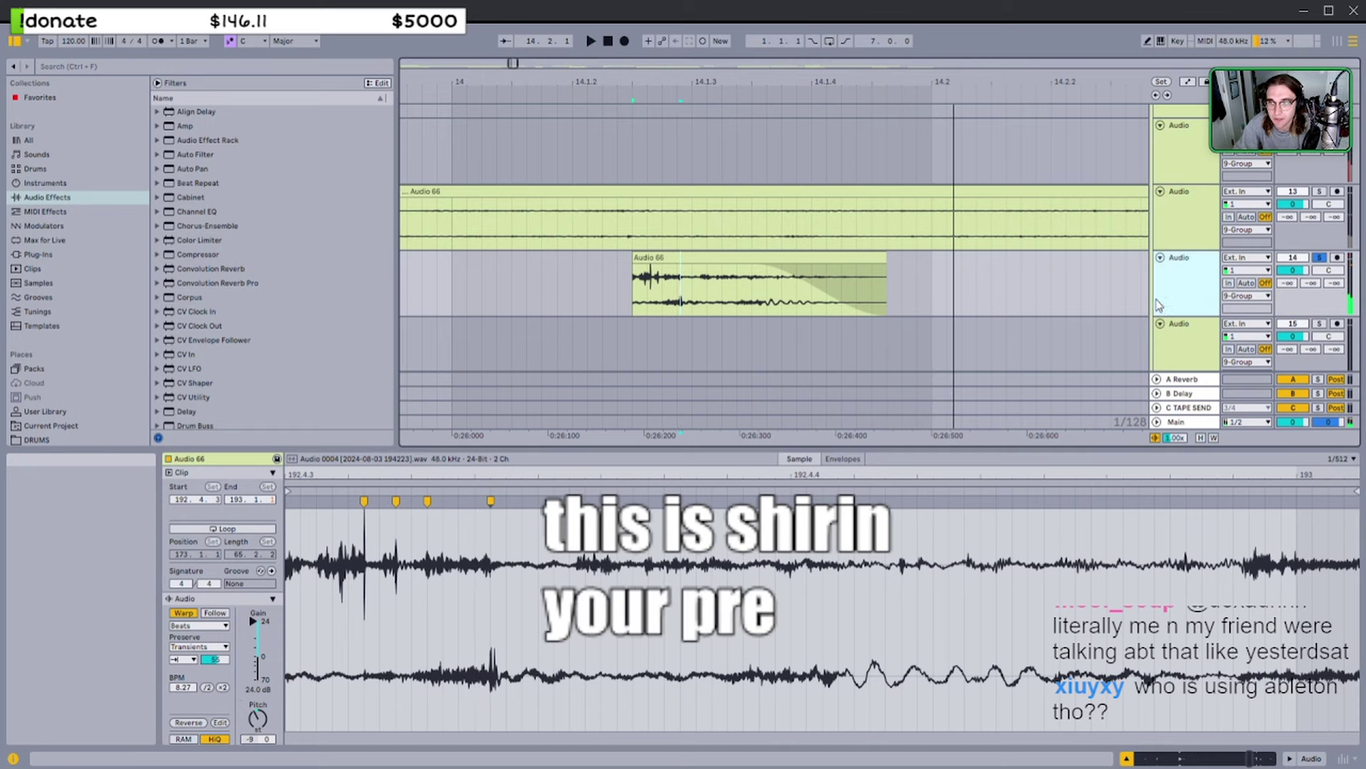
{"action": "scroll", "coordinate": [1073, 295], "scroll_direction": "down", "scroll_amount": 12}
{"action": "scroll", "coordinate": [991, 298], "scroll_direction": "down", "scroll_amount": 2}
{"action": "left_click", "coordinate": [1163, 306]}
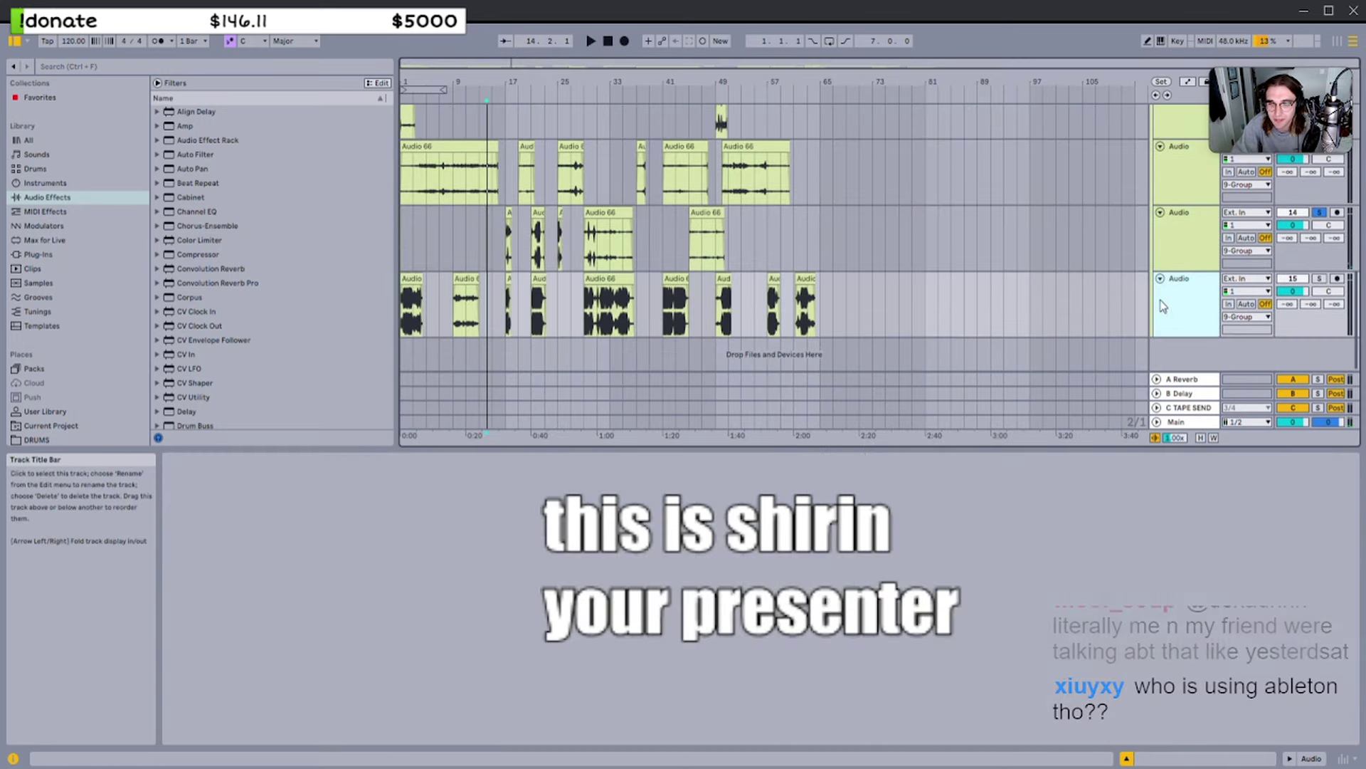
{"action": "key", "text": "ctrl+z"}
Move the short Audio 66 clip from track 14 onto the new track at bar 14, and solo that track
{"action": "left_click", "coordinate": [1178, 200]}
{"action": "scroll", "coordinate": [559, 200], "scroll_direction": "up", "scroll_amount": 5}
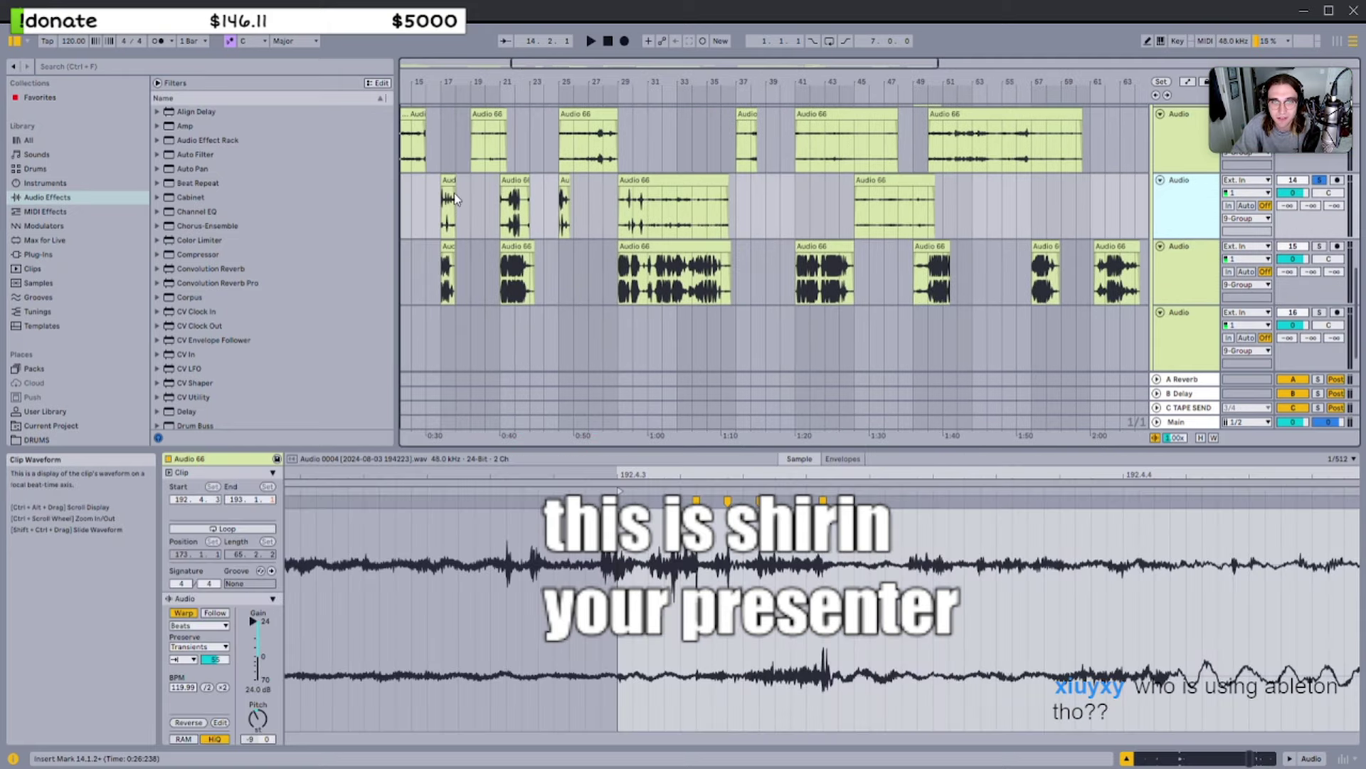
{"action": "scroll", "coordinate": [447, 171], "scroll_direction": "left", "scroll_amount": 3}
{"action": "scroll", "coordinate": [511, 187], "scroll_direction": "up", "scroll_amount": 5}
{"action": "left_click", "coordinate": [491, 179]}
{"action": "left_click_drag", "start_coordinate": [491, 178], "coordinate": [486, 313]}
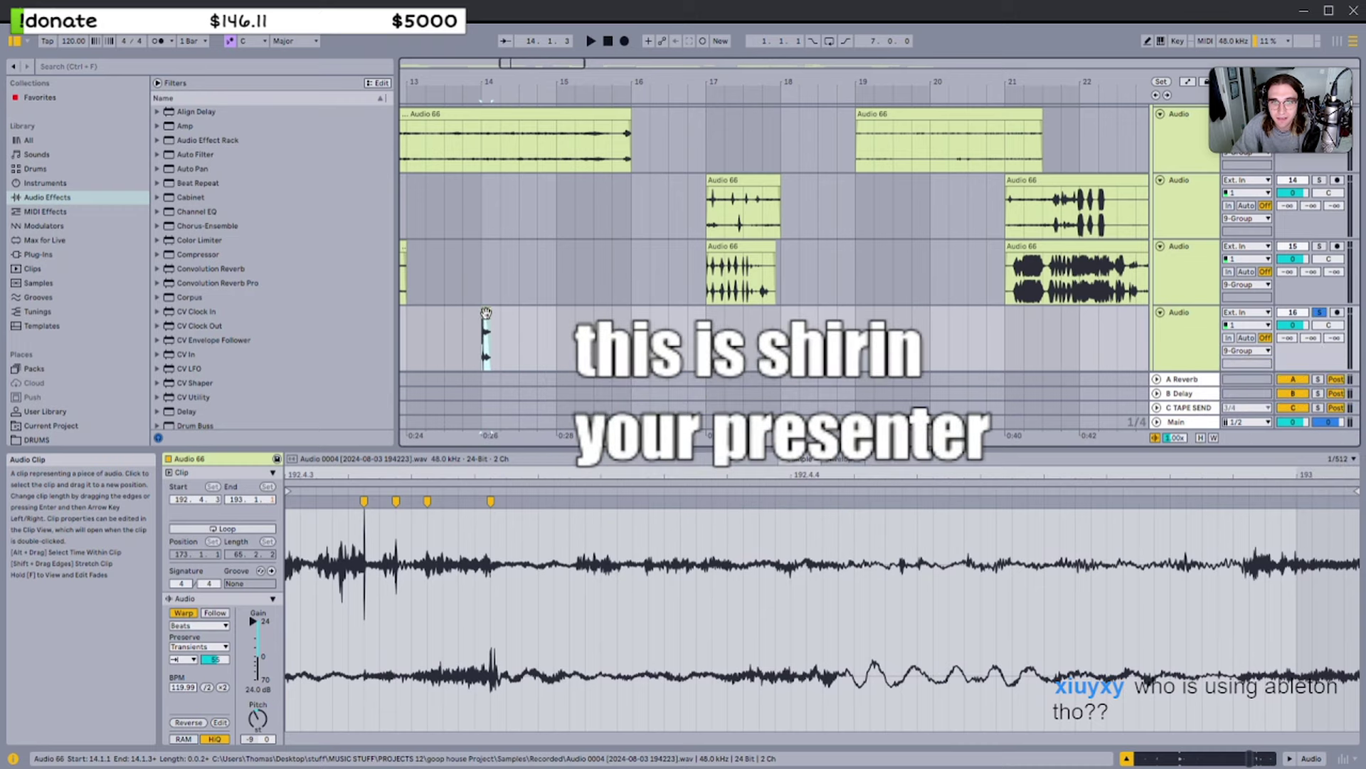
{"action": "key", "text": "plus"}
{"action": "key", "text": "plus"}
{"action": "key", "text": "plus"}
{"action": "key", "text": "plus"}
{"action": "key", "text": "plus"}
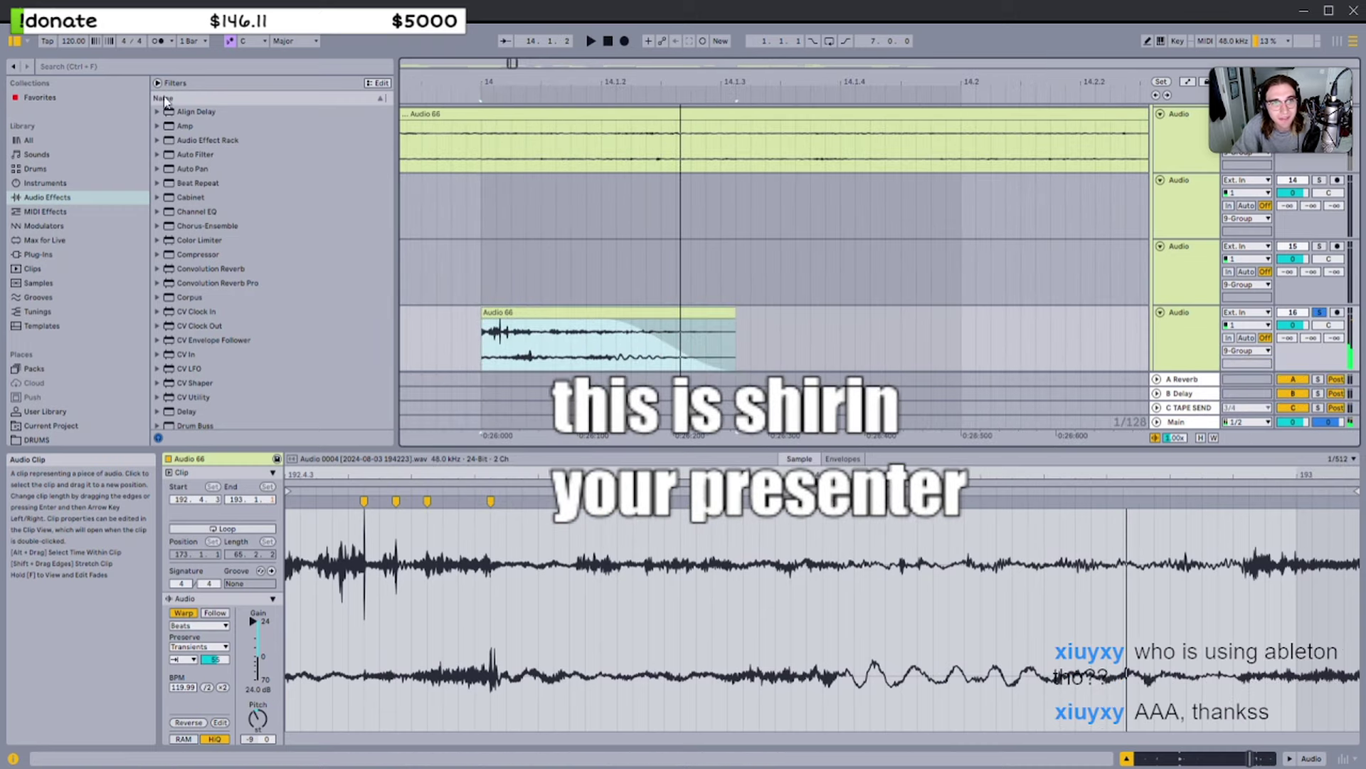
Add EQ Eight to track 16 and make its first band a low cut at 79.8 Hz
{"action": "key", "text": "ctrl+f"}
{"action": "type", "text": "eq"}
{"action": "left_click_drag", "start_coordinate": [192, 140], "coordinate": [297, 202]}
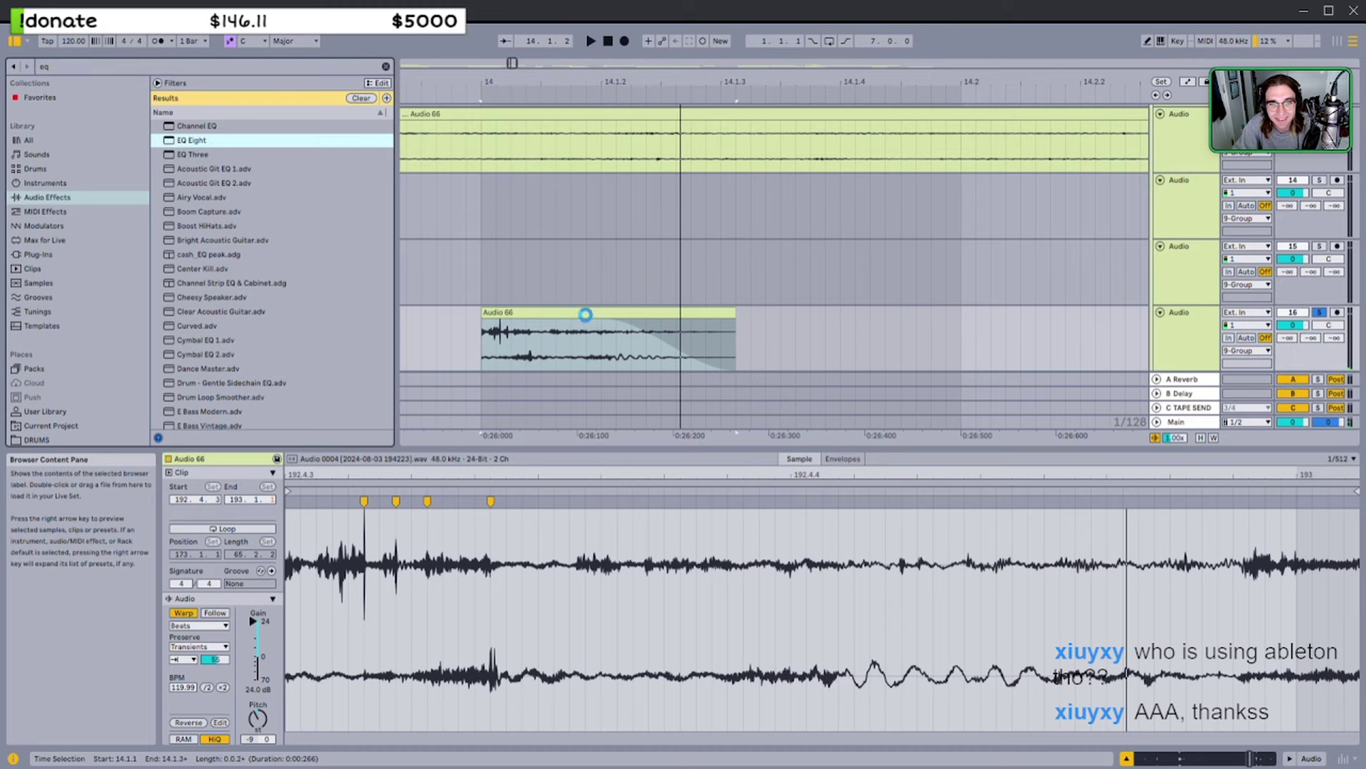
{"action": "left_click_drag", "start_coordinate": [585, 314], "coordinate": [654, 484]}
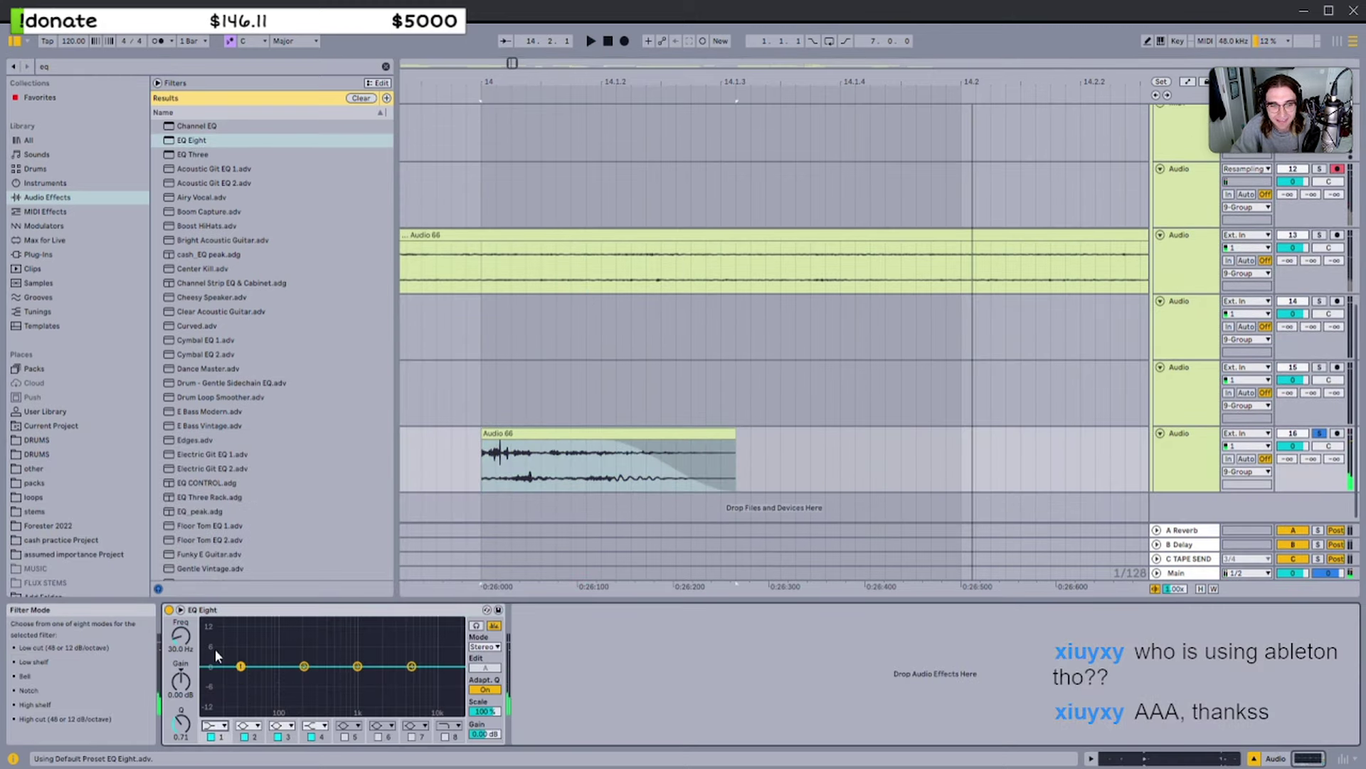
{"action": "left_click", "coordinate": [216, 650]}
{"action": "left_click_drag", "start_coordinate": [181, 636], "coordinate": [181, 617]}
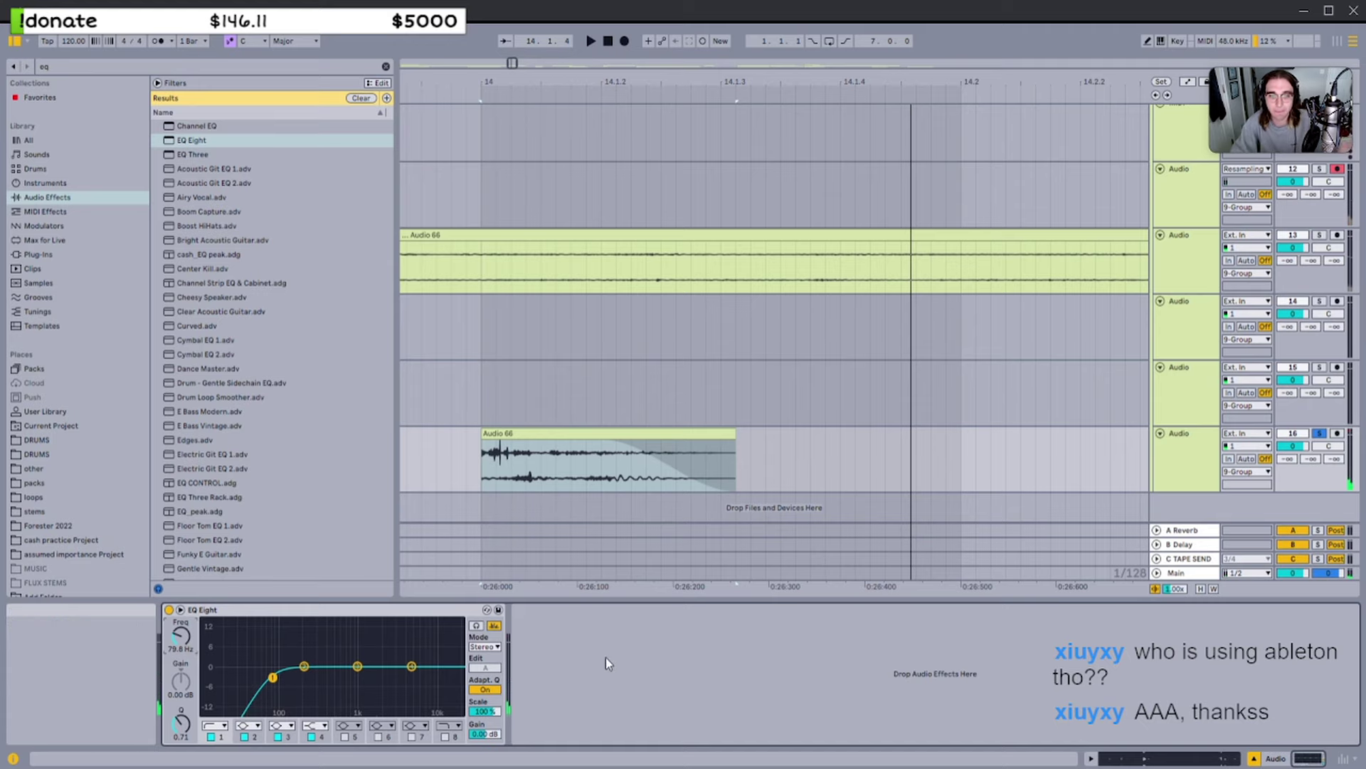
Move the start of the clip on track 16 to the first warp-marked transient, playing it back to check
{"action": "double_click", "coordinate": [522, 449]}
{"action": "key", "text": "space"}
{"action": "mouse_move", "coordinate": [289, 490]}
{"action": "left_mouse_down"}
{"action": "mouse_move", "coordinate": [366, 490]}
{"action": "mouse_move", "coordinate": [347, 491]}
{"action": "mouse_move", "coordinate": [346, 505]}
{"action": "left_mouse_up"}
{"action": "key", "text": "space"}
{"action": "key", "text": "space"}
{"action": "key", "text": "space"}
{"action": "key", "text": "space"}
{"action": "key", "text": "space"}
{"action": "scroll", "coordinate": [366, 490], "scroll_direction": "up", "scroll_amount": 5}
{"action": "key", "text": "space"}
{"action": "key", "text": "space"}
{"action": "key", "text": "space"}
{"action": "key", "text": "space"}
{"action": "key", "text": "space"}
{"action": "key", "text": "space"}
{"action": "scroll", "coordinate": [345, 501], "scroll_direction": "down", "scroll_amount": 3}
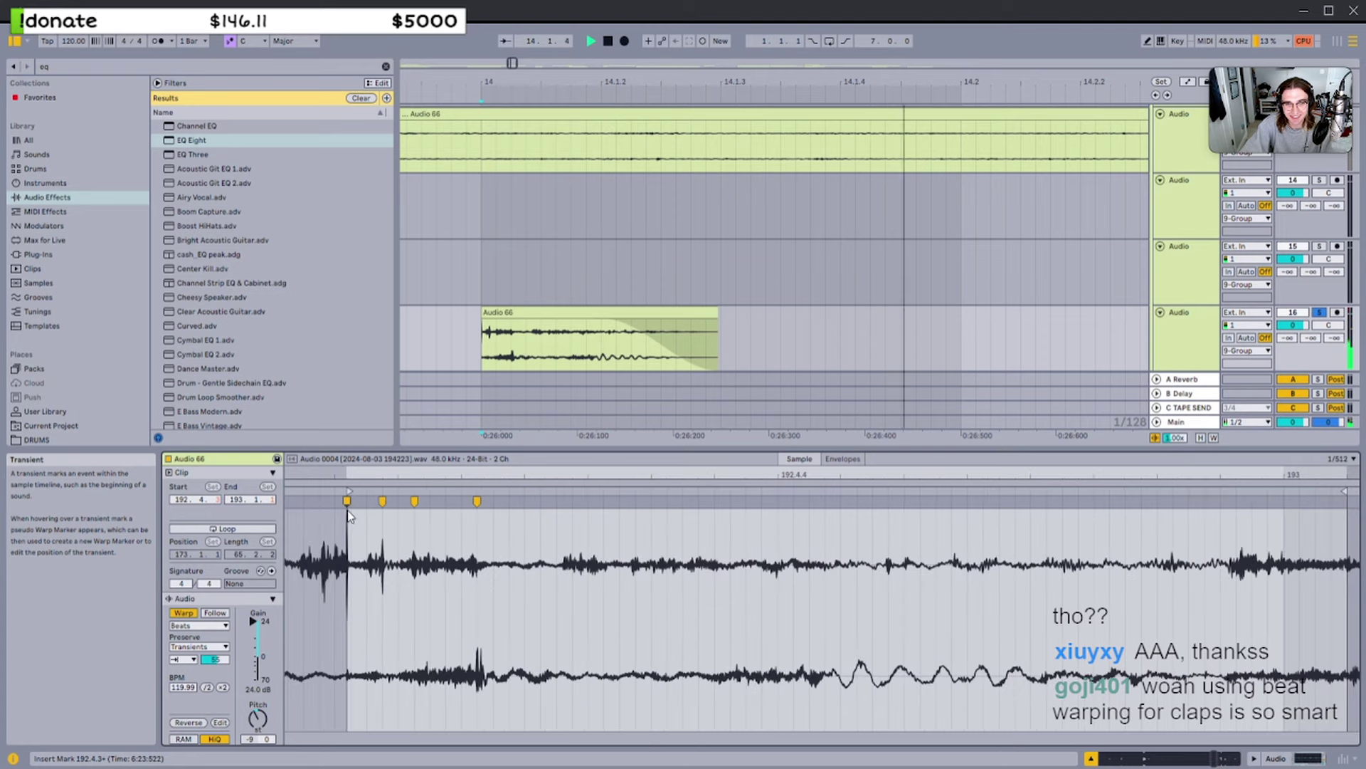
Adjust the clip's length so that it ends just before 14.1.3
{"action": "left_click_drag", "start_coordinate": [720, 311], "coordinate": [782, 323]}
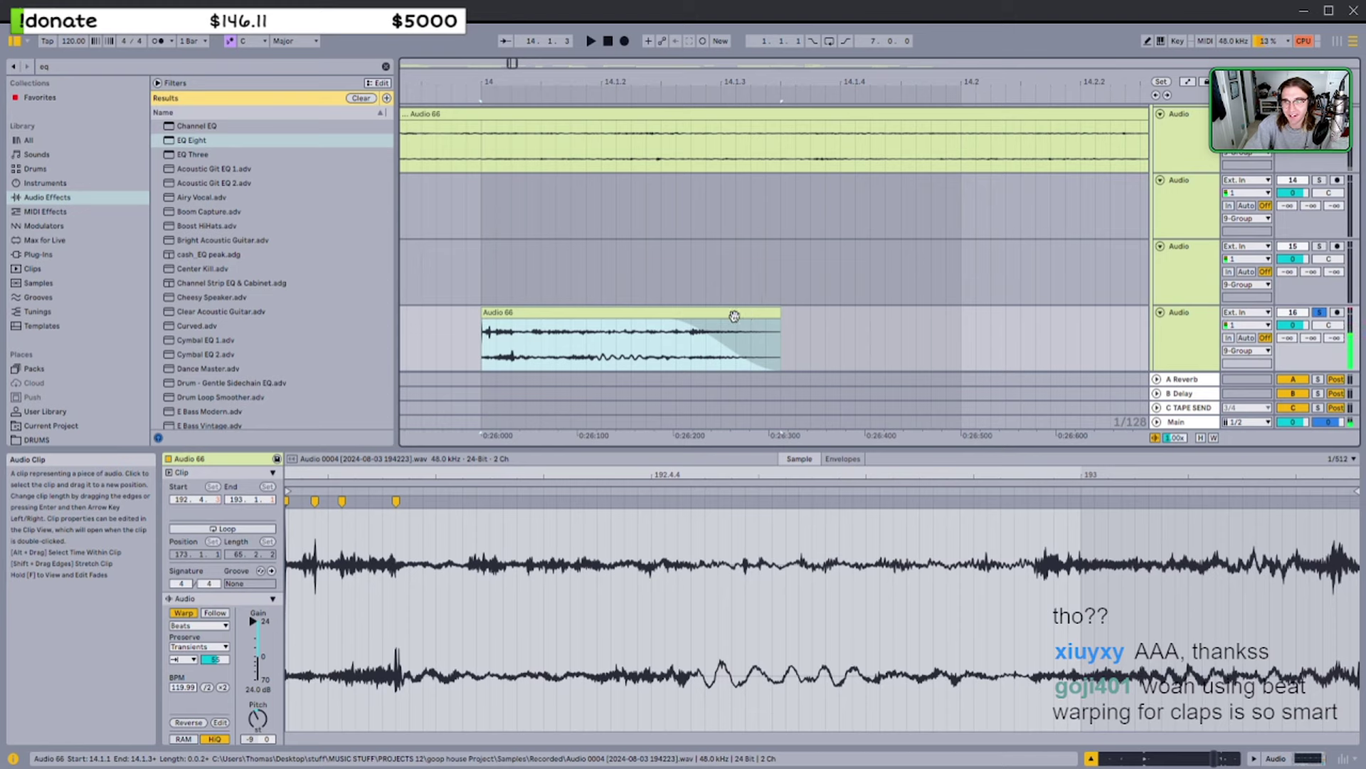
{"action": "scroll", "coordinate": [738, 313], "scroll_direction": "down", "scroll_amount": 3}
{"action": "left_click_drag", "start_coordinate": [705, 336], "coordinate": [715, 366]}
{"action": "left_click", "coordinate": [683, 313]}
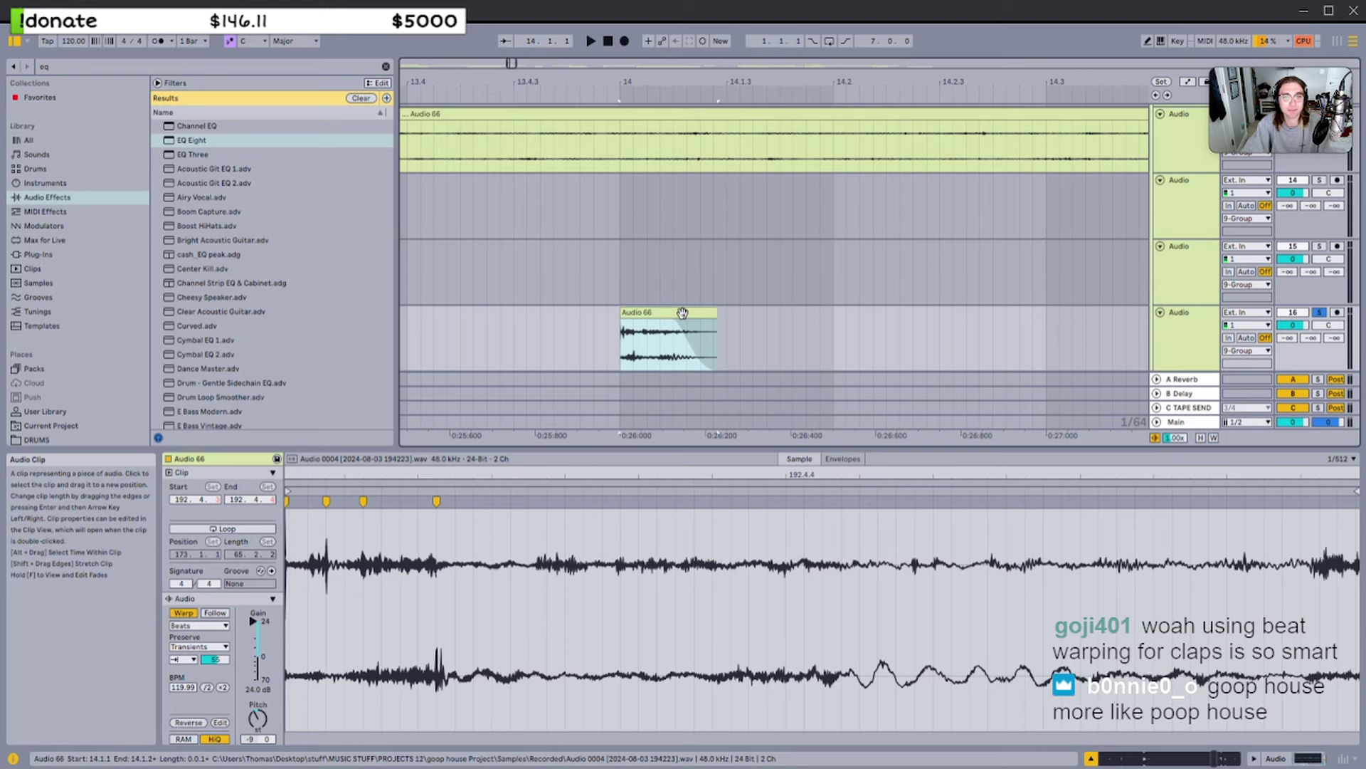
Try a transient envelope of 32 and a transposition of +12 semitones on the clip, auditioning the sound
{"action": "key", "text": "space"}
{"action": "left_click_drag", "start_coordinate": [257, 718], "coordinate": [258, 708]}
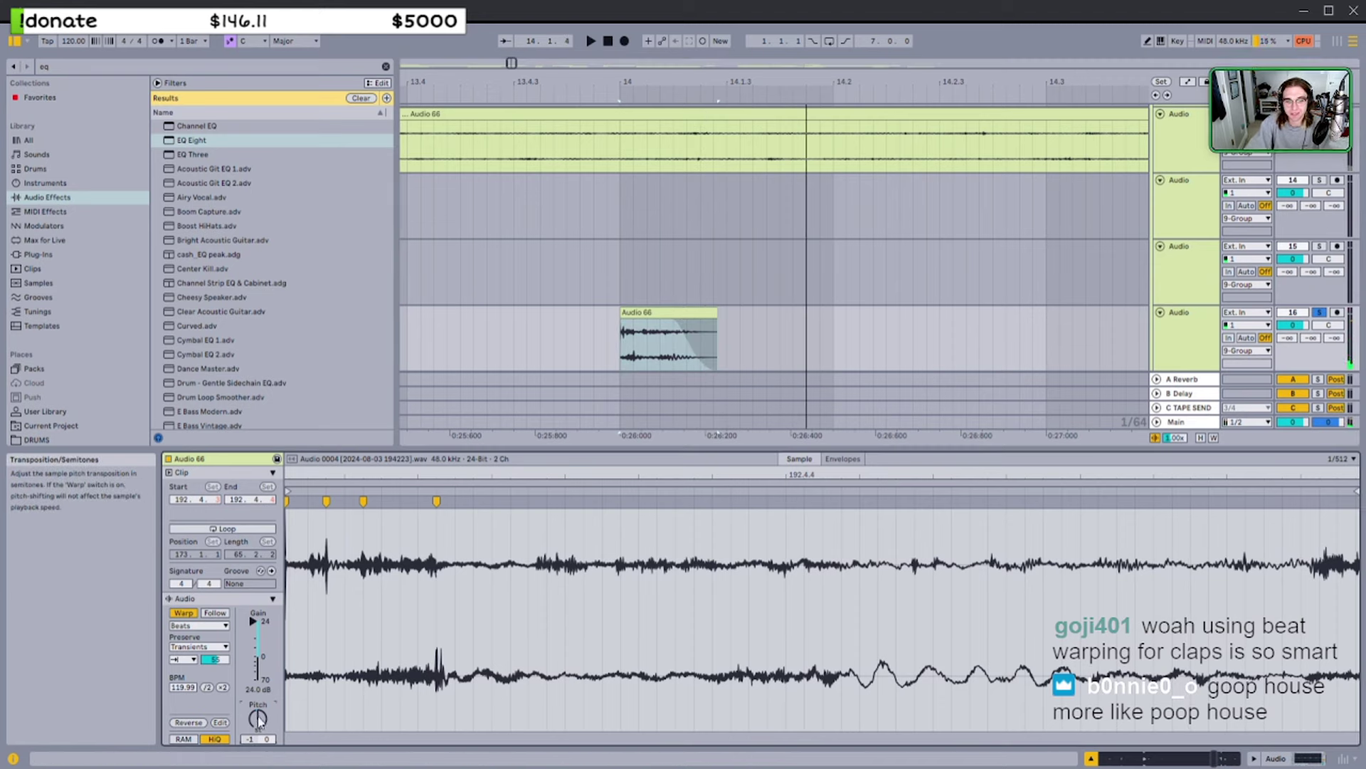
{"action": "left_click", "coordinate": [656, 312]}
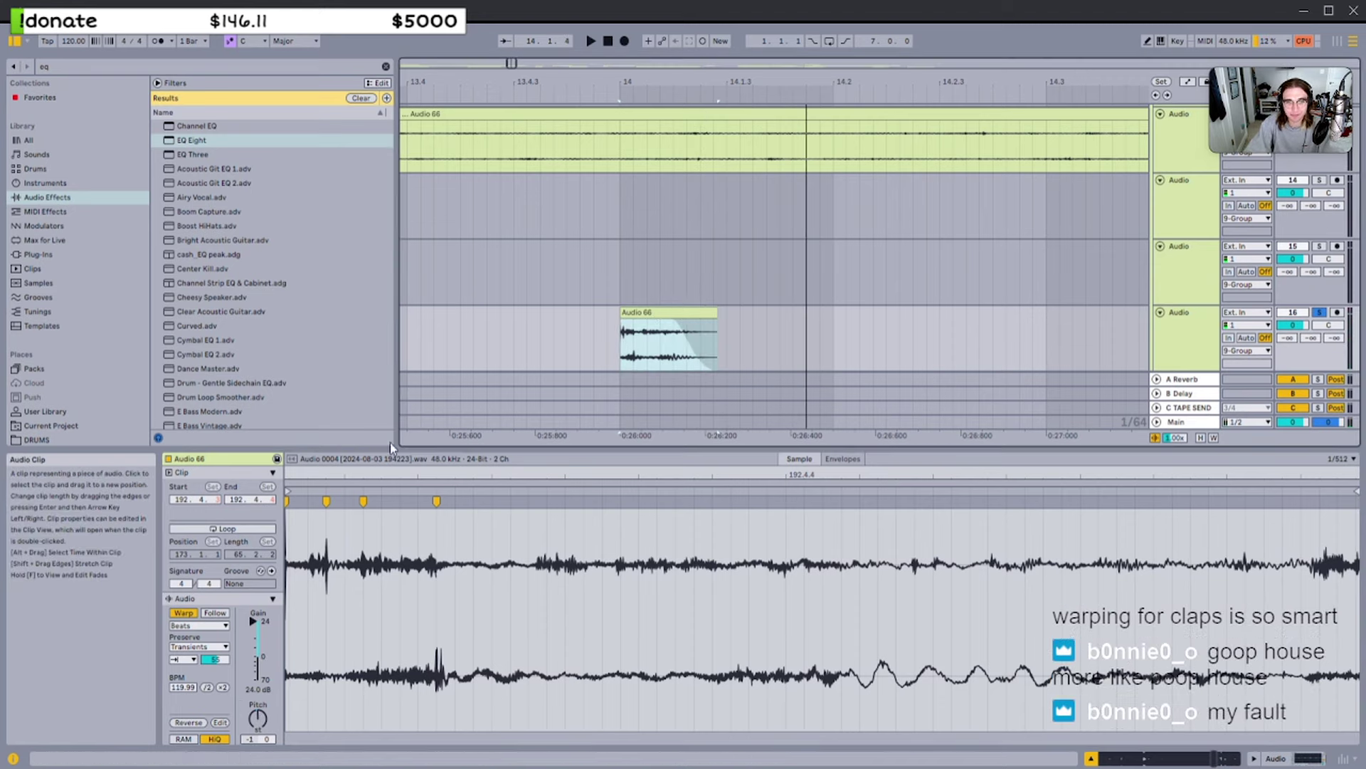
{"action": "key", "text": "space"}
{"action": "key", "text": "space"}
{"action": "left_click_drag", "start_coordinate": [252, 720], "coordinate": [221, 654]}
{"action": "key", "text": "space"}
{"action": "key", "text": "space"}
{"action": "key", "text": "space"}
{"action": "key", "text": "space"}
{"action": "key", "text": "space"}
{"action": "key", "text": "space"}
{"action": "key", "text": "space"}
{"action": "key", "text": "space"}
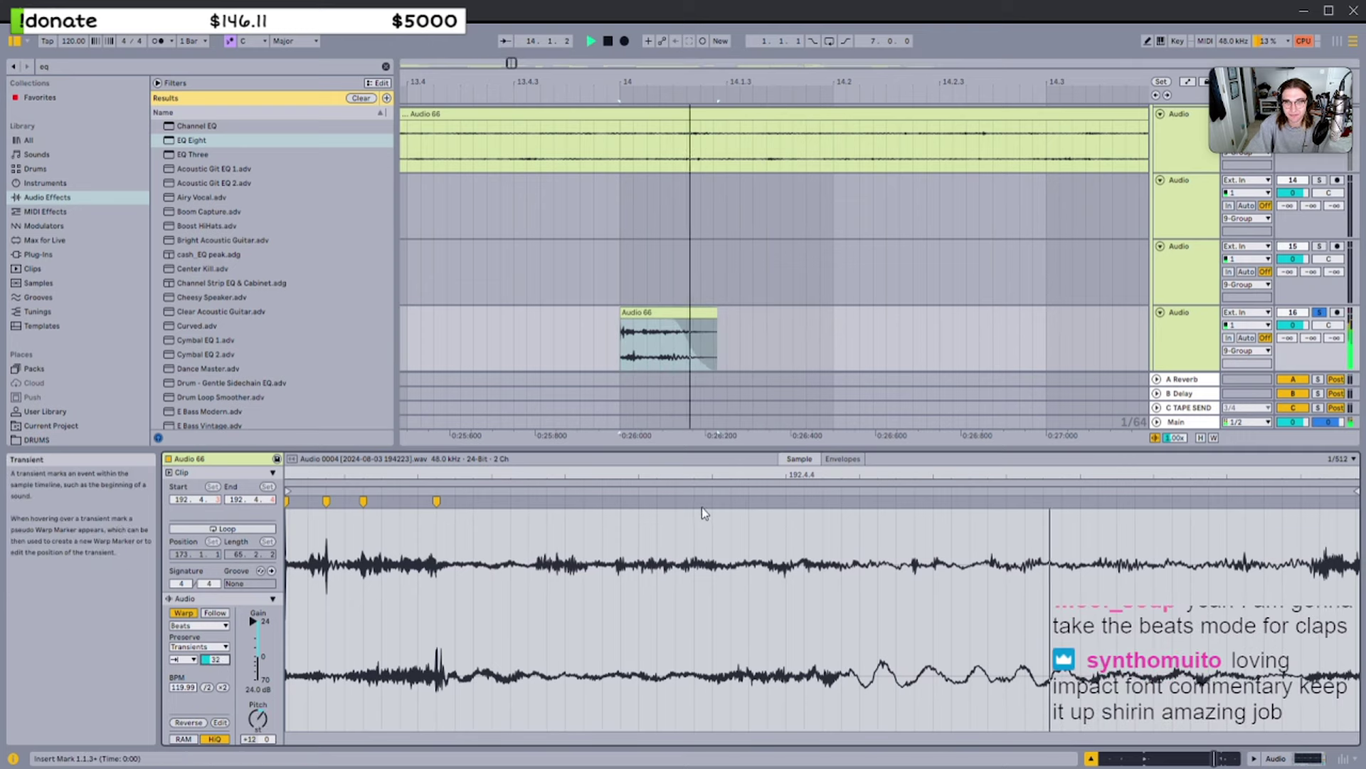
Try lower transpositions of -16 and -5 semitones on the clip while playing it
{"action": "left_click_drag", "start_coordinate": [257, 715], "coordinate": [260, 724]}
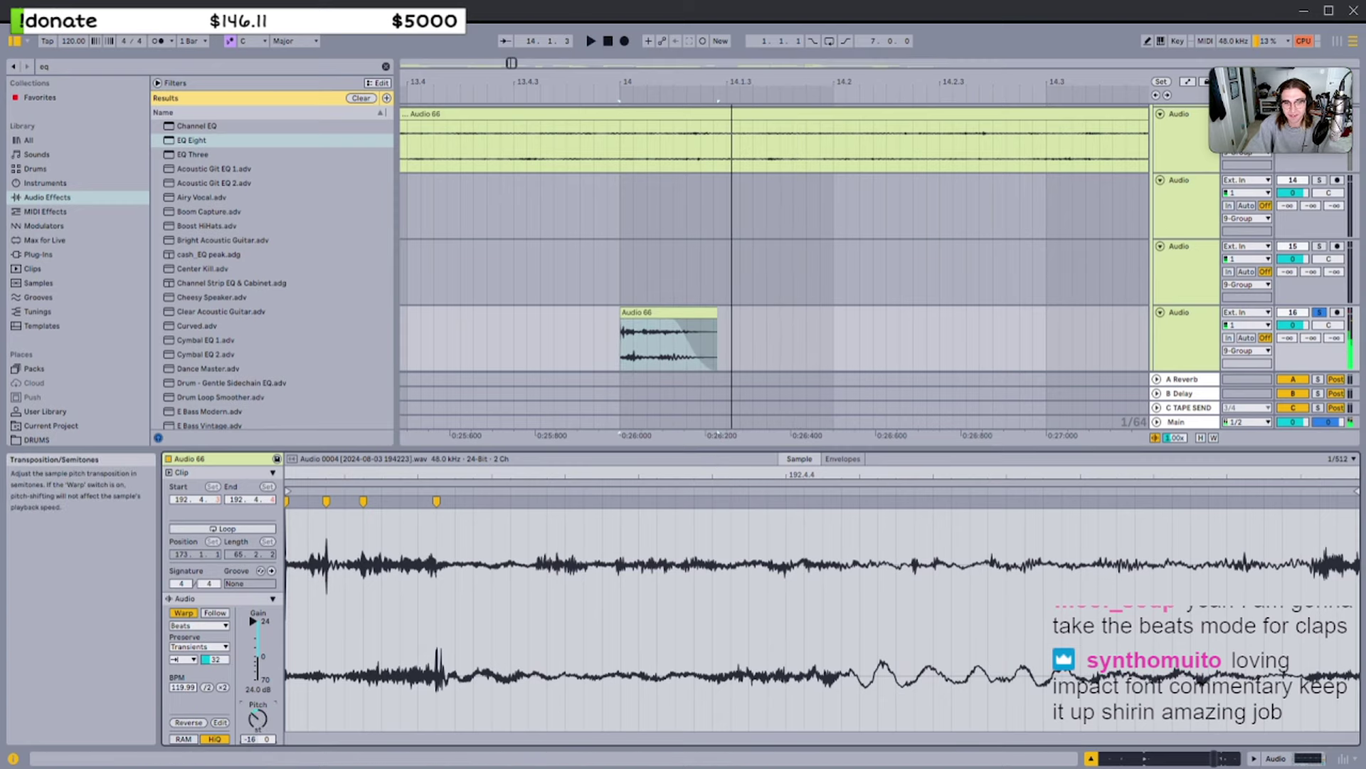
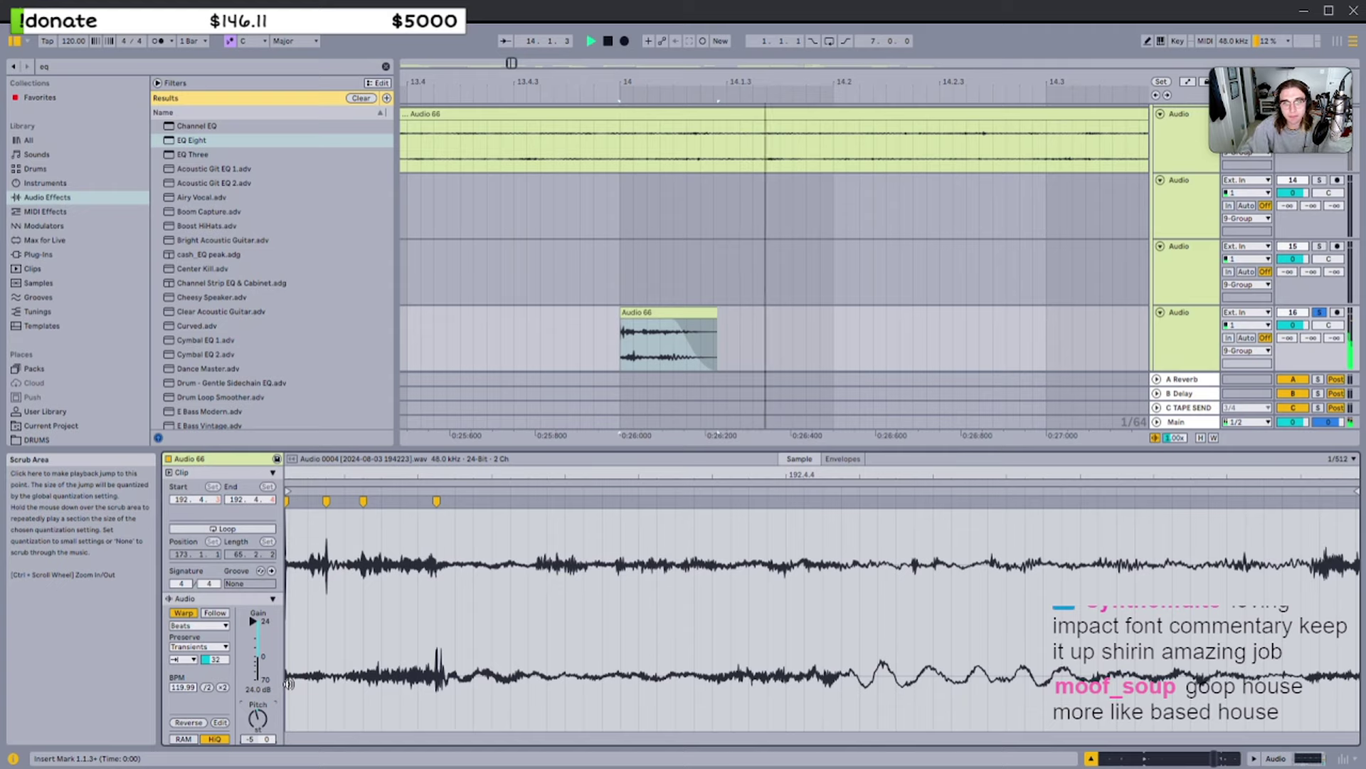
{"action": "key", "text": "space"}
{"action": "key", "text": "space"}
{"action": "key", "text": "space"}
Extend the start of the clip to slightly before bar 14 and play it back
{"action": "mouse_move", "coordinate": [621, 315]}
{"action": "left_mouse_down"}
{"action": "mouse_move", "coordinate": [567, 316]}
{"action": "mouse_move", "coordinate": [593, 317]}
{"action": "left_mouse_up"}
{"action": "key", "text": "space"}
{"action": "key", "text": "space"}
{"action": "key", "text": "space"}
{"action": "key", "text": "space"}
{"action": "key", "text": "space"}
{"action": "key", "text": "space"}
{"action": "key", "text": "space"}
Try transposing the extended clip down to -11 and -34 semitones while playing it
{"action": "left_click_drag", "start_coordinate": [257, 719], "coordinate": [258, 727]}
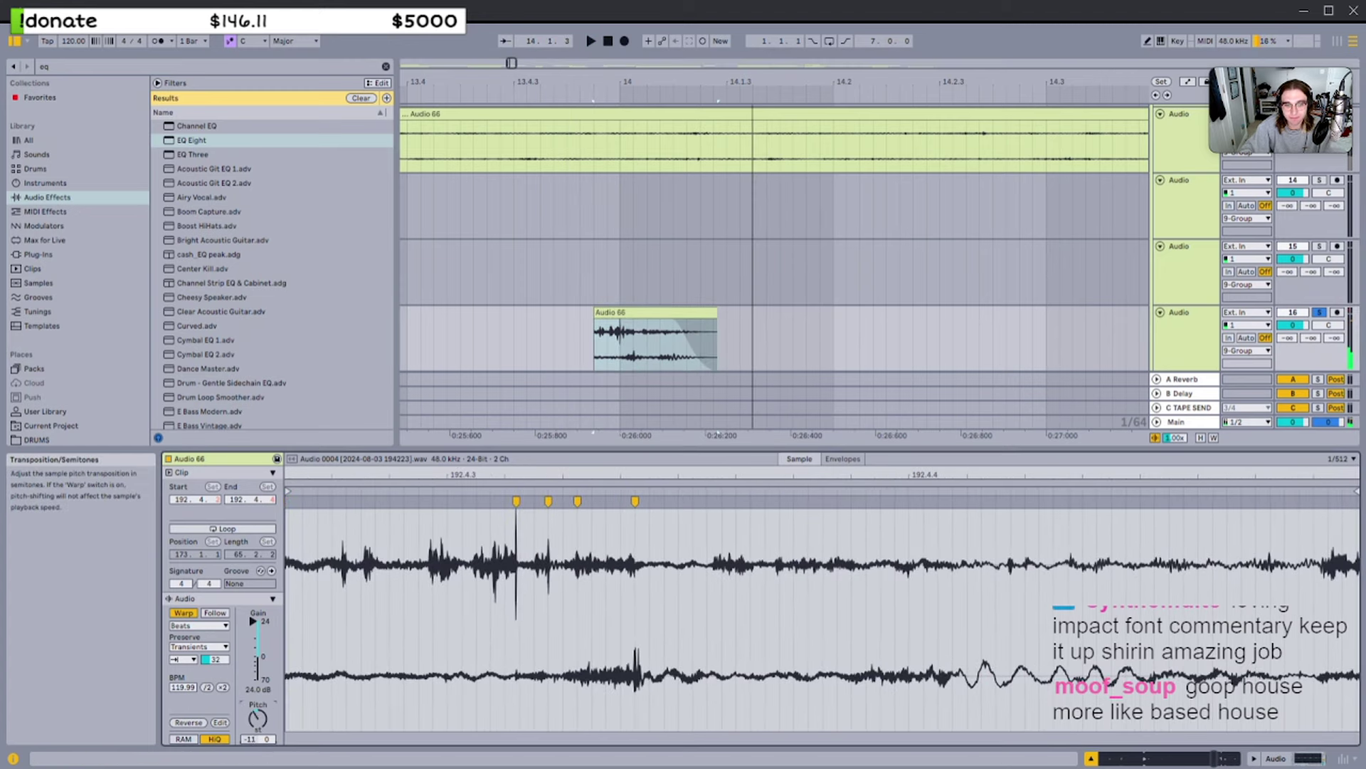
{"action": "key", "text": "space"}
{"action": "key", "text": "space"}
{"action": "key", "text": "space"}
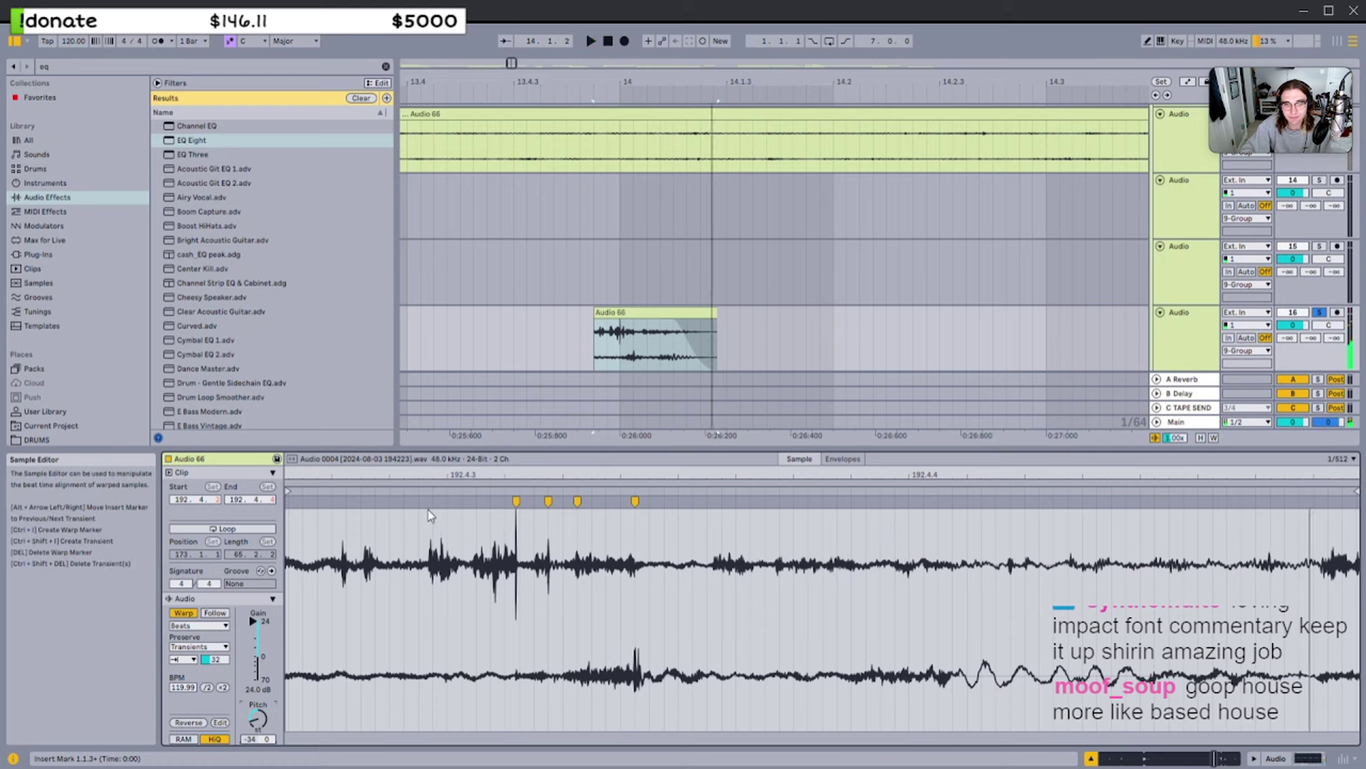
Add a warp marker on the burst before the main transient and trim the clip's start slightly
{"action": "double_click", "coordinate": [428, 503]}
{"action": "key", "text": "space"}
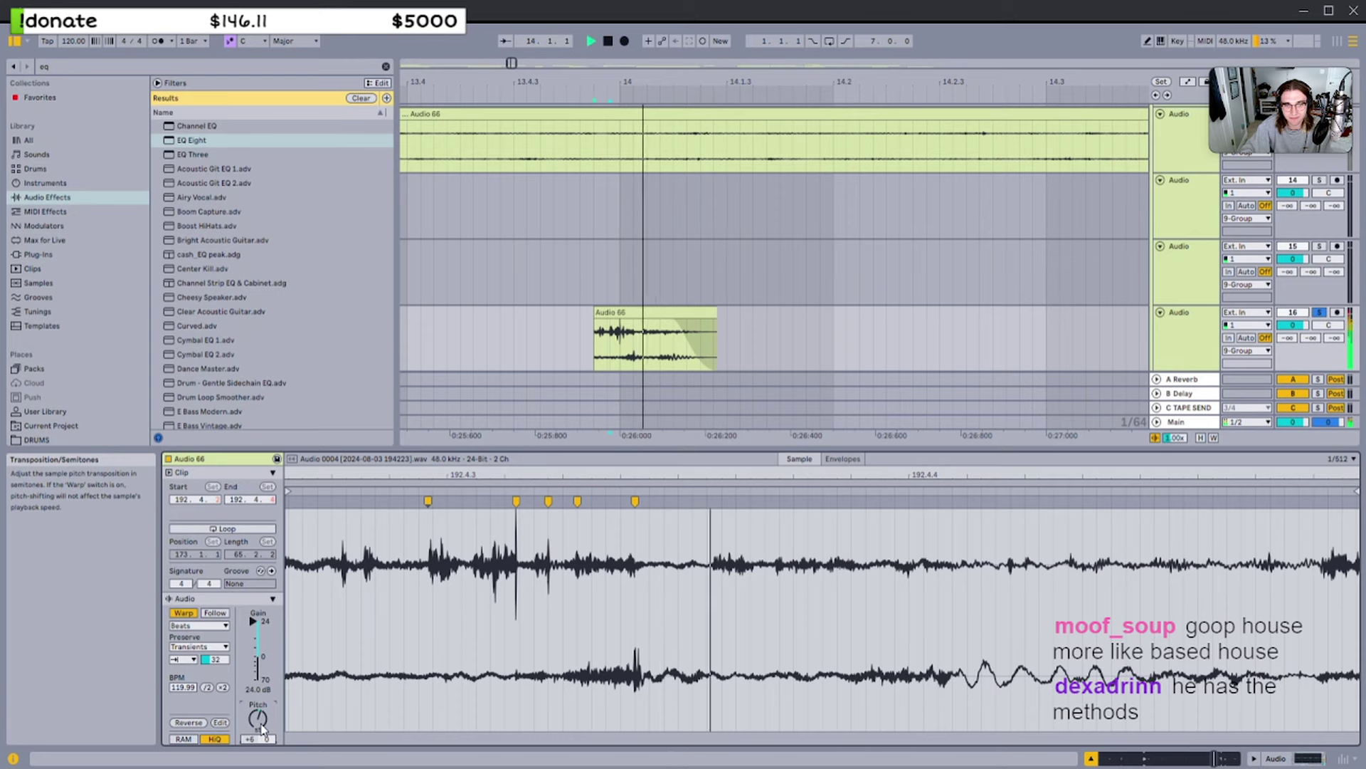
{"action": "left_click", "coordinate": [678, 328]}
{"action": "left_click", "coordinate": [612, 313]}
{"action": "key", "text": "space"}
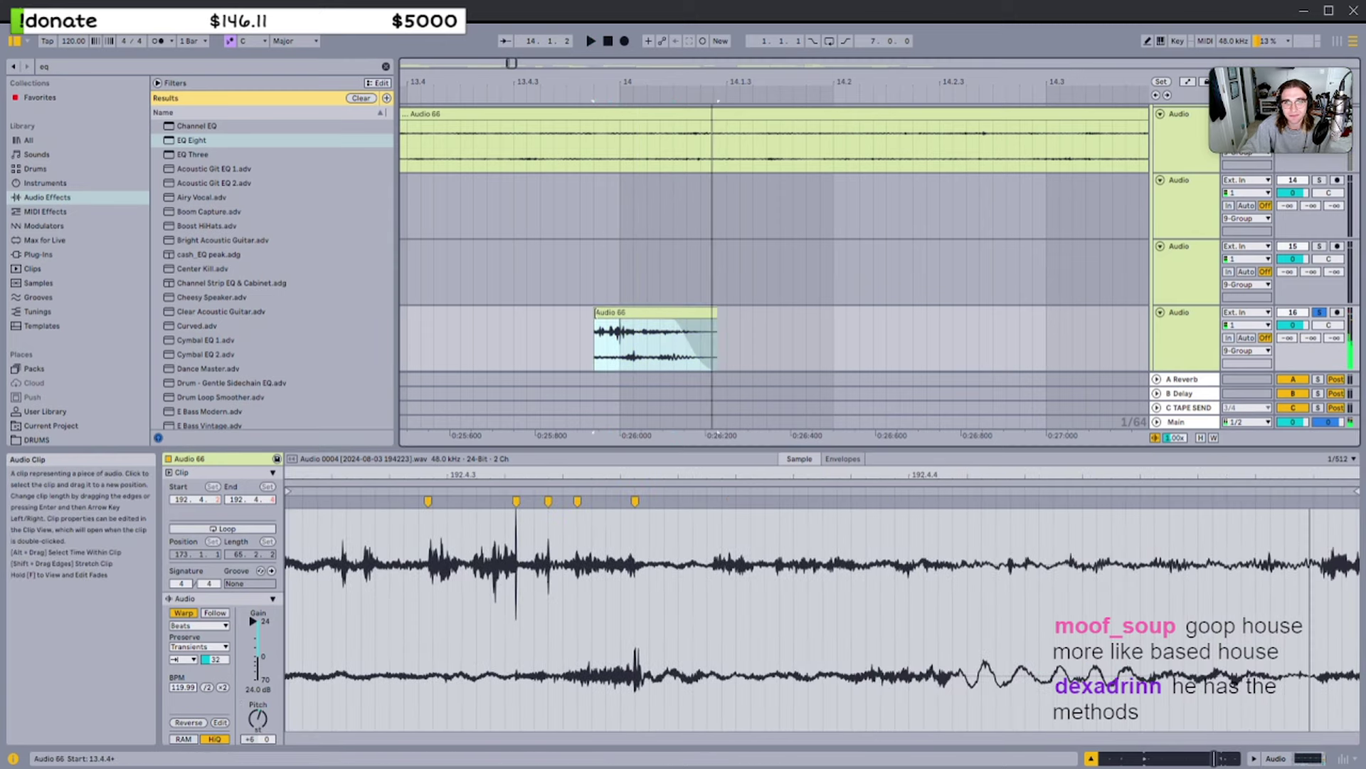
{"action": "key", "text": "space"}
{"action": "left_click_drag", "start_coordinate": [594, 313], "coordinate": [596, 313]}
{"action": "key", "text": "space"}
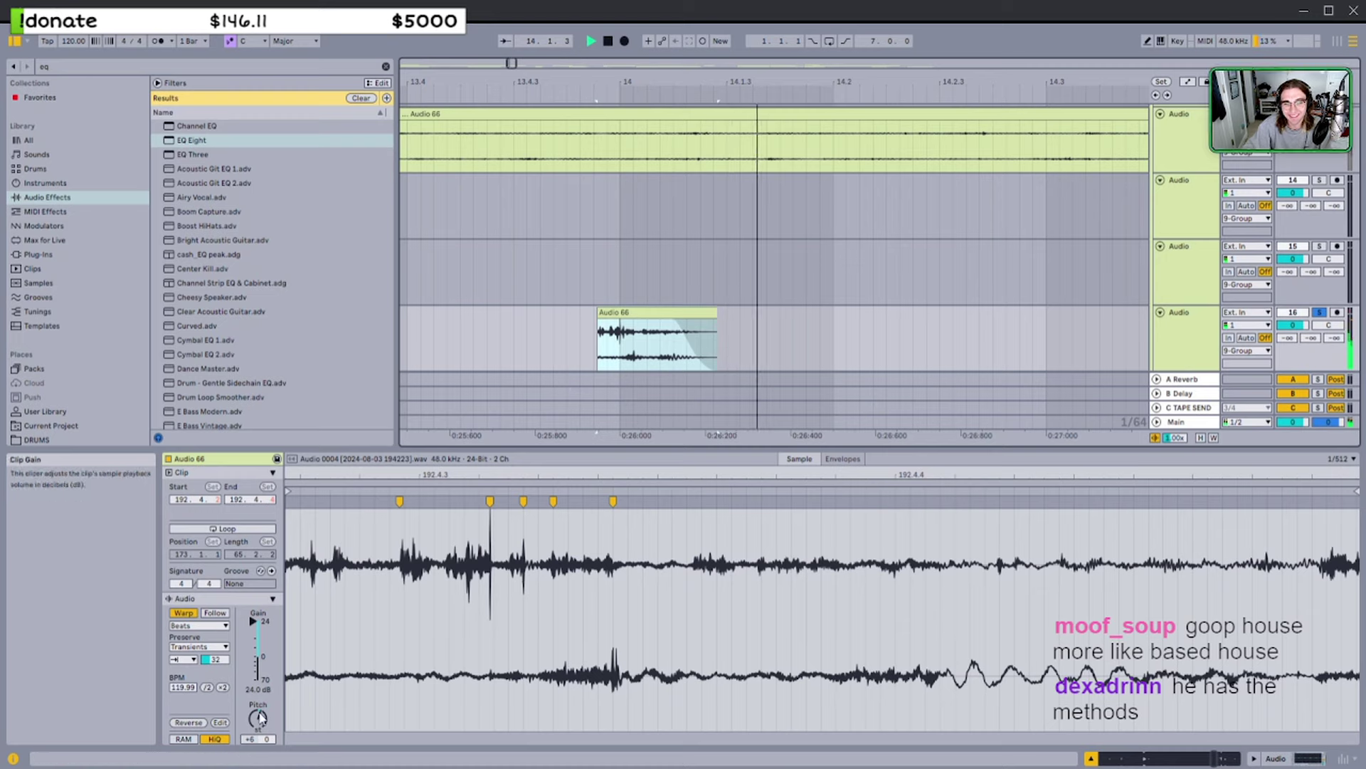
Set the clip's transient envelope to 73 and transpose it to -29 semitones, auditioning the result
{"action": "left_click_drag", "start_coordinate": [226, 662], "coordinate": [227, 634]}
{"action": "key", "text": "space"}
{"action": "key", "text": "space"}
{"action": "key", "text": "space"}
{"action": "key", "text": "space"}
{"action": "left_click_drag", "start_coordinate": [257, 718], "coordinate": [263, 720]}
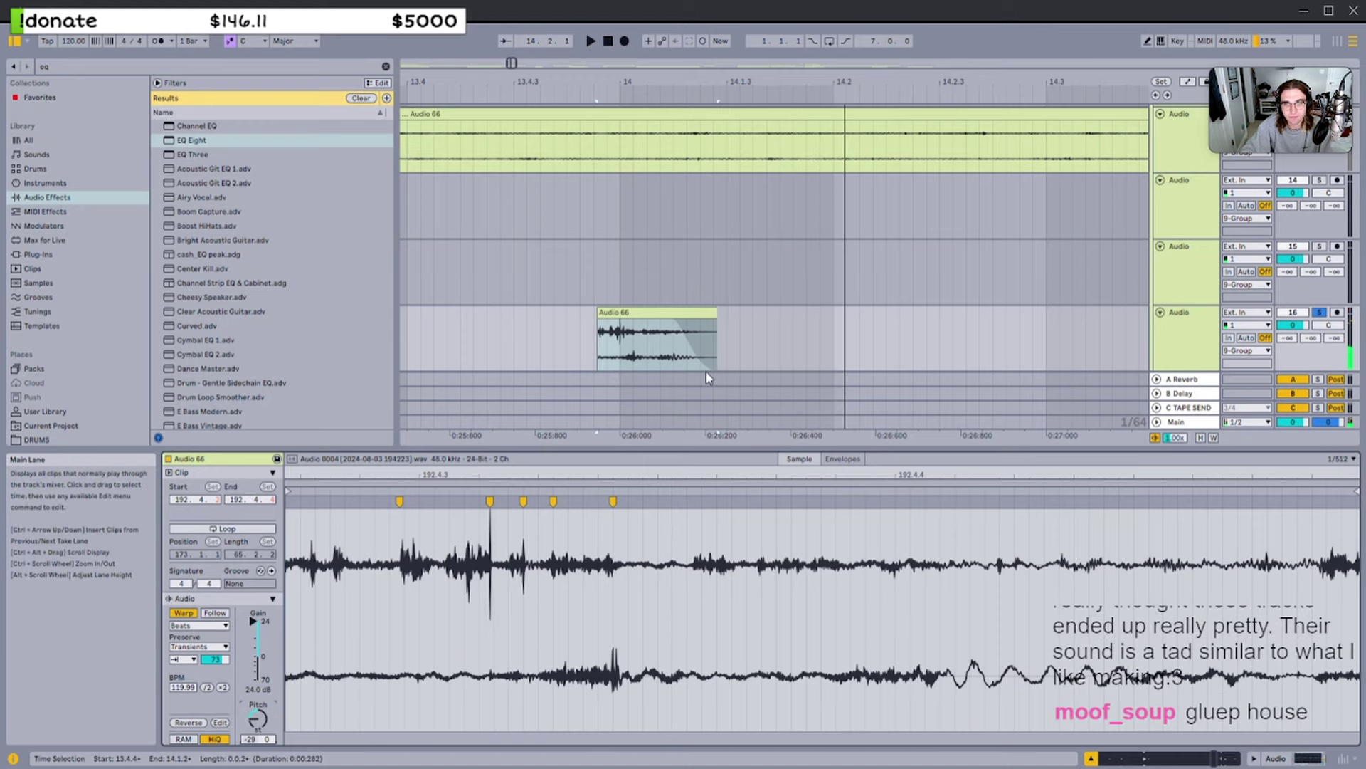
Stretch the end of the clip past 14.2 and consolidate it into a new audio clip
{"action": "left_click_drag", "start_coordinate": [716, 313], "coordinate": [888, 309]}
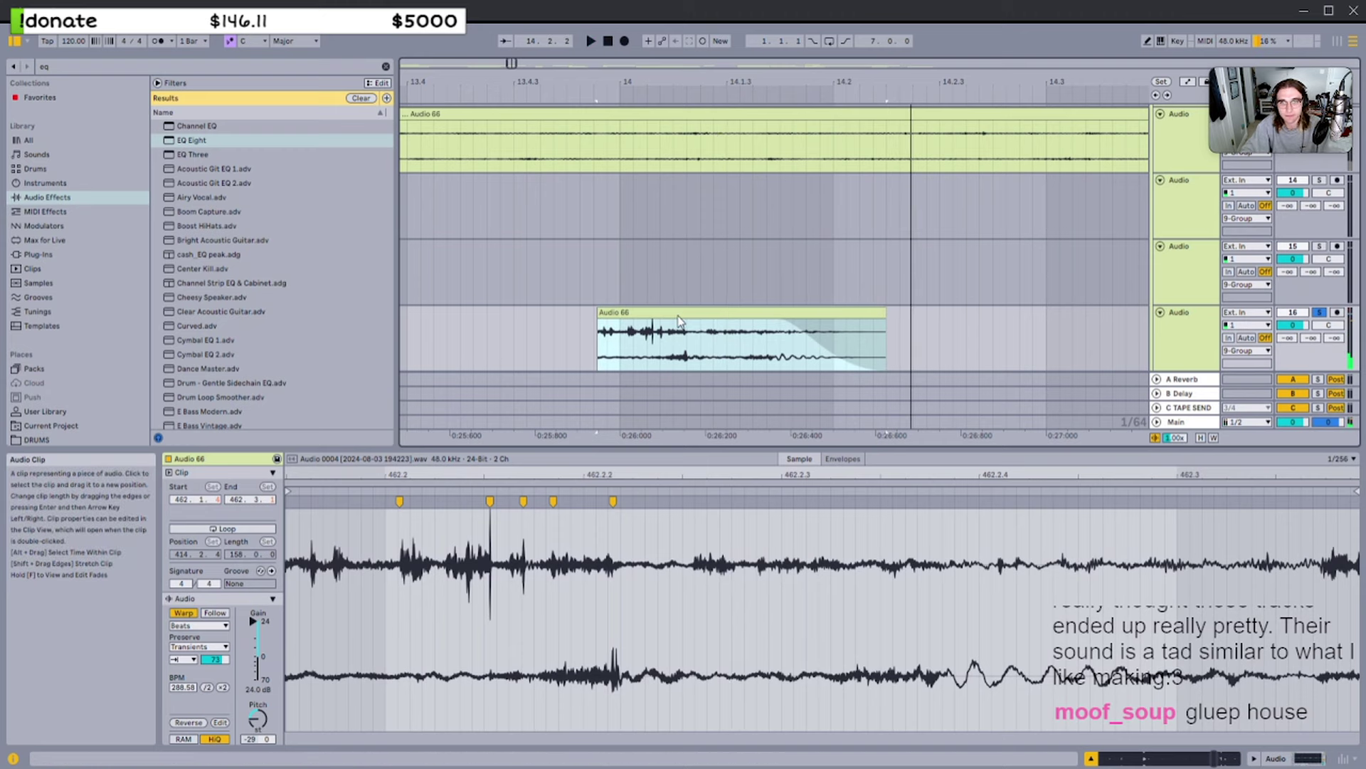
{"action": "key", "text": "ctrl+j"}
{"action": "left_click", "coordinate": [298, 688]}
{"action": "double_click", "coordinate": [255, 651]}
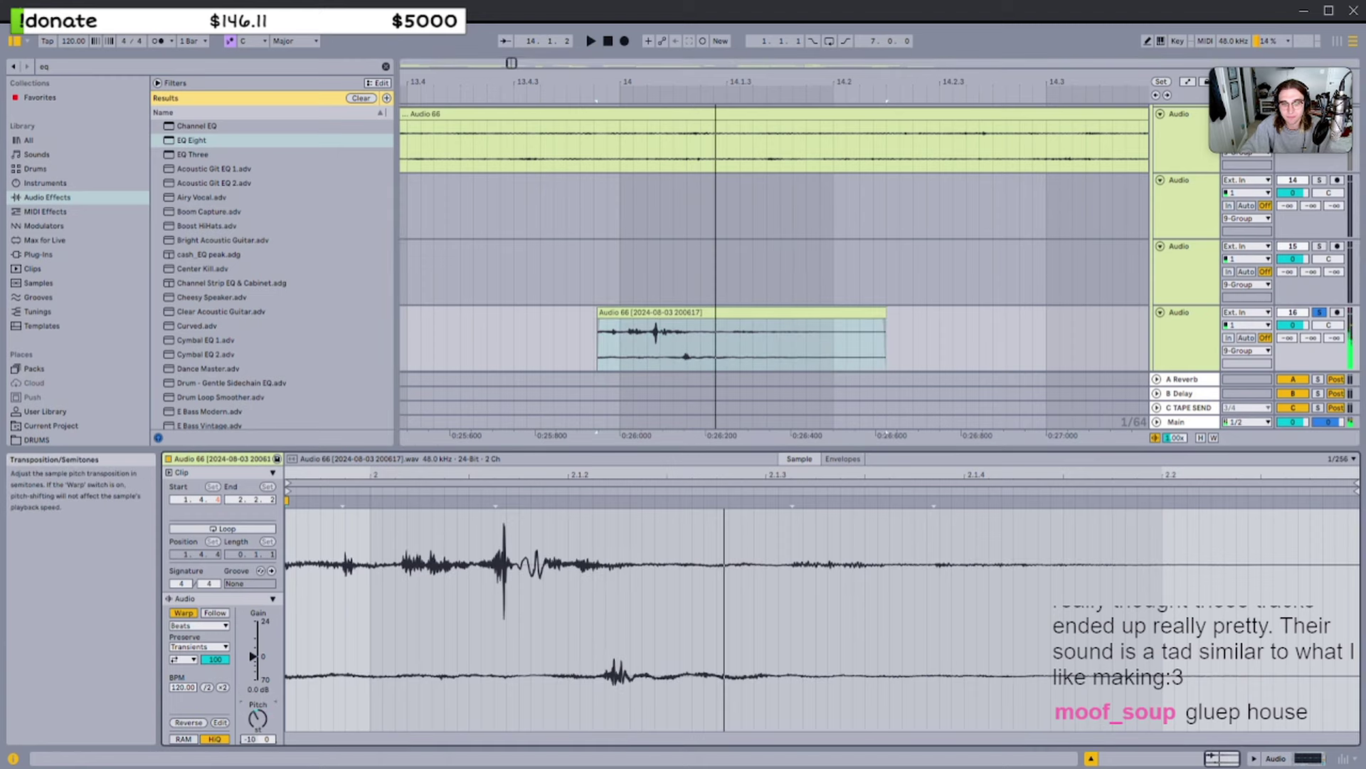
Try transposing the consolidated clip to -28 semitones and play it back
{"action": "left_click", "coordinate": [673, 313]}
{"action": "key", "text": "space"}
{"action": "key", "text": "space"}
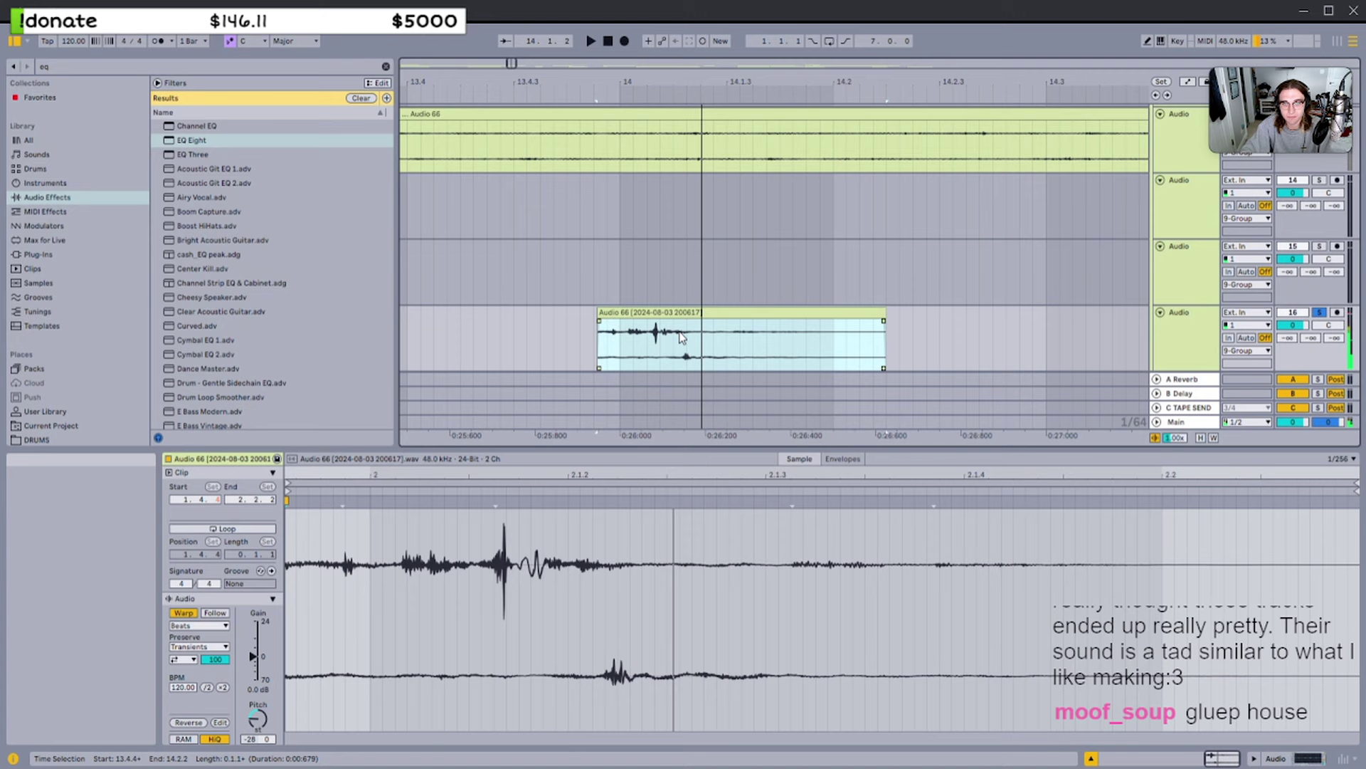
{"action": "left_click", "coordinate": [673, 344]}
{"action": "key", "text": "space"}
{"action": "key", "text": "space"}
{"action": "key", "text": "space"}
Group the clip's track and add a second audio track inside the group
{"action": "left_click", "coordinate": [1202, 321]}
{"action": "key", "text": "ctrl+g"}
{"action": "key", "text": "ctrl+t"}
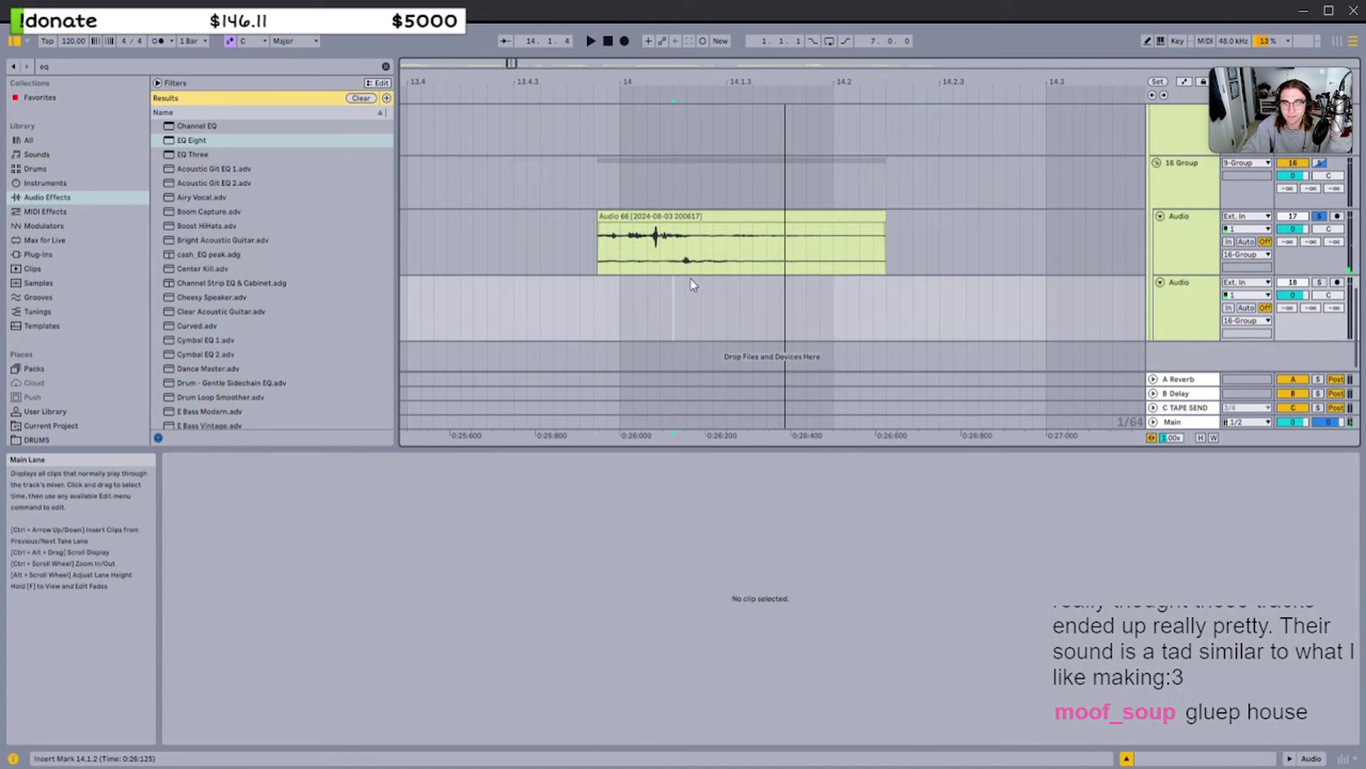
Split the consolidated clip near 14.1.2 and move its second part to the new track, overlapping the first part
{"action": "left_click", "coordinate": [676, 249]}
{"action": "key", "text": "ctrl+e"}
{"action": "mouse_move", "coordinate": [693, 216]}
{"action": "left_mouse_down"}
{"action": "mouse_move", "coordinate": [665, 284]}
{"action": "mouse_move", "coordinate": [646, 292]}
{"action": "left_mouse_up"}
{"action": "left_click", "coordinate": [633, 249]}
{"action": "left_click", "coordinate": [632, 236]}
{"action": "scroll", "coordinate": [634, 246], "scroll_direction": "up", "scroll_amount": 2}
{"action": "scroll", "coordinate": [645, 249], "scroll_direction": "up", "scroll_amount": 2}
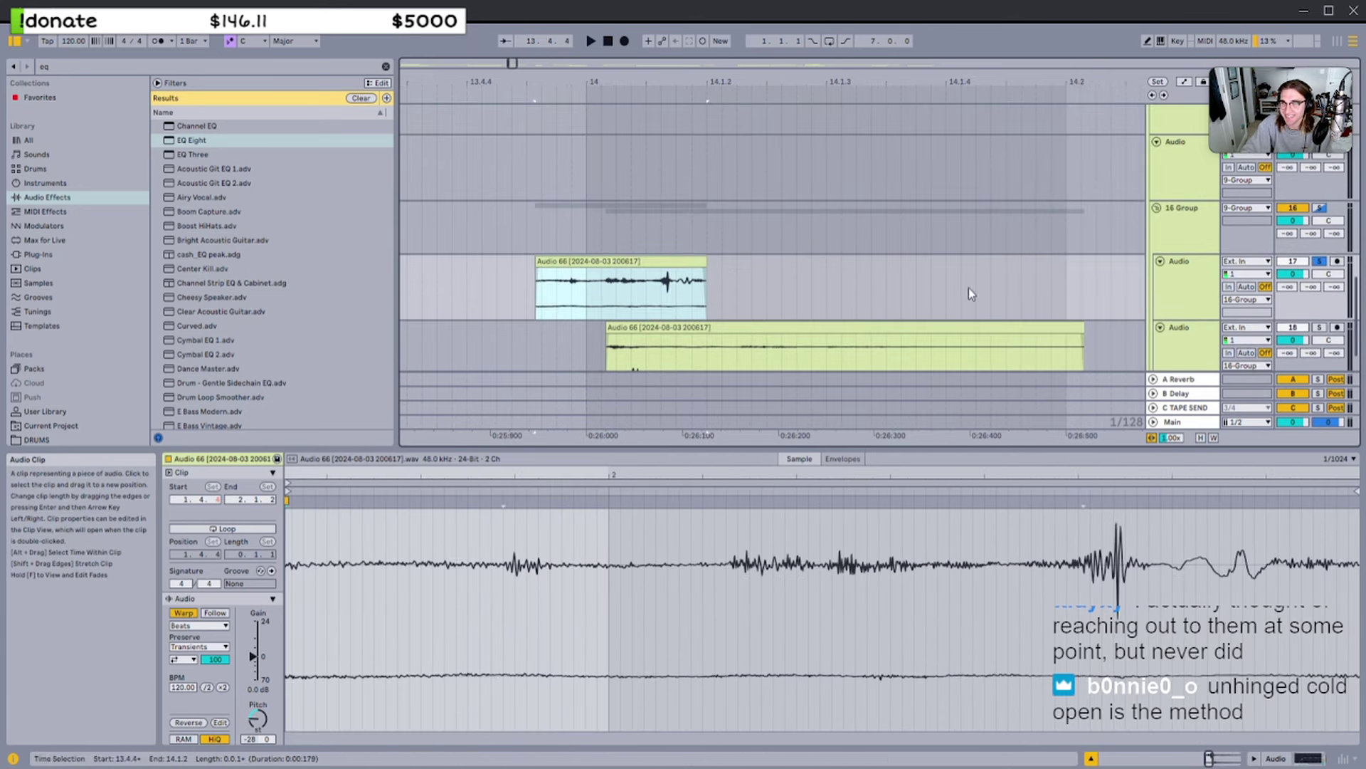
Solo the 16 Group instead of only its first track and play the two overlapping clips together
{"action": "left_click", "coordinate": [1166, 230]}
{"action": "key", "text": "s"}
{"action": "scroll", "coordinate": [637, 222], "scroll_direction": "down", "scroll_amount": 3}
{"action": "left_click", "coordinate": [639, 221]}
{"action": "key", "text": "space"}
{"action": "key", "text": "space"}
{"action": "key", "text": "space"}
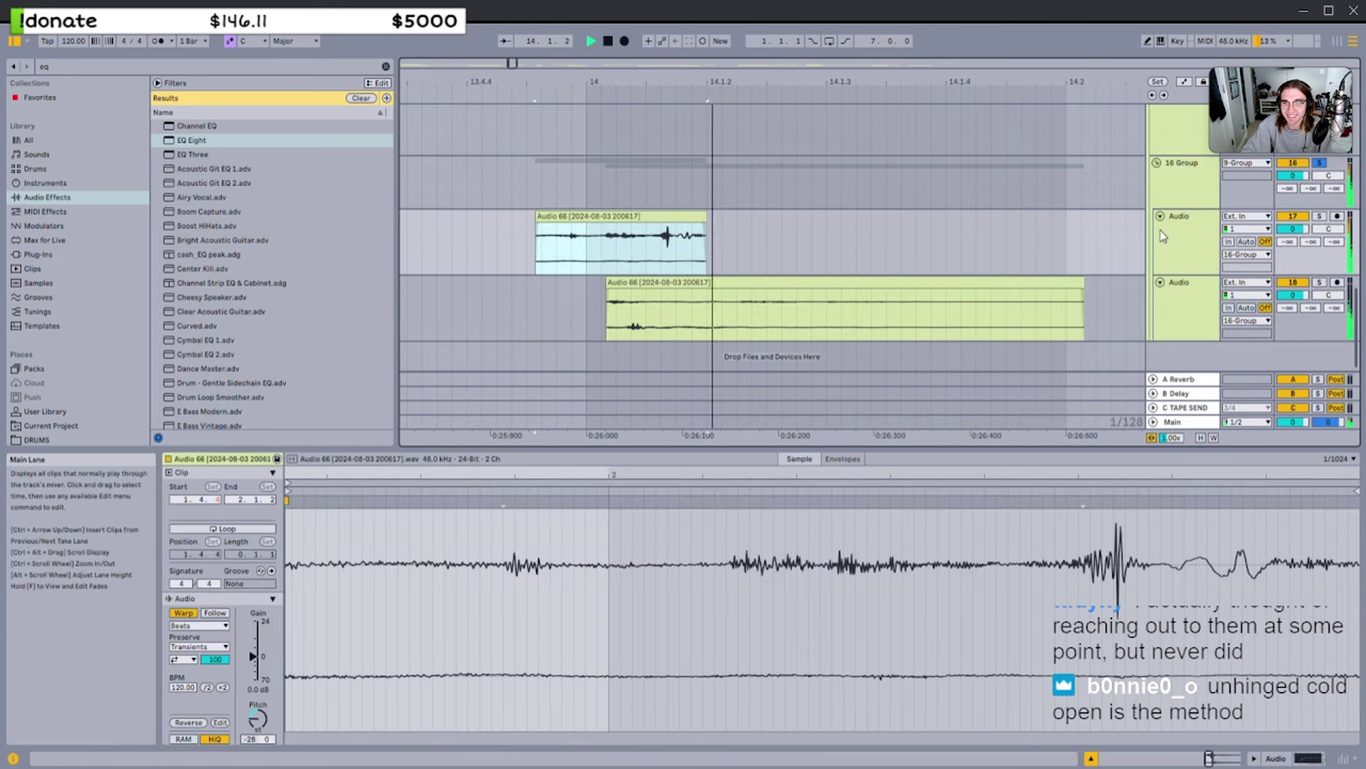
Move EQ Eight from track 17 to the 16 Group
{"action": "double_click", "coordinate": [1164, 236]}
{"action": "key", "text": "space"}
{"action": "left_click", "coordinate": [591, 363]}
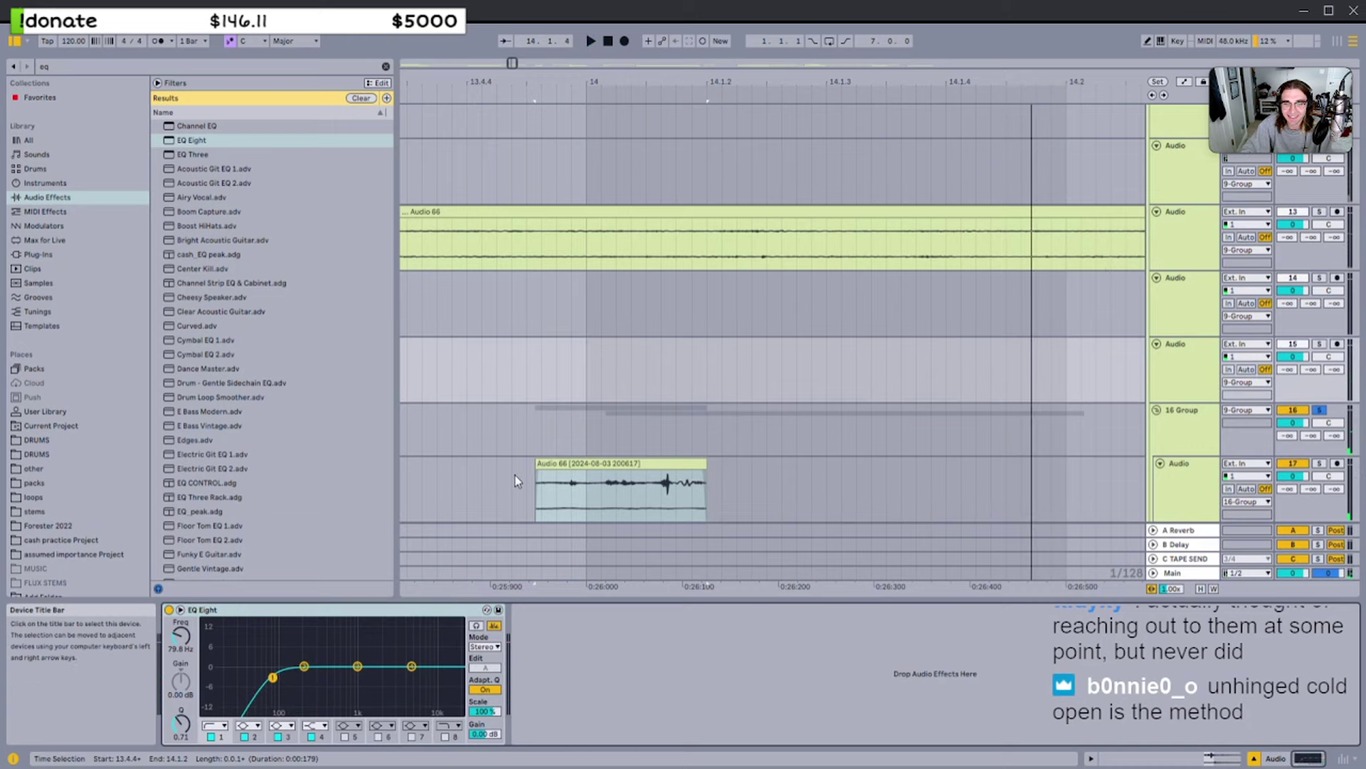
{"action": "left_click_drag", "start_coordinate": [426, 610], "coordinate": [436, 599]}
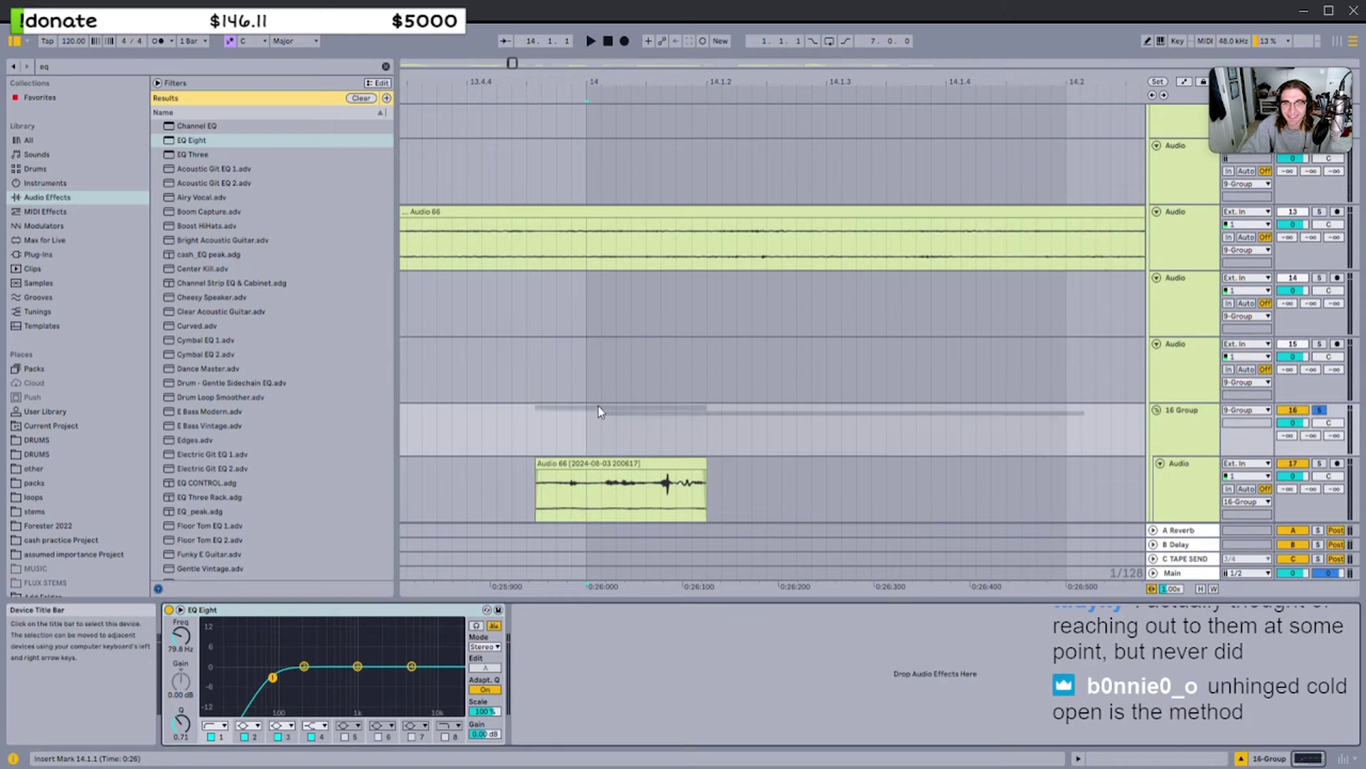
Boost the third band of the group's EQ Eight by 14 dB at 825 Hz while playing the clips
{"action": "key", "text": "space"}
{"action": "left_click_drag", "start_coordinate": [358, 666], "coordinate": [351, 624]}
{"action": "key", "text": "space"}
{"action": "key", "text": "space"}
{"action": "key", "text": "space"}
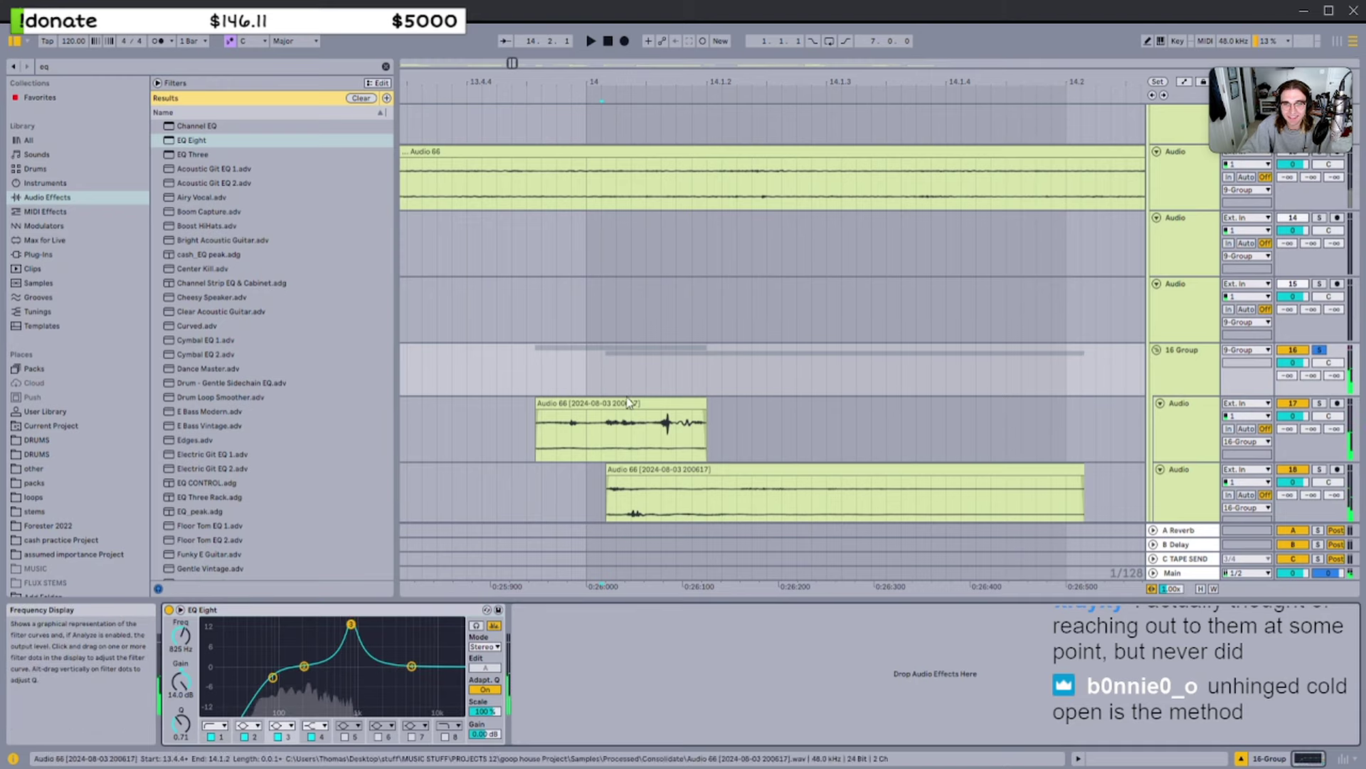
Set the transposition of both clips in the group to 0 semitones and play them back
{"action": "left_click", "coordinate": [629, 403]}
{"action": "left_click", "coordinate": [667, 469], "text": "shift"}
{"action": "key", "text": "shift+Tab"}
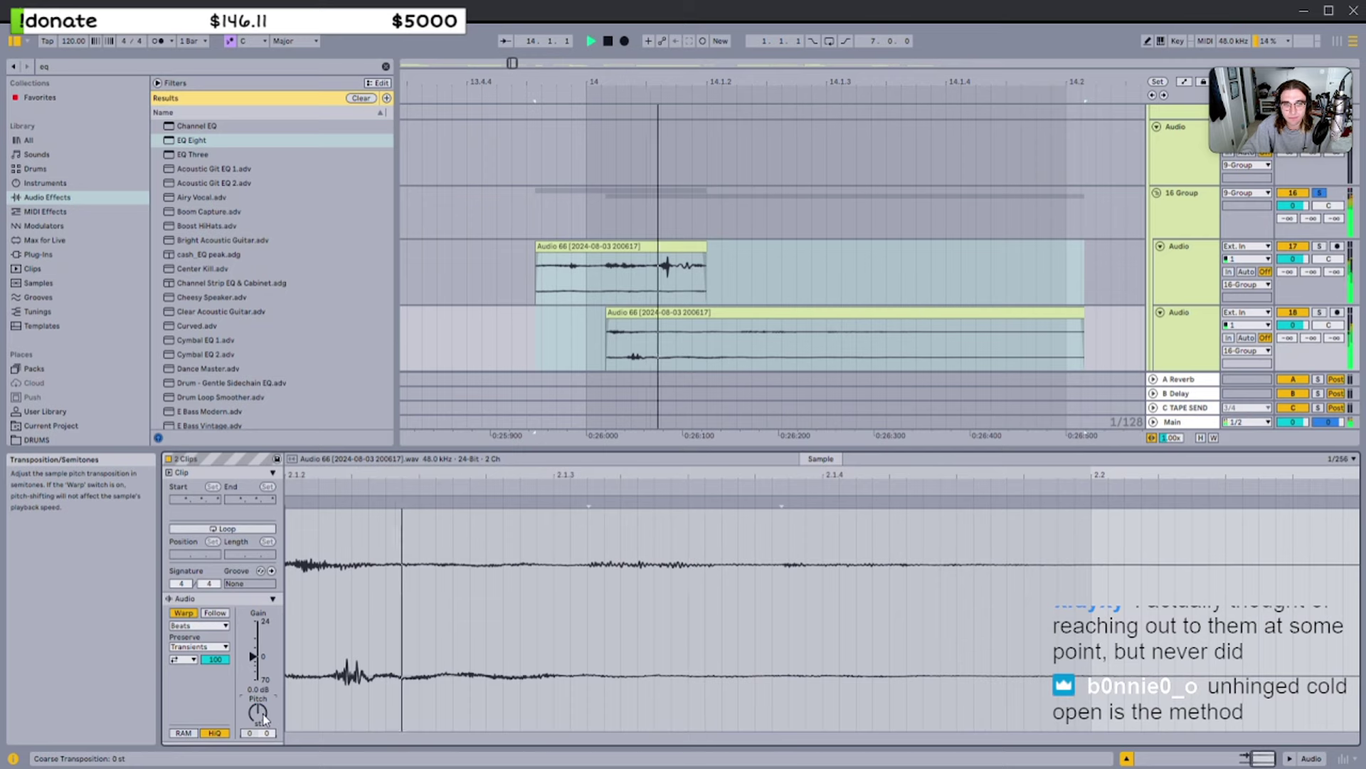
{"action": "left_click", "coordinate": [569, 247]}
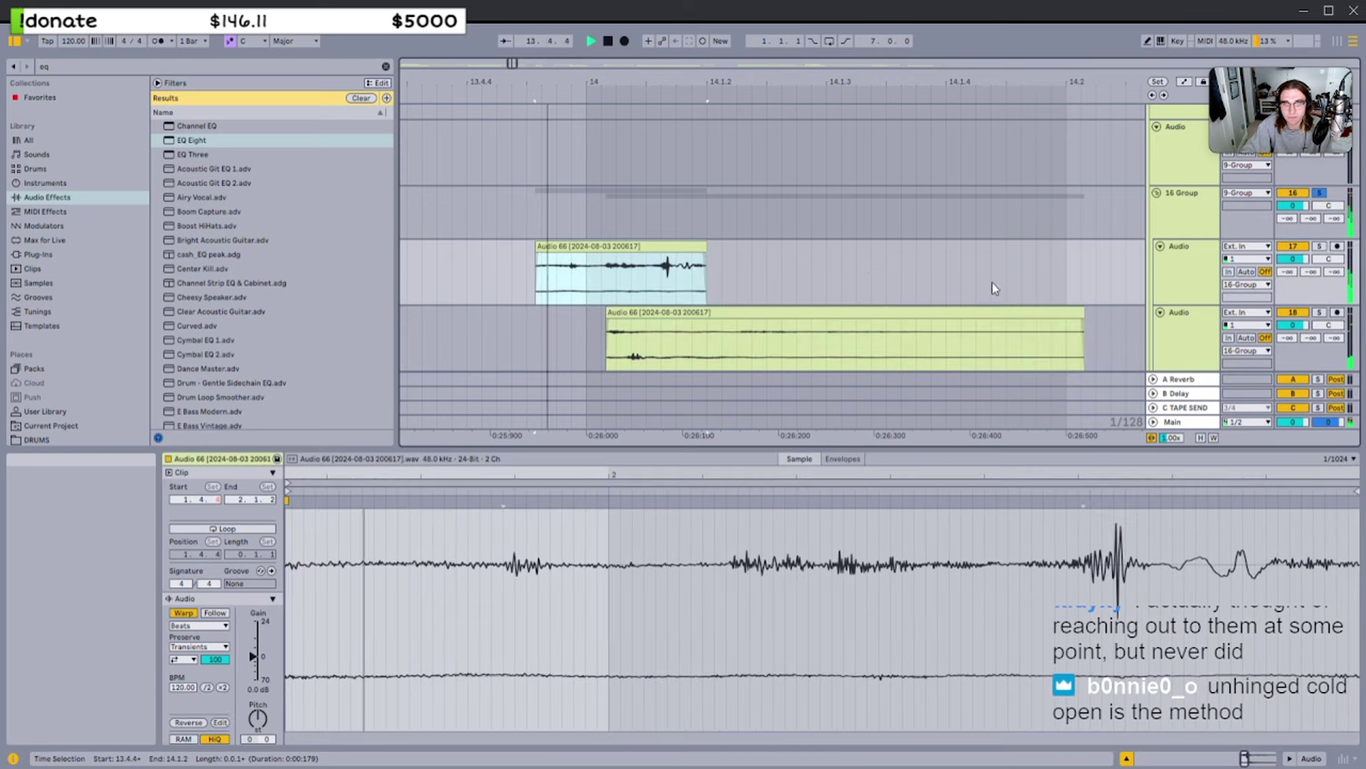
Add a Utility effect after EQ Eight on the 16 Group and reduce its stereo width to 68%
{"action": "left_click", "coordinate": [1160, 287]}
{"action": "left_click", "coordinate": [1171, 210]}
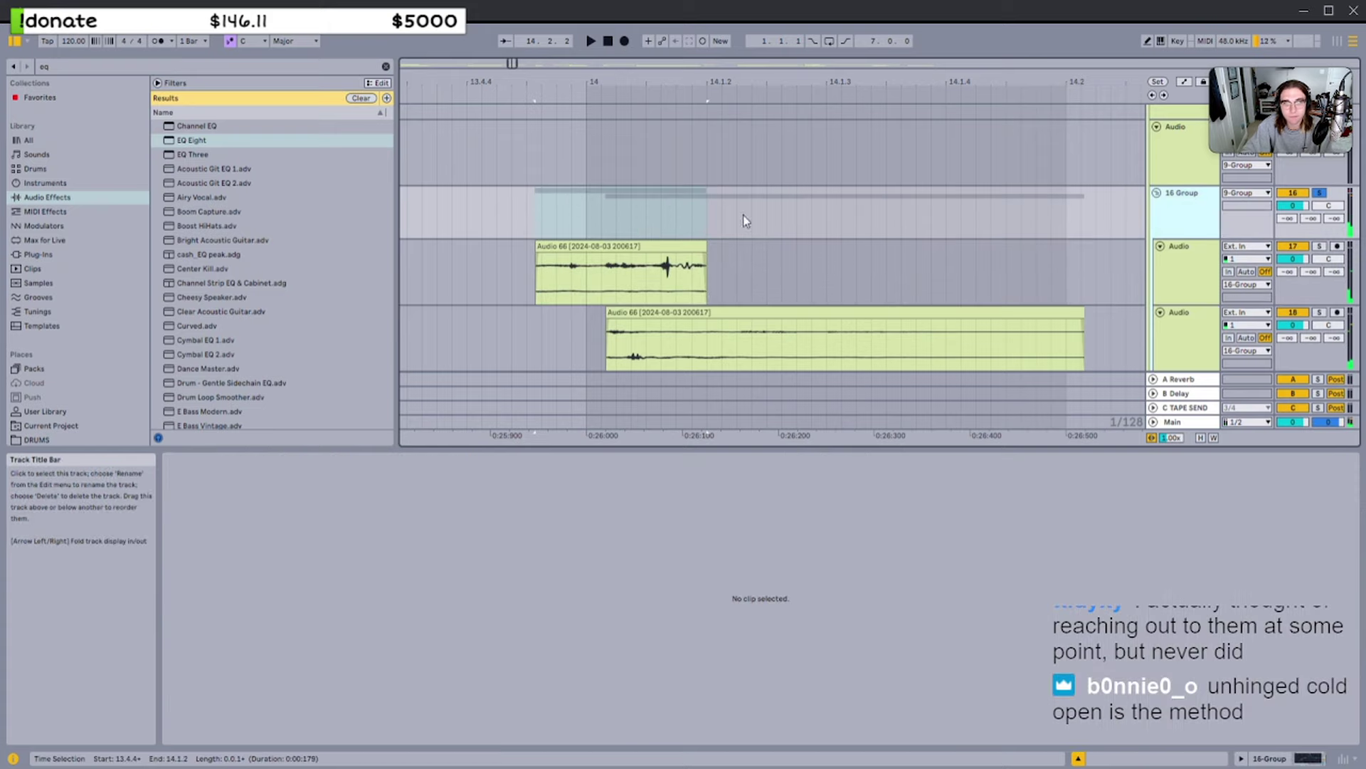
{"action": "left_click", "coordinate": [386, 67]}
{"action": "type", "text": "utility"}
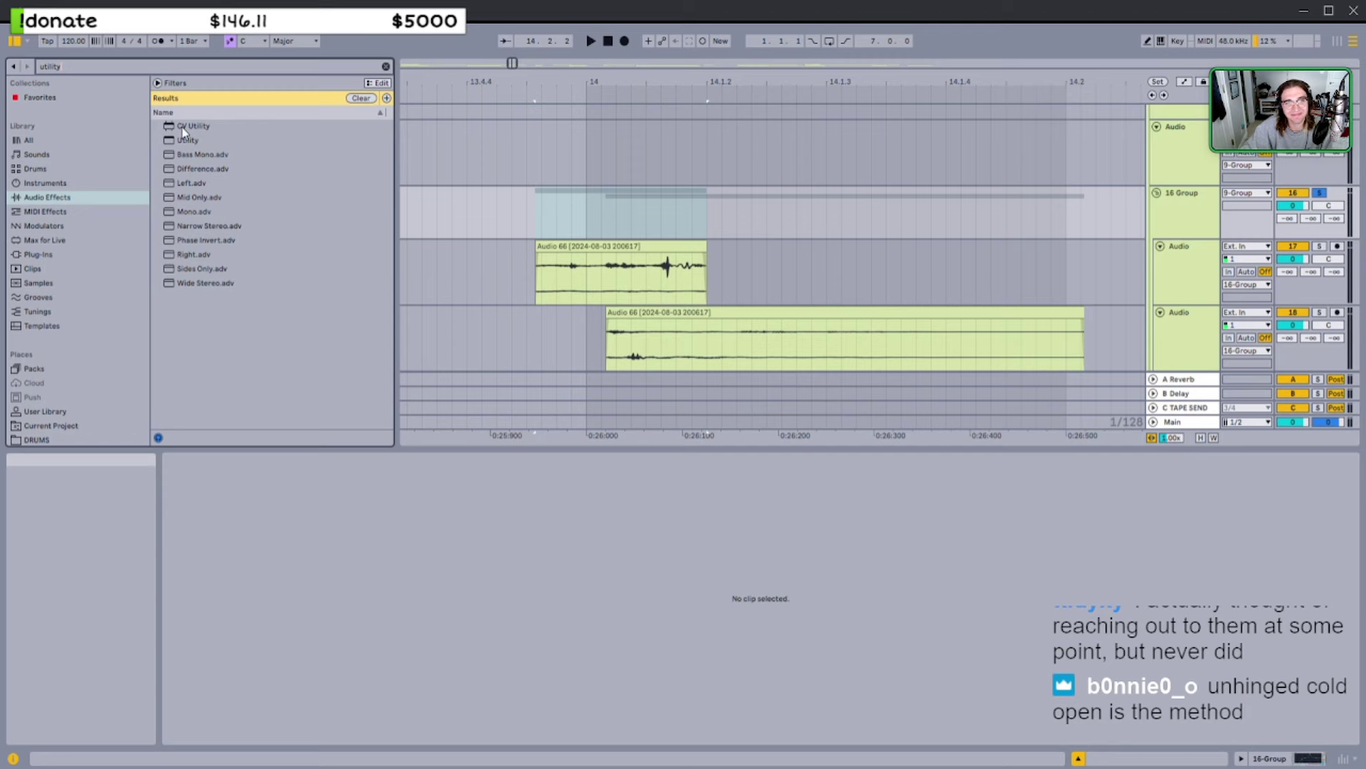
{"action": "left_click_drag", "start_coordinate": [186, 140], "coordinate": [565, 204]}
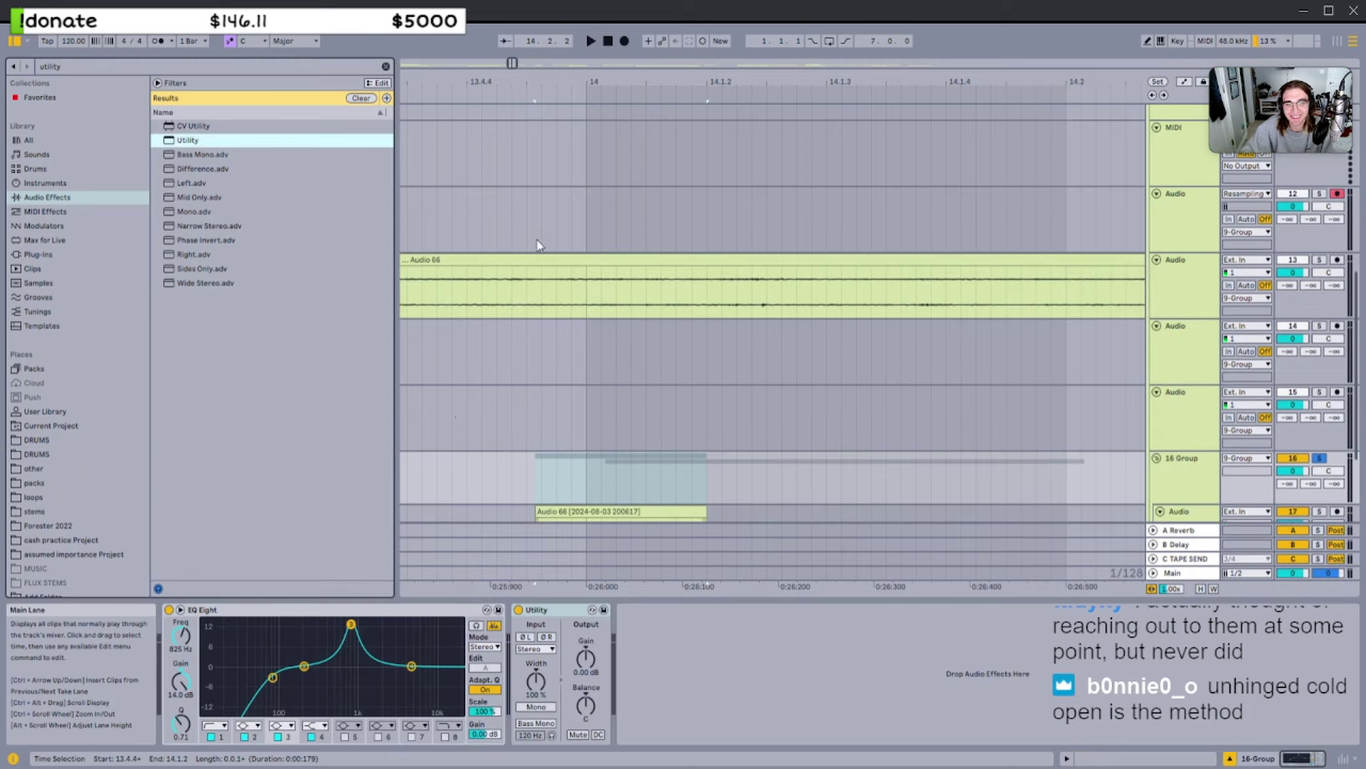
{"action": "left_click_drag", "start_coordinate": [531, 685], "coordinate": [532, 701]}
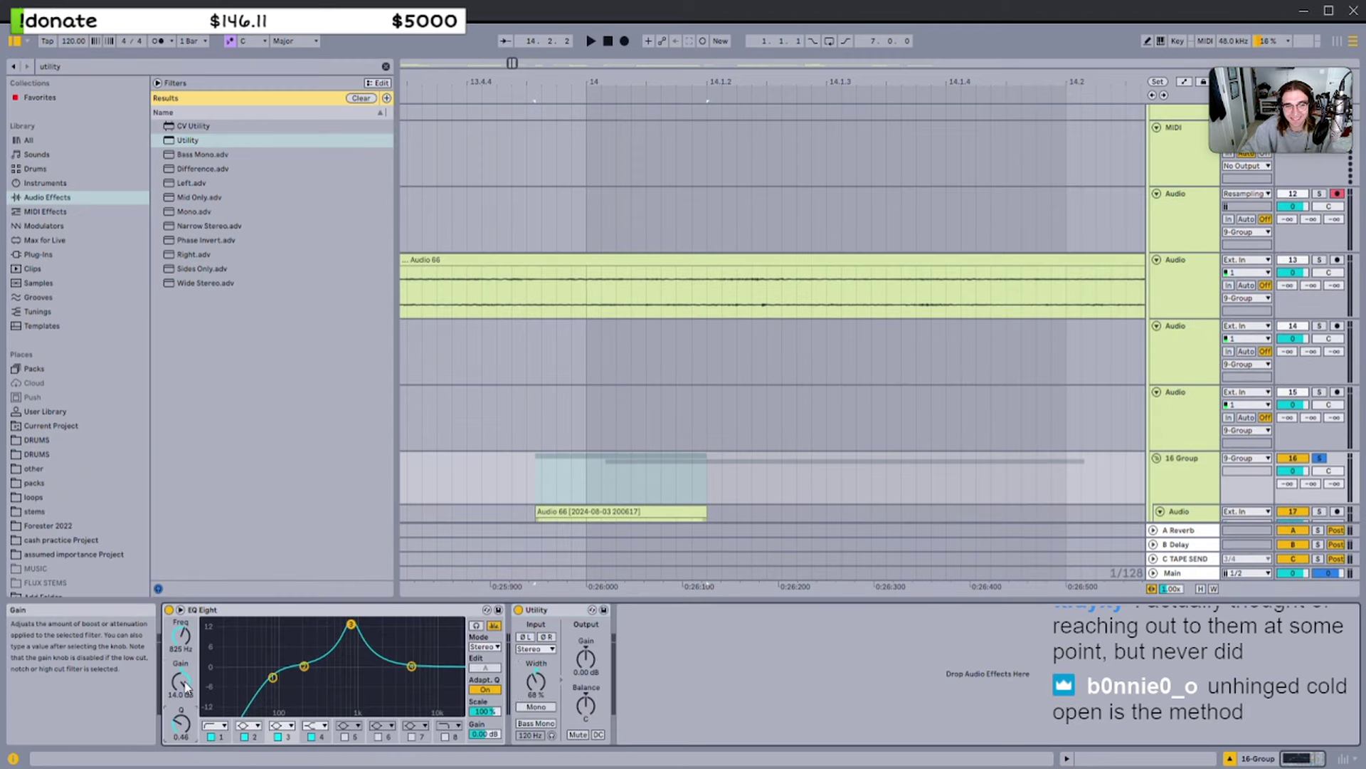
Lower the third EQ Eight band on the group to 9.69 dB and set its Q to 1.09 while playing the clips
{"action": "key", "text": "space"}
{"action": "key", "text": "space"}
{"action": "left_click_drag", "start_coordinate": [181, 682], "coordinate": [181, 704]}
{"action": "key", "text": "space"}
{"action": "key", "text": "space"}
{"action": "key", "text": "space"}
{"action": "key", "text": "space"}
{"action": "key", "text": "space"}
{"action": "key", "text": "space"}
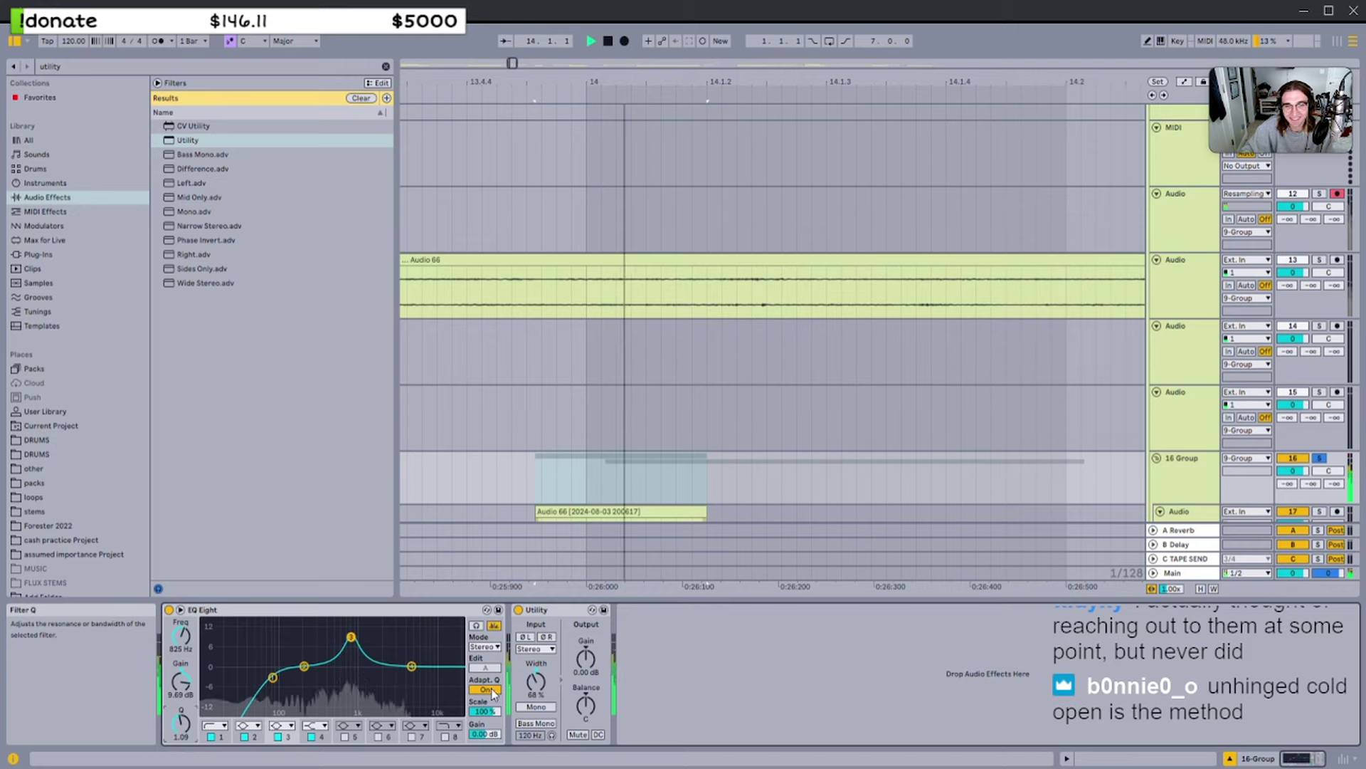
Set the group Utility's width to 70% and replay the layered clips from just before the first one
{"action": "left_click_drag", "start_coordinate": [536, 682], "coordinate": [536, 673]}
{"action": "key", "text": "space"}
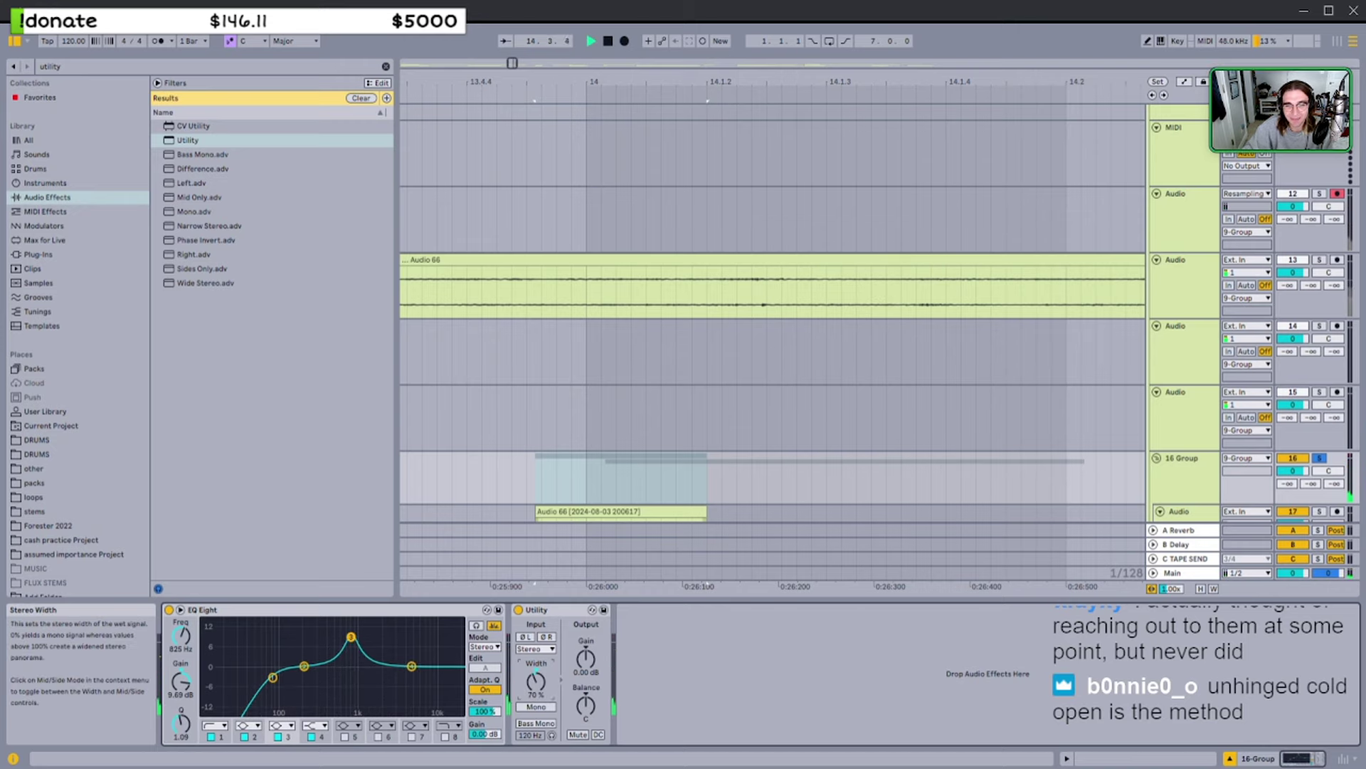
{"action": "key", "text": "space"}
{"action": "key", "text": "space"}
{"action": "scroll", "coordinate": [556, 413], "scroll_direction": "down", "scroll_amount": 1}
{"action": "left_click", "coordinate": [531, 377]}
{"action": "key", "text": "space"}
{"action": "key", "text": "space"}
{"action": "scroll", "coordinate": [539, 377], "scroll_direction": "right", "scroll_amount": 1}
{"action": "key", "text": "space"}
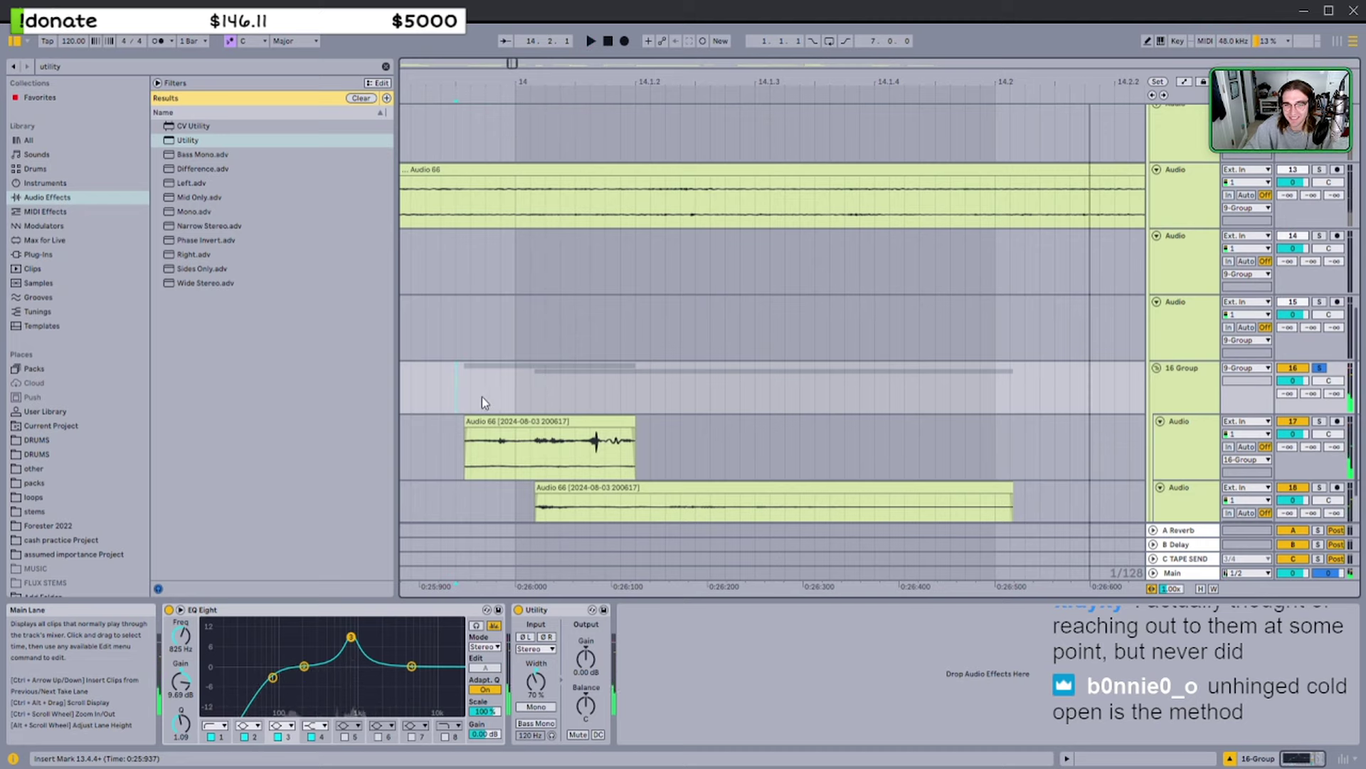
{"action": "key", "text": "space"}
{"action": "scroll", "coordinate": [506, 396], "scroll_direction": "right", "scroll_amount": 1}
{"action": "key", "text": "space"}
Pan track 17 to 13R and track 18 slightly to the left while the group's clips play
{"action": "left_click", "coordinate": [472, 420]}
{"action": "key", "text": "space"}
{"action": "scroll", "coordinate": [498, 418], "scroll_direction": "down", "scroll_amount": 1}
{"action": "scroll", "coordinate": [508, 418], "scroll_direction": "left", "scroll_amount": 1}
{"action": "left_click_drag", "start_coordinate": [1328, 385], "coordinate": [1327, 381]}
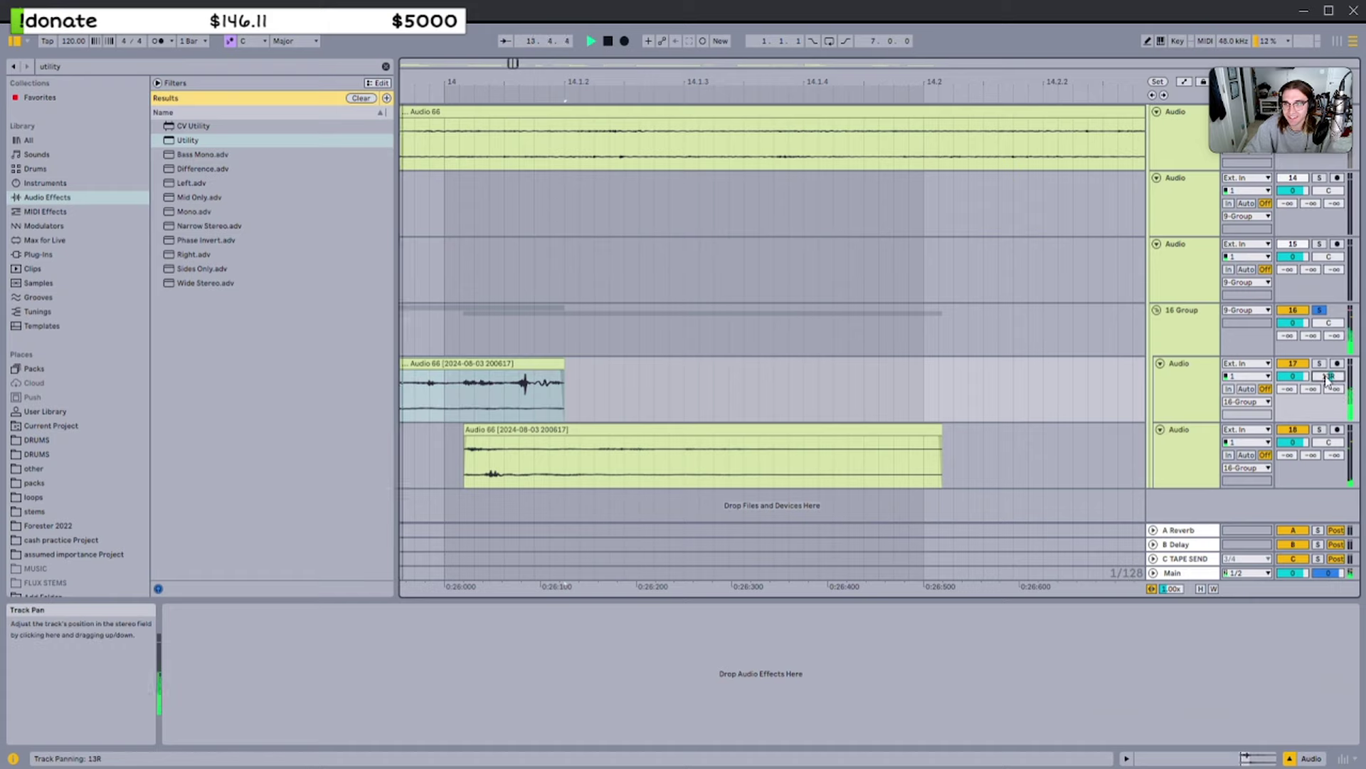
{"action": "left_click_drag", "start_coordinate": [1329, 441], "coordinate": [1336, 447]}
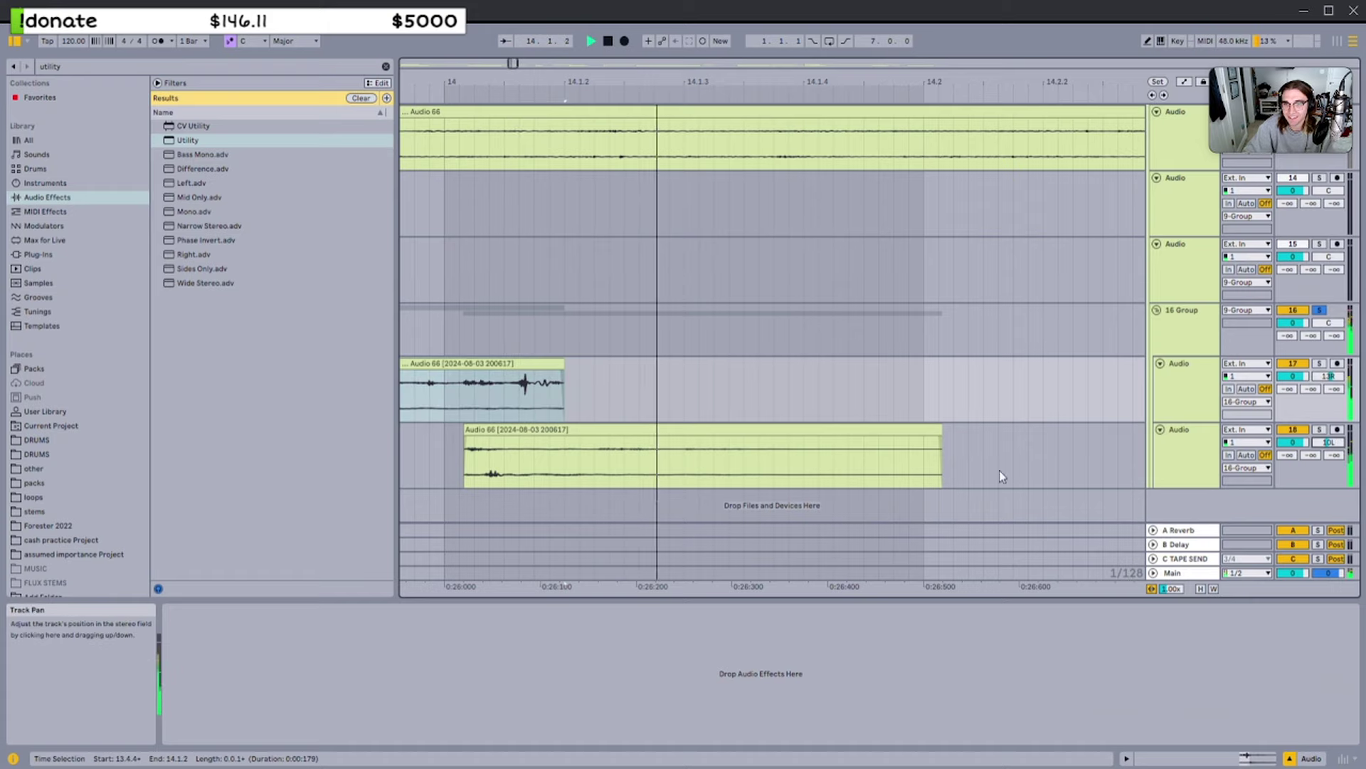
{"action": "key", "text": "space"}
Shorten the end of the clip on track 18 slightly and give it a fade-out about 200 ms long
{"action": "scroll", "coordinate": [999, 471], "scroll_direction": "left", "scroll_amount": 1}
{"action": "left_click", "coordinate": [787, 429]}
{"action": "key", "text": "space"}
{"action": "key", "text": "space"}
{"action": "left_click_drag", "start_coordinate": [1040, 432], "coordinate": [823, 425]}
Insert a new audio track below the 16 Group, arm it for recording and set its input to Resampling
{"action": "left_click", "coordinate": [1178, 347]}
{"action": "key", "text": "ctrl+t"}
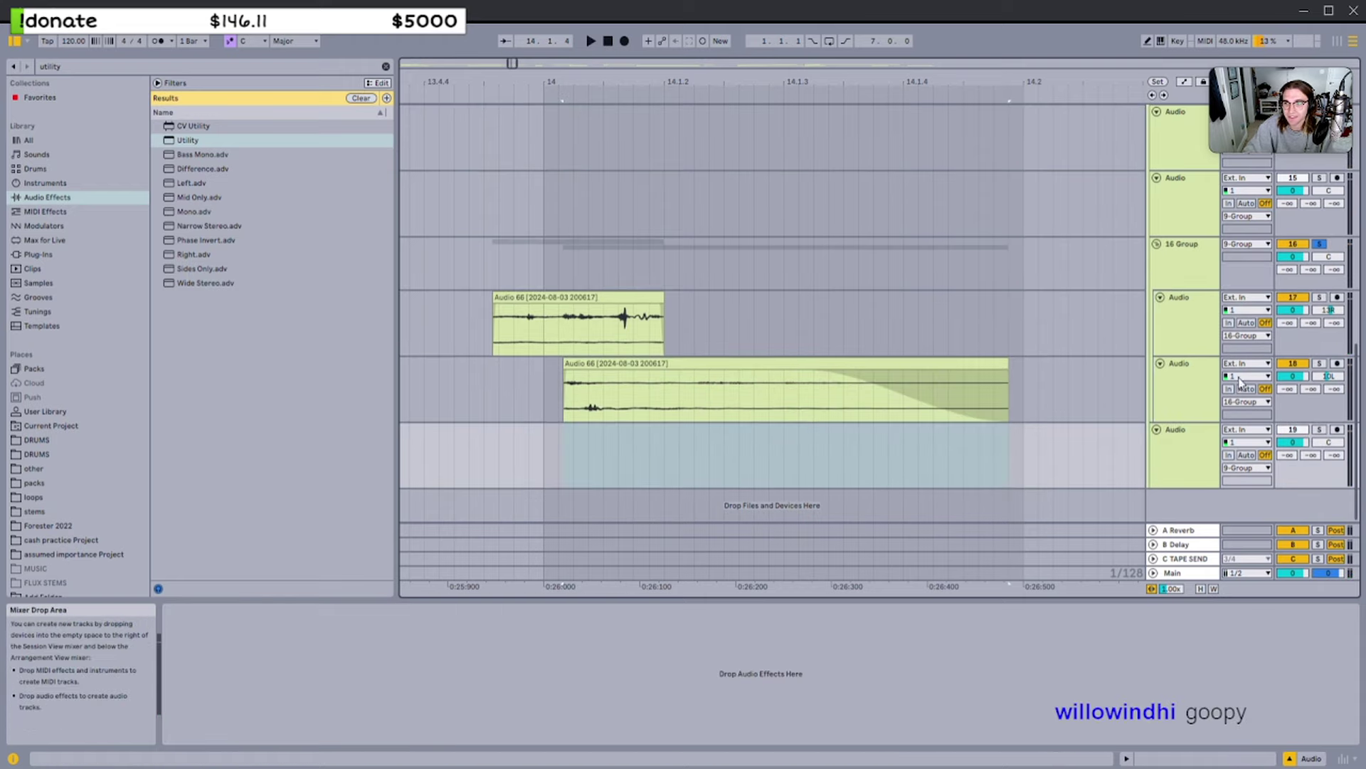
{"action": "left_click", "coordinate": [1337, 430]}
{"action": "left_click", "coordinate": [1187, 278]}
{"action": "left_click", "coordinate": [1256, 432]}
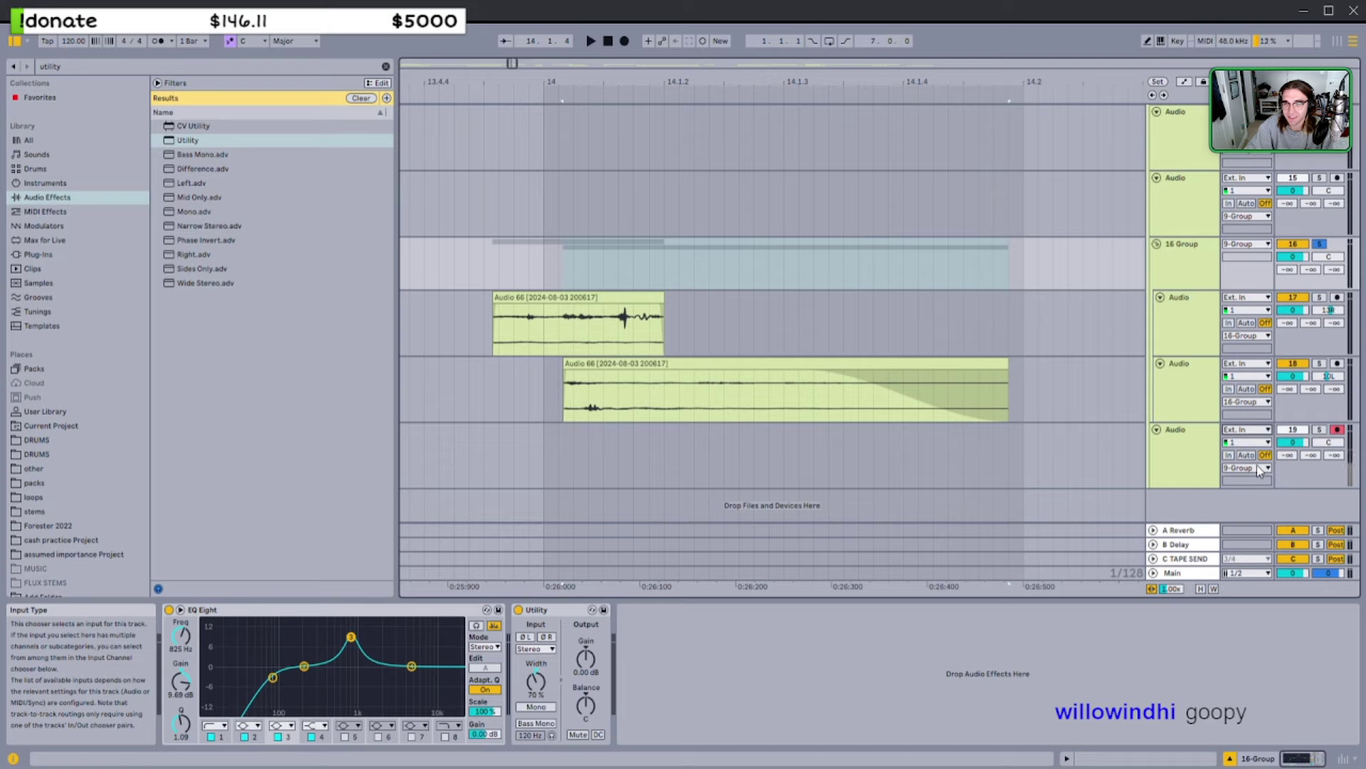
{"action": "left_click", "coordinate": [1259, 470]}
Record the group's two layered clips onto track 19 and trim the empty start of the recording
{"action": "scroll", "coordinate": [626, 366], "scroll_direction": "left", "scroll_amount": 3}
{"action": "left_click", "coordinate": [589, 298]}
{"action": "left_click", "coordinate": [624, 42]}
{"action": "scroll", "coordinate": [599, 179], "scroll_direction": "right", "scroll_amount": 4}
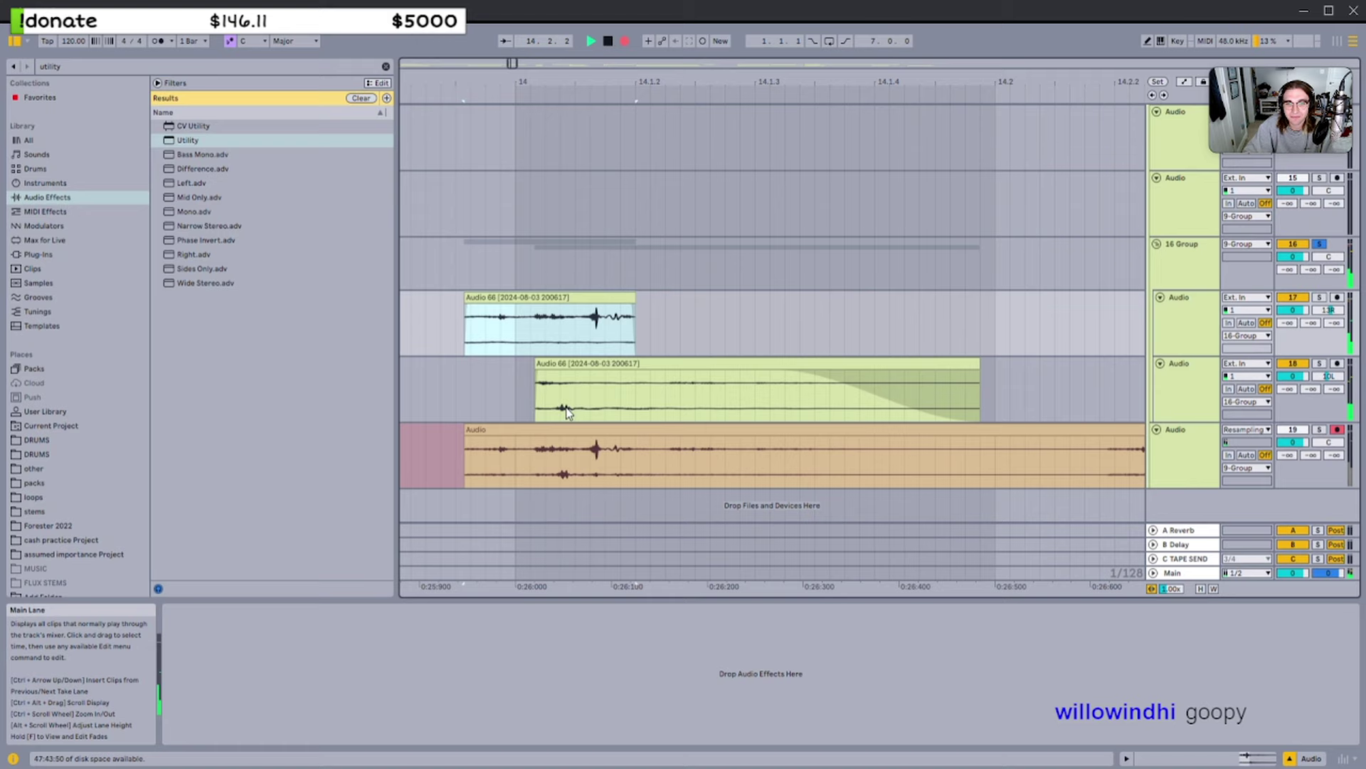
{"action": "key", "text": "space"}
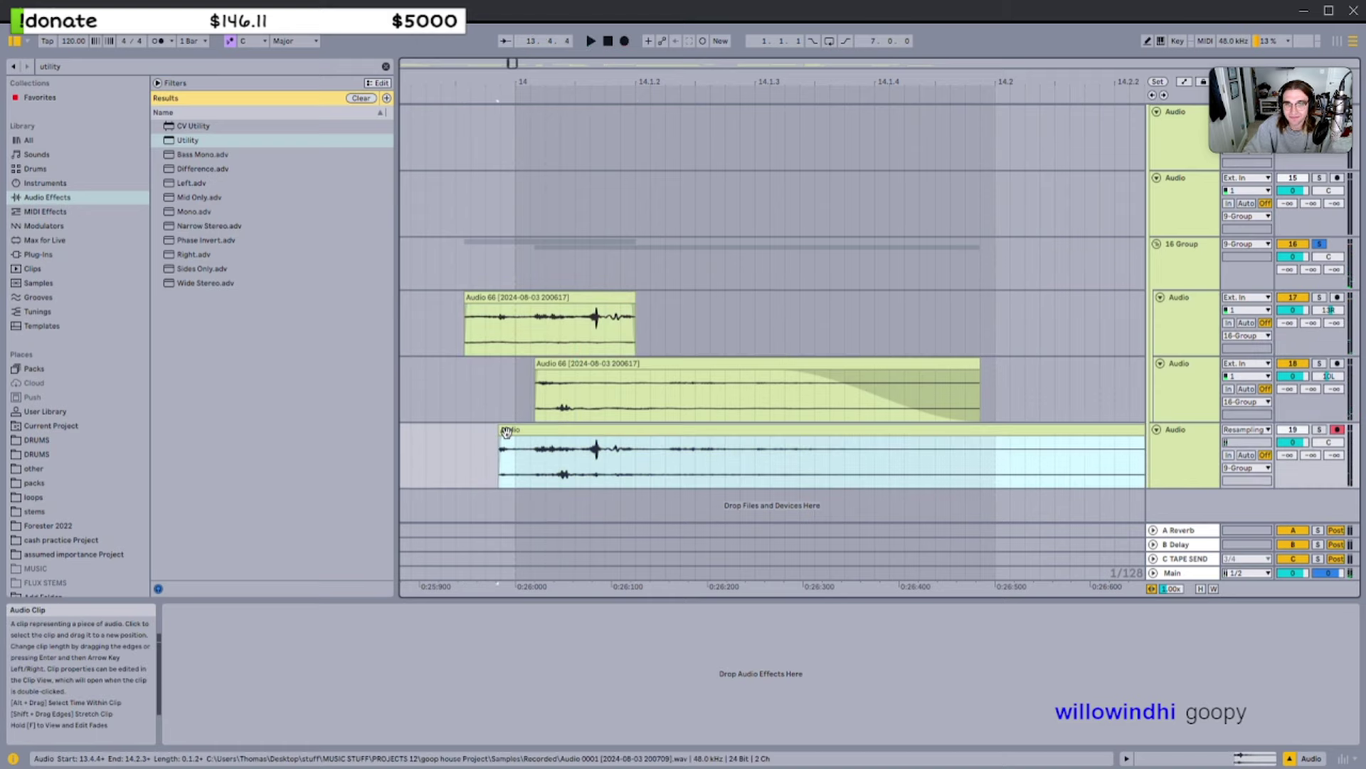
Turn off warping for the resampled clip, cut off its tail and transpose it up 28 semitones while playing it
{"action": "double_click", "coordinate": [506, 432]}
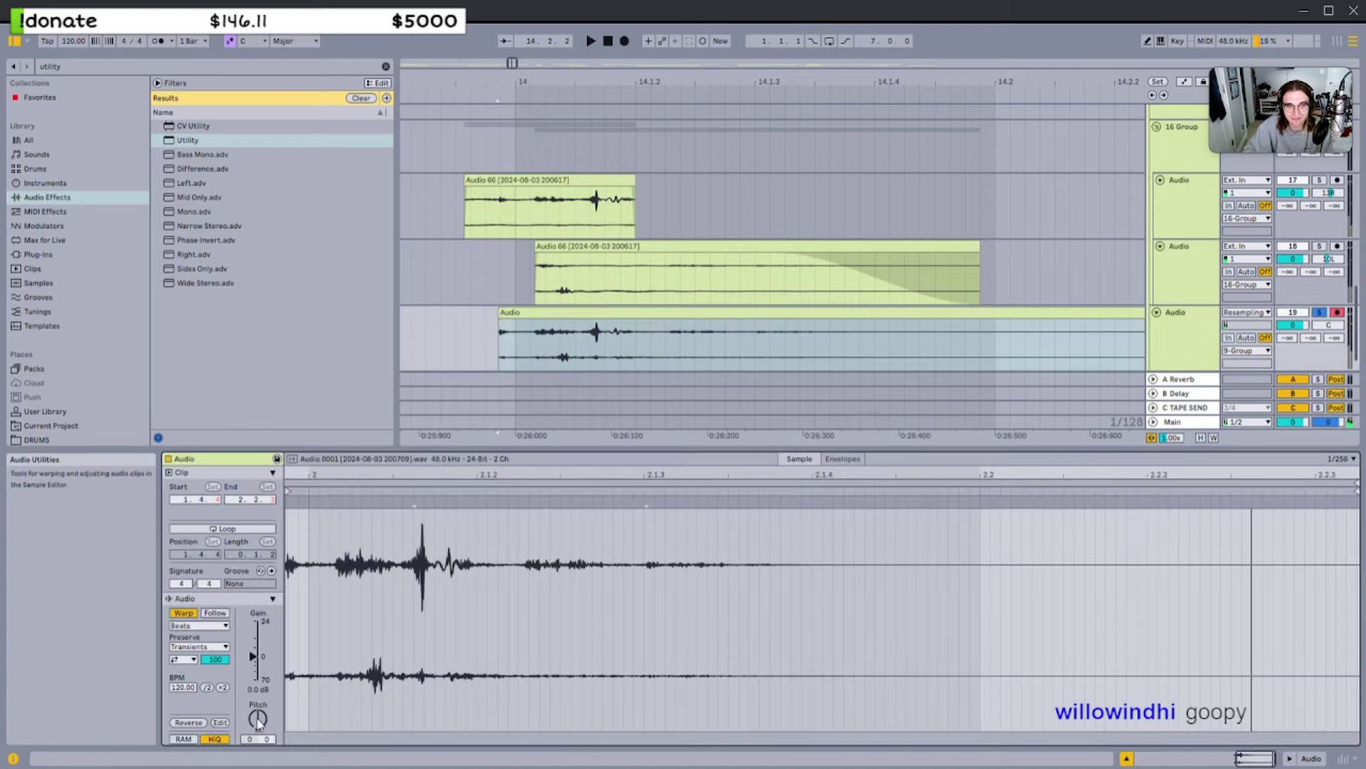
{"action": "left_click", "coordinate": [184, 613]}
{"action": "left_click_drag", "start_coordinate": [258, 715], "coordinate": [260, 709]}
{"action": "key", "text": "space"}
{"action": "left_click_drag", "start_coordinate": [859, 331], "coordinate": [751, 315]}
{"action": "key", "text": "space"}
{"action": "key", "text": "space"}
{"action": "key", "text": "space"}
{"action": "key", "text": "space"}
{"action": "left_click_drag", "start_coordinate": [263, 721], "coordinate": [262, 719]}
{"action": "key", "text": "space"}
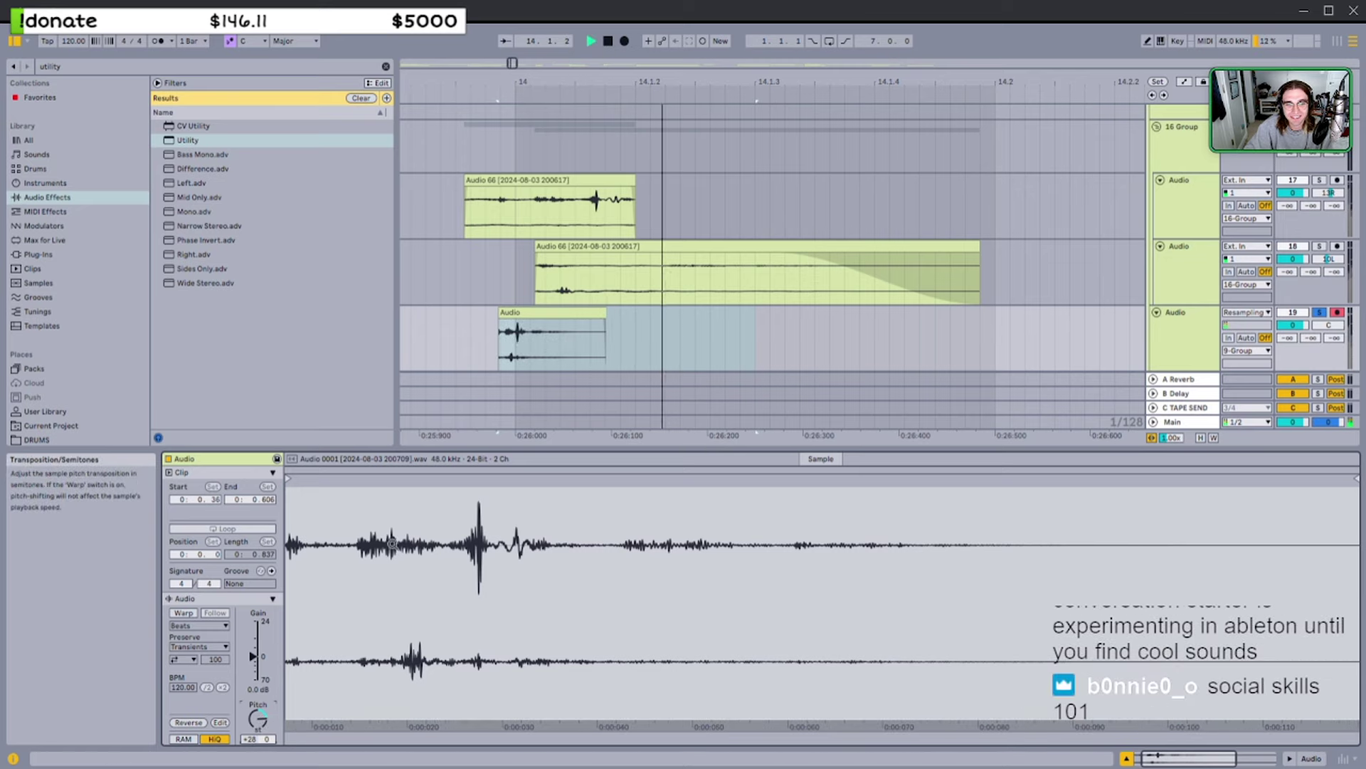
Audition the resampled clip at higher and lower transpositions and set it to +24 semitones
{"action": "key", "text": "space"}
{"action": "key", "text": "Up"}
{"action": "key", "text": "Up"}
{"action": "key", "text": "Up"}
{"action": "key", "text": "Up"}
{"action": "key", "text": "Up"}
{"action": "key", "text": "Up"}
{"action": "key", "text": "Up"}
{"action": "key", "text": "space"}
{"action": "key", "text": "space"}
{"action": "key", "text": "space"}
{"action": "key", "text": "space"}
{"action": "key", "text": "space"}
{"action": "key", "text": "Down"}
{"action": "key", "text": "Down"}
{"action": "key", "text": "Down"}
{"action": "key", "text": "Down"}
{"action": "key", "text": "Down"}
{"action": "key", "text": "Down"}
{"action": "key", "text": "Down"}
{"action": "key", "text": "Down"}
{"action": "key", "text": "Down"}
{"action": "key", "text": "Down"}
{"action": "key", "text": "Down"}
{"action": "key", "text": "space"}
{"action": "key", "text": "space"}
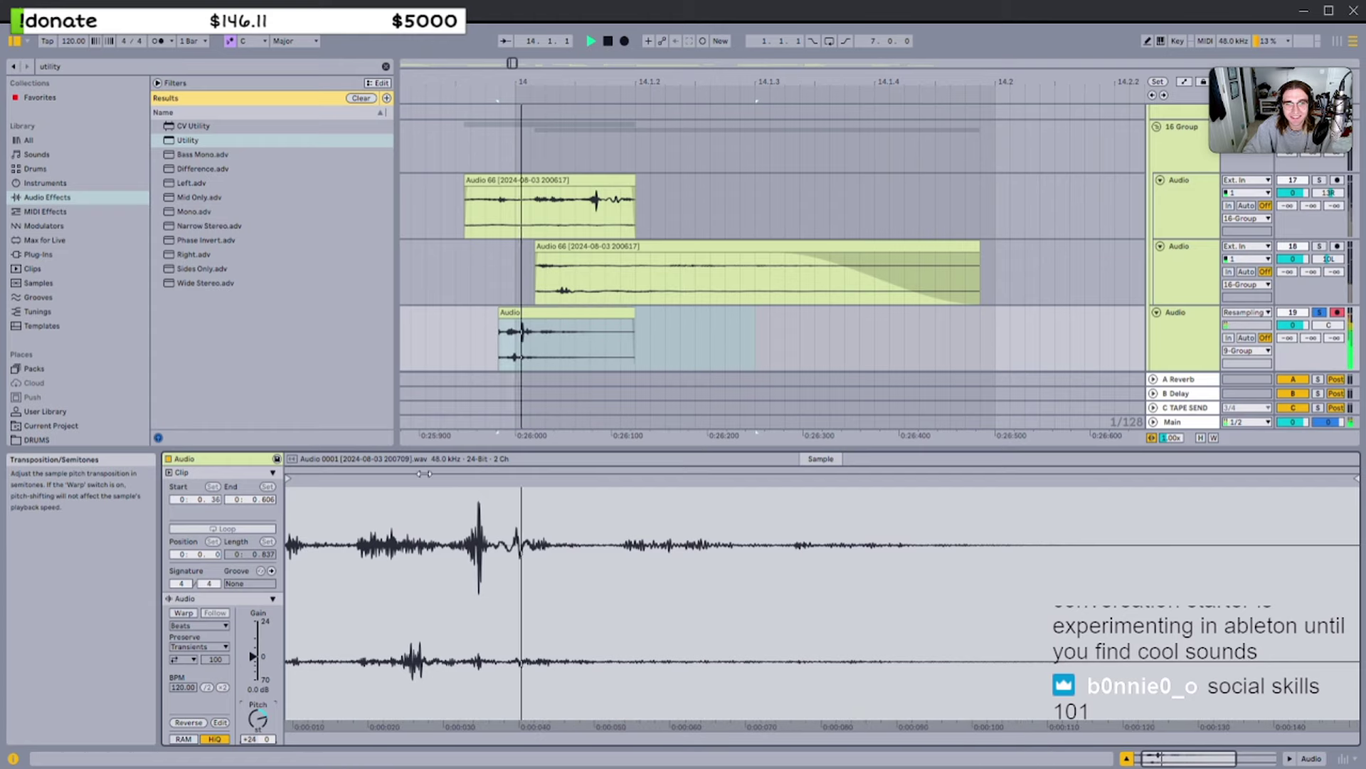
Play the transposed clip and consolidate it together with a sliver of silence before its start
{"action": "left_click", "coordinate": [510, 314]}
{"action": "key", "text": "space"}
{"action": "key", "text": "space"}
{"action": "key", "text": "space"}
{"action": "key", "text": "space"}
{"action": "key", "text": "space"}
{"action": "scroll", "coordinate": [500, 326], "scroll_direction": "up", "scroll_amount": 5}
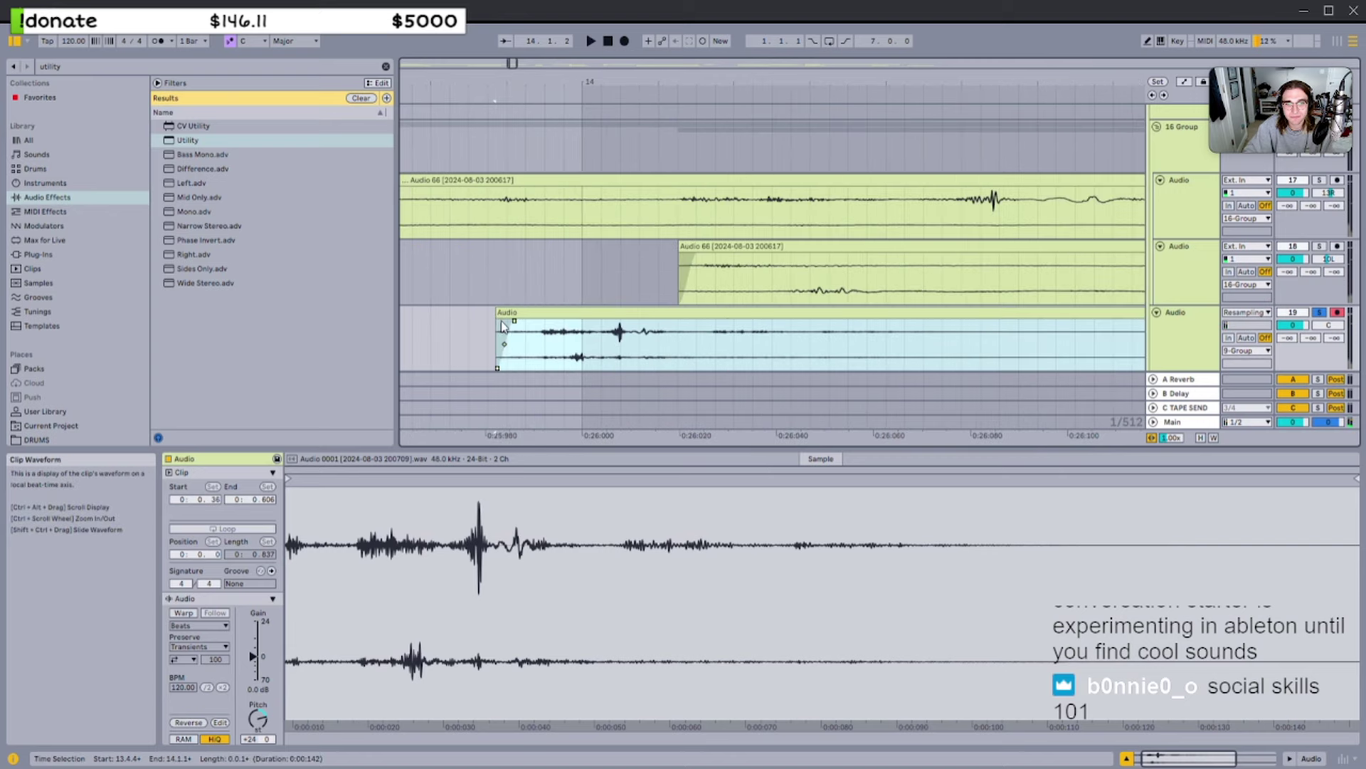
{"action": "left_click_drag", "start_coordinate": [514, 321], "coordinate": [479, 312]}
{"action": "left_click", "coordinate": [503, 312]}
{"action": "left_click", "coordinate": [469, 324], "text": "shift"}
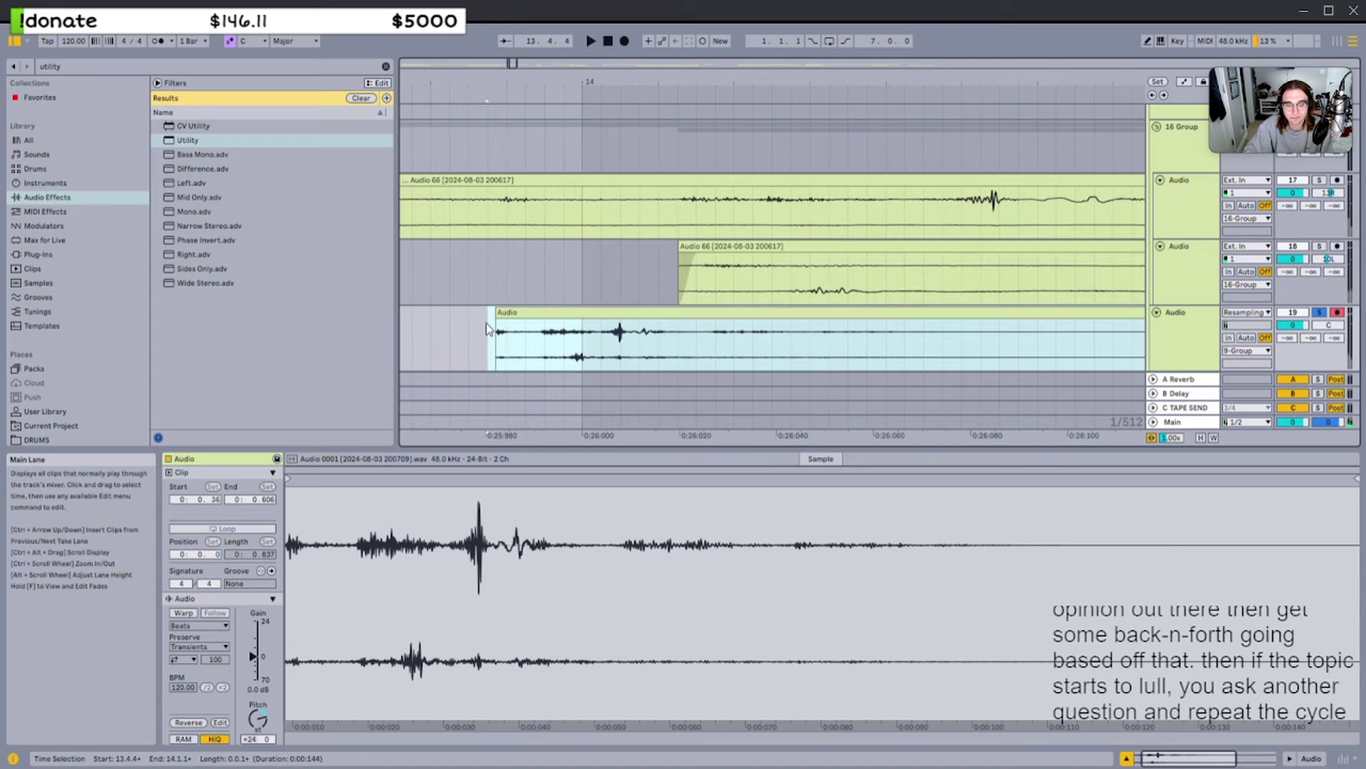
{"action": "key", "text": "ctrl+j"}
Adjust the fade at the consolidated clip's start, shorten the clip's end and play it back
{"action": "left_click_drag", "start_coordinate": [507, 321], "coordinate": [482, 317]}
{"action": "left_click", "coordinate": [500, 312]}
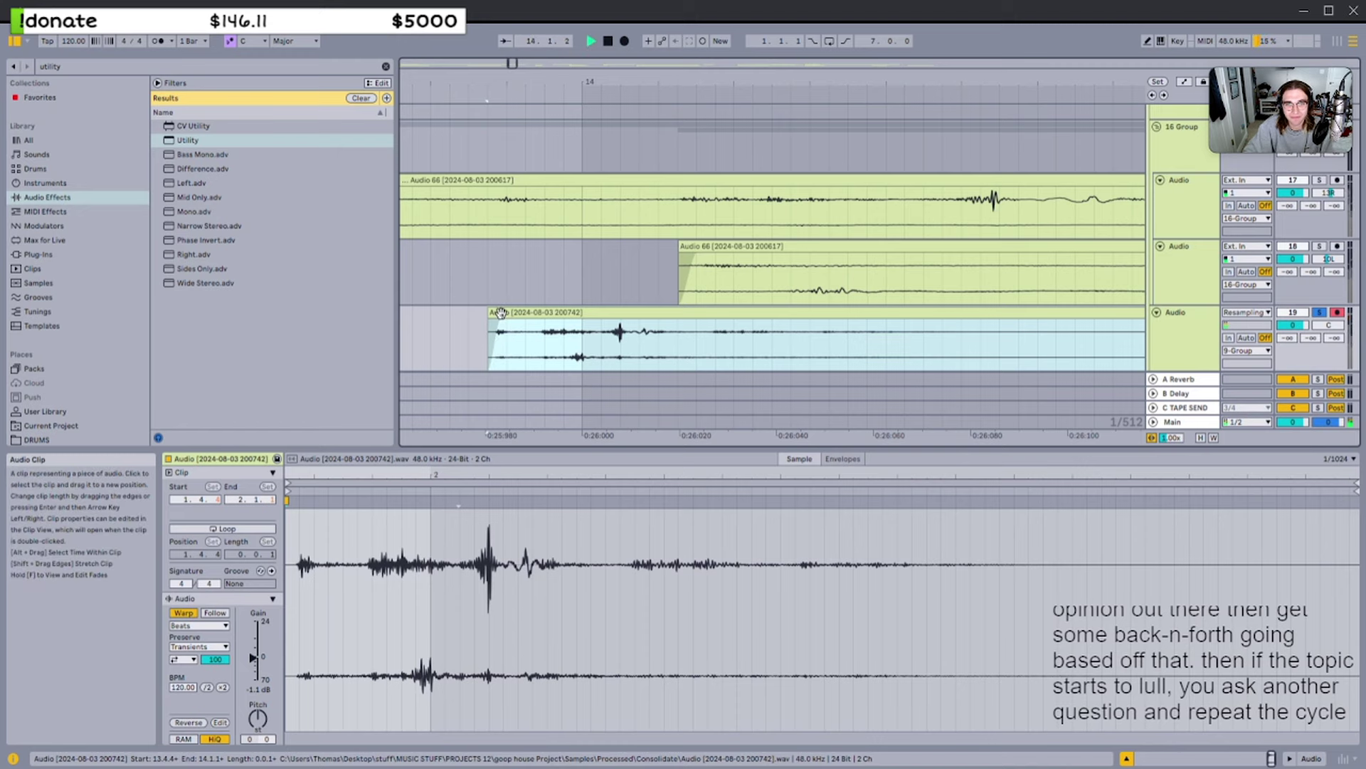
{"action": "key", "text": "space"}
{"action": "scroll", "coordinate": [501, 313], "scroll_direction": "down", "scroll_amount": 5}
{"action": "key", "text": "space"}
{"action": "key", "text": "space"}
{"action": "key", "text": "space"}
{"action": "left_click_drag", "start_coordinate": [636, 313], "coordinate": [605, 312]}
{"action": "key", "text": "space"}
{"action": "key", "text": "space"}
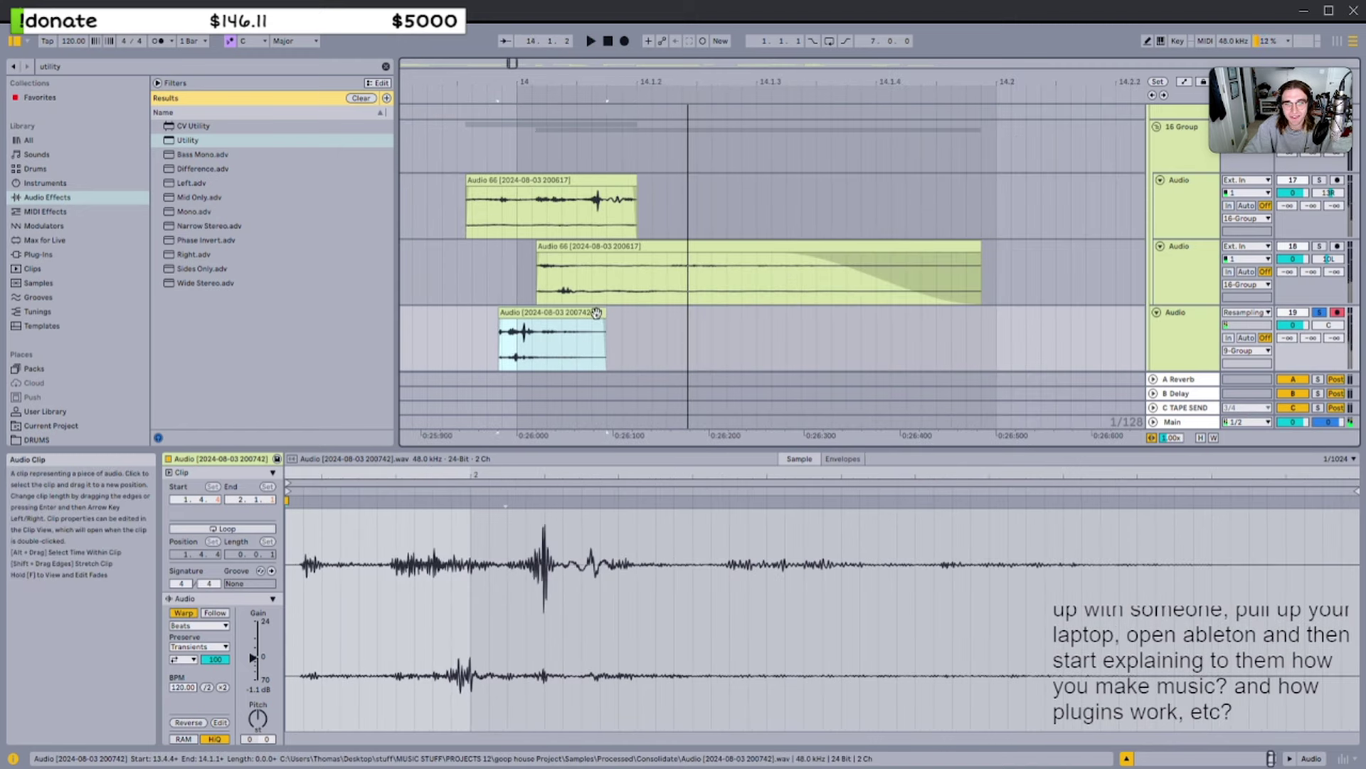
Set the shortened clip's transposition to +17 semitones and play it back
{"action": "key", "text": "space"}
{"action": "key", "text": "space"}
{"action": "scroll", "coordinate": [532, 332], "scroll_direction": "left", "scroll_amount": 1}
{"action": "key", "text": "space"}
{"action": "key", "text": "space"}
{"action": "left_click_drag", "start_coordinate": [267, 718], "coordinate": [267, 733]}
{"action": "key", "text": "space"}
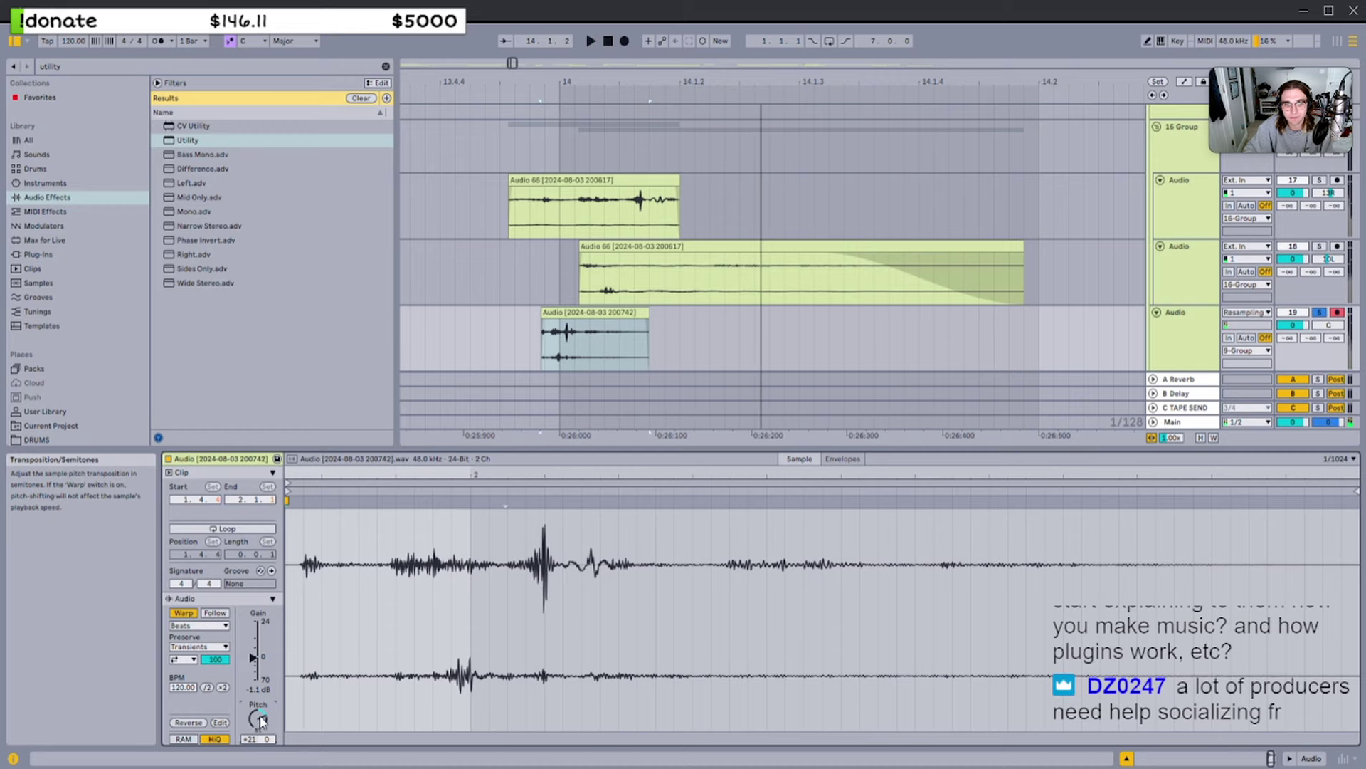
{"action": "key", "text": "space"}
{"action": "key", "text": "space"}
Copy the transposed clip on track 19 and paste it at about 14.1.3 on the same track
{"action": "left_click", "coordinate": [598, 313]}
{"action": "key", "text": "ctrl+c"}
{"action": "left_click", "coordinate": [827, 340]}
{"action": "key", "text": "ctrl+v"}
Try transpositions of +27 and +13 semitones on the original track 19 clip, playing each one
{"action": "left_click", "coordinate": [619, 312]}
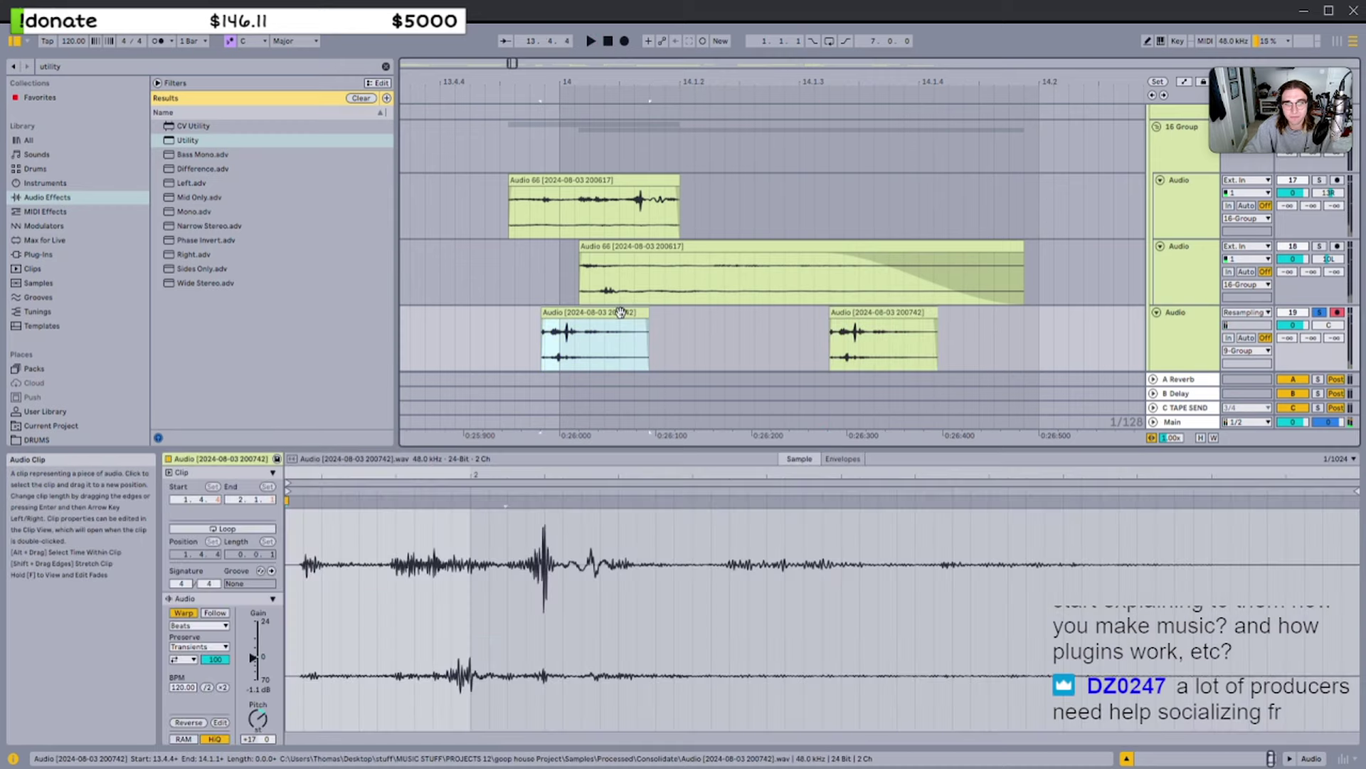
{"action": "key", "text": "space"}
{"action": "key", "text": "space"}
{"action": "left_click_drag", "start_coordinate": [258, 719], "coordinate": [258, 706]}
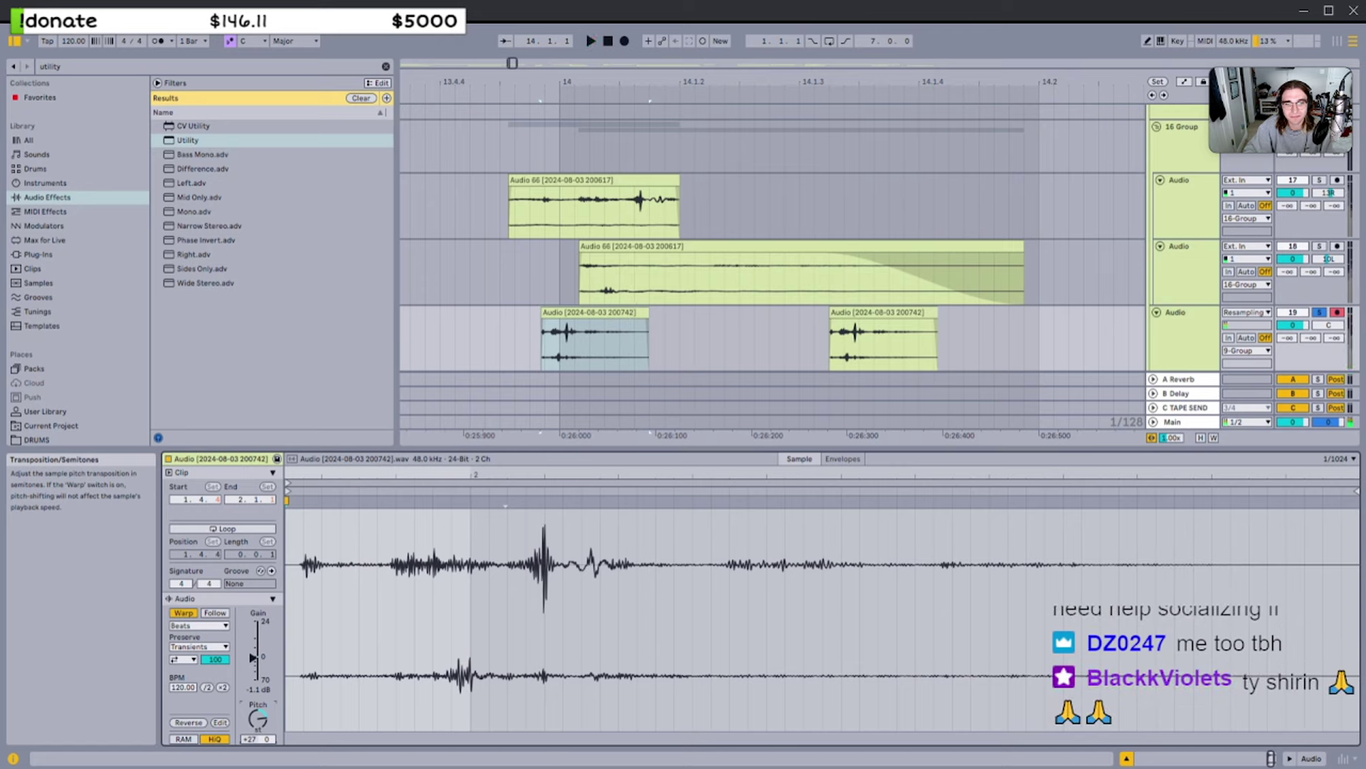
{"action": "key", "text": "space"}
{"action": "key", "text": "space"}
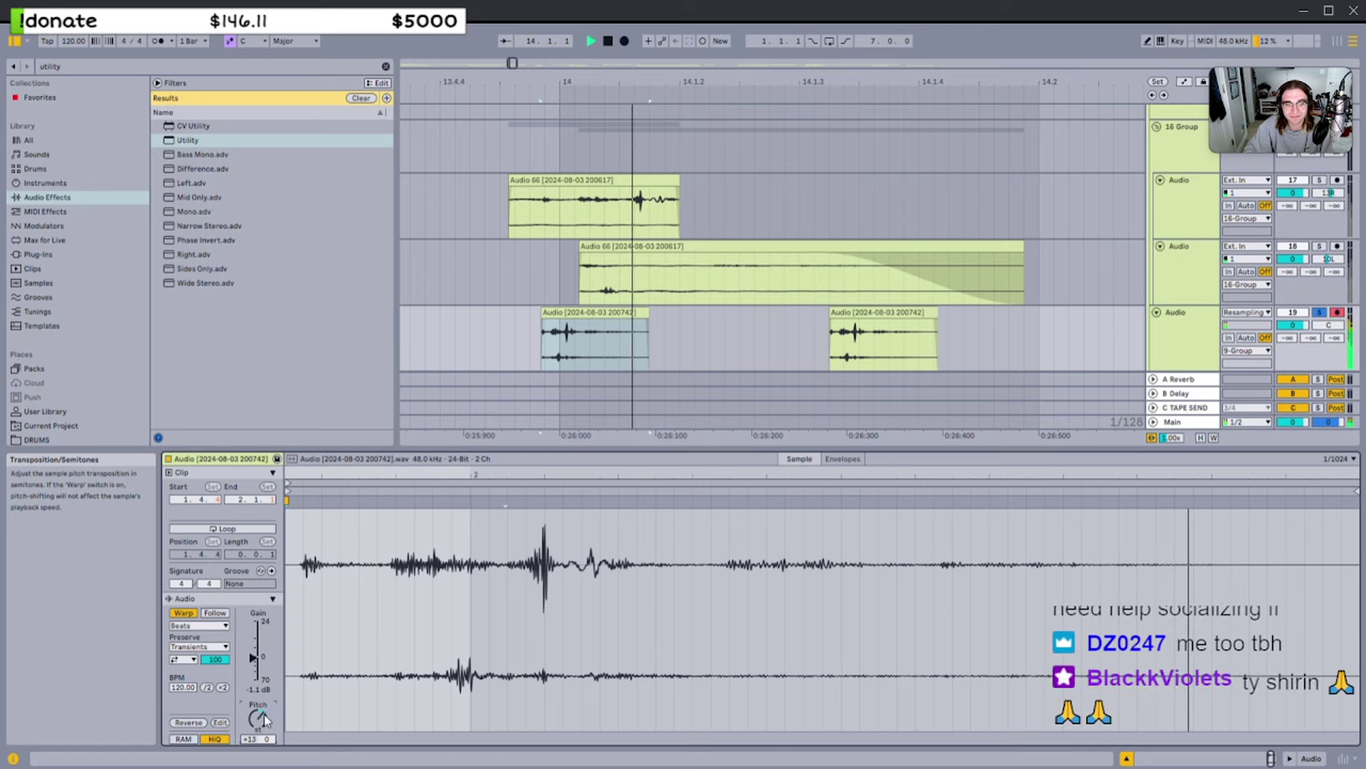
{"action": "key", "text": "space"}
{"action": "key", "text": "space"}
{"action": "key", "text": "space"}
{"action": "left_click_drag", "start_coordinate": [263, 714], "coordinate": [262, 723]}
Consolidate the pasted copy on track 19 and play the first clip again
{"action": "left_click", "coordinate": [872, 318]}
{"action": "key", "text": "ctrl+j"}
{"action": "left_click", "coordinate": [564, 337]}
{"action": "key", "text": "space"}
{"action": "key", "text": "space"}
{"action": "left_click", "coordinate": [570, 313]}
{"action": "key", "text": "space"}
{"action": "key", "text": "space"}
Reset the first track 19 clip's transposition to 0 semitones, move it slightly earlier and play it
{"action": "left_click", "coordinate": [257, 720]}
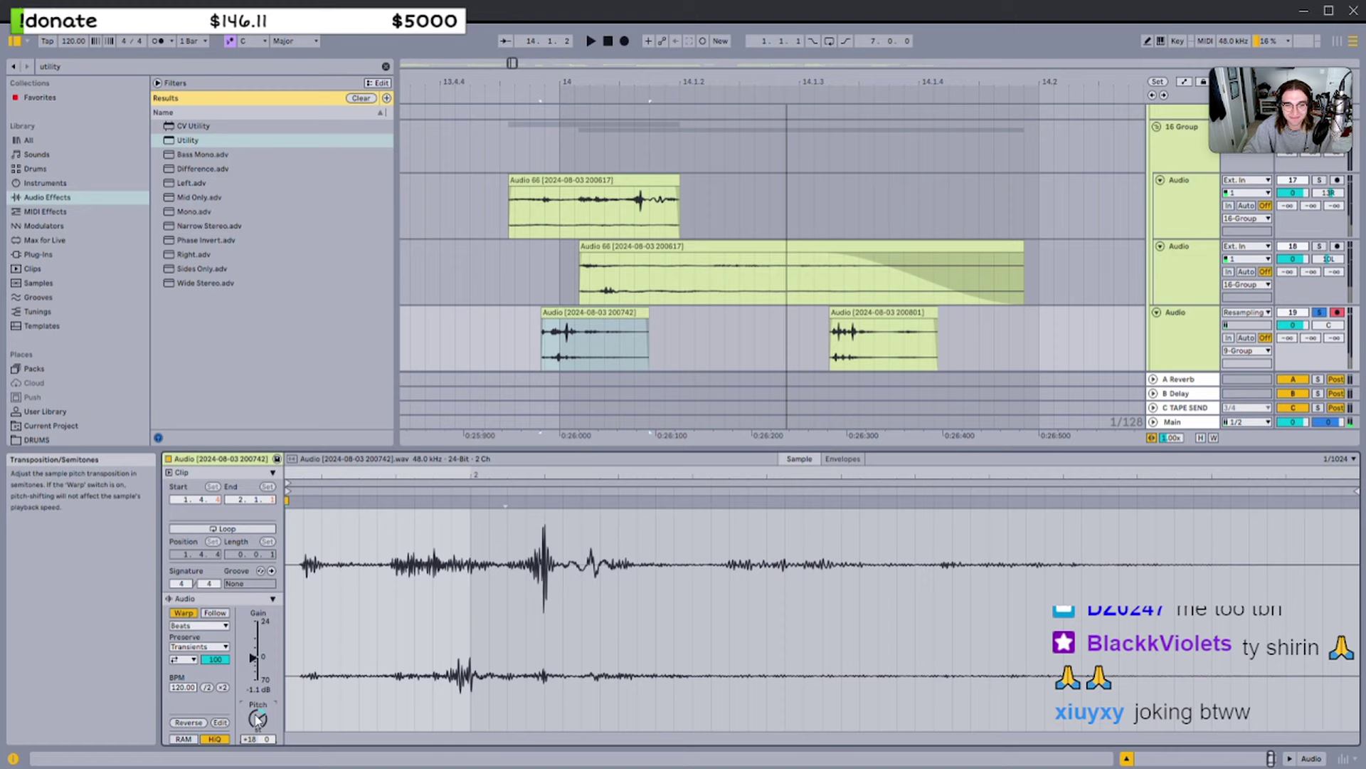
{"action": "left_click_drag", "start_coordinate": [638, 313], "coordinate": [626, 313]}
{"action": "key", "text": "space"}
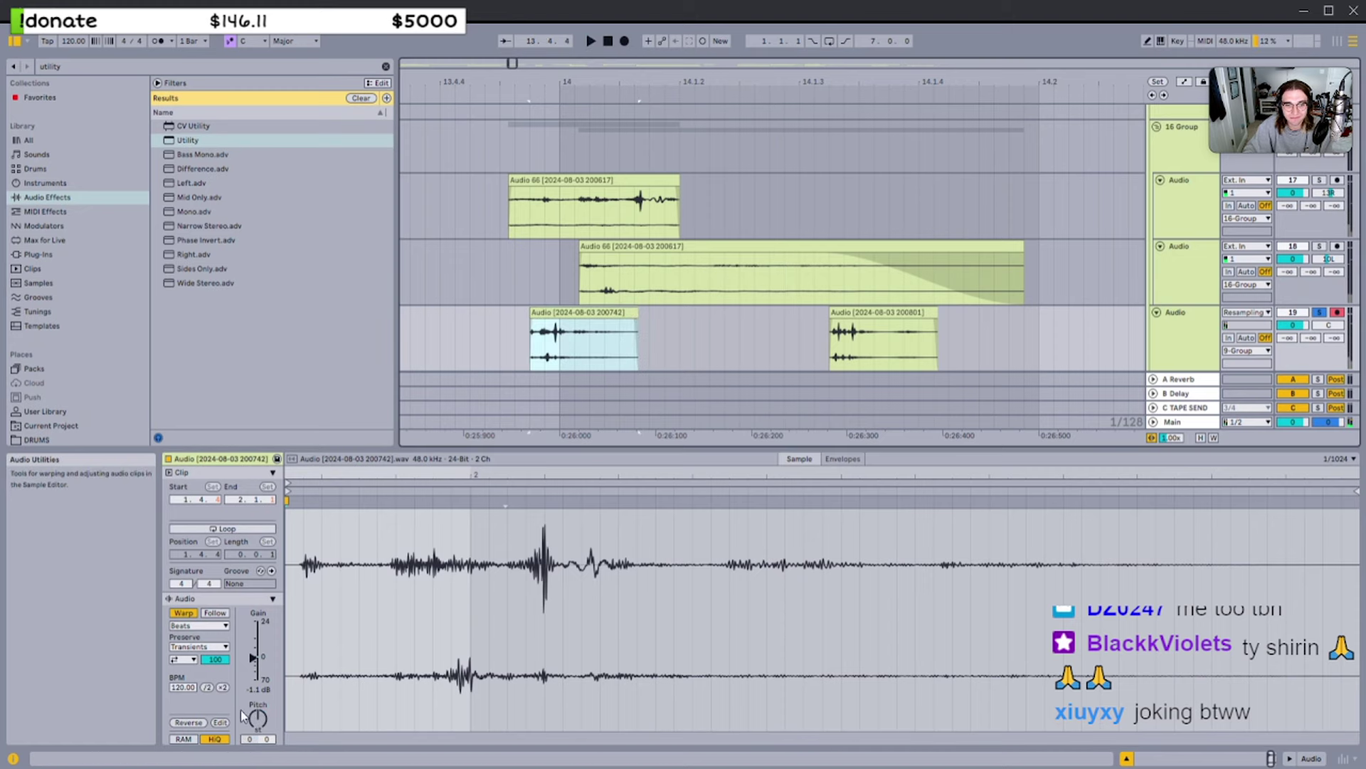
{"action": "key", "text": "space"}
Consolidate the first track 19 clip with a transposition of -18 semitones and 5.3 dB gain, and play it
{"action": "left_click_drag", "start_coordinate": [263, 717], "coordinate": [258, 724]}
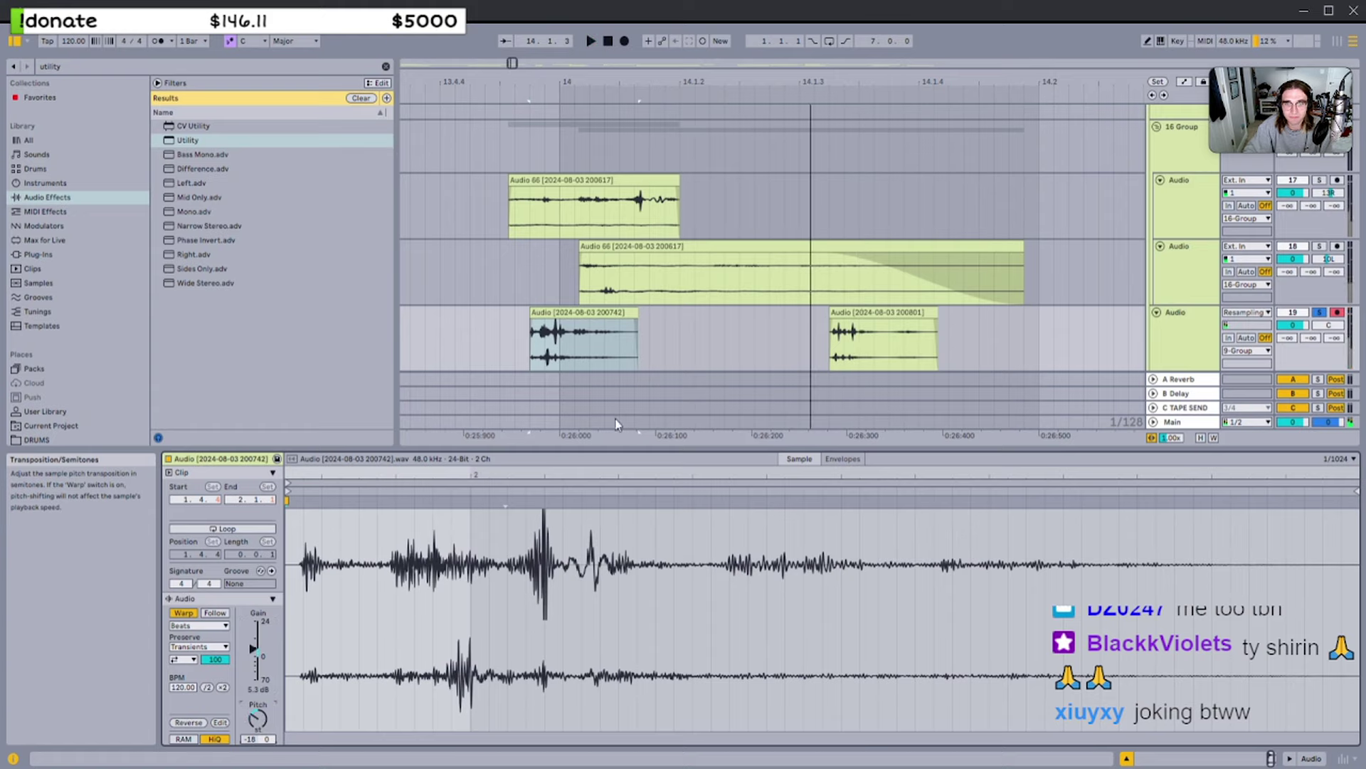
{"action": "left_click", "coordinate": [616, 341]}
{"action": "key", "text": "space"}
{"action": "double_click", "coordinate": [626, 313]}
{"action": "key", "text": "space"}
{"action": "key", "text": "space"}
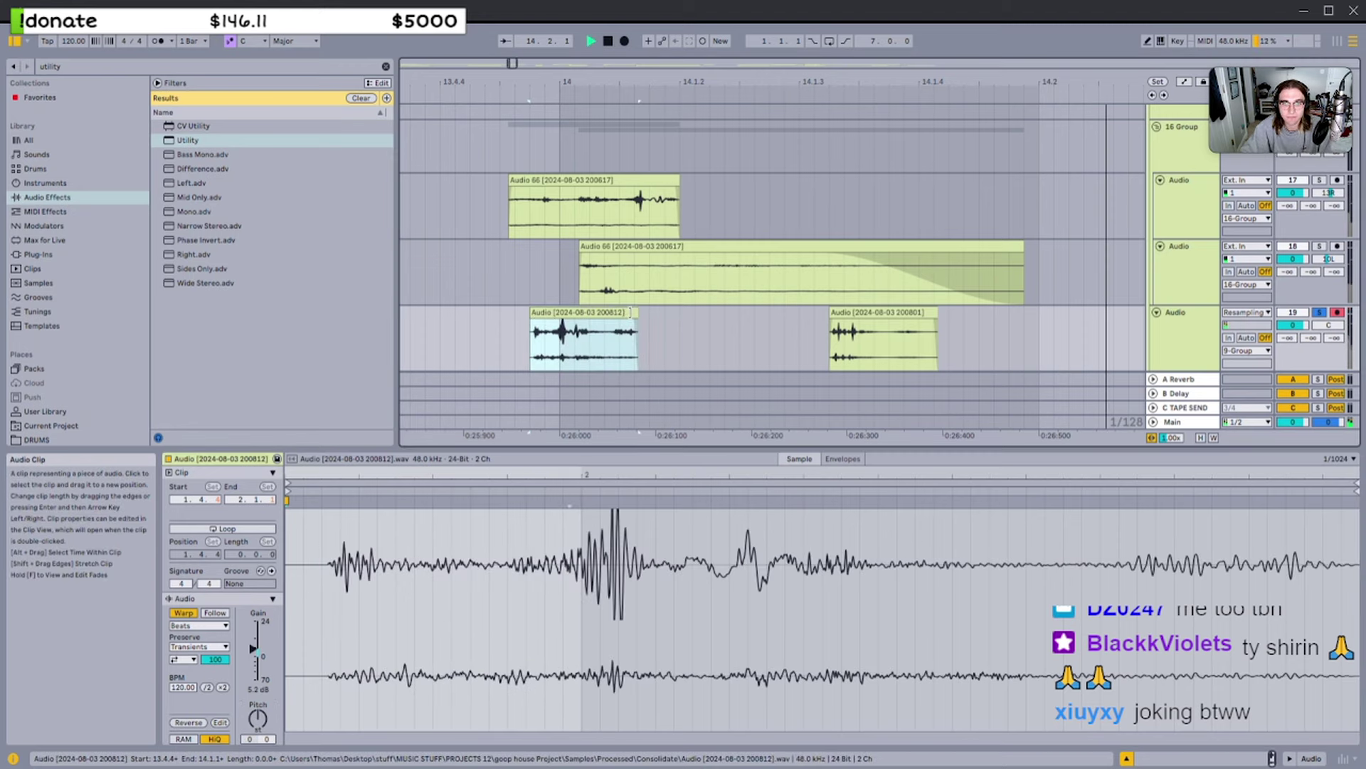
Play the second track 19 clip and delete both clips from the track
{"action": "left_click", "coordinate": [894, 312]}
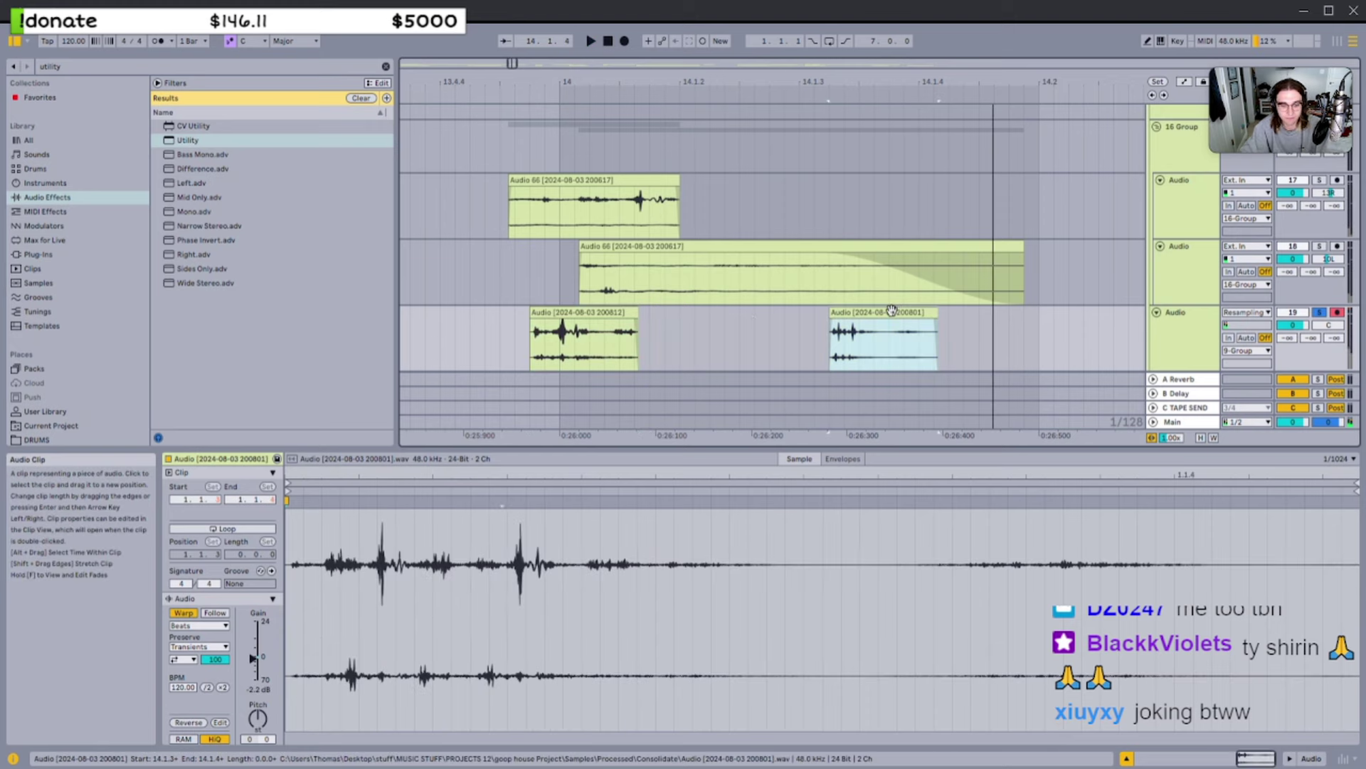
{"action": "left_click", "coordinate": [571, 313], "text": "shift"}
{"action": "key", "text": "Delete"}
{"action": "key", "text": "space"}
Play the short clip at the very start of track 14
{"action": "scroll", "coordinate": [541, 298], "scroll_direction": "down", "scroll_amount": 10}
{"action": "scroll", "coordinate": [488, 272], "scroll_direction": "up", "scroll_amount": 1}
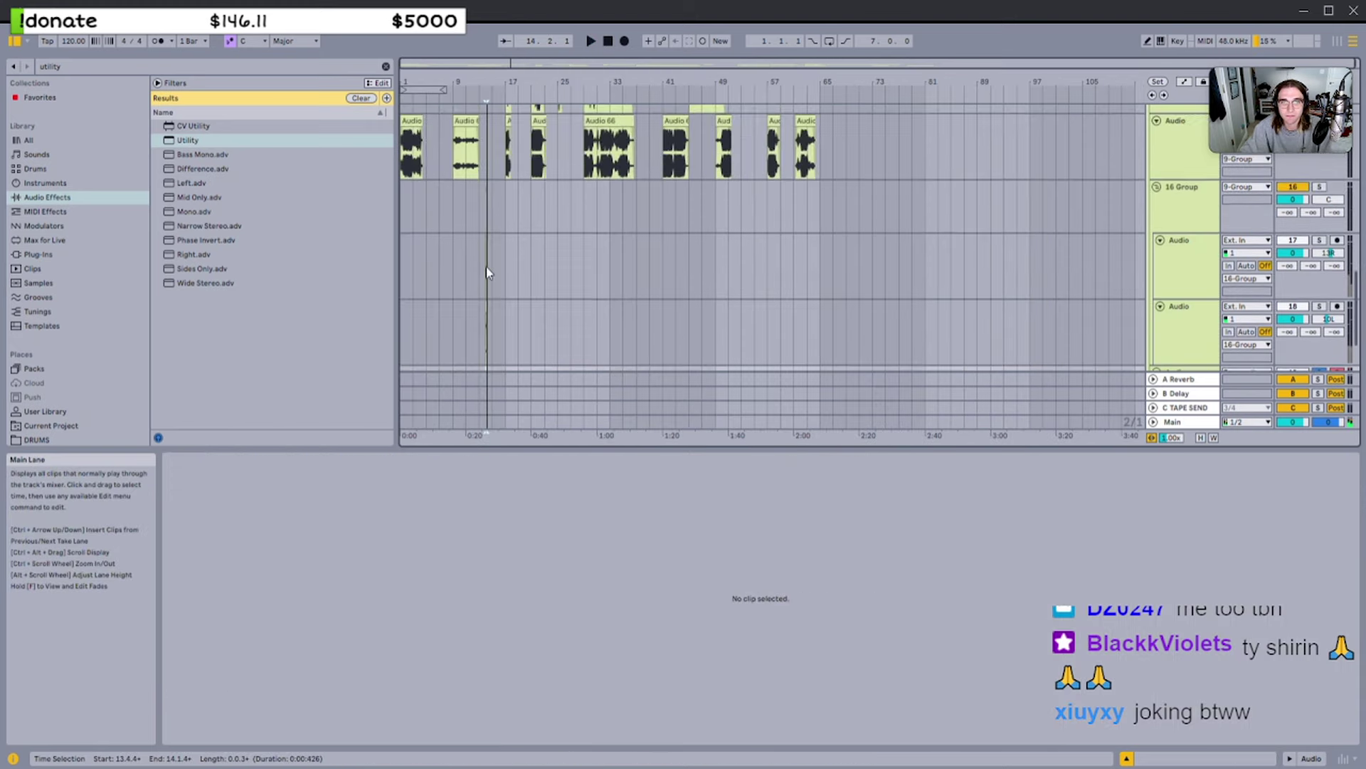
{"action": "scroll", "coordinate": [486, 270], "scroll_direction": "up", "scroll_amount": 10, "text": "ctrl"}
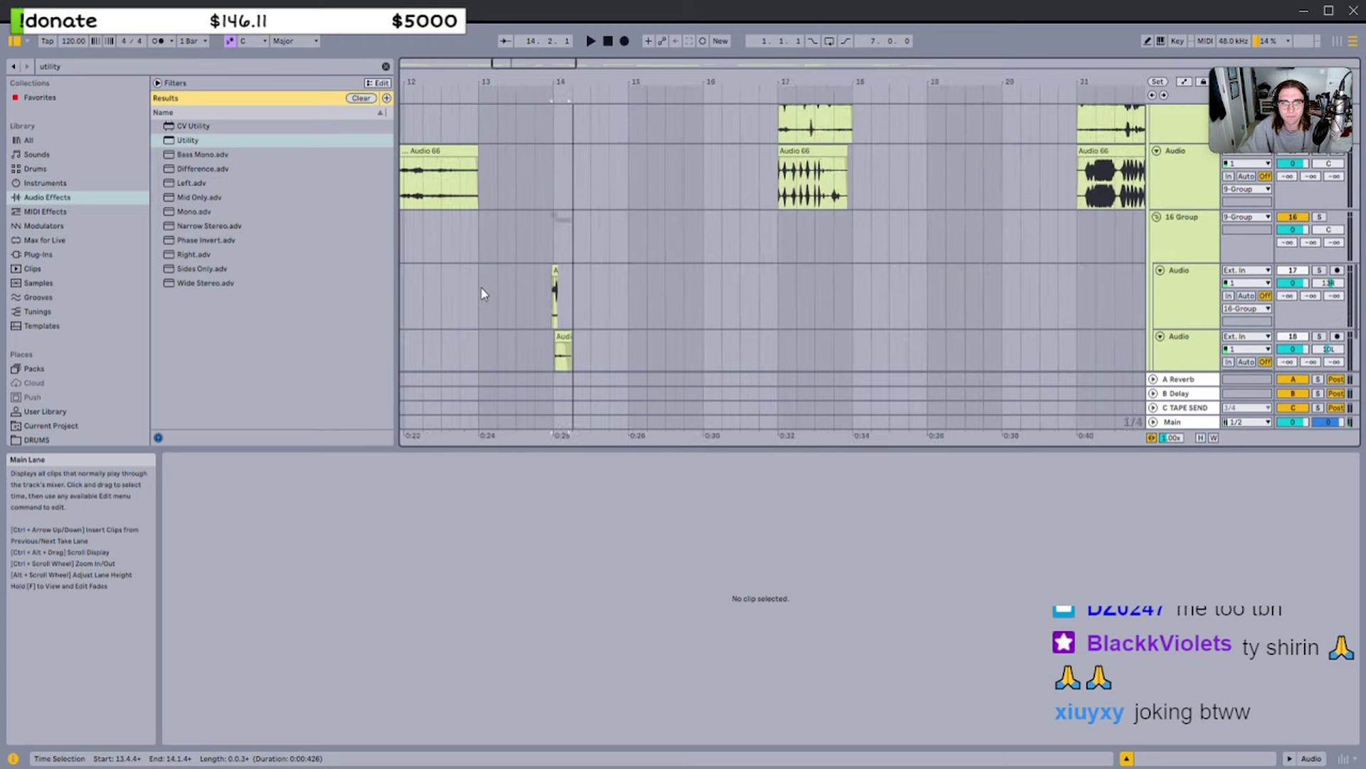
{"action": "scroll", "coordinate": [498, 288], "scroll_direction": "down", "scroll_amount": 3}
{"action": "scroll", "coordinate": [503, 247], "scroll_direction": "down", "scroll_amount": 5, "text": "ctrl"}
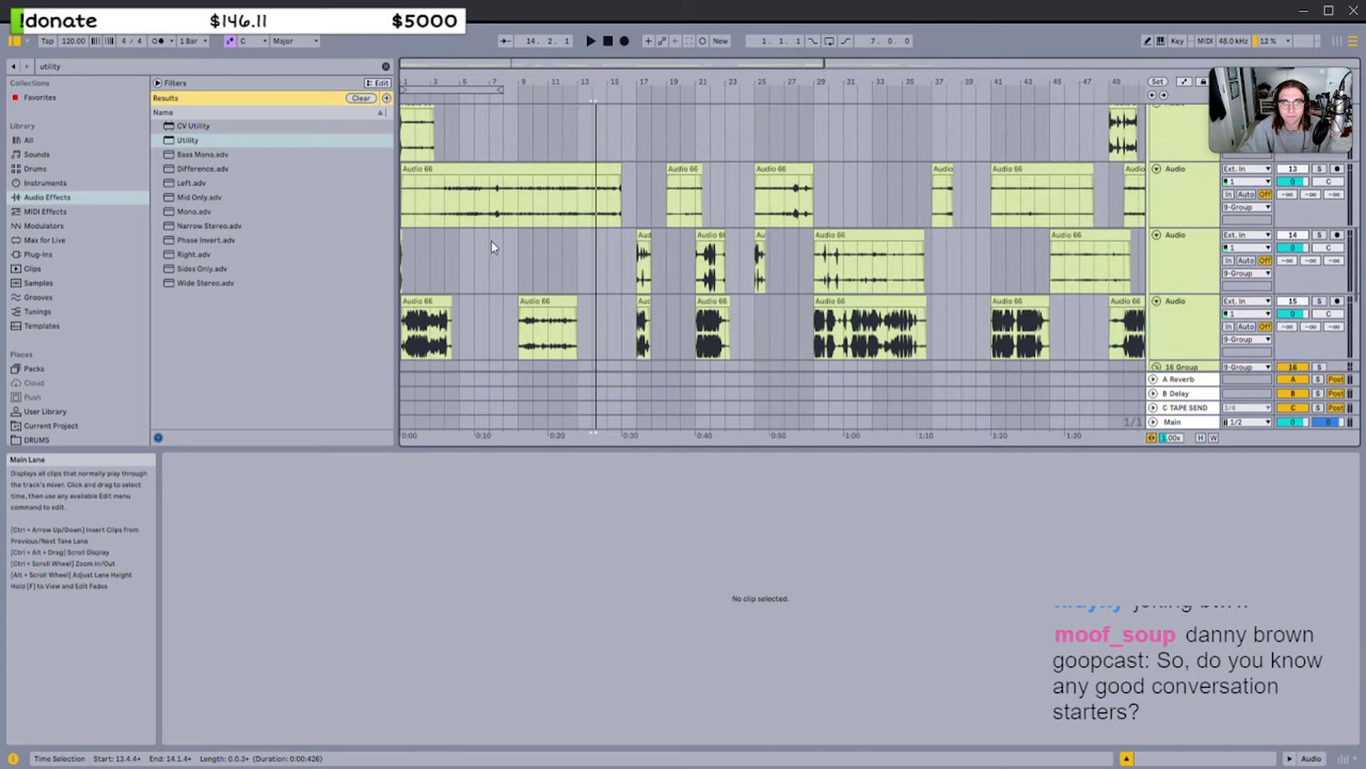
{"action": "scroll", "coordinate": [421, 250], "scroll_direction": "up", "scroll_amount": 10, "text": "ctrl"}
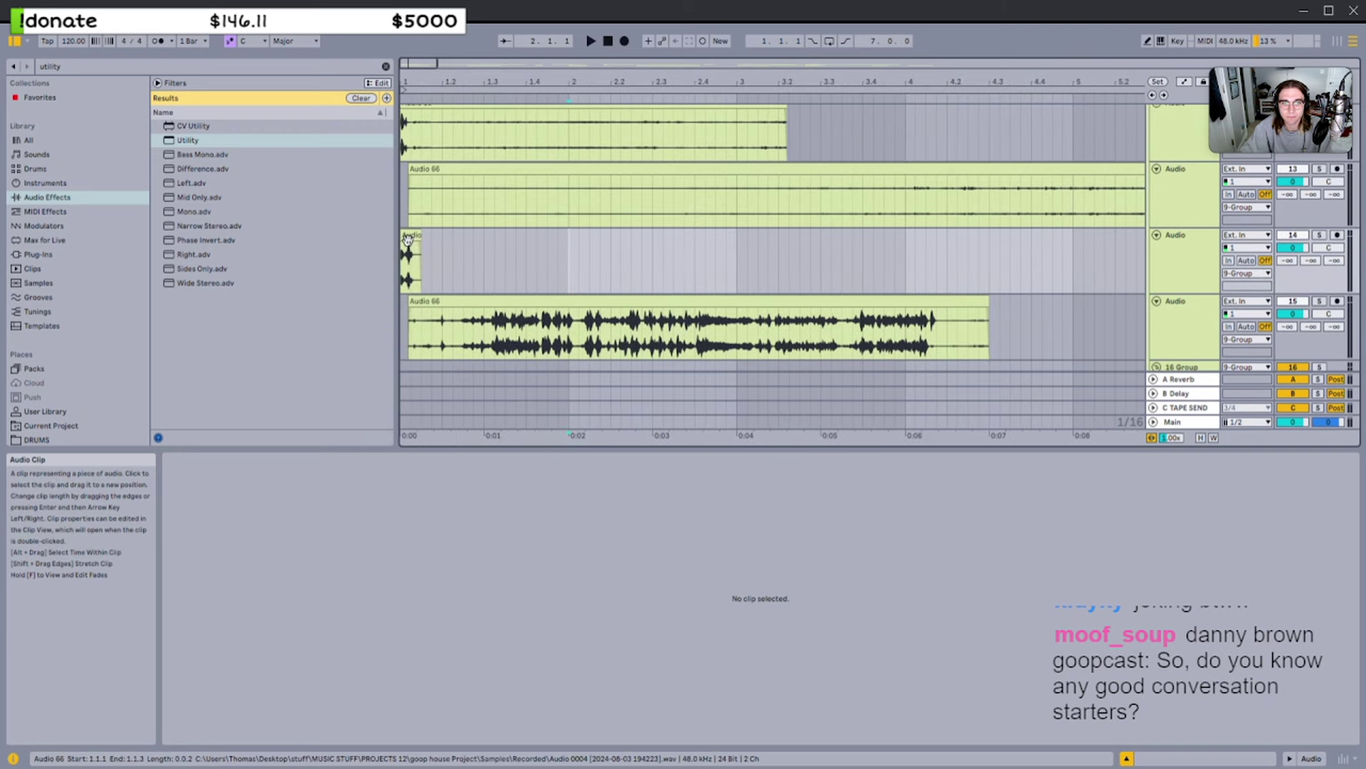
{"action": "left_click", "coordinate": [408, 238]}
{"action": "key", "text": "space"}
{"action": "key", "text": "space"}
{"action": "key", "text": "space"}
Paste the two clips cut from track 19 just after the first clip on track 14 and play them
{"action": "left_click", "coordinate": [436, 245]}
{"action": "key", "text": "ctrl+v"}
{"action": "left_click", "coordinate": [410, 237]}
{"action": "key", "text": "space"}
{"action": "key", "text": "space"}
Move the three short clips from track 14 onto a new audio track inside the drums group, at bar 1
{"action": "left_click", "coordinate": [478, 241]}
{"action": "left_click_drag", "start_coordinate": [504, 240], "coordinate": [410, 233]}
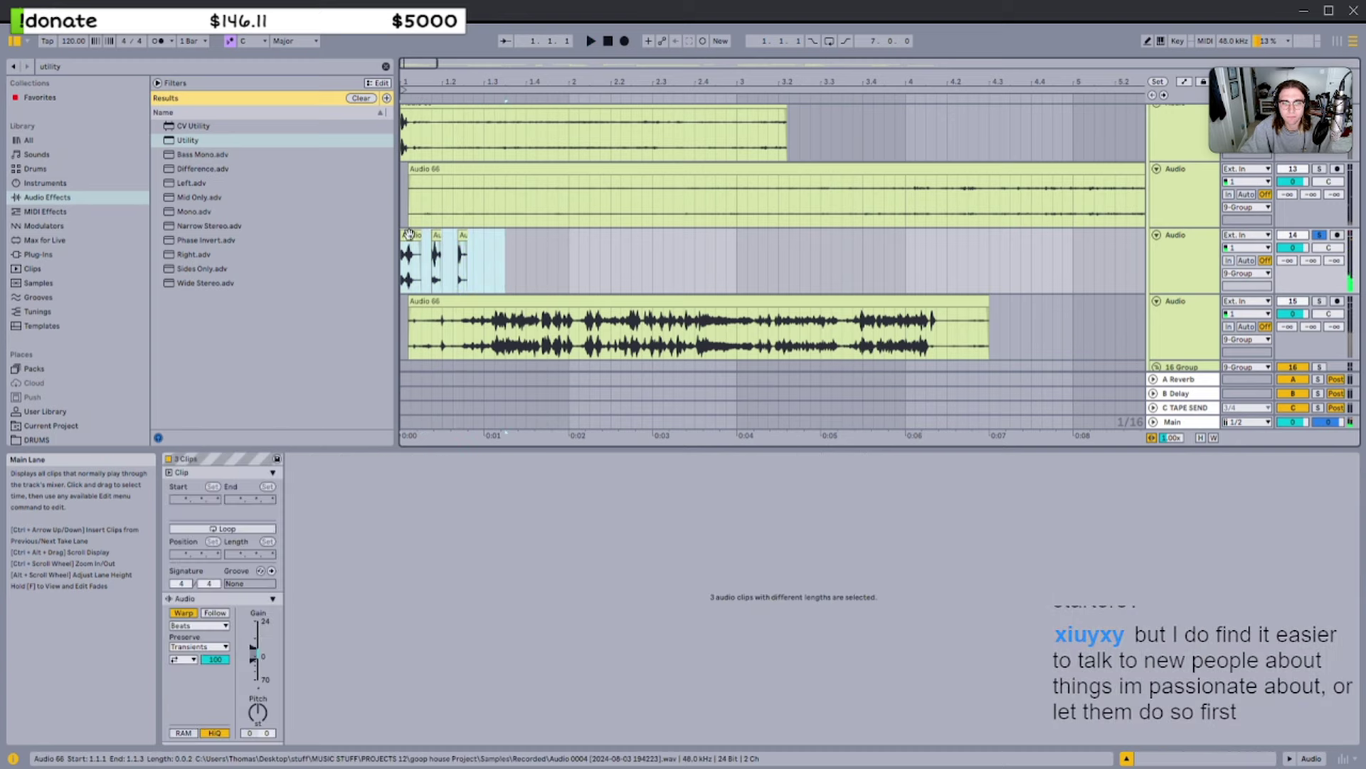
{"action": "key", "text": "Delete"}
{"action": "scroll", "coordinate": [569, 232], "scroll_direction": "down", "scroll_amount": 10, "text": "ctrl"}
{"action": "scroll", "coordinate": [683, 232], "scroll_direction": "up", "scroll_amount": 3}
{"action": "scroll", "coordinate": [683, 226], "scroll_direction": "up", "scroll_amount": 3}
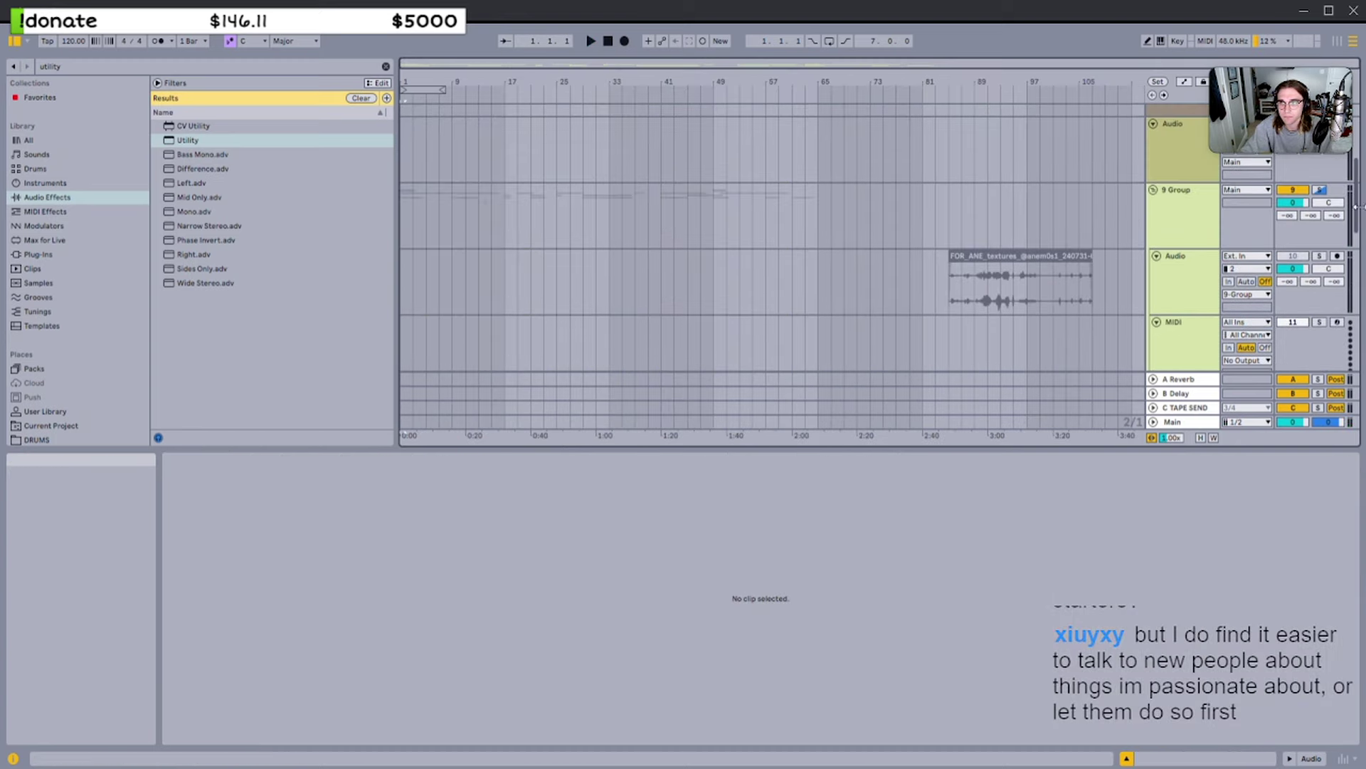
{"action": "scroll", "coordinate": [1356, 191], "scroll_direction": "up", "scroll_amount": 3}
{"action": "left_click", "coordinate": [1186, 178]}
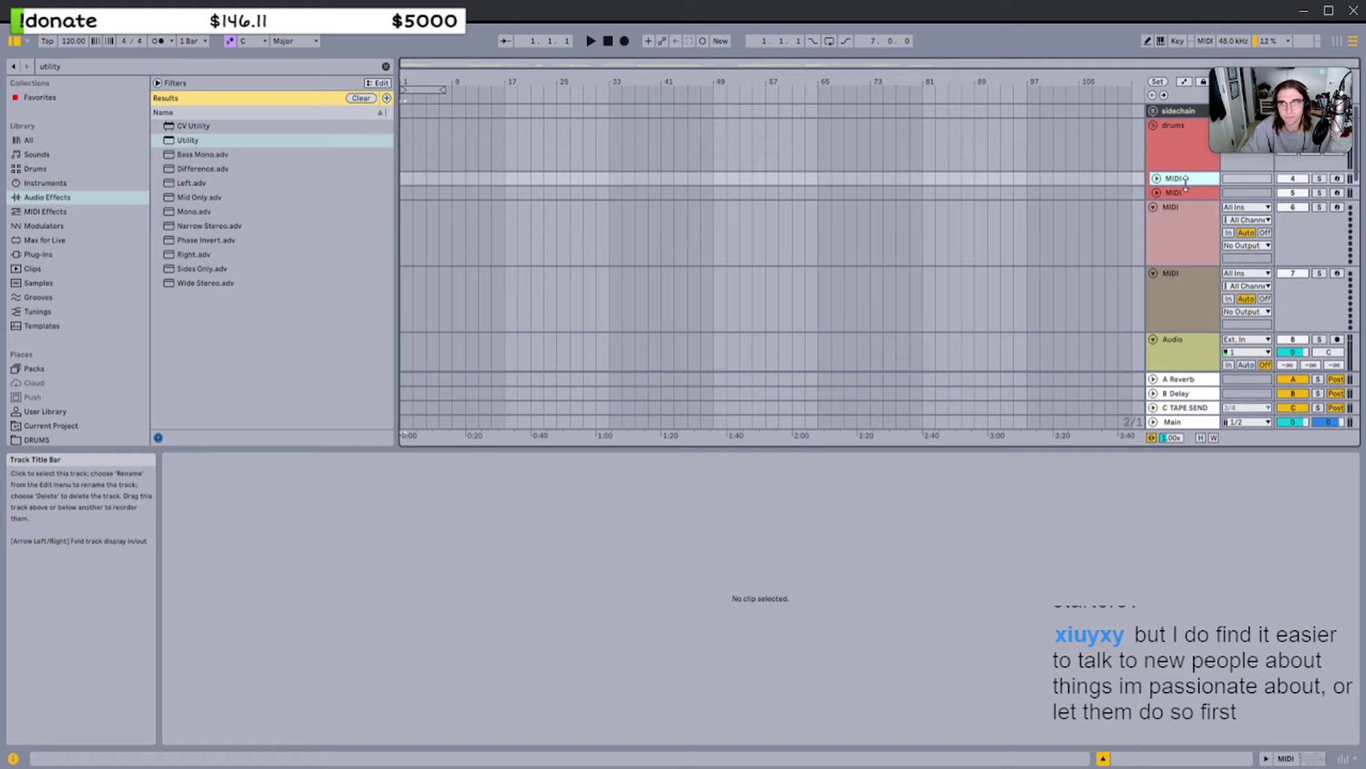
{"action": "key", "text": "ctrl+t"}
{"action": "left_click", "coordinate": [408, 212]}
{"action": "key", "text": "ctrl+v"}
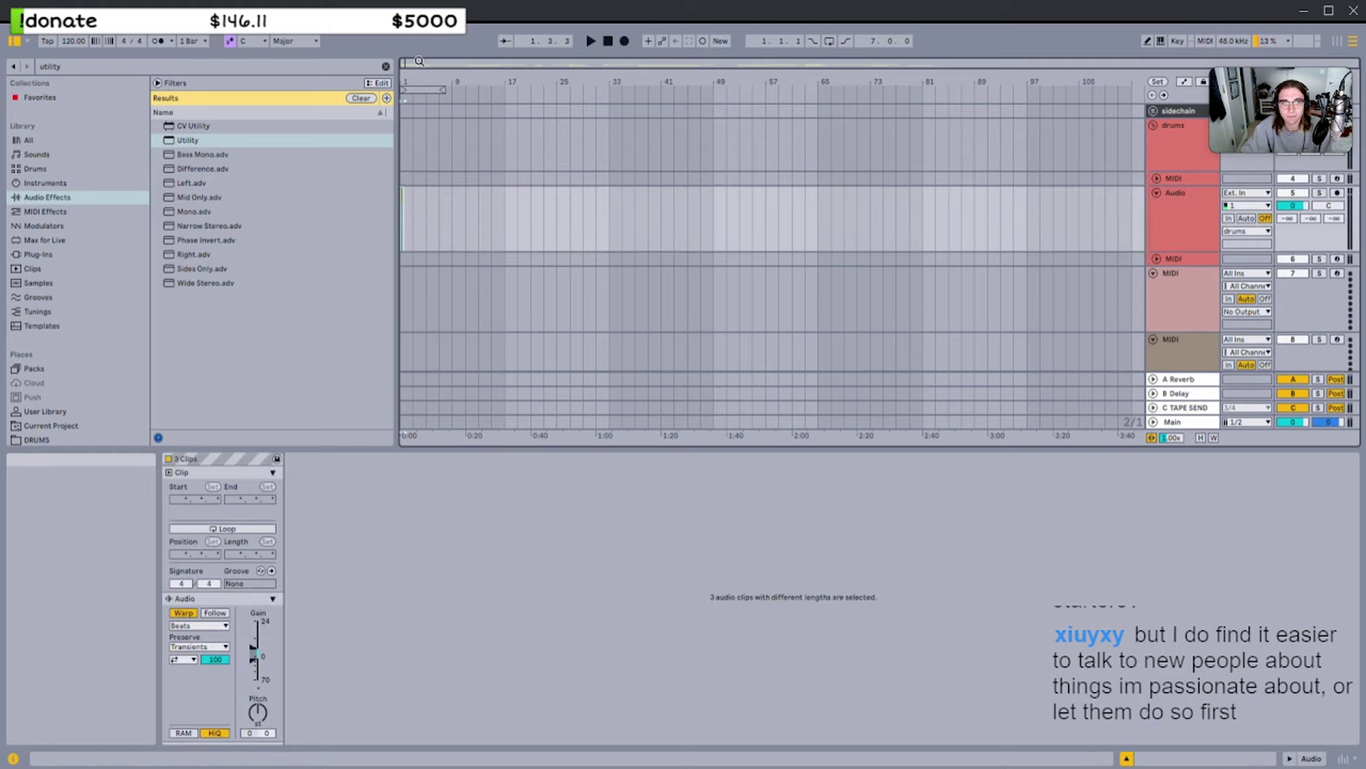
Play the pasted drum clips and the bar 17 clip on track 15
{"action": "left_click_drag", "start_coordinate": [427, 82], "coordinate": [442, 109]}
{"action": "scroll", "coordinate": [430, 213], "scroll_direction": "down", "scroll_amount": 5}
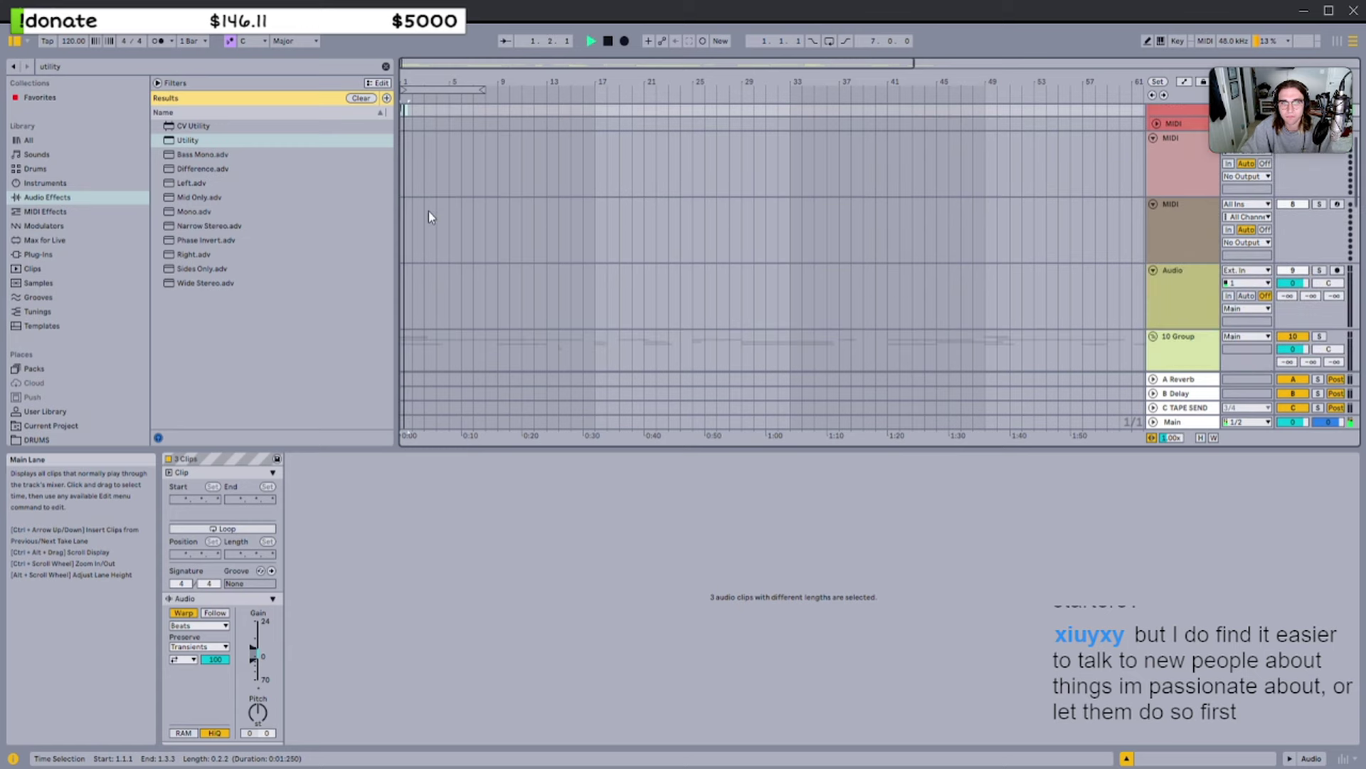
{"action": "left_click", "coordinate": [643, 270]}
{"action": "left_click", "coordinate": [602, 261]}
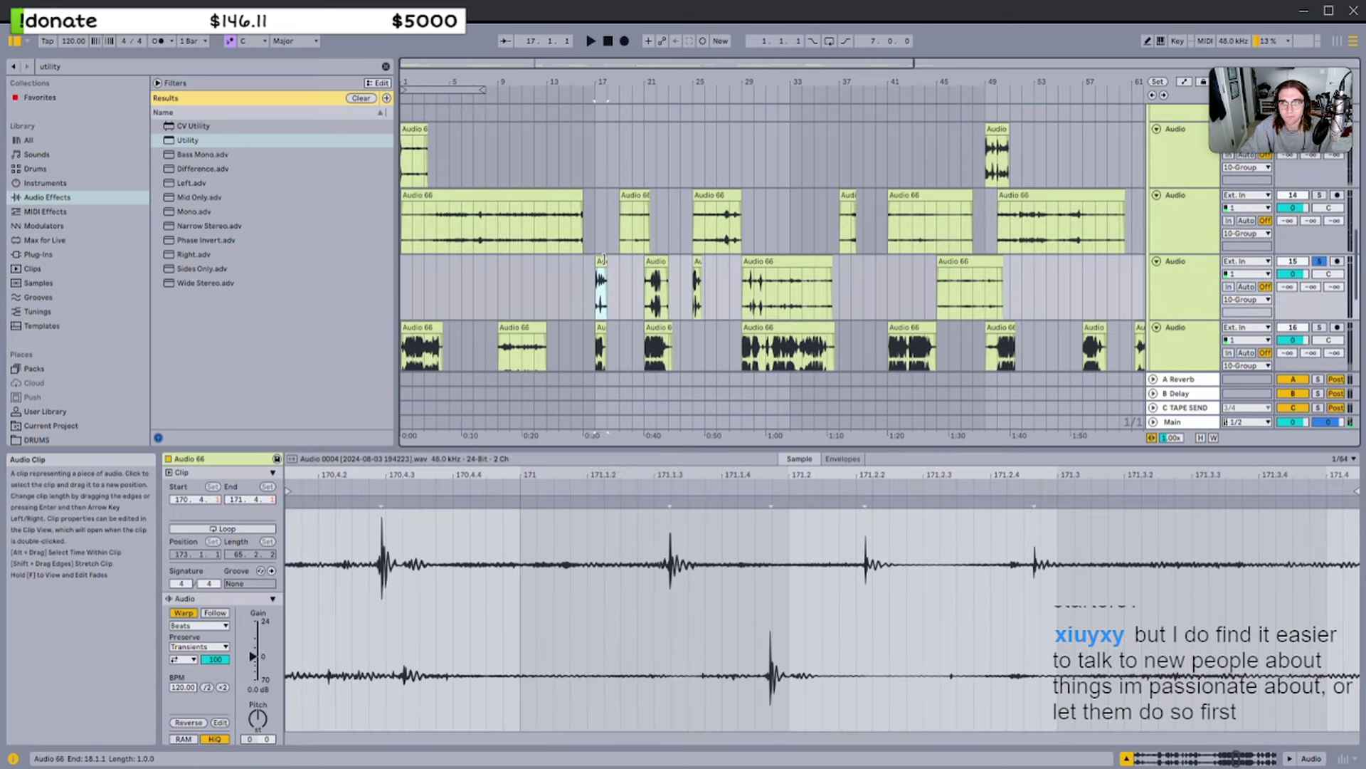
{"action": "scroll", "coordinate": [606, 260], "scroll_direction": "up", "scroll_amount": 5}
{"action": "scroll", "coordinate": [560, 275], "scroll_direction": "down", "scroll_amount": 8}
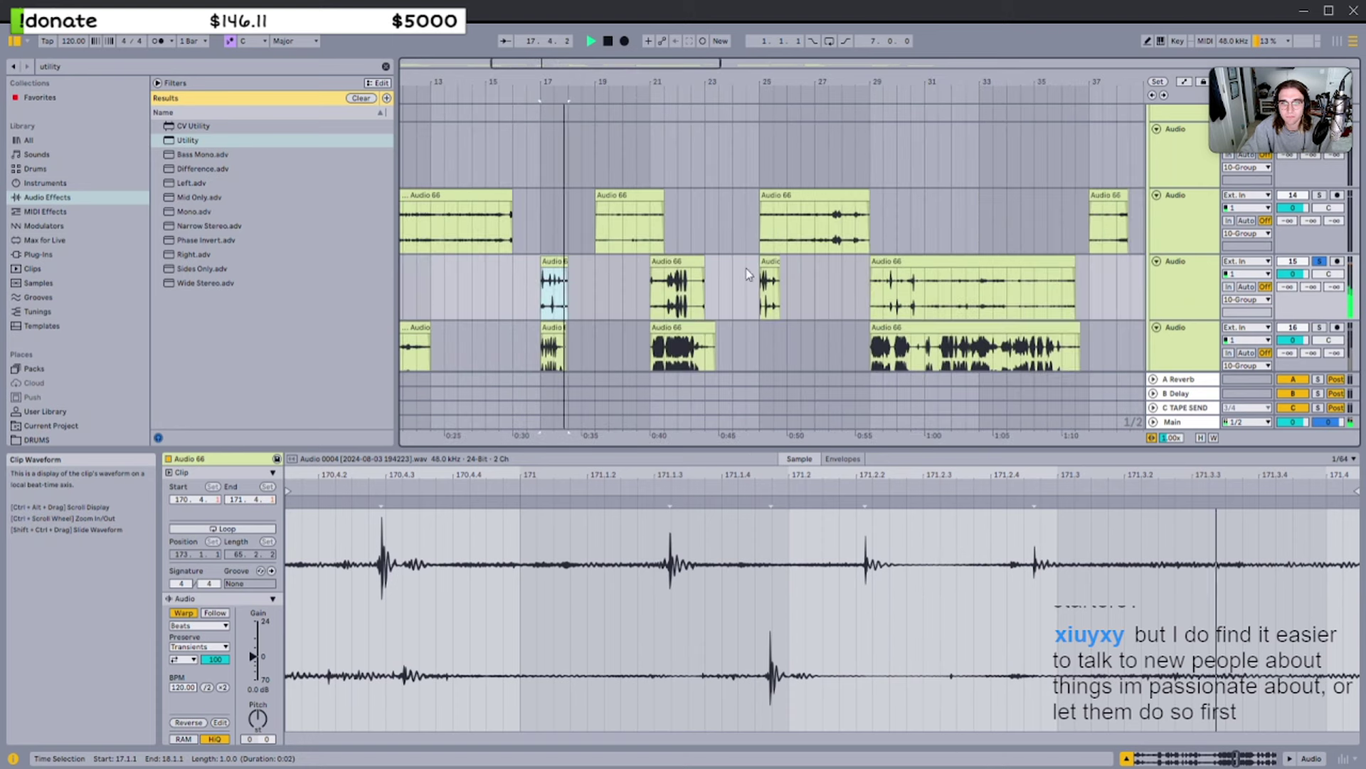
Play the clip at bar 25 on track 15 and trim it to end just after 25.2
{"action": "left_click", "coordinate": [769, 277]}
{"action": "key", "text": "space"}
{"action": "key", "text": "space"}
{"action": "scroll", "coordinate": [773, 276], "scroll_direction": "up", "scroll_amount": 3}
{"action": "left_click_drag", "start_coordinate": [773, 277], "coordinate": [508, 261]}
{"action": "key", "text": "space"}
{"action": "scroll", "coordinate": [718, 263], "scroll_direction": "up", "scroll_amount": 5}
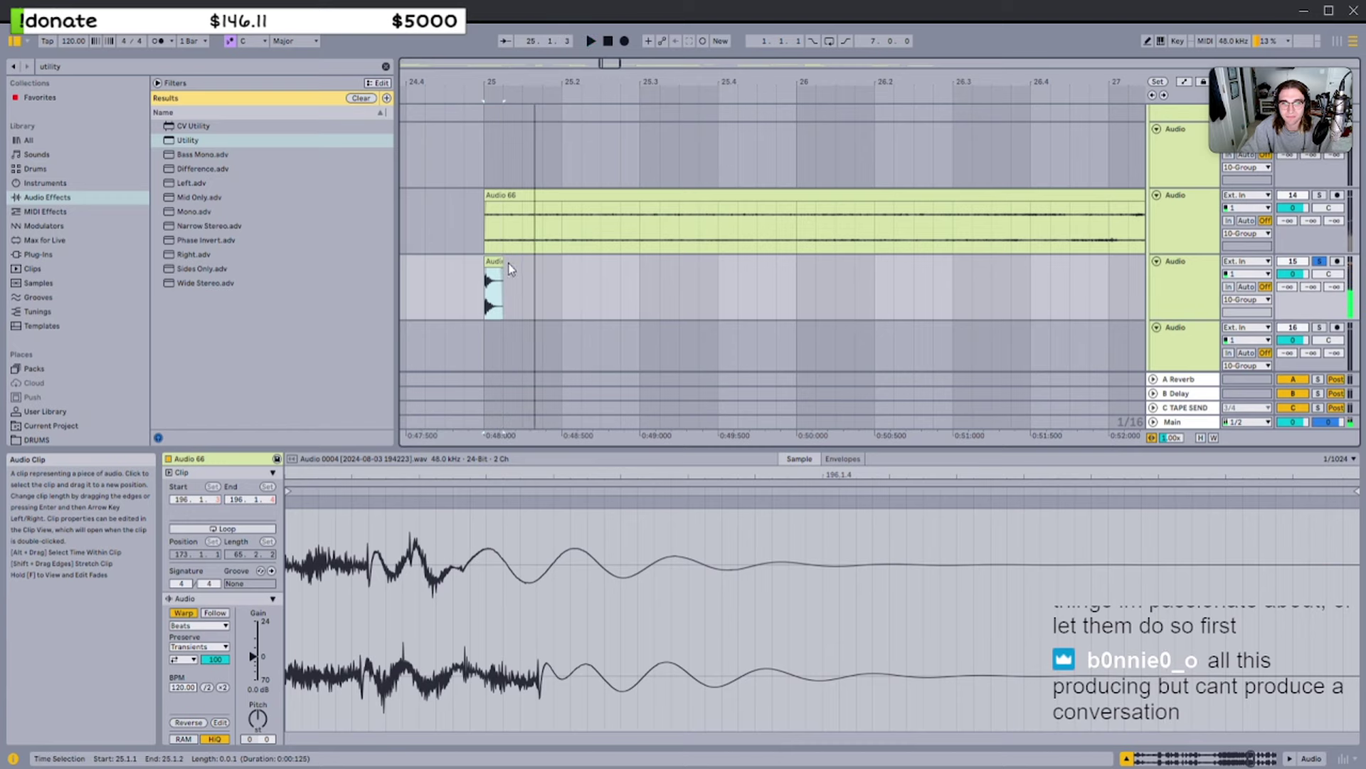
{"action": "scroll", "coordinate": [510, 269], "scroll_direction": "up", "scroll_amount": 5}
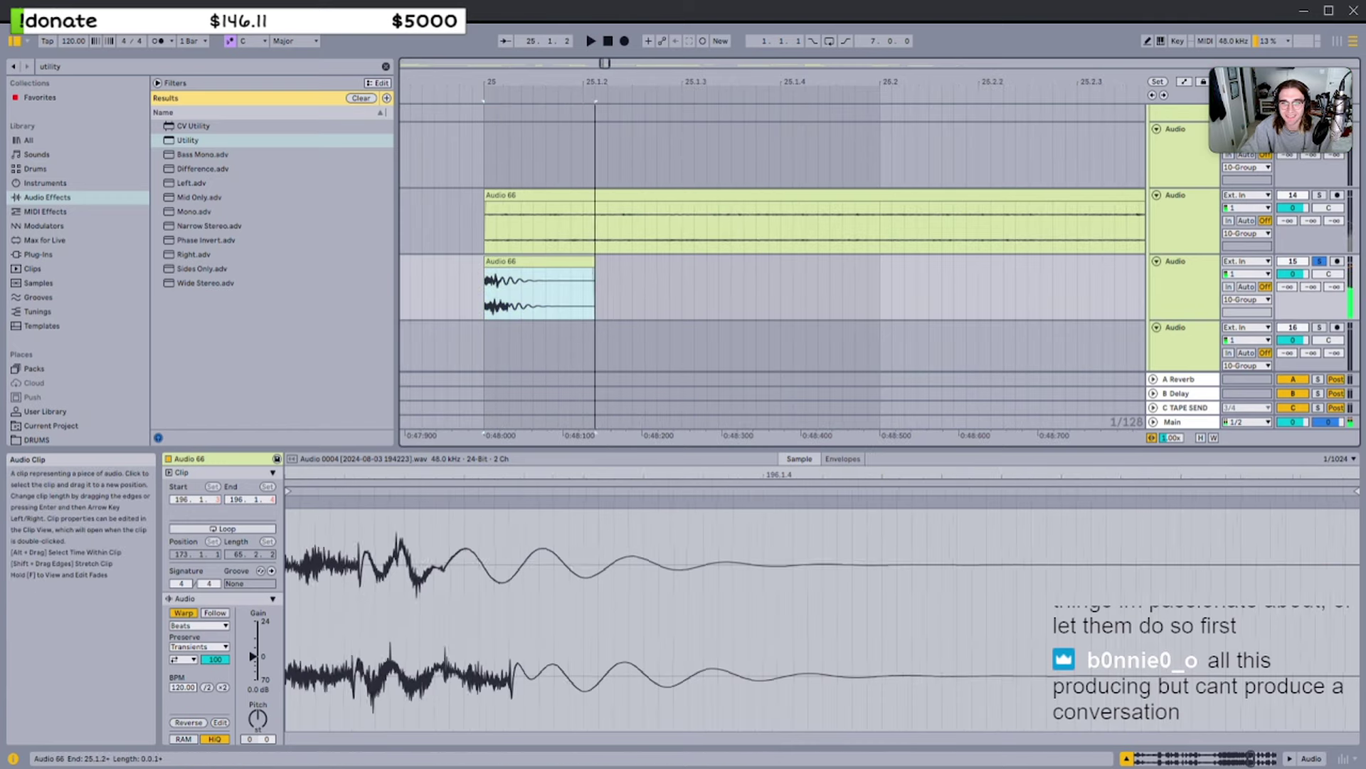
{"action": "left_click_drag", "start_coordinate": [595, 281], "coordinate": [900, 278]}
{"action": "key", "text": "space"}
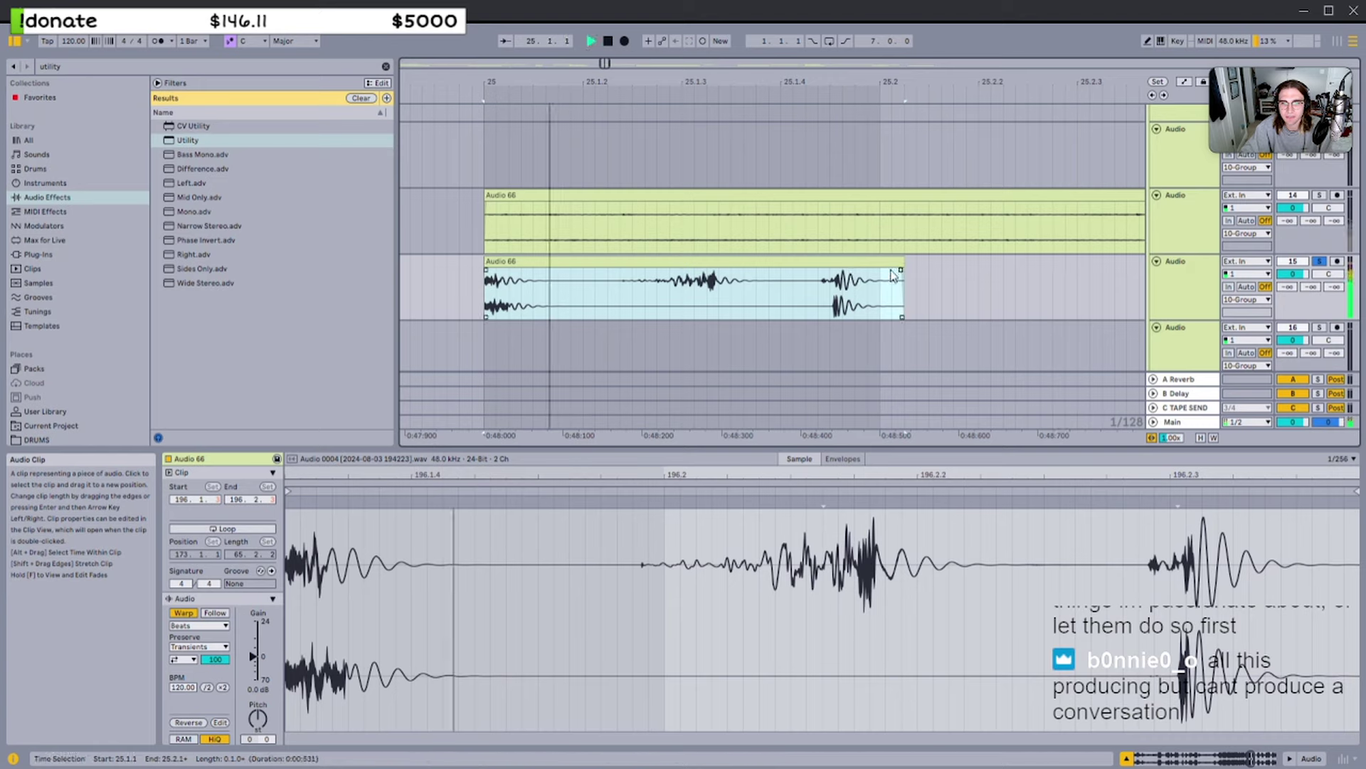
{"action": "key", "text": "space"}
Cut the middle hit out of the bar 25 clip and paste it on the same track shortly after 25.2.2
{"action": "left_click_drag", "start_coordinate": [609, 284], "coordinate": [781, 284]}
{"action": "key", "text": "Delete"}
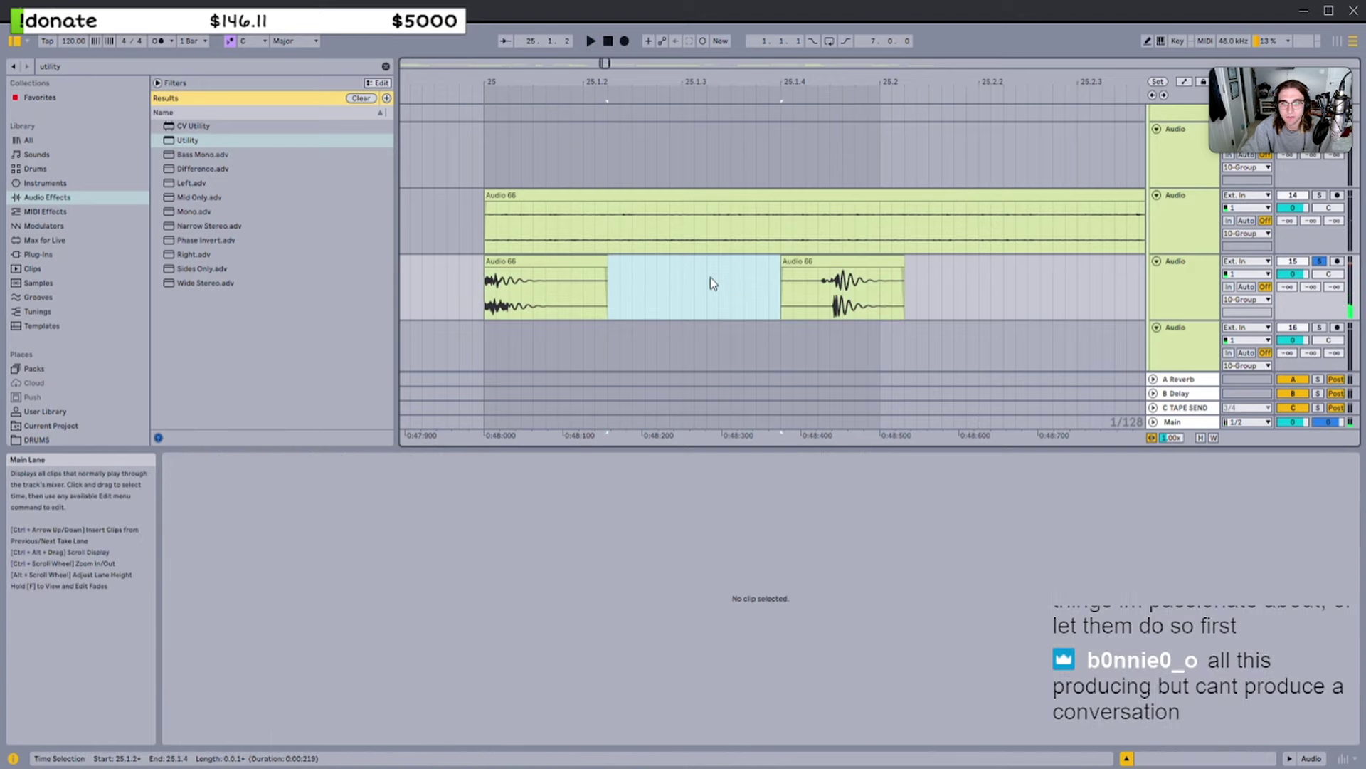
{"action": "left_click", "coordinate": [1022, 285]}
{"action": "key", "text": "ctrl+v"}
Play the first piece of the split clip at bar 25 on track 15
{"action": "left_click", "coordinate": [610, 259]}
{"action": "left_click", "coordinate": [595, 261]}
{"action": "key", "text": "space"}
{"action": "key", "text": "space"}
{"action": "key", "text": "space"}
{"action": "key", "text": "space"}
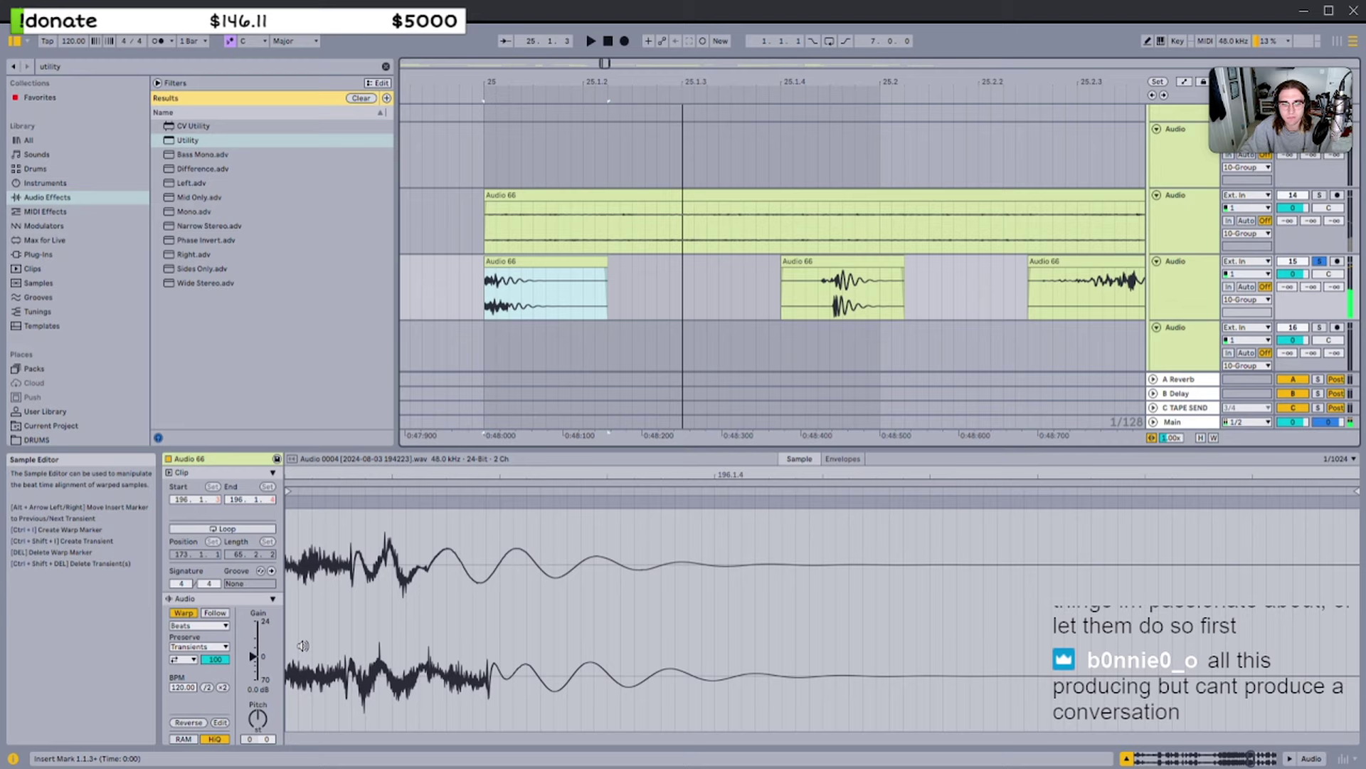
{"action": "key", "text": "space"}
Turn off warping for the first bar 25 piece, transpose it to -5 semitones and play it
{"action": "left_click_drag", "start_coordinate": [259, 717], "coordinate": [264, 718]}
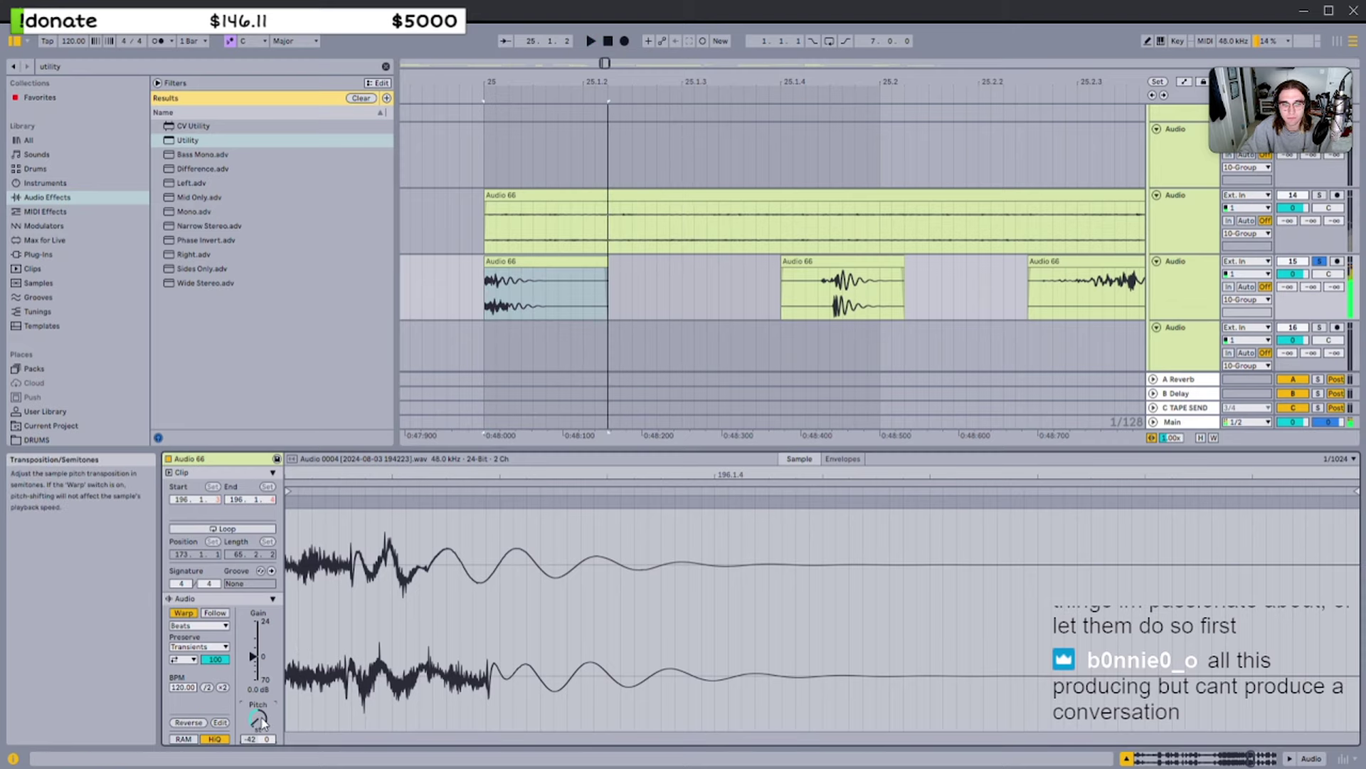
{"action": "left_click", "coordinate": [182, 612]}
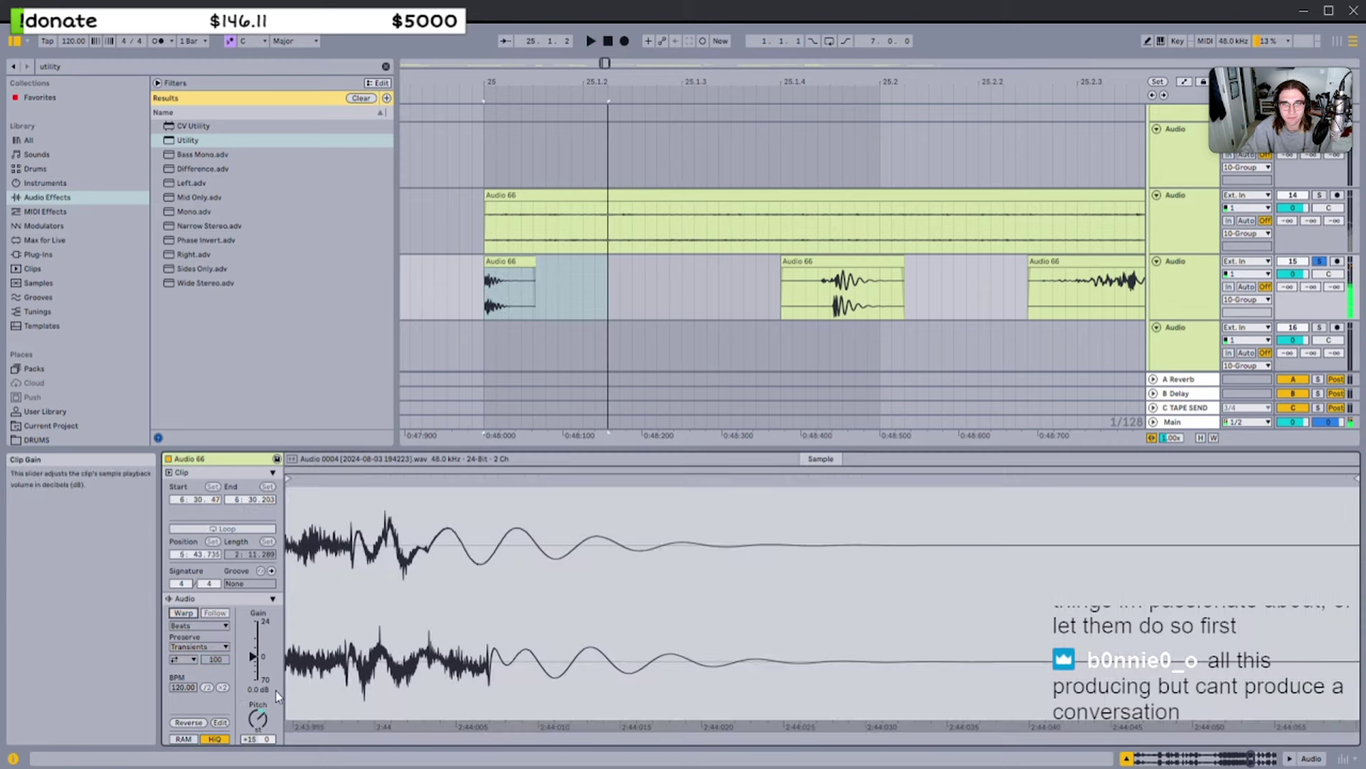
{"action": "mouse_move", "coordinate": [261, 719]}
{"action": "left_mouse_down"}
{"action": "mouse_move", "coordinate": [261, 740]}
{"action": "mouse_move", "coordinate": [261, 709]}
{"action": "left_mouse_up"}
{"action": "key", "text": "space"}
{"action": "key", "text": "space"}
{"action": "key", "text": "space"}
Cut the transposed clip from track 15 and put the empty resampling track into its own group
{"action": "left_click", "coordinate": [599, 262]}
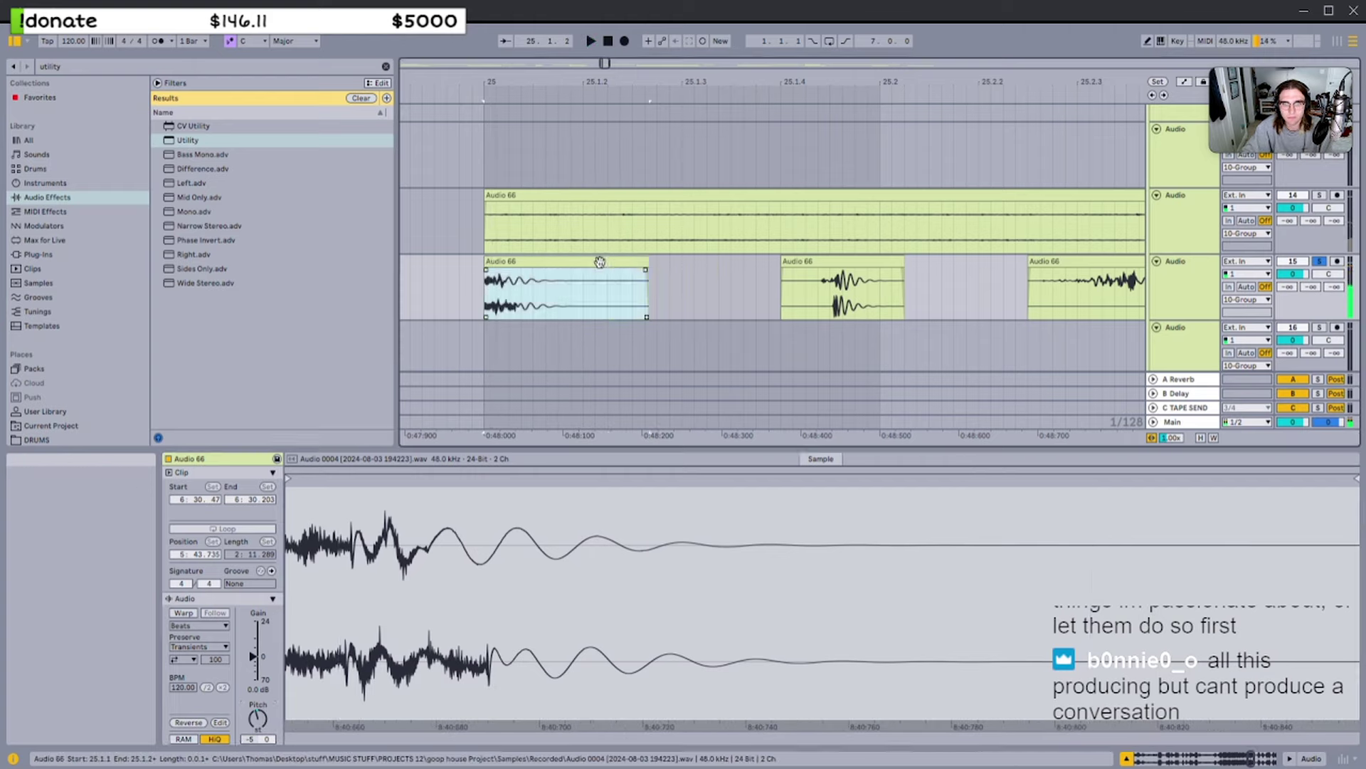
{"action": "key", "text": "ctrl+x"}
{"action": "key", "text": "w"}
{"action": "scroll", "coordinate": [537, 306], "scroll_direction": "down", "scroll_amount": 3}
{"action": "scroll", "coordinate": [531, 308], "scroll_direction": "up", "scroll_amount": 8, "text": "ctrl"}
{"action": "scroll", "coordinate": [546, 296], "scroll_direction": "down", "scroll_amount": 1}
{"action": "left_click", "coordinate": [1177, 303]}
{"action": "key", "text": "ctrl+g"}
Paste the clip onto track 21 inside the new group at bar 17 and play it
{"action": "left_click", "coordinate": [1185, 340]}
{"action": "scroll", "coordinate": [1185, 341], "scroll_direction": "down", "scroll_amount": 2}
{"action": "left_click", "coordinate": [488, 298]}
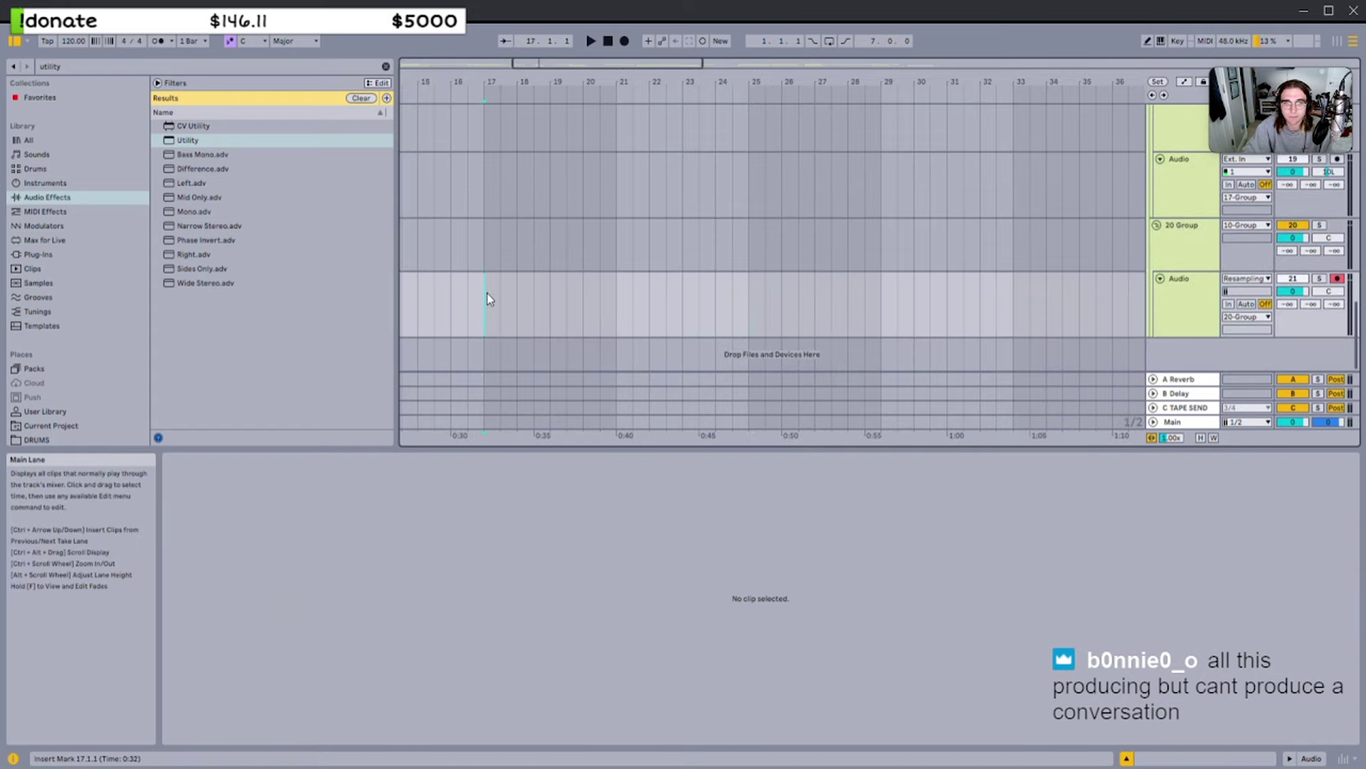
{"action": "key", "text": "ctrl+v"}
{"action": "scroll", "coordinate": [486, 298], "scroll_direction": "up", "scroll_amount": 8, "text": "ctrl"}
{"action": "left_click", "coordinate": [450, 264]}
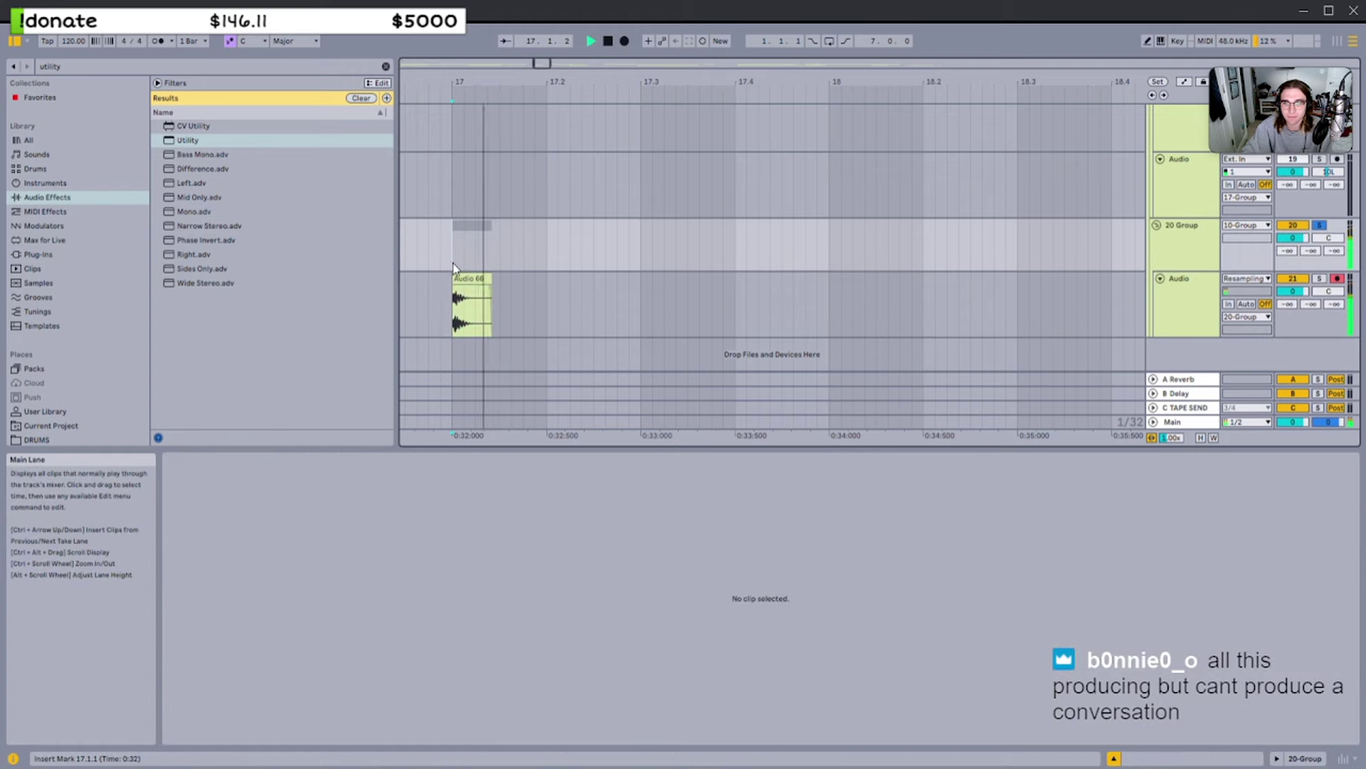
Add a long fade-out to the track 21 clip, shorten the clip to about 0.176 seconds and play it
{"action": "scroll", "coordinate": [454, 268], "scroll_direction": "up", "scroll_amount": 5, "text": "ctrl"}
{"action": "left_click_drag", "start_coordinate": [898, 287], "coordinate": [659, 287]}
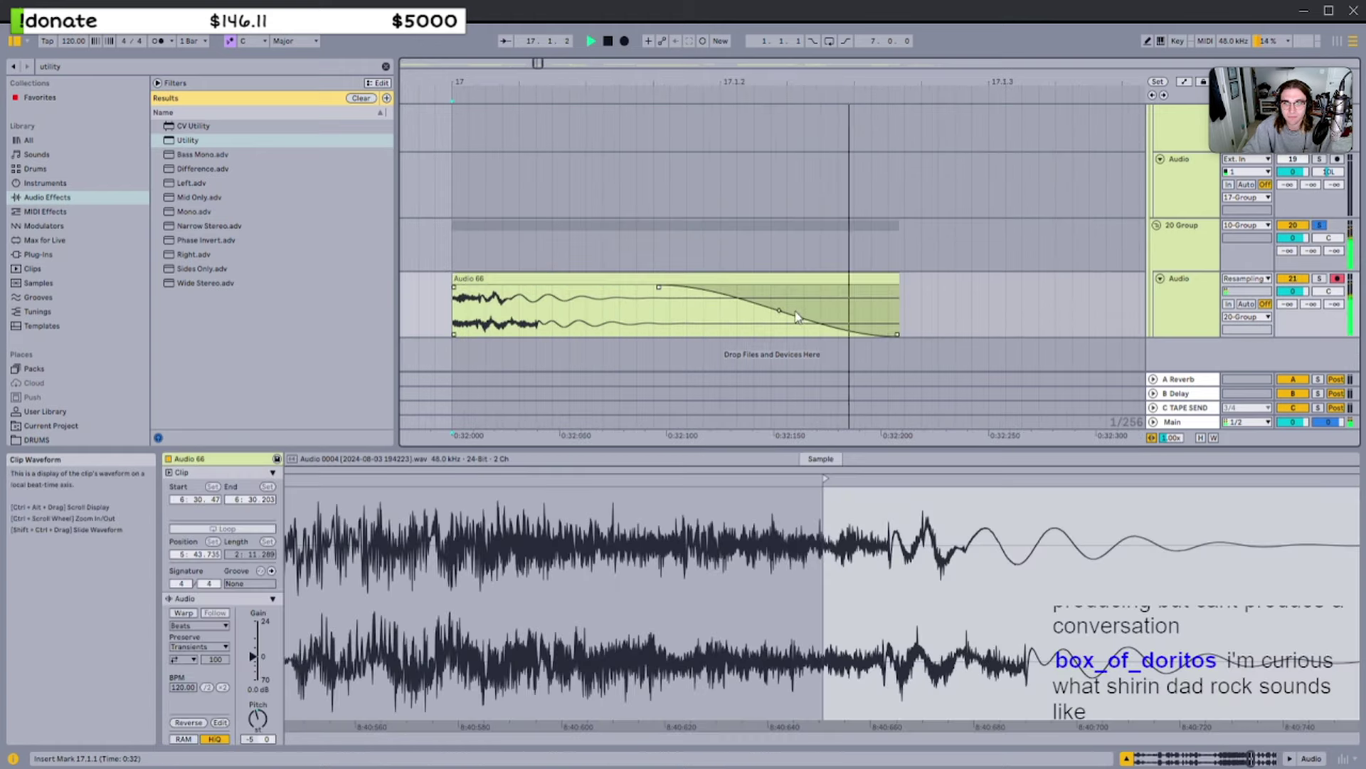
{"action": "key", "text": "space"}
{"action": "left_click_drag", "start_coordinate": [899, 328], "coordinate": [830, 327]}
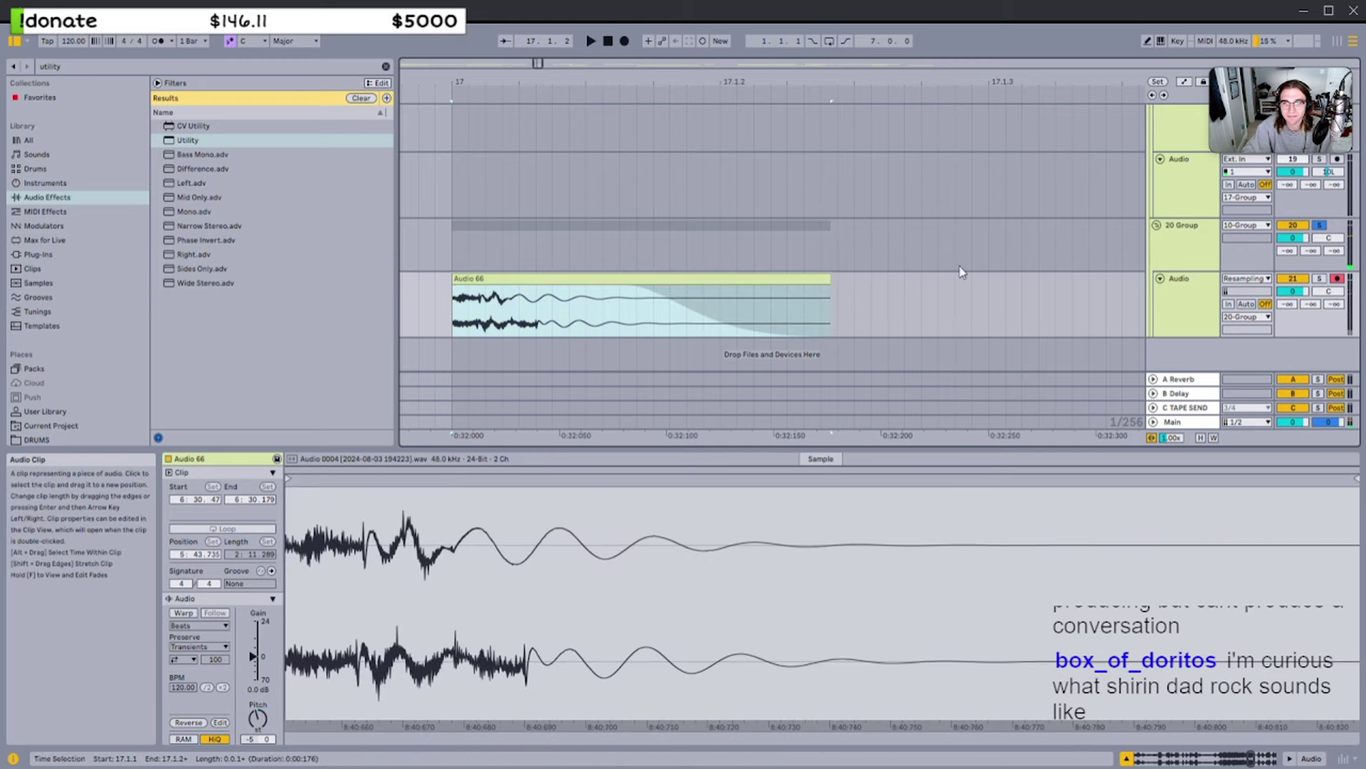
{"action": "key", "text": "space"}
Play the group 20 clip, search the audio effects for "eq" and load EQ Eight onto track 21
{"action": "double_click", "coordinate": [1181, 227]}
{"action": "key", "text": "space"}
{"action": "key", "text": "space"}
{"action": "key", "text": "ctrl+f"}
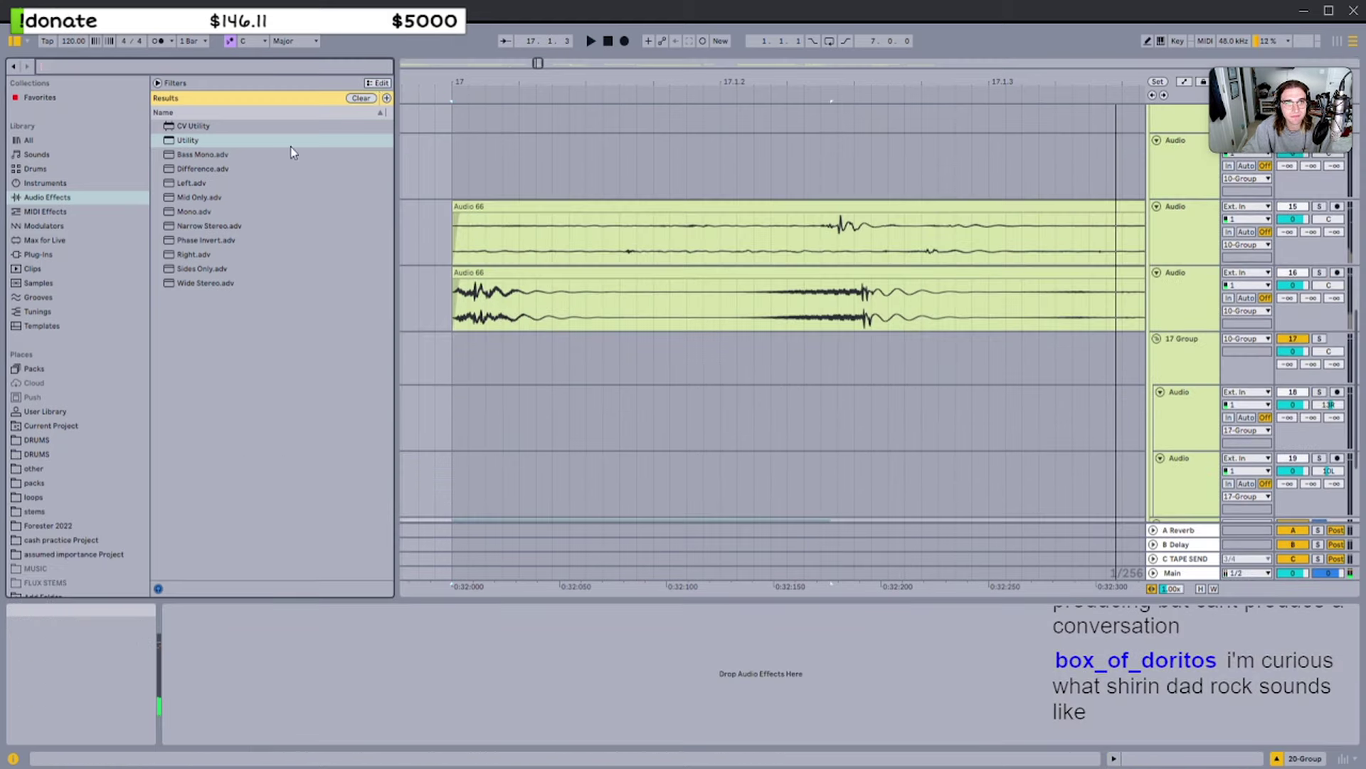
{"action": "scroll", "coordinate": [232, 296], "scroll_direction": "down", "scroll_amount": 5}
{"action": "scroll", "coordinate": [215, 345], "scroll_direction": "up", "scroll_amount": 2}
{"action": "type", "text": "eq"}
{"action": "left_click", "coordinate": [188, 140]}
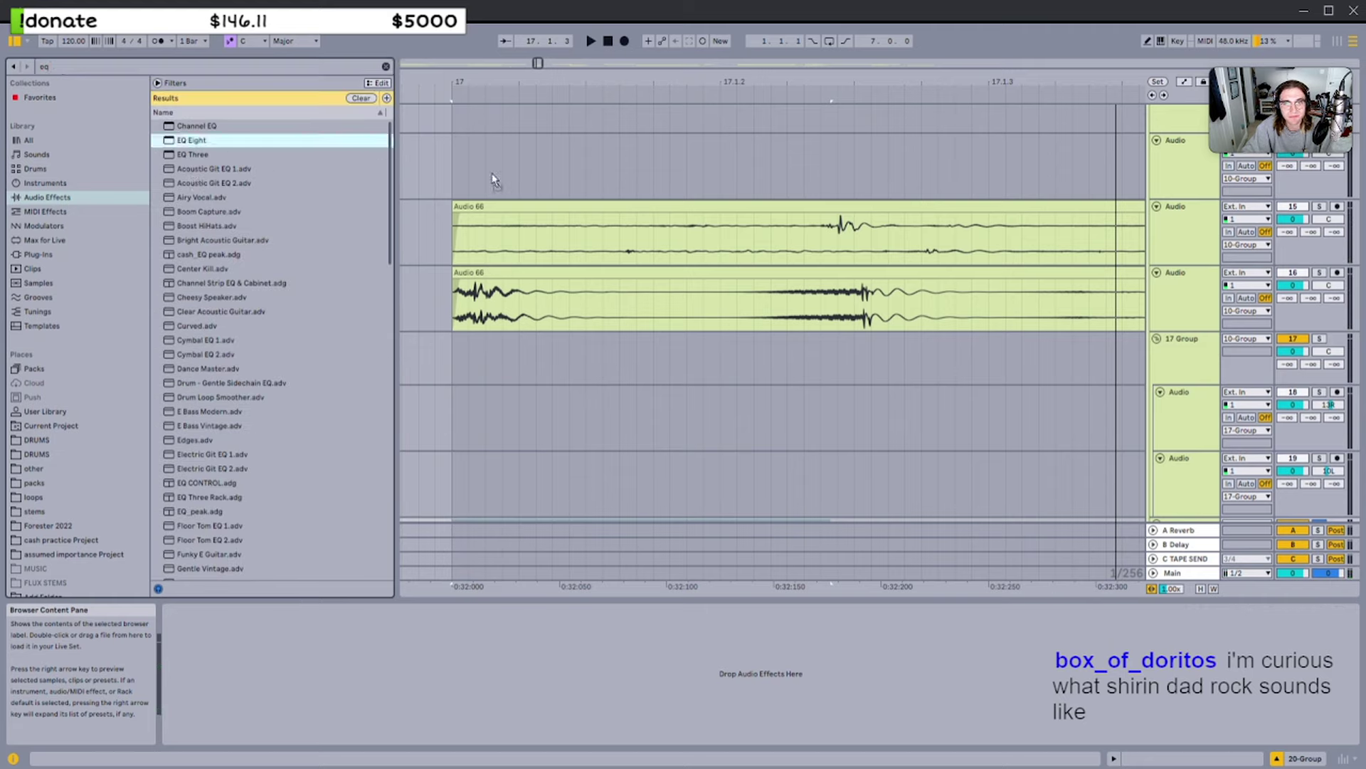
{"action": "left_click_drag", "start_coordinate": [913, 347], "coordinate": [1181, 505]}
{"action": "left_click", "coordinate": [1193, 428]}
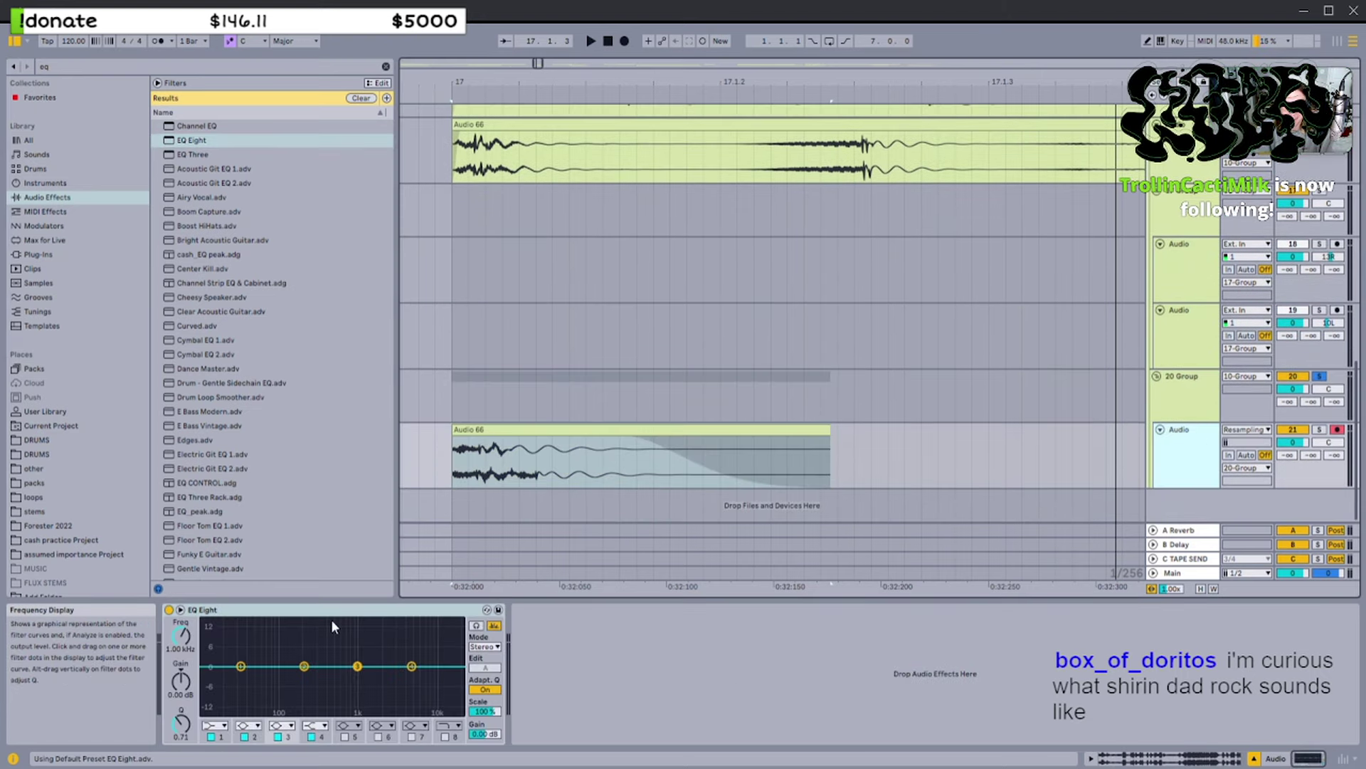
Move EQ Eight to group 20, boosting band 2 by 5.58 dB at 72.8 Hz and the band 4 high shelf by 4.59 dB at 791 Hz
{"action": "left_click_drag", "start_coordinate": [330, 611], "coordinate": [525, 384]}
{"action": "left_click", "coordinate": [527, 386]}
{"action": "left_click_drag", "start_coordinate": [304, 665], "coordinate": [271, 647]}
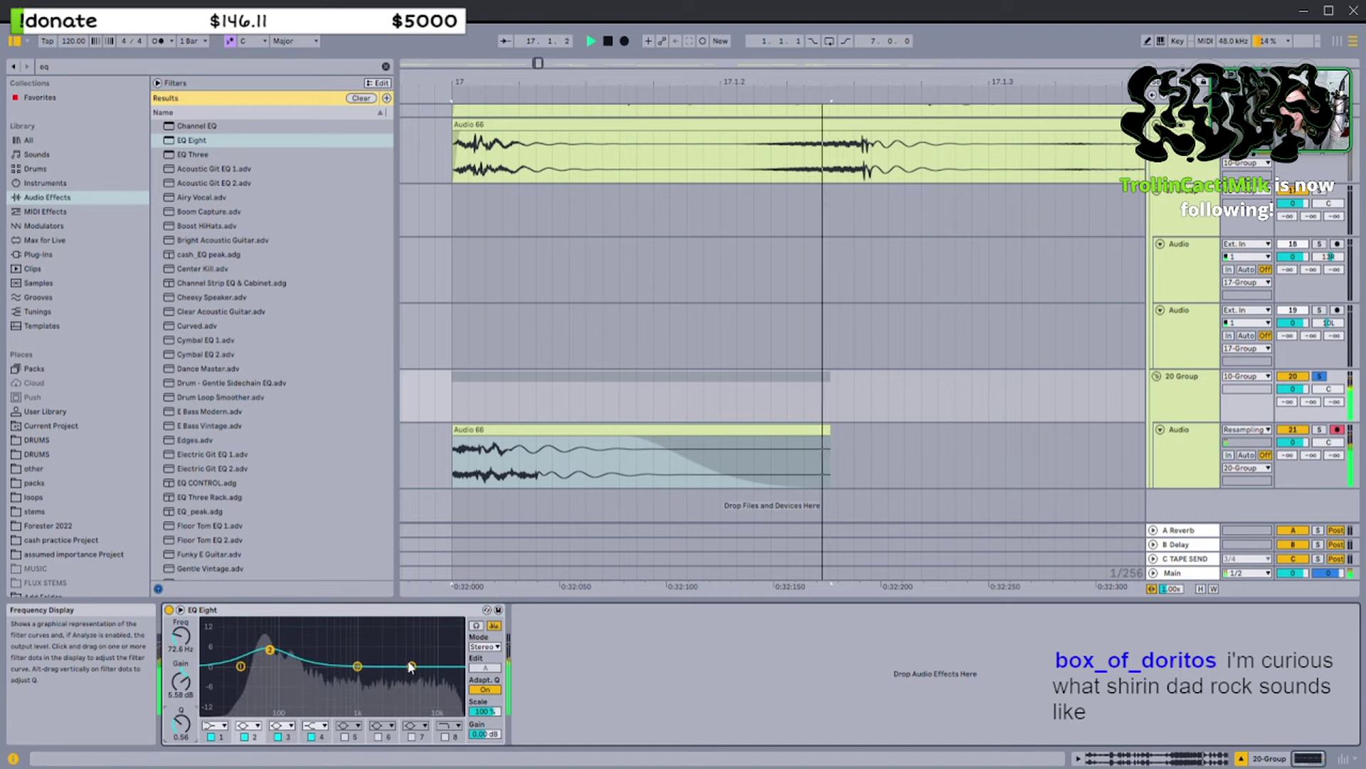
{"action": "left_click_drag", "start_coordinate": [411, 665], "coordinate": [349, 651]}
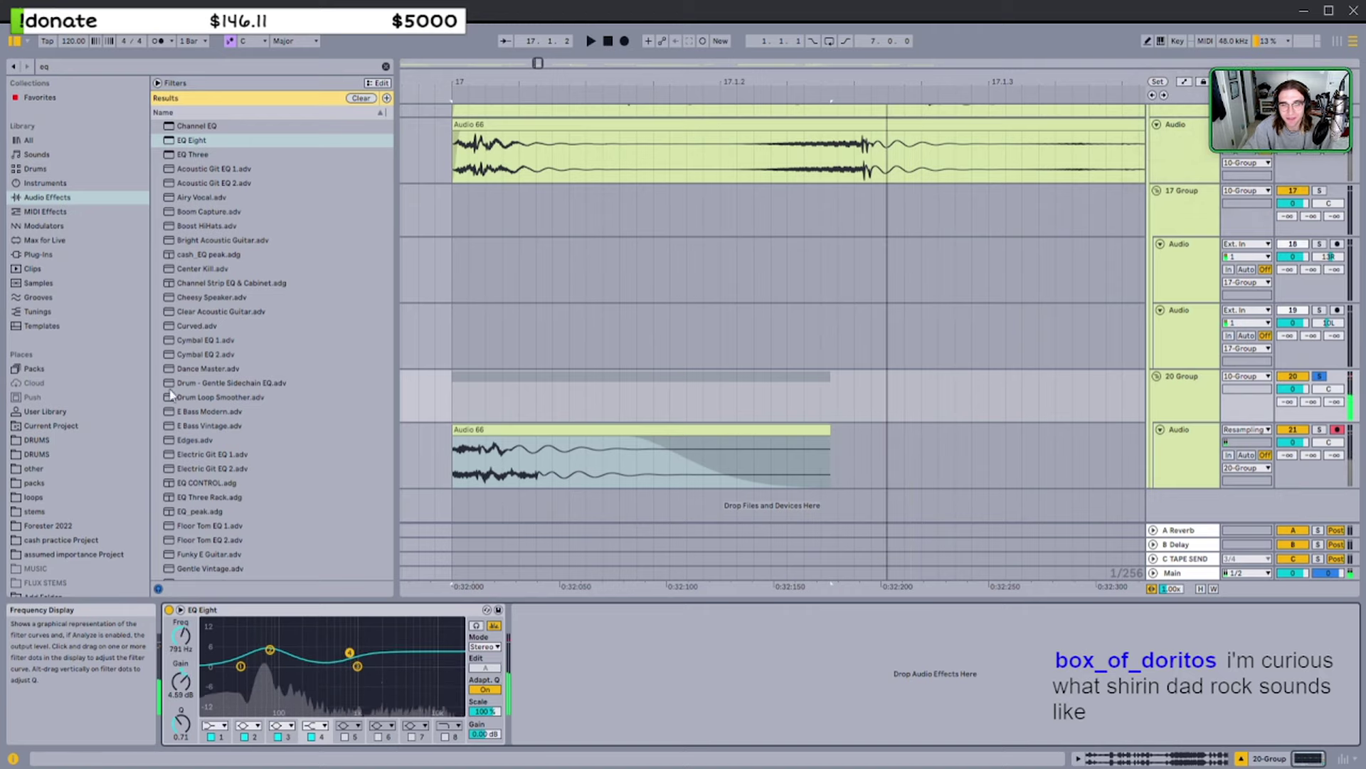
Search the audio effects for "glue", add Glue Compressor after EQ Eight on group 20 and lower its threshold to about -16.8 dB
{"action": "left_click", "coordinate": [386, 67]}
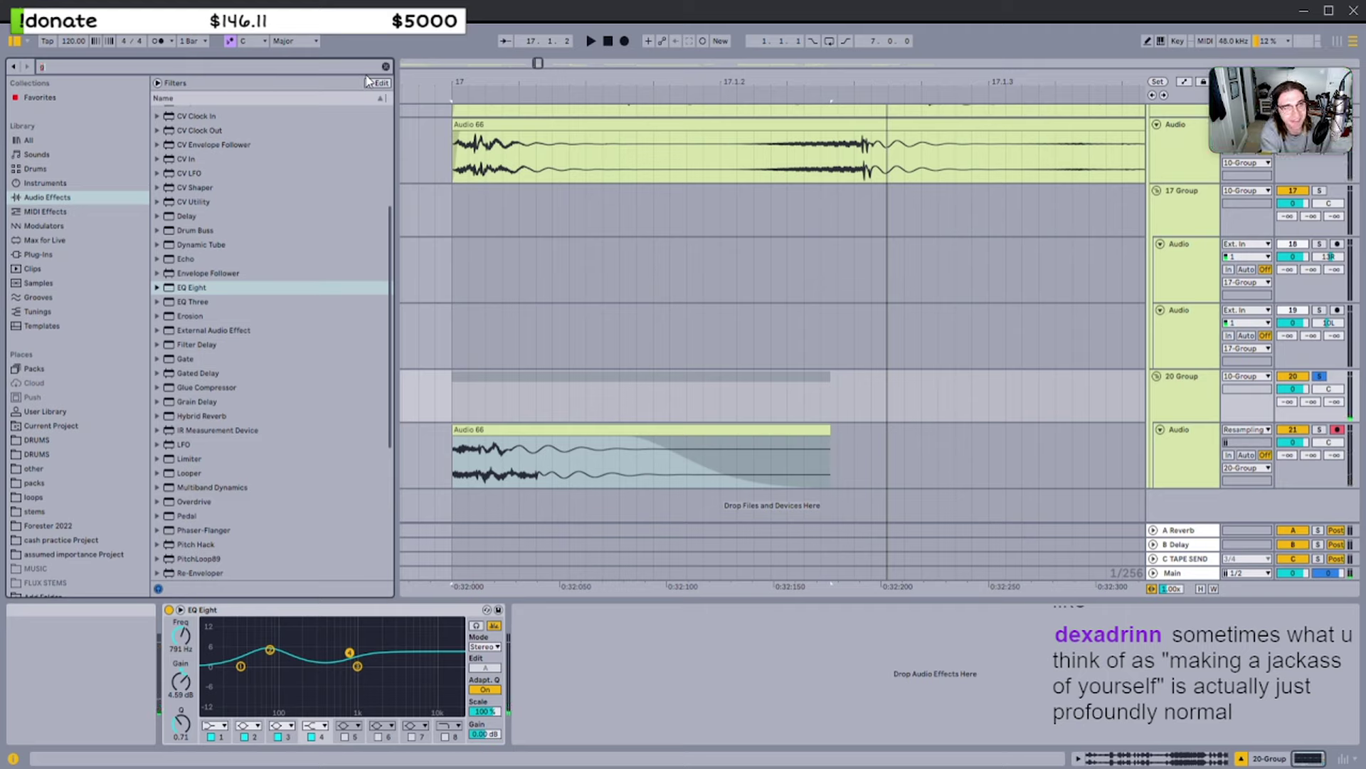
{"action": "type", "text": "glue"}
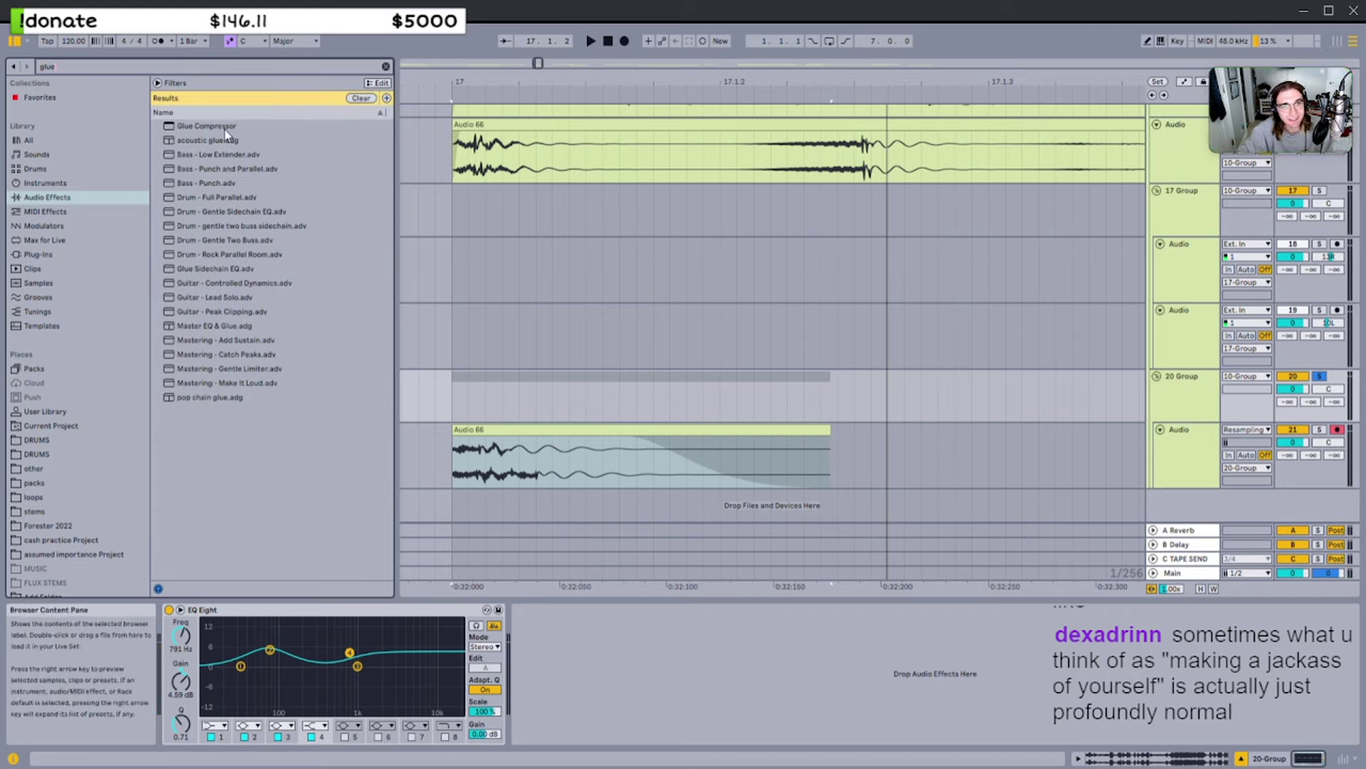
{"action": "left_click_drag", "start_coordinate": [206, 126], "coordinate": [578, 479]}
{"action": "left_click_drag", "start_coordinate": [594, 711], "coordinate": [593, 756]}
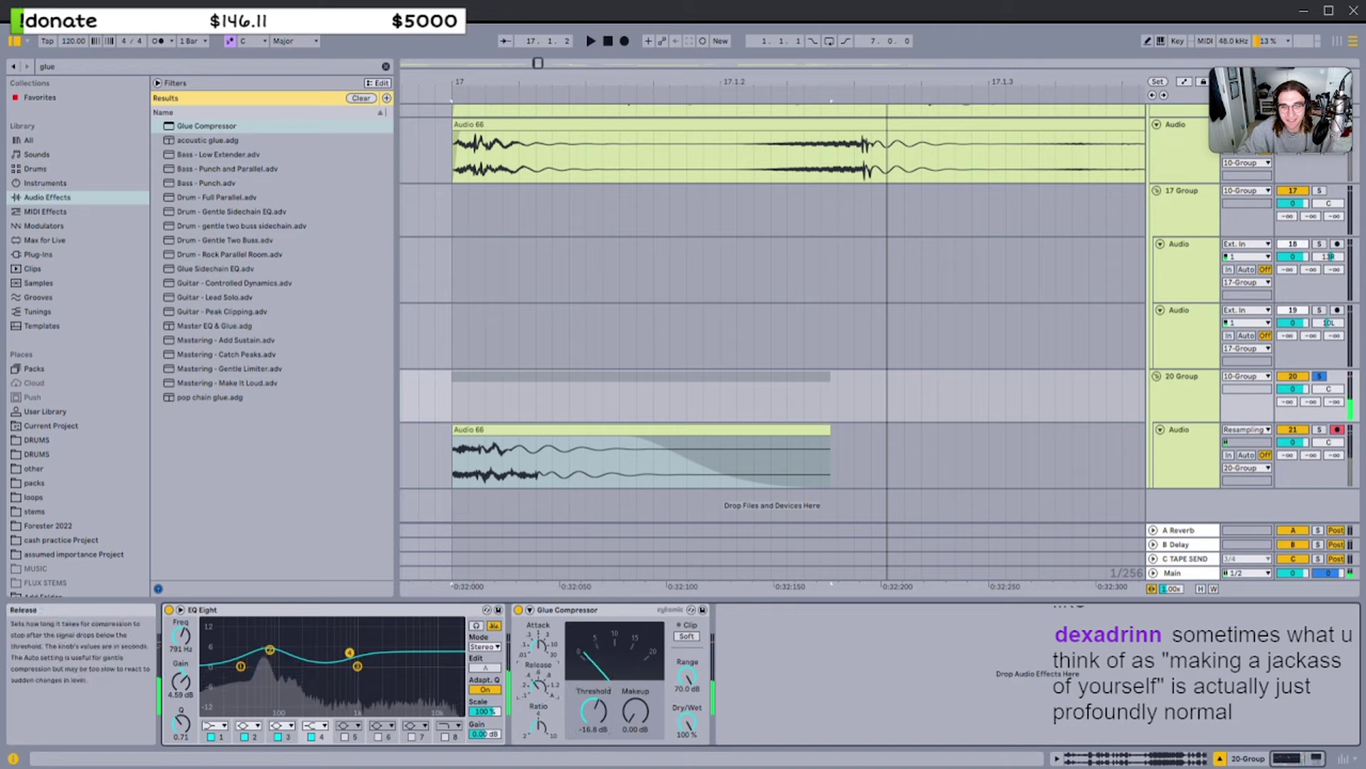
Adjust the Glue Compressor's release and attack, set its makeup gain to 4.76 dB and play the clip
{"action": "left_click_drag", "start_coordinate": [539, 685], "coordinate": [539, 701]}
{"action": "left_click_drag", "start_coordinate": [539, 645], "coordinate": [538, 634]}
{"action": "mouse_move", "coordinate": [595, 710]}
{"action": "left_mouse_down"}
{"action": "mouse_move", "coordinate": [636, 701]}
{"action": "mouse_move", "coordinate": [595, 707]}
{"action": "left_mouse_up"}
{"action": "key", "text": "space"}
{"action": "key", "text": "space"}
{"action": "key", "text": "space"}
Move EQ Eight and Glue Compressor together from group 20 to audio track 21 and play the clip
{"action": "left_click", "coordinate": [573, 610]}
{"action": "left_click", "coordinate": [384, 610], "text": "shift"}
{"action": "left_click_drag", "start_coordinate": [384, 609], "coordinate": [506, 425]}
{"action": "key", "text": "space"}
{"action": "key", "text": "space"}
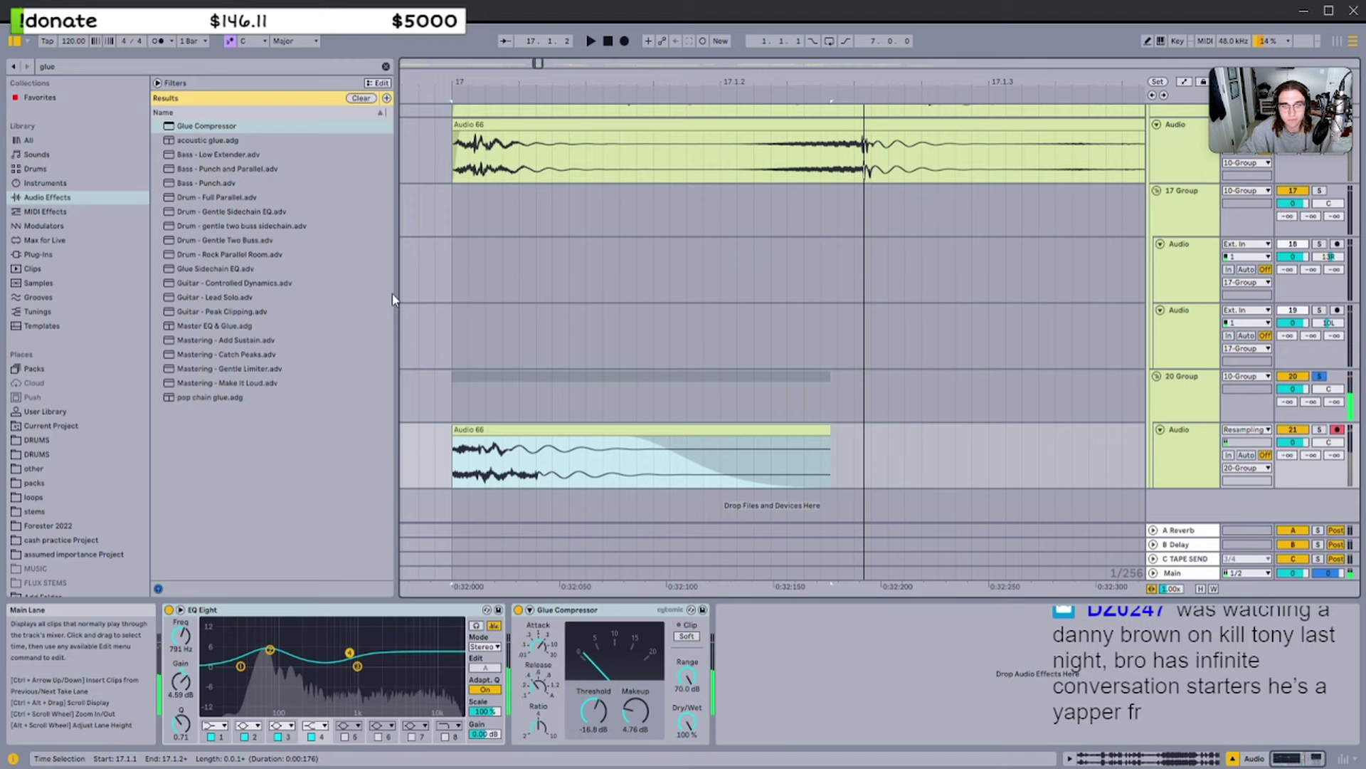
Search for "sat", add Saturator after the Glue Compressor with 10.3 dB drive and -8.57 dB output, and play the track 21 clip
{"action": "left_click", "coordinate": [385, 66]}
{"action": "type", "text": "sat"}
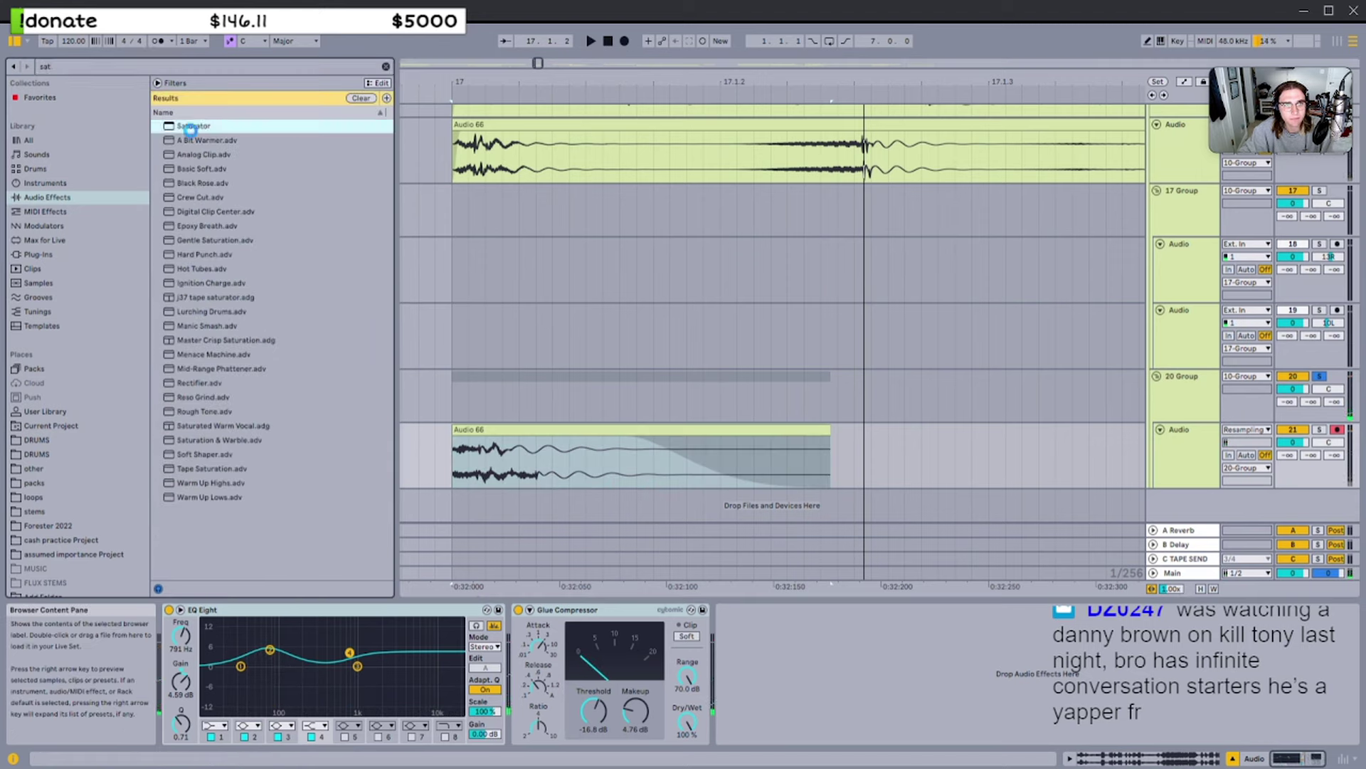
{"action": "double_click", "coordinate": [191, 127]}
{"action": "key", "text": "space"}
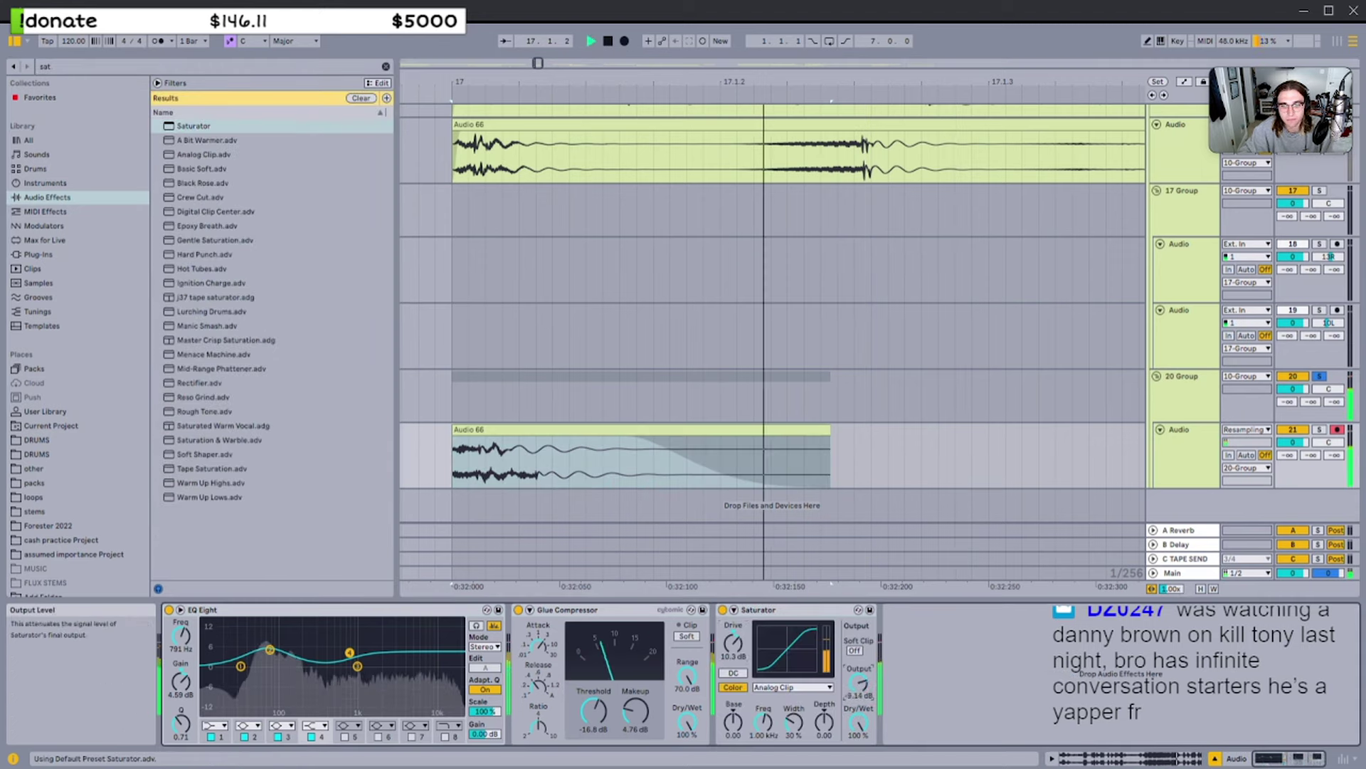
{"action": "key", "text": "space"}
{"action": "left_click", "coordinate": [532, 429]}
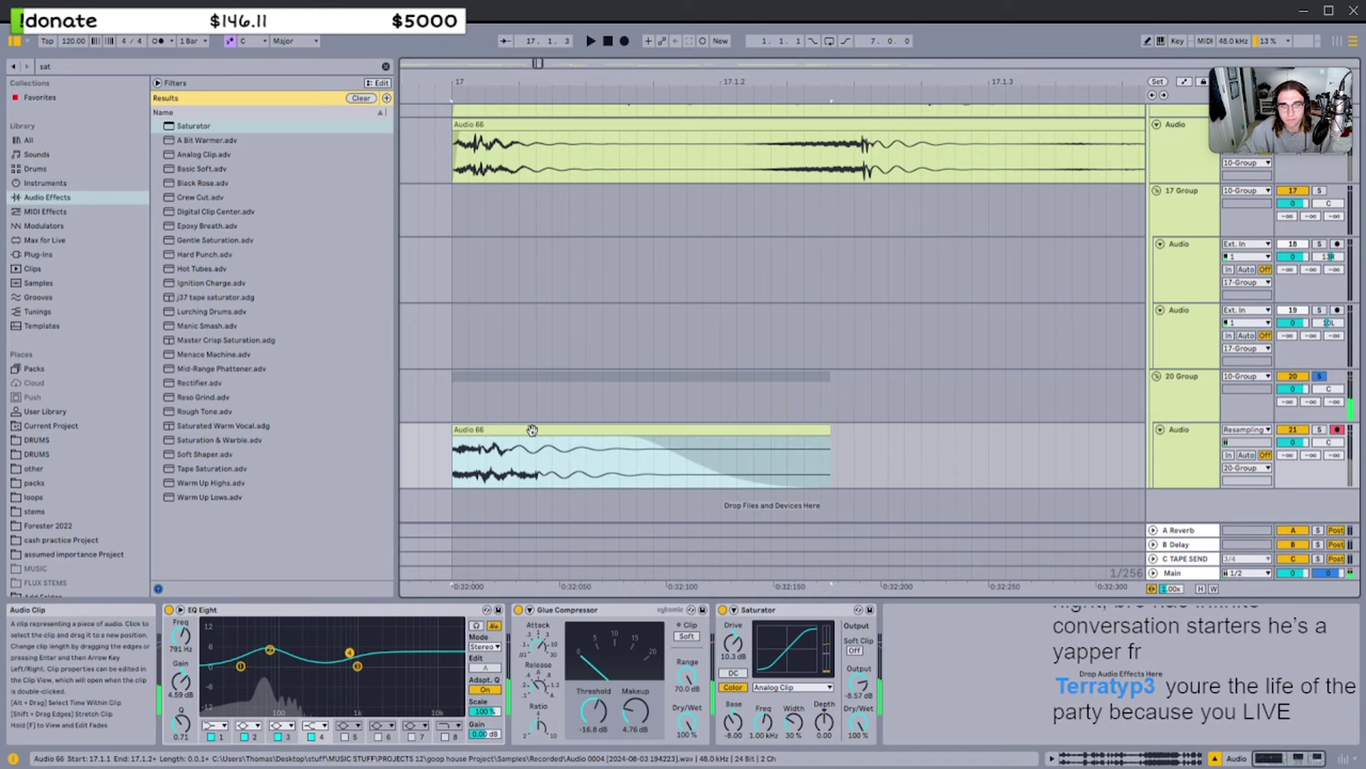
Consolidate the faded clip on track 21 and insert a MIDI track directly below it
{"action": "double_click", "coordinate": [474, 430]}
{"action": "key", "text": "space"}
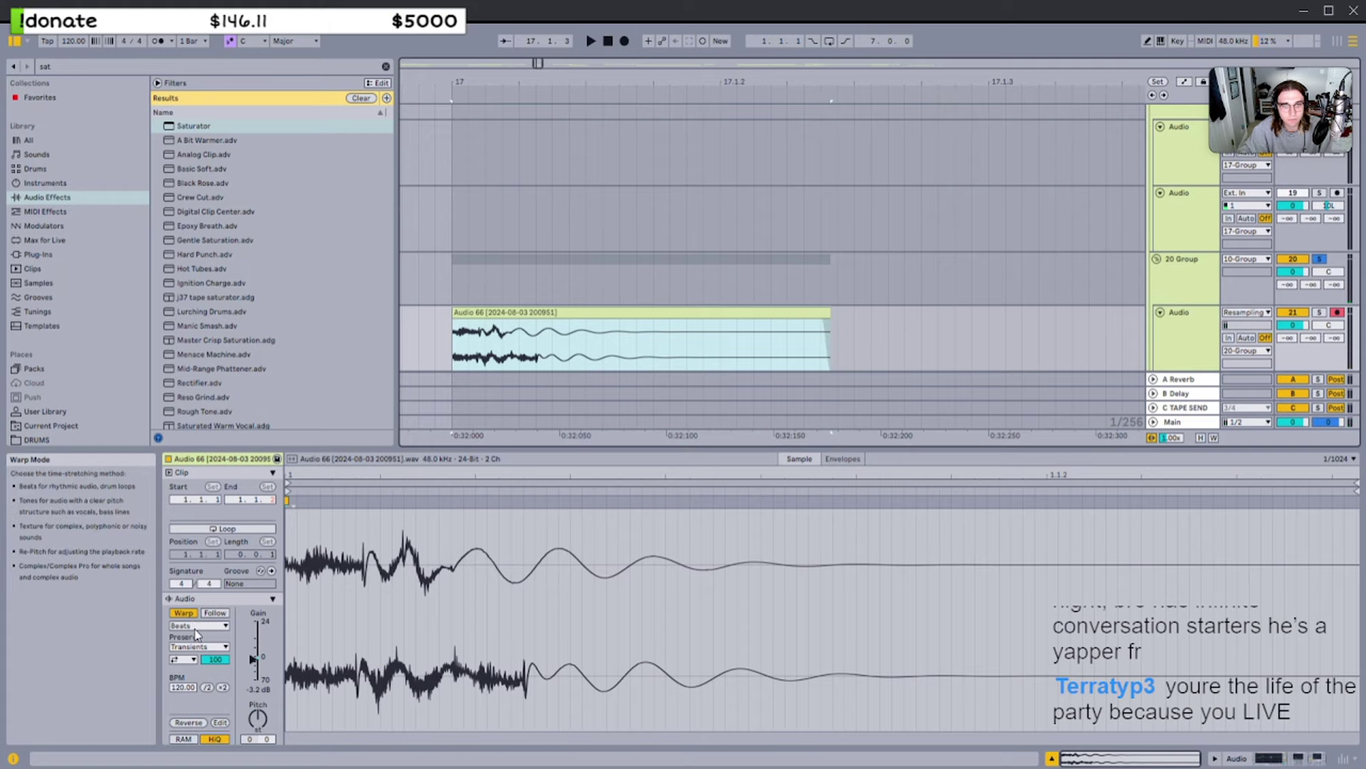
{"action": "left_click", "coordinate": [1167, 368]}
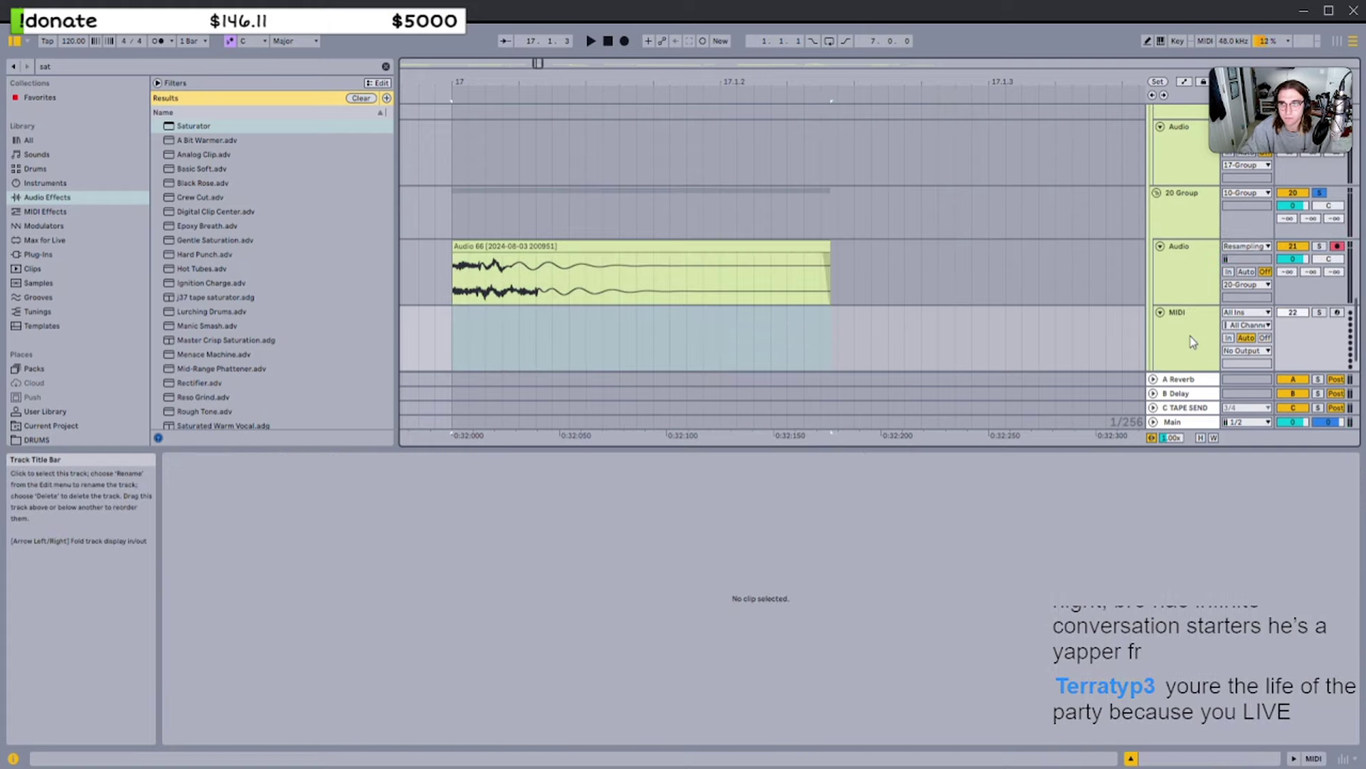
{"action": "key", "text": "minus"}
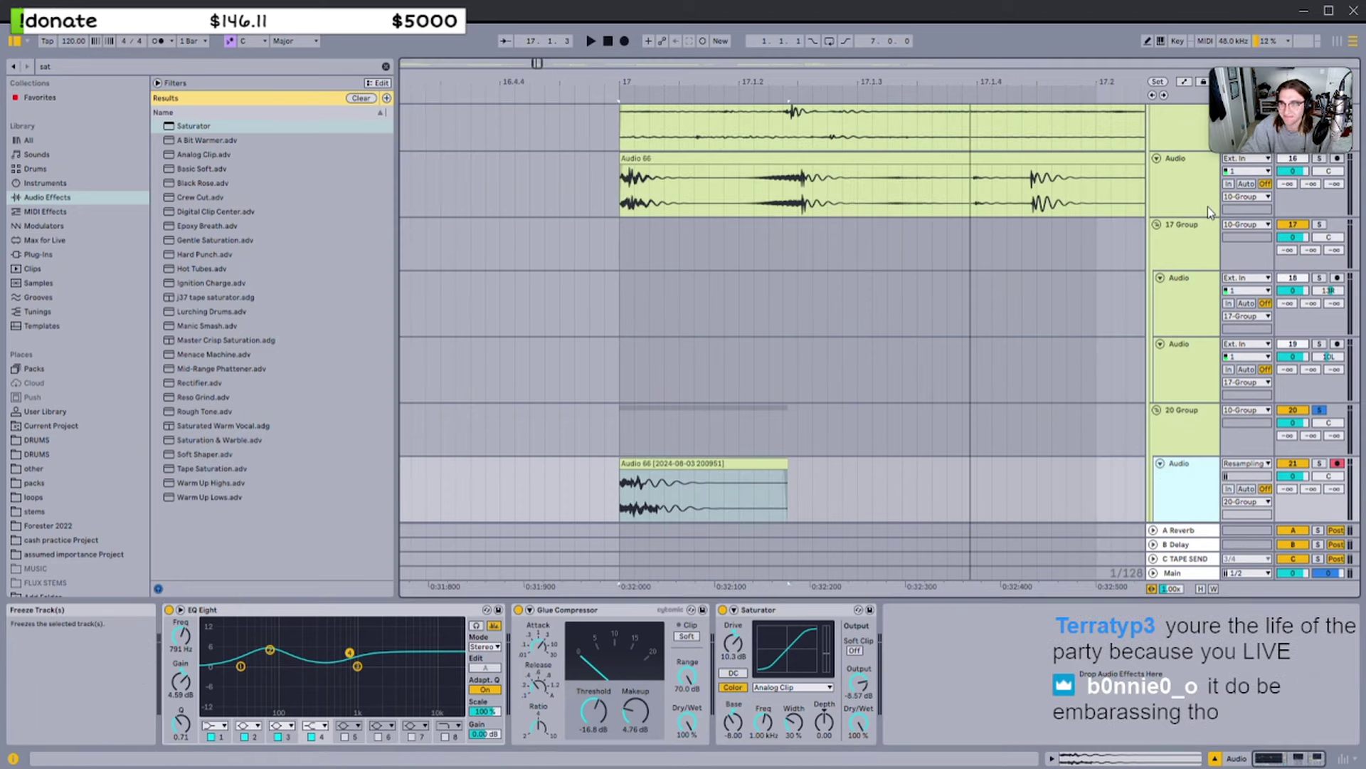
Freeze track 21 and bring its frozen clip onto the MIDI track as a Simpler sample
{"action": "scroll", "coordinate": [1075, 378], "scroll_direction": "down", "scroll_amount": 3}
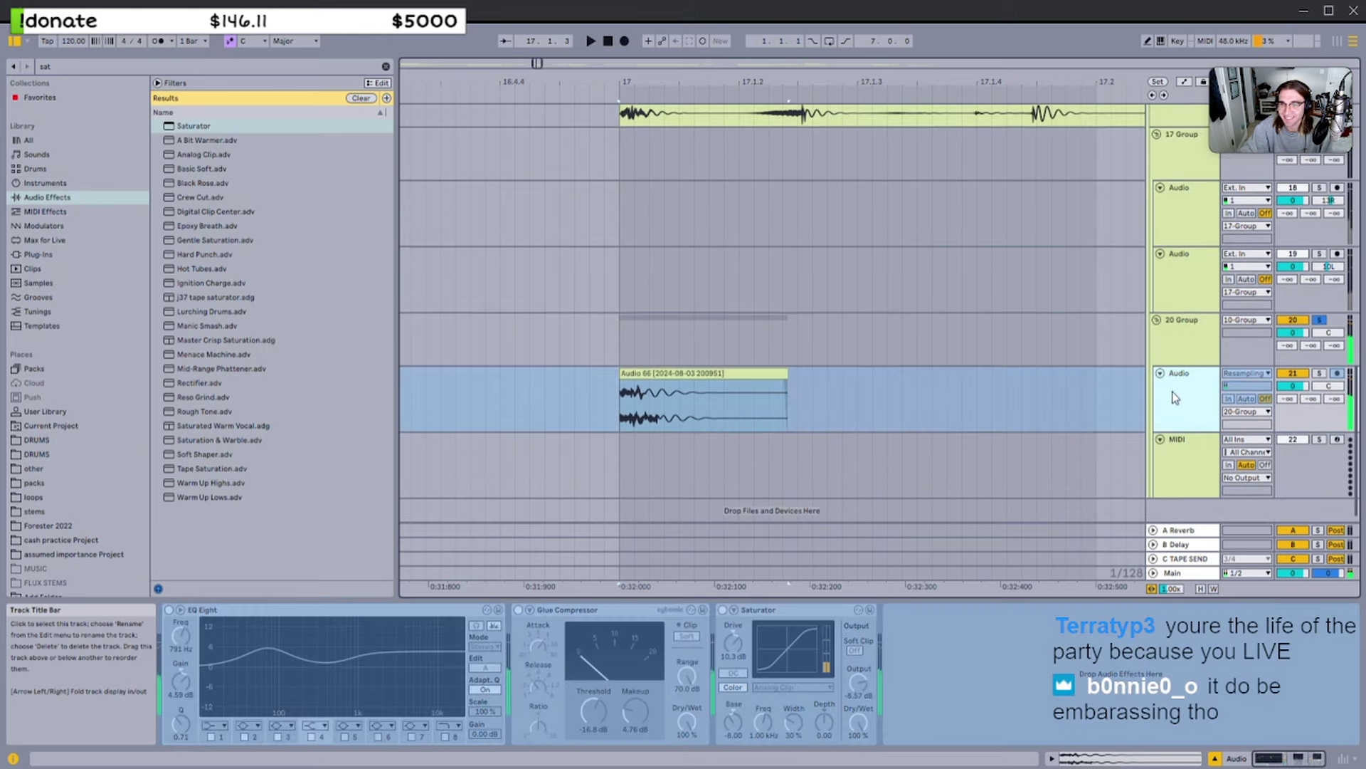
{"action": "left_click_drag", "start_coordinate": [736, 383], "coordinate": [788, 689]}
{"action": "scroll", "coordinate": [1177, 481], "scroll_direction": "down", "scroll_amount": 3}
{"action": "left_click", "coordinate": [1168, 416]}
{"action": "double_click", "coordinate": [1184, 434]}
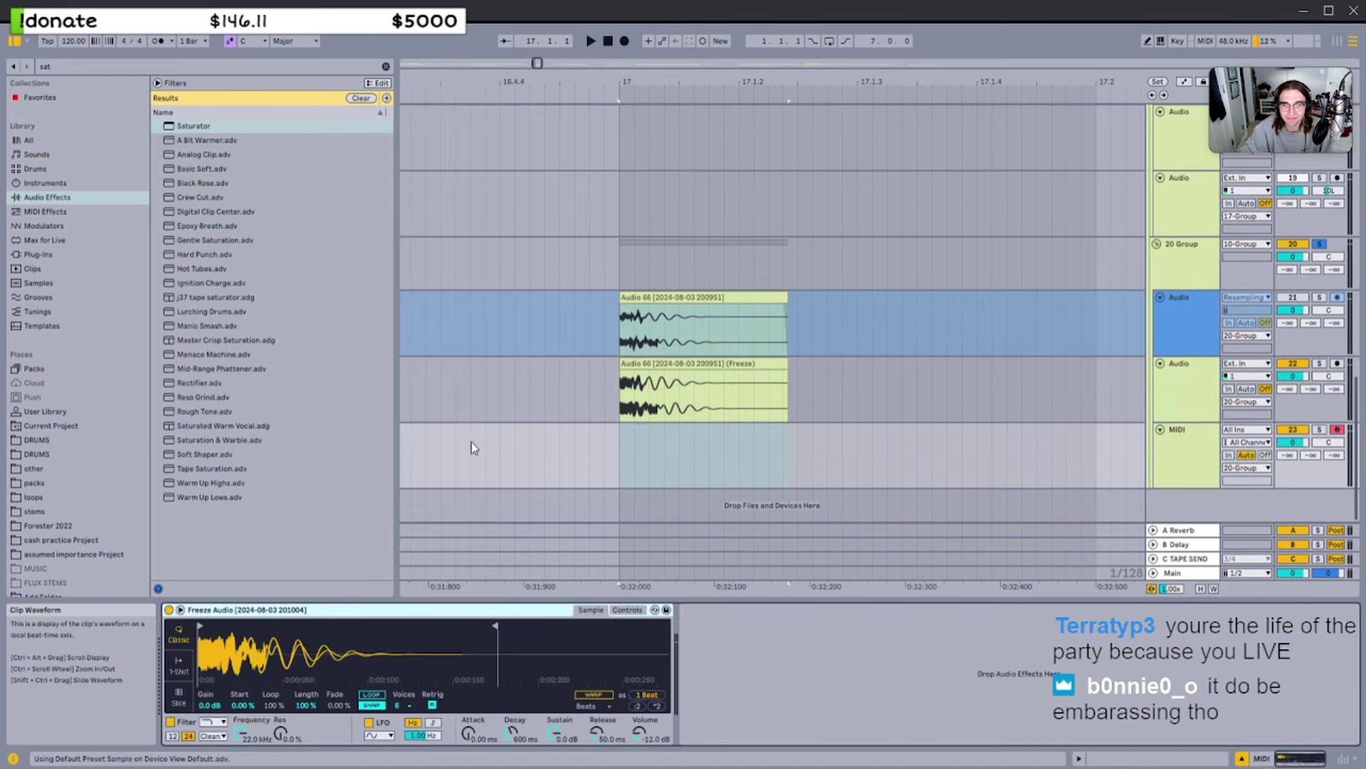
Deactivate the frozen clip on track 22 and create an empty one-beat MIDI clip from 17.1.1 on track 23
{"action": "left_click", "coordinate": [714, 365]}
{"action": "key", "text": "0"}
{"action": "double_click", "coordinate": [627, 456]}
{"action": "left_click_drag", "start_coordinate": [628, 457], "coordinate": [1126, 425]}
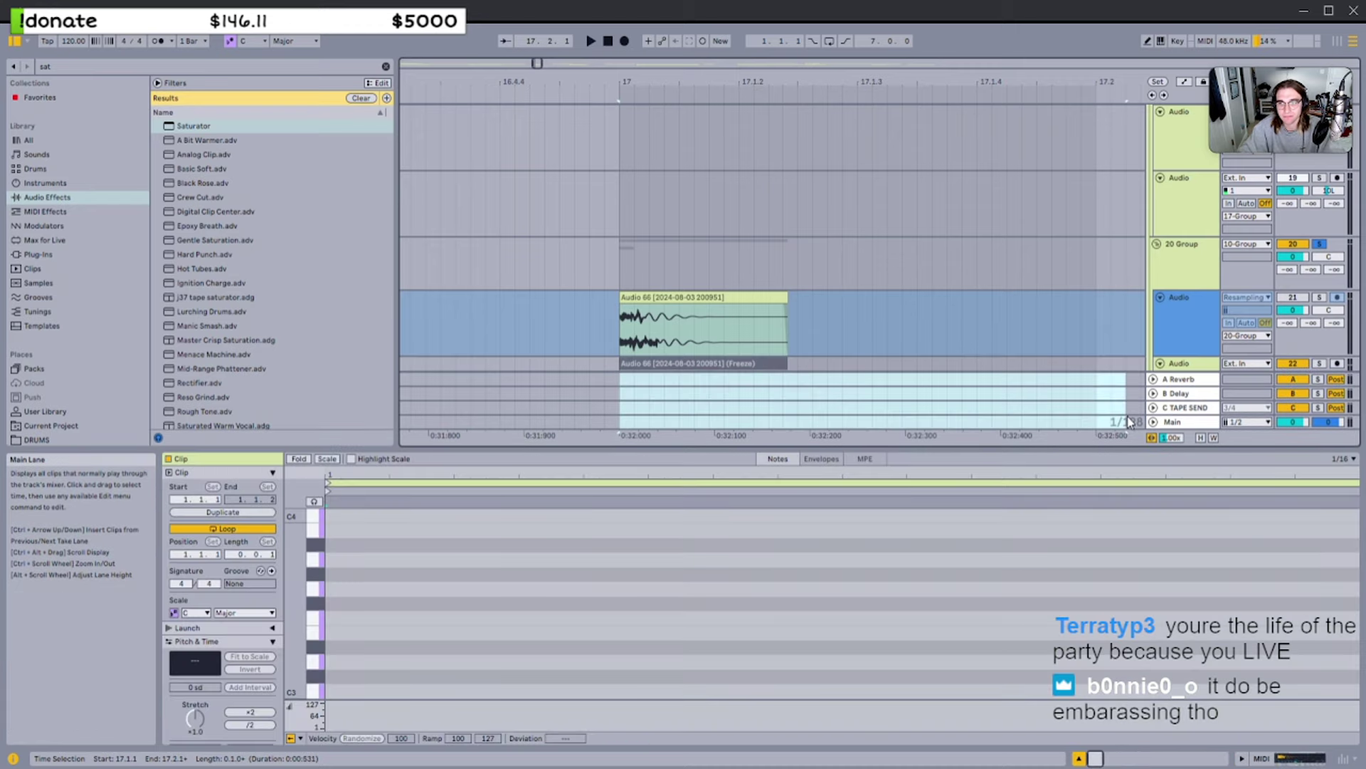
{"action": "scroll", "coordinate": [1105, 338], "scroll_direction": "down", "scroll_amount": 2}
{"action": "key", "text": "Delete"}
{"action": "scroll", "coordinate": [1097, 330], "scroll_direction": "down", "scroll_amount": 3}
{"action": "key", "text": "ctrl+shift+m"}
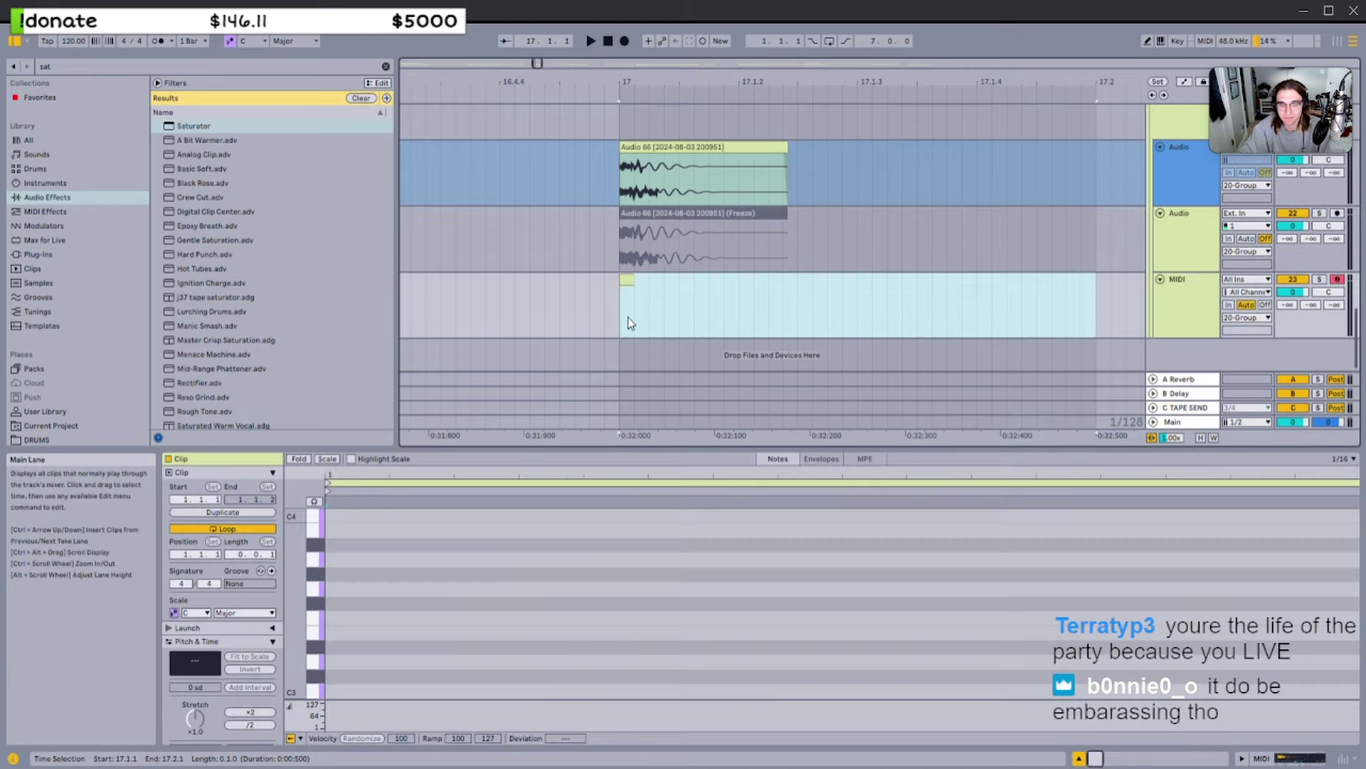
Show the controls of track 23's Simpler and enable its pitch envelope with an amount of +16 st
{"action": "double_click", "coordinate": [1185, 317]}
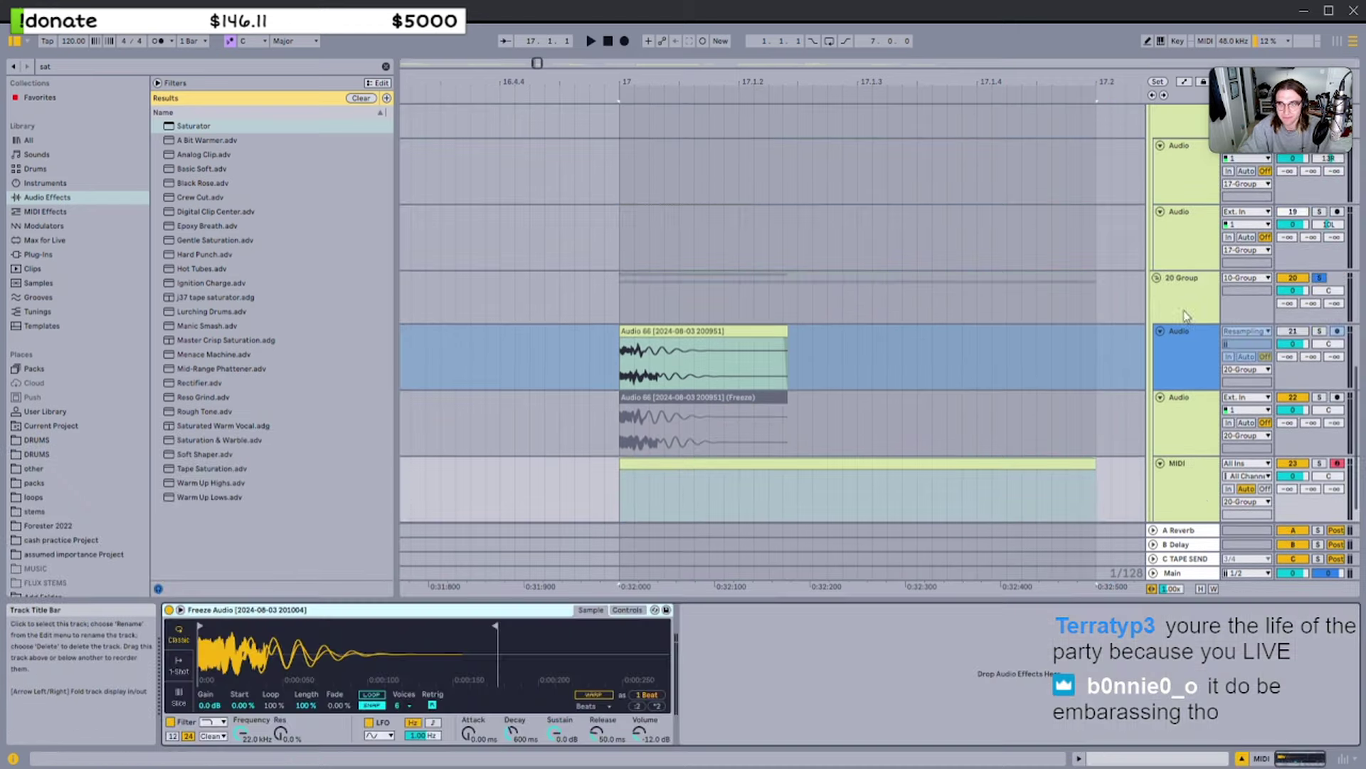
{"action": "left_click", "coordinate": [621, 610]}
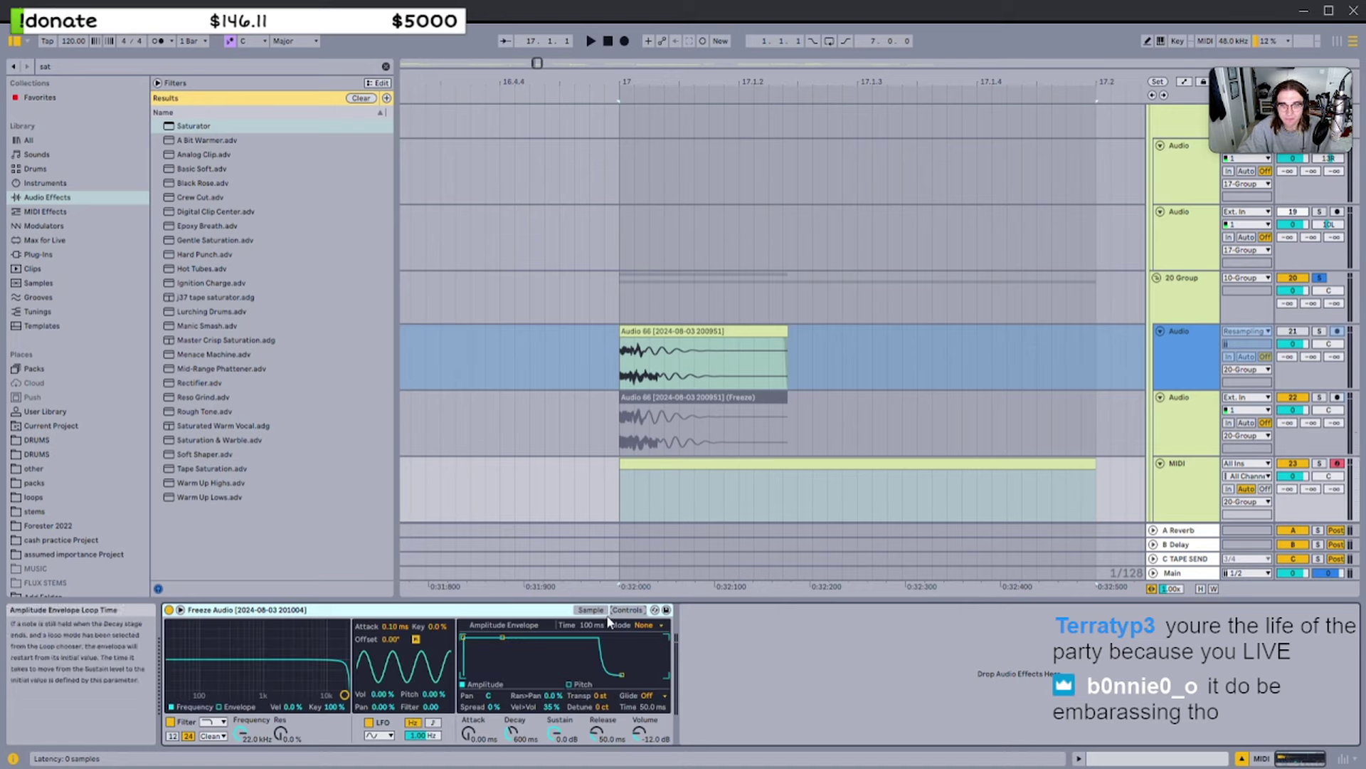
{"action": "left_click", "coordinate": [580, 684]}
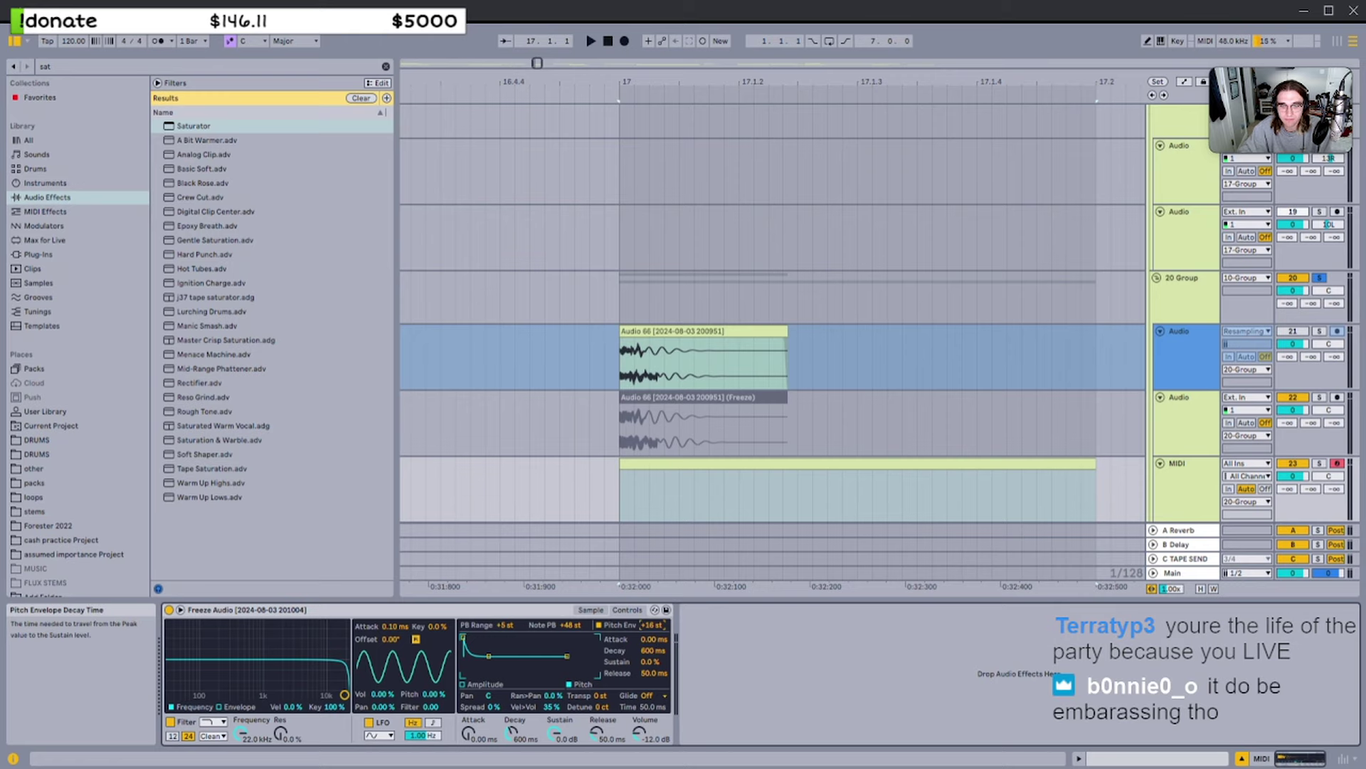
Add a C3 note spanning the whole beat in the track 23 MIDI clip and play it
{"action": "double_click", "coordinate": [698, 489]}
{"action": "double_click", "coordinate": [337, 690]}
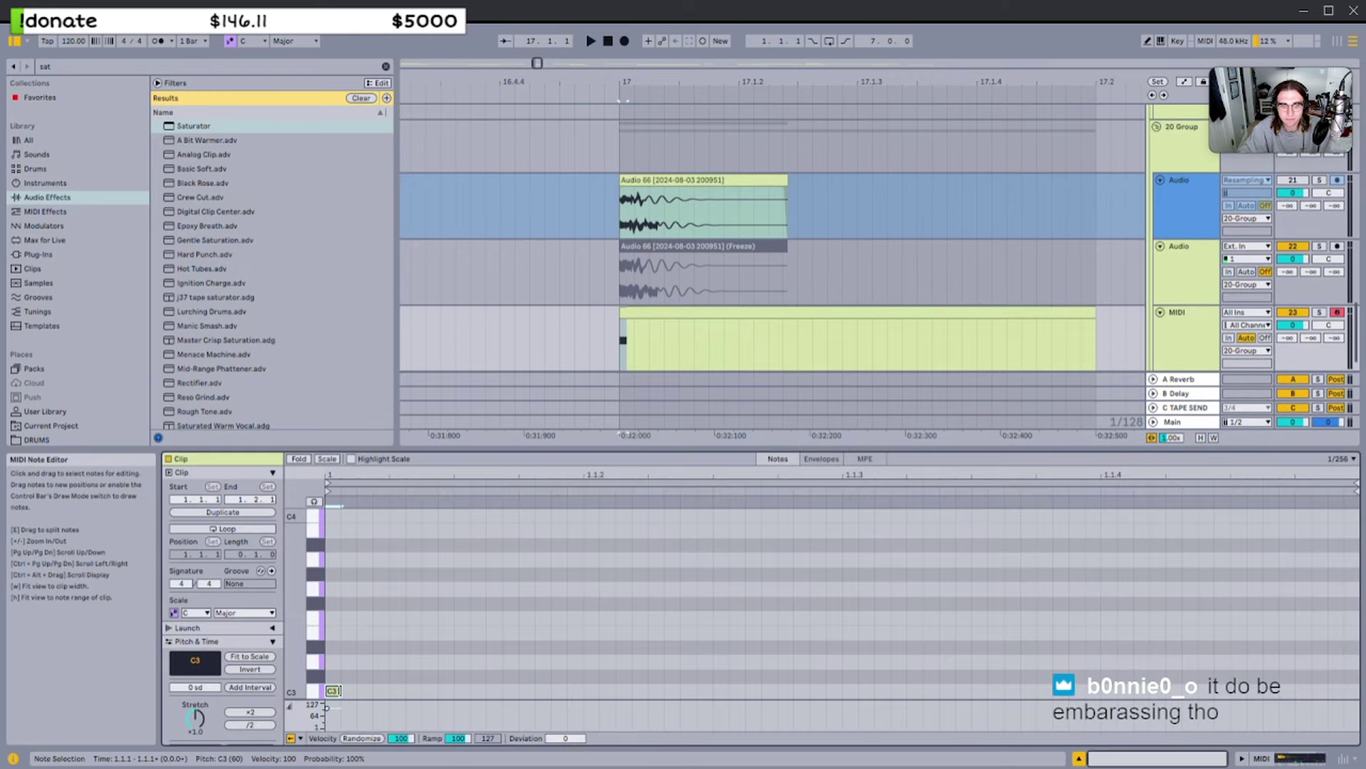
{"action": "key", "text": "space"}
{"action": "left_click_drag", "start_coordinate": [340, 690], "coordinate": [1358, 690]}
{"action": "key", "text": "space"}
{"action": "key", "text": "space"}
{"action": "key", "text": "space"}
{"action": "key", "text": "space"}
{"action": "left_click", "coordinate": [1190, 349]}
{"action": "key", "text": "space"}
{"action": "key", "text": "space"}
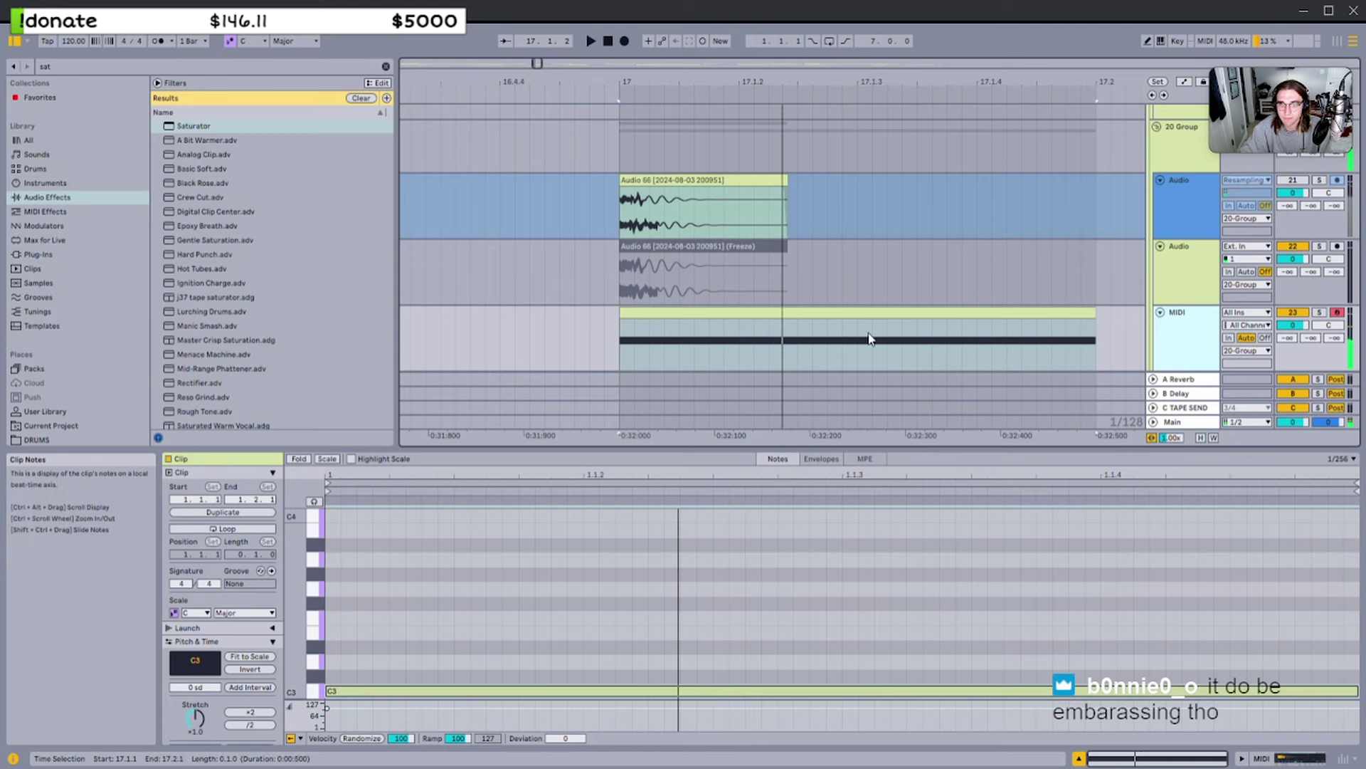
While replaying the clip, set Simpler's pitch envelope to +23 st with 26.2 ms decay, transpose to +10 st and volume to -1.14 dB
{"action": "double_click", "coordinate": [869, 339]}
{"action": "double_click", "coordinate": [1177, 341]}
{"action": "key", "text": "space"}
{"action": "key", "text": "space"}
{"action": "key", "text": "space"}
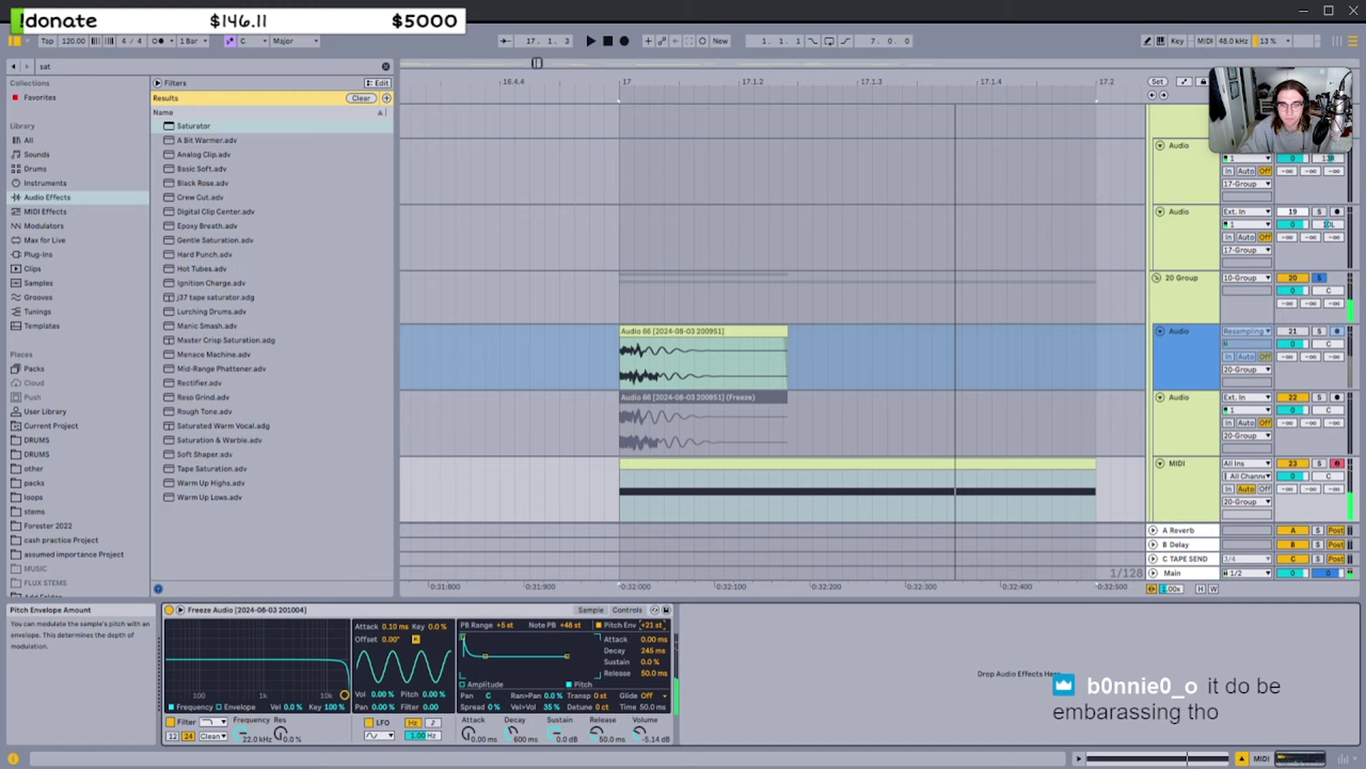
{"action": "key", "text": "space"}
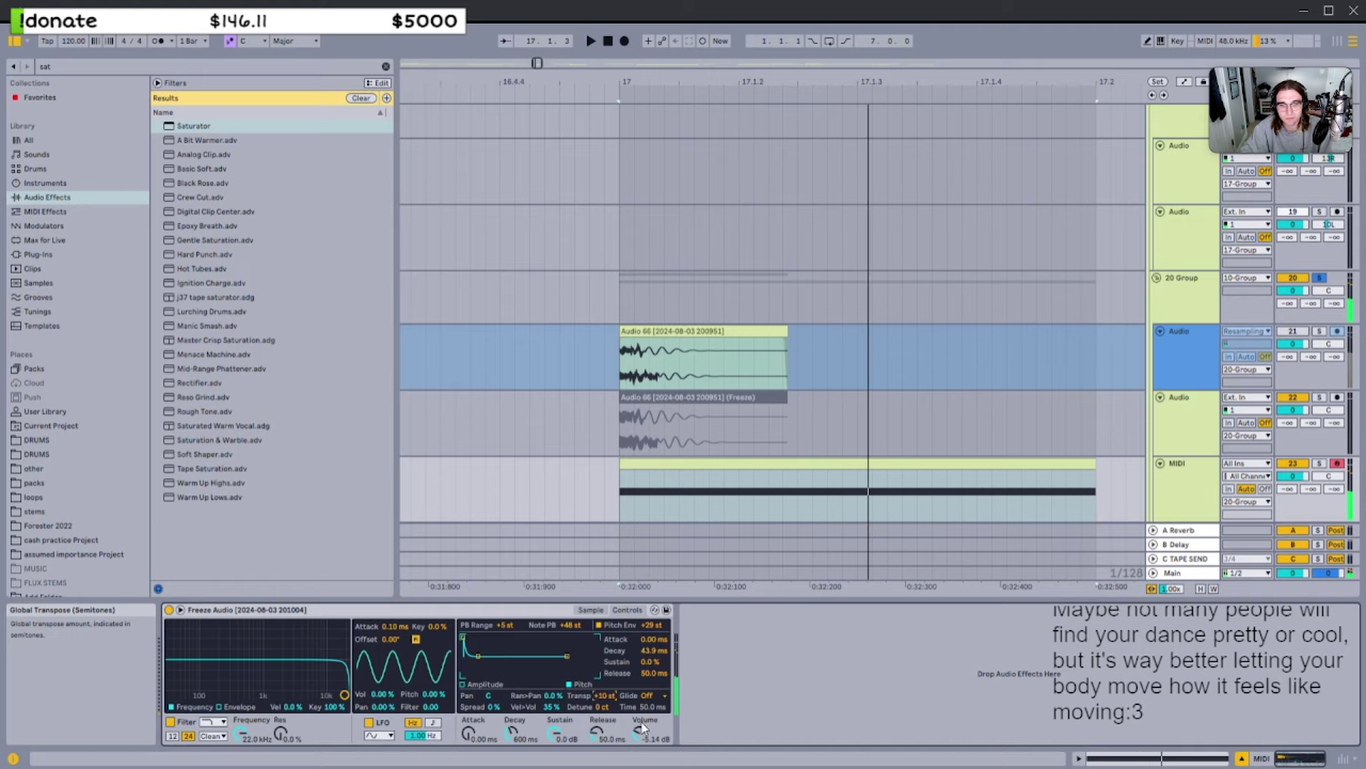
{"action": "scroll", "coordinate": [652, 626], "scroll_direction": "down", "scroll_amount": 2}
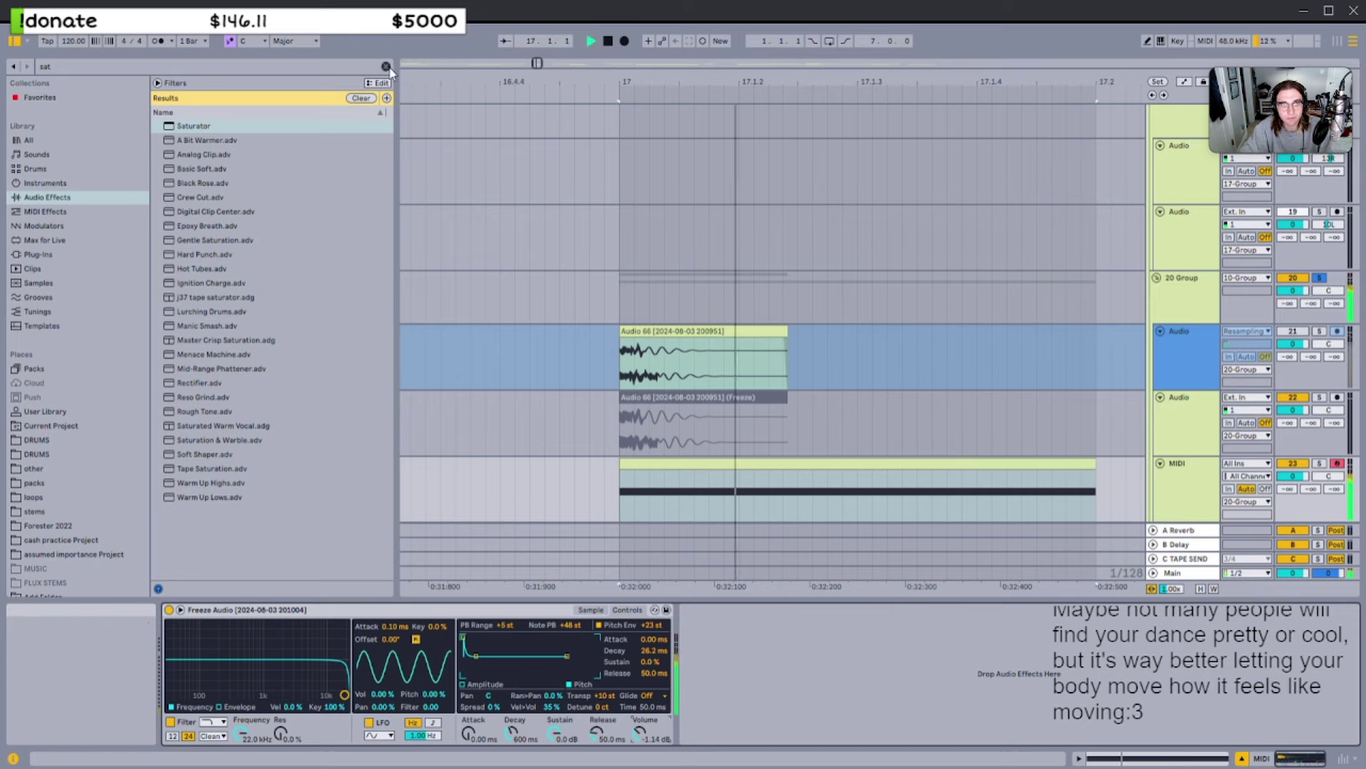
{"action": "key", "text": "space"}
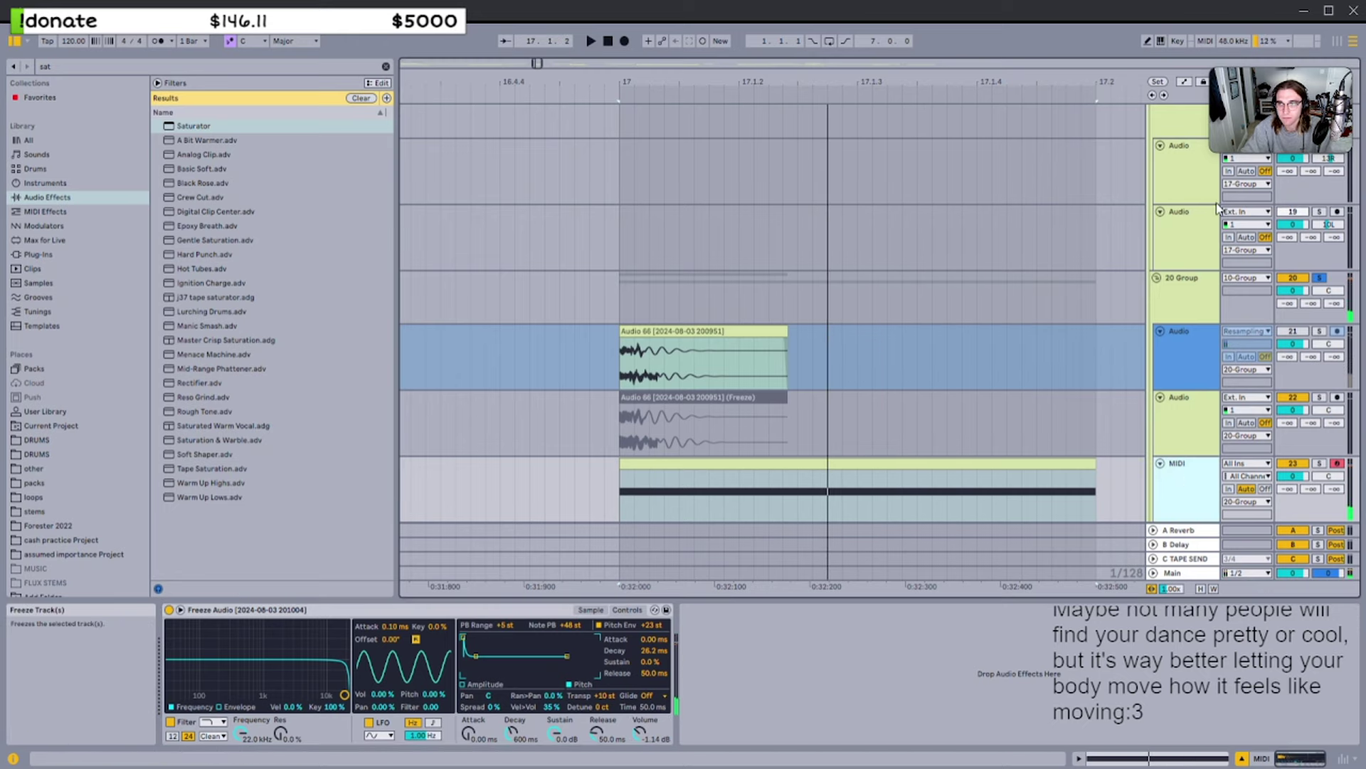
Freeze and flatten track 23 to audio, solo it and shorten the resulting clip to about 17.1.3
{"action": "left_click", "coordinate": [889, 483]}
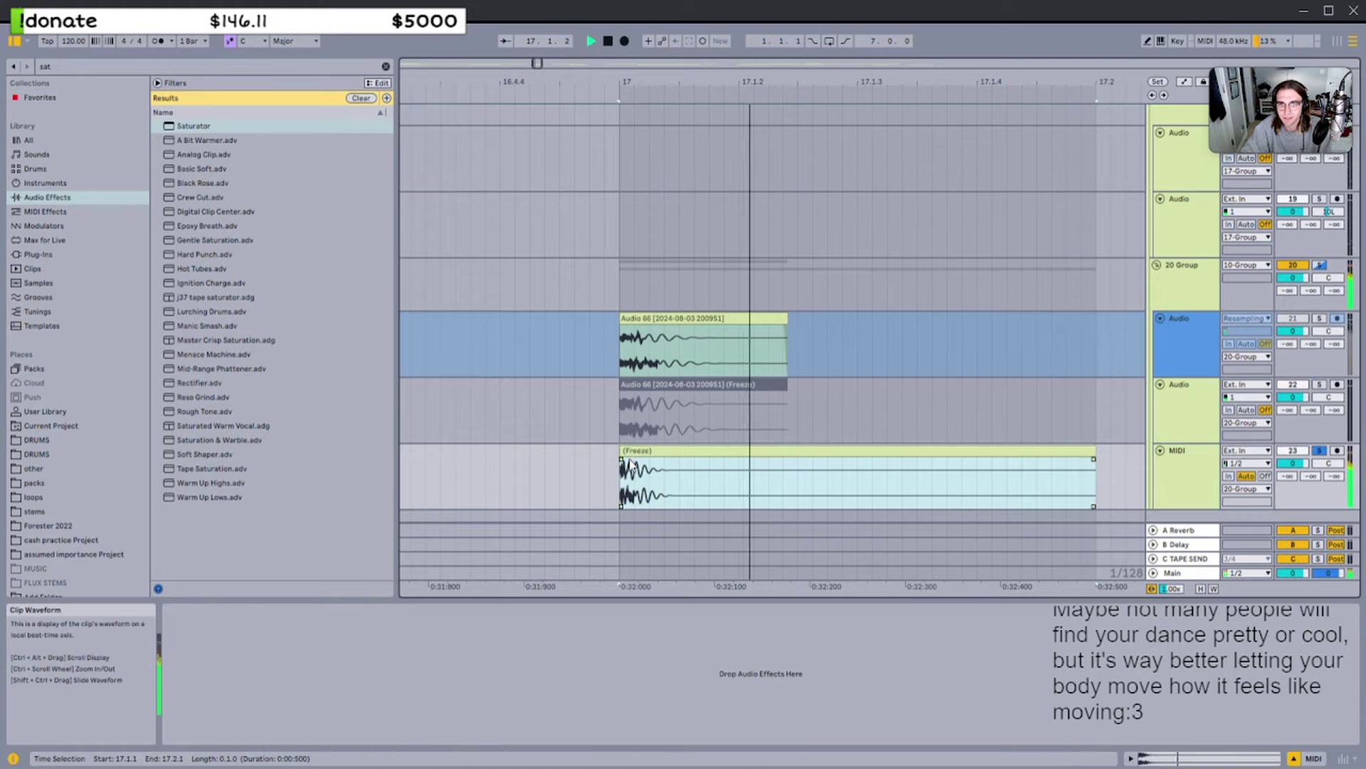
{"action": "left_click_drag", "start_coordinate": [1094, 450], "coordinate": [872, 451]}
Turn off warping for the track 23 clip and transpose it down to -8 semitones
{"action": "double_click", "coordinate": [805, 451]}
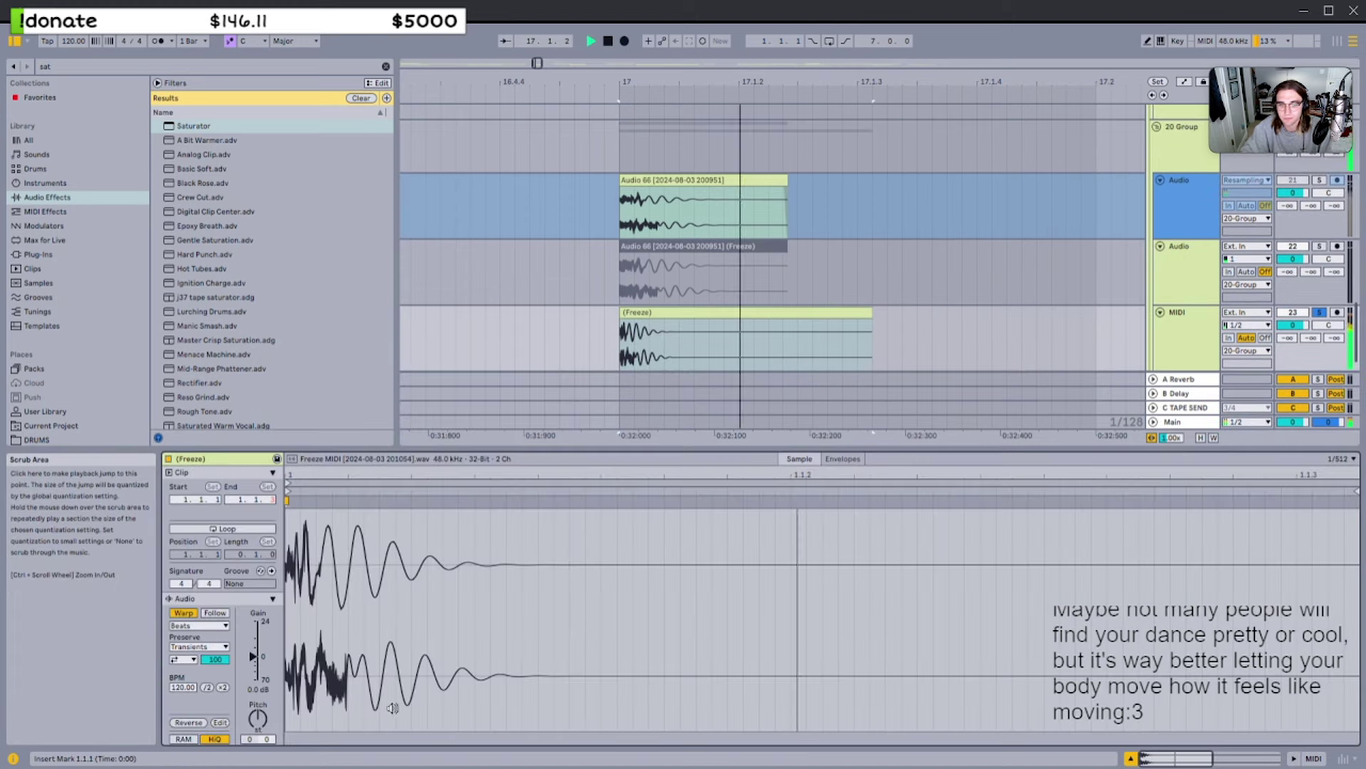
{"action": "mouse_move", "coordinate": [258, 717]}
{"action": "left_mouse_down"}
{"action": "mouse_move", "coordinate": [255, 740]}
{"action": "mouse_move", "coordinate": [254, 668]}
{"action": "mouse_move", "coordinate": [255, 709]}
{"action": "left_mouse_up"}
{"action": "left_click", "coordinate": [183, 613]}
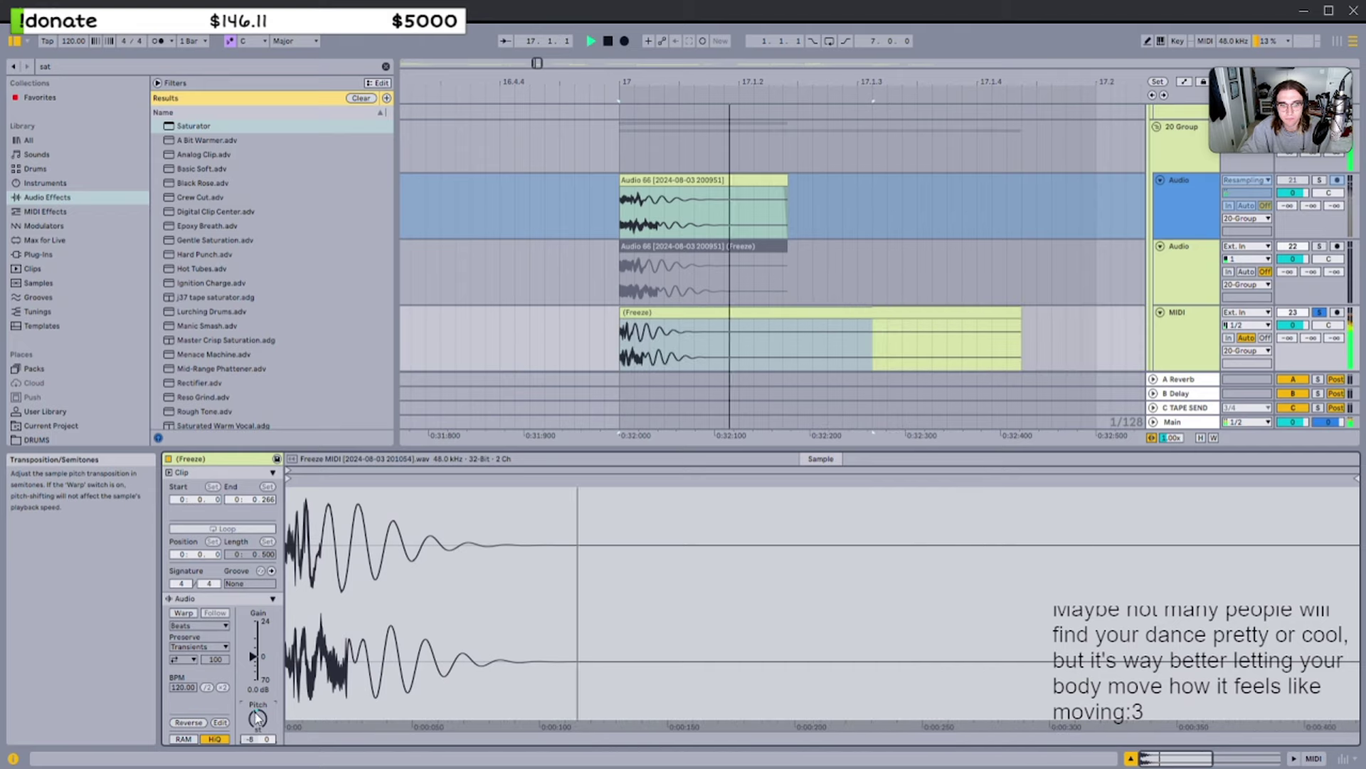
{"action": "key", "text": "space"}
Trim the track 23 clip to about 0.18 s, add a long fade-out and reset its start to 17.1.1
{"action": "left_click_drag", "start_coordinate": [1020, 324], "coordinate": [791, 367]}
{"action": "key", "text": "space"}
{"action": "left_click_drag", "start_coordinate": [620, 335], "coordinate": [635, 333]}
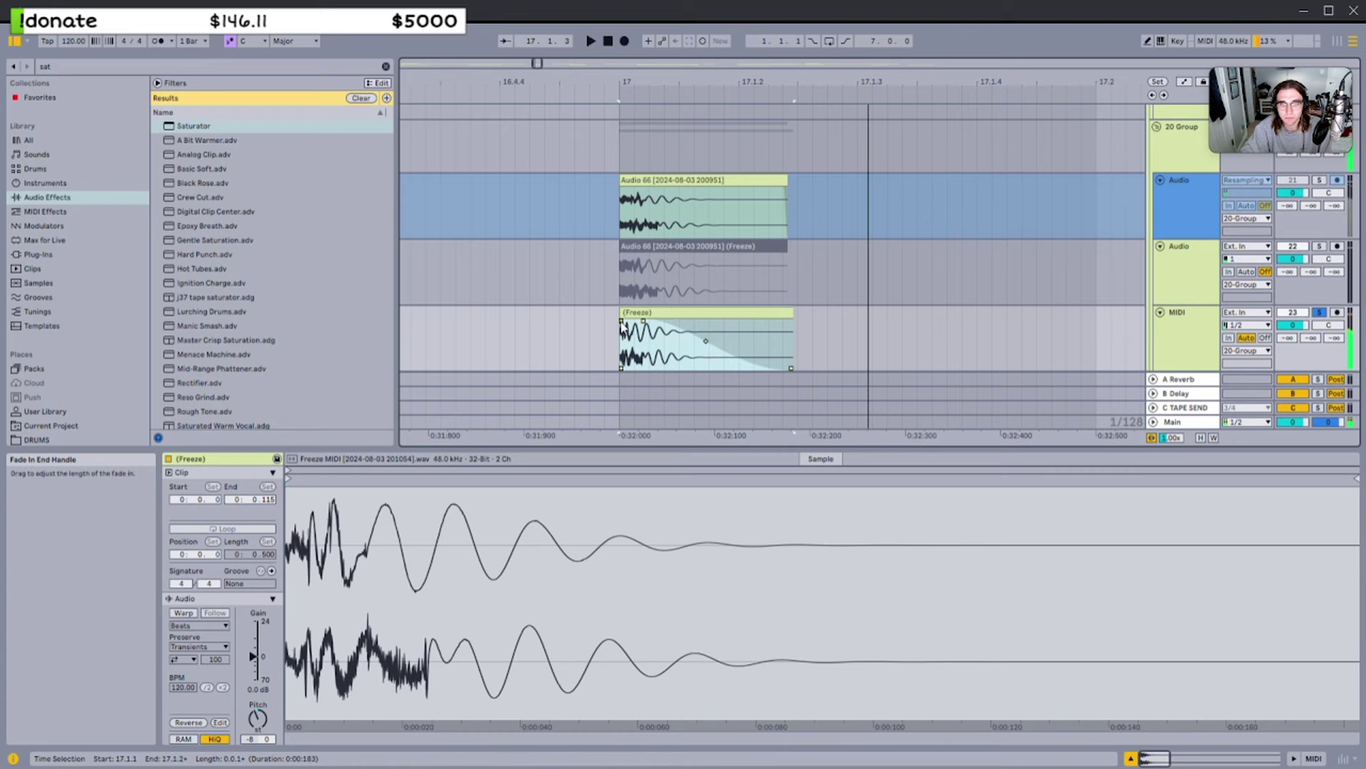
{"action": "scroll", "coordinate": [635, 313], "scroll_direction": "up", "scroll_amount": 5}
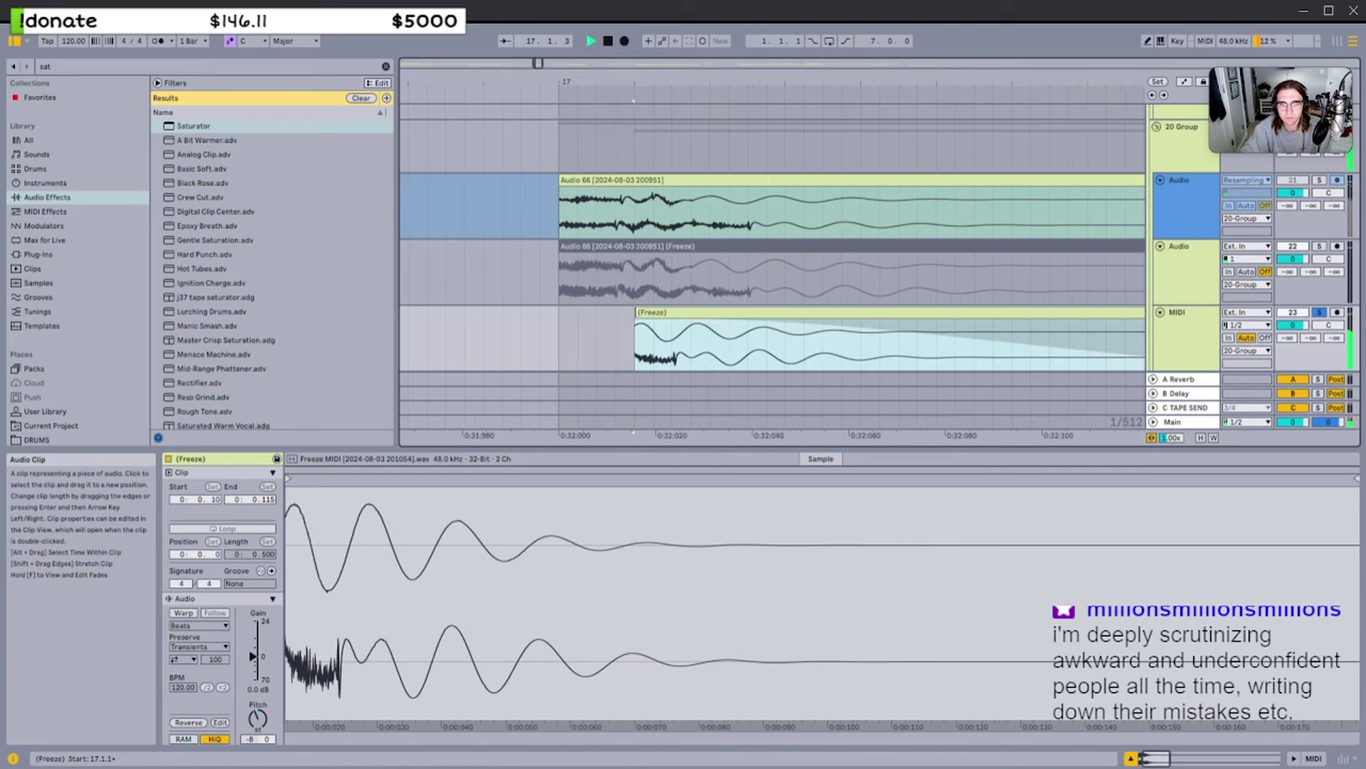
{"action": "left_click_drag", "start_coordinate": [635, 312], "coordinate": [560, 314]}
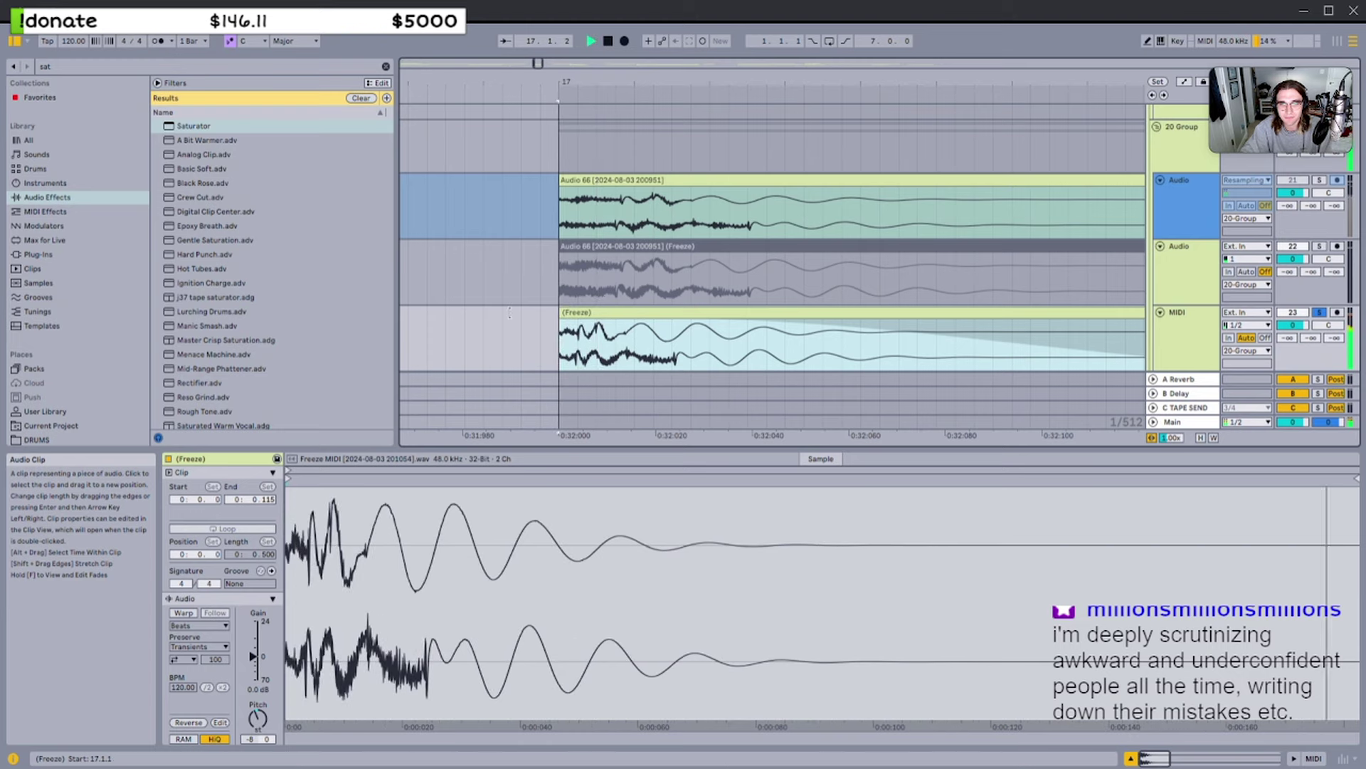
Copy the finished hit from track 23 and paste it into the drums group at 1.2.4
{"action": "scroll", "coordinate": [703, 328], "scroll_direction": "down", "scroll_amount": 6}
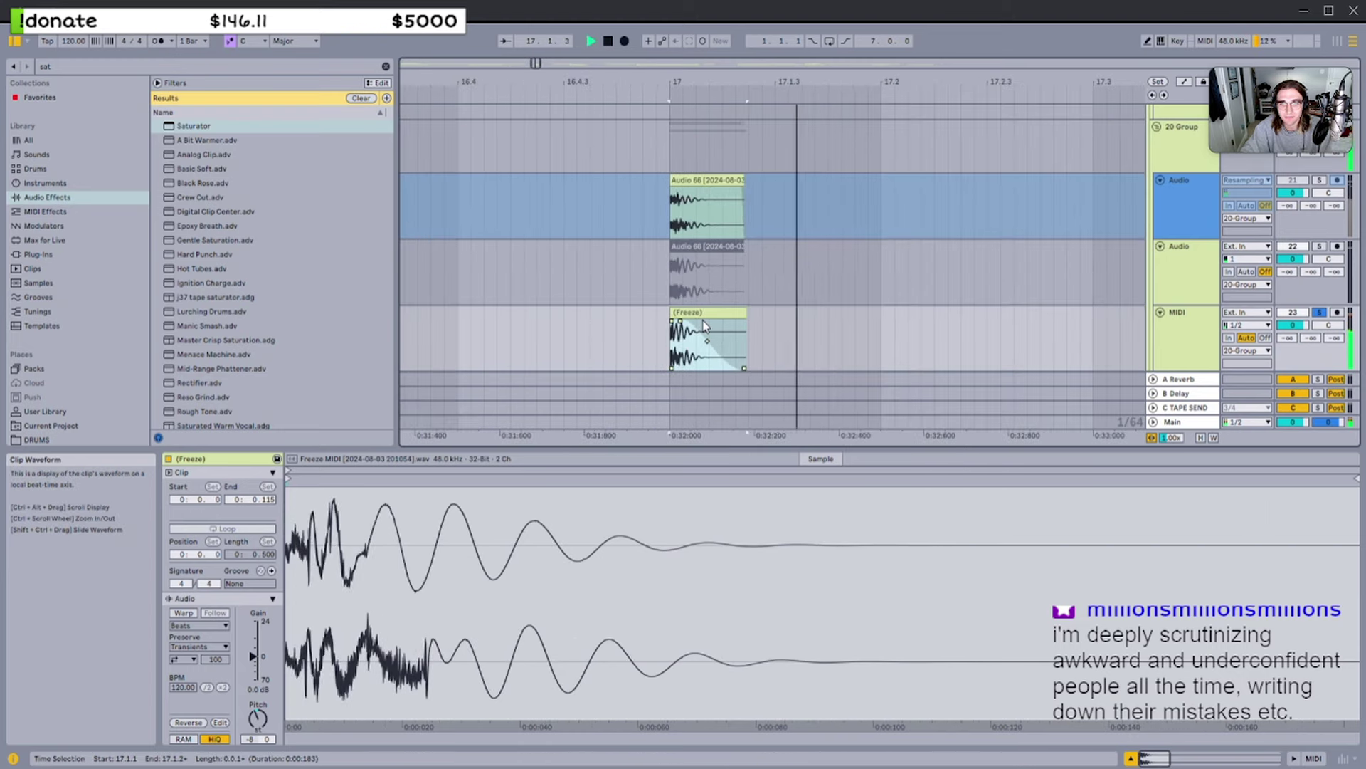
{"action": "scroll", "coordinate": [699, 314], "scroll_direction": "down", "scroll_amount": 4}
{"action": "scroll", "coordinate": [698, 315], "scroll_direction": "up", "scroll_amount": 2}
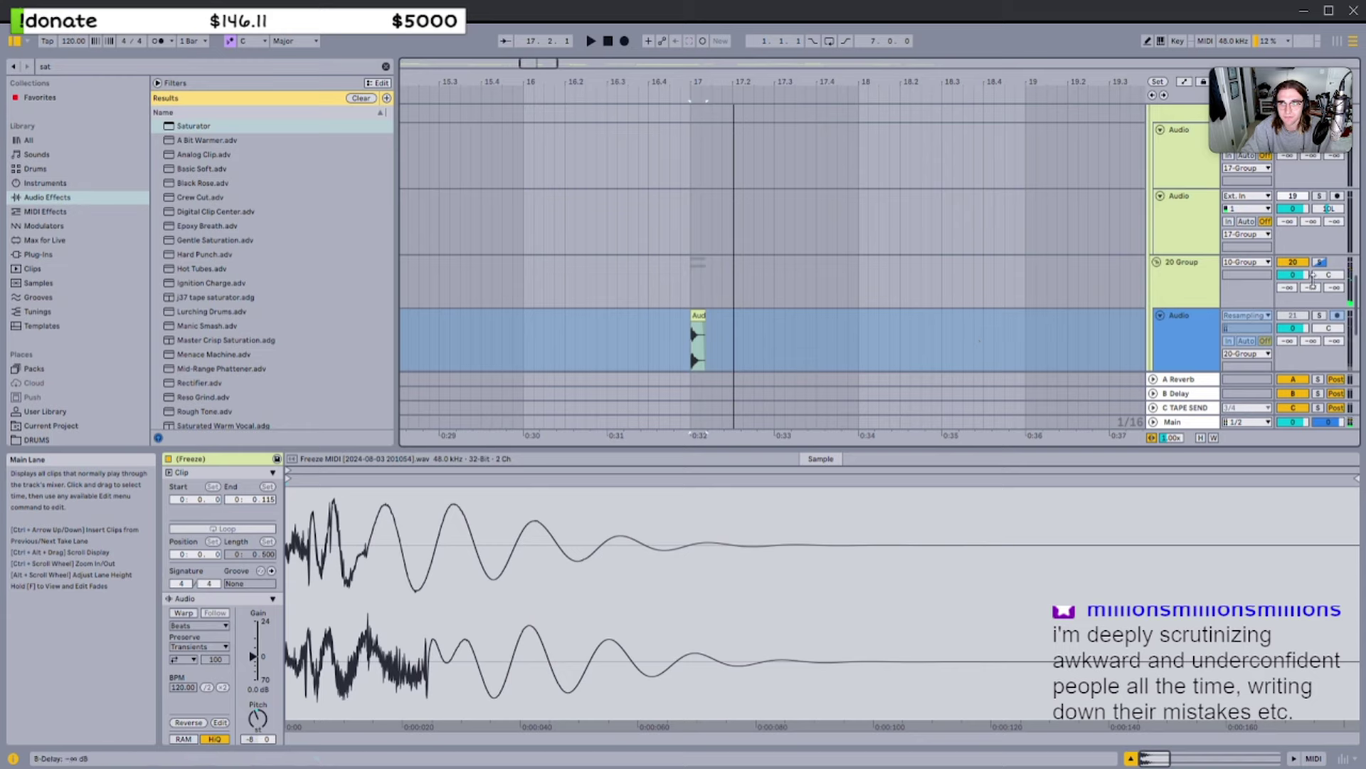
{"action": "left_click_drag", "start_coordinate": [1355, 288], "coordinate": [1354, 120]}
{"action": "scroll", "coordinate": [886, 219], "scroll_direction": "down", "scroll_amount": 2}
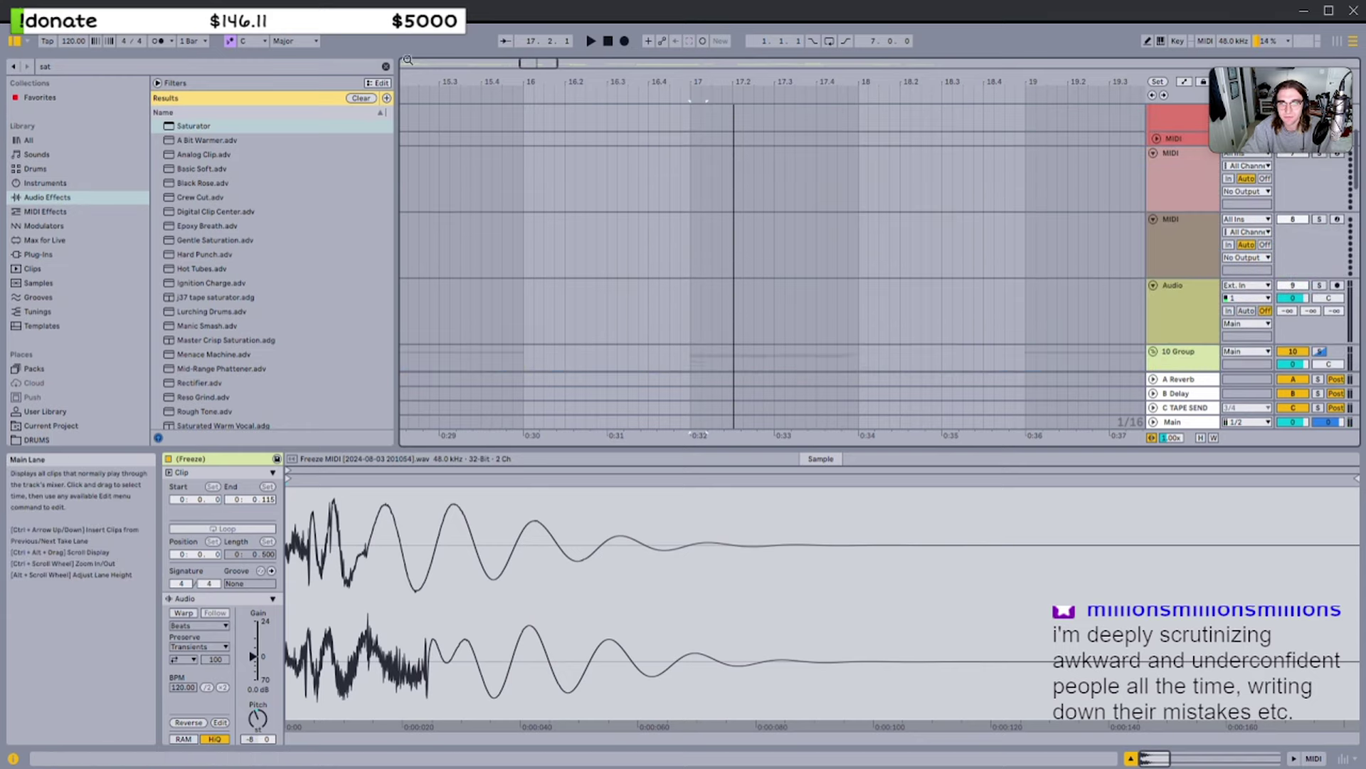
{"action": "left_click", "coordinate": [415, 64]}
{"action": "scroll", "coordinate": [455, 178], "scroll_direction": "up", "scroll_amount": 2}
{"action": "left_click", "coordinate": [474, 179]}
{"action": "key", "text": "ctrl+v"}
{"action": "scroll", "coordinate": [667, 208], "scroll_direction": "down", "scroll_amount": 10}
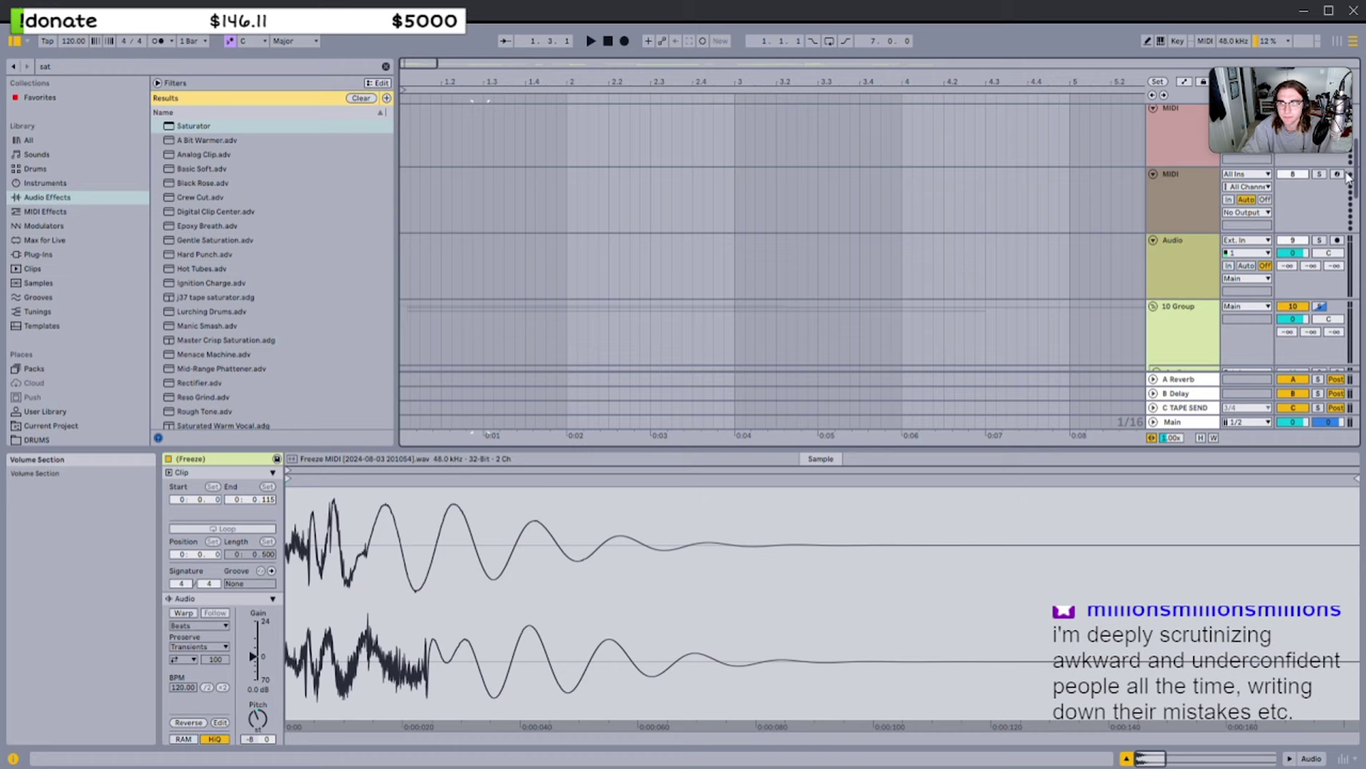
Return to bar 17 and deactivate the finished hit's original clip on track 23
{"action": "scroll", "coordinate": [1053, 256], "scroll_direction": "up", "scroll_amount": 5}
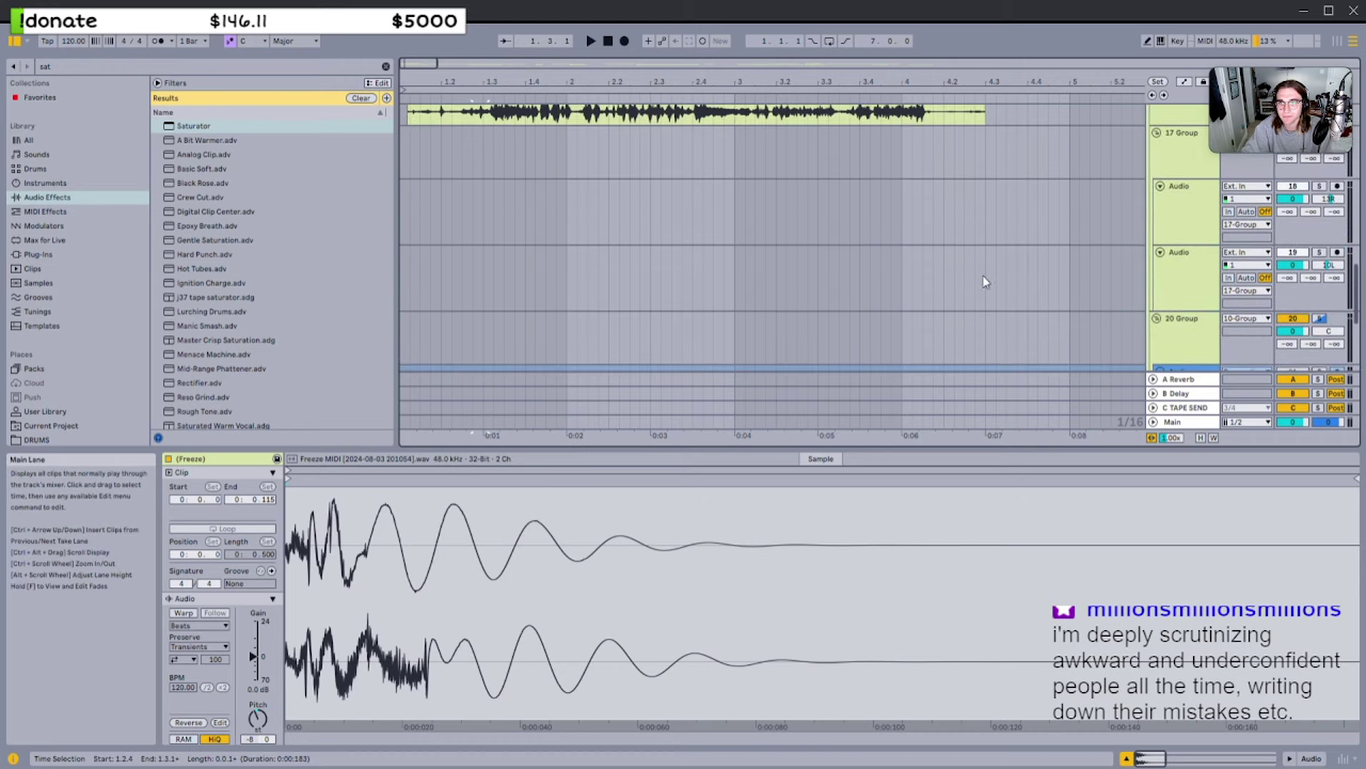
{"action": "scroll", "coordinate": [854, 279], "scroll_direction": "down", "scroll_amount": 5}
{"action": "scroll", "coordinate": [834, 206], "scroll_direction": "down", "scroll_amount": 1}
{"action": "scroll", "coordinate": [902, 287], "scroll_direction": "down", "scroll_amount": 5}
{"action": "left_click", "coordinate": [910, 283]}
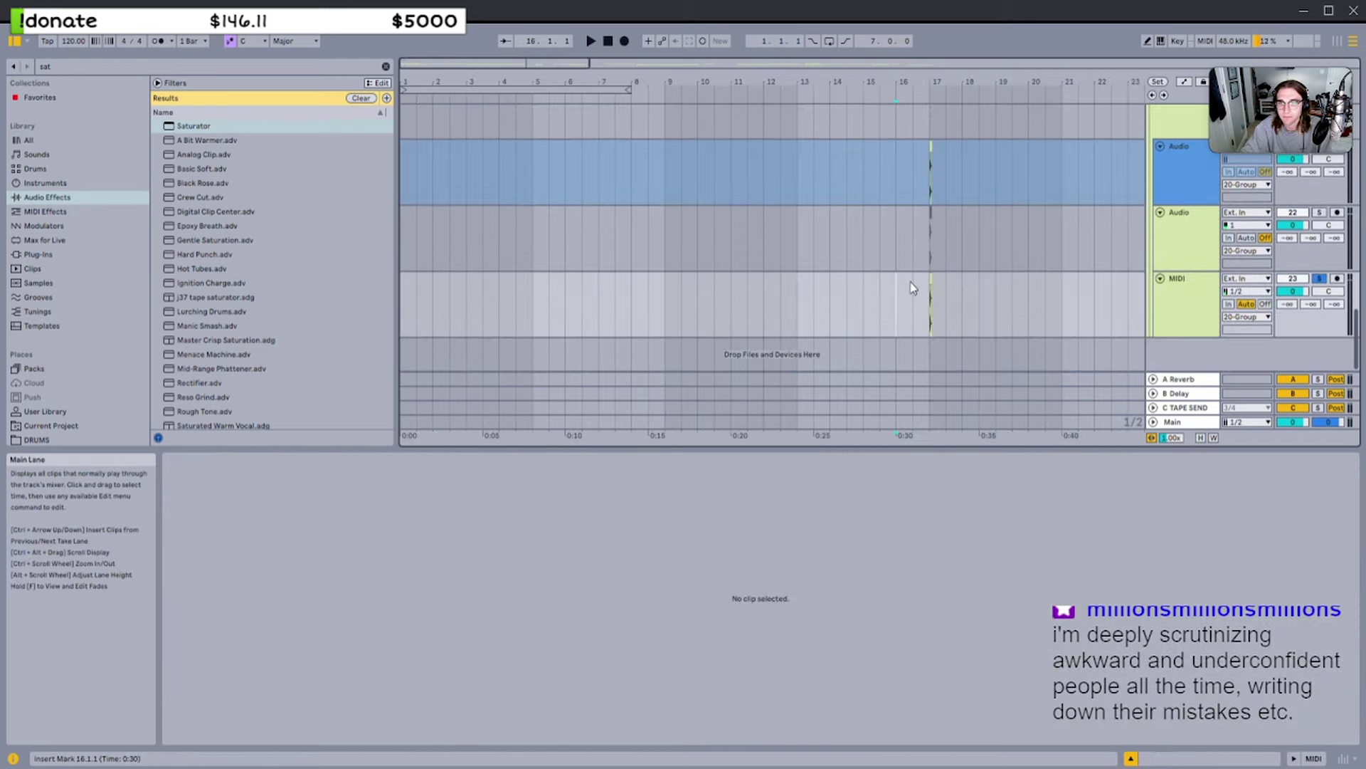
{"action": "scroll", "coordinate": [907, 285], "scroll_direction": "up", "scroll_amount": 12}
{"action": "left_click", "coordinate": [659, 278]}
{"action": "scroll", "coordinate": [662, 274], "scroll_direction": "up", "scroll_amount": 1}
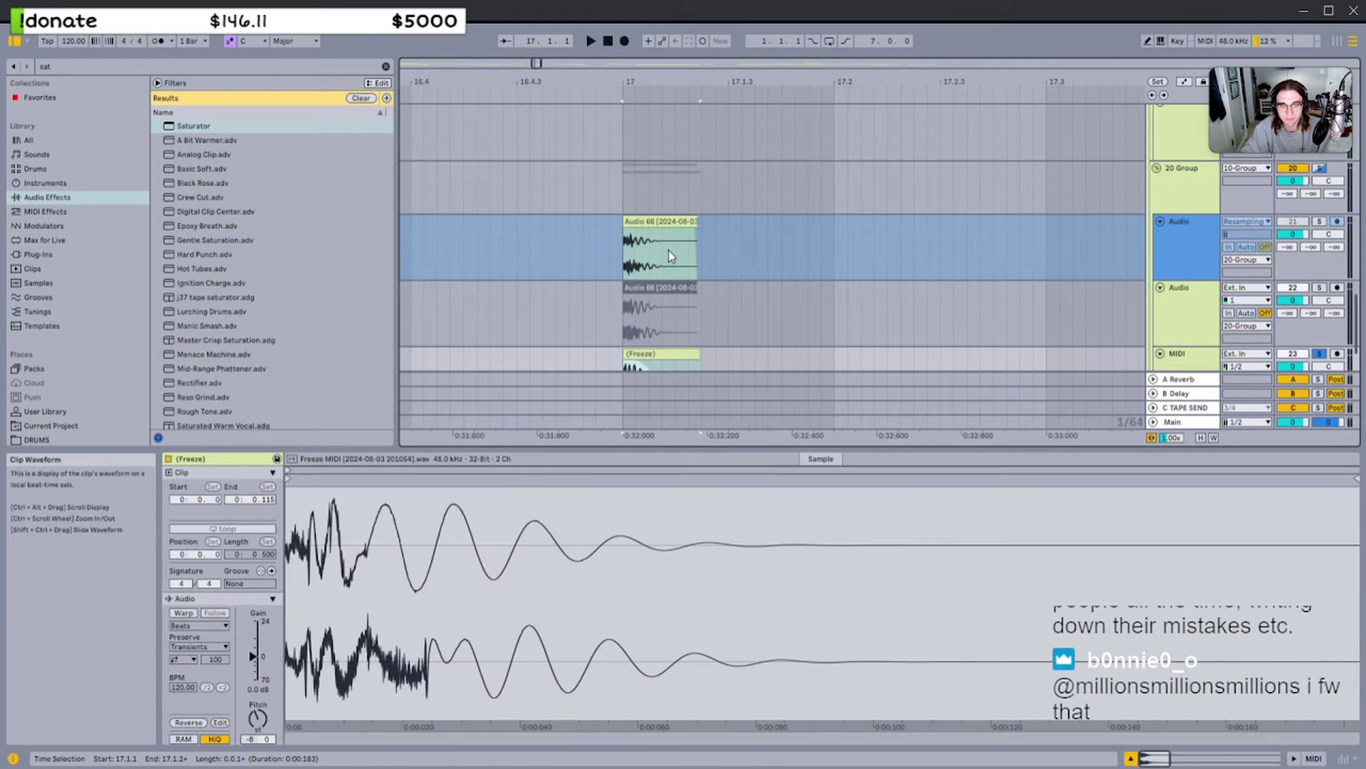
{"action": "key", "text": "0"}
Unsolo group 20, solo audio track 16 and play its Audio 66 clip at bar 17
{"action": "left_click", "coordinate": [644, 224]}
{"action": "scroll", "coordinate": [637, 222], "scroll_direction": "up", "scroll_amount": 2}
{"action": "left_click", "coordinate": [617, 217]}
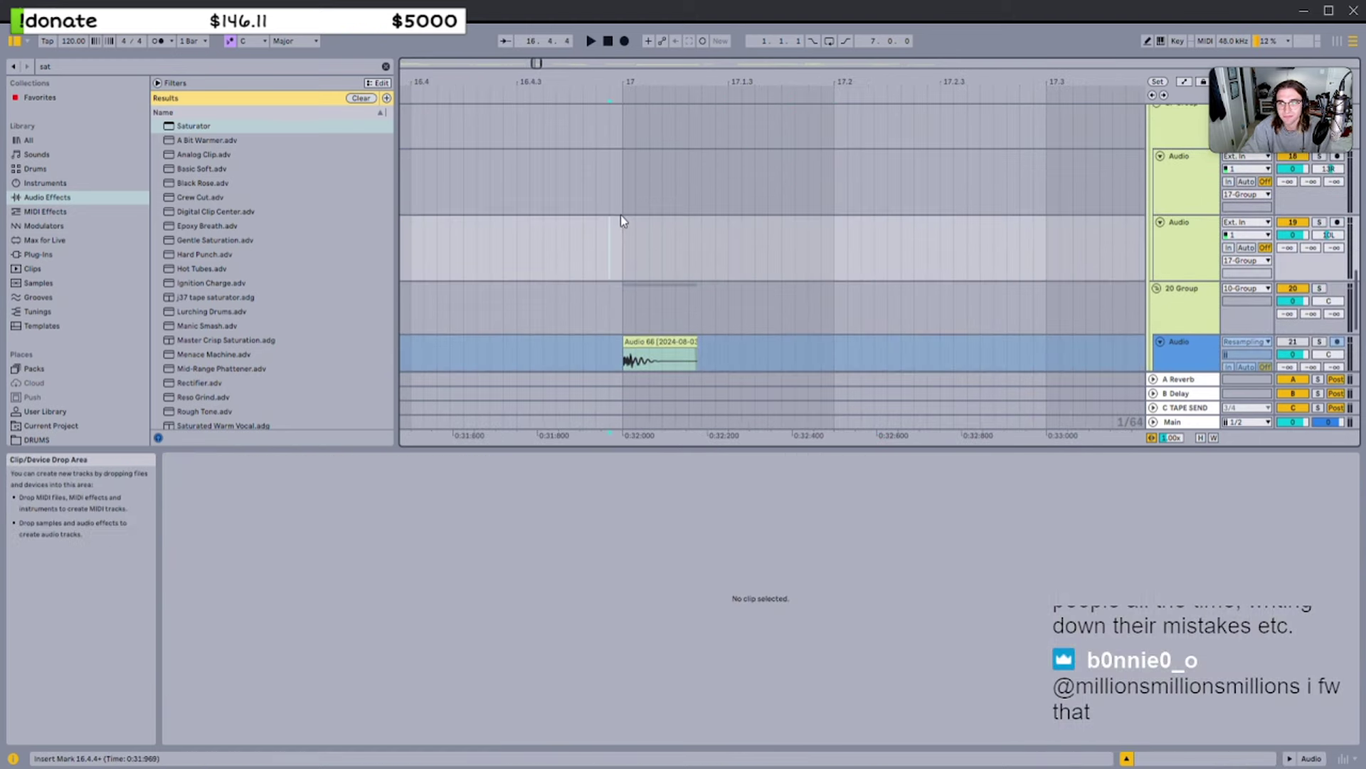
{"action": "scroll", "coordinate": [620, 216], "scroll_direction": "down", "scroll_amount": 3}
{"action": "scroll", "coordinate": [624, 214], "scroll_direction": "up", "scroll_amount": 2}
{"action": "left_click", "coordinate": [641, 173]}
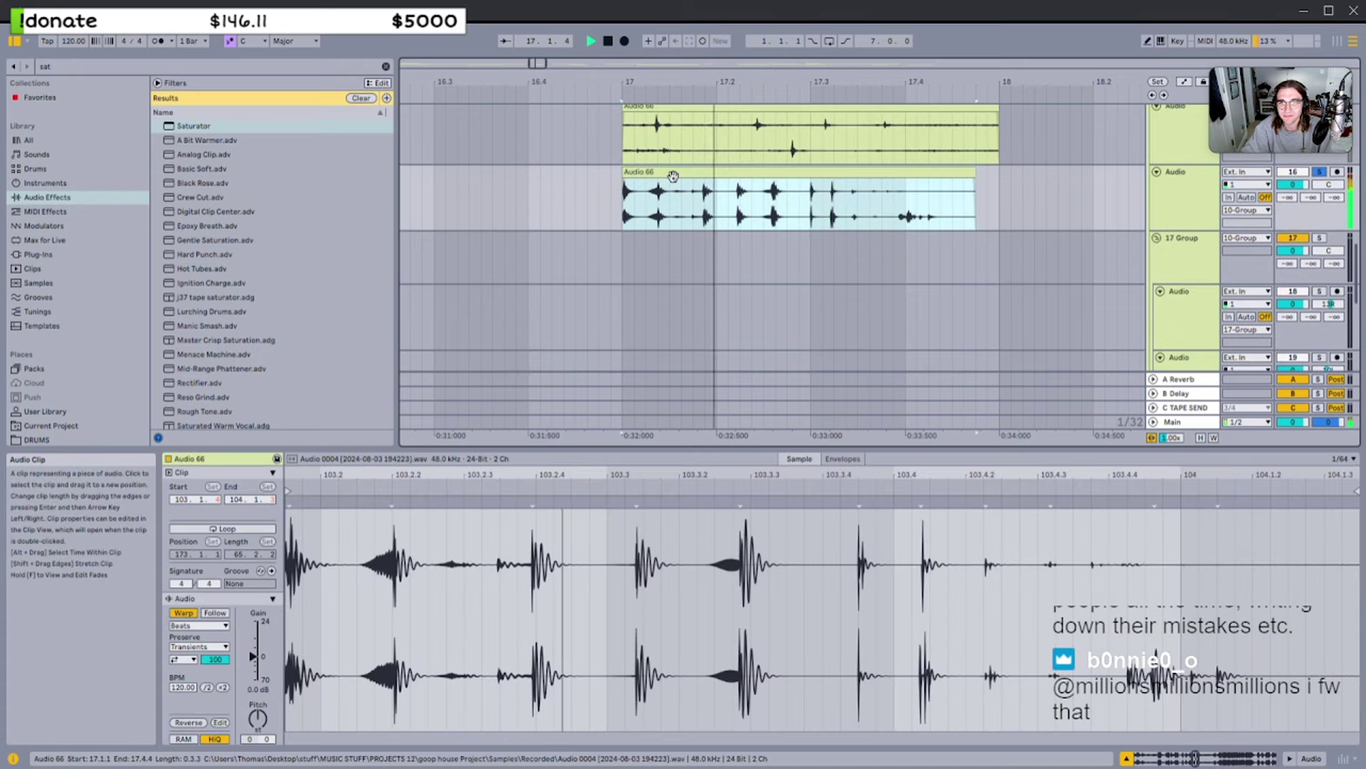
{"action": "key", "text": "space"}
{"action": "left_click_drag", "start_coordinate": [625, 172], "coordinate": [811, 172]}
{"action": "key", "text": "space"}
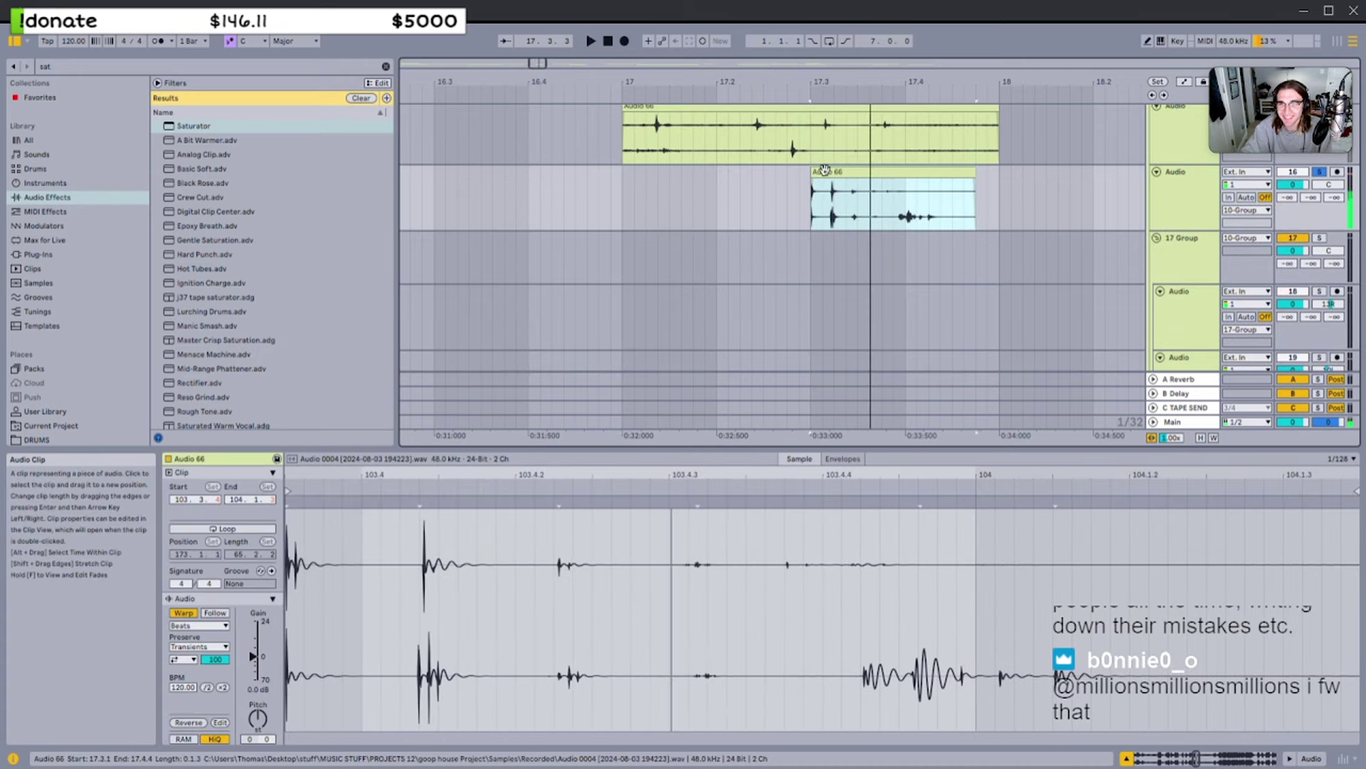
{"action": "left_click_drag", "start_coordinate": [774, 171], "coordinate": [588, 172]}
{"action": "key", "text": "space"}
Split the track 16 clip at 17.3.1, play the first part and move the second part to just past bar 18
{"action": "left_click", "coordinate": [772, 192]}
{"action": "key", "text": "ctrl+e"}
{"action": "left_click", "coordinate": [664, 172]}
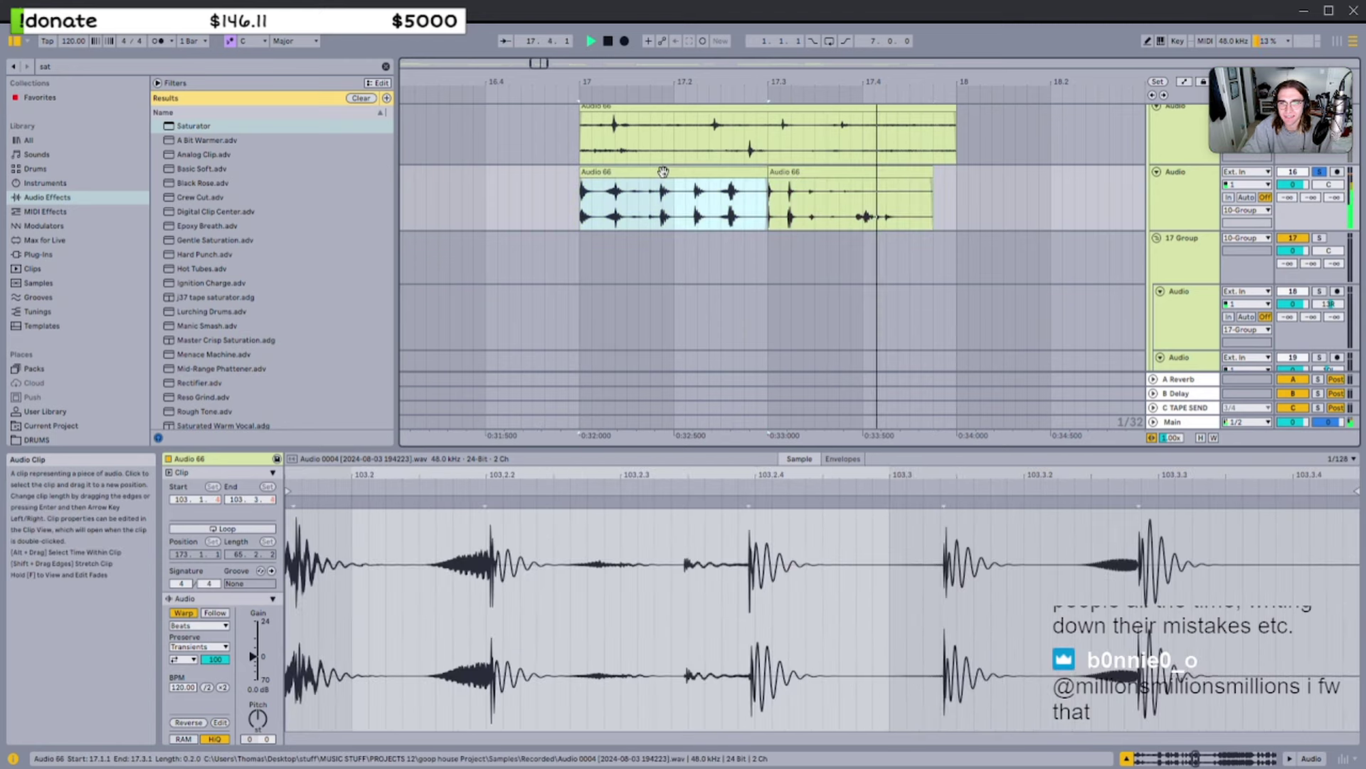
{"action": "key", "text": "space"}
{"action": "key", "text": "space"}
{"action": "left_click_drag", "start_coordinate": [786, 171], "coordinate": [1013, 177]}
Transpose the first part of the split track 16 clip up to +13 semitones while playing it
{"action": "double_click", "coordinate": [663, 172]}
{"action": "key", "text": "space"}
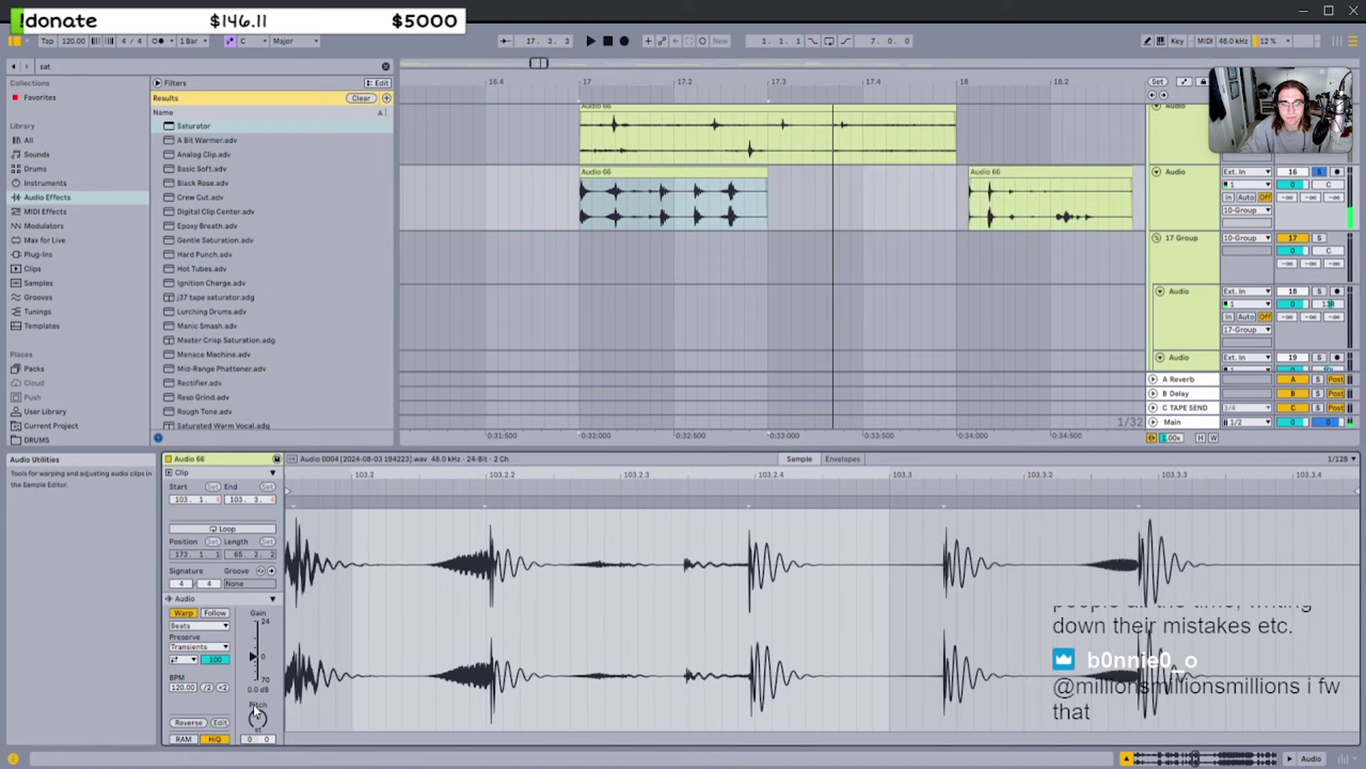
{"action": "left_click_drag", "start_coordinate": [261, 724], "coordinate": [261, 725]}
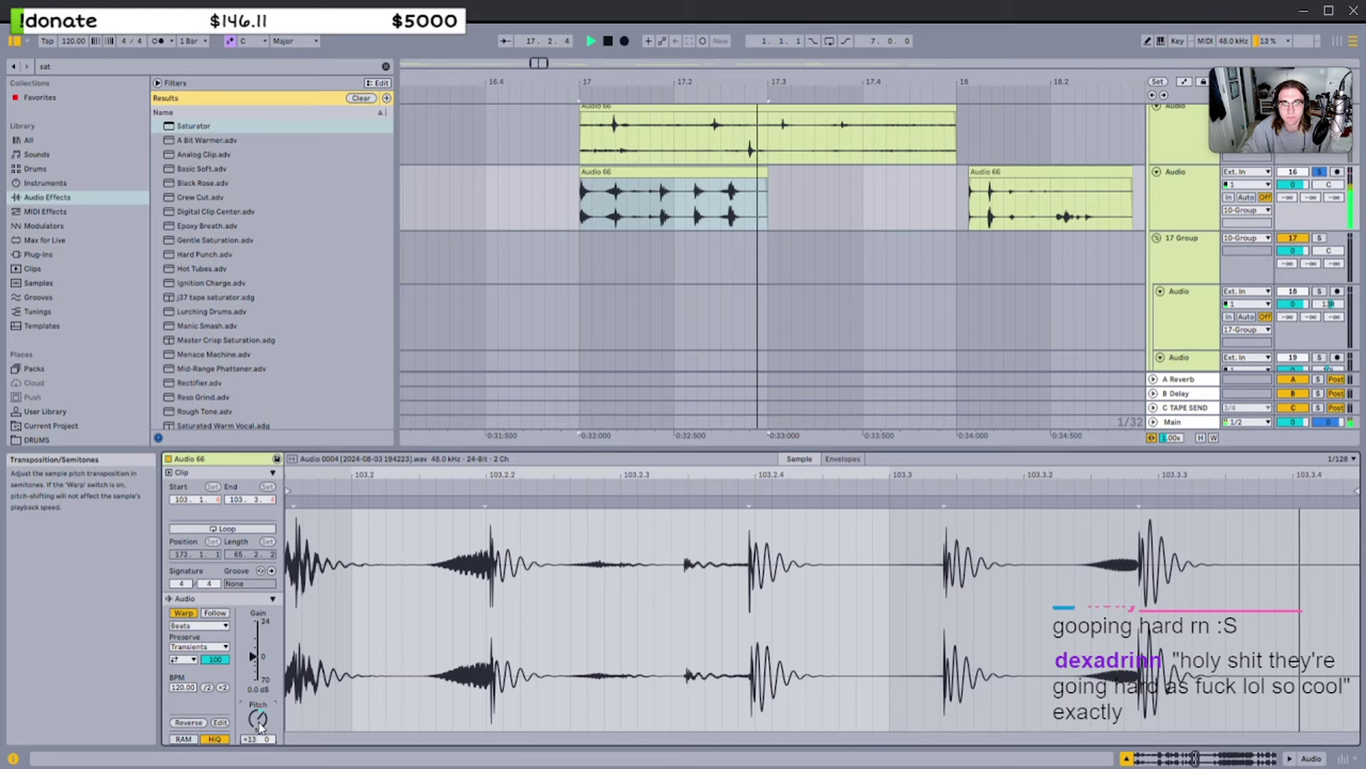
Play the transposed track 16 clip at bar 17, consolidate it and place the consolidated copy after the original at 17.3.1
{"action": "scroll", "coordinate": [925, 268], "scroll_direction": "up", "scroll_amount": 2}
{"action": "left_click", "coordinate": [751, 248]}
{"action": "key", "text": "space"}
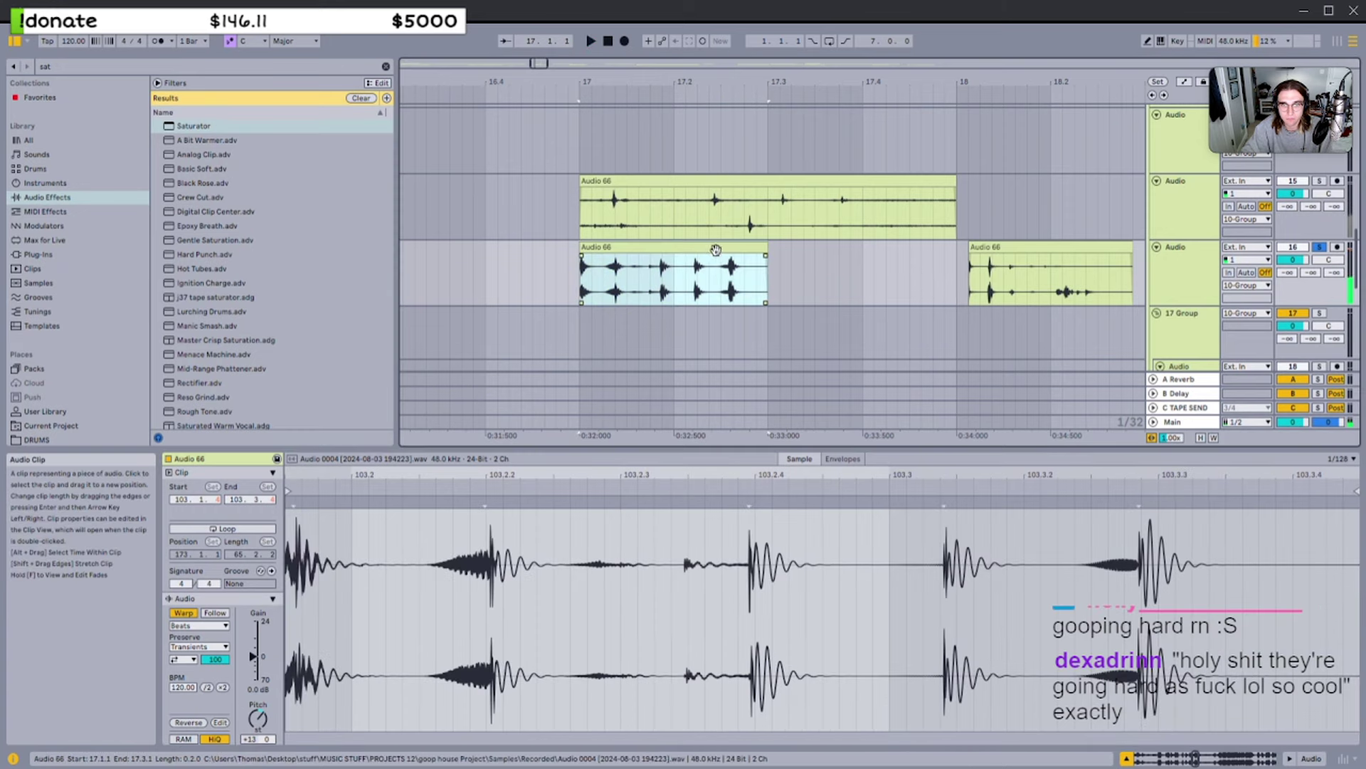
{"action": "key", "text": "space"}
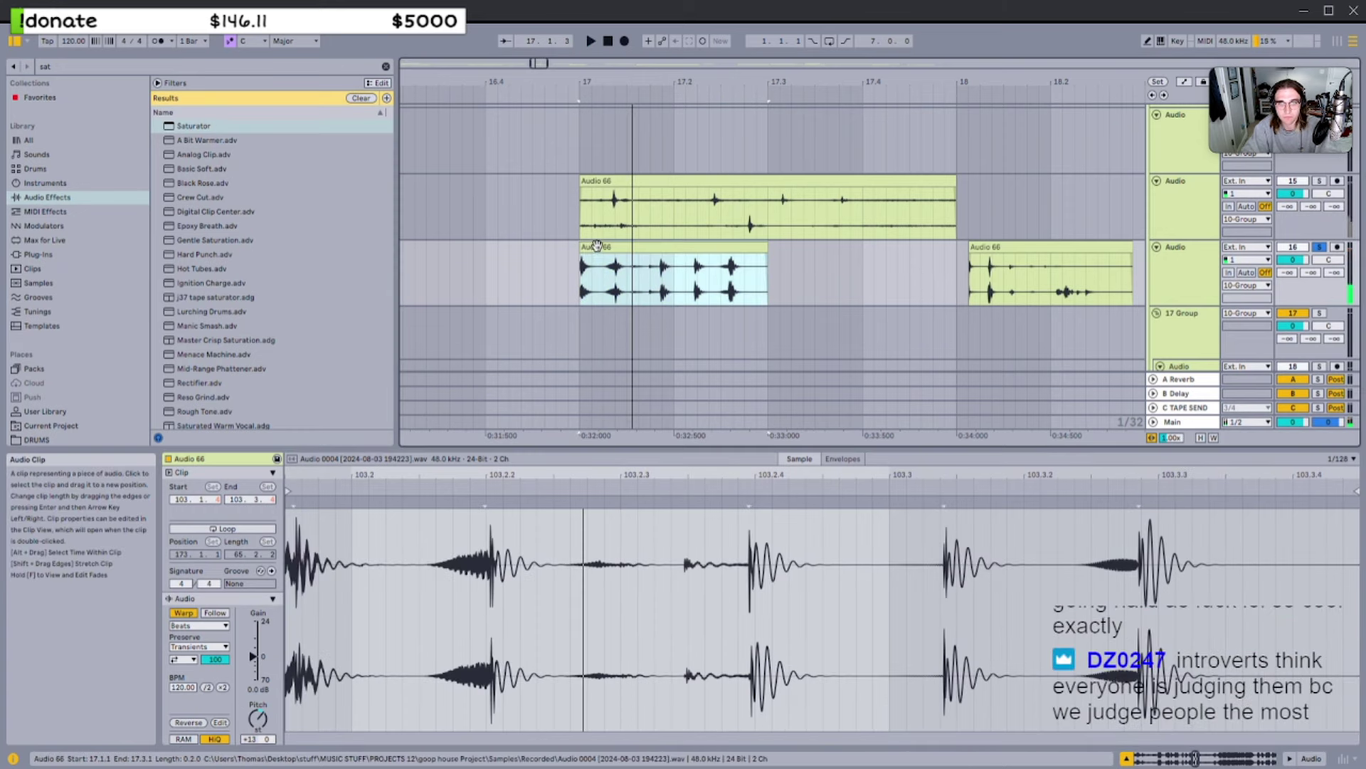
{"action": "key", "text": "ctrl+j"}
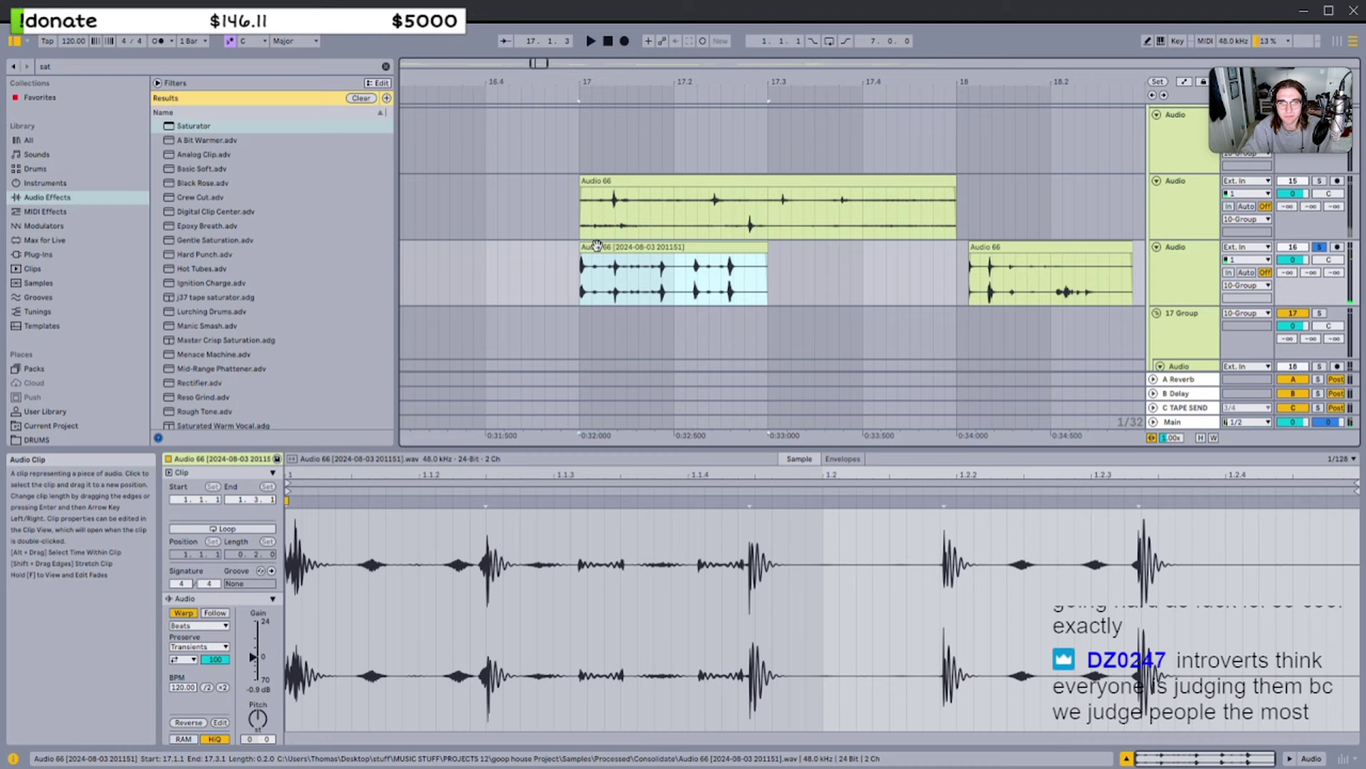
{"action": "key", "text": "ctrl+d"}
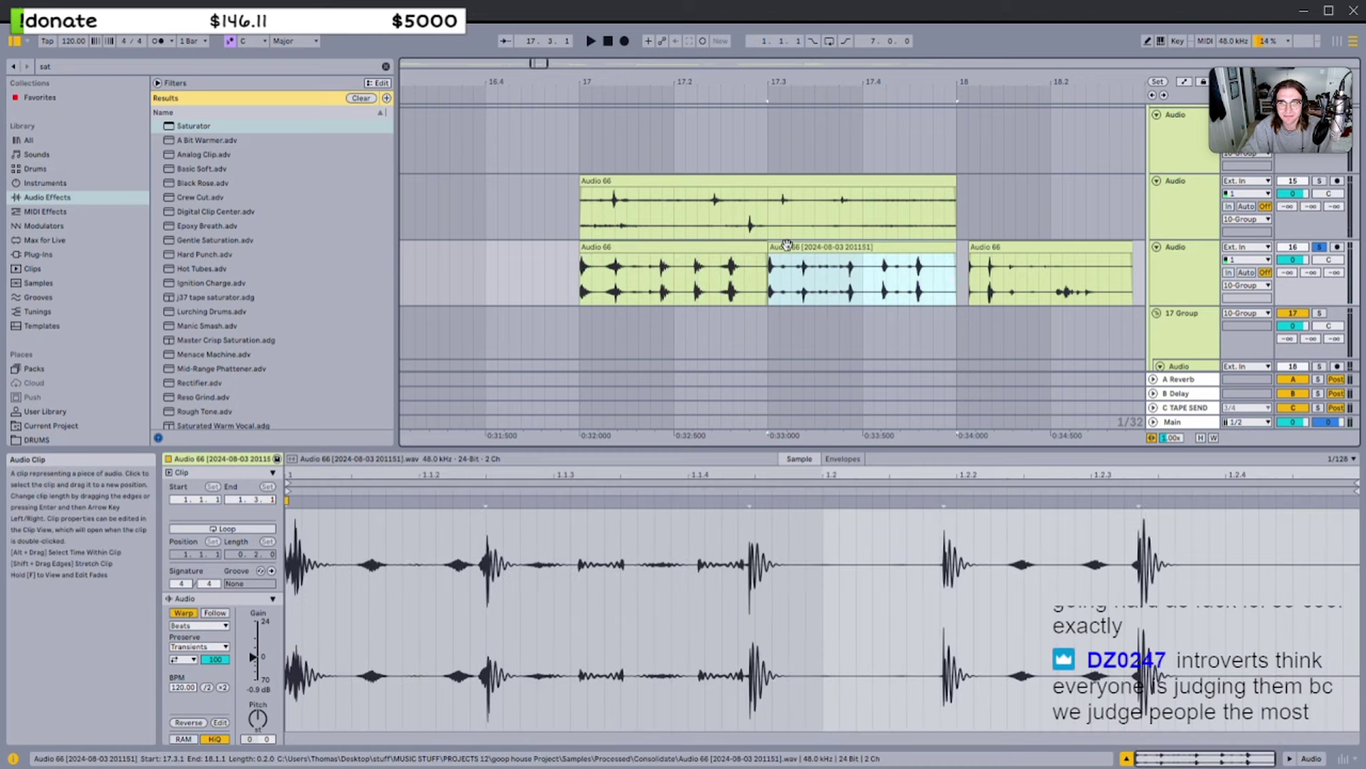
Play the track 15 clip at bar 17, then try transposing the track 16 clip just past bar 18 down to -40 semitones
{"action": "left_click", "coordinate": [752, 181]}
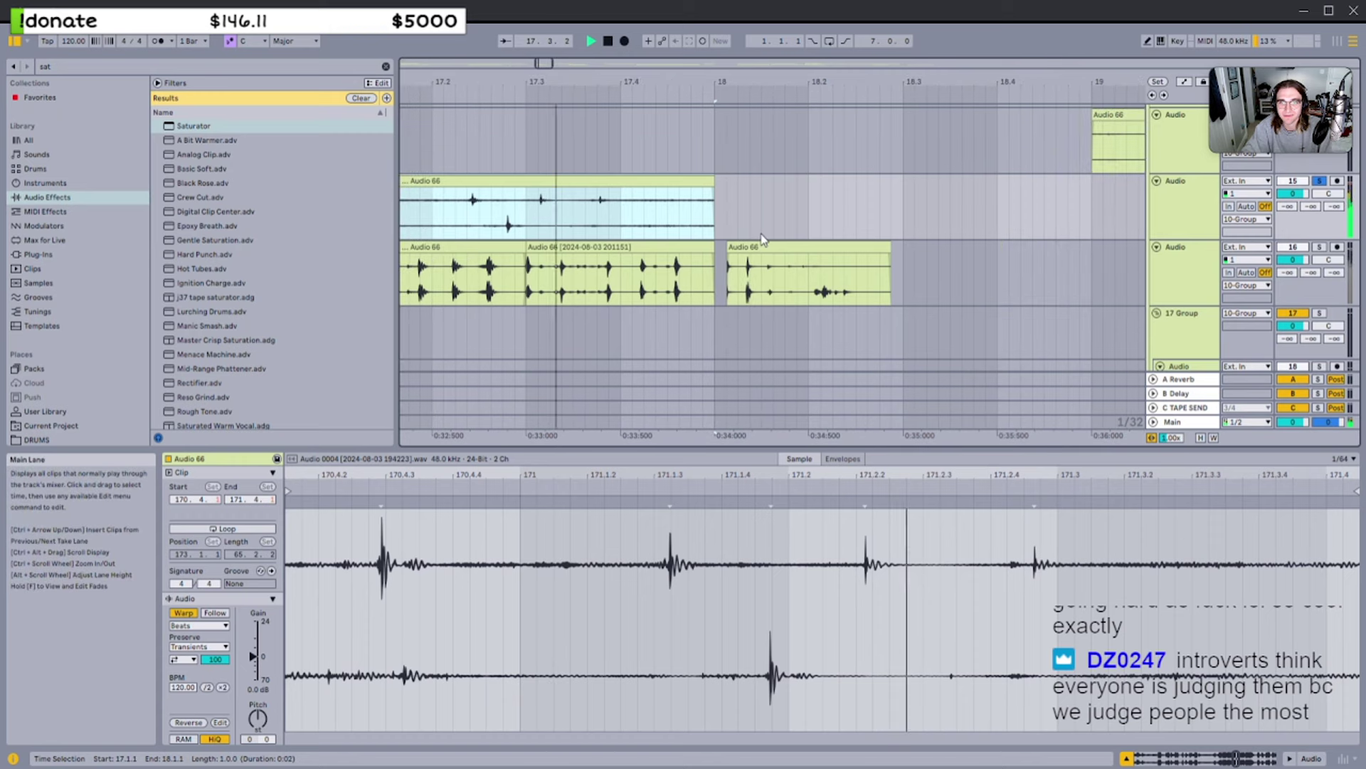
{"action": "left_click", "coordinate": [762, 242]}
{"action": "left_click_drag", "start_coordinate": [258, 718], "coordinate": [258, 723]}
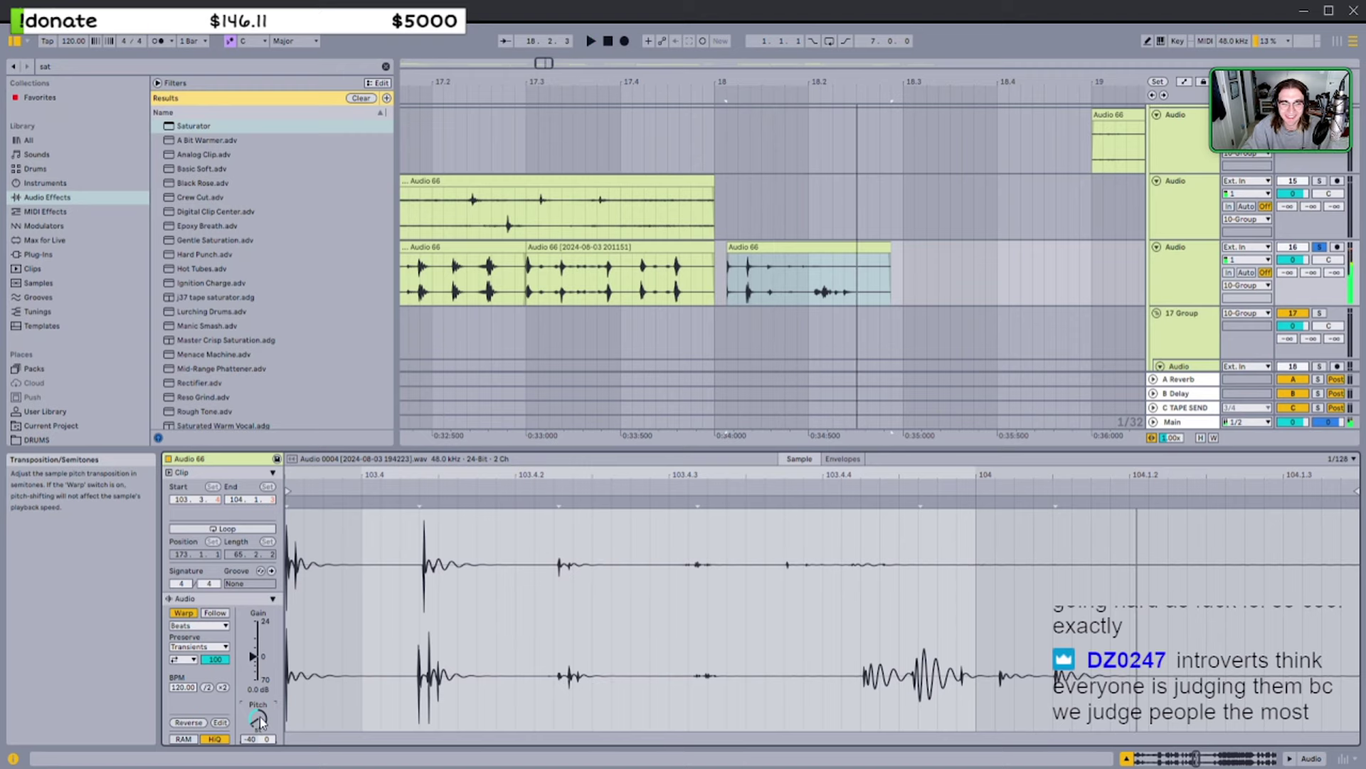
{"action": "key", "text": "space"}
{"action": "left_click_drag", "start_coordinate": [259, 721], "coordinate": [257, 726]}
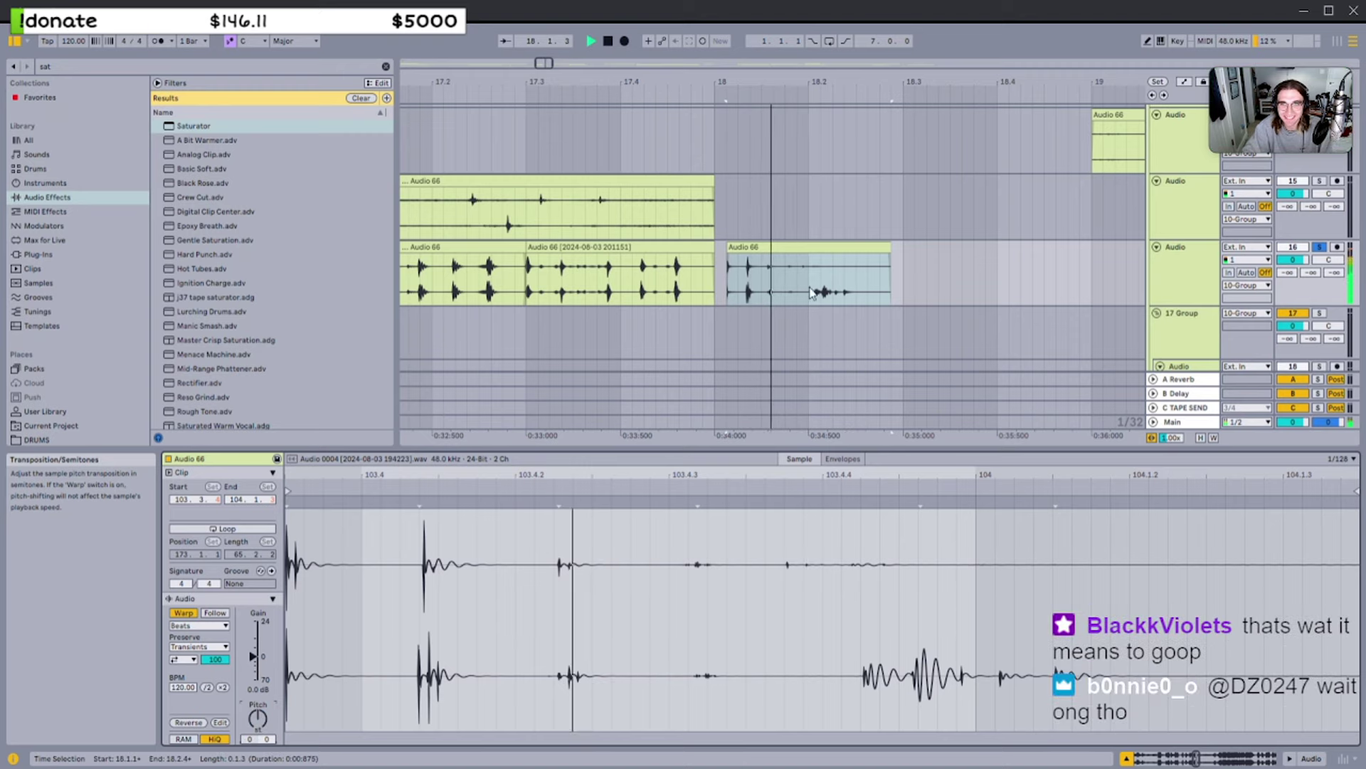
{"action": "key", "text": "space"}
Solo track 14 and play its long Audio 66 clip from around bar 11
{"action": "left_click", "coordinate": [806, 247]}
{"action": "scroll", "coordinate": [669, 247], "scroll_direction": "down", "scroll_amount": 5}
{"action": "left_click", "coordinate": [664, 246]}
{"action": "left_click", "coordinate": [633, 247]}
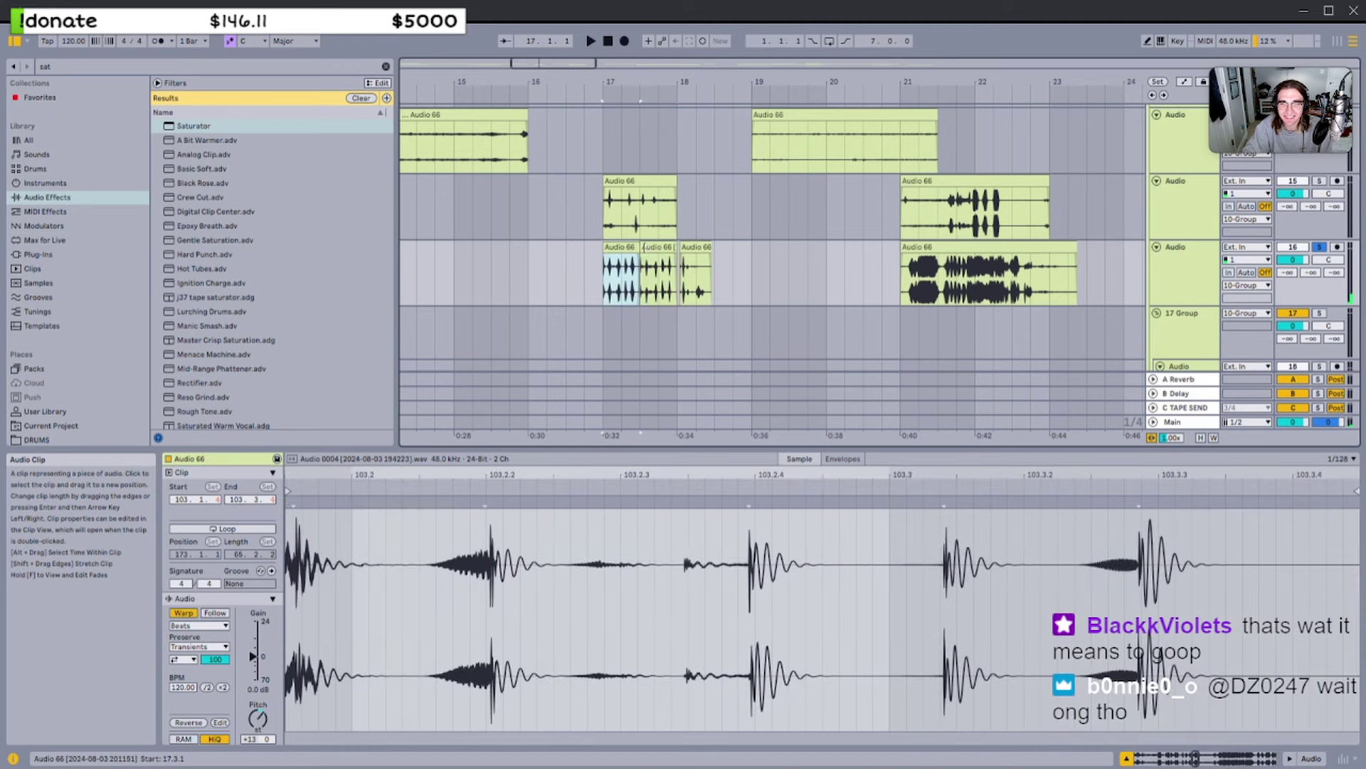
{"action": "scroll", "coordinate": [660, 250], "scroll_direction": "up", "scroll_amount": 3}
{"action": "left_click", "coordinate": [474, 219]}
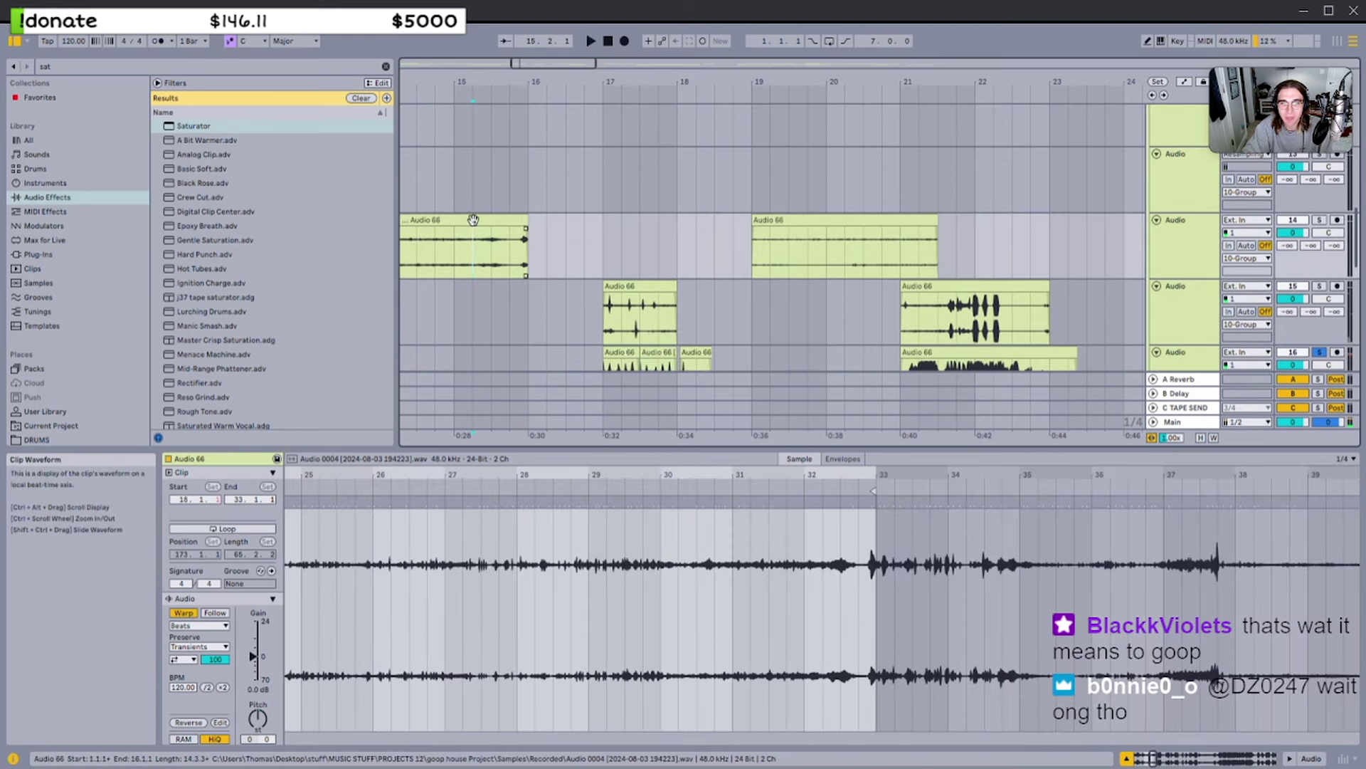
{"action": "scroll", "coordinate": [477, 222], "scroll_direction": "left", "scroll_amount": 5}
{"action": "left_click_drag", "start_coordinate": [618, 253], "coordinate": [460, 253]}
{"action": "left_click", "coordinate": [622, 249]}
{"action": "left_click", "coordinate": [469, 251]}
{"action": "key", "text": "s"}
{"action": "key", "text": "space"}
{"action": "scroll", "coordinate": [491, 256], "scroll_direction": "left", "scroll_amount": 2}
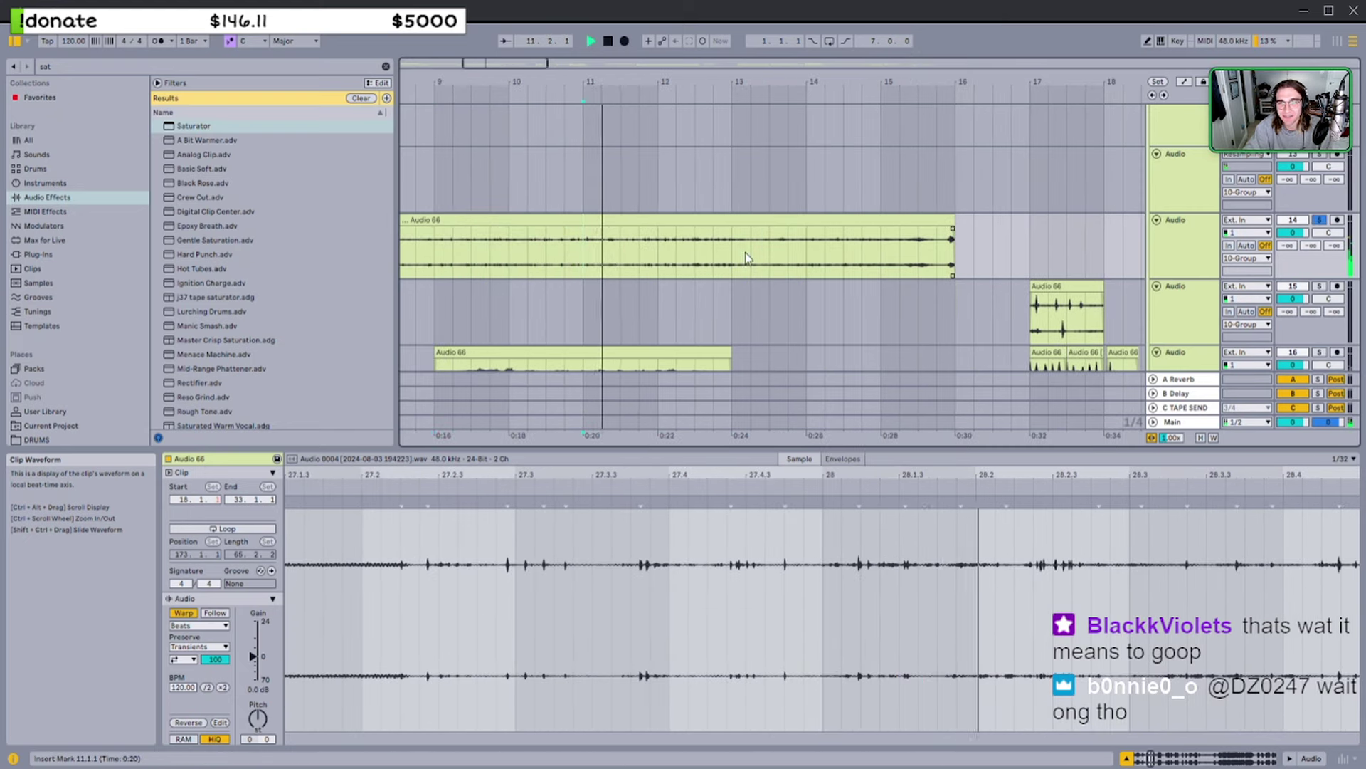
Play the track 14 clip further along, then solo track 16 and play its Audio 66 clip near bar 1
{"action": "left_click", "coordinate": [735, 221]}
{"action": "scroll", "coordinate": [733, 222], "scroll_direction": "down", "scroll_amount": 4}
{"action": "scroll", "coordinate": [698, 239], "scroll_direction": "left", "scroll_amount": 2}
{"action": "scroll", "coordinate": [637, 274], "scroll_direction": "down", "scroll_amount": 4}
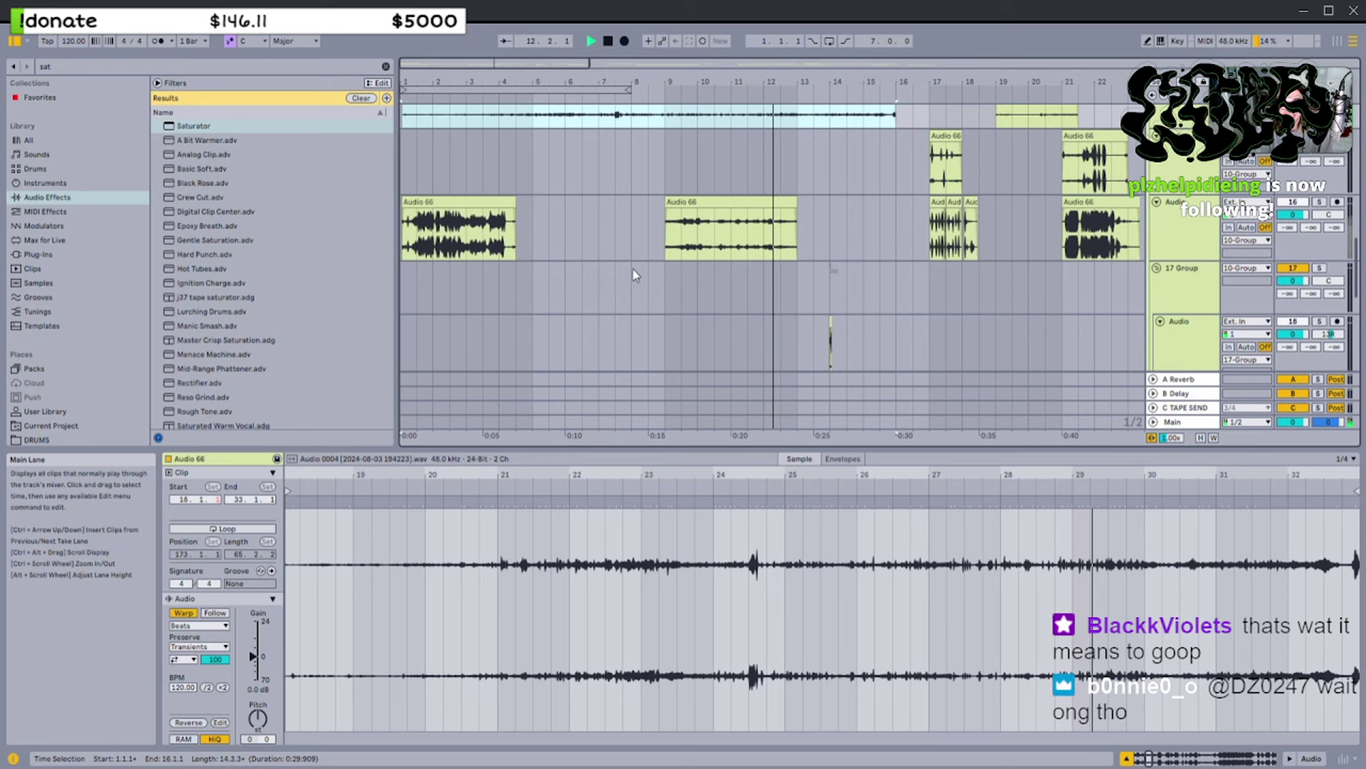
{"action": "left_click", "coordinate": [705, 214]}
{"action": "key", "text": "space"}
{"action": "left_click", "coordinate": [477, 203]}
{"action": "left_click", "coordinate": [440, 217]}
{"action": "key", "text": "s"}
{"action": "key", "text": "space"}
Transpose the track 16 clip at bar 1 down to -17 semitones and play it
{"action": "scroll", "coordinate": [446, 218], "scroll_direction": "up", "scroll_amount": 5}
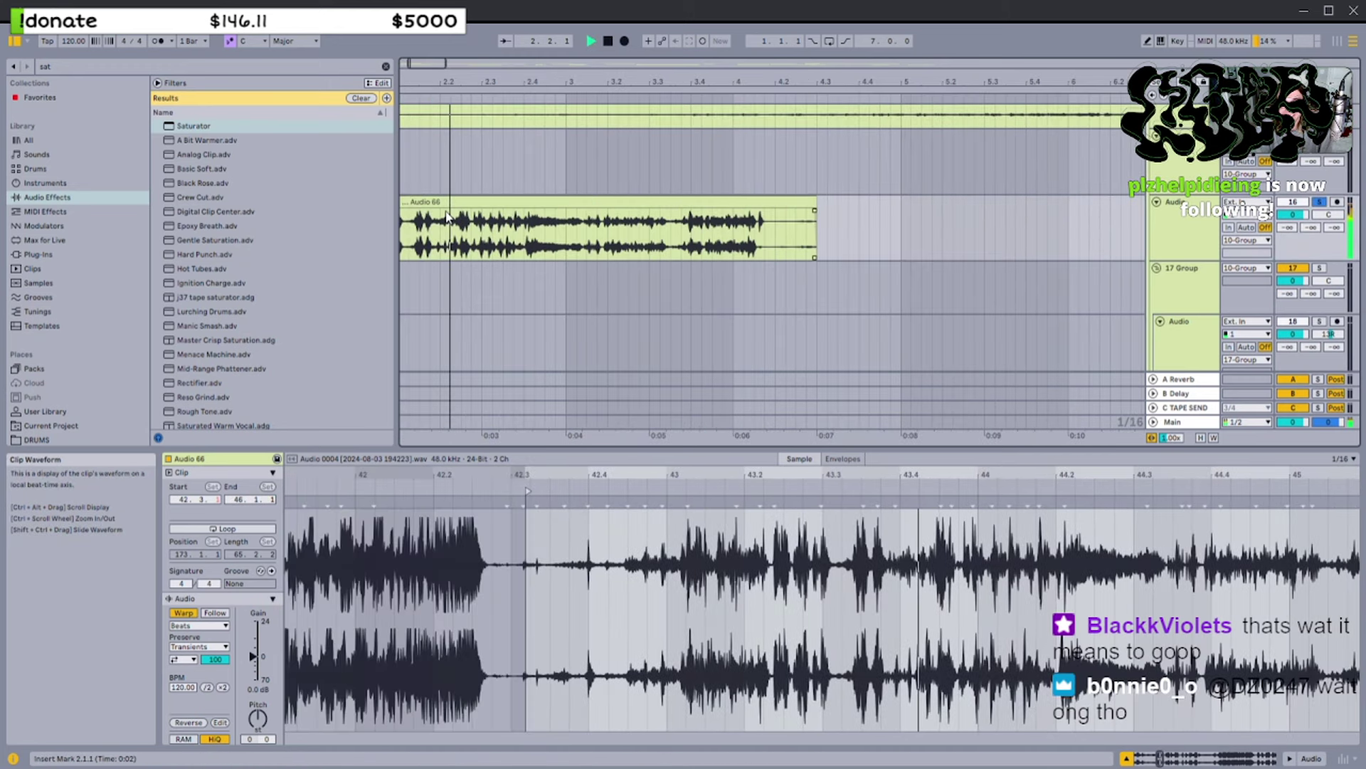
{"action": "left_click", "coordinate": [453, 202]}
{"action": "key", "text": "space"}
{"action": "left_click", "coordinate": [495, 219]}
{"action": "key", "text": "space"}
{"action": "double_click", "coordinate": [500, 202]}
{"action": "key", "text": "space"}
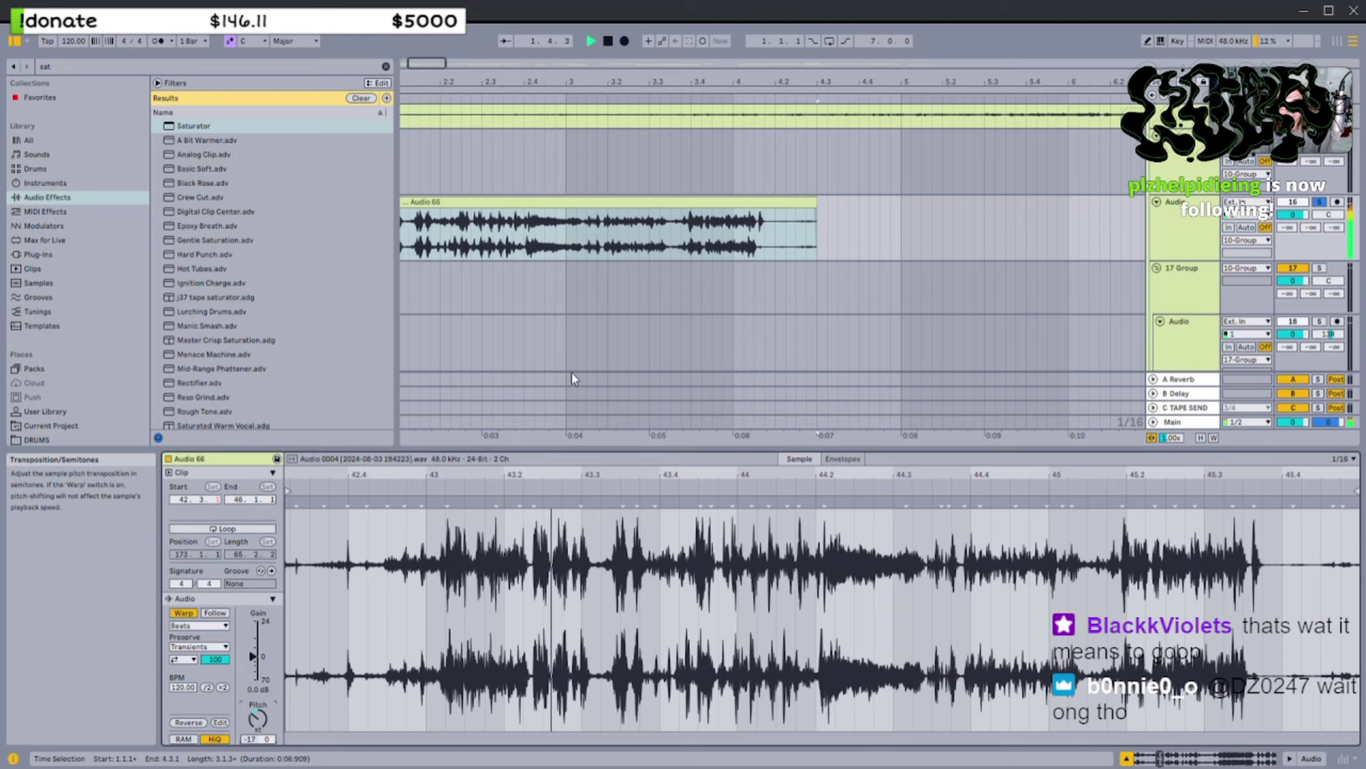
Play the transposed track 16 clip from 1.3, 2.4 and 3.4 to find usable sounds
{"action": "scroll", "coordinate": [575, 378], "scroll_direction": "down", "scroll_amount": 3}
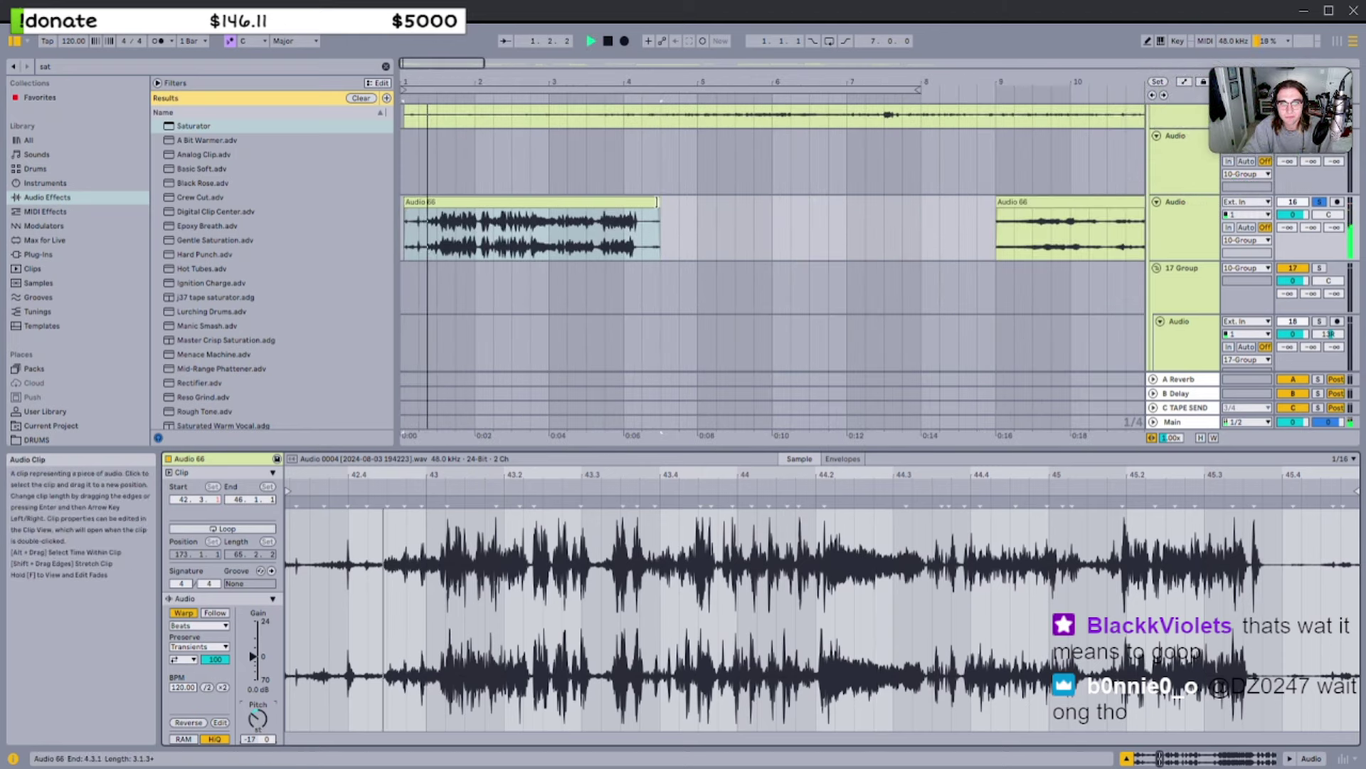
{"action": "left_click", "coordinate": [447, 221]}
{"action": "scroll", "coordinate": [455, 224], "scroll_direction": "up", "scroll_amount": 4}
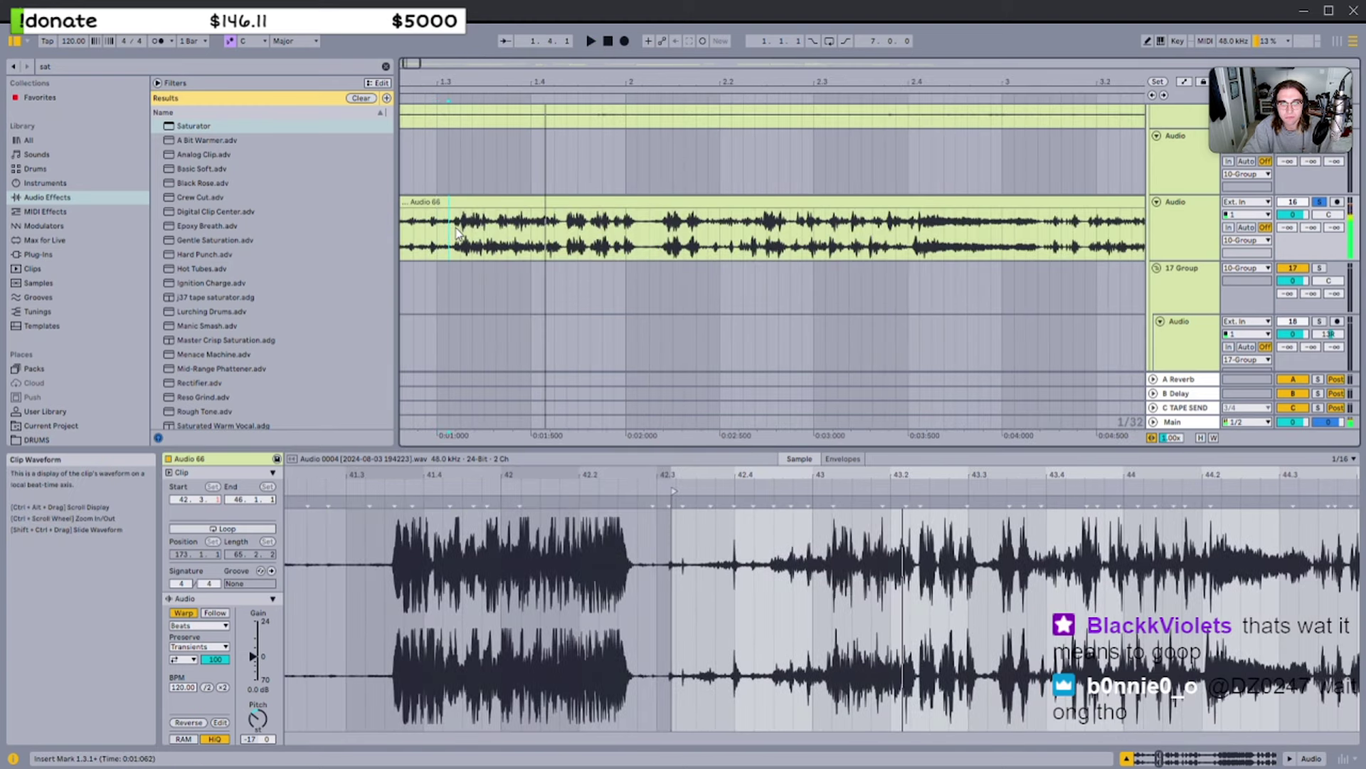
{"action": "scroll", "coordinate": [615, 232], "scroll_direction": "down", "scroll_amount": 2}
{"action": "left_click", "coordinate": [698, 239]}
{"action": "key", "text": "space"}
{"action": "key", "text": "space"}
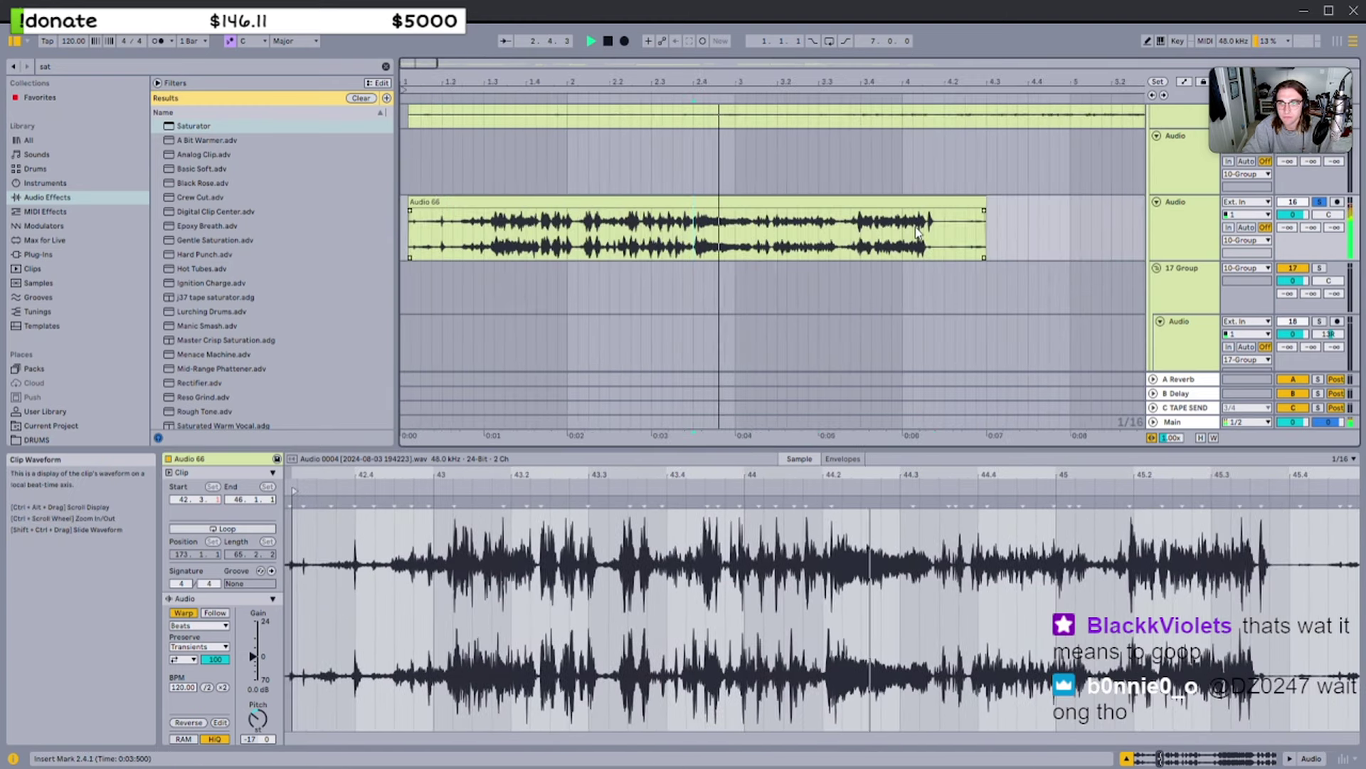
{"action": "scroll", "coordinate": [701, 239], "scroll_direction": "right", "scroll_amount": 2}
{"action": "left_click", "coordinate": [731, 230]}
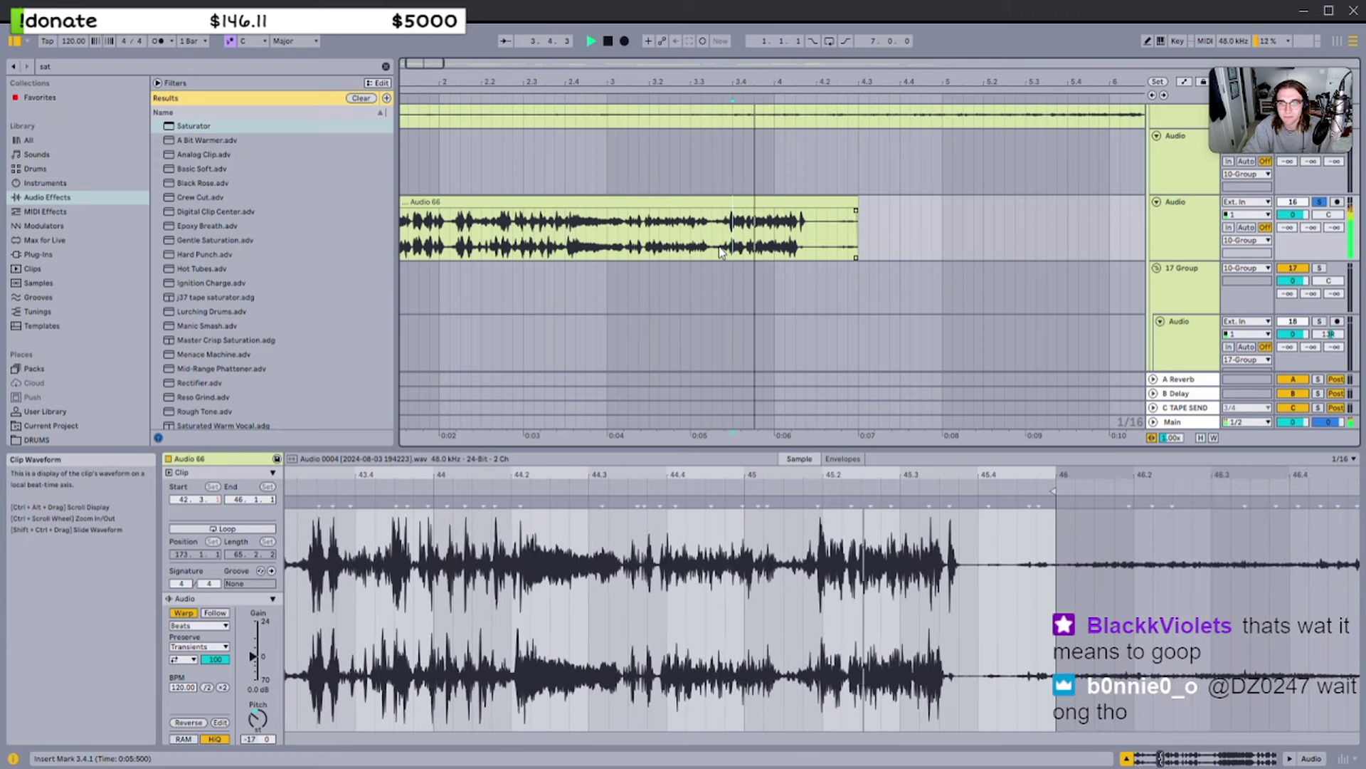
{"action": "left_click", "coordinate": [262, 722]}
Solo track 15 and play its Audio 66 clip at bar 17
{"action": "scroll", "coordinate": [775, 245], "scroll_direction": "down", "scroll_amount": 6}
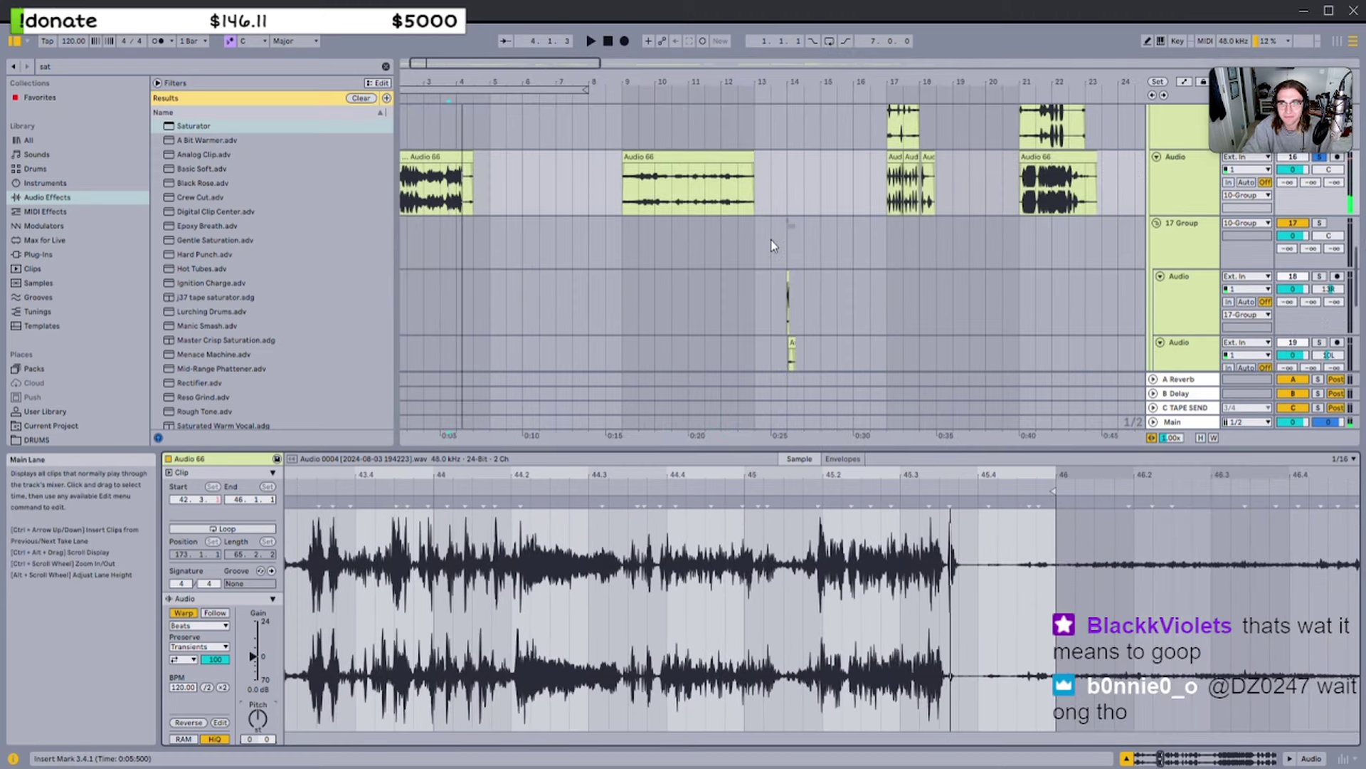
{"action": "scroll", "coordinate": [839, 232], "scroll_direction": "up", "scroll_amount": 2}
{"action": "left_click", "coordinate": [901, 198]}
{"action": "scroll", "coordinate": [900, 200], "scroll_direction": "up", "scroll_amount": 5}
{"action": "key", "text": "space"}
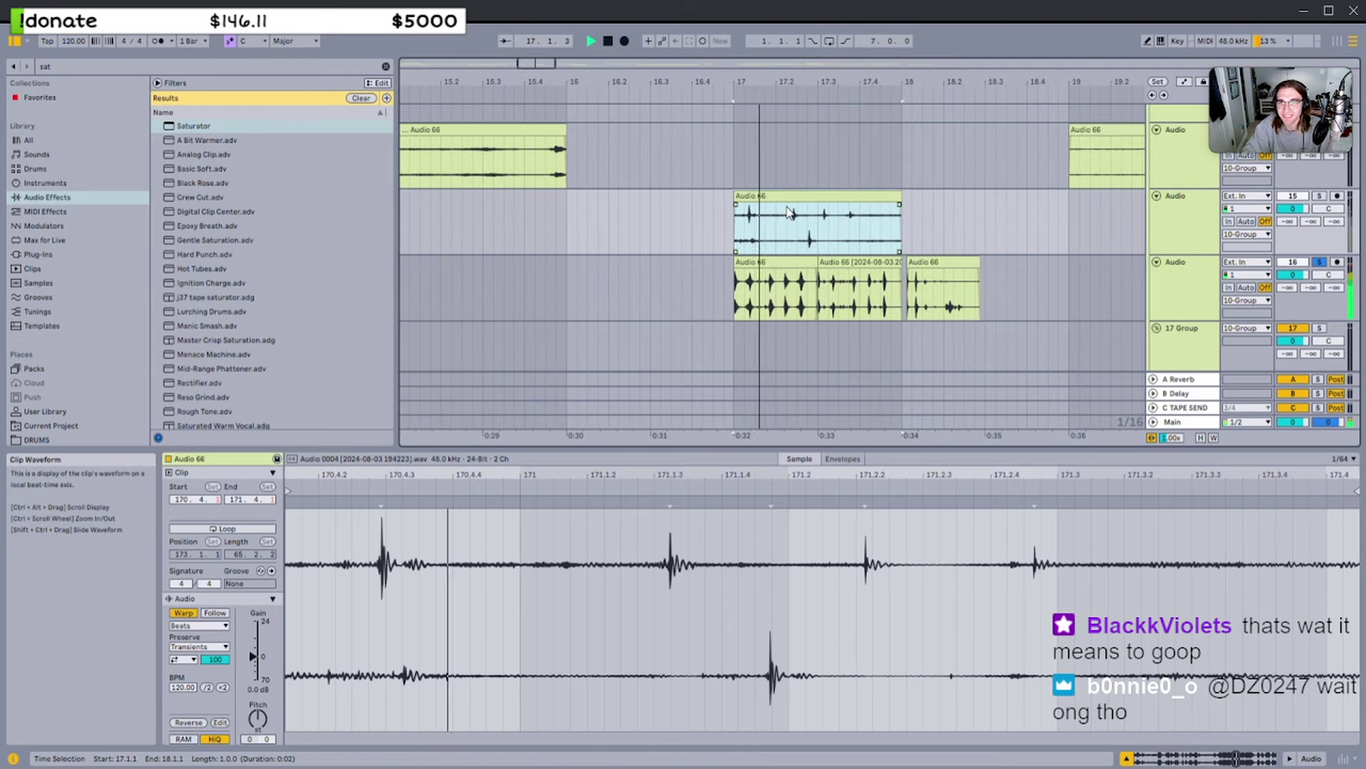
{"action": "scroll", "coordinate": [765, 208], "scroll_direction": "down", "scroll_amount": 1}
{"action": "scroll", "coordinate": [764, 206], "scroll_direction": "right", "scroll_amount": 2}
{"action": "scroll", "coordinate": [790, 188], "scroll_direction": "down", "scroll_amount": 3}
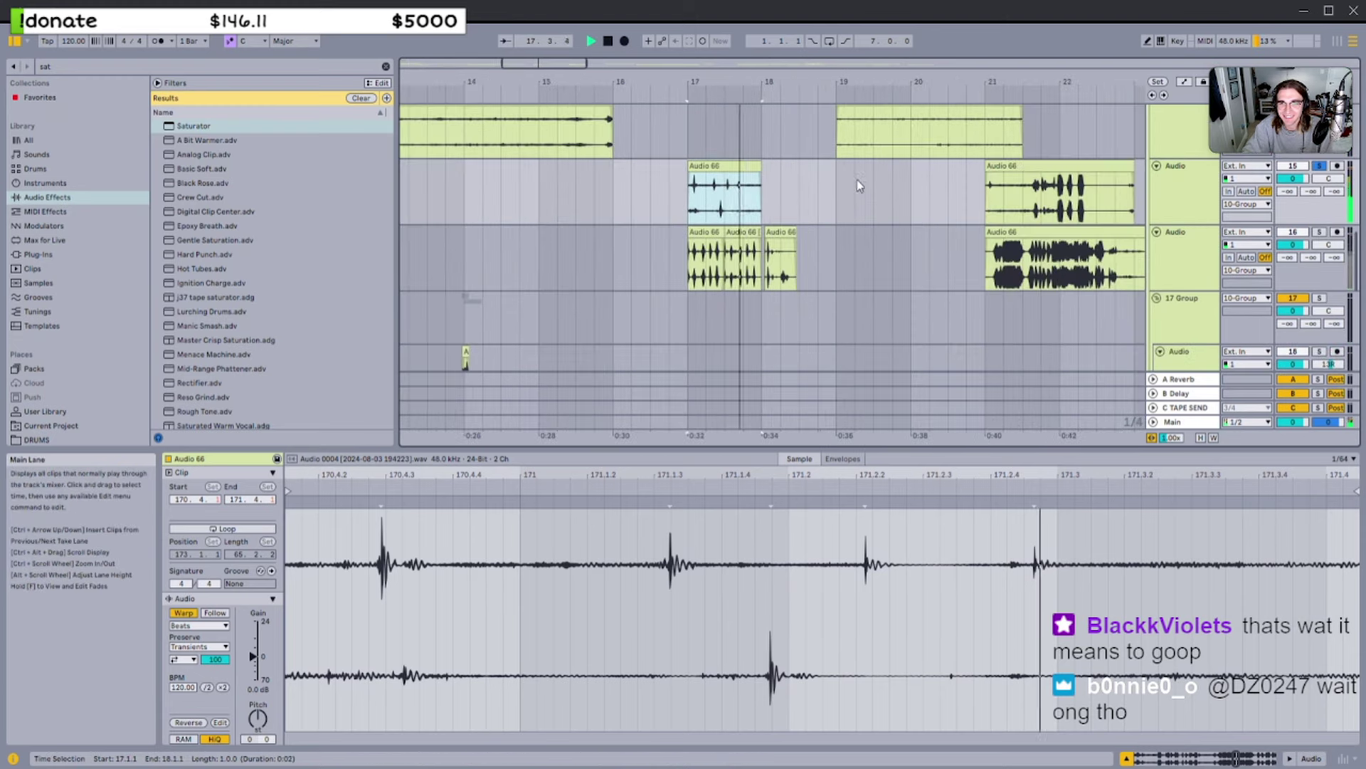
Play the track 15 clip at bar 21 from several positions around its loud hits near bar 22
{"action": "scroll", "coordinate": [882, 181], "scroll_direction": "right", "scroll_amount": 1}
{"action": "left_click", "coordinate": [998, 167]}
{"action": "key", "text": "space"}
{"action": "left_click", "coordinate": [958, 190]}
{"action": "scroll", "coordinate": [958, 191], "scroll_direction": "right", "scroll_amount": 1}
{"action": "scroll", "coordinate": [925, 235], "scroll_direction": "up", "scroll_amount": 3}
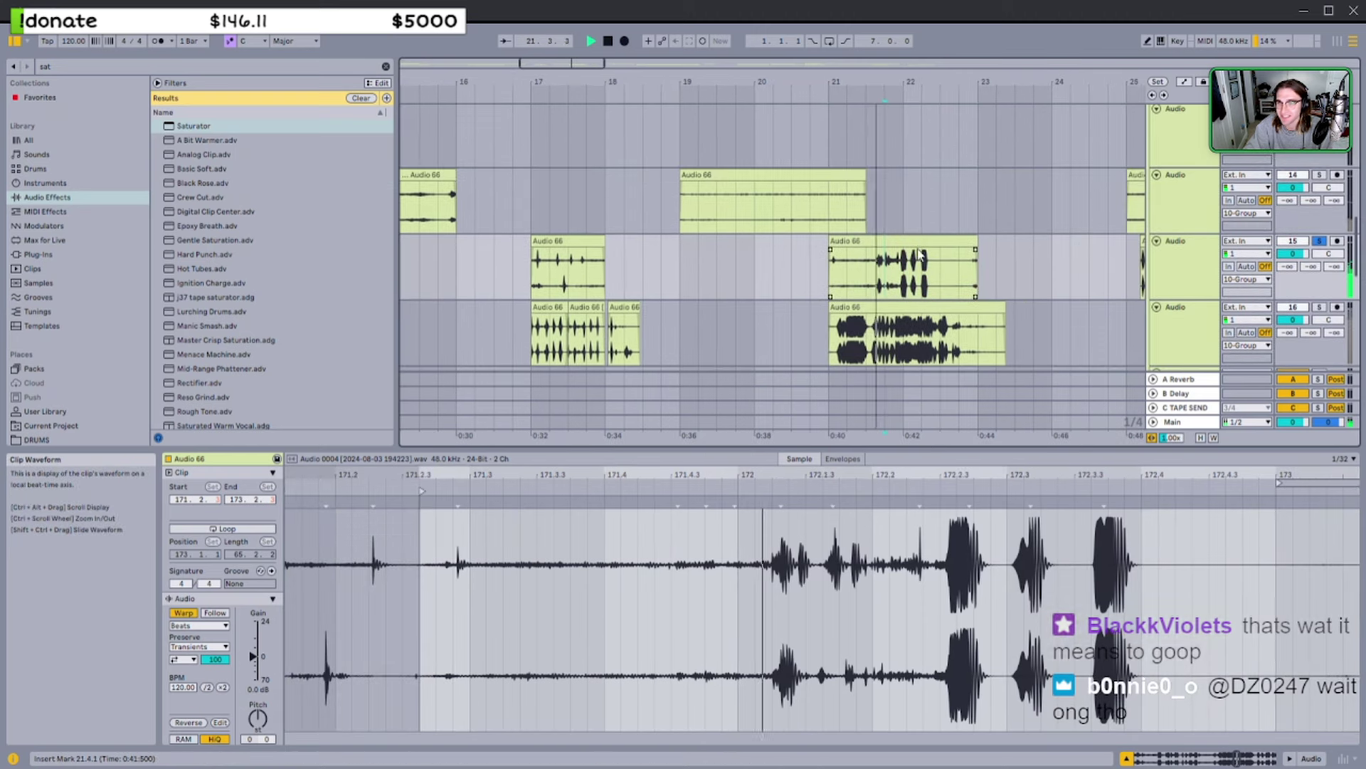
{"action": "scroll", "coordinate": [907, 264], "scroll_direction": "up", "scroll_amount": 4}
{"action": "left_click", "coordinate": [904, 270]}
{"action": "key", "text": "space"}
{"action": "key", "text": "space"}
{"action": "scroll", "coordinate": [719, 268], "scroll_direction": "right", "scroll_amount": 1}
{"action": "left_click", "coordinate": [708, 290]}
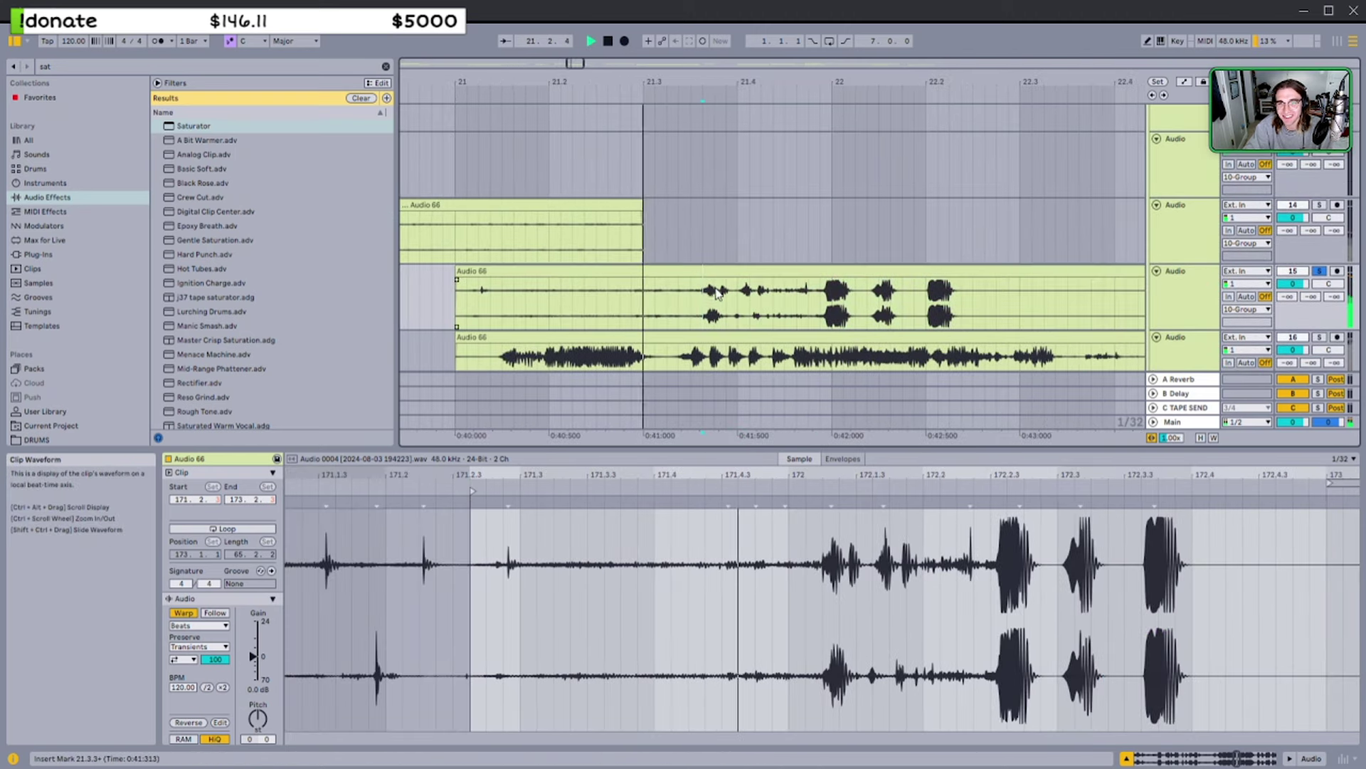
{"action": "scroll", "coordinate": [803, 298], "scroll_direction": "right", "scroll_amount": 1}
{"action": "left_click_drag", "start_coordinate": [646, 297], "coordinate": [869, 299]}
{"action": "left_click", "coordinate": [884, 271]}
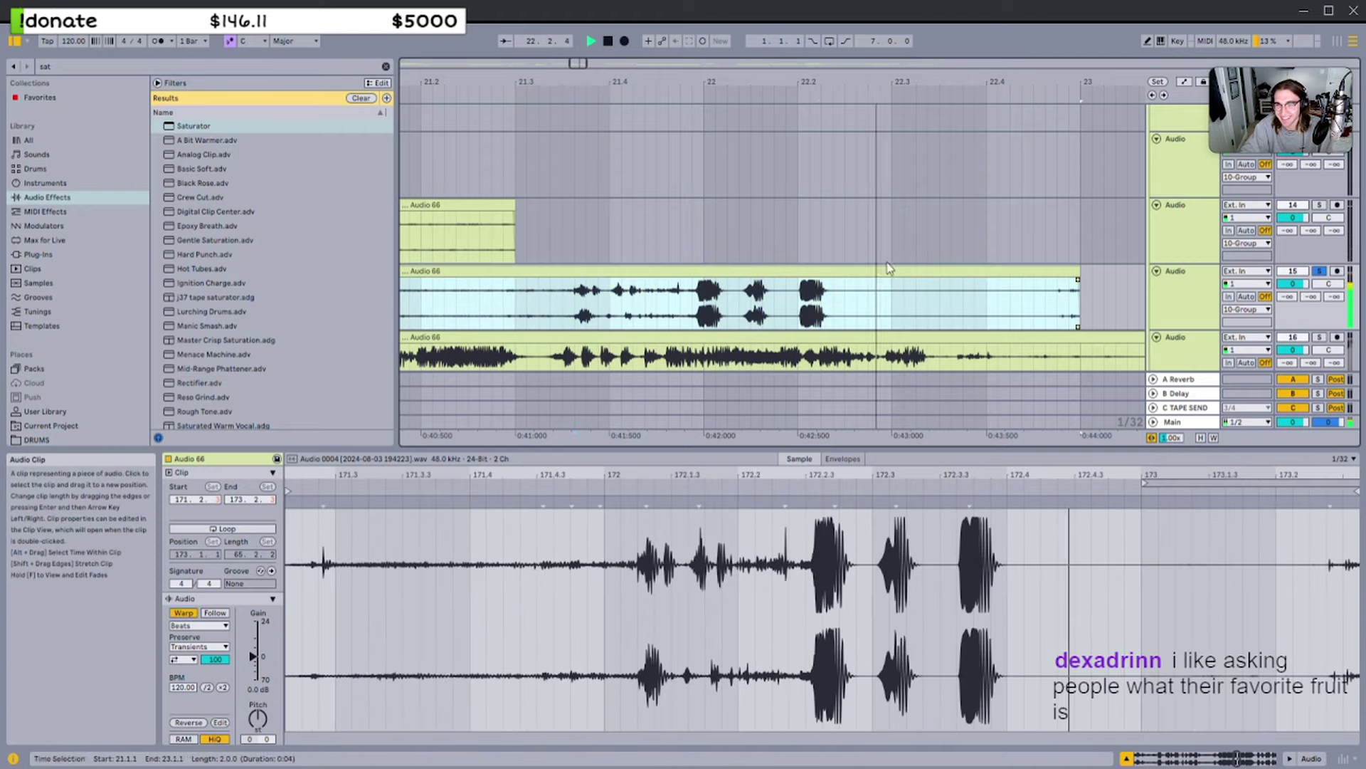
{"action": "left_click", "coordinate": [686, 304]}
{"action": "key", "text": "space"}
{"action": "key", "text": "space"}
Extend the end of the track 15 clip at bar 21 to just past 23.2 and play its loud hits
{"action": "scroll", "coordinate": [954, 268], "scroll_direction": "right", "scroll_amount": 1}
{"action": "left_click_drag", "start_coordinate": [1038, 270], "coordinate": [1179, 275]}
{"action": "left_click", "coordinate": [709, 306]}
{"action": "key", "text": "space"}
{"action": "key", "text": "space"}
{"action": "scroll", "coordinate": [719, 310], "scroll_direction": "right", "scroll_amount": 1}
{"action": "key", "text": "space"}
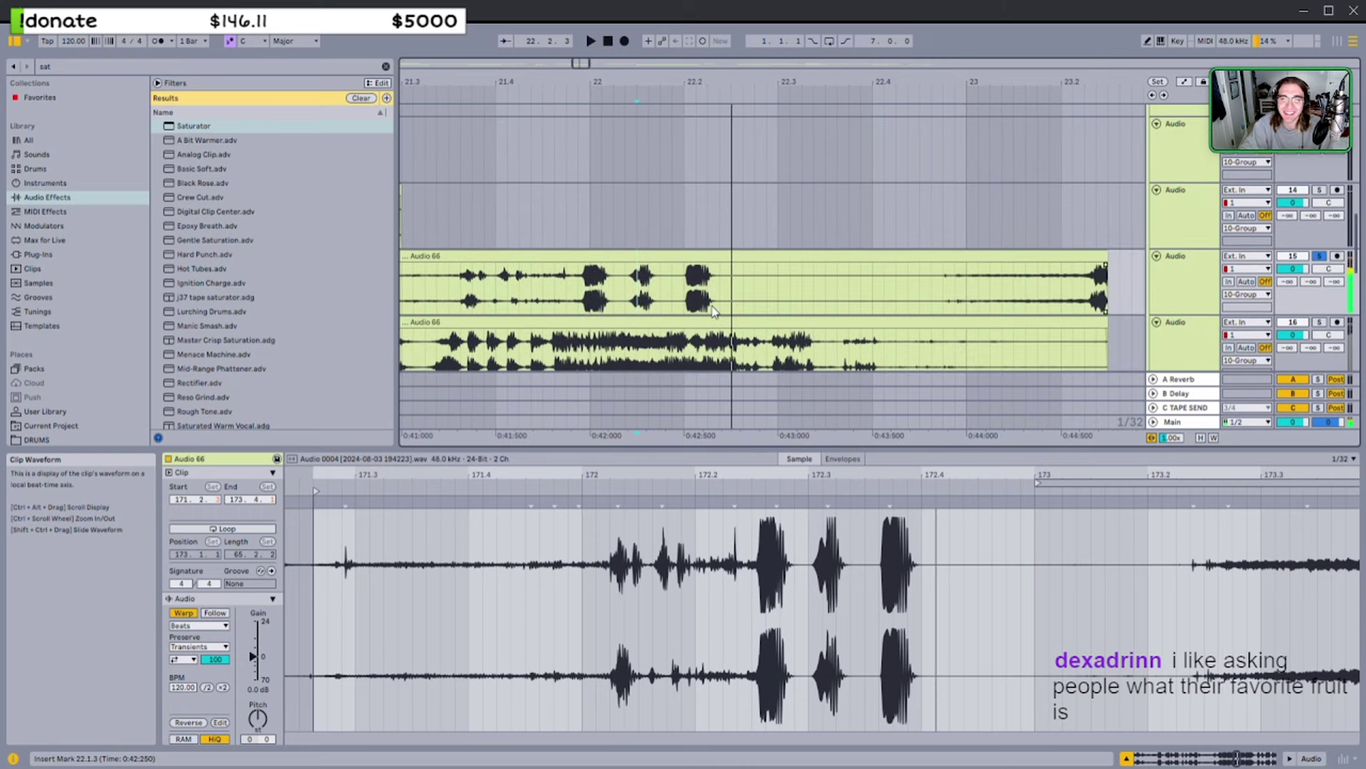
Replay the loud hits on track 15 and select the range around them from 21.4.4 to 22.2.4
{"action": "left_click", "coordinate": [756, 290]}
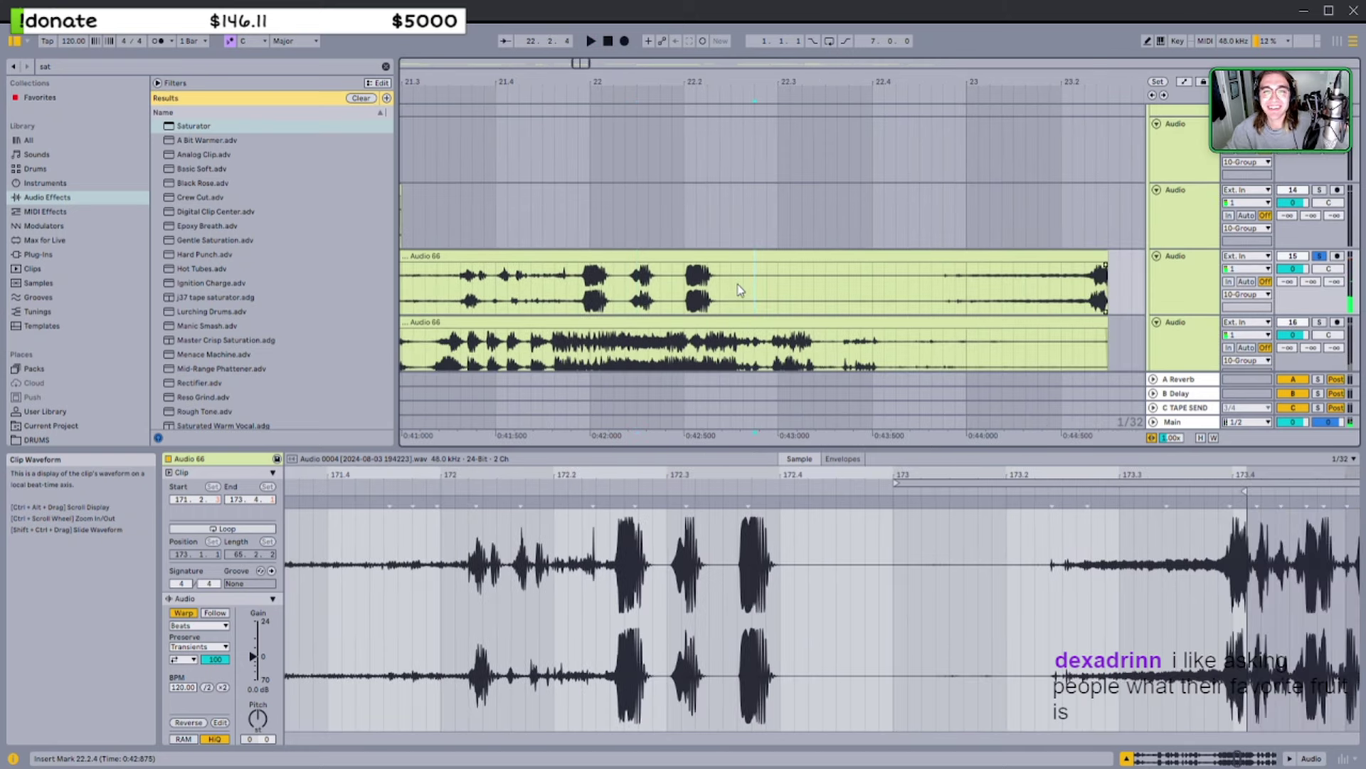
{"action": "left_click", "coordinate": [580, 282]}
{"action": "key", "text": "space"}
{"action": "left_click", "coordinate": [626, 271]}
{"action": "key", "text": "space"}
{"action": "scroll", "coordinate": [691, 263], "scroll_direction": "left", "scroll_amount": 1}
{"action": "left_click", "coordinate": [701, 257]}
{"action": "left_click_drag", "start_coordinate": [823, 283], "coordinate": [646, 297]}
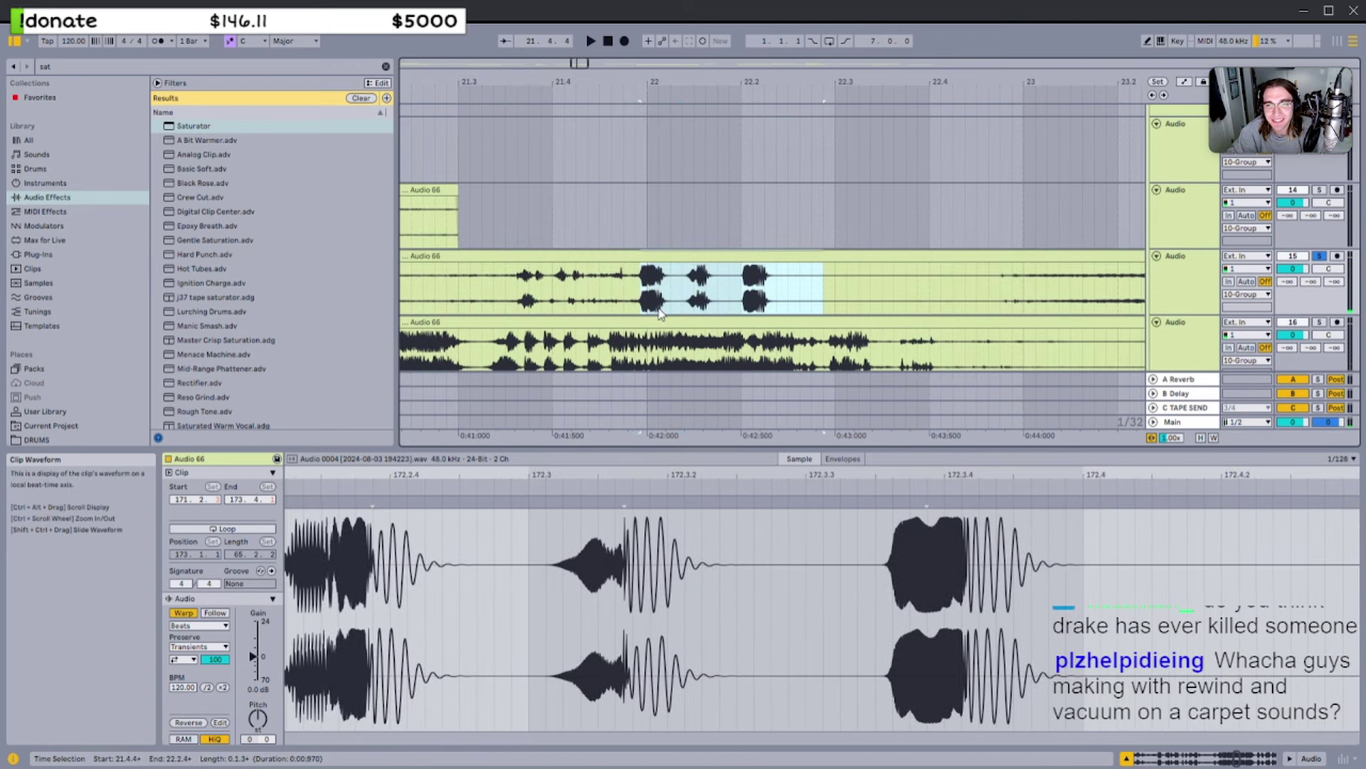
Separate the three loud hits on track 15 into their own clip from 21.4.4 to 22.3.1 and play it
{"action": "left_click", "coordinate": [634, 293]}
{"action": "left_click", "coordinate": [613, 291]}
{"action": "key", "text": "space"}
{"action": "left_click", "coordinate": [624, 290]}
{"action": "key", "text": "space"}
{"action": "key", "text": "space"}
{"action": "mouse_move", "coordinate": [823, 288]}
{"action": "left_mouse_down"}
{"action": "mouse_move", "coordinate": [635, 294]}
{"action": "mouse_move", "coordinate": [840, 284]}
{"action": "left_mouse_up"}
{"action": "key", "text": "space"}
{"action": "key", "text": "space"}
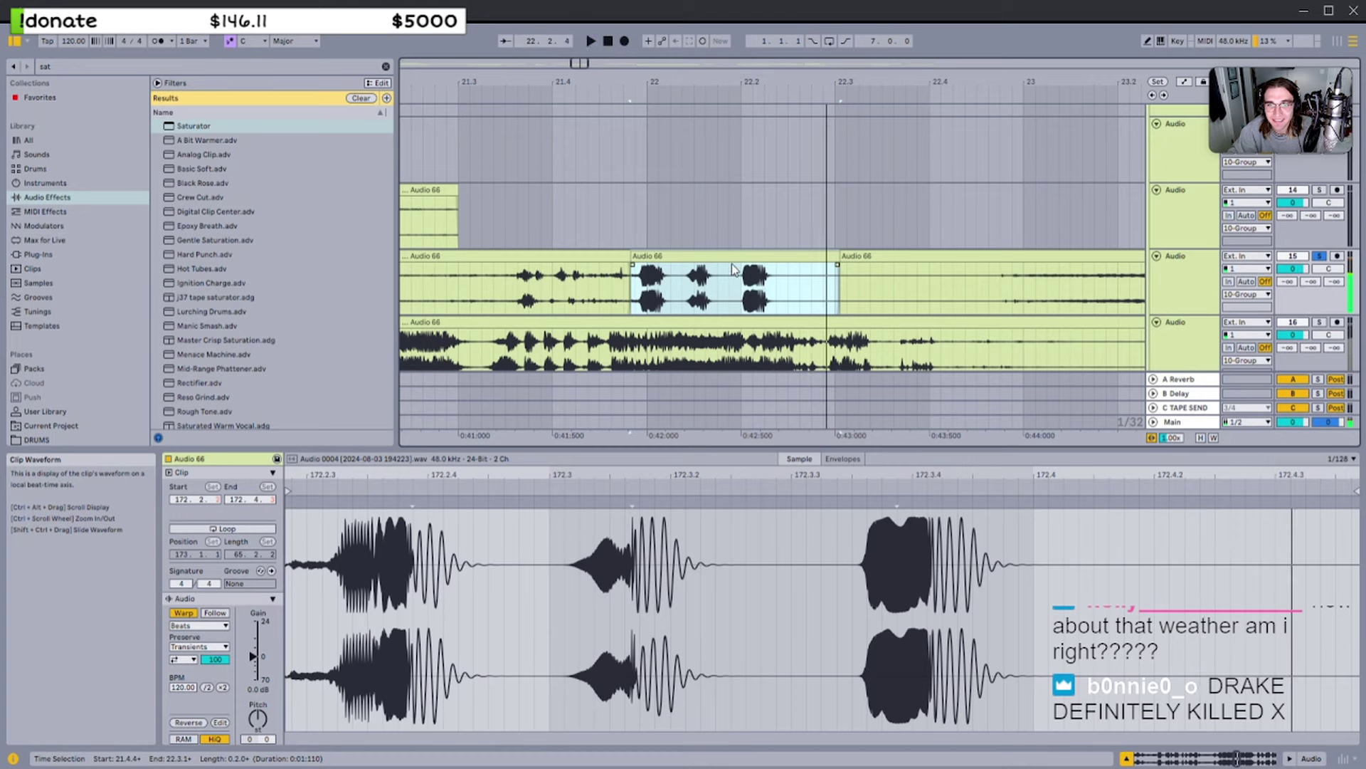
Trim the start of the separated clip to 22.1.2 to remove the first hit, and play the rest
{"action": "key", "text": "space"}
{"action": "key", "text": "space"}
{"action": "left_click_drag", "start_coordinate": [632, 262], "coordinate": [683, 259]}
{"action": "key", "text": "space"}
{"action": "key", "text": "space"}
Split the trimmed track 15 clip at 22.2.1 and consolidate the second part
{"action": "left_click", "coordinate": [742, 279]}
{"action": "key", "text": "space"}
{"action": "key", "text": "ctrl+e"}
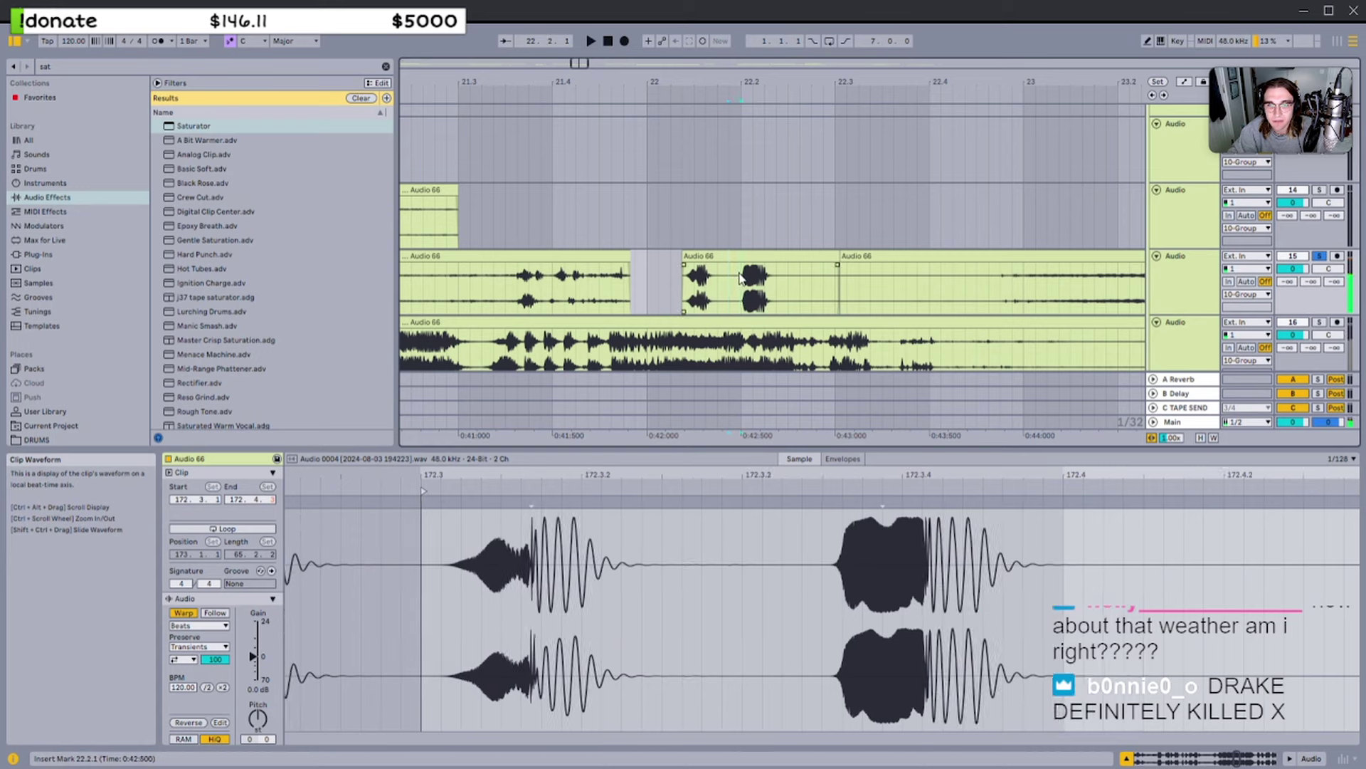
{"action": "left_click", "coordinate": [754, 256]}
{"action": "key", "text": "ctrl+j"}
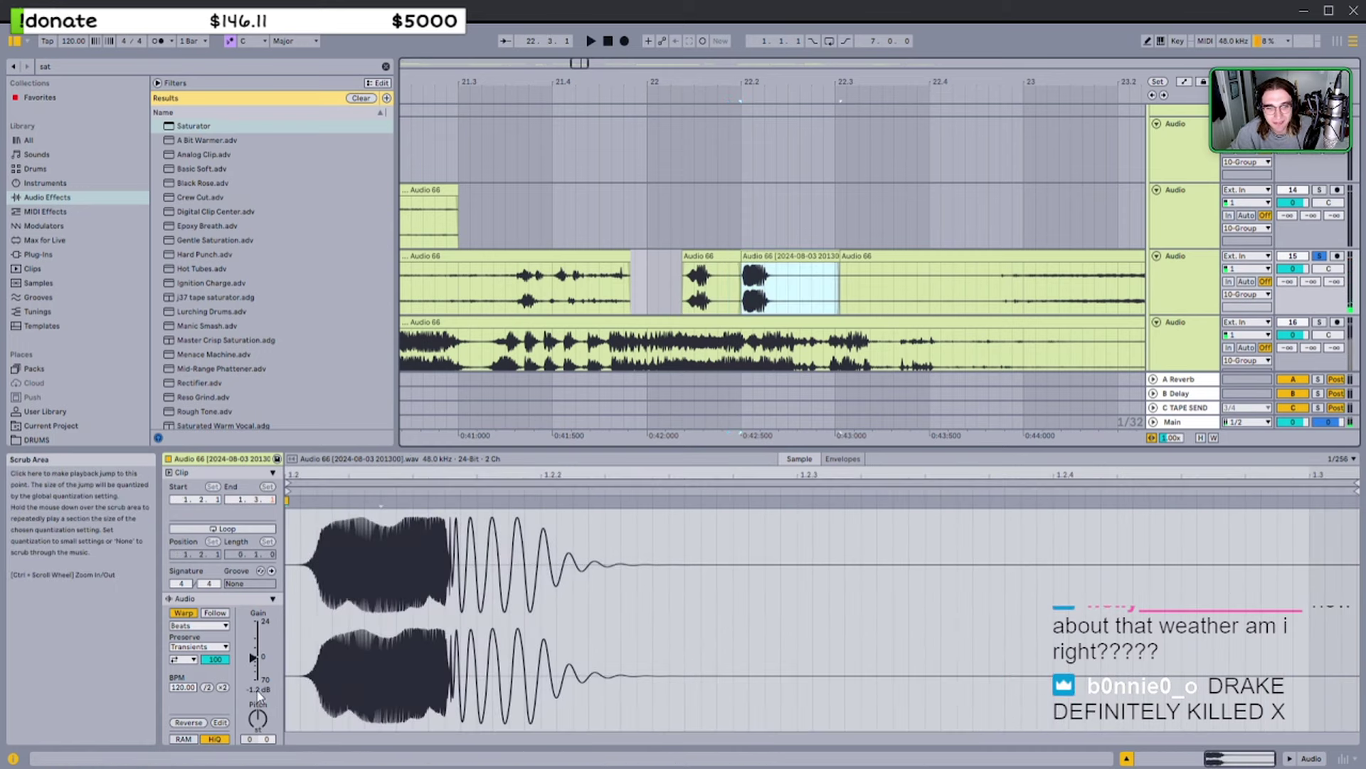
Play and consolidate the first part of the split clip, and shorten its end to about 22.1.4
{"action": "left_click", "coordinate": [691, 255]}
{"action": "key", "text": "space"}
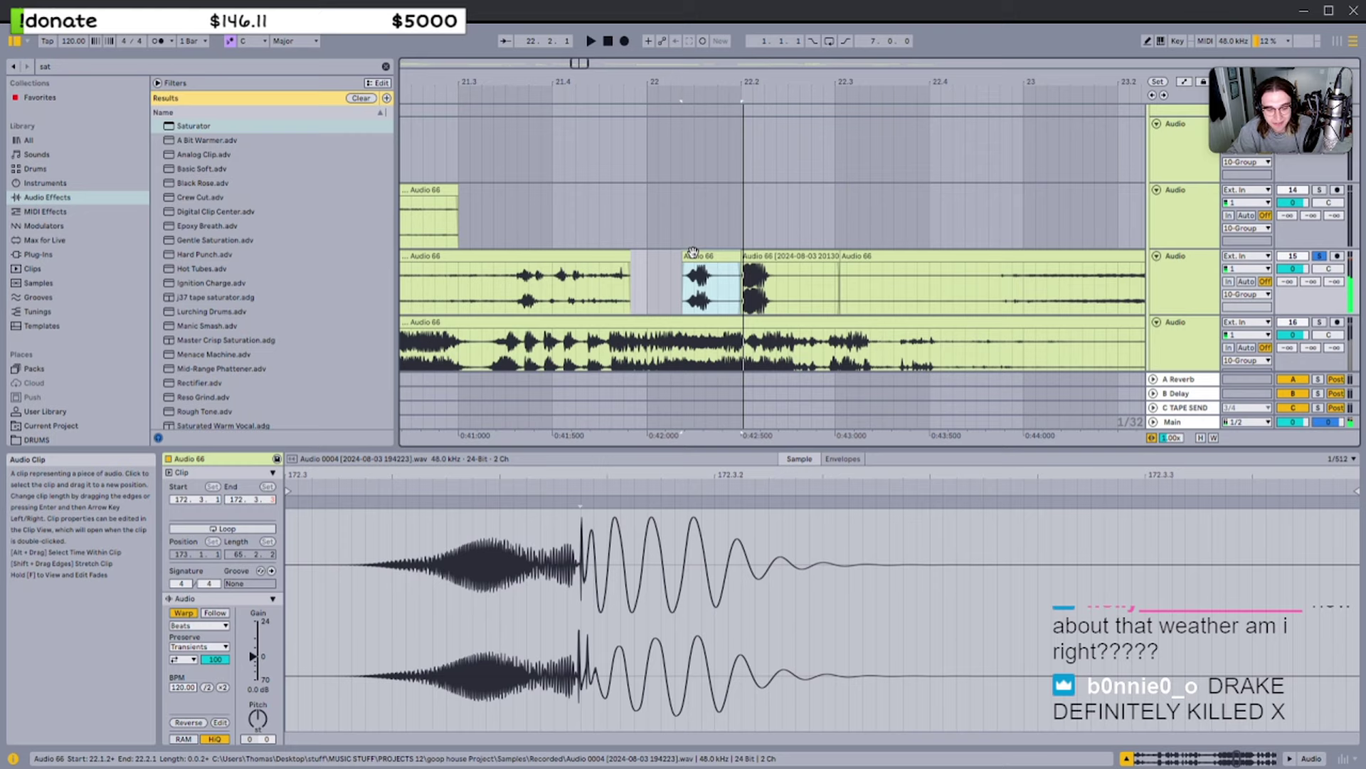
{"action": "key", "text": "ctrl+j"}
{"action": "left_click", "coordinate": [753, 257]}
{"action": "left_click_drag", "start_coordinate": [741, 257], "coordinate": [733, 265]}
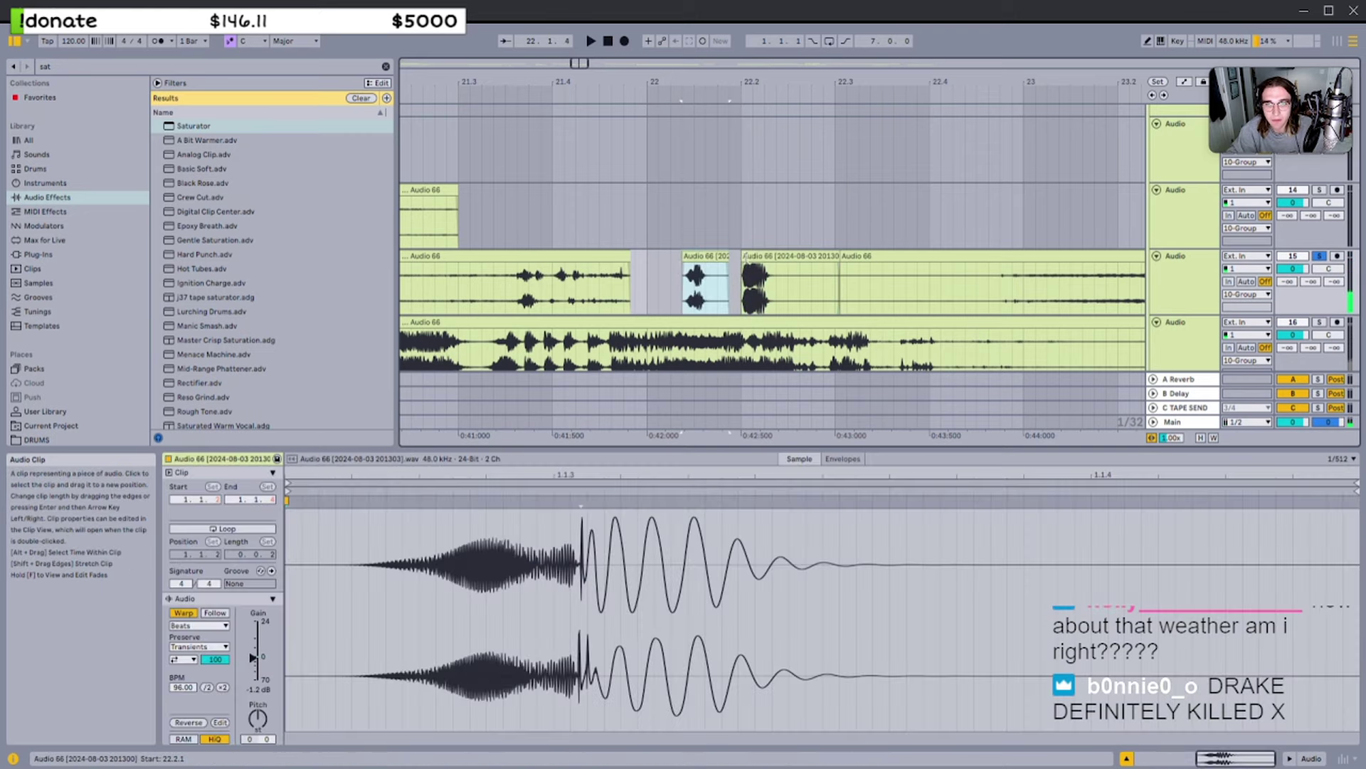
Cut both consolidated hits from track 15 and go to audio track 5 in the drums group
{"action": "left_click", "coordinate": [746, 258], "text": "shift"}
{"action": "key", "text": "ctrl+x"}
{"action": "key", "text": "w"}
{"action": "scroll", "coordinate": [496, 129], "scroll_direction": "up", "scroll_amount": 4}
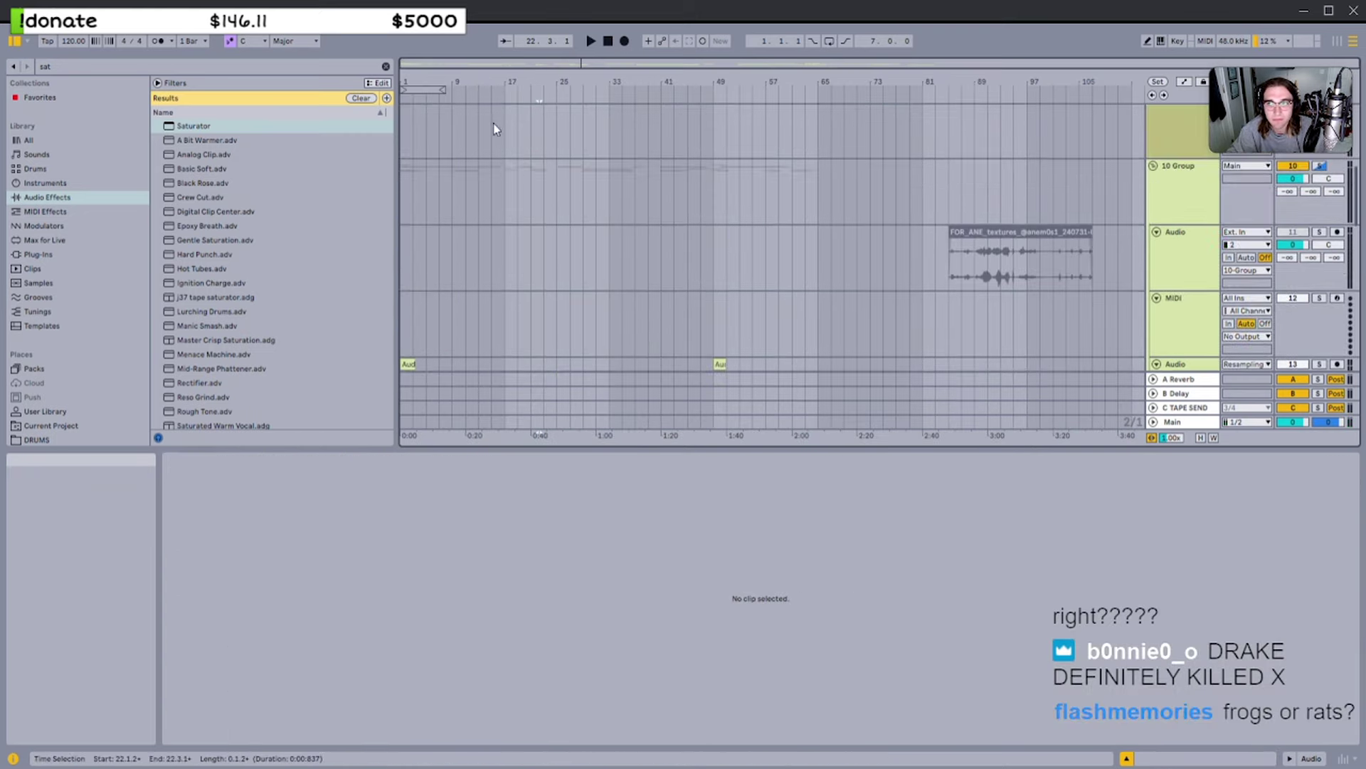
{"action": "scroll", "coordinate": [536, 190], "scroll_direction": "up", "scroll_amount": 5}
{"action": "left_click", "coordinate": [412, 211]}
{"action": "scroll", "coordinate": [407, 213], "scroll_direction": "up", "scroll_amount": 5}
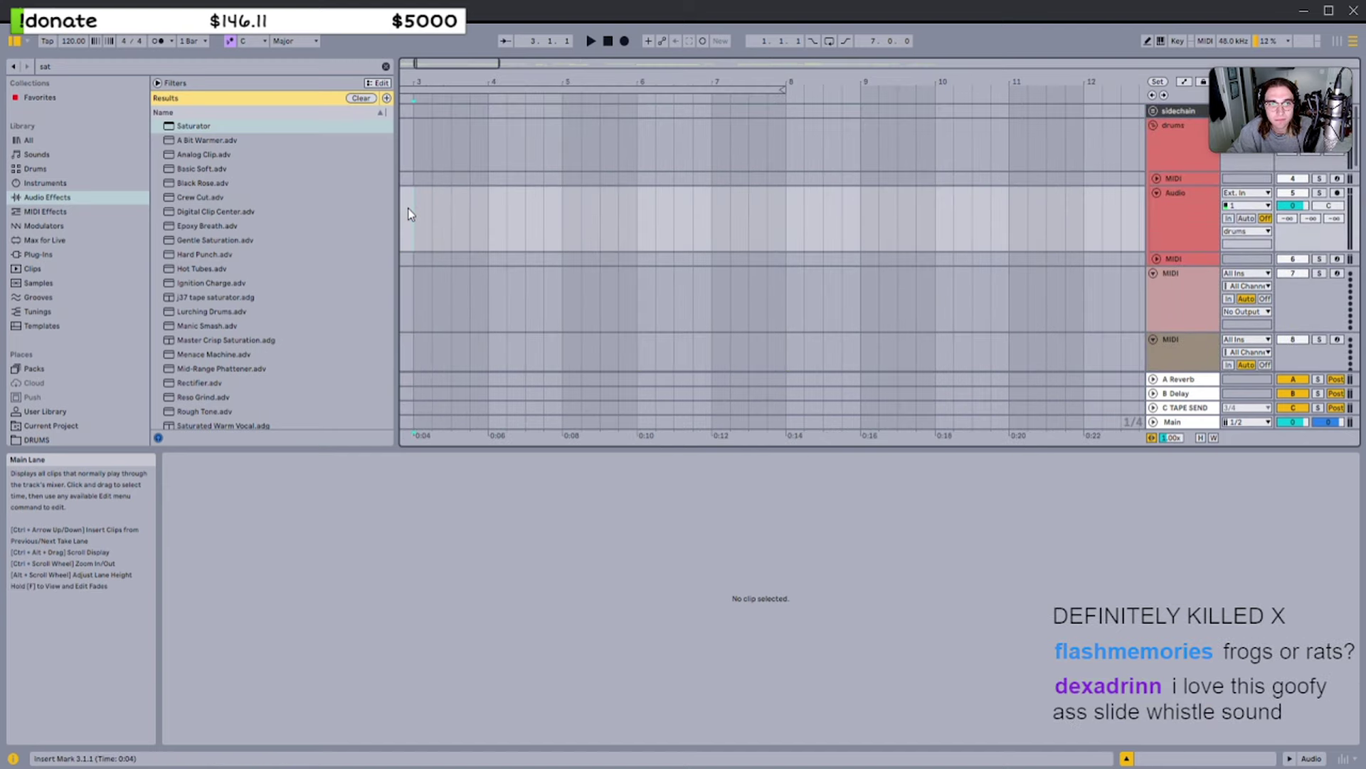
{"action": "scroll", "coordinate": [408, 210], "scroll_direction": "left", "scroll_amount": 3}
Paste the two hits on audio track 5 in the drums group at 1.3.3, right behind the existing clips
{"action": "left_click", "coordinate": [438, 212]}
{"action": "key", "text": "ctrl+v"}
{"action": "key", "text": "ctrl+z"}
{"action": "scroll", "coordinate": [438, 212], "scroll_direction": "up", "scroll_amount": 3}
{"action": "left_click", "coordinate": [443, 215]}
{"action": "key", "text": "ctrl+v"}
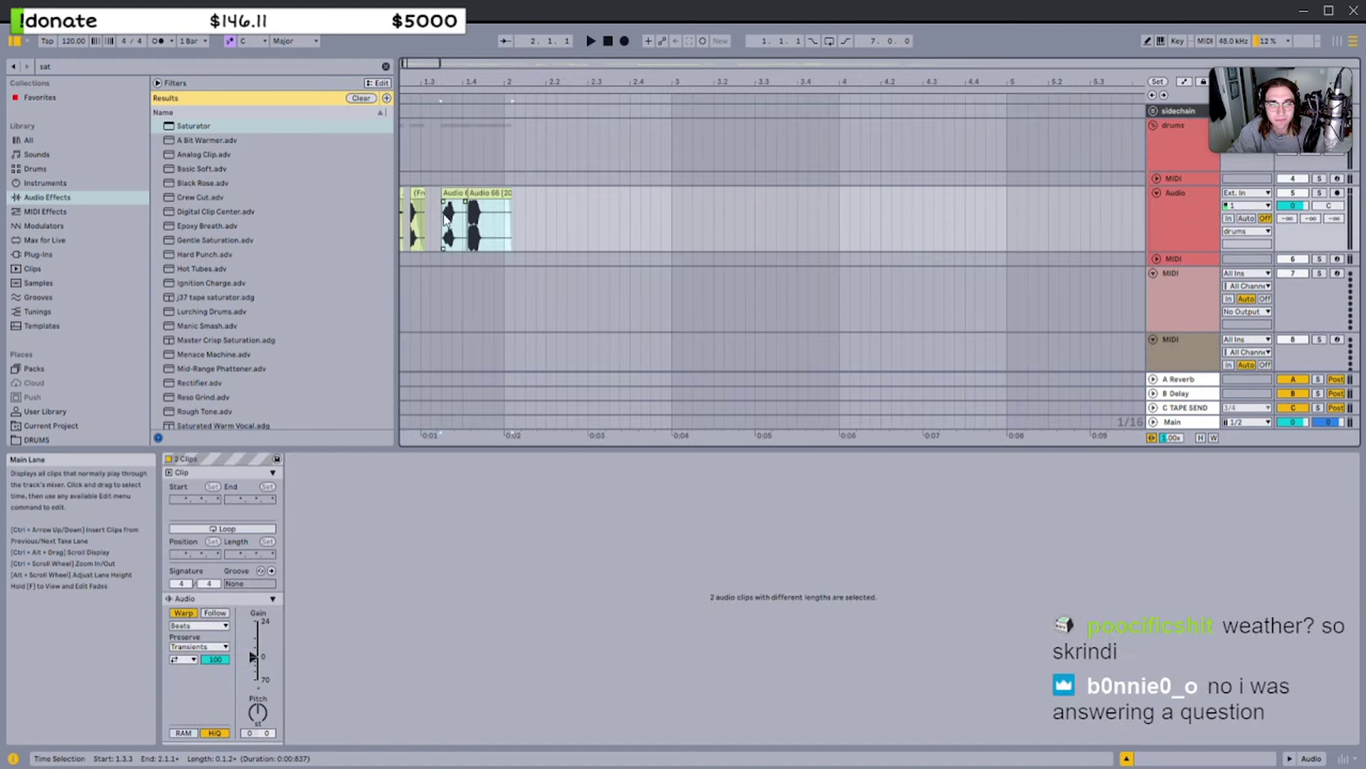
{"action": "scroll", "coordinate": [447, 220], "scroll_direction": "down", "scroll_amount": 12}
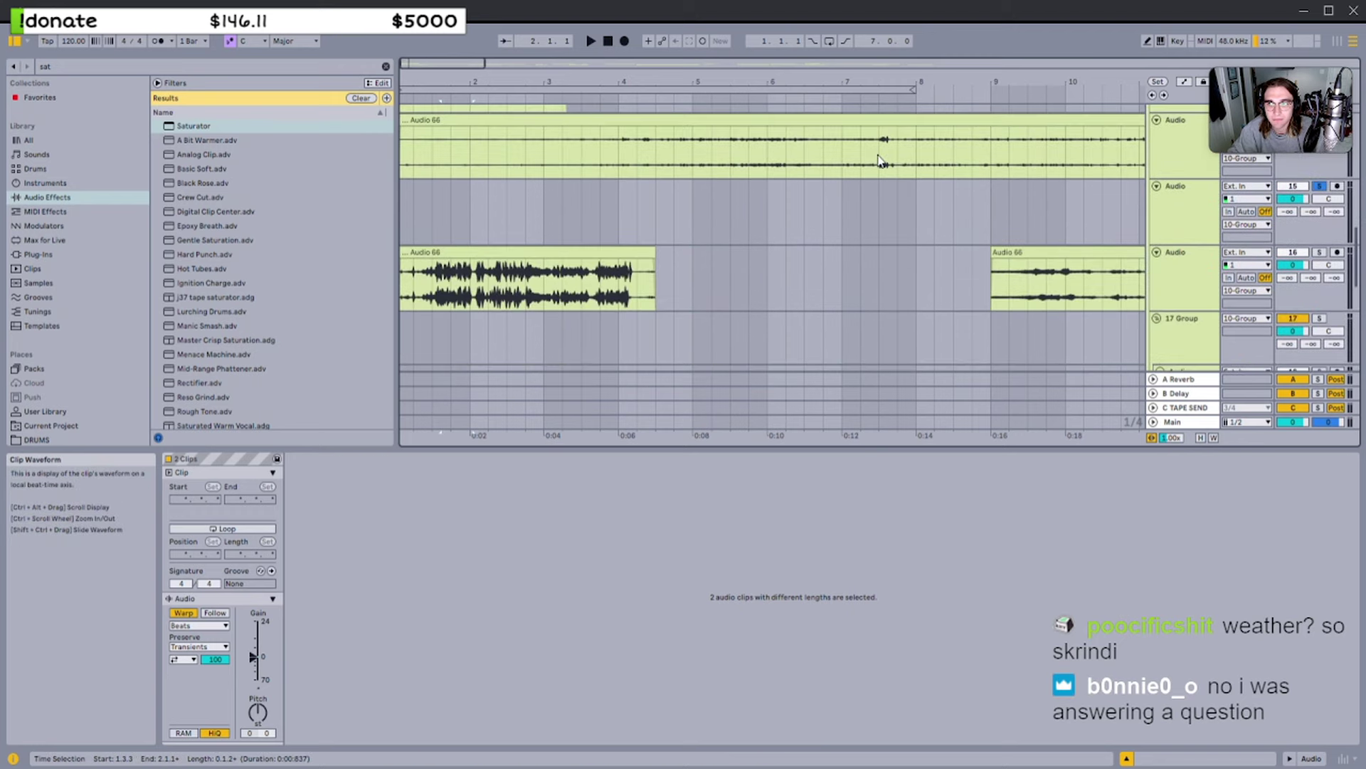
Audition the long recording and the Audio 66 clip at bar 9 on track 16 from 10.2.1
{"action": "left_click", "coordinate": [881, 162]}
{"action": "key", "text": "space"}
{"action": "scroll", "coordinate": [875, 188], "scroll_direction": "right", "scroll_amount": 2}
{"action": "left_click", "coordinate": [798, 291]}
{"action": "key", "text": "space"}
{"action": "key", "text": "space"}
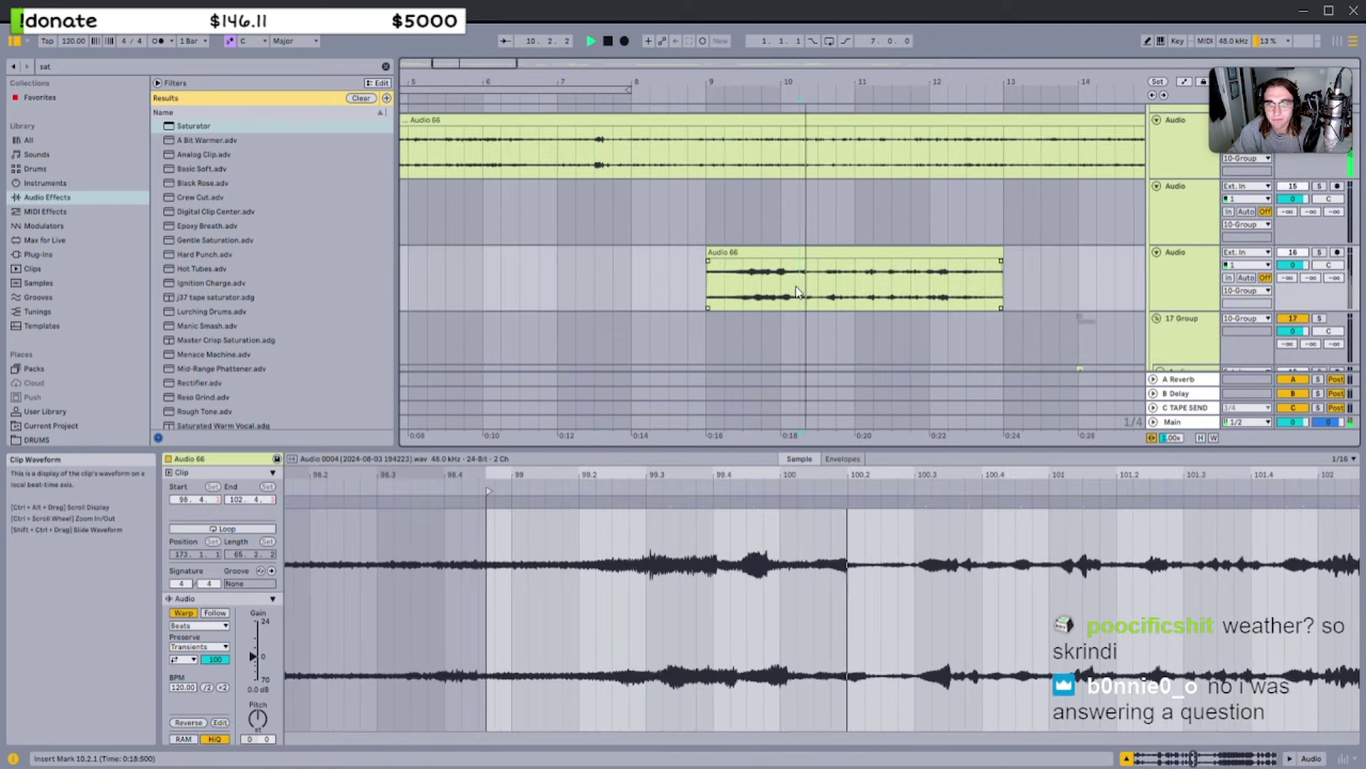
Solo track 16 and audition its Audio 66 clip from several points, including 9.4.1
{"action": "scroll", "coordinate": [790, 291], "scroll_direction": "right", "scroll_amount": 2}
{"action": "left_click", "coordinate": [710, 292]}
{"action": "key", "text": "s"}
{"action": "scroll", "coordinate": [710, 293], "scroll_direction": "down", "scroll_amount": 1}
{"action": "left_click", "coordinate": [642, 234]}
{"action": "left_click", "coordinate": [627, 232]}
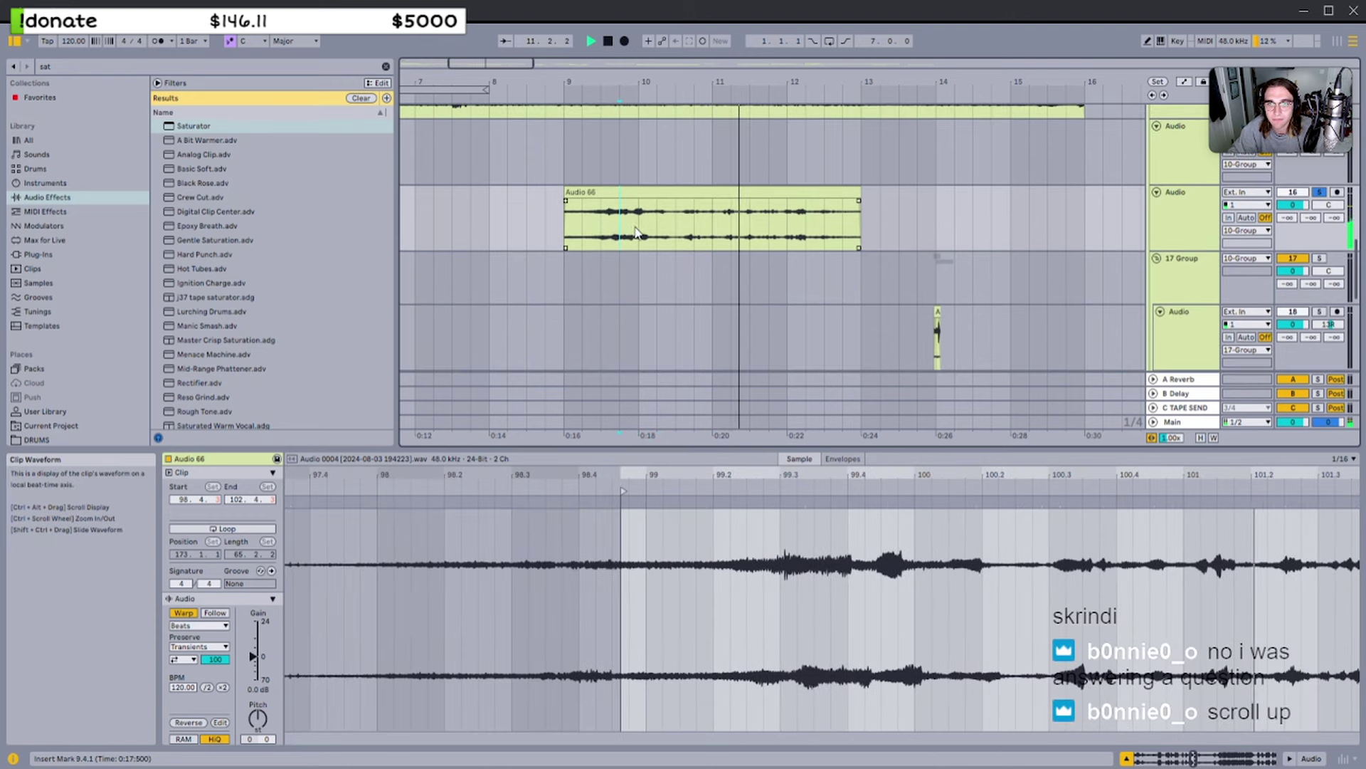
{"action": "scroll", "coordinate": [636, 232], "scroll_direction": "up", "scroll_amount": 2}
{"action": "left_click", "coordinate": [666, 252]}
{"action": "key", "text": "space"}
{"action": "key", "text": "space"}
Trim both ends of the track 16 clip to a one-bar section and place it from 9.1.1 to 10.1.1
{"action": "left_click_drag", "start_coordinate": [859, 253], "coordinate": [828, 253]}
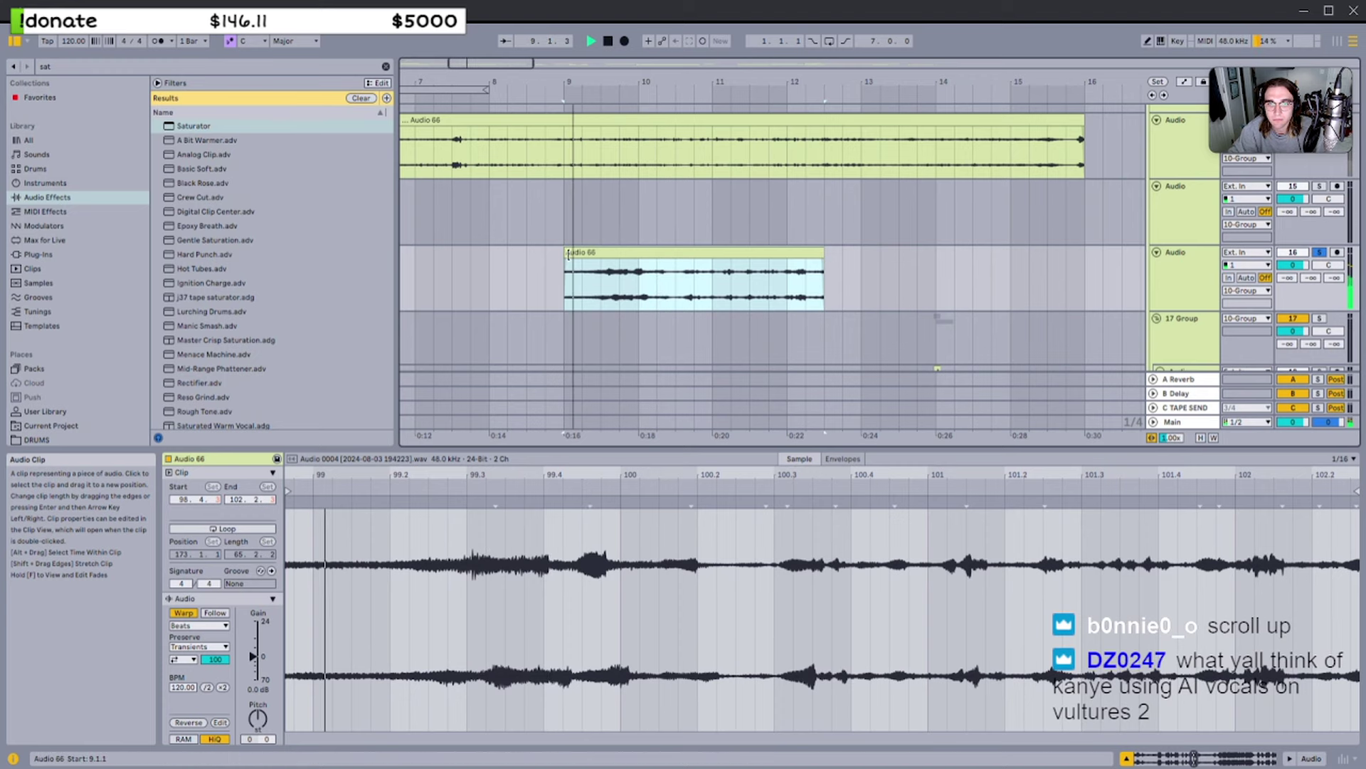
{"action": "left_click_drag", "start_coordinate": [568, 255], "coordinate": [602, 254]}
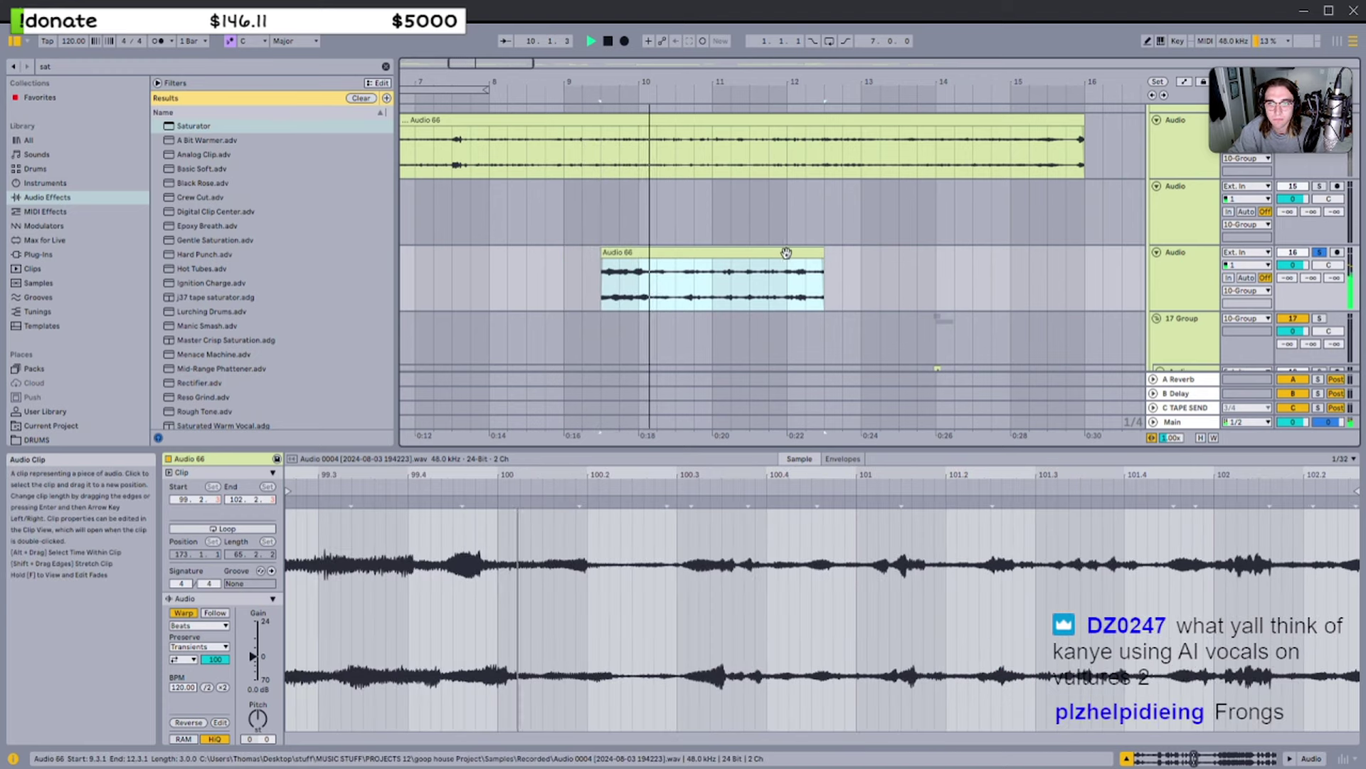
{"action": "scroll", "coordinate": [602, 252], "scroll_direction": "up", "scroll_amount": 3}
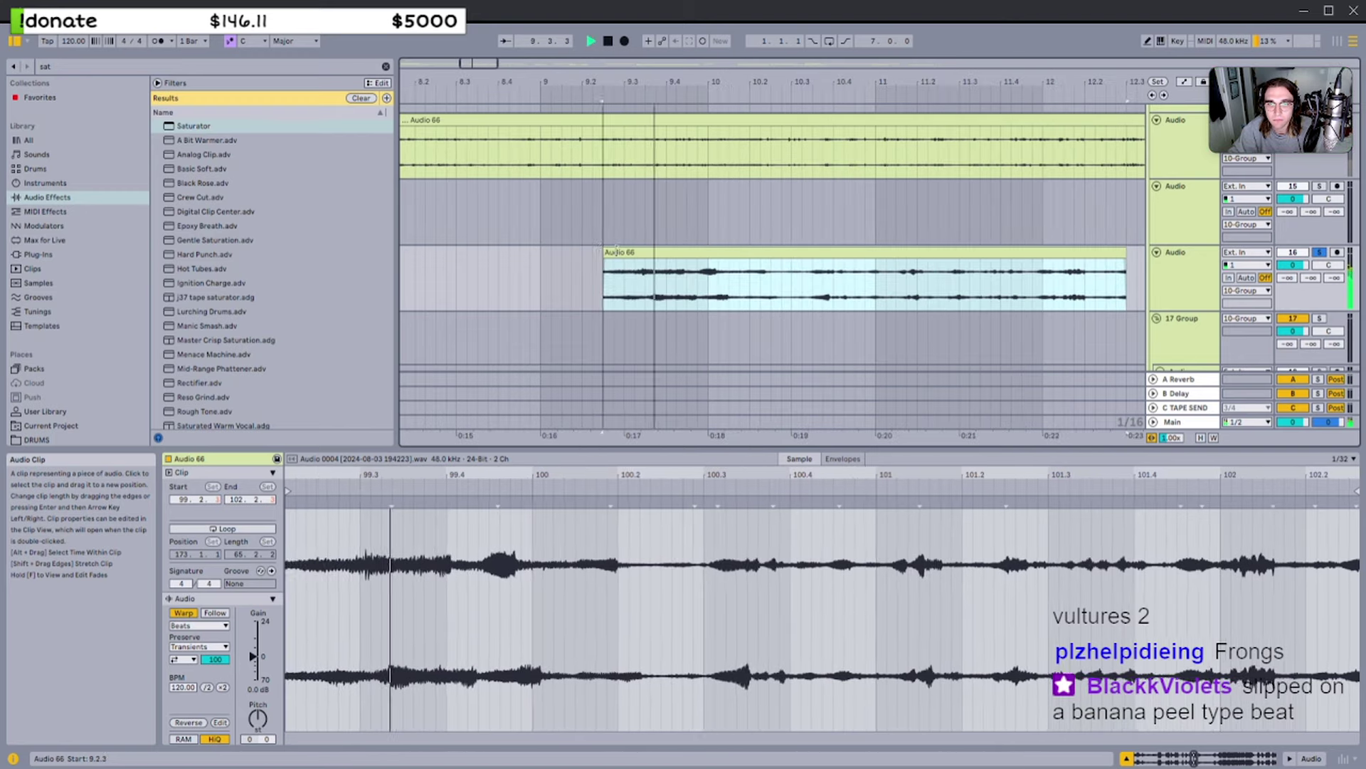
{"action": "key", "text": "space"}
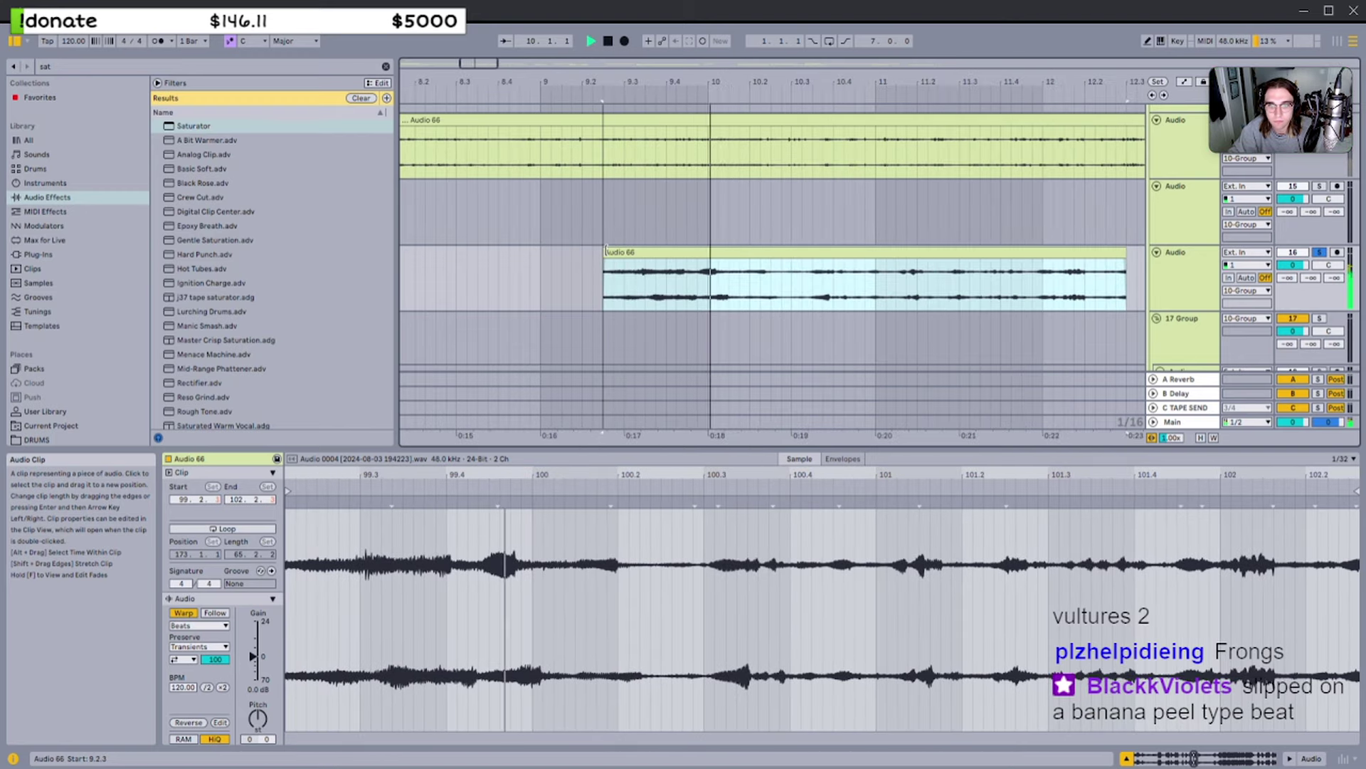
{"action": "left_click_drag", "start_coordinate": [1126, 252], "coordinate": [683, 256]}
{"action": "scroll", "coordinate": [717, 254], "scroll_direction": "down", "scroll_amount": 3}
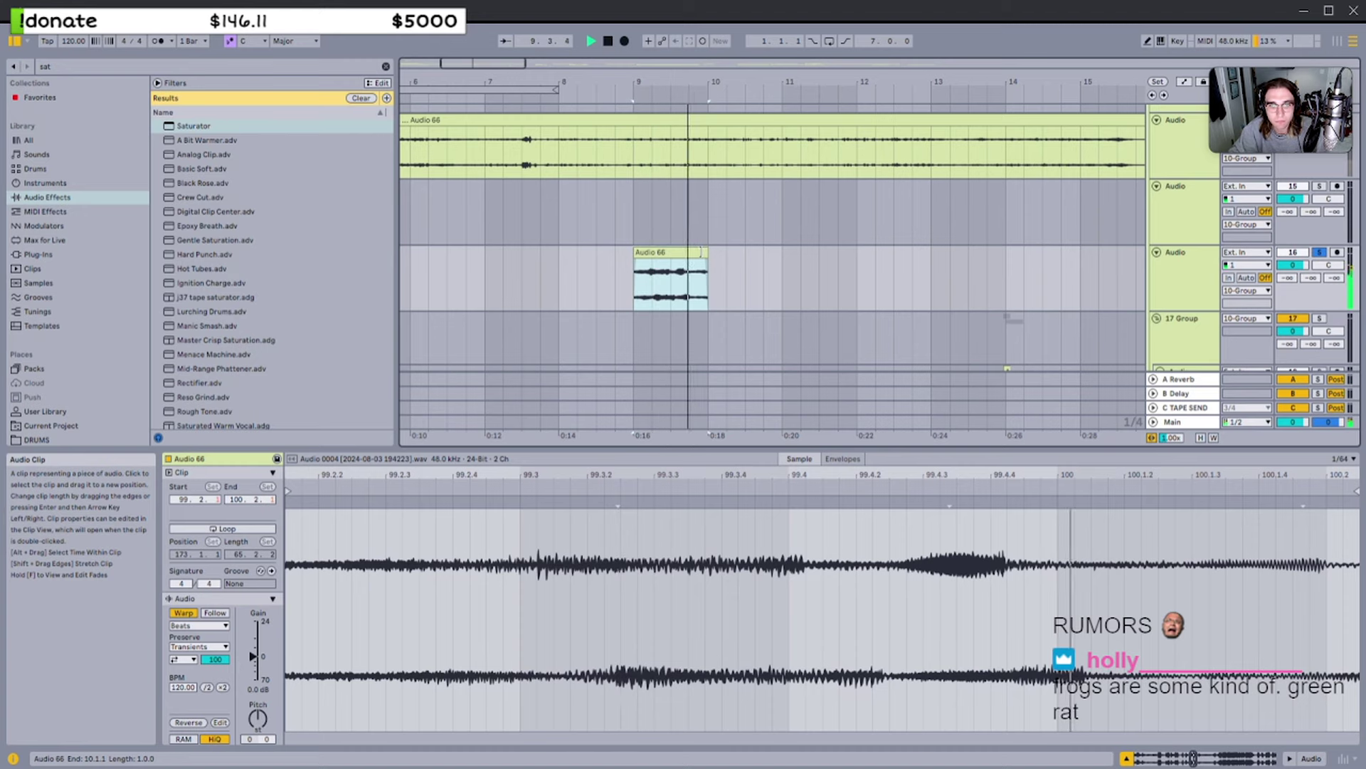
Turn on the metronome and cut the one-bar clip from track 16
{"action": "scroll", "coordinate": [708, 251], "scroll_direction": "up", "scroll_amount": 3}
{"action": "left_click", "coordinate": [158, 42]}
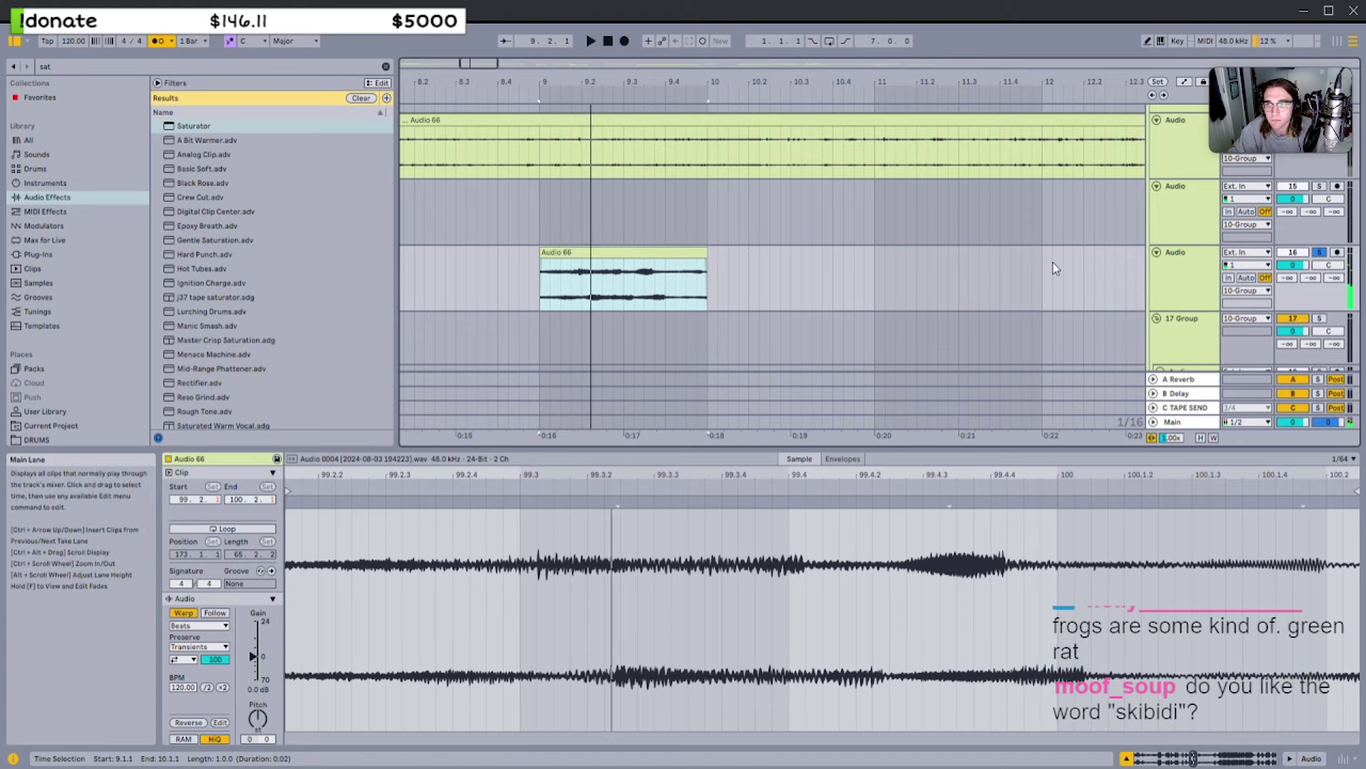
{"action": "key", "text": "Delete"}
{"action": "scroll", "coordinate": [804, 213], "scroll_direction": "down", "scroll_amount": 10}
{"action": "scroll", "coordinate": [427, 147], "scroll_direction": "up", "scroll_amount": 8}
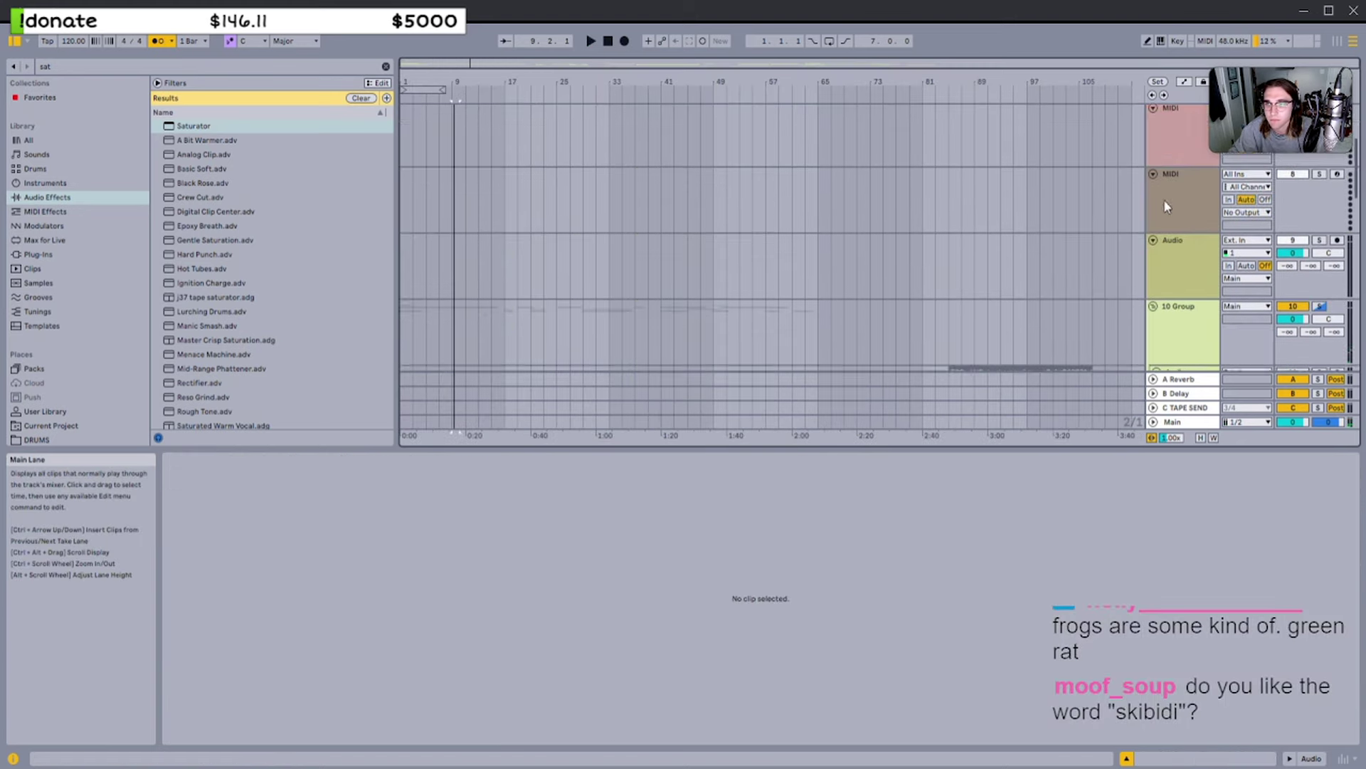
Put the empty audio track 9 in its own group, paste the one-bar clip there at 1.1.1, and play it
{"action": "left_click", "coordinate": [1198, 299]}
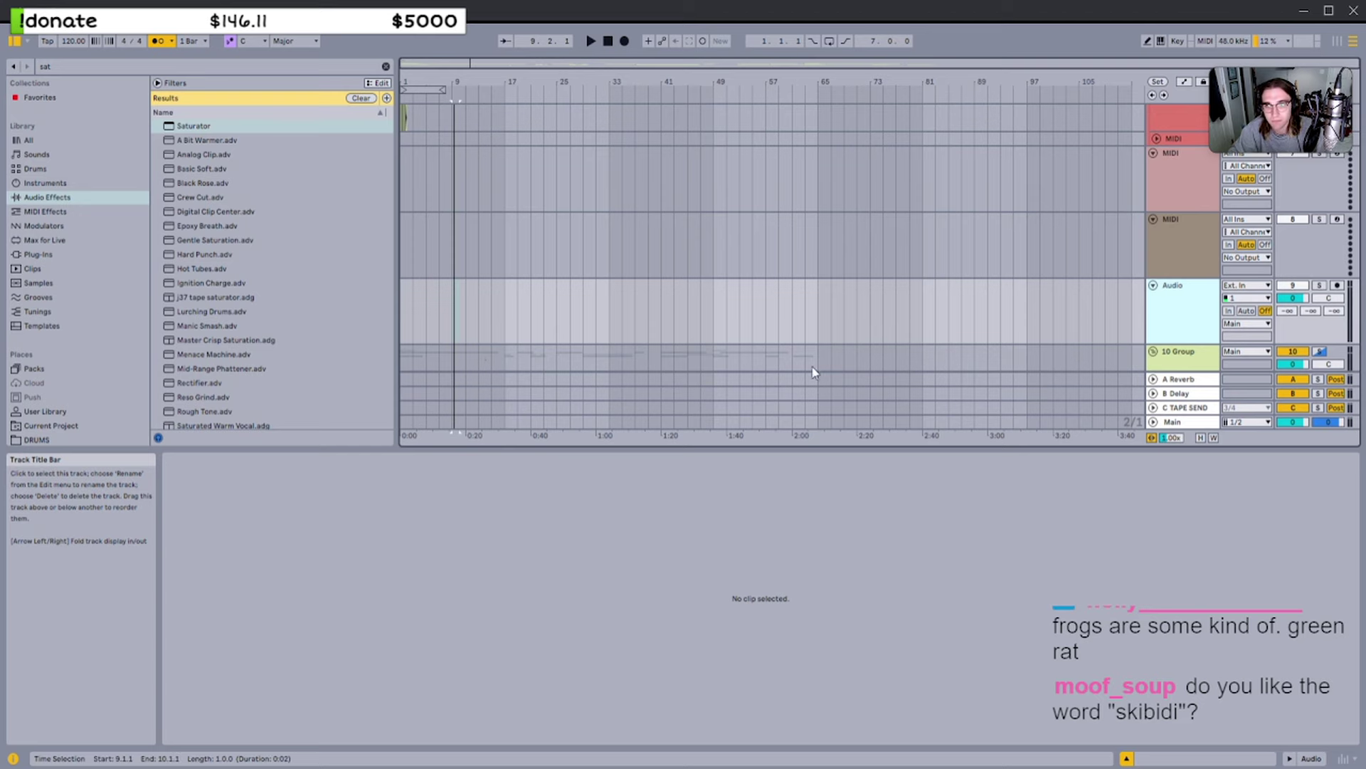
{"action": "left_click_drag", "start_coordinate": [1177, 296], "coordinate": [1178, 356]}
{"action": "left_click", "coordinate": [404, 344]}
{"action": "key", "text": "ctrl+v"}
{"action": "key", "text": "space"}
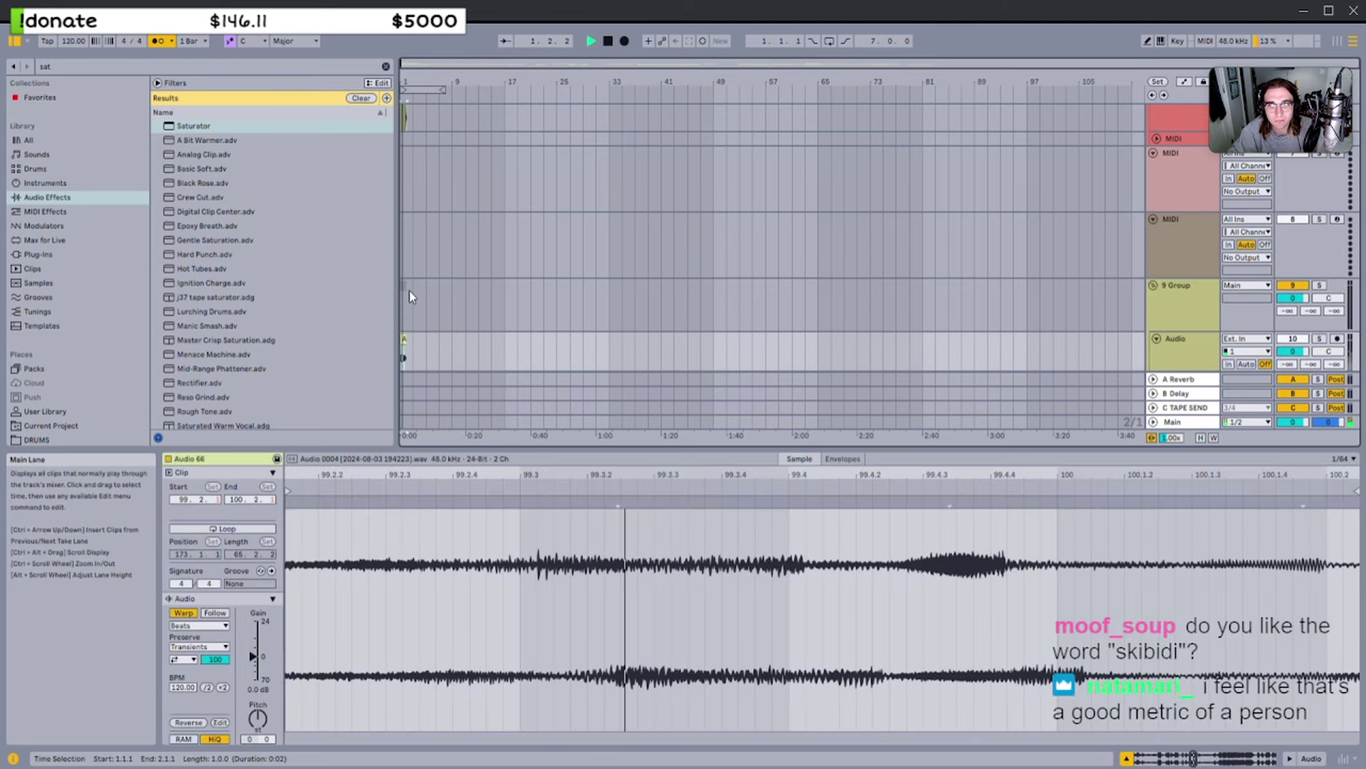
Deactivate the six hits on audio track 5 in the drums group between 1.1.1 and 3.1.1
{"action": "scroll", "coordinate": [409, 290], "scroll_direction": "up", "scroll_amount": 5}
{"action": "scroll", "coordinate": [429, 284], "scroll_direction": "up", "scroll_amount": 1}
{"action": "key", "text": "space"}
{"action": "left_click_drag", "start_coordinate": [404, 171], "coordinate": [464, 170]}
{"action": "scroll", "coordinate": [1178, 306], "scroll_direction": "down", "scroll_amount": 8}
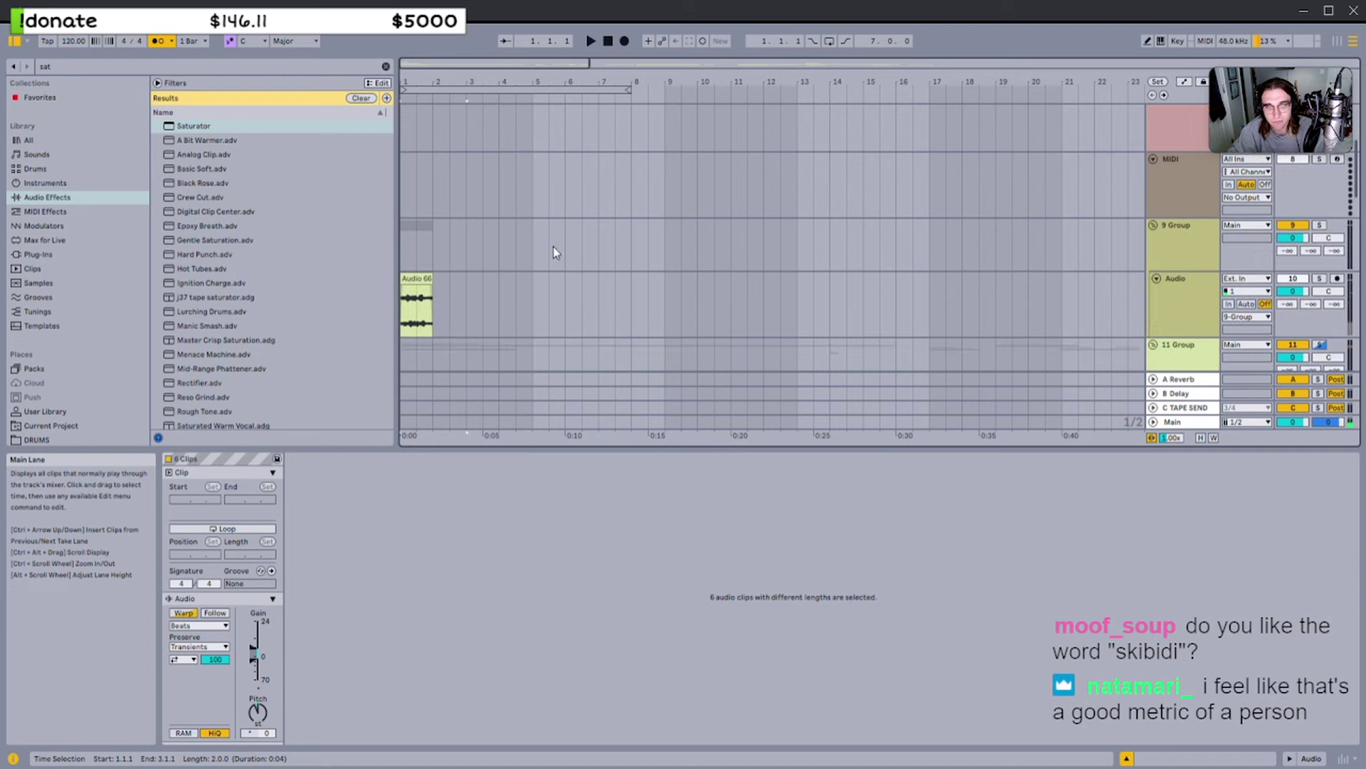
Group the tracks from the resampling track 14 down to MIDI track 24
{"action": "left_click", "coordinate": [1186, 295]}
{"action": "scroll", "coordinate": [1187, 273], "scroll_direction": "up", "scroll_amount": 3}
{"action": "left_click", "coordinate": [1187, 266]}
{"action": "scroll", "coordinate": [1191, 280], "scroll_direction": "down", "scroll_amount": 14}
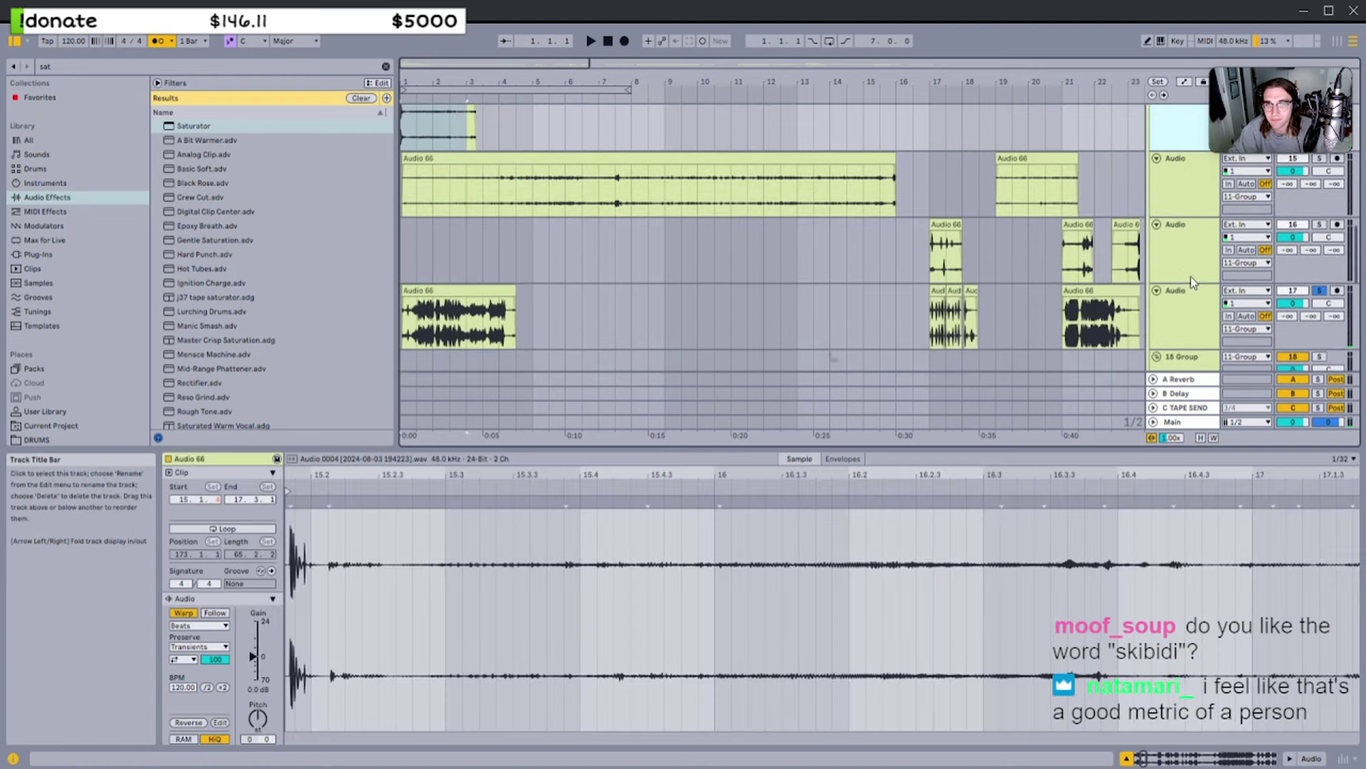
{"action": "scroll", "coordinate": [1191, 289], "scroll_direction": "down", "scroll_amount": 3}
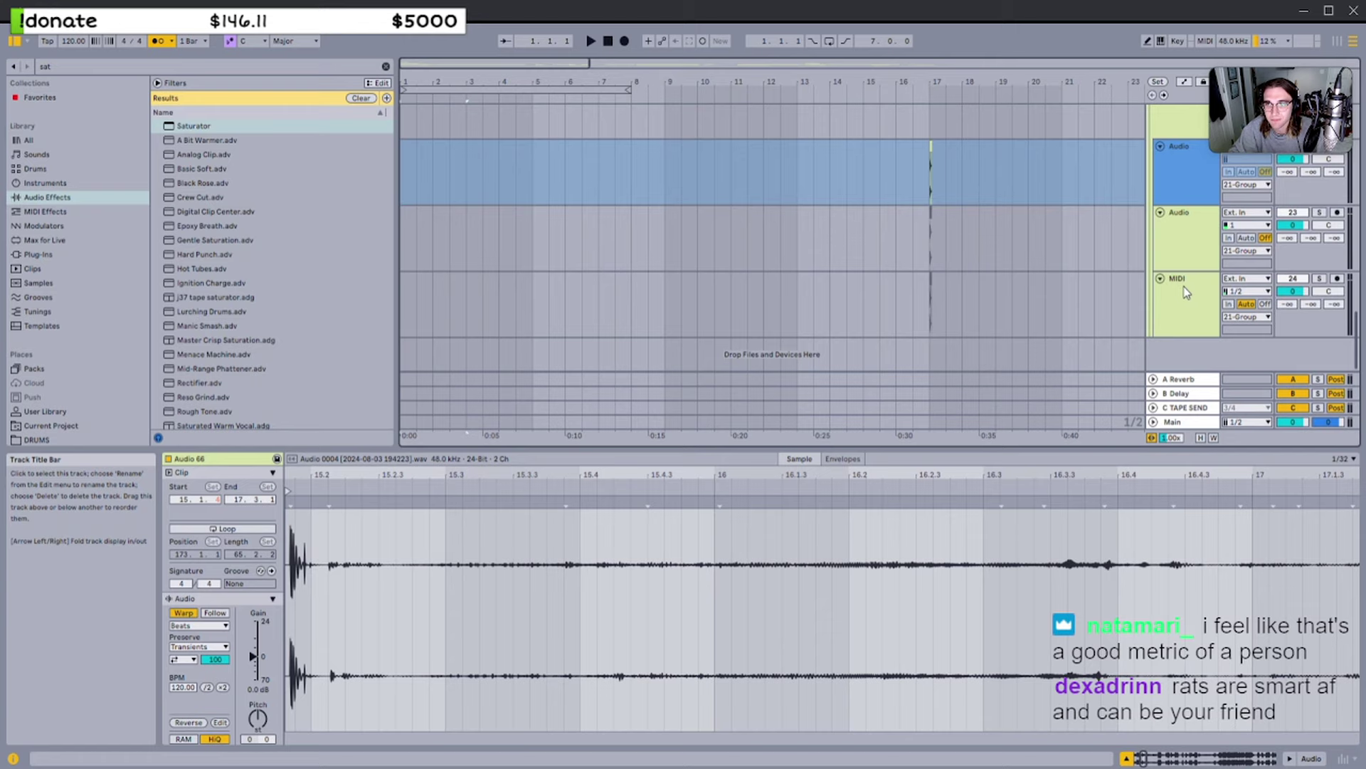
{"action": "left_click", "coordinate": [1184, 286], "text": "shift"}
{"action": "scroll", "coordinate": [1187, 286], "scroll_direction": "up", "scroll_amount": 4}
{"action": "key", "text": "ctrl+g"}
{"action": "scroll", "coordinate": [1180, 232], "scroll_direction": "up", "scroll_amount": 1}
{"action": "left_click", "coordinate": [1184, 183]}
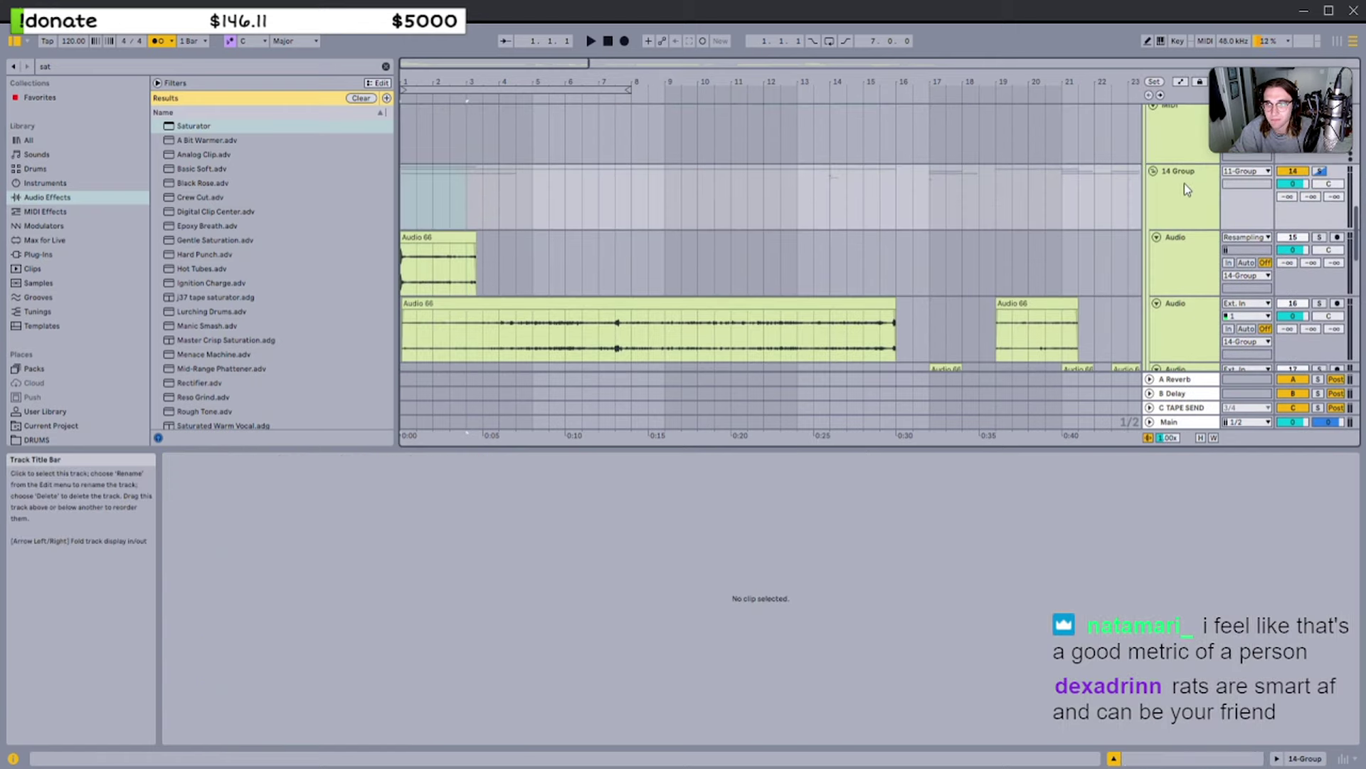
Clear the solo on the new 14 Group, mute the group, and play the arrangement
{"action": "left_click", "coordinate": [1320, 172]}
{"action": "left_click", "coordinate": [1293, 171]}
{"action": "scroll", "coordinate": [844, 232], "scroll_direction": "up", "scroll_amount": 3}
{"action": "key", "text": "space"}
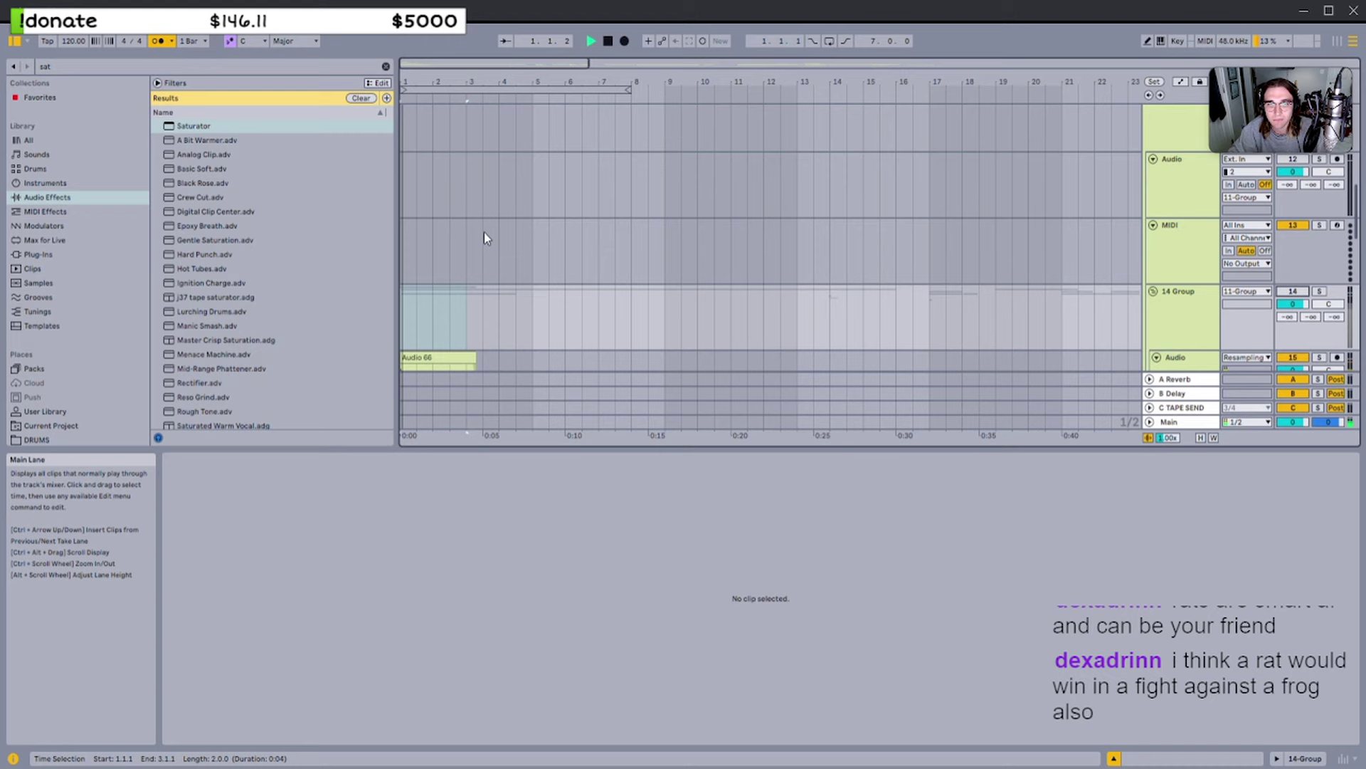
{"action": "scroll", "coordinate": [455, 230], "scroll_direction": "down", "scroll_amount": 3}
{"action": "left_click", "coordinate": [437, 221]}
{"action": "scroll", "coordinate": [445, 218], "scroll_direction": "up", "scroll_amount": 3}
{"action": "scroll", "coordinate": [498, 225], "scroll_direction": "up", "scroll_amount": 3}
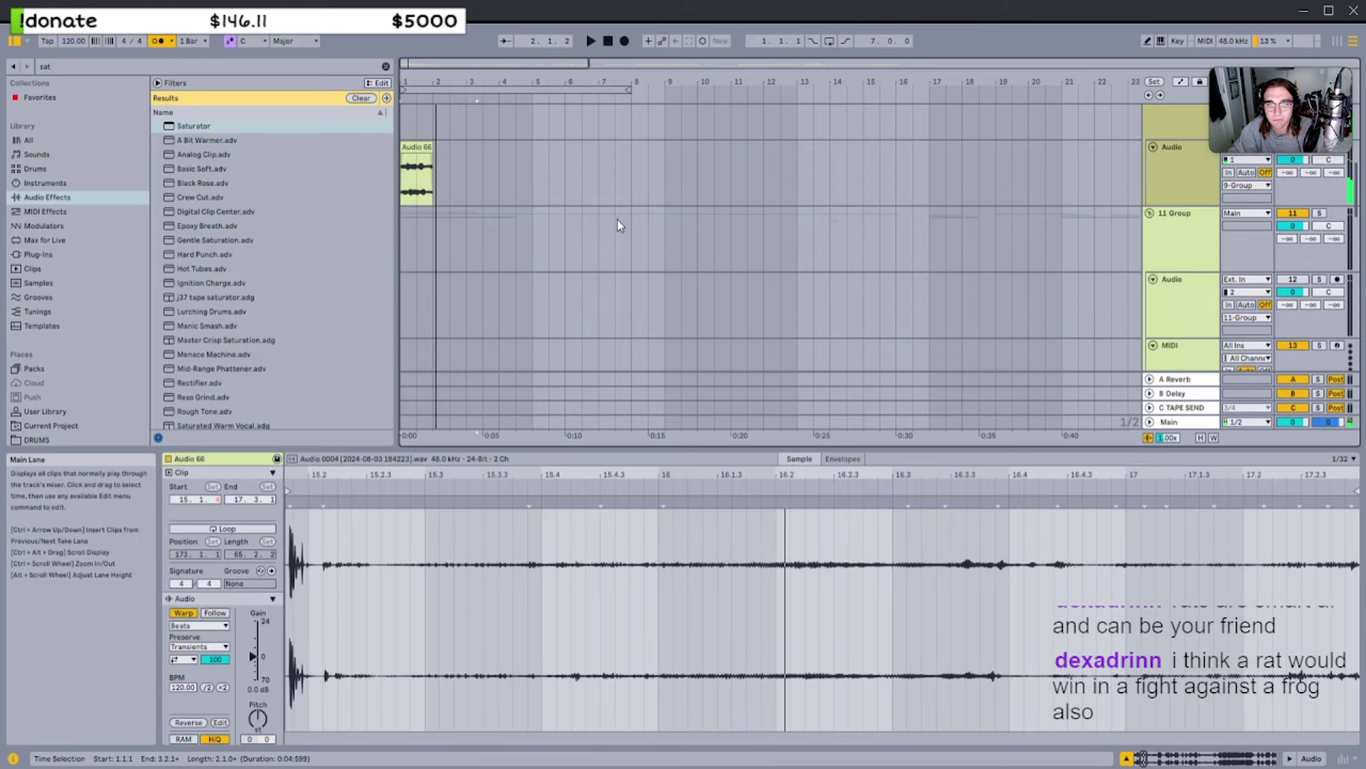
Ungroup the tracks in 14 Group
{"action": "scroll", "coordinate": [854, 242], "scroll_direction": "down", "scroll_amount": 3}
{"action": "left_click", "coordinate": [1195, 291]}
{"action": "key", "text": "ctrl+shift+g"}
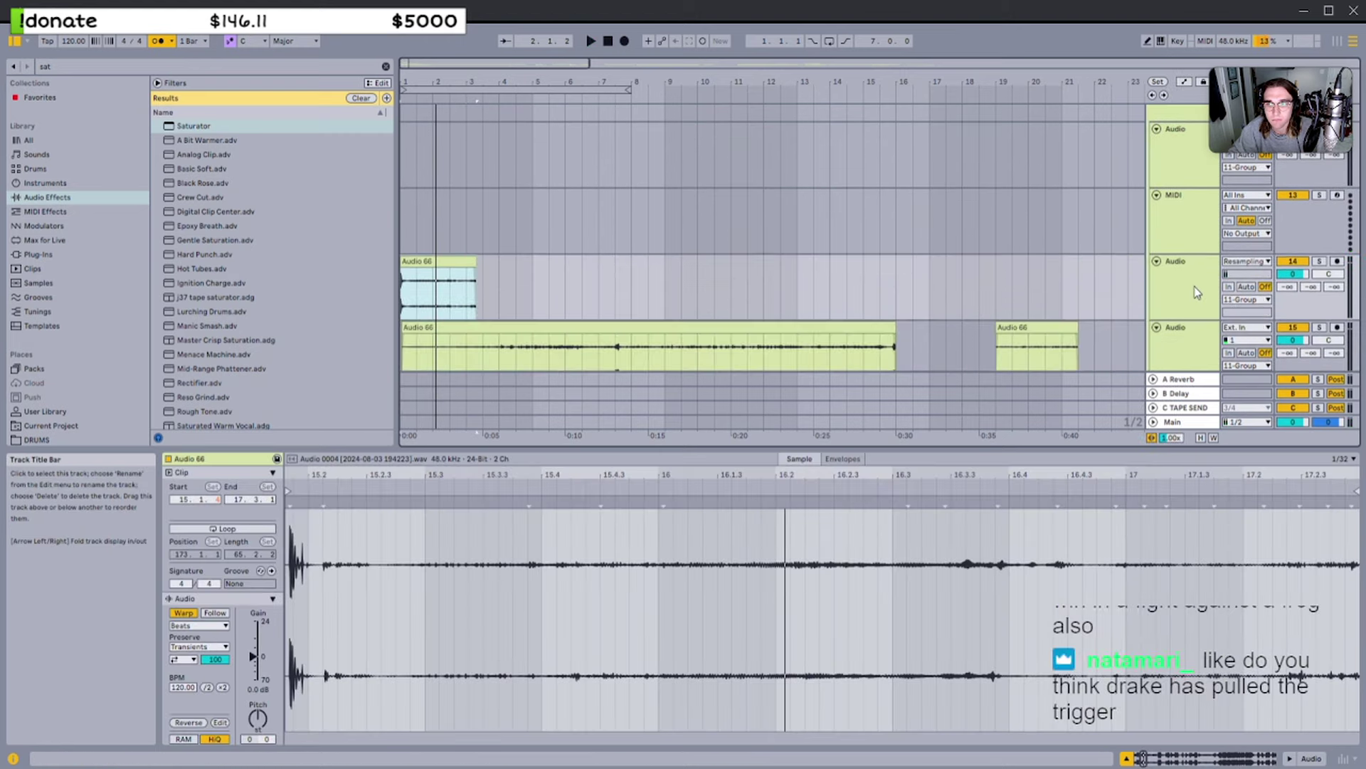
Mute the whole 11 Group and play the arrangement from the start
{"action": "scroll", "coordinate": [1196, 249], "scroll_direction": "up", "scroll_amount": 2}
{"action": "left_click", "coordinate": [1191, 182]}
{"action": "key", "text": "space"}
{"action": "scroll", "coordinate": [516, 176], "scroll_direction": "up", "scroll_amount": 2}
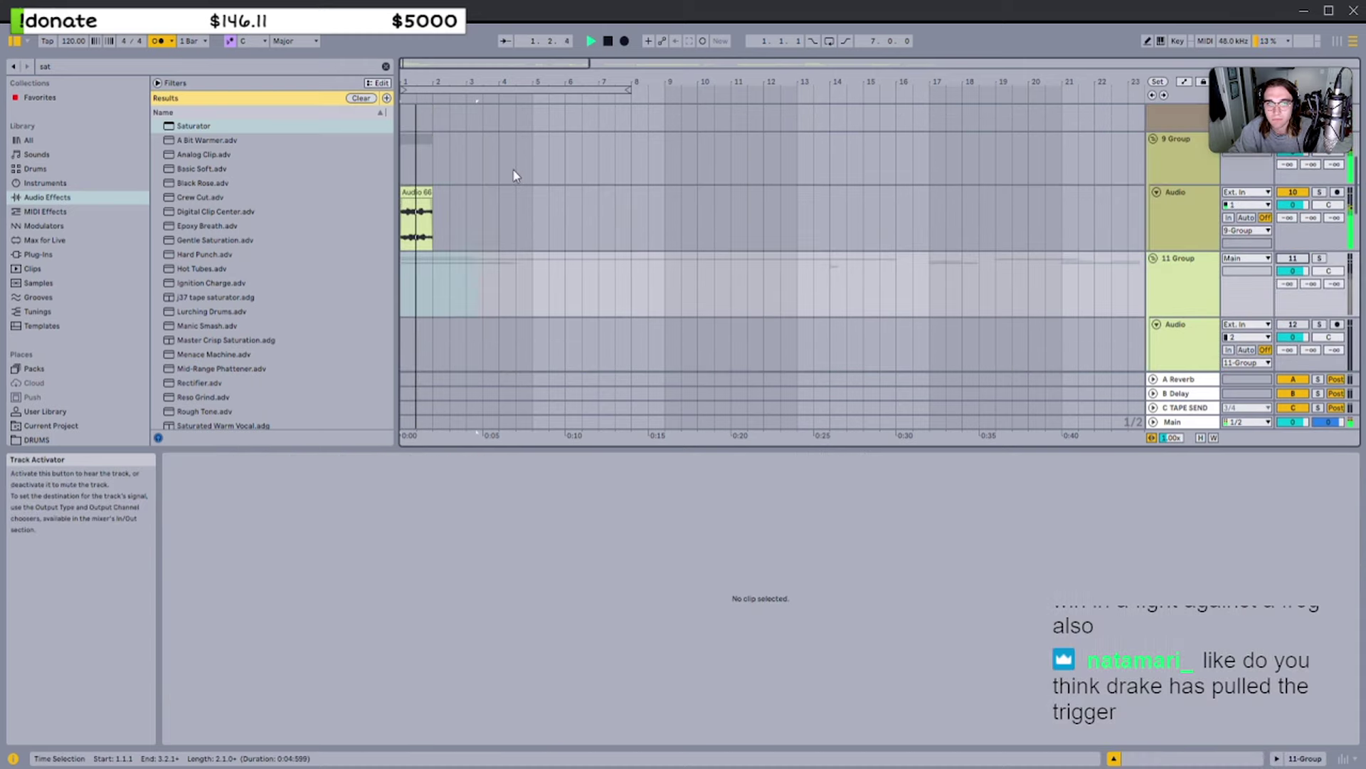
Extend the Audio 66 clip on track 10 to 3.1.1 and listen to it
{"action": "left_click_drag", "start_coordinate": [409, 65], "coordinate": [466, 100]}
{"action": "key", "text": "space"}
{"action": "left_click_drag", "start_coordinate": [470, 192], "coordinate": [545, 193]}
{"action": "key", "text": "space"}
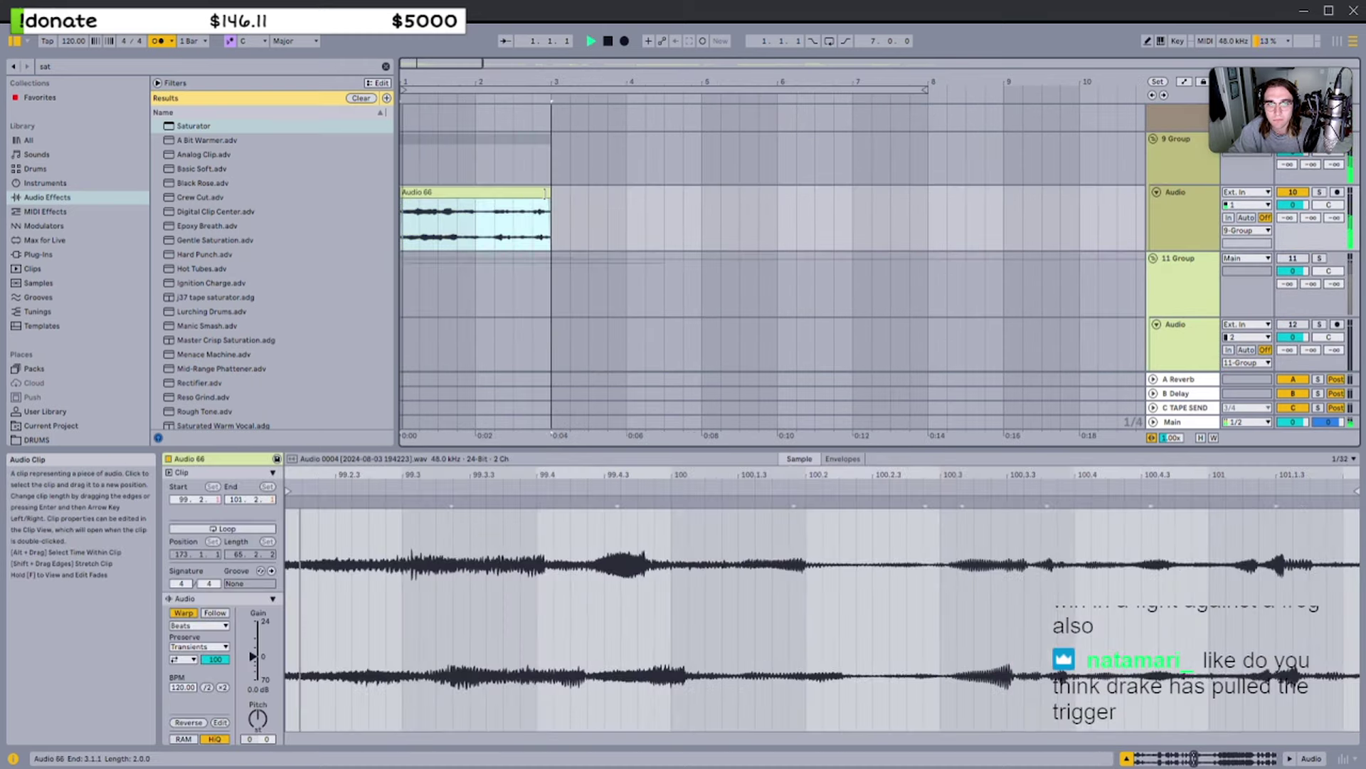
{"action": "scroll", "coordinate": [665, 520], "scroll_direction": "left", "scroll_amount": 1}
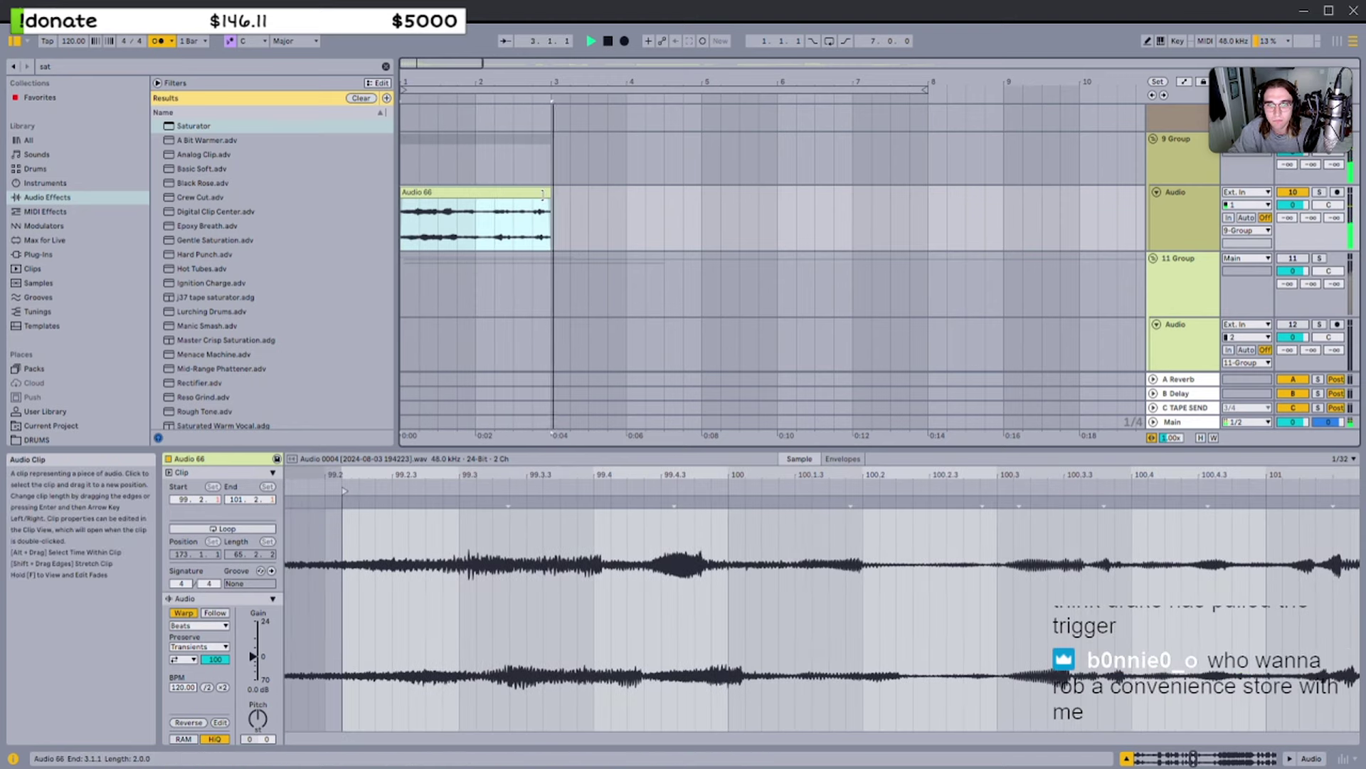
{"action": "key", "text": "space"}
{"action": "key", "text": "space"}
{"action": "scroll", "coordinate": [532, 227], "scroll_direction": "up", "scroll_amount": 1}
{"action": "scroll", "coordinate": [527, 257], "scroll_direction": "up", "scroll_amount": 1}
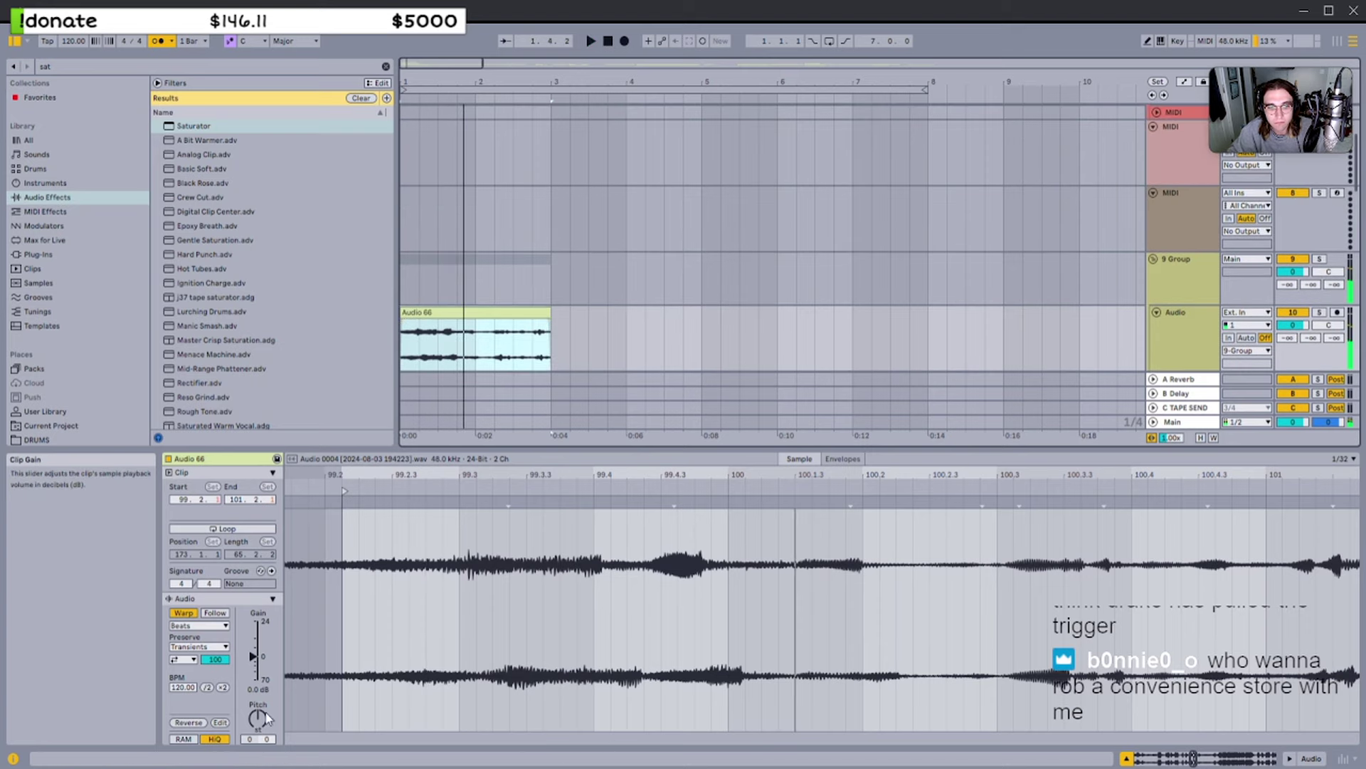
Set the clip's Beats warp to preserve 1/4 and transpose it to -2 semitones while auditioning
{"action": "mouse_move", "coordinate": [261, 718]}
{"action": "left_mouse_down"}
{"action": "mouse_move", "coordinate": [261, 683]}
{"action": "mouse_move", "coordinate": [262, 737]}
{"action": "left_mouse_up"}
{"action": "key", "text": "space"}
{"action": "left_click", "coordinate": [199, 647]}
{"action": "left_click", "coordinate": [195, 704]}
{"action": "key", "text": "space"}
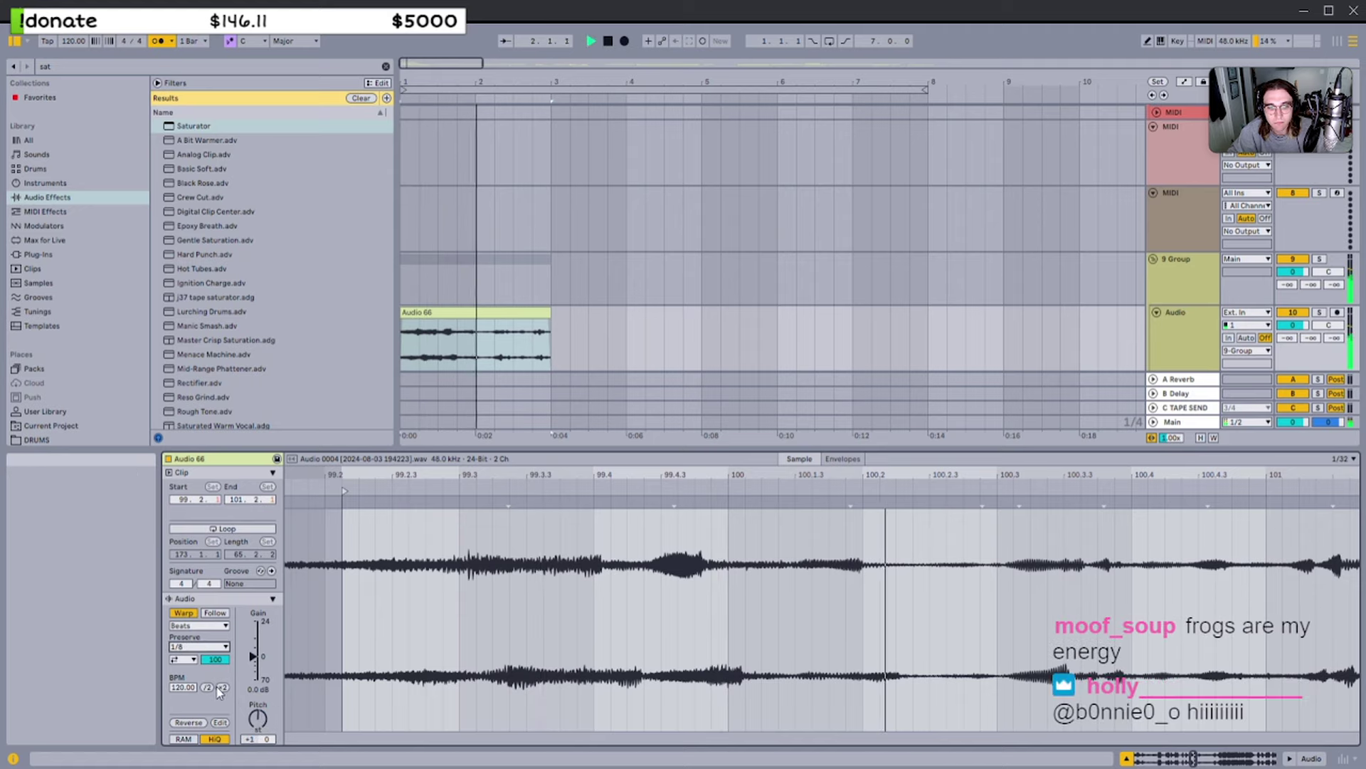
{"action": "left_click_drag", "start_coordinate": [268, 720], "coordinate": [267, 723]}
{"action": "key", "text": "space"}
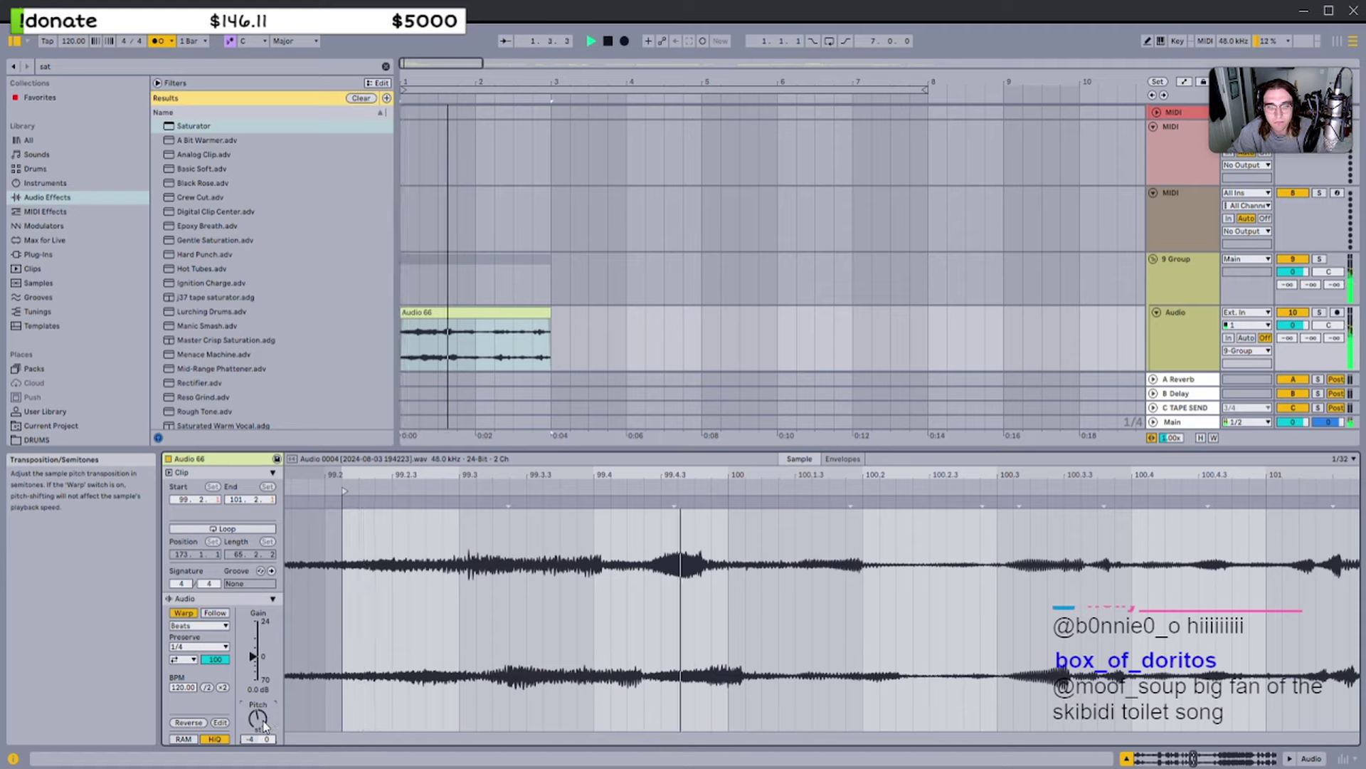
{"action": "key", "text": "space"}
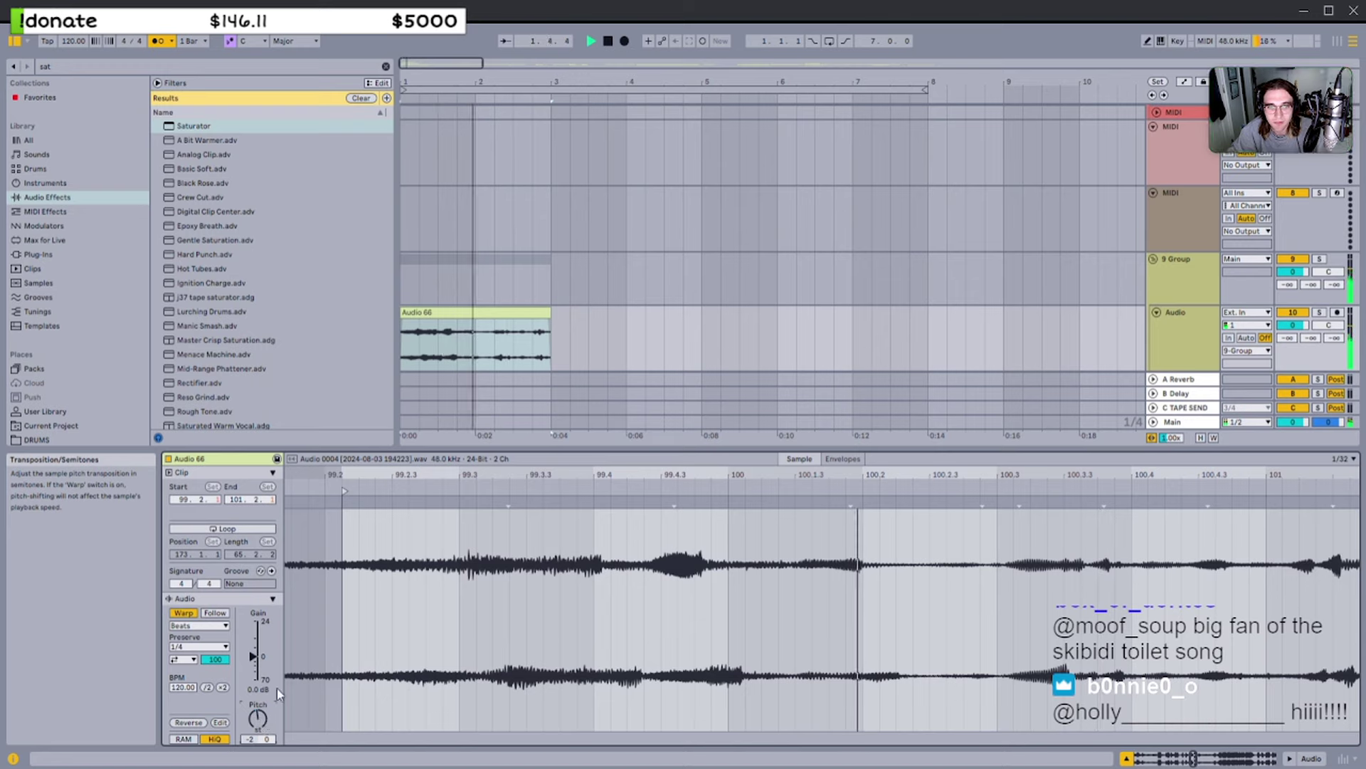
Extend the track 10 clip to 5.1.1 and nudge the warp marker at its closing transient into time
{"action": "left_click_drag", "start_coordinate": [550, 312], "coordinate": [701, 311]}
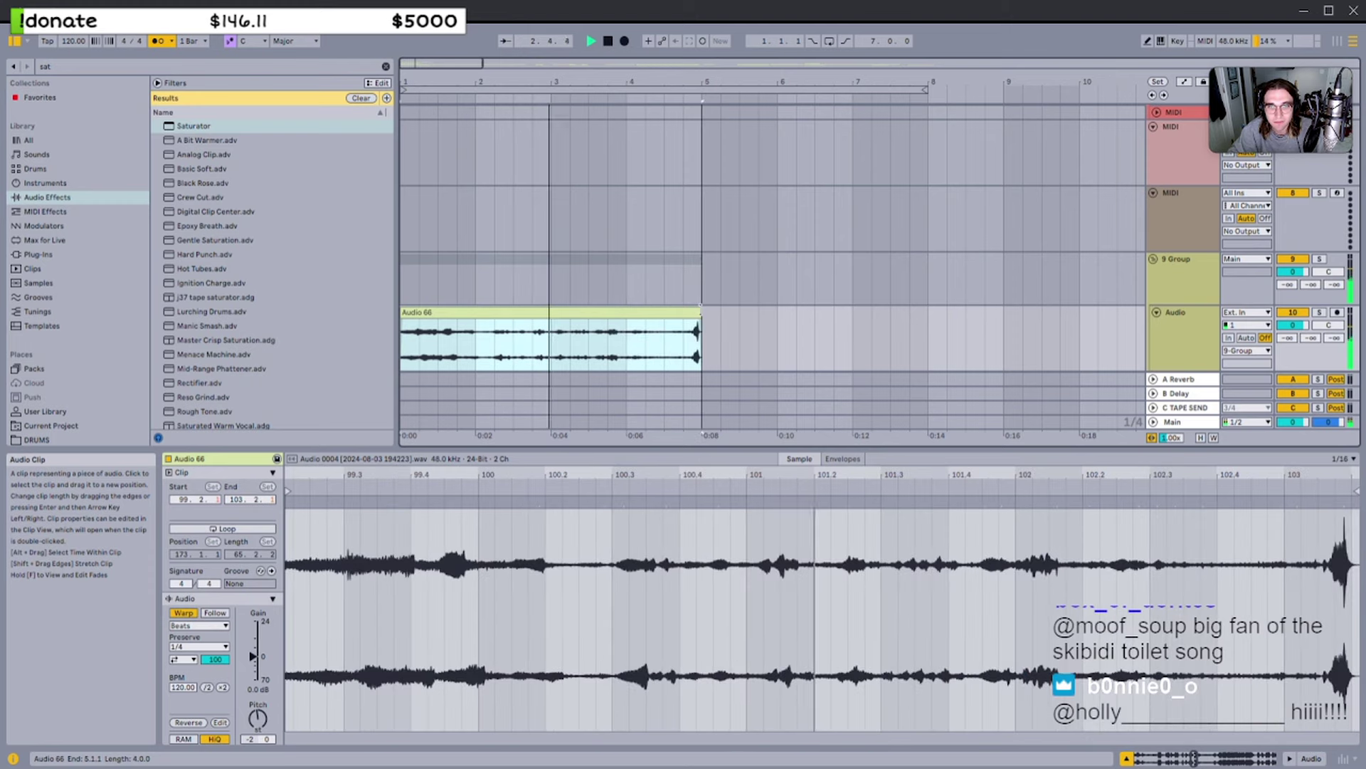
{"action": "left_click_drag", "start_coordinate": [1345, 502], "coordinate": [1353, 504]}
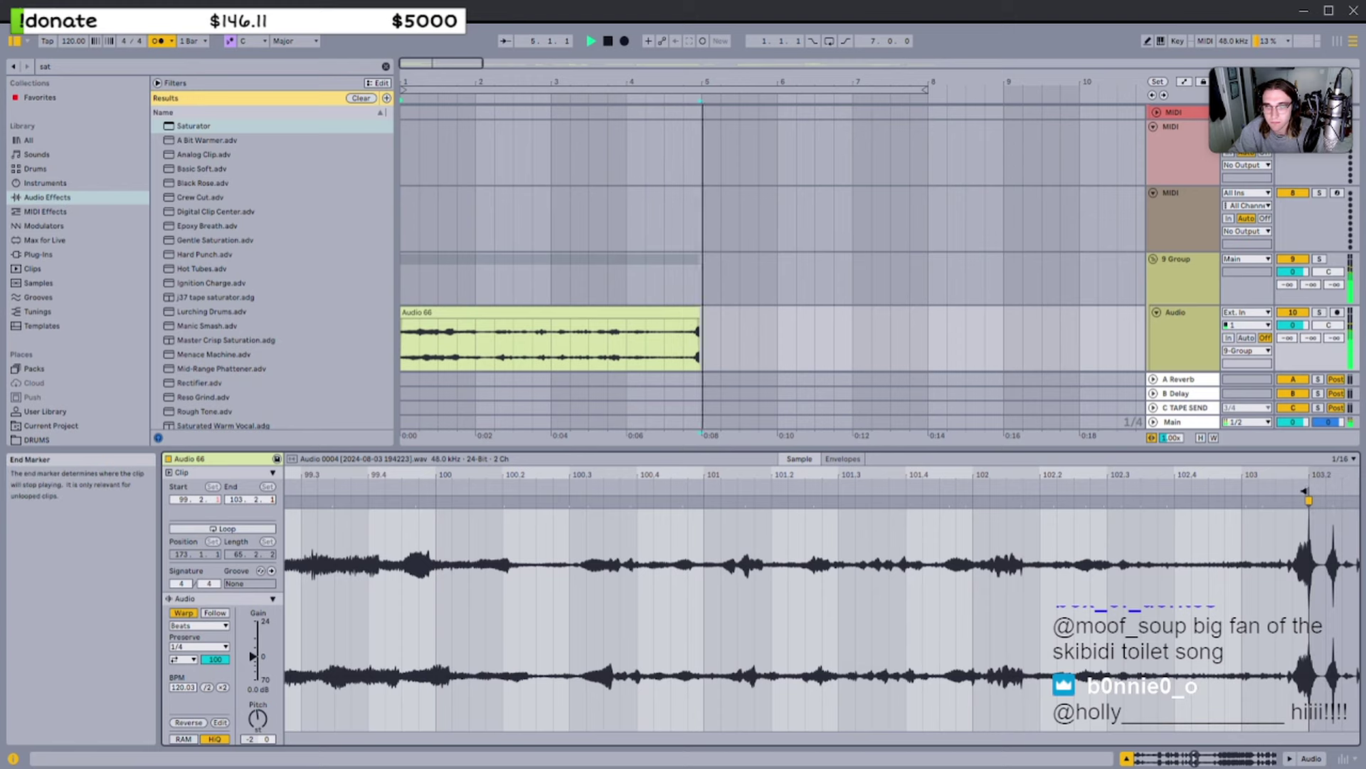
{"action": "left_click", "coordinate": [498, 311]}
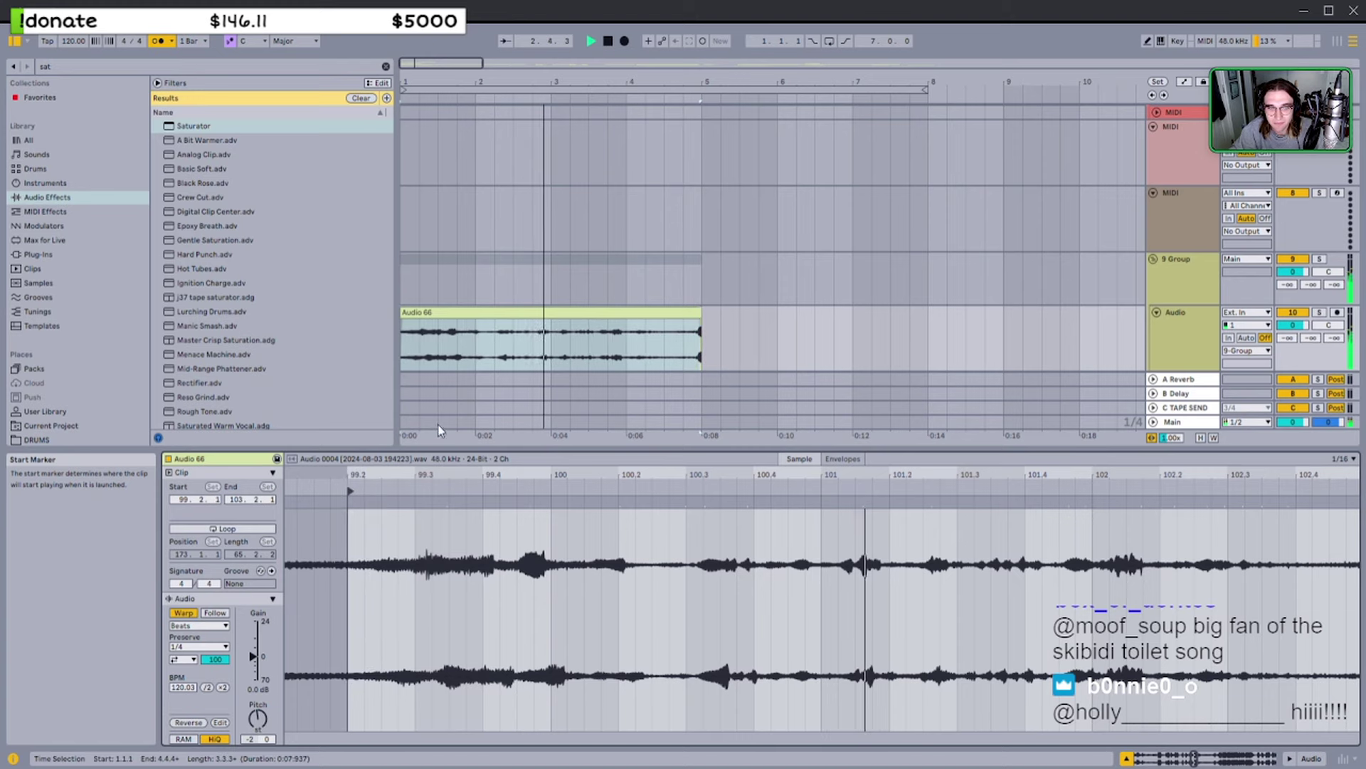
Loop the arrangement over the track 10 clip from 1.1.1 to 5.1.1
{"action": "left_click", "coordinate": [627, 298]}
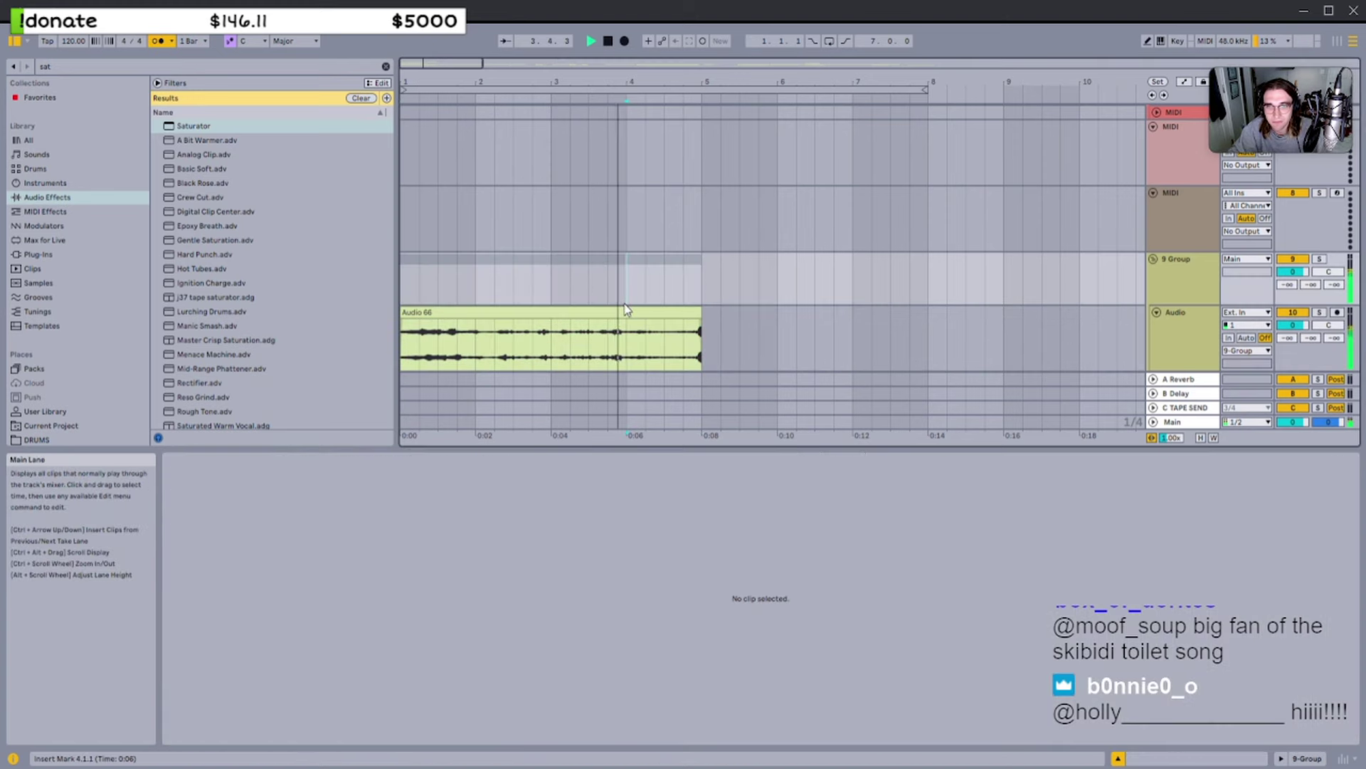
{"action": "left_click", "coordinate": [632, 312]}
{"action": "key", "text": "ctrl+l"}
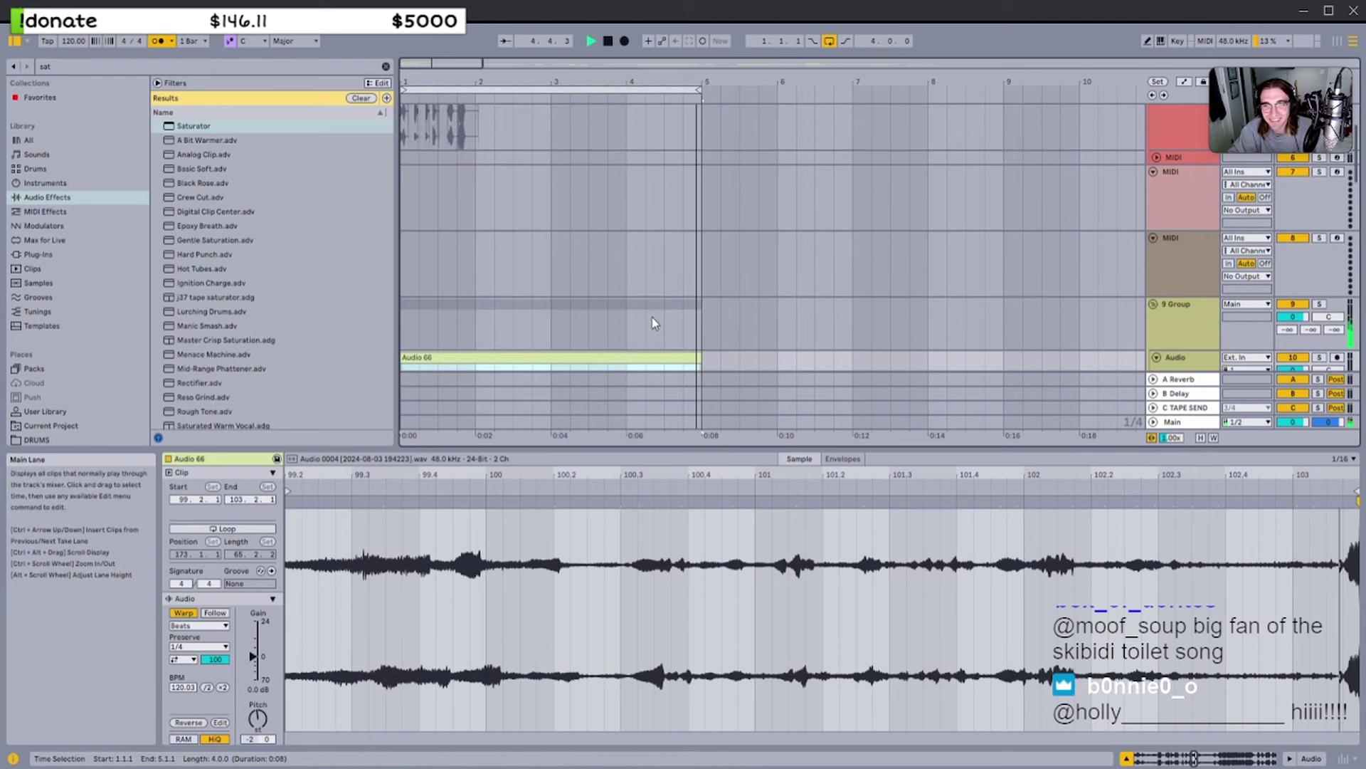
Try extending the end of the track 10 clip to 5.2.1
{"action": "scroll", "coordinate": [652, 318], "scroll_direction": "down", "scroll_amount": 2}
{"action": "left_click", "coordinate": [659, 222]}
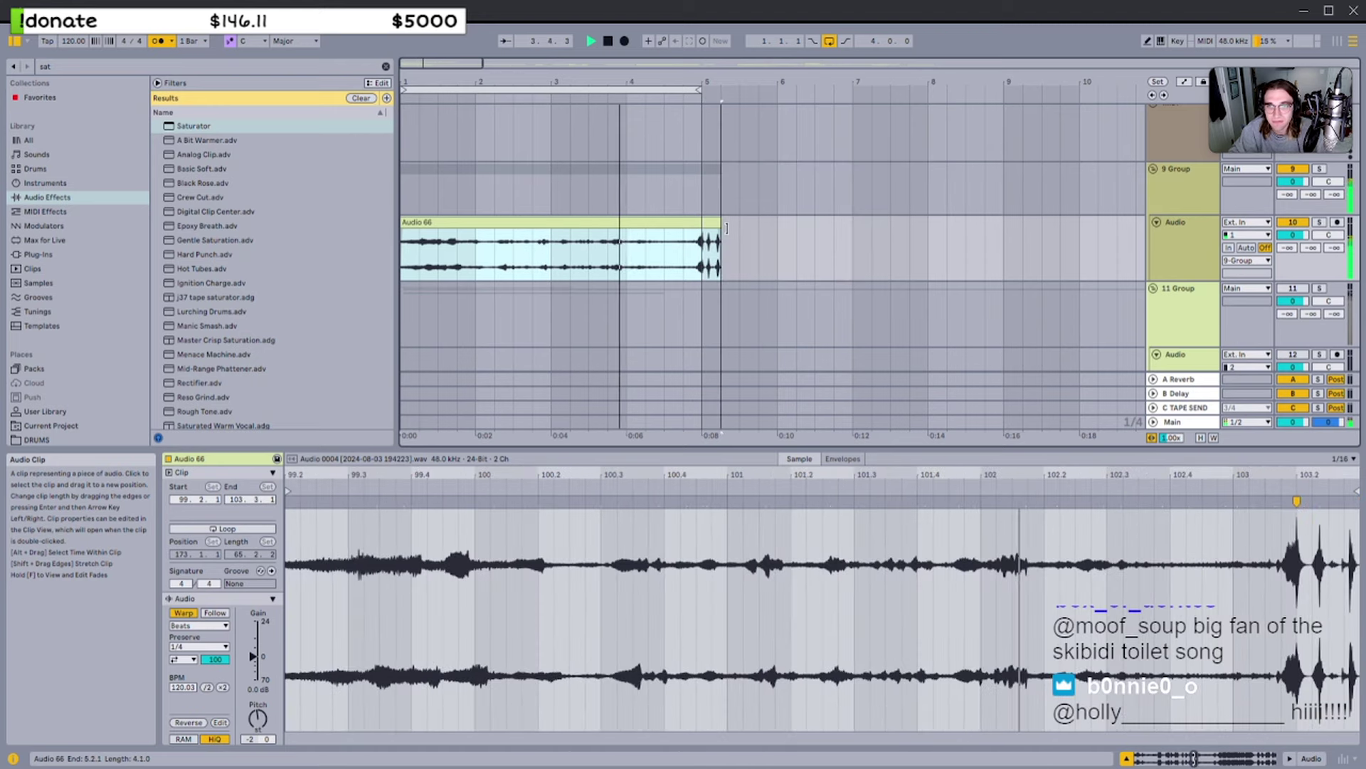
{"action": "scroll", "coordinate": [695, 229], "scroll_direction": "up", "scroll_amount": 1}
{"action": "scroll", "coordinate": [629, 259], "scroll_direction": "up", "scroll_amount": 2}
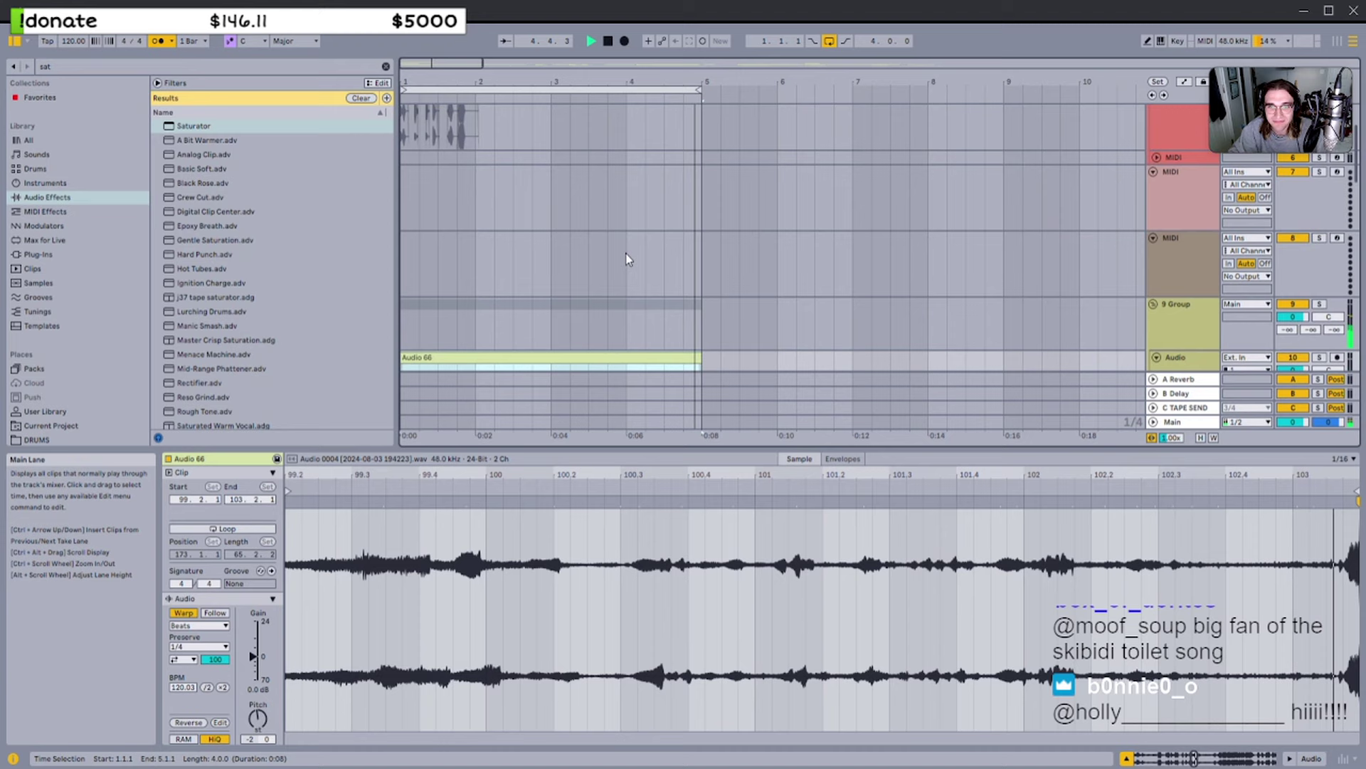
Transpose the looped clip on track 10 to -3 semitones and keep listening
{"action": "scroll", "coordinate": [603, 269], "scroll_direction": "down", "scroll_amount": 3}
{"action": "left_click_drag", "start_coordinate": [260, 717], "coordinate": [266, 723]}
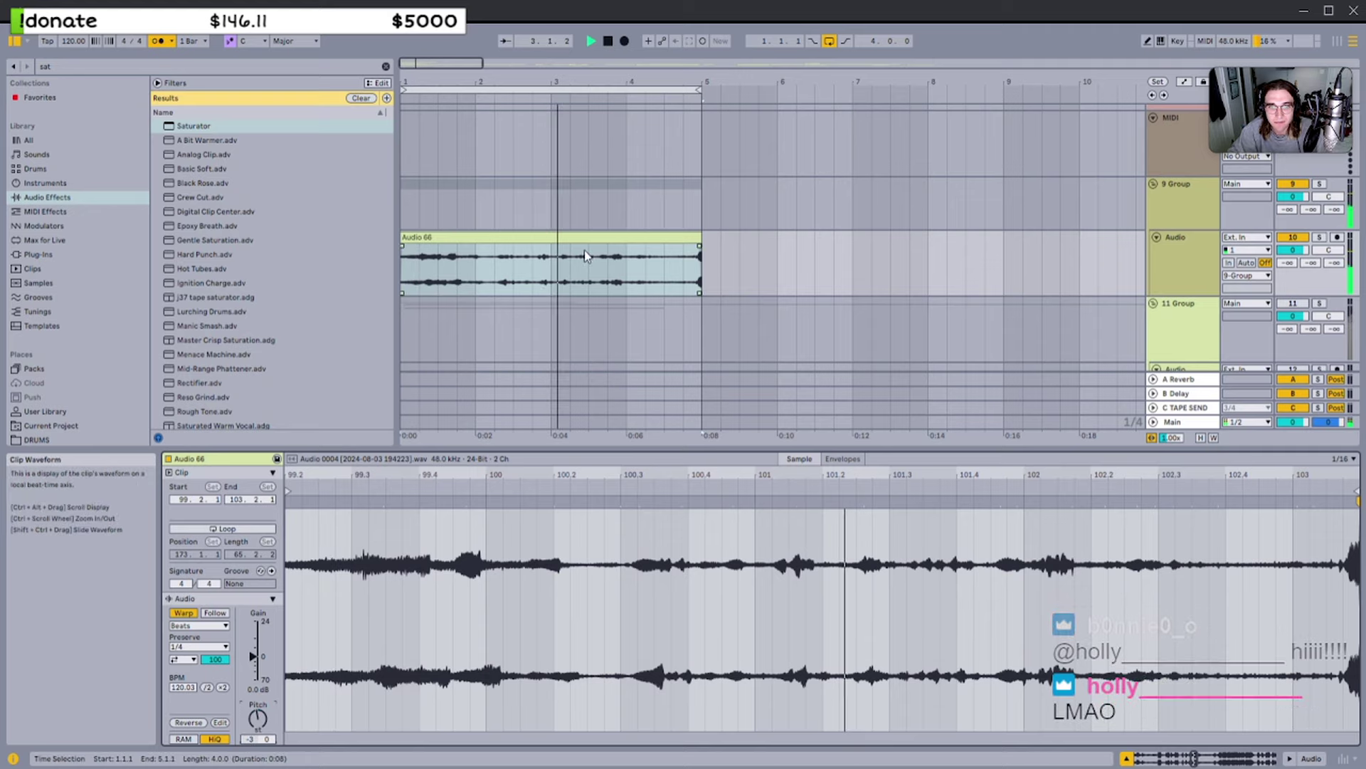
{"action": "scroll", "coordinate": [611, 274], "scroll_direction": "up", "scroll_amount": 3}
{"action": "left_click", "coordinate": [655, 311]}
{"action": "scroll", "coordinate": [656, 311], "scroll_direction": "up", "scroll_amount": 2}
{"action": "scroll", "coordinate": [660, 317], "scroll_direction": "down", "scroll_amount": 2}
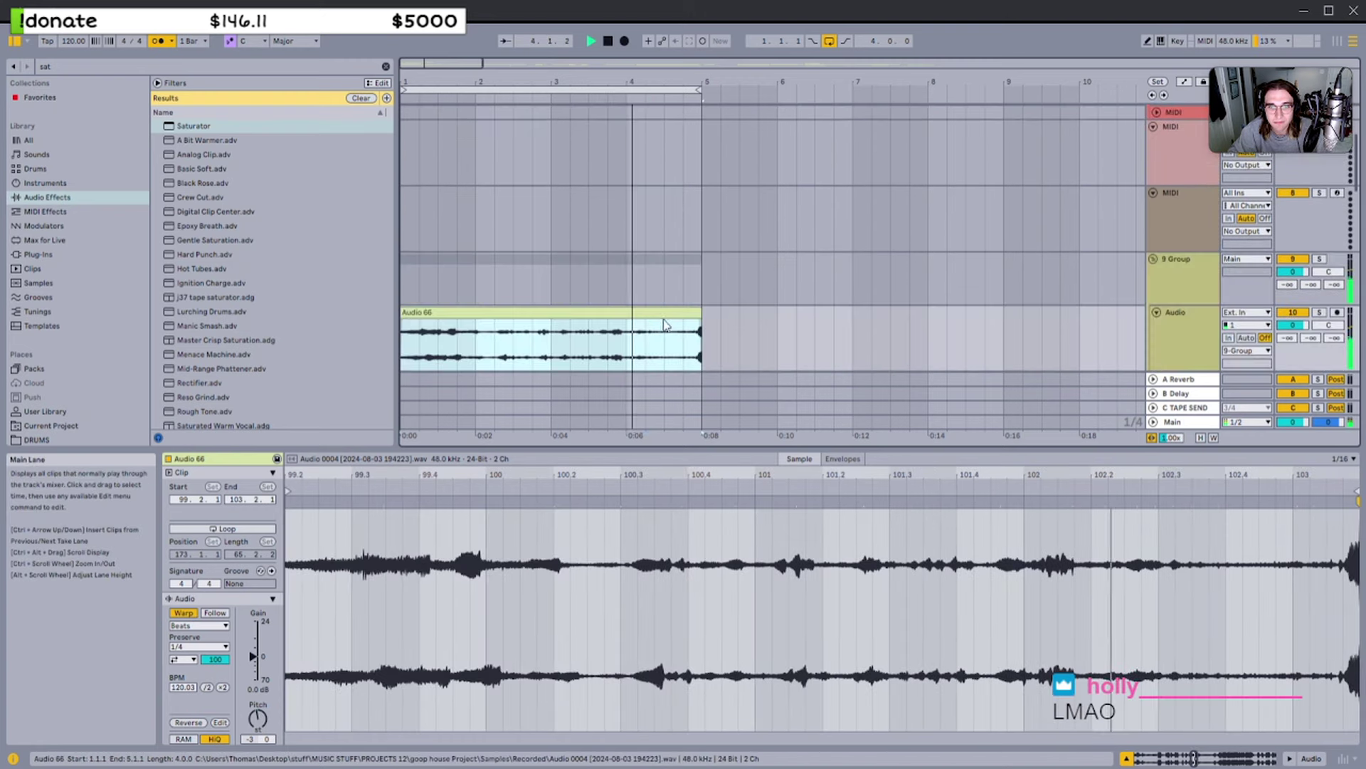
Reduce the clip view's height to enlarge the arrangement, and bring the drums group into view
{"action": "left_click_drag", "start_coordinate": [763, 449], "coordinate": [761, 527]}
{"action": "scroll", "coordinate": [720, 404], "scroll_direction": "up", "scroll_amount": 2}
{"action": "scroll", "coordinate": [671, 307], "scroll_direction": "up", "scroll_amount": 2}
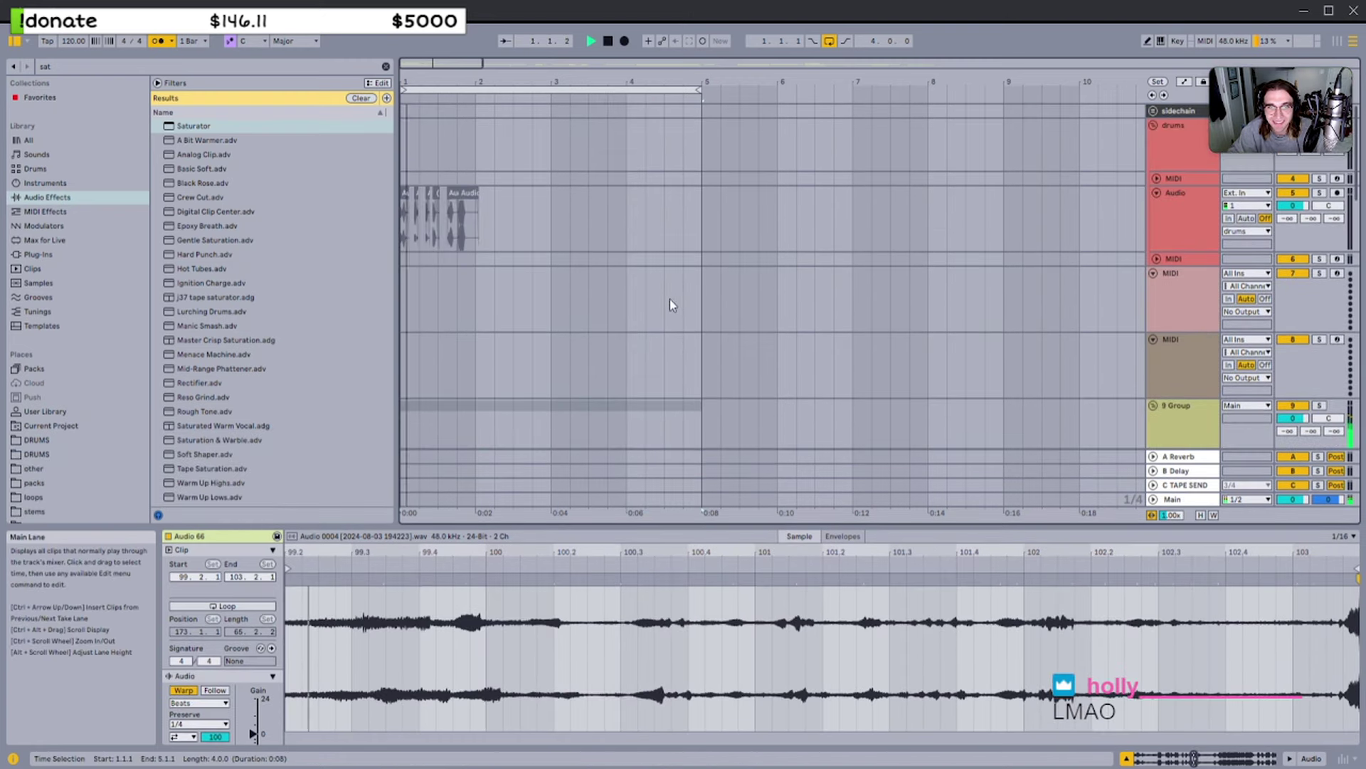
Solo the audio track in the drums group and move its first five hit clips to 5.1.1
{"action": "left_click_drag", "start_coordinate": [521, 215], "coordinate": [402, 217]}
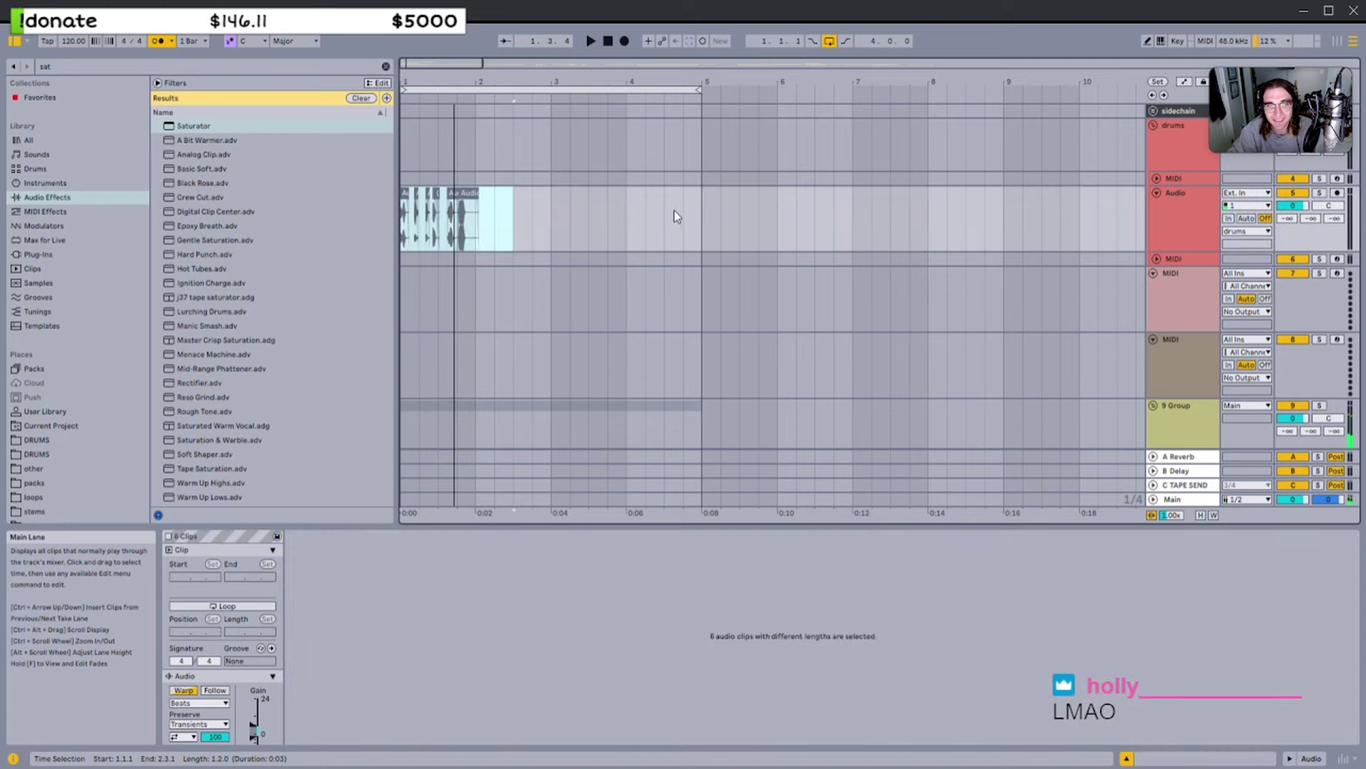
{"action": "scroll", "coordinate": [413, 206], "scroll_direction": "up", "scroll_amount": 3}
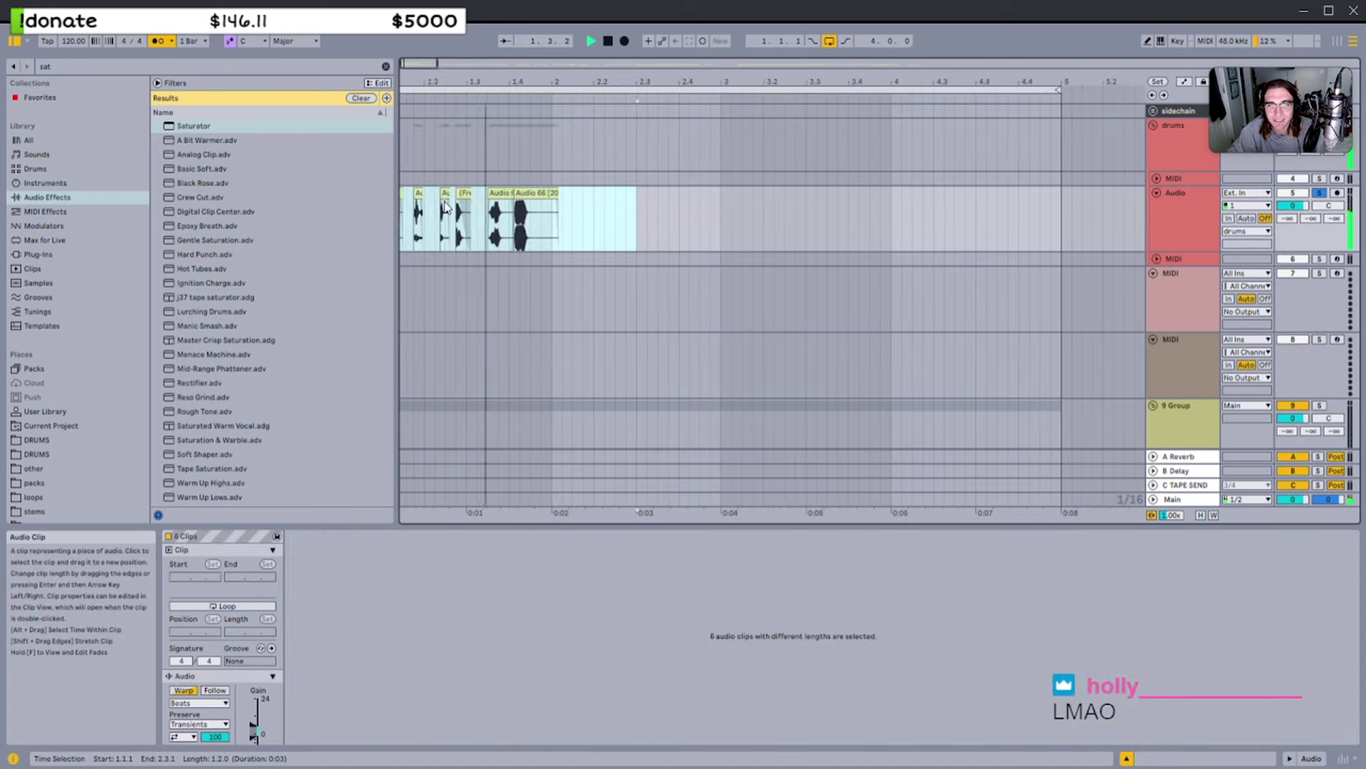
{"action": "left_click", "coordinate": [552, 194]}
{"action": "left_click", "coordinate": [519, 194]}
{"action": "key", "text": "space"}
{"action": "left_click", "coordinate": [414, 194], "text": "shift"}
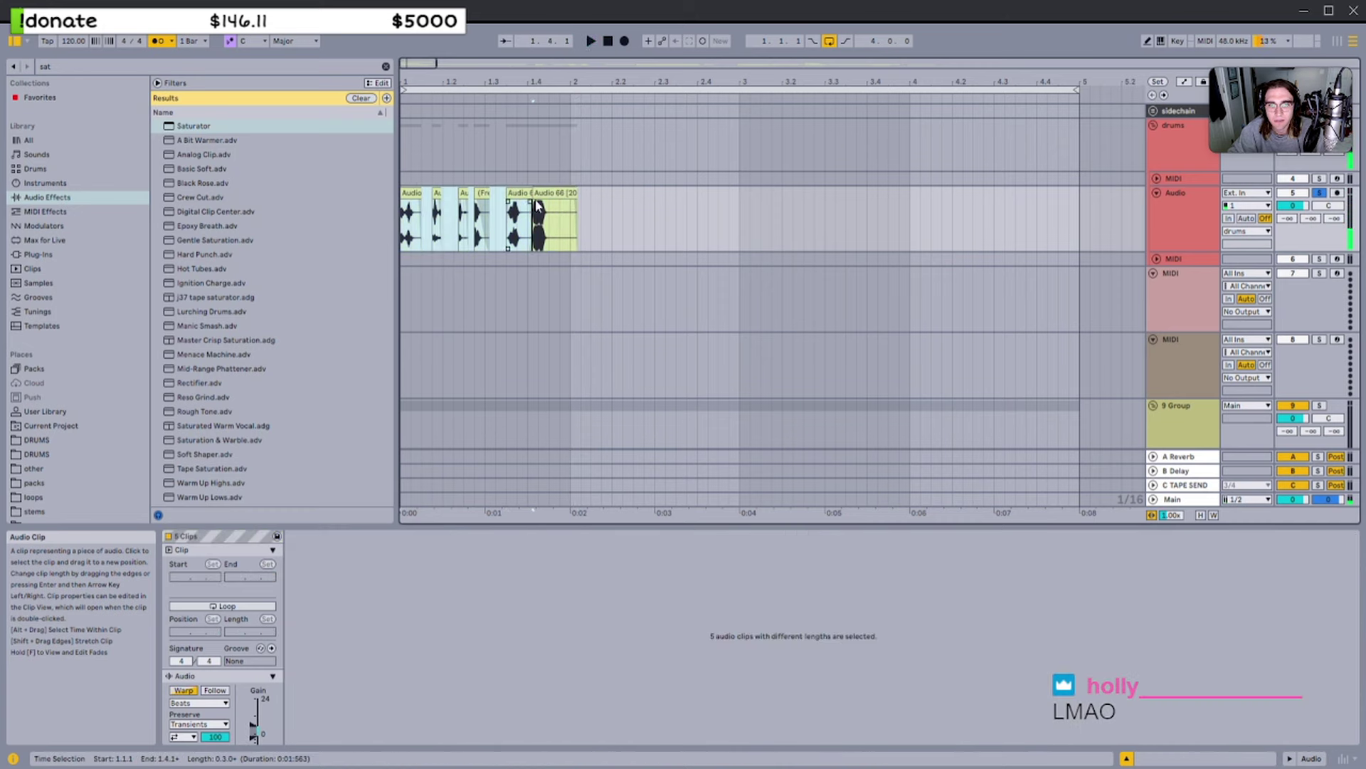
{"action": "key", "text": "Delete"}
{"action": "scroll", "coordinate": [831, 223], "scroll_direction": "down", "scroll_amount": 3}
{"action": "key", "text": "ctrl+v"}
Try transposing the hit clip left in bar 1 down past -12 semitones while playing it
{"action": "left_click", "coordinate": [468, 196]}
{"action": "key", "text": "space"}
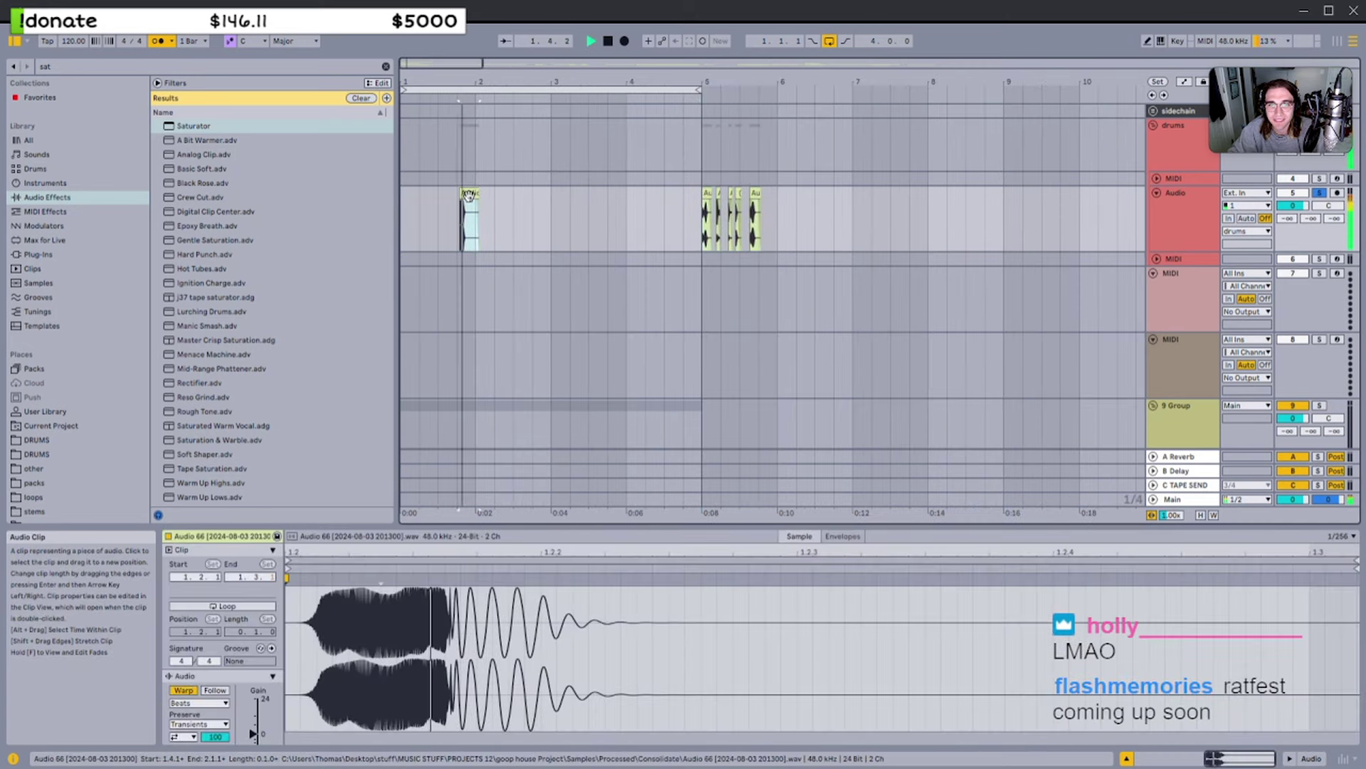
{"action": "scroll", "coordinate": [242, 676], "scroll_direction": "down", "scroll_amount": 3}
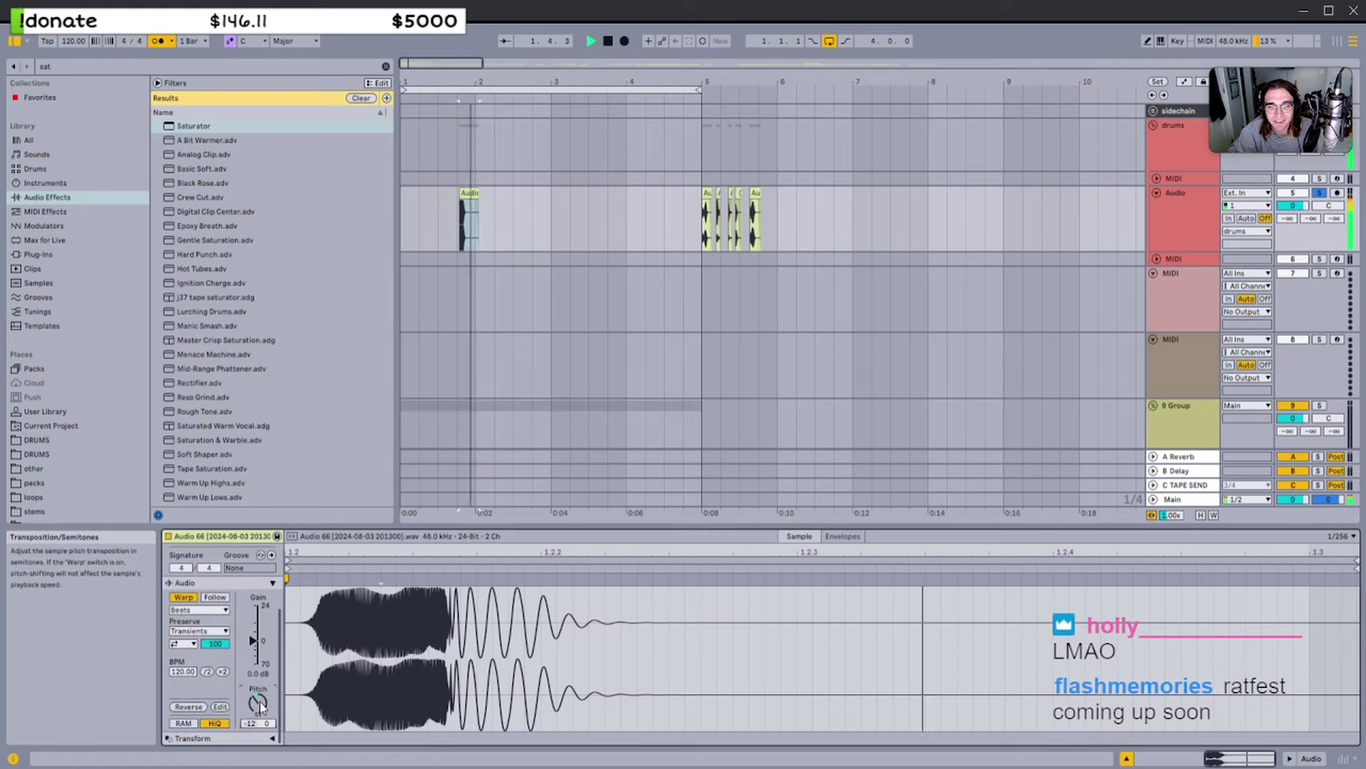
{"action": "key", "text": "space"}
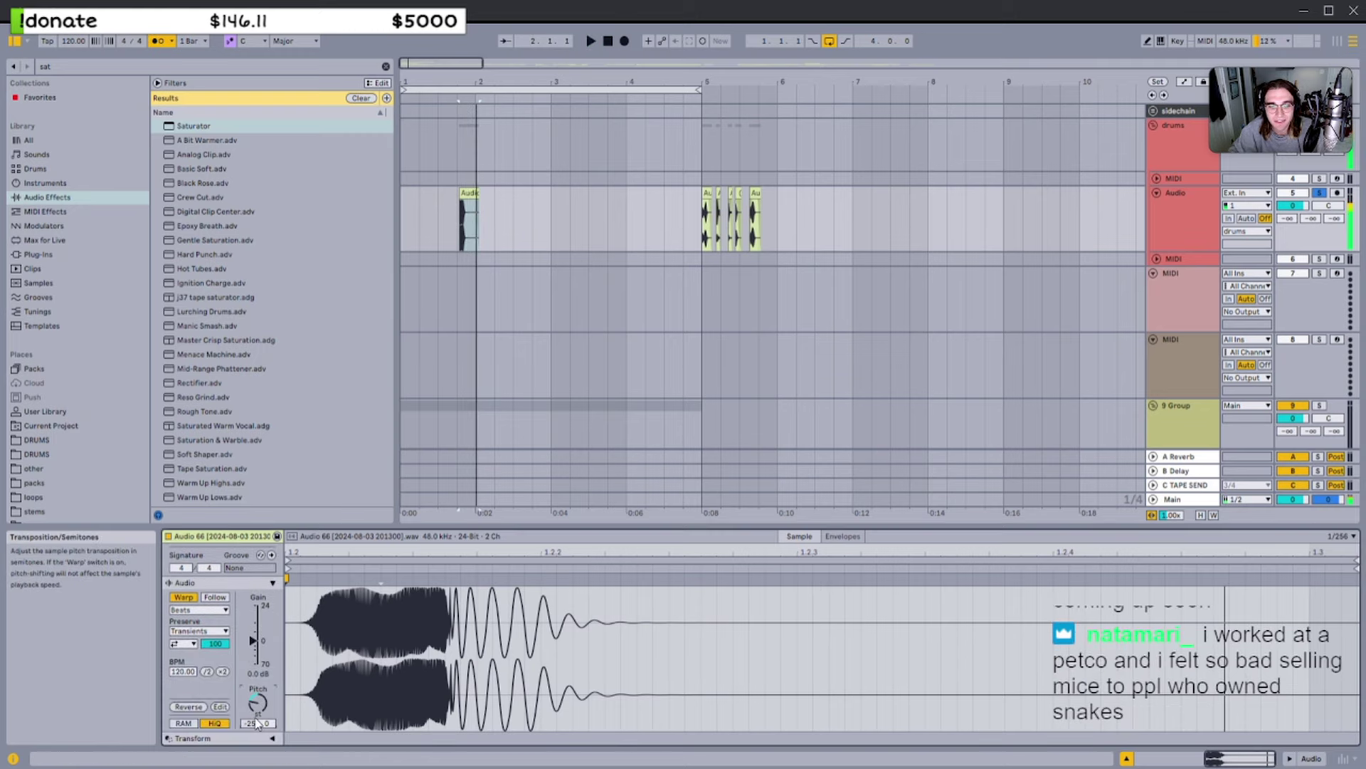
{"action": "scroll", "coordinate": [457, 228], "scroll_direction": "up", "scroll_amount": 6}
{"action": "key", "text": "space"}
Trim the start of the bar 1 hit clip to just after 1.4.2, cutting off most of its noisy attack
{"action": "left_click_drag", "start_coordinate": [485, 192], "coordinate": [539, 202]}
{"action": "key", "text": "space"}
{"action": "key", "text": "space"}
{"action": "key", "text": "space"}
{"action": "key", "text": "space"}
{"action": "key", "text": "space"}
{"action": "scroll", "coordinate": [514, 192], "scroll_direction": "up", "scroll_amount": 5}
Audition the trimmed bar 1 hit repeatedly to judge its shortened attack
{"action": "key", "text": "space"}
{"action": "key", "text": "space"}
{"action": "key", "text": "space"}
{"action": "key", "text": "space"}
{"action": "key", "text": "space"}
{"action": "key", "text": "space"}
{"action": "key", "text": "space"}
{"action": "key", "text": "space"}
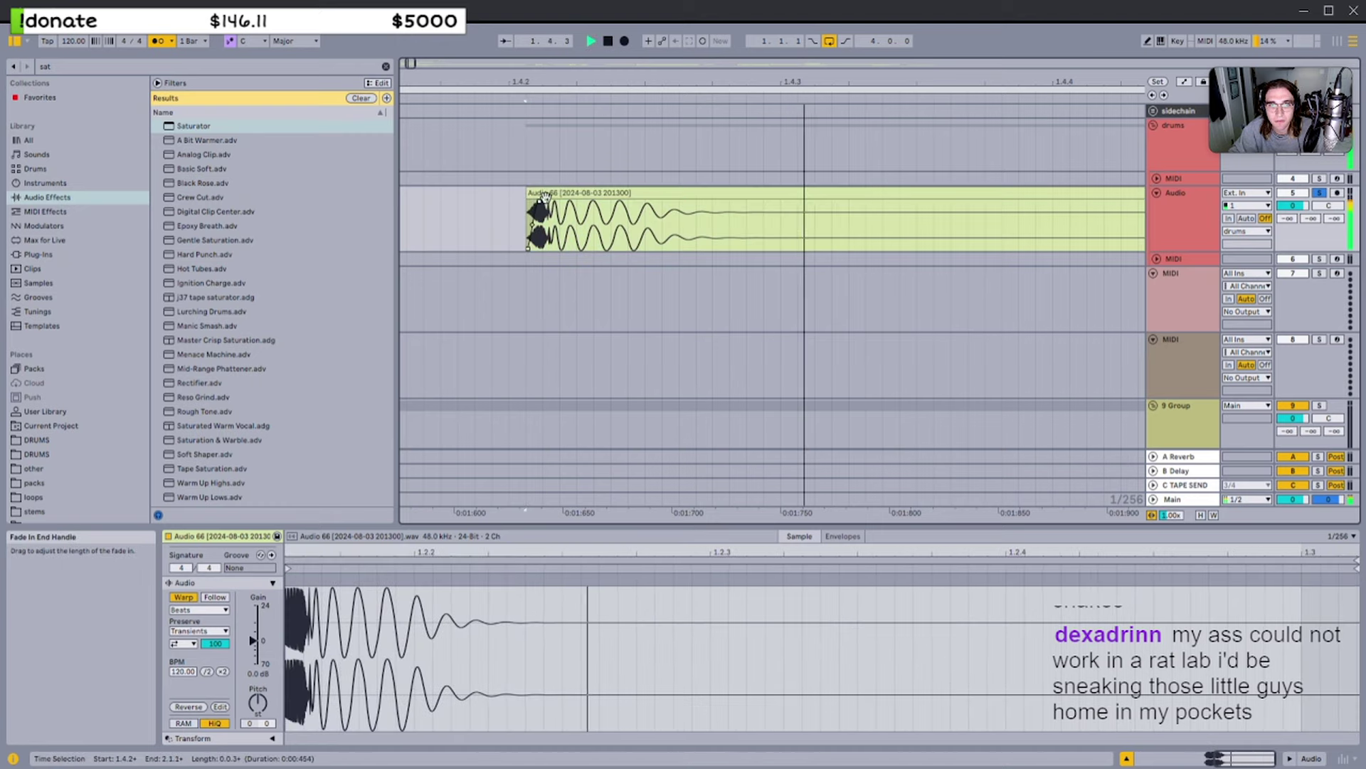
{"action": "key", "text": "space"}
{"action": "key", "text": "space"}
{"action": "key", "text": "space"}
{"action": "key", "text": "space"}
{"action": "key", "text": "space"}
{"action": "key", "text": "space"}
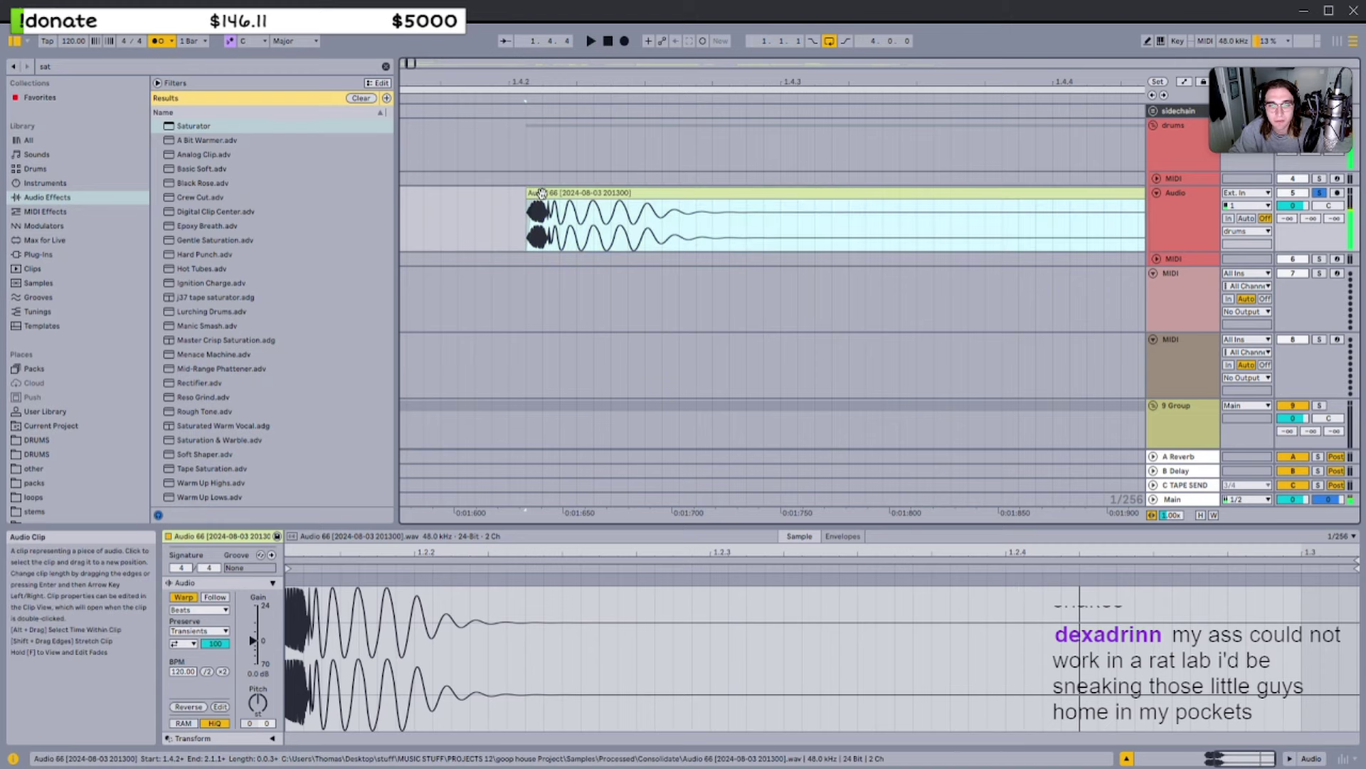
{"action": "key", "text": "space"}
{"action": "scroll", "coordinate": [555, 199], "scroll_direction": "down", "scroll_amount": 5}
{"action": "key", "text": "space"}
Place a copy of the trimmed hit at 2.2.1 and move the original to 6.1.1
{"action": "left_click", "coordinate": [718, 211]}
{"action": "key", "text": "ctrl+v"}
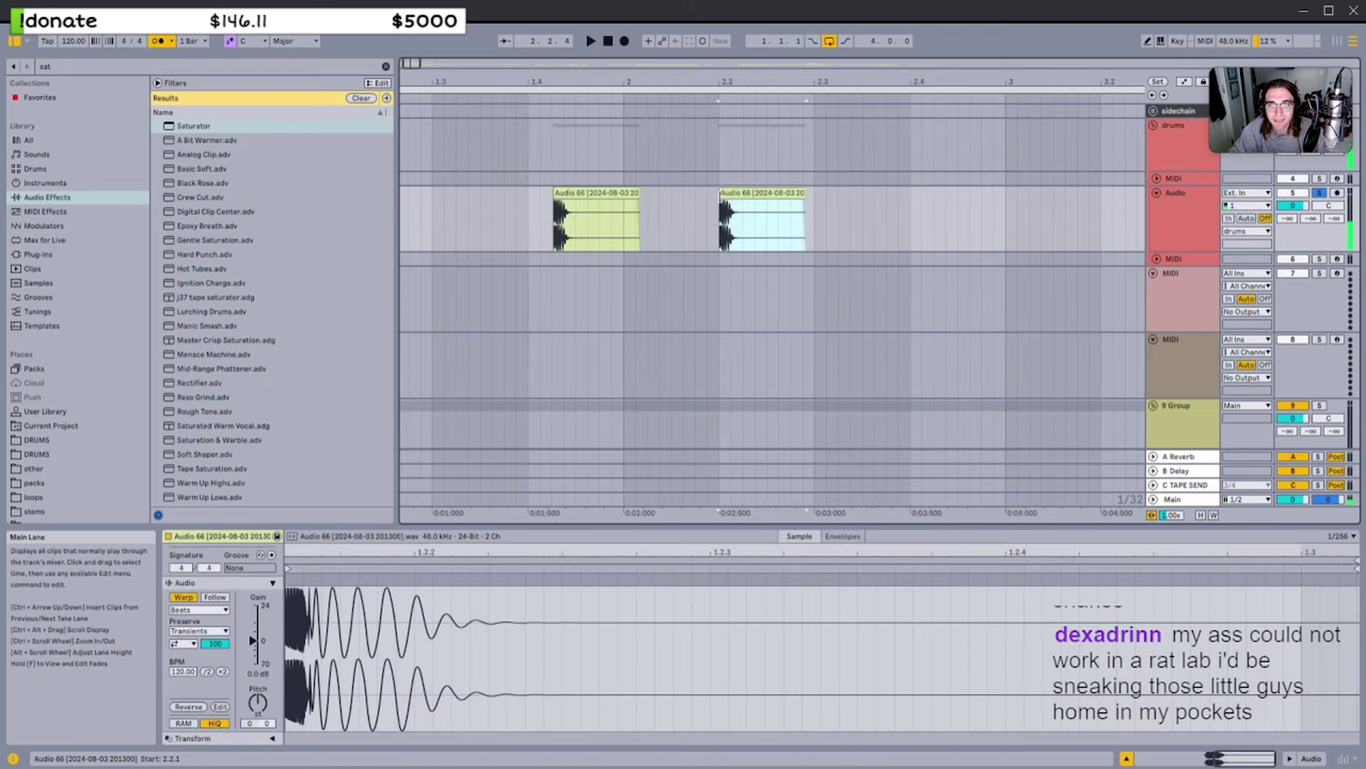
{"action": "left_click", "coordinate": [618, 190]}
{"action": "key", "text": "ctrl+x"}
{"action": "scroll", "coordinate": [528, 200], "scroll_direction": "down", "scroll_amount": 8}
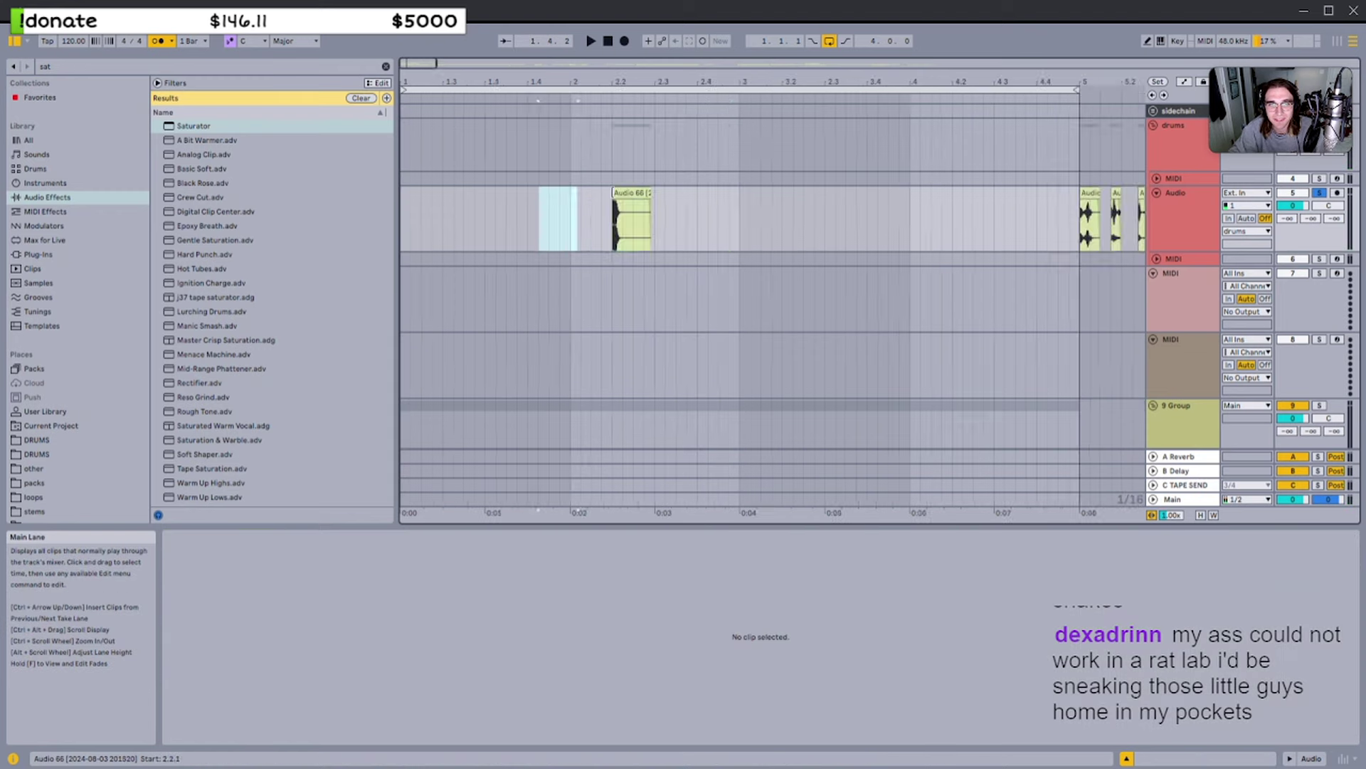
{"action": "scroll", "coordinate": [476, 205], "scroll_direction": "up", "scroll_amount": 4}
{"action": "left_click", "coordinate": [474, 205]}
{"action": "key", "text": "ctrl+v"}
{"action": "scroll", "coordinate": [462, 203], "scroll_direction": "left", "scroll_amount": 1}
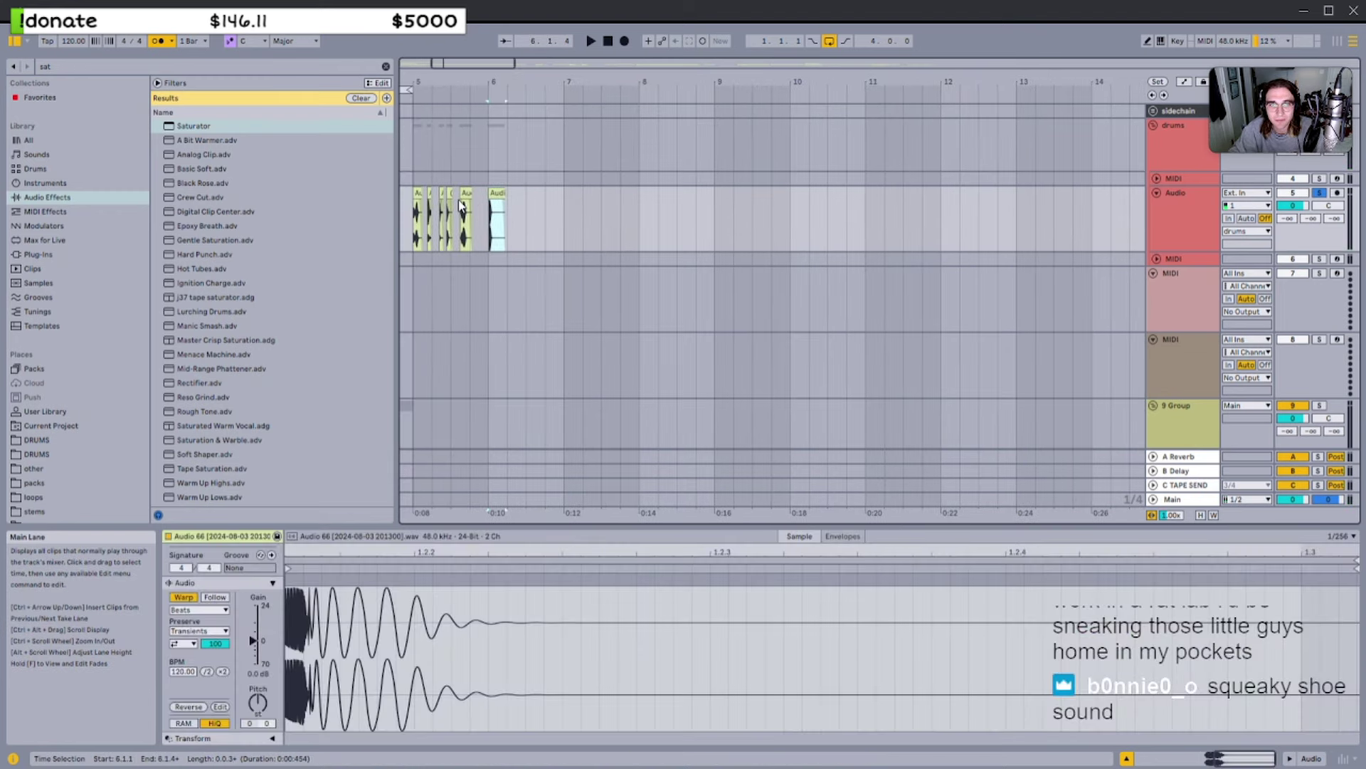
Shorten the hit clip at 5.3.3 to end at 5.4.1, and reverse it
{"action": "left_click", "coordinate": [464, 196]}
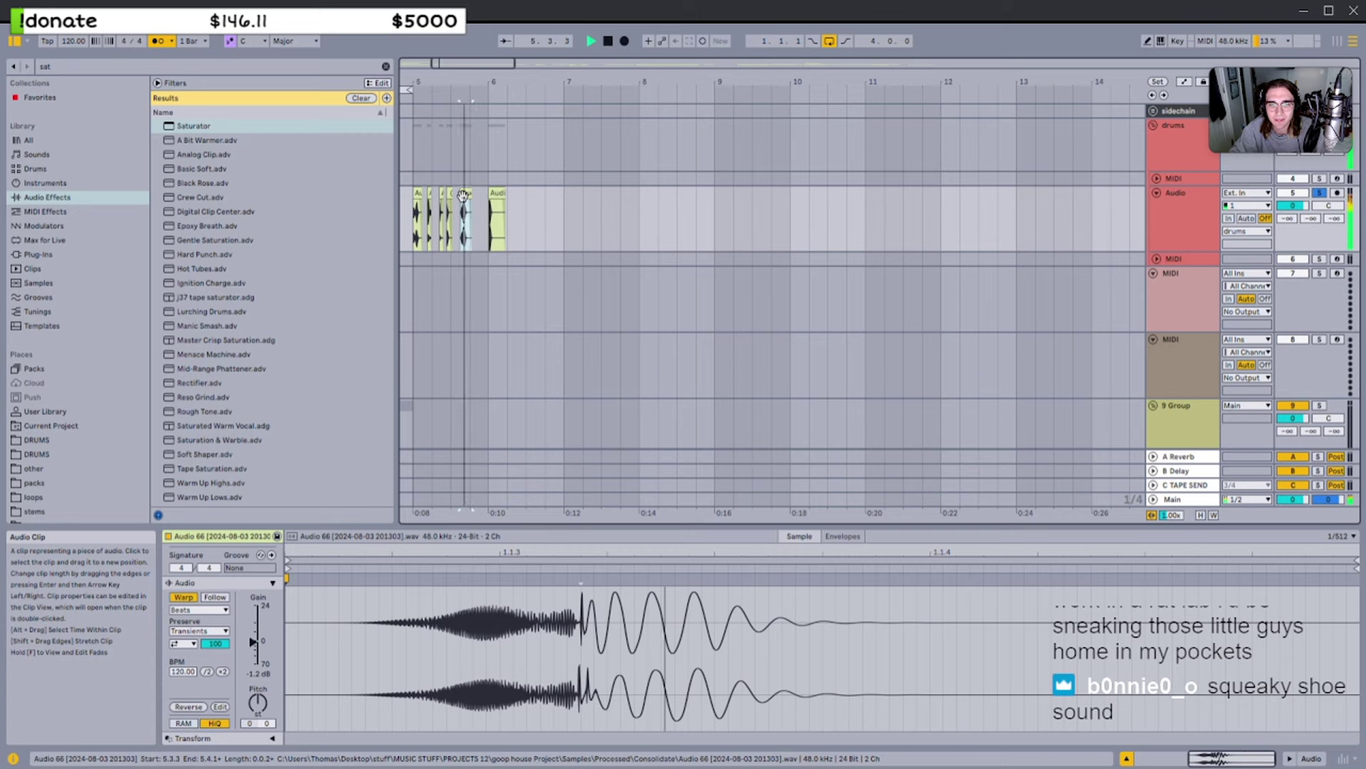
{"action": "scroll", "coordinate": [470, 196], "scroll_direction": "up", "scroll_amount": 4}
{"action": "scroll", "coordinate": [468, 197], "scroll_direction": "up", "scroll_amount": 2}
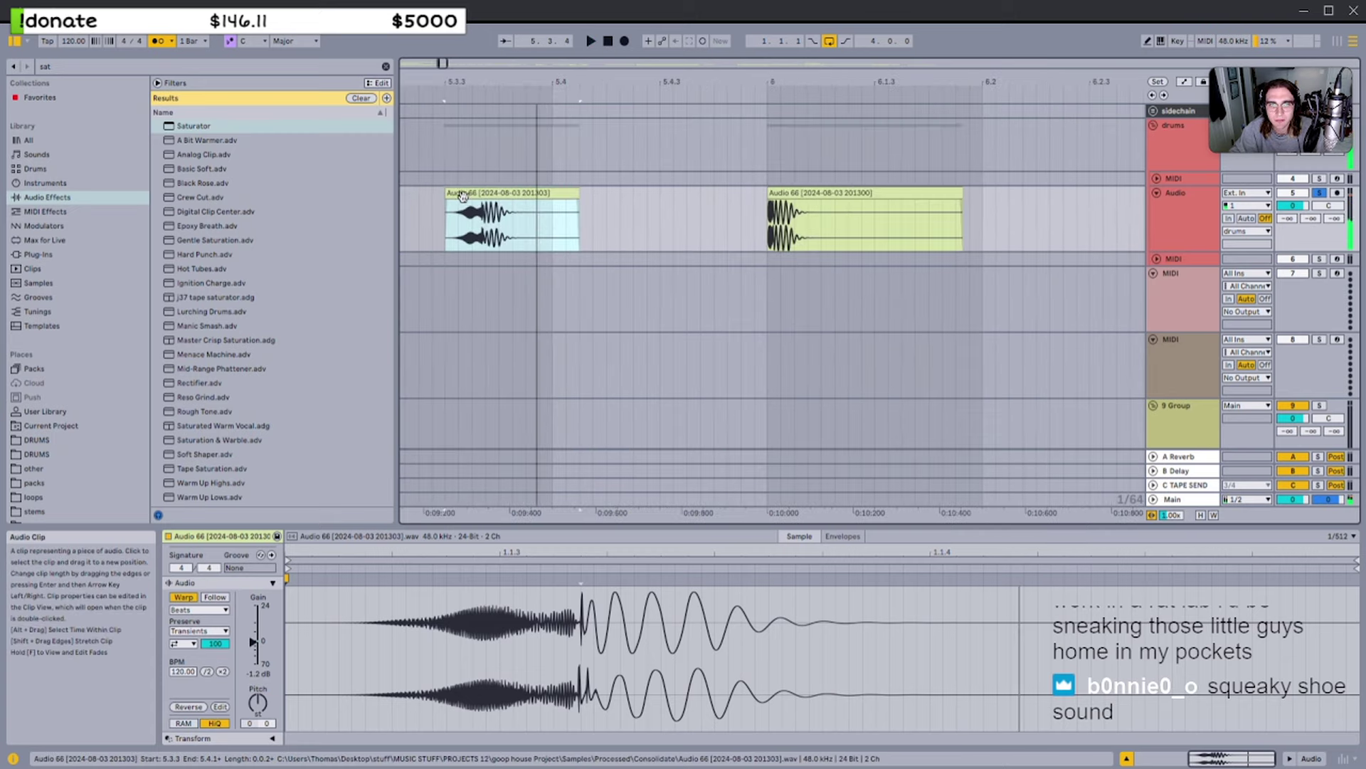
{"action": "left_click_drag", "start_coordinate": [575, 194], "coordinate": [548, 194]}
{"action": "key", "text": "r"}
{"action": "key", "text": "space"}
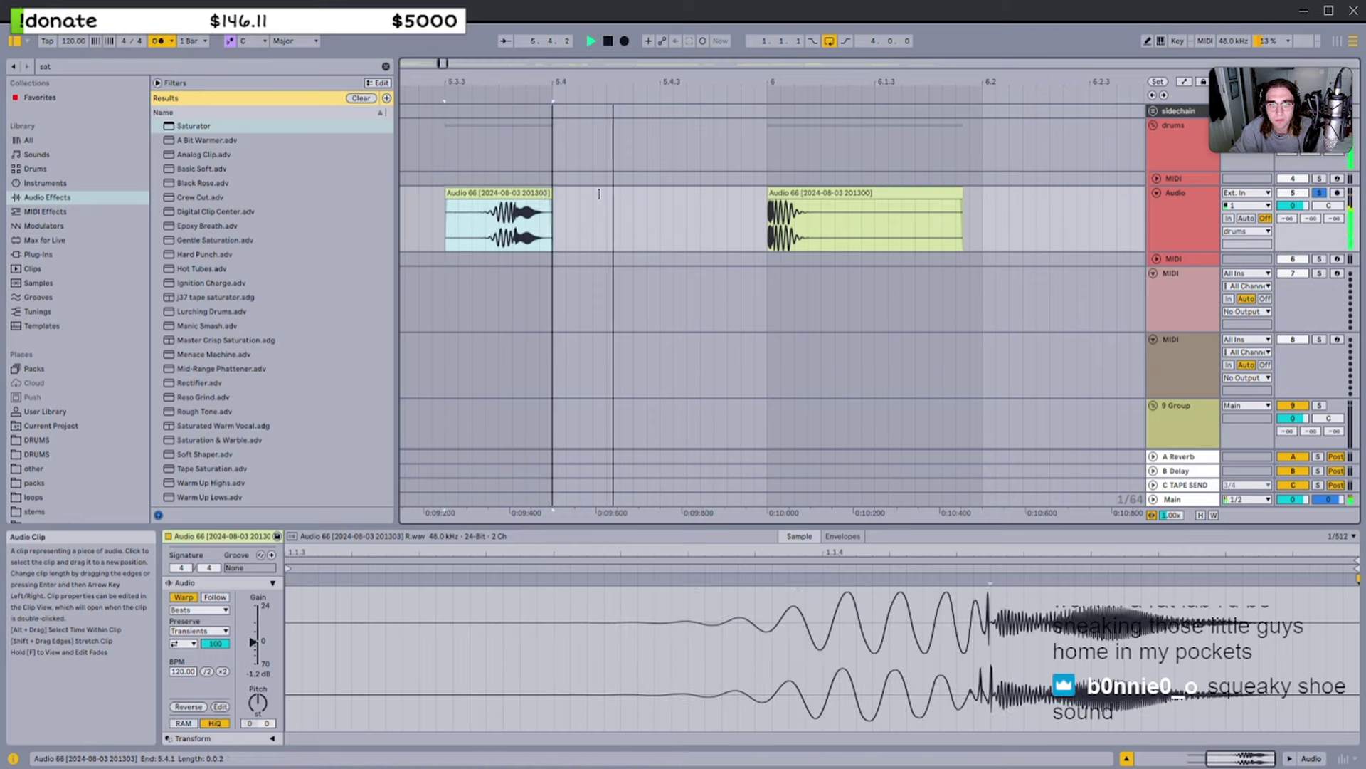
Trim the quiet lead-in off the reversed hit and consolidate it into a new clip
{"action": "left_click_drag", "start_coordinate": [455, 193], "coordinate": [496, 192]}
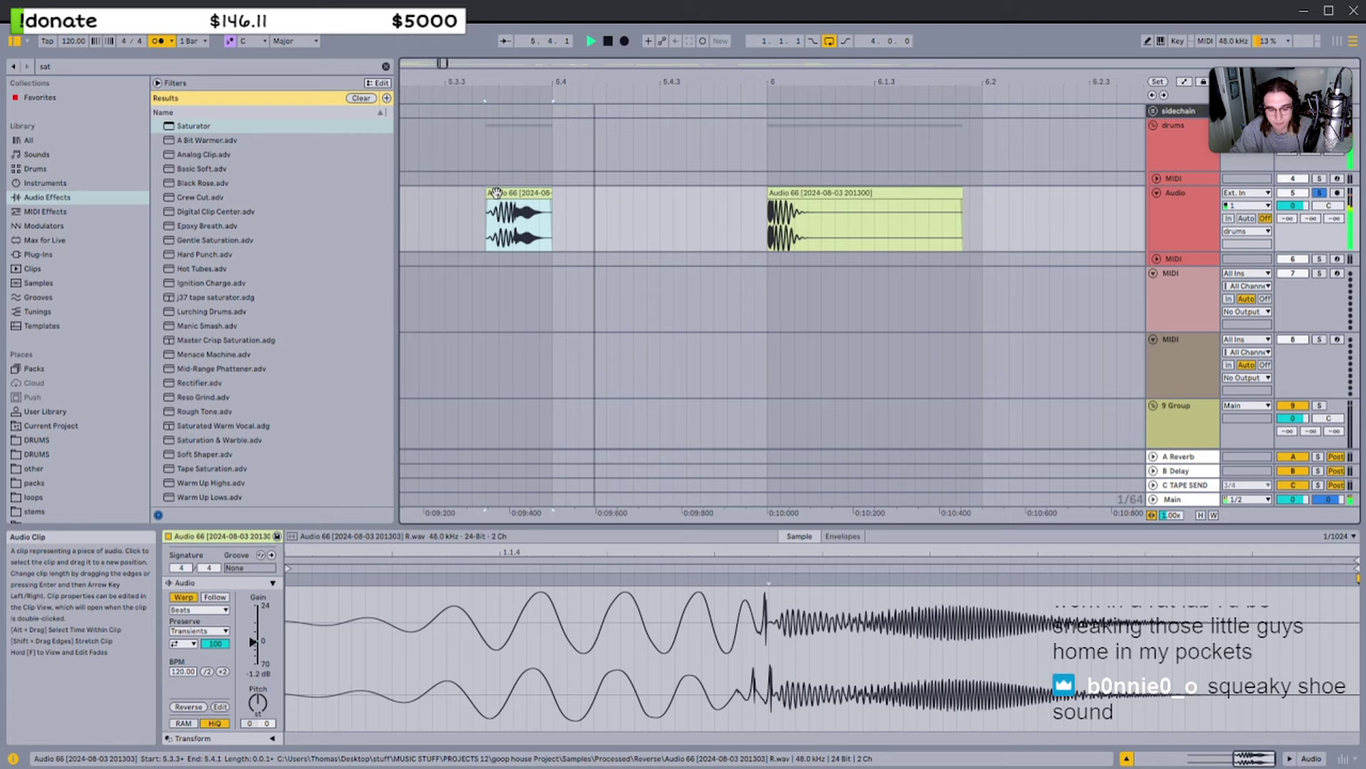
{"action": "key", "text": "ctrl+j"}
Transpose the consolidated hit to -26 semitones, raise its gain to 1.8 dB, and audition it
{"action": "left_click_drag", "start_coordinate": [257, 702], "coordinate": [257, 714]}
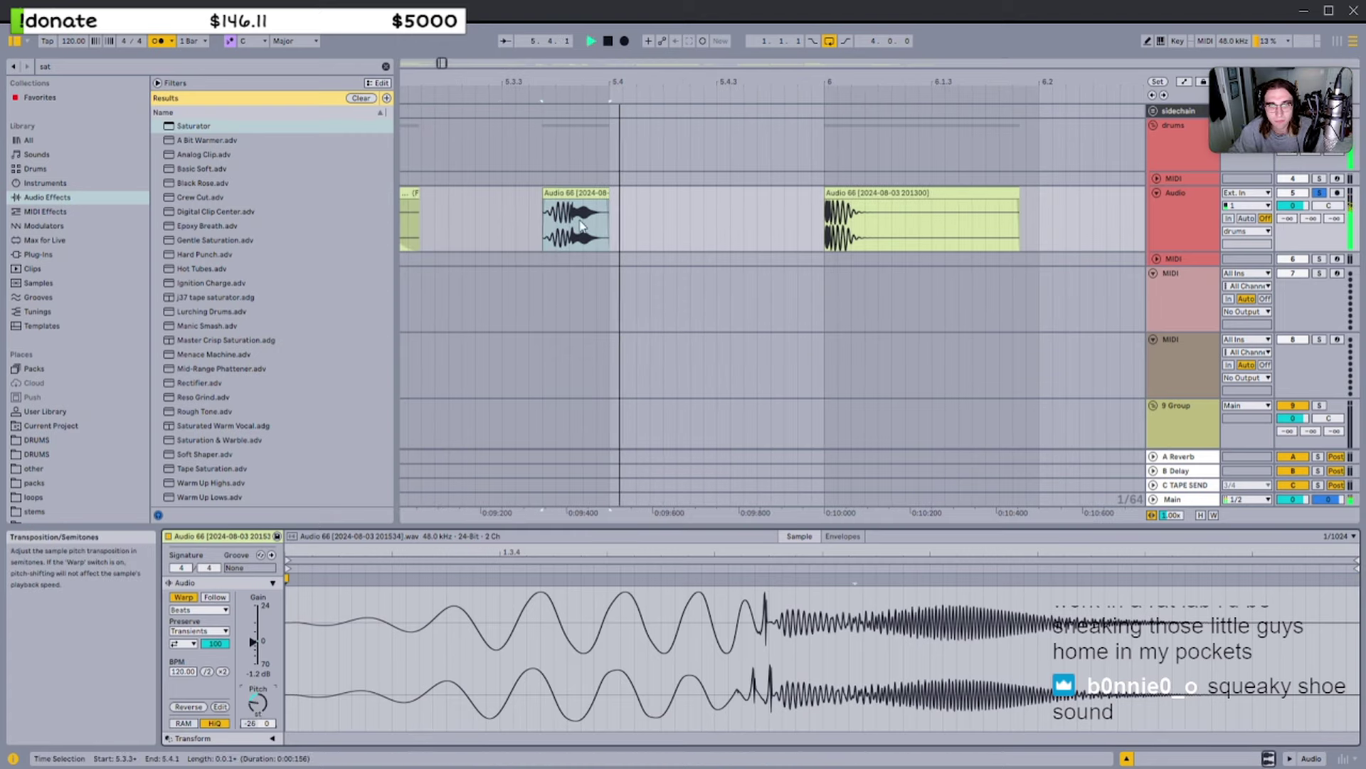
{"action": "key", "text": "space"}
{"action": "left_click_drag", "start_coordinate": [253, 642], "coordinate": [253, 635]}
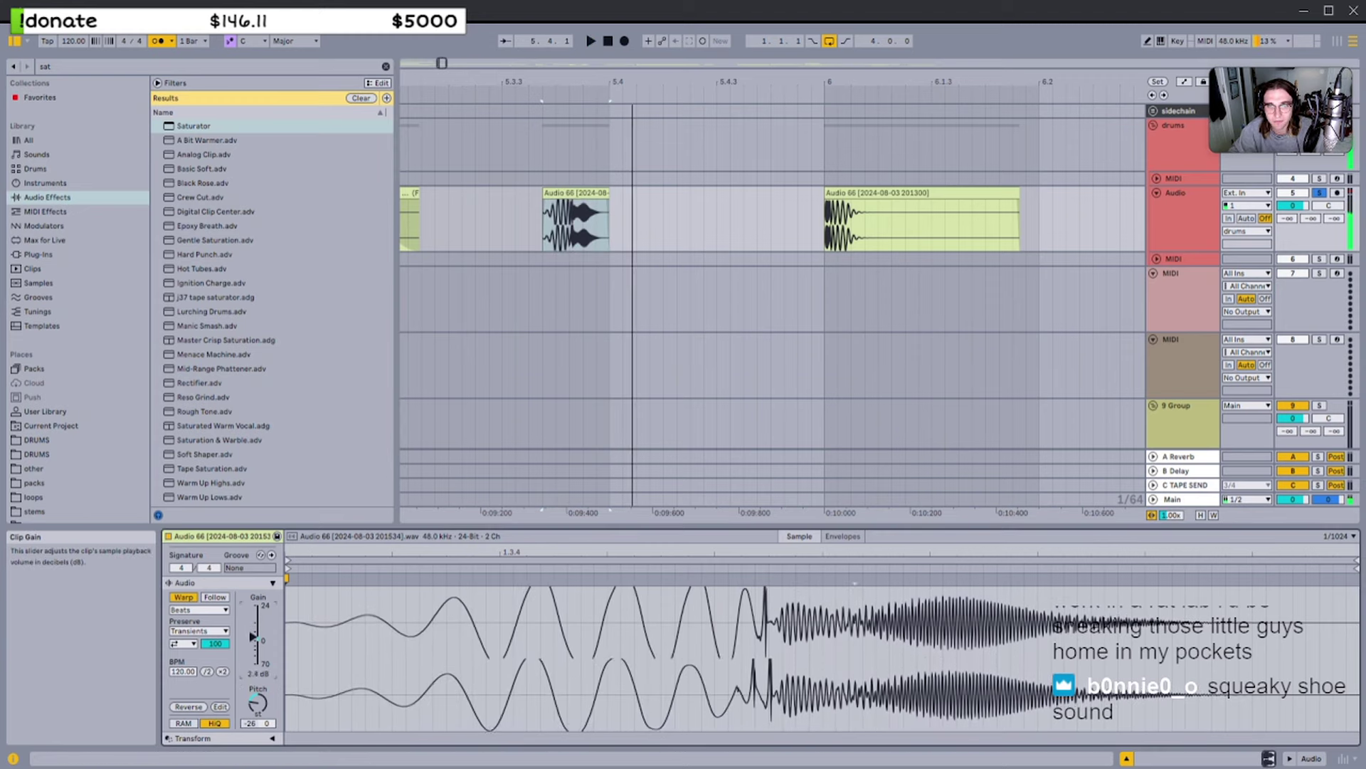
{"action": "key", "text": "space"}
{"action": "key", "text": "space"}
Put the brown MIDI track below the drums and pink MIDI tracks into its own group
{"action": "scroll", "coordinate": [1127, 269], "scroll_direction": "down", "scroll_amount": 3}
{"action": "left_click", "coordinate": [1196, 254]}
{"action": "key", "text": "ctrl+g"}
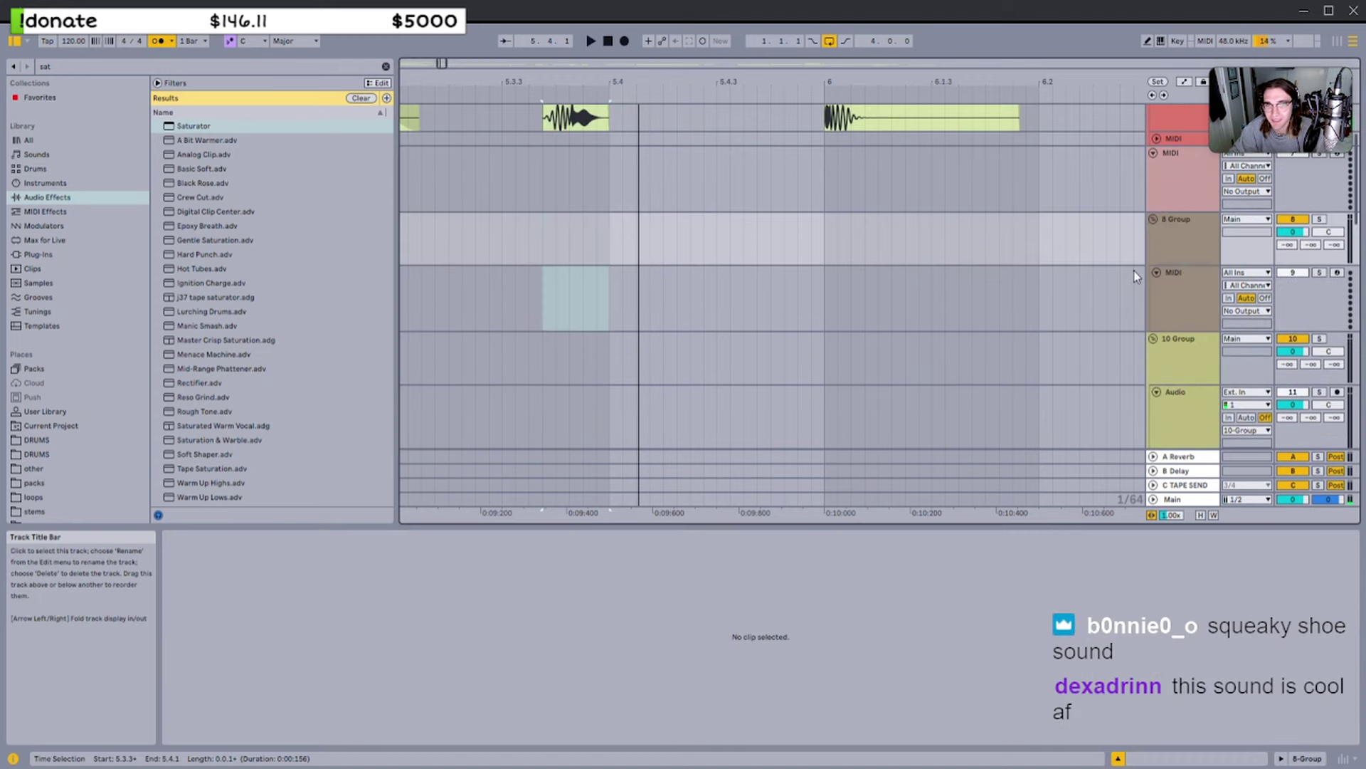
Inspect the looped Audio 66 recording in 10 Group along the arrangement timeline
{"action": "scroll", "coordinate": [645, 207], "scroll_direction": "down", "scroll_amount": 4}
{"action": "left_click", "coordinate": [655, 406]}
{"action": "left_click", "coordinate": [645, 391]}
{"action": "scroll", "coordinate": [644, 392], "scroll_direction": "down", "scroll_amount": 4}
{"action": "left_click_drag", "start_coordinate": [644, 391], "coordinate": [718, 406]}
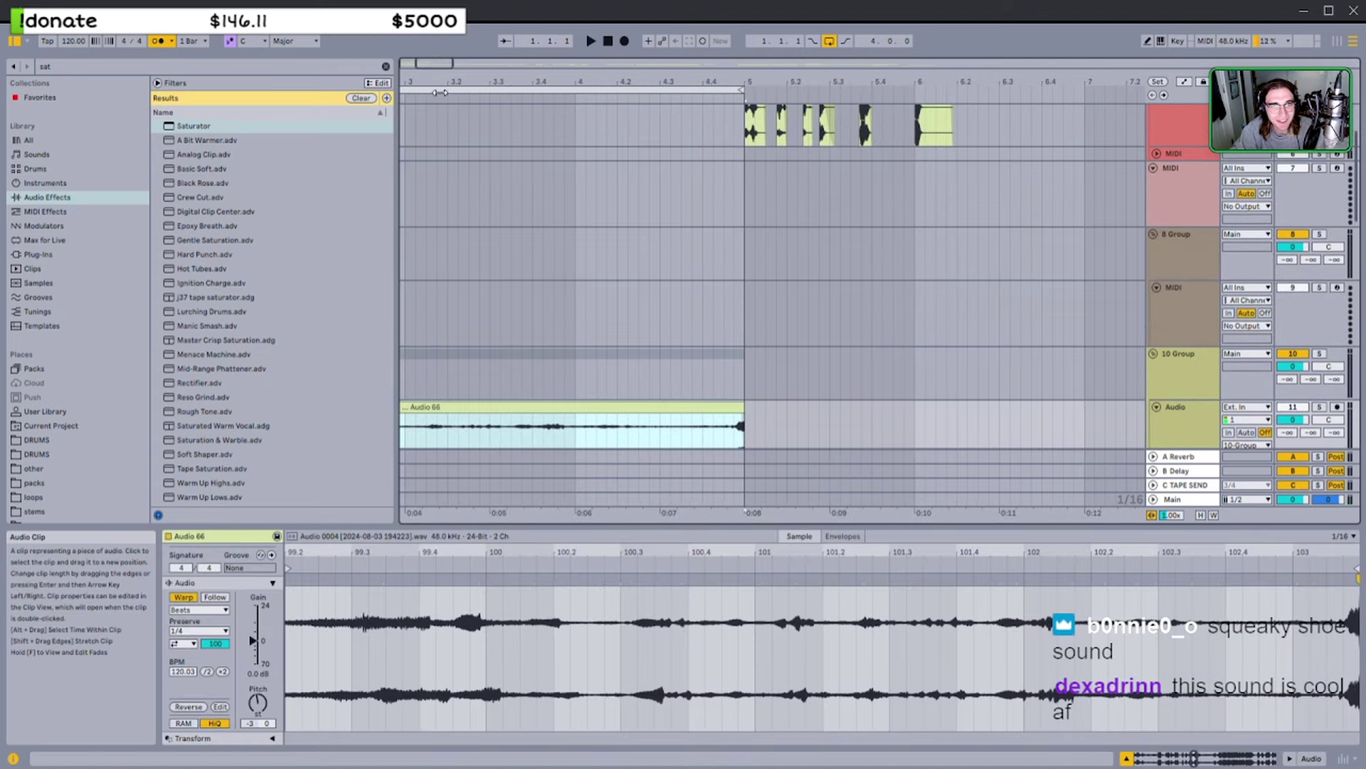
{"action": "left_click_drag", "start_coordinate": [413, 64], "coordinate": [401, 60]}
{"action": "scroll", "coordinate": [729, 399], "scroll_direction": "right", "scroll_amount": 1}
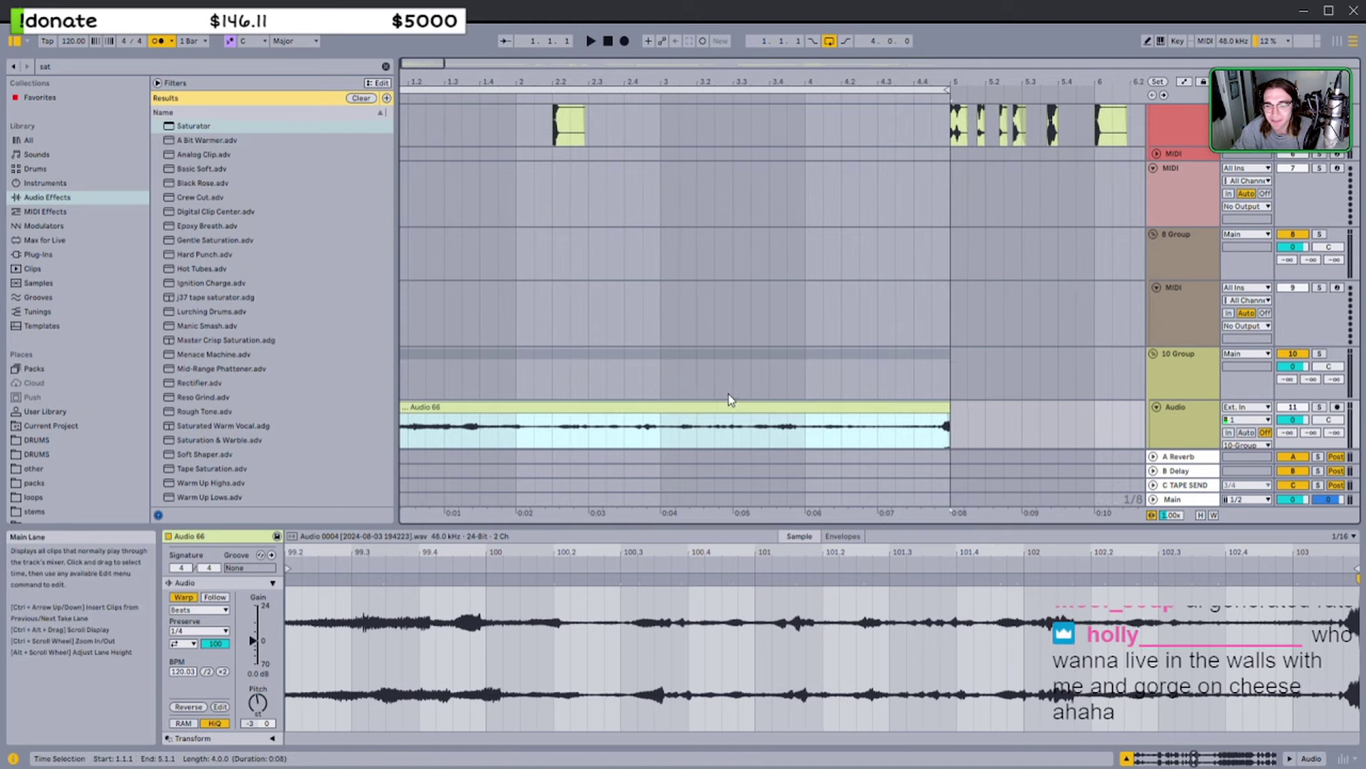
{"action": "scroll", "coordinate": [729, 400], "scroll_direction": "left", "scroll_amount": 1}
{"action": "scroll", "coordinate": [857, 316], "scroll_direction": "up", "scroll_amount": 2}
{"action": "scroll", "coordinate": [676, 175], "scroll_direction": "down", "scroll_amount": 2}
{"action": "scroll", "coordinate": [676, 175], "scroll_direction": "up", "scroll_amount": 4}
Examine the hit clips stored from bar 5 on the drums group's audio track
{"action": "left_click", "coordinate": [885, 160]}
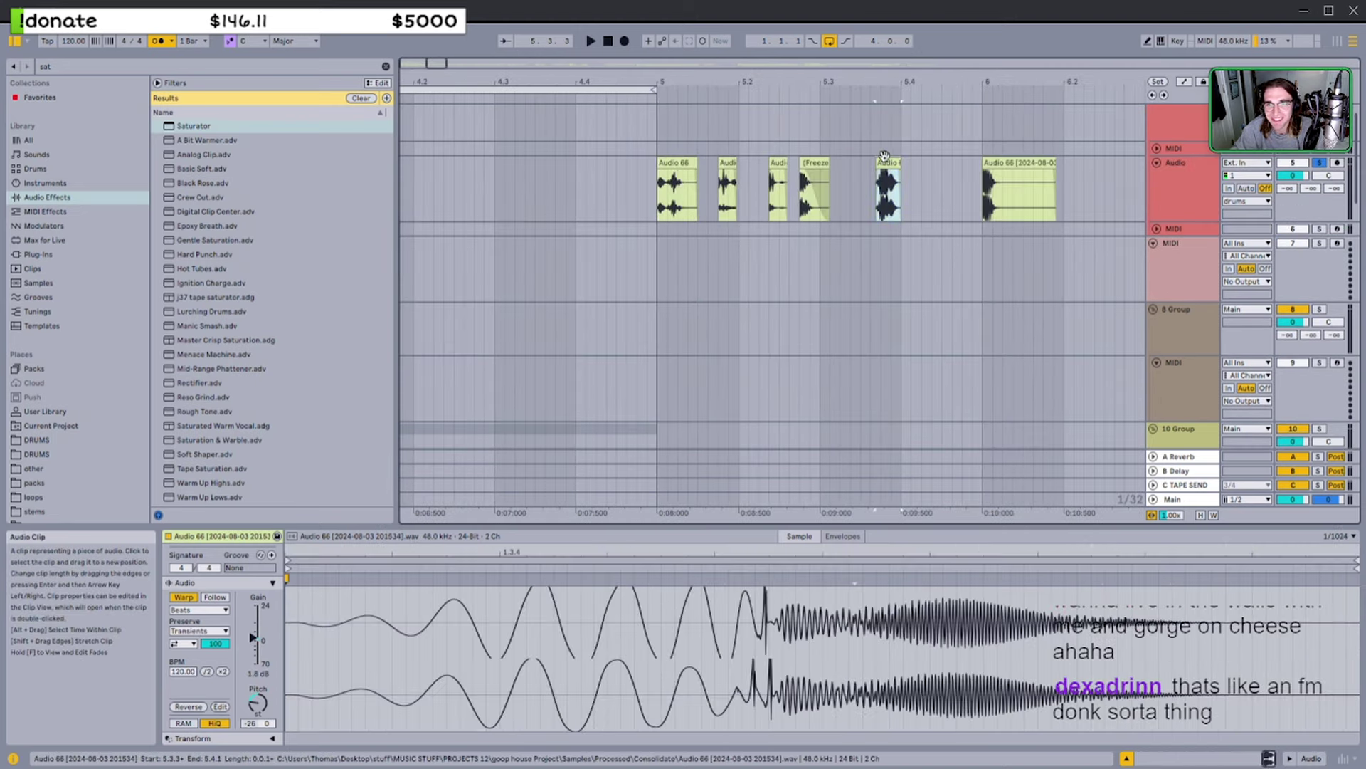
{"action": "left_click", "coordinate": [818, 160]}
{"action": "scroll", "coordinate": [817, 160], "scroll_direction": "up", "scroll_amount": 4}
{"action": "scroll", "coordinate": [747, 160], "scroll_direction": "down", "scroll_amount": 4}
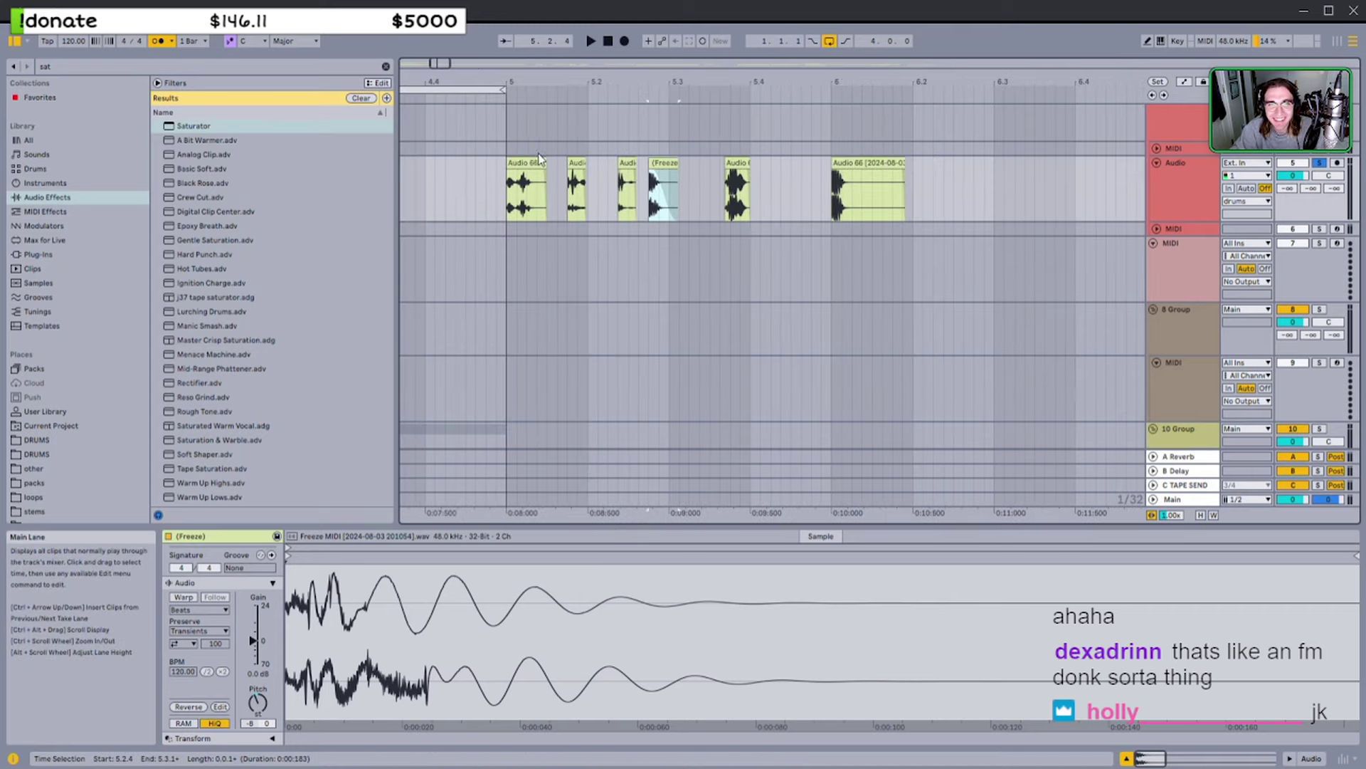
{"action": "scroll", "coordinate": [541, 155], "scroll_direction": "left", "scroll_amount": 1}
{"action": "left_click_drag", "start_coordinate": [577, 125], "coordinate": [320, 139]}
{"action": "scroll", "coordinate": [473, 135], "scroll_direction": "down", "scroll_amount": 5}
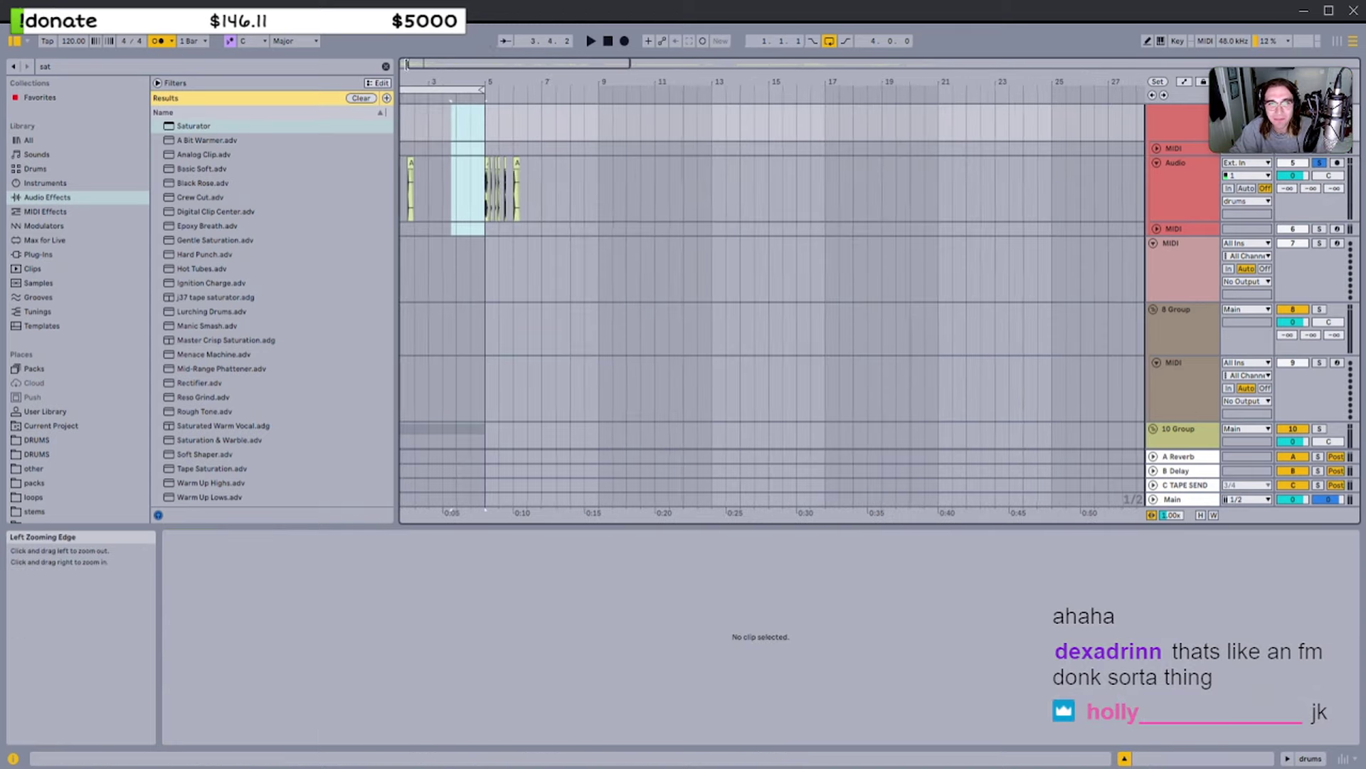
{"action": "left_click_drag", "start_coordinate": [406, 64], "coordinate": [374, 63]}
{"action": "left_click_drag", "start_coordinate": [521, 82], "coordinate": [512, 128]}
{"action": "scroll", "coordinate": [674, 233], "scroll_direction": "down", "scroll_amount": 2}
Solo the Audio 66 track in 10 Group and play its four-bar loop from 1.1.1
{"action": "left_click", "coordinate": [754, 348]}
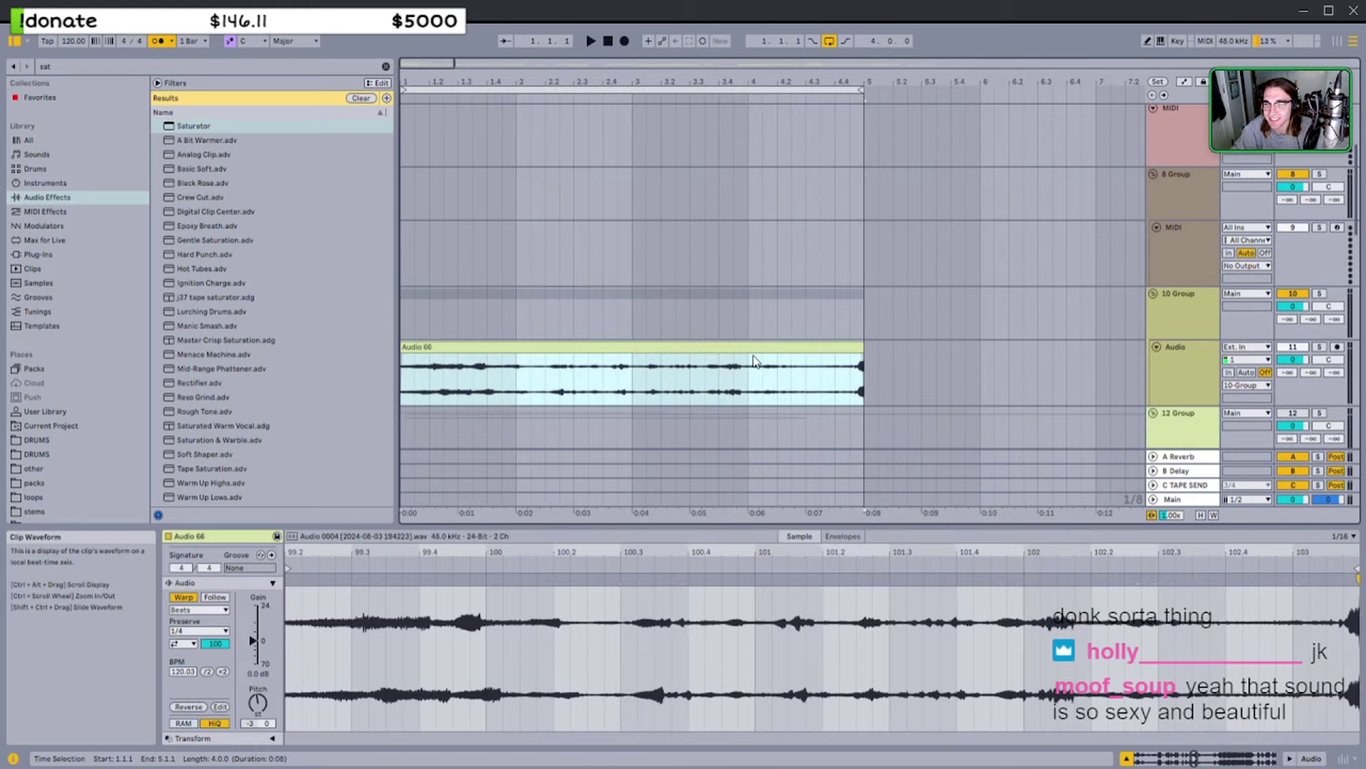
{"action": "key", "text": "s"}
{"action": "scroll", "coordinate": [517, 360], "scroll_direction": "up", "scroll_amount": 2}
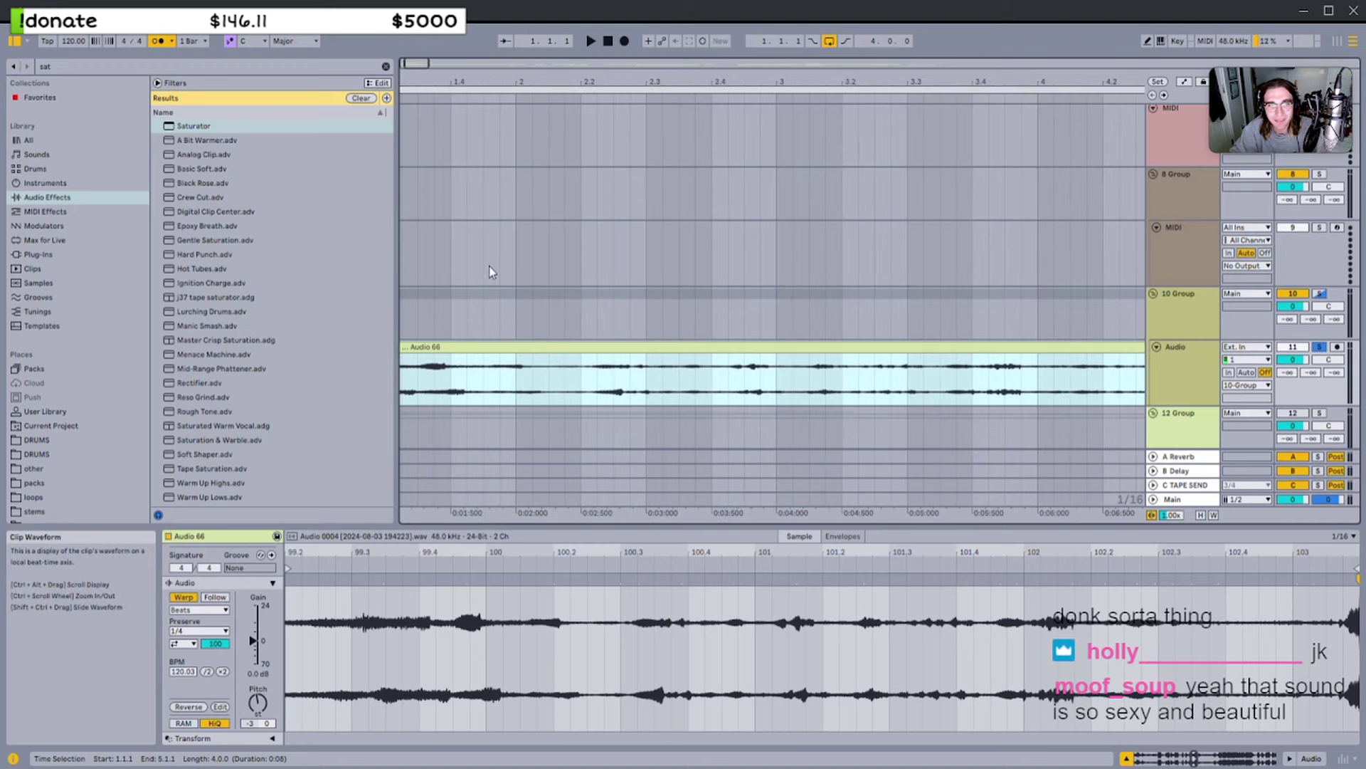
{"action": "left_click_drag", "start_coordinate": [426, 63], "coordinate": [424, 34]}
{"action": "left_click", "coordinate": [720, 338]}
{"action": "left_click", "coordinate": [717, 356]}
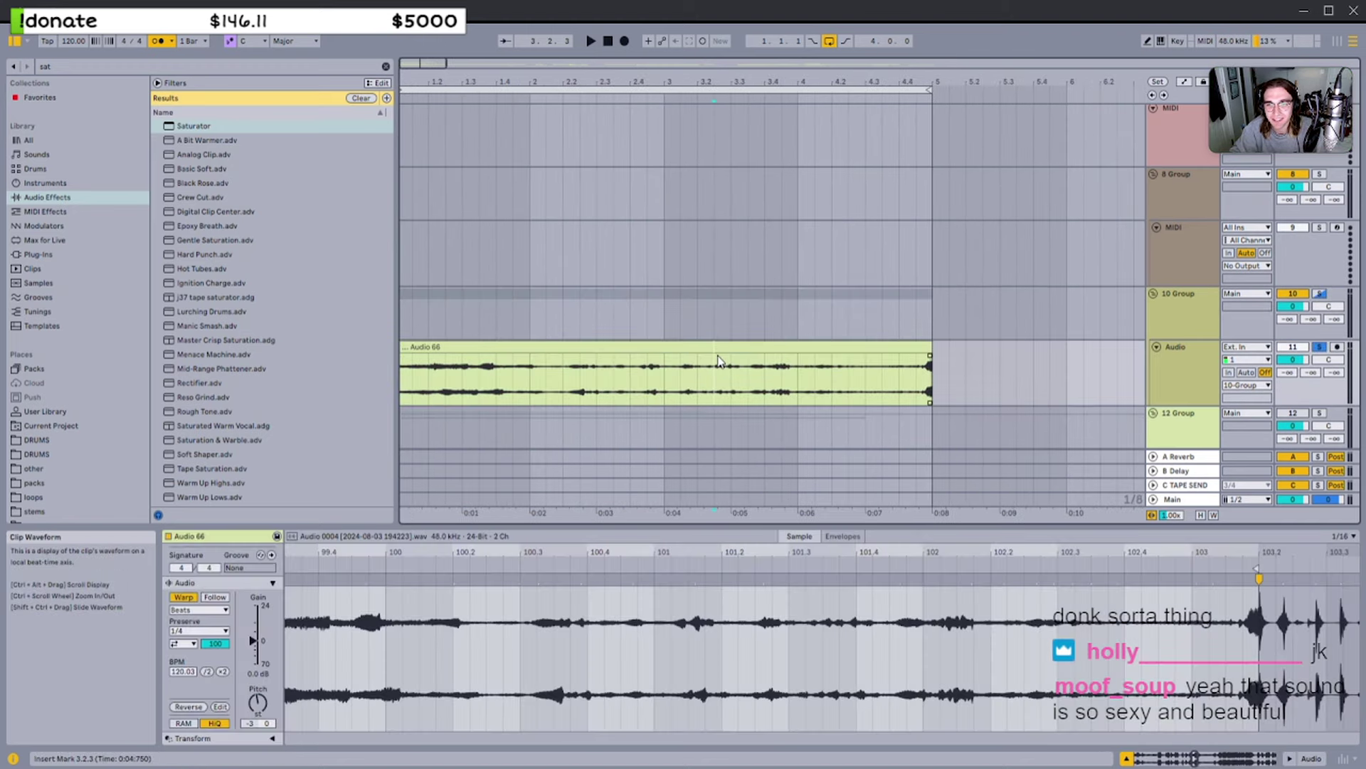
{"action": "left_click", "coordinate": [664, 349]}
{"action": "key", "text": "space"}
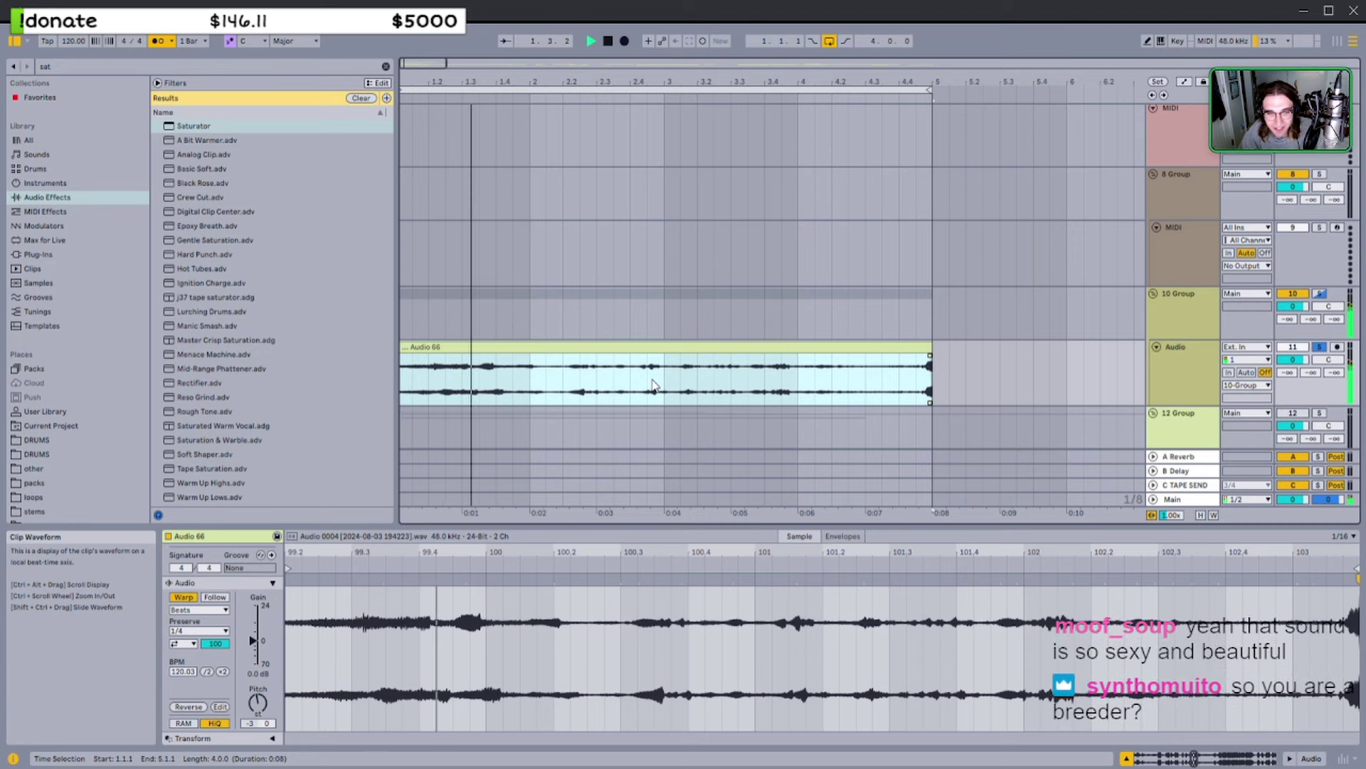
{"action": "left_click", "coordinate": [659, 378]}
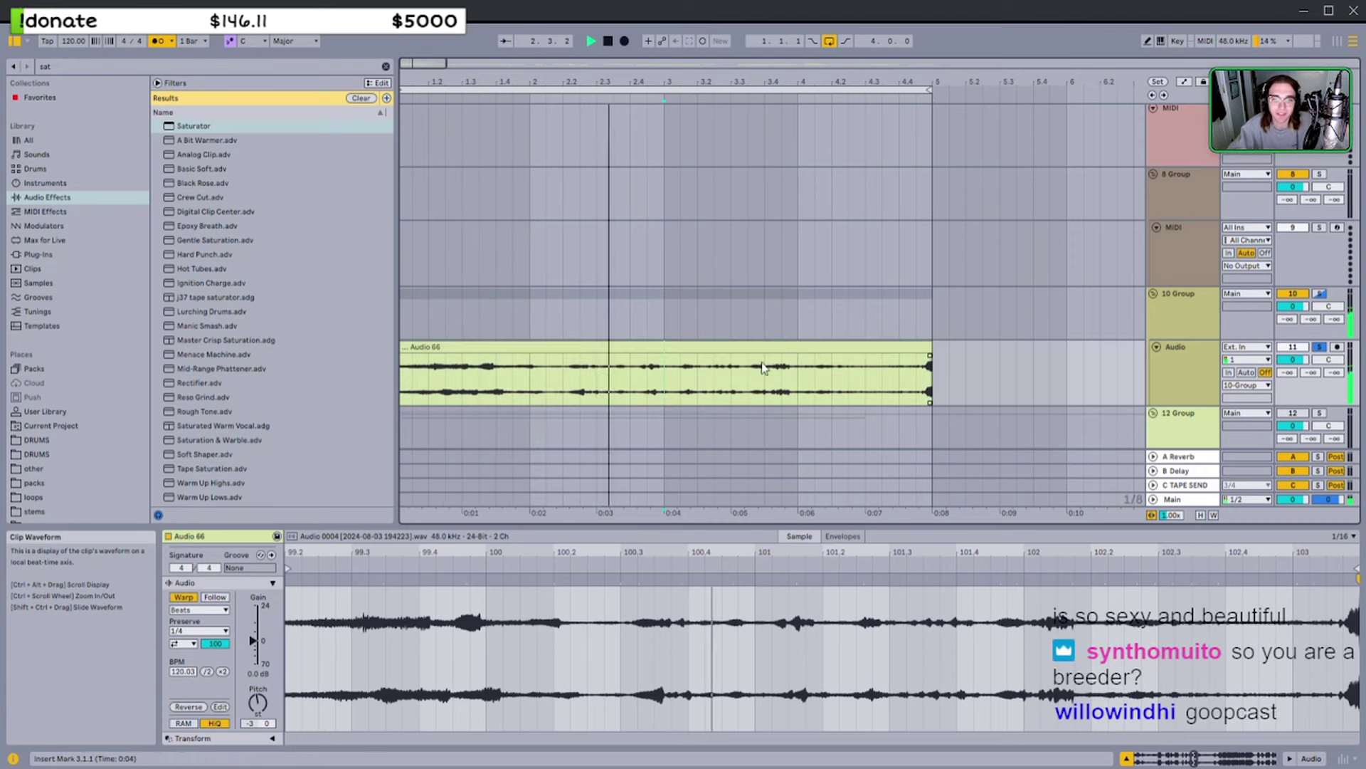
{"action": "left_click", "coordinate": [768, 348]}
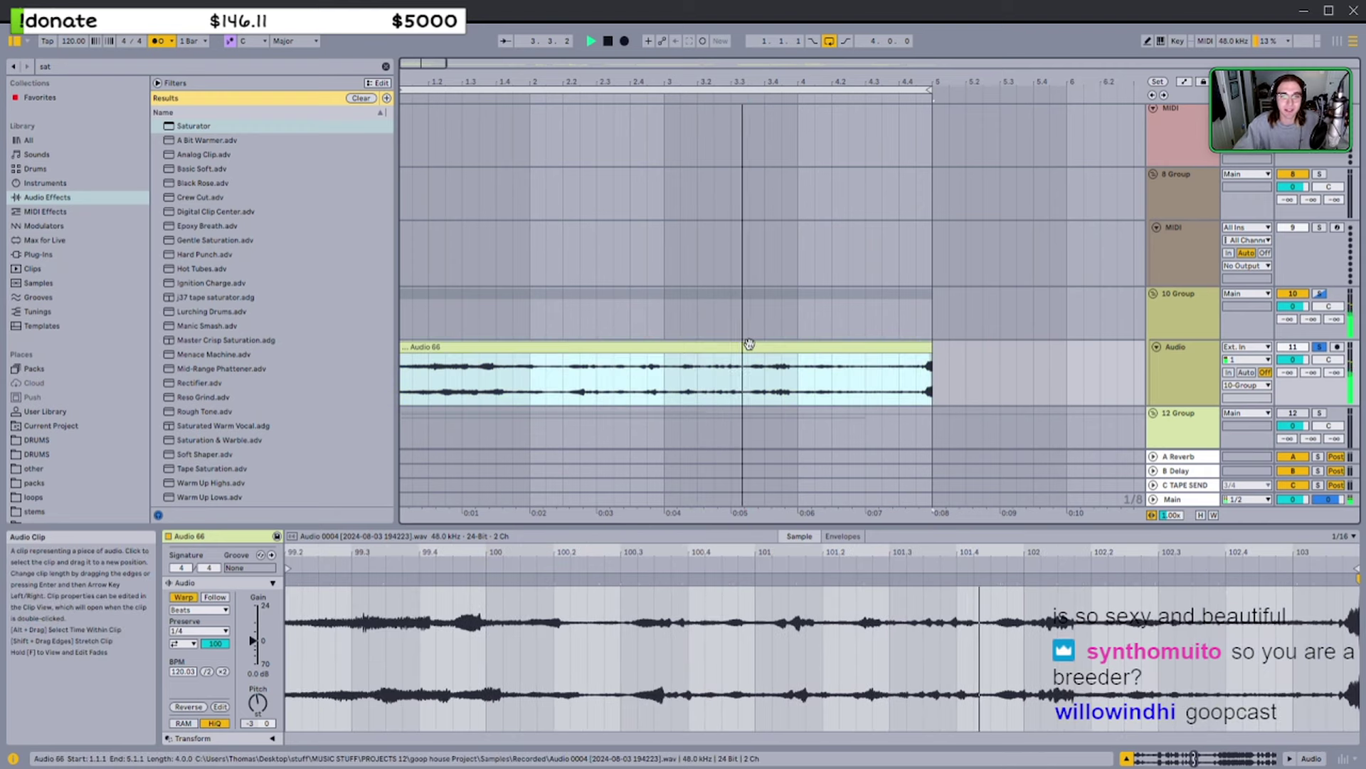
{"action": "scroll", "coordinate": [751, 350], "scroll_direction": "up", "scroll_amount": 2}
{"action": "scroll", "coordinate": [740, 350], "scroll_direction": "down", "scroll_amount": 2}
{"action": "scroll", "coordinate": [734, 352], "scroll_direction": "up", "scroll_amount": 2}
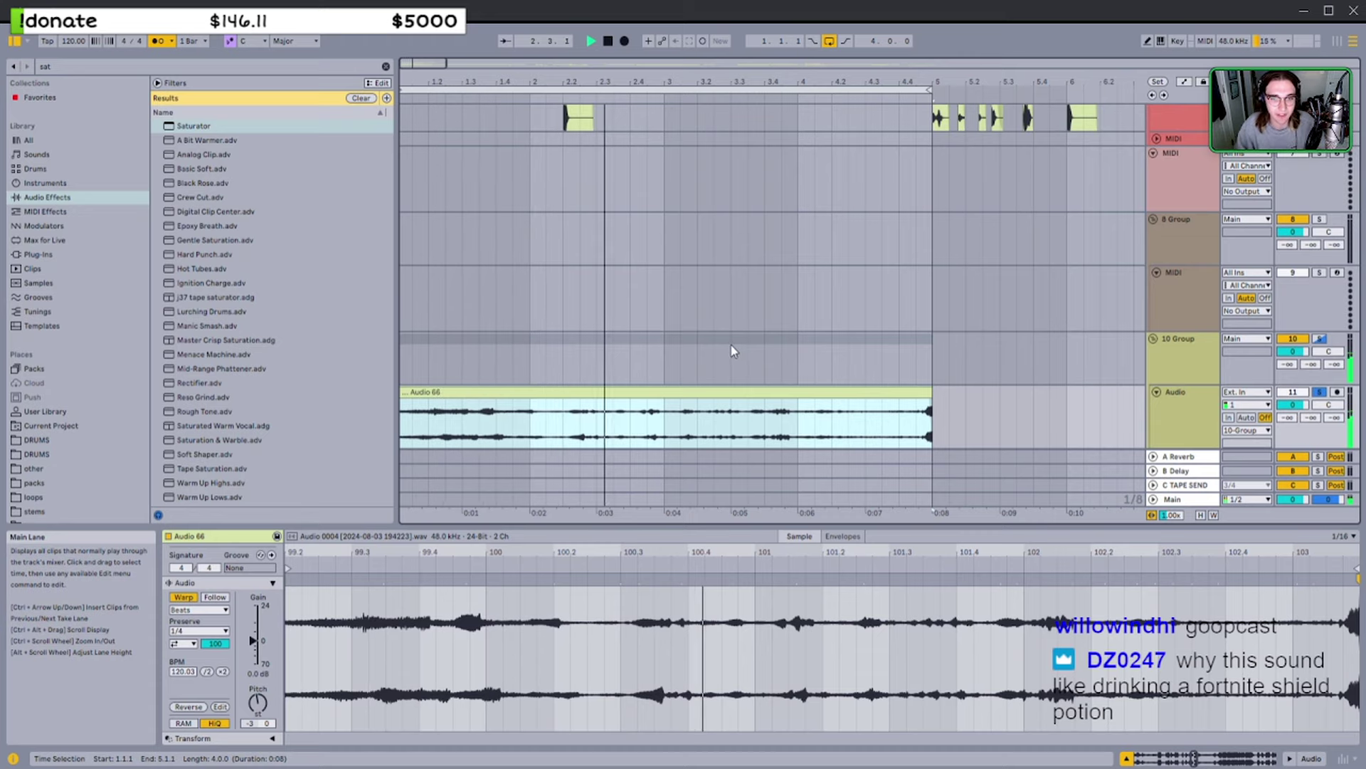
{"action": "scroll", "coordinate": [674, 329], "scroll_direction": "left", "scroll_amount": 1}
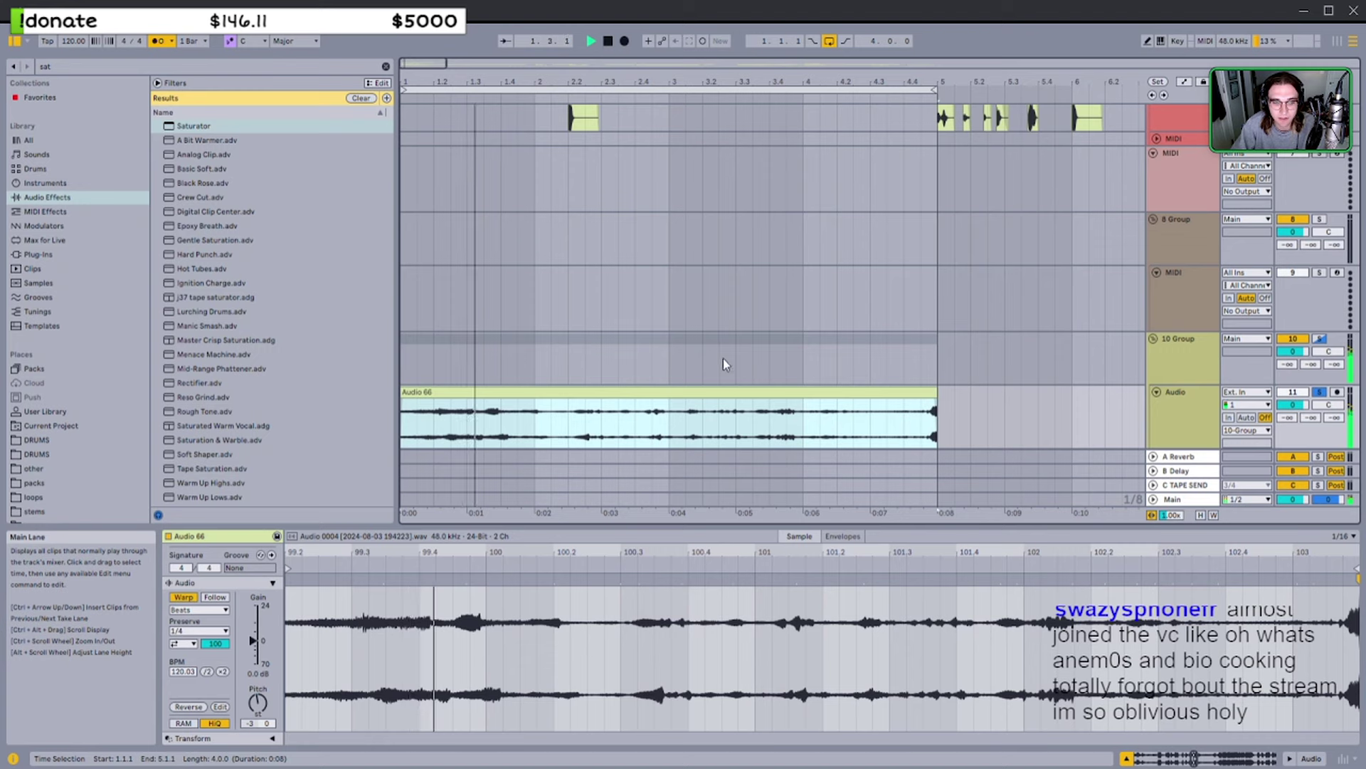
{"action": "scroll", "coordinate": [723, 357], "scroll_direction": "up", "scroll_amount": 2}
{"action": "scroll", "coordinate": [723, 358], "scroll_direction": "up", "scroll_amount": 3}
{"action": "left_click", "coordinate": [585, 217]}
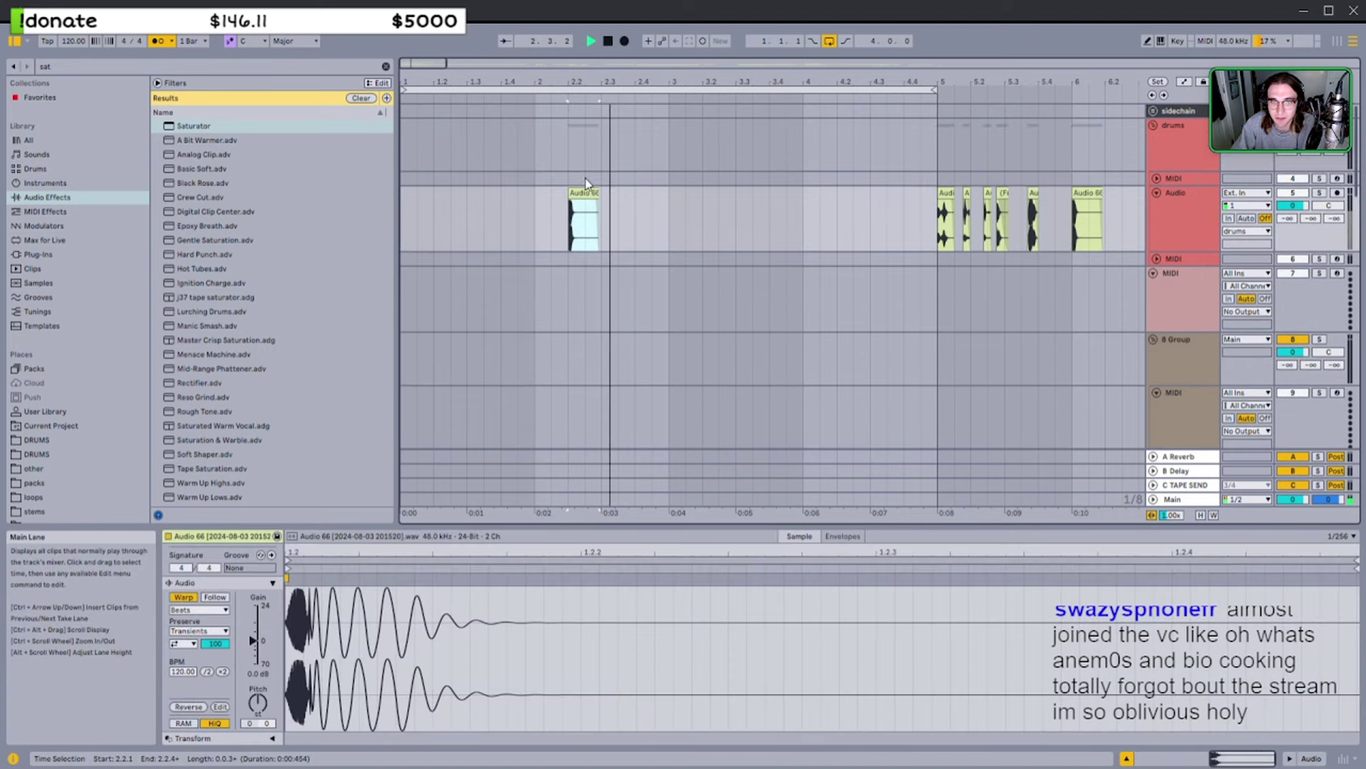
{"action": "left_click", "coordinate": [925, 198]}
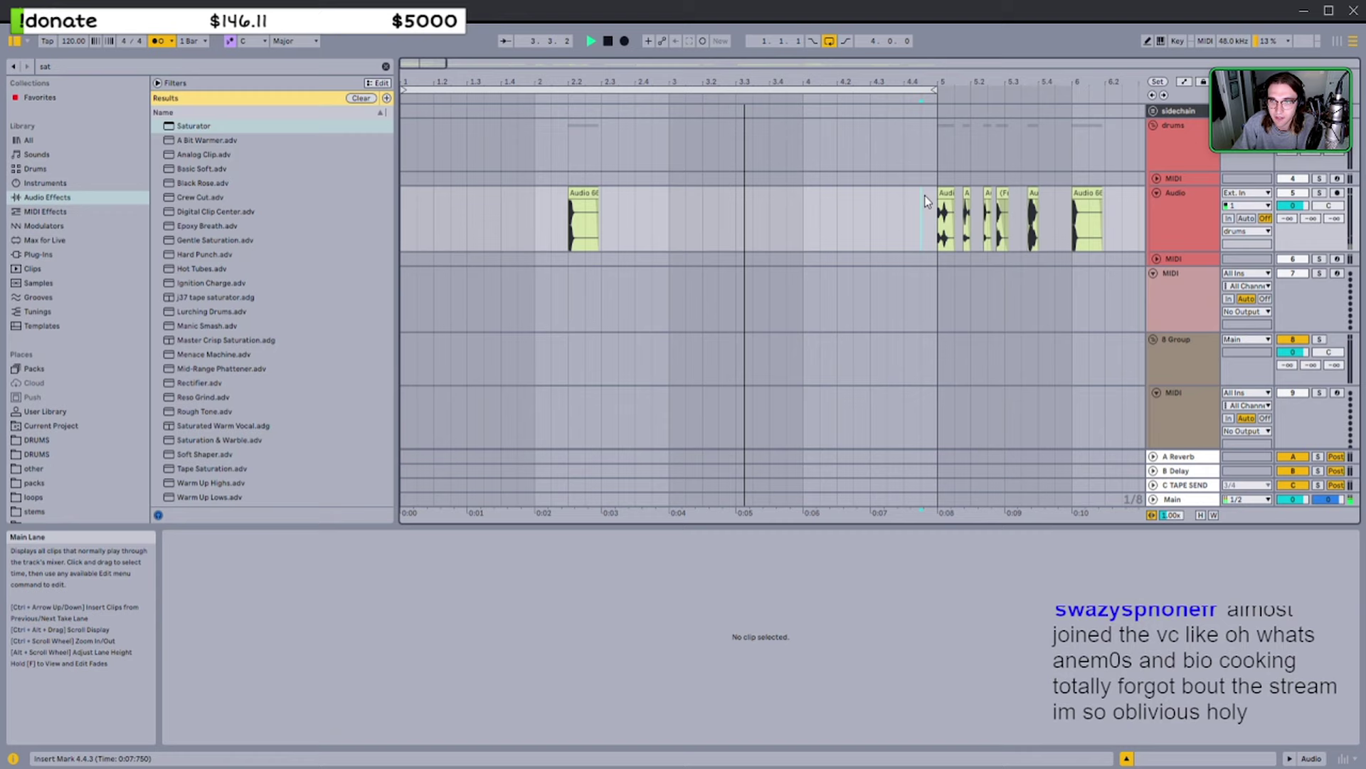
{"action": "left_click", "coordinate": [934, 175]}
{"action": "left_click_drag", "start_coordinate": [935, 168], "coordinate": [407, 140]}
{"action": "left_click_drag", "start_coordinate": [939, 139], "coordinate": [403, 128]}
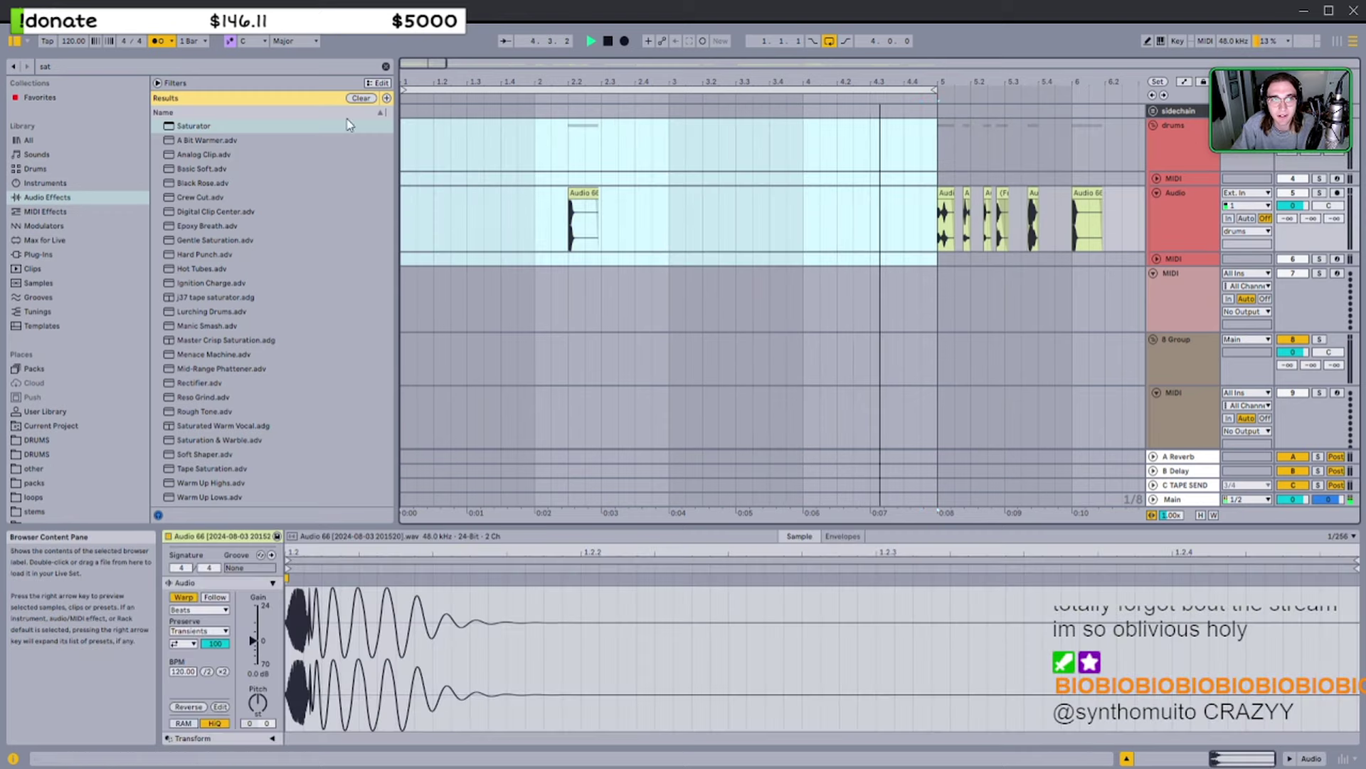
{"action": "scroll", "coordinate": [927, 268], "scroll_direction": "down", "scroll_amount": 5}
{"action": "left_click", "coordinate": [940, 271]}
{"action": "scroll", "coordinate": [942, 273], "scroll_direction": "up", "scroll_amount": 5}
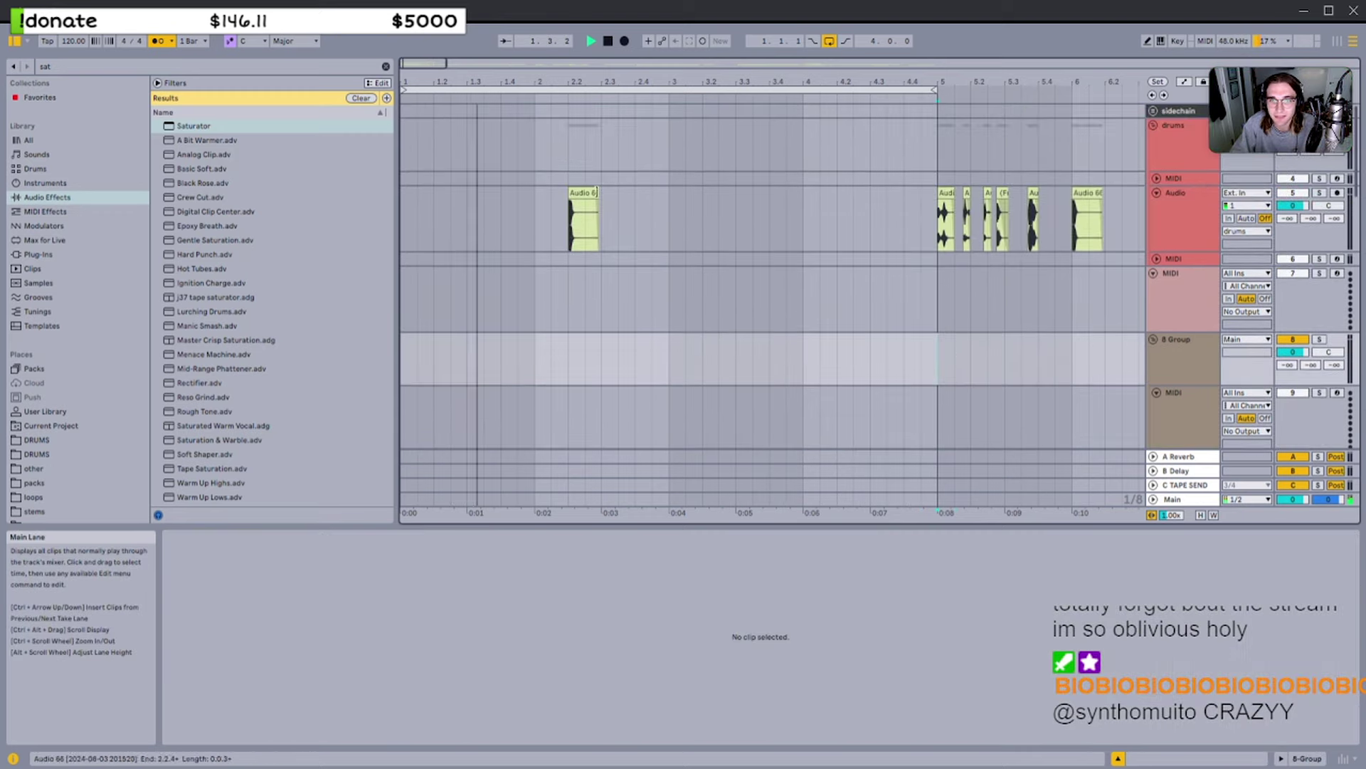
Solo the drums group's Audio track and move its hit clip from 2.2.1 to 6.2.1, after the last stored hit
{"action": "left_click", "coordinate": [1319, 192]}
{"action": "left_click", "coordinate": [589, 193]}
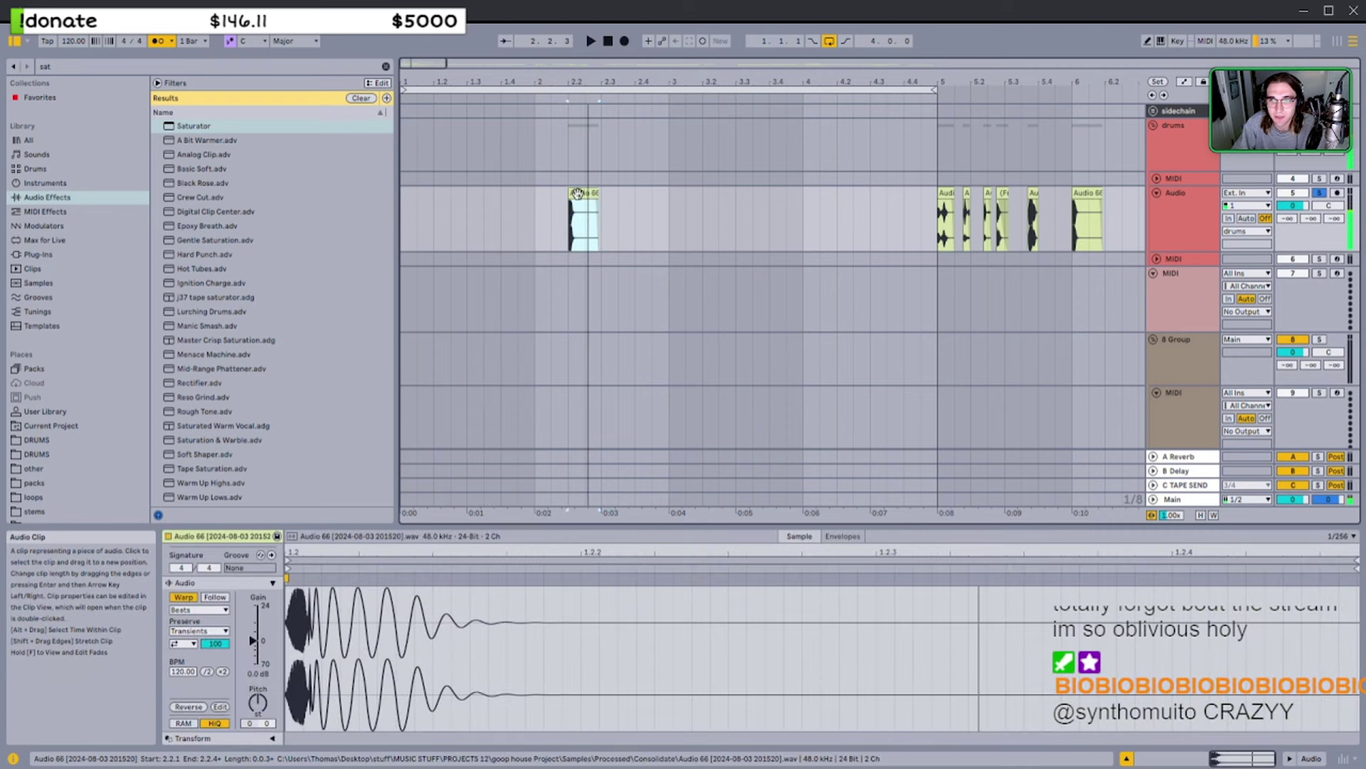
{"action": "key", "text": "ctrl+x"}
{"action": "left_click", "coordinate": [1108, 213]}
{"action": "key", "text": "ctrl+v"}
Audition the (Freeze) hit and the Audio 66 hit beside it in bar 5 of the drums audio track
{"action": "scroll", "coordinate": [996, 210], "scroll_direction": "right", "scroll_amount": 2}
{"action": "scroll", "coordinate": [887, 203], "scroll_direction": "up", "scroll_amount": 5}
{"action": "left_click", "coordinate": [888, 193]}
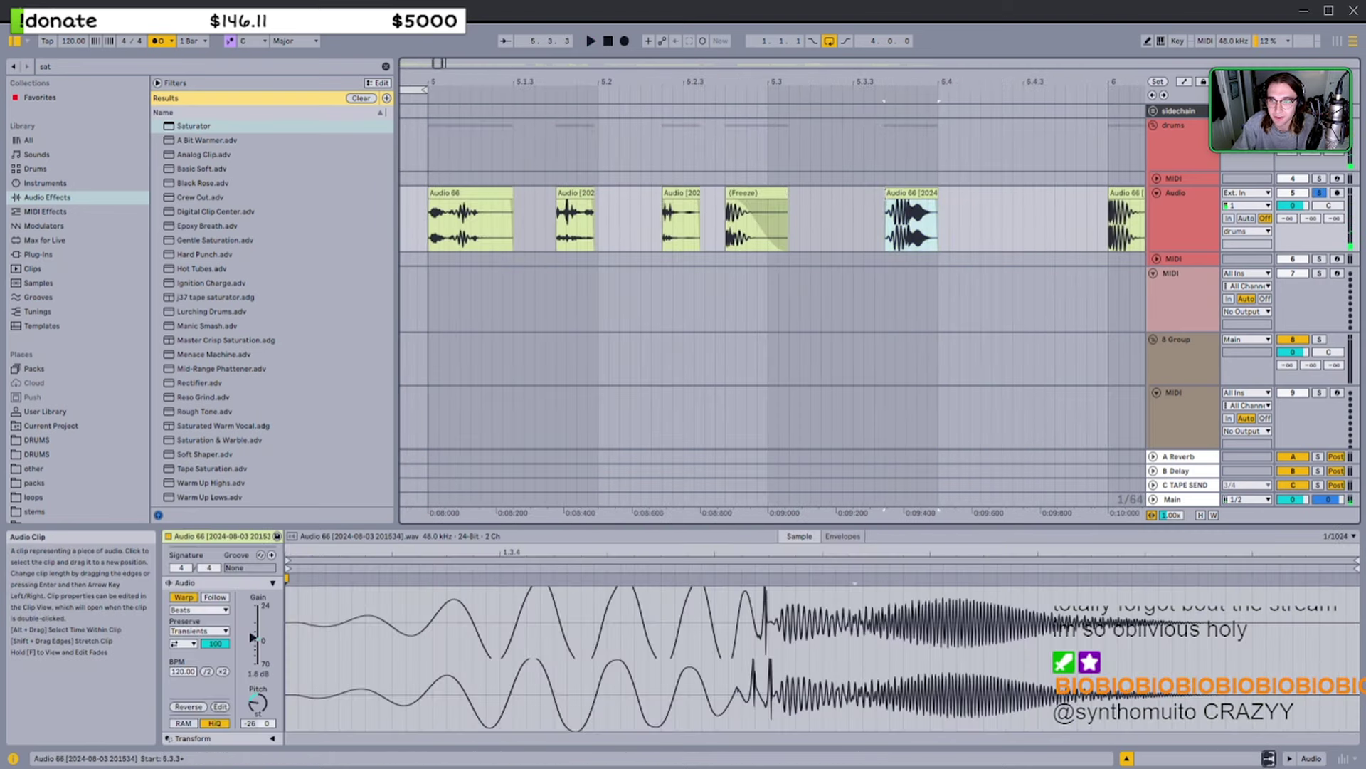
{"action": "left_click", "coordinate": [752, 237]}
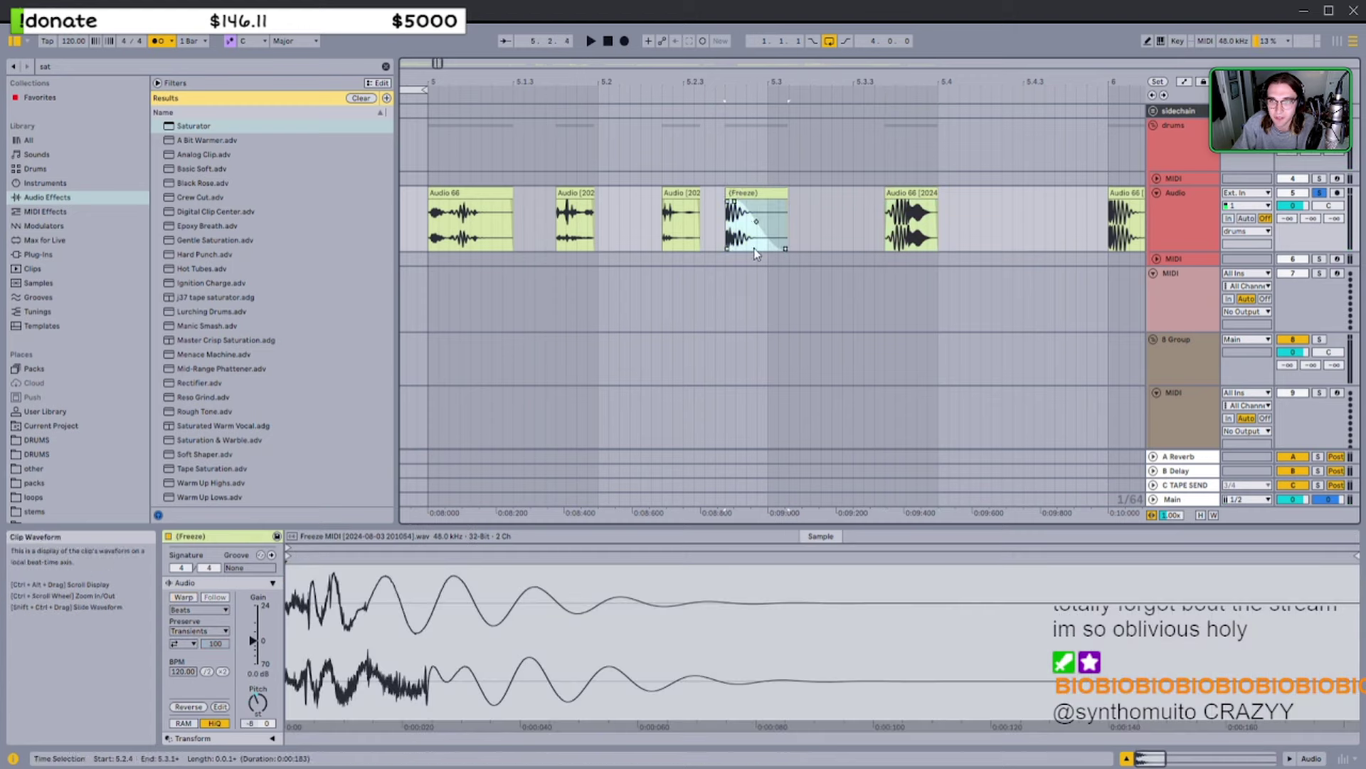
{"action": "left_click", "coordinate": [902, 206]}
{"action": "left_click", "coordinate": [776, 242]}
{"action": "left_click", "coordinate": [902, 197]}
{"action": "scroll", "coordinate": [818, 199], "scroll_direction": "right", "scroll_amount": 1}
{"action": "left_click", "coordinate": [730, 197]}
{"action": "key", "text": "space"}
{"action": "key", "text": "space"}
{"action": "key", "text": "space"}
{"action": "scroll", "coordinate": [733, 199], "scroll_direction": "right", "scroll_amount": 4}
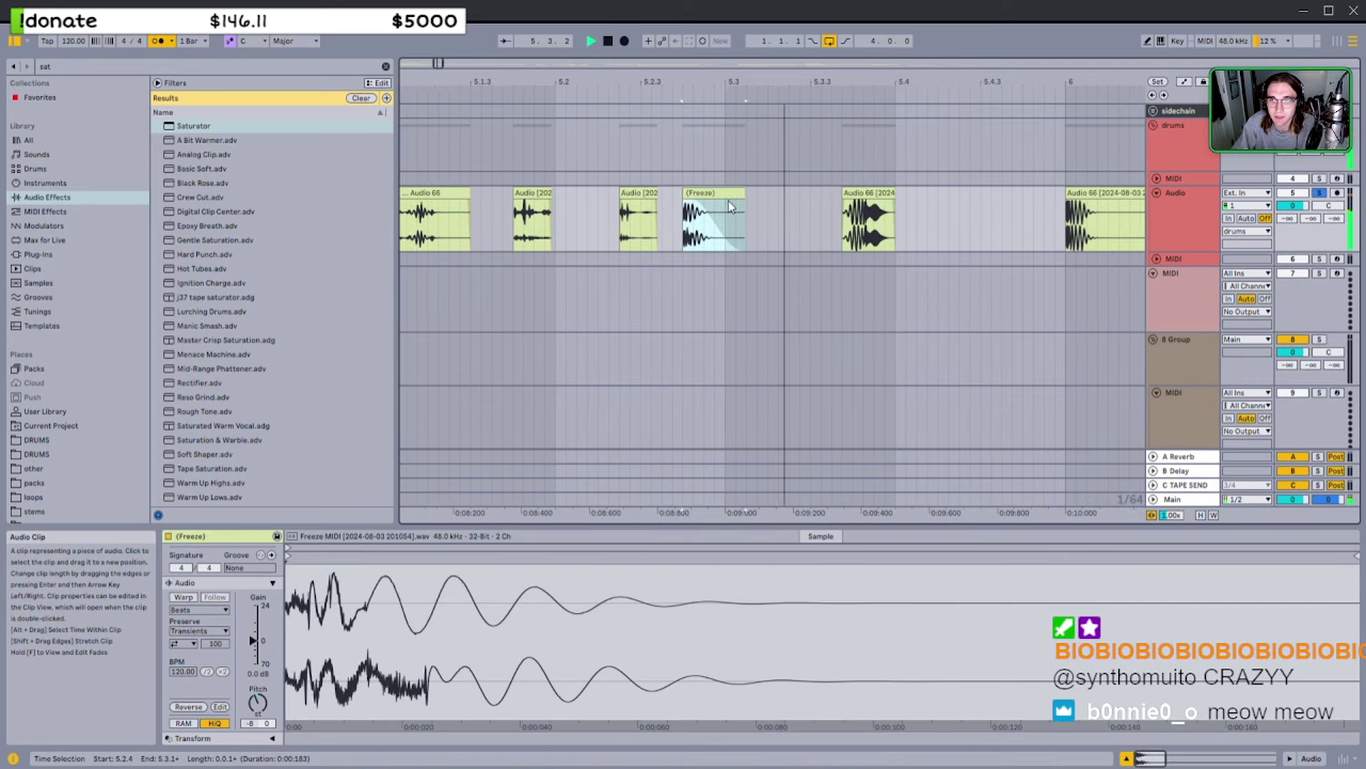
{"action": "key", "text": "space"}
Compare the two longer hits at 6.1.1 and 6.2.1 on the drums audio track by playing them
{"action": "scroll", "coordinate": [818, 203], "scroll_direction": "right", "scroll_amount": 3}
{"action": "left_click", "coordinate": [982, 213]}
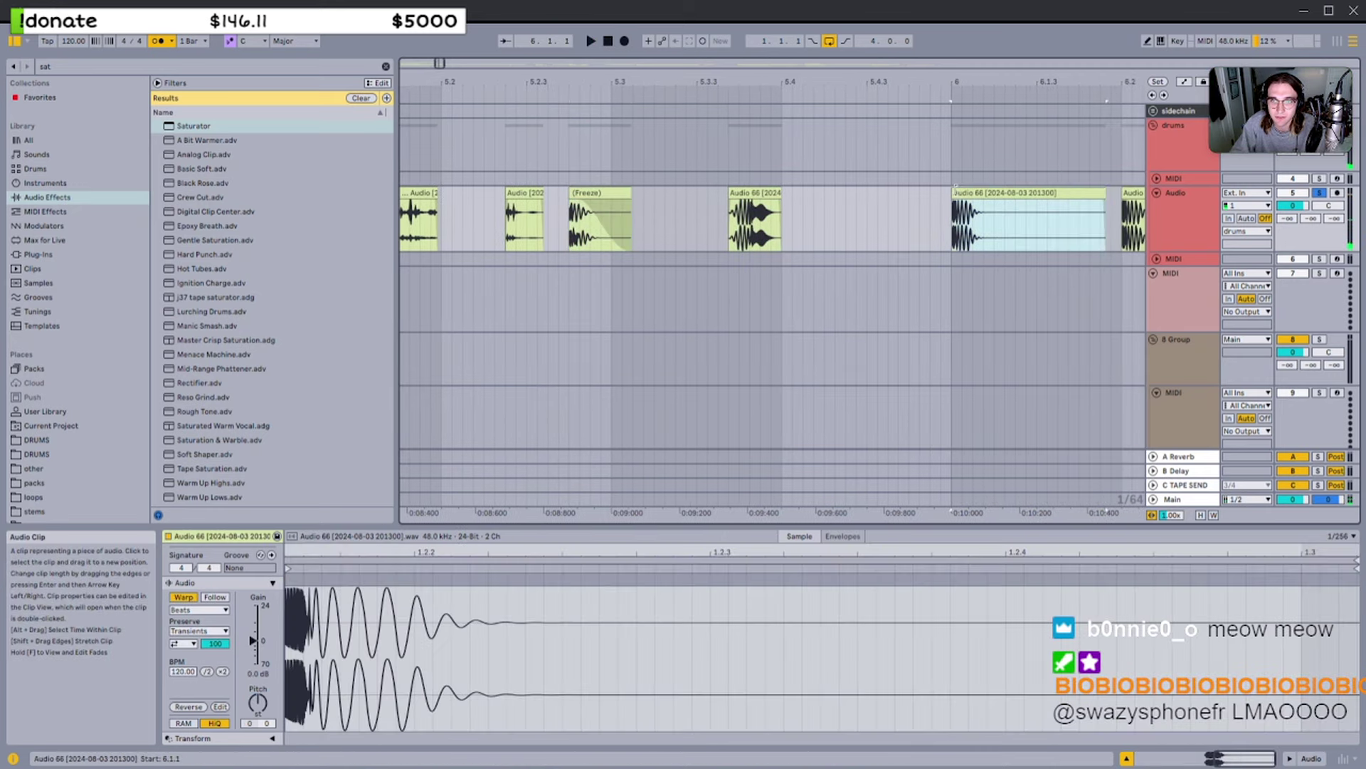
{"action": "left_click", "coordinate": [591, 191]}
{"action": "scroll", "coordinate": [783, 207], "scroll_direction": "right", "scroll_amount": 2}
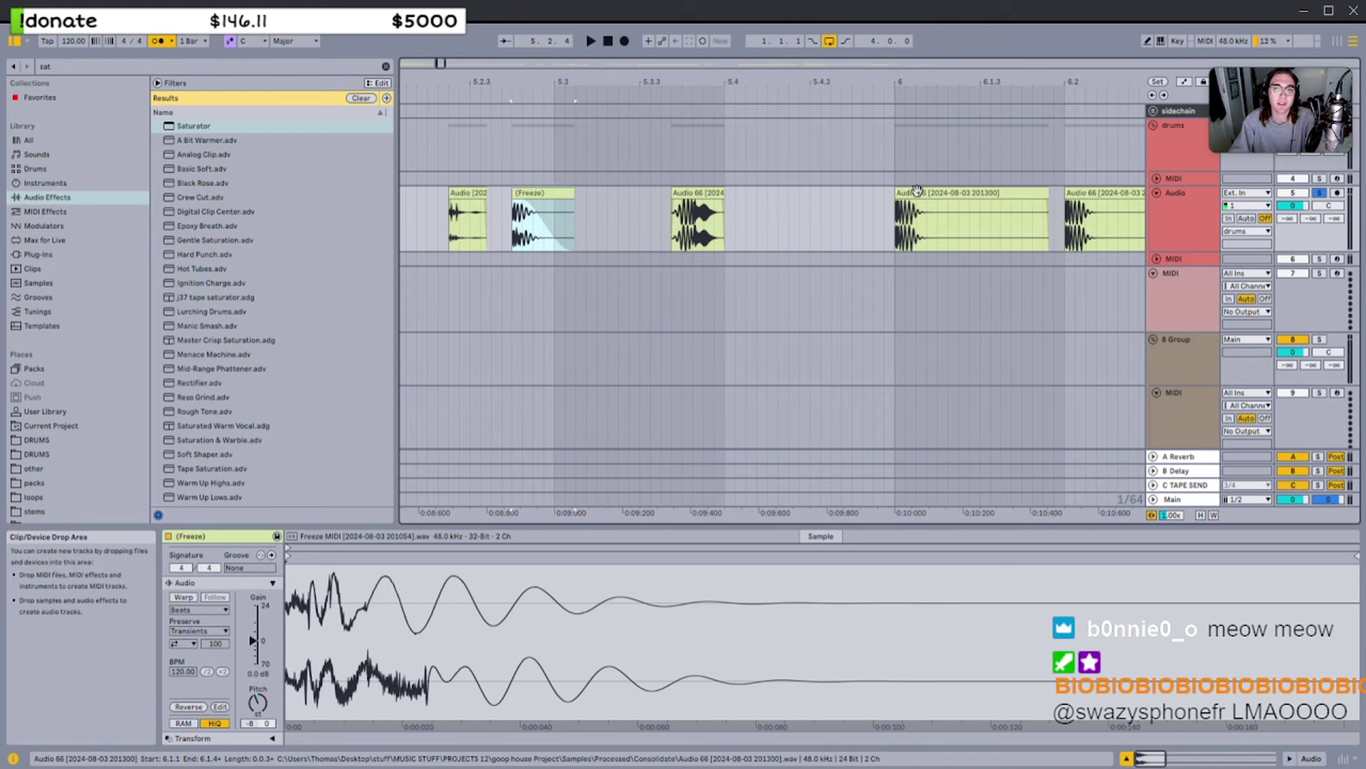
{"action": "scroll", "coordinate": [869, 200], "scroll_direction": "right", "scroll_amount": 1}
{"action": "left_click", "coordinate": [869, 197]}
{"action": "scroll", "coordinate": [870, 196], "scroll_direction": "right", "scroll_amount": 4}
{"action": "left_click", "coordinate": [925, 191]}
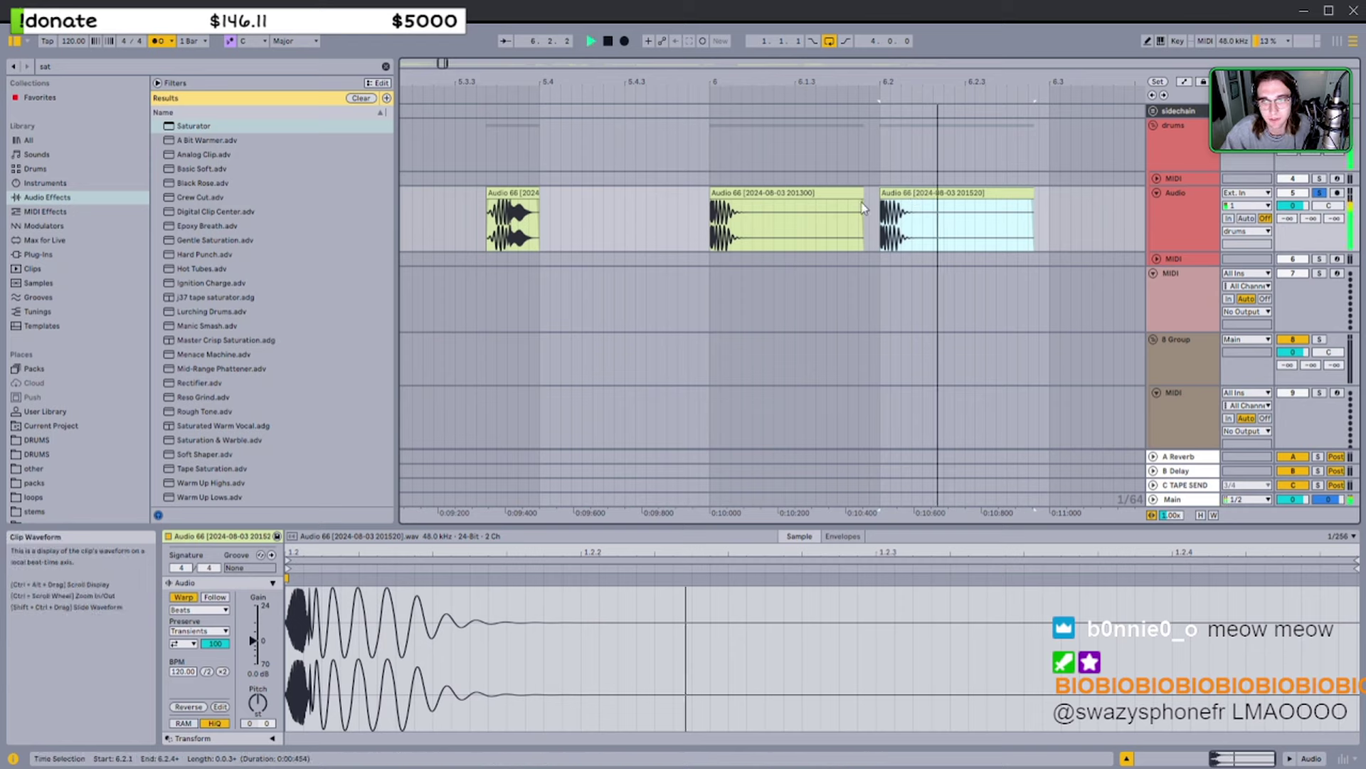
{"action": "key", "text": "space"}
Try the hit at 5.3.3 reversed and play it
{"action": "left_click", "coordinate": [787, 191]}
{"action": "left_click", "coordinate": [506, 193]}
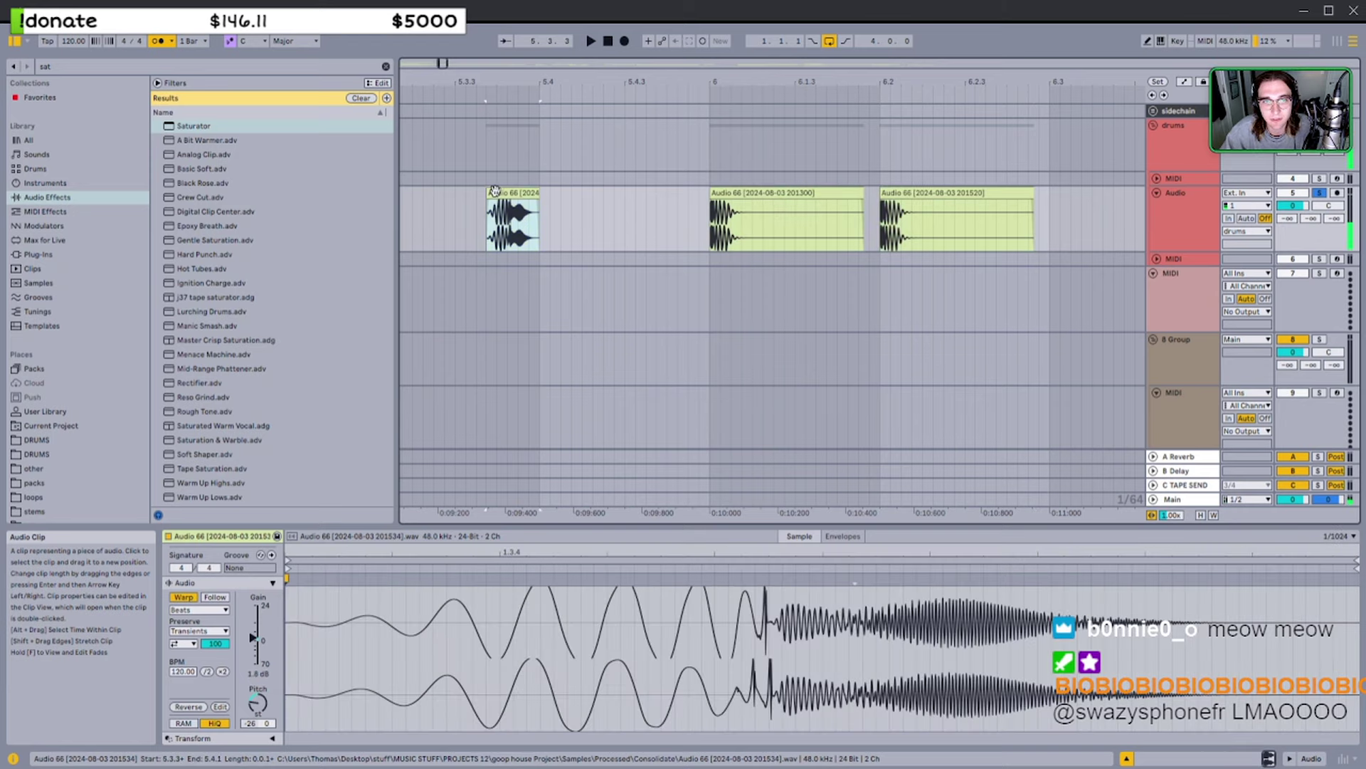
{"action": "key", "text": "space"}
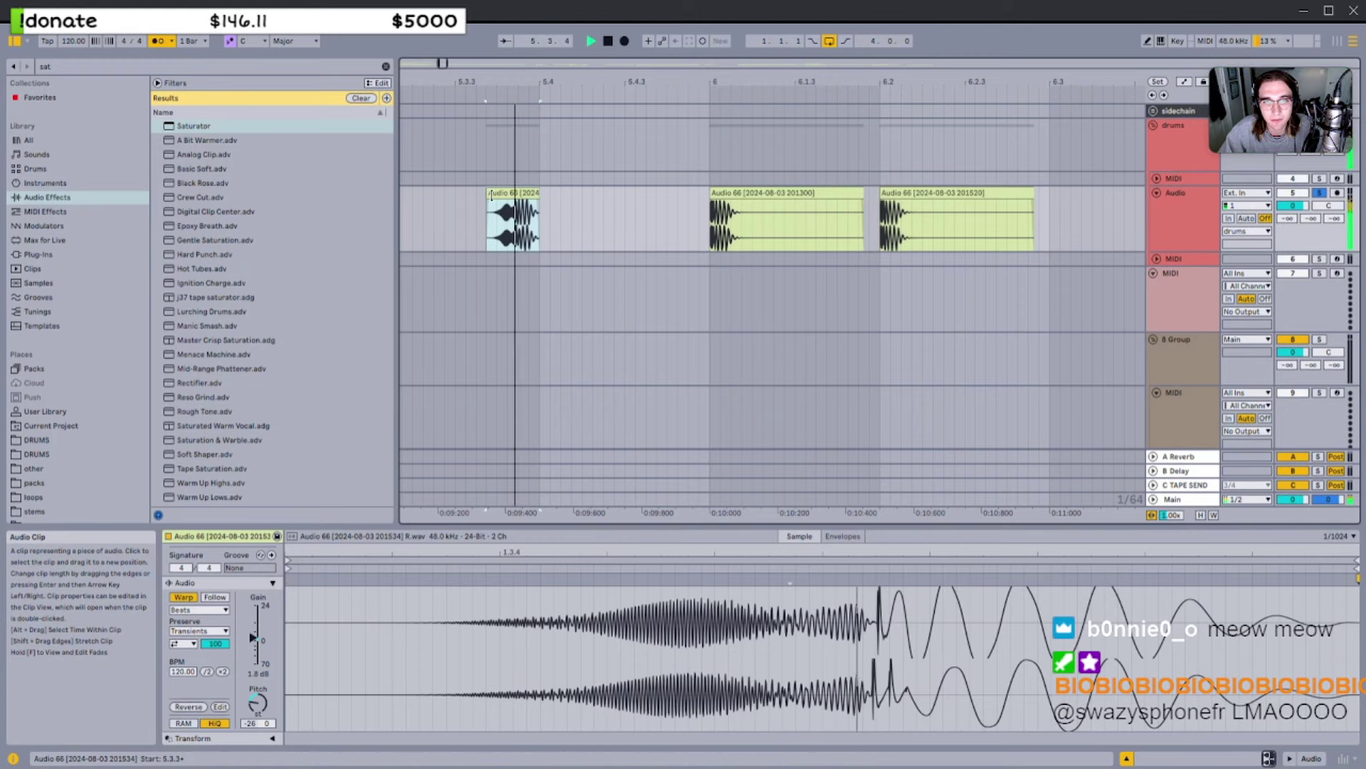
{"action": "key", "text": "space"}
Paste a copy of the 5.3.3 hit at 5.4.3, reverse the copy and play it
{"action": "left_click", "coordinate": [624, 206]}
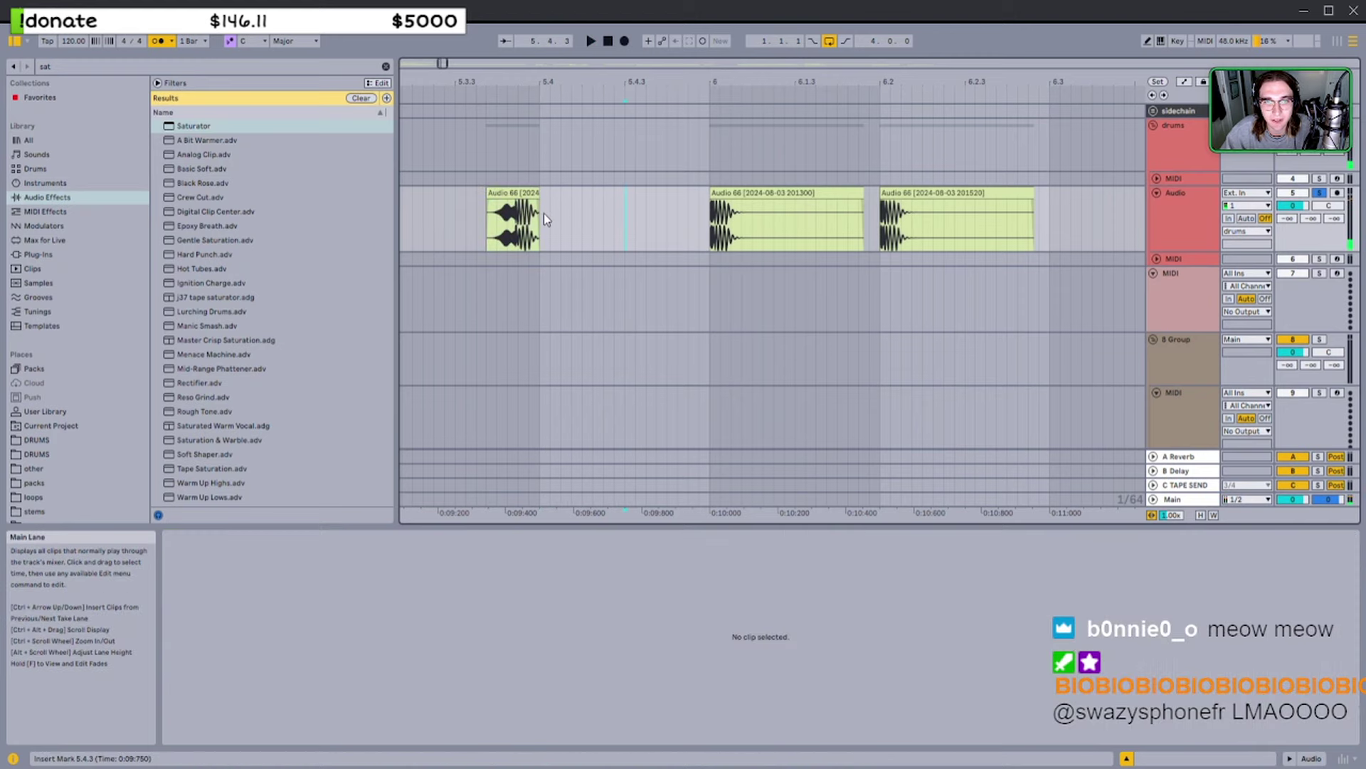
{"action": "key", "text": "ctrl+v"}
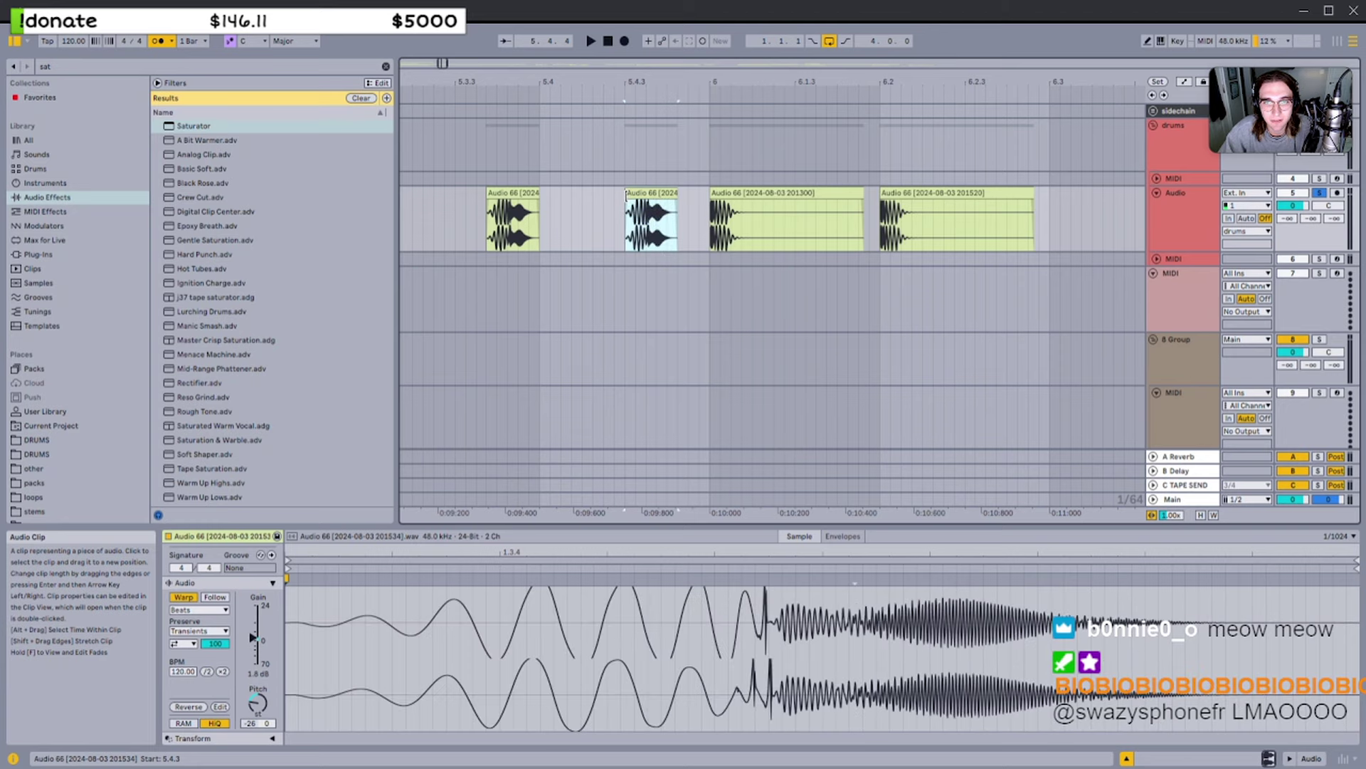
{"action": "key", "text": "r"}
{"action": "key", "text": "space"}
{"action": "key", "text": "space"}
Trim the start of the reversed copy at 5.4.3 so the hit is about 76 ms long, and audition it
{"action": "left_click_drag", "start_coordinate": [626, 194], "coordinate": [647, 192]}
{"action": "key", "text": "space"}
{"action": "key", "text": "space"}
{"action": "scroll", "coordinate": [657, 193], "scroll_direction": "up", "scroll_amount": 3}
{"action": "key", "text": "space"}
{"action": "key", "text": "space"}
{"action": "key", "text": "space"}
{"action": "key", "text": "space"}
{"action": "key", "text": "space"}
{"action": "left_click", "coordinate": [702, 201]}
{"action": "left_click", "coordinate": [681, 193]}
{"action": "scroll", "coordinate": [681, 193], "scroll_direction": "up", "scroll_amount": 4}
{"action": "key", "text": "space"}
{"action": "key", "text": "space"}
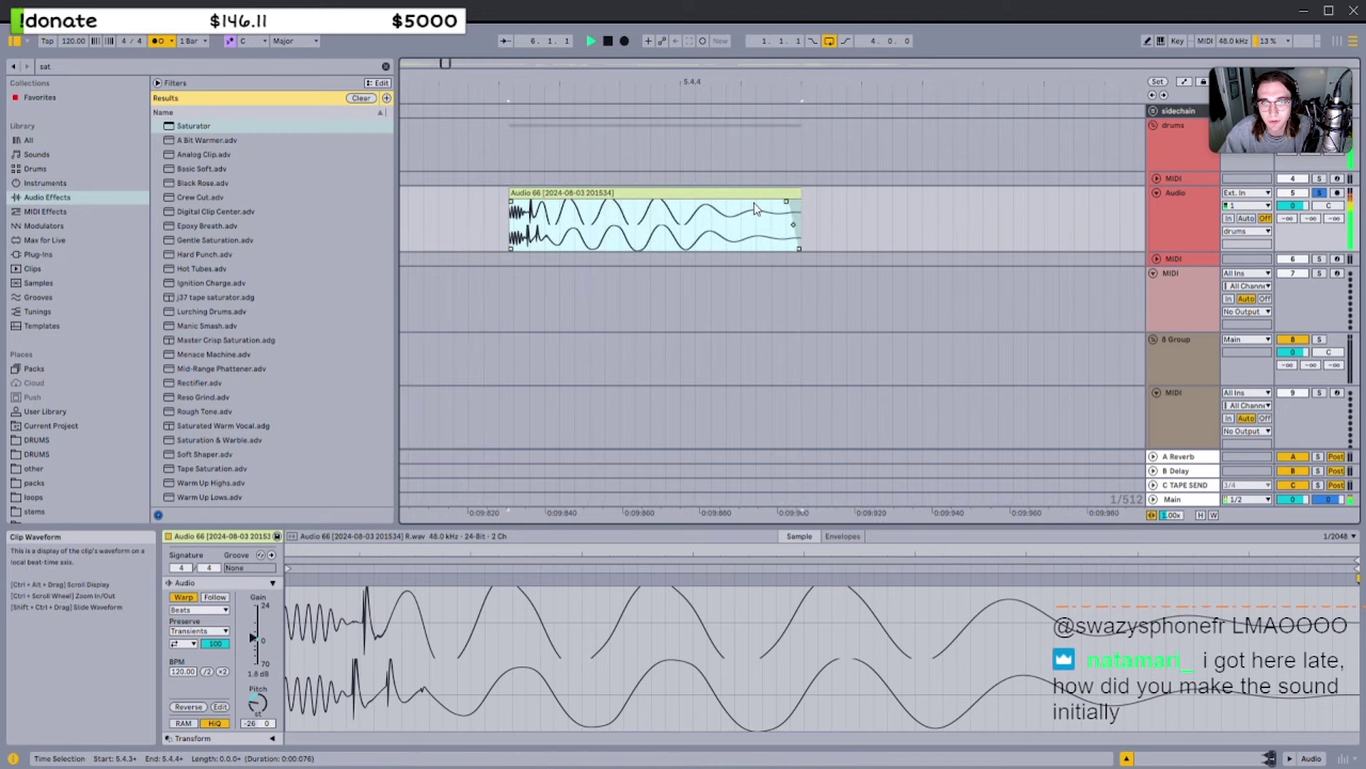
{"action": "key", "text": "space"}
Consolidate the trimmed hit, transpose it to -16 semitones and turn off its warping
{"action": "left_click", "coordinate": [765, 196]}
{"action": "key", "text": "minus"}
{"action": "key", "text": "minus"}
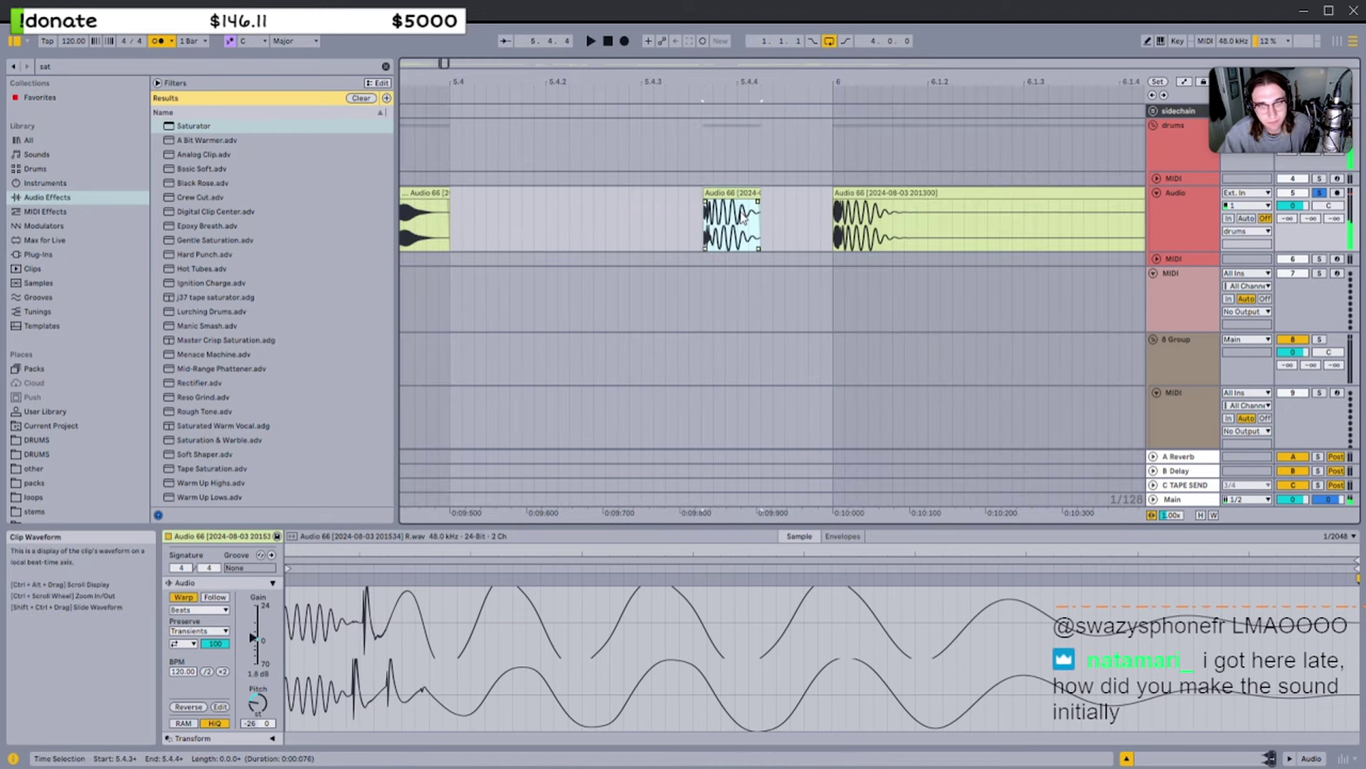
{"action": "key", "text": "ctrl+z"}
{"action": "key", "text": "space"}
{"action": "key", "text": "space"}
{"action": "left_click", "coordinate": [261, 707]}
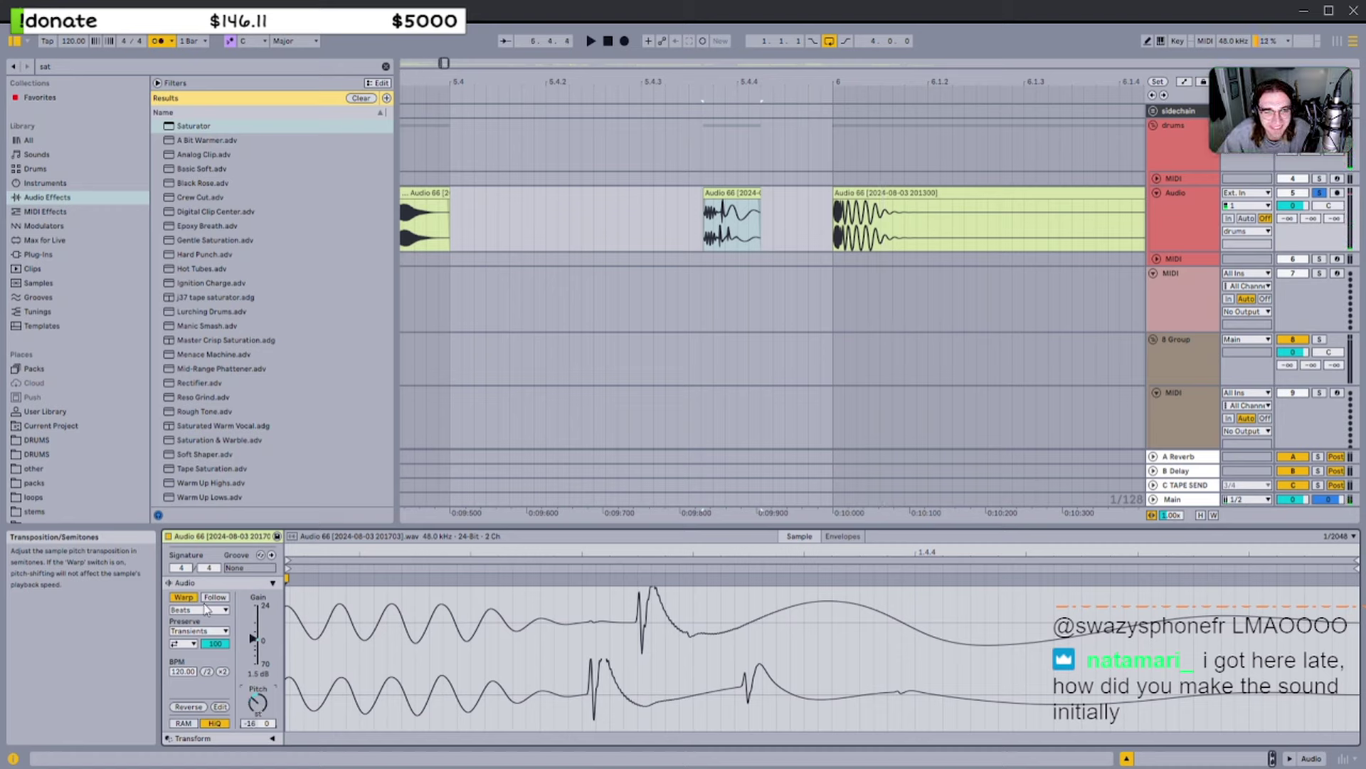
{"action": "left_click", "coordinate": [182, 597]}
Shift the unwarped hit slightly earlier so it starts just after 5.4.3, and play it
{"action": "left_click_drag", "start_coordinate": [733, 192], "coordinate": [706, 191]}
{"action": "key", "text": "space"}
{"action": "key", "text": "ctrl+z"}
{"action": "key", "text": "space"}
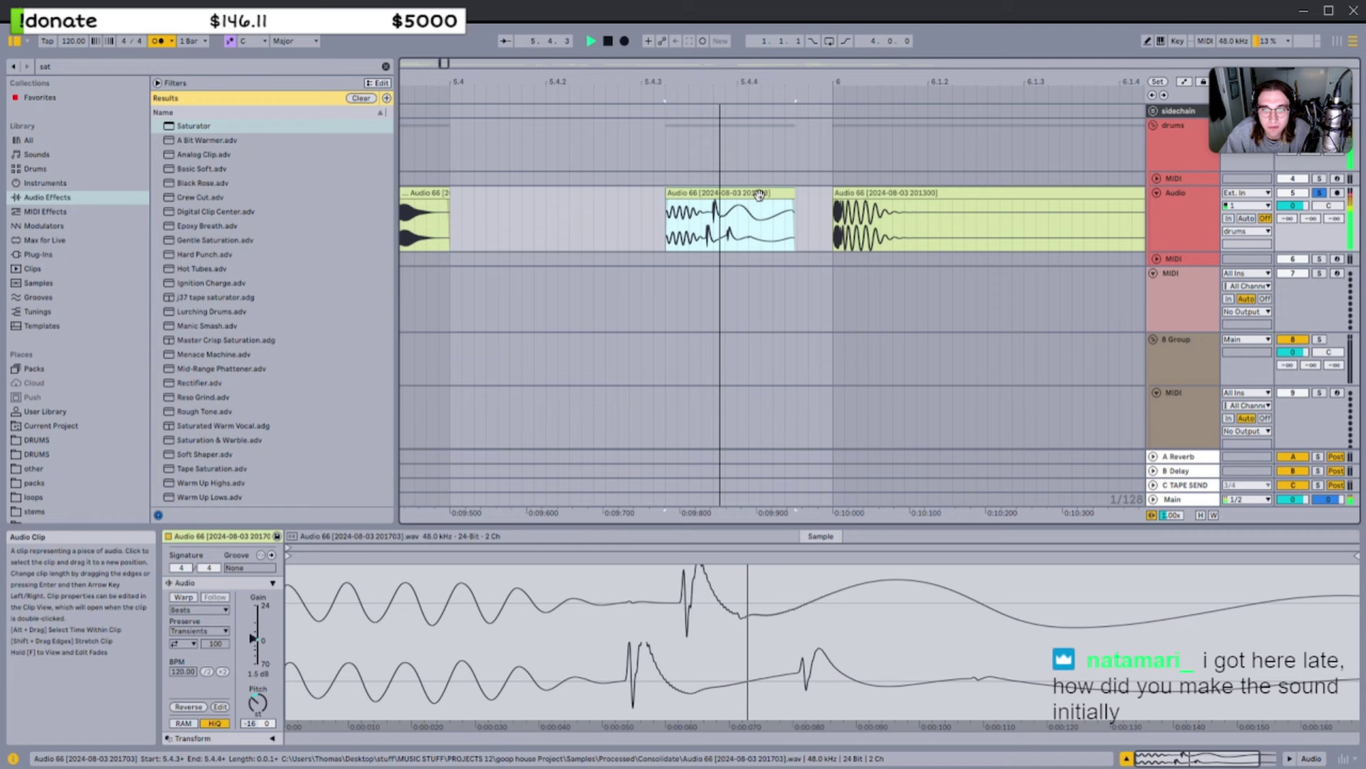
{"action": "scroll", "coordinate": [742, 197], "scroll_direction": "down", "scroll_amount": 3, "text": "ctrl"}
Paste a copy of the 201534 hit at 5.3.2, between the (Freeze) hit and the clip at 5.3.3
{"action": "left_click", "coordinate": [588, 196]}
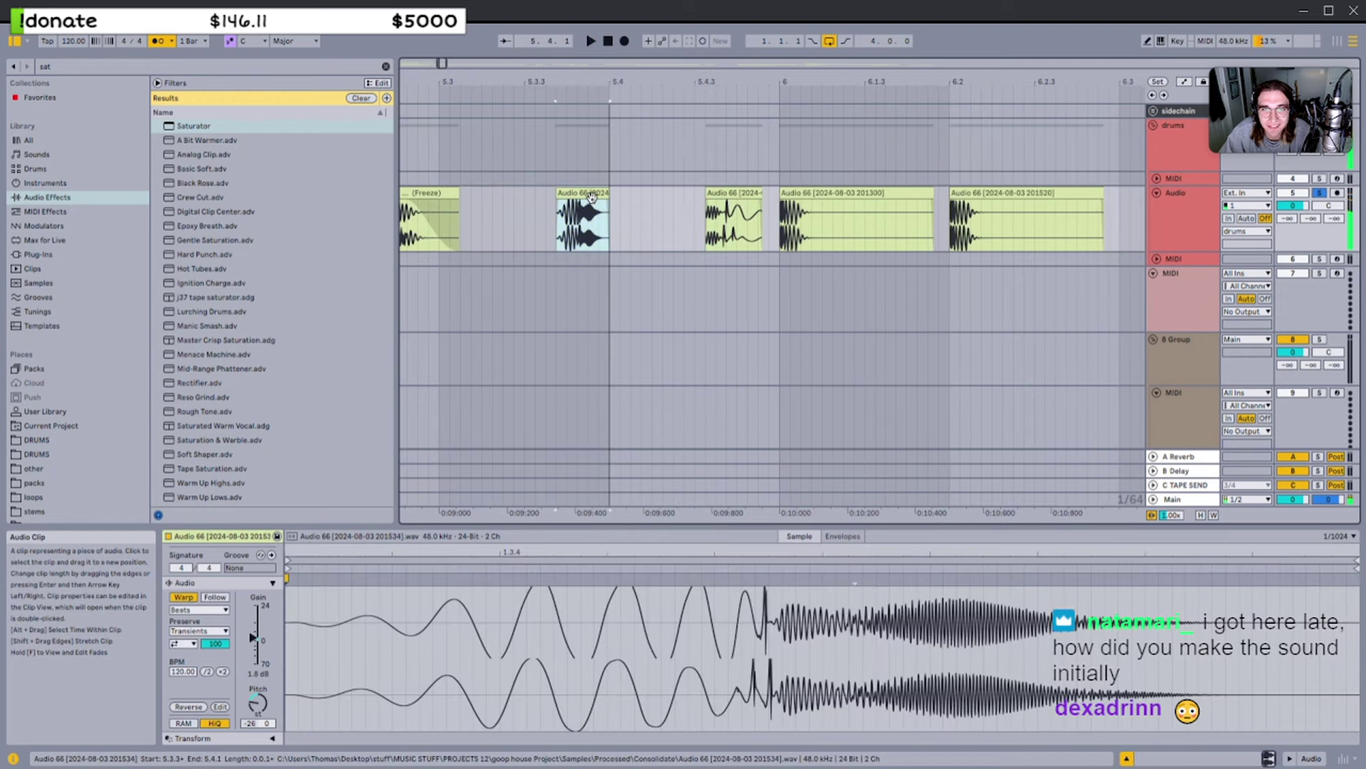
{"action": "scroll", "coordinate": [612, 200], "scroll_direction": "left", "scroll_amount": 2}
{"action": "scroll", "coordinate": [613, 201], "scroll_direction": "down", "scroll_amount": 3, "text": "ctrl"}
{"action": "scroll", "coordinate": [644, 203], "scroll_direction": "left", "scroll_amount": 2}
{"action": "scroll", "coordinate": [741, 216], "scroll_direction": "up", "scroll_amount": 6, "text": "ctrl"}
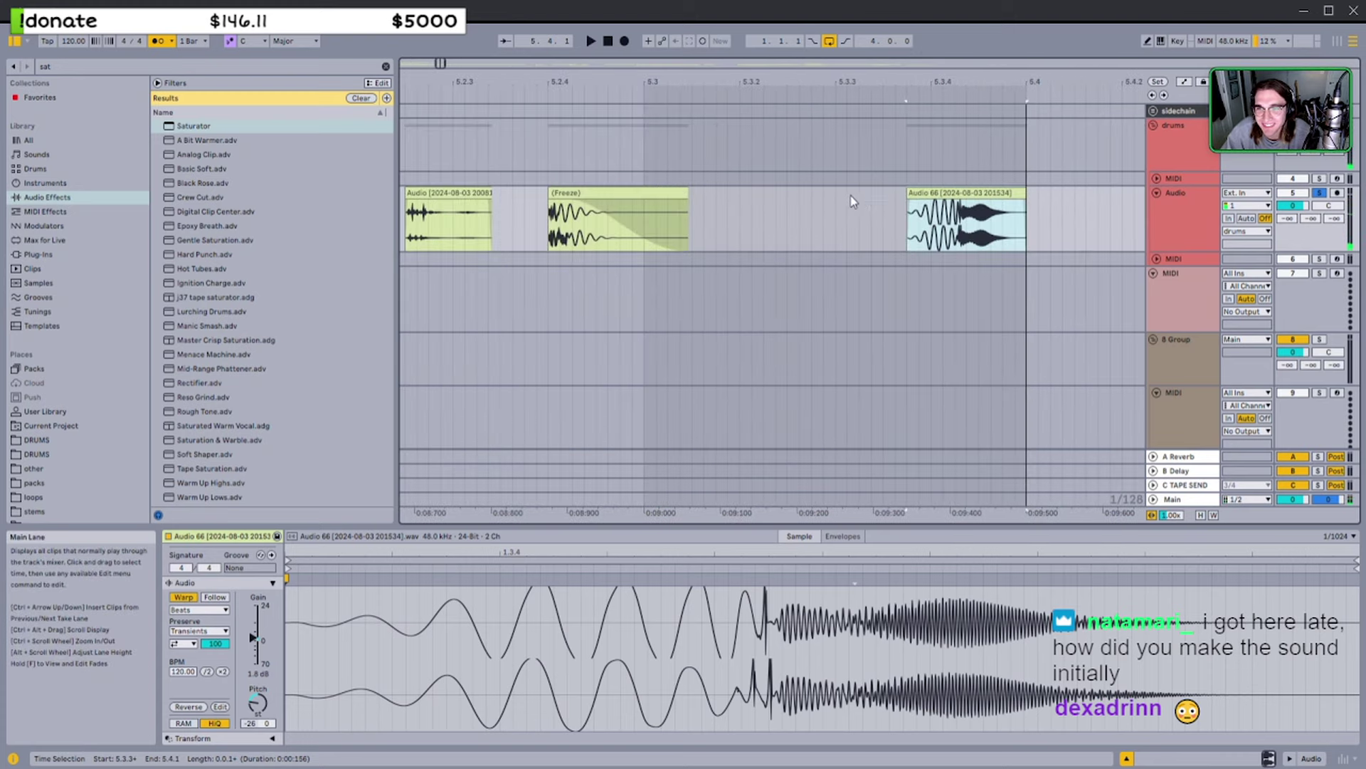
{"action": "scroll", "coordinate": [947, 210], "scroll_direction": "down", "scroll_amount": 2, "text": "ctrl"}
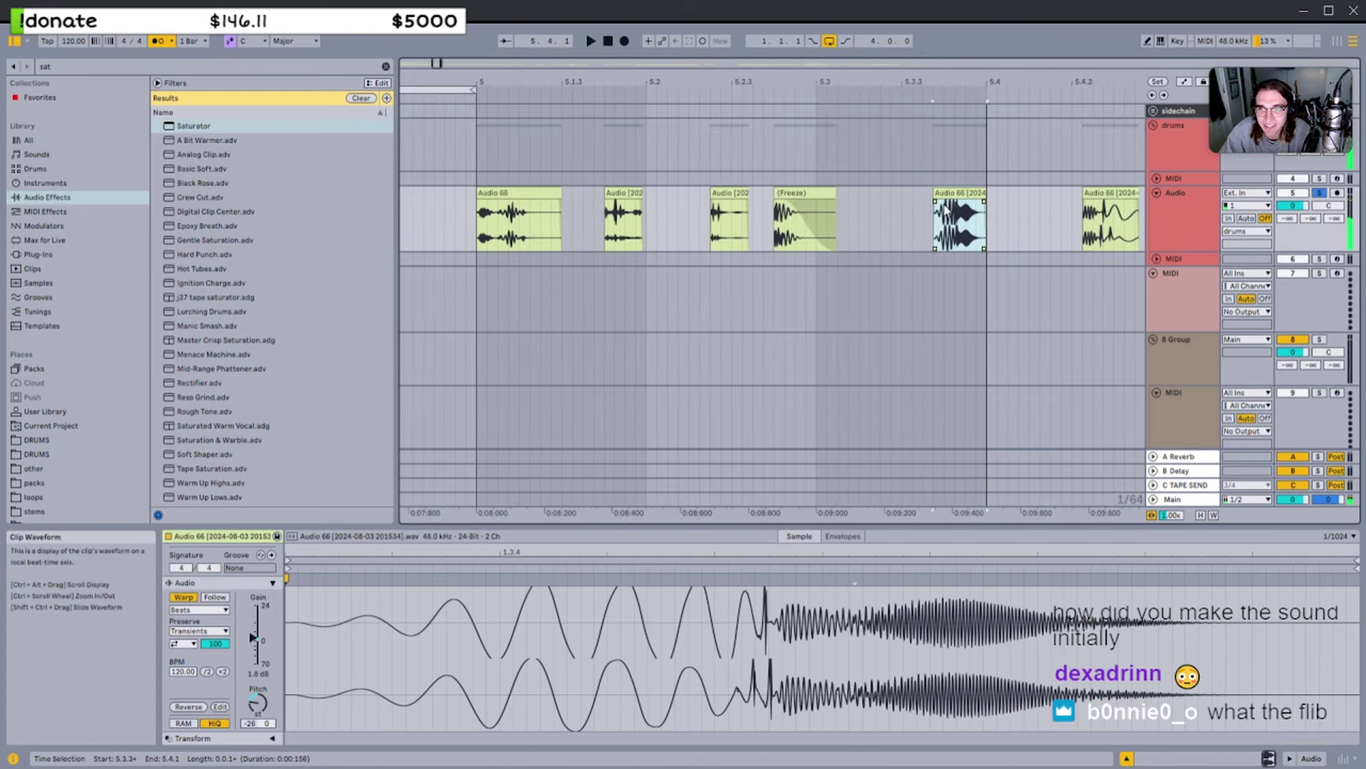
{"action": "left_click", "coordinate": [1175, 311]}
{"action": "left_click", "coordinate": [1181, 378]}
{"action": "double_click", "coordinate": [1187, 400]}
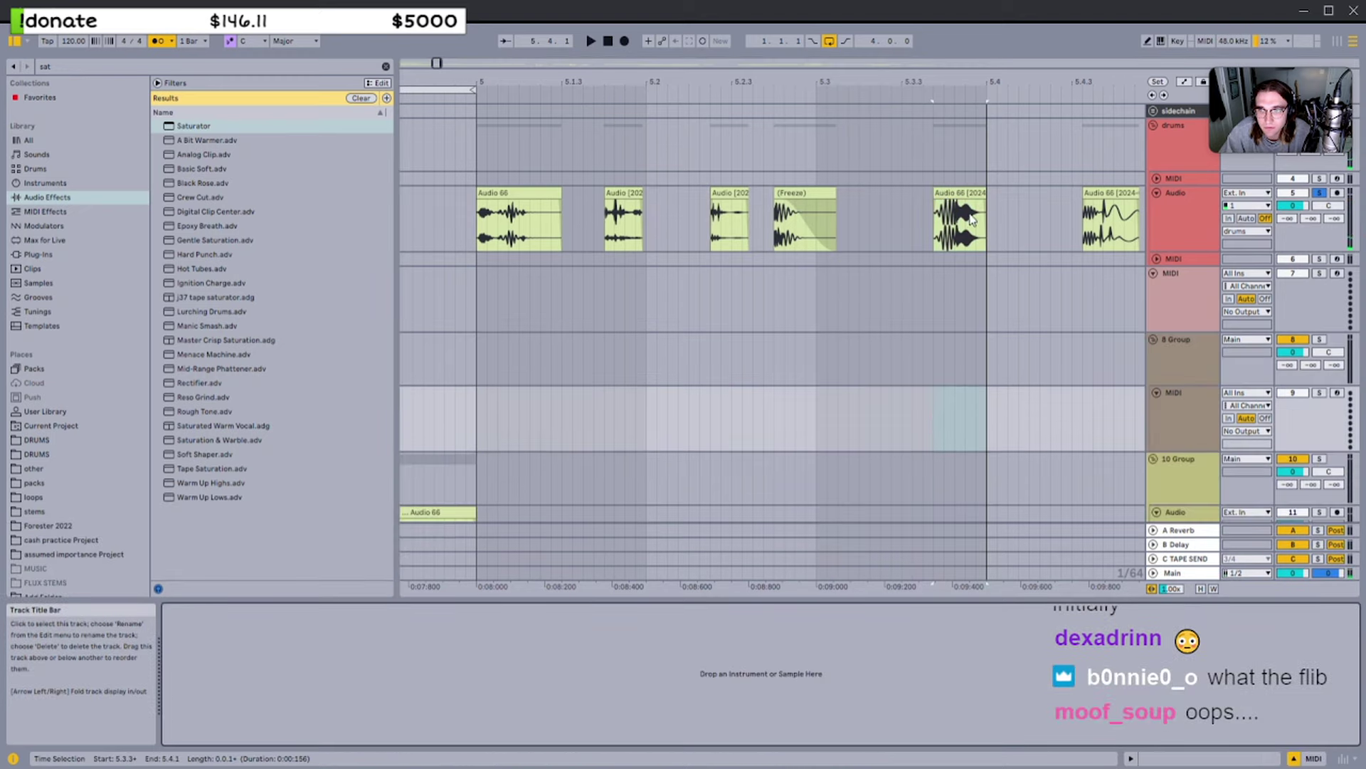
{"action": "left_click", "coordinate": [861, 215]}
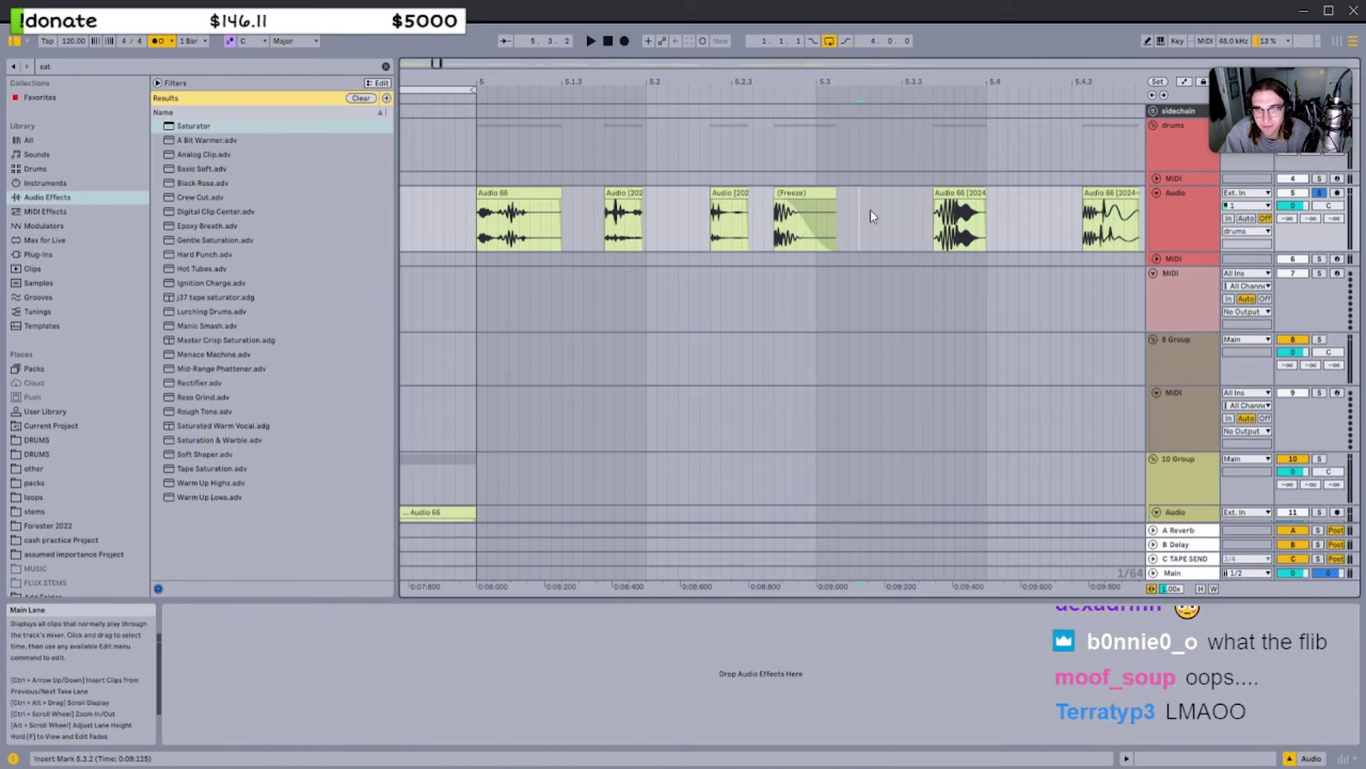
{"action": "key", "text": "ctrl+v"}
Try the quieter hit at 5.3.3 reversed, auditioning it in both directions
{"action": "left_click", "coordinate": [945, 194]}
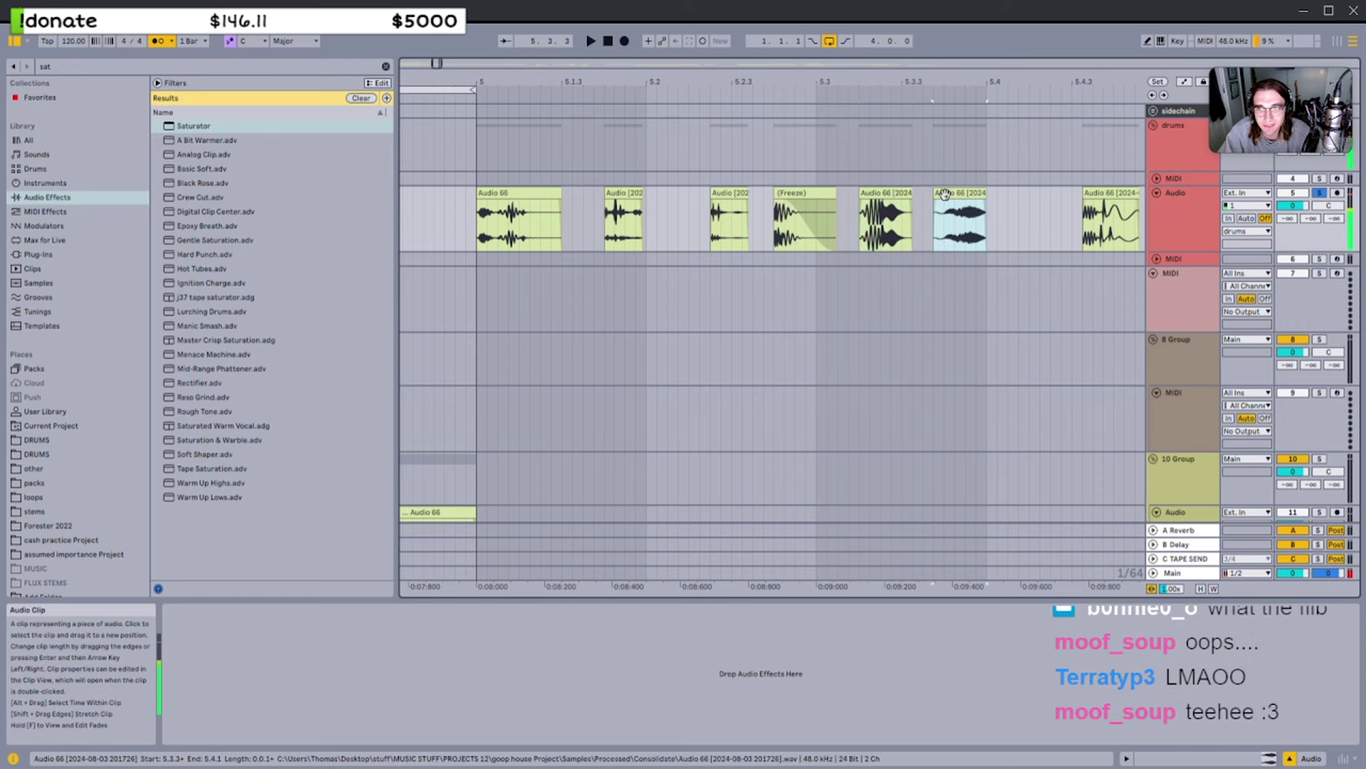
{"action": "double_click", "coordinate": [945, 194]}
{"action": "left_click", "coordinate": [976, 193]}
{"action": "key", "text": "space"}
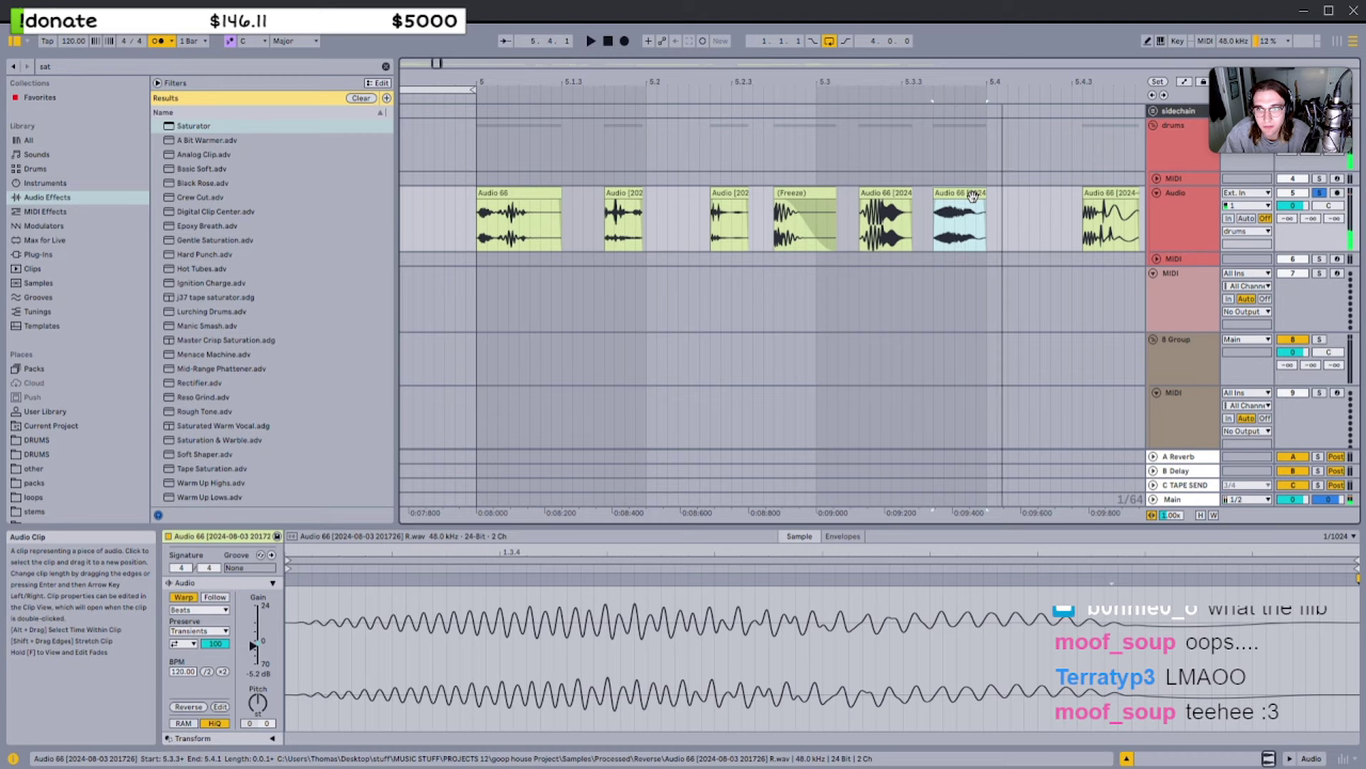
{"action": "key", "text": "r"}
{"action": "key", "text": "space"}
{"action": "key", "text": "space"}
{"action": "scroll", "coordinate": [987, 197], "scroll_direction": "up", "scroll_amount": 4}
{"action": "key", "text": "space"}
{"action": "scroll", "coordinate": [923, 205], "scroll_direction": "down", "scroll_amount": 2}
{"action": "key", "text": "space"}
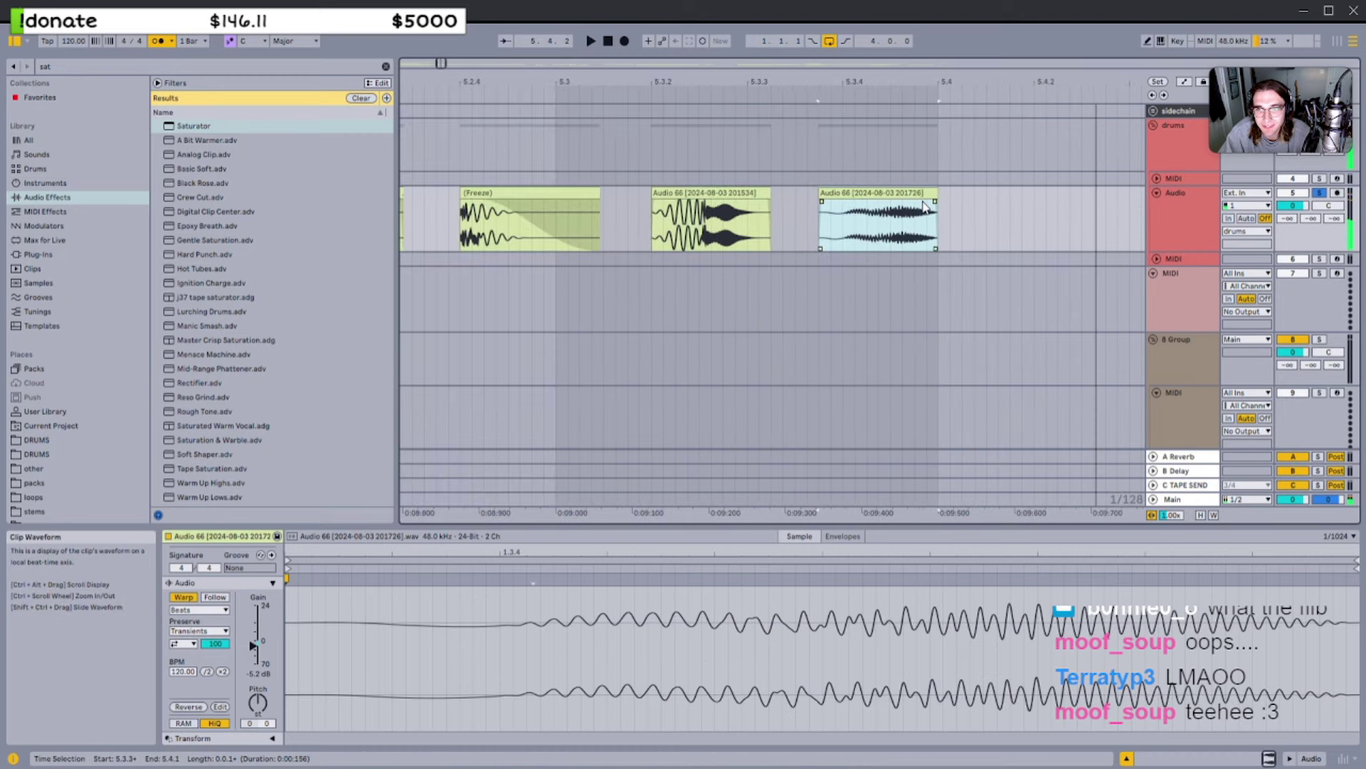
{"action": "left_click", "coordinate": [918, 195]}
{"action": "key", "text": "r"}
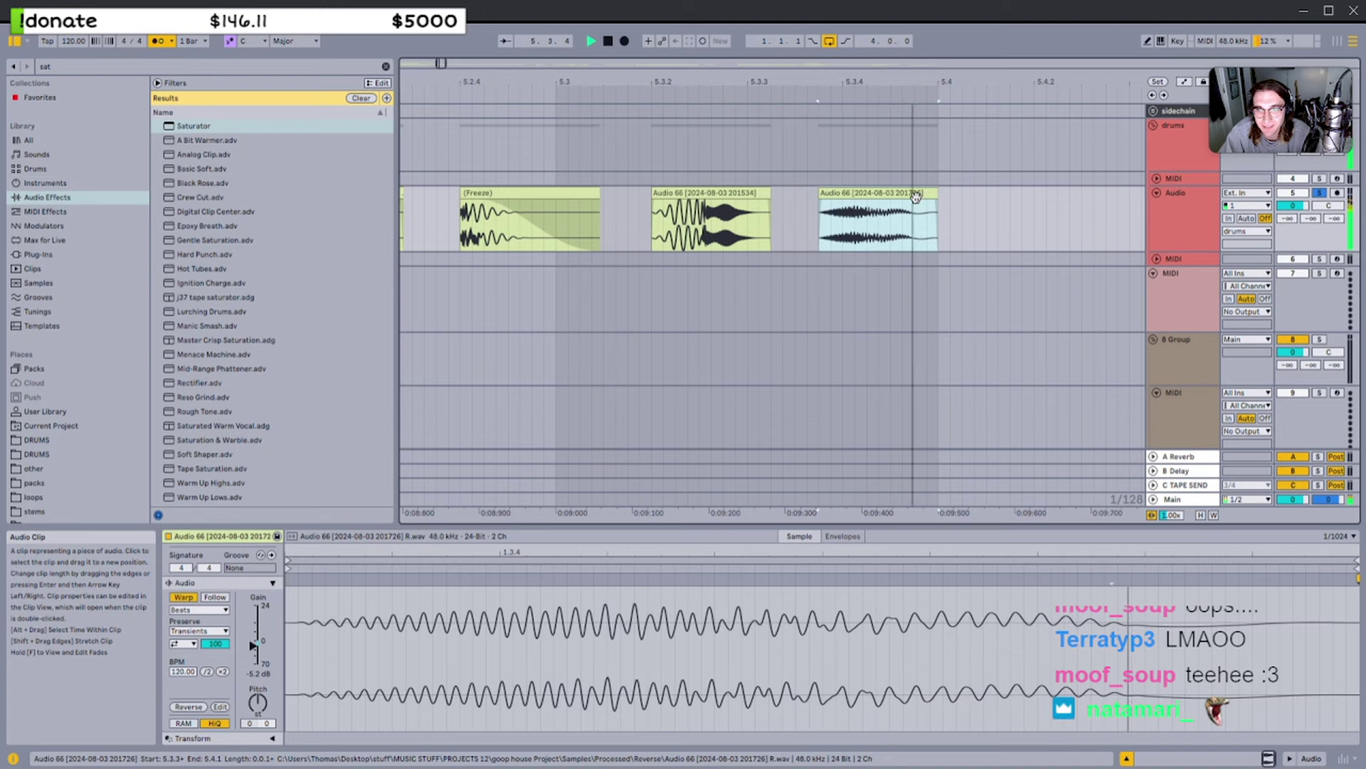
{"action": "key", "text": "r"}
{"action": "key", "text": "r"}
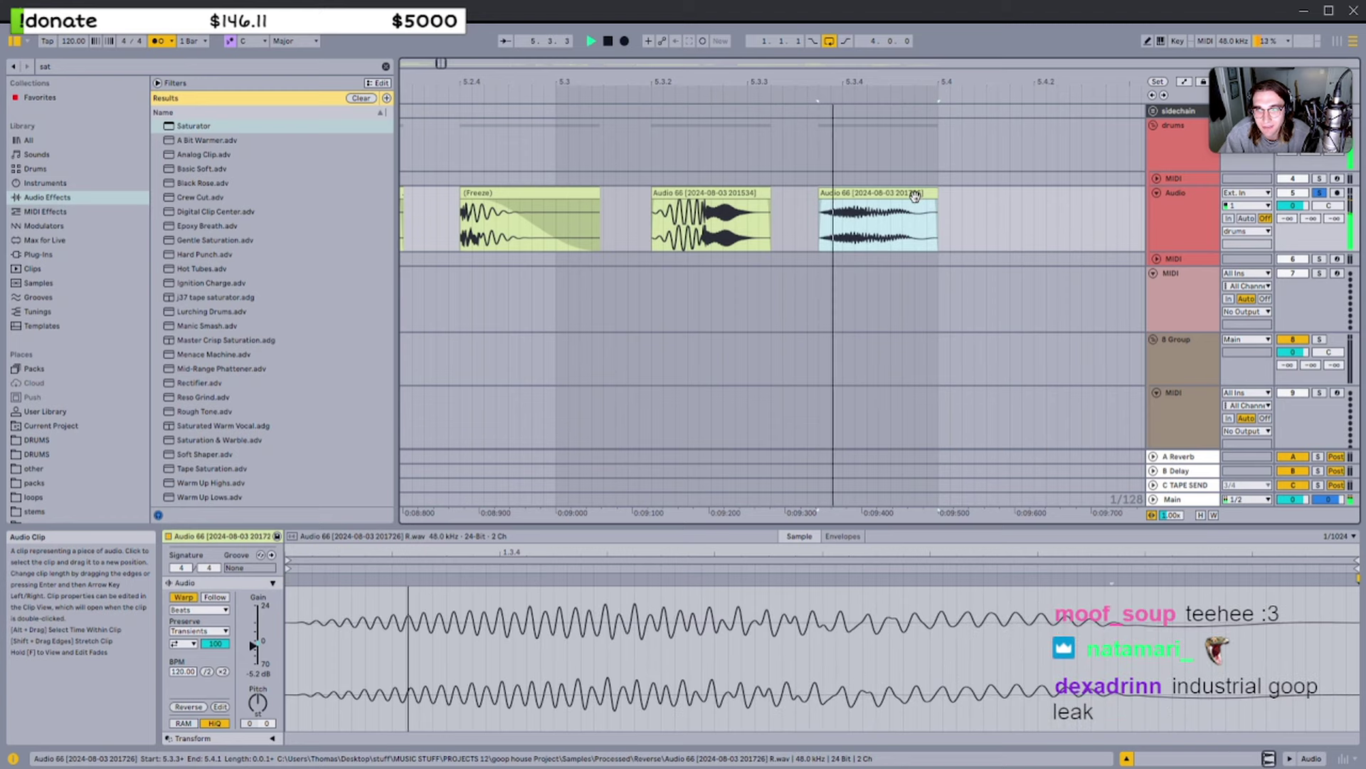
{"action": "key", "text": "r"}
{"action": "key", "text": "space"}
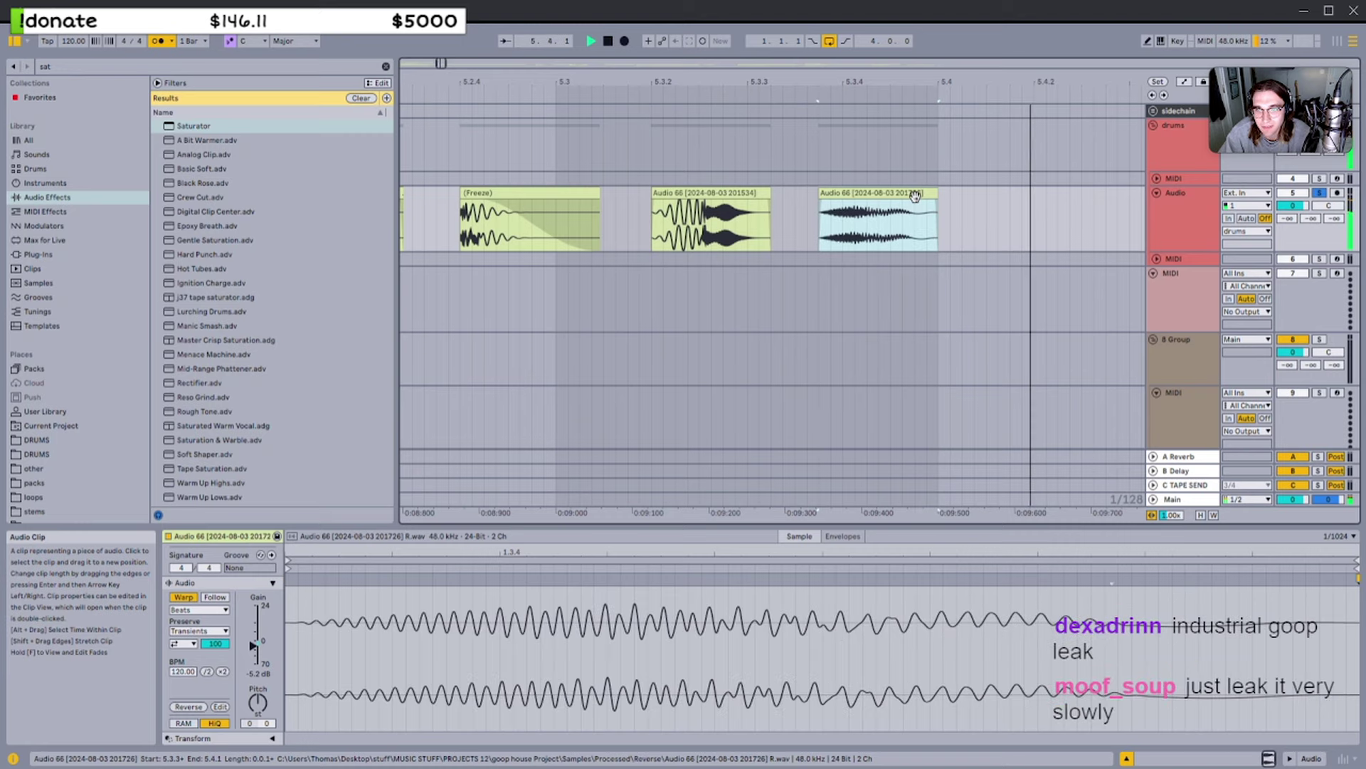
{"action": "key", "text": "space"}
Add an audio track below the MIDI track inside 8 Group
{"action": "scroll", "coordinate": [1167, 274], "scroll_direction": "down", "scroll_amount": 7}
{"action": "left_click", "coordinate": [1199, 290]}
{"action": "scroll", "coordinate": [1197, 292], "scroll_direction": "down", "scroll_amount": 1}
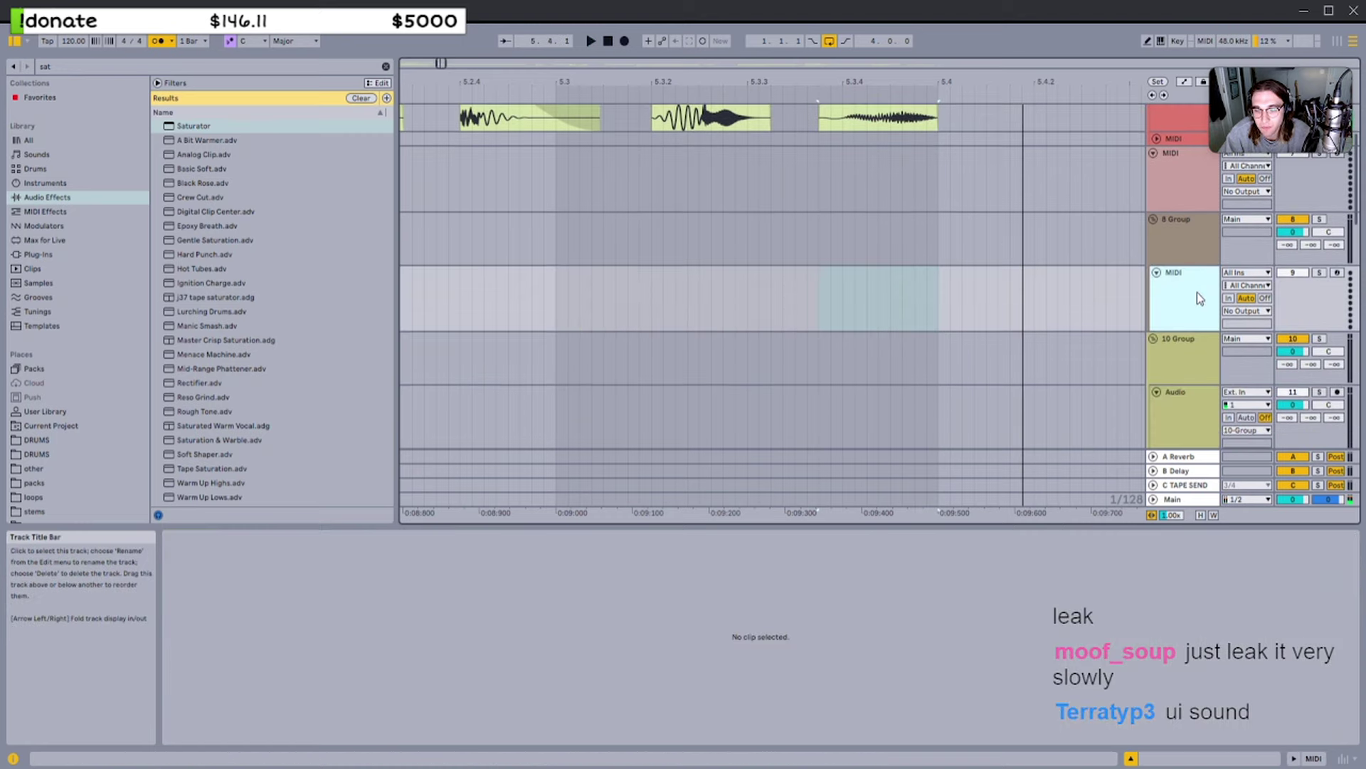
{"action": "key", "text": "ctrl+t"}
{"action": "key", "text": "ctrl+z"}
{"action": "double_click", "coordinate": [1190, 301]}
{"action": "scroll", "coordinate": [1189, 300], "scroll_direction": "up", "scroll_amount": 1}
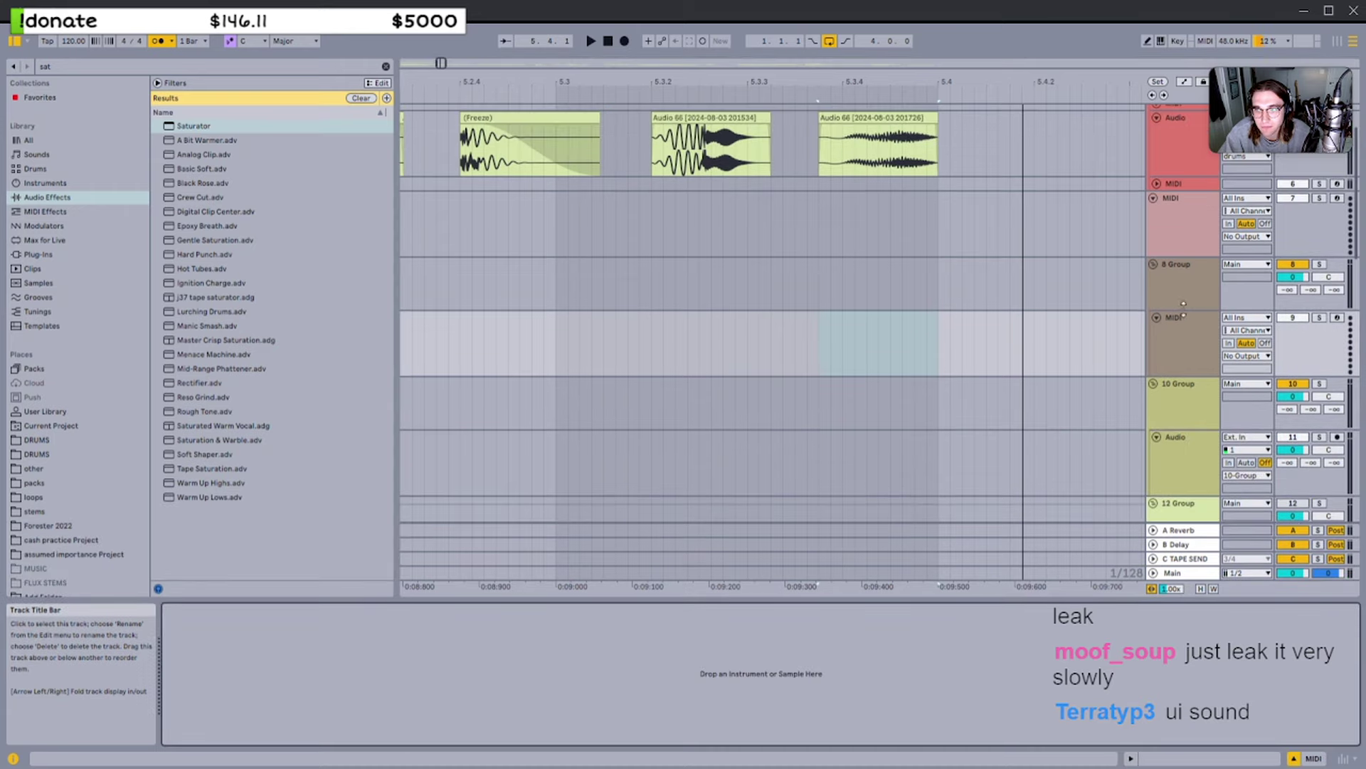
{"action": "left_click", "coordinate": [1182, 330]}
{"action": "key", "text": "ctrl+z"}
Open the 201726 hit at 5.3.3, transpose it to -15 semitones and turn off its warping
{"action": "left_click", "coordinate": [847, 118]}
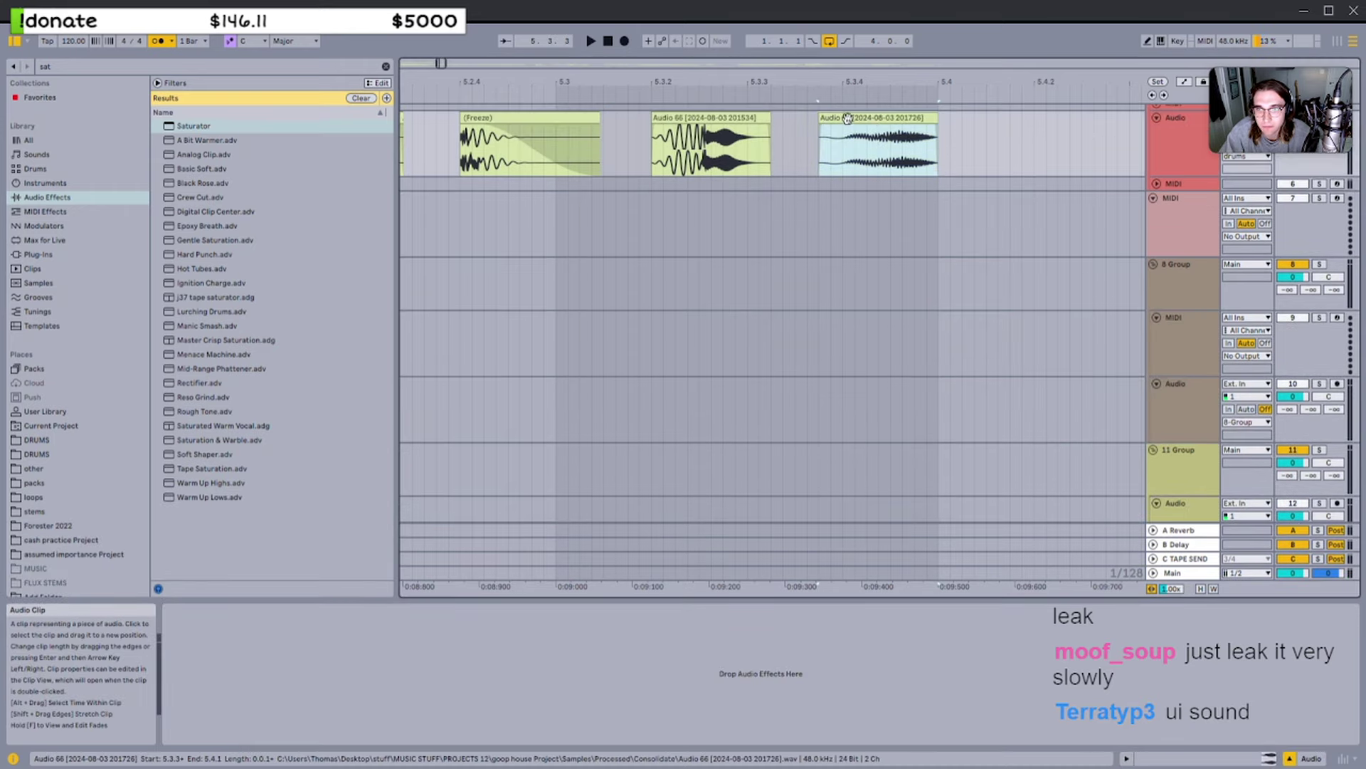
{"action": "key", "text": "space"}
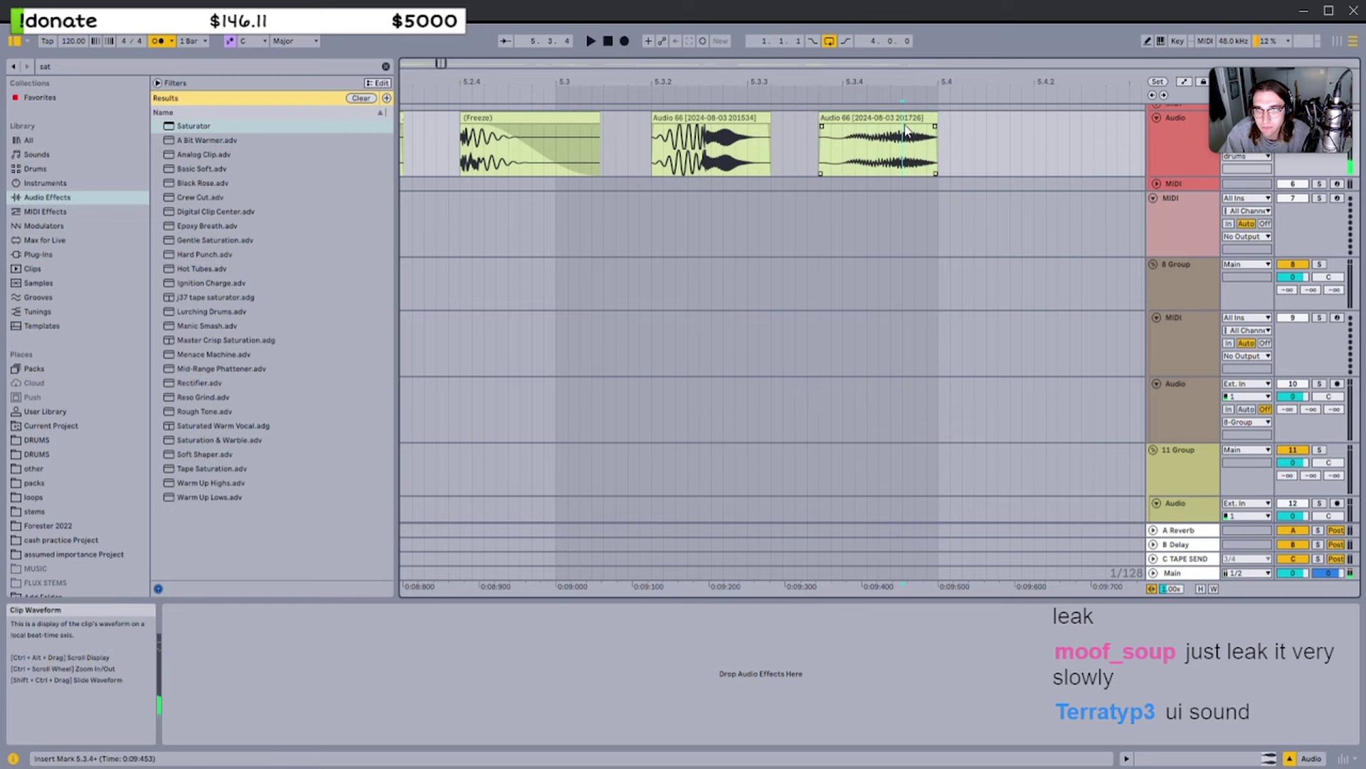
{"action": "double_click", "coordinate": [885, 119]}
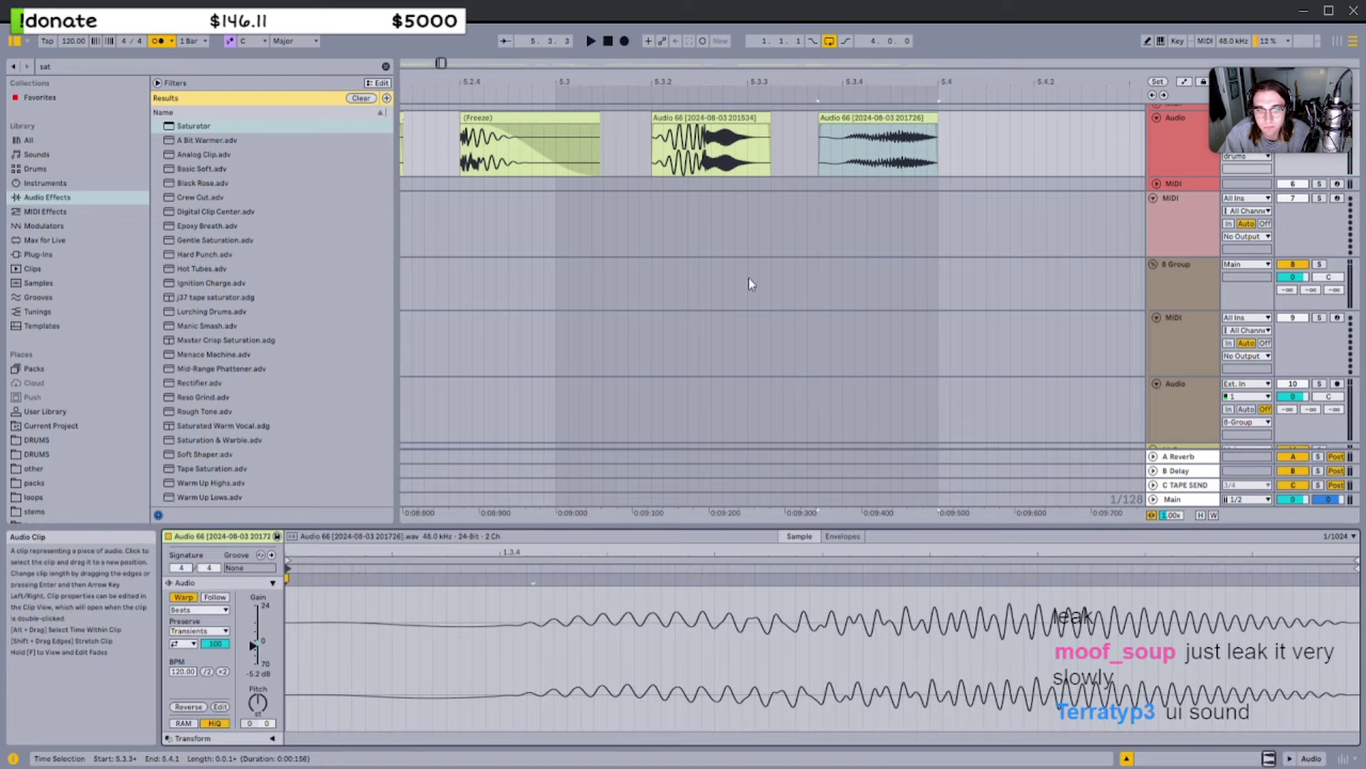
{"action": "key", "text": "space"}
{"action": "mouse_move", "coordinate": [257, 701]}
{"action": "left_mouse_down"}
{"action": "mouse_move", "coordinate": [258, 686]}
{"action": "mouse_move", "coordinate": [258, 713]}
{"action": "left_mouse_up"}
{"action": "key", "text": "space"}
{"action": "key", "text": "space"}
{"action": "left_click", "coordinate": [184, 597]}
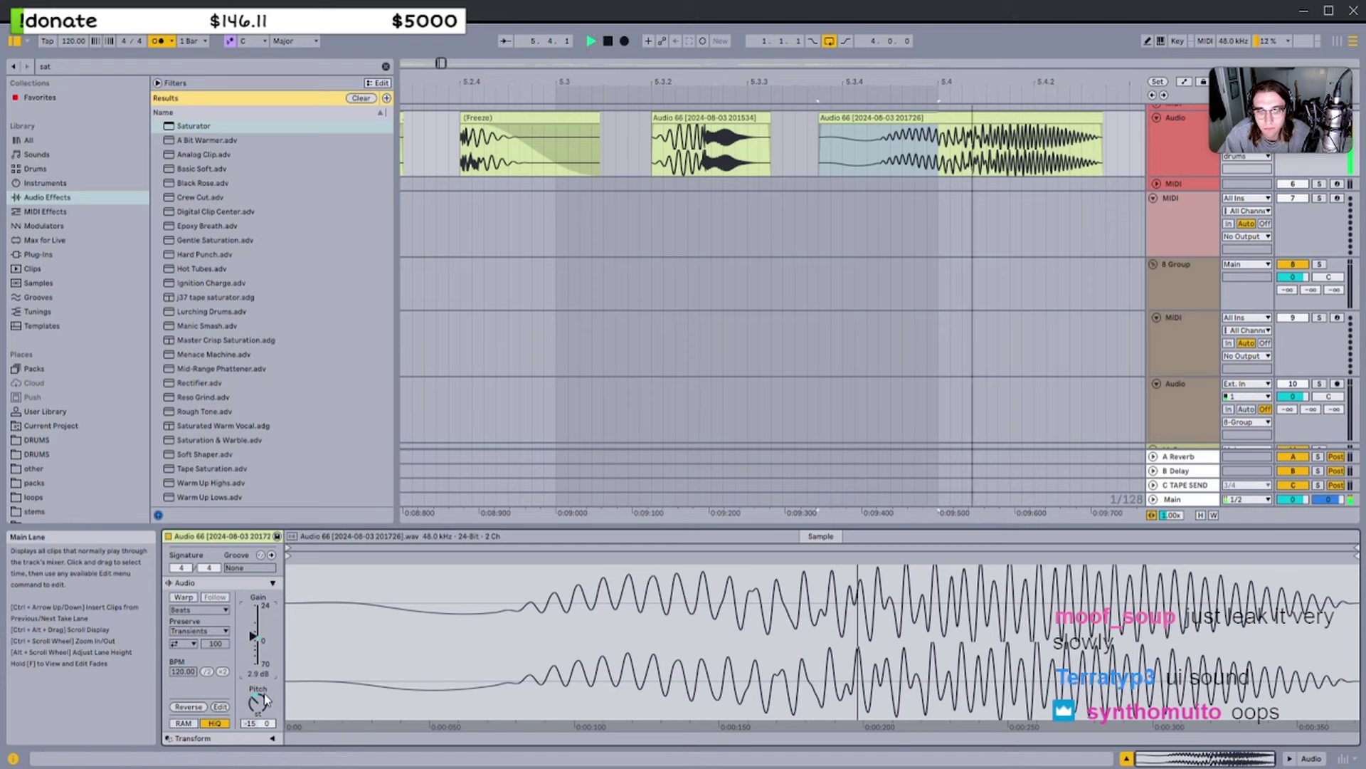
Set the 201726 hit's gain to -0.6 dB and its transposition to -19 semitones, and play it
{"action": "left_click_drag", "start_coordinate": [253, 635], "coordinate": [253, 642]}
{"action": "left_click_drag", "start_coordinate": [258, 702], "coordinate": [257, 708]}
{"action": "key", "text": "space"}
{"action": "key", "text": "space"}
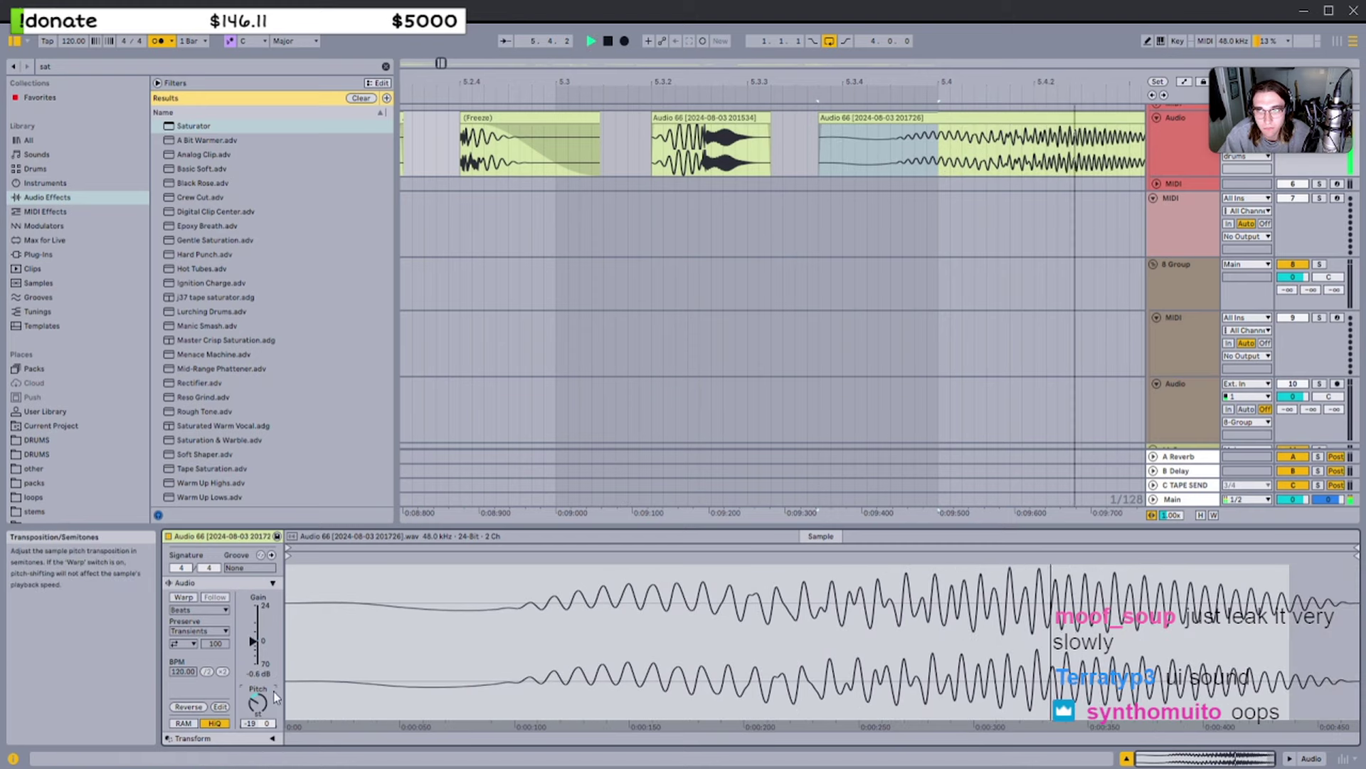
Move the lengthened 201726 hit from 5.3.3 to 6.3.2, after the other stored hits, and play it
{"action": "scroll", "coordinate": [918, 262], "scroll_direction": "down", "scroll_amount": 3}
{"action": "left_click", "coordinate": [860, 114]}
{"action": "key", "text": "space"}
{"action": "left_click", "coordinate": [860, 111]}
{"action": "scroll", "coordinate": [856, 122], "scroll_direction": "down", "scroll_amount": 2}
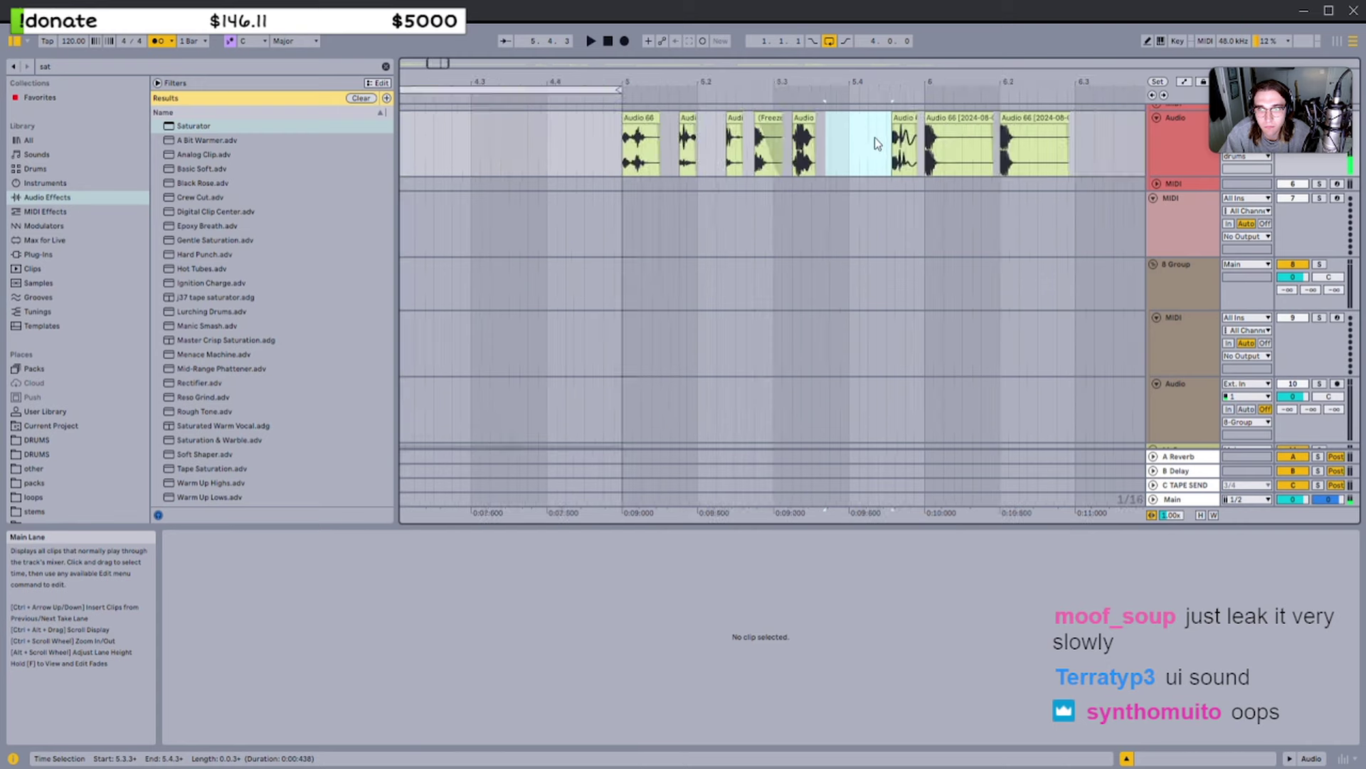
{"action": "left_click", "coordinate": [1100, 168]}
{"action": "key", "text": "ctrl+v"}
{"action": "key", "text": "space"}
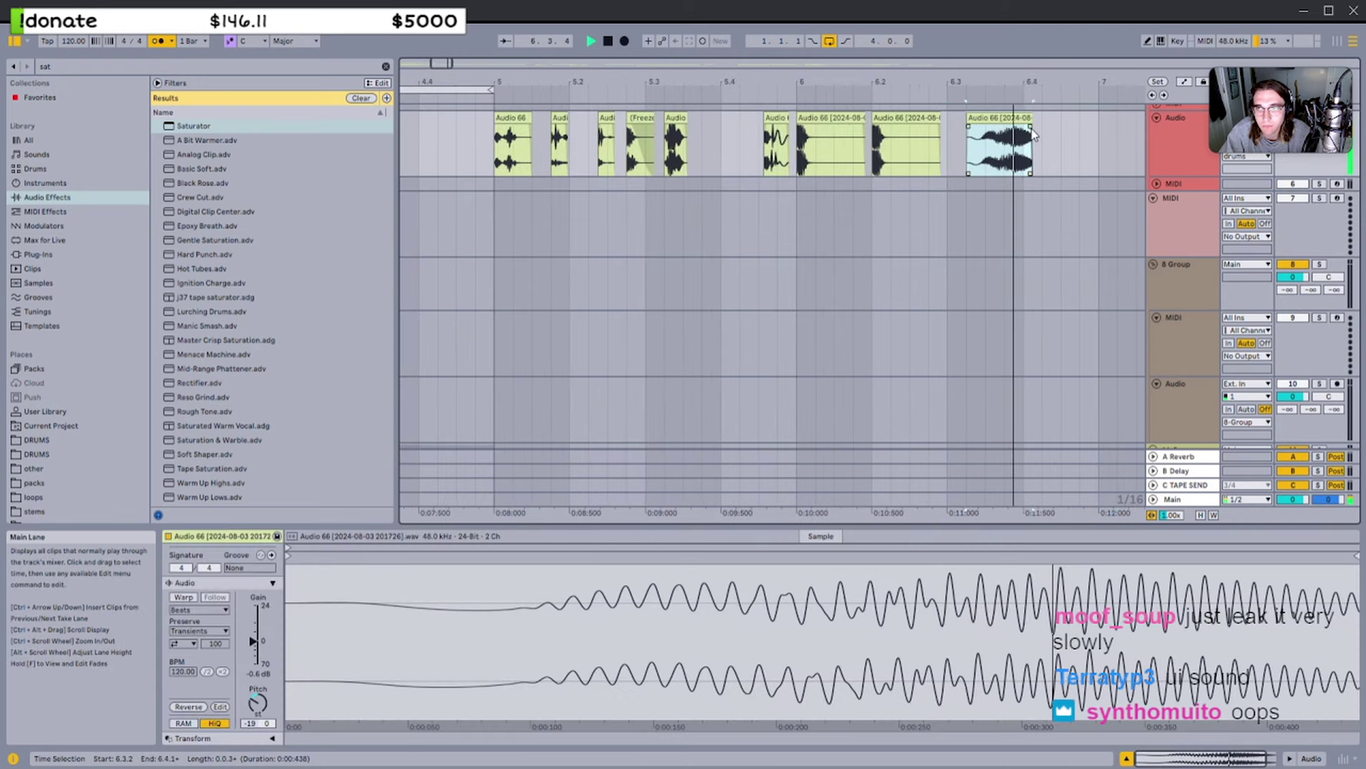
Set the 201726 hit's transposition to -8 semitones and play it several times
{"action": "left_click_drag", "start_coordinate": [257, 704], "coordinate": [258, 691]}
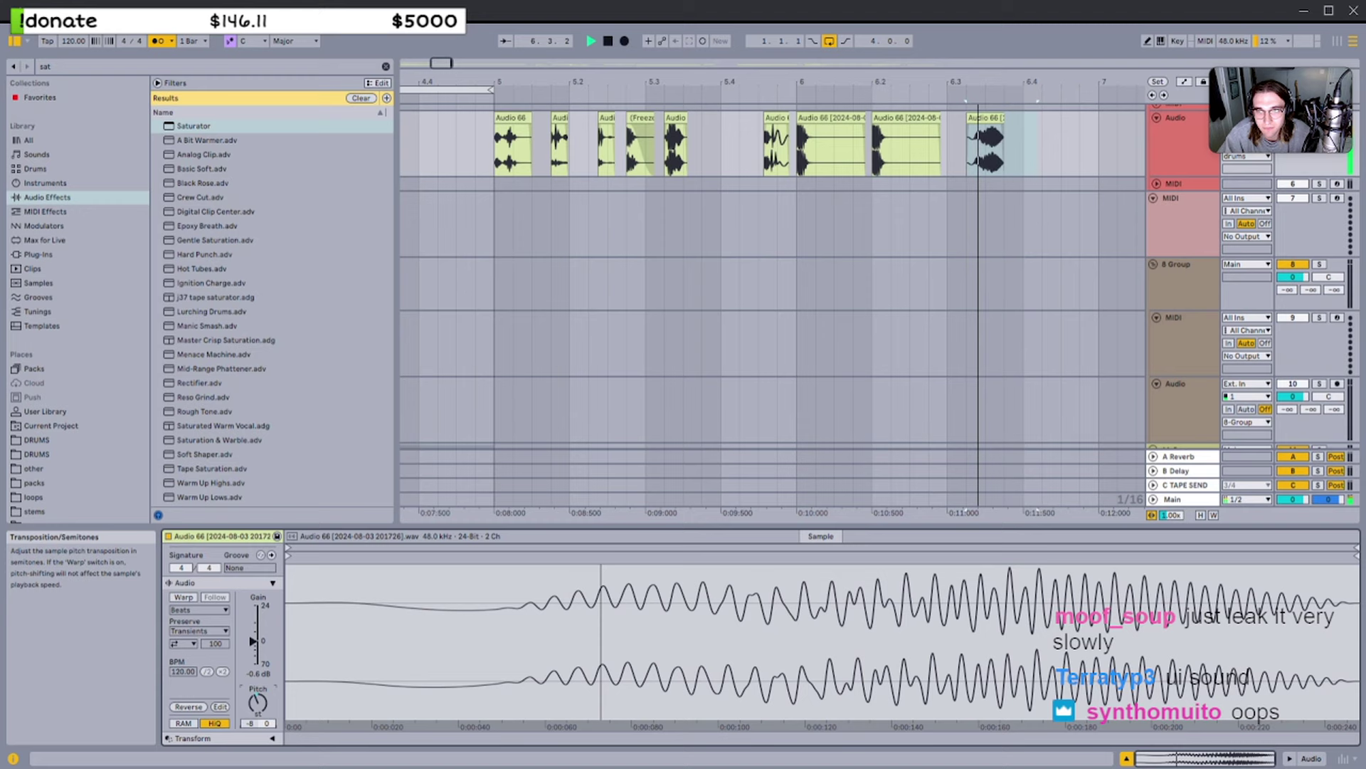
{"action": "left_click", "coordinate": [985, 118]}
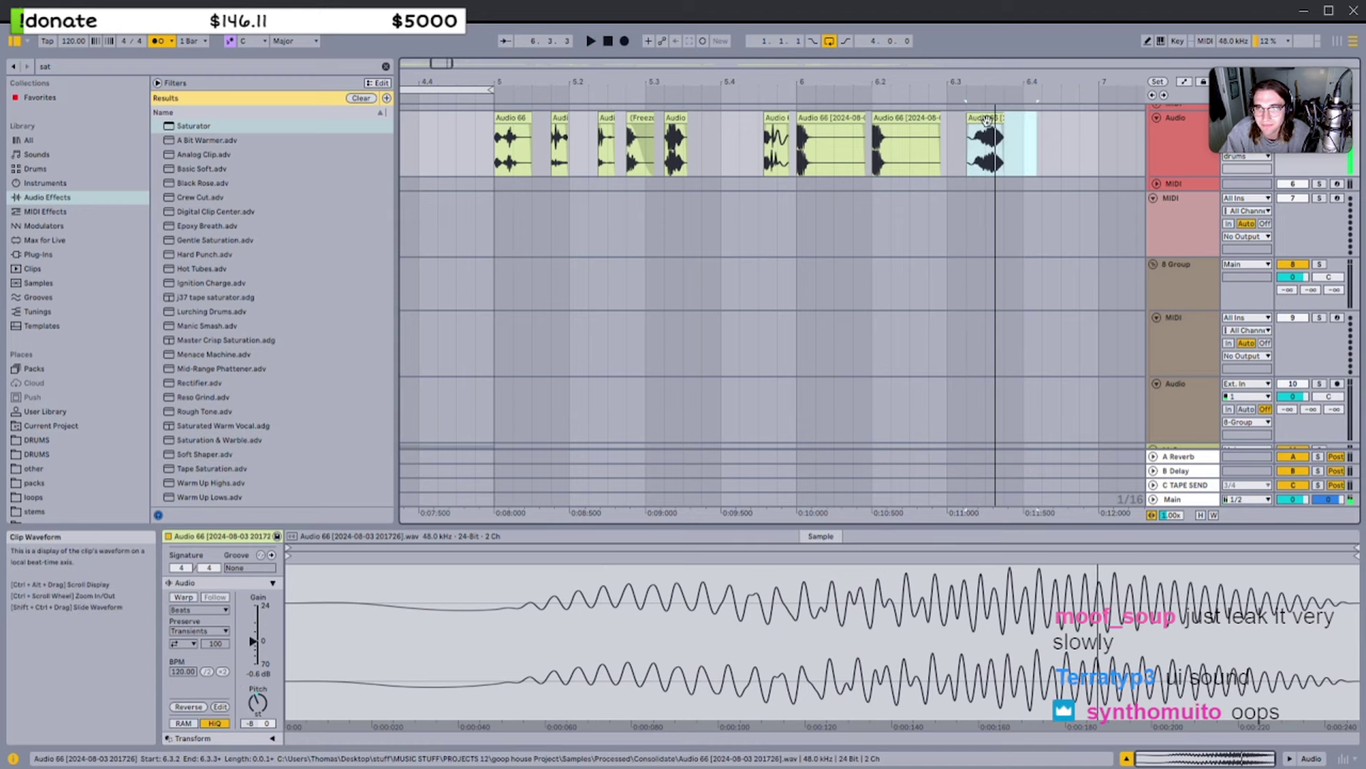
{"action": "key", "text": "r"}
{"action": "key", "text": "space"}
{"action": "key", "text": "space"}
{"action": "key", "text": "space"}
{"action": "key", "text": "space"}
{"action": "key", "text": "space"}
{"action": "left_click_drag", "start_coordinate": [257, 704], "coordinate": [257, 701]}
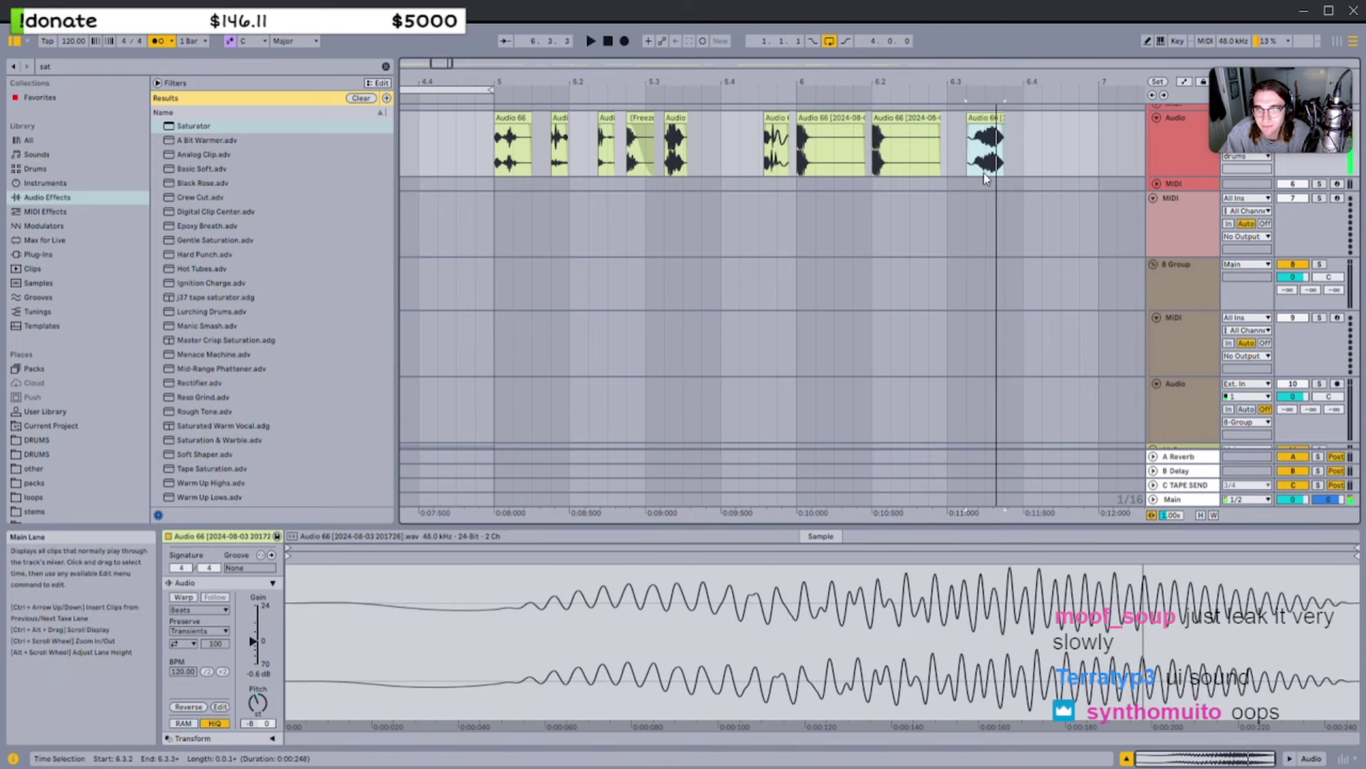
Reverse the 201726 hit at 6.3.2 and compare it with the original direction by playing it
{"action": "left_click", "coordinate": [984, 118]}
{"action": "key", "text": "r"}
{"action": "key", "text": "r"}
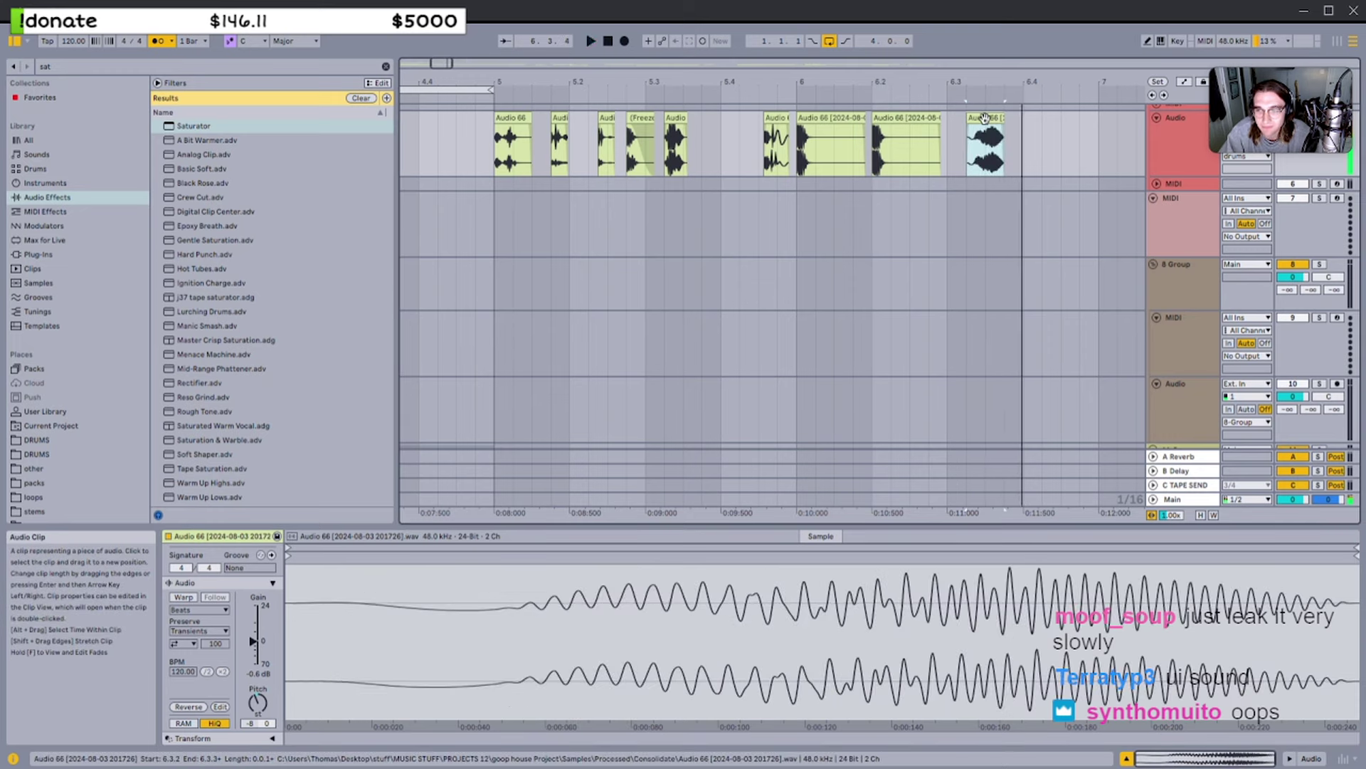
{"action": "key", "text": "space"}
{"action": "key", "text": "r"}
{"action": "key", "text": "space"}
{"action": "key", "text": "space"}
Move the reversed 201726 hit to 1.1.1 on the audio track inside 8 Group and play it
{"action": "key", "text": "Delete"}
{"action": "scroll", "coordinate": [985, 118], "scroll_direction": "down", "scroll_amount": 5}
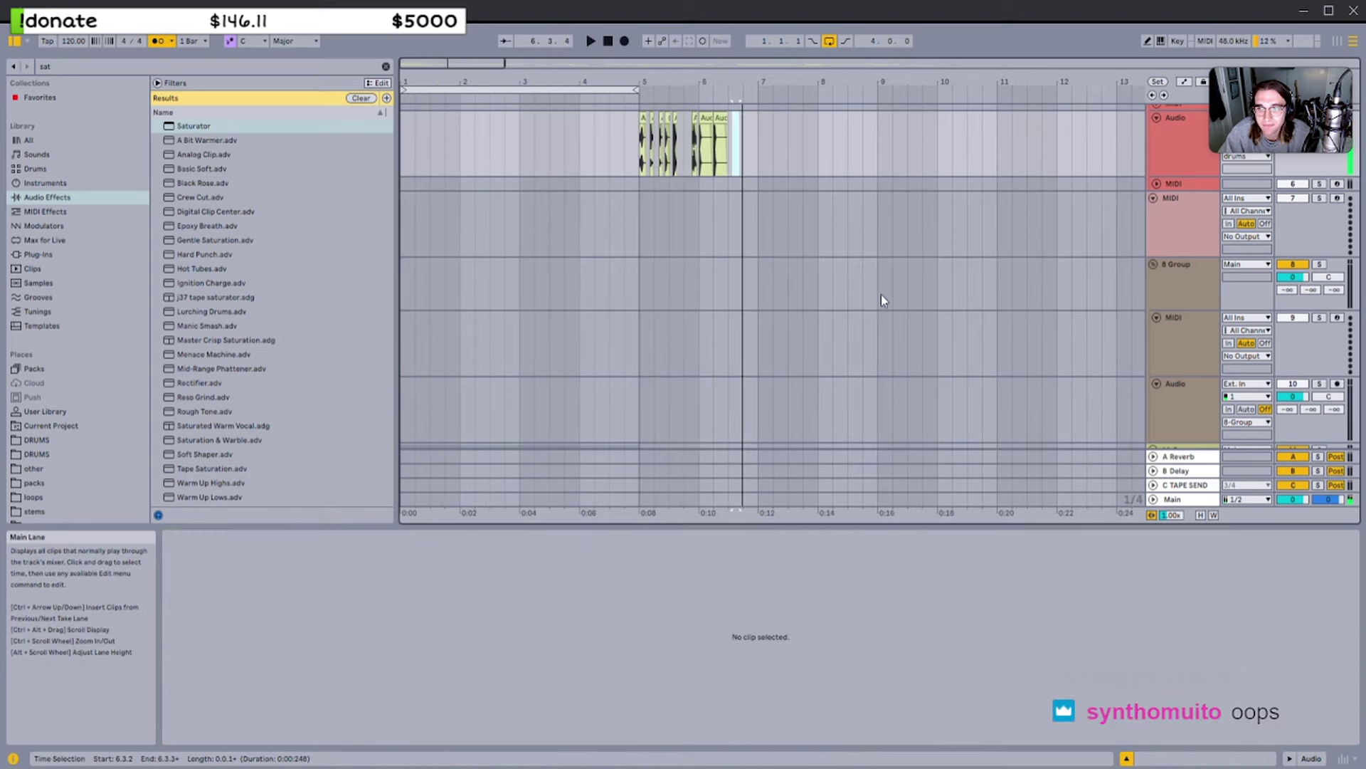
{"action": "key", "text": "ctrl+v"}
{"action": "key", "text": "space"}
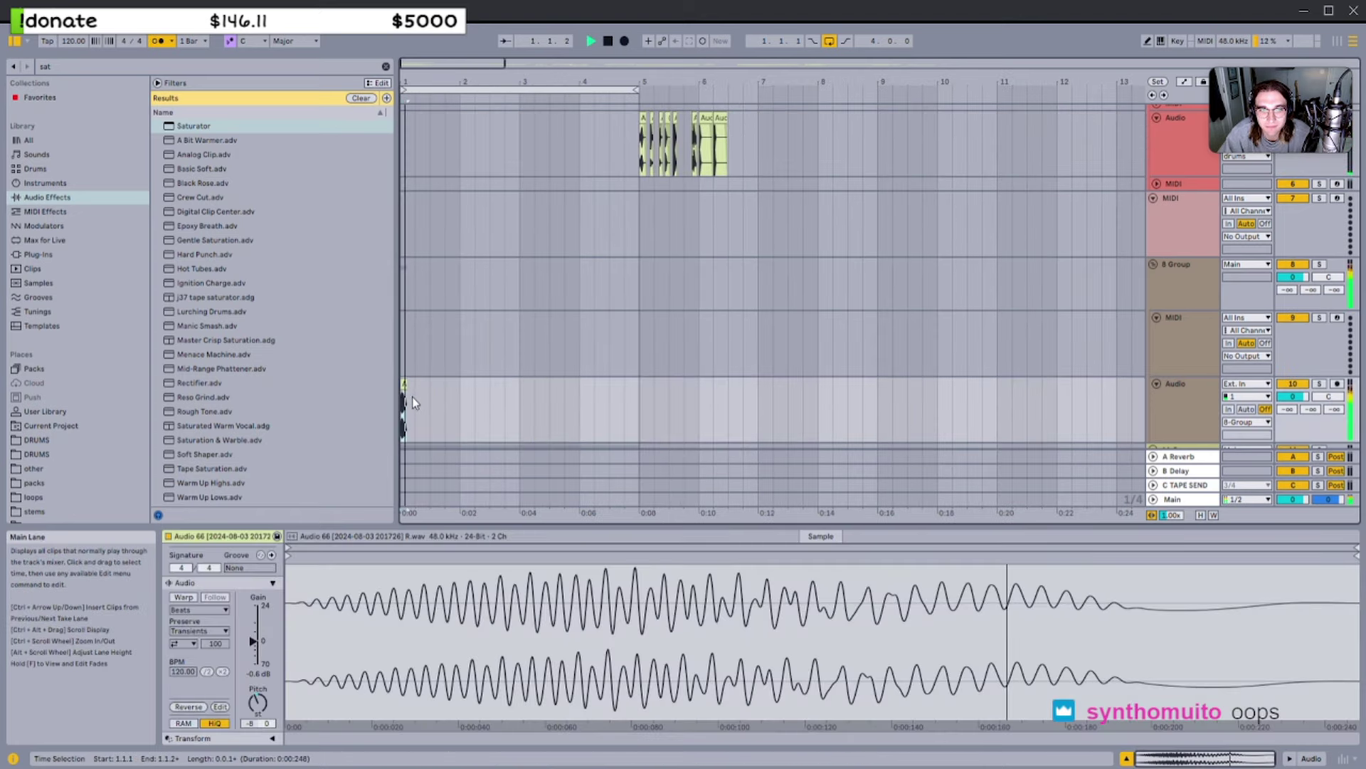
{"action": "scroll", "coordinate": [411, 397], "scroll_direction": "up", "scroll_amount": 6, "text": "ctrl"}
{"action": "key", "text": "space"}
{"action": "key", "text": "space"}
{"action": "key", "text": "space"}
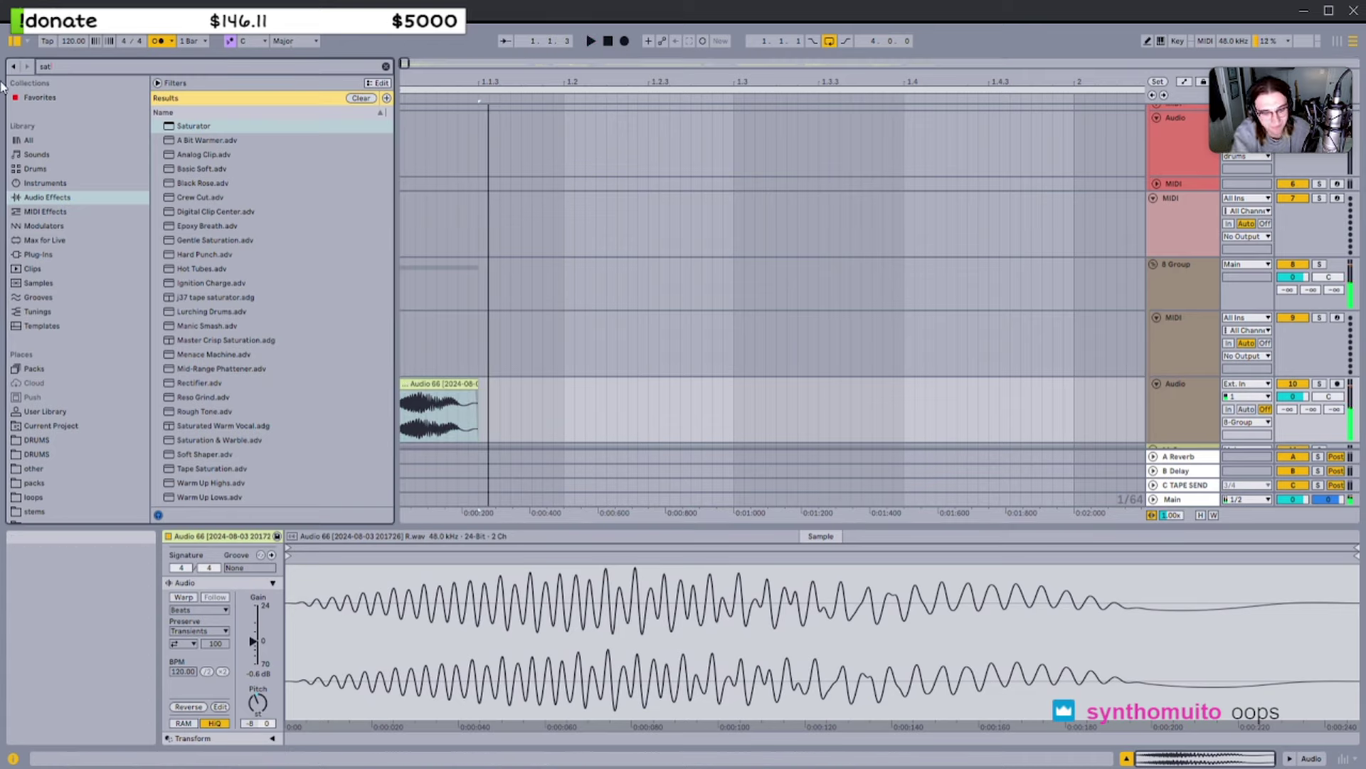
Add a Tuner to the audio track inside 8 Group and play the hit through it
{"action": "key", "text": "ctrl+f"}
{"action": "type", "text": "TUNE"}
{"action": "left_click_drag", "start_coordinate": [187, 126], "coordinate": [271, 203]}
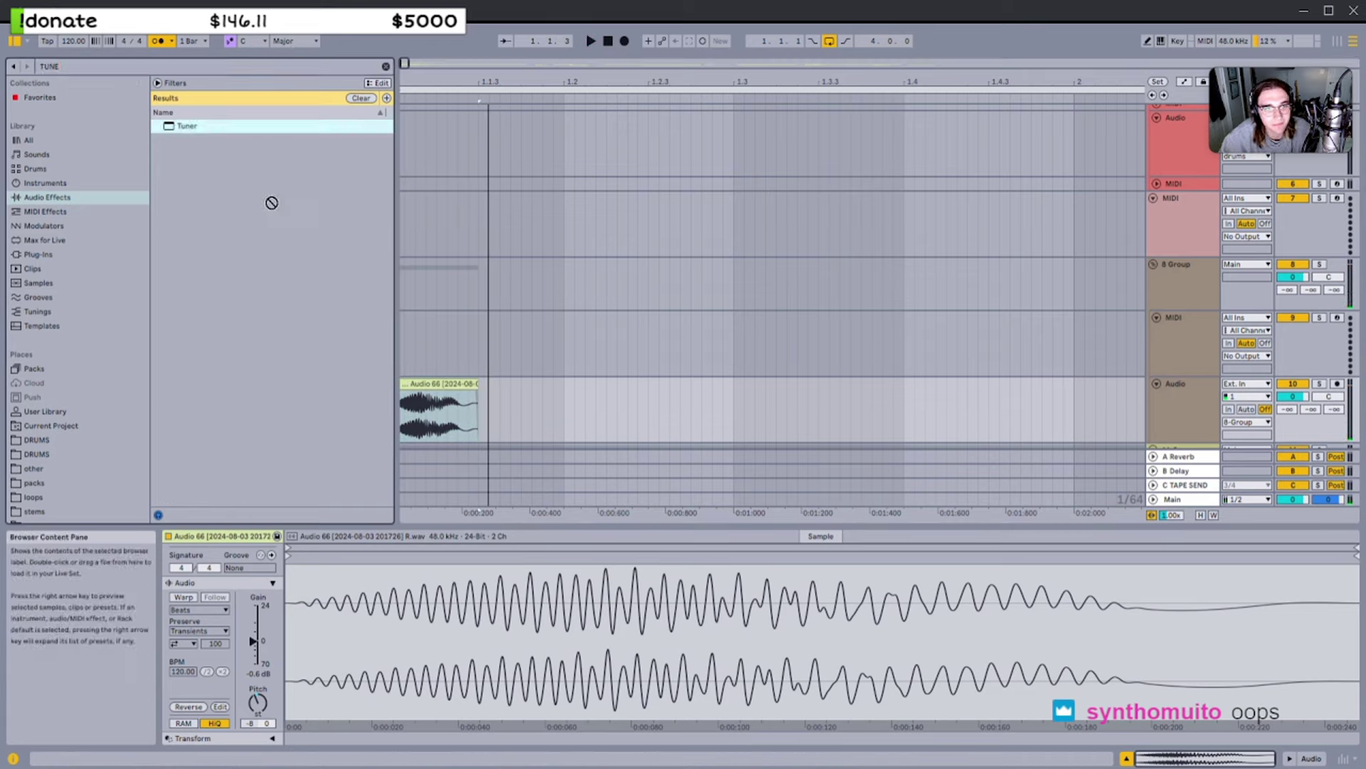
{"action": "left_click_drag", "start_coordinate": [412, 430], "coordinate": [424, 388]}
{"action": "key", "text": "space"}
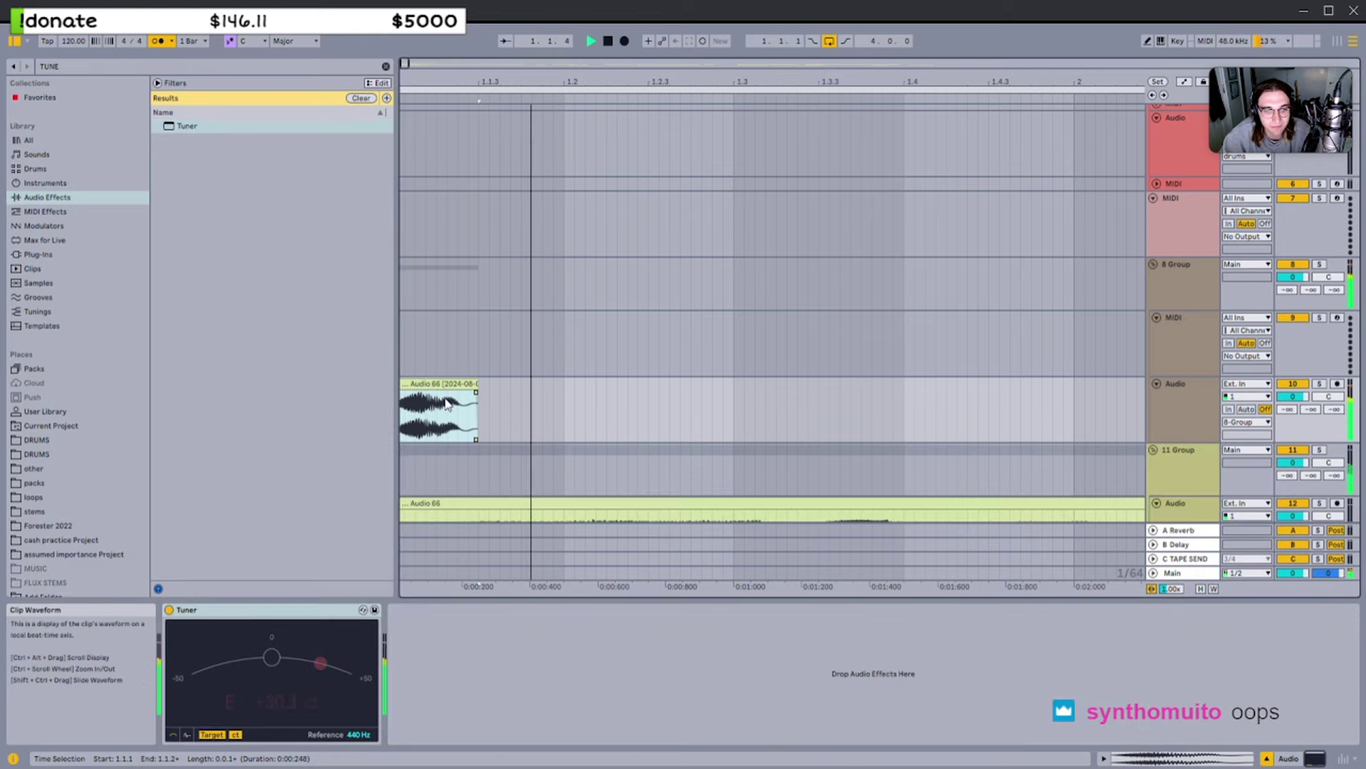
Detune the 201726 hit to -30 cents with the help of the Tuner, flip its direction and play it
{"action": "double_click", "coordinate": [446, 403]}
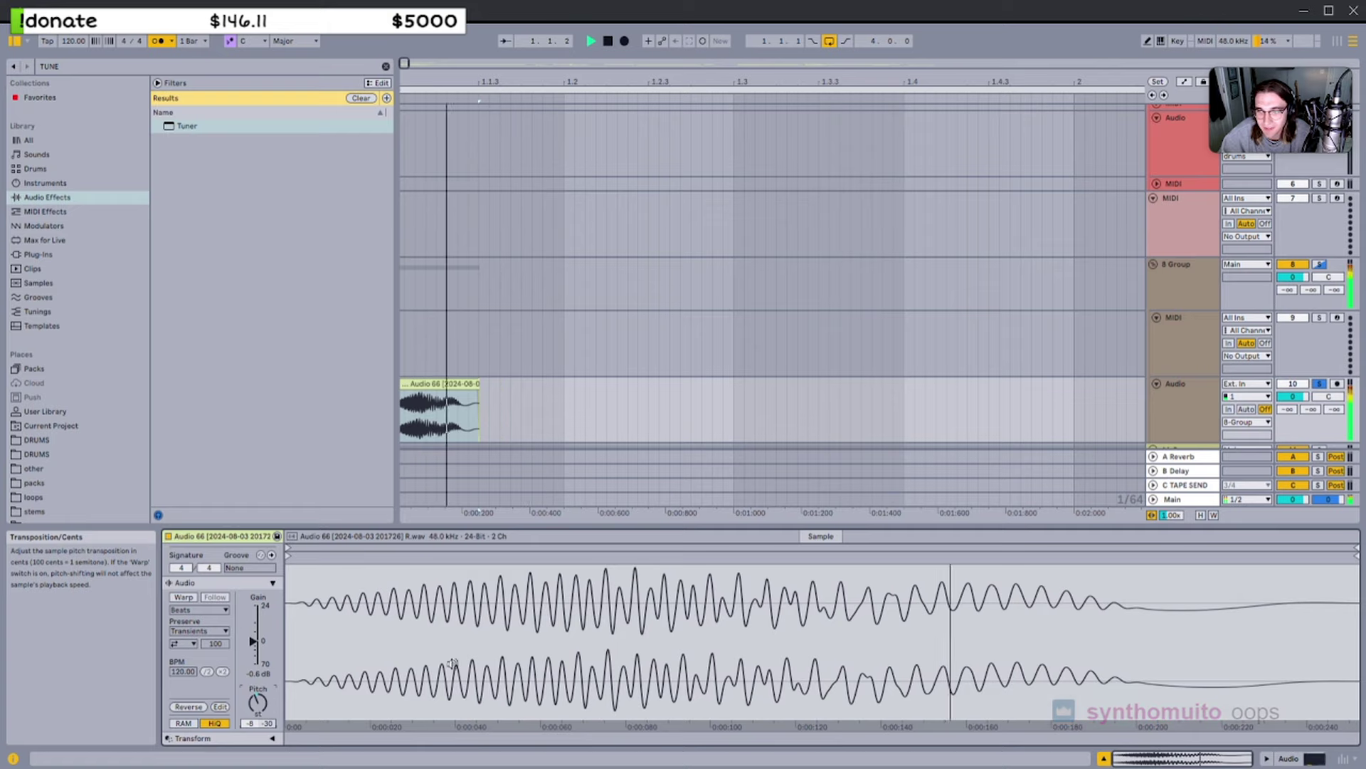
{"action": "left_click", "coordinate": [1195, 397]}
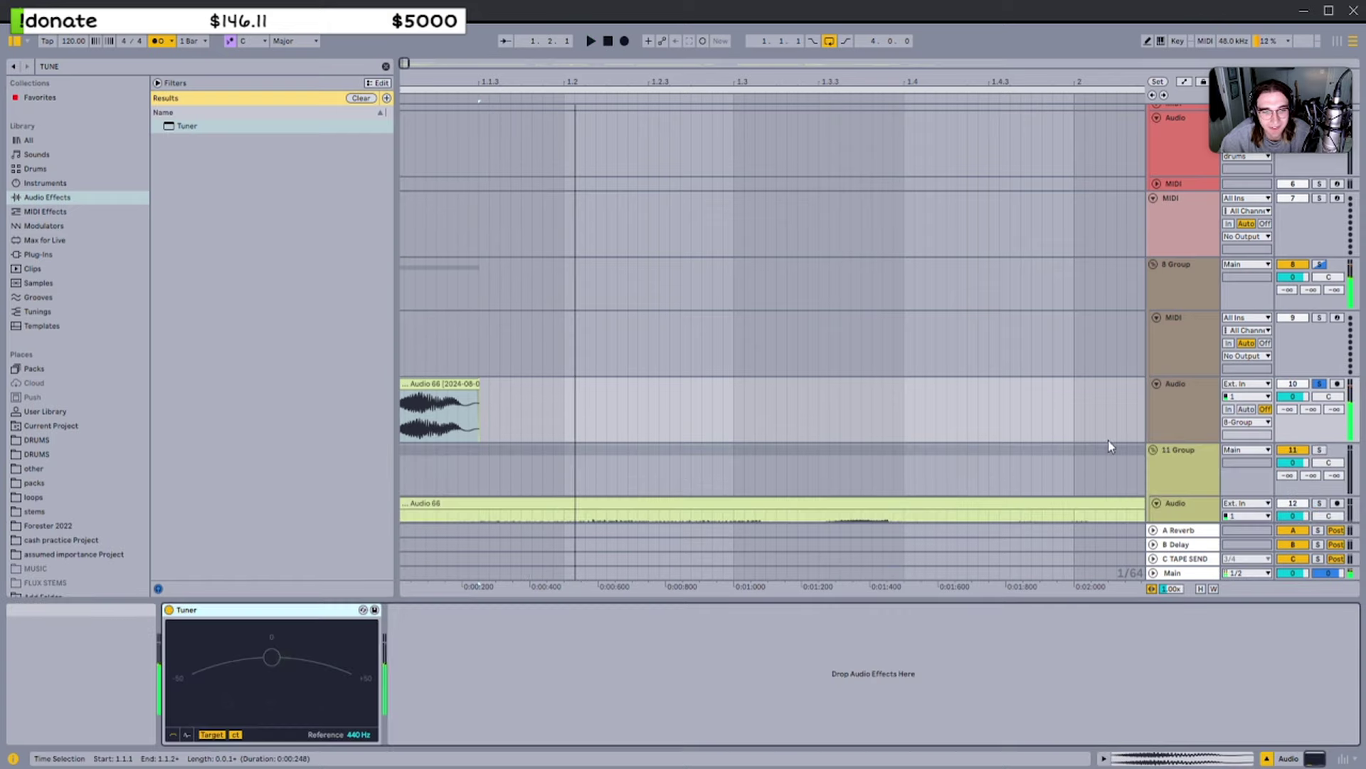
{"action": "left_click", "coordinate": [442, 390]}
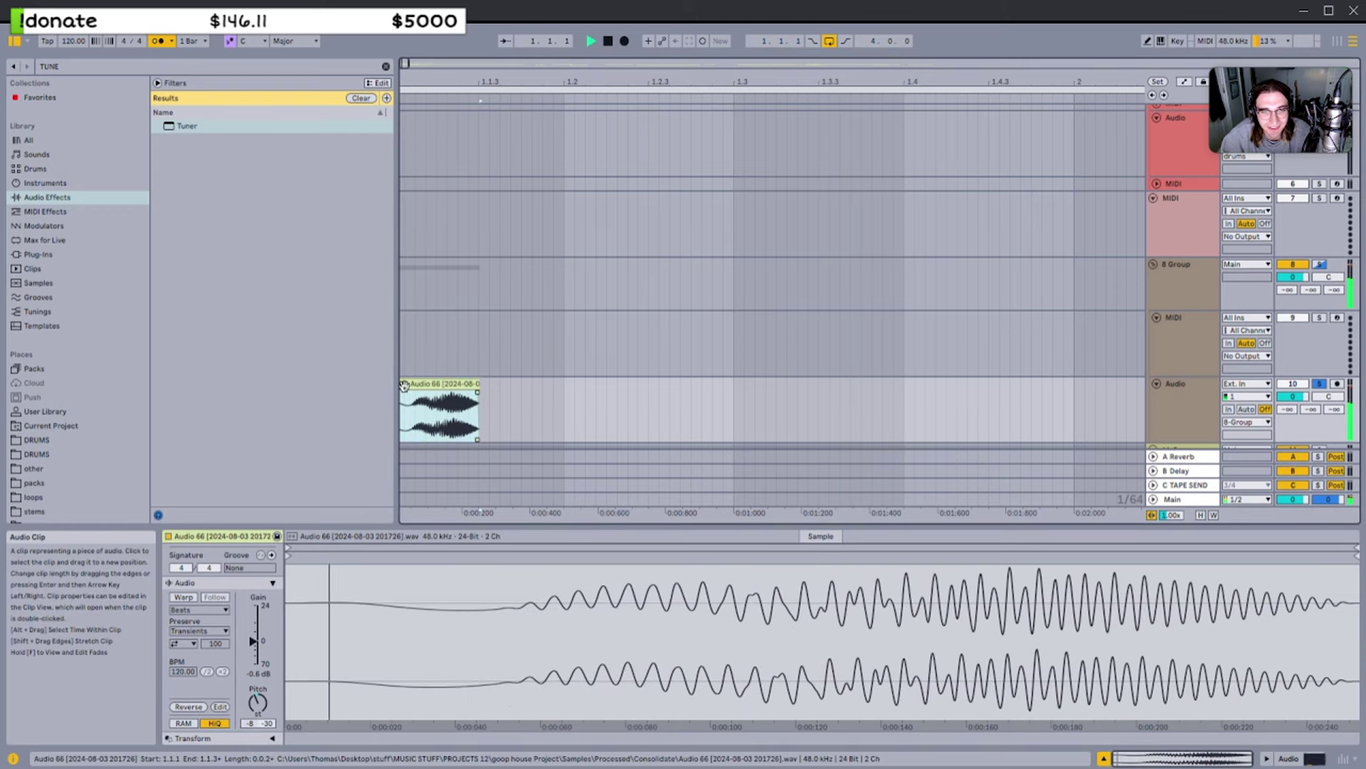
{"action": "scroll", "coordinate": [404, 384], "scroll_direction": "up", "scroll_amount": 2}
{"action": "key", "text": "space"}
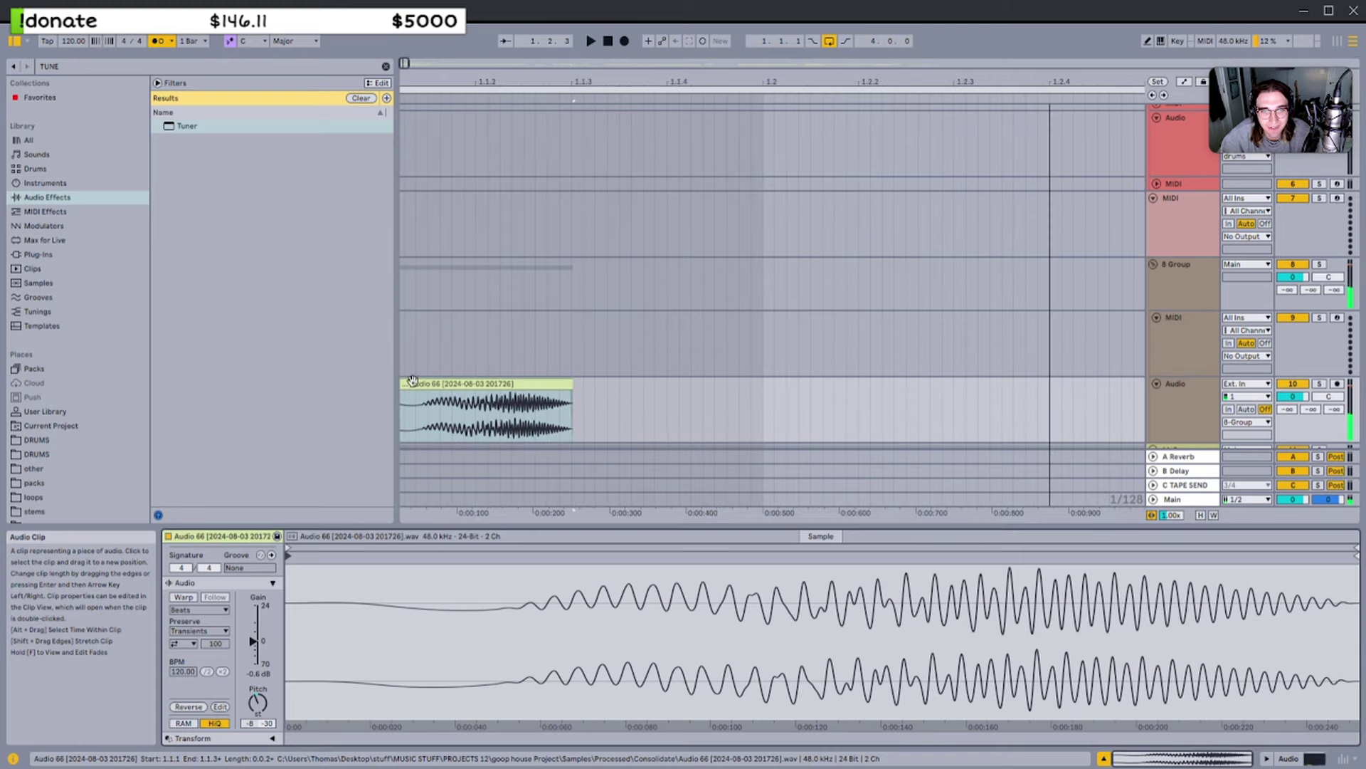
Move the 201726 hit to just after 1.1.2, reverse it again and play it
{"action": "left_click_drag", "start_coordinate": [433, 383], "coordinate": [580, 384]}
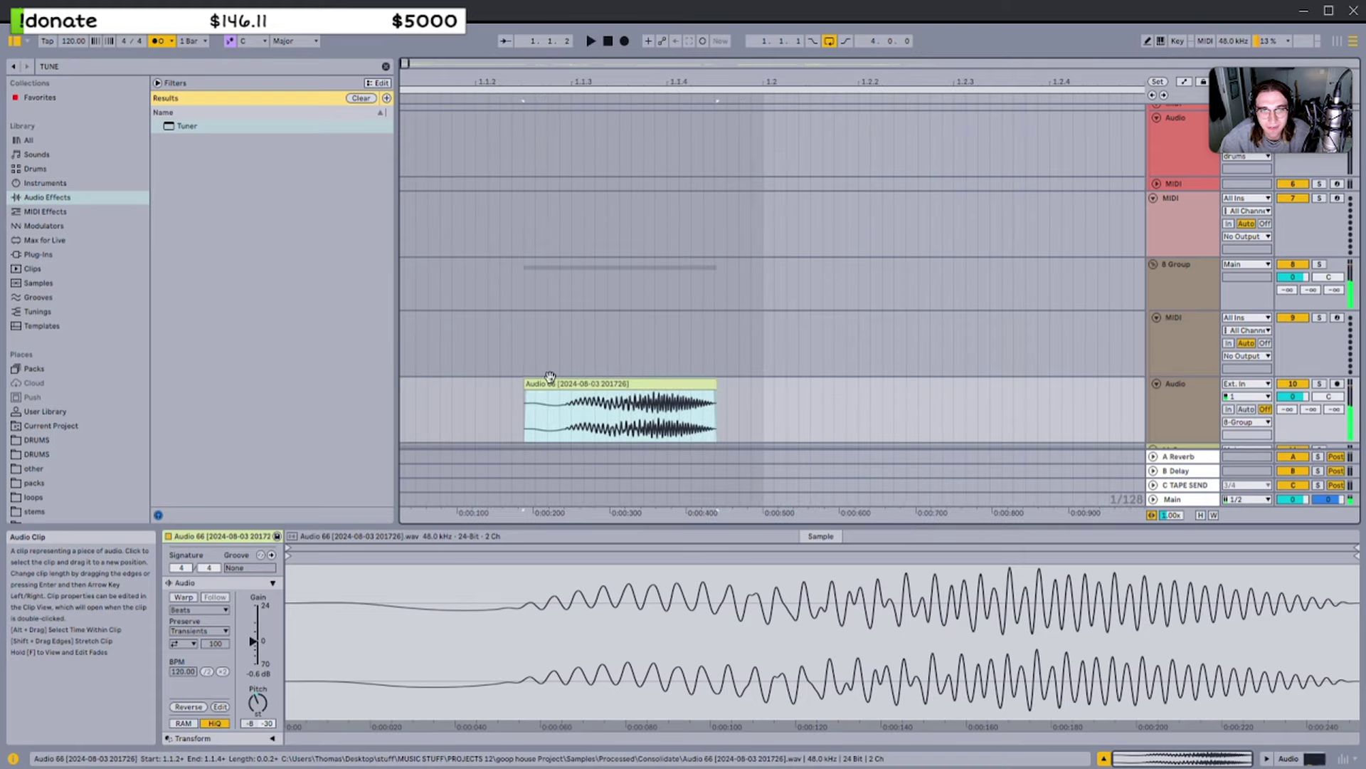
{"action": "left_click", "coordinate": [403, 386]}
{"action": "left_click", "coordinate": [569, 384]}
{"action": "key", "text": "r"}
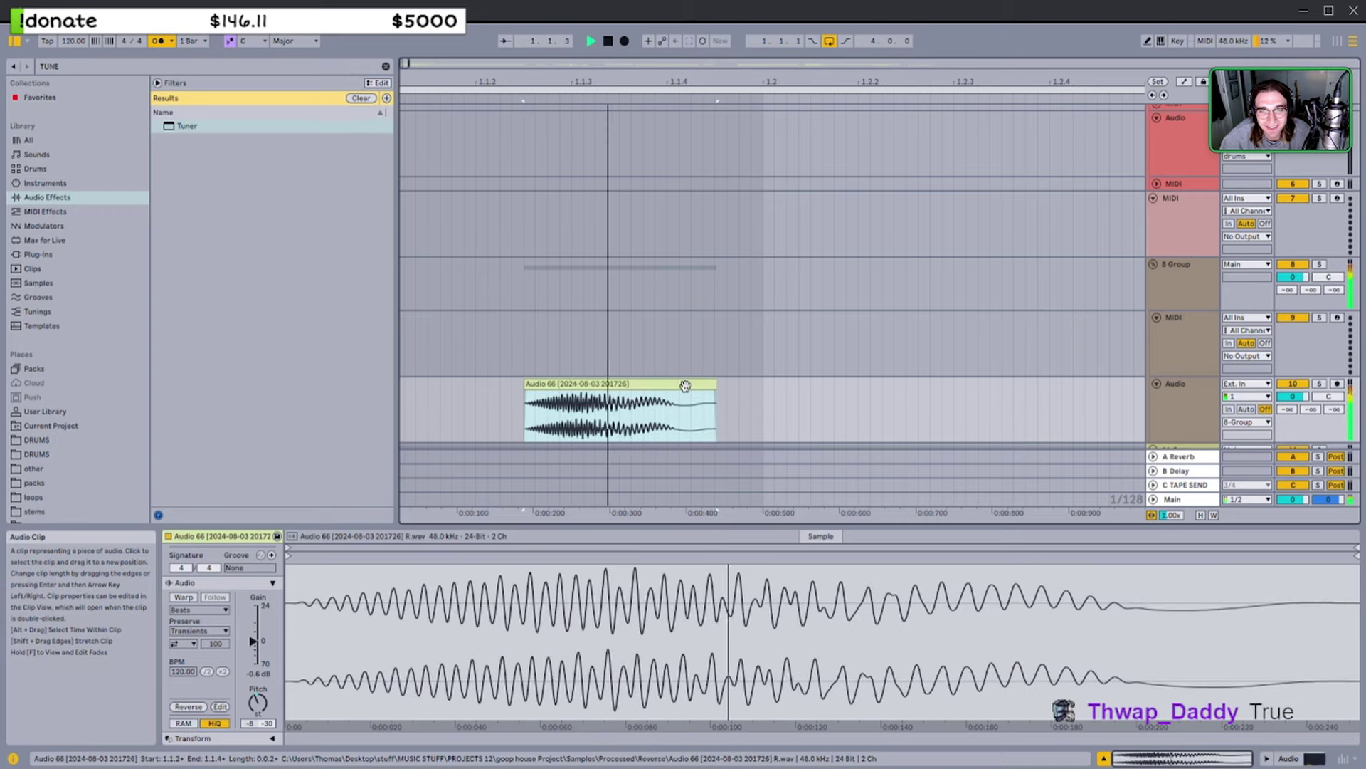
{"action": "key", "text": "r"}
{"action": "key", "text": "space"}
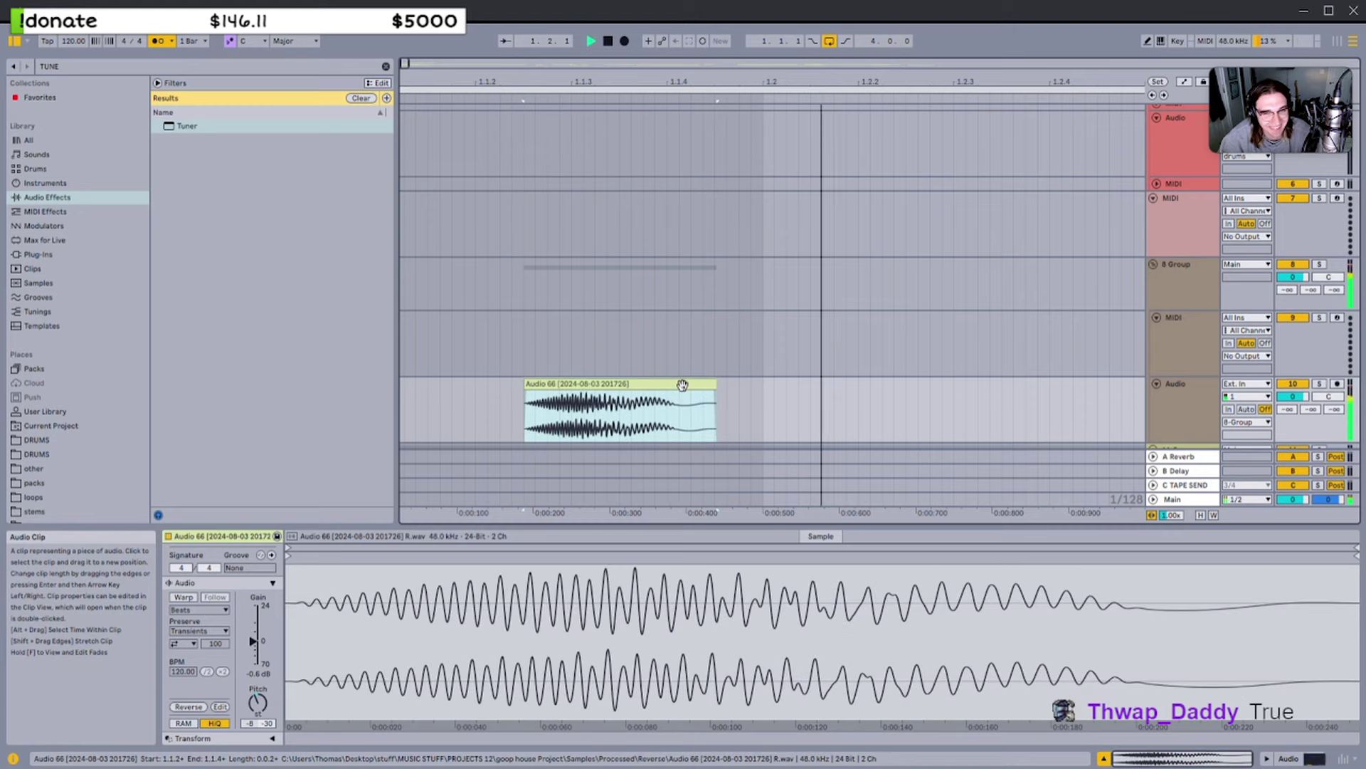
Shift the reversed 201726 hit slightly later and play the stretch from 1.1.1 through it
{"action": "left_click_drag", "start_coordinate": [579, 387], "coordinate": [625, 390]}
{"action": "left_click_drag", "start_coordinate": [774, 393], "coordinate": [402, 391]}
{"action": "key", "text": "space"}
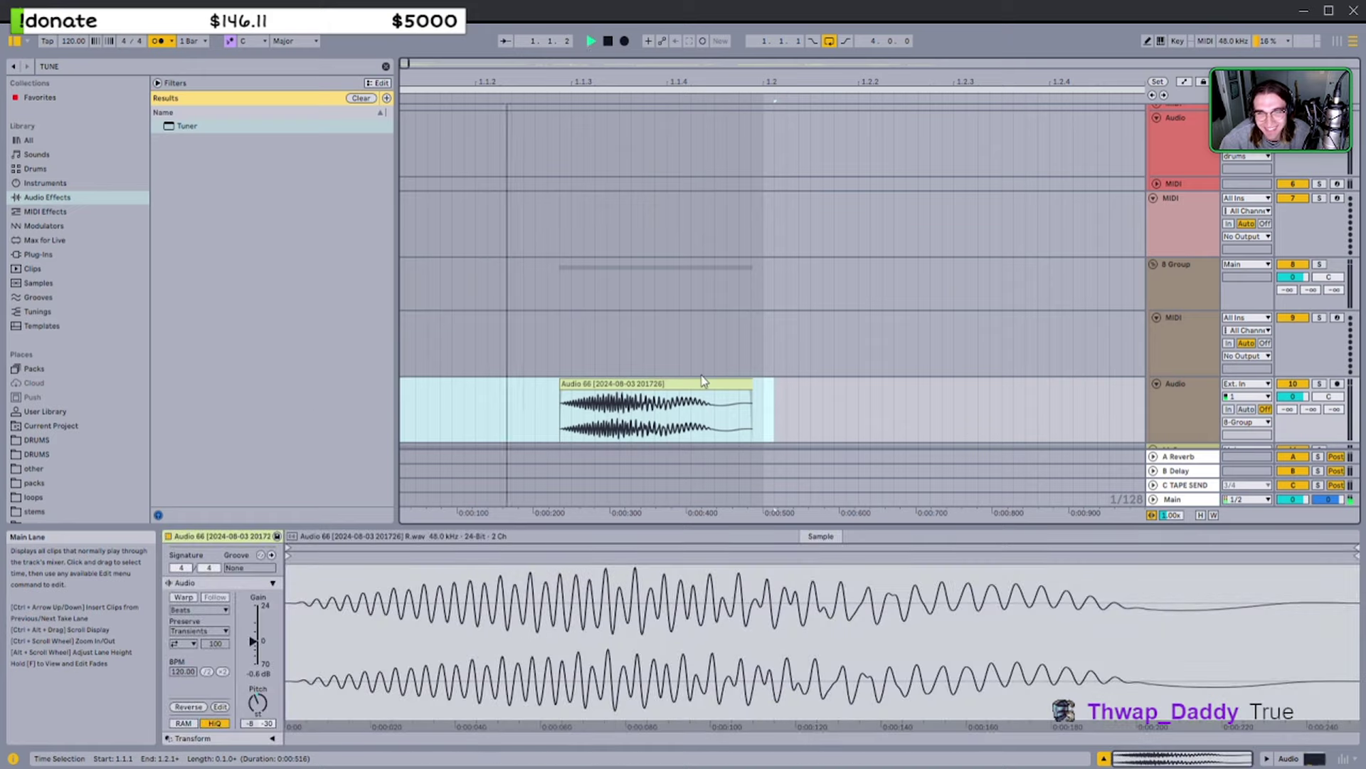
{"action": "left_click", "coordinate": [704, 364]}
{"action": "key", "text": "space"}
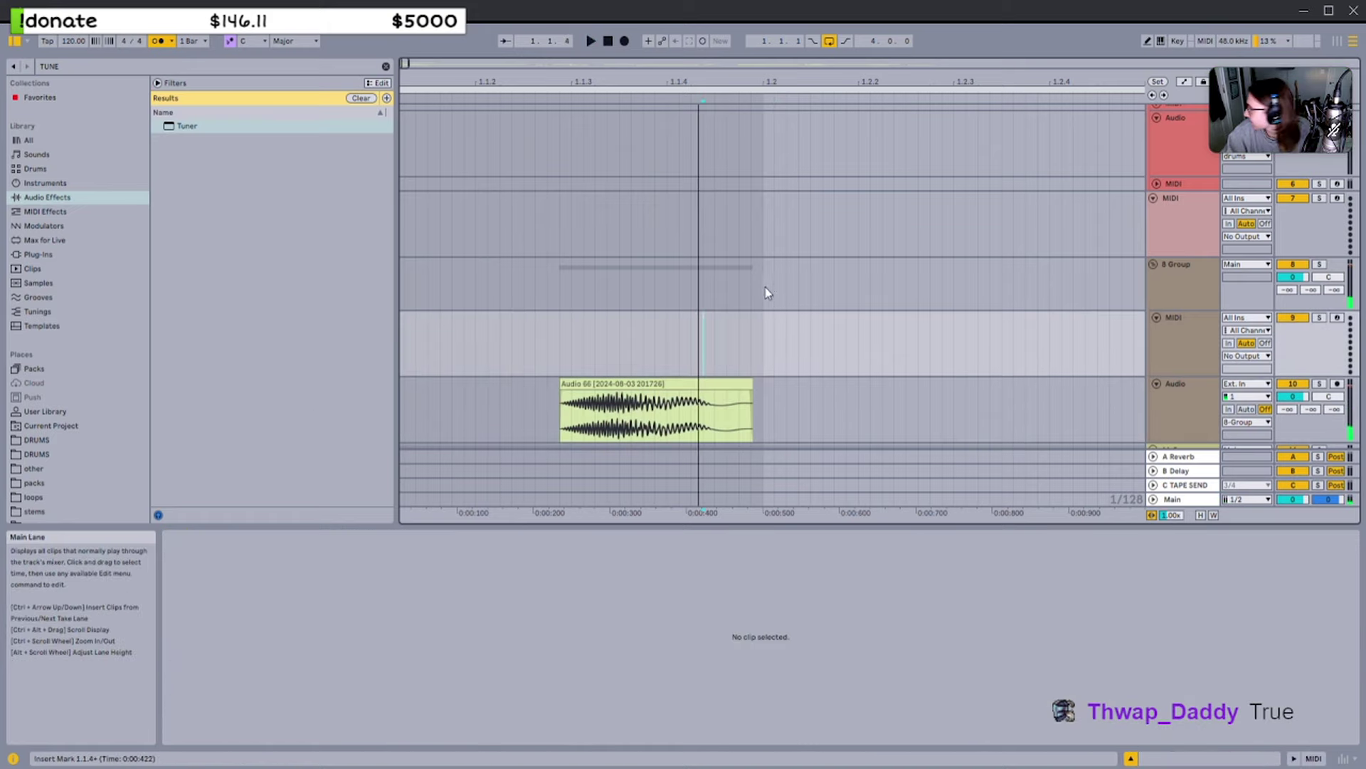
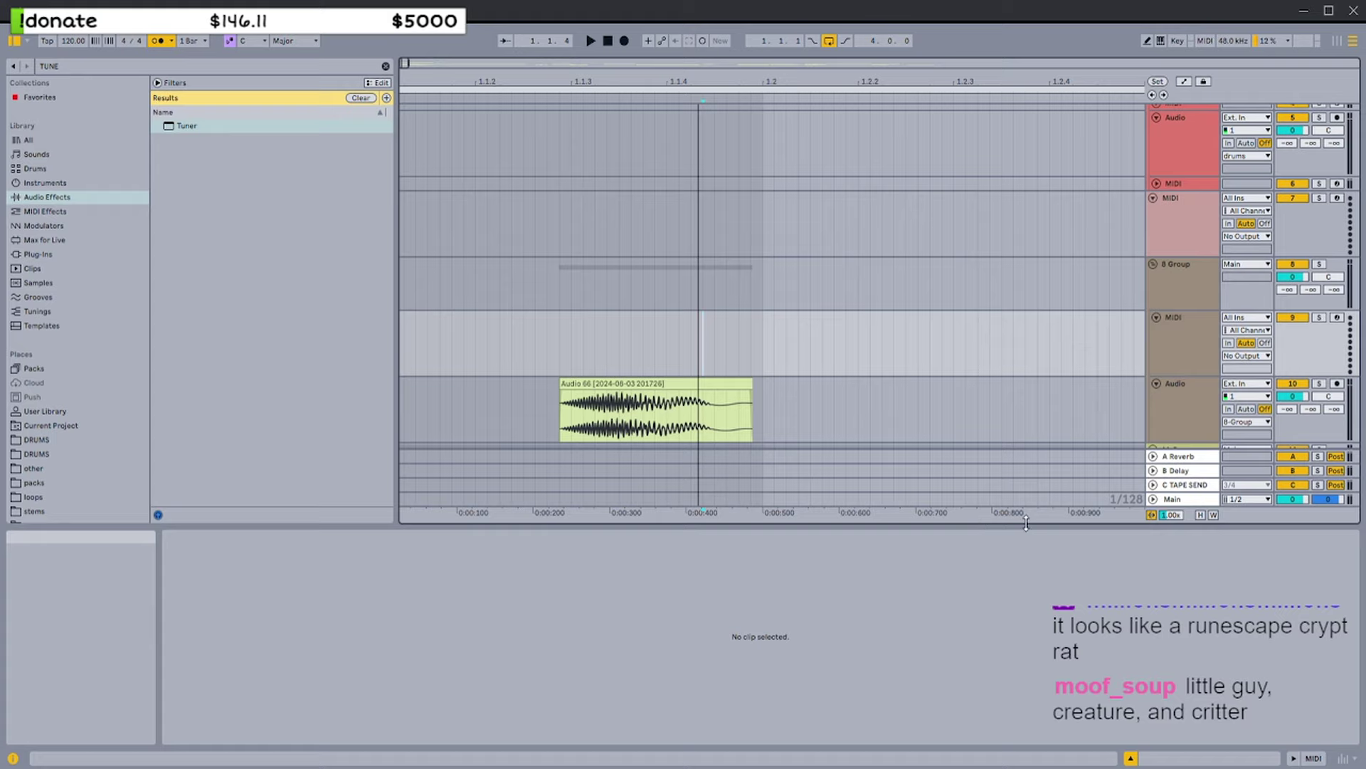
Move the reversed 201726 hit to start at 1.1.3 and play it
{"action": "left_click", "coordinate": [672, 384]}
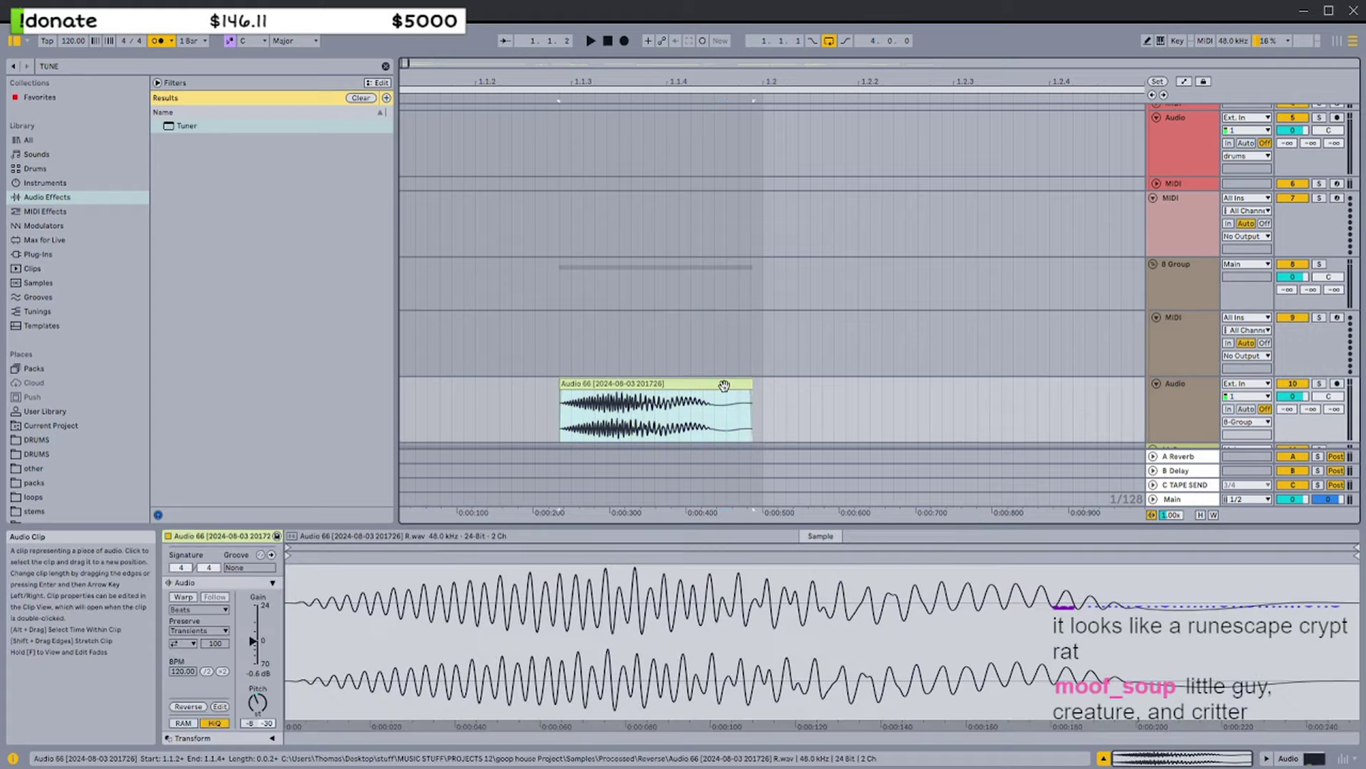
{"action": "key", "text": "minus"}
{"action": "key", "text": "space"}
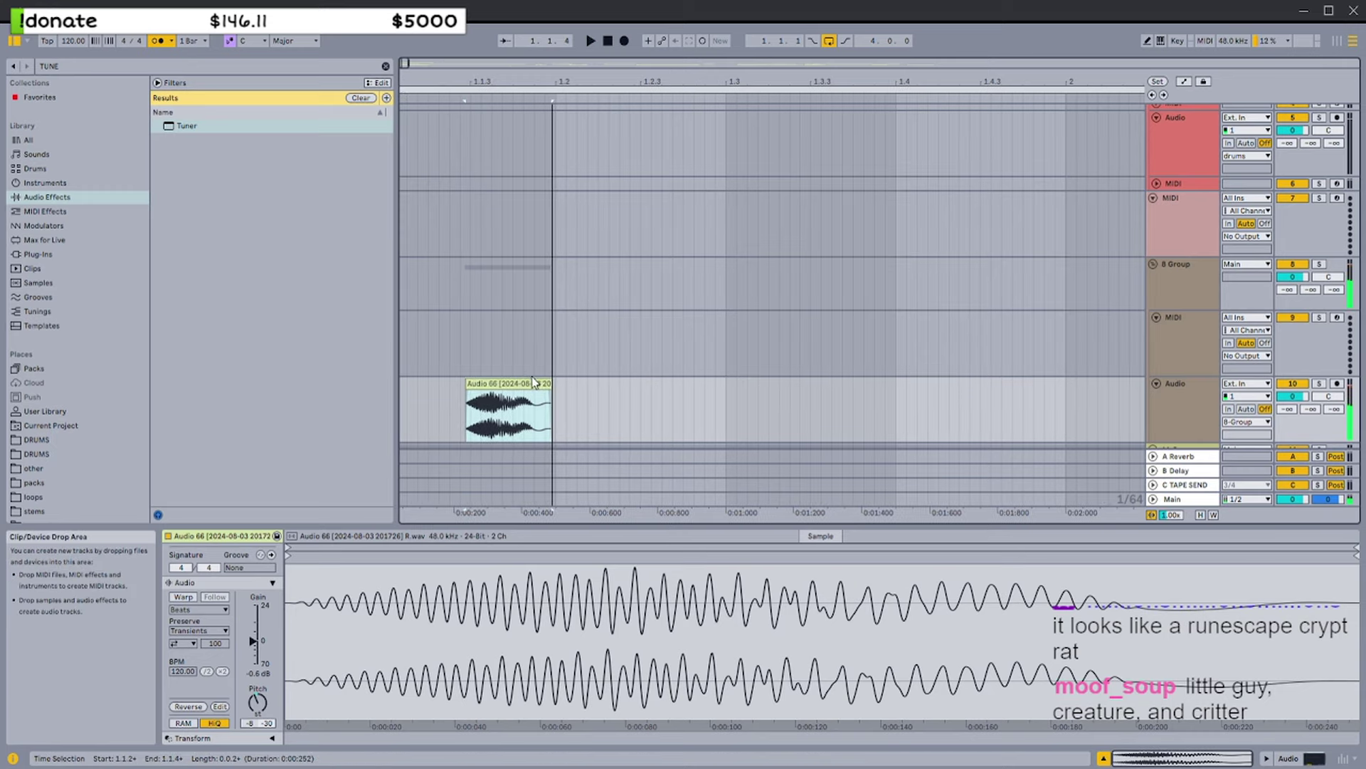
{"action": "key", "text": "space"}
{"action": "double_click", "coordinate": [421, 386]}
{"action": "left_click", "coordinate": [498, 384]}
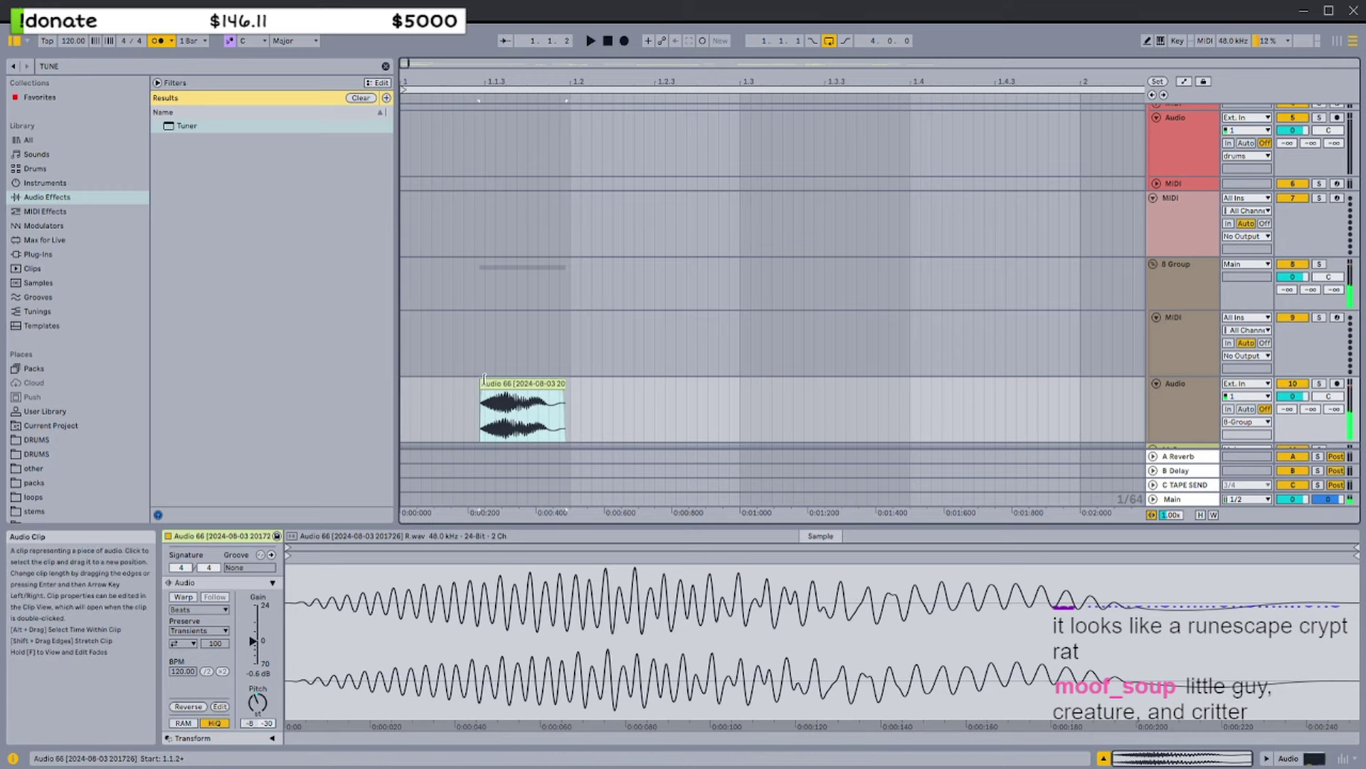
{"action": "scroll", "coordinate": [425, 385], "scroll_direction": "down", "scroll_amount": 3}
{"action": "key", "text": "space"}
{"action": "scroll", "coordinate": [425, 385], "scroll_direction": "up", "scroll_amount": 5}
{"action": "key", "text": "space"}
{"action": "left_click_drag", "start_coordinate": [568, 384], "coordinate": [580, 384]}
{"action": "key", "text": "space"}
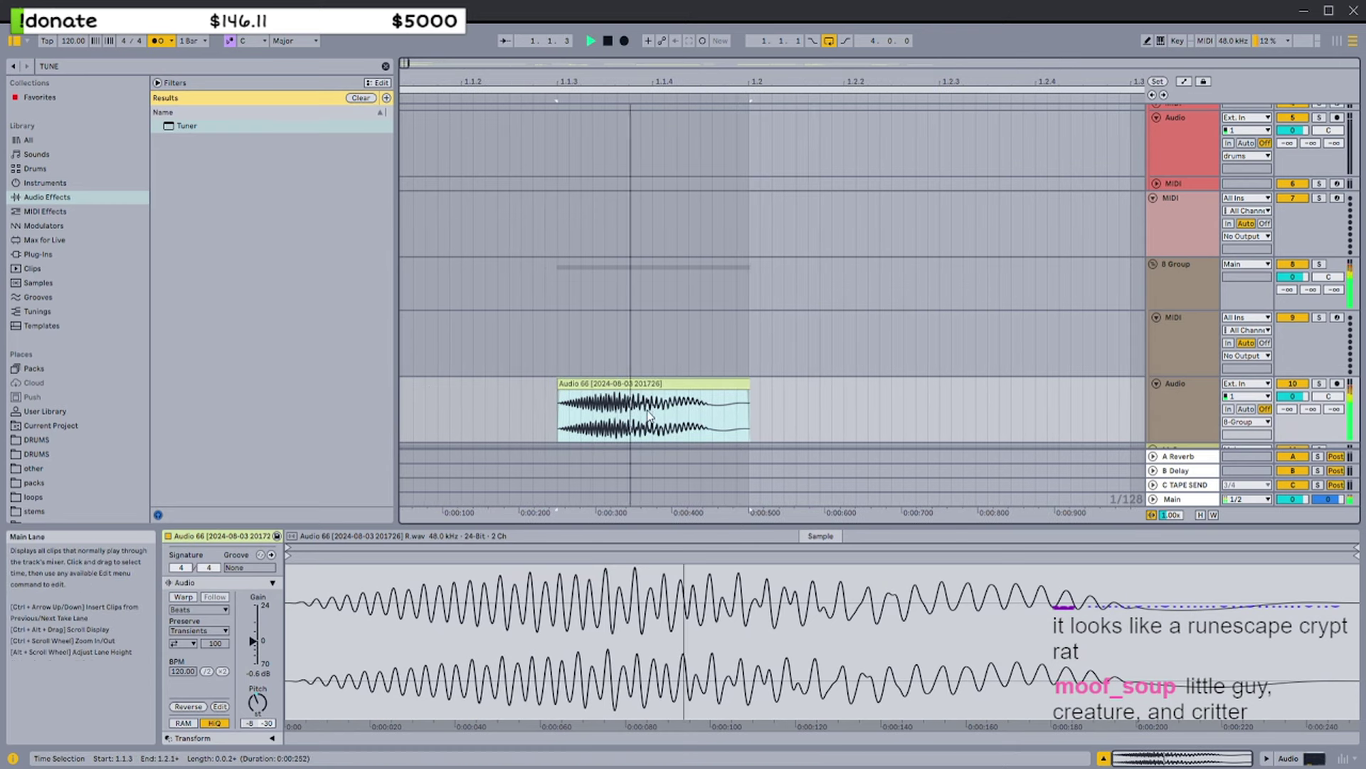
Set the reversed 201726 hit's transposition to -4 semitones and play it repeatedly
{"action": "mouse_move", "coordinate": [250, 713]}
{"action": "left_mouse_down"}
{"action": "mouse_move", "coordinate": [250, 740]}
{"action": "mouse_move", "coordinate": [257, 655]}
{"action": "mouse_move", "coordinate": [257, 710]}
{"action": "left_mouse_up"}
{"action": "key", "text": "space"}
{"action": "key", "text": "space"}
{"action": "key", "text": "space"}
{"action": "key", "text": "space"}
{"action": "key", "text": "space"}
{"action": "key", "text": "space"}
{"action": "key", "text": "space"}
{"action": "key", "text": "space"}
{"action": "key", "text": "space"}
{"action": "key", "text": "space"}
{"action": "key", "text": "space"}
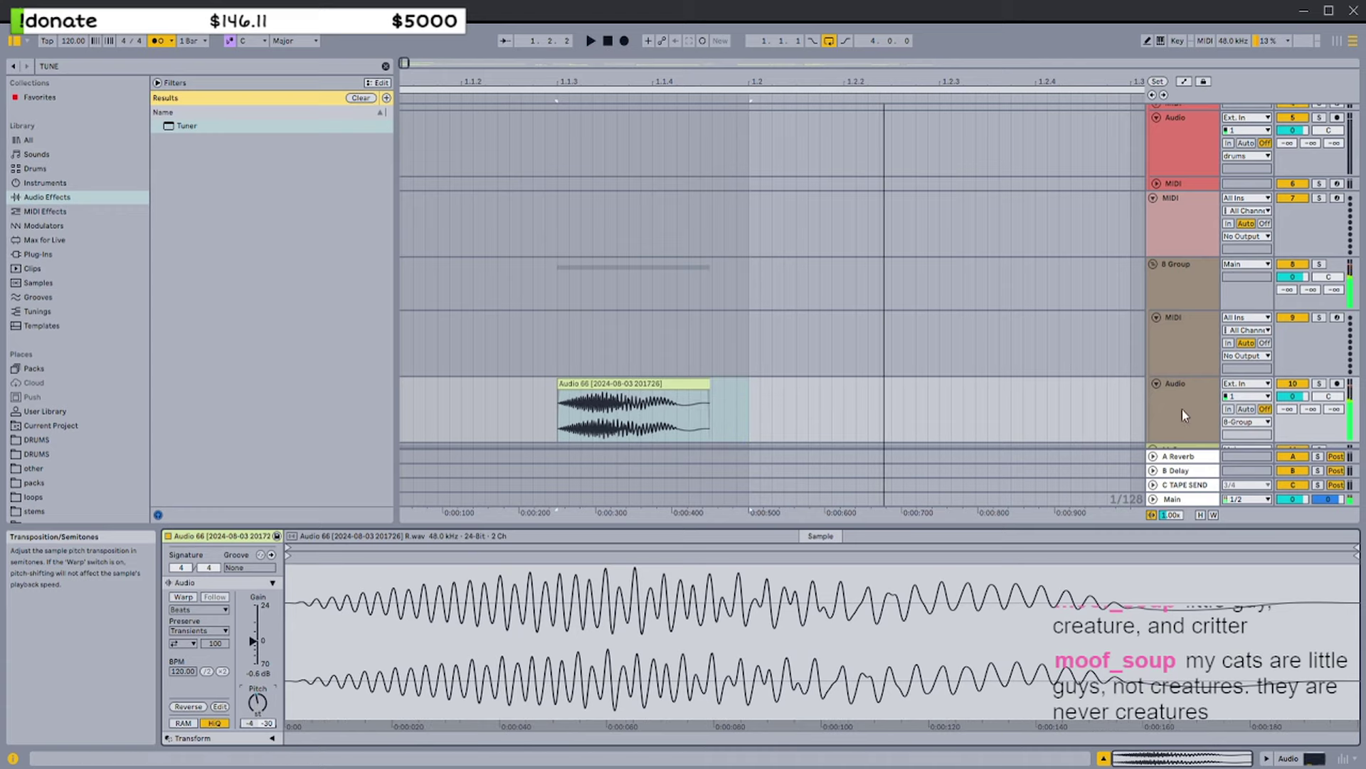
Insert a second MIDI track above the audio track in 8 Group and load the reversed 201726 hit into a Simpler on it
{"action": "left_click", "coordinate": [1188, 360]}
{"action": "key", "text": "ctrl+shift+t"}
{"action": "key", "text": "shift+Tab"}
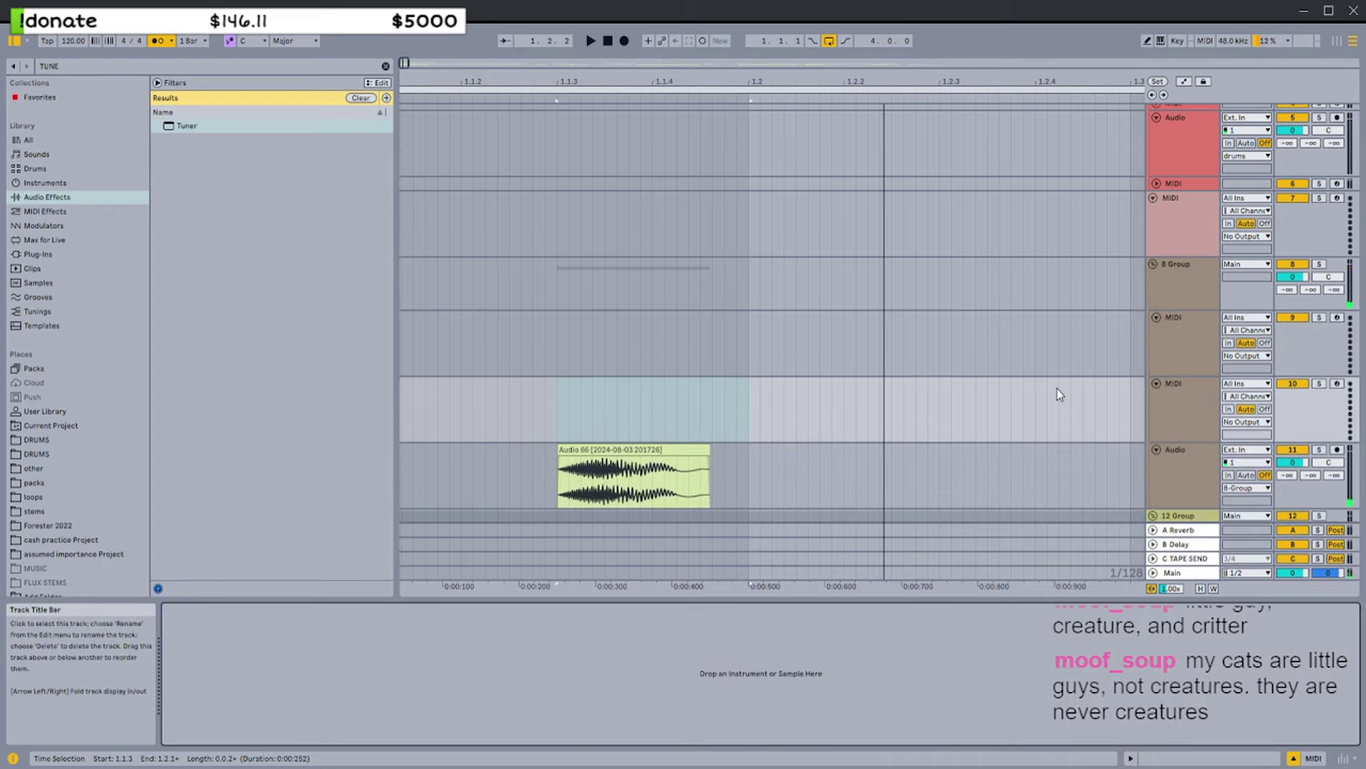
{"action": "scroll", "coordinate": [925, 392], "scroll_direction": "down", "scroll_amount": 1}
{"action": "left_click_drag", "start_coordinate": [671, 405], "coordinate": [676, 672]}
Deactivate the 201726 clip on the audio track and show the Simpler on the MIDI track above it
{"action": "left_click", "coordinate": [677, 404]}
{"action": "left_click", "coordinate": [676, 399]}
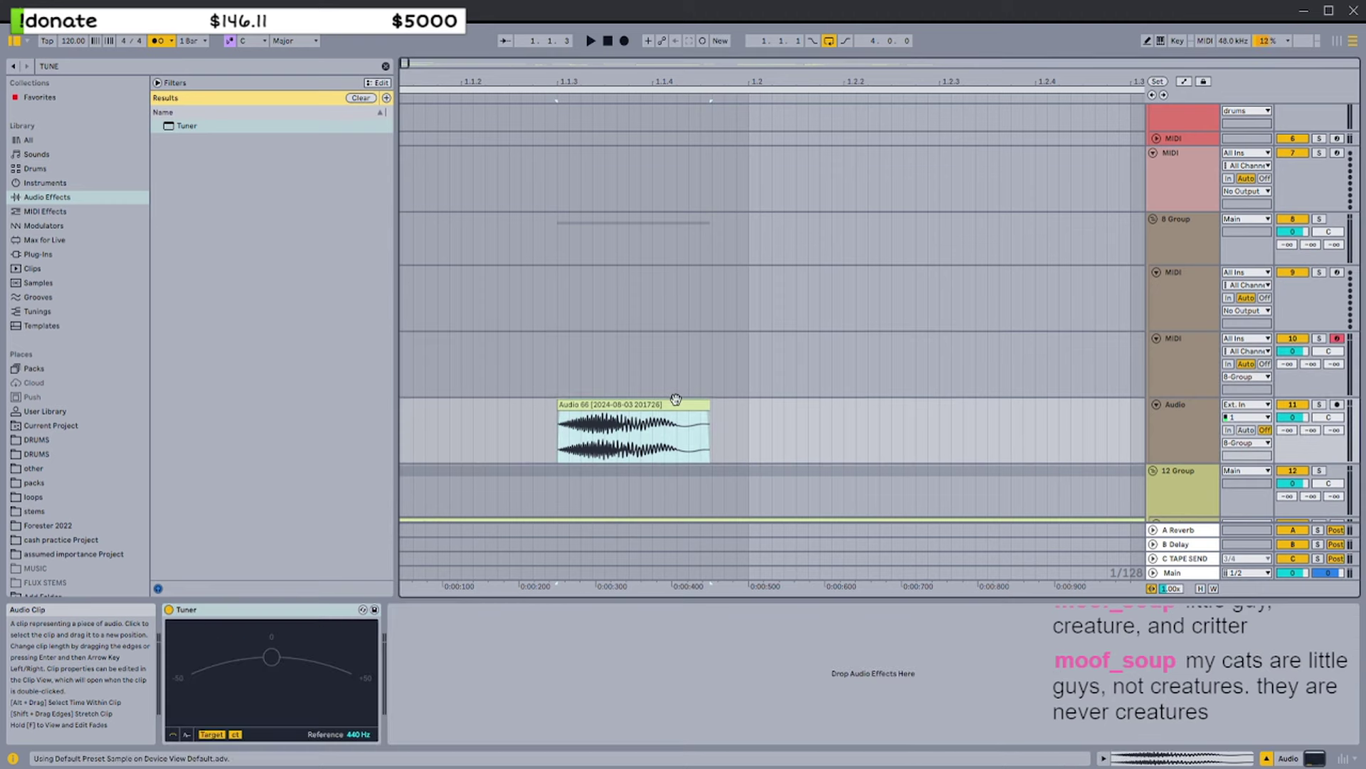
{"action": "left_click", "coordinate": [1167, 334]}
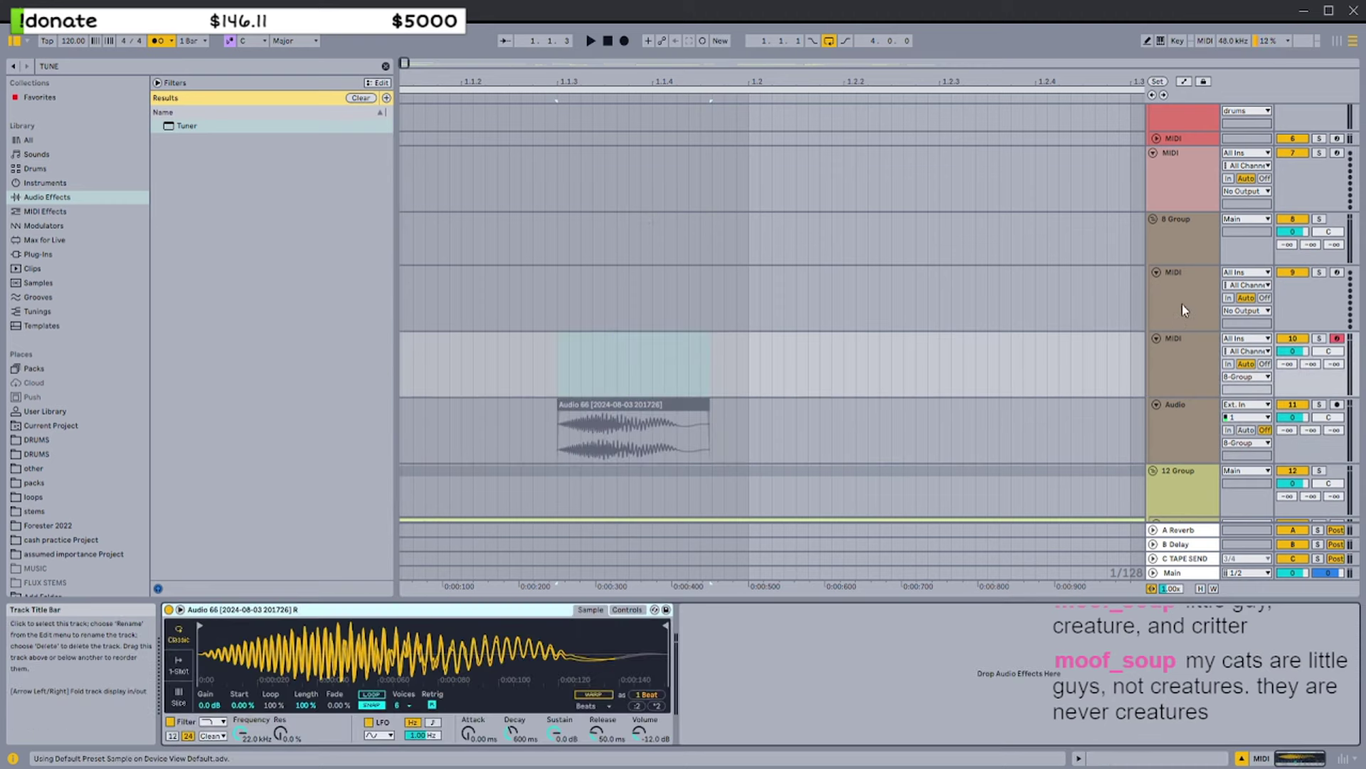
Load the 201726 hit into a Simpler on the upper MIDI track in 8 Group and reverse that Simpler's sample
{"action": "left_click", "coordinate": [1183, 311]}
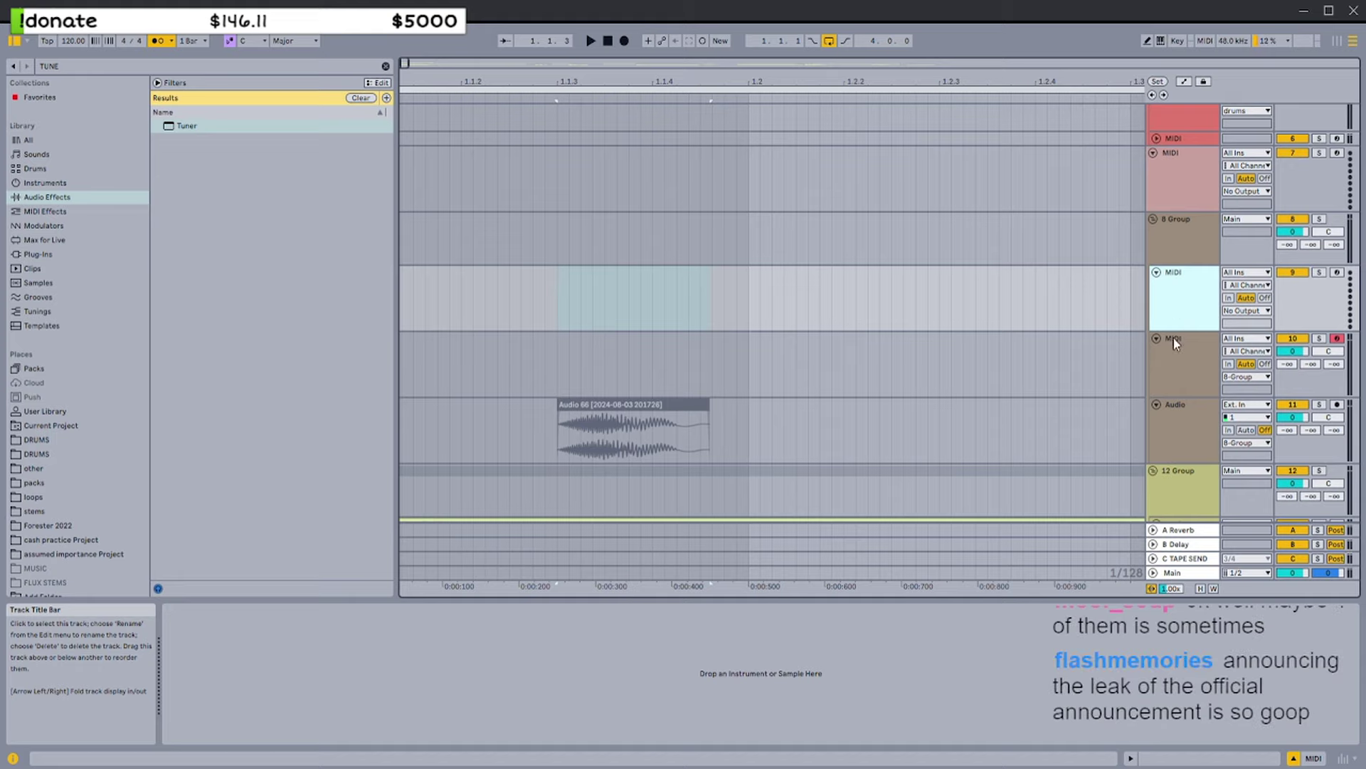
{"action": "left_click", "coordinate": [1173, 339]}
{"action": "left_click", "coordinate": [673, 390]}
{"action": "left_click", "coordinate": [674, 403]}
{"action": "double_click", "coordinate": [1171, 346]}
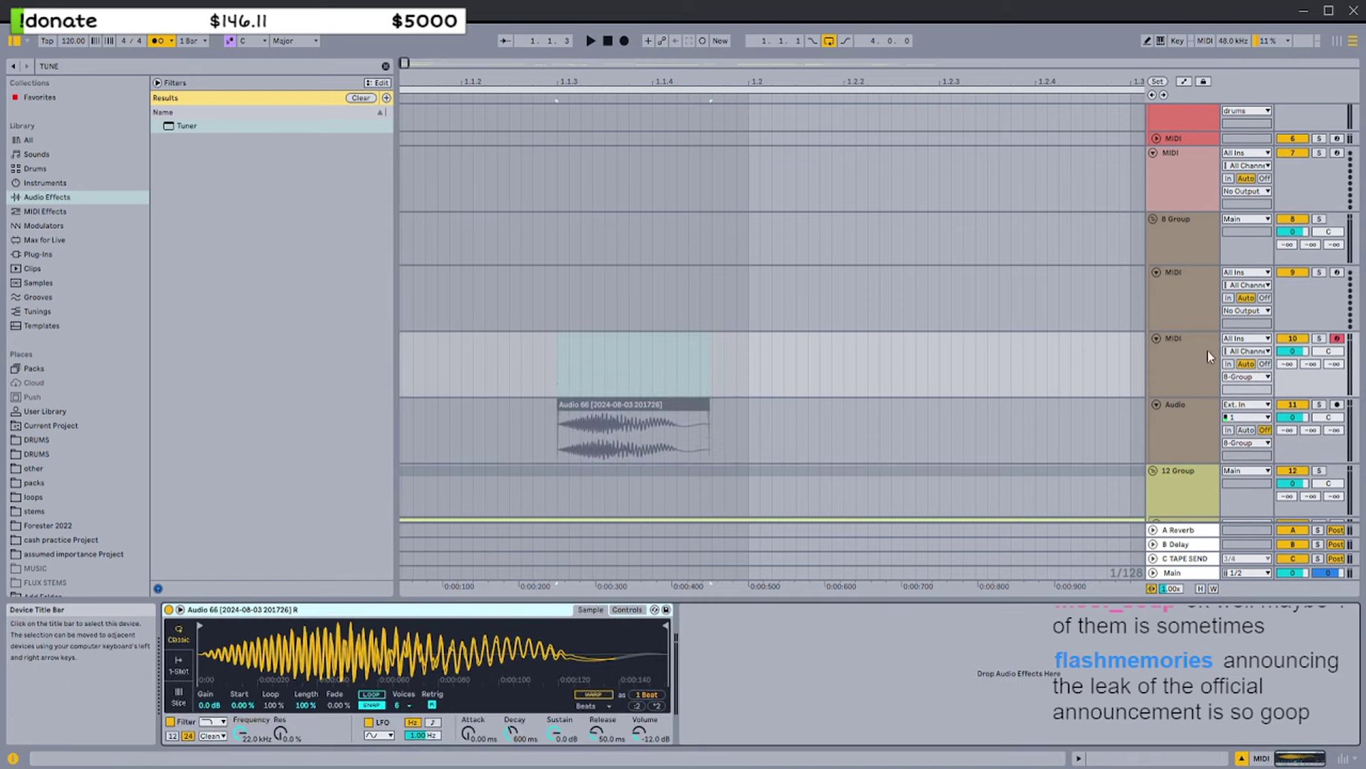
{"action": "left_click", "coordinate": [1189, 322]}
{"action": "left_click_drag", "start_coordinate": [686, 404], "coordinate": [664, 624]}
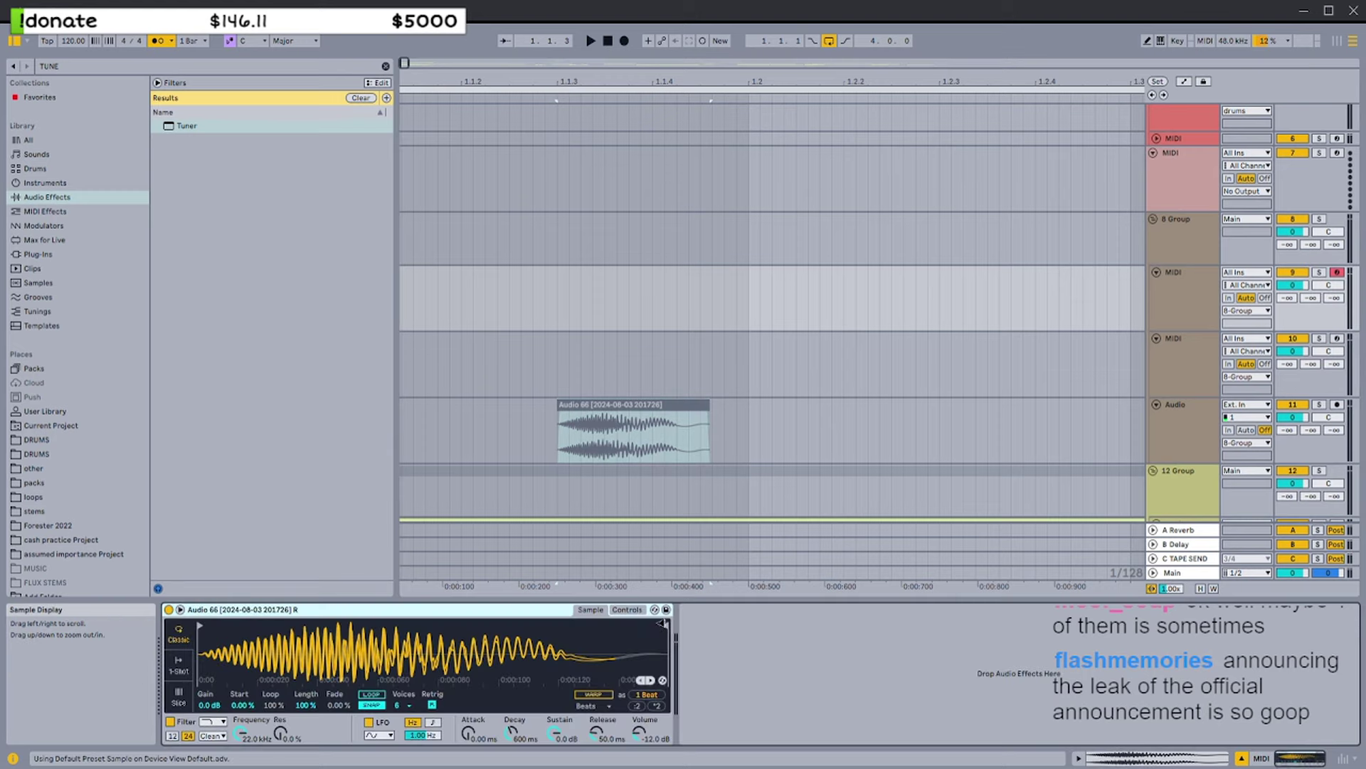
{"action": "key", "text": "Up"}
{"action": "key", "text": "Up"}
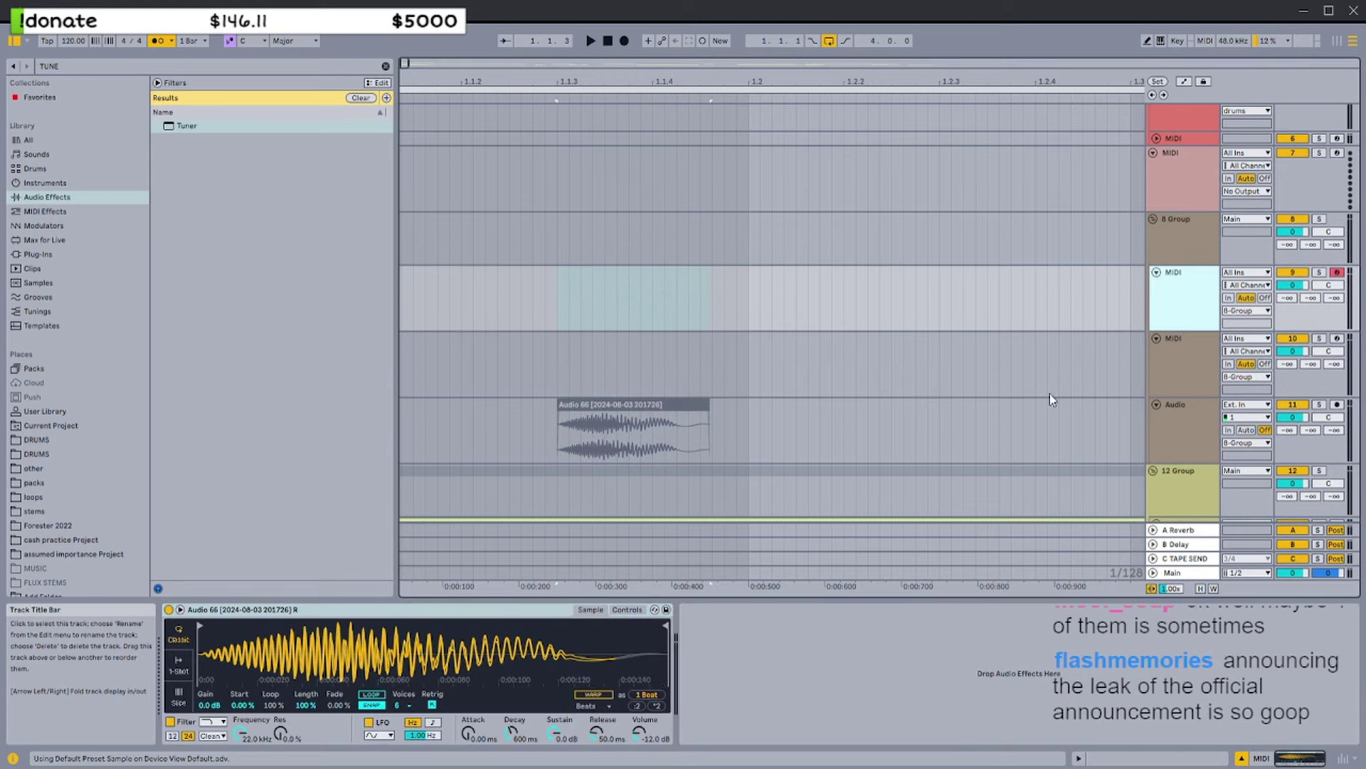
{"action": "left_click", "coordinate": [536, 582]}
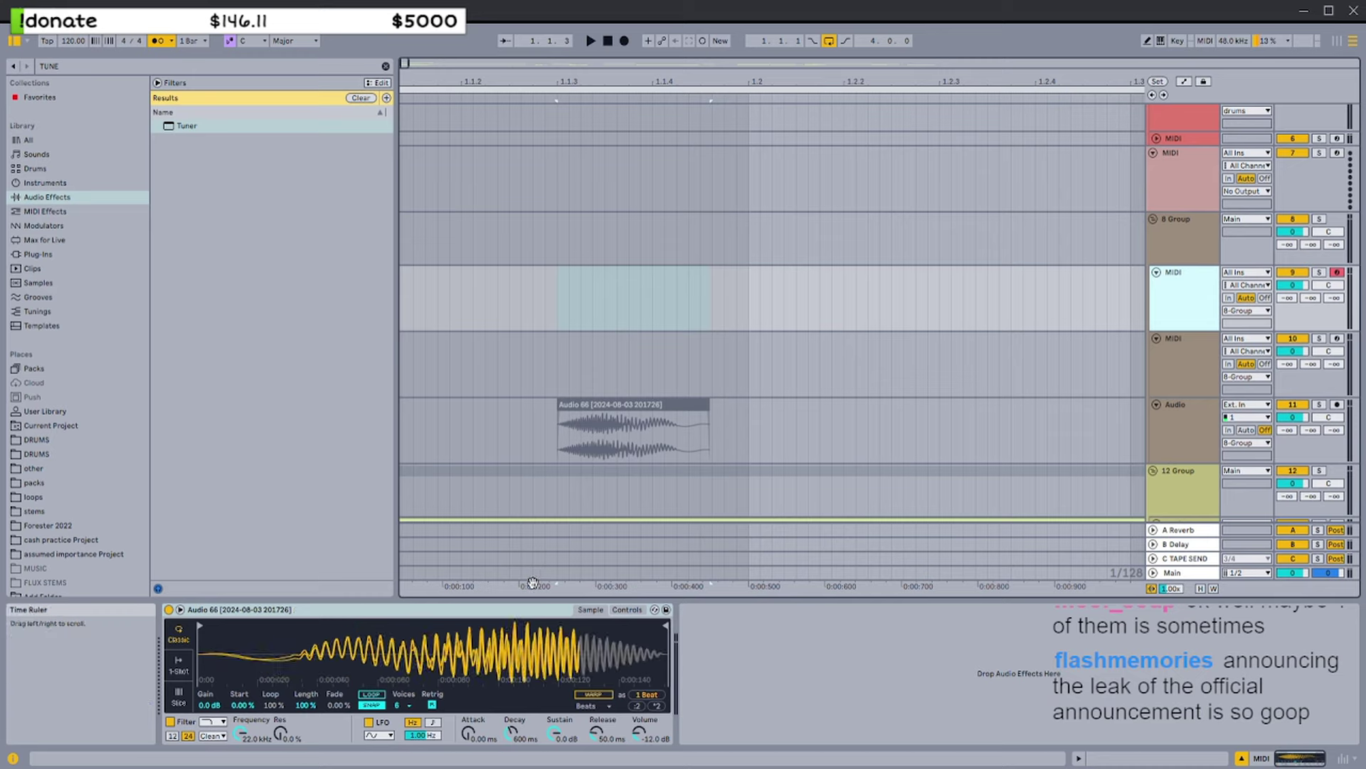
{"action": "left_click", "coordinate": [640, 404]}
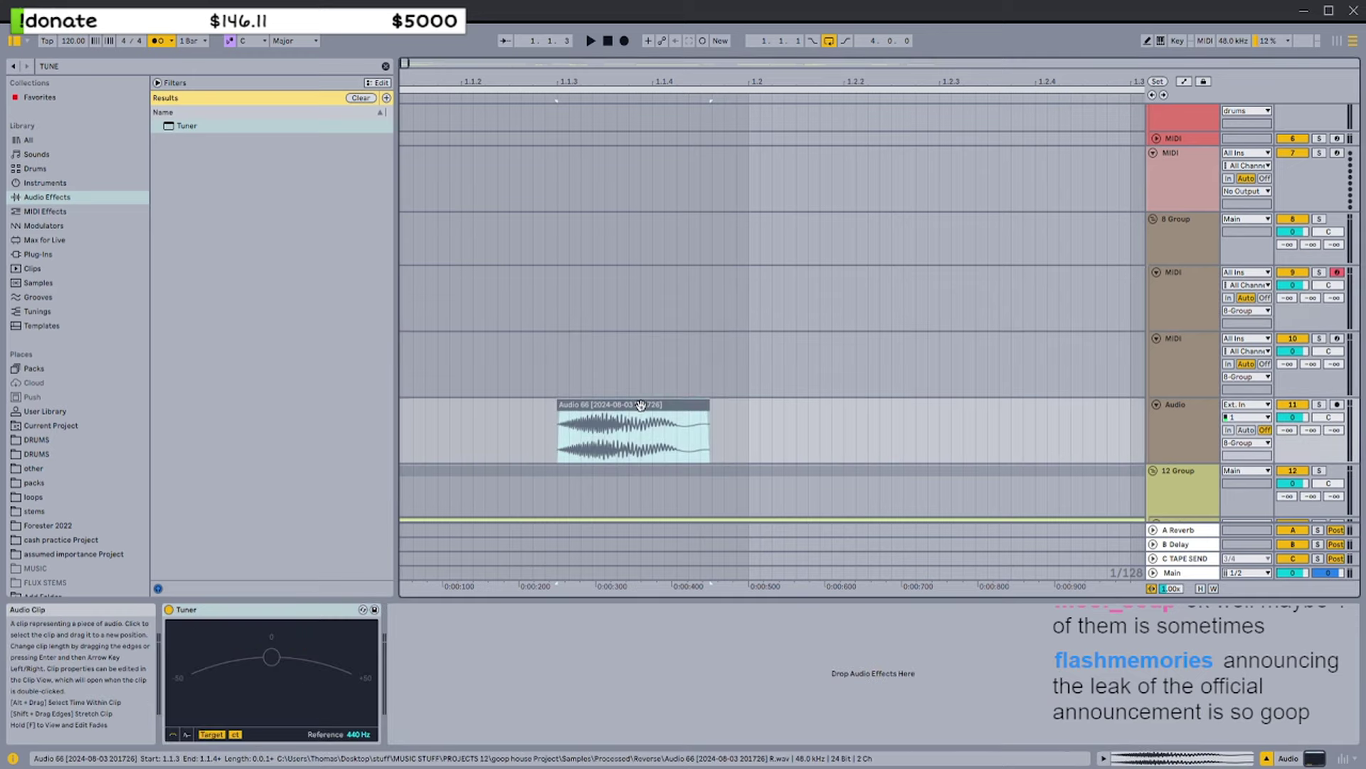
{"action": "key", "text": "0"}
{"action": "key", "text": "0"}
Create a MIDI clip from 1.1.1 to 5.1.1 on the upper MIDI track in 8 Group and duplicate it onto the MIDI track below
{"action": "scroll", "coordinate": [596, 392], "scroll_direction": "down", "scroll_amount": 5}
{"action": "scroll", "coordinate": [482, 330], "scroll_direction": "up", "scroll_amount": 1}
{"action": "left_click_drag", "start_coordinate": [416, 327], "coordinate": [941, 326]}
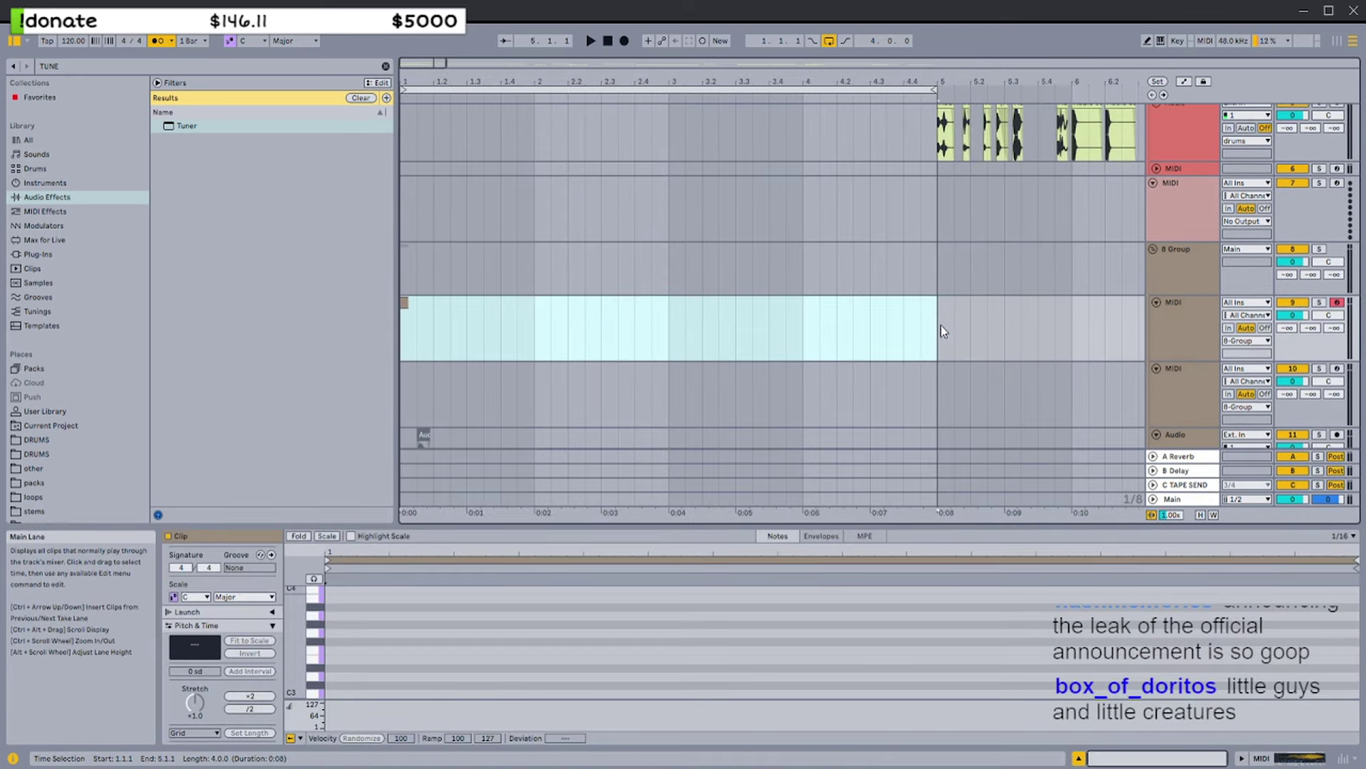
{"action": "key", "text": "ctrl+j"}
{"action": "left_click_drag", "start_coordinate": [605, 305], "coordinate": [602, 367]}
{"action": "left_click", "coordinate": [1211, 327]}
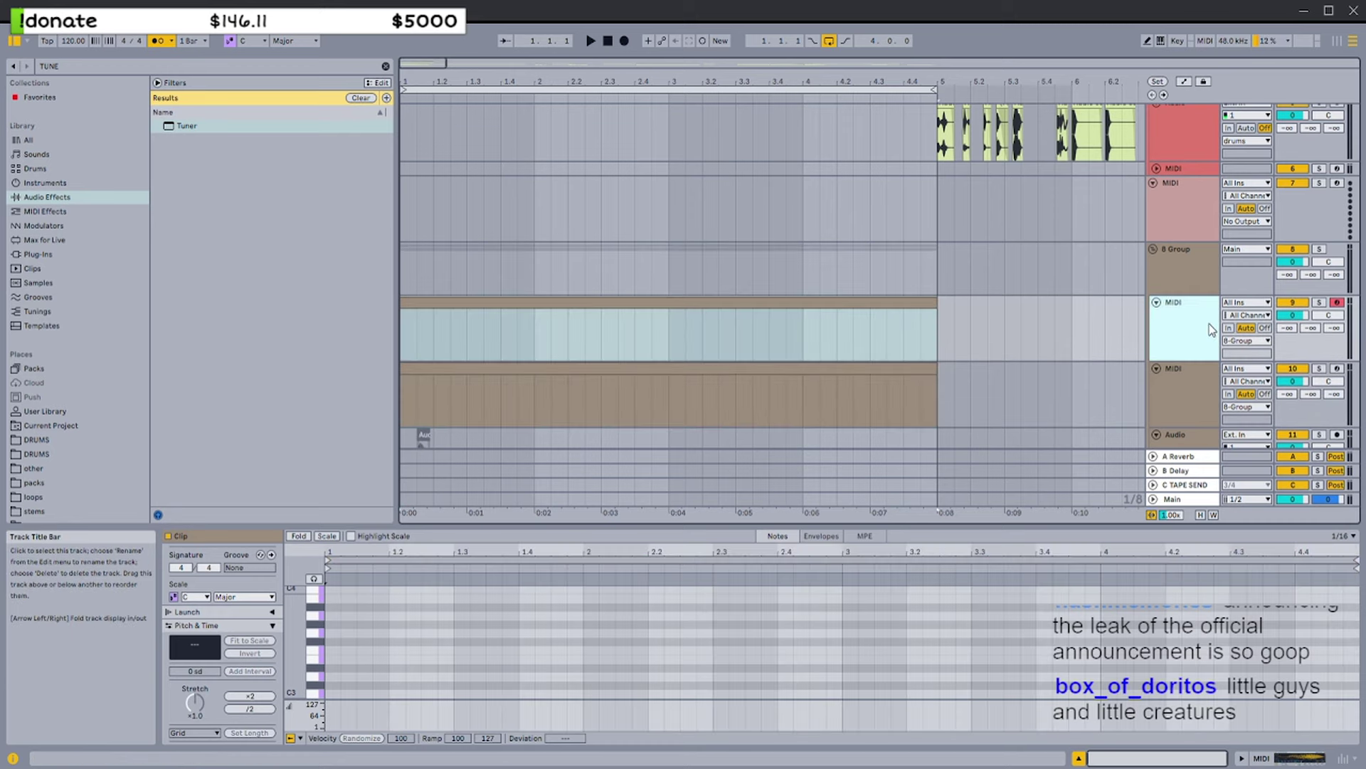
Draw a one-beat note at 1.1.1 in the upper MIDI clip of 8 Group and lower it to E2 while auditioning it
{"action": "left_click", "coordinate": [879, 300]}
{"action": "key", "text": "space"}
{"action": "left_click", "coordinate": [333, 643]}
{"action": "mouse_move", "coordinate": [333, 642]}
{"action": "left_mouse_down"}
{"action": "mouse_move", "coordinate": [378, 644]}
{"action": "mouse_move", "coordinate": [383, 685]}
{"action": "left_mouse_up"}
{"action": "key", "text": "space"}
{"action": "key", "text": "Down"}
{"action": "key", "text": "Down"}
{"action": "key", "text": "Down"}
{"action": "key", "text": "Down"}
{"action": "key", "text": "Down"}
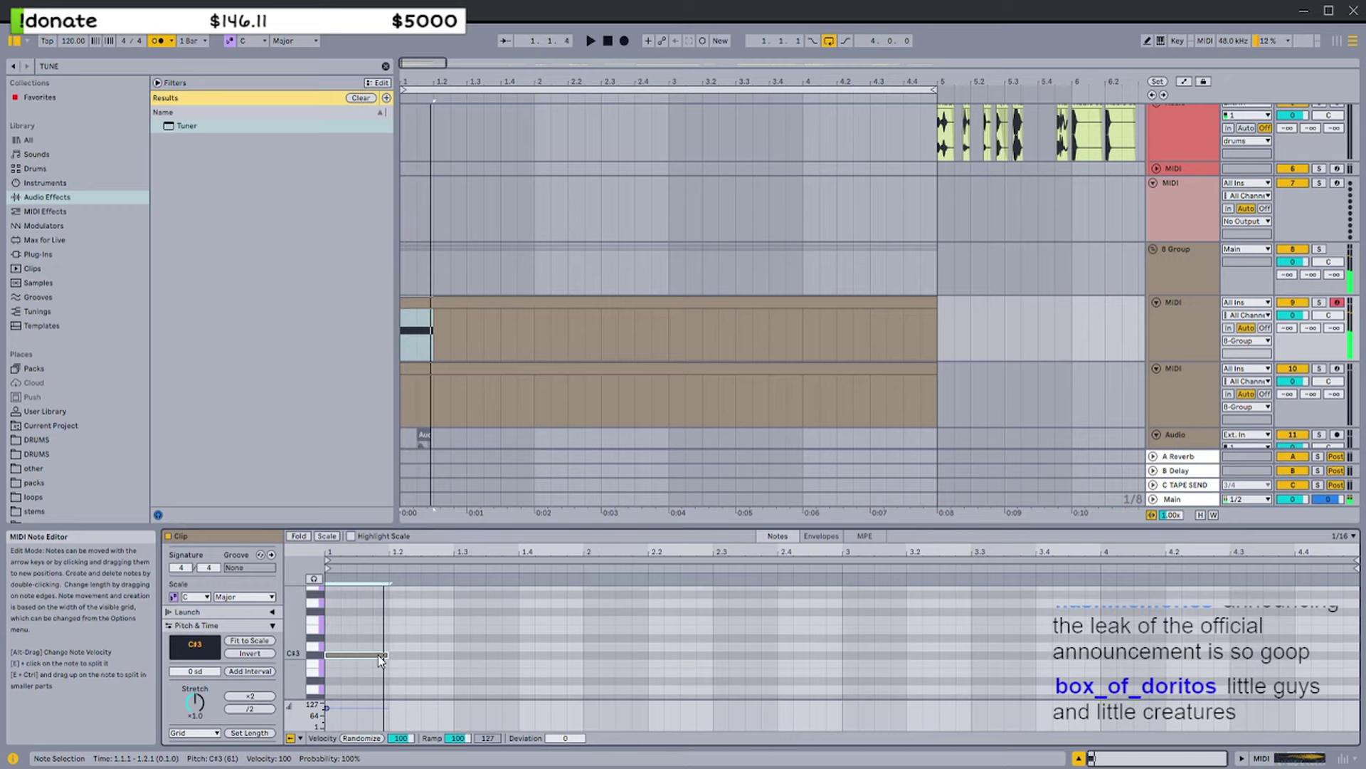
{"action": "key", "text": "Down"}
{"action": "key", "text": "Down"}
{"action": "key", "text": "Down"}
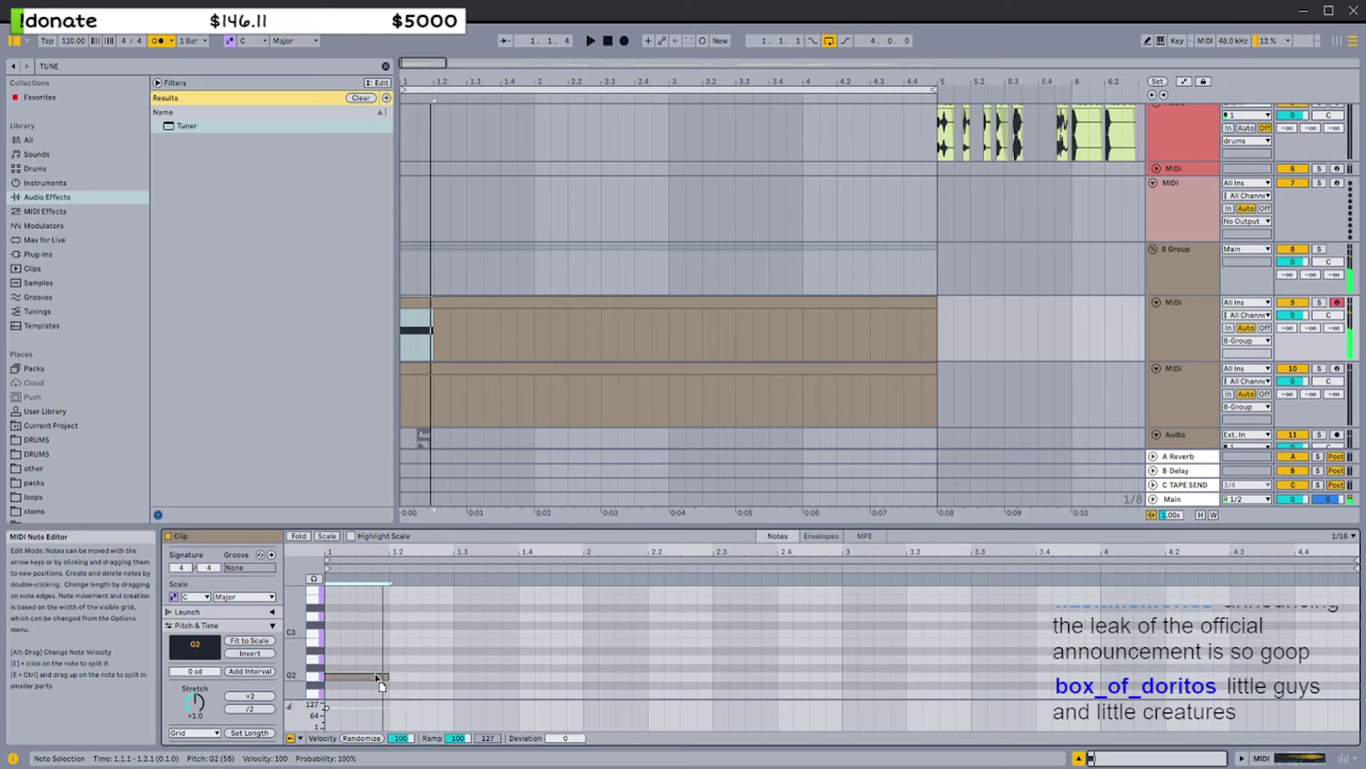
{"action": "key", "text": "space"}
{"action": "key", "text": "Down"}
{"action": "key", "text": "space"}
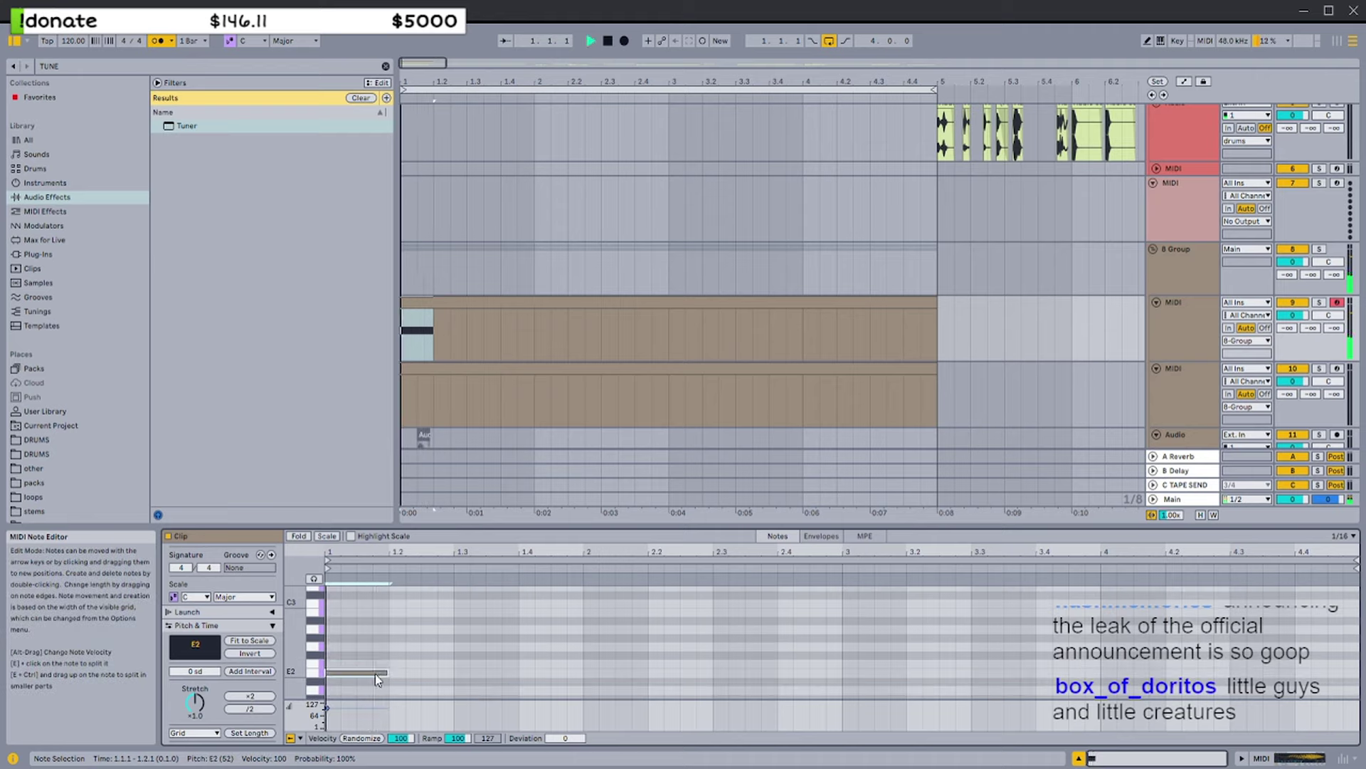
Shorten the note at 1.1.1 to end at 1.1.4 and lower it to C2
{"action": "key", "text": "Down"}
{"action": "key", "text": "Down"}
{"action": "key", "text": "Down"}
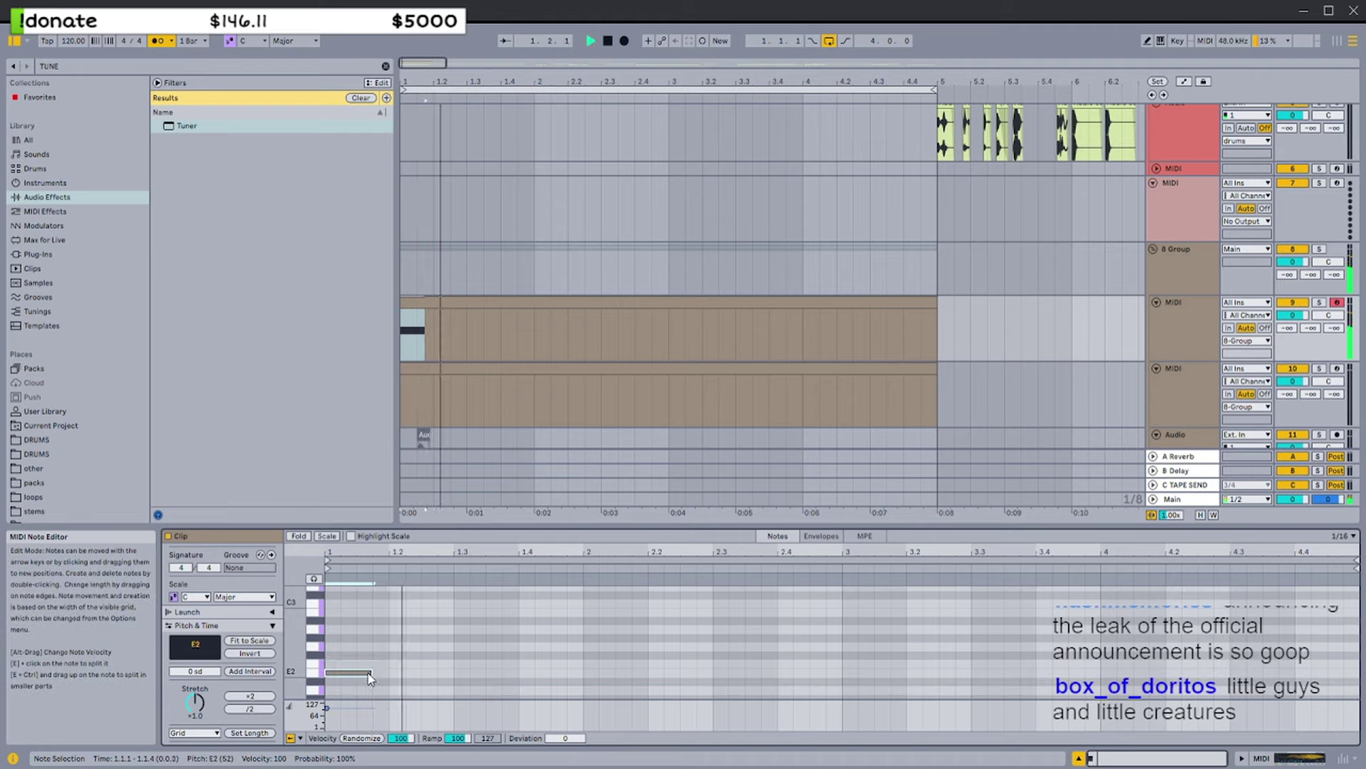
{"action": "key", "text": "space"}
{"action": "left_click_drag", "start_coordinate": [363, 657], "coordinate": [363, 669]}
{"action": "key", "text": "space"}
{"action": "key", "text": "space"}
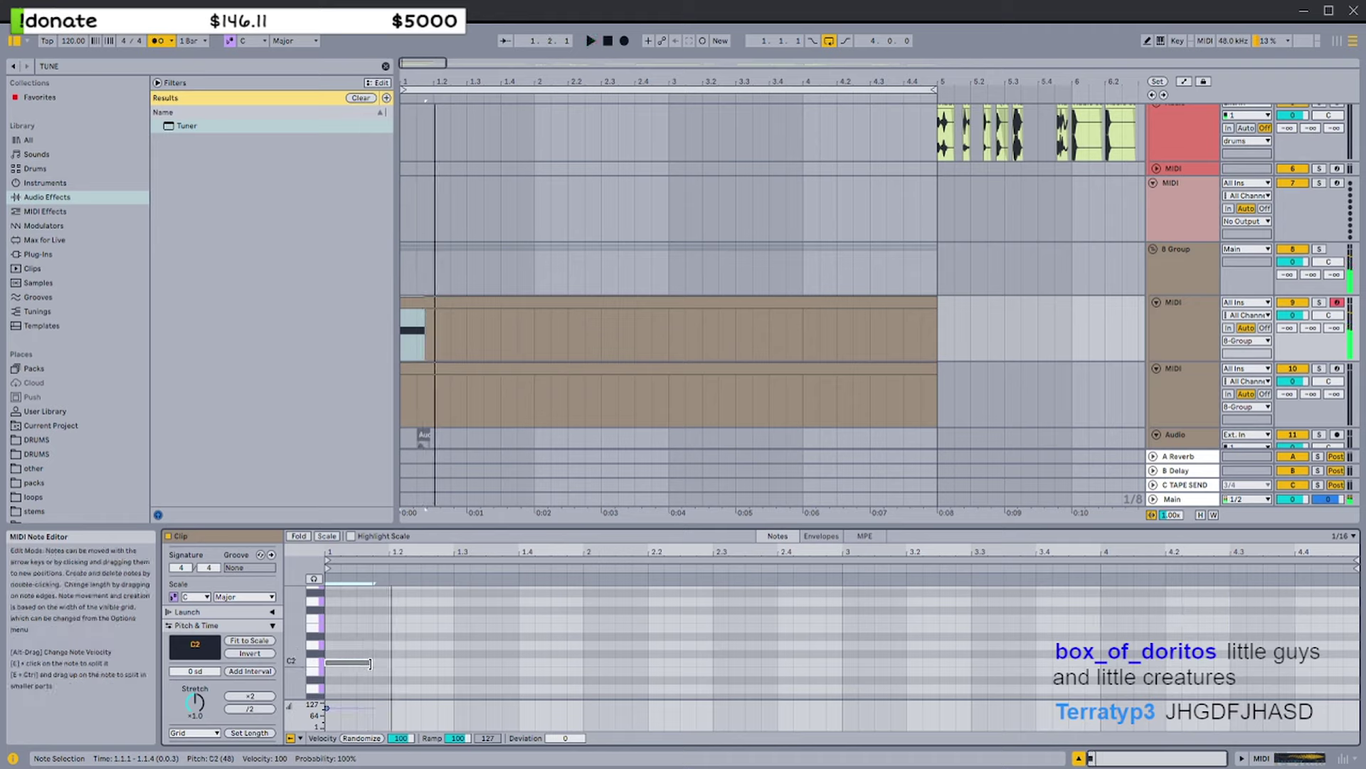
Try a second C2 note directly after the first one in the upper MIDI clip, and delete it again
{"action": "key", "text": "ctrl+d"}
{"action": "key", "text": "space"}
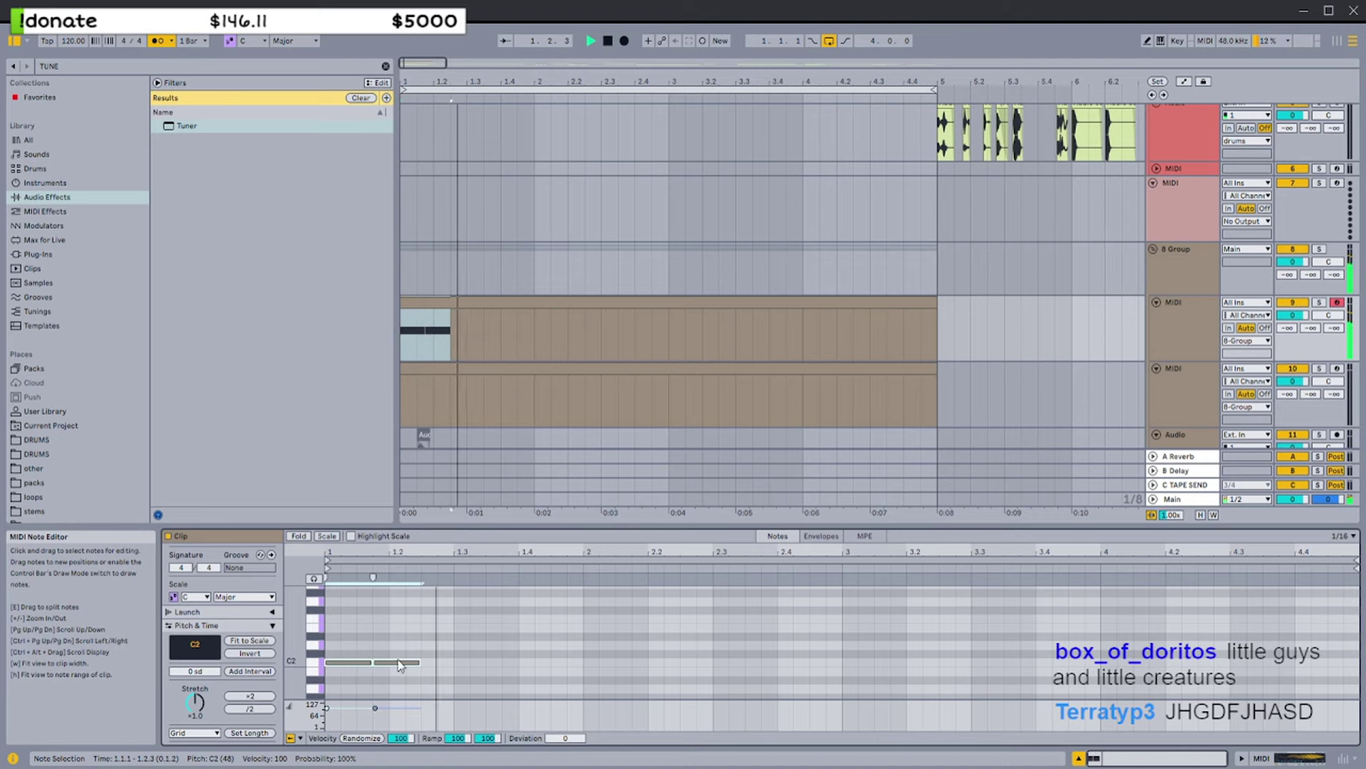
{"action": "double_click", "coordinate": [1174, 356]}
{"action": "double_click", "coordinate": [545, 345]}
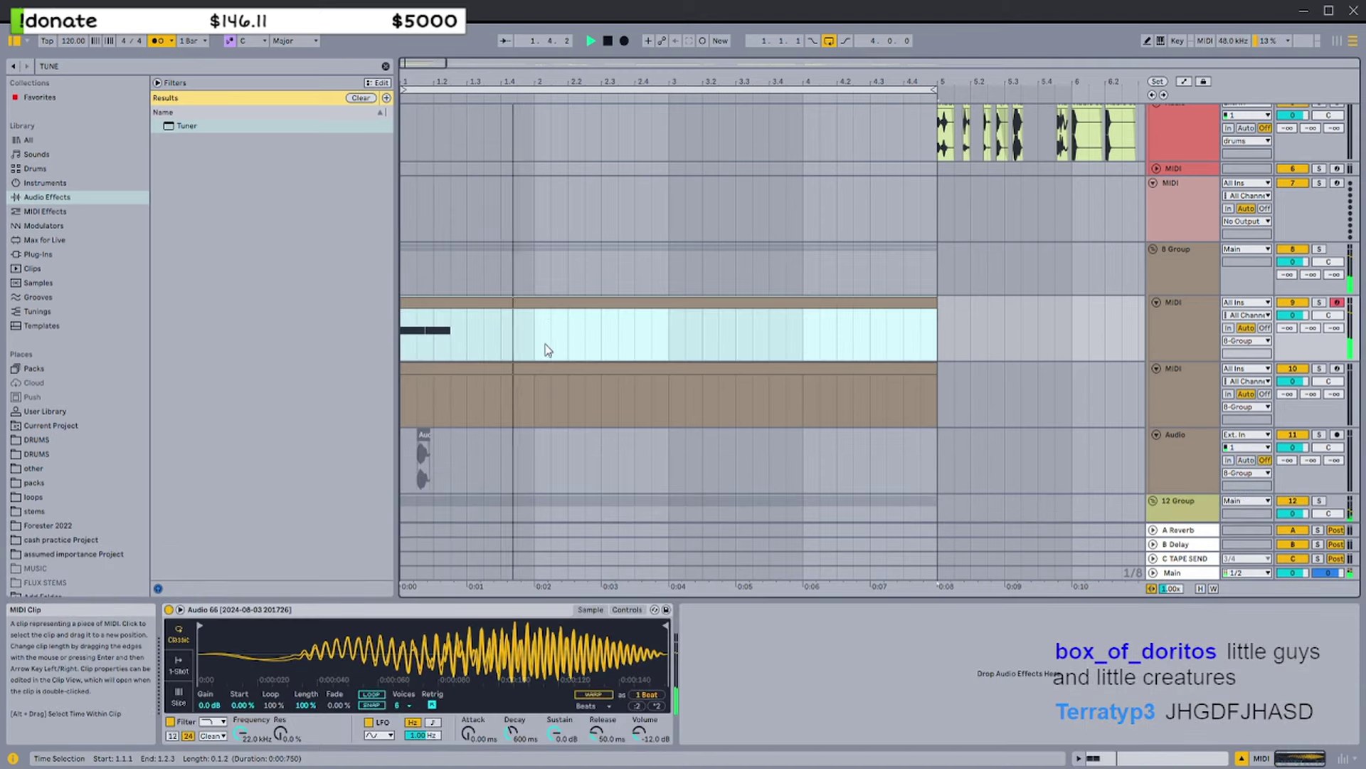
{"action": "double_click", "coordinate": [549, 368]}
{"action": "left_click", "coordinate": [481, 292]}
{"action": "double_click", "coordinate": [478, 303]}
{"action": "left_click", "coordinate": [391, 668]}
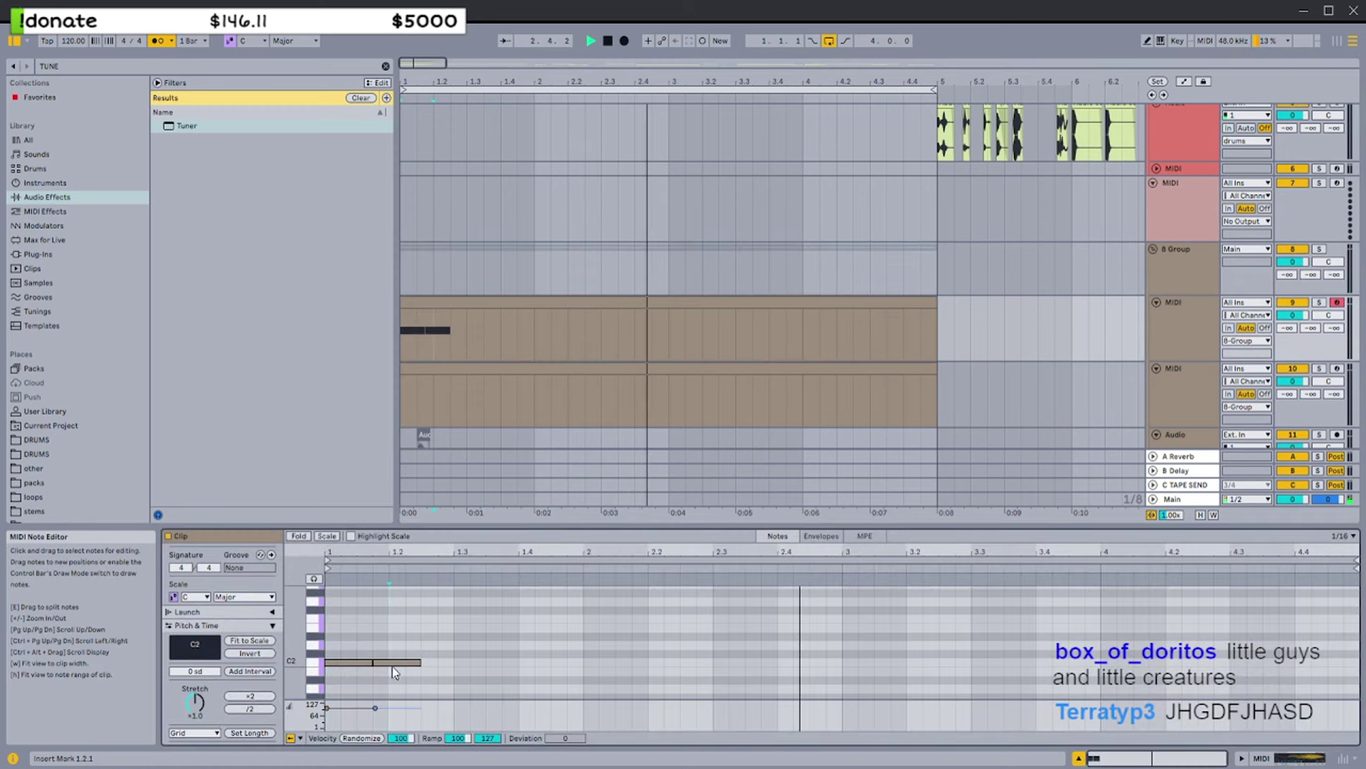
{"action": "double_click", "coordinate": [392, 664]}
Move the MIDI clip with the C2 note from the upper to the lower MIDI track in 8 Group, replacing the empty clip
{"action": "left_click", "coordinate": [1192, 413]}
{"action": "double_click", "coordinate": [1199, 436]}
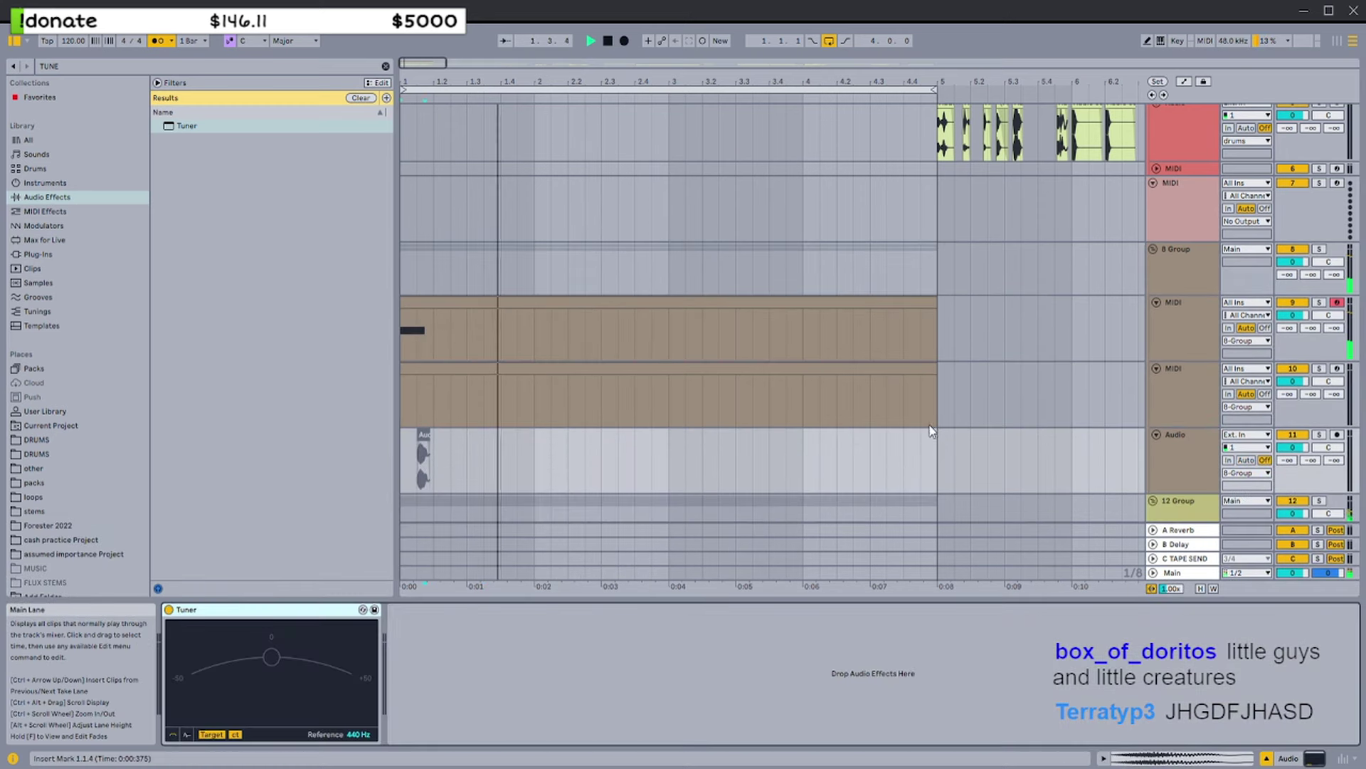
{"action": "left_click", "coordinate": [1178, 338]}
{"action": "key", "text": "space"}
{"action": "left_click", "coordinate": [627, 610]}
{"action": "left_click", "coordinate": [590, 610]}
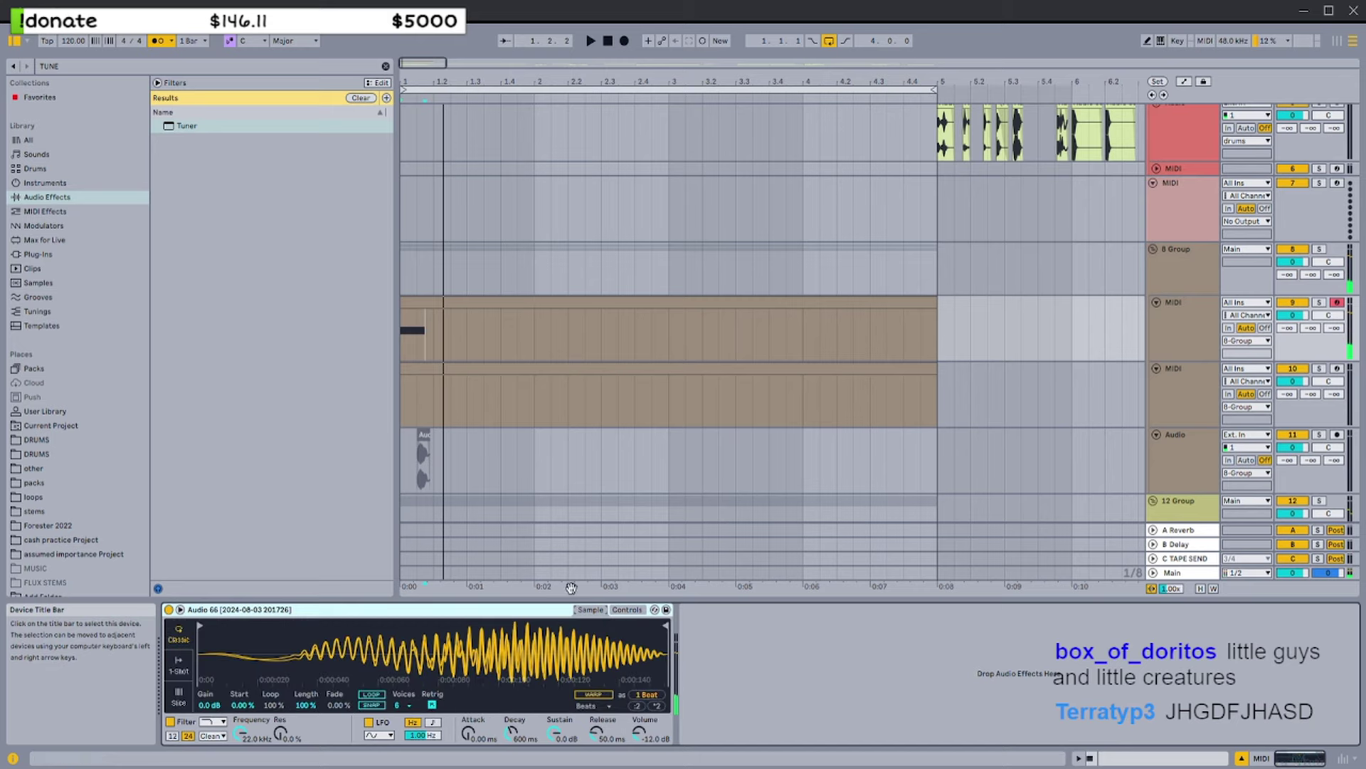
{"action": "left_click", "coordinate": [458, 300]}
{"action": "left_click", "coordinate": [457, 370]}
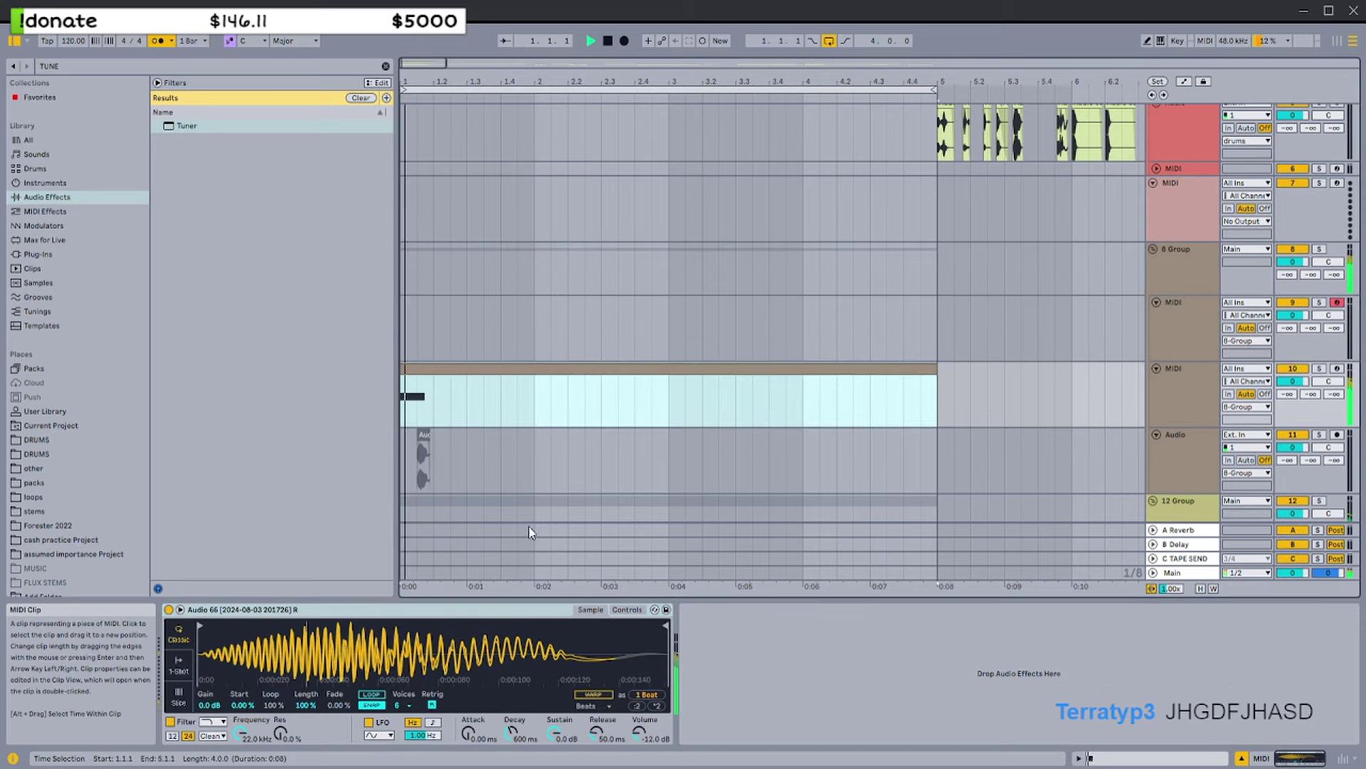
Set the lower track's Simpler to a transpose of -4 st and a volume of -6.29 dB
{"action": "left_click", "coordinate": [627, 609]}
{"action": "key", "text": "Left"}
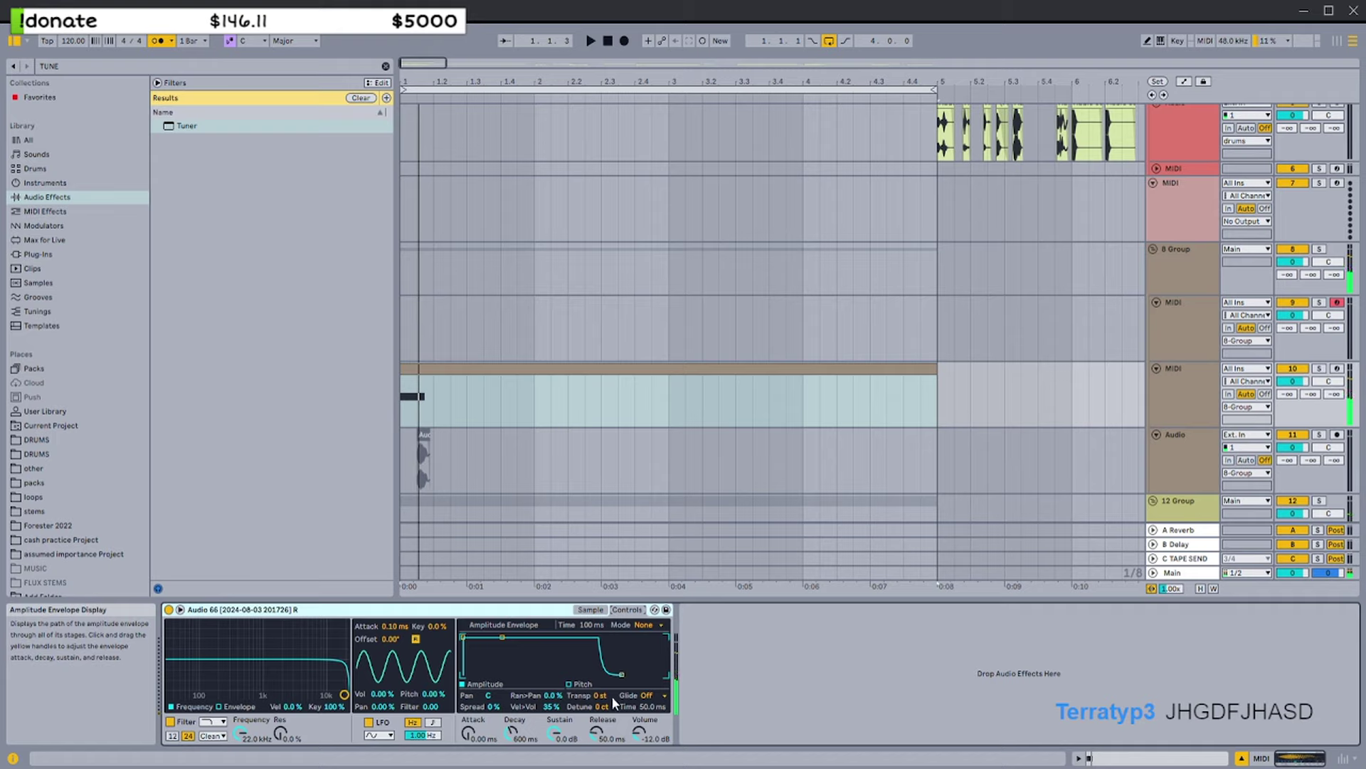
{"action": "left_click_drag", "start_coordinate": [607, 695], "coordinate": [607, 699]}
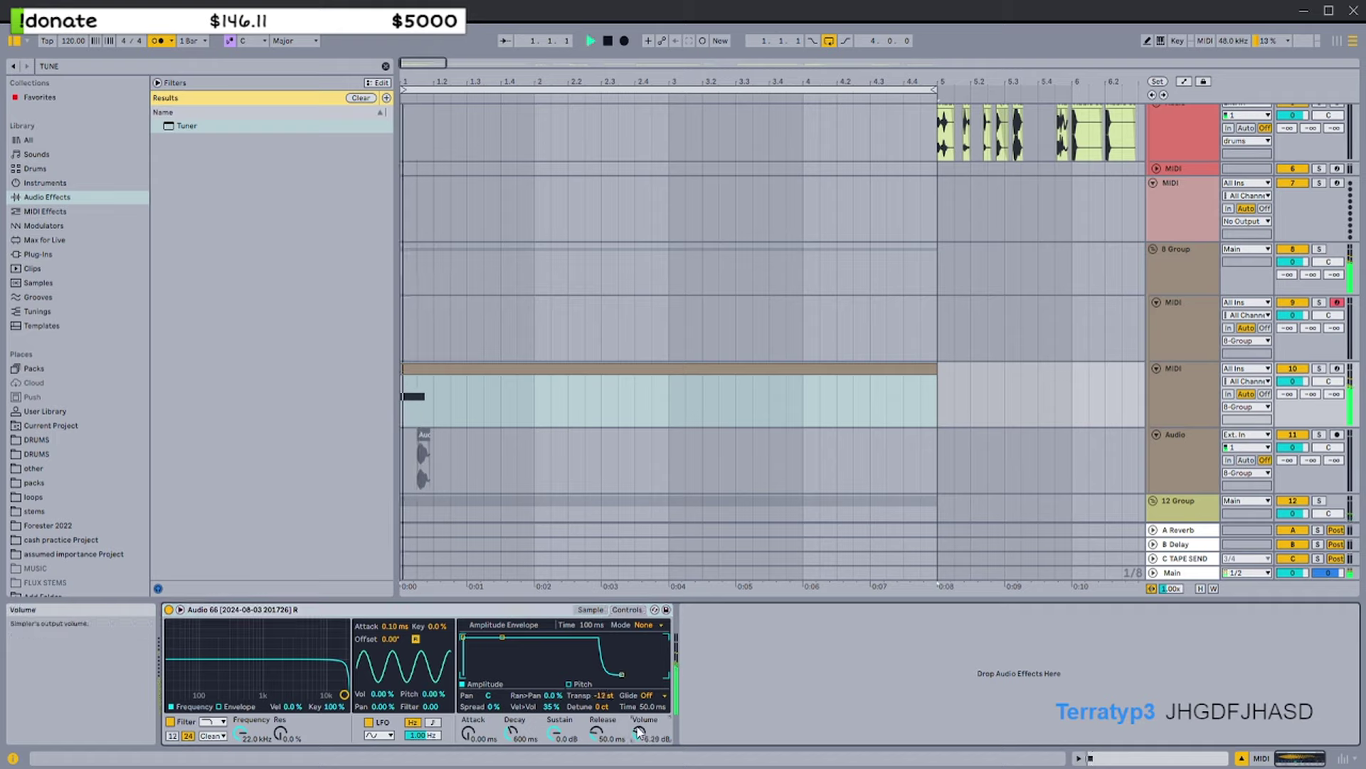
{"action": "key", "text": "space"}
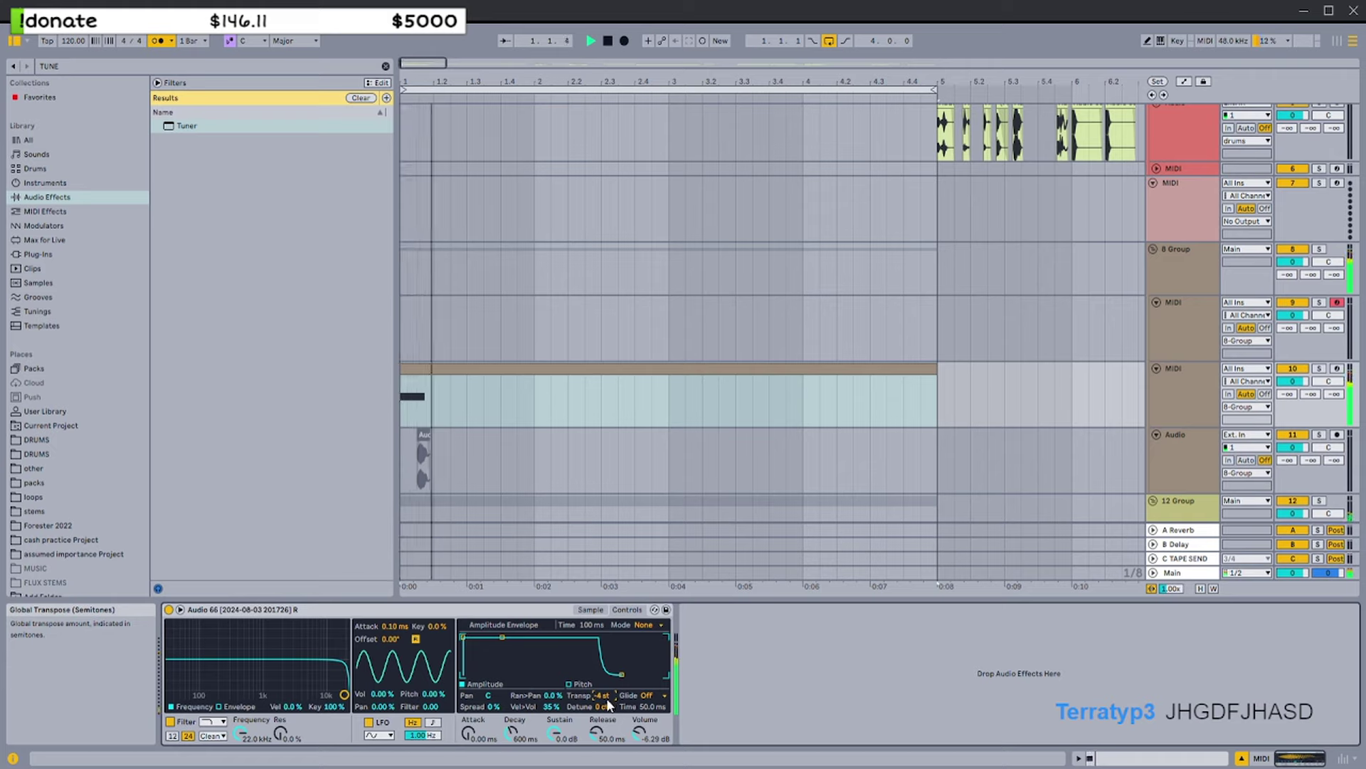
Move the Simpler's sample start about a fifth into the reversed sample and solo the lower MIDI track
{"action": "left_click", "coordinate": [588, 610]}
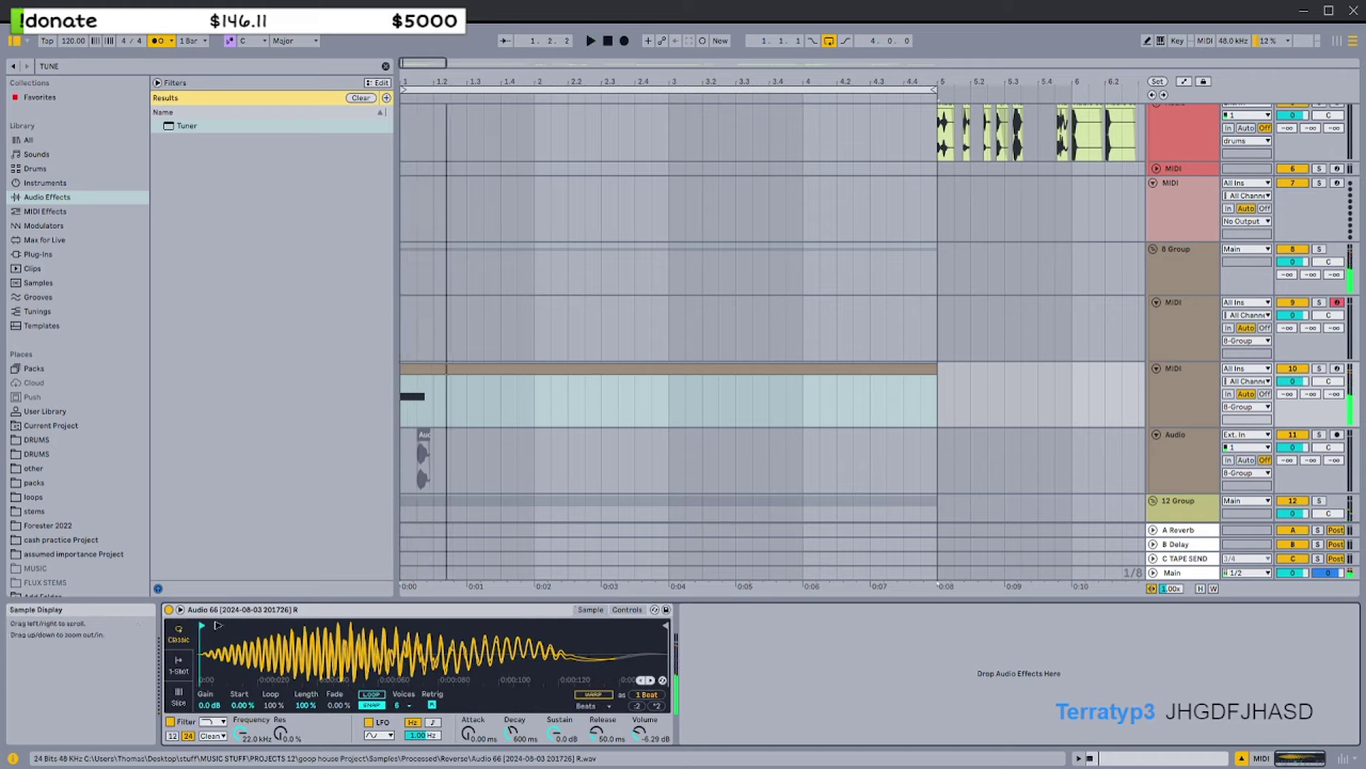
{"action": "key", "text": "space"}
{"action": "mouse_move", "coordinate": [218, 626]}
{"action": "left_mouse_down"}
{"action": "mouse_move", "coordinate": [313, 618]}
{"action": "mouse_move", "coordinate": [290, 619]}
{"action": "left_mouse_up"}
{"action": "key", "text": "space"}
{"action": "key", "text": "s"}
{"action": "key", "text": "space"}
{"action": "key", "text": "space"}
Set the Simpler's attack to 7.10 ms and its volume to -6.86 dB, and audition the sound
{"action": "left_click_drag", "start_coordinate": [468, 732], "coordinate": [468, 720]}
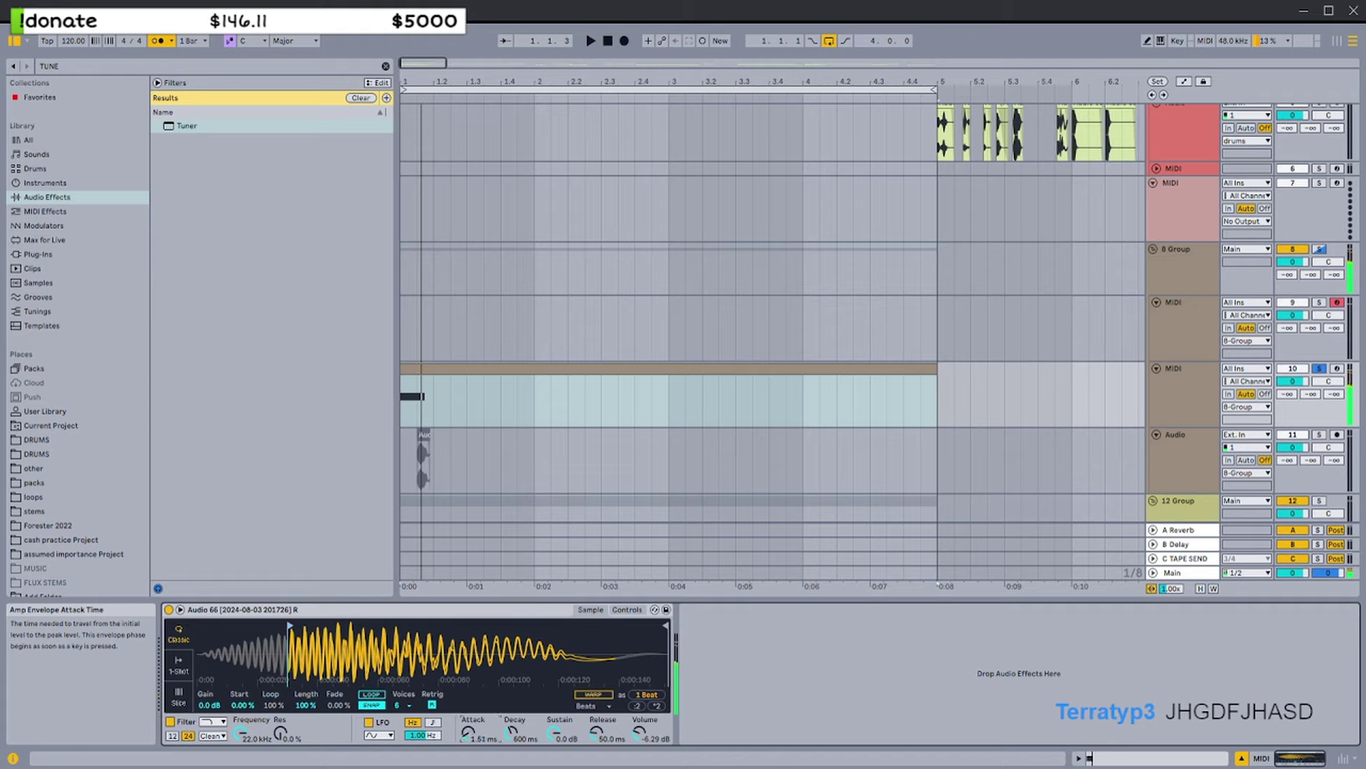
{"action": "left_click_drag", "start_coordinate": [639, 737], "coordinate": [639, 749]}
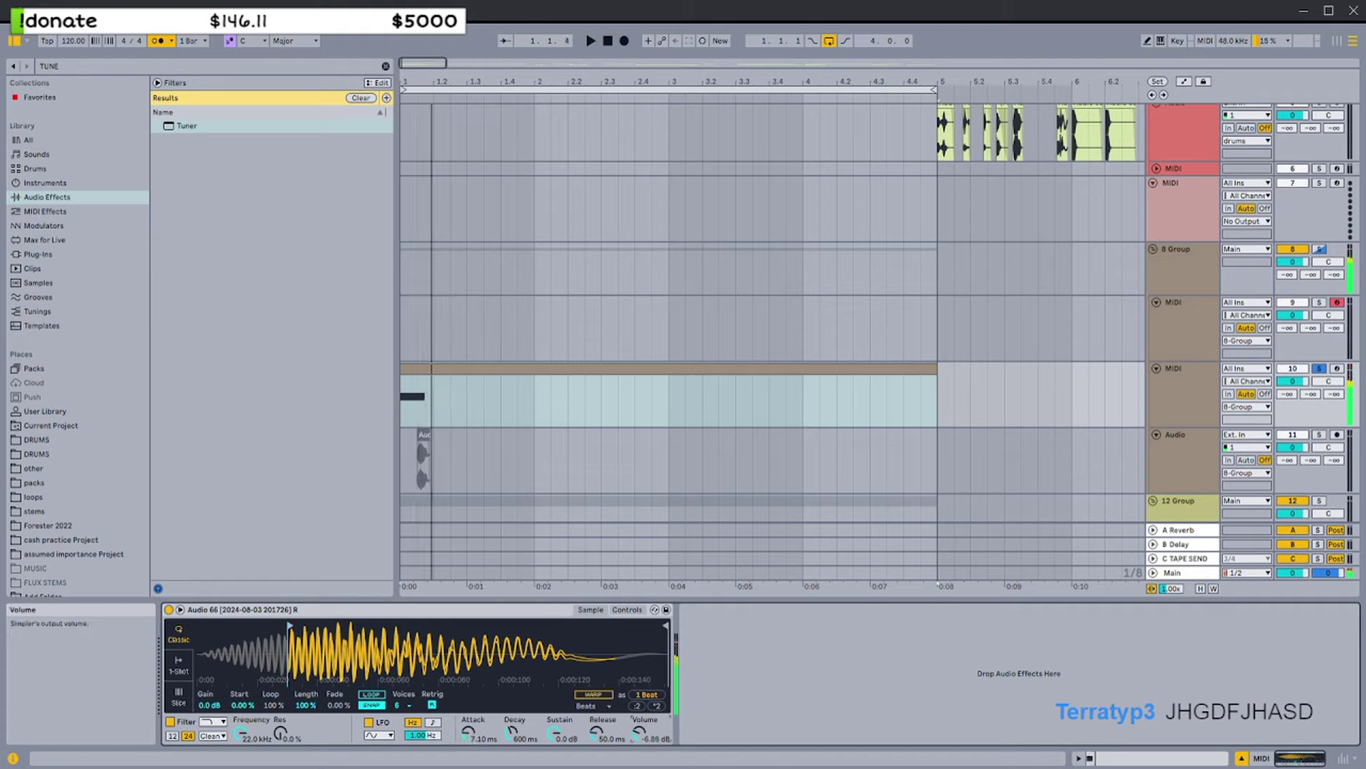
{"action": "left_click", "coordinate": [627, 609]}
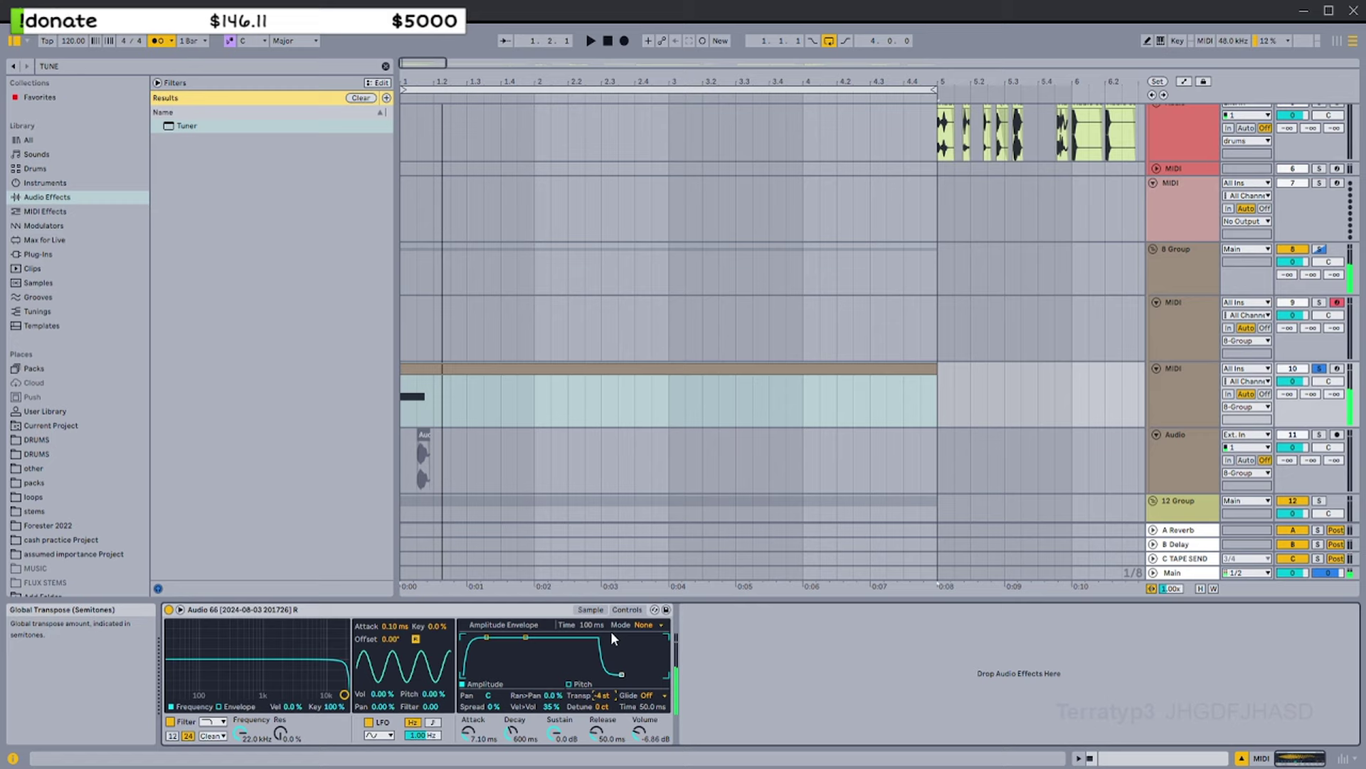
{"action": "left_click", "coordinate": [590, 610]}
{"action": "key", "text": "space"}
{"action": "key", "text": "space"}
Reset the Simpler's transpose to 0 st and load a Tuner after it on the lower MIDI track
{"action": "left_click", "coordinate": [627, 610]}
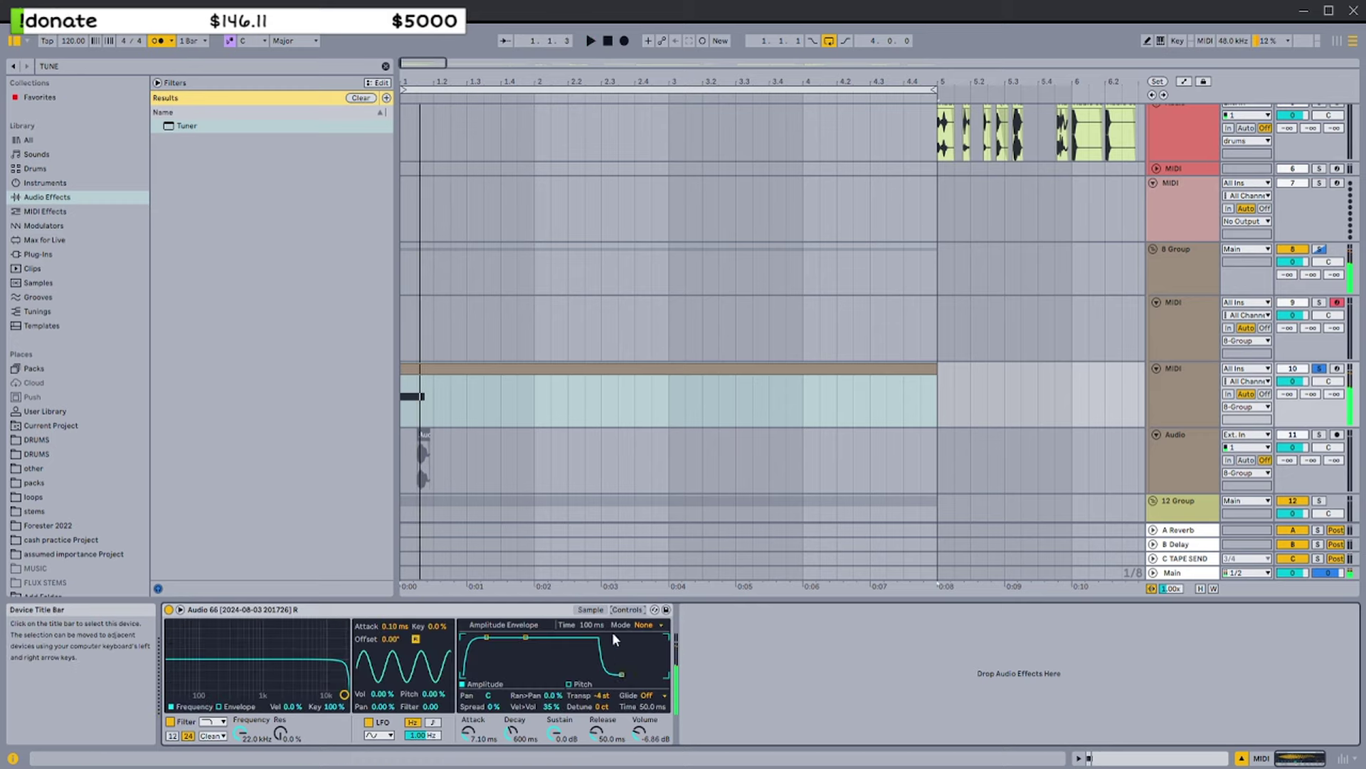
{"action": "double_click", "coordinate": [597, 696]}
{"action": "key", "text": "space"}
{"action": "key", "text": "space"}
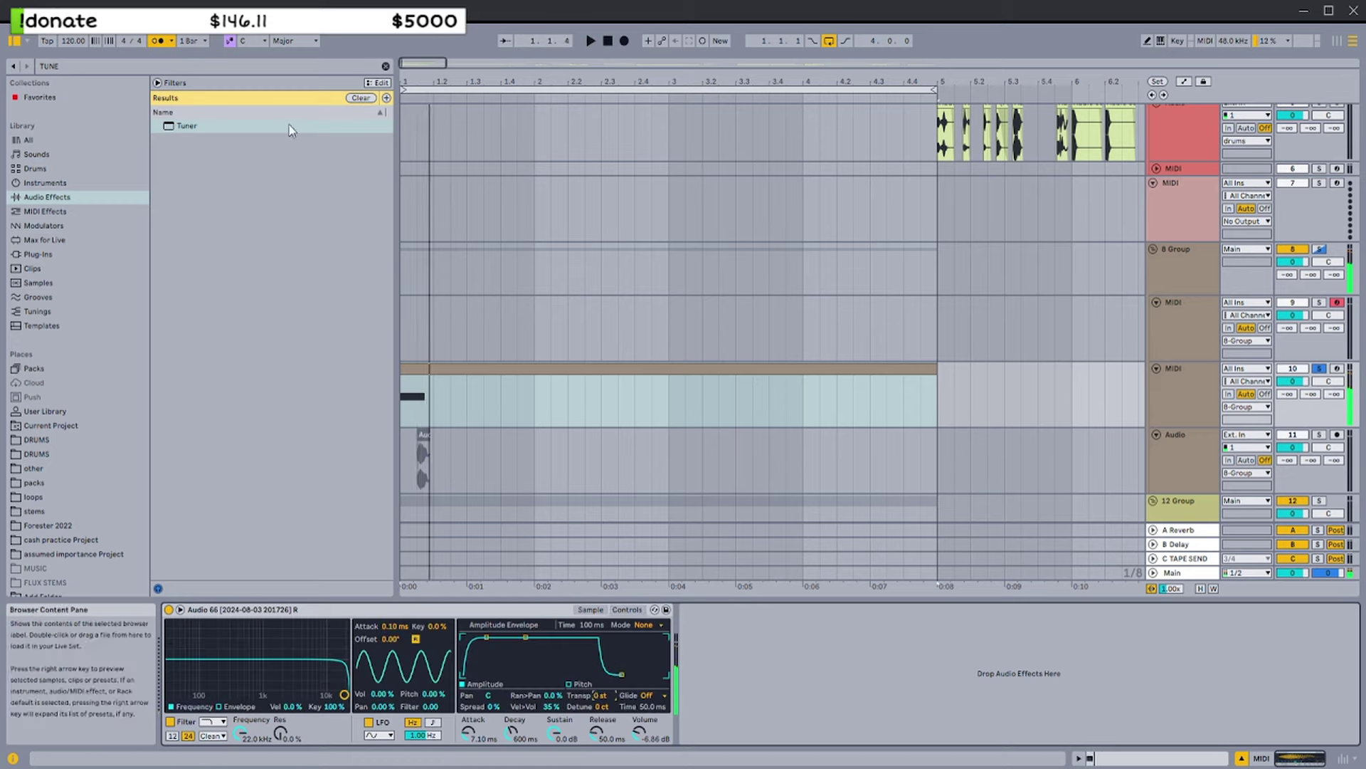
{"action": "double_click", "coordinate": [288, 125]}
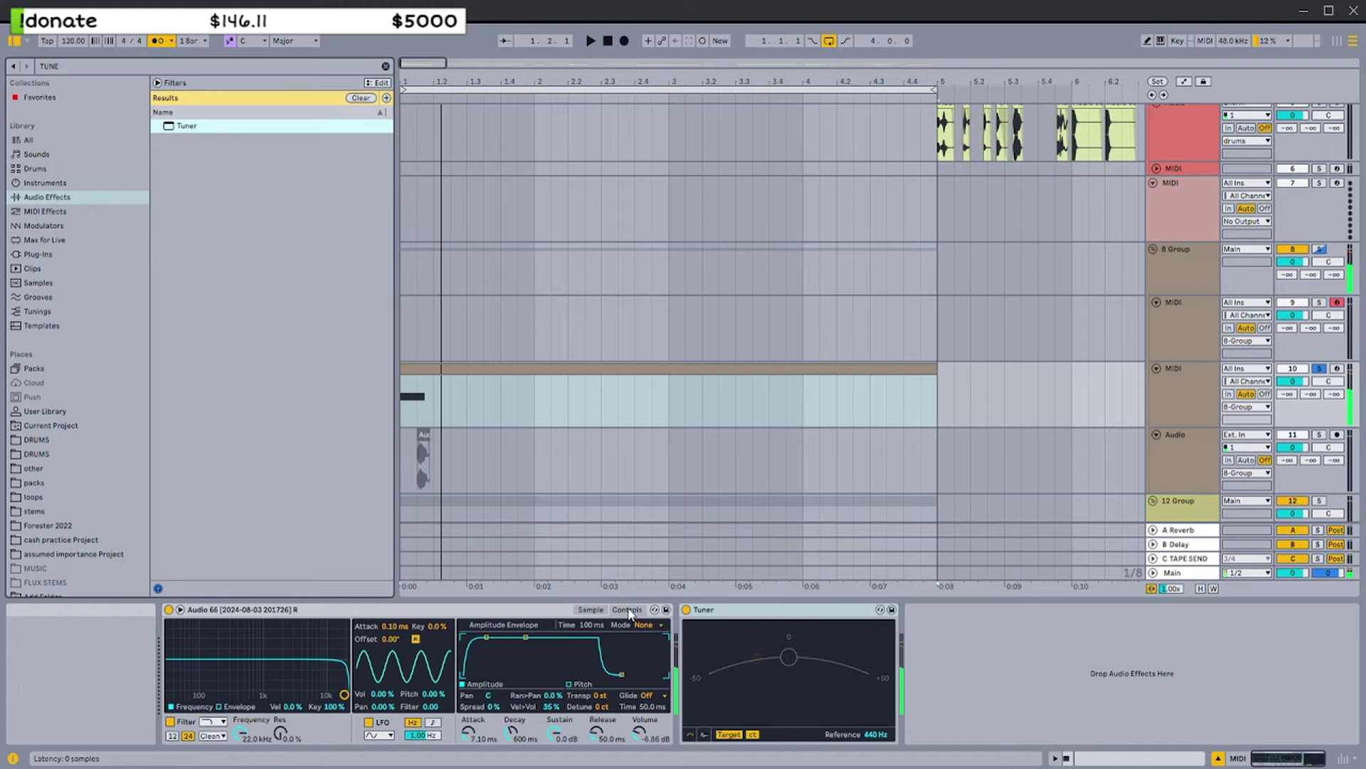
Try detuning the Simpler during playback against the Tuner's reading
{"action": "key", "text": "space"}
{"action": "left_click_drag", "start_coordinate": [600, 709], "coordinate": [600, 703]}
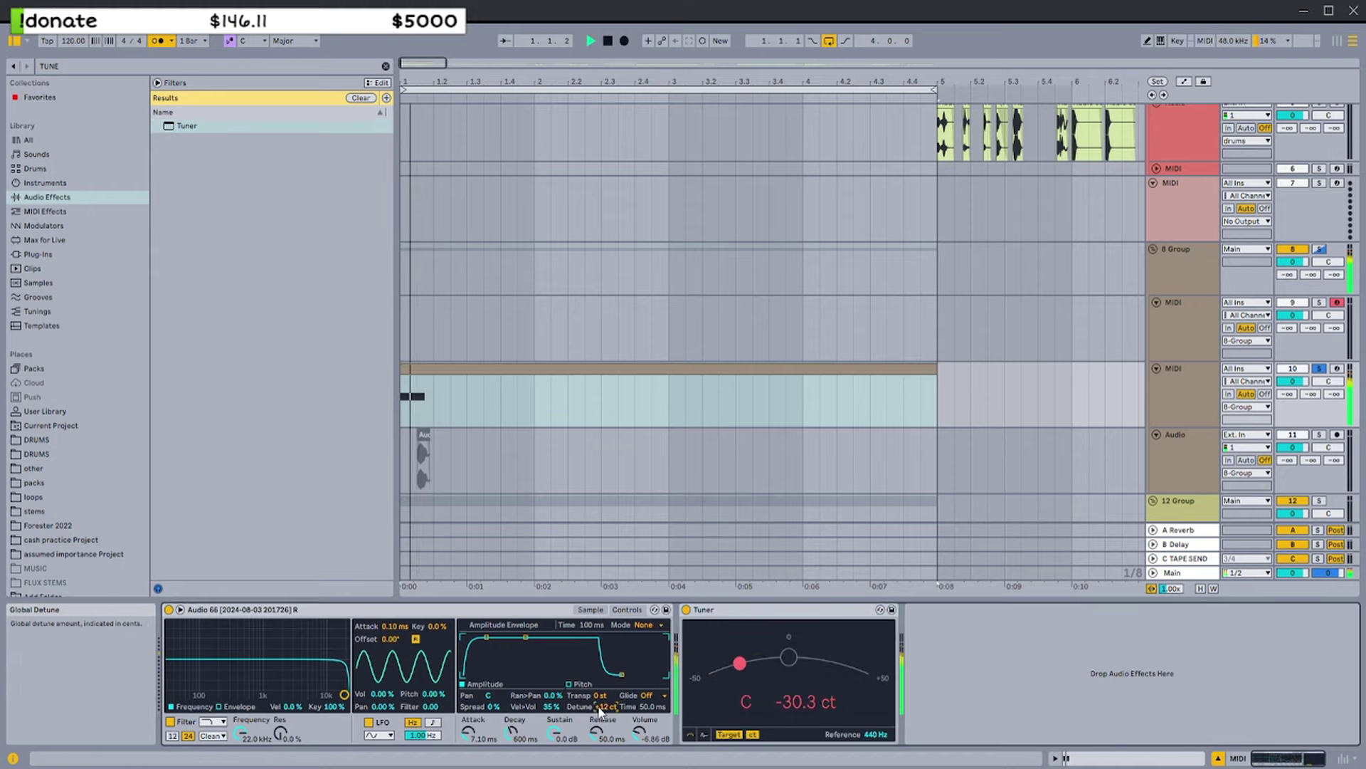
{"action": "key", "text": "space"}
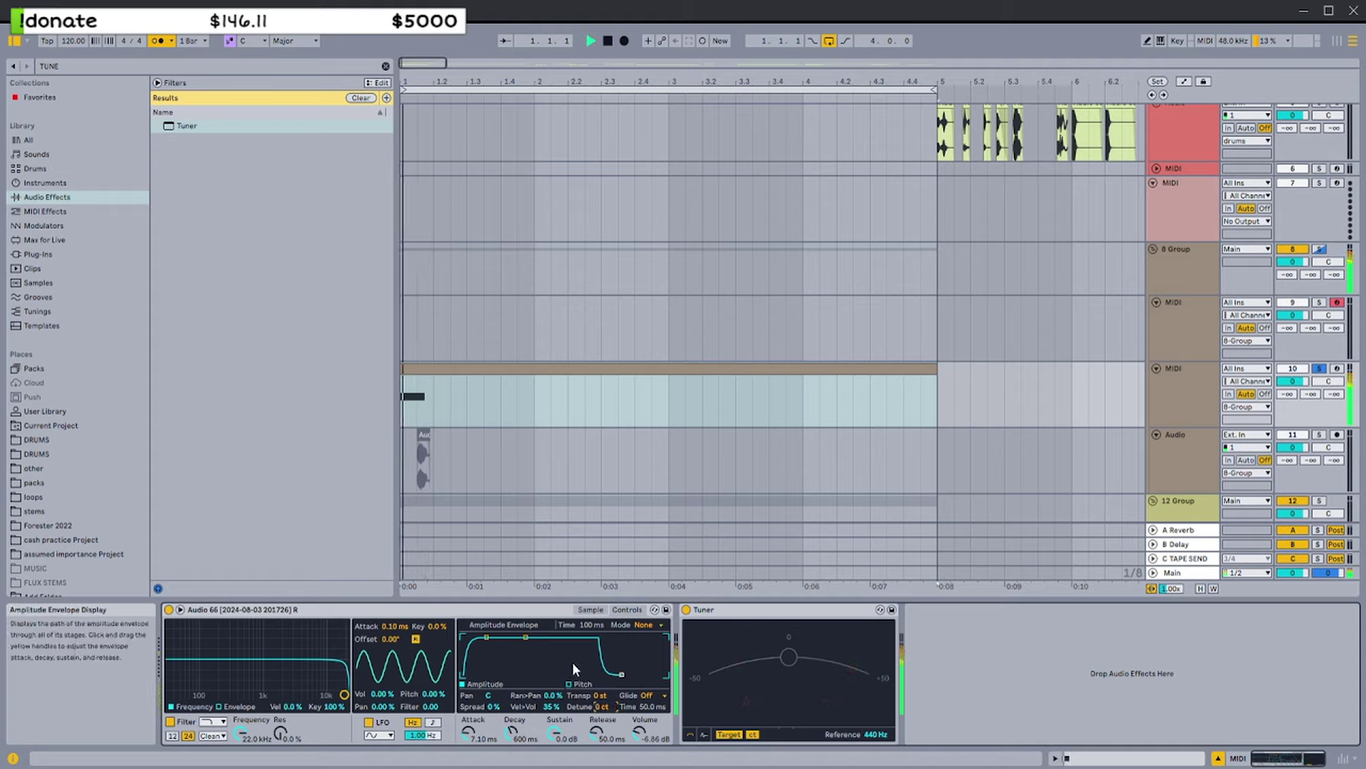
Try a sample start about a fifth into the sample with a 54.3 ms attack, and return the start to the sample's beginning
{"action": "left_click", "coordinate": [590, 609]}
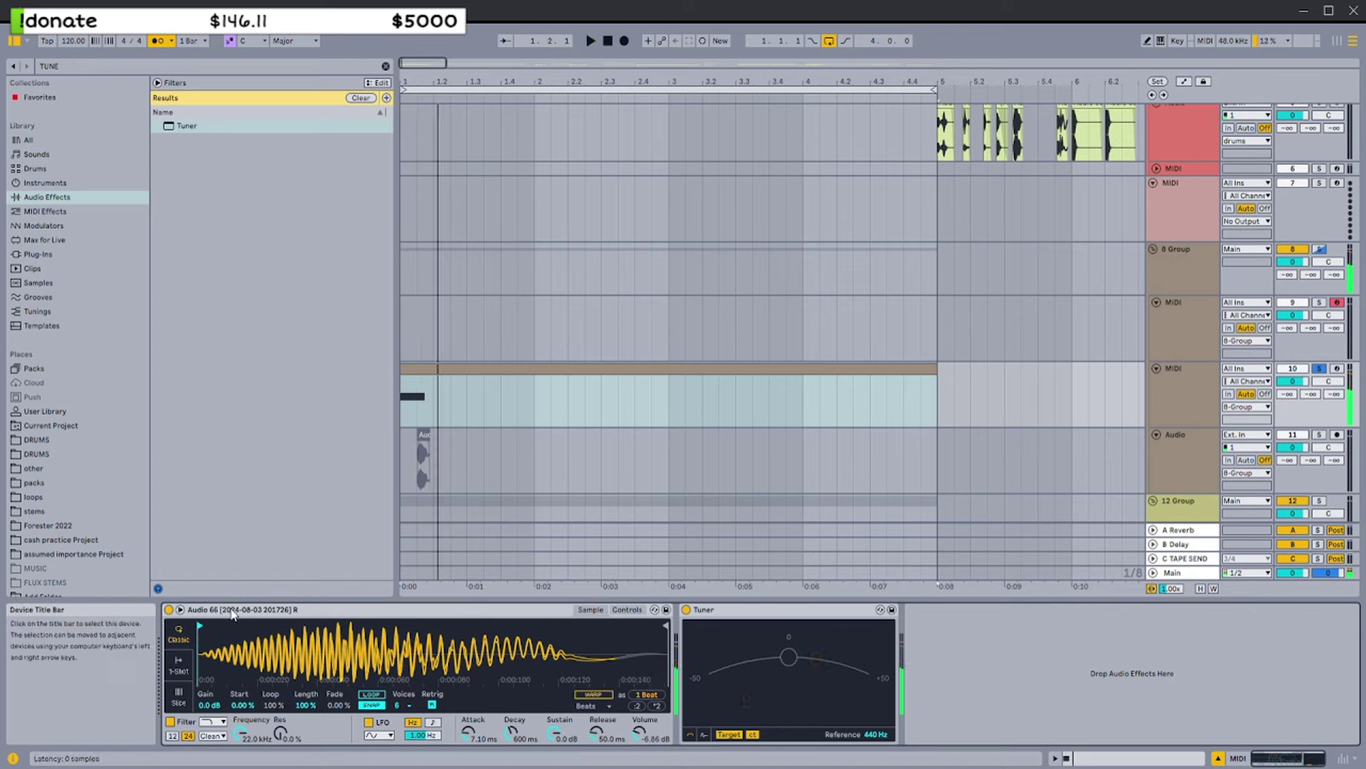
{"action": "mouse_move", "coordinate": [200, 625]}
{"action": "left_mouse_down"}
{"action": "mouse_move", "coordinate": [374, 623]}
{"action": "mouse_move", "coordinate": [298, 625]}
{"action": "left_mouse_up"}
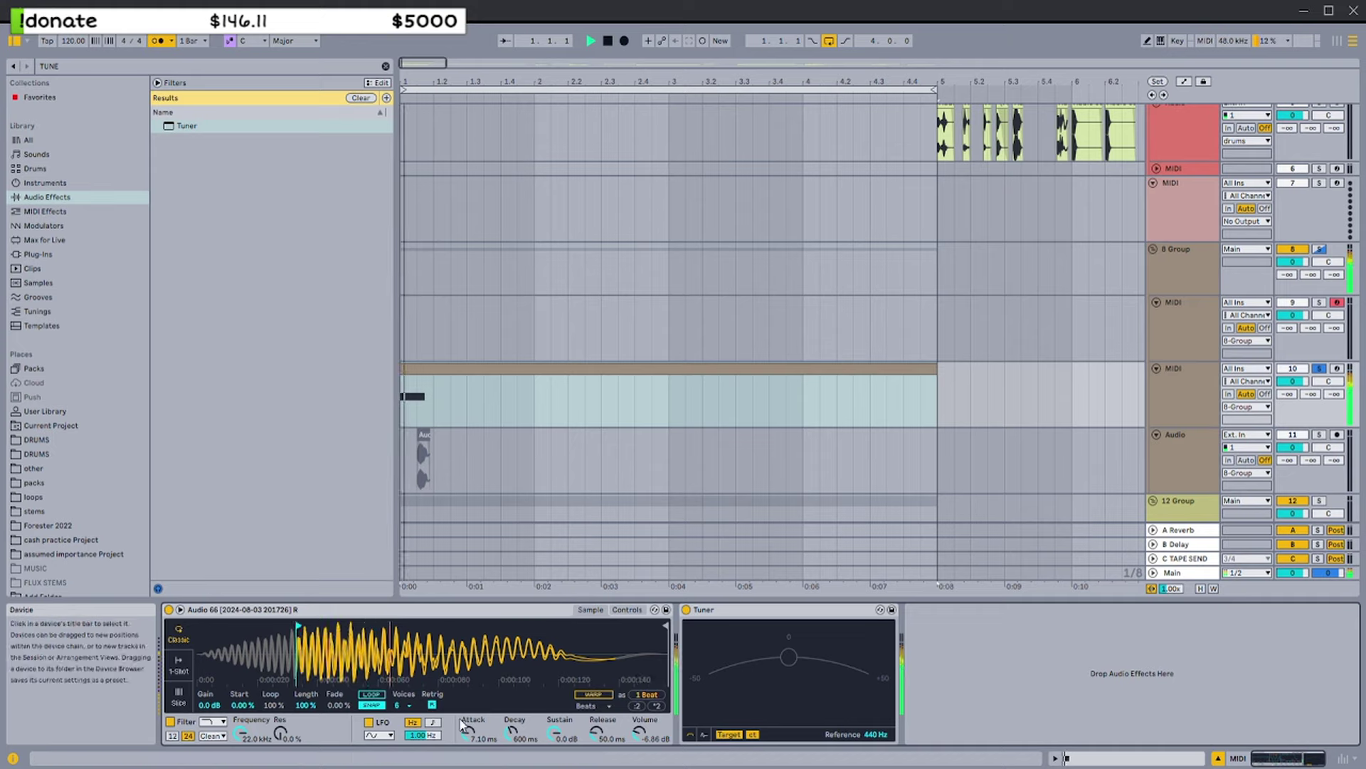
{"action": "left_click_drag", "start_coordinate": [469, 733], "coordinate": [468, 713]}
{"action": "key", "text": "space"}
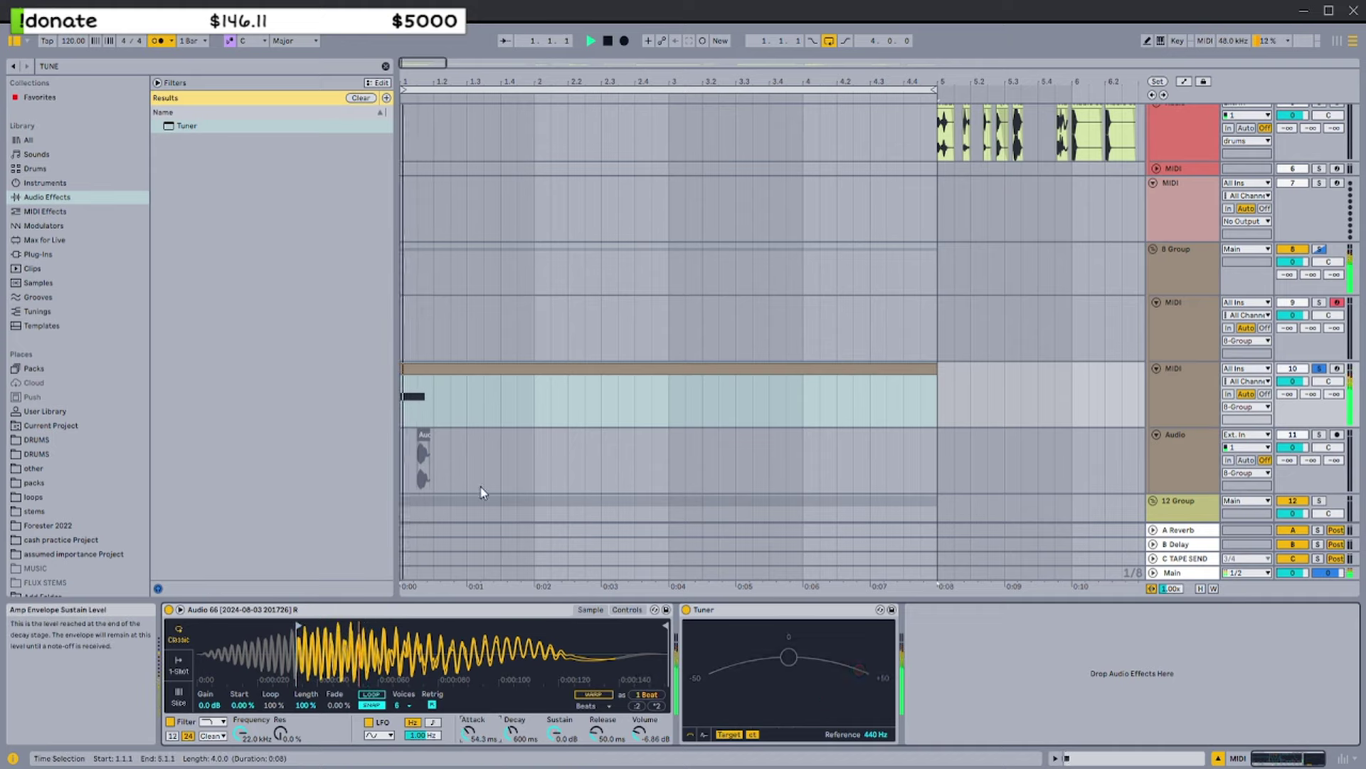
{"action": "key", "text": "space"}
{"action": "left_click", "coordinate": [157, 41]}
{"action": "left_click_drag", "start_coordinate": [297, 625], "coordinate": [200, 625]}
{"action": "key", "text": "space"}
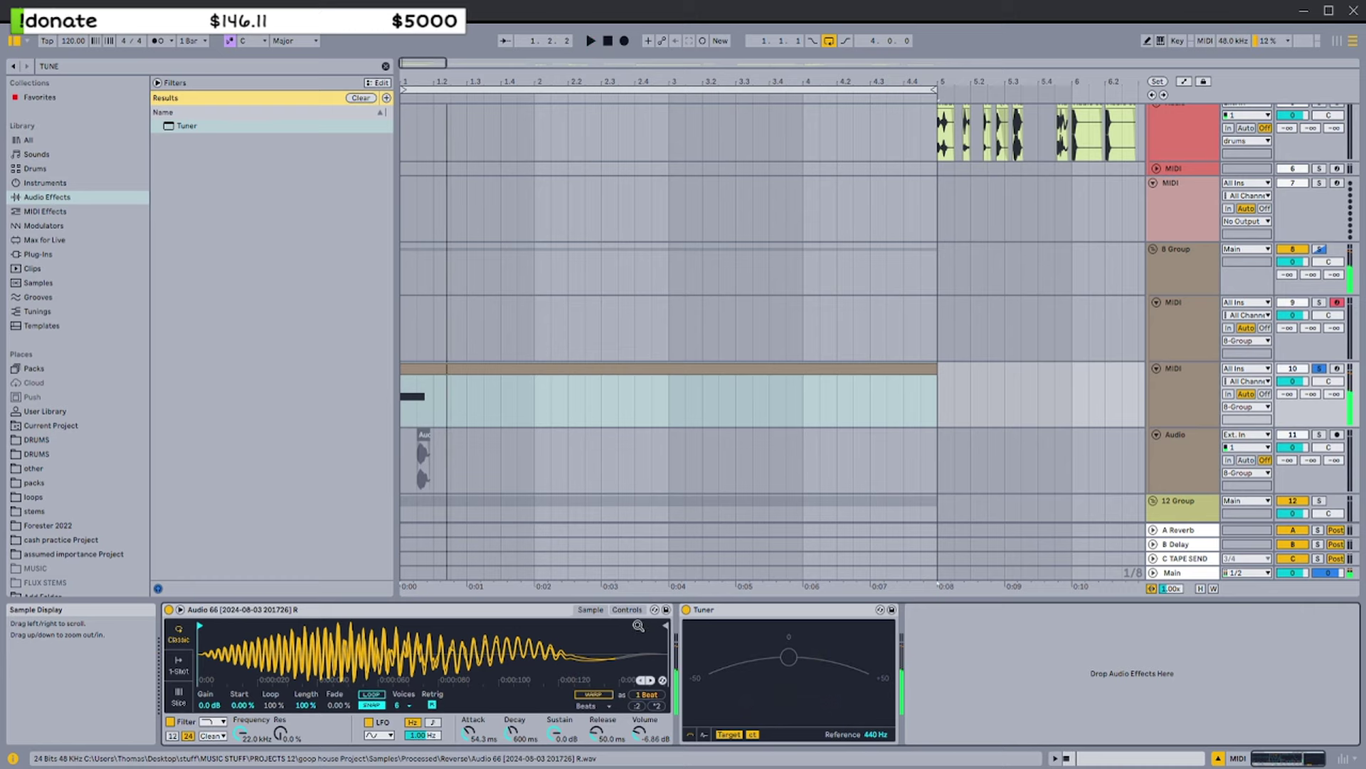
Examine the C2 note in the lower MIDI clip and return to that track's Simpler
{"action": "left_click", "coordinate": [629, 611]}
{"action": "double_click", "coordinate": [502, 405]}
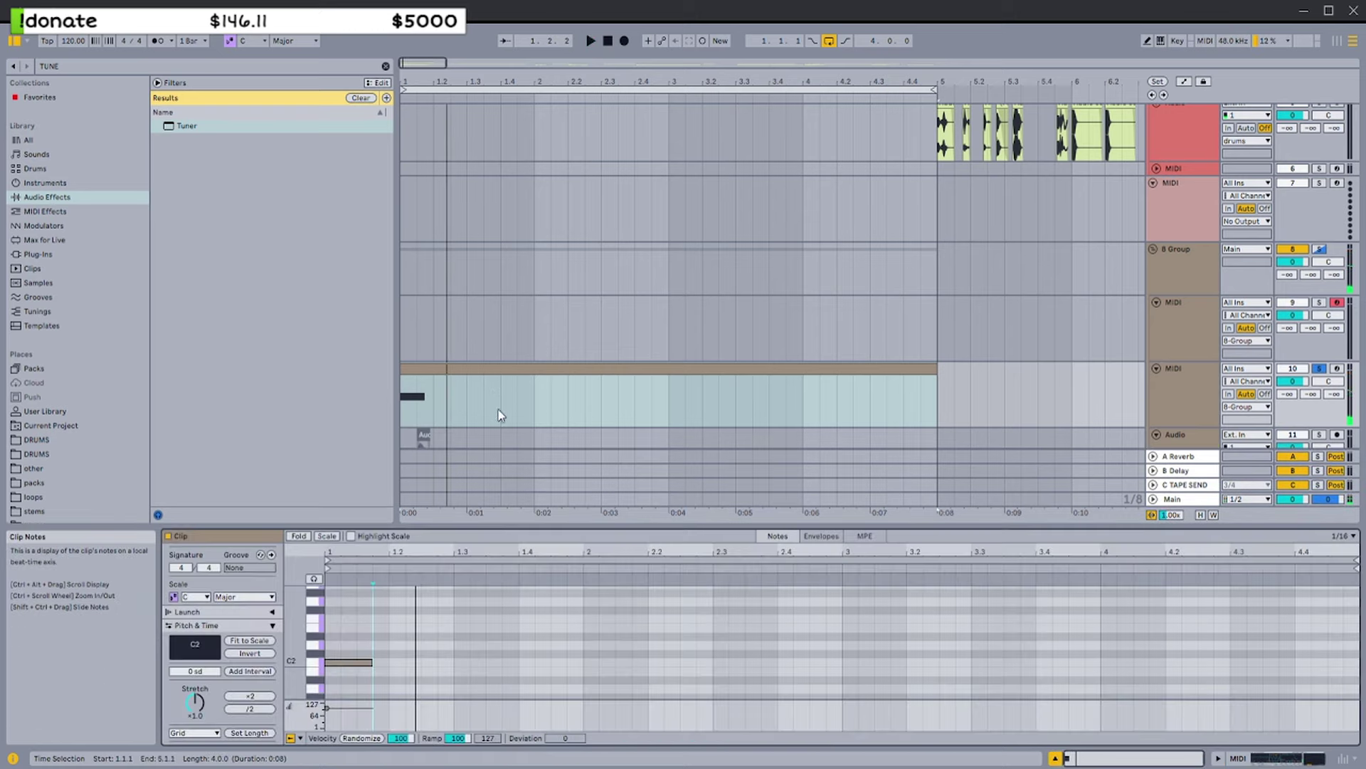
{"action": "left_click", "coordinate": [339, 663]}
{"action": "left_click", "coordinate": [1201, 379]}
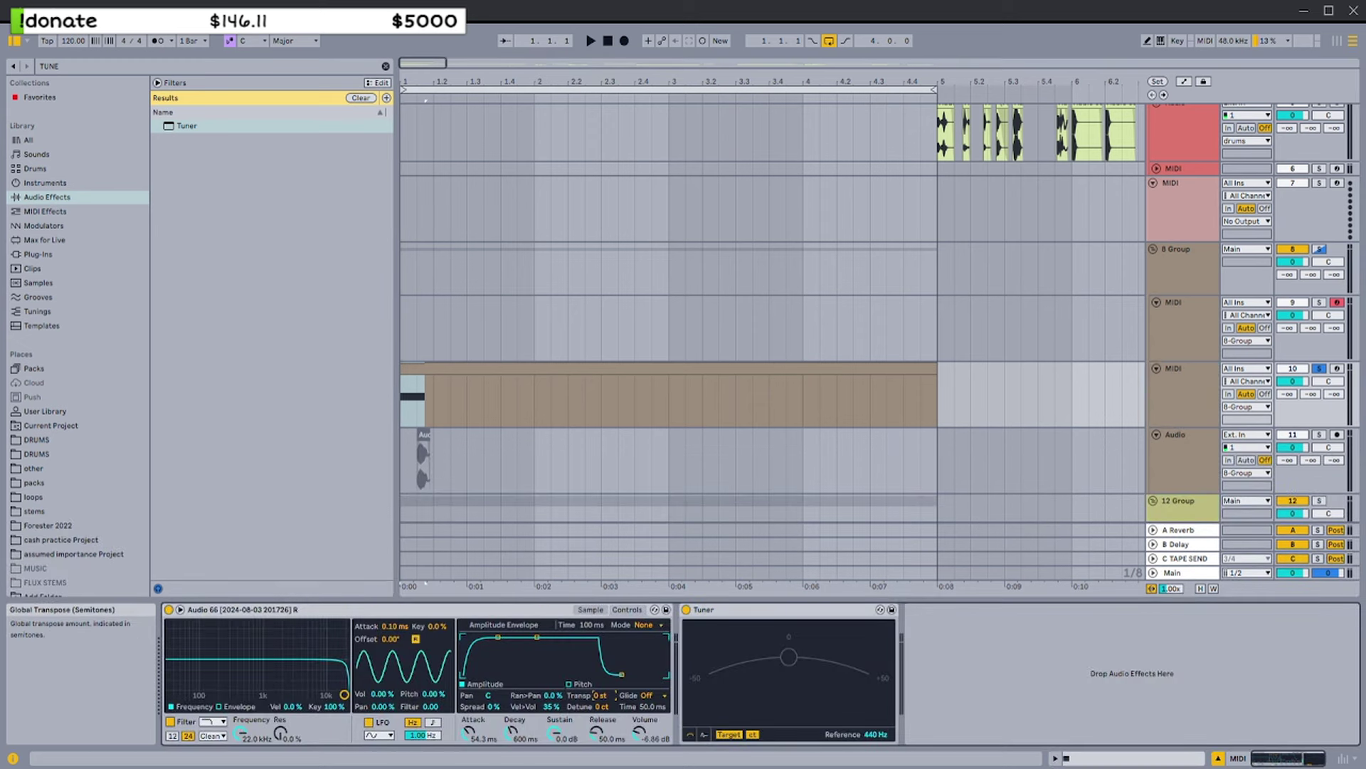
Move the Simpler's sample start about a fifth into the sample, with an attack of 107 ms and a volume of -3.94 dB
{"action": "left_click", "coordinate": [591, 609]}
{"action": "key", "text": "space"}
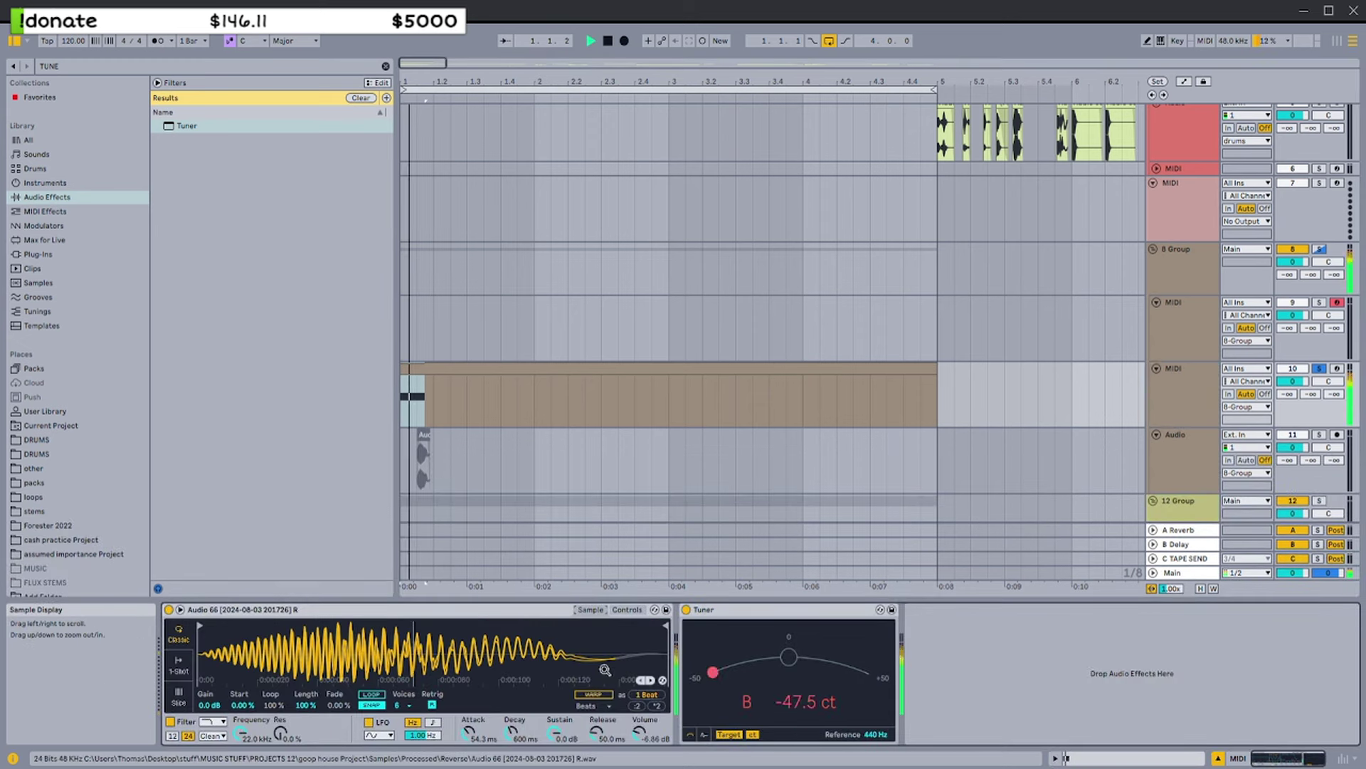
{"action": "key", "text": "space"}
{"action": "mouse_move", "coordinate": [260, 623]}
{"action": "left_mouse_down"}
{"action": "mouse_move", "coordinate": [316, 619]}
{"action": "mouse_move", "coordinate": [296, 620]}
{"action": "left_mouse_up"}
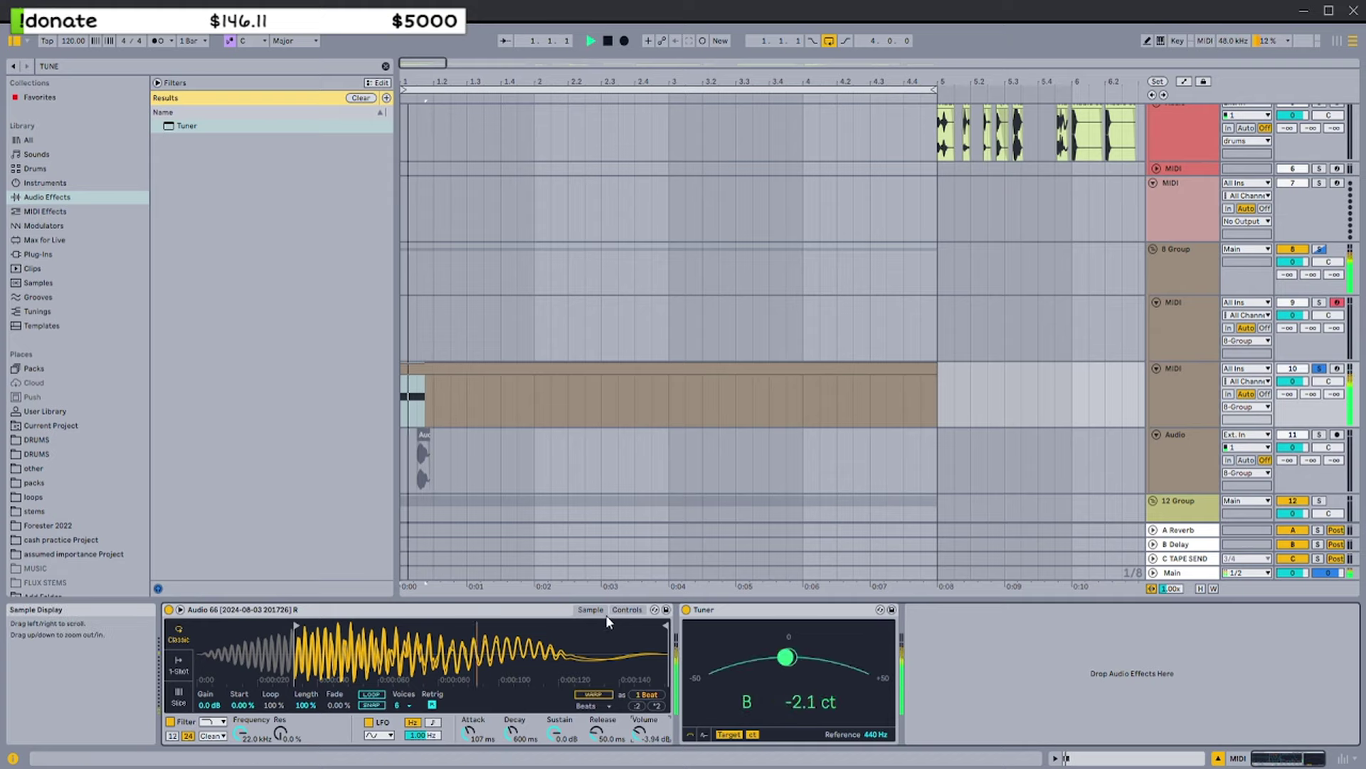
{"action": "left_click", "coordinate": [627, 609]}
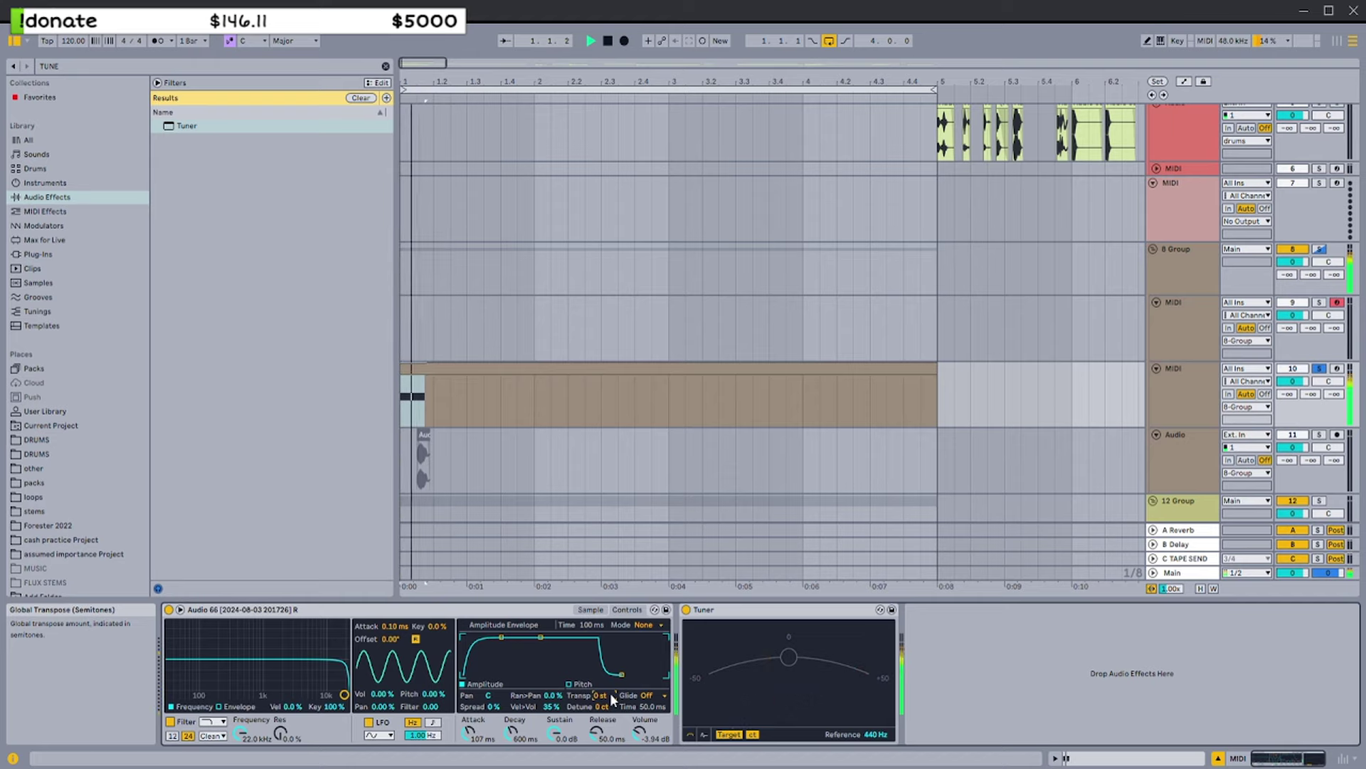
Duplicate the C2 note directly after itself in the lower MIDI clip and try the copy an octave lower at C1
{"action": "double_click", "coordinate": [555, 366]}
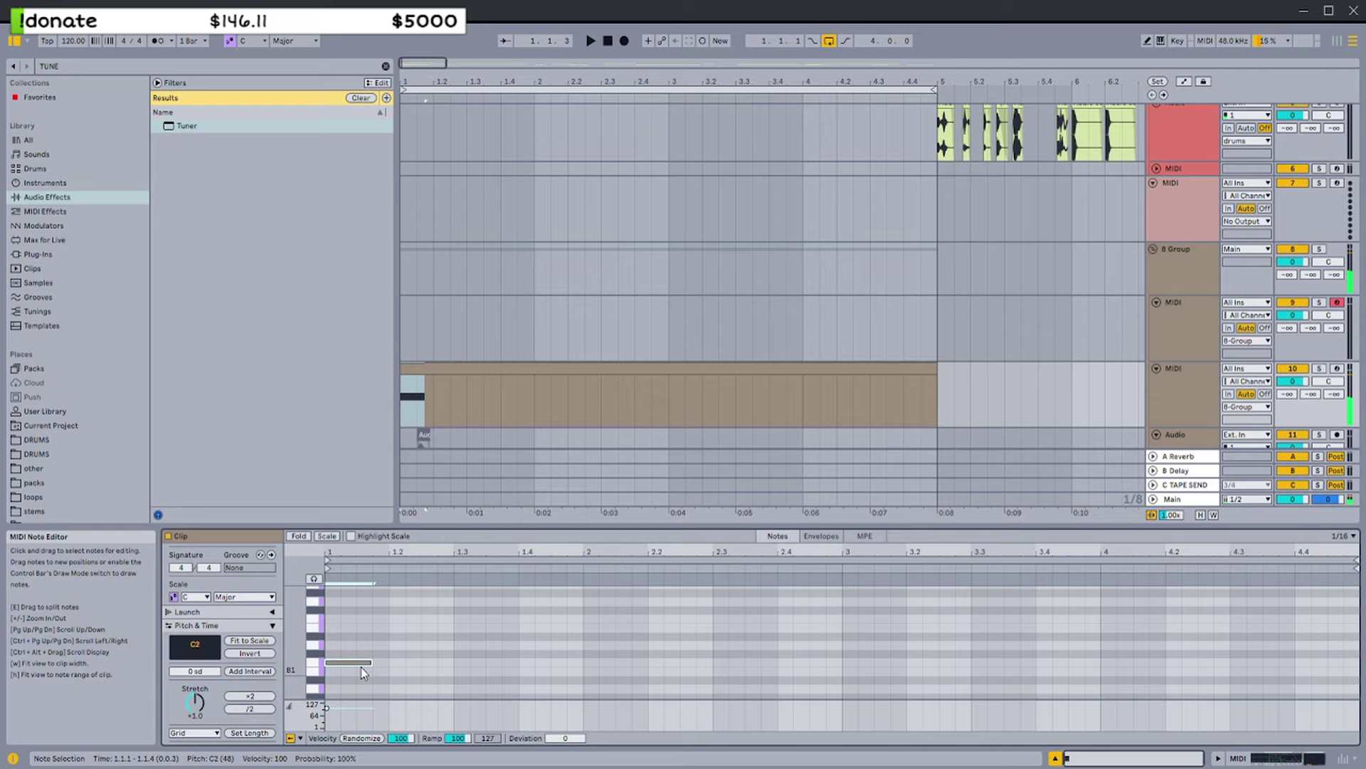
{"action": "key", "text": "ctrl+d"}
{"action": "key", "text": "shift+Down"}
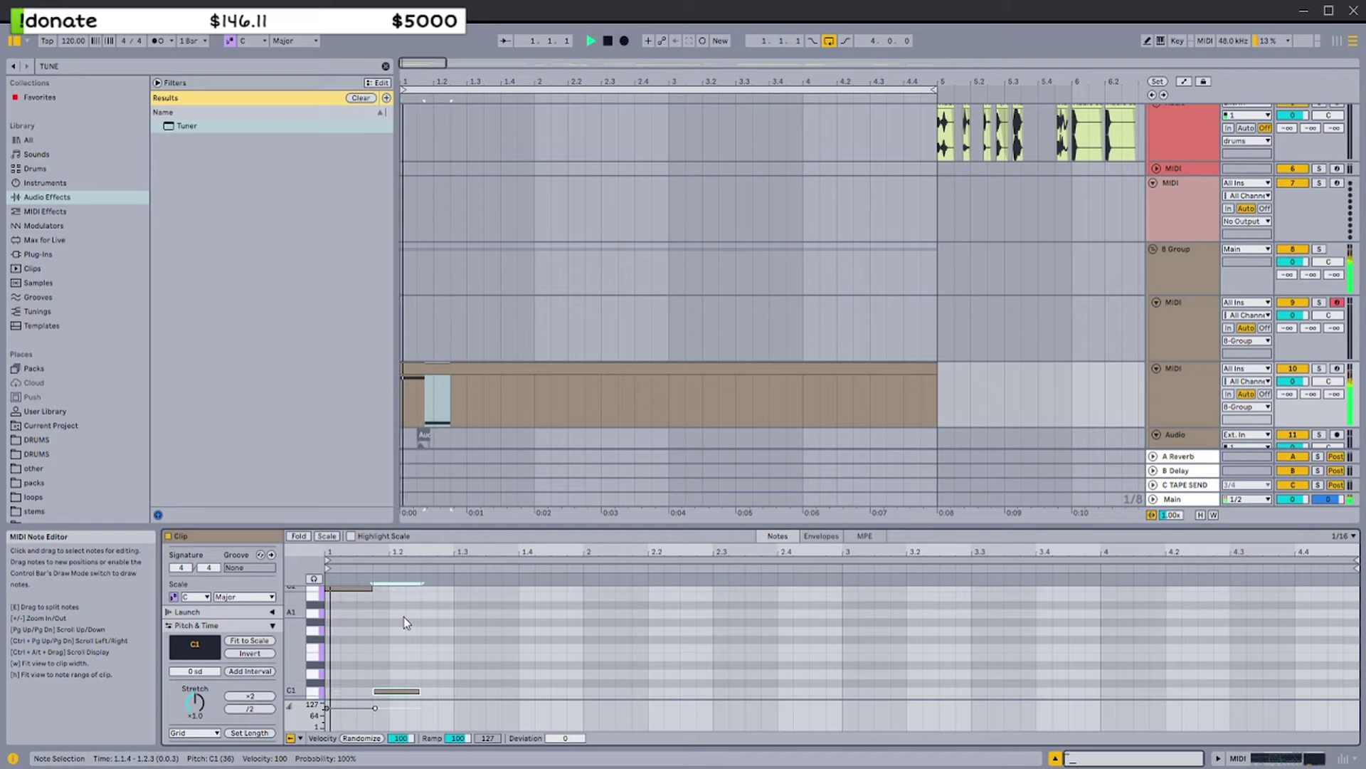
{"action": "left_click", "coordinate": [1187, 382]}
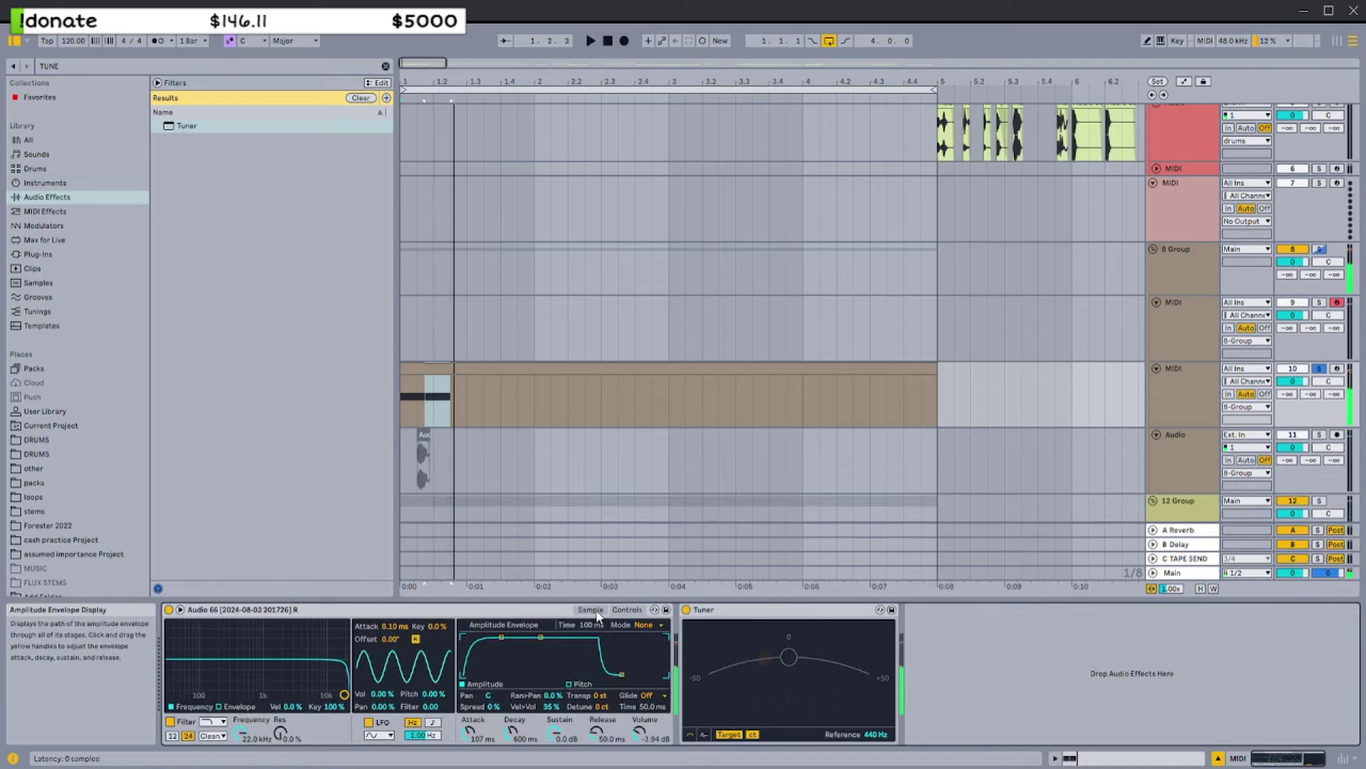
Turn on warping for the Simpler's sample in Pro mode and lower the warp envelope to 8
{"action": "left_click", "coordinate": [582, 693]}
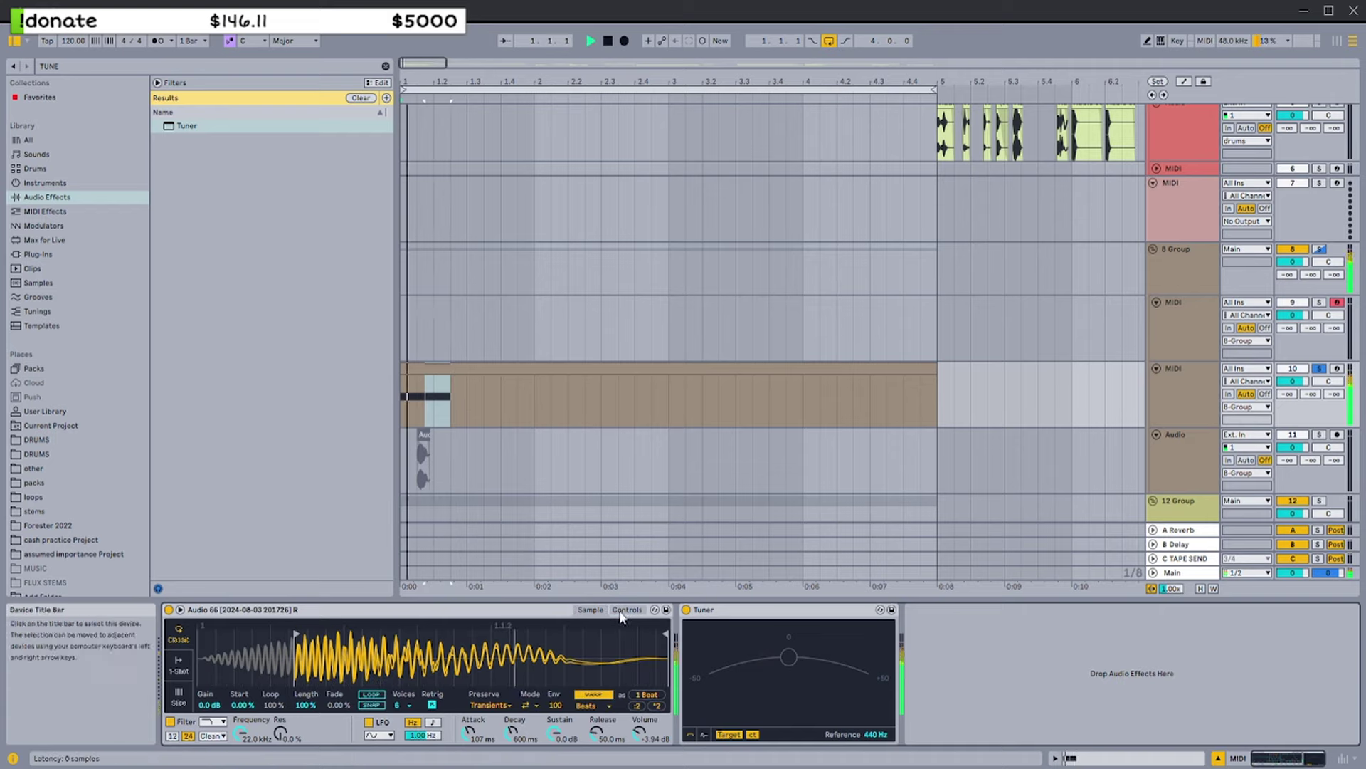
{"action": "left_click", "coordinate": [589, 706]}
{"action": "left_click", "coordinate": [600, 701]}
{"action": "left_click_drag", "start_coordinate": [548, 705], "coordinate": [548, 754]}
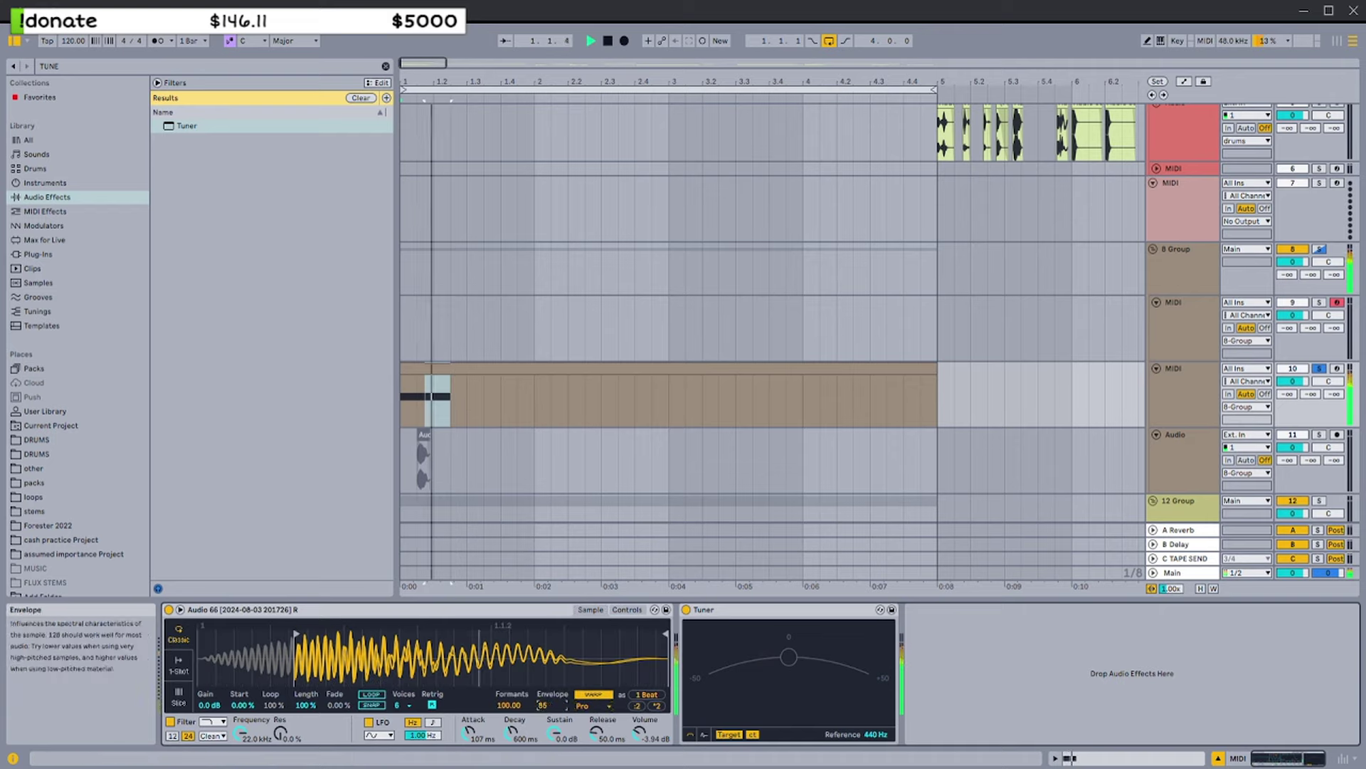
Duplicate the C1 note directly after itself in the lower MIDI clip and play the result from that track's Simpler view
{"action": "double_click", "coordinate": [479, 368]}
{"action": "left_click", "coordinate": [404, 598]}
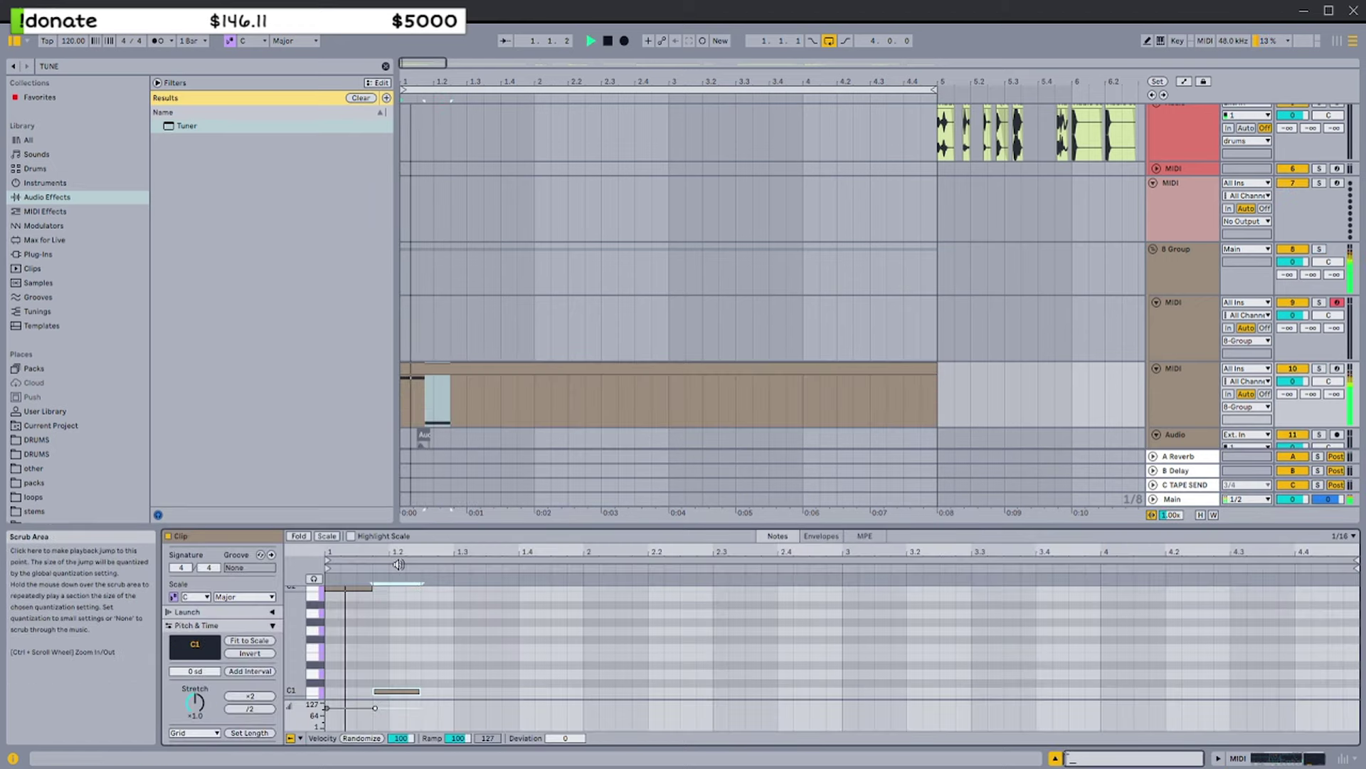
{"action": "key", "text": "ctrl+d"}
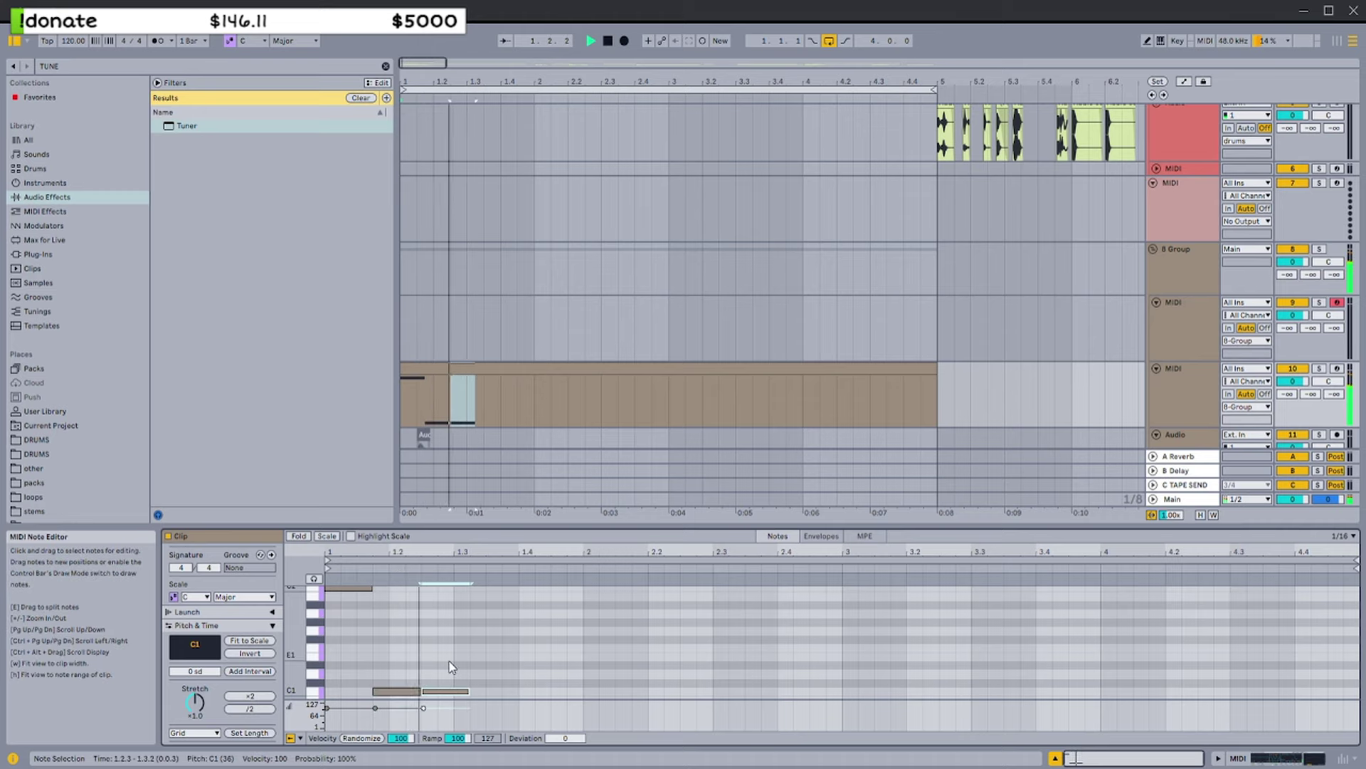
{"action": "double_click", "coordinate": [1149, 410]}
{"action": "key", "text": "space"}
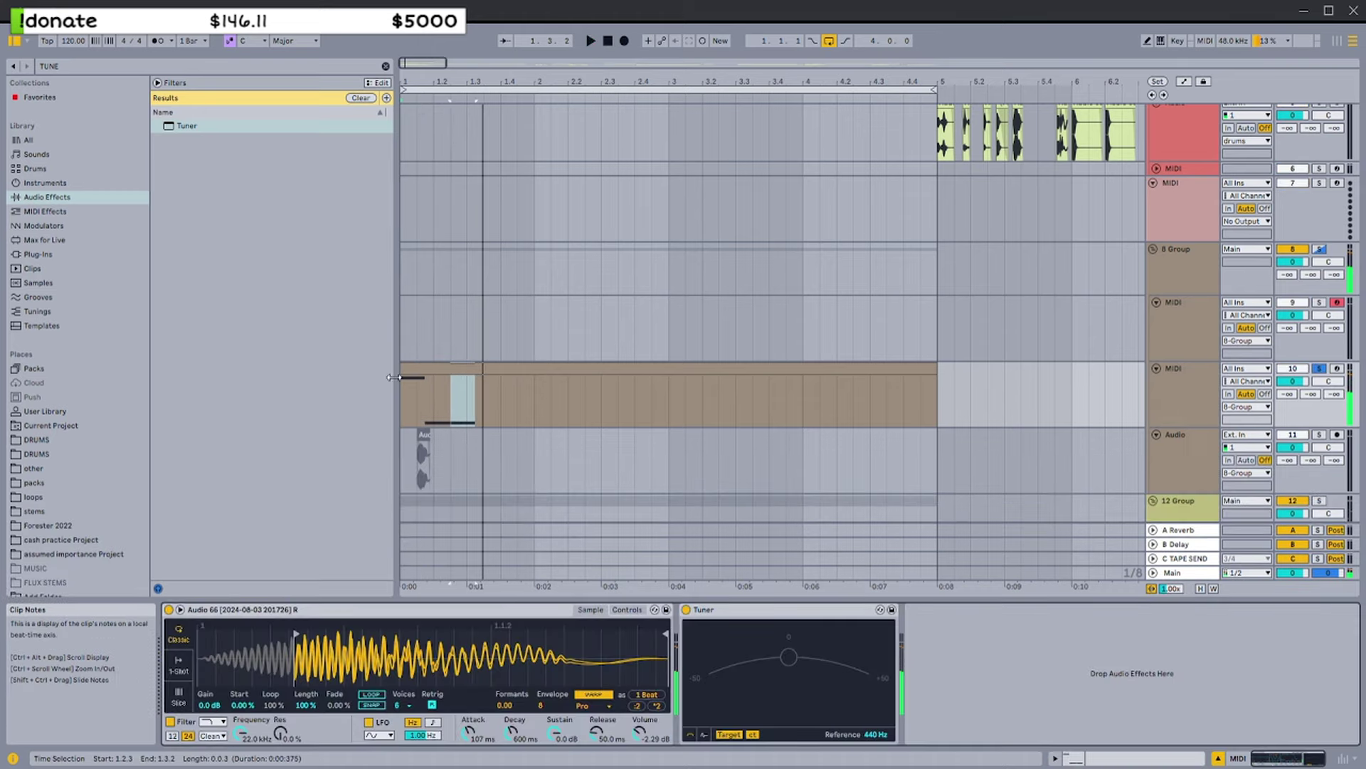
Transpose all three notes in the lower MIDI clip up an octave, to C3 and C2, and play them back
{"action": "left_click", "coordinate": [617, 382]}
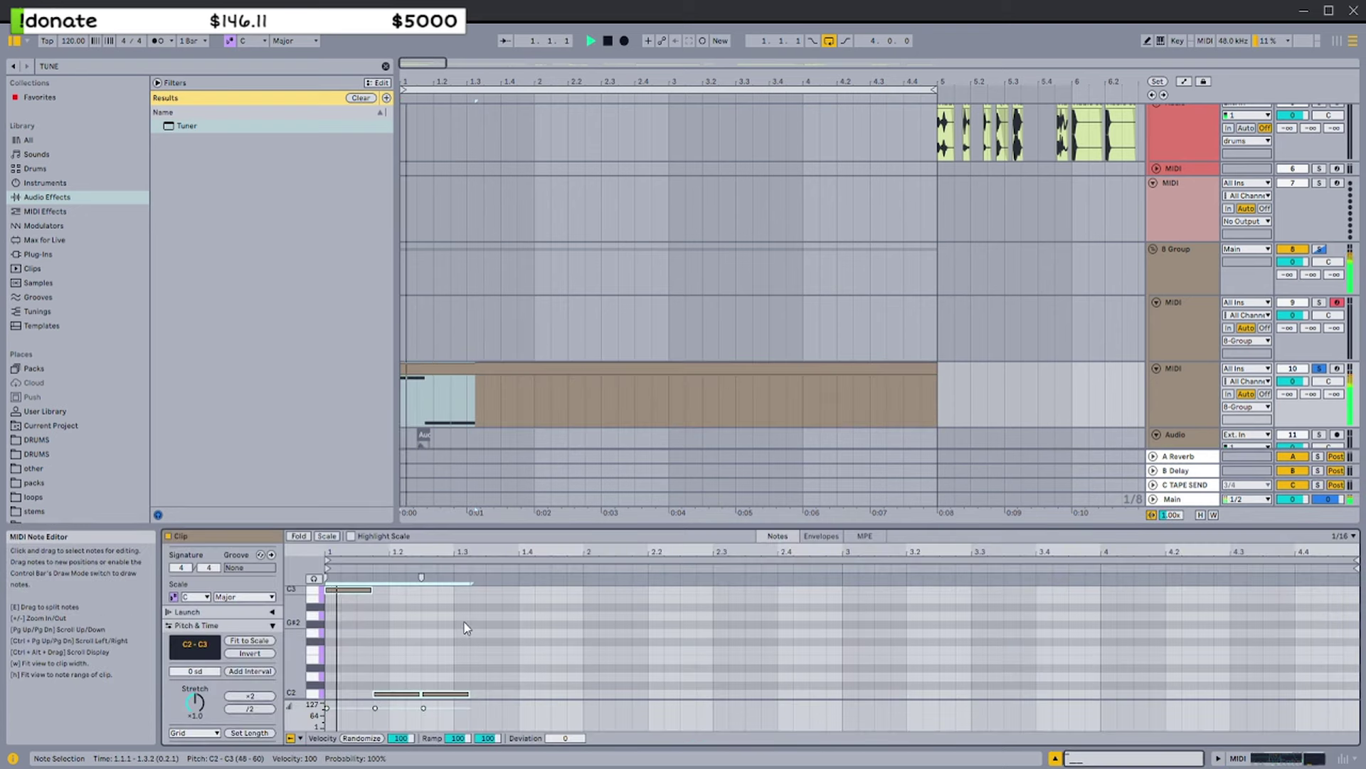
{"action": "key", "text": "space"}
{"action": "left_click_drag", "start_coordinate": [484, 618], "coordinate": [357, 630]}
{"action": "left_click", "coordinate": [357, 602]}
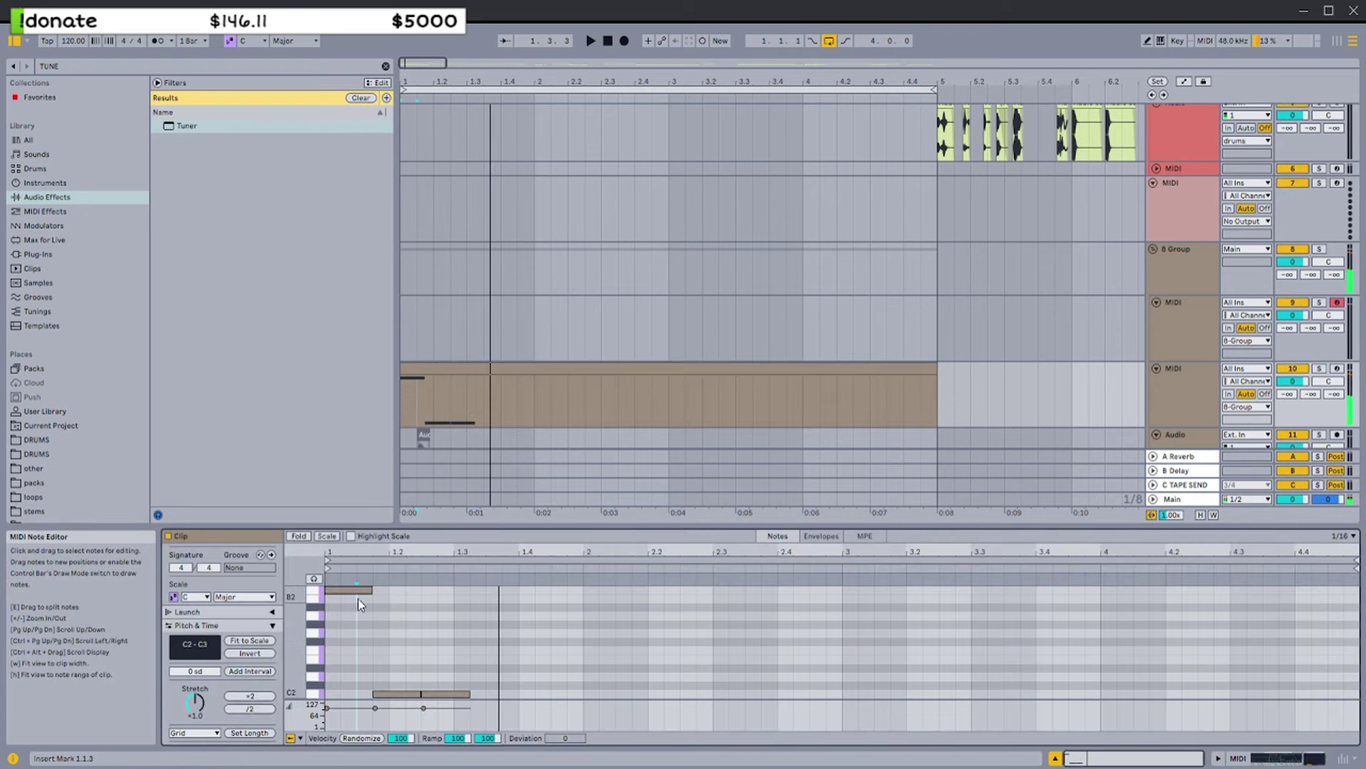
Add an EQ Eight to the lower MIDI track, between the Simpler and the Tuner
{"action": "double_click", "coordinate": [1187, 400]}
{"action": "key", "text": "ctrl+f"}
{"action": "type", "text": "eq"}
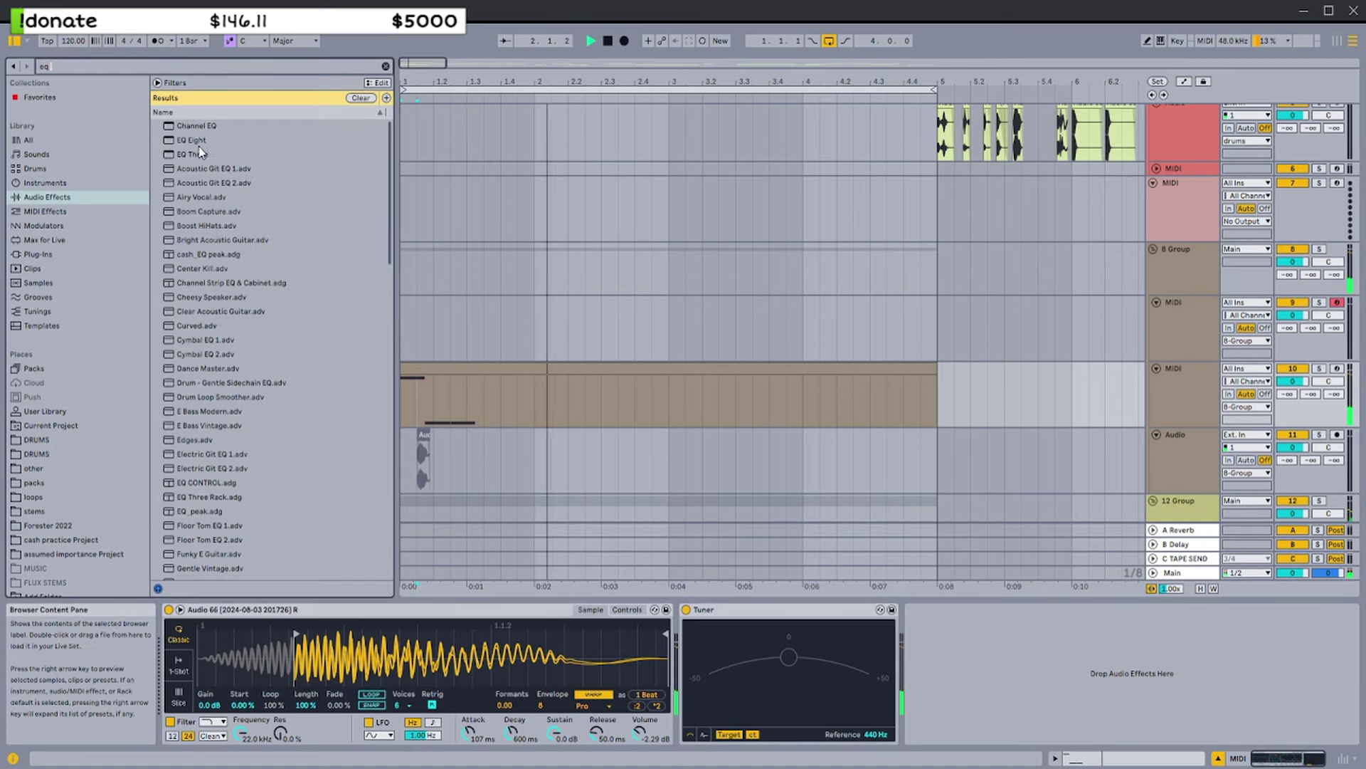
{"action": "key", "text": "Down"}
{"action": "key", "text": "Down"}
{"action": "key", "text": "Return"}
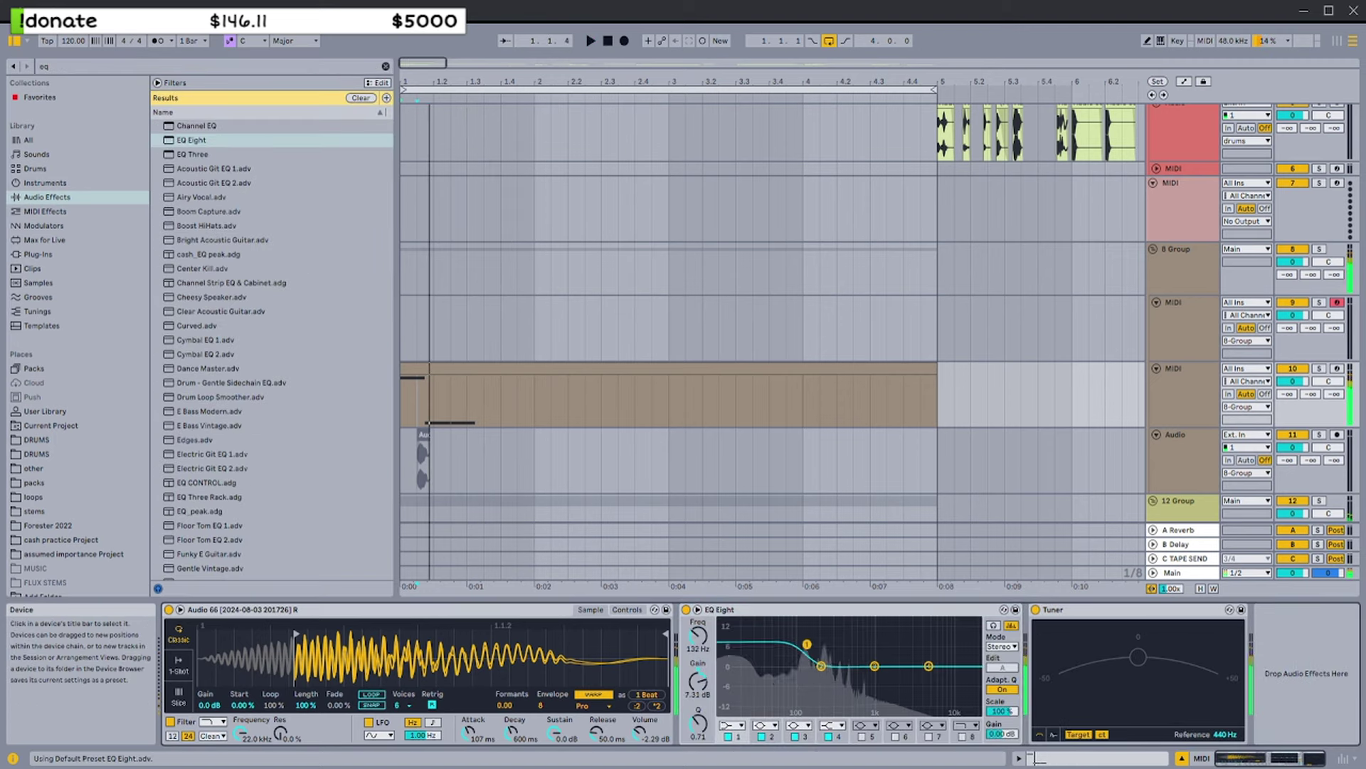
Turn off warping in the lower MIDI track's Simpler and set its volume to -6.19 dB
{"action": "double_click", "coordinate": [553, 407]}
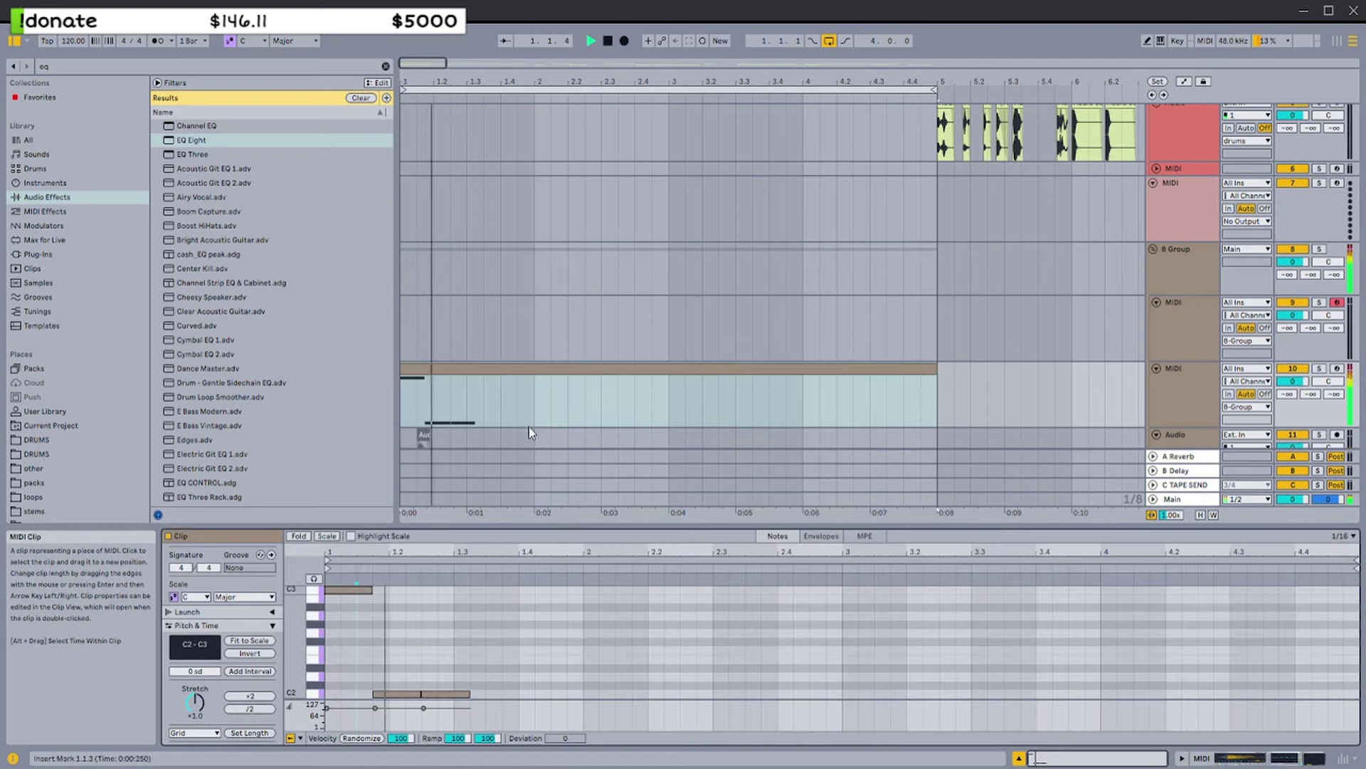
{"action": "key", "text": "shift+Tab"}
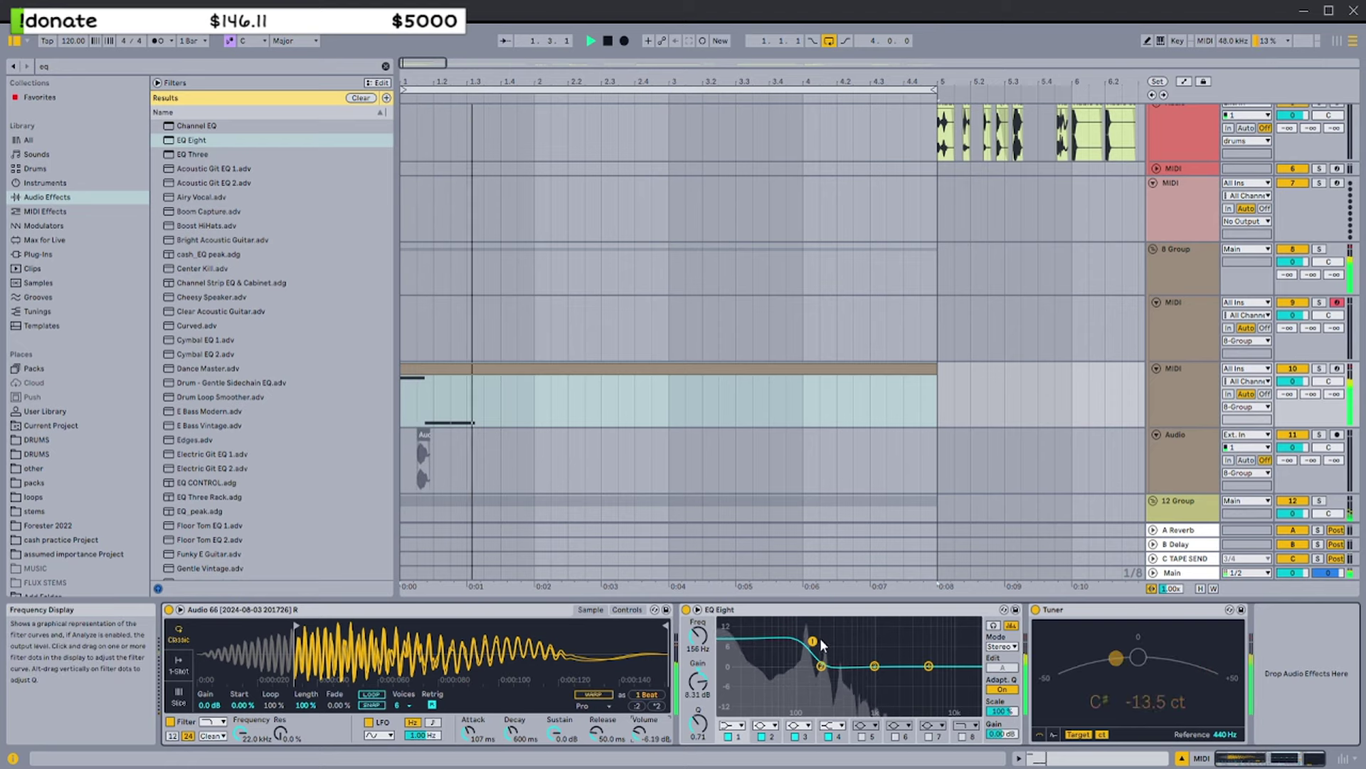
Shape the EQ Eight with a 7.81 dB boost at 109 Hz and a Q of 0.50 on band 2, lowering band 1 beneath it
{"action": "key", "text": "space"}
{"action": "left_click_drag", "start_coordinate": [828, 641], "coordinate": [800, 643]}
{"action": "key", "text": "space"}
{"action": "key", "text": "space"}
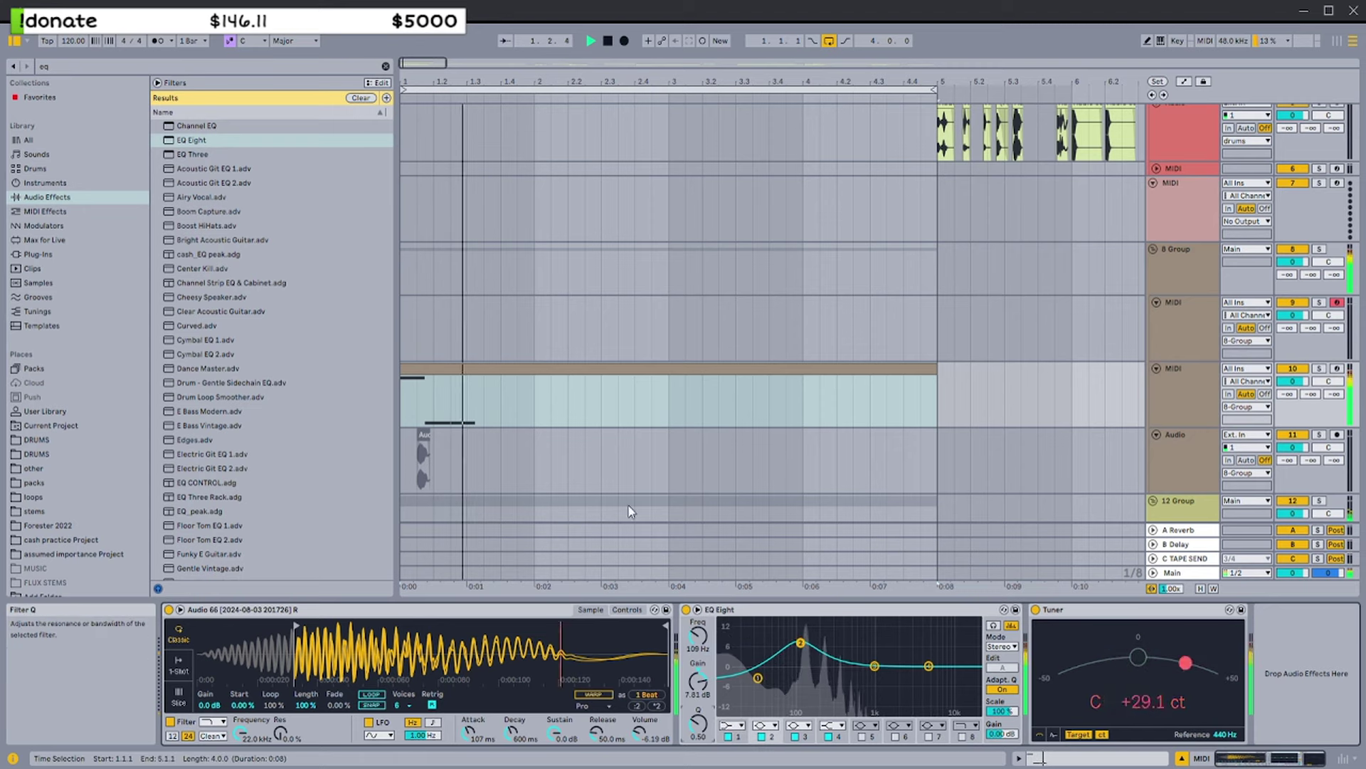
Play the equalized notes, check the reversed audio clip's track, and return to the lower MIDI track's devices
{"action": "left_click", "coordinate": [544, 373]}
{"action": "key", "text": "space"}
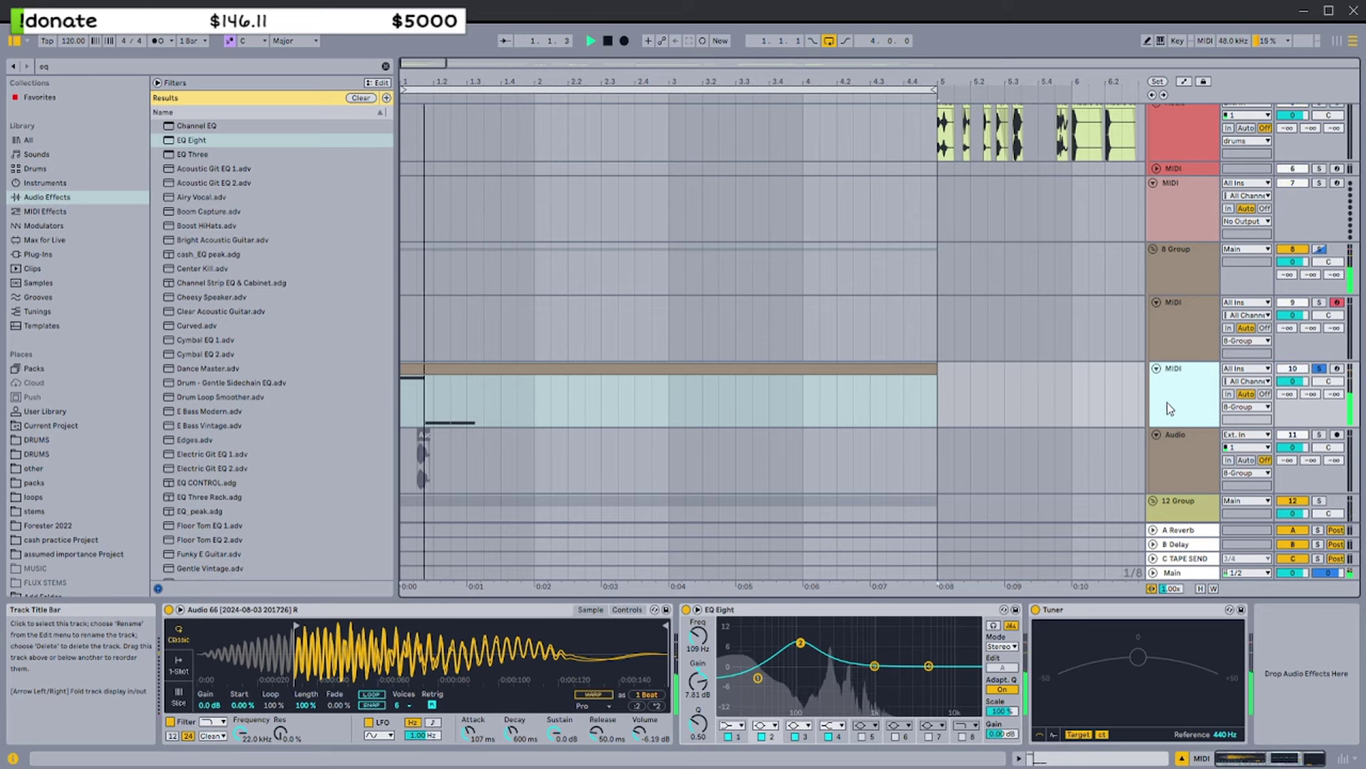
{"action": "left_click", "coordinate": [421, 438]}
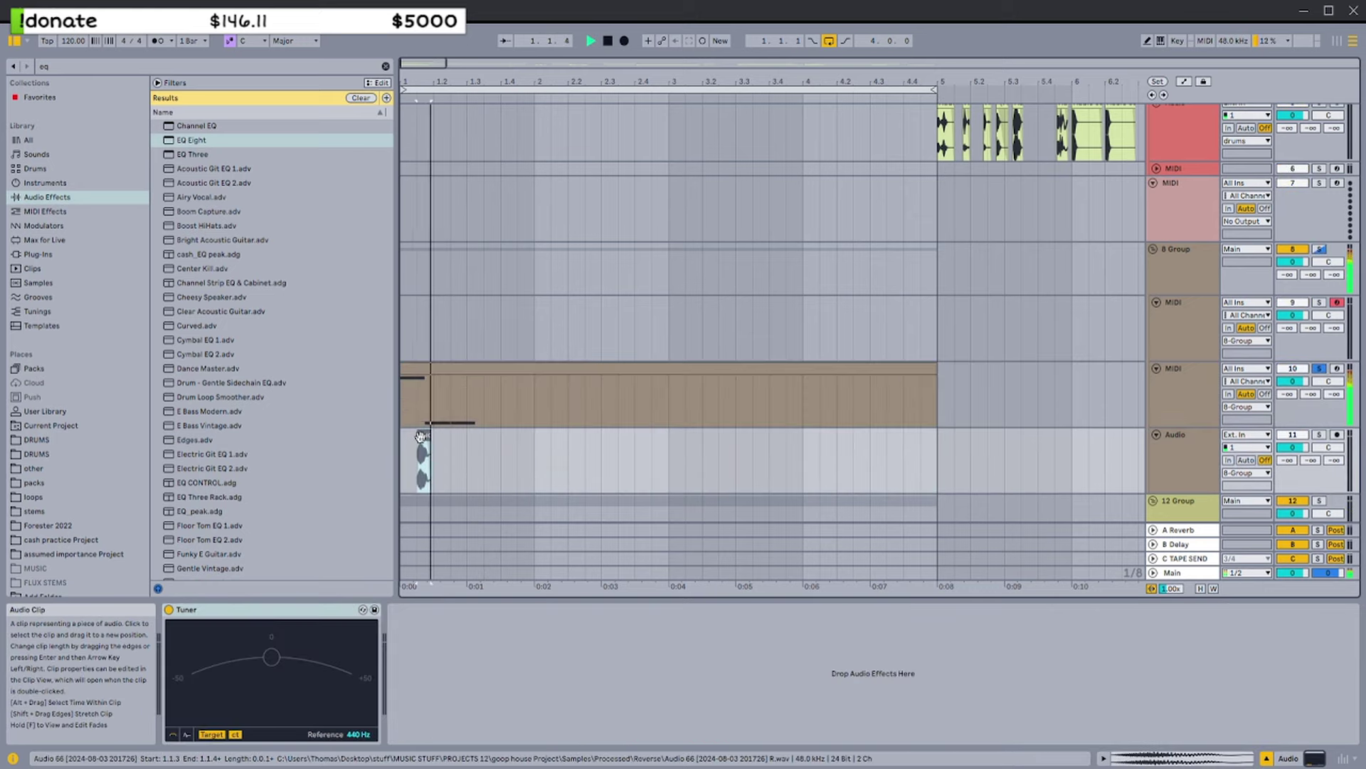
{"action": "left_click", "coordinate": [424, 387]}
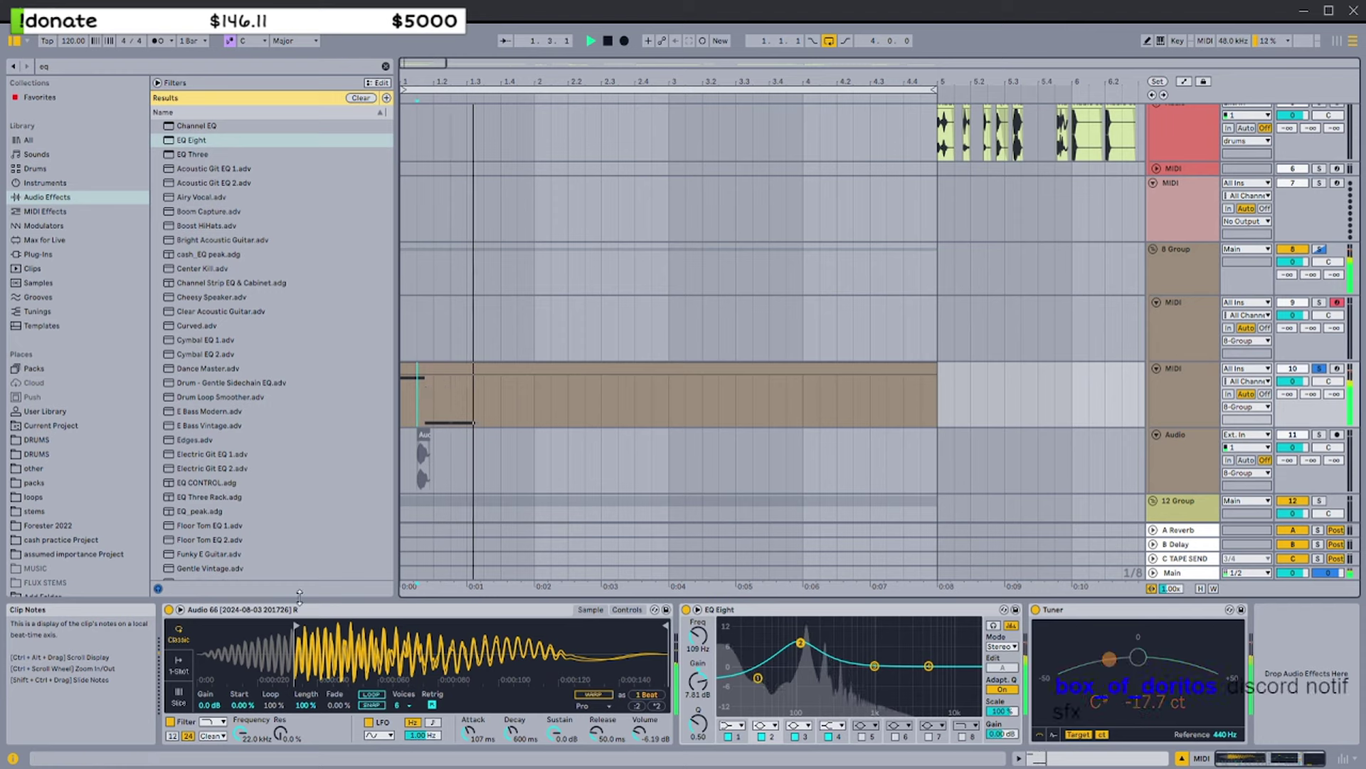
Set EQ Eight's first band to 31.6 Hz at -2.36 dB, gently boost the second band, and audition the bass
{"action": "left_click", "coordinate": [533, 419]}
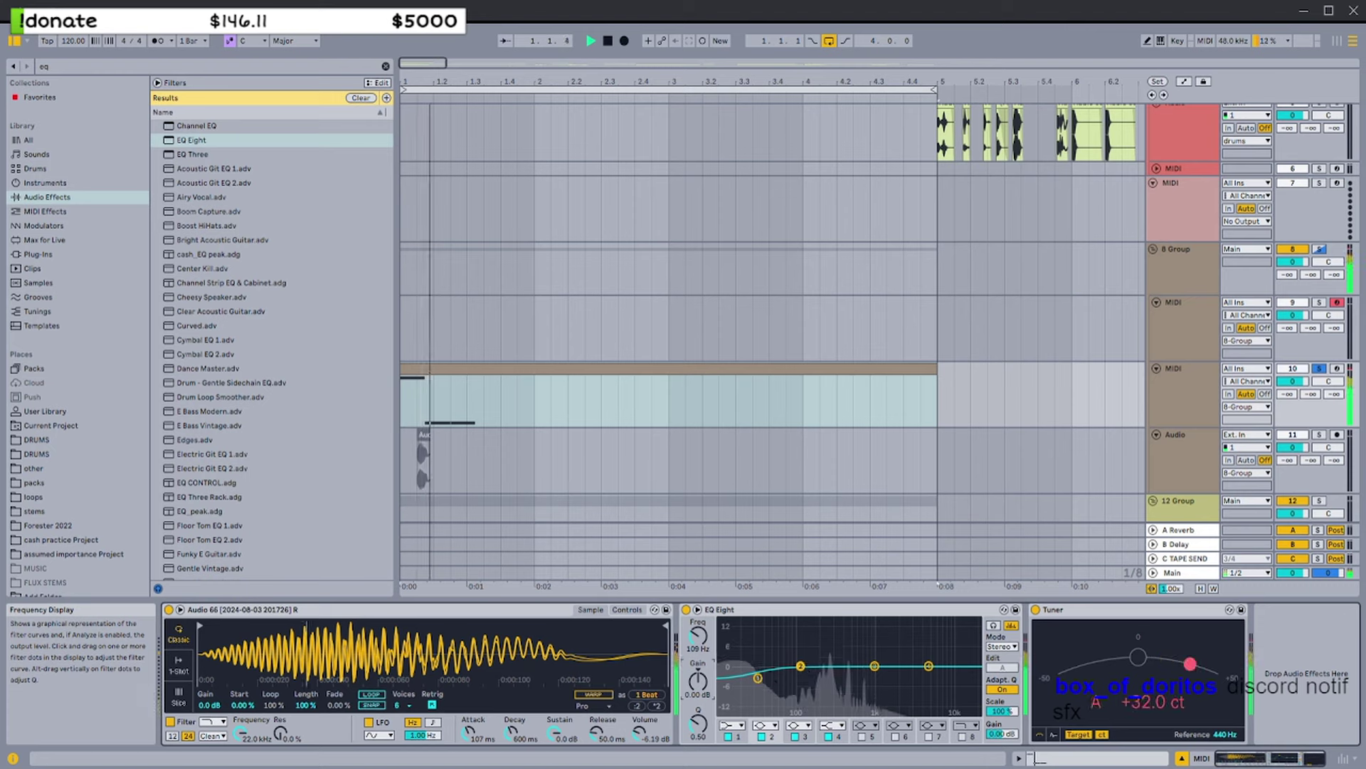
{"action": "left_click_drag", "start_coordinate": [799, 667], "coordinate": [759, 673]}
{"action": "key", "text": "space"}
{"action": "key", "text": "space"}
{"action": "left_click", "coordinate": [515, 368]}
{"action": "key", "text": "space"}
{"action": "left_click", "coordinate": [623, 610]}
Transpose all notes in the bass MIDI clip down an octave to C1–C2 and play it back
{"action": "double_click", "coordinate": [595, 367]}
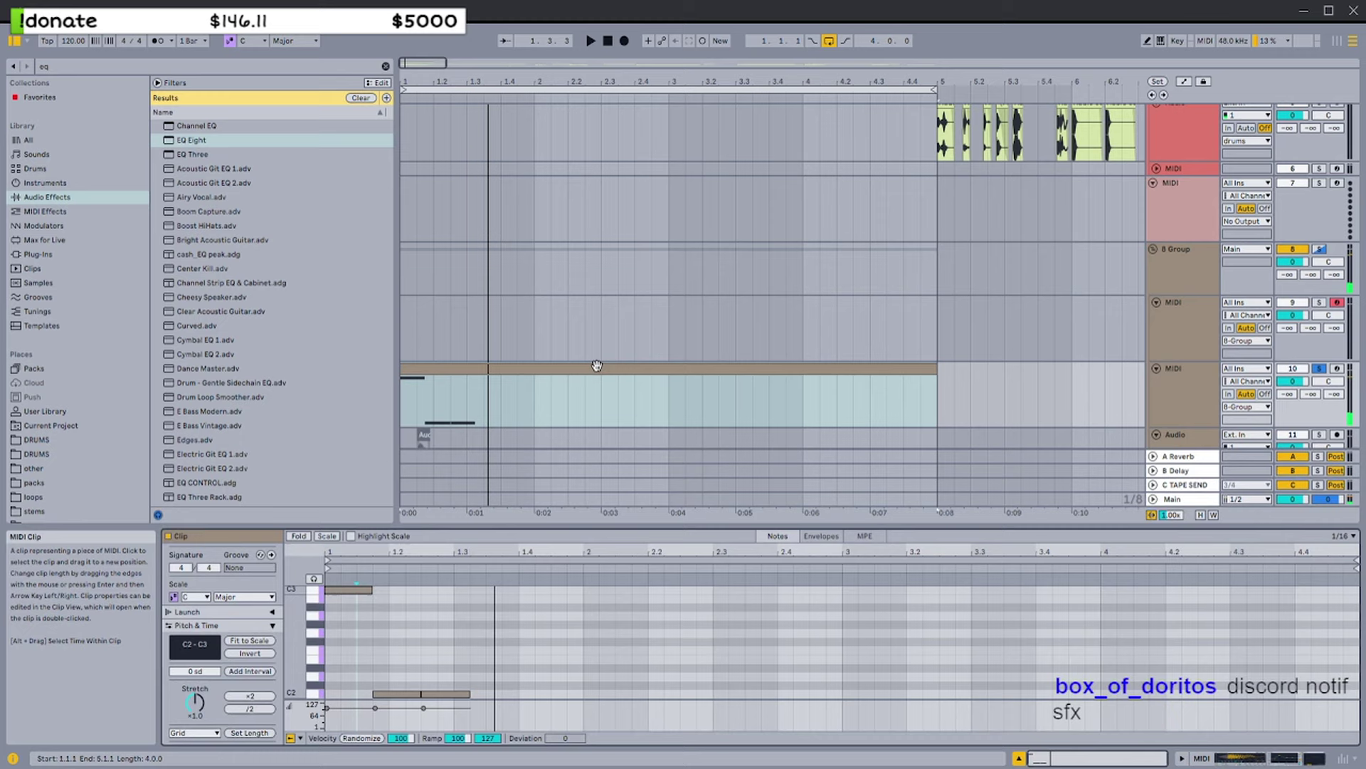
{"action": "left_click", "coordinate": [505, 600]}
{"action": "key", "text": "ctrl+a"}
{"action": "left_click_drag", "start_coordinate": [365, 591], "coordinate": [369, 700]}
{"action": "key", "text": "s"}
{"action": "key", "text": "space"}
{"action": "scroll", "coordinate": [377, 683], "scroll_direction": "down", "scroll_amount": 2}
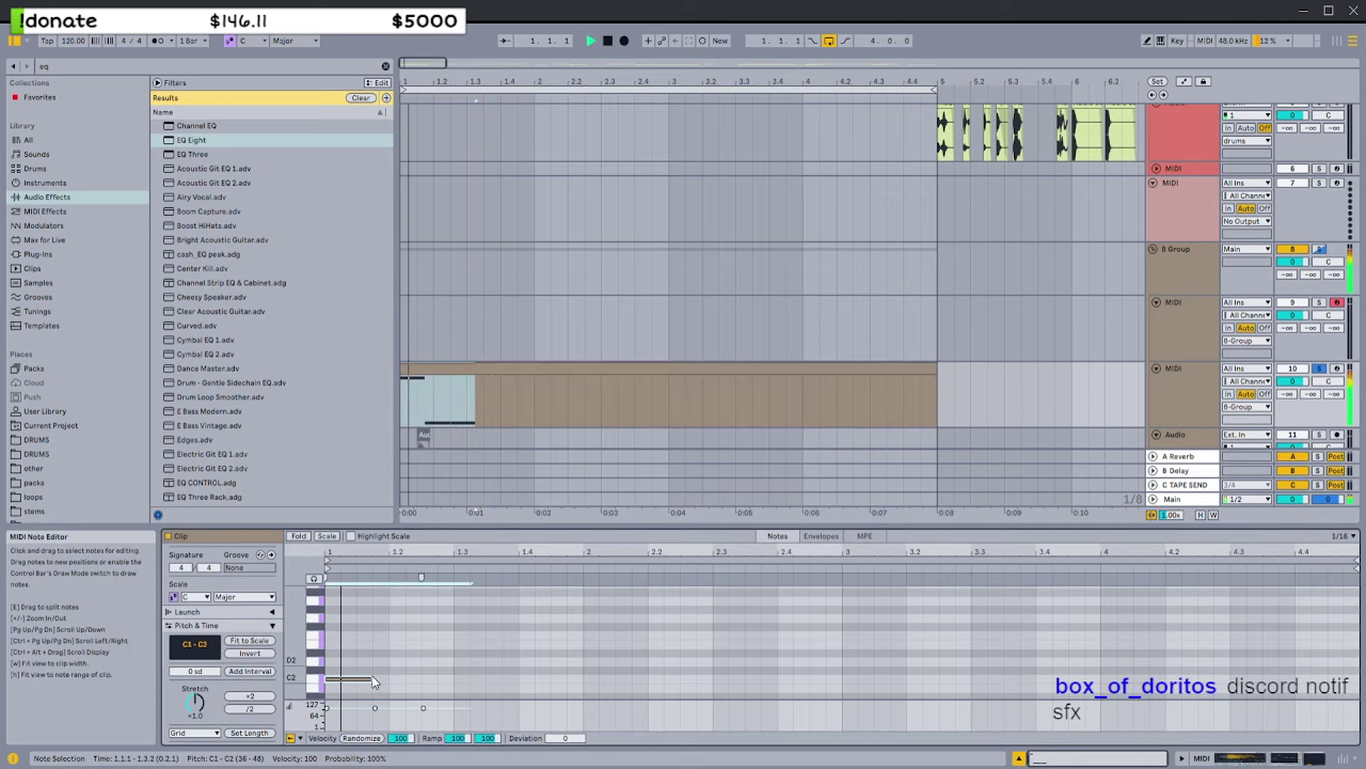
Raise the clip's two lower notes to F#1 and audition the change
{"action": "scroll", "coordinate": [378, 649], "scroll_direction": "down", "scroll_amount": 2}
{"action": "left_click_drag", "start_coordinate": [445, 634], "coordinate": [398, 651]}
{"action": "key", "text": "space"}
{"action": "key", "text": "space"}
{"action": "left_click_drag", "start_coordinate": [395, 644], "coordinate": [394, 584]}
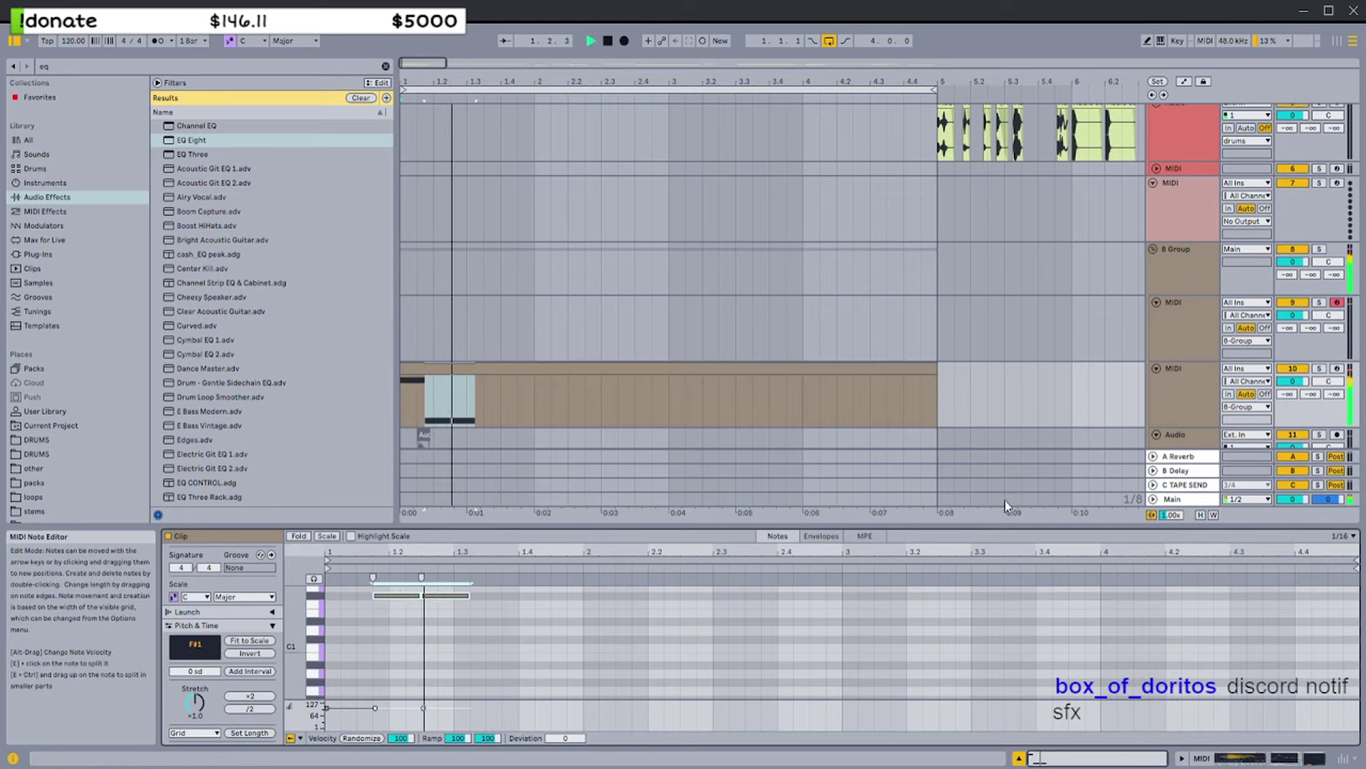
{"action": "left_click", "coordinate": [1190, 402]}
{"action": "key", "text": "space"}
Set Simpler's pitch envelope amount to +13 st with a 40.3 ms decay while auditioning the bass
{"action": "key", "text": "shift+Tab"}
{"action": "key", "text": "space"}
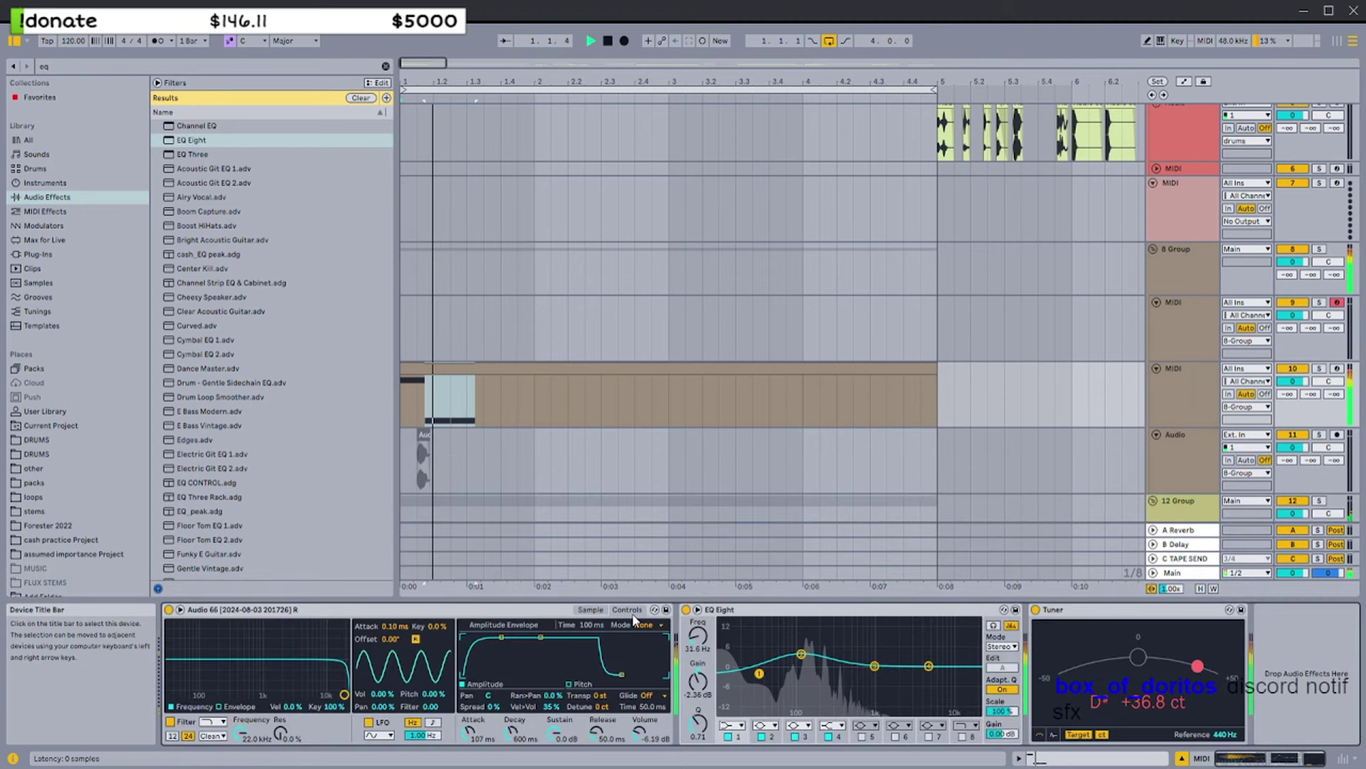
{"action": "left_click", "coordinate": [582, 683]}
{"action": "key", "text": "s"}
{"action": "left_click_drag", "start_coordinate": [653, 625], "coordinate": [655, 666]}
{"action": "key", "text": "space"}
{"action": "key", "text": "space"}
{"action": "key", "text": "space"}
{"action": "key", "text": "space"}
{"action": "key", "text": "space"}
{"action": "key", "text": "space"}
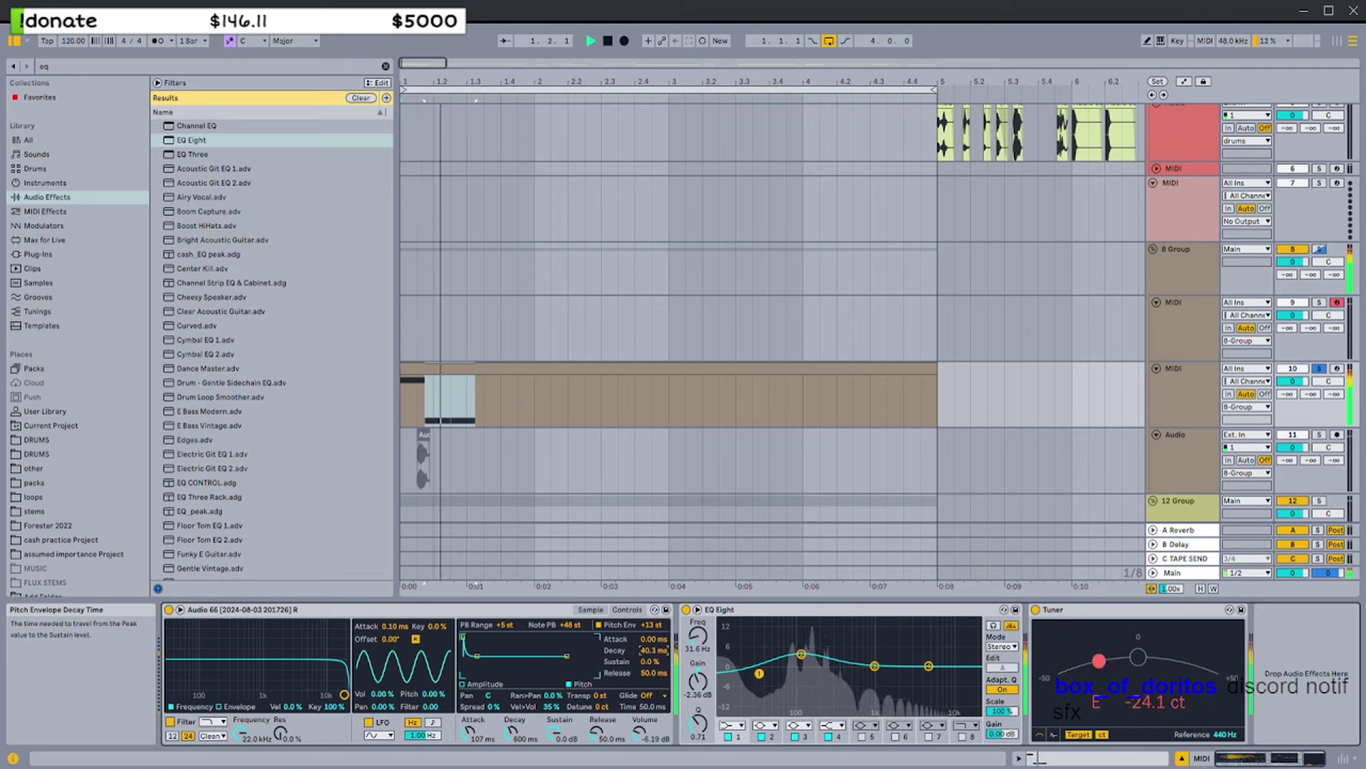
Shorten Simpler's amplitude attack to 14.0 ms and move the sample start further into the waveform
{"action": "left_click", "coordinate": [590, 609]}
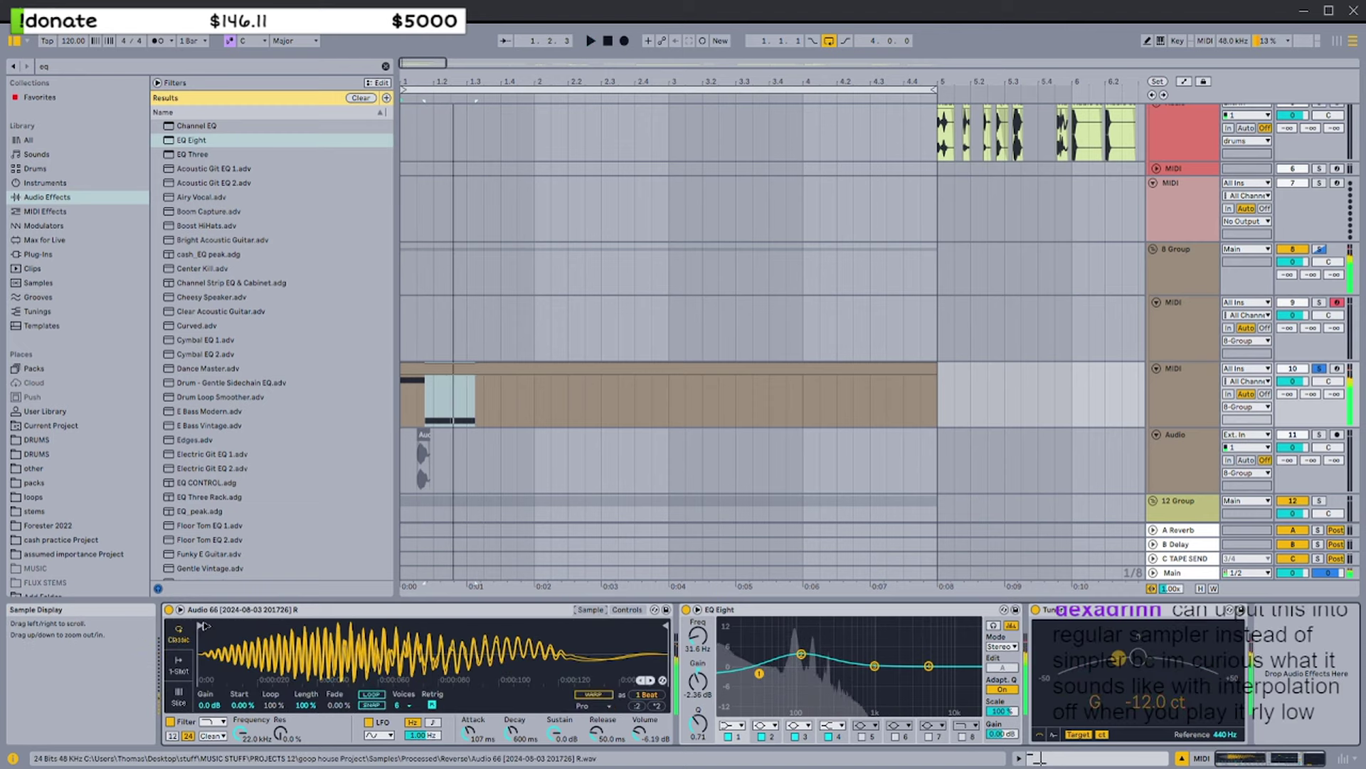
{"action": "mouse_move", "coordinate": [468, 731]}
{"action": "left_mouse_down"}
{"action": "mouse_move", "coordinate": [469, 754]}
{"action": "mouse_move", "coordinate": [468, 725]}
{"action": "left_mouse_up"}
{"action": "key", "text": "space"}
{"action": "key", "text": "space"}
{"action": "key", "text": "space"}
Transpose the bass clip's notes down another octave to F#0–C1 and listen to the result
{"action": "left_click", "coordinate": [535, 403]}
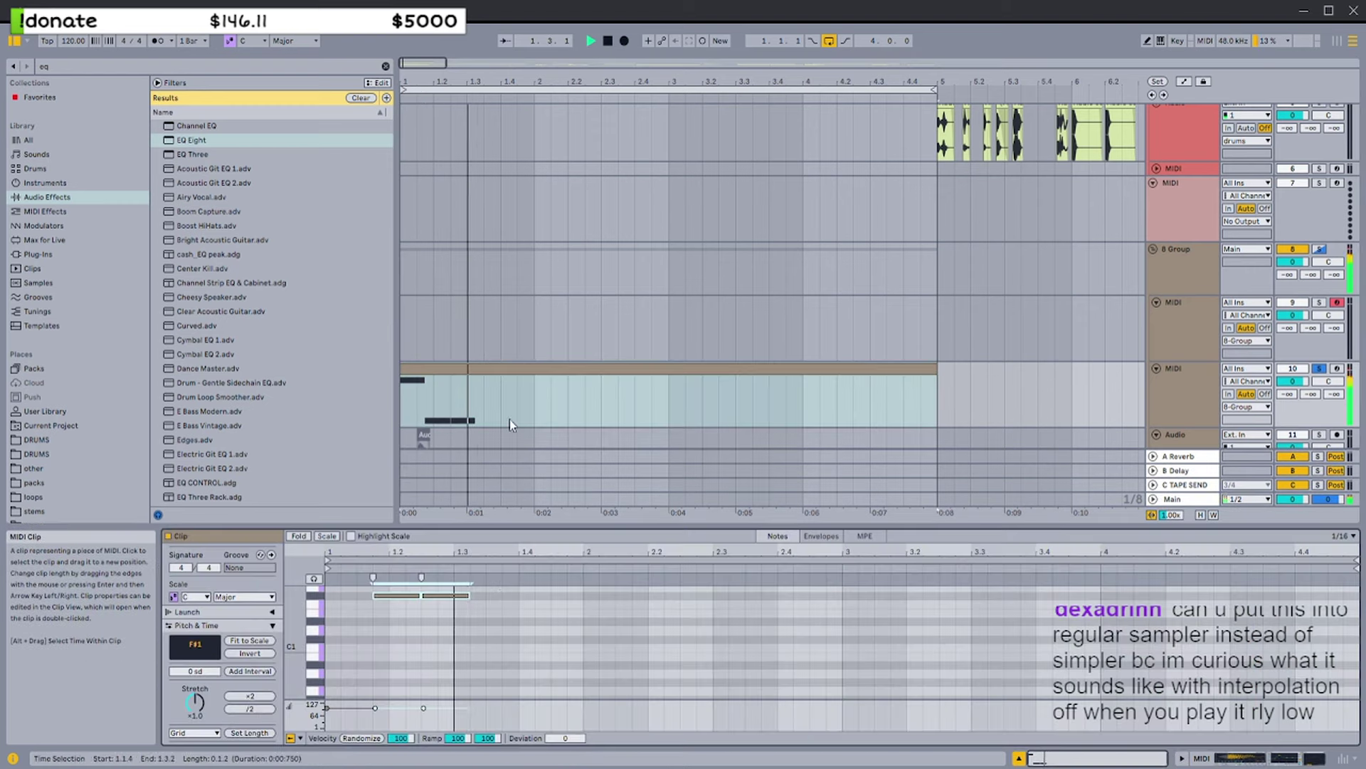
{"action": "left_click", "coordinate": [1195, 409]}
{"action": "key", "text": "space"}
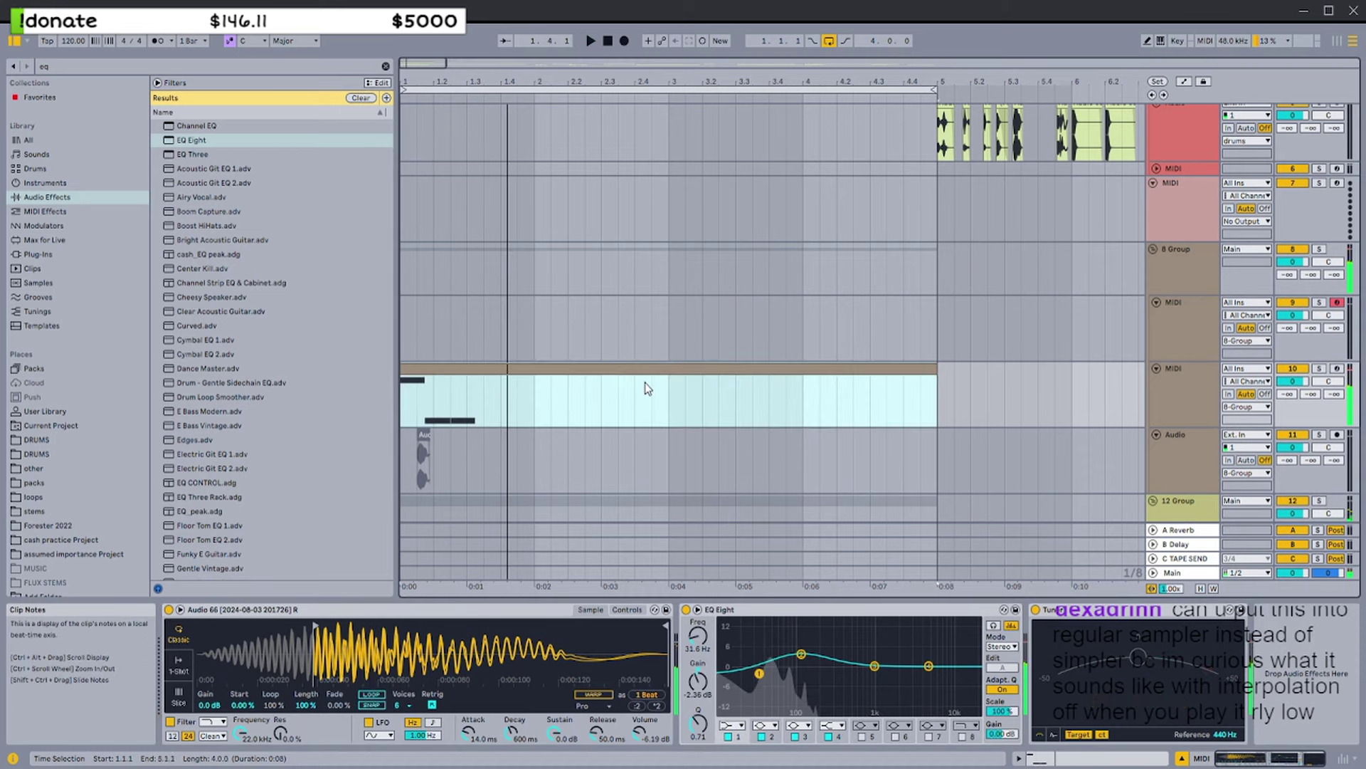
{"action": "key", "text": "space"}
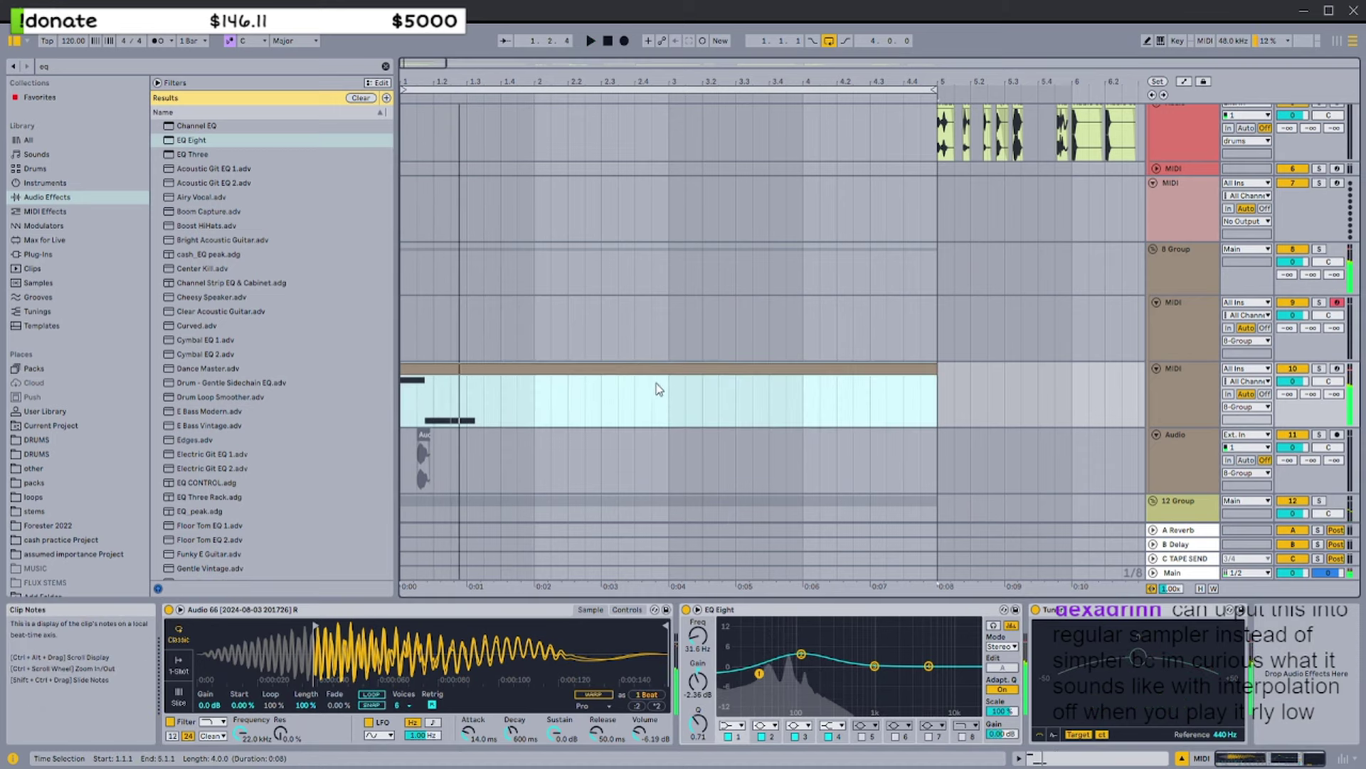
{"action": "left_click", "coordinate": [646, 375]}
{"action": "key", "text": "space"}
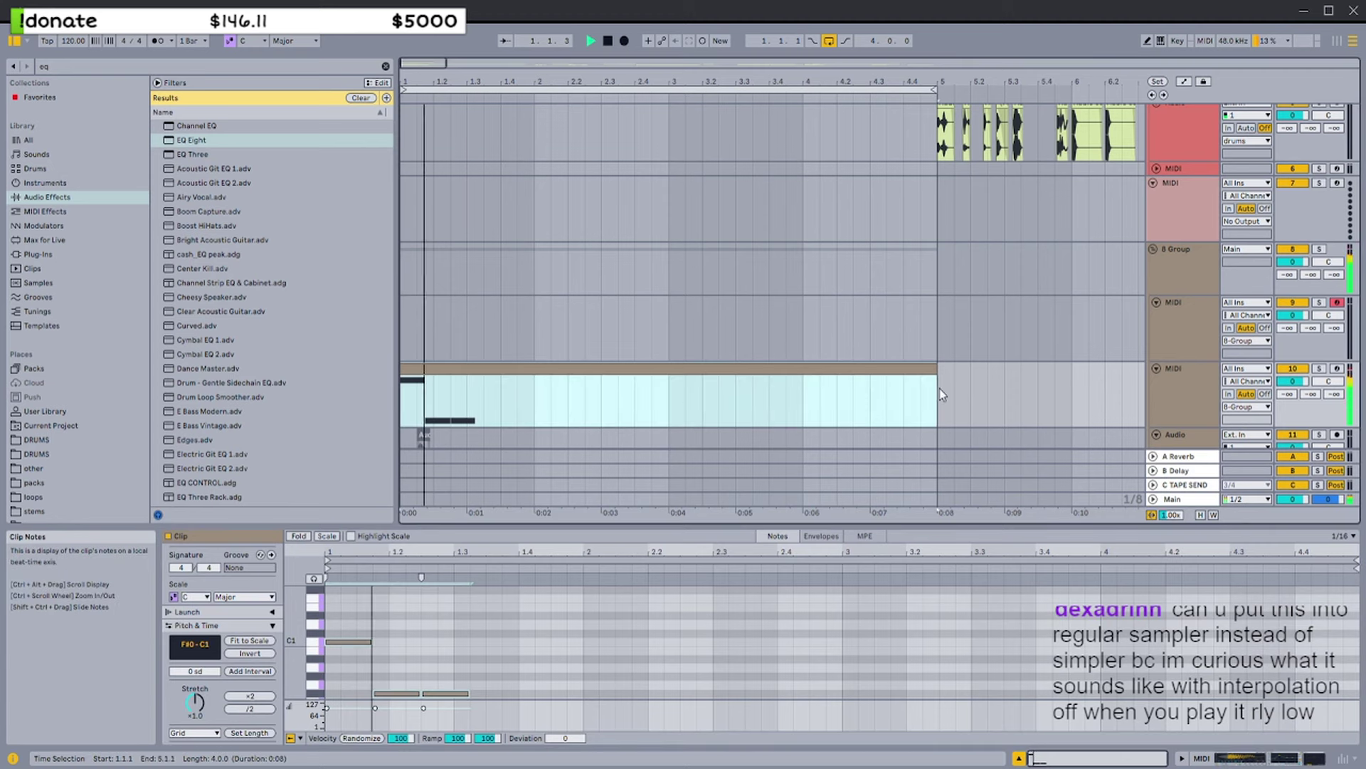
{"action": "left_click", "coordinate": [1162, 397]}
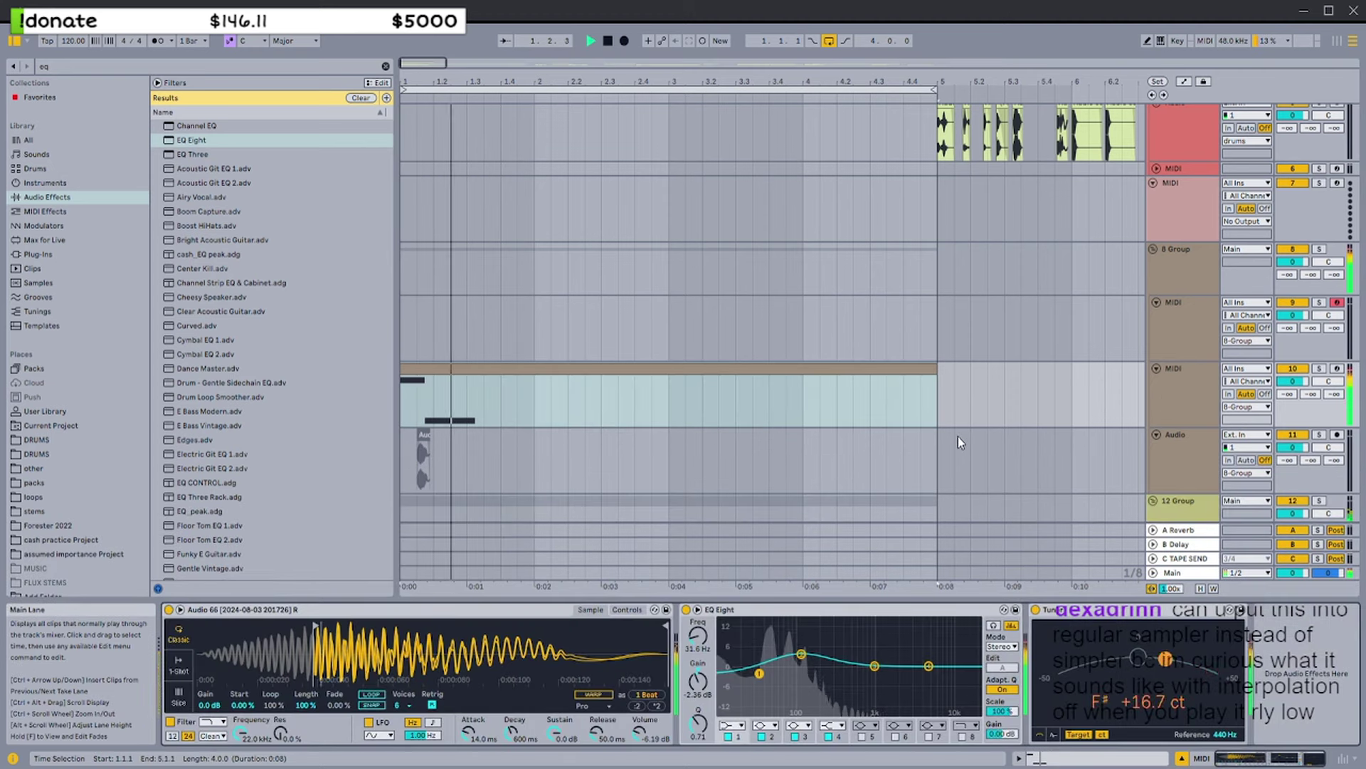
{"action": "left_click", "coordinate": [704, 370]}
{"action": "key", "text": "space"}
Duplicate the F#0 notes so that bar 1 holds a run of four back-to-back notes
{"action": "double_click", "coordinate": [671, 380]}
{"action": "key", "text": "space"}
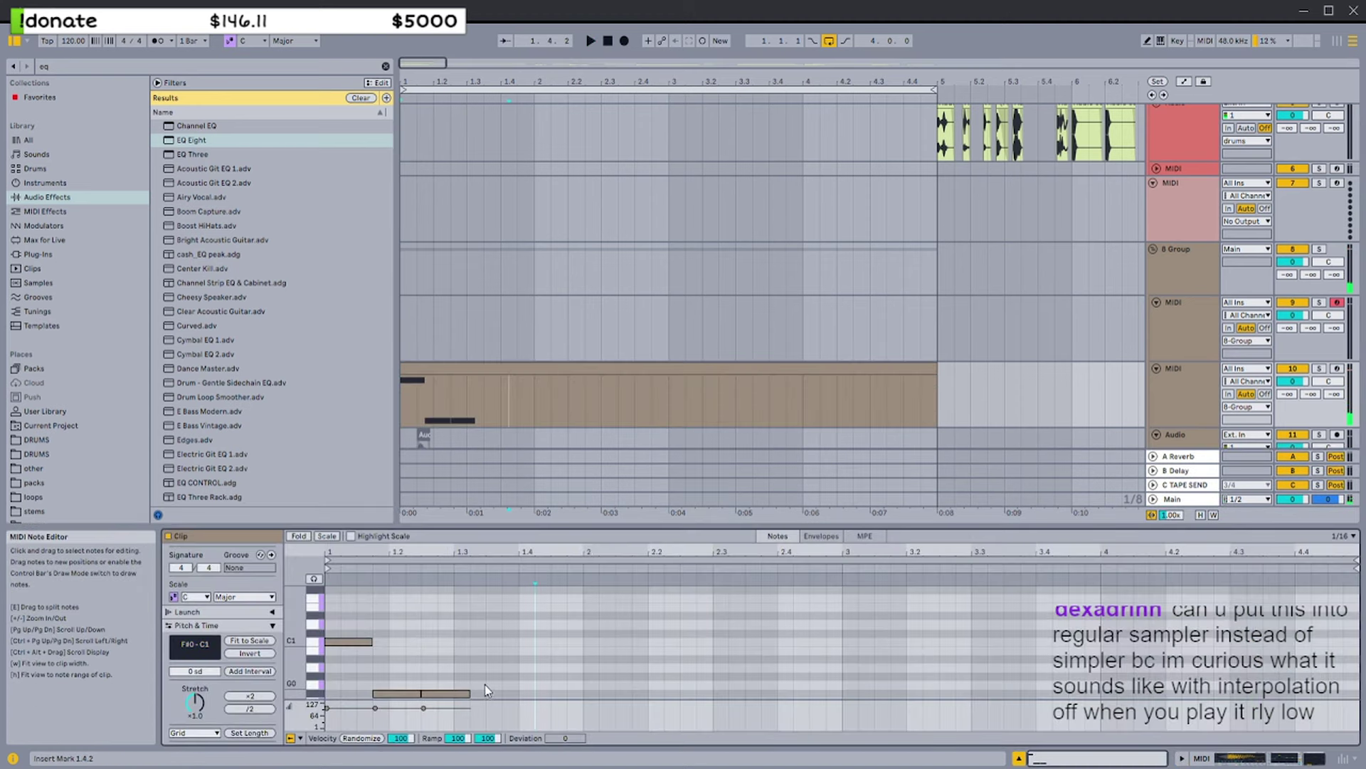
{"action": "left_click_drag", "start_coordinate": [469, 692], "coordinate": [487, 693]}
{"action": "key", "text": "space"}
{"action": "left_click", "coordinate": [523, 642], "text": "shift"}
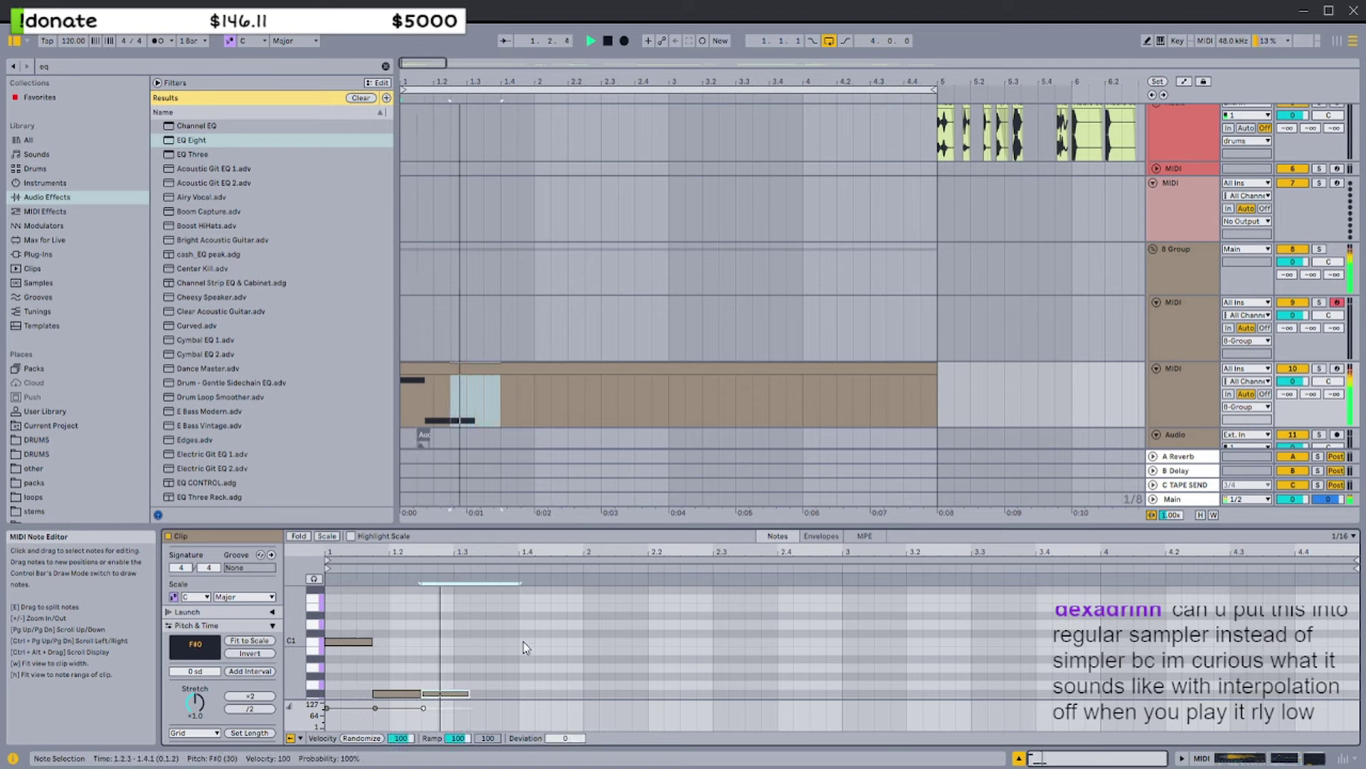
{"action": "key", "text": "ctrl+d"}
{"action": "key", "text": "space"}
{"action": "key", "text": "space"}
{"action": "double_click", "coordinate": [484, 693]}
{"action": "double_click", "coordinate": [582, 693]}
{"action": "key", "text": "space"}
{"action": "key", "text": "space"}
{"action": "key", "text": "Delete"}
{"action": "left_click_drag", "start_coordinate": [583, 693], "coordinate": [526, 688]}
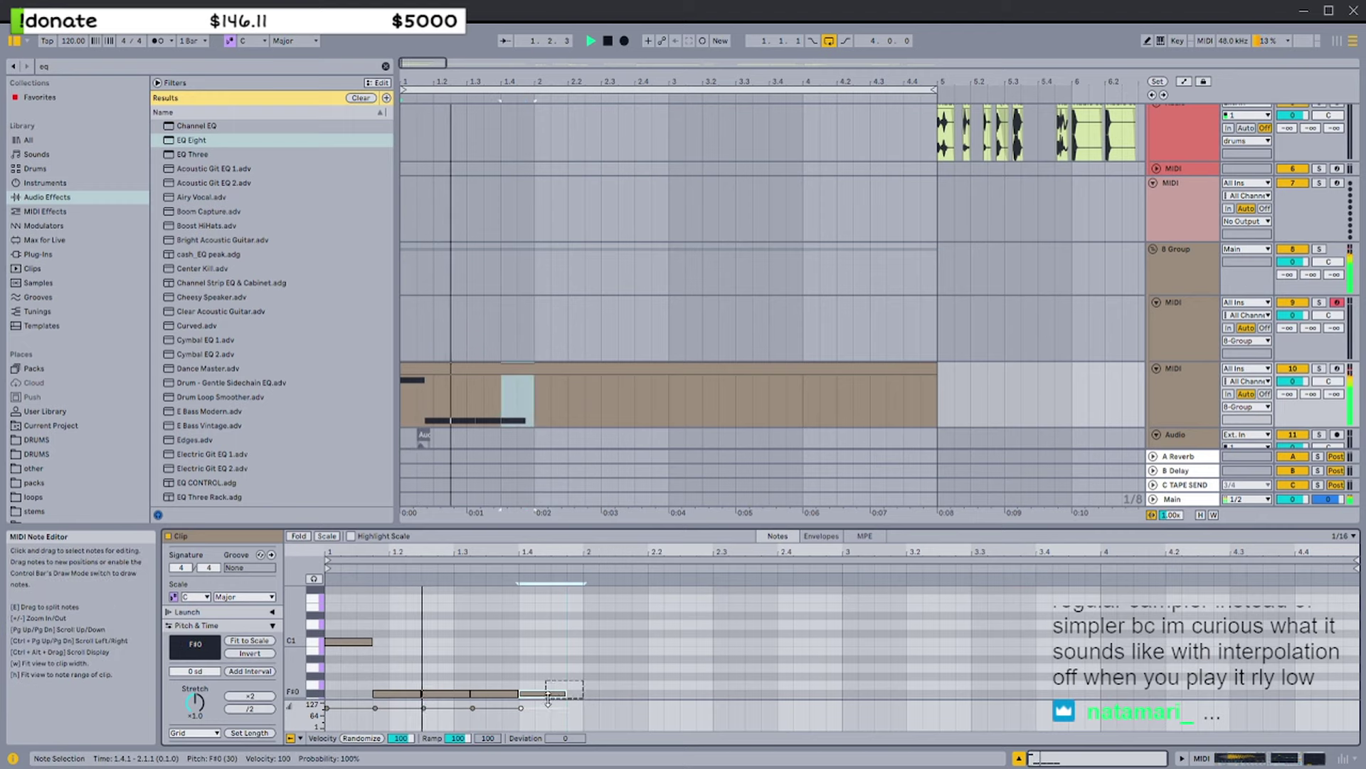
Duplicate the F#0 notes to add a second run of four starting at bar 2
{"action": "key", "text": "ctrl+d"}
{"action": "key", "text": "ctrl+d"}
{"action": "left_click_drag", "start_coordinate": [668, 693], "coordinate": [594, 695]}
{"action": "key", "text": "space"}
{"action": "key", "text": "space"}
{"action": "key", "text": "ctrl+d"}
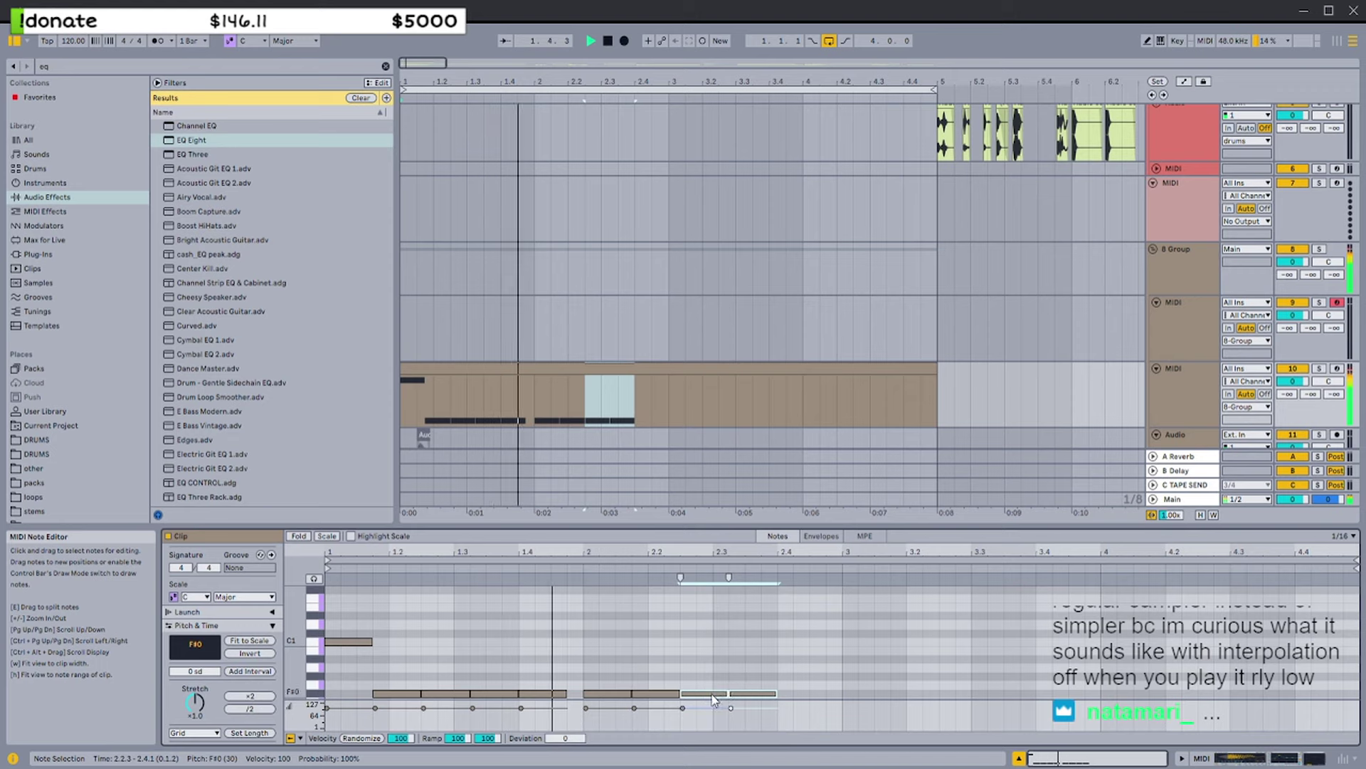
Select the full two-bar note pattern and duplicate it into bars 3 and 4
{"action": "left_click_drag", "start_coordinate": [785, 629], "coordinate": [856, 606]}
{"action": "left_click_drag", "start_coordinate": [842, 690], "coordinate": [327, 631]}
{"action": "key", "text": "space"}
{"action": "key", "text": "space"}
{"action": "key", "text": "ctrl+d"}
Transpose all the clip's notes up an octave, then down one semitone to F1–B1
{"action": "key", "text": "ctrl+a"}
{"action": "key", "text": "shift+Up"}
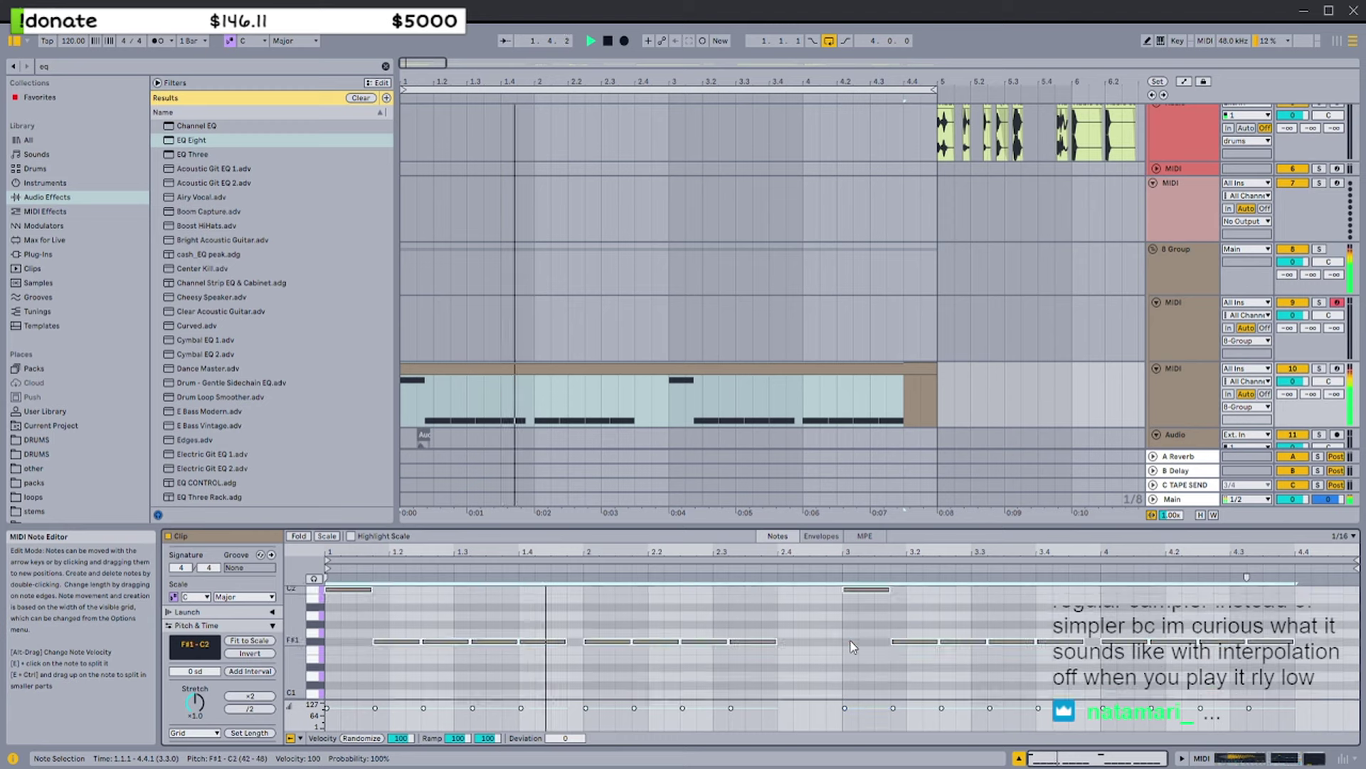
{"action": "key", "text": "Down"}
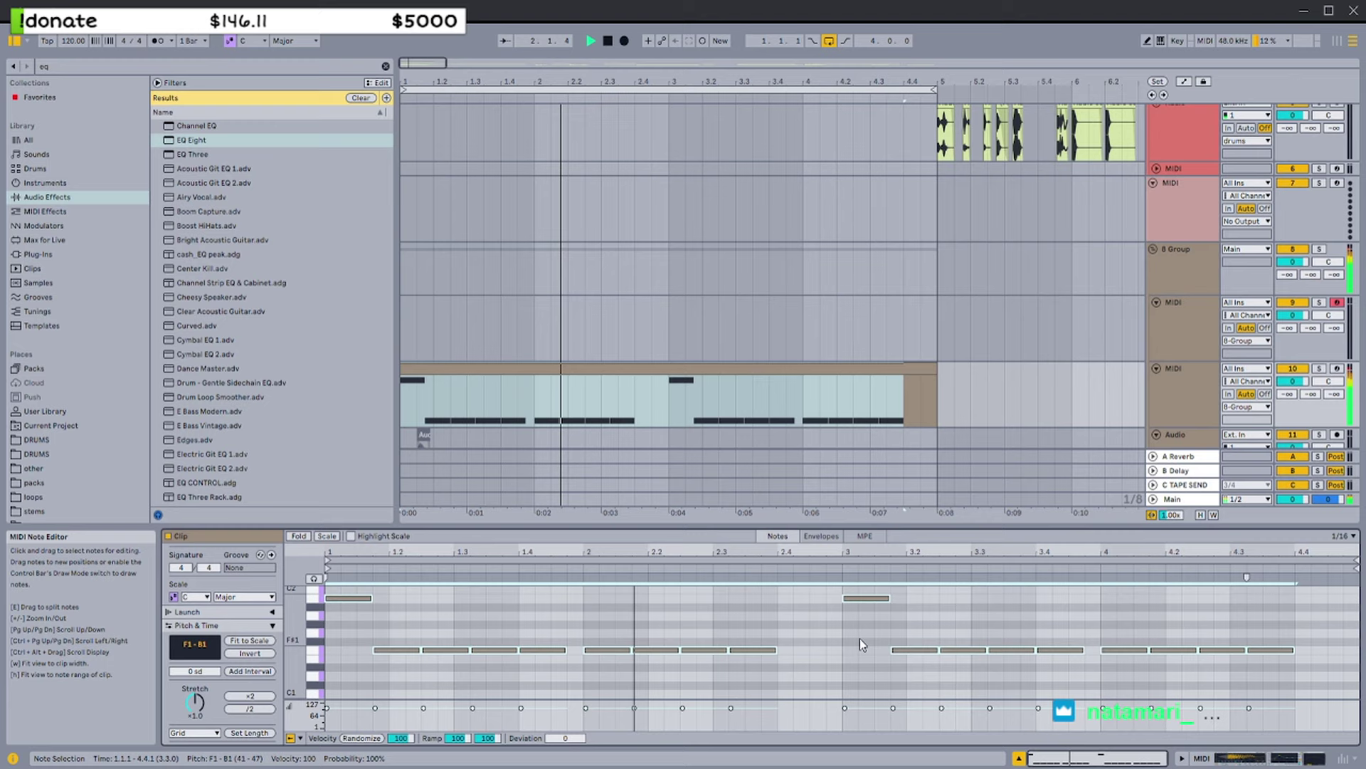
{"action": "left_click", "coordinate": [851, 630]}
{"action": "left_click_drag", "start_coordinate": [851, 629], "coordinate": [1103, 623]}
{"action": "left_click_drag", "start_coordinate": [1103, 623], "coordinate": [855, 616]}
{"action": "left_click", "coordinate": [851, 615]}
Search the browser's instruments for "sampler" and pick the Sampler device
{"action": "left_click", "coordinate": [1183, 435]}
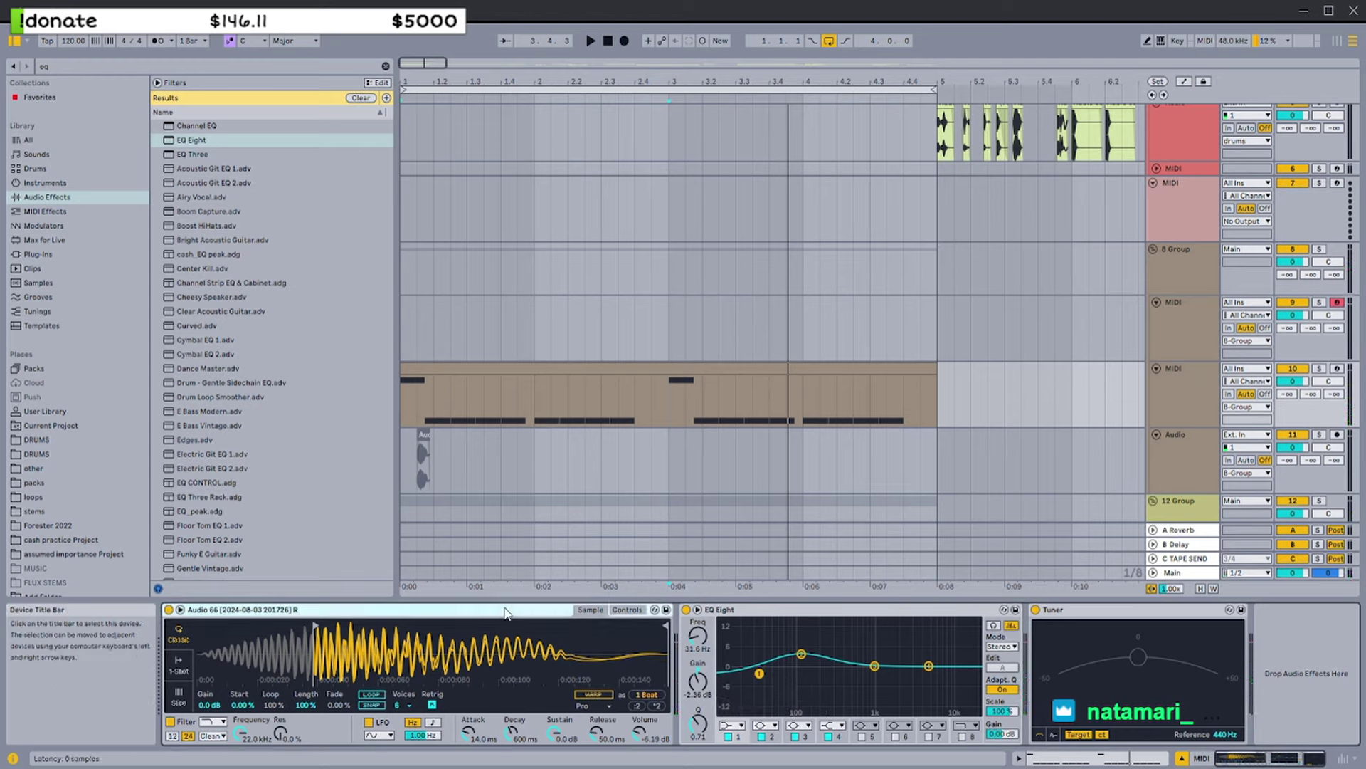
{"action": "left_click", "coordinate": [385, 66]}
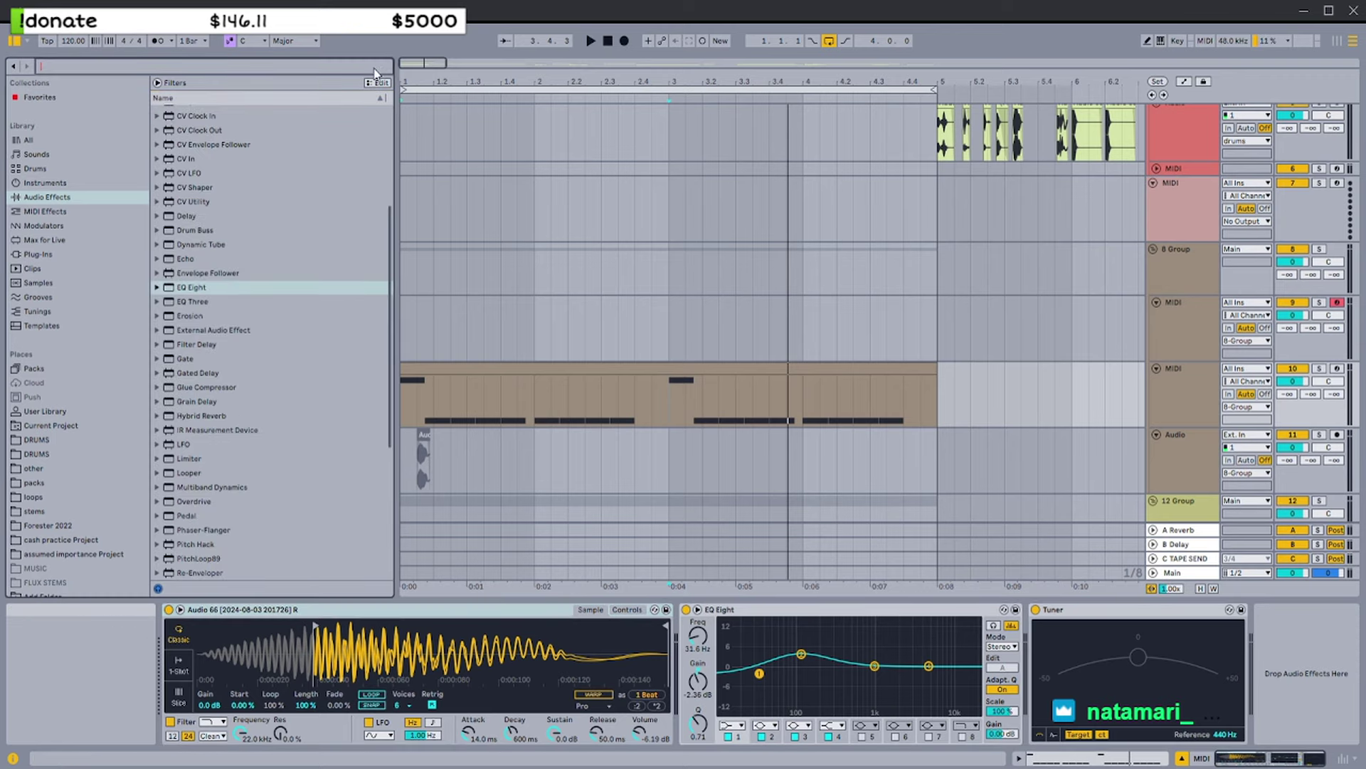
{"action": "type", "text": "sampler"}
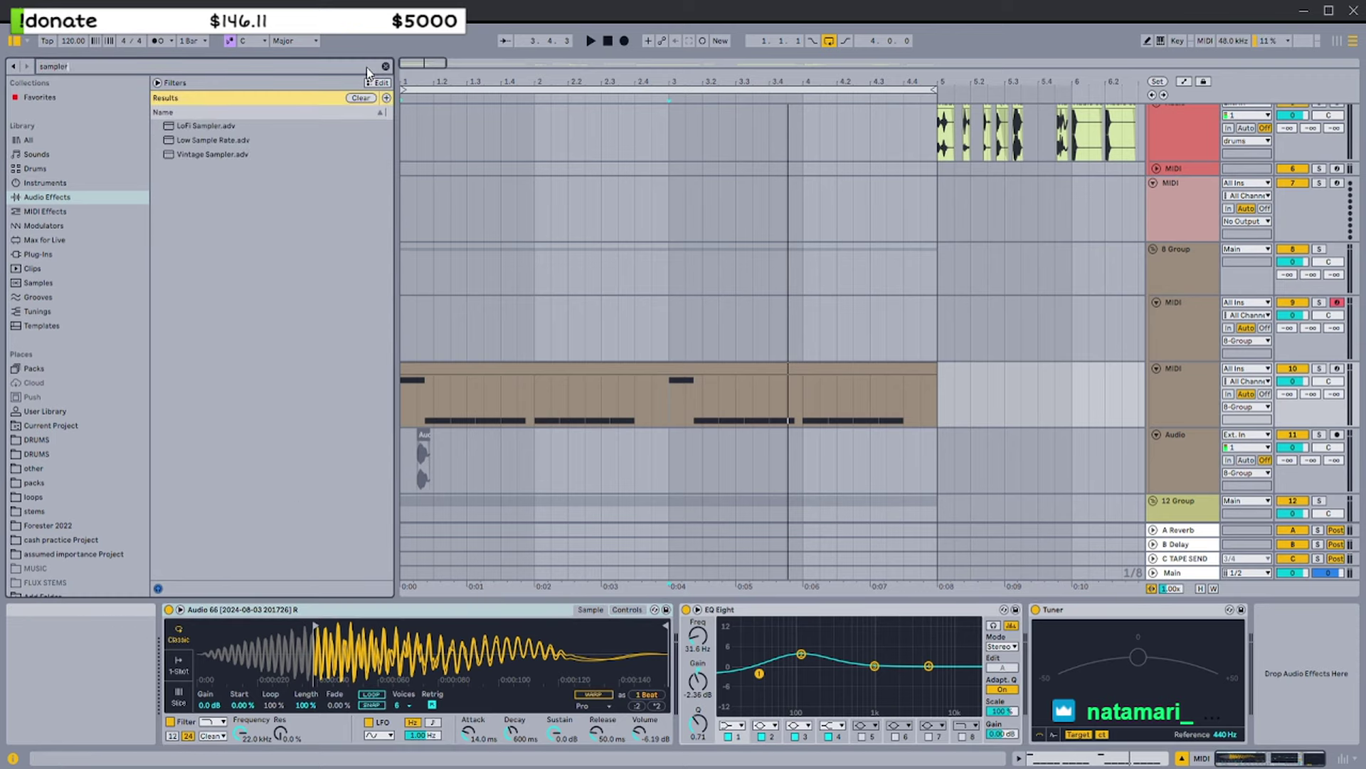
{"action": "left_click", "coordinate": [48, 183]}
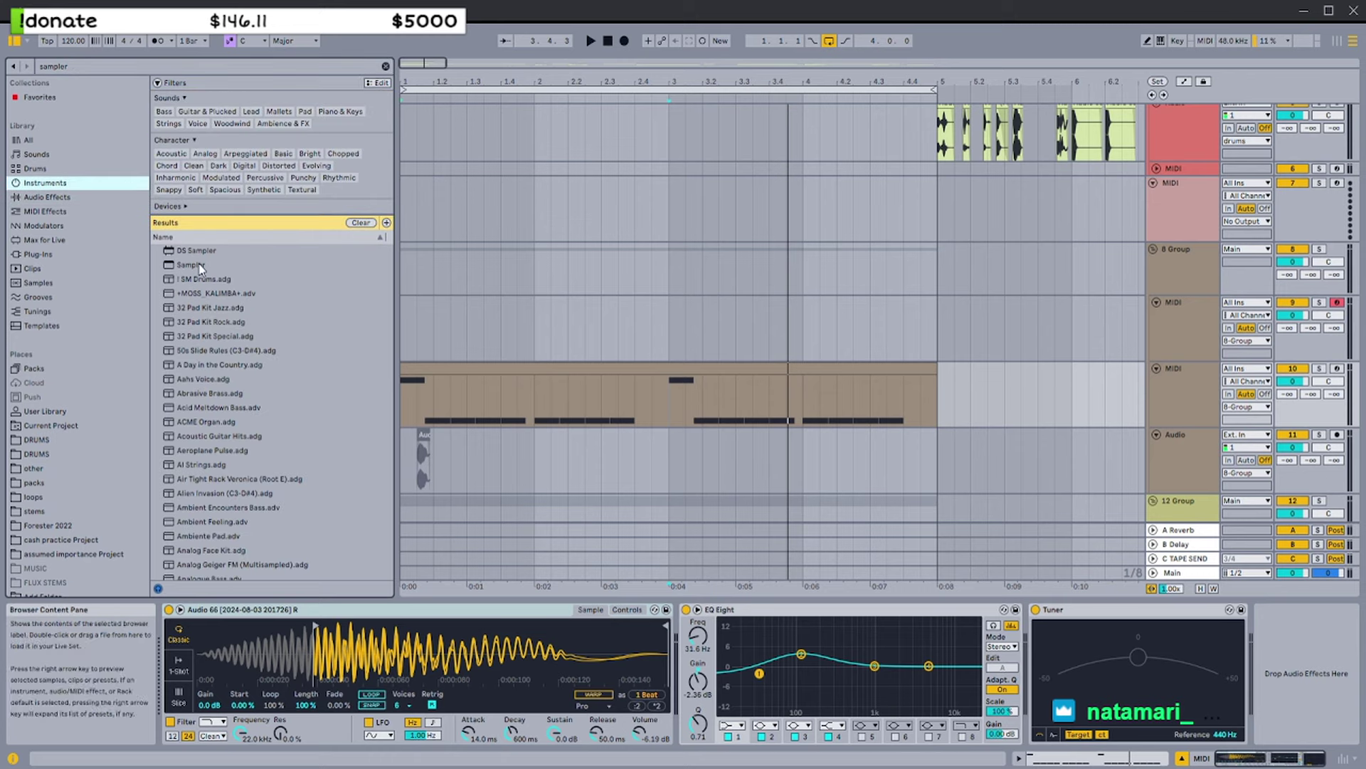
{"action": "left_click_drag", "start_coordinate": [199, 263], "coordinate": [103, 263]}
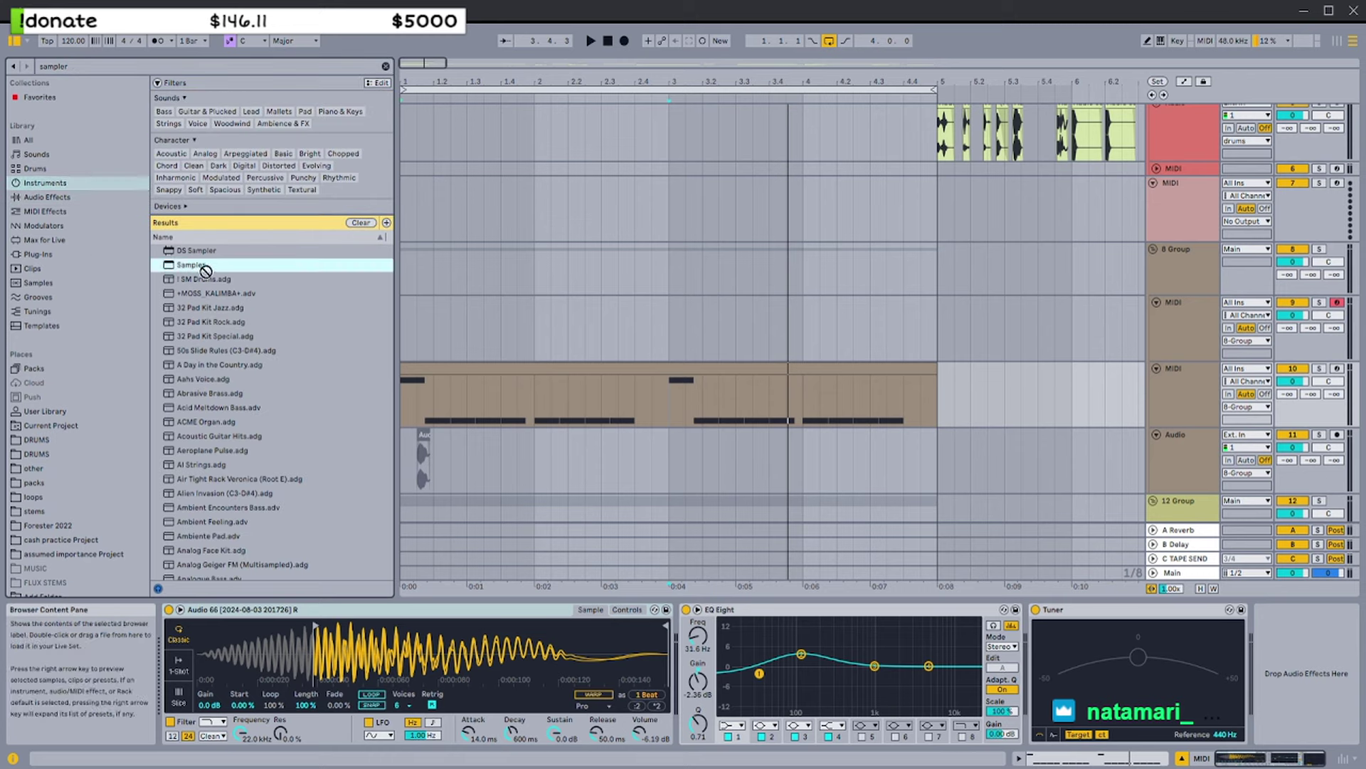
Insert a new MIDI track below the bass track inside 8 Group and load Sampler on it
{"action": "left_click", "coordinate": [1190, 404]}
{"action": "key", "text": "ctrl+shift+t"}
{"action": "left_click_drag", "start_coordinate": [195, 265], "coordinate": [198, 279]}
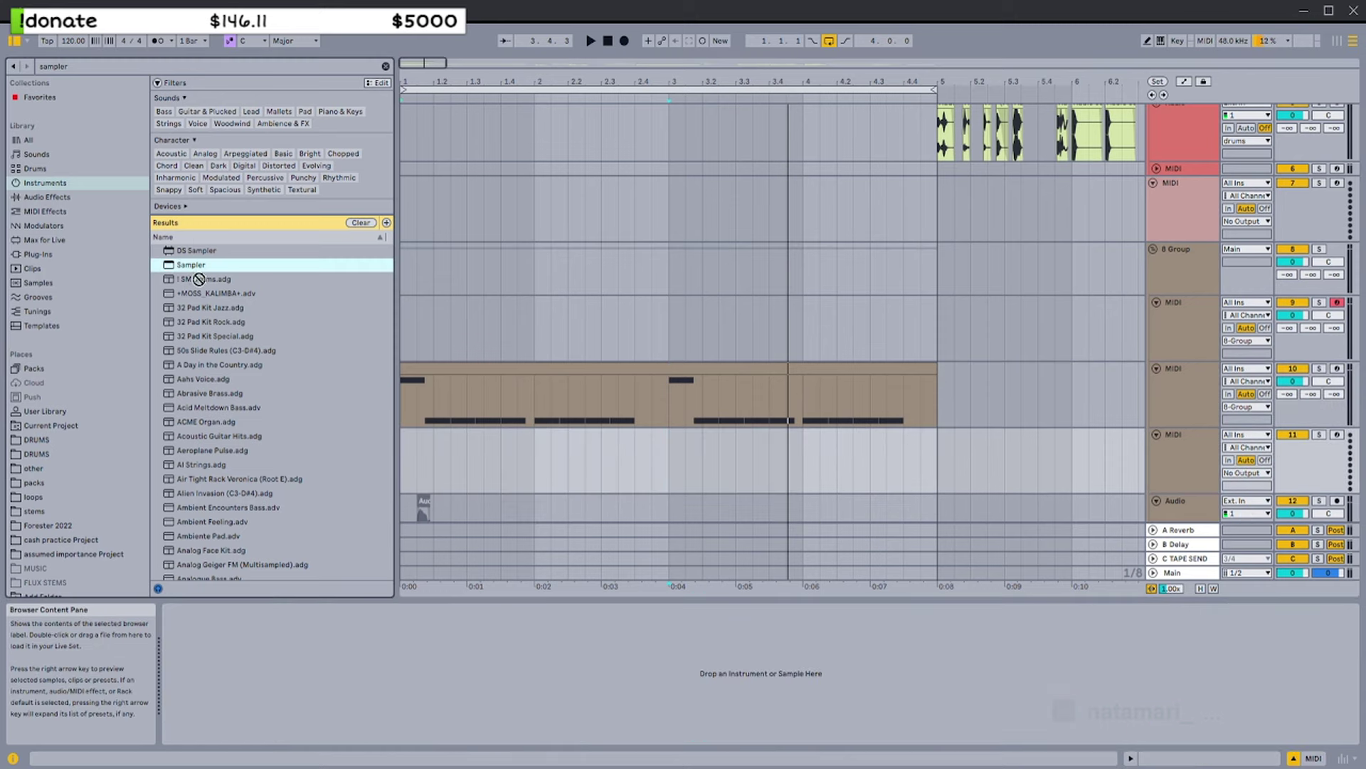
{"action": "key", "text": "ctrl+z"}
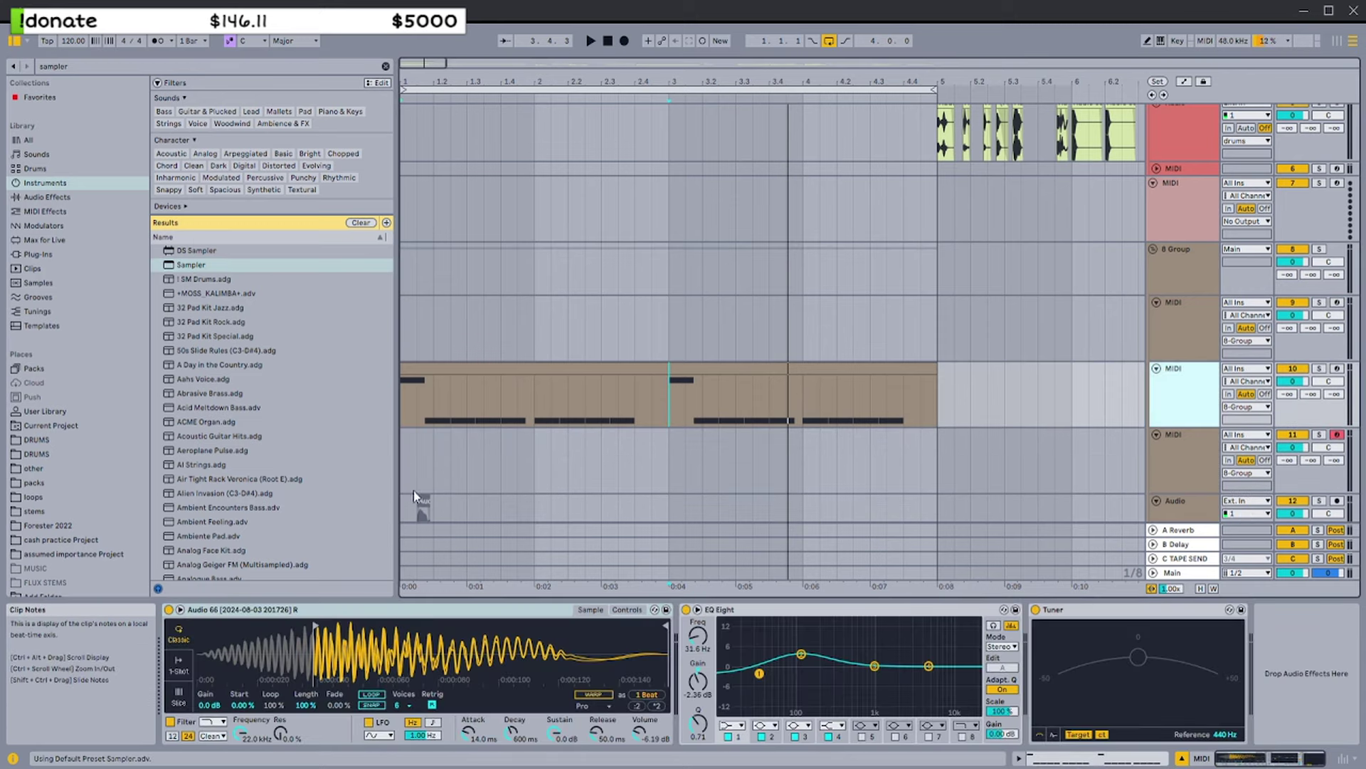
Load the short Audio 66 clip from the audio track into Sampler as its sample
{"action": "left_click", "coordinate": [1162, 459]}
{"action": "left_click_drag", "start_coordinate": [424, 500], "coordinate": [361, 649]}
{"action": "left_click", "coordinate": [553, 384]}
{"action": "left_click", "coordinate": [479, 420]}
{"action": "left_click", "coordinate": [463, 455]}
{"action": "left_click", "coordinate": [442, 397]}
{"action": "left_click", "coordinate": [451, 370]}
{"action": "left_click", "coordinate": [403, 450]}
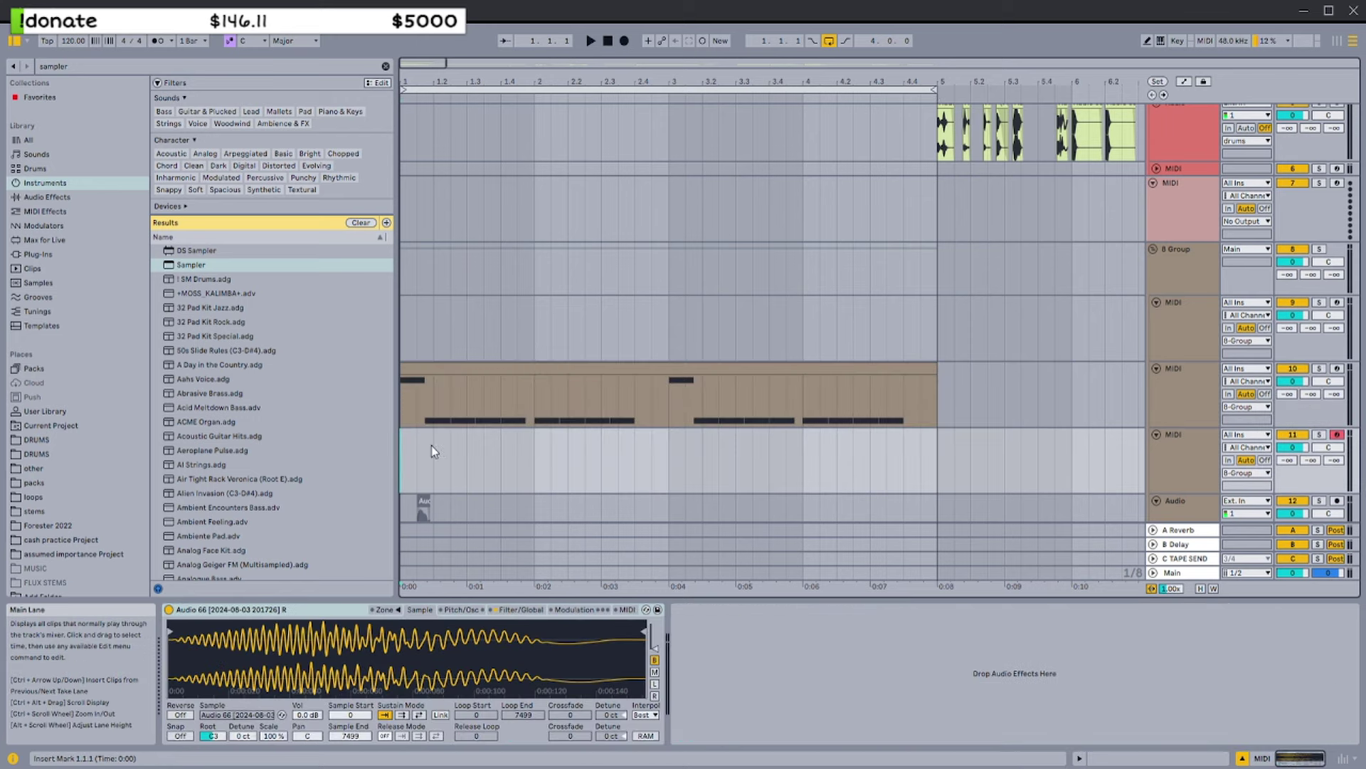
Create an empty four-bar MIDI clip from bar 1 on the Sampler track
{"action": "double_click", "coordinate": [406, 442]}
{"action": "left_click_drag", "start_coordinate": [404, 443], "coordinate": [939, 441]}
{"action": "key", "text": "ctrl+j"}
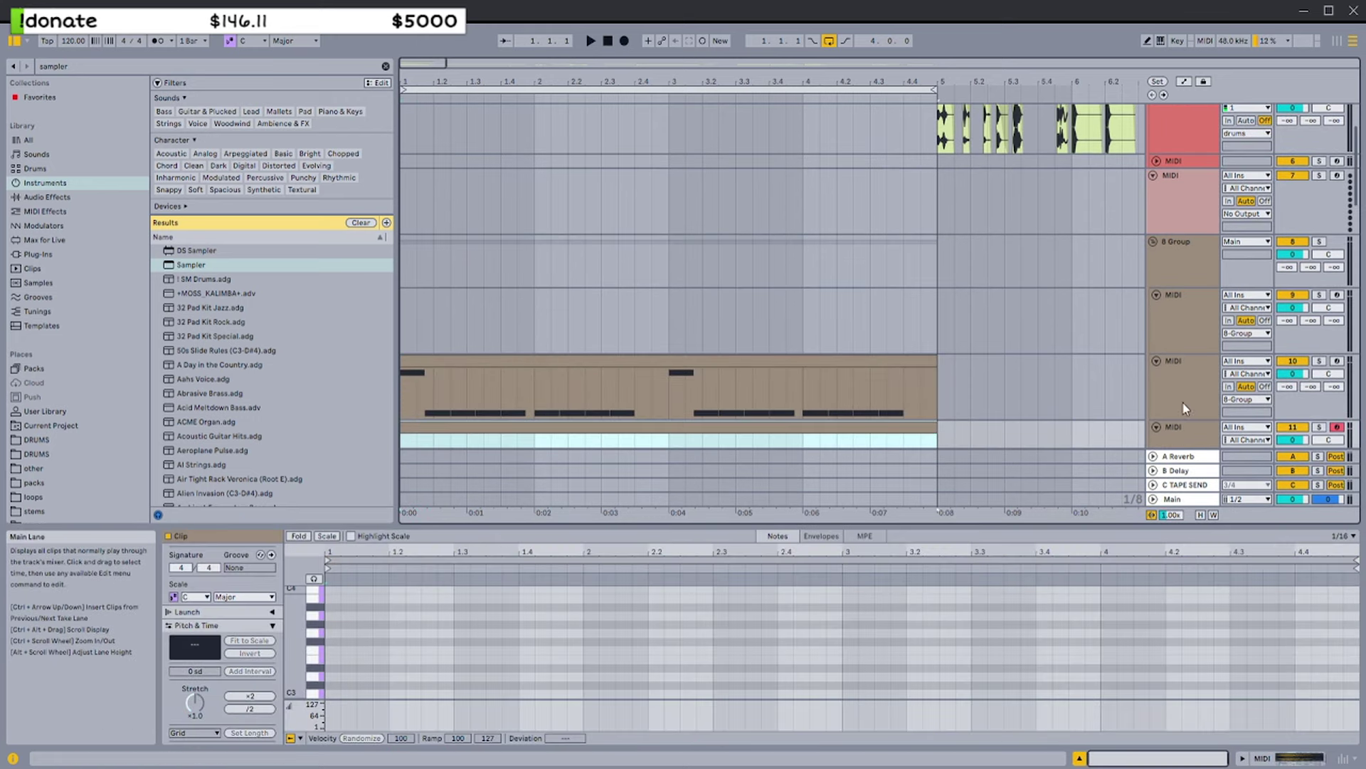
Look through Sampler's zone, pitch, filter and modulation settings, then set the sample's interpolation to None
{"action": "double_click", "coordinate": [1182, 435]}
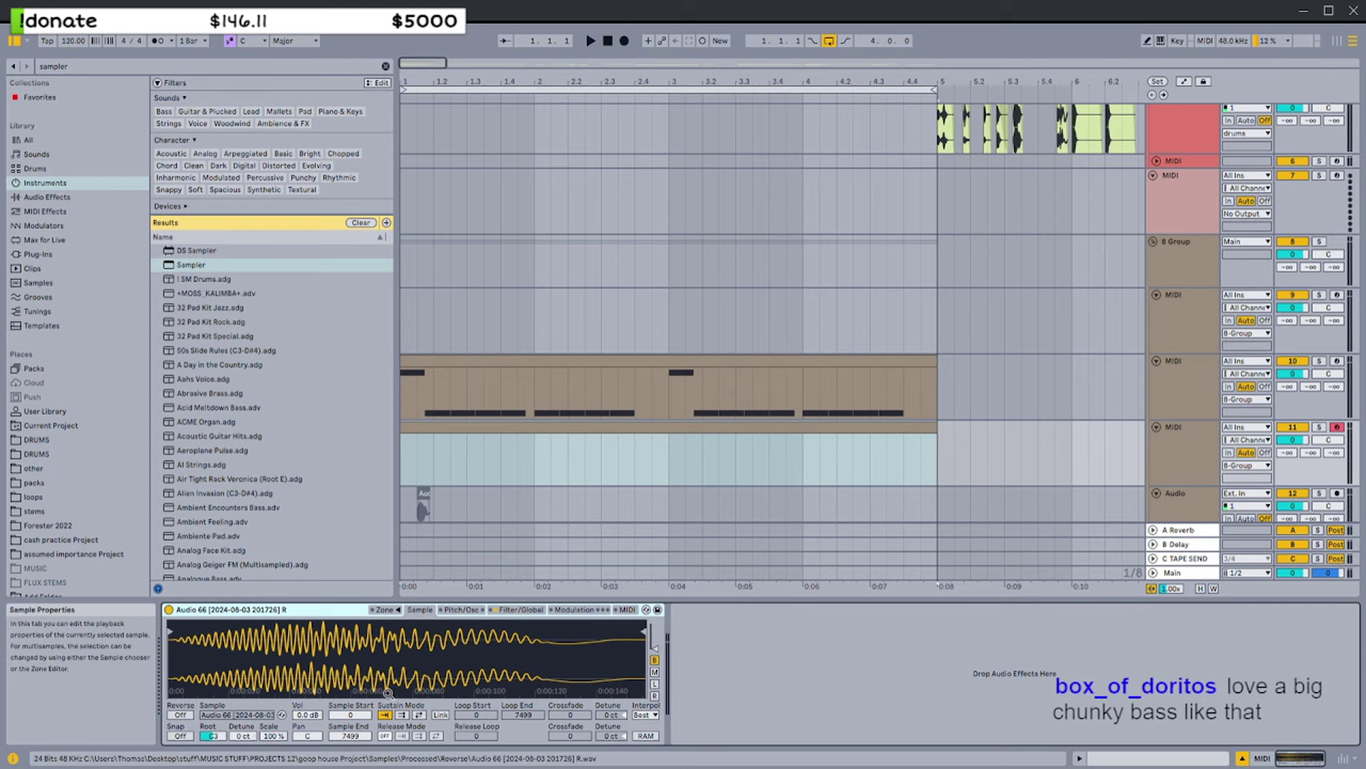
{"action": "left_click", "coordinate": [397, 611]}
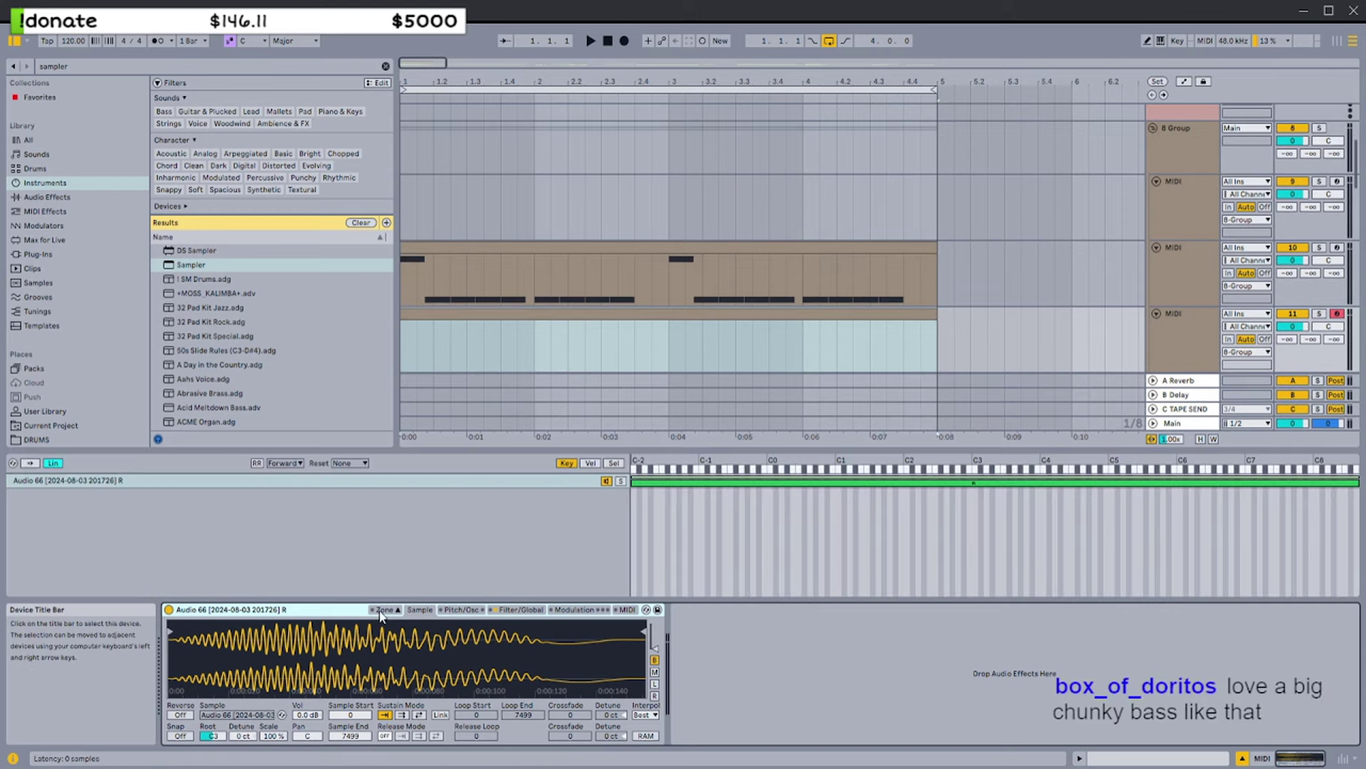
{"action": "left_click", "coordinate": [397, 610]}
{"action": "left_click", "coordinate": [459, 609]}
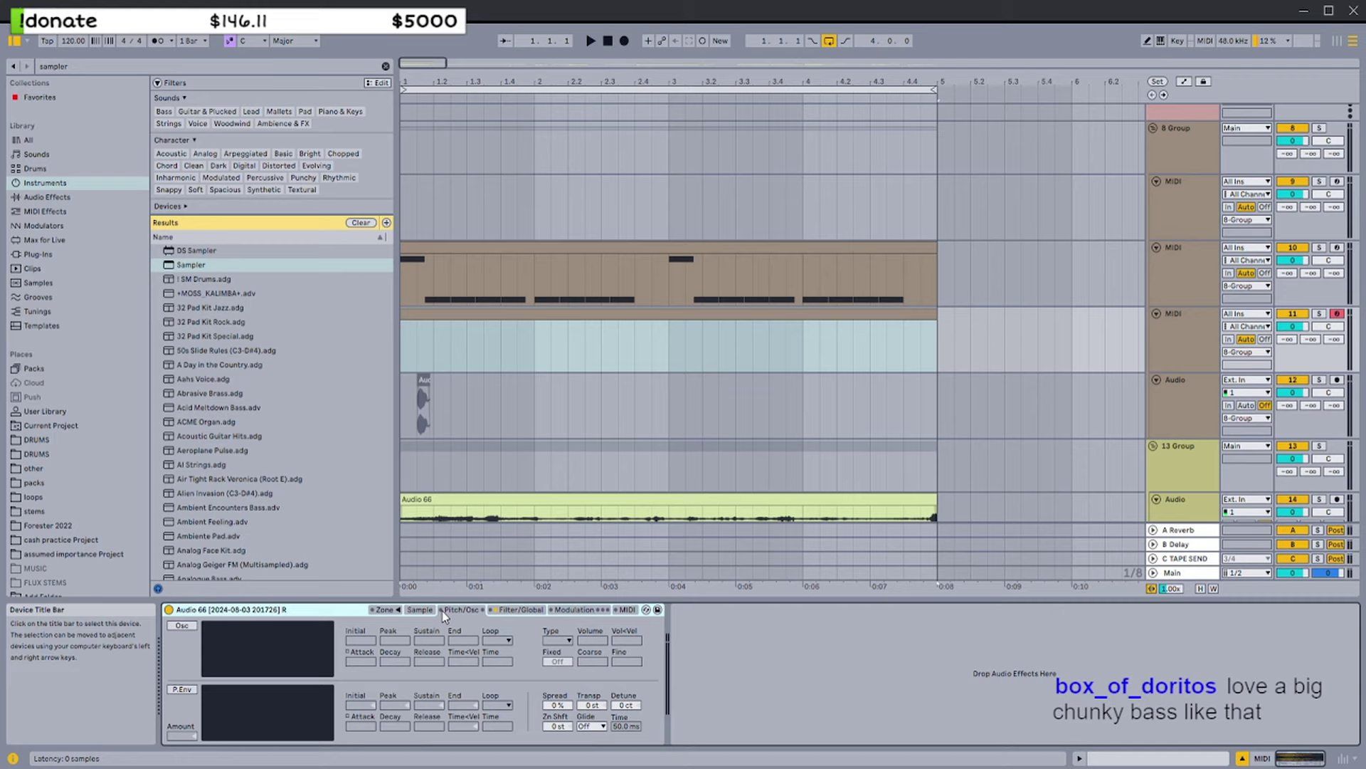
{"action": "left_click", "coordinate": [520, 609]}
{"action": "left_click", "coordinate": [575, 610]}
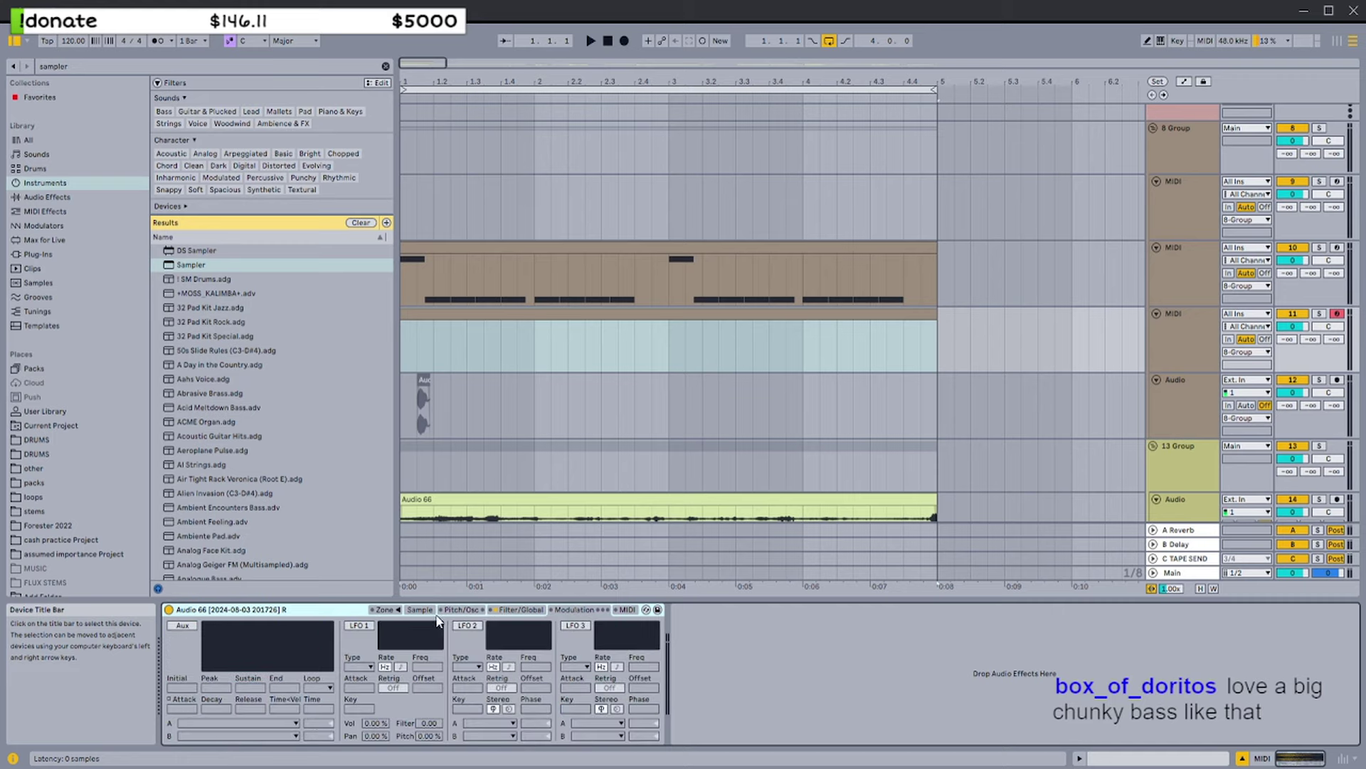
{"action": "left_click", "coordinate": [433, 612]}
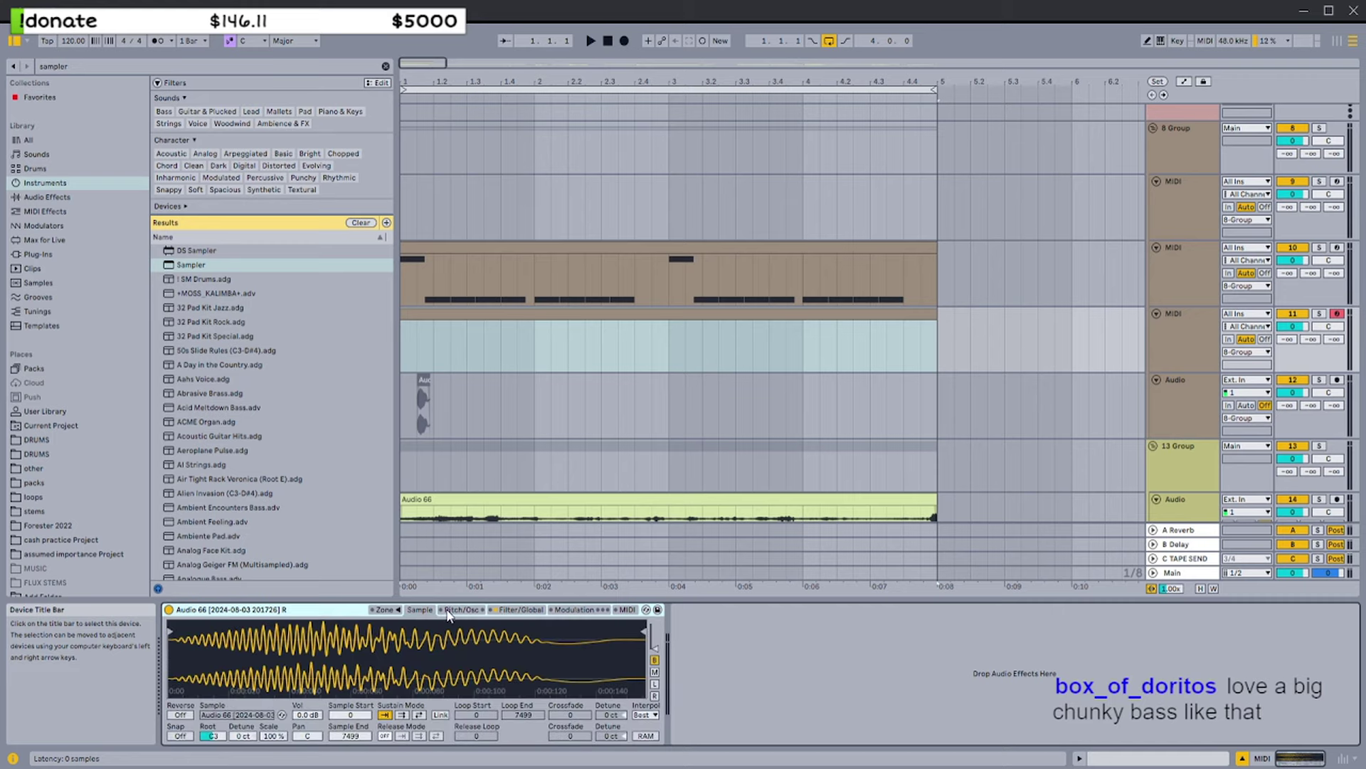
{"action": "left_click", "coordinate": [653, 715]}
{"action": "left_click", "coordinate": [644, 649]}
Draw a one-bar note at the start of the Sampler clip, solo the track, and play it back
{"action": "left_click", "coordinate": [566, 315]}
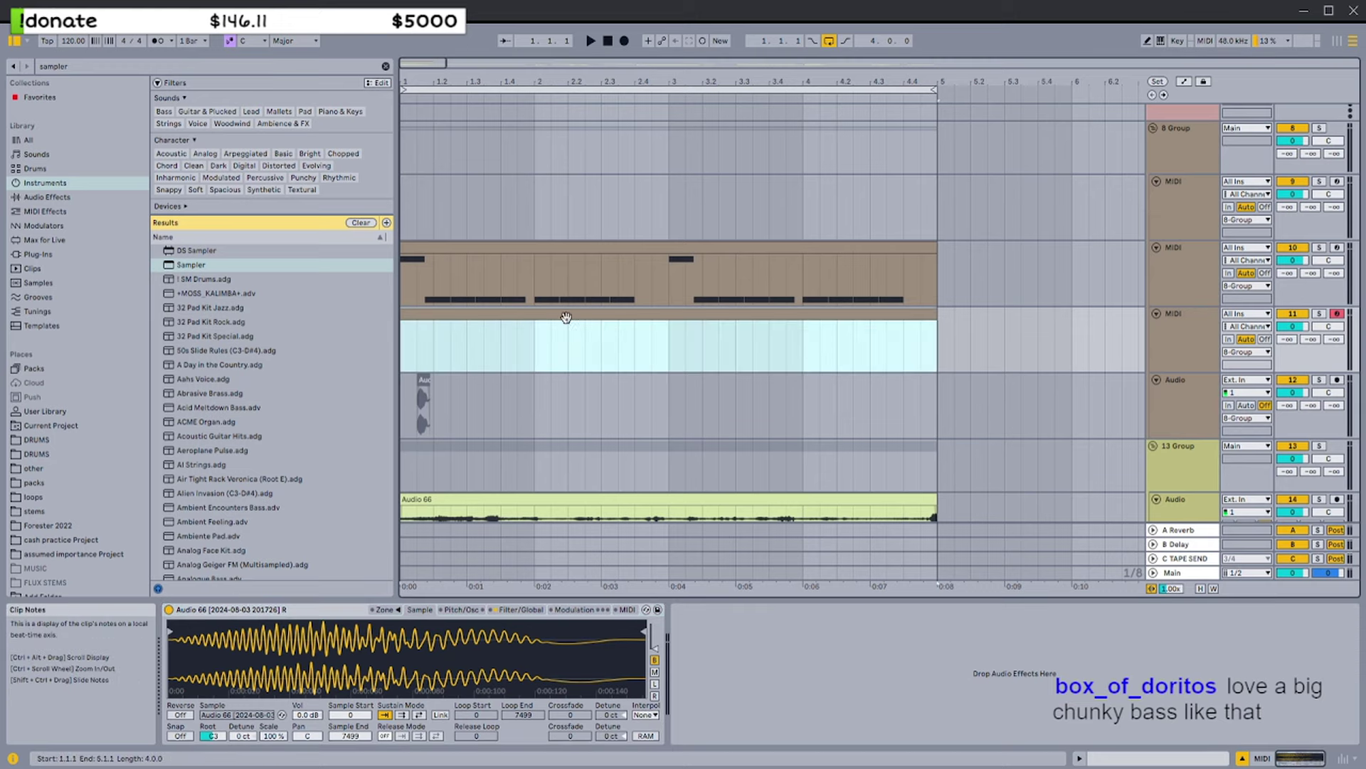
{"action": "key", "text": "ctrl+shift+m"}
{"action": "double_click", "coordinate": [338, 665]}
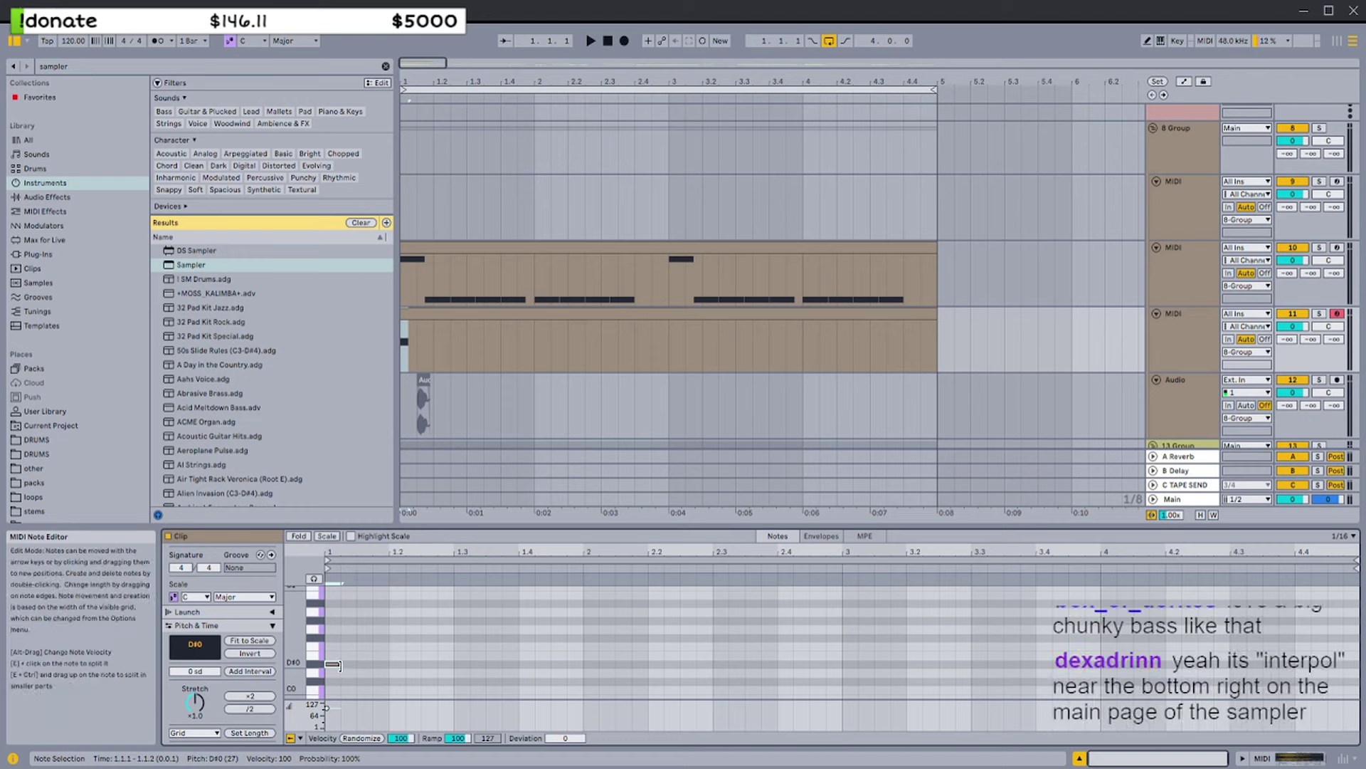
{"action": "left_click_drag", "start_coordinate": [333, 665], "coordinate": [570, 603]}
{"action": "key", "text": "s"}
{"action": "key", "text": "space"}
{"action": "key", "text": "space"}
{"action": "key", "text": "space"}
{"action": "key", "text": "space"}
Raise the one-bar note to F1 and audition the Sampler sound
{"action": "scroll", "coordinate": [570, 612], "scroll_direction": "up", "scroll_amount": 3}
{"action": "left_click_drag", "start_coordinate": [570, 662], "coordinate": [579, 606]}
{"action": "key", "text": "space"}
{"action": "key", "text": "space"}
{"action": "scroll", "coordinate": [580, 606], "scroll_direction": "up", "scroll_amount": 3}
{"action": "key", "text": "space"}
{"action": "key", "text": "space"}
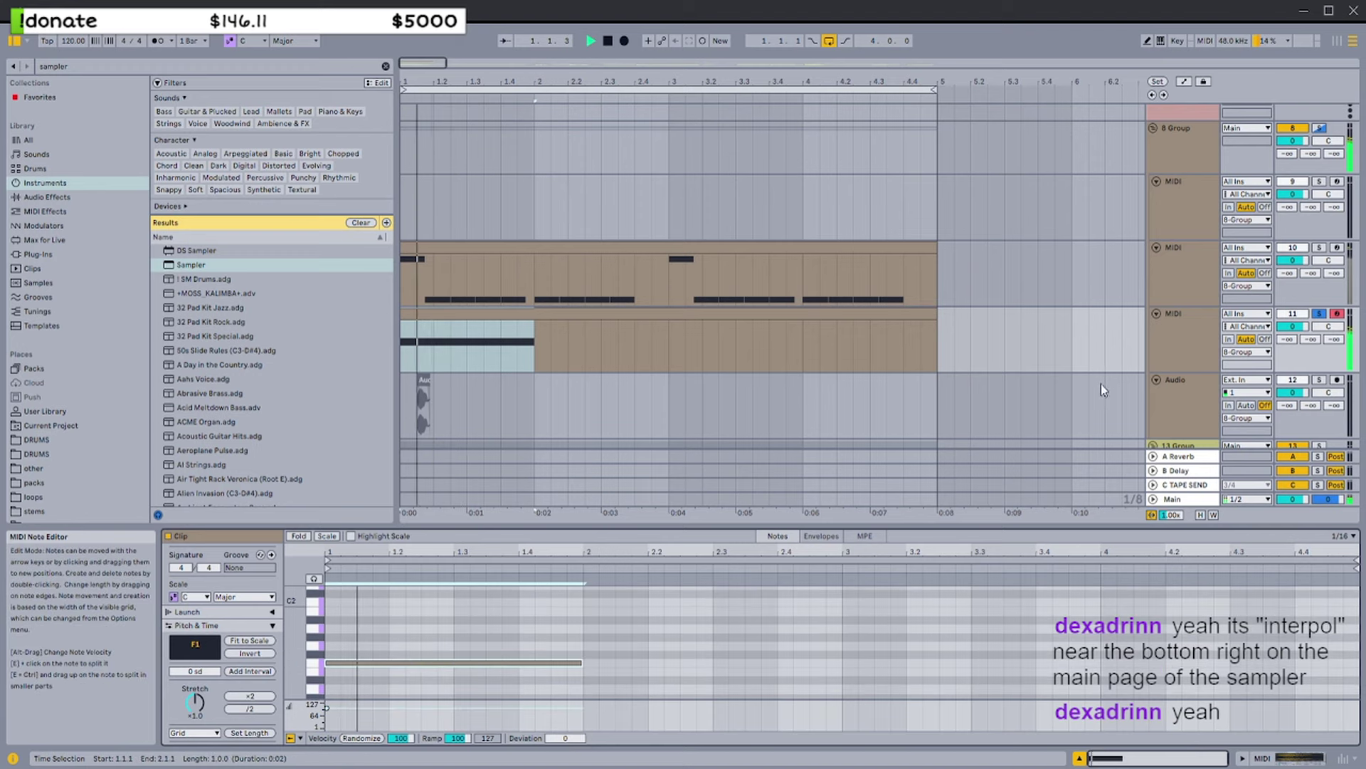
Set the sample's volume in Sampler to 7.9 dB and audition the F1 note repeatedly
{"action": "key", "text": "shift+Tab"}
{"action": "key", "text": "space"}
{"action": "key", "text": "space"}
{"action": "key", "text": "space"}
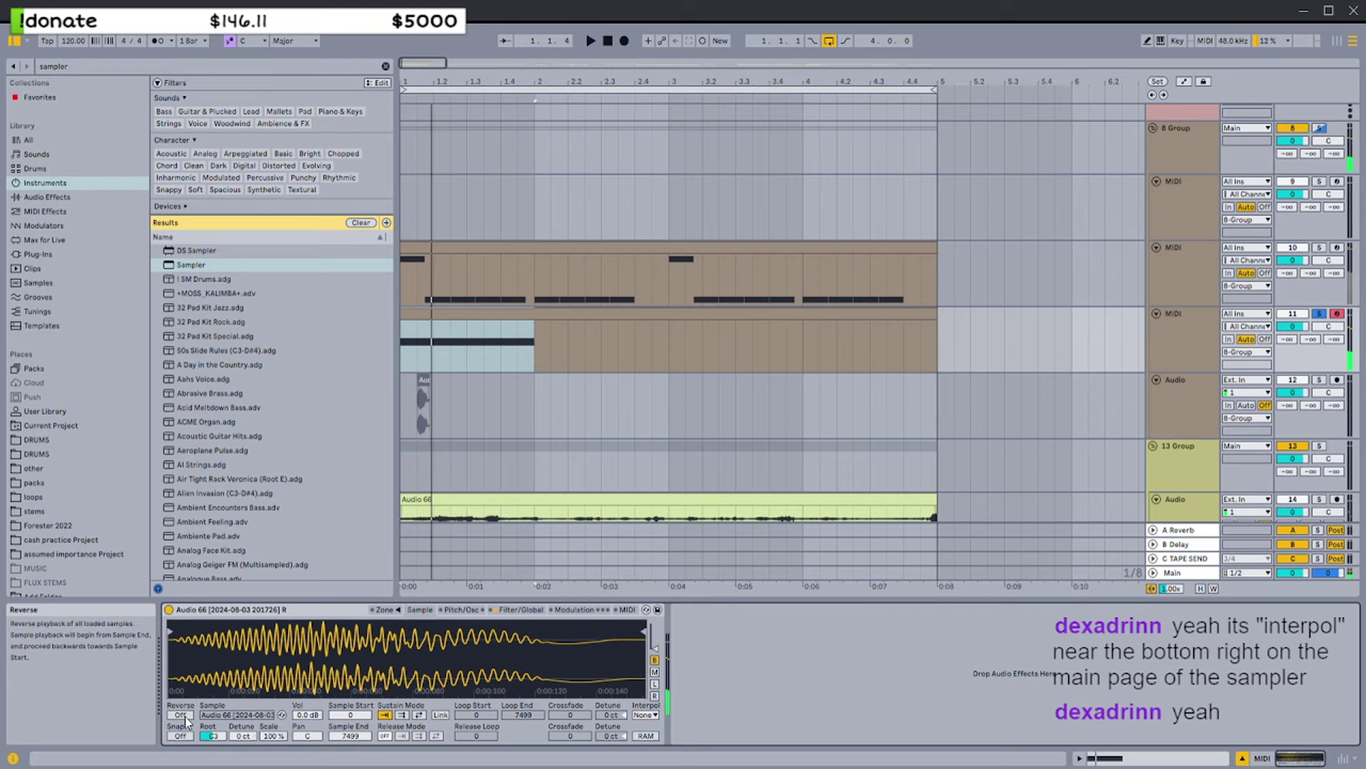
{"action": "left_click", "coordinate": [332, 612]}
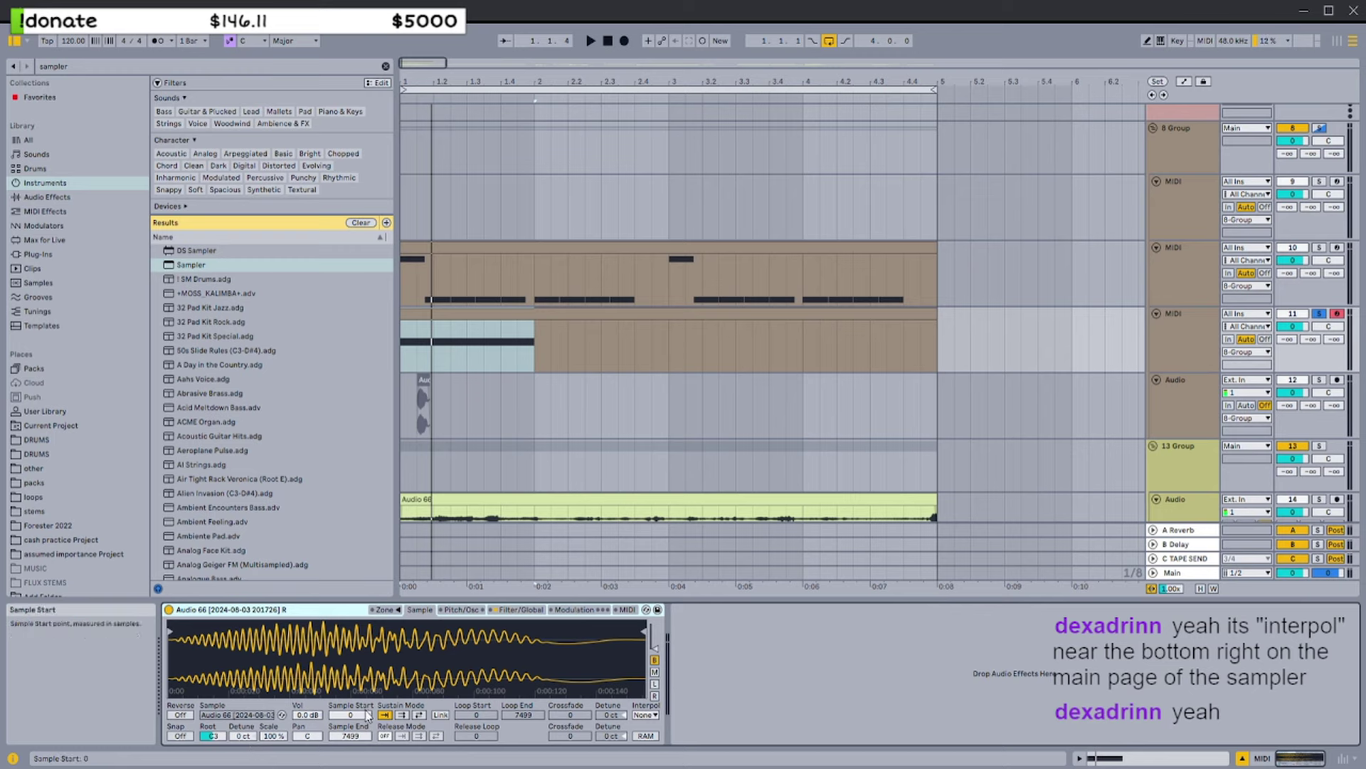
{"action": "left_click_drag", "start_coordinate": [308, 714], "coordinate": [308, 670]}
{"action": "key", "text": "space"}
{"action": "key", "text": "space"}
{"action": "key", "text": "space"}
{"action": "key", "text": "space"}
{"action": "key", "text": "space"}
{"action": "key", "text": "space"}
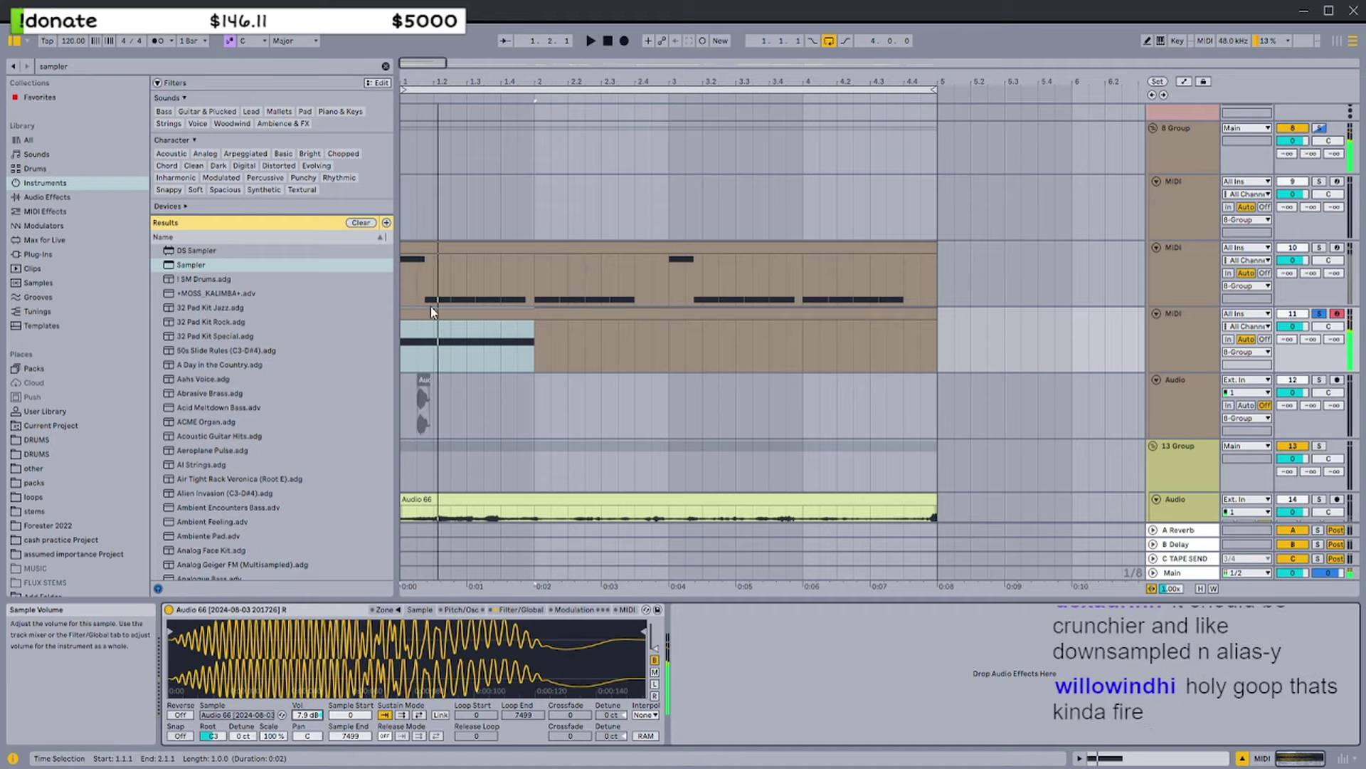
{"action": "key", "text": "space"}
{"action": "left_click", "coordinate": [434, 313]}
{"action": "key", "text": "space"}
{"action": "key", "text": "space"}
Clear the browser search, solo the drums group's audio track and audition its short clips from bar 5
{"action": "left_click", "coordinate": [362, 222]}
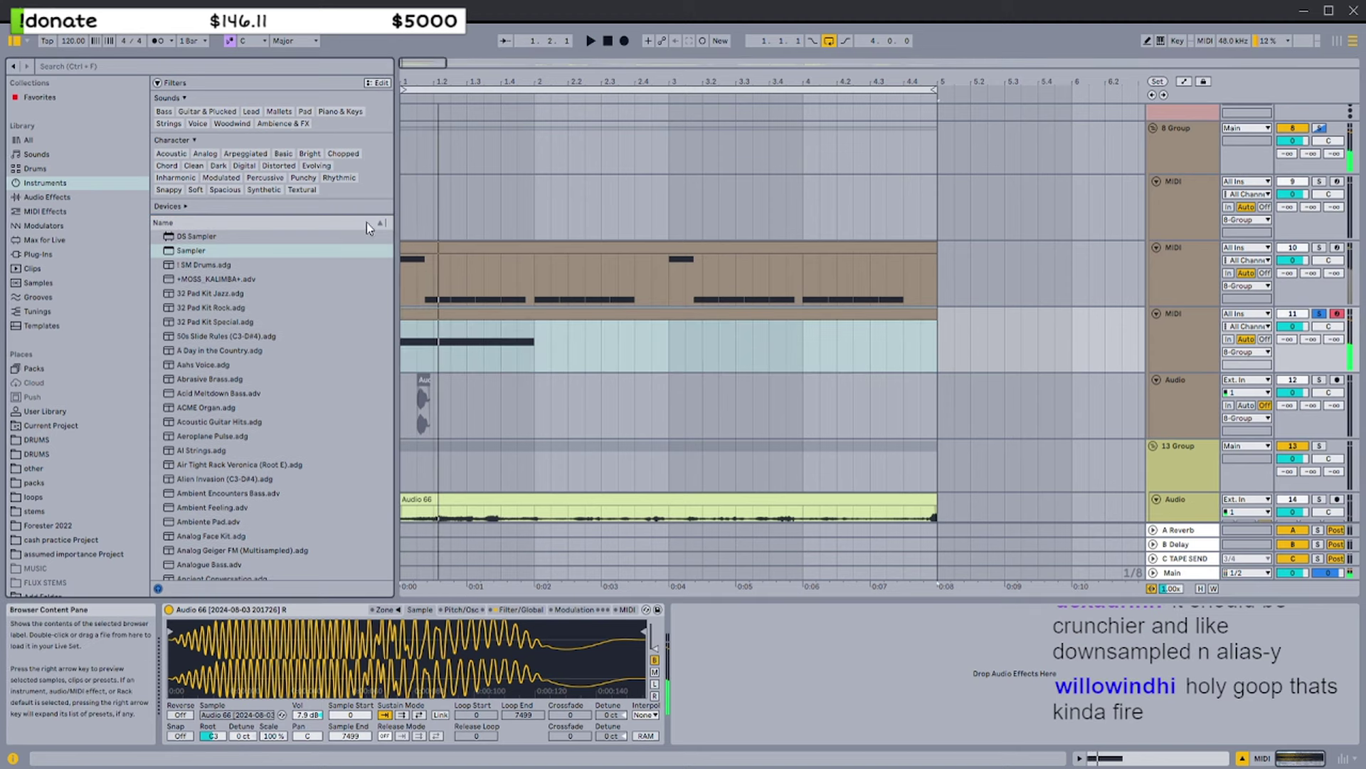
{"action": "left_click", "coordinate": [504, 247]}
{"action": "scroll", "coordinate": [498, 251], "scroll_direction": "up", "scroll_amount": 1}
{"action": "scroll", "coordinate": [499, 251], "scroll_direction": "down", "scroll_amount": 2}
{"action": "scroll", "coordinate": [640, 196], "scroll_direction": "up", "scroll_amount": 1}
{"action": "left_click", "coordinate": [642, 170]}
{"action": "key", "text": "s"}
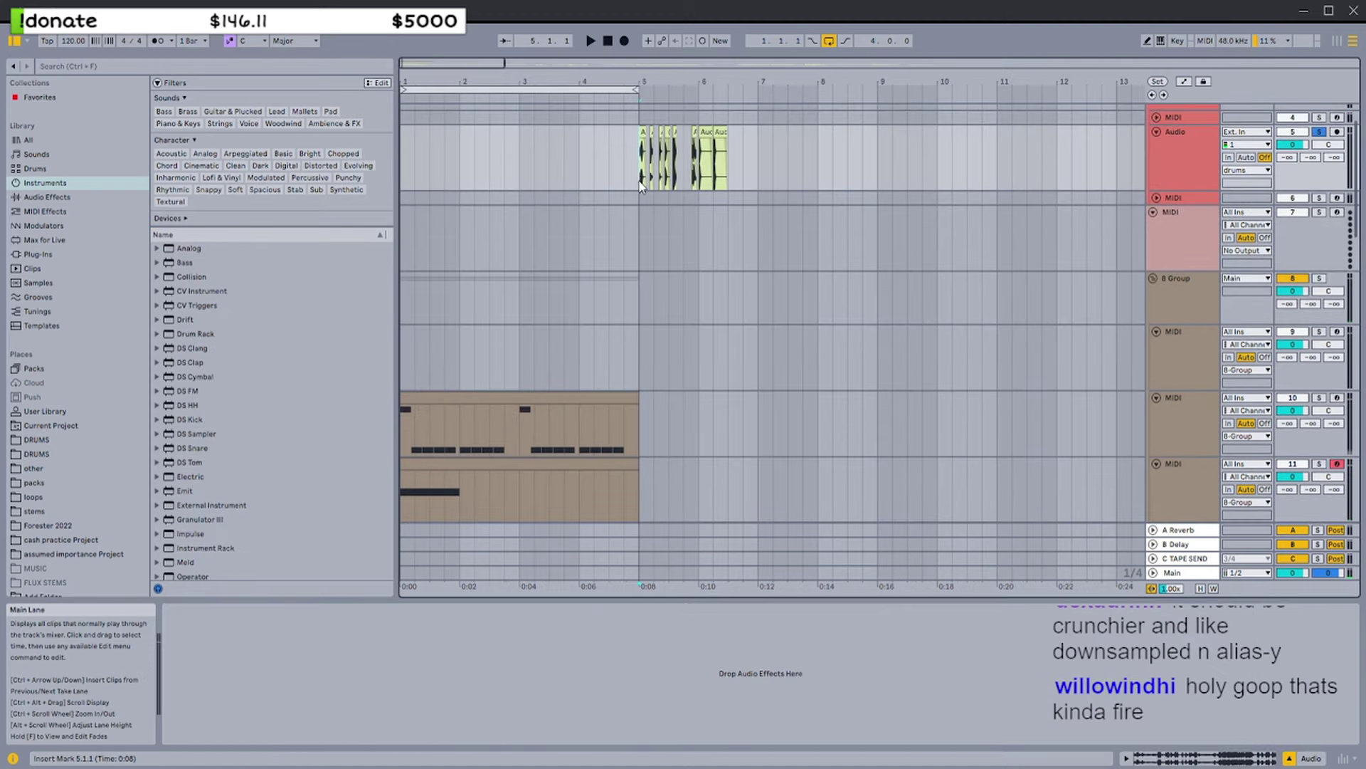
{"action": "key", "text": "space"}
{"action": "scroll", "coordinate": [650, 195], "scroll_direction": "up", "scroll_amount": 1}
{"action": "scroll", "coordinate": [650, 195], "scroll_direction": "up", "scroll_amount": 3}
{"action": "left_click", "coordinate": [658, 193]}
{"action": "key", "text": "space"}
{"action": "key", "text": "space"}
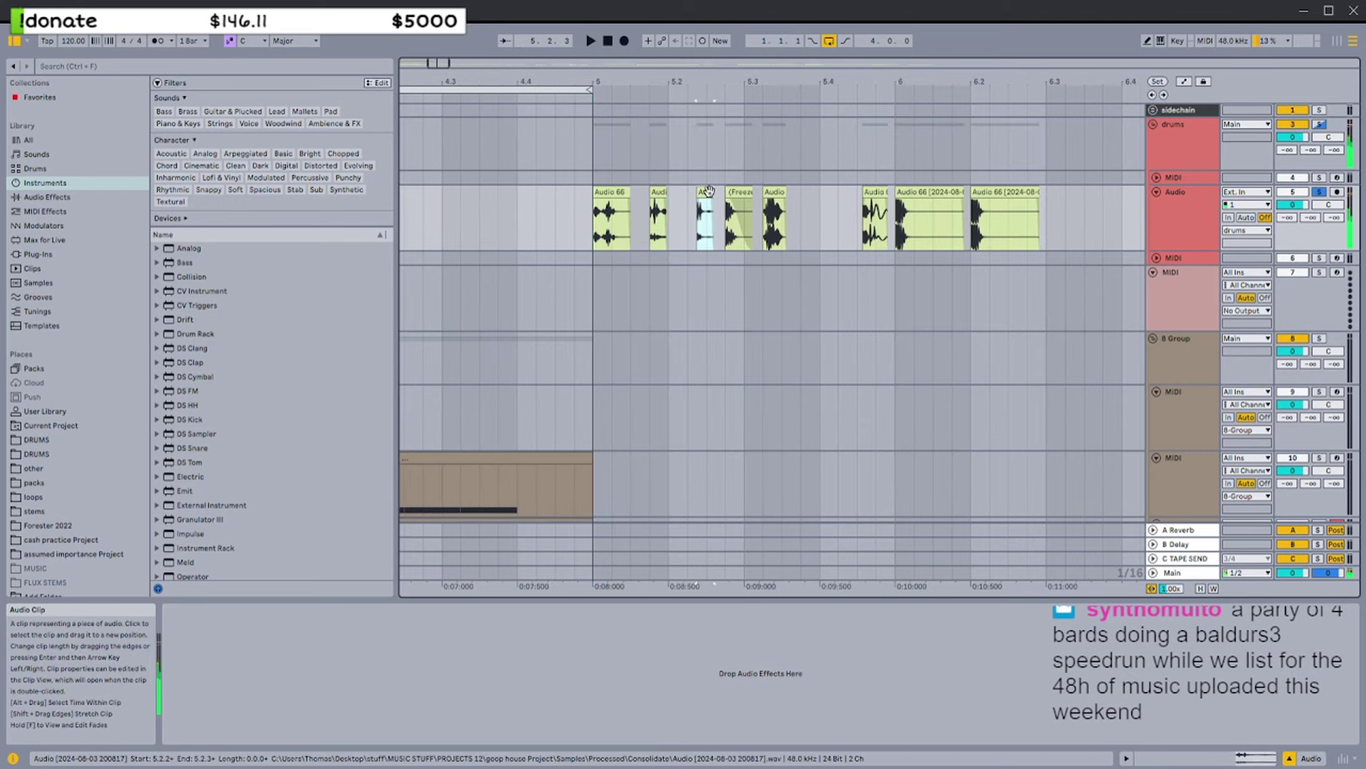
Solo the Sampler track again, open its clip's note and play the F1 note
{"action": "scroll", "coordinate": [710, 190], "scroll_direction": "down", "scroll_amount": 5}
{"action": "scroll", "coordinate": [618, 248], "scroll_direction": "down", "scroll_amount": 5}
{"action": "left_click", "coordinate": [468, 252]}
{"action": "key", "text": "s"}
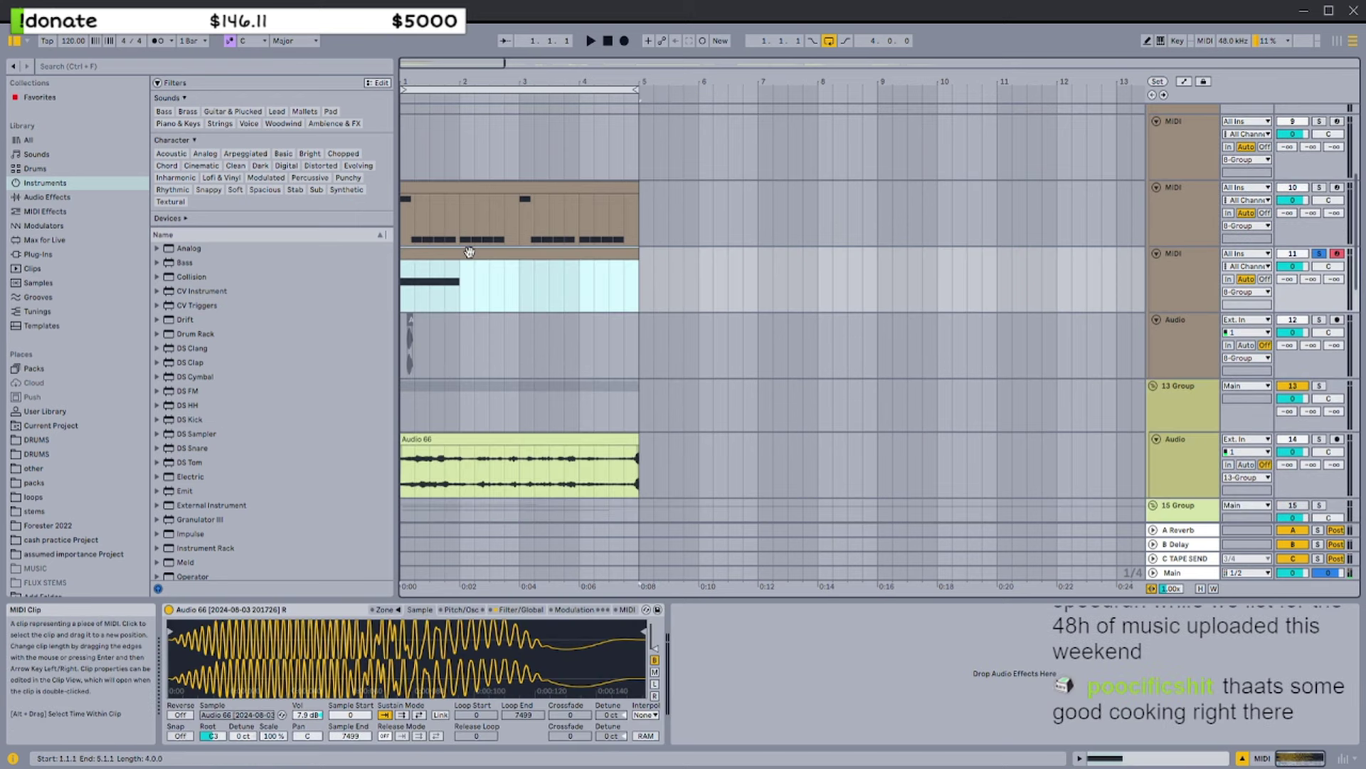
{"action": "left_click", "coordinate": [658, 660]}
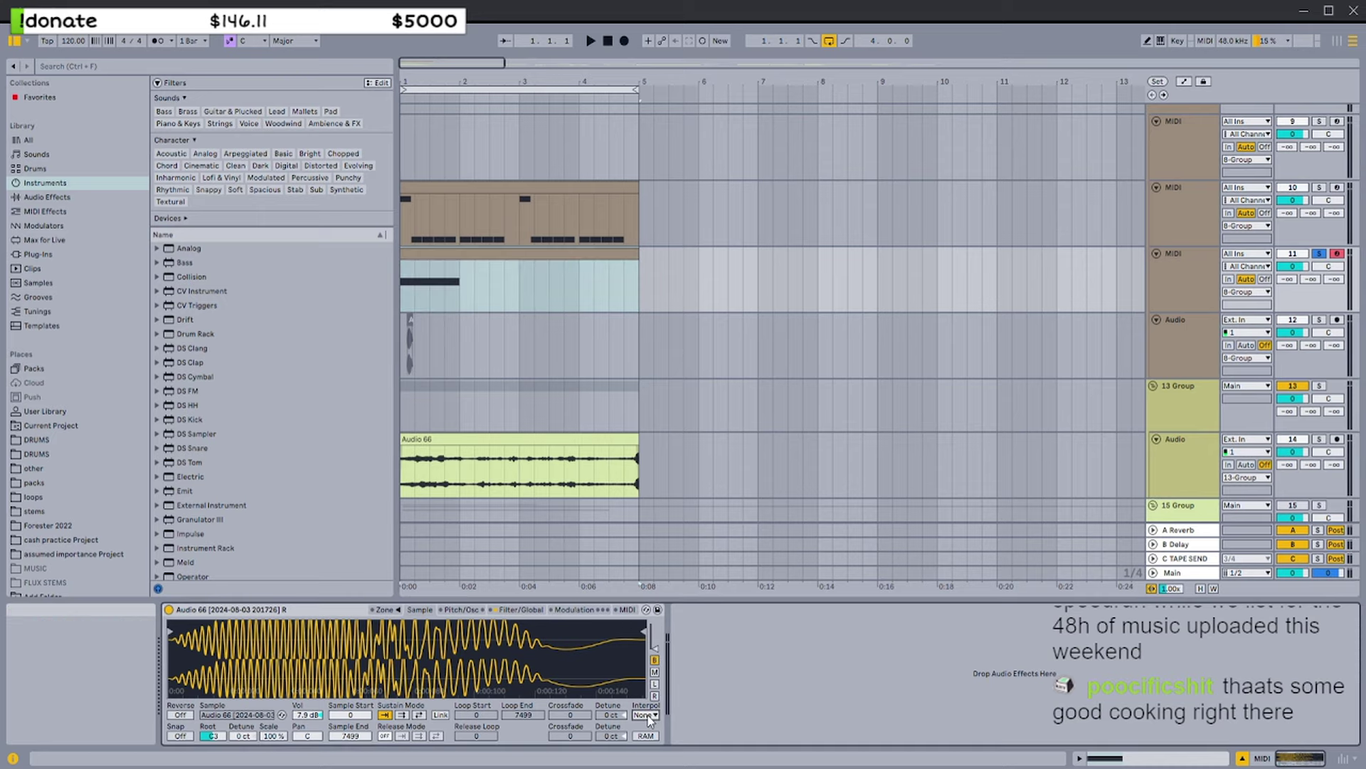
{"action": "key", "text": "space"}
{"action": "double_click", "coordinate": [437, 302]}
{"action": "key", "text": "space"}
{"action": "left_click_drag", "start_coordinate": [433, 646], "coordinate": [429, 677]}
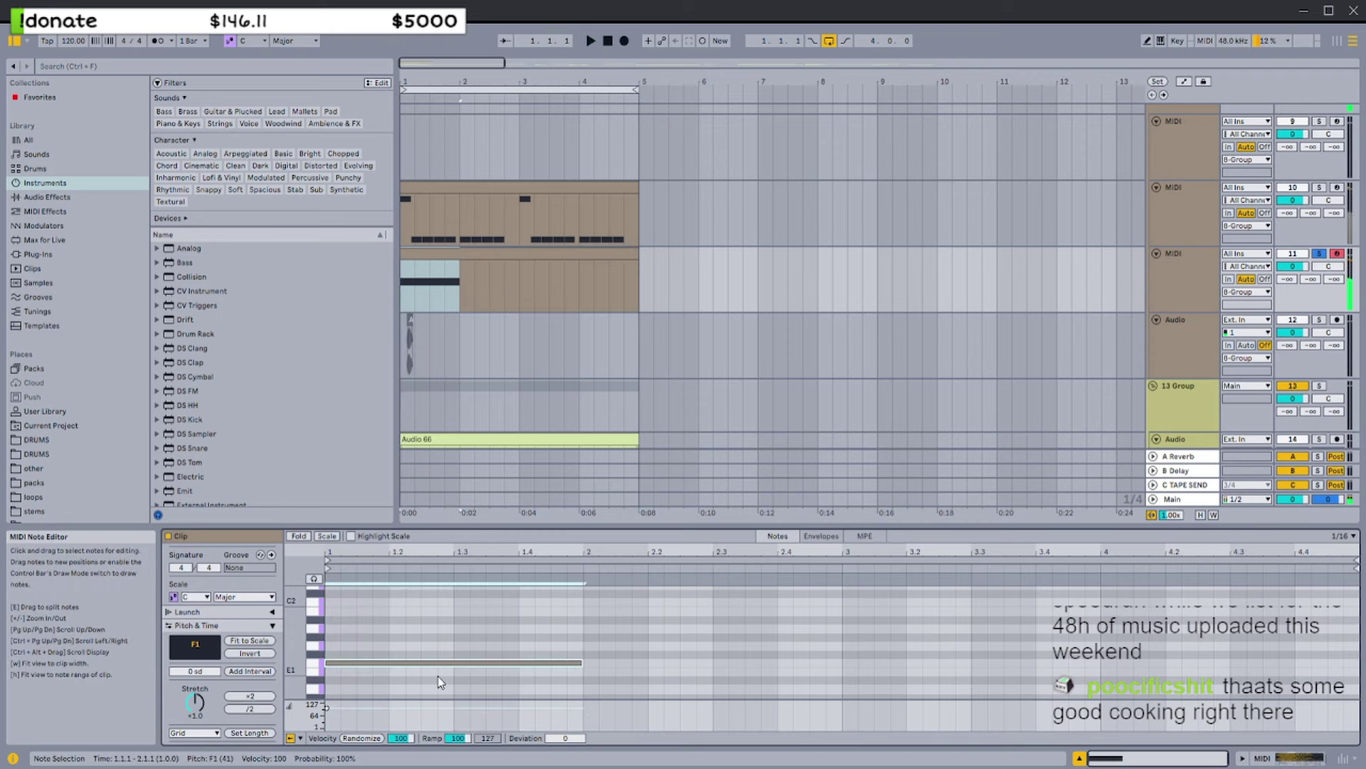
{"action": "key", "text": "space"}
Compare Sampler's Normal and None interpolation modes during playback
{"action": "left_click", "coordinate": [1171, 287]}
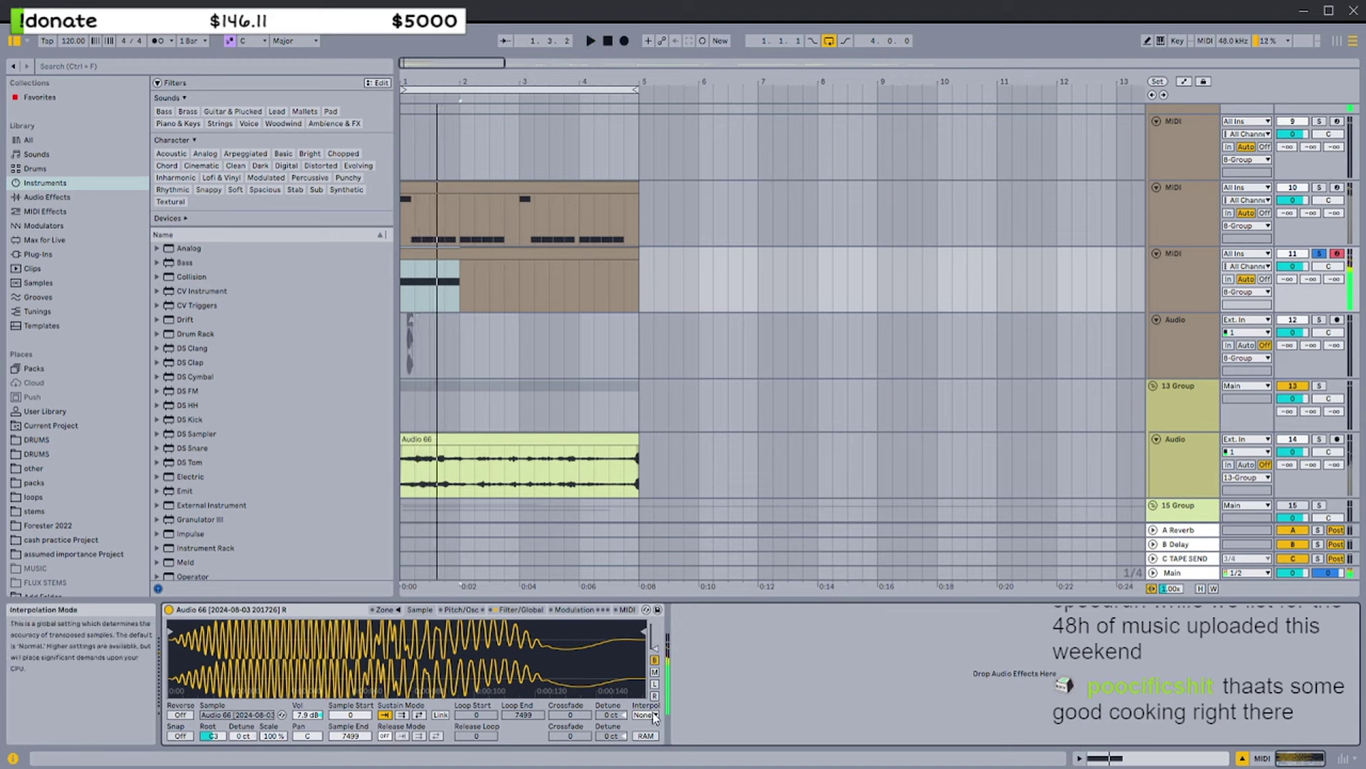
{"action": "left_click", "coordinate": [654, 733]}
{"action": "key", "text": "space"}
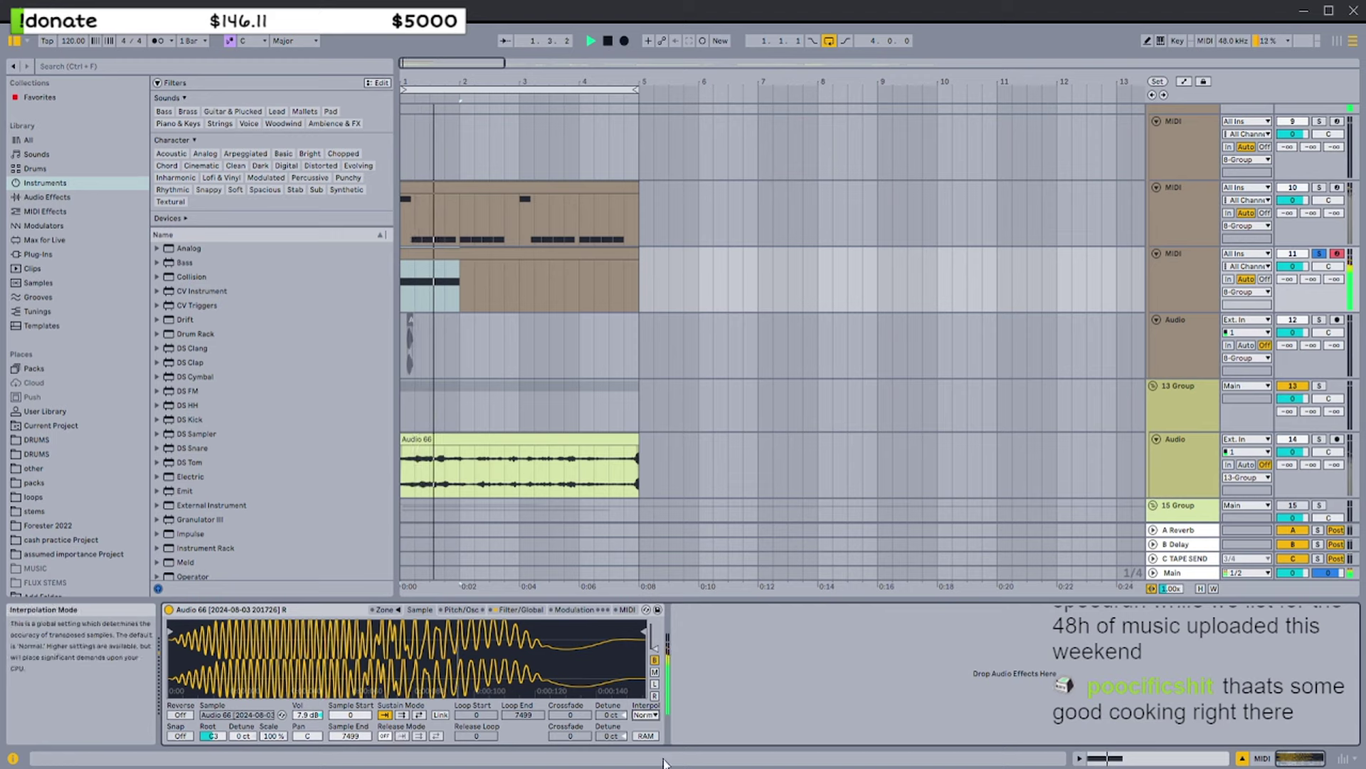
{"action": "scroll", "coordinate": [652, 717], "scroll_direction": "up", "scroll_amount": 1}
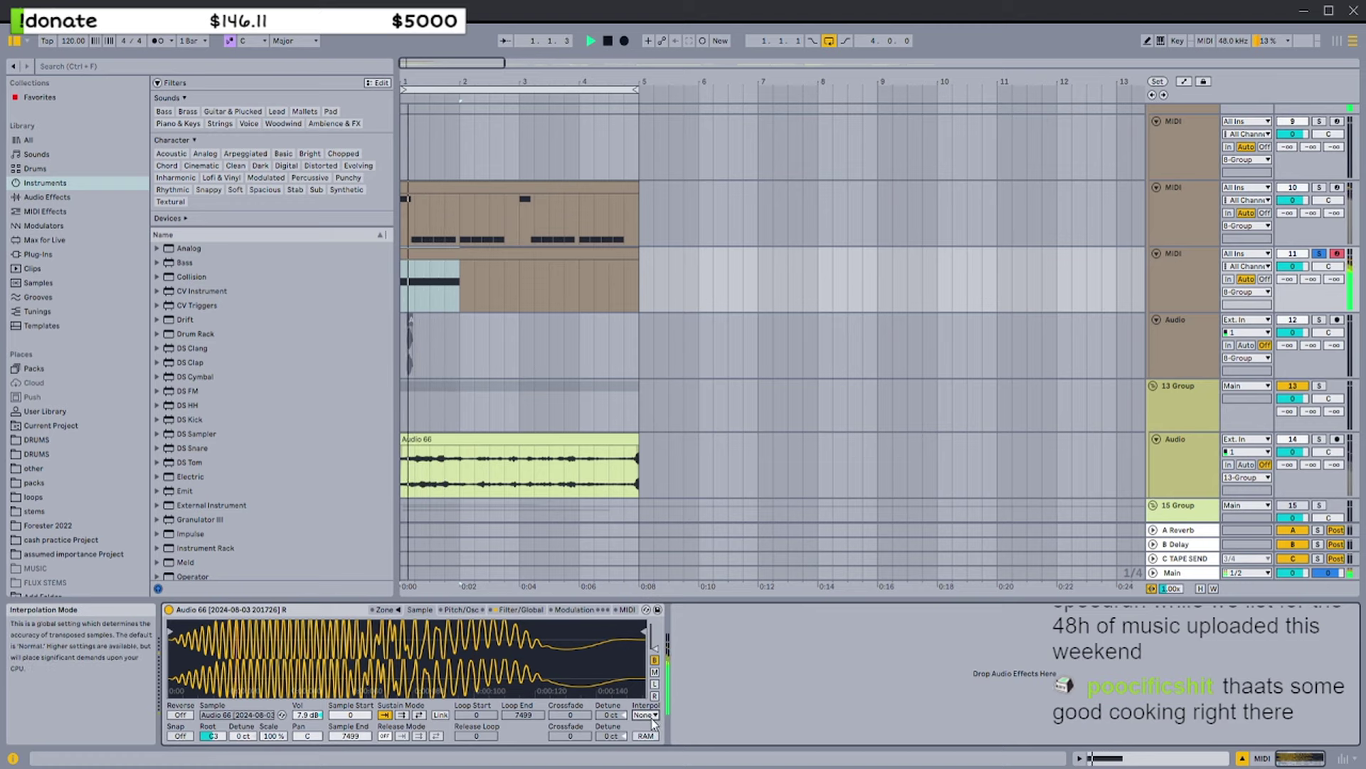
Shift the Sampler note through octaves F0 and F-2 during playback, settling on F-1
{"action": "double_click", "coordinate": [428, 254]}
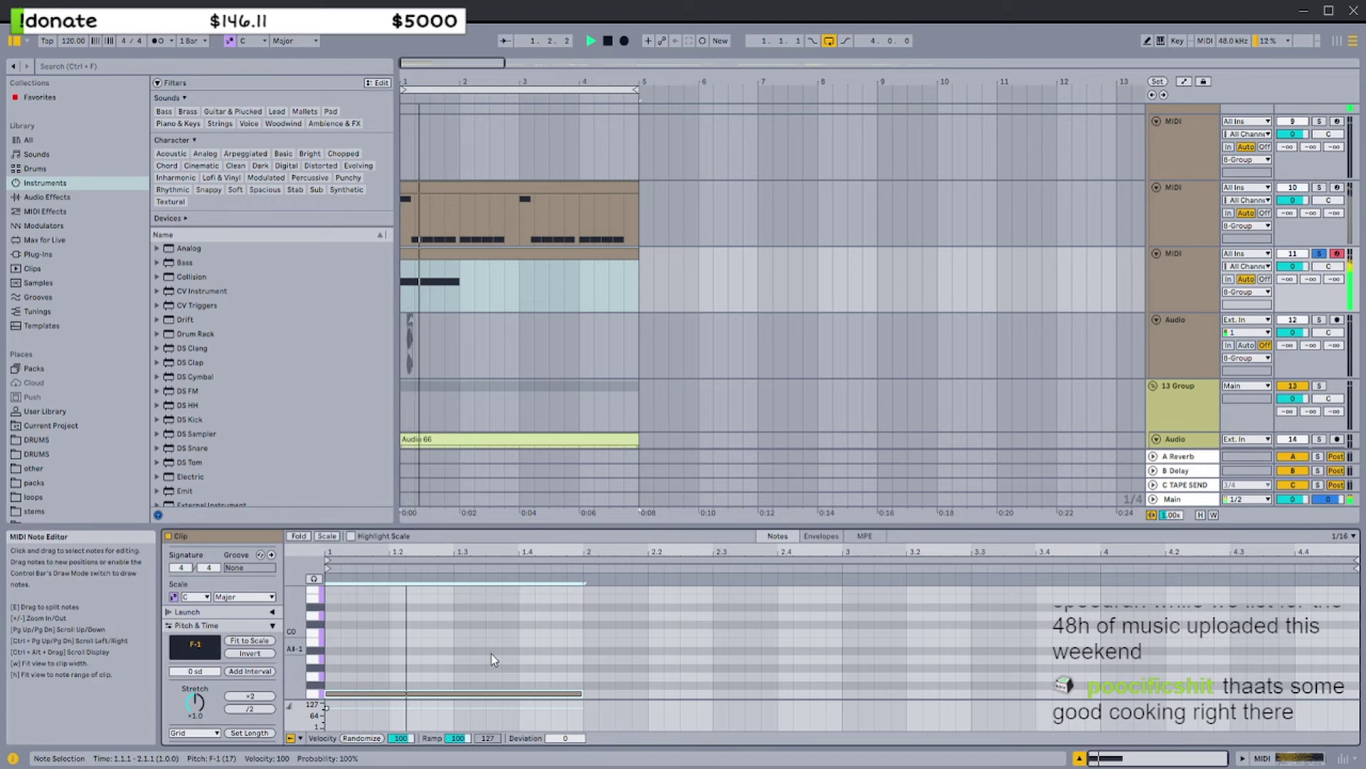
{"action": "left_click", "coordinate": [493, 694]}
{"action": "key", "text": "shift+Up"}
{"action": "key", "text": "shift+Up"}
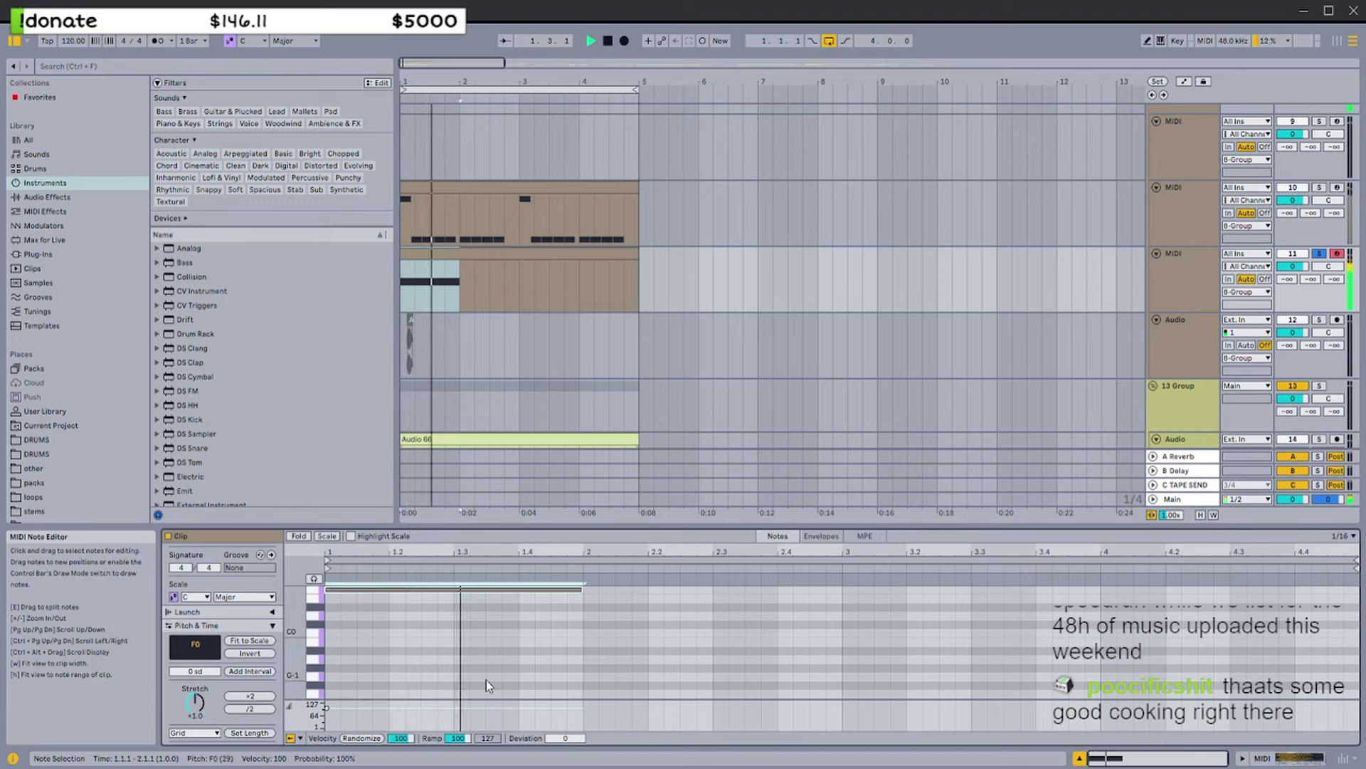
{"action": "key", "text": "shift+Down"}
{"action": "key", "text": "shift+Down"}
{"action": "key", "text": "shift+Down"}
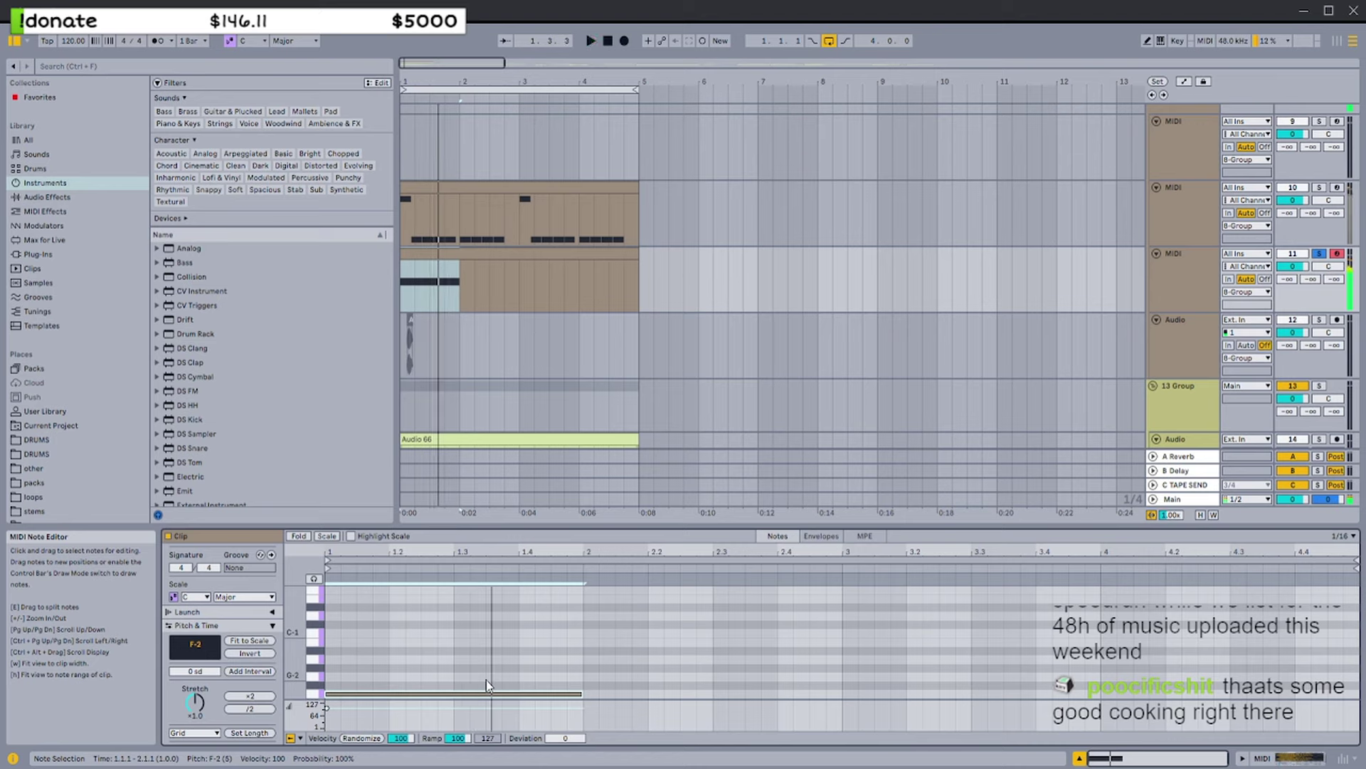
{"action": "key", "text": "shift+Up"}
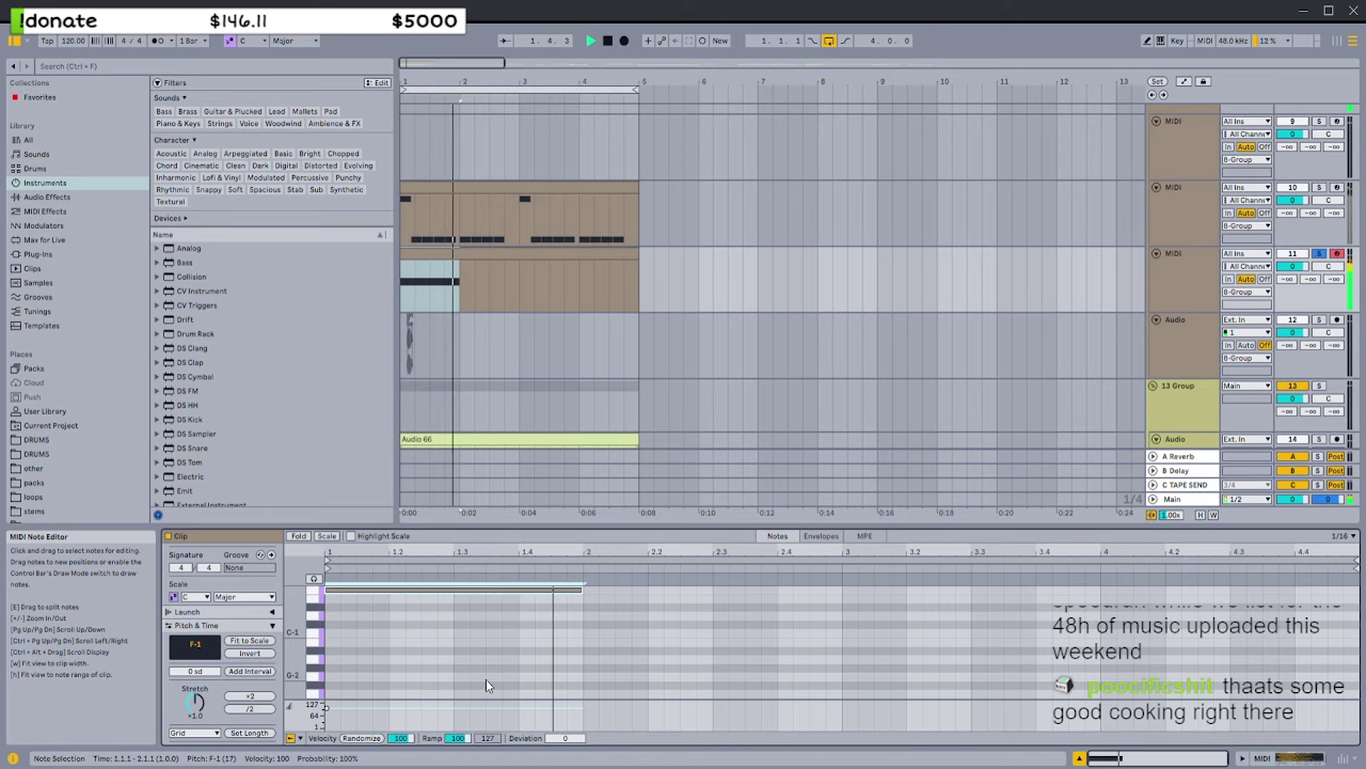
Set Sampler's interpolation to Best and audition the F-1 note
{"action": "double_click", "coordinate": [1163, 292]}
{"action": "key", "text": "space"}
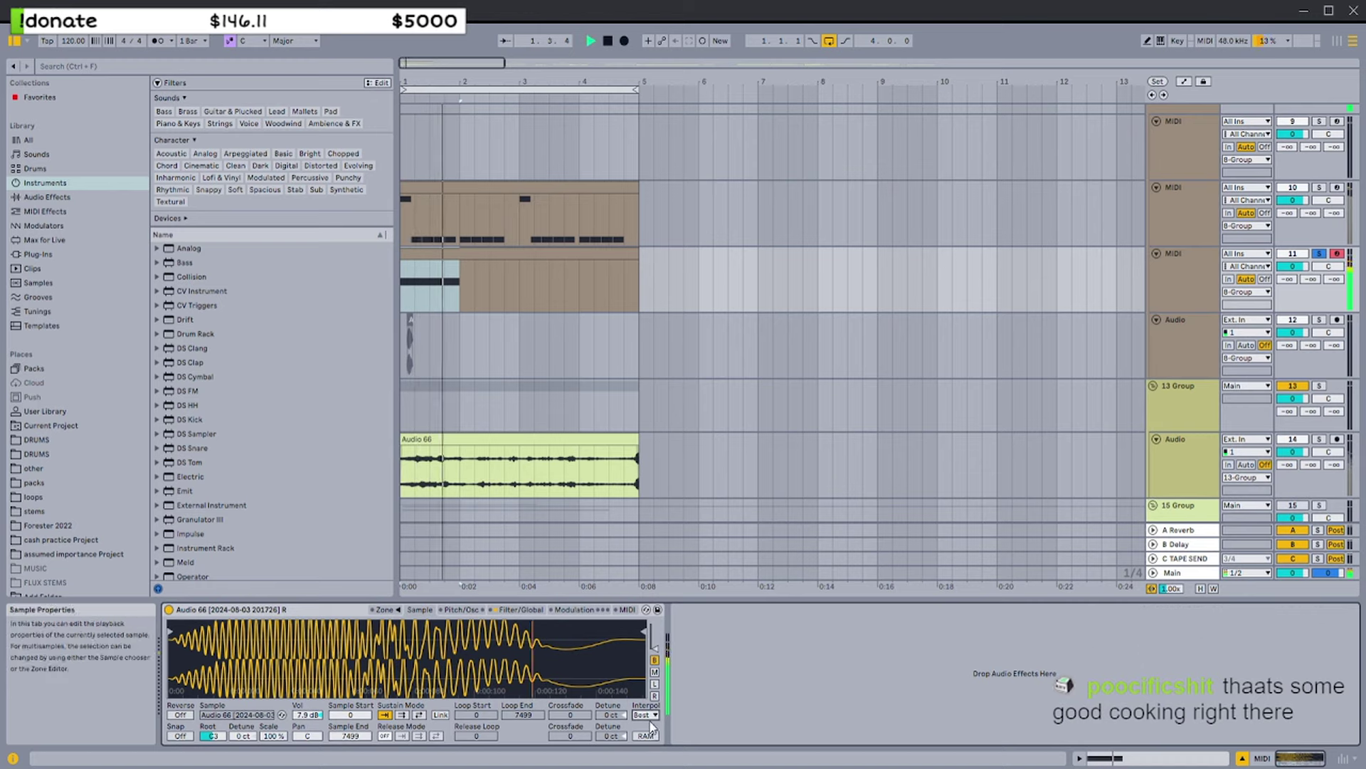
{"action": "key", "text": "space"}
{"action": "key", "text": "space"}
{"action": "key", "text": "space"}
{"action": "key", "text": "space"}
Adjust the sample's volume in Sampler to 4.6 dB while auditioning the note
{"action": "left_click_drag", "start_coordinate": [308, 714], "coordinate": [308, 755]}
{"action": "key", "text": "space"}
{"action": "key", "text": "space"}
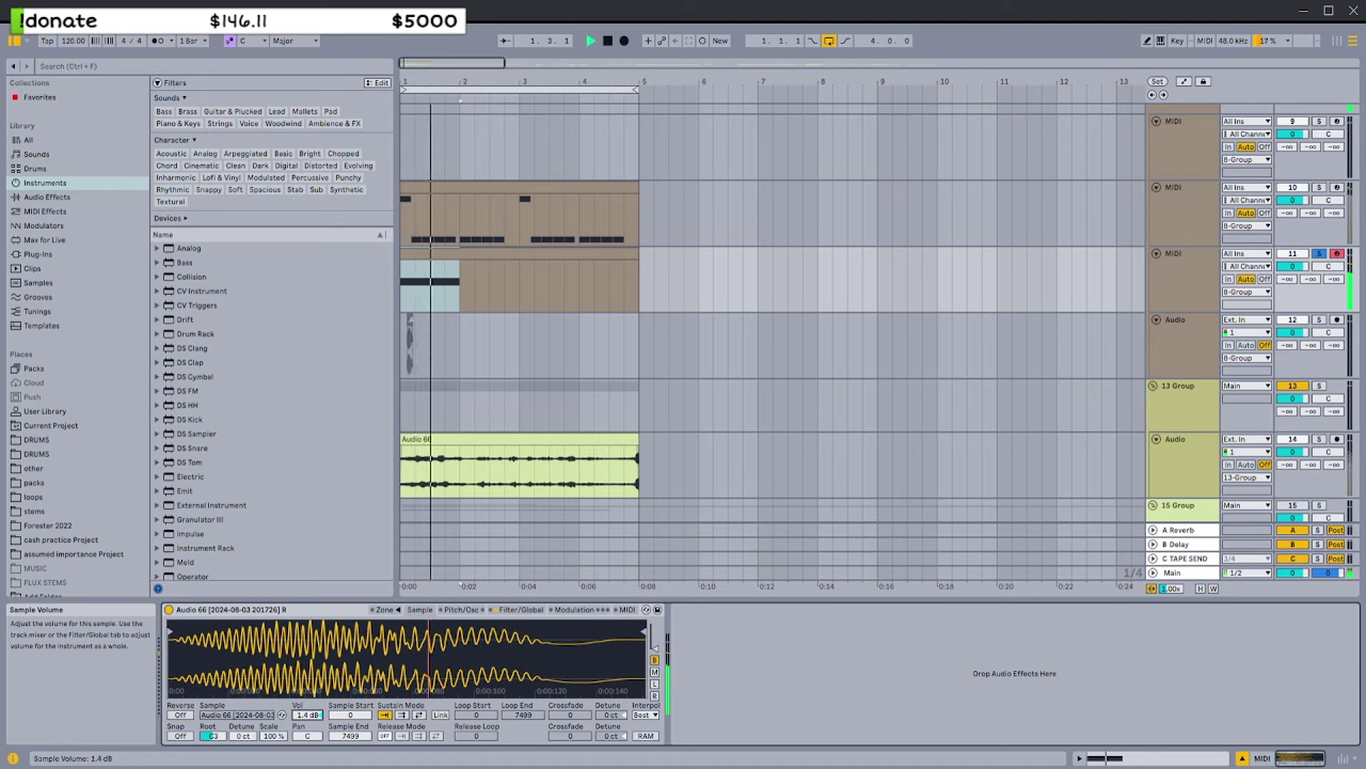
{"action": "left_click_drag", "start_coordinate": [314, 715], "coordinate": [308, 705]}
{"action": "key", "text": "space"}
{"action": "key", "text": "space"}
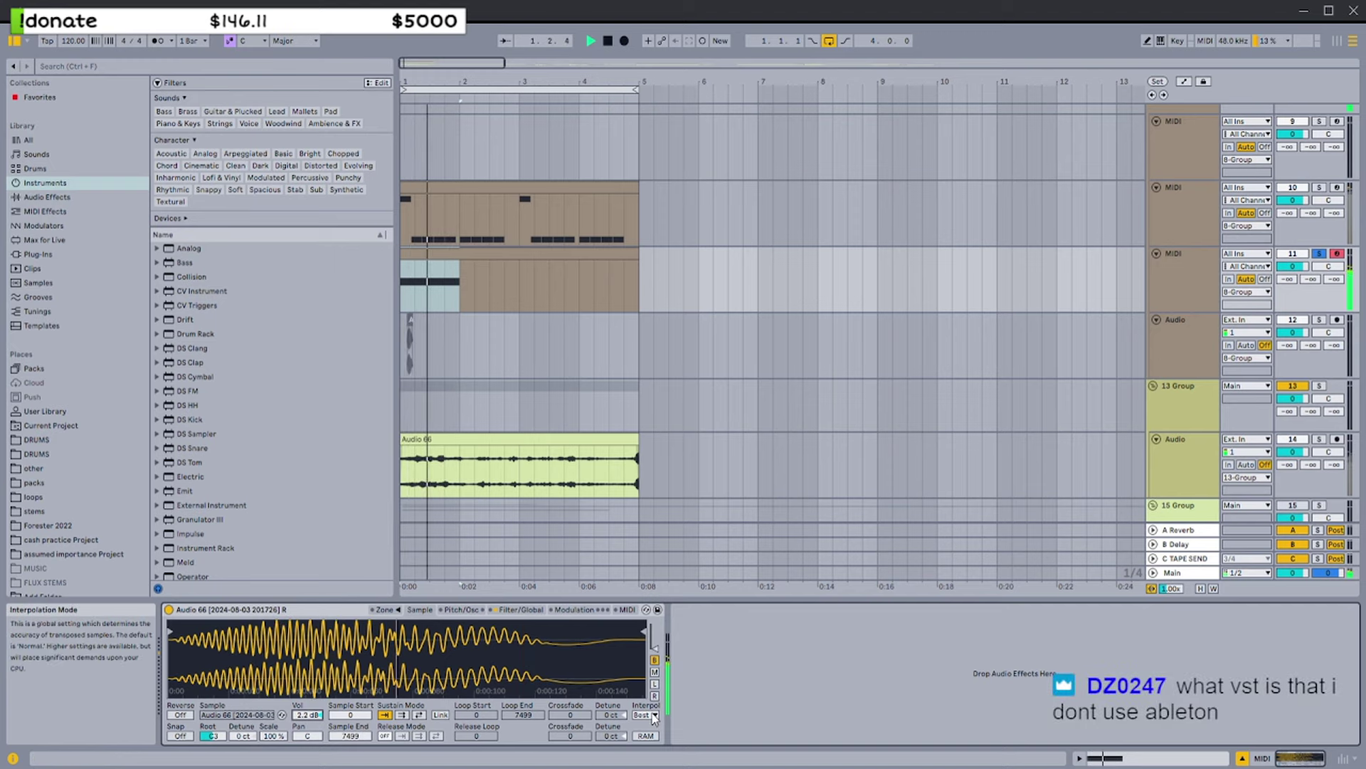
{"action": "key", "text": "space"}
{"action": "key", "text": "space"}
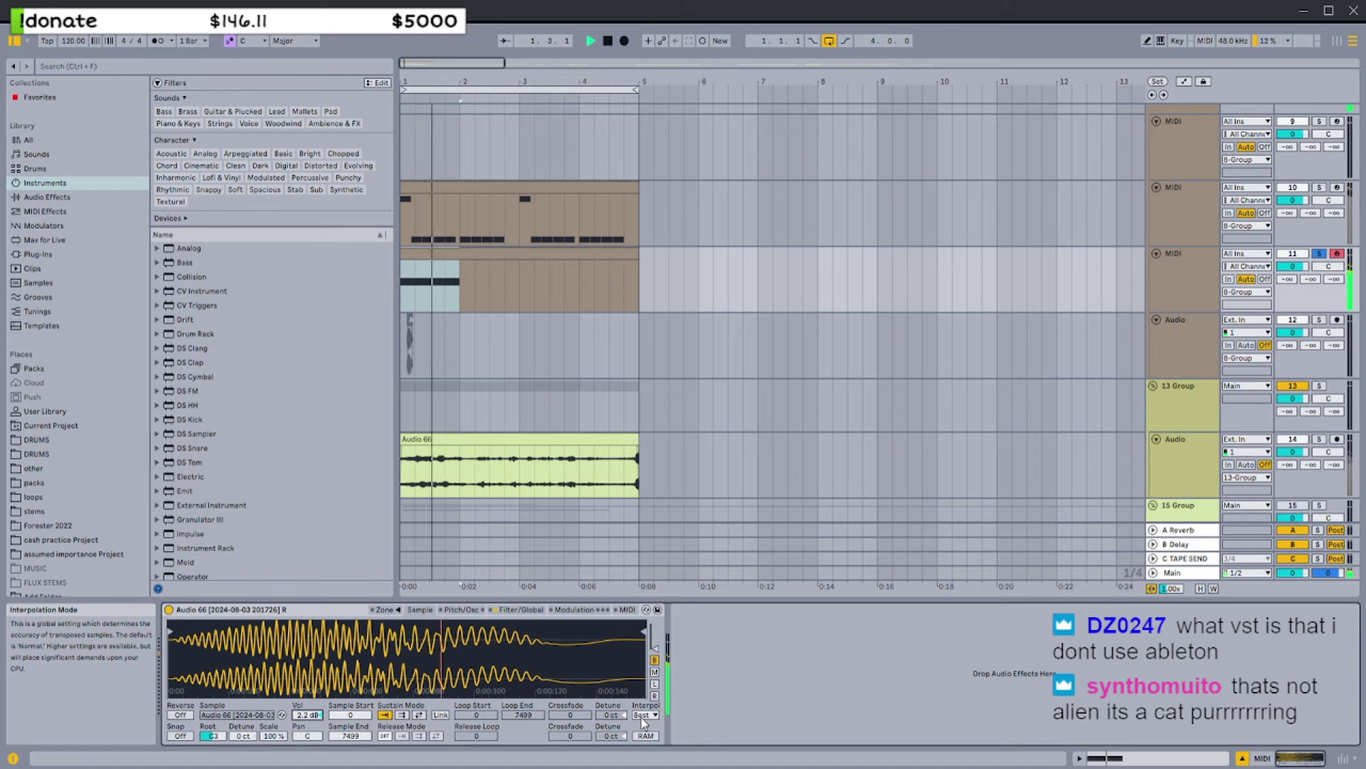
{"action": "key", "text": "space"}
{"action": "key", "text": "space"}
{"action": "left_click_drag", "start_coordinate": [308, 715], "coordinate": [308, 713]}
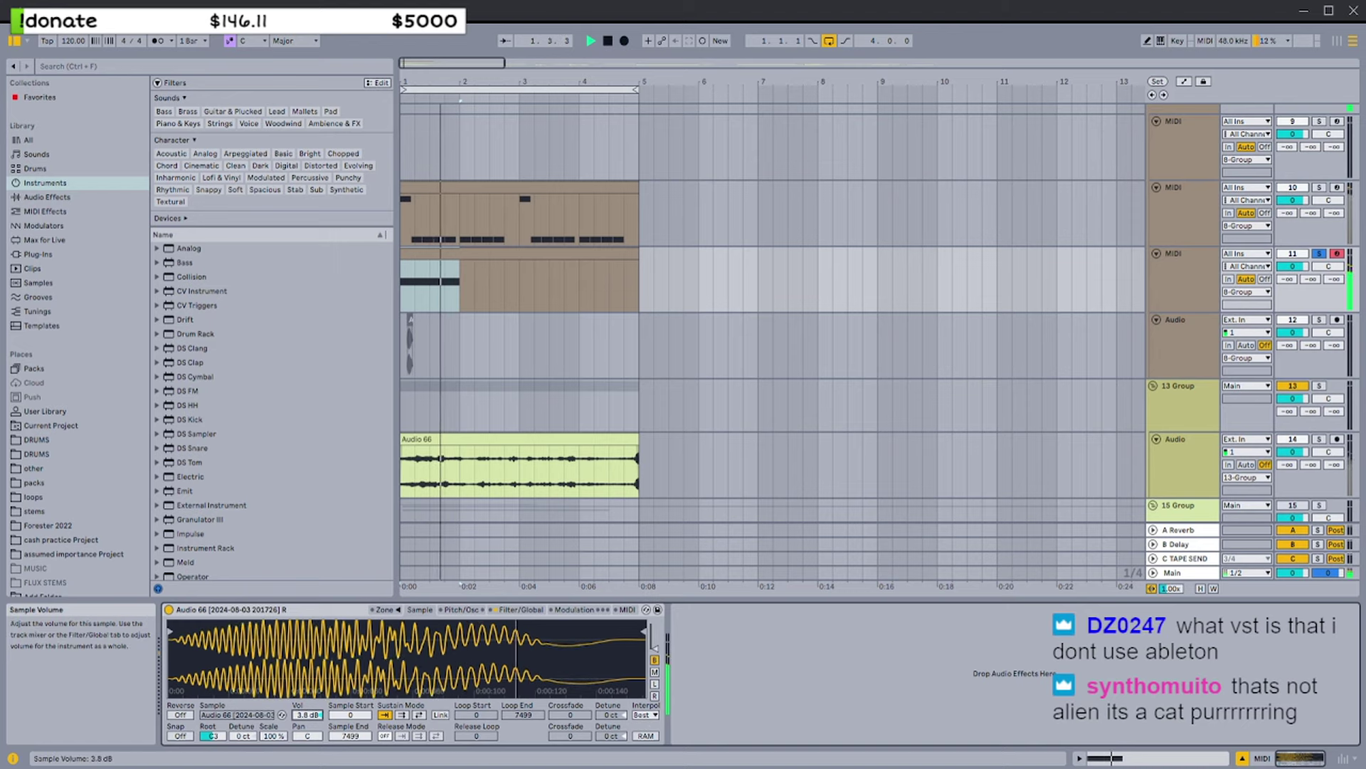
Audition the bass clip on track 10 soloed, and compare it with the Sampler track soloed
{"action": "left_click", "coordinate": [420, 207]}
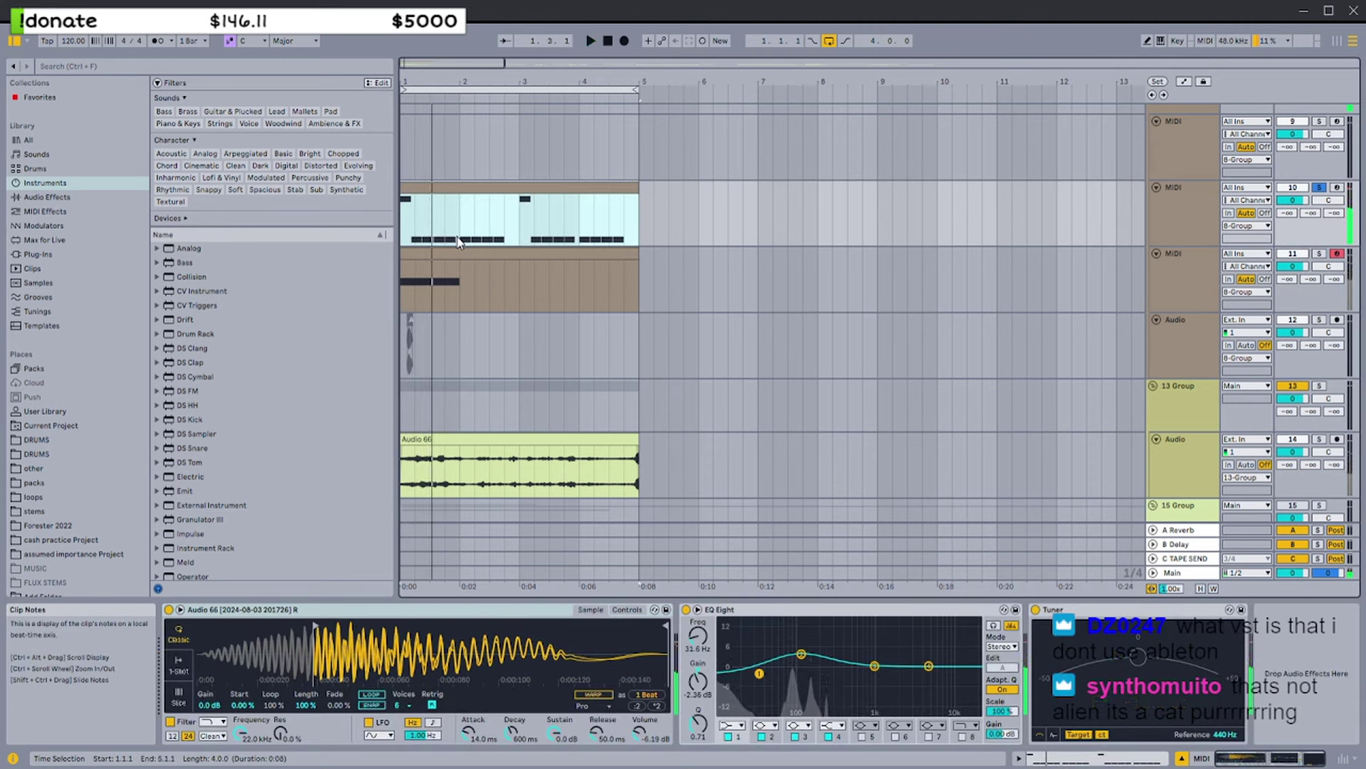
{"action": "left_click", "coordinate": [455, 251]}
{"action": "left_click", "coordinate": [430, 188]}
{"action": "scroll", "coordinate": [455, 244], "scroll_direction": "up", "scroll_amount": 1}
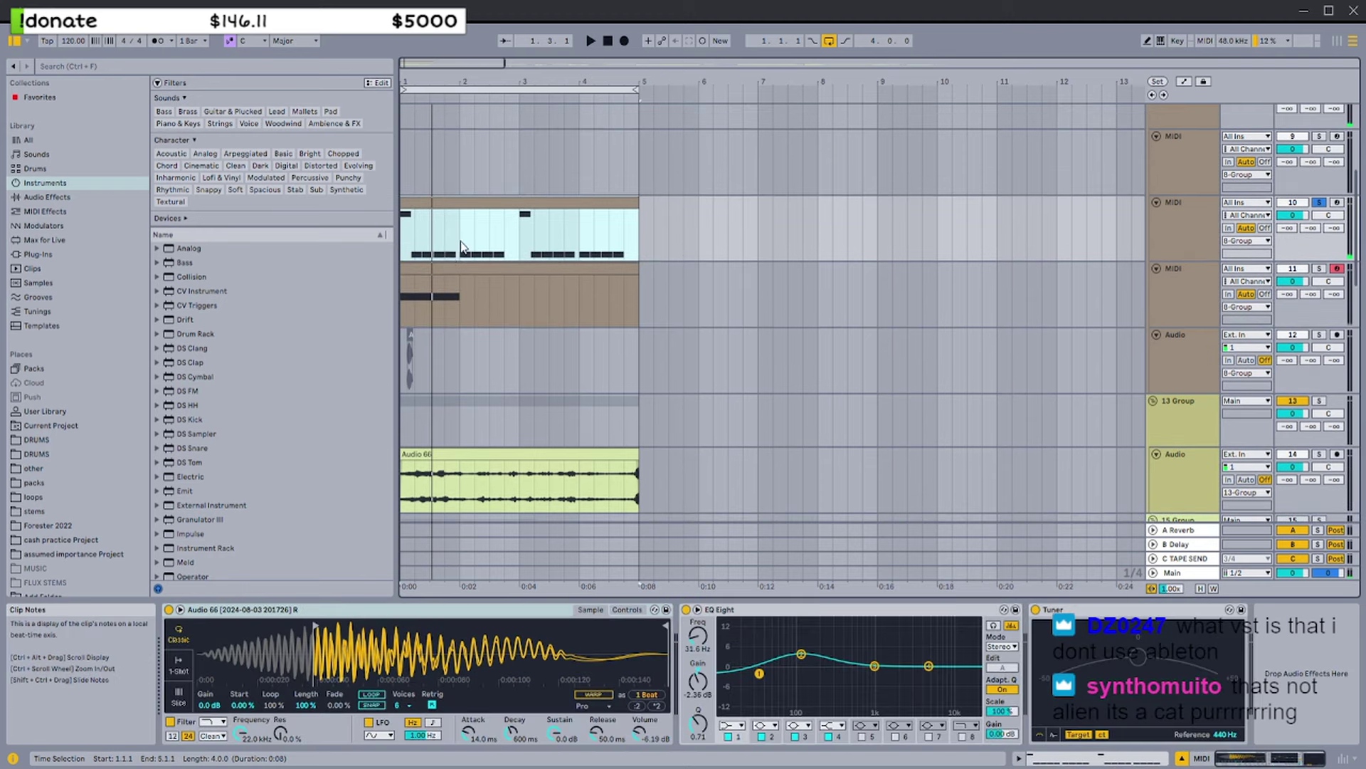
{"action": "left_click", "coordinate": [447, 271]}
{"action": "key", "text": "s"}
{"action": "key", "text": "space"}
{"action": "scroll", "coordinate": [447, 273], "scroll_direction": "up", "scroll_amount": 5}
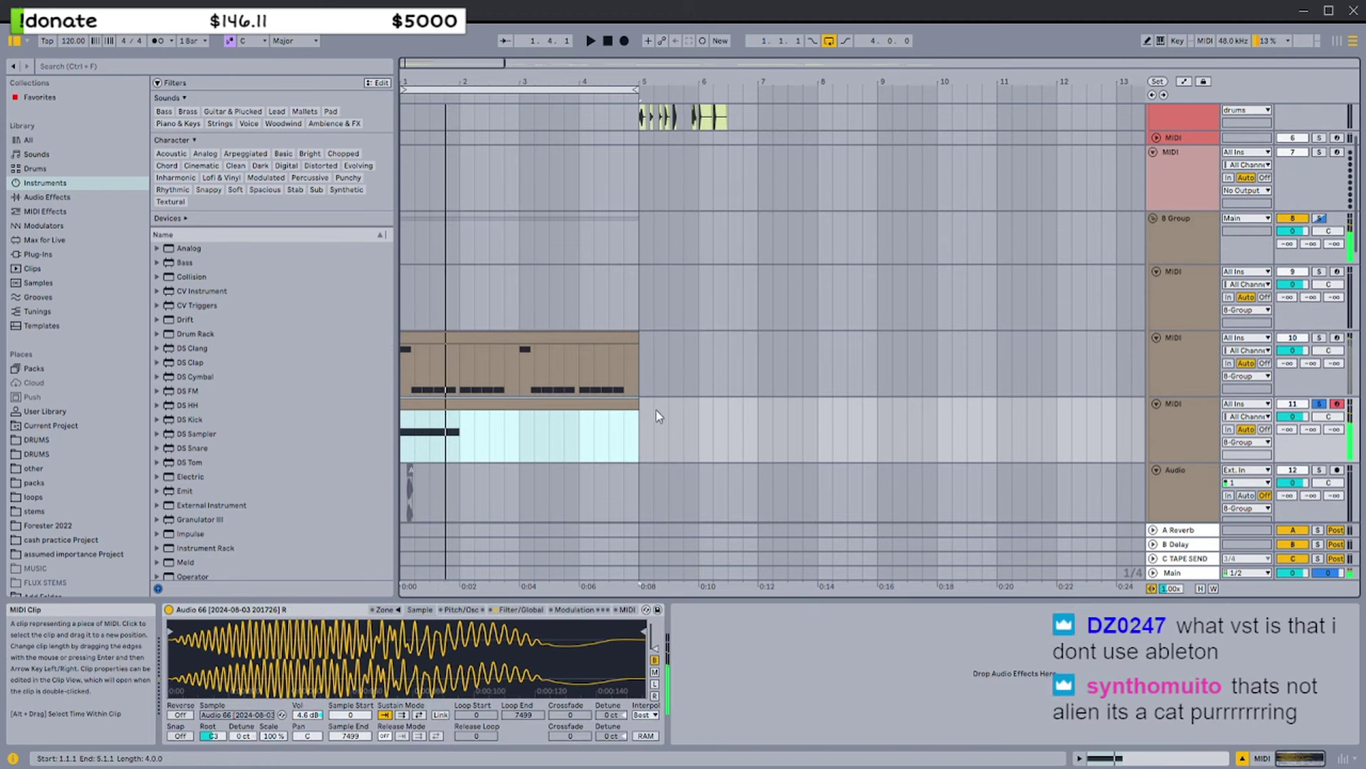
Open the Sampler clip, raise its note two octaves to F1 and play it
{"action": "left_click", "coordinate": [493, 412]}
{"action": "double_click", "coordinate": [493, 412]}
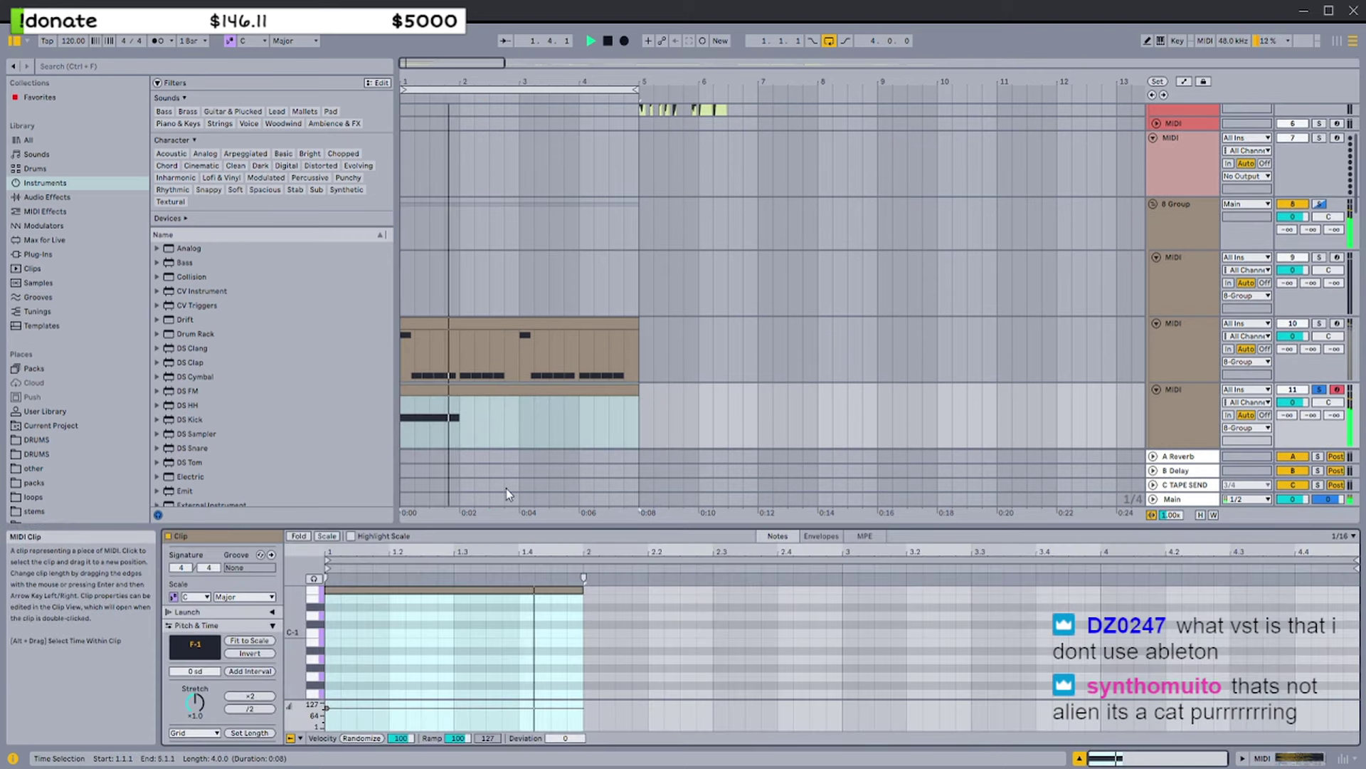
{"action": "key", "text": "space"}
{"action": "key", "text": "ctrl+a"}
{"action": "key", "text": "shift+Up"}
{"action": "key", "text": "shift+Up"}
{"action": "key", "text": "space"}
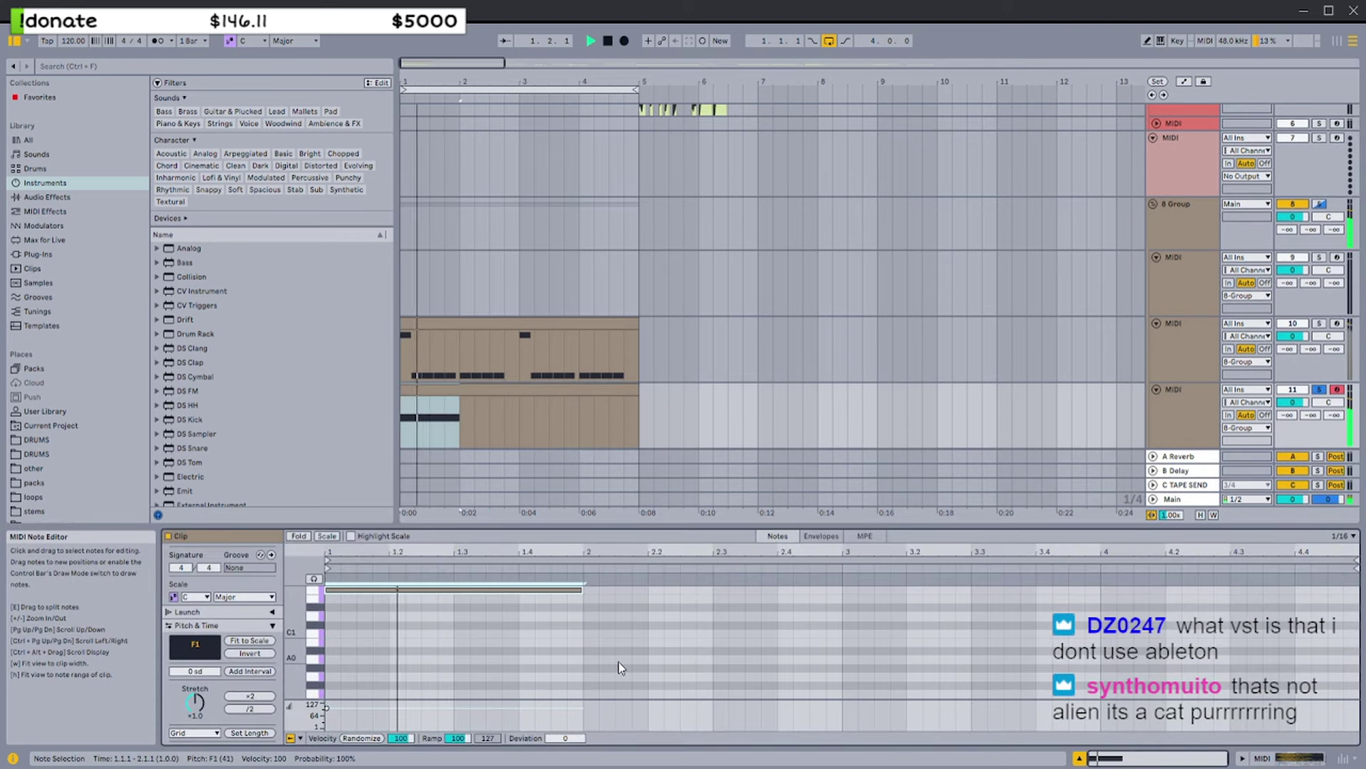
Drop the note an octave, step it up by semitones to F1 while listening, and settle on D1
{"action": "key", "text": "shift+Down"}
{"action": "key", "text": "Up"}
{"action": "key", "text": "Up"}
{"action": "key", "text": "Up"}
{"action": "key", "text": "Up"}
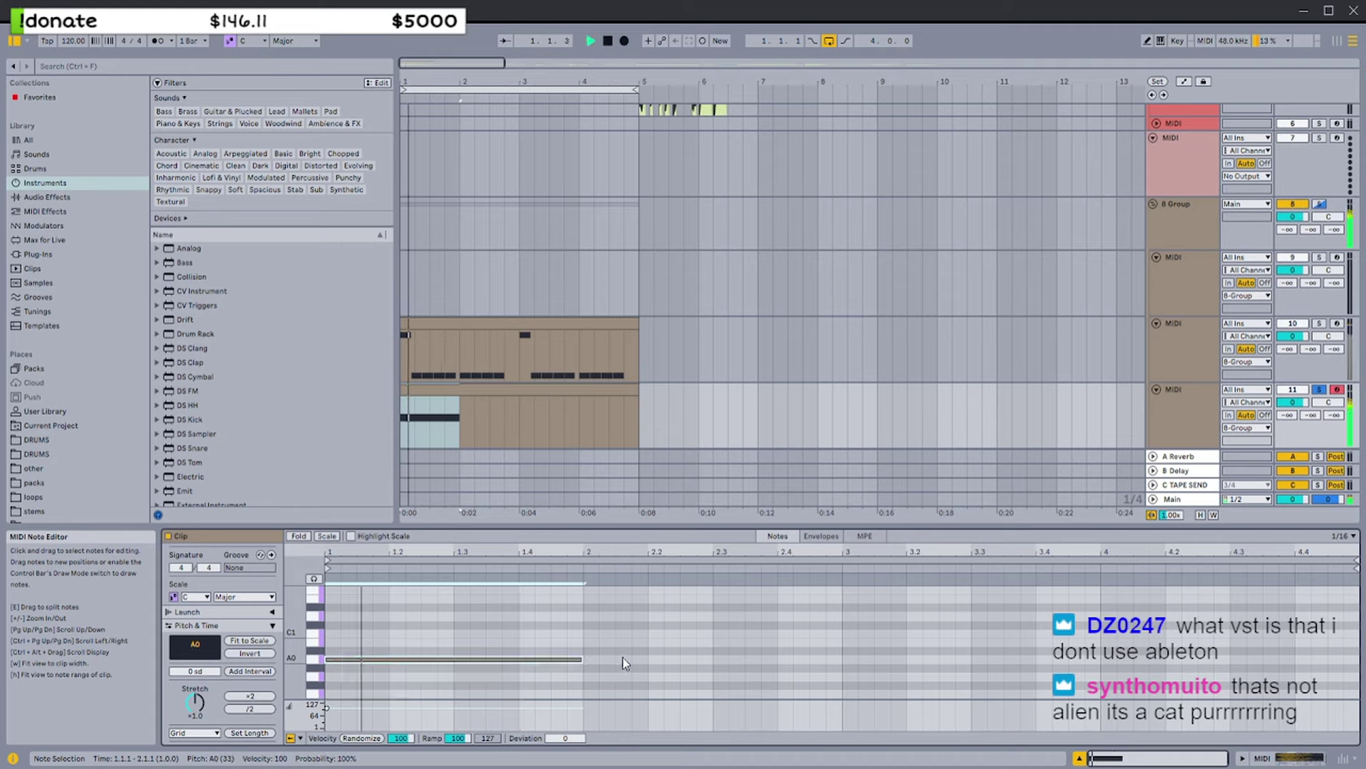
{"action": "key", "text": "Up"}
{"action": "key", "text": "Up"}
{"action": "key", "text": "Up"}
{"action": "key", "text": "Up"}
{"action": "key", "text": "Up"}
{"action": "key", "text": "Up"}
{"action": "key", "text": "Up"}
{"action": "key", "text": "Up"}
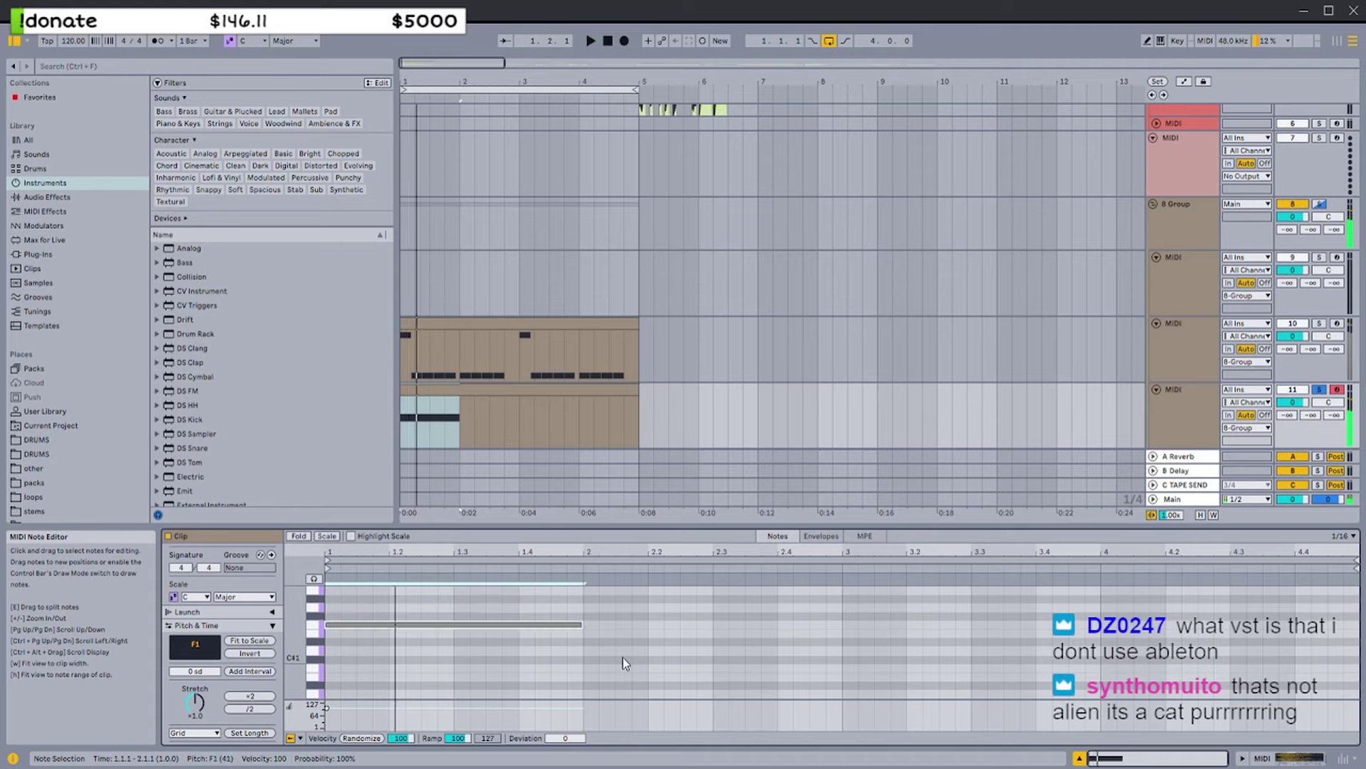
{"action": "key", "text": "Down"}
{"action": "key", "text": "Down"}
{"action": "key", "text": "Down"}
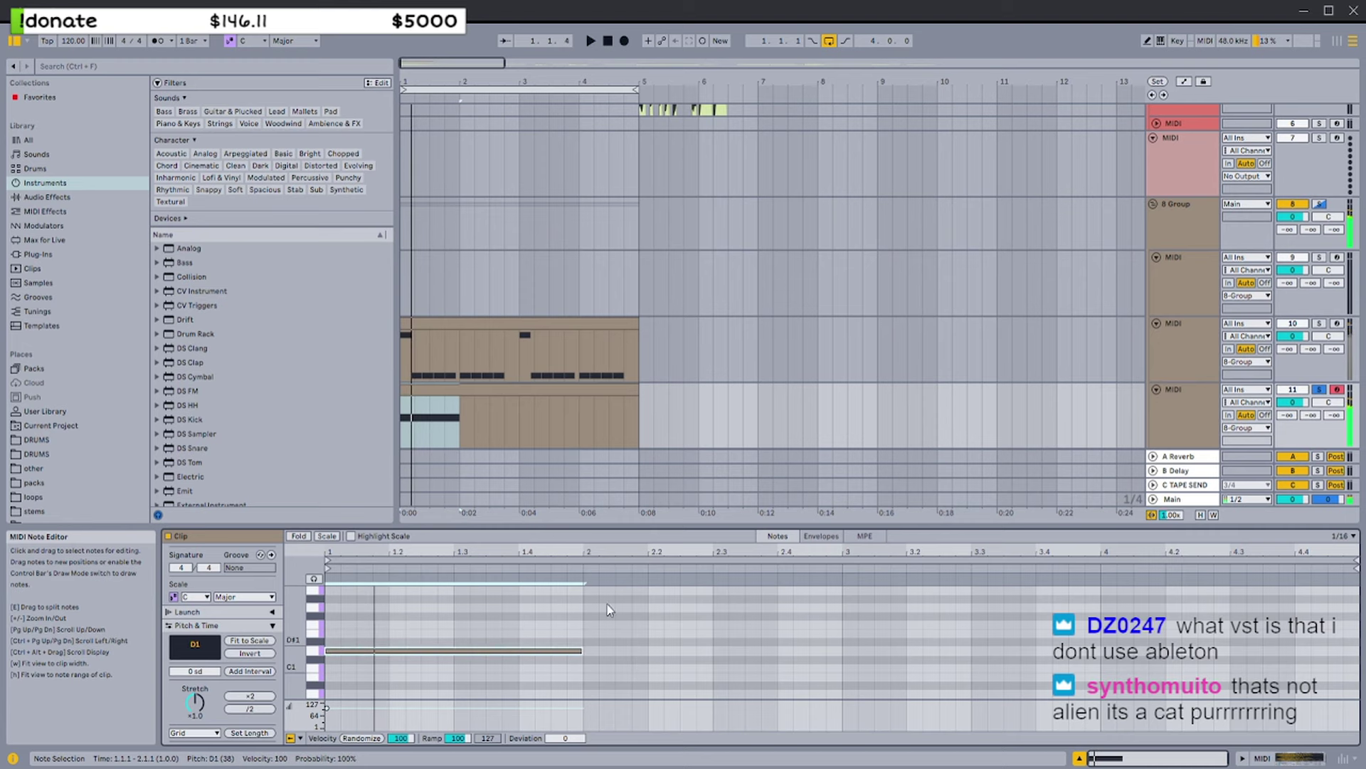
{"action": "key", "text": "space"}
Select the bass clips at bar 1 together and move them to bar 33
{"action": "left_click", "coordinate": [618, 390]}
{"action": "left_click", "coordinate": [541, 322], "text": "shift"}
{"action": "scroll", "coordinate": [429, 344], "scroll_direction": "down", "scroll_amount": 8}
{"action": "left_click_drag", "start_coordinate": [404, 325], "coordinate": [607, 342]}
{"action": "left_click_drag", "start_coordinate": [783, 338], "coordinate": [783, 338]}
{"action": "scroll", "coordinate": [712, 306], "scroll_direction": "up", "scroll_amount": 2}
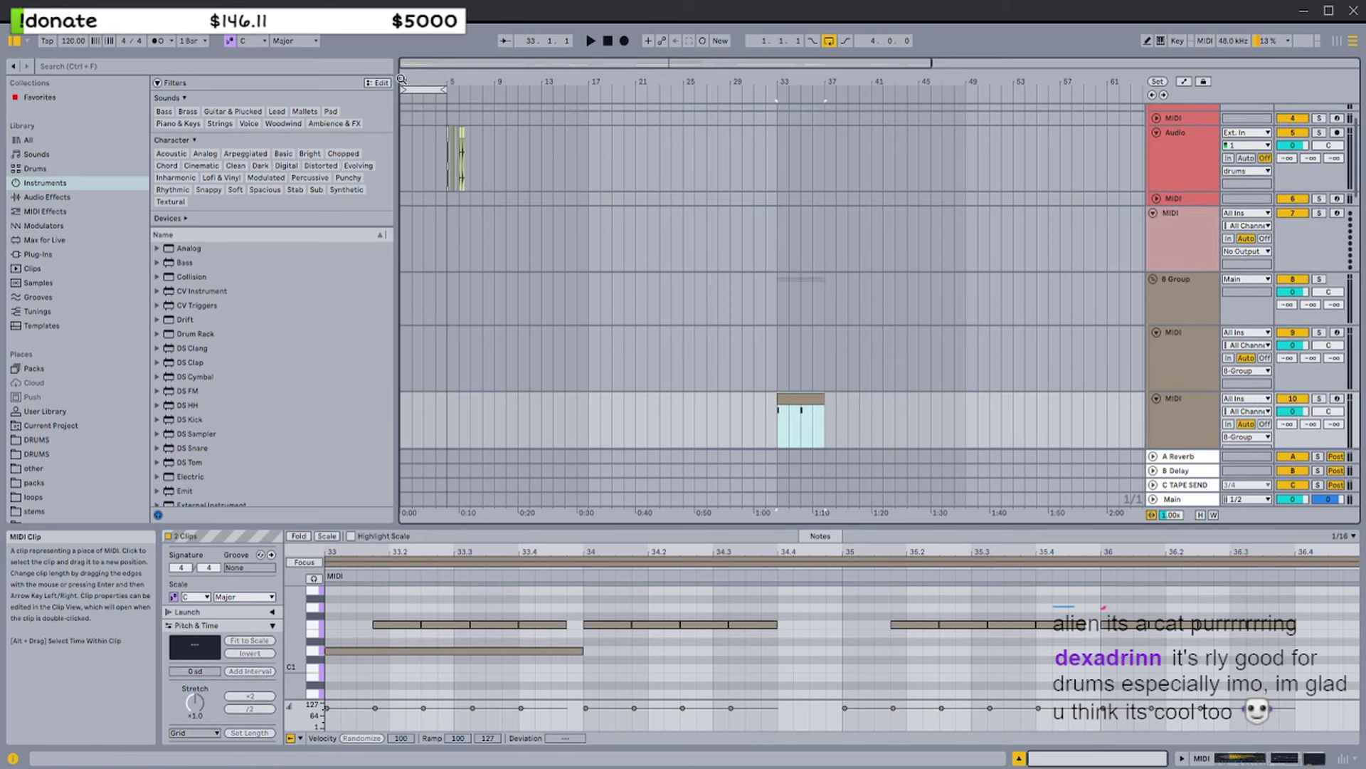
Audition the short audio clips one after another on the drums group's audio track, from bar 5 to 5.4.3
{"action": "scroll", "coordinate": [420, 235], "scroll_direction": "up", "scroll_amount": 4}
{"action": "left_click", "coordinate": [468, 420]}
{"action": "left_click_drag", "start_coordinate": [403, 116], "coordinate": [533, 223]}
{"action": "scroll", "coordinate": [534, 223], "scroll_direction": "up", "scroll_amount": 2}
{"action": "left_click", "coordinate": [535, 223]}
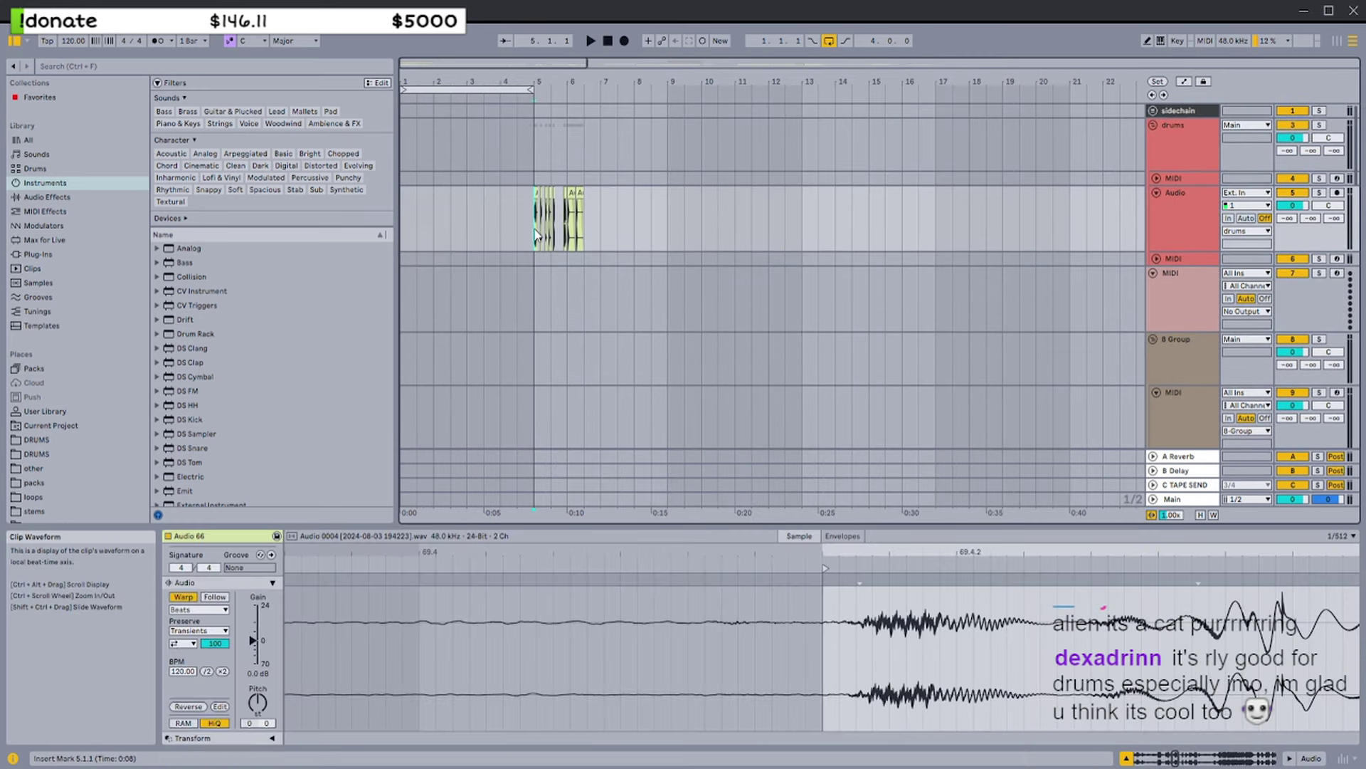
{"action": "scroll", "coordinate": [535, 222], "scroll_direction": "up", "scroll_amount": 5}
{"action": "key", "text": "space"}
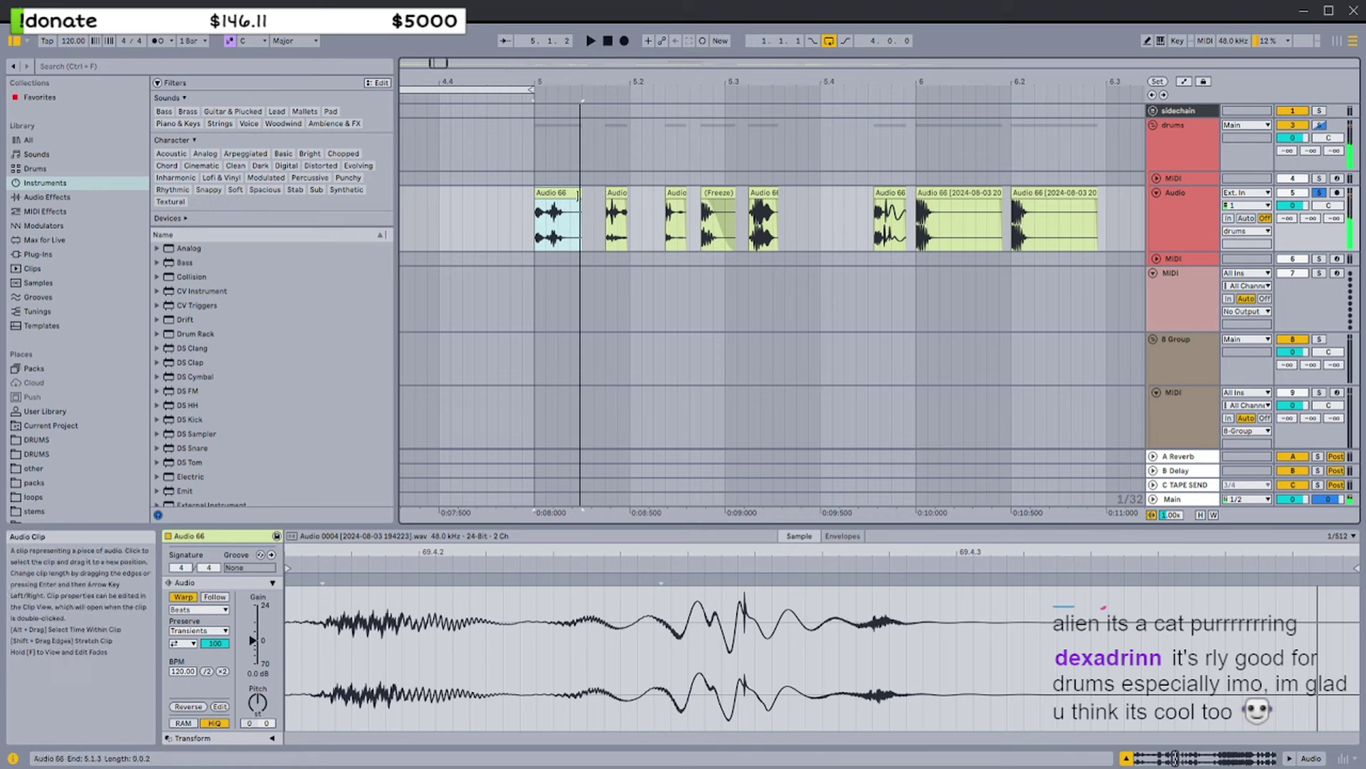
{"action": "left_click", "coordinate": [613, 198]}
{"action": "left_click", "coordinate": [682, 196]}
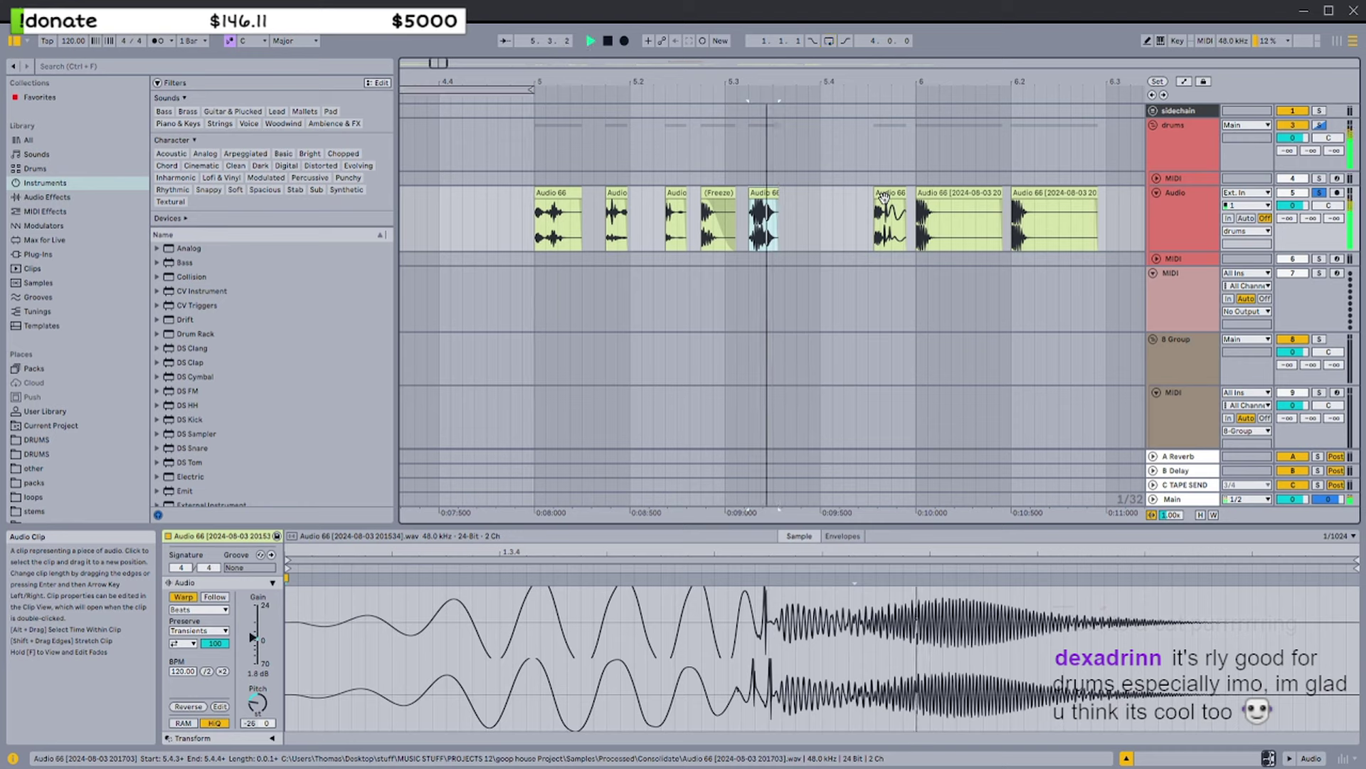
{"action": "left_click", "coordinate": [898, 200]}
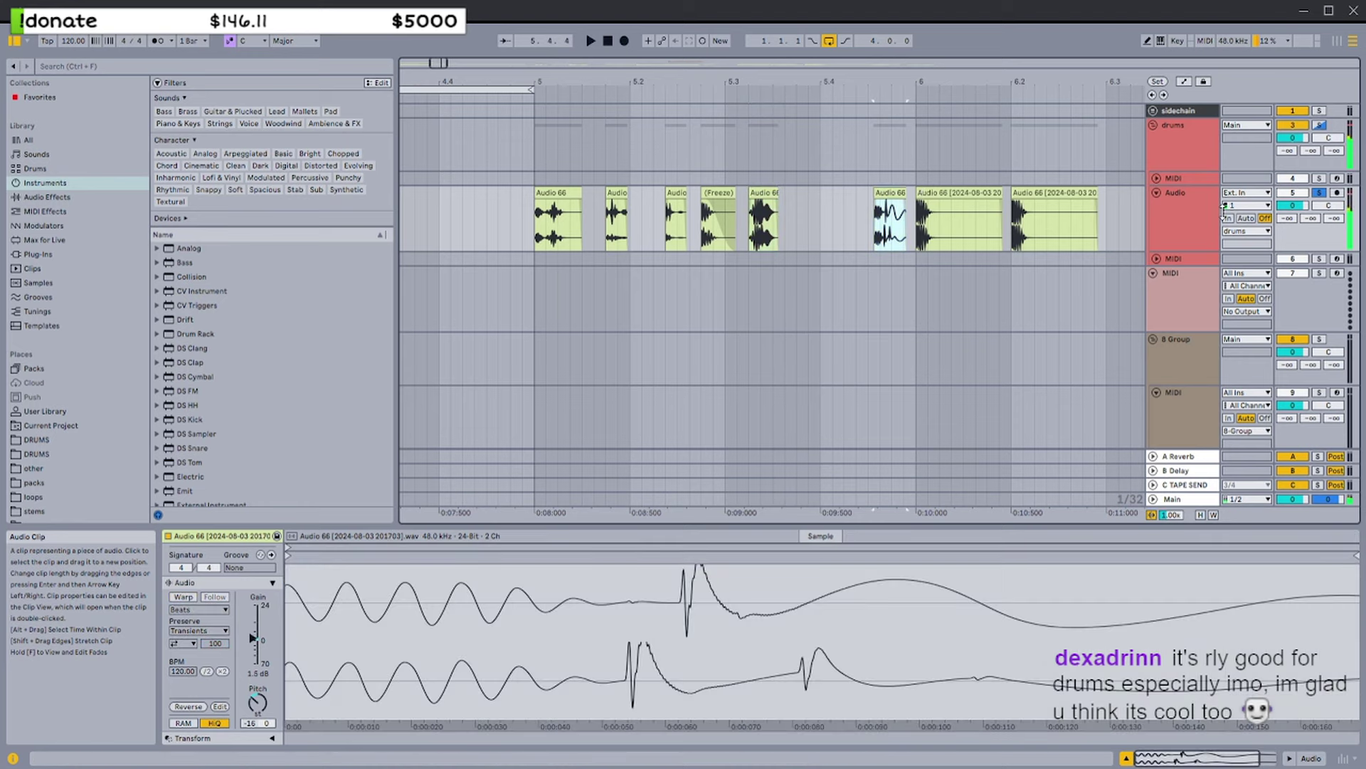
Unfold the MIDI track at the start of the drums group and play the short audio clip at 5.4.3
{"action": "left_click", "coordinate": [1157, 179]}
{"action": "double_click", "coordinate": [1163, 200]}
{"action": "left_click", "coordinate": [888, 245]}
{"action": "key", "text": "space"}
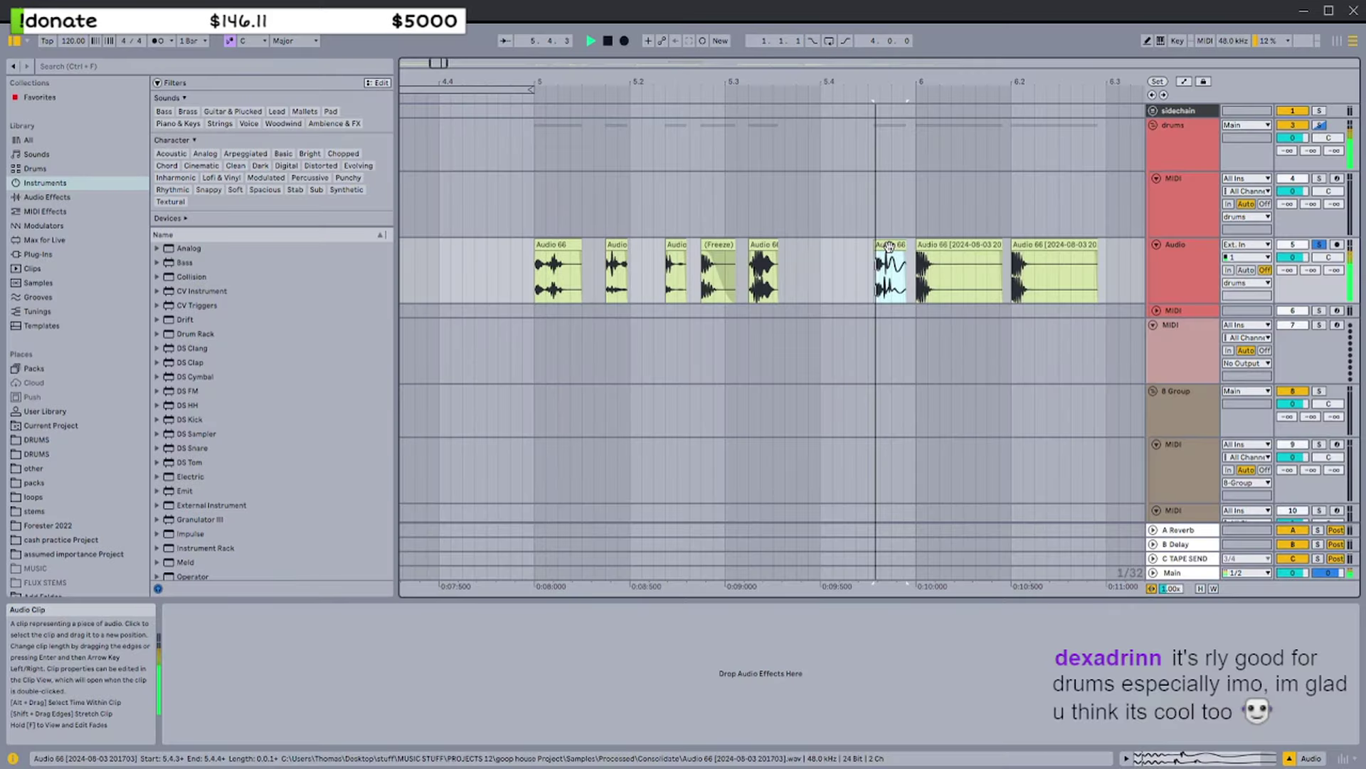
Audition the last two drum hits on the drums group's audio track, at bar 6 and 6.2
{"action": "left_click", "coordinate": [932, 249]}
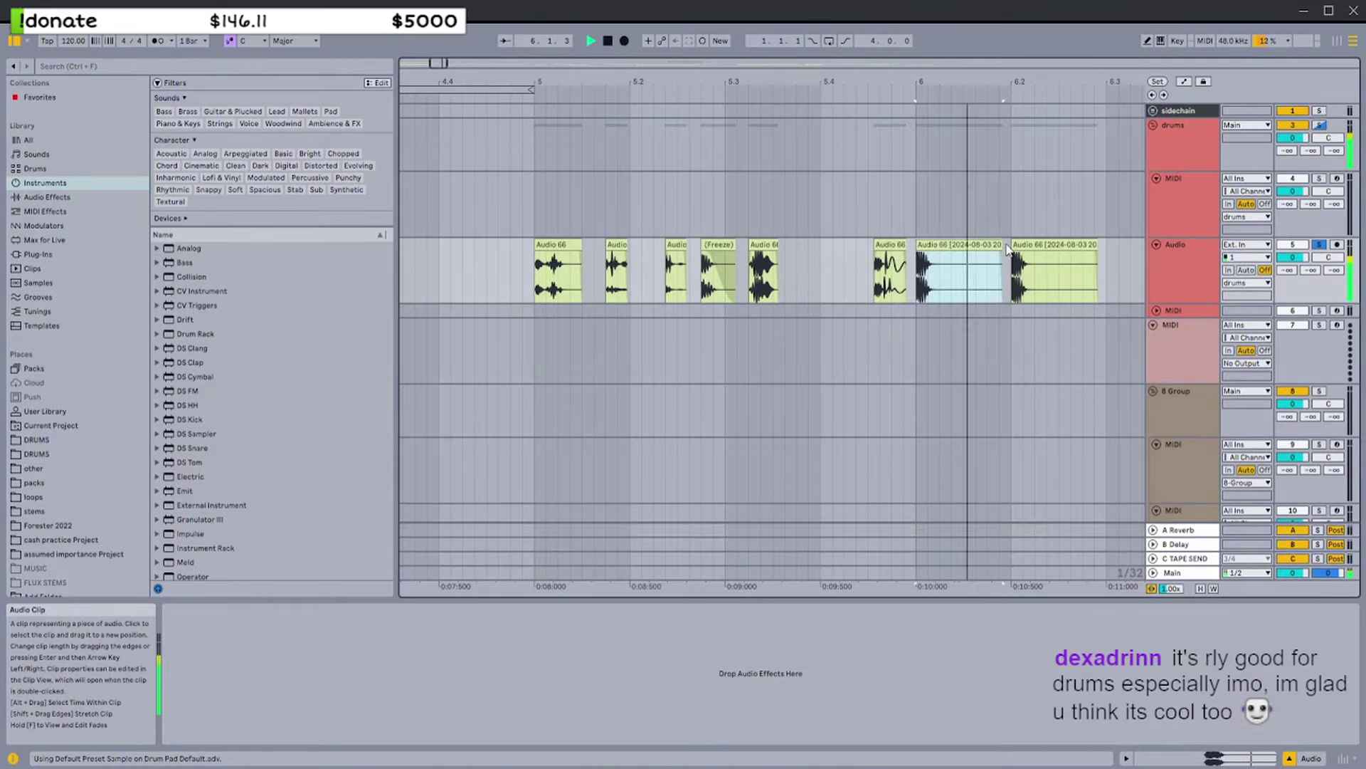
{"action": "left_click", "coordinate": [1022, 245]}
{"action": "key", "text": "space"}
Trim the opening transient off the drum hit at 6.2 and consolidate it into a new clip
{"action": "scroll", "coordinate": [1022, 243], "scroll_direction": "up", "scroll_amount": 5}
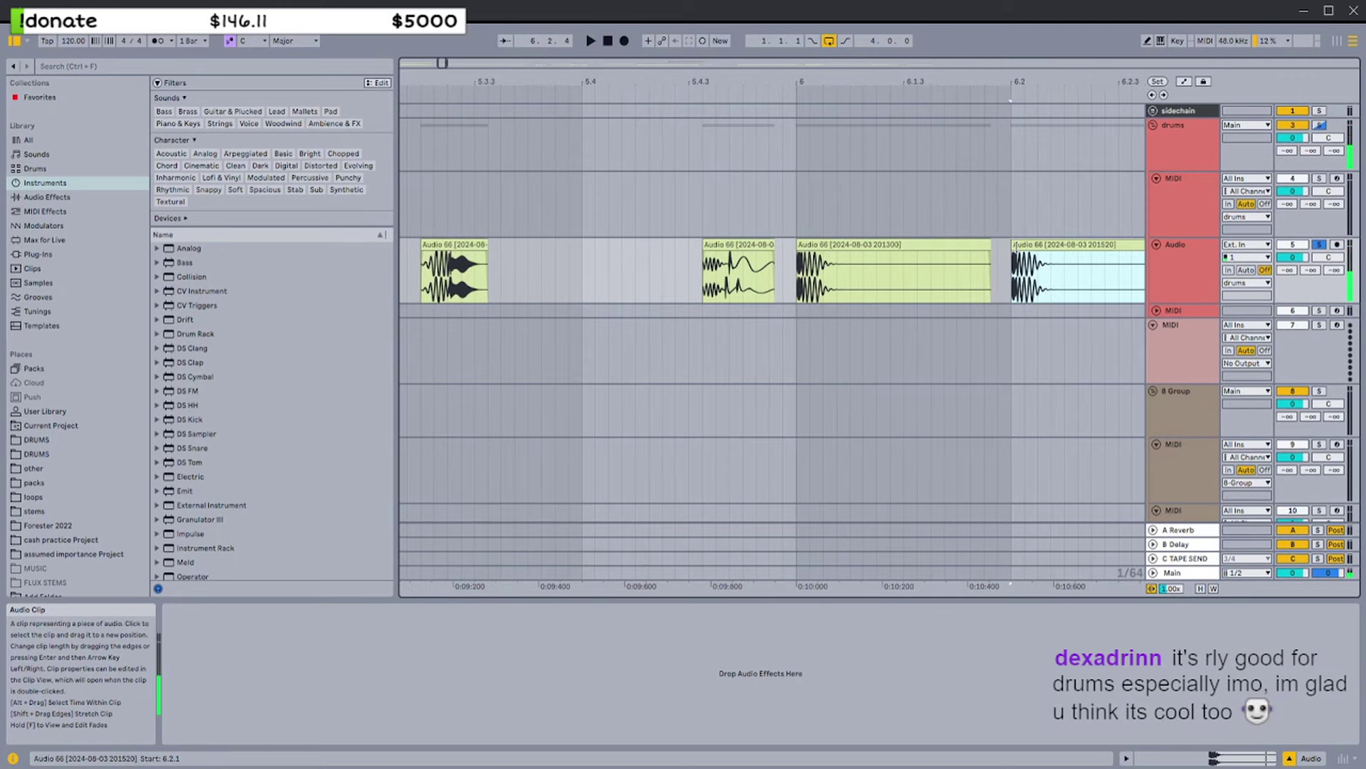
{"action": "key", "text": "space"}
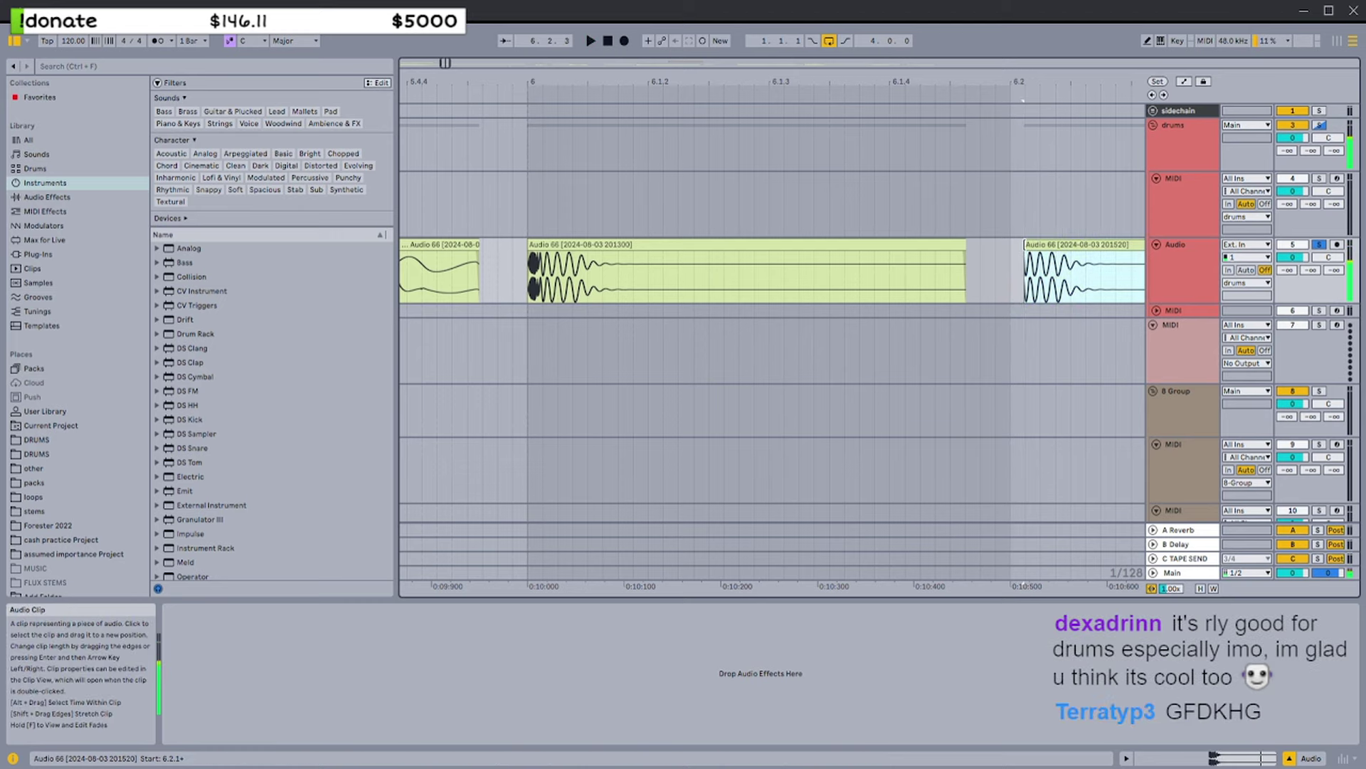
{"action": "scroll", "coordinate": [1060, 251], "scroll_direction": "right", "scroll_amount": 3}
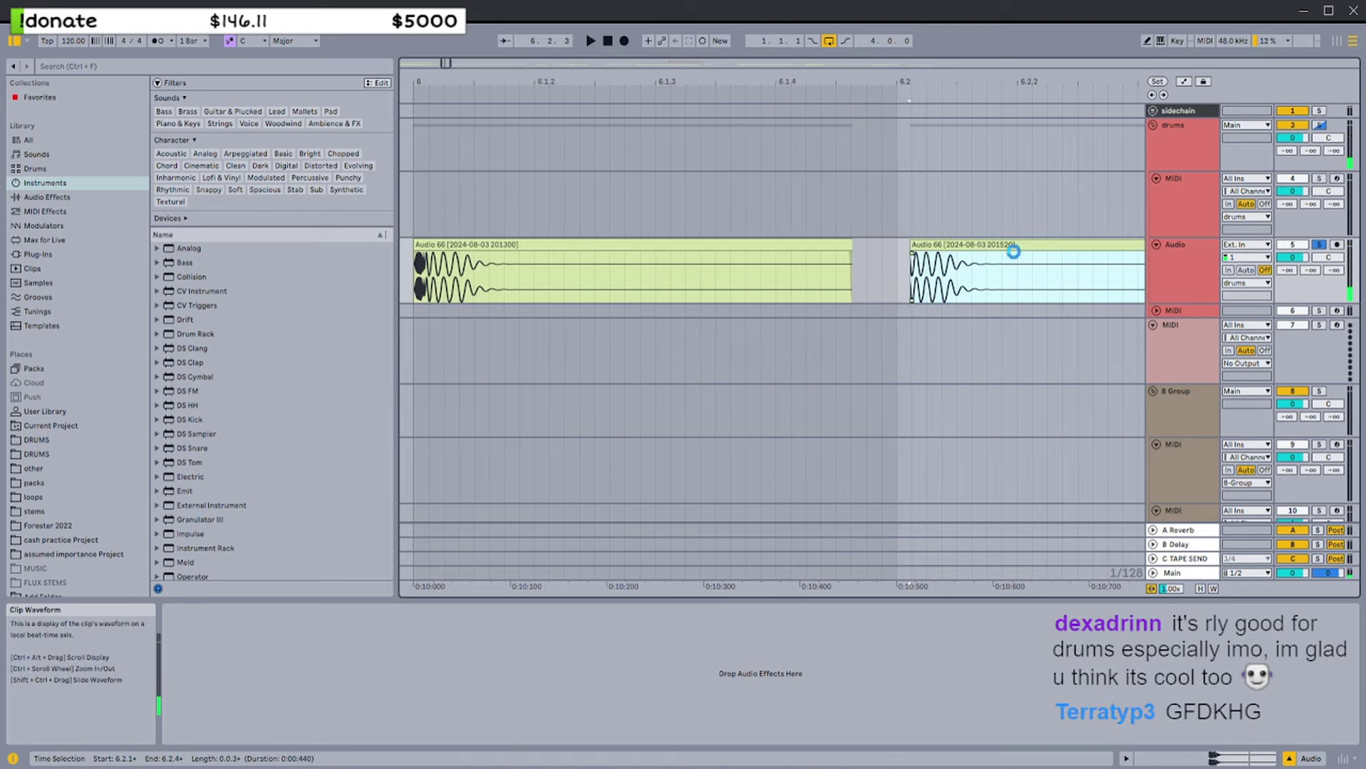
{"action": "scroll", "coordinate": [1013, 251], "scroll_direction": "up", "scroll_amount": 5}
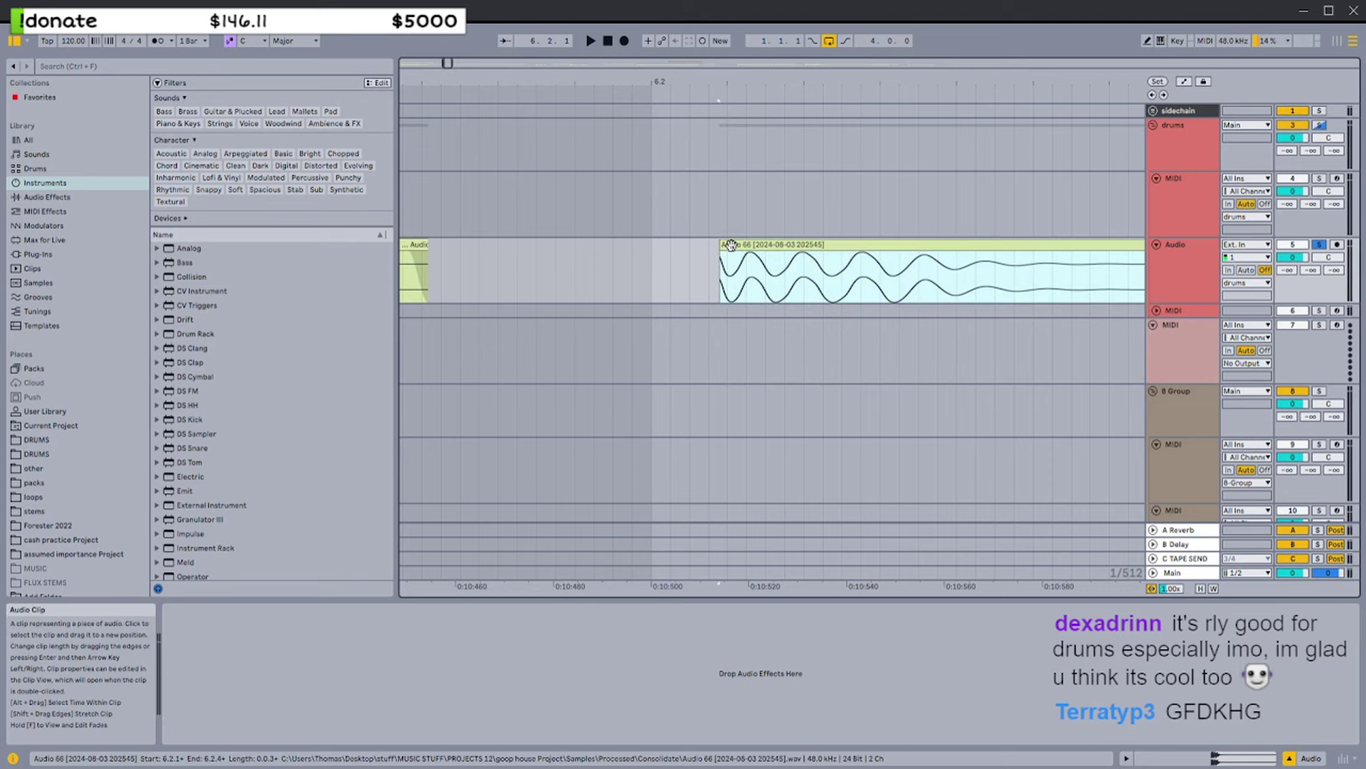
Load the consolidated hit at 6.2 onto pad C1 of the drums MIDI track's Drum Rack
{"action": "scroll", "coordinate": [730, 245], "scroll_direction": "down", "scroll_amount": 5}
{"action": "left_click", "coordinate": [1167, 207]}
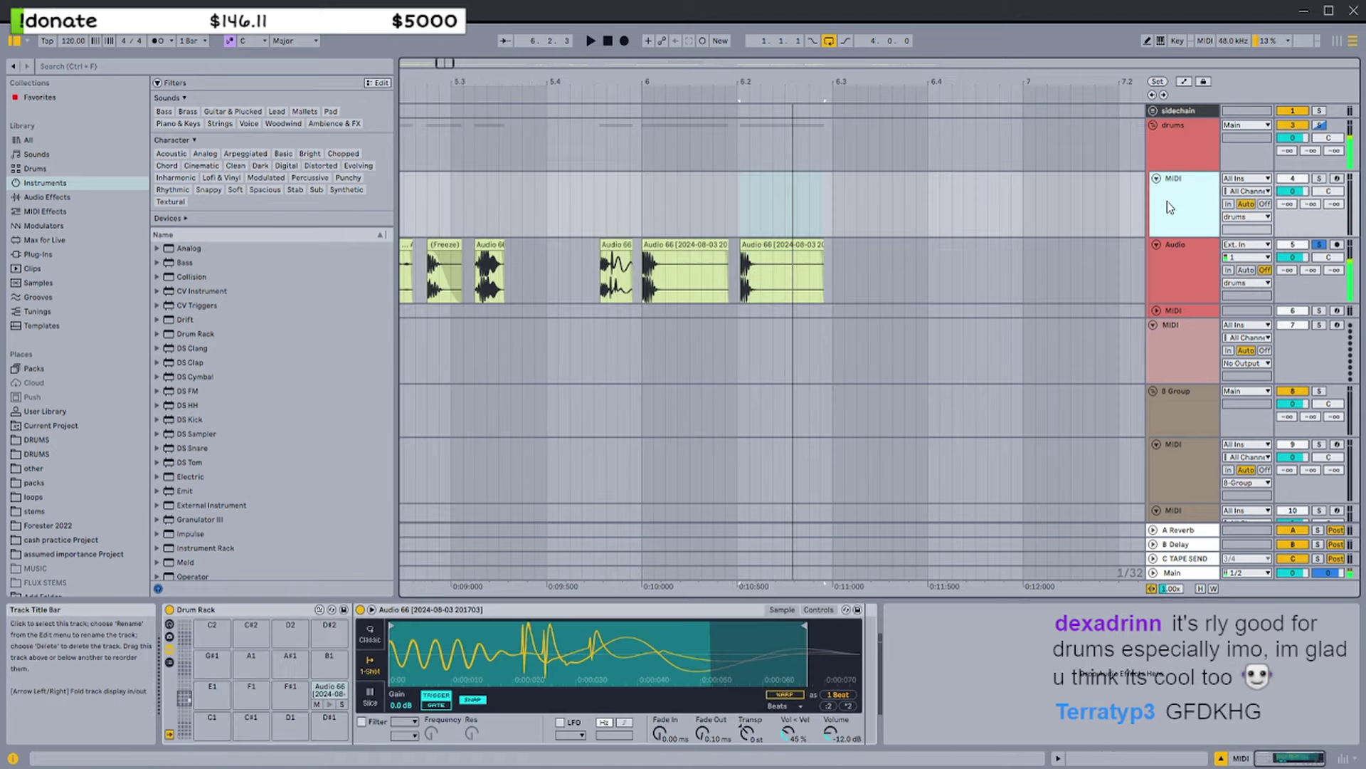
{"action": "left_click", "coordinate": [750, 276]}
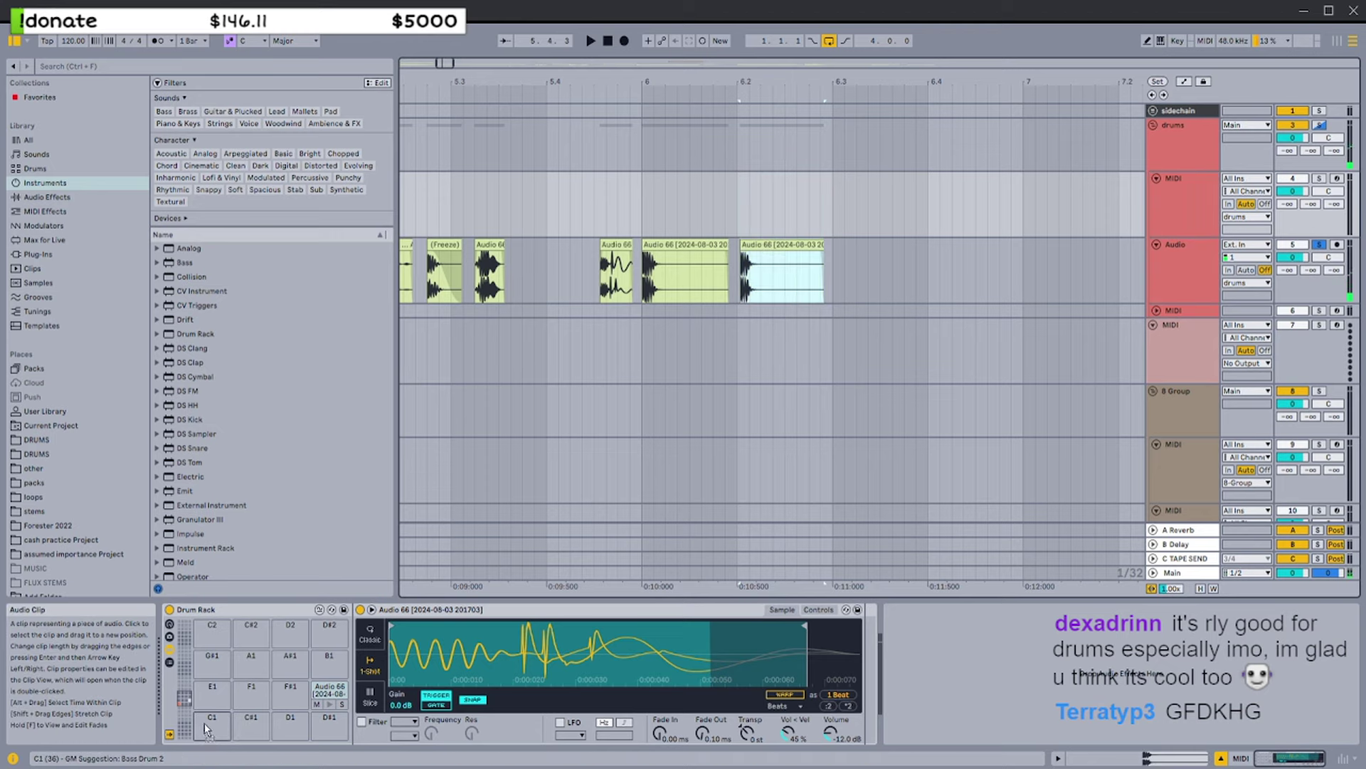
Create a four-bar MIDI clip from bar 1 on the drums MIDI track with C1 hits at 1.1 and 1.2
{"action": "scroll", "coordinate": [695, 465], "scroll_direction": "down", "scroll_amount": 6}
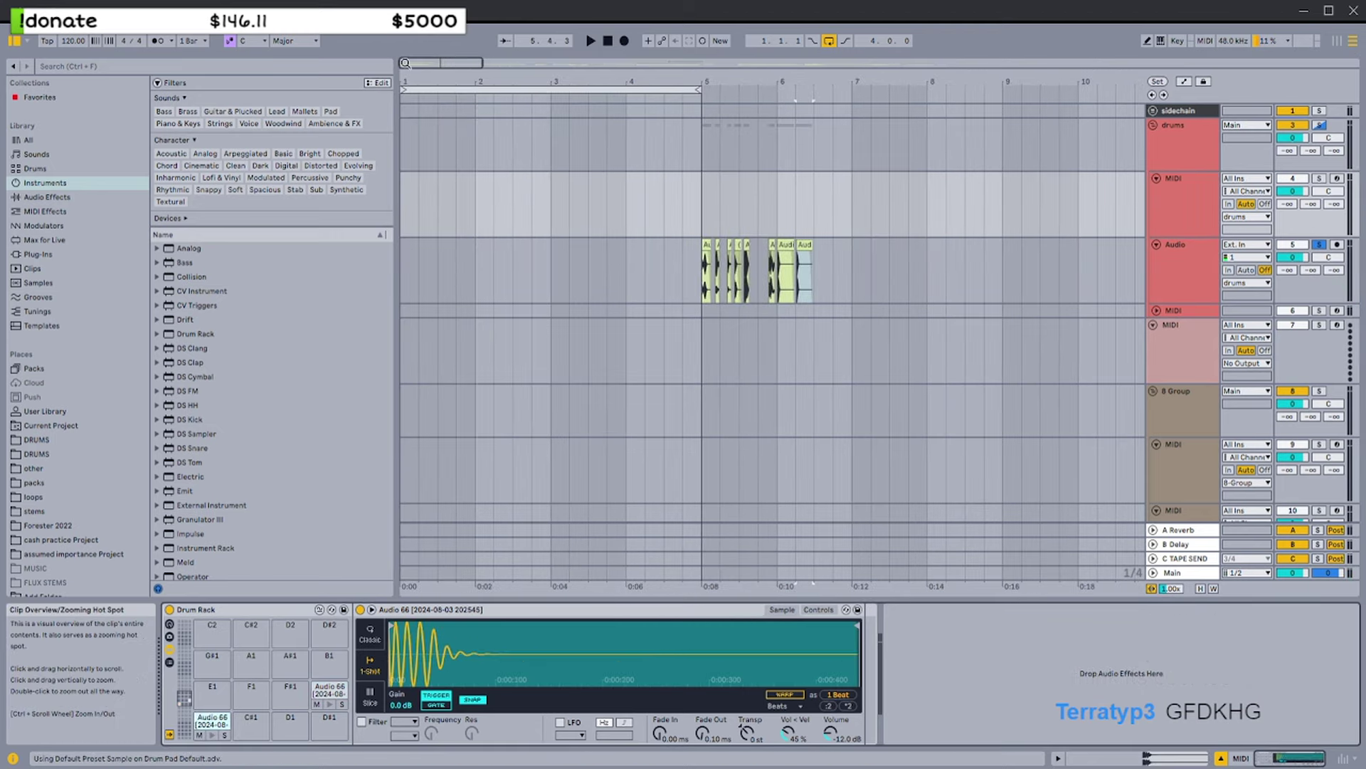
{"action": "double_click", "coordinate": [413, 216]}
{"action": "left_click_drag", "start_coordinate": [413, 216], "coordinate": [697, 195]}
{"action": "key", "text": "ctrl+j"}
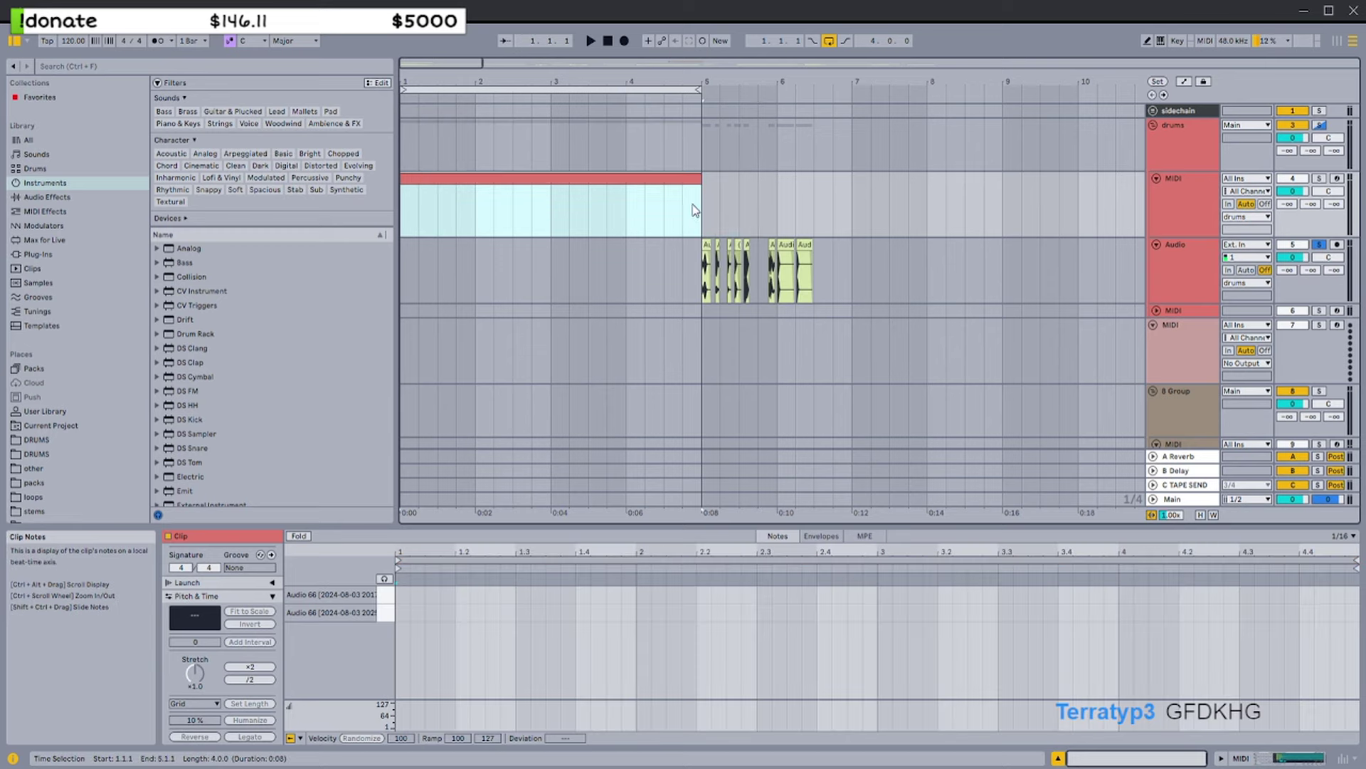
{"action": "double_click", "coordinate": [402, 612]}
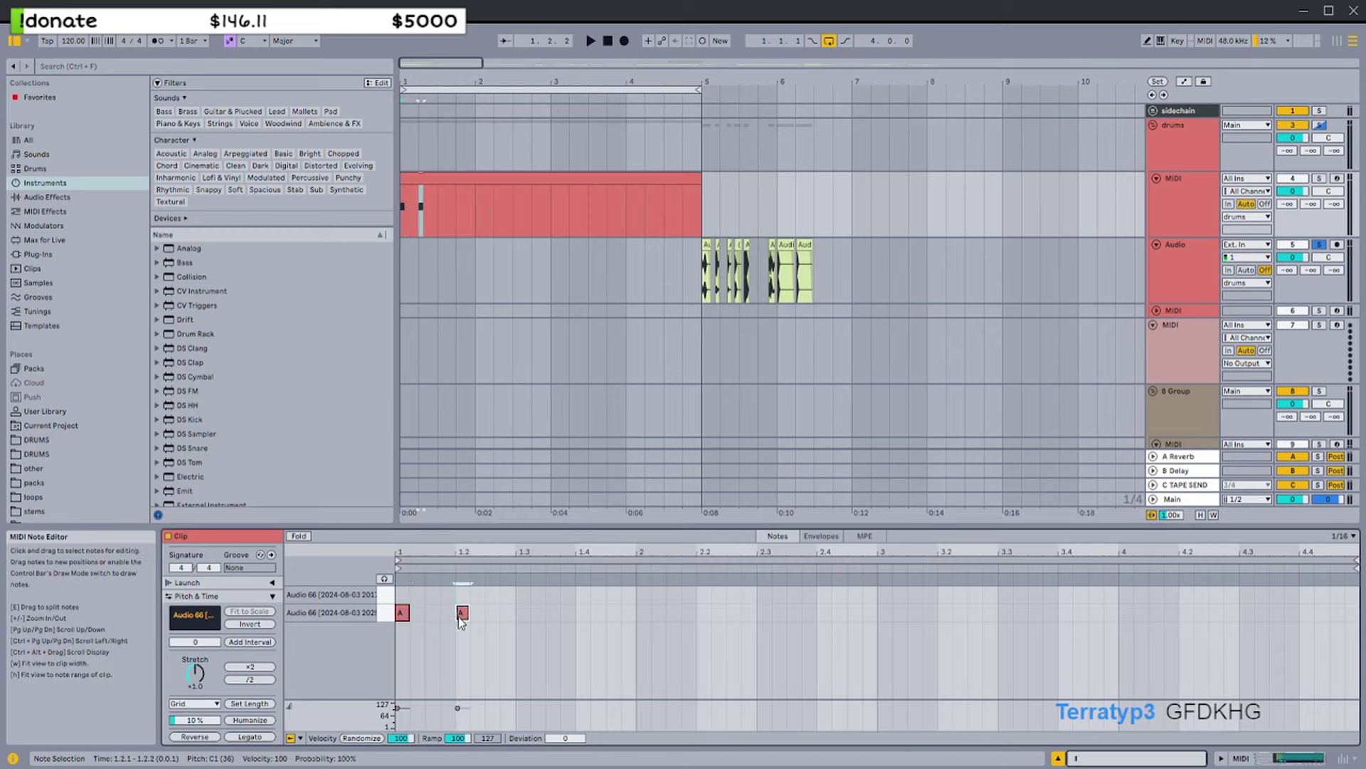
Add a Compressor to the group containing the Audio 66 clip and enable its sidechain
{"action": "left_click", "coordinate": [1186, 395]}
{"action": "scroll", "coordinate": [1151, 353], "scroll_direction": "down", "scroll_amount": 5}
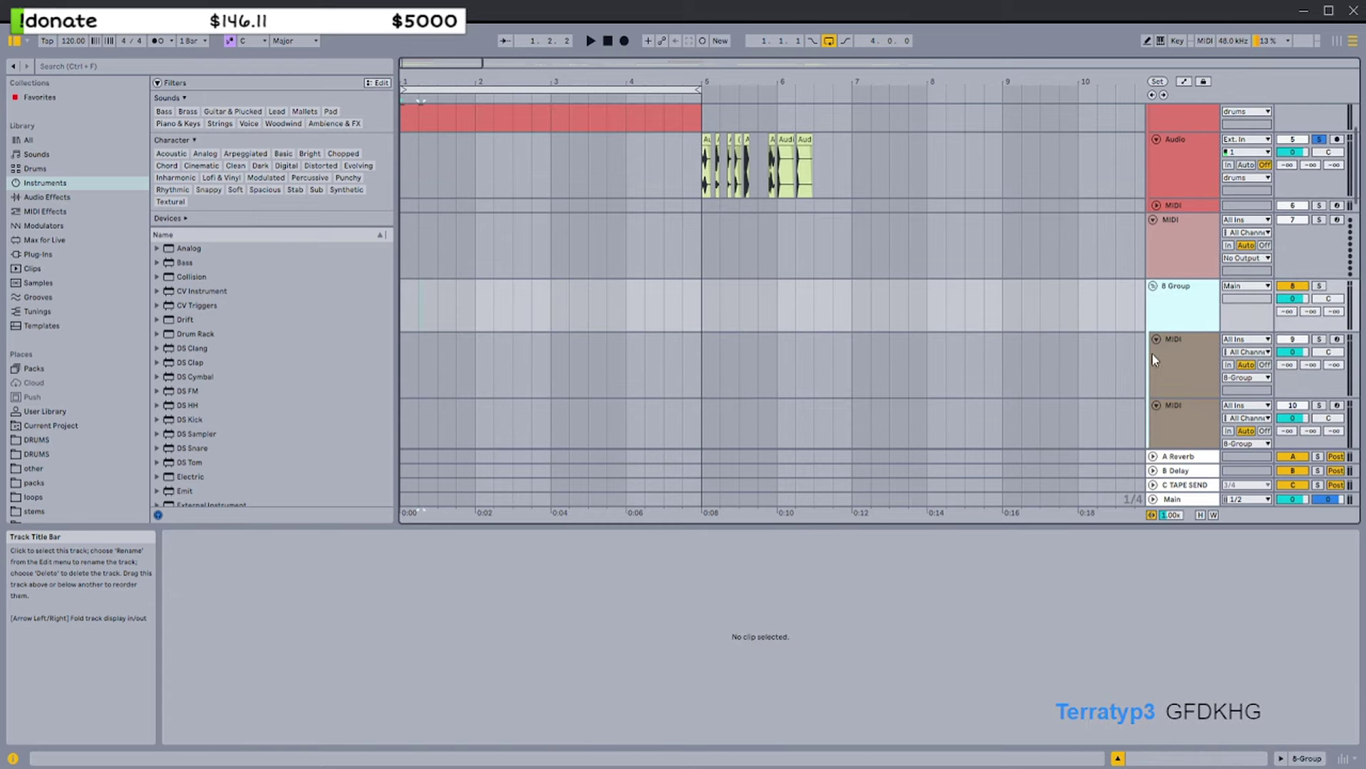
{"action": "left_click", "coordinate": [1168, 326]}
{"action": "scroll", "coordinate": [1172, 329], "scroll_direction": "down", "scroll_amount": 3}
{"action": "left_click", "coordinate": [1174, 330]}
{"action": "double_click", "coordinate": [1169, 384]}
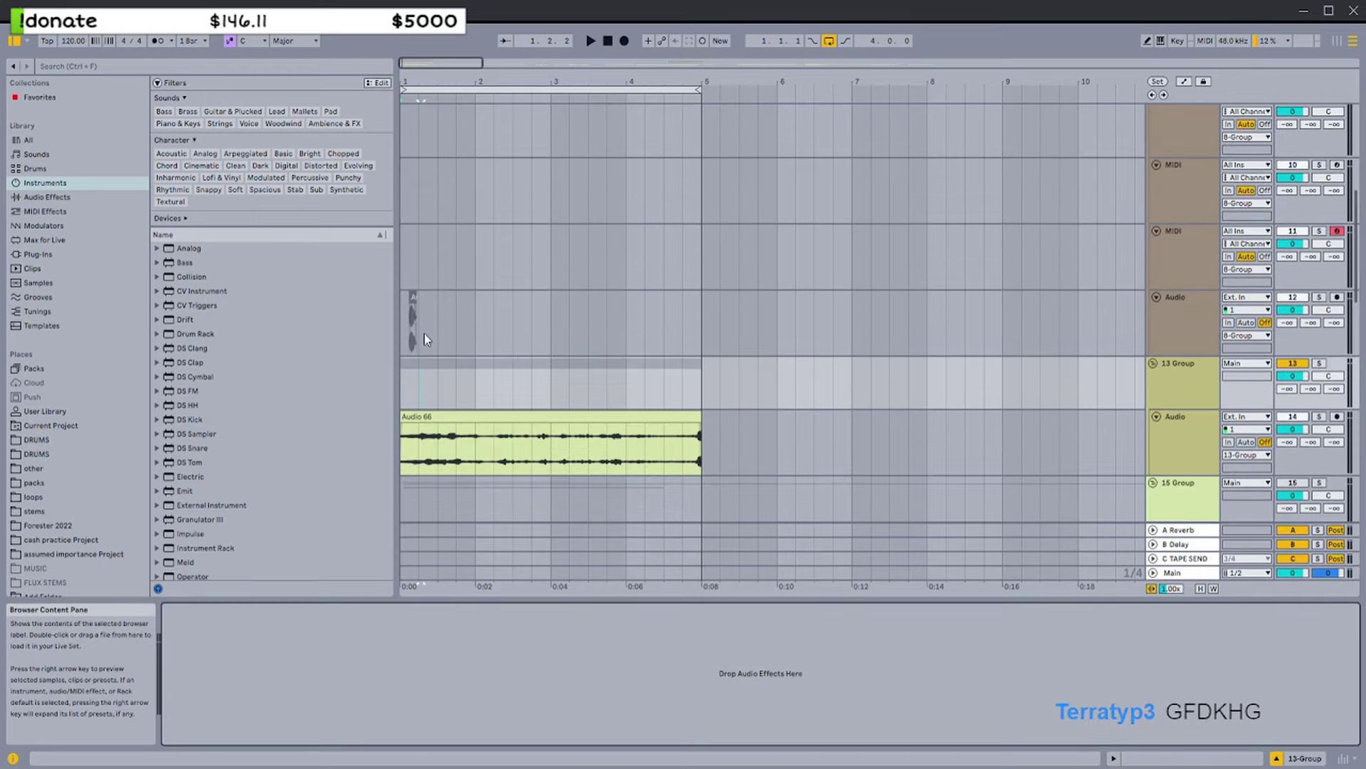
{"action": "scroll", "coordinate": [1125, 310], "scroll_direction": "down", "scroll_amount": 2}
{"action": "left_click", "coordinate": [107, 198]}
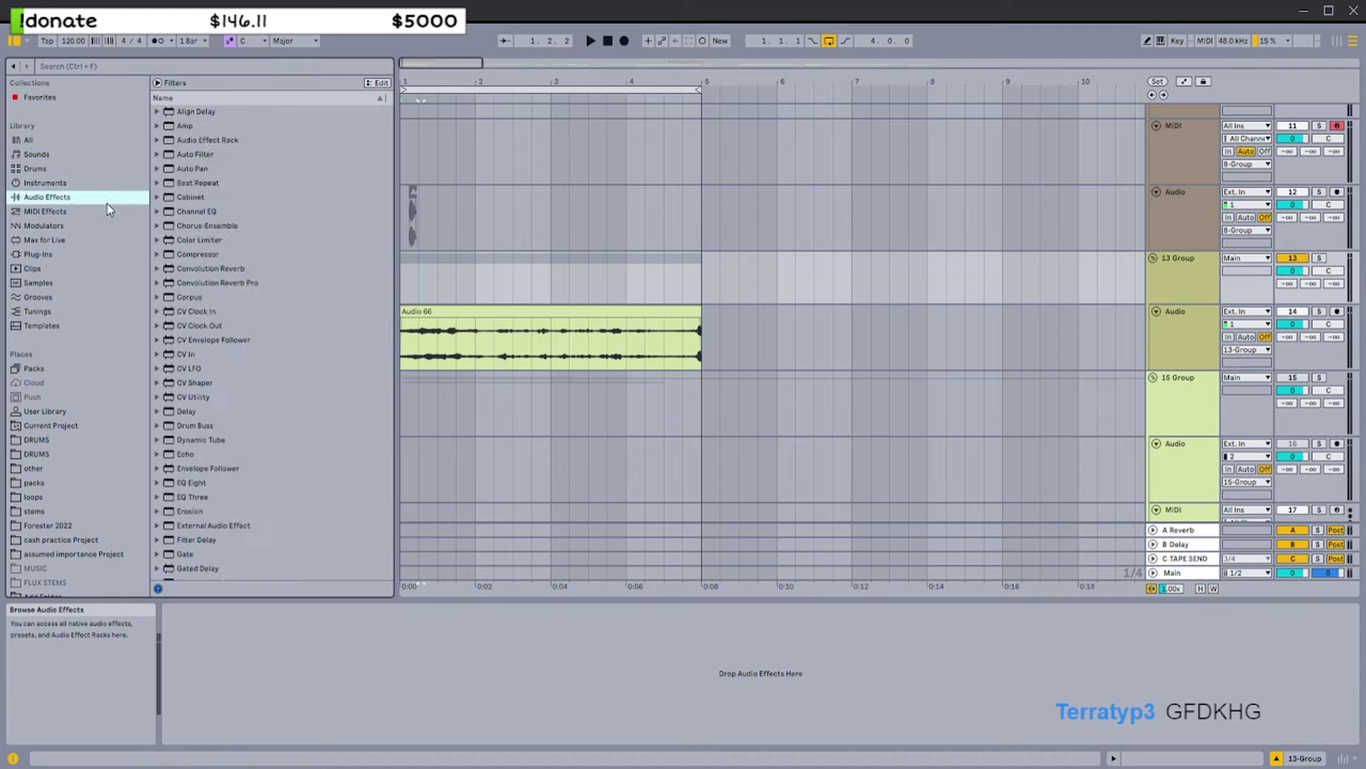
{"action": "scroll", "coordinate": [209, 164], "scroll_direction": "up", "scroll_amount": 5}
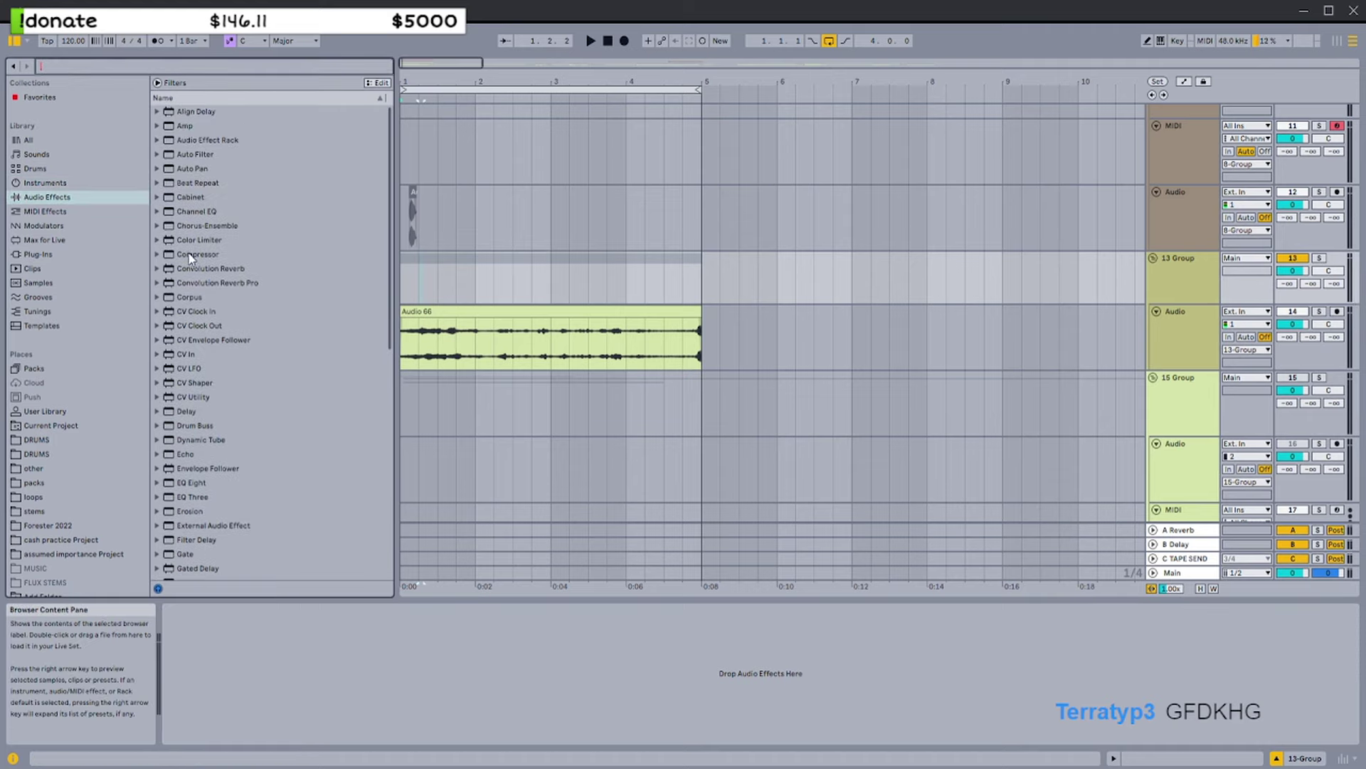
{"action": "left_click_drag", "start_coordinate": [198, 254], "coordinate": [665, 268]}
{"action": "left_click", "coordinate": [180, 609]}
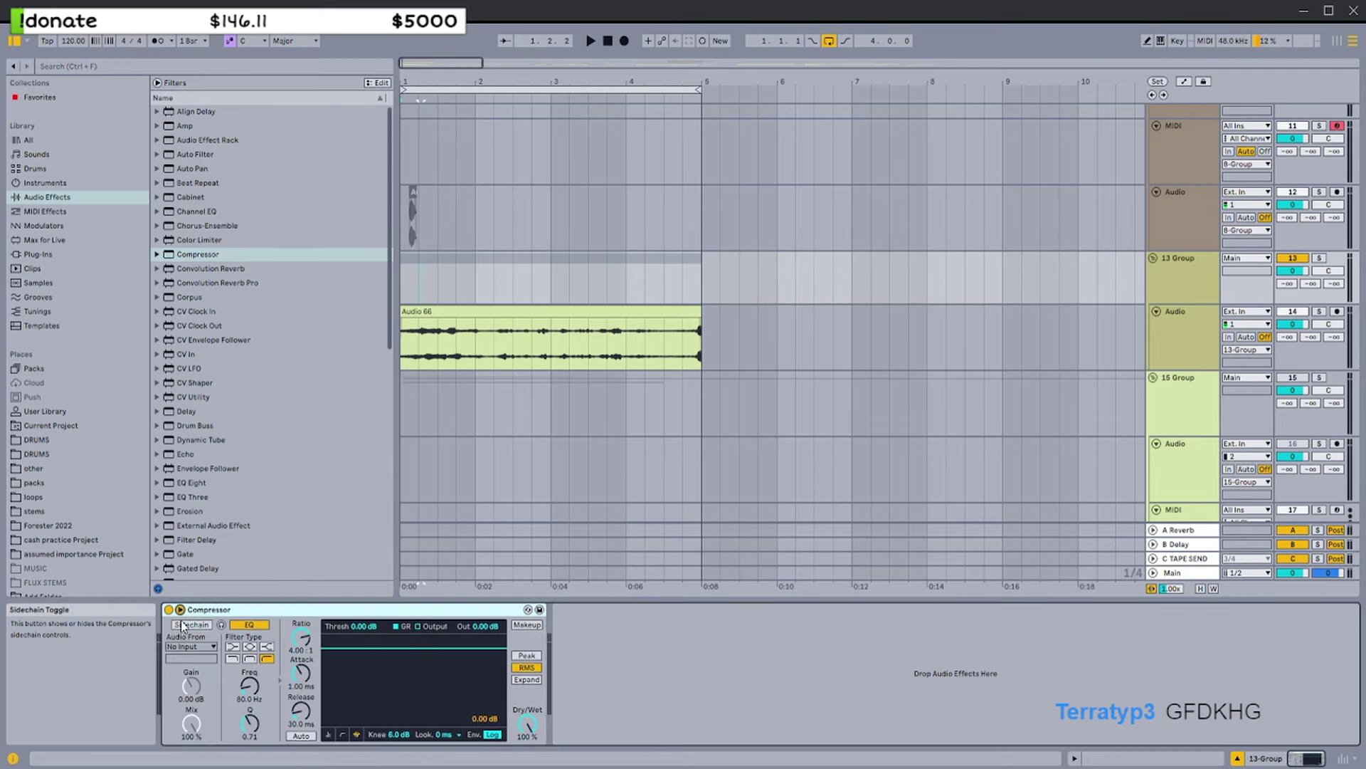
Unfold the audio track in the sidechain group and insert a new MIDI track below it
{"action": "scroll", "coordinate": [1162, 341], "scroll_direction": "up", "scroll_amount": 2}
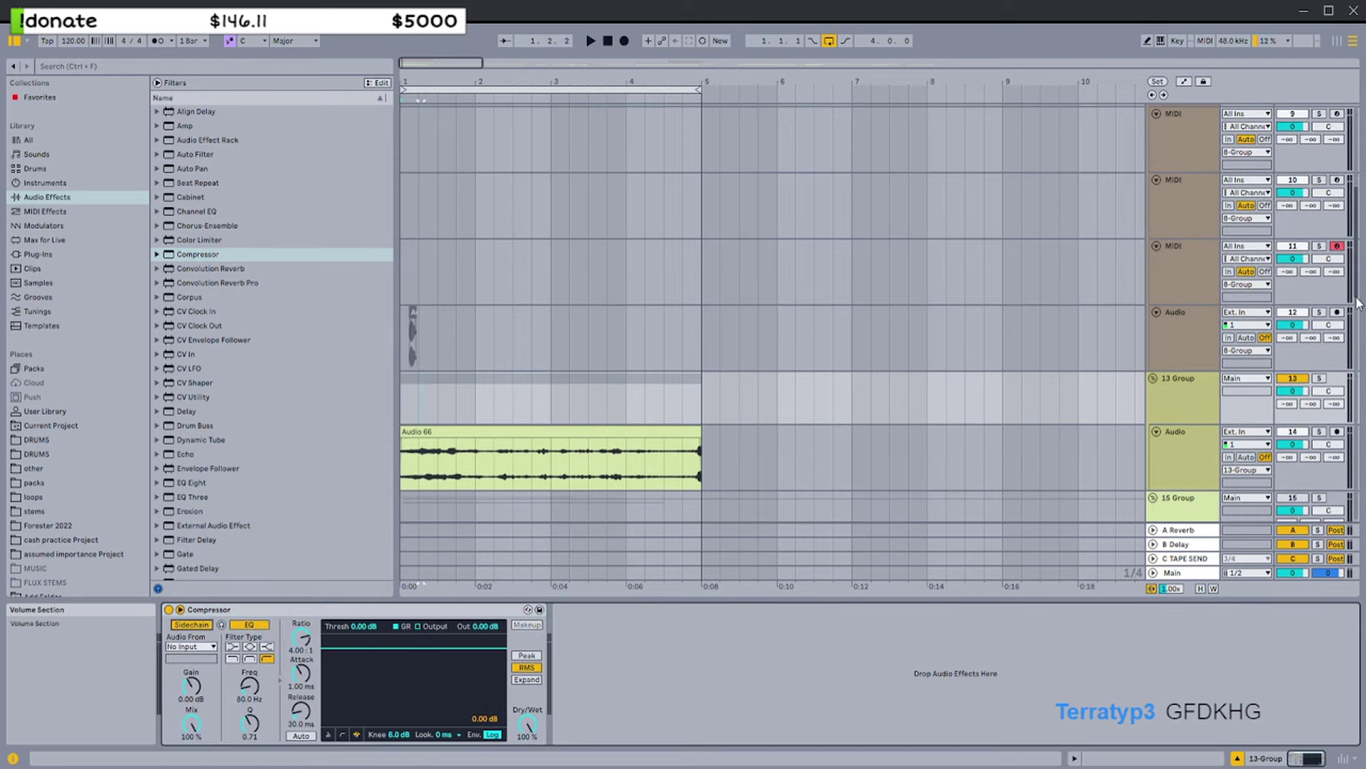
{"action": "scroll", "coordinate": [1358, 302], "scroll_direction": "up", "scroll_amount": 5}
{"action": "left_click", "coordinate": [867, 195]}
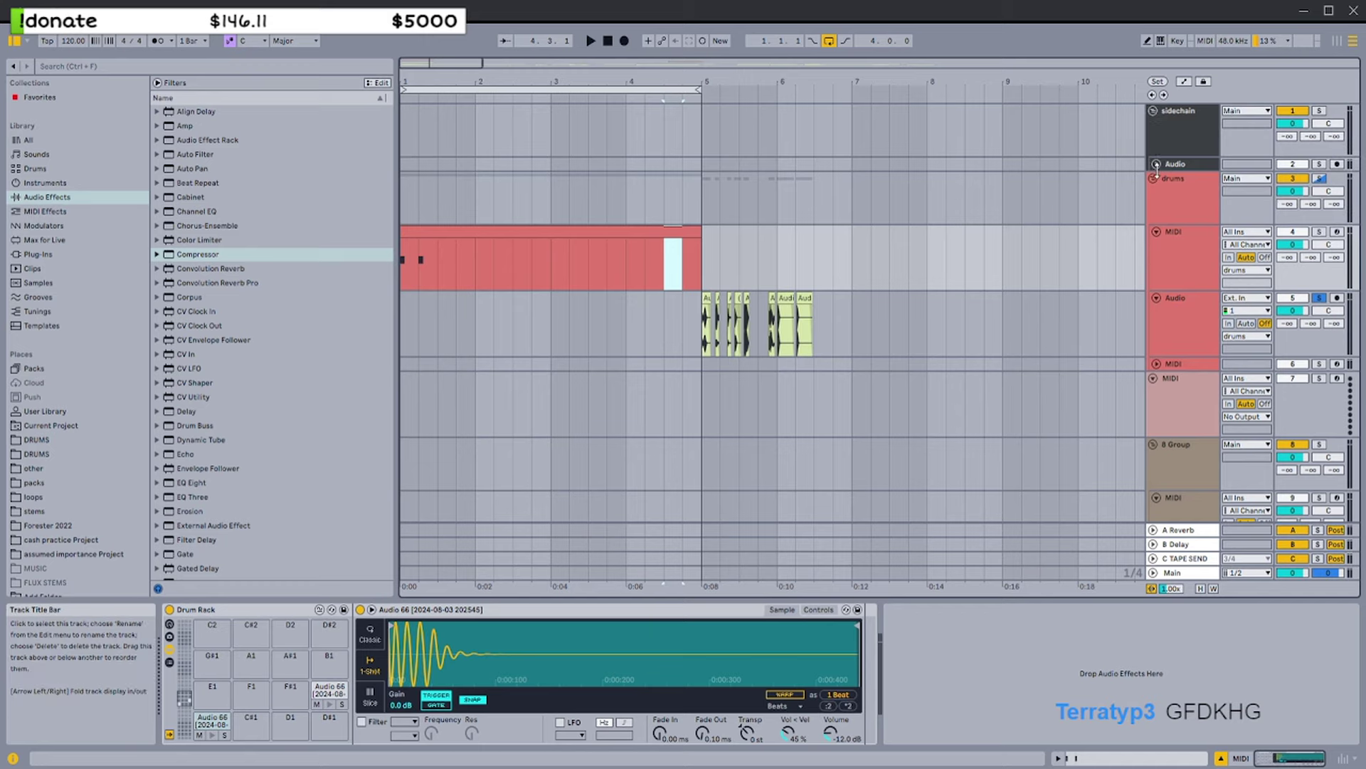
{"action": "left_click", "coordinate": [1157, 166]}
{"action": "left_click", "coordinate": [1158, 164]}
{"action": "key", "text": "ctrl+shift+t"}
{"action": "left_click", "coordinate": [1187, 336]}
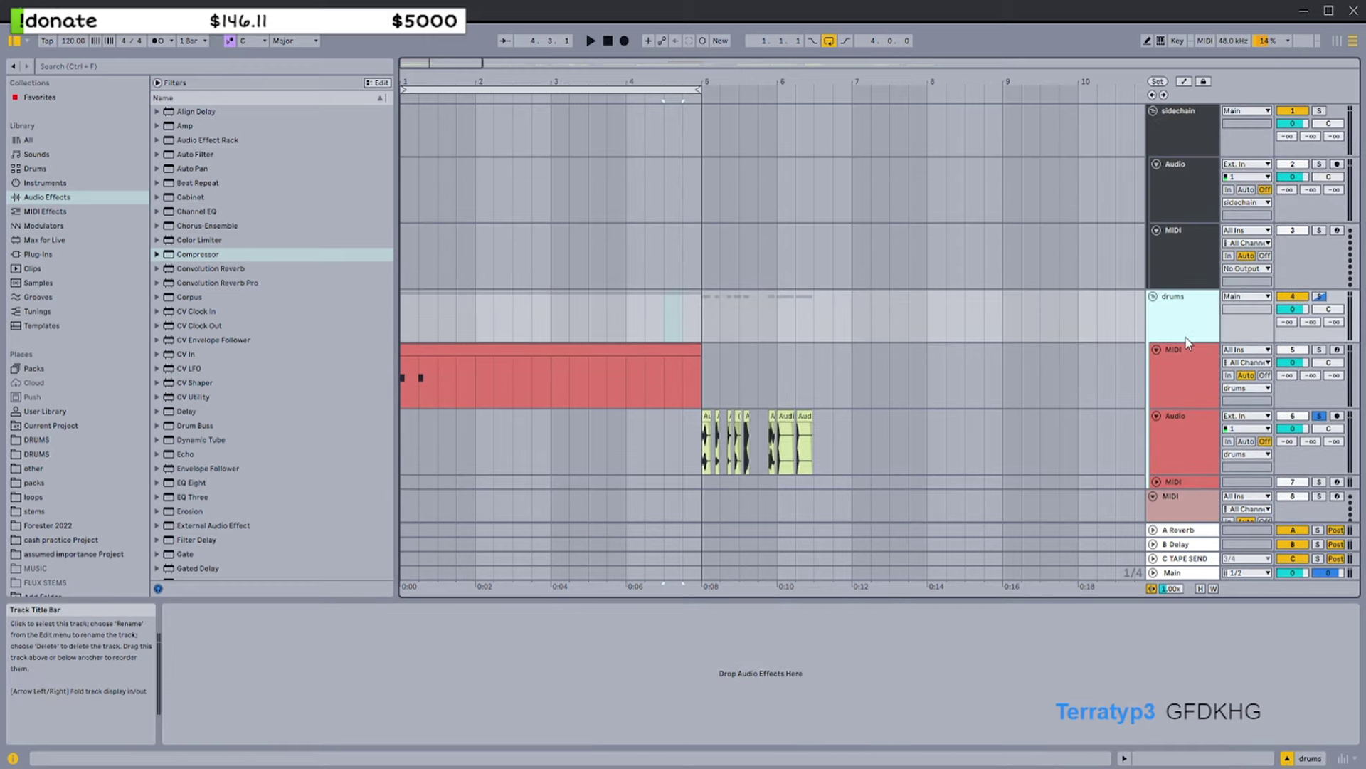
{"action": "left_click", "coordinate": [1190, 353]}
{"action": "left_click", "coordinate": [1182, 261]}
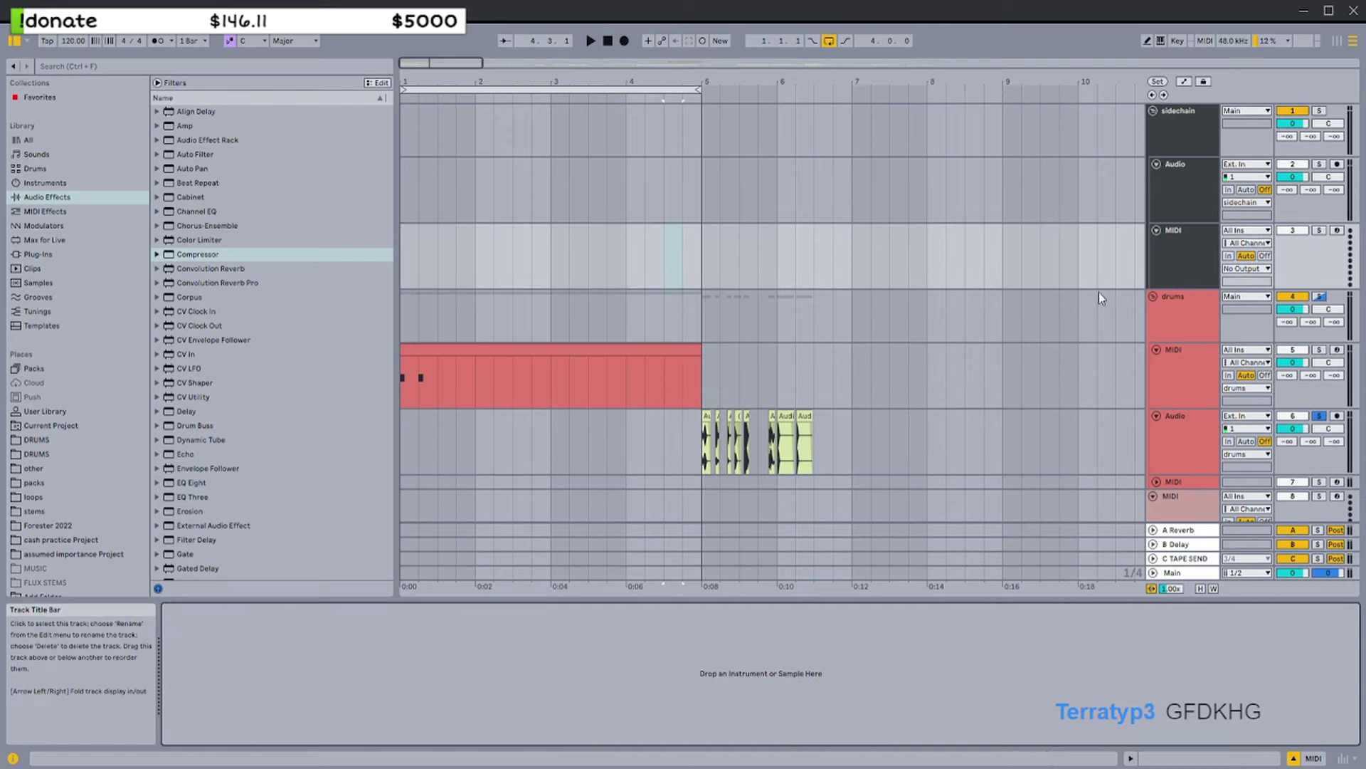
Load the consolidated hit at 6.2 into Simpler on the new MIDI track in the sidechain group
{"action": "left_click", "coordinate": [1204, 358]}
{"action": "left_click", "coordinate": [805, 416]}
{"action": "scroll", "coordinate": [805, 416], "scroll_direction": "up", "scroll_amount": 8}
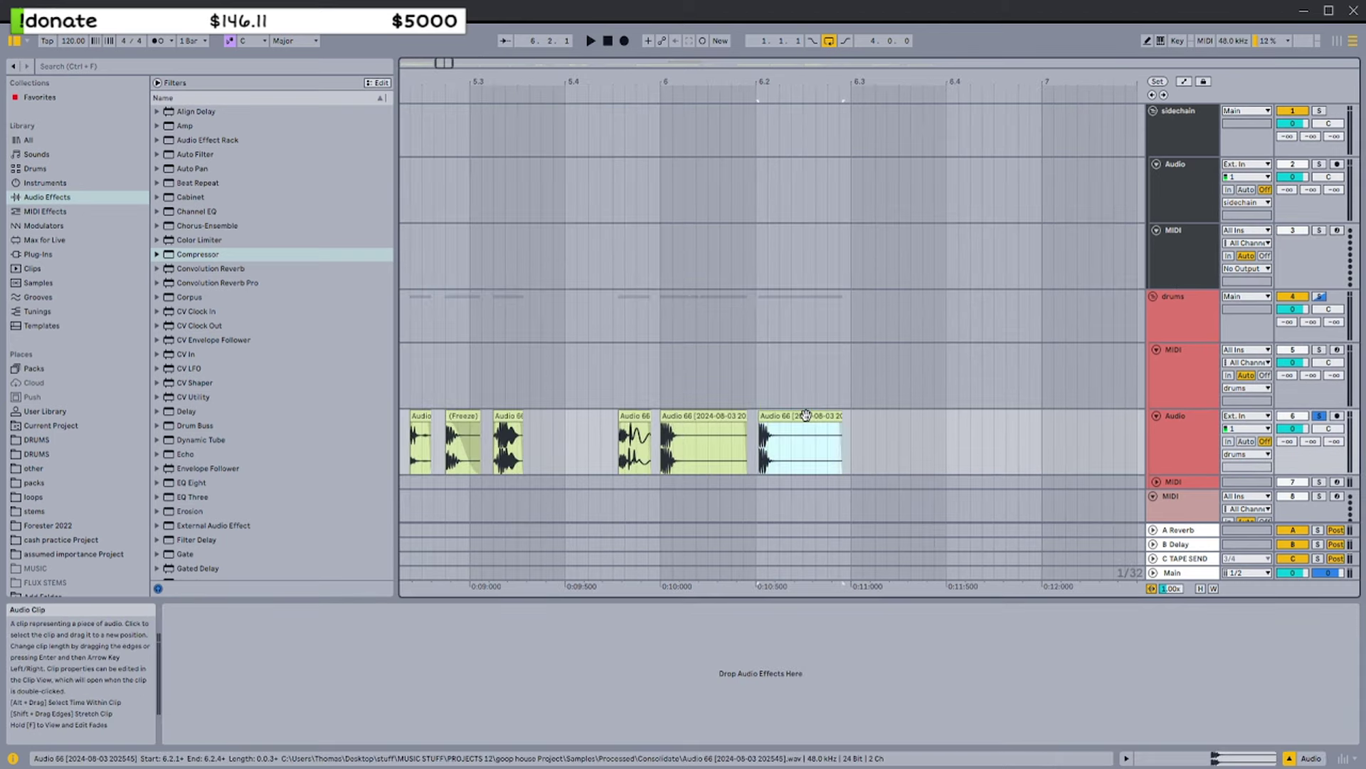
{"action": "left_click", "coordinate": [1187, 267]}
{"action": "key", "text": "x"}
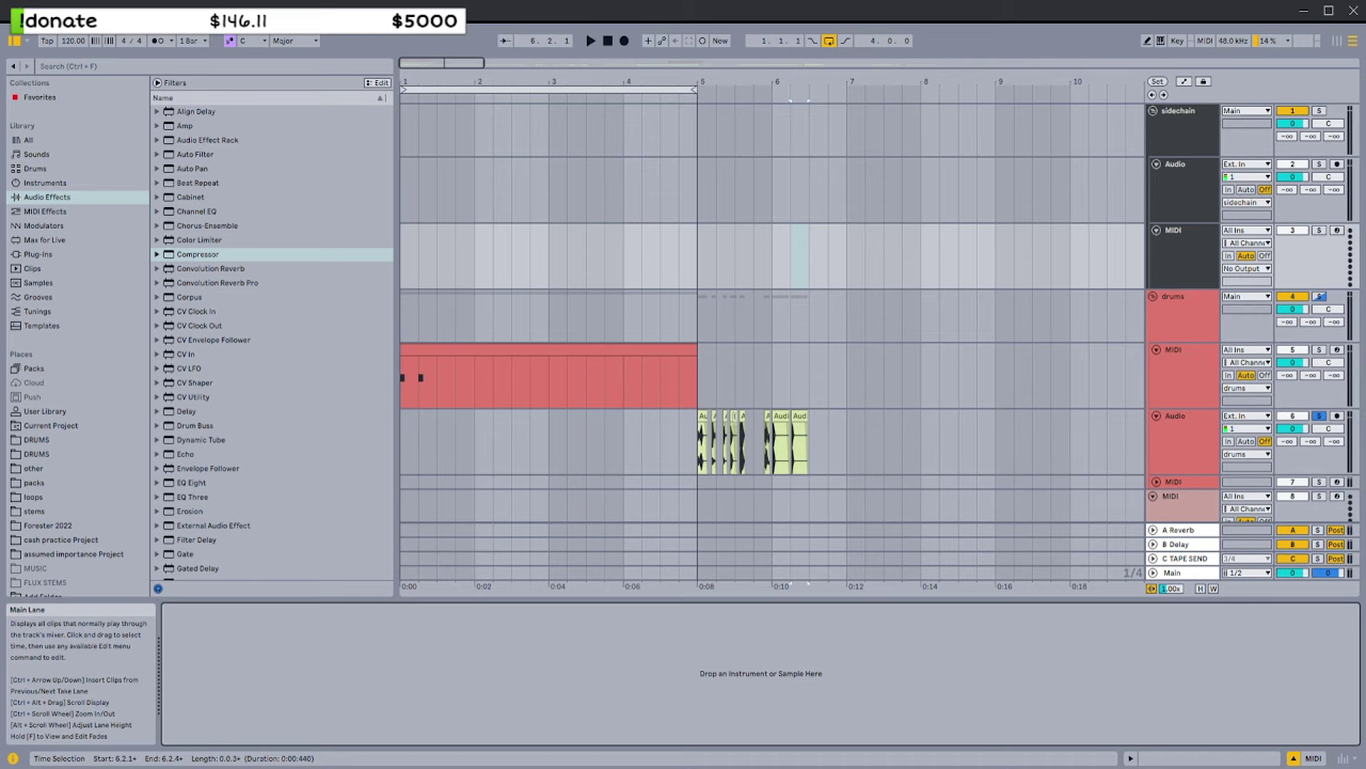
{"action": "left_click_drag", "start_coordinate": [802, 417], "coordinate": [680, 630]}
Copy the drums group's four-bar MIDI clip to bar 1 of the sidechain MIDI track
{"action": "left_click", "coordinate": [553, 349]}
{"action": "left_click", "coordinate": [1179, 258]}
{"action": "left_click_drag", "start_coordinate": [506, 354], "coordinate": [507, 268]}
{"action": "key", "text": "z"}
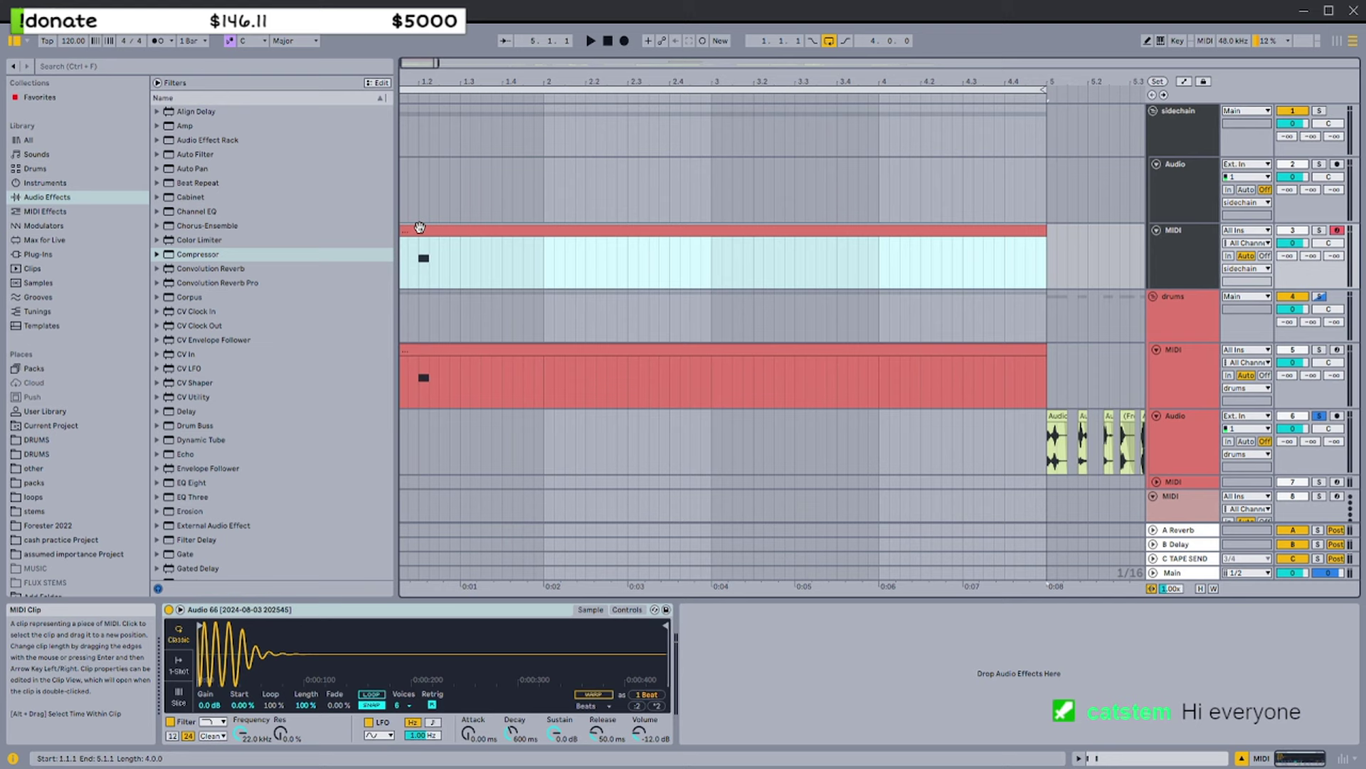
Duplicate the notes in the drums MIDI clip so that a hit falls on every beat of all four bars
{"action": "scroll", "coordinate": [469, 256], "scroll_direction": "down", "scroll_amount": 1}
{"action": "left_click", "coordinate": [525, 335]}
{"action": "key", "text": "z"}
{"action": "double_click", "coordinate": [530, 338]}
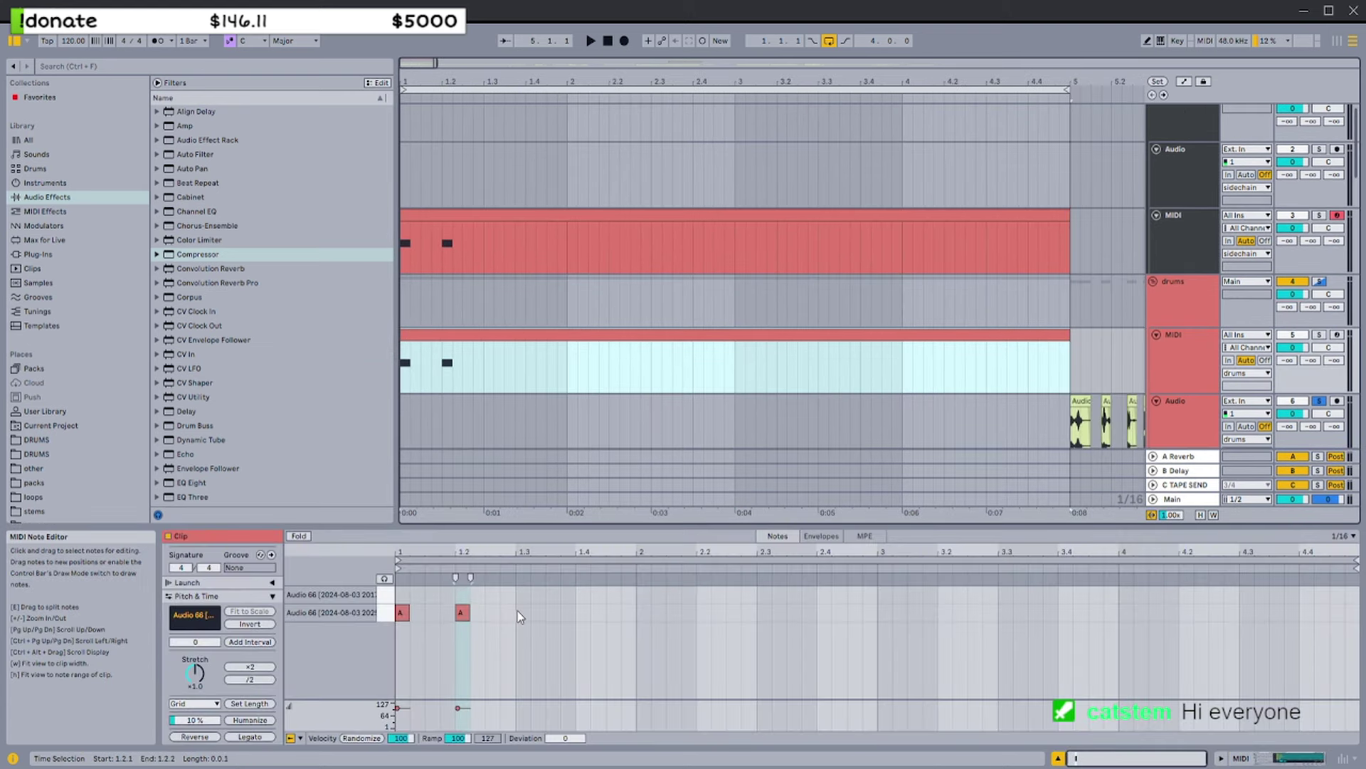
{"action": "left_click_drag", "start_coordinate": [518, 612], "coordinate": [398, 616]}
{"action": "key", "text": "ctrl+d"}
{"action": "key", "text": "ctrl+d"}
{"action": "key", "text": "ctrl+d"}
{"action": "key", "text": "ctrl+d"}
{"action": "key", "text": "ctrl+d"}
{"action": "key", "text": "ctrl+d"}
{"action": "key", "text": "ctrl+d"}
Duplicate the notes in the sidechain MIDI clip to fill every beat through bar 4
{"action": "left_click", "coordinate": [797, 218]}
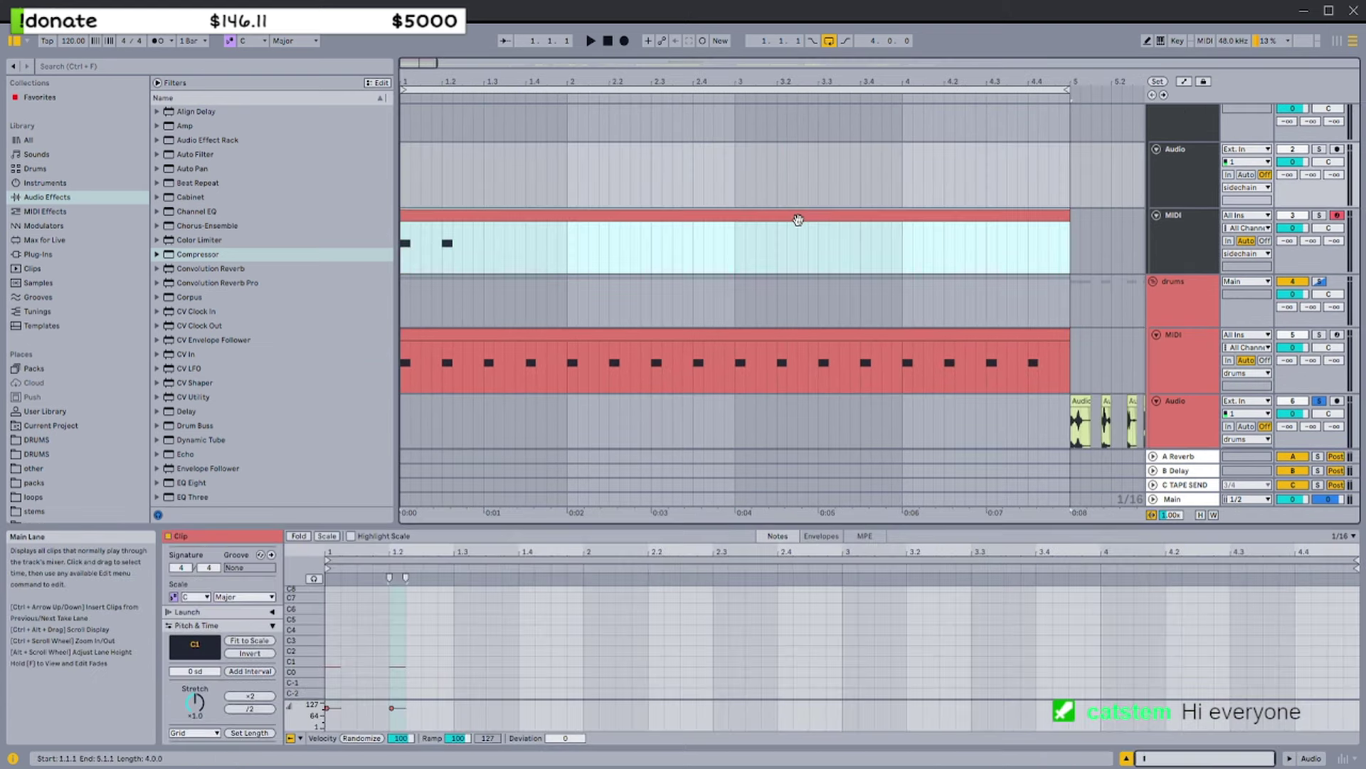
{"action": "left_click", "coordinate": [655, 351]}
{"action": "left_click", "coordinate": [541, 216]}
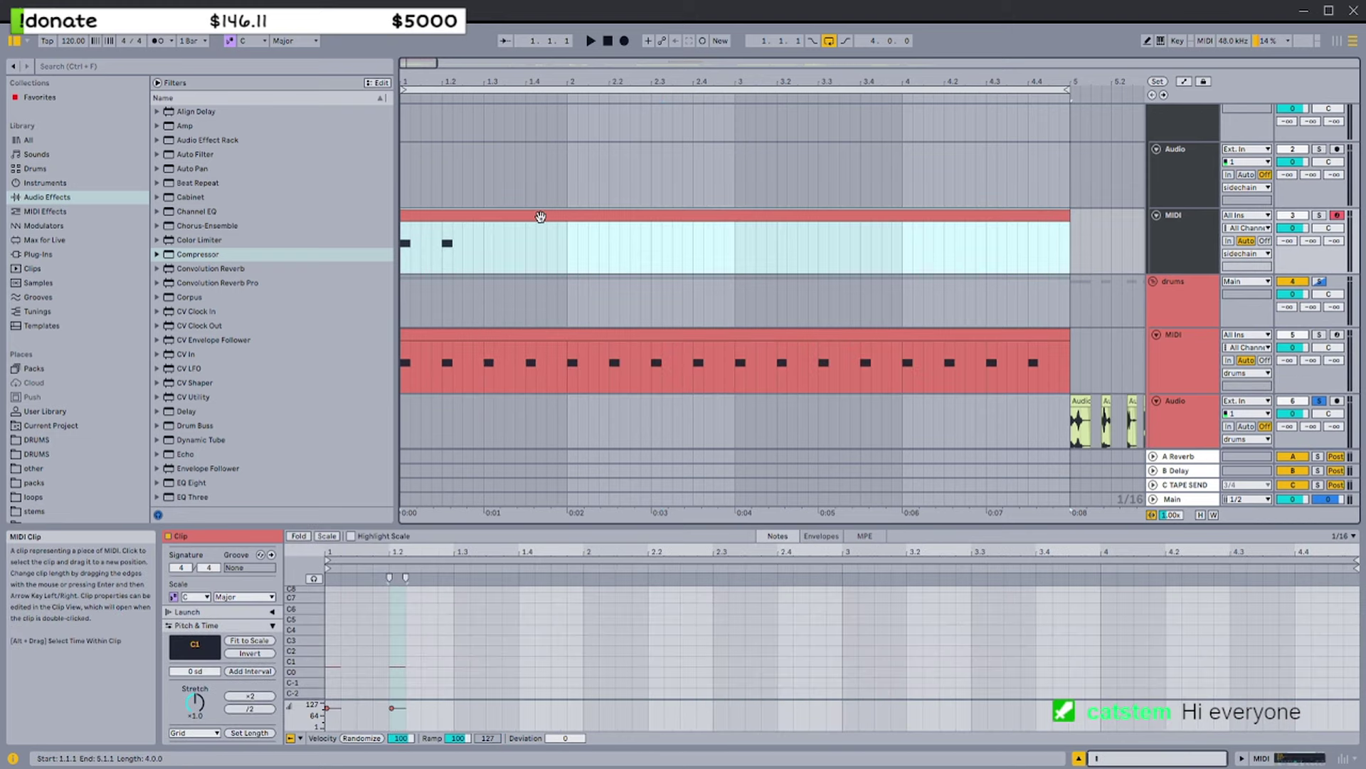
{"action": "left_click_drag", "start_coordinate": [456, 638], "coordinate": [336, 682]}
{"action": "key", "text": "ctrl+d"}
{"action": "key", "text": "ctrl+d"}
{"action": "key", "text": "ctrl+d"}
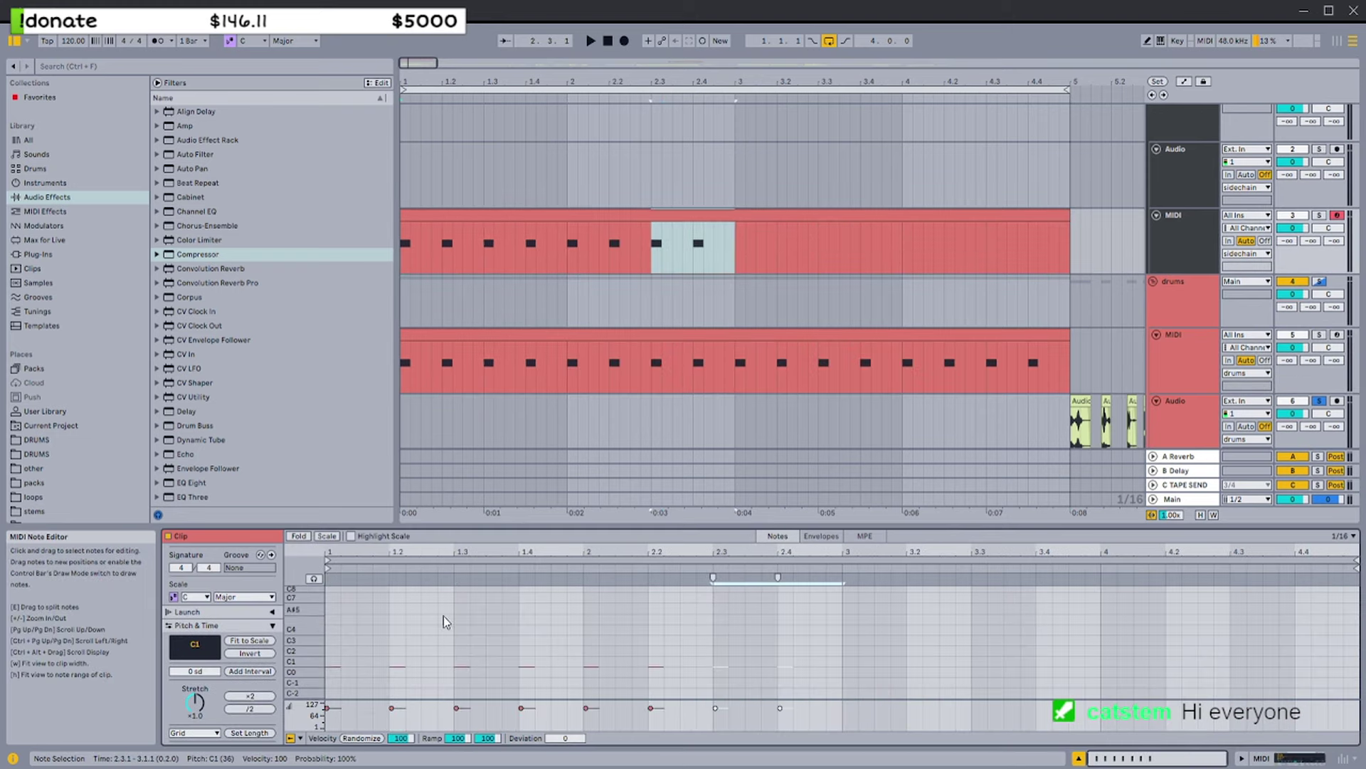
{"action": "key", "text": "ctrl+d"}
{"action": "key", "text": "ctrl+d"}
{"action": "key", "text": "ctrl+d"}
Transpose all notes in the sidechain MIDI clip up to C3
{"action": "left_click", "coordinate": [436, 642]}
{"action": "key", "text": "ctrl+a"}
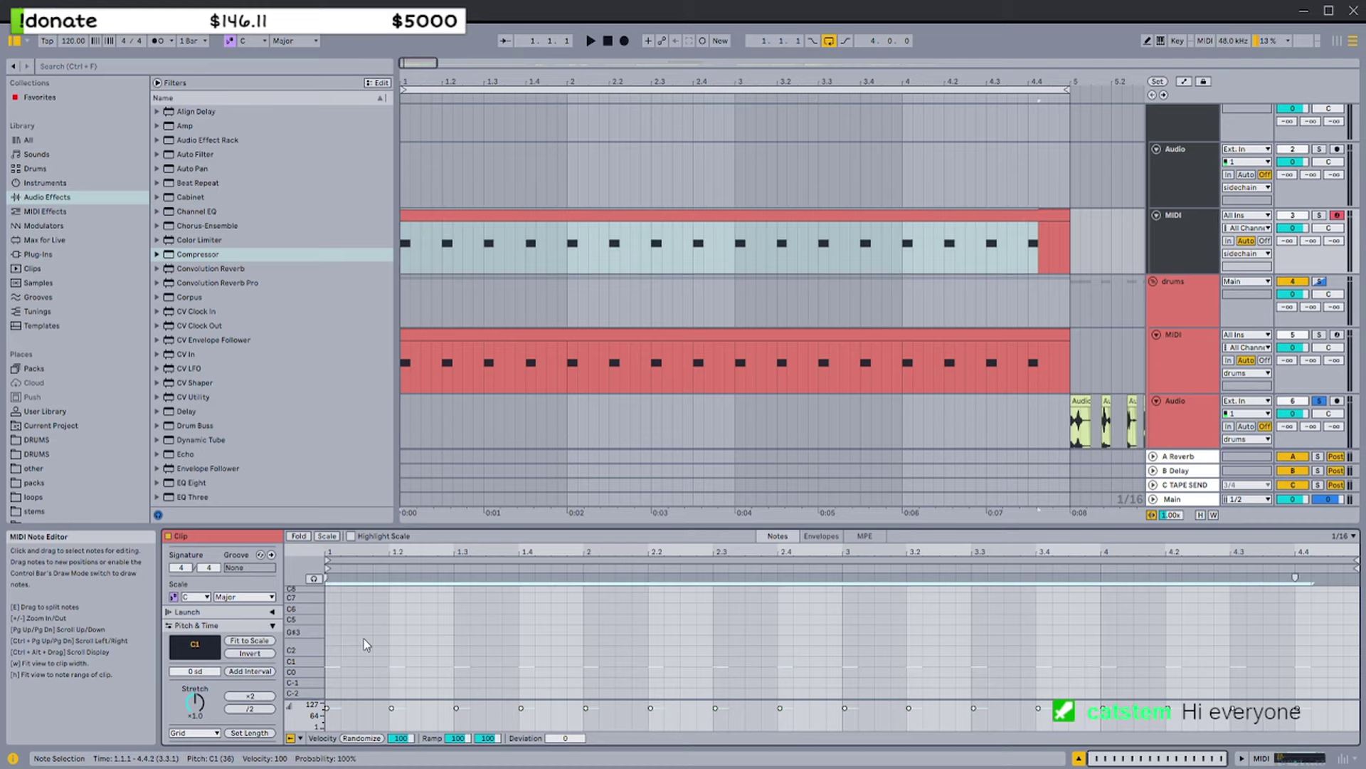
{"action": "key", "text": "shift+Up"}
{"action": "mouse_move", "coordinate": [314, 635]}
{"action": "left_mouse_down"}
{"action": "mouse_move", "coordinate": [349, 626]}
{"action": "mouse_move", "coordinate": [303, 621]}
{"action": "mouse_move", "coordinate": [325, 615]}
{"action": "left_mouse_up"}
{"action": "left_click", "coordinate": [332, 635]}
{"action": "left_click", "coordinate": [548, 240]}
Mute the sidechain MIDI track and unsolo the drums group while playing the loop from bar 1
{"action": "left_click", "coordinate": [1308, 215]}
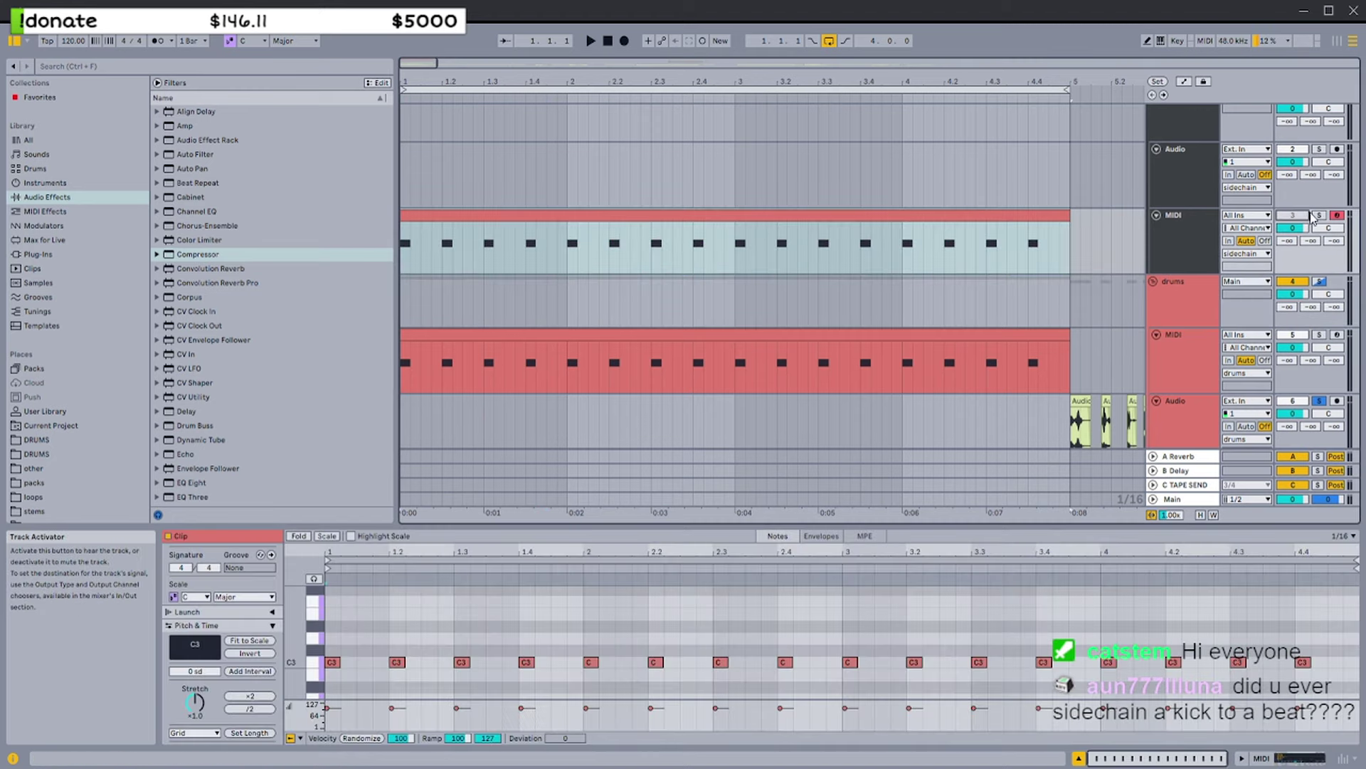
{"action": "key", "text": "space"}
{"action": "left_click", "coordinate": [1177, 360]}
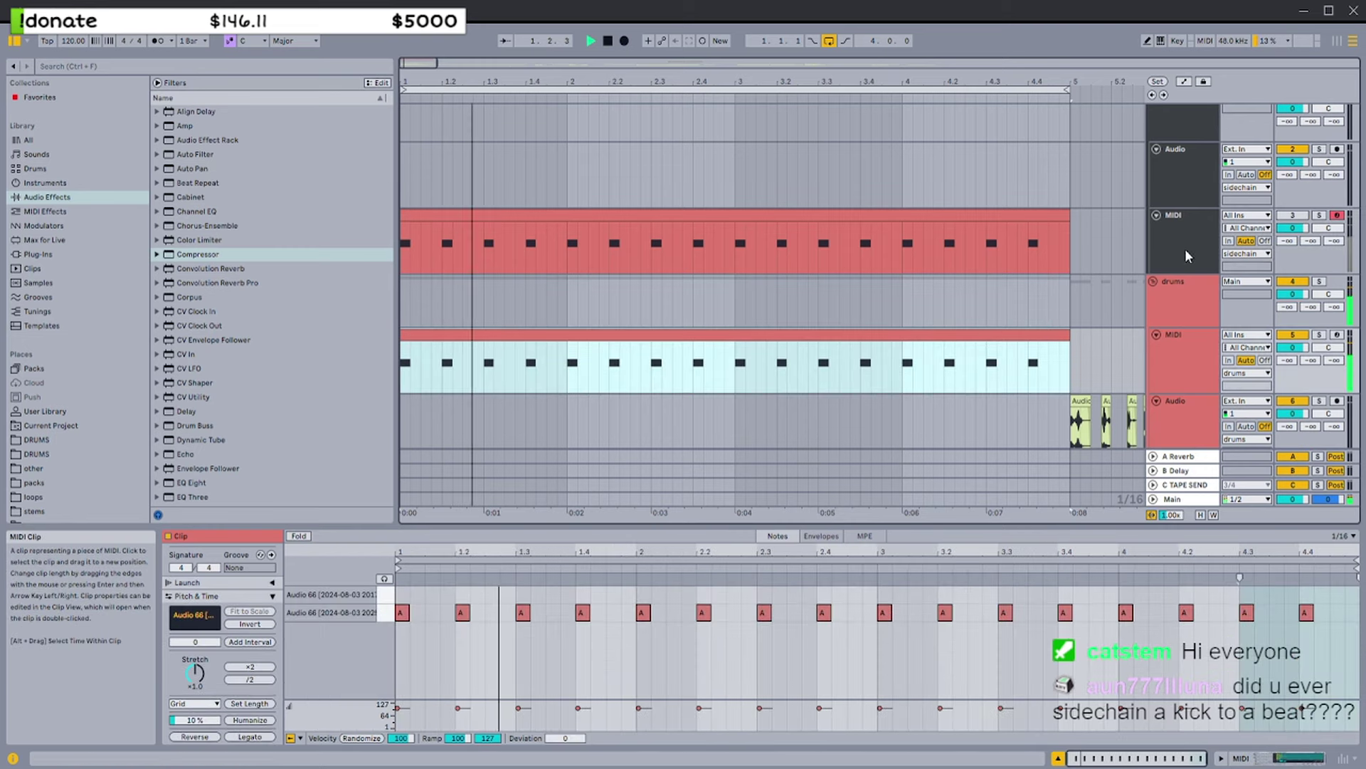
Feed the group's Compressor sidechain from the MIDI track post FX, with a -42.7 dB threshold and a 6:1 ratio
{"action": "scroll", "coordinate": [1180, 363], "scroll_direction": "down", "scroll_amount": 12}
{"action": "left_click", "coordinate": [1184, 367]}
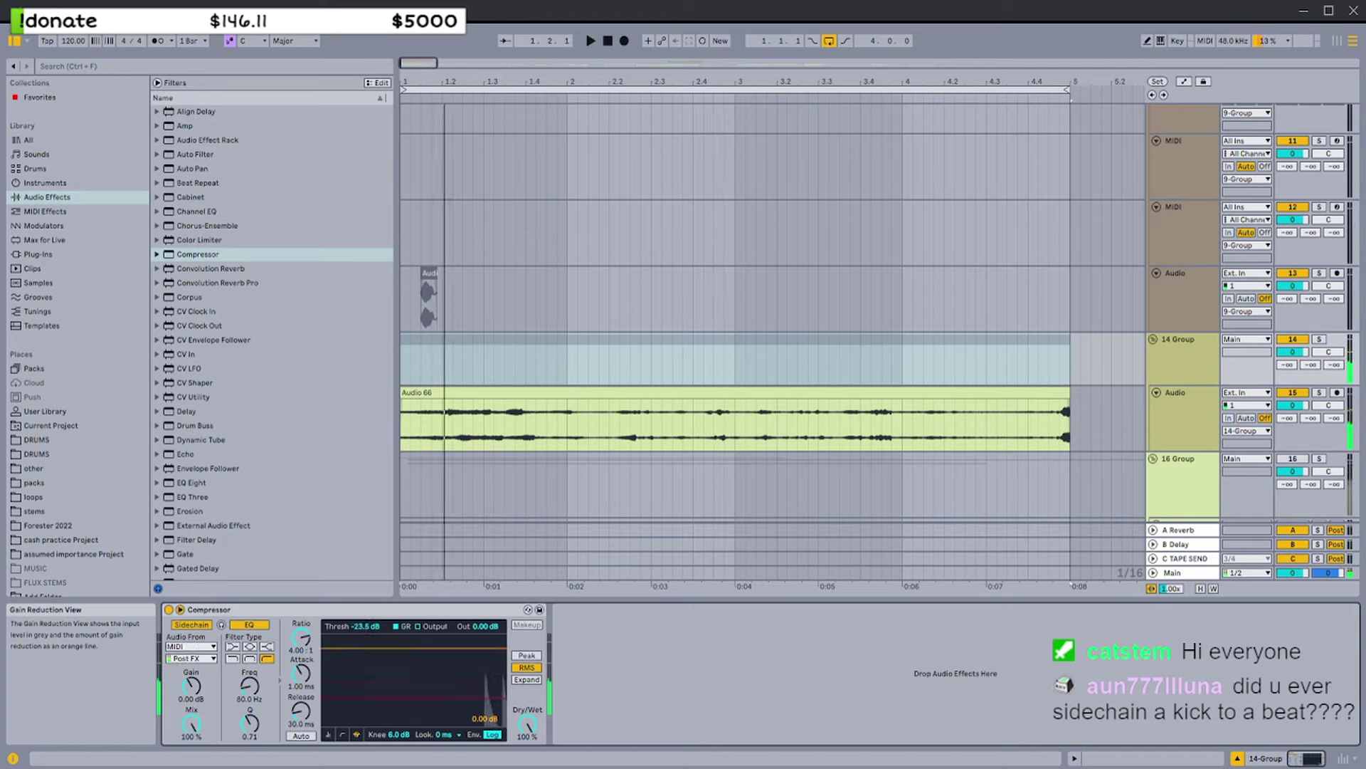
{"action": "left_click_drag", "start_coordinate": [398, 715], "coordinate": [398, 713]}
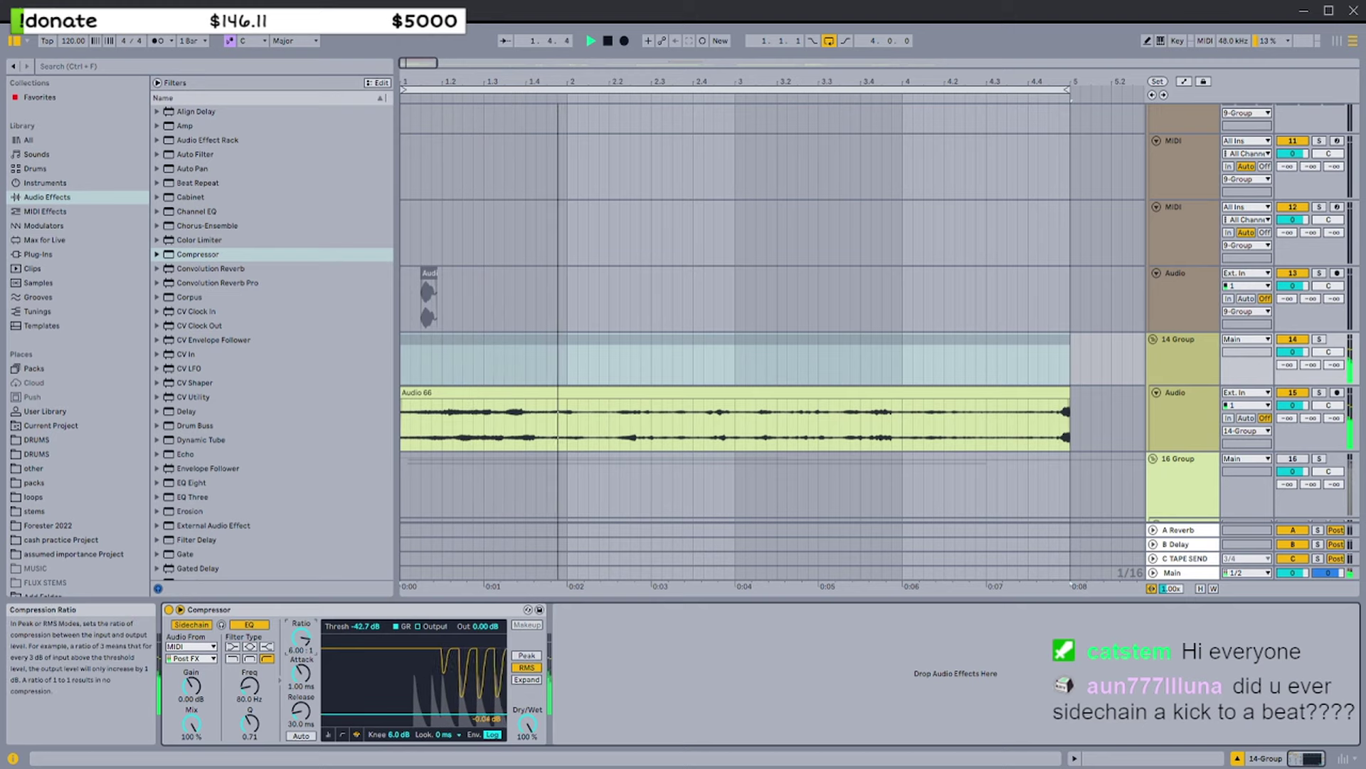
Stop playback and trim the start of the sidechain MIDI clip slightly past bar 1
{"action": "left_click", "coordinate": [548, 391]}
{"action": "scroll", "coordinate": [800, 260], "scroll_direction": "up", "scroll_amount": 9}
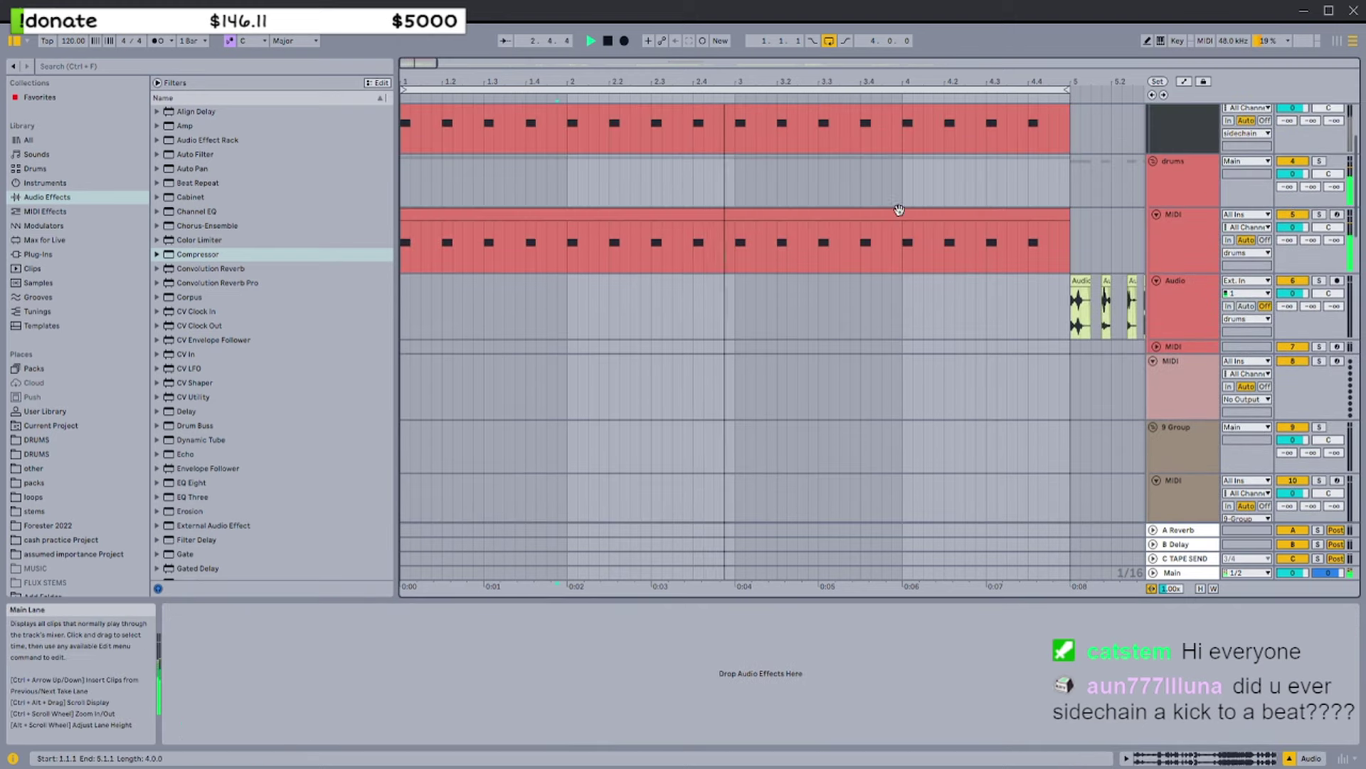
{"action": "scroll", "coordinate": [898, 210], "scroll_direction": "up", "scroll_amount": 3}
{"action": "left_click", "coordinate": [1188, 201]}
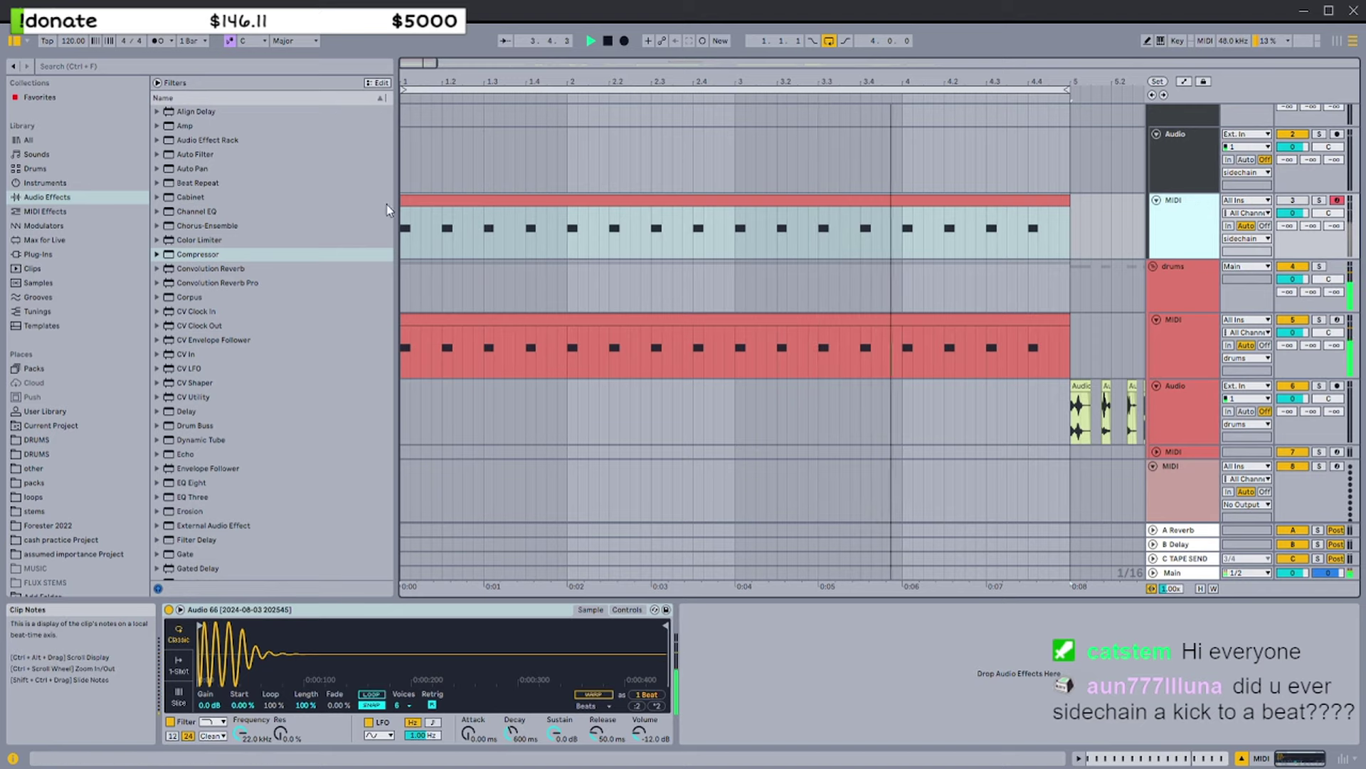
{"action": "scroll", "coordinate": [1049, 213], "scroll_direction": "up", "scroll_amount": 3}
{"action": "scroll", "coordinate": [635, 228], "scroll_direction": "left", "scroll_amount": 6}
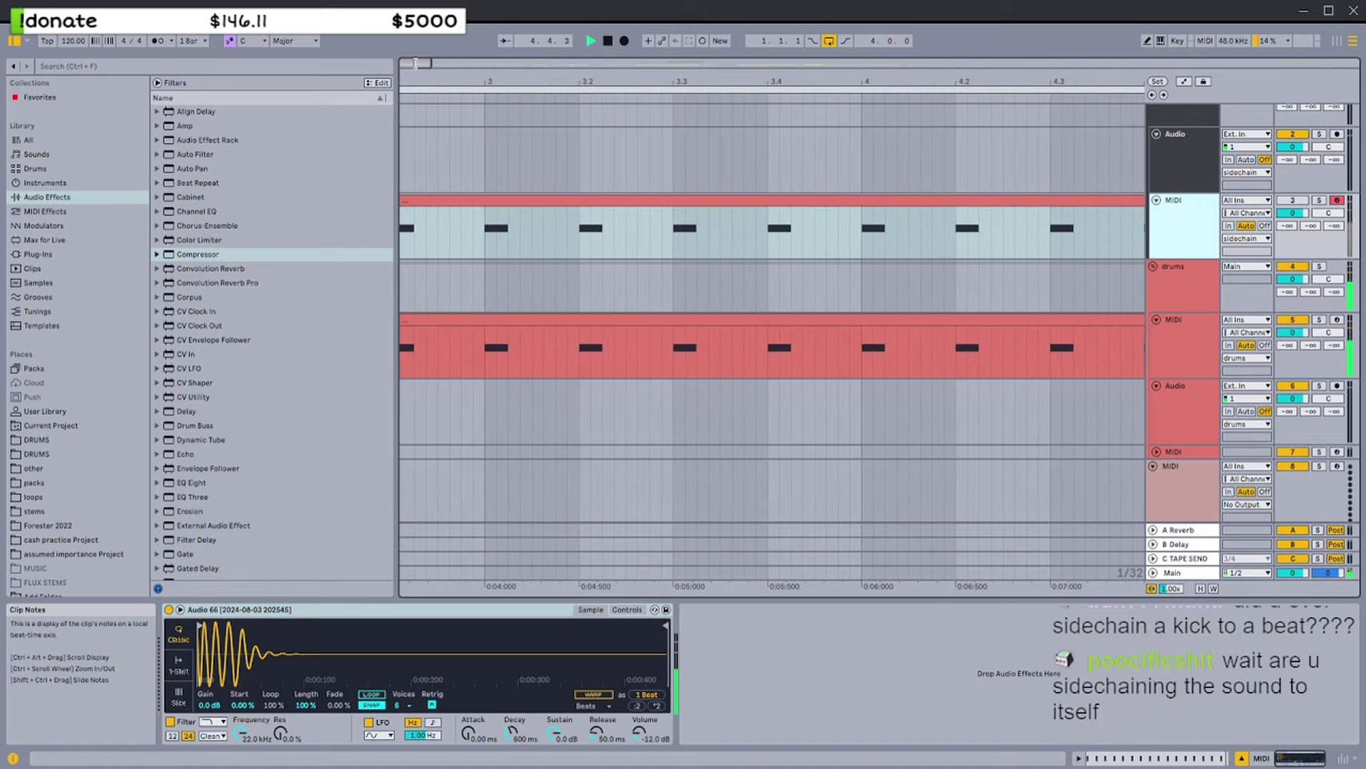
{"action": "key", "text": "space"}
{"action": "left_click", "coordinate": [424, 201]}
{"action": "scroll", "coordinate": [413, 226], "scroll_direction": "up", "scroll_amount": 3}
{"action": "left_click", "coordinate": [1168, 279]}
{"action": "scroll", "coordinate": [1168, 315], "scroll_direction": "down", "scroll_amount": 5}
{"action": "scroll", "coordinate": [1145, 300], "scroll_direction": "up", "scroll_amount": 4}
{"action": "left_click", "coordinate": [1140, 301]}
{"action": "left_click", "coordinate": [408, 184]}
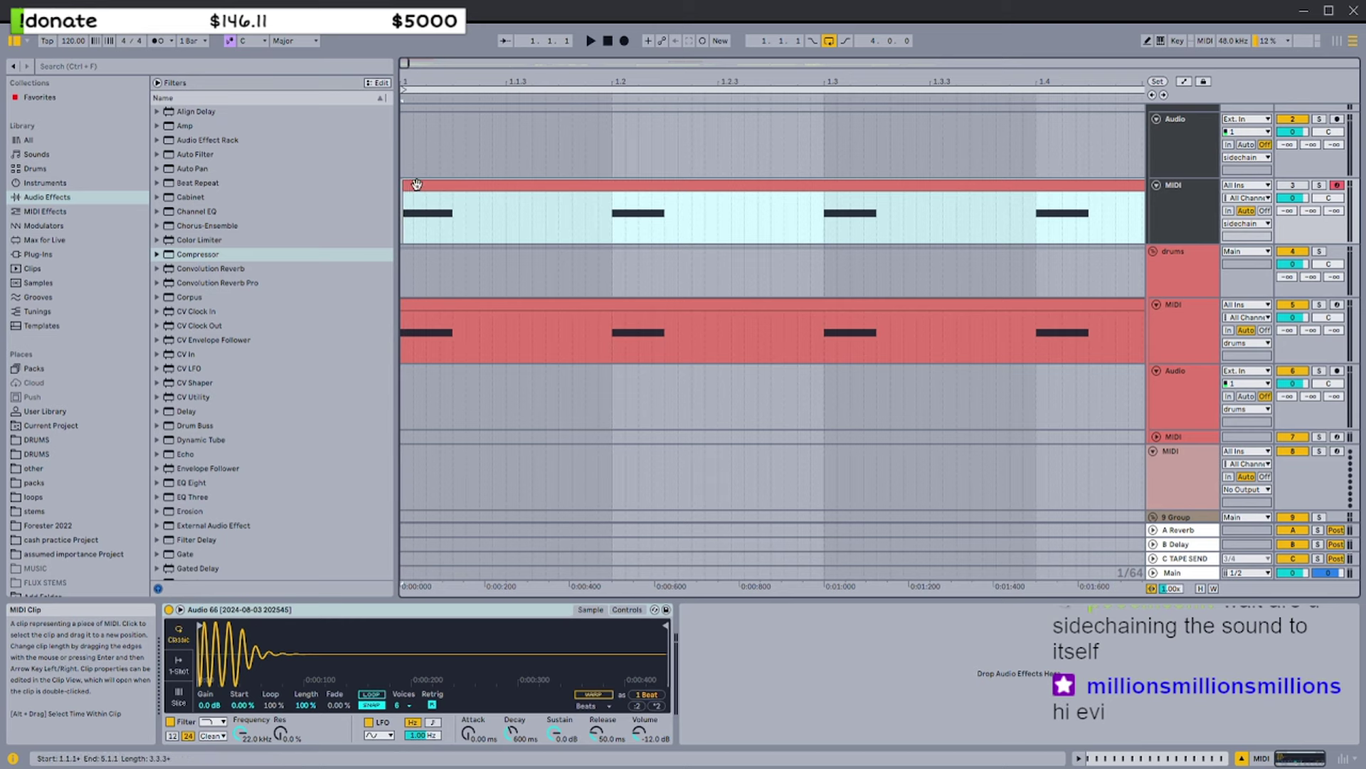
Move the trimmed sidechain MIDI clip back to start at 1.1.1 and turn on its Loop option
{"action": "double_click", "coordinate": [413, 184]}
{"action": "scroll", "coordinate": [250, 586], "scroll_direction": "up", "scroll_amount": 2}
{"action": "left_click", "coordinate": [245, 588]}
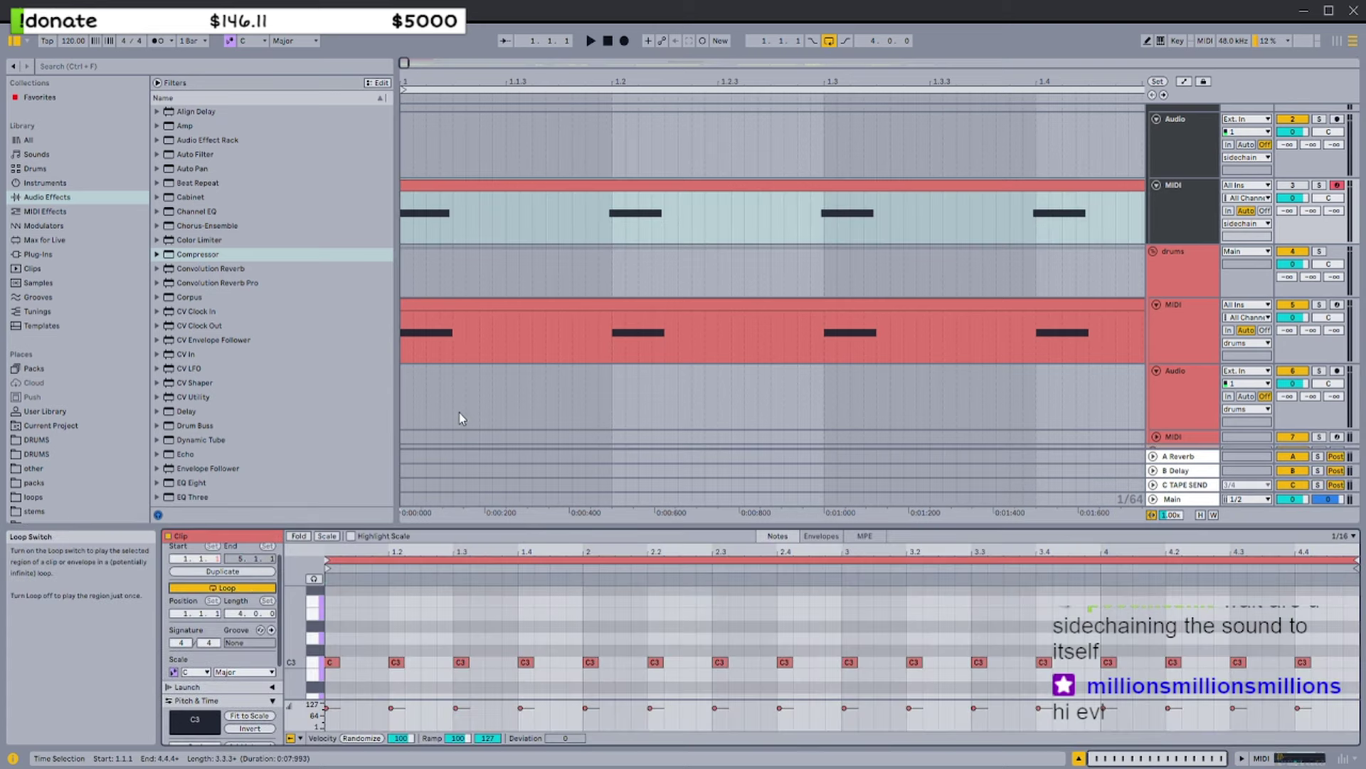
Play the loop and compare the 14 Group with its Compressor switched off and on
{"action": "scroll", "coordinate": [996, 359], "scroll_direction": "down", "scroll_amount": 4}
{"action": "scroll", "coordinate": [1047, 353], "scroll_direction": "down", "scroll_amount": 6}
{"action": "double_click", "coordinate": [1193, 365]}
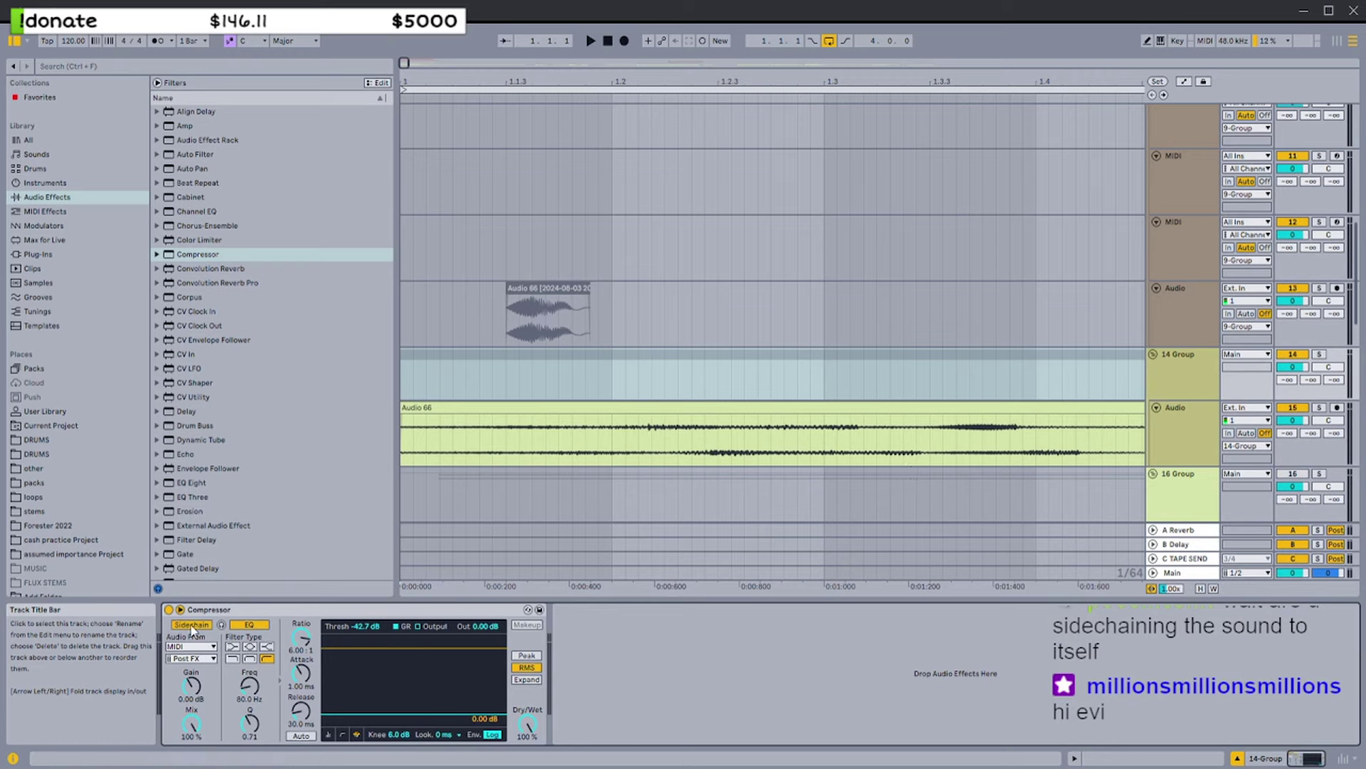
{"action": "left_click", "coordinate": [170, 611]}
{"action": "left_click", "coordinate": [168, 610]}
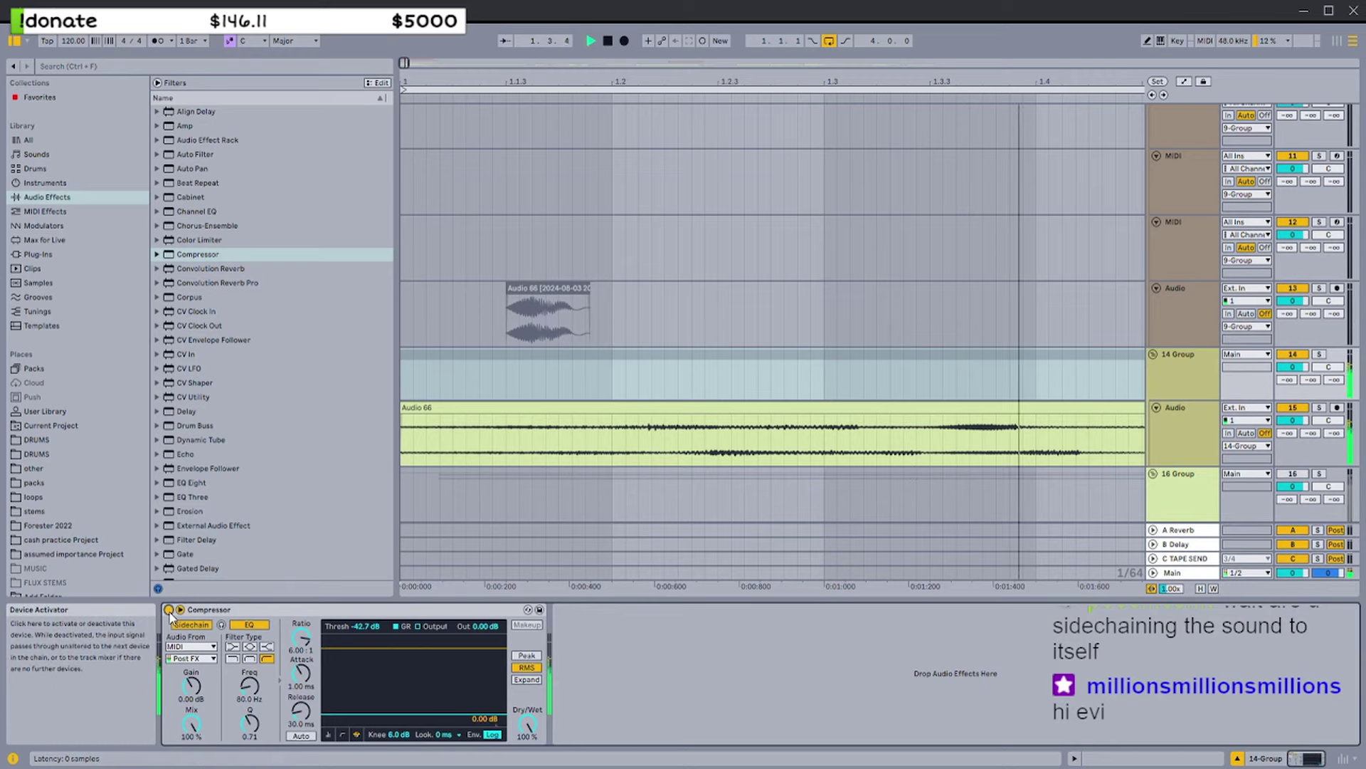
{"action": "left_click", "coordinate": [169, 610]}
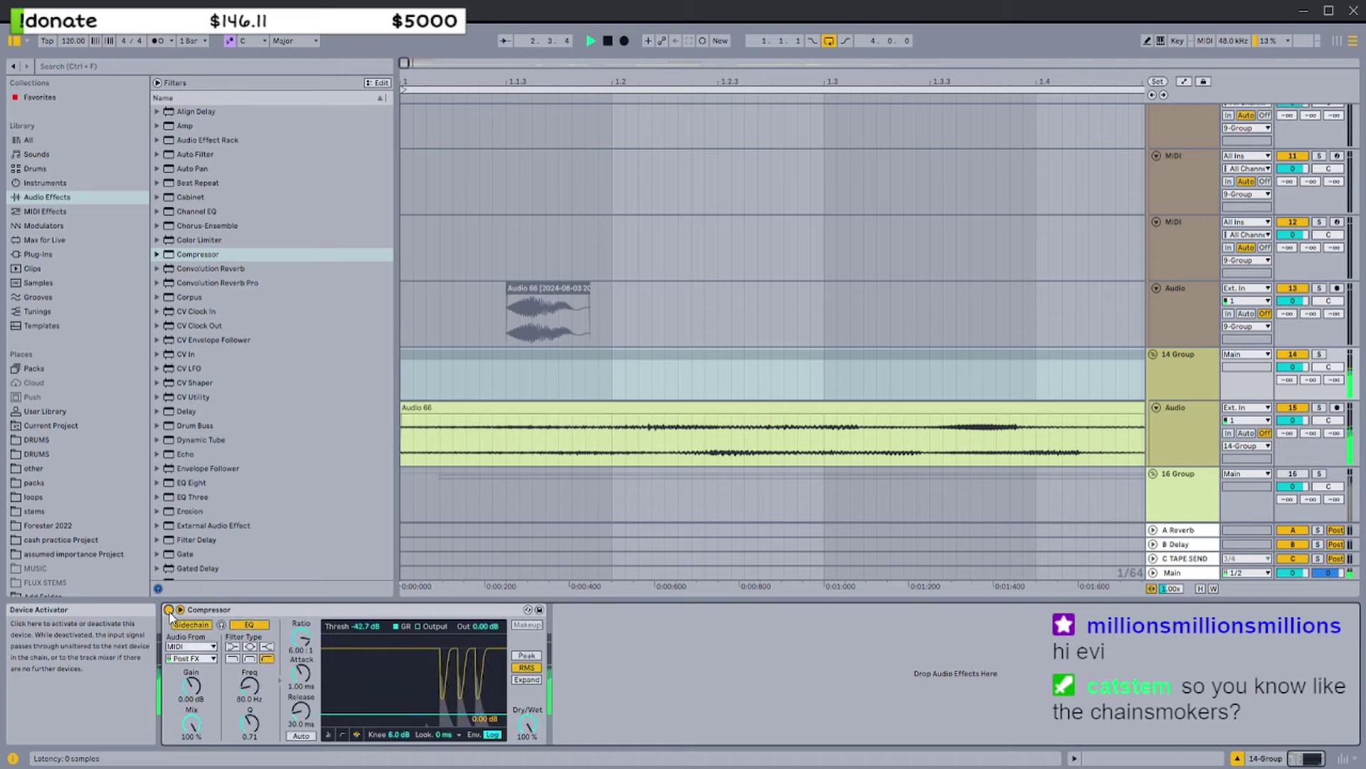
{"action": "left_click", "coordinate": [168, 609]}
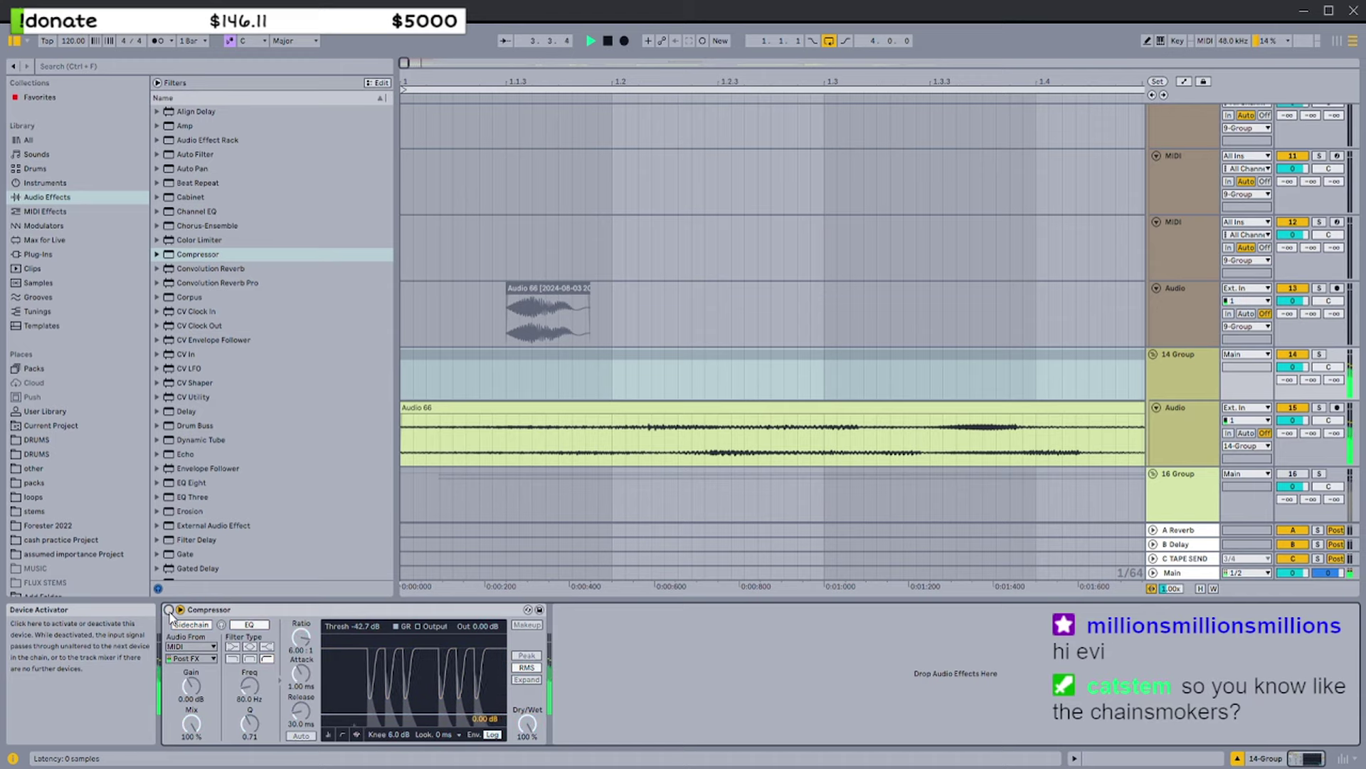
{"action": "left_click", "coordinate": [169, 610]}
Extend the sidechain MIDI clip's end so it stops exactly at bar 5
{"action": "scroll", "coordinate": [1163, 266], "scroll_direction": "up", "scroll_amount": 8}
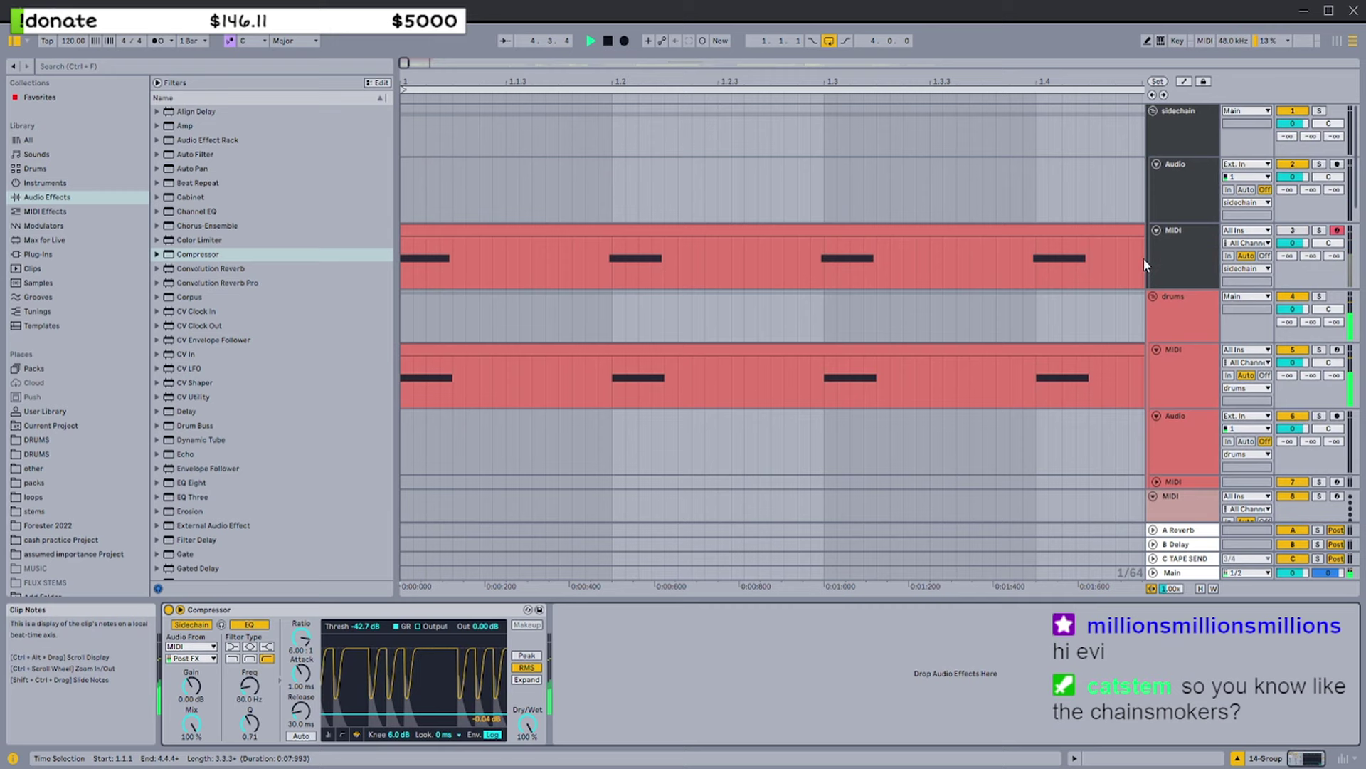
{"action": "scroll", "coordinate": [1114, 252], "scroll_direction": "down", "scroll_amount": 3}
{"action": "scroll", "coordinate": [1113, 248], "scroll_direction": "down", "scroll_amount": 3}
{"action": "left_click", "coordinate": [669, 231]}
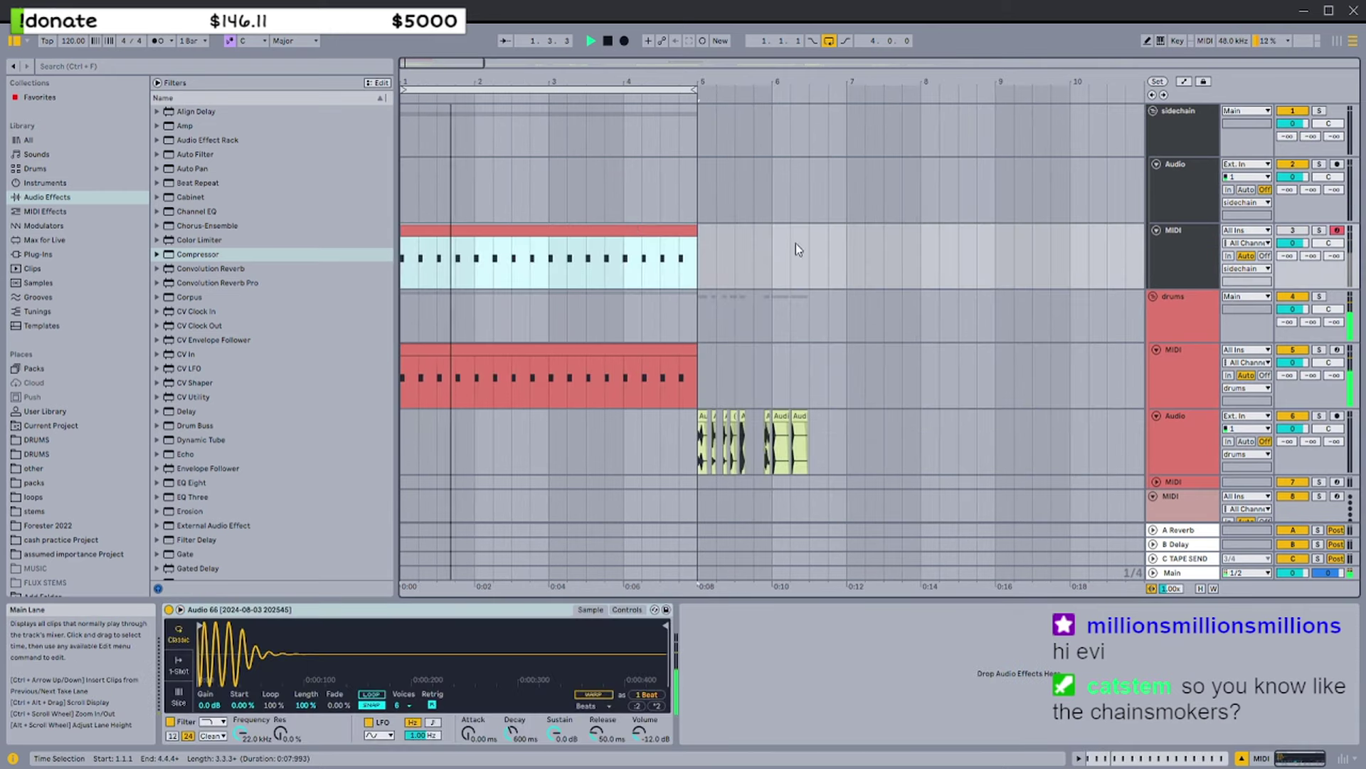
{"action": "scroll", "coordinate": [794, 239], "scroll_direction": "up", "scroll_amount": 4}
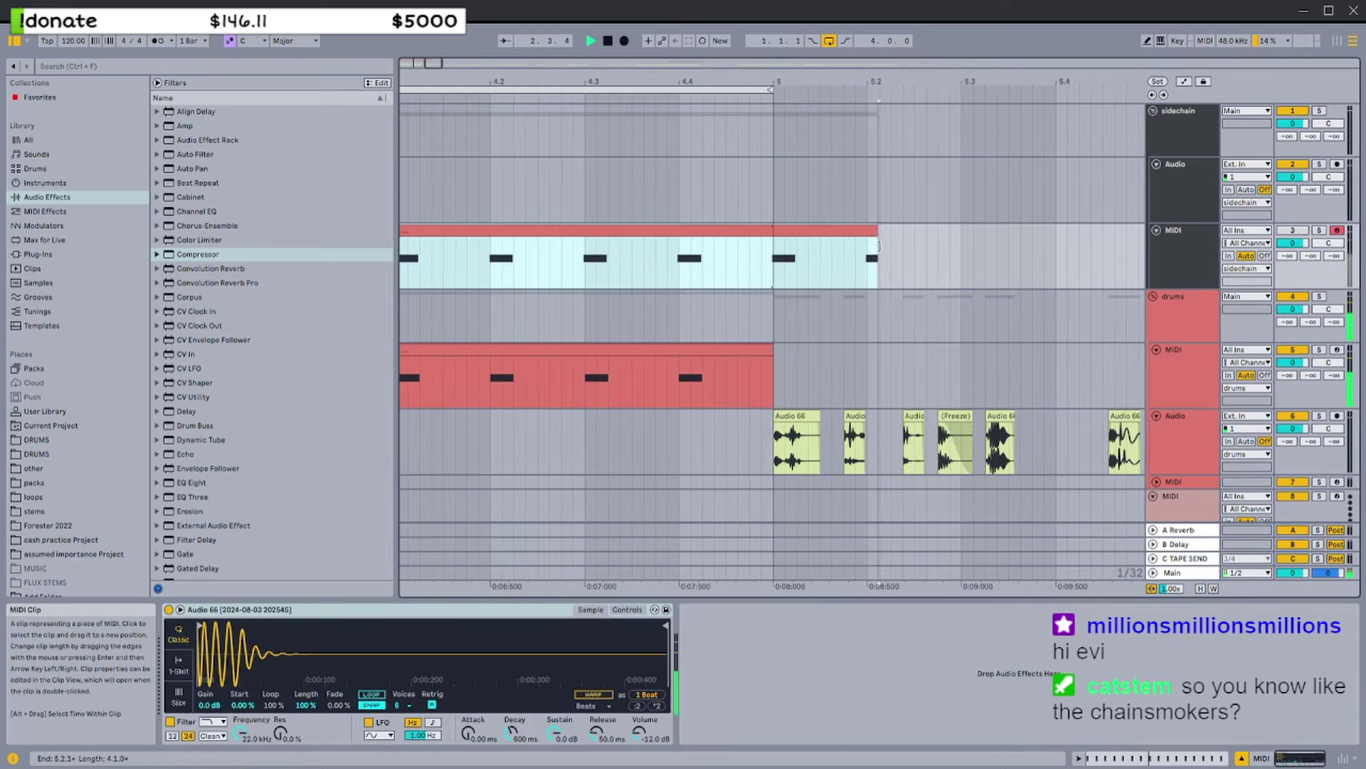
{"action": "scroll", "coordinate": [866, 248], "scroll_direction": "down", "scroll_amount": 4}
{"action": "left_click", "coordinate": [724, 237]}
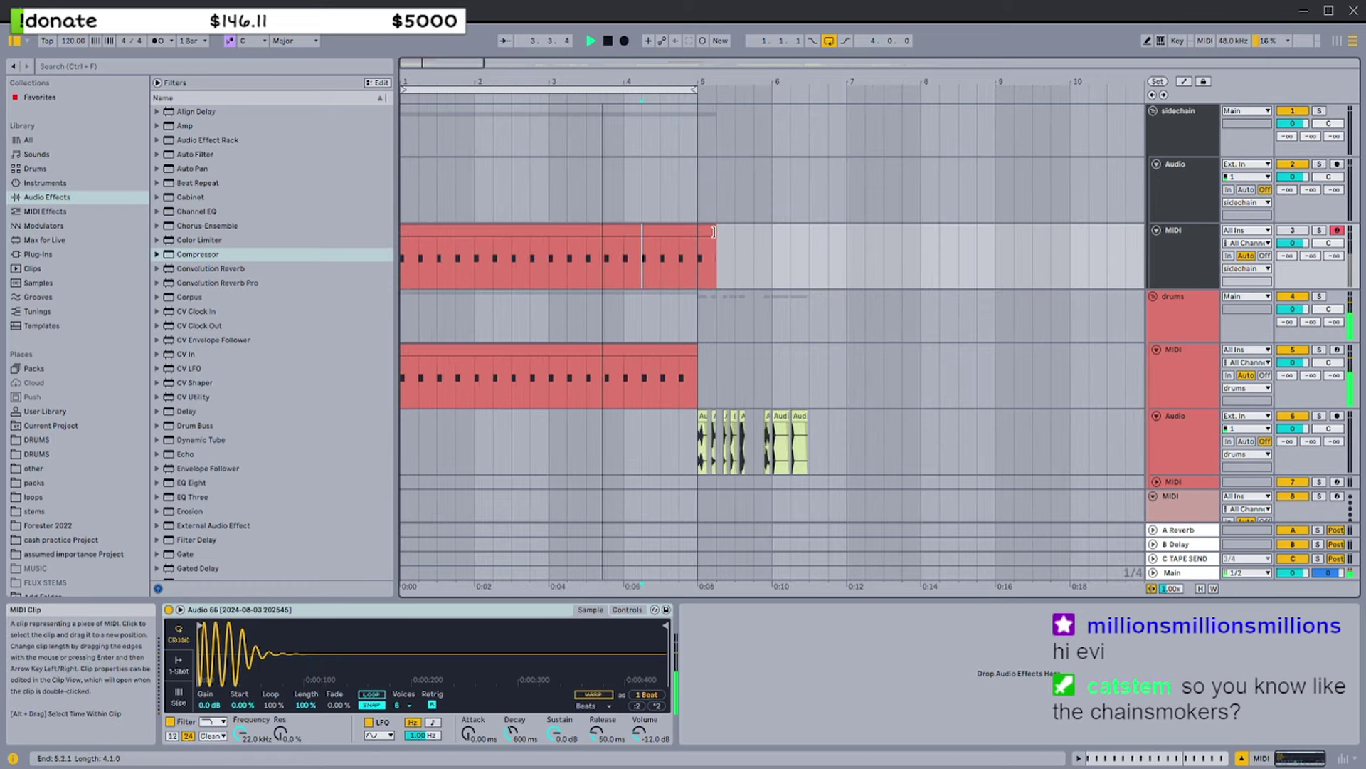
{"action": "left_click_drag", "start_coordinate": [716, 230], "coordinate": [699, 230]}
{"action": "scroll", "coordinate": [674, 230], "scroll_direction": "down", "scroll_amount": 1}
{"action": "scroll", "coordinate": [674, 230], "scroll_direction": "up", "scroll_amount": 5}
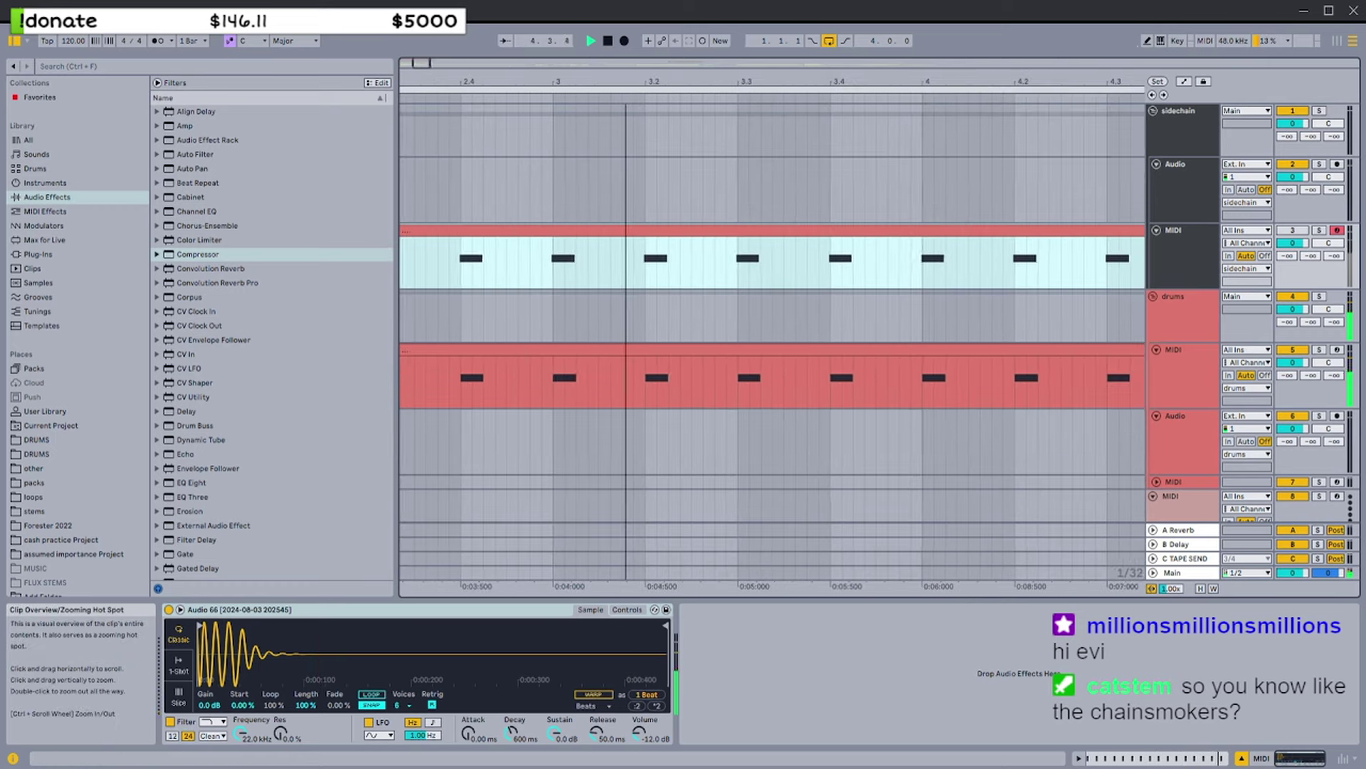
{"action": "scroll", "coordinate": [672, 230], "scroll_direction": "down", "scroll_amount": 5}
Set the threshold of the 14 Group's sidechained Compressor to -31.3 dB
{"action": "left_click", "coordinate": [1211, 259]}
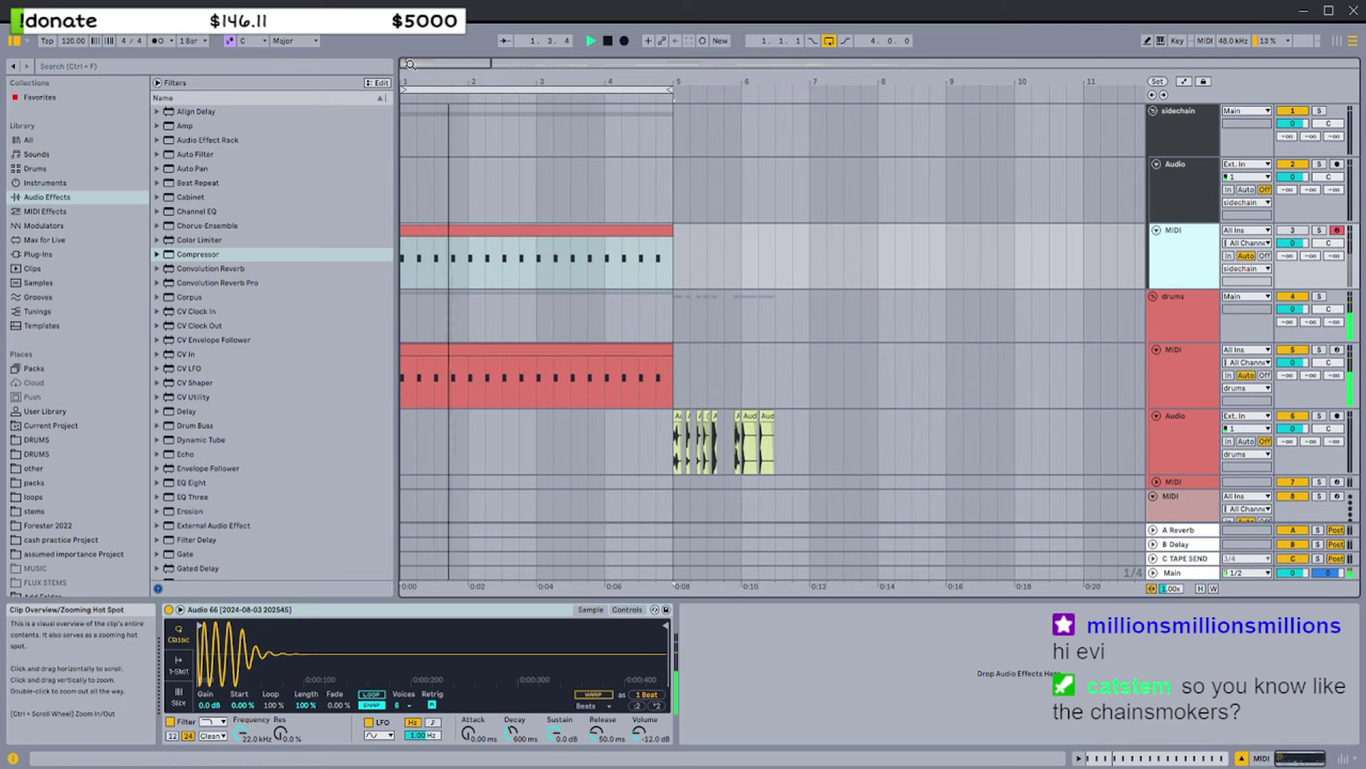
{"action": "scroll", "coordinate": [664, 263], "scroll_direction": "up", "scroll_amount": 4}
{"action": "scroll", "coordinate": [655, 288], "scroll_direction": "down", "scroll_amount": 3}
{"action": "scroll", "coordinate": [1204, 395], "scroll_direction": "down", "scroll_amount": 8}
{"action": "left_click", "coordinate": [1195, 389]}
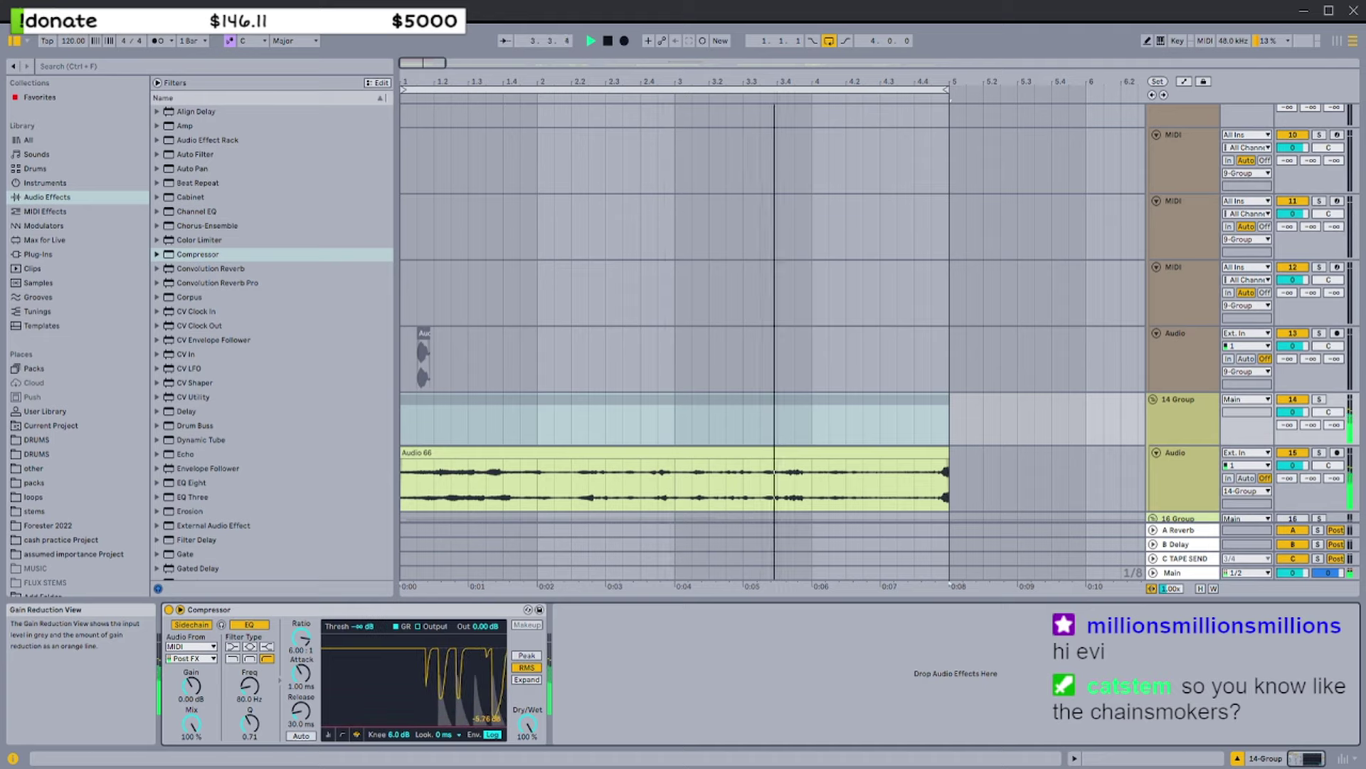
{"action": "left_click_drag", "start_coordinate": [415, 726], "coordinate": [414, 708]}
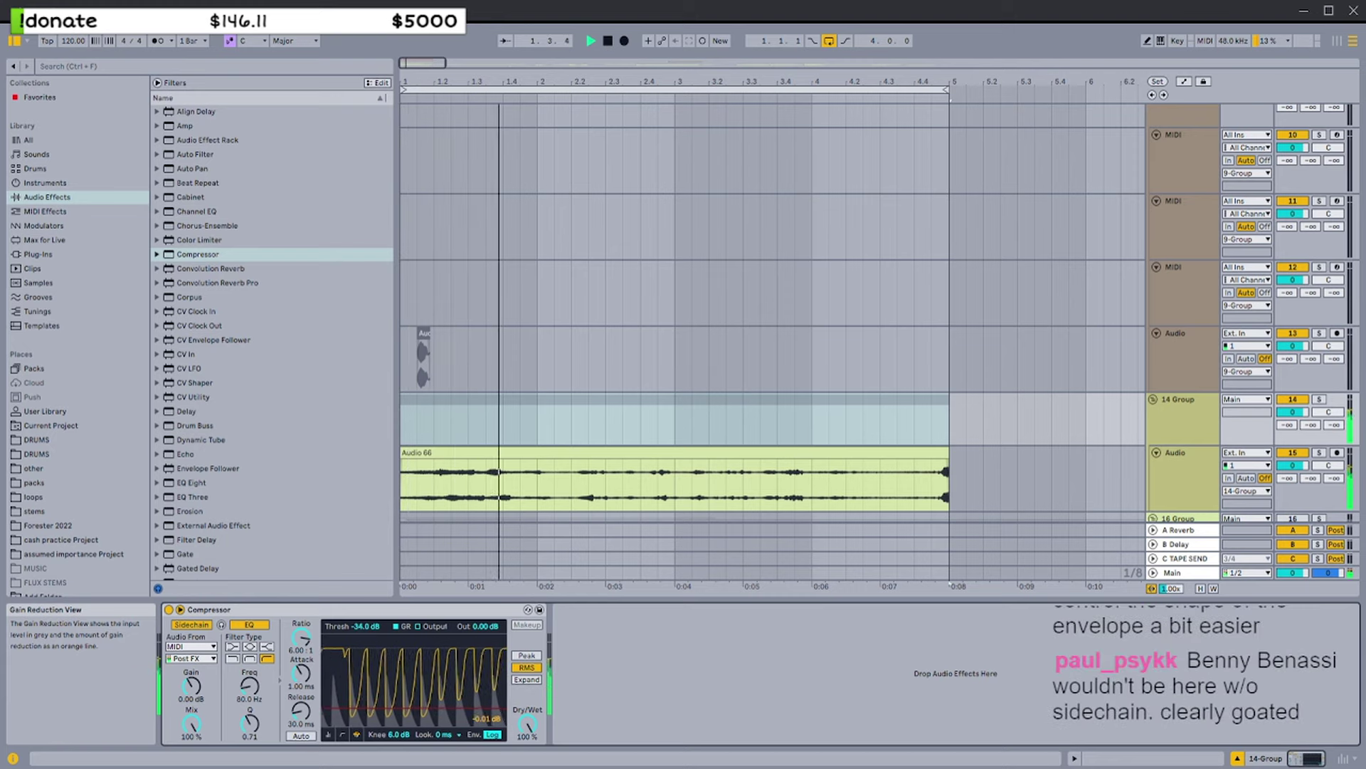
Add an EQ Eight after the kick's Simpler in the Drum Rack on the drums group's MIDI track
{"action": "left_click", "coordinate": [674, 457]}
{"action": "scroll", "coordinate": [991, 315], "scroll_direction": "up", "scroll_amount": 3}
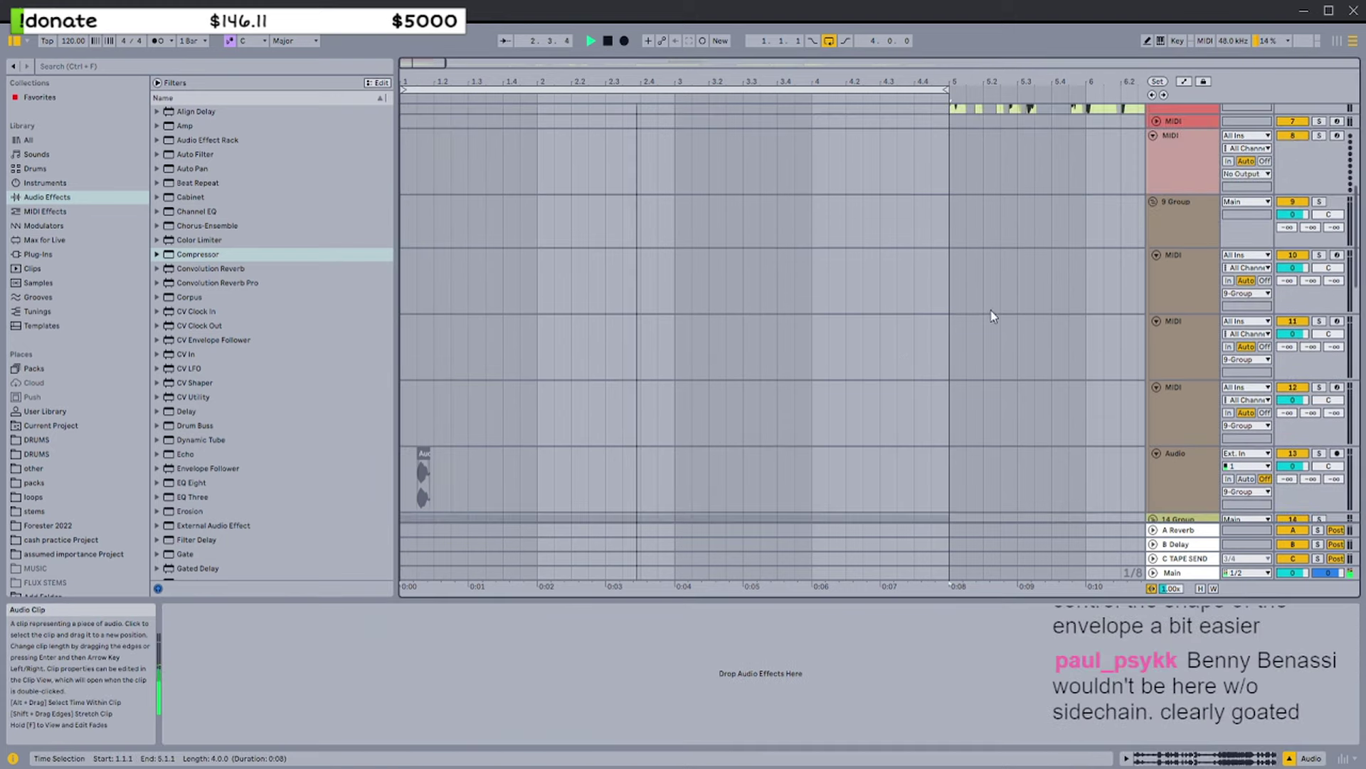
{"action": "scroll", "coordinate": [991, 310], "scroll_direction": "up", "scroll_amount": 3}
{"action": "left_click", "coordinate": [1187, 236]}
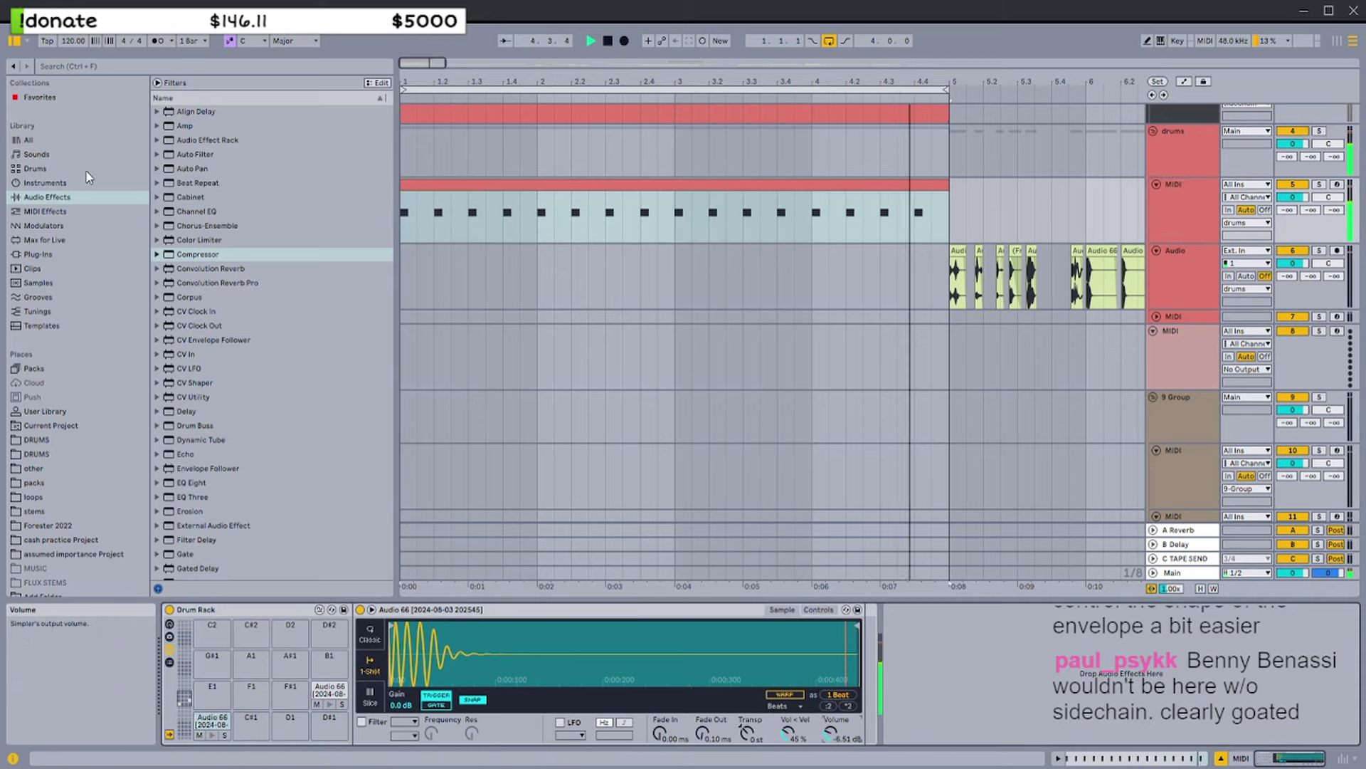
{"action": "key", "text": "ctrl+f"}
{"action": "type", "text": "eq"}
{"action": "left_click_drag", "start_coordinate": [213, 140], "coordinate": [283, 195]}
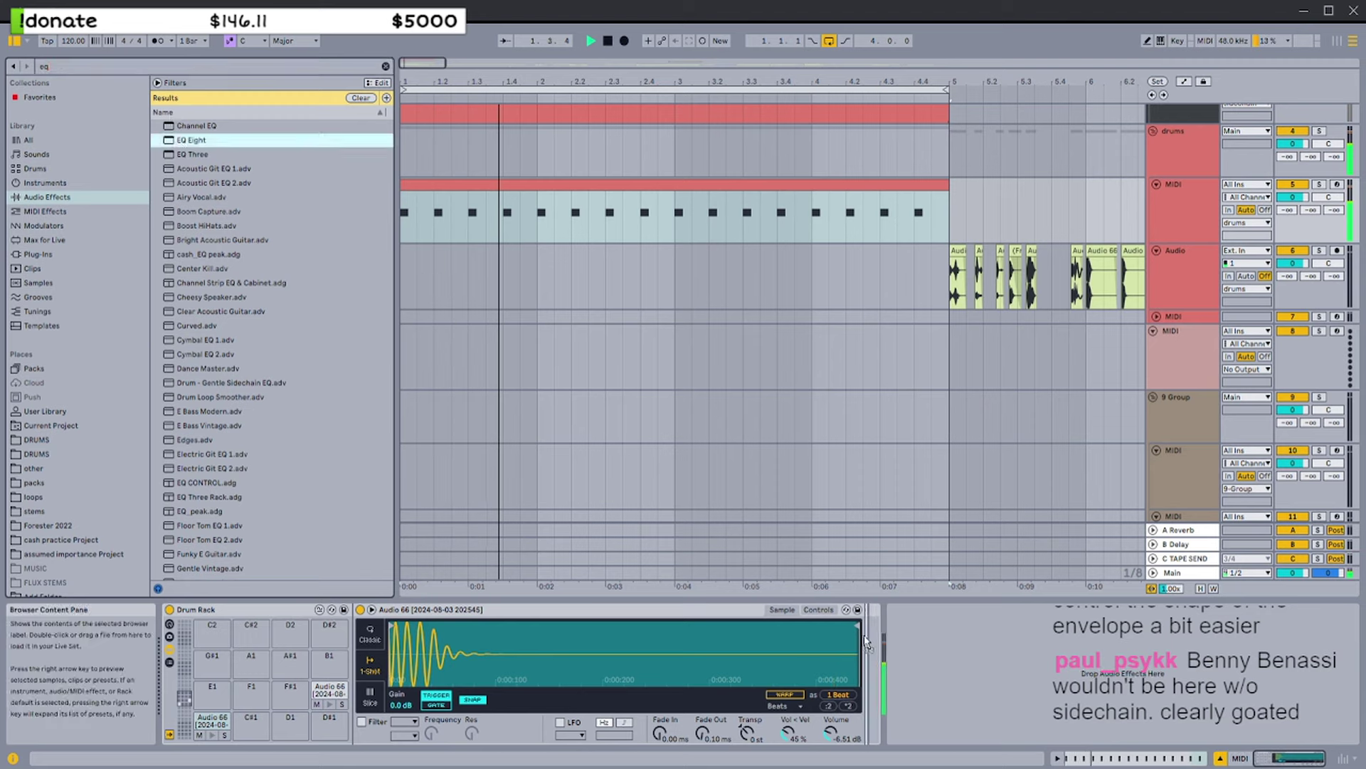
{"action": "left_click_drag", "start_coordinate": [863, 635], "coordinate": [954, 672]}
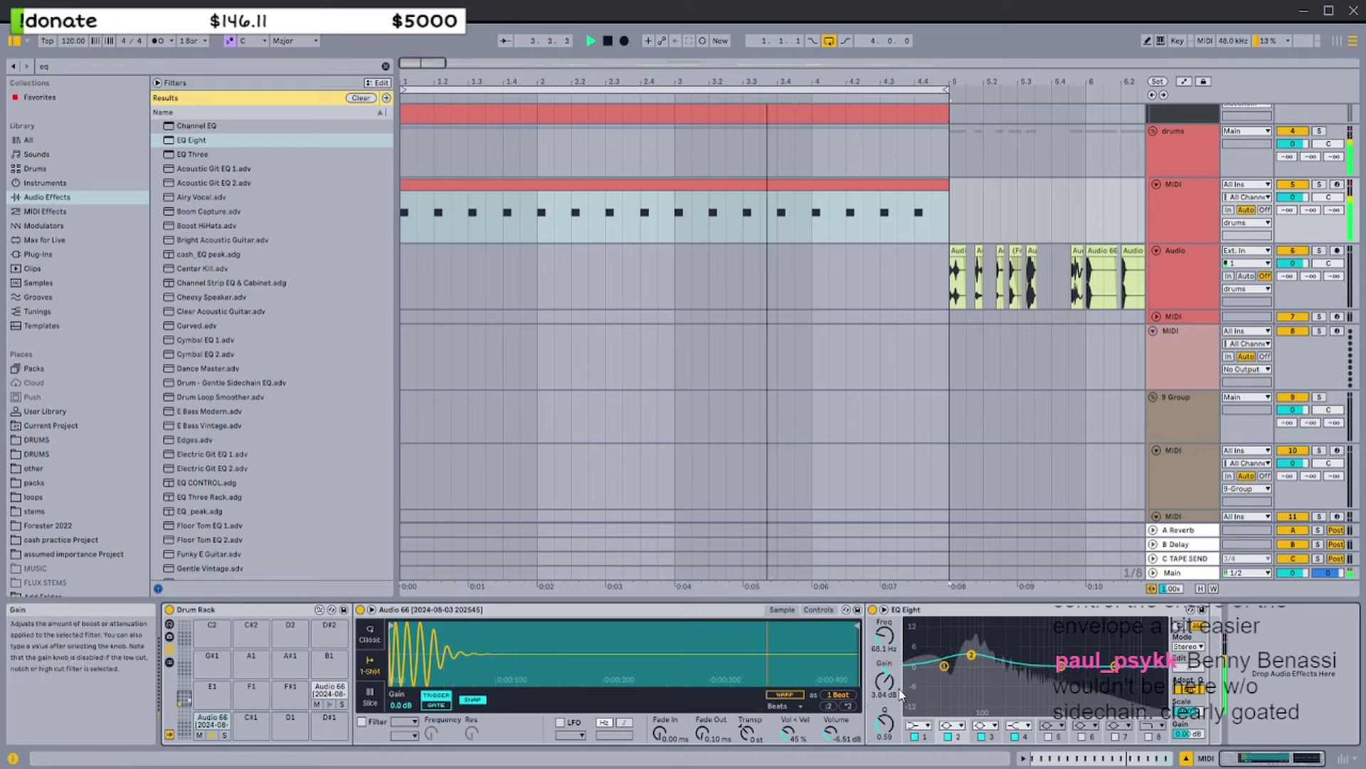
Boost the kick around 68 Hz with EQ Eight band 2 and set band 4 to 170 Hz, -7.31 dB, Q 0.54
{"action": "left_click_drag", "start_coordinate": [885, 682], "coordinate": [885, 682]}
{"action": "left_click_drag", "start_coordinate": [885, 724], "coordinate": [885, 723]}
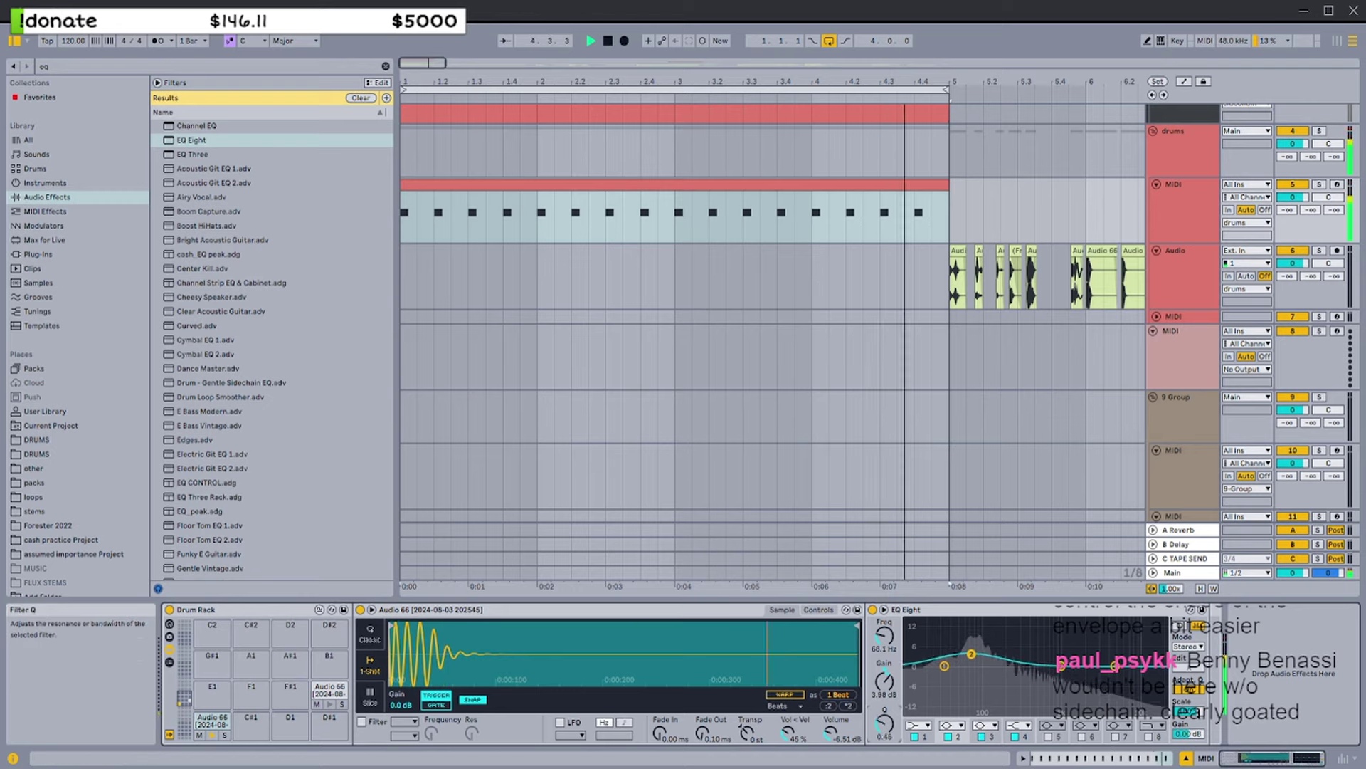
{"action": "left_click_drag", "start_coordinate": [971, 654], "coordinate": [971, 658]}
{"action": "left_click_drag", "start_coordinate": [1115, 666], "coordinate": [1015, 697]}
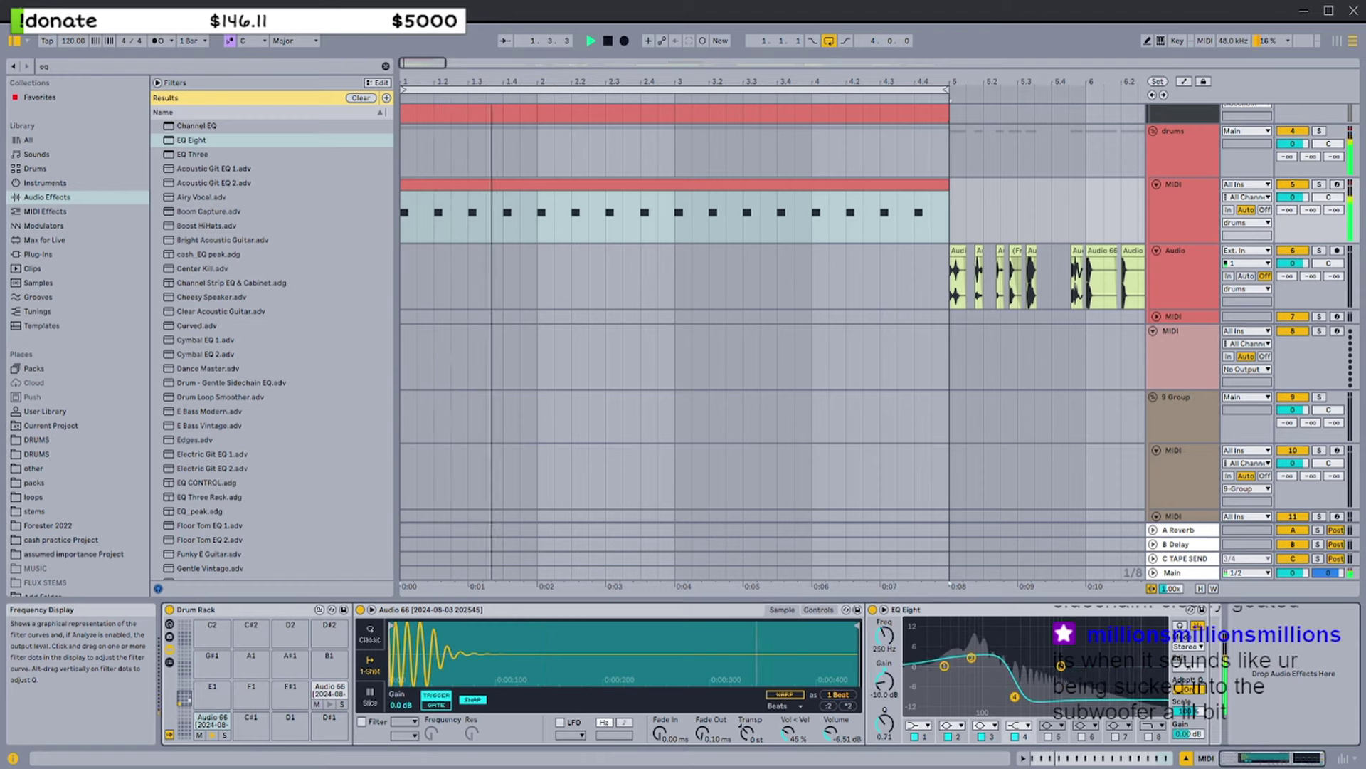
{"action": "left_click_drag", "start_coordinate": [884, 724], "coordinate": [884, 731]}
Give the kick's Simpler a +20 st pitch envelope with 47.8 ms decay, -9 st transpose and -5.09 dB volume
{"action": "left_click", "coordinate": [819, 610]}
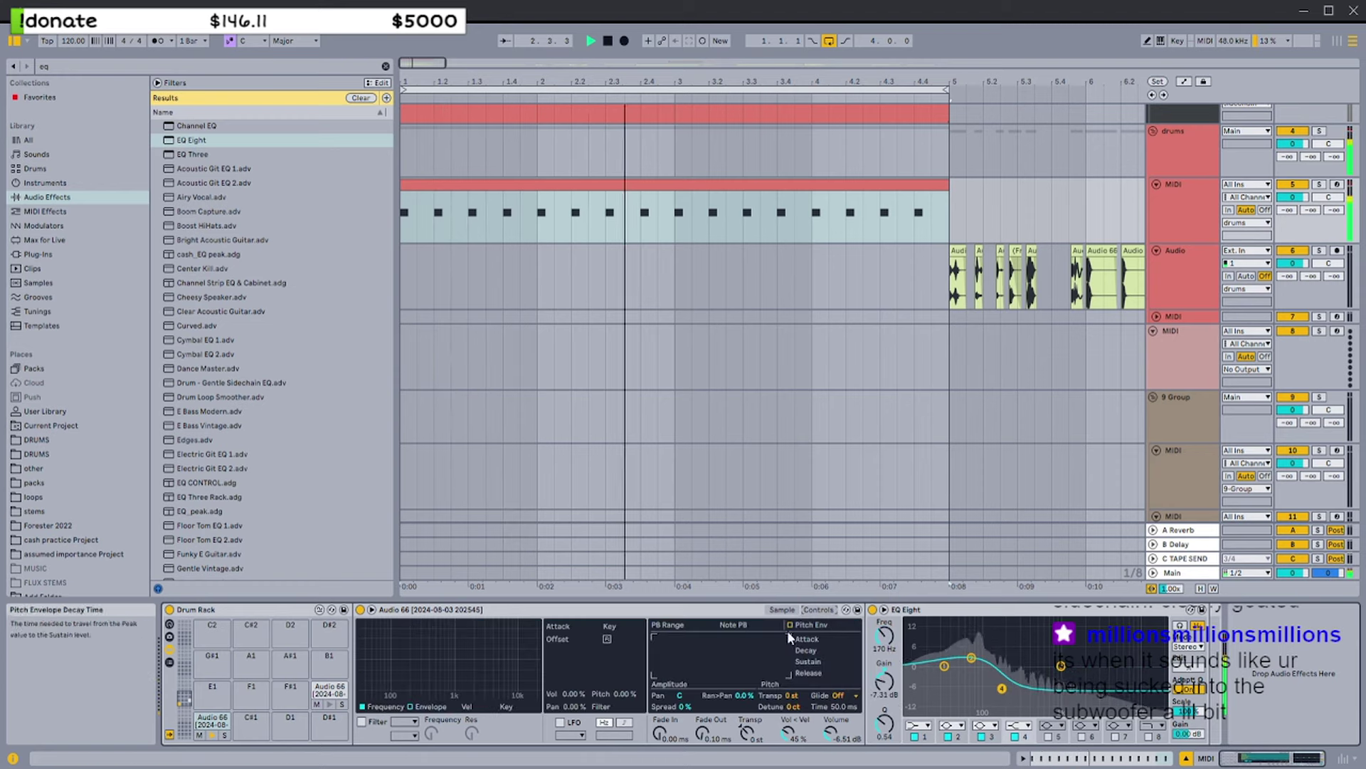
{"action": "left_click_drag", "start_coordinate": [854, 639], "coordinate": [850, 650]}
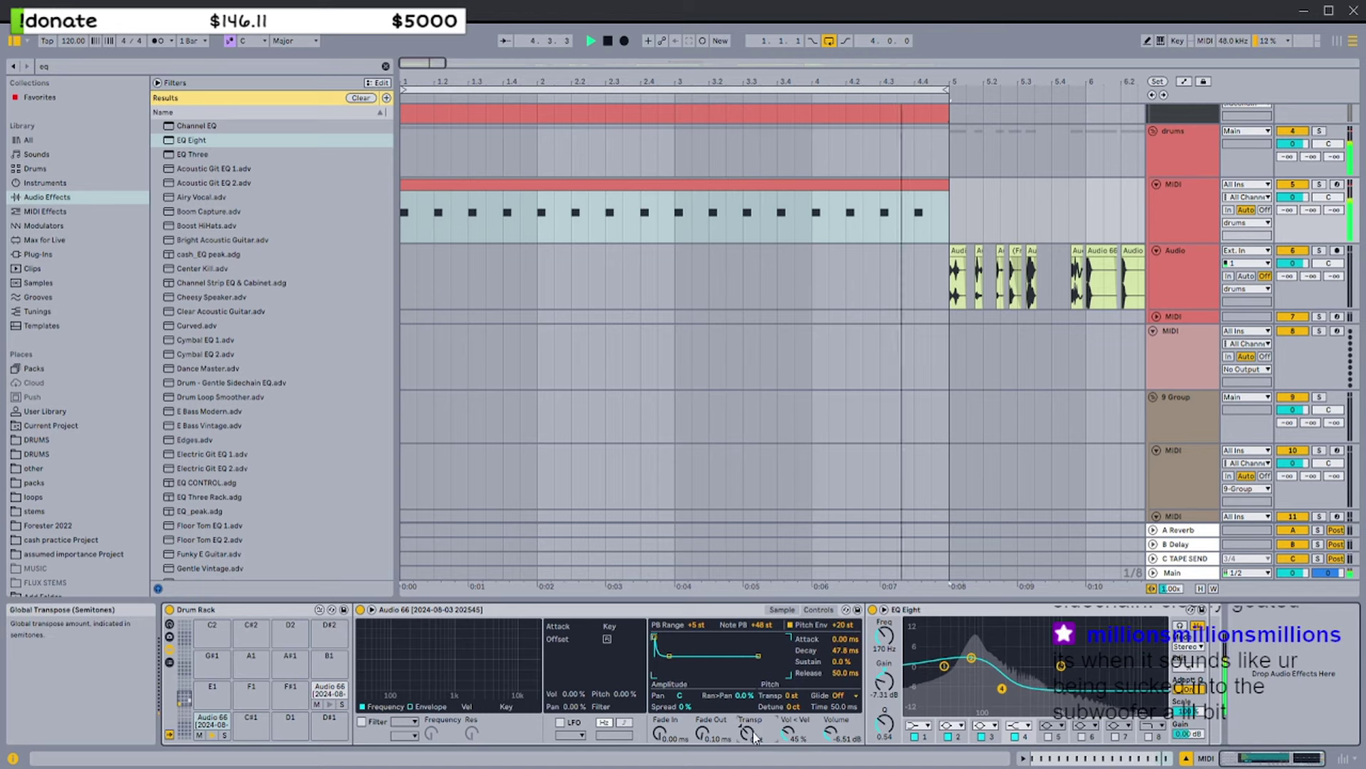
{"action": "left_click_drag", "start_coordinate": [831, 733], "coordinate": [832, 735]}
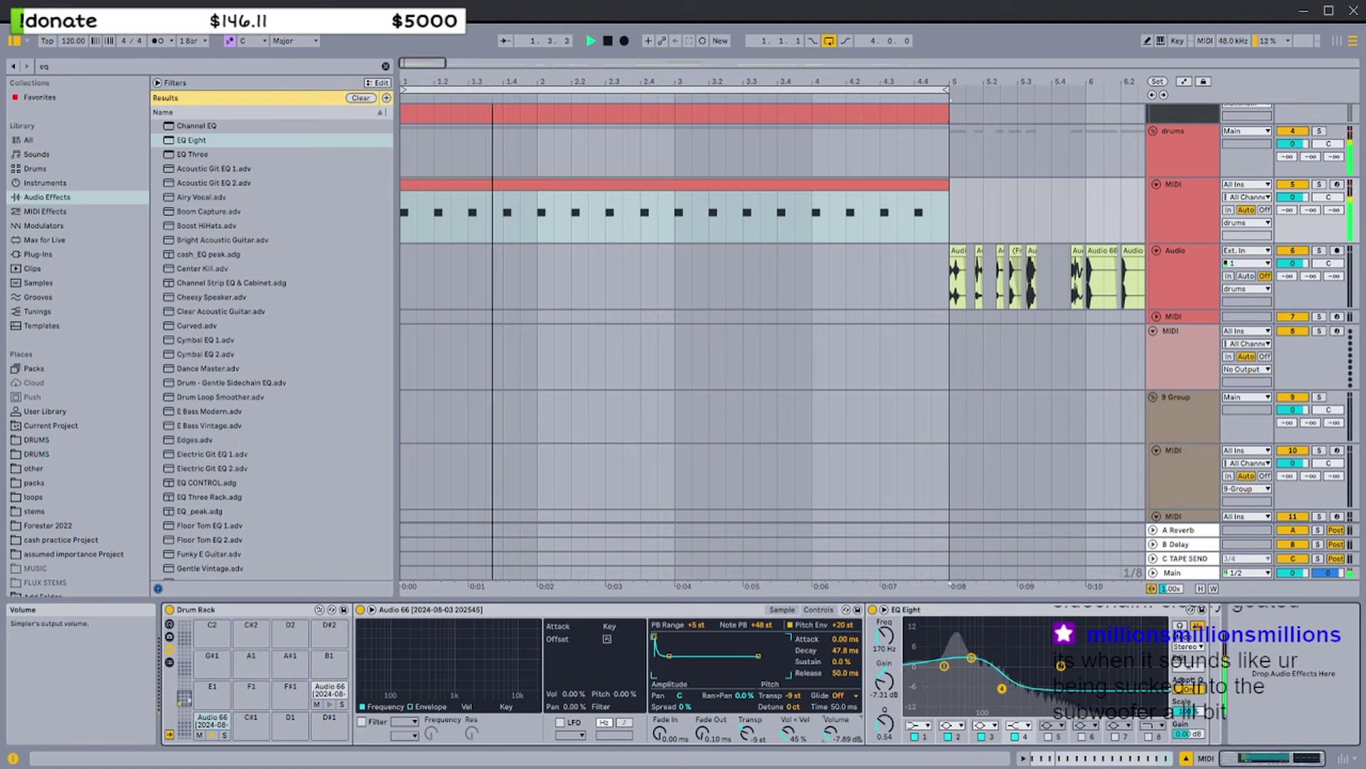
Adjust band 4 of the kick's EQ Eight and retune band 2 to 55.0 Hz, 2.85 dB and Q 0.49
{"action": "left_click_drag", "start_coordinate": [1001, 688], "coordinate": [965, 652]}
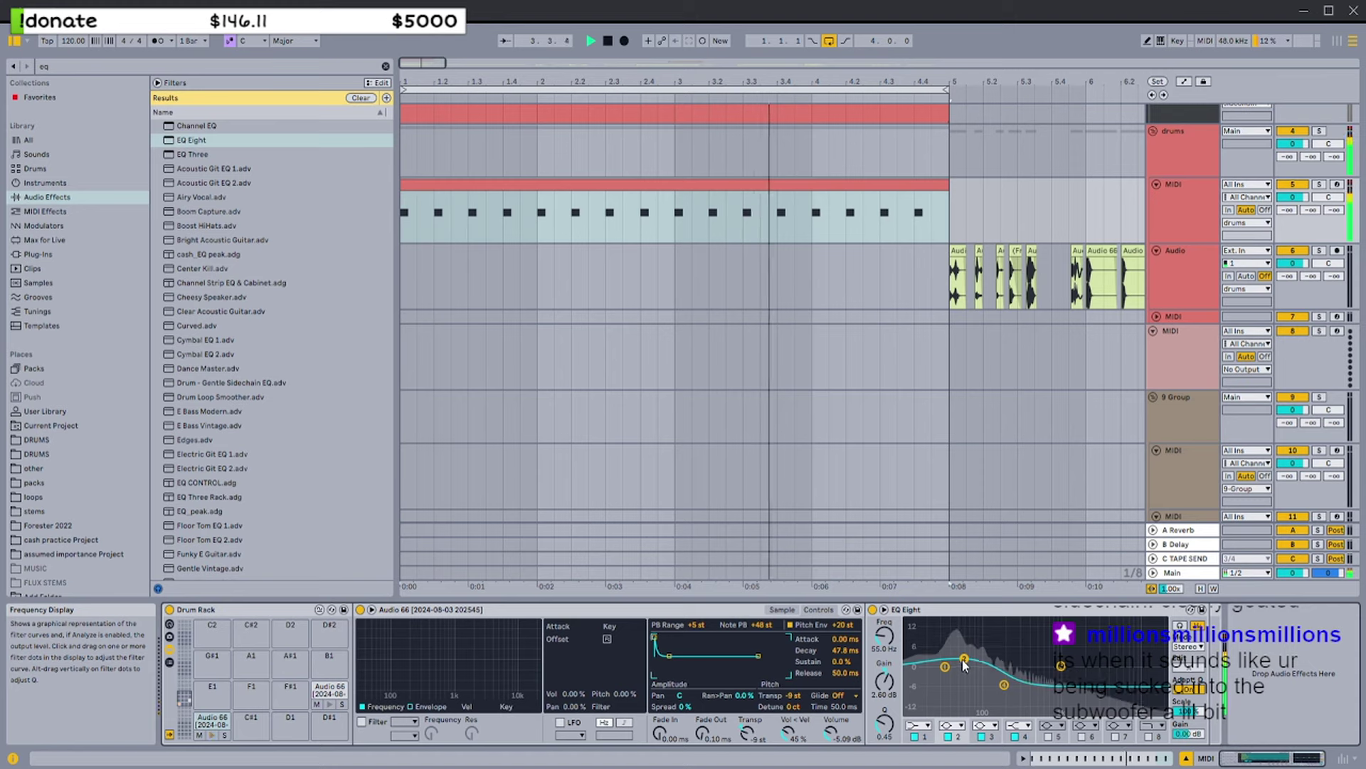
{"action": "left_click_drag", "start_coordinate": [885, 722], "coordinate": [885, 718]}
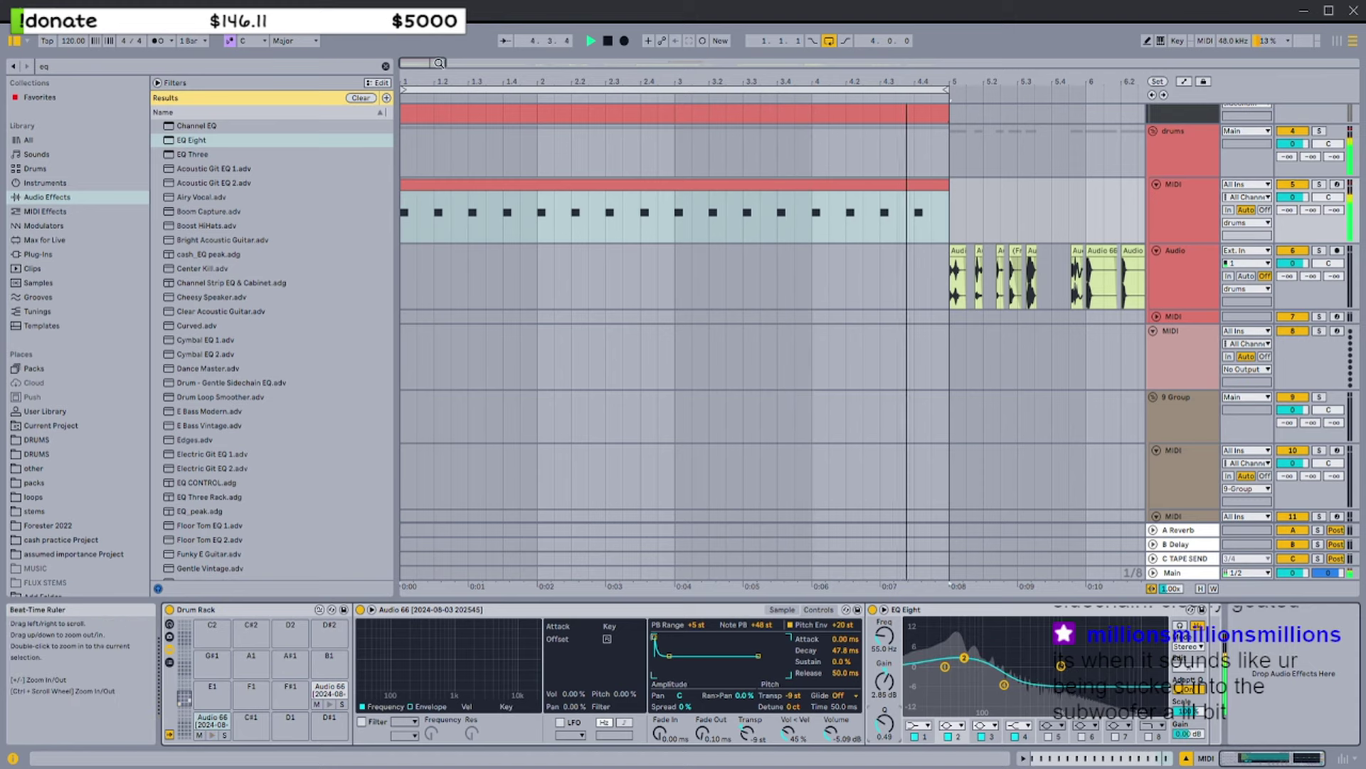
Turn off the sidechain EQ in the 14 Group's Compressor
{"action": "scroll", "coordinate": [854, 285], "scroll_direction": "up", "scroll_amount": 1}
{"action": "scroll", "coordinate": [1152, 222], "scroll_direction": "up", "scroll_amount": 2}
{"action": "left_click", "coordinate": [1182, 312]}
{"action": "left_click", "coordinate": [989, 186]}
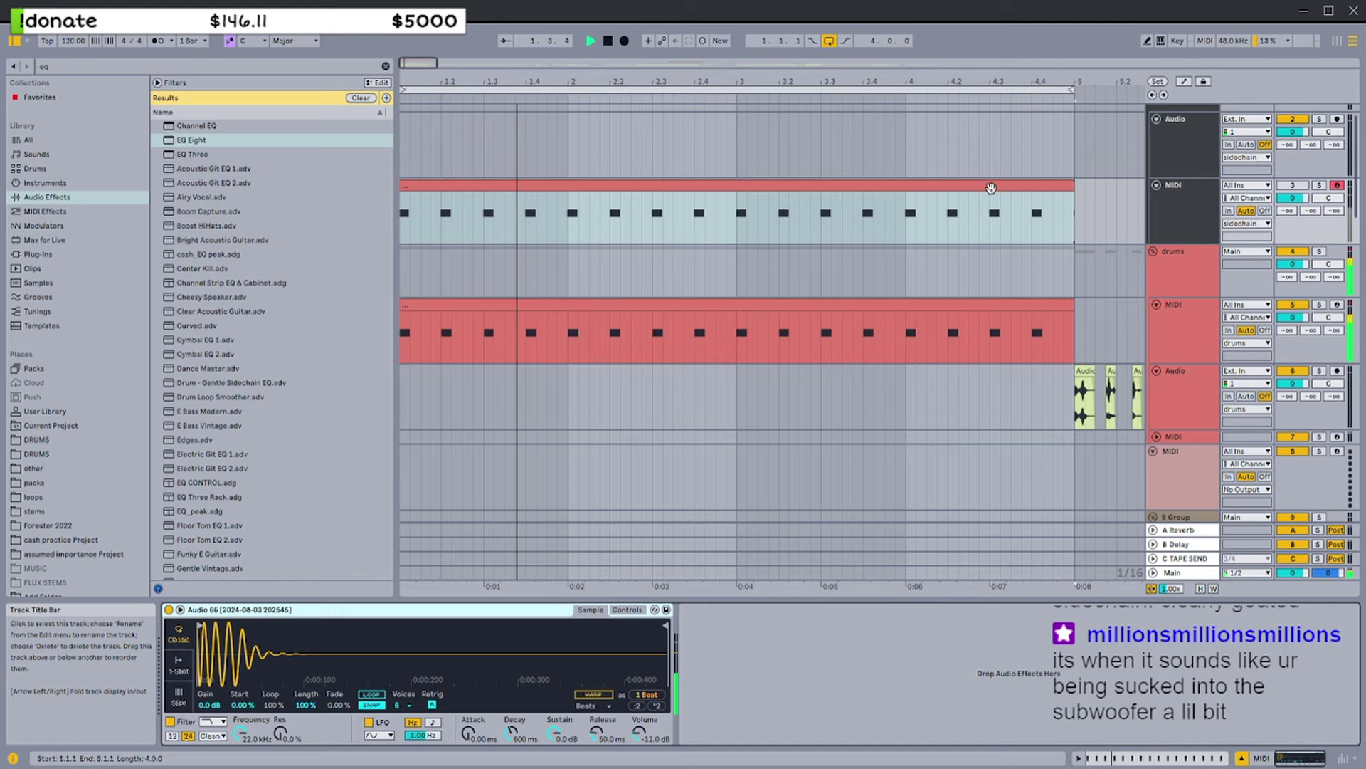
{"action": "left_click", "coordinate": [1209, 203]}
{"action": "scroll", "coordinate": [1171, 264], "scroll_direction": "down", "scroll_amount": 5}
{"action": "scroll", "coordinate": [1181, 348], "scroll_direction": "down", "scroll_amount": 3}
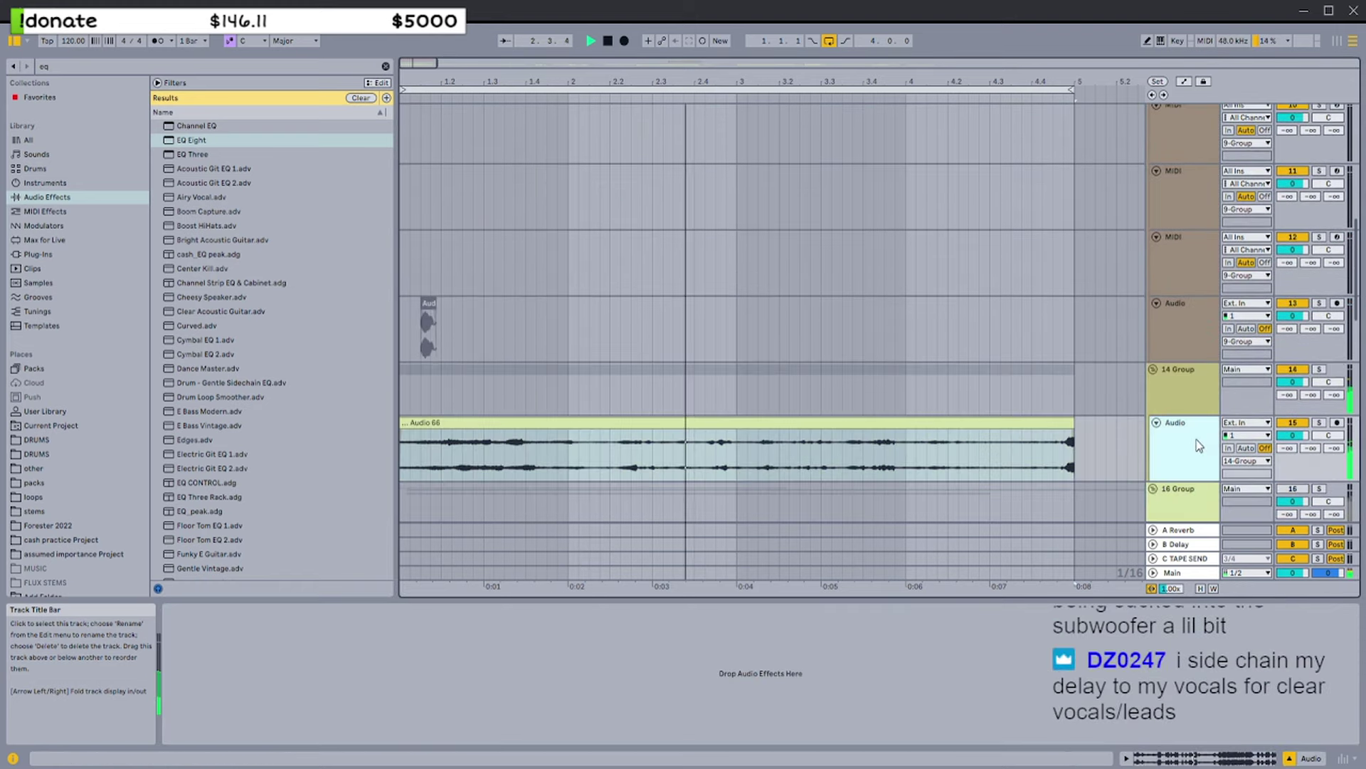
{"action": "left_click", "coordinate": [1160, 394]}
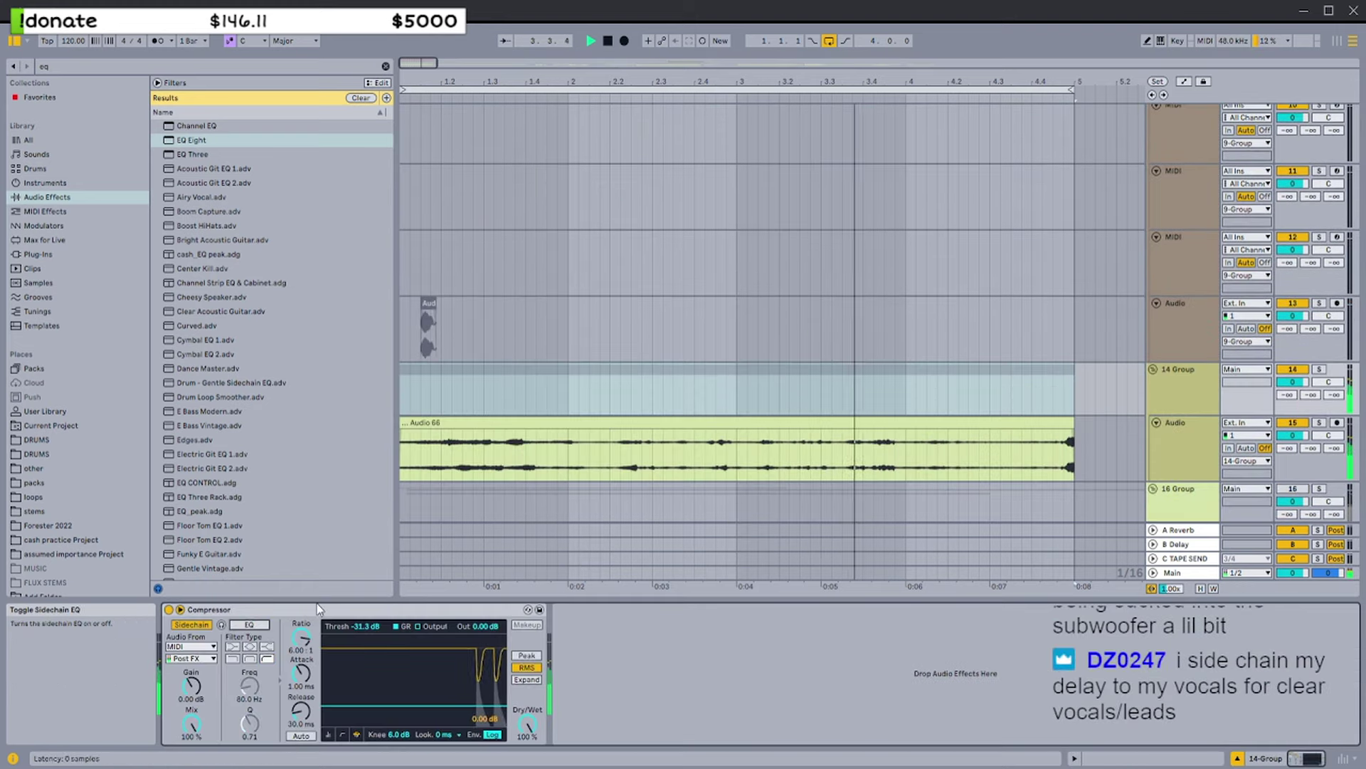
Audition the chopped audio hits from bar 5 onward on the drums group's audio track, then stop playback
{"action": "left_click", "coordinate": [801, 416]}
{"action": "scroll", "coordinate": [1119, 242], "scroll_direction": "up", "scroll_amount": 5}
{"action": "scroll", "coordinate": [1165, 220], "scroll_direction": "up", "scroll_amount": 2}
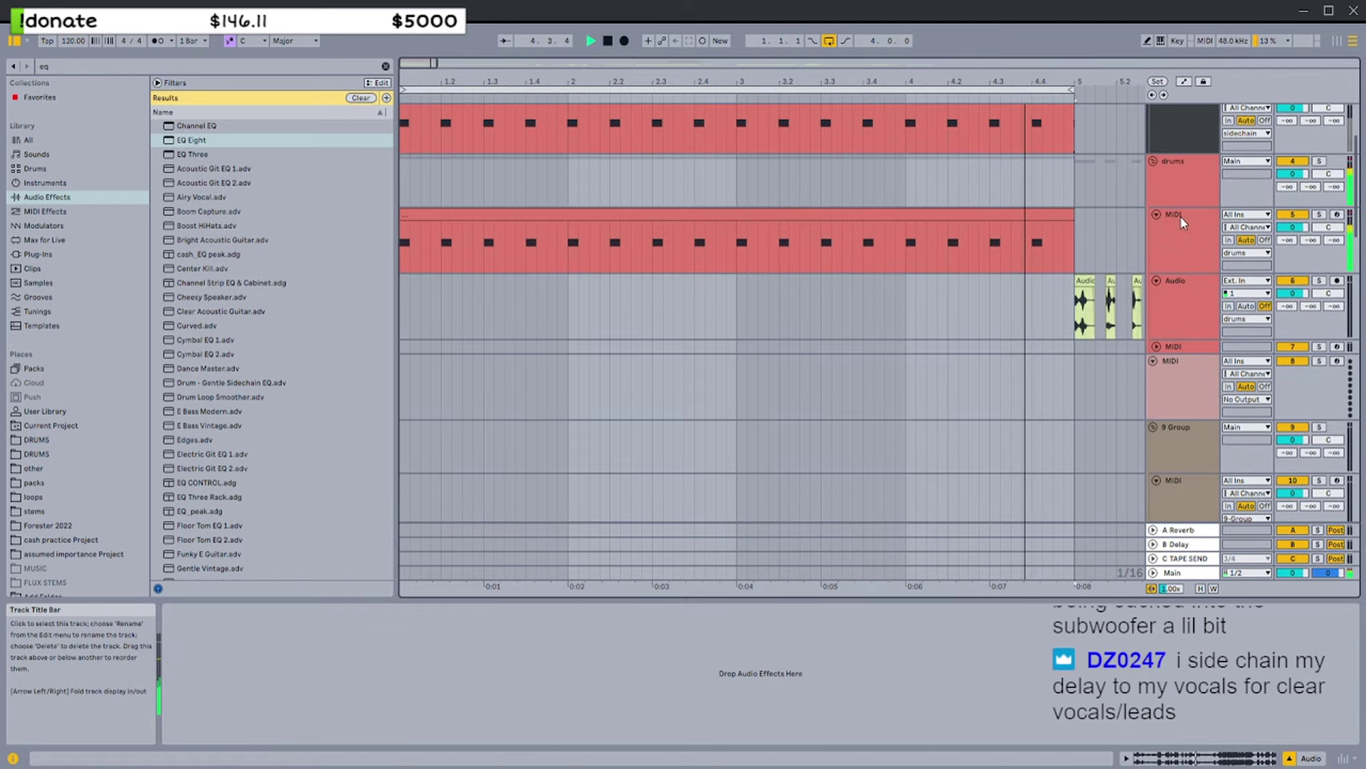
{"action": "left_click", "coordinate": [1206, 237]}
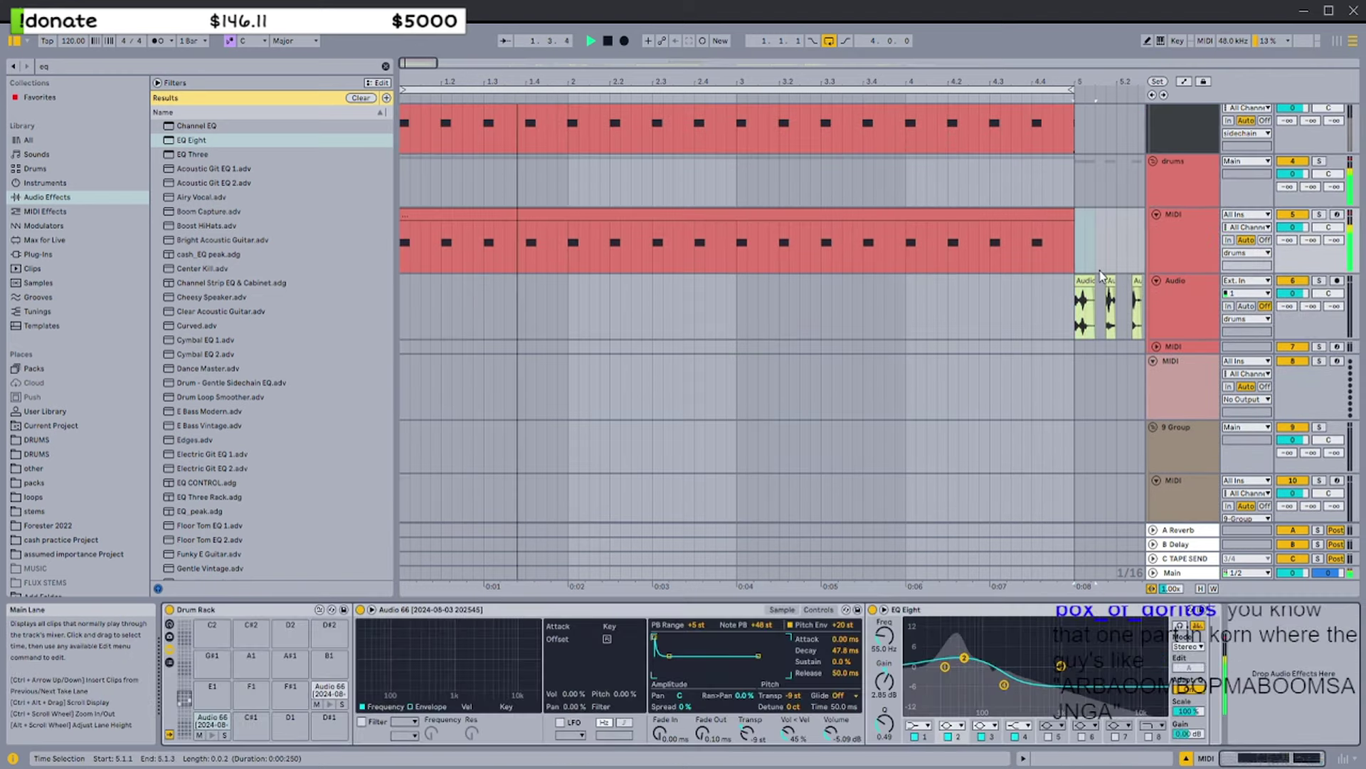
{"action": "scroll", "coordinate": [1099, 270], "scroll_direction": "down", "scroll_amount": 3}
{"action": "left_click", "coordinate": [717, 280]}
{"action": "key", "text": "space"}
{"action": "key", "text": "space"}
{"action": "scroll", "coordinate": [723, 280], "scroll_direction": "up", "scroll_amount": 5}
{"action": "left_click", "coordinate": [774, 293]}
{"action": "left_click", "coordinate": [754, 280]}
{"action": "key", "text": "space"}
{"action": "key", "text": "space"}
{"action": "key", "text": "space"}
{"action": "left_click", "coordinate": [839, 280], "text": "shift"}
{"action": "key", "text": "space"}
{"action": "key", "text": "space"}
{"action": "left_click", "coordinate": [956, 281]}
{"action": "key", "text": "space"}
{"action": "key", "text": "space"}
{"action": "left_click", "coordinate": [1190, 237]}
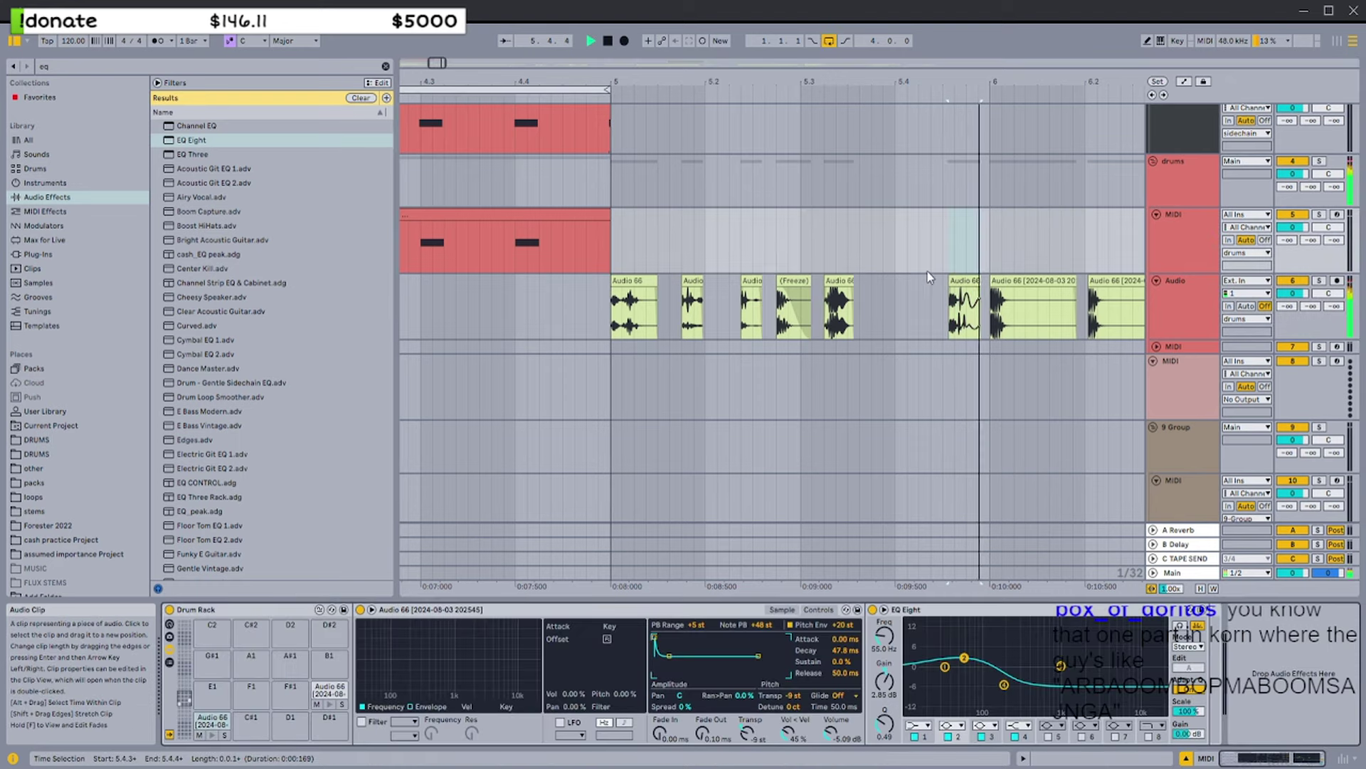
{"action": "left_click", "coordinate": [1017, 280]}
{"action": "left_click", "coordinate": [1067, 281]}
{"action": "scroll", "coordinate": [997, 280], "scroll_direction": "down", "scroll_amount": 5}
{"action": "key", "text": "space"}
Look through the recorded Audio 66 clips on the 16 Group's audio tracks, focusing on the area around bar 22
{"action": "scroll", "coordinate": [1011, 280], "scroll_direction": "down", "scroll_amount": 3}
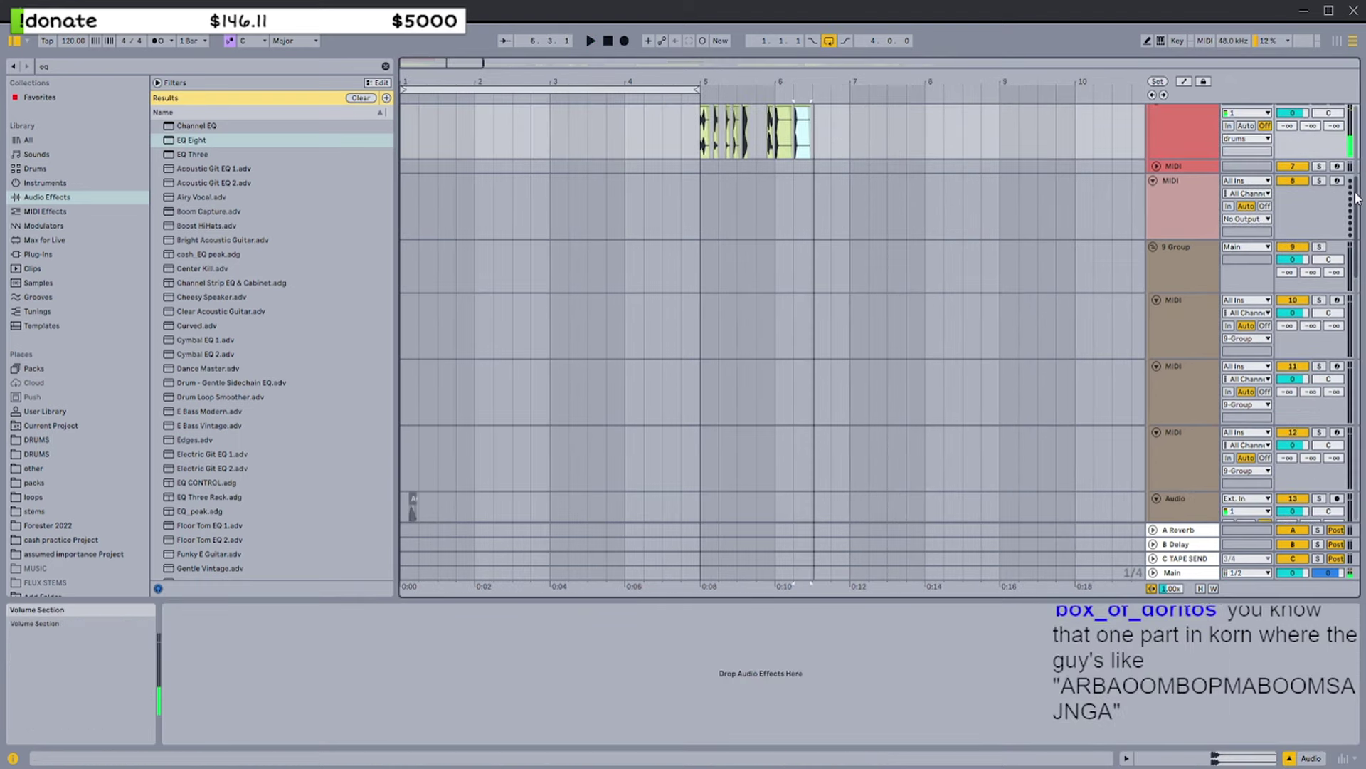
{"action": "left_click_drag", "start_coordinate": [1356, 195], "coordinate": [1356, 325]}
{"action": "scroll", "coordinate": [685, 304], "scroll_direction": "down", "scroll_amount": 5}
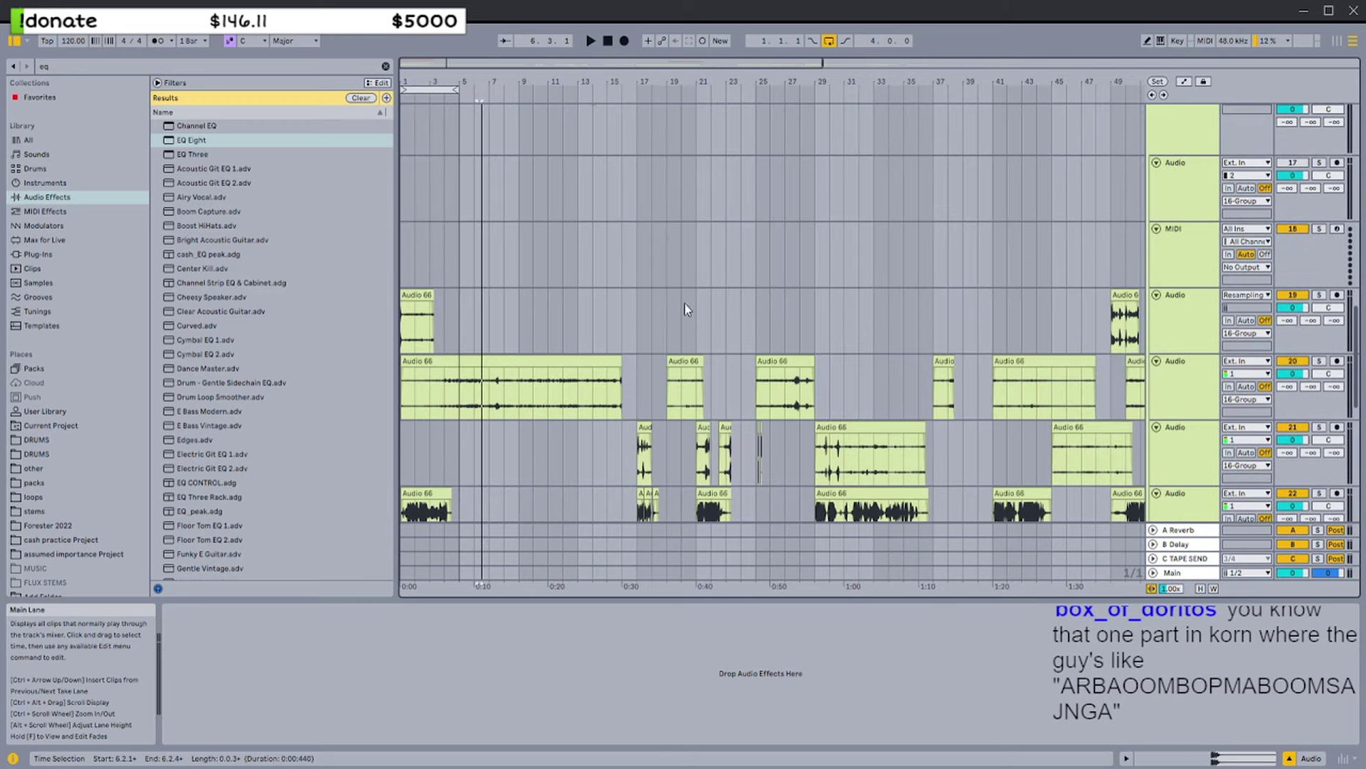
{"action": "scroll", "coordinate": [684, 308], "scroll_direction": "down", "scroll_amount": 6}
{"action": "scroll", "coordinate": [751, 299], "scroll_direction": "down", "scroll_amount": 4}
{"action": "scroll", "coordinate": [641, 218], "scroll_direction": "up", "scroll_amount": 3}
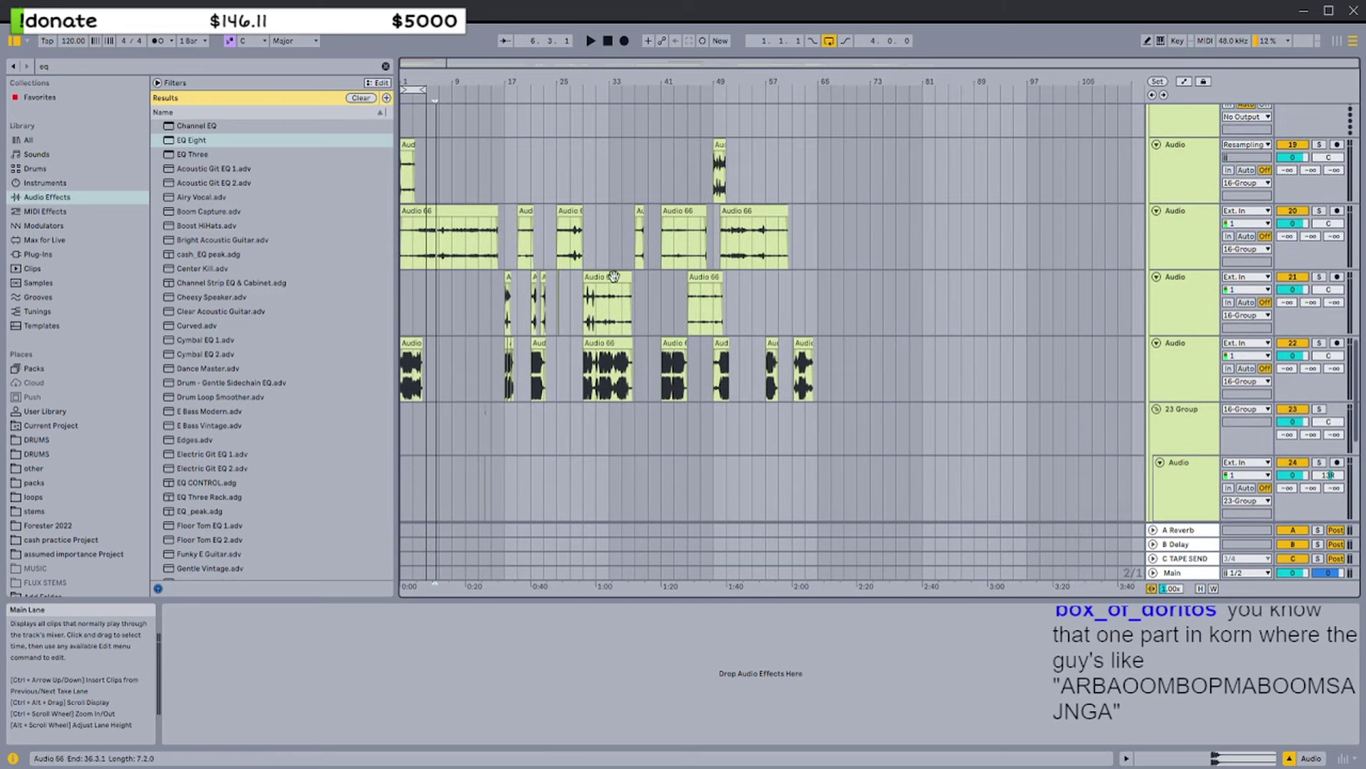
{"action": "left_click_drag", "start_coordinate": [411, 64], "coordinate": [463, 117]}
{"action": "scroll", "coordinate": [757, 276], "scroll_direction": "up", "scroll_amount": 3}
{"action": "left_click", "coordinate": [777, 293]}
{"action": "scroll", "coordinate": [817, 302], "scroll_direction": "up", "scroll_amount": 1}
{"action": "scroll", "coordinate": [796, 326], "scroll_direction": "up", "scroll_amount": 5}
{"action": "scroll", "coordinate": [795, 326], "scroll_direction": "up", "scroll_amount": 5}
{"action": "scroll", "coordinate": [785, 327], "scroll_direction": "down", "scroll_amount": 1}
{"action": "scroll", "coordinate": [780, 327], "scroll_direction": "down", "scroll_amount": 3}
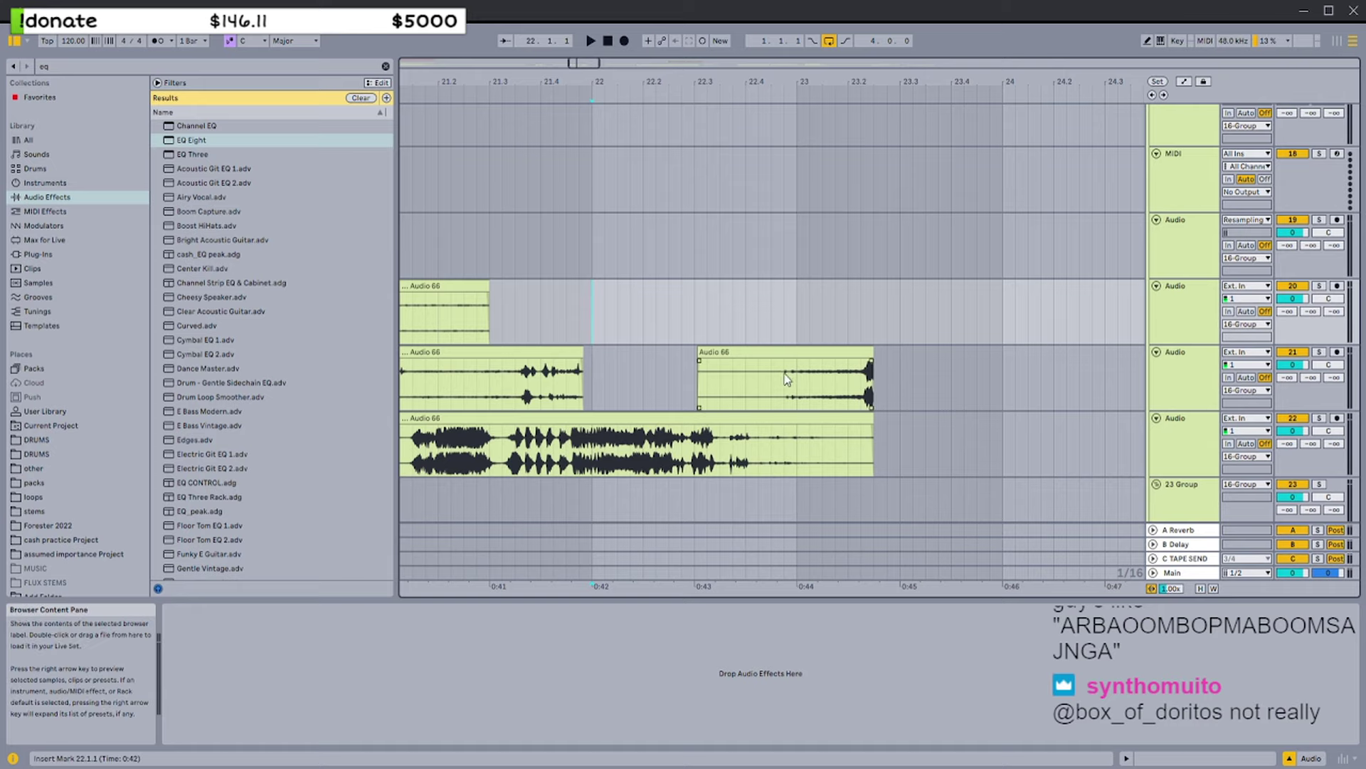
Solo audio track 22 with the insert marker placed inside its recorded clip near 22.3
{"action": "left_click", "coordinate": [711, 395]}
{"action": "left_click", "coordinate": [722, 445]}
{"action": "key", "text": "s"}
{"action": "scroll", "coordinate": [751, 424], "scroll_direction": "up", "scroll_amount": 4}
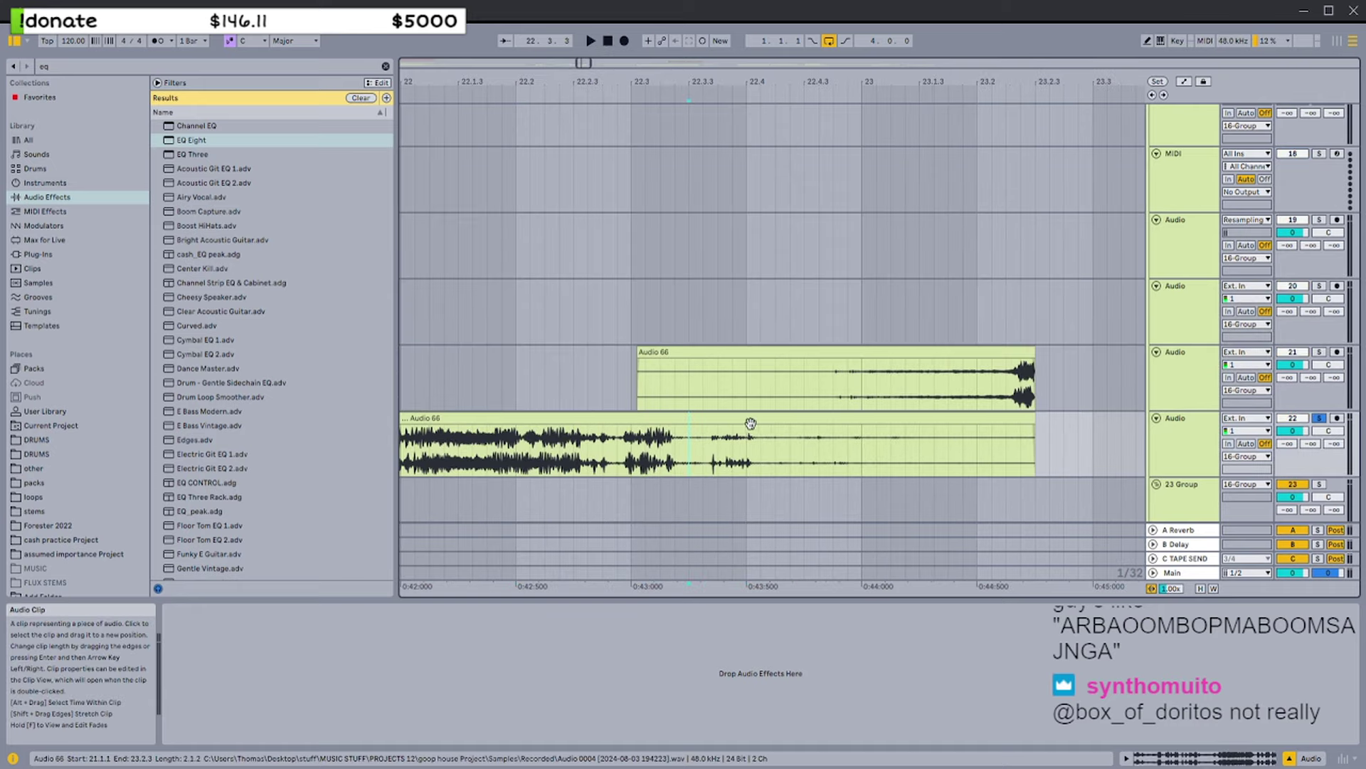
Audition the soloed recorded clip on track 22 from 22.3.3 and again from a point closer to its end
{"action": "left_click", "coordinate": [706, 445]}
{"action": "key", "text": "space"}
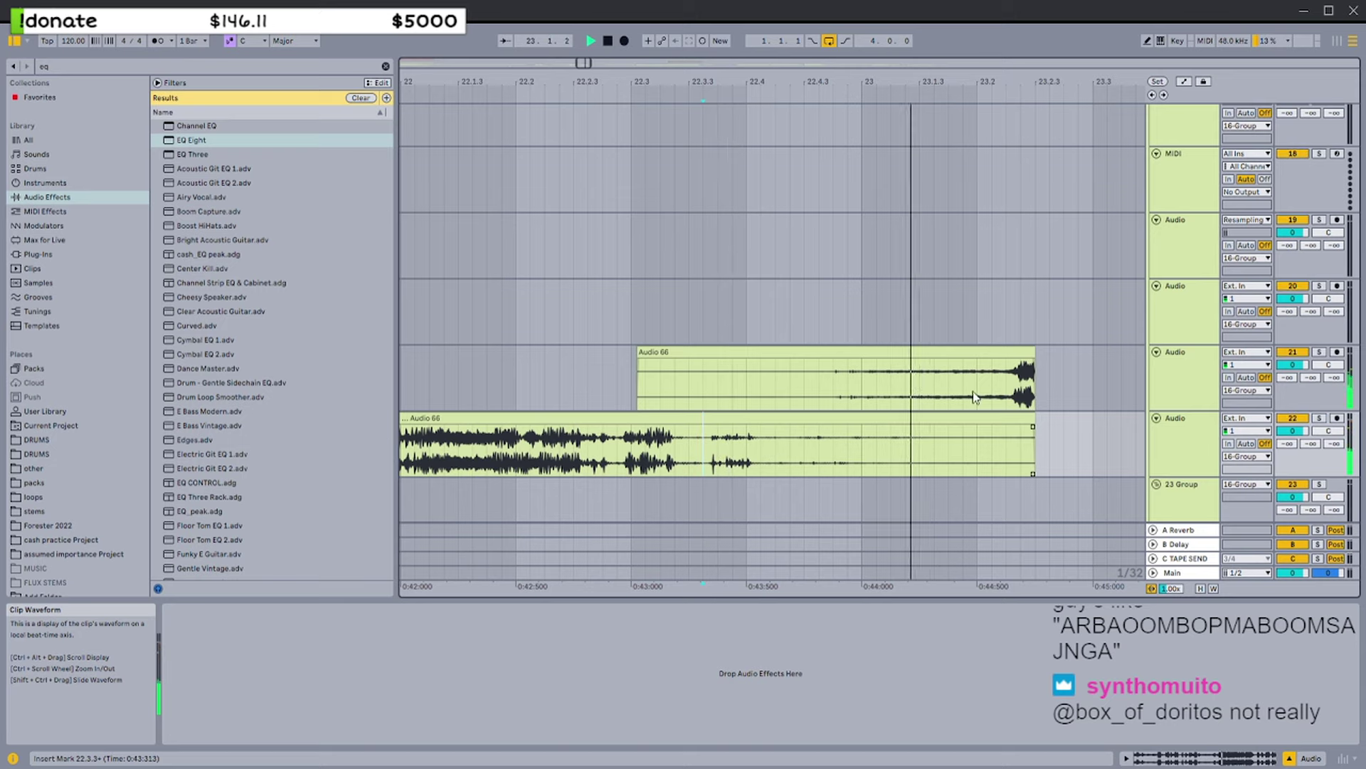
{"action": "scroll", "coordinate": [974, 397], "scroll_direction": "up", "scroll_amount": 3}
{"action": "scroll", "coordinate": [925, 391], "scroll_direction": "down", "scroll_amount": 5}
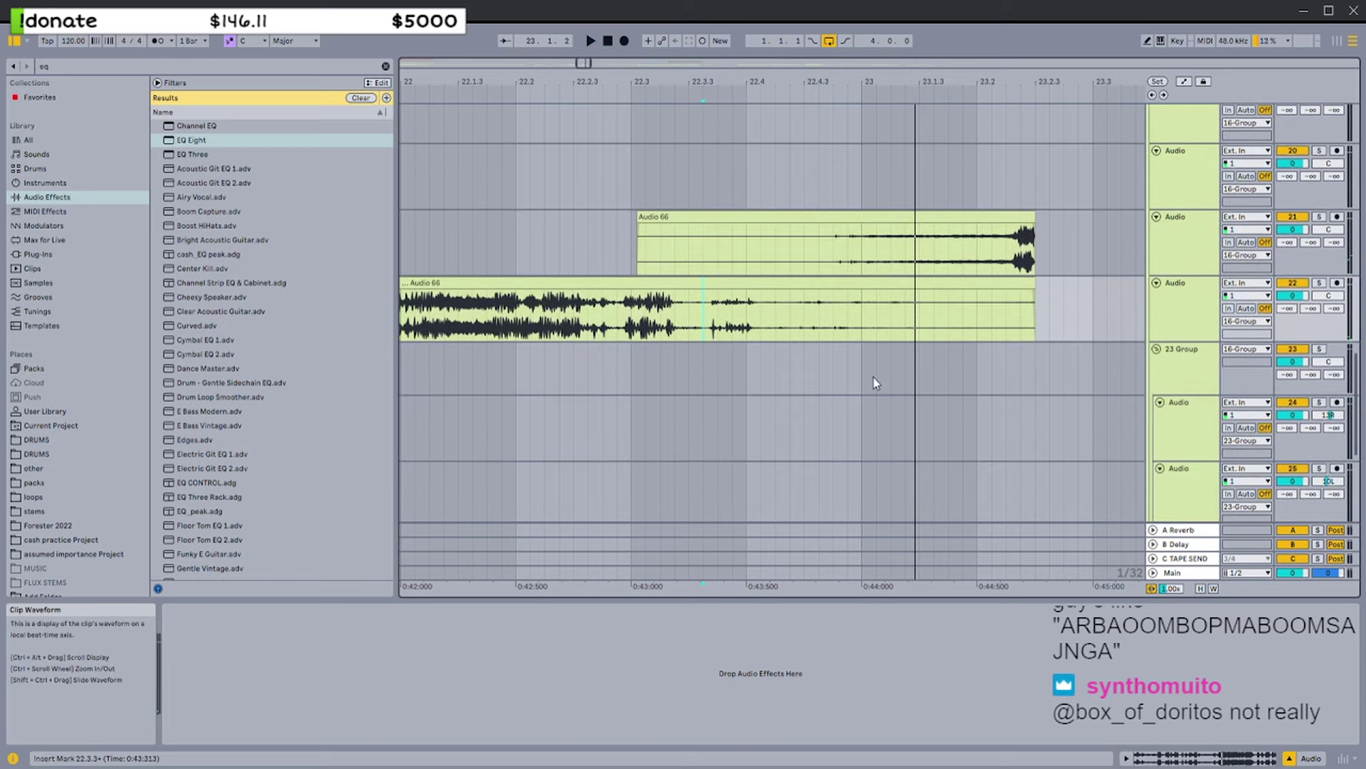
{"action": "left_click", "coordinate": [801, 330]}
{"action": "key", "text": "space"}
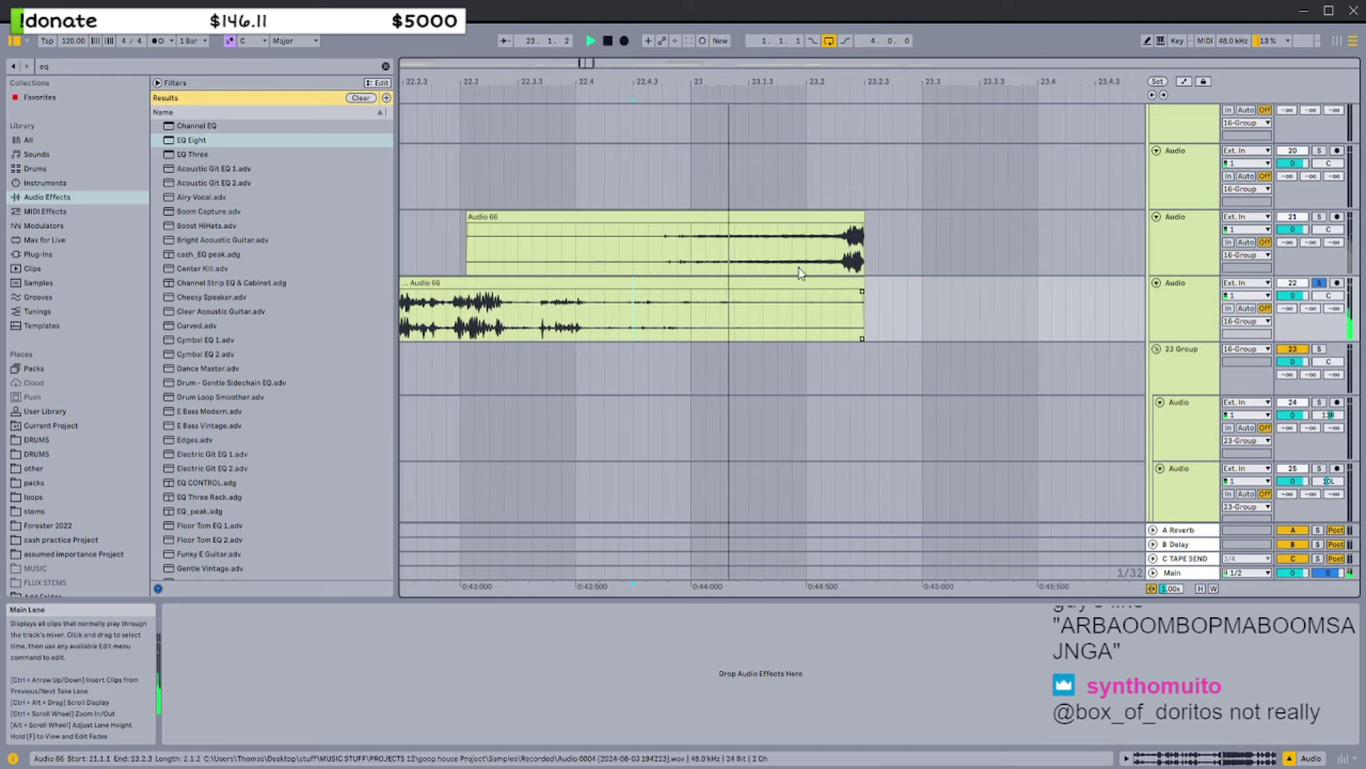
Try extending the end of track 21's last Audio 66 clip to about 23.4, audition it soloed, then undo the extension
{"action": "left_click", "coordinate": [775, 262]}
{"action": "left_click_drag", "start_coordinate": [859, 219], "coordinate": [1060, 219]}
{"action": "key", "text": "space"}
{"action": "key", "text": "s"}
{"action": "key", "text": "space"}
{"action": "left_click", "coordinate": [765, 237]}
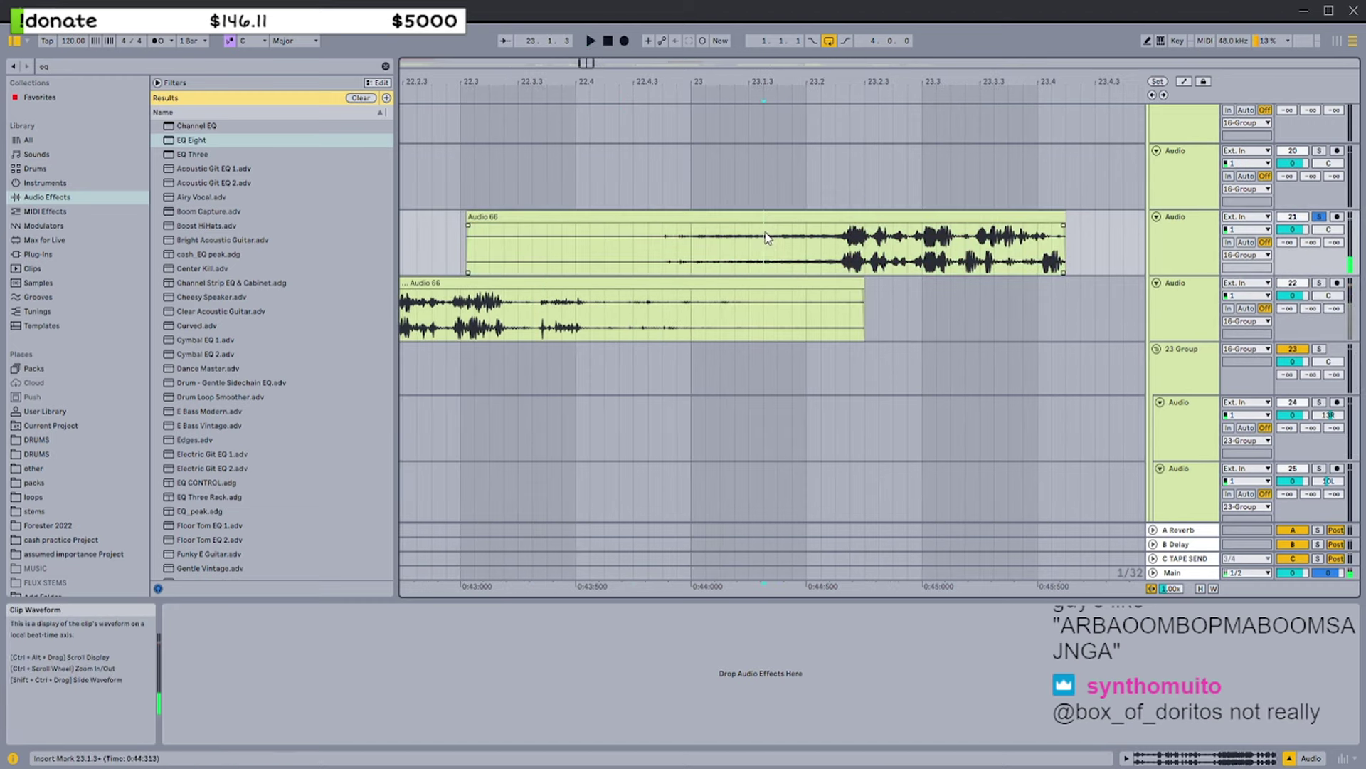
{"action": "key", "text": "space"}
{"action": "scroll", "coordinate": [1007, 220], "scroll_direction": "right", "scroll_amount": 2}
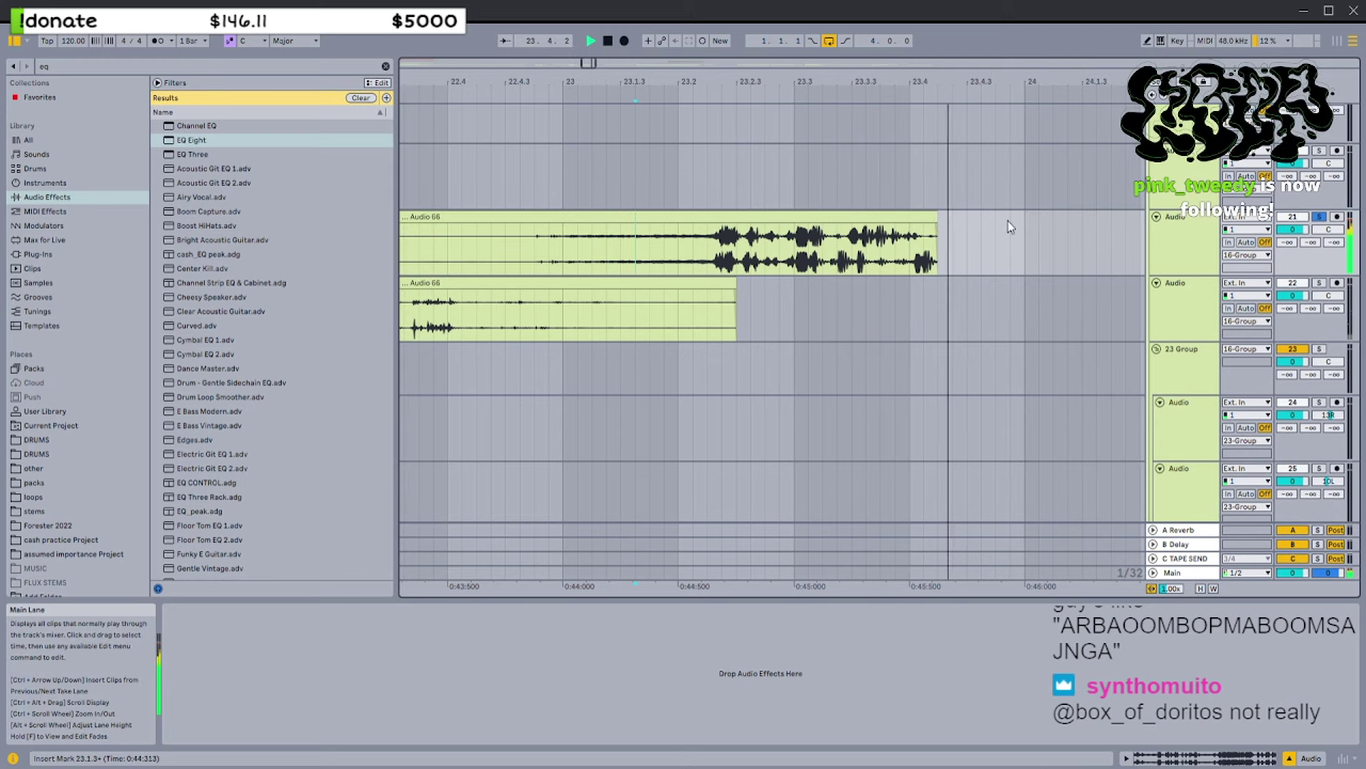
{"action": "key", "text": "ctrl+z"}
Audition track 21's clip from 21.2.3, then track 22's clip from 21.3.3
{"action": "scroll", "coordinate": [915, 221], "scroll_direction": "down", "scroll_amount": 6}
{"action": "key", "text": "space"}
{"action": "left_click", "coordinate": [678, 243]}
{"action": "key", "text": "space"}
{"action": "scroll", "coordinate": [698, 245], "scroll_direction": "up", "scroll_amount": 3}
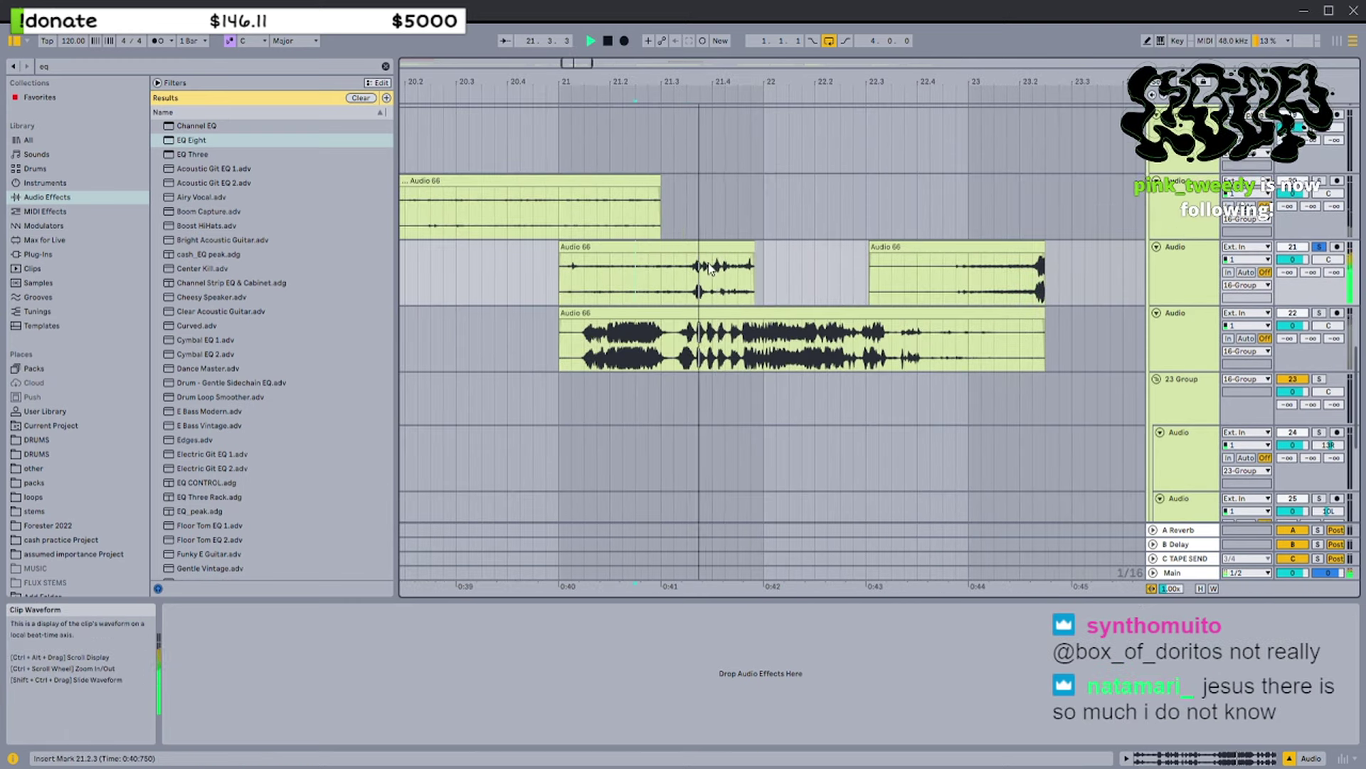
{"action": "left_click", "coordinate": [688, 356]}
{"action": "scroll", "coordinate": [688, 356], "scroll_direction": "left", "scroll_amount": 2}
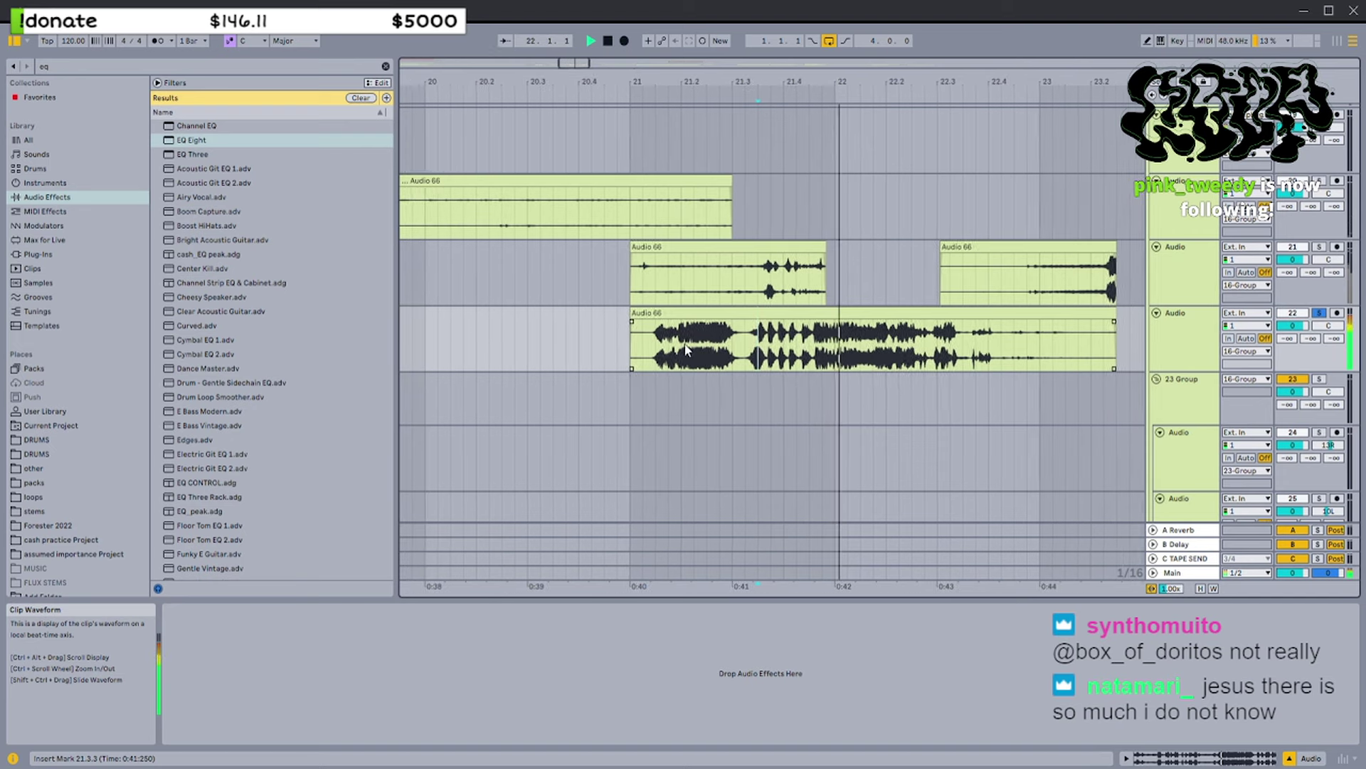
Cut the section from 21.3.3 to 21.4.3 out of track 22's clip and paste it just before bar 20 on the same track
{"action": "key", "text": "space"}
{"action": "left_click", "coordinate": [883, 347], "text": "shift"}
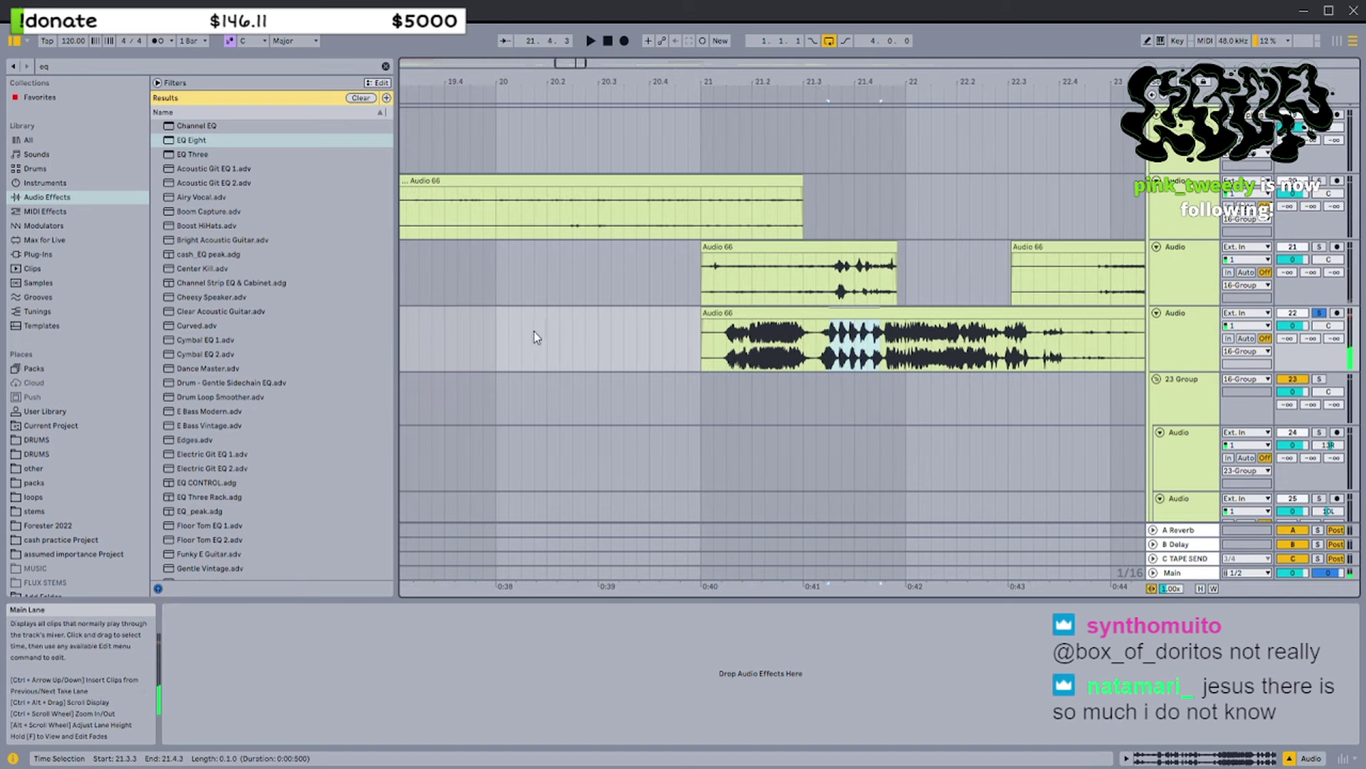
{"action": "key", "text": "ctrl+x"}
{"action": "left_click", "coordinate": [481, 330]}
{"action": "key", "text": "ctrl+v"}
Audition track 22's remaining clip from 21.2.1, then solo the track and audition its chopped clips from 17.3.3
{"action": "left_click", "coordinate": [755, 335]}
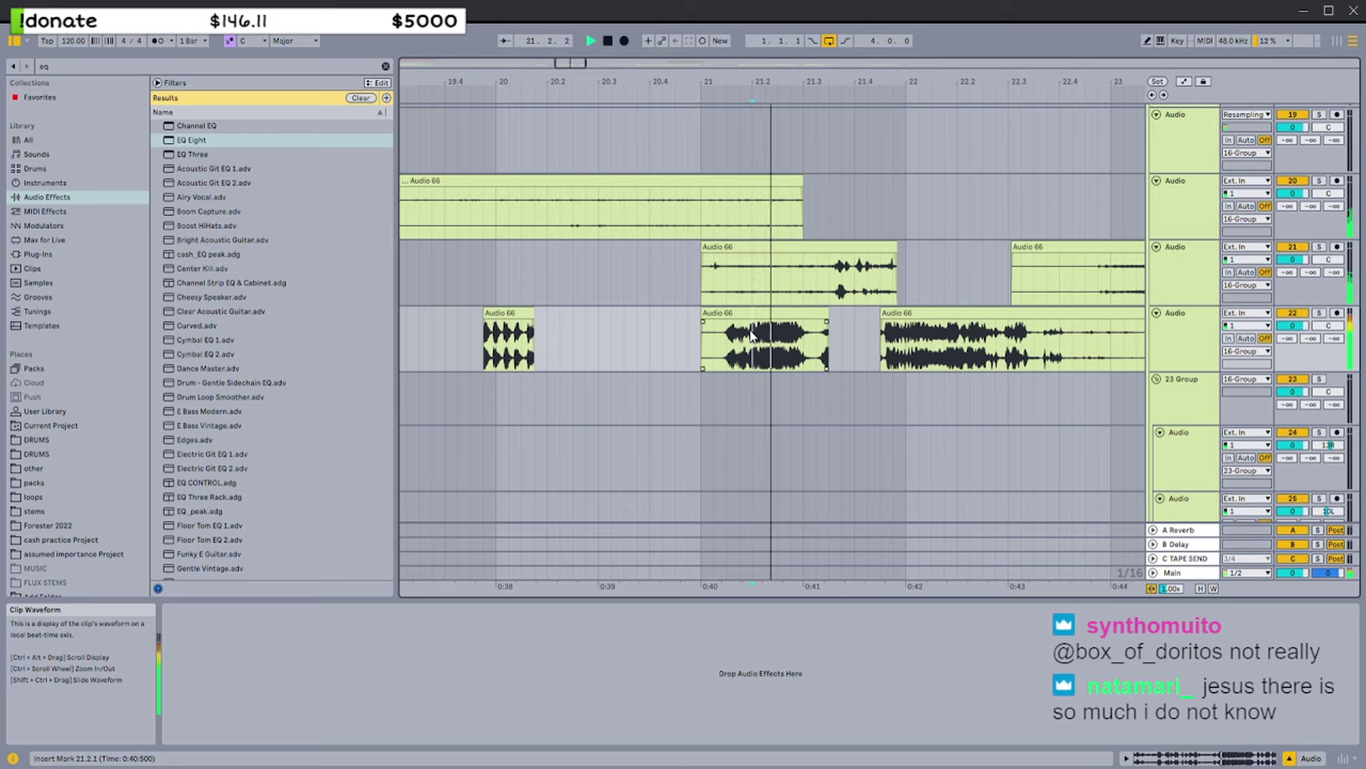
{"action": "key", "text": "s"}
{"action": "scroll", "coordinate": [745, 330], "scroll_direction": "left", "scroll_amount": 2}
{"action": "scroll", "coordinate": [746, 330], "scroll_direction": "down", "scroll_amount": 2}
{"action": "scroll", "coordinate": [712, 328], "scroll_direction": "left", "scroll_amount": 2}
{"action": "left_click", "coordinate": [627, 339]}
{"action": "key", "text": "space"}
{"action": "key", "text": "space"}
{"action": "scroll", "coordinate": [631, 338], "scroll_direction": "left", "scroll_amount": 1}
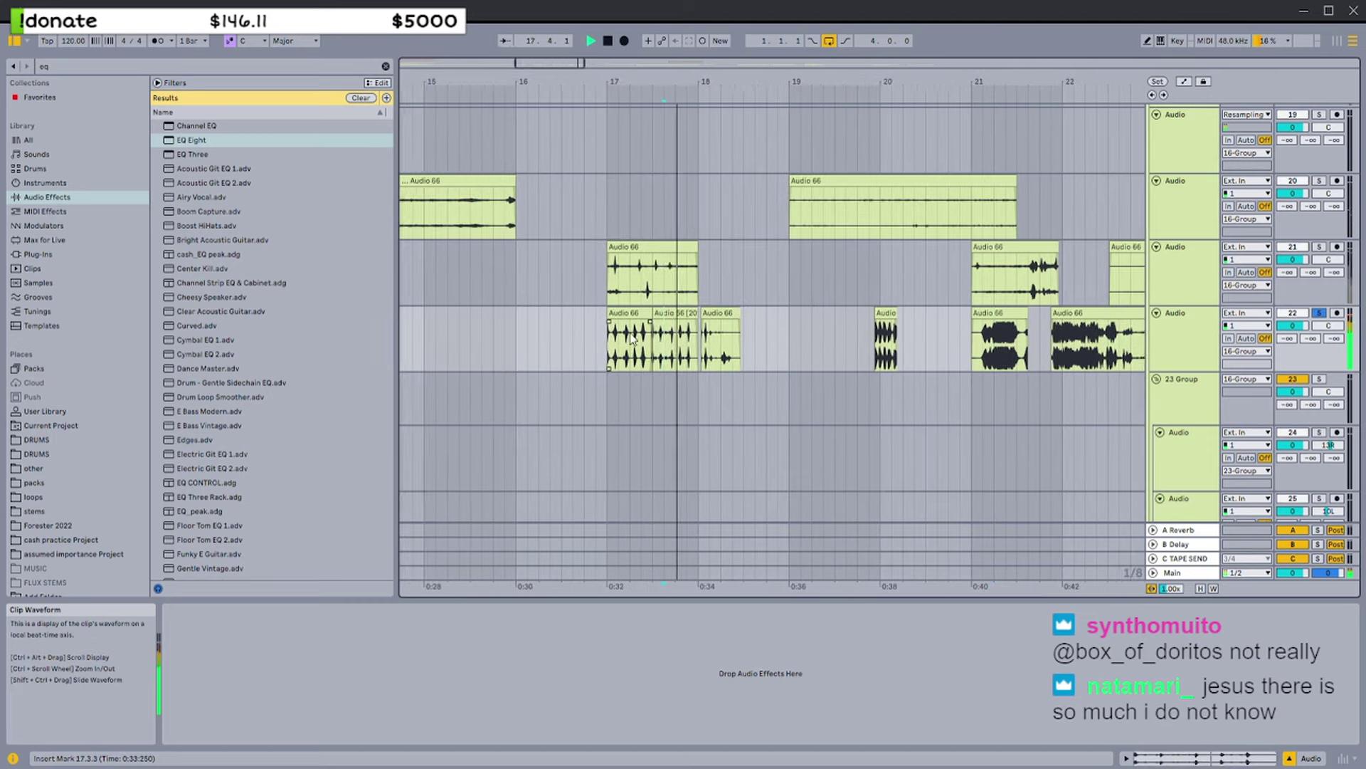
Audition the short Audio 66 clip on track 22 starting at 18.1.1
{"action": "scroll", "coordinate": [634, 341], "scroll_direction": "up", "scroll_amount": 3}
{"action": "left_click", "coordinate": [831, 337]}
{"action": "key", "text": "space"}
{"action": "key", "text": "space"}
{"action": "key", "text": "space"}
{"action": "left_click", "coordinate": [824, 313]}
{"action": "key", "text": "space"}
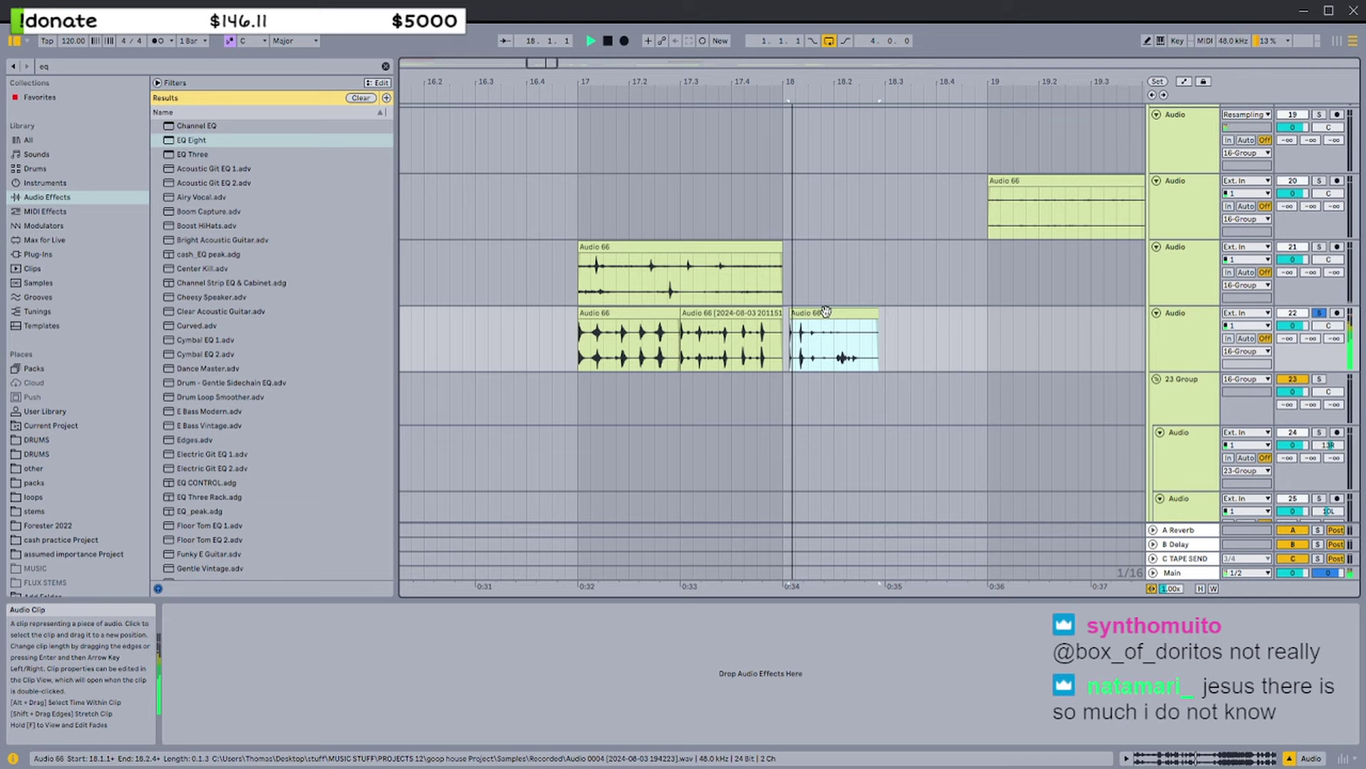
Solo track 21 and audition its bar 17 clip from 17.2.4 and from 17.3.1, then stop playback
{"action": "left_click", "coordinate": [664, 267]}
{"action": "key", "text": "space"}
{"action": "scroll", "coordinate": [689, 270], "scroll_direction": "up", "scroll_amount": 1}
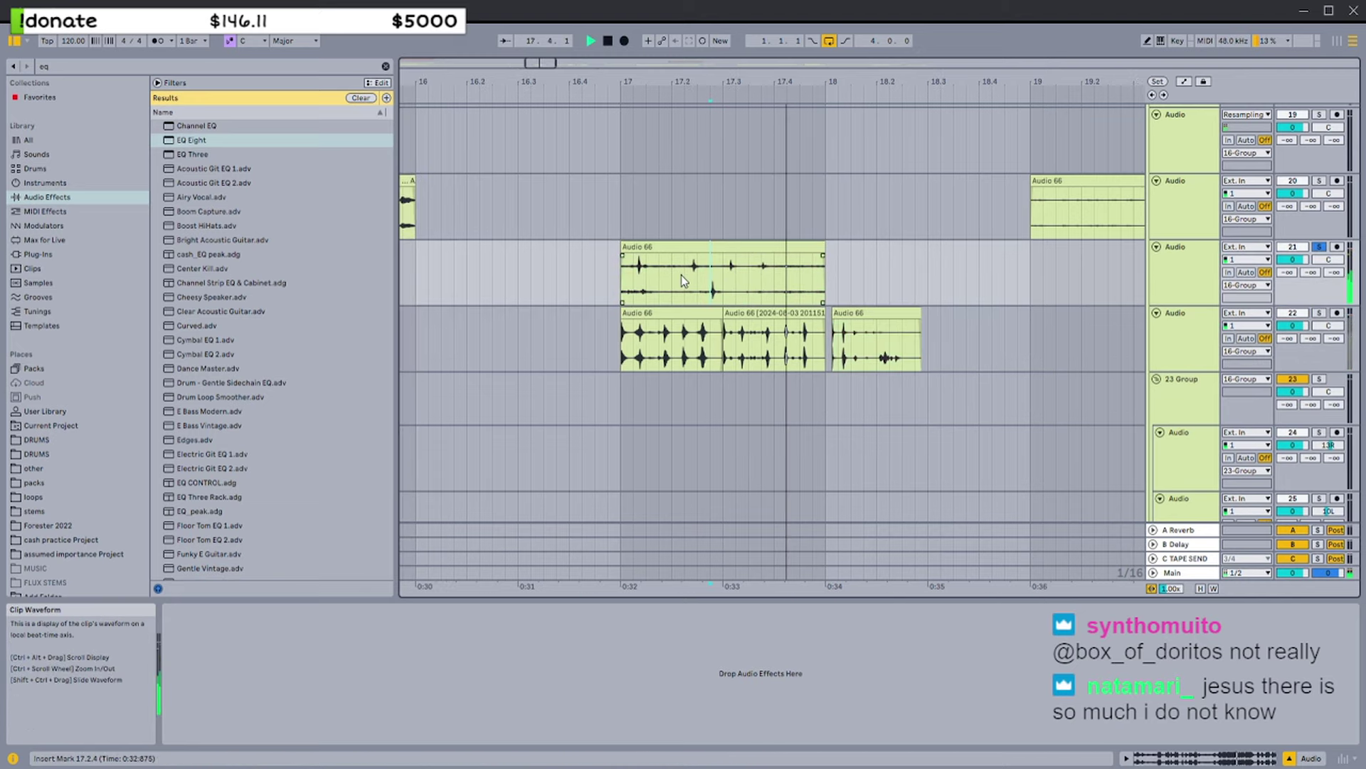
{"action": "scroll", "coordinate": [649, 275], "scroll_direction": "up", "scroll_amount": 2}
{"action": "key", "text": "space"}
{"action": "left_click", "coordinate": [770, 274]}
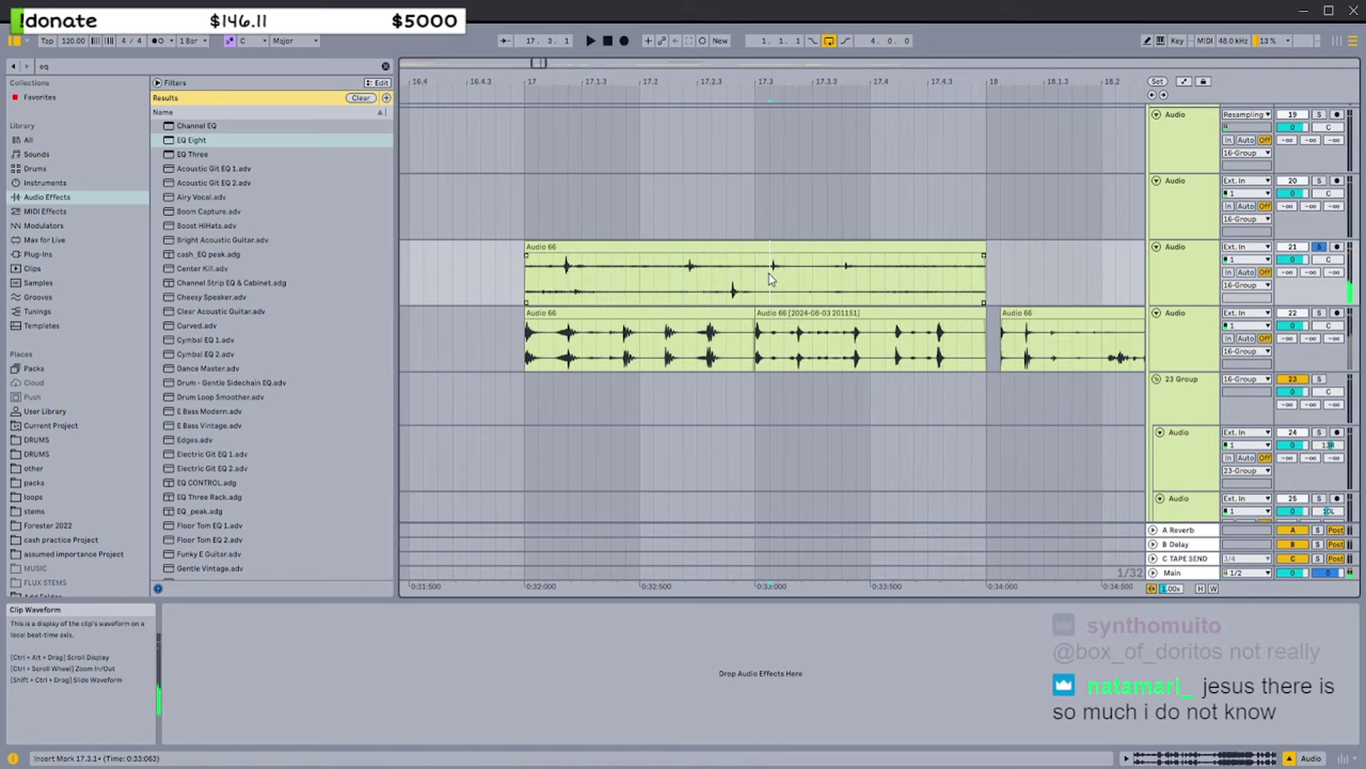
{"action": "key", "text": "space"}
{"action": "scroll", "coordinate": [780, 275], "scroll_direction": "down", "scroll_amount": 8, "text": "ctrl"}
{"action": "key", "text": "space"}
Solo the 23 Group and audition its short clips from just before bar 14, then stop playback
{"action": "scroll", "coordinate": [637, 263], "scroll_direction": "up", "scroll_amount": 1}
{"action": "scroll", "coordinate": [648, 303], "scroll_direction": "down", "scroll_amount": 3}
{"action": "scroll", "coordinate": [660, 317], "scroll_direction": "up", "scroll_amount": 6}
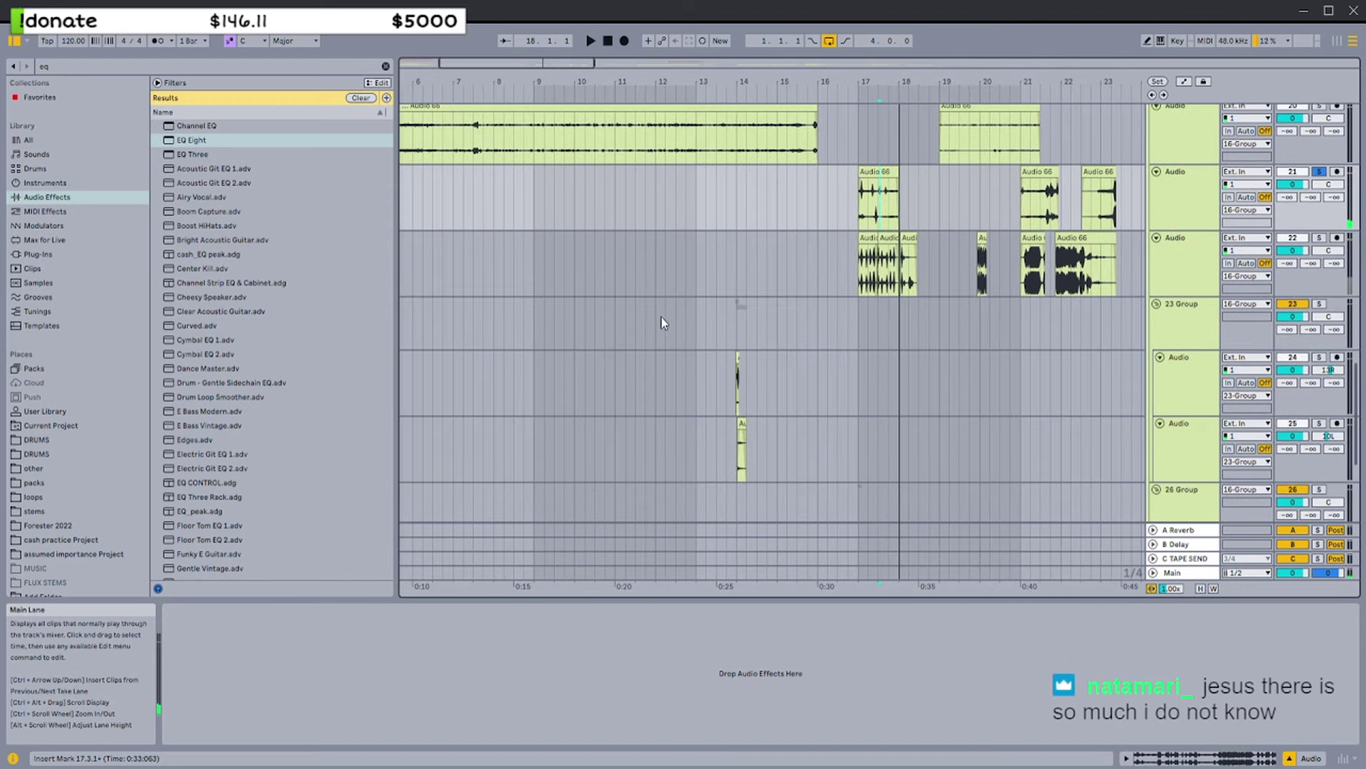
{"action": "left_click", "coordinate": [740, 359]}
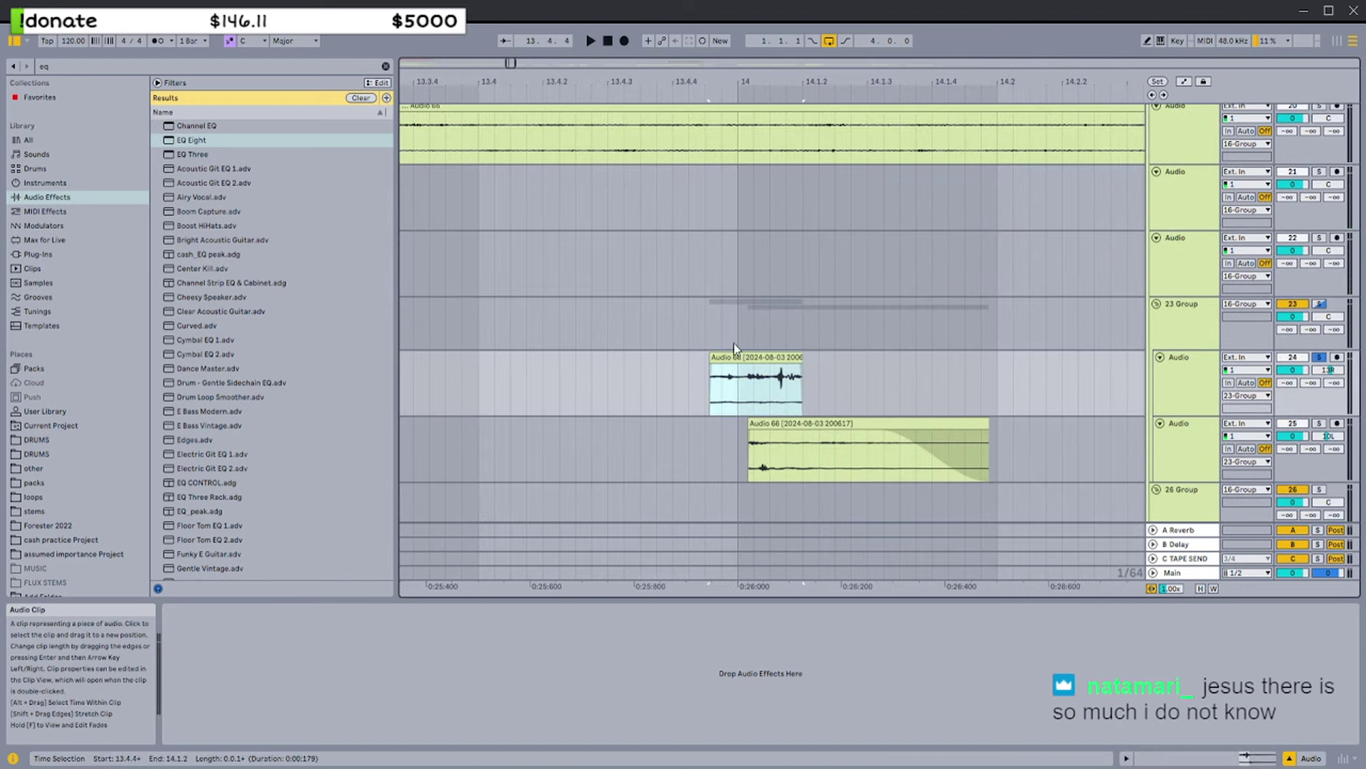
{"action": "left_click", "coordinate": [726, 334]}
{"action": "scroll", "coordinate": [725, 328], "scroll_direction": "down", "scroll_amount": 6}
{"action": "scroll", "coordinate": [783, 288], "scroll_direction": "up", "scroll_amount": 3}
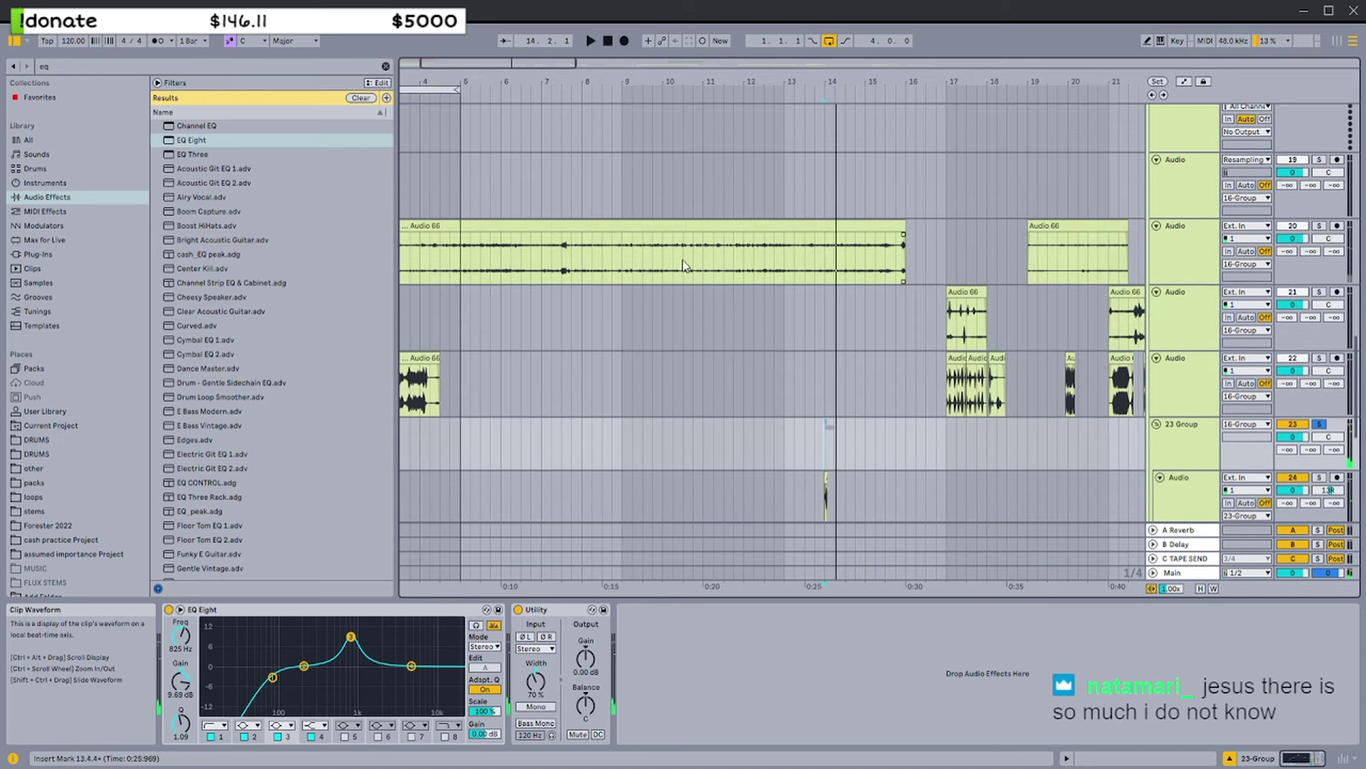
{"action": "key", "text": "space"}
Look through the recorded clips up to bar 49, then solo track 21 and audition its long clip from 49.2.1
{"action": "scroll", "coordinate": [640, 258], "scroll_direction": "down", "scroll_amount": 3}
{"action": "left_click", "coordinate": [548, 256]}
{"action": "left_click", "coordinate": [744, 228]}
{"action": "scroll", "coordinate": [1036, 256], "scroll_direction": "right", "scroll_amount": 2}
{"action": "scroll", "coordinate": [1036, 251], "scroll_direction": "right", "scroll_amount": 3}
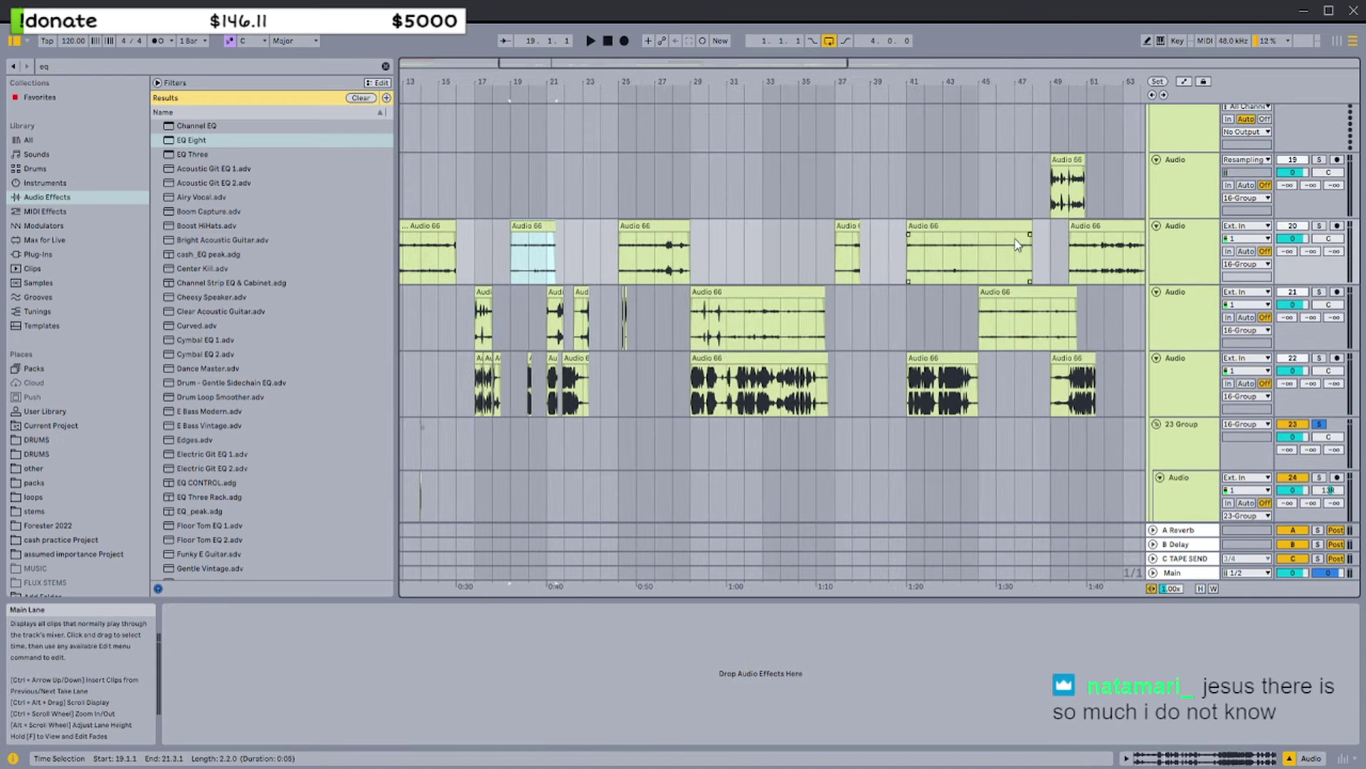
{"action": "scroll", "coordinate": [949, 252], "scroll_direction": "right", "scroll_amount": 1}
{"action": "left_click", "coordinate": [1021, 333]}
{"action": "scroll", "coordinate": [1021, 333], "scroll_direction": "up", "scroll_amount": 5}
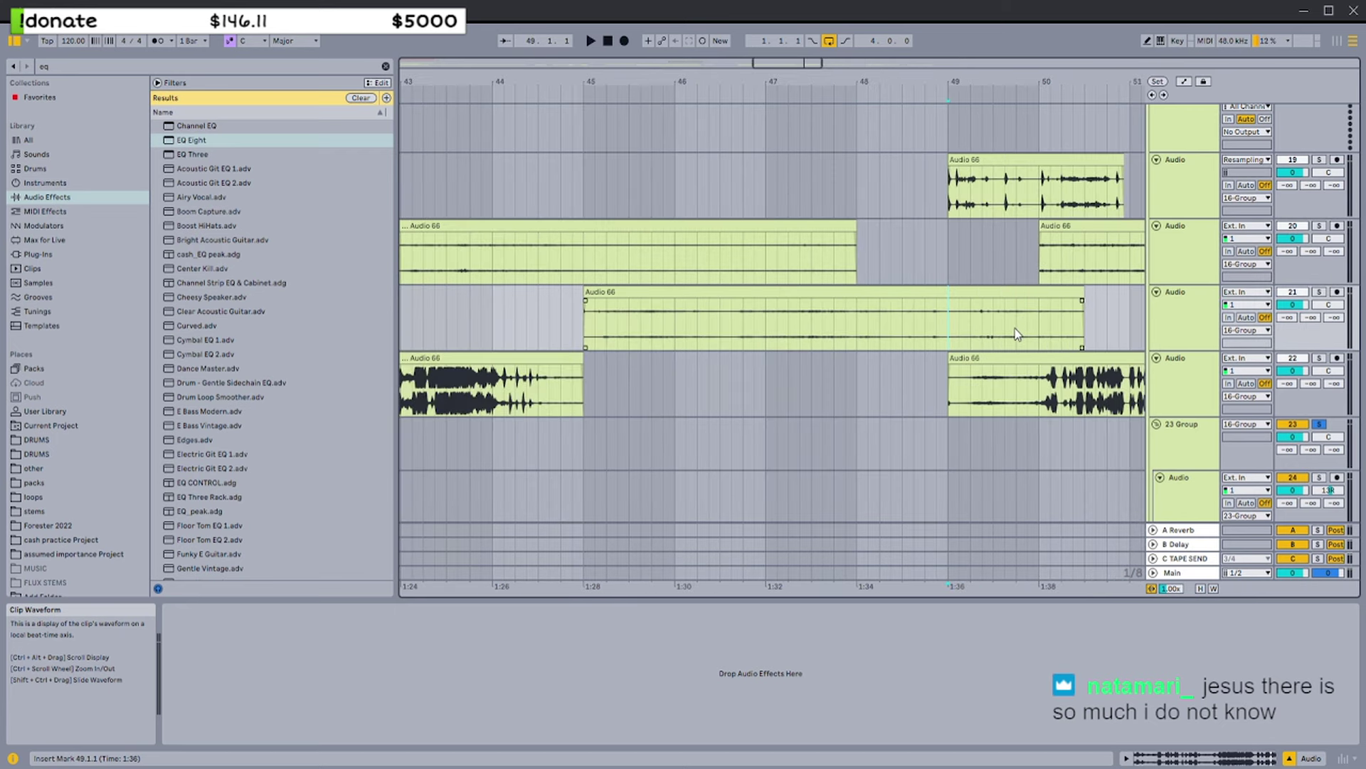
{"action": "scroll", "coordinate": [996, 313], "scroll_direction": "right", "scroll_amount": 1}
{"action": "left_click", "coordinate": [1000, 313], "text": "shift"}
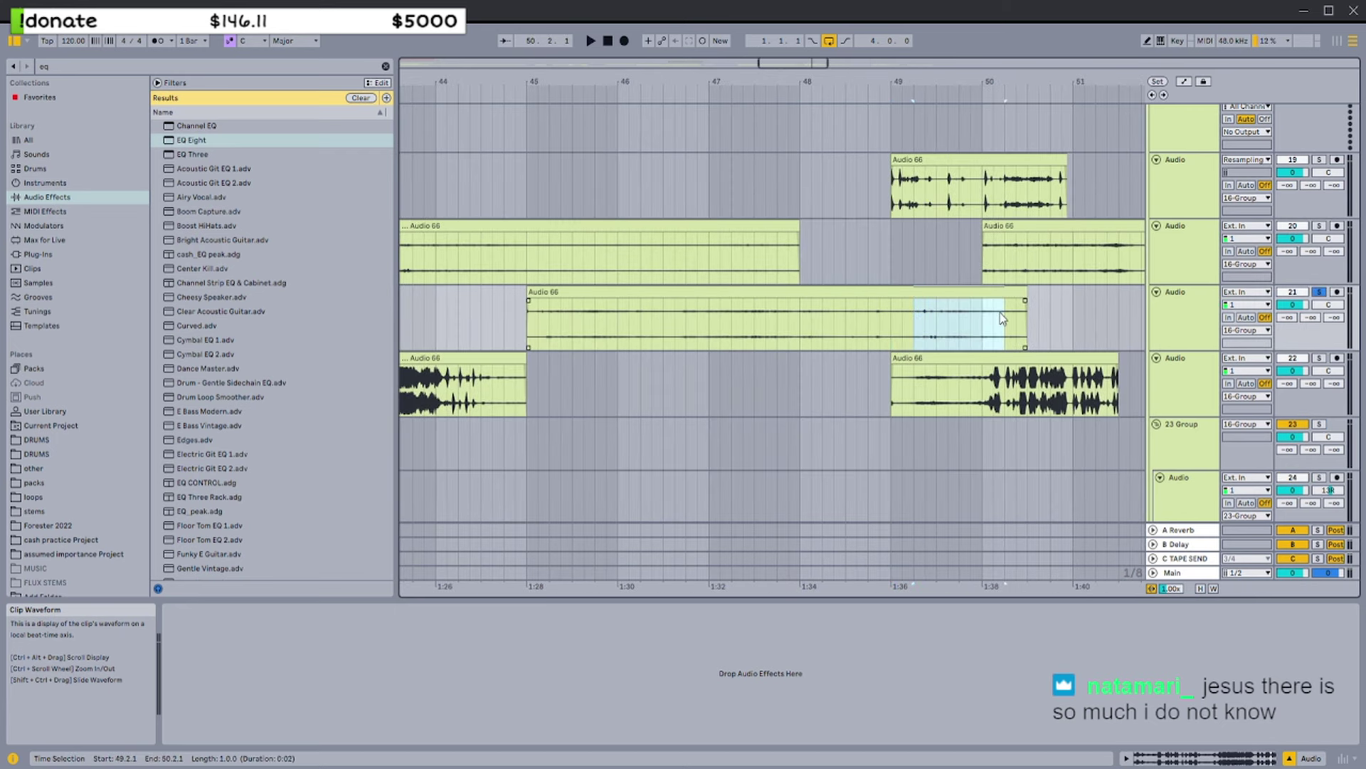
{"action": "scroll", "coordinate": [913, 313], "scroll_direction": "up", "scroll_amount": 4}
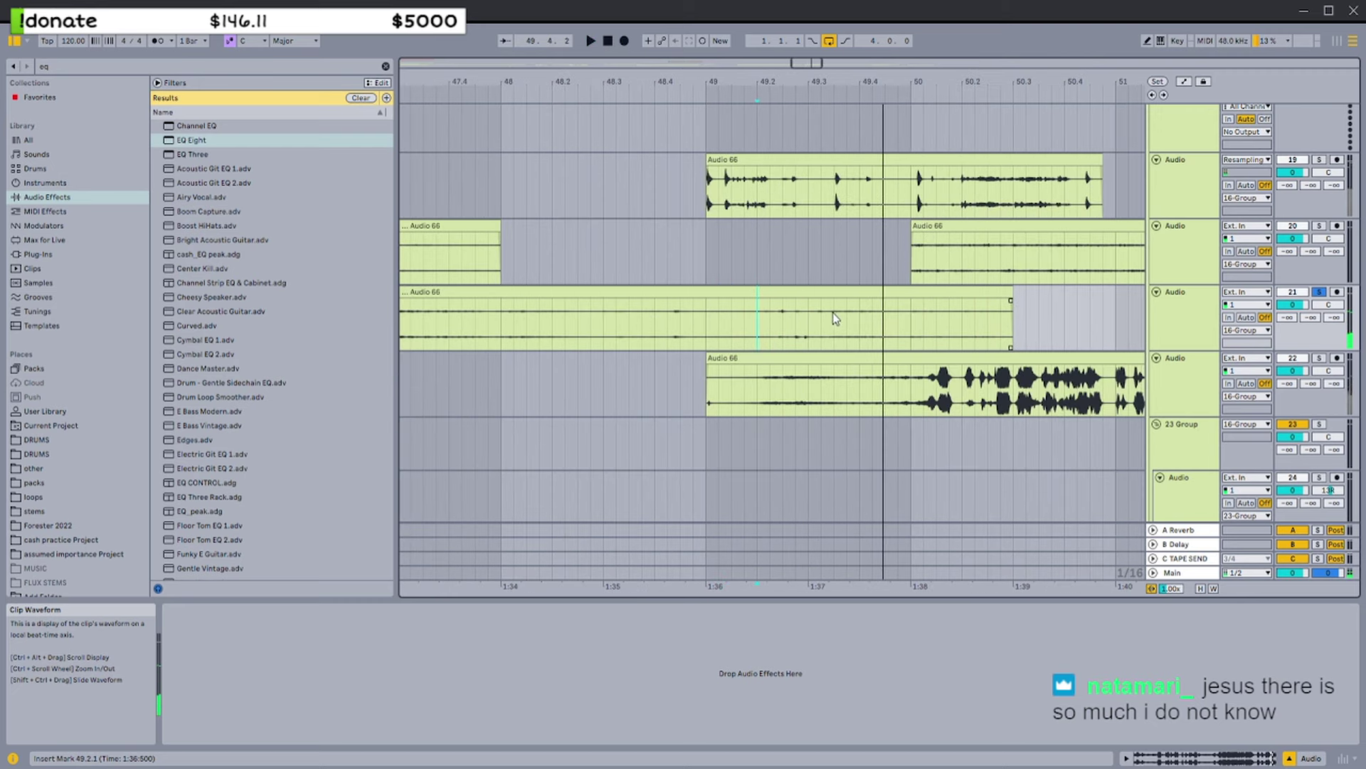
{"action": "key", "text": "space"}
Split track 21's clip from 49.2.1 to 49.4.3, try 13.6 dB gain and -30 and +44 semitones, then extend the preceding clip over it
{"action": "key", "text": "ctrl+e"}
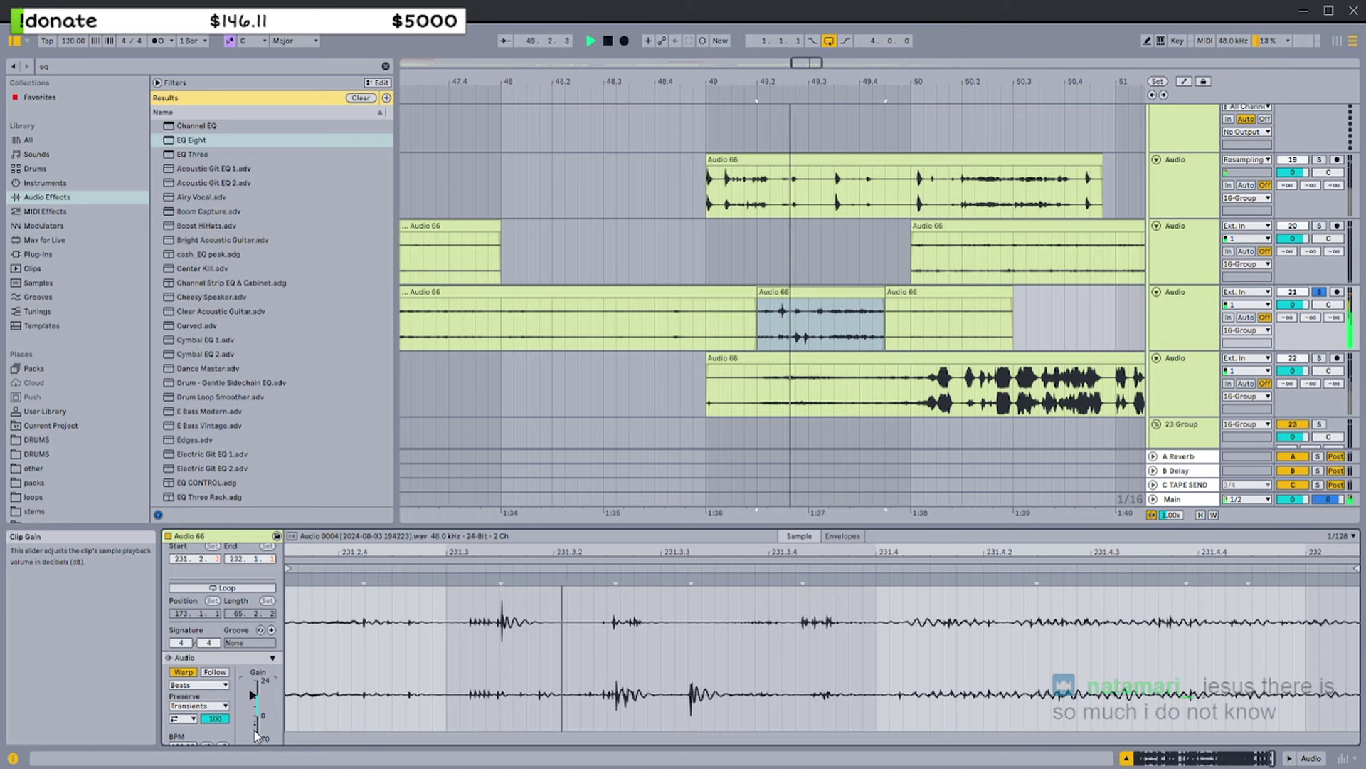
{"action": "scroll", "coordinate": [255, 701], "scroll_direction": "down", "scroll_amount": 3}
{"action": "left_click_drag", "start_coordinate": [257, 703], "coordinate": [257, 726]}
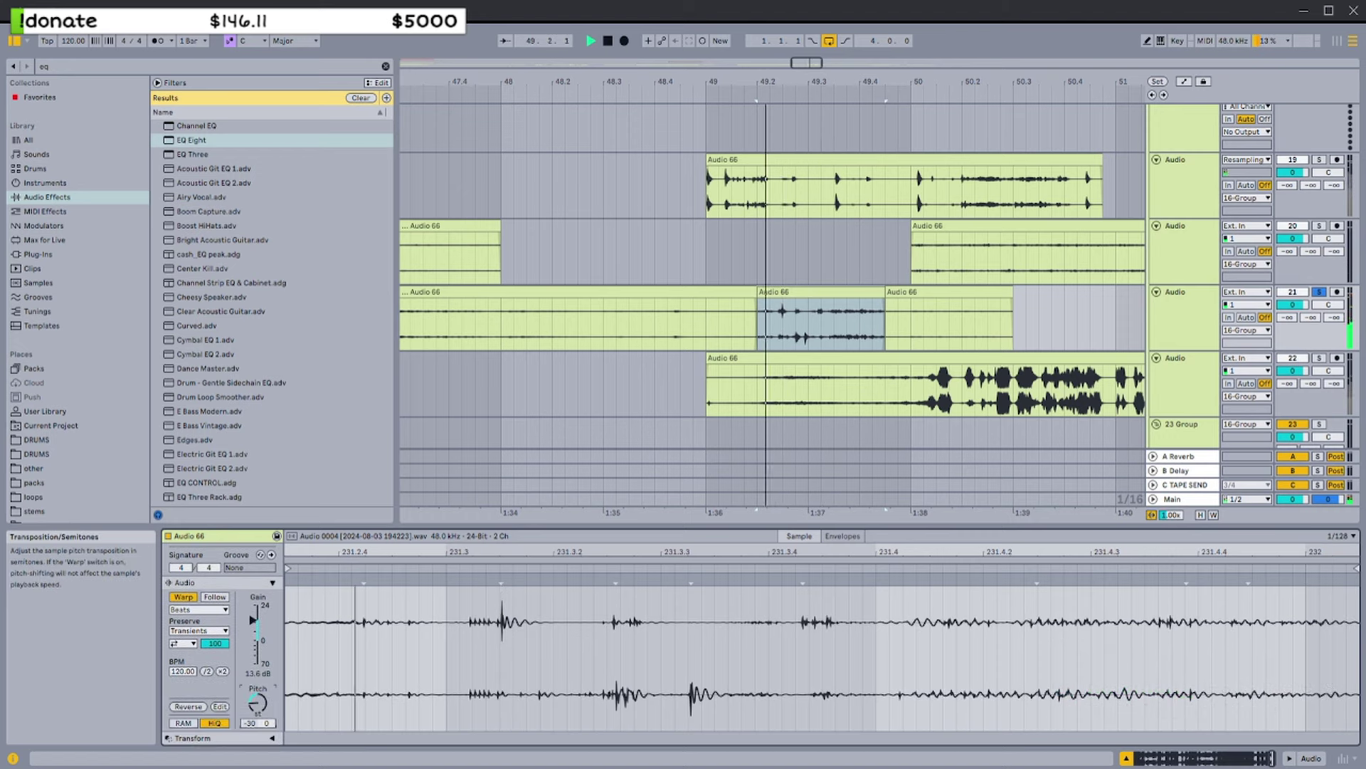
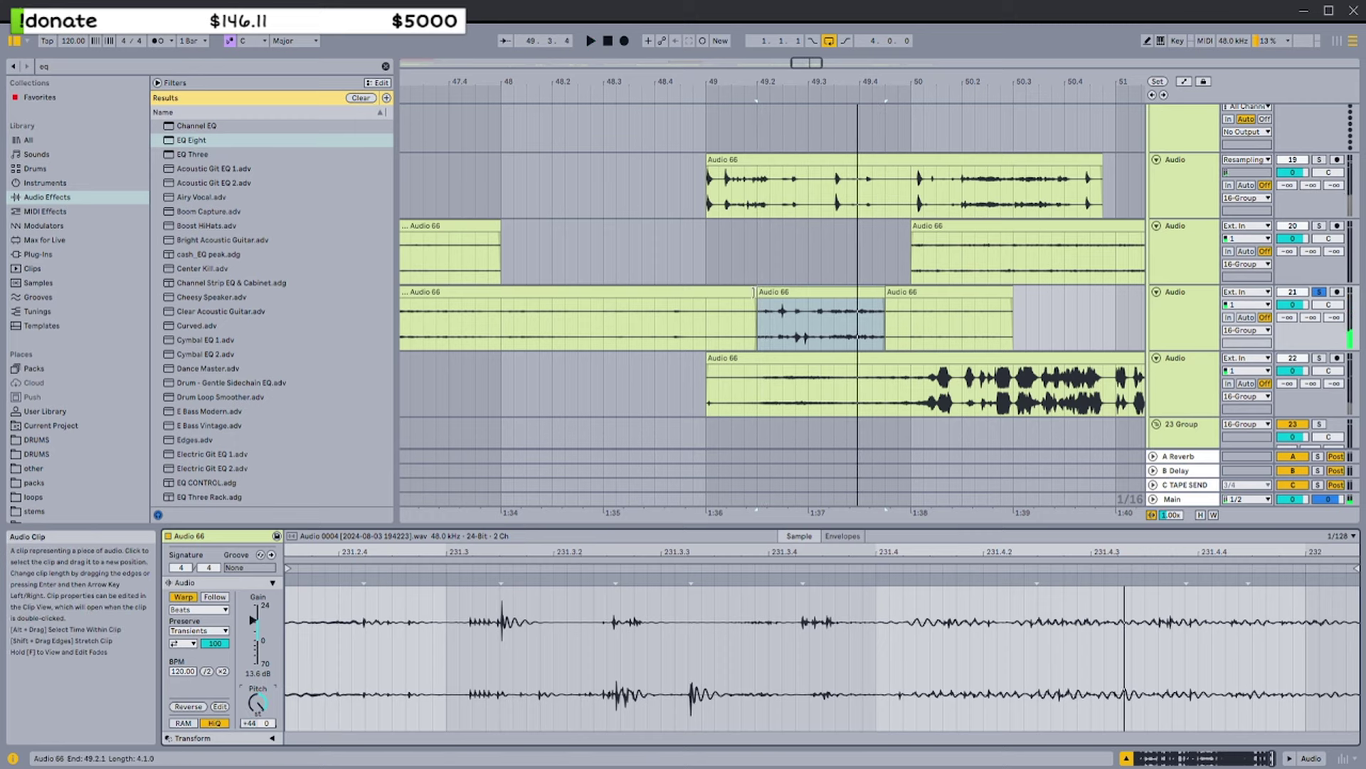
{"action": "left_click_drag", "start_coordinate": [756, 293], "coordinate": [1000, 293]}
Solo track 22 and audition the loud part of its bar 49 clip from 50.2.1
{"action": "left_click", "coordinate": [904, 317]}
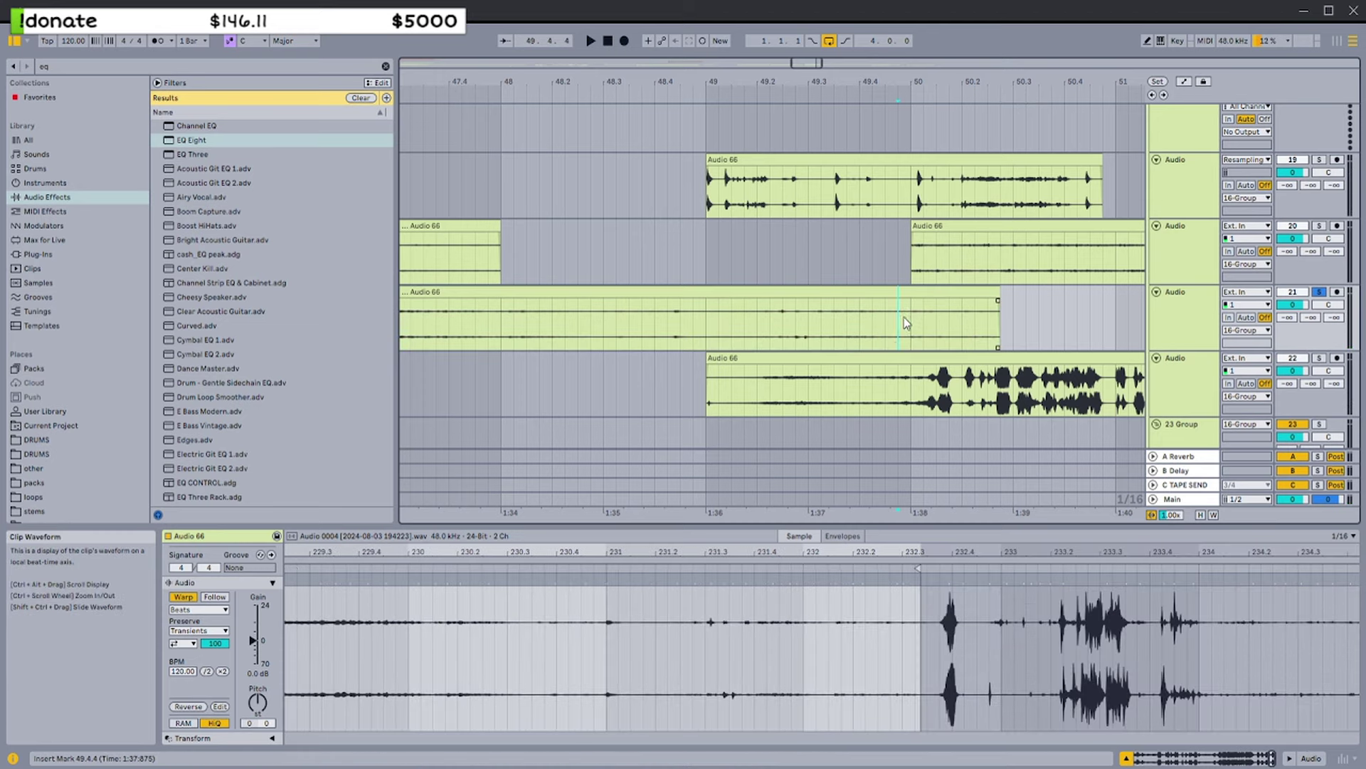
{"action": "left_click", "coordinate": [890, 359]}
{"action": "left_click", "coordinate": [943, 386]}
{"action": "left_click", "coordinate": [960, 386]}
{"action": "key", "text": "space"}
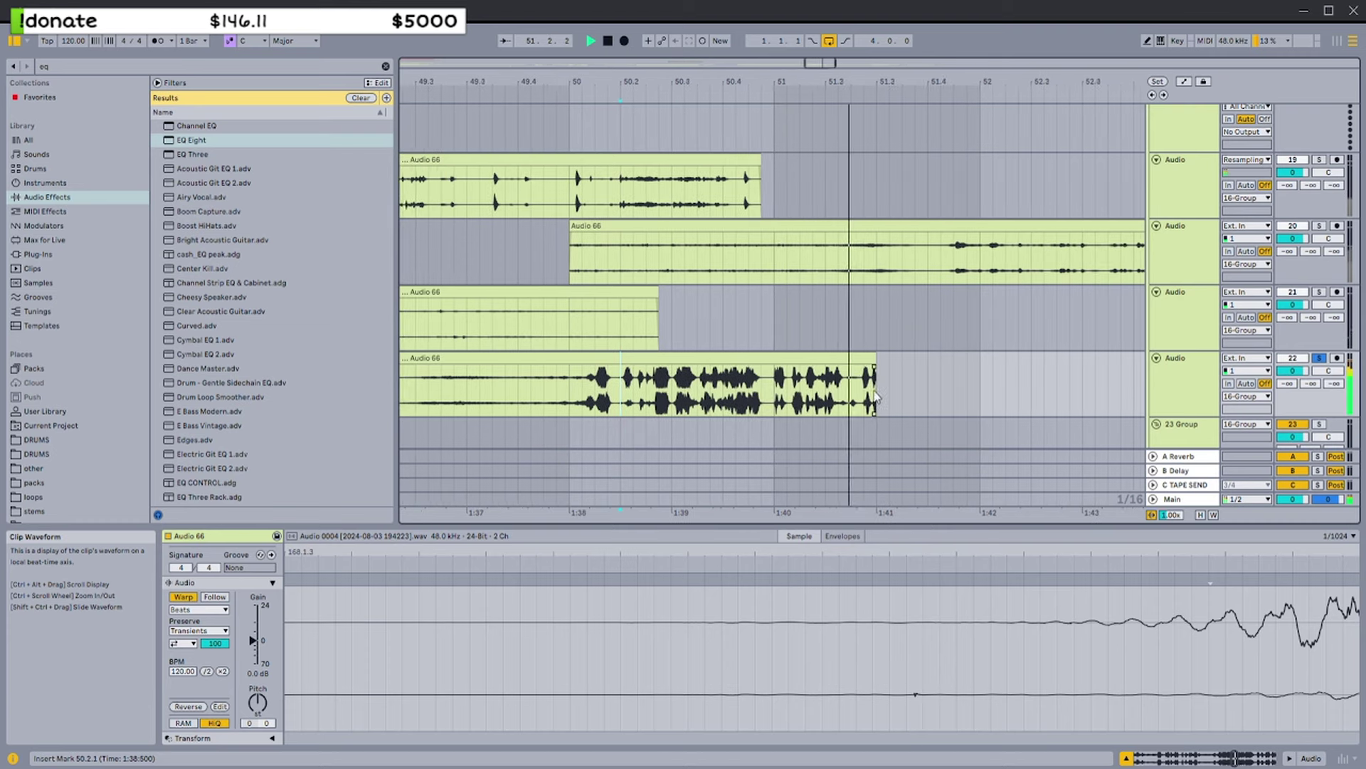
Solo track 20 and audition its bar 50 clip from 51.4.2, skipping ahead to 53.2.3
{"action": "left_click", "coordinate": [850, 267]}
{"action": "scroll", "coordinate": [863, 264], "scroll_direction": "right", "scroll_amount": 2}
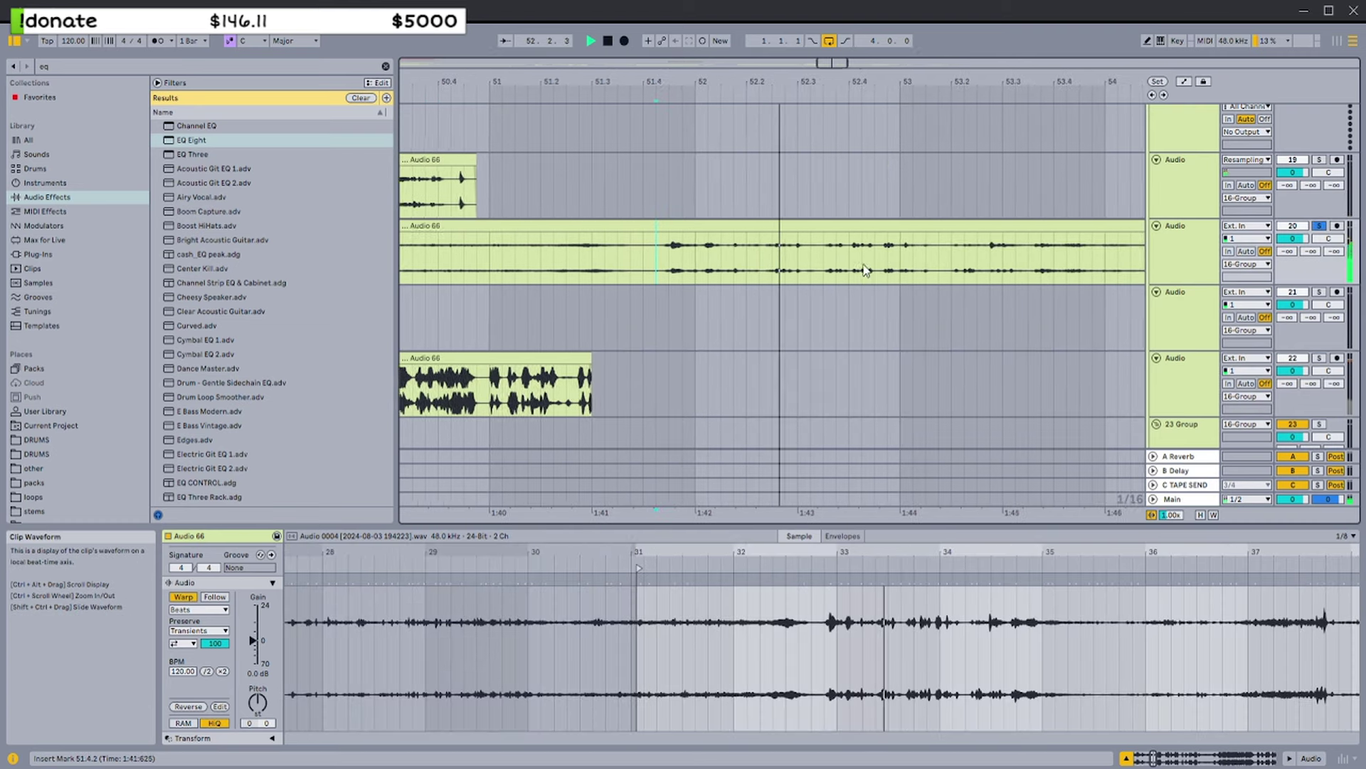
{"action": "left_click", "coordinate": [832, 259]}
{"action": "scroll", "coordinate": [840, 261], "scroll_direction": "down", "scroll_amount": 5}
{"action": "scroll", "coordinate": [858, 265], "scroll_direction": "right", "scroll_amount": 2}
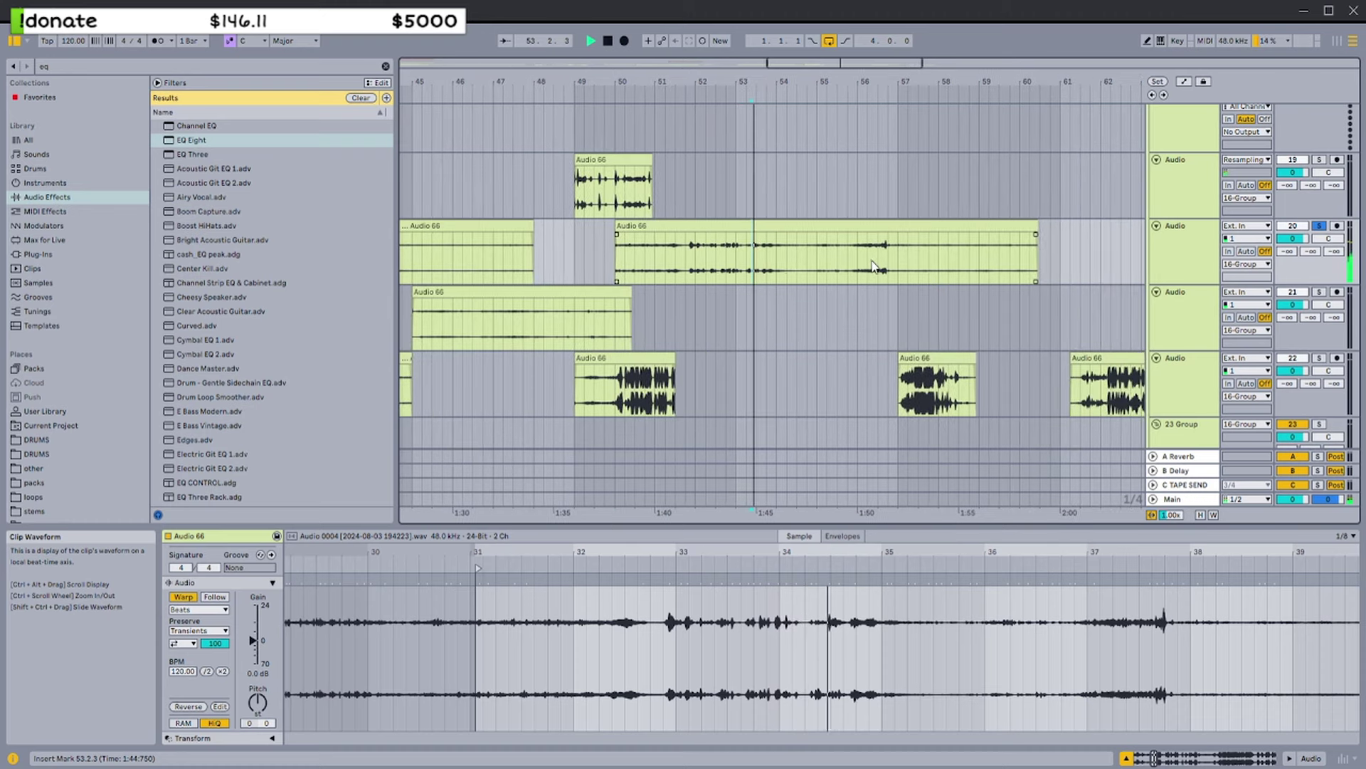
Replay track 20's long clip from 53.2.3, then place the insert marker at 54.3.1 with playback stopped
{"action": "left_click", "coordinate": [868, 264]}
{"action": "key", "text": "space"}
{"action": "key", "text": "space"}
{"action": "scroll", "coordinate": [840, 263], "scroll_direction": "right", "scroll_amount": 2}
{"action": "scroll", "coordinate": [828, 262], "scroll_direction": "up", "scroll_amount": 3}
{"action": "scroll", "coordinate": [569, 248], "scroll_direction": "left", "scroll_amount": 5}
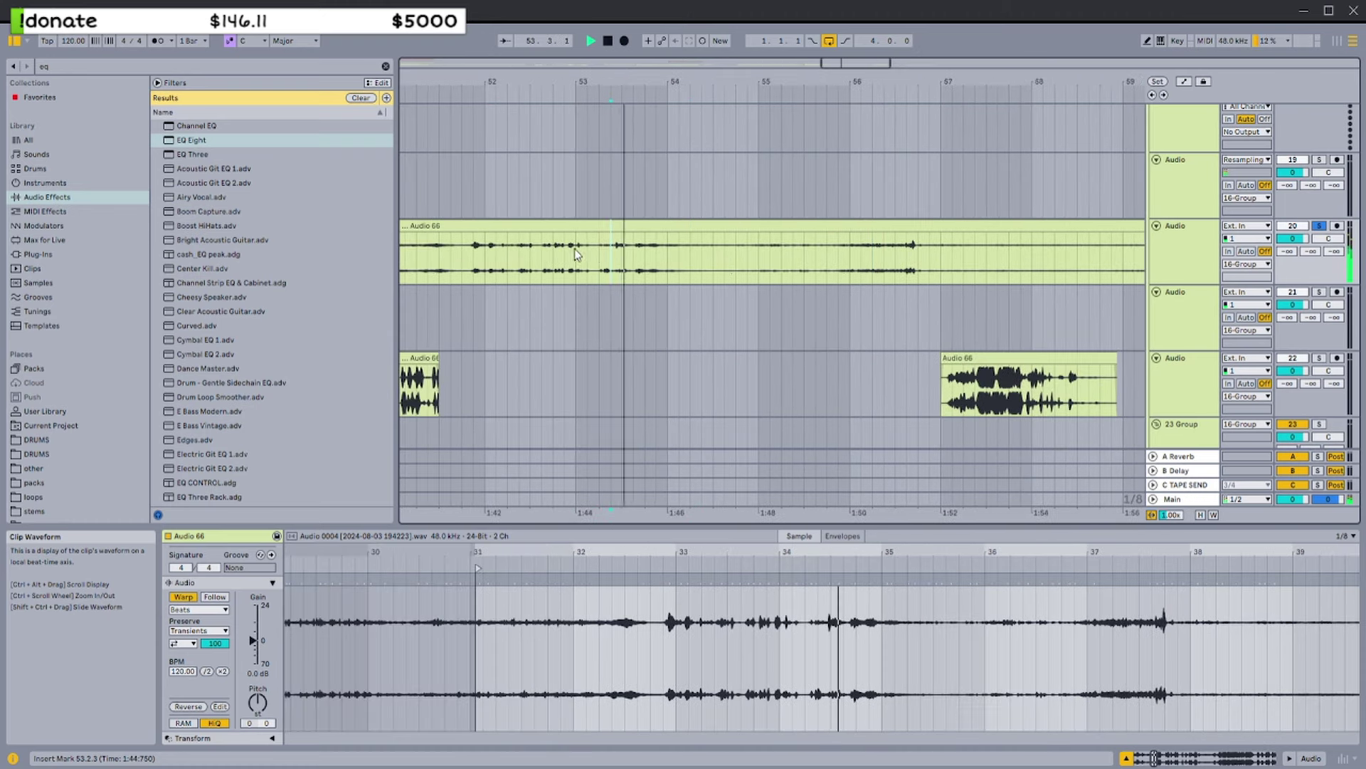
{"action": "left_click", "coordinate": [728, 254]}
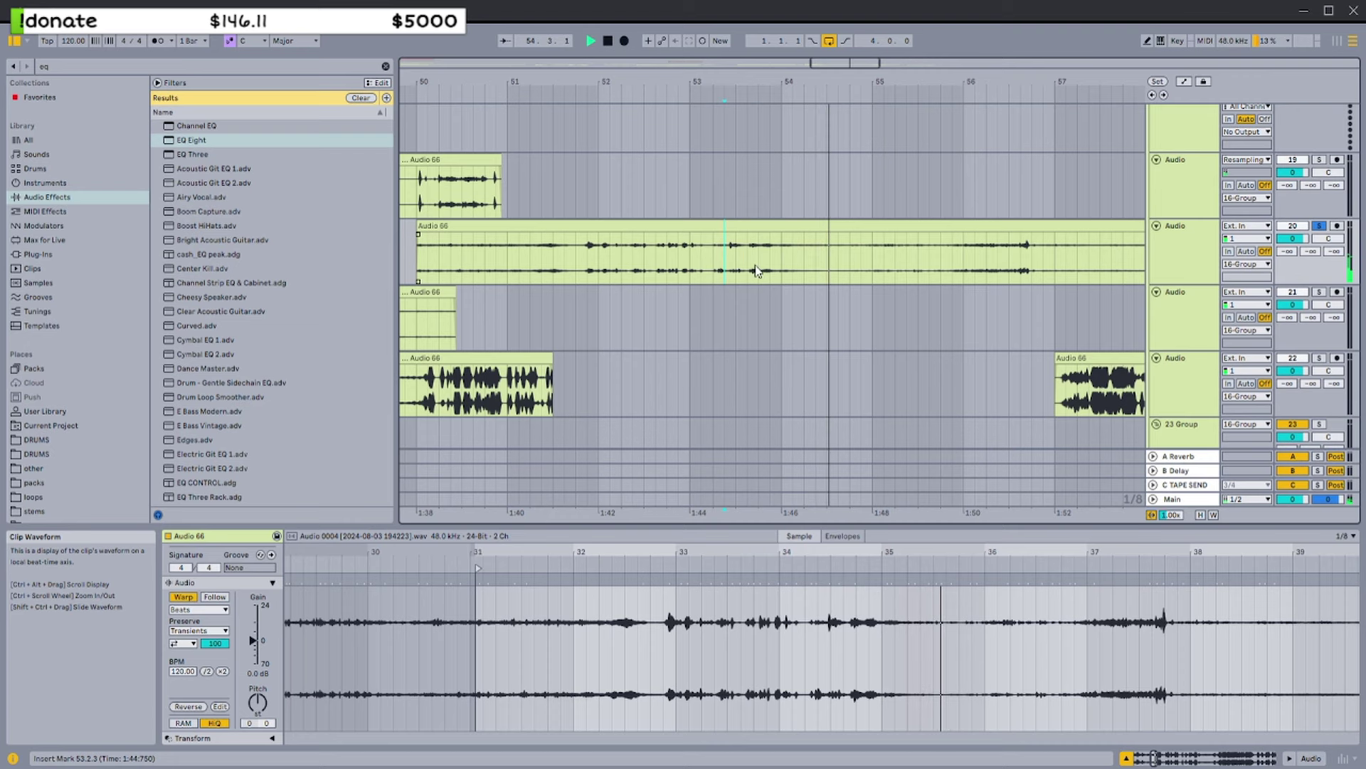
{"action": "scroll", "coordinate": [761, 277], "scroll_direction": "left", "scroll_amount": 2}
{"action": "left_click", "coordinate": [592, 187]}
{"action": "key", "text": "space"}
{"action": "left_click", "coordinate": [923, 250]}
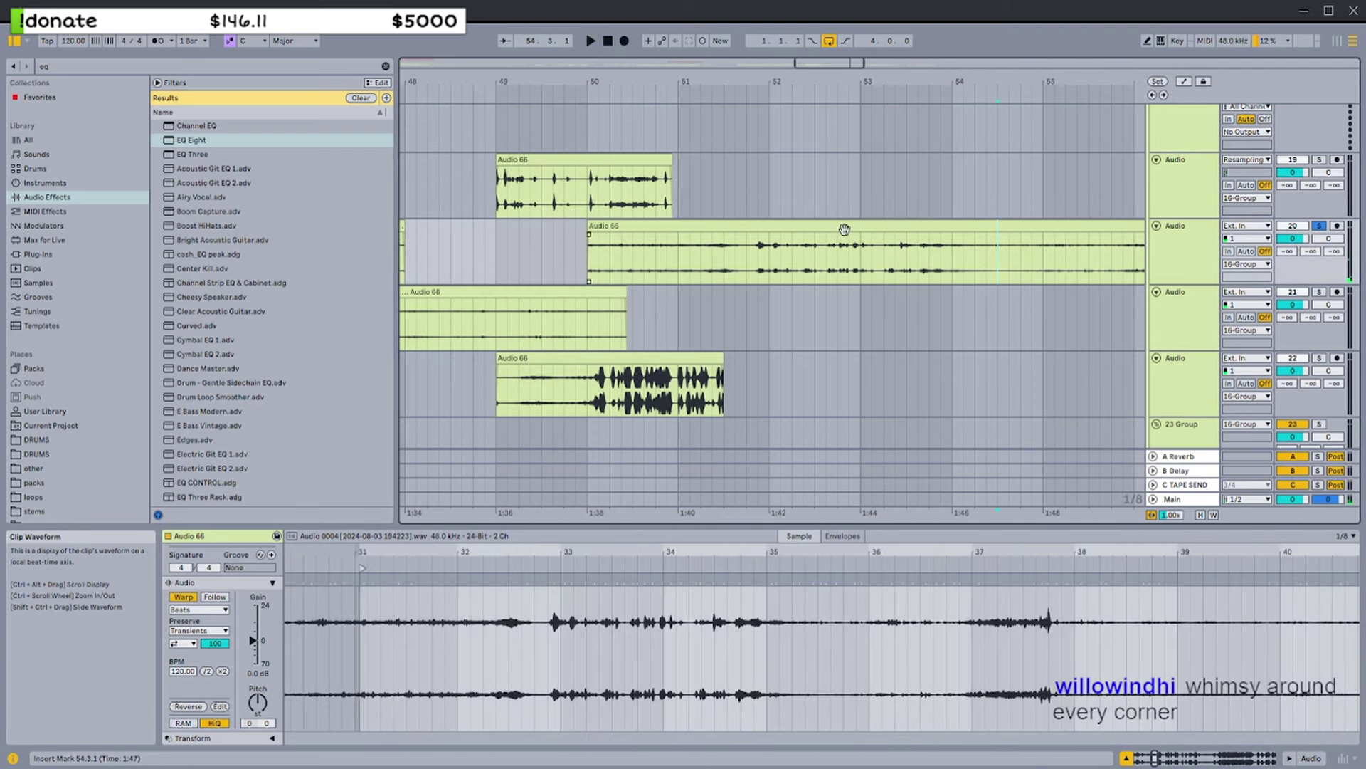
Solo track 19 and audition its bar 49 clip from 50.1.1, from 49.1.1 and from 49.2.3
{"action": "left_click", "coordinate": [586, 184]}
{"action": "key", "text": "s"}
{"action": "scroll", "coordinate": [607, 201], "scroll_direction": "left", "scroll_amount": 1}
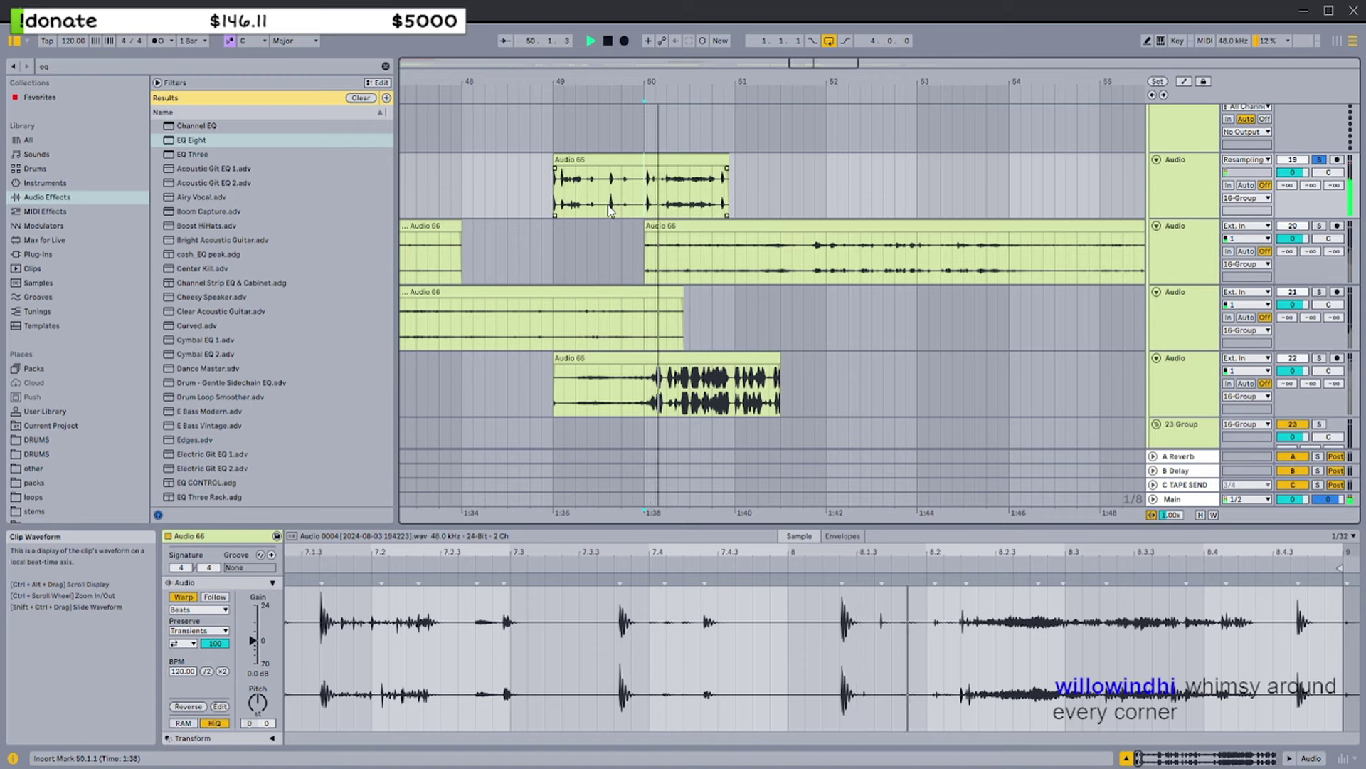
{"action": "scroll", "coordinate": [608, 210], "scroll_direction": "up", "scroll_amount": 2}
{"action": "left_click", "coordinate": [556, 265]}
{"action": "scroll", "coordinate": [576, 266], "scroll_direction": "left", "scroll_amount": 2}
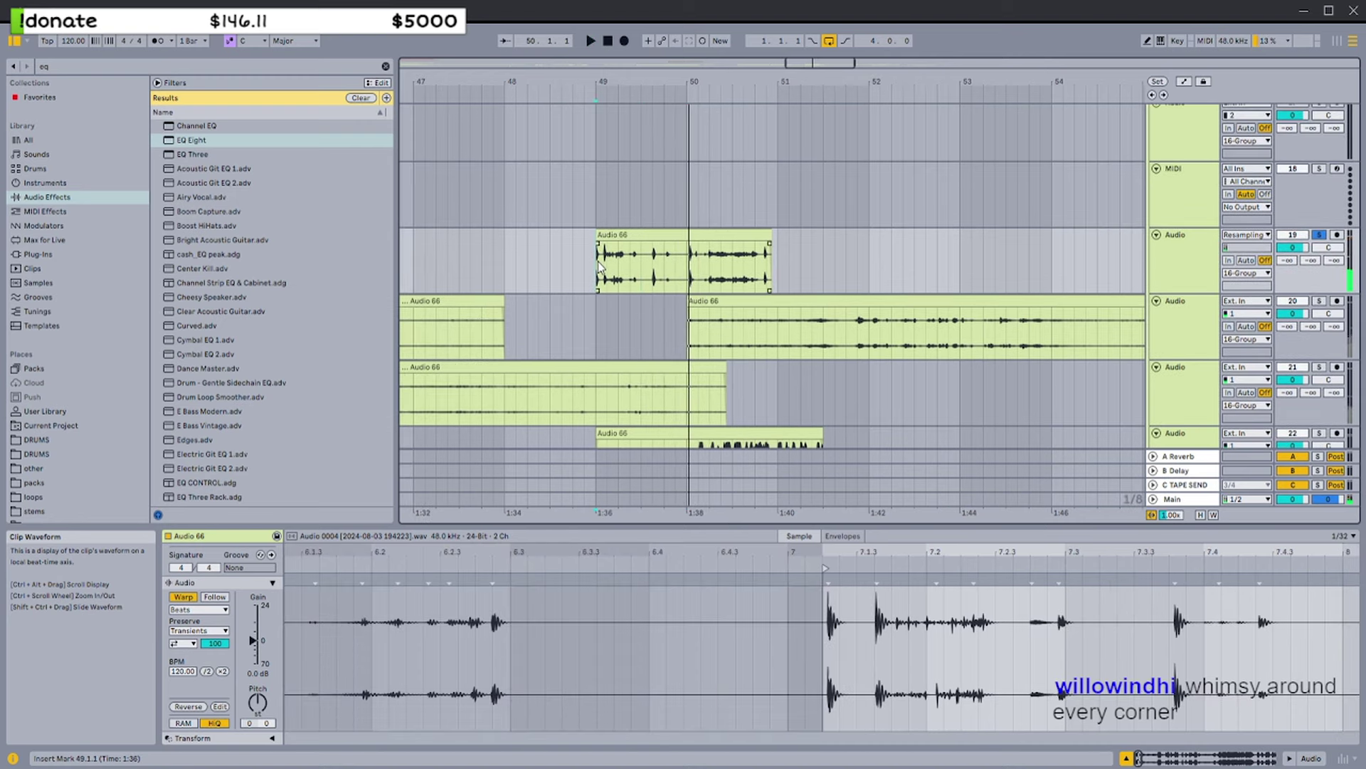
{"action": "scroll", "coordinate": [606, 267], "scroll_direction": "up", "scroll_amount": 3}
{"action": "scroll", "coordinate": [664, 263], "scroll_direction": "up", "scroll_amount": 5}
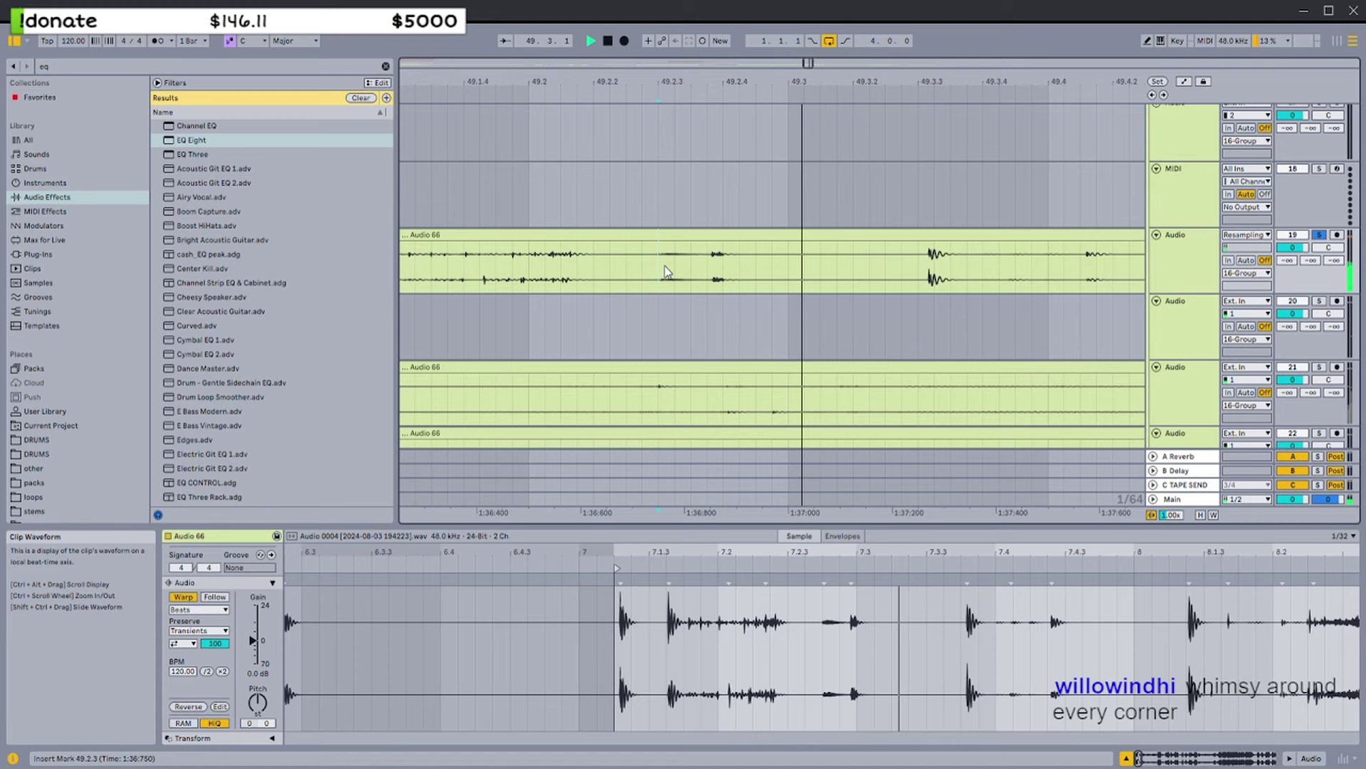
Split out the short slice starting at 49.2.3 in track 19's clip and delete it
{"action": "left_click_drag", "start_coordinate": [659, 258], "coordinate": [706, 257]}
{"action": "key", "text": "ctrl+e"}
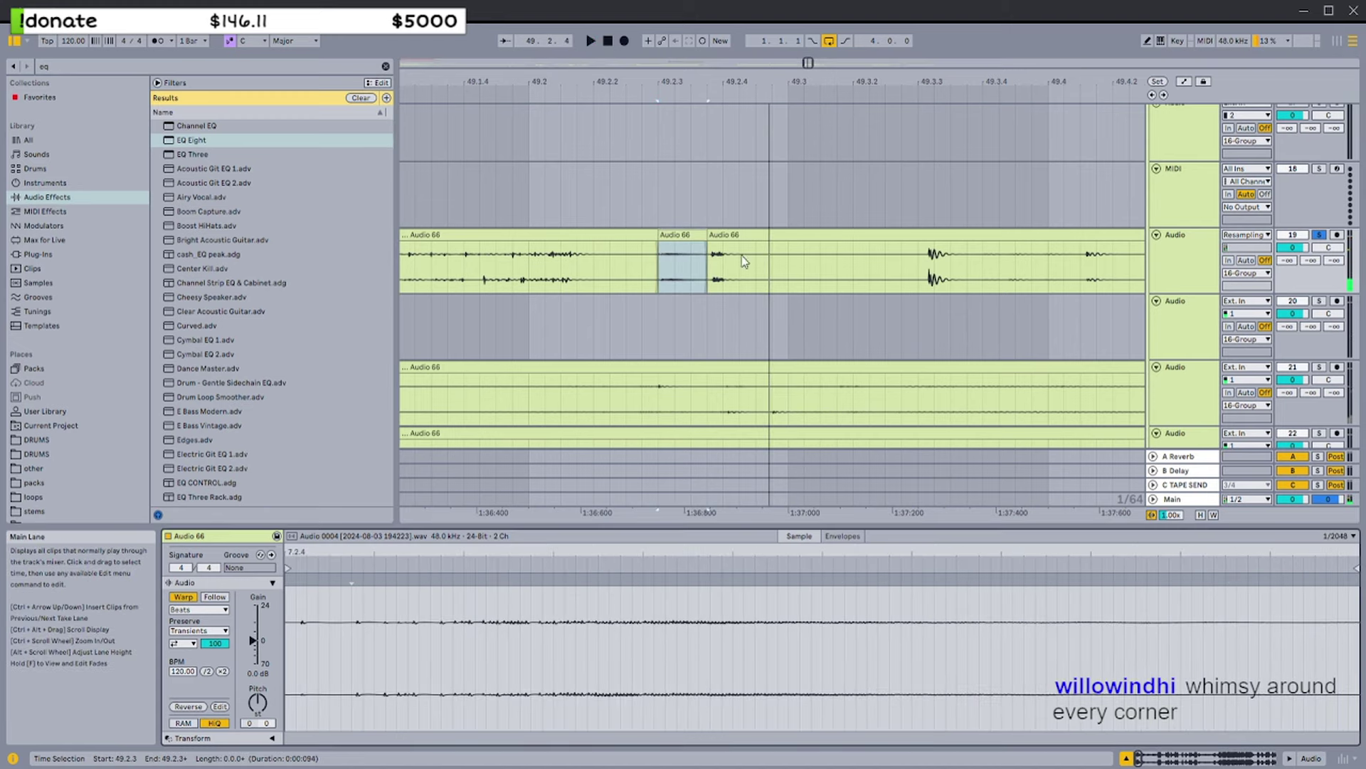
{"action": "key", "text": "Delete"}
{"action": "scroll", "coordinate": [740, 255], "scroll_direction": "down", "scroll_amount": 5}
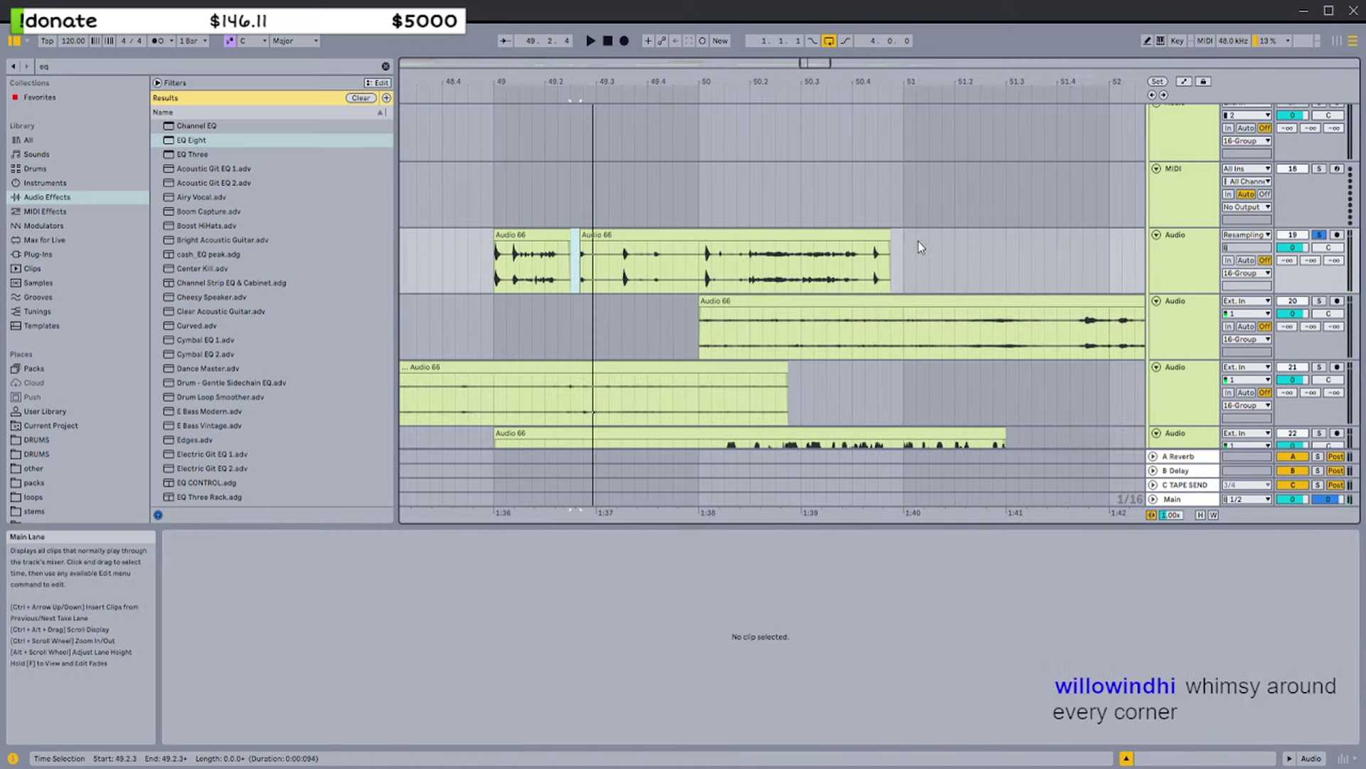
{"action": "scroll", "coordinate": [489, 266], "scroll_direction": "left", "scroll_amount": 2}
{"action": "left_click", "coordinate": [489, 266]}
{"action": "key", "text": "ctrl+v"}
{"action": "scroll", "coordinate": [505, 259], "scroll_direction": "up", "scroll_amount": 8}
{"action": "left_click_drag", "start_coordinate": [555, 258], "coordinate": [805, 266]}
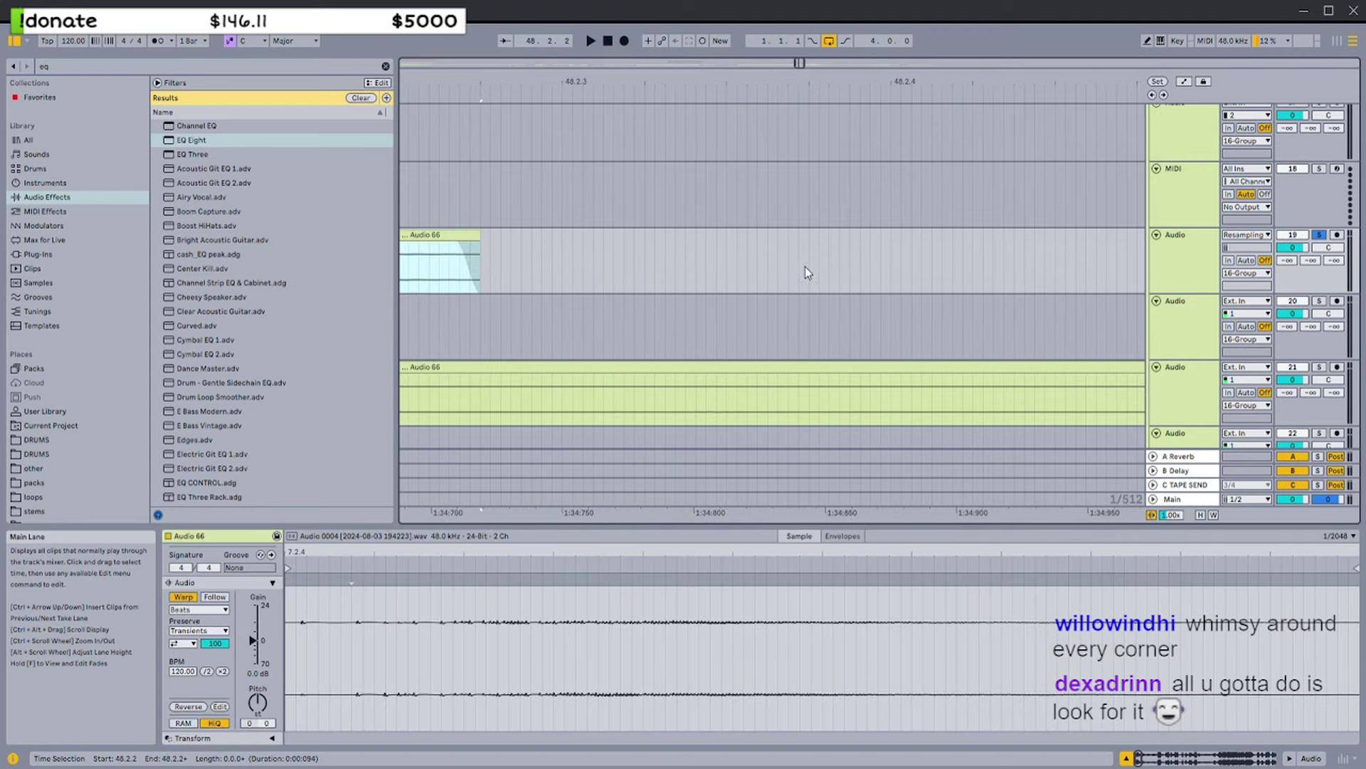
{"action": "left_click", "coordinate": [463, 237]}
{"action": "key", "text": "Delete"}
Insert a new audio track below MIDI track 18, paste the copied slice at about 48.2.3 and solo the track
{"action": "scroll", "coordinate": [1187, 248], "scroll_direction": "up", "scroll_amount": 1}
{"action": "left_click", "coordinate": [1189, 248]}
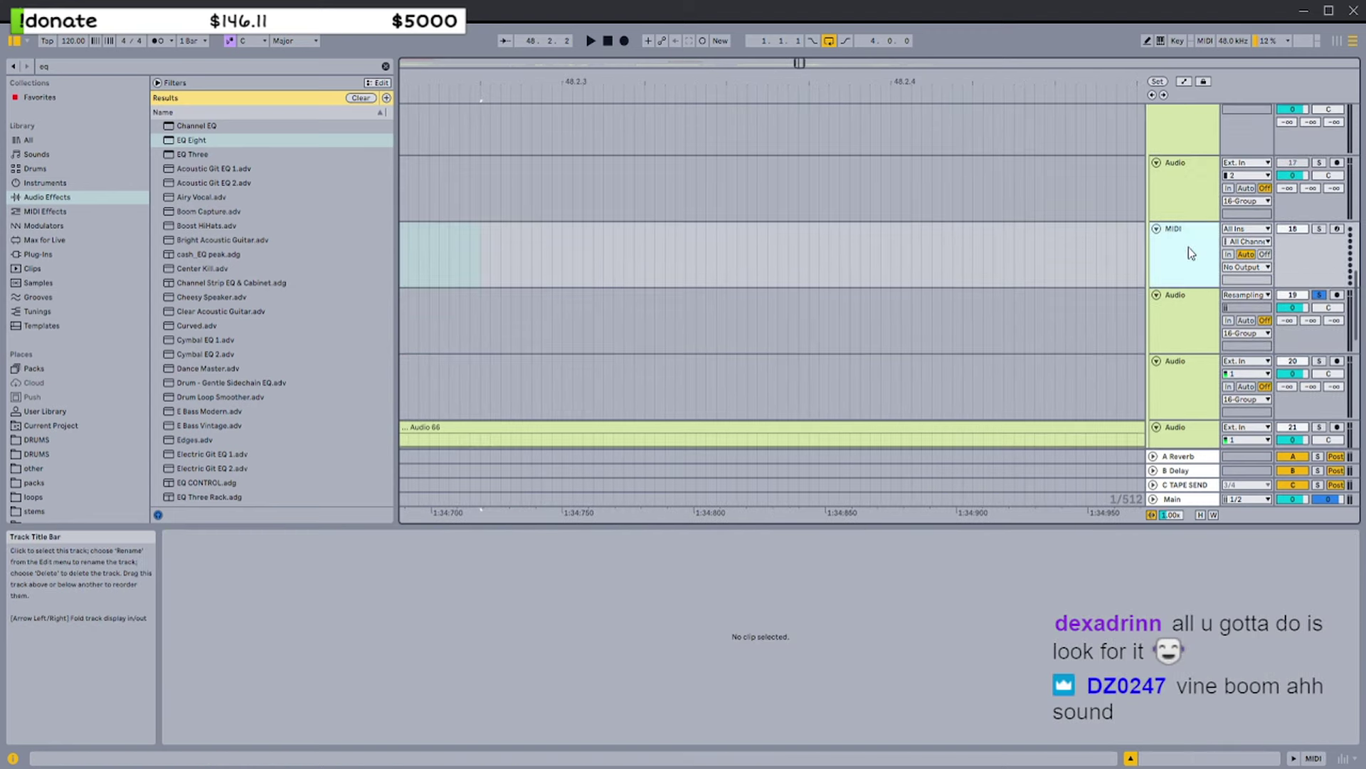
{"action": "key", "text": "ctrl+t"}
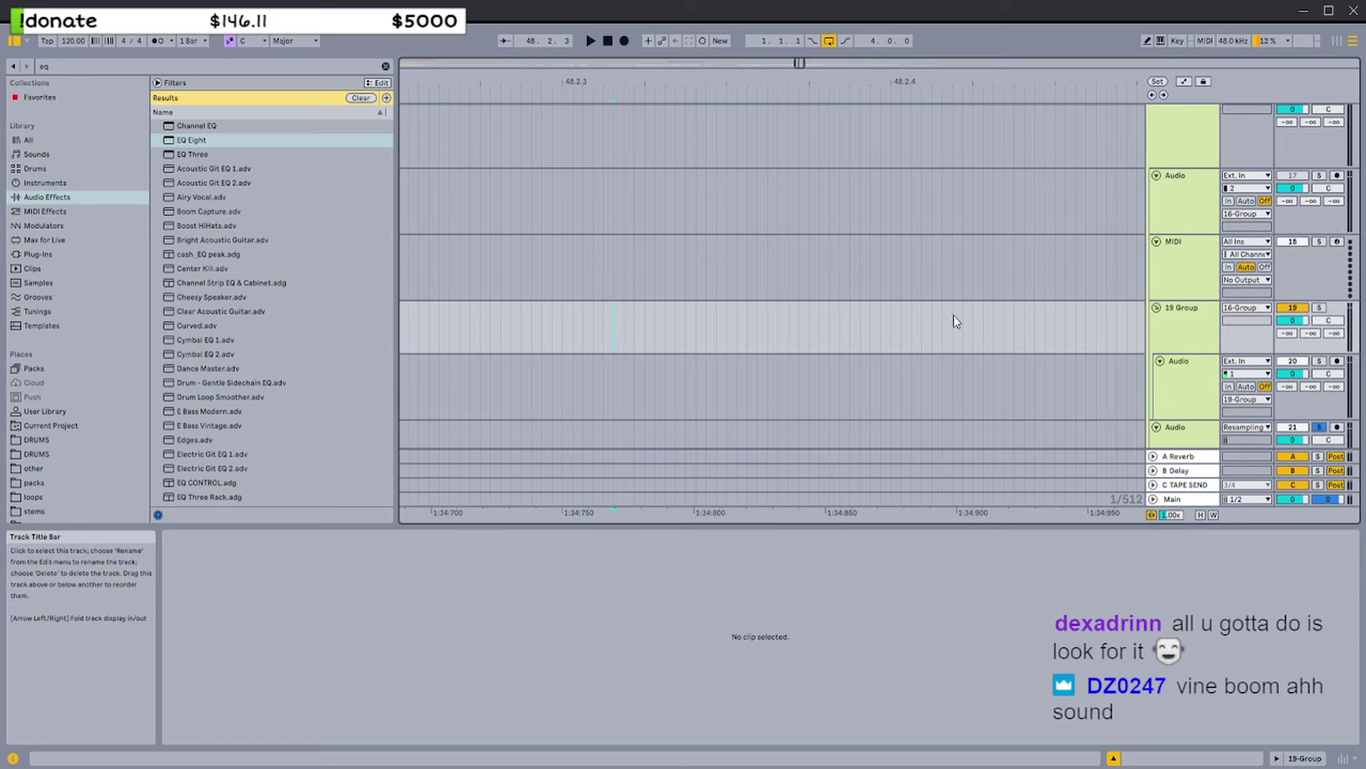
{"action": "left_click", "coordinate": [717, 319]}
{"action": "key", "text": "ctrl+v"}
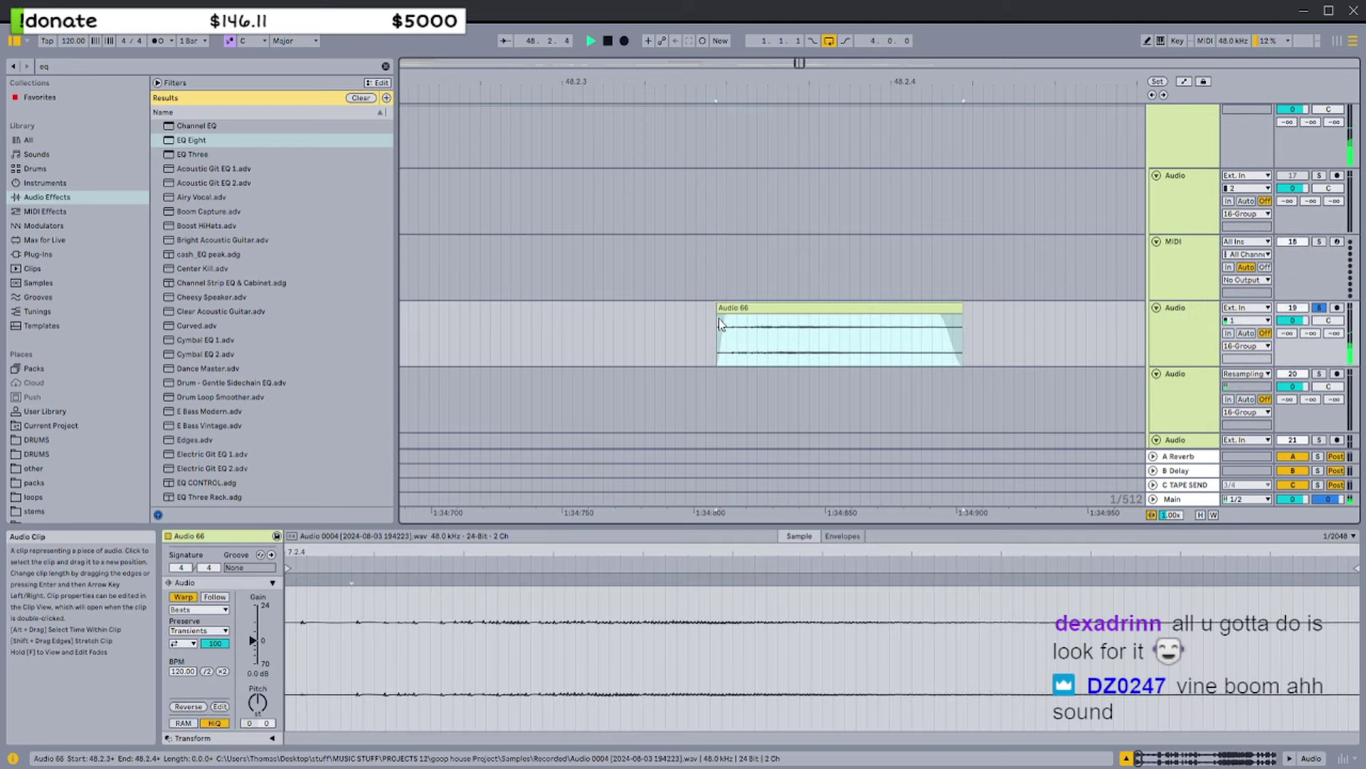
{"action": "key", "text": "x"}
Trim the silent start off the pasted slice on track 19 and audition it
{"action": "scroll", "coordinate": [720, 310], "scroll_direction": "up", "scroll_amount": 10}
{"action": "scroll", "coordinate": [499, 319], "scroll_direction": "down", "scroll_amount": 4}
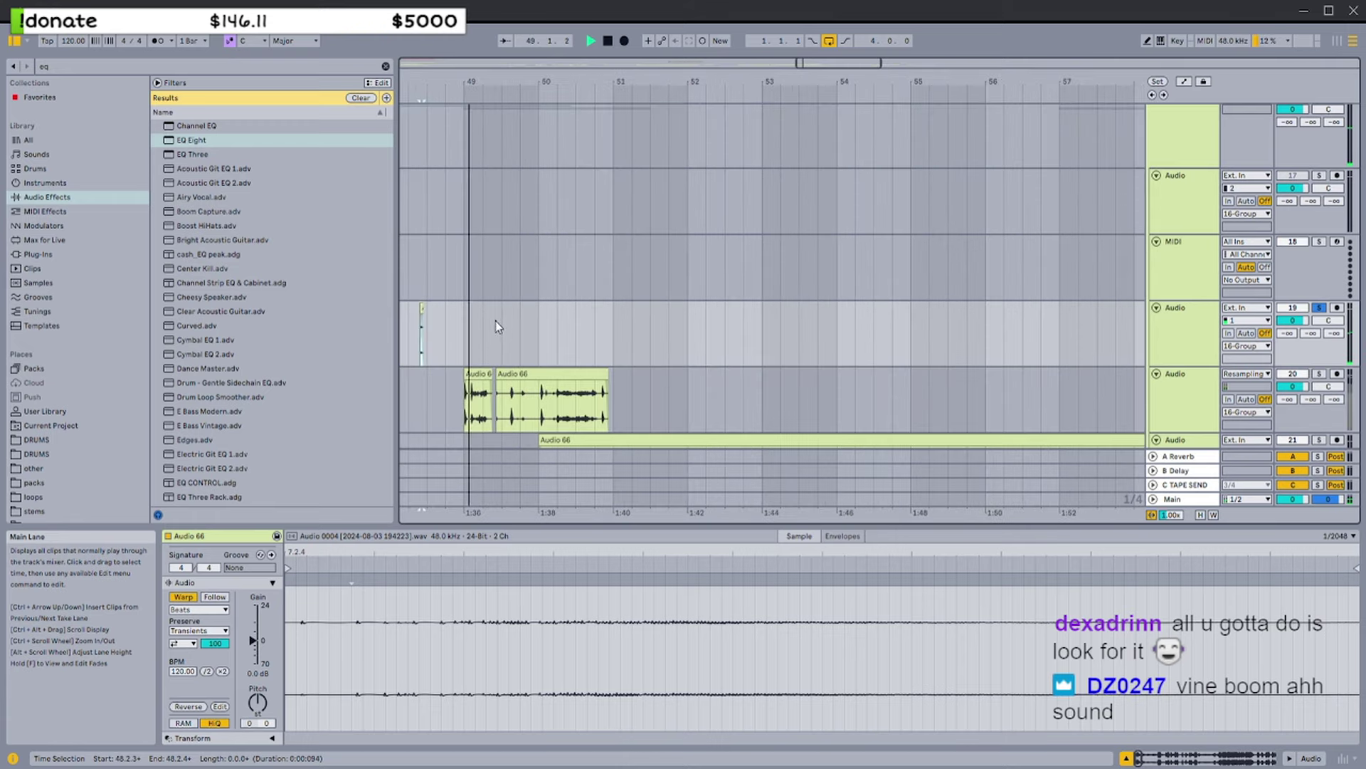
{"action": "scroll", "coordinate": [530, 316], "scroll_direction": "left", "scroll_amount": 2}
{"action": "scroll", "coordinate": [543, 315], "scroll_direction": "up", "scroll_amount": 6}
{"action": "scroll", "coordinate": [676, 313], "scroll_direction": "up", "scroll_amount": 4}
{"action": "key", "text": "space"}
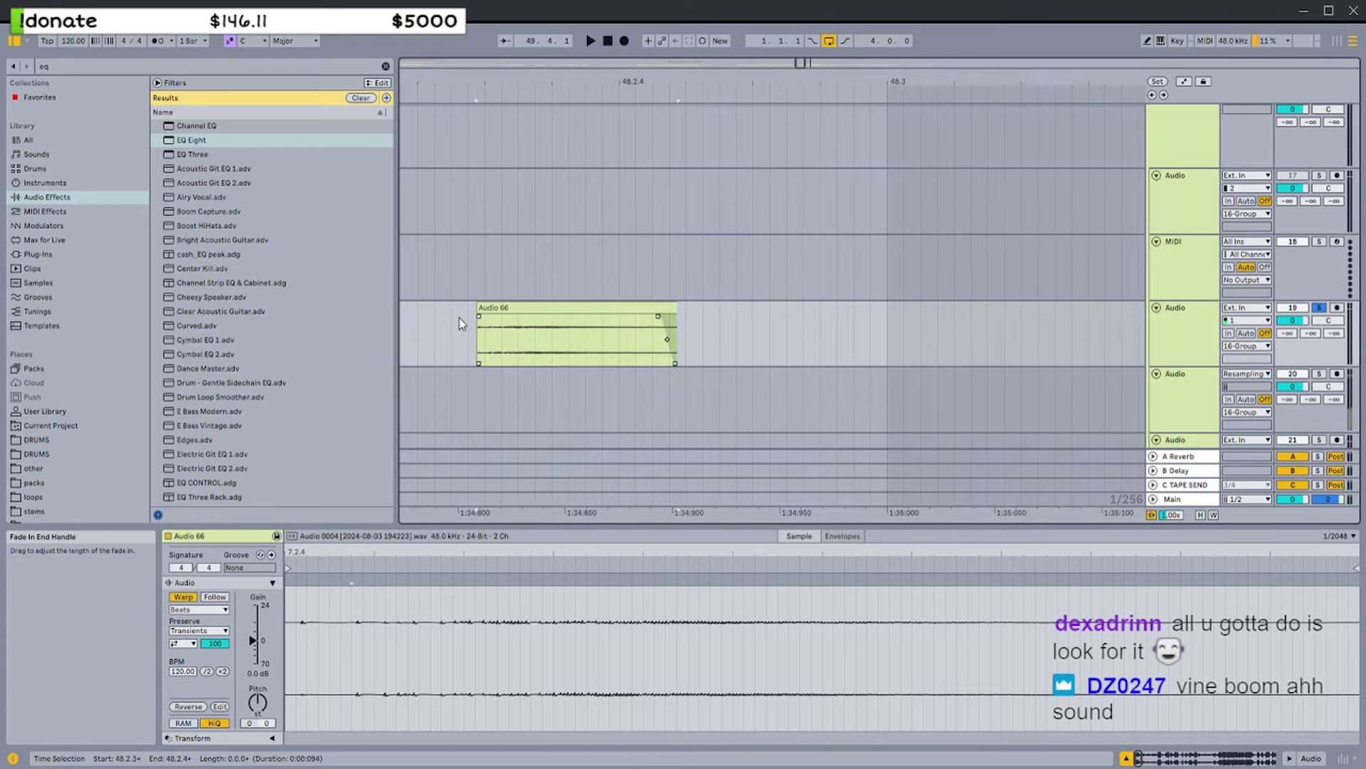
{"action": "left_click_drag", "start_coordinate": [478, 310], "coordinate": [513, 318]}
{"action": "key", "text": "space"}
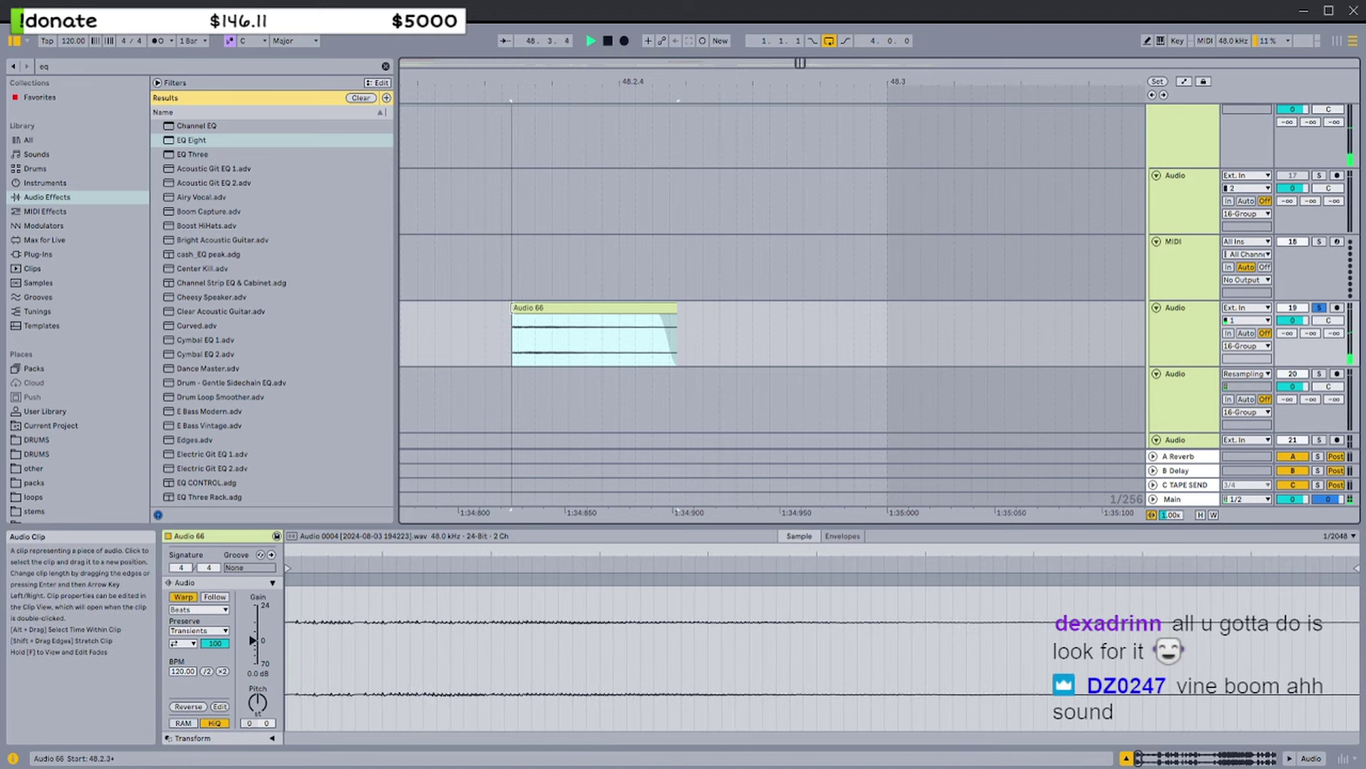
Raise the slice's clip gain to 15.3 dB and transpose it to +27 semitones while auditioning it
{"action": "key", "text": "space"}
{"action": "key", "text": "space"}
{"action": "left_click_drag", "start_coordinate": [258, 702], "coordinate": [254, 617]}
{"action": "key", "text": "space"}
{"action": "key", "text": "space"}
{"action": "key", "text": "space"}
{"action": "key", "text": "space"}
{"action": "key", "text": "space"}
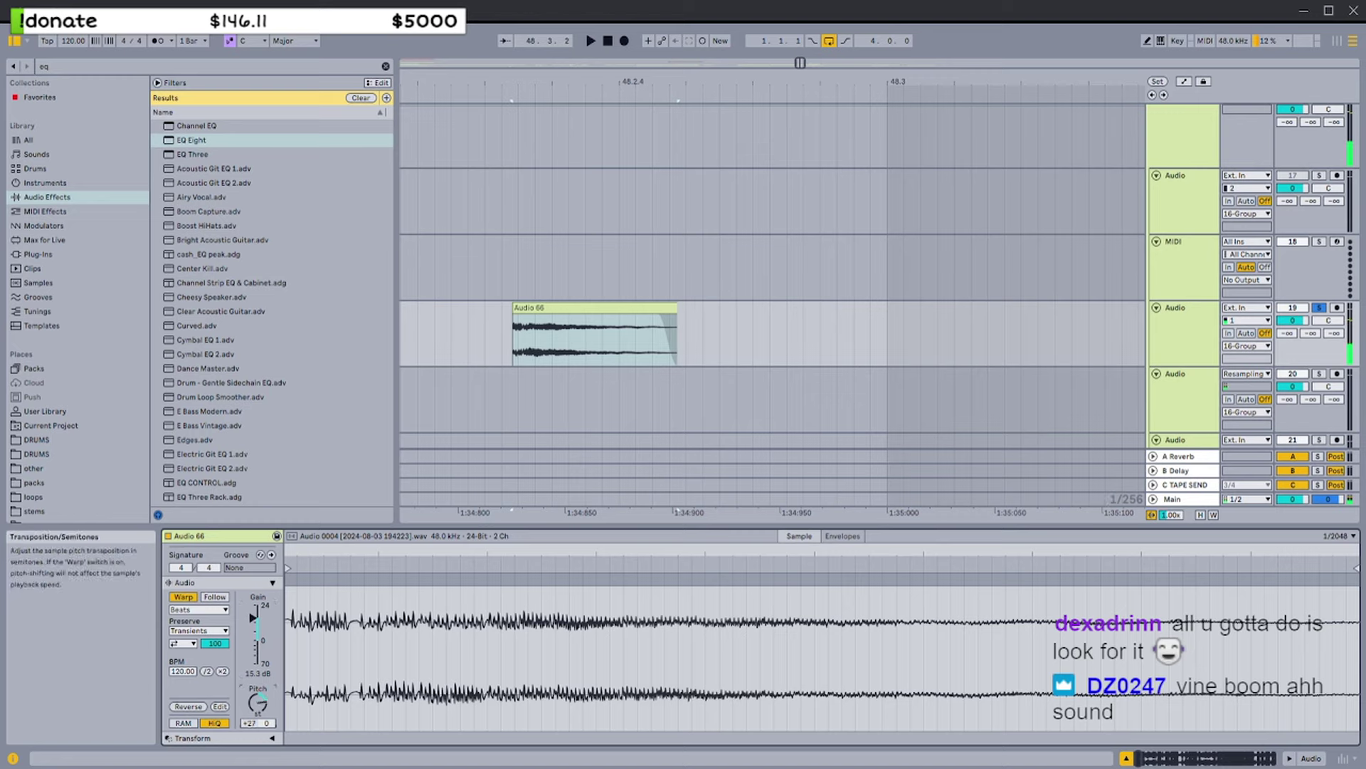
{"action": "left_click_drag", "start_coordinate": [257, 702], "coordinate": [258, 700]}
{"action": "key", "text": "space"}
{"action": "key", "text": "space"}
Add EQ Eight to track 19 and set band 1 to a low cut at 2.03 kHz while auditioning
{"action": "left_click", "coordinate": [385, 66]}
{"action": "type", "text": "eq"}
{"action": "left_click_drag", "start_coordinate": [213, 141], "coordinate": [619, 310]}
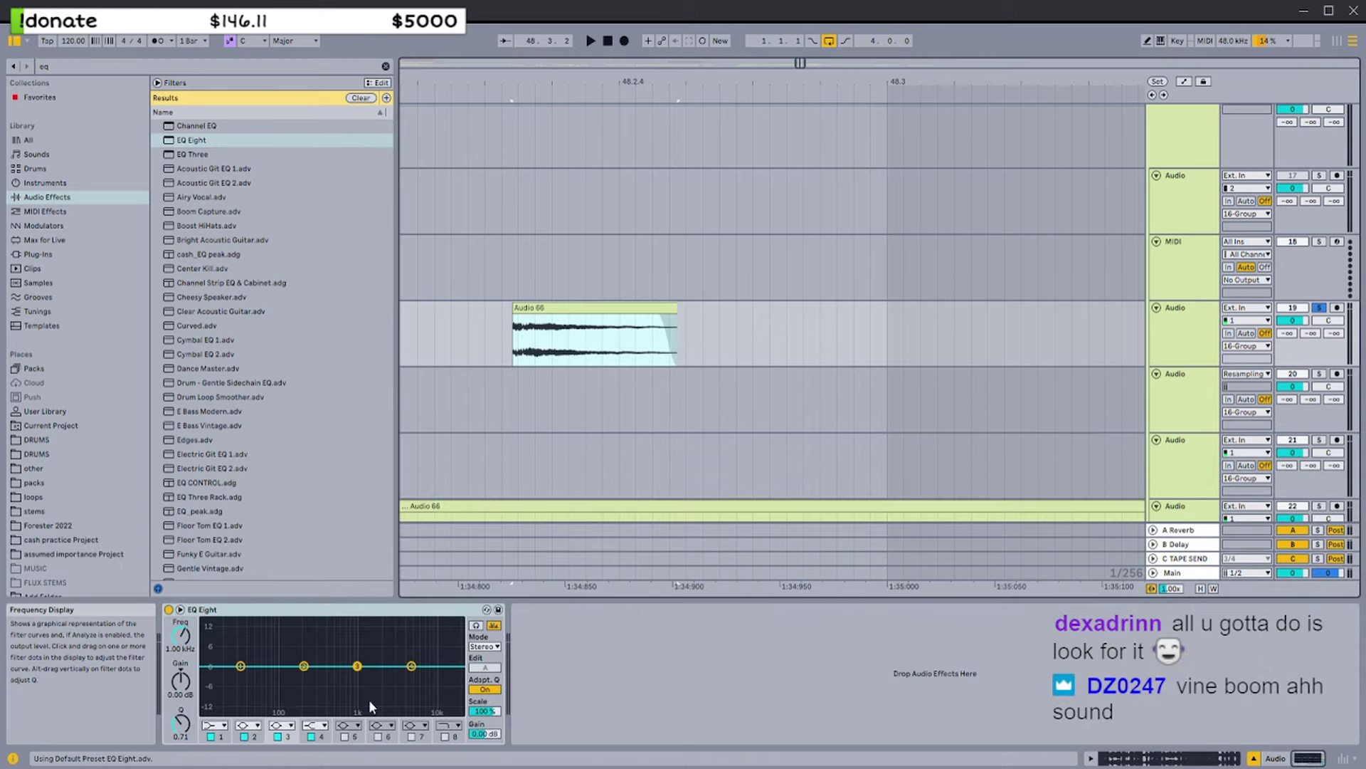
{"action": "left_click", "coordinate": [219, 727]}
{"action": "left_click", "coordinate": [215, 646]}
{"action": "key", "text": "space"}
{"action": "left_click_drag", "start_coordinate": [180, 635], "coordinate": [181, 580]}
{"action": "key", "text": "space"}
{"action": "key", "text": "space"}
{"action": "key", "text": "space"}
{"action": "key", "text": "space"}
{"action": "key", "text": "space"}
Set the slice's transposition to 0 semitones and its gain to 12.1 dB, then audition it through the EQ
{"action": "double_click", "coordinate": [539, 308]}
{"action": "left_click_drag", "start_coordinate": [261, 709], "coordinate": [261, 735]}
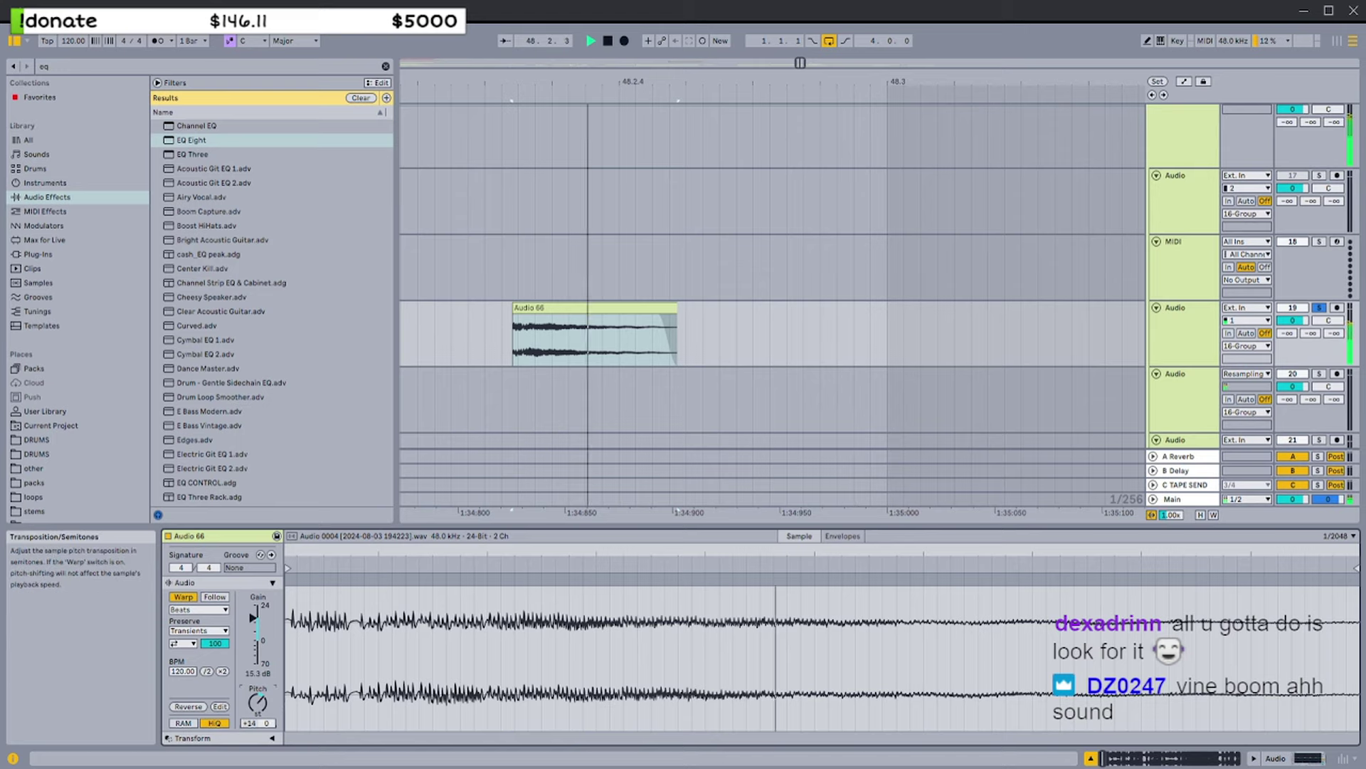
{"action": "key", "text": "space"}
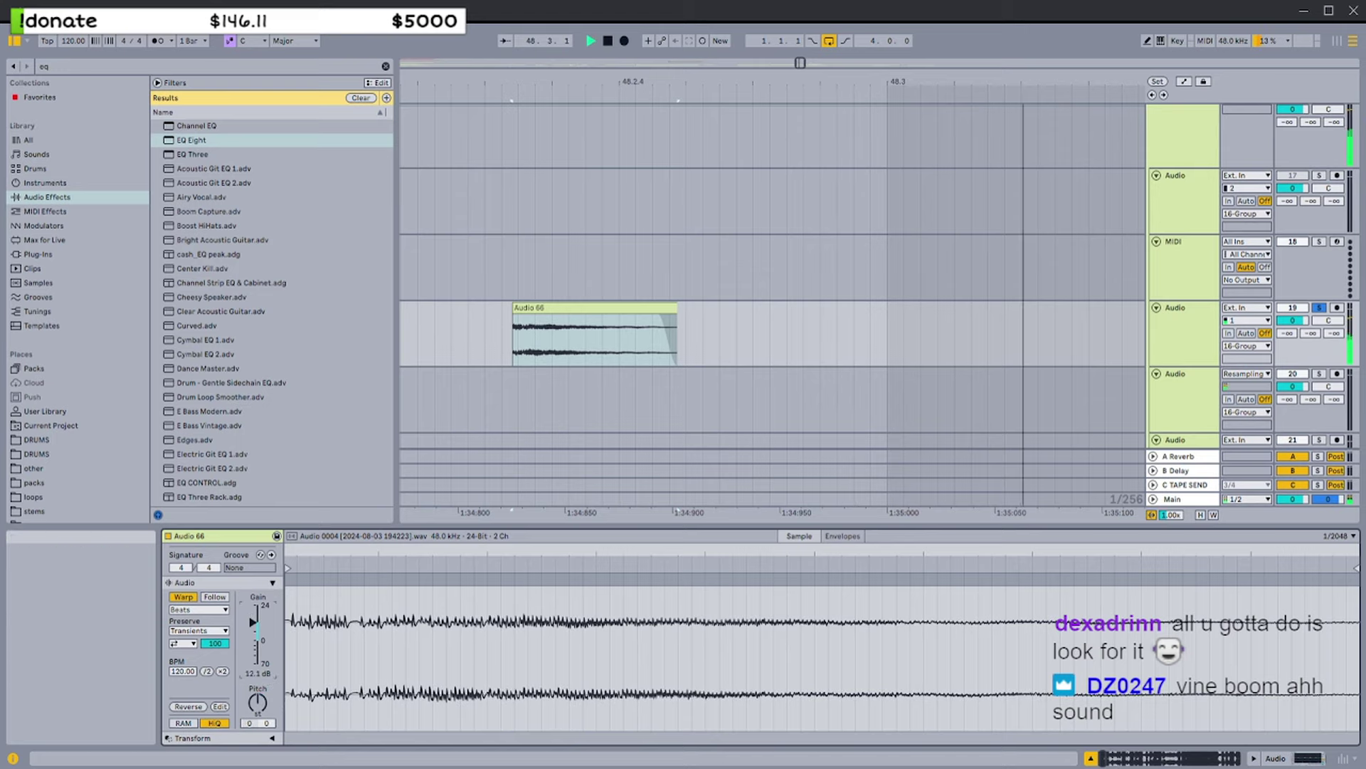
{"action": "key", "text": "shift+Tab"}
{"action": "key", "text": "space"}
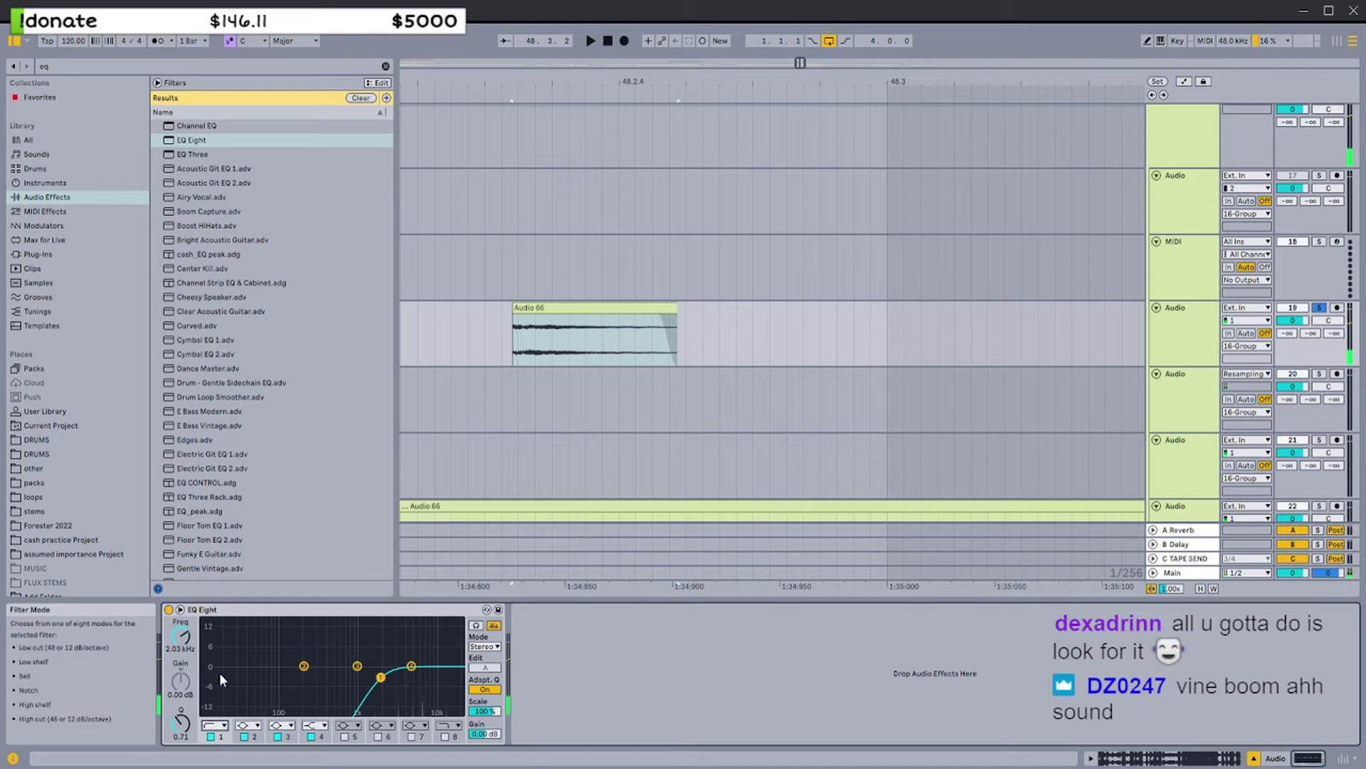
{"action": "key", "text": "space"}
{"action": "key", "text": "space"}
{"action": "key", "text": "space"}
Raise the slice's clip gain to 21.4 dB and try another transposition while replaying it
{"action": "double_click", "coordinate": [646, 306]}
{"action": "key", "text": "space"}
{"action": "key", "text": "space"}
{"action": "left_click_drag", "start_coordinate": [257, 676], "coordinate": [257, 648]}
{"action": "key", "text": "space"}
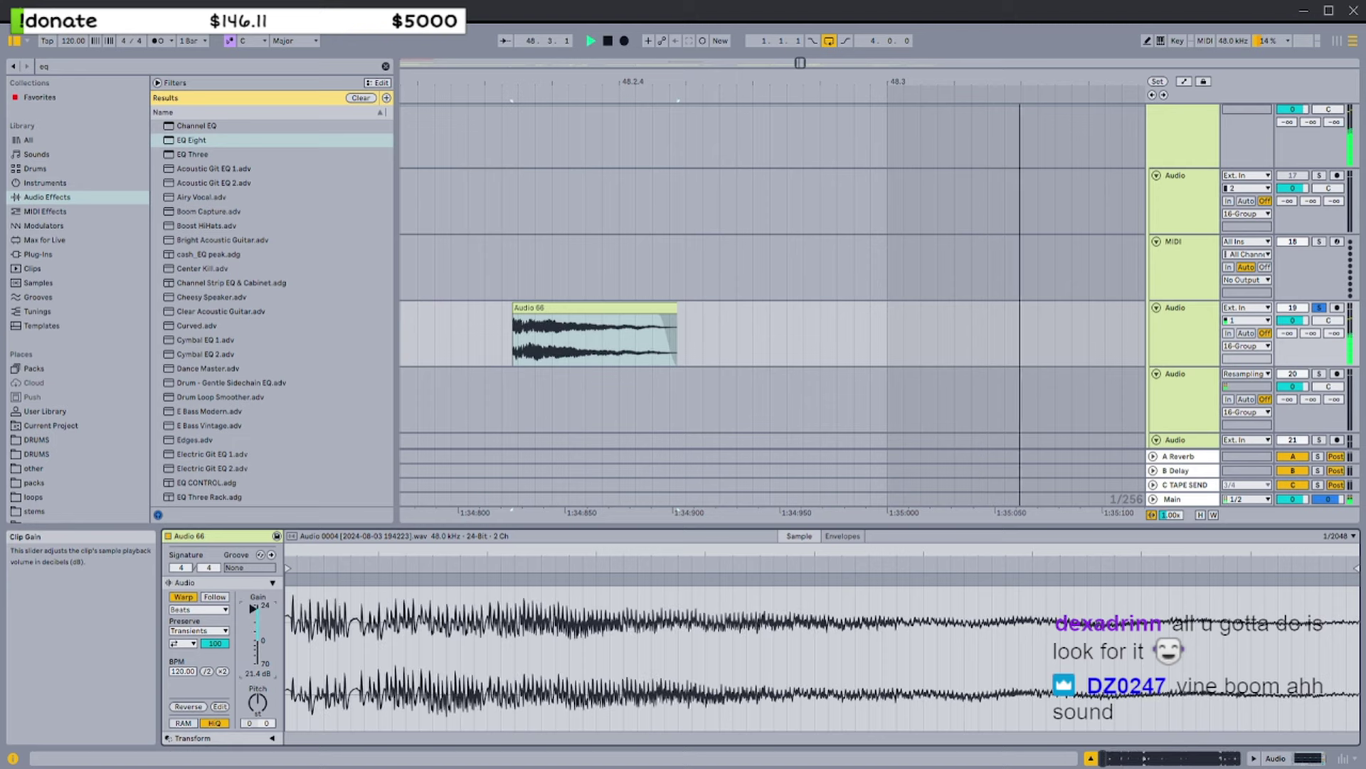
{"action": "mouse_move", "coordinate": [257, 701]}
{"action": "left_mouse_down"}
{"action": "mouse_move", "coordinate": [258, 669]}
{"action": "mouse_move", "coordinate": [257, 698]}
{"action": "left_mouse_up"}
{"action": "key", "text": "space"}
{"action": "key", "text": "space"}
{"action": "key", "text": "space"}
Set EQ Eight band 1 on track 19 to a steeper low cut at 9.94 kHz and audition the slice
{"action": "left_click", "coordinate": [537, 307]}
{"action": "key", "text": "space"}
{"action": "key", "text": "space"}
{"action": "left_click", "coordinate": [1166, 360]}
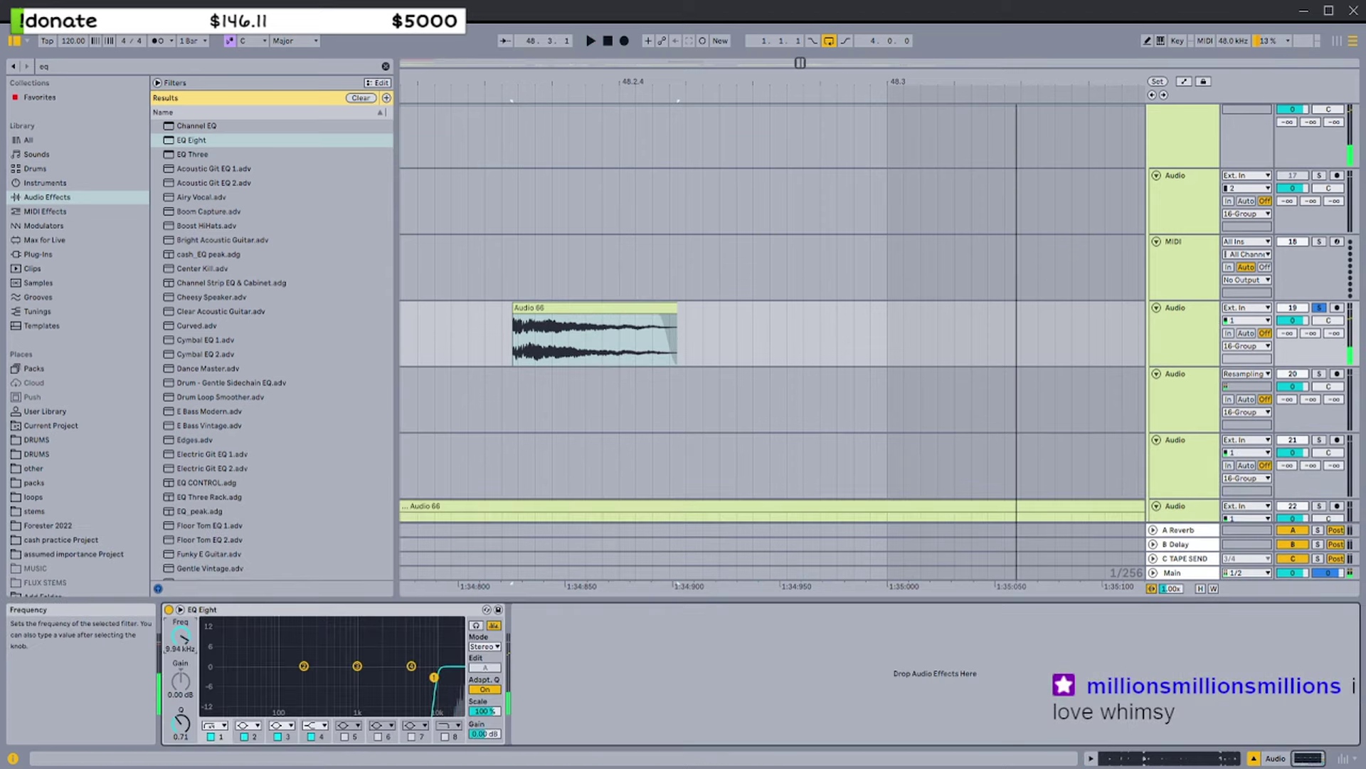
{"action": "key", "text": "space"}
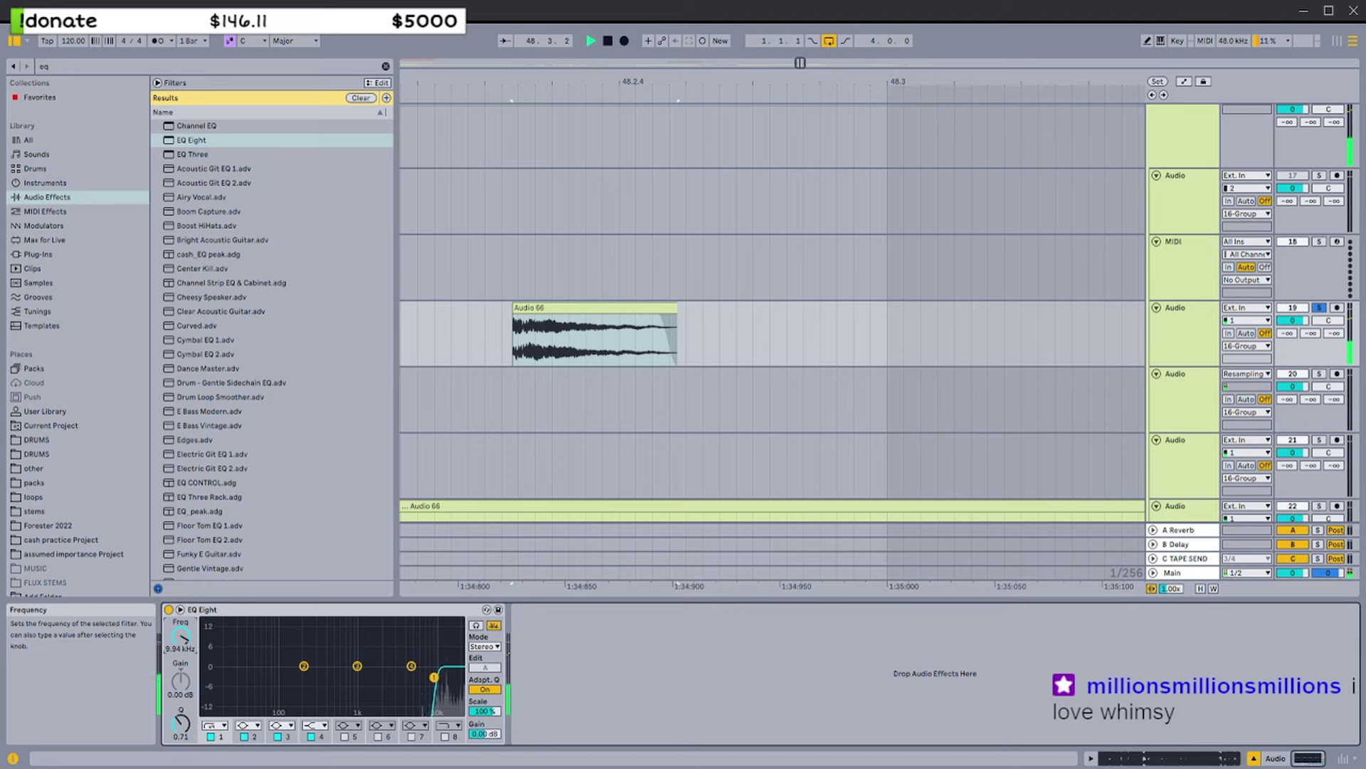
{"action": "key", "text": "space"}
{"action": "key", "text": "space"}
Try transposing the slice upward, then down to -18 semitones, replaying it after each change
{"action": "double_click", "coordinate": [567, 309]}
{"action": "key", "text": "space"}
{"action": "key", "text": "space"}
{"action": "key", "text": "space"}
{"action": "left_click_drag", "start_coordinate": [258, 702], "coordinate": [257, 714]}
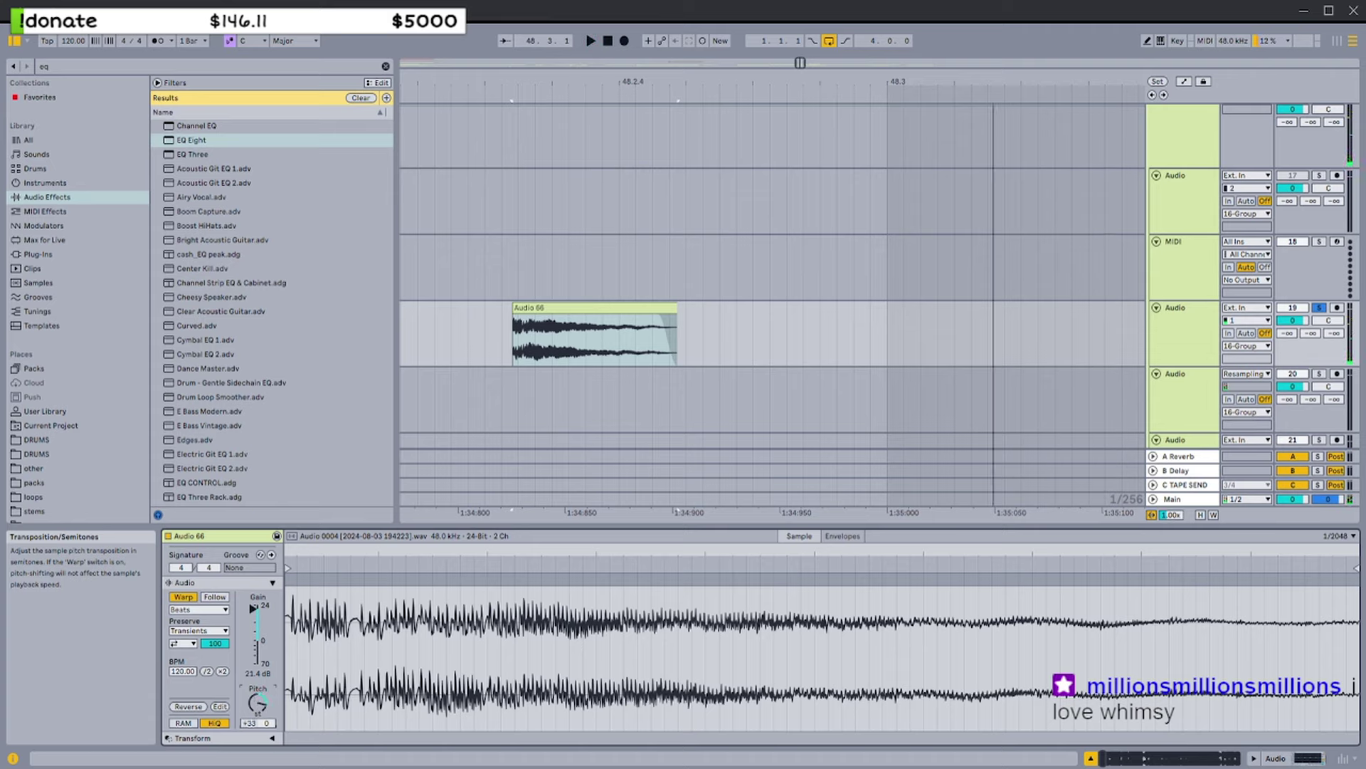
{"action": "key", "text": "space"}
{"action": "key", "text": "space"}
{"action": "left_click_drag", "start_coordinate": [258, 702], "coordinate": [257, 705]}
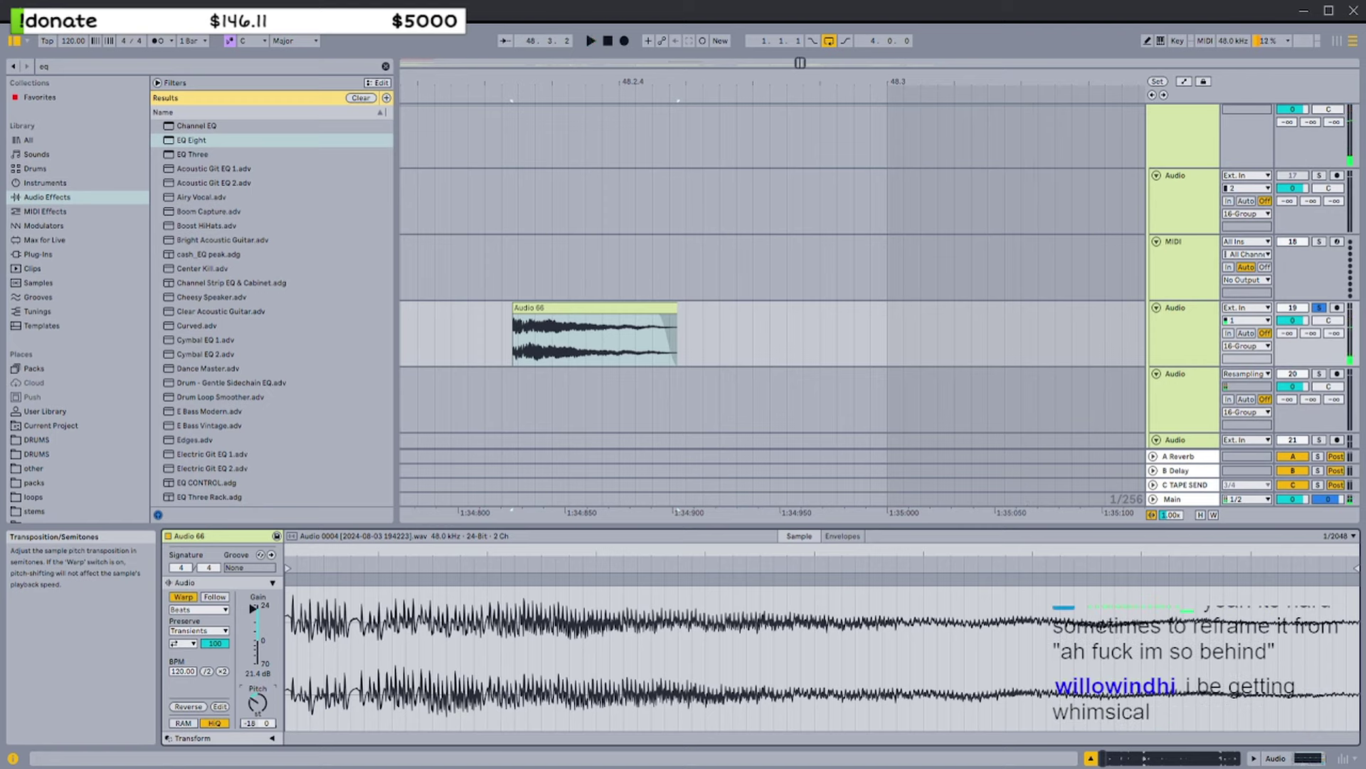
Set the slice's clip gain to 24.0 dB and its transposition to +10 semitones while auditioning it
{"action": "key", "text": "space"}
{"action": "left_click_drag", "start_coordinate": [253, 608], "coordinate": [254, 604]}
{"action": "key", "text": "space"}
{"action": "key", "text": "space"}
{"action": "left_click_drag", "start_coordinate": [257, 702], "coordinate": [258, 698]}
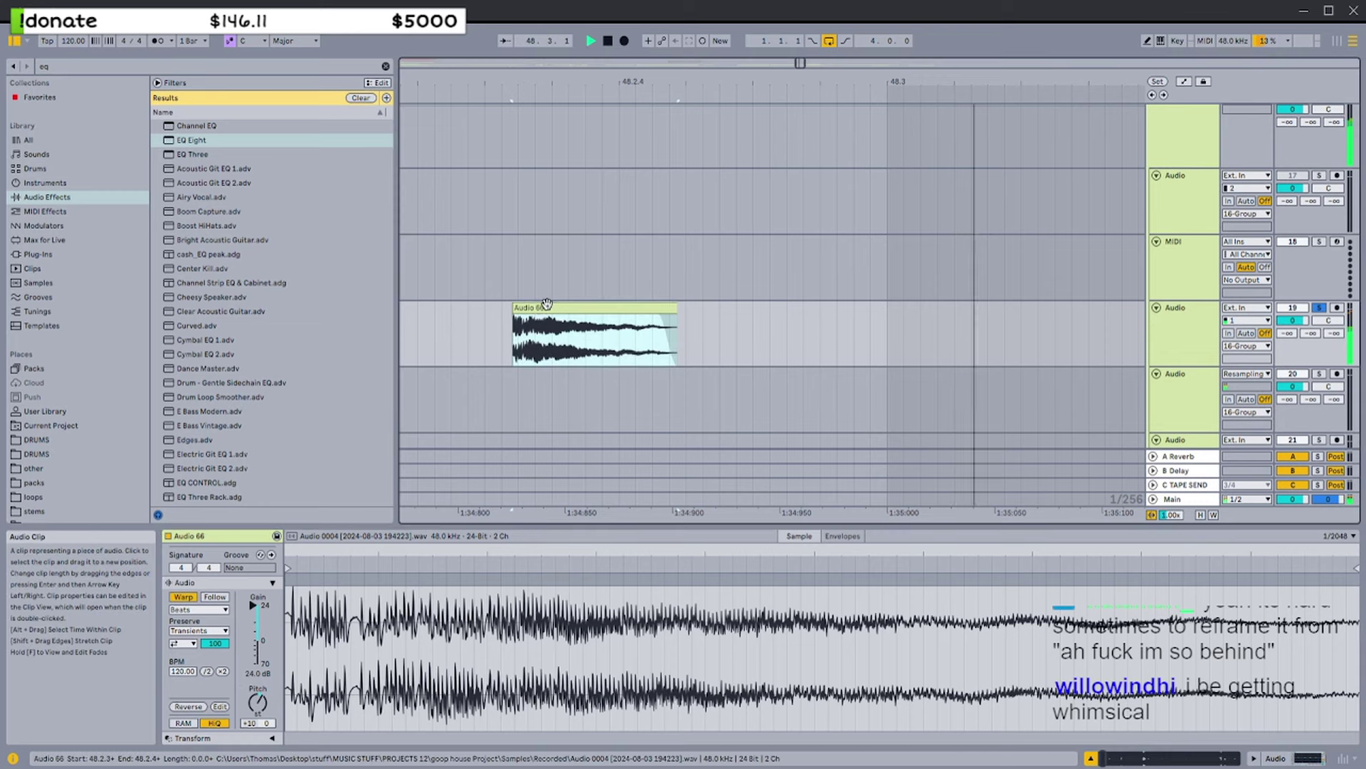
Solo track 20 and audition its two recorded clips in bars 49 and 50 from different points
{"action": "scroll", "coordinate": [542, 327], "scroll_direction": "down", "scroll_amount": 3}
{"action": "scroll", "coordinate": [604, 351], "scroll_direction": "down", "scroll_amount": 2, "text": "ctrl"}
{"action": "scroll", "coordinate": [640, 356], "scroll_direction": "down", "scroll_amount": 9, "text": "ctrl"}
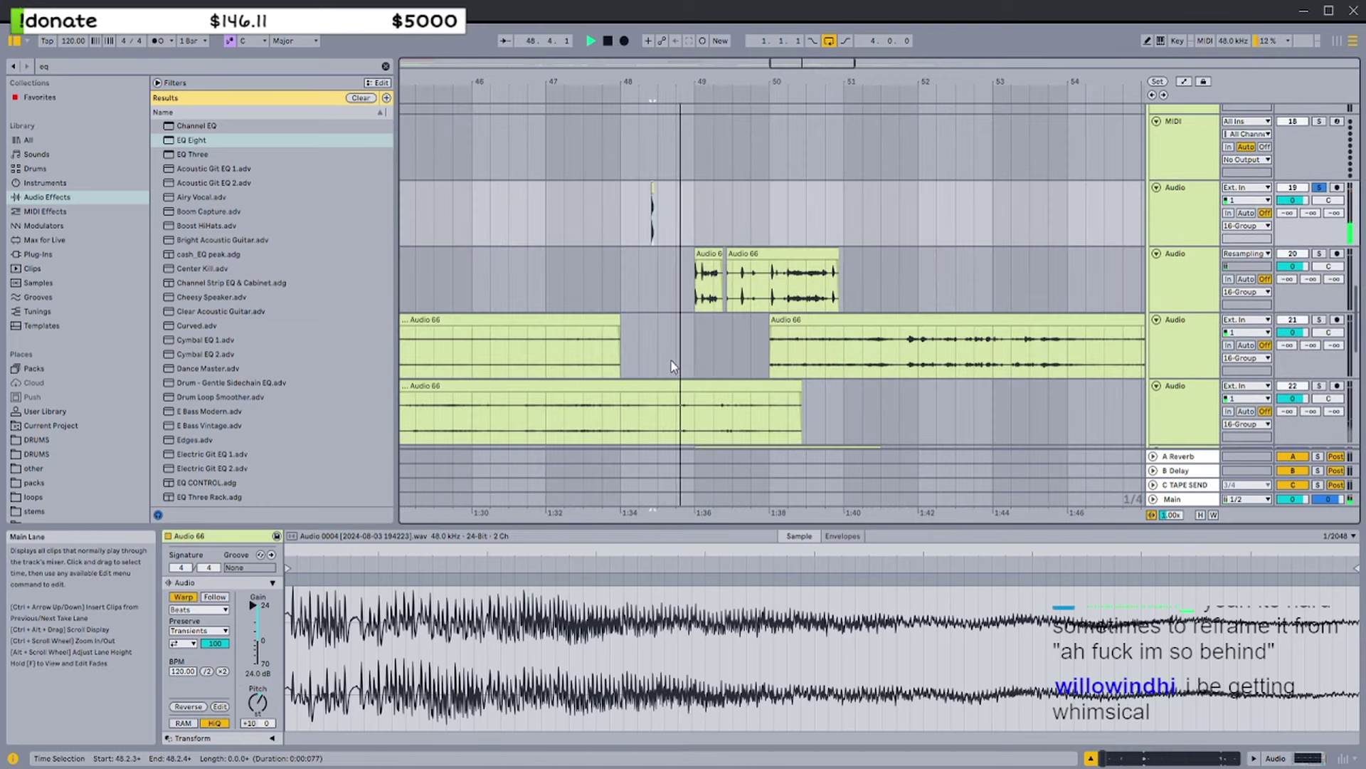
{"action": "left_click", "coordinate": [764, 298]}
{"action": "key", "text": "s"}
{"action": "key", "text": "space"}
{"action": "key", "text": "space"}
{"action": "scroll", "coordinate": [781, 299], "scroll_direction": "up", "scroll_amount": 5, "text": "ctrl"}
{"action": "scroll", "coordinate": [788, 298], "scroll_direction": "down", "scroll_amount": 2, "text": "ctrl"}
{"action": "left_click", "coordinate": [864, 279]}
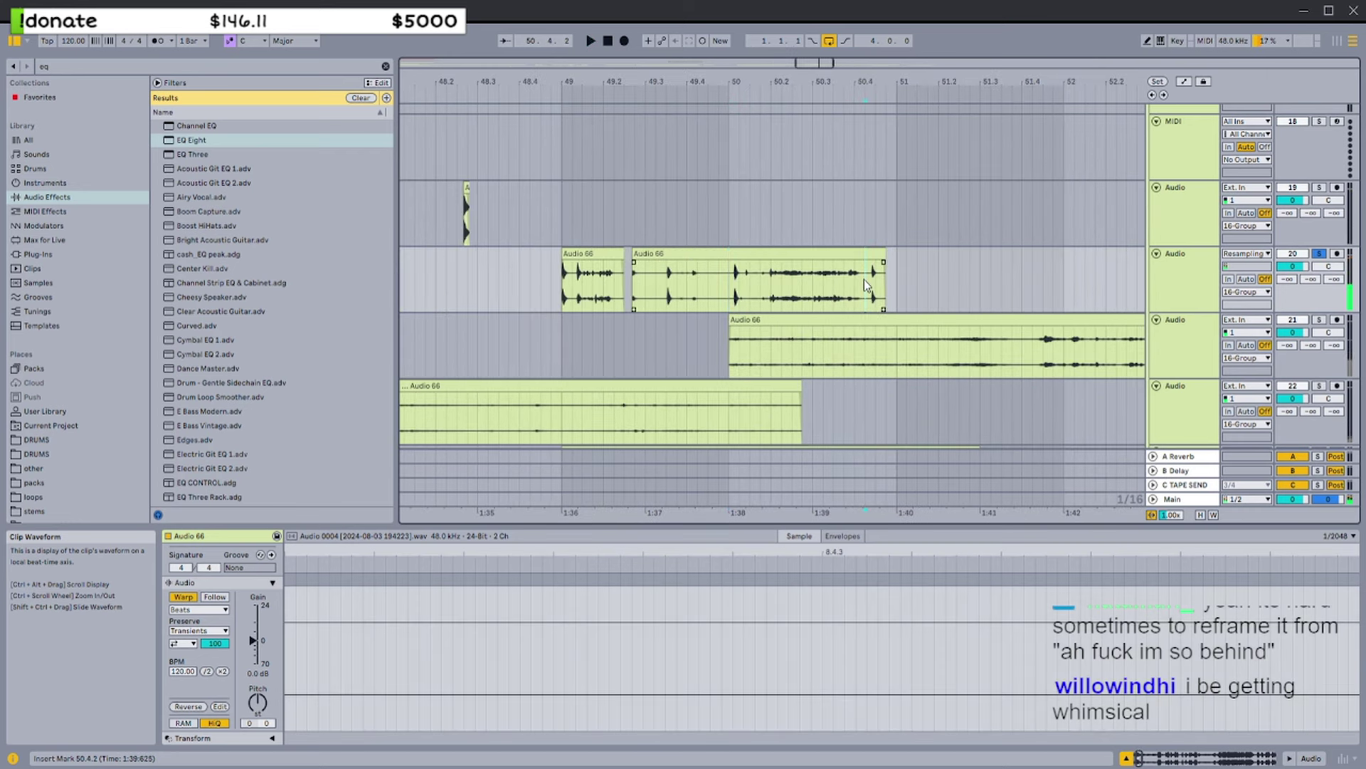
{"action": "scroll", "coordinate": [604, 283], "scroll_direction": "left", "scroll_amount": 2}
{"action": "left_click", "coordinate": [604, 283]}
{"action": "key", "text": "space"}
{"action": "key", "text": "space"}
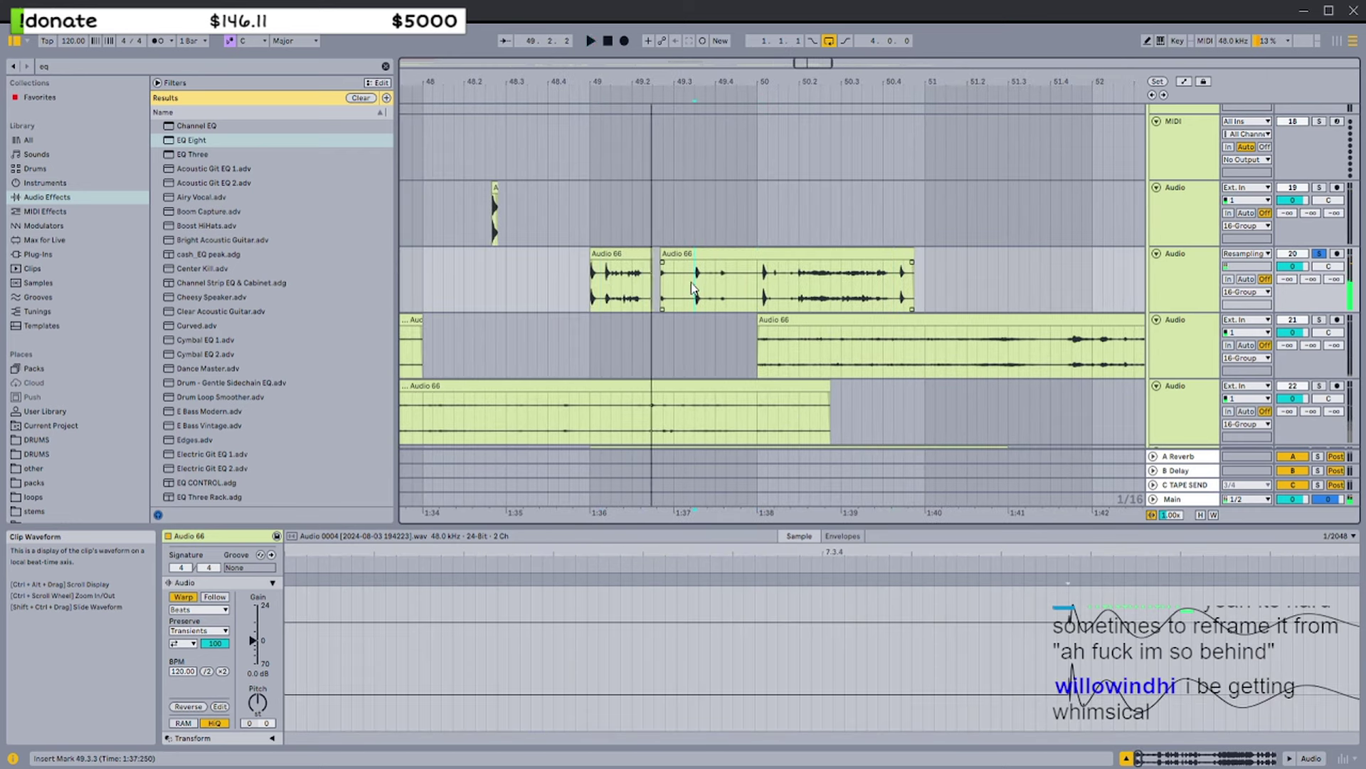
Replay track 20's second clip from 49.3.3 and from another nearby transient
{"action": "scroll", "coordinate": [665, 281], "scroll_direction": "left", "scroll_amount": 1}
{"action": "left_click", "coordinate": [675, 280]}
{"action": "key", "text": "space"}
{"action": "key", "text": "space"}
{"action": "scroll", "coordinate": [676, 286], "scroll_direction": "up", "scroll_amount": 2, "text": "ctrl"}
{"action": "left_click", "coordinate": [688, 258]}
{"action": "key", "text": "space"}
{"action": "key", "text": "space"}
Place the insert marker at 44.1.1 in track 21, then solo track 22 and audition its clip from 48.4.2
{"action": "scroll", "coordinate": [686, 267], "scroll_direction": "down", "scroll_amount": 7, "text": "ctrl"}
{"action": "scroll", "coordinate": [662, 295], "scroll_direction": "down", "scroll_amount": 1}
{"action": "scroll", "coordinate": [640, 291], "scroll_direction": "left", "scroll_amount": 3}
{"action": "left_click", "coordinate": [608, 282]}
{"action": "scroll", "coordinate": [620, 286], "scroll_direction": "left", "scroll_amount": 2}
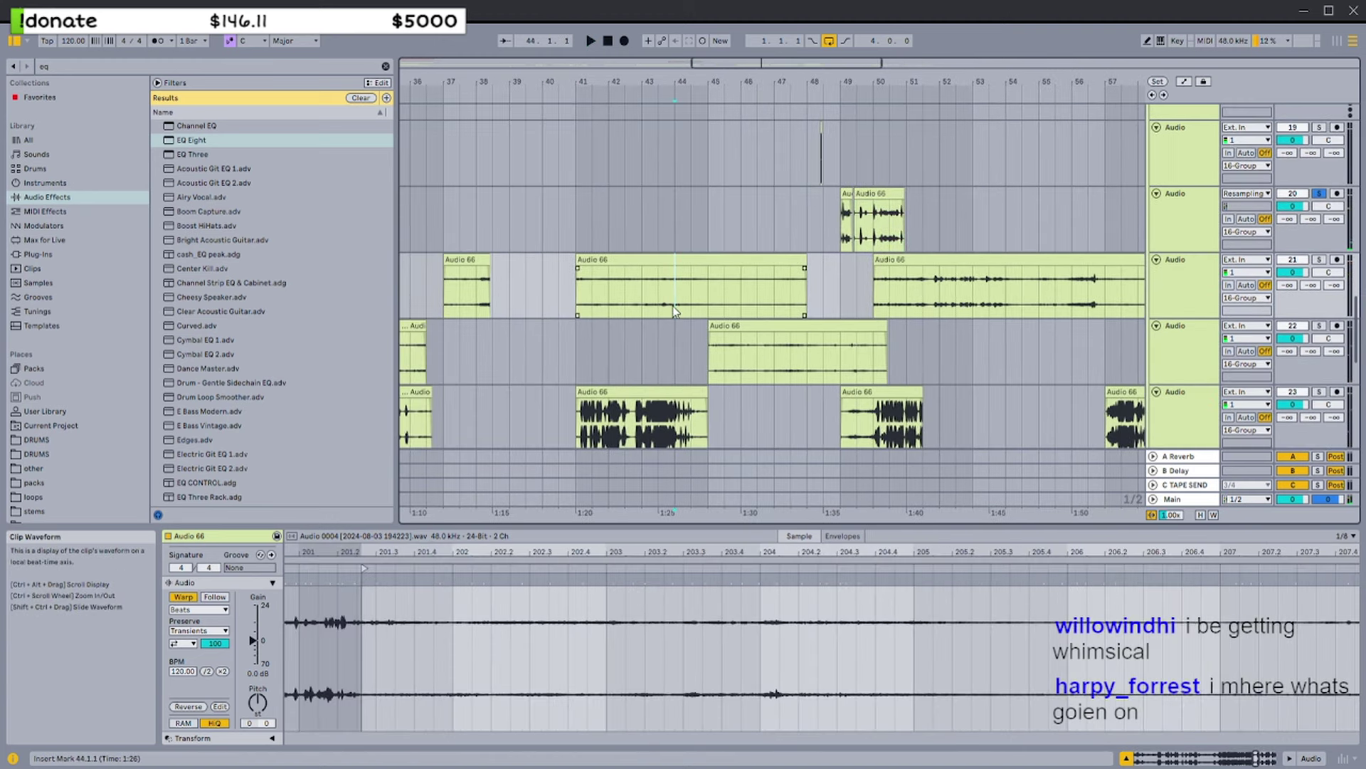
{"action": "left_click", "coordinate": [834, 344]}
{"action": "scroll", "coordinate": [834, 344], "scroll_direction": "up", "scroll_amount": 5, "text": "ctrl"}
{"action": "left_click", "coordinate": [809, 343]}
{"action": "key", "text": "space"}
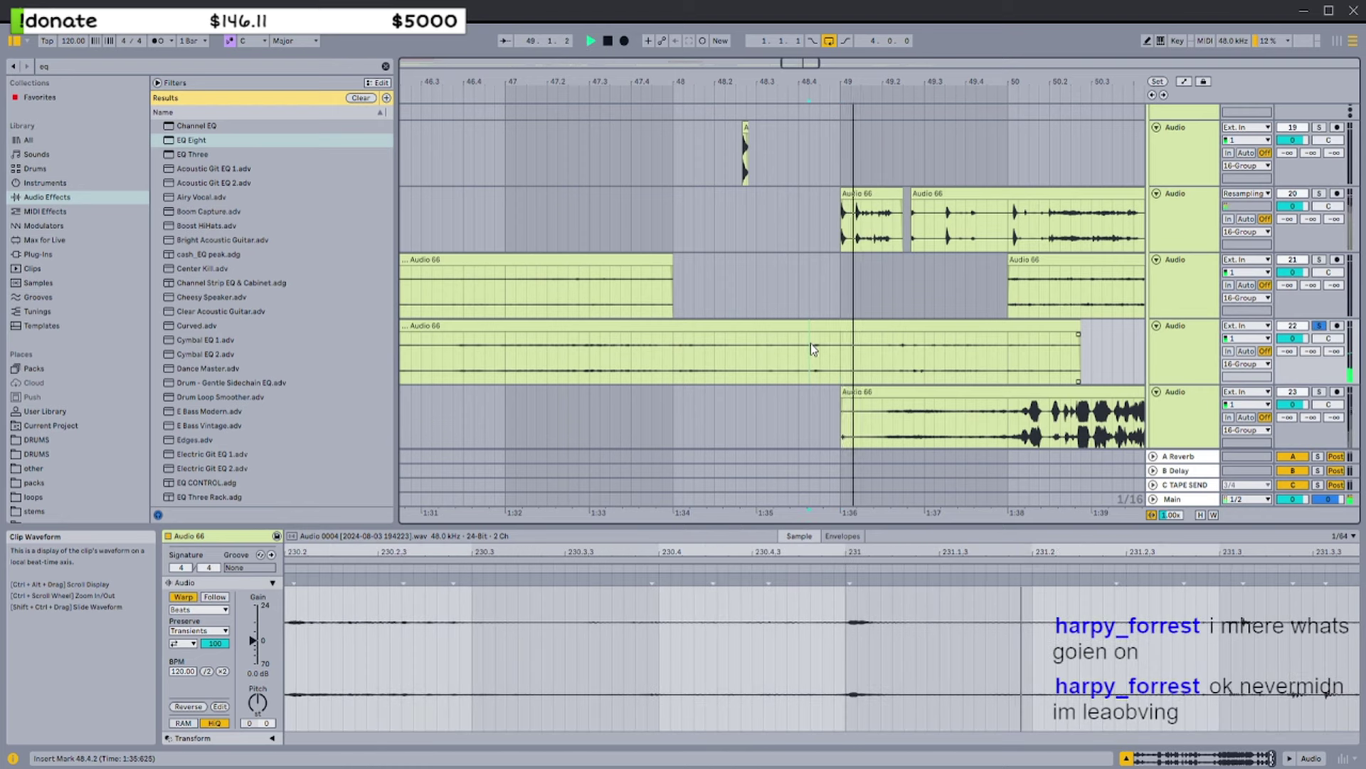
Solo track 23 and audition its bar 49 clip from 49.1.1 and from 50.1.4
{"action": "left_click", "coordinate": [851, 393]}
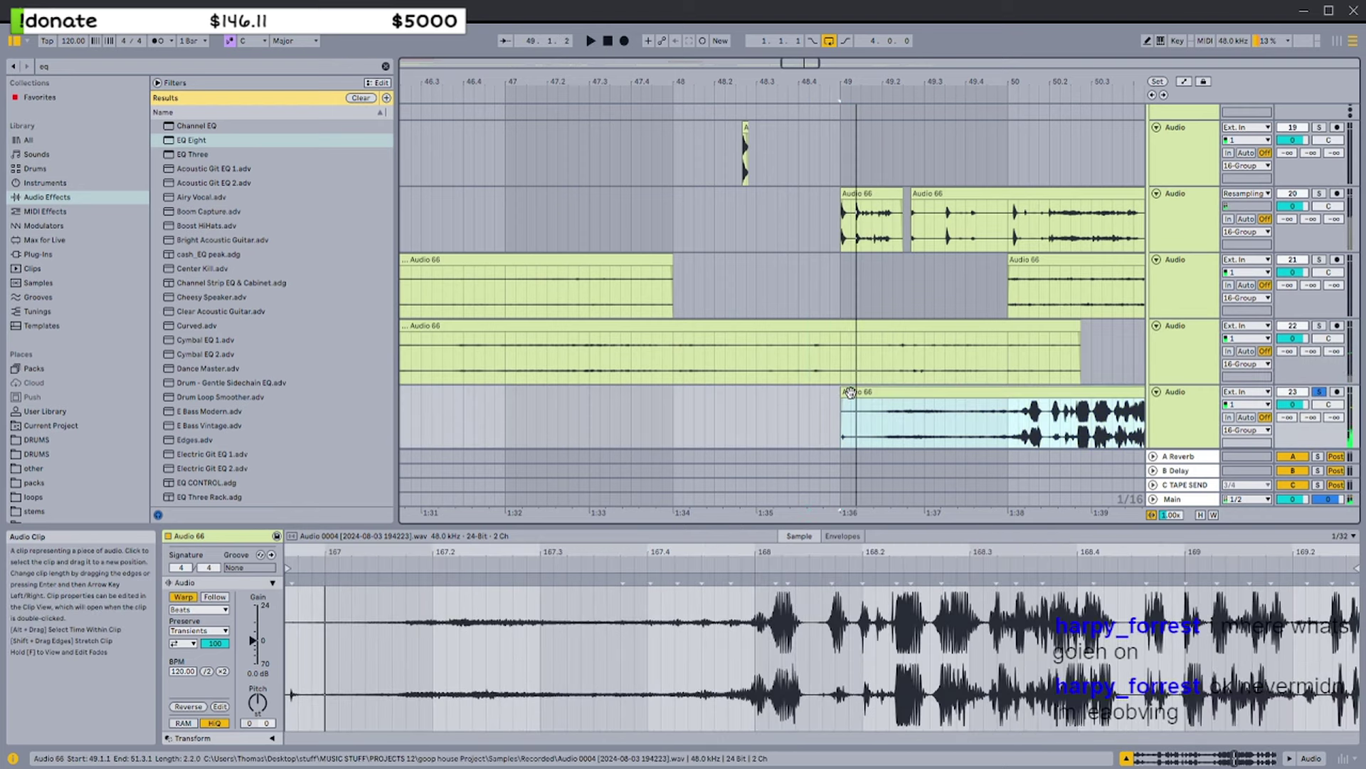
{"action": "scroll", "coordinate": [904, 409], "scroll_direction": "down", "scroll_amount": 1}
{"action": "scroll", "coordinate": [918, 411], "scroll_direction": "right", "scroll_amount": 3}
{"action": "left_click", "coordinate": [954, 413]}
{"action": "key", "text": "space"}
{"action": "scroll", "coordinate": [933, 414], "scroll_direction": "right", "scroll_amount": 7}
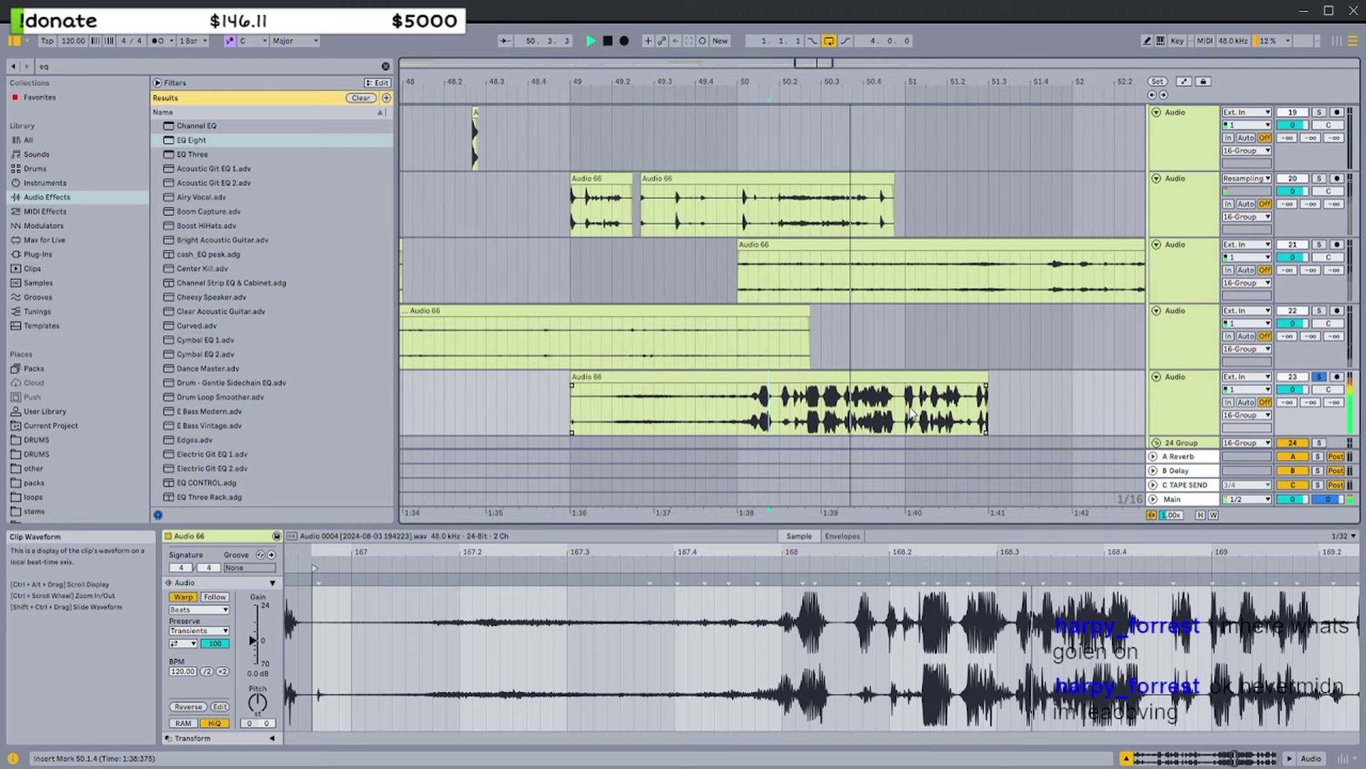
Extend the end of track 23's bar 49 clip to 51.4.3 and play it back
{"action": "left_click", "coordinate": [792, 411]}
{"action": "key", "text": "space"}
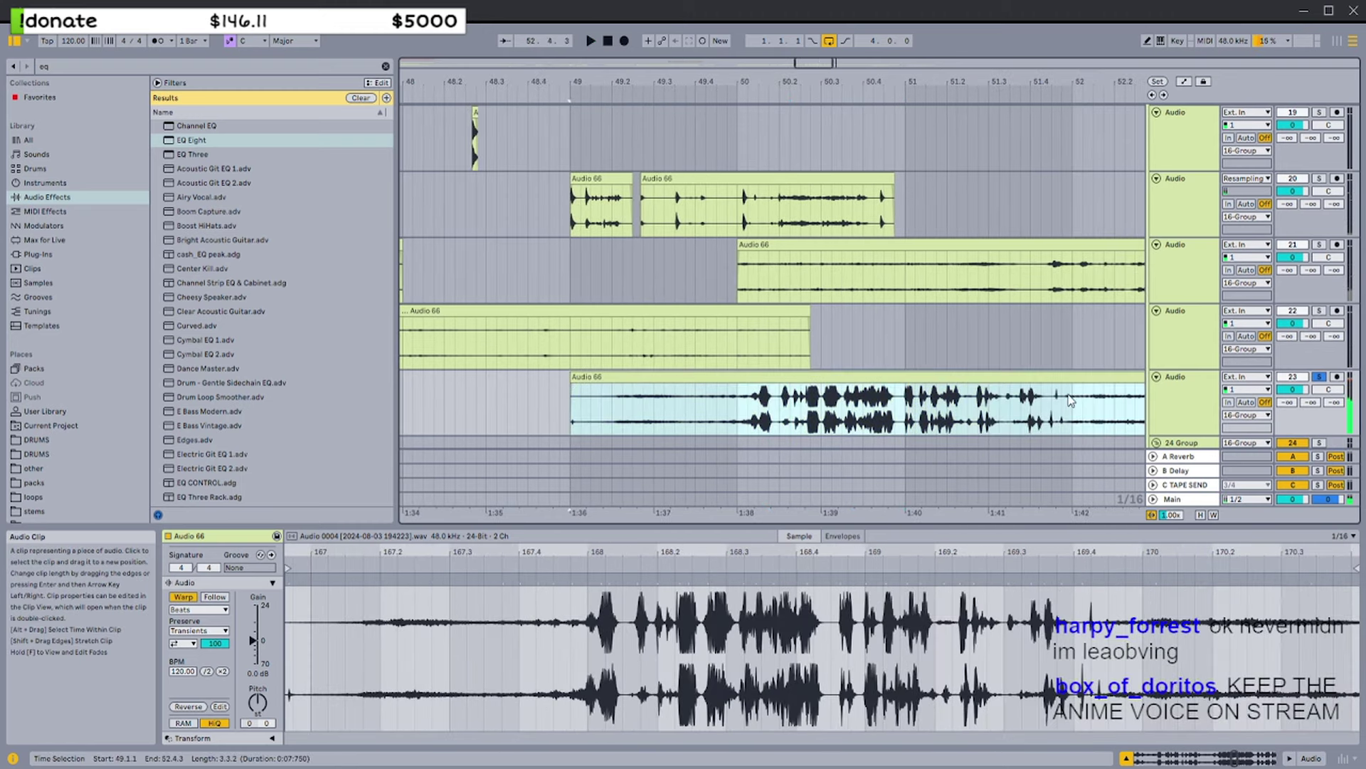
{"action": "left_click", "coordinate": [1066, 399]}
{"action": "key", "text": "space"}
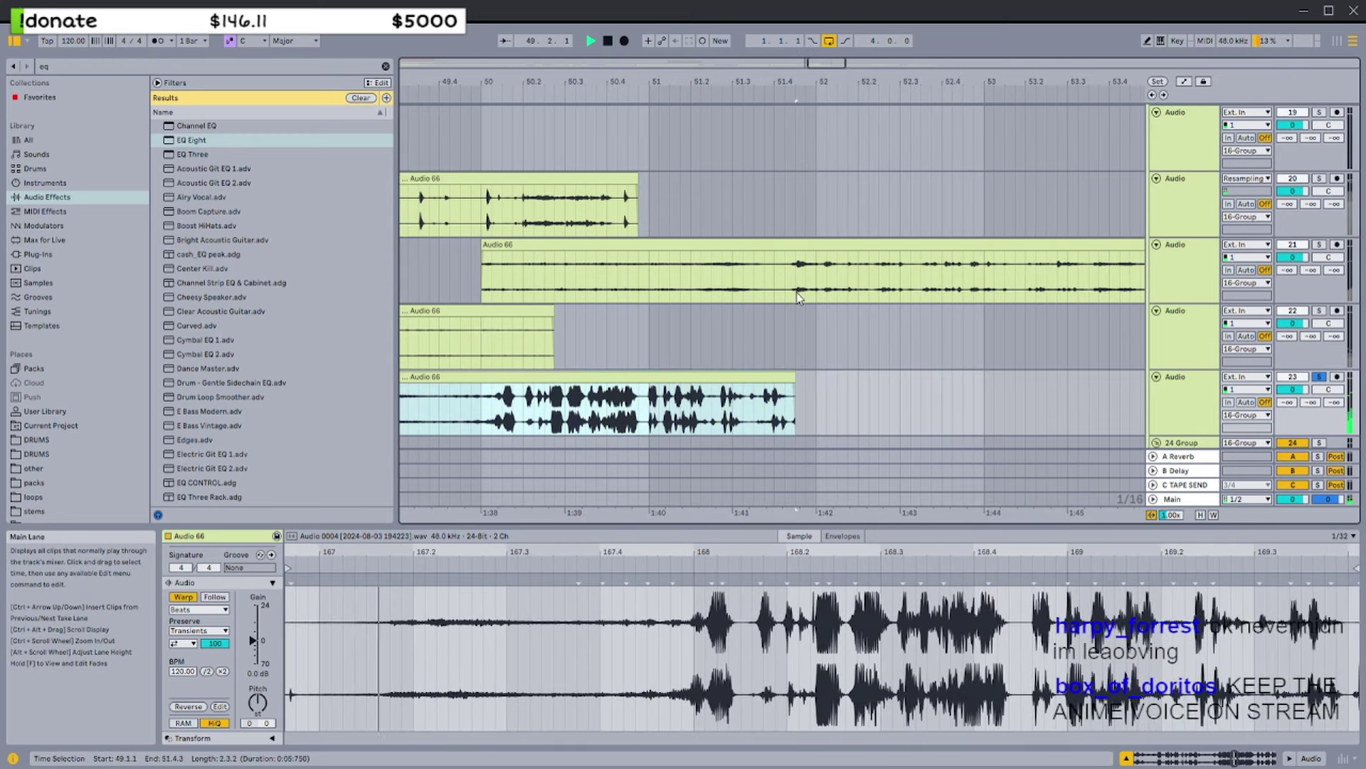
Audition track 21's bar 50 clip from 51.4.3, then solo track 23 and audition its bar 57 clip from 58.1.1
{"action": "left_click", "coordinate": [797, 296]}
{"action": "scroll", "coordinate": [822, 299], "scroll_direction": "down", "scroll_amount": 6}
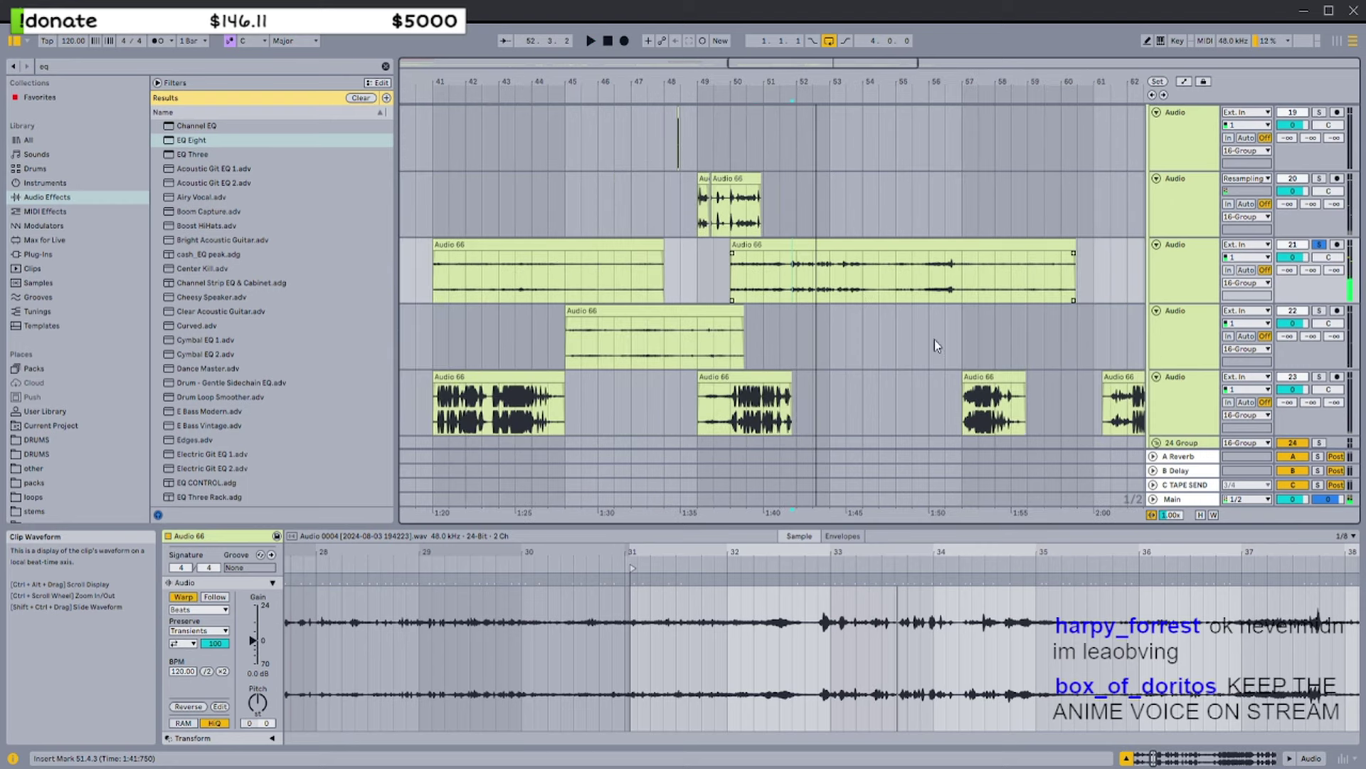
{"action": "left_click", "coordinate": [986, 376]}
{"action": "key", "text": "space"}
{"action": "left_click", "coordinate": [999, 398]}
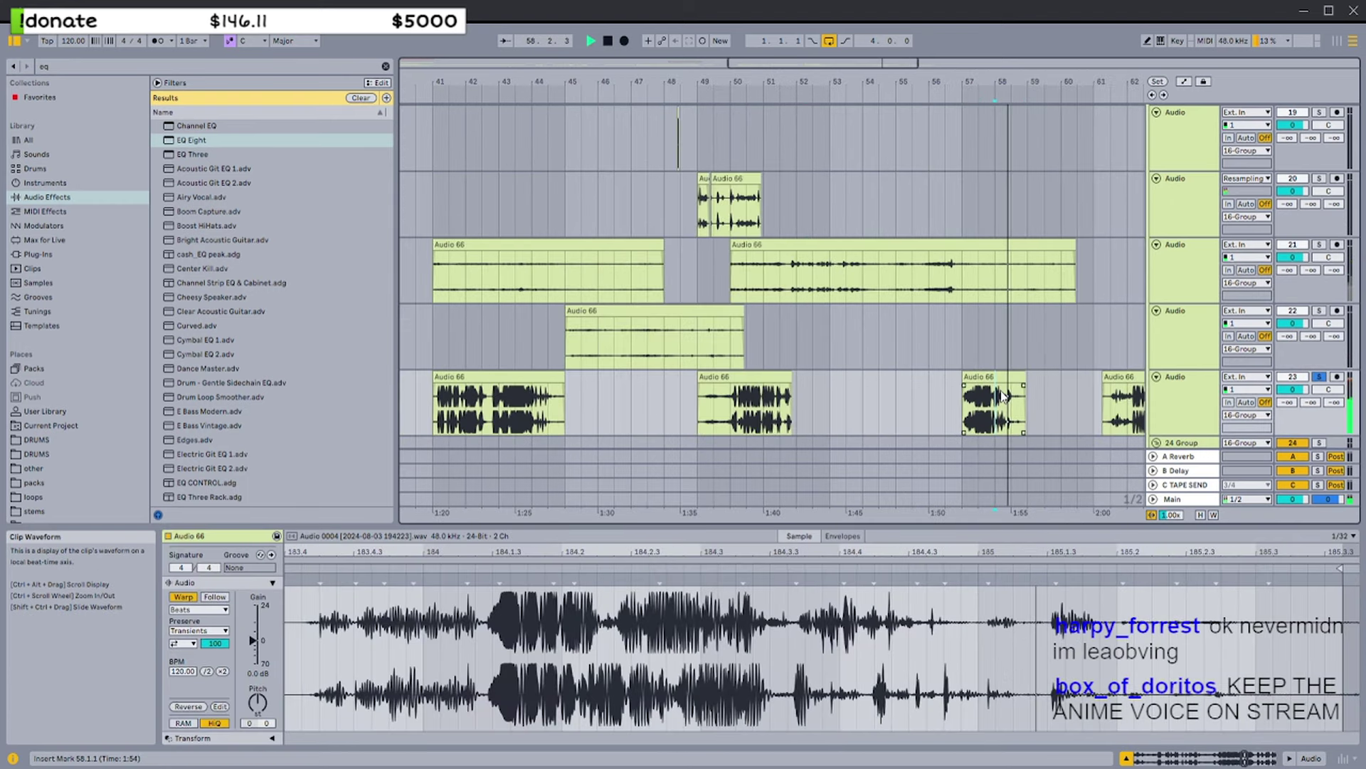
{"action": "scroll", "coordinate": [1004, 402], "scroll_direction": "right", "scroll_amount": 2}
{"action": "key", "text": "space"}
Audition track 23's bar 61 clip from 61.3.4 and from 63.1.3
{"action": "left_click", "coordinate": [1006, 404]}
{"action": "scroll", "coordinate": [1000, 404], "scroll_direction": "up", "scroll_amount": 6}
{"action": "key", "text": "space"}
{"action": "left_click", "coordinate": [959, 405]}
{"action": "key", "text": "space"}
{"action": "scroll", "coordinate": [959, 405], "scroll_direction": "right", "scroll_amount": 3}
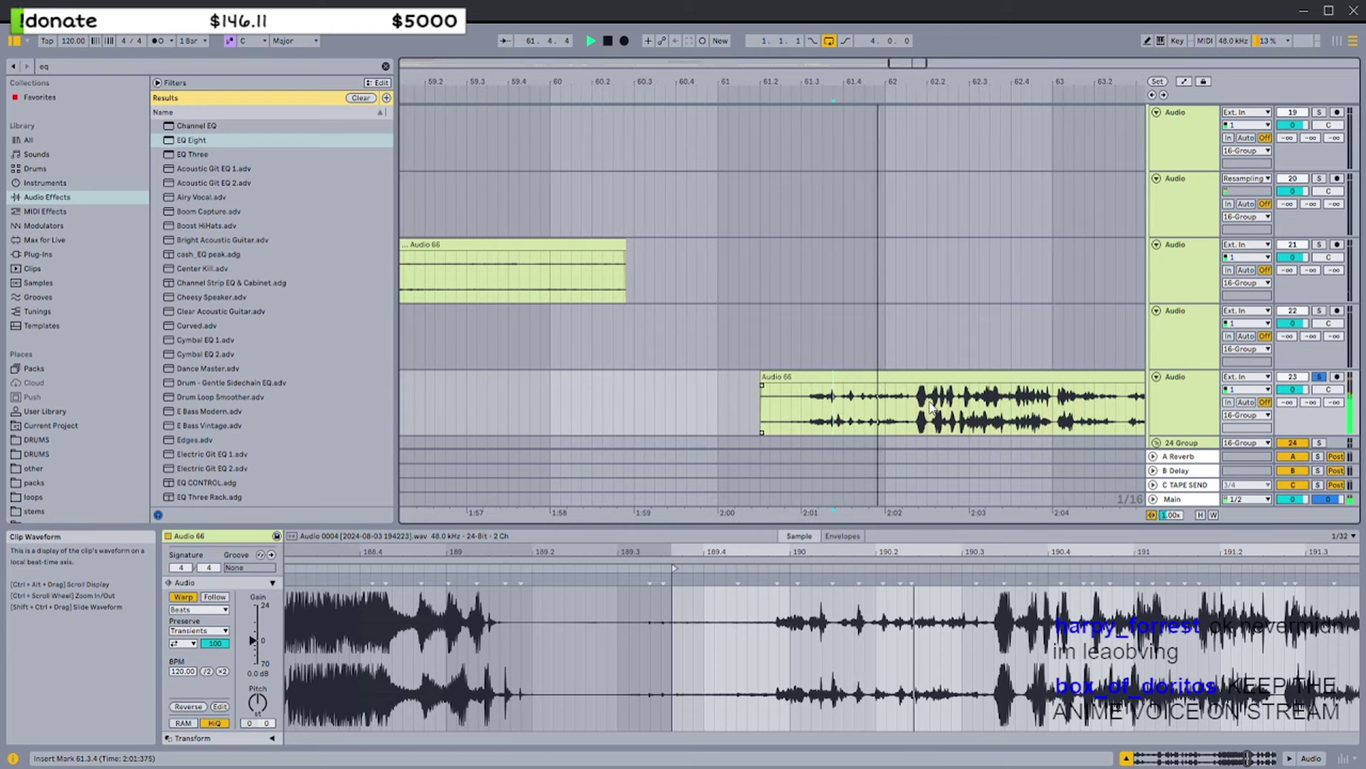
{"action": "key", "text": "space"}
{"action": "left_click", "coordinate": [972, 406]}
{"action": "key", "text": "space"}
{"action": "scroll", "coordinate": [955, 407], "scroll_direction": "right", "scroll_amount": 2}
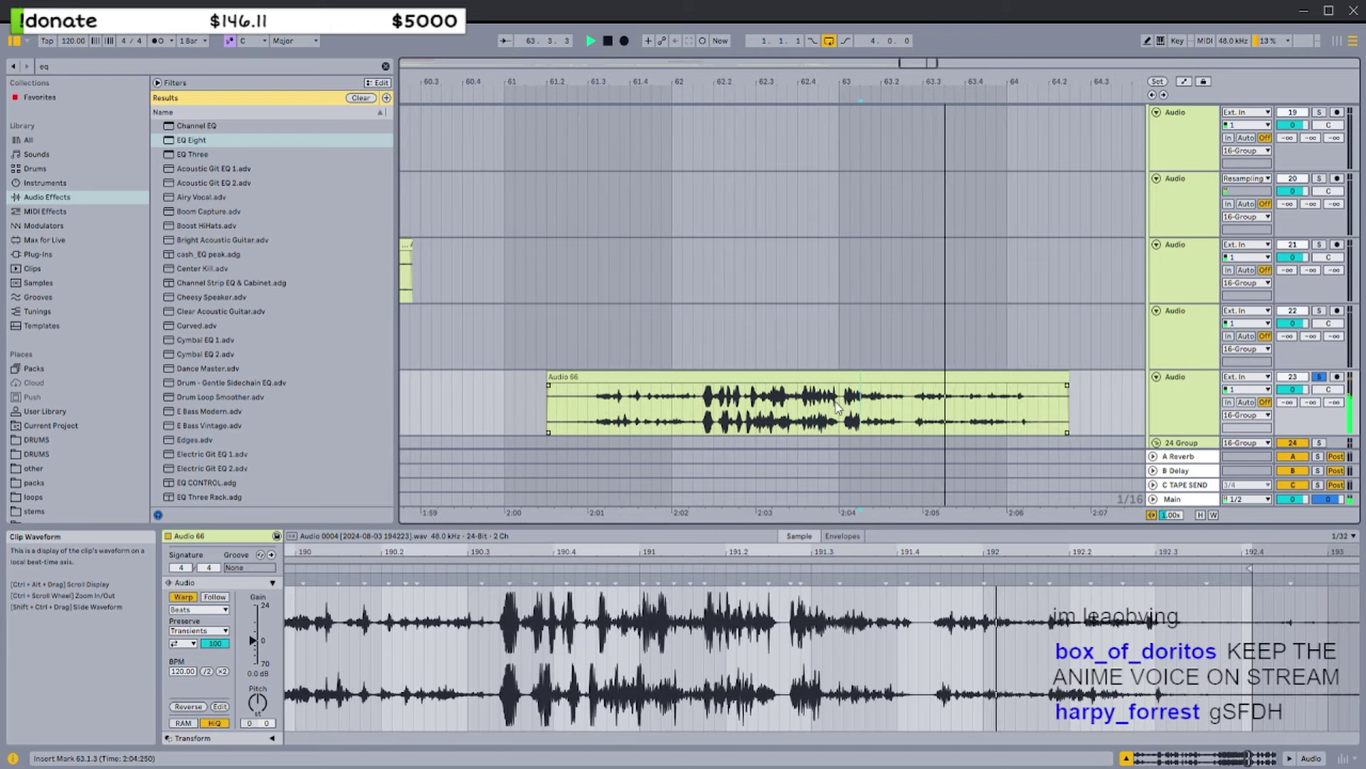
Replay track 23's bar 61 clip from earlier points, including 62.2.1, and stop playback
{"action": "key", "text": "space"}
{"action": "left_click", "coordinate": [775, 408]}
{"action": "key", "text": "space"}
{"action": "key", "text": "space"}
{"action": "left_click", "coordinate": [718, 409]}
{"action": "key", "text": "space"}
{"action": "scroll", "coordinate": [717, 407], "scroll_direction": "down", "scroll_amount": 10}
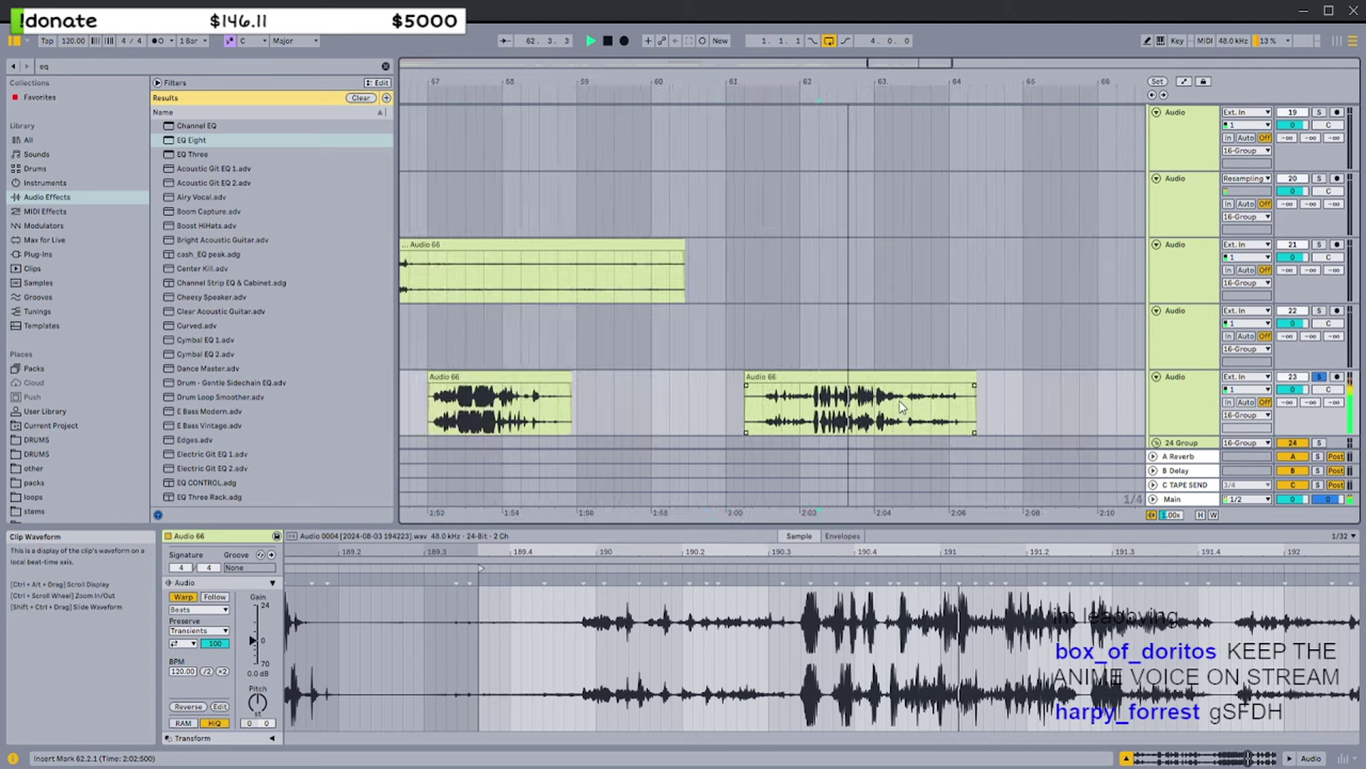
{"action": "key", "text": "space"}
Audition track 23's short clips from 17.1.1
{"action": "scroll", "coordinate": [521, 399], "scroll_direction": "up", "scroll_amount": 7}
{"action": "left_click", "coordinate": [460, 378]}
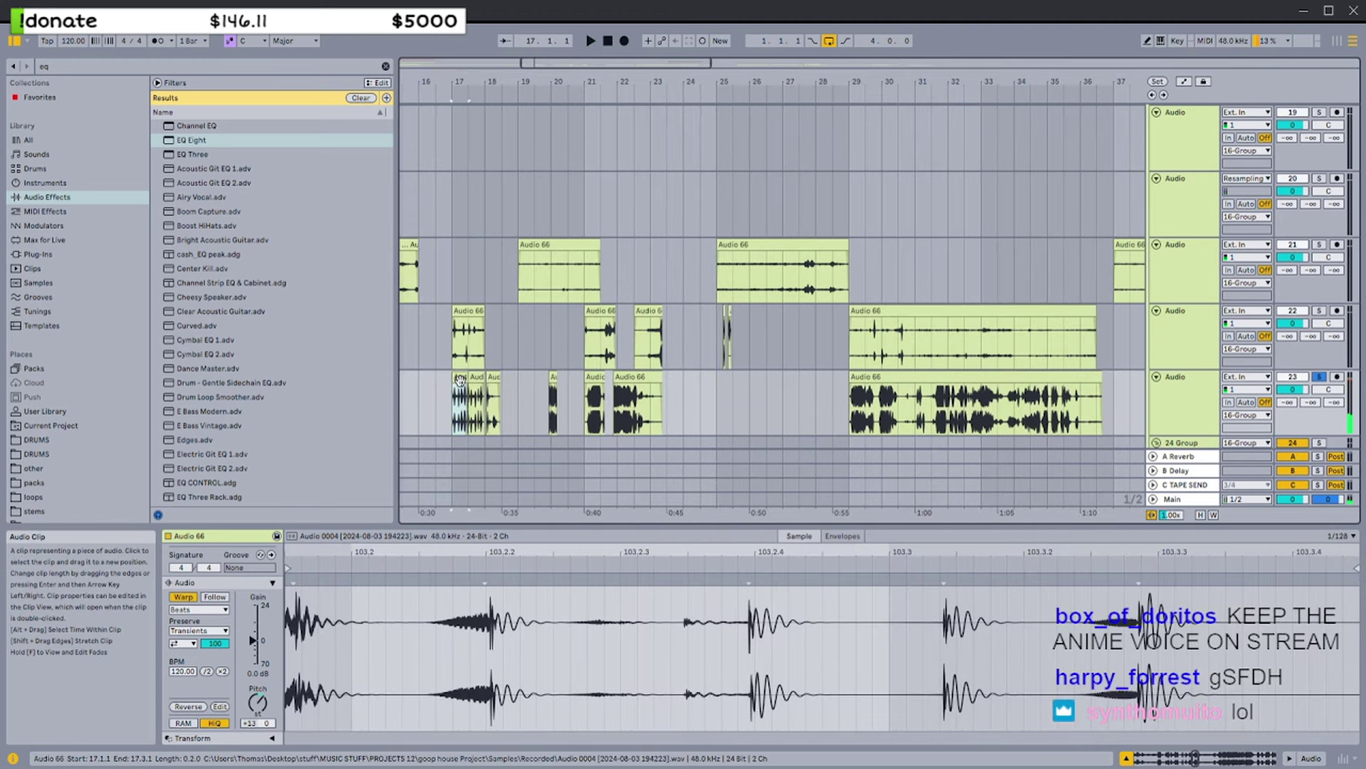
{"action": "key", "text": "space"}
{"action": "scroll", "coordinate": [470, 316], "scroll_direction": "left", "scroll_amount": 1}
{"action": "scroll", "coordinate": [525, 377], "scroll_direction": "up", "scroll_amount": 2}
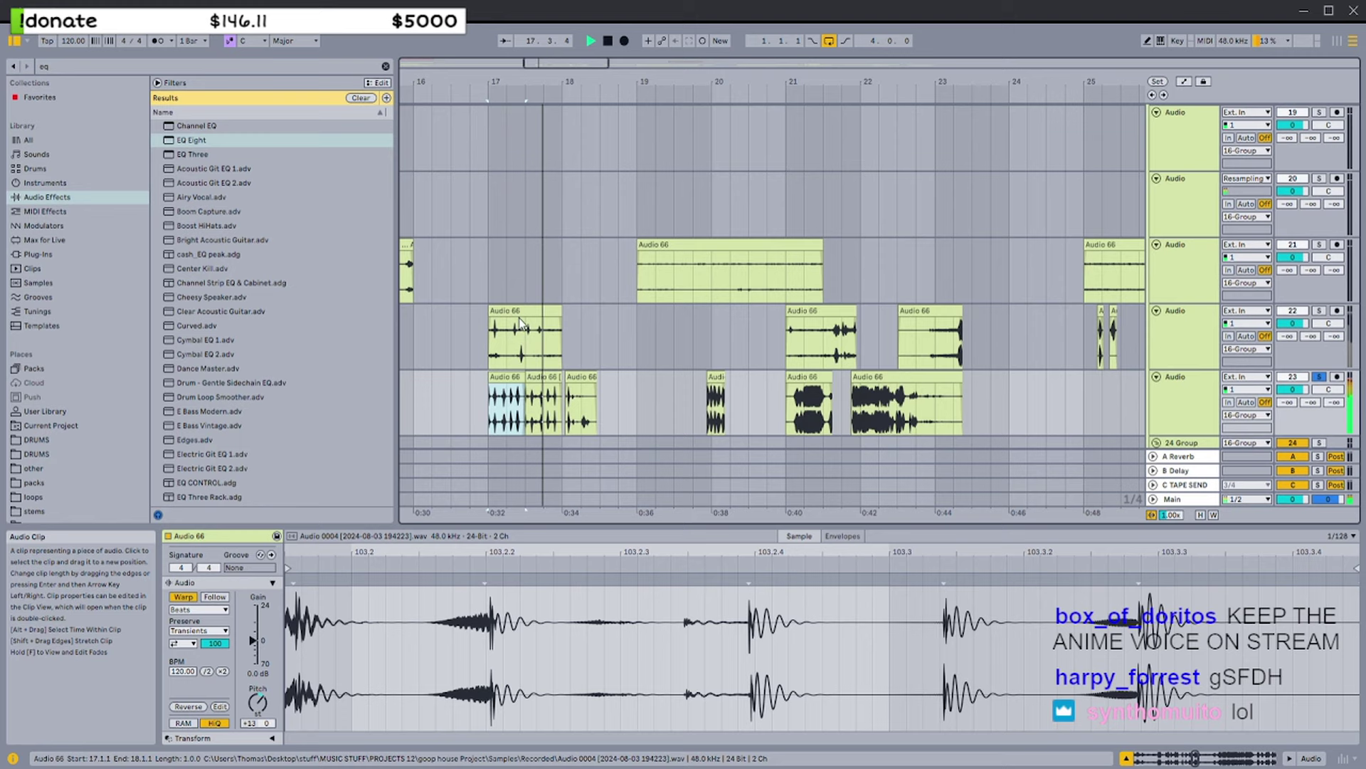
{"action": "scroll", "coordinate": [589, 376], "scroll_direction": "left", "scroll_amount": 3}
{"action": "scroll", "coordinate": [681, 378], "scroll_direction": "down", "scroll_amount": 4}
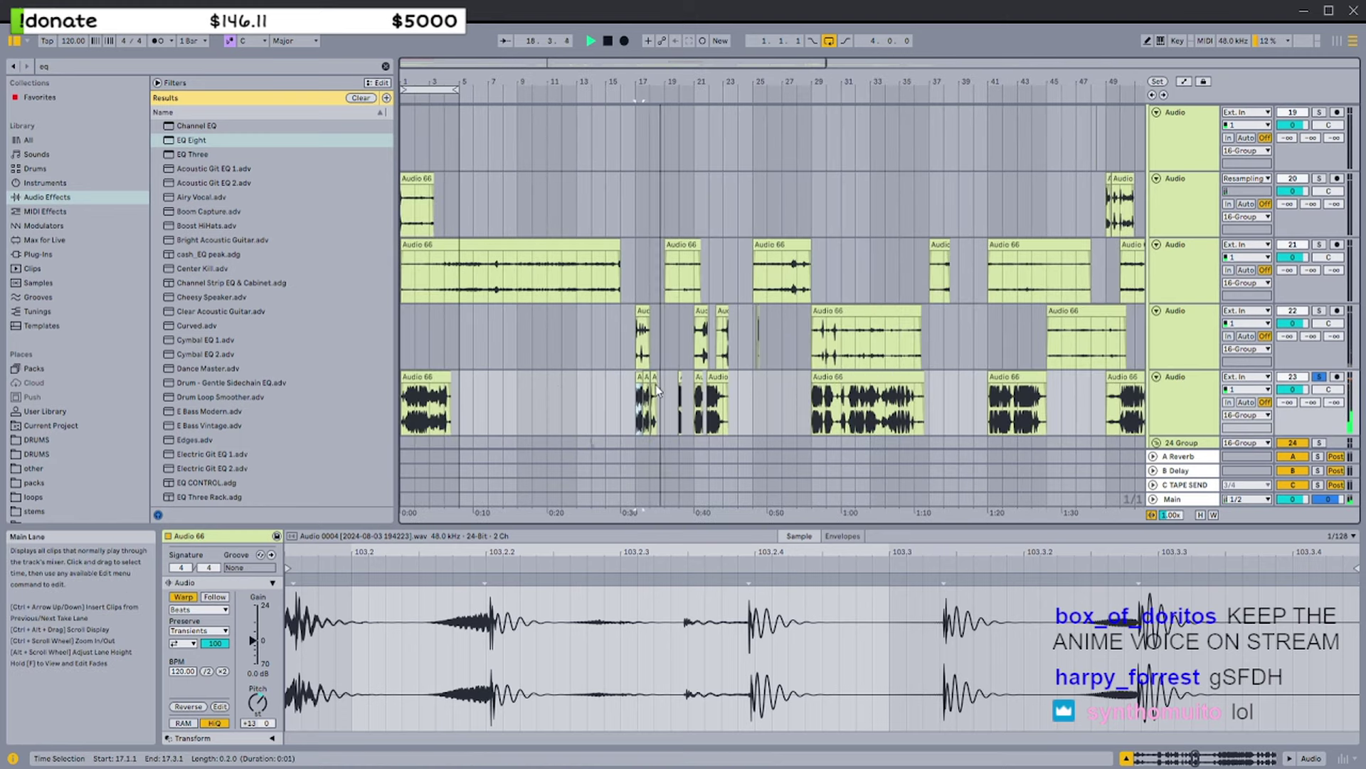
Audition track 23's opening clip, track 21's long clip around bar 7 and track 20's opening clip
{"action": "left_click", "coordinate": [427, 395]}
{"action": "scroll", "coordinate": [428, 395], "scroll_direction": "up", "scroll_amount": 5}
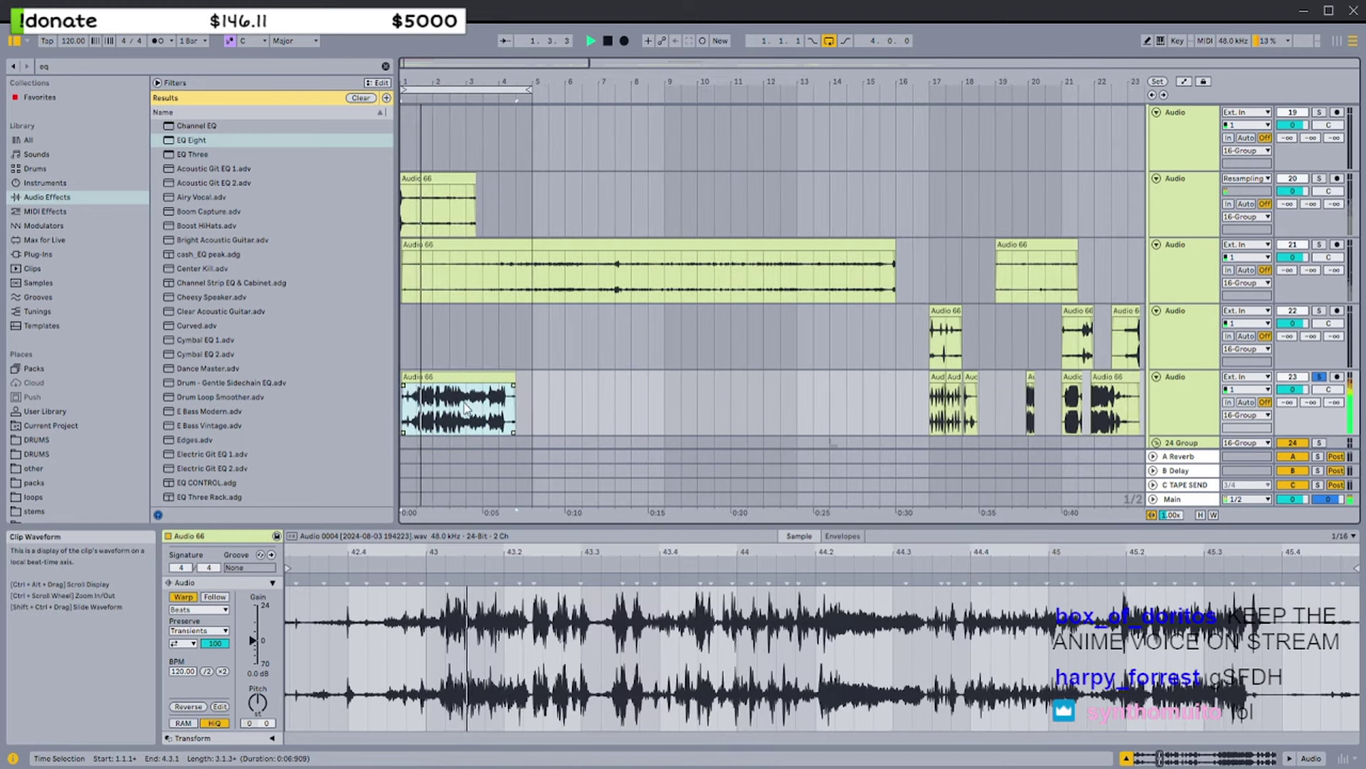
{"action": "left_click", "coordinate": [520, 426]}
{"action": "left_click", "coordinate": [801, 319]}
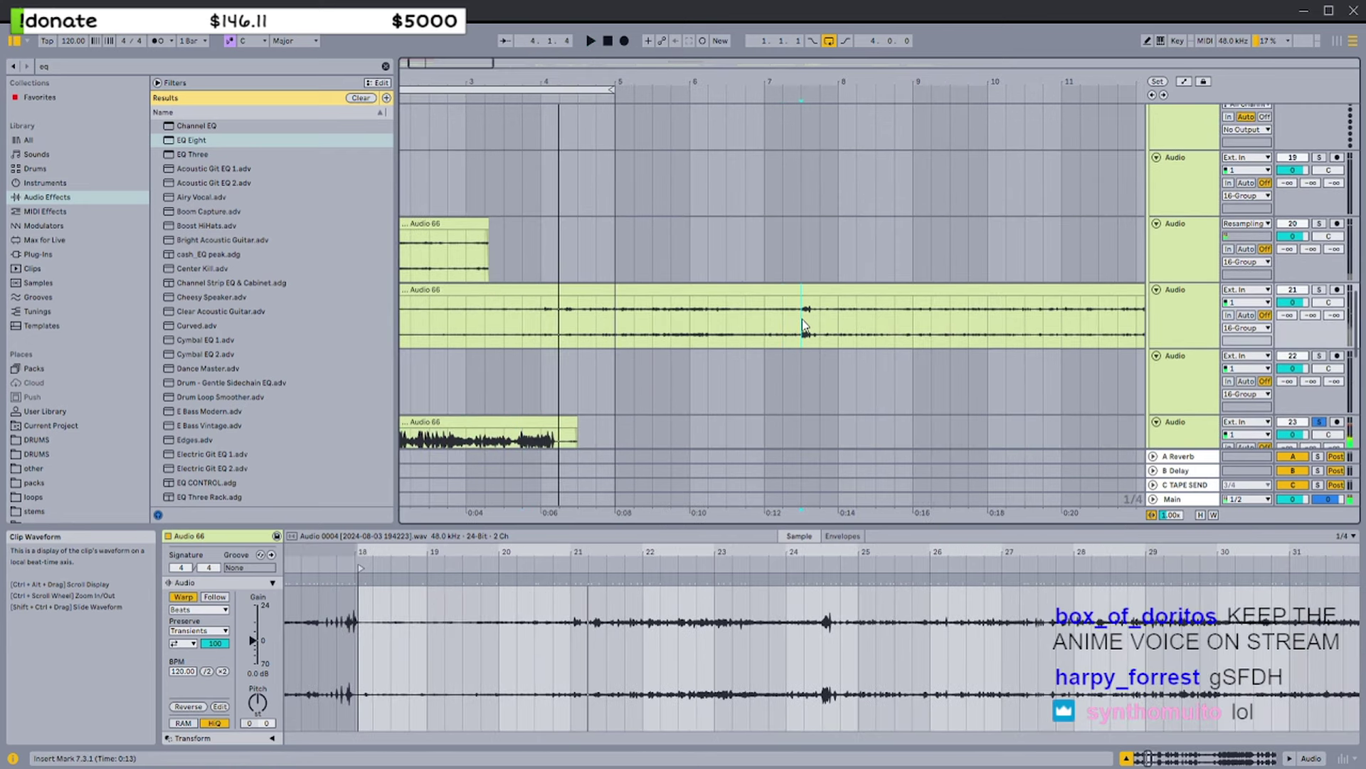
{"action": "scroll", "coordinate": [750, 327], "scroll_direction": "down", "scroll_amount": 5}
{"action": "scroll", "coordinate": [750, 328], "scroll_direction": "up", "scroll_amount": 5}
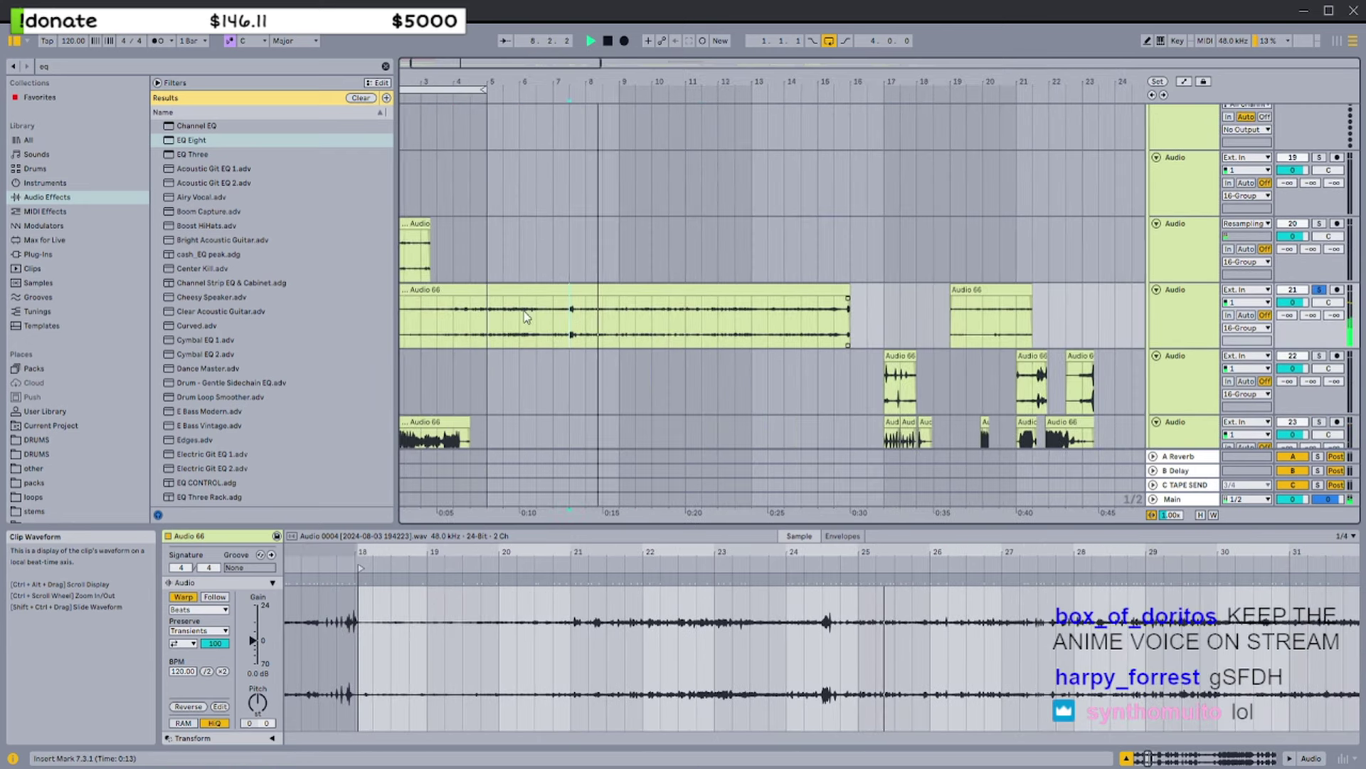
{"action": "scroll", "coordinate": [468, 308], "scroll_direction": "up", "scroll_amount": 1}
{"action": "left_click", "coordinate": [420, 267]}
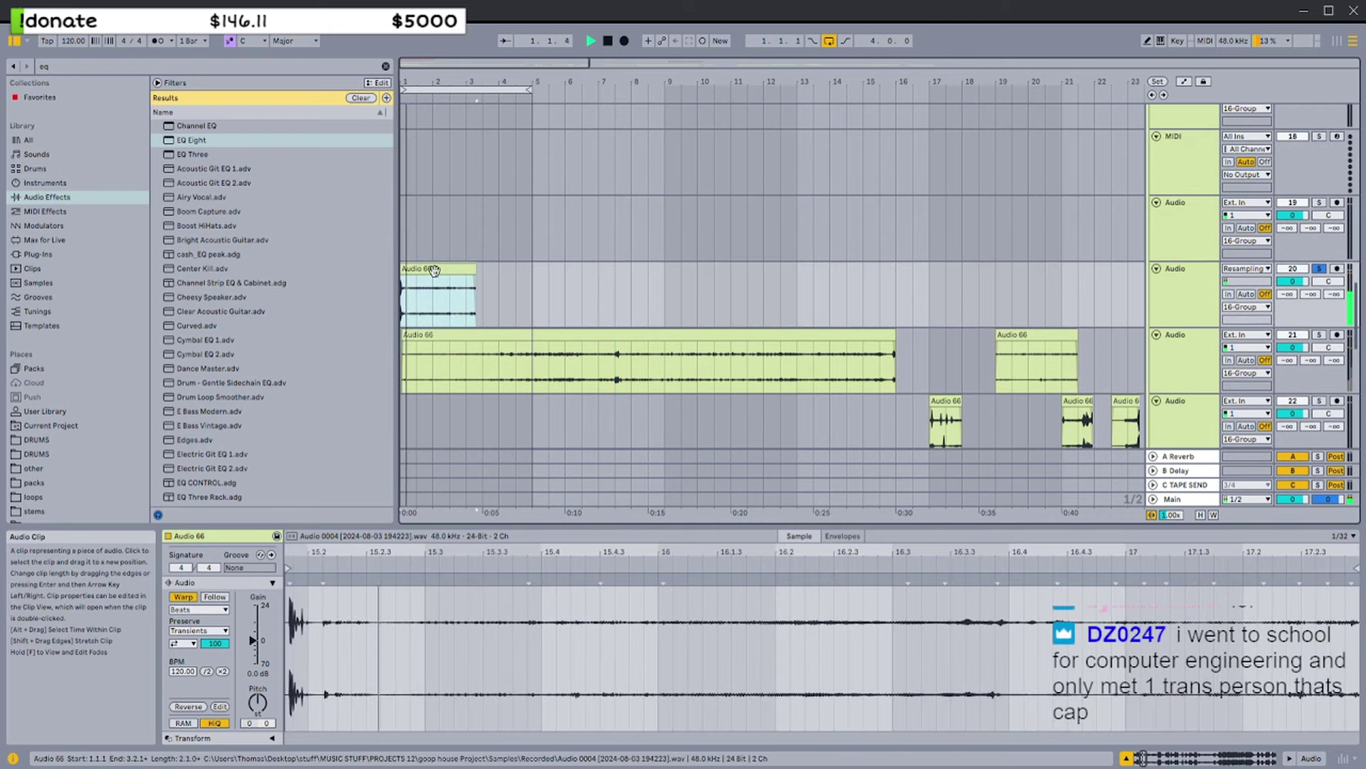
{"action": "left_click", "coordinate": [450, 287]}
Split track 21's long clip at 7.4.1 and 12.1.1 to isolate the quiet middle section
{"action": "left_click", "coordinate": [617, 358]}
{"action": "left_click_drag", "start_coordinate": [629, 364], "coordinate": [769, 360]}
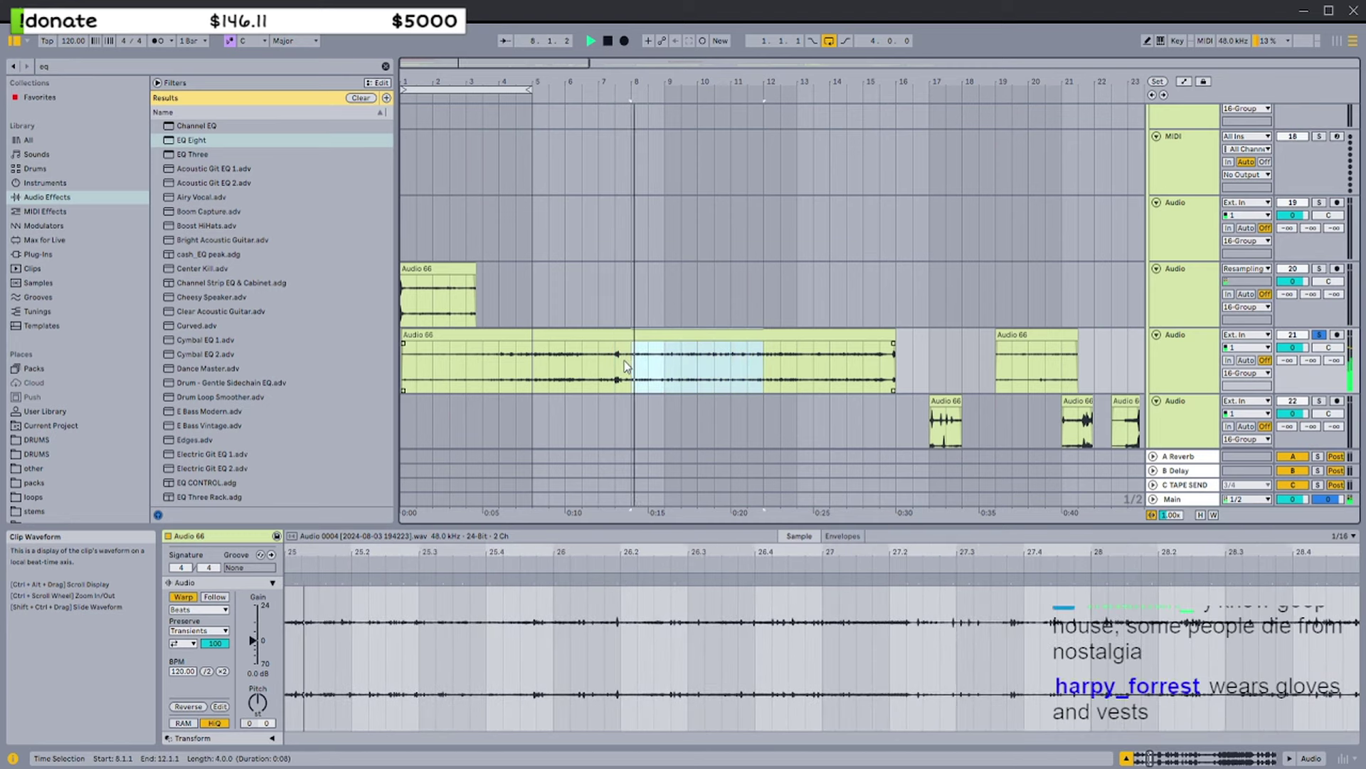
{"action": "key", "text": "z"}
{"action": "key", "text": "ctrl+e"}
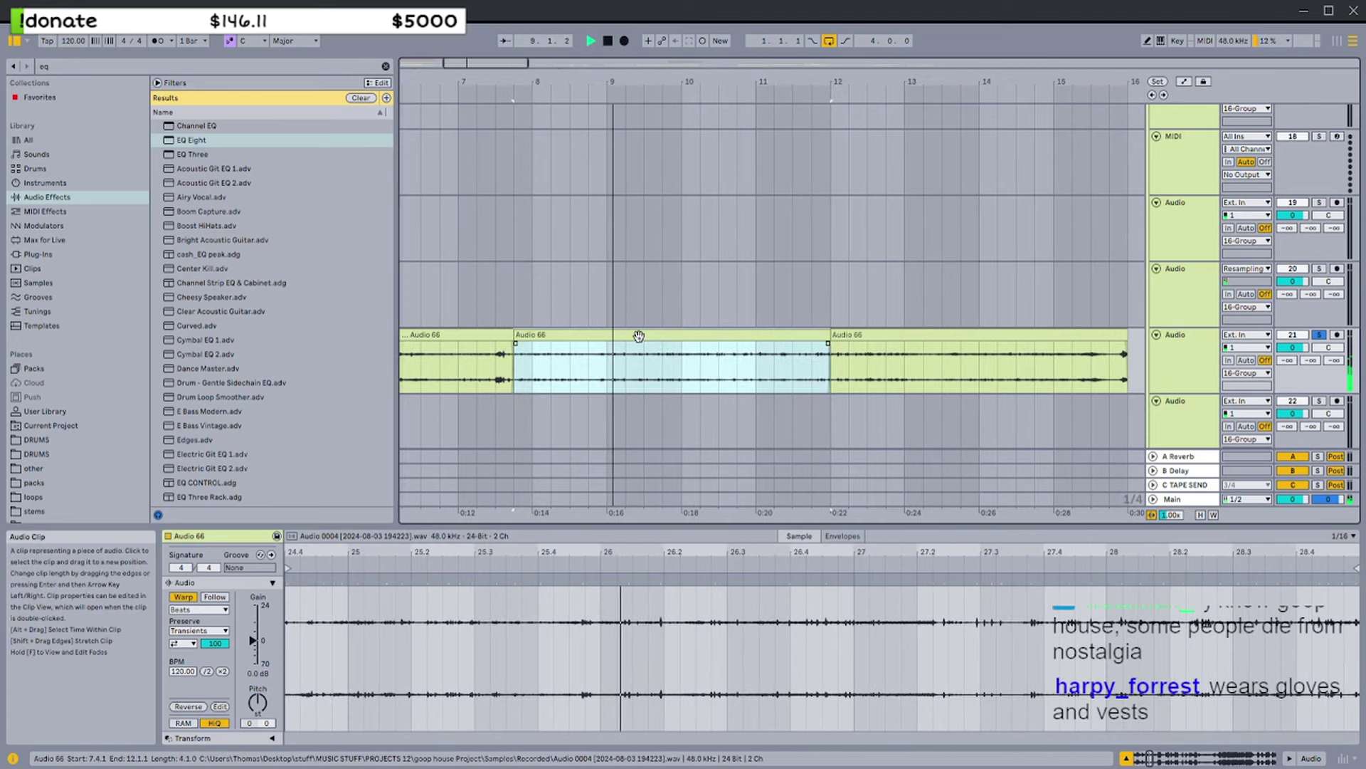
Raise the isolated clip's gain to 7.9 dB and quantize its contents
{"action": "double_click", "coordinate": [638, 335]}
{"action": "key", "text": "space"}
{"action": "left_click_drag", "start_coordinate": [258, 674], "coordinate": [252, 627]}
{"action": "key", "text": "space"}
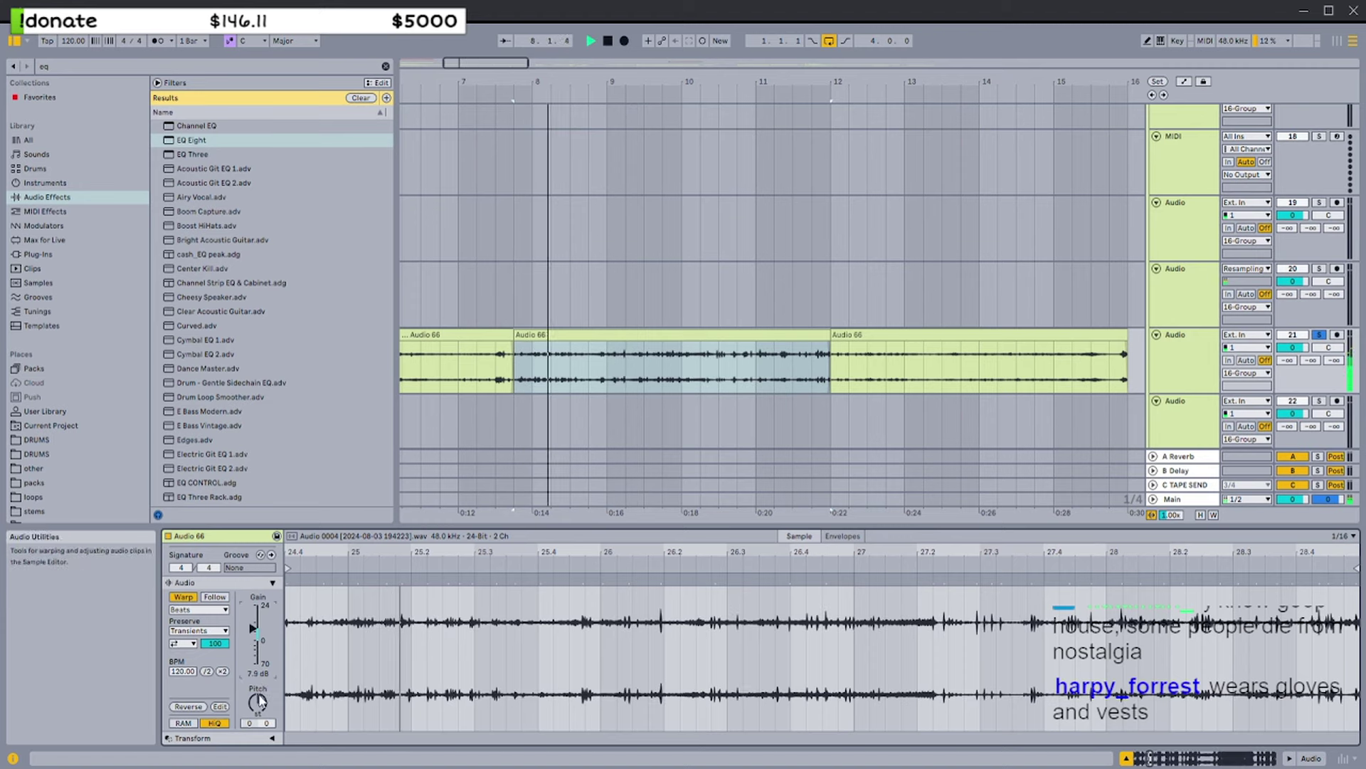
{"action": "left_click", "coordinate": [579, 245]}
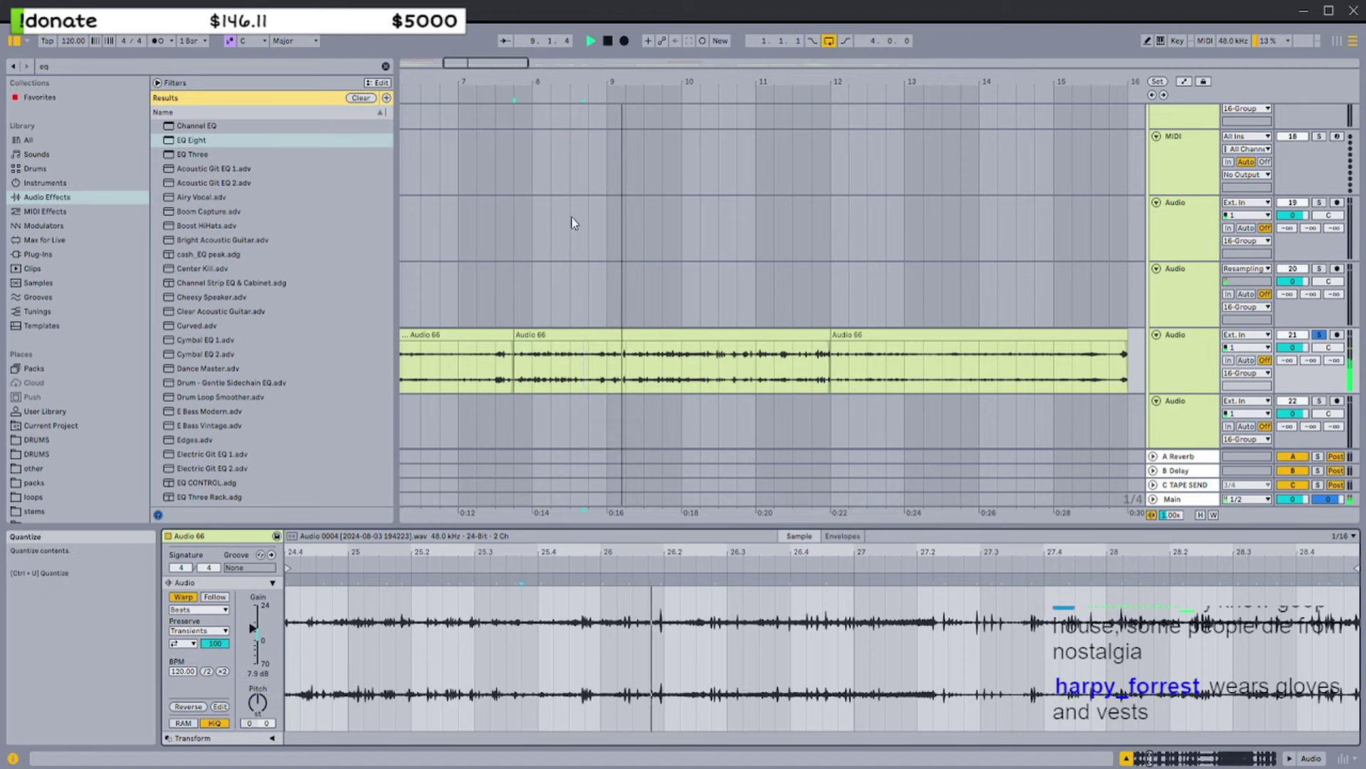
{"action": "left_click", "coordinate": [573, 224]}
{"action": "key", "text": "space"}
Transpose the clip by +15 semitones, turn off its transient looping and set the transient envelope to 75
{"action": "left_click_drag", "start_coordinate": [257, 703], "coordinate": [215, 644]}
{"action": "key", "text": "space"}
{"action": "left_click", "coordinate": [184, 643]}
{"action": "left_click", "coordinate": [186, 655]}
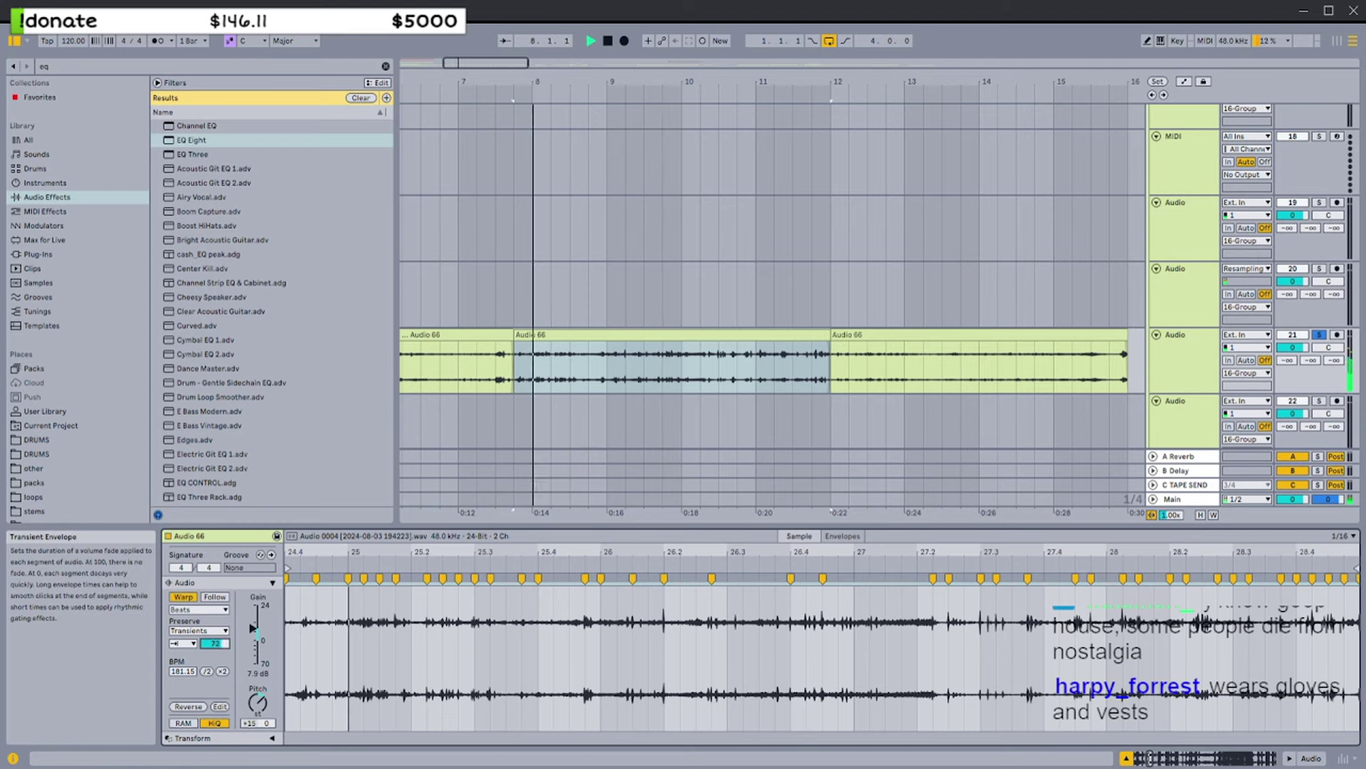
Cut the processed clip out of track 21 and stop playback
{"action": "left_click", "coordinate": [583, 334]}
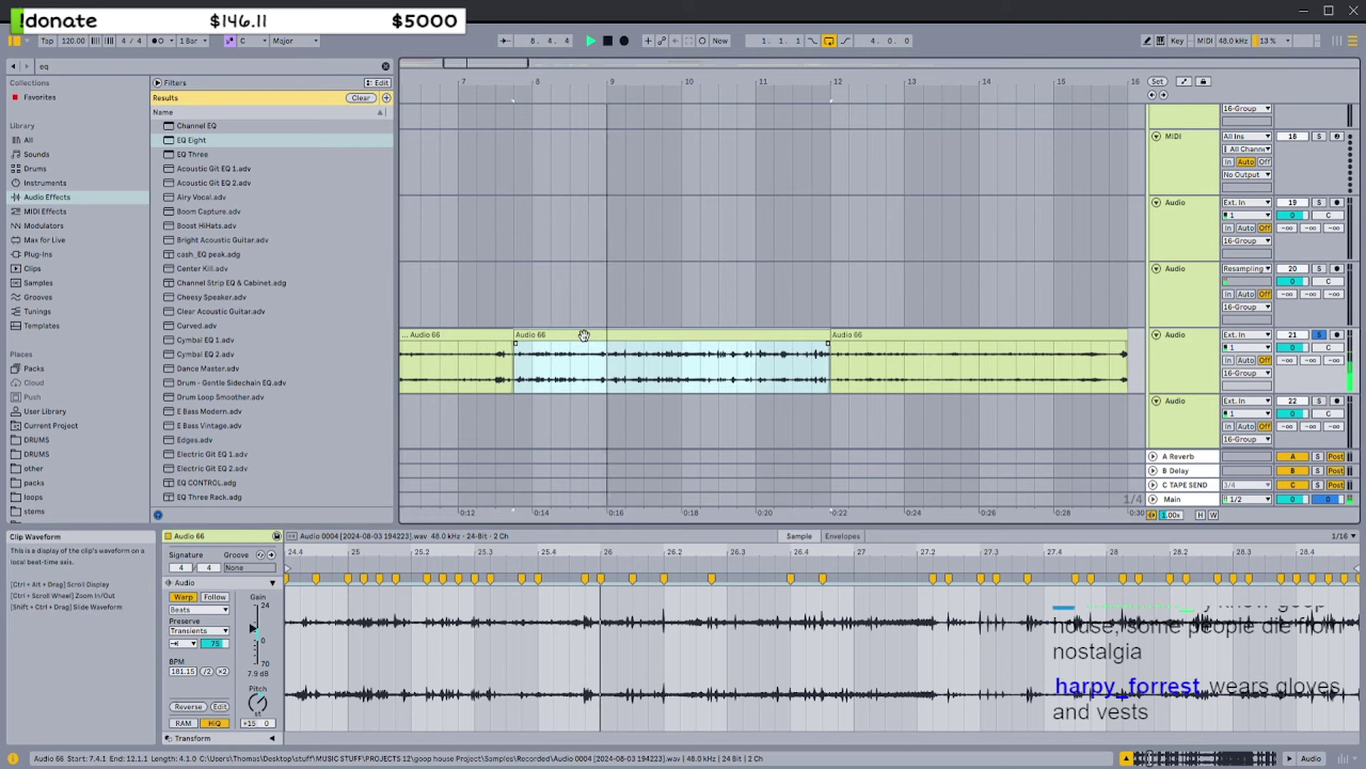
{"action": "key", "text": "ctrl+x"}
{"action": "scroll", "coordinate": [578, 344], "scroll_direction": "down", "scroll_amount": 10}
{"action": "scroll", "coordinate": [508, 186], "scroll_direction": "up", "scroll_amount": 3}
{"action": "key", "text": "space"}
Clear the solo, deactivate 16 Group and briefly play the beat from bar 1
{"action": "left_click_drag", "start_coordinate": [425, 165], "coordinate": [387, 160]}
{"action": "key", "text": "s"}
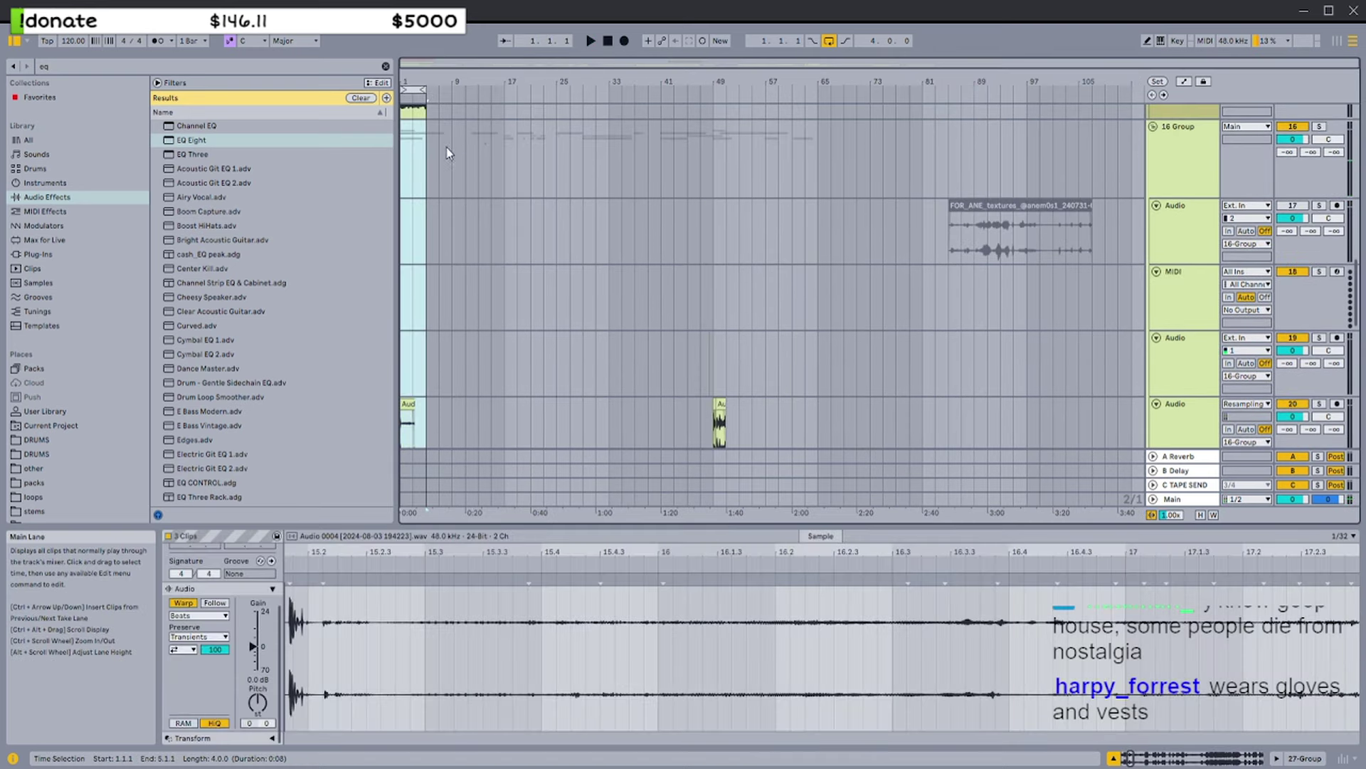
{"action": "left_click", "coordinate": [1293, 126]}
{"action": "scroll", "coordinate": [1292, 131], "scroll_direction": "up", "scroll_amount": 2}
{"action": "key", "text": "space"}
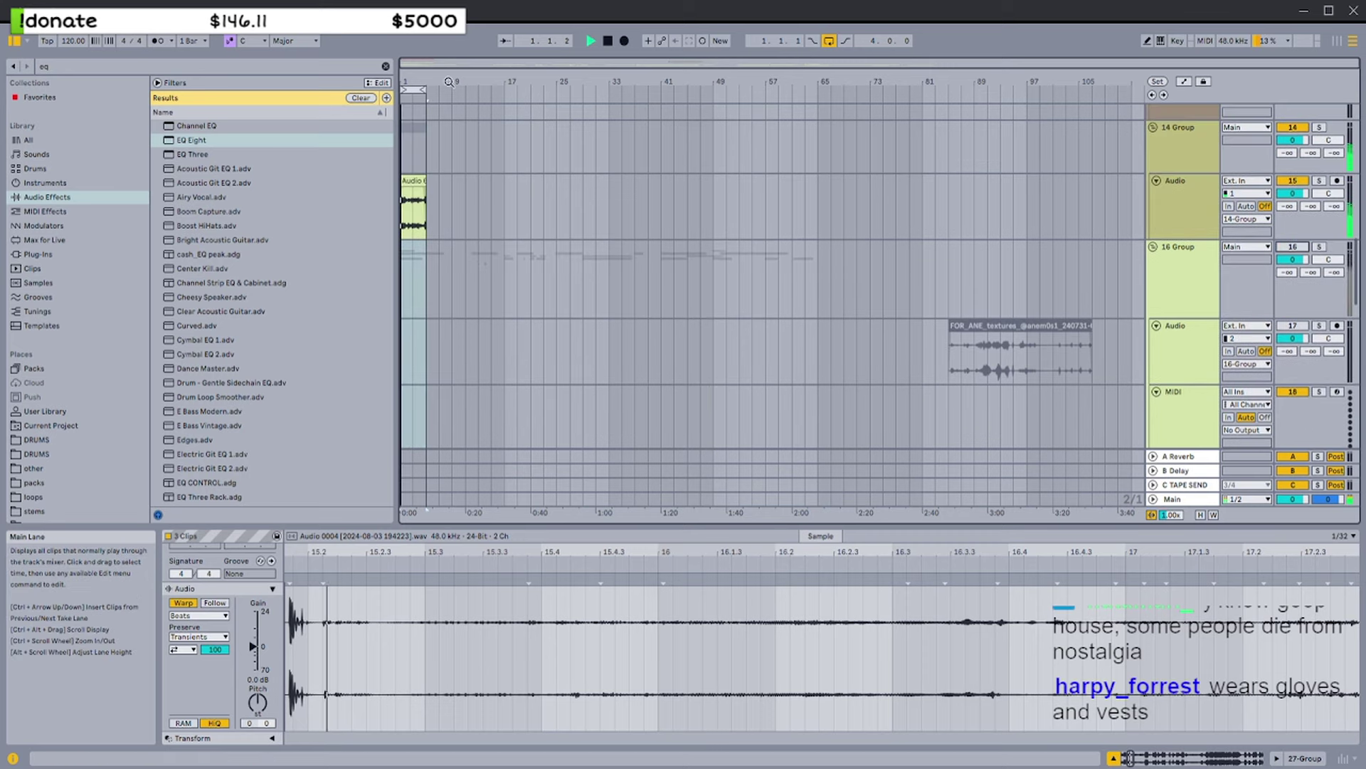
{"action": "left_click_drag", "start_coordinate": [419, 63], "coordinate": [427, 104]}
{"action": "scroll", "coordinate": [772, 276], "scroll_direction": "up", "scroll_amount": 6}
{"action": "key", "text": "space"}
Insert an audio track below track 6 in the drums group and paste the cut clip at bar 1
{"action": "scroll", "coordinate": [1203, 220], "scroll_direction": "up", "scroll_amount": 8}
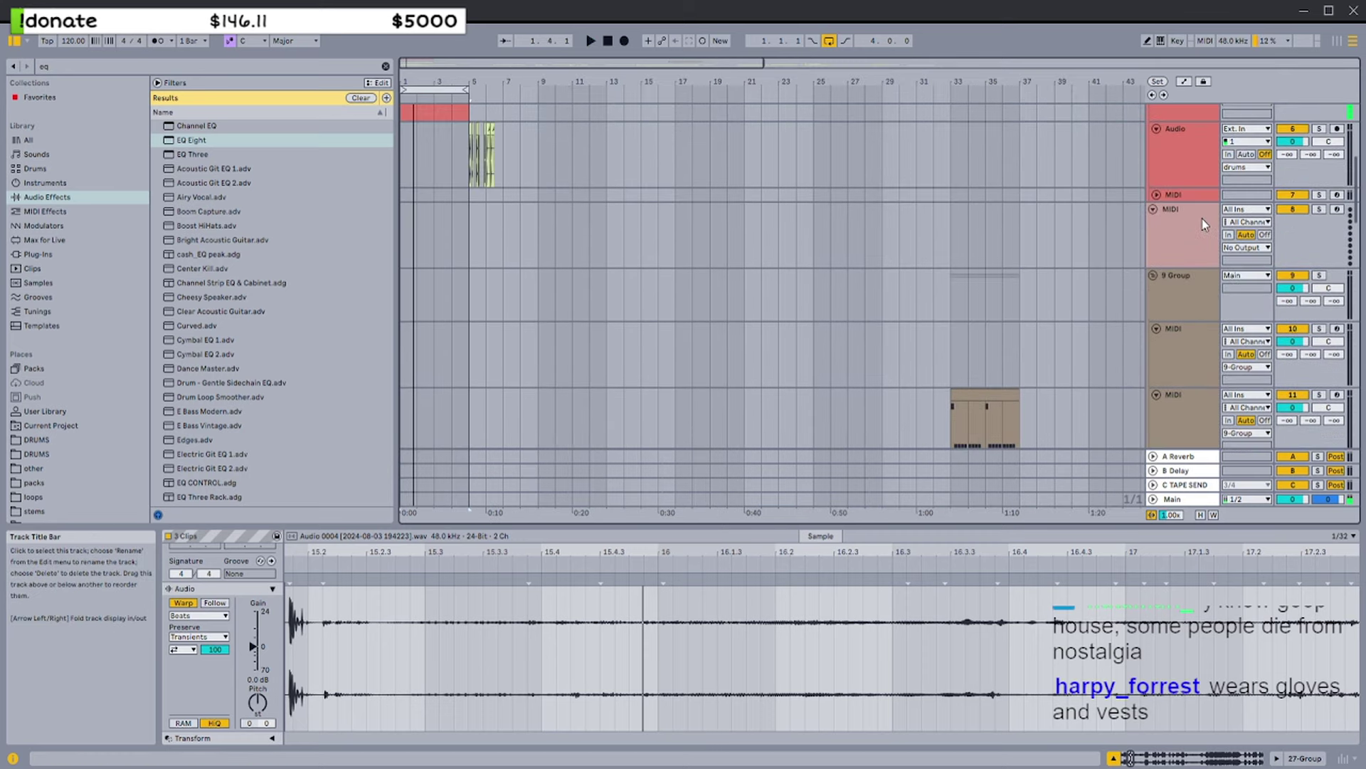
{"action": "left_click", "coordinate": [1196, 220]}
{"action": "left_click", "coordinate": [1194, 239]}
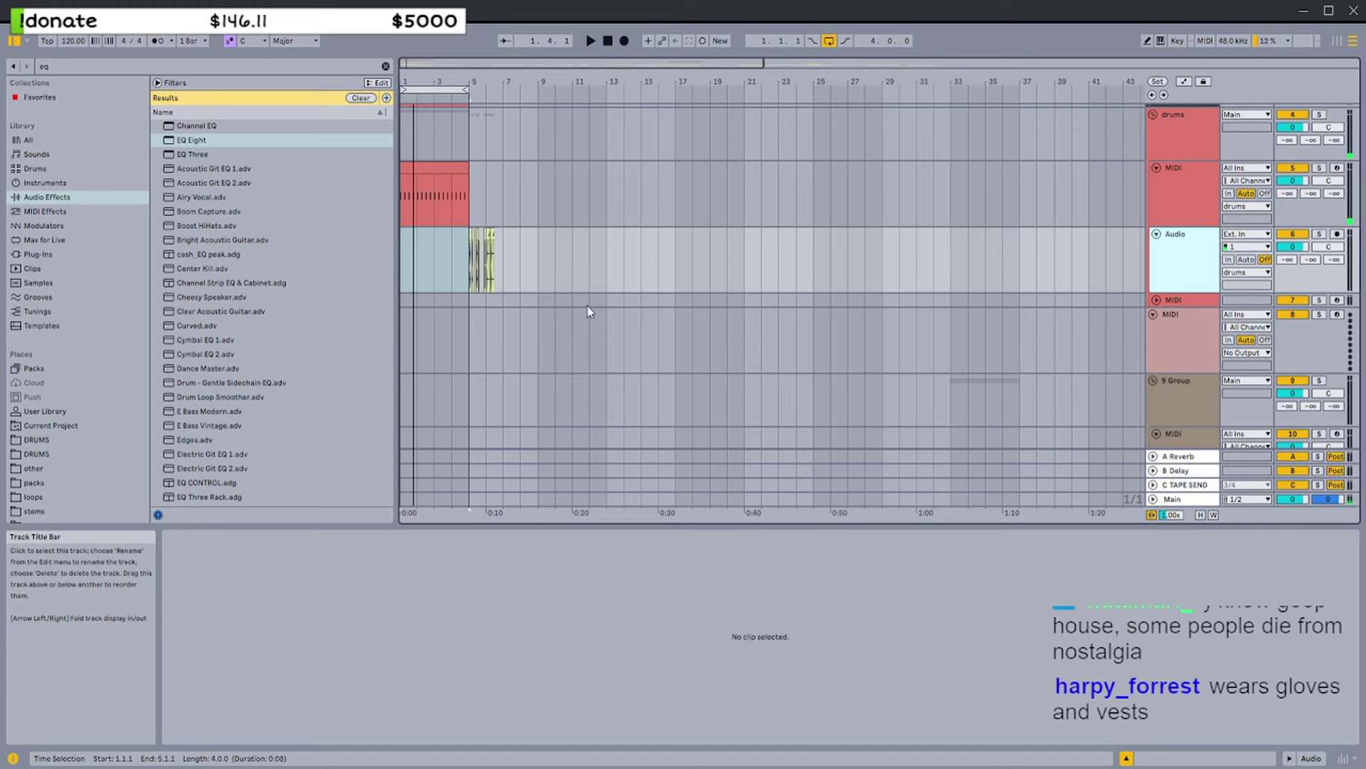
{"action": "key", "text": "ctrl+t"}
{"action": "left_click", "coordinate": [405, 313]}
{"action": "key", "text": "ctrl+v"}
{"action": "key", "text": "space"}
Trim the pasted clip to end at bar 5, and set its gain to 12.2 dB and pitch to +18 semitones
{"action": "scroll", "coordinate": [427, 307], "scroll_direction": "up", "scroll_amount": 5}
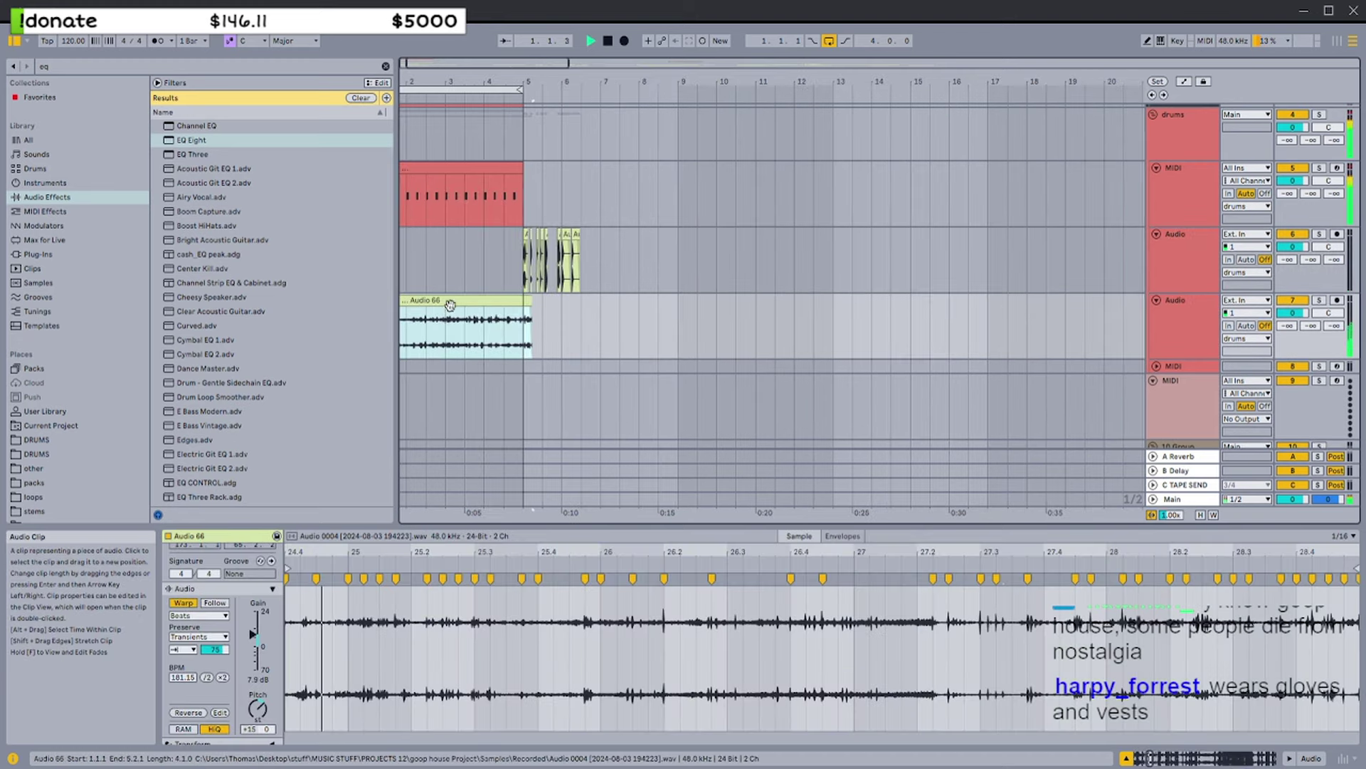
{"action": "left_click_drag", "start_coordinate": [563, 309], "coordinate": [555, 309]}
{"action": "left_click_drag", "start_coordinate": [257, 708], "coordinate": [257, 729]}
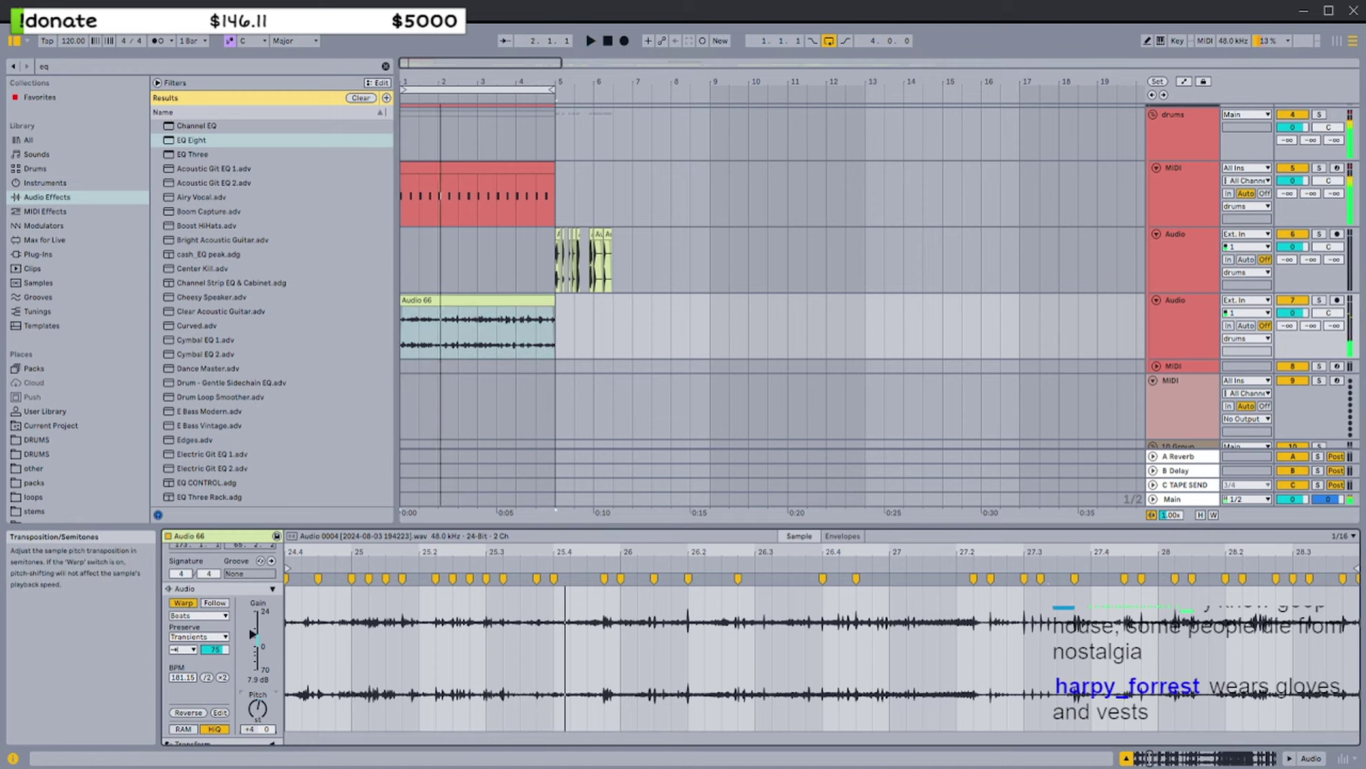
{"action": "left_click_drag", "start_coordinate": [262, 679], "coordinate": [262, 666]}
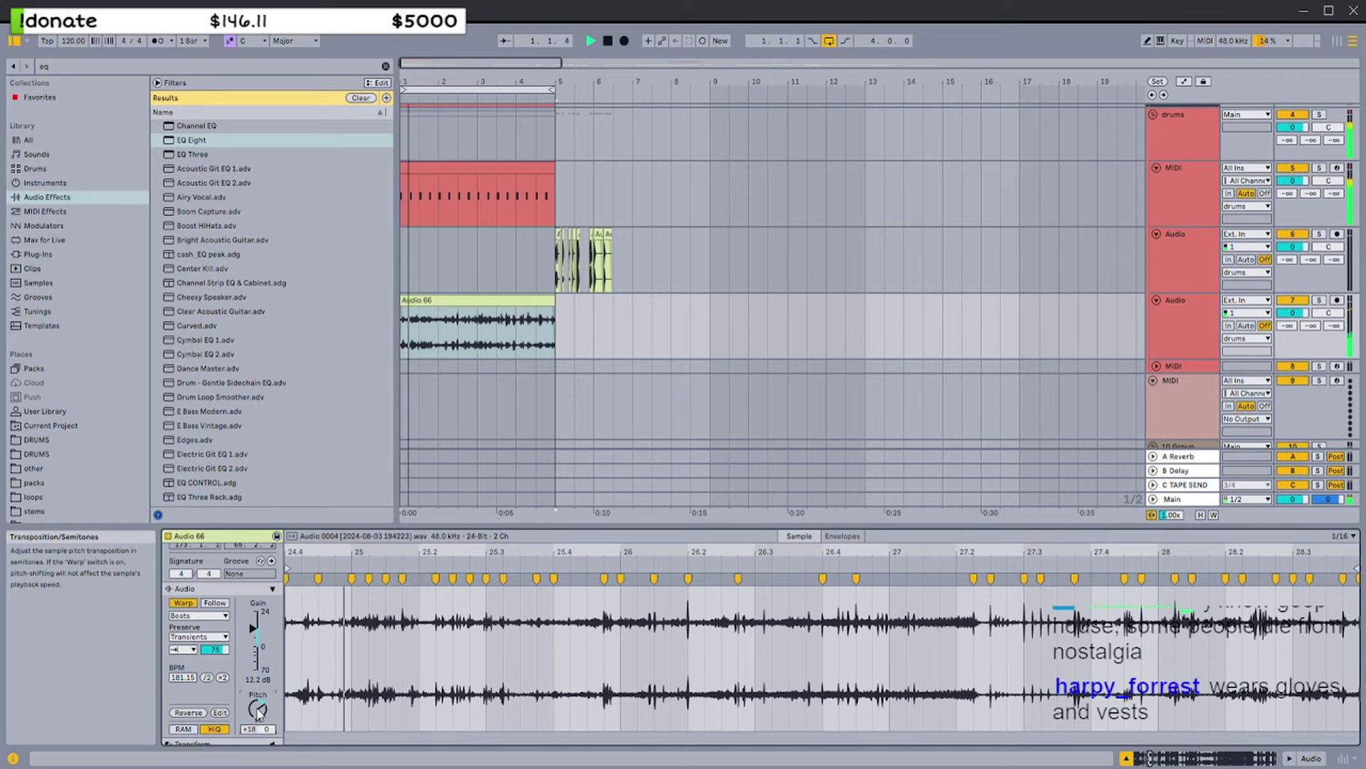
Solo track 7 and set its clip to preserve 1/8, with a transient envelope of 28 and pitch of +9 semitones
{"action": "left_click", "coordinate": [1204, 321]}
{"action": "key", "text": "s"}
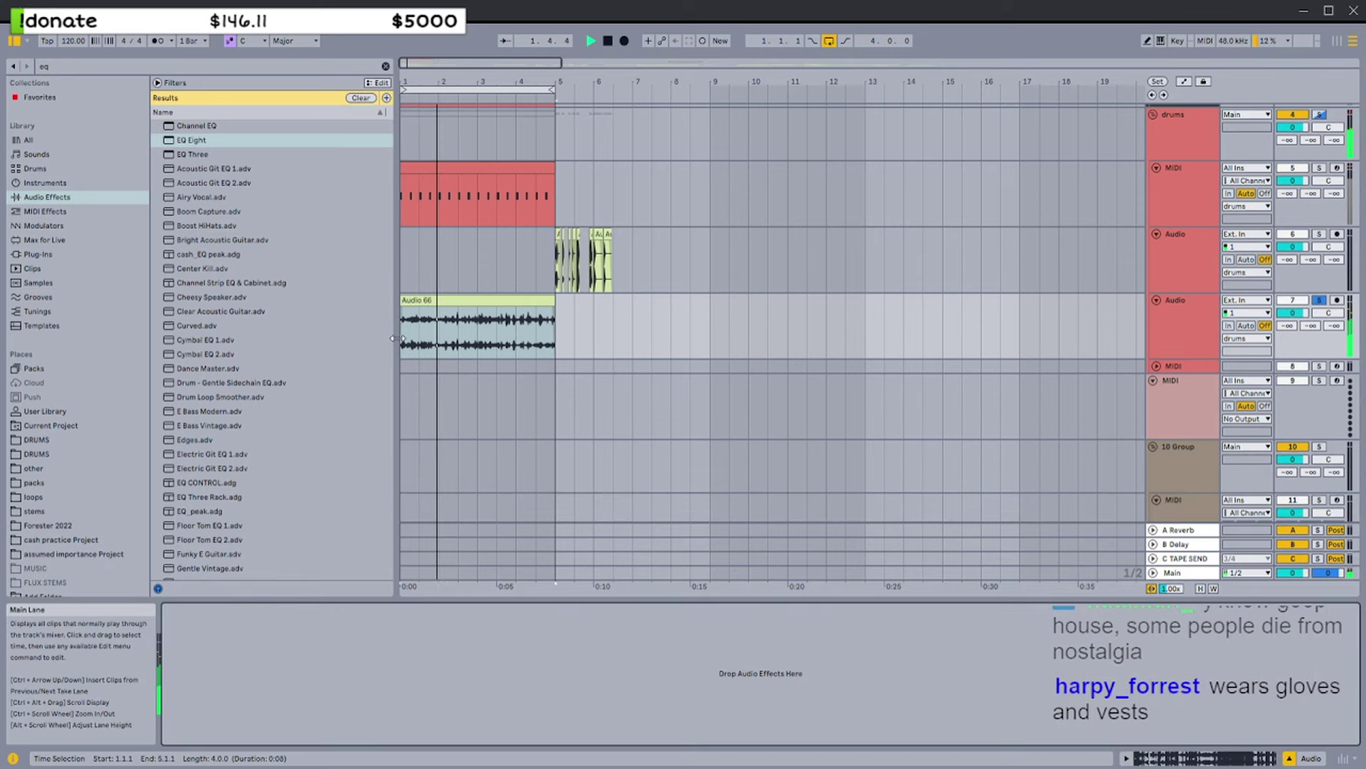
{"action": "scroll", "coordinate": [459, 304], "scroll_direction": "up", "scroll_amount": 5}
{"action": "double_click", "coordinate": [457, 299]}
{"action": "key", "text": "space"}
{"action": "left_click", "coordinate": [198, 638]}
{"action": "left_click", "coordinate": [201, 676]}
{"action": "key", "text": "space"}
{"action": "left_click_drag", "start_coordinate": [215, 650], "coordinate": [214, 673]}
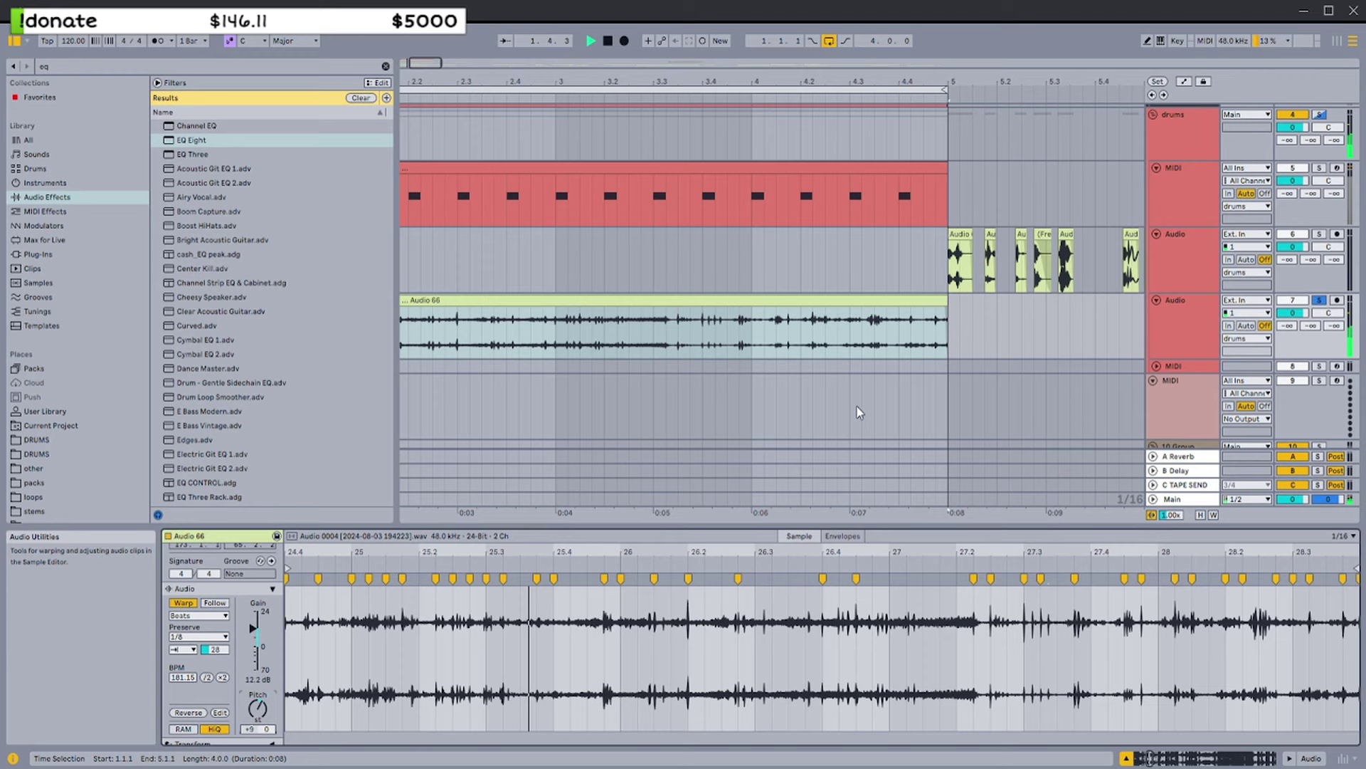
Insert a MIDI track below track 7 and load the clip into it as a Simpler sample
{"action": "left_click", "coordinate": [1189, 335]}
{"action": "key", "text": "ctrl+shift+t"}
{"action": "left_click", "coordinate": [882, 304]}
{"action": "double_click", "coordinate": [1168, 378]}
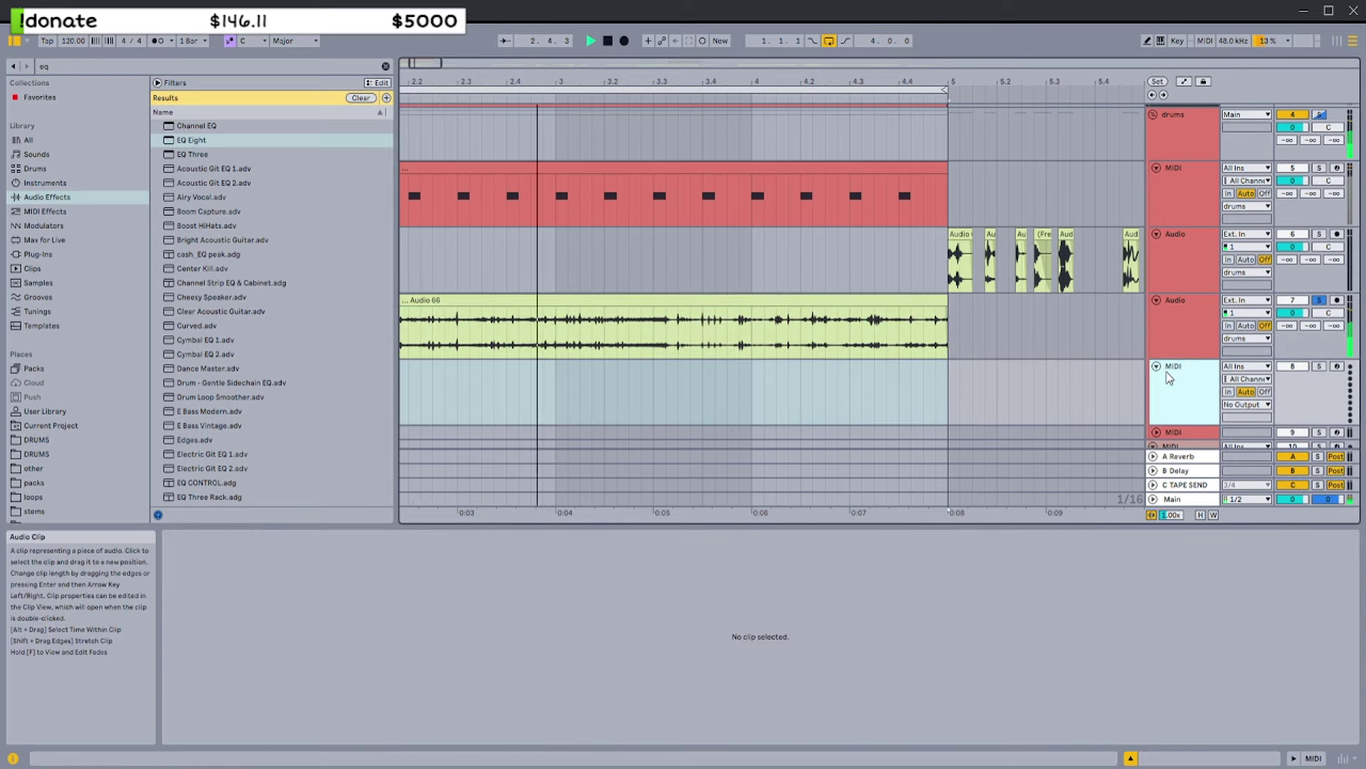
{"action": "key", "text": "space"}
{"action": "left_click_drag", "start_coordinate": [884, 298], "coordinate": [818, 623]}
Deactivate track 7's audio clip and move it to bar 9
{"action": "left_click", "coordinate": [874, 299]}
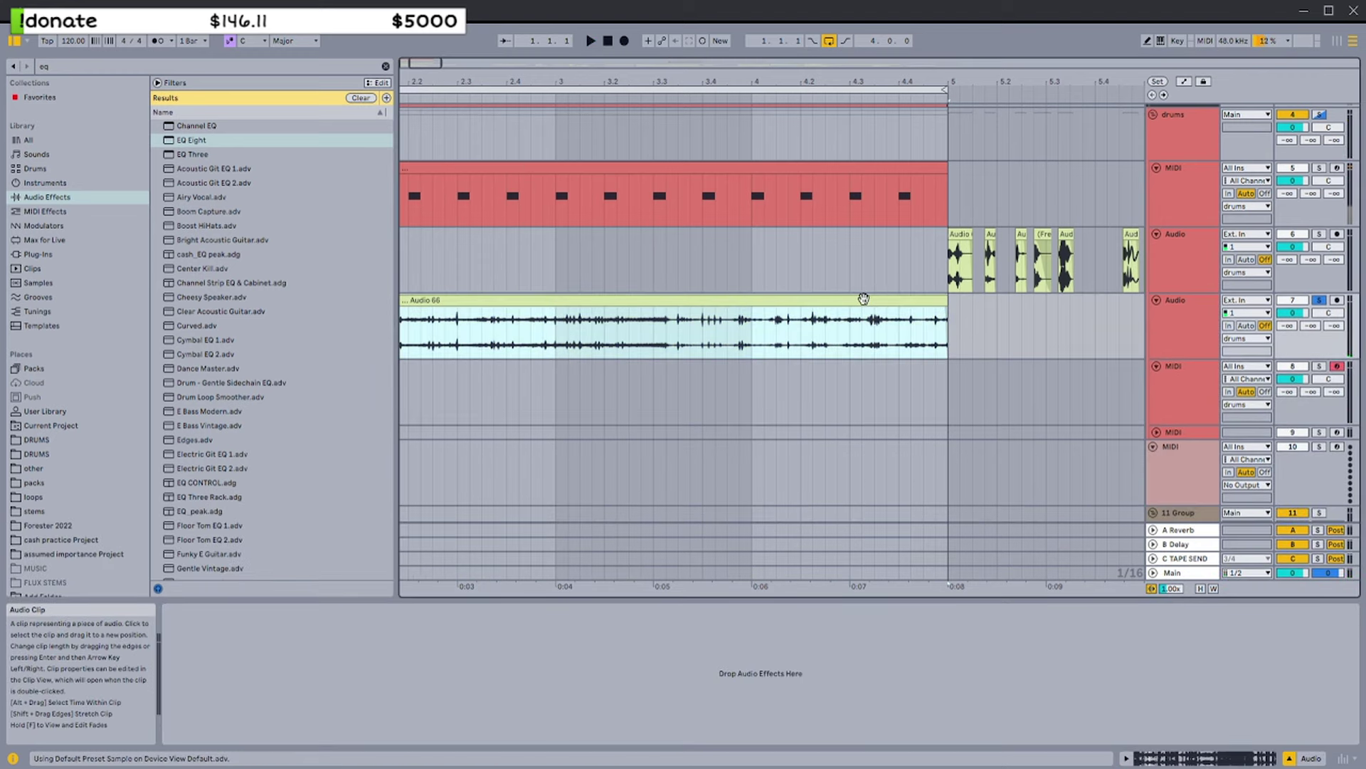
{"action": "key", "text": "0"}
{"action": "scroll", "coordinate": [745, 299], "scroll_direction": "down", "scroll_amount": 5}
{"action": "left_click_drag", "start_coordinate": [498, 299], "coordinate": [796, 304]}
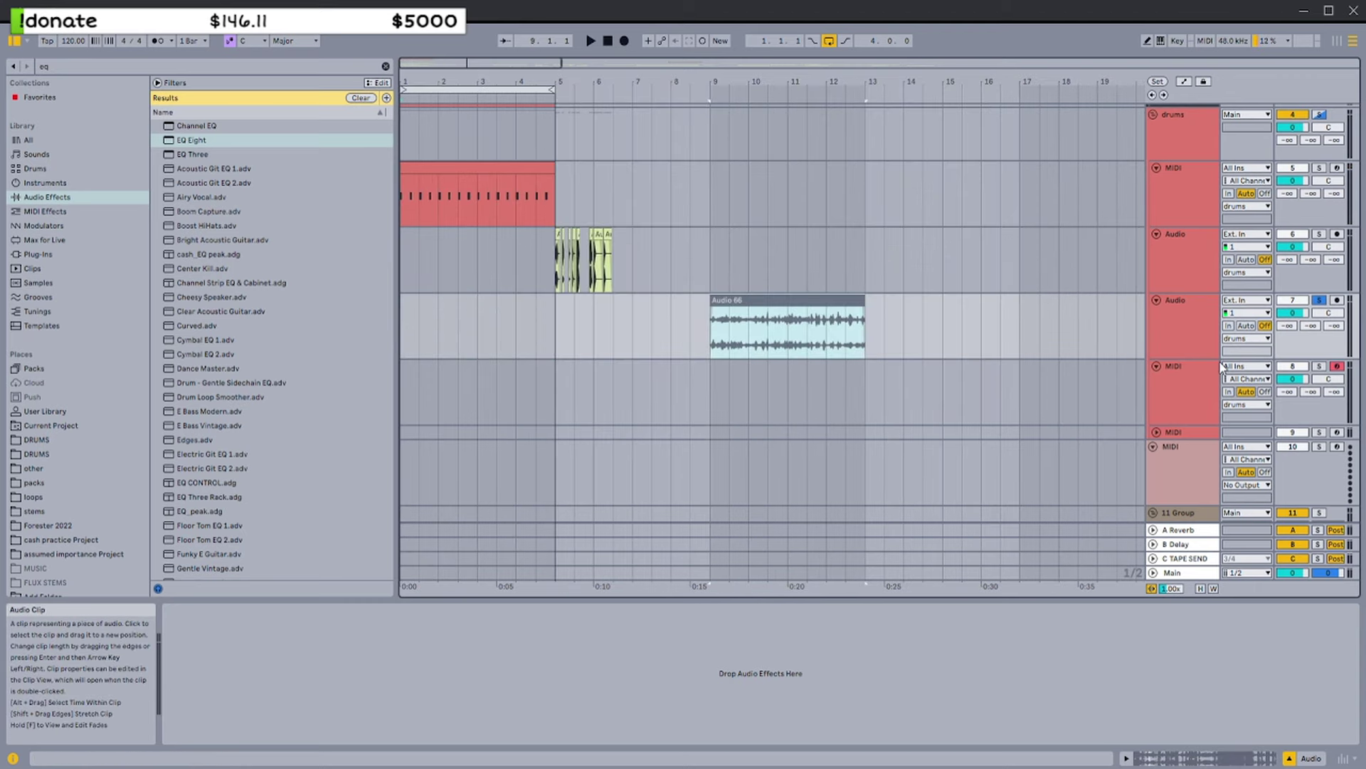
Switch track 8's Simpler to Slice mode
{"action": "left_click", "coordinate": [1204, 370]}
{"action": "left_click_drag", "start_coordinate": [248, 641], "coordinate": [249, 679]}
{"action": "left_click", "coordinate": [178, 696]}
Create an empty four-bar MIDI clip on track 8 from bar 1, and set Simpler's warp envelope to 100
{"action": "double_click", "coordinate": [412, 366]}
{"action": "left_click_drag", "start_coordinate": [411, 366], "coordinate": [563, 373]}
{"action": "key", "text": "ctrl+j"}
{"action": "double_click", "coordinate": [1163, 392]}
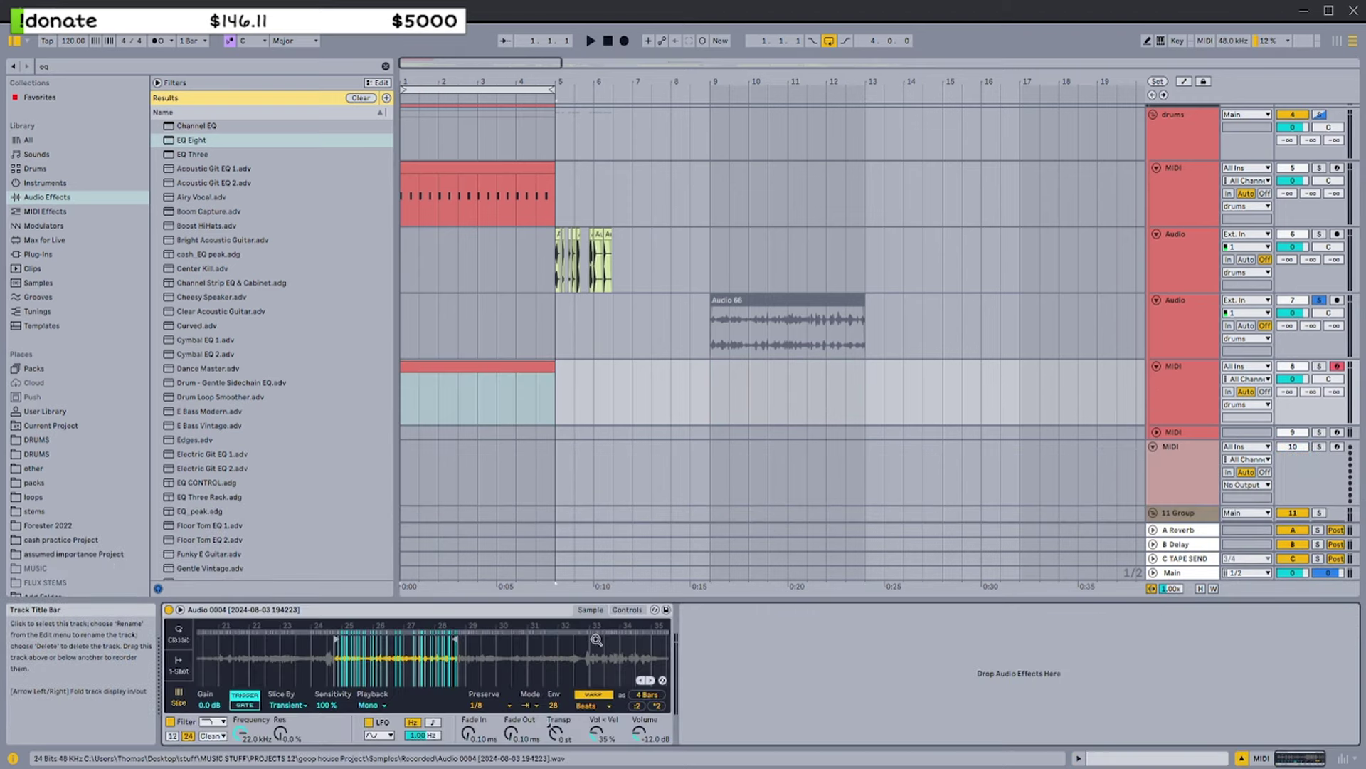
{"action": "double_click", "coordinate": [555, 705]}
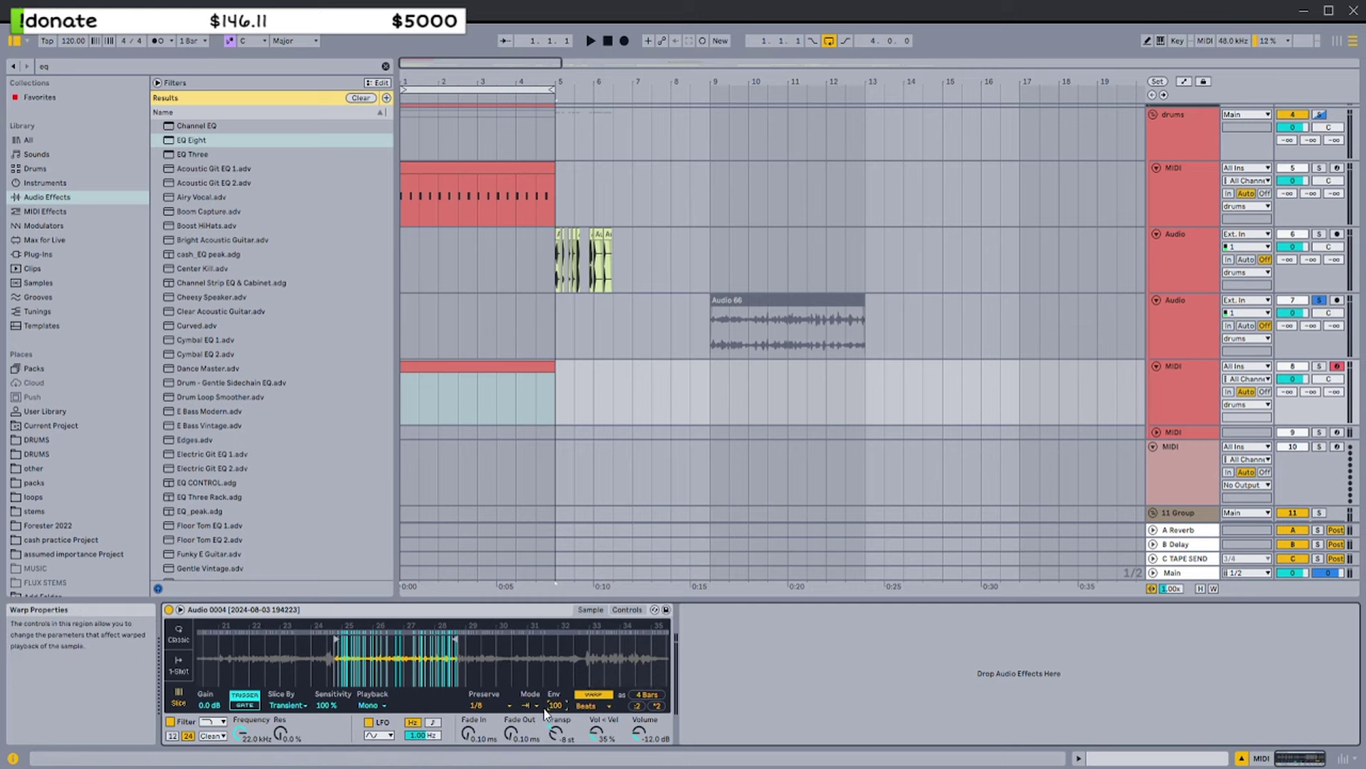
Add a note at 1.1.3 on A#2 in the new MIDI clip and solo track 8
{"action": "double_click", "coordinate": [481, 387]}
{"action": "double_click", "coordinate": [347, 670]}
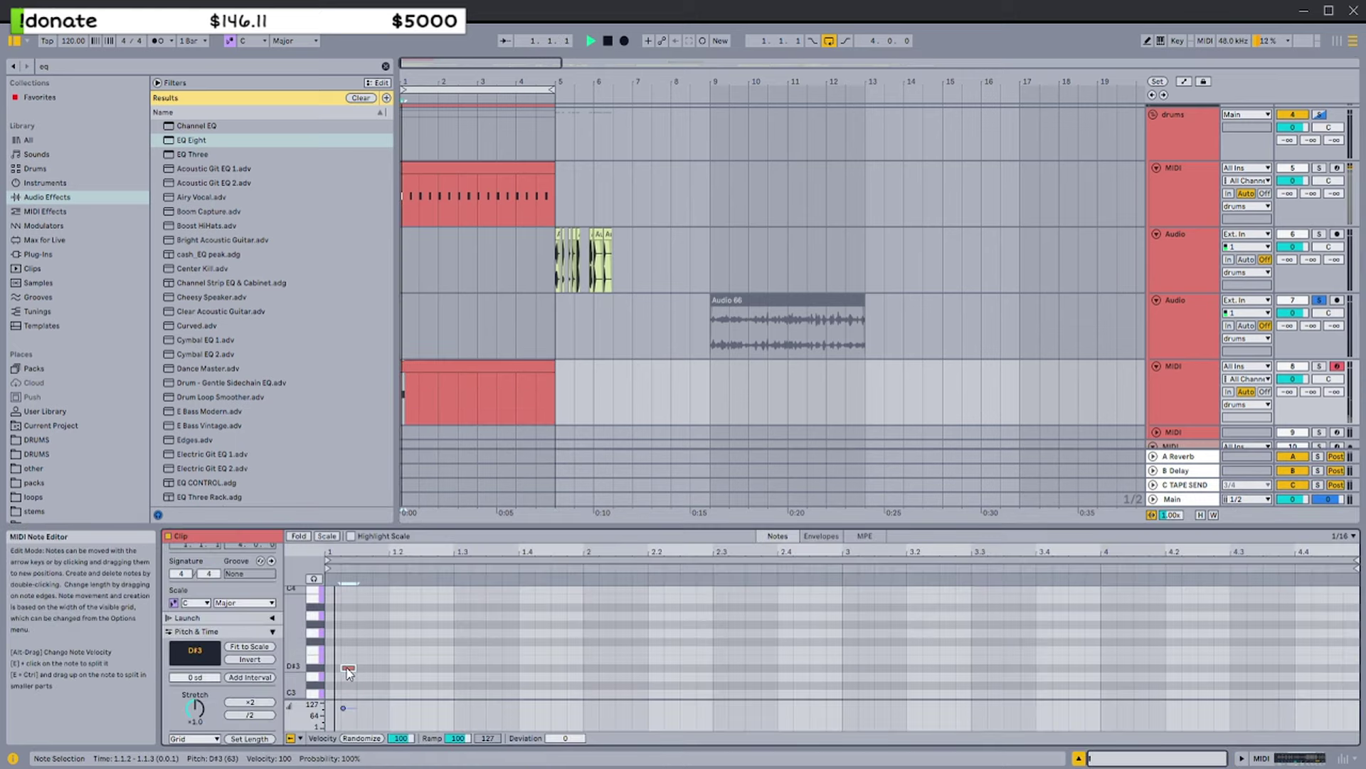
{"action": "left_click_drag", "start_coordinate": [346, 669], "coordinate": [367, 701]}
{"action": "key", "text": "space"}
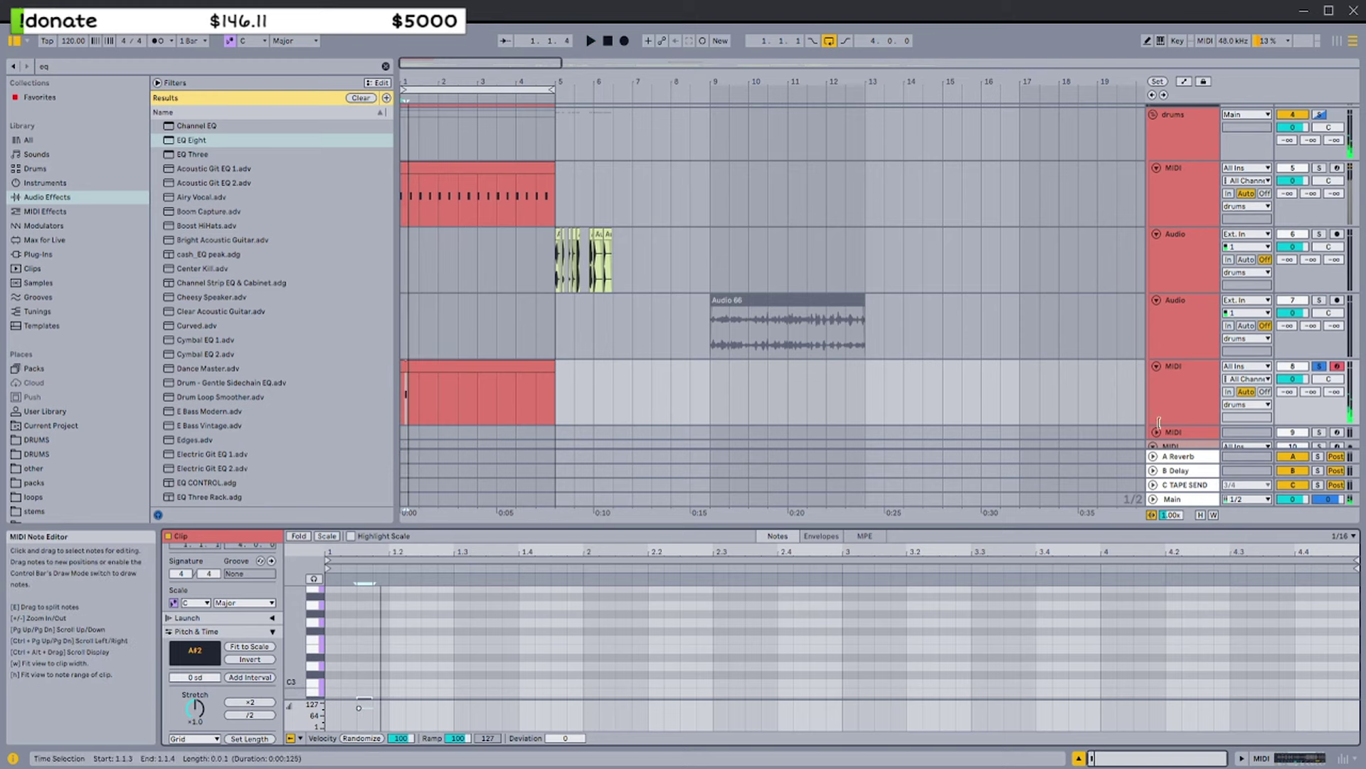
Audition the triggered slice repeatedly and set Simpler's warp Preserve option to Transients
{"action": "left_click", "coordinate": [1192, 384]}
{"action": "double_click", "coordinate": [1193, 384]}
{"action": "key", "text": "space"}
{"action": "key", "text": "space"}
{"action": "scroll", "coordinate": [361, 653], "scroll_direction": "up", "scroll_amount": 4}
{"action": "key", "text": "space"}
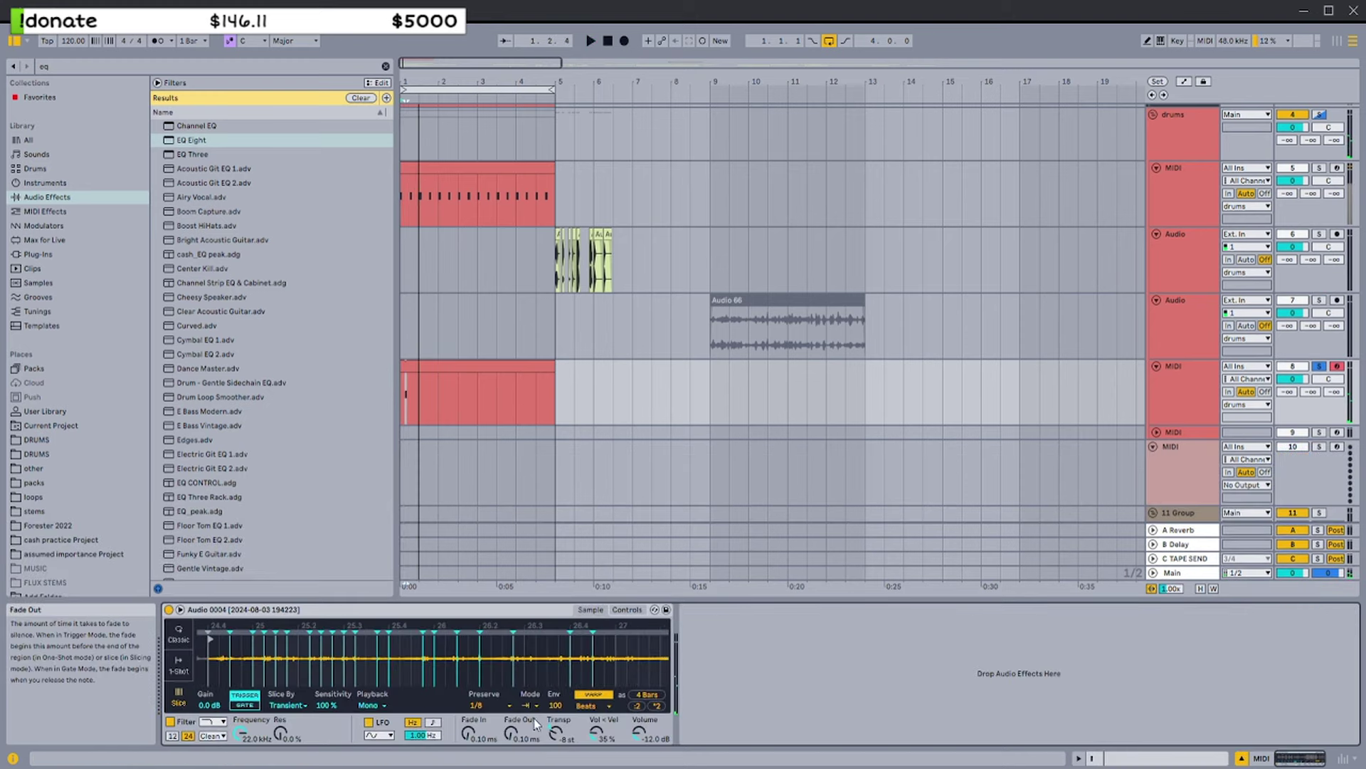
{"action": "left_click_drag", "start_coordinate": [554, 733], "coordinate": [554, 744]}
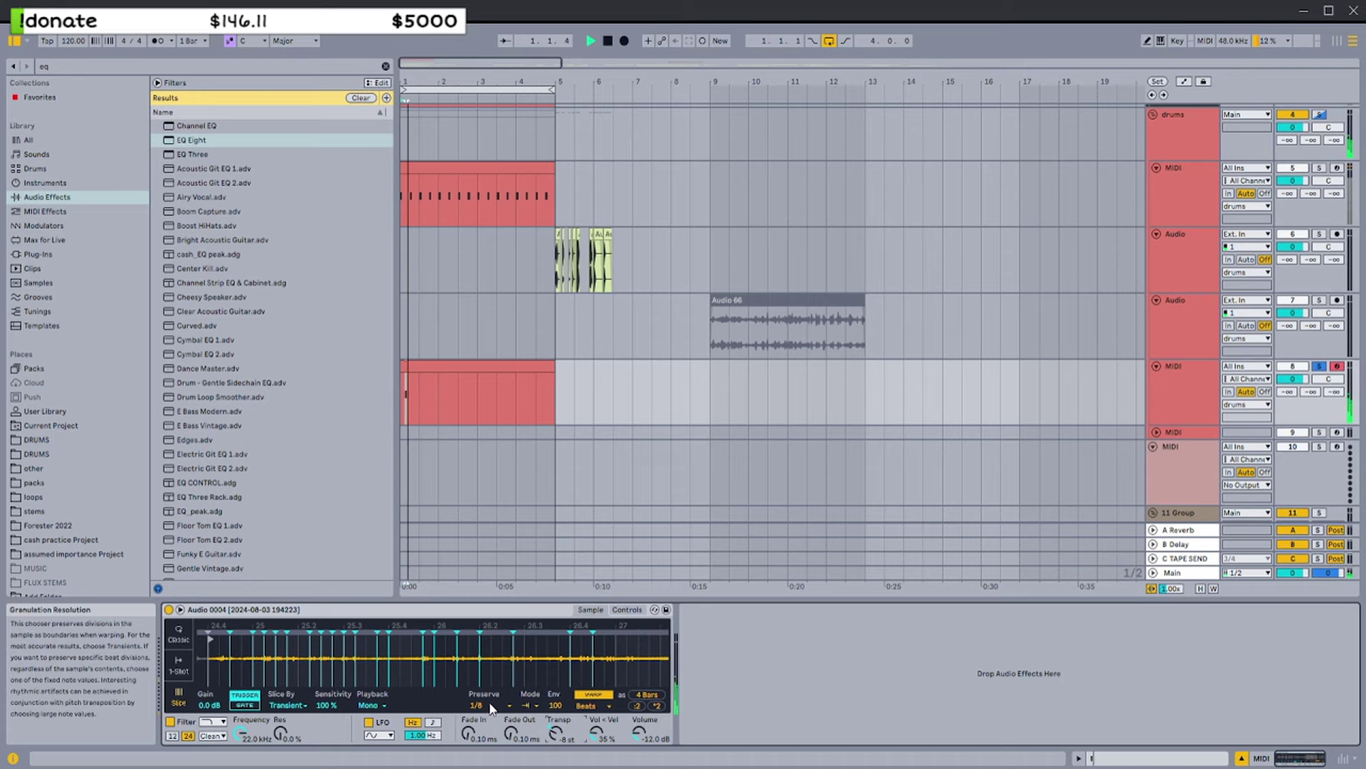
Audition other slices by moving the 1.1.3 note to different pitches, including D#3, and leave it on B1
{"action": "double_click", "coordinate": [517, 371]}
{"action": "left_click", "coordinate": [365, 655]}
{"action": "left_click_drag", "start_coordinate": [365, 654], "coordinate": [368, 616]}
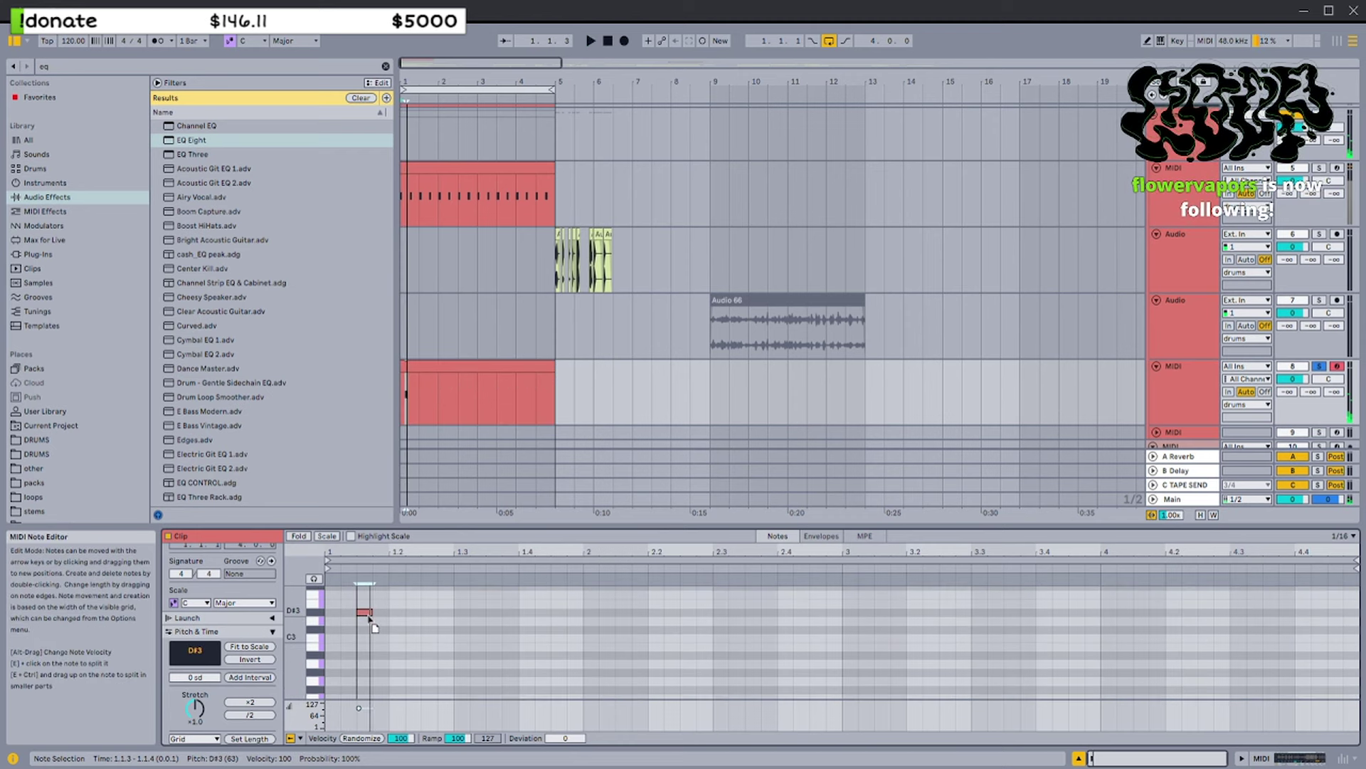
{"action": "left_click_drag", "start_coordinate": [369, 671], "coordinate": [367, 696]}
{"action": "key", "text": "space"}
{"action": "key", "text": "space"}
{"action": "key", "text": "space"}
{"action": "key", "text": "space"}
{"action": "key", "text": "space"}
{"action": "key", "text": "space"}
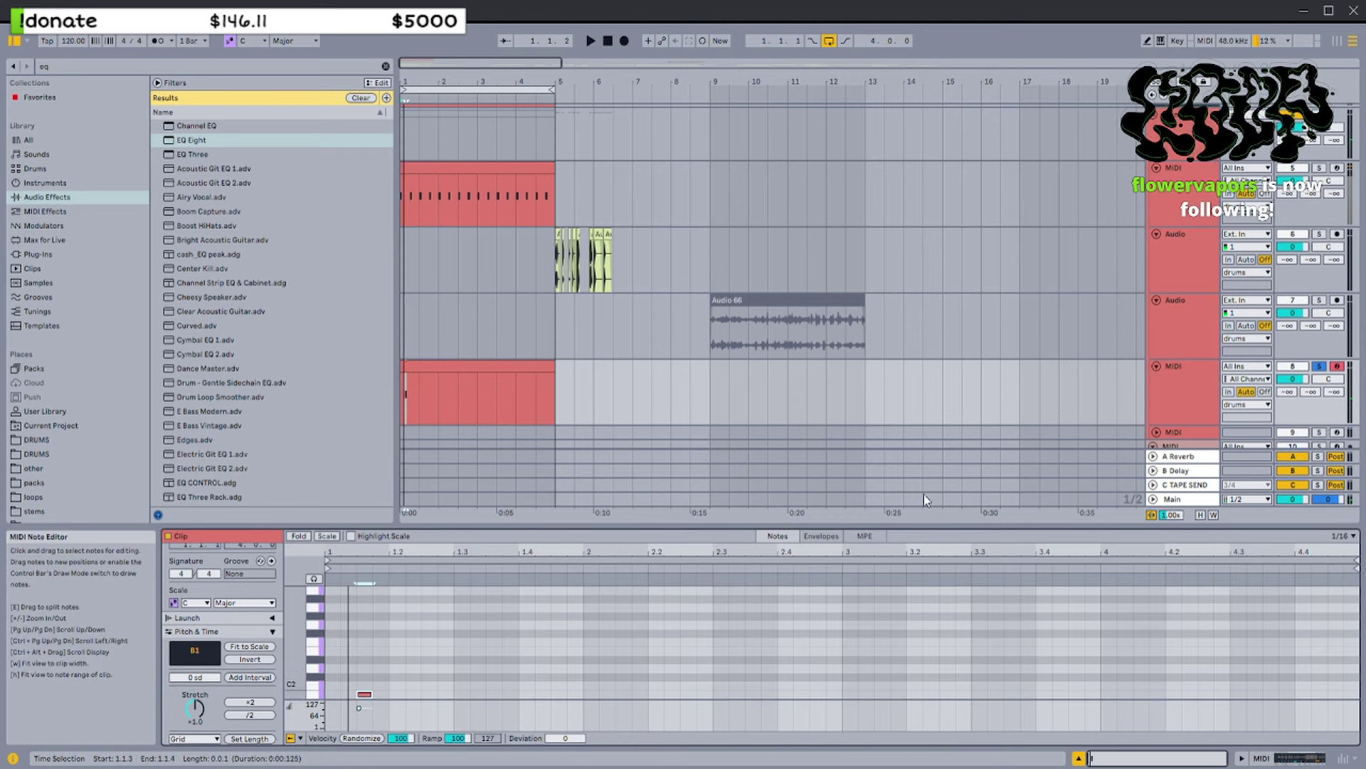
{"action": "key", "text": "space"}
Raise Simpler's output volume on track 8 while replaying the slice
{"action": "left_click", "coordinate": [1172, 414]}
{"action": "double_click", "coordinate": [1175, 414]}
{"action": "key", "text": "space"}
{"action": "key", "text": "space"}
{"action": "key", "text": "space"}
{"action": "left_click_drag", "start_coordinate": [639, 733], "coordinate": [639, 724]}
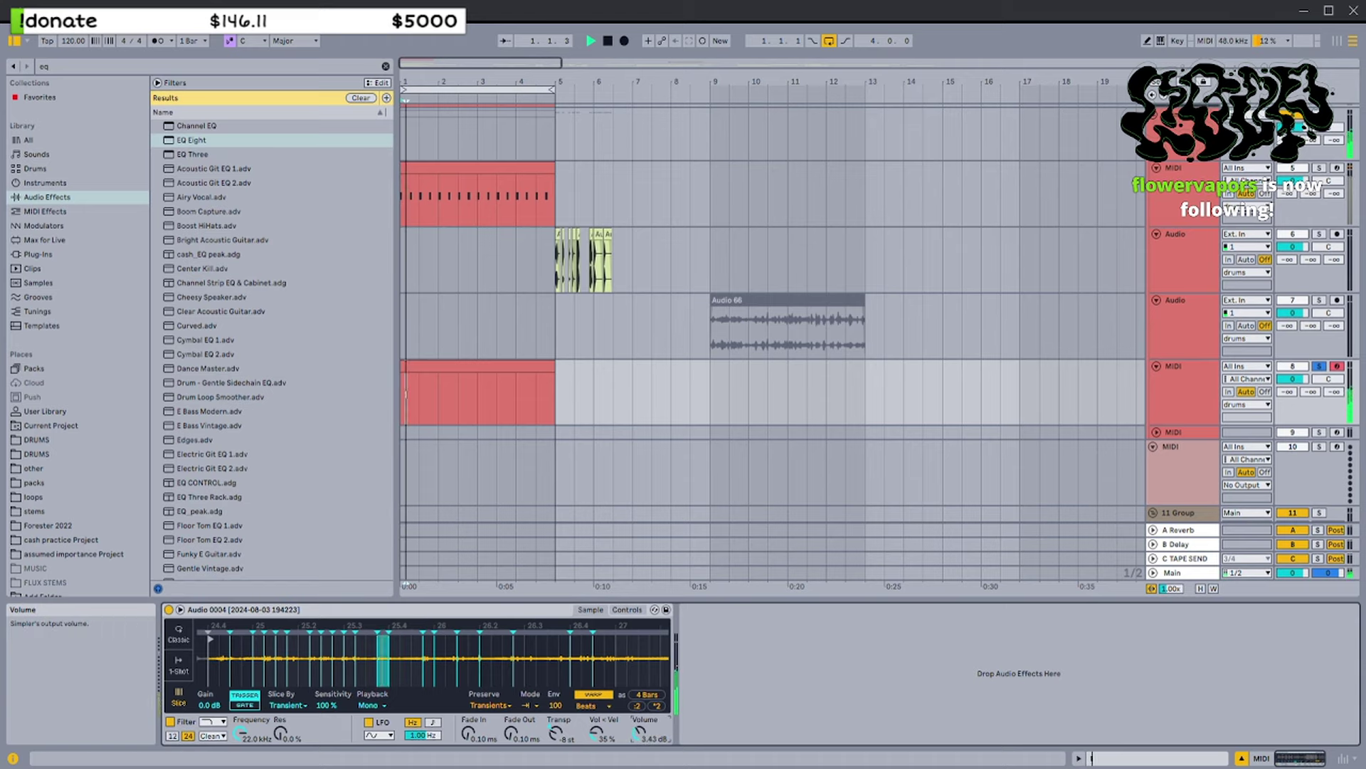
{"action": "key", "text": "space"}
Add a D#2 note at 1.2.3 and duplicate both notes to fill the first bar
{"action": "double_click", "coordinate": [470, 365]}
{"action": "key", "text": "space"}
{"action": "double_click", "coordinate": [390, 649]}
{"action": "left_click_drag", "start_coordinate": [392, 649], "coordinate": [427, 662]}
{"action": "key", "text": "space"}
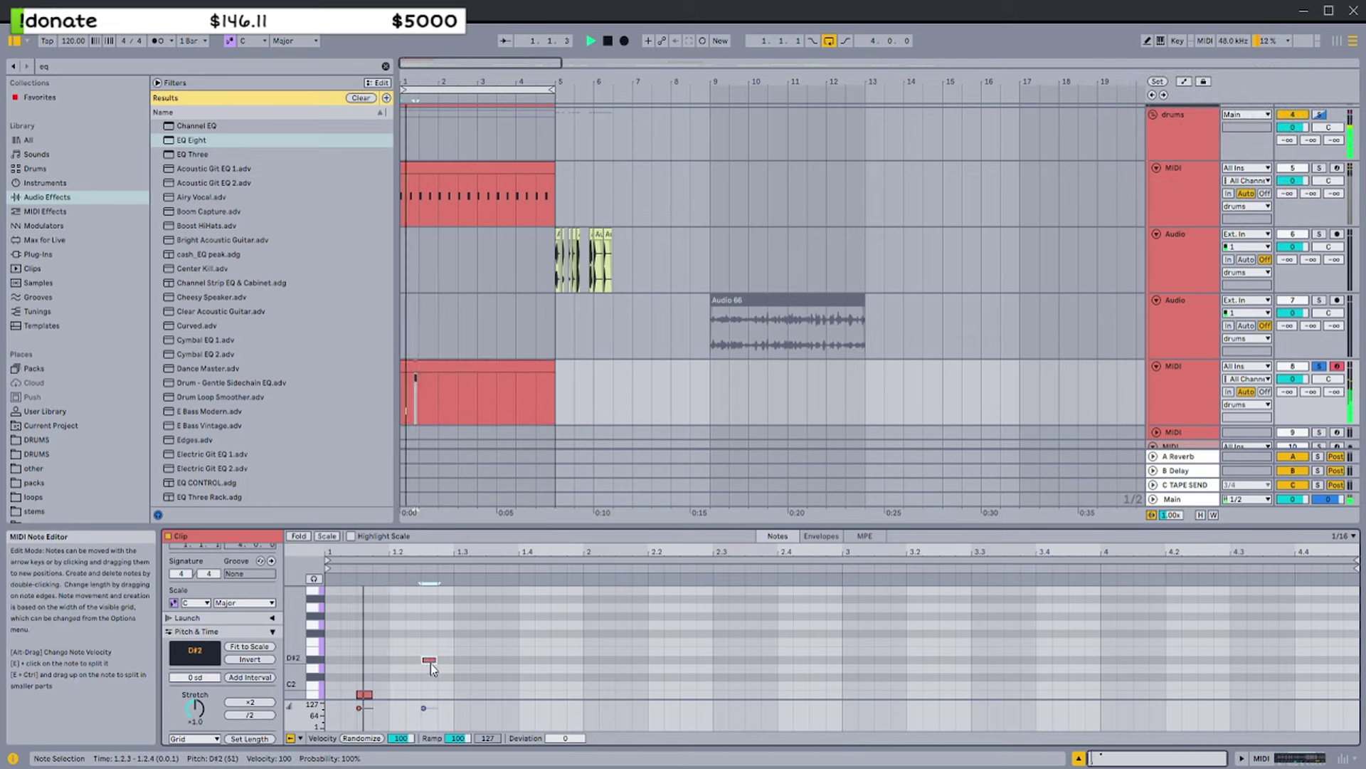
{"action": "key", "text": "ctrl+a"}
{"action": "key", "text": "ctrl+d"}
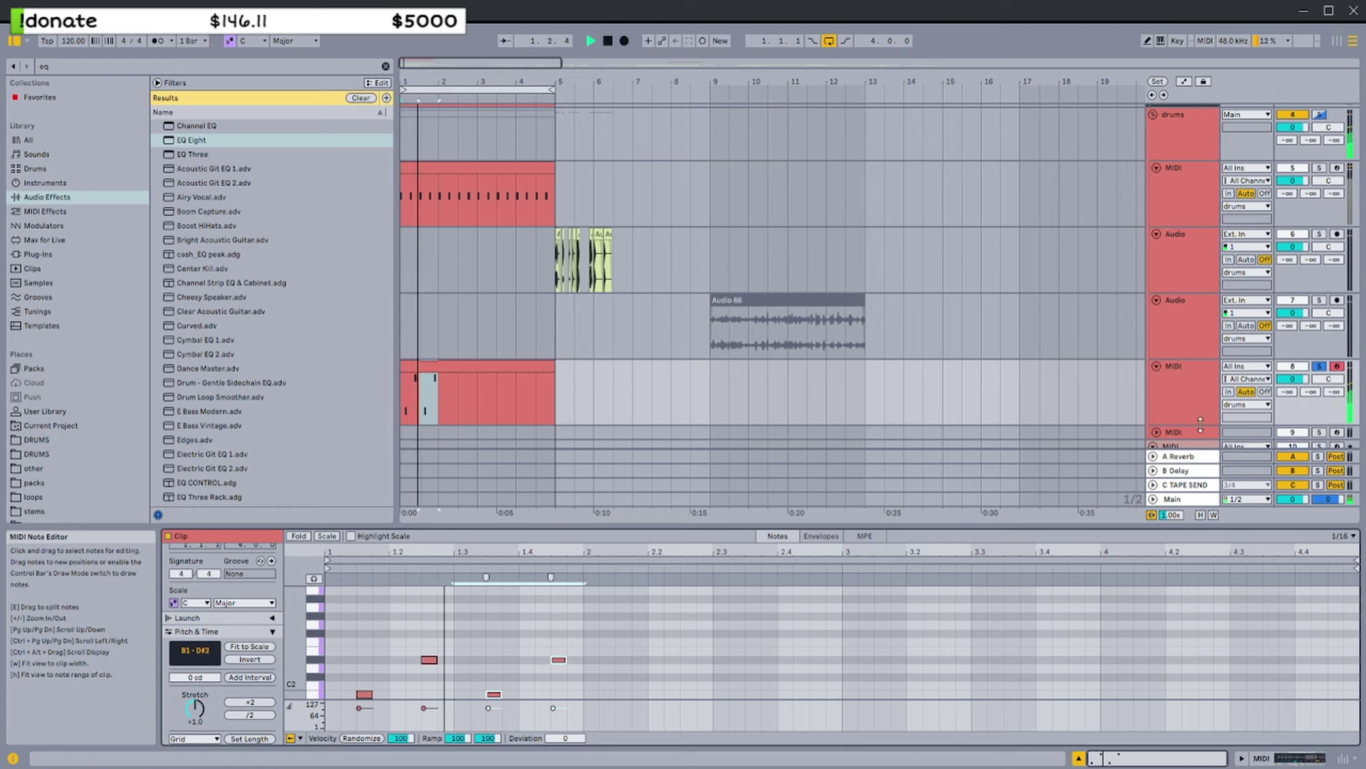
Add EQ Eight after Simpler on track 8 and make band 1 a low cut at 177 Hz
{"action": "key", "text": "shift+Tab"}
{"action": "left_click_drag", "start_coordinate": [283, 140], "coordinate": [755, 672]}
{"action": "left_click", "coordinate": [733, 725]}
{"action": "left_click", "coordinate": [736, 642]}
{"action": "left_click_drag", "start_coordinate": [699, 635], "coordinate": [698, 611]}
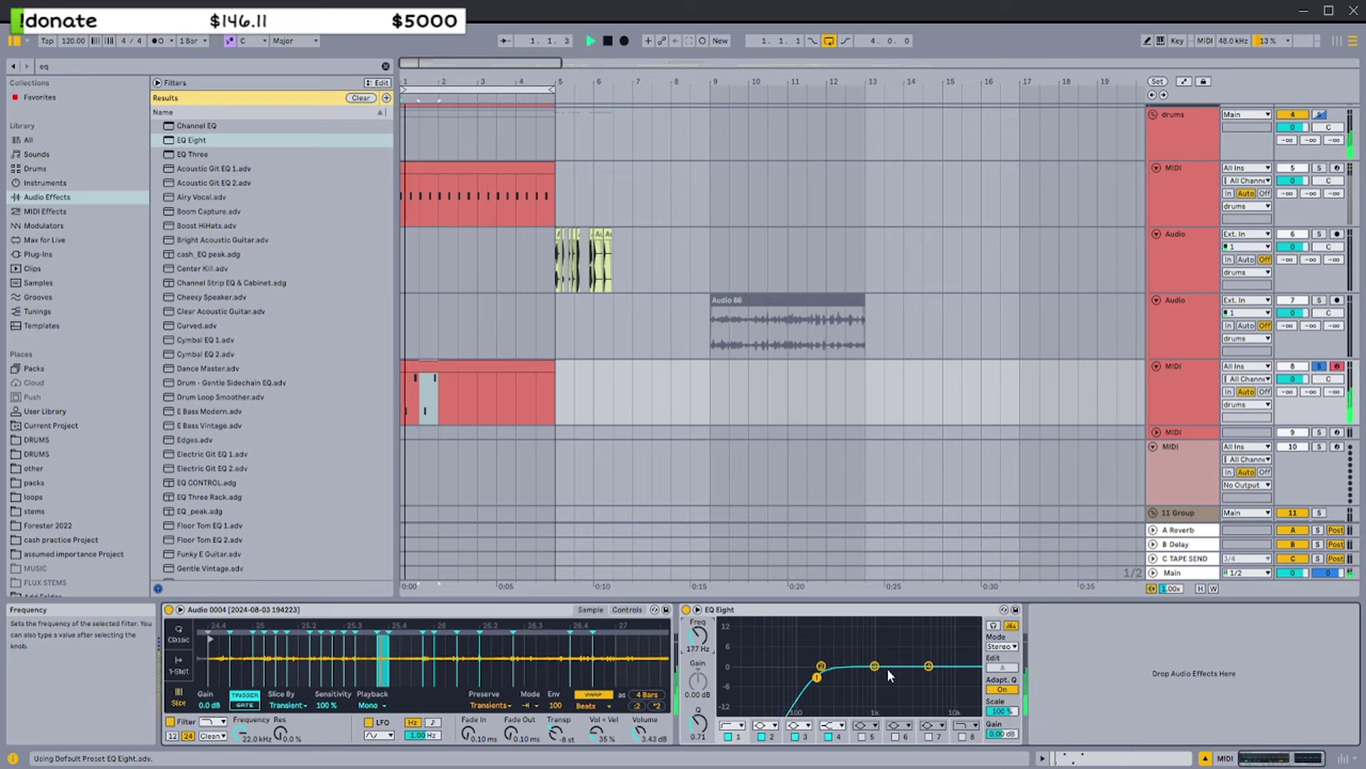
Boost EQ Eight's high shelf band and change band 1 to a steeper low cut at 2.75 kHz
{"action": "left_click_drag", "start_coordinate": [929, 666], "coordinate": [915, 651]}
{"action": "left_click_drag", "start_coordinate": [817, 677], "coordinate": [919, 680]}
{"action": "left_click", "coordinate": [734, 726]}
{"action": "left_click", "coordinate": [727, 634]}
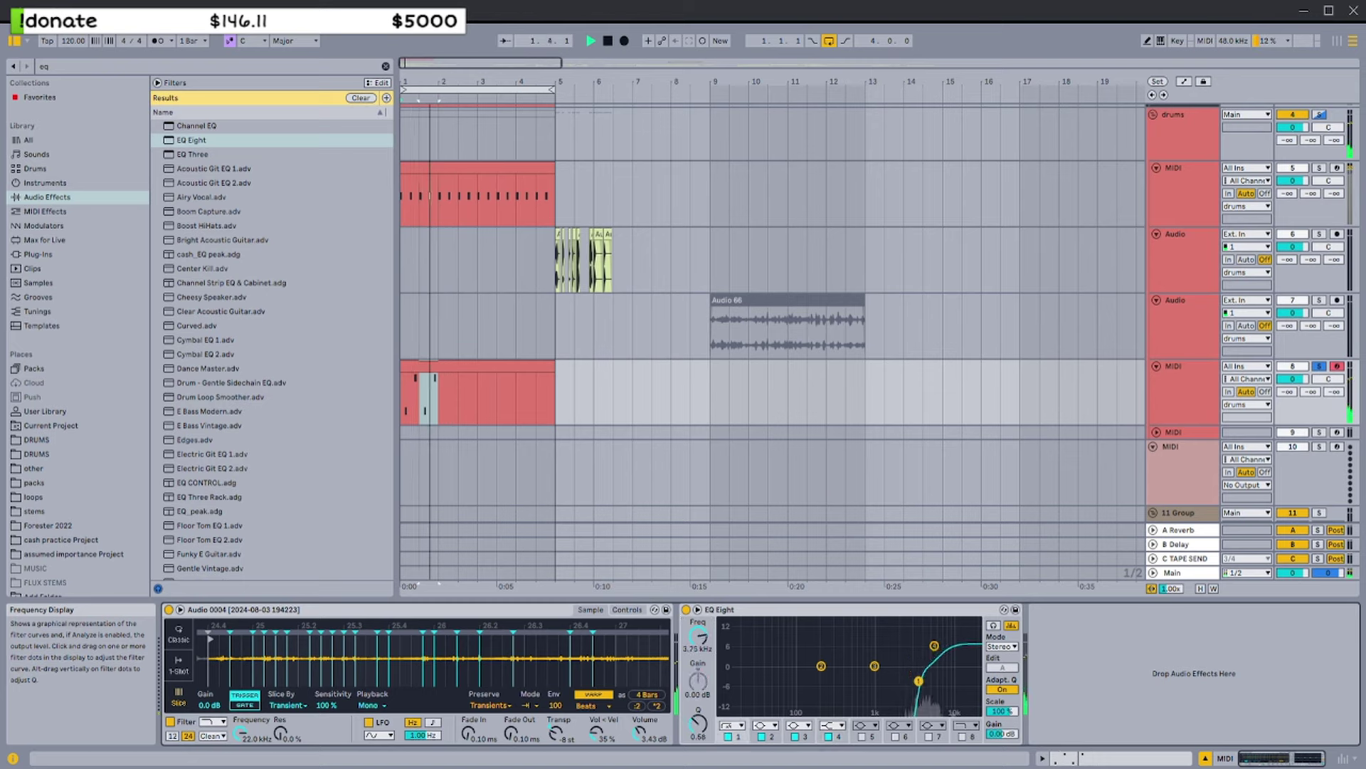
Set Simpler's volume to 1.14 dB and EQ Eight's band 1 low cut to 4.74 kHz on track 8
{"action": "left_click_drag", "start_coordinate": [640, 733], "coordinate": [640, 719]}
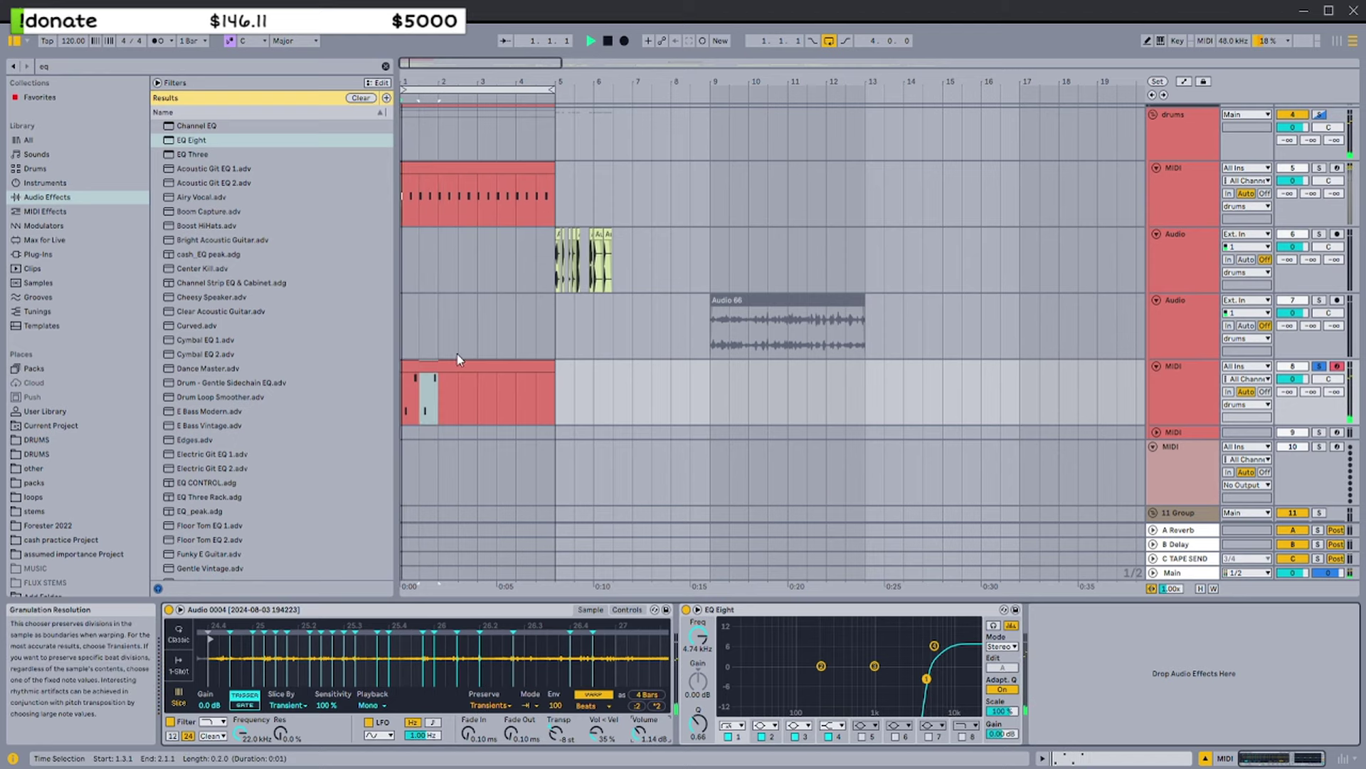
Try track 8's four first-bar notes at lower pitches, C#1 and E1, while replaying the loop
{"action": "left_click", "coordinate": [463, 422]}
{"action": "left_click_drag", "start_coordinate": [582, 640], "coordinate": [371, 698]}
{"action": "key", "text": "space"}
{"action": "scroll", "coordinate": [399, 679], "scroll_direction": "down", "scroll_amount": 1}
{"action": "scroll", "coordinate": [491, 649], "scroll_direction": "up", "scroll_amount": 1}
{"action": "left_click_drag", "start_coordinate": [567, 636], "coordinate": [429, 674]}
{"action": "key", "text": "space"}
{"action": "key", "text": "space"}
{"action": "left_click", "coordinate": [434, 657]}
{"action": "key", "text": "space"}
{"action": "key", "text": "space"}
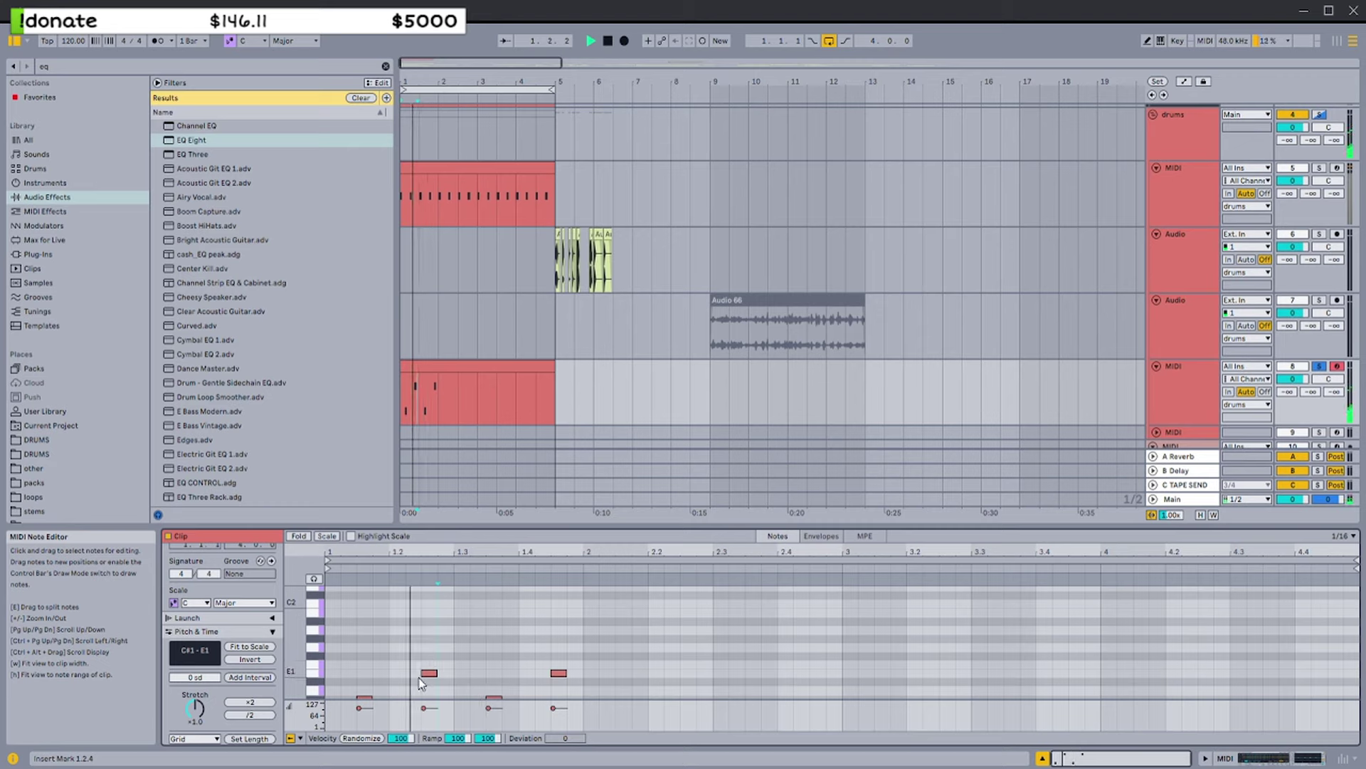
Bring all four first-bar notes in track 8's clip onto the single pitch B1 while replaying
{"action": "left_click_drag", "start_coordinate": [424, 673], "coordinate": [450, 682]}
{"action": "key", "text": "space"}
{"action": "key", "text": "space"}
{"action": "left_click_drag", "start_coordinate": [559, 629], "coordinate": [366, 664]}
{"action": "key", "text": "space"}
{"action": "key", "text": "space"}
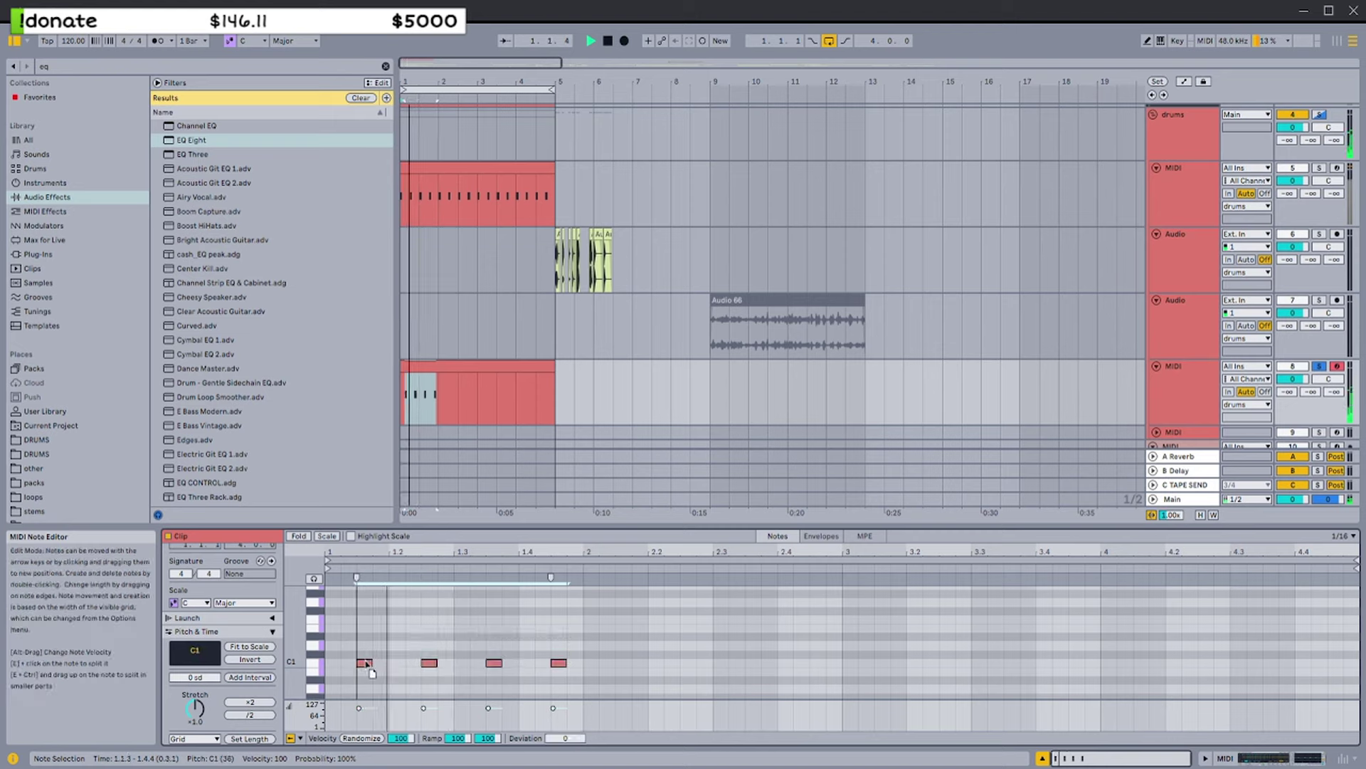
{"action": "mouse_move", "coordinate": [365, 604]}
{"action": "left_mouse_down"}
{"action": "mouse_move", "coordinate": [376, 639]}
{"action": "mouse_move", "coordinate": [366, 630]}
{"action": "left_mouse_up"}
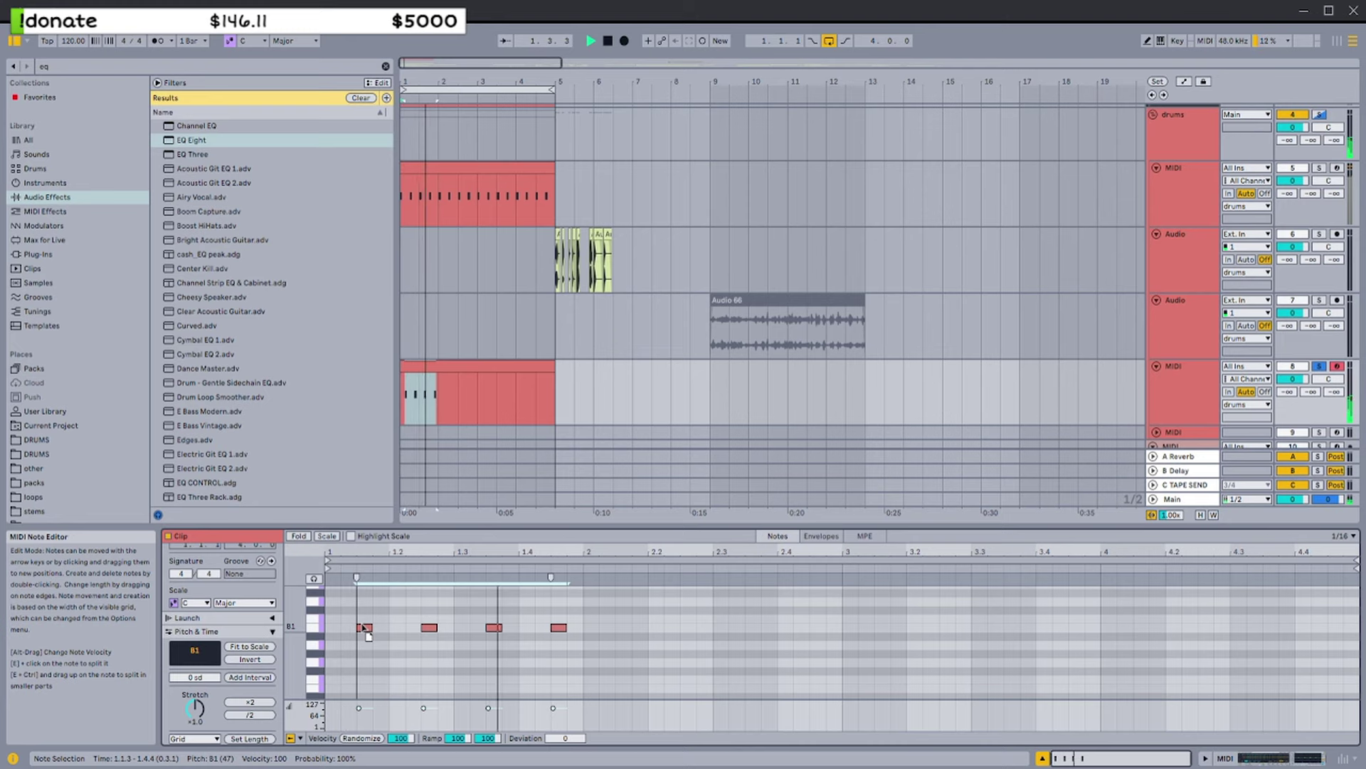
Set EQ Eight's band 1 low cut on track 8 to 3.12 kHz
{"action": "left_click", "coordinate": [1174, 382]}
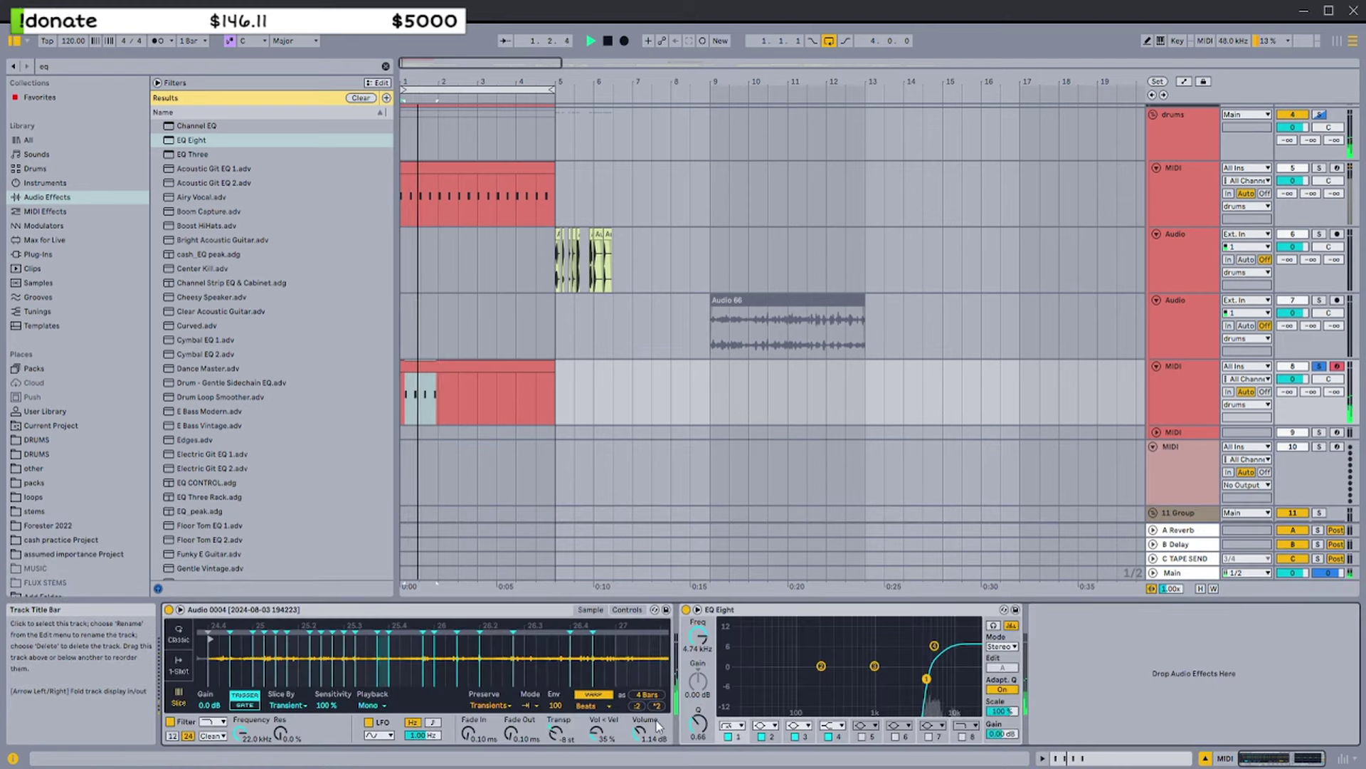
{"action": "left_click_drag", "start_coordinate": [698, 636], "coordinate": [698, 640]}
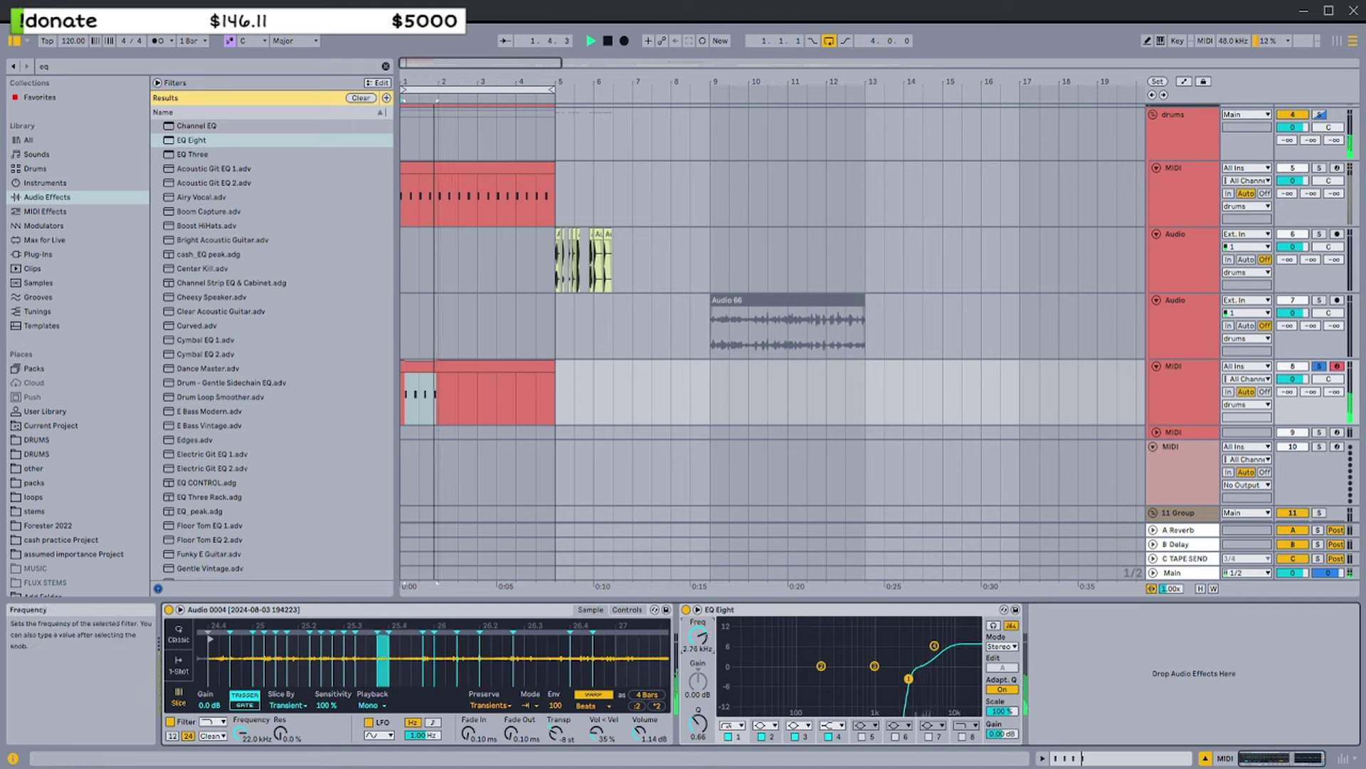
{"action": "key", "text": "space"}
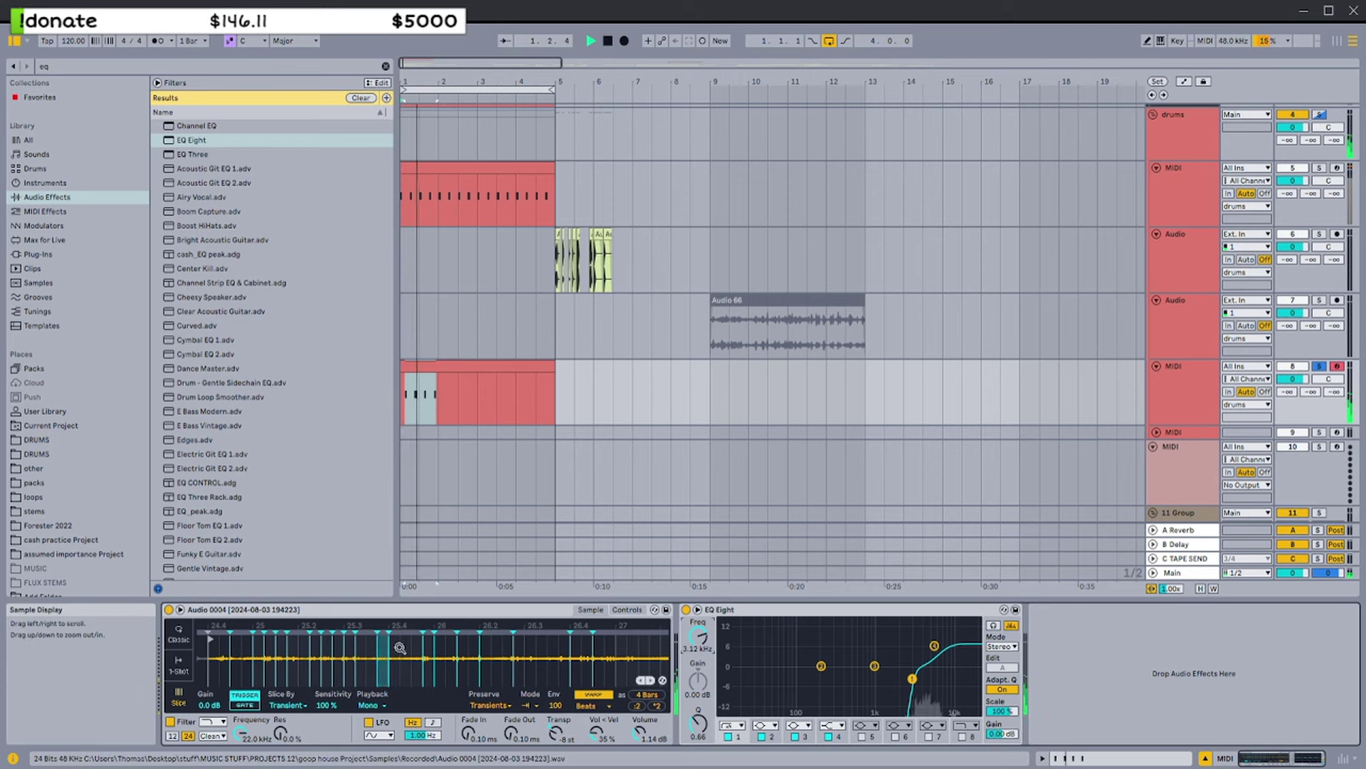
Find Glue Compressor in the audio effects and add it after EQ Eight on track 8
{"action": "left_click", "coordinate": [385, 66]}
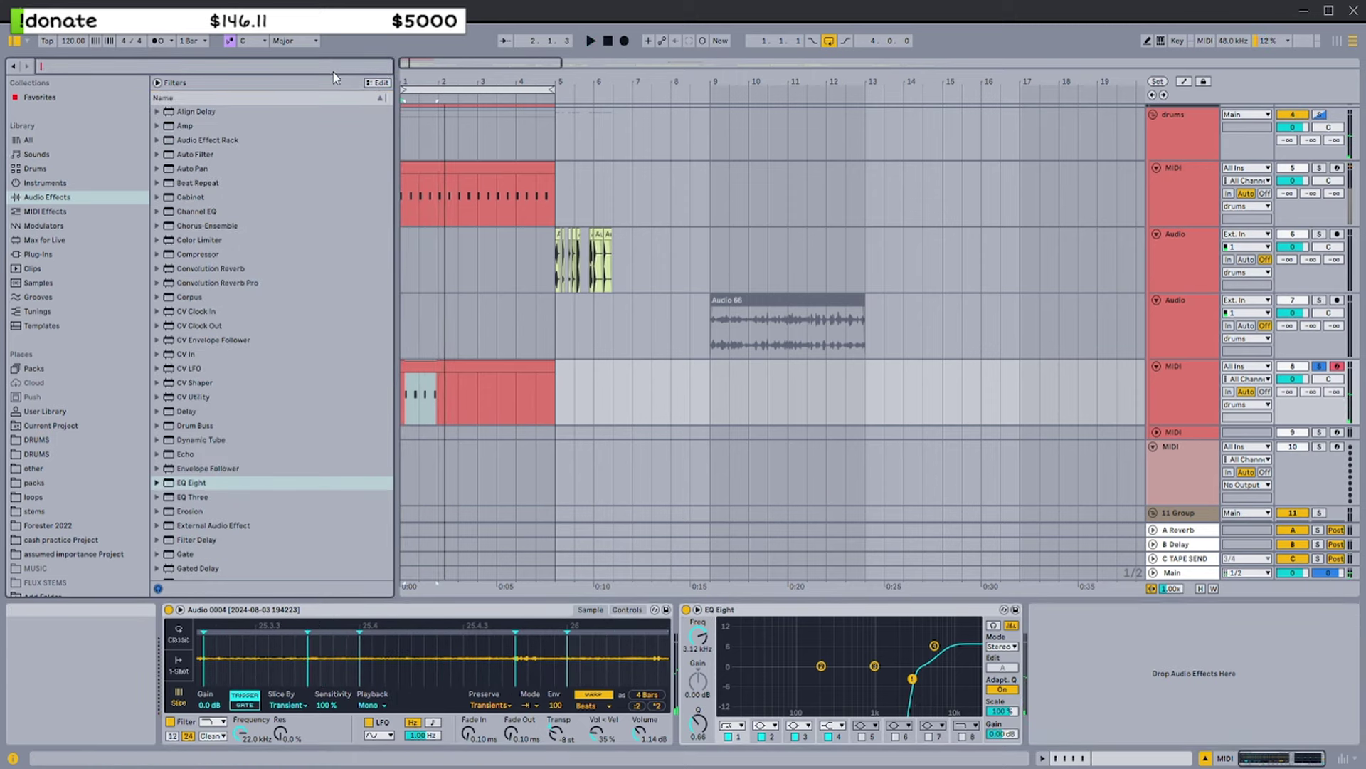
{"action": "type", "text": "d"}
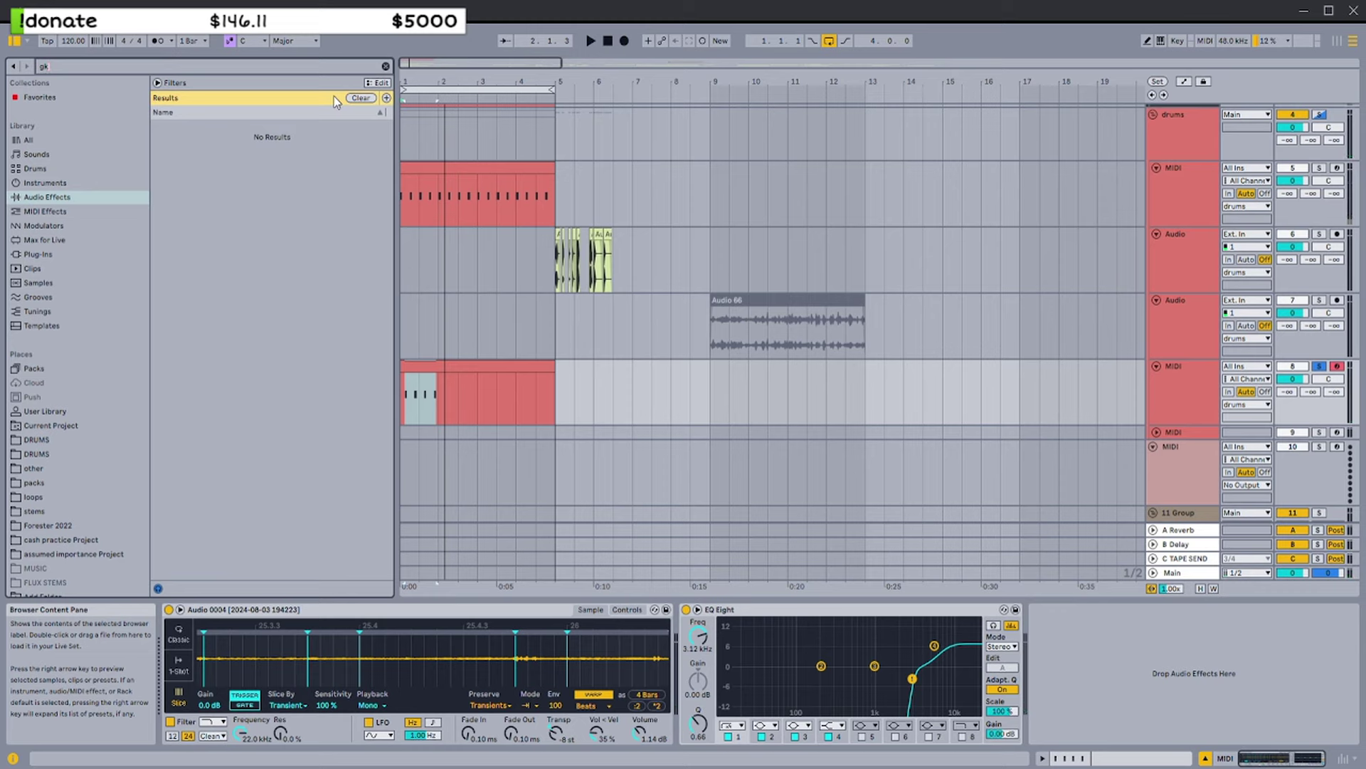
{"action": "type", "text": "lue"}
{"action": "left_click_drag", "start_coordinate": [214, 125], "coordinate": [1009, 629]}
Set Glue Compressor's threshold to -35.9 dB and its makeup gain to 17.0 dB, and unsolo the track
{"action": "mouse_move", "coordinate": [1111, 712]}
{"action": "left_mouse_down"}
{"action": "mouse_move", "coordinate": [1110, 733]}
{"action": "mouse_move", "coordinate": [1151, 701]}
{"action": "mouse_move", "coordinate": [1111, 736]}
{"action": "mouse_move", "coordinate": [1134, 713]}
{"action": "left_mouse_up"}
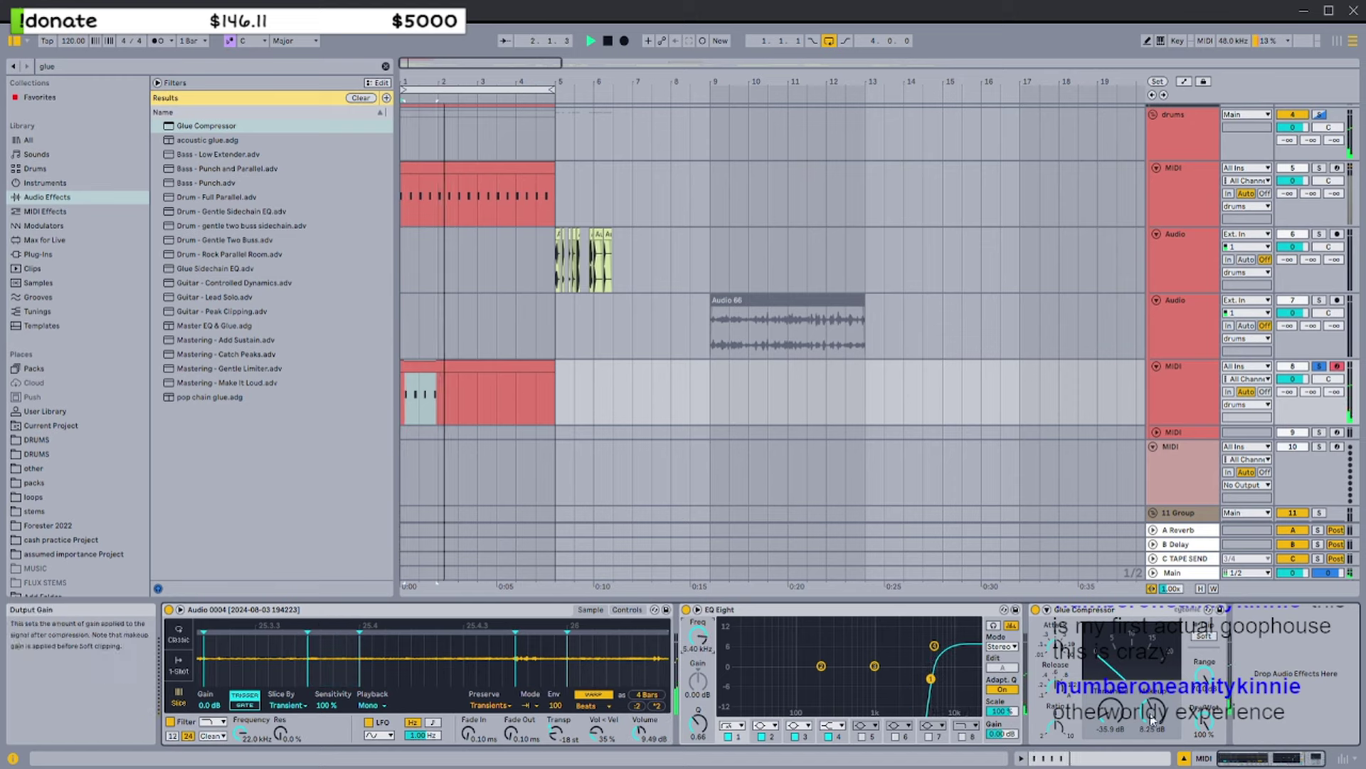
{"action": "left_click_drag", "start_coordinate": [1152, 710], "coordinate": [1153, 709]}
{"action": "key", "text": "s"}
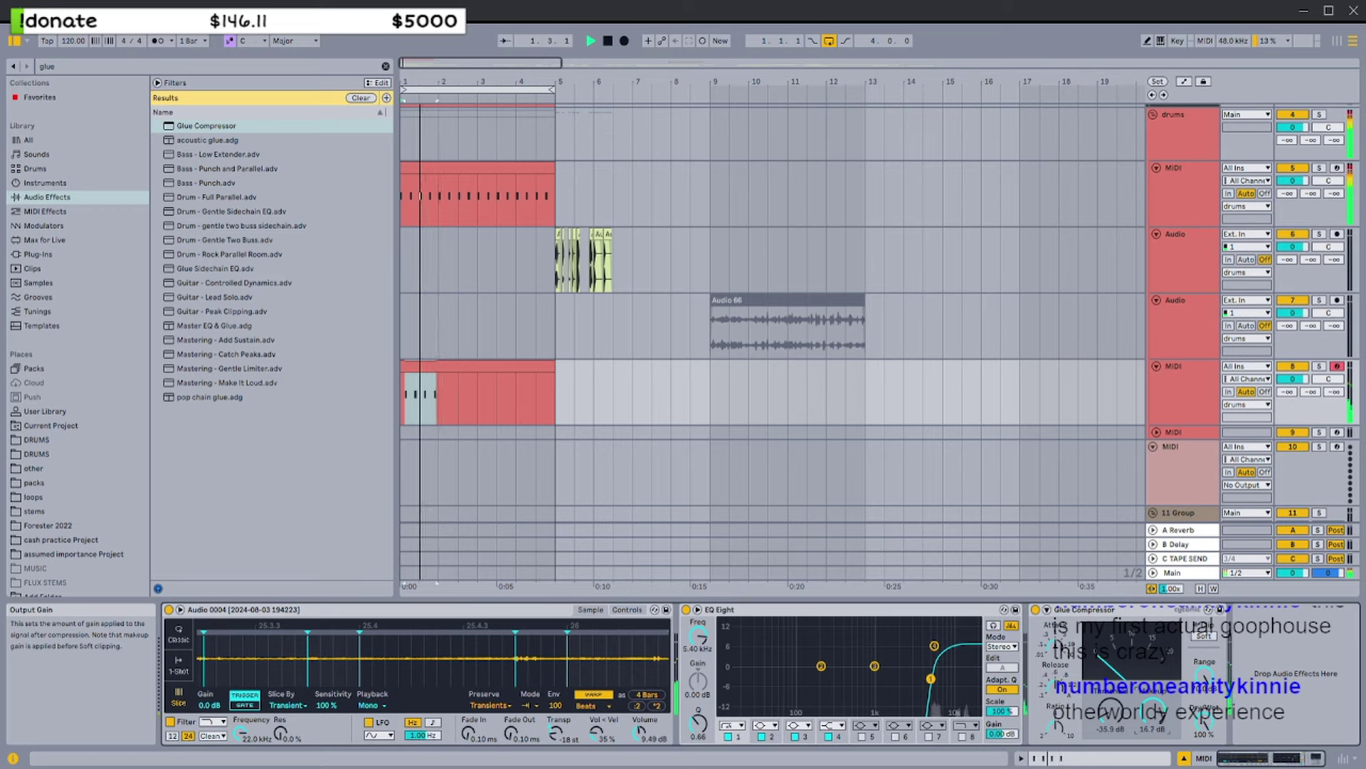
{"action": "left_click_drag", "start_coordinate": [1153, 710], "coordinate": [1153, 708]}
Set Simpler's transpose to -21 st and its volume to 15.4 dB, comparing the sound soloed and in the mix
{"action": "left_click_drag", "start_coordinate": [555, 732], "coordinate": [555, 739]}
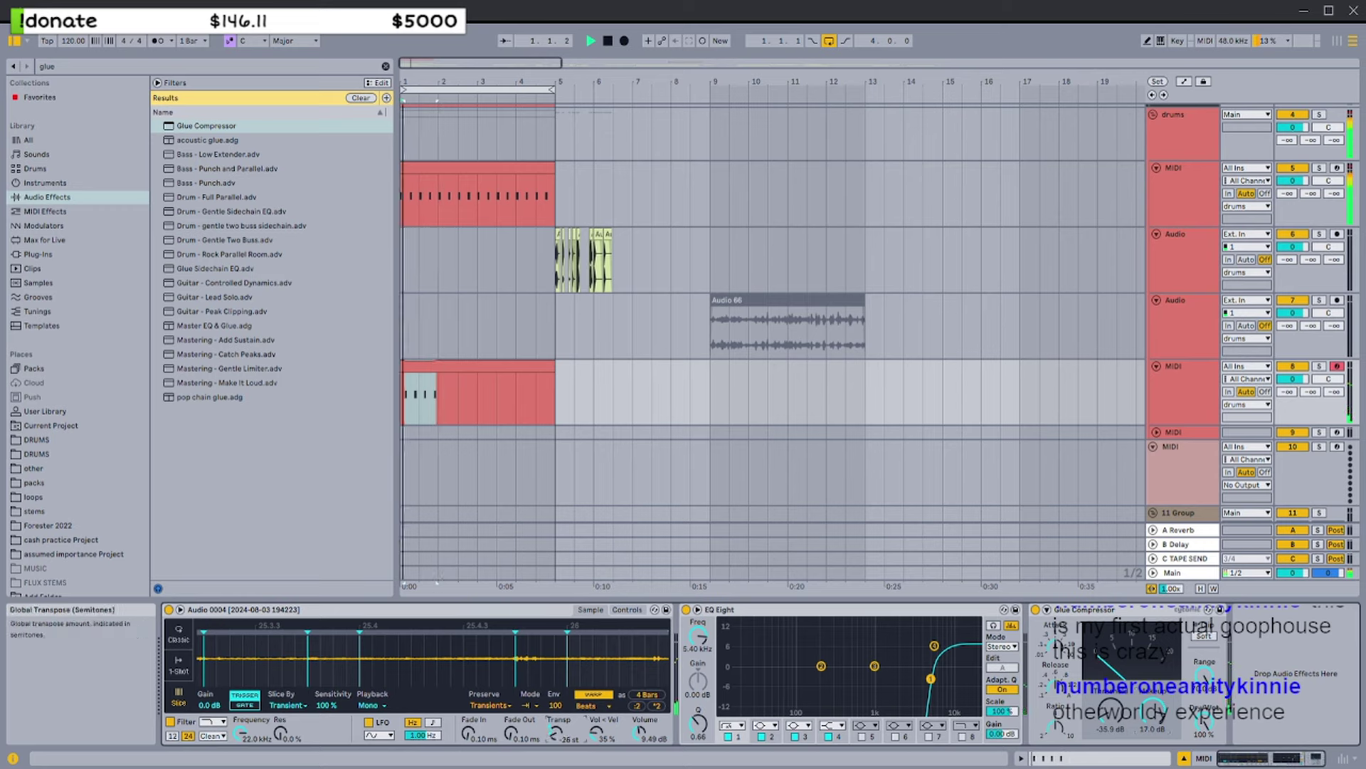
{"action": "key", "text": "s"}
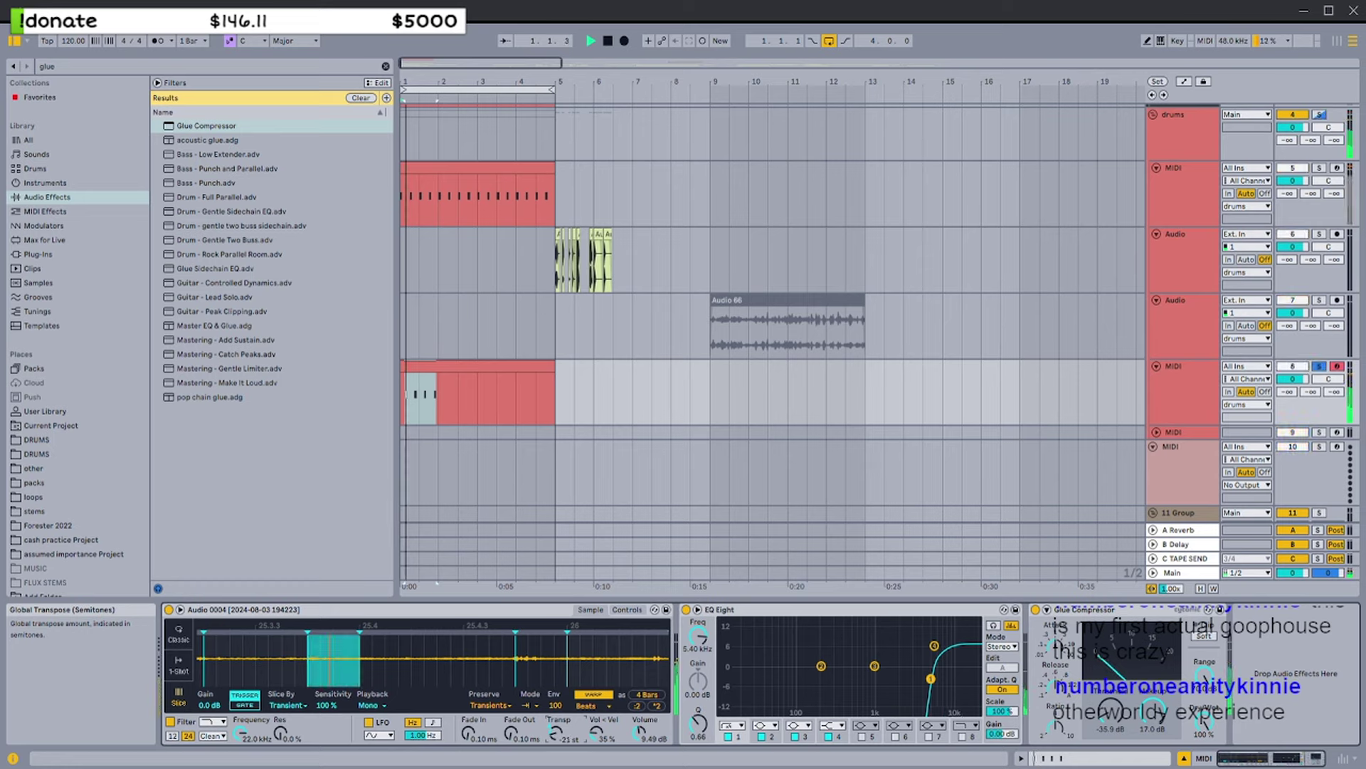
{"action": "left_click_drag", "start_coordinate": [641, 733], "coordinate": [641, 721]}
{"action": "key", "text": "s"}
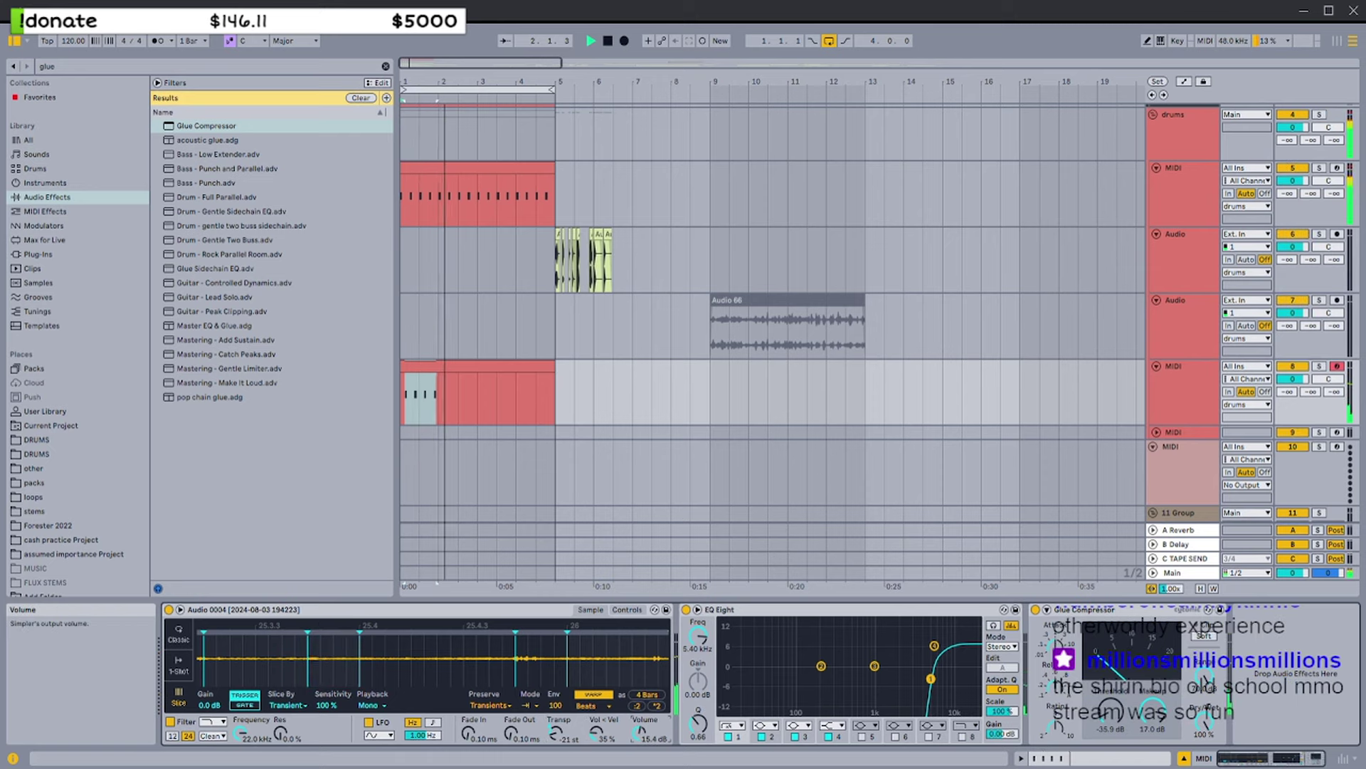
{"action": "key", "text": "space"}
{"action": "key", "text": "s"}
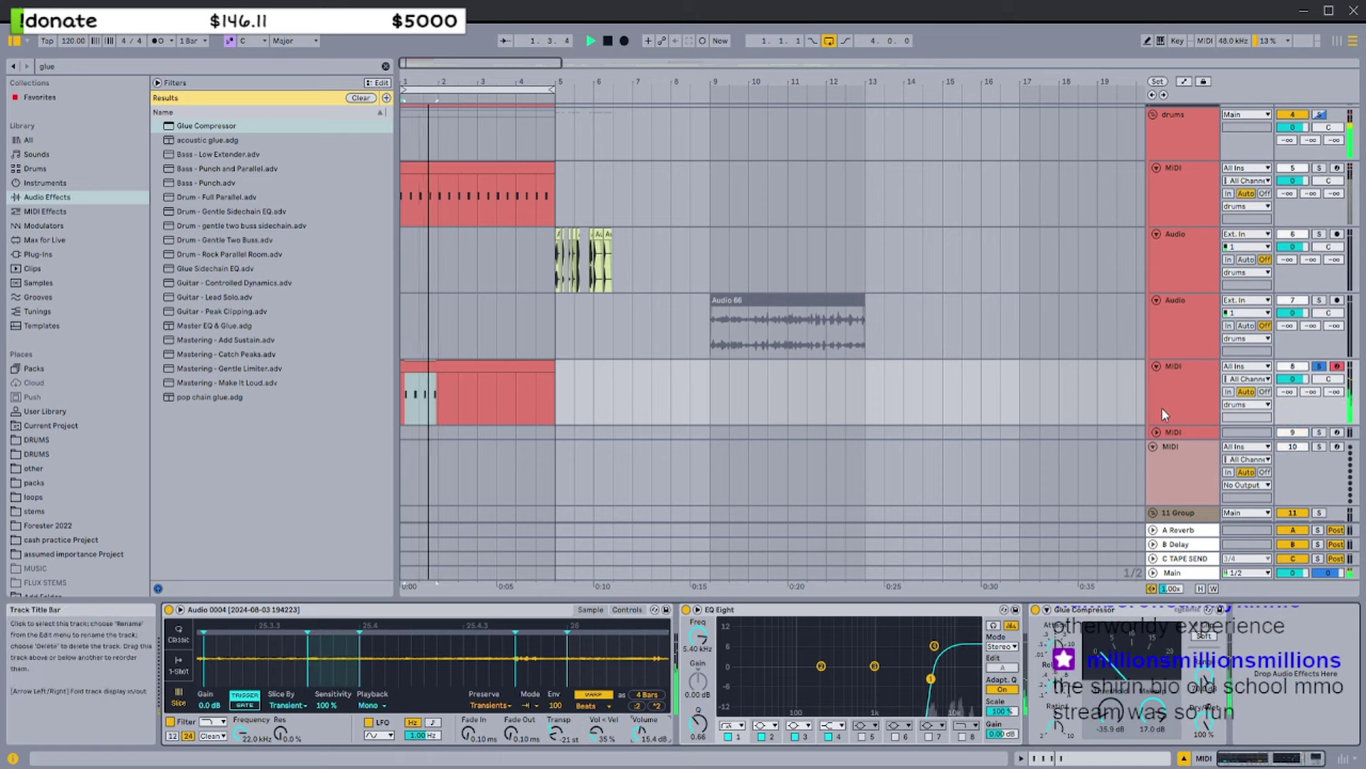
Raise Simpler's volume on track 8 to 18.3 dB and unsolo the track
{"action": "left_click", "coordinate": [1163, 409]}
{"action": "left_click", "coordinate": [417, 367]}
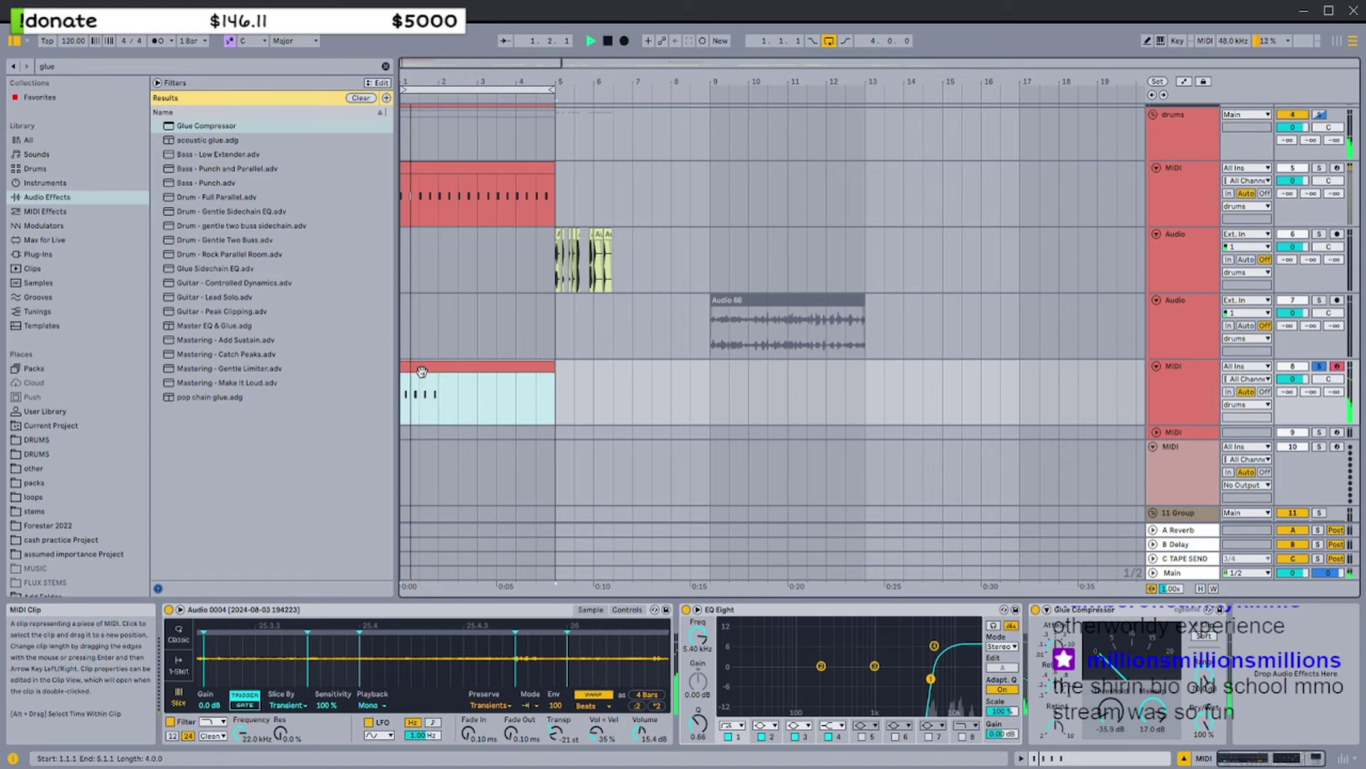
{"action": "scroll", "coordinate": [417, 368], "scroll_direction": "up", "scroll_amount": 6}
{"action": "left_click_drag", "start_coordinate": [641, 732], "coordinate": [641, 726]}
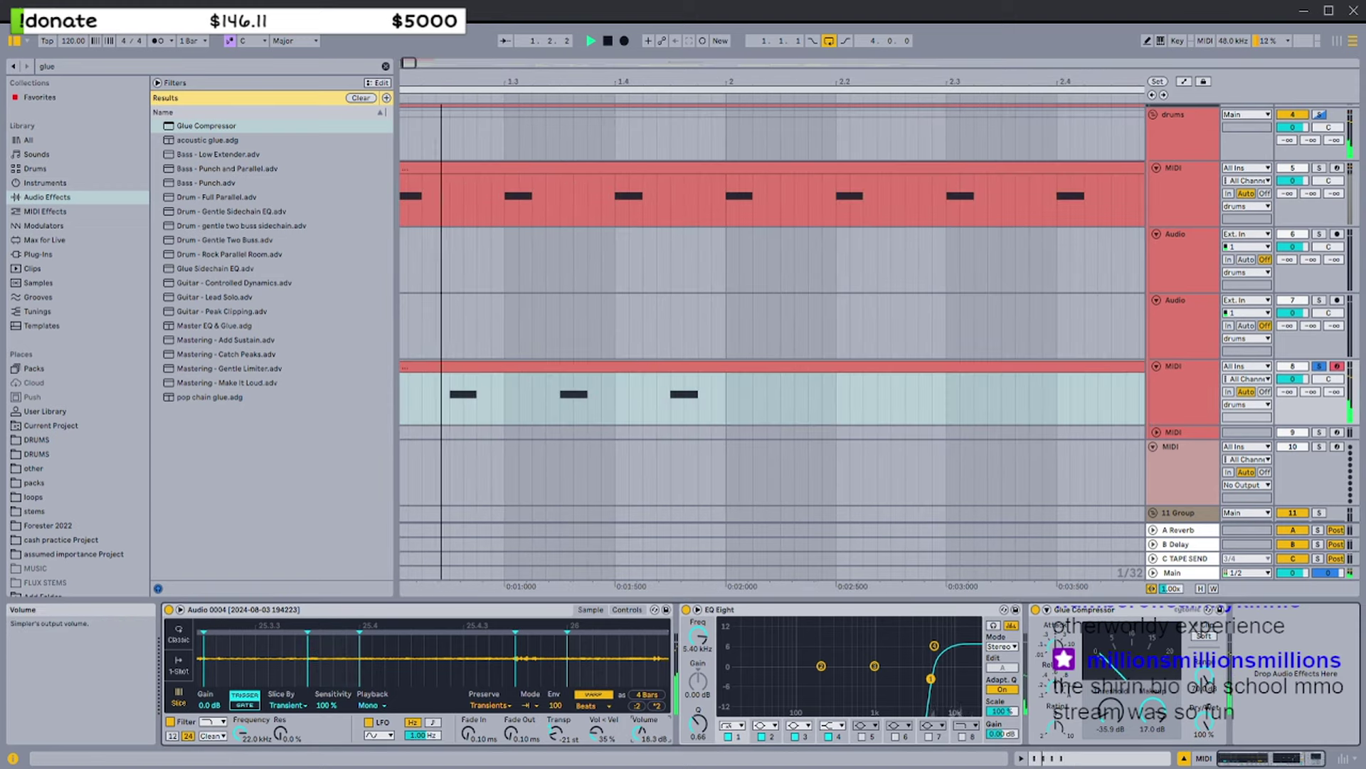
{"action": "key", "text": "s"}
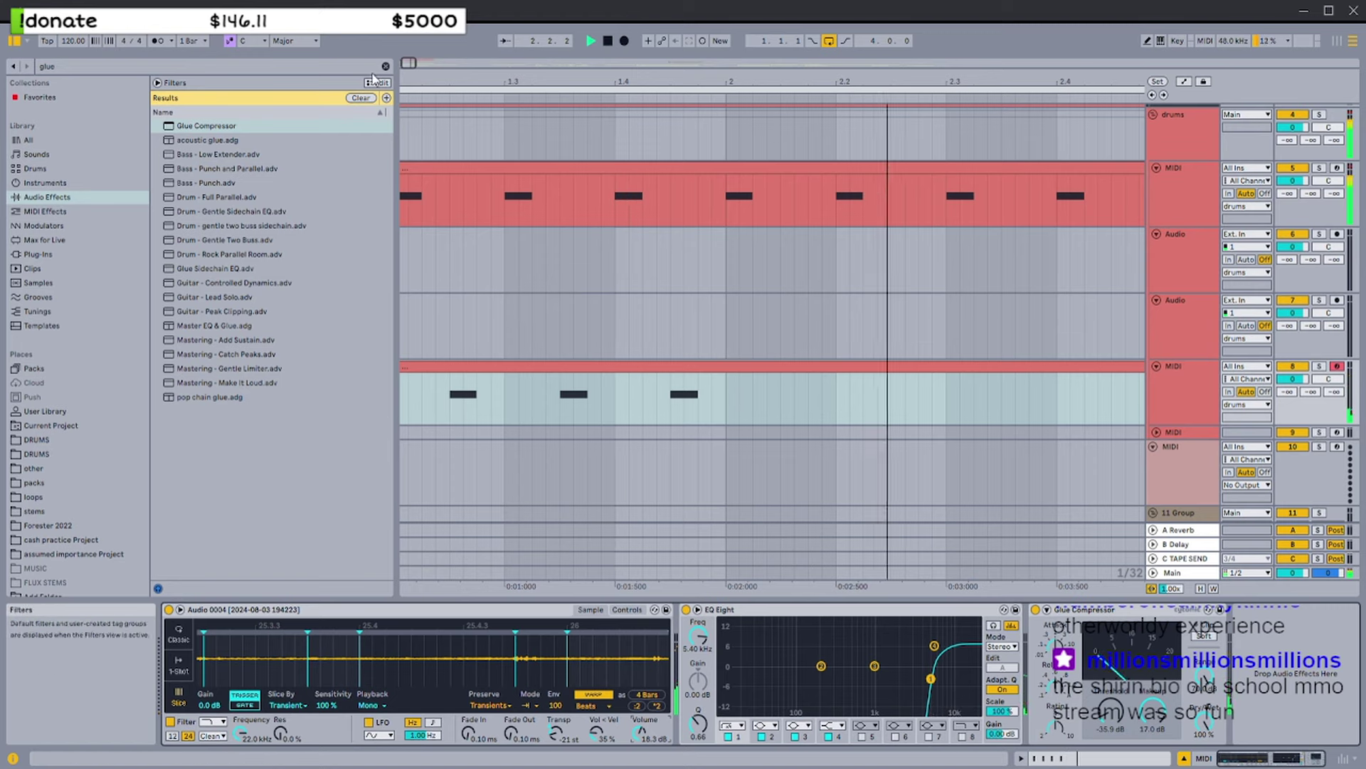
Add Utility after Glue Compressor on track 8 and raise its output gain
{"action": "type", "text": "utilit"}
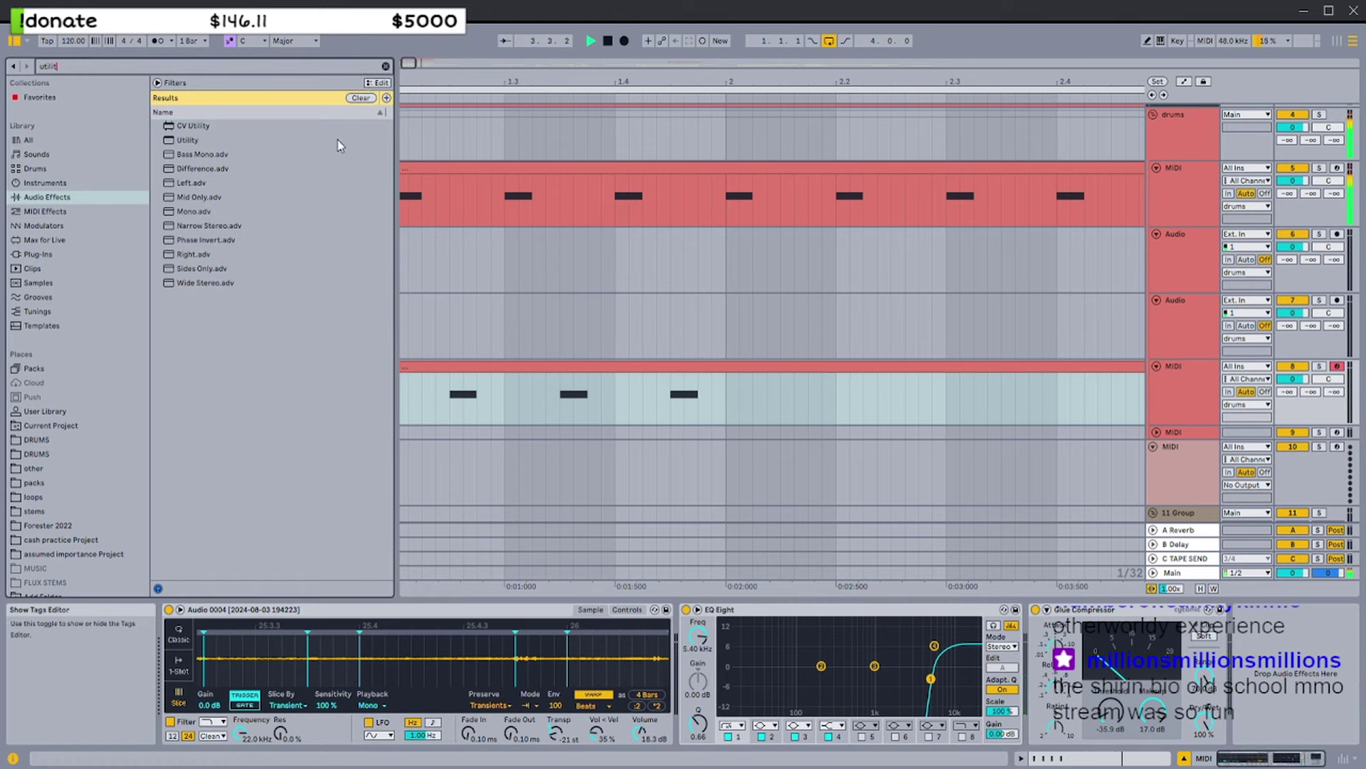
{"action": "double_click", "coordinate": [337, 141]}
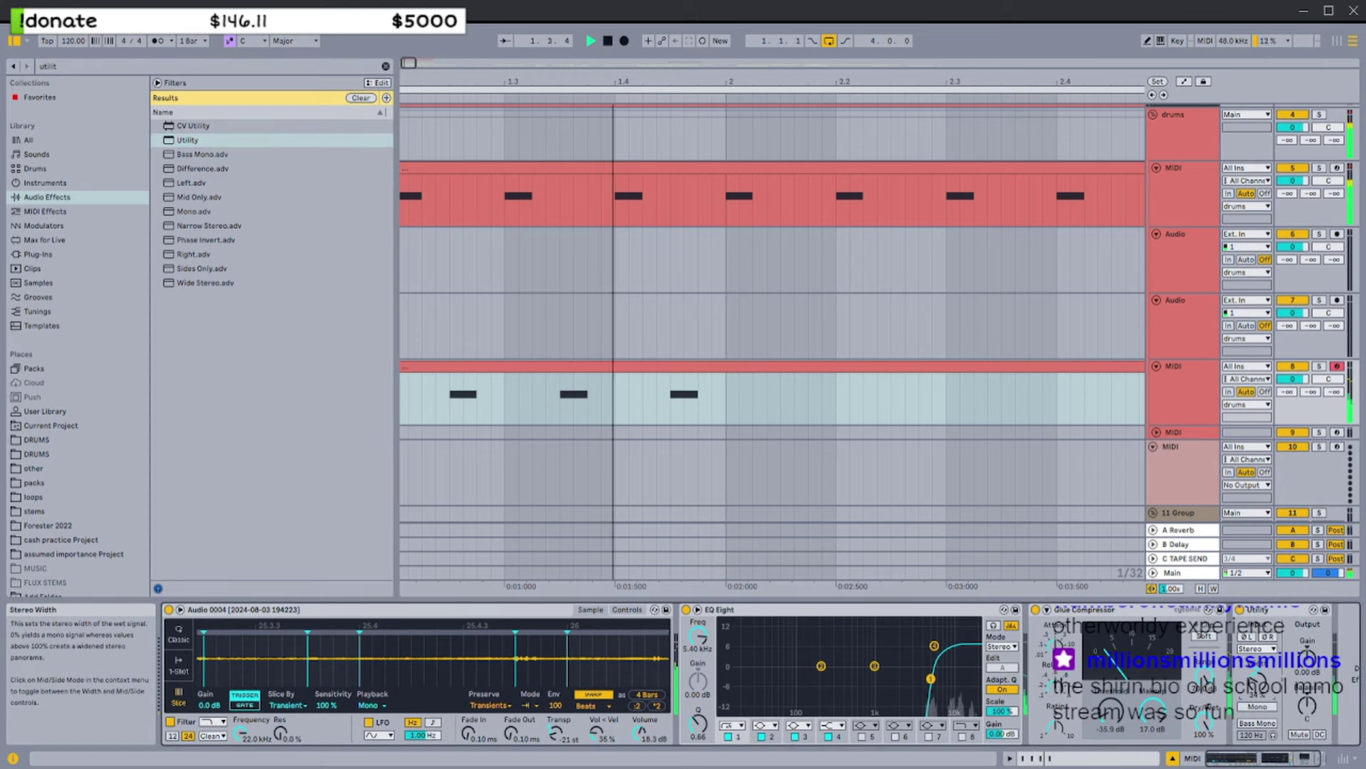
{"action": "left_click_drag", "start_coordinate": [1315, 670], "coordinate": [1315, 659]}
Duplicate the first bar's B1 notes to fill all four bars of track 8's clip and switch Simpler to Gate mode
{"action": "double_click", "coordinate": [808, 366]}
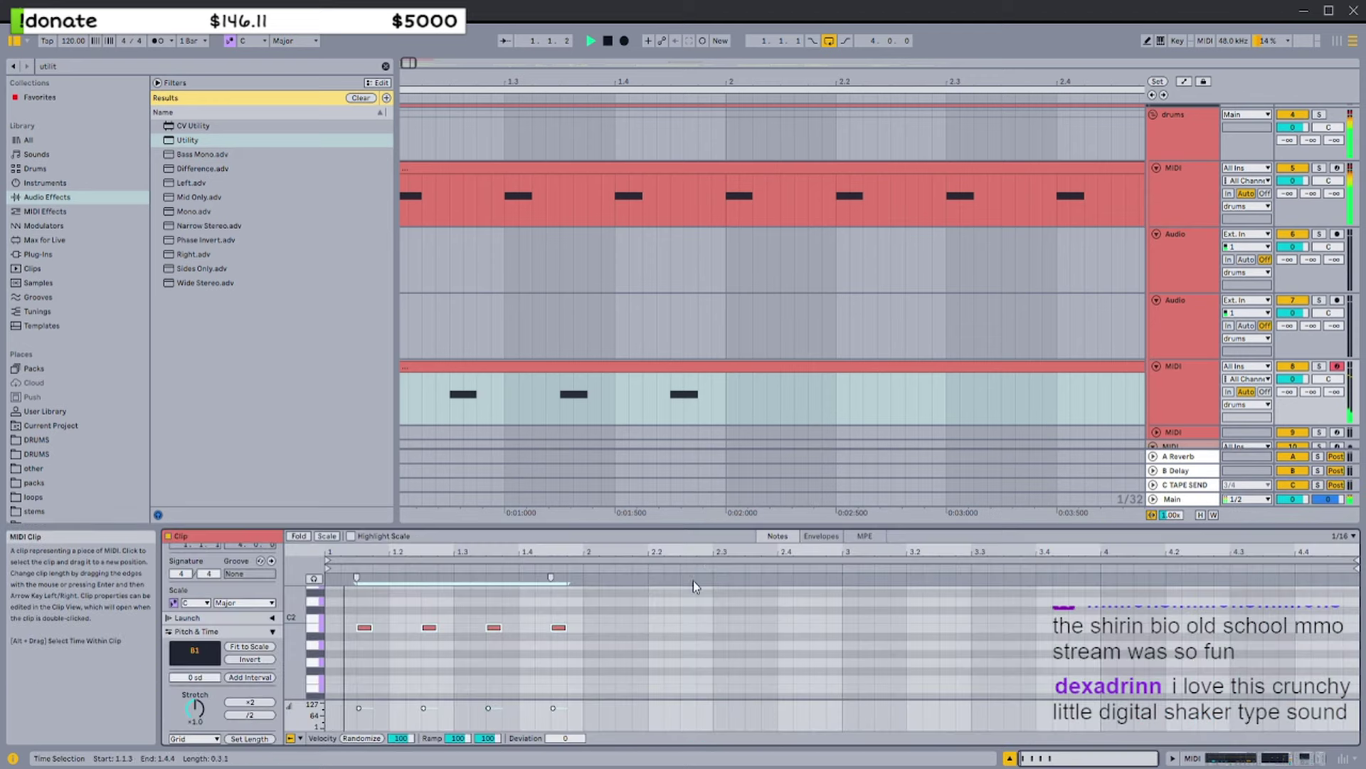
{"action": "left_click_drag", "start_coordinate": [582, 610], "coordinate": [329, 641]}
{"action": "key", "text": "ctrl+d"}
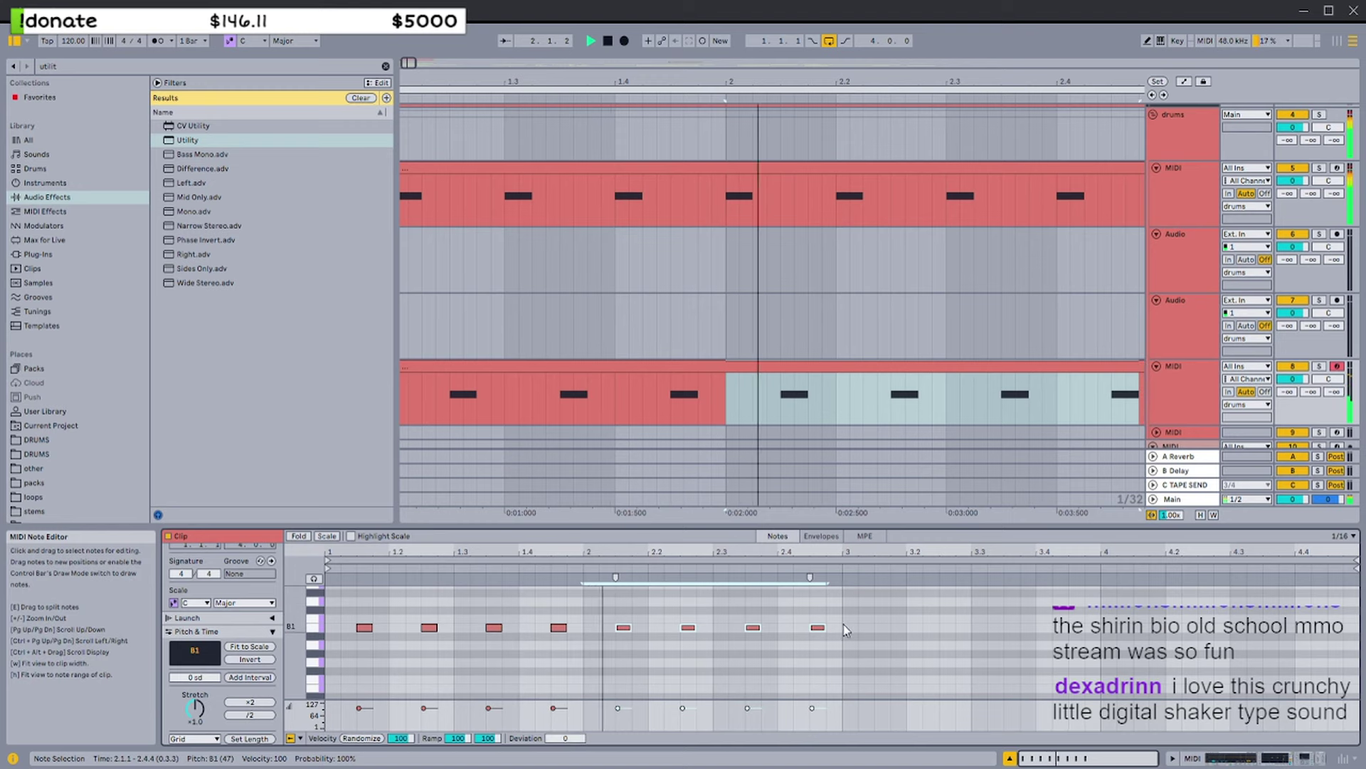
{"action": "key", "text": "ctrl+d"}
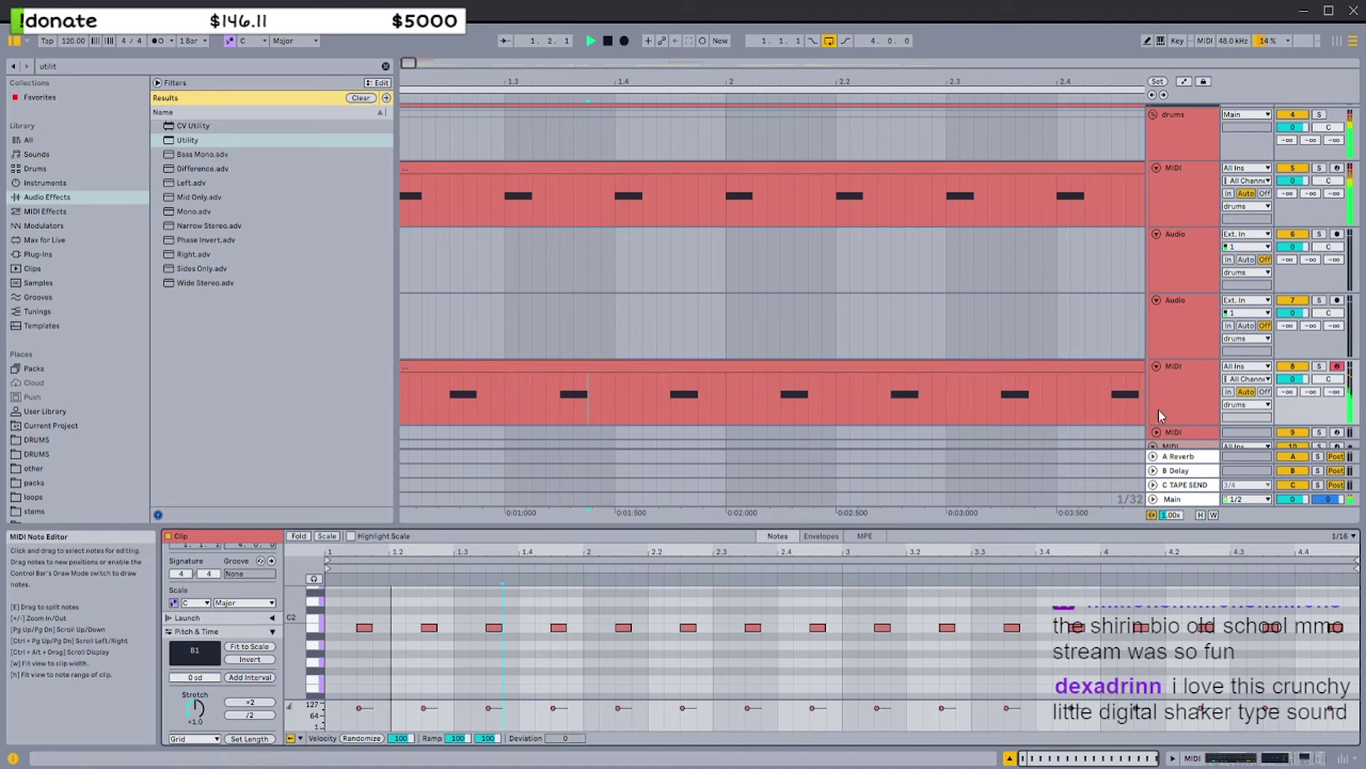
{"action": "left_click", "coordinate": [1167, 444]}
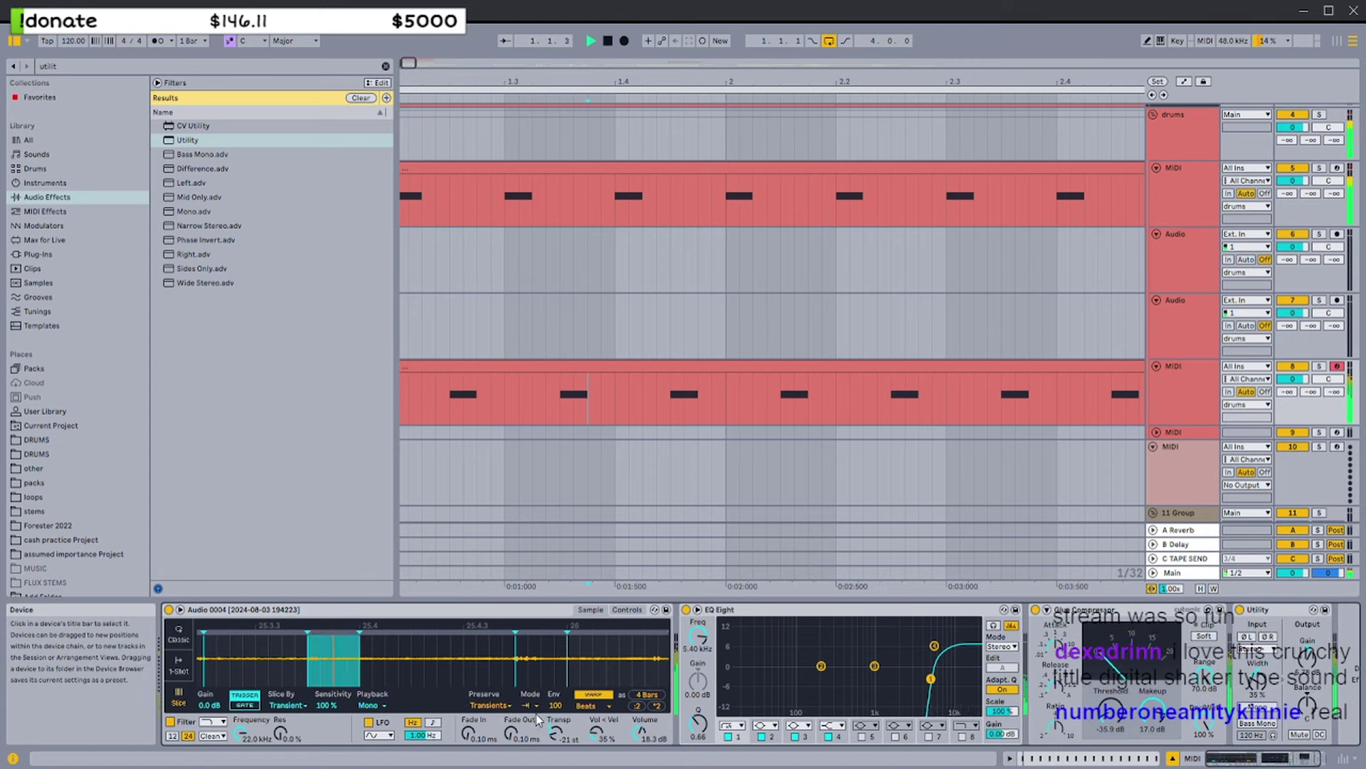
{"action": "left_click", "coordinate": [245, 706]}
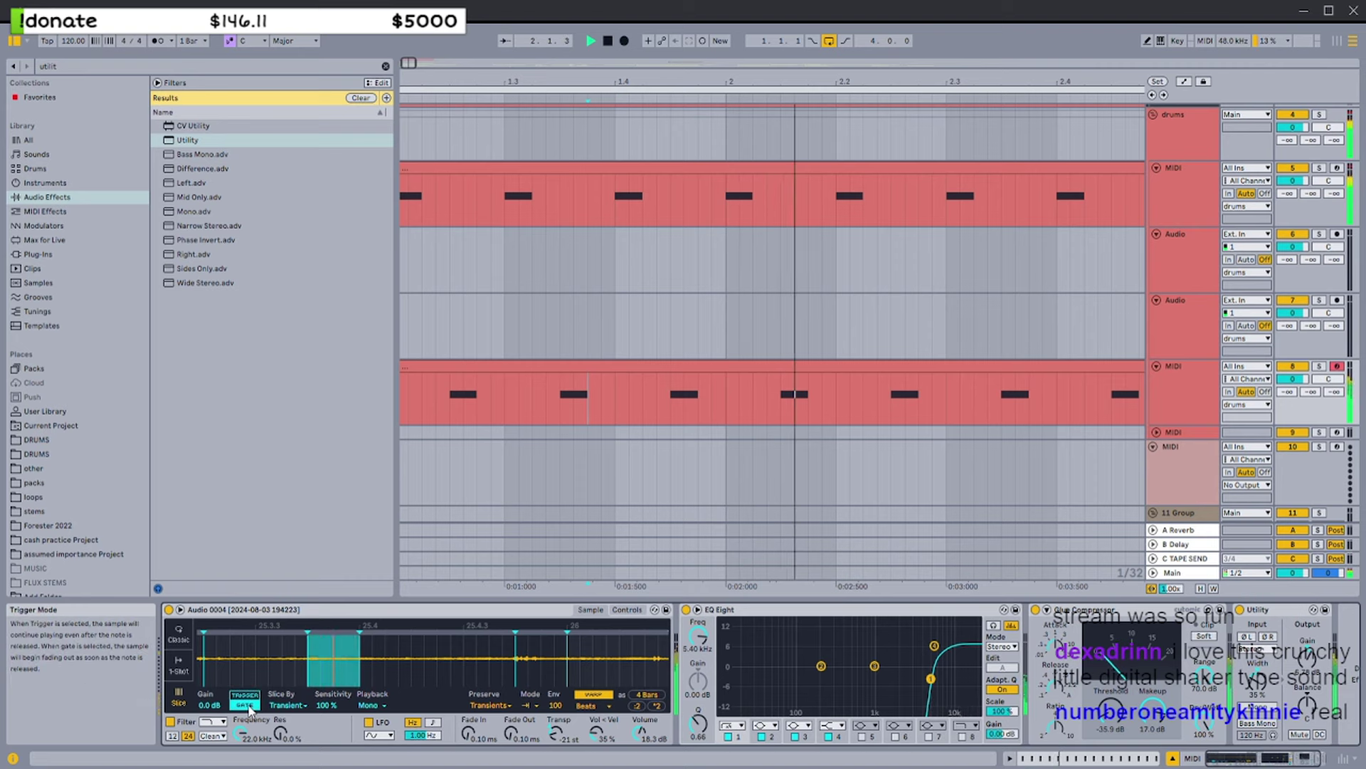
Try a short extra B1 note at 2.3.2 in track 8's clip and remove it
{"action": "left_click", "coordinate": [670, 413]}
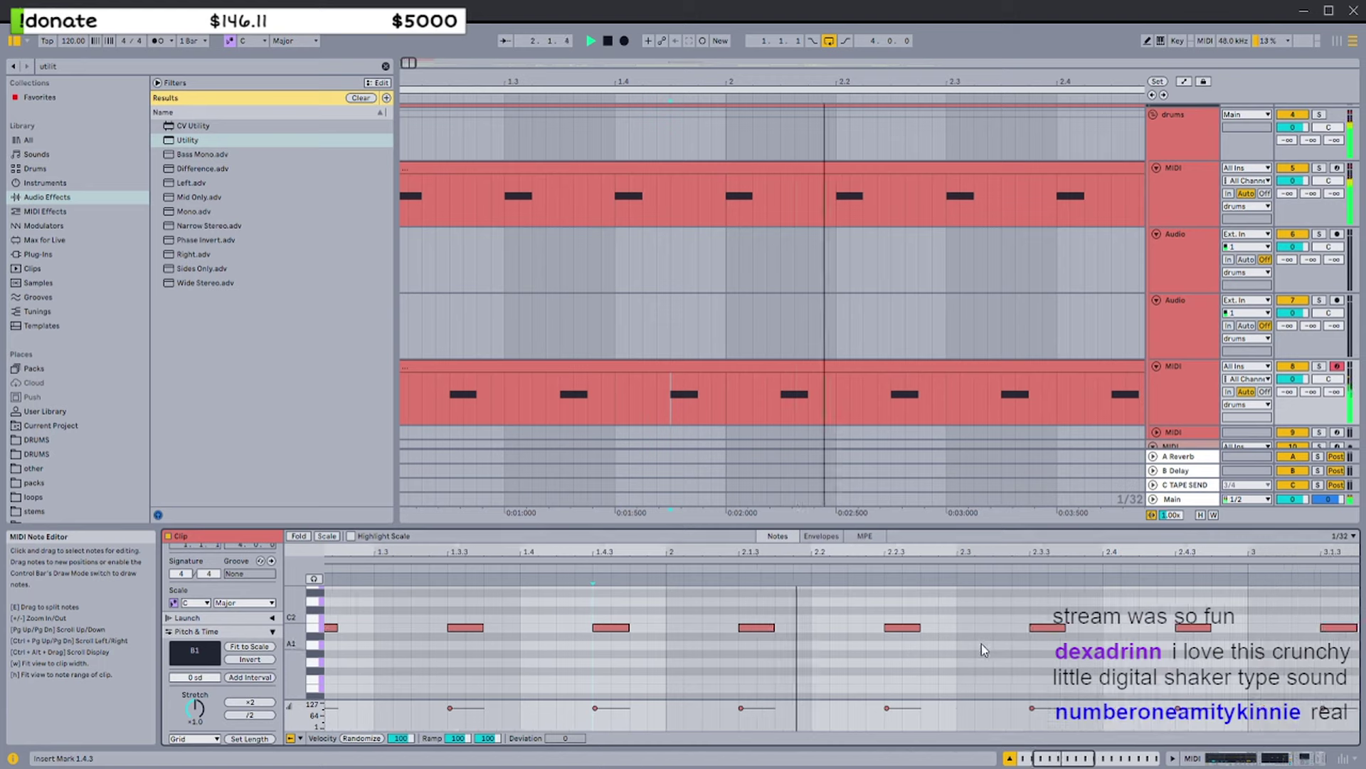
{"action": "double_click", "coordinate": [998, 629]}
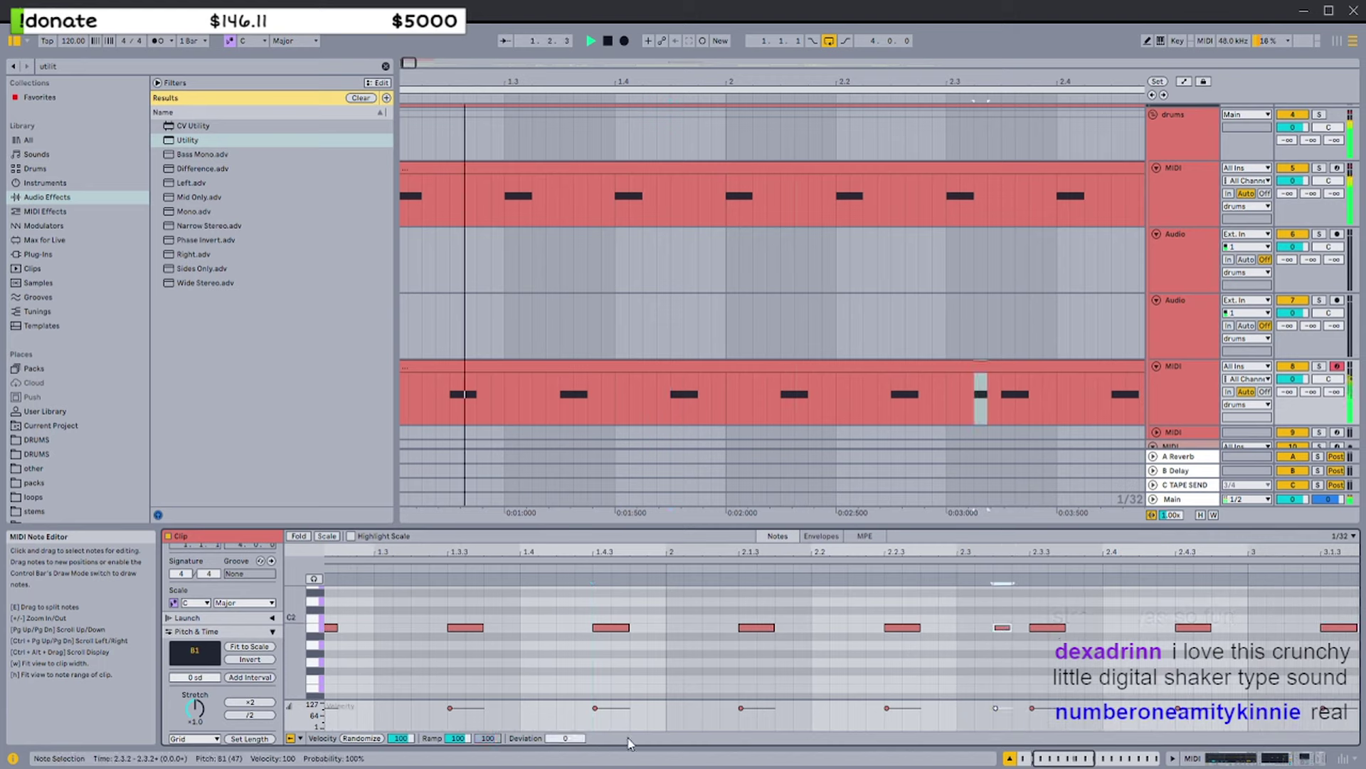
{"action": "left_click_drag", "start_coordinate": [944, 654], "coordinate": [1049, 617]}
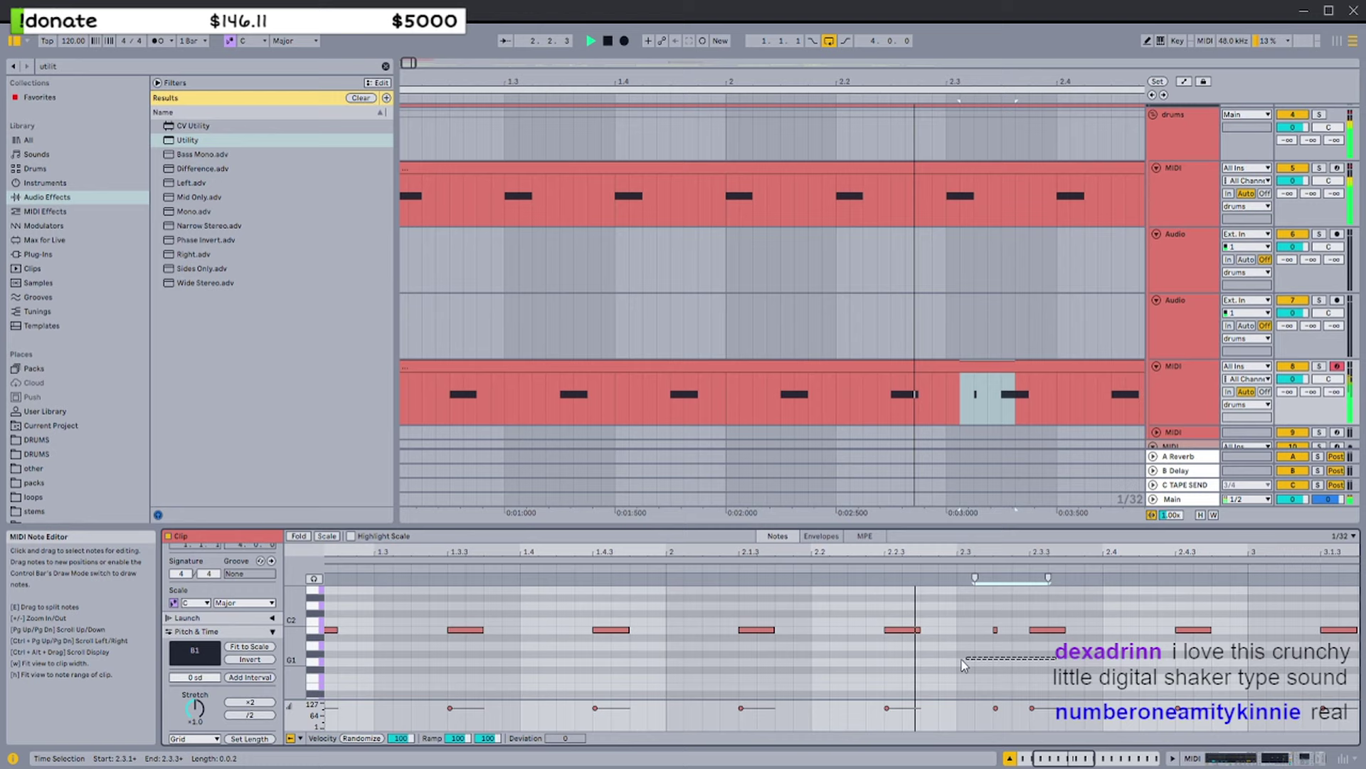
{"action": "left_click", "coordinate": [961, 660]}
{"action": "double_click", "coordinate": [995, 631]}
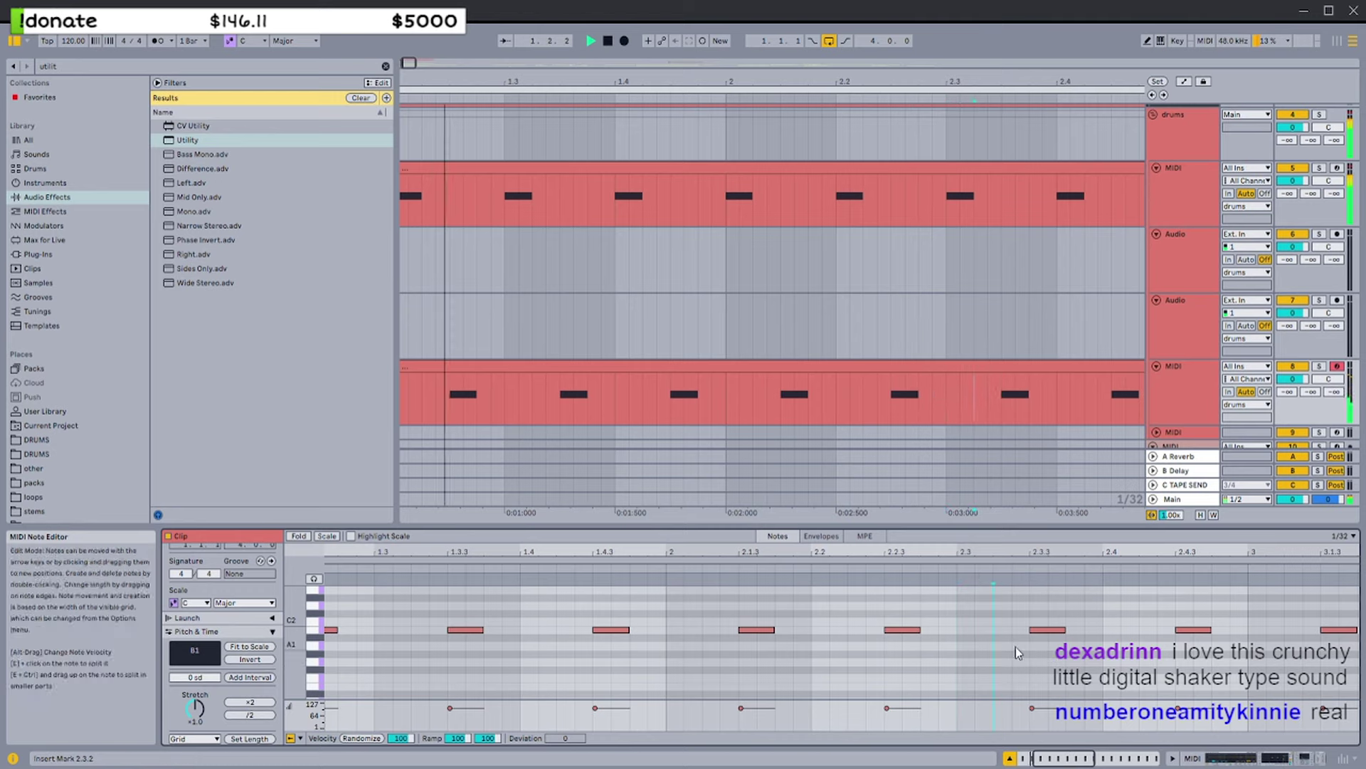
Add a B1 note at 2.4.1 in track 8's clip, shorten it and shift it just before beat 2.4
{"action": "double_click", "coordinate": [1103, 630]}
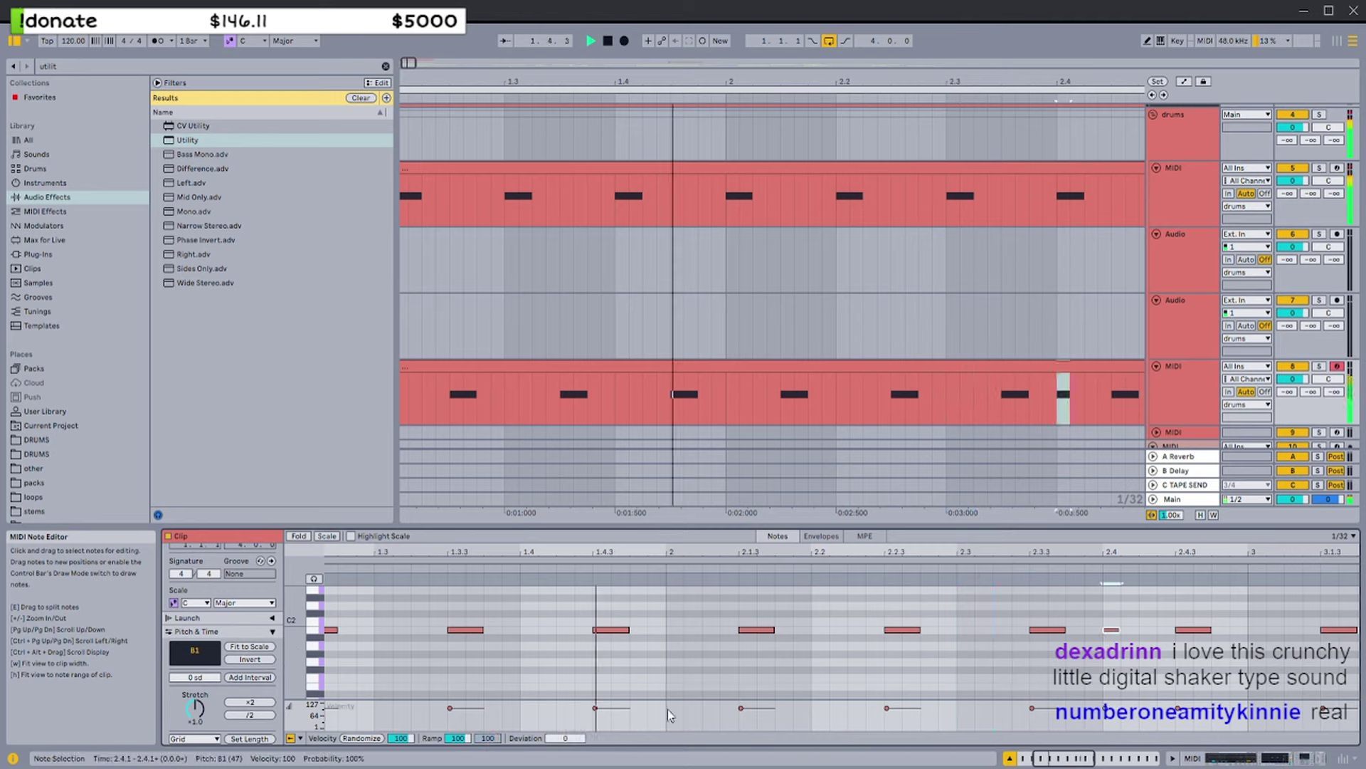
{"action": "left_click", "coordinate": [1010, 672]}
{"action": "mouse_move", "coordinate": [1107, 631]}
{"action": "left_mouse_down"}
{"action": "mouse_move", "coordinate": [993, 651]}
{"action": "mouse_move", "coordinate": [1087, 632]}
{"action": "left_mouse_up"}
{"action": "left_click", "coordinate": [1092, 638]}
{"action": "left_click", "coordinate": [961, 649]}
Nudge the short B1 note slightly earlier between 2.3.3 and 2.4 while replaying the loop
{"action": "key", "text": "space"}
{"action": "left_click", "coordinate": [1012, 648]}
{"action": "key", "text": "space"}
{"action": "key", "text": "space"}
{"action": "left_click", "coordinate": [960, 642]}
{"action": "key", "text": "space"}
{"action": "key", "text": "s"}
{"action": "left_click", "coordinate": [1022, 642]}
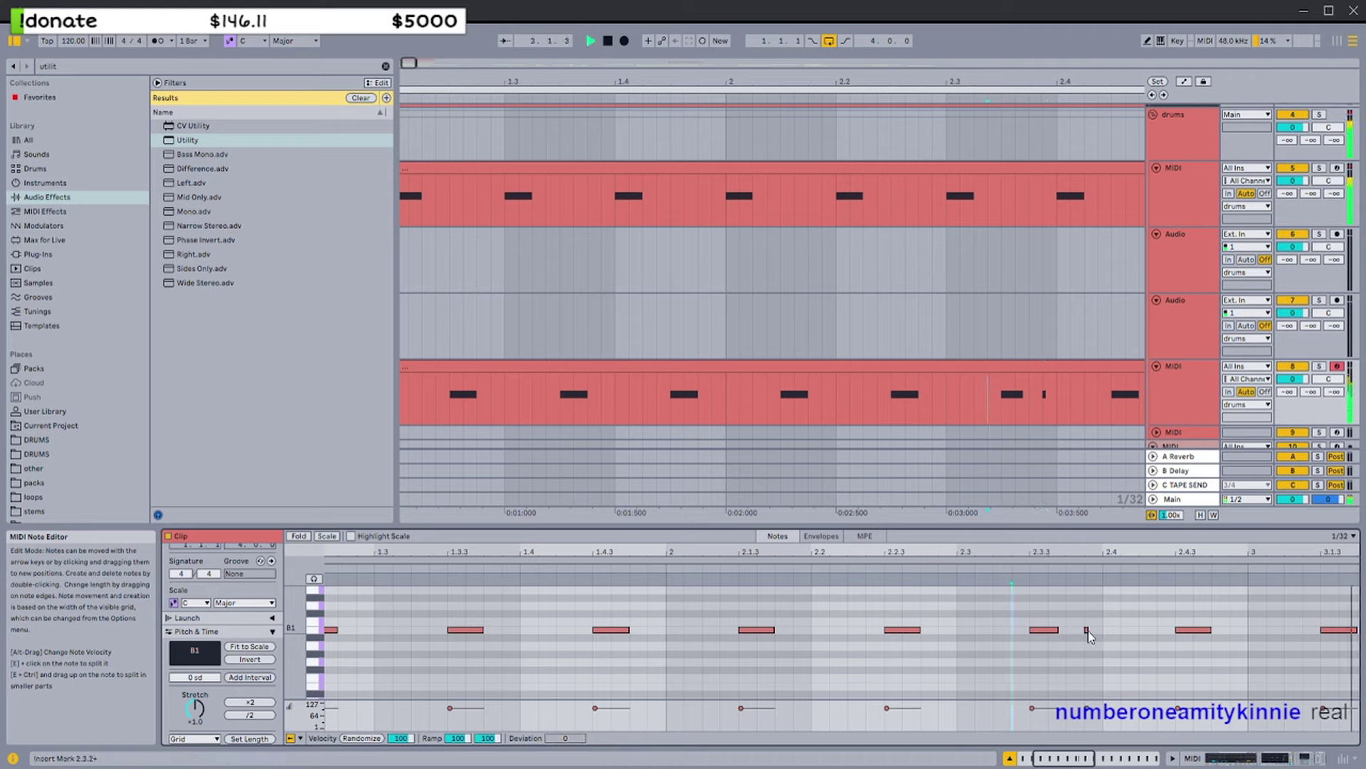
{"action": "left_click", "coordinate": [1005, 644]}
{"action": "key", "text": "space"}
{"action": "key", "text": "space"}
Shift all notes in track 8's clip slightly later off the grid and replay the loop
{"action": "key", "text": "ctrl+a"}
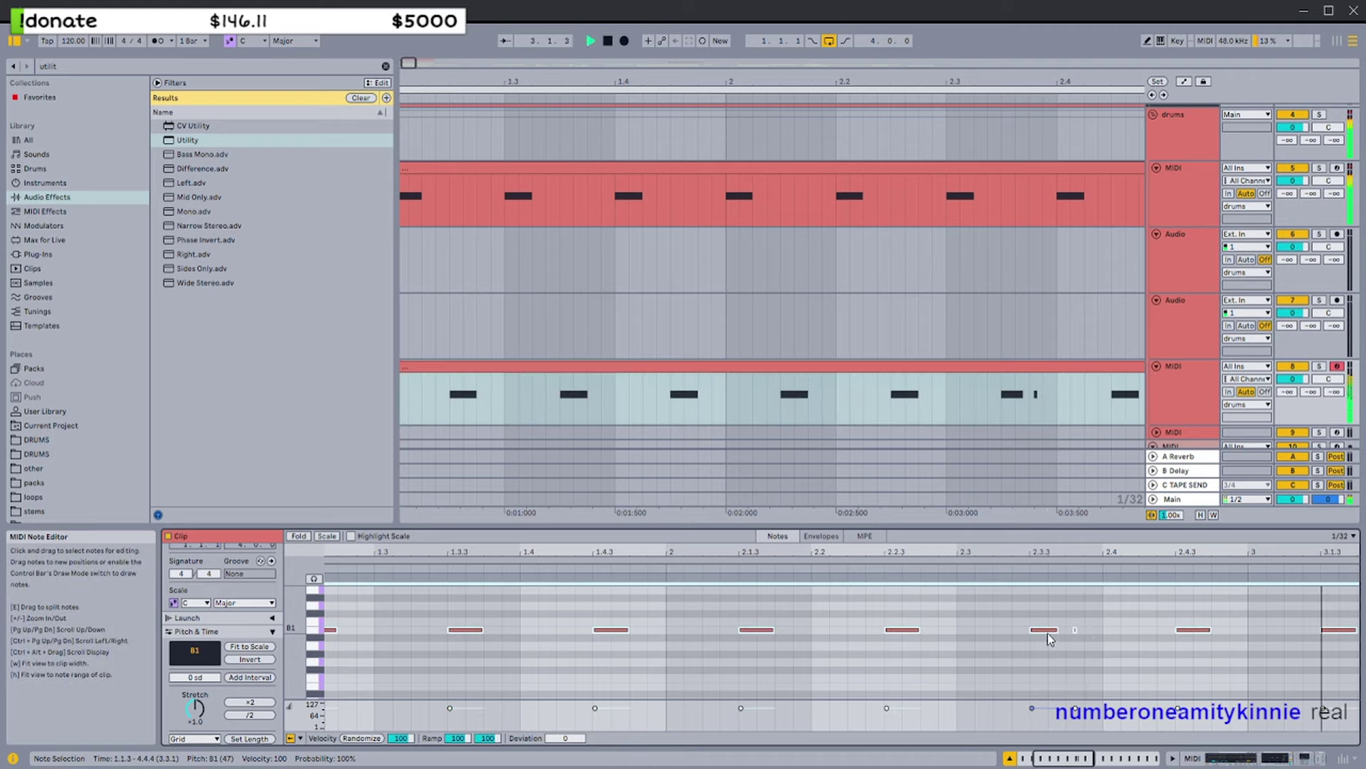
{"action": "key", "text": "space"}
{"action": "key", "text": "space"}
{"action": "left_click_drag", "start_coordinate": [1045, 632], "coordinate": [1049, 631]}
{"action": "left_click", "coordinate": [1065, 642]}
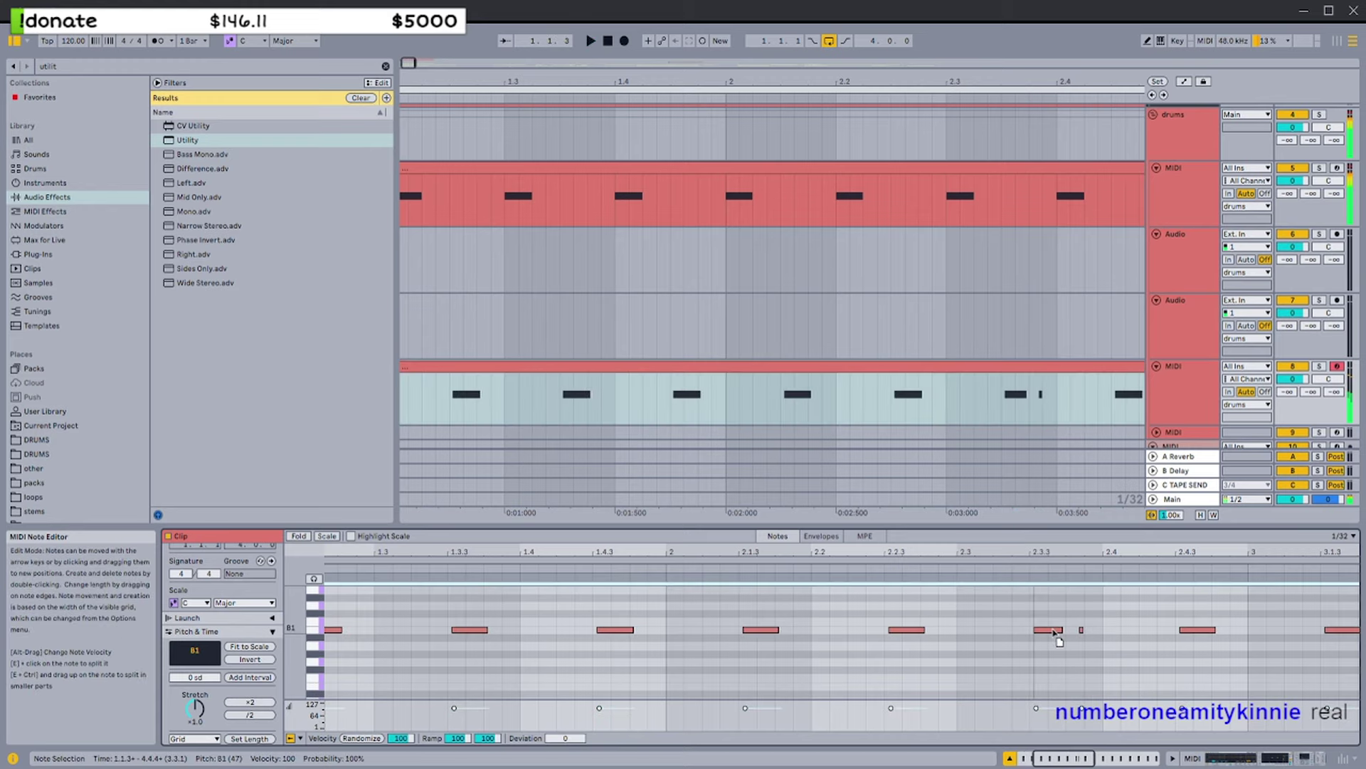
{"action": "mouse_move", "coordinate": [1071, 644]}
{"action": "left_mouse_down"}
{"action": "mouse_move", "coordinate": [1014, 649]}
{"action": "mouse_move", "coordinate": [1086, 649]}
{"action": "mouse_move", "coordinate": [1029, 655]}
{"action": "mouse_move", "coordinate": [1049, 651]}
{"action": "left_mouse_up"}
{"action": "left_click", "coordinate": [1039, 651]}
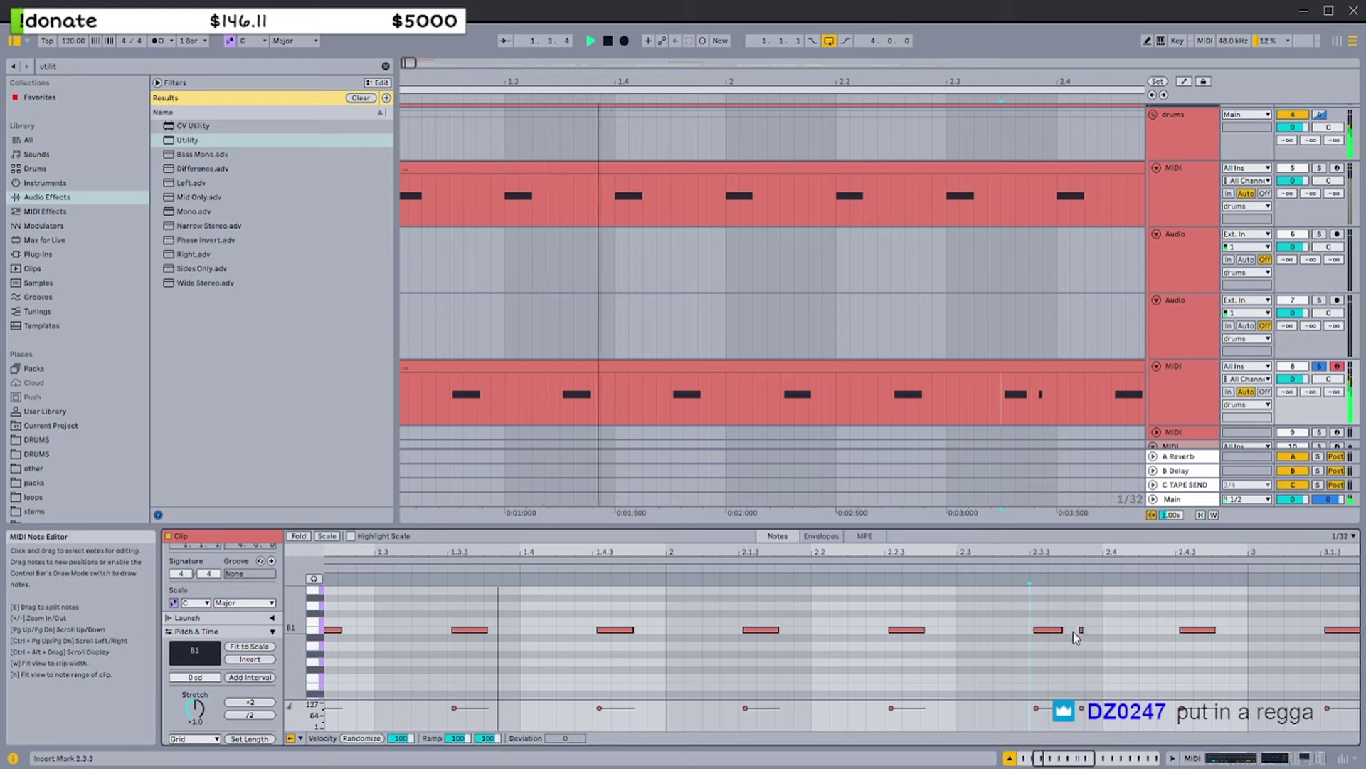
{"action": "left_click_drag", "start_coordinate": [978, 648], "coordinate": [1099, 652]}
{"action": "left_click_drag", "start_coordinate": [1100, 653], "coordinate": [946, 659]}
{"action": "left_click_drag", "start_coordinate": [954, 659], "coordinate": [1096, 664]}
{"action": "left_click_drag", "start_coordinate": [1096, 663], "coordinate": [959, 665]}
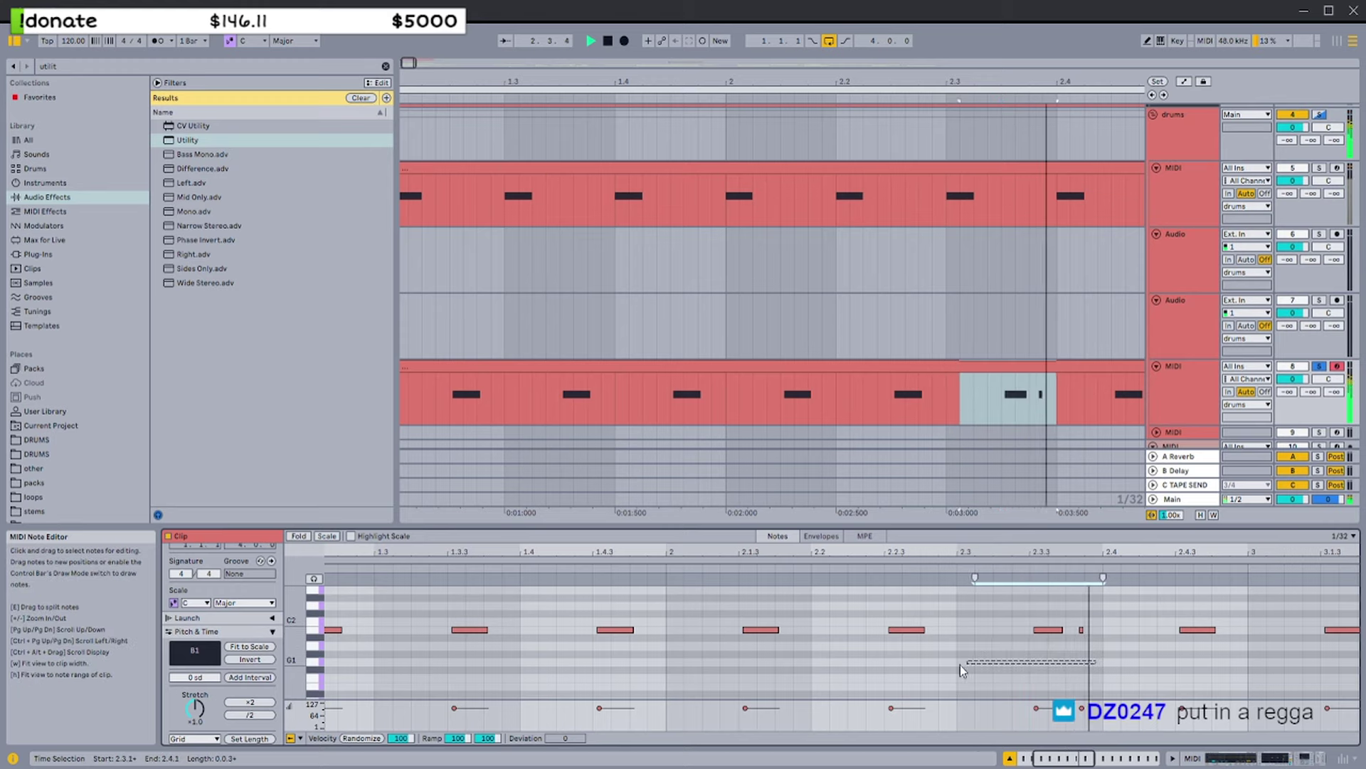
Duplicate the first two bars of notes over bars 3 and 4 in track 8's clip
{"action": "left_click", "coordinate": [959, 665]}
{"action": "key", "text": "w"}
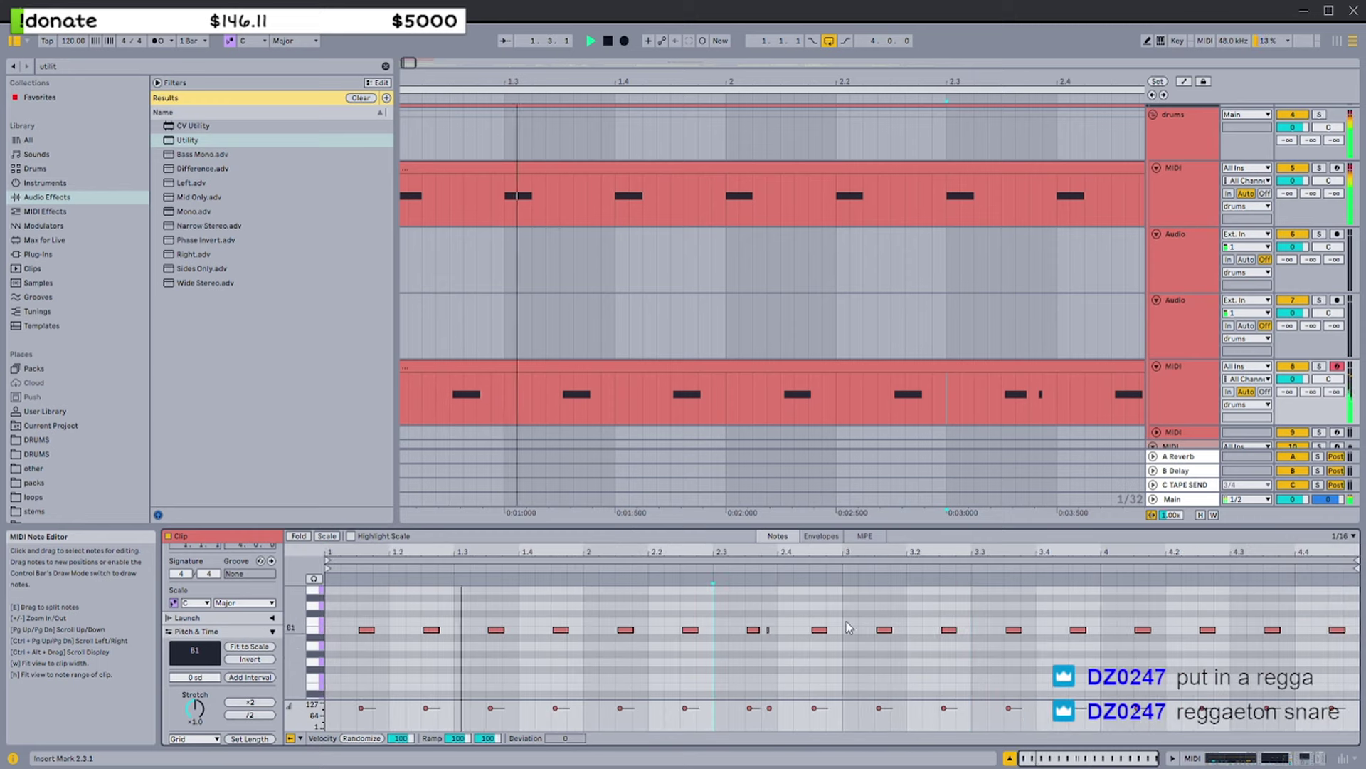
{"action": "left_click_drag", "start_coordinate": [846, 619], "coordinate": [331, 687]}
{"action": "key", "text": "ctrl+d"}
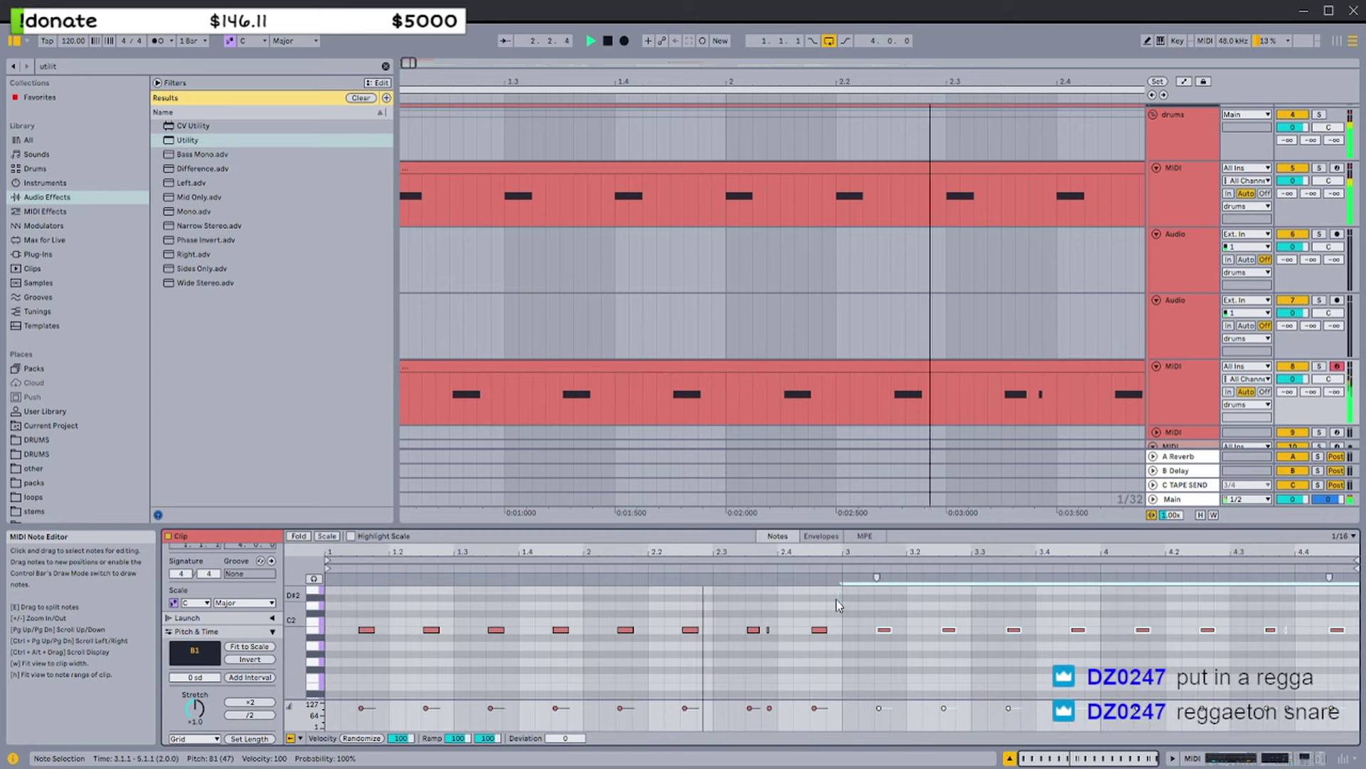
{"action": "left_click_drag", "start_coordinate": [860, 595], "coordinate": [496, 599]}
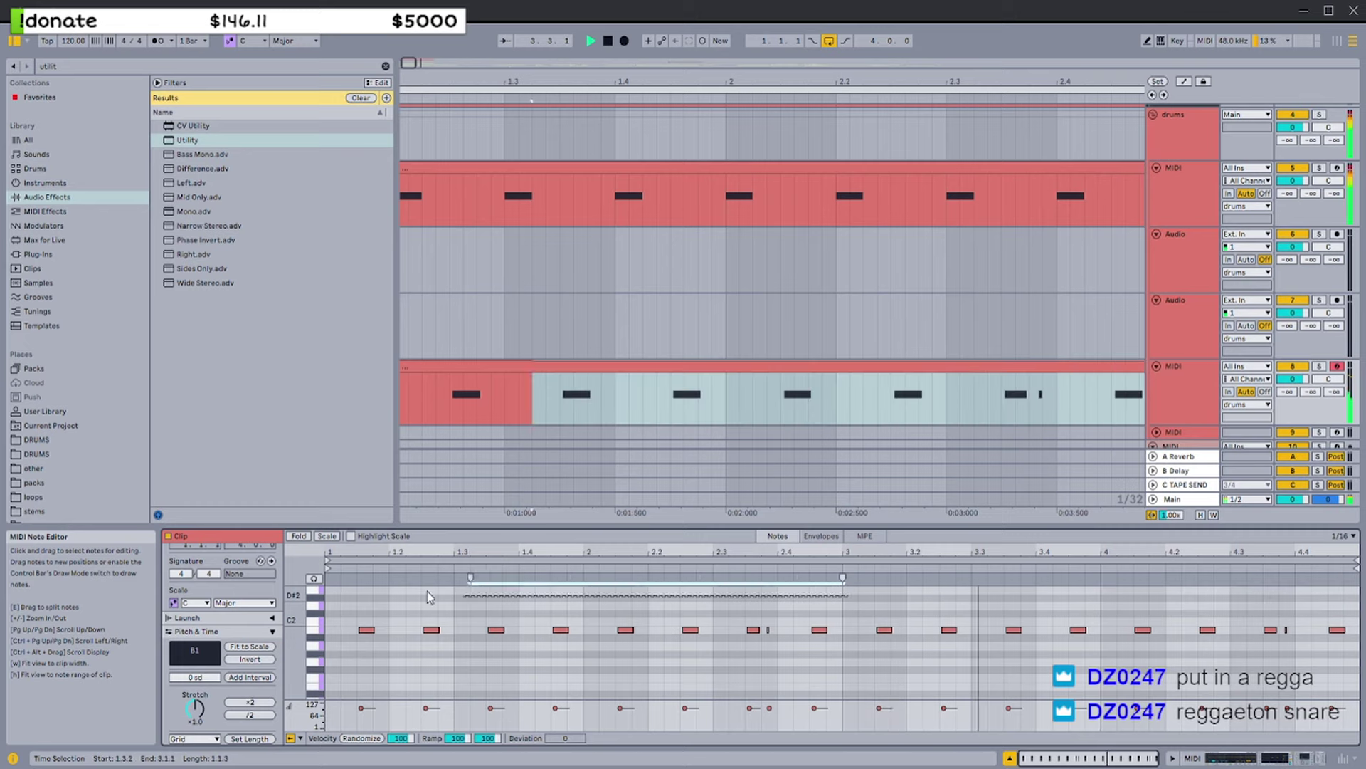
{"action": "mouse_move", "coordinate": [857, 604]}
{"action": "left_mouse_down"}
{"action": "mouse_move", "coordinate": [1359, 601]}
{"action": "mouse_move", "coordinate": [834, 605]}
{"action": "left_mouse_up"}
{"action": "left_click_drag", "start_coordinate": [346, 605], "coordinate": [331, 605]}
{"action": "left_click_drag", "start_coordinate": [333, 606], "coordinate": [1356, 606]}
{"action": "mouse_move", "coordinate": [1357, 604]}
{"action": "left_mouse_down"}
{"action": "mouse_move", "coordinate": [1002, 621]}
{"action": "mouse_move", "coordinate": [834, 600]}
{"action": "mouse_move", "coordinate": [329, 595]}
{"action": "mouse_move", "coordinate": [1357, 607]}
{"action": "left_mouse_up"}
{"action": "left_click_drag", "start_coordinate": [1357, 605], "coordinate": [840, 594]}
{"action": "left_click_drag", "start_coordinate": [840, 592], "coordinate": [328, 599]}
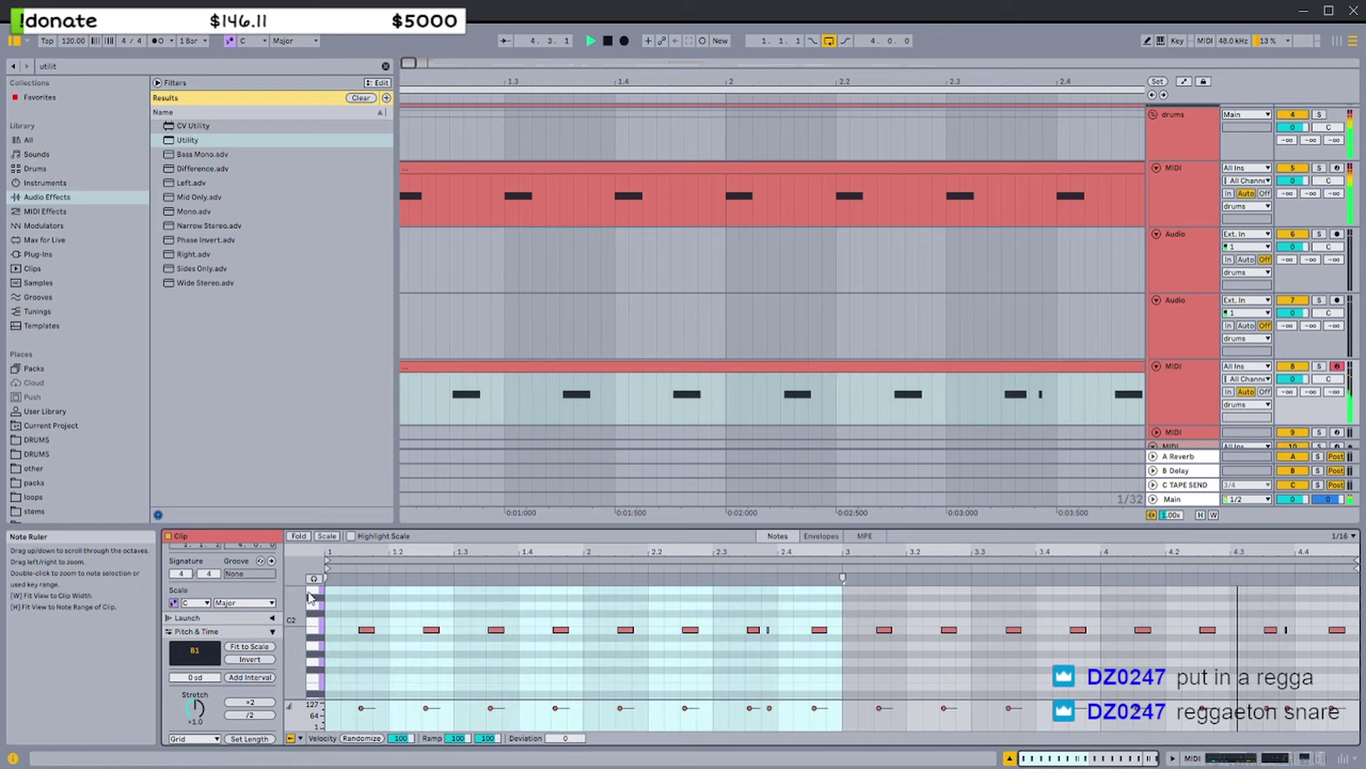
{"action": "left_click", "coordinate": [332, 599]}
{"action": "left_click", "coordinate": [819, 367]}
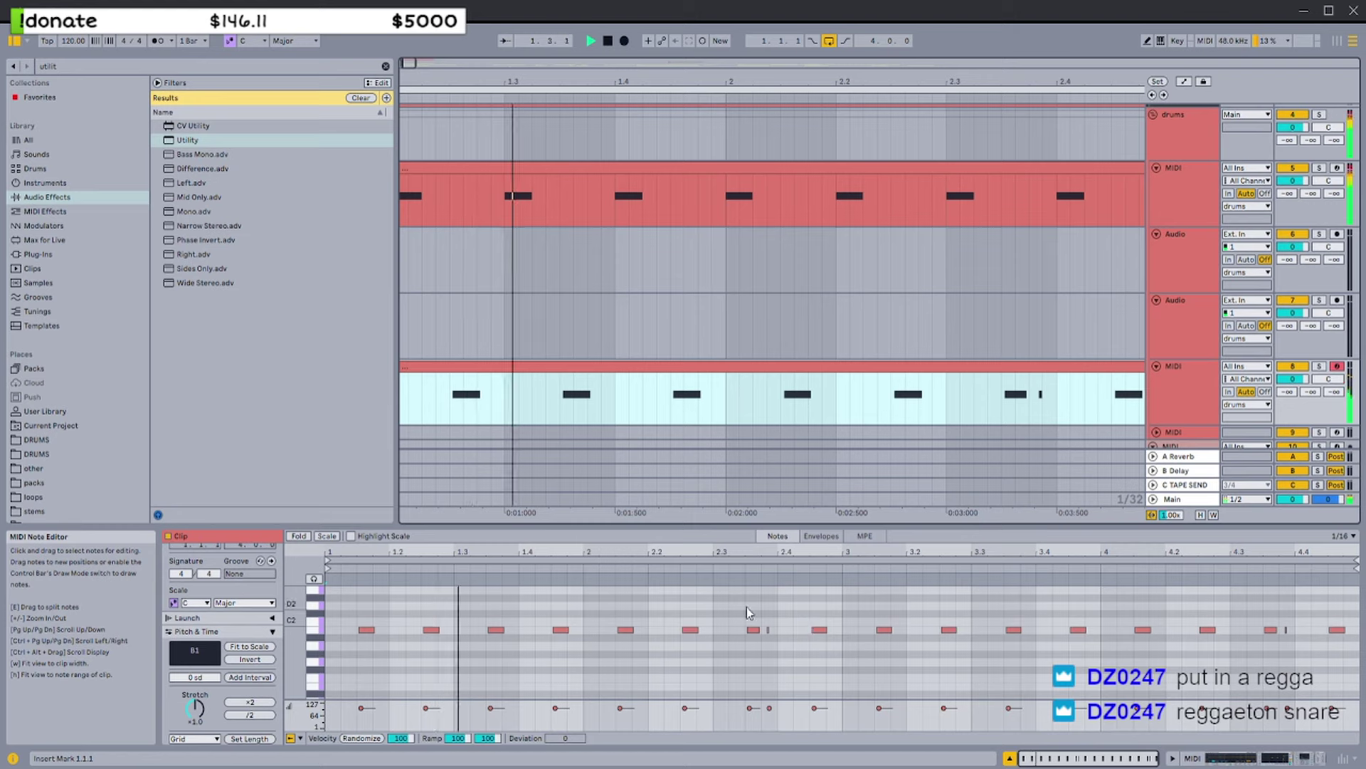
Copy the notes of beat 2.3, including the short B1 note, onto beat 1.2 in track 8's clip
{"action": "left_click_drag", "start_coordinate": [720, 605], "coordinate": [781, 641]}
{"action": "left_click", "coordinate": [396, 600]}
{"action": "key", "text": "ctrl+v"}
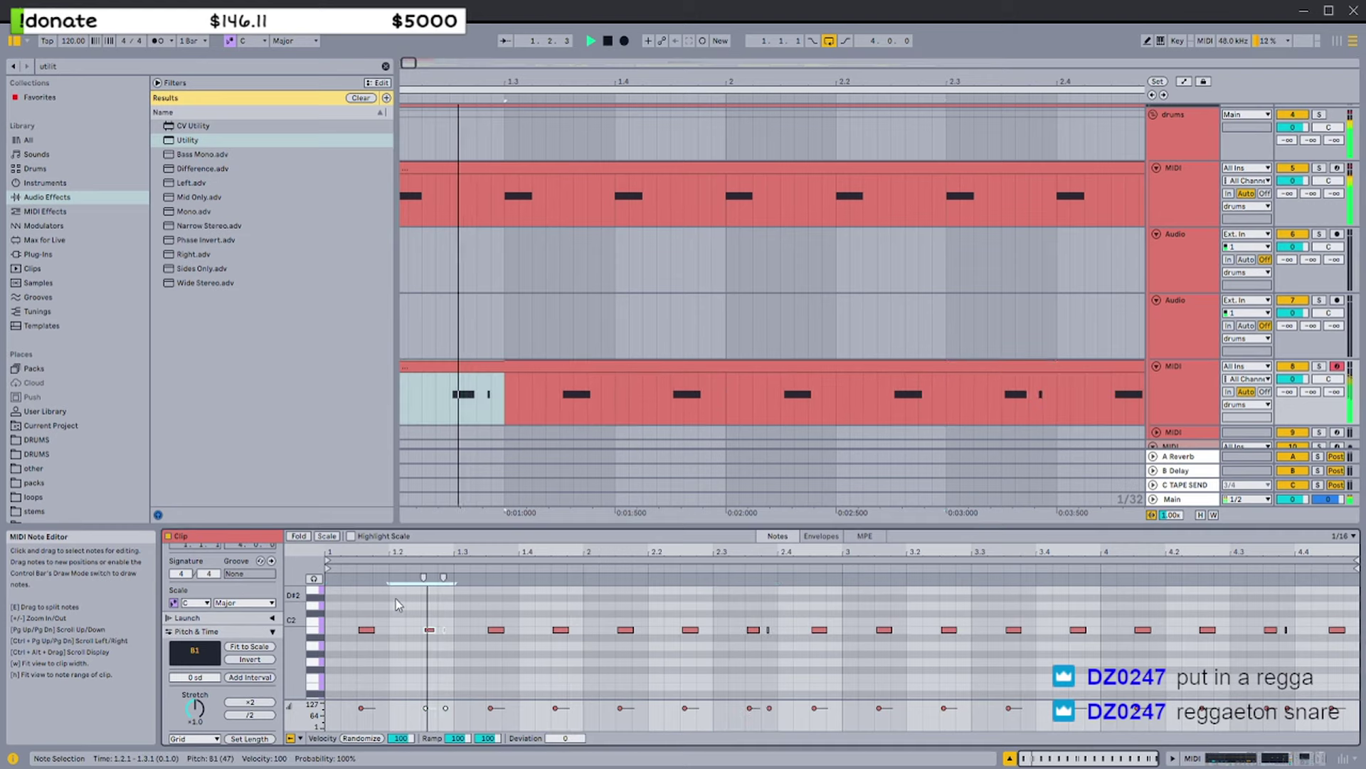
{"action": "left_click_drag", "start_coordinate": [469, 617], "coordinate": [341, 599]}
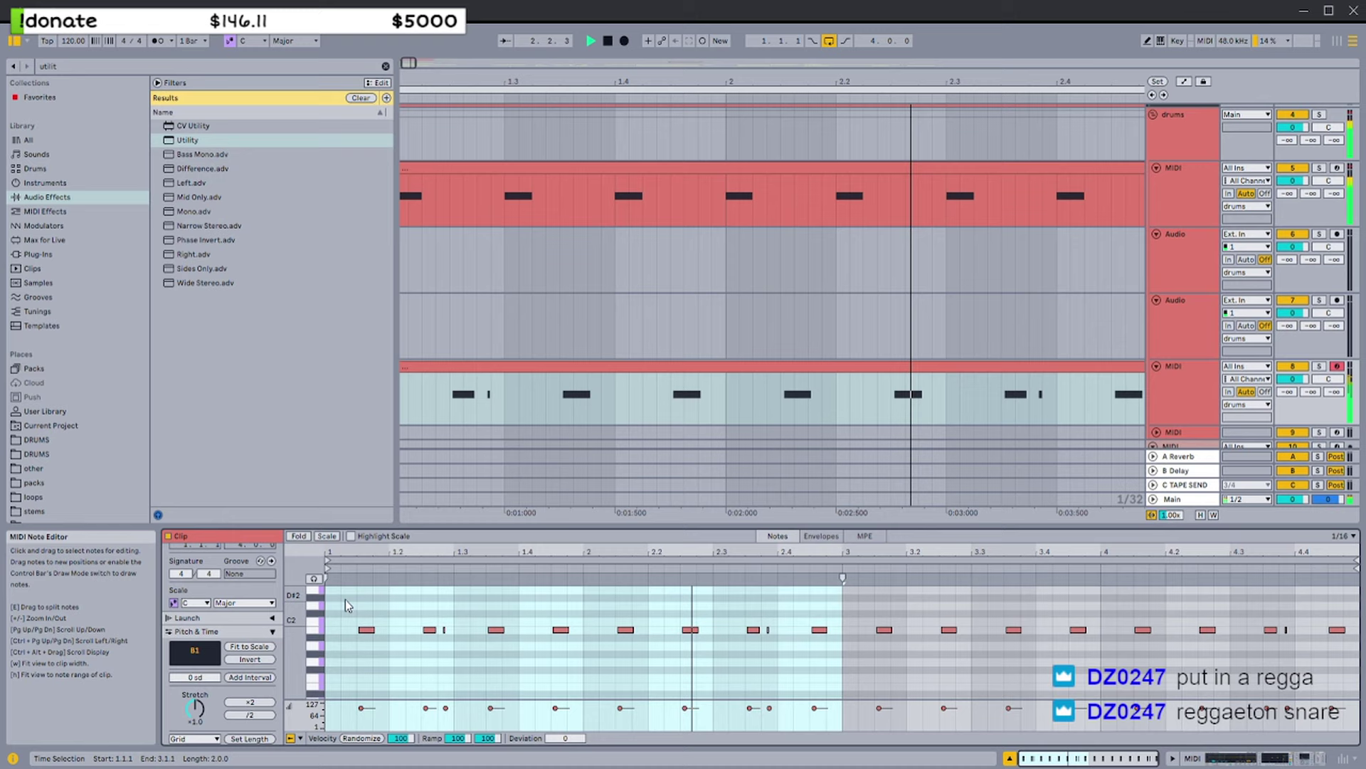
{"action": "left_click", "coordinate": [336, 599]}
Delete the short B1 note at 2.3.4 and duplicate bars 1 and 2 over bars 3 and 4
{"action": "left_click", "coordinate": [768, 630]}
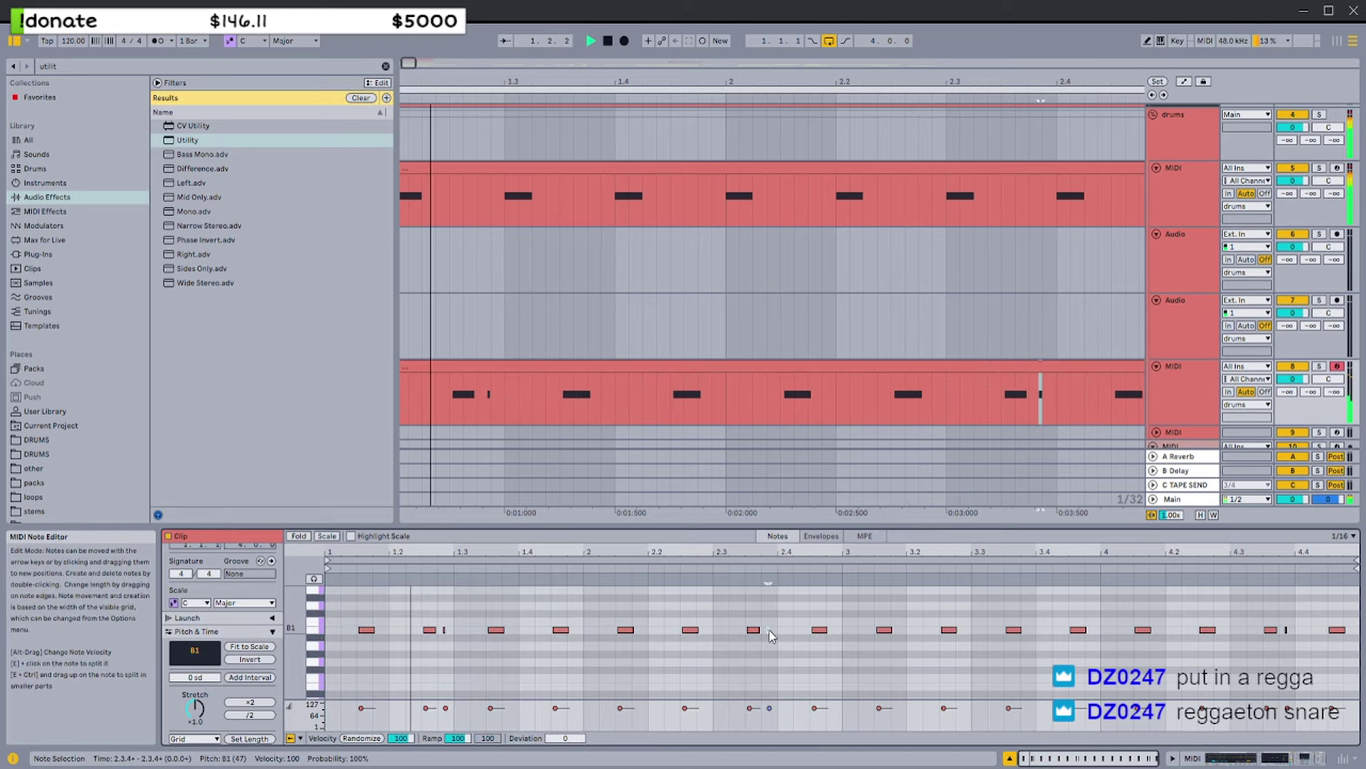
{"action": "key", "text": "Delete"}
{"action": "left_click_drag", "start_coordinate": [841, 609], "coordinate": [333, 643]}
{"action": "key", "text": "ctrl+d"}
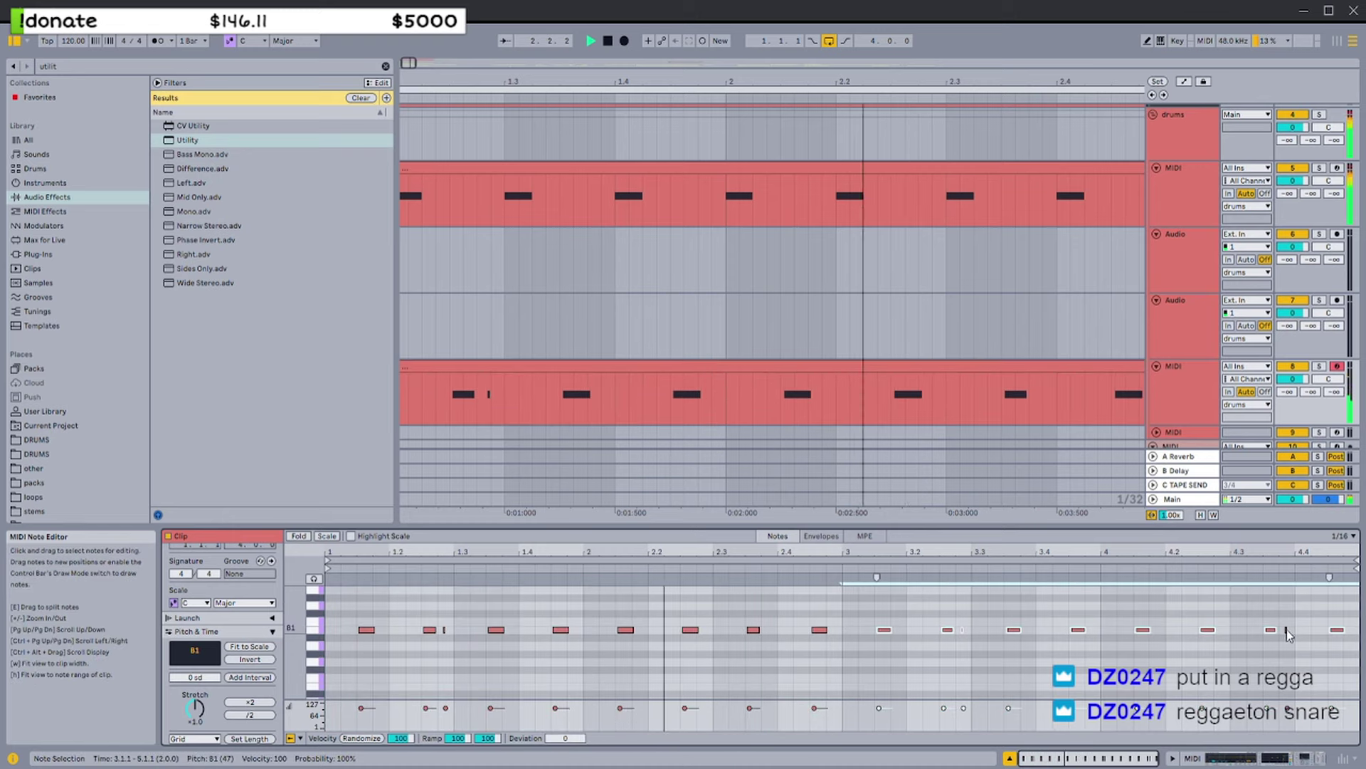
Try an extra B1 note at 3.3.4 in track 8's clip and remove it
{"action": "left_click", "coordinate": [844, 591]}
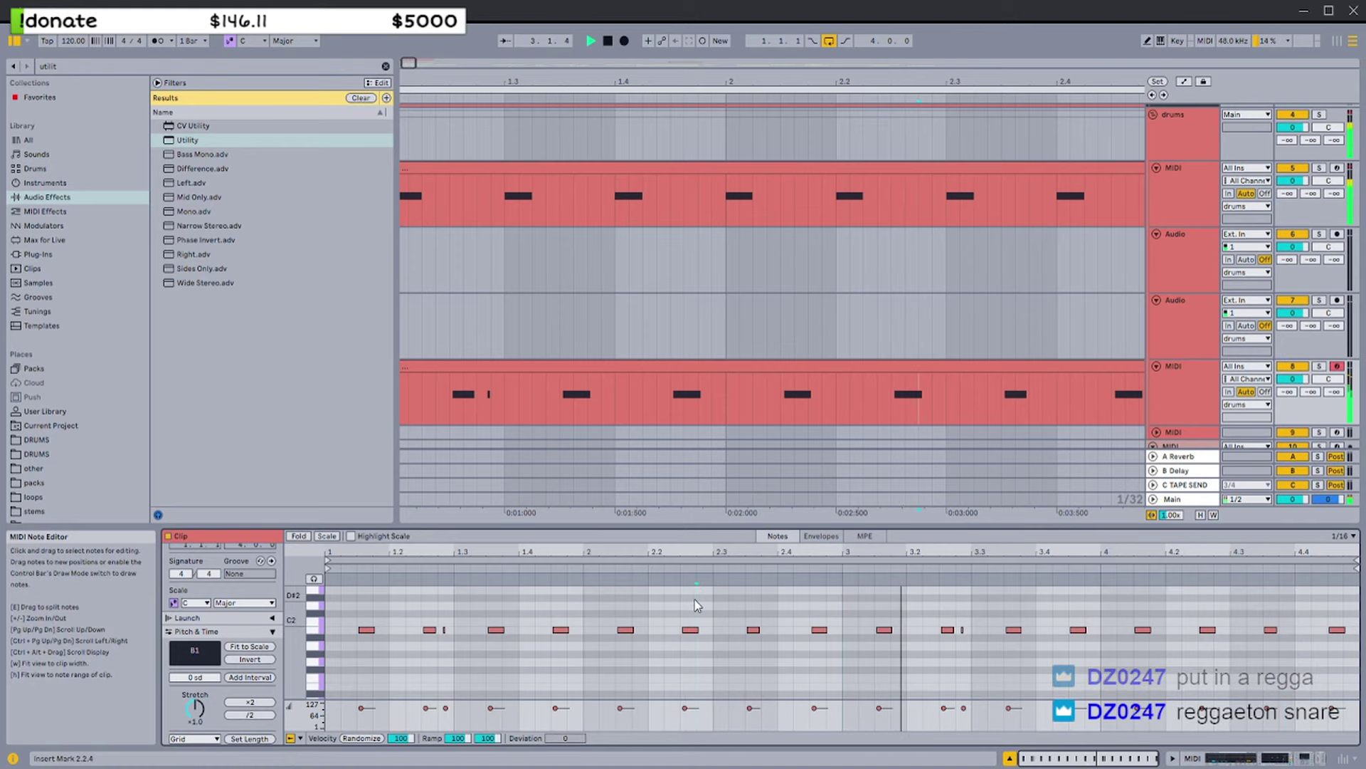
{"action": "left_click", "coordinate": [1022, 613]}
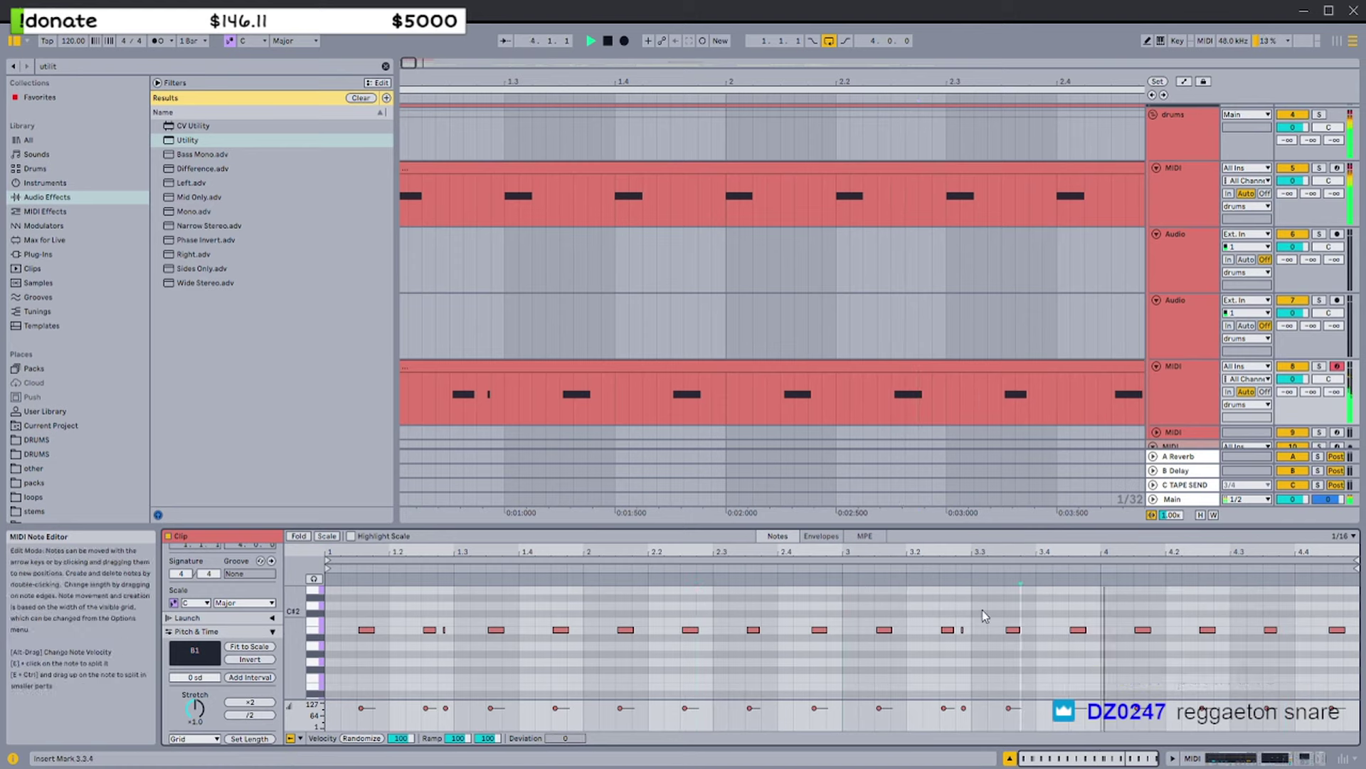
{"action": "double_click", "coordinate": [1044, 629]}
{"action": "double_click", "coordinate": [1045, 629]}
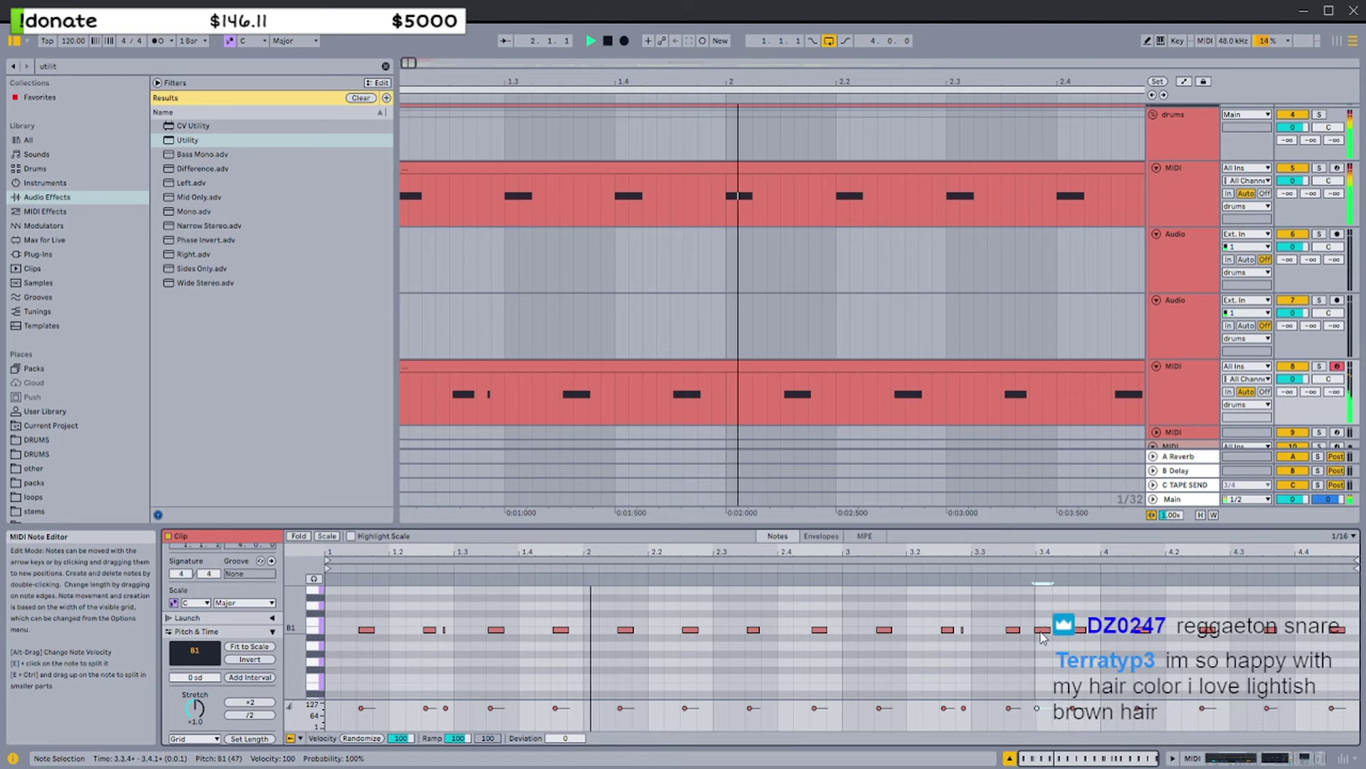
Nudge the B1 note at 1.4.3 slightly later and duplicate bar 1 over bar 2
{"action": "left_click", "coordinate": [437, 633]}
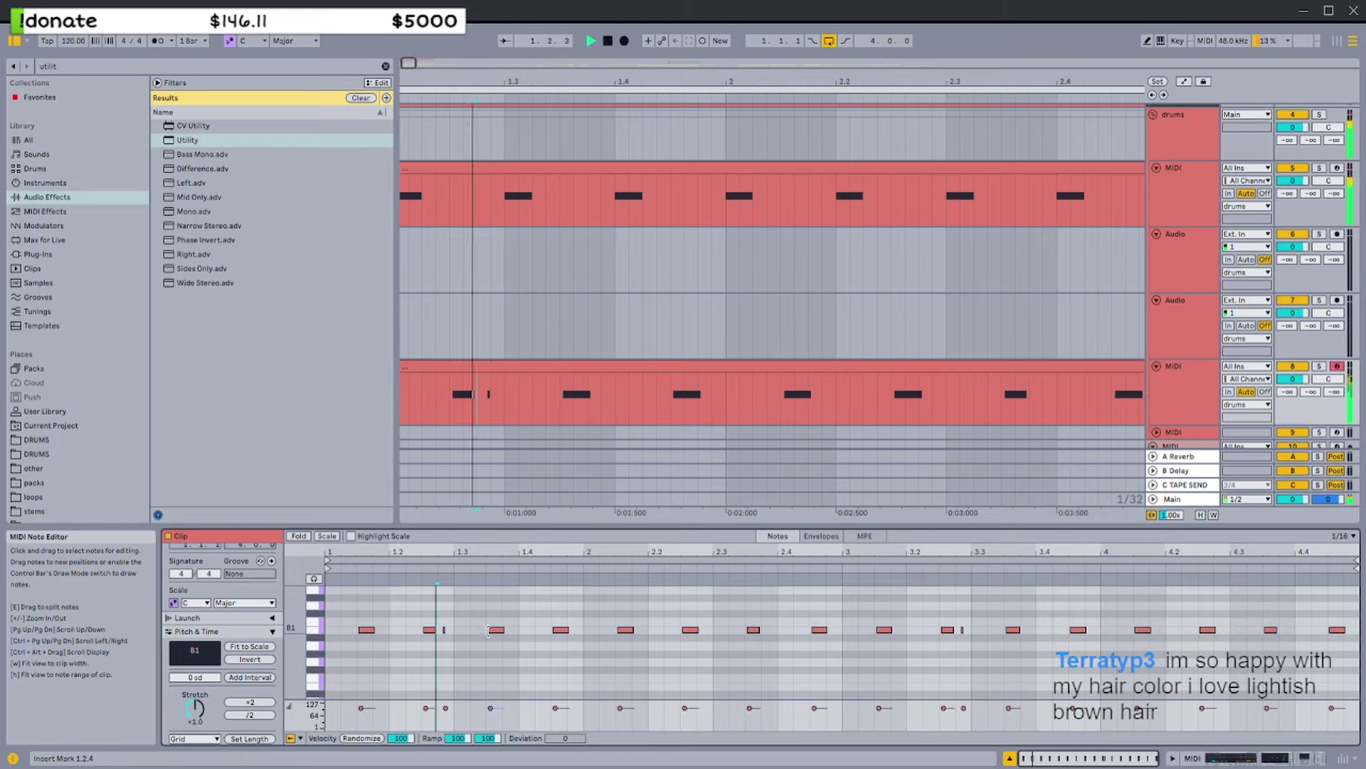
{"action": "left_click_drag", "start_coordinate": [559, 631], "coordinate": [564, 632]}
{"action": "left_click", "coordinate": [576, 621]}
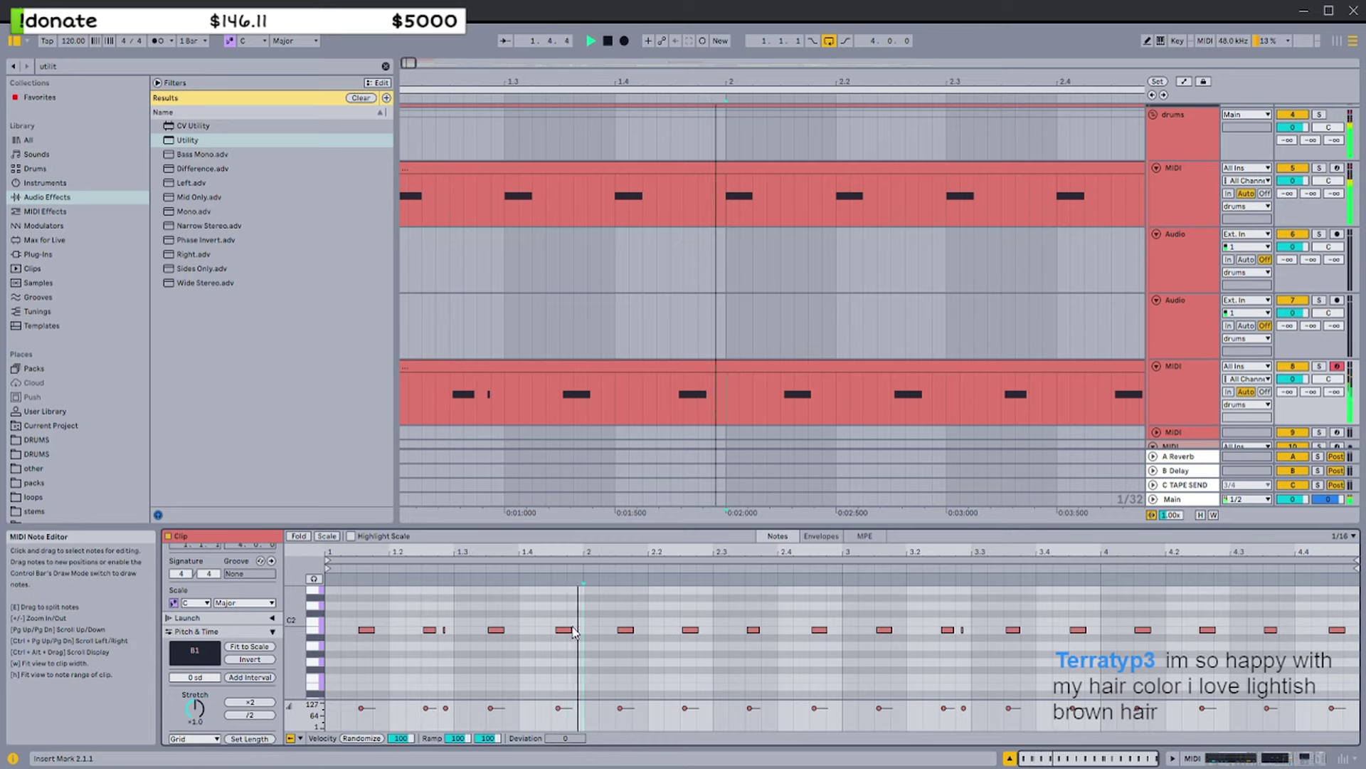
{"action": "left_click", "coordinate": [568, 631]}
{"action": "left_click_drag", "start_coordinate": [582, 625], "coordinate": [754, 661]}
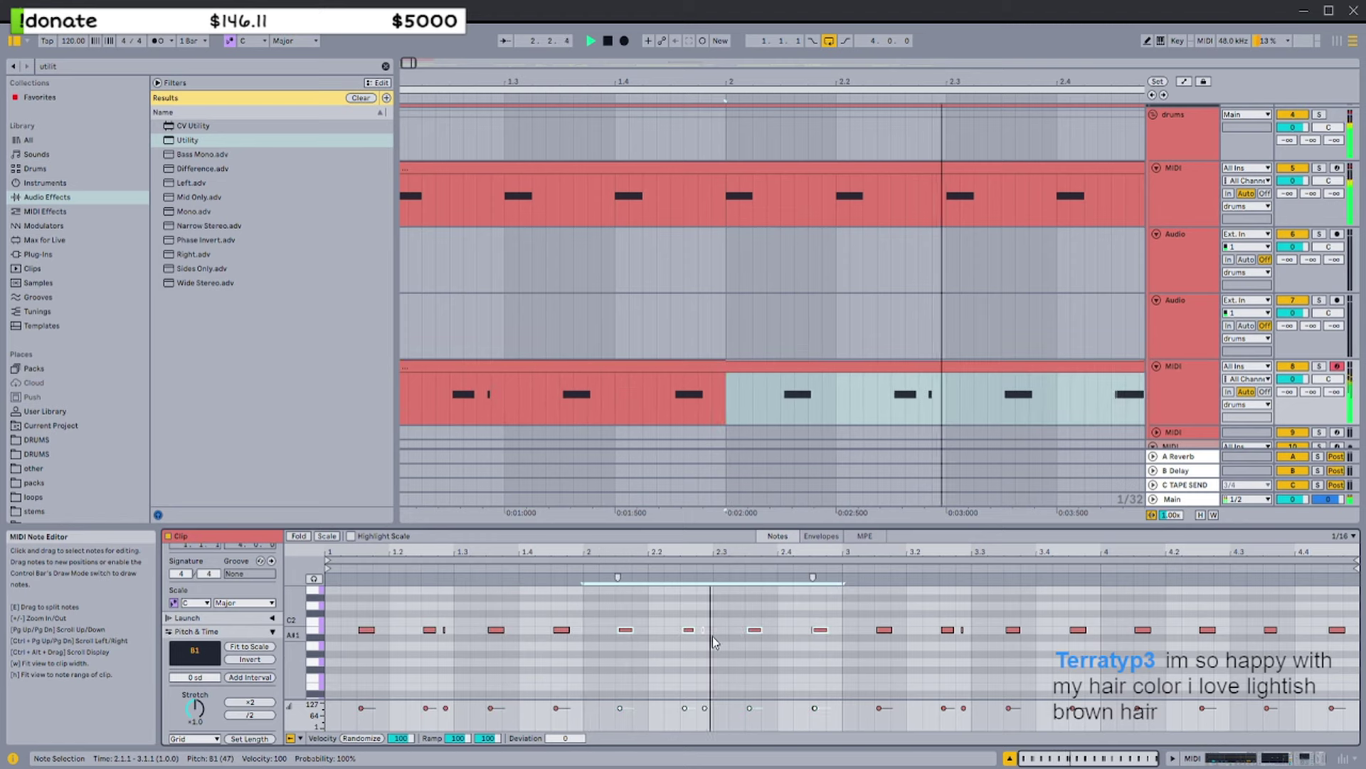
Delete the tiny leftover B1 note at 2.4.3 in track 8's clip
{"action": "left_click", "coordinate": [726, 638]}
{"action": "scroll", "coordinate": [805, 647], "scroll_direction": "up", "scroll_amount": 3}
{"action": "left_click", "coordinate": [810, 646]}
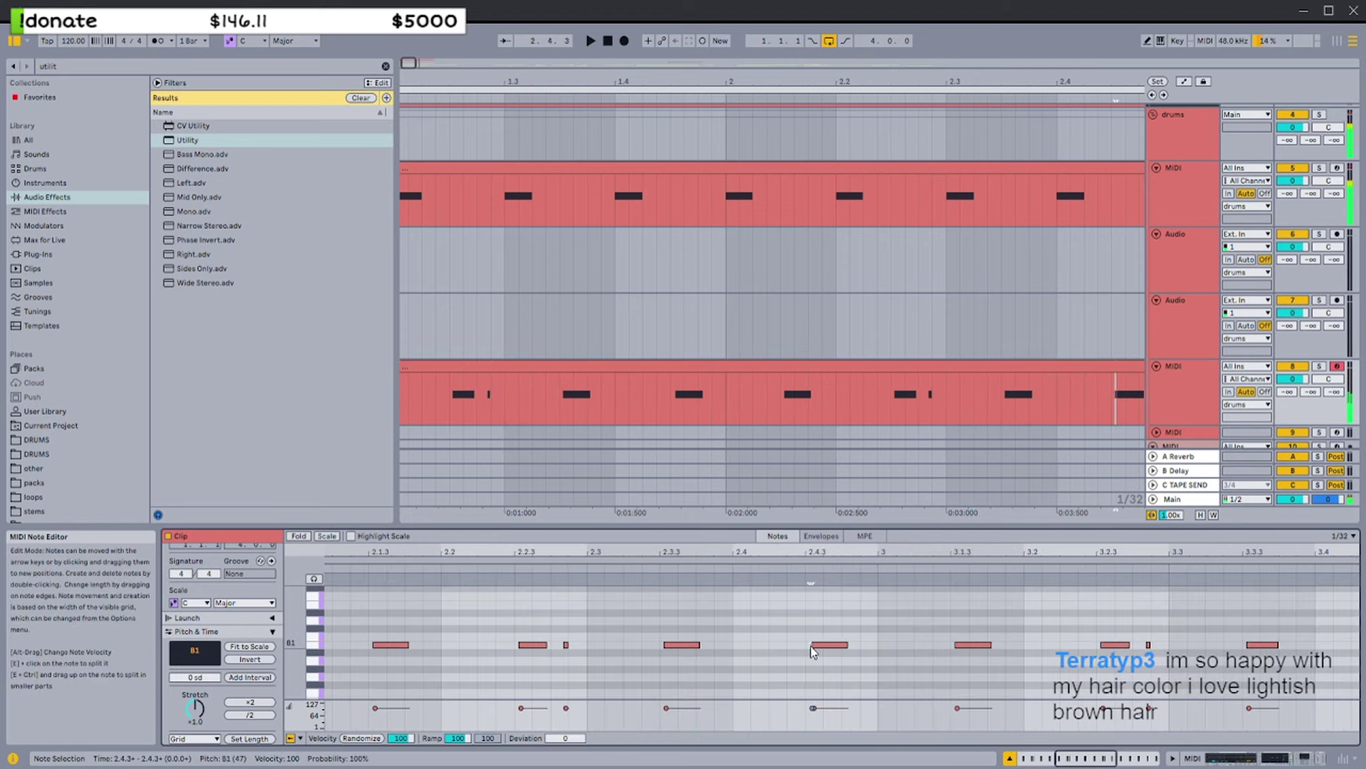
{"action": "key", "text": "Delete"}
Clear the notes in bars 3 and 4 of track 8's clip and refill them by duplicating bars 1 and 2
{"action": "scroll", "coordinate": [809, 646], "scroll_direction": "down", "scroll_amount": 3}
{"action": "left_click_drag", "start_coordinate": [848, 627], "coordinate": [1352, 662]}
{"action": "key", "text": "Delete"}
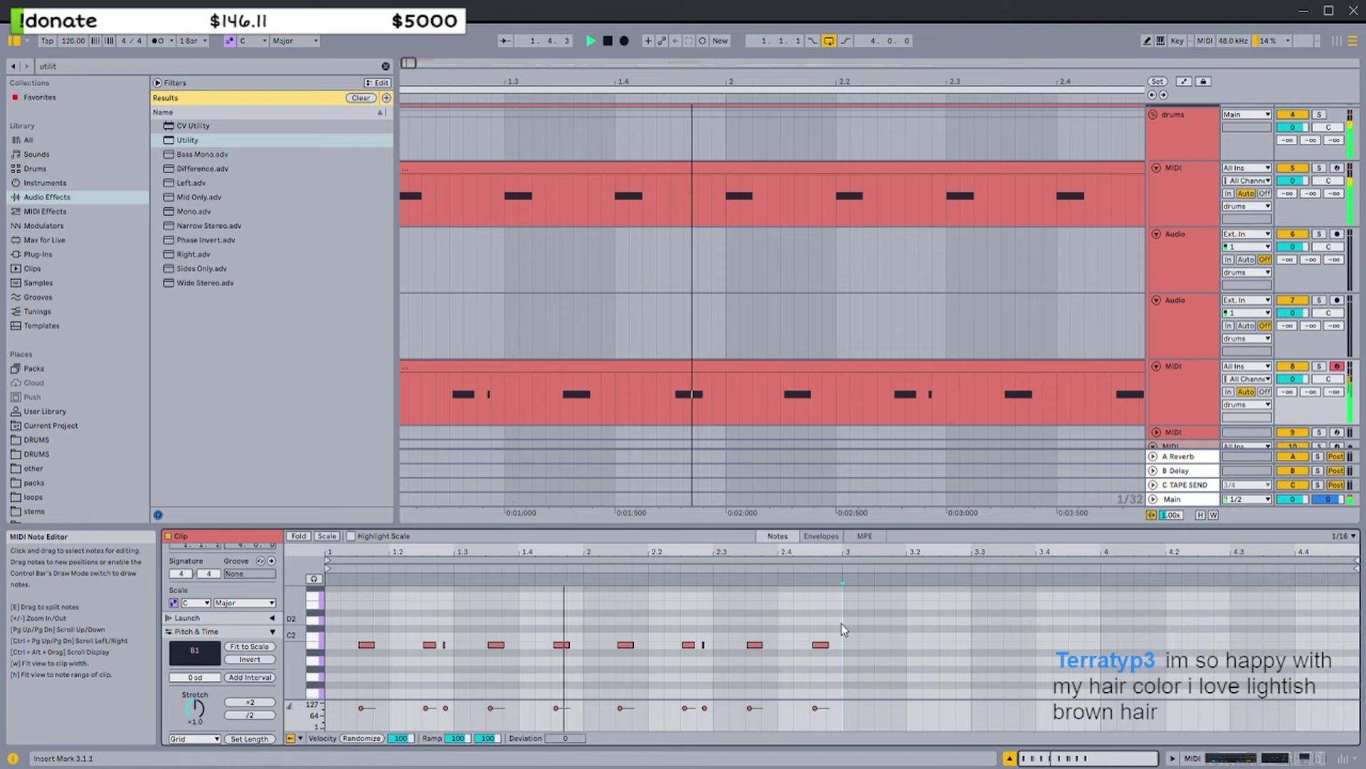
{"action": "left_click_drag", "start_coordinate": [841, 624], "coordinate": [334, 665]}
{"action": "key", "text": "ctrl+d"}
{"action": "left_click", "coordinate": [796, 624]}
Set the EQ Eight low cut on track 8 to 4.23 kHz and try other sample transpose values, undoing the last changes
{"action": "left_click", "coordinate": [1173, 360]}
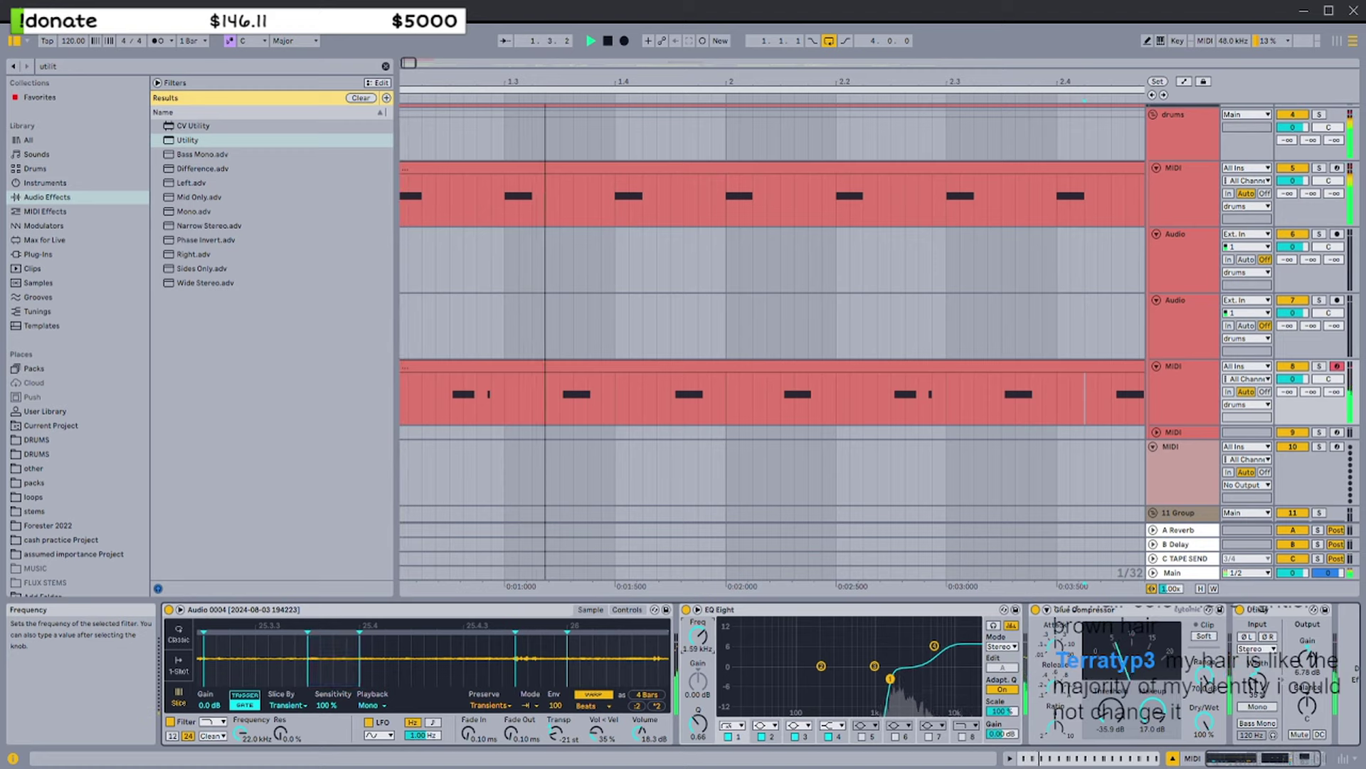
{"action": "left_click_drag", "start_coordinate": [698, 635], "coordinate": [698, 632]}
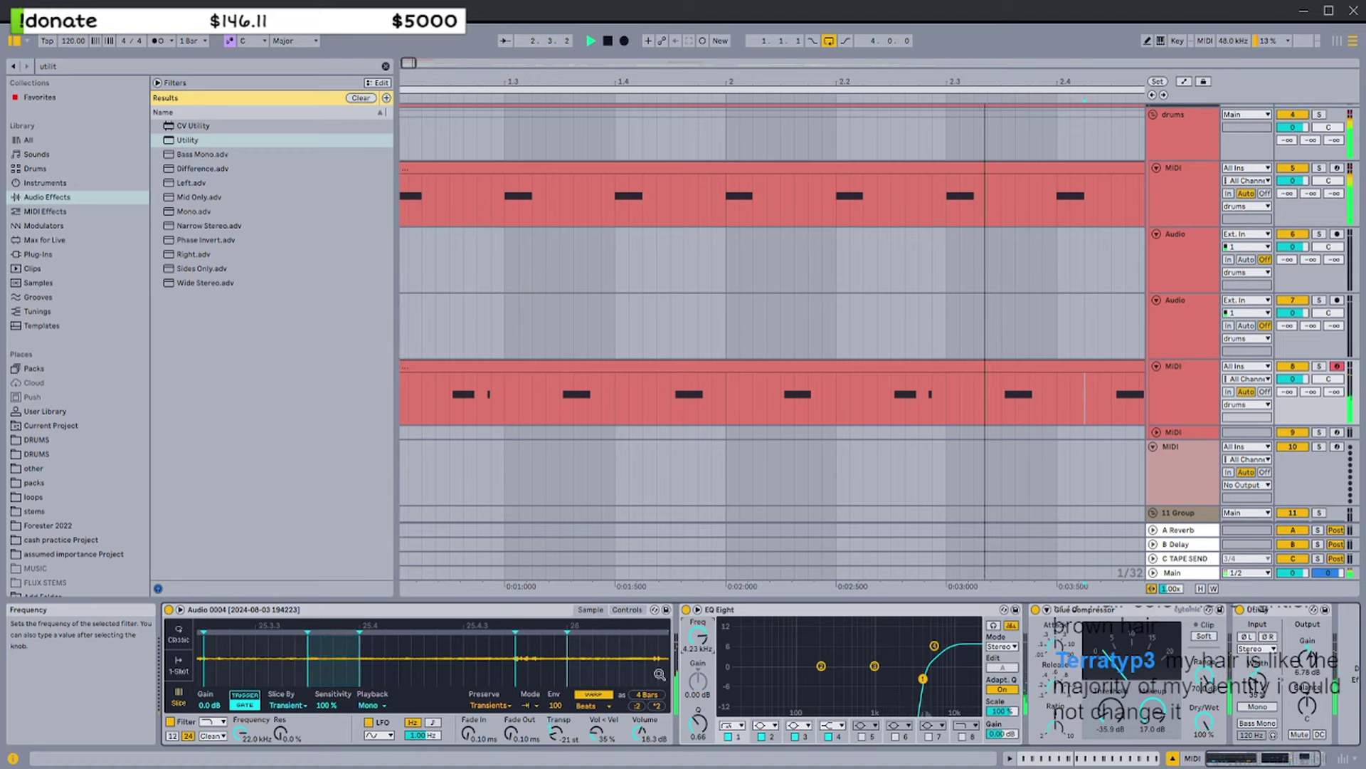
{"action": "mouse_move", "coordinate": [556, 733]}
{"action": "left_mouse_down"}
{"action": "mouse_move", "coordinate": [556, 699]}
{"action": "mouse_move", "coordinate": [556, 757]}
{"action": "mouse_move", "coordinate": [556, 730]}
{"action": "left_mouse_up"}
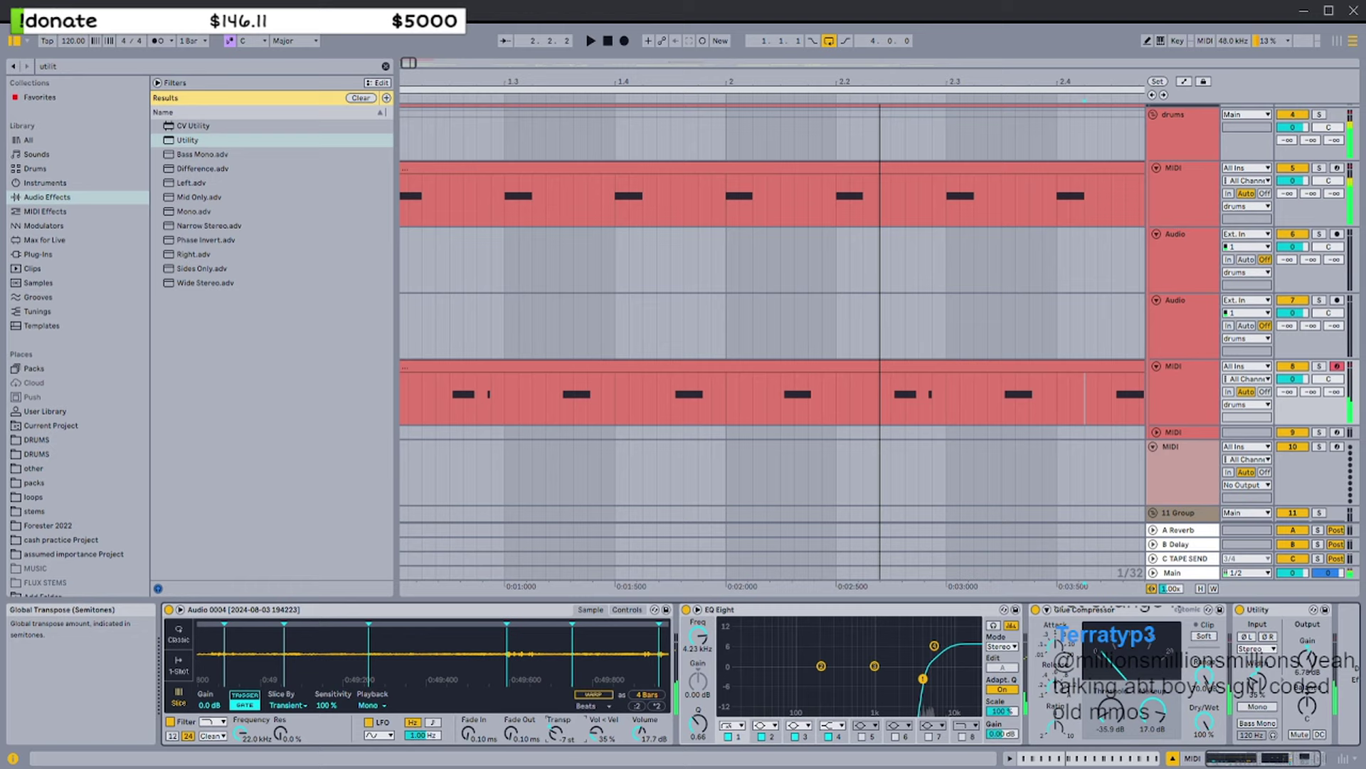
{"action": "key", "text": "ctrl+z"}
{"action": "key", "text": "ctrl+z"}
{"action": "key", "text": "ctrl+z"}
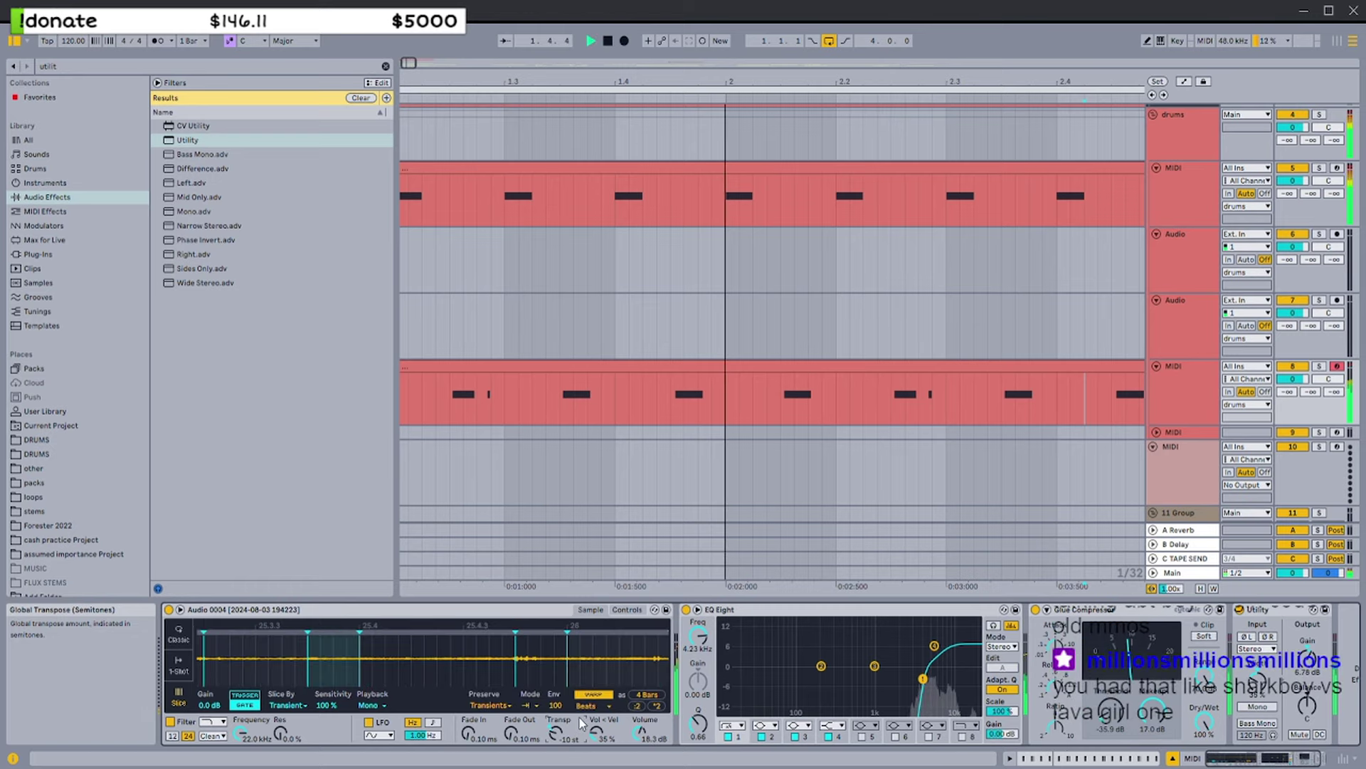
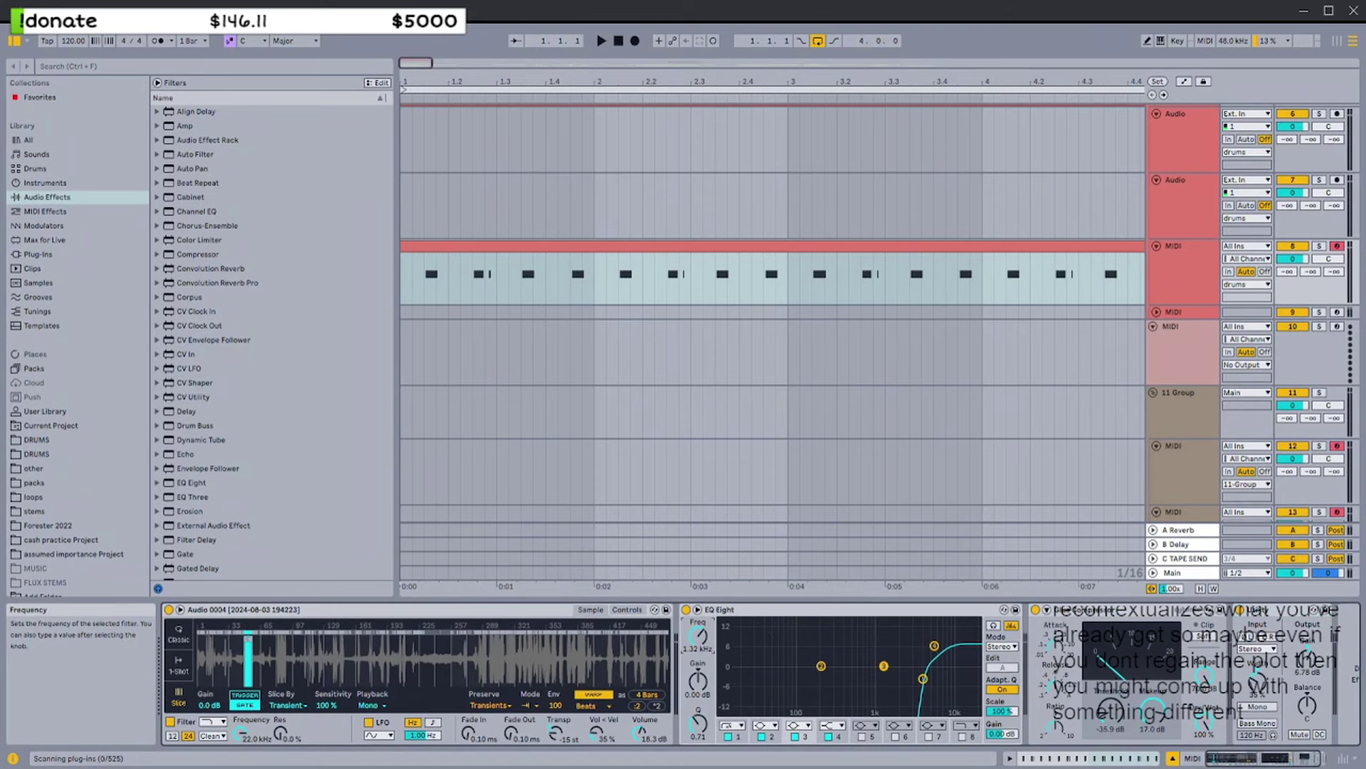
Set the sliced sample's transpose to -19 st and the EQ Eight low cut to 6.04 kHz while playing the loop
{"action": "key", "text": "space"}
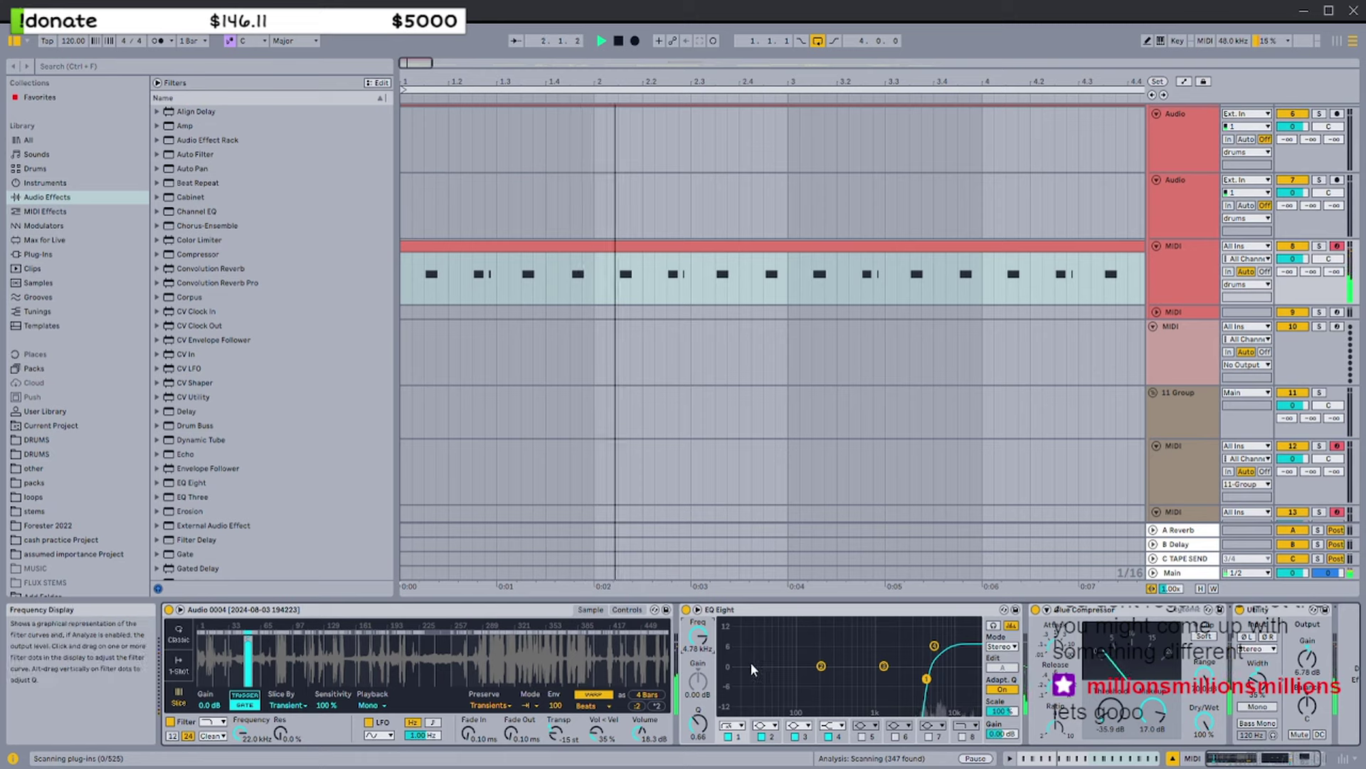
{"action": "left_click_drag", "start_coordinate": [553, 729], "coordinate": [553, 715]}
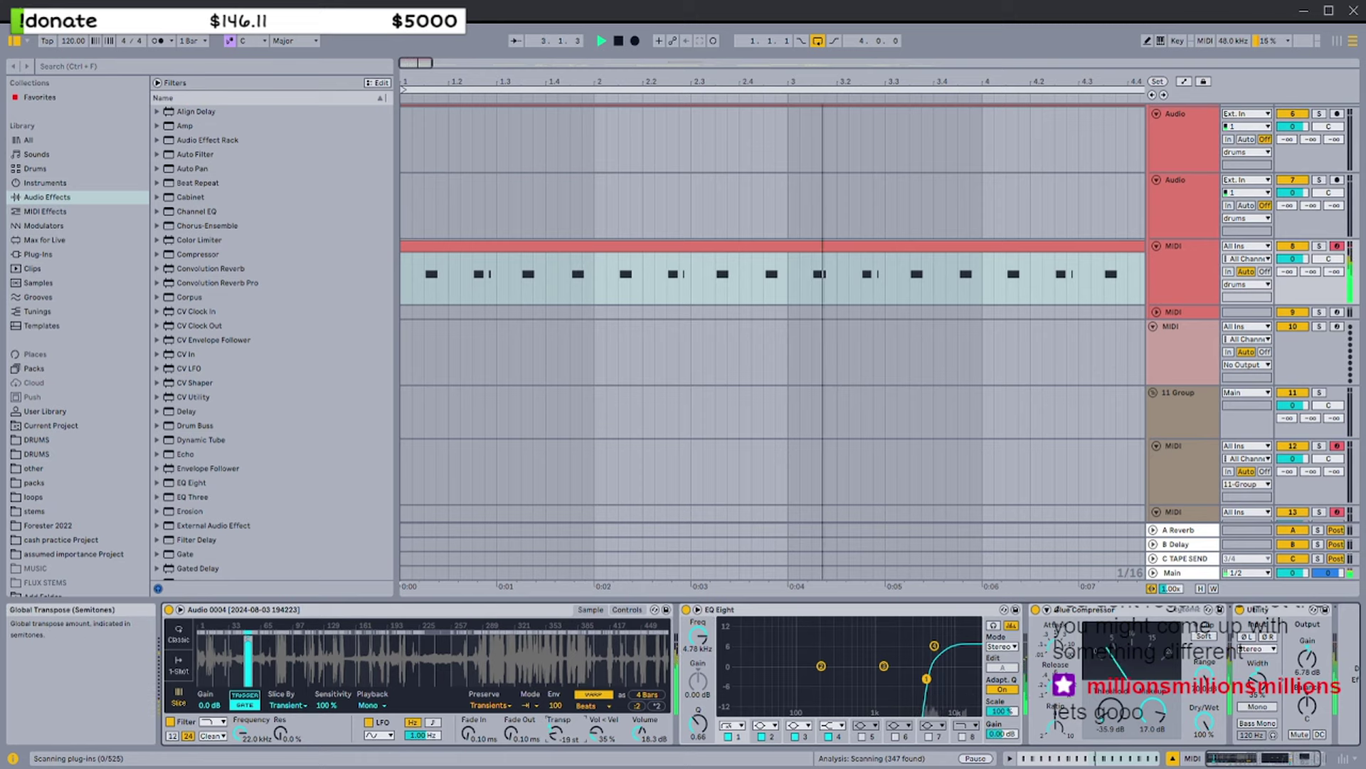
{"action": "left_click_drag", "start_coordinate": [698, 635], "coordinate": [698, 632]}
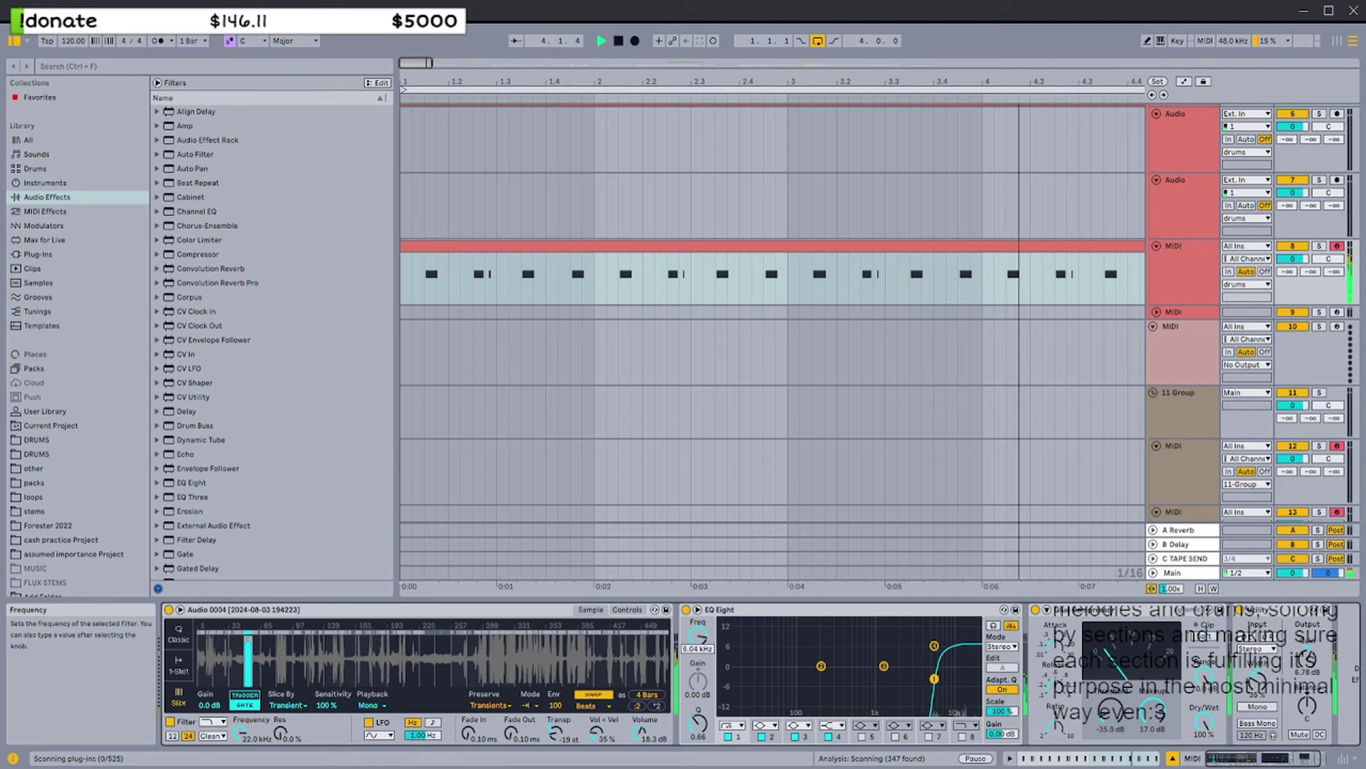
Add a second EQ Eight at the end of track 8's chain and boost its high shelf 4.09 dB at 4.54 kHz with Q 0.88
{"action": "left_click", "coordinate": [249, 68]}
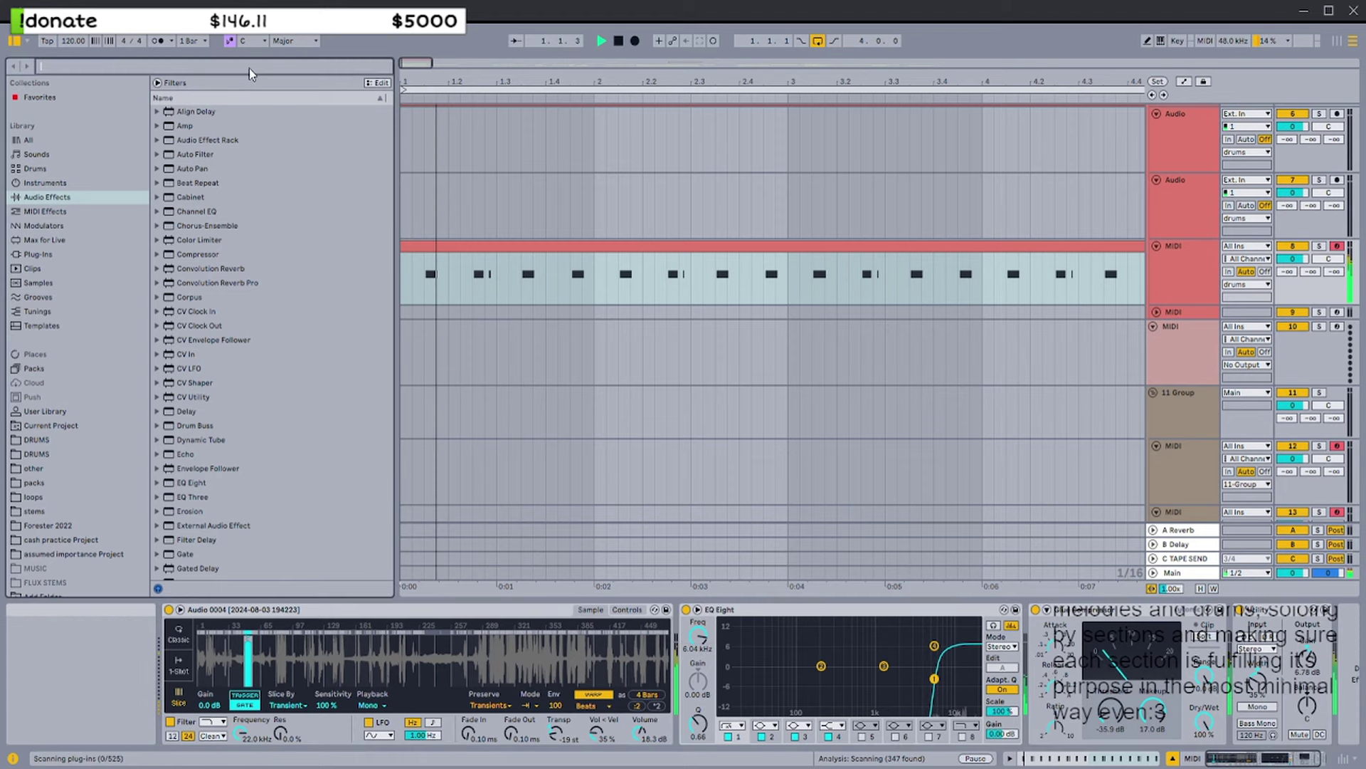
{"action": "type", "text": "eq"}
{"action": "double_click", "coordinate": [211, 140]}
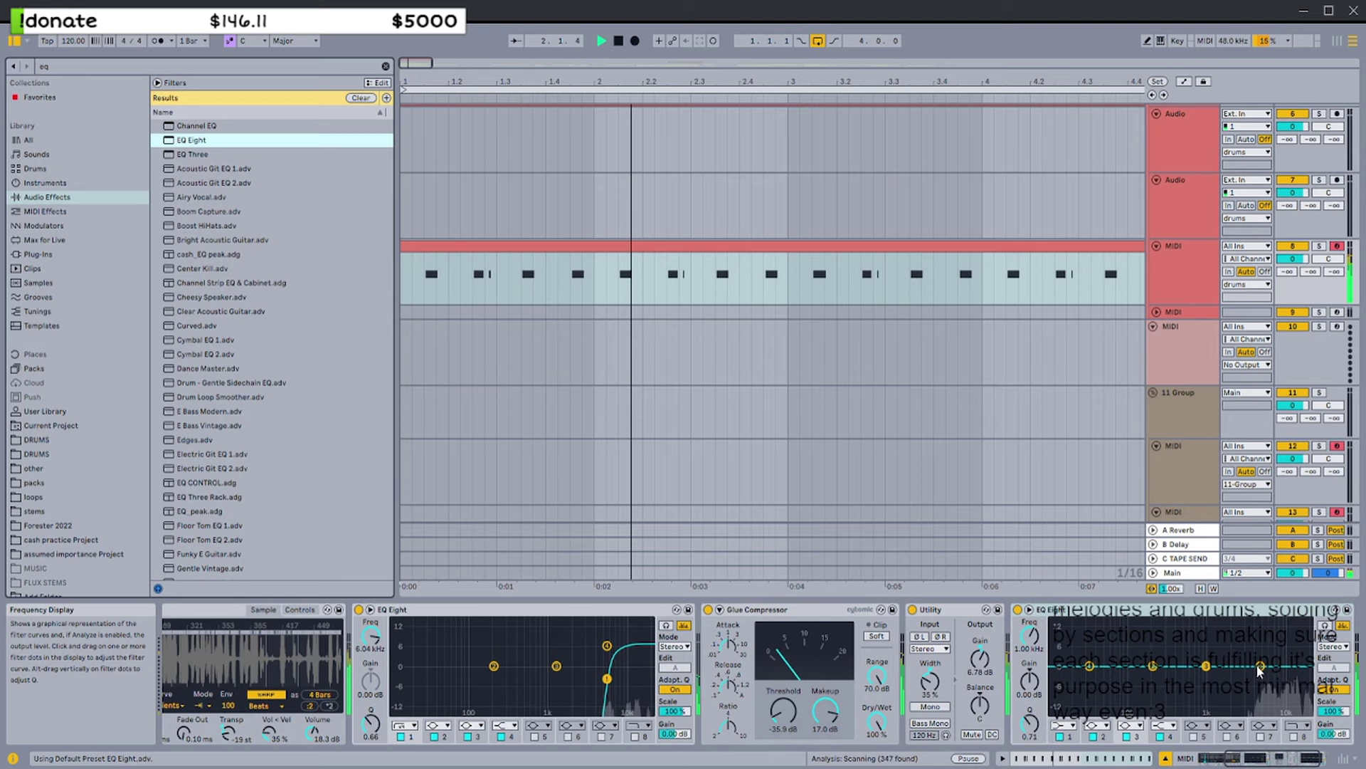
{"action": "left_click_drag", "start_coordinate": [1258, 665], "coordinate": [1251, 644]}
{"action": "left_click_drag", "start_coordinate": [1030, 725], "coordinate": [1030, 719]}
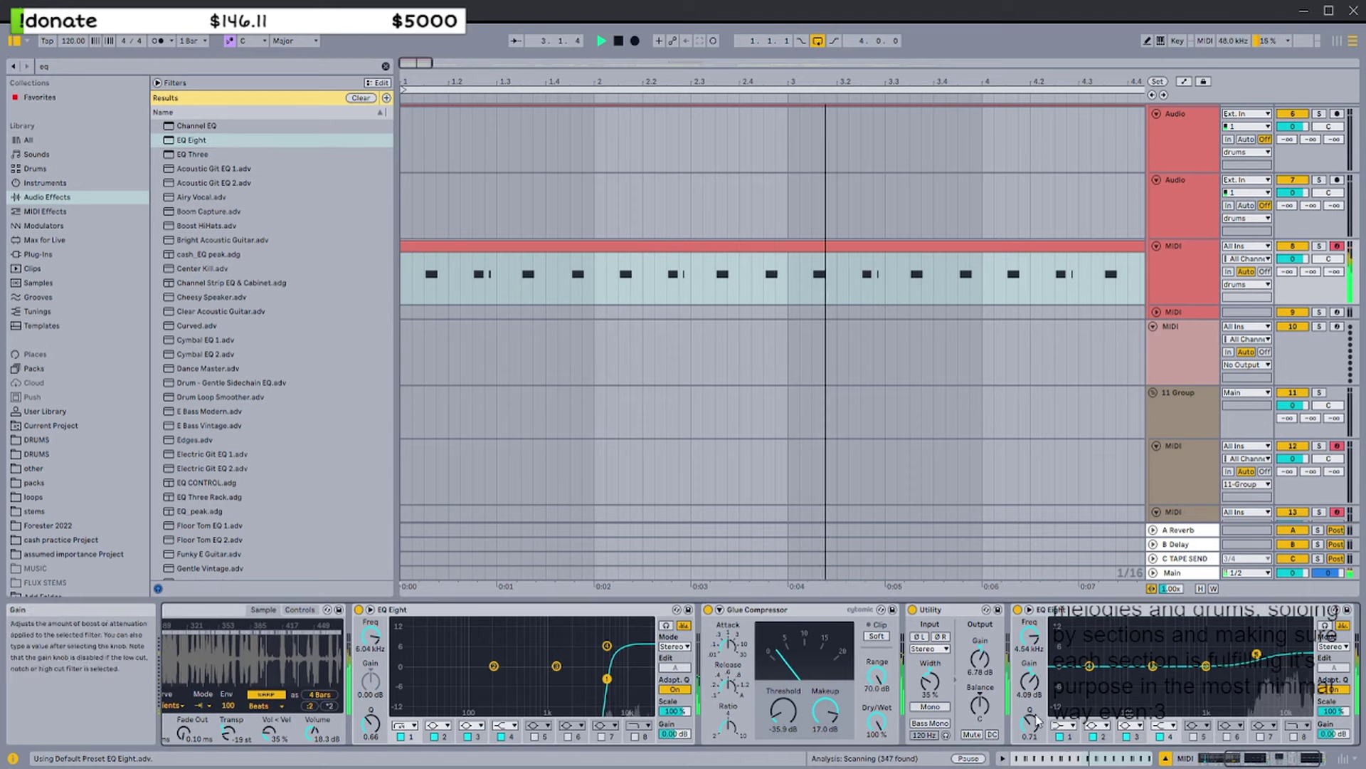
Set the Glue Compressor to -35.0 dB threshold and 12.2 dB makeup, and the Utility to 15% width and 7.22 dB gain
{"action": "mouse_move", "coordinate": [783, 711]}
{"action": "left_mouse_down"}
{"action": "mouse_move", "coordinate": [826, 715]}
{"action": "mouse_move", "coordinate": [788, 721]}
{"action": "left_mouse_up"}
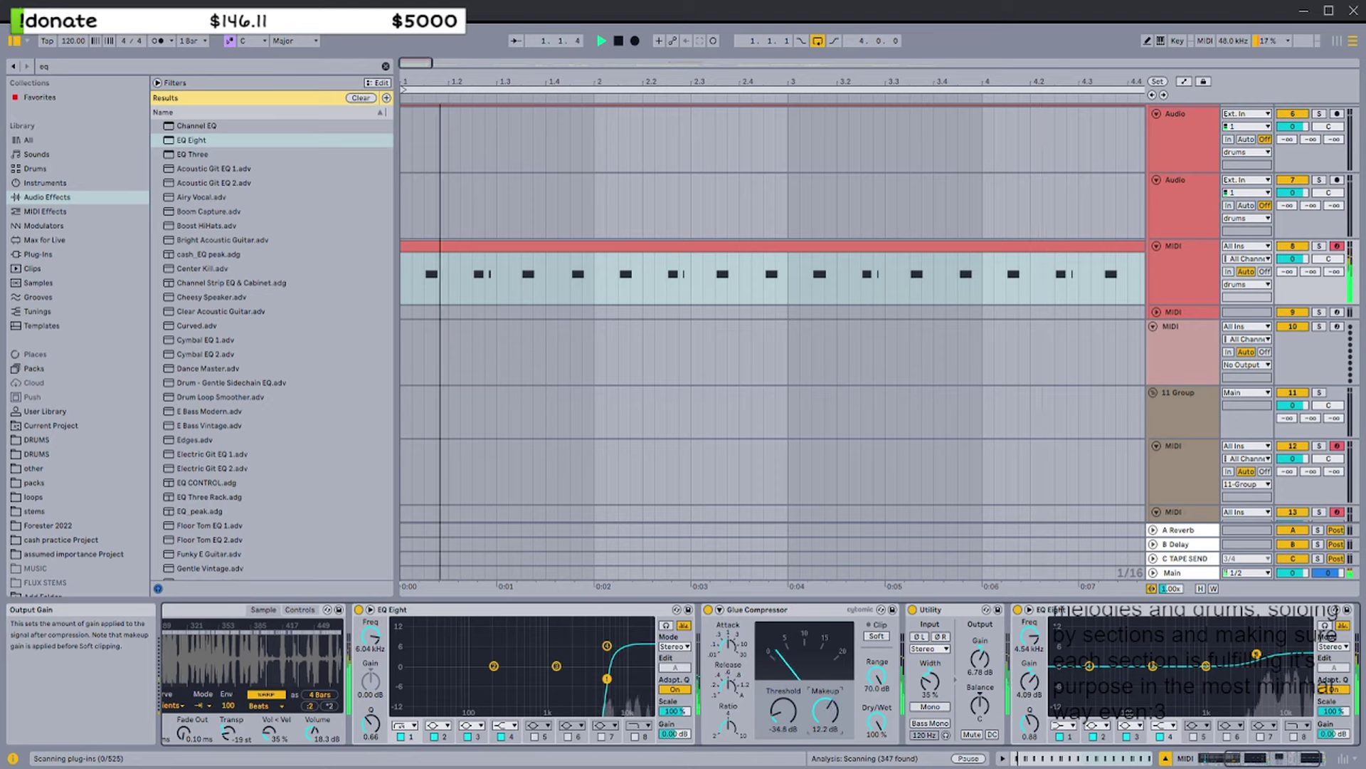
{"action": "left_click_drag", "start_coordinate": [937, 690], "coordinate": [980, 655]}
{"action": "left_click", "coordinate": [795, 610]}
{"action": "scroll", "coordinate": [796, 640], "scroll_direction": "up", "scroll_amount": 1}
{"action": "left_click_drag", "start_coordinate": [854, 711], "coordinate": [854, 712]}
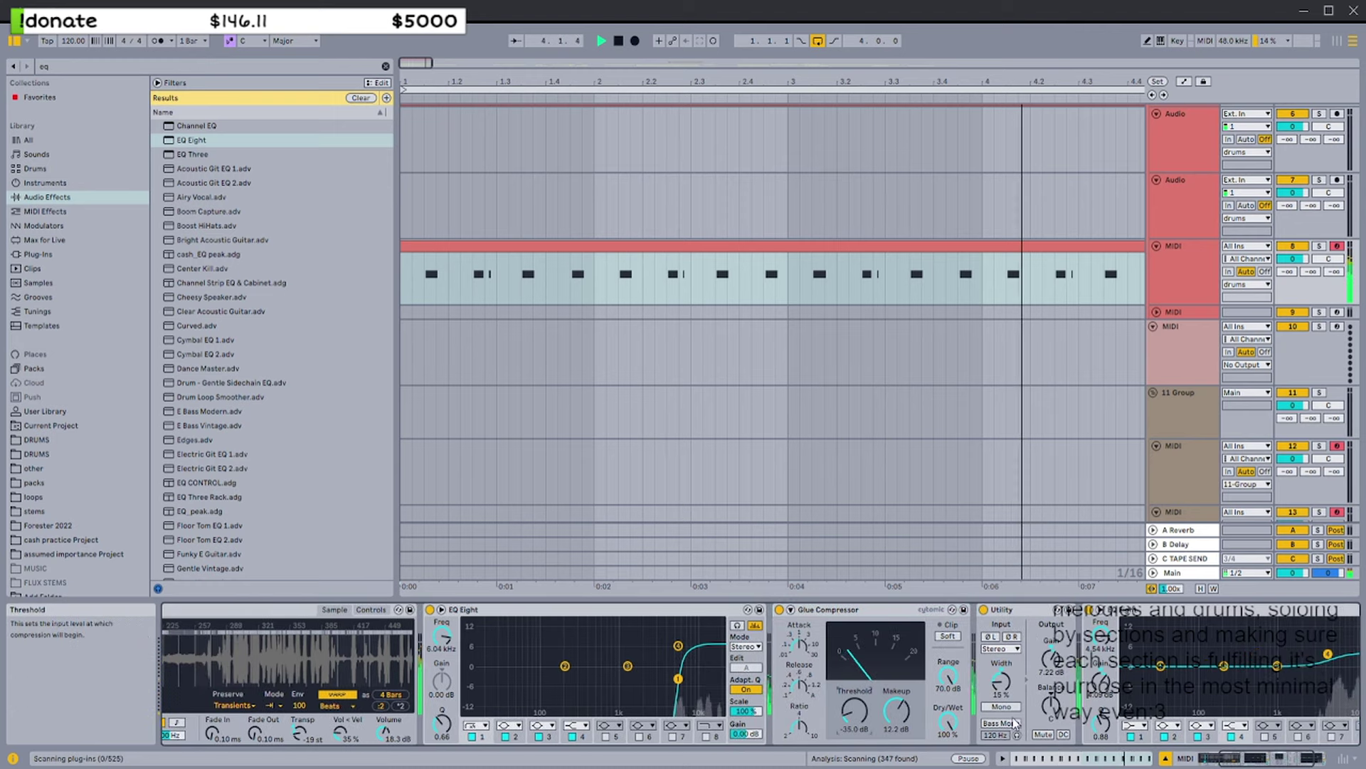
{"action": "key", "text": "space"}
{"action": "scroll", "coordinate": [890, 669], "scroll_direction": "up", "scroll_amount": 4}
{"action": "left_click", "coordinate": [836, 611]}
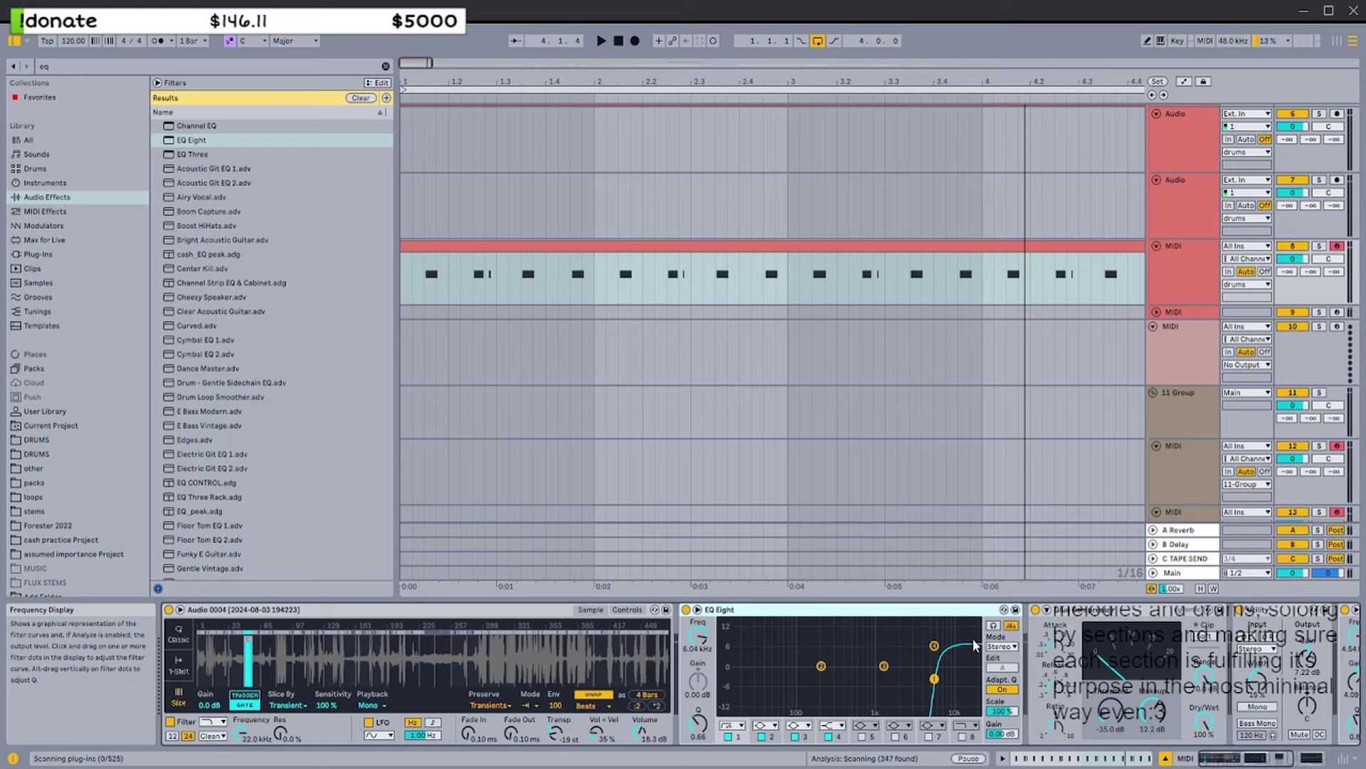
{"action": "scroll", "coordinate": [891, 489], "scroll_direction": "up", "scroll_amount": 5}
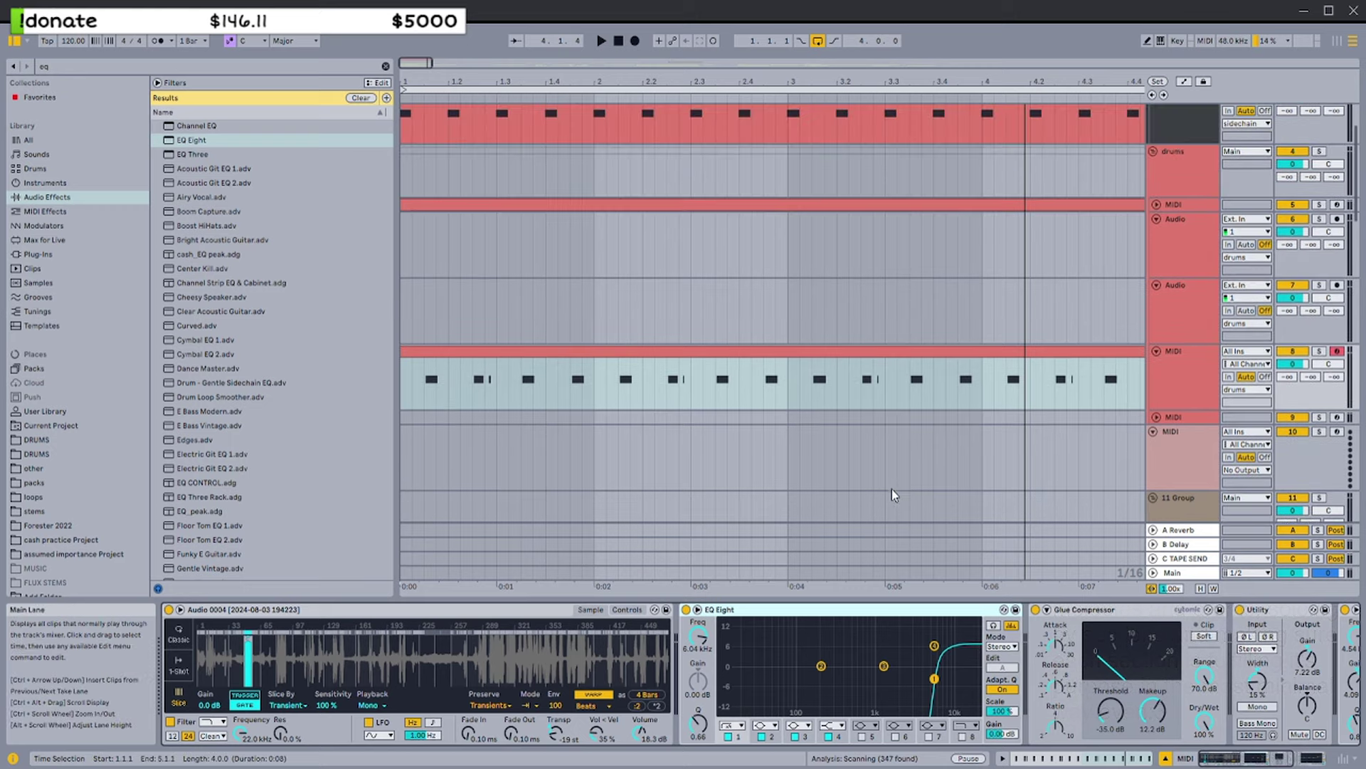
{"action": "left_click", "coordinate": [1112, 189]}
{"action": "left_click", "coordinate": [887, 454]}
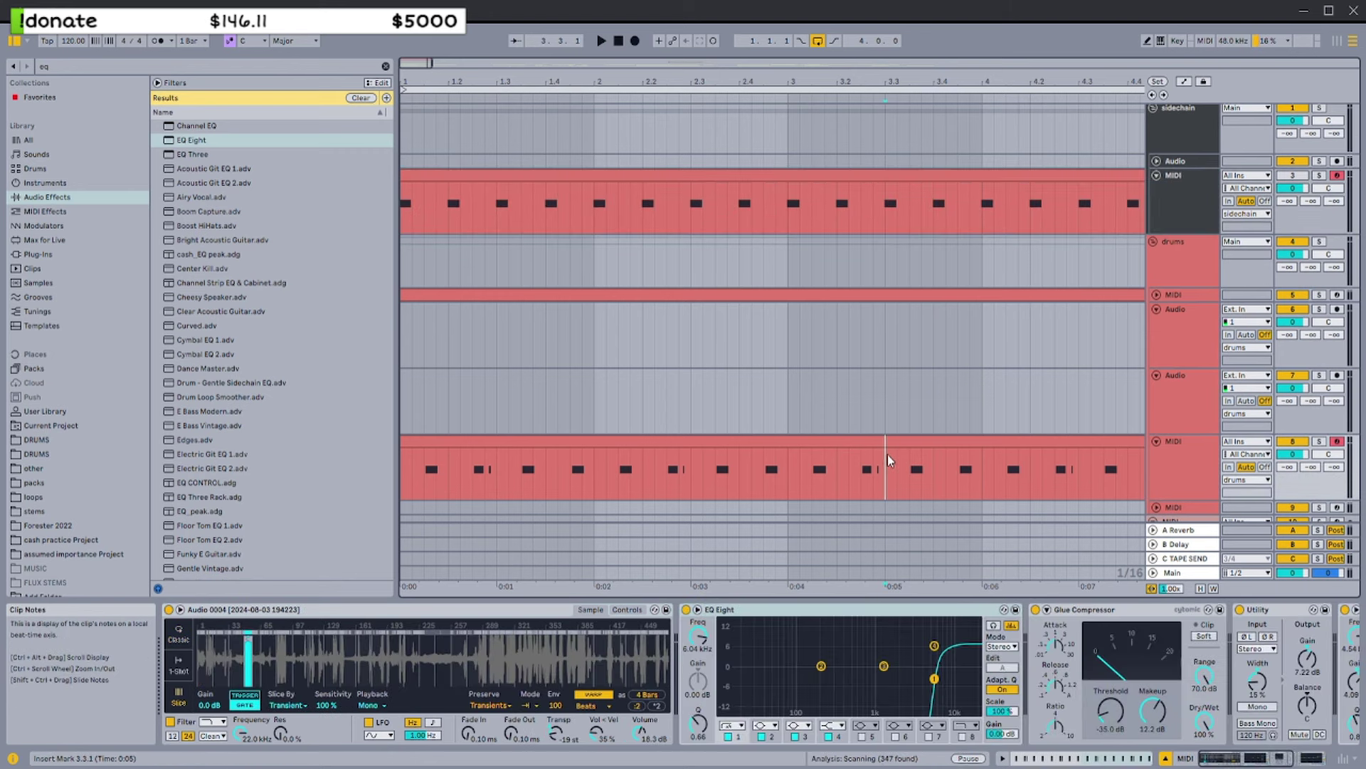
{"action": "scroll", "coordinate": [834, 426], "scroll_direction": "down", "scroll_amount": 1}
{"action": "scroll", "coordinate": [834, 426], "scroll_direction": "down", "scroll_amount": 3}
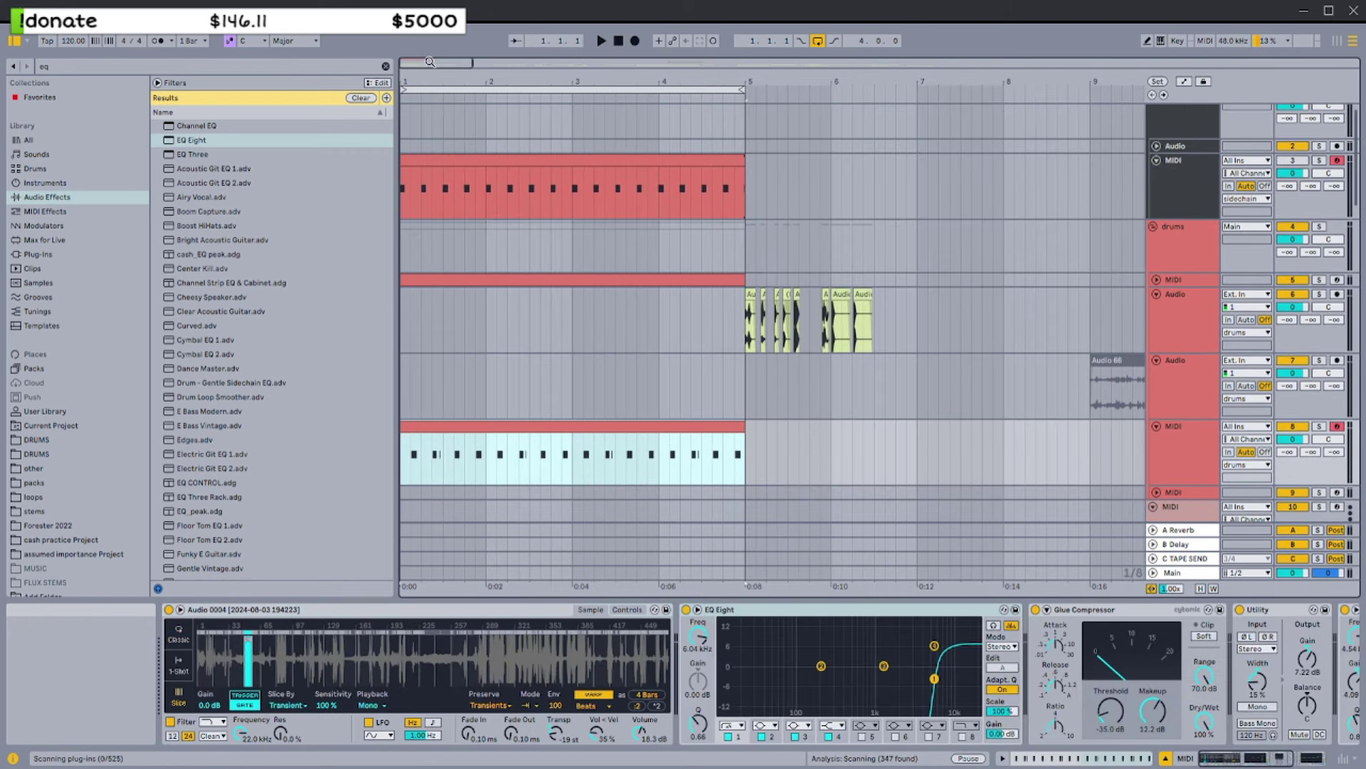
{"action": "scroll", "coordinate": [549, 122], "scroll_direction": "up", "scroll_amount": 1}
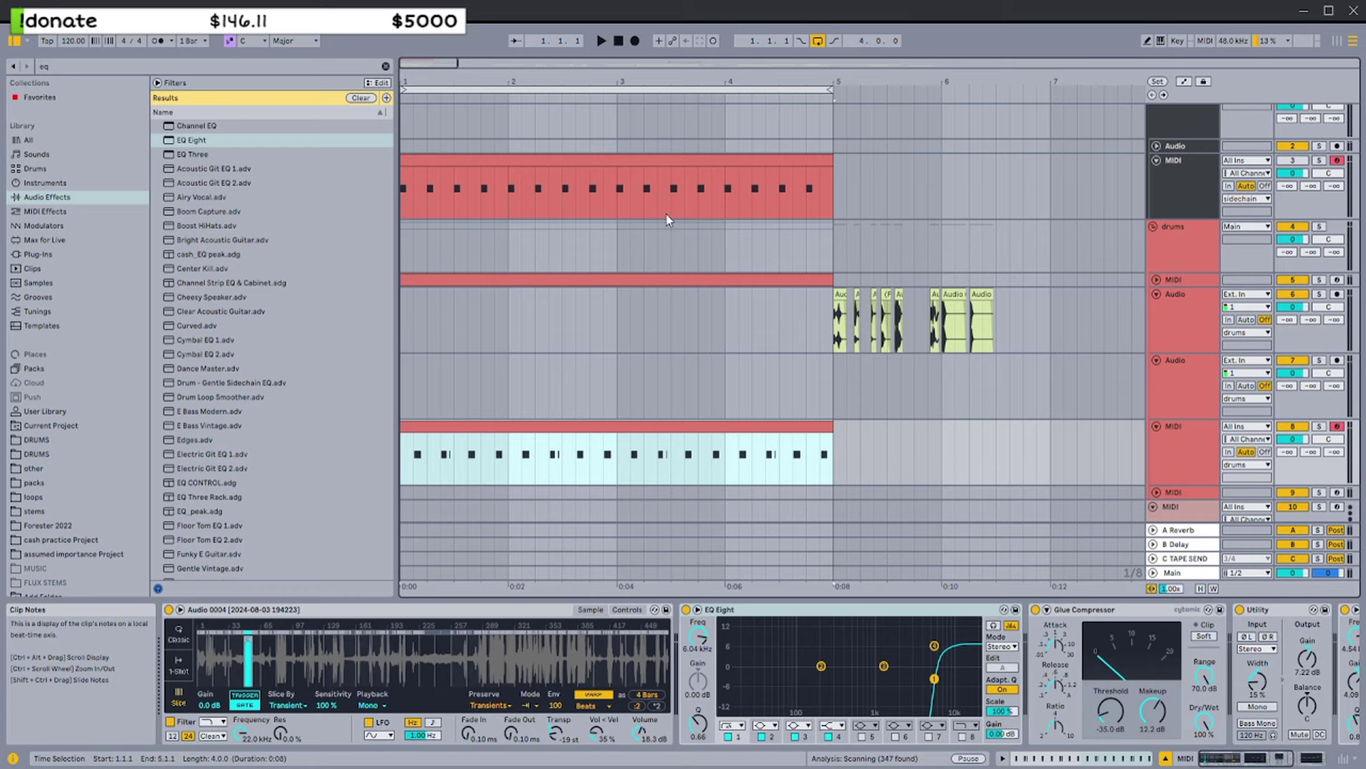
Look over the audio clips beyond the loop on tracks 6 and 7 and the MIDI clip on track 8
{"action": "left_click", "coordinate": [841, 299]}
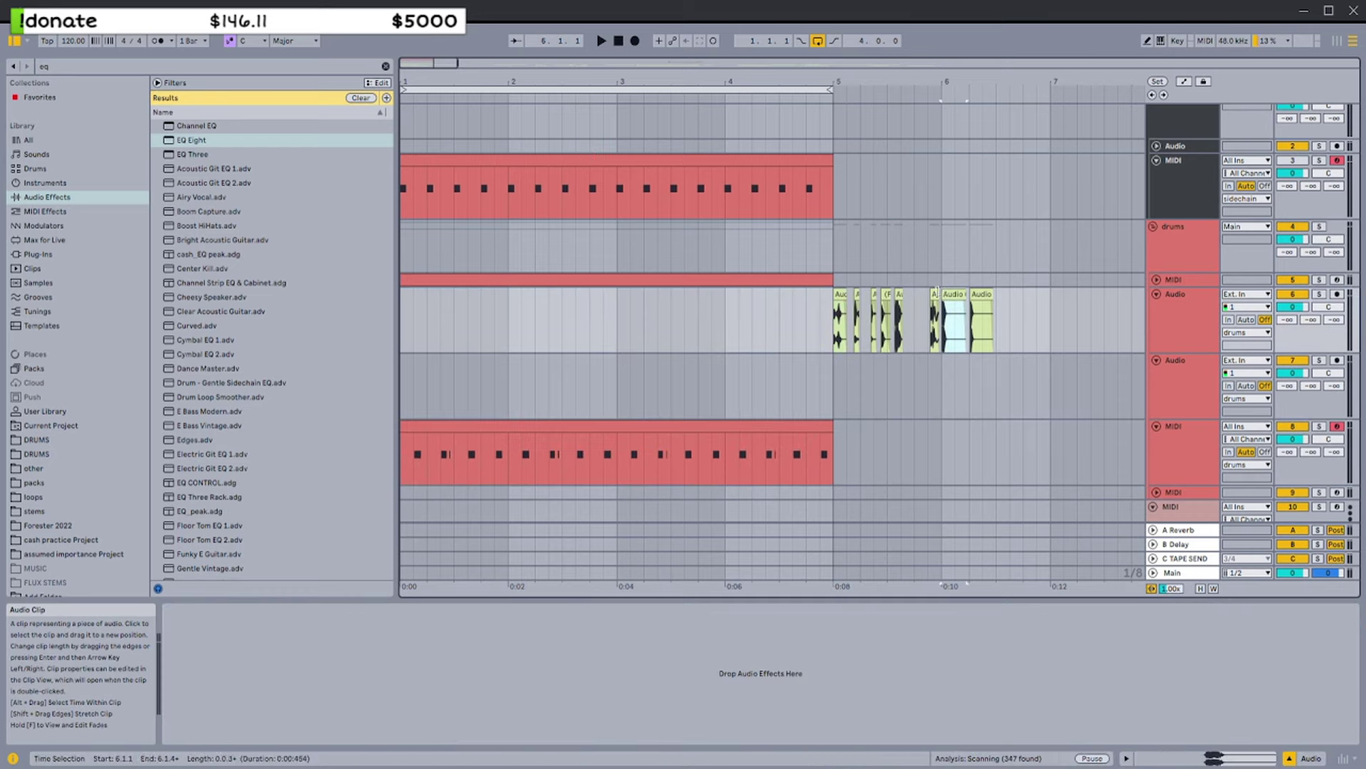
{"action": "scroll", "coordinate": [930, 312], "scroll_direction": "down", "scroll_amount": 3}
{"action": "scroll", "coordinate": [928, 292], "scroll_direction": "down", "scroll_amount": 2}
{"action": "left_click", "coordinate": [897, 278]}
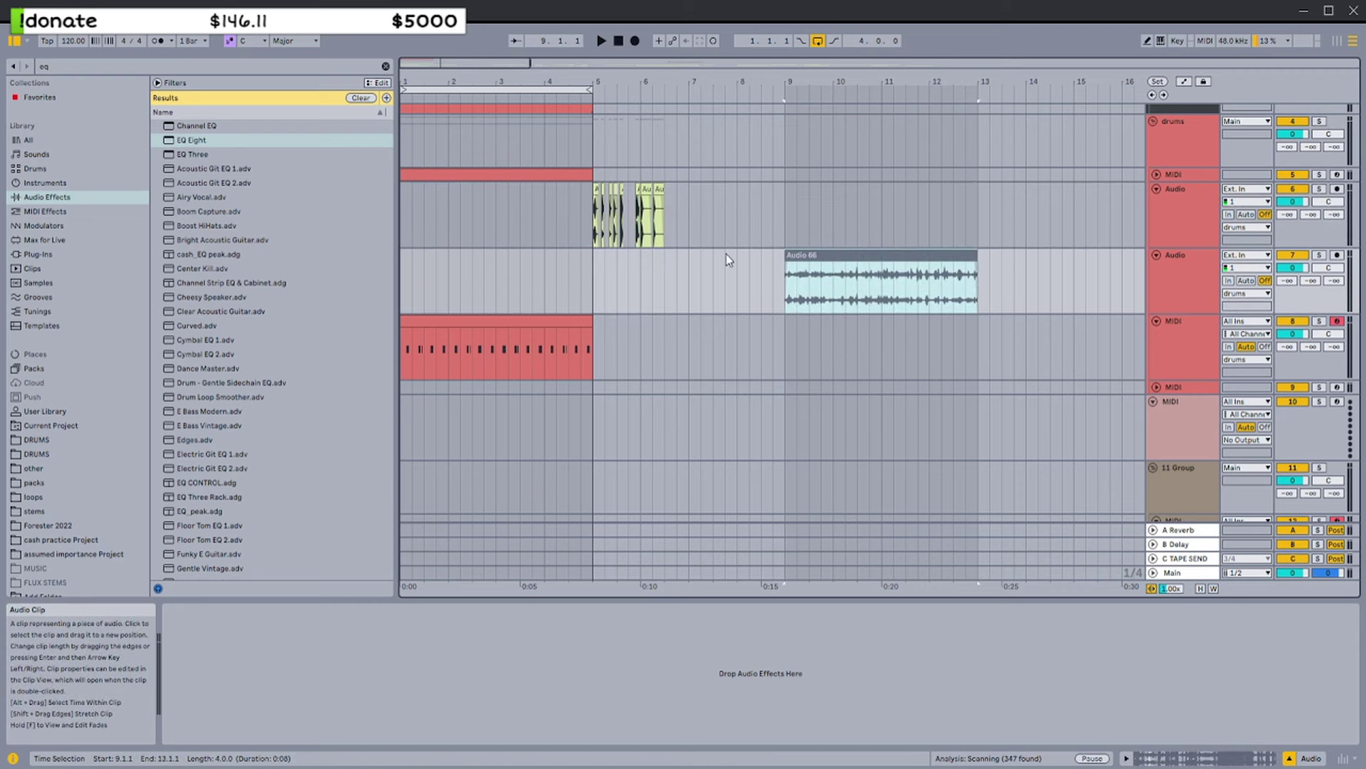
{"action": "scroll", "coordinate": [726, 253], "scroll_direction": "up", "scroll_amount": 1}
{"action": "scroll", "coordinate": [579, 122], "scroll_direction": "up", "scroll_amount": 6}
{"action": "left_click", "coordinate": [568, 337]}
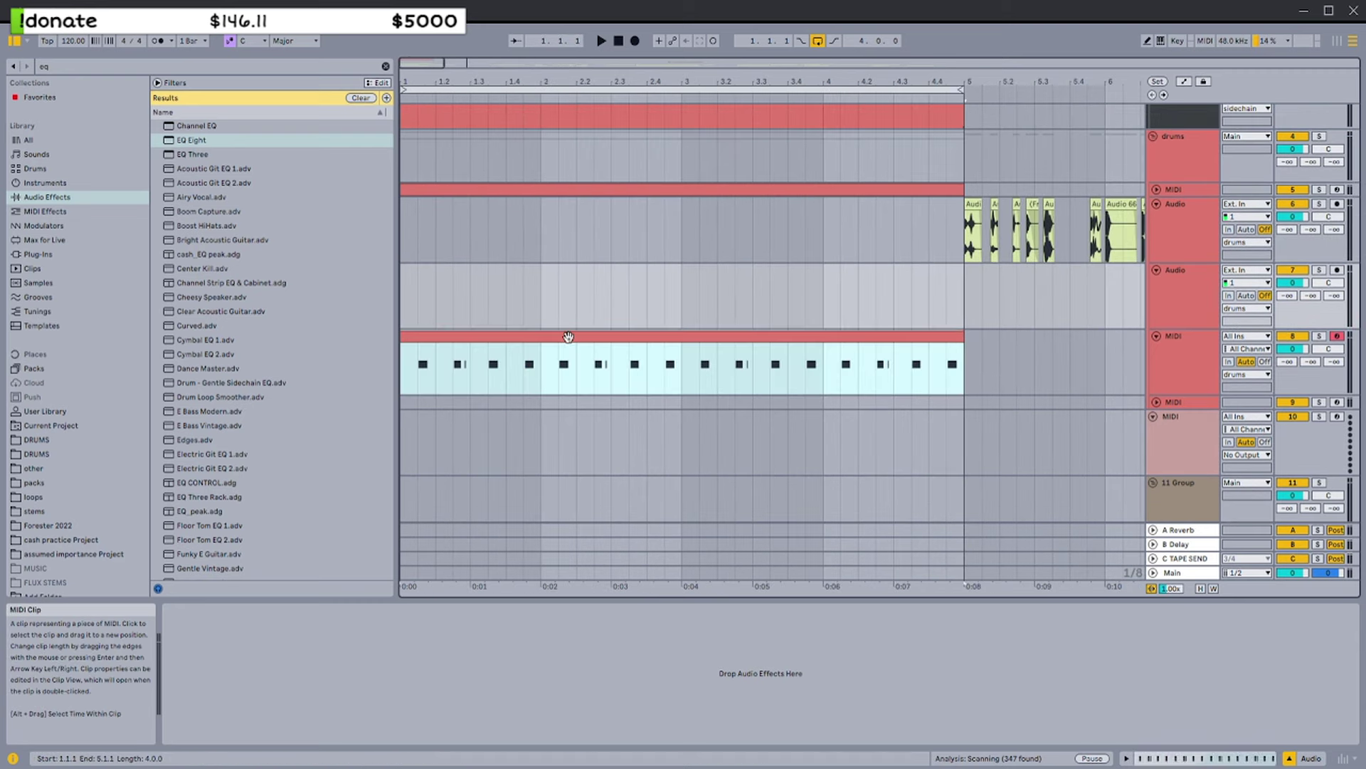
{"action": "scroll", "coordinate": [437, 92], "scroll_direction": "down", "scroll_amount": 1}
{"action": "scroll", "coordinate": [683, 310], "scroll_direction": "up", "scroll_amount": 1}
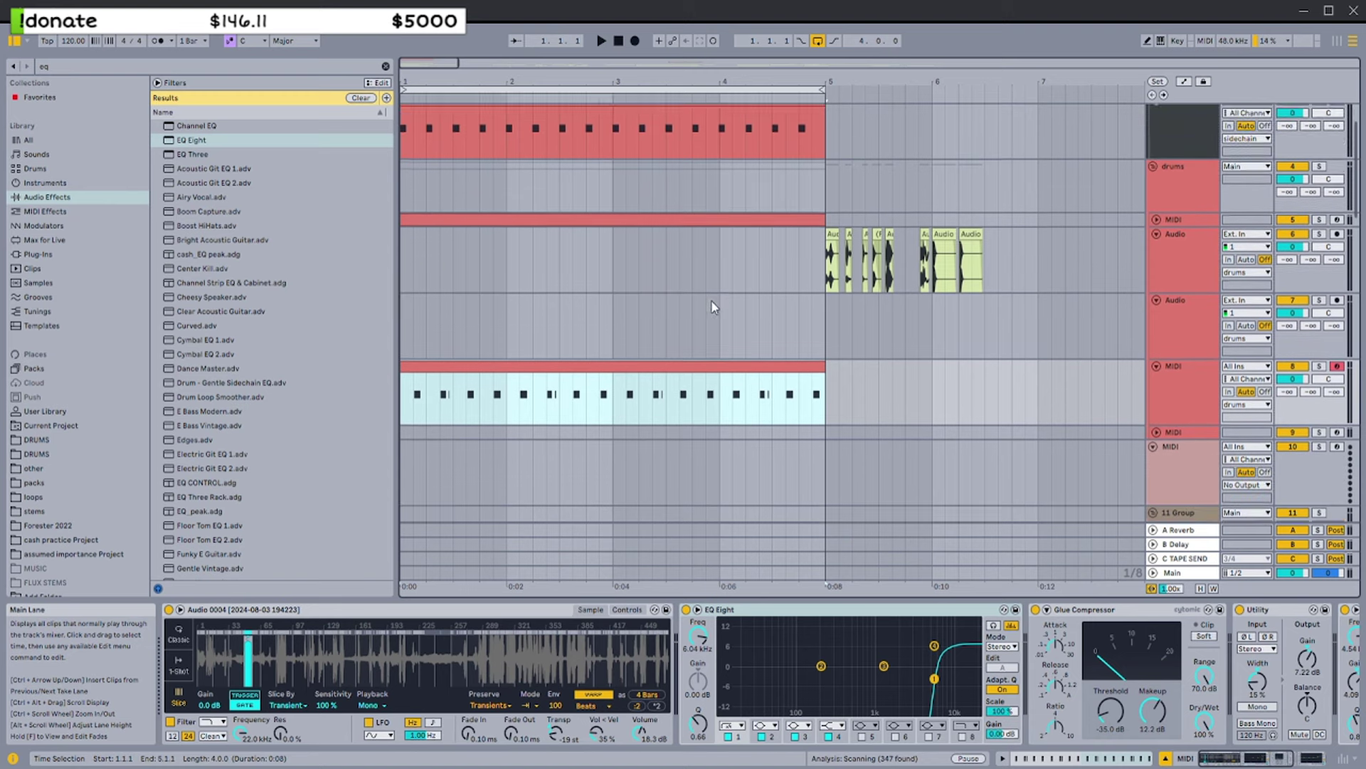
Play the loop while unfolding MIDI track 5 in the drums group and folding the sidechain group's MIDI track 3
{"action": "scroll", "coordinate": [715, 298], "scroll_direction": "up", "scroll_amount": 3}
{"action": "left_click", "coordinate": [529, 122]}
{"action": "key", "text": "space"}
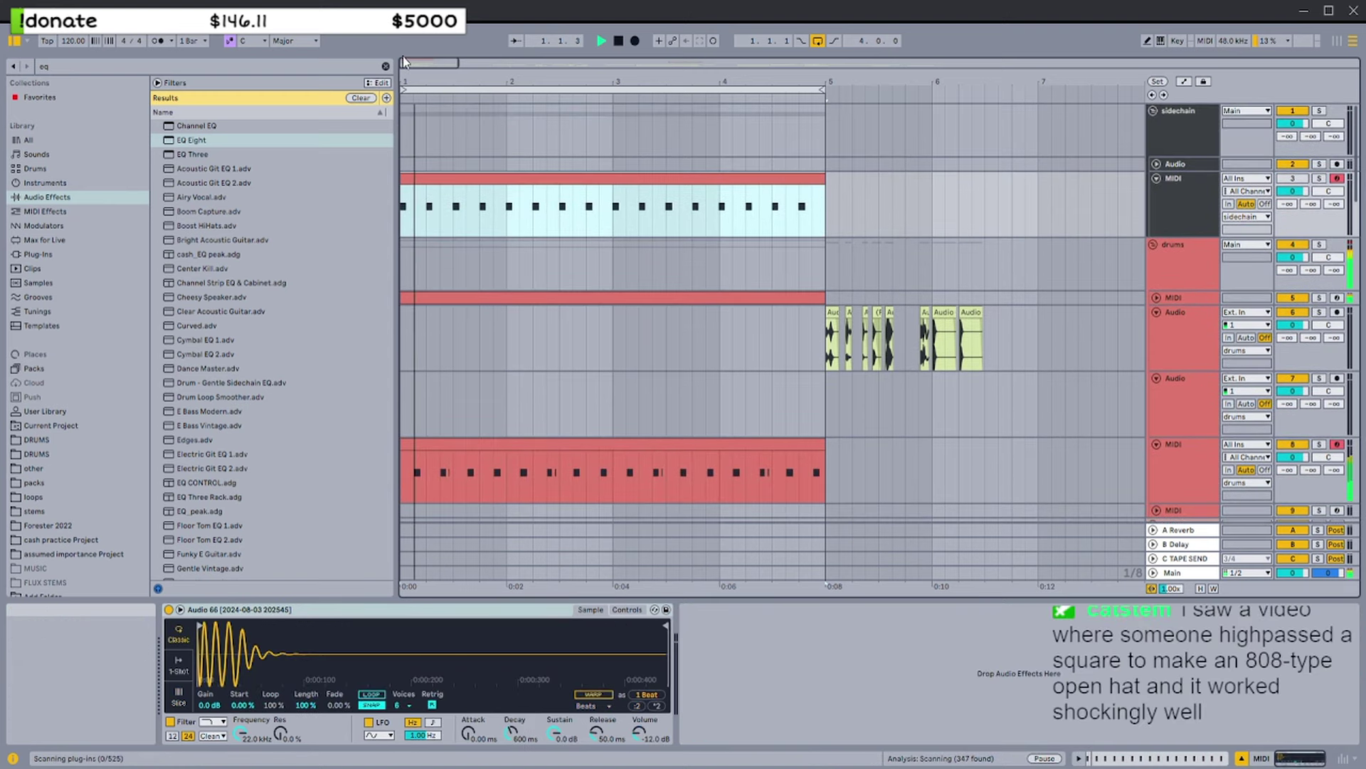
{"action": "left_click_drag", "start_coordinate": [403, 61], "coordinate": [776, 182]}
{"action": "left_click", "coordinate": [1157, 298]}
{"action": "left_click", "coordinate": [1173, 314]}
{"action": "left_click", "coordinate": [1172, 199]}
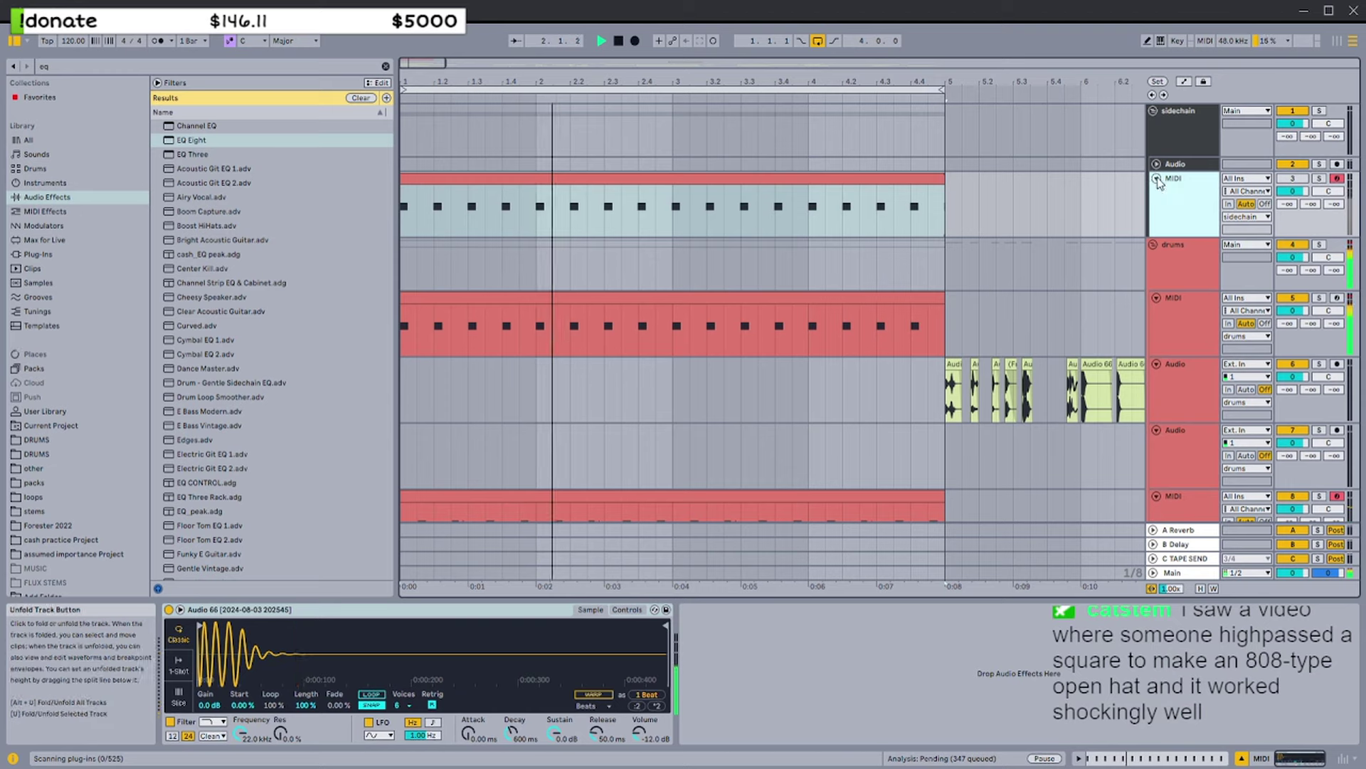
{"action": "left_click", "coordinate": [1156, 179]}
{"action": "left_click", "coordinate": [1177, 146]}
{"action": "scroll", "coordinate": [1148, 244], "scroll_direction": "down", "scroll_amount": 2}
{"action": "scroll", "coordinate": [1147, 244], "scroll_direction": "down", "scroll_amount": 8}
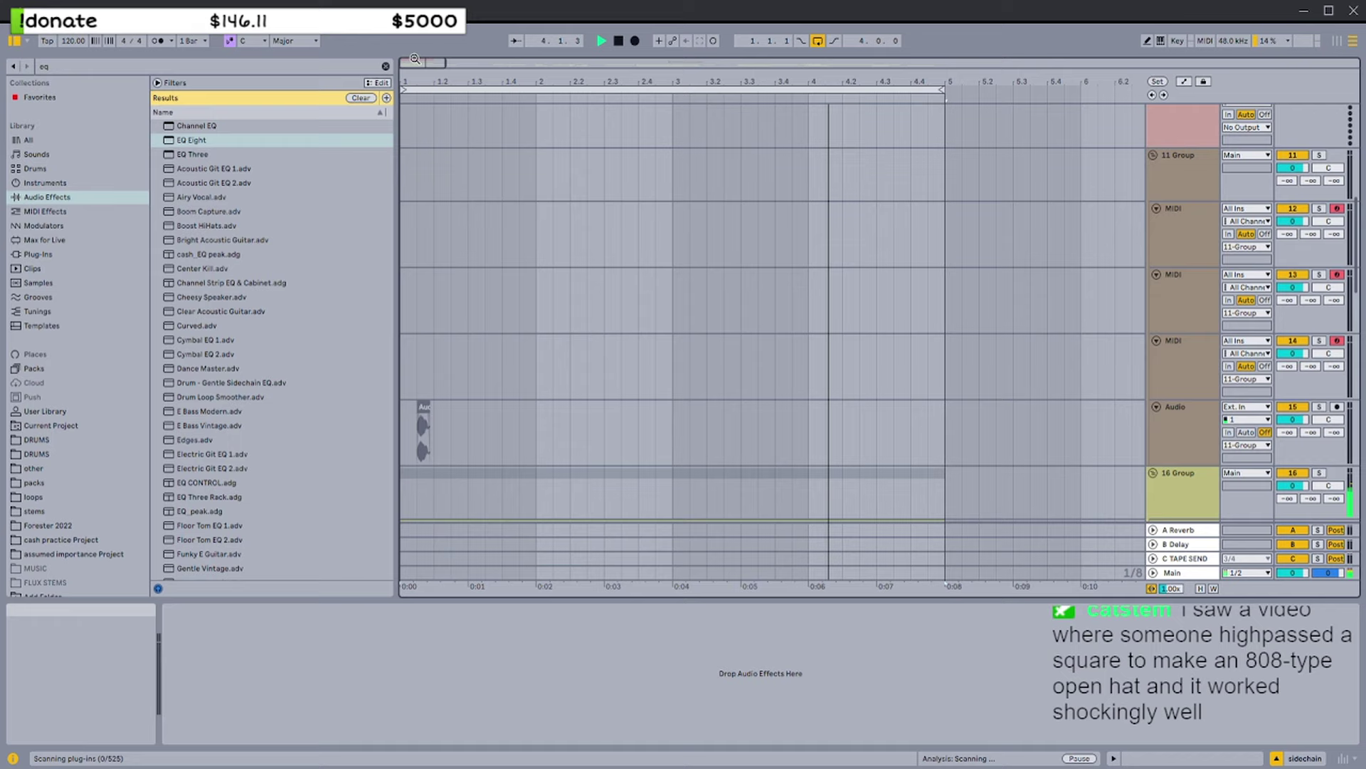
{"action": "mouse_move", "coordinate": [403, 62]}
{"action": "left_mouse_down"}
{"action": "mouse_move", "coordinate": [403, 121]}
{"action": "mouse_move", "coordinate": [403, 61]}
{"action": "left_mouse_up"}
{"action": "key", "text": "space"}
{"action": "left_click_drag", "start_coordinate": [405, 373], "coordinate": [477, 377]}
{"action": "left_click", "coordinate": [405, 419]}
{"action": "left_click_drag", "start_coordinate": [413, 420], "coordinate": [506, 420]}
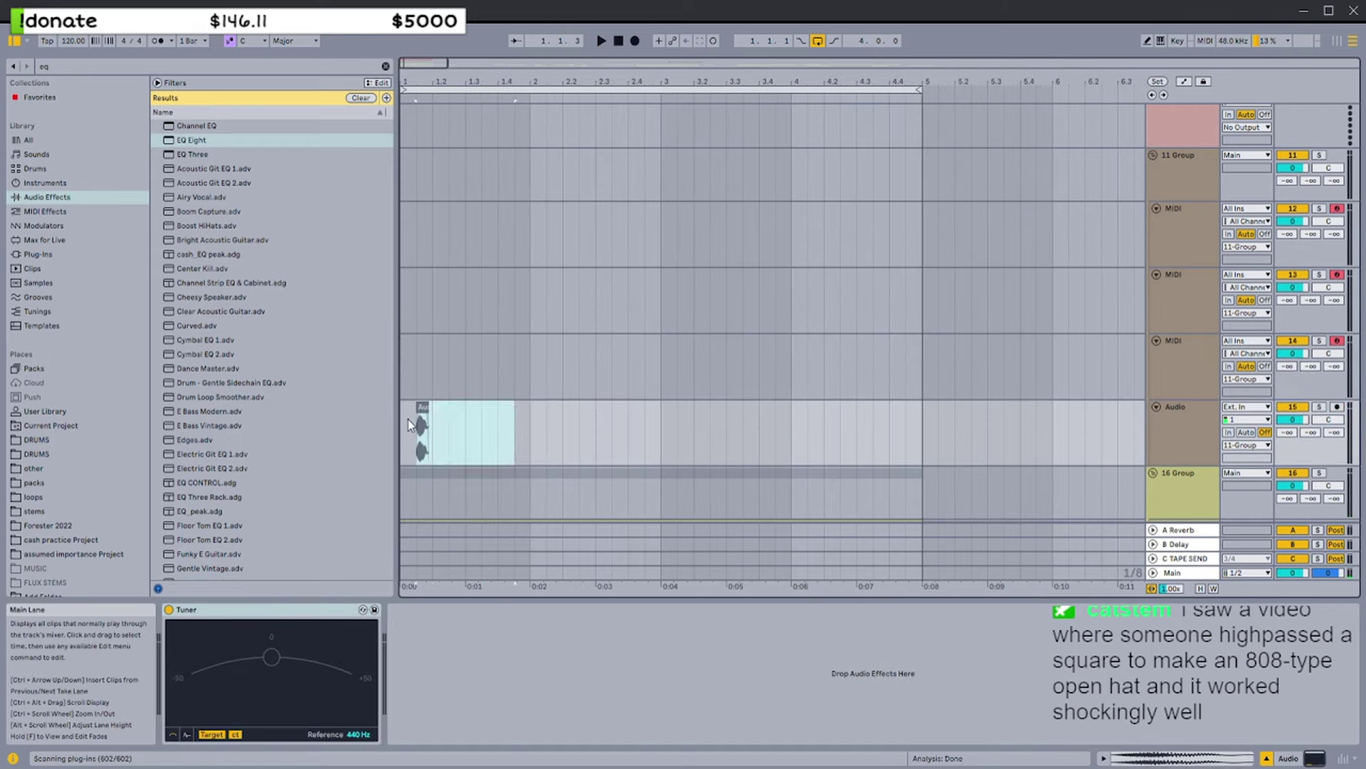
{"action": "left_click", "coordinate": [404, 420]}
{"action": "left_click_drag", "start_coordinate": [404, 419], "coordinate": [546, 414]}
{"action": "left_click", "coordinate": [403, 412]}
{"action": "left_click_drag", "start_coordinate": [534, 416], "coordinate": [667, 418]}
{"action": "left_click_drag", "start_coordinate": [665, 418], "coordinate": [836, 421]}
{"action": "left_click", "coordinate": [922, 424]}
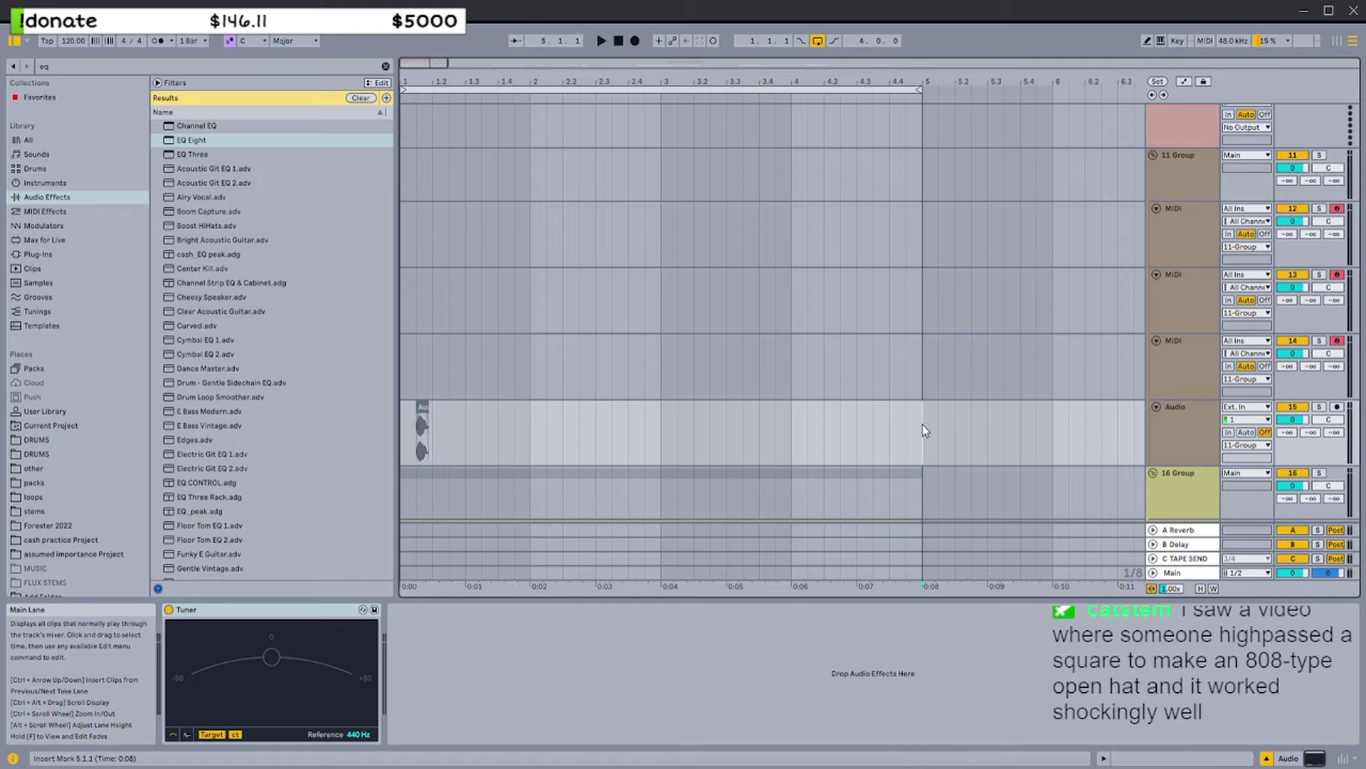
{"action": "left_click", "coordinate": [84, 440]}
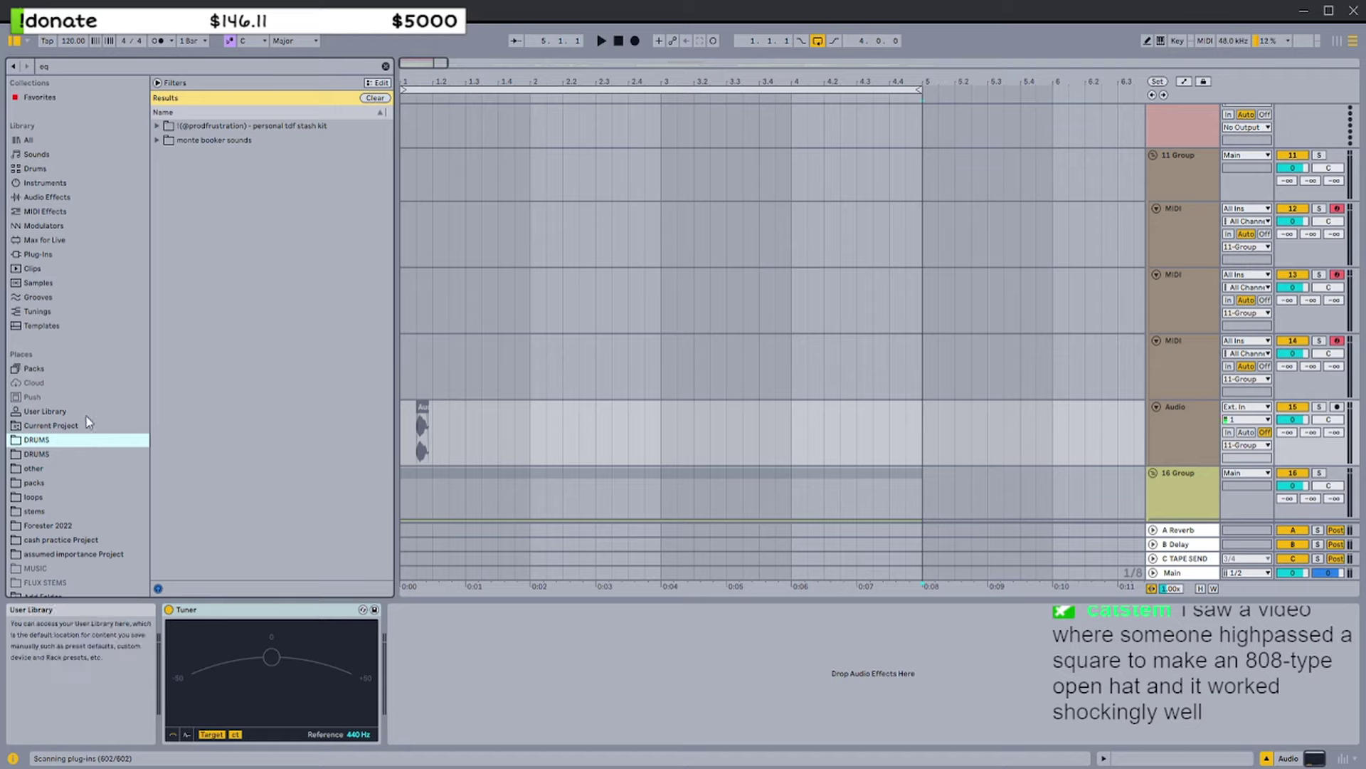
{"action": "left_click", "coordinate": [372, 98]}
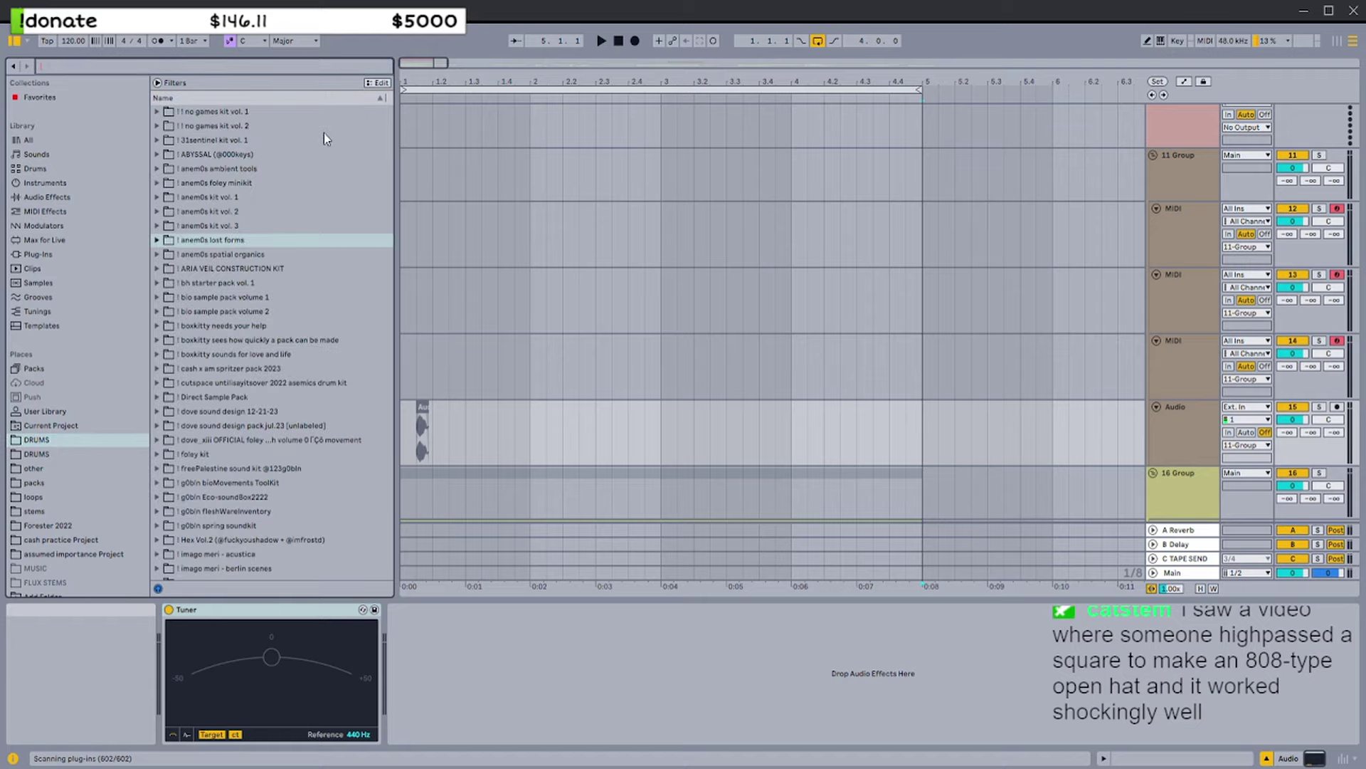
{"action": "left_click", "coordinate": [158, 241]}
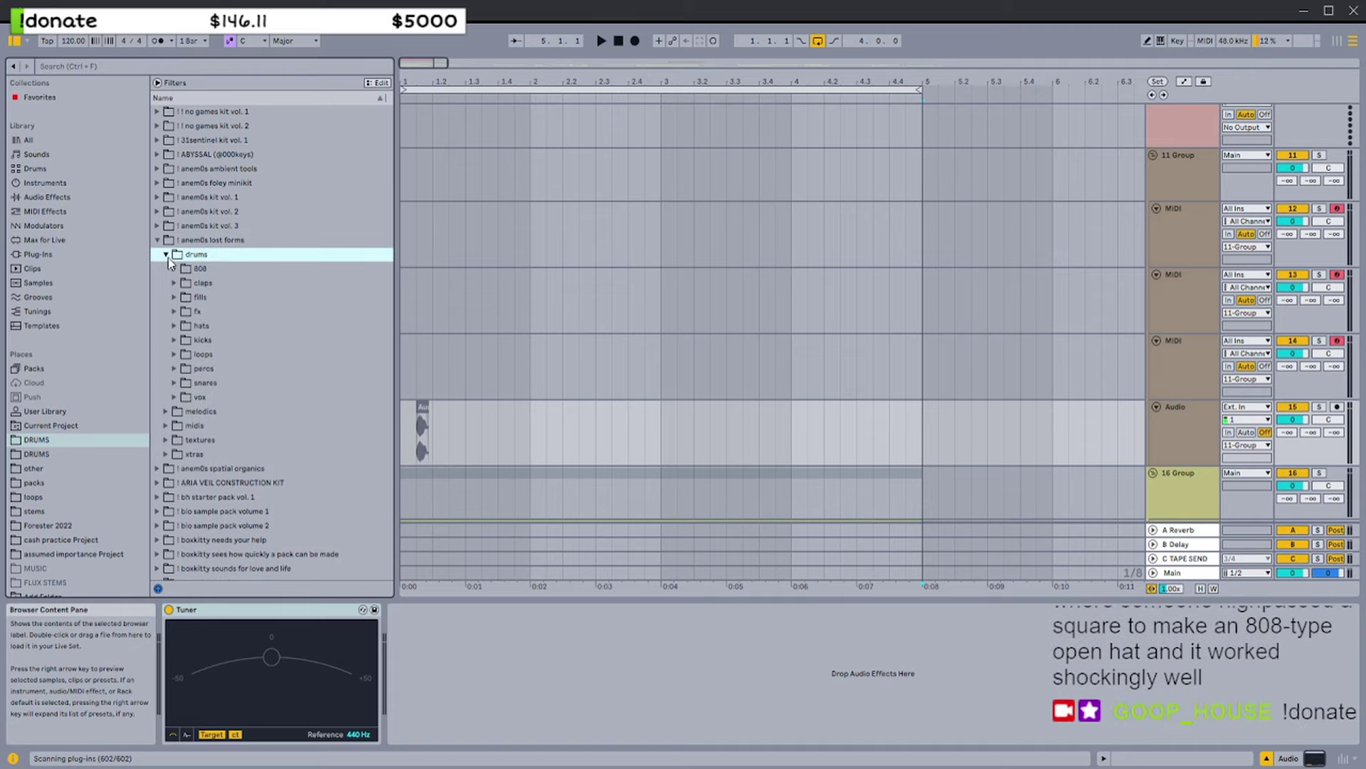
{"action": "left_click", "coordinate": [172, 326]}
{"action": "left_click", "coordinate": [263, 409]}
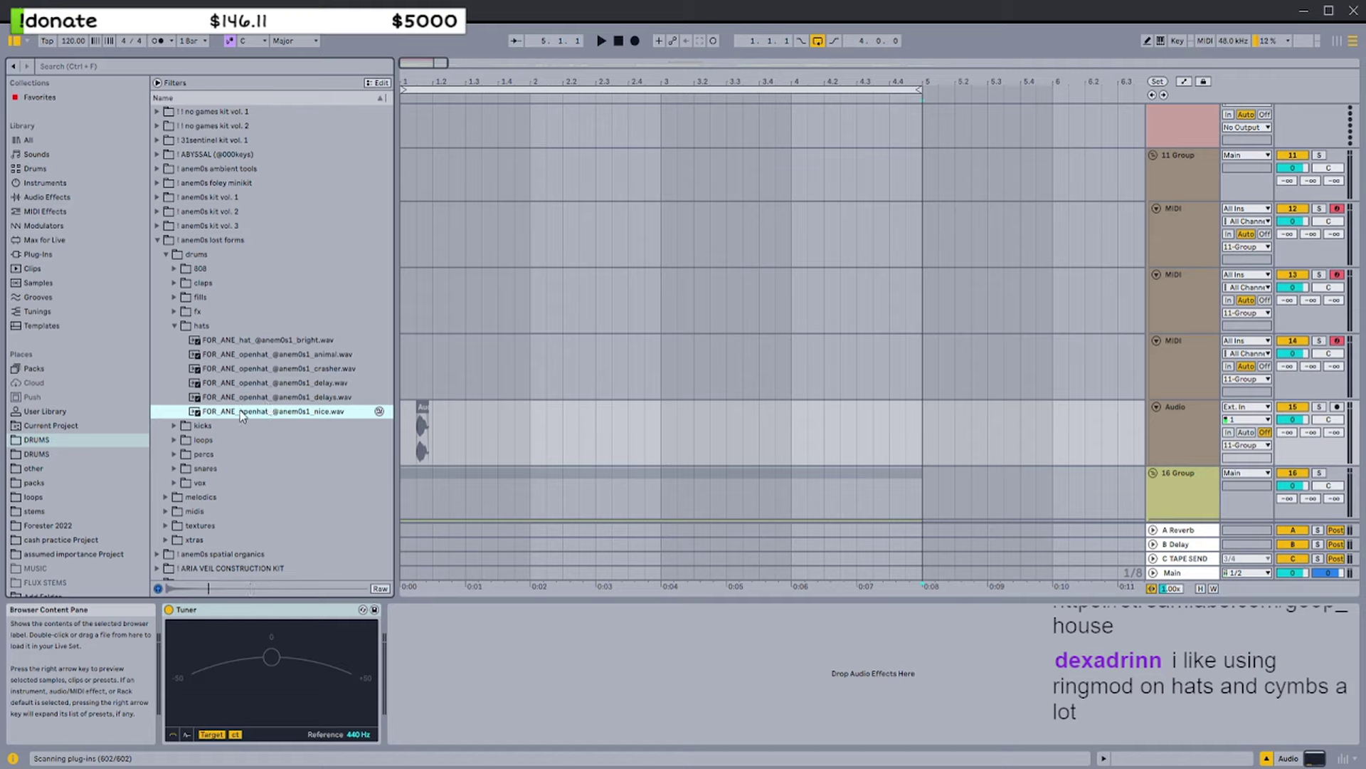
{"action": "left_click", "coordinate": [172, 325]}
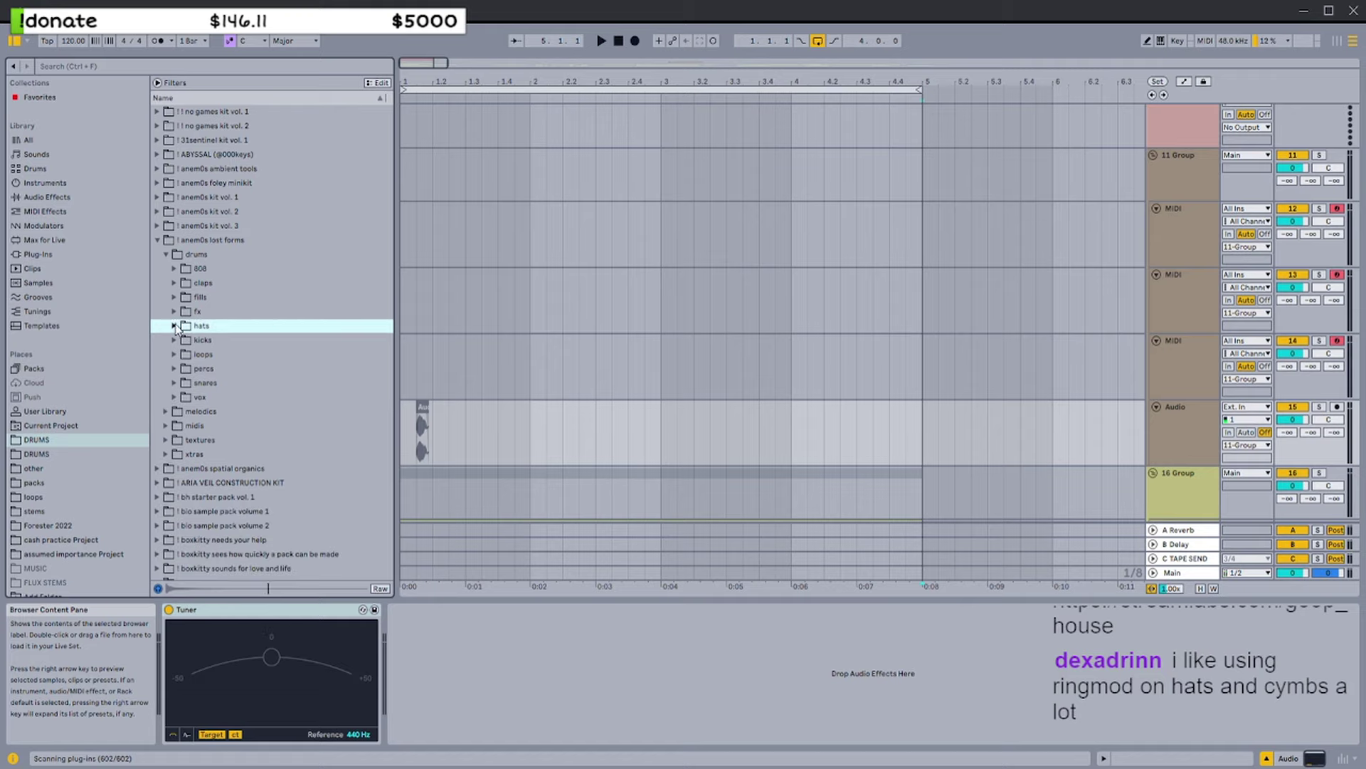
{"action": "left_click", "coordinate": [158, 241]}
Check the short deactivated clip near bar 1 on audio track 15 with the track temporarily soloed
{"action": "left_click_drag", "start_coordinate": [529, 430], "coordinate": [515, 431]}
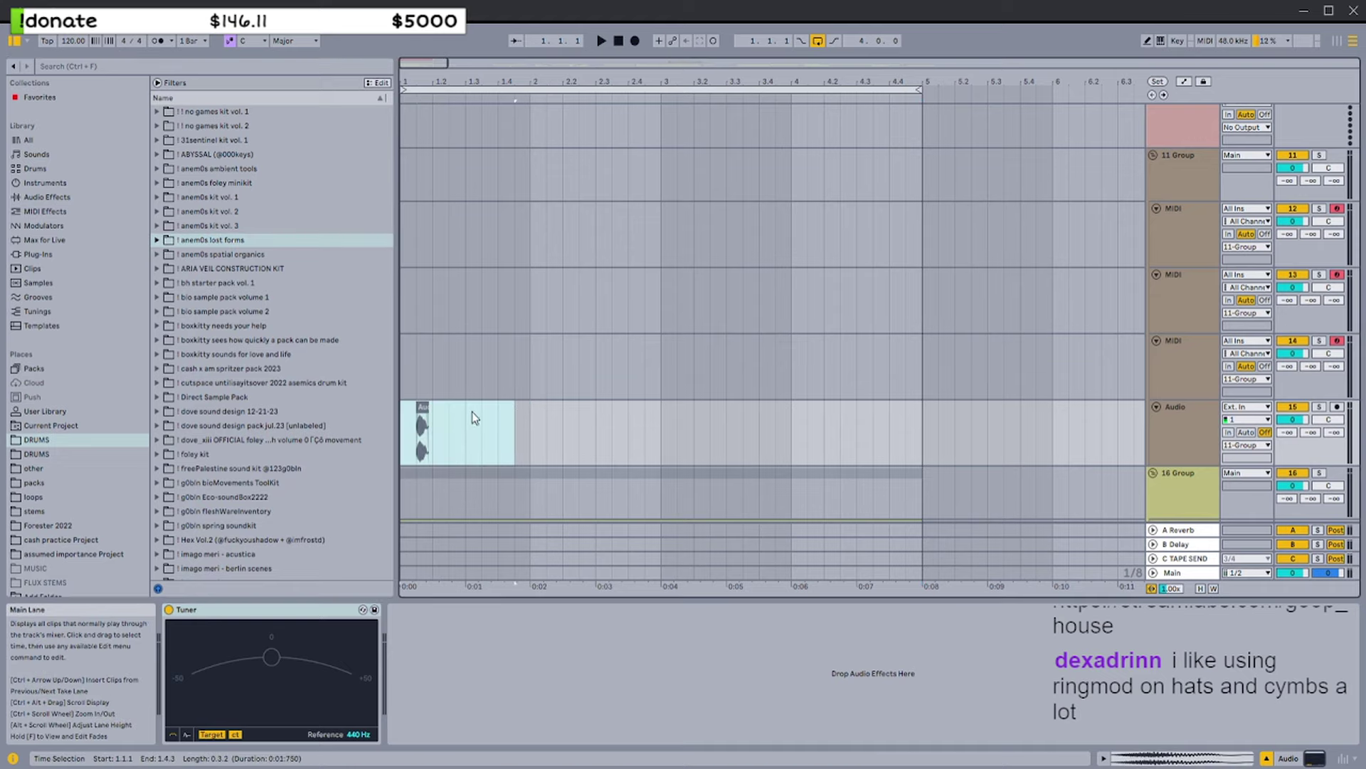
{"action": "scroll", "coordinate": [472, 411], "scroll_direction": "up", "scroll_amount": 1}
{"action": "left_click", "coordinate": [423, 463]}
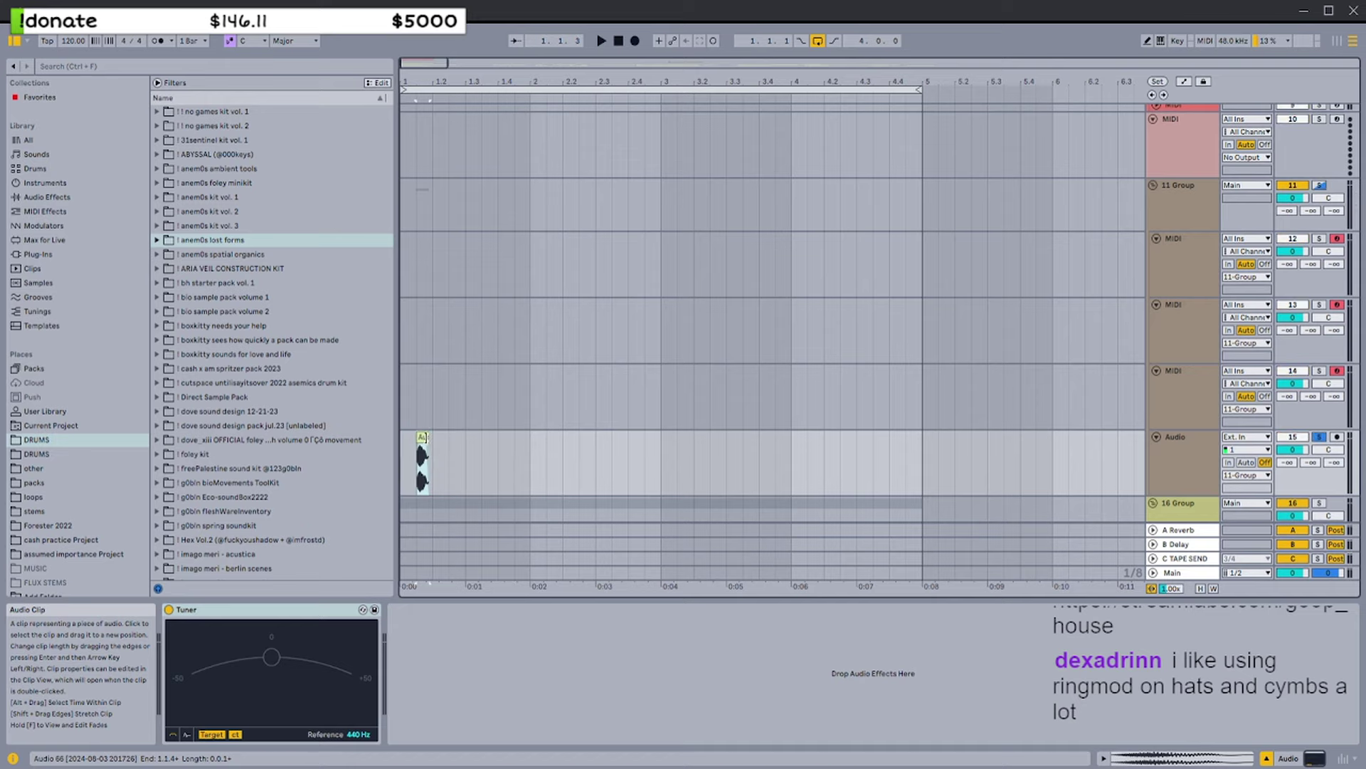
{"action": "left_click", "coordinate": [519, 449]}
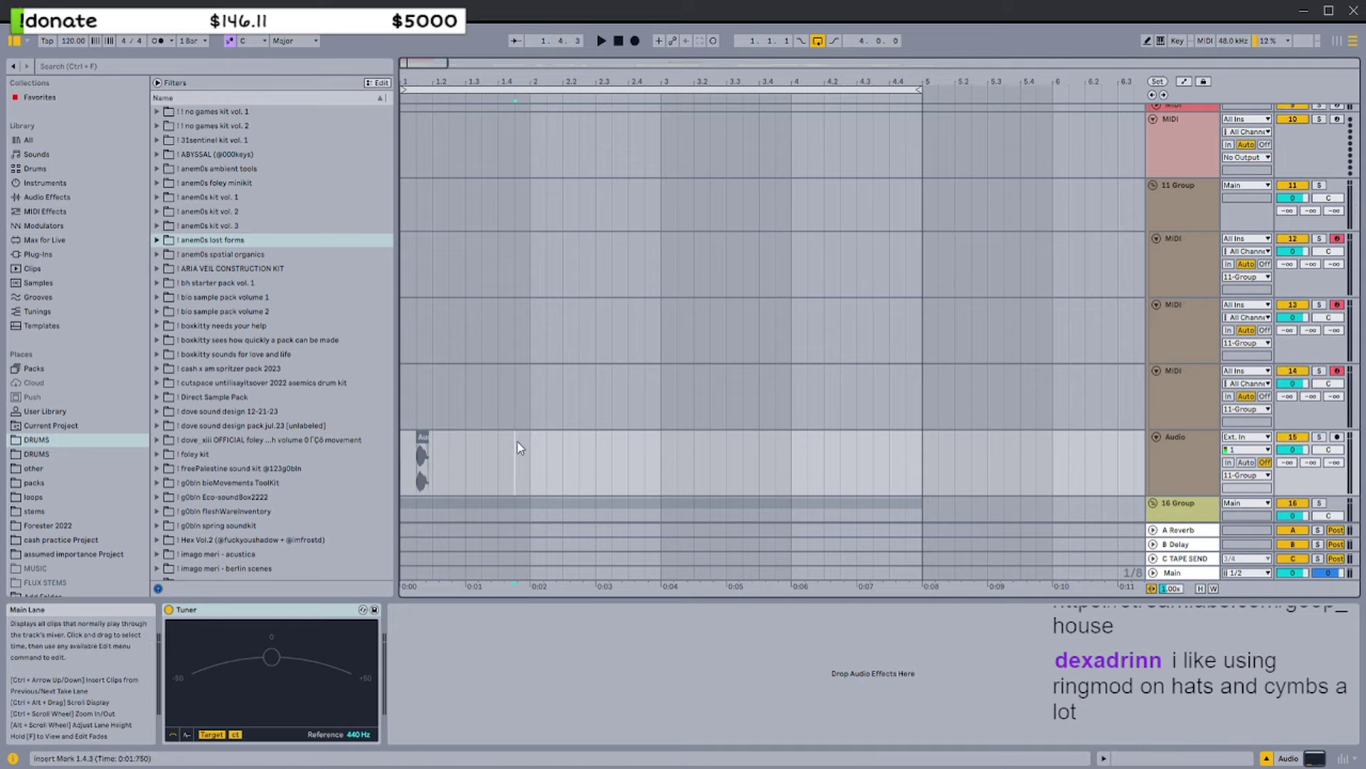
{"action": "left_click_drag", "start_coordinate": [518, 448], "coordinate": [404, 448]}
{"action": "left_click", "coordinate": [526, 436]}
{"action": "left_click_drag", "start_coordinate": [528, 424], "coordinate": [405, 405]}
Play the loop again and review the clips on the drums group's tracks
{"action": "scroll", "coordinate": [446, 281], "scroll_direction": "up", "scroll_amount": 5}
{"action": "left_click", "coordinate": [421, 259]}
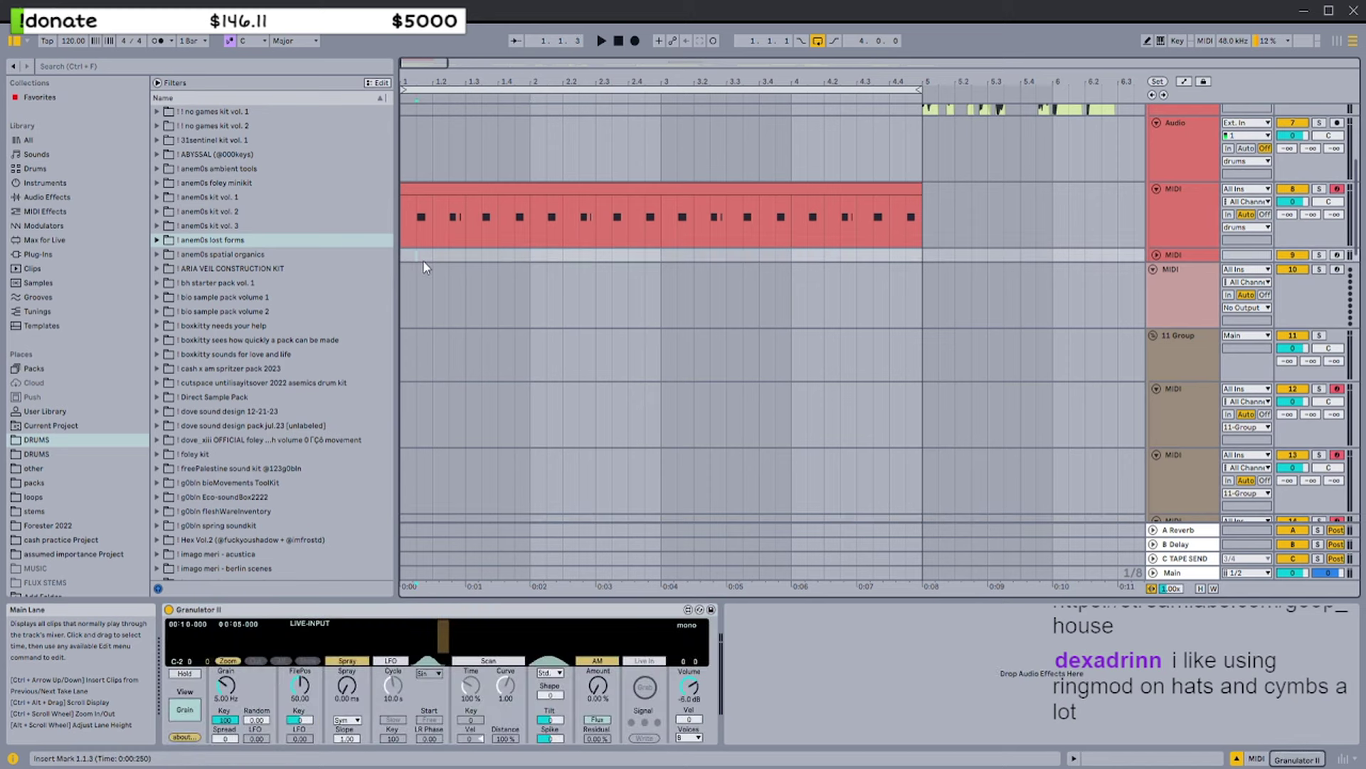
{"action": "key", "text": "space"}
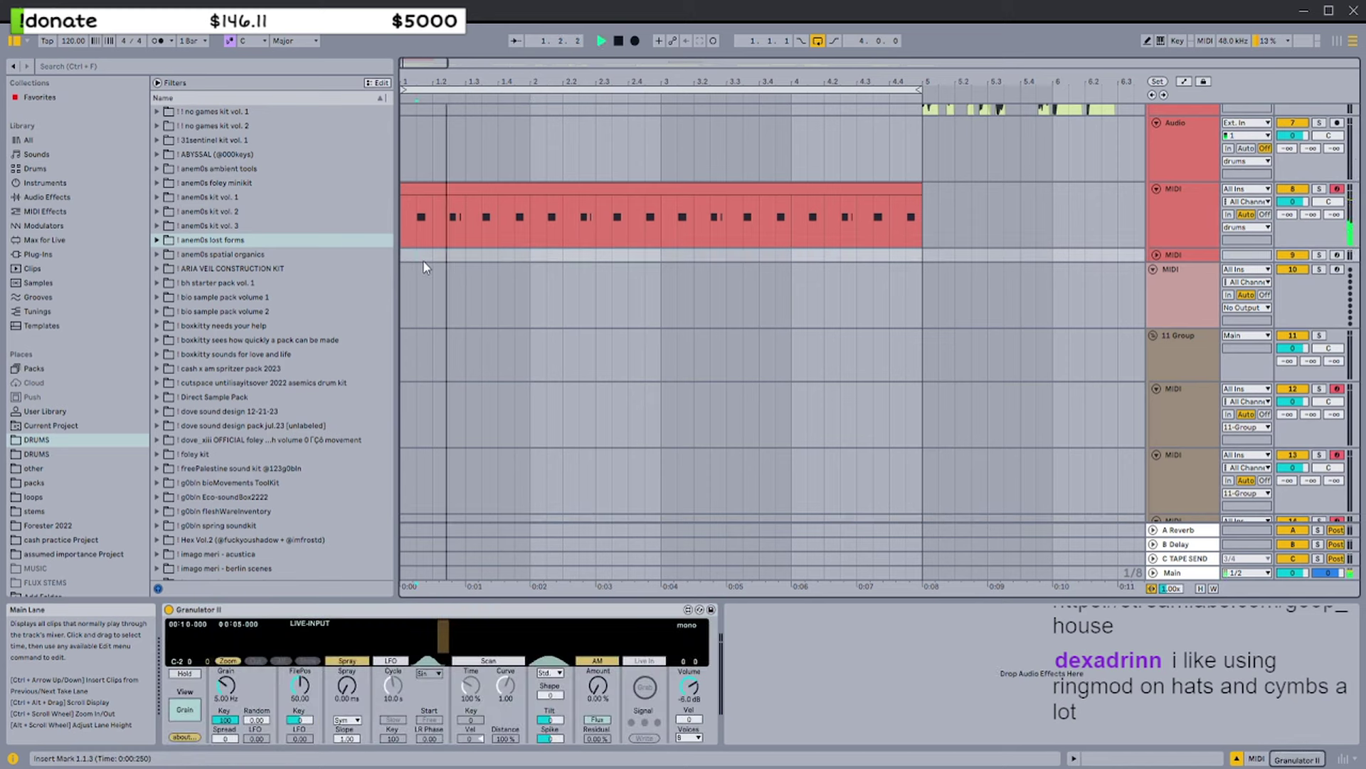
{"action": "left_click", "coordinate": [809, 188]}
{"action": "scroll", "coordinate": [809, 191], "scroll_direction": "up", "scroll_amount": 5}
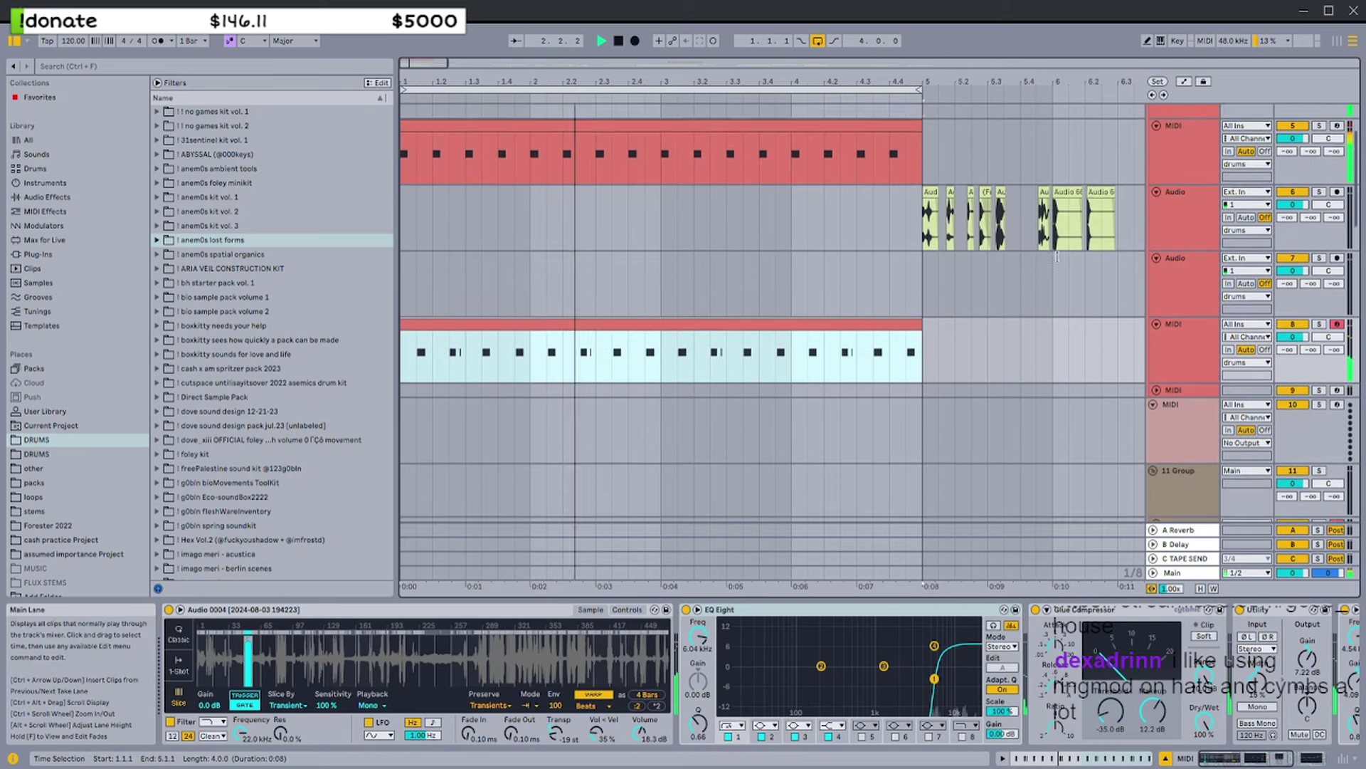
{"action": "left_click", "coordinate": [1158, 236]}
{"action": "left_click", "coordinate": [1173, 293]}
{"action": "scroll", "coordinate": [1171, 287], "scroll_direction": "down", "scroll_amount": 3}
Audition the first short audio clips at bar 5 on track 6 one after another
{"action": "left_click", "coordinate": [931, 133]}
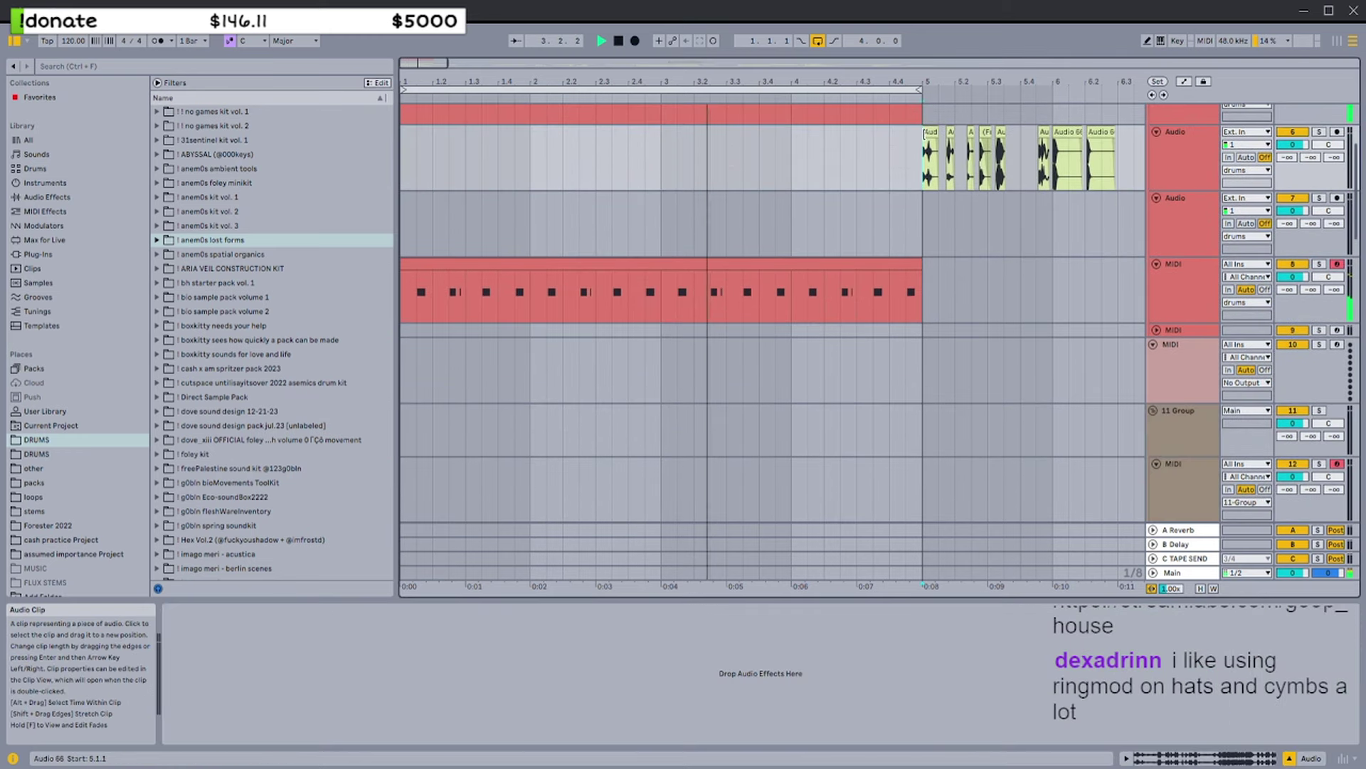
{"action": "scroll", "coordinate": [931, 135], "scroll_direction": "up", "scroll_amount": 4}
{"action": "scroll", "coordinate": [855, 152], "scroll_direction": "right", "scroll_amount": 2}
{"action": "key", "text": "space"}
{"action": "key", "text": "space"}
{"action": "key", "text": "space"}
{"action": "key", "text": "space"}
{"action": "key", "text": "space"}
{"action": "key", "text": "space"}
{"action": "left_click", "coordinate": [937, 133]}
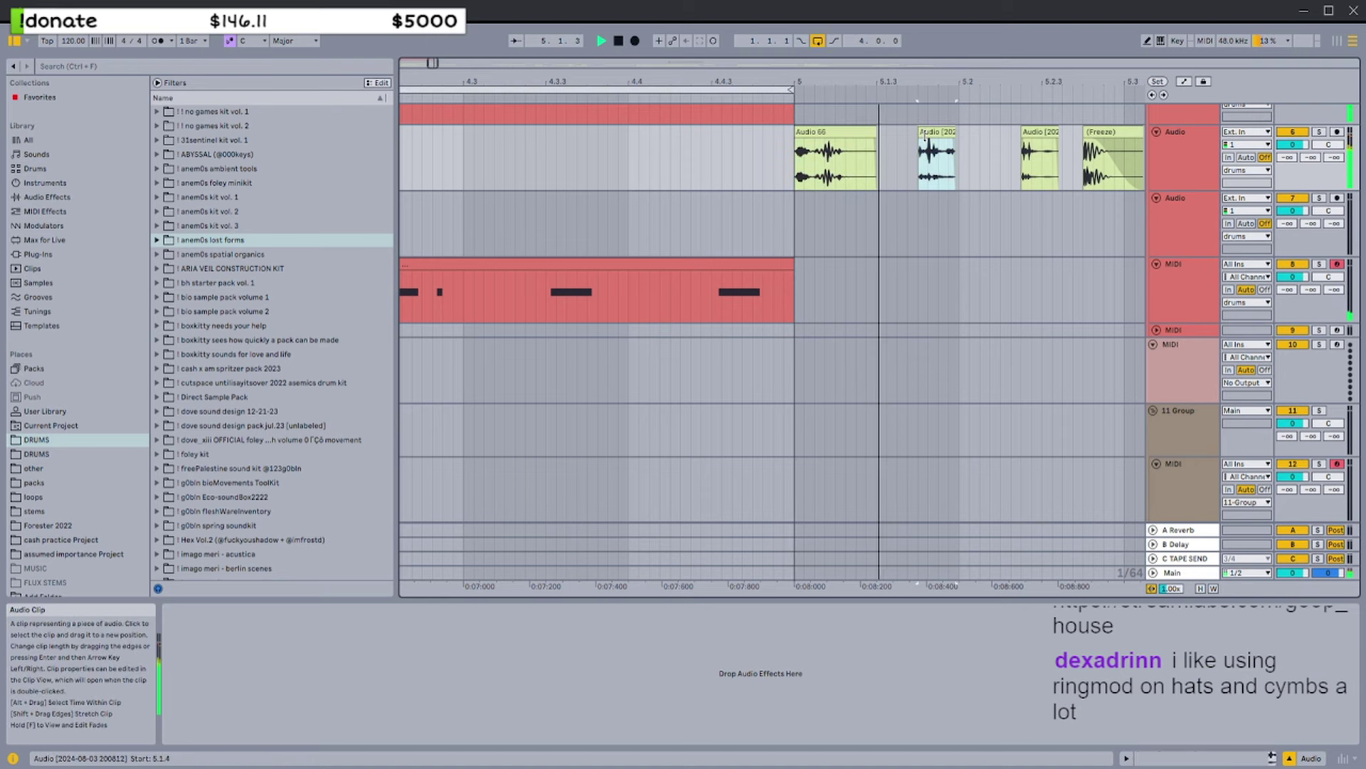
{"action": "key", "text": "space"}
{"action": "key", "text": "space"}
{"action": "key", "text": "space"}
{"action": "scroll", "coordinate": [941, 134], "scroll_direction": "right", "scroll_amount": 1}
{"action": "left_click", "coordinate": [944, 133]}
Try transposing the audio clip at 5.1.4 on track 6 down to -30 st with Warp turned off
{"action": "double_click", "coordinate": [848, 133]}
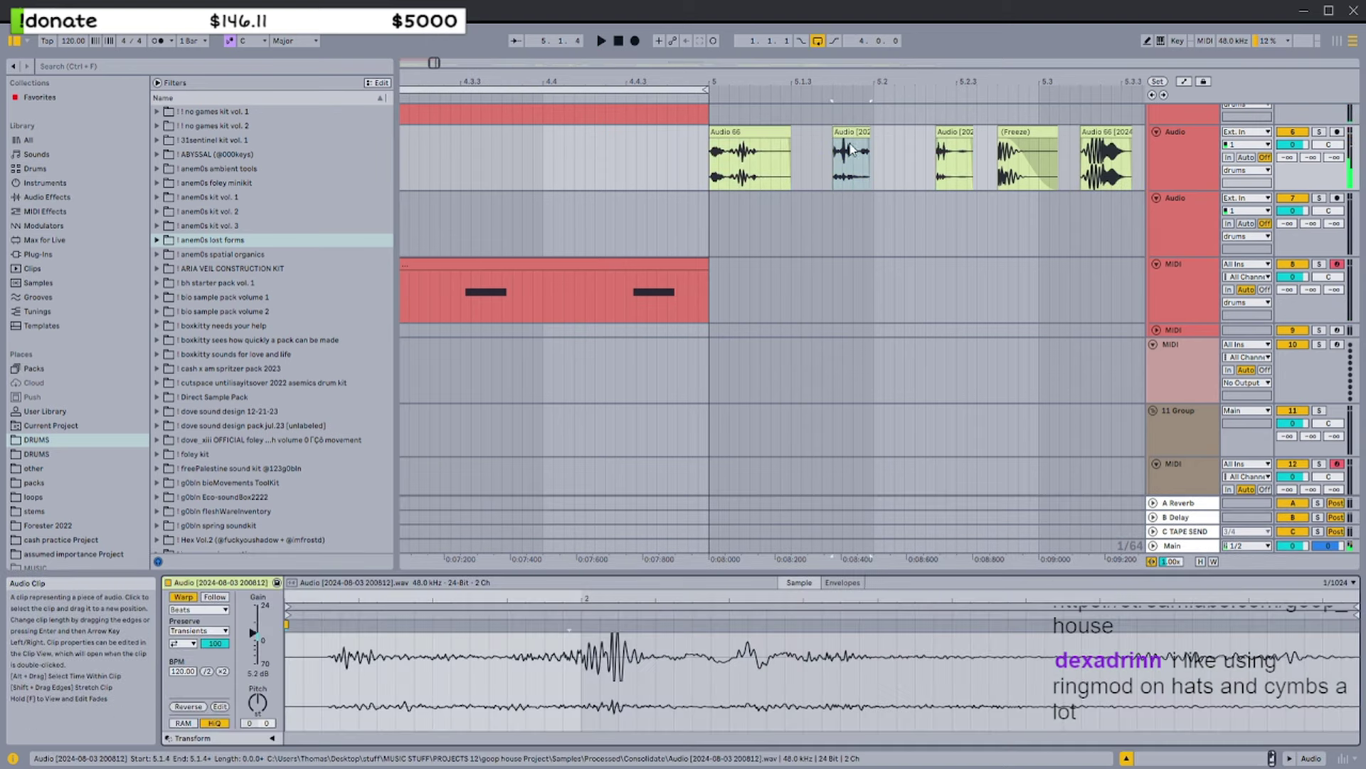
{"action": "key", "text": "space"}
{"action": "key", "text": "space"}
{"action": "key", "text": "space"}
{"action": "left_click_drag", "start_coordinate": [258, 703], "coordinate": [259, 711]}
{"action": "key", "text": "space"}
{"action": "key", "text": "space"}
{"action": "left_click", "coordinate": [184, 597]}
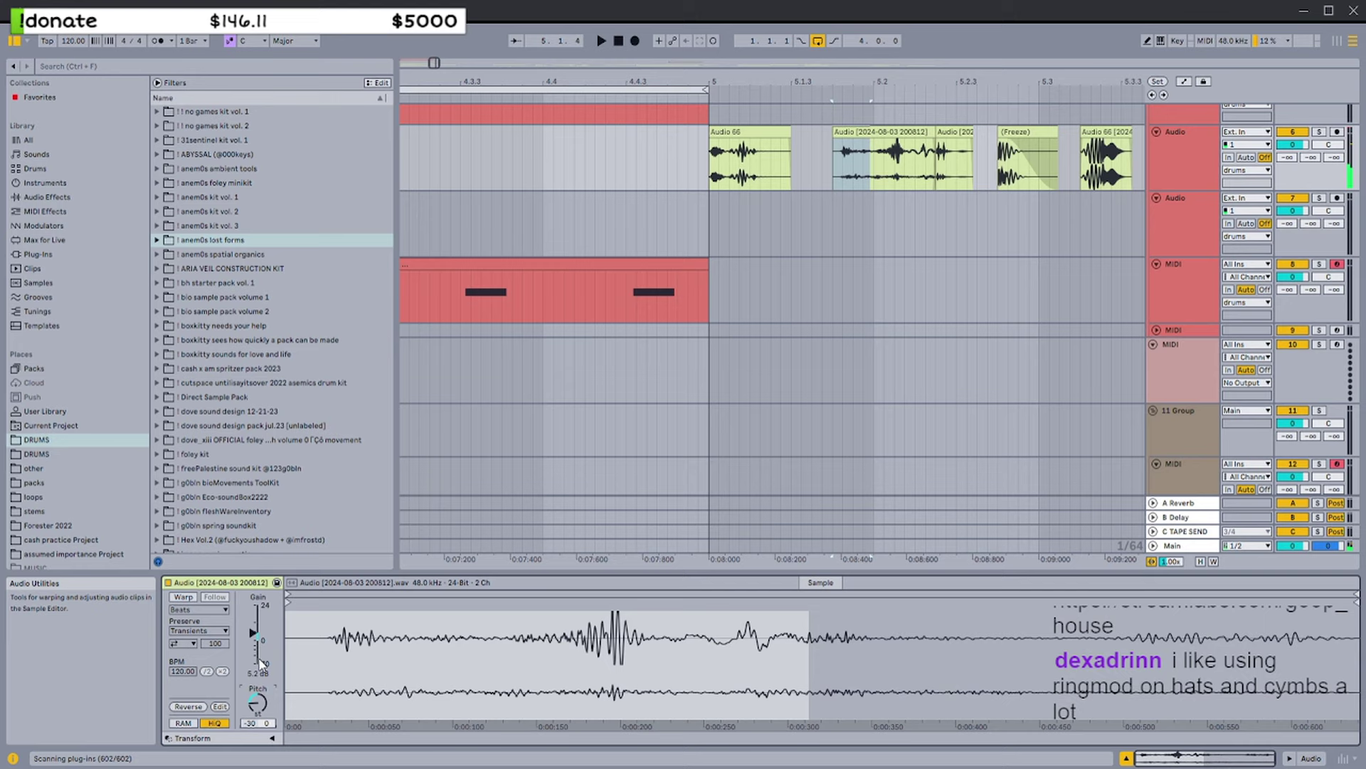
{"action": "left_click_drag", "start_coordinate": [258, 703], "coordinate": [257, 705]}
{"action": "key", "text": "space"}
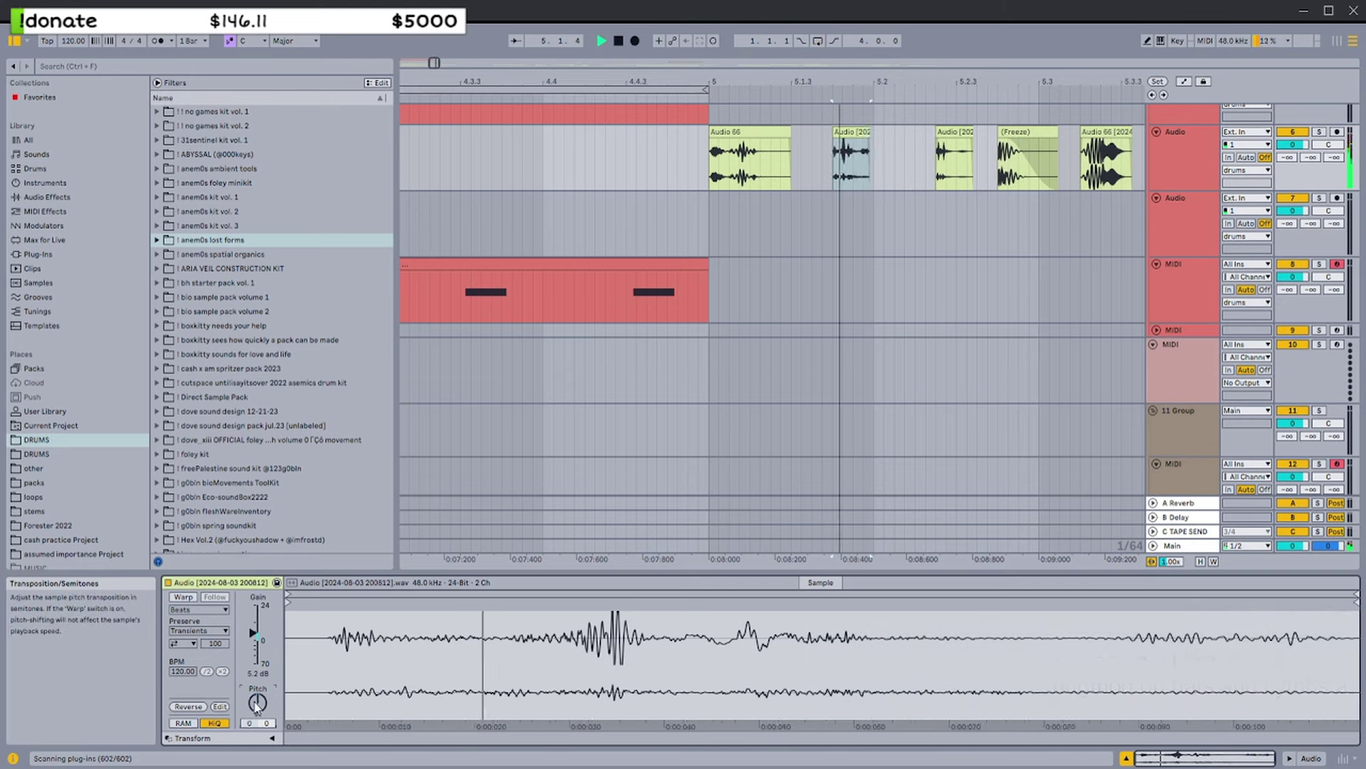
Turn Warp back on for the clip at 5.1.4, audition it at -17 and -20 st, and set its pitch to +12 st
{"action": "left_click_drag", "start_coordinate": [257, 704], "coordinate": [255, 715]}
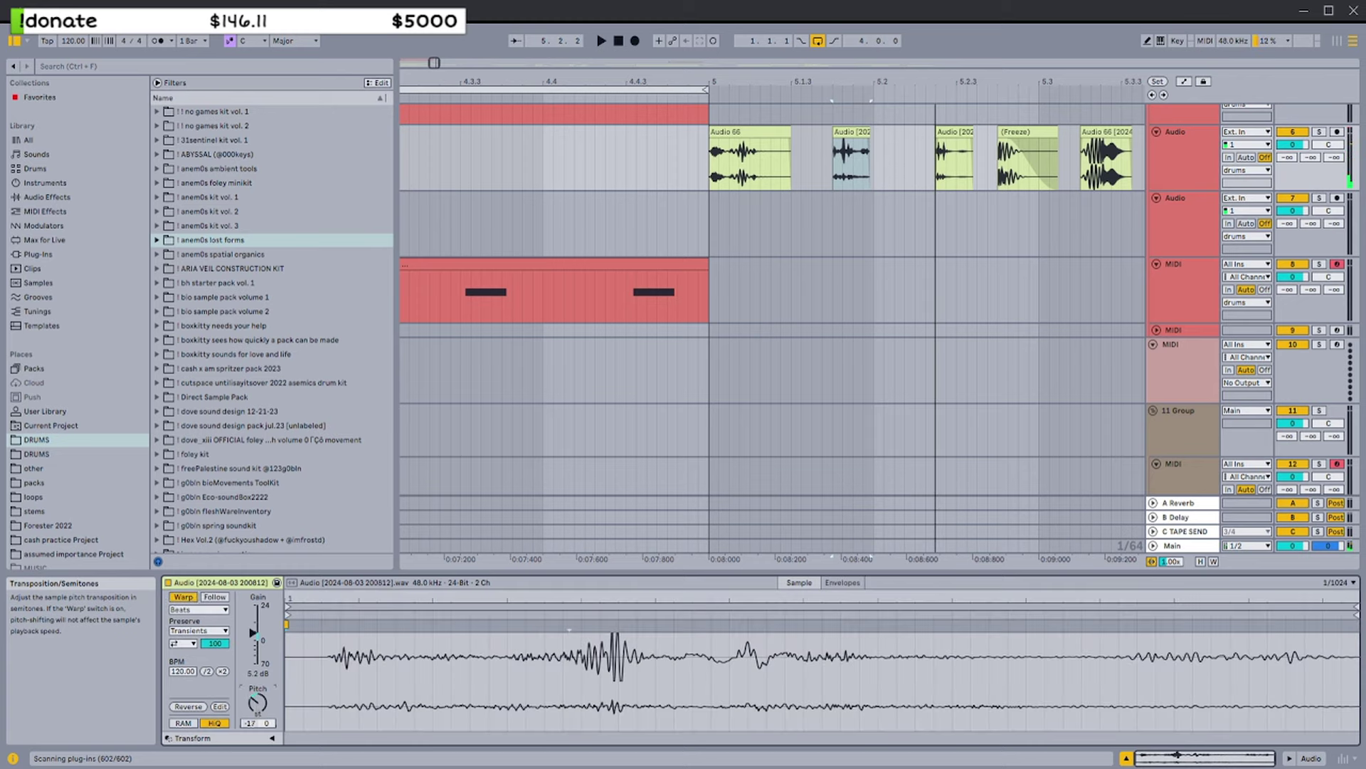
{"action": "key", "text": "space"}
{"action": "key", "text": "space"}
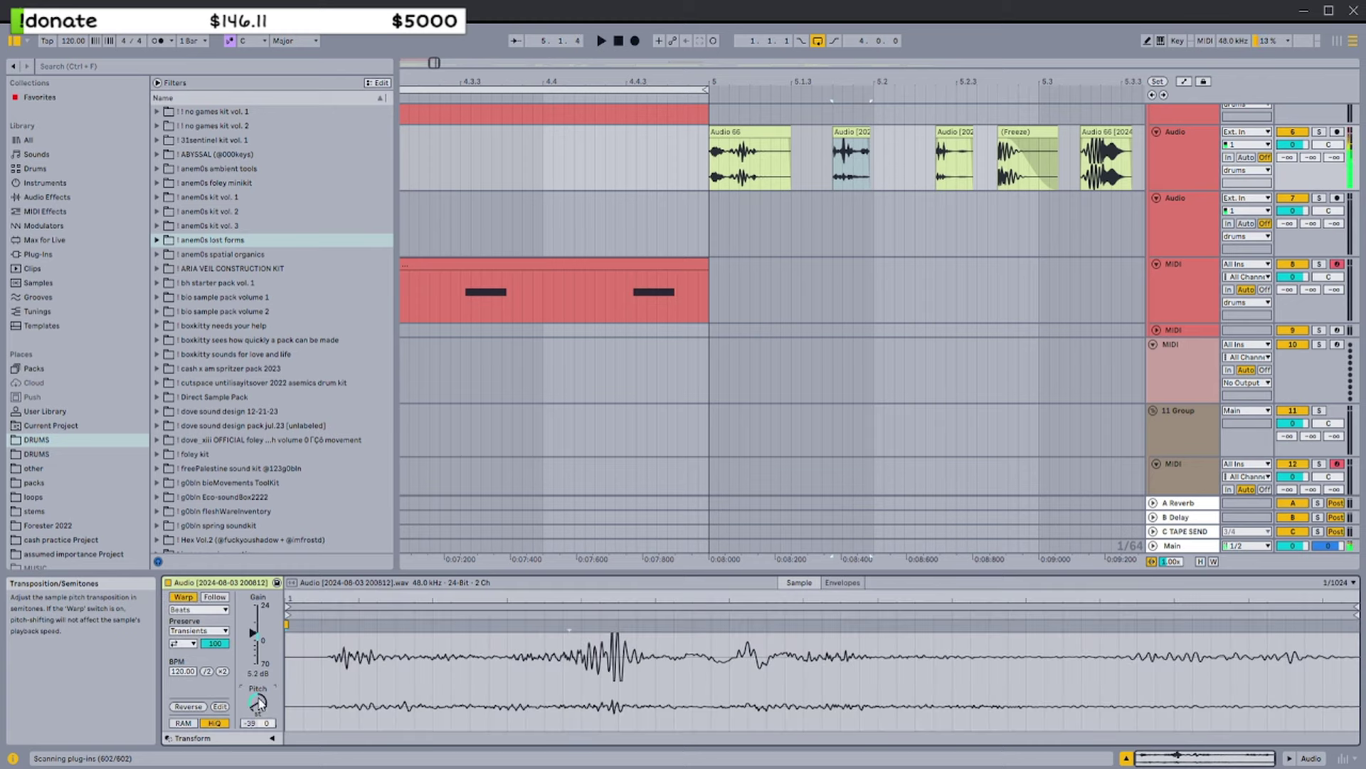
{"action": "key", "text": "space"}
{"action": "key", "text": "ctrl+l"}
{"action": "key", "text": "space"}
{"action": "key", "text": "ctrl+l"}
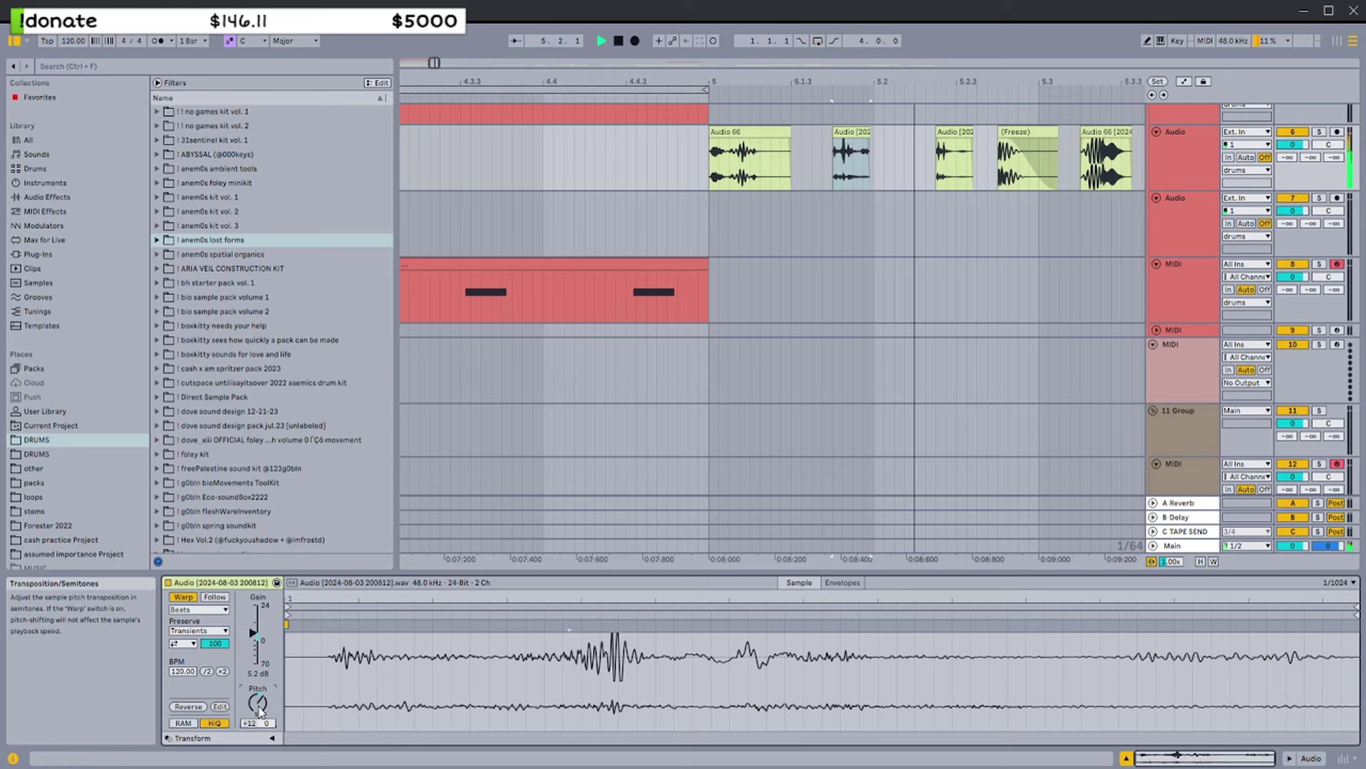
{"action": "key", "text": "space"}
Audition the remaining track 6 clips between bars 5 and 6, including the frozen slice and the clip at 5.4.3
{"action": "scroll", "coordinate": [928, 205], "scroll_direction": "right", "scroll_amount": 2}
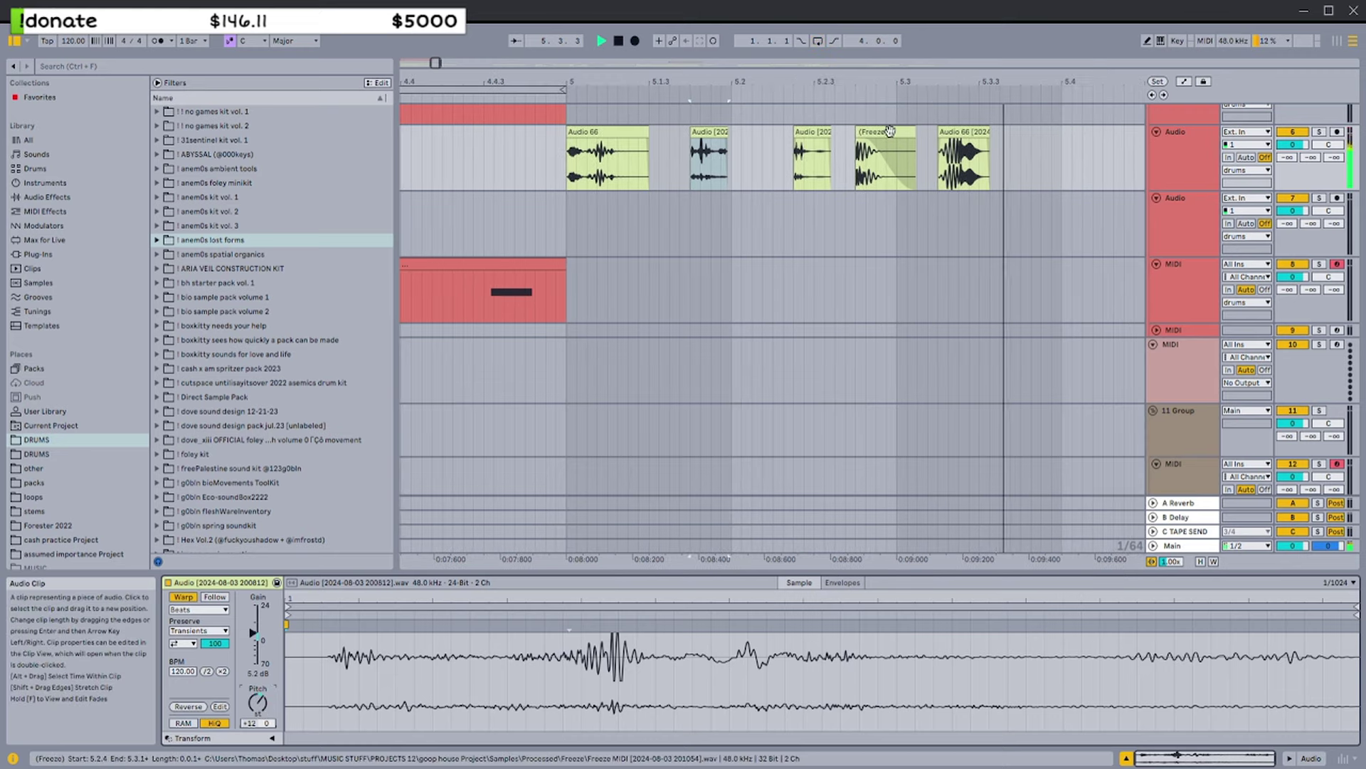
{"action": "left_click", "coordinate": [890, 131]}
{"action": "key", "text": "space"}
{"action": "left_click", "coordinate": [957, 133]}
{"action": "key", "text": "space"}
{"action": "key", "text": "space"}
{"action": "left_click", "coordinate": [811, 132]}
{"action": "scroll", "coordinate": [786, 143], "scroll_direction": "down", "scroll_amount": 3}
{"action": "key", "text": "space"}
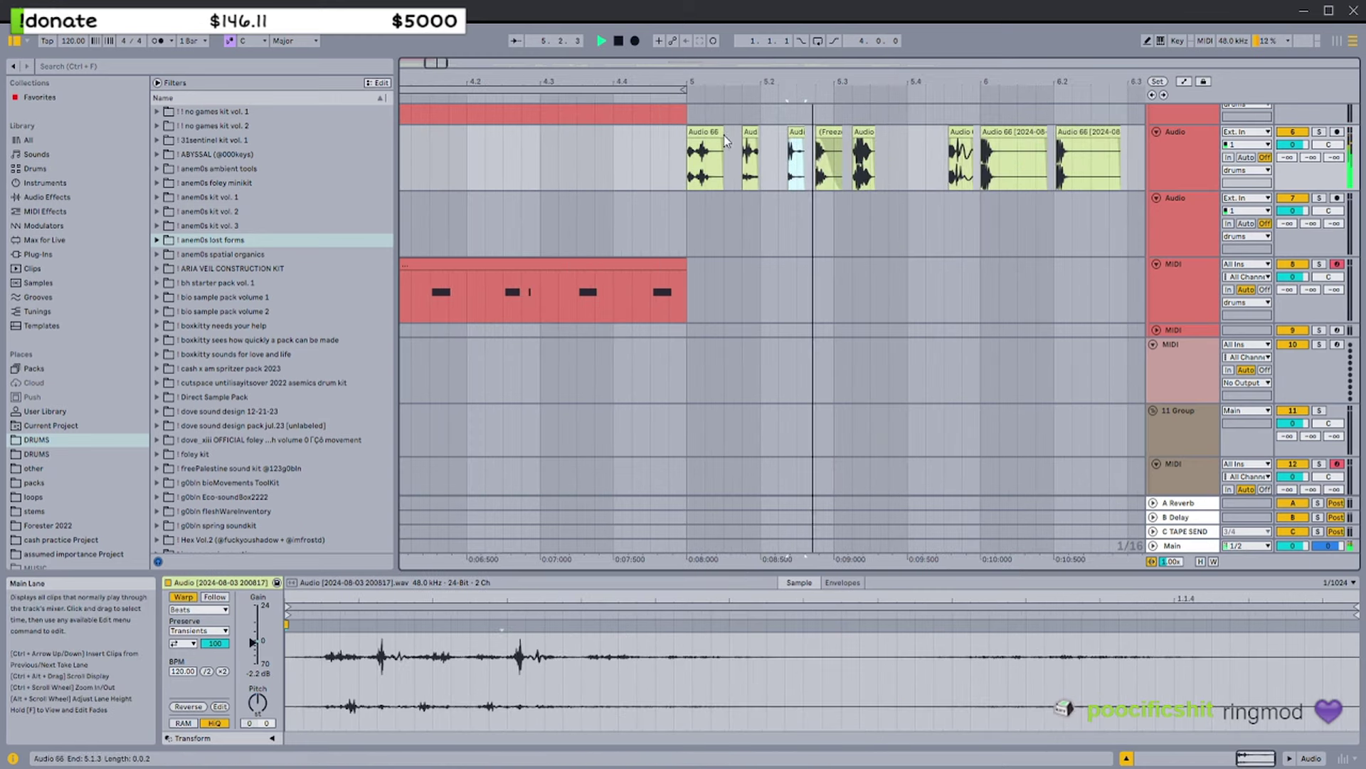
{"action": "left_click", "coordinate": [957, 132]}
{"action": "scroll", "coordinate": [942, 142], "scroll_direction": "right", "scroll_amount": 2}
{"action": "left_click_drag", "start_coordinate": [912, 150], "coordinate": [841, 136]}
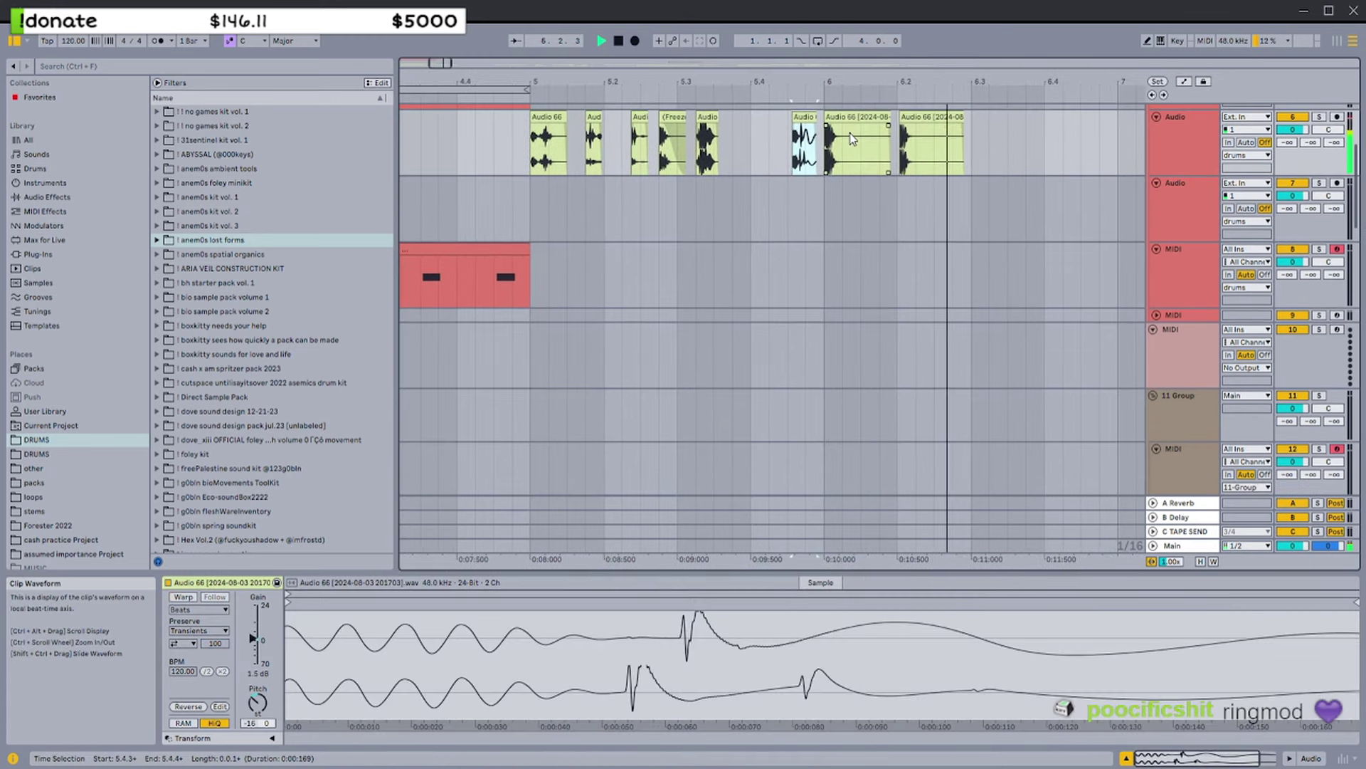
Stop playback and look through the lower groups' tracks for other recorded audio clips to use
{"action": "scroll", "coordinate": [847, 142], "scroll_direction": "down", "scroll_amount": 8}
{"action": "key", "text": "space"}
{"action": "scroll", "coordinate": [843, 153], "scroll_direction": "down", "scroll_amount": 2}
{"action": "scroll", "coordinate": [822, 220], "scroll_direction": "up", "scroll_amount": 2}
{"action": "scroll", "coordinate": [820, 233], "scroll_direction": "down", "scroll_amount": 2}
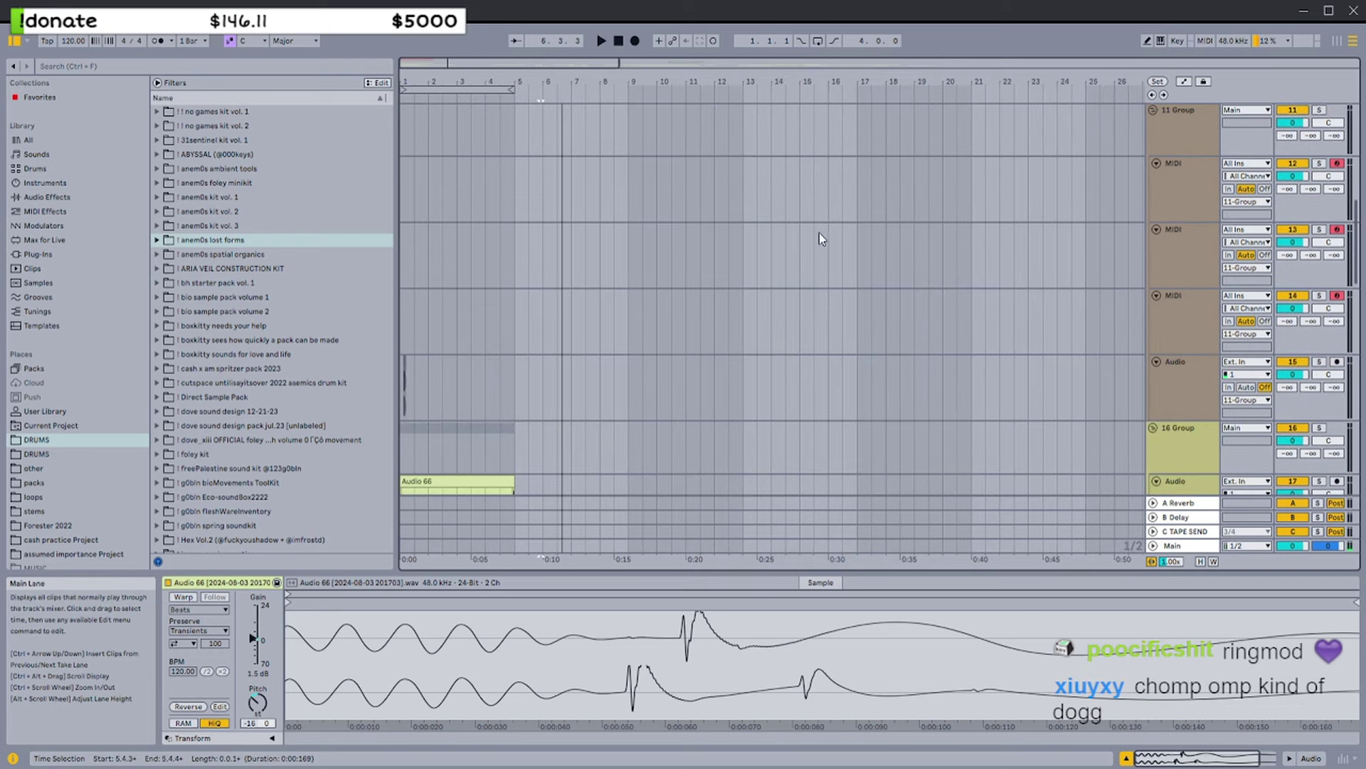
{"action": "key", "text": "minus"}
{"action": "left_click", "coordinate": [839, 196]}
{"action": "scroll", "coordinate": [676, 192], "scroll_direction": "down", "scroll_amount": 4}
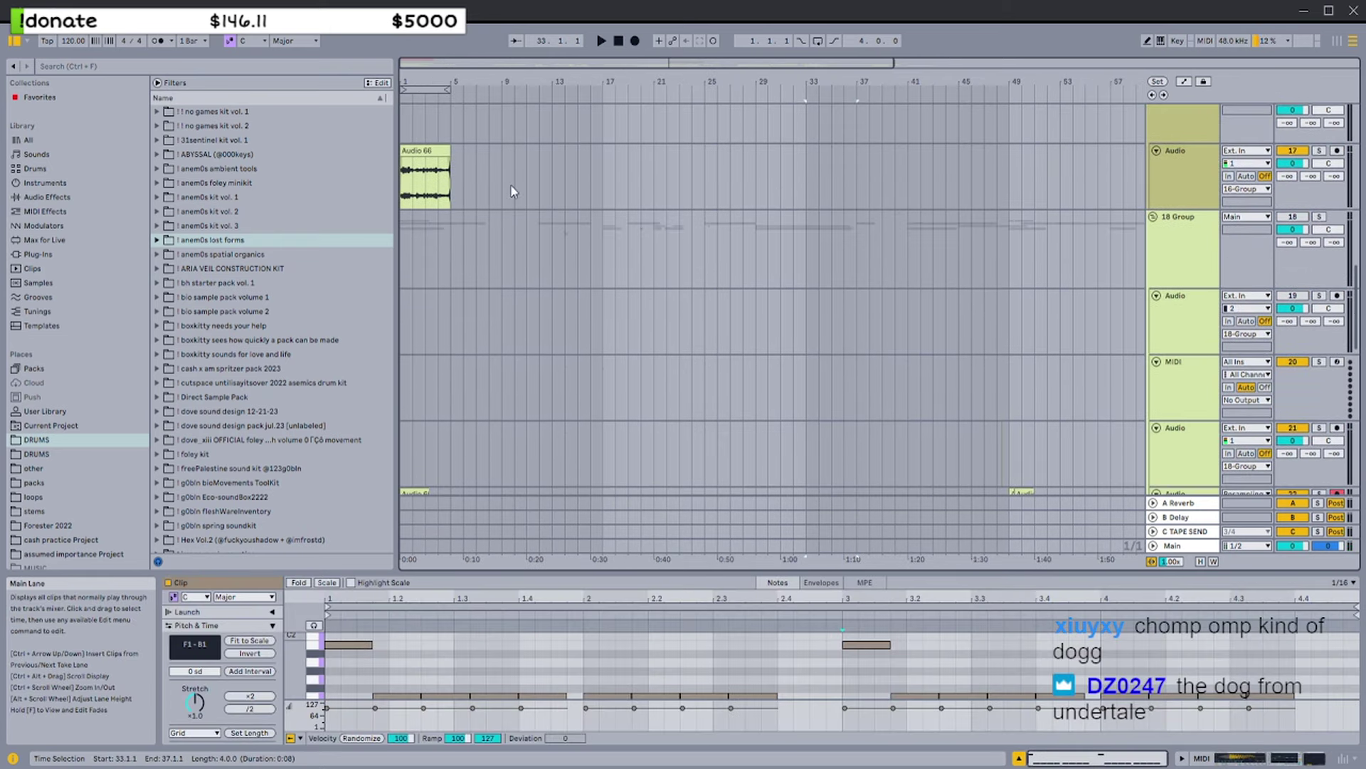
{"action": "key", "text": "plus"}
{"action": "scroll", "coordinate": [782, 284], "scroll_direction": "down", "scroll_amount": 4}
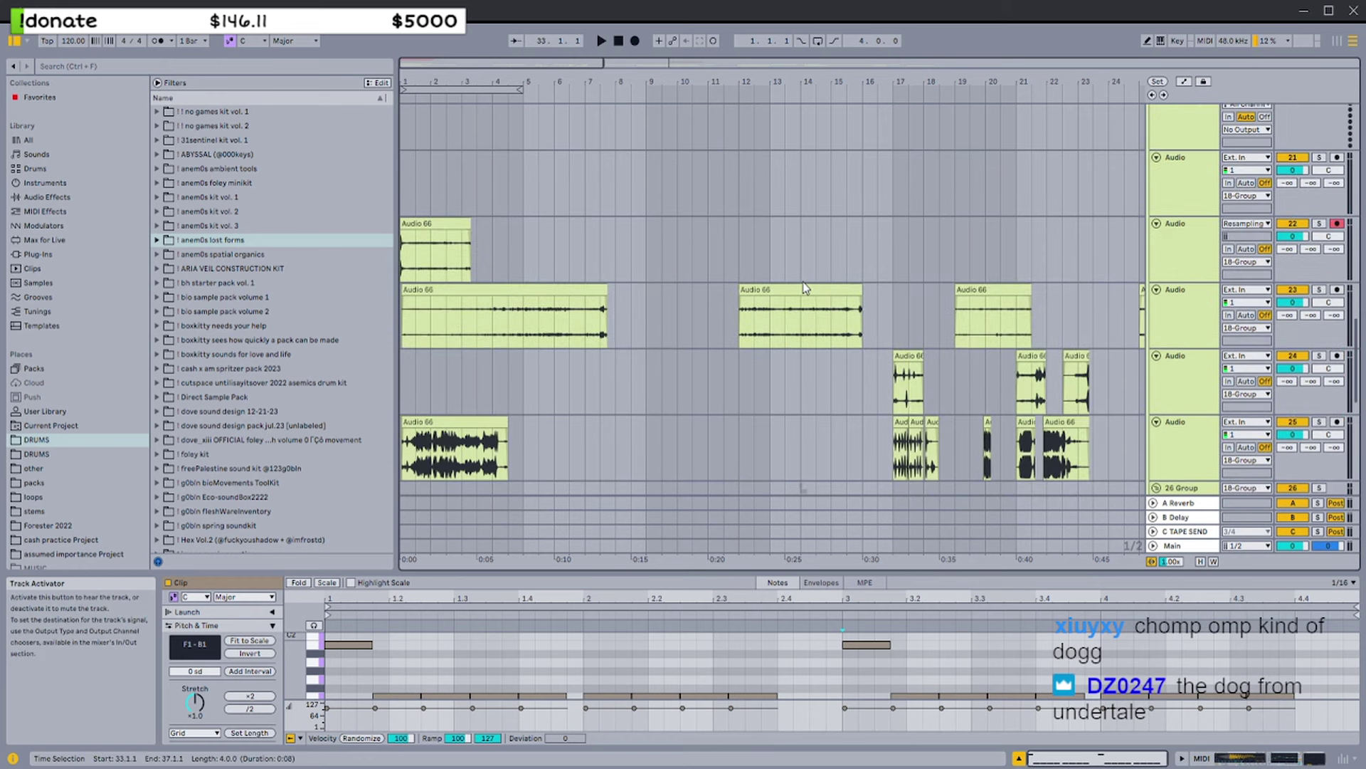
Solo and audition the audio clip at bar 12 on track 23 and the clip at bar 17 on track 24
{"action": "left_click", "coordinate": [807, 306]}
{"action": "key", "text": "s"}
{"action": "key", "text": "space"}
{"action": "scroll", "coordinate": [839, 322], "scroll_direction": "right", "scroll_amount": 3}
{"action": "left_click", "coordinate": [788, 359]}
{"action": "key", "text": "space"}
{"action": "key", "text": "s"}
{"action": "key", "text": "space"}
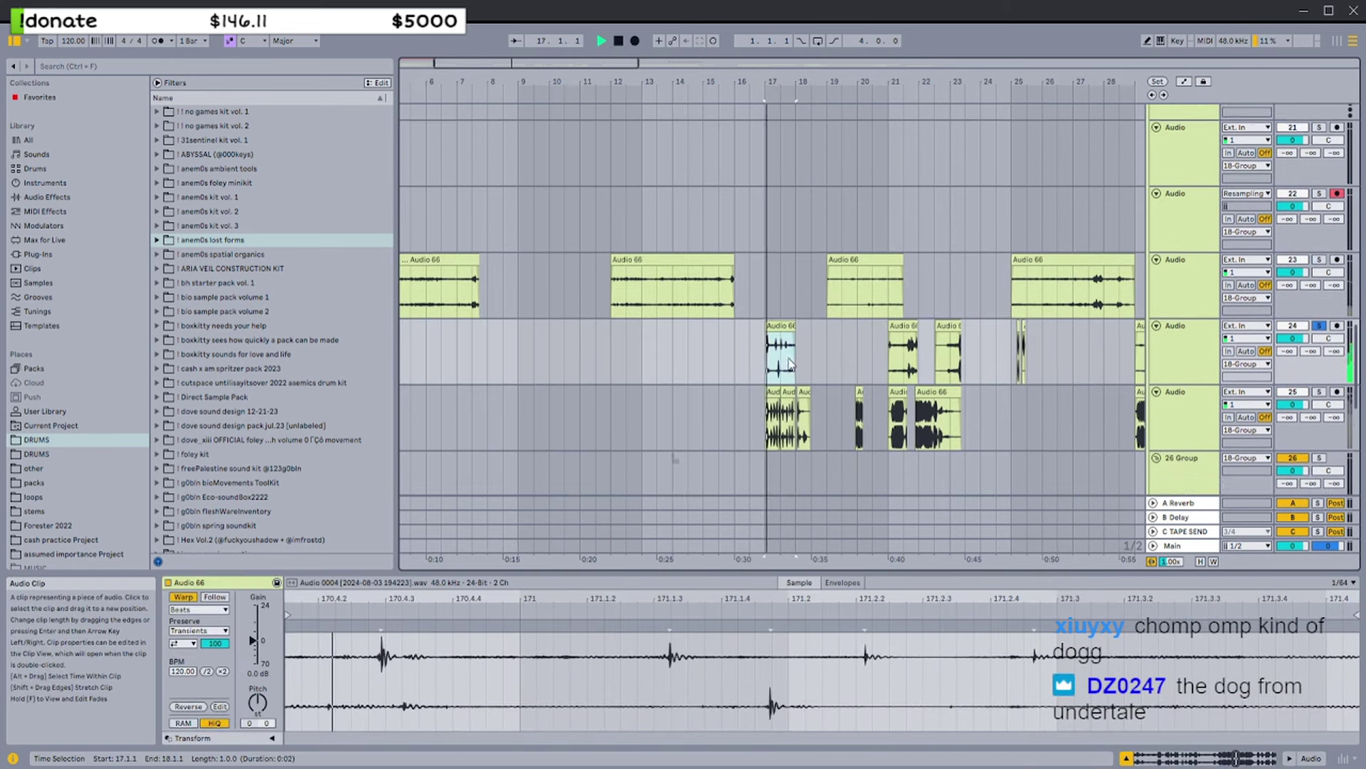
Audition the audio clip at bar 17 on track 24 and trim its start to just past the first hit
{"action": "scroll", "coordinate": [782, 342], "scroll_direction": "up", "scroll_amount": 4}
{"action": "scroll", "coordinate": [986, 327], "scroll_direction": "up", "scroll_amount": 5}
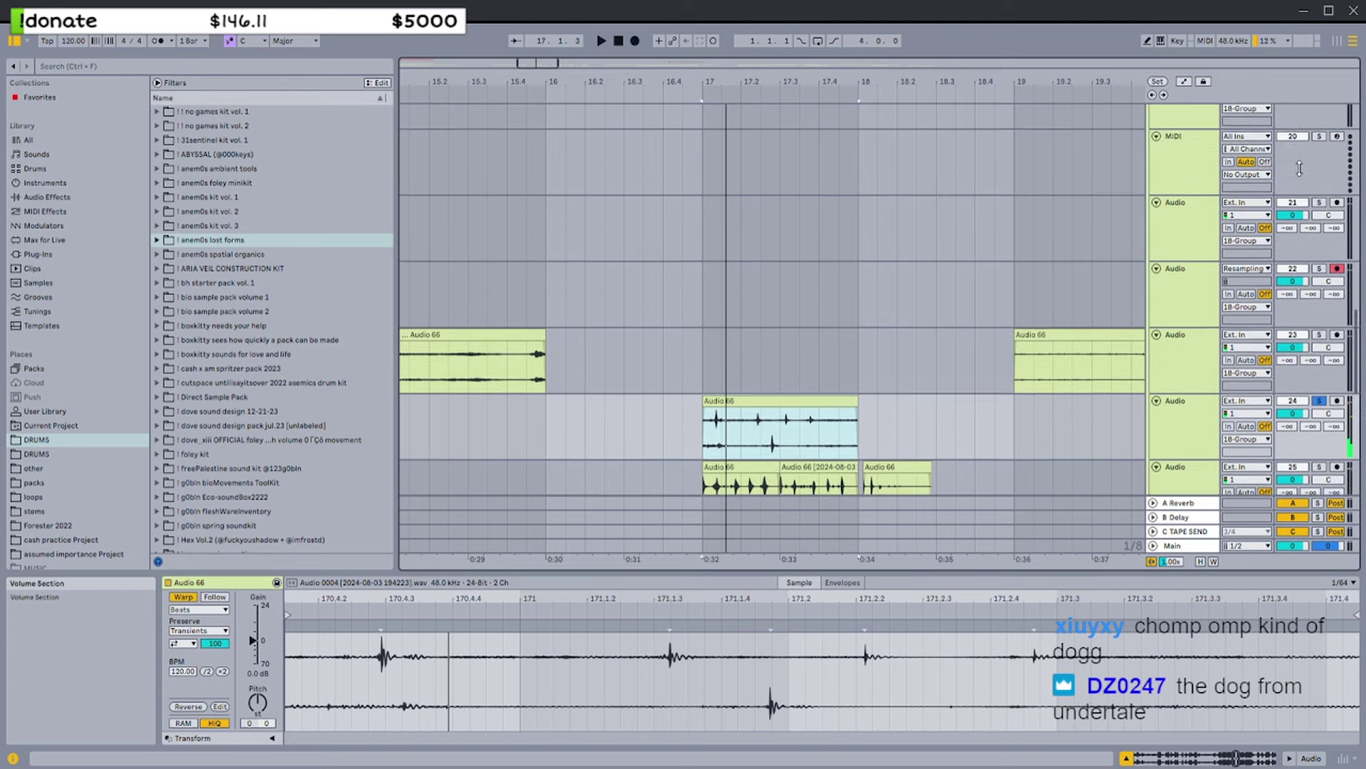
{"action": "key", "text": "space"}
{"action": "scroll", "coordinate": [1221, 183], "scroll_direction": "down", "scroll_amount": 5}
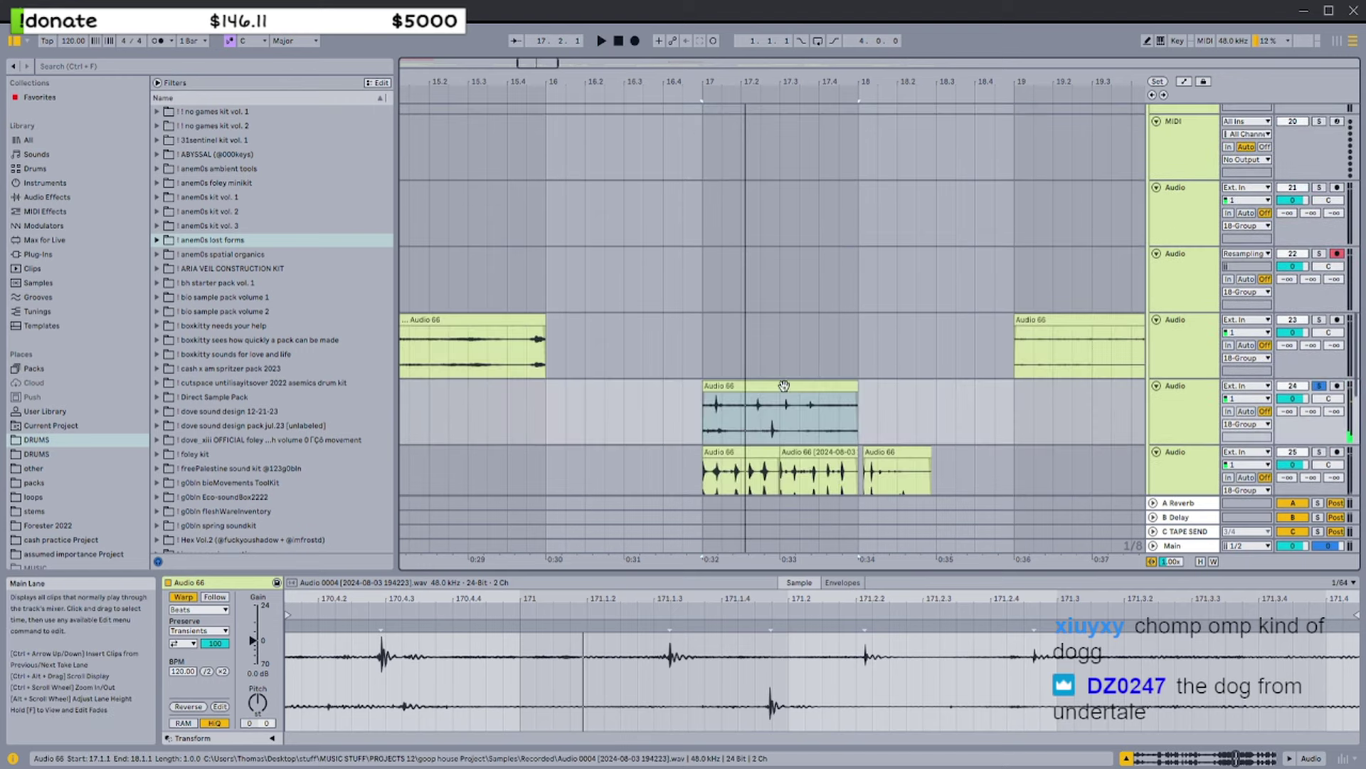
{"action": "key", "text": "space"}
{"action": "key", "text": "space"}
{"action": "key", "text": "plus"}
{"action": "key", "text": "plus"}
{"action": "left_click_drag", "start_coordinate": [706, 265], "coordinate": [776, 265]}
Solo track 25 and audition its first two audio clips, at 17.1.1 and 17.3.1
{"action": "left_click", "coordinate": [773, 331]}
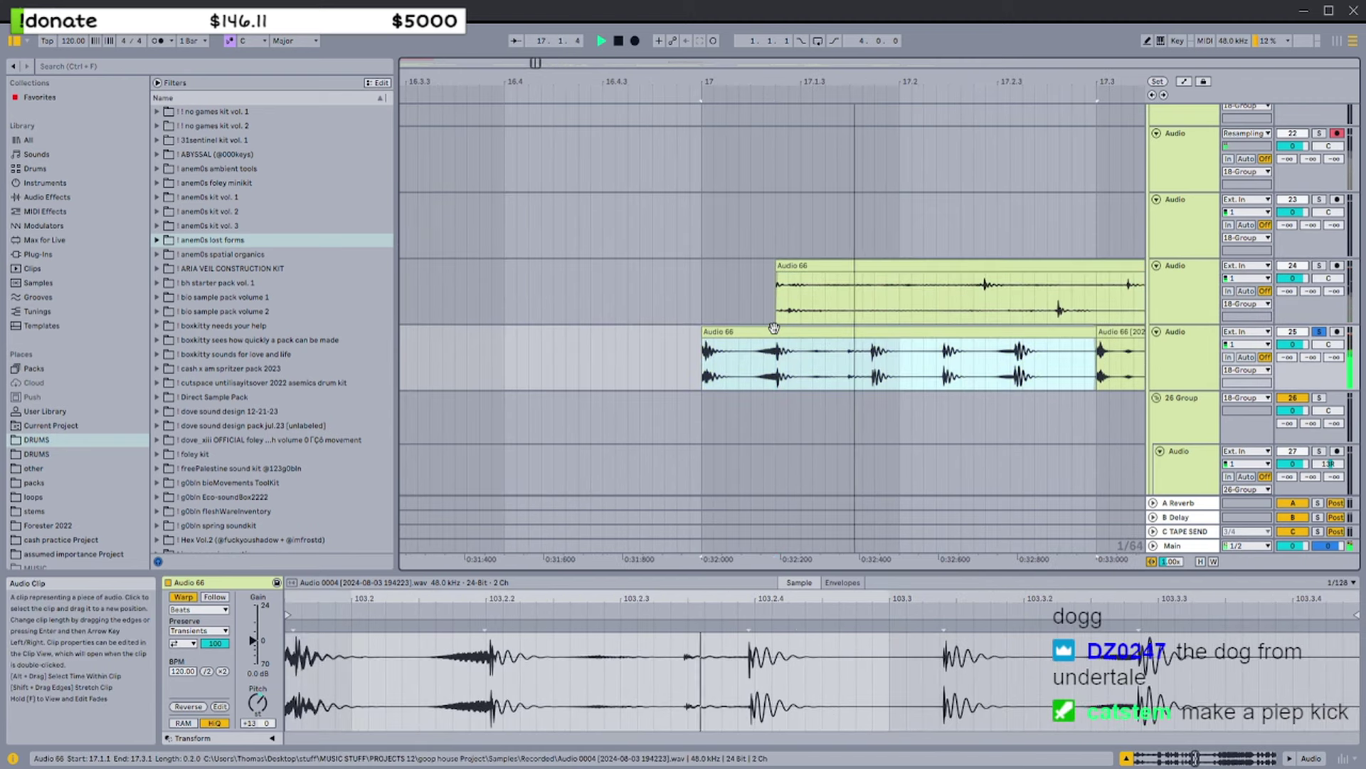
{"action": "key", "text": "minus"}
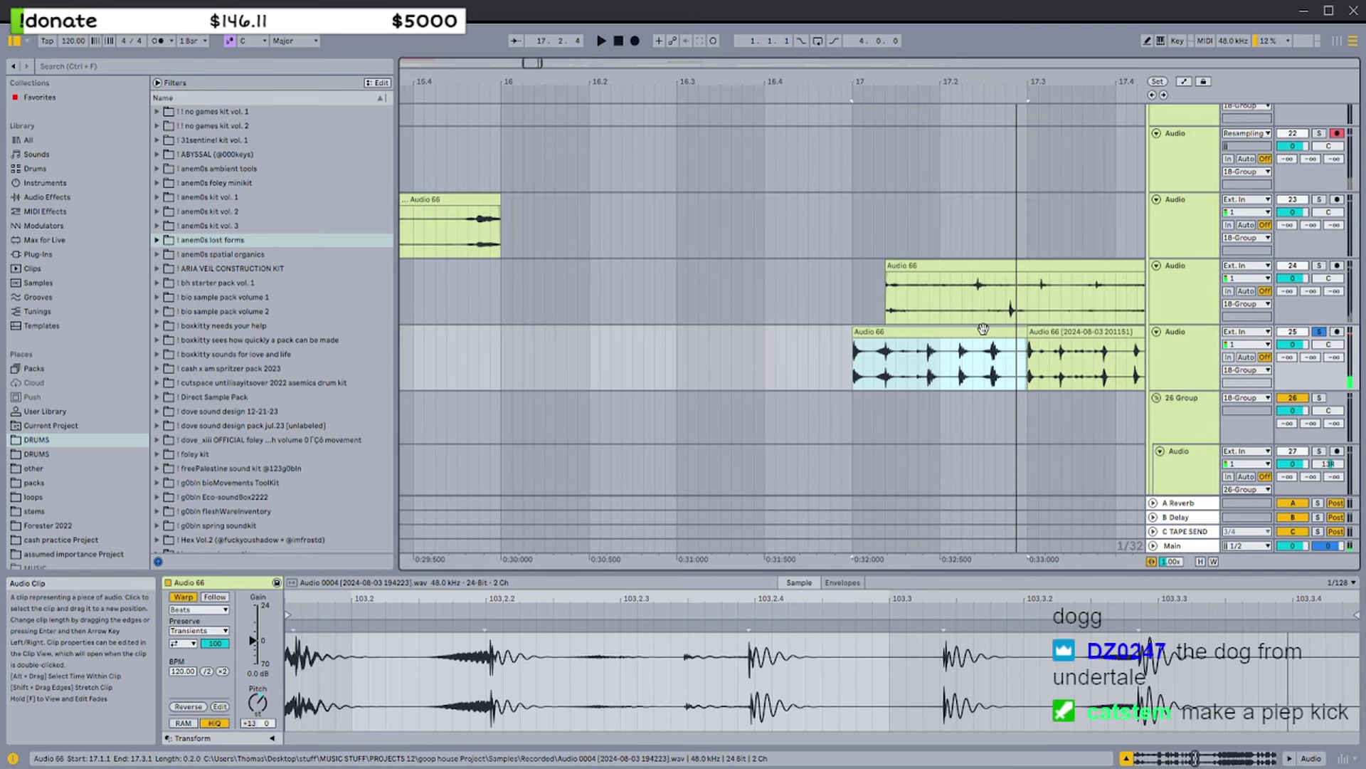
{"action": "left_click", "coordinate": [1041, 331]}
{"action": "key", "text": "space"}
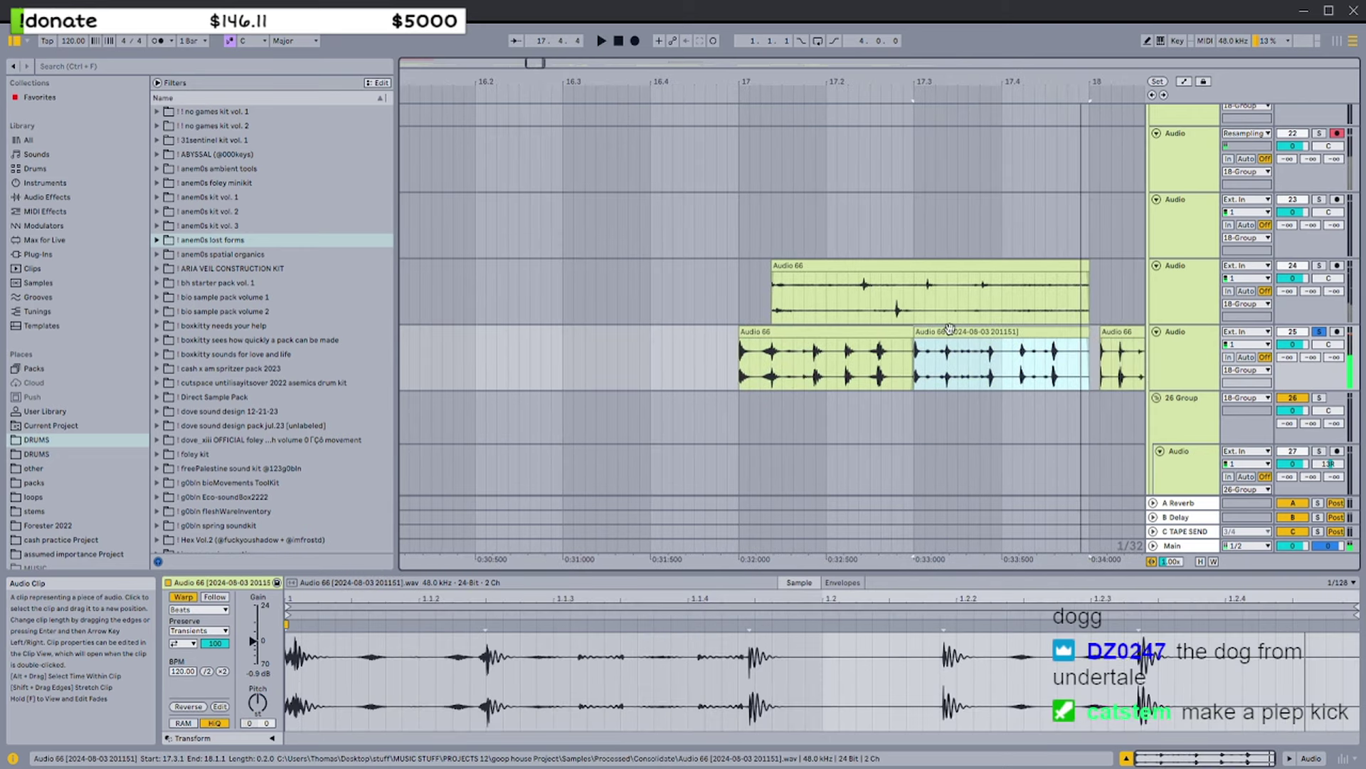
Look back through the tracks above for the red drum MIDI clip spanning bars 1 to 4
{"action": "scroll", "coordinate": [928, 270], "scroll_direction": "down", "scroll_amount": 10}
{"action": "scroll", "coordinate": [928, 271], "scroll_direction": "up", "scroll_amount": 4}
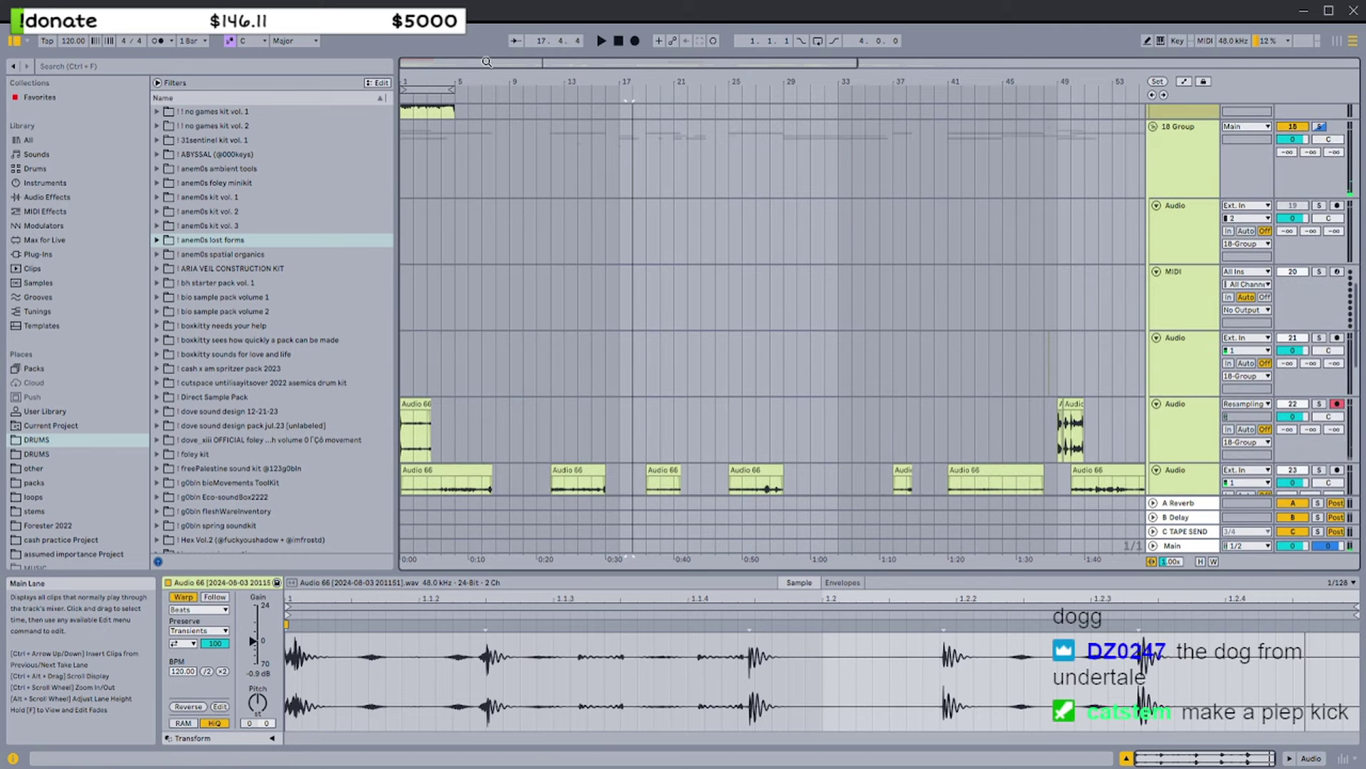
{"action": "scroll", "coordinate": [490, 167], "scroll_direction": "up", "scroll_amount": 4}
{"action": "scroll", "coordinate": [489, 166], "scroll_direction": "down", "scroll_amount": 1}
{"action": "scroll", "coordinate": [489, 167], "scroll_direction": "up", "scroll_amount": 2}
{"action": "scroll", "coordinate": [489, 164], "scroll_direction": "up", "scroll_amount": 10}
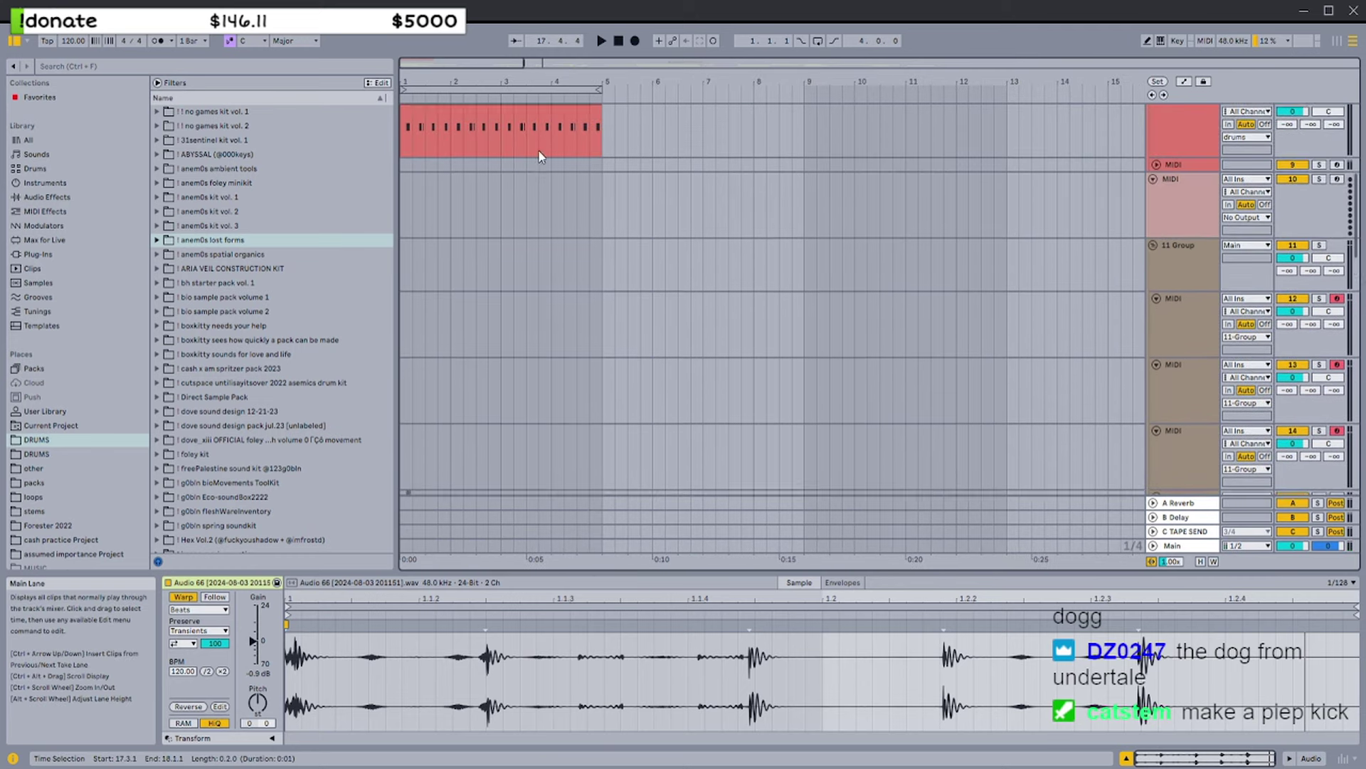
Paste the copied percussion clip at bar 1 of the audio track in the drums group and solo that track
{"action": "scroll", "coordinate": [449, 253], "scroll_direction": "up", "scroll_amount": 4}
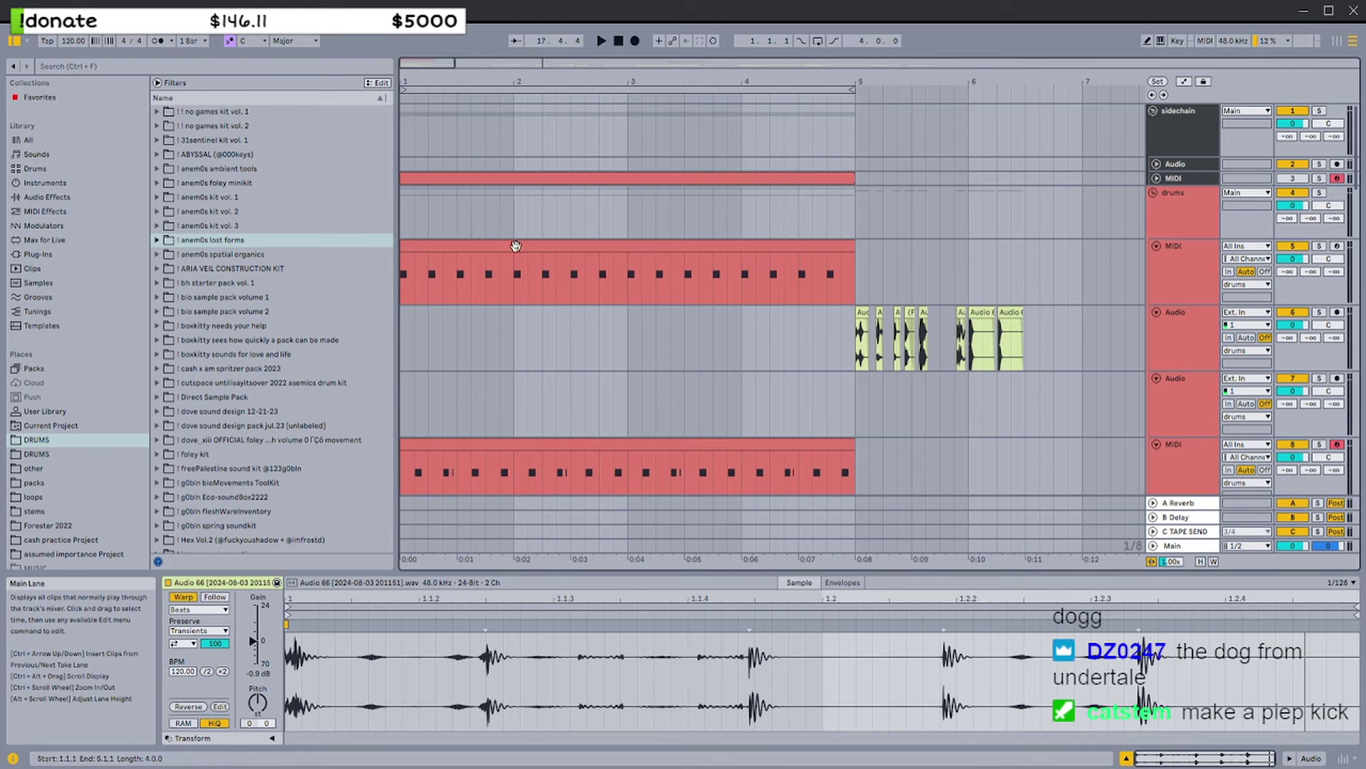
{"action": "left_click", "coordinate": [442, 324]}
{"action": "left_click", "coordinate": [402, 318]}
{"action": "key", "text": "ctrl+v"}
{"action": "key", "text": "space"}
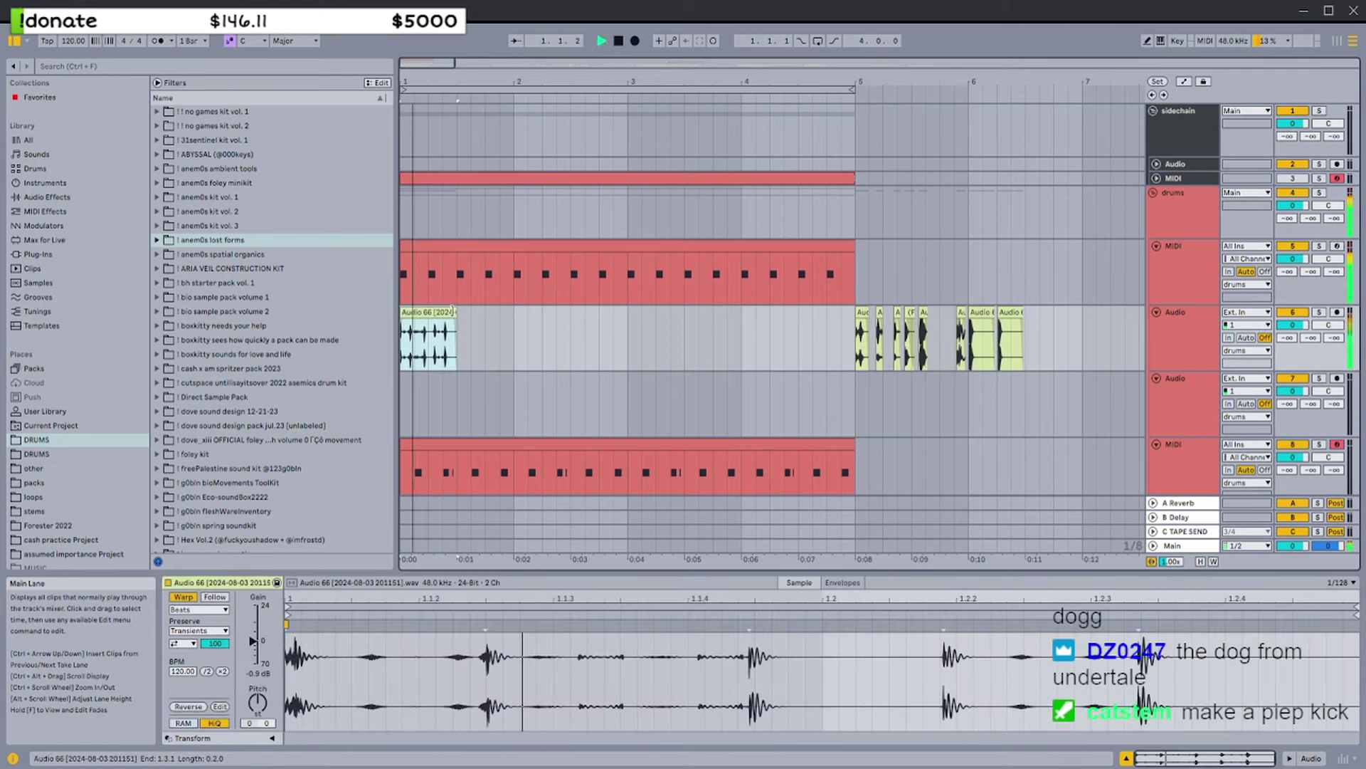
{"action": "key", "text": "space"}
{"action": "key", "text": "space"}
{"action": "key", "text": "s"}
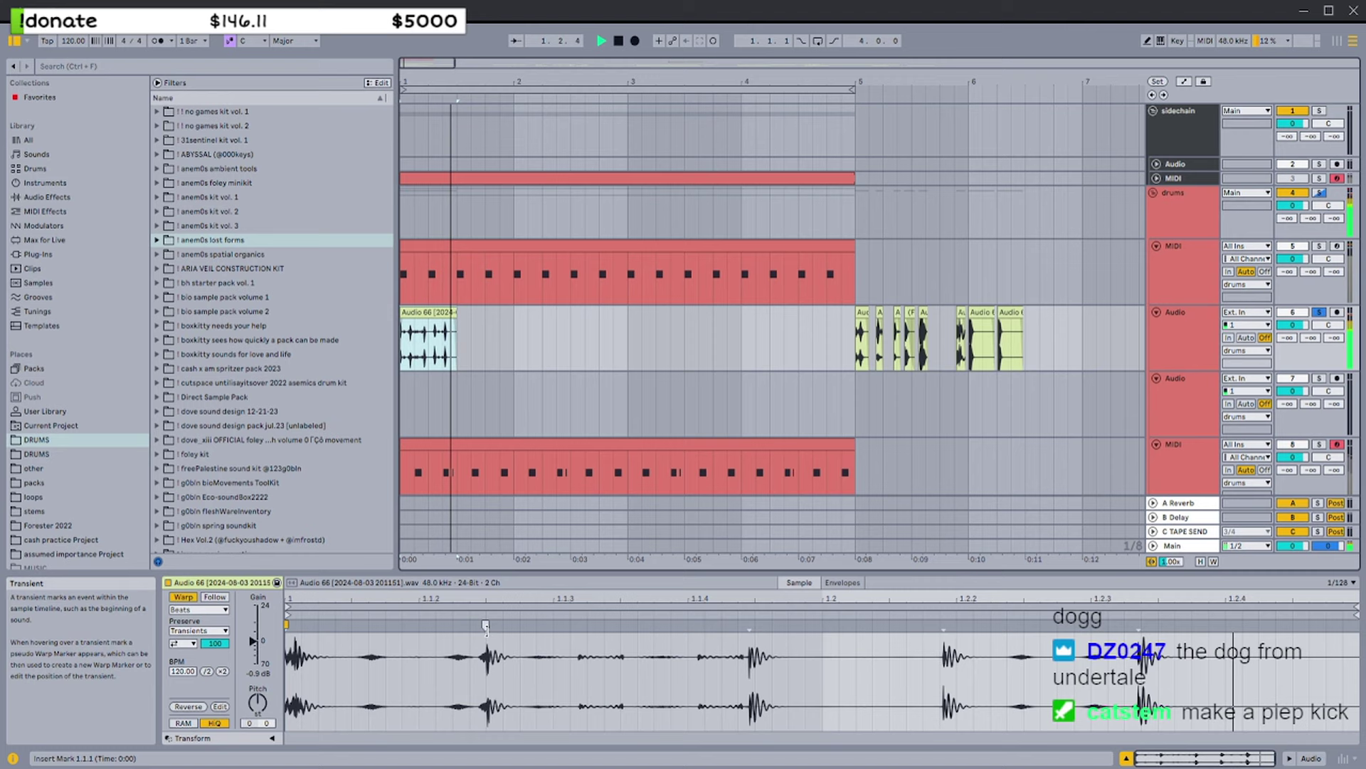
Warp the percussion clip's transients onto the grid at 1.1.3, 1.2, 1.2.3 and 1.3, checking with soloed playback
{"action": "key", "text": "space"}
{"action": "key", "text": "space"}
{"action": "mouse_move", "coordinate": [486, 625]}
{"action": "left_mouse_down"}
{"action": "mouse_move", "coordinate": [622, 626]}
{"action": "mouse_move", "coordinate": [557, 626]}
{"action": "left_mouse_up"}
{"action": "key", "text": "space"}
{"action": "key", "text": "space"}
{"action": "key", "text": "space"}
{"action": "key", "text": "space"}
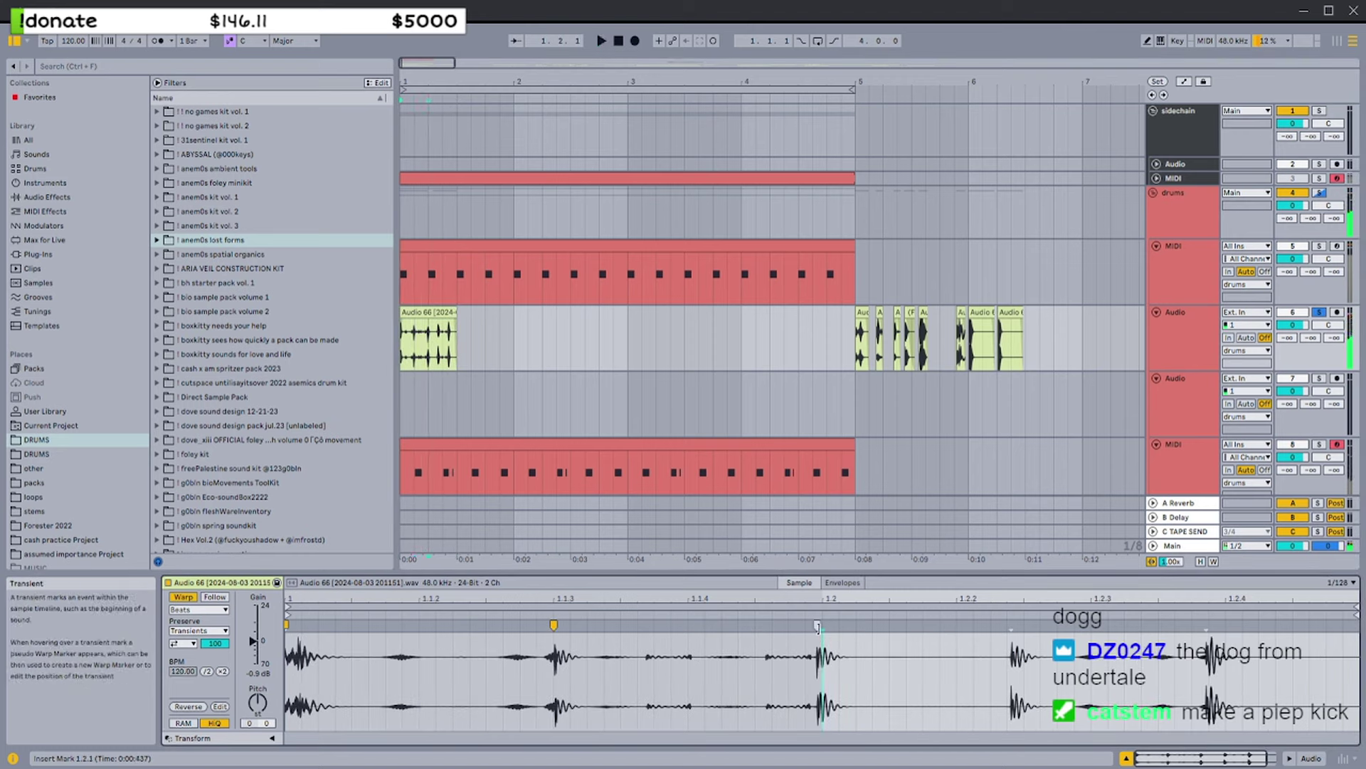
{"action": "left_click_drag", "start_coordinate": [817, 626], "coordinate": [824, 626]}
{"action": "left_click_drag", "start_coordinate": [1010, 629], "coordinate": [1092, 625]}
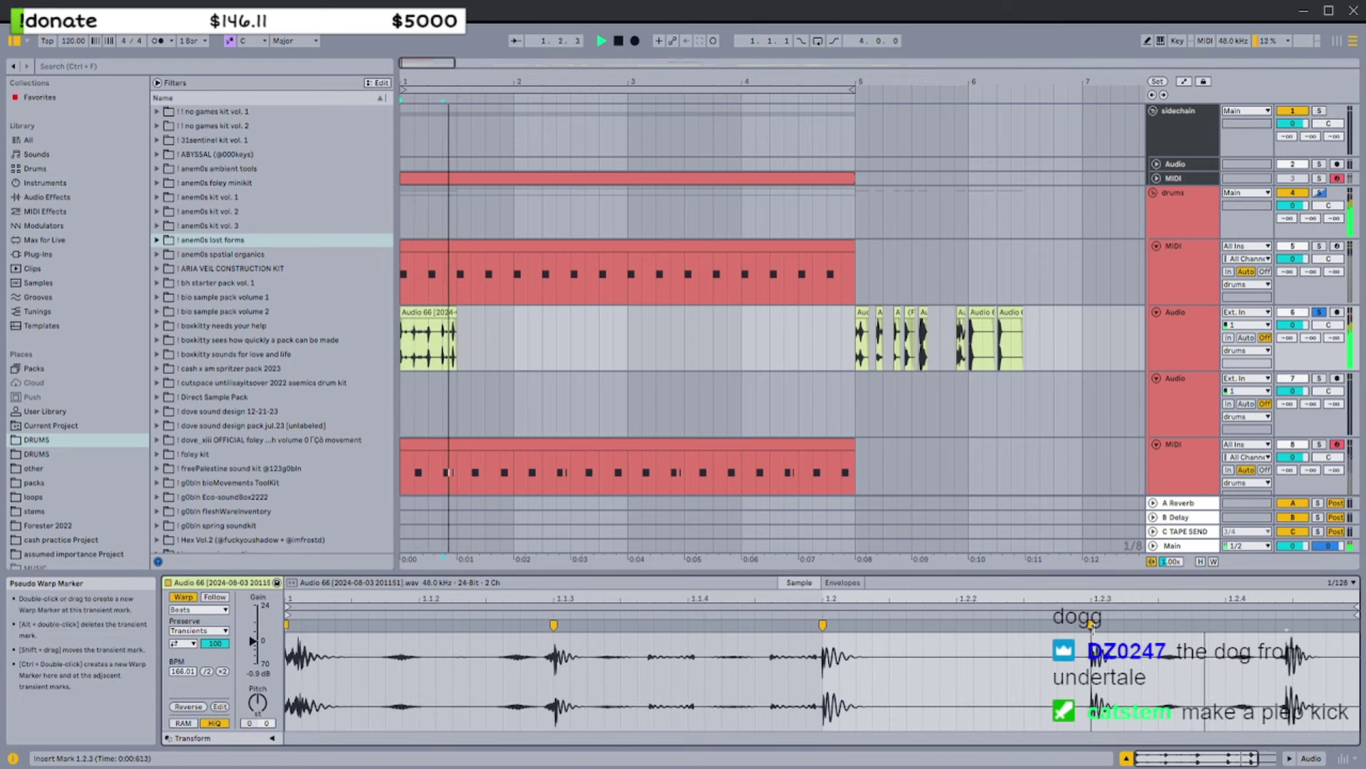
{"action": "left_click_drag", "start_coordinate": [1287, 628], "coordinate": [1359, 631]}
{"action": "key", "text": "space"}
{"action": "key", "text": "space"}
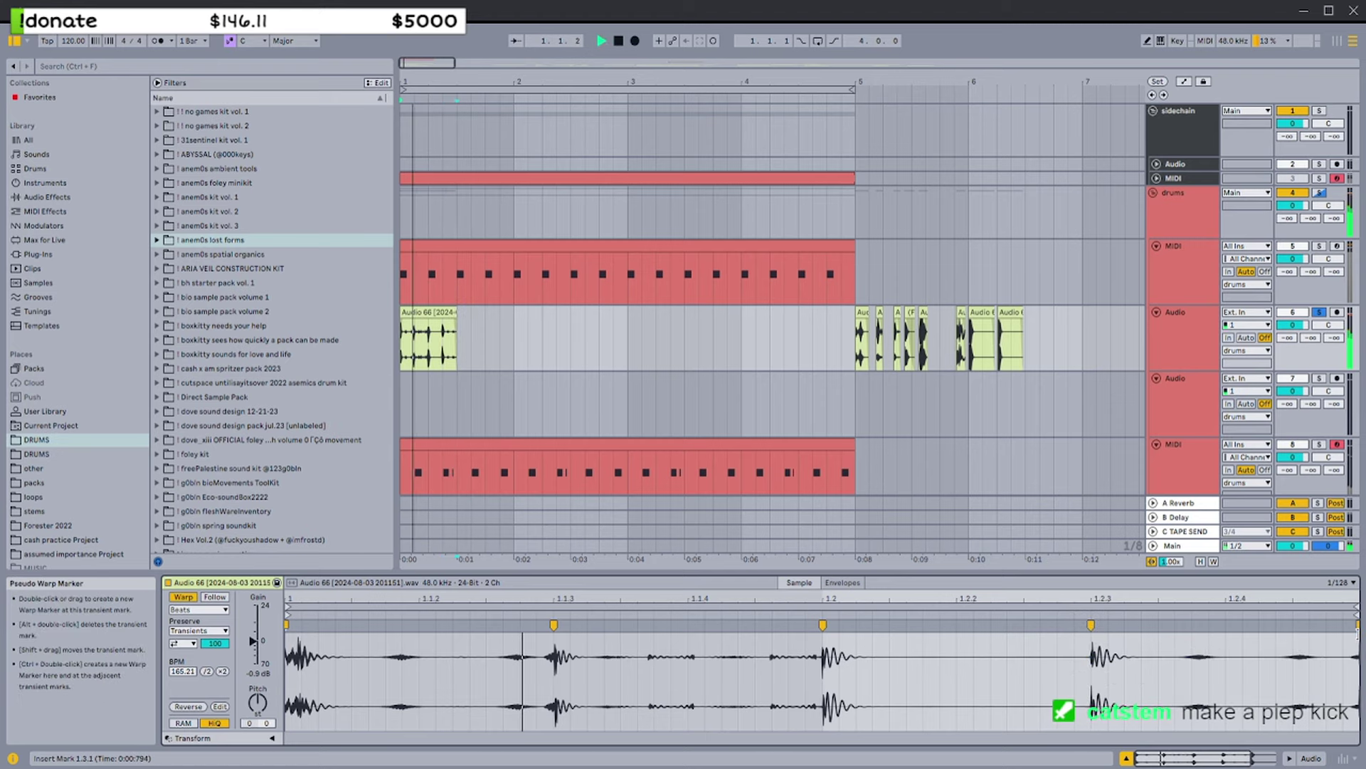
Turn off the percussion track's solo and stop playback
{"action": "left_click", "coordinate": [448, 313]}
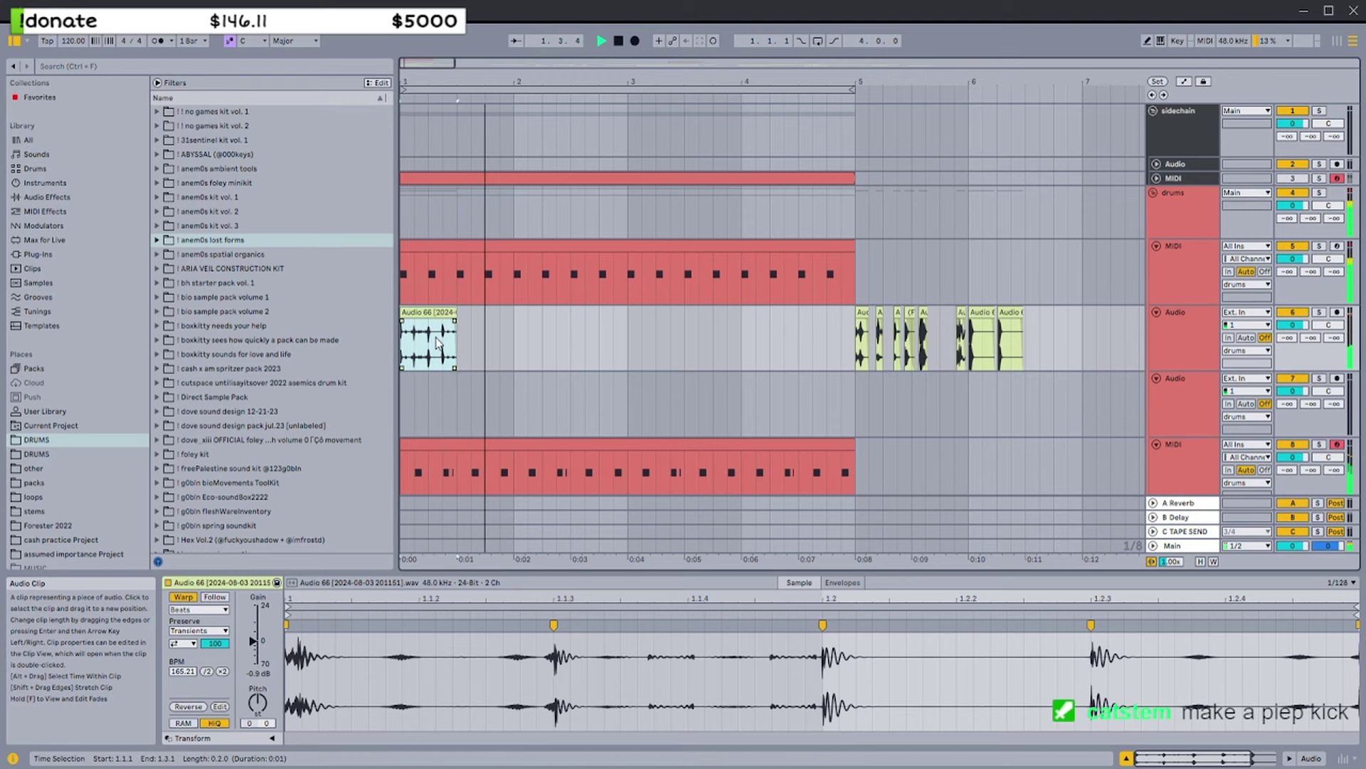
{"action": "scroll", "coordinate": [802, 297], "scroll_direction": "down", "scroll_amount": 4}
{"action": "left_click", "coordinate": [805, 308]}
{"action": "key", "text": "space"}
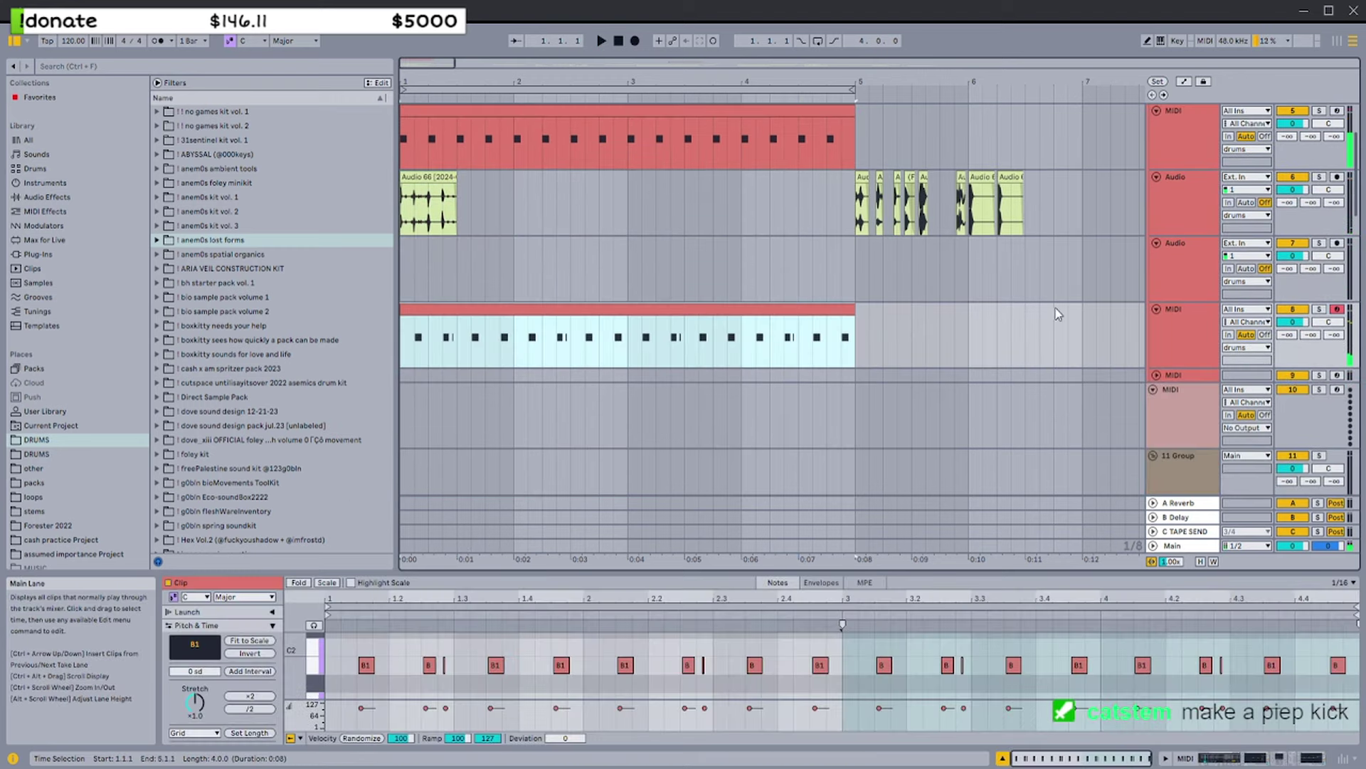
Enable arrangement looping and mute the 18 Group track
{"action": "scroll", "coordinate": [1278, 368], "scroll_direction": "down", "scroll_amount": 8}
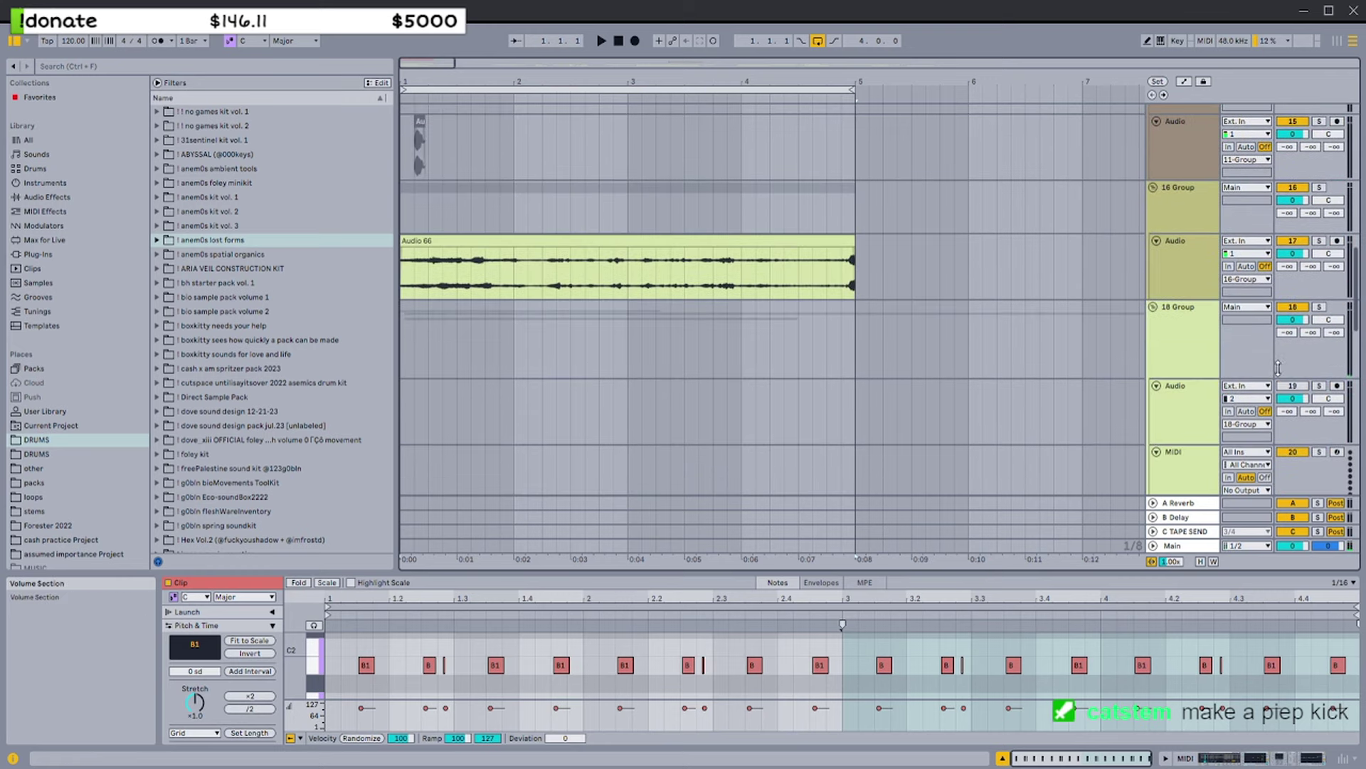
{"action": "scroll", "coordinate": [1278, 368], "scroll_direction": "down", "scroll_amount": 3}
{"action": "left_click", "coordinate": [1205, 199]}
{"action": "left_click", "coordinate": [1278, 139]}
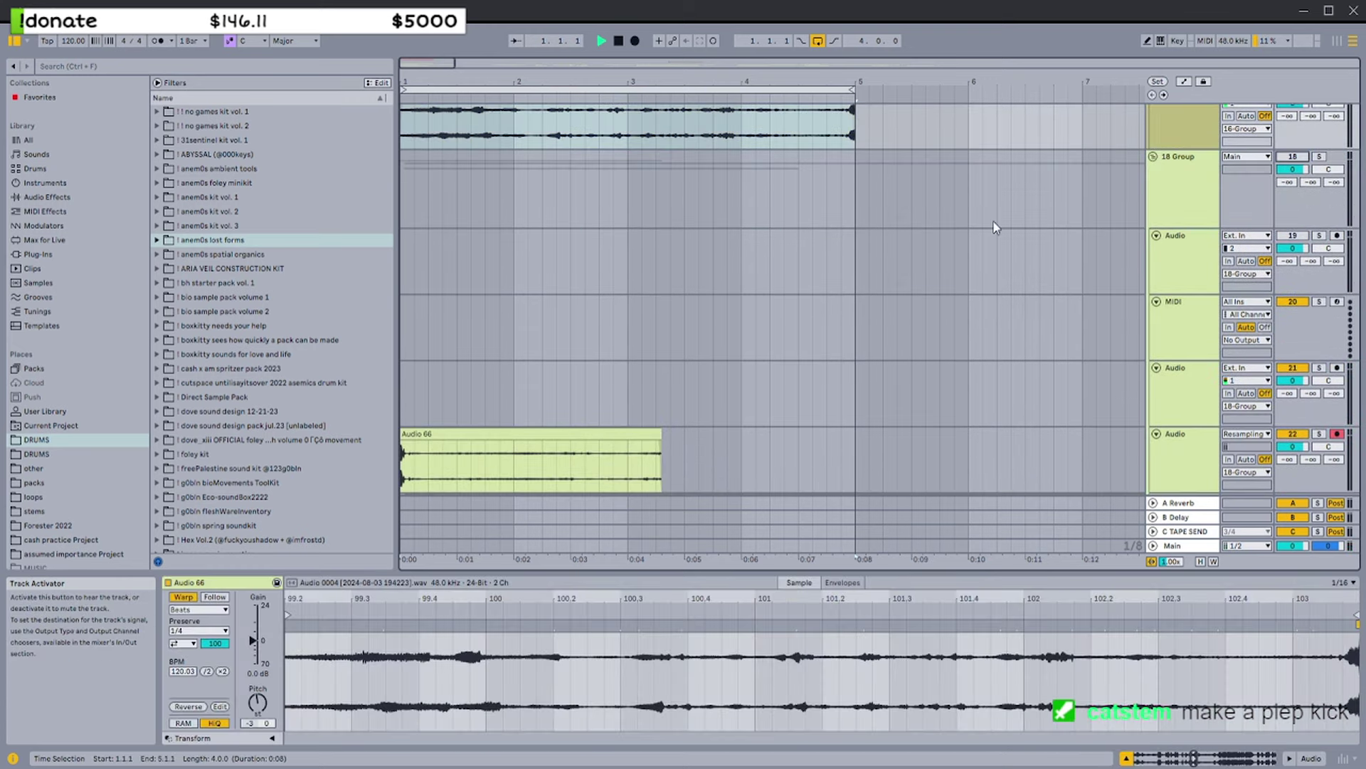
{"action": "scroll", "coordinate": [994, 225], "scroll_direction": "up", "scroll_amount": 5}
{"action": "scroll", "coordinate": [433, 140], "scroll_direction": "down", "scroll_amount": 2}
{"action": "scroll", "coordinate": [434, 141], "scroll_direction": "up", "scroll_amount": 2}
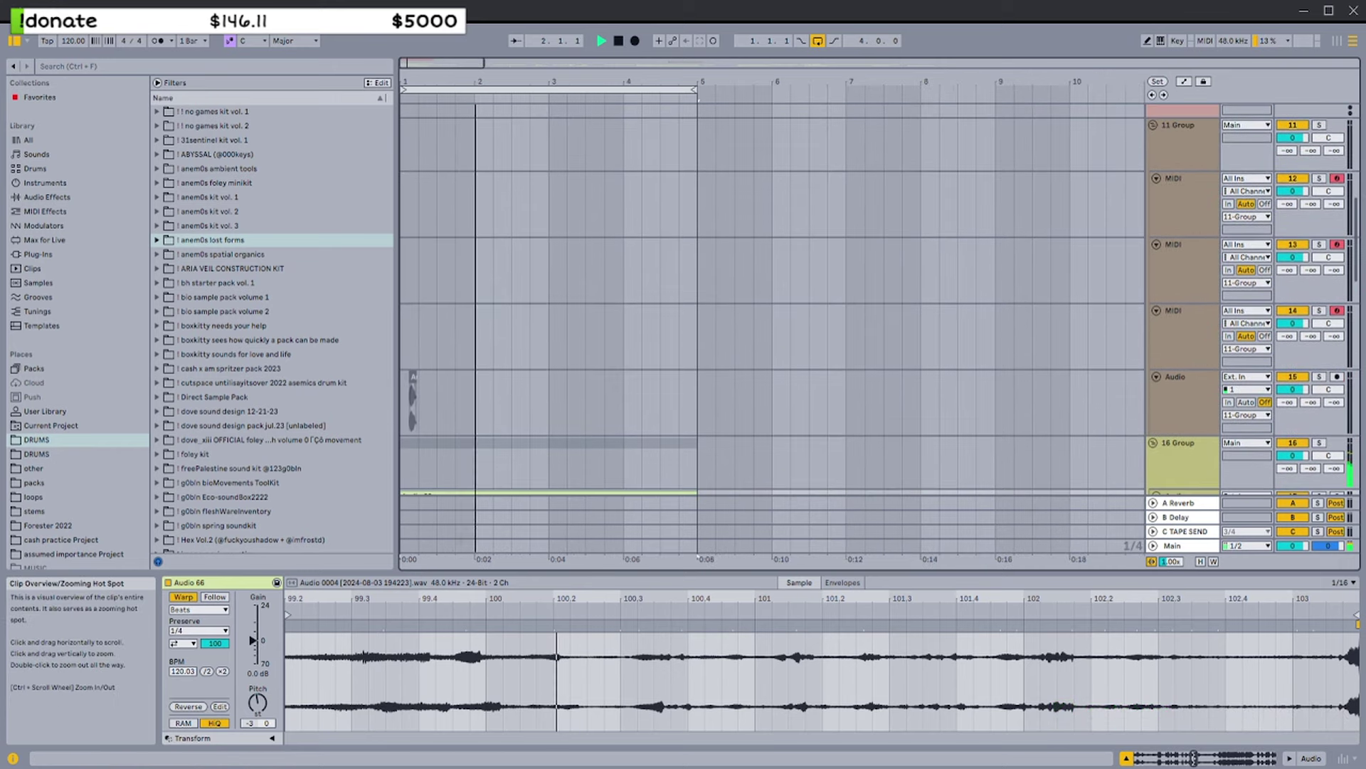
Duplicate the percussion clip three times and delete the first duplicate
{"action": "scroll", "coordinate": [518, 190], "scroll_direction": "up", "scroll_amount": 8}
{"action": "double_click", "coordinate": [1186, 343]}
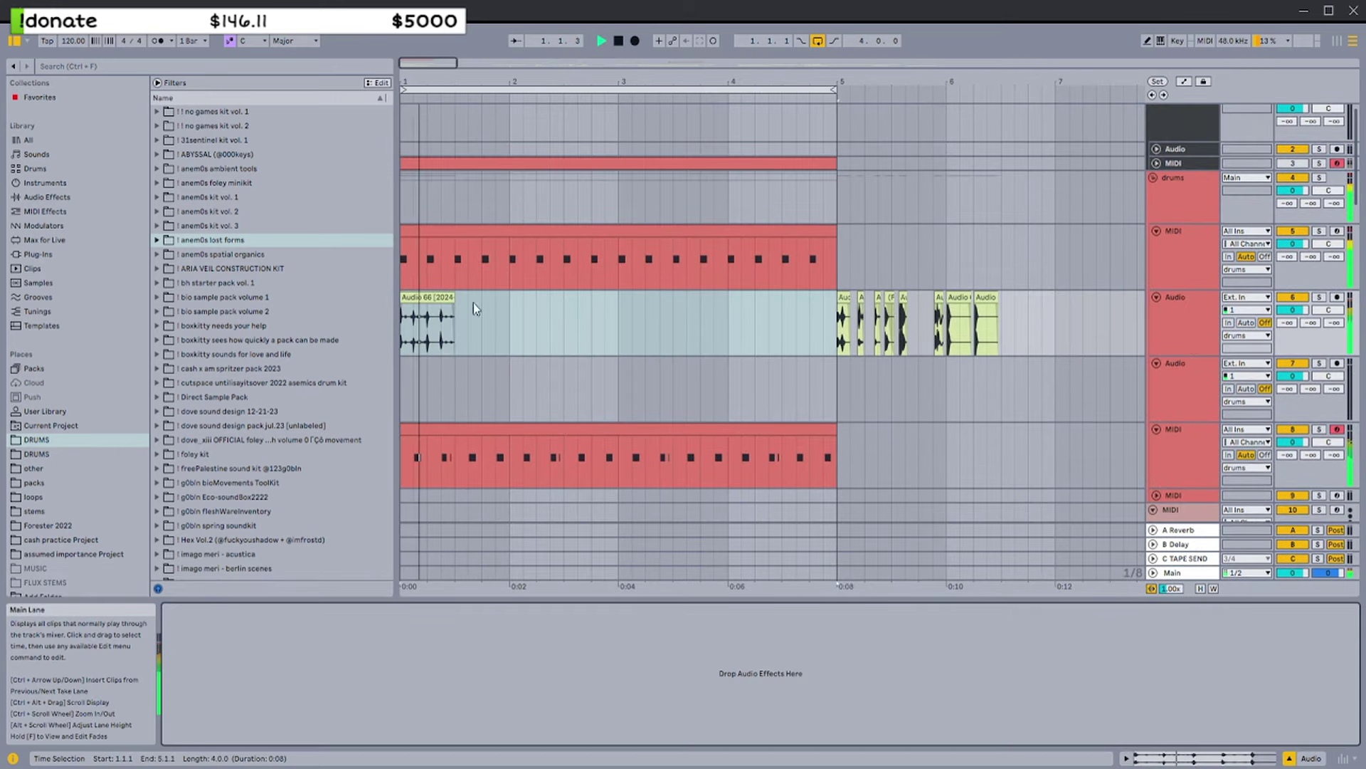
{"action": "left_click", "coordinate": [446, 296]}
{"action": "key", "text": "ctrl+d"}
{"action": "key", "text": "ctrl+d"}
{"action": "key", "text": "ctrl+d"}
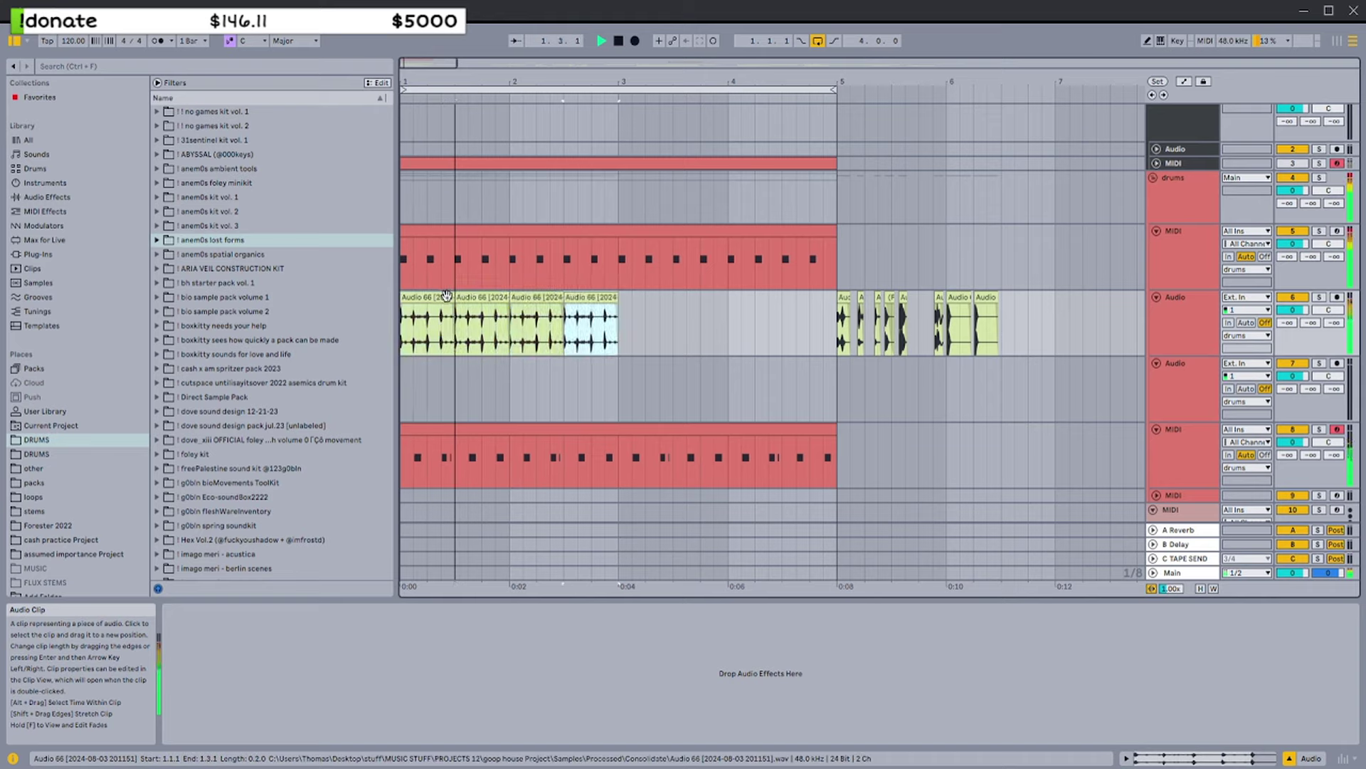
{"action": "left_click", "coordinate": [473, 296]}
{"action": "key", "text": "Delete"}
{"action": "key", "text": "space"}
{"action": "key", "text": "space"}
Extend the end of the first percussion clip to 1.3.3 and replay the arrangement
{"action": "left_click_drag", "start_coordinate": [453, 297], "coordinate": [468, 297]}
{"action": "key", "text": "space"}
{"action": "key", "text": "space"}
Delete the remaining percussion duplicates in bar 2
{"action": "left_click", "coordinate": [540, 297]}
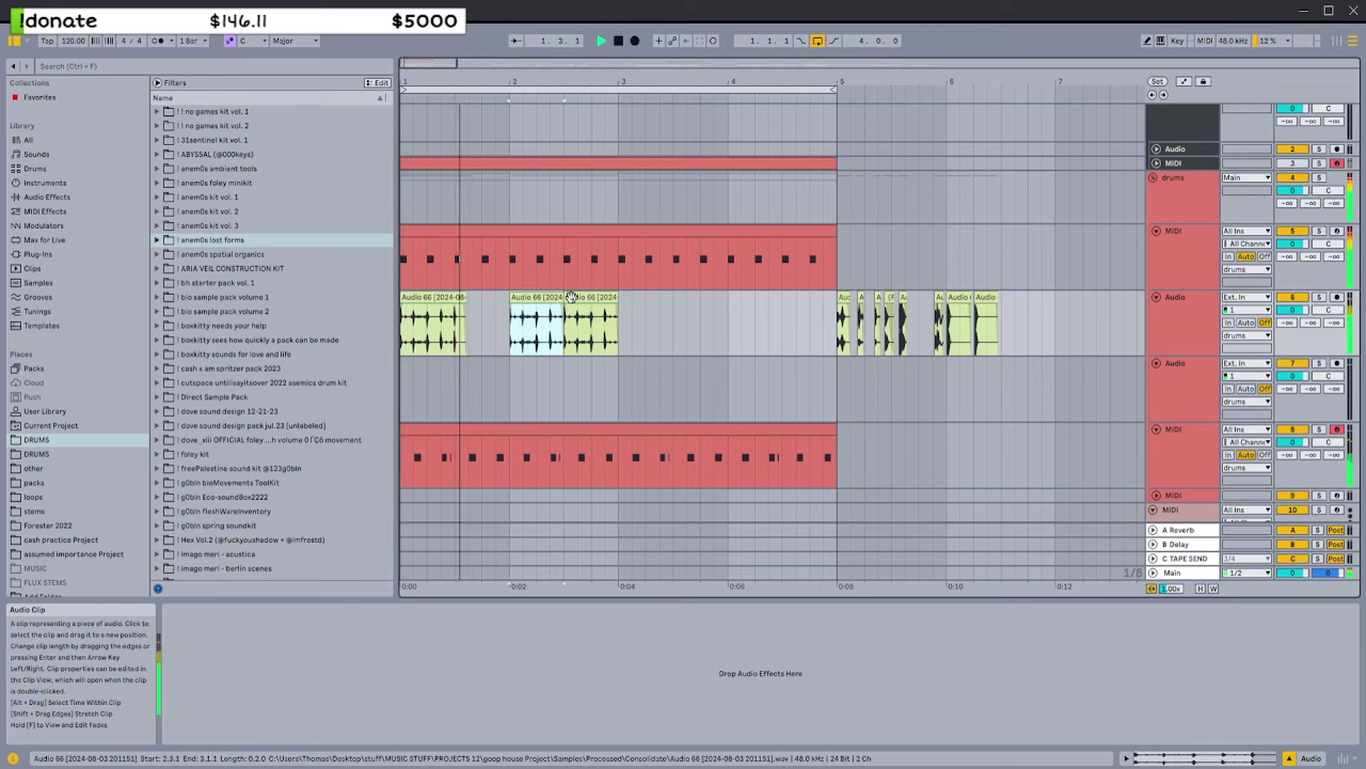
{"action": "key", "text": "Delete"}
{"action": "left_click_drag", "start_coordinate": [564, 313], "coordinate": [574, 306]}
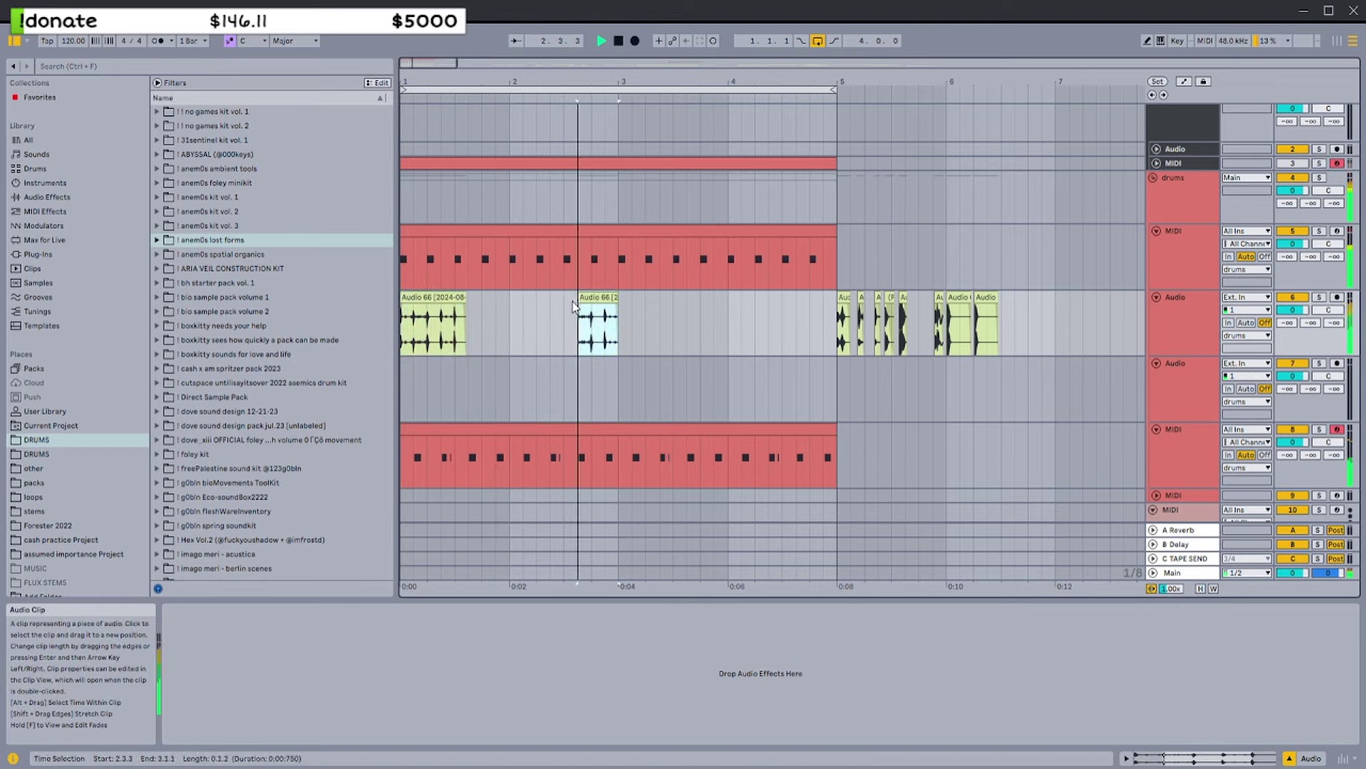
{"action": "key", "text": "space"}
{"action": "key", "text": "Delete"}
Copy the percussion section from 1.1.3 to 1.3.3, paste it at 2.1.3 on the same track and shorten its end
{"action": "left_click", "coordinate": [441, 318]}
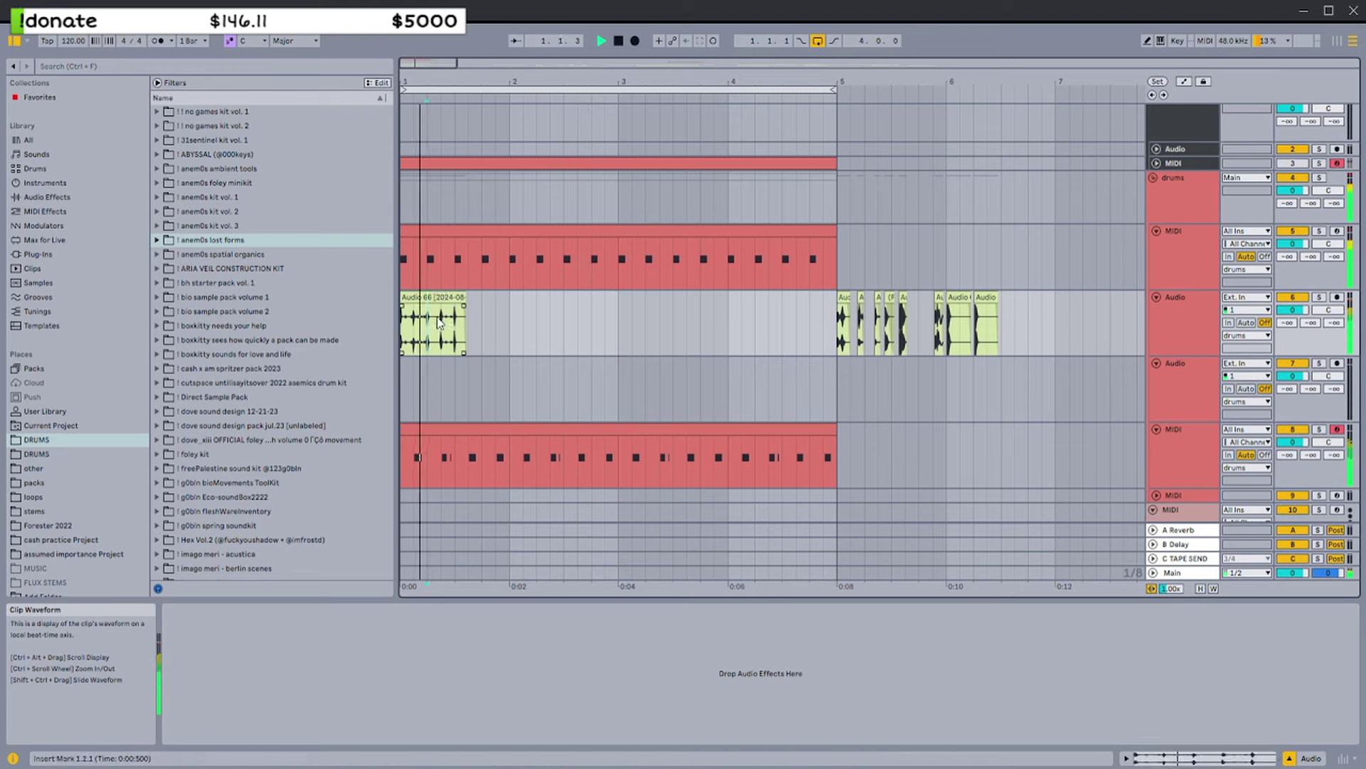
{"action": "left_click", "coordinate": [470, 326]}
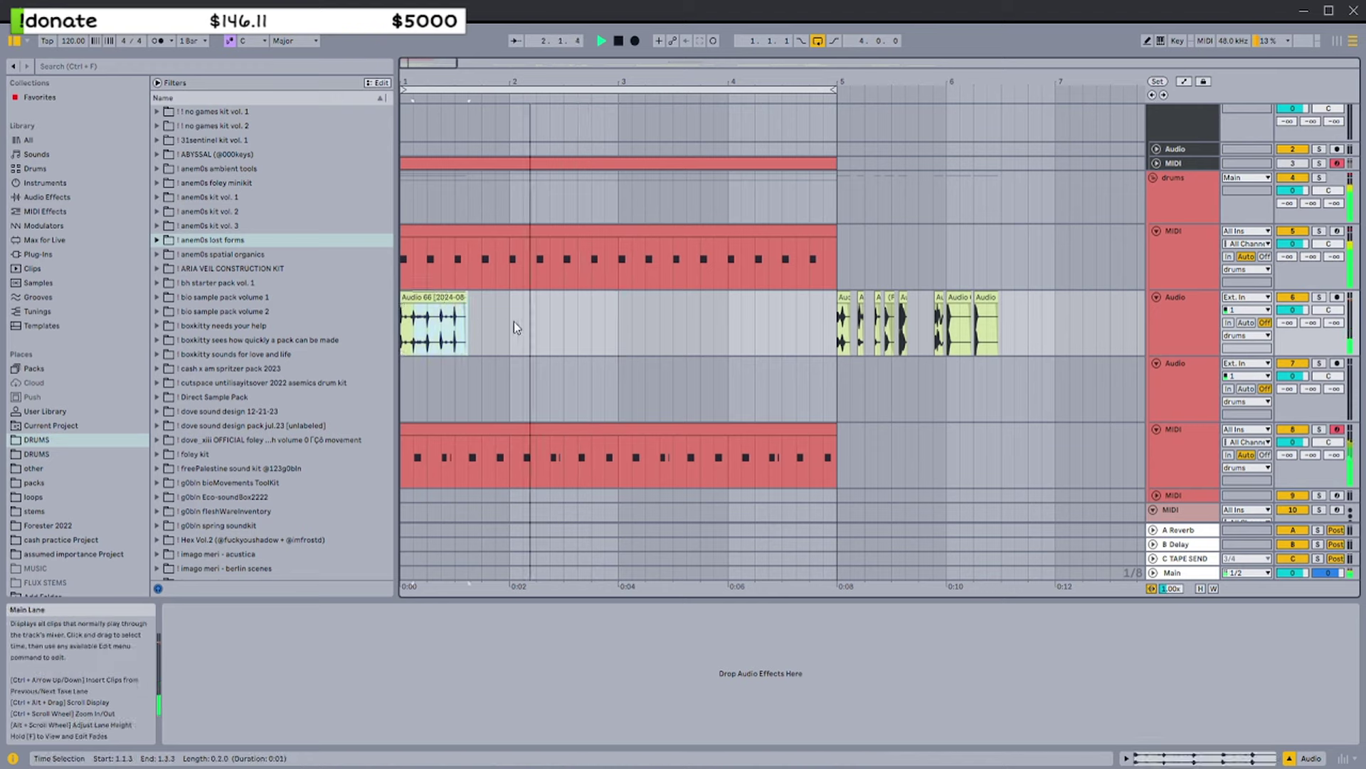
{"action": "left_click", "coordinate": [536, 322]}
{"action": "key", "text": "space"}
{"action": "key", "text": "ctrl+v"}
{"action": "left_click", "coordinate": [429, 297]}
{"action": "left_click", "coordinate": [551, 297]}
Duplicate the two-bar percussion pattern from bars 1–2 into bars 3–4
{"action": "left_click_drag", "start_coordinate": [617, 299], "coordinate": [402, 313]}
{"action": "key", "text": "ctrl+d"}
{"action": "left_click", "coordinate": [677, 297]}
{"action": "left_click", "coordinate": [618, 231]}
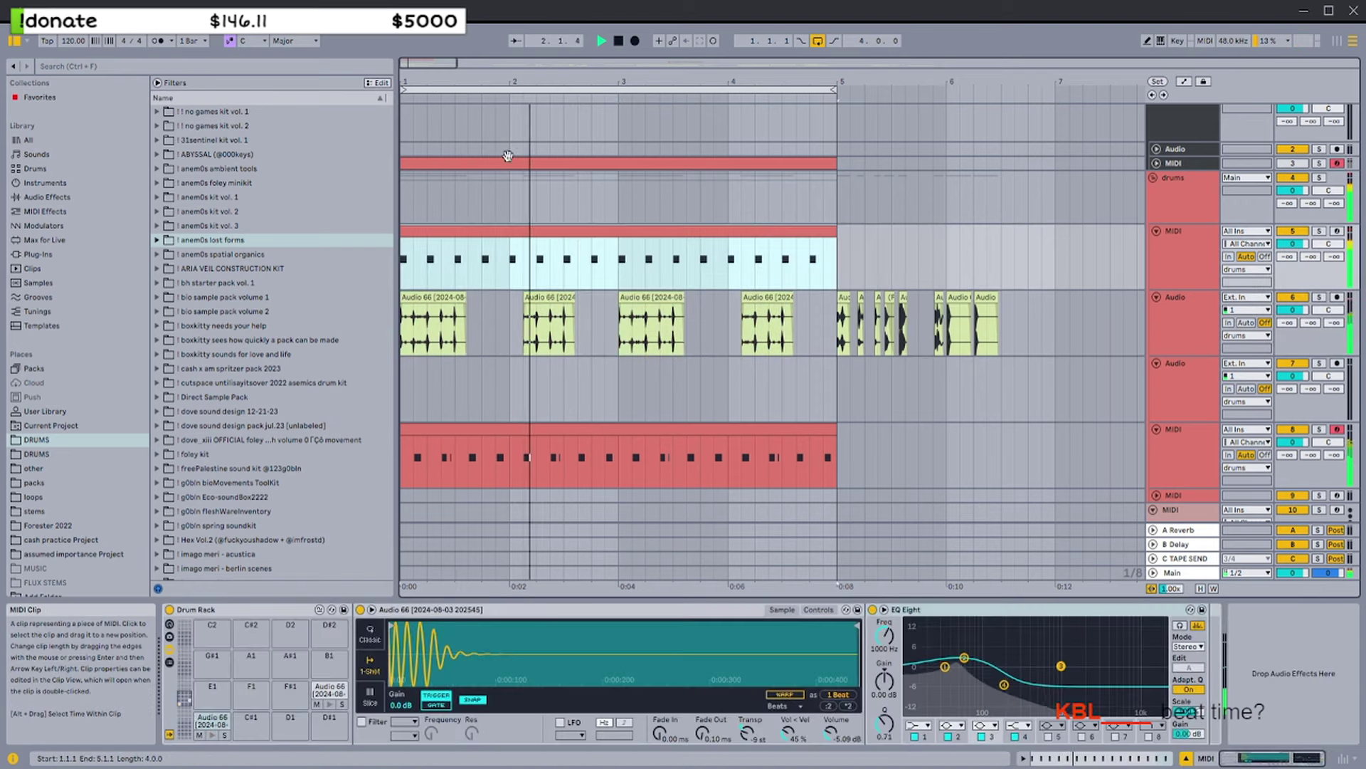
Set the project tempo to 127 BPM and play the arrangement
{"action": "scroll", "coordinate": [491, 149], "scroll_direction": "up", "scroll_amount": 1}
{"action": "scroll", "coordinate": [427, 135], "scroll_direction": "up", "scroll_amount": 1}
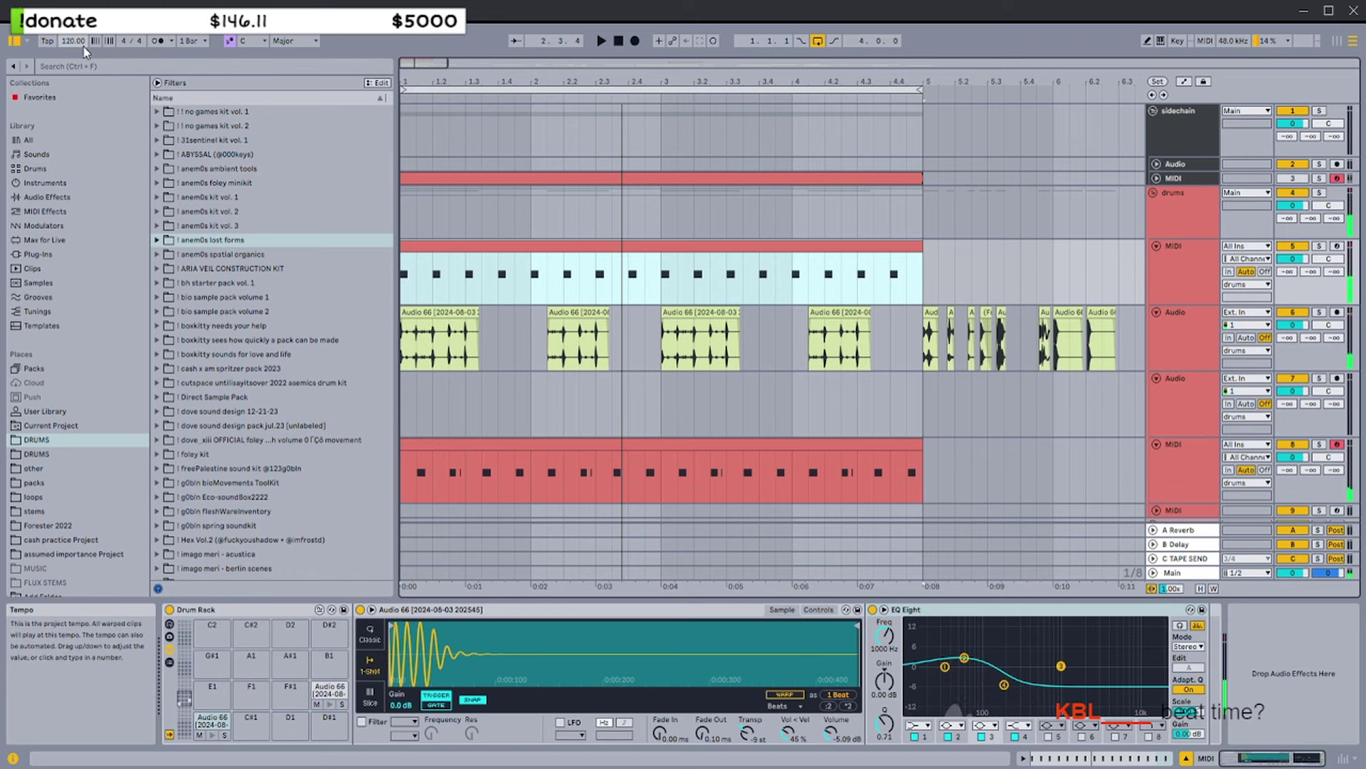
{"action": "left_click_drag", "start_coordinate": [84, 44], "coordinate": [83, 28]}
{"action": "left_click", "coordinate": [543, 246]}
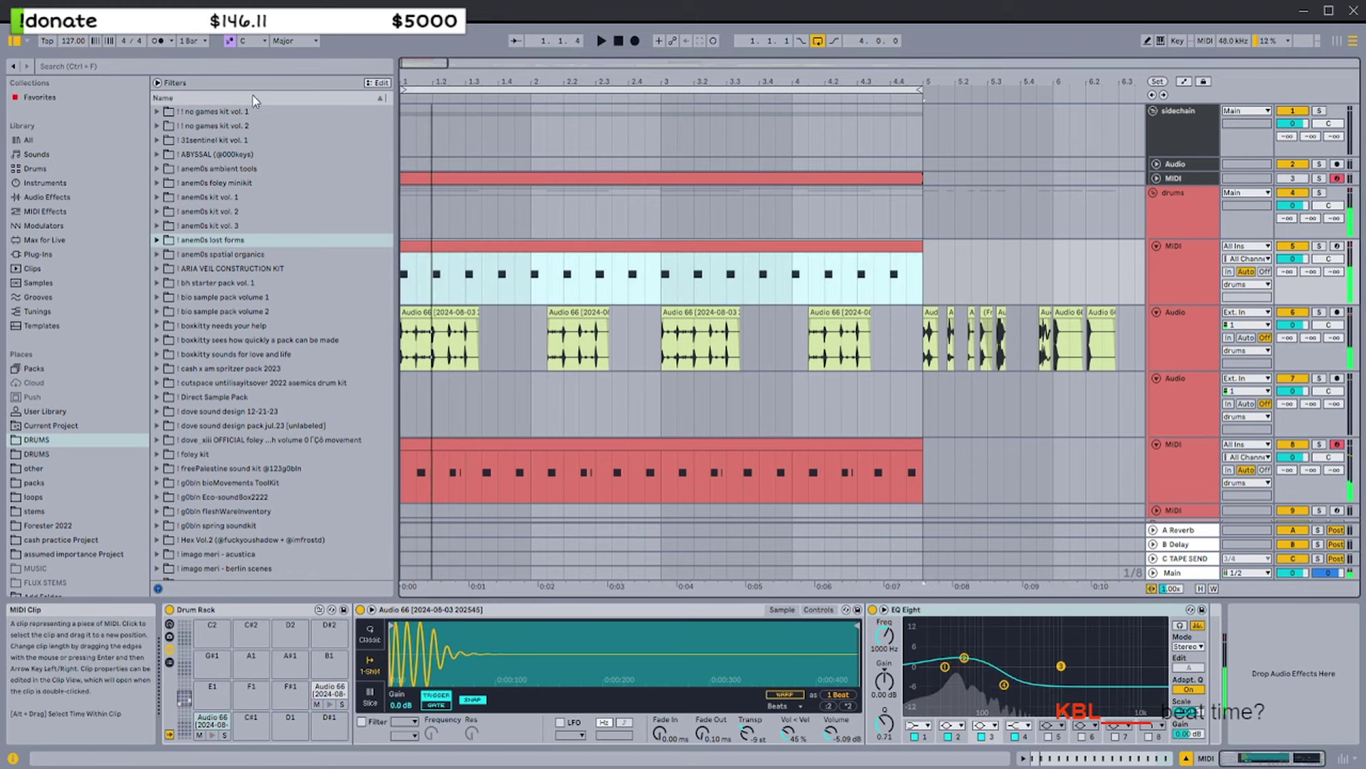
{"action": "scroll", "coordinate": [713, 251], "scroll_direction": "down", "scroll_amount": 1}
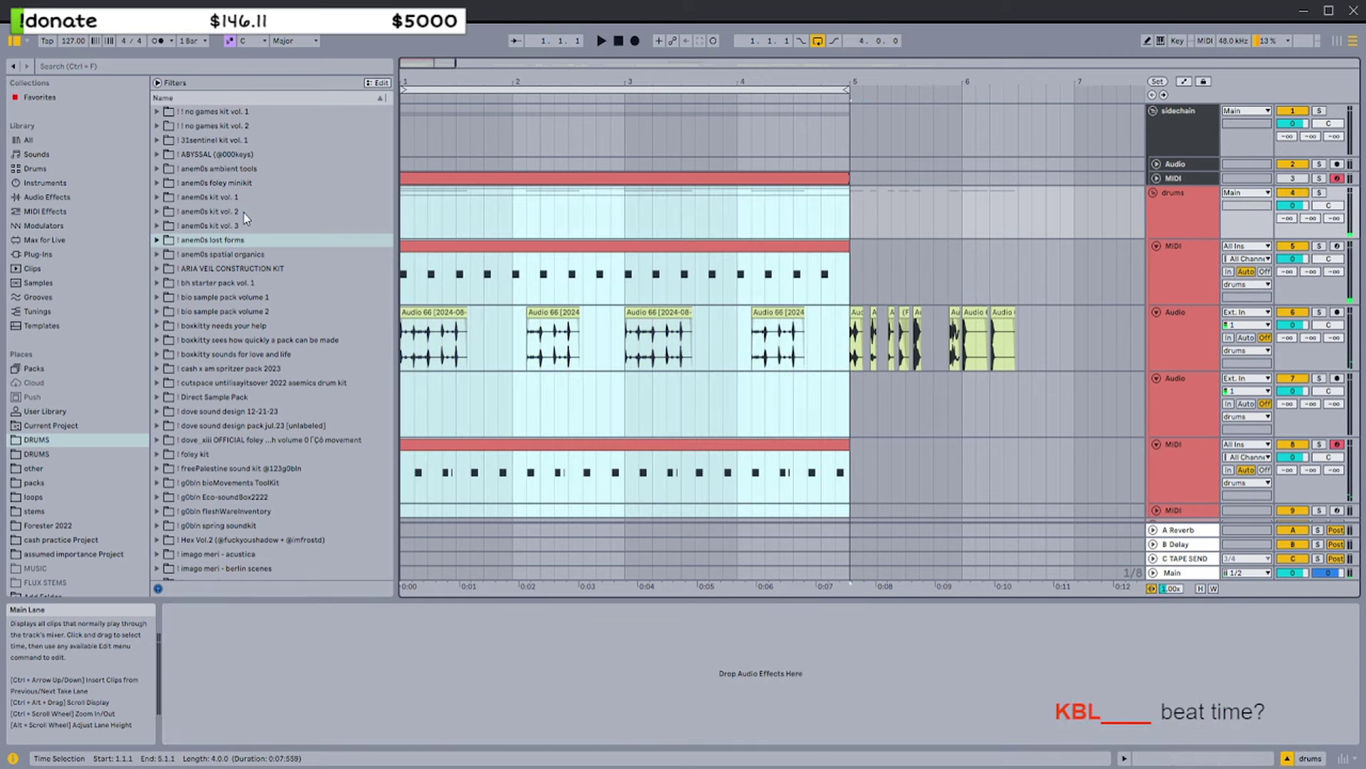
{"action": "key", "text": "space"}
Move the leftover audio fragments after bar 5 to the audio track below, and place the MIDI track above that track
{"action": "left_click", "coordinate": [778, 342]}
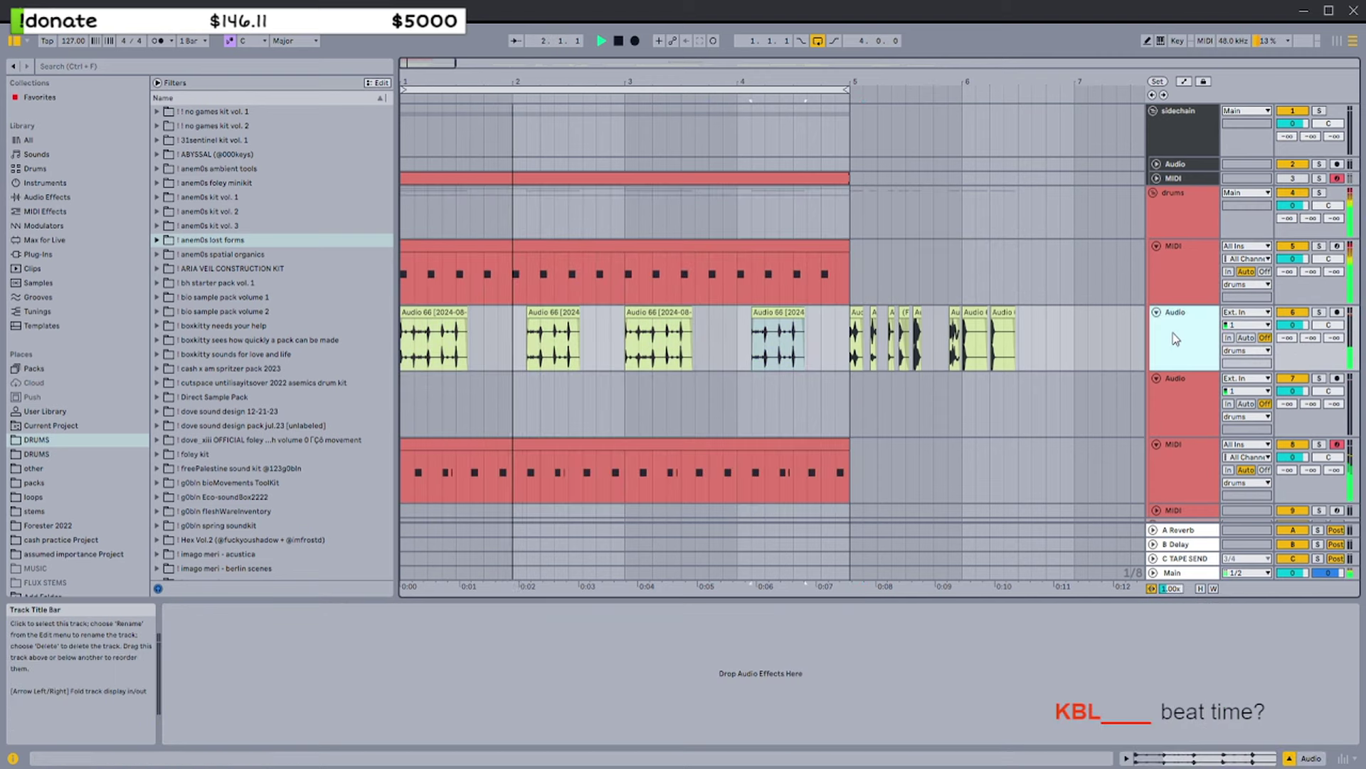
{"action": "left_click", "coordinate": [69, 207]}
{"action": "left_click", "coordinate": [66, 200]}
{"action": "left_click_drag", "start_coordinate": [1101, 333], "coordinate": [852, 335]}
{"action": "left_click_drag", "start_coordinate": [1004, 327], "coordinate": [1003, 394]}
{"action": "left_click", "coordinate": [834, 314]}
{"action": "left_click", "coordinate": [1214, 350]}
{"action": "left_click", "coordinate": [1211, 396]}
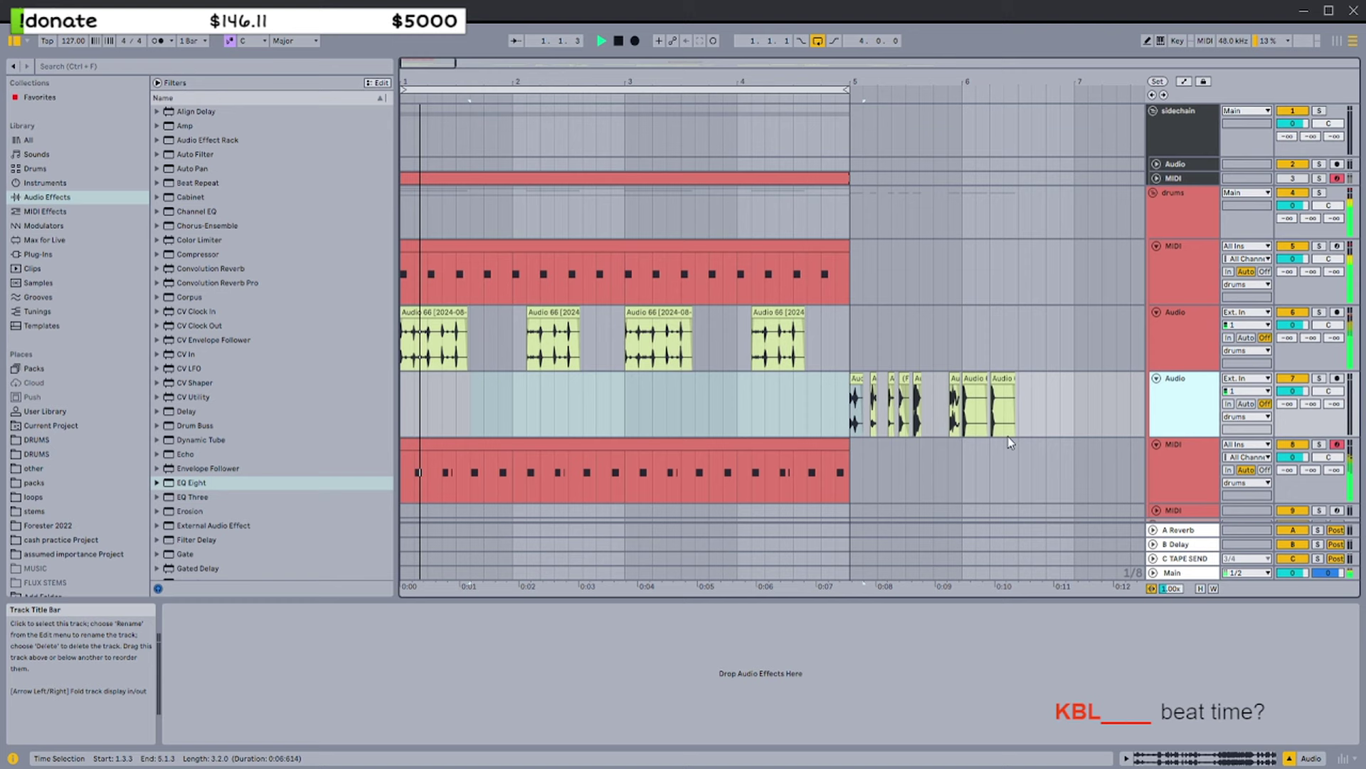
{"action": "left_click_drag", "start_coordinate": [1211, 502], "coordinate": [1198, 372]}
Add the OTT preset to the percussion audio track and set its Time to 518% and Amount to 50%
{"action": "left_click", "coordinate": [1199, 322]}
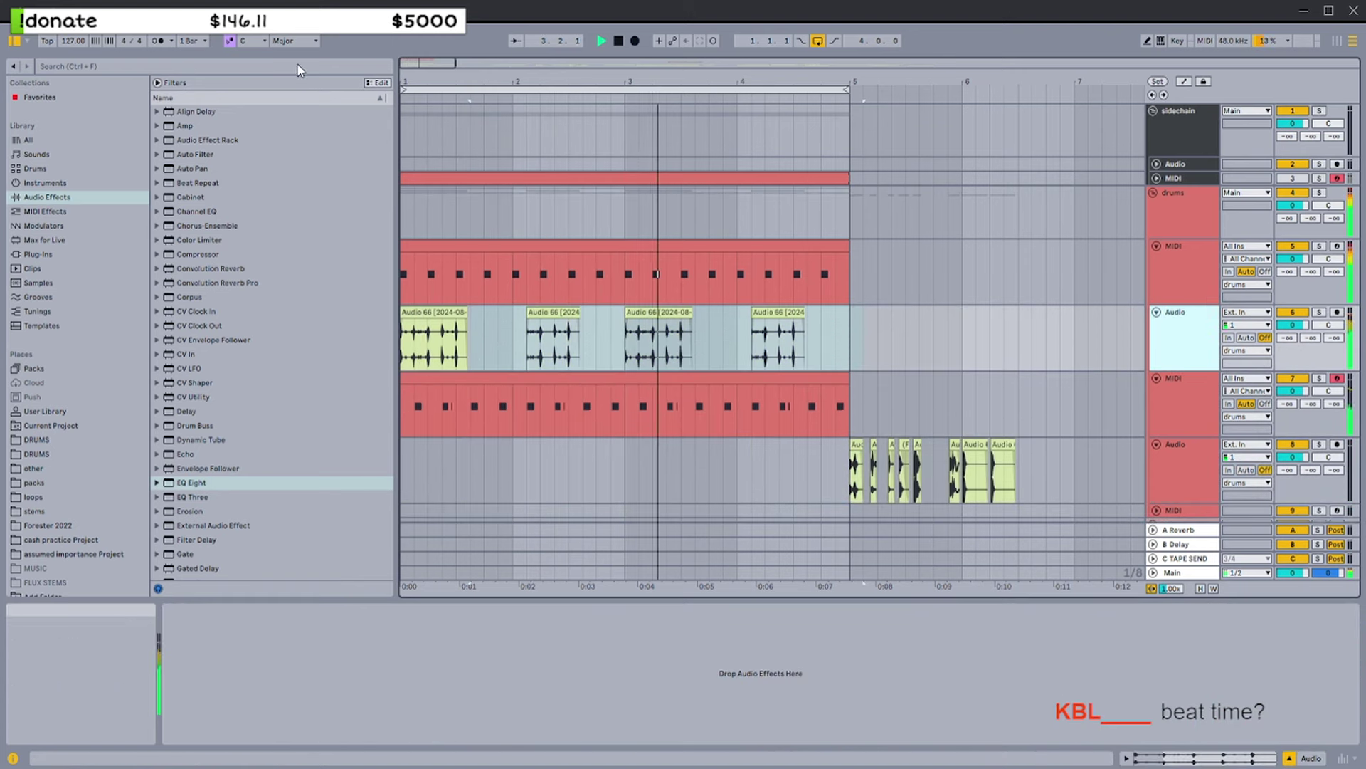
{"action": "left_click", "coordinate": [313, 66]}
{"action": "type", "text": "ott"}
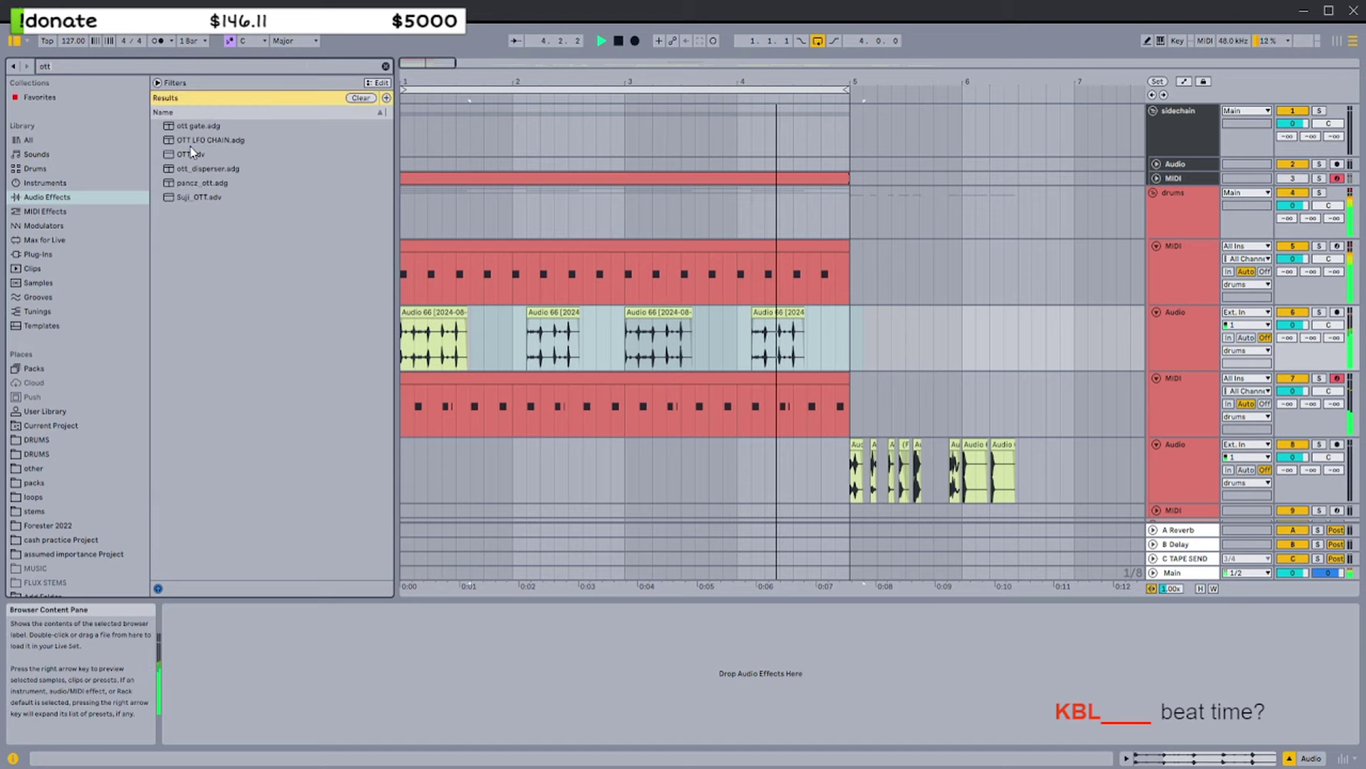
{"action": "left_click_drag", "start_coordinate": [191, 154], "coordinate": [493, 326]}
{"action": "left_click", "coordinate": [386, 66]}
{"action": "left_click", "coordinate": [458, 312]}
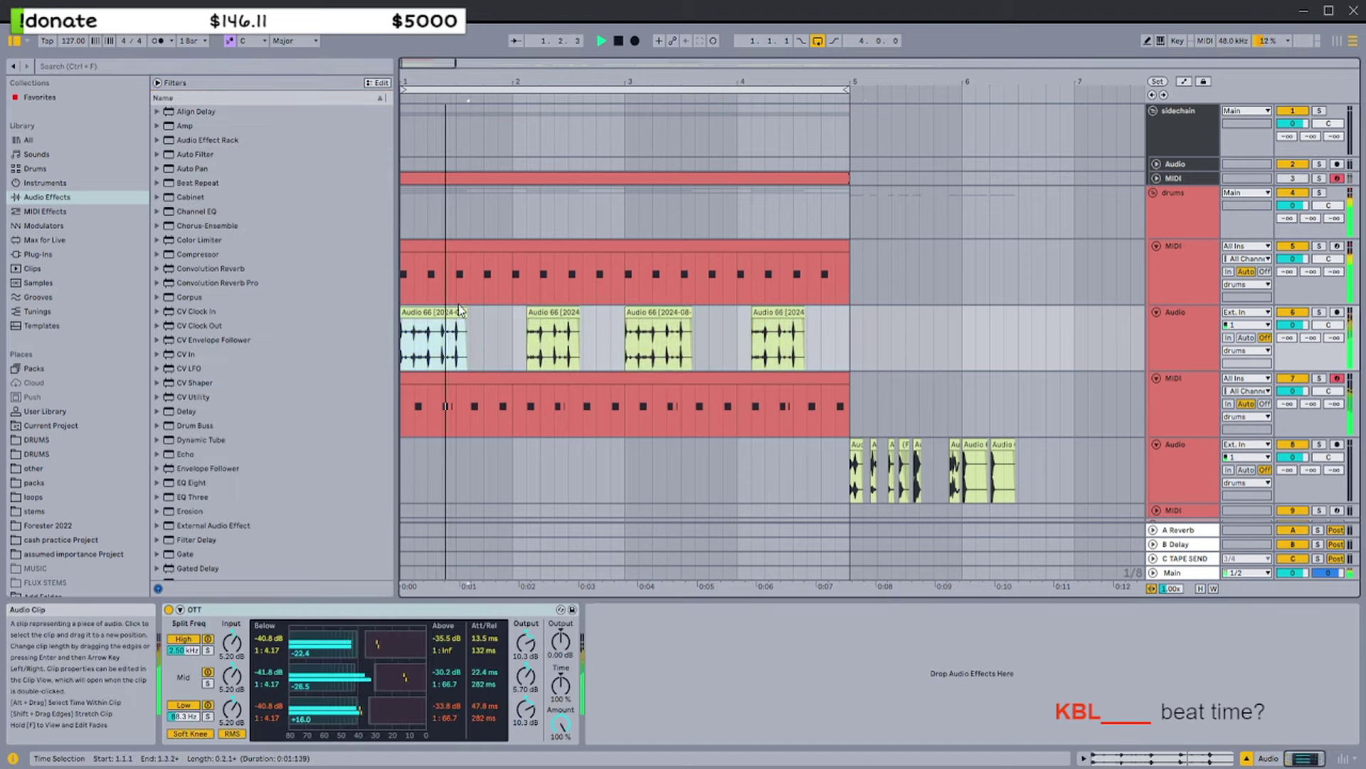
{"action": "left_click_drag", "start_coordinate": [561, 685], "coordinate": [560, 634]}
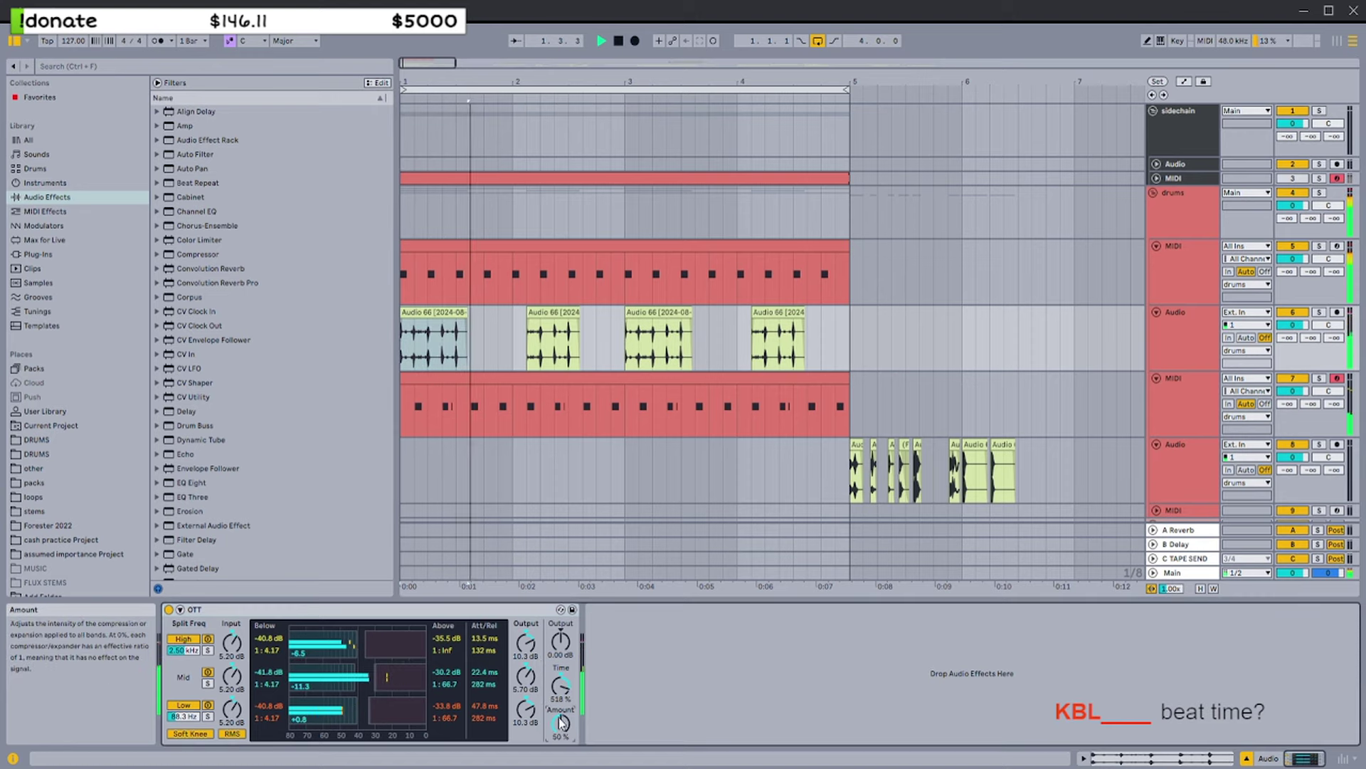
Transpose the four percussion clips in bars 1–4 by 7 semitones
{"action": "left_click", "coordinate": [724, 334]}
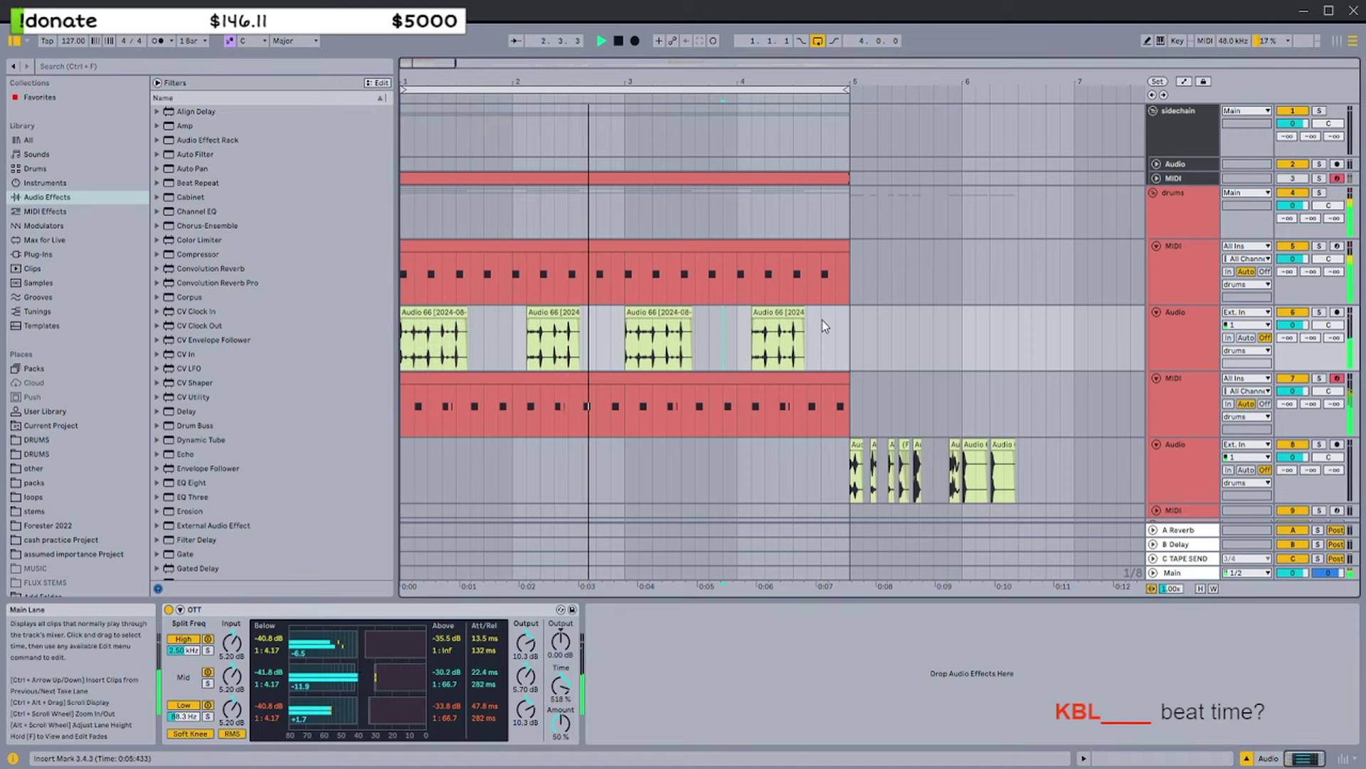
{"action": "left_click_drag", "start_coordinate": [856, 326], "coordinate": [402, 335]}
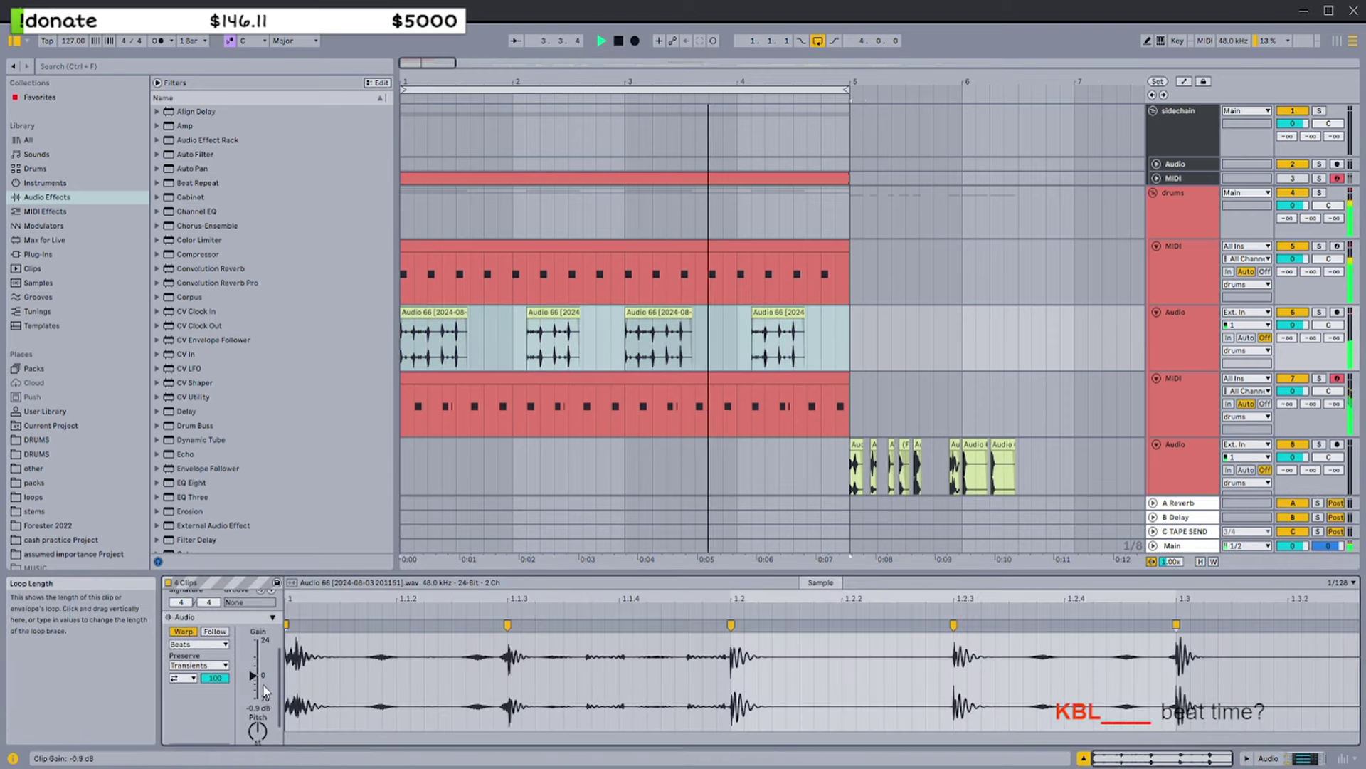
{"action": "left_click_drag", "start_coordinate": [259, 728], "coordinate": [258, 717]}
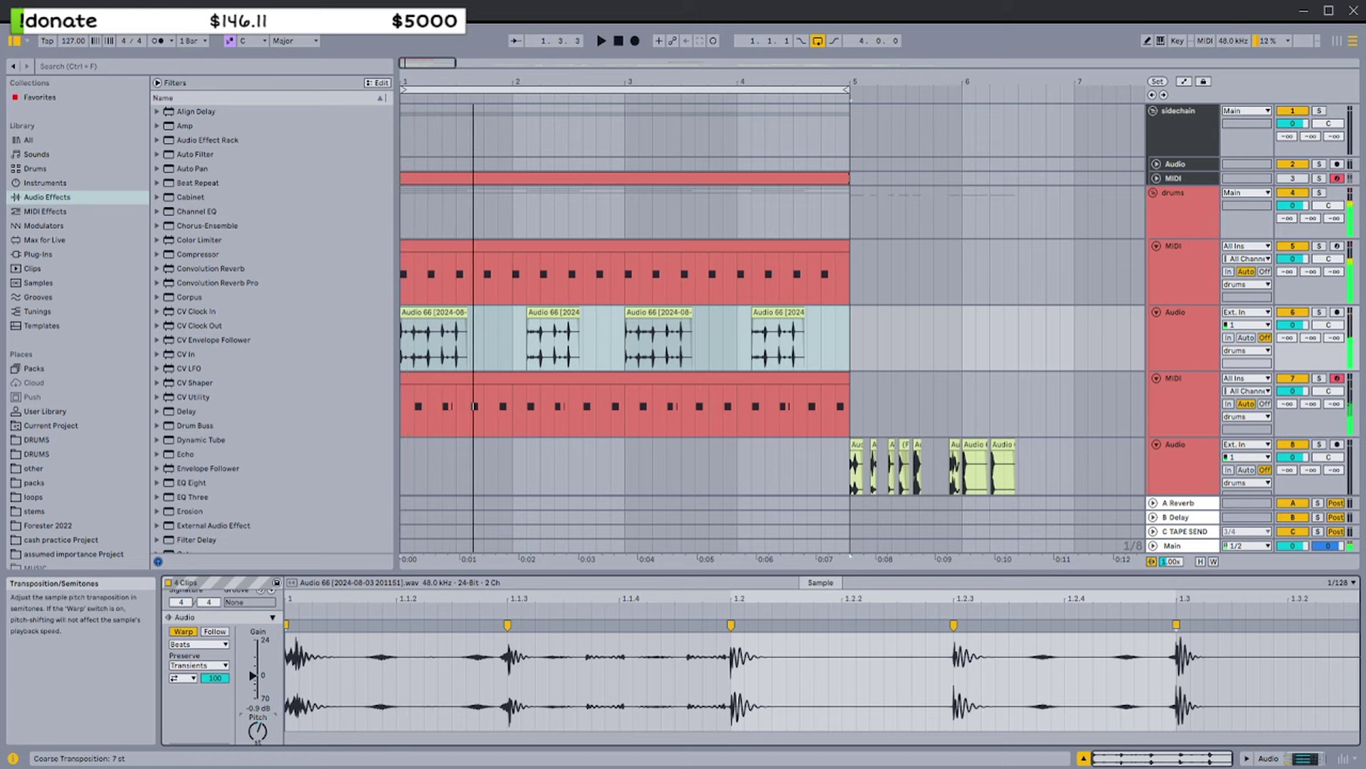
Add EQ Eight to the audio track in 16 Group, with a low cut at about 179 Hz and a slight dip in band 3
{"action": "scroll", "coordinate": [679, 440], "scroll_direction": "down", "scroll_amount": 10}
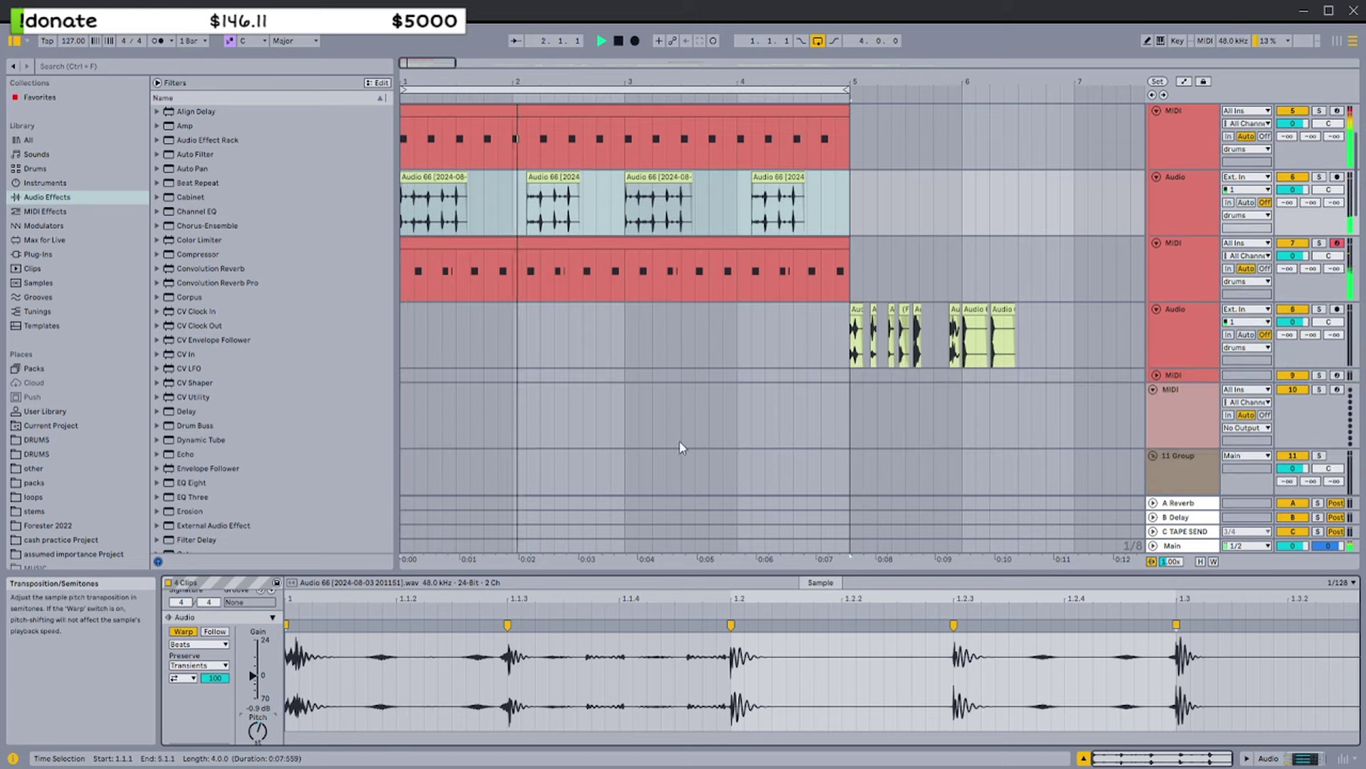
{"action": "left_click", "coordinate": [1181, 396]}
{"action": "double_click", "coordinate": [1181, 395]}
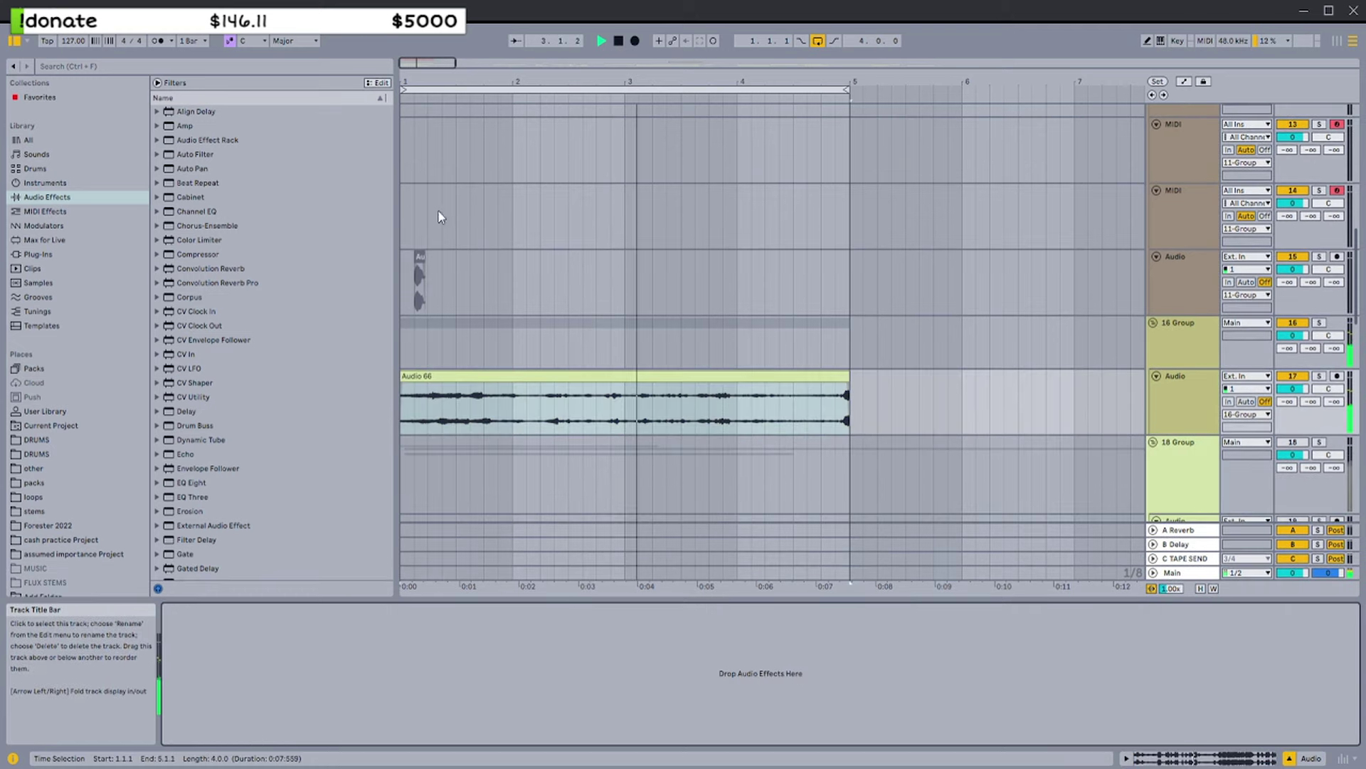
{"action": "left_click", "coordinate": [237, 68]}
{"action": "type", "text": "eq"}
{"action": "double_click", "coordinate": [192, 140]}
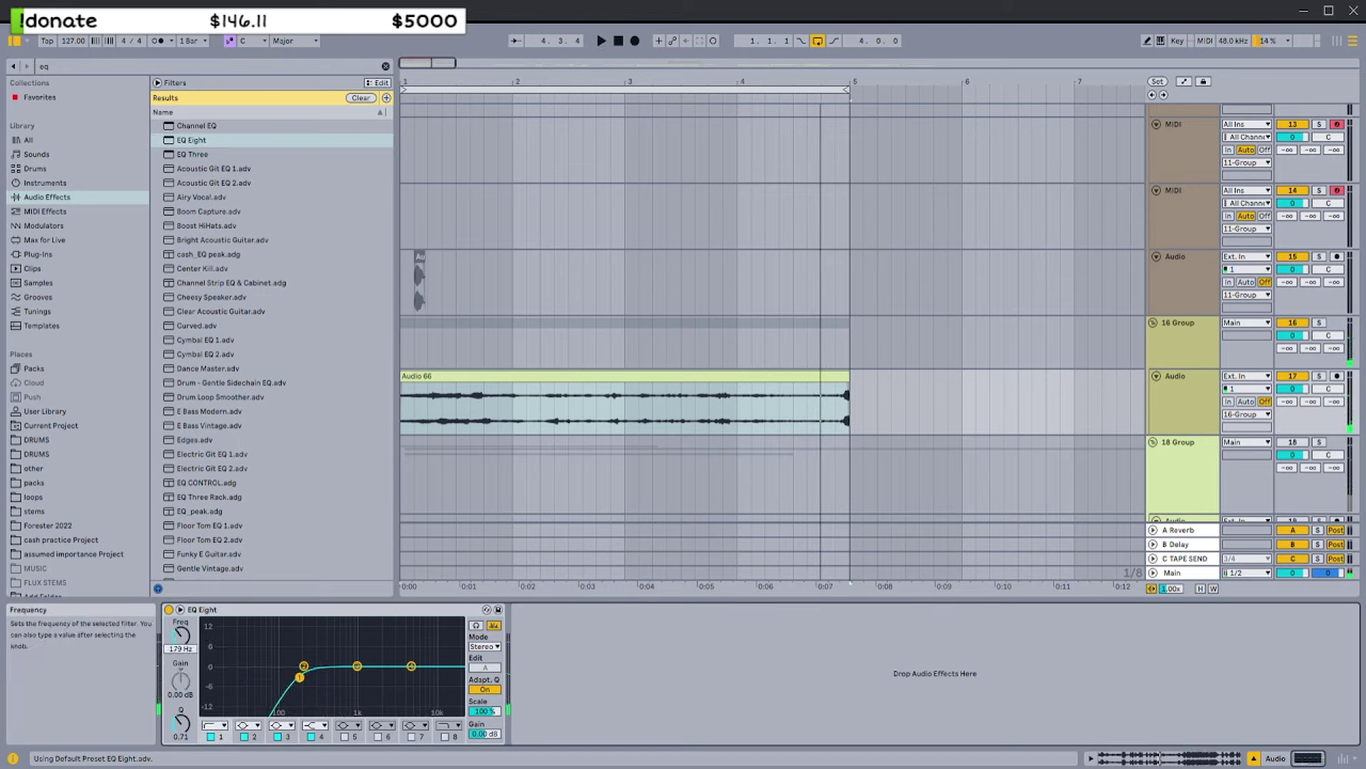
{"action": "key", "text": "space"}
{"action": "mouse_move", "coordinate": [358, 666]}
{"action": "left_mouse_down"}
{"action": "mouse_move", "coordinate": [358, 689]}
{"action": "mouse_move", "coordinate": [410, 675]}
{"action": "mouse_move", "coordinate": [304, 664]}
{"action": "mouse_move", "coordinate": [296, 630]}
{"action": "mouse_move", "coordinate": [360, 677]}
{"action": "mouse_move", "coordinate": [407, 679]}
{"action": "left_mouse_up"}
Transpose the four-bar audio clip in 16 Group by 2 semitones and clear the browser search
{"action": "left_click", "coordinate": [499, 390]}
{"action": "double_click", "coordinate": [500, 390]}
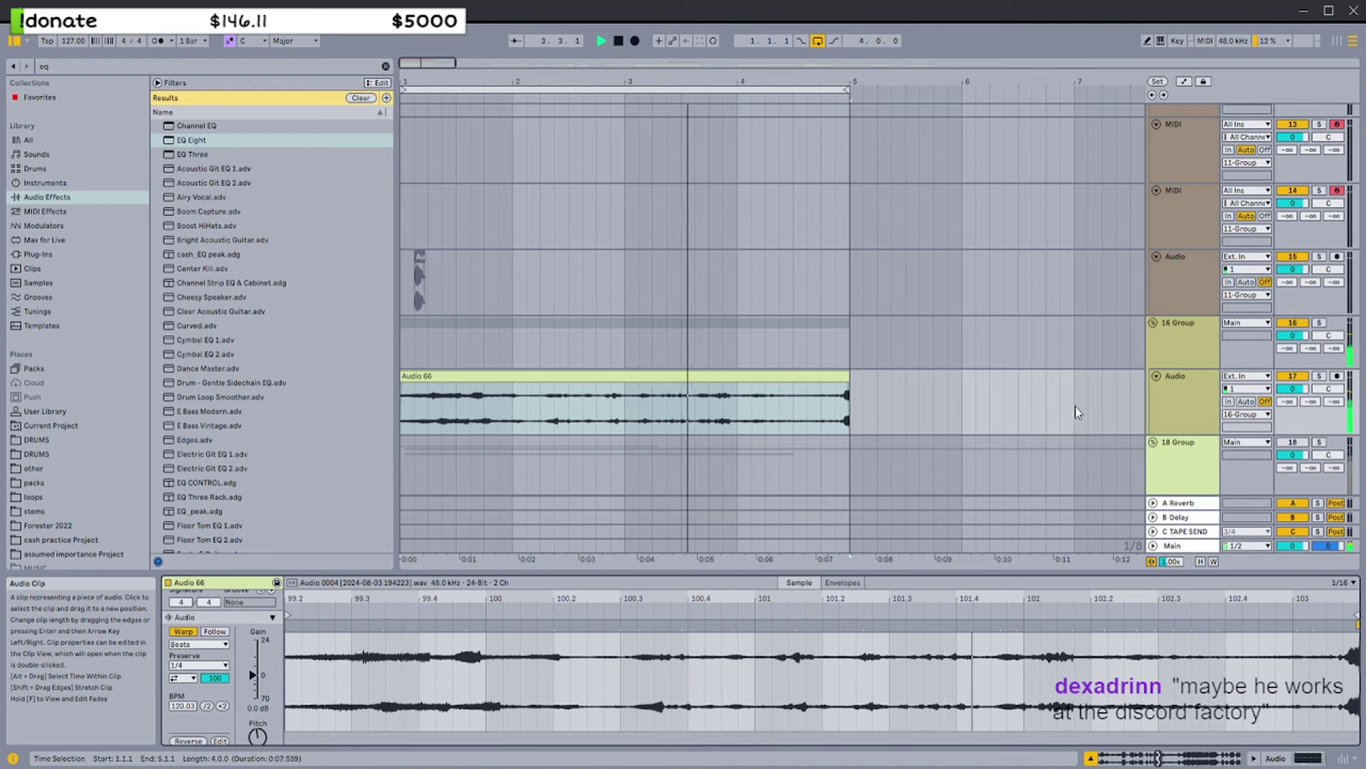
{"action": "double_click", "coordinate": [1181, 385]}
{"action": "double_click", "coordinate": [626, 375]}
{"action": "key", "text": "space"}
{"action": "scroll", "coordinate": [253, 705], "scroll_direction": "down", "scroll_amount": 2}
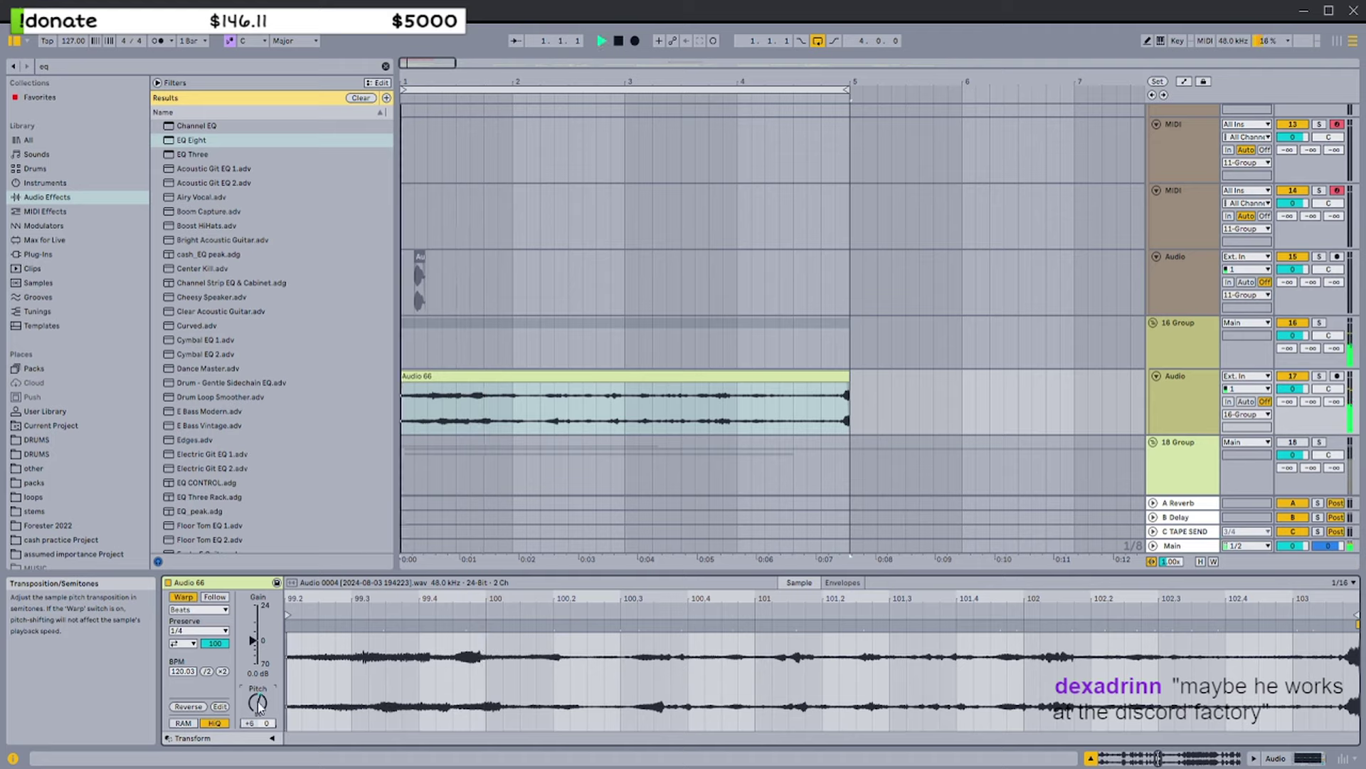
{"action": "left_click", "coordinate": [386, 66]}
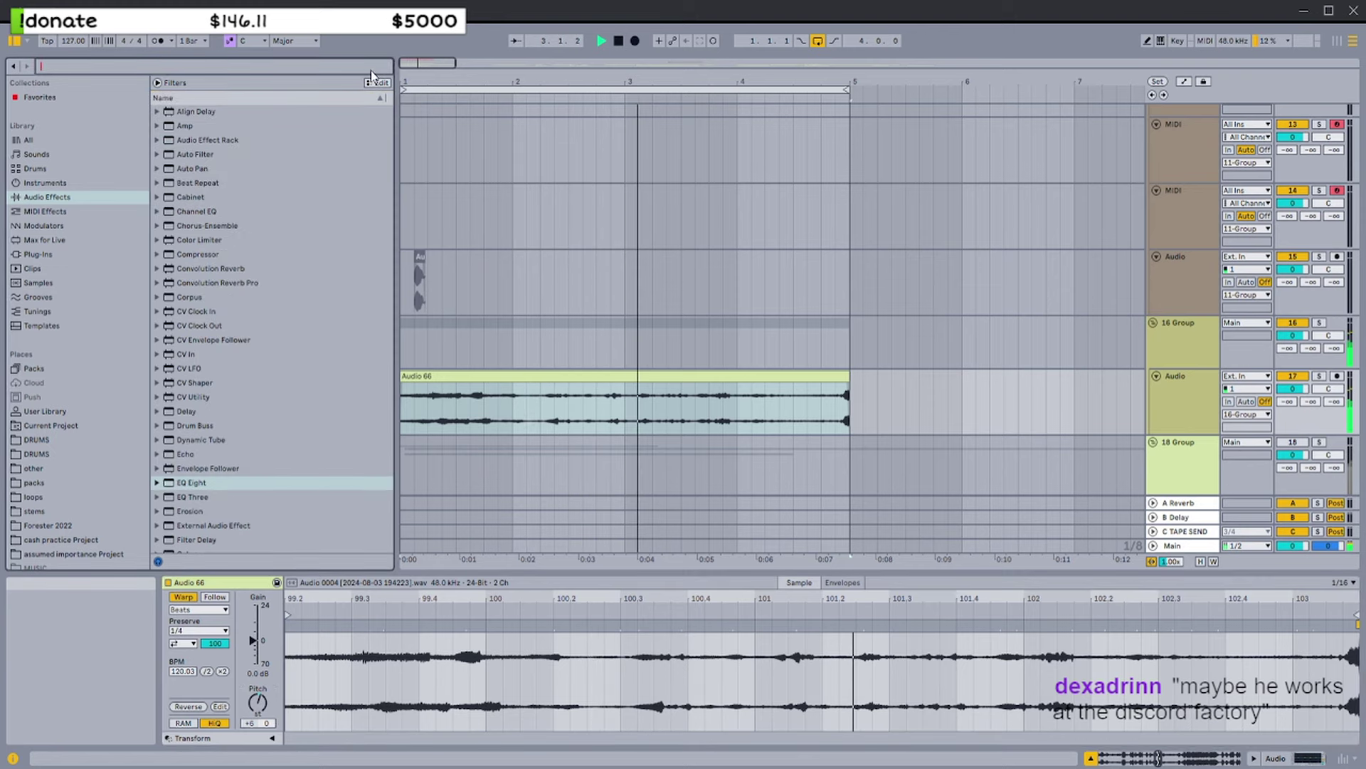
{"action": "left_click", "coordinate": [805, 378]}
{"action": "scroll", "coordinate": [890, 348], "scroll_direction": "up", "scroll_amount": 4}
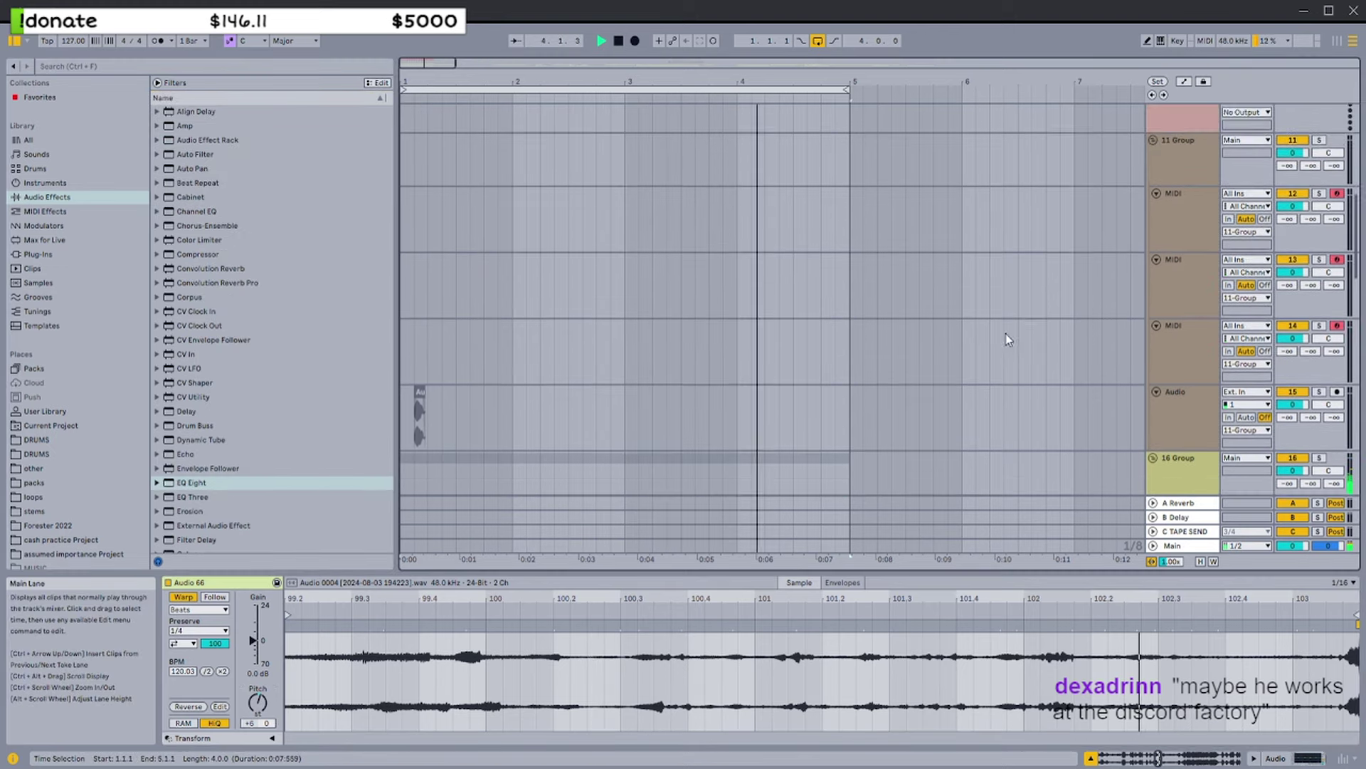
{"action": "scroll", "coordinate": [1003, 339], "scroll_direction": "down", "scroll_amount": 3}
{"action": "left_click_drag", "start_coordinate": [258, 698], "coordinate": [259, 705]}
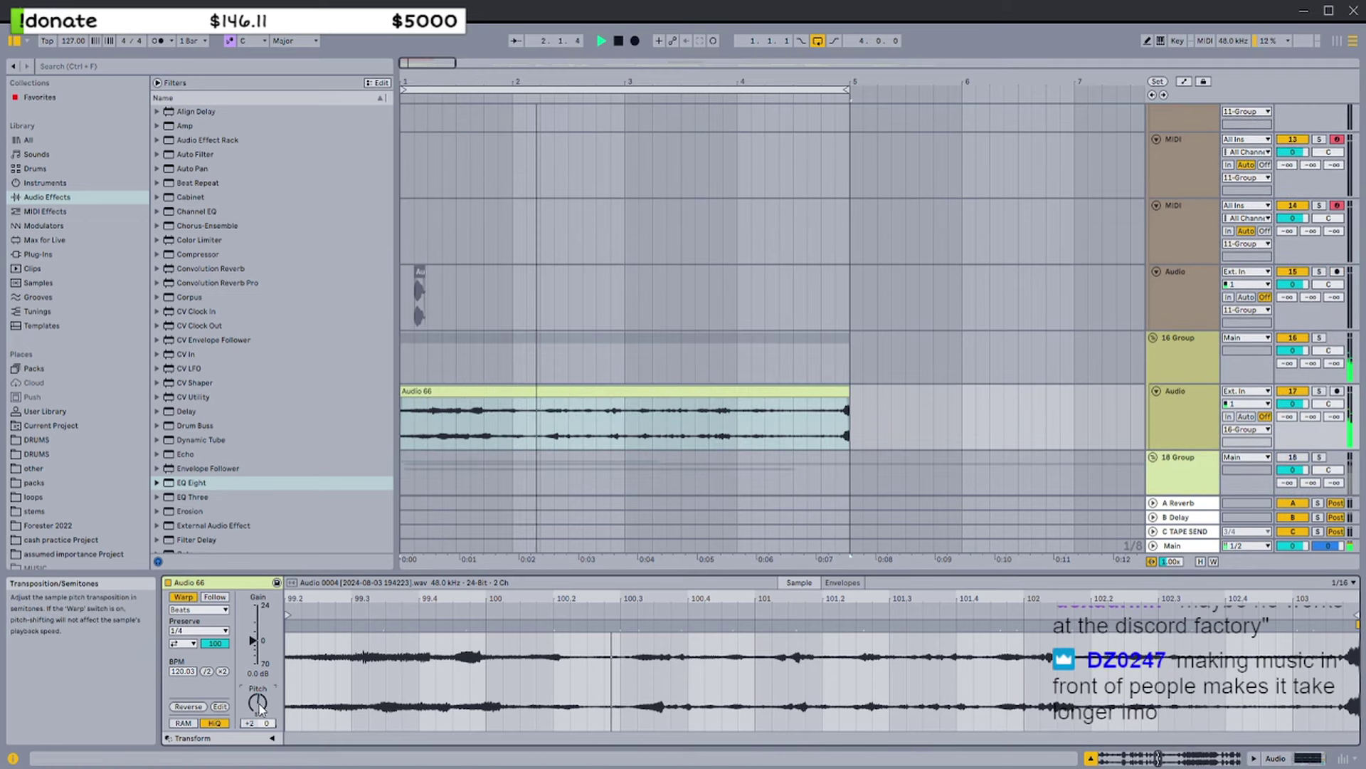
Lower the volume of the percussion audio track in the drums group to about -7 dB
{"action": "scroll", "coordinate": [554, 313], "scroll_direction": "up", "scroll_amount": 8}
{"action": "left_click", "coordinate": [544, 224]}
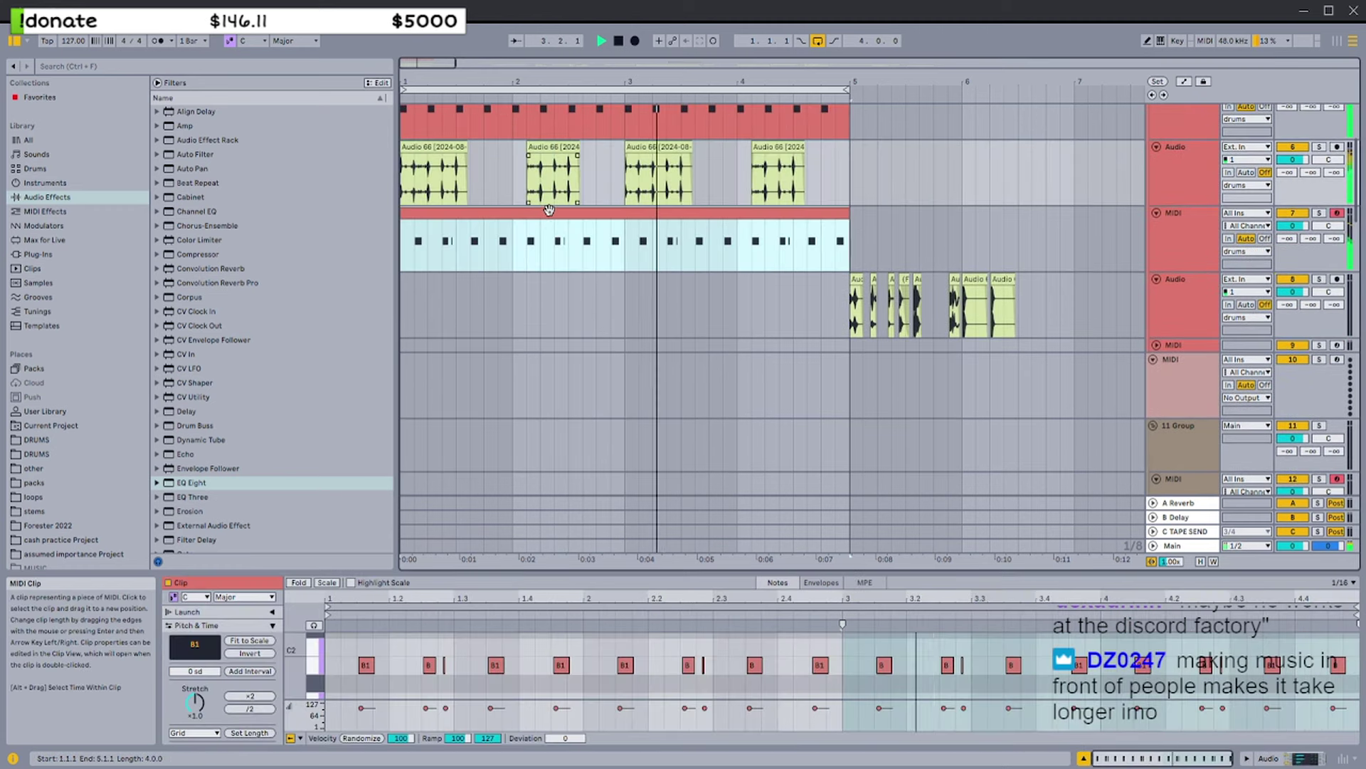
{"action": "scroll", "coordinate": [1269, 285], "scroll_direction": "up", "scroll_amount": 2}
{"action": "left_click_drag", "start_coordinate": [1292, 316], "coordinate": [1293, 317]}
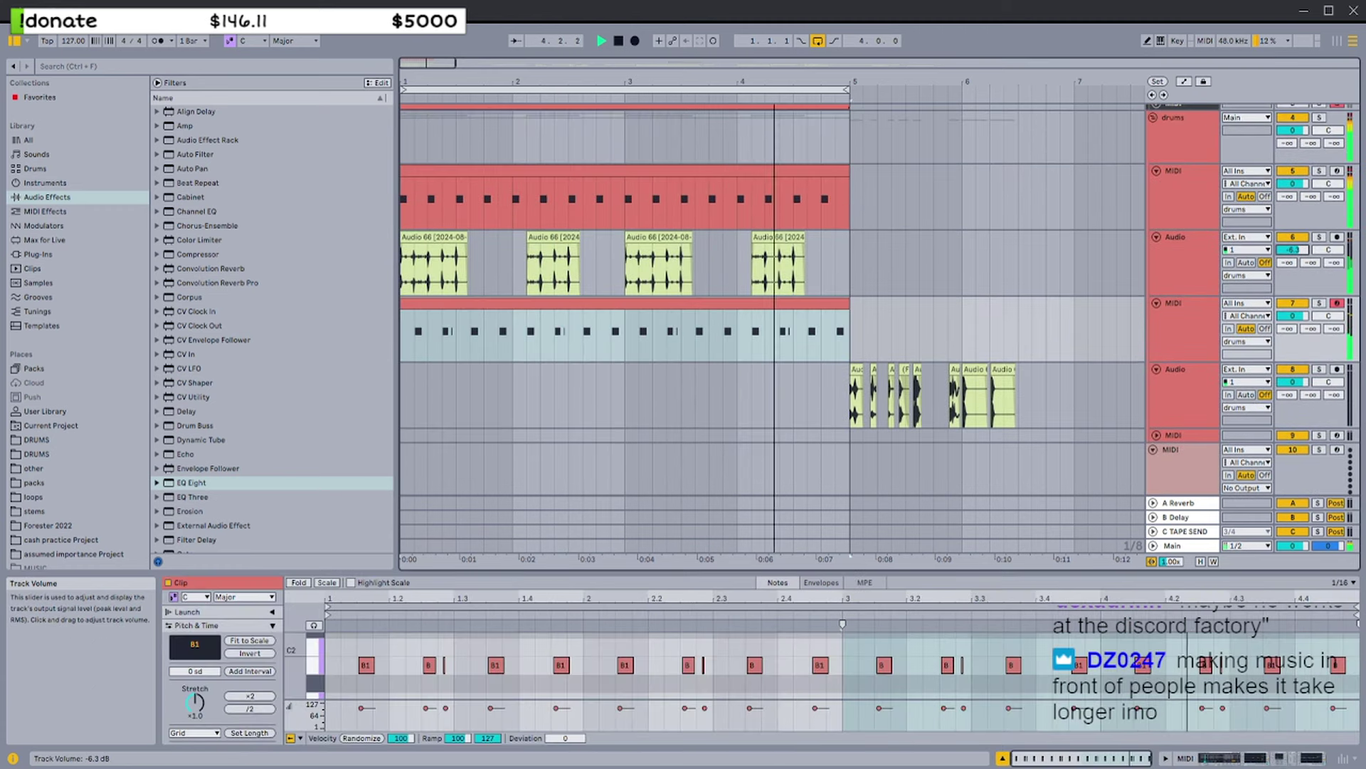
Move the four-bar MIDI clip below the percussion audio track to start at bar 5 on the same track
{"action": "scroll", "coordinate": [804, 337], "scroll_direction": "down", "scroll_amount": 4}
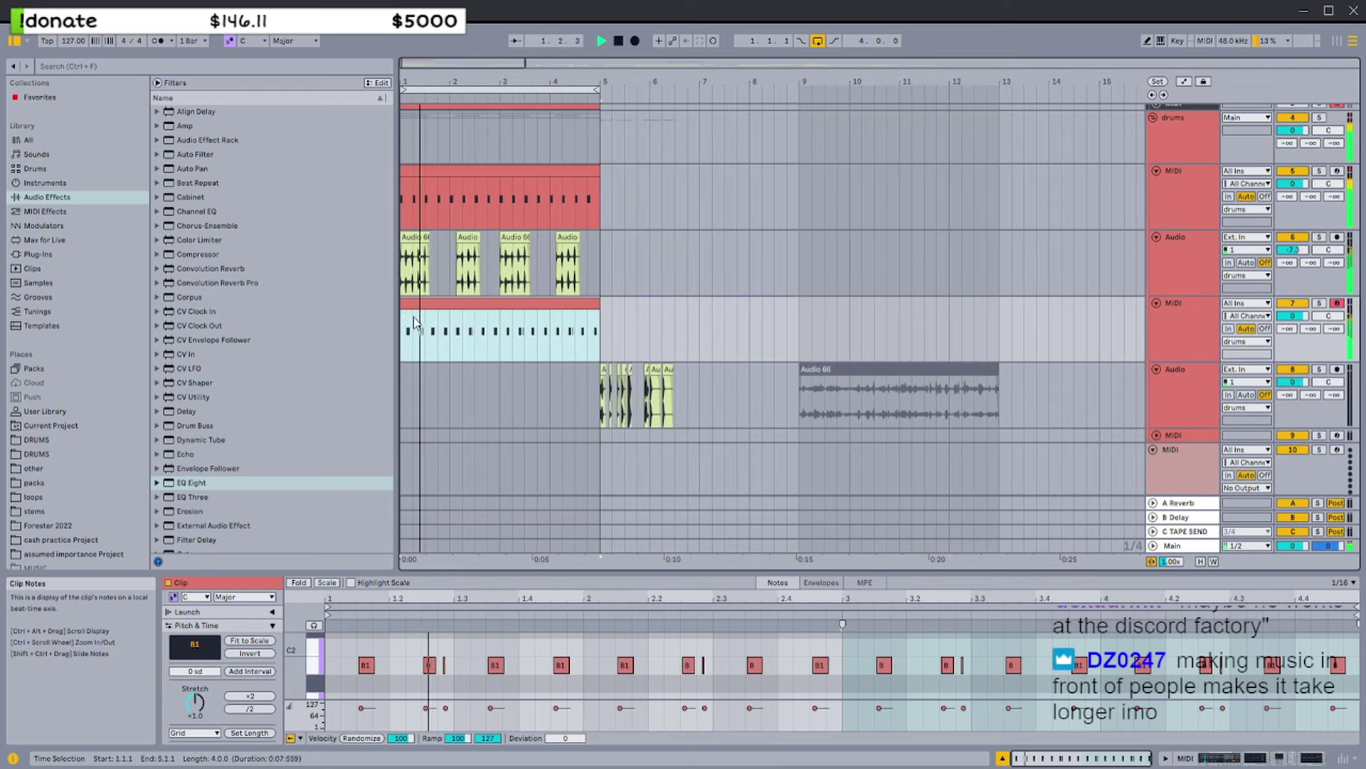
{"action": "left_click_drag", "start_coordinate": [425, 305], "coordinate": [420, 269]}
{"action": "left_click", "coordinate": [611, 279]}
{"action": "scroll", "coordinate": [431, 191], "scroll_direction": "up", "scroll_amount": 2}
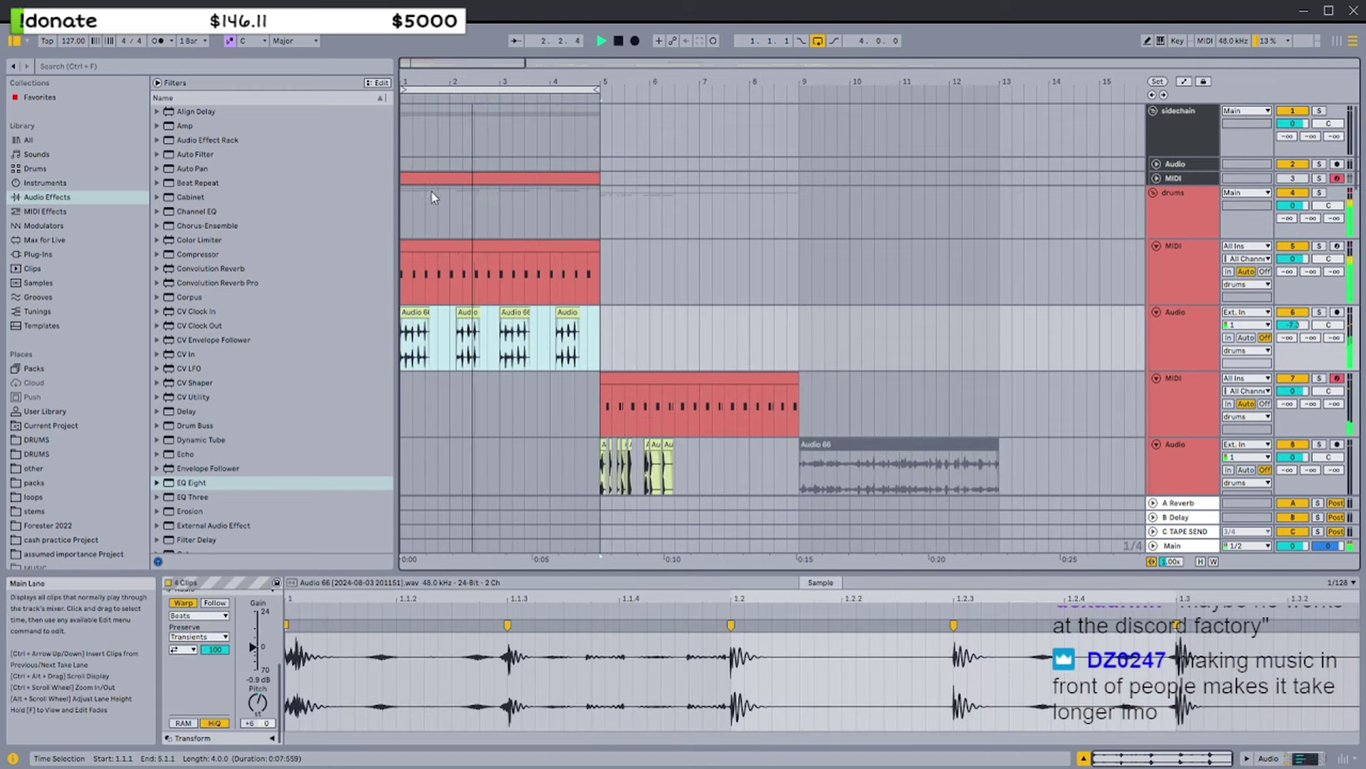
Review the devices on the percussion audio track and on the MIDI tracks in 11 Group
{"action": "left_click", "coordinate": [433, 237]}
{"action": "left_click", "coordinate": [433, 246]}
{"action": "left_click_drag", "start_coordinate": [434, 66], "coordinate": [435, 77]}
{"action": "double_click", "coordinate": [1193, 282]}
{"action": "left_click", "coordinate": [1187, 324]}
{"action": "scroll", "coordinate": [719, 221], "scroll_direction": "down", "scroll_amount": 2}
{"action": "scroll", "coordinate": [545, 127], "scroll_direction": "up", "scroll_amount": 3}
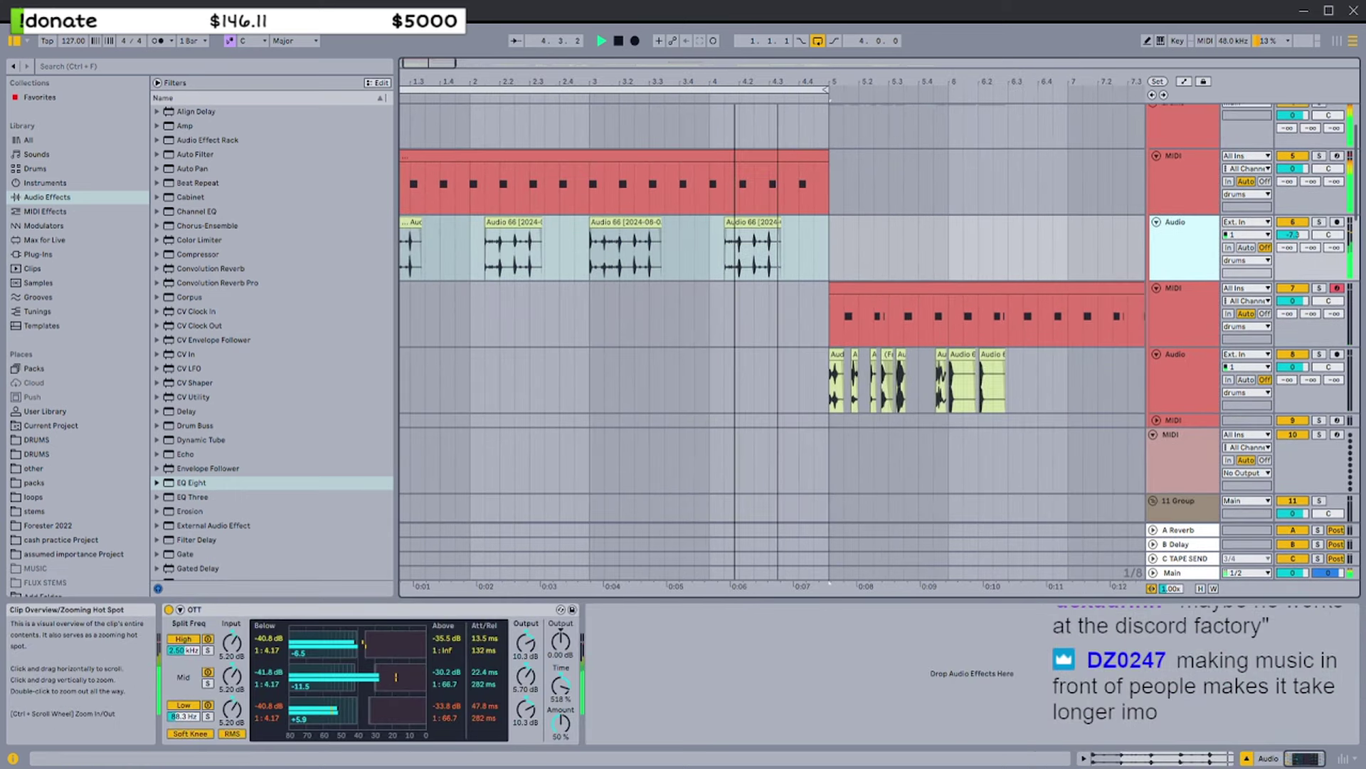
{"action": "scroll", "coordinate": [883, 313], "scroll_direction": "up", "scroll_amount": 3}
{"action": "left_click", "coordinate": [909, 378]}
{"action": "left_click", "coordinate": [867, 247]}
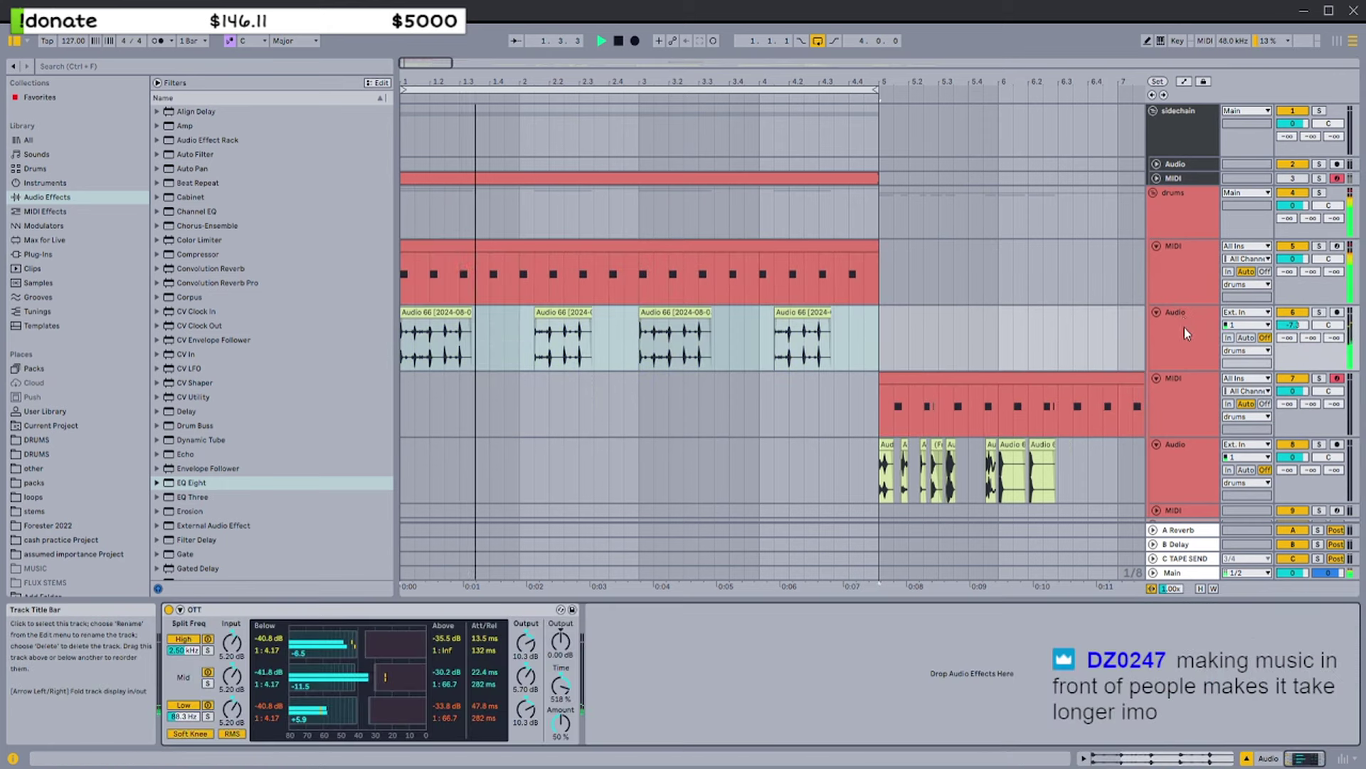
{"action": "scroll", "coordinate": [1185, 334], "scroll_direction": "down", "scroll_amount": 8}
{"action": "left_click", "coordinate": [1186, 341]}
{"action": "left_click", "coordinate": [1180, 407]}
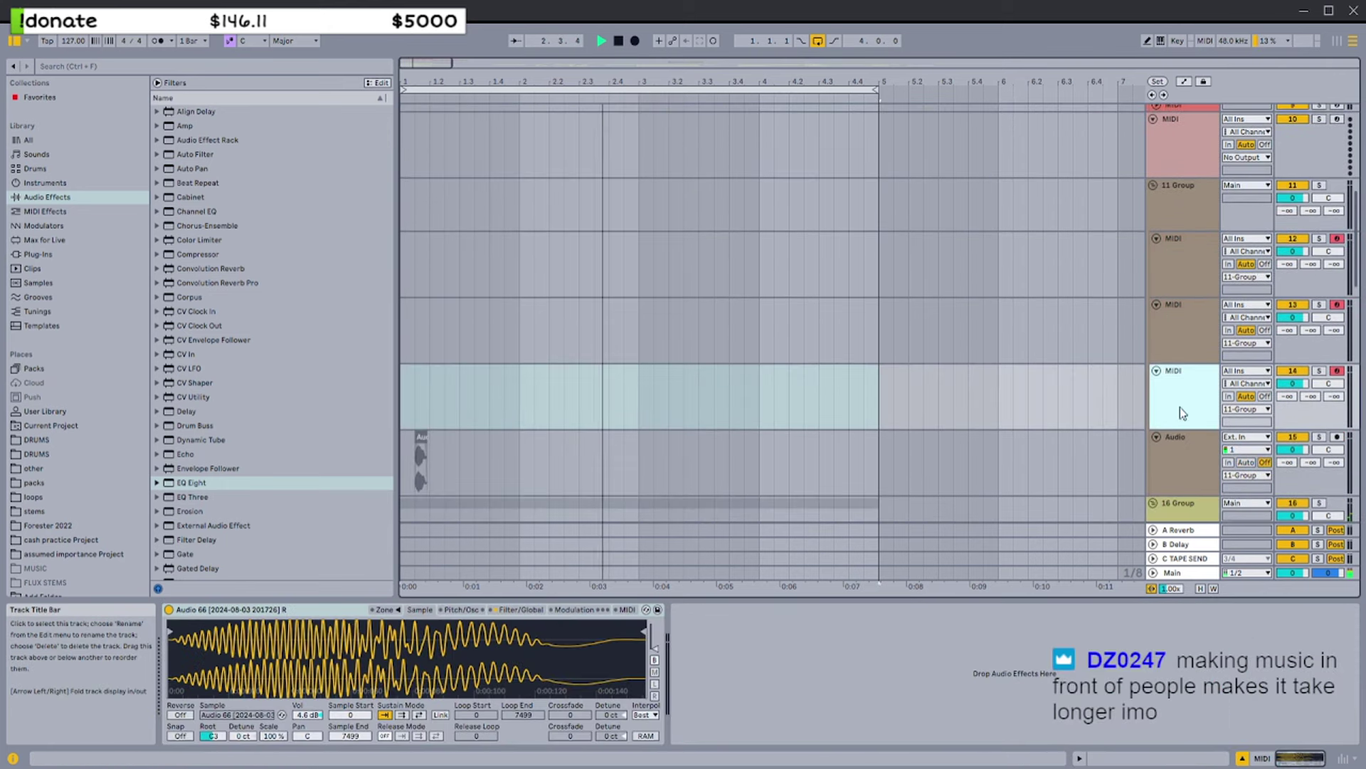
{"action": "scroll", "coordinate": [1182, 384], "scroll_direction": "up", "scroll_amount": 1}
{"action": "left_click", "coordinate": [1183, 363]}
{"action": "scroll", "coordinate": [1182, 363], "scroll_direction": "up", "scroll_amount": 1}
{"action": "left_click", "coordinate": [1182, 363]}
{"action": "scroll", "coordinate": [1178, 399], "scroll_direction": "up", "scroll_amount": 1}
Insert a new MIDI track as the first track inside 11 Group
{"action": "scroll", "coordinate": [1179, 419], "scroll_direction": "down", "scroll_amount": 2}
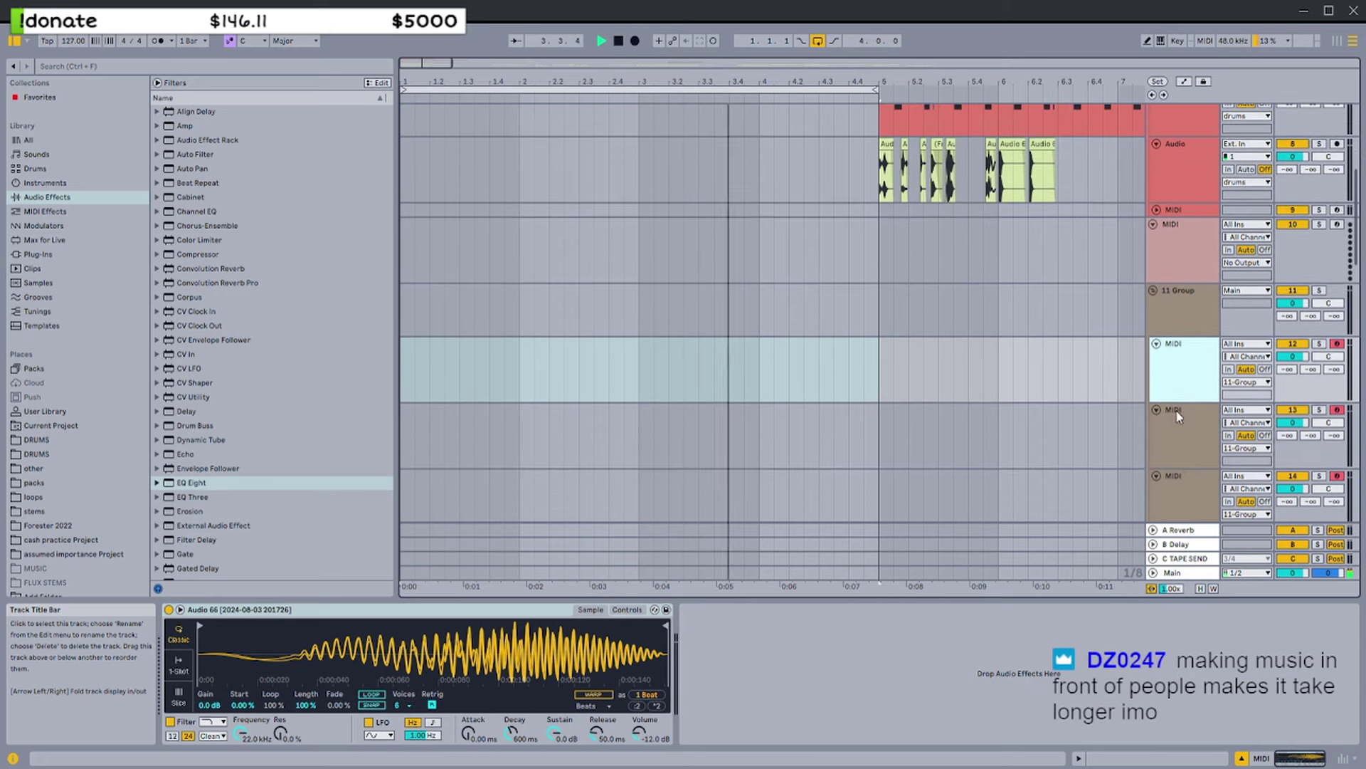
{"action": "left_click", "coordinate": [1180, 448]}
{"action": "left_click_drag", "start_coordinate": [1178, 447], "coordinate": [1178, 350]}
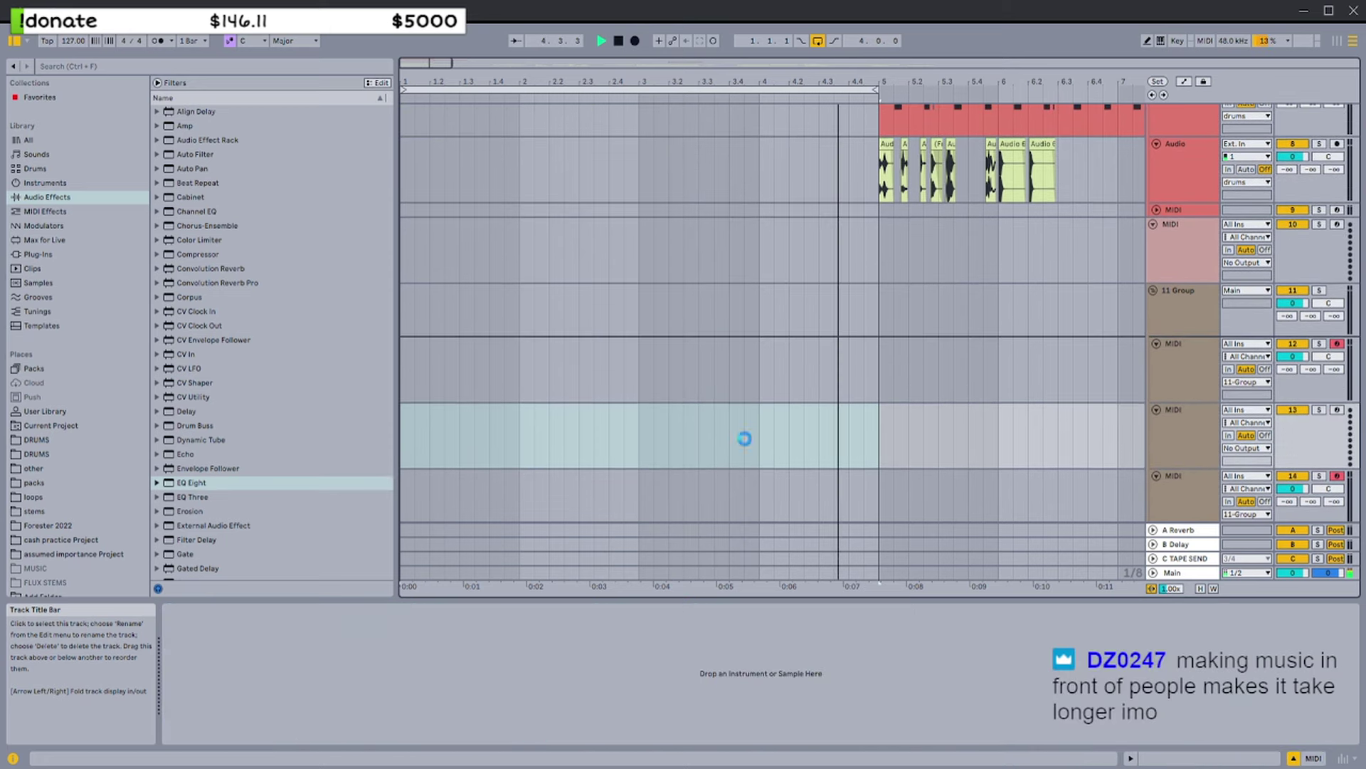
Load the Serum VST3 instrument on the new MIDI track and set its oscillator A to -2 octaves
{"action": "left_click", "coordinate": [72, 440]}
{"action": "left_click", "coordinate": [58, 452]}
{"action": "left_click", "coordinate": [58, 440]}
{"action": "left_click", "coordinate": [47, 211]}
{"action": "left_click", "coordinate": [38, 254]}
{"action": "left_click", "coordinate": [219, 67]}
{"action": "type", "text": "serum"}
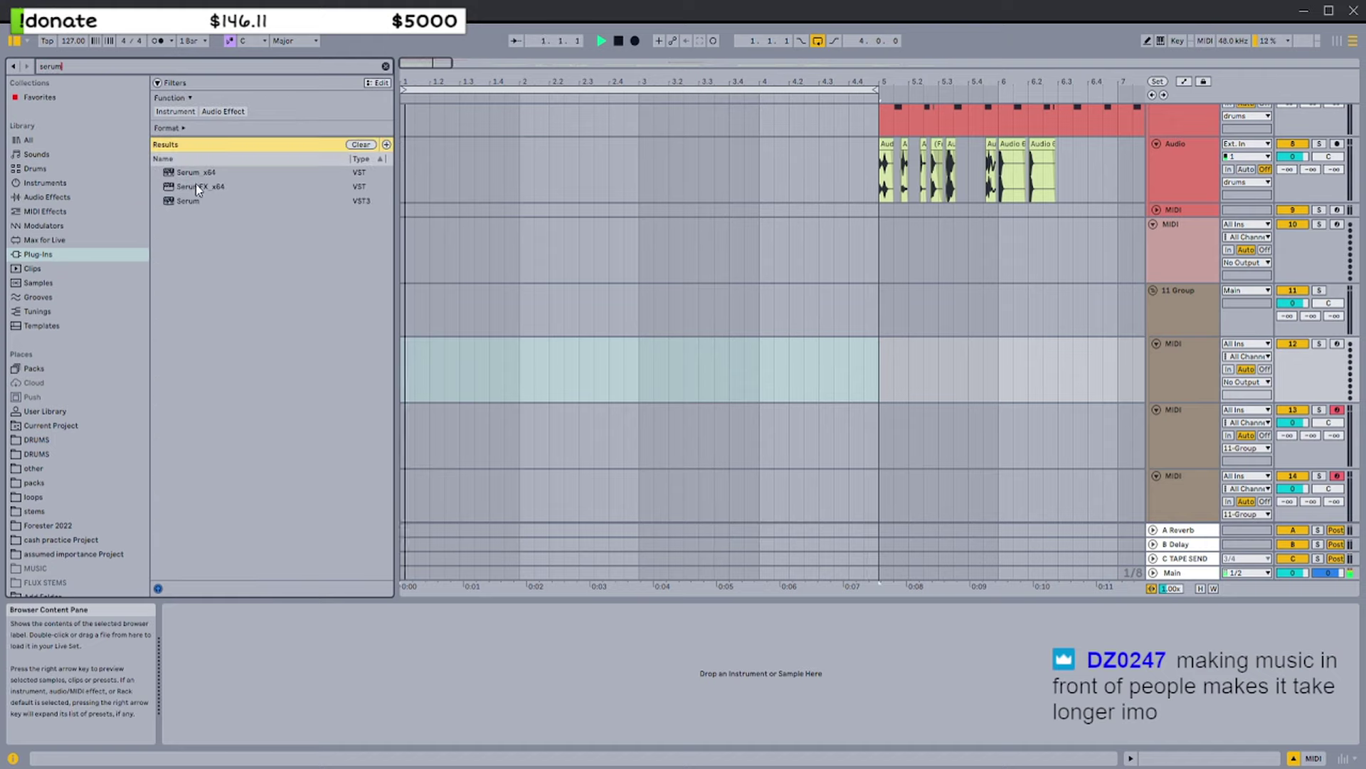
{"action": "left_click", "coordinate": [188, 201]}
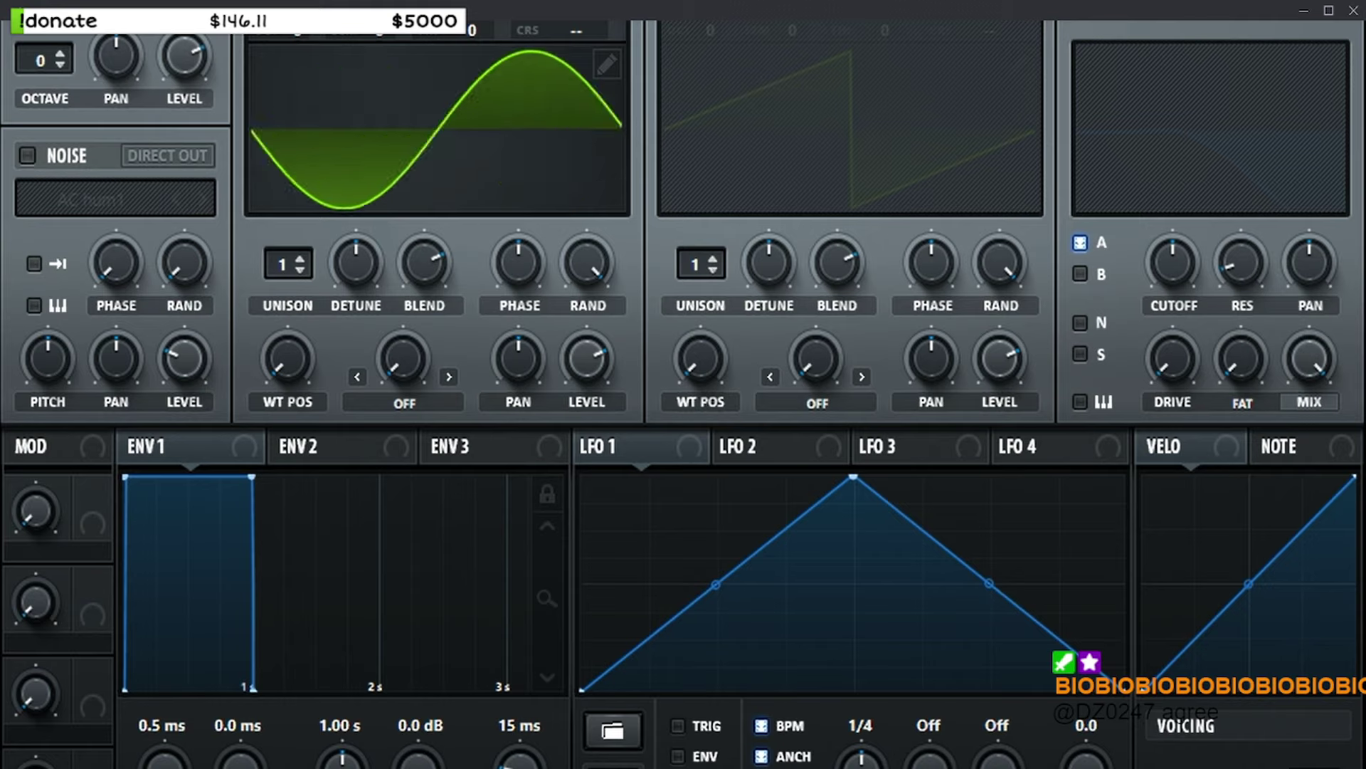
{"action": "left_click_drag", "start_coordinate": [298, 30], "coordinate": [298, 53]}
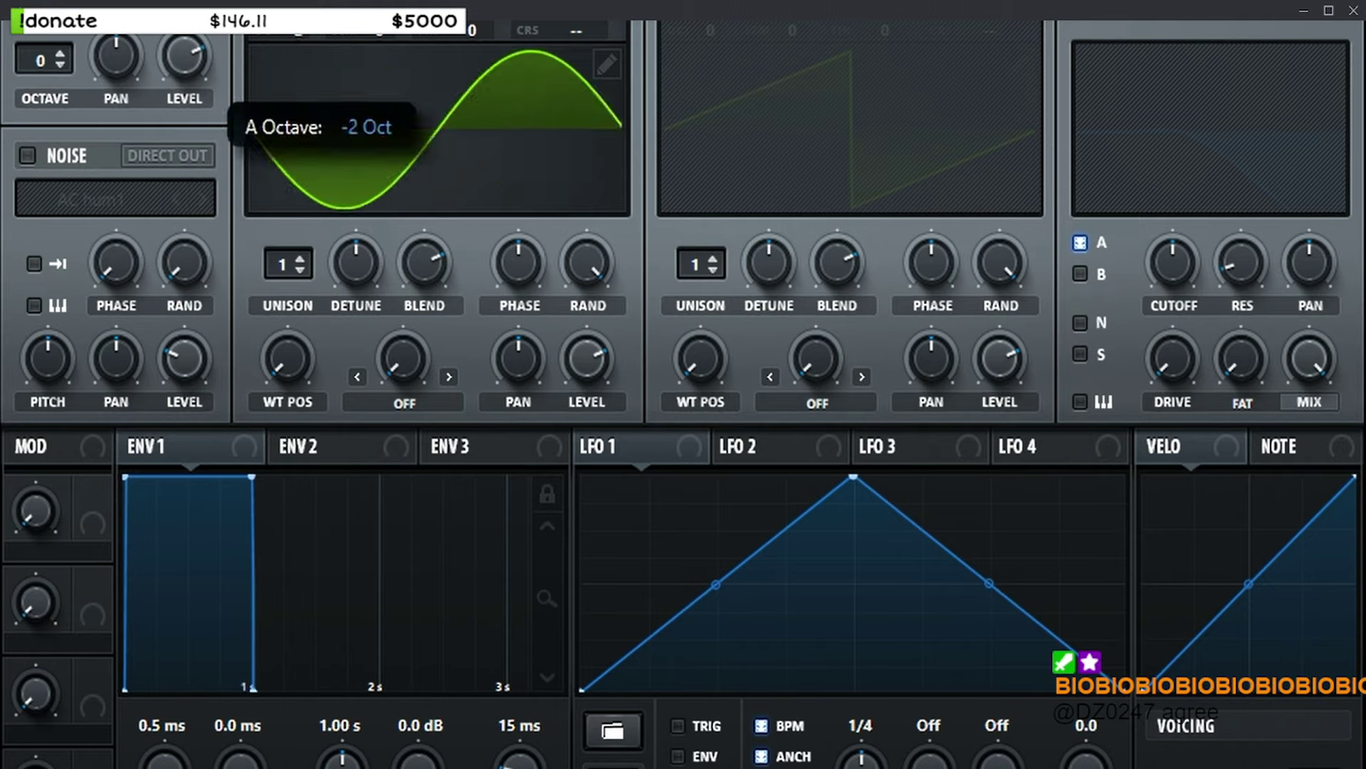
{"action": "key", "text": "ctrl+alt+p"}
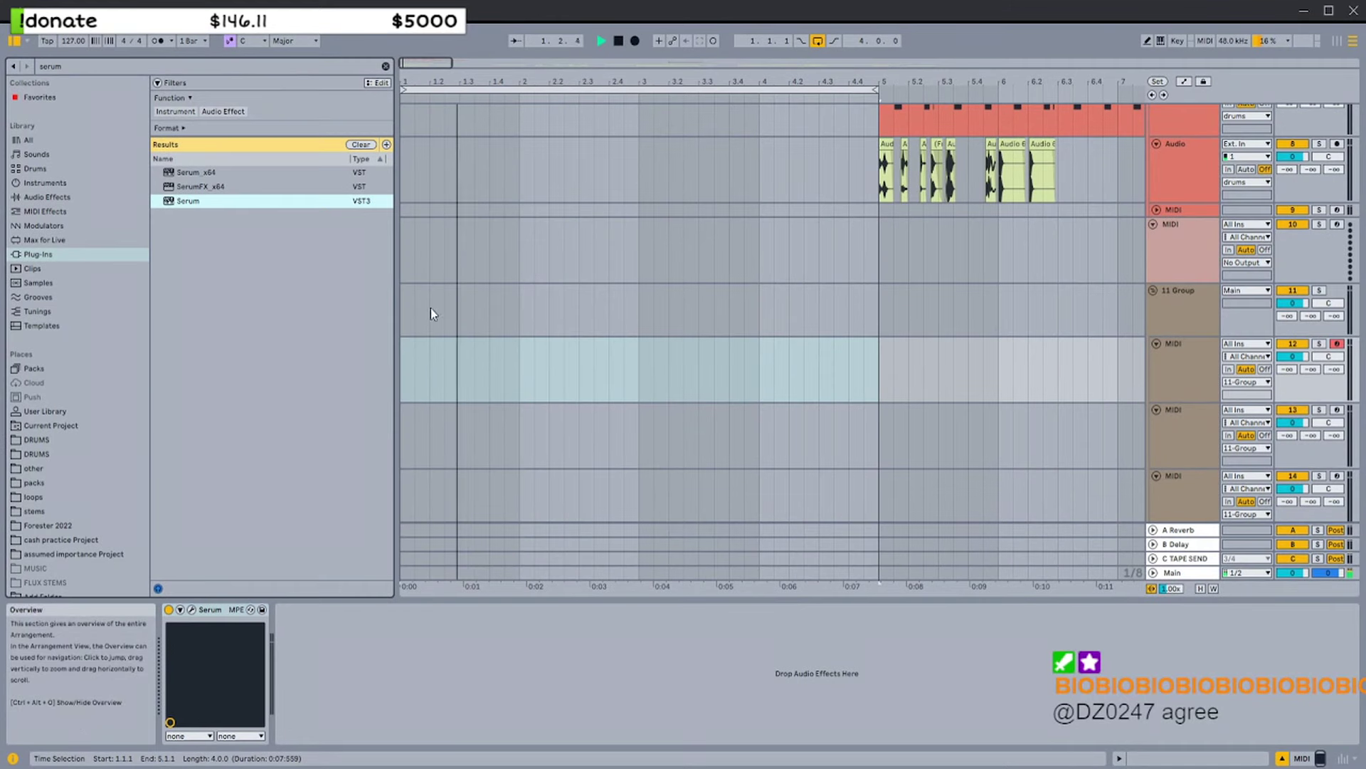
Create a four-bar MIDI clip on the Serum track in bars 1–4 and draw one sustained note across its full length
{"action": "double_click", "coordinate": [408, 353]}
{"action": "left_click", "coordinate": [883, 354], "text": "shift"}
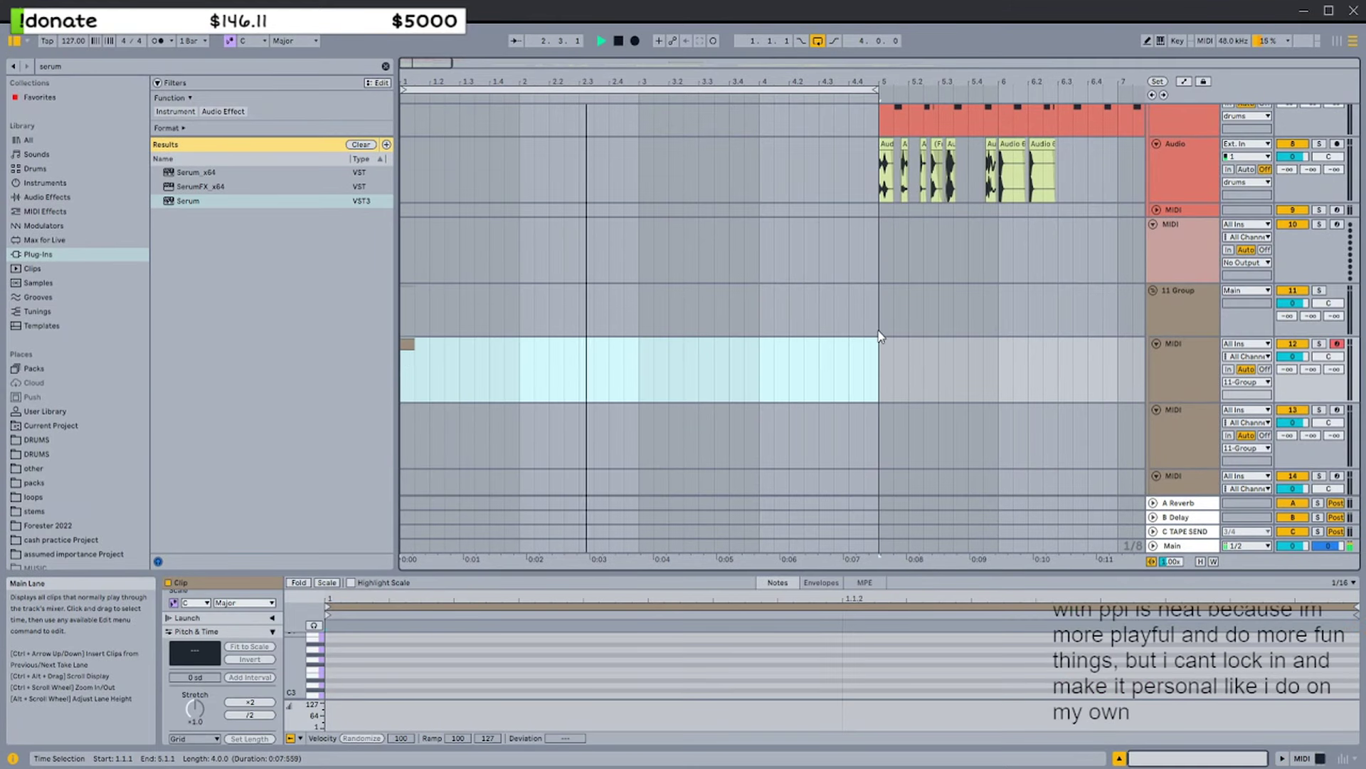
{"action": "key", "text": "ctrl+shift+m"}
{"action": "scroll", "coordinate": [335, 681], "scroll_direction": "down", "scroll_amount": 3}
{"action": "double_click", "coordinate": [336, 677]}
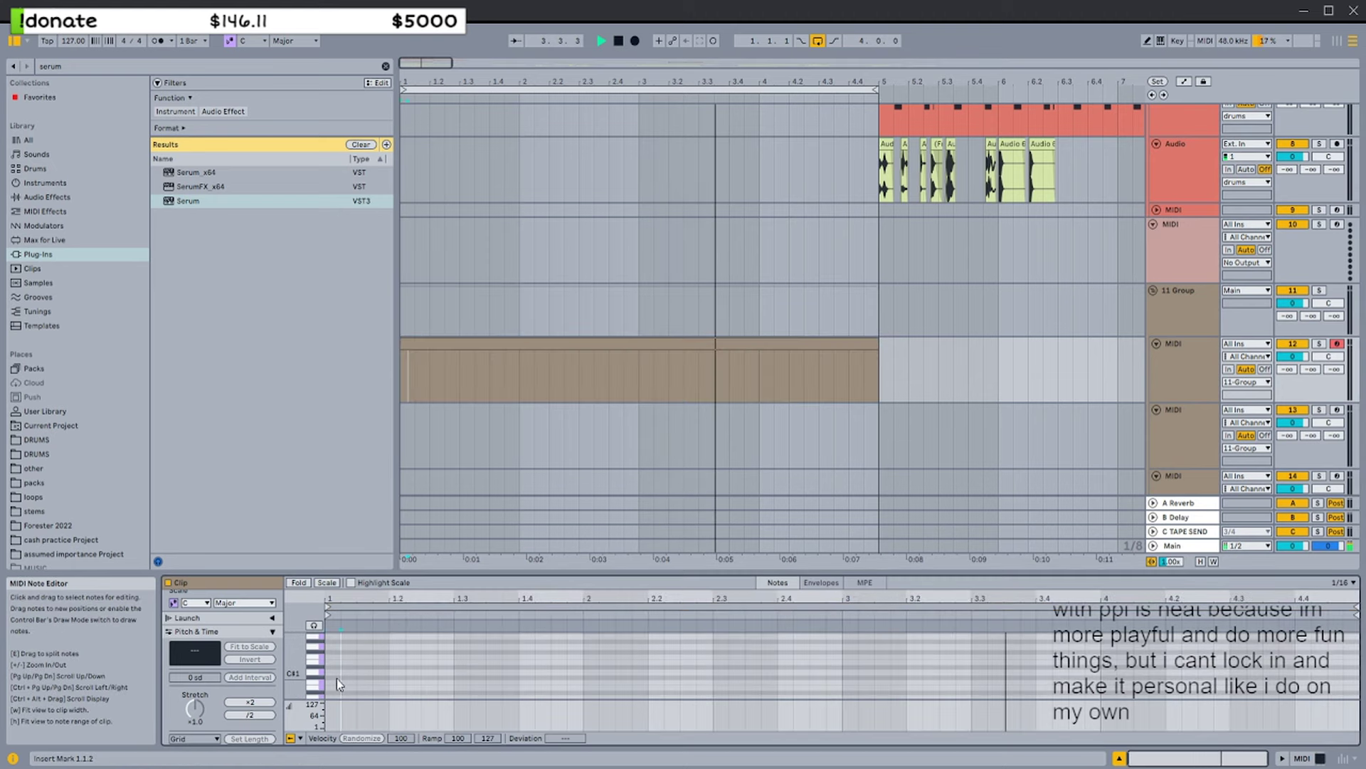
{"action": "left_click_drag", "start_coordinate": [341, 677], "coordinate": [1335, 695]}
Audition the sustained bass note at different pitches against the loop and set it to A#2
{"action": "key", "text": "space"}
{"action": "key", "text": "space"}
{"action": "key", "text": "space"}
{"action": "key", "text": "space"}
{"action": "key", "text": "space"}
{"action": "key", "text": "space"}
{"action": "scroll", "coordinate": [523, 678], "scroll_direction": "up", "scroll_amount": 6}
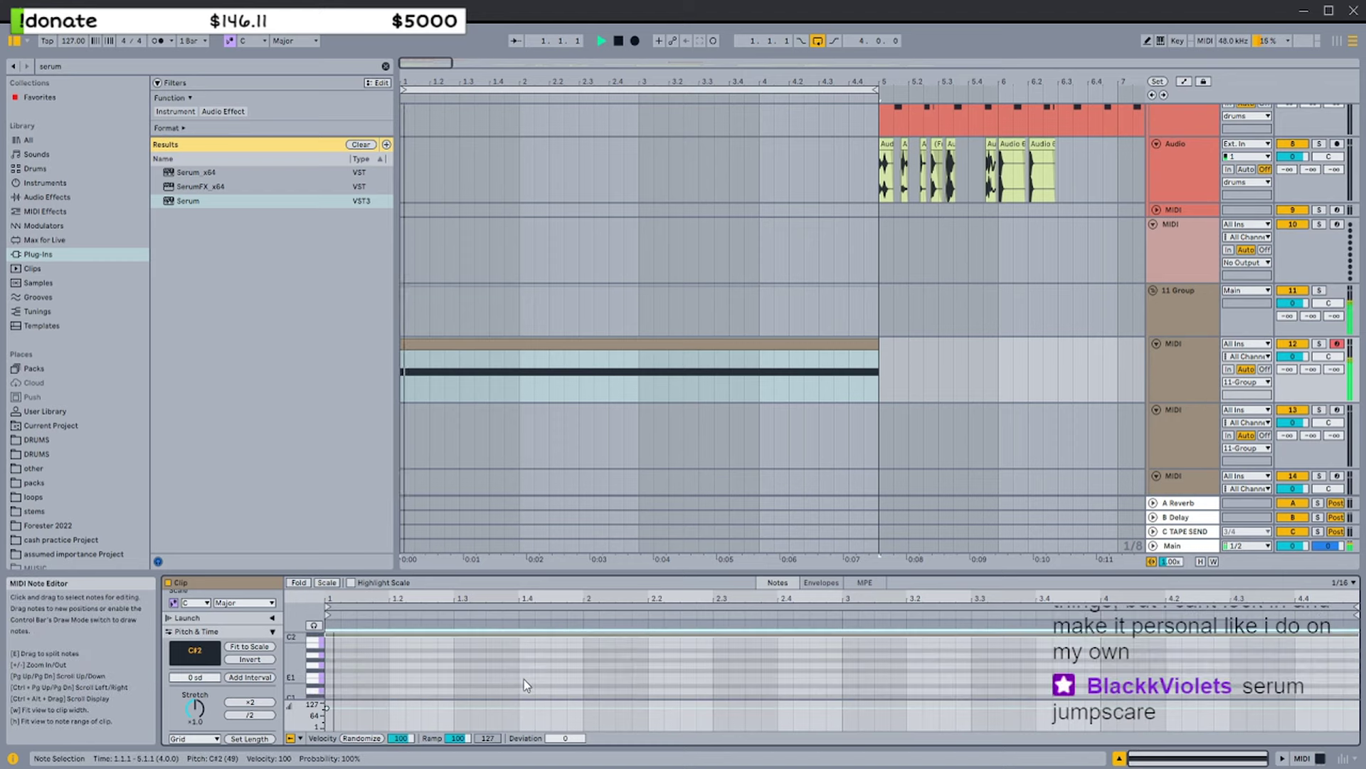
{"action": "key", "text": "space"}
{"action": "key", "text": "Up"}
{"action": "key", "text": "Up"}
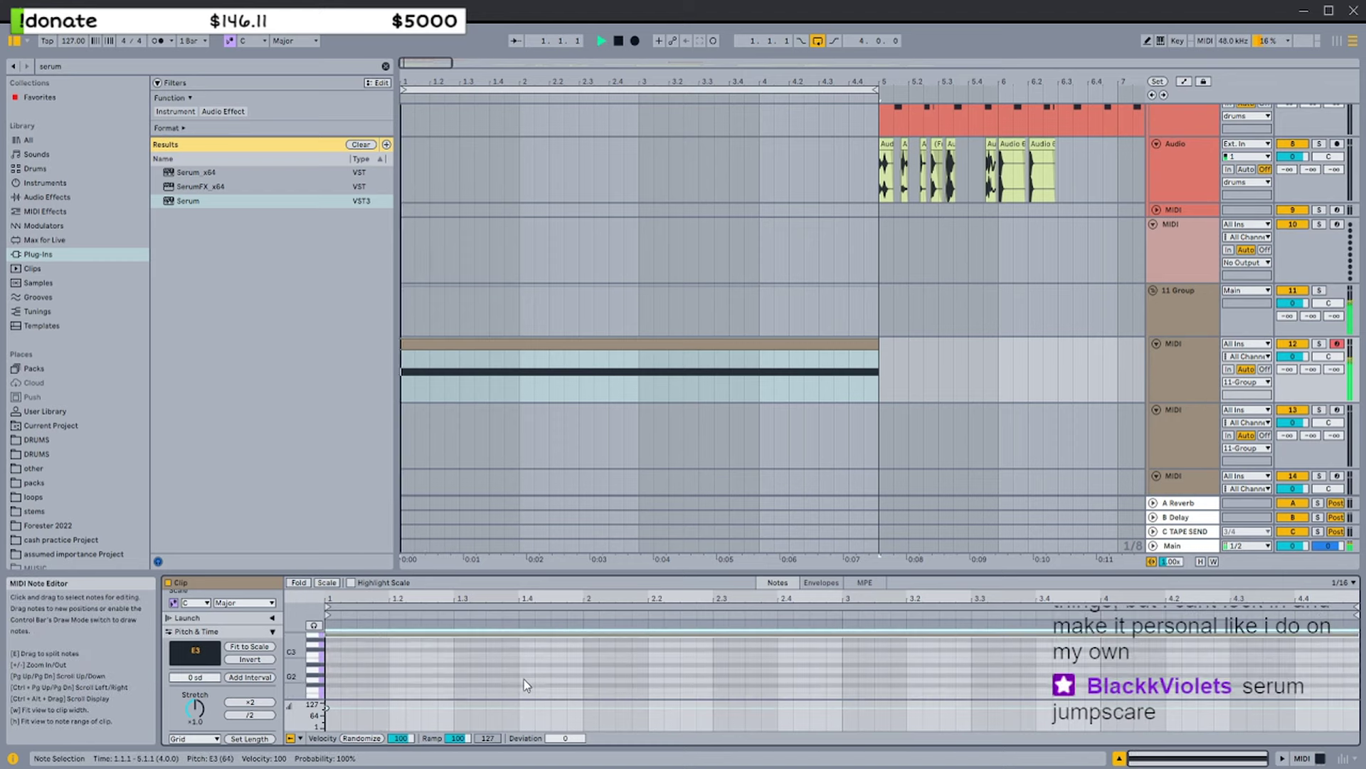
{"action": "key", "text": "space"}
{"action": "key", "text": "space"}
{"action": "key", "text": "Up"}
{"action": "key", "text": "space"}
{"action": "key", "text": "space"}
{"action": "key", "text": "Up"}
{"action": "key", "text": "Down"}
{"action": "key", "text": "Down"}
{"action": "key", "text": "Down"}
{"action": "key", "text": "Down"}
{"action": "key", "text": "Down"}
{"action": "key", "text": "Down"}
{"action": "key", "text": "Down"}
{"action": "key", "text": "Down"}
{"action": "key", "text": "Down"}
{"action": "key", "text": "space"}
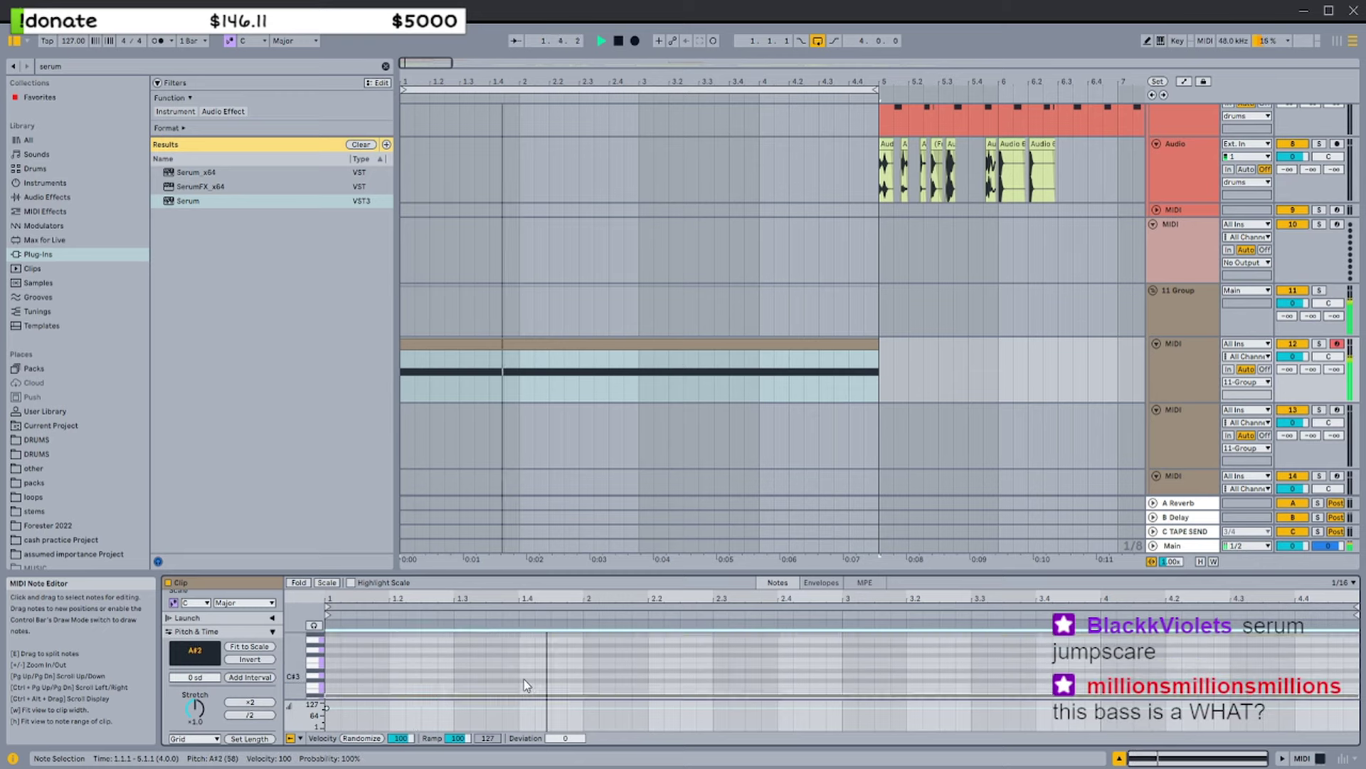
Copy the Compressor from 17 Group onto 11 Group and show its sidechain settings
{"action": "left_click", "coordinate": [1196, 384]}
{"action": "left_click", "coordinate": [1197, 384]}
{"action": "scroll", "coordinate": [1183, 425], "scroll_direction": "down", "scroll_amount": 7}
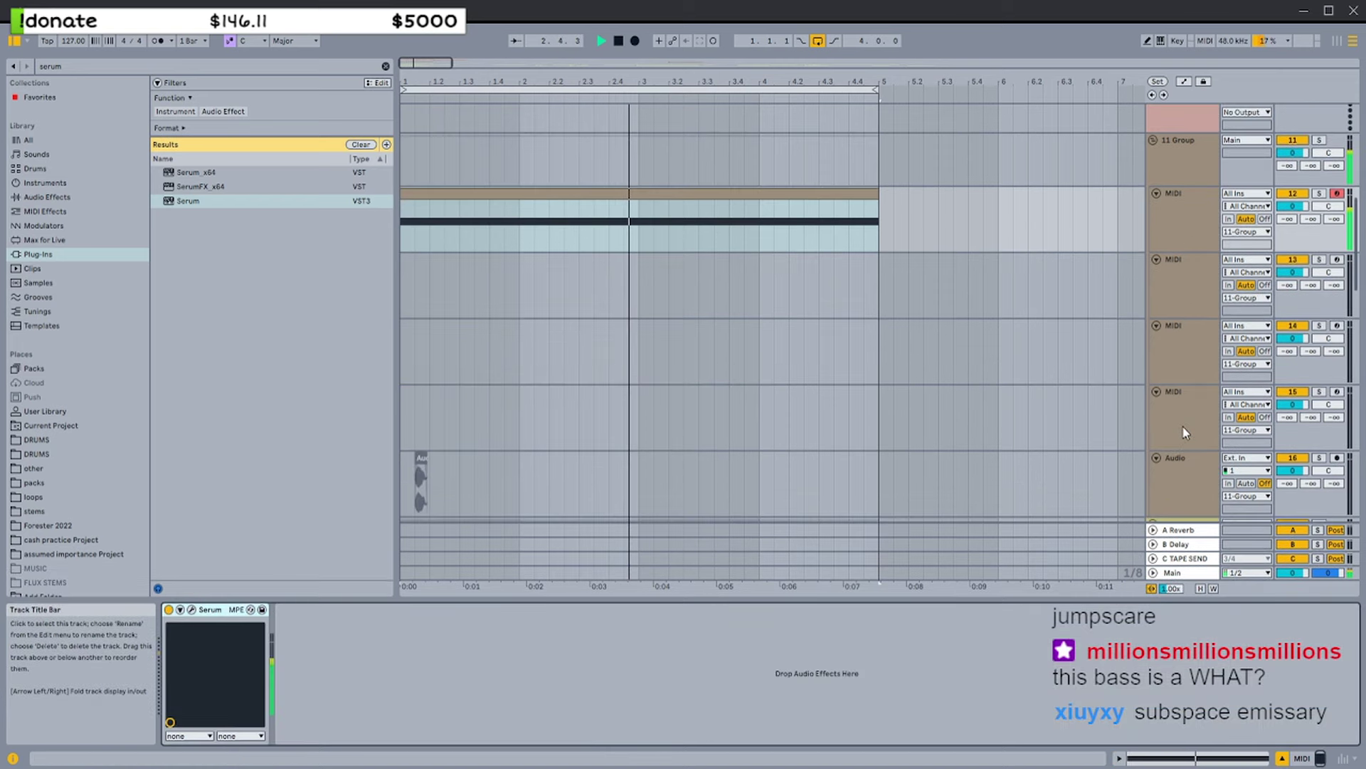
{"action": "left_click", "coordinate": [1183, 433]}
{"action": "scroll", "coordinate": [1183, 434], "scroll_direction": "down", "scroll_amount": 3}
{"action": "left_click", "coordinate": [1179, 436]}
{"action": "left_click", "coordinate": [1187, 329]}
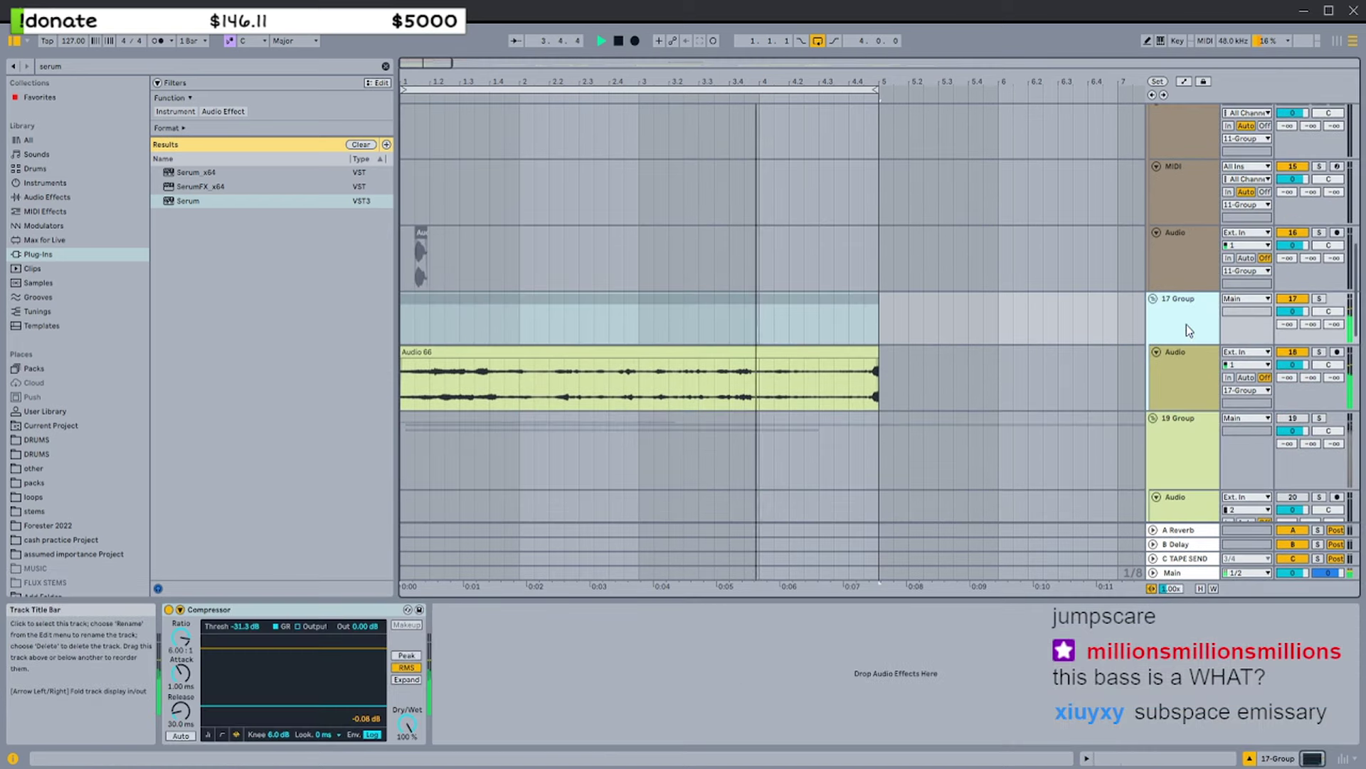
{"action": "left_click", "coordinate": [383, 610]}
{"action": "scroll", "coordinate": [1198, 280], "scroll_direction": "up", "scroll_amount": 8}
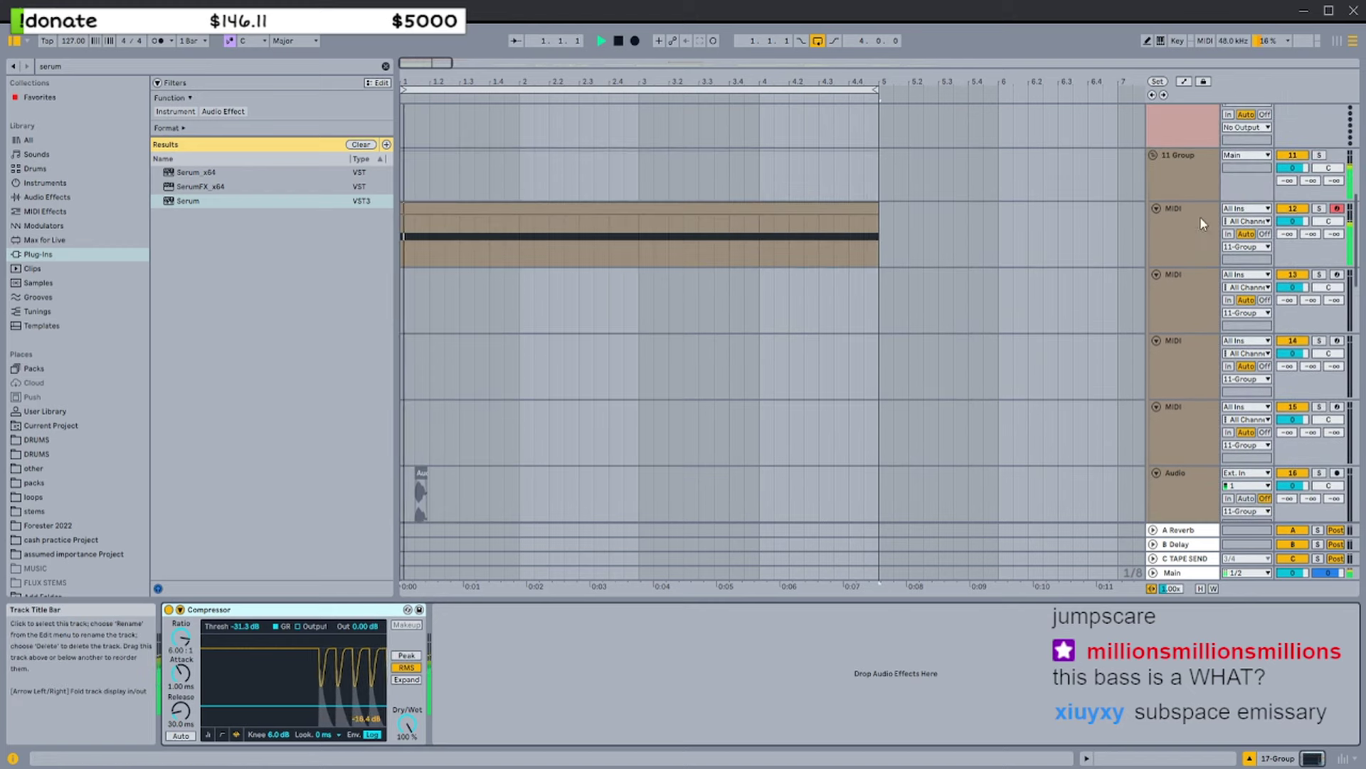
{"action": "left_click", "coordinate": [1200, 218]}
{"action": "left_click", "coordinate": [1190, 174]}
{"action": "left_click", "coordinate": [1178, 279]}
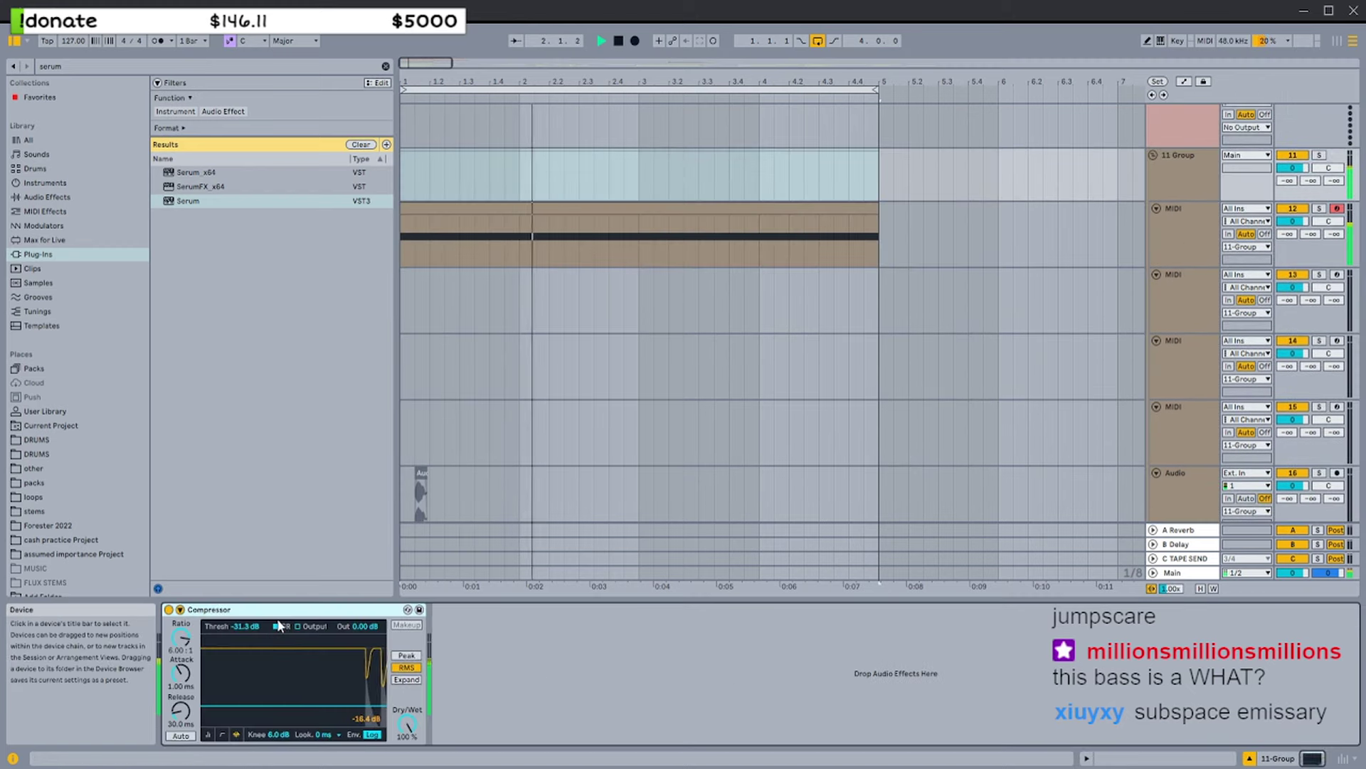
{"action": "left_click", "coordinate": [180, 609]}
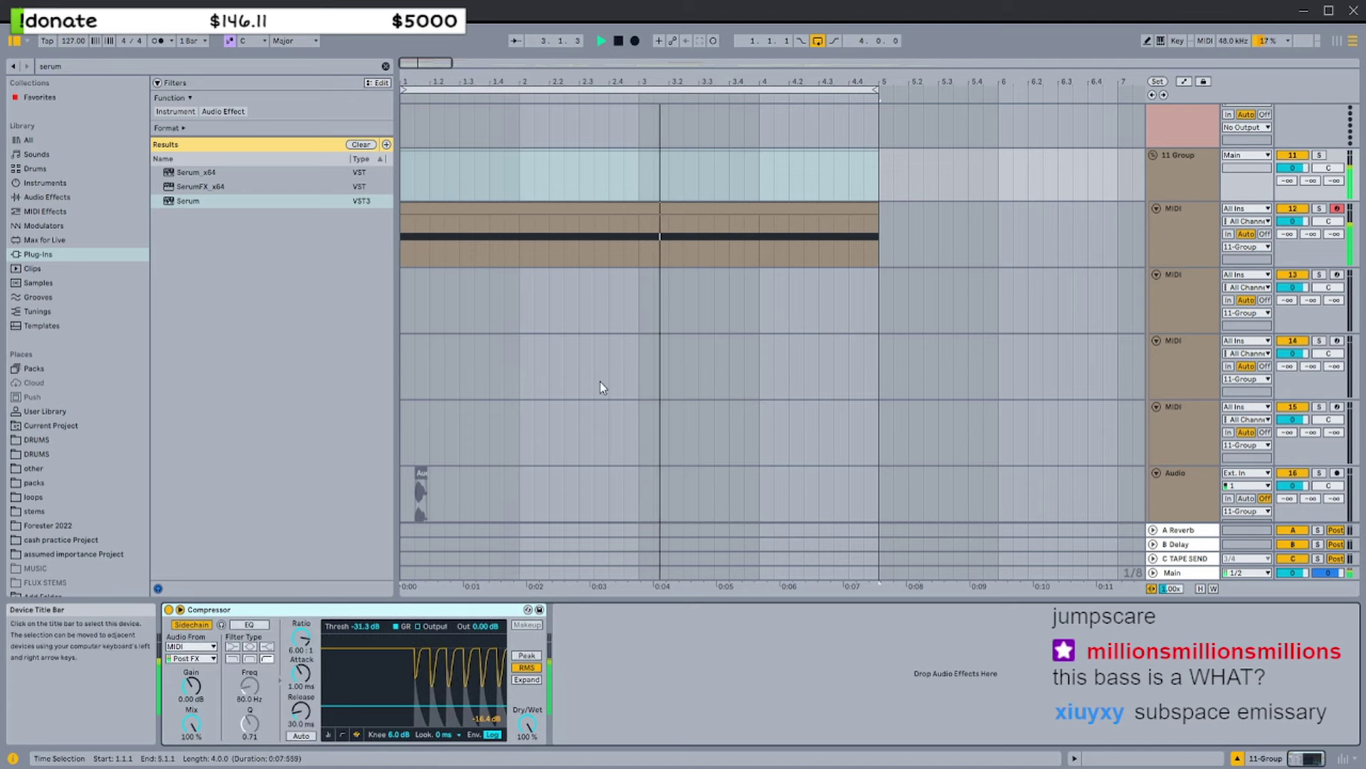
Unfold the MIDI track in the sidechain group and nudge its clip slightly earlier than the matching drum MIDI clip
{"action": "scroll", "coordinate": [1039, 314], "scroll_direction": "up", "scroll_amount": 2}
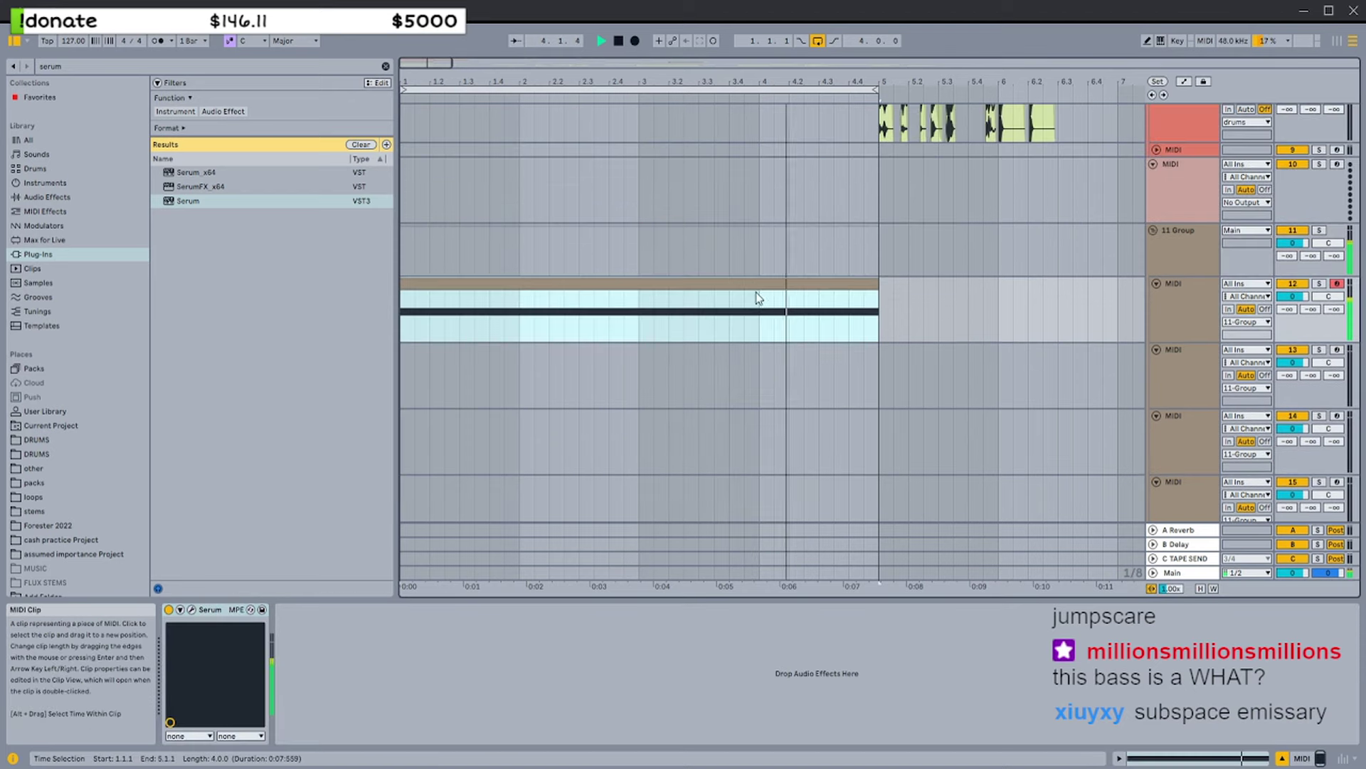
{"action": "left_click", "coordinate": [780, 264]}
{"action": "left_click", "coordinate": [791, 283]}
{"action": "scroll", "coordinate": [796, 274], "scroll_direction": "up", "scroll_amount": 5}
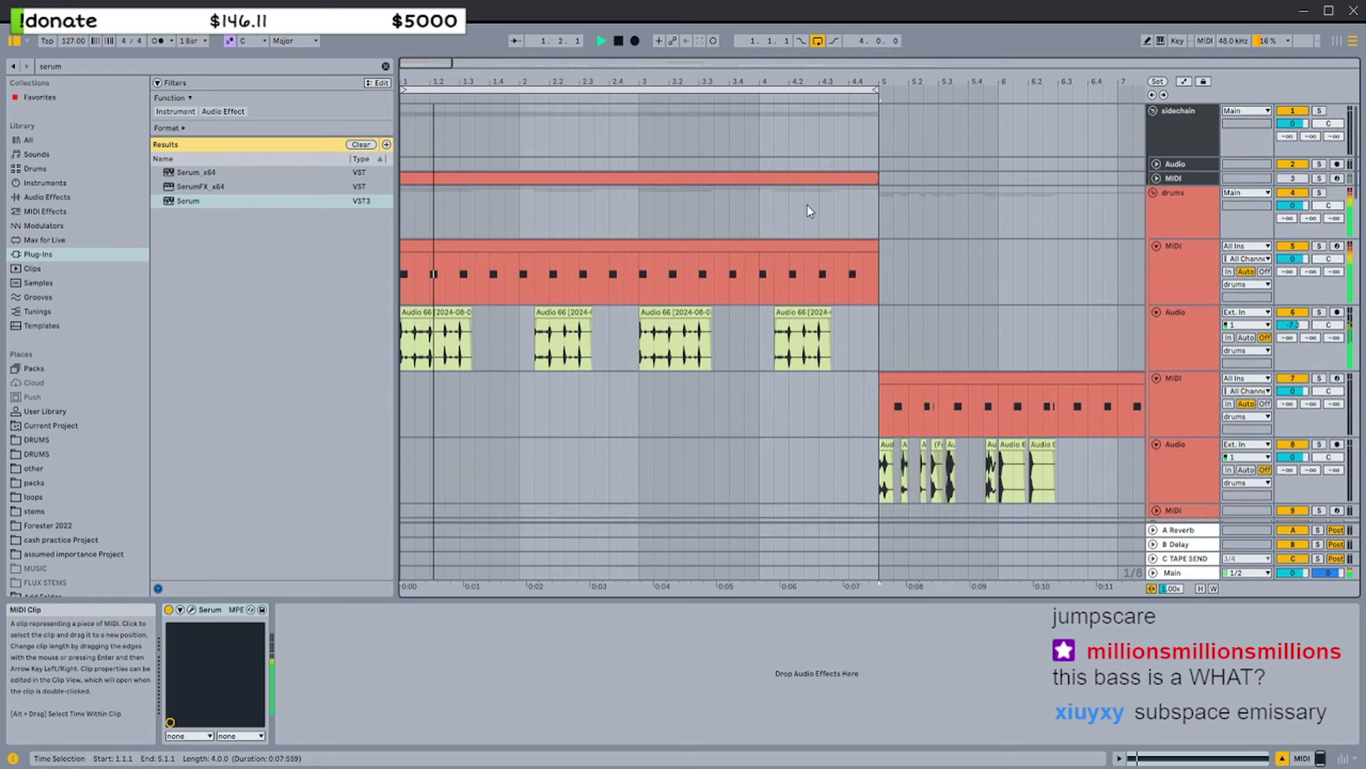
{"action": "left_click", "coordinate": [1156, 178]}
{"action": "scroll", "coordinate": [789, 188], "scroll_direction": "up", "scroll_amount": 2}
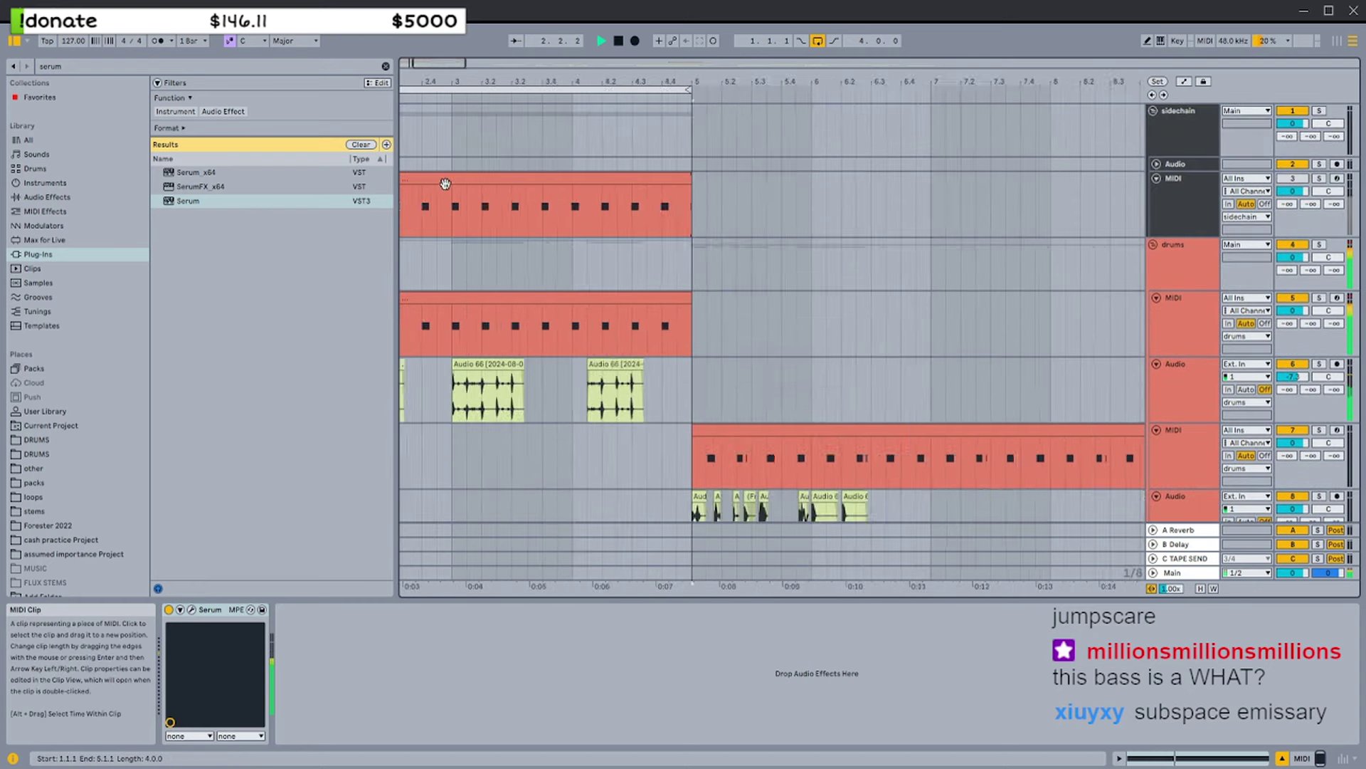
{"action": "scroll", "coordinate": [448, 180], "scroll_direction": "down", "scroll_amount": 4}
{"action": "scroll", "coordinate": [400, 178], "scroll_direction": "up", "scroll_amount": 10}
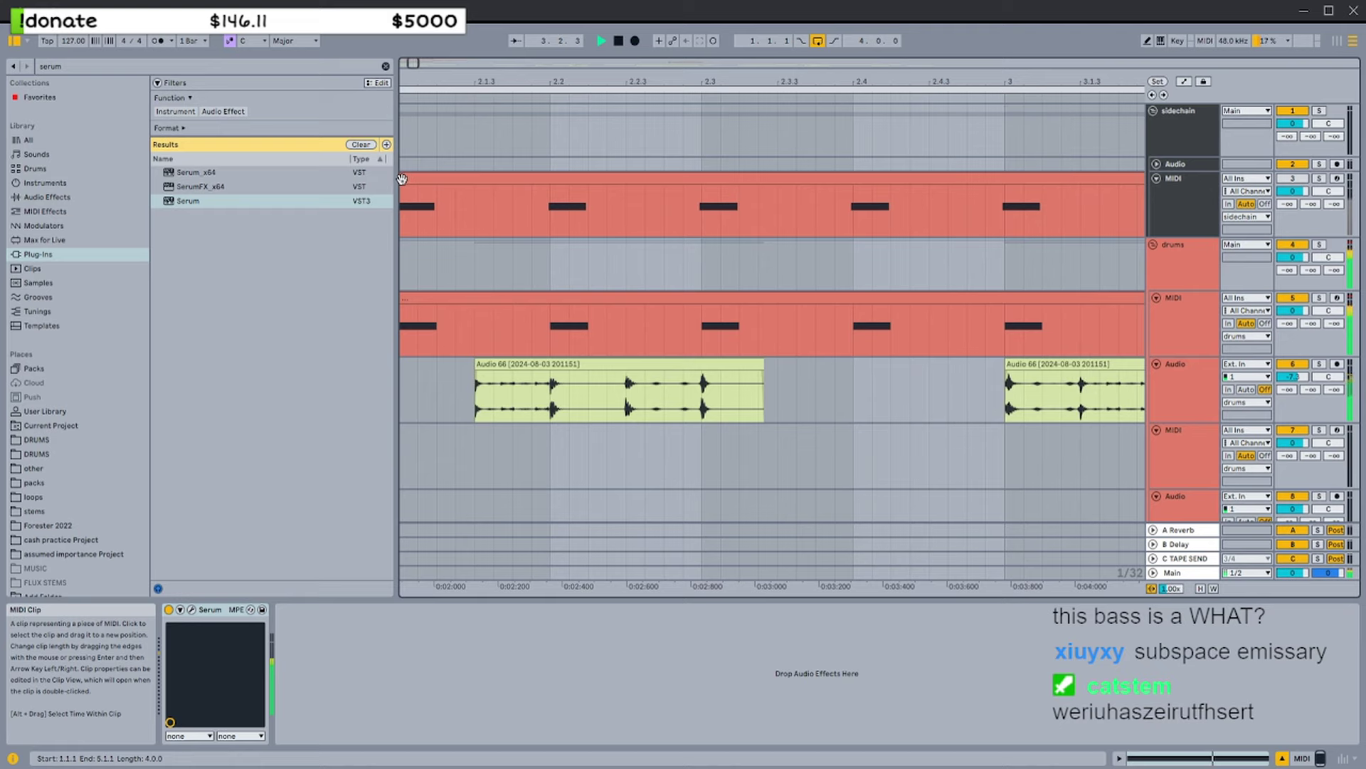
{"action": "scroll", "coordinate": [402, 179], "scroll_direction": "up", "scroll_amount": 3}
{"action": "scroll", "coordinate": [403, 178], "scroll_direction": "left", "scroll_amount": 5}
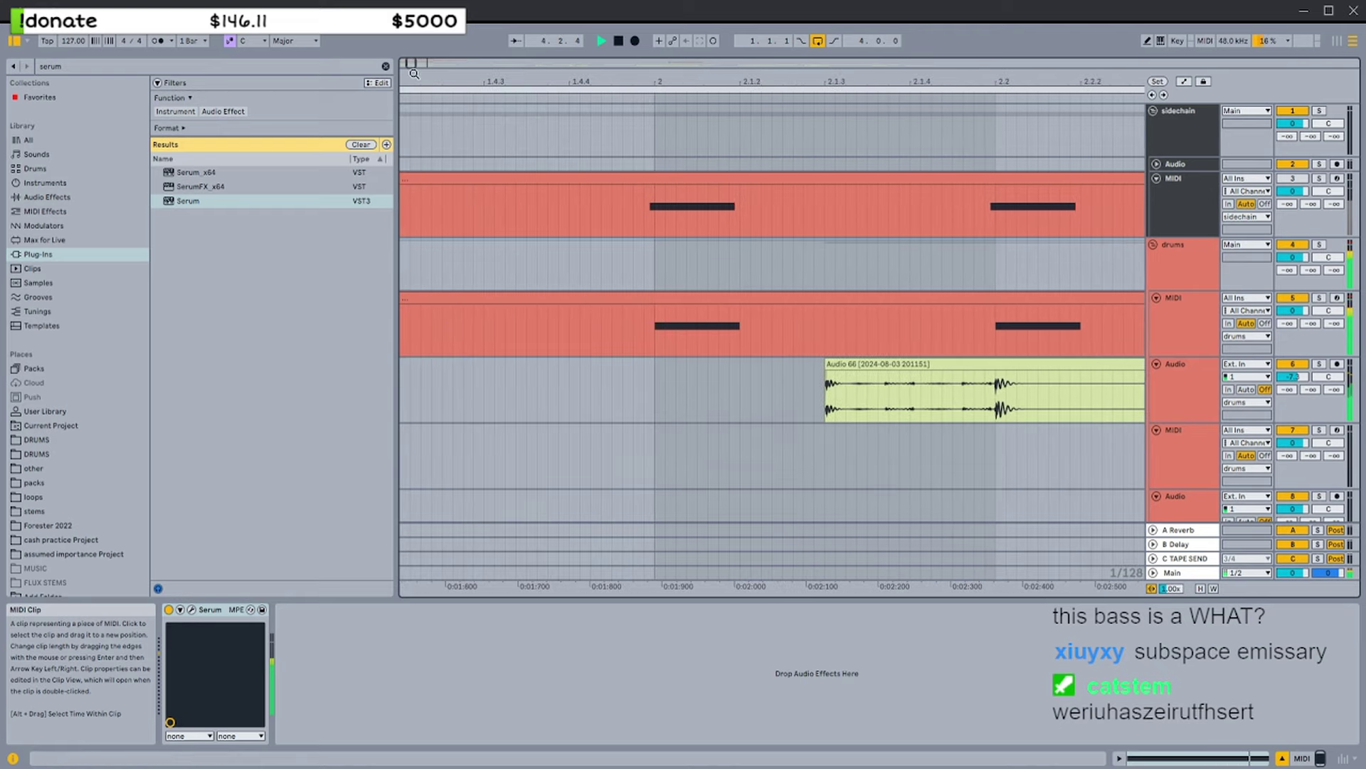
{"action": "left_click", "coordinate": [404, 64]}
{"action": "left_click", "coordinate": [403, 178], "text": "shift"}
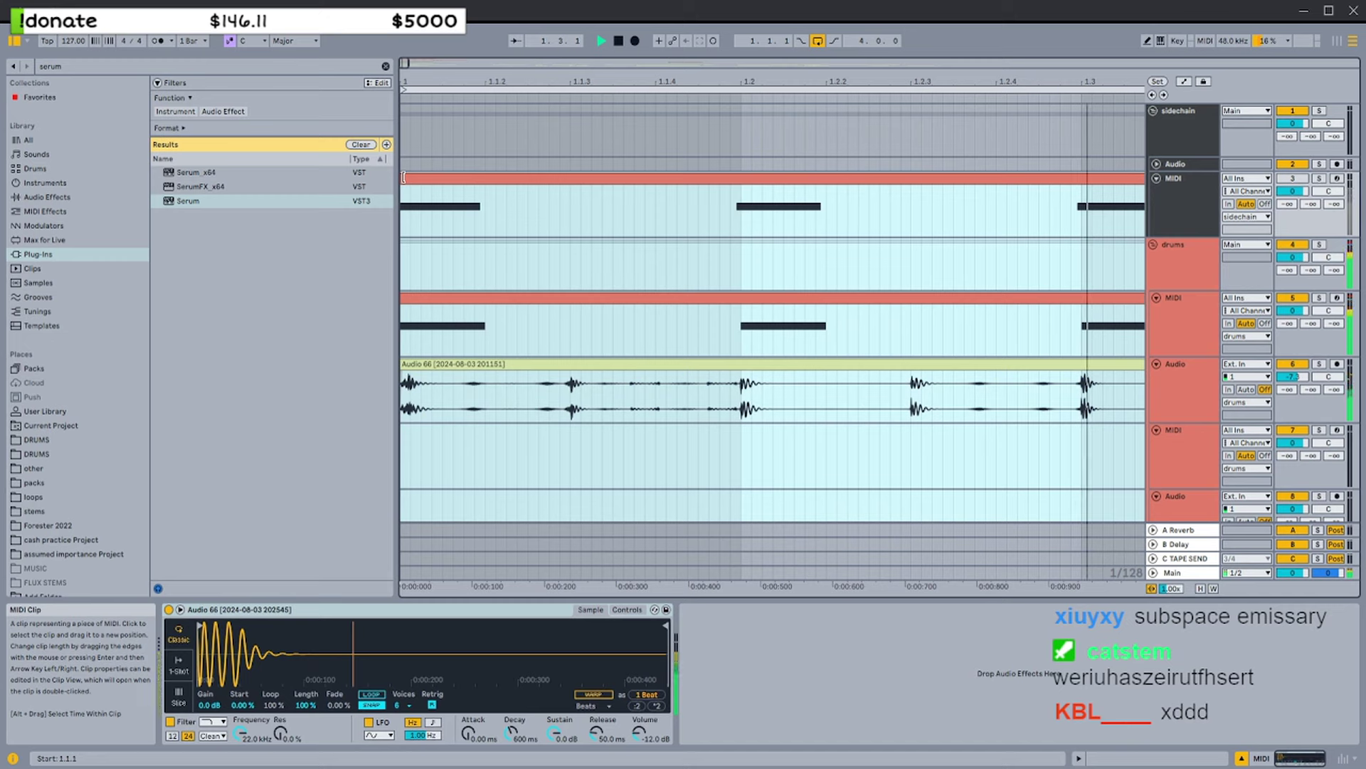
{"action": "left_click", "coordinate": [403, 178]}
{"action": "left_click_drag", "start_coordinate": [424, 181], "coordinate": [417, 182]}
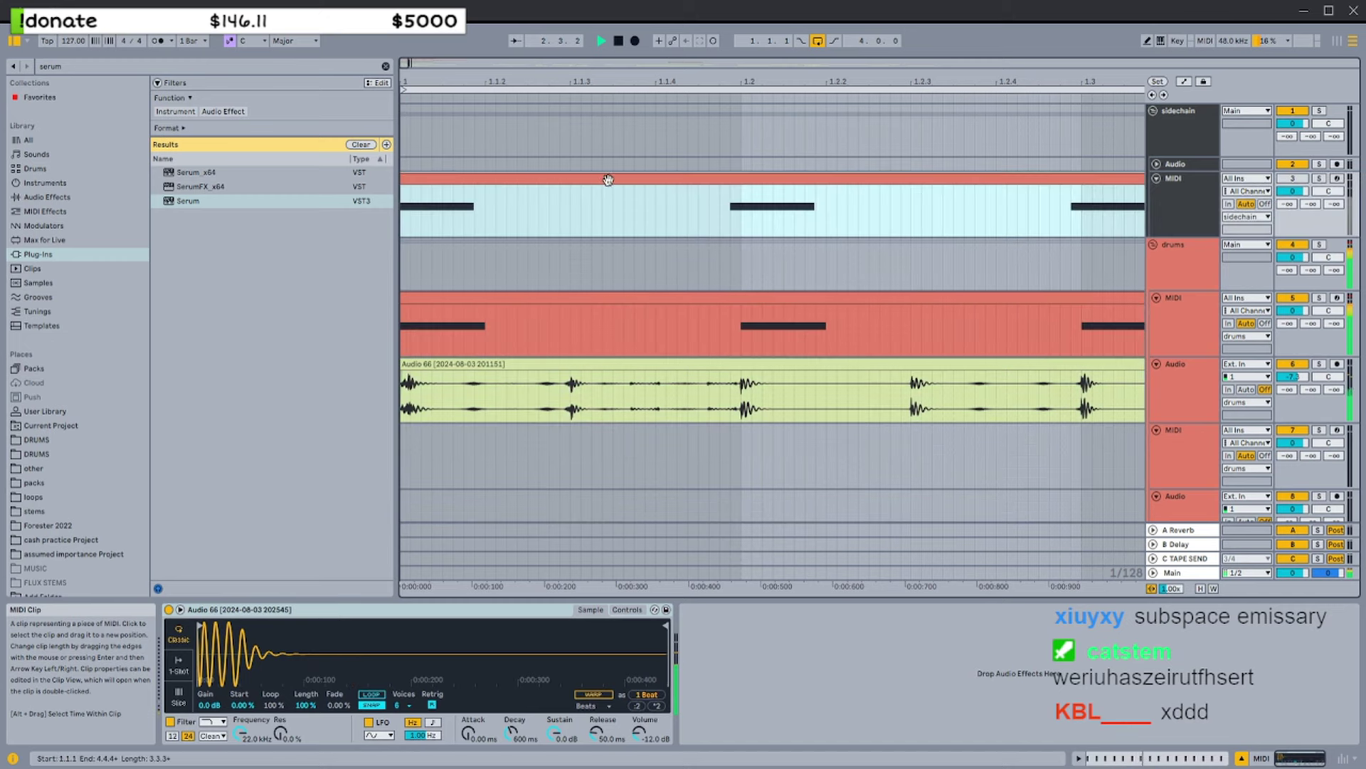
Undo the sidechain MIDI clip's last move, nudge it slightly ahead of the drum MIDI clip again, and show the Serum track's device
{"action": "key", "text": "ctrl+z"}
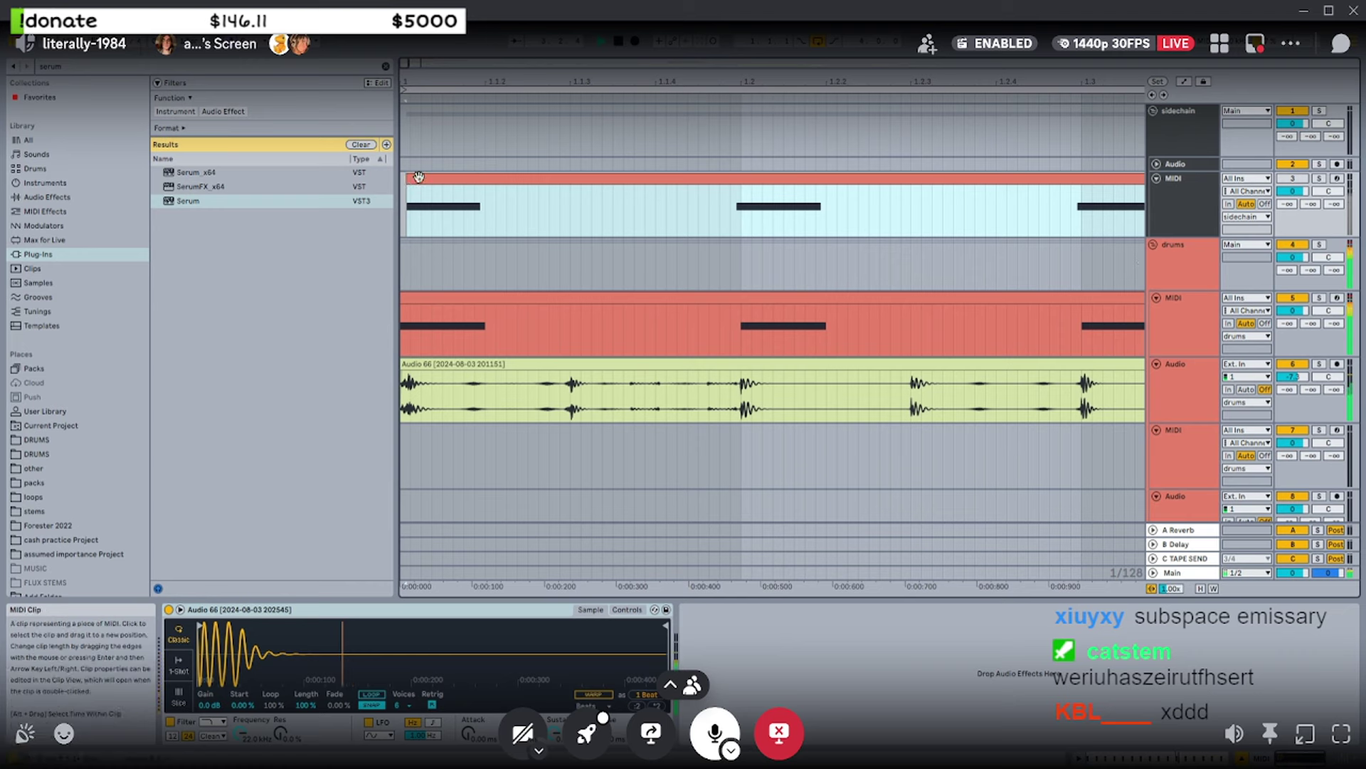
{"action": "left_click_drag", "start_coordinate": [414, 178], "coordinate": [415, 180]}
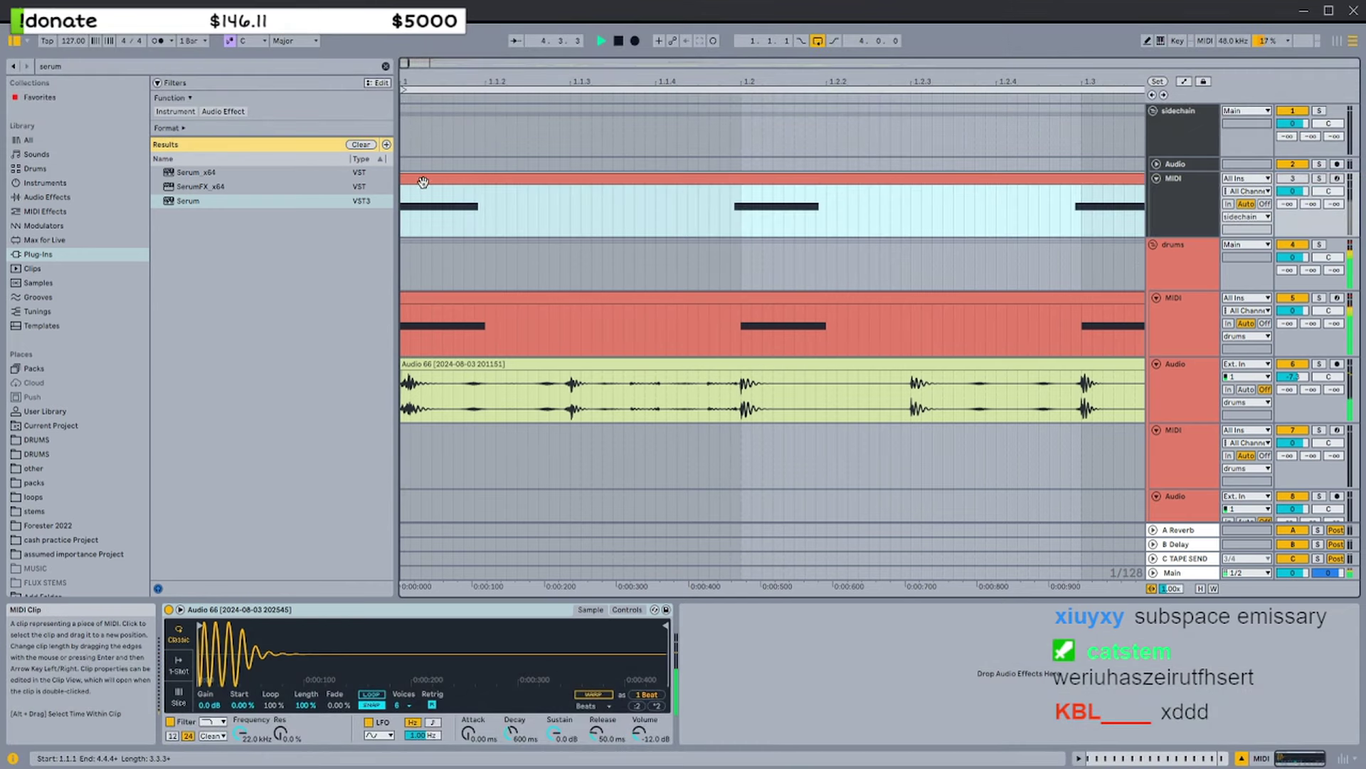
{"action": "scroll", "coordinate": [425, 194], "scroll_direction": "down", "scroll_amount": 5}
{"action": "scroll", "coordinate": [427, 195], "scroll_direction": "down", "scroll_amount": 6}
{"action": "left_click", "coordinate": [1173, 291]}
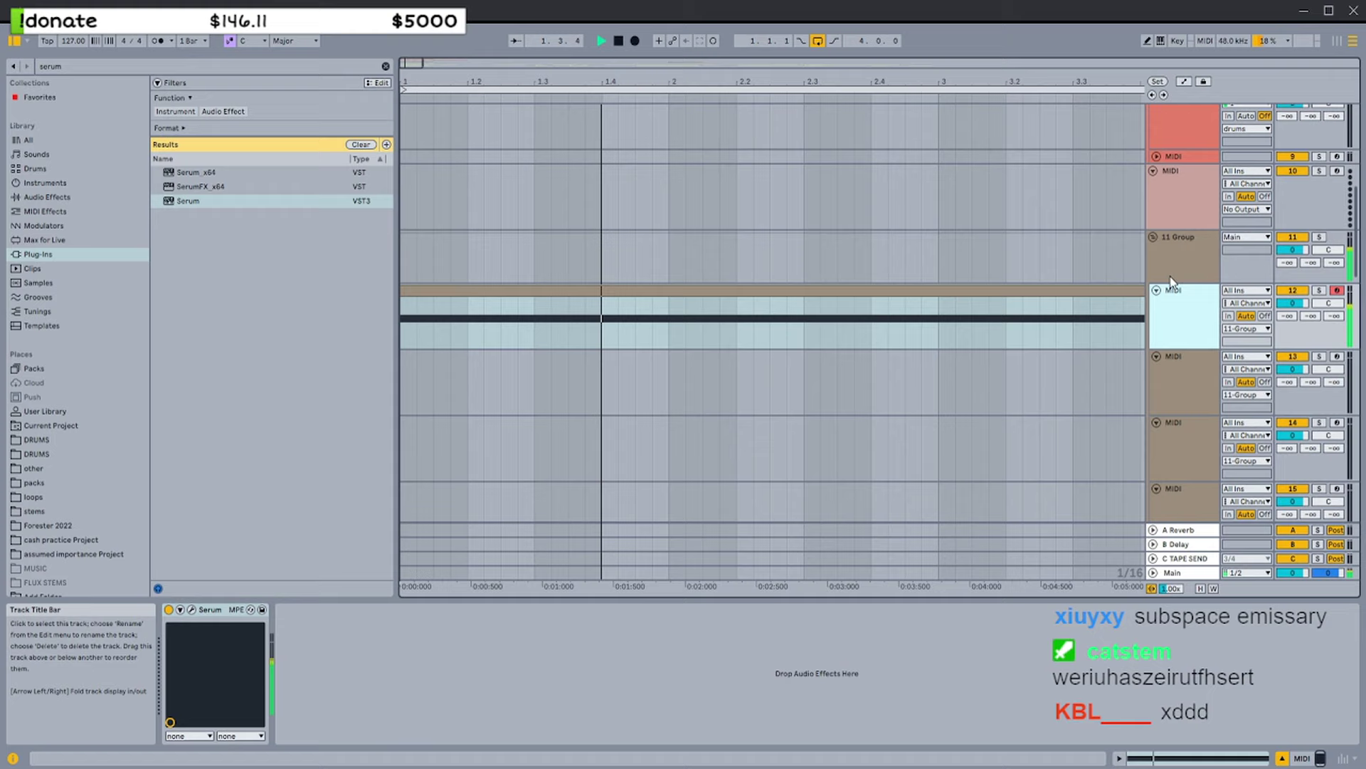
Lower the shared screen's stream volume slightly in the Discord call
{"action": "right_click", "coordinate": [637, 448]}
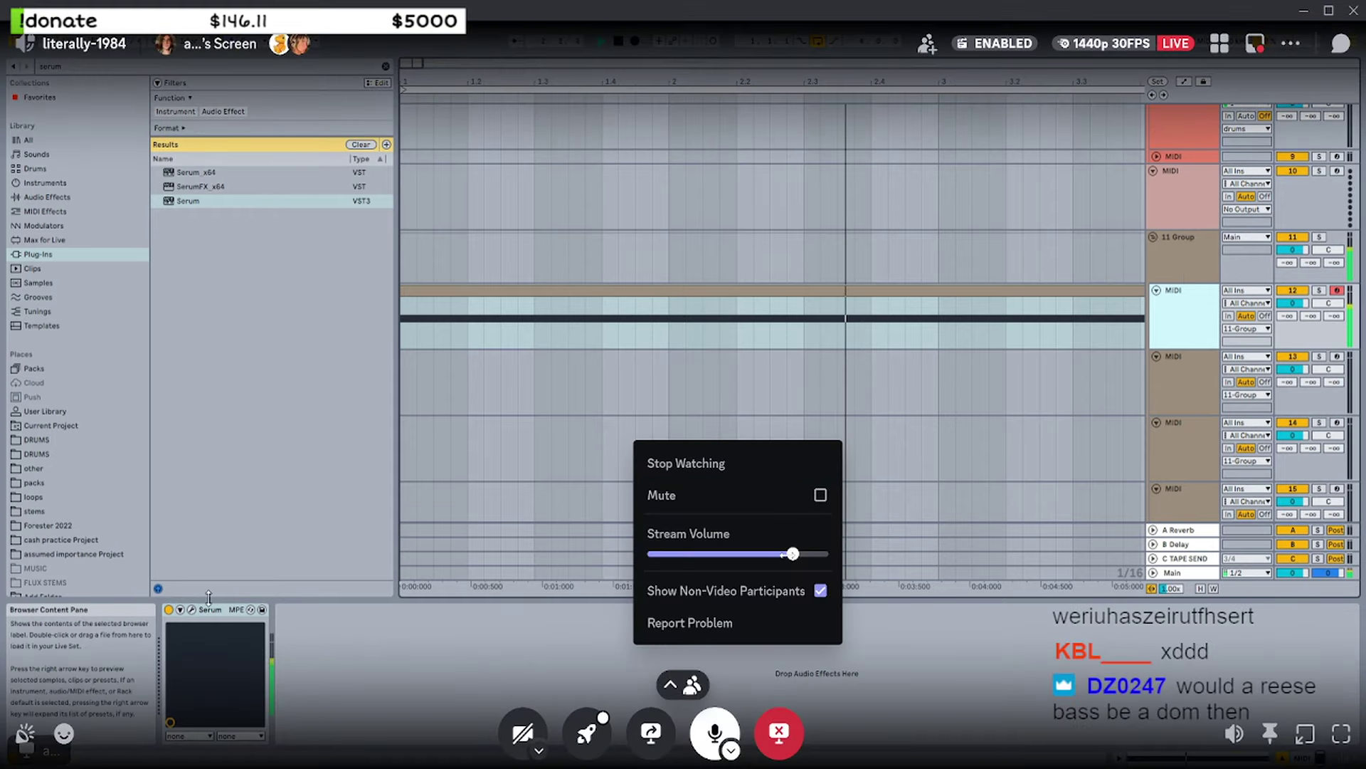
{"action": "left_click_drag", "start_coordinate": [792, 554], "coordinate": [783, 554]}
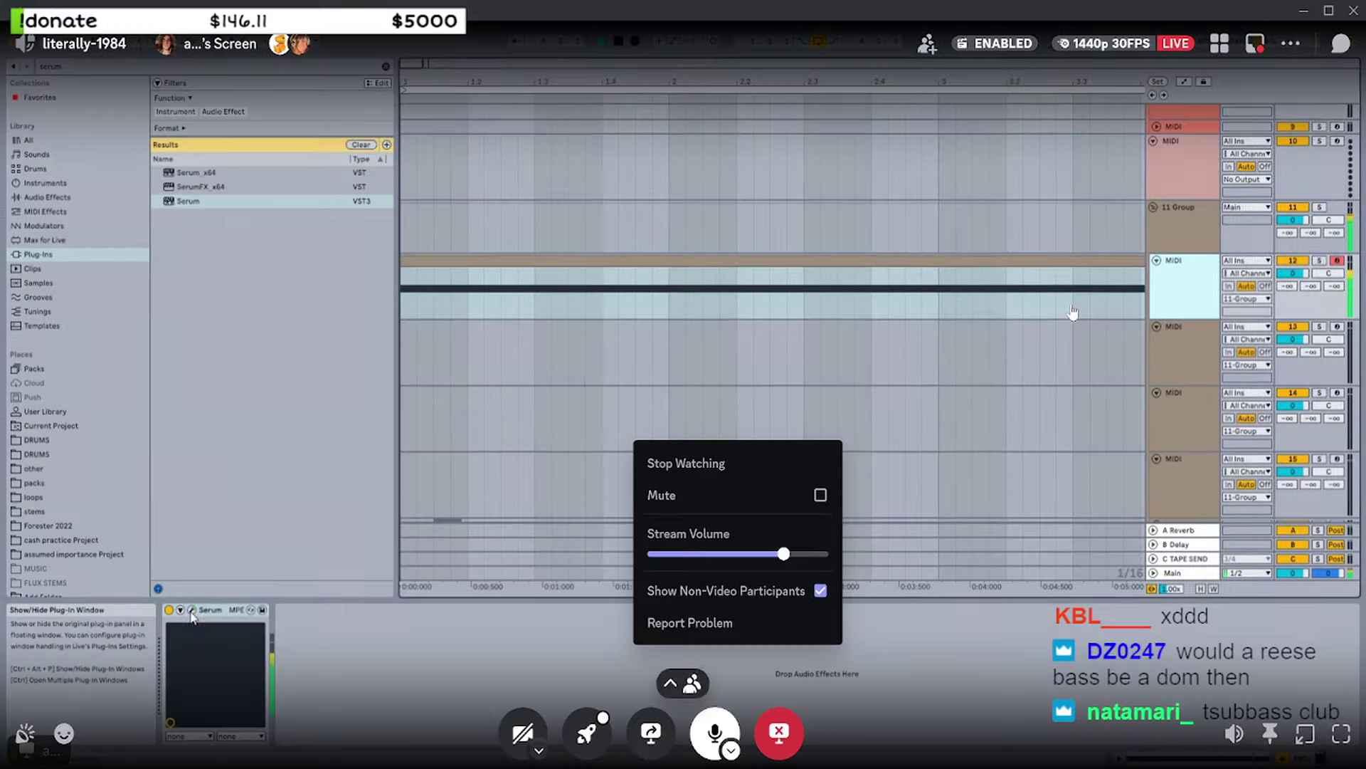
View a participant's camera enlarged in the call and return to the shared screen
{"action": "left_click", "coordinate": [1073, 314]}
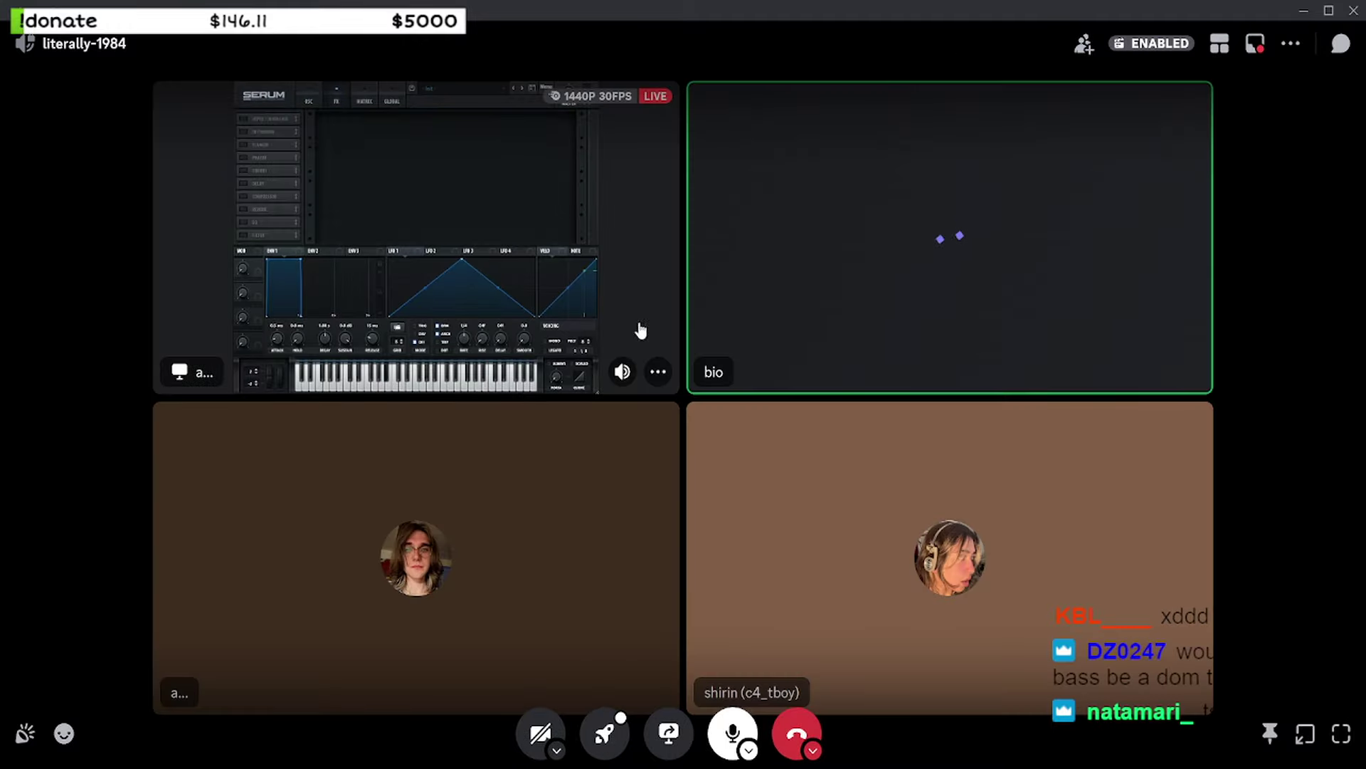
{"action": "left_click", "coordinate": [945, 267]}
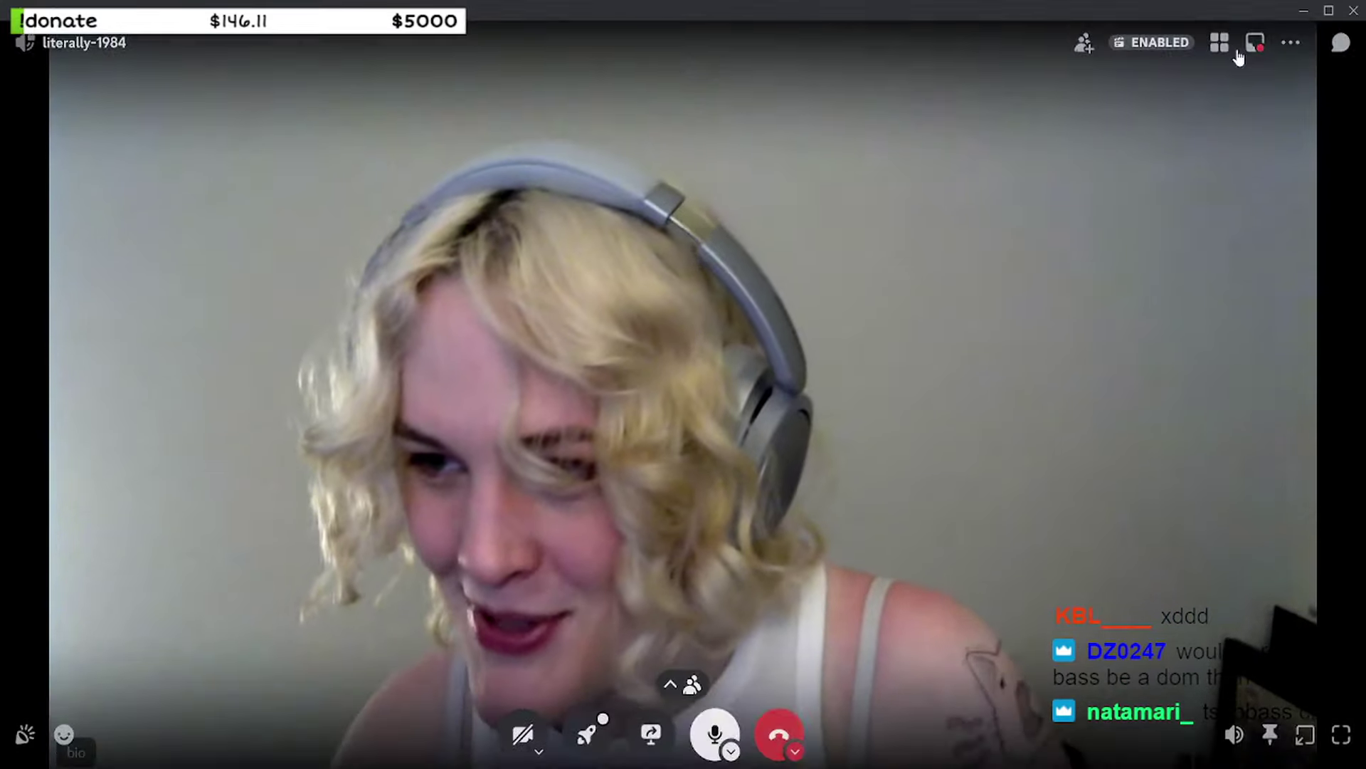
{"action": "left_click", "coordinate": [1220, 42]}
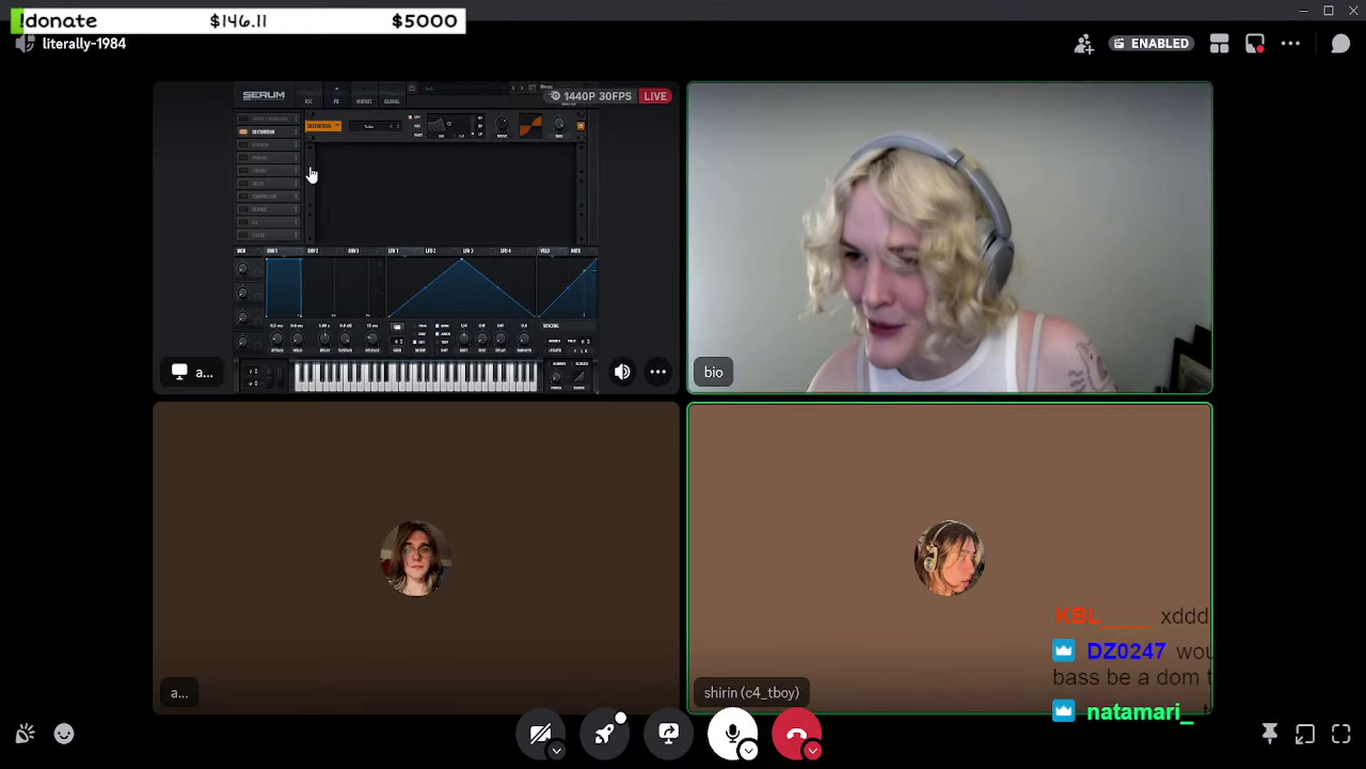
{"action": "left_click", "coordinate": [301, 187]}
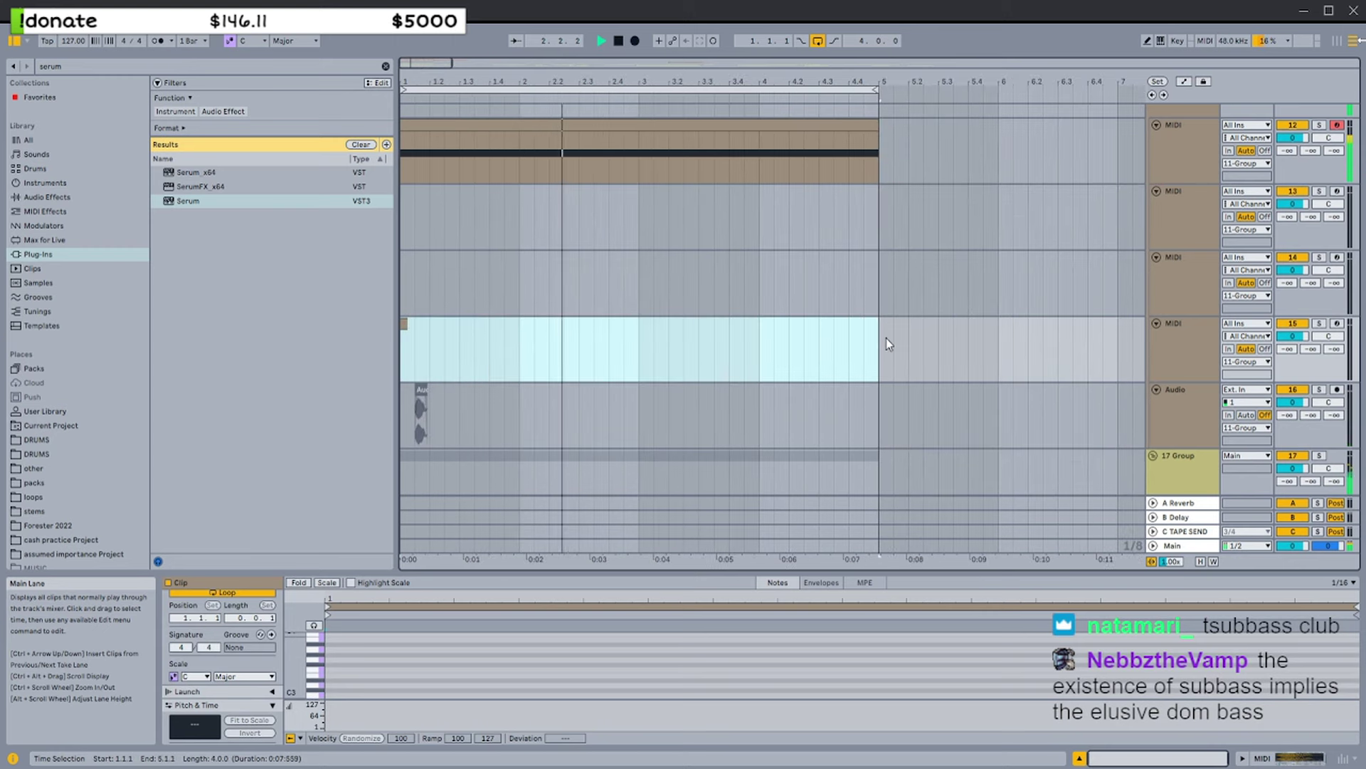
In a new four-bar clip on MIDI track 15, enter an F3 note at 1.2.3 followed by repeated E3 notes from 1.3.1 to 2.1.1
{"action": "double_click", "coordinate": [424, 669]}
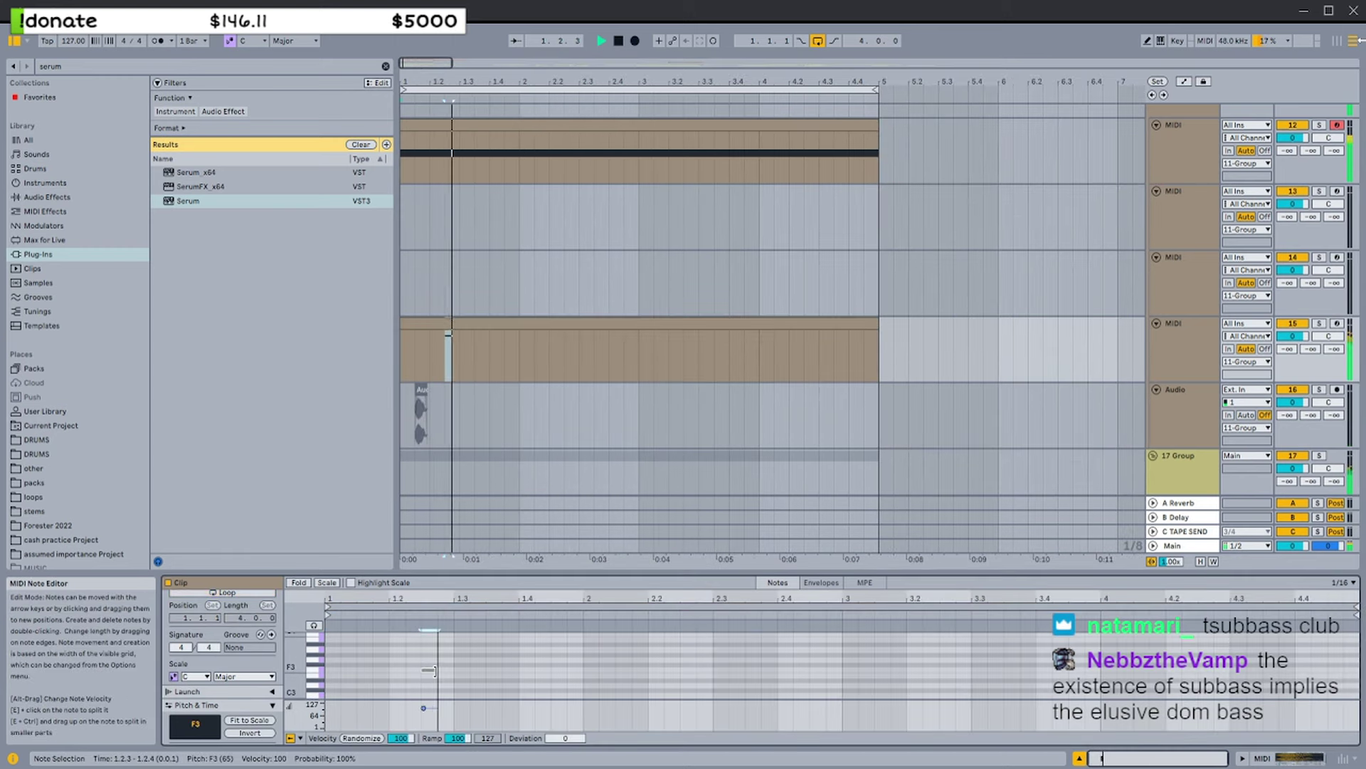
{"action": "double_click", "coordinate": [475, 669]}
{"action": "left_click_drag", "start_coordinate": [475, 669], "coordinate": [478, 676]}
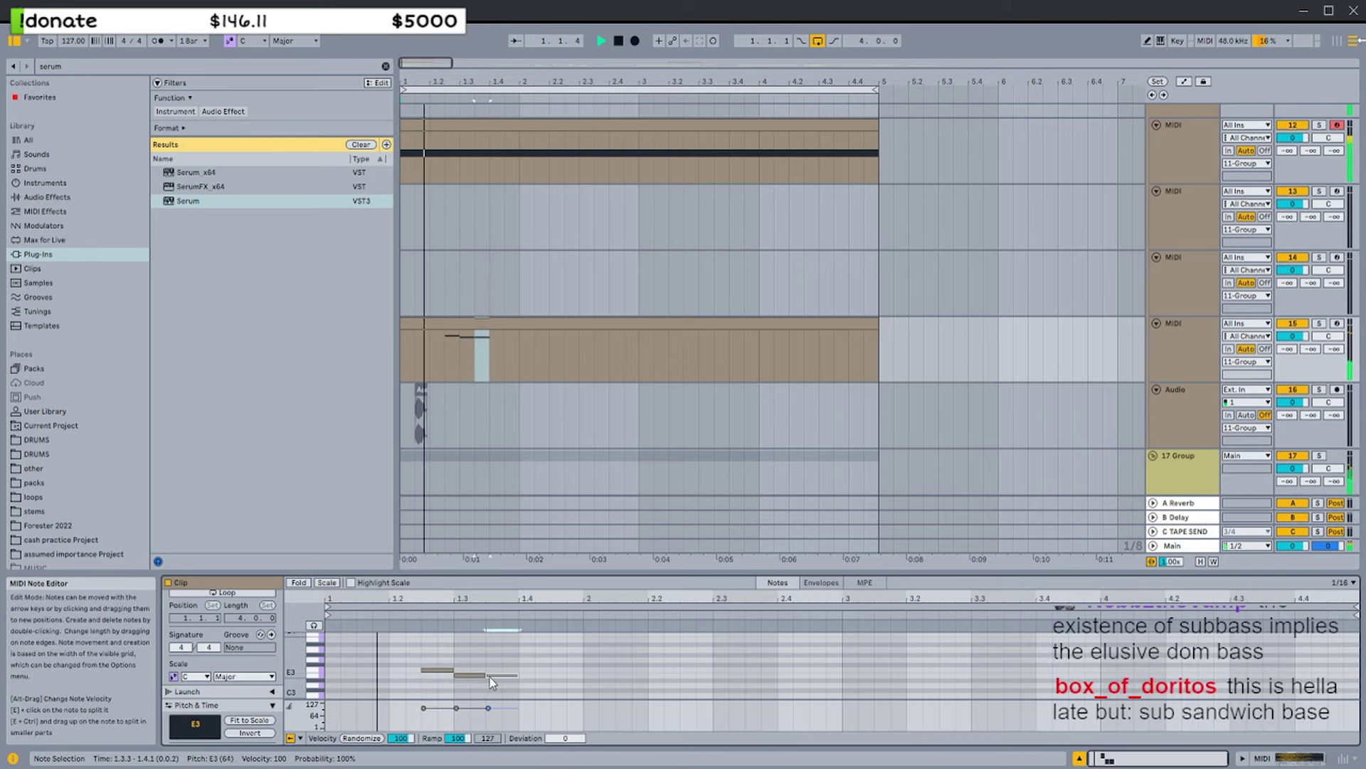
{"action": "key", "text": "ctrl+d"}
{"action": "key", "text": "ctrl+d"}
{"action": "key", "text": "ctrl+d"}
Lower the velocities of the last three E3 notes in descending steps, ending at 1, while checking playback
{"action": "left_click_drag", "start_coordinate": [484, 694], "coordinate": [582, 717]}
{"action": "left_click_drag", "start_coordinate": [583, 701], "coordinate": [492, 673]}
{"action": "key", "text": "space"}
{"action": "key", "text": "space"}
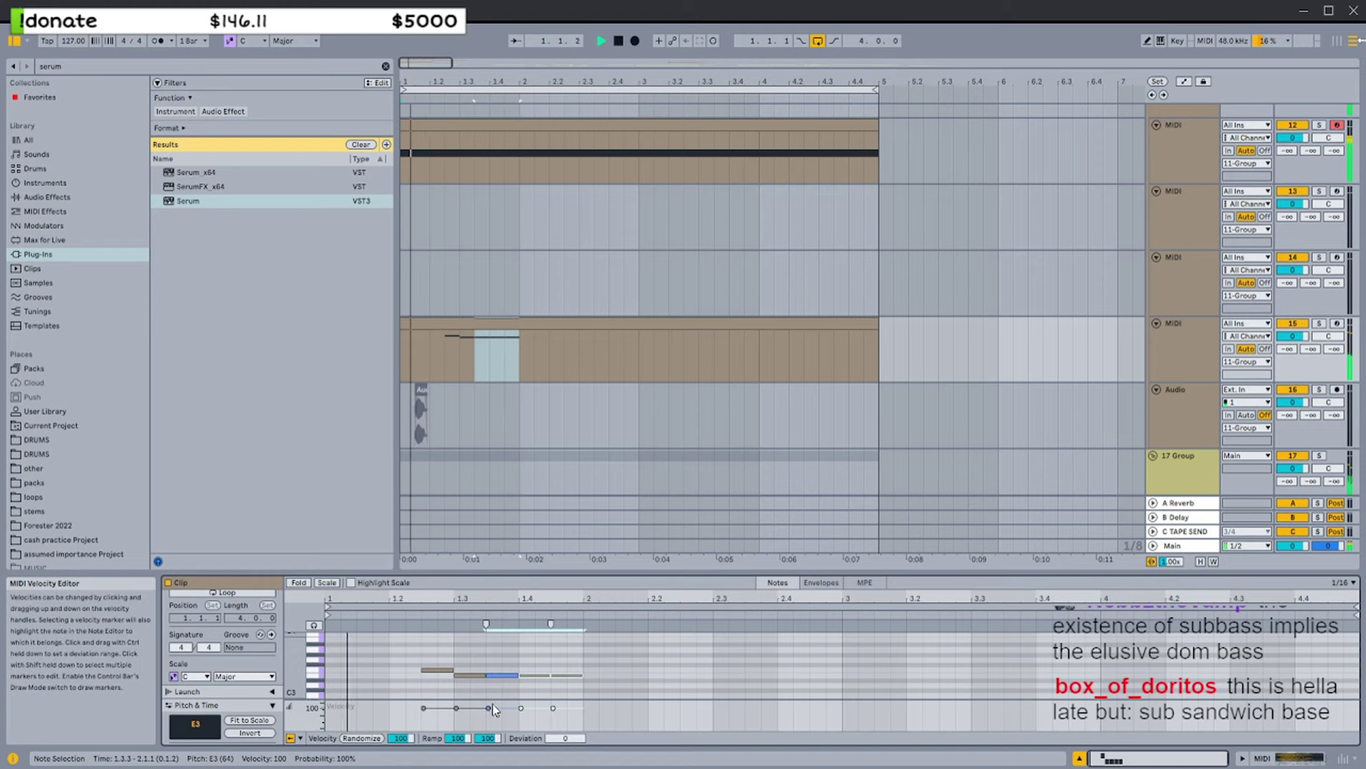
{"action": "left_click_drag", "start_coordinate": [538, 718], "coordinate": [539, 736]}
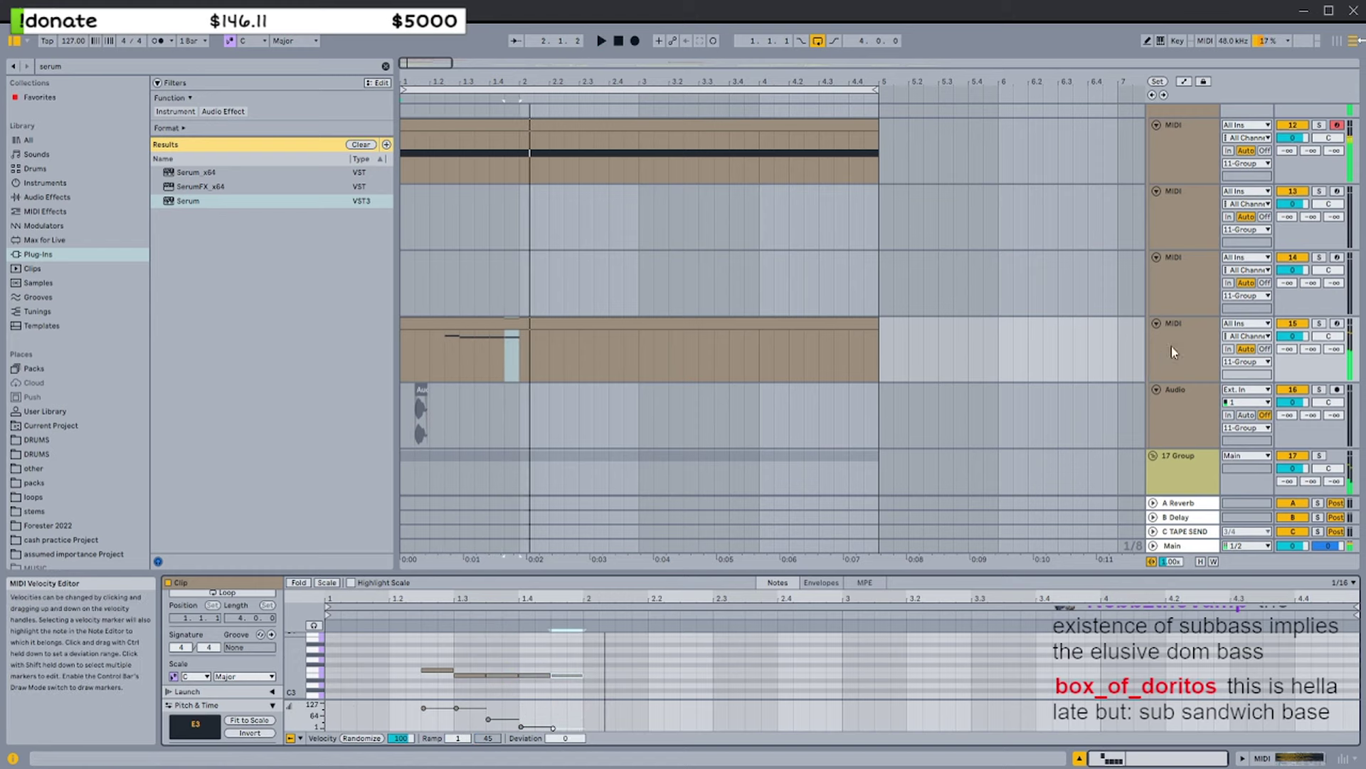
Raise the sample volume in track 15's Sampler to 5.0 dB and audition the soloed track from 1.2.3
{"action": "double_click", "coordinate": [1172, 348]}
{"action": "key", "text": "space"}
{"action": "left_click", "coordinate": [528, 609]}
{"action": "left_click", "coordinate": [419, 609]}
{"action": "key", "text": "space"}
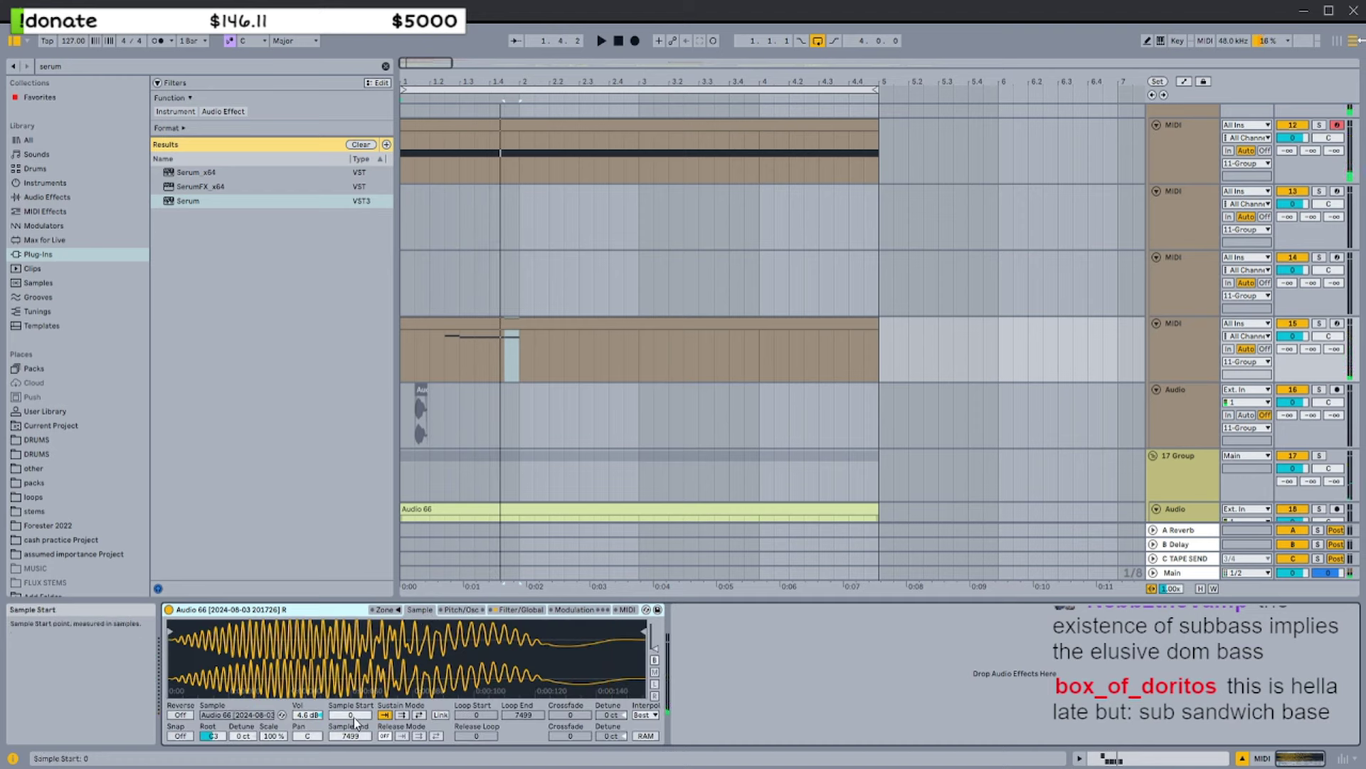
{"action": "left_click", "coordinate": [298, 718]}
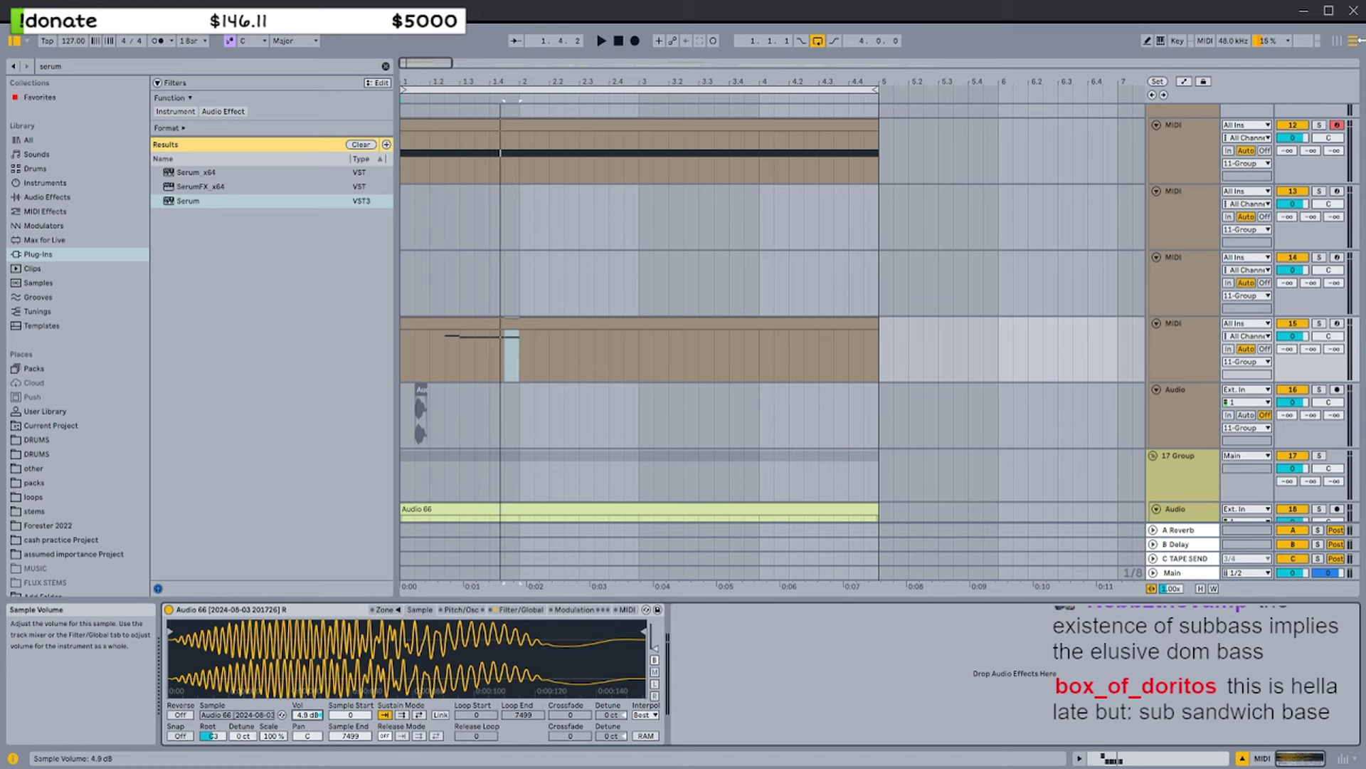
{"action": "left_click", "coordinate": [444, 352]}
{"action": "key", "text": "space"}
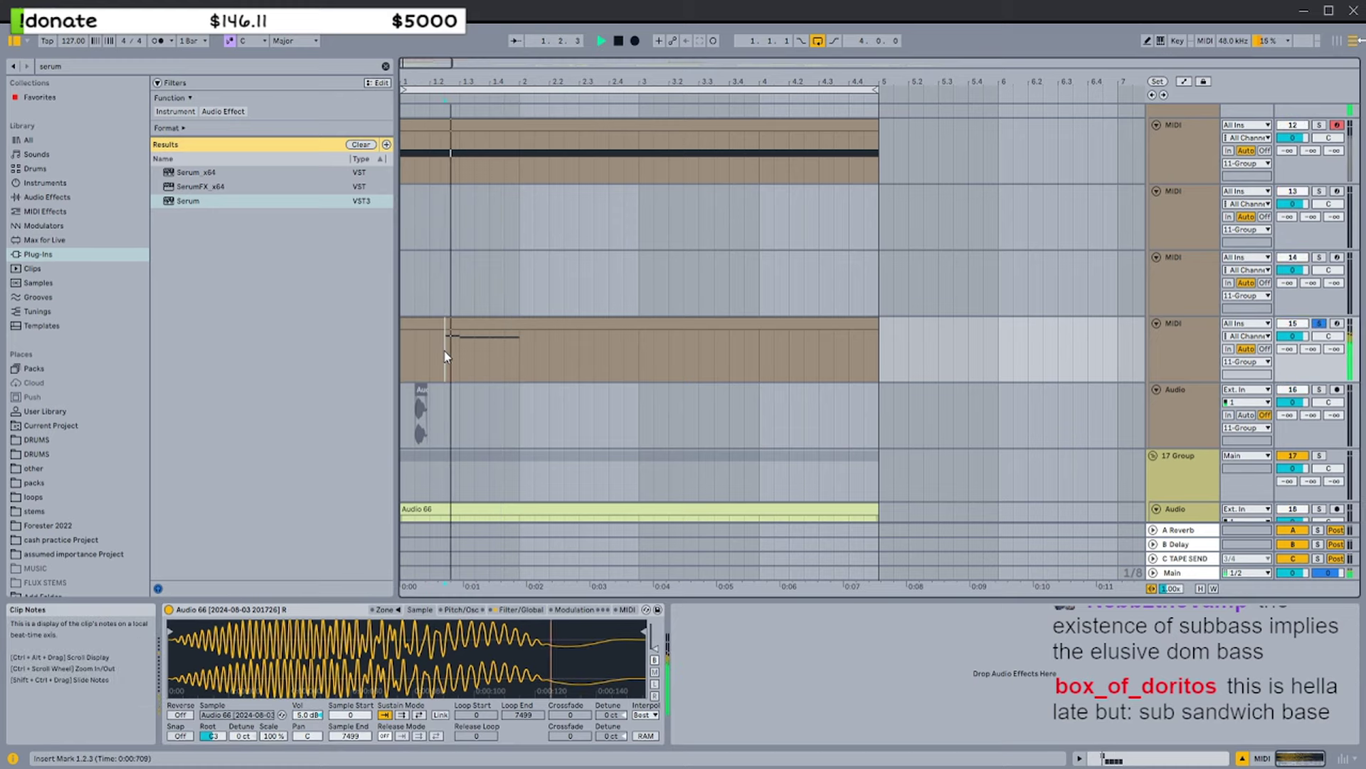
Examine the Sampler's modulation, MIDI, zone, sample, pitch and filter pages for a control linking velocity to volume
{"action": "left_click", "coordinate": [534, 612]}
{"action": "left_click", "coordinate": [564, 611]}
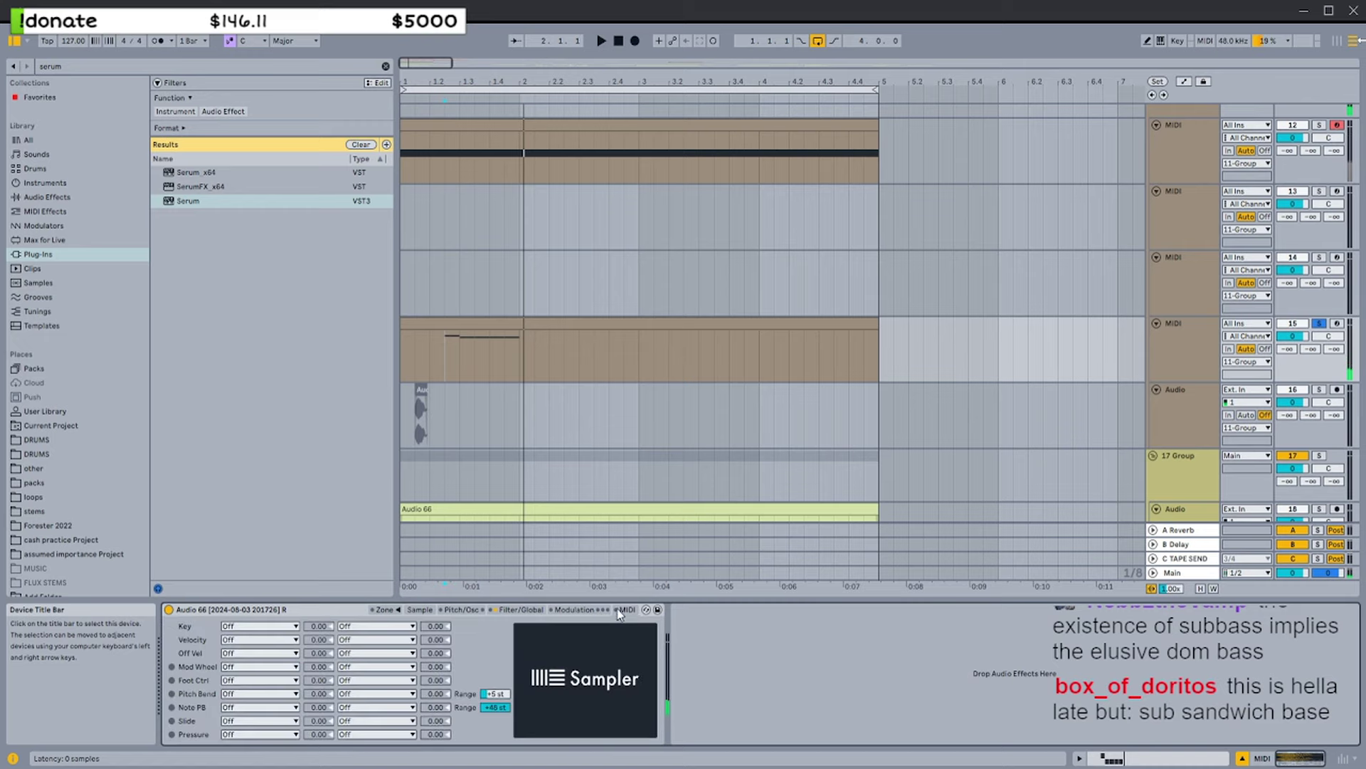
{"action": "left_click", "coordinate": [383, 612]}
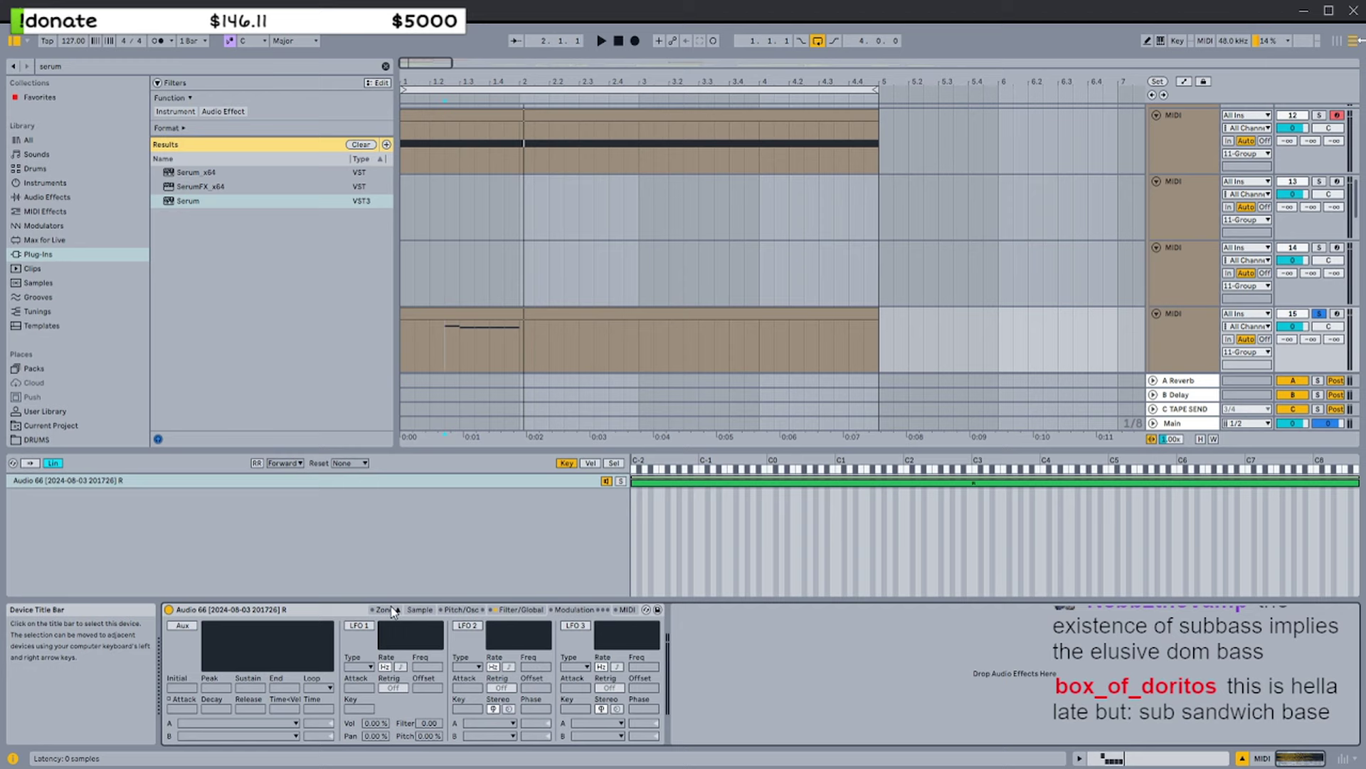
{"action": "left_click", "coordinate": [393, 611]}
{"action": "left_click", "coordinate": [425, 611]}
{"action": "left_click", "coordinate": [453, 611]}
{"action": "left_click", "coordinate": [422, 612]}
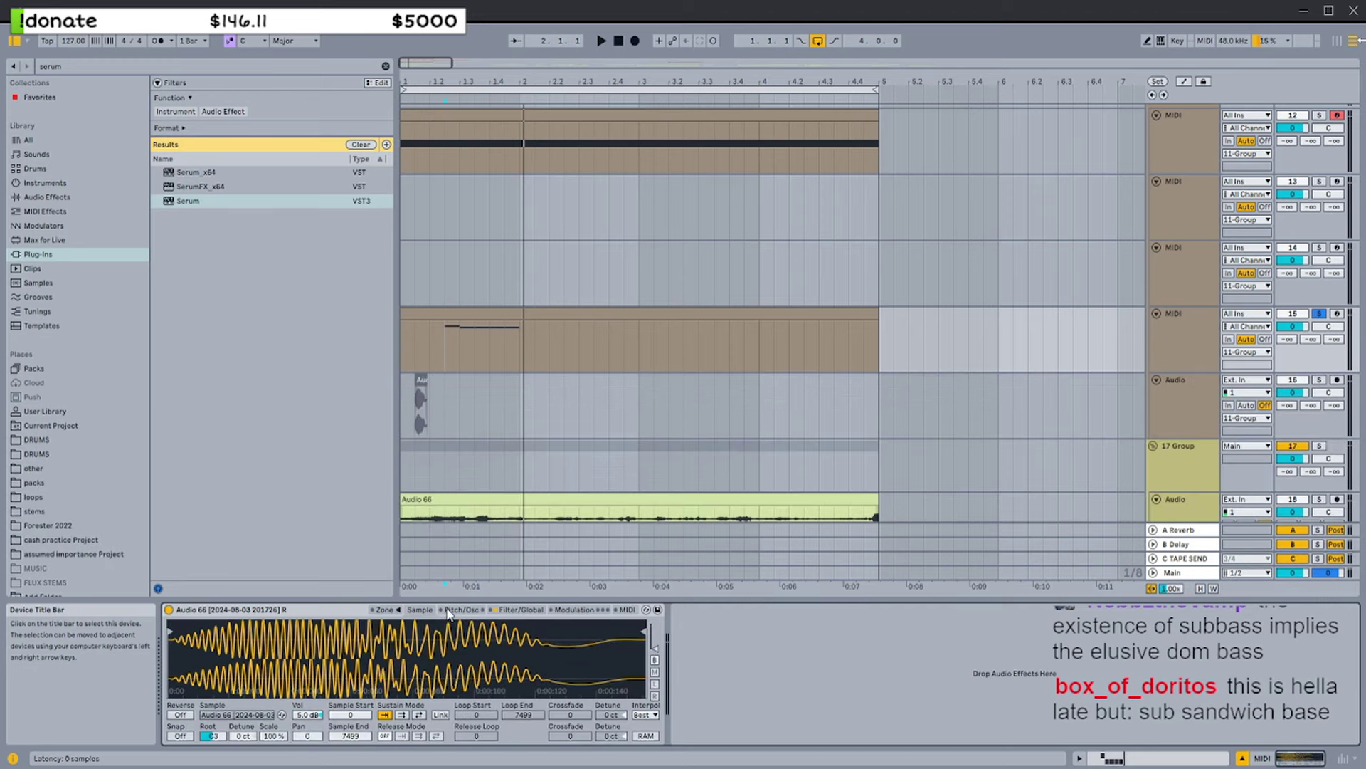
{"action": "left_click", "coordinate": [449, 611]}
{"action": "left_click", "coordinate": [422, 610]}
{"action": "left_click", "coordinate": [500, 611]}
{"action": "left_click", "coordinate": [583, 610]}
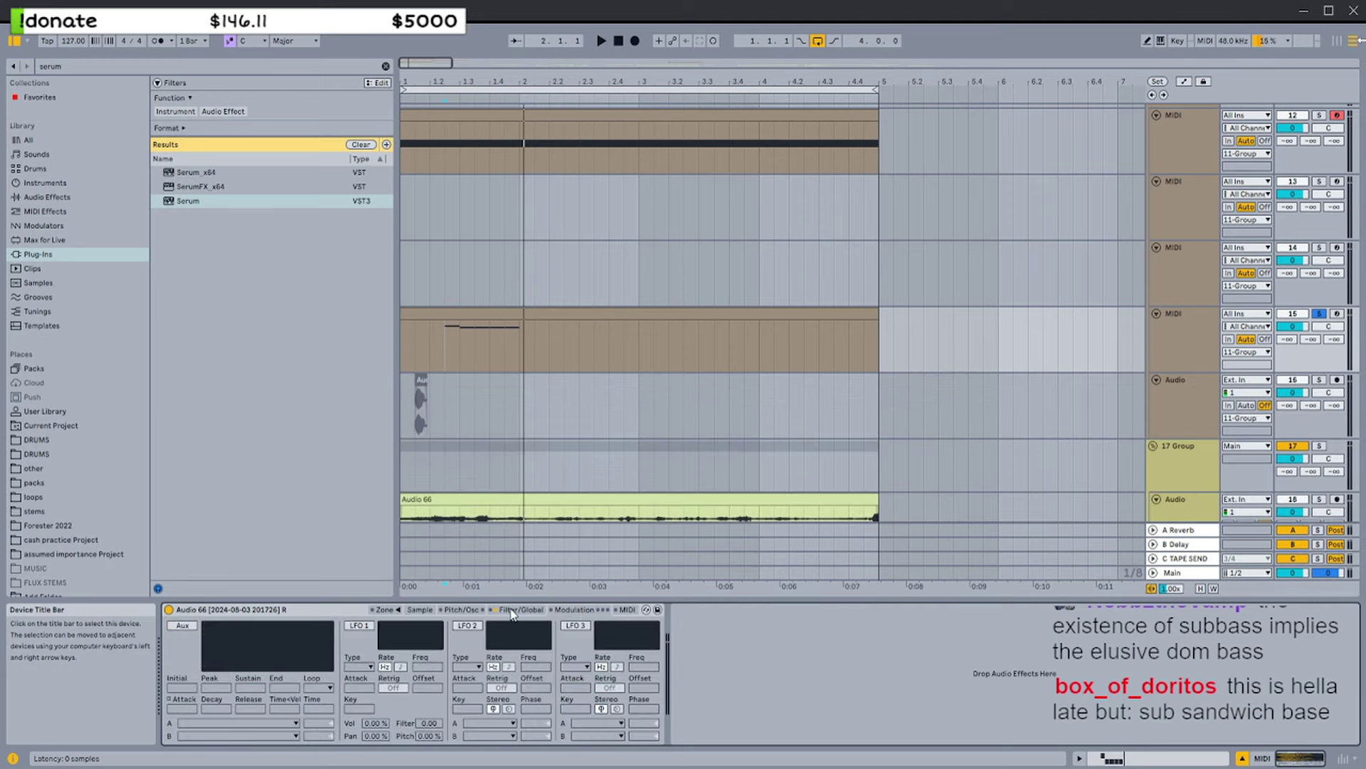
Raise the Sampler's global velocity-to-volume amount to about 70% and audition the notes against the full loop
{"action": "left_click", "coordinate": [512, 610]}
{"action": "key", "text": "space"}
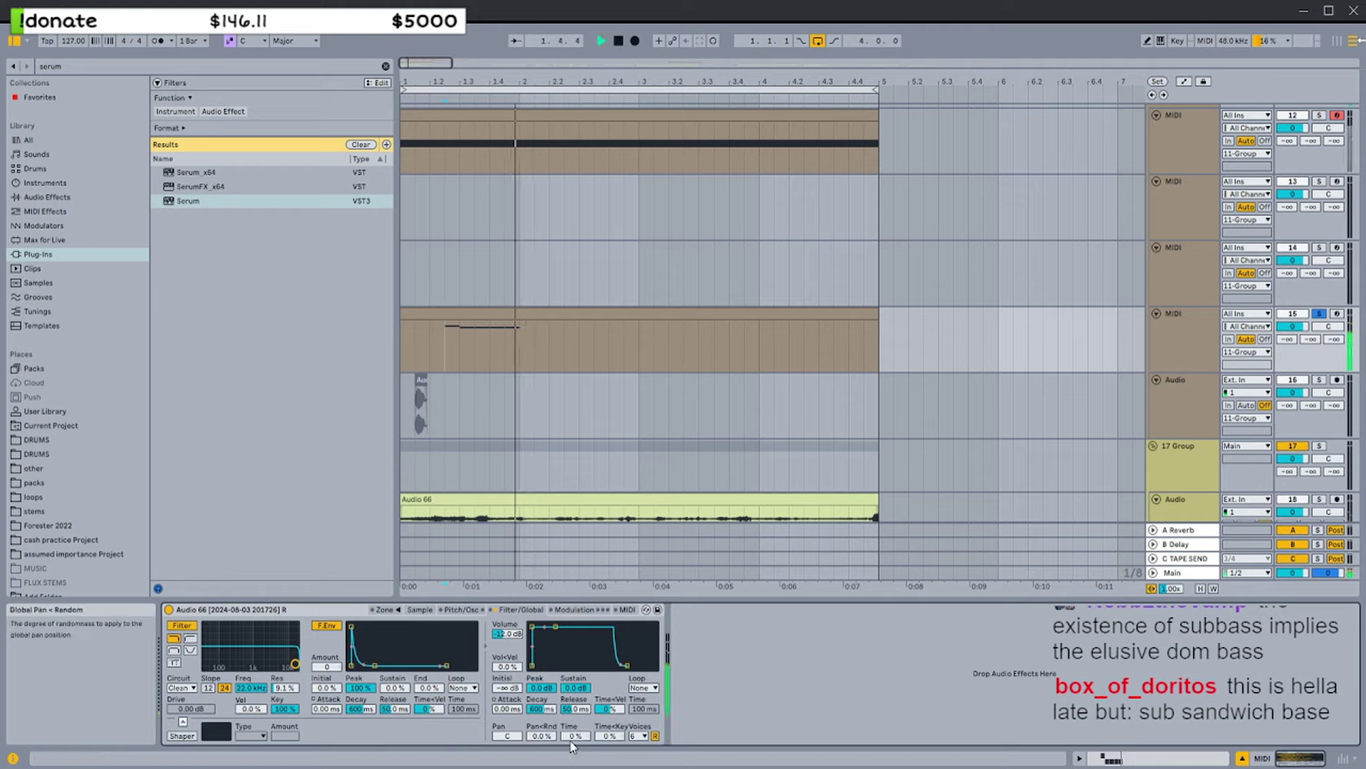
{"action": "key", "text": "space"}
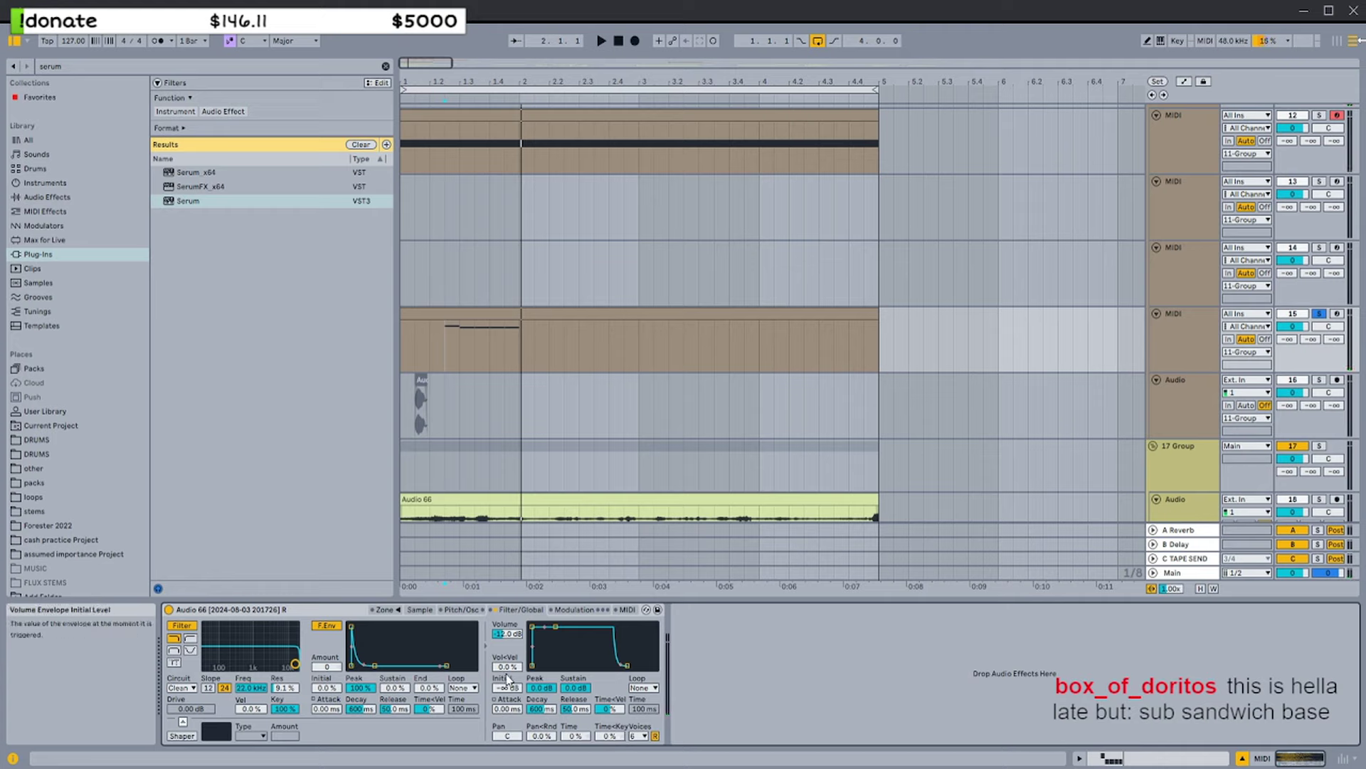
{"action": "key", "text": "space"}
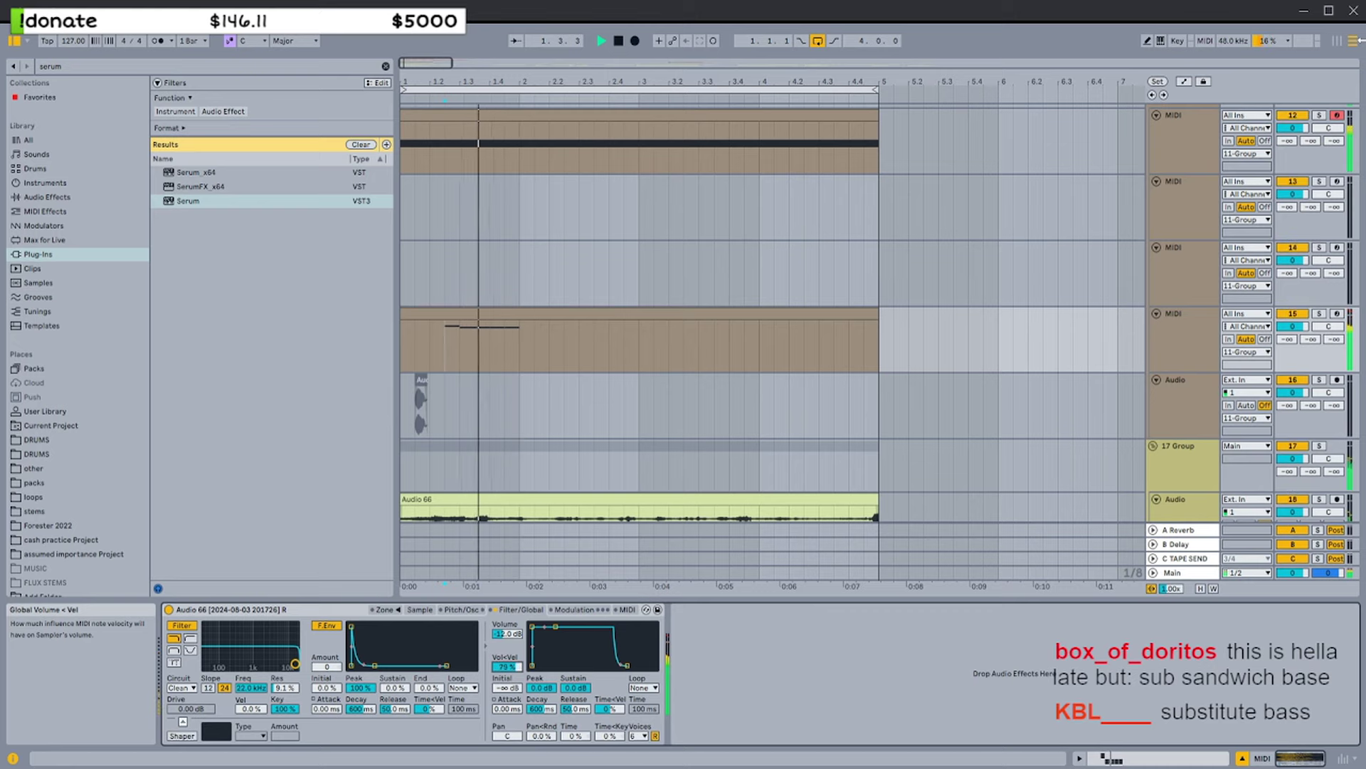
Set the velocity of track 15's first two notes to 77 and duplicate the bar-one pattern into bars 2, 3 and 4
{"action": "double_click", "coordinate": [529, 313]}
{"action": "left_click", "coordinate": [542, 636]}
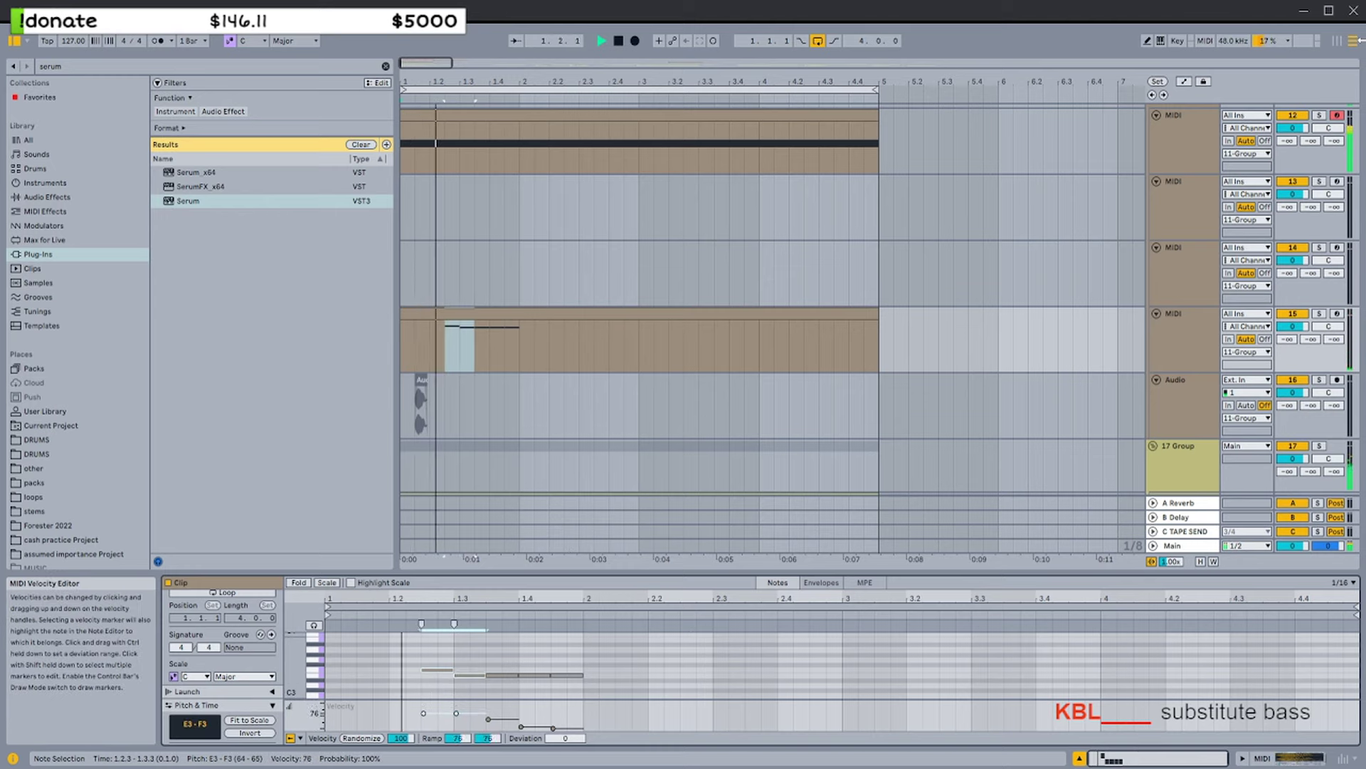
{"action": "left_click", "coordinate": [474, 680]}
{"action": "left_click_drag", "start_coordinate": [585, 653], "coordinate": [338, 684]}
{"action": "key", "text": "ctrl+d"}
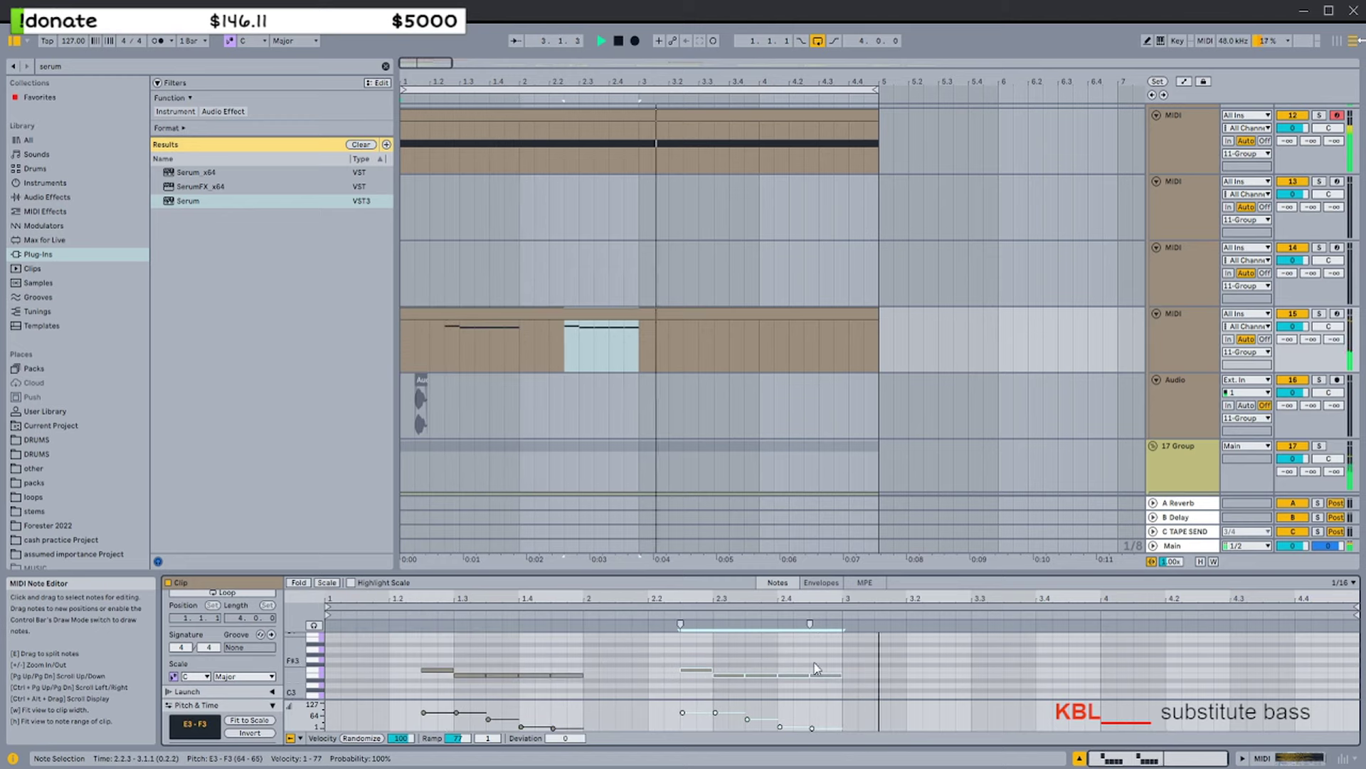
{"action": "key", "text": "ctrl+d"}
{"action": "mouse_move", "coordinate": [844, 655]}
{"action": "left_mouse_down"}
{"action": "mouse_move", "coordinate": [1134, 662]}
{"action": "mouse_move", "coordinate": [1355, 647]}
{"action": "mouse_move", "coordinate": [846, 644]}
{"action": "left_mouse_up"}
{"action": "mouse_move", "coordinate": [841, 646]}
{"action": "left_mouse_down"}
{"action": "mouse_move", "coordinate": [329, 649]}
{"action": "mouse_move", "coordinate": [843, 647]}
{"action": "left_mouse_up"}
{"action": "left_click_drag", "start_coordinate": [844, 646], "coordinate": [873, 649]}
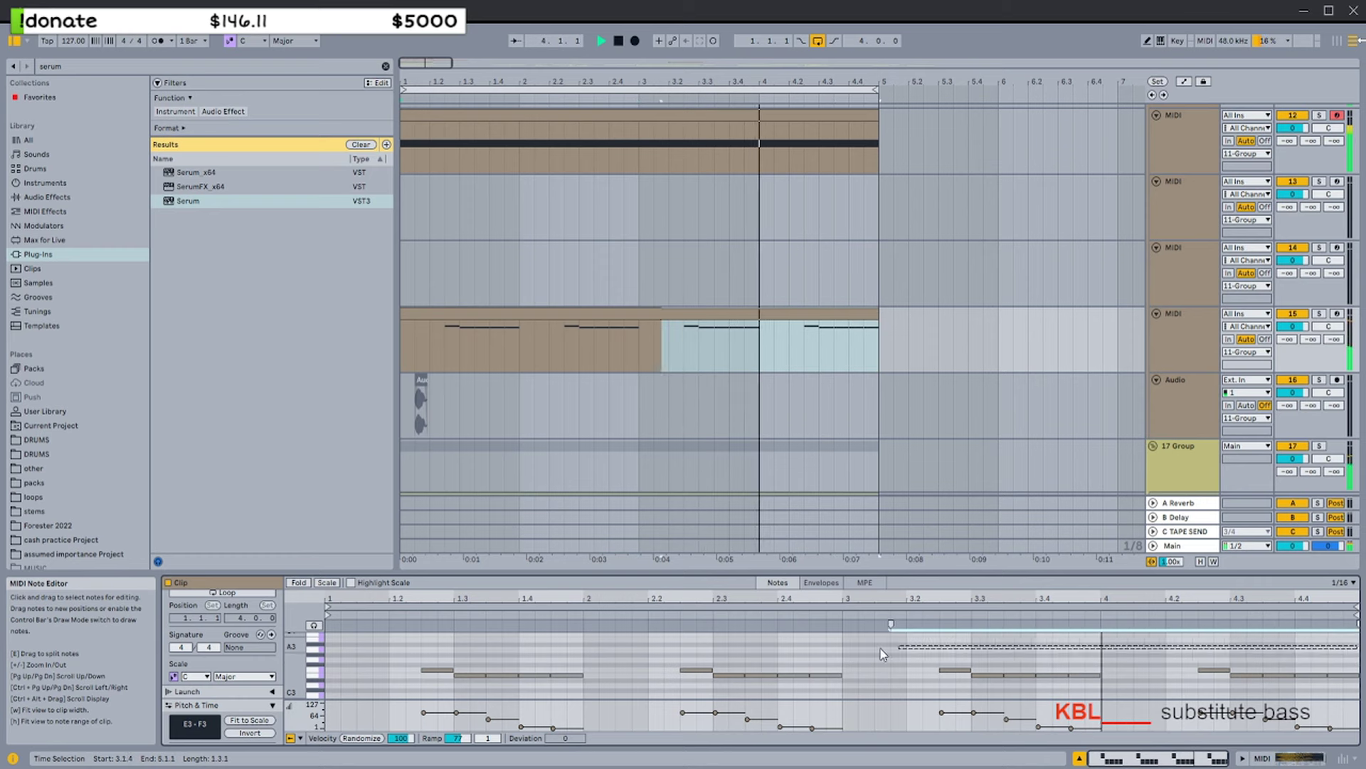
Add EQ Eight to track 15 with a low cut at about 162 Hz, a dip above 1 kHz and -1.12 dB at 4.84 kHz
{"action": "left_click", "coordinate": [1157, 339]}
{"action": "double_click", "coordinate": [1156, 337]}
{"action": "left_click", "coordinate": [47, 197]}
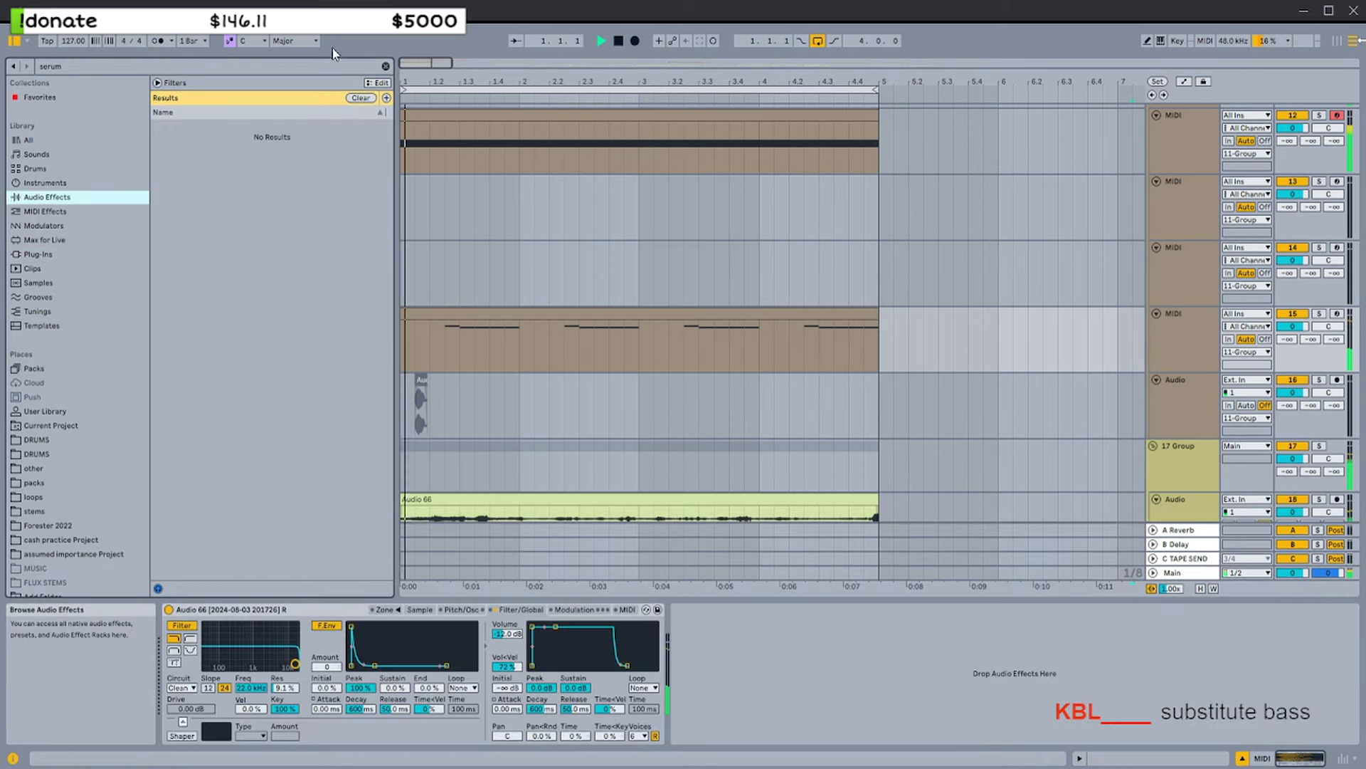
{"action": "left_click", "coordinate": [385, 67]}
{"action": "type", "text": "eq"}
{"action": "left_click_drag", "start_coordinate": [201, 138], "coordinate": [699, 625]}
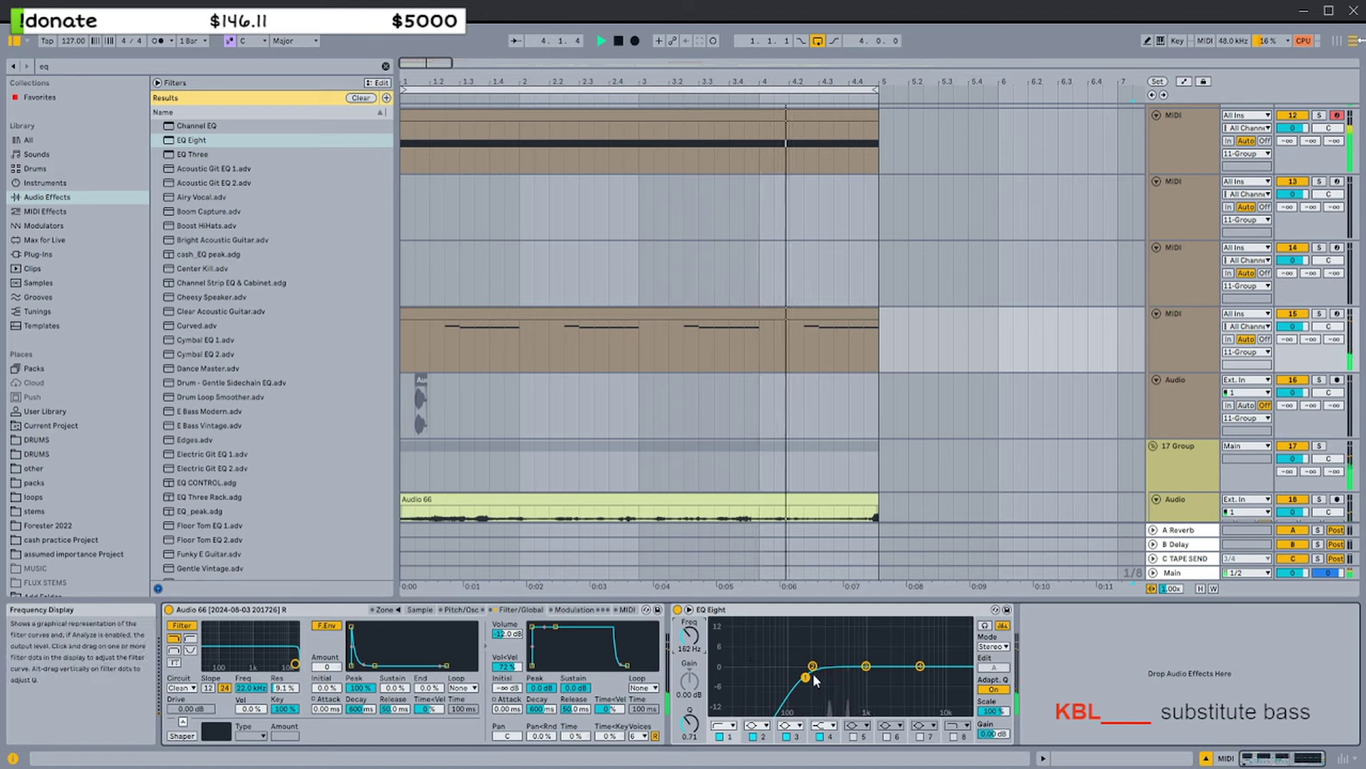
{"action": "mouse_move", "coordinate": [812, 666]}
{"action": "left_mouse_down"}
{"action": "mouse_move", "coordinate": [891, 678]}
{"action": "mouse_move", "coordinate": [805, 686]}
{"action": "left_mouse_up"}
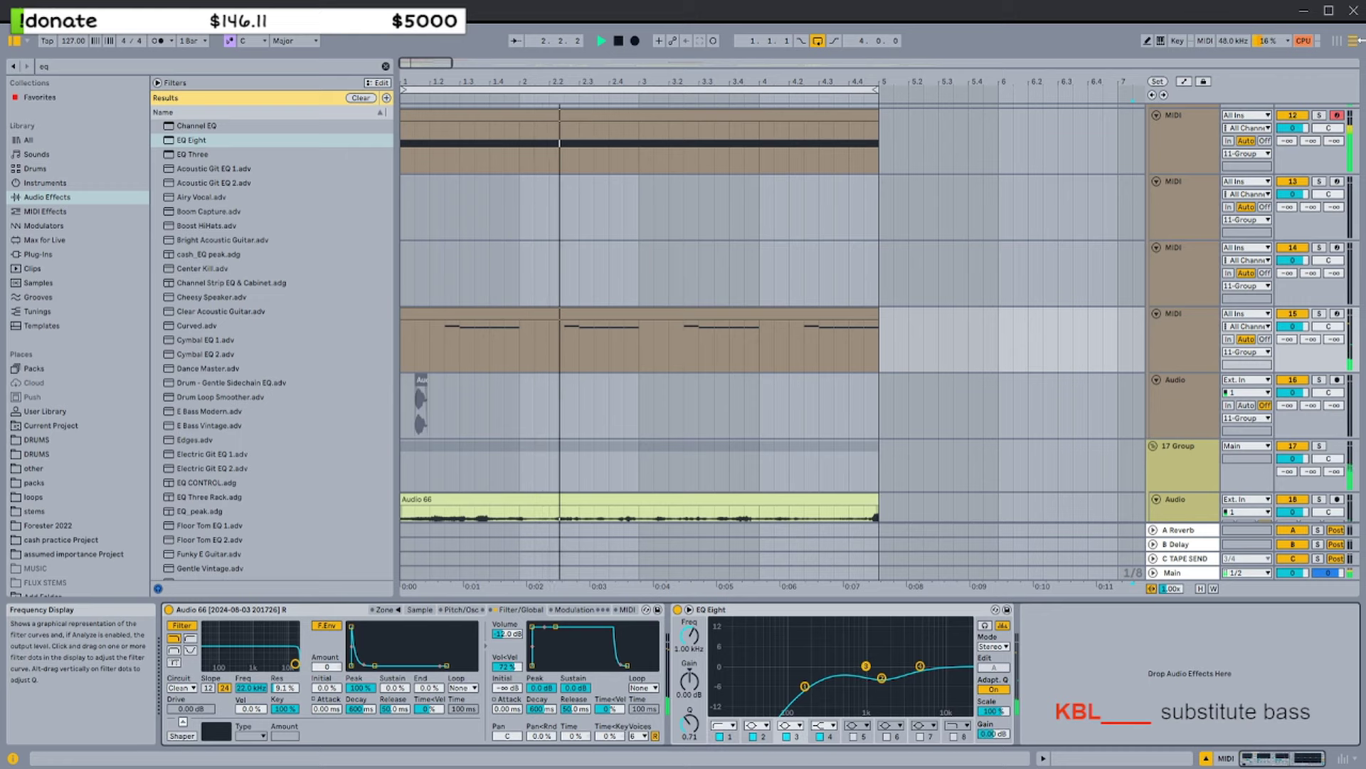
{"action": "left_click", "coordinate": [884, 676]}
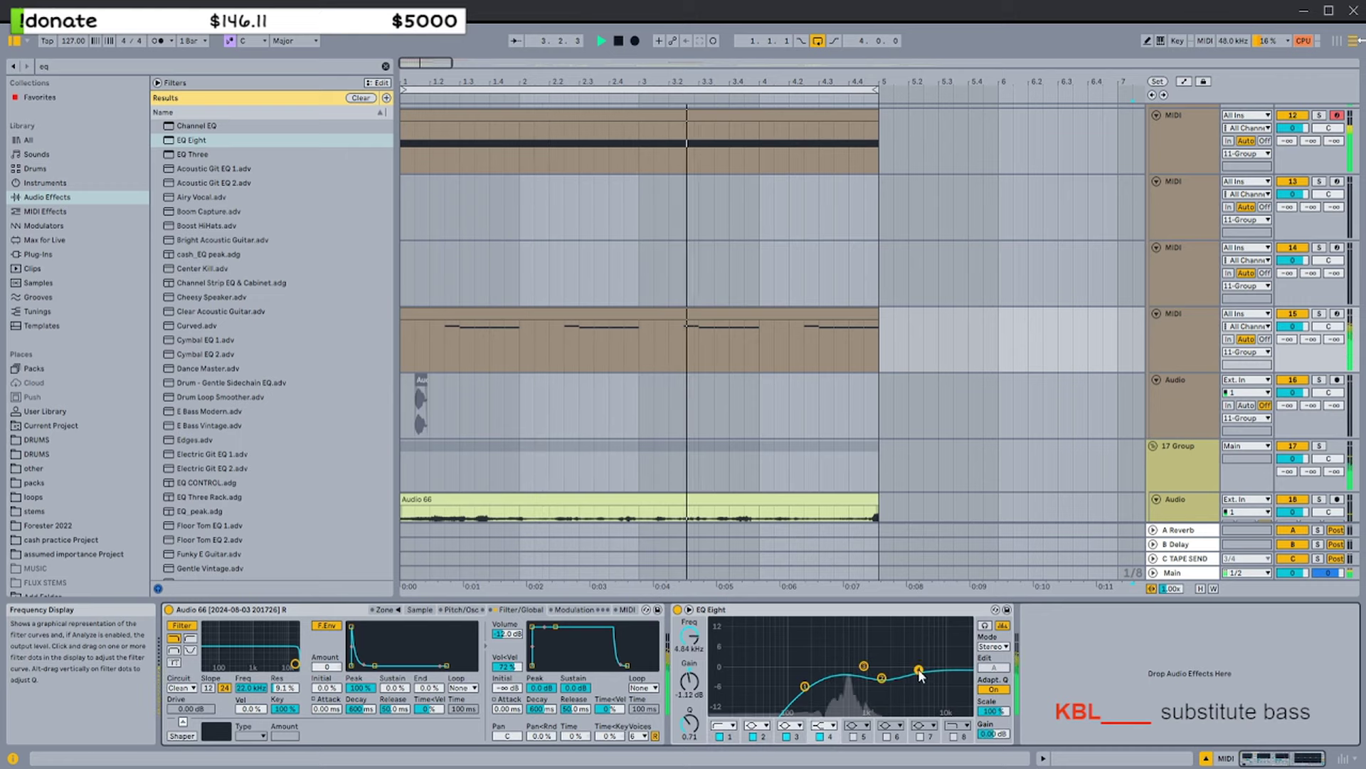
Raise the random pan amount in the Sampler on track 15
{"action": "scroll", "coordinate": [788, 352], "scroll_direction": "up", "scroll_amount": 2}
{"action": "left_click", "coordinate": [789, 354]}
{"action": "scroll", "coordinate": [823, 333], "scroll_direction": "up", "scroll_amount": 4}
{"action": "scroll", "coordinate": [997, 370], "scroll_direction": "down", "scroll_amount": 3}
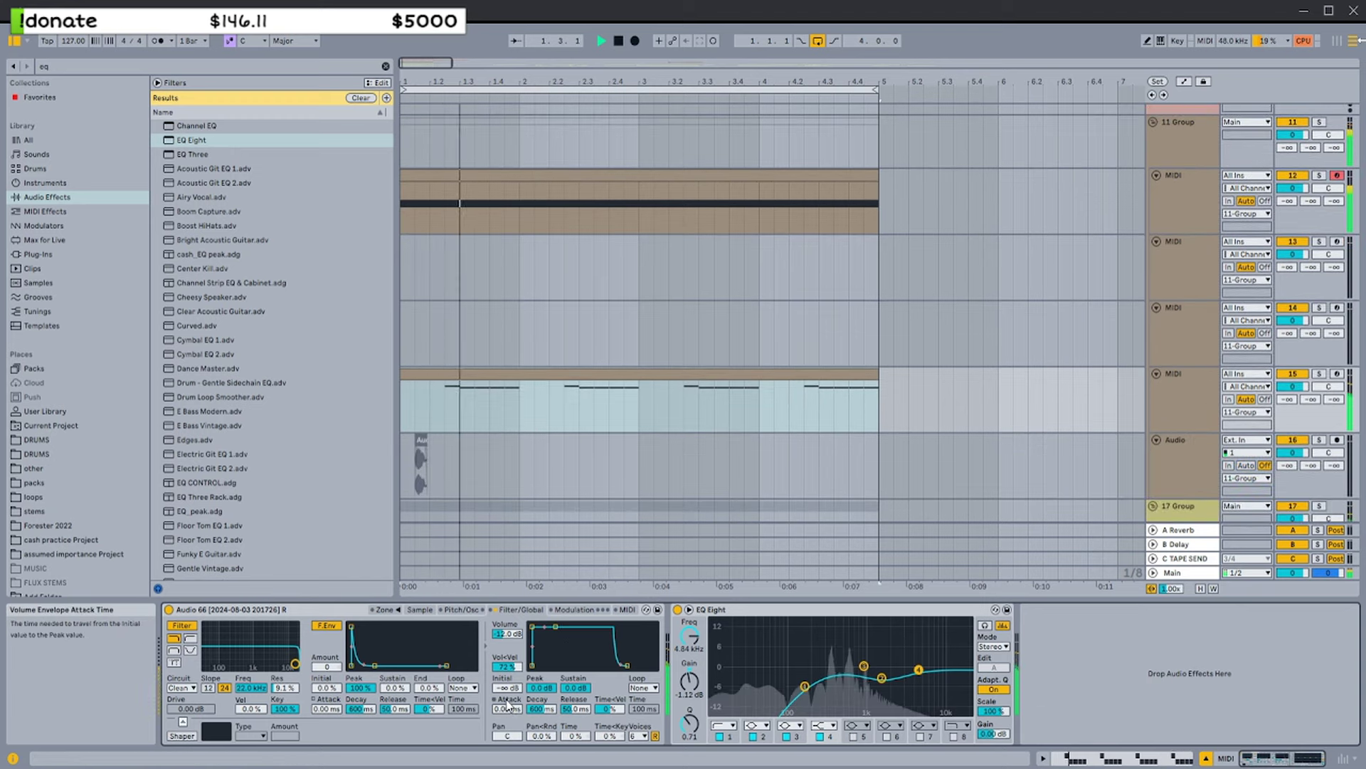
{"action": "left_click_drag", "start_coordinate": [541, 737], "coordinate": [541, 701]}
{"action": "scroll", "coordinate": [762, 396], "scroll_direction": "up", "scroll_amount": 5}
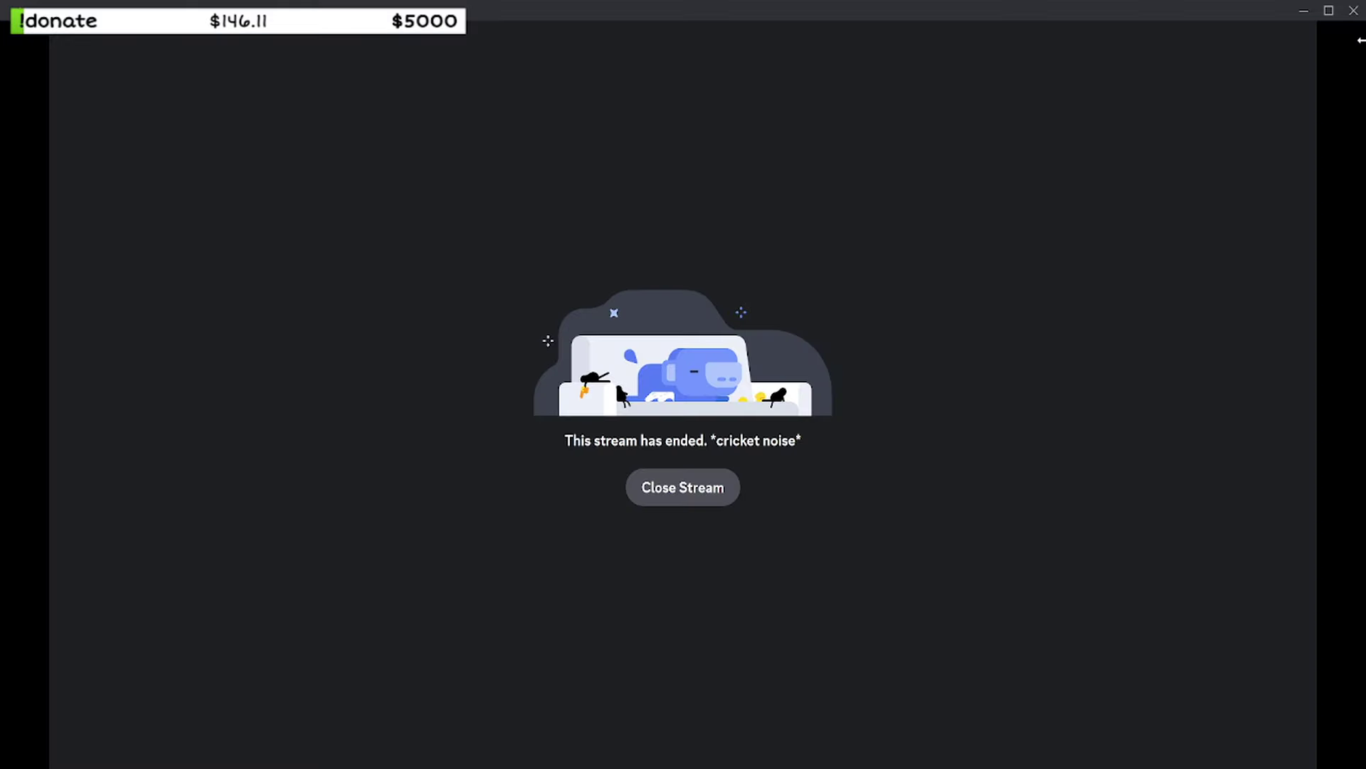
Close the ended stream in the Discord call and start watching the restarted shared screen
{"action": "mouse_move", "coordinate": [238, 253]}
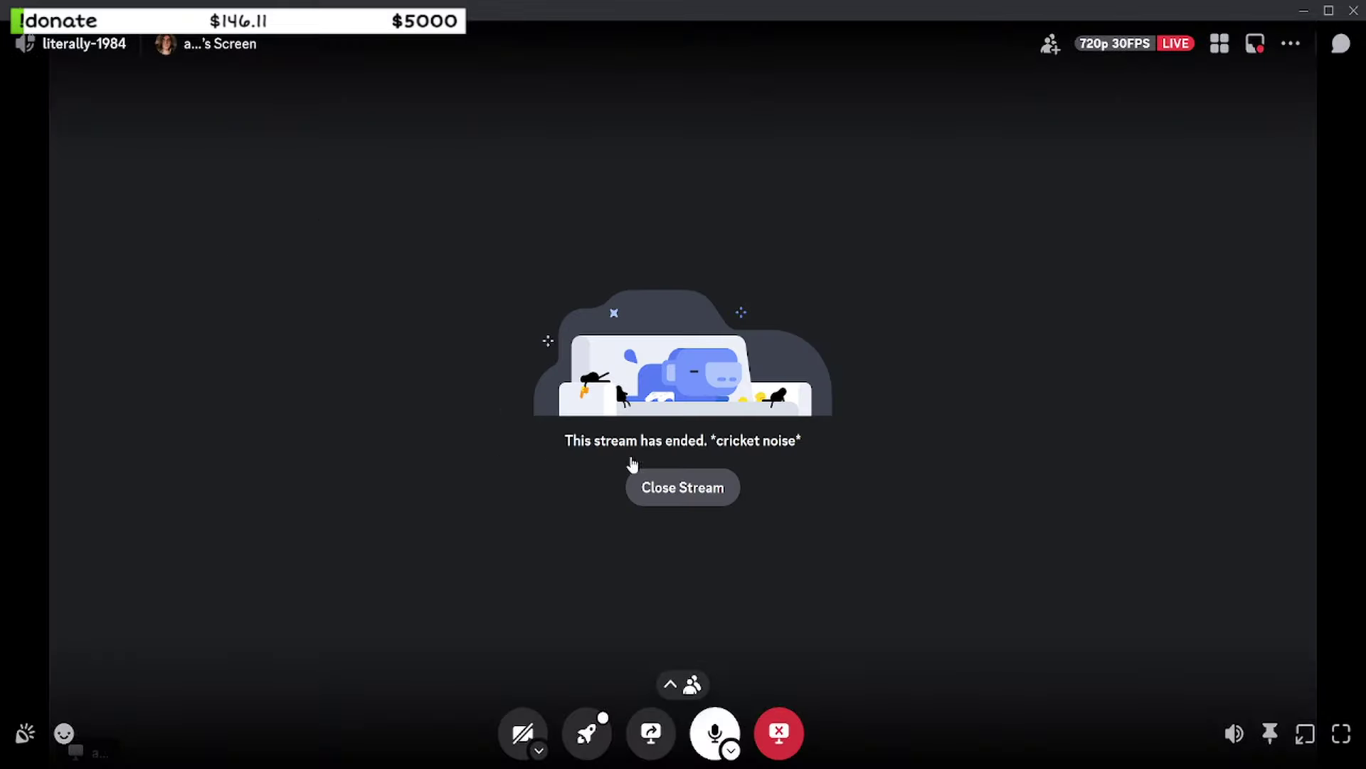
{"action": "left_click", "coordinate": [698, 510]}
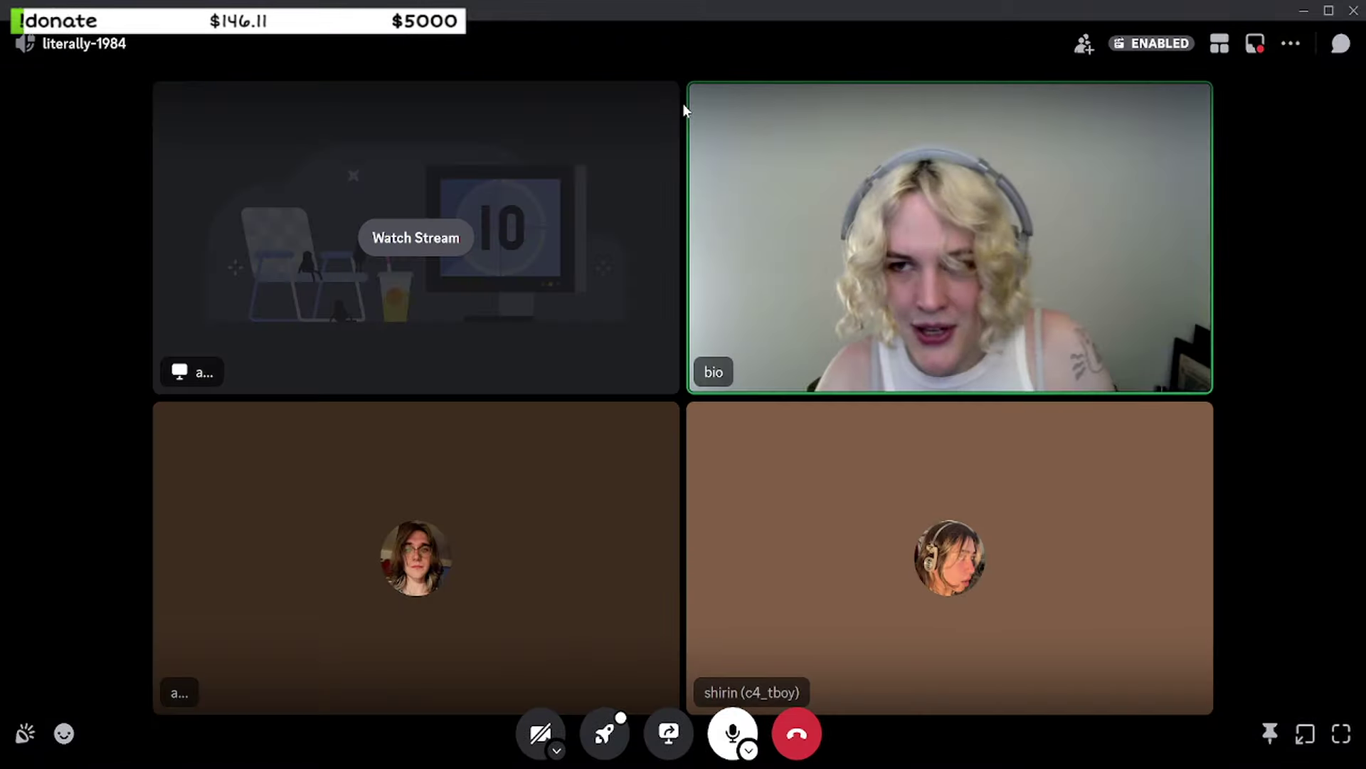
{"action": "left_click", "coordinate": [430, 239]}
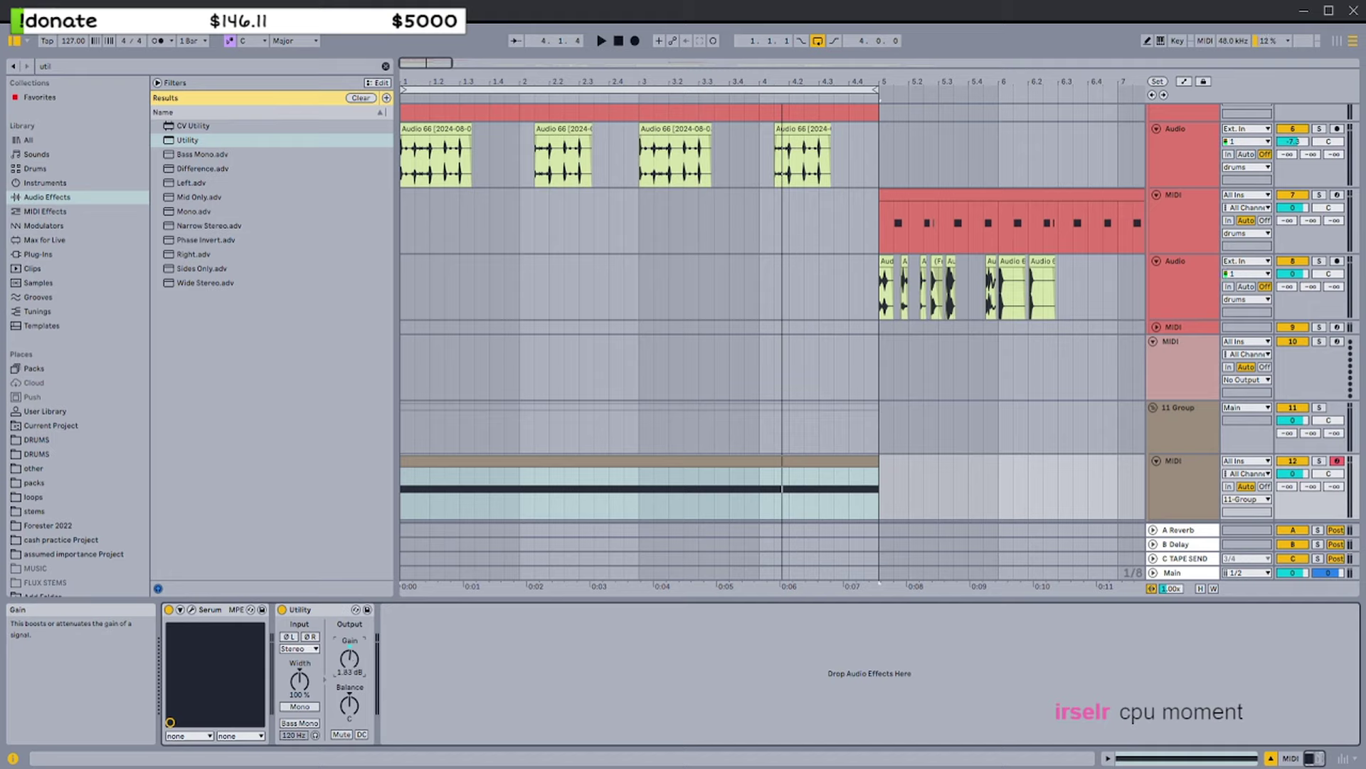
Play the loop and examine the devices on the bass track and the percussion tracks above it
{"action": "left_click", "coordinate": [534, 478]}
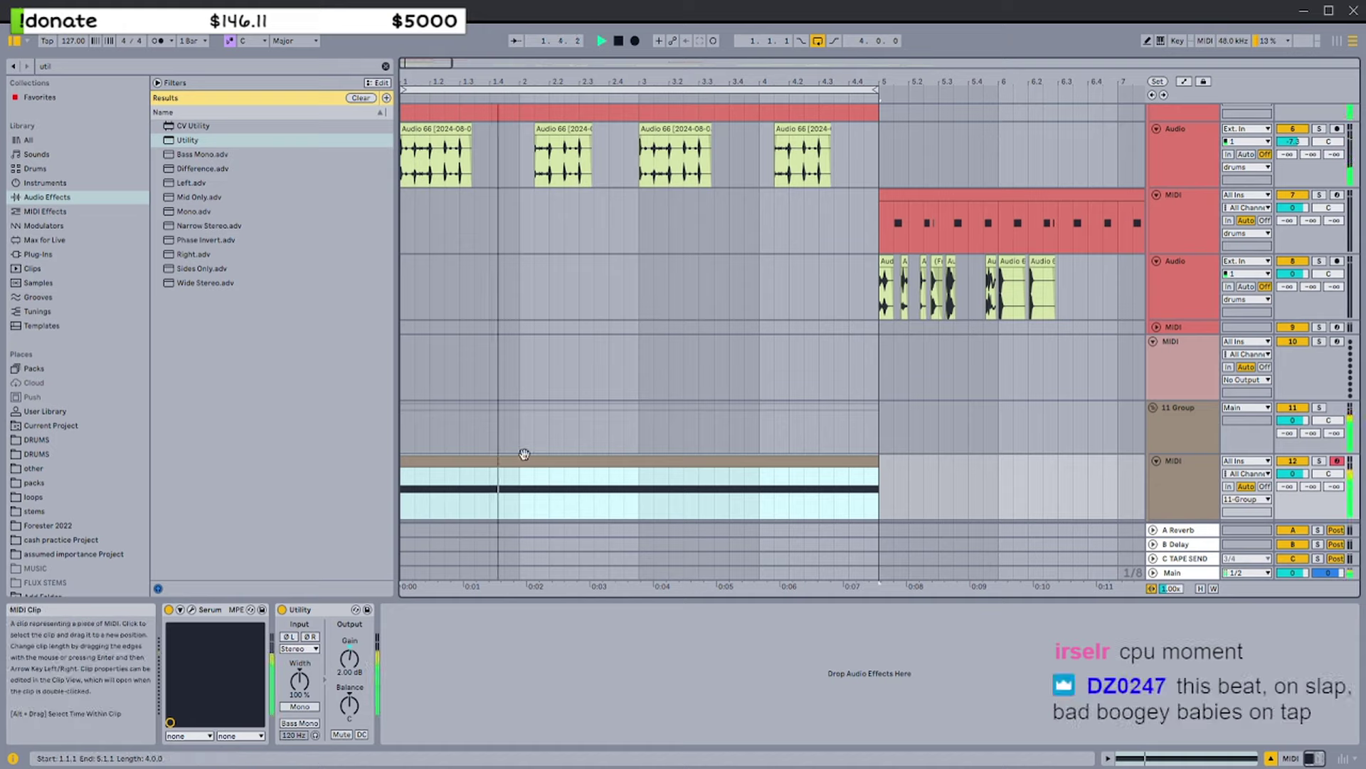
{"action": "left_click", "coordinate": [1193, 460]}
{"action": "scroll", "coordinate": [1193, 469], "scroll_direction": "up", "scroll_amount": 4}
{"action": "left_click", "coordinate": [1192, 468]}
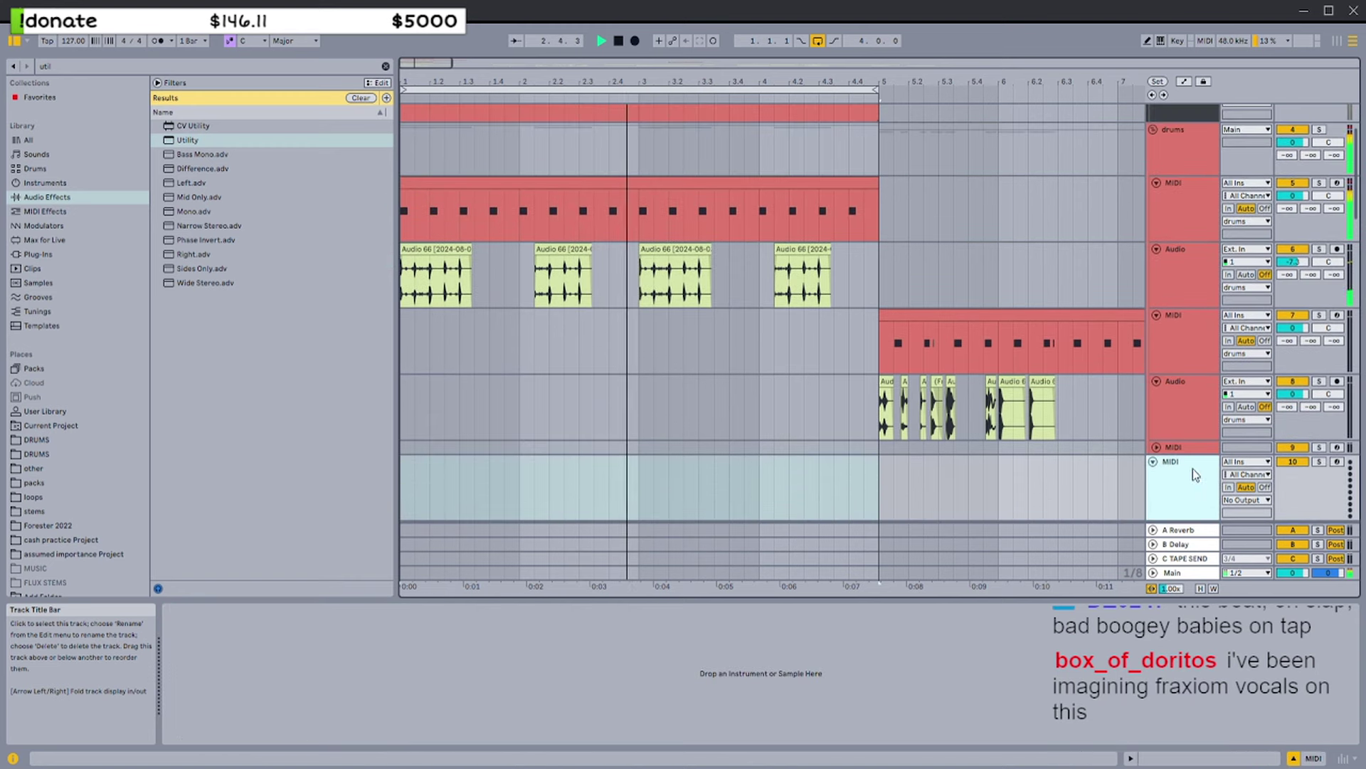
{"action": "scroll", "coordinate": [1193, 468], "scroll_direction": "up", "scroll_amount": 2}
{"action": "left_click", "coordinate": [1185, 459]}
{"action": "scroll", "coordinate": [1189, 448], "scroll_direction": "up", "scroll_amount": 1}
{"action": "left_click", "coordinate": [1195, 409]}
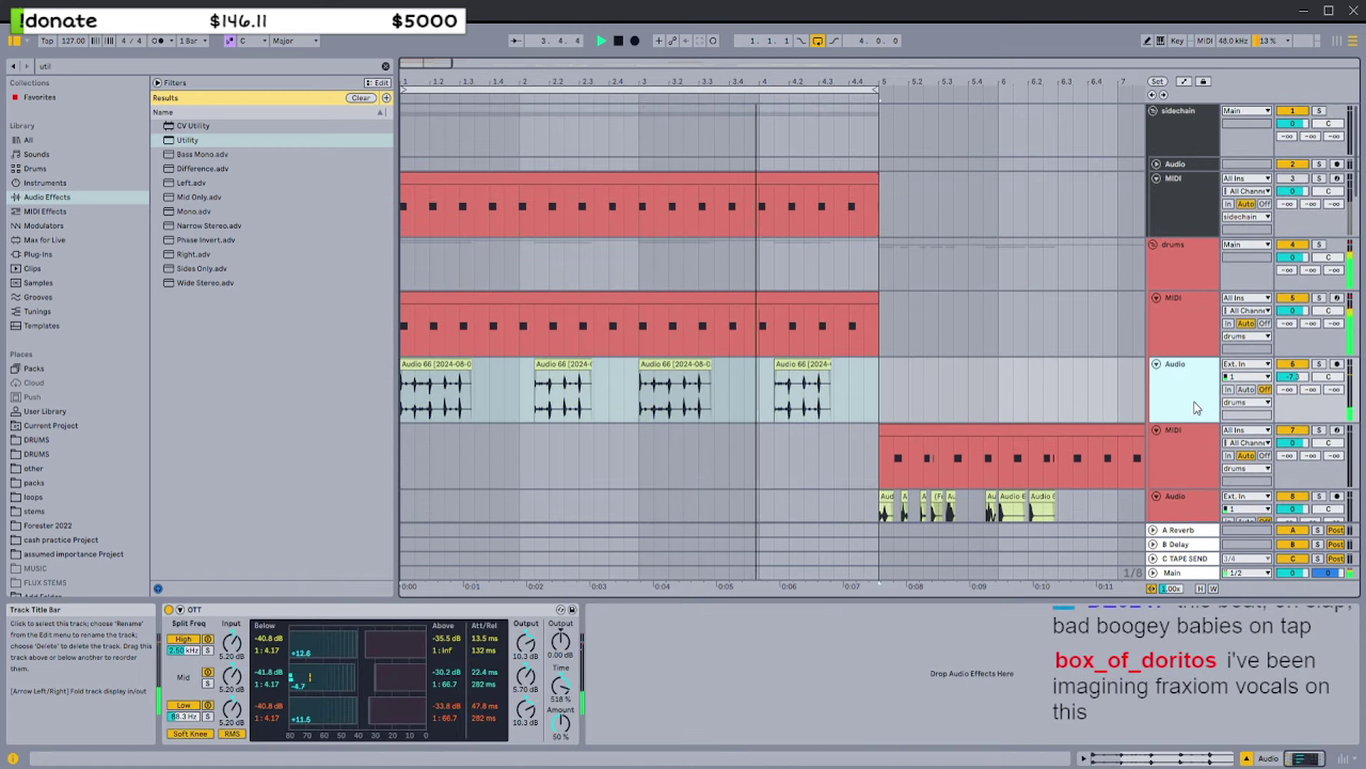
Move the MIDI clip on track 7 from bar 5 to the start of the loop at bar 1
{"action": "left_click", "coordinate": [1187, 341]}
{"action": "scroll", "coordinate": [1187, 348], "scroll_direction": "down", "scroll_amount": 1}
{"action": "left_click", "coordinate": [1114, 354]}
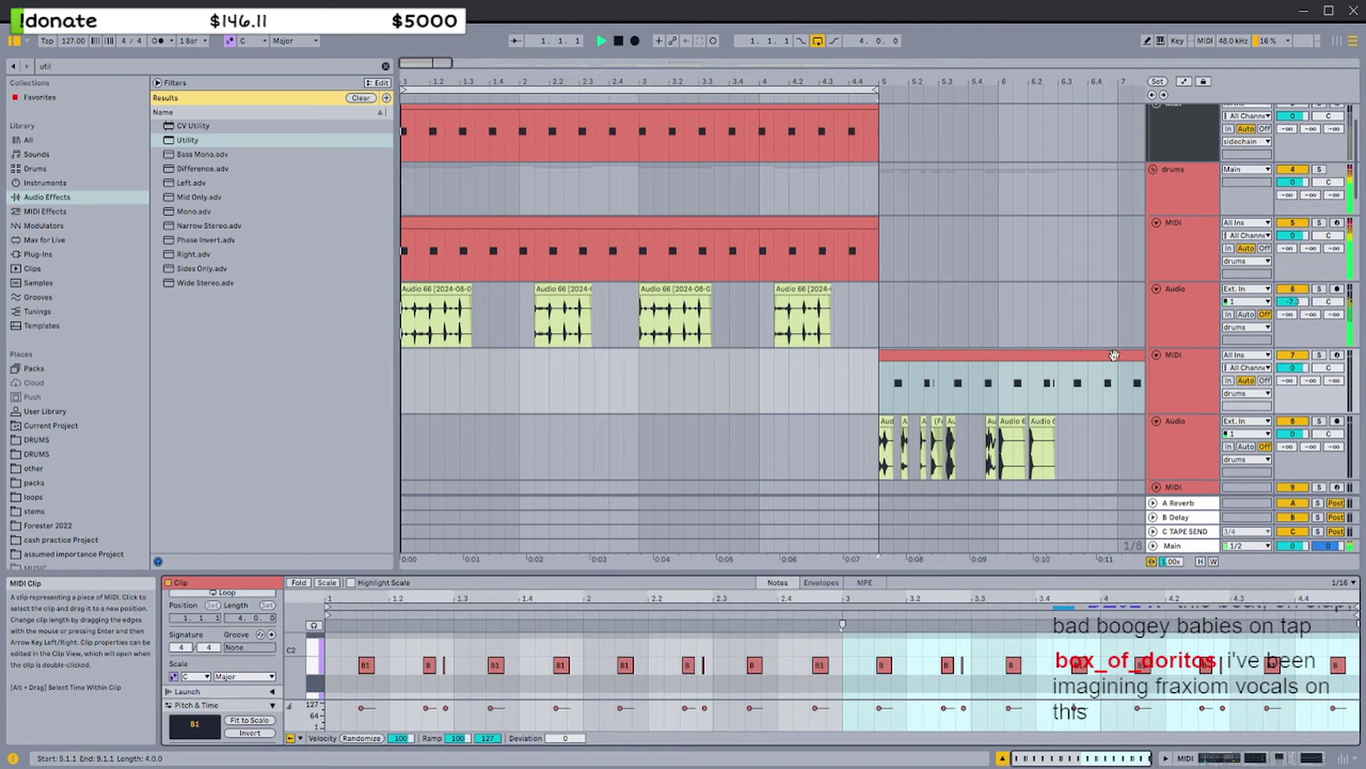
{"action": "scroll", "coordinate": [1114, 355], "scroll_direction": "down", "scroll_amount": 3}
{"action": "left_click", "coordinate": [925, 357]}
{"action": "left_click", "coordinate": [834, 346]}
{"action": "left_click", "coordinate": [738, 356]}
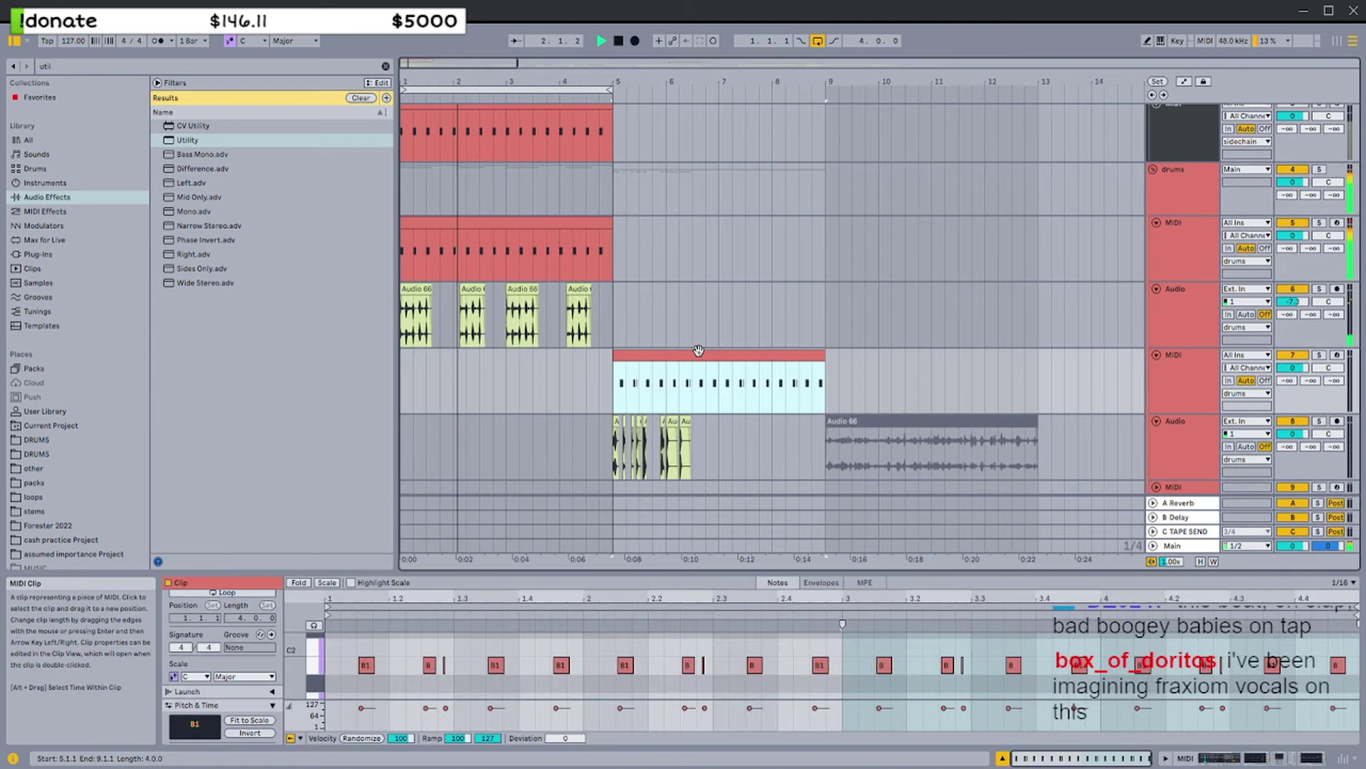
{"action": "left_click_drag", "start_coordinate": [716, 350], "coordinate": [509, 364]}
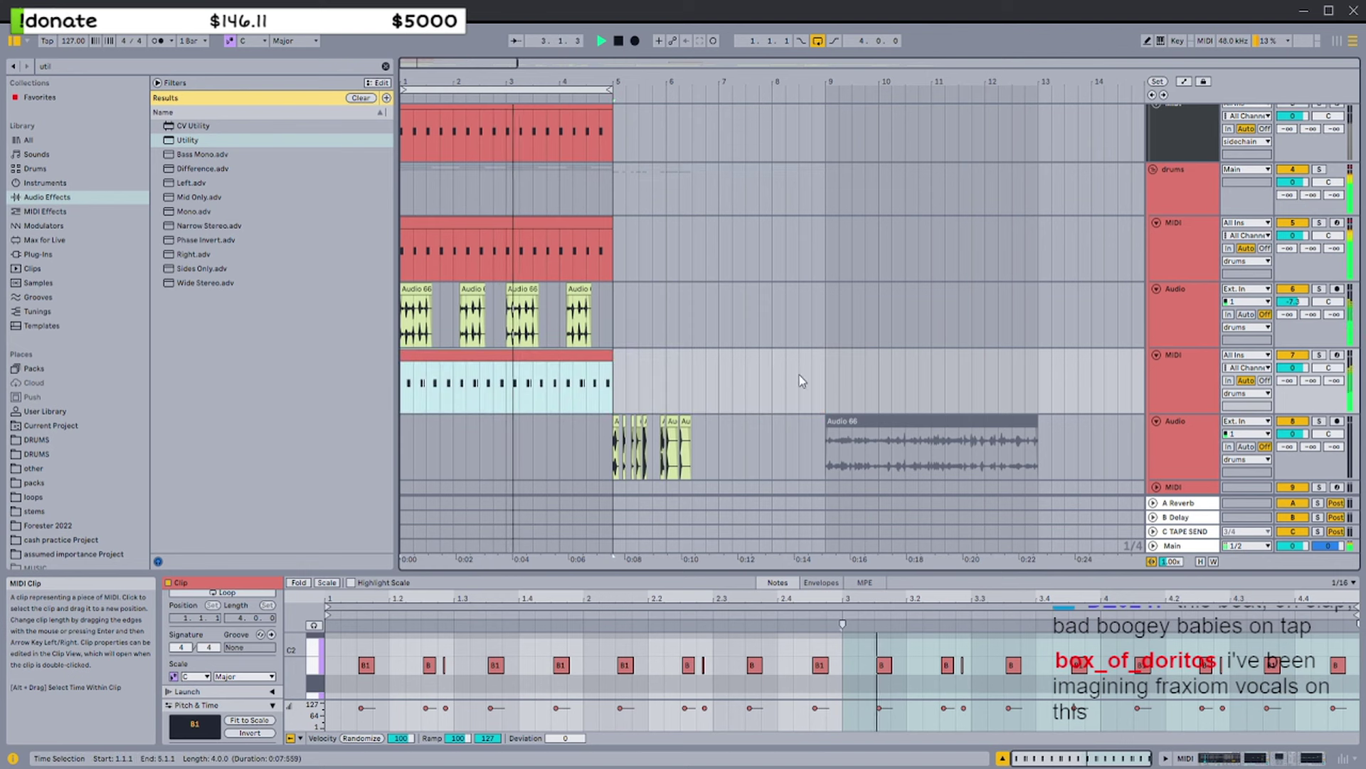
Lower track 7's volume, set its EQ Eight low cut to 1.24 kHz and pan the track to 2L
{"action": "left_click_drag", "start_coordinate": [1293, 367], "coordinate": [1292, 380]}
{"action": "left_click", "coordinate": [707, 389]}
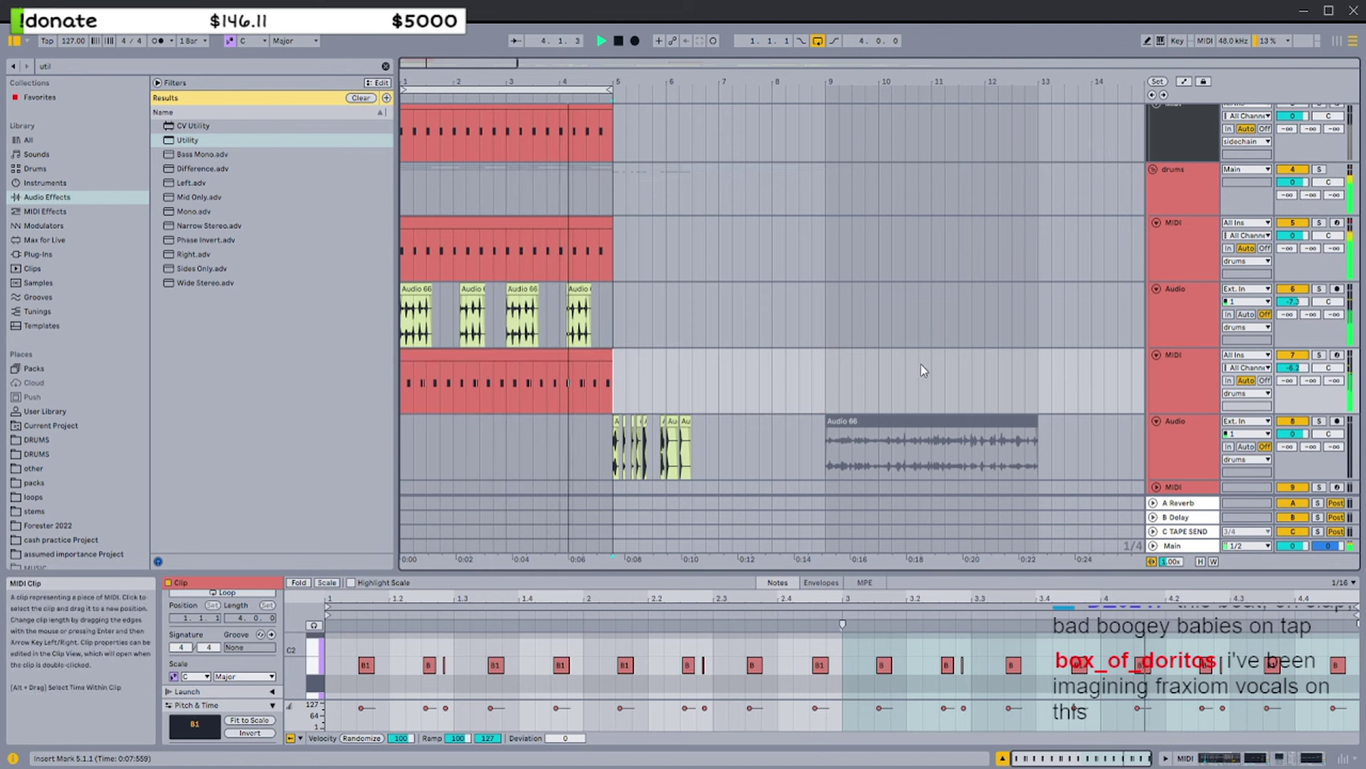
{"action": "double_click", "coordinate": [1183, 377]}
{"action": "left_click_drag", "start_coordinate": [934, 678], "coordinate": [882, 698]}
{"action": "left_click_drag", "start_coordinate": [1315, 368], "coordinate": [1314, 371]}
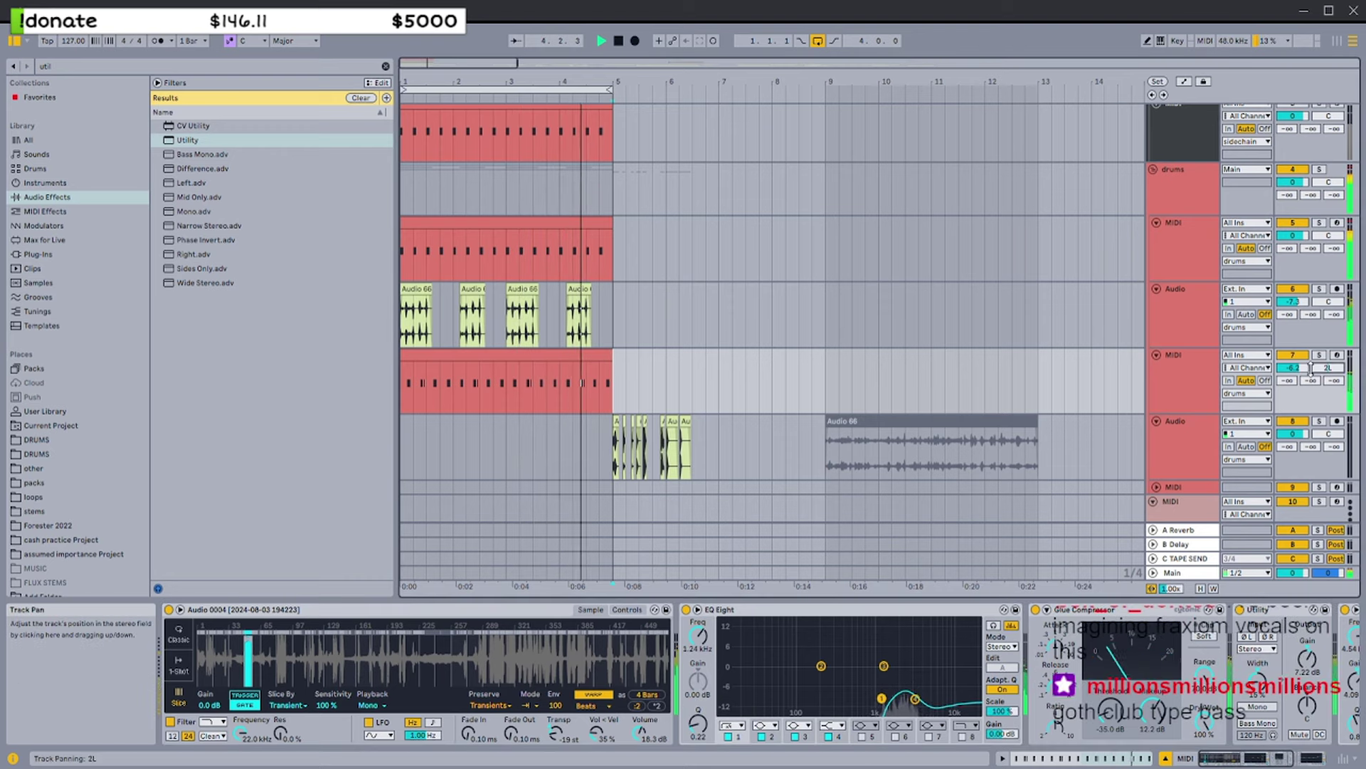
Check Serum's oscillator page on track 12 and raise the track's Utility gain to 2.39 dB
{"action": "scroll", "coordinate": [1181, 399], "scroll_direction": "down", "scroll_amount": 5}
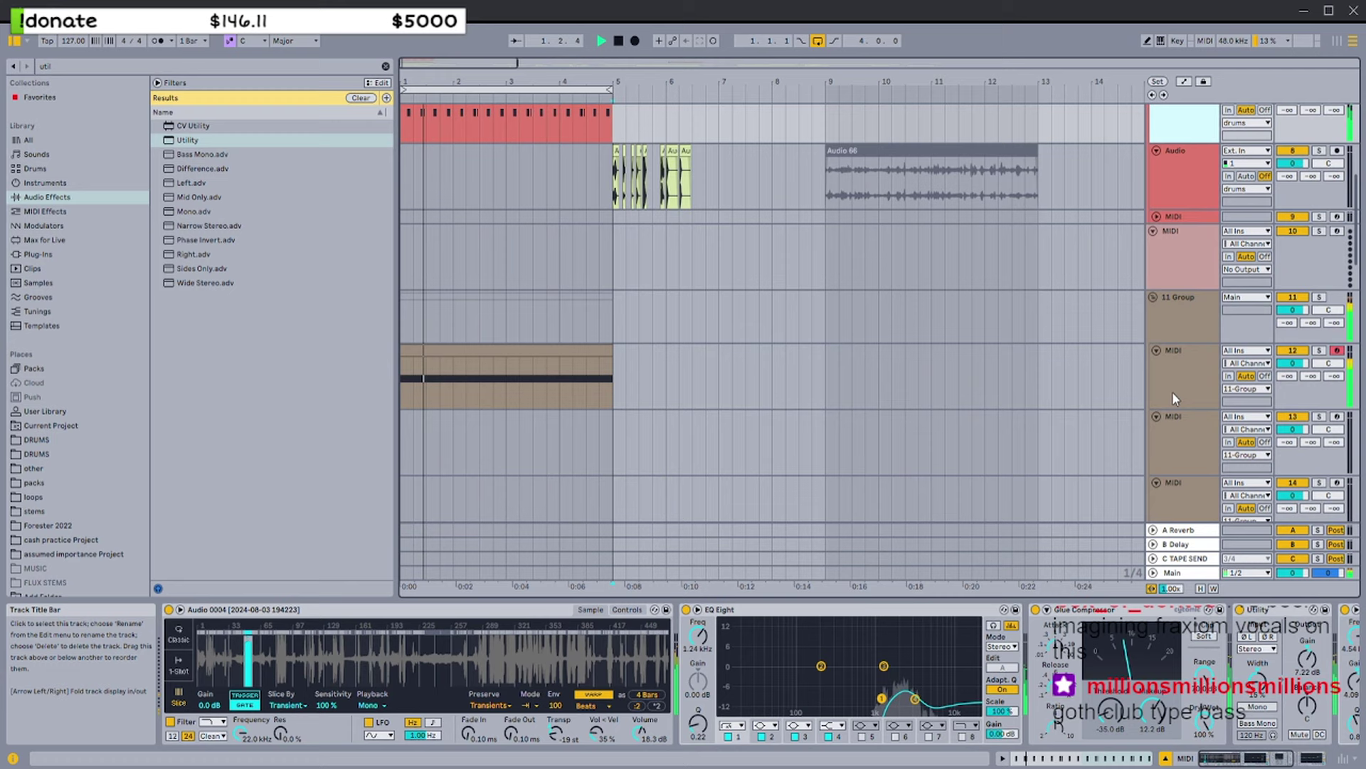
{"action": "left_click", "coordinate": [1172, 392]}
{"action": "left_click", "coordinate": [169, 622]}
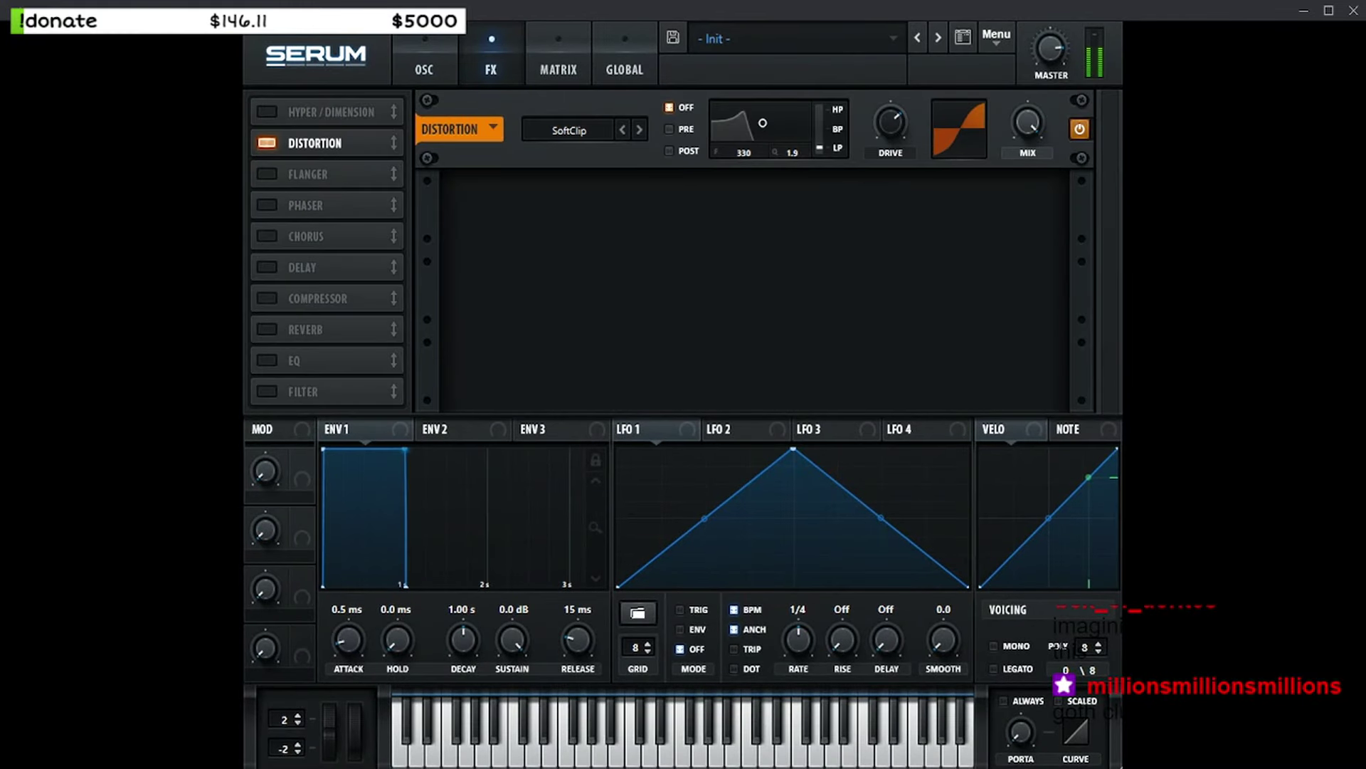
{"action": "left_click", "coordinate": [425, 69]}
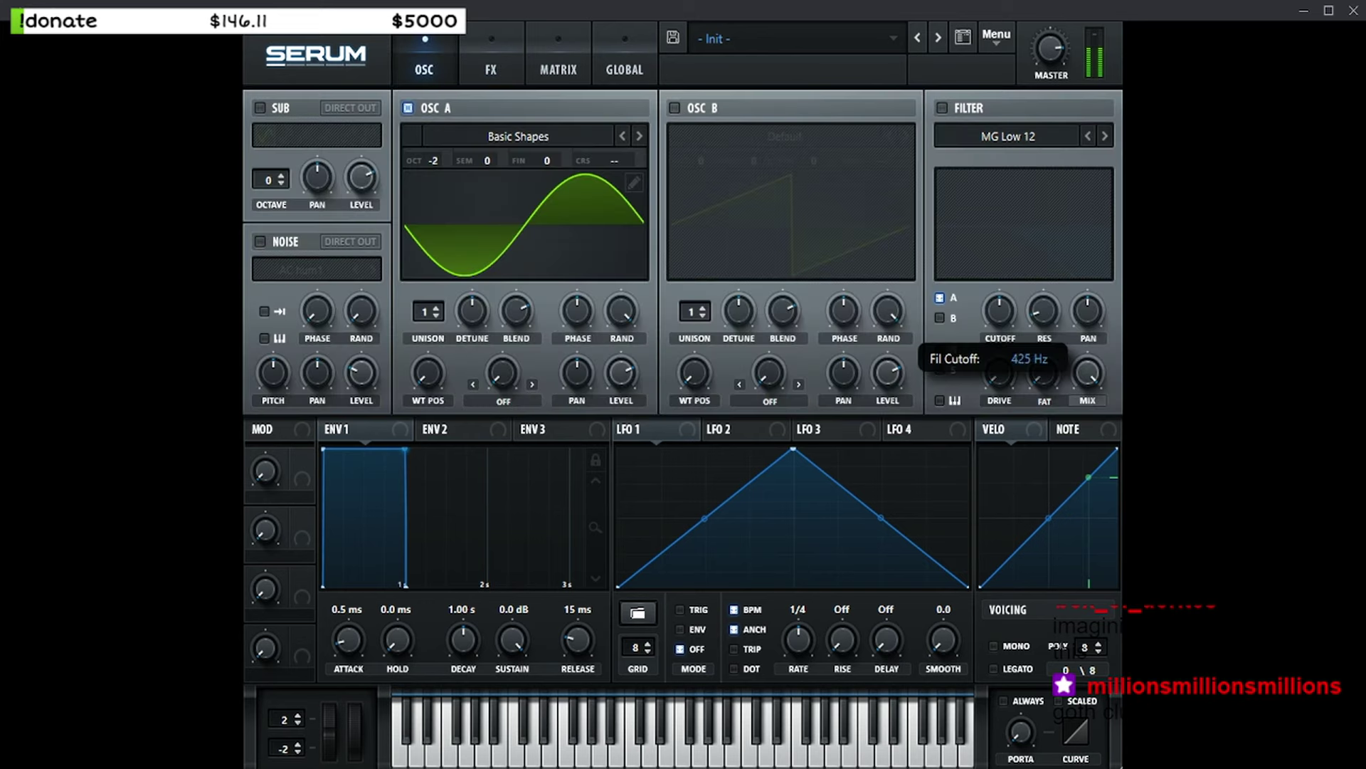
{"action": "left_click", "coordinate": [1353, 11]}
{"action": "left_click", "coordinate": [526, 335]}
{"action": "double_click", "coordinate": [527, 349]}
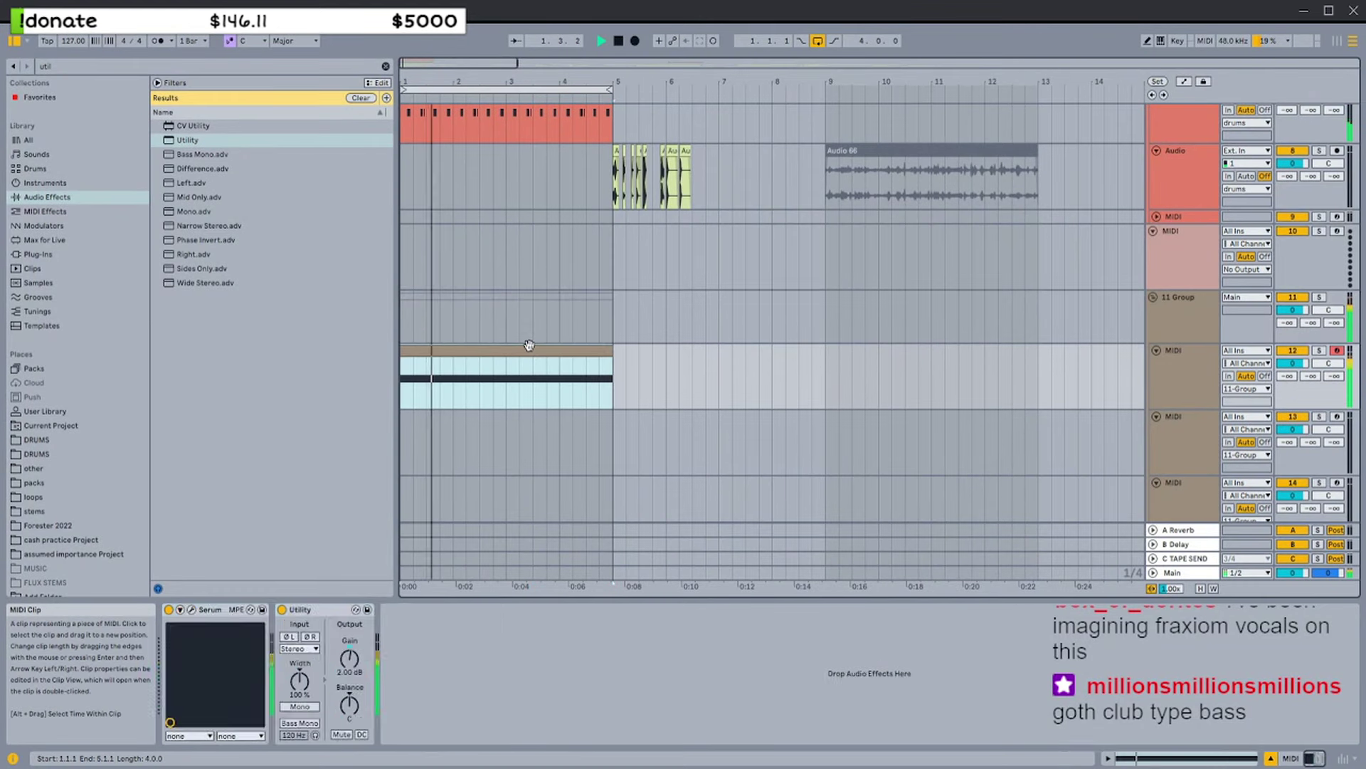
{"action": "left_click", "coordinate": [1182, 384]}
{"action": "left_click_drag", "start_coordinate": [350, 659], "coordinate": [349, 652]}
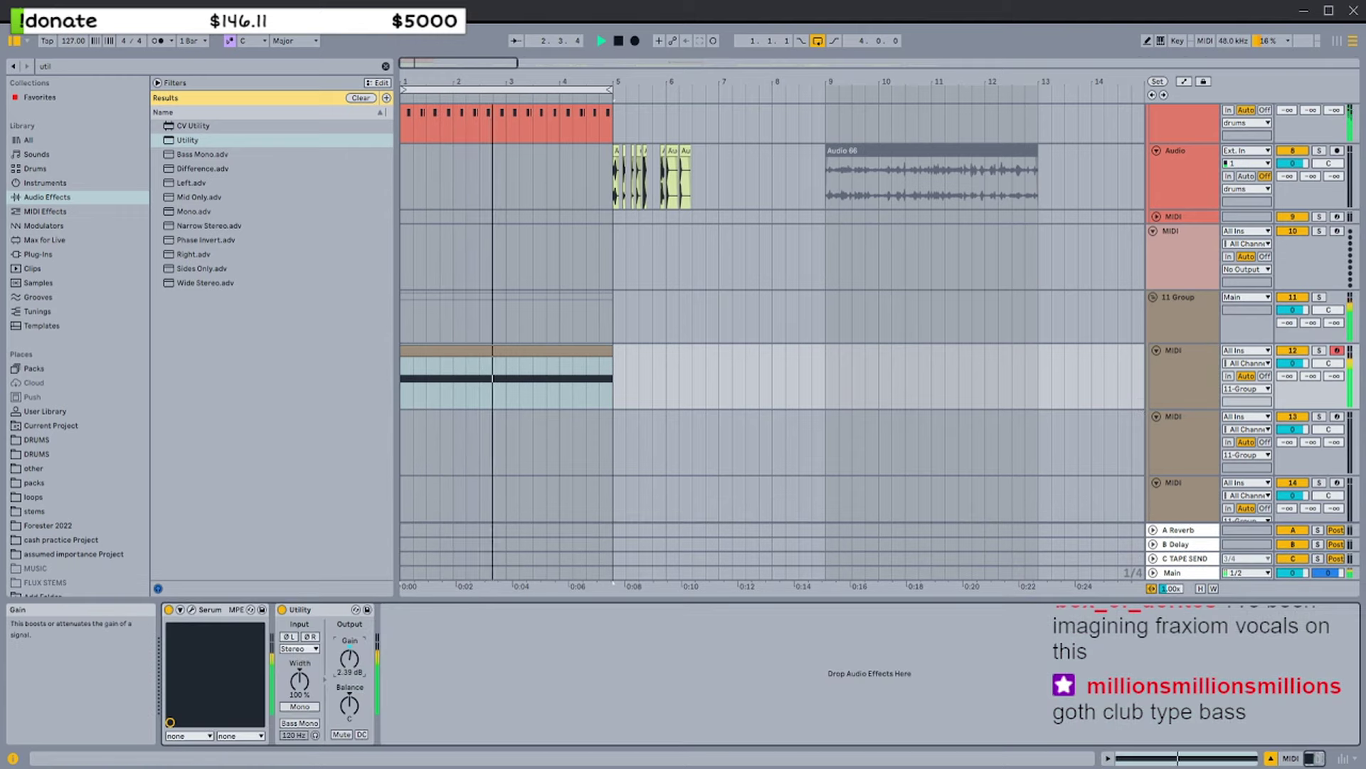
Set the sidechain Compressor on 11 Group to a threshold of -31.6 dB and a release of 73.9 ms
{"action": "left_click", "coordinate": [519, 341]}
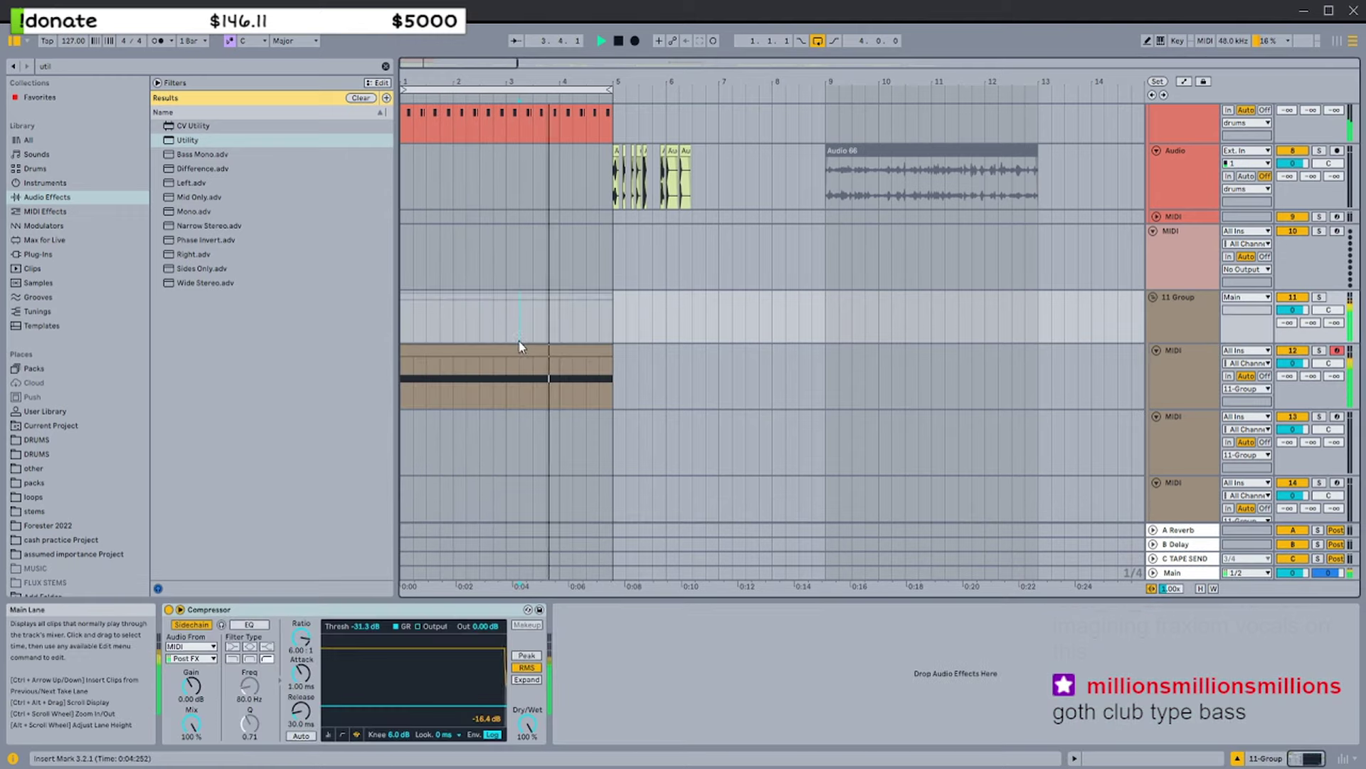
{"action": "scroll", "coordinate": [520, 342], "scroll_direction": "up", "scroll_amount": 1}
{"action": "left_click", "coordinate": [591, 363]}
{"action": "left_click", "coordinate": [1183, 396]}
{"action": "left_click", "coordinate": [1181, 339]}
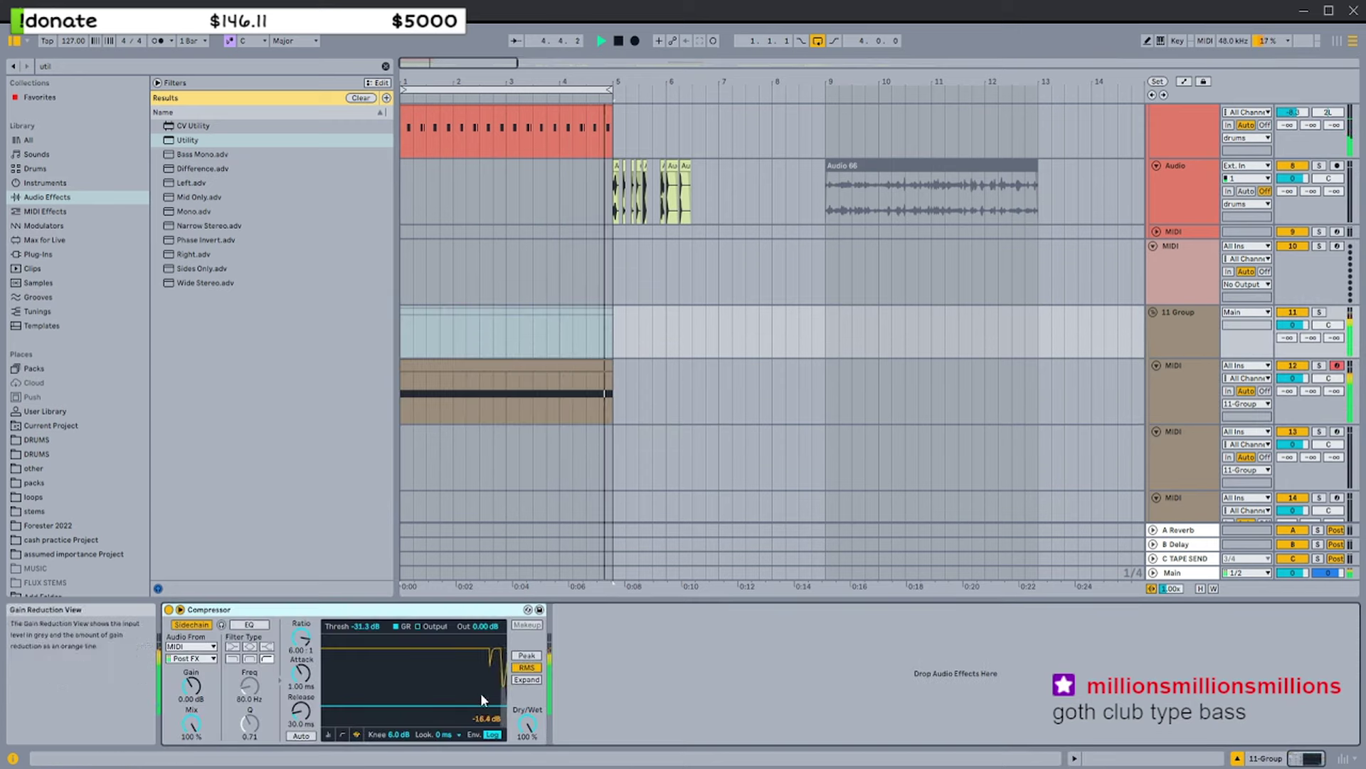
{"action": "left_click_drag", "start_coordinate": [427, 718], "coordinate": [427, 713]}
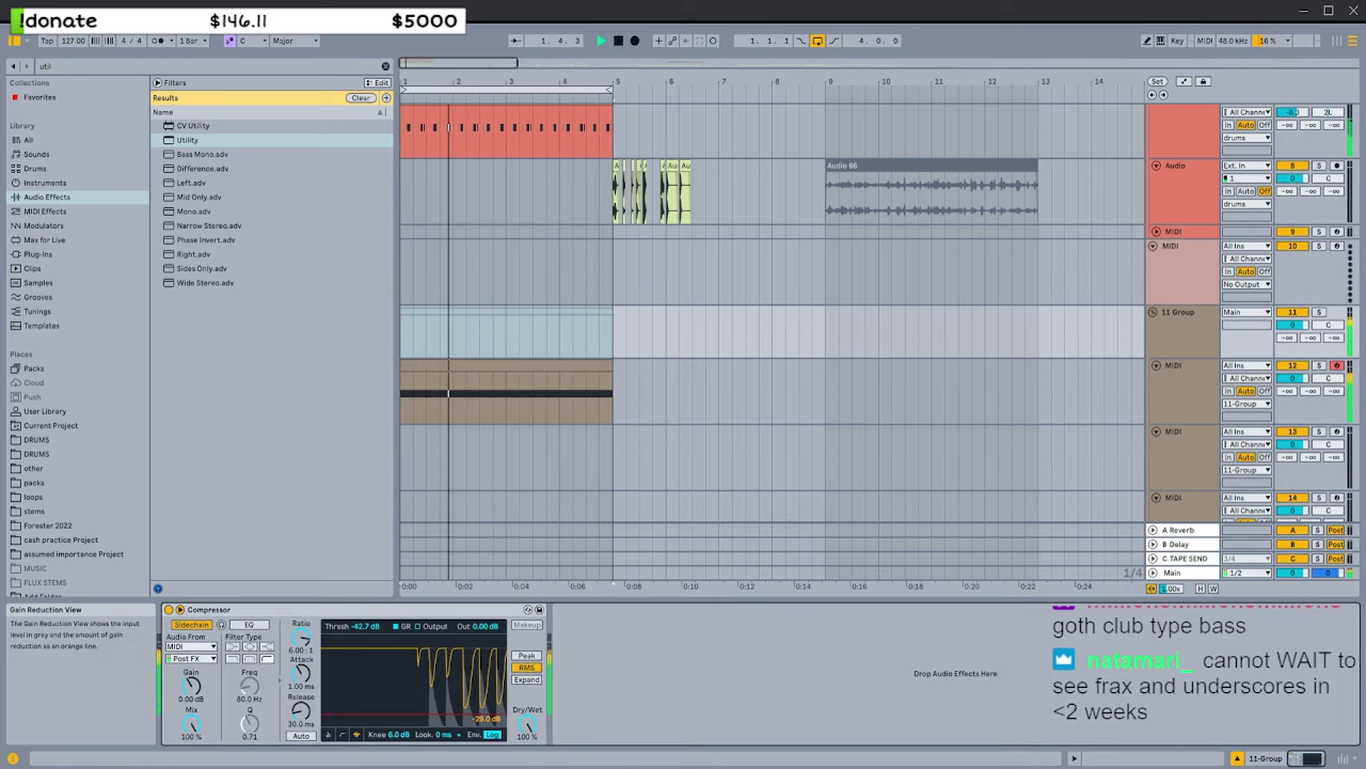
{"action": "left_click_drag", "start_coordinate": [301, 711], "coordinate": [356, 706]}
{"action": "left_click", "coordinate": [579, 364]}
{"action": "left_click", "coordinate": [1121, 327]}
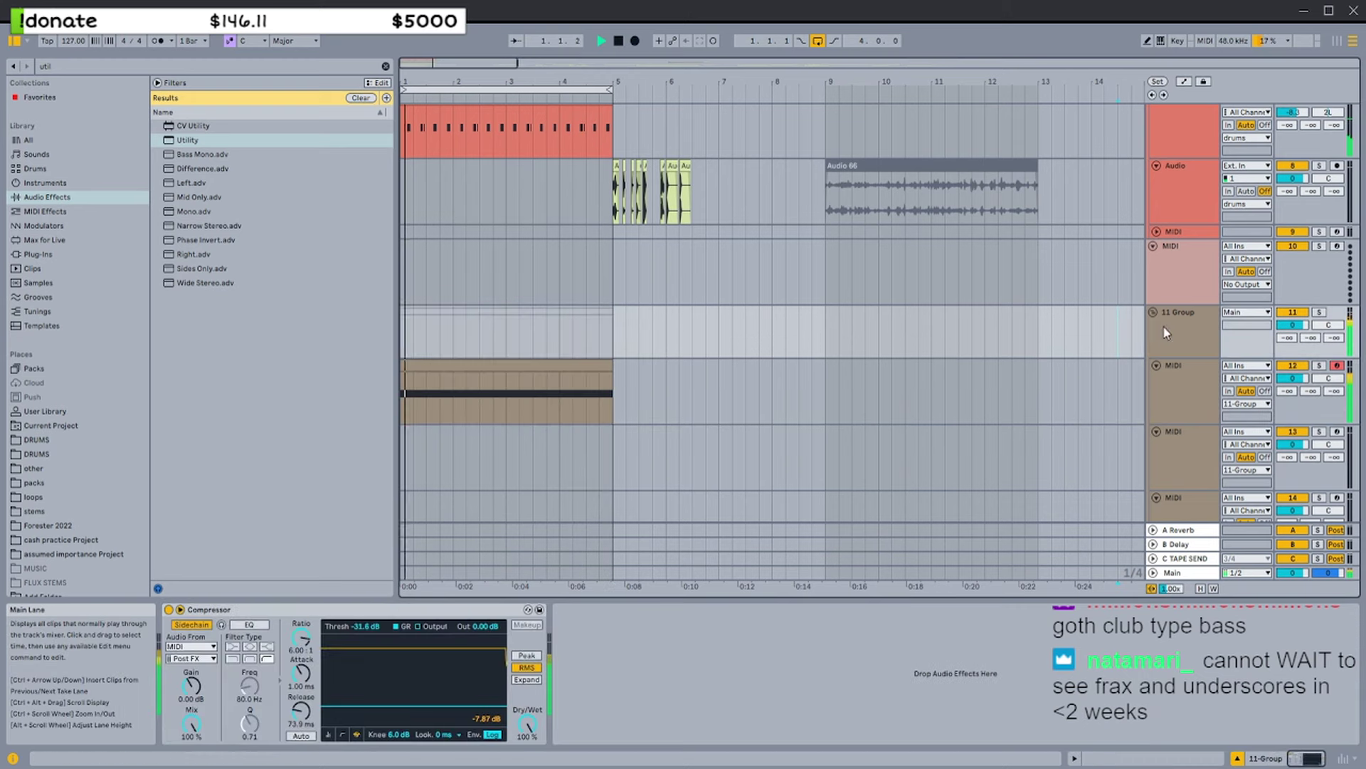
Lower the volume of track 7 to about -11.5 dB
{"action": "scroll", "coordinate": [665, 394], "scroll_direction": "up", "scroll_amount": 2}
{"action": "left_click_drag", "start_coordinate": [474, 77], "coordinate": [475, 99]}
{"action": "left_click", "coordinate": [534, 174]}
{"action": "left_click", "coordinate": [536, 189]}
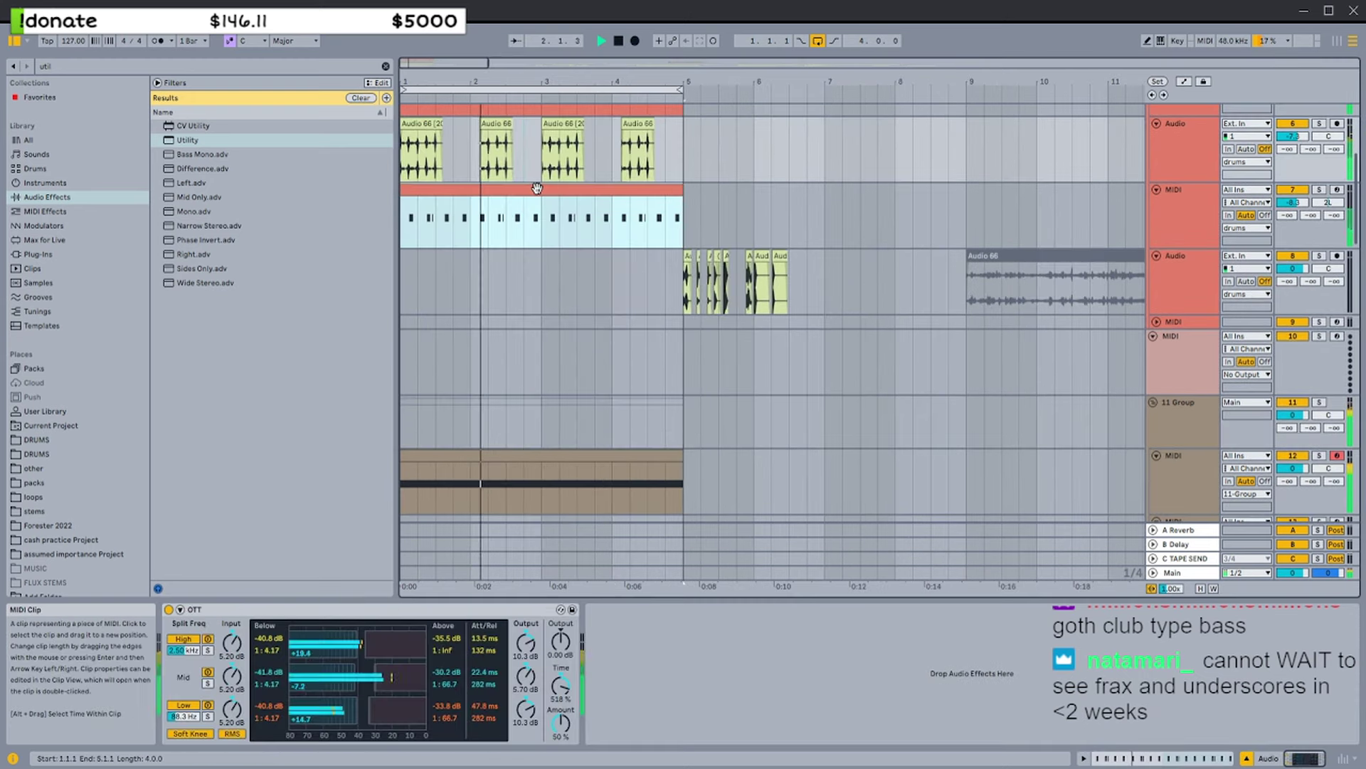
{"action": "scroll", "coordinate": [1181, 239], "scroll_direction": "up", "scroll_amount": 1}
{"action": "left_click", "coordinate": [1195, 245]}
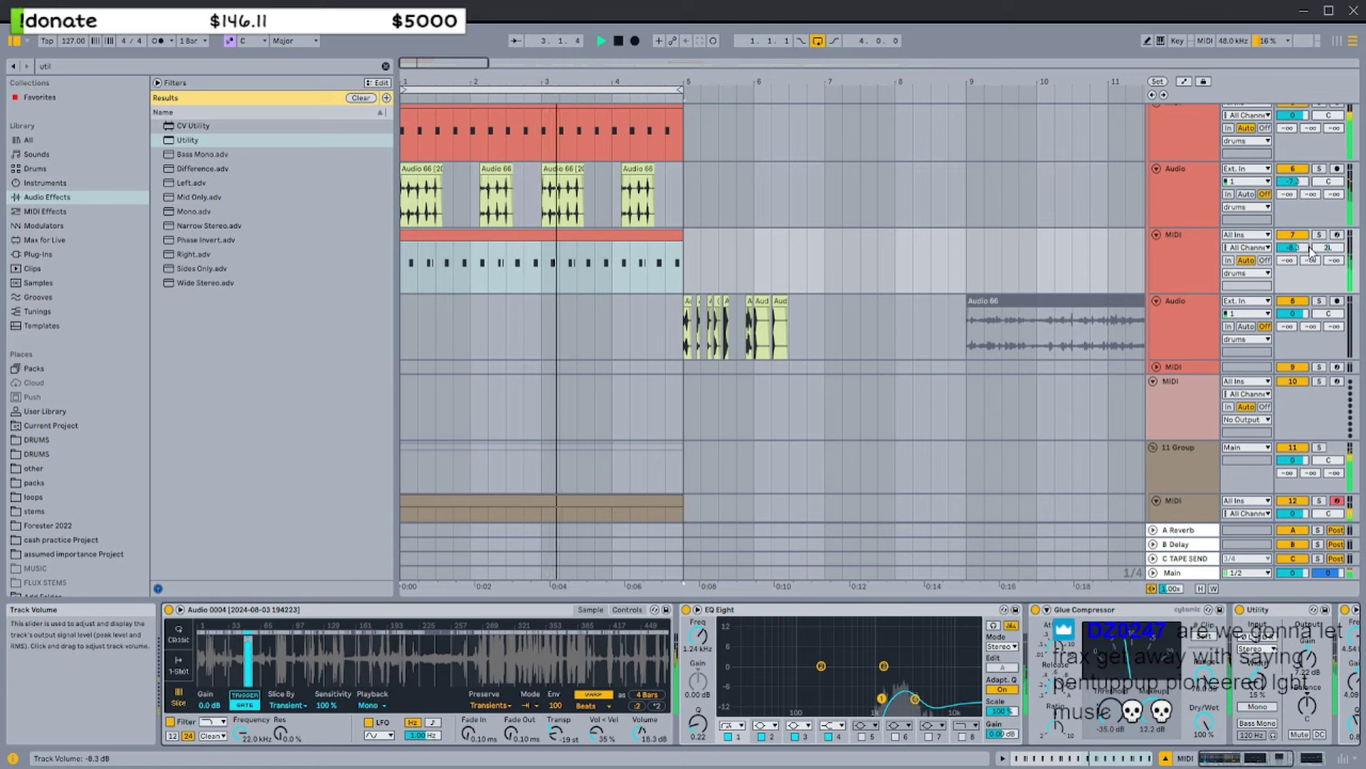
{"action": "left_click_drag", "start_coordinate": [1302, 248], "coordinate": [1301, 260]}
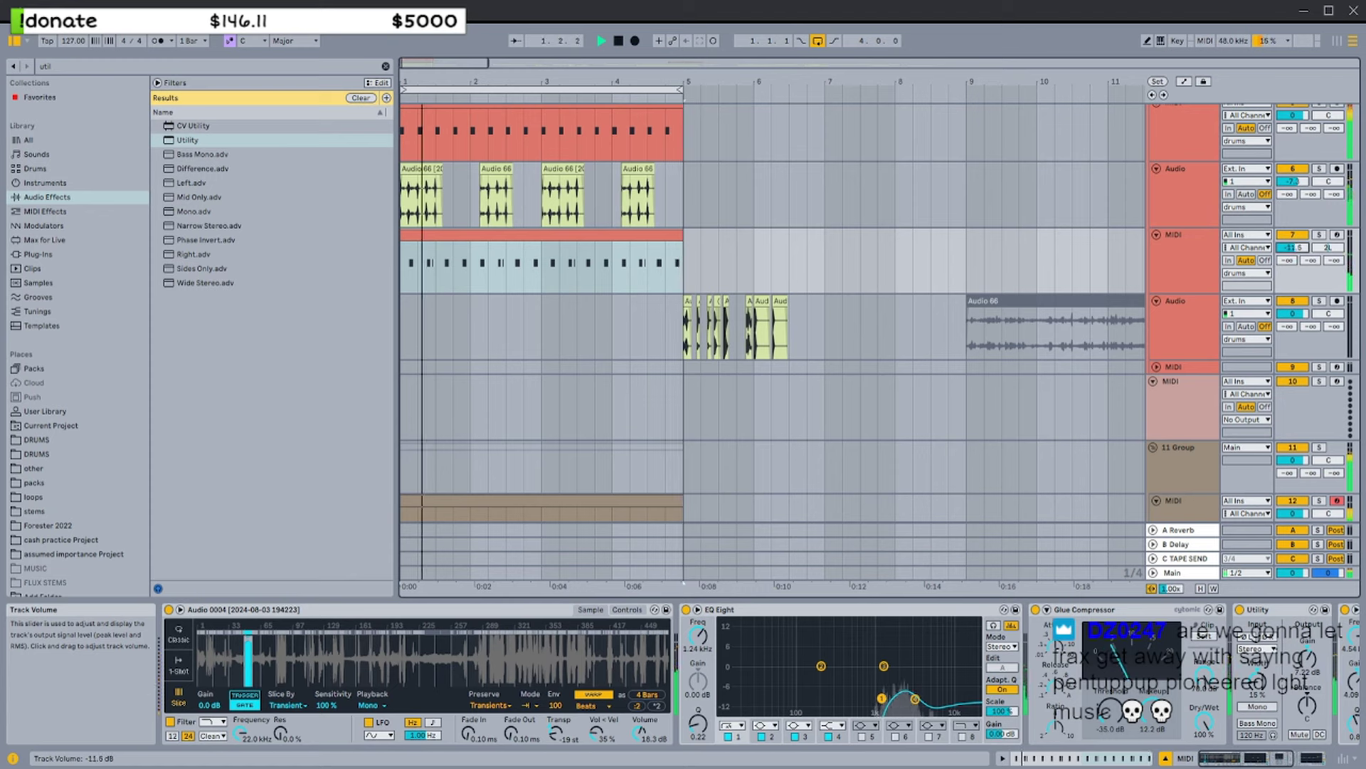
Raise the low cut in track 7's EQ Eight, set its upper band to 5.62 kHz at -5.83 dB, and solo the track
{"action": "left_click_drag", "start_coordinate": [882, 698], "coordinate": [940, 660]}
{"action": "left_click_drag", "start_coordinate": [555, 733], "coordinate": [561, 716]}
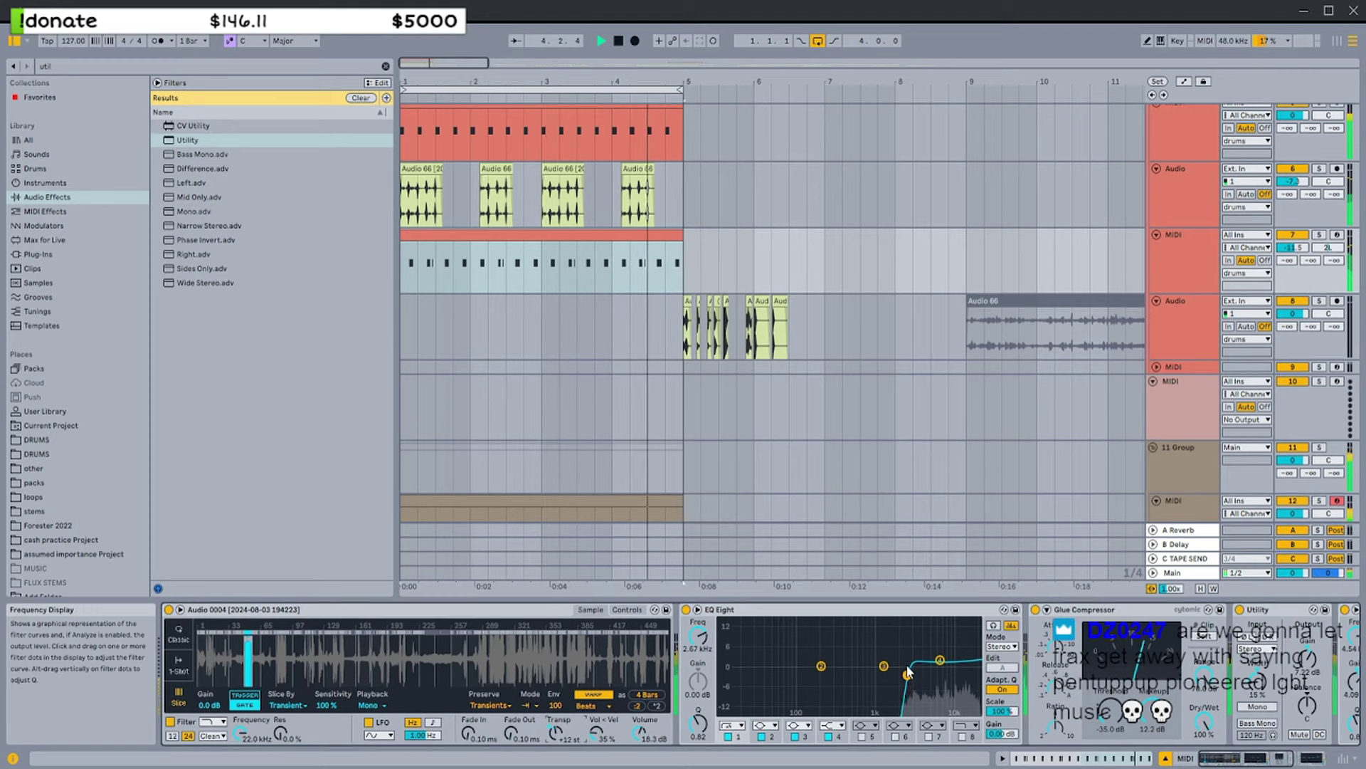
{"action": "left_click_drag", "start_coordinate": [940, 661], "coordinate": [932, 684]}
{"action": "key", "text": "s"}
Set the Simpler on track 7 to +5 st transpose and switch its transient loop mode to back-and-forth
{"action": "left_click_drag", "start_coordinate": [556, 732], "coordinate": [556, 741]}
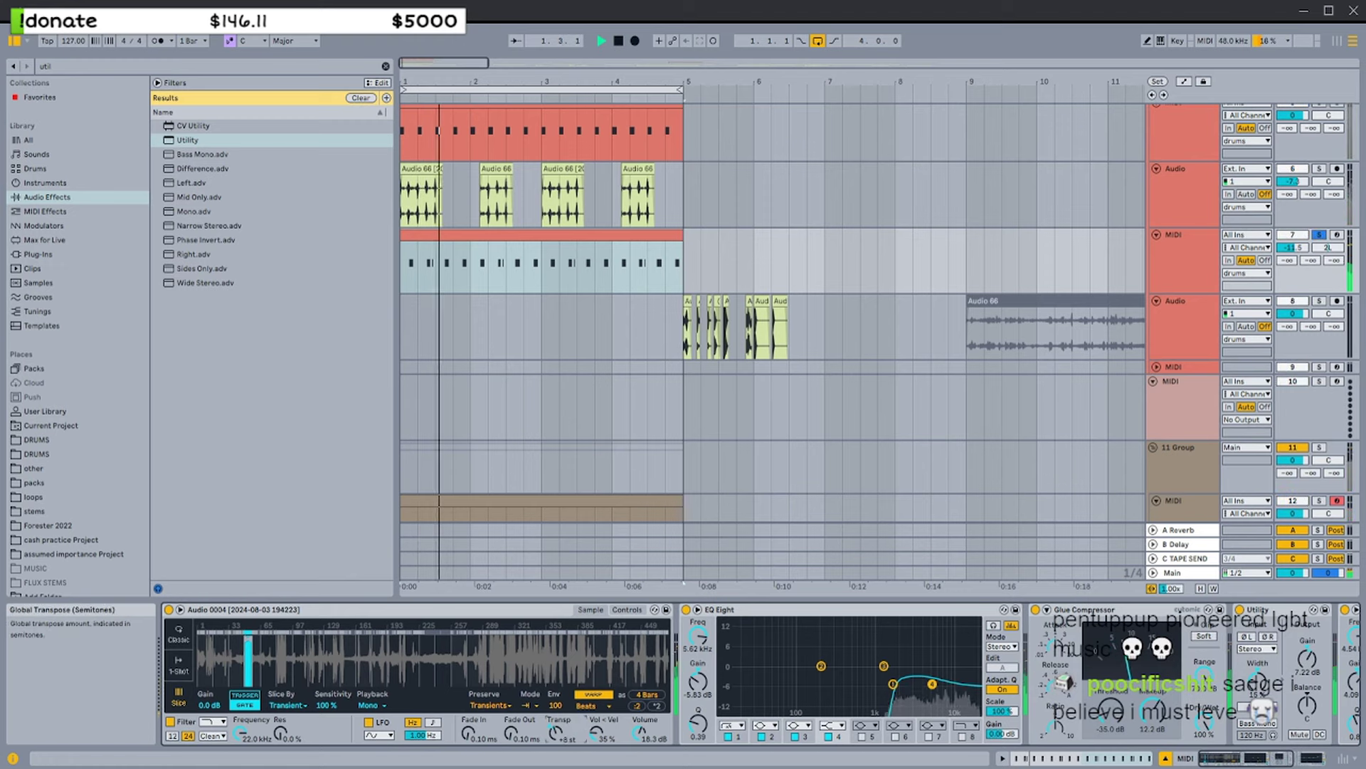
{"action": "left_click", "coordinate": [531, 706]}
{"action": "left_click", "coordinate": [529, 745]}
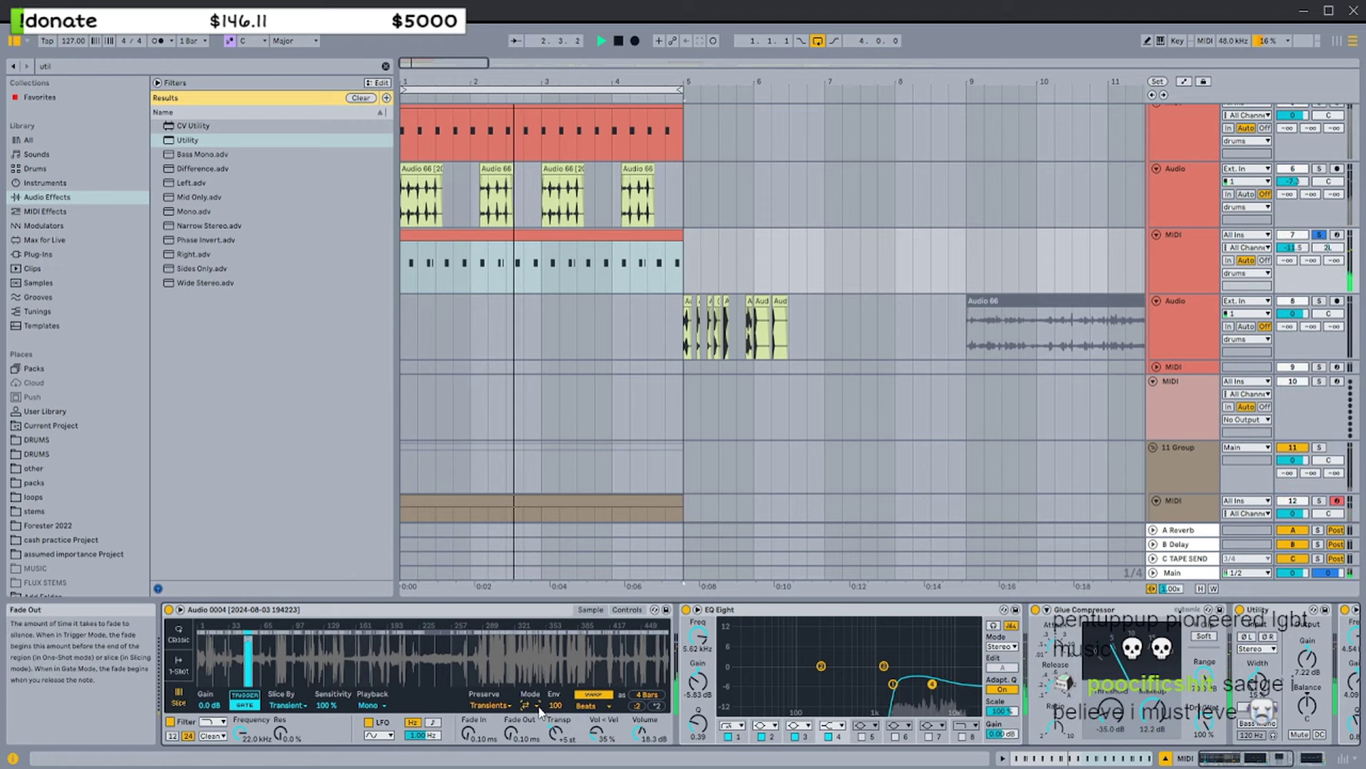
{"action": "left_click", "coordinate": [531, 706]}
{"action": "left_click_drag", "start_coordinate": [557, 733], "coordinate": [556, 741]}
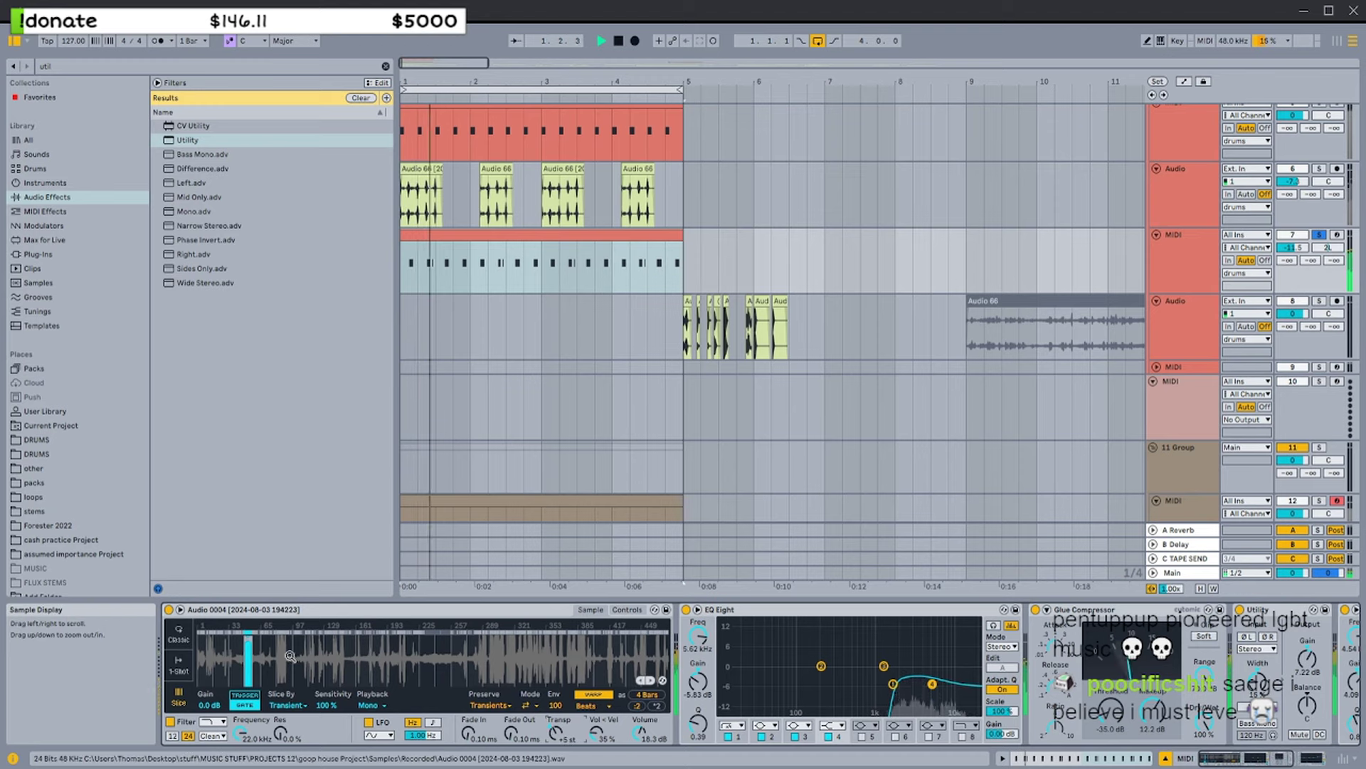
Move all notes of the track 7 clip up to F#2 to trigger a different slice of the sample
{"action": "left_click_drag", "start_coordinate": [238, 656], "coordinate": [238, 722]}
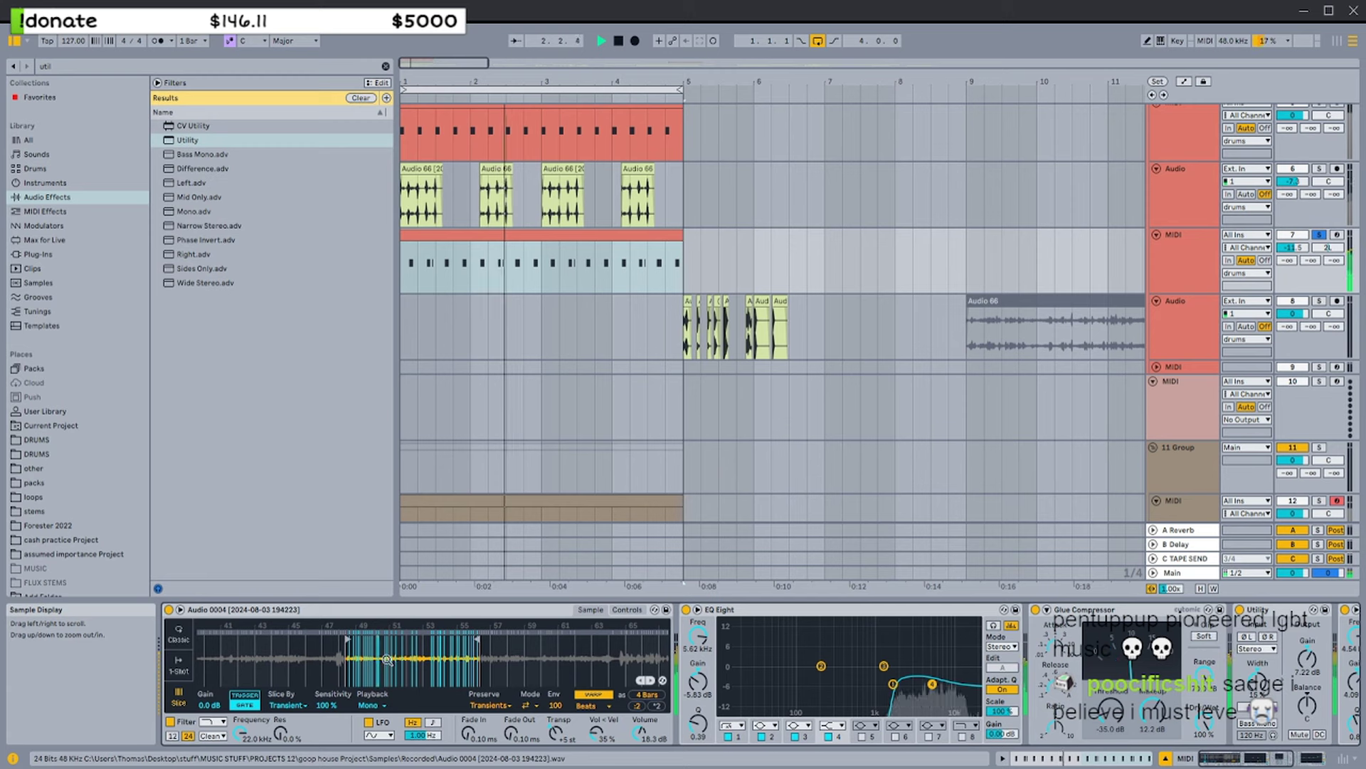
{"action": "left_click", "coordinate": [476, 235]}
{"action": "key", "text": "space"}
{"action": "key", "text": "space"}
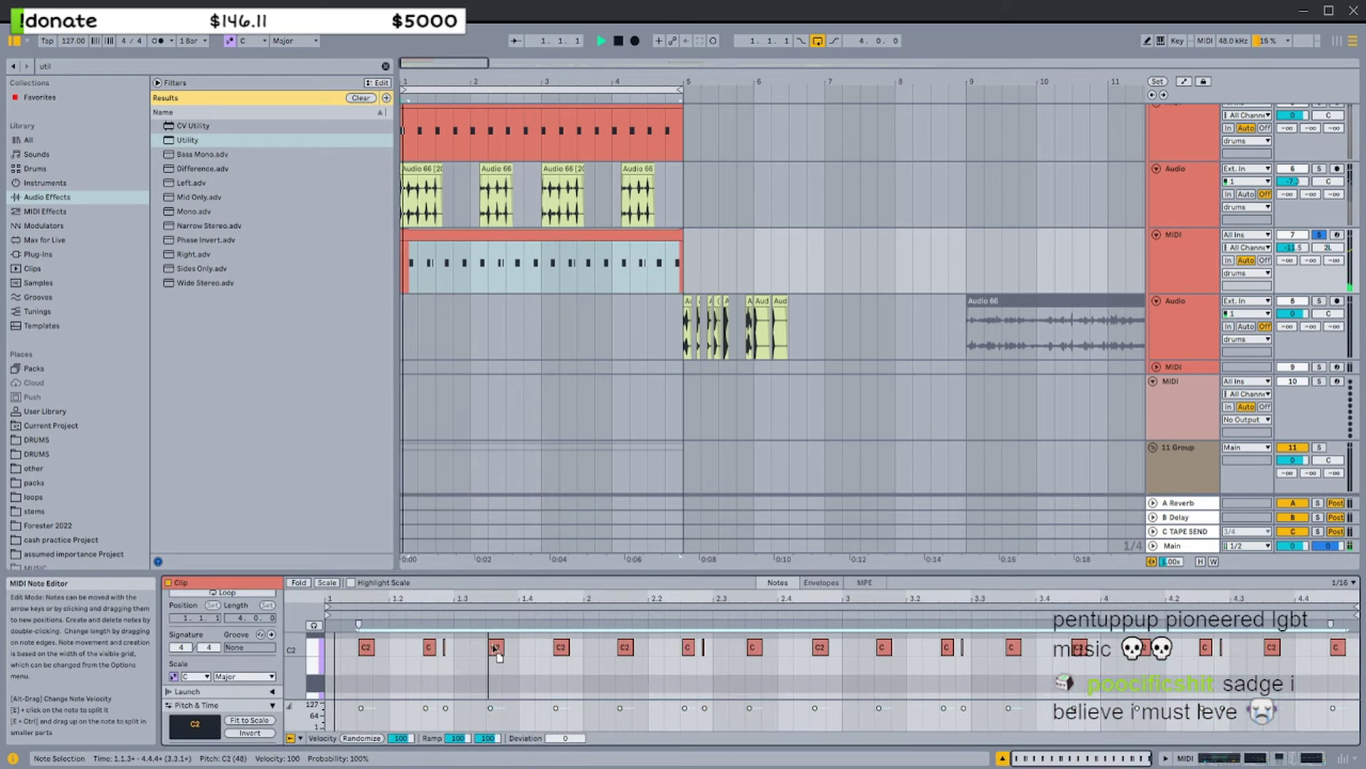
{"action": "key", "text": "Up"}
{"action": "key", "text": "Up"}
{"action": "key", "text": "Up"}
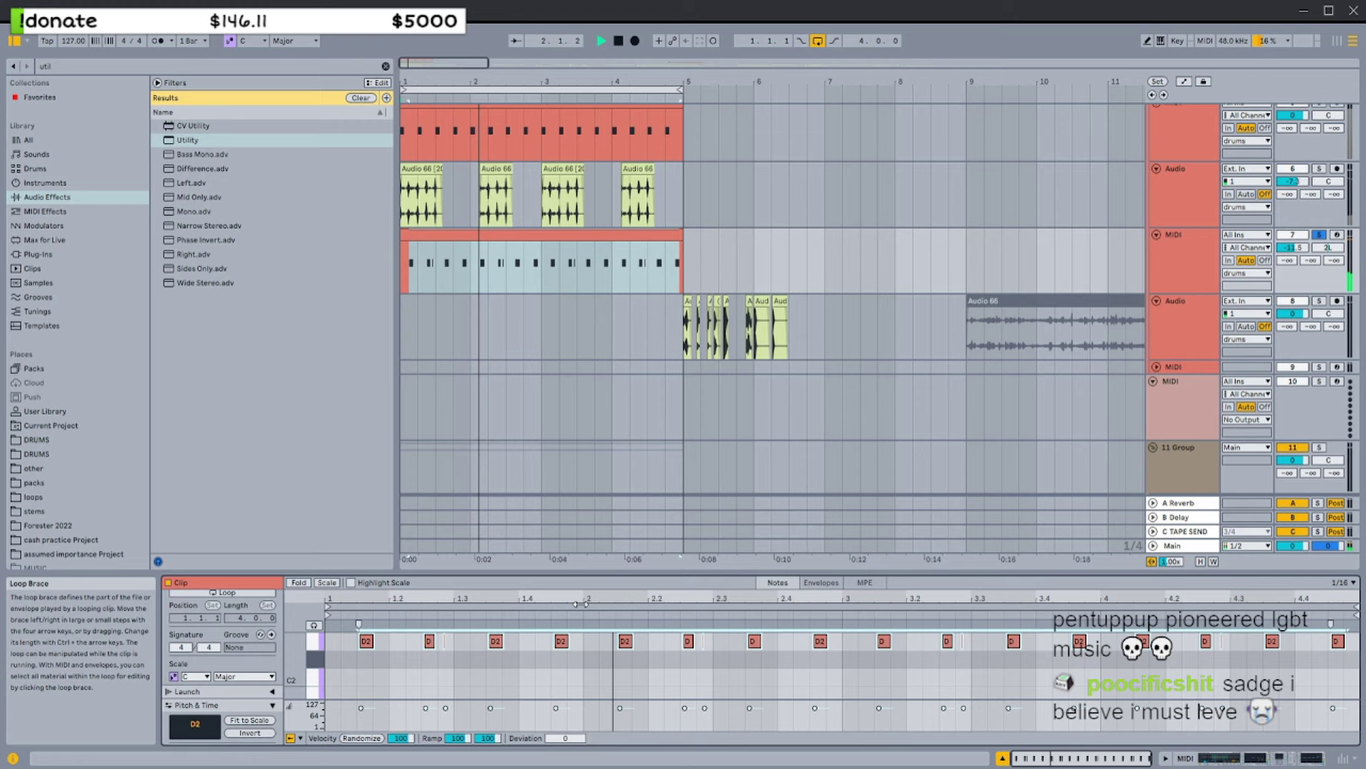
{"action": "key", "text": "Up"}
{"action": "key", "text": "Up"}
{"action": "key", "text": "Up"}
{"action": "key", "text": "Up"}
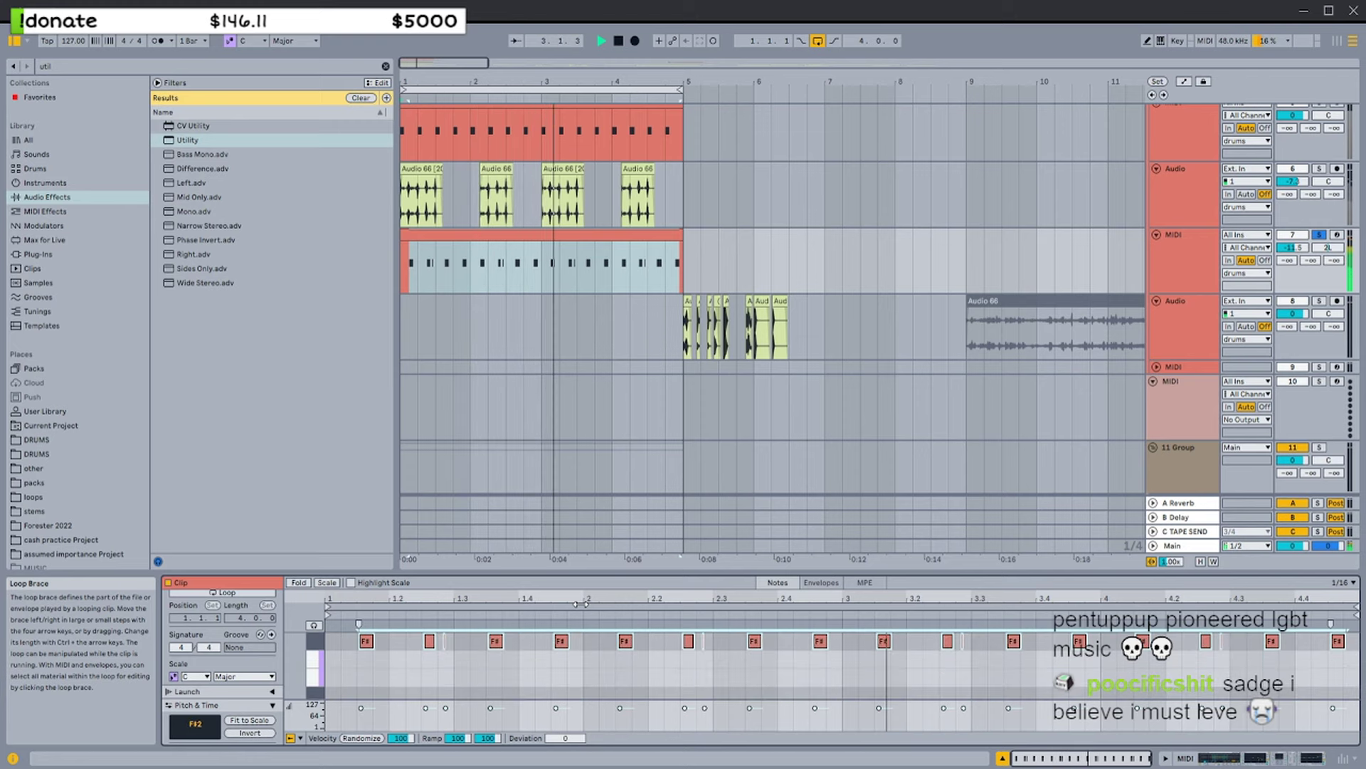
Take track 7 out of solo and set its Simpler to +11 st transpose and 19.5 dB volume
{"action": "double_click", "coordinate": [1175, 280]}
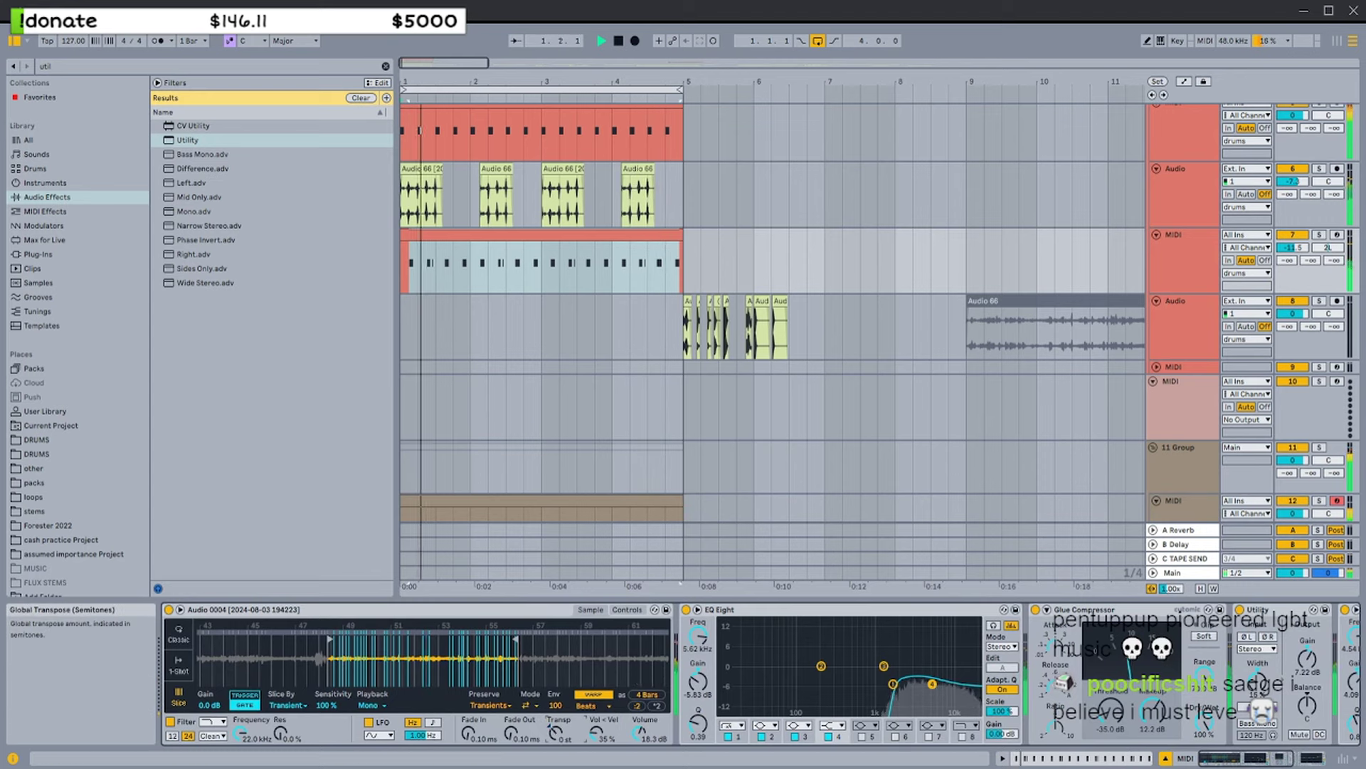
{"action": "left_click_drag", "start_coordinate": [561, 737], "coordinate": [561, 744]}
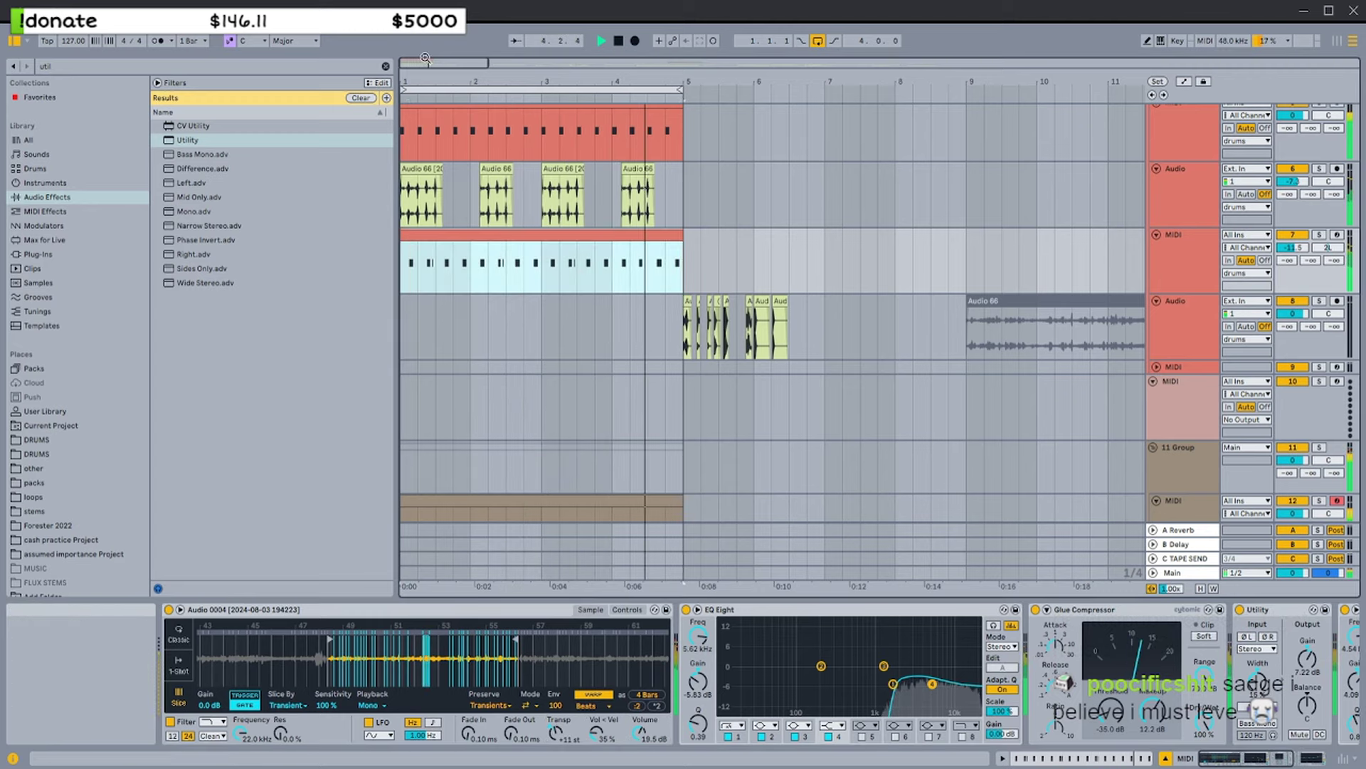
Solo track 8 and audition its short audio clip just before bar 6
{"action": "scroll", "coordinate": [499, 235], "scroll_direction": "up", "scroll_amount": 3}
{"action": "scroll", "coordinate": [701, 192], "scroll_direction": "up", "scroll_amount": 2}
{"action": "left_click", "coordinate": [701, 192]}
{"action": "scroll", "coordinate": [702, 192], "scroll_direction": "up", "scroll_amount": 2}
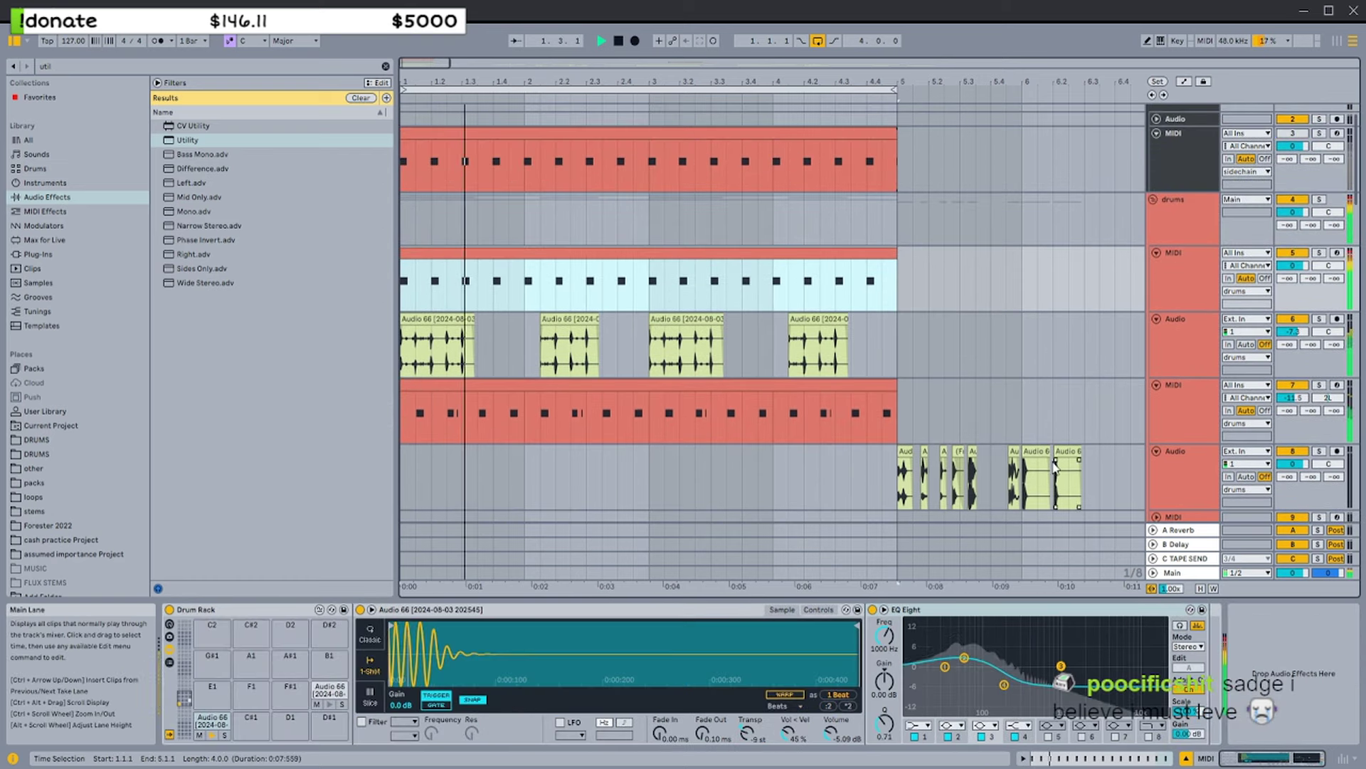
{"action": "left_click", "coordinate": [1014, 452]}
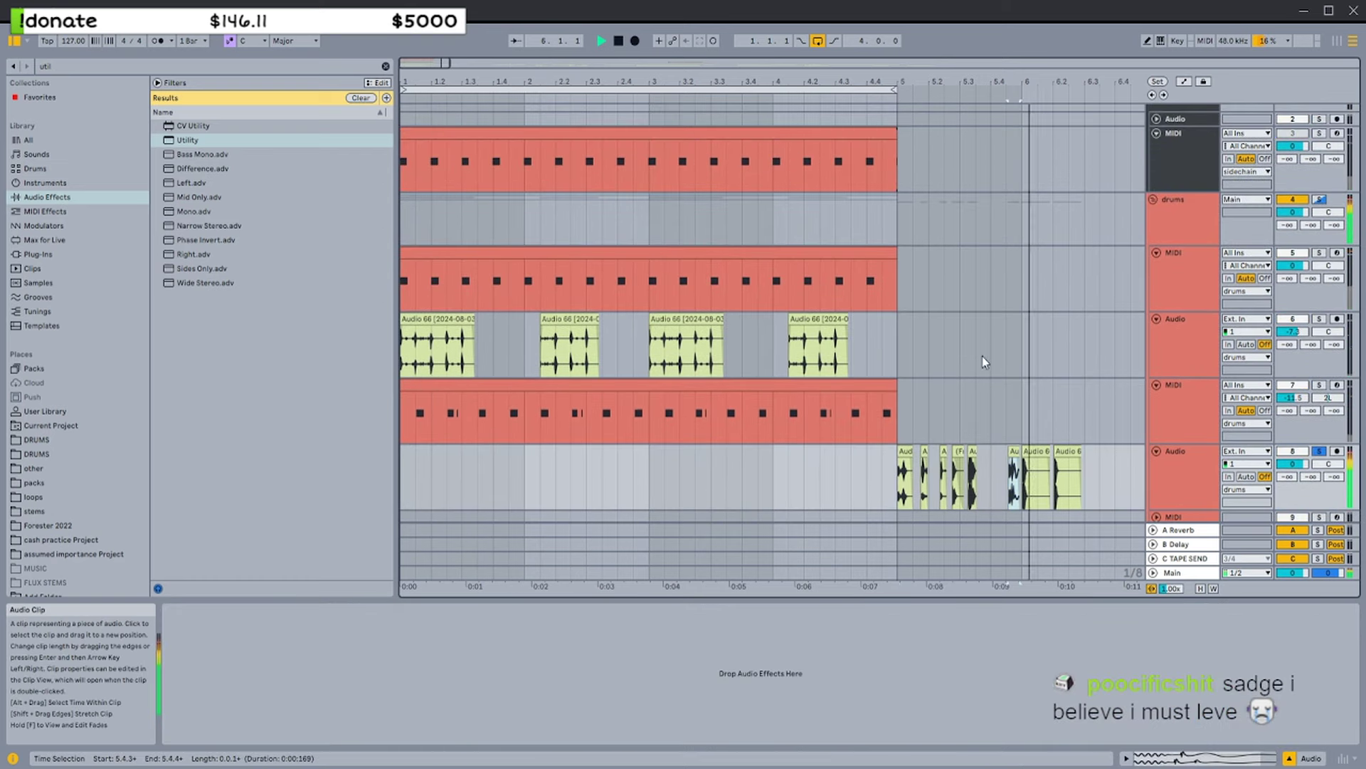
{"action": "scroll", "coordinate": [983, 358], "scroll_direction": "up", "scroll_amount": 5}
{"action": "scroll", "coordinate": [589, 466], "scroll_direction": "down", "scroll_amount": 2}
{"action": "key", "text": "space"}
{"action": "left_click_drag", "start_coordinate": [498, 452], "coordinate": [518, 452]}
{"action": "key", "text": "space"}
{"action": "key", "text": "space"}
{"action": "key", "text": "ctrl+z"}
Audition the two clips after the start of bar 6 and the short clips in bar 5 on track 8
{"action": "left_click", "coordinate": [597, 451]}
{"action": "key", "text": "space"}
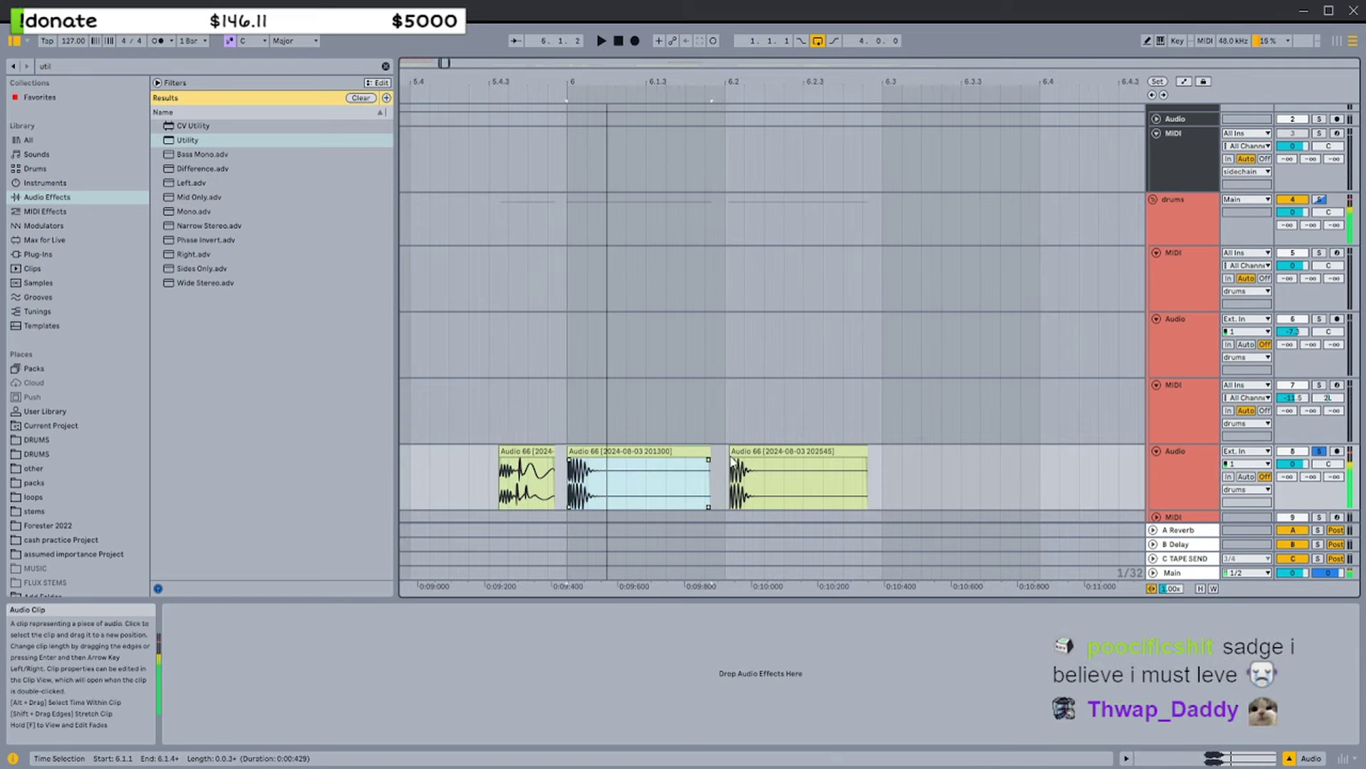
{"action": "left_click", "coordinate": [747, 451]}
{"action": "left_click_drag", "start_coordinate": [577, 489], "coordinate": [704, 459]}
{"action": "scroll", "coordinate": [619, 459], "scroll_direction": "down", "scroll_amount": 2}
{"action": "key", "text": "space"}
{"action": "left_click", "coordinate": [552, 455]}
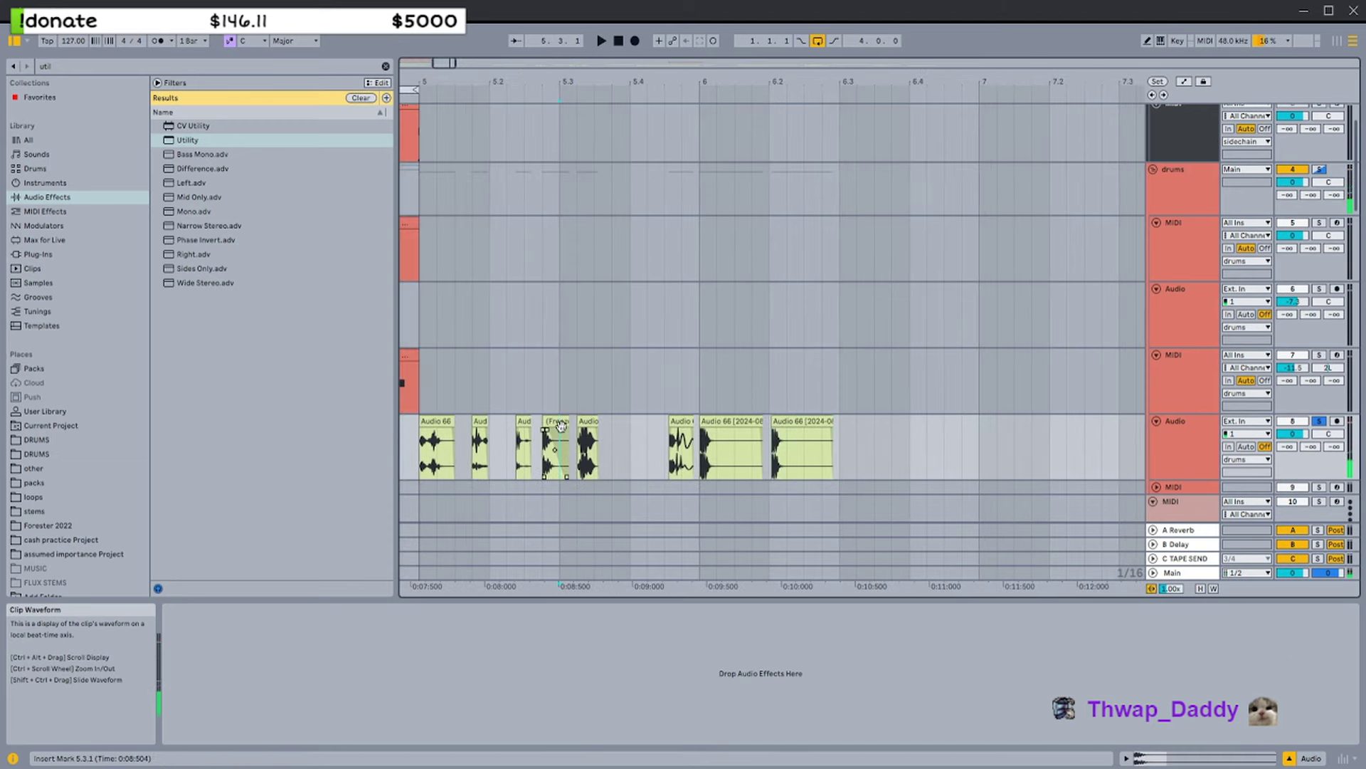
{"action": "left_click", "coordinate": [524, 419]}
{"action": "key", "text": "Left"}
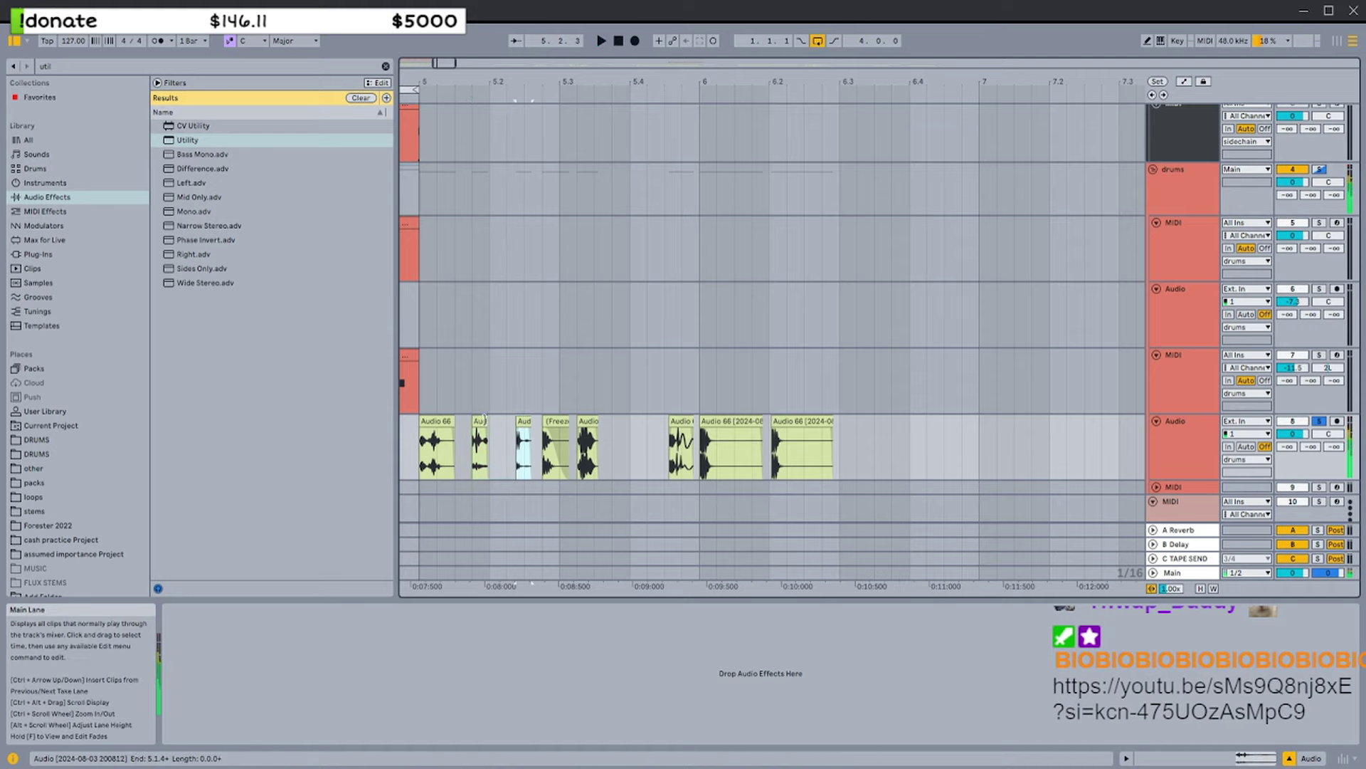
Audition the first, third and fourth short audio clips in bar 5 on track 8
{"action": "left_click", "coordinate": [442, 419]}
{"action": "key", "text": "space"}
{"action": "key", "text": "space"}
{"action": "left_click", "coordinate": [523, 422]}
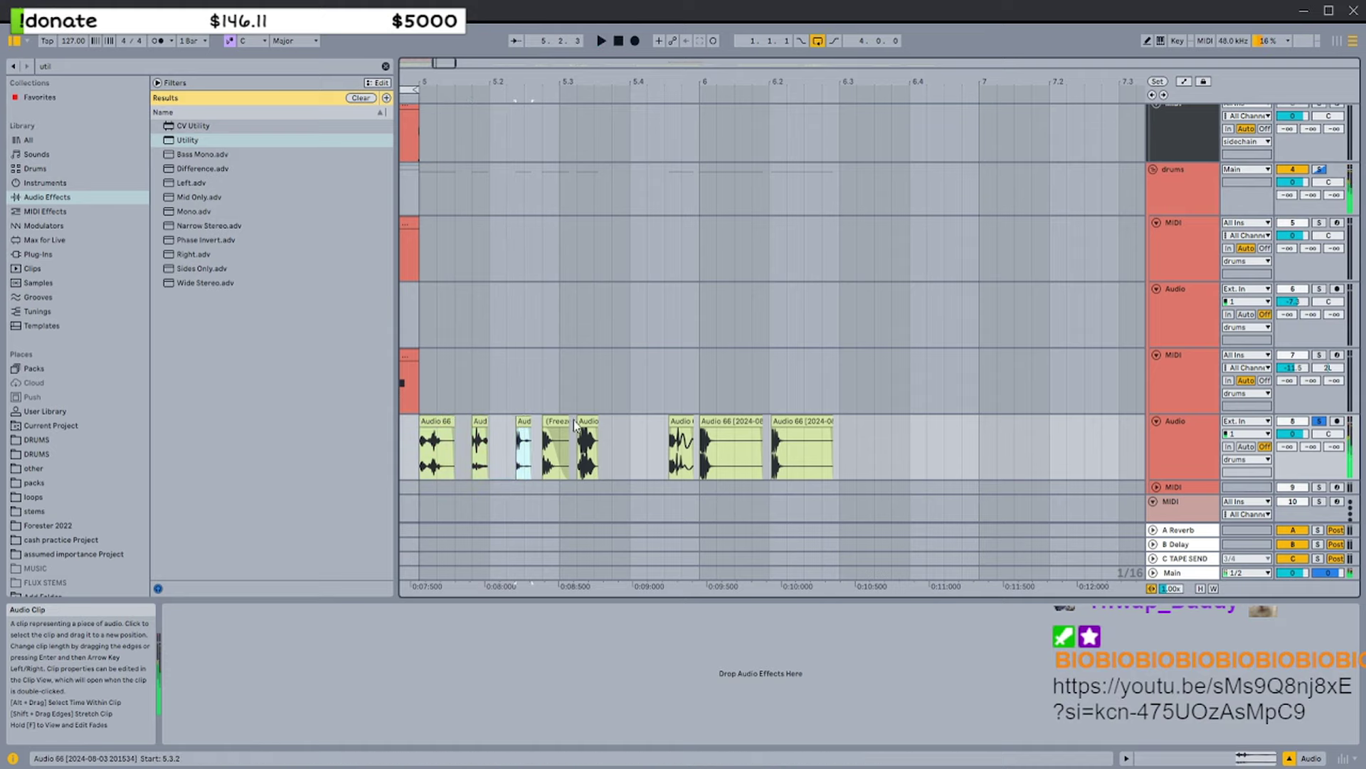
{"action": "left_click", "coordinate": [555, 421]}
{"action": "left_click", "coordinate": [525, 422]}
{"action": "key", "text": "space"}
{"action": "key", "text": "space"}
{"action": "left_click", "coordinate": [1185, 251]}
{"action": "scroll", "coordinate": [851, 372], "scroll_direction": "left", "scroll_amount": 3}
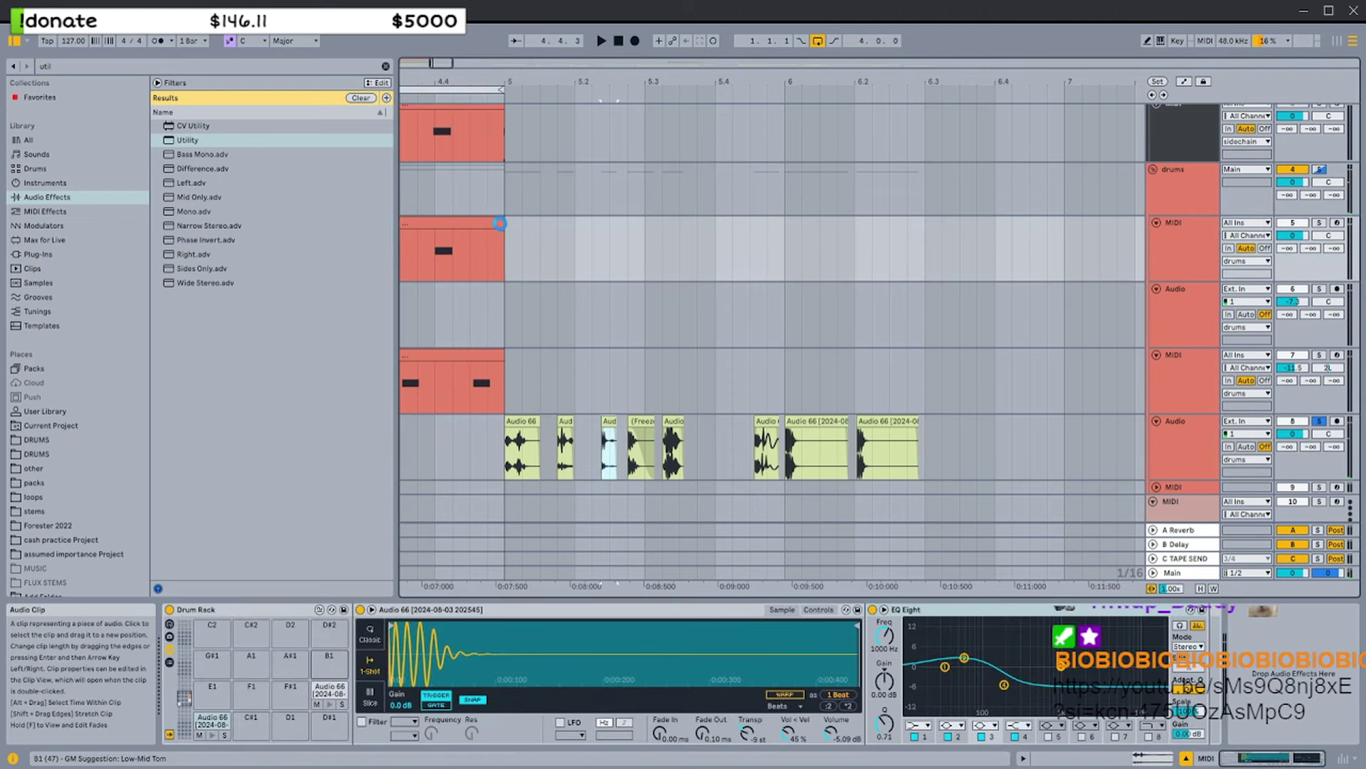
{"action": "left_click", "coordinate": [500, 224]}
{"action": "key", "text": "s"}
{"action": "key", "text": "space"}
{"action": "left_click", "coordinate": [417, 63]}
{"action": "left_click", "coordinate": [645, 234]}
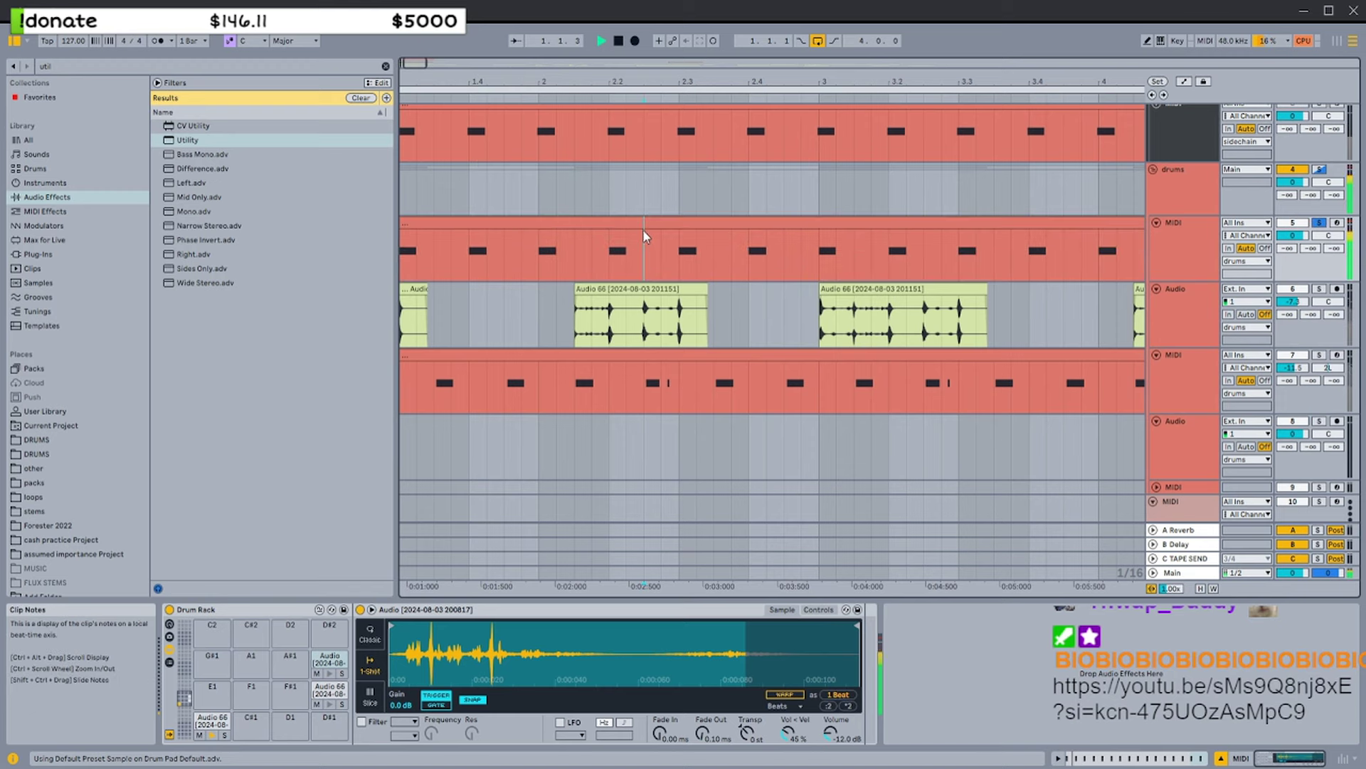
Take track 5 out of solo and add a sixteenth-length G1 note just before beat 1.2 in its MIDI clip
{"action": "double_click", "coordinate": [643, 223]}
{"action": "key", "text": "s"}
{"action": "key", "text": "space"}
{"action": "key", "text": "space"}
{"action": "double_click", "coordinate": [435, 643]}
{"action": "key", "text": "space"}
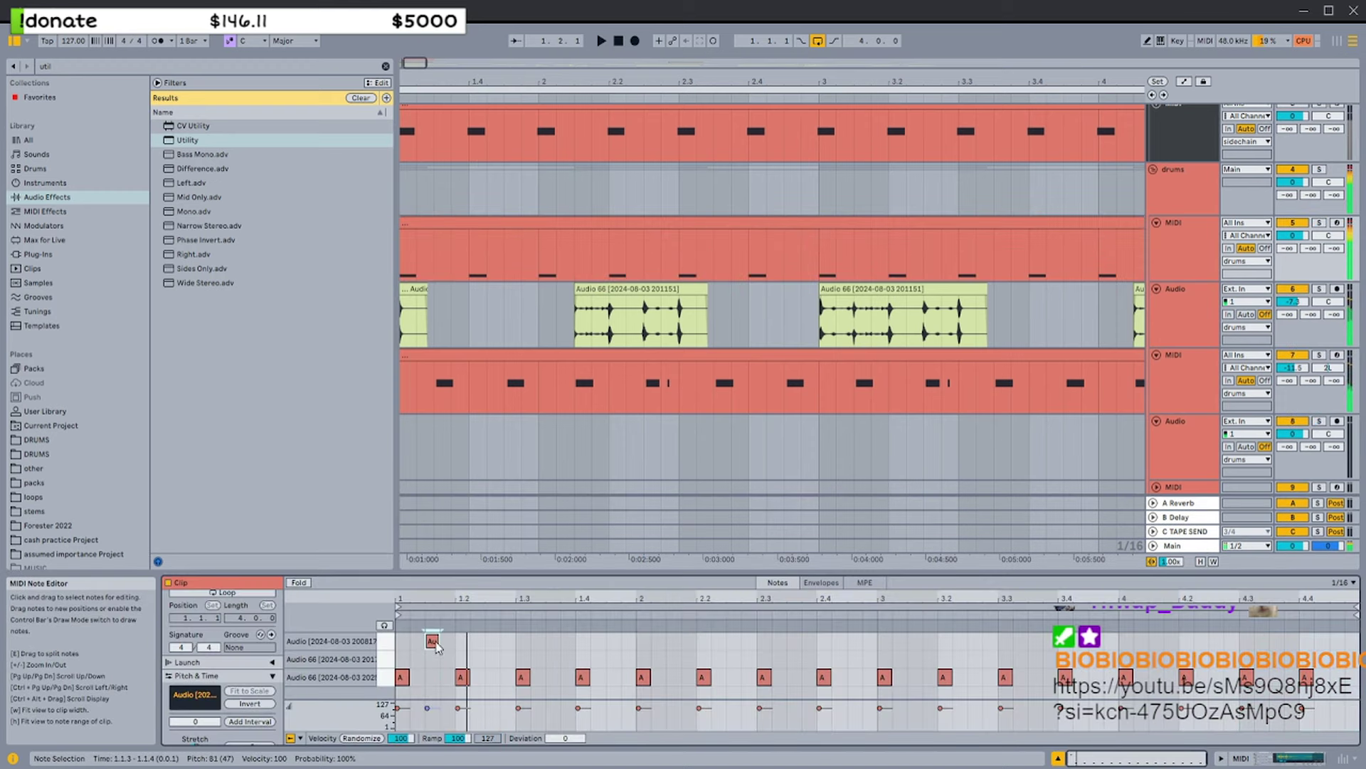
{"action": "left_click_drag", "start_coordinate": [432, 640], "coordinate": [455, 649]}
{"action": "key", "text": "space"}
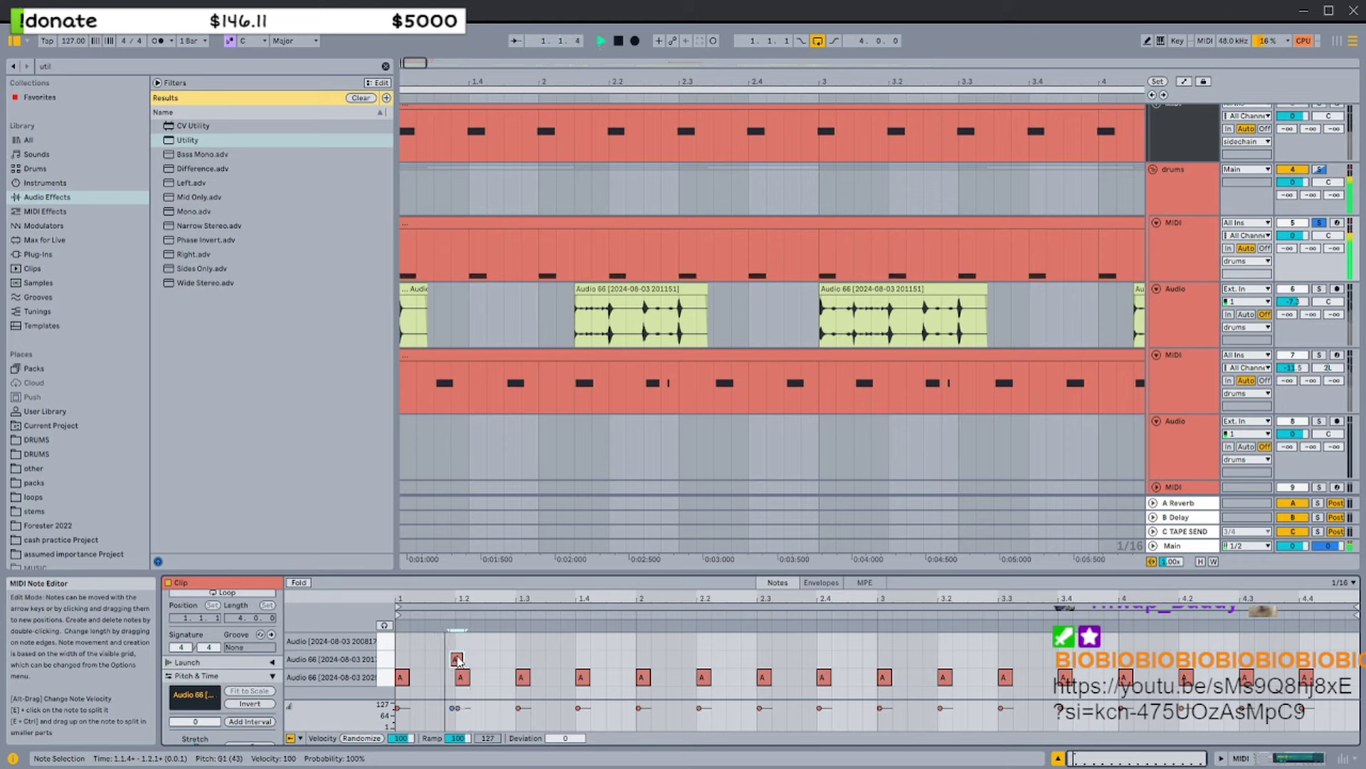
{"action": "key", "text": "space"}
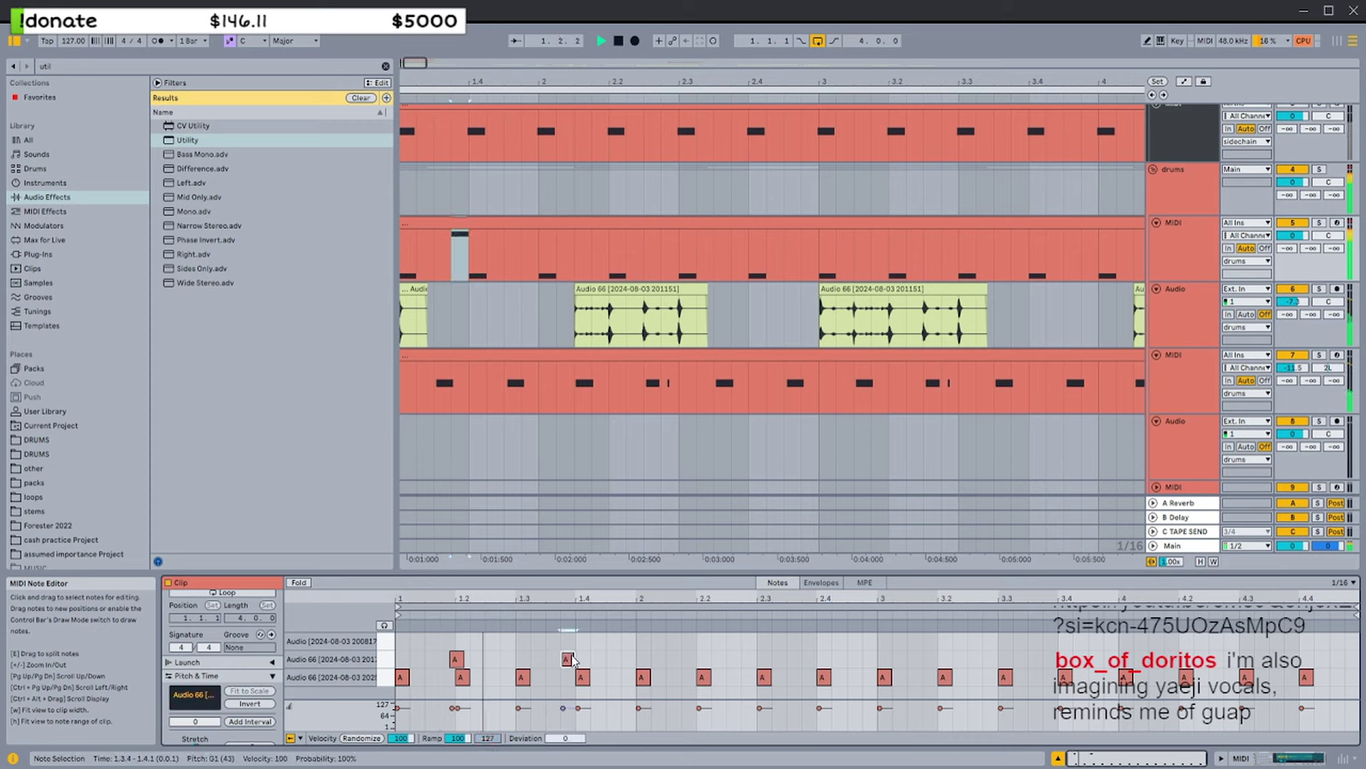
Place a sixteenth-length B1 note just before beat 1.4 in the track 5 clip and play it back
{"action": "left_click_drag", "start_coordinate": [572, 660], "coordinate": [558, 640]}
{"action": "scroll", "coordinate": [576, 649], "scroll_direction": "up", "scroll_amount": 3, "text": "ctrl"}
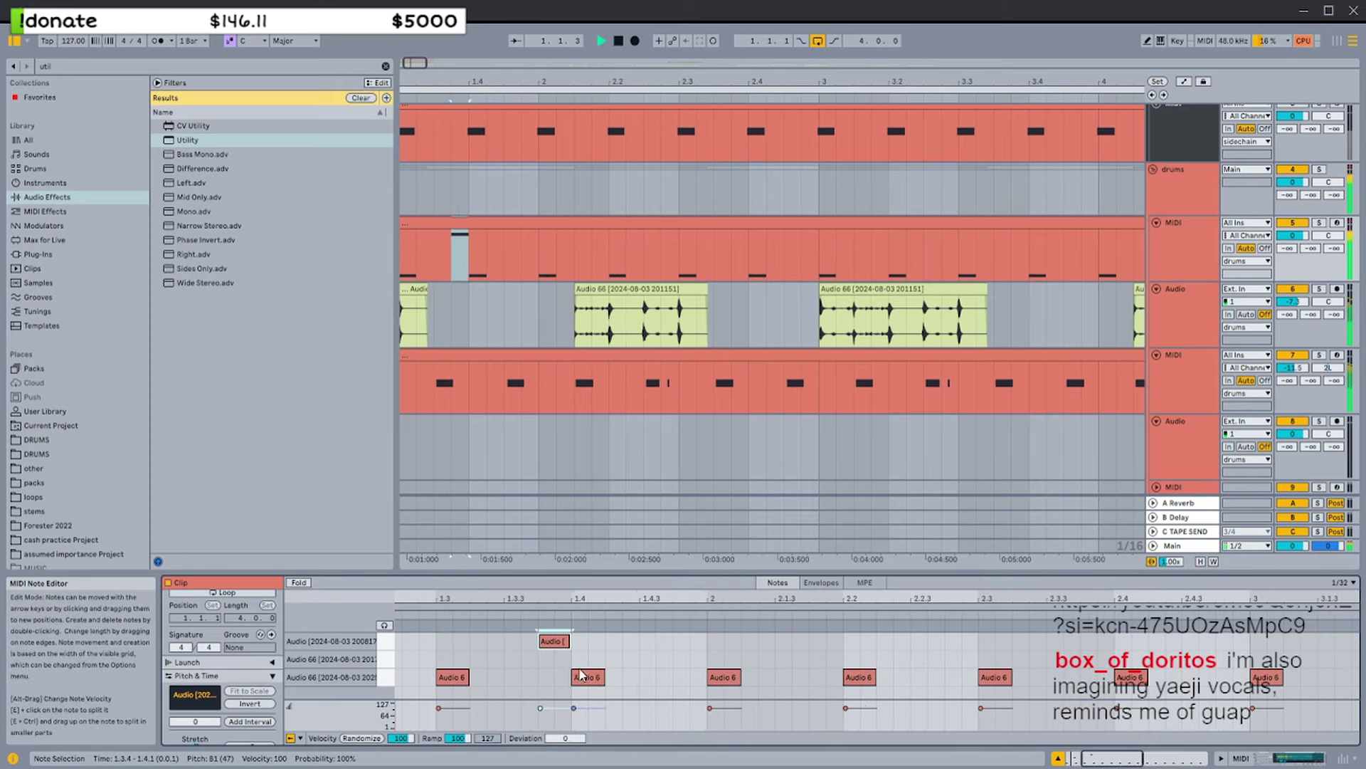
{"action": "key", "text": "space"}
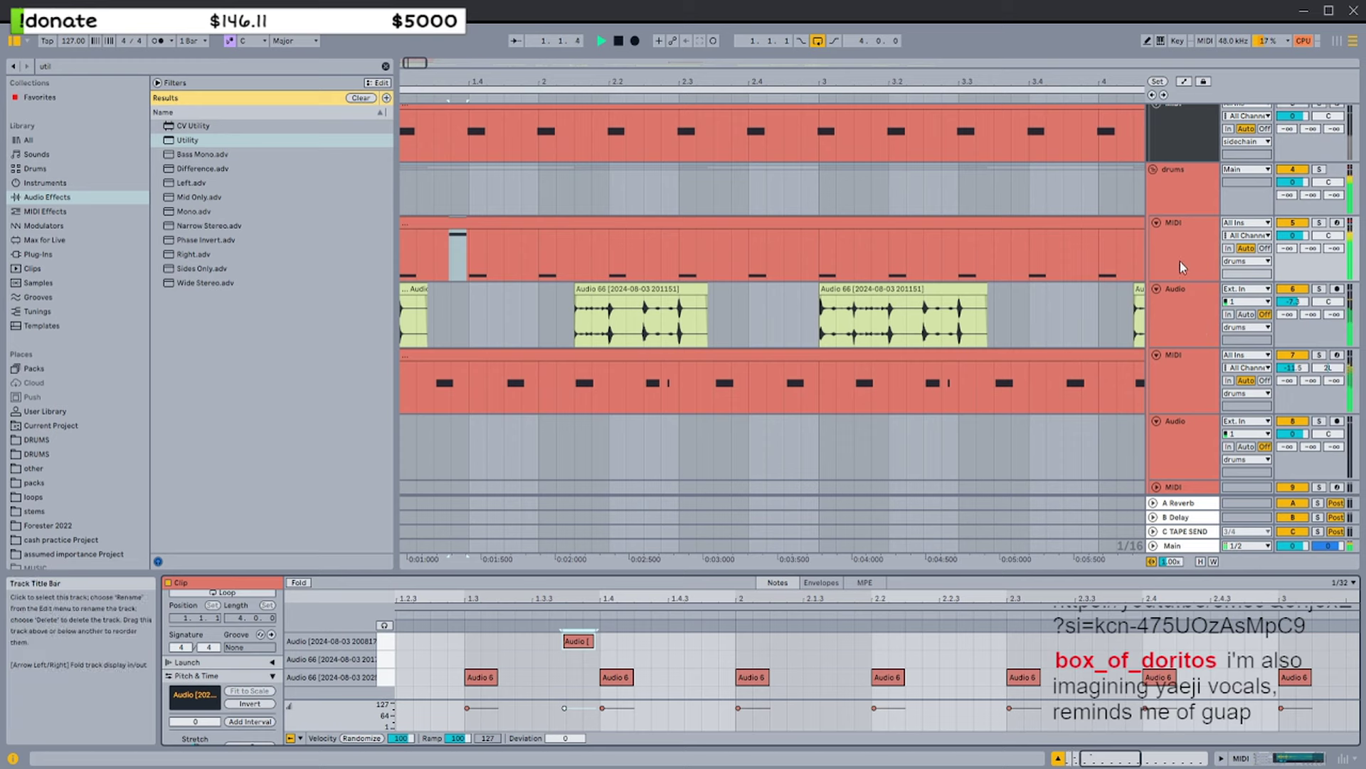
{"action": "left_click", "coordinate": [1183, 268]}
{"action": "left_click", "coordinate": [169, 662]}
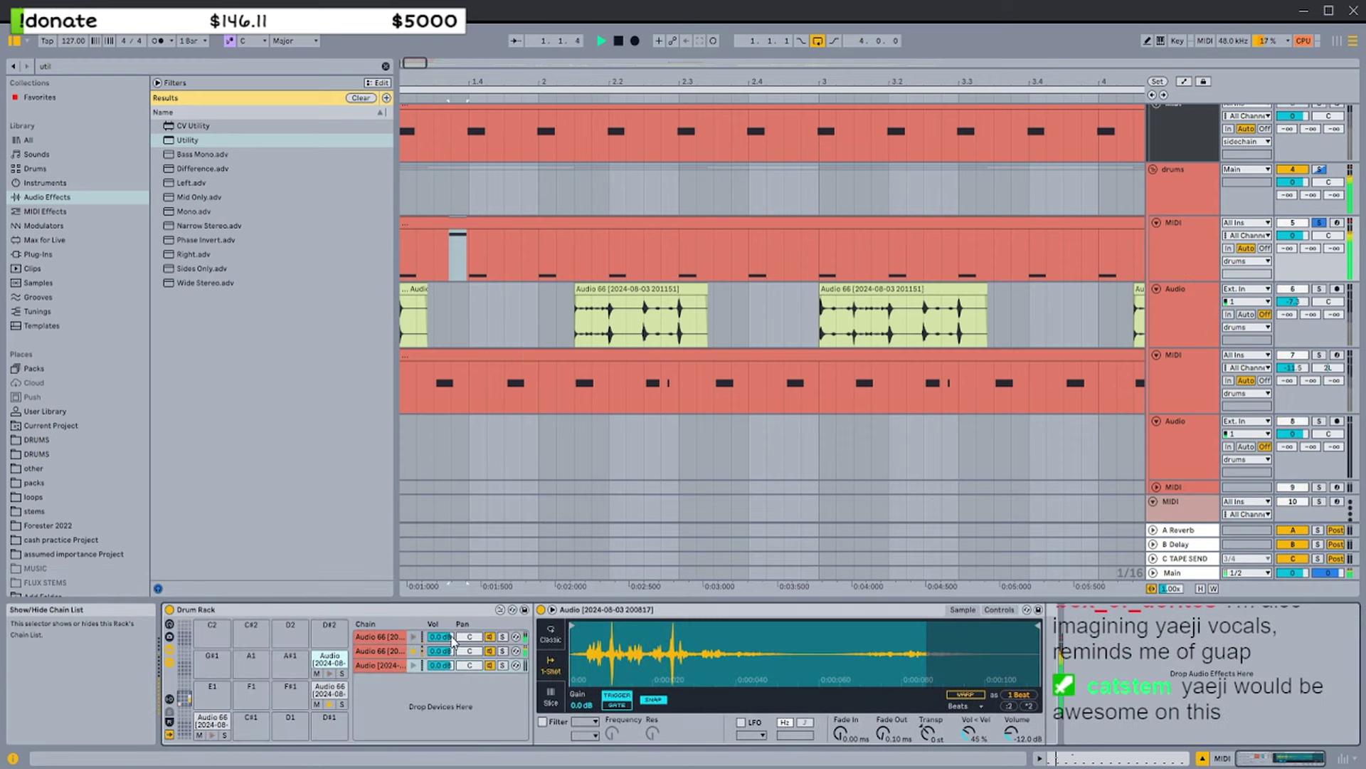
{"action": "key", "text": "space"}
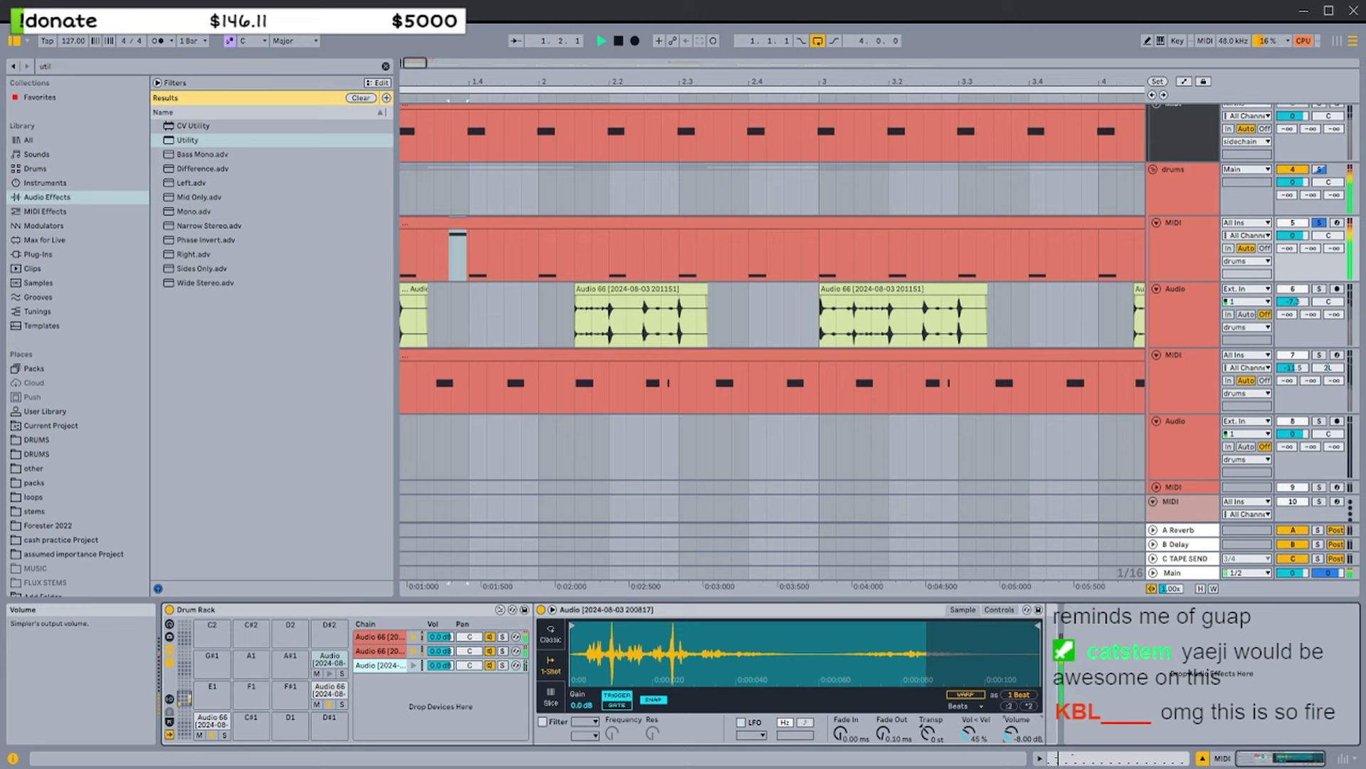
{"action": "left_click", "coordinate": [644, 700]}
{"action": "left_click", "coordinate": [627, 225]}
{"action": "key", "text": "s"}
{"action": "key", "text": "space"}
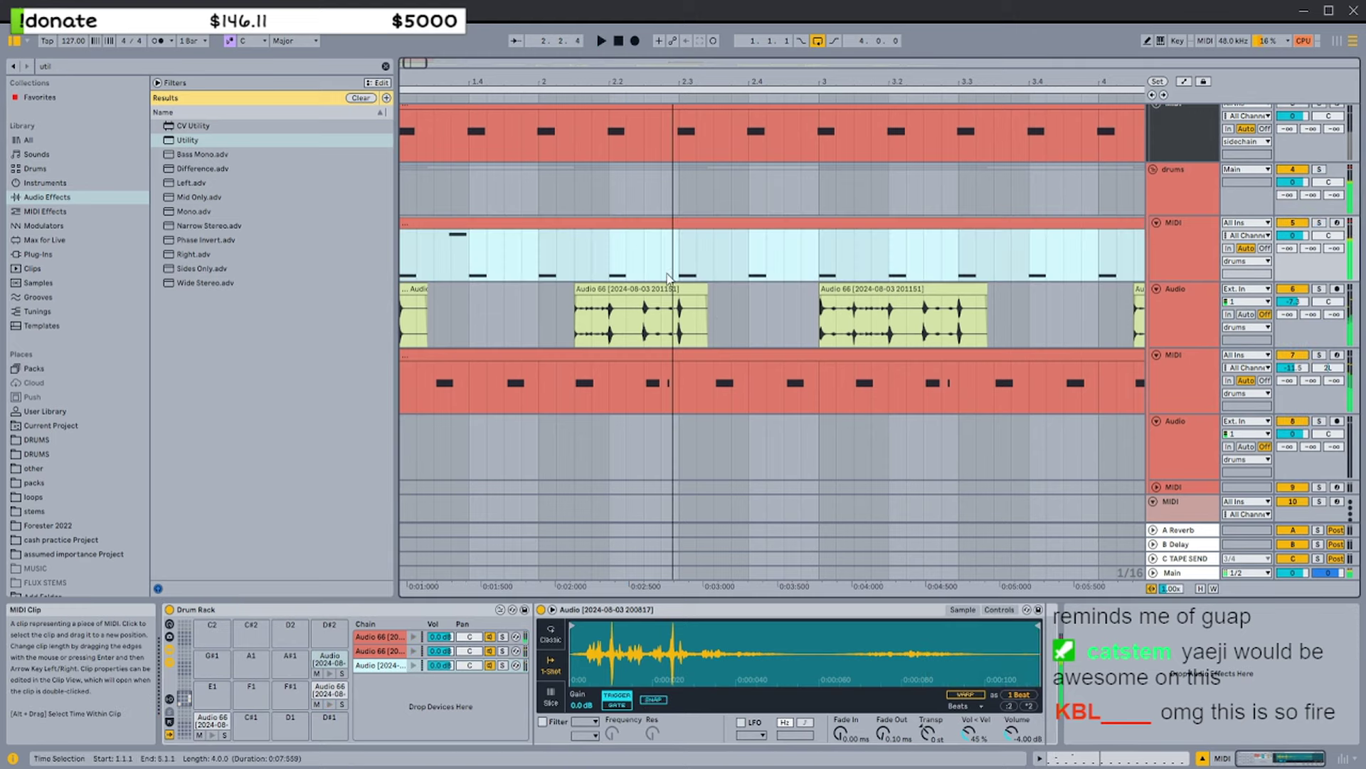
{"action": "left_click", "coordinate": [1013, 731]}
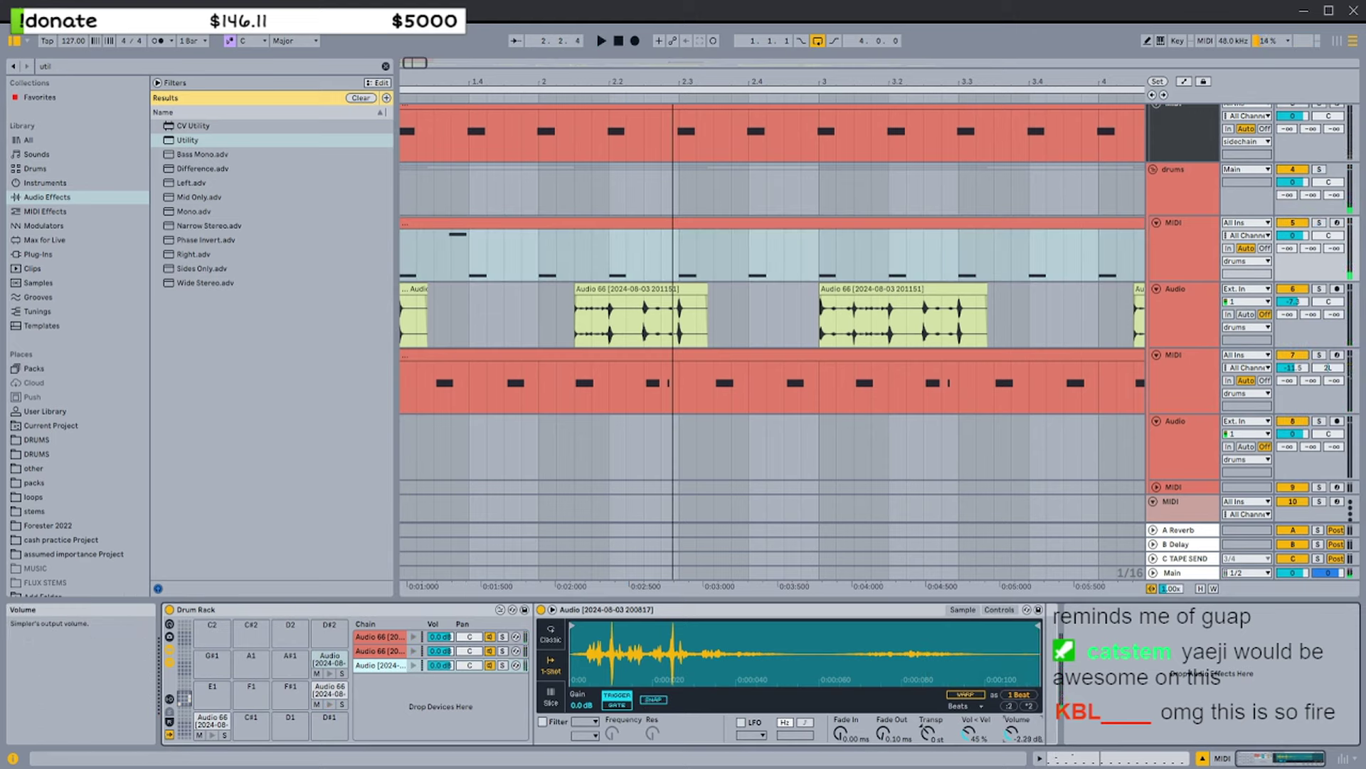
Repeat the bar 1 pattern of G1 and B1 notes across bars 2 to 4 of the track 5 clip
{"action": "double_click", "coordinate": [679, 224]}
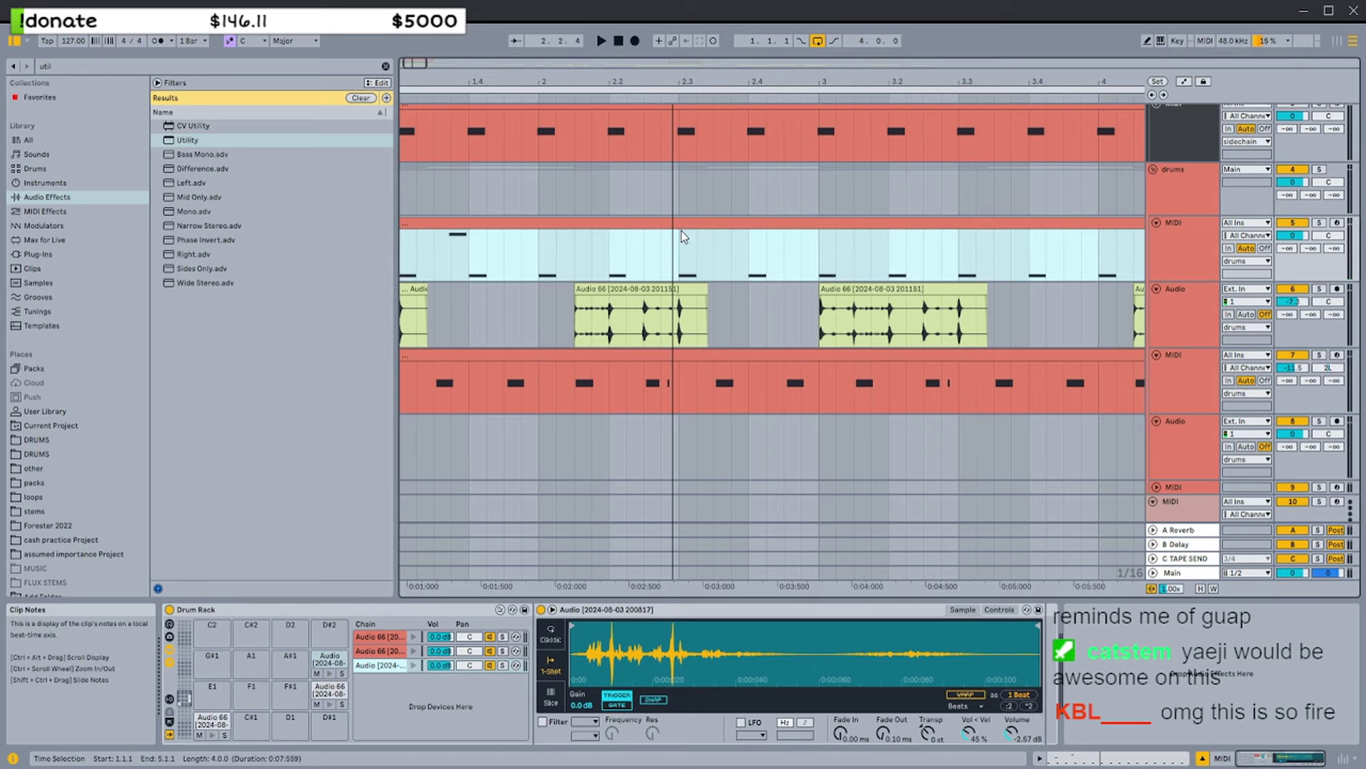
{"action": "key", "text": "s"}
{"action": "left_click_drag", "start_coordinate": [638, 640], "coordinate": [283, 675]}
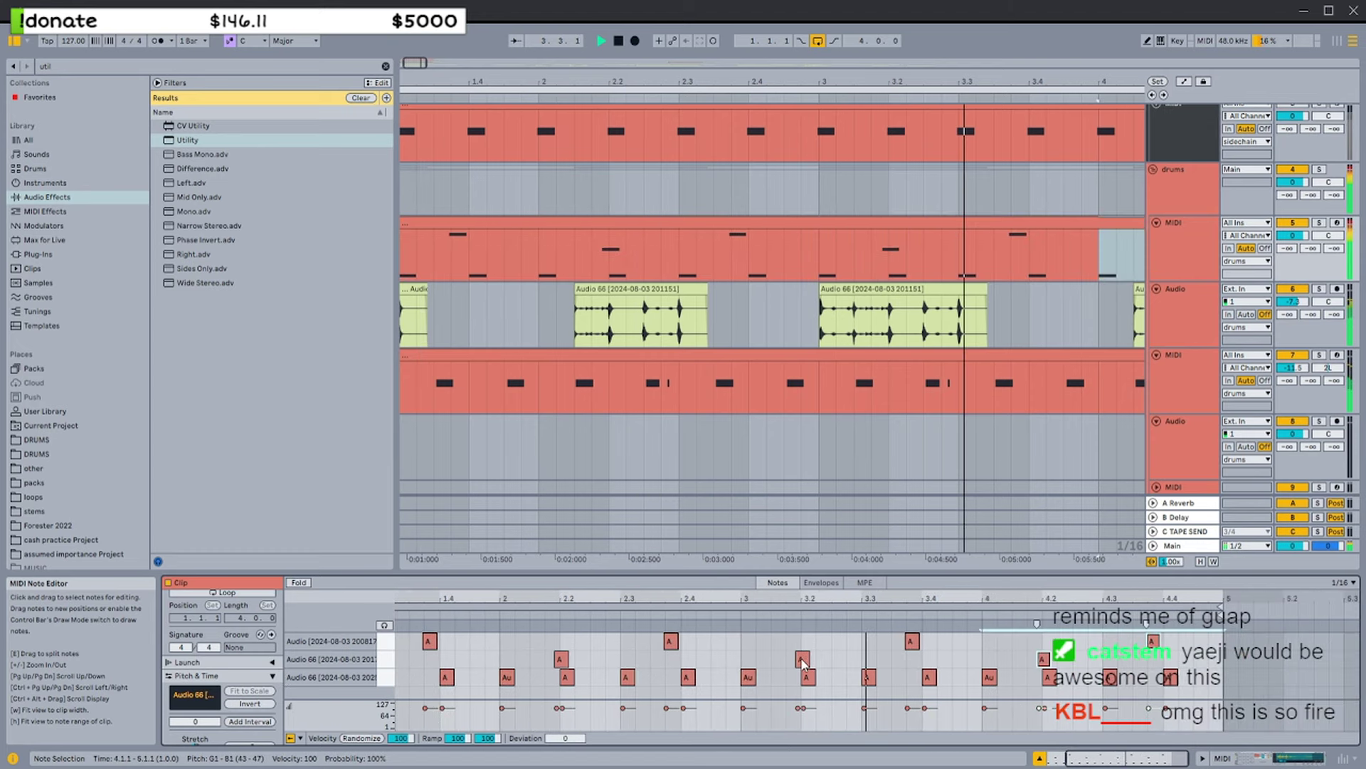
{"action": "left_click", "coordinate": [747, 653]}
{"action": "left_click", "coordinate": [972, 226]}
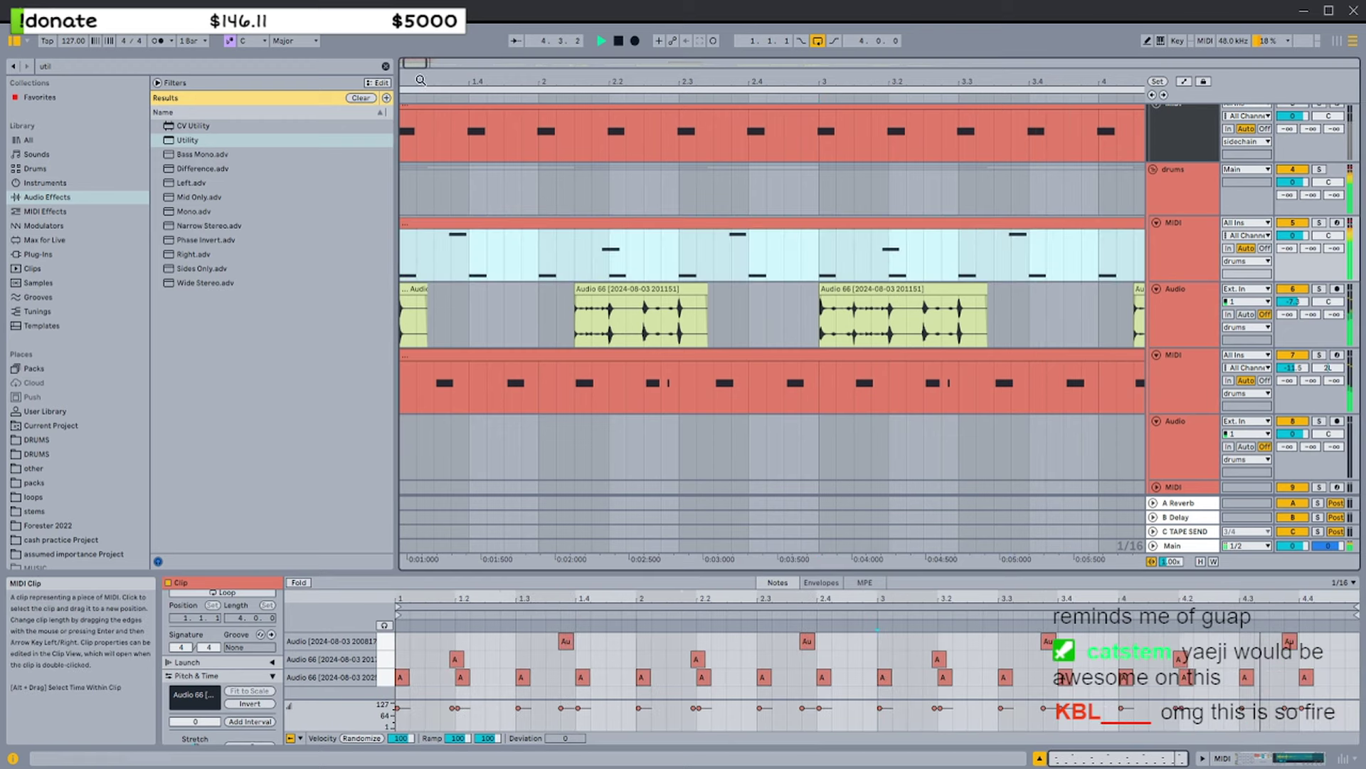
Look through the device chains of tracks 5, 6 and 7 while the loop plays
{"action": "left_click_drag", "start_coordinate": [420, 81], "coordinate": [421, 47]}
{"action": "left_click", "coordinate": [655, 195]}
{"action": "left_click", "coordinate": [686, 224]}
{"action": "left_click", "coordinate": [1193, 256]}
{"action": "left_click", "coordinate": [1195, 294]}
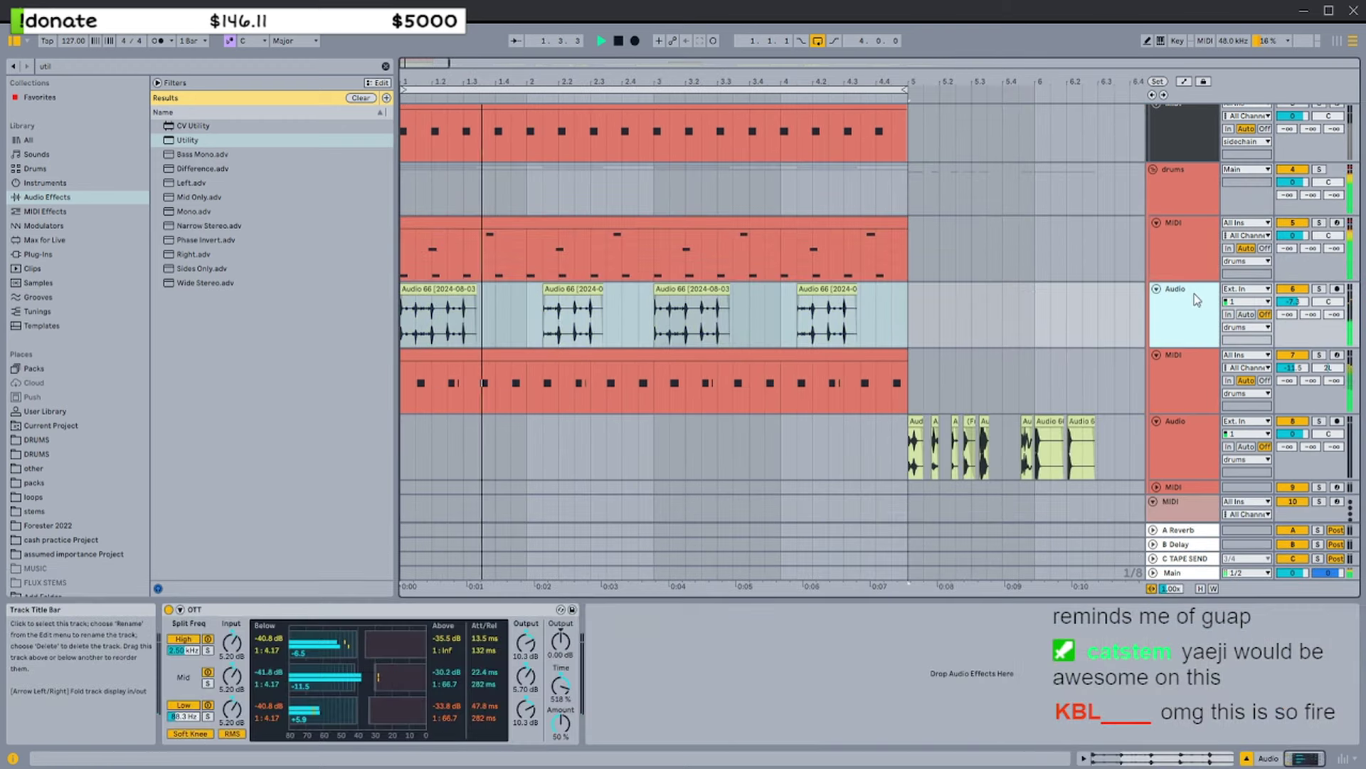
{"action": "left_click", "coordinate": [1204, 370]}
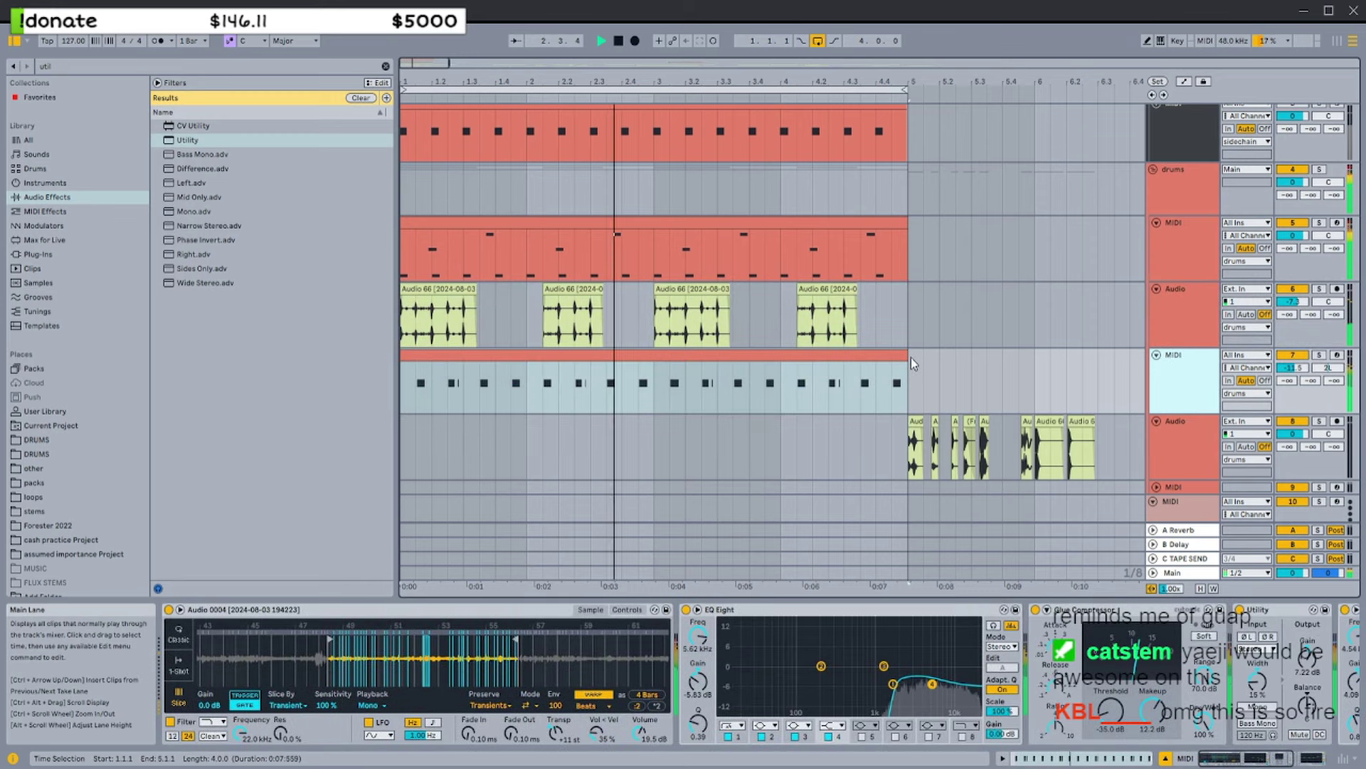
{"action": "left_click", "coordinate": [809, 214]}
{"action": "left_click", "coordinate": [812, 224]}
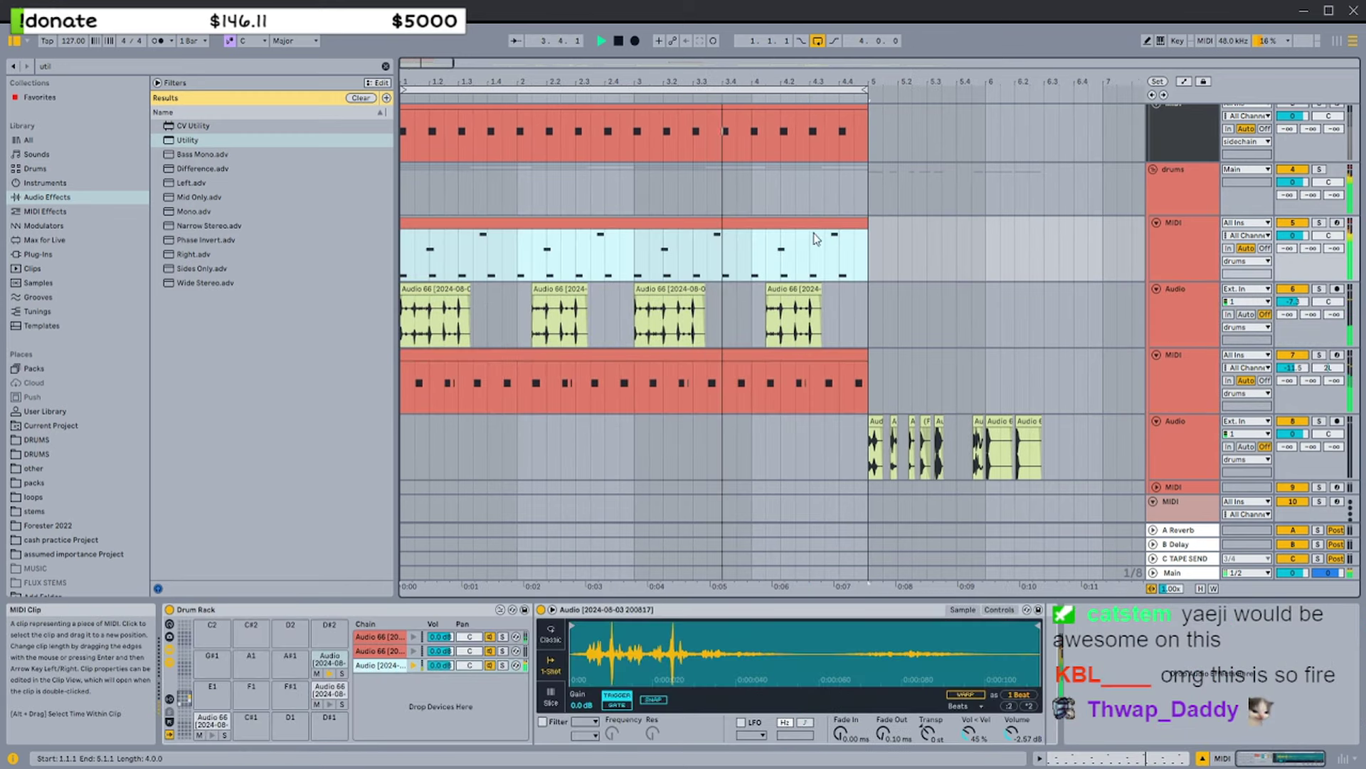
Move the spare audio clips on track 8 from bar 5 to bar 13
{"action": "scroll", "coordinate": [813, 238], "scroll_direction": "down", "scroll_amount": 5}
{"action": "left_click_drag", "start_coordinate": [725, 457], "coordinate": [464, 445]}
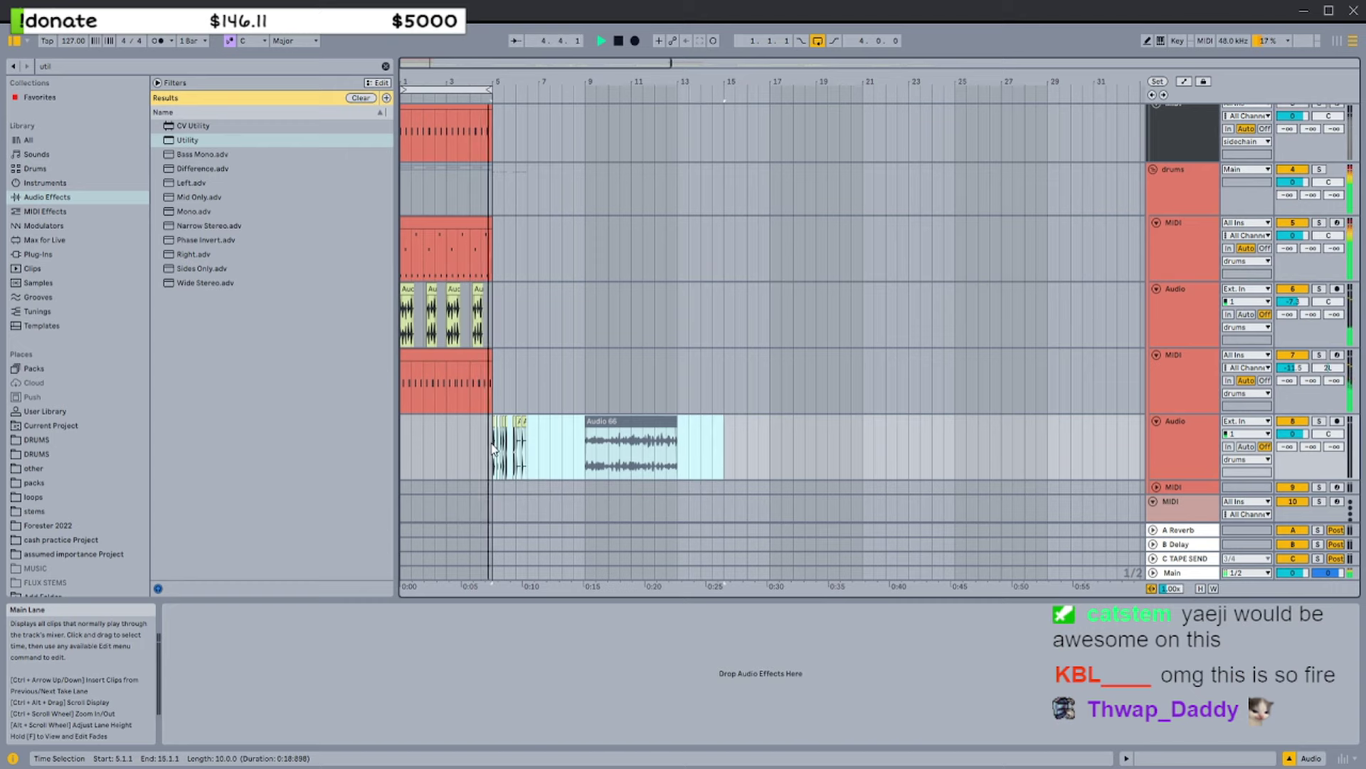
{"action": "key", "text": "ctrl+x"}
{"action": "scroll", "coordinate": [541, 438], "scroll_direction": "down", "scroll_amount": 3}
{"action": "left_click", "coordinate": [683, 304]}
{"action": "key", "text": "ctrl+v"}
{"action": "scroll", "coordinate": [457, 400], "scroll_direction": "down", "scroll_amount": 4}
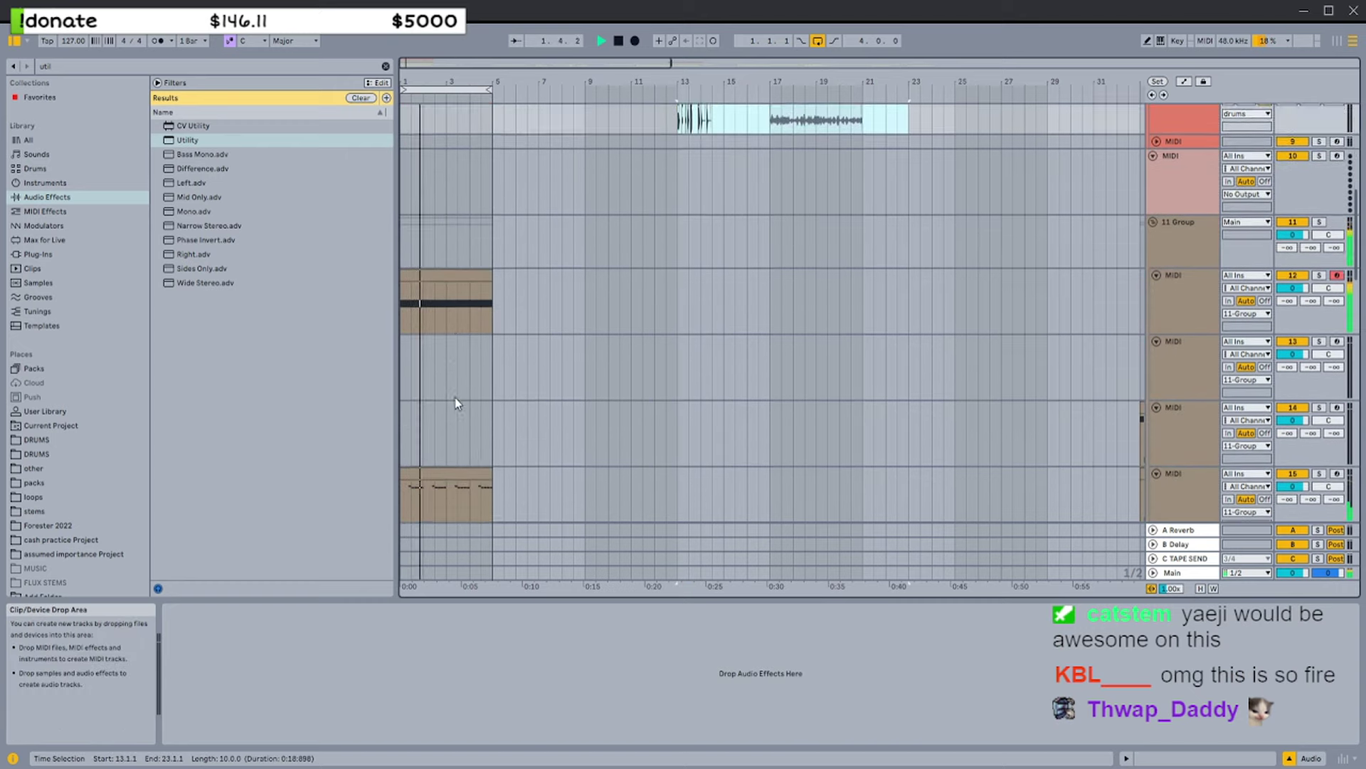
Solo track 15 and lower its EQ Eight low-cut band to 51.6 Hz with a Q of 0.56, auditioning the part
{"action": "scroll", "coordinate": [455, 404], "scroll_direction": "down", "scroll_amount": 3}
{"action": "left_click", "coordinate": [1162, 314]}
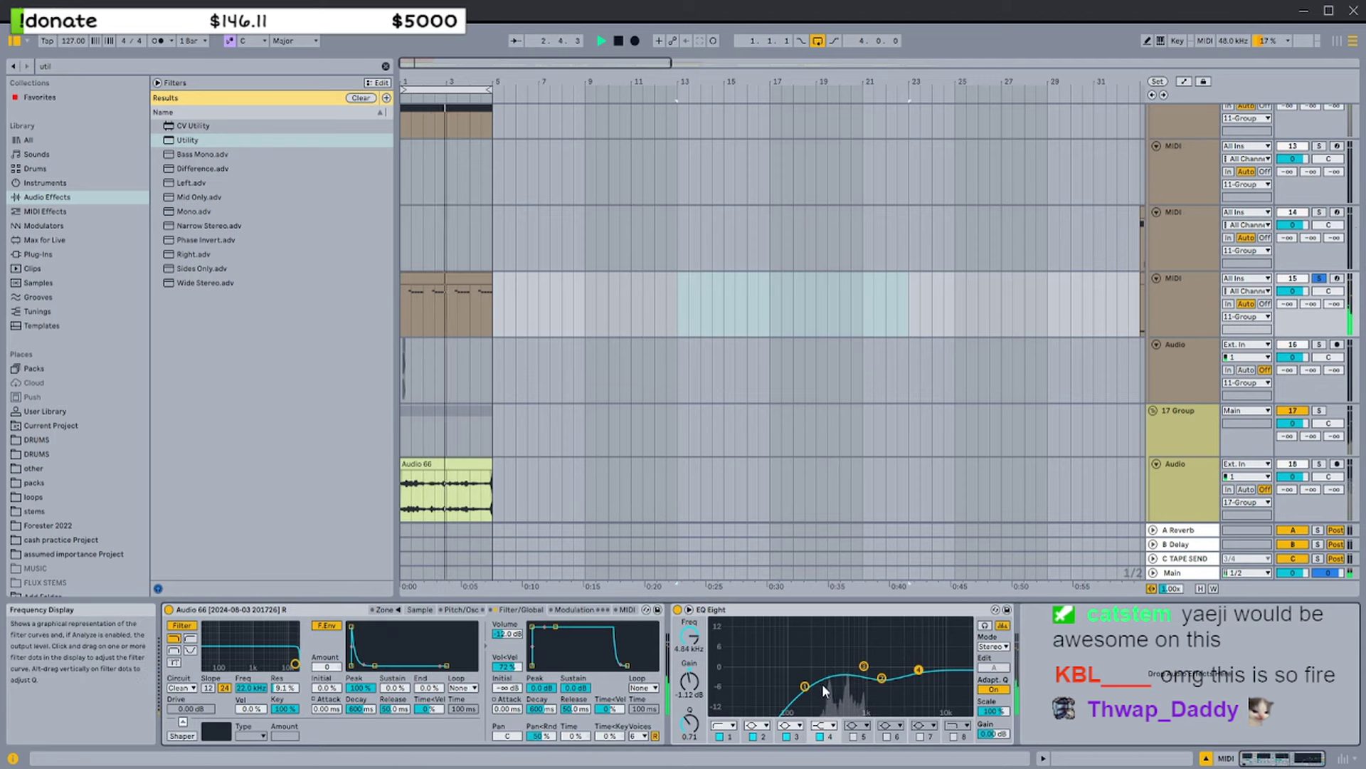
{"action": "left_click_drag", "start_coordinate": [767, 681], "coordinate": [767, 681]}
{"action": "key", "text": "space"}
{"action": "left_click", "coordinate": [440, 278]}
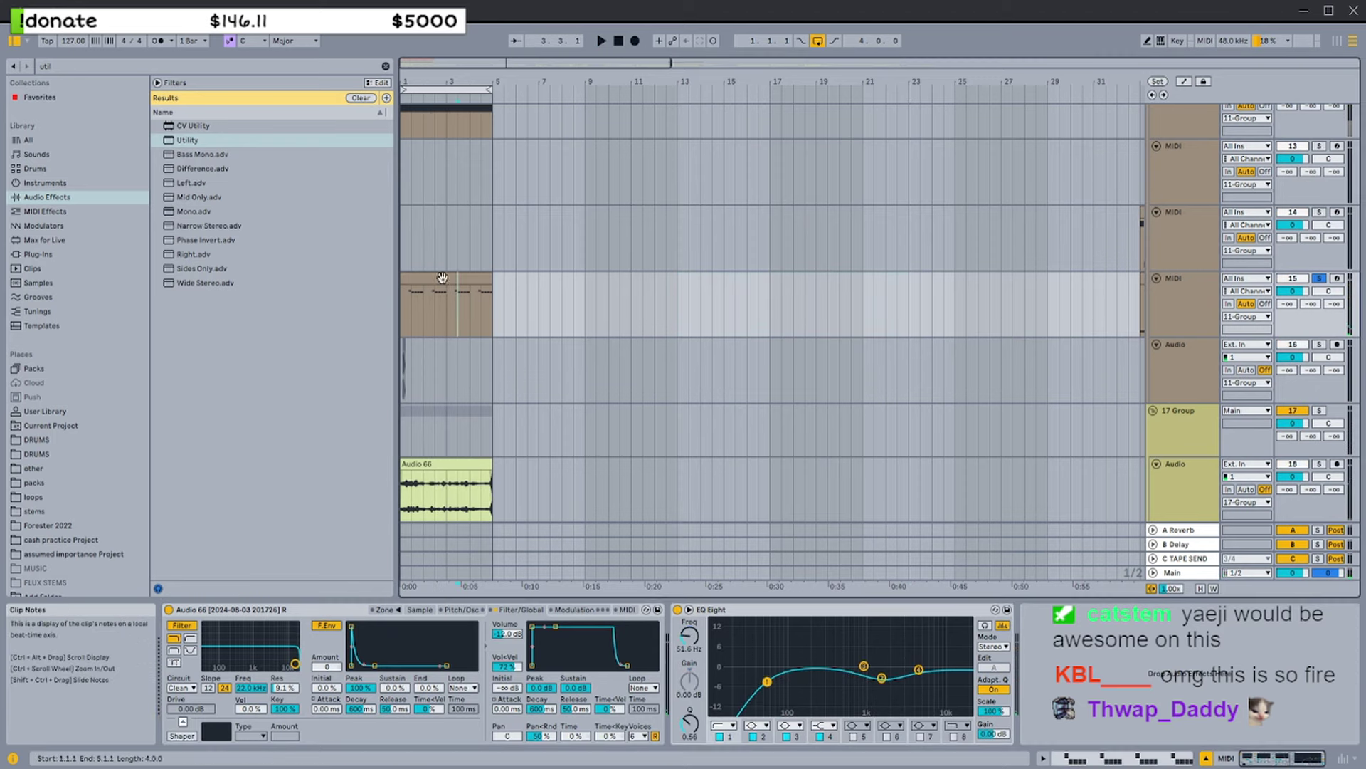
{"action": "left_click", "coordinate": [413, 300]}
{"action": "key", "text": "space"}
{"action": "scroll", "coordinate": [413, 300], "scroll_direction": "up", "scroll_amount": 5}
{"action": "key", "text": "space"}
Compare track 15 with its EQ Eight bypassed, and set the low-cut band to 58.7 Hz with a Q of 0.72
{"action": "left_click", "coordinate": [679, 610]}
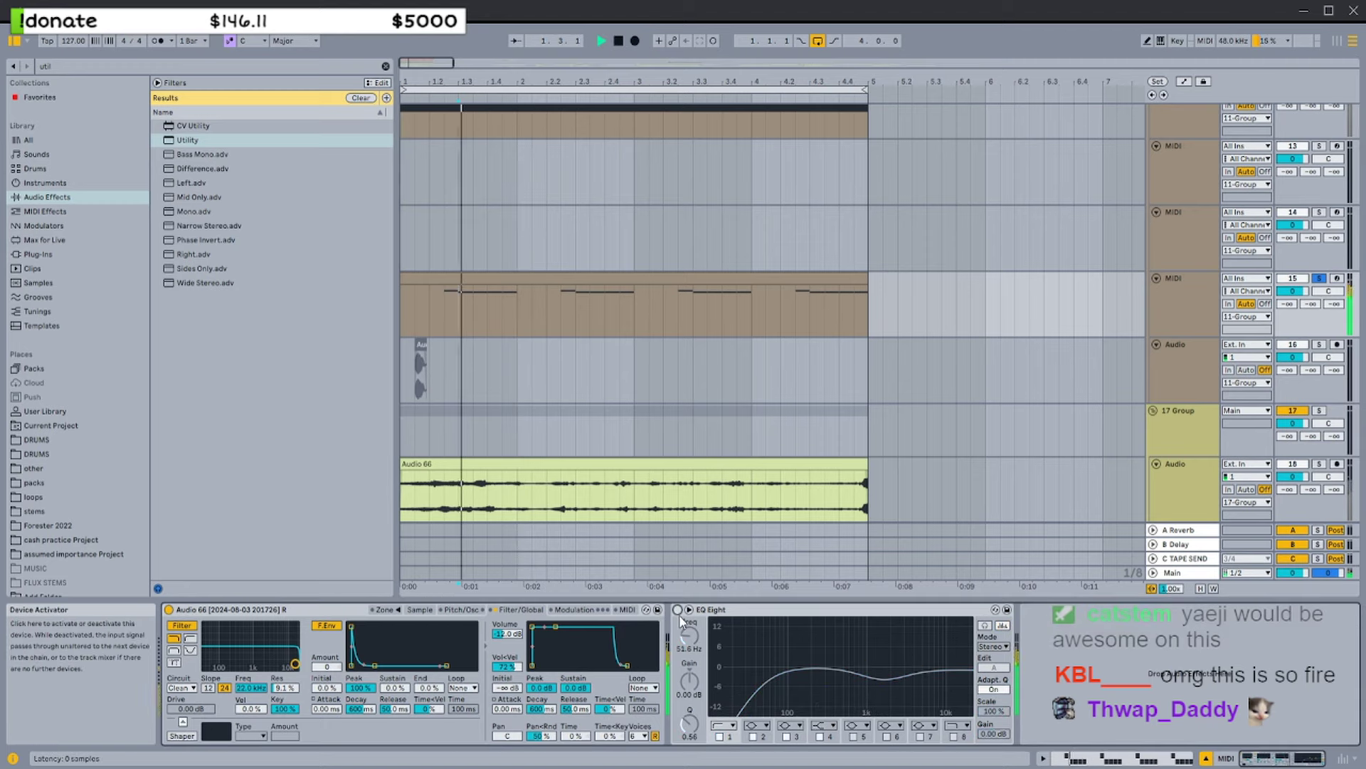
{"action": "key", "text": "space"}
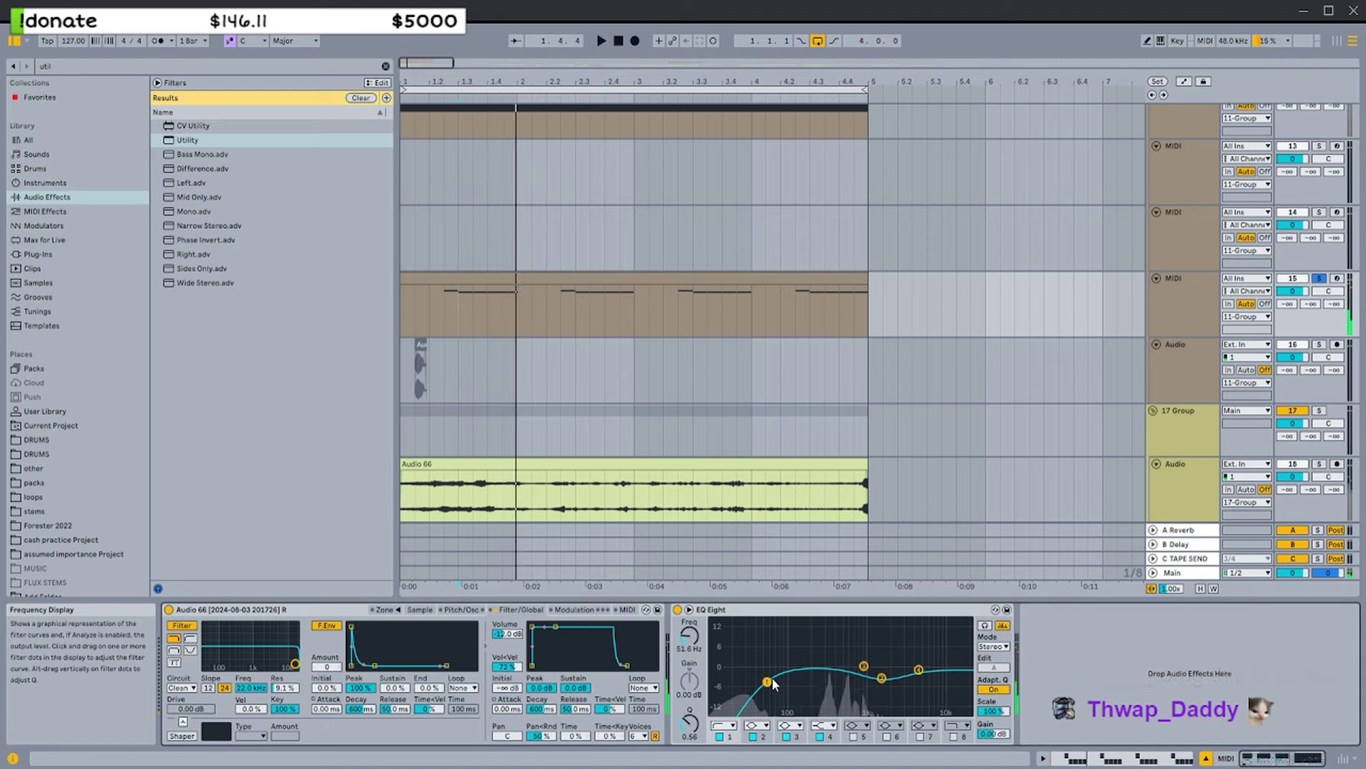
{"action": "key", "text": "space"}
{"action": "left_click_drag", "start_coordinate": [767, 680], "coordinate": [771, 676]}
{"action": "key", "text": "space"}
{"action": "key", "text": "space"}
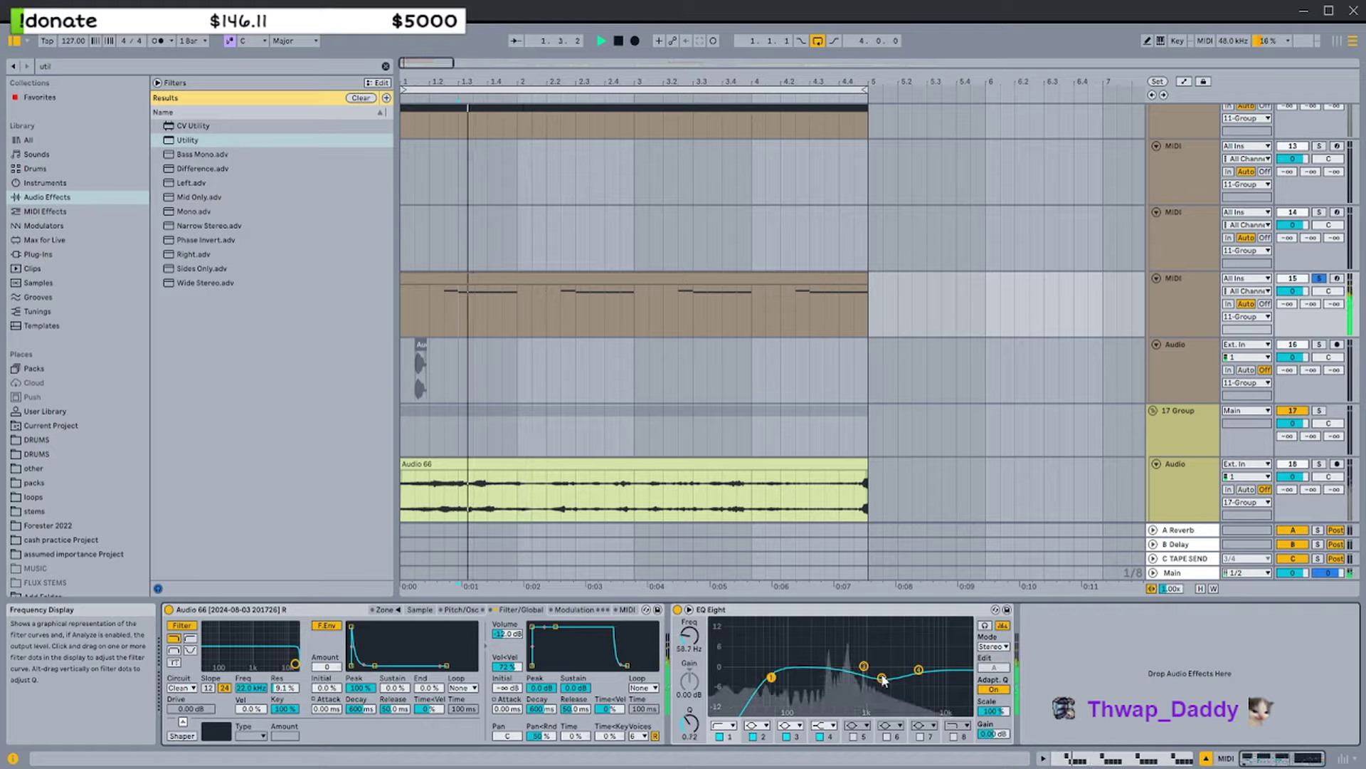
{"action": "key", "text": "alt+Tab"}
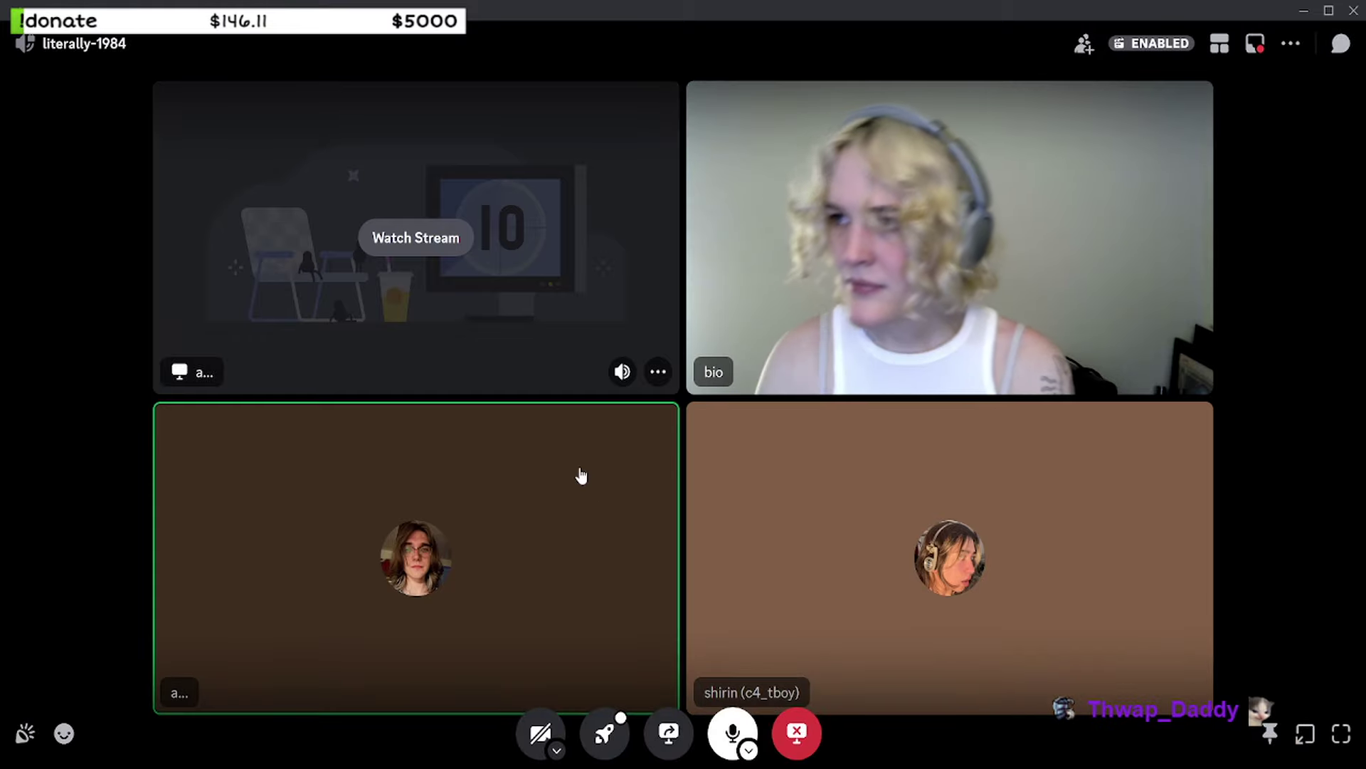
{"action": "left_click", "coordinate": [453, 245]}
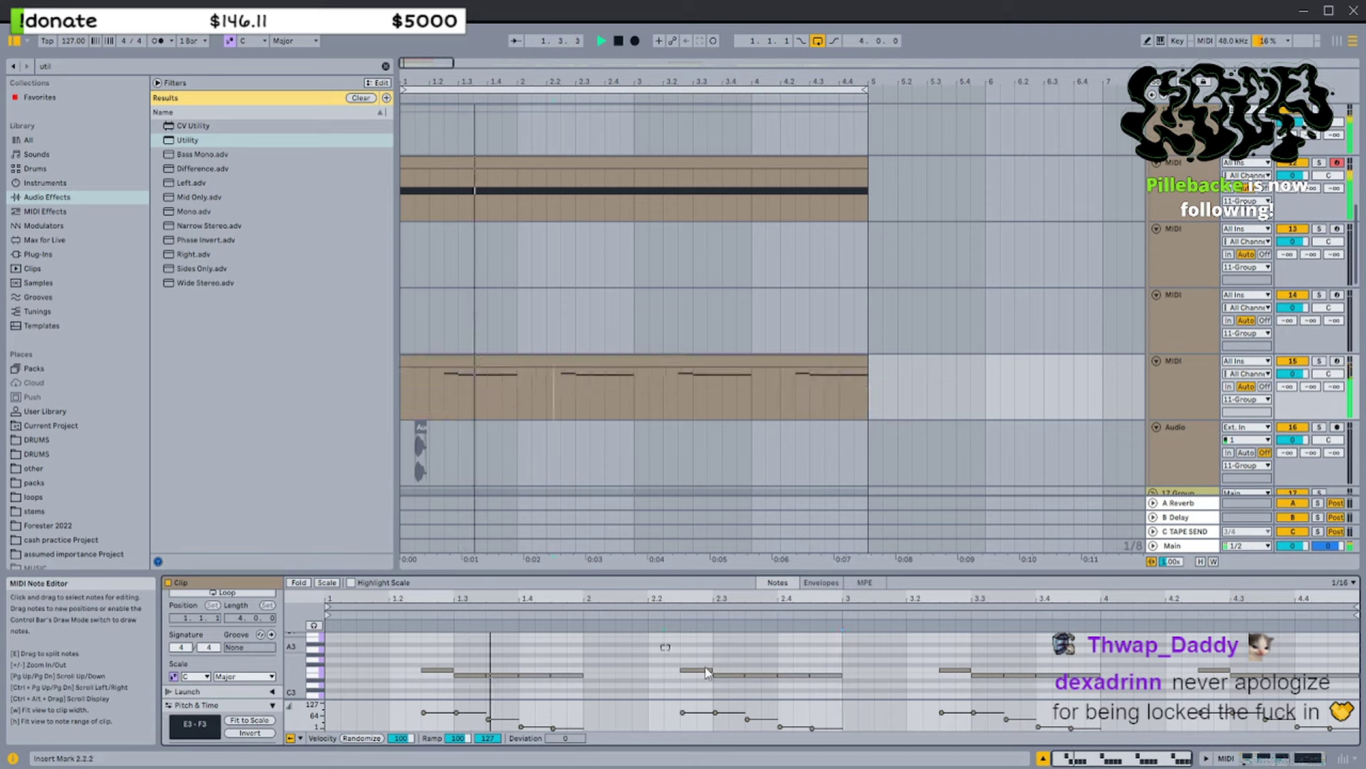
In the track 15 clip, deactivate the F3 note before beat 2.3 and lower the velocity of the E3 note at 2.3
{"action": "left_click_drag", "start_coordinate": [719, 667], "coordinate": [863, 691]}
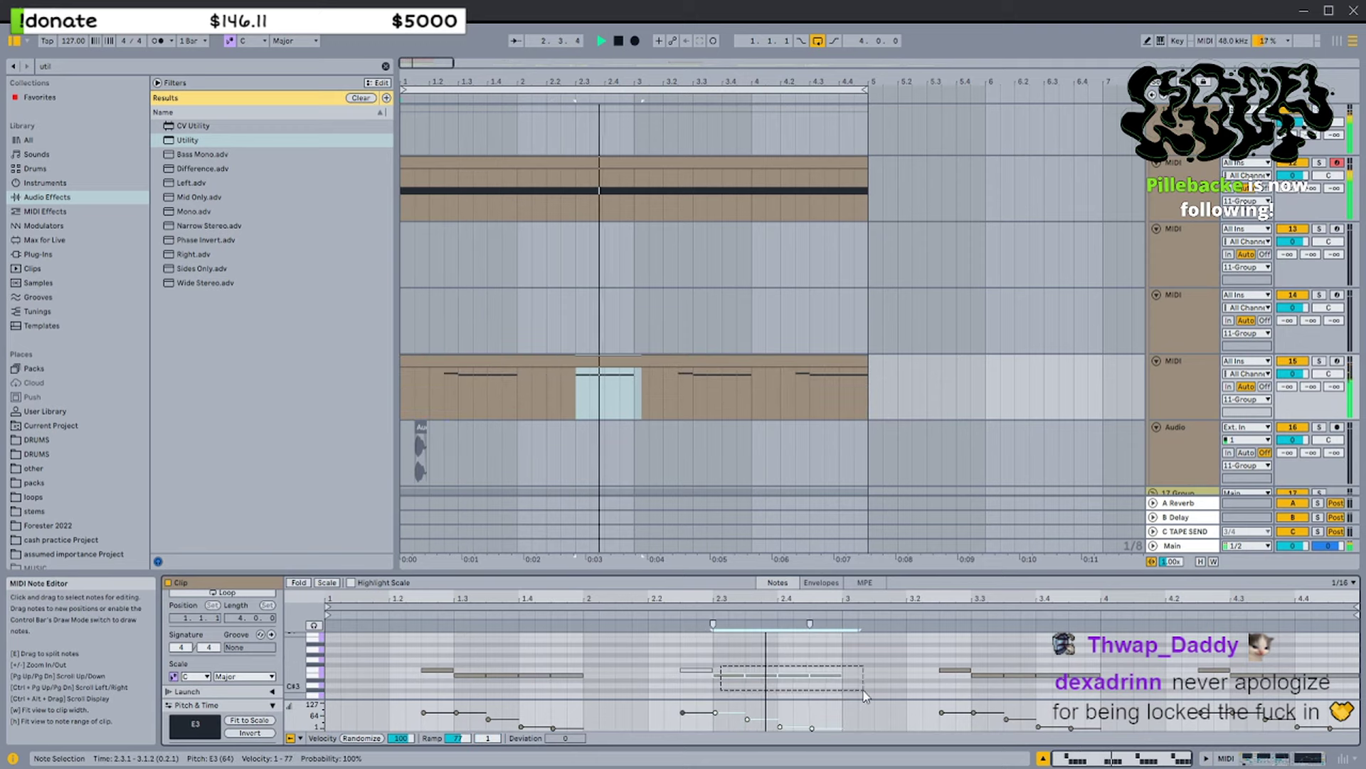
{"action": "left_click_drag", "start_coordinate": [716, 713], "coordinate": [715, 718]}
{"action": "left_click", "coordinate": [799, 656]}
Duplicate the bar 1 and 2 notes of the track 15 clip over bars 3 and 4
{"action": "left_click_drag", "start_coordinate": [825, 649], "coordinate": [345, 691]}
{"action": "key", "text": "ctrl+d"}
{"action": "left_click", "coordinate": [924, 687]}
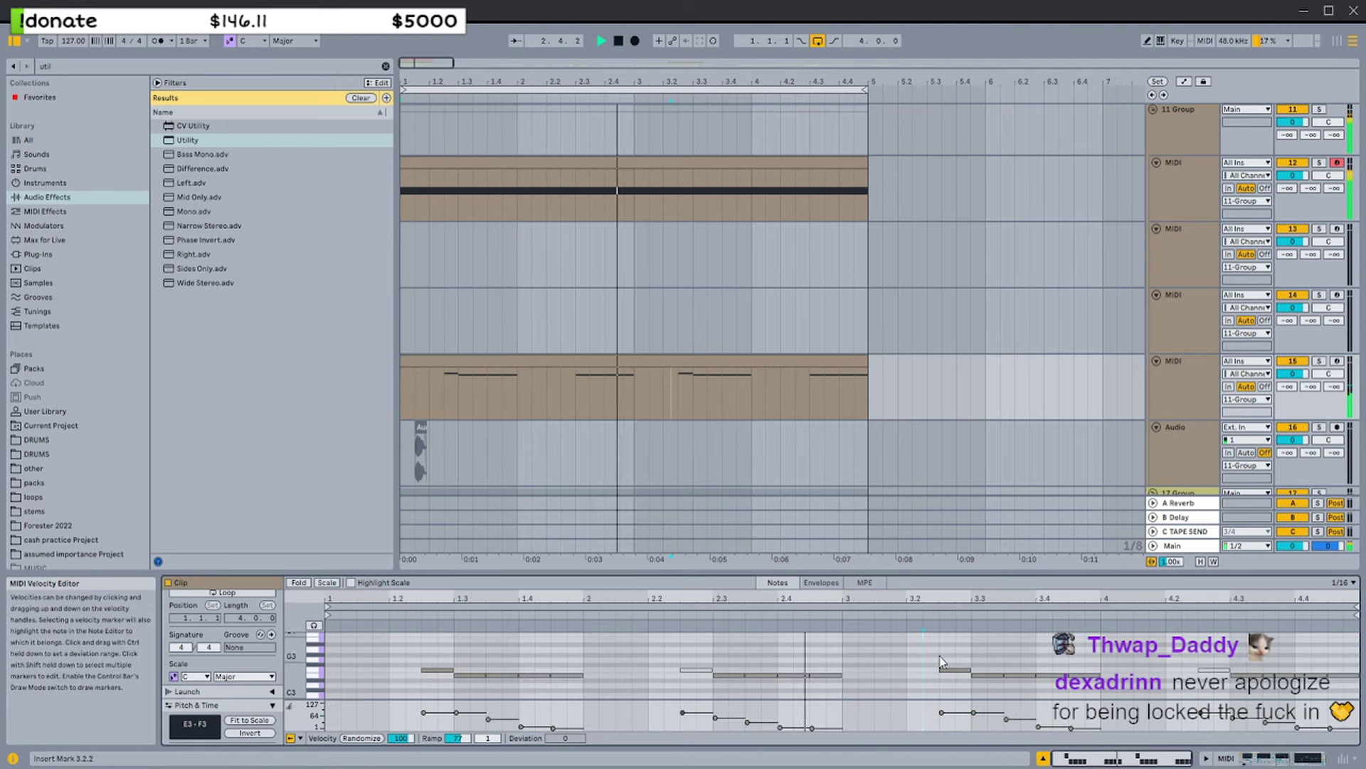
{"action": "left_click_drag", "start_coordinate": [1103, 665], "coordinate": [938, 694]}
{"action": "left_click_drag", "start_coordinate": [891, 656], "coordinate": [1237, 653]}
{"action": "left_click_drag", "start_coordinate": [1237, 651], "coordinate": [1121, 642]}
{"action": "left_click_drag", "start_coordinate": [1099, 644], "coordinate": [846, 644]}
{"action": "left_click_drag", "start_coordinate": [838, 640], "coordinate": [354, 646]}
{"action": "left_click_drag", "start_coordinate": [615, 640], "coordinate": [856, 635]}
{"action": "left_click", "coordinate": [847, 638]}
Open the first Audio 66 clip on track 24, solo the track and audition the clip from near bar 5
{"action": "scroll", "coordinate": [795, 456], "scroll_direction": "down", "scroll_amount": 1}
{"action": "scroll", "coordinate": [796, 455], "scroll_direction": "down", "scroll_amount": 3}
{"action": "scroll", "coordinate": [704, 373], "scroll_direction": "down", "scroll_amount": 3}
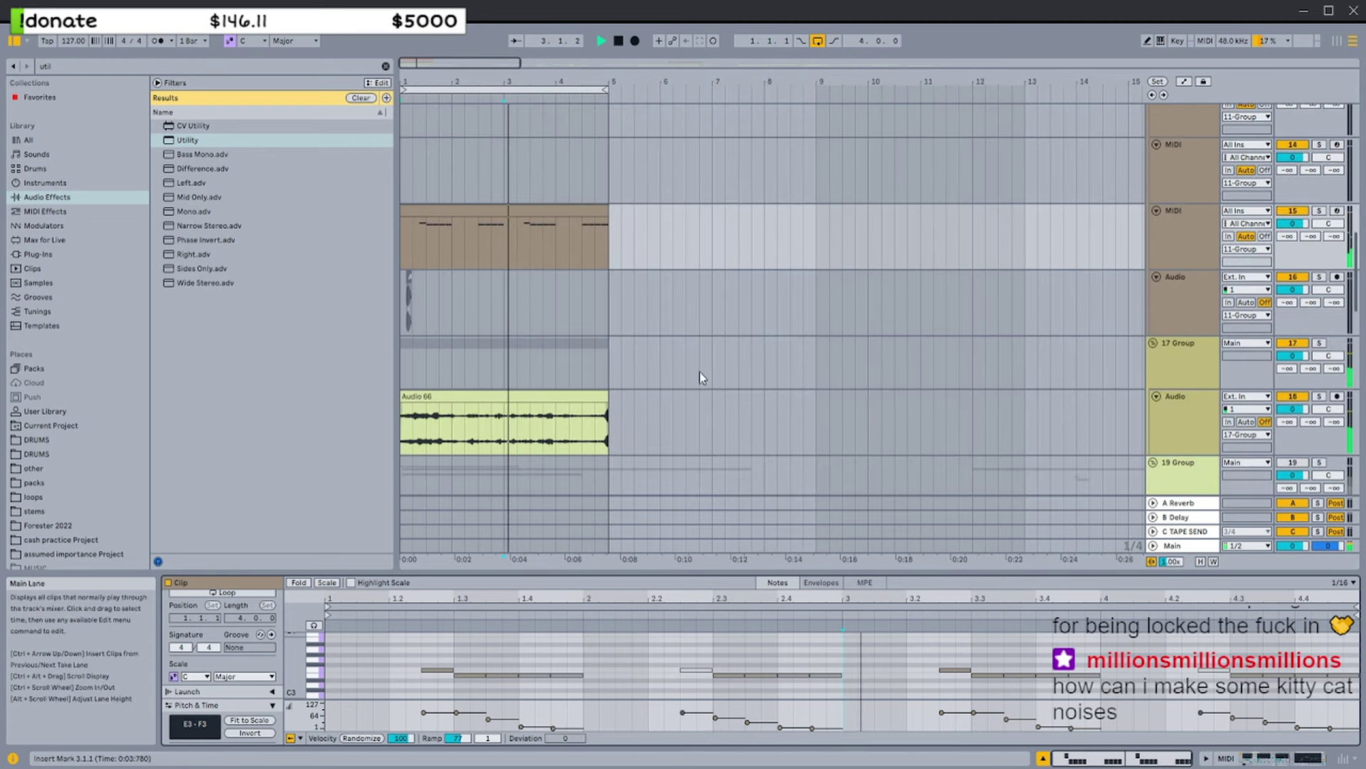
{"action": "left_click", "coordinate": [558, 393]}
{"action": "scroll", "coordinate": [553, 392], "scroll_direction": "down", "scroll_amount": 10}
{"action": "scroll", "coordinate": [589, 377], "scroll_direction": "down", "scroll_amount": 5}
{"action": "left_click", "coordinate": [603, 244]}
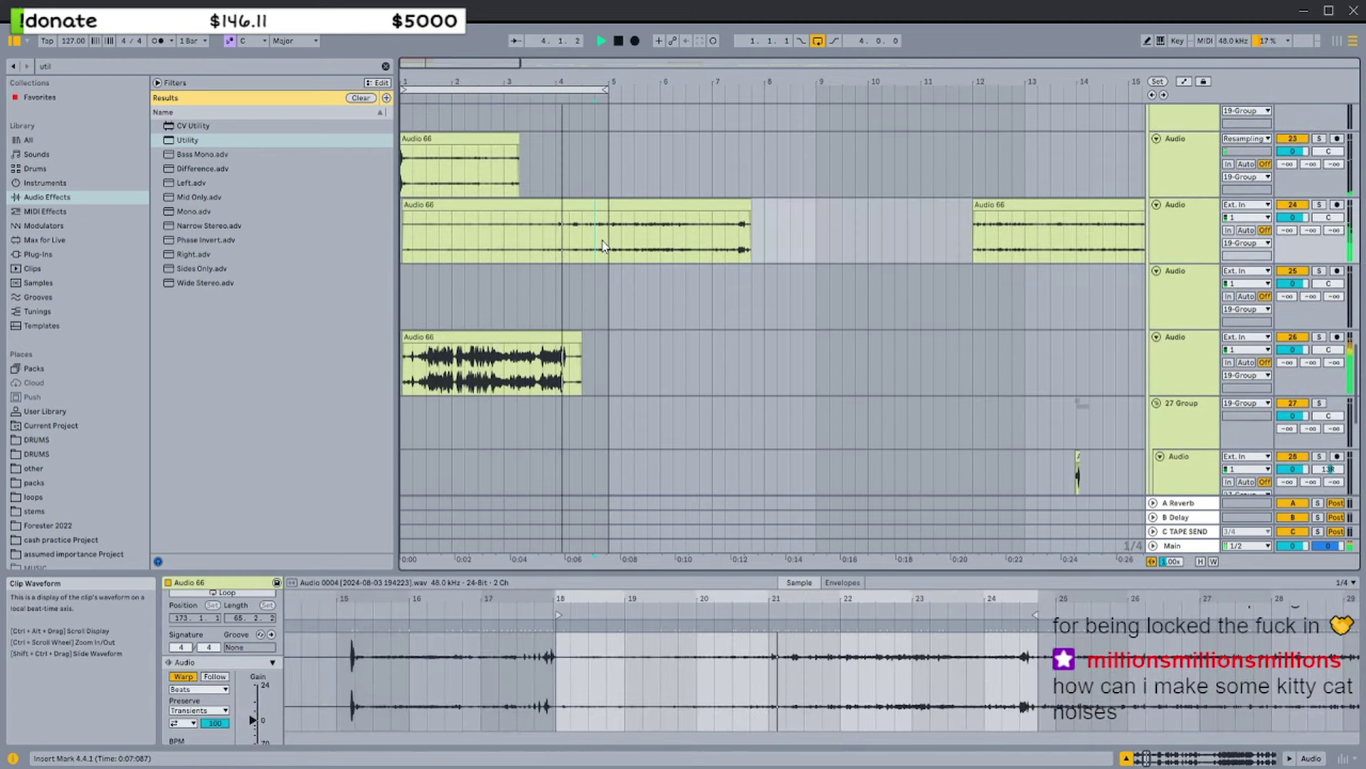
{"action": "scroll", "coordinate": [618, 270], "scroll_direction": "up", "scroll_amount": 2}
{"action": "key", "text": "s"}
{"action": "scroll", "coordinate": [1237, 255], "scroll_direction": "up", "scroll_amount": 2}
{"action": "key", "text": "space"}
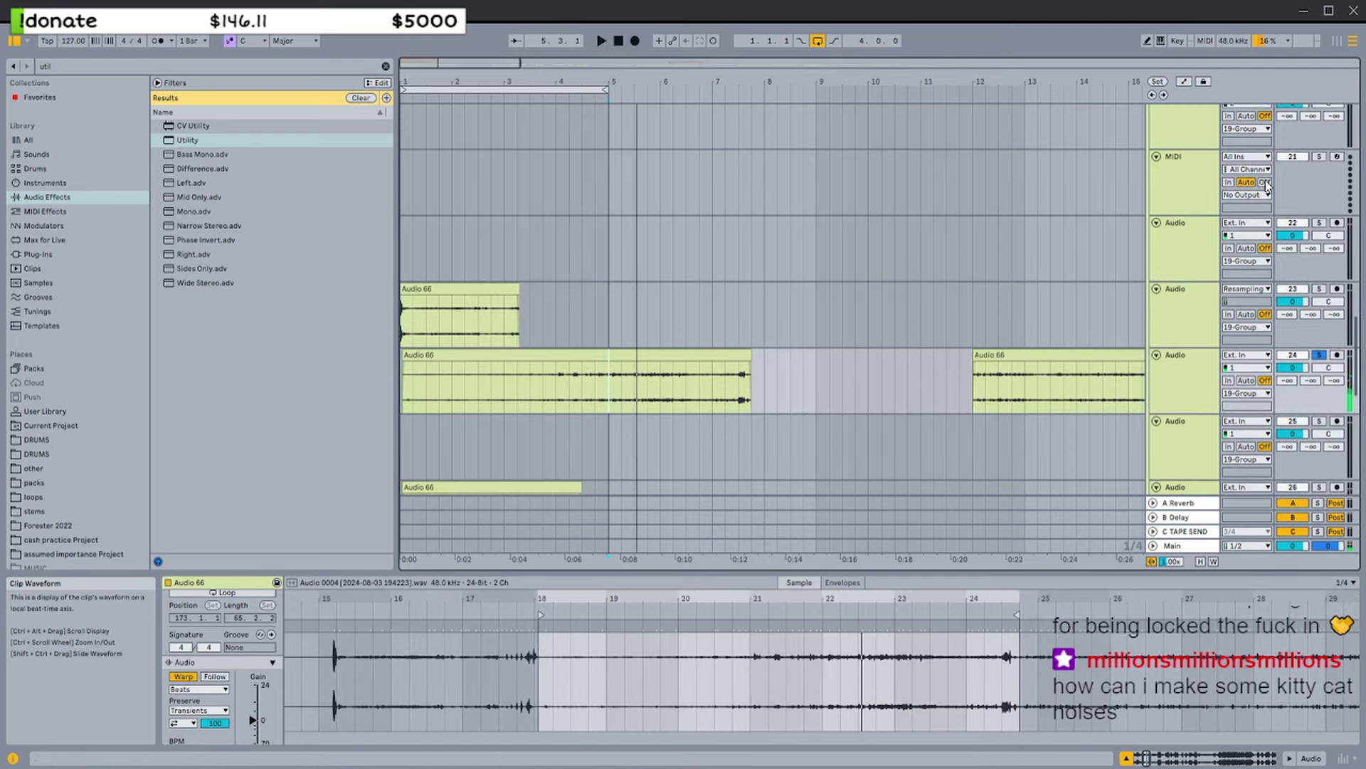
Trim the first Audio 66 clip on track 24 to run from 5.1.1 to 7.2.1 and play it
{"action": "scroll", "coordinate": [1237, 255], "scroll_direction": "up", "scroll_amount": 4}
{"action": "key", "text": "space"}
{"action": "scroll", "coordinate": [643, 366], "scroll_direction": "down", "scroll_amount": 3}
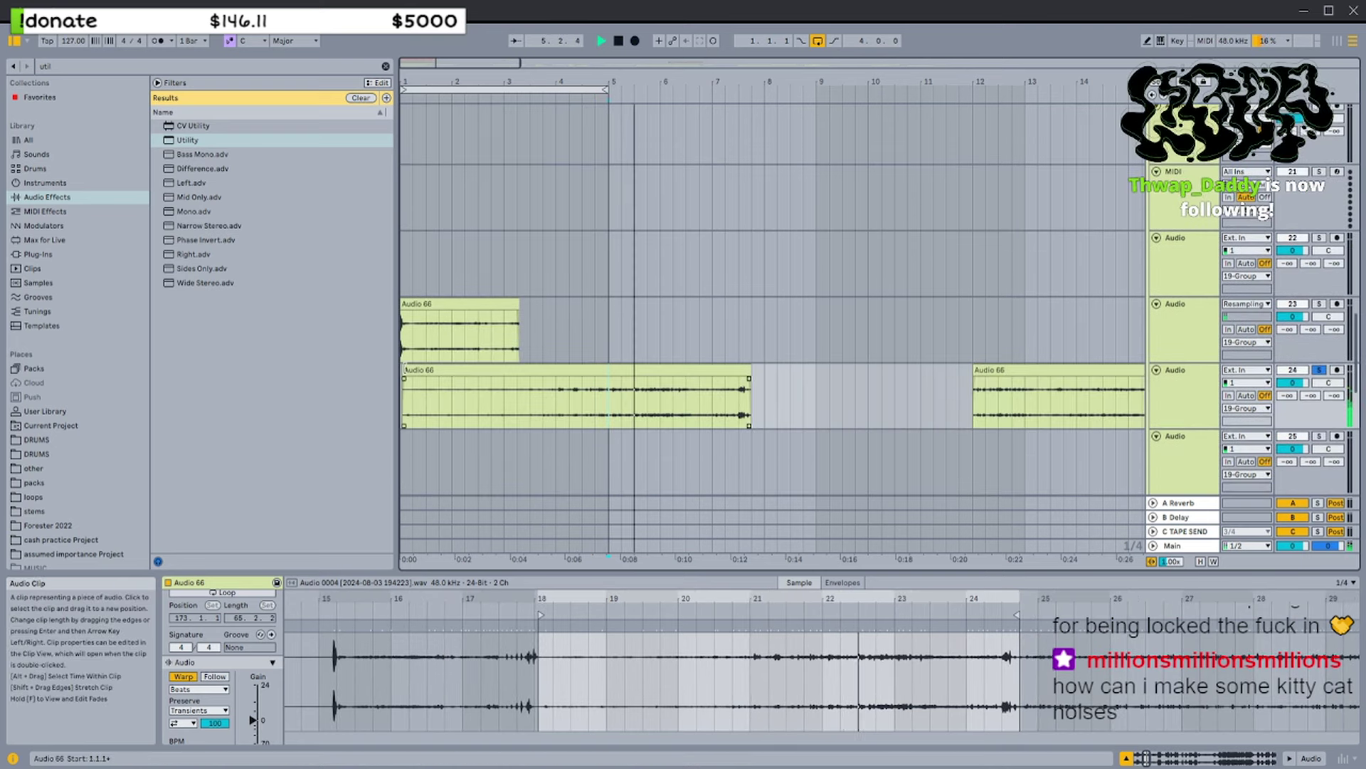
{"action": "key", "text": "space"}
{"action": "left_click_drag", "start_coordinate": [403, 370], "coordinate": [725, 369]}
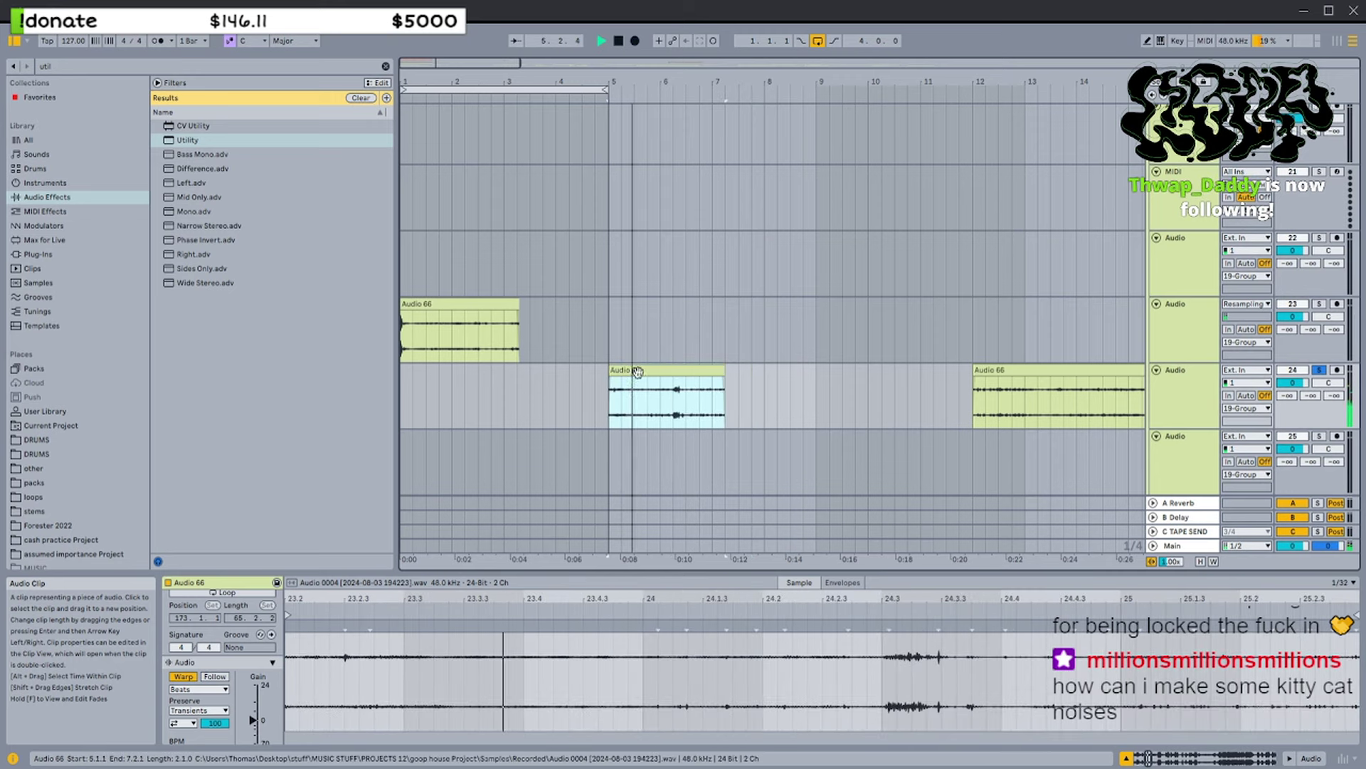
{"action": "key", "text": "space"}
Shorten the Audio 66 clip on track 24 further so it starts at 6.4.1, auditioning the remaining sound
{"action": "left_click_drag", "start_coordinate": [614, 369], "coordinate": [843, 371]}
{"action": "key", "text": "space"}
{"action": "key", "text": "space"}
{"action": "key", "text": "space"}
{"action": "scroll", "coordinate": [711, 371], "scroll_direction": "up", "scroll_amount": 4}
{"action": "key", "text": "space"}
{"action": "key", "text": "space"}
{"action": "key", "text": "space"}
{"action": "scroll", "coordinate": [843, 372], "scroll_direction": "down", "scroll_amount": 4}
{"action": "left_click", "coordinate": [699, 368]}
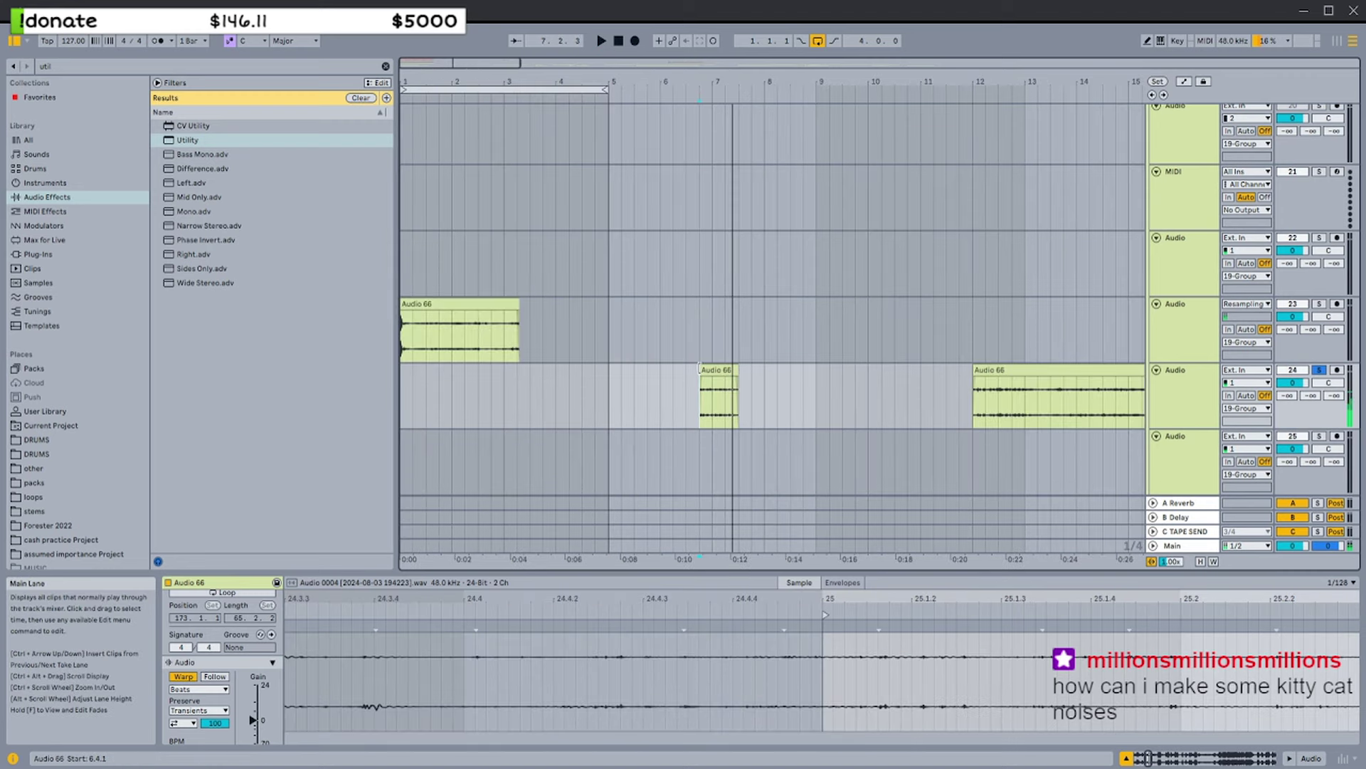
Trim the end of the short Audio 66 clip on track 24 to 7.2.1 and audition it
{"action": "left_click", "coordinate": [718, 370]}
{"action": "scroll", "coordinate": [718, 371], "scroll_direction": "up", "scroll_amount": 4}
{"action": "scroll", "coordinate": [727, 370], "scroll_direction": "down", "scroll_amount": 4}
{"action": "scroll", "coordinate": [724, 380], "scroll_direction": "up", "scroll_amount": 1}
{"action": "key", "text": "space"}
{"action": "key", "text": "space"}
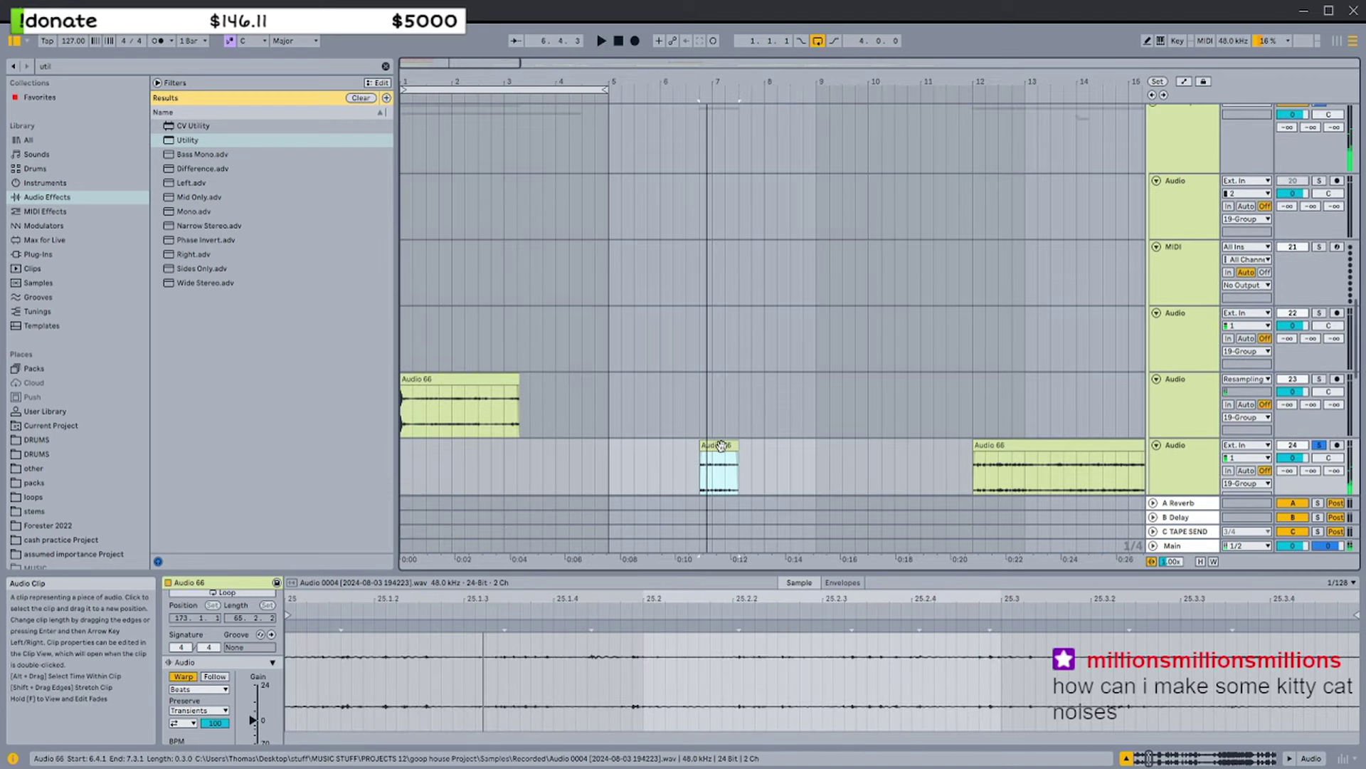
{"action": "left_click_drag", "start_coordinate": [738, 444], "coordinate": [766, 441]}
{"action": "key", "text": "space"}
{"action": "scroll", "coordinate": [712, 442], "scroll_direction": "up", "scroll_amount": 4}
{"action": "key", "text": "space"}
{"action": "key", "text": "space"}
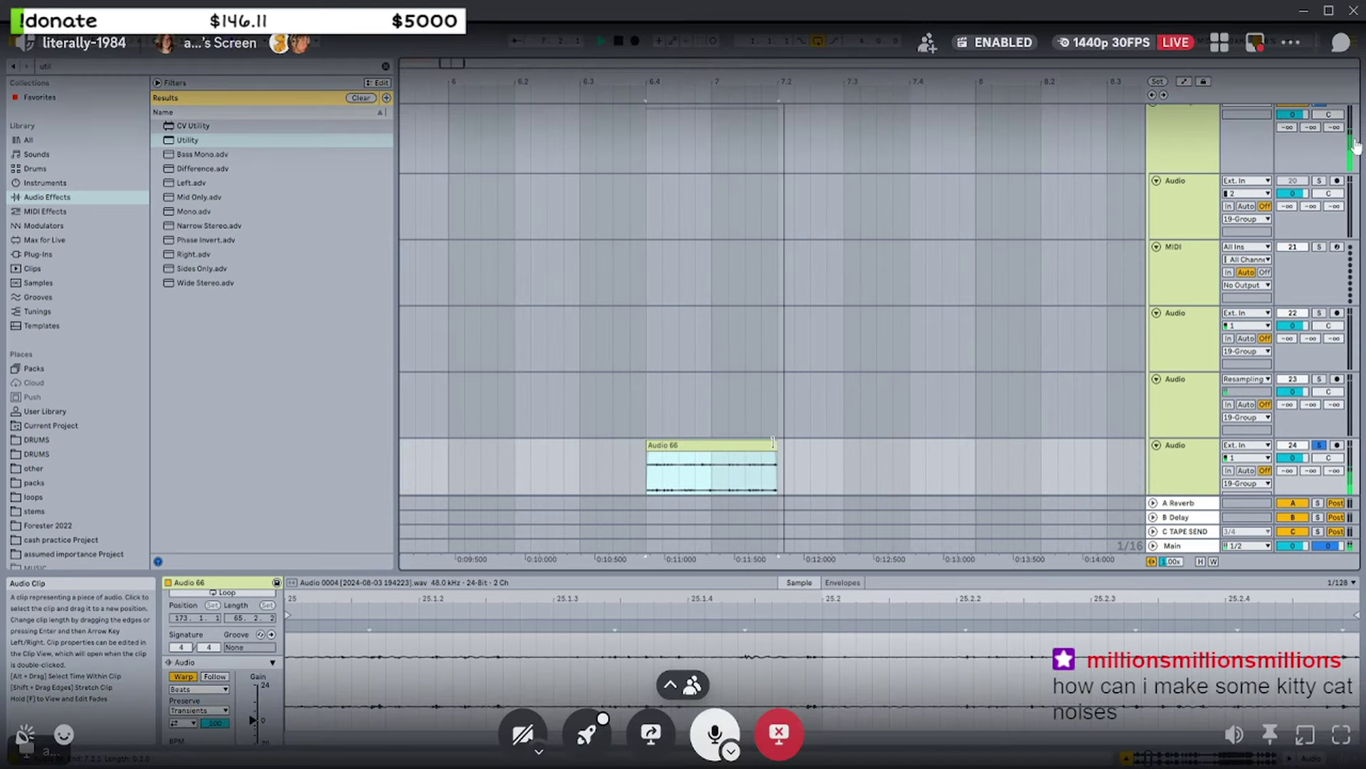
Play the shortened Audio 66 clip on track 24 several times to check its sound
{"action": "scroll", "coordinate": [765, 427], "scroll_direction": "down", "scroll_amount": 3}
{"action": "mouse_move", "coordinate": [763, 354]}
{"action": "left_mouse_down"}
{"action": "mouse_move", "coordinate": [837, 355]}
{"action": "mouse_move", "coordinate": [714, 359]}
{"action": "mouse_move", "coordinate": [889, 364]}
{"action": "mouse_move", "coordinate": [746, 355]}
{"action": "mouse_move", "coordinate": [775, 355]}
{"action": "left_mouse_up"}
{"action": "key", "text": "space"}
{"action": "key", "text": "space"}
{"action": "key", "text": "space"}
{"action": "key", "text": "space"}
{"action": "key", "text": "space"}
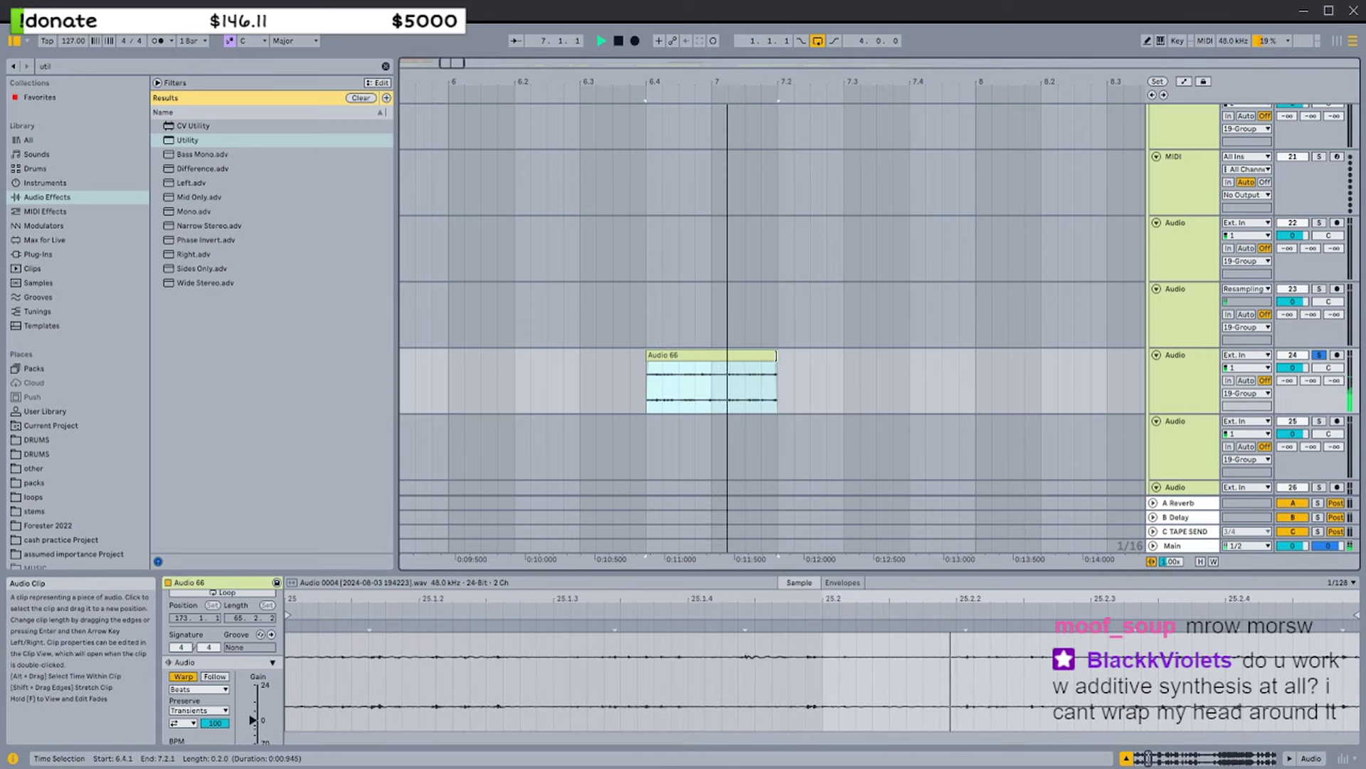
Cut the short Audio 66 clip from track 24 and turn off the solo so the full loop plays
{"action": "key", "text": "Delete"}
{"action": "key", "text": "x"}
{"action": "scroll", "coordinate": [534, 227], "scroll_direction": "up", "scroll_amount": 4}
{"action": "left_click_drag", "start_coordinate": [501, 165], "coordinate": [402, 171]}
{"action": "key", "text": "space"}
{"action": "key", "text": "space"}
{"action": "scroll", "coordinate": [522, 232], "scroll_direction": "up", "scroll_amount": 3}
{"action": "left_click_drag", "start_coordinate": [495, 234], "coordinate": [401, 233]}
{"action": "key", "text": "s"}
{"action": "key", "text": "space"}
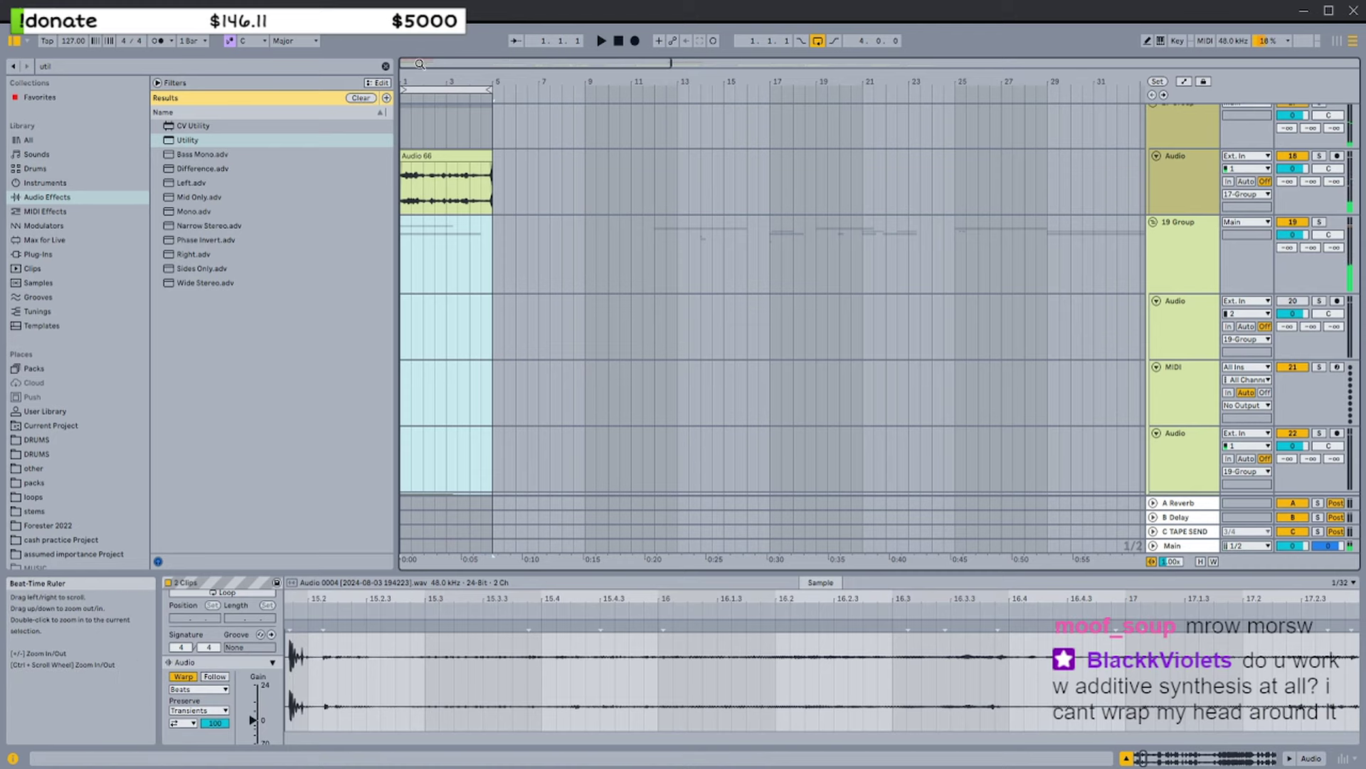
{"action": "scroll", "coordinate": [578, 186], "scroll_direction": "up", "scroll_amount": 8}
{"action": "scroll", "coordinate": [605, 142], "scroll_direction": "up", "scroll_amount": 2}
{"action": "scroll", "coordinate": [626, 156], "scroll_direction": "up", "scroll_amount": 4}
{"action": "left_click_drag", "start_coordinate": [669, 203], "coordinate": [403, 200]}
{"action": "left_click", "coordinate": [675, 186]}
{"action": "scroll", "coordinate": [672, 171], "scroll_direction": "up", "scroll_amount": 4}
{"action": "left_click", "coordinate": [669, 188]}
{"action": "key", "text": "ctrl+a"}
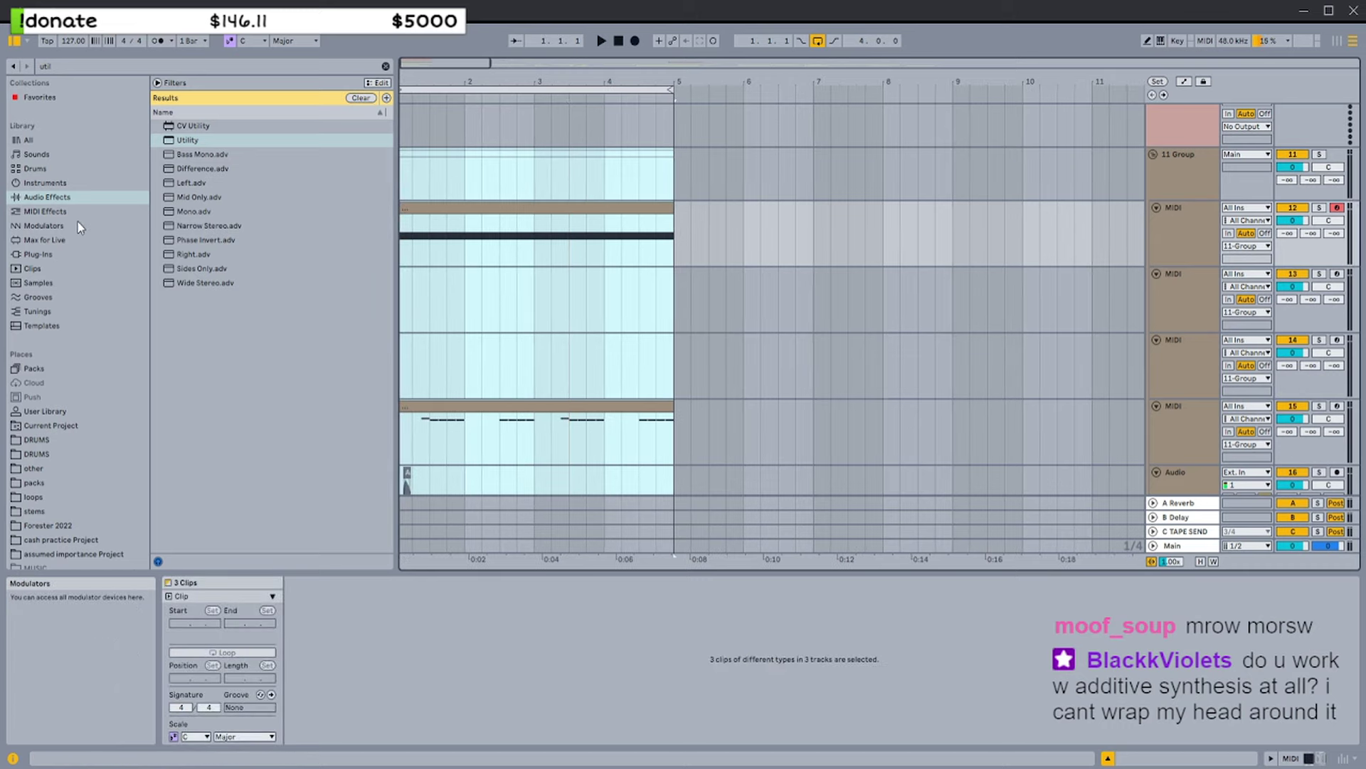
Clear the browser's search, list the instruments and make the browser pane narrower
{"action": "left_click", "coordinate": [67, 185]}
{"action": "left_click", "coordinate": [360, 122]}
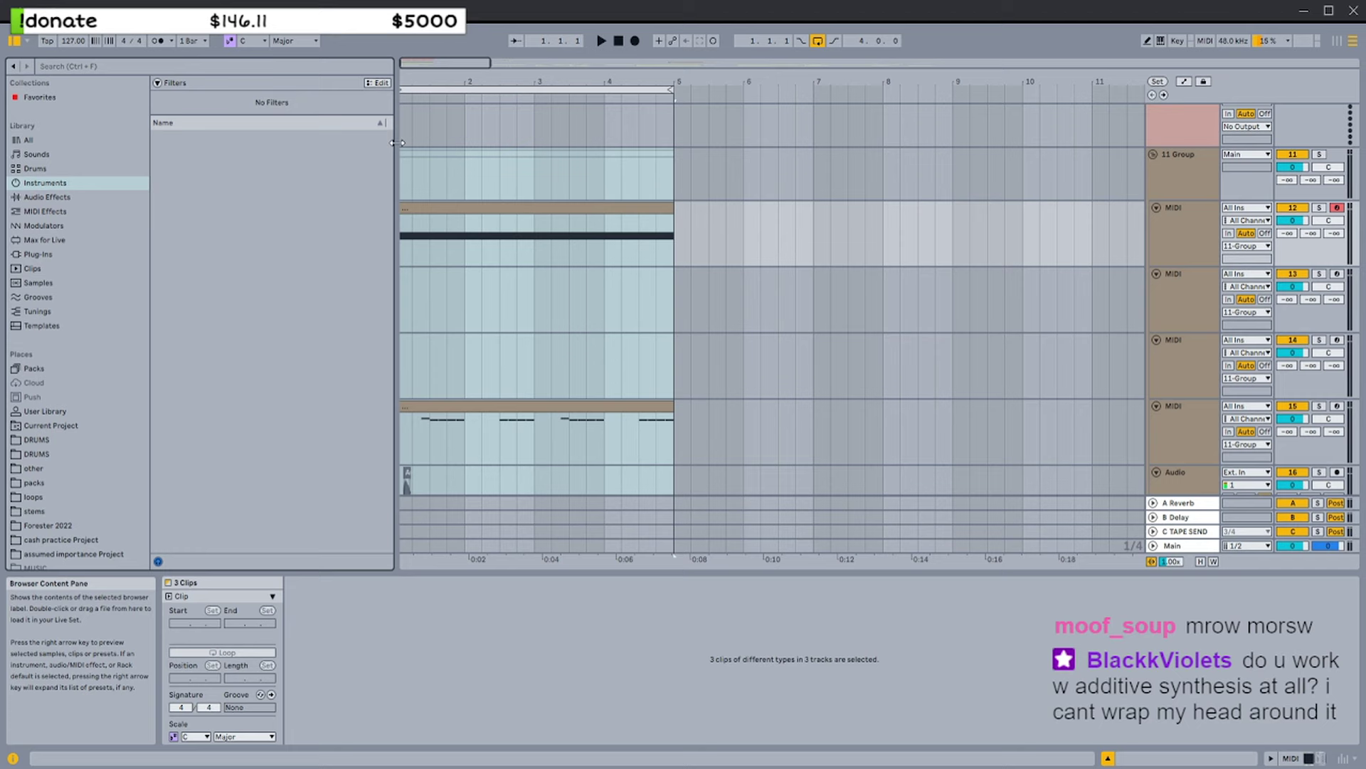
{"action": "left_click", "coordinate": [403, 163]}
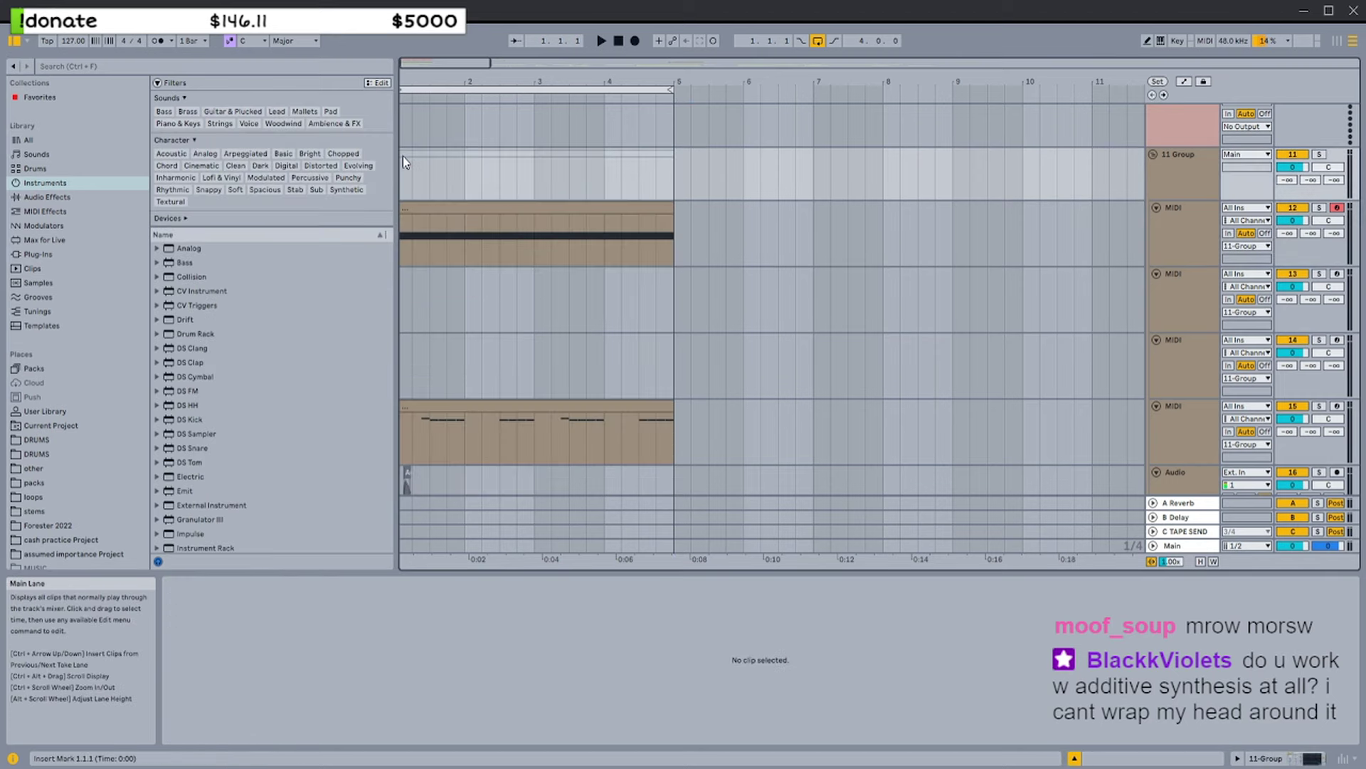
{"action": "left_click_drag", "start_coordinate": [424, 62], "coordinate": [415, 91]}
{"action": "scroll", "coordinate": [564, 205], "scroll_direction": "left", "scroll_amount": 1}
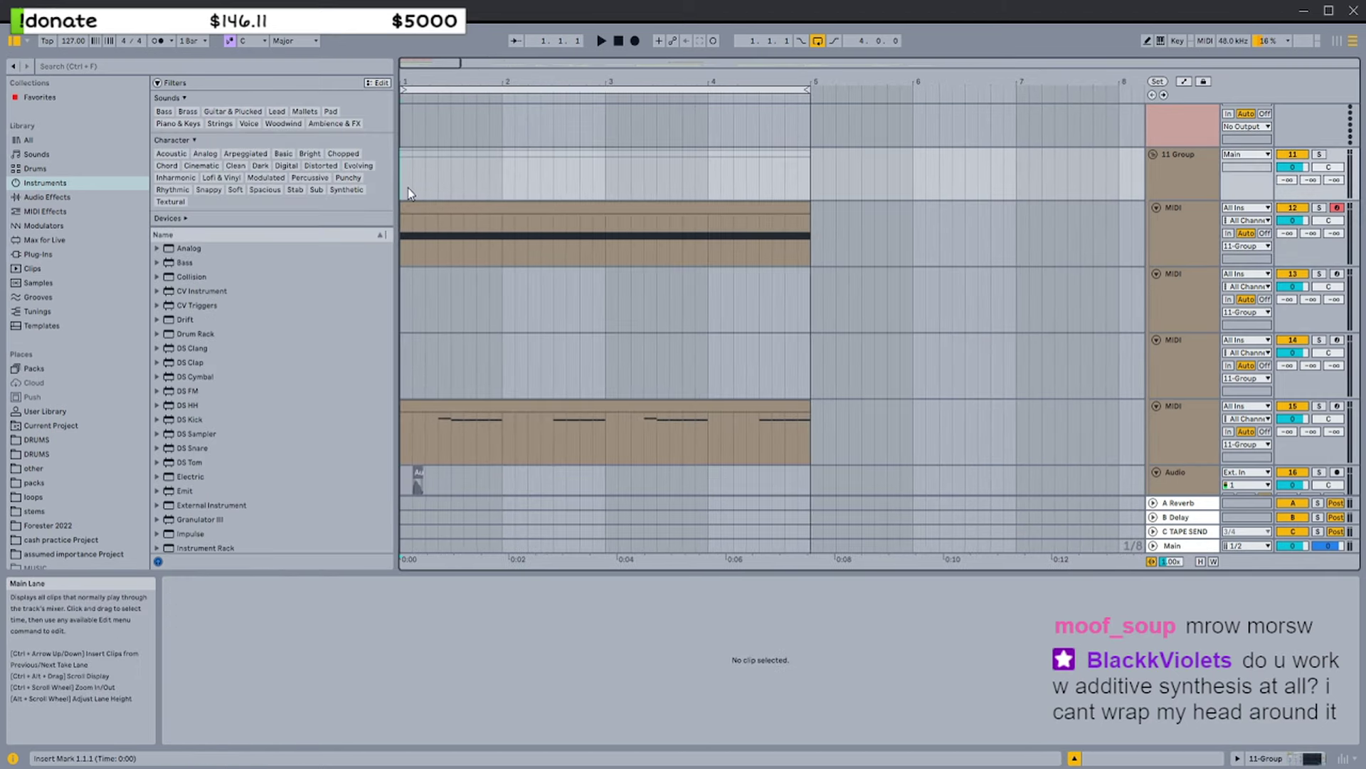
{"action": "left_click_drag", "start_coordinate": [393, 189], "coordinate": [372, 178]}
{"action": "left_click_drag", "start_coordinate": [384, 62], "coordinate": [384, 69]}
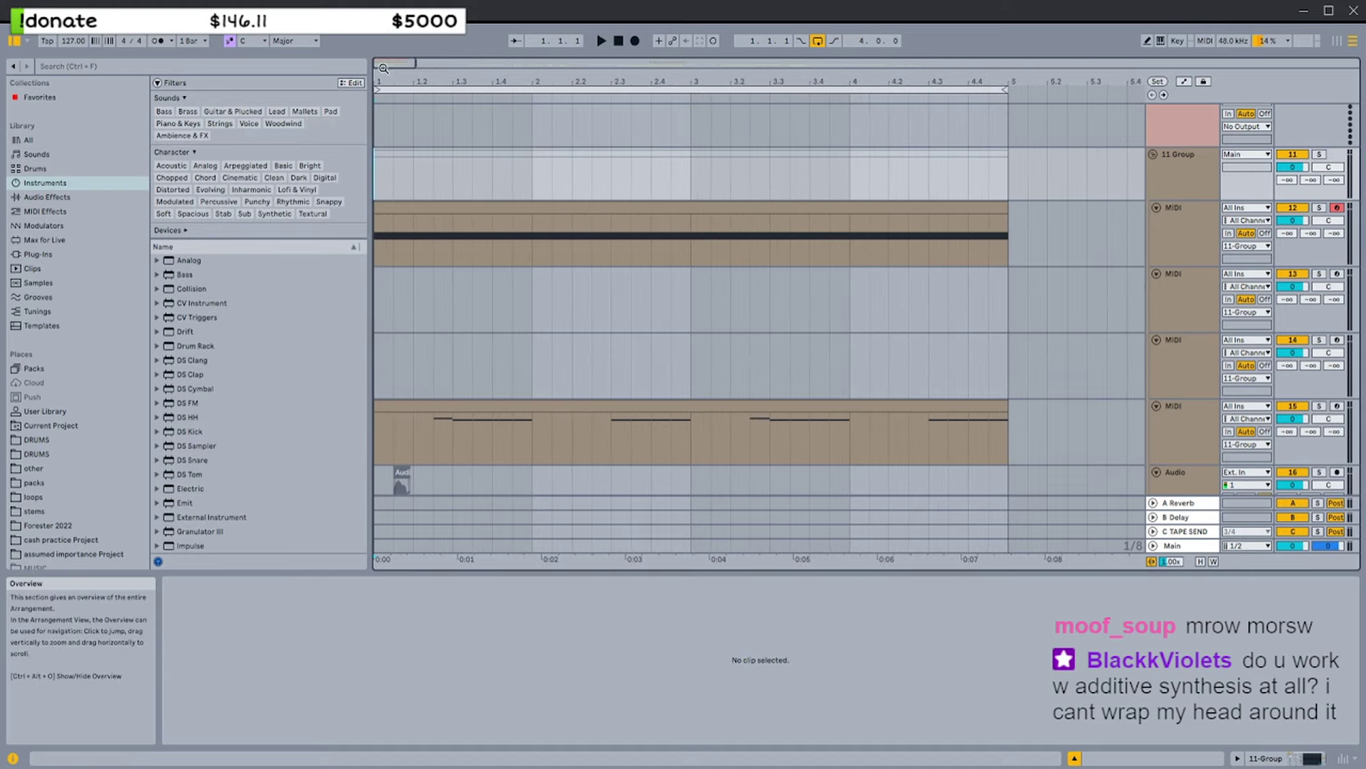
{"action": "mouse_move", "coordinate": [379, 170]}
{"action": "left_mouse_down"}
{"action": "mouse_move", "coordinate": [1022, 164]}
{"action": "mouse_move", "coordinate": [381, 171]}
{"action": "mouse_move", "coordinate": [1026, 194]}
{"action": "mouse_move", "coordinate": [387, 175]}
{"action": "left_mouse_up"}
{"action": "left_click", "coordinate": [387, 175]}
{"action": "left_click", "coordinate": [1154, 289]}
{"action": "left_click", "coordinate": [1169, 263]}
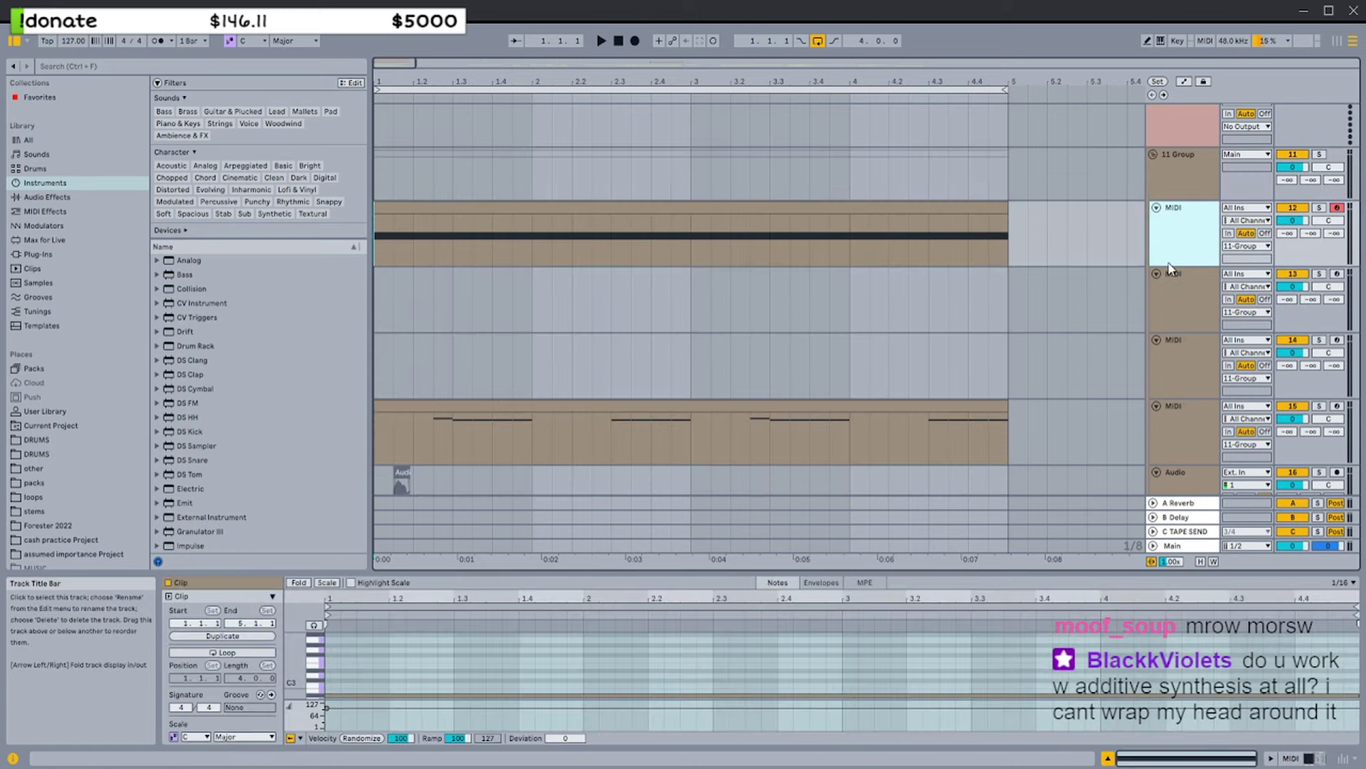
{"action": "scroll", "coordinate": [1175, 271], "scroll_direction": "up", "scroll_amount": 1}
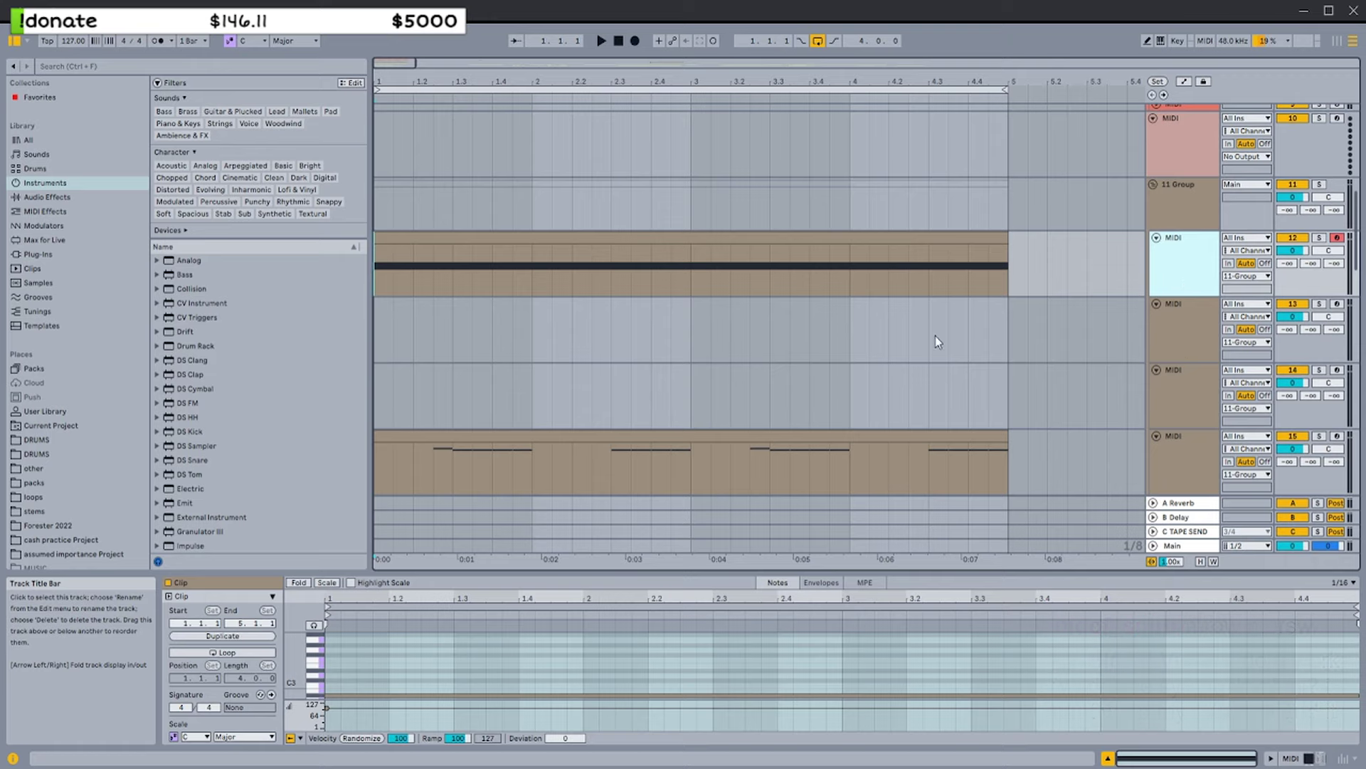
{"action": "key", "text": "ctrl+t"}
{"action": "left_click_drag", "start_coordinate": [387, 340], "coordinate": [472, 340]}
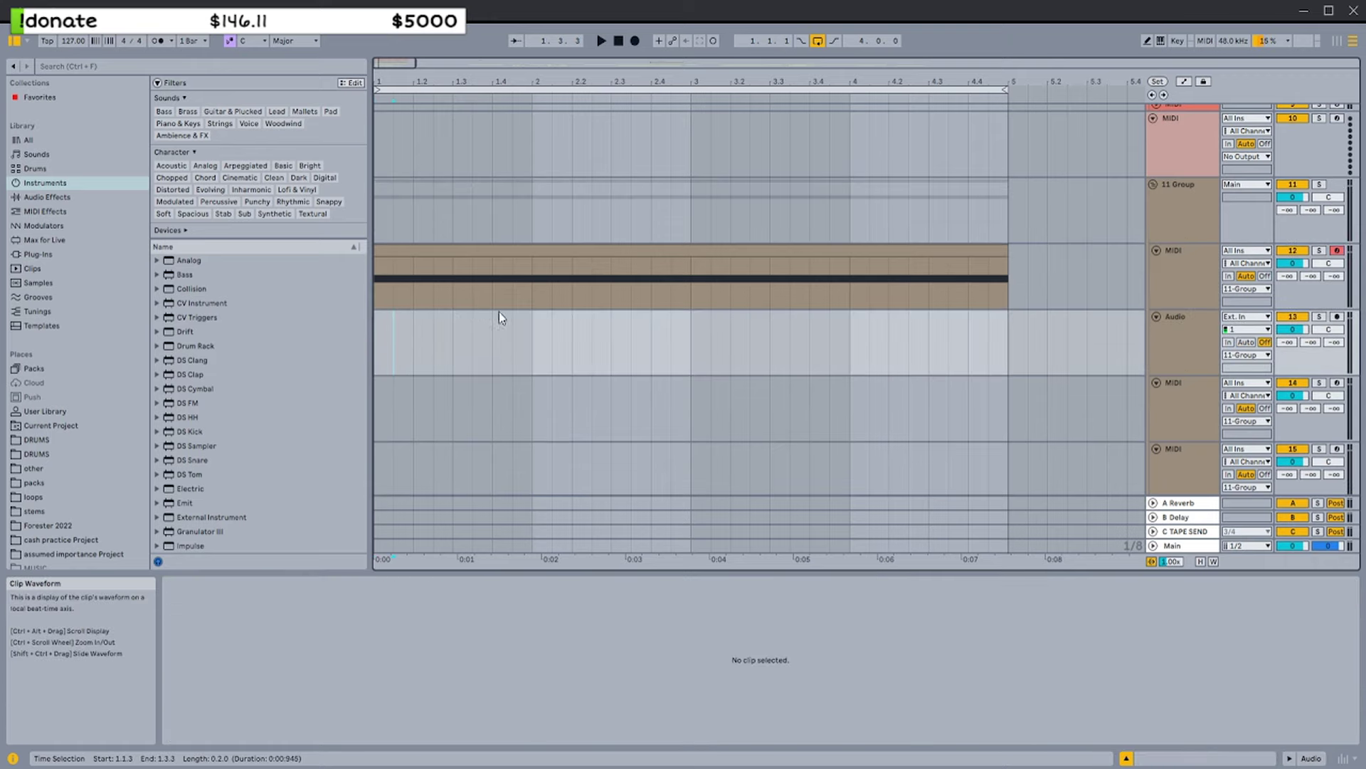
{"action": "key", "text": "ctrl+z"}
{"action": "scroll", "coordinate": [1180, 235], "scroll_direction": "up", "scroll_amount": 8}
Group MIDI track 10 with a new audio track and paste the cut Audio 66 clip onto it at 1.1.1
{"action": "scroll", "coordinate": [1178, 277], "scroll_direction": "down", "scroll_amount": 4}
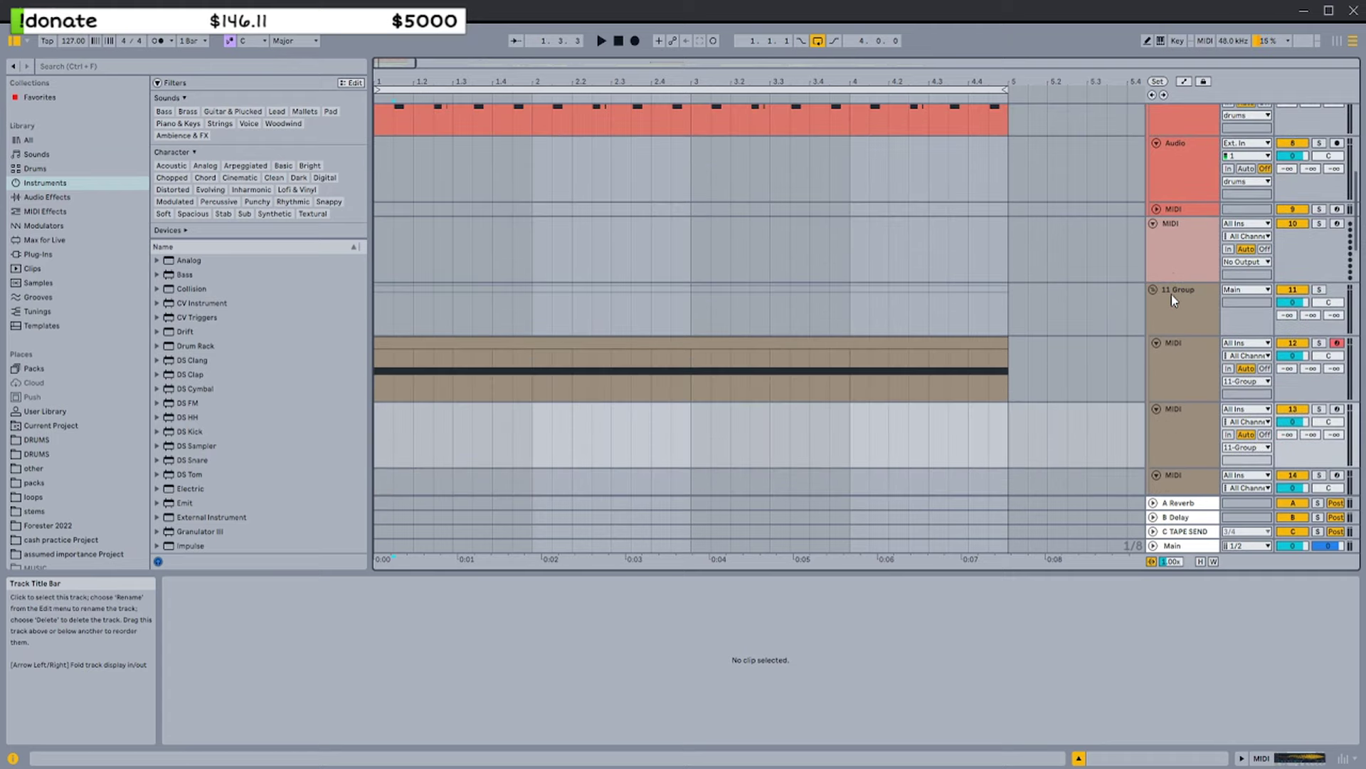
{"action": "left_click", "coordinate": [1169, 278]}
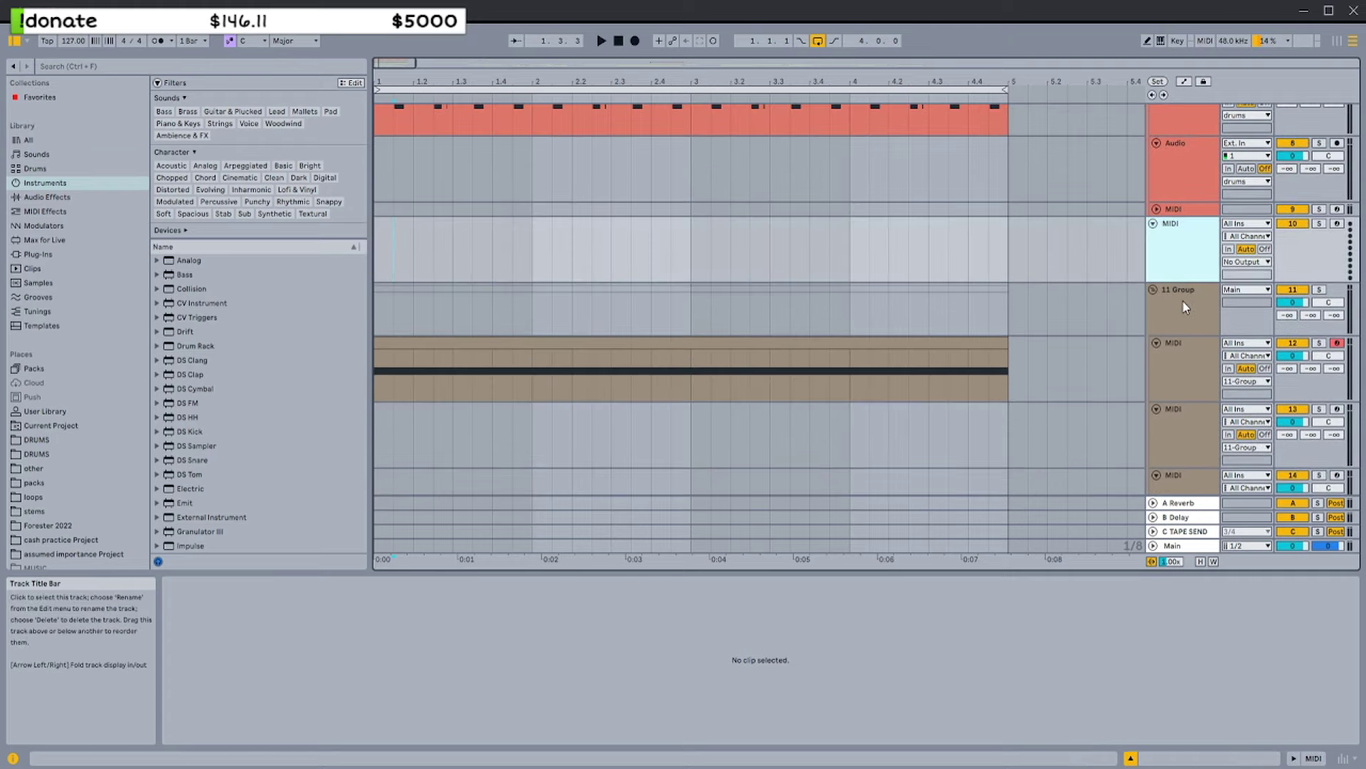
{"action": "key", "text": "ctrl+g"}
{"action": "key", "text": "ctrl+t"}
{"action": "left_click", "coordinate": [378, 357]}
{"action": "key", "text": "ctrl+v"}
{"action": "key", "text": "space"}
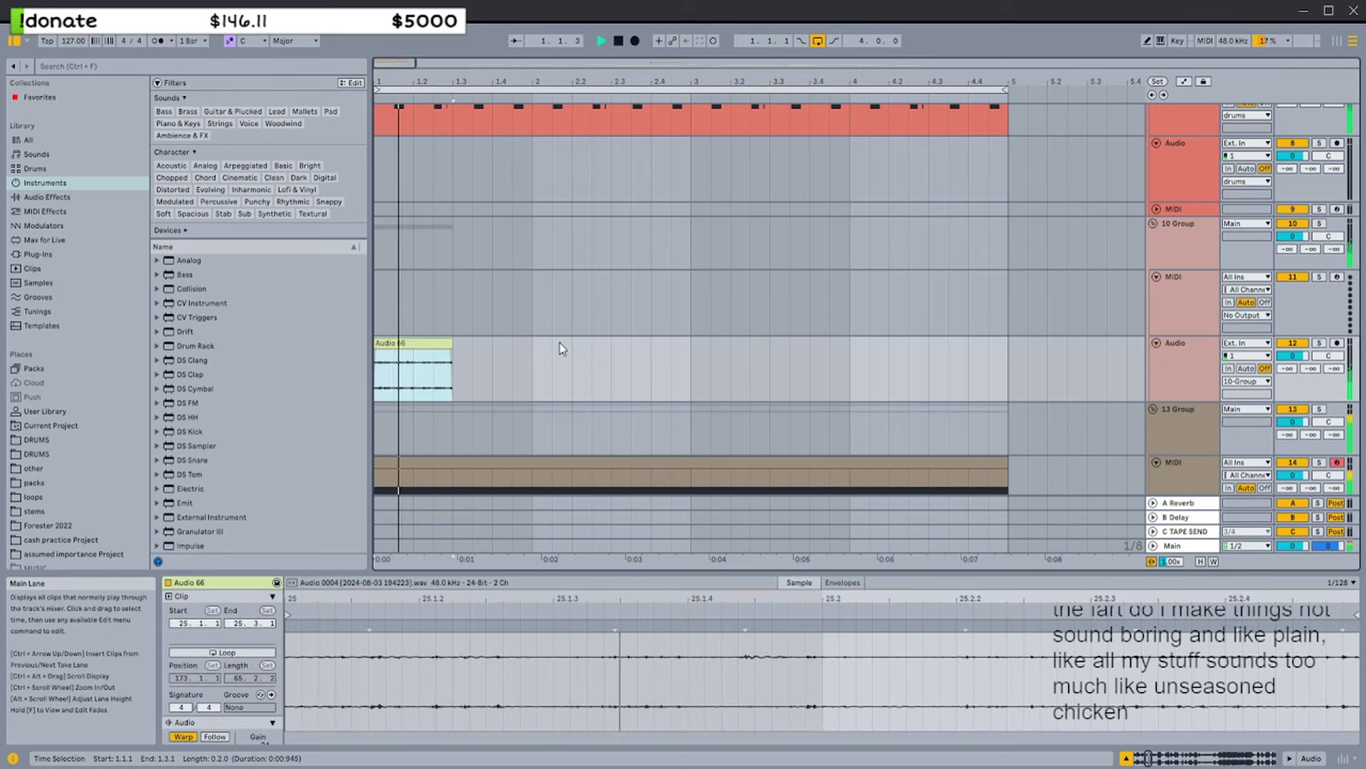
Extend the Audio 66 clip on track 12 to 5.1.1 and audition it with the track soloed
{"action": "left_click_drag", "start_coordinate": [452, 348], "coordinate": [1012, 347]}
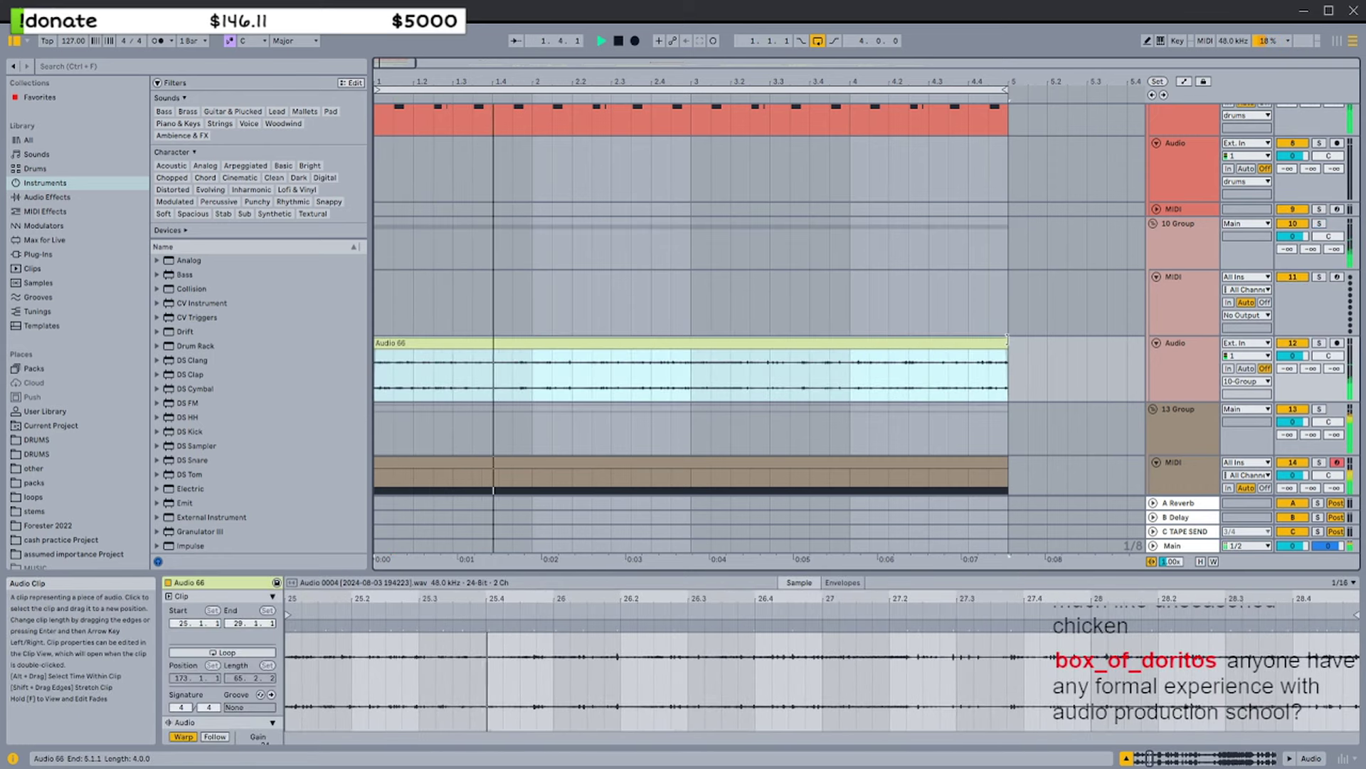
{"action": "left_click", "coordinate": [1163, 363]}
{"action": "left_click", "coordinate": [1000, 358]}
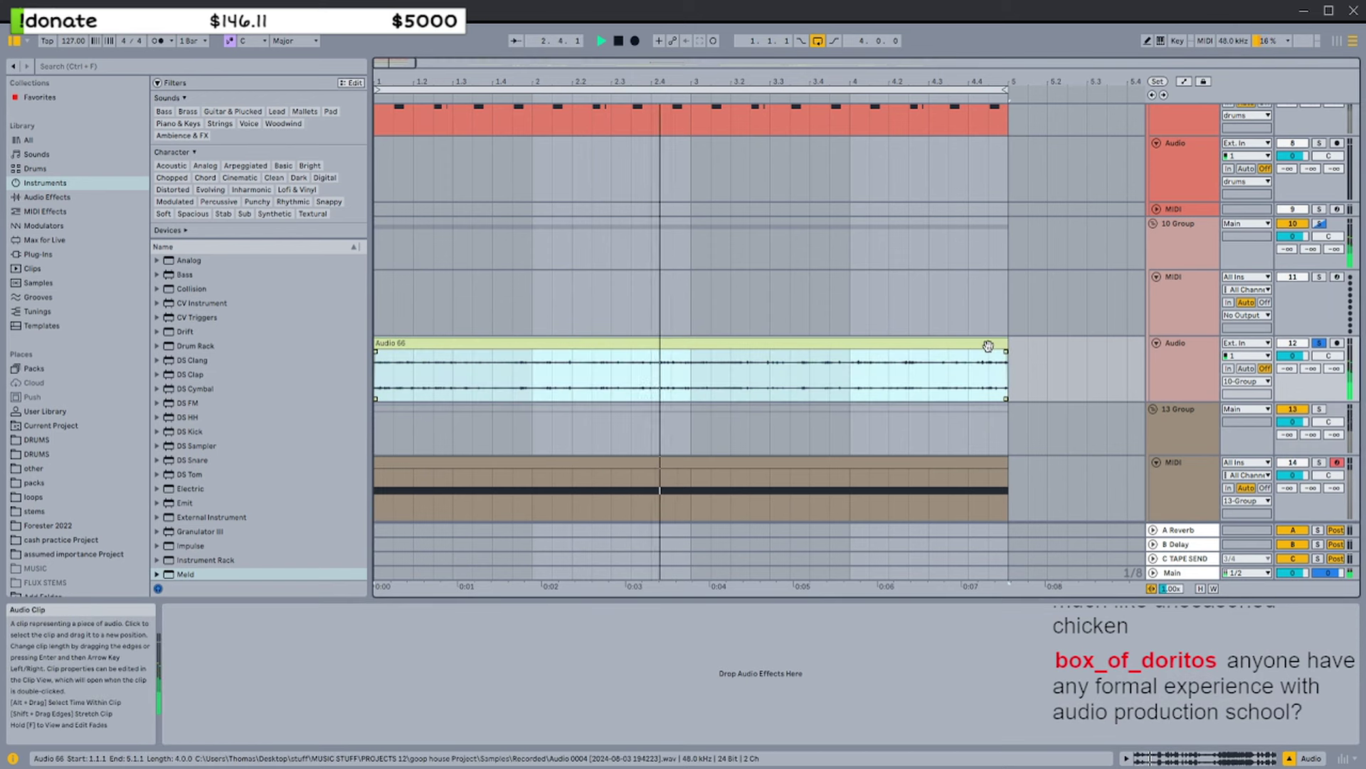
{"action": "key", "text": "space"}
Add EQ Eight to track 12 with a low cut on band 1 and a 6.07 dB boost at 6.53 kHz on band 4
{"action": "left_click", "coordinate": [105, 199]}
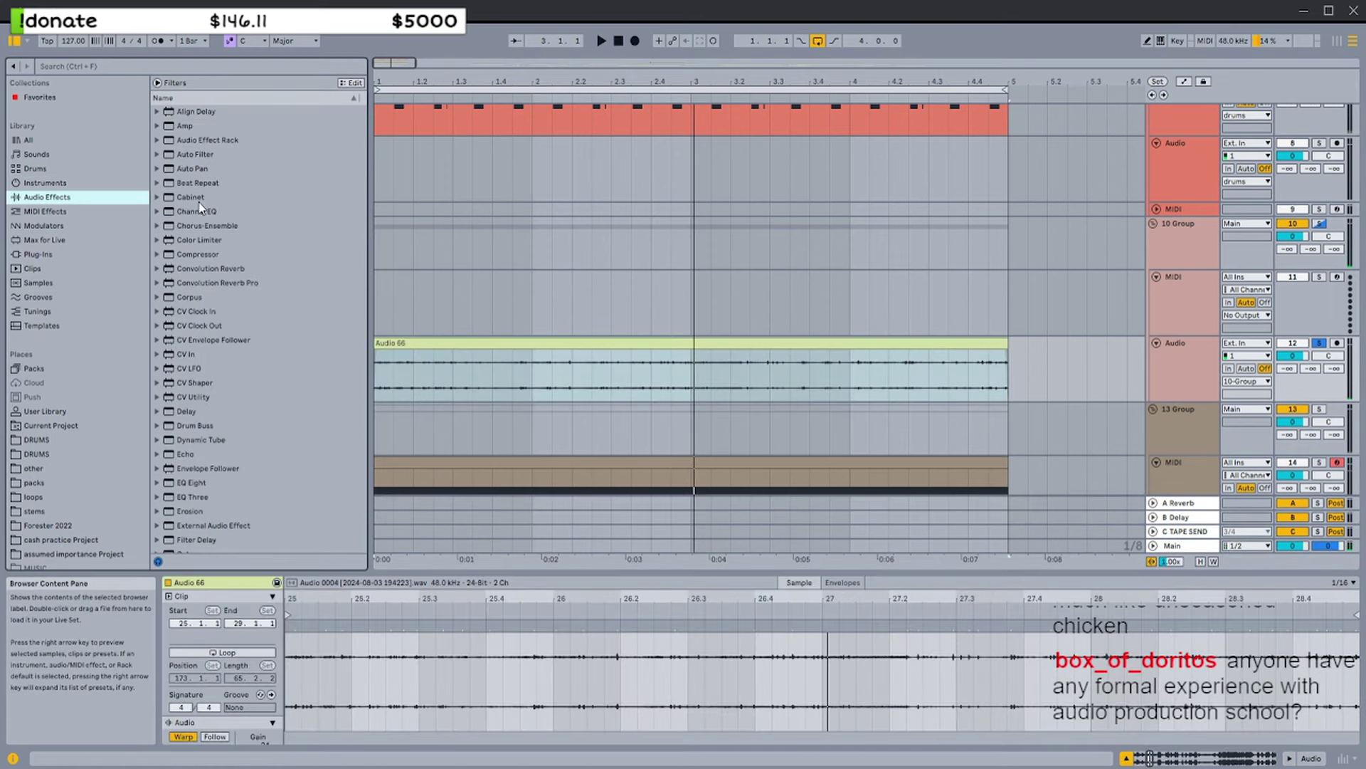
{"action": "left_click", "coordinate": [104, 71]}
{"action": "type", "text": "eq"}
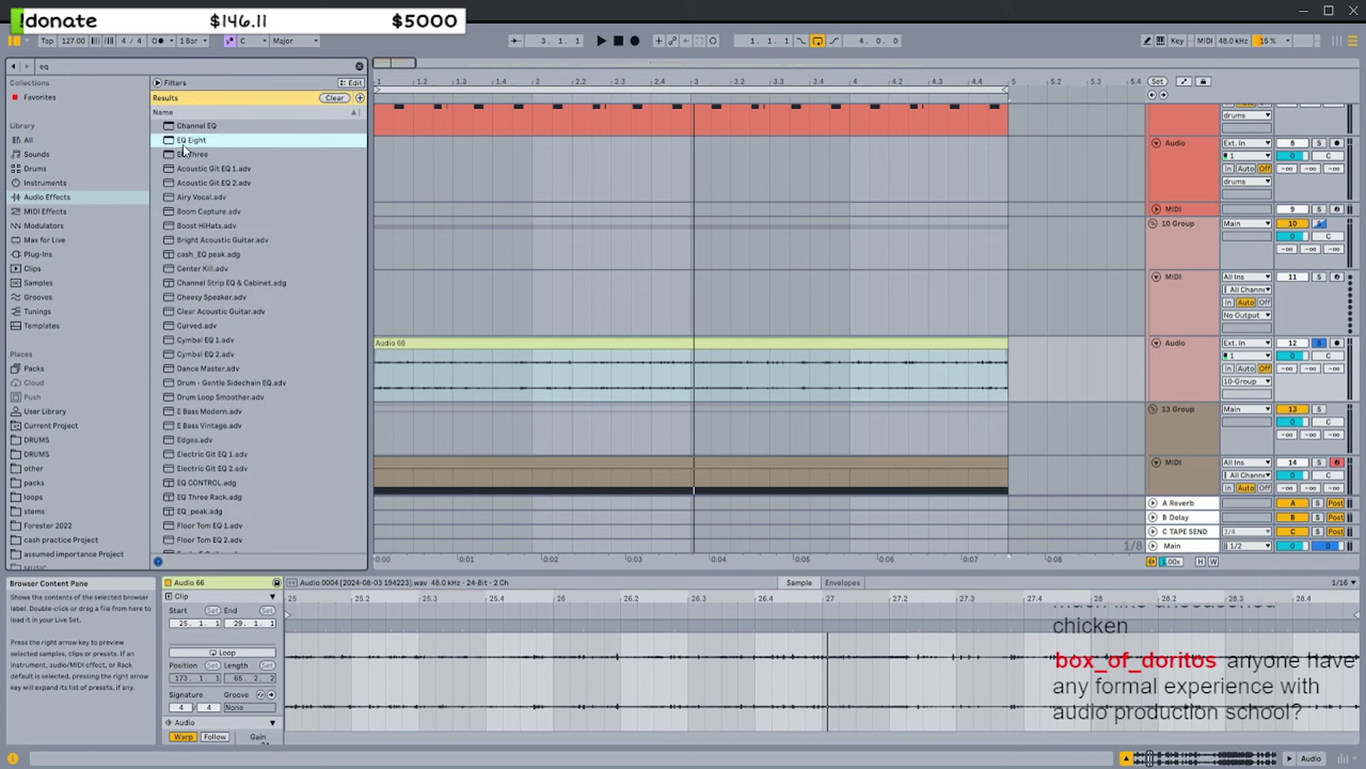
{"action": "left_click_drag", "start_coordinate": [240, 665], "coordinate": [389, 677]}
{"action": "key", "text": "space"}
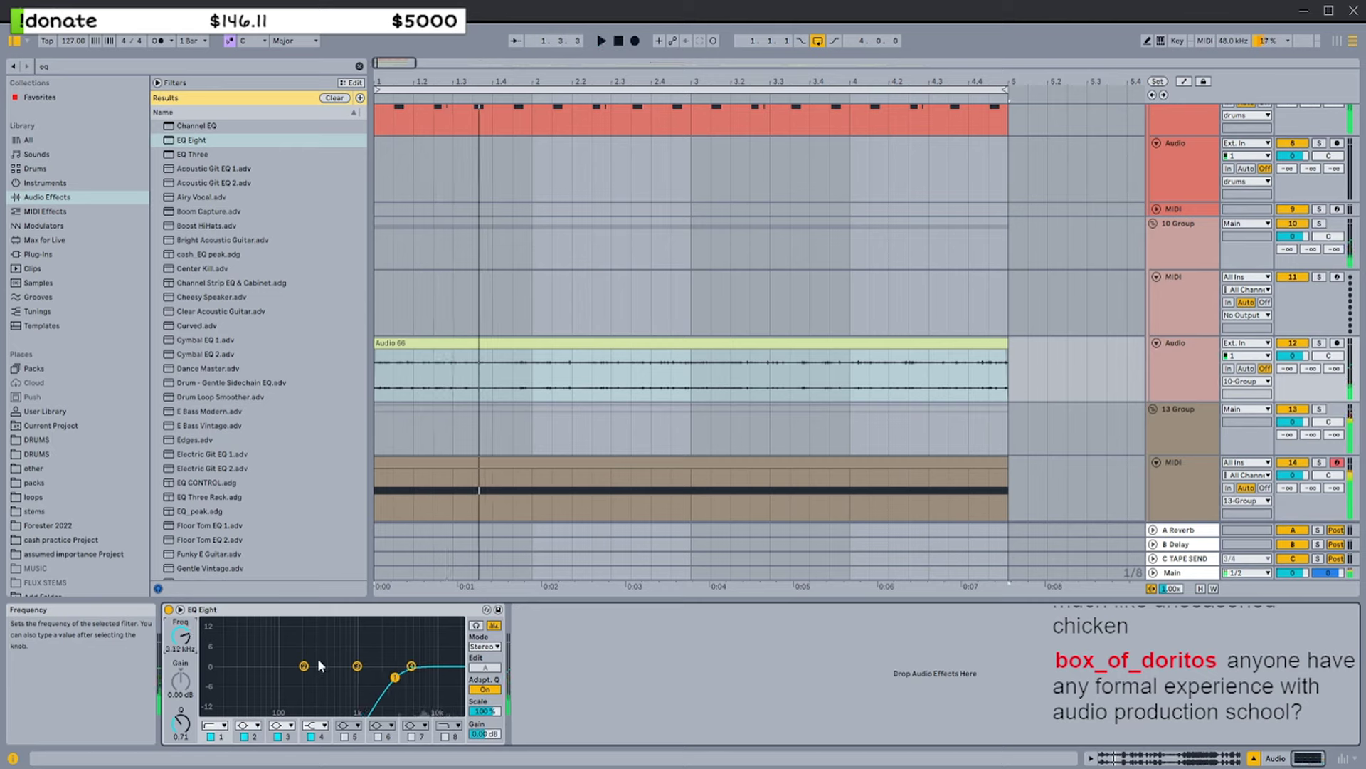
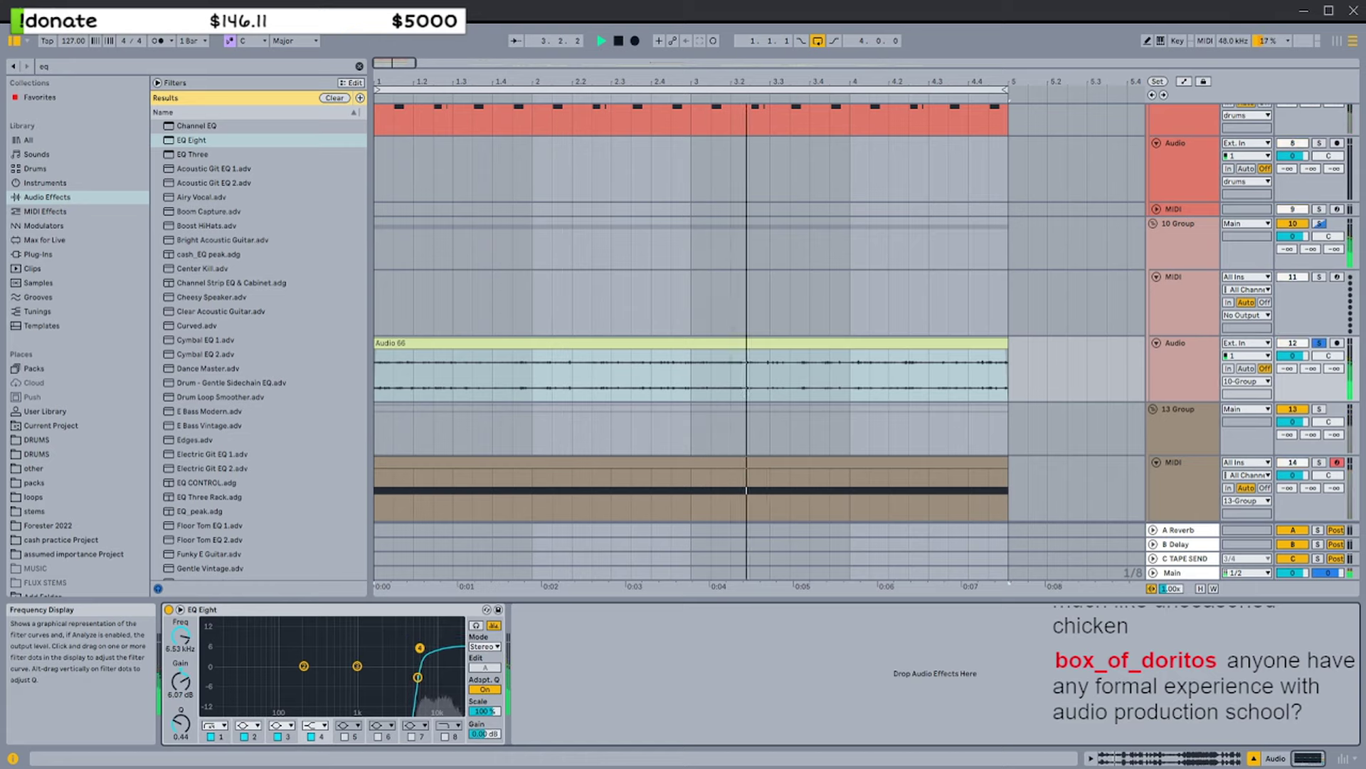
Play the four-bar loop and look over the Audio 66 clip on track 12 alongside the drum tracks
{"action": "double_click", "coordinate": [880, 346]}
{"action": "scroll", "coordinate": [881, 346], "scroll_direction": "down", "scroll_amount": 2}
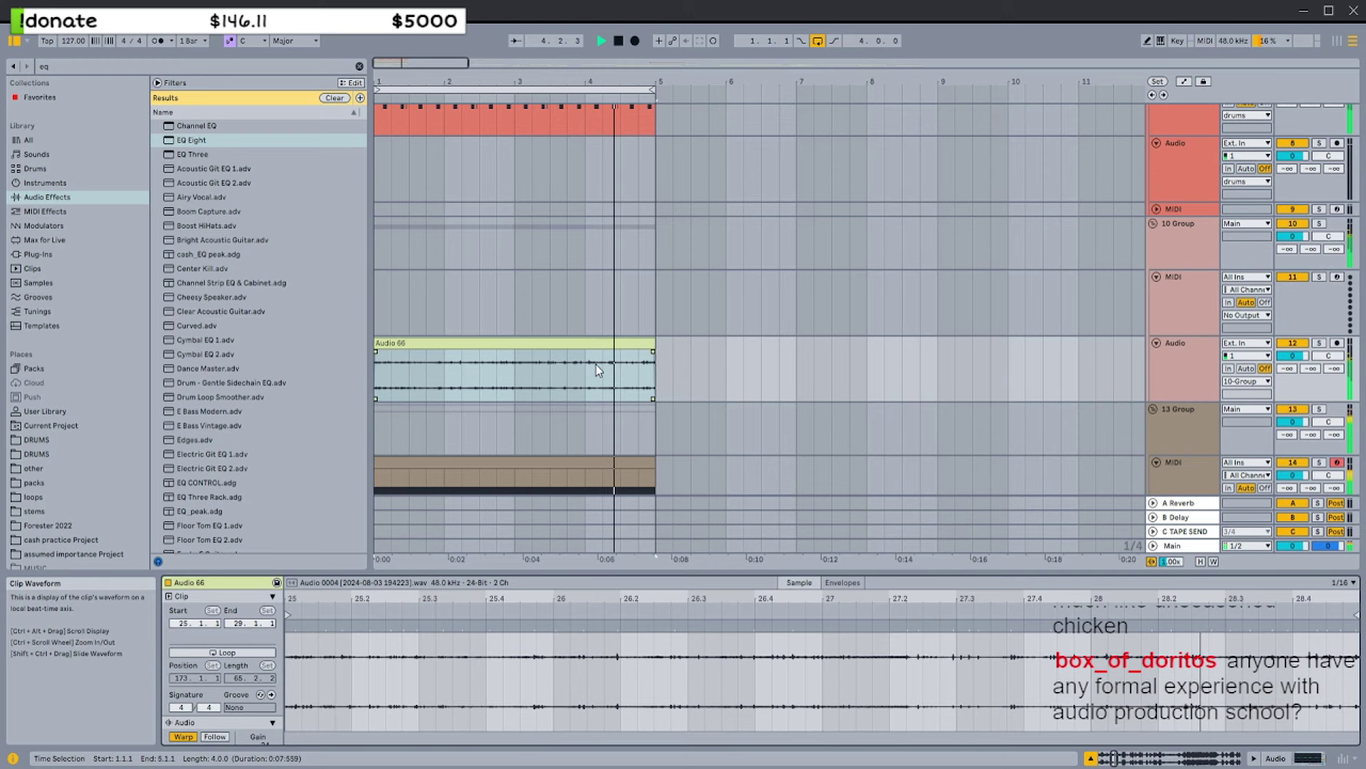
{"action": "left_click", "coordinate": [534, 347]}
{"action": "scroll", "coordinate": [530, 350], "scroll_direction": "down", "scroll_amount": 2}
{"action": "left_click", "coordinate": [500, 347]}
{"action": "scroll", "coordinate": [491, 356], "scroll_direction": "up", "scroll_amount": 1}
{"action": "left_click", "coordinate": [460, 373]}
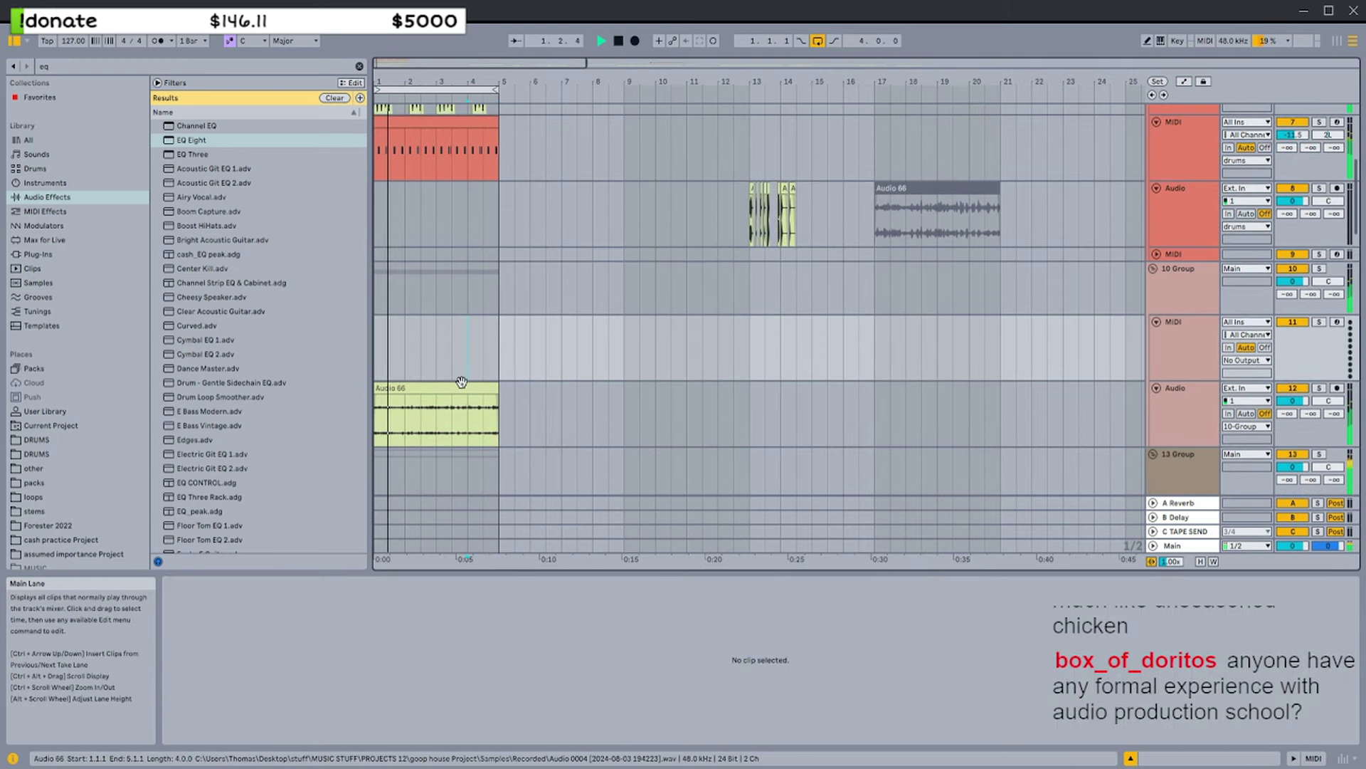
{"action": "scroll", "coordinate": [460, 356], "scroll_direction": "up", "scroll_amount": 3}
{"action": "left_click", "coordinate": [461, 314]}
{"action": "left_click", "coordinate": [459, 295]}
{"action": "scroll", "coordinate": [449, 341], "scroll_direction": "down", "scroll_amount": 6}
Open the MIDI clip on track 14 and turn on looping for it
{"action": "left_click", "coordinate": [434, 331]}
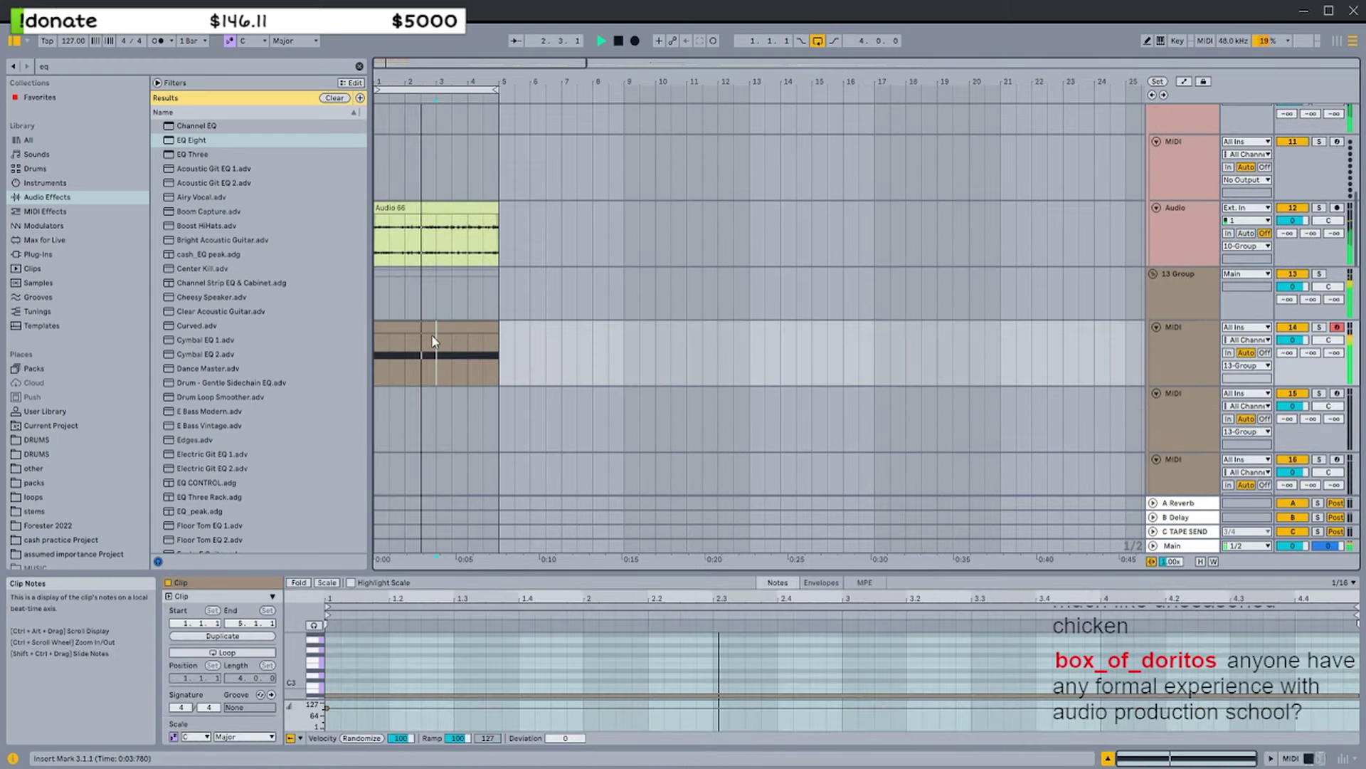
{"action": "double_click", "coordinate": [431, 331]}
{"action": "key", "text": "space"}
{"action": "left_click", "coordinate": [242, 651]}
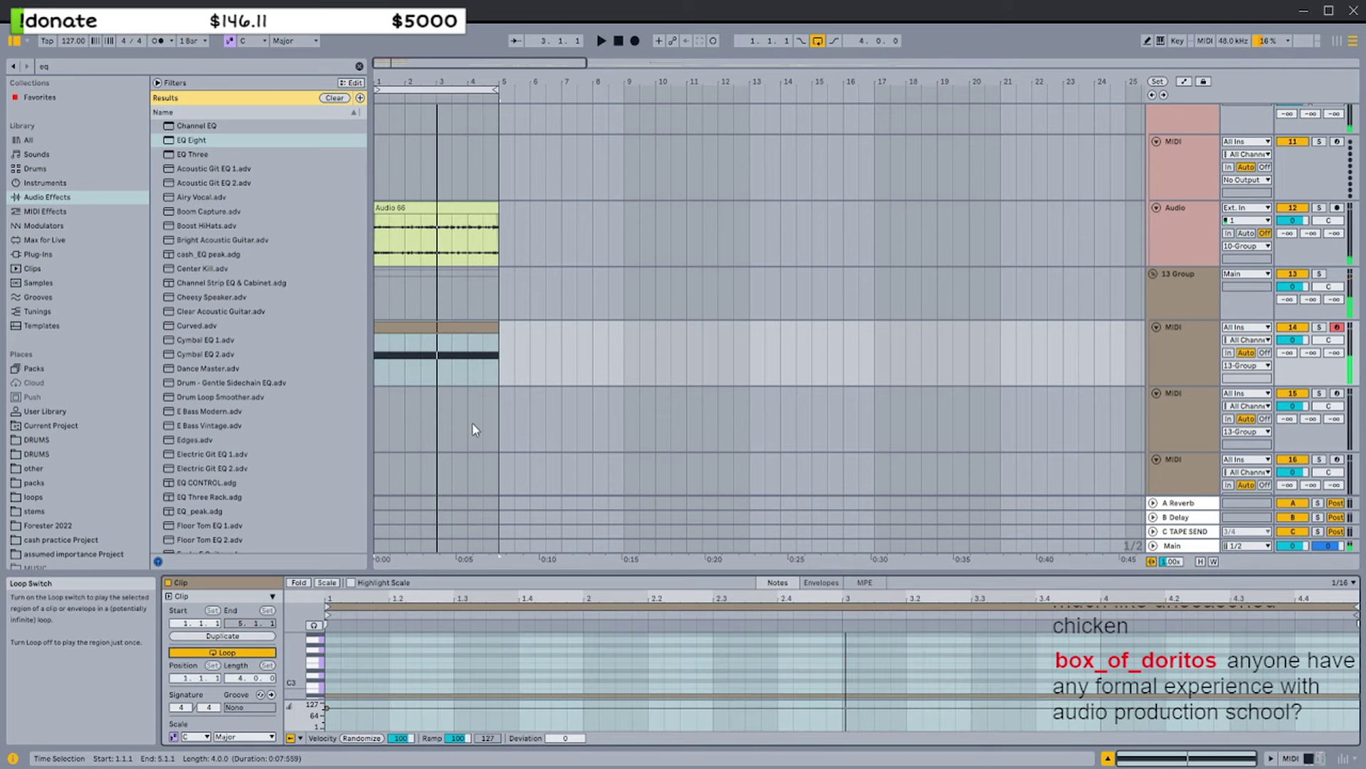
Audition the Audio 66 clip on track 12 in solo, look over the tracks below and turn the solo off
{"action": "scroll", "coordinate": [444, 342], "scroll_direction": "up", "scroll_amount": 1}
{"action": "left_click", "coordinate": [432, 303]}
{"action": "key", "text": "s"}
{"action": "key", "text": "space"}
{"action": "scroll", "coordinate": [432, 301], "scroll_direction": "up", "scroll_amount": 2}
{"action": "scroll", "coordinate": [522, 343], "scroll_direction": "down", "scroll_amount": 6}
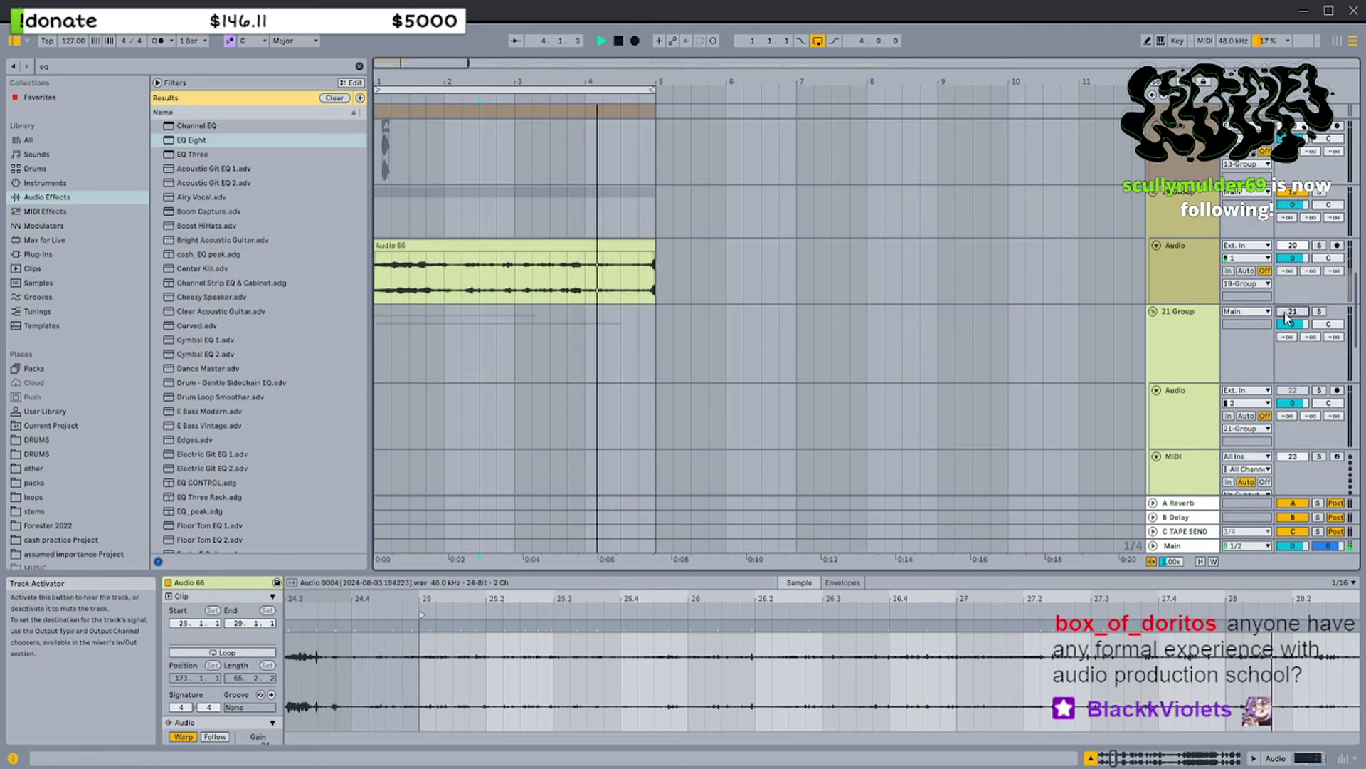
{"action": "key", "text": "s"}
Listen to the full loop with all active tracks while reviewing the arrangement's tracks
{"action": "scroll", "coordinate": [681, 307], "scroll_direction": "up", "scroll_amount": 2}
{"action": "left_click", "coordinate": [606, 332]}
{"action": "scroll", "coordinate": [603, 328], "scroll_direction": "up", "scroll_amount": 2}
{"action": "left_click", "coordinate": [565, 272]}
{"action": "scroll", "coordinate": [525, 262], "scroll_direction": "down", "scroll_amount": 2}
{"action": "left_click", "coordinate": [524, 262]}
{"action": "left_click", "coordinate": [488, 256]}
{"action": "scroll", "coordinate": [481, 245], "scroll_direction": "up", "scroll_amount": 2}
{"action": "key", "text": "space"}
{"action": "left_click_drag", "start_coordinate": [382, 62], "coordinate": [409, 66]}
{"action": "scroll", "coordinate": [498, 277], "scroll_direction": "up", "scroll_amount": 2}
{"action": "left_click", "coordinate": [505, 284]}
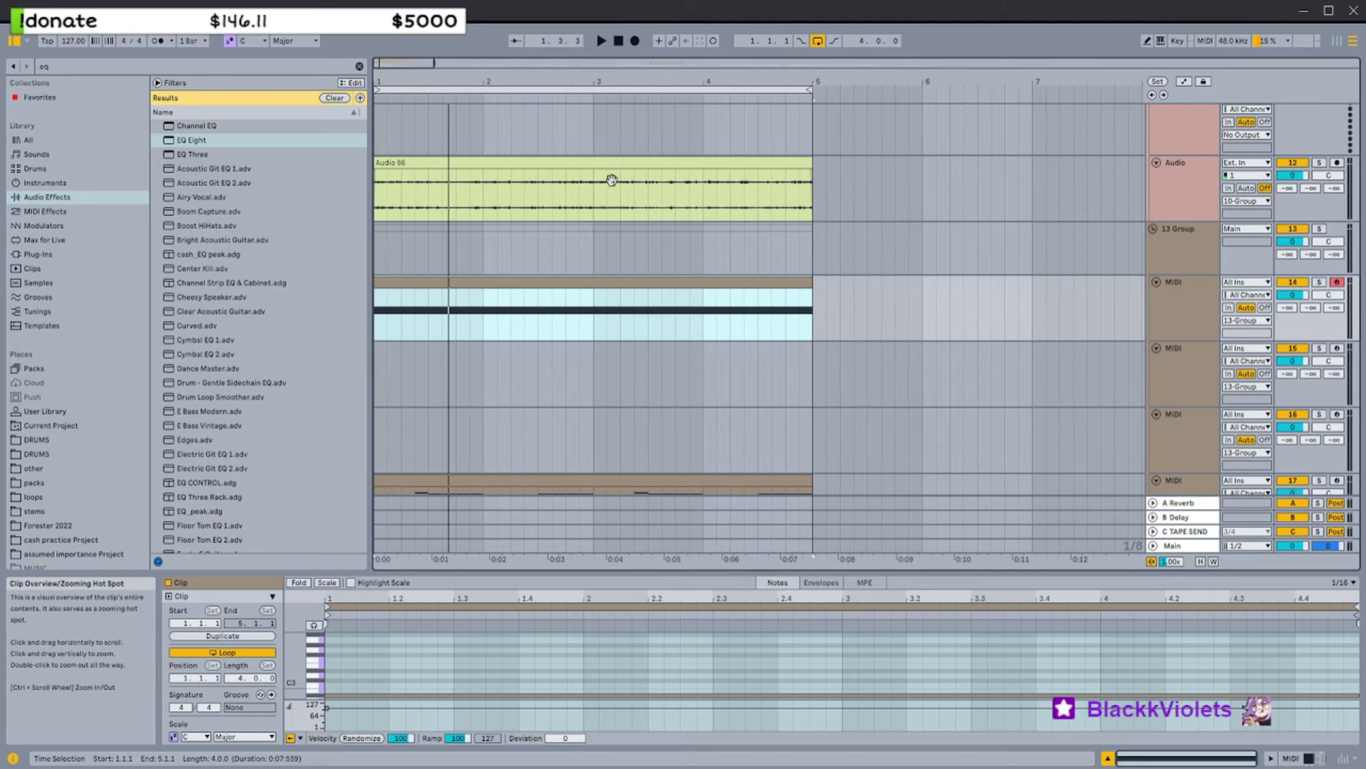
{"action": "scroll", "coordinate": [819, 231], "scroll_direction": "up", "scroll_amount": 3}
{"action": "left_click_drag", "start_coordinate": [818, 283], "coordinate": [373, 284]}
{"action": "left_click_drag", "start_coordinate": [377, 286], "coordinate": [843, 281]}
{"action": "left_click_drag", "start_coordinate": [815, 278], "coordinate": [365, 309]}
{"action": "scroll", "coordinate": [425, 302], "scroll_direction": "up", "scroll_amount": 2}
{"action": "left_click_drag", "start_coordinate": [829, 351], "coordinate": [383, 361]}
{"action": "left_click_drag", "start_coordinate": [598, 365], "coordinate": [808, 368]}
{"action": "mouse_move", "coordinate": [808, 369]}
{"action": "left_mouse_down"}
{"action": "mouse_move", "coordinate": [376, 360]}
{"action": "mouse_move", "coordinate": [818, 365]}
{"action": "left_mouse_up"}
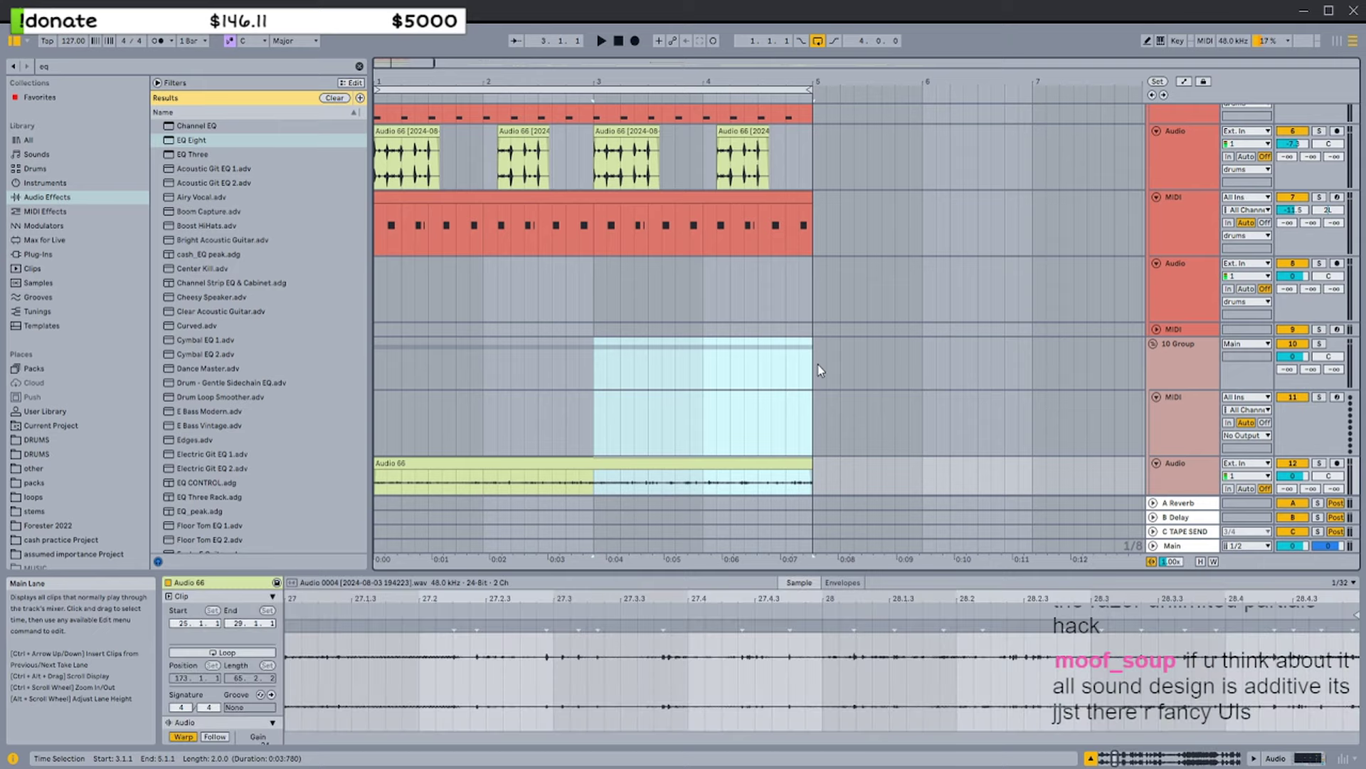
{"action": "left_click_drag", "start_coordinate": [594, 357], "coordinate": [814, 364]}
{"action": "left_click_drag", "start_coordinate": [600, 353], "coordinate": [385, 350]}
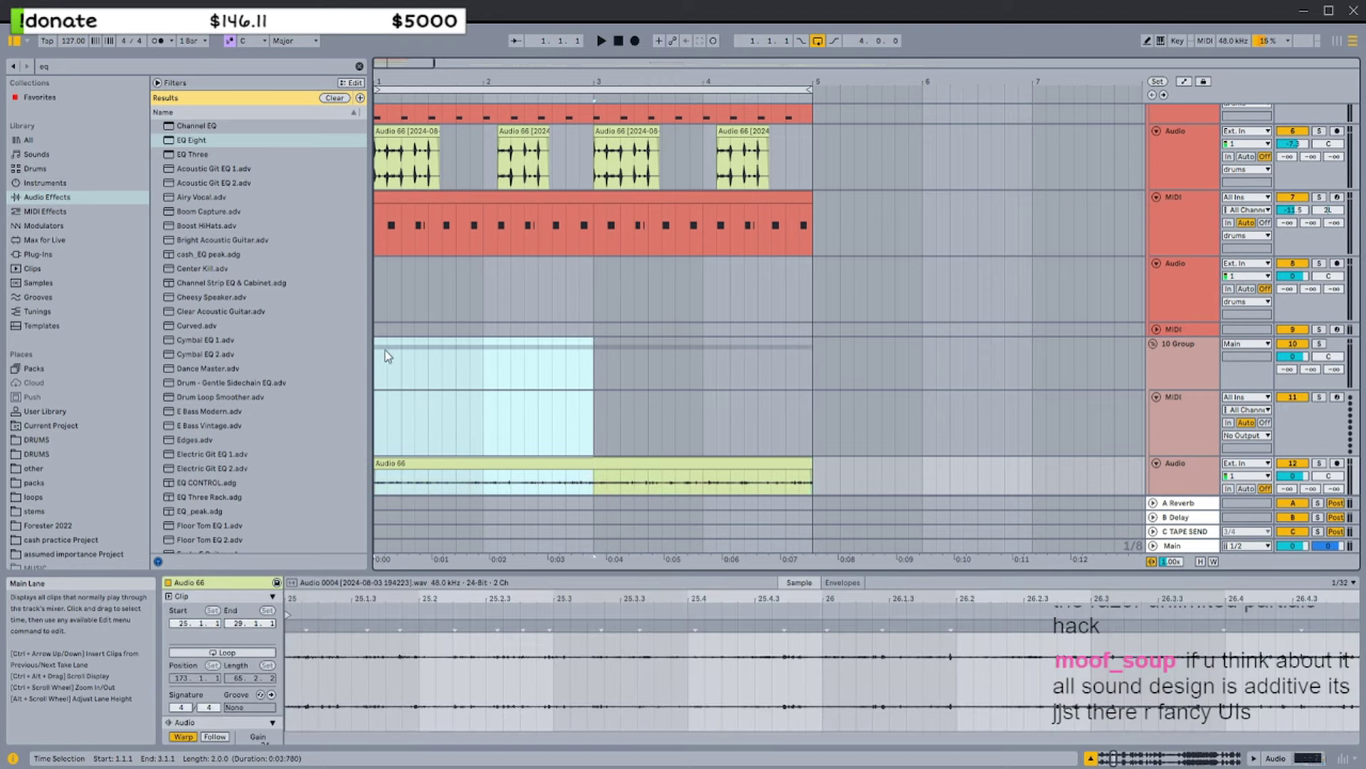
{"action": "left_click", "coordinate": [378, 348]}
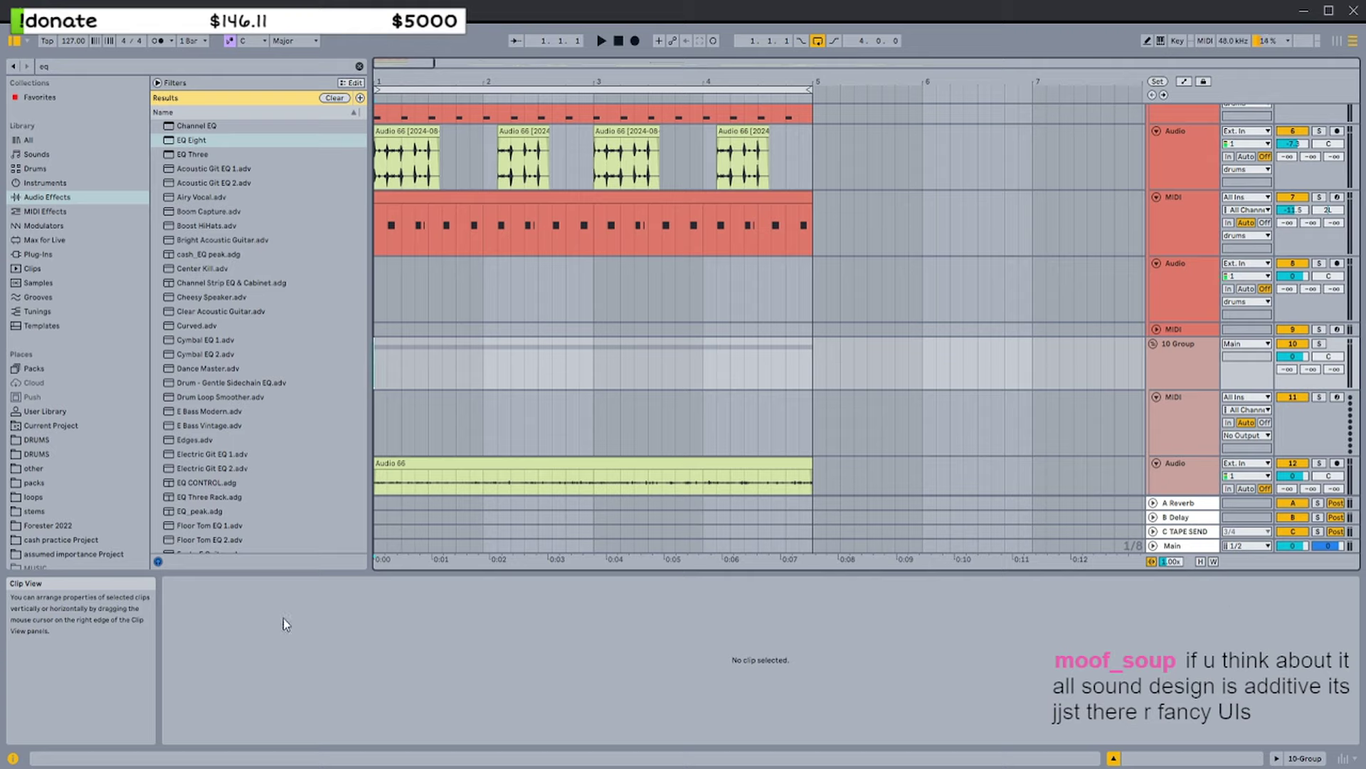
Load the Spectrum analyzer, play the loop and expand Spectrum's display on the Main track
{"action": "left_click", "coordinate": [56, 85]}
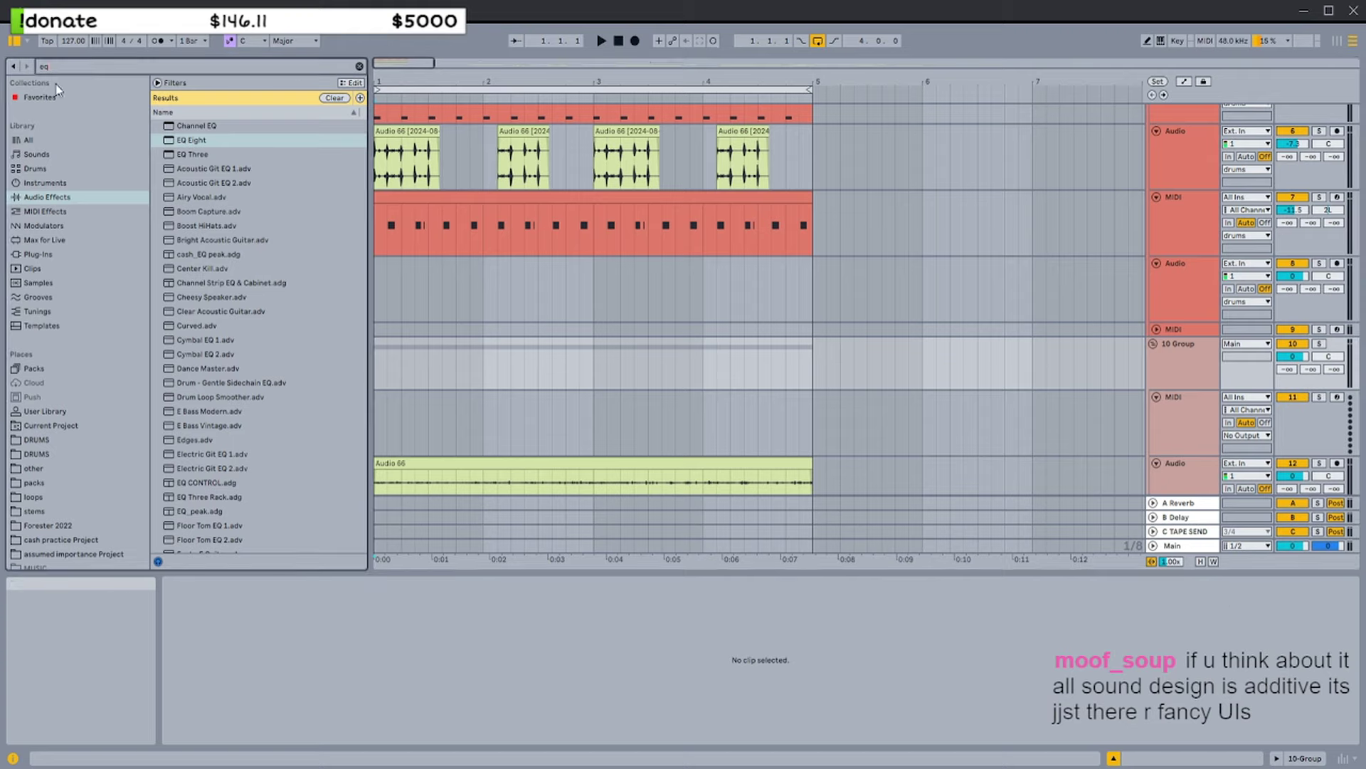
{"action": "type", "text": "spect"}
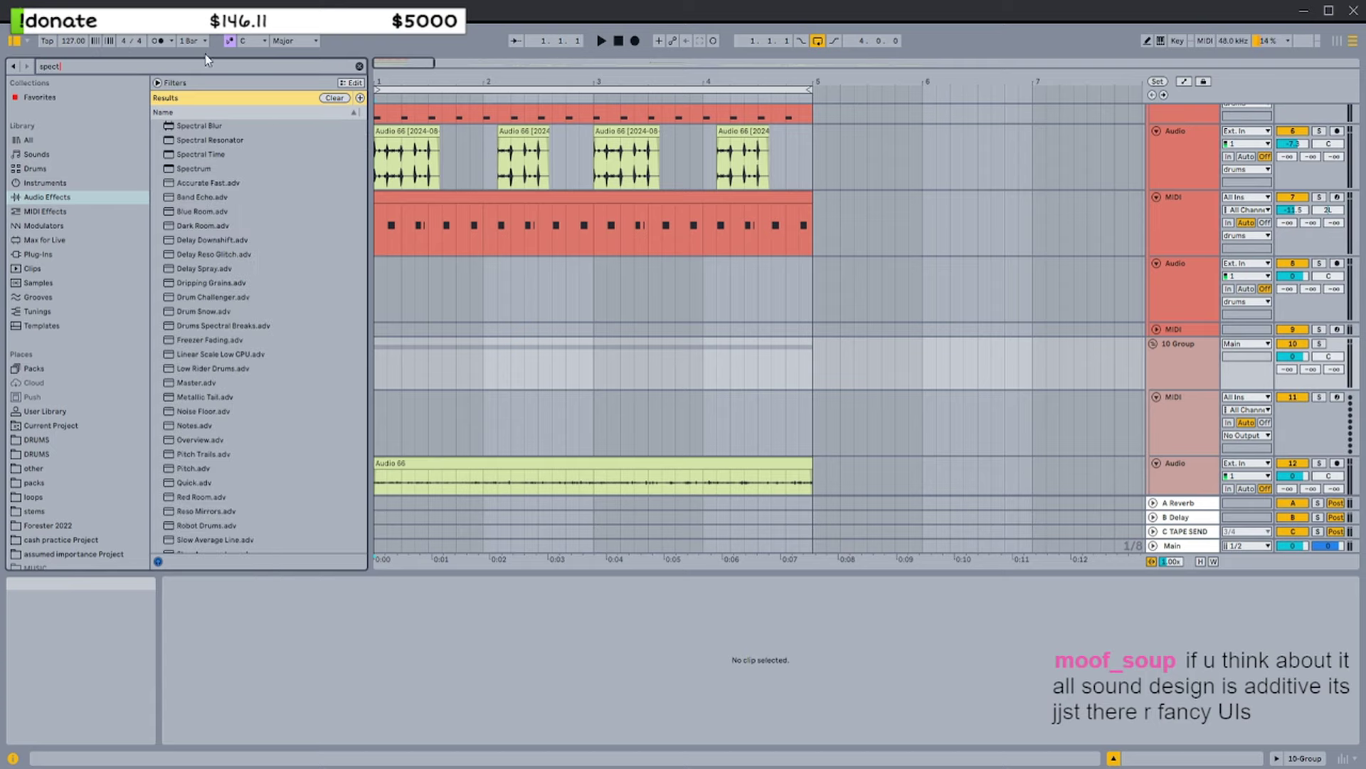
{"action": "left_click_drag", "start_coordinate": [203, 169], "coordinate": [211, 177]}
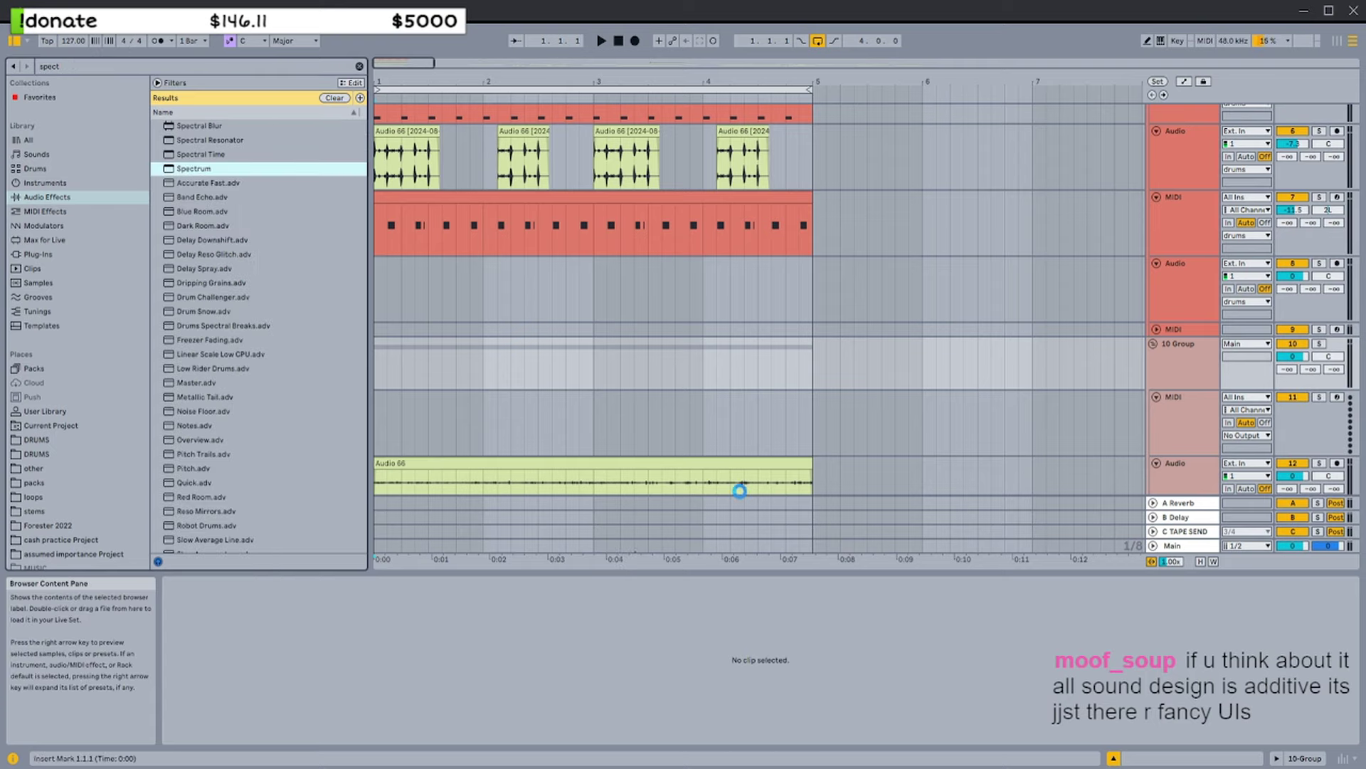
{"action": "left_click_drag", "start_coordinate": [814, 374], "coordinate": [375, 418]}
{"action": "key", "text": "space"}
{"action": "left_click", "coordinate": [1192, 572]}
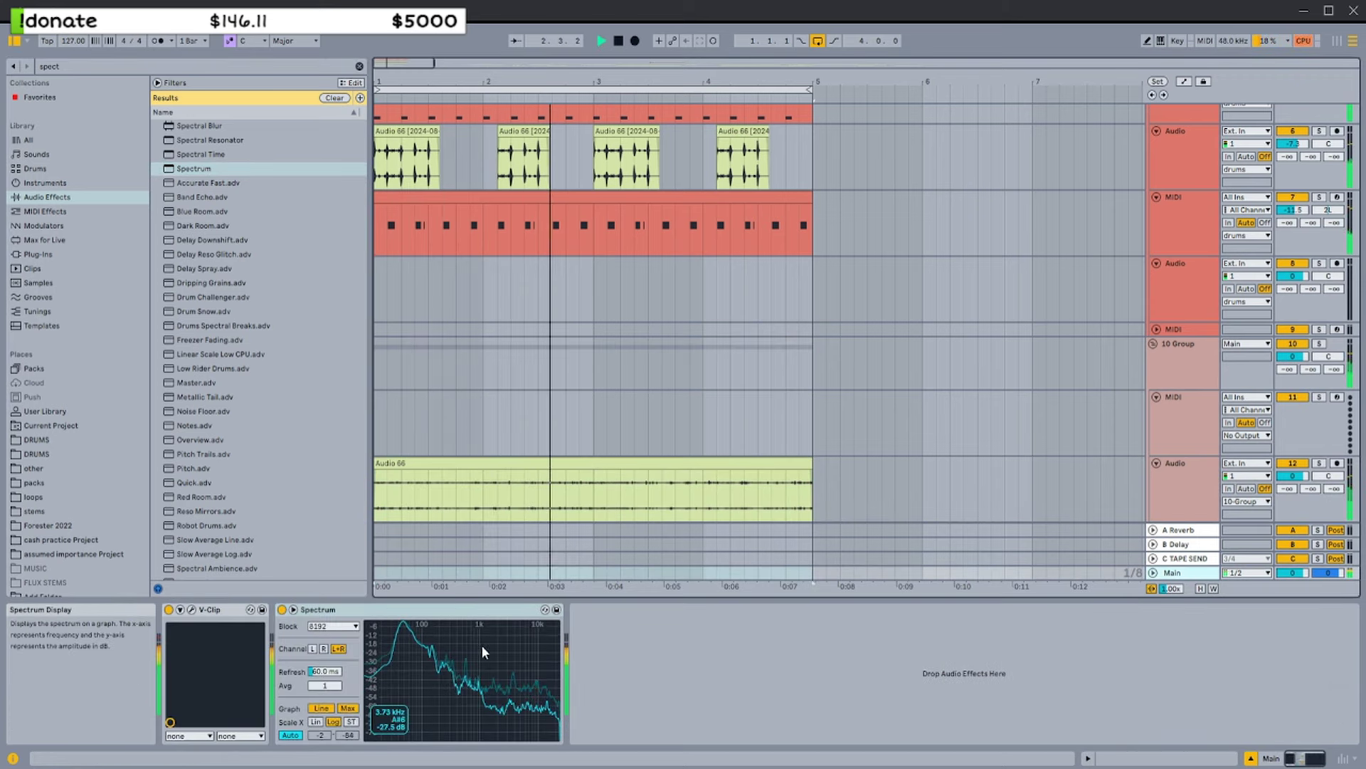
{"action": "left_click", "coordinate": [545, 610]}
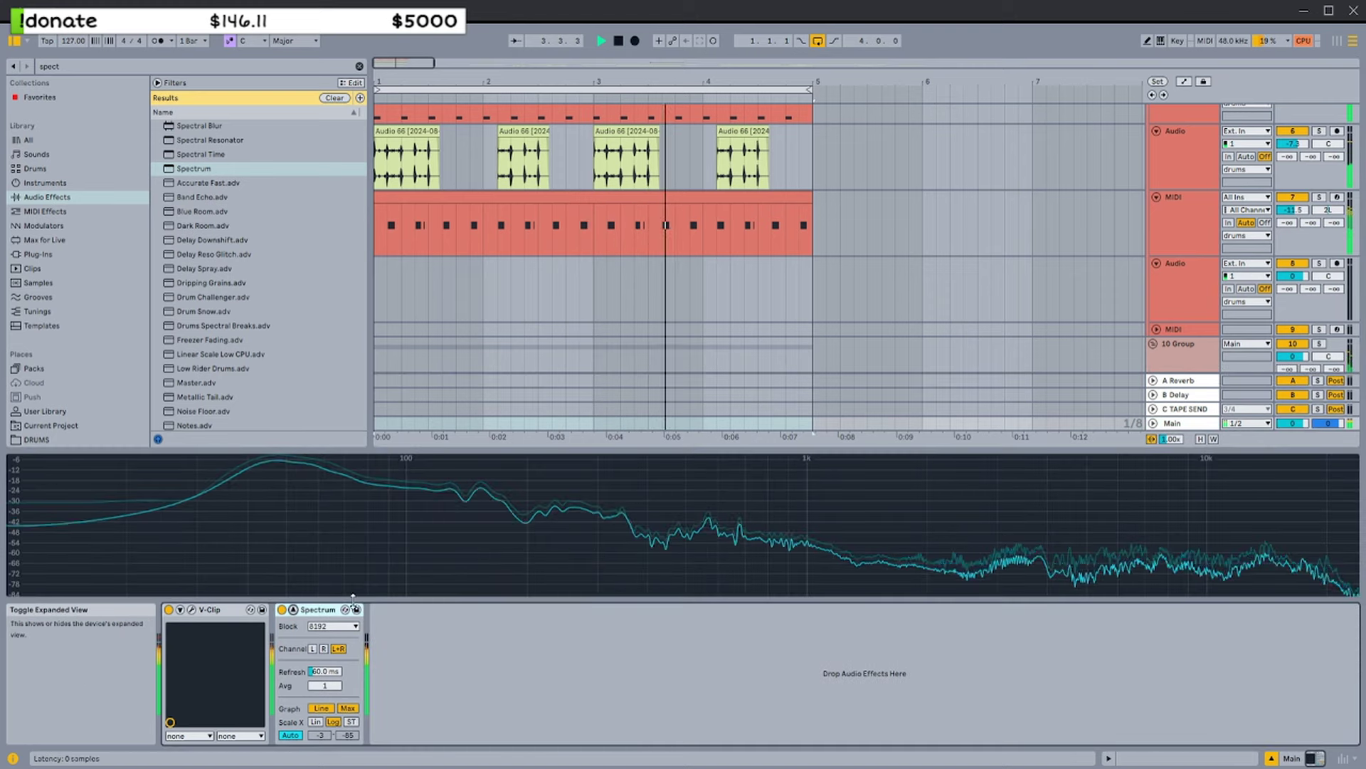
Stop playback, collapse Spectrum's expanded display and select the Audio 66 clip on track 12
{"action": "key", "text": "space"}
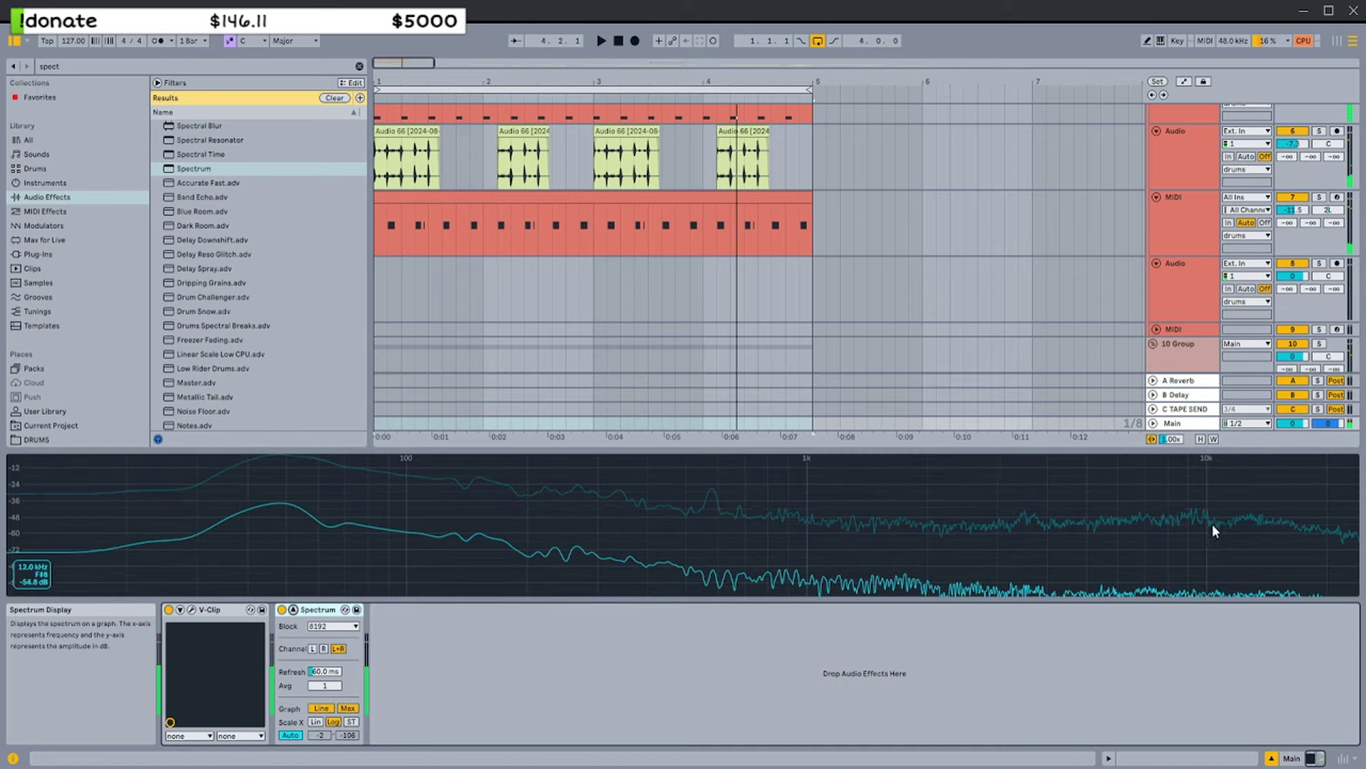
{"action": "left_click", "coordinate": [293, 610]}
{"action": "left_click", "coordinate": [471, 464]}
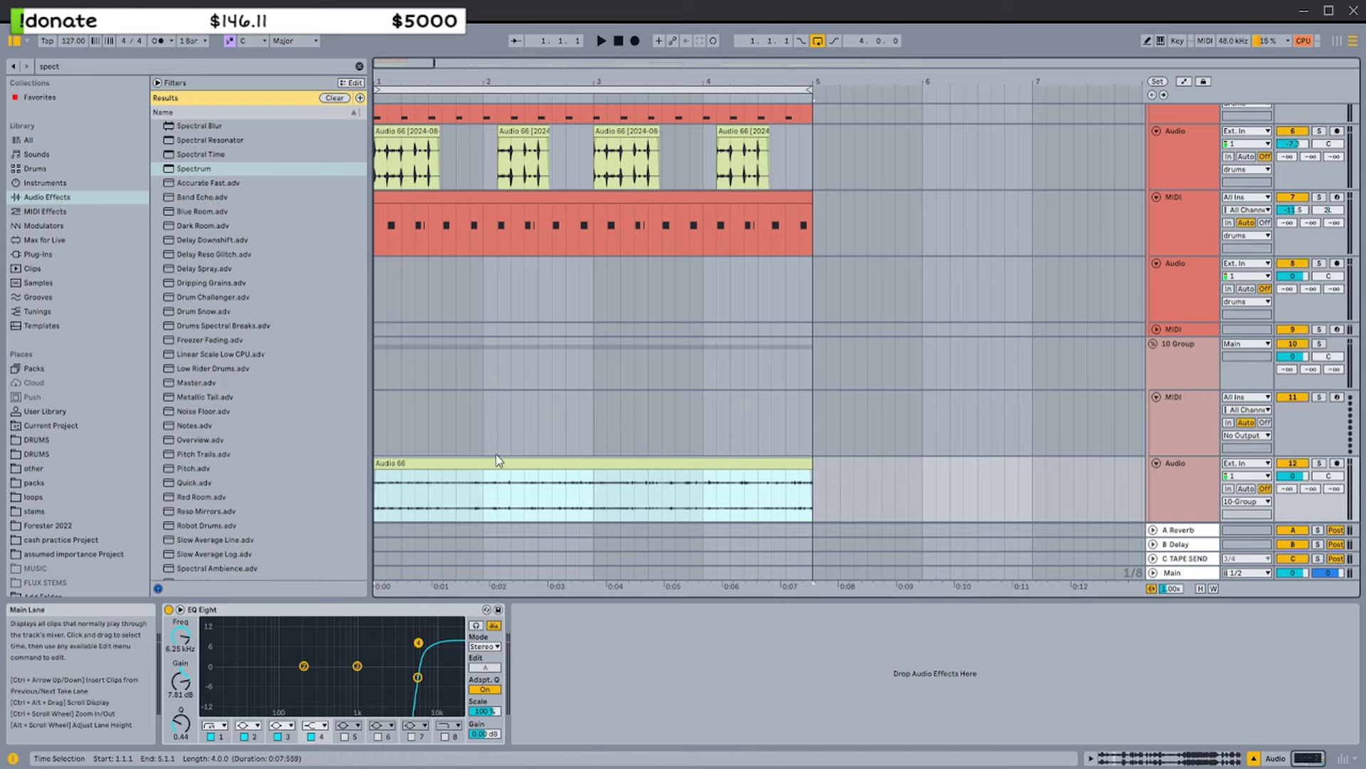
{"action": "scroll", "coordinate": [655, 422], "scroll_direction": "up", "scroll_amount": 2}
{"action": "left_click_drag", "start_coordinate": [770, 412], "coordinate": [348, 413]}
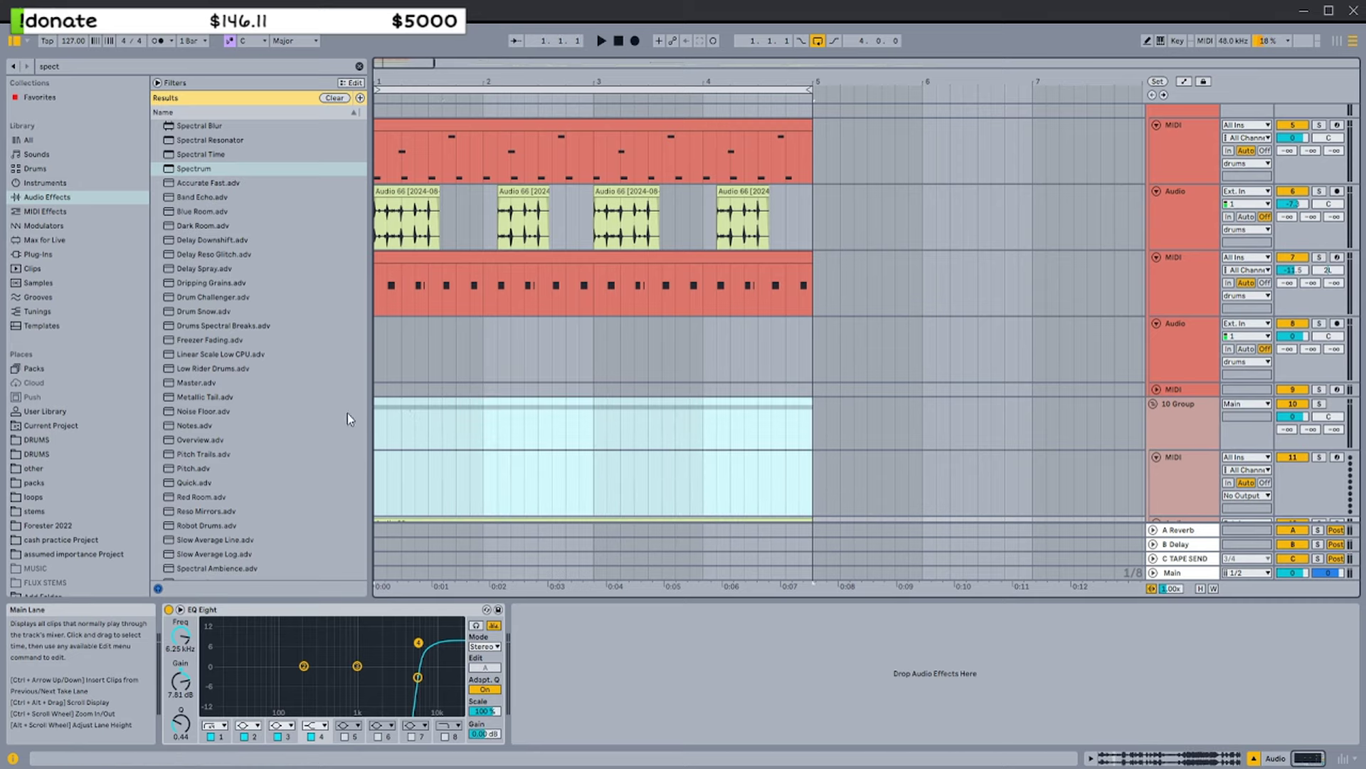
{"action": "left_click_drag", "start_coordinate": [379, 64], "coordinate": [454, 150]}
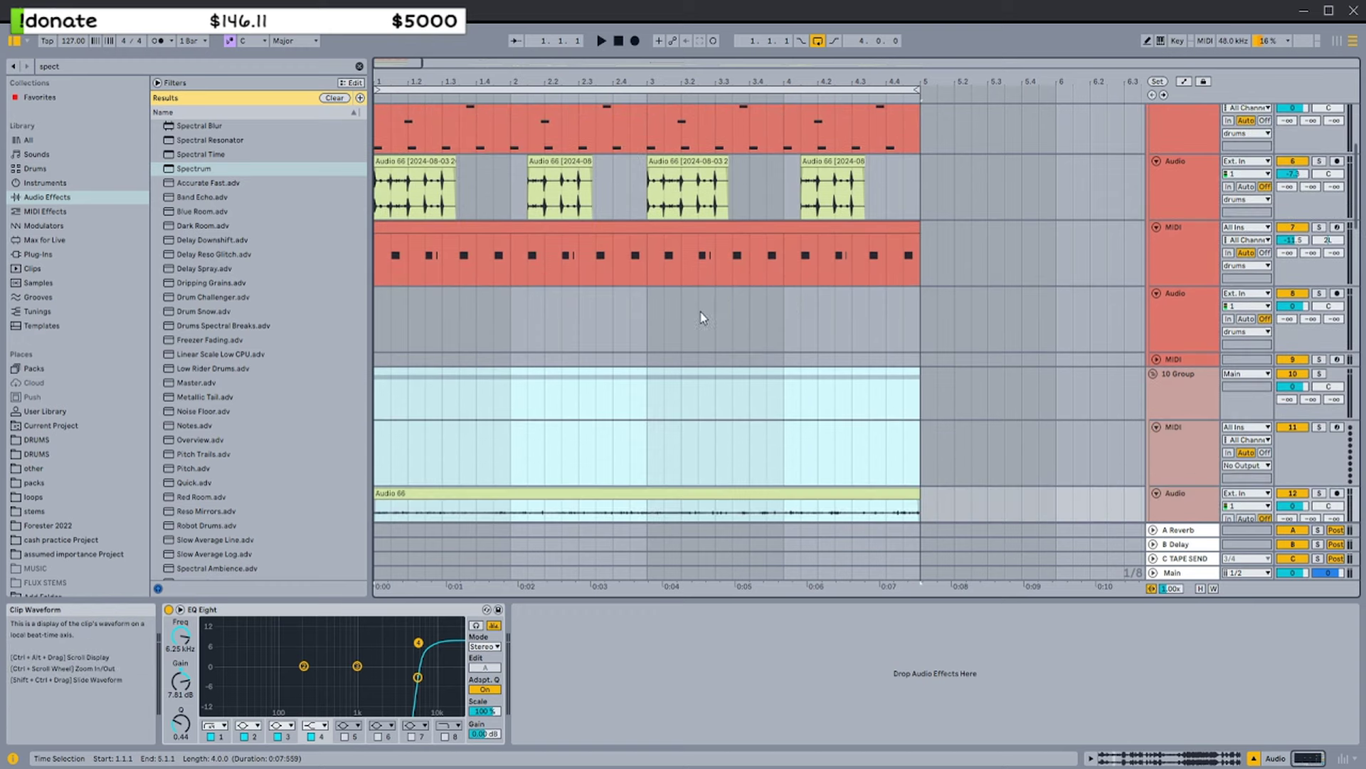
{"action": "scroll", "coordinate": [733, 316], "scroll_direction": "up", "scroll_amount": 1}
{"action": "scroll", "coordinate": [773, 344], "scroll_direction": "down", "scroll_amount": 2}
{"action": "left_click_drag", "start_coordinate": [914, 351], "coordinate": [379, 352]}
{"action": "mouse_move", "coordinate": [379, 352]}
{"action": "left_mouse_down"}
{"action": "mouse_move", "coordinate": [925, 355]}
{"action": "mouse_move", "coordinate": [385, 361]}
{"action": "left_mouse_up"}
{"action": "left_click", "coordinate": [381, 356]}
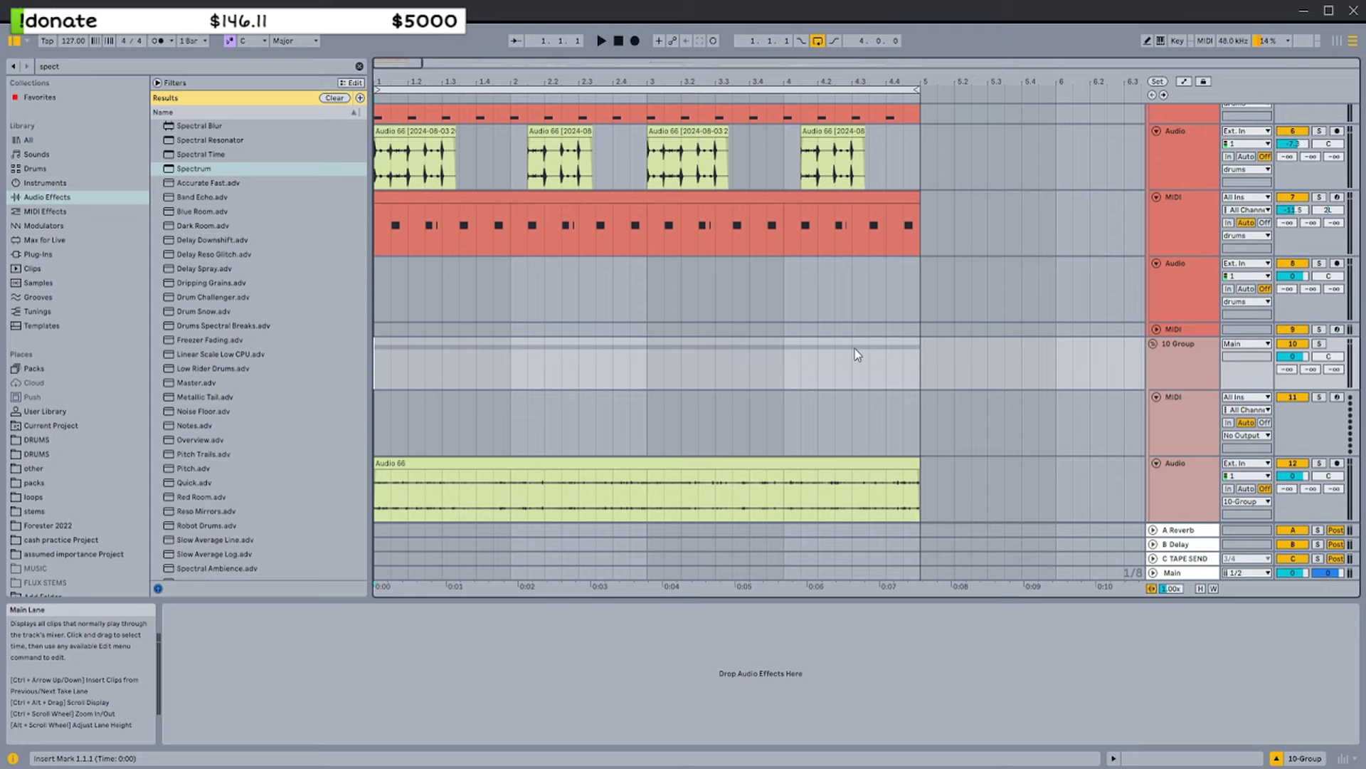
{"action": "left_click", "coordinate": [920, 354]}
{"action": "left_click_drag", "start_coordinate": [395, 62], "coordinate": [397, 34]}
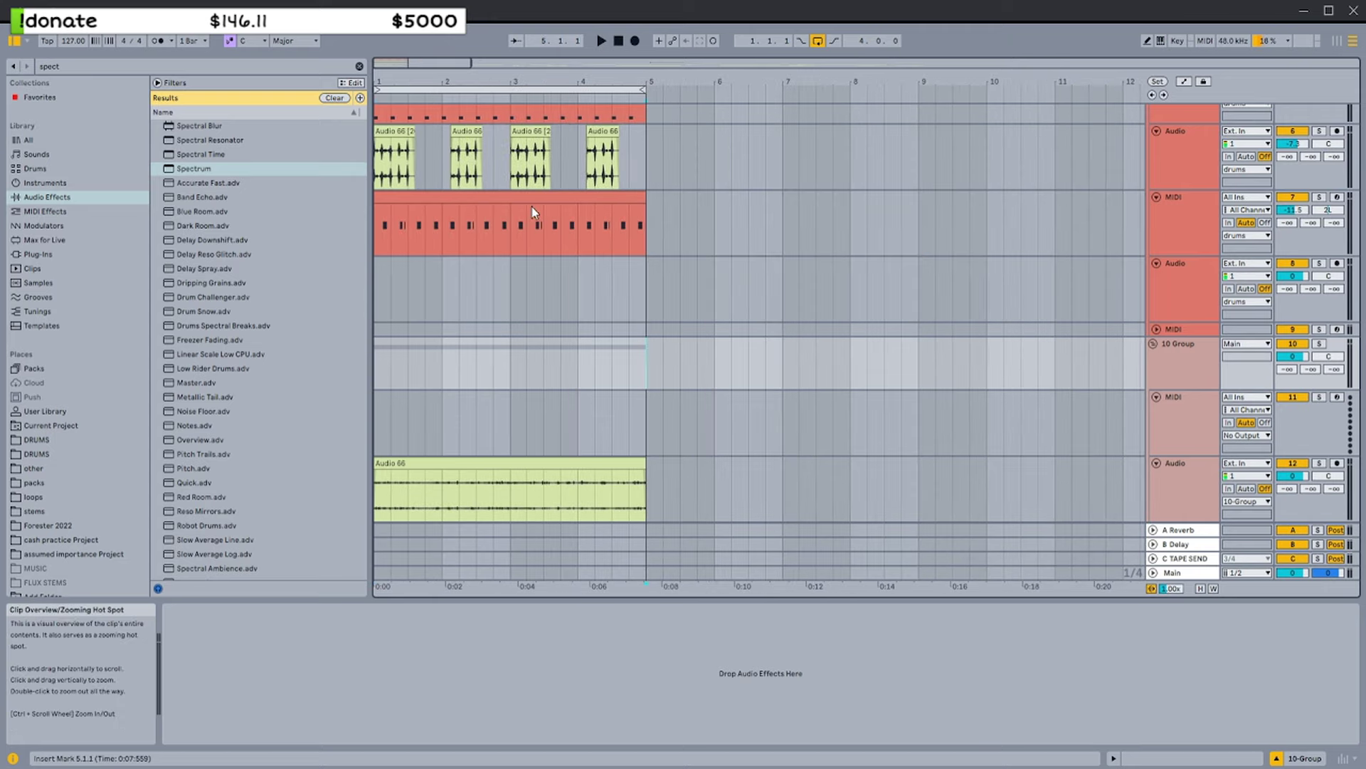
{"action": "left_click_drag", "start_coordinate": [646, 344], "coordinate": [784, 347]}
{"action": "left_click_drag", "start_coordinate": [784, 347], "coordinate": [651, 355]}
{"action": "left_click", "coordinate": [666, 356]}
{"action": "left_click_drag", "start_coordinate": [651, 355], "coordinate": [379, 354]}
{"action": "left_click", "coordinate": [639, 359]}
{"action": "left_click_drag", "start_coordinate": [509, 359], "coordinate": [783, 363]}
{"action": "left_click_drag", "start_coordinate": [781, 364], "coordinate": [647, 365]}
{"action": "left_click_drag", "start_coordinate": [644, 365], "coordinate": [379, 365]}
{"action": "left_click", "coordinate": [661, 364]}
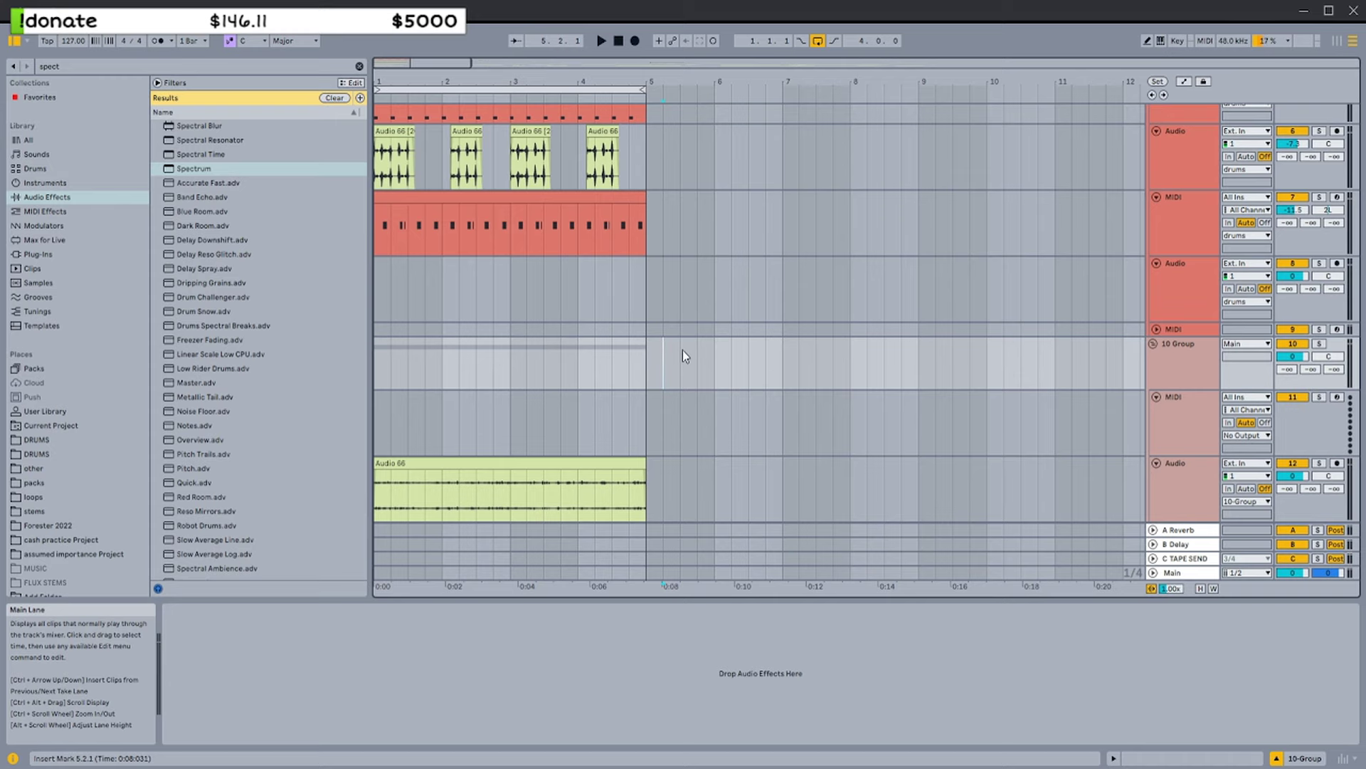
{"action": "left_click_drag", "start_coordinate": [647, 344], "coordinate": [425, 491]}
{"action": "scroll", "coordinate": [675, 225], "scroll_direction": "up", "scroll_amount": 2}
{"action": "scroll", "coordinate": [563, 403], "scroll_direction": "down", "scroll_amount": 5}
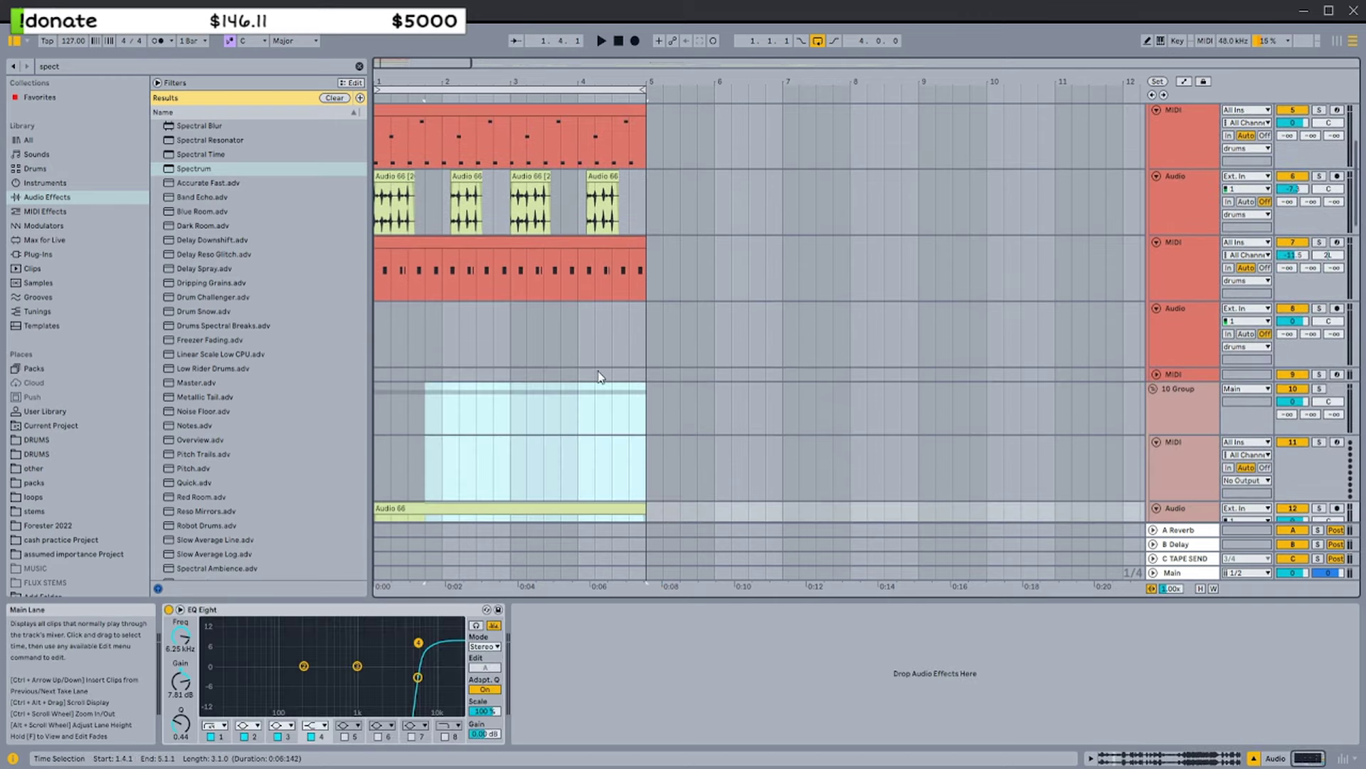
{"action": "left_click", "coordinate": [954, 359]}
Activate the 21 Group and audition the Audio 66 clips at bars 12 and 19 of track 26 in solo
{"action": "scroll", "coordinate": [1031, 352], "scroll_direction": "down", "scroll_amount": 5}
{"action": "scroll", "coordinate": [1067, 360], "scroll_direction": "down", "scroll_amount": 8}
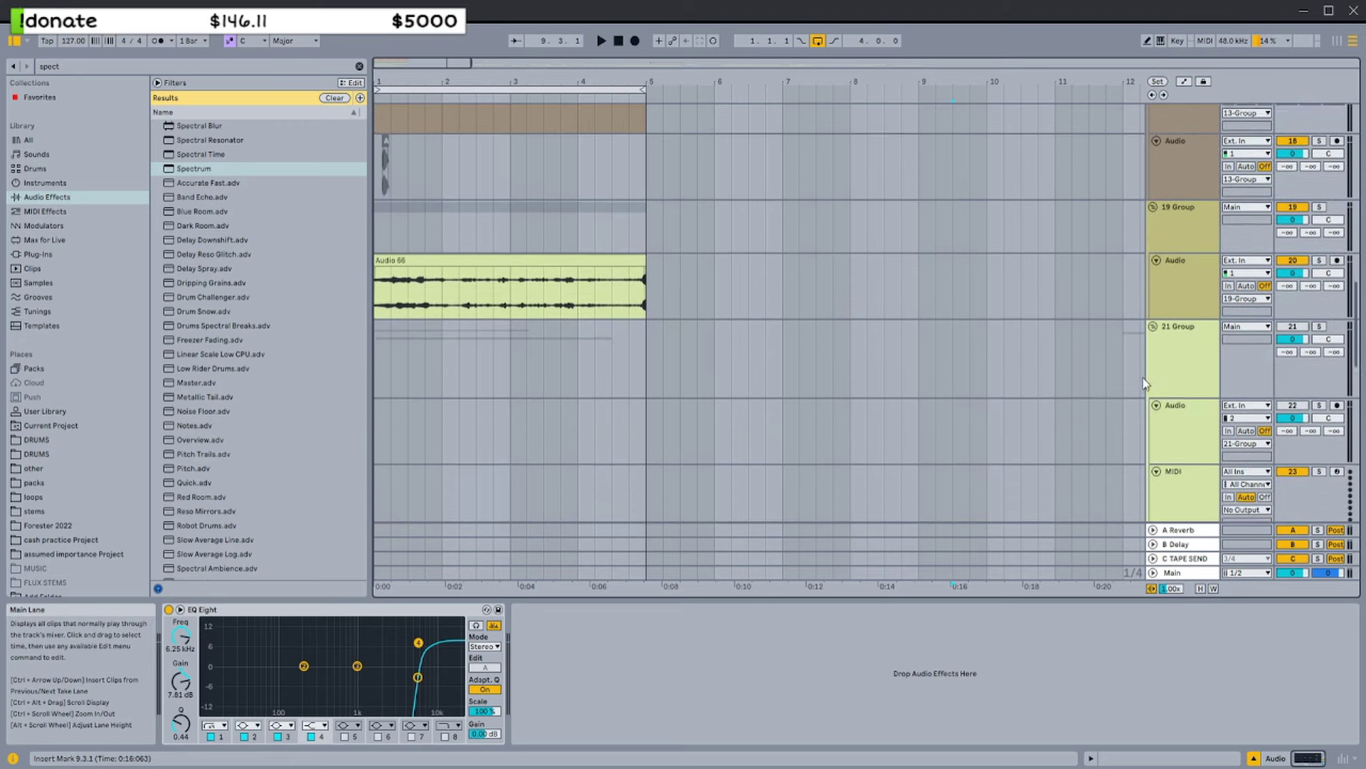
{"action": "scroll", "coordinate": [1131, 350], "scroll_direction": "down", "scroll_amount": 2}
{"action": "left_click", "coordinate": [725, 292]}
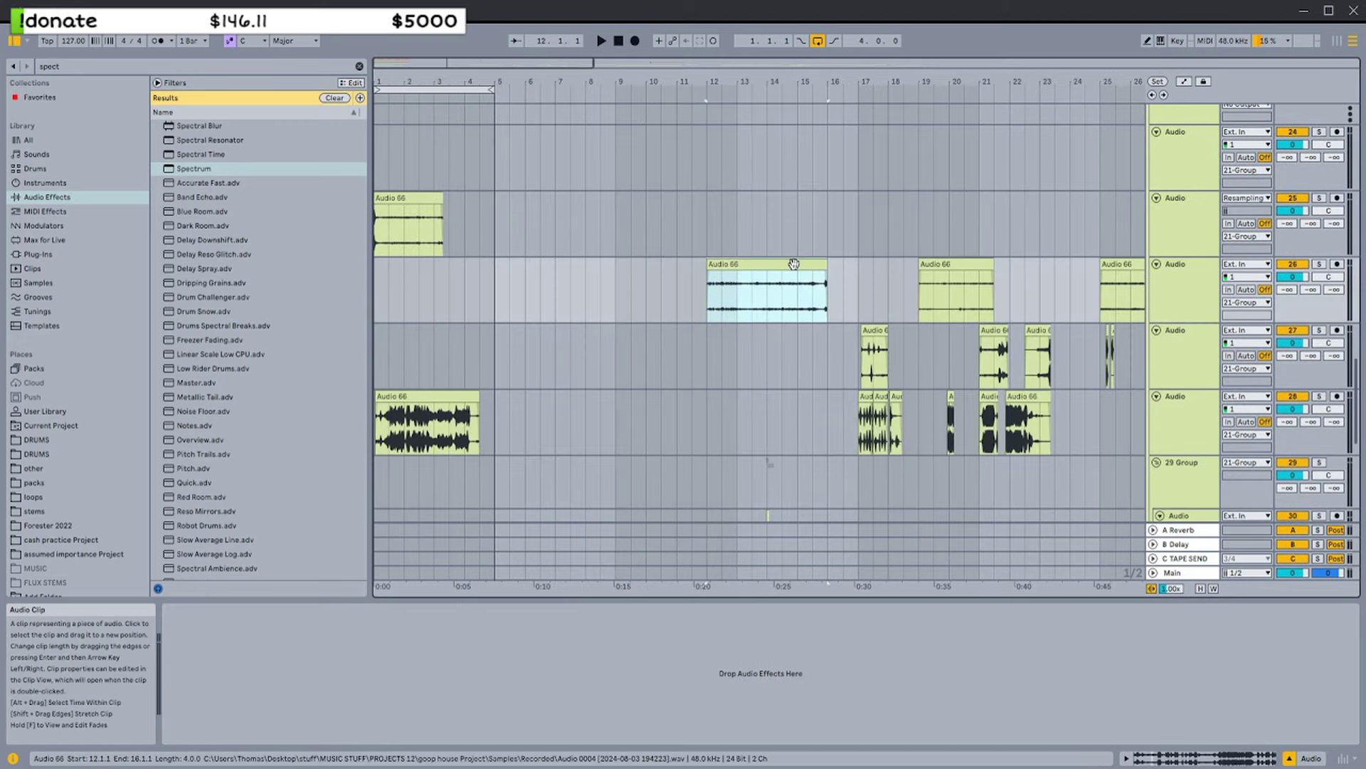
{"action": "scroll", "coordinate": [796, 268], "scroll_direction": "up", "scroll_amount": 5}
{"action": "scroll", "coordinate": [1305, 167], "scroll_direction": "up", "scroll_amount": 2}
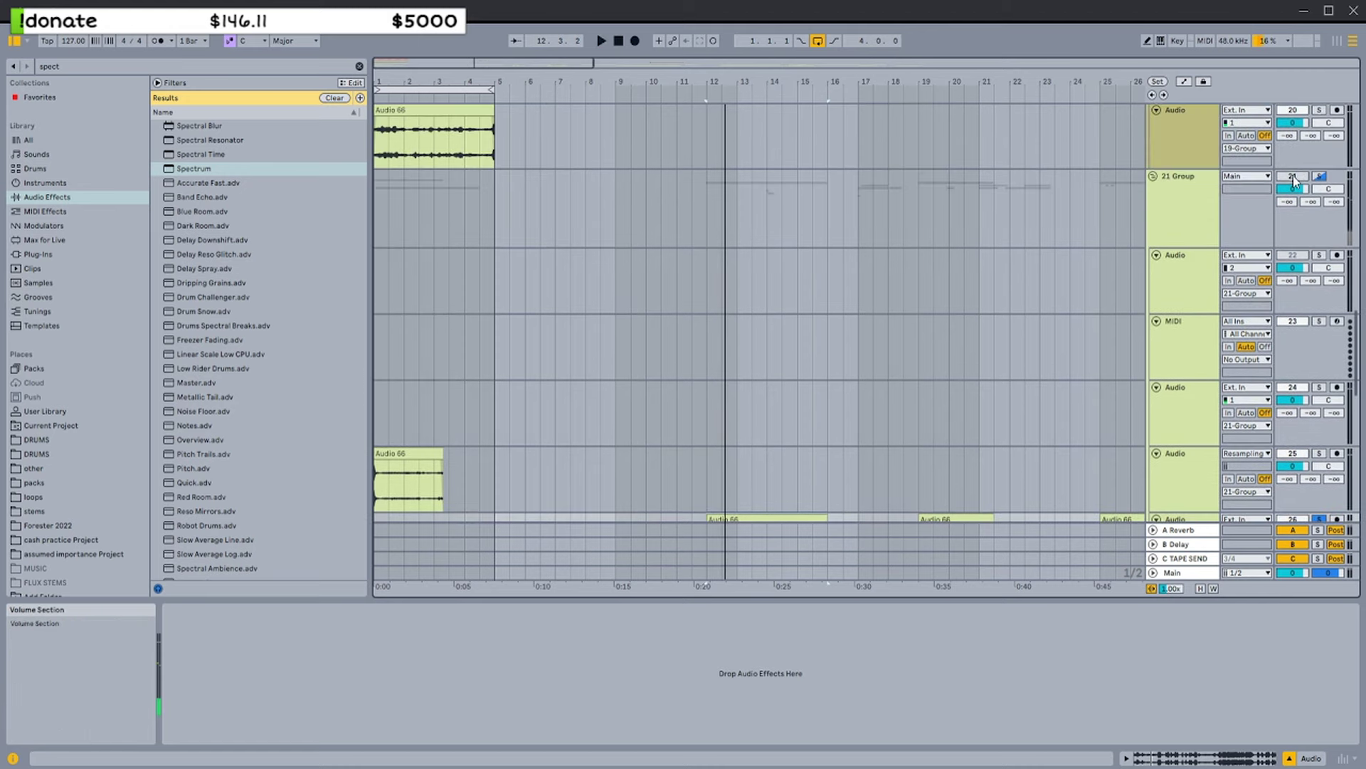
{"action": "left_click", "coordinate": [1292, 176]}
{"action": "key", "text": "space"}
{"action": "scroll", "coordinate": [1118, 319], "scroll_direction": "down", "scroll_amount": 4}
{"action": "key", "text": "space"}
{"action": "left_click", "coordinate": [784, 409]}
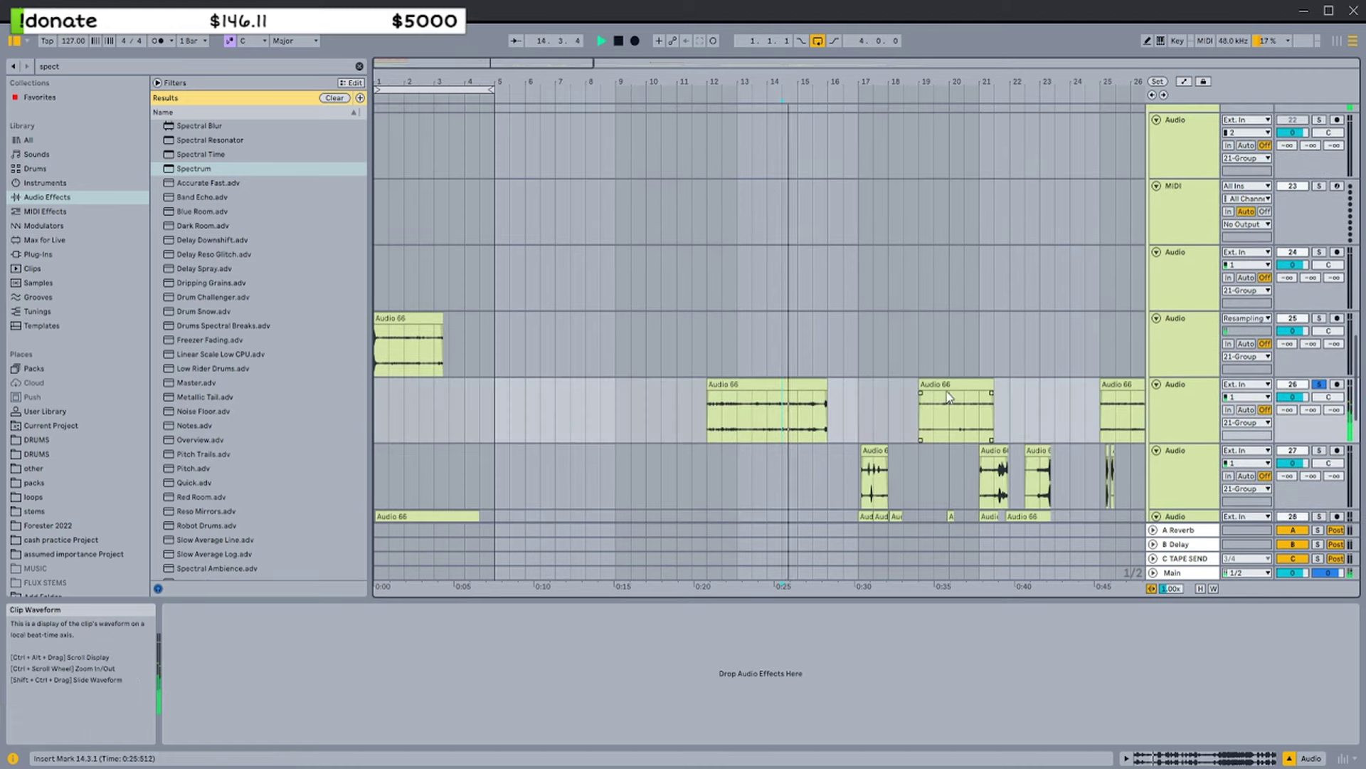
{"action": "left_click", "coordinate": [938, 409]}
{"action": "key", "text": "space"}
{"action": "scroll", "coordinate": [949, 410], "scroll_direction": "down", "scroll_amount": 2}
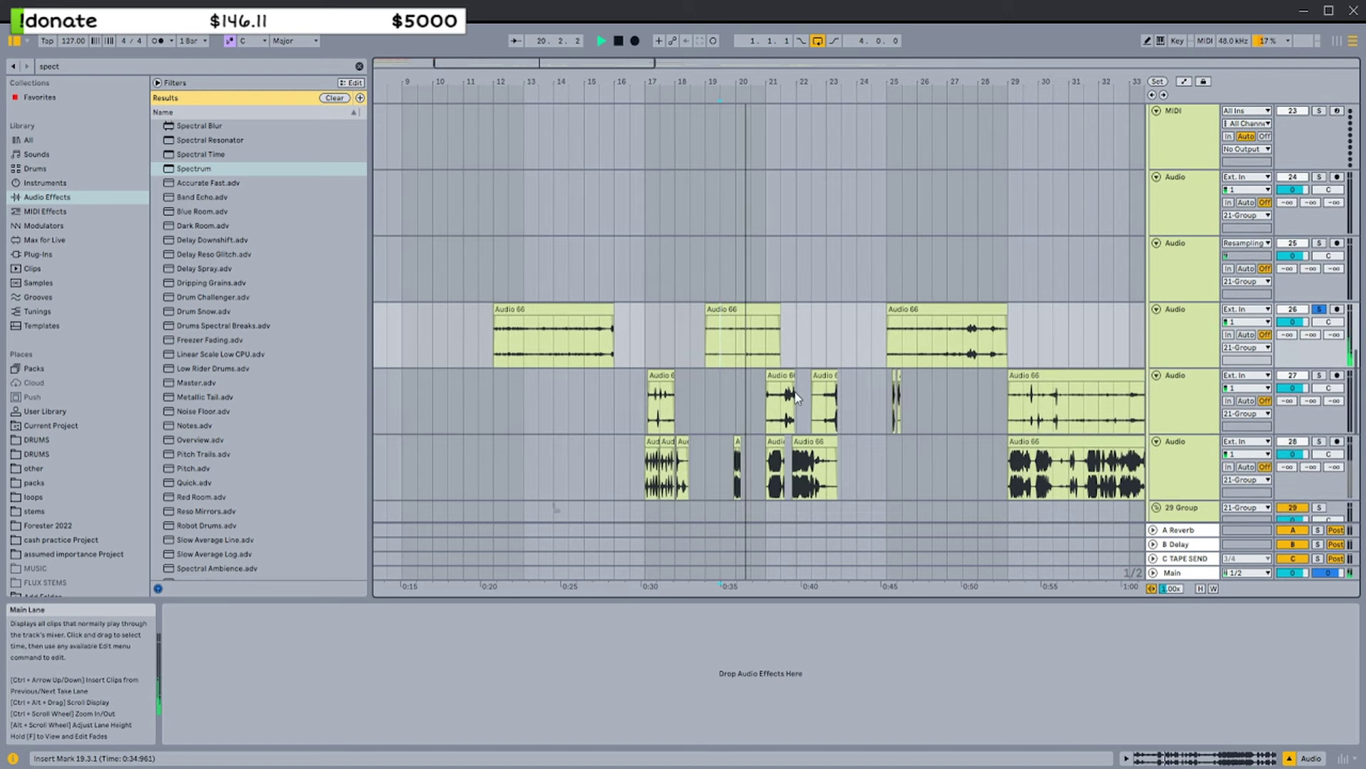
Audition the short Audio 66 clips between bars 17 and 23 on track 27 in solo
{"action": "left_click", "coordinate": [778, 375]}
{"action": "key", "text": "space"}
{"action": "left_click", "coordinate": [827, 375]}
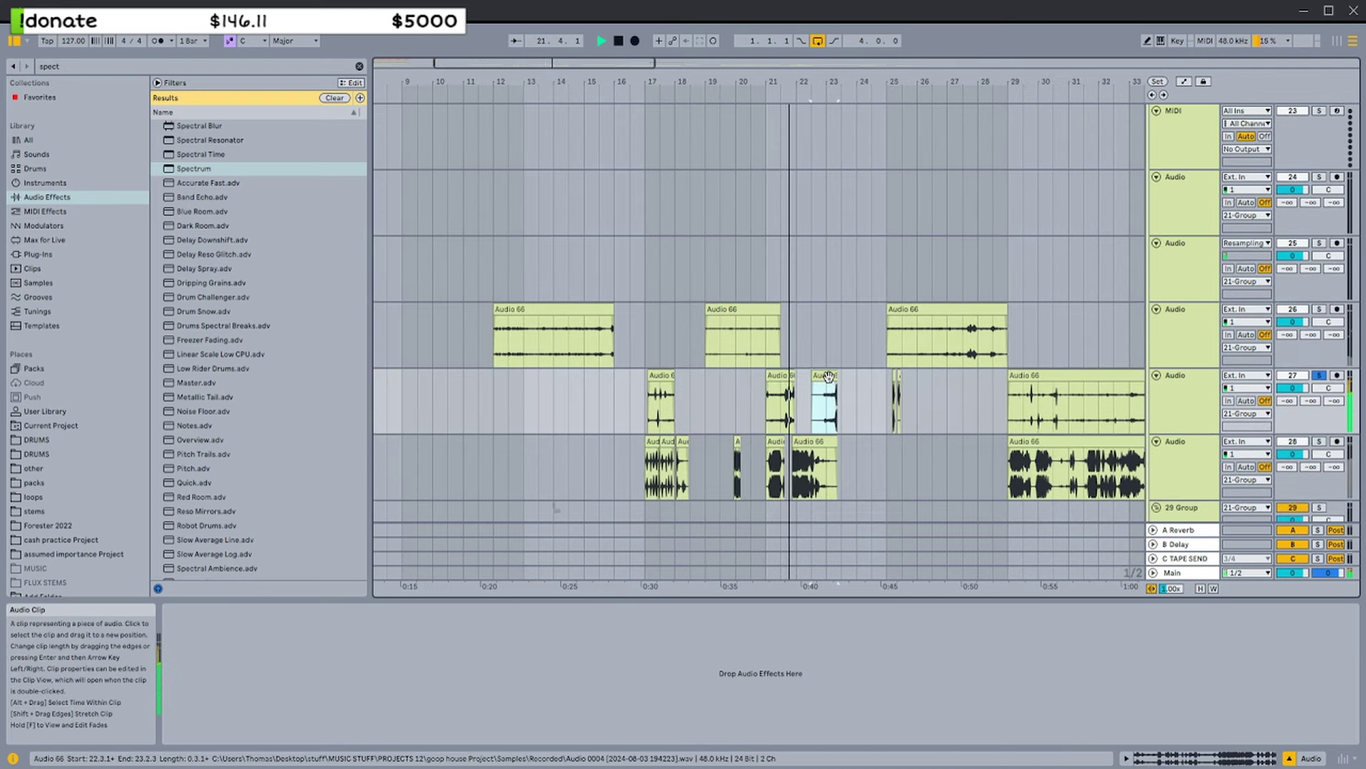
{"action": "scroll", "coordinate": [827, 376], "scroll_direction": "up", "scroll_amount": 3}
{"action": "left_click", "coordinate": [462, 376]}
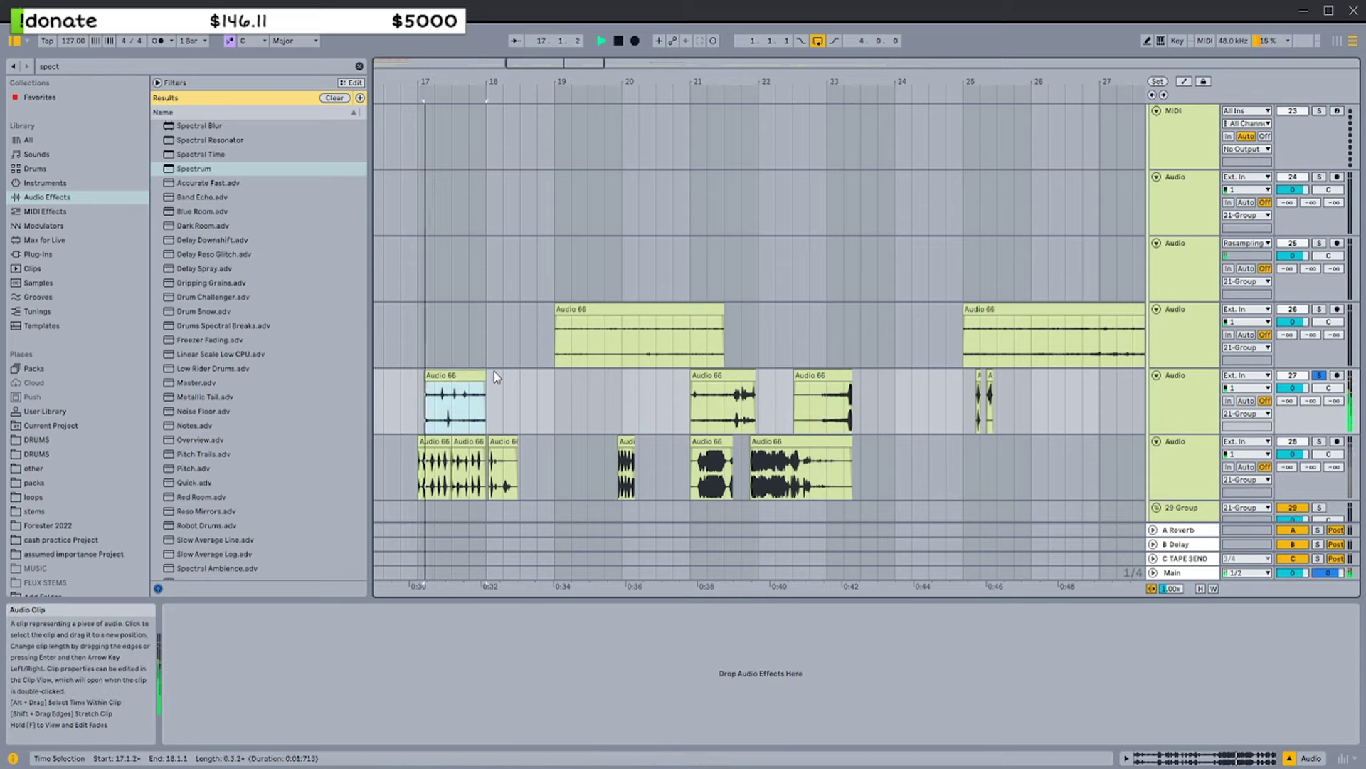
{"action": "key", "text": "space"}
Audition the short Audio 66 clips between bars 18 and 23 on track 28 in solo
{"action": "left_click", "coordinate": [498, 439]}
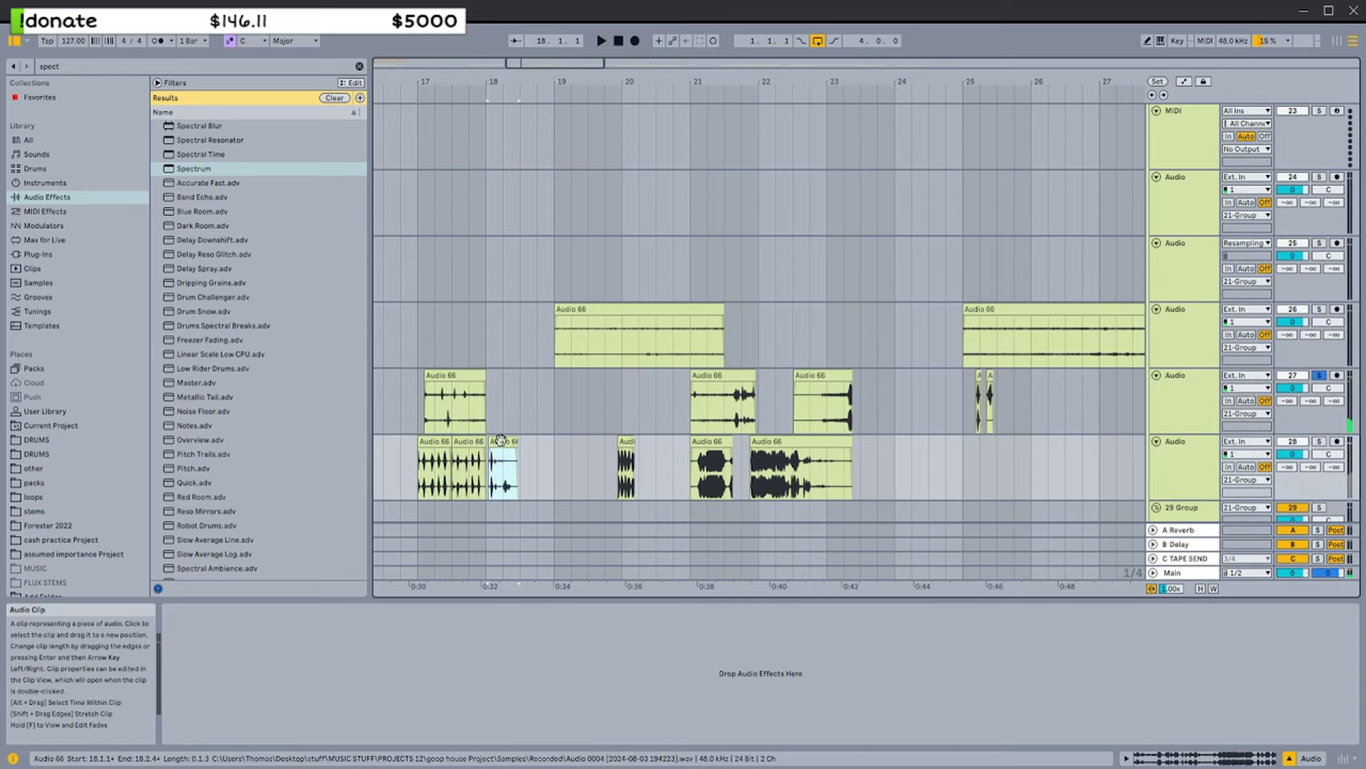
{"action": "scroll", "coordinate": [511, 437], "scroll_direction": "right", "scroll_amount": 2}
{"action": "key", "text": "space"}
{"action": "left_click", "coordinate": [538, 441]}
{"action": "key", "text": "space"}
{"action": "scroll", "coordinate": [569, 440], "scroll_direction": "right", "scroll_amount": 1}
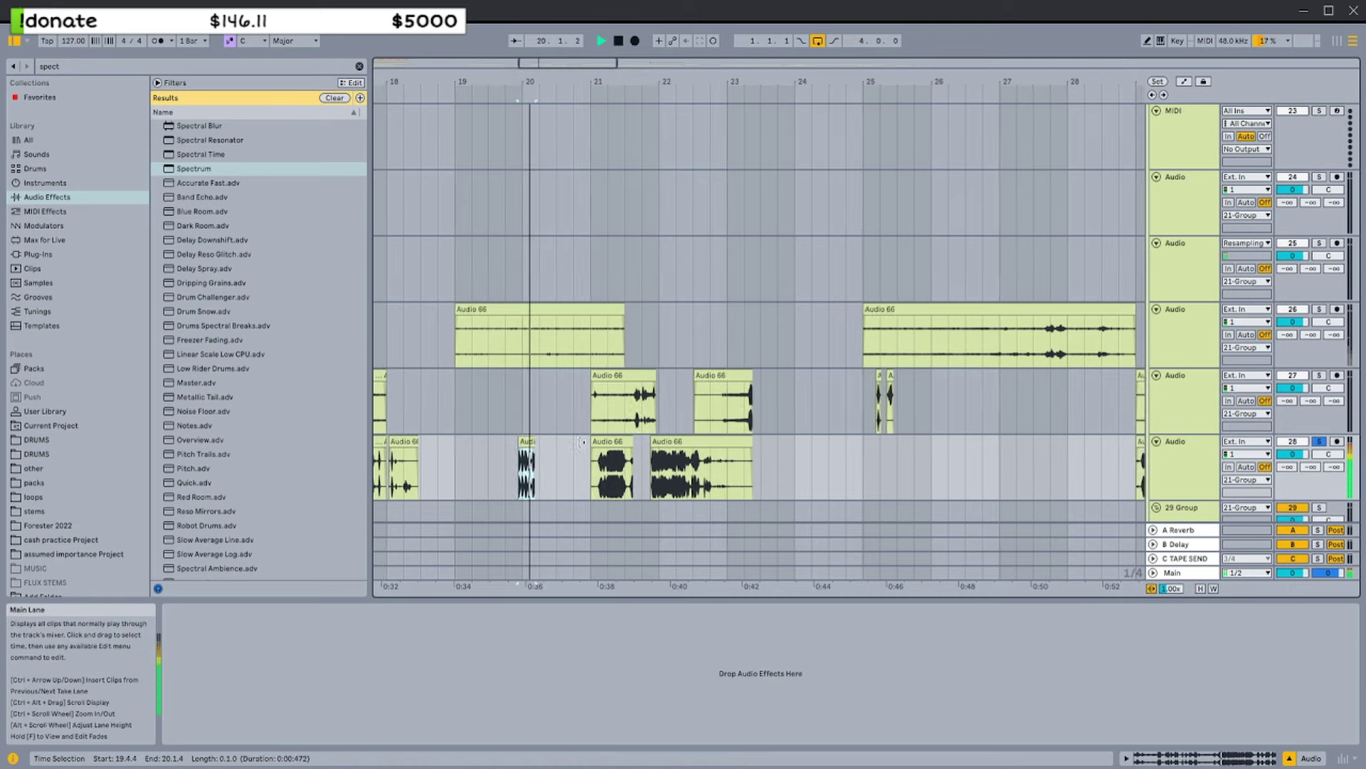
{"action": "key", "text": "space"}
{"action": "scroll", "coordinate": [584, 440], "scroll_direction": "right", "scroll_amount": 2}
{"action": "left_click", "coordinate": [585, 440]}
{"action": "key", "text": "space"}
{"action": "scroll", "coordinate": [727, 441], "scroll_direction": "right", "scroll_amount": 2}
{"action": "key", "text": "space"}
Play the long Audio 66 clip at bar 29 of track 27 and extend its end by about one beat
{"action": "left_click", "coordinate": [955, 392]}
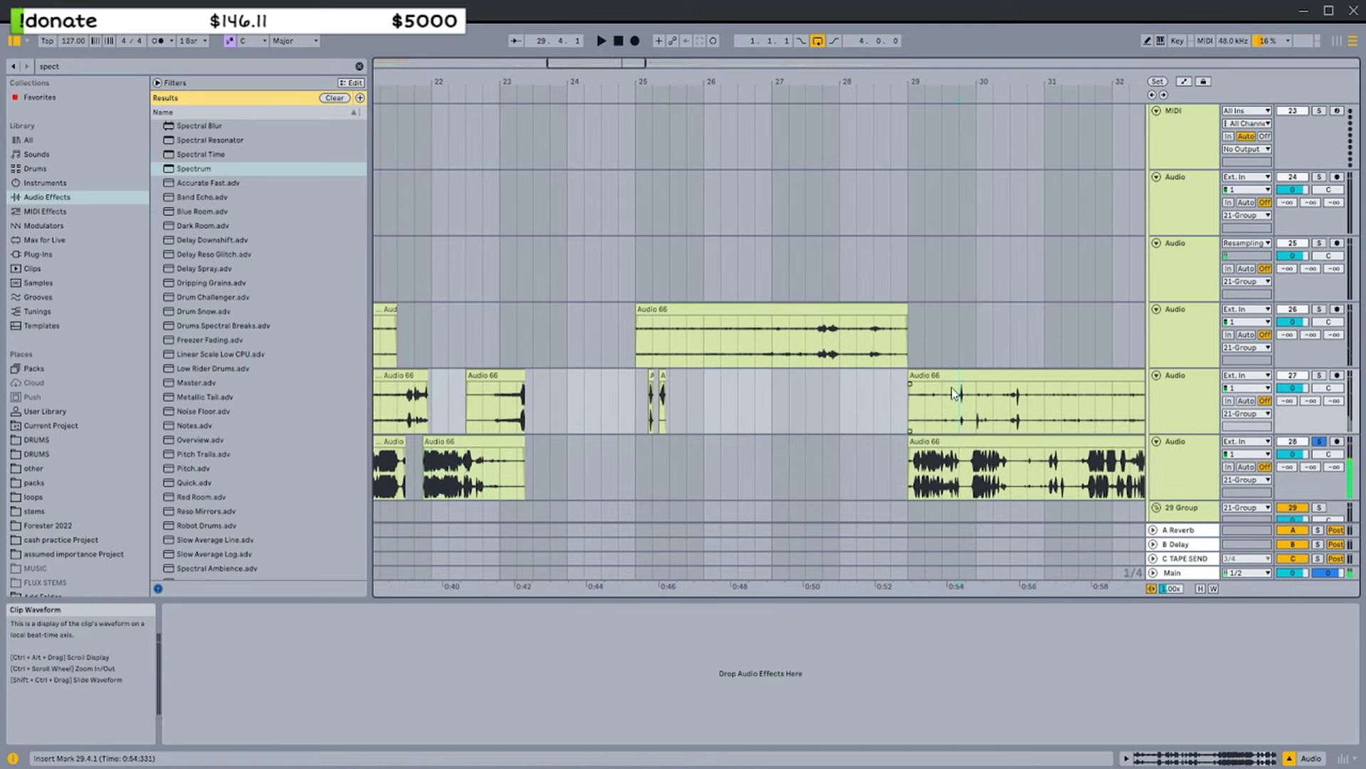
{"action": "key", "text": "space"}
{"action": "scroll", "coordinate": [954, 399], "scroll_direction": "right", "scroll_amount": 2}
{"action": "scroll", "coordinate": [947, 397], "scroll_direction": "down", "scroll_amount": 2}
{"action": "scroll", "coordinate": [937, 395], "scroll_direction": "right", "scroll_amount": 8}
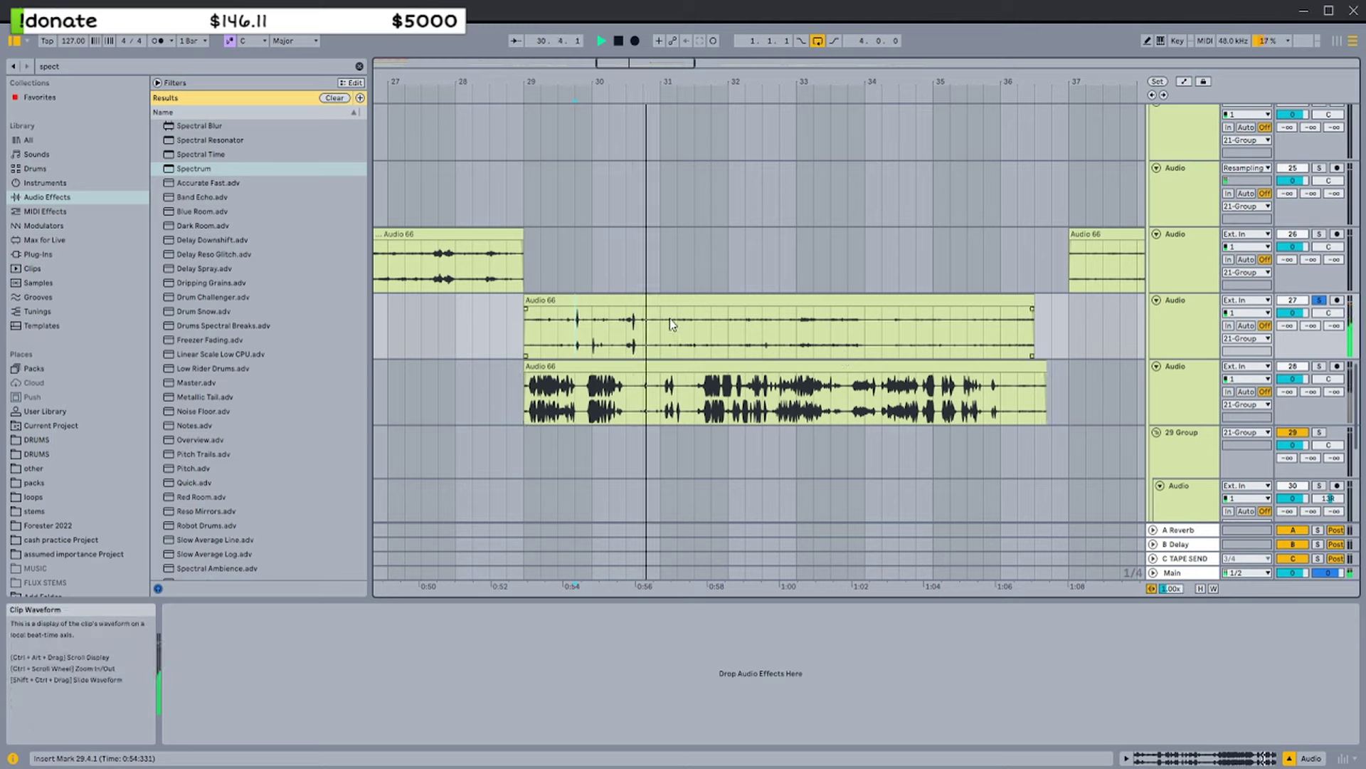
{"action": "left_click_drag", "start_coordinate": [746, 321], "coordinate": [715, 324]}
{"action": "mouse_move", "coordinate": [863, 326]}
{"action": "left_mouse_down"}
{"action": "mouse_move", "coordinate": [1034, 323]}
{"action": "mouse_move", "coordinate": [865, 329]}
{"action": "left_mouse_up"}
{"action": "left_click_drag", "start_coordinate": [865, 329], "coordinate": [1052, 313]}
{"action": "left_click", "coordinate": [1043, 312]}
{"action": "left_click", "coordinate": [988, 312]}
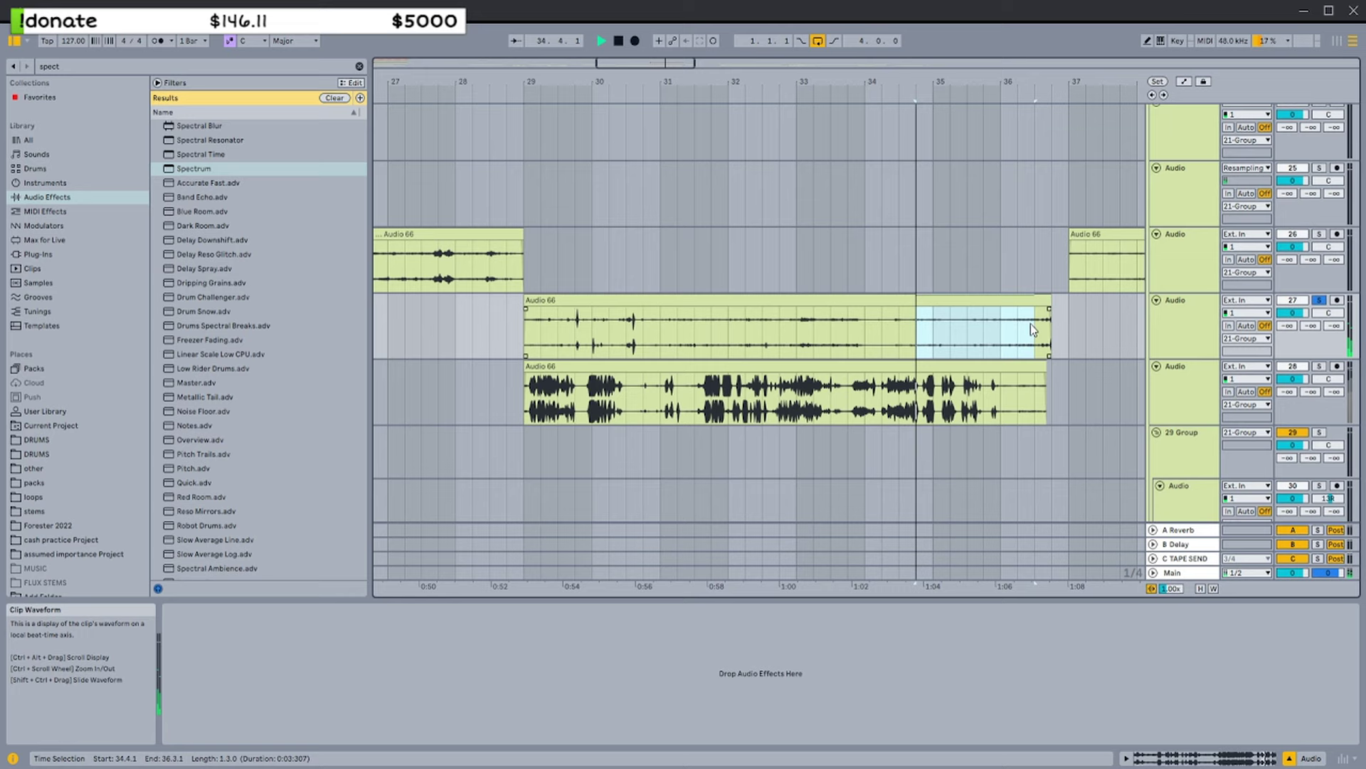
Audition the closing section of track 27's long clip in solo, playing from around bar 34
{"action": "left_click_drag", "start_coordinate": [1025, 335], "coordinate": [1048, 334]}
{"action": "left_click_drag", "start_coordinate": [1047, 335], "coordinate": [847, 327]}
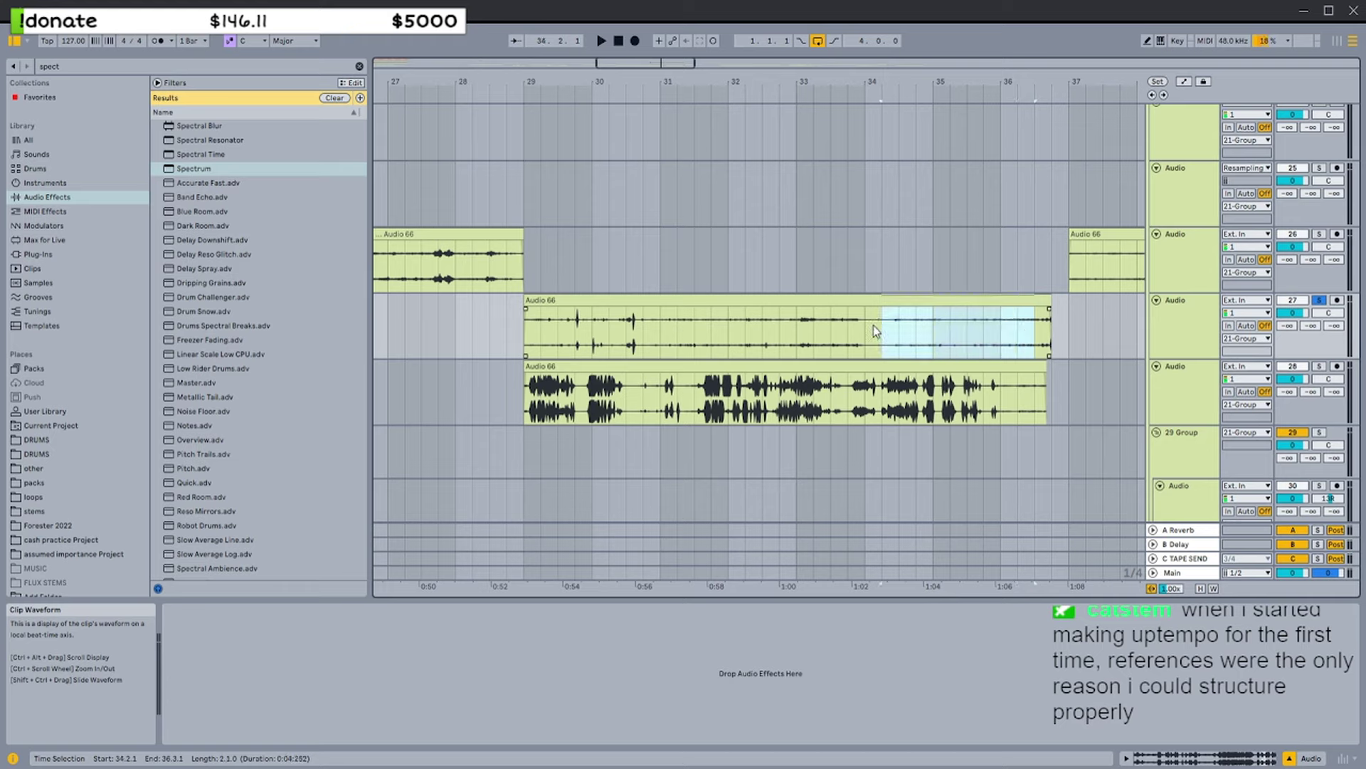
{"action": "left_click_drag", "start_coordinate": [1034, 329], "coordinate": [892, 329]}
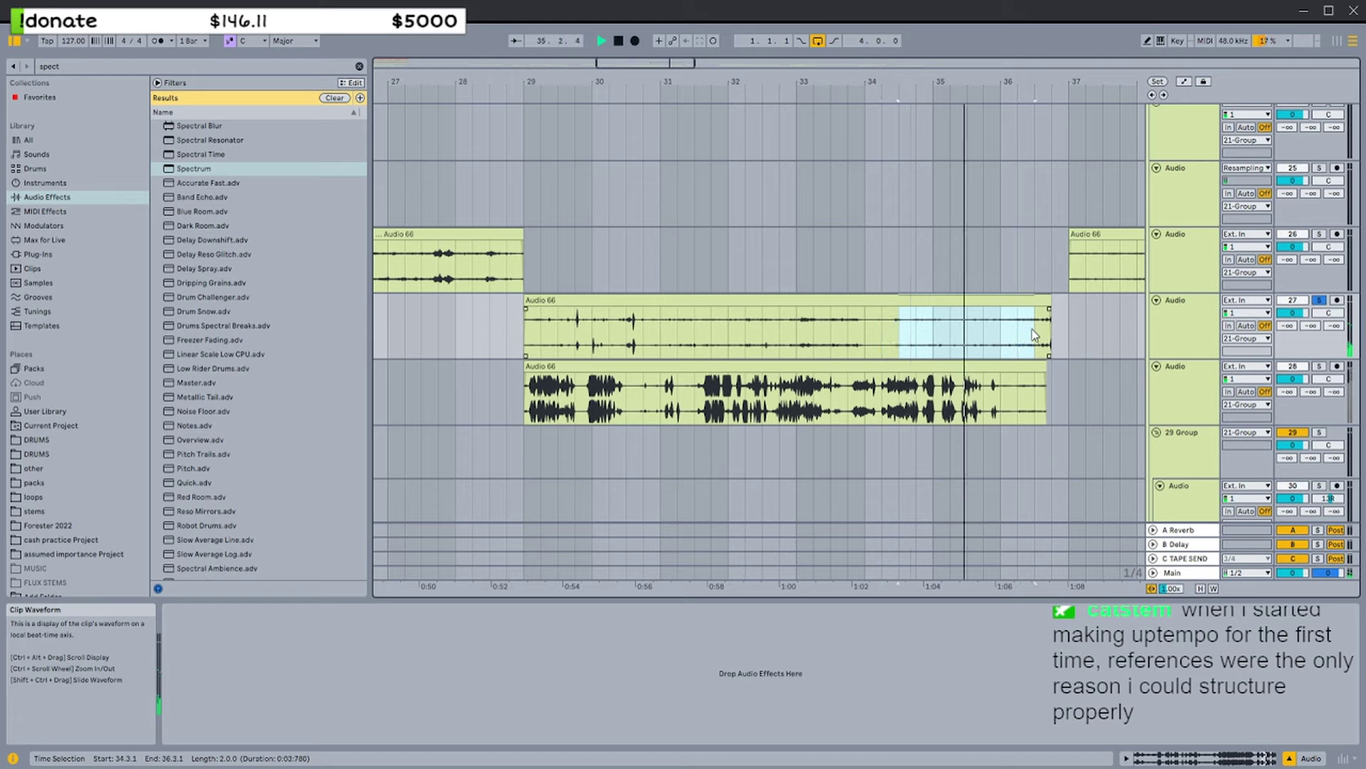
{"action": "left_click", "coordinate": [891, 325]}
{"action": "key", "text": "space"}
{"action": "key", "text": "space"}
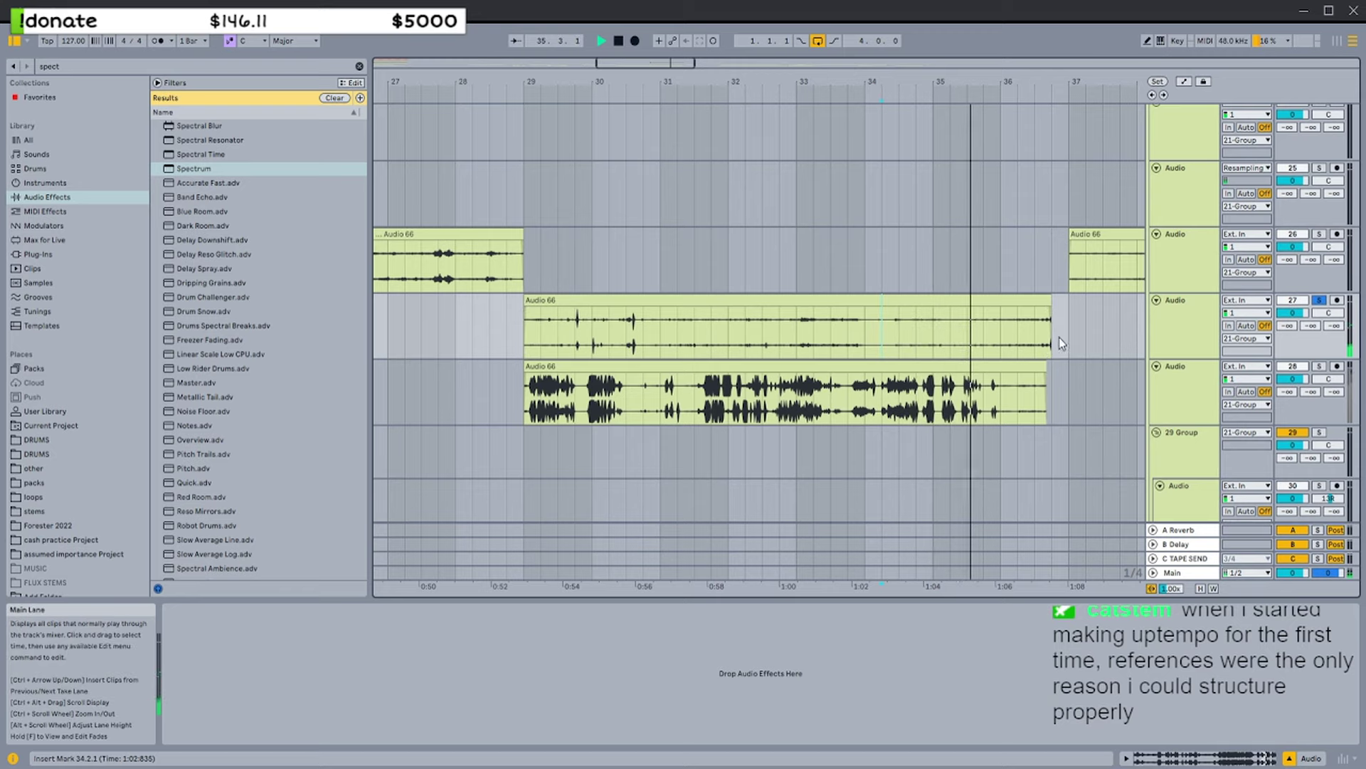
Audition the middle and opening of track 27's long clip in solo from several points between bars 29 and 33
{"action": "left_click_drag", "start_coordinate": [1036, 331], "coordinate": [683, 333]}
{"action": "left_click", "coordinate": [797, 328]}
{"action": "key", "text": "space"}
{"action": "key", "text": "space"}
{"action": "left_click", "coordinate": [597, 330]}
{"action": "key", "text": "space"}
{"action": "key", "text": "space"}
{"action": "scroll", "coordinate": [576, 334], "scroll_direction": "left", "scroll_amount": 1}
{"action": "left_click", "coordinate": [564, 335]}
{"action": "key", "text": "space"}
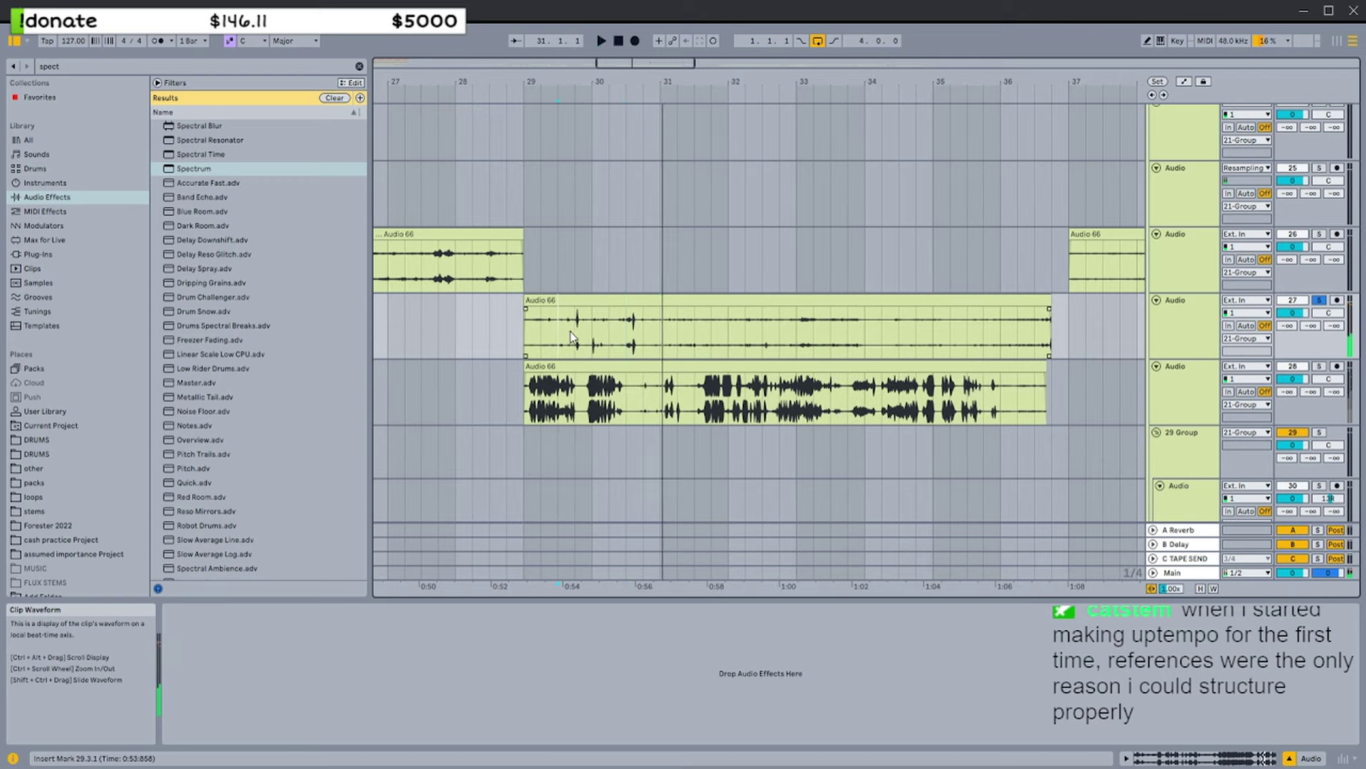
{"action": "scroll", "coordinate": [562, 334], "scroll_direction": "up", "scroll_amount": 2, "text": "ctrl"}
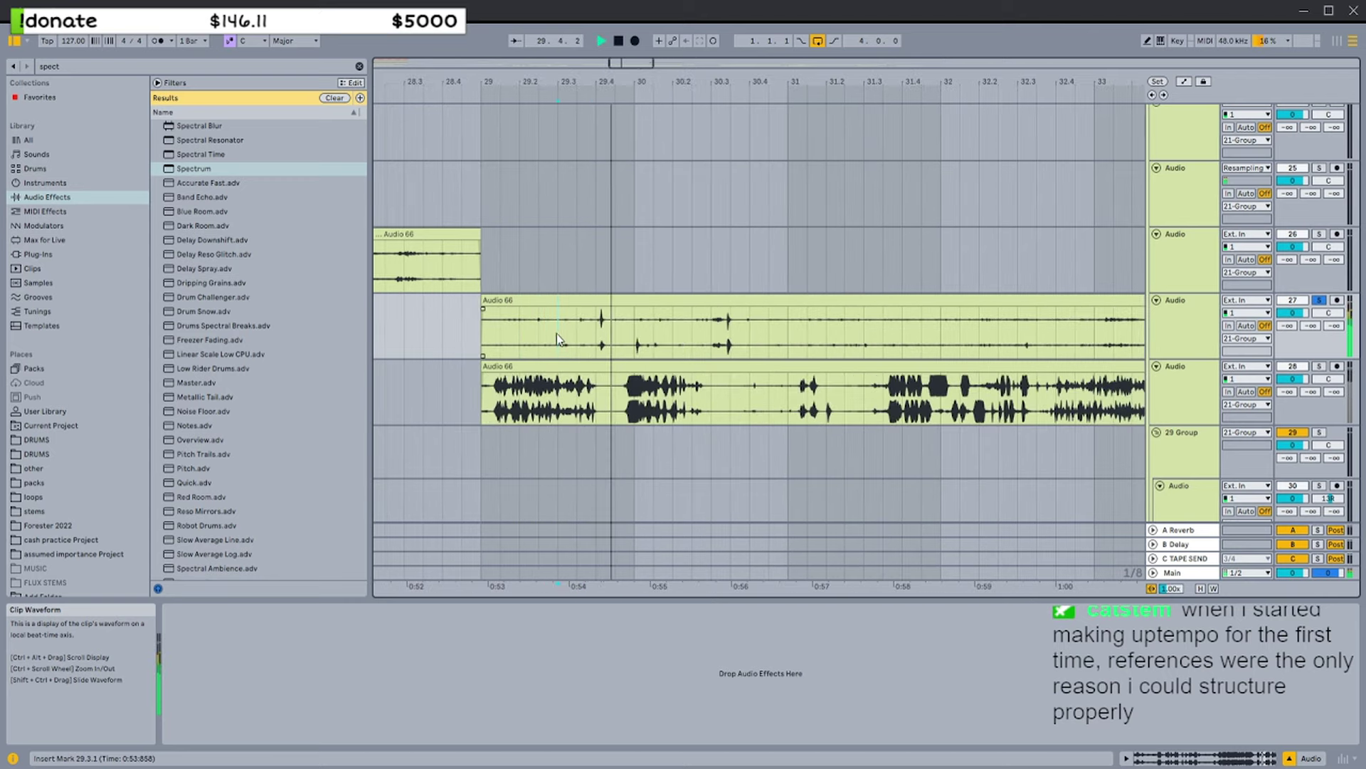
{"action": "left_click_drag", "start_coordinate": [767, 331], "coordinate": [539, 332]}
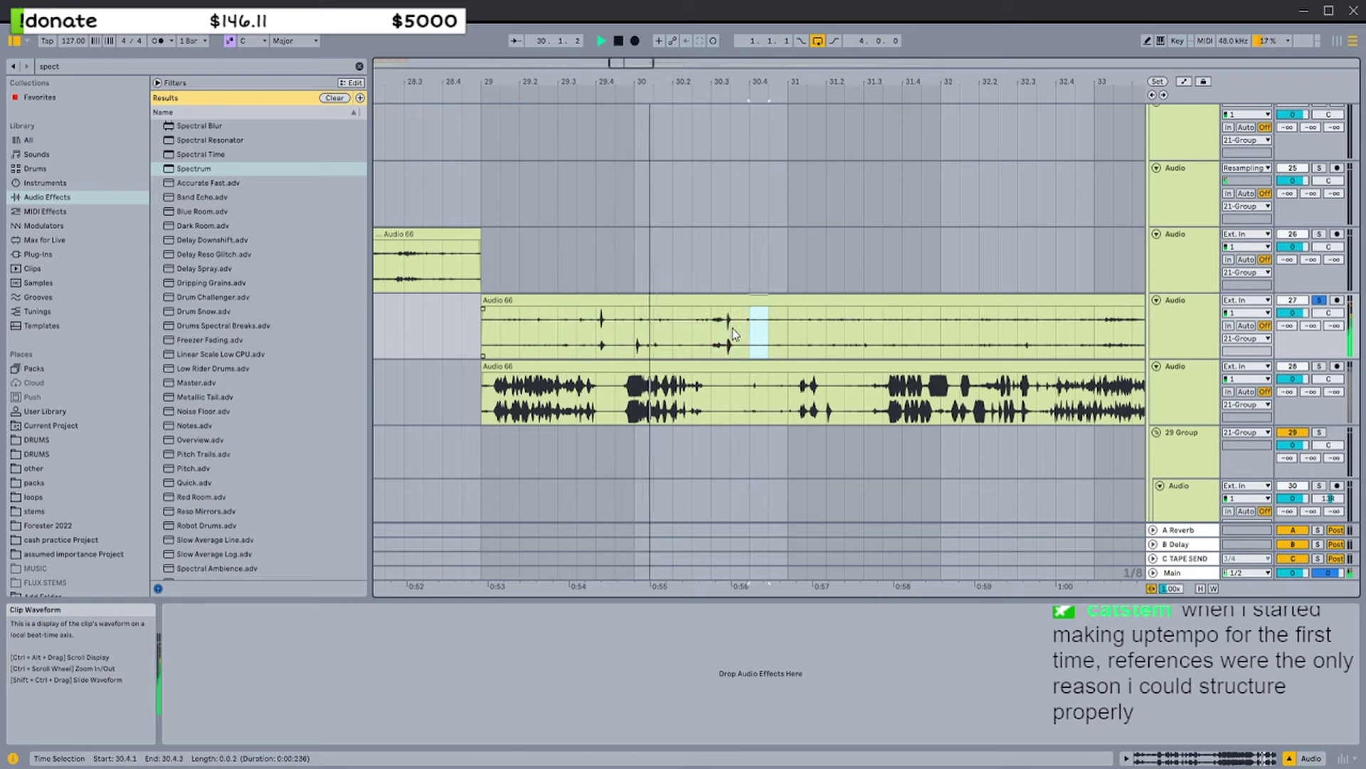
Audition the long Audio 66 clip on track 28 in solo from several points between bars 31 and 35
{"action": "left_click", "coordinate": [718, 390]}
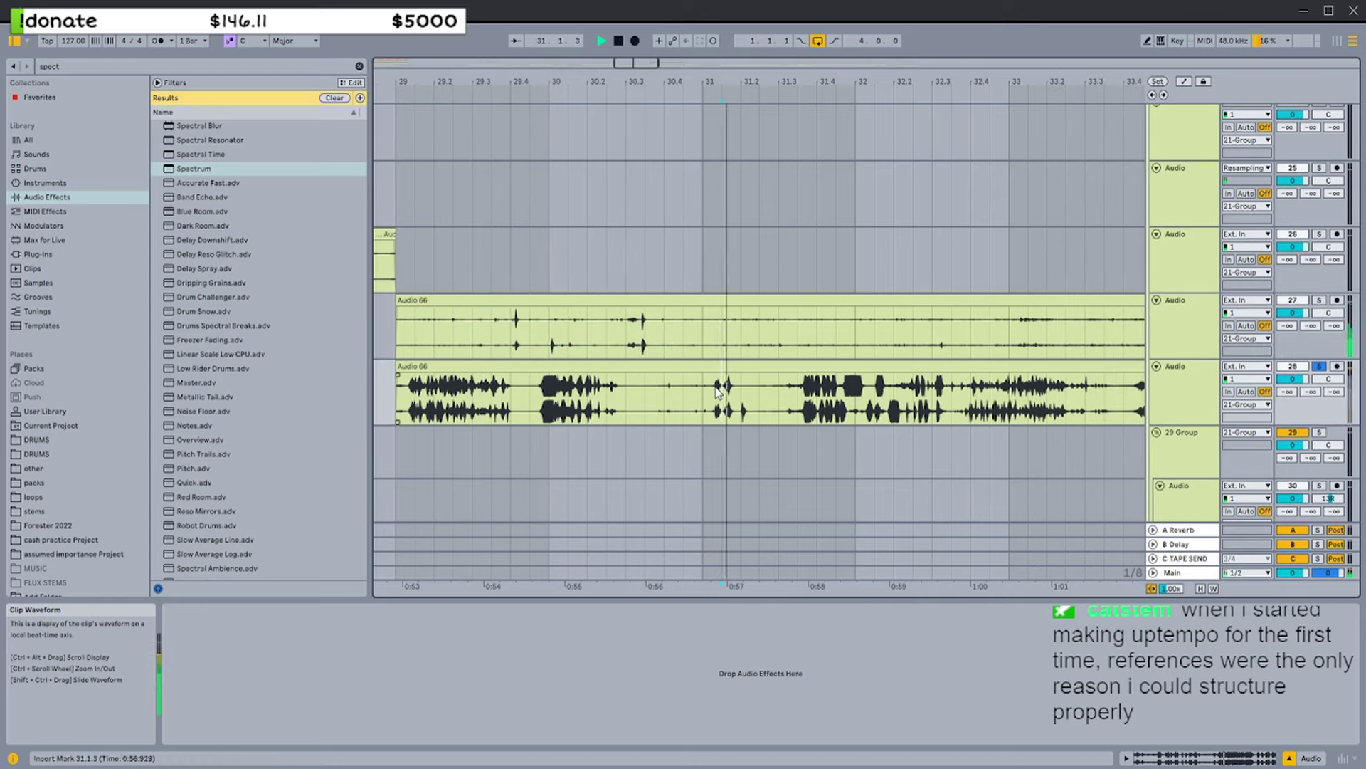
{"action": "left_click", "coordinate": [750, 396]}
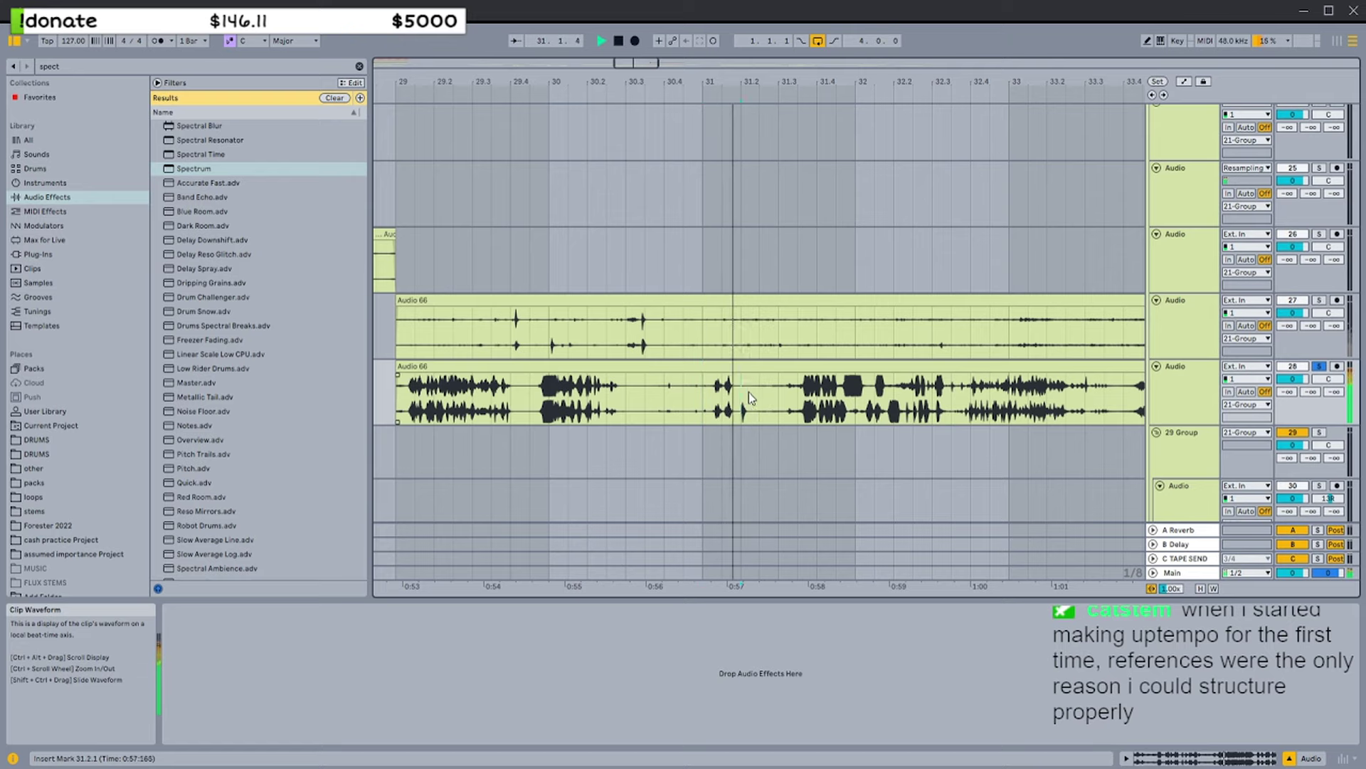
{"action": "key", "text": "space"}
{"action": "key", "text": "space"}
{"action": "key", "text": "space"}
{"action": "key", "text": "space"}
{"action": "left_click", "coordinate": [1065, 403]}
{"action": "key", "text": "space"}
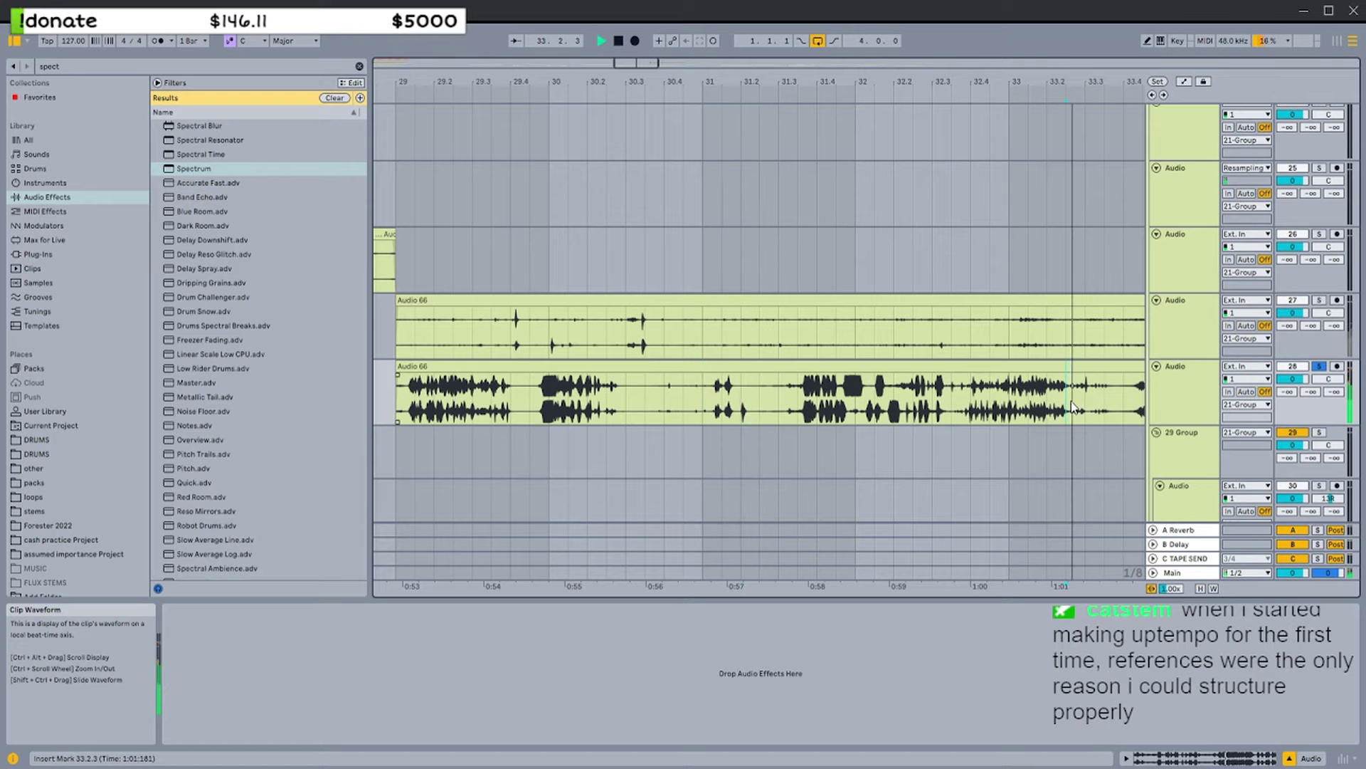
{"action": "key", "text": "space"}
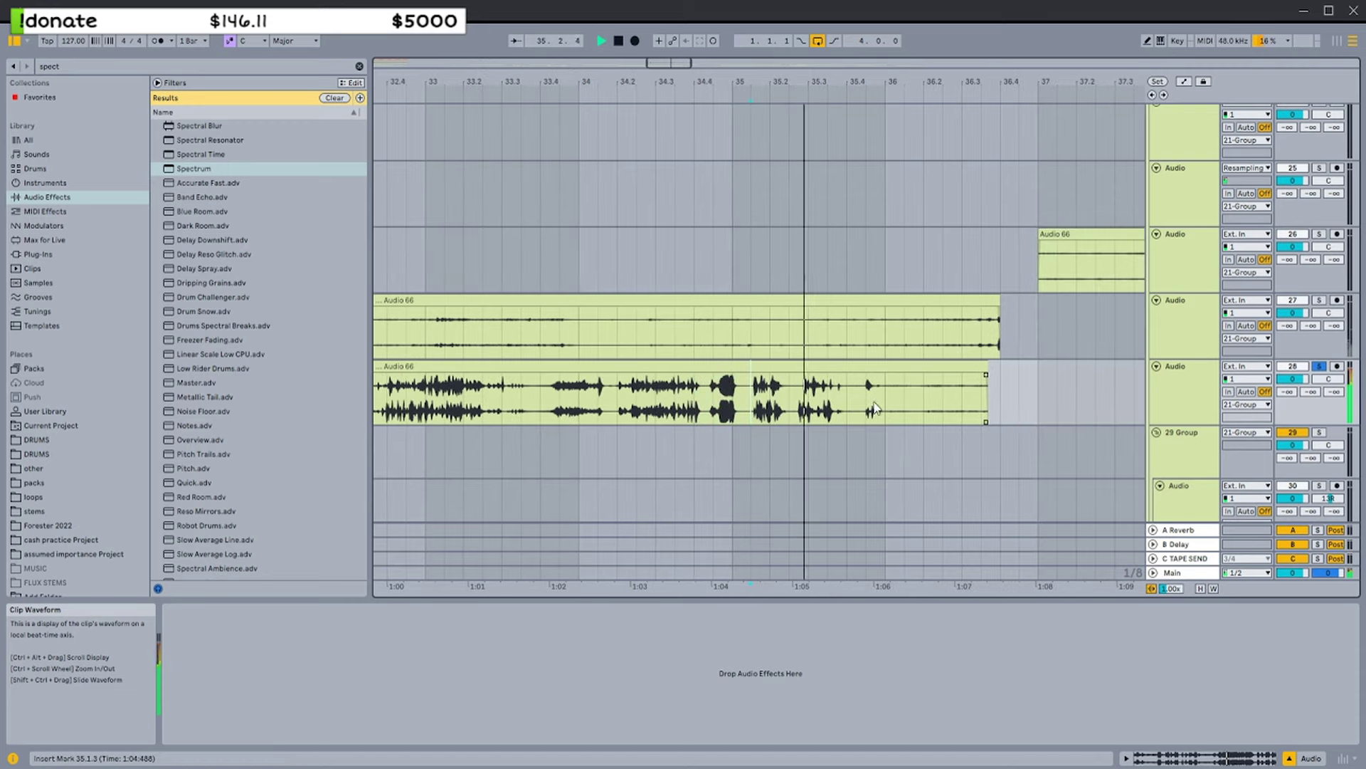
{"action": "key", "text": "space"}
Extend the end of track 27's long Audio 66 clip to 37.2.1 and audition the added part in solo
{"action": "left_click_drag", "start_coordinate": [1045, 308], "coordinate": [946, 305]}
{"action": "left_click", "coordinate": [848, 329]}
{"action": "key", "text": "s"}
{"action": "key", "text": "space"}
{"action": "key", "text": "space"}
{"action": "left_click", "coordinate": [858, 325]}
{"action": "key", "text": "space"}
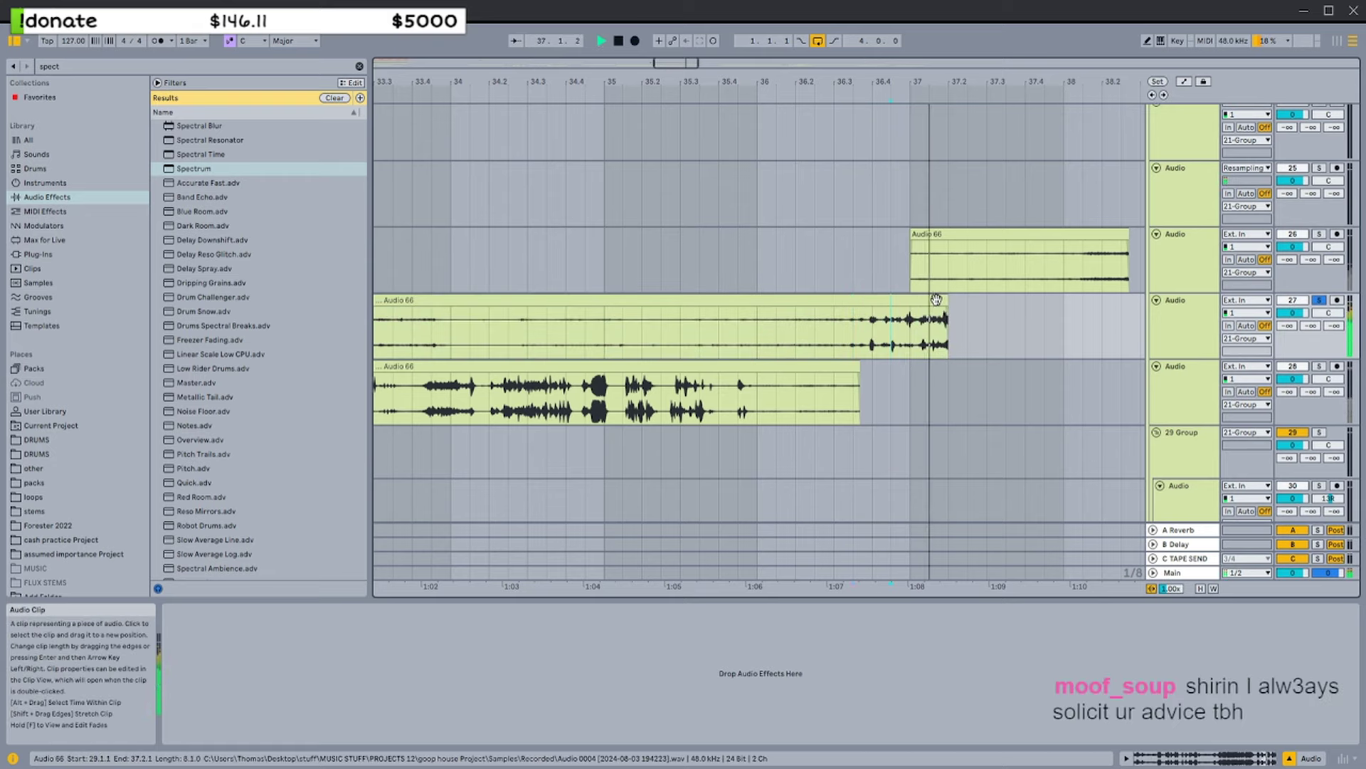
{"action": "left_click", "coordinate": [922, 306]}
{"action": "left_click_drag", "start_coordinate": [921, 304], "coordinate": [910, 300]}
{"action": "key", "text": "w"}
Return to the four-bar loop at bar 1, play it and deactivate the 21 Group
{"action": "scroll", "coordinate": [605, 249], "scroll_direction": "up", "scroll_amount": 3}
{"action": "left_click_drag", "start_coordinate": [400, 185], "coordinate": [377, 187]}
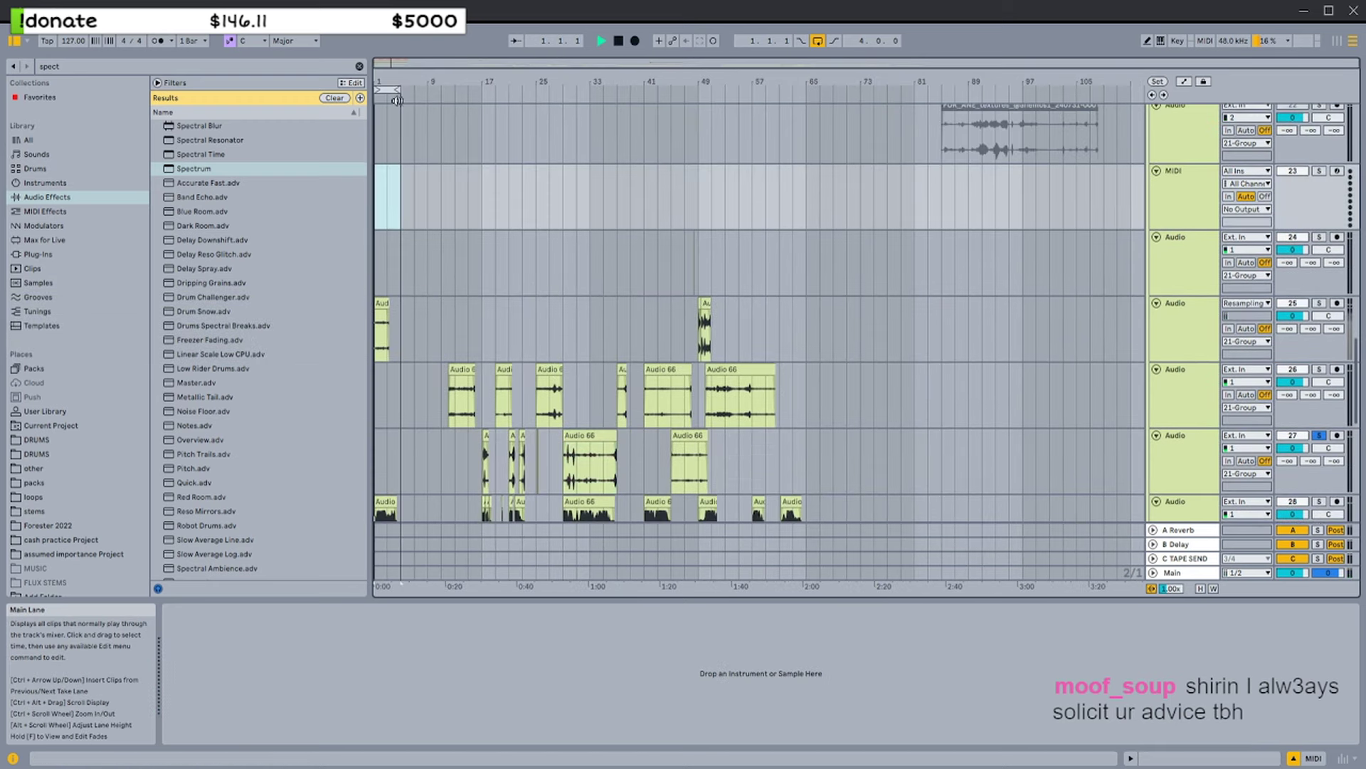
{"action": "left_click_drag", "start_coordinate": [394, 66], "coordinate": [562, 304]}
{"action": "left_click", "coordinate": [513, 305]}
{"action": "scroll", "coordinate": [1136, 319], "scroll_direction": "up", "scroll_amount": 6}
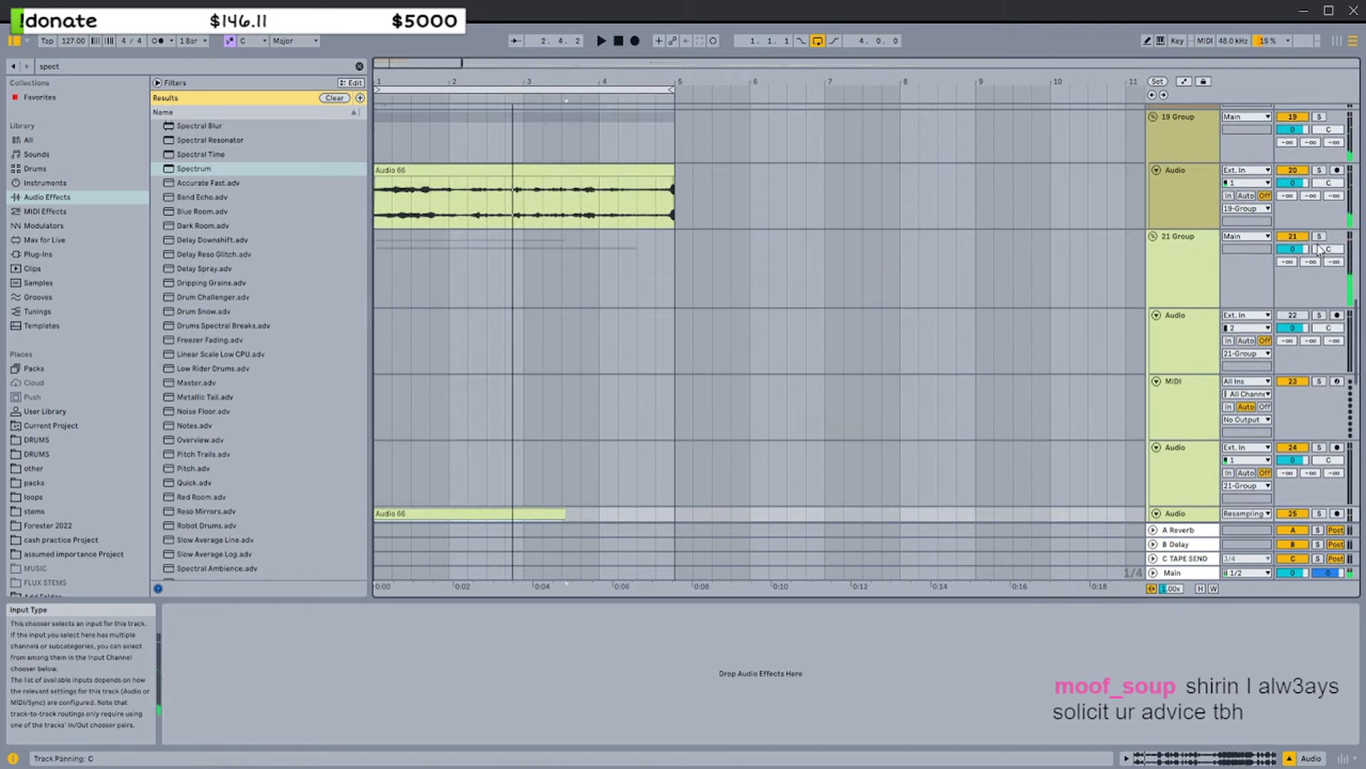
Examine the EQ Eight curves on audio tracks 20 and 12 while the loop plays
{"action": "left_click", "coordinate": [1181, 412]}
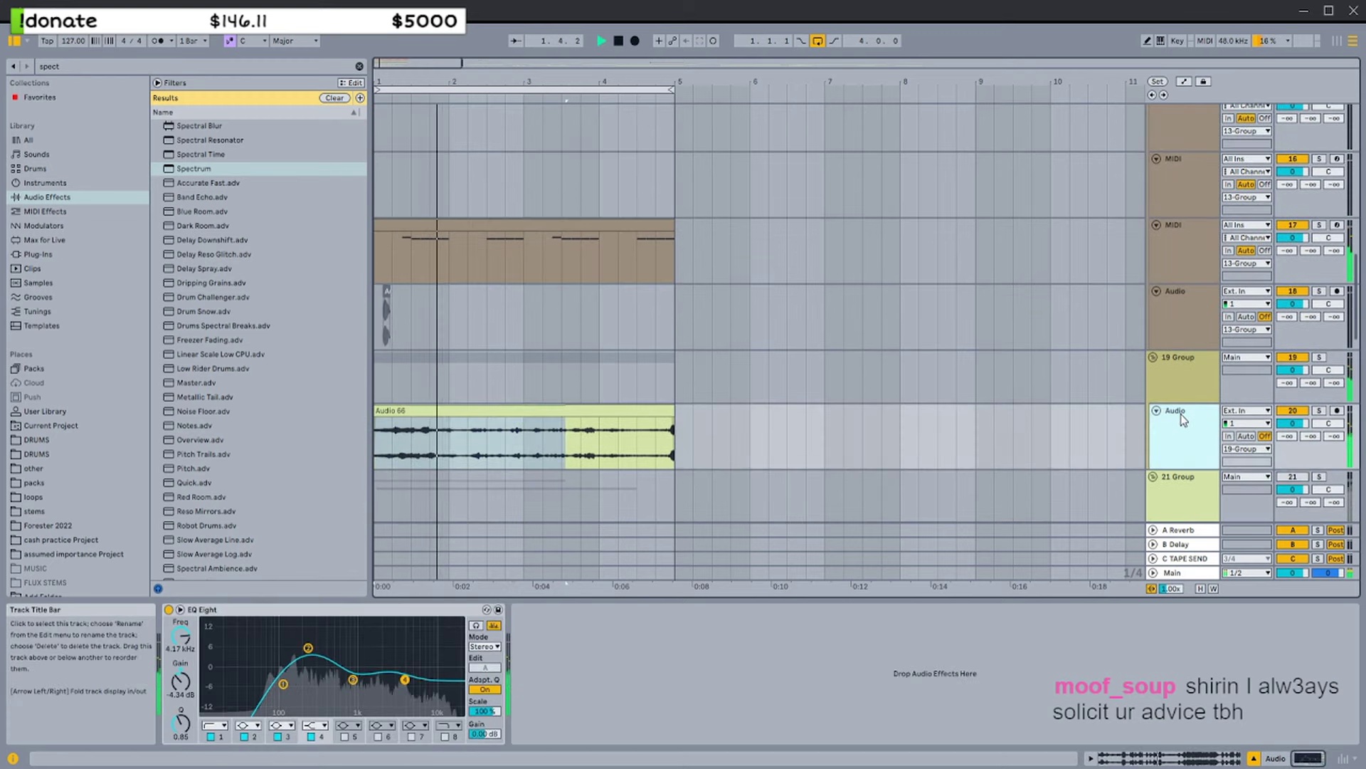
{"action": "scroll", "coordinate": [1170, 398], "scroll_direction": "up", "scroll_amount": 2}
{"action": "left_click", "coordinate": [1190, 343]}
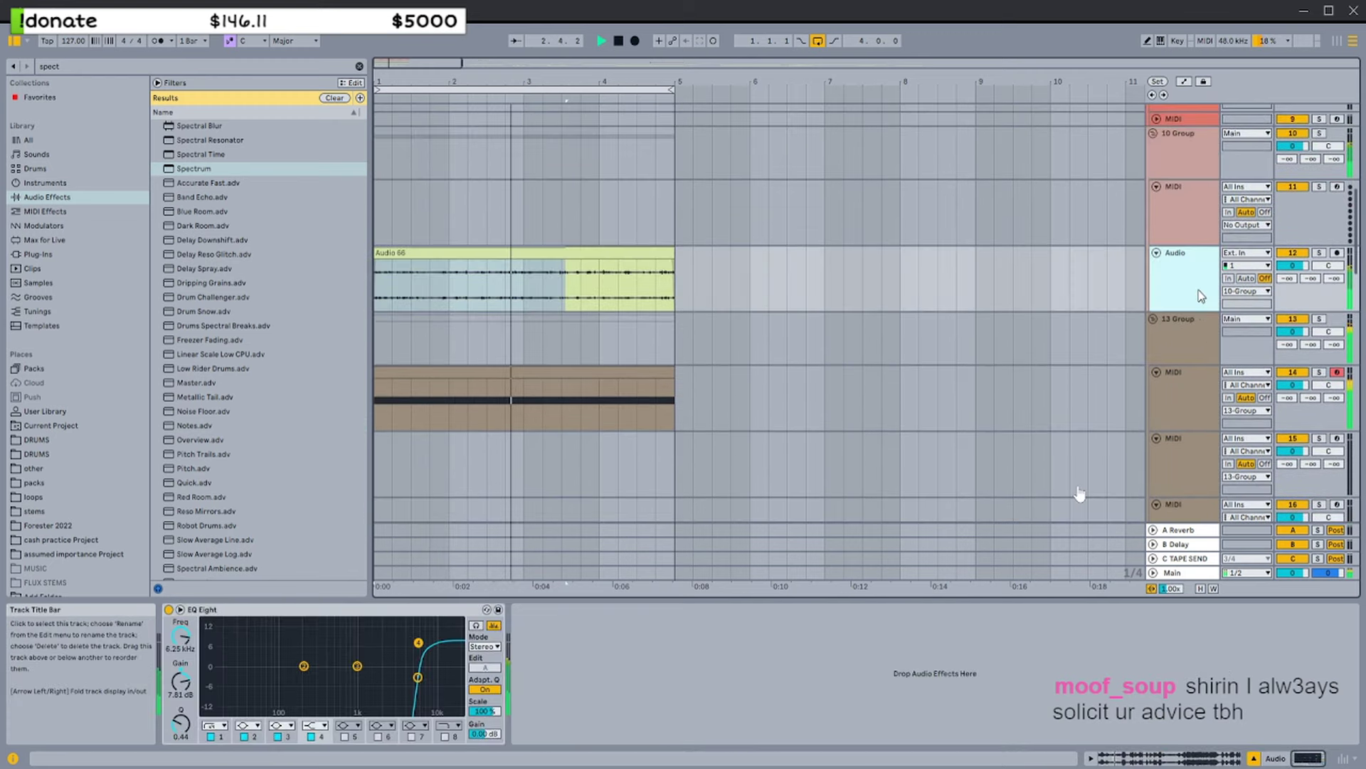
In the Discord call, adjust the shared stream's volume and set the webcam participant's user volume to 163%
{"action": "right_click", "coordinate": [898, 335]}
{"action": "left_click", "coordinate": [1023, 437]}
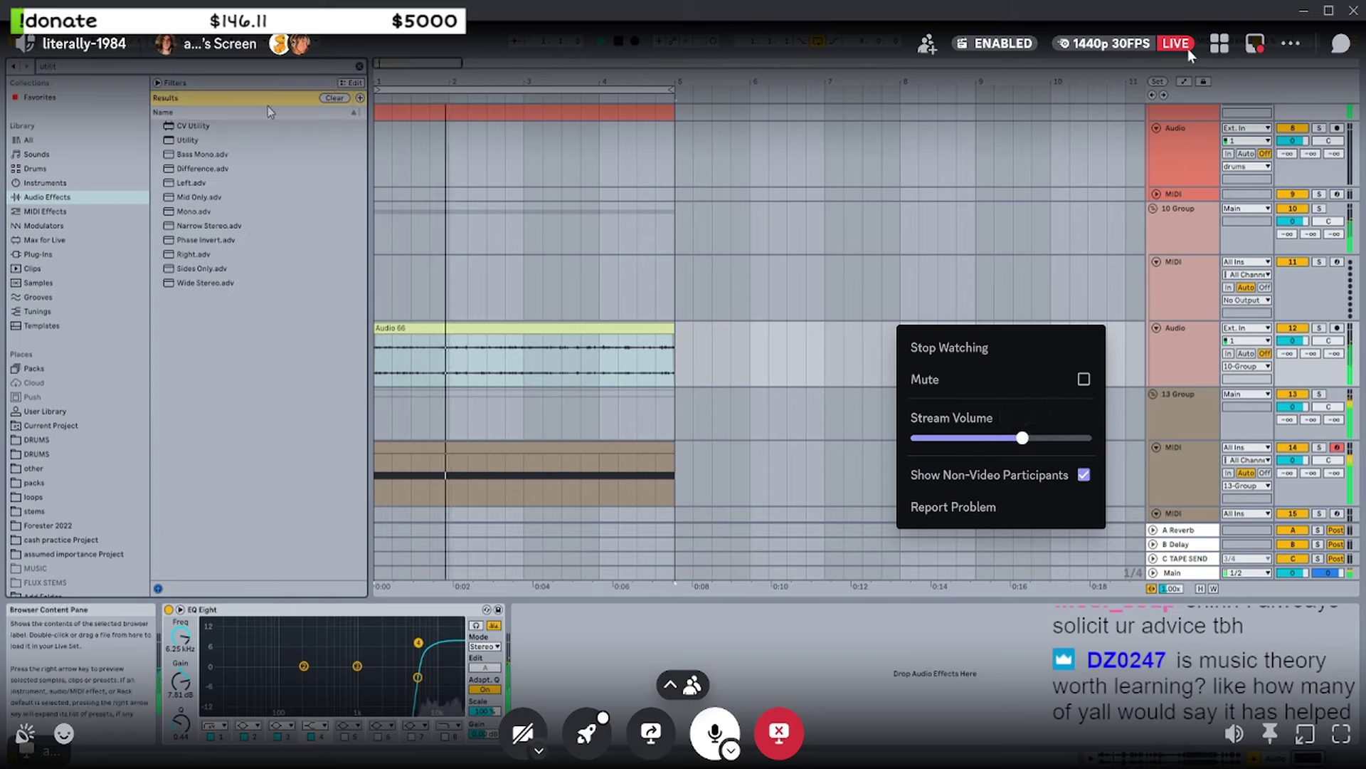
{"action": "left_click", "coordinate": [1219, 44]}
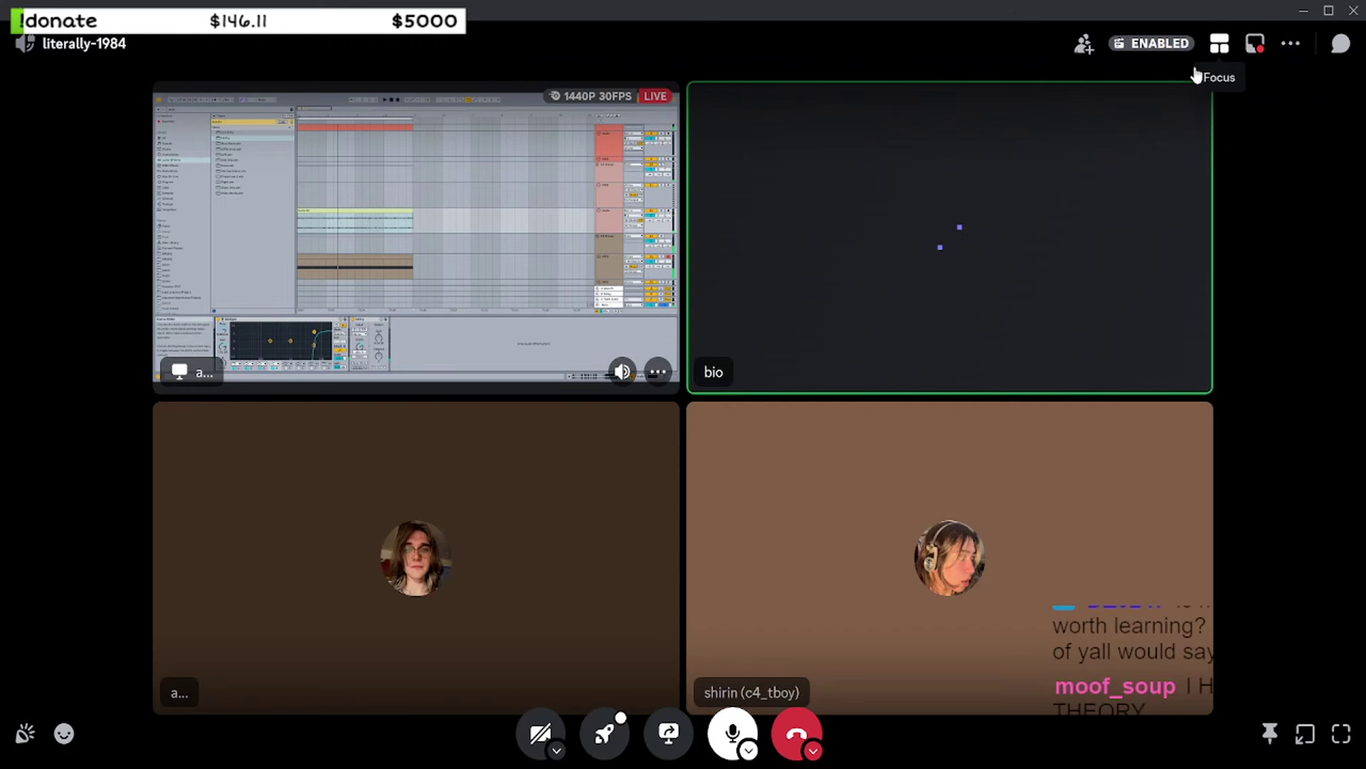
{"action": "right_click", "coordinate": [878, 249]}
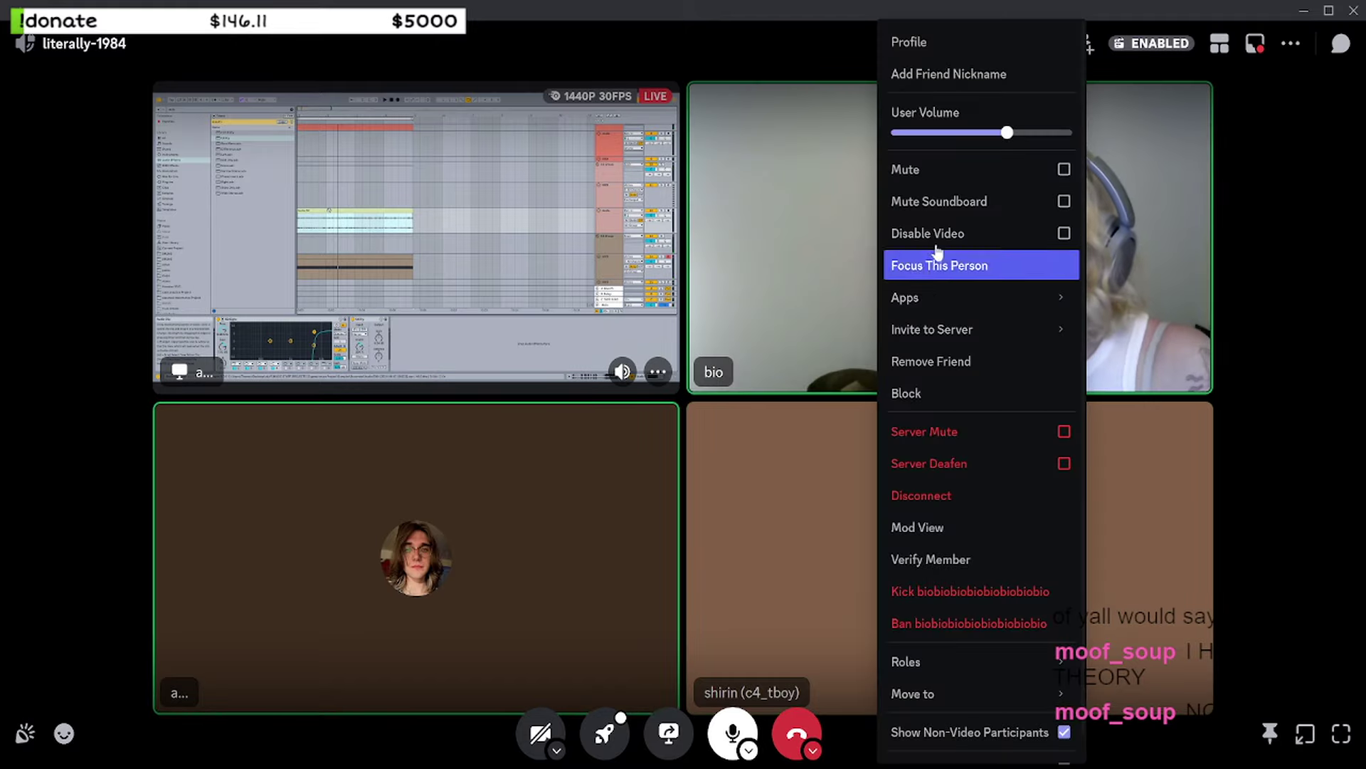
{"action": "left_click", "coordinate": [1039, 131]}
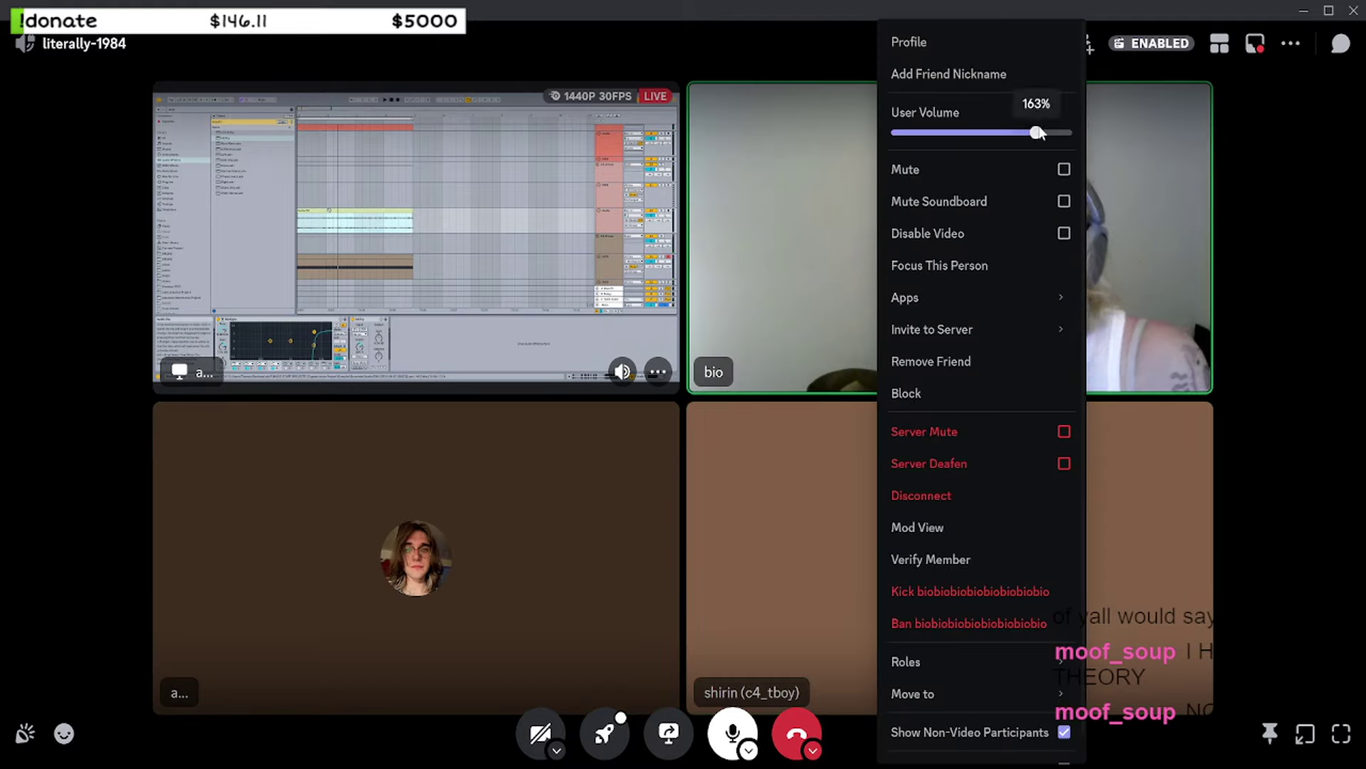
{"action": "left_click", "coordinate": [388, 293]}
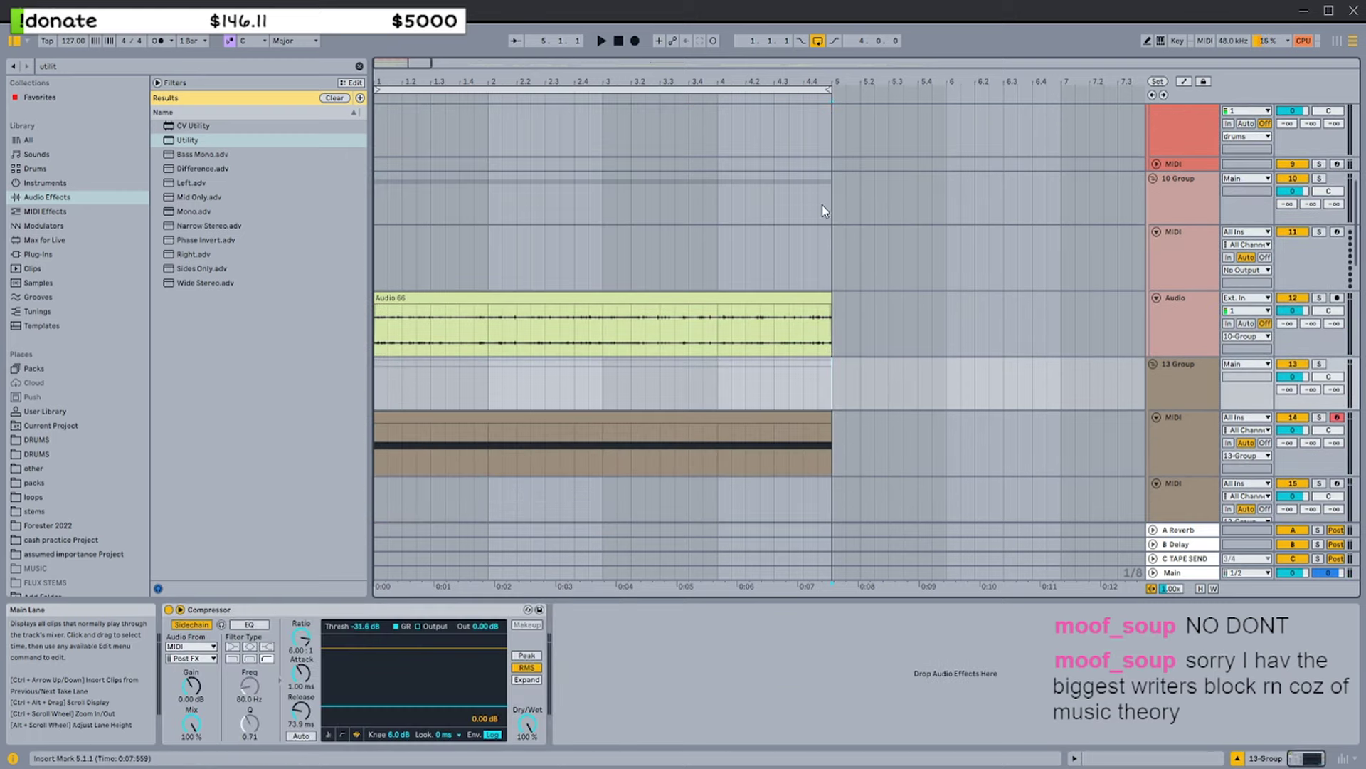
Examine the clips and device chains over bars 1 to 4 from track 12 down to the 19 Group
{"action": "scroll", "coordinate": [398, 381], "scroll_direction": "down", "scroll_amount": 8}
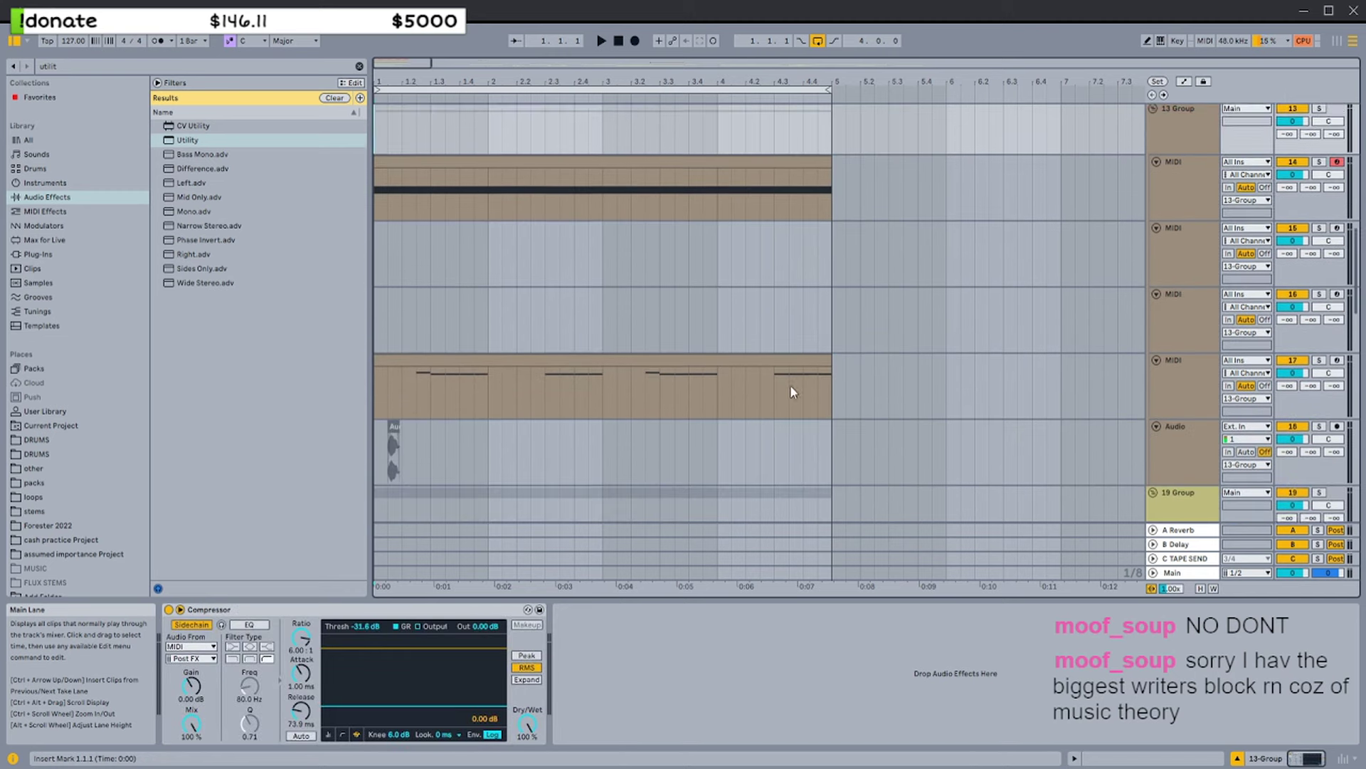
{"action": "left_click", "coordinate": [836, 364], "text": "shift"}
{"action": "left_click_drag", "start_coordinate": [835, 362], "coordinate": [375, 402]}
{"action": "scroll", "coordinate": [492, 366], "scroll_direction": "up", "scroll_amount": 1}
{"action": "scroll", "coordinate": [493, 366], "scroll_direction": "up", "scroll_amount": 6}
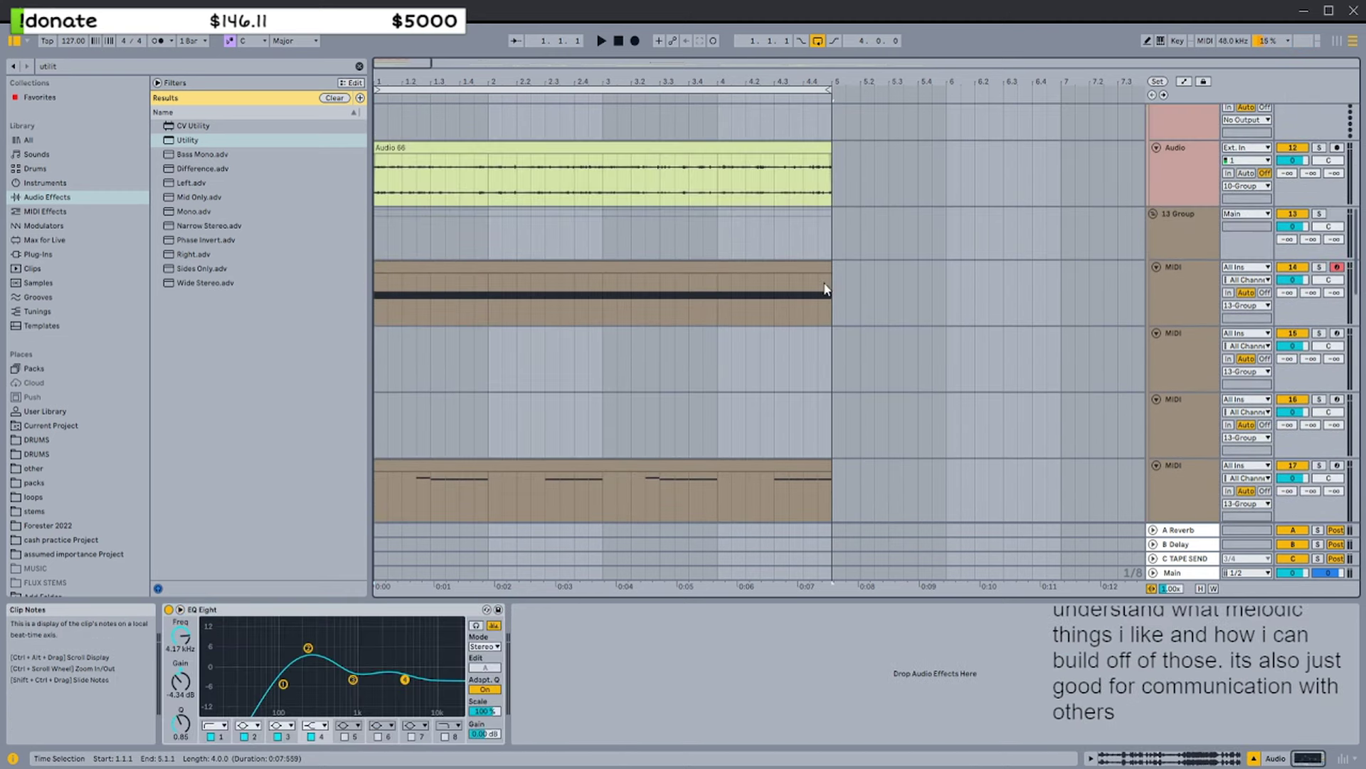
{"action": "left_click", "coordinate": [833, 223], "text": "shift"}
{"action": "left_click", "coordinate": [833, 162], "text": "shift"}
{"action": "scroll", "coordinate": [556, 211], "scroll_direction": "down", "scroll_amount": 5}
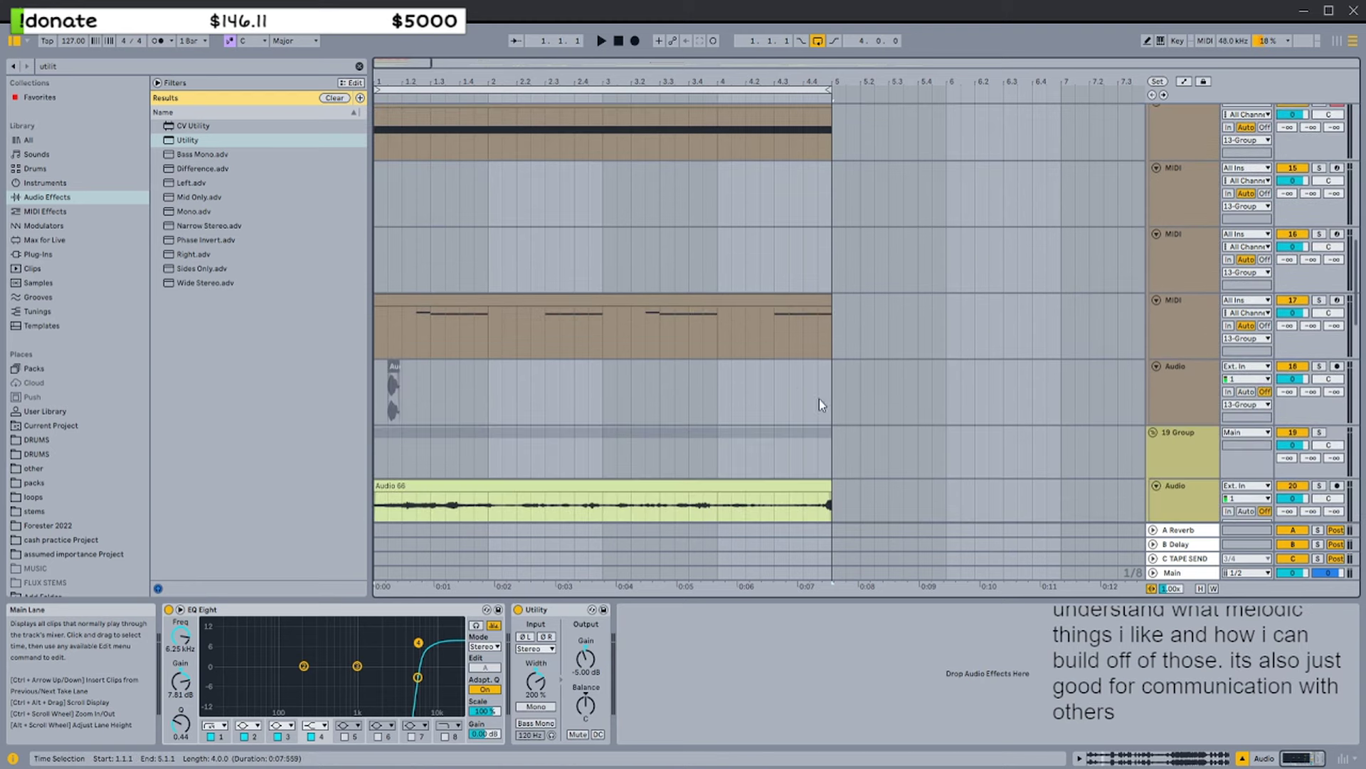
{"action": "left_click_drag", "start_coordinate": [830, 437], "coordinate": [375, 430]}
{"action": "scroll", "coordinate": [693, 324], "scroll_direction": "up", "scroll_amount": 10}
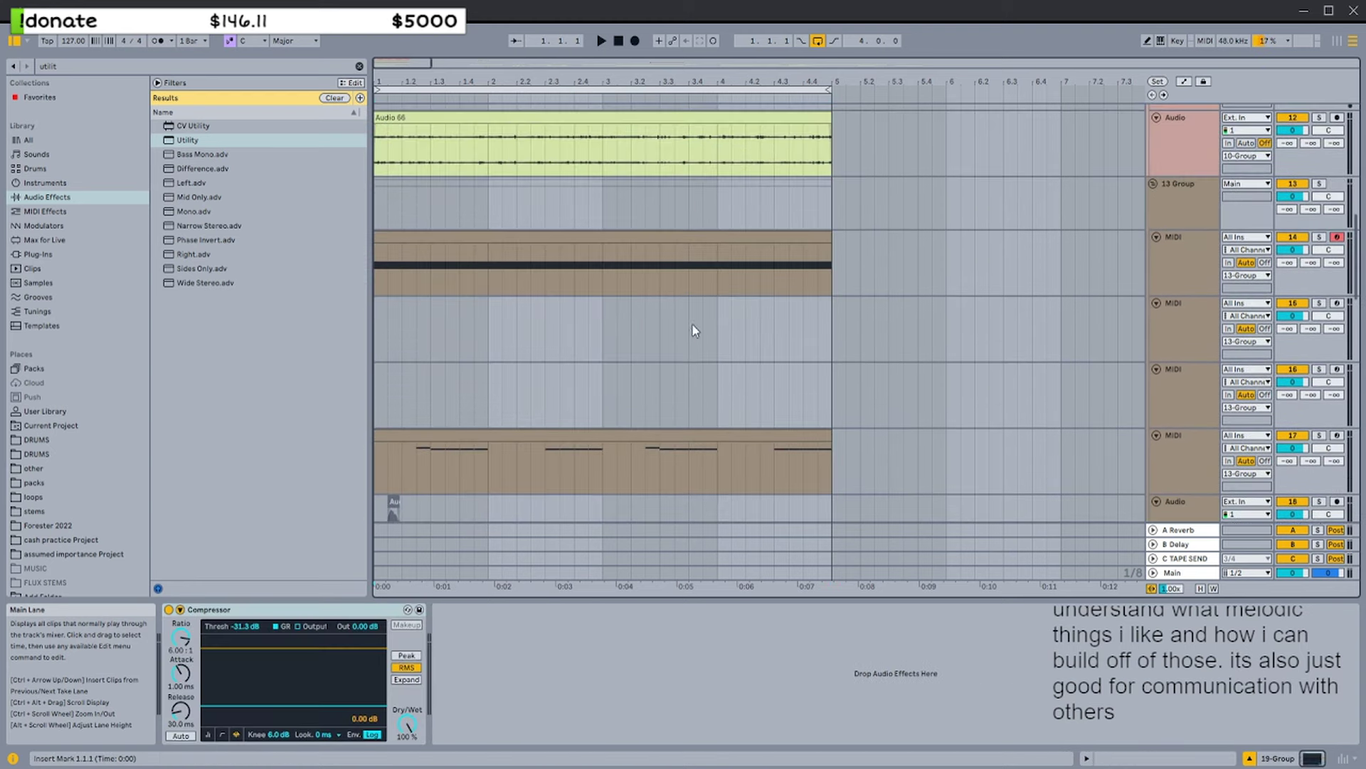
Select the 10 Group over bars 1 to 4 and look over the drum tracks above it
{"action": "left_click", "coordinate": [685, 249]}
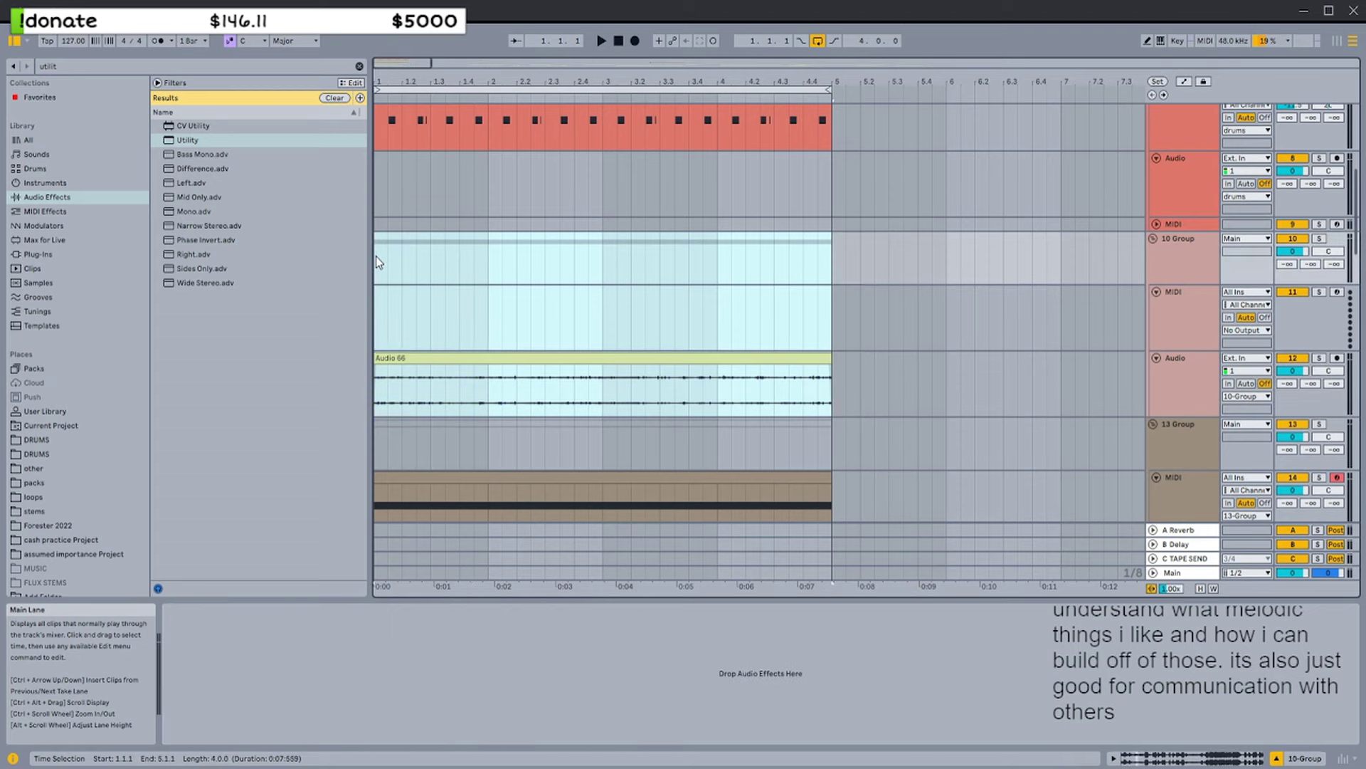
{"action": "mouse_move", "coordinate": [376, 256]}
{"action": "left_mouse_down"}
{"action": "mouse_move", "coordinate": [853, 269]}
{"action": "mouse_move", "coordinate": [375, 268]}
{"action": "left_mouse_up"}
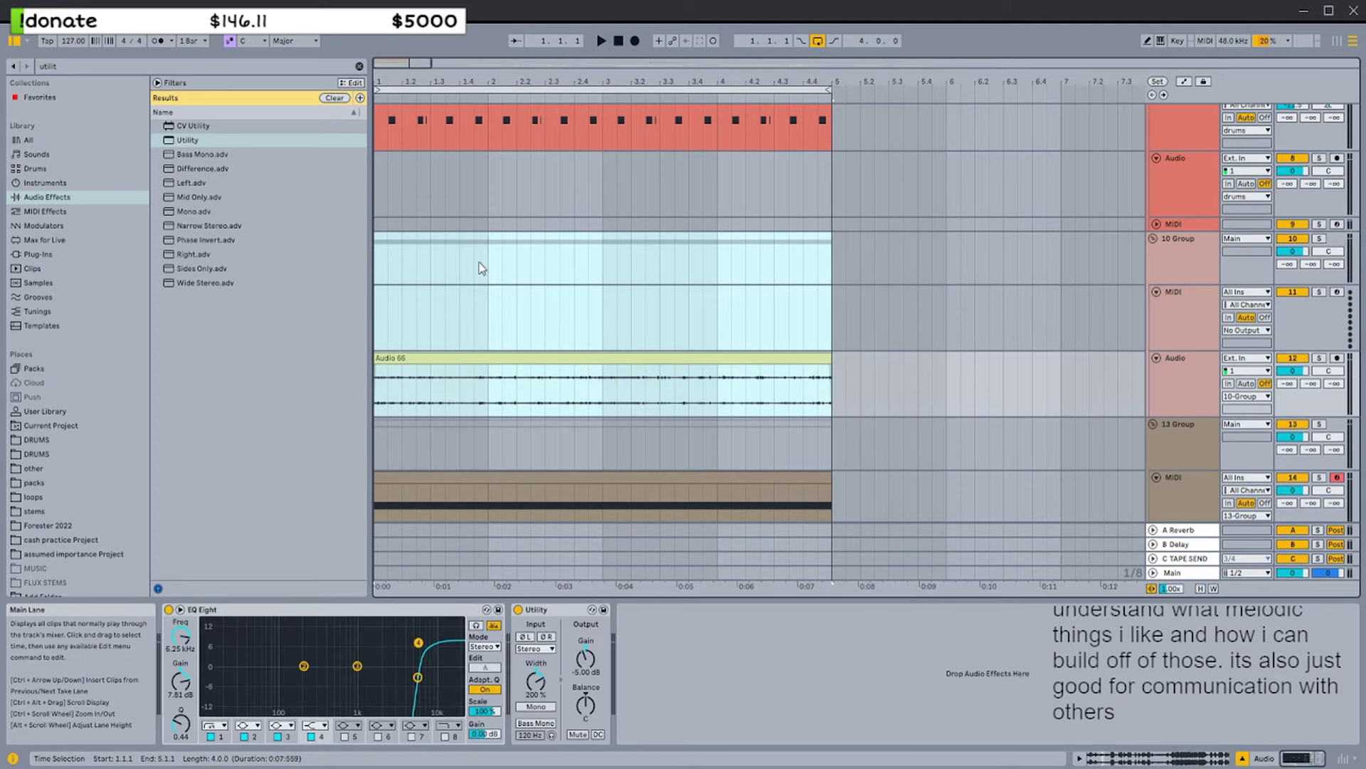
{"action": "scroll", "coordinate": [819, 355], "scroll_direction": "up", "scroll_amount": 3}
{"action": "left_click_drag", "start_coordinate": [834, 374], "coordinate": [375, 371]}
{"action": "scroll", "coordinate": [683, 339], "scroll_direction": "up", "scroll_amount": 5}
{"action": "left_click_drag", "start_coordinate": [834, 223], "coordinate": [375, 226]}
{"action": "left_click", "coordinate": [434, 263]}
{"action": "left_click", "coordinate": [434, 257]}
Select the drums group while the loop plays and fold MIDI track 3
{"action": "left_click", "coordinate": [1181, 242]}
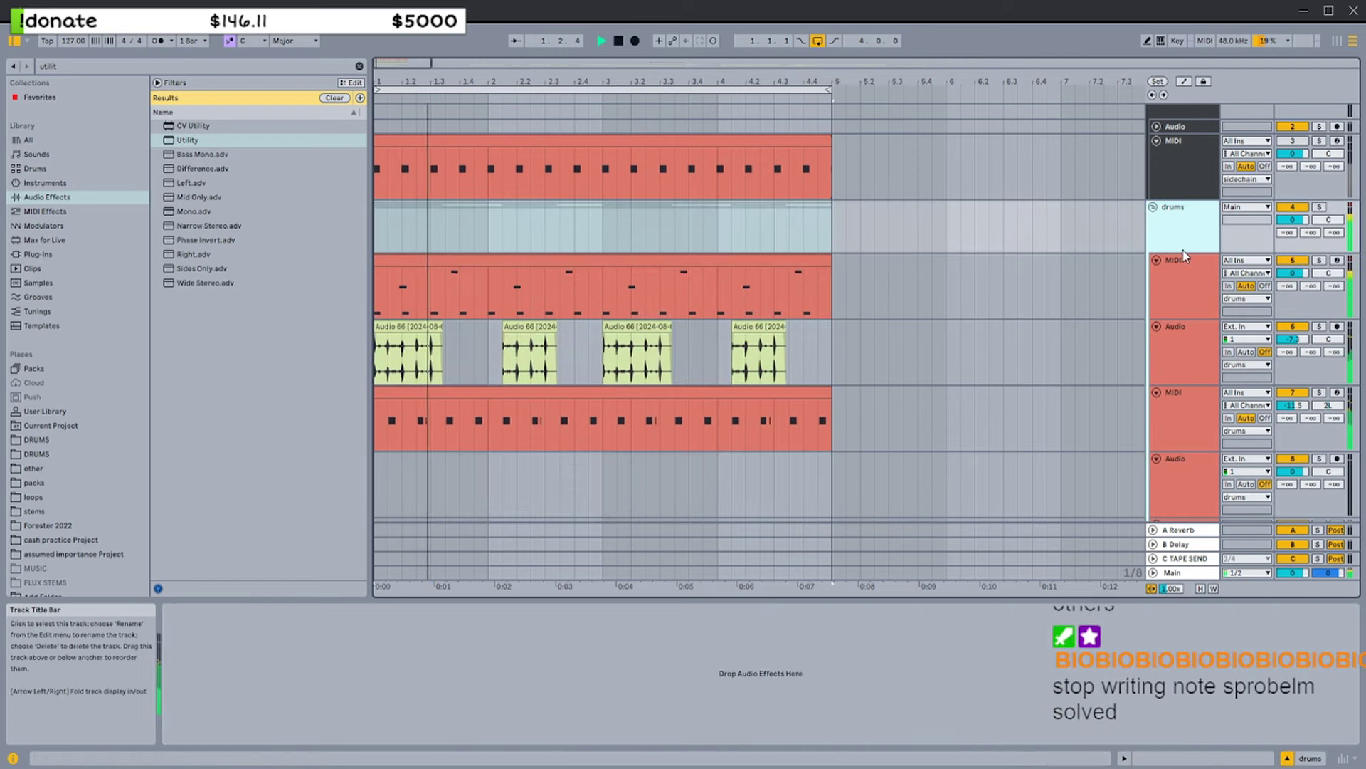
{"action": "scroll", "coordinate": [1192, 267], "scroll_direction": "up", "scroll_amount": 2}
{"action": "left_click", "coordinate": [1157, 179]}
{"action": "left_click", "coordinate": [1165, 134]}
{"action": "left_click", "coordinate": [1177, 206]}
{"action": "scroll", "coordinate": [1180, 208], "scroll_direction": "down", "scroll_amount": 2}
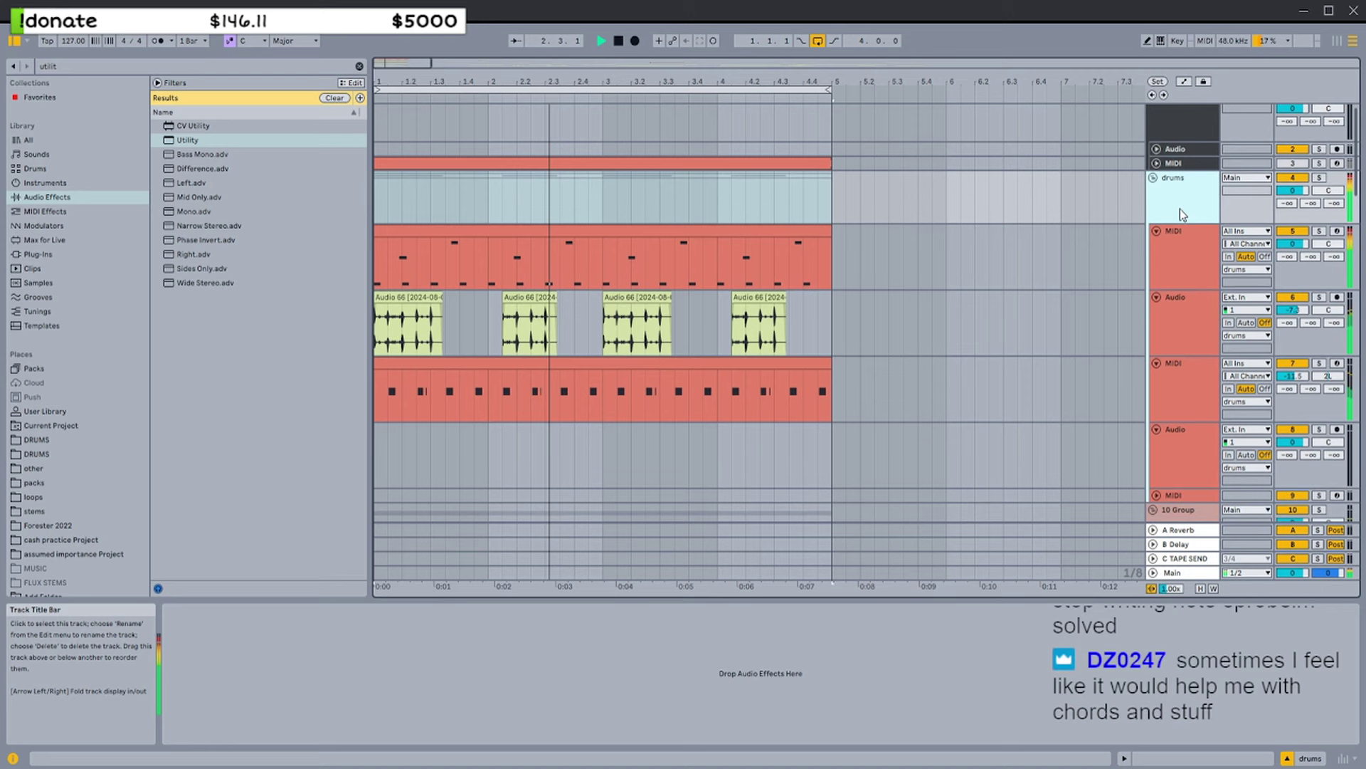
Stop playback and select bars 1 to 4 across the drums group's tracks
{"action": "left_click_drag", "start_coordinate": [832, 162], "coordinate": [375, 168]}
{"action": "left_click", "coordinate": [833, 162]}
{"action": "left_click_drag", "start_coordinate": [831, 163], "coordinate": [1078, 164]}
{"action": "left_click_drag", "start_coordinate": [1089, 163], "coordinate": [604, 147]}
{"action": "key", "text": "space"}
{"action": "scroll", "coordinate": [662, 153], "scroll_direction": "left", "scroll_amount": 1}
{"action": "left_click_drag", "start_coordinate": [603, 147], "coordinate": [831, 151]}
{"action": "left_click_drag", "start_coordinate": [831, 150], "coordinate": [375, 149]}
{"action": "left_click_drag", "start_coordinate": [375, 150], "coordinate": [835, 151]}
{"action": "left_click_drag", "start_coordinate": [833, 152], "coordinate": [378, 156]}
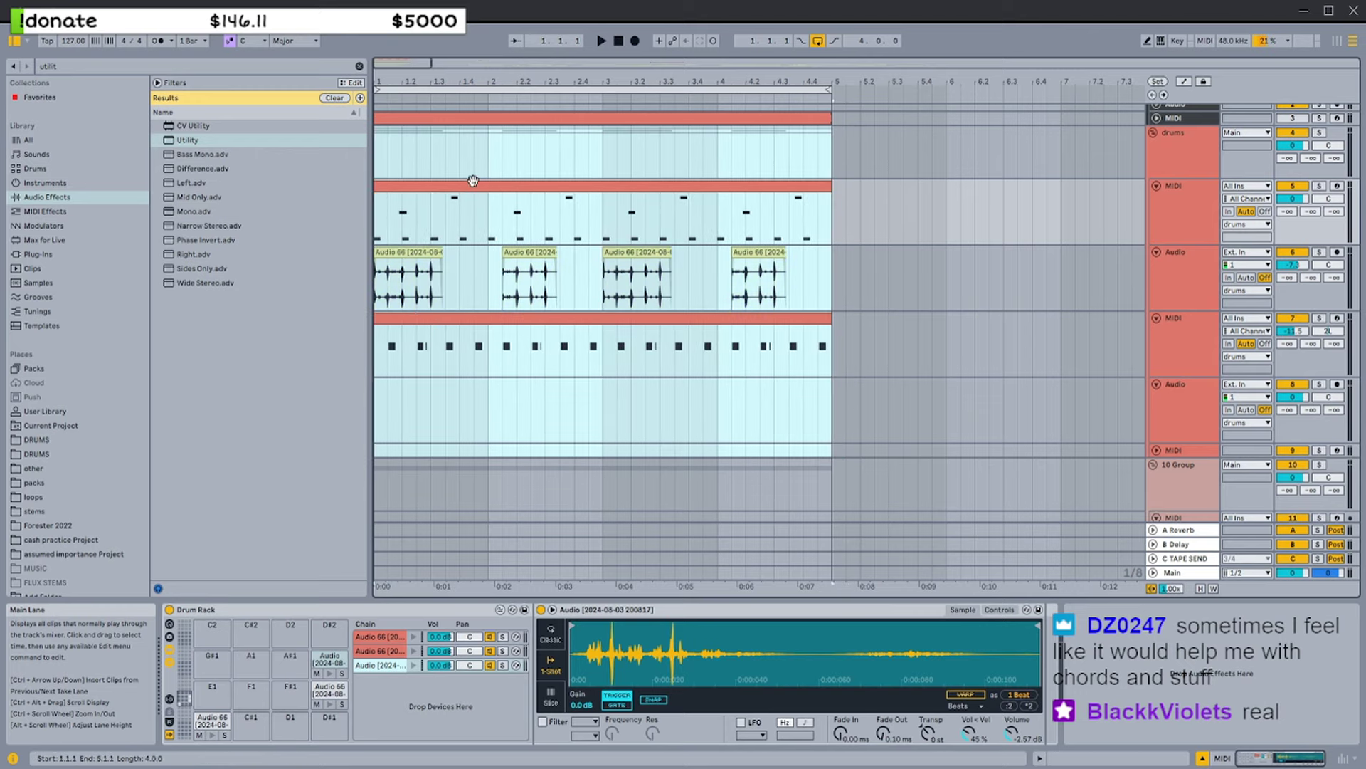
Examine the clips and device chains of drum MIDI tracks 5 and 7
{"action": "left_click", "coordinate": [473, 185]}
{"action": "scroll", "coordinate": [399, 100], "scroll_direction": "up", "scroll_amount": 1}
{"action": "scroll", "coordinate": [399, 114], "scroll_direction": "up", "scroll_amount": 2}
{"action": "left_click_drag", "start_coordinate": [427, 64], "coordinate": [413, 63]}
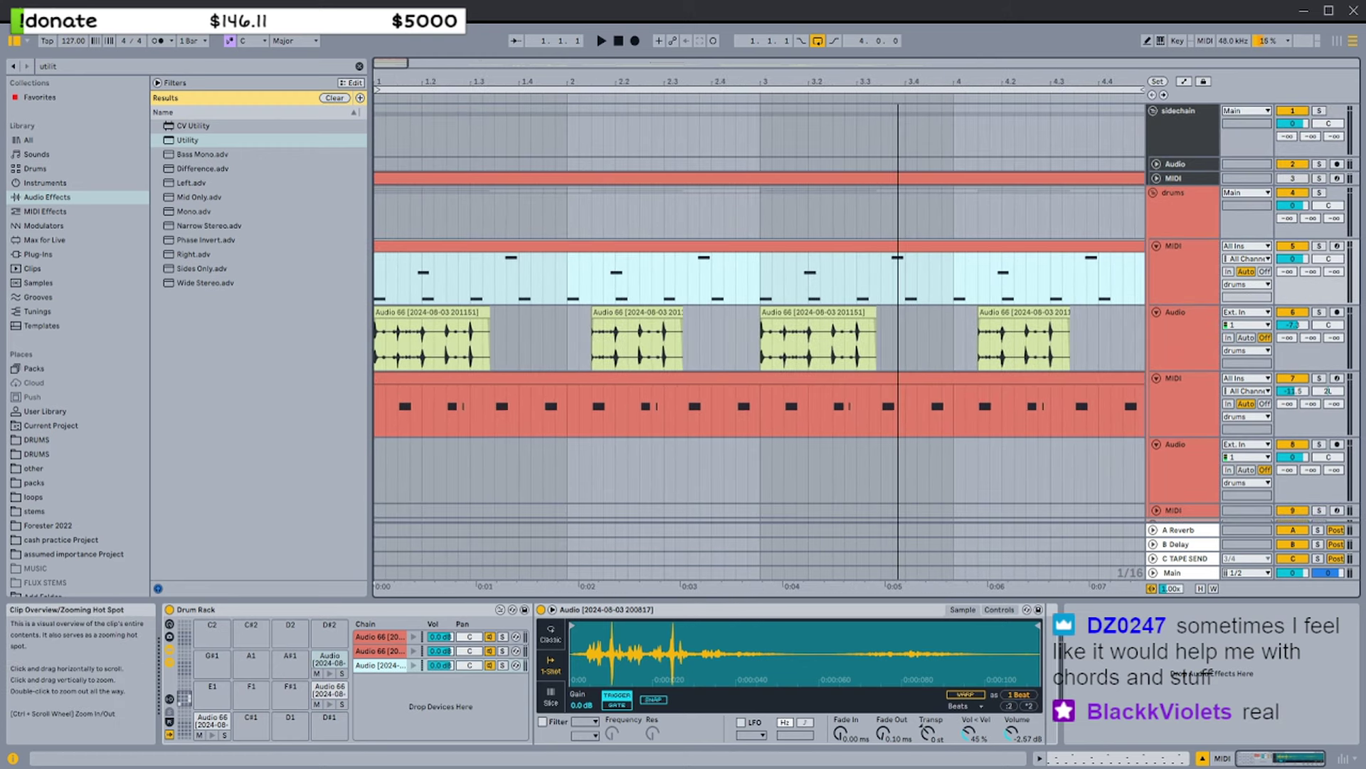
{"action": "scroll", "coordinate": [582, 238], "scroll_direction": "down", "scroll_amount": 6}
{"action": "scroll", "coordinate": [570, 242], "scroll_direction": "down", "scroll_amount": 1}
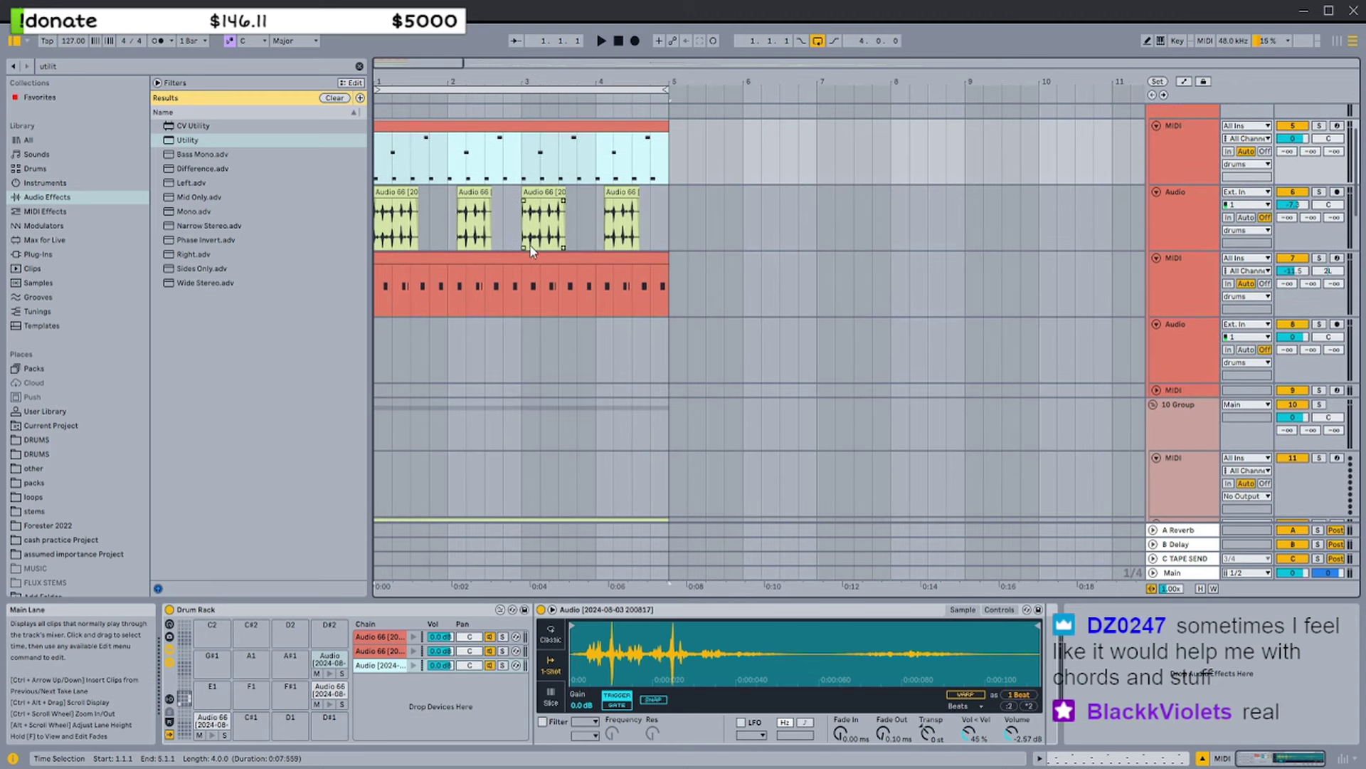
{"action": "left_click", "coordinate": [541, 257]}
{"action": "left_click_drag", "start_coordinate": [521, 81], "coordinate": [570, 104]}
{"action": "scroll", "coordinate": [705, 188], "scroll_direction": "up", "scroll_amount": 3}
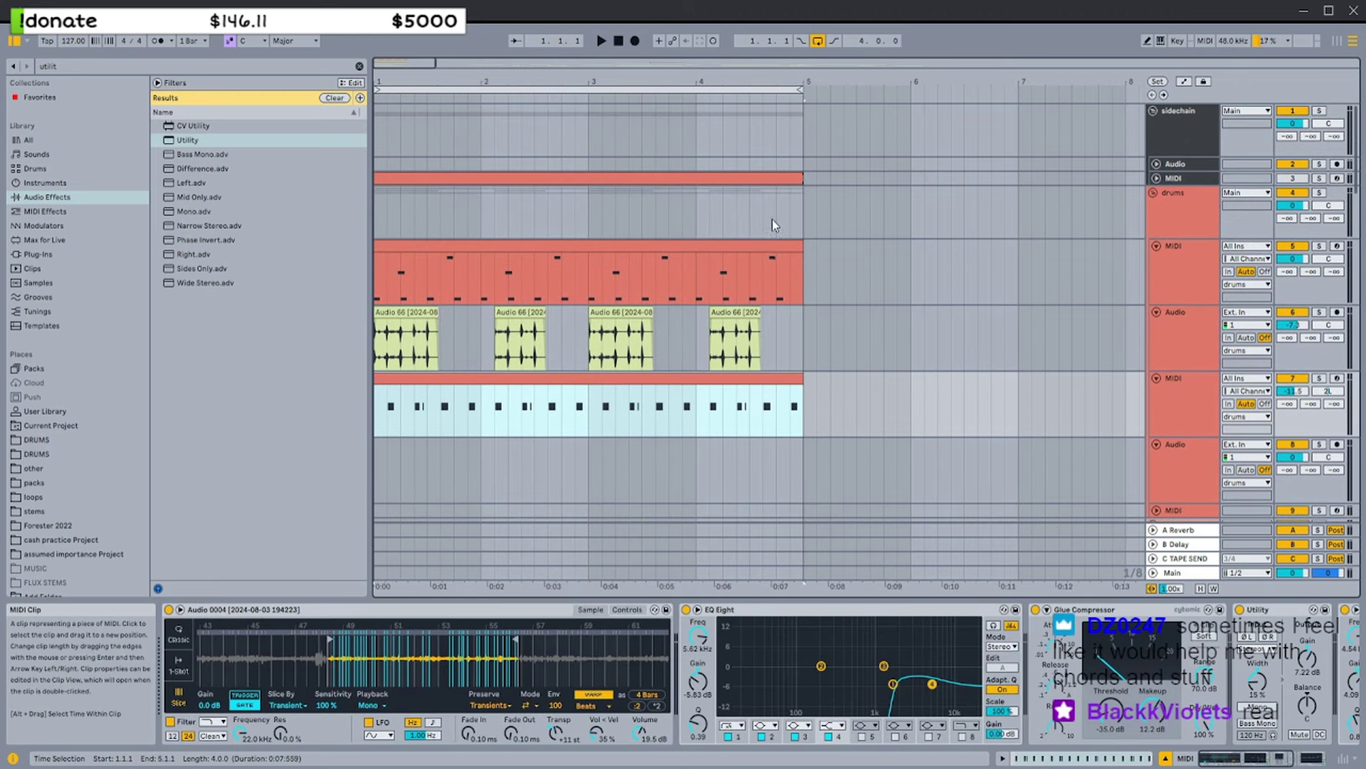
{"action": "mouse_move", "coordinate": [804, 219]}
{"action": "left_mouse_down"}
{"action": "mouse_move", "coordinate": [768, 215]}
{"action": "mouse_move", "coordinate": [804, 208]}
{"action": "left_mouse_up"}
{"action": "left_click", "coordinate": [603, 215]}
{"action": "left_click", "coordinate": [589, 245]}
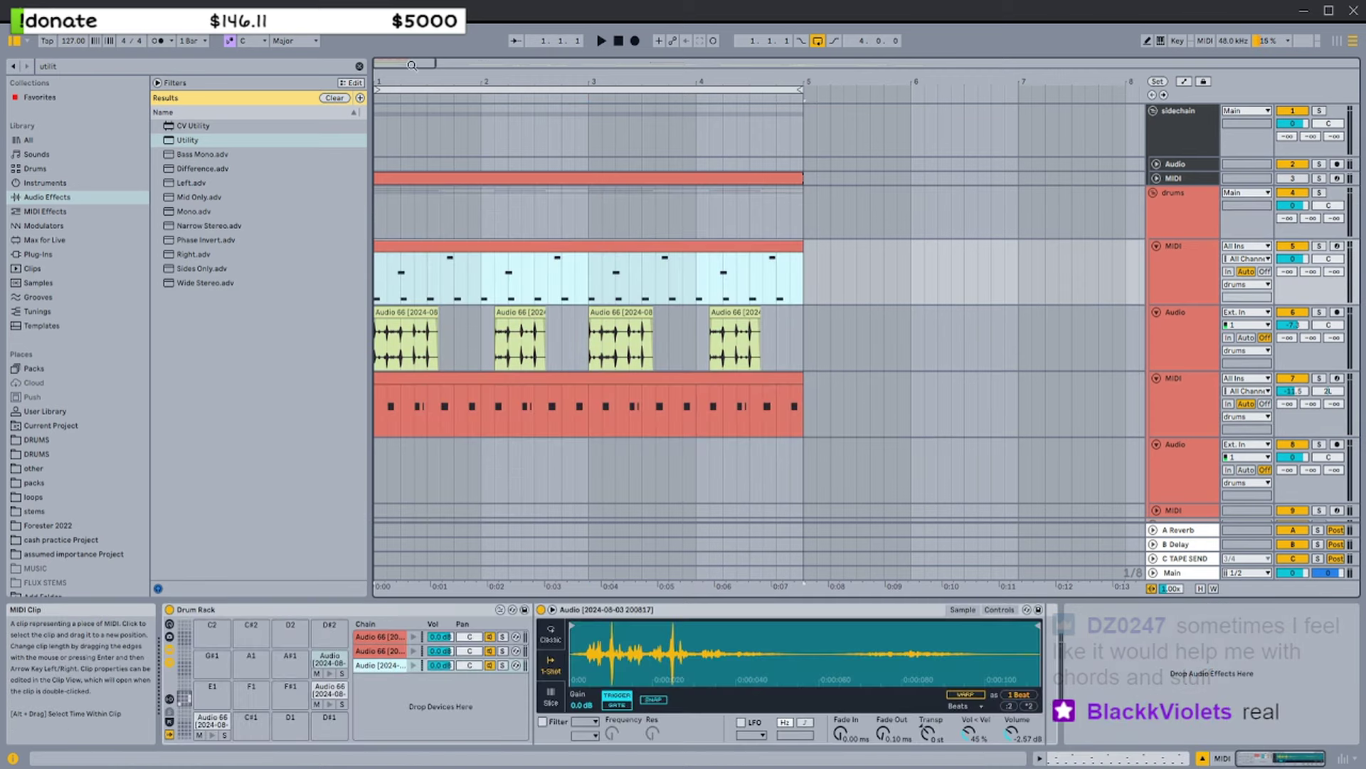
{"action": "left_click_drag", "start_coordinate": [513, 81], "coordinate": [511, 111]}
{"action": "scroll", "coordinate": [747, 210], "scroll_direction": "down", "scroll_amount": 3}
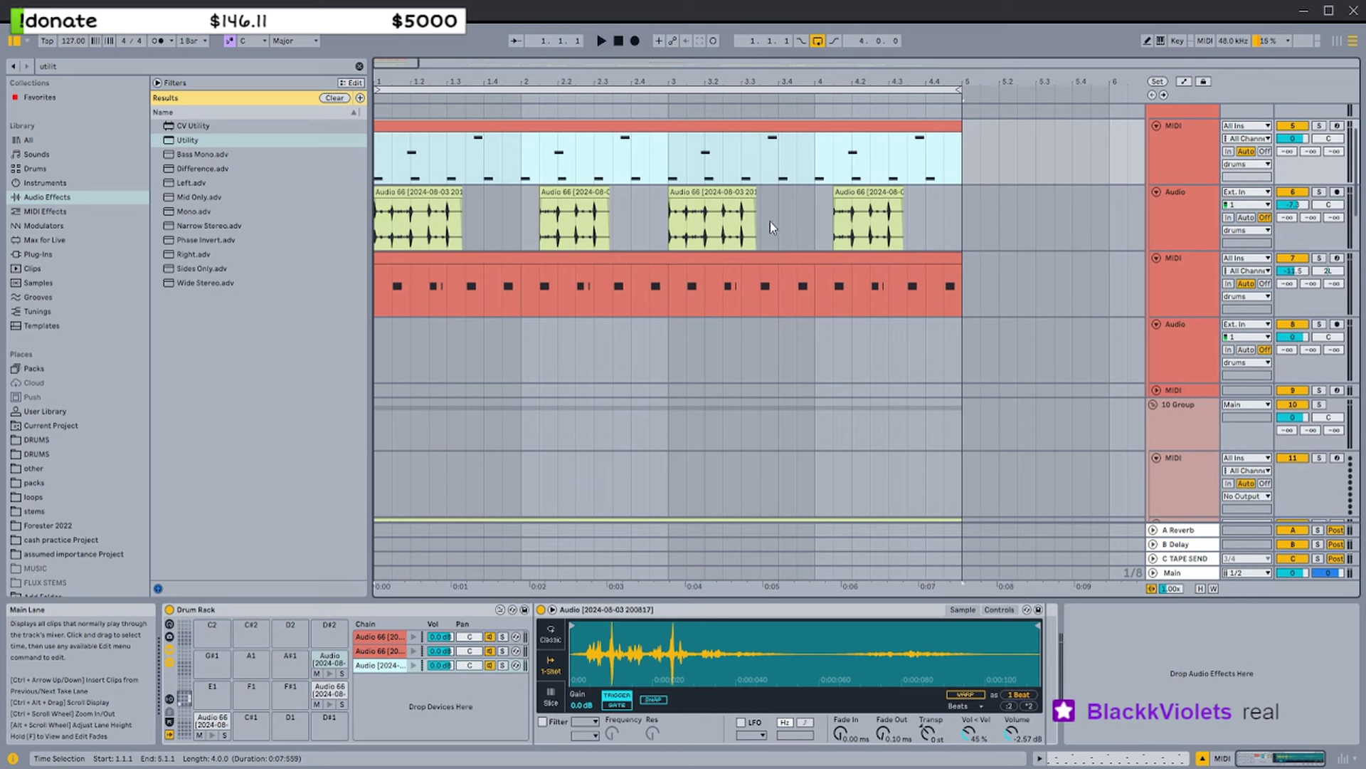
Audition the percussion clip on MIDI track 7 in solo, then return to the full loop
{"action": "left_click", "coordinate": [777, 257]}
{"action": "key", "text": "space"}
{"action": "scroll", "coordinate": [811, 269], "scroll_direction": "up", "scroll_amount": 2}
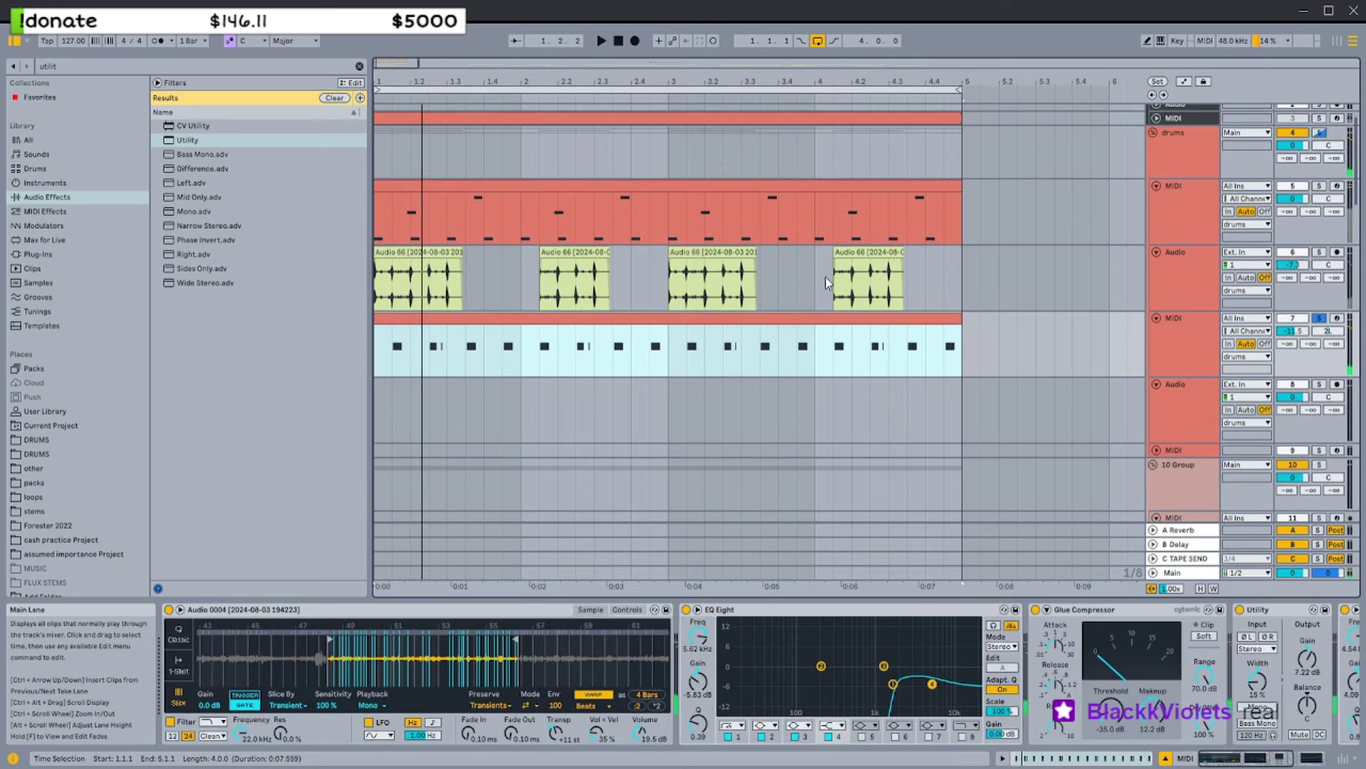
{"action": "scroll", "coordinate": [824, 276], "scroll_direction": "up", "scroll_amount": 2}
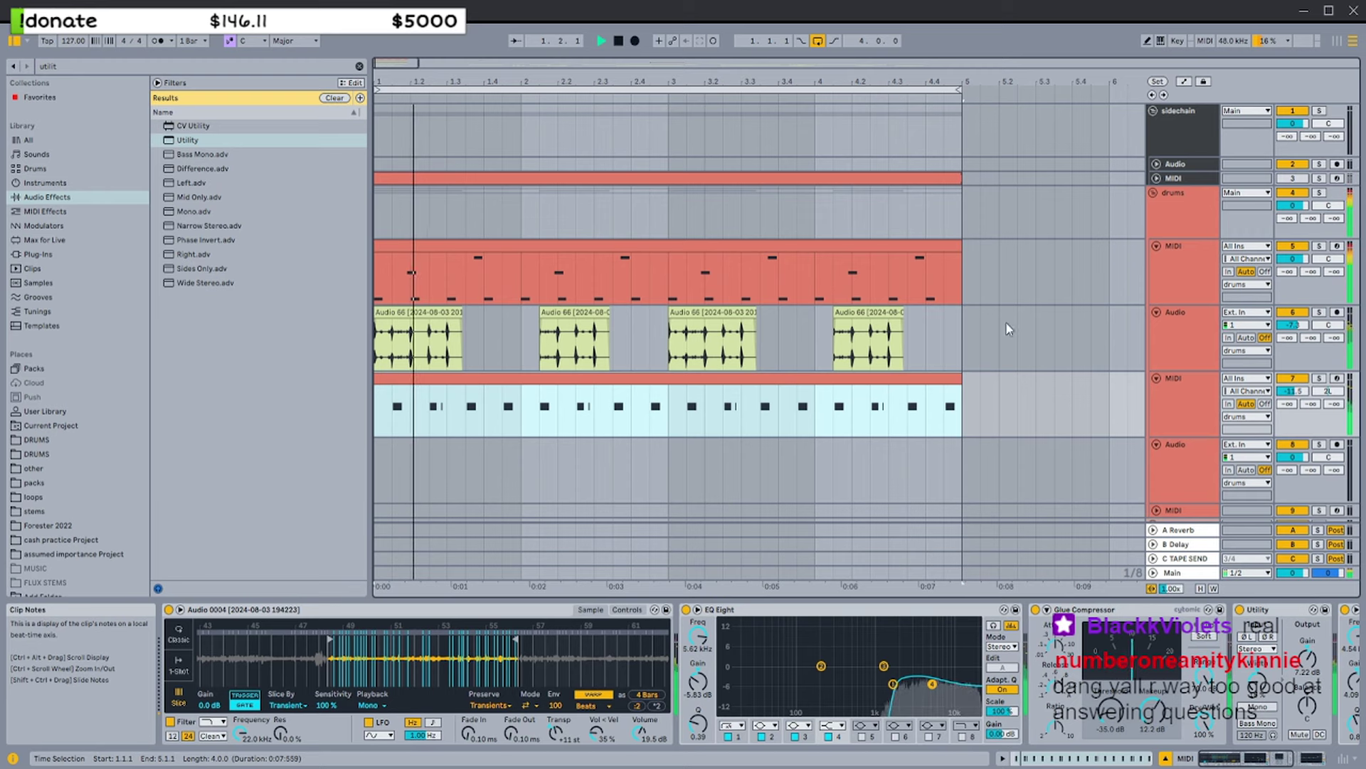
Look through the tracks from the drums group down to the 13 Group while the loop plays
{"action": "scroll", "coordinate": [1195, 370], "scroll_direction": "down", "scroll_amount": 2}
{"action": "left_click", "coordinate": [1197, 372]}
{"action": "scroll", "coordinate": [1195, 370], "scroll_direction": "down", "scroll_amount": 4}
{"action": "left_click", "coordinate": [1196, 369]}
{"action": "scroll", "coordinate": [1195, 374], "scroll_direction": "down", "scroll_amount": 3}
{"action": "left_click", "coordinate": [1196, 376]}
{"action": "scroll", "coordinate": [1194, 377], "scroll_direction": "down", "scroll_amount": 3}
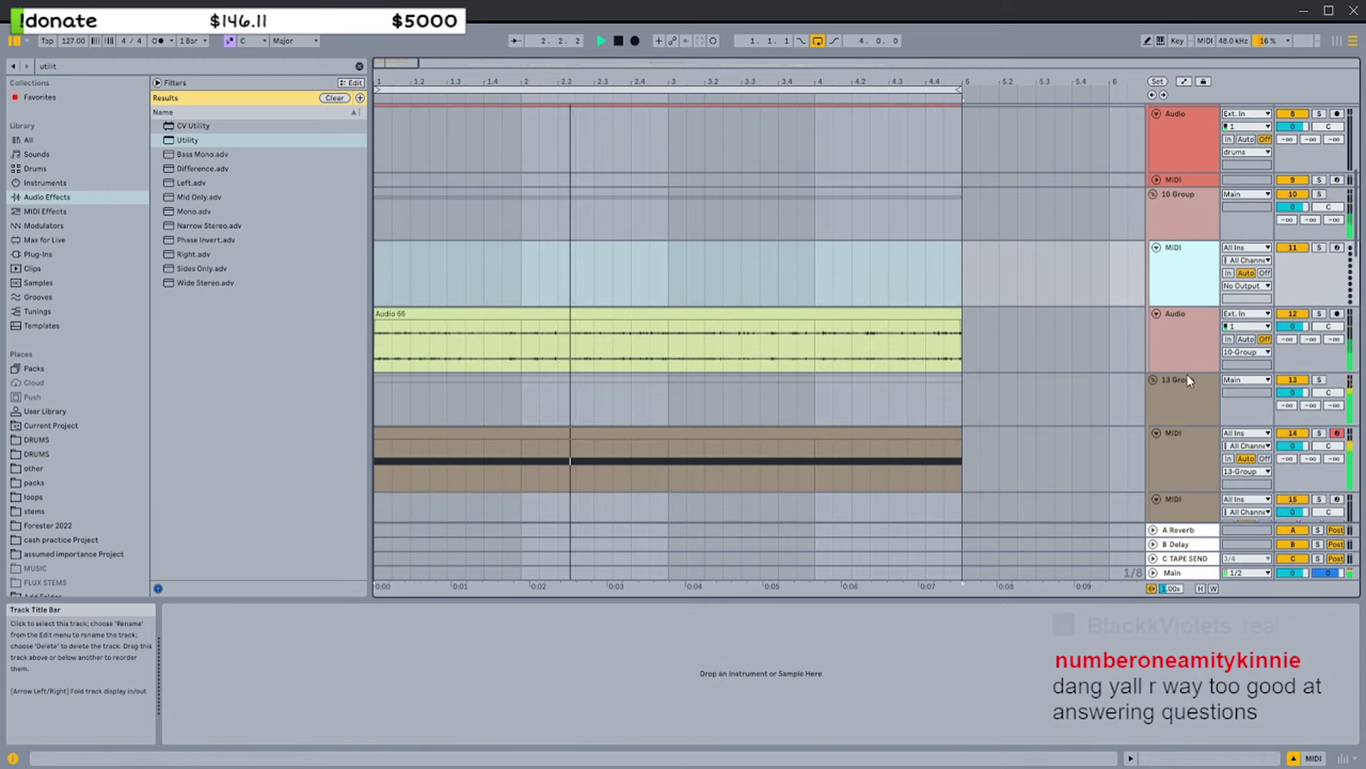
{"action": "left_click", "coordinate": [1191, 371]}
Stop playback and duplicate track 12's four-bar Audio 66 clip so the copy starts at bar 5
{"action": "left_click", "coordinate": [866, 314]}
{"action": "scroll", "coordinate": [754, 306], "scroll_direction": "down", "scroll_amount": 2}
{"action": "scroll", "coordinate": [733, 305], "scroll_direction": "down", "scroll_amount": 3}
{"action": "scroll", "coordinate": [712, 299], "scroll_direction": "down", "scroll_amount": 3}
{"action": "scroll", "coordinate": [569, 274], "scroll_direction": "down", "scroll_amount": 3}
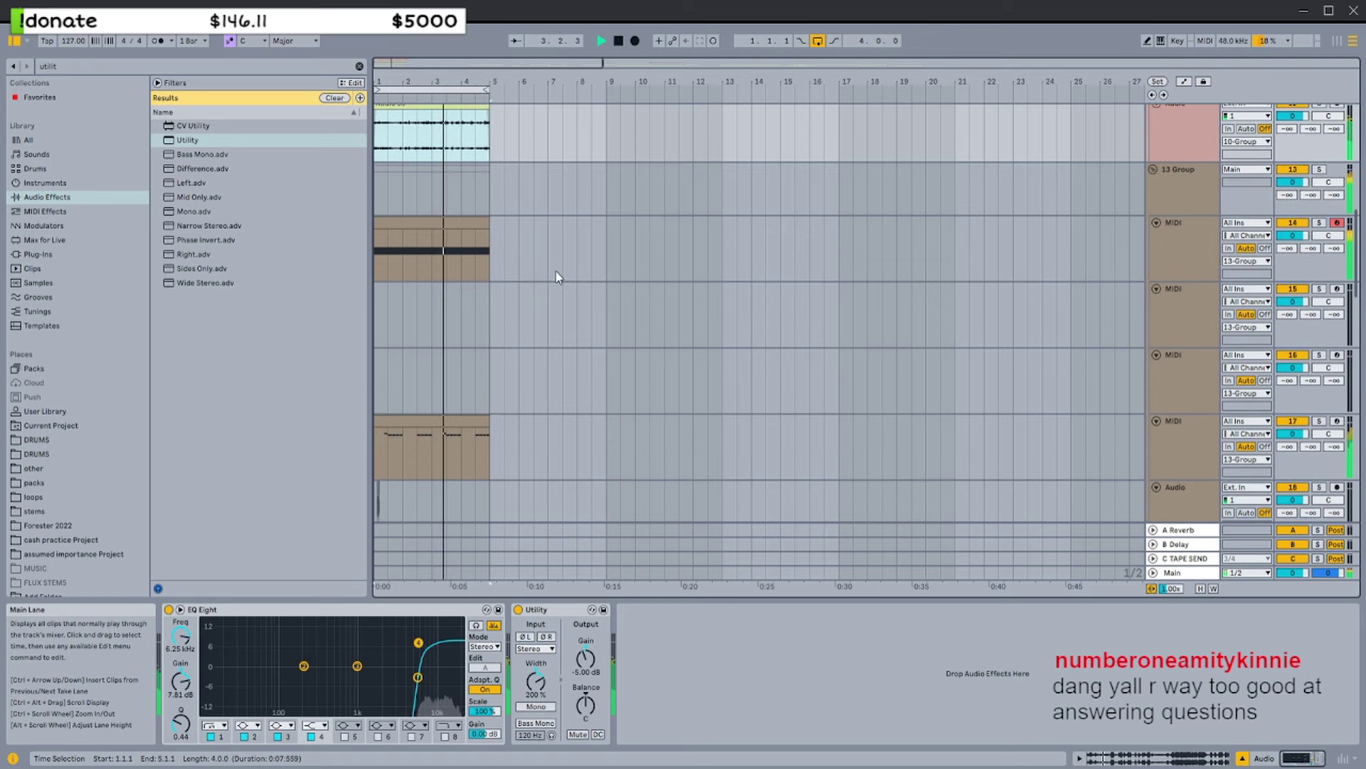
{"action": "scroll", "coordinate": [552, 268], "scroll_direction": "up", "scroll_amount": 3}
{"action": "scroll", "coordinate": [664, 182], "scroll_direction": "up", "scroll_amount": 5}
{"action": "scroll", "coordinate": [612, 221], "scroll_direction": "down", "scroll_amount": 2}
{"action": "key", "text": "space"}
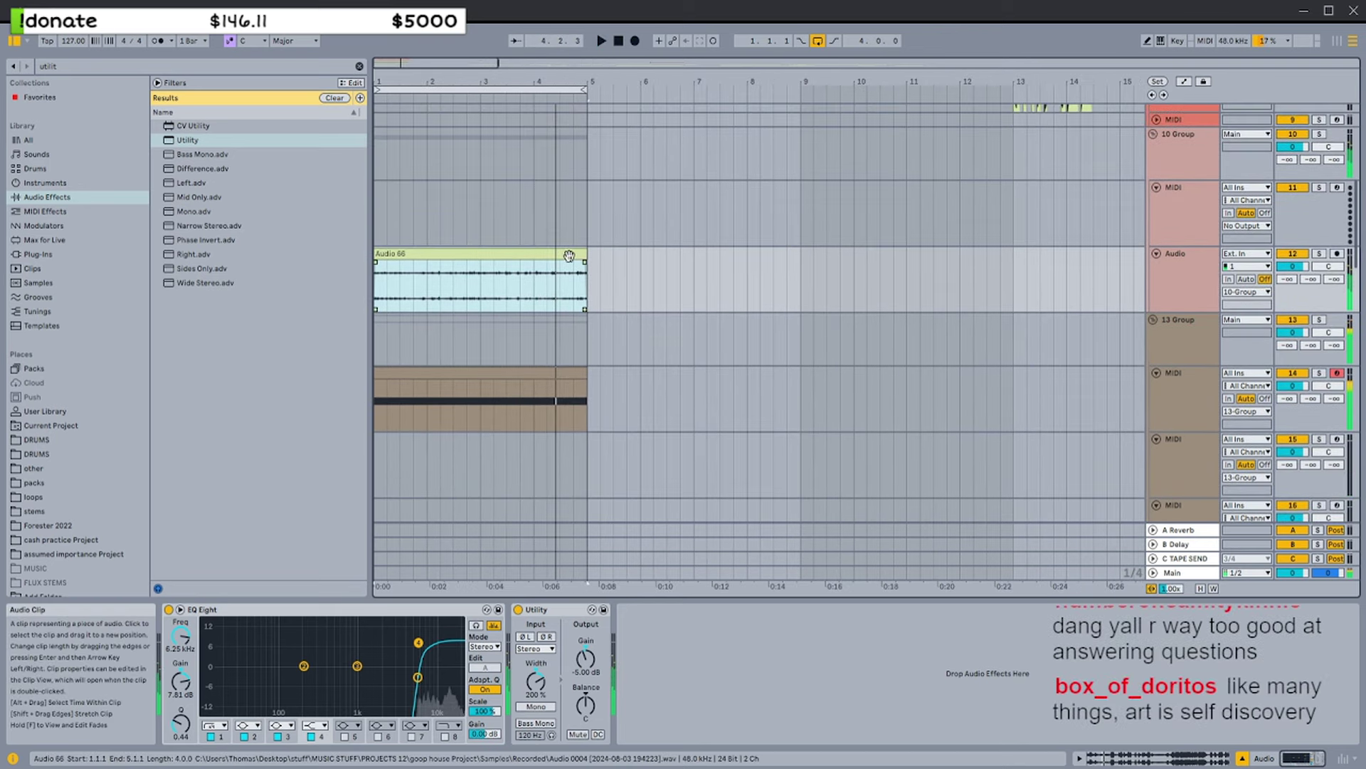
{"action": "scroll", "coordinate": [532, 255], "scroll_direction": "up", "scroll_amount": 3}
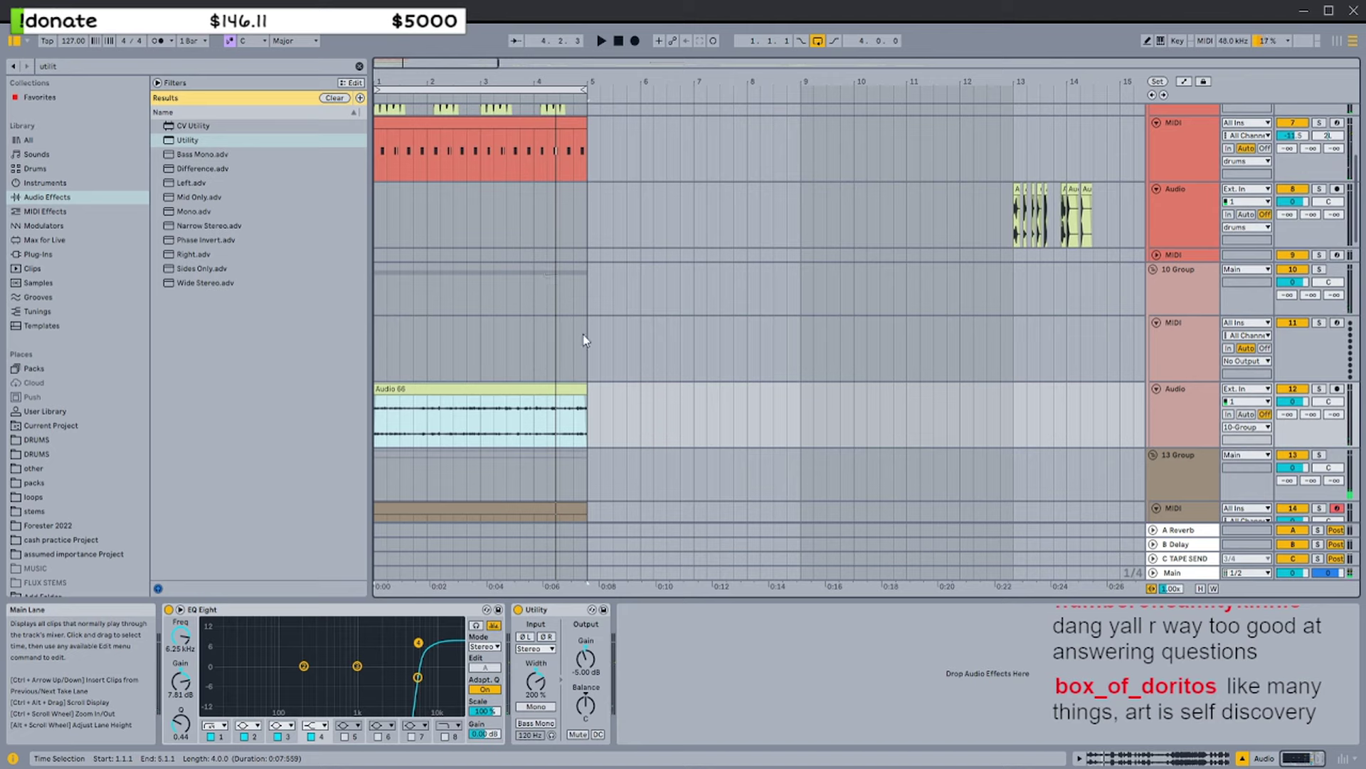
{"action": "mouse_move", "coordinate": [586, 390]}
{"action": "left_mouse_down"}
{"action": "mouse_move", "coordinate": [808, 391]}
{"action": "mouse_move", "coordinate": [576, 391]}
{"action": "left_mouse_up"}
{"action": "key", "text": "ctrl+d"}
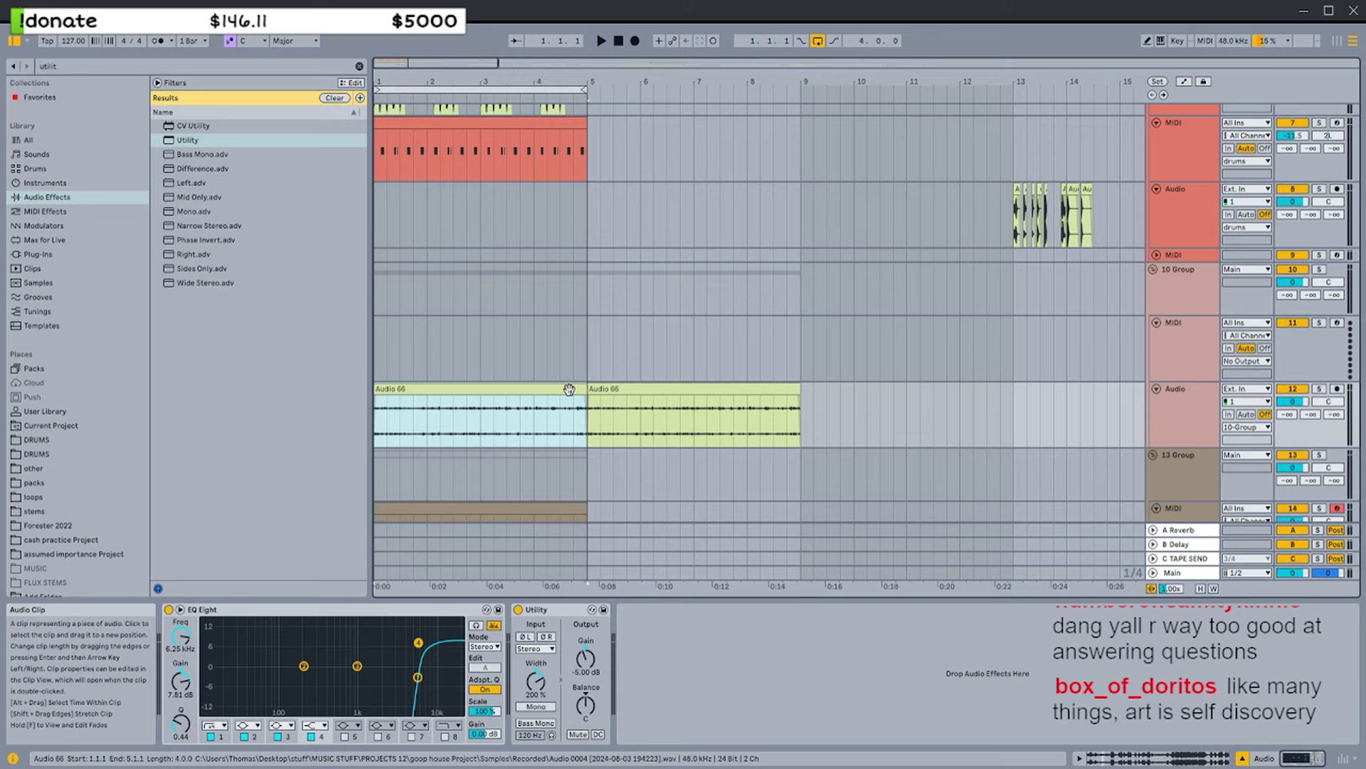
Extend the Serum MIDI clip on track 14 to end at 9.1.1
{"action": "left_click_drag", "start_coordinate": [589, 294], "coordinate": [319, 292]}
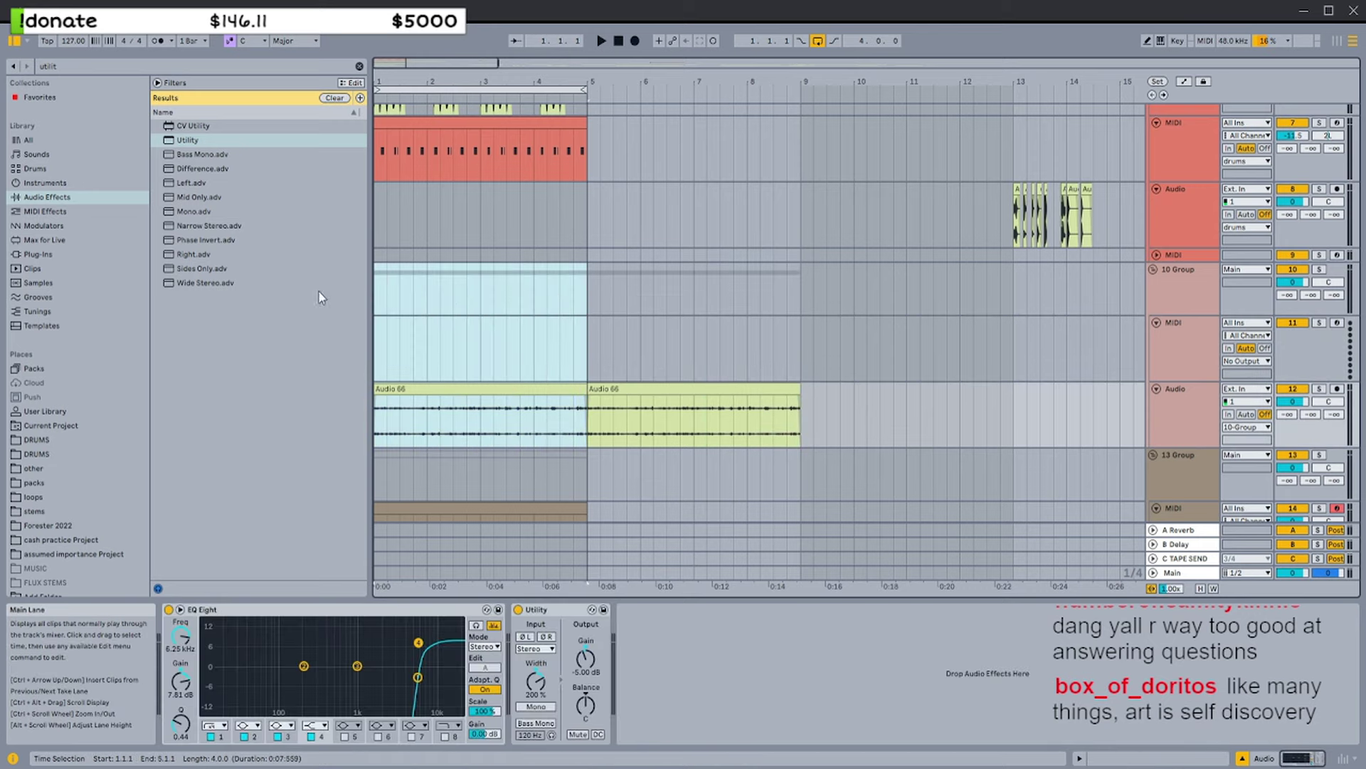
{"action": "mouse_move", "coordinate": [586, 281]}
{"action": "left_mouse_down"}
{"action": "mouse_move", "coordinate": [796, 285]}
{"action": "mouse_move", "coordinate": [381, 286]}
{"action": "left_mouse_up"}
{"action": "left_click", "coordinate": [493, 347]}
{"action": "scroll", "coordinate": [550, 379], "scroll_direction": "down", "scroll_amount": 3}
{"action": "left_click", "coordinate": [569, 370]}
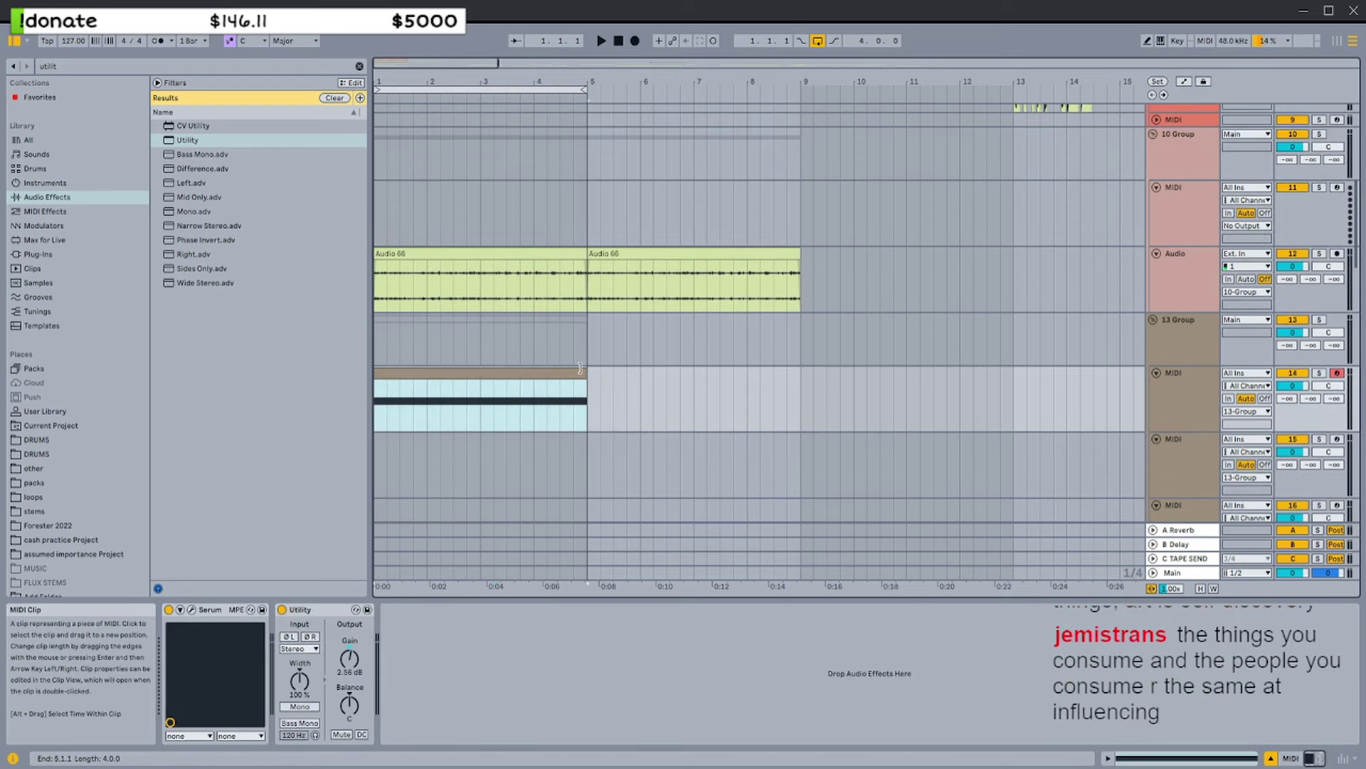
{"action": "left_click_drag", "start_coordinate": [580, 368], "coordinate": [815, 382]}
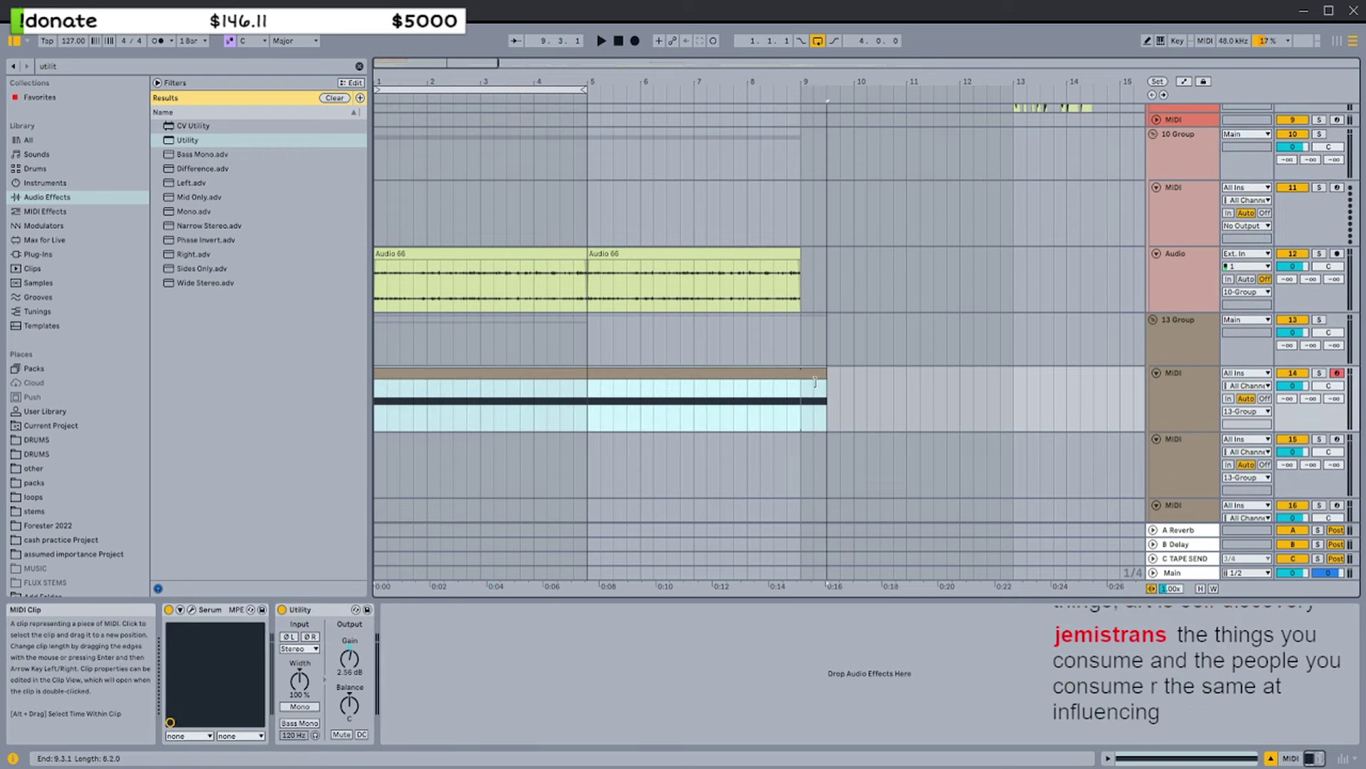
Give bars 5 to 8 of track 14's clip a separate four-bar note pitched at G2
{"action": "double_click", "coordinate": [773, 373]}
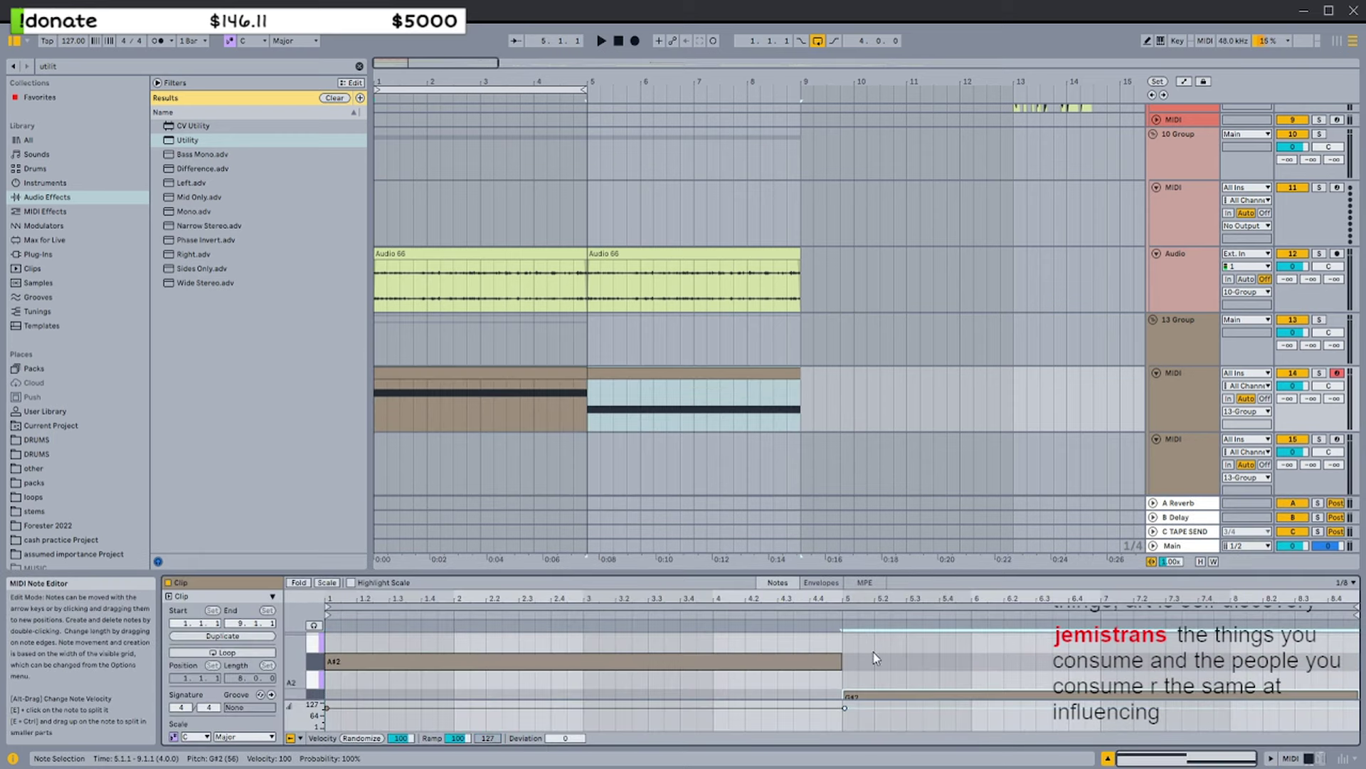
{"action": "left_click", "coordinate": [561, 396]}
{"action": "left_click", "coordinate": [613, 373]}
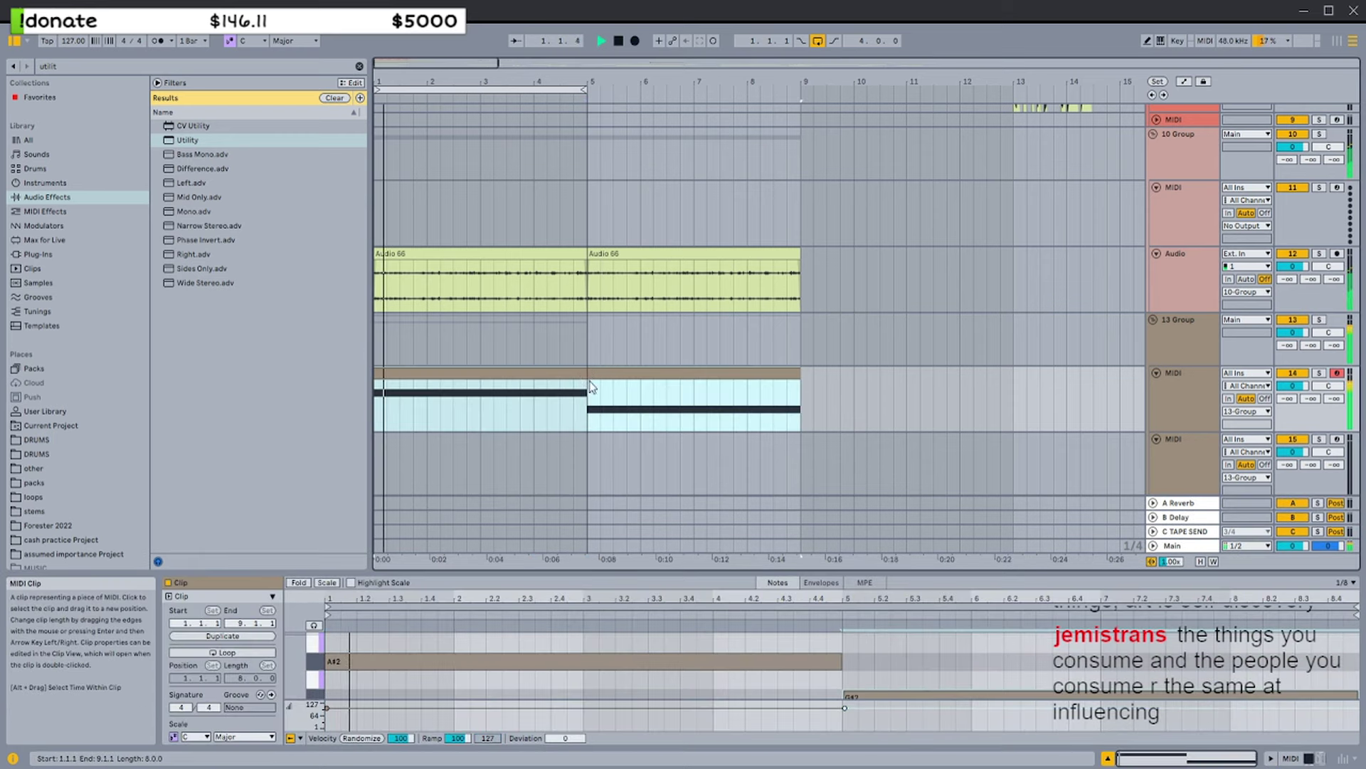
{"action": "left_click", "coordinate": [591, 394]}
{"action": "scroll", "coordinate": [600, 396], "scroll_direction": "down", "scroll_amount": 3}
{"action": "scroll", "coordinate": [879, 665], "scroll_direction": "down", "scroll_amount": 1}
{"action": "left_click_drag", "start_coordinate": [868, 684], "coordinate": [864, 698]}
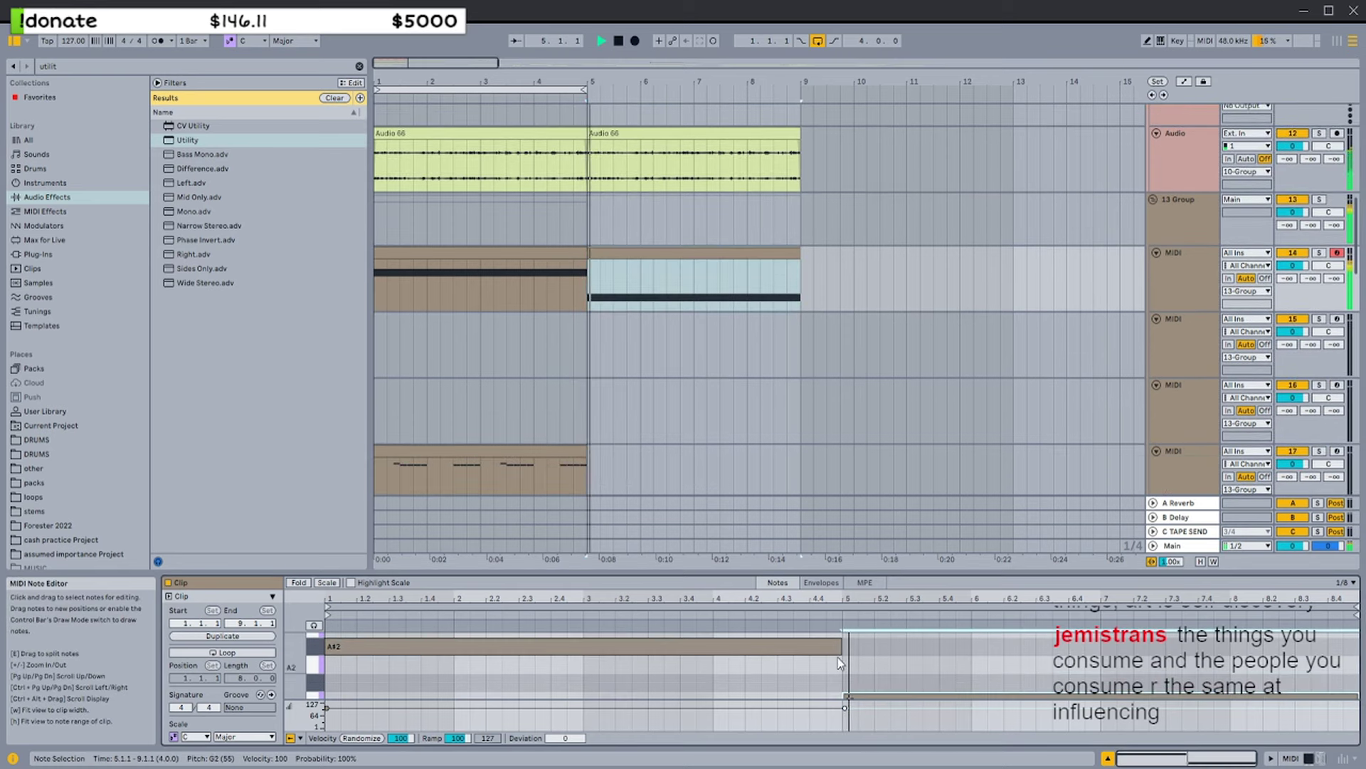
Solo track 14 and play its extended clip from bar 1
{"action": "left_click", "coordinate": [555, 253]}
{"action": "scroll", "coordinate": [570, 299], "scroll_direction": "down", "scroll_amount": 3}
{"action": "key", "text": "space"}
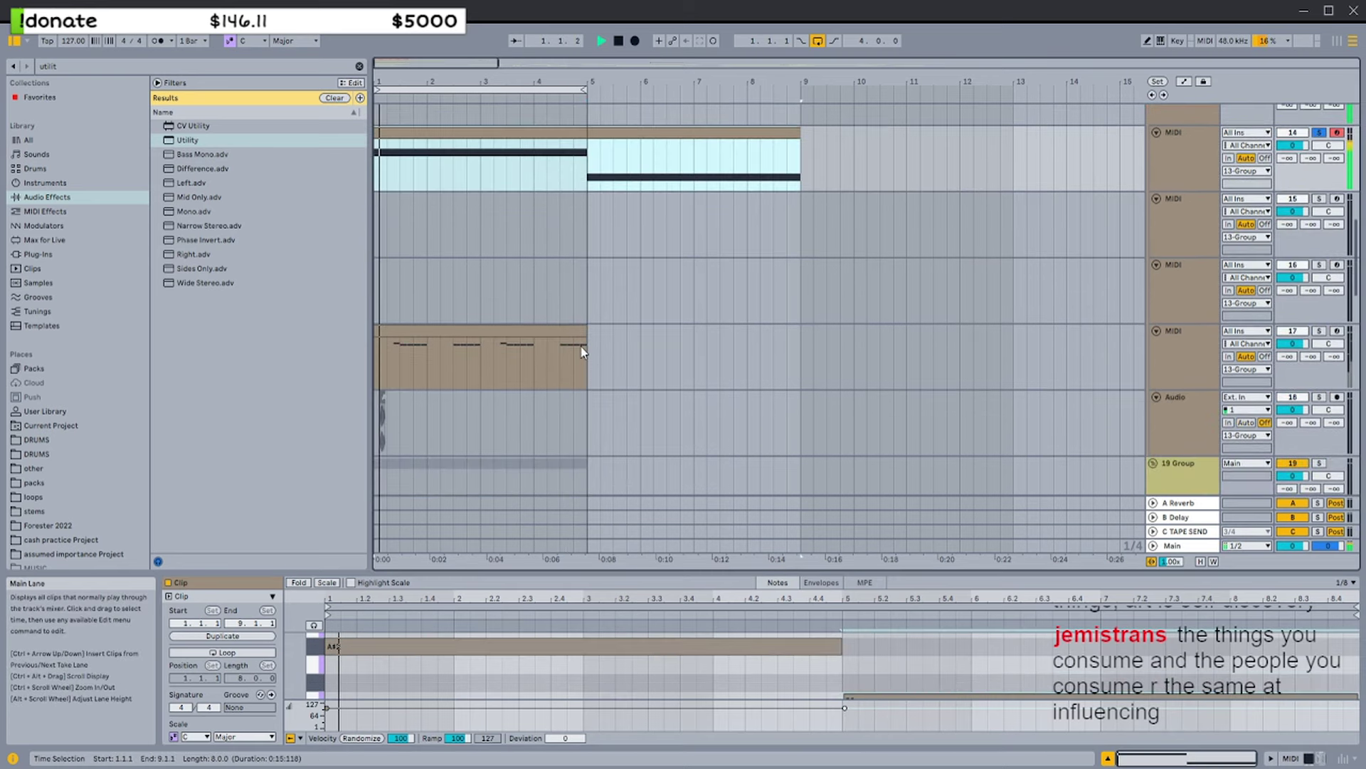
Extend track 17's MIDI clip to 9.1.1 and turn on looping so its four-bar pattern repeats
{"action": "left_click_drag", "start_coordinate": [586, 341], "coordinate": [800, 332]}
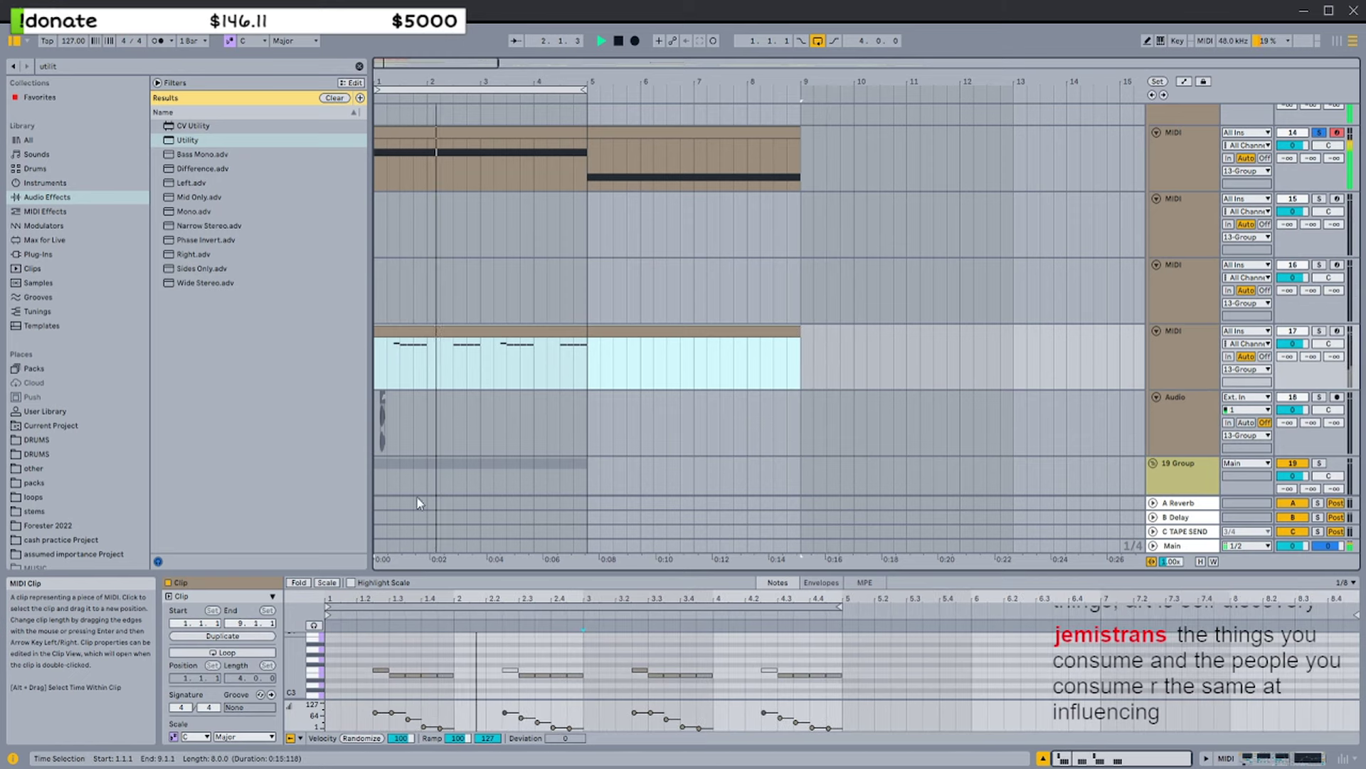
{"action": "left_click", "coordinate": [246, 651]}
{"action": "left_click", "coordinate": [593, 356]}
{"action": "scroll", "coordinate": [618, 306], "scroll_direction": "up", "scroll_amount": 9}
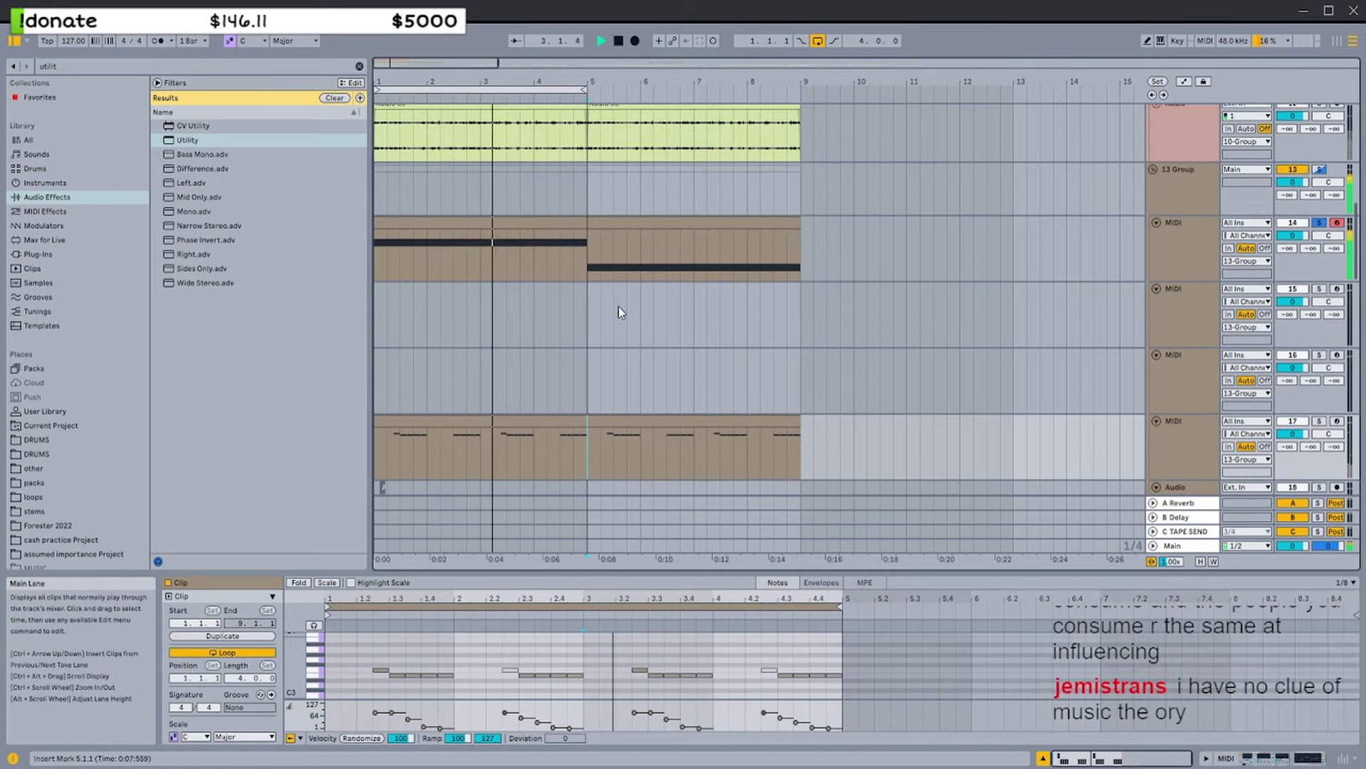
Stop playback, extend track 7's MIDI clip to 9.1.1 and turn on its loop
{"action": "key", "text": "space"}
{"action": "scroll", "coordinate": [633, 271], "scroll_direction": "up", "scroll_amount": 10}
{"action": "left_click", "coordinate": [580, 271]}
{"action": "left_click_drag", "start_coordinate": [586, 245], "coordinate": [802, 252]}
{"action": "left_click", "coordinate": [245, 652]}
Extend track 5's drum MIDI clip to 9.1.1 and turn on looping so its four-bar pattern repeats
{"action": "scroll", "coordinate": [652, 269], "scroll_direction": "up", "scroll_amount": 3}
{"action": "left_click_drag", "start_coordinate": [585, 186], "coordinate": [802, 189]}
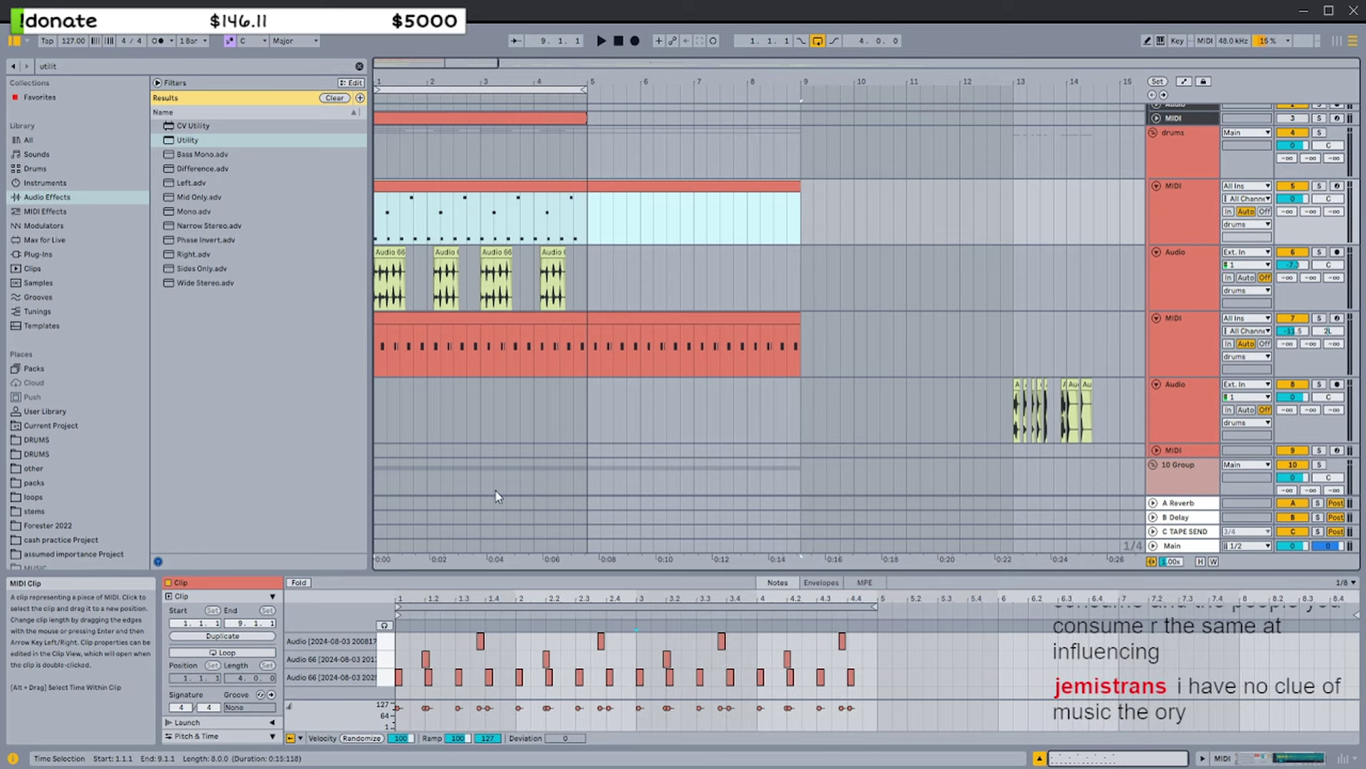
{"action": "left_click", "coordinate": [256, 651]}
Duplicate track 6's audio clips from bars 1 to 4 into bars 5 to 8
{"action": "scroll", "coordinate": [633, 340], "scroll_direction": "up", "scroll_amount": 3}
{"action": "left_click_drag", "start_coordinate": [587, 338], "coordinate": [376, 333]}
{"action": "key", "text": "ctrl+d"}
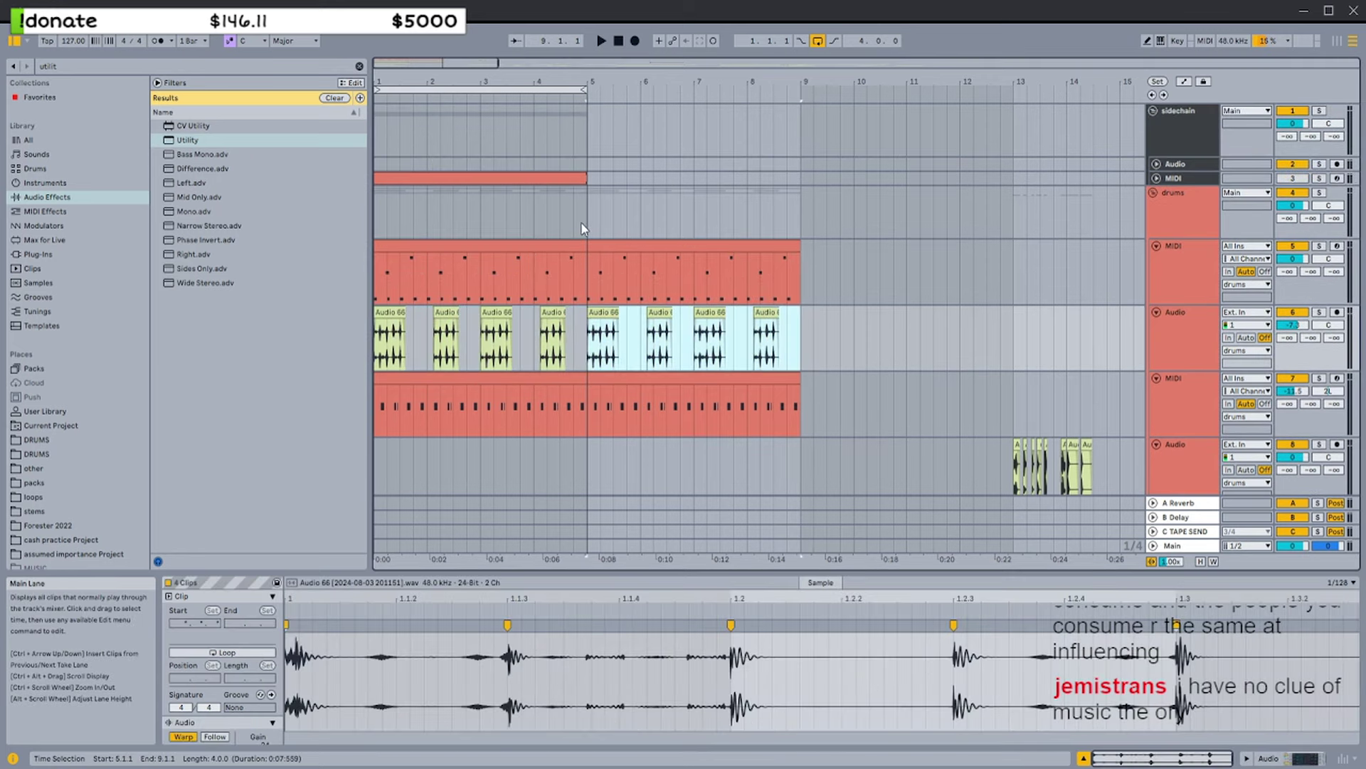
Fill bars 5 to 8 of track 3 in the sidechain group with a copy of its four-bar MIDI clip
{"action": "mouse_move", "coordinate": [585, 219]}
{"action": "left_mouse_down"}
{"action": "mouse_move", "coordinate": [792, 214]}
{"action": "mouse_move", "coordinate": [591, 215]}
{"action": "left_mouse_up"}
{"action": "mouse_move", "coordinate": [599, 215]}
{"action": "left_mouse_down"}
{"action": "mouse_move", "coordinate": [802, 208]}
{"action": "mouse_move", "coordinate": [390, 205]}
{"action": "mouse_move", "coordinate": [808, 209]}
{"action": "mouse_move", "coordinate": [596, 208]}
{"action": "mouse_move", "coordinate": [803, 175]}
{"action": "left_mouse_up"}
{"action": "left_click", "coordinate": [577, 203]}
{"action": "left_click", "coordinate": [591, 205]}
{"action": "left_click_drag", "start_coordinate": [802, 151], "coordinate": [588, 141]}
{"action": "left_click_drag", "start_coordinate": [587, 140], "coordinate": [803, 205]}
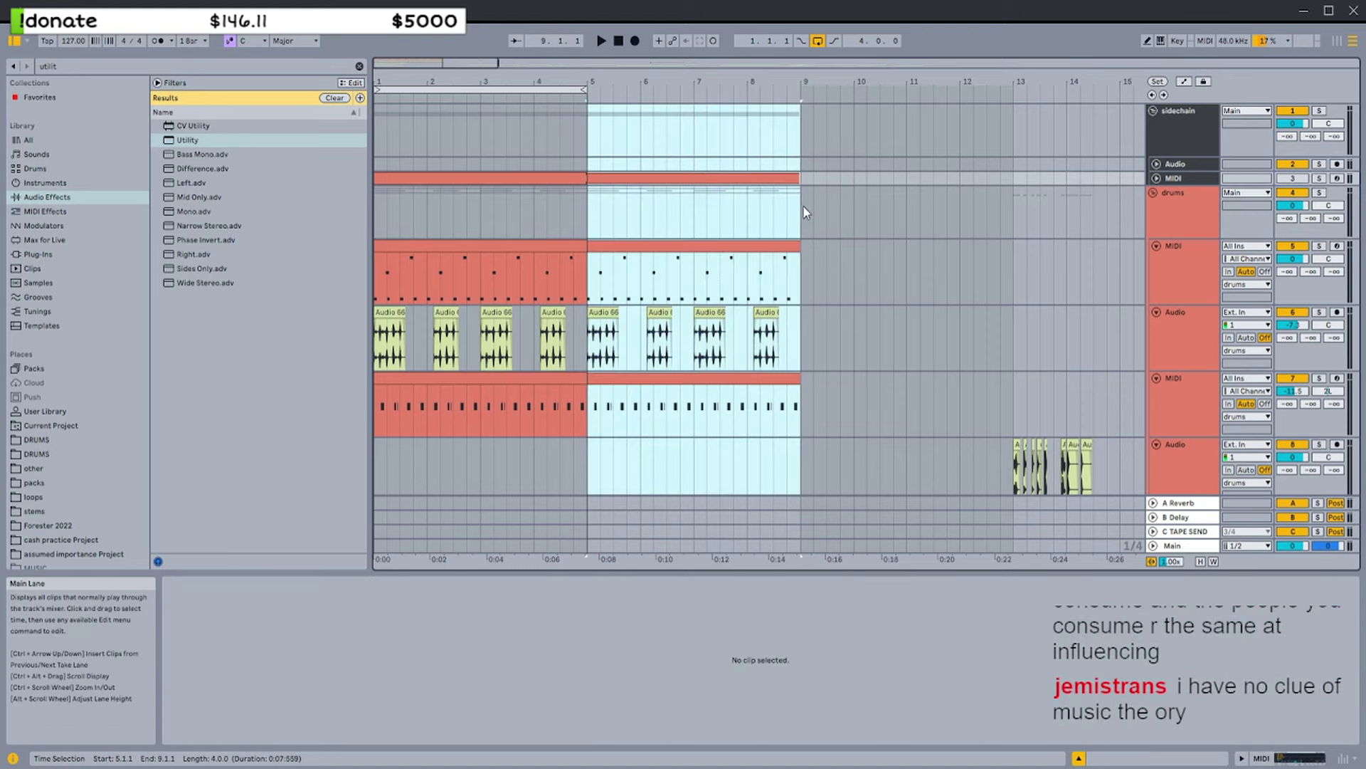
{"action": "left_click", "coordinate": [803, 204]}
{"action": "left_click", "coordinate": [803, 177]}
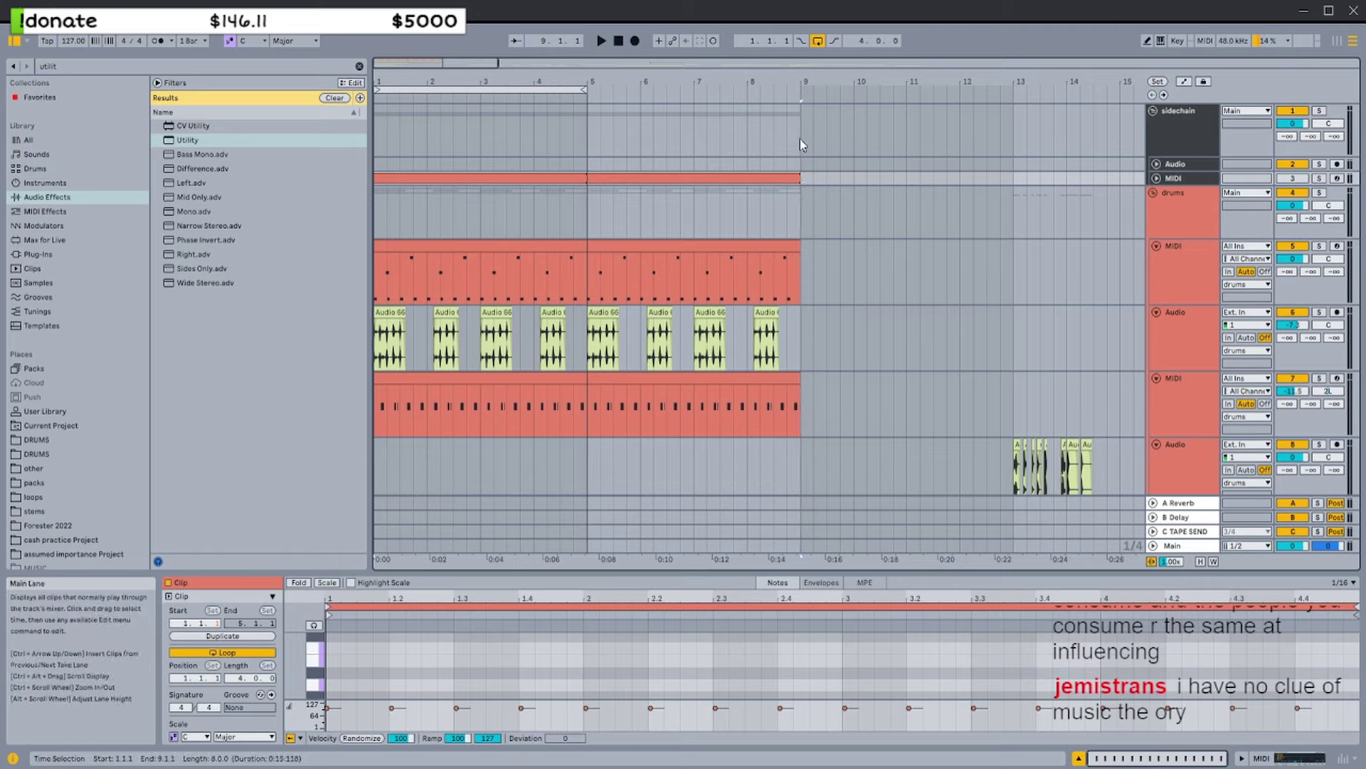
{"action": "left_click_drag", "start_coordinate": [800, 140], "coordinate": [593, 221]}
{"action": "left_click", "coordinate": [593, 220]}
{"action": "left_click_drag", "start_coordinate": [593, 140], "coordinate": [797, 225]}
{"action": "left_click", "coordinate": [799, 208]}
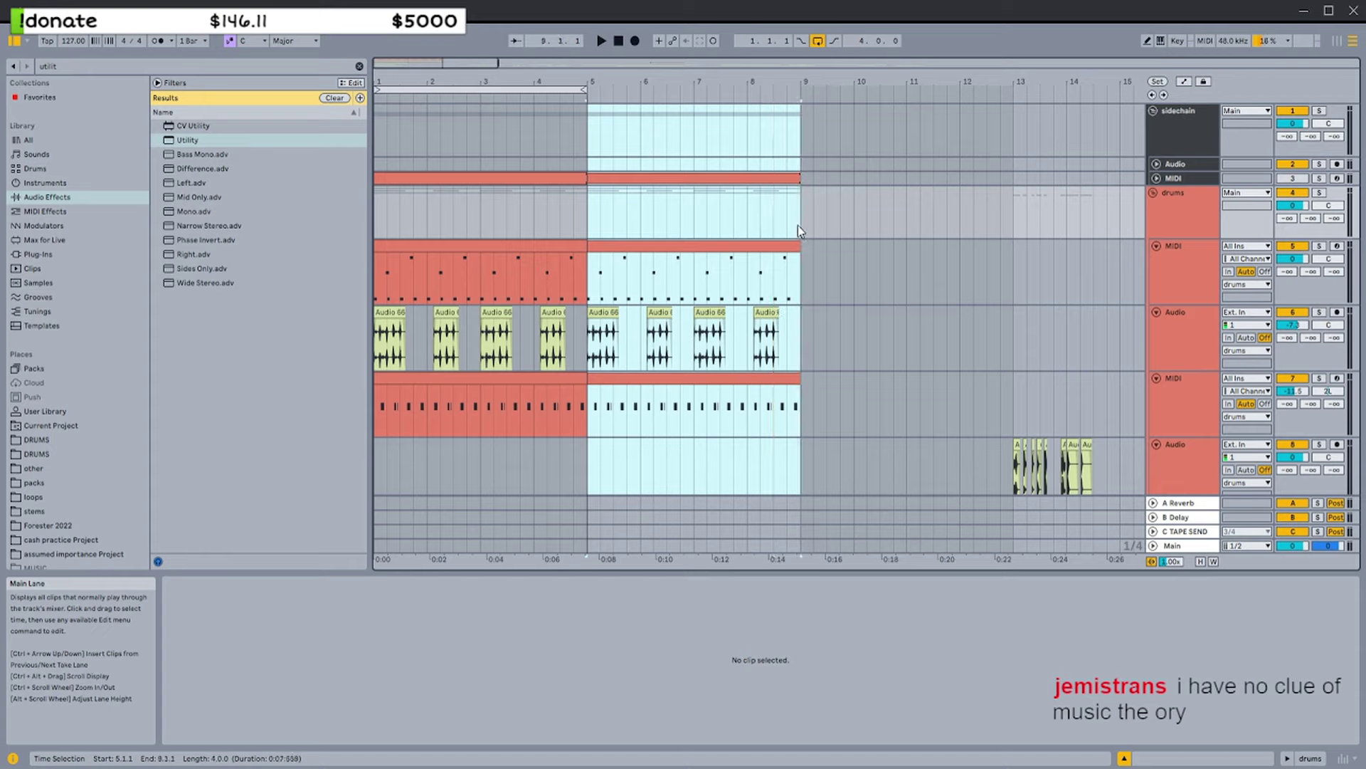
{"action": "left_click_drag", "start_coordinate": [800, 140], "coordinate": [572, 222]}
{"action": "left_click_drag", "start_coordinate": [588, 153], "coordinate": [805, 237]}
{"action": "left_click", "coordinate": [804, 226]}
{"action": "left_click_drag", "start_coordinate": [803, 133], "coordinate": [592, 222]}
{"action": "left_click", "coordinate": [590, 222]}
{"action": "left_click_drag", "start_coordinate": [590, 123], "coordinate": [796, 224]}
{"action": "left_click", "coordinate": [800, 222]}
{"action": "left_click_drag", "start_coordinate": [800, 139], "coordinate": [599, 213]}
{"action": "left_click", "coordinate": [598, 215]}
{"action": "left_click_drag", "start_coordinate": [588, 130], "coordinate": [792, 222]}
{"action": "left_click", "coordinate": [794, 142]}
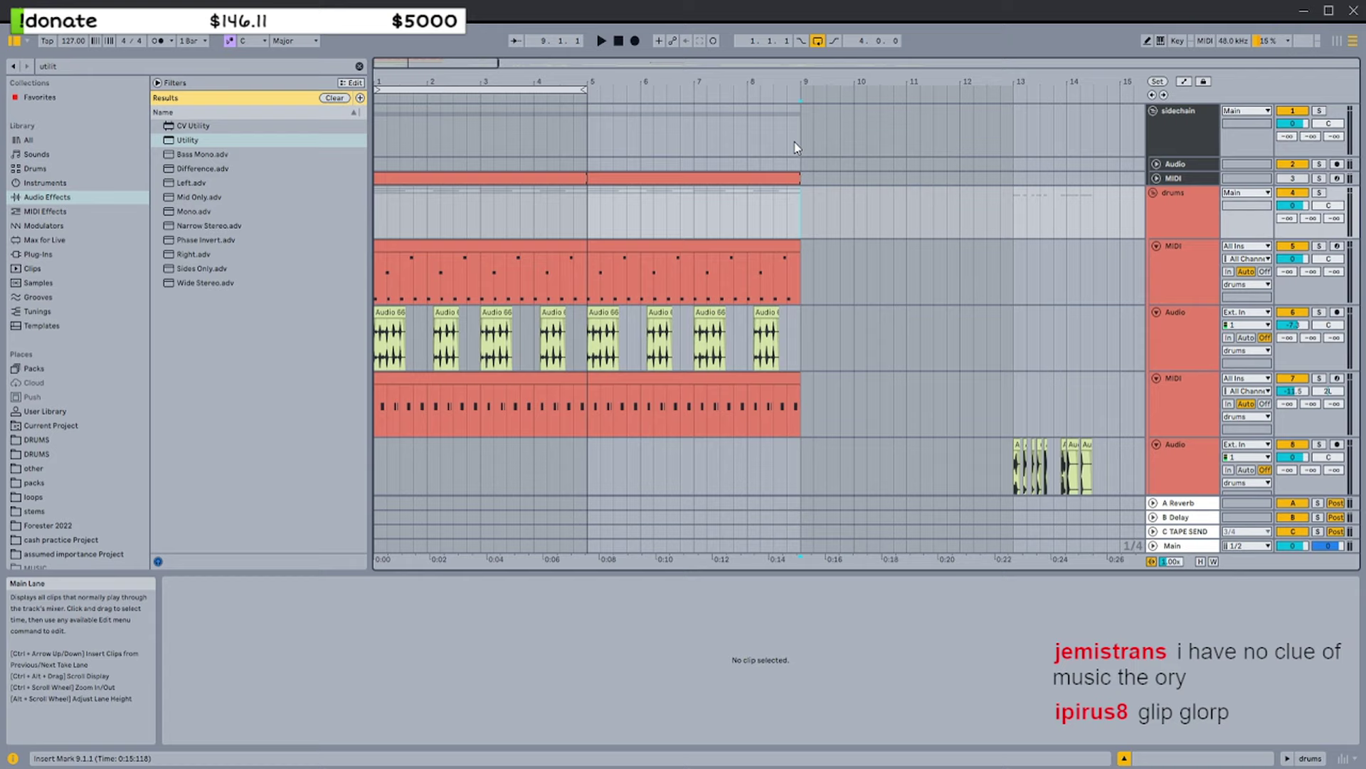
{"action": "left_click_drag", "start_coordinate": [794, 143], "coordinate": [602, 213]}
{"action": "left_click", "coordinate": [591, 136]}
{"action": "mouse_move", "coordinate": [590, 137]}
{"action": "left_mouse_down"}
{"action": "mouse_move", "coordinate": [776, 207]}
{"action": "mouse_move", "coordinate": [800, 190]}
{"action": "mouse_move", "coordinate": [601, 211]}
{"action": "left_mouse_up"}
{"action": "left_click", "coordinate": [800, 190]}
{"action": "left_click", "coordinate": [587, 139]}
{"action": "left_click_drag", "start_coordinate": [586, 139], "coordinate": [794, 211]}
{"action": "left_click", "coordinate": [797, 211]}
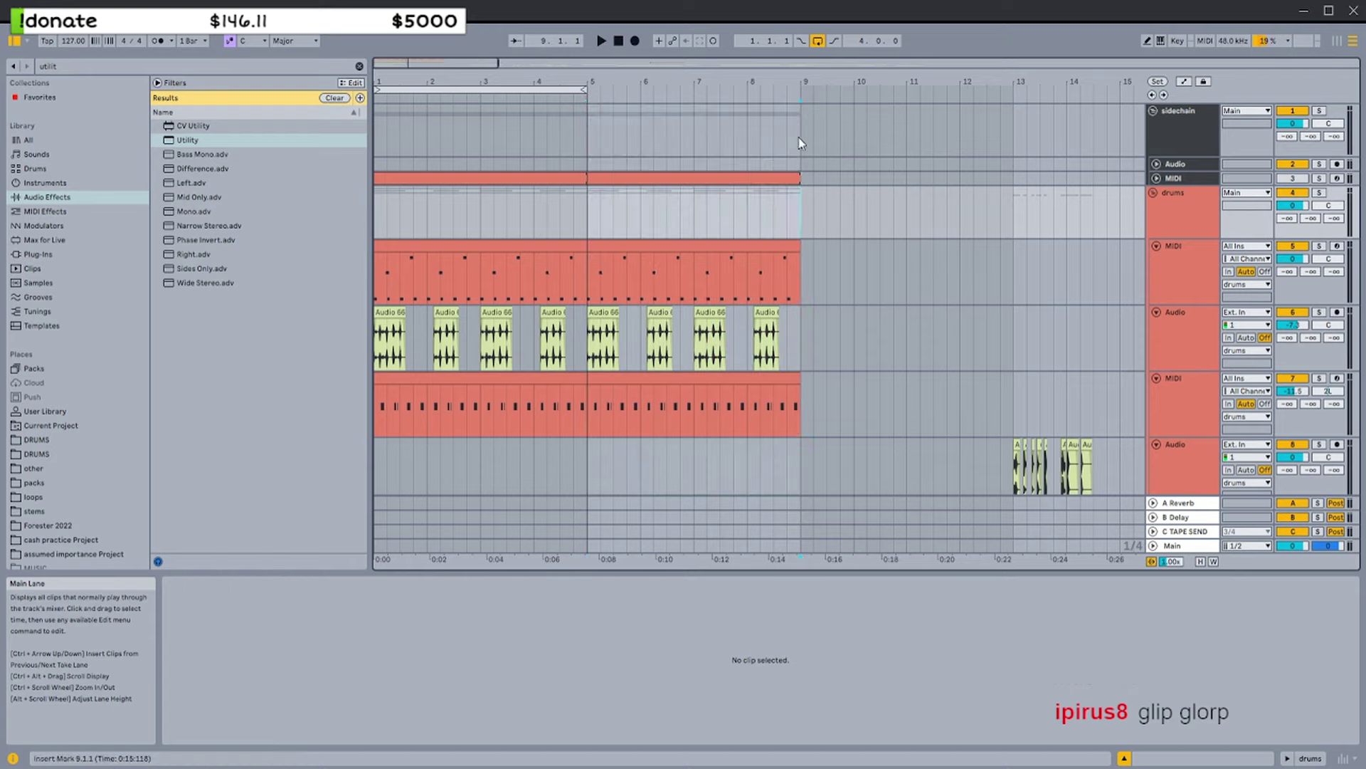
{"action": "left_click_drag", "start_coordinate": [799, 138], "coordinate": [588, 212]}
{"action": "left_click", "coordinate": [589, 212]}
{"action": "mouse_move", "coordinate": [588, 140]}
{"action": "left_mouse_down"}
{"action": "mouse_move", "coordinate": [717, 187]}
{"action": "mouse_move", "coordinate": [807, 191]}
{"action": "left_mouse_up"}
{"action": "left_click", "coordinate": [803, 191]}
{"action": "left_click_drag", "start_coordinate": [802, 133], "coordinate": [585, 213]}
{"action": "left_click", "coordinate": [586, 212]}
{"action": "left_click_drag", "start_coordinate": [596, 138], "coordinate": [804, 192]}
{"action": "left_click", "coordinate": [793, 138]}
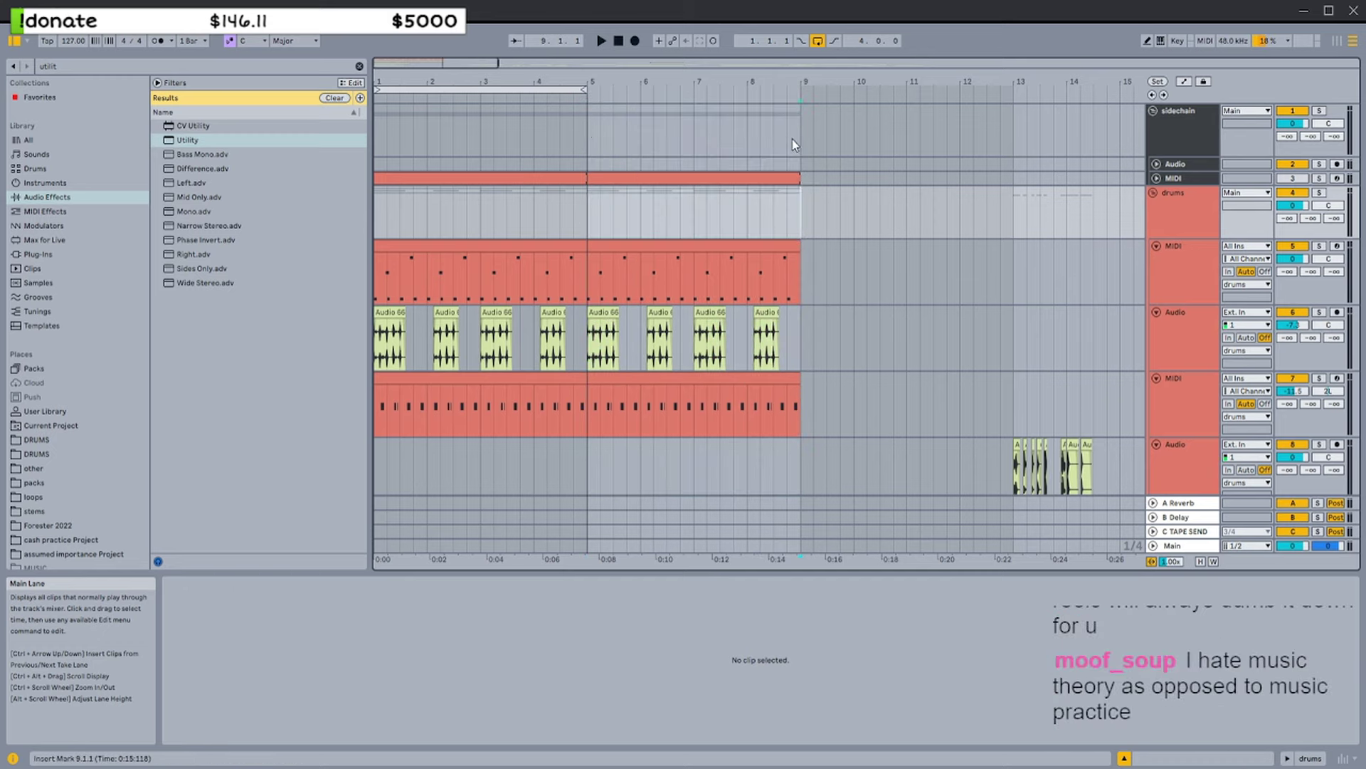
Set the arrangement loop to four bars starting at 5.1.1
{"action": "left_click_drag", "start_coordinate": [792, 139], "coordinate": [588, 211]}
{"action": "left_click", "coordinate": [587, 172]}
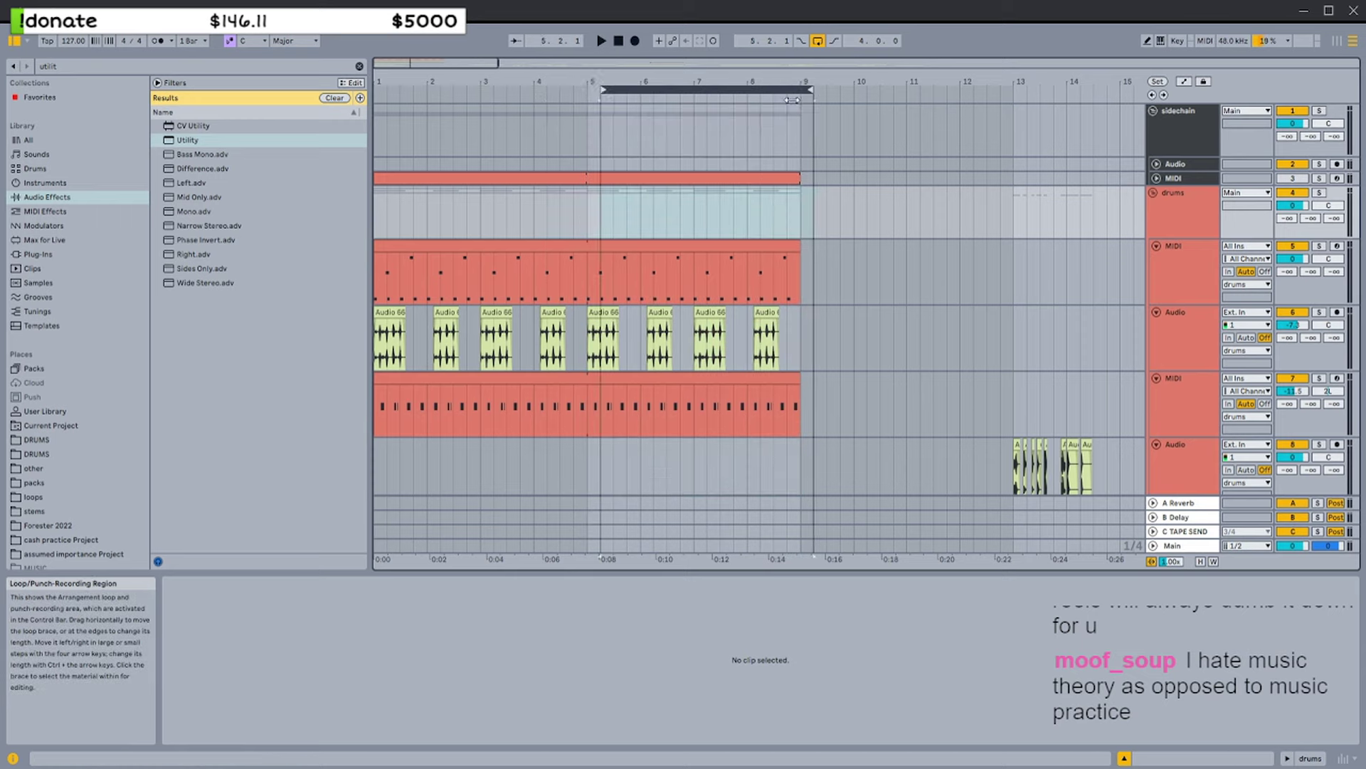
{"action": "left_click", "coordinate": [569, 135]}
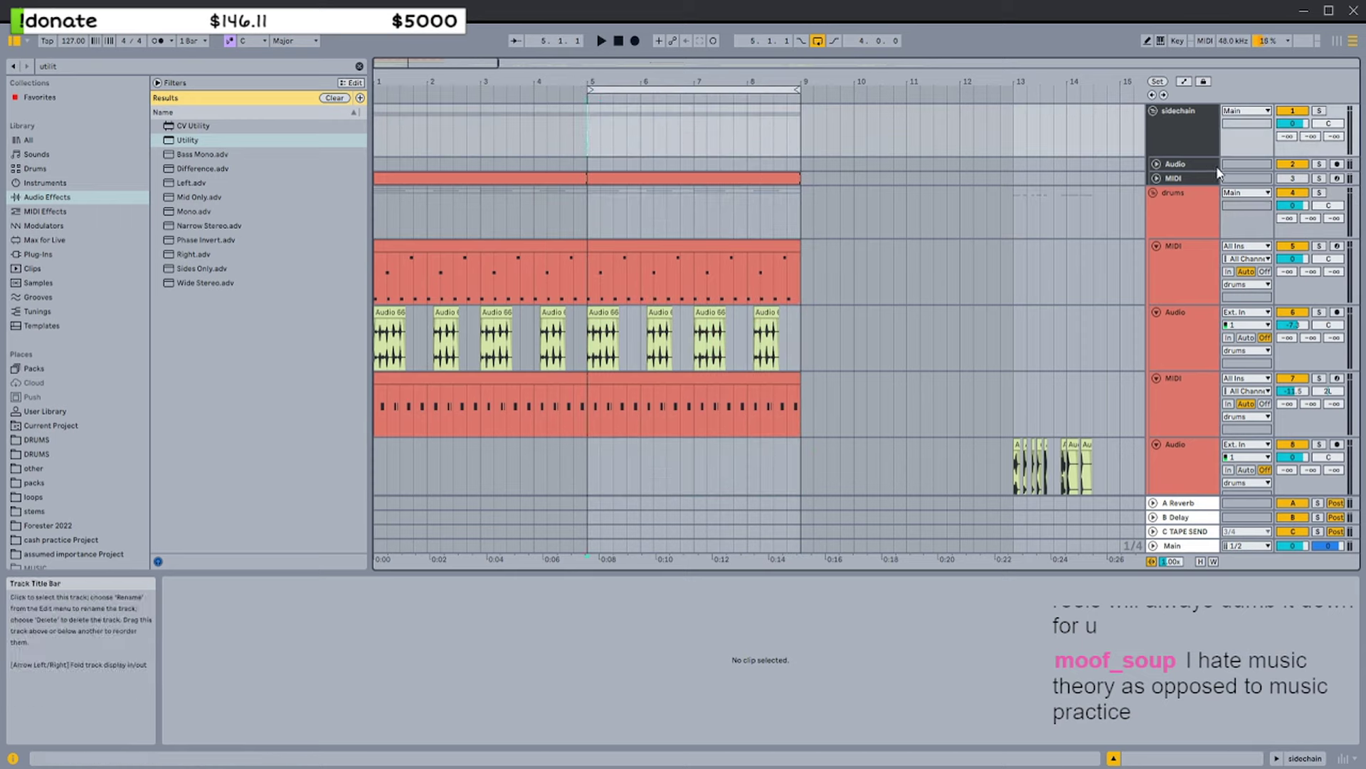
Examine the leftover audio clips at bar 13 on track 8 and the extended drum clips in bars 5 to 8
{"action": "scroll", "coordinate": [777, 216], "scroll_direction": "down", "scroll_amount": 3}
{"action": "left_click", "coordinate": [1025, 314]}
{"action": "scroll", "coordinate": [1022, 311], "scroll_direction": "up", "scroll_amount": 5}
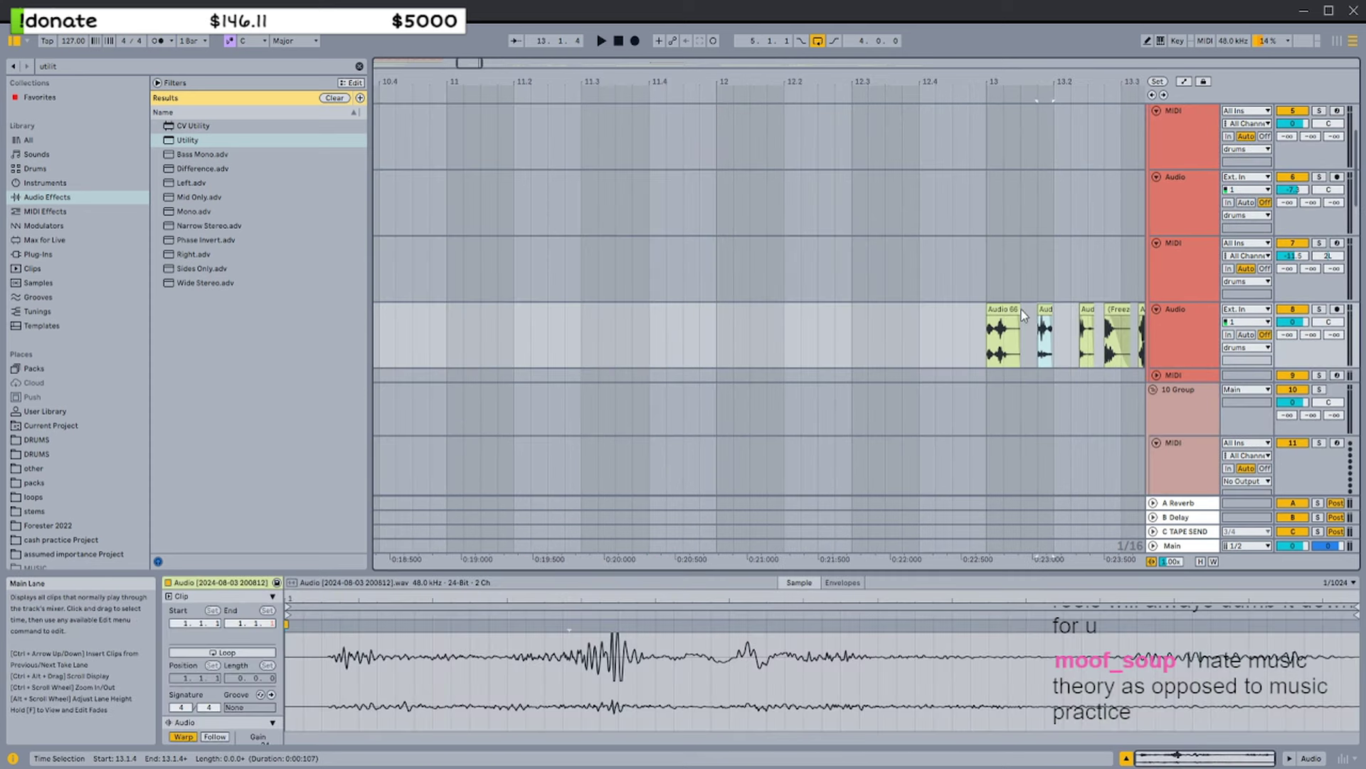
{"action": "scroll", "coordinate": [1047, 277], "scroll_direction": "down", "scroll_amount": 5}
{"action": "scroll", "coordinate": [1046, 275], "scroll_direction": "up", "scroll_amount": 2}
{"action": "left_click", "coordinate": [482, 199]}
{"action": "scroll", "coordinate": [491, 189], "scroll_direction": "up", "scroll_amount": 4}
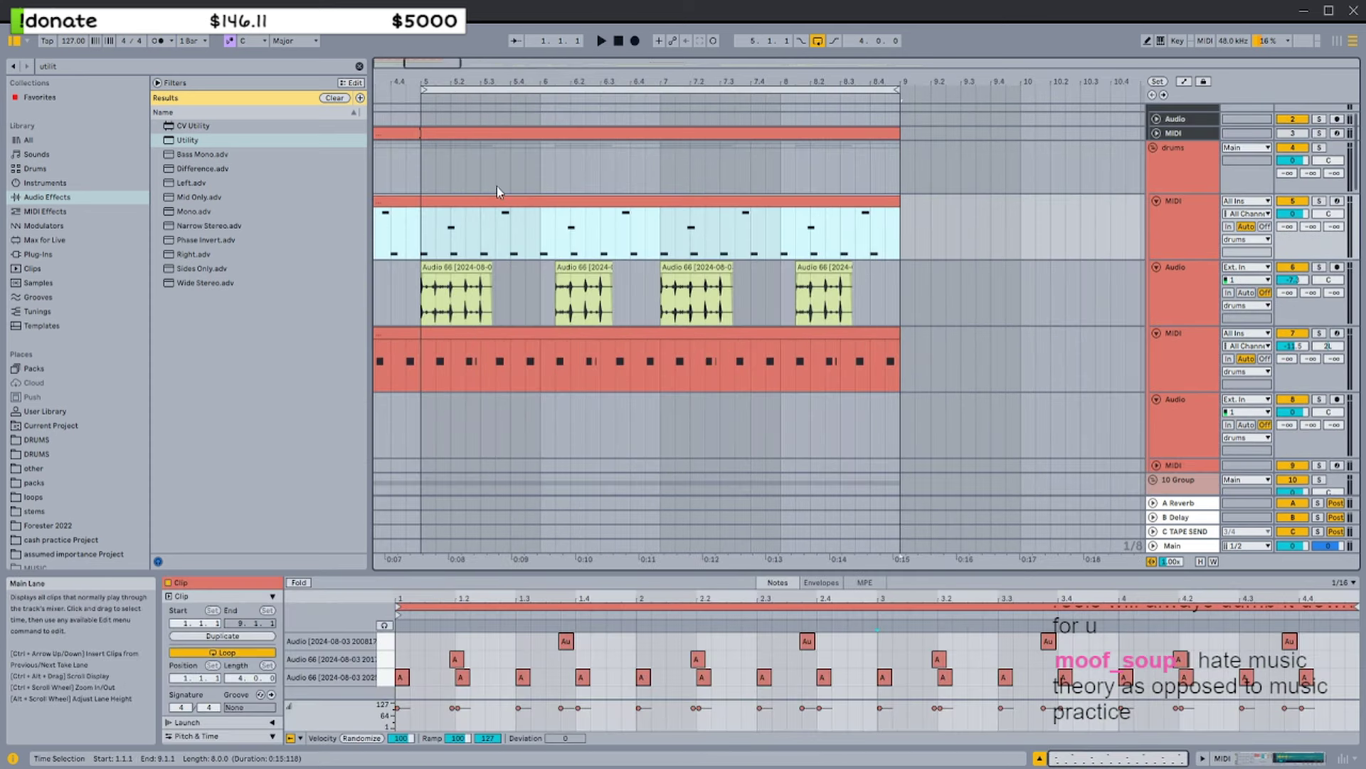
{"action": "mouse_move", "coordinate": [482, 174]}
{"action": "left_mouse_down"}
{"action": "mouse_move", "coordinate": [967, 187]}
{"action": "mouse_move", "coordinate": [480, 173]}
{"action": "left_mouse_up"}
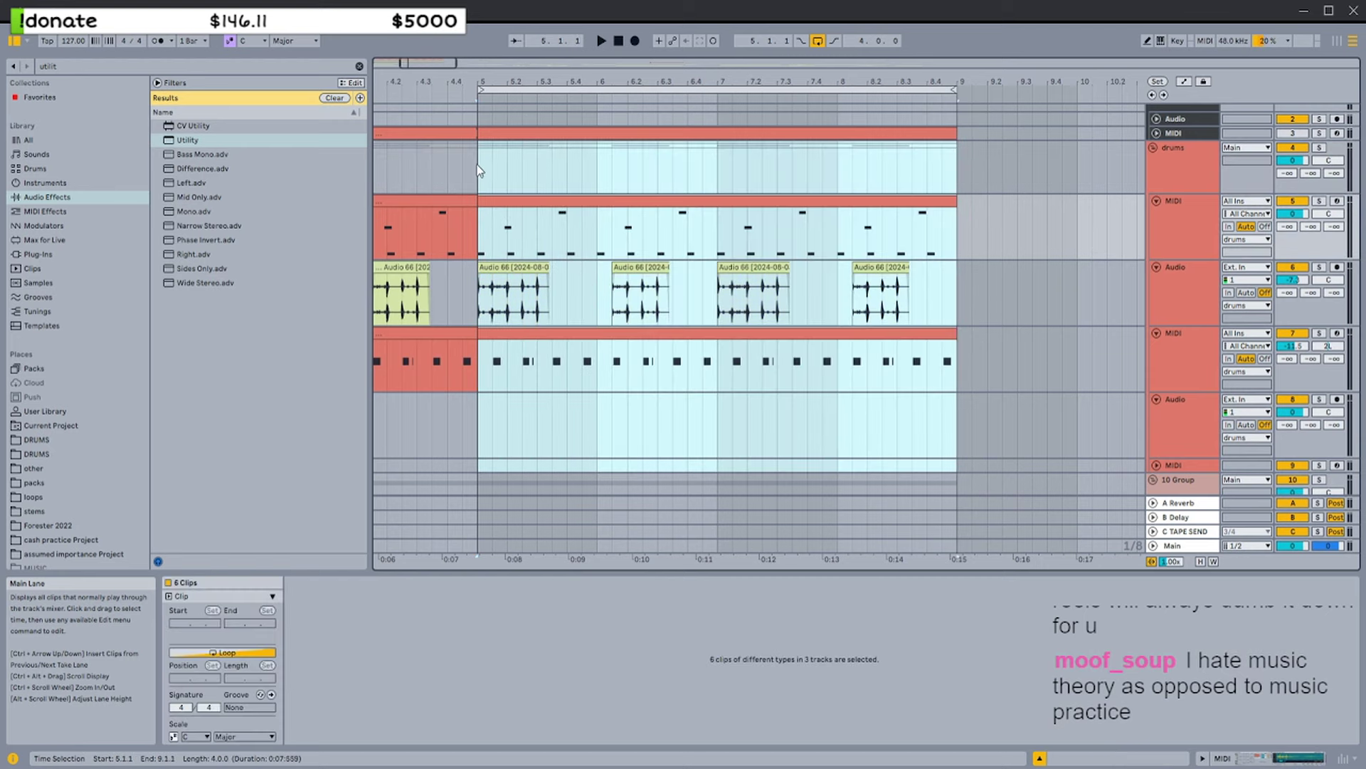
{"action": "left_click", "coordinate": [491, 176]}
{"action": "left_click", "coordinate": [540, 201]}
{"action": "left_click", "coordinate": [638, 237]}
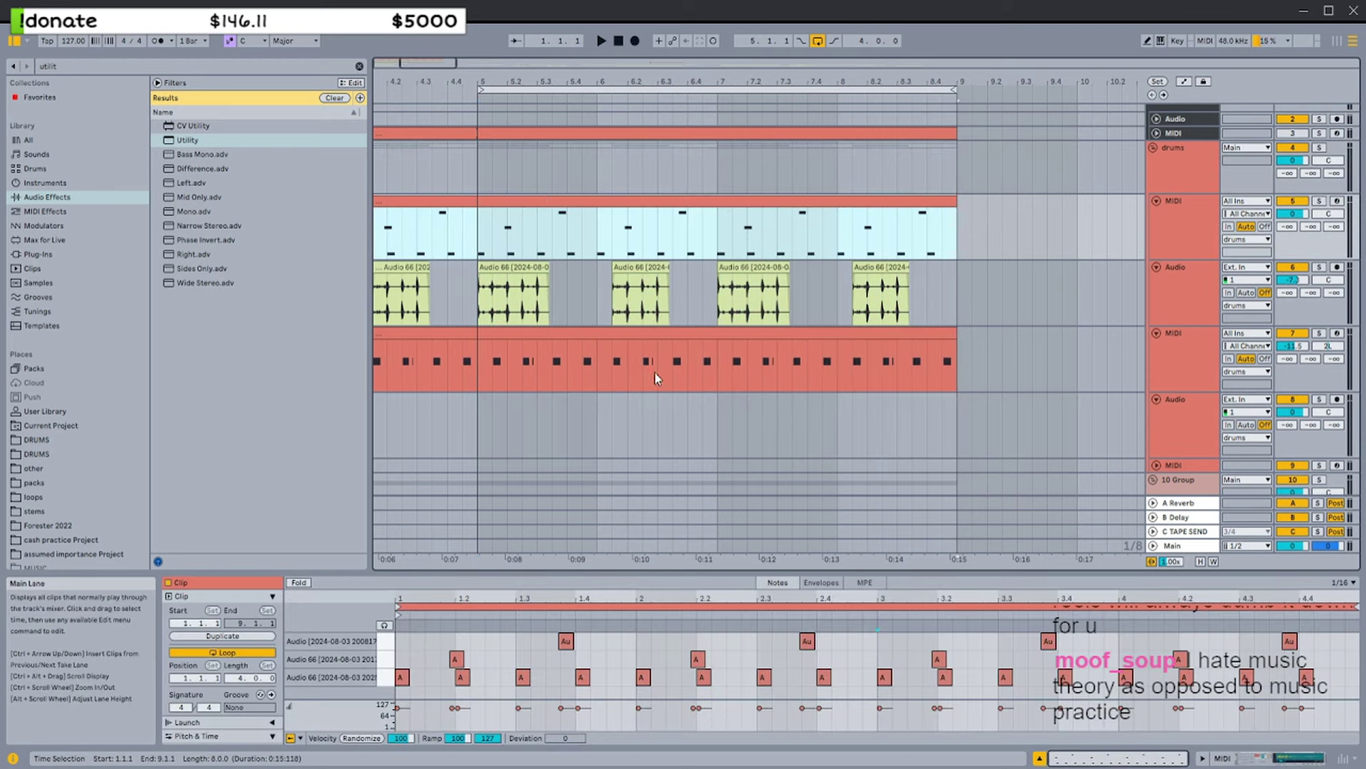
{"action": "left_click", "coordinate": [665, 334]}
{"action": "left_click", "coordinate": [491, 359]}
Try splitting track 17's MIDI clip at 5.1.1
{"action": "scroll", "coordinate": [491, 359], "scroll_direction": "down", "scroll_amount": 8}
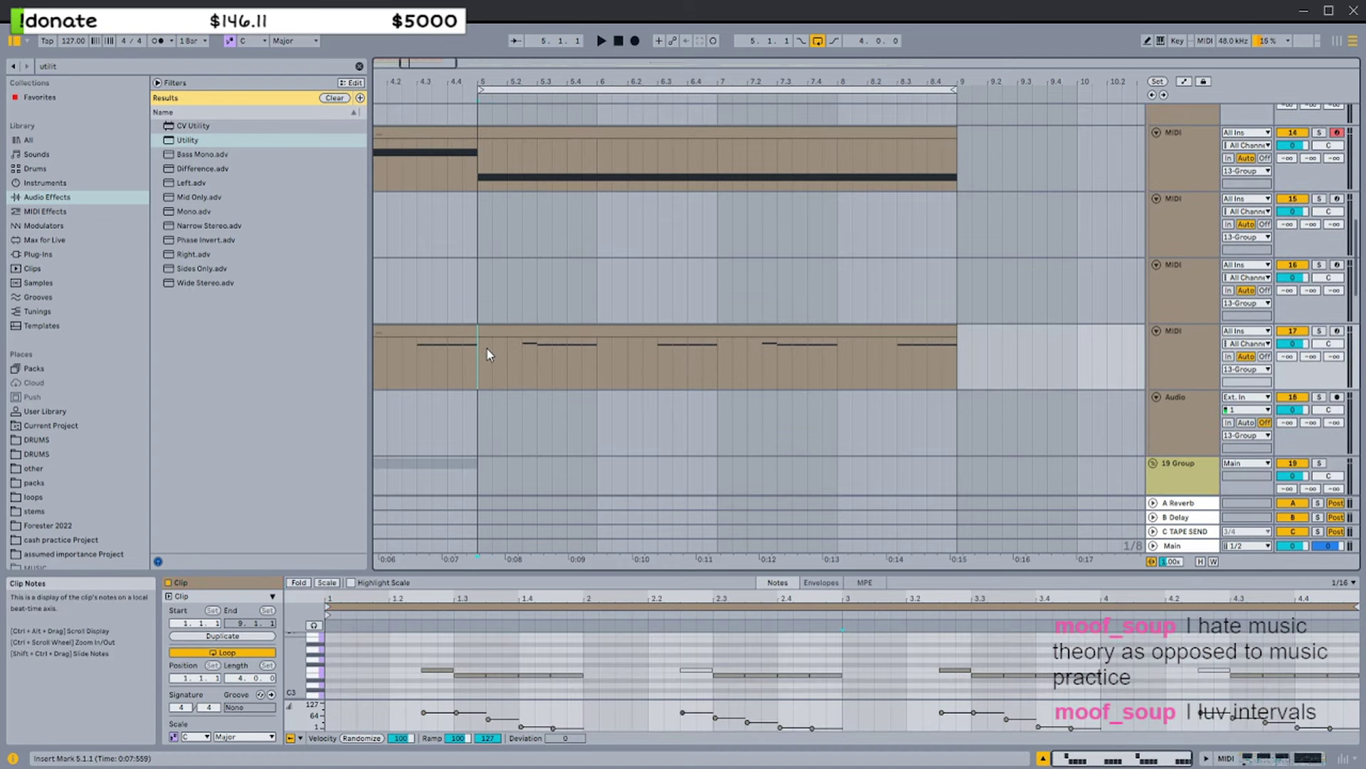
{"action": "left_click", "coordinate": [566, 334]}
{"action": "scroll", "coordinate": [567, 334], "scroll_direction": "down", "scroll_amount": 3}
{"action": "left_click", "coordinate": [530, 349]}
{"action": "key", "text": "ctrl+e"}
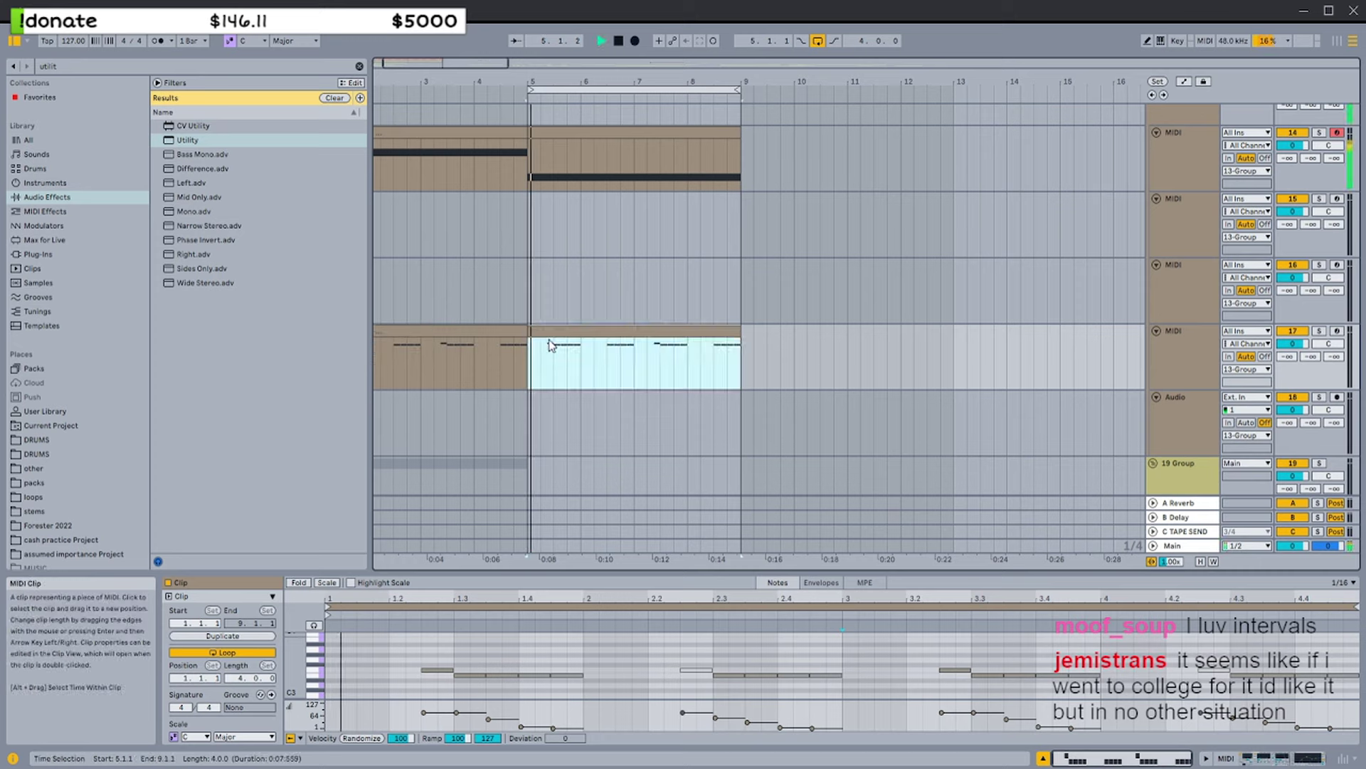
Try different pitches for all the notes in the second half of track 17's clip
{"action": "left_click_drag", "start_coordinate": [405, 651], "coordinate": [1355, 698]}
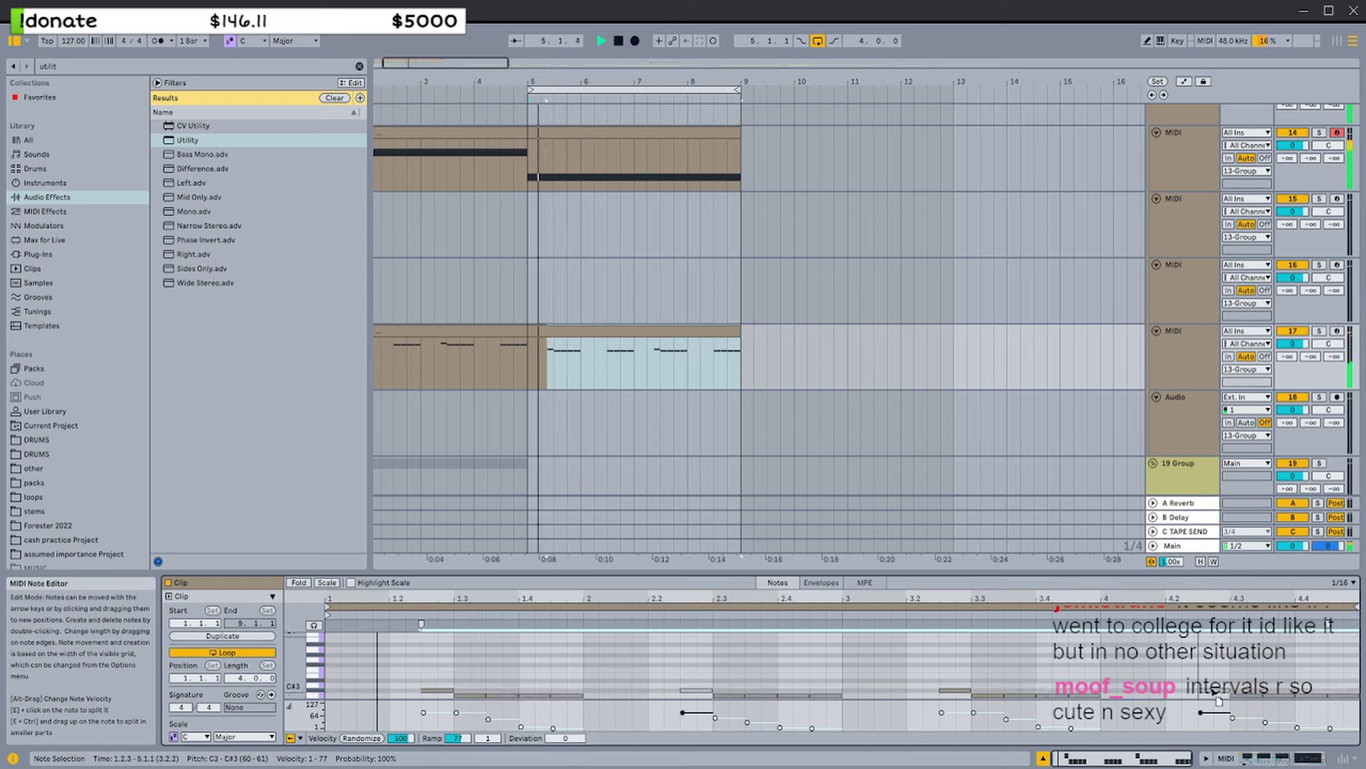
{"action": "left_click_drag", "start_coordinate": [1215, 697], "coordinate": [1223, 676]}
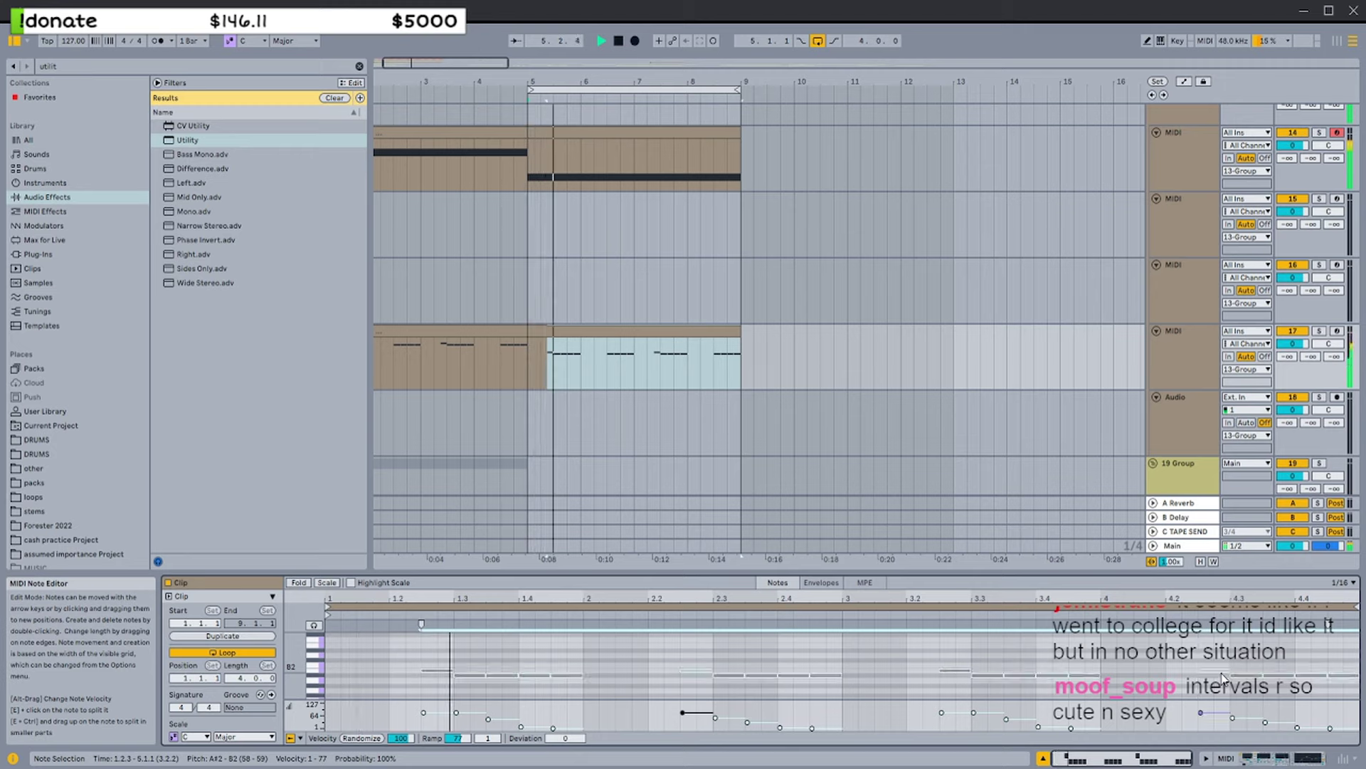
{"action": "key", "text": "Up"}
{"action": "key", "text": "Up"}
{"action": "key", "text": "Up"}
{"action": "left_click", "coordinate": [533, 329]}
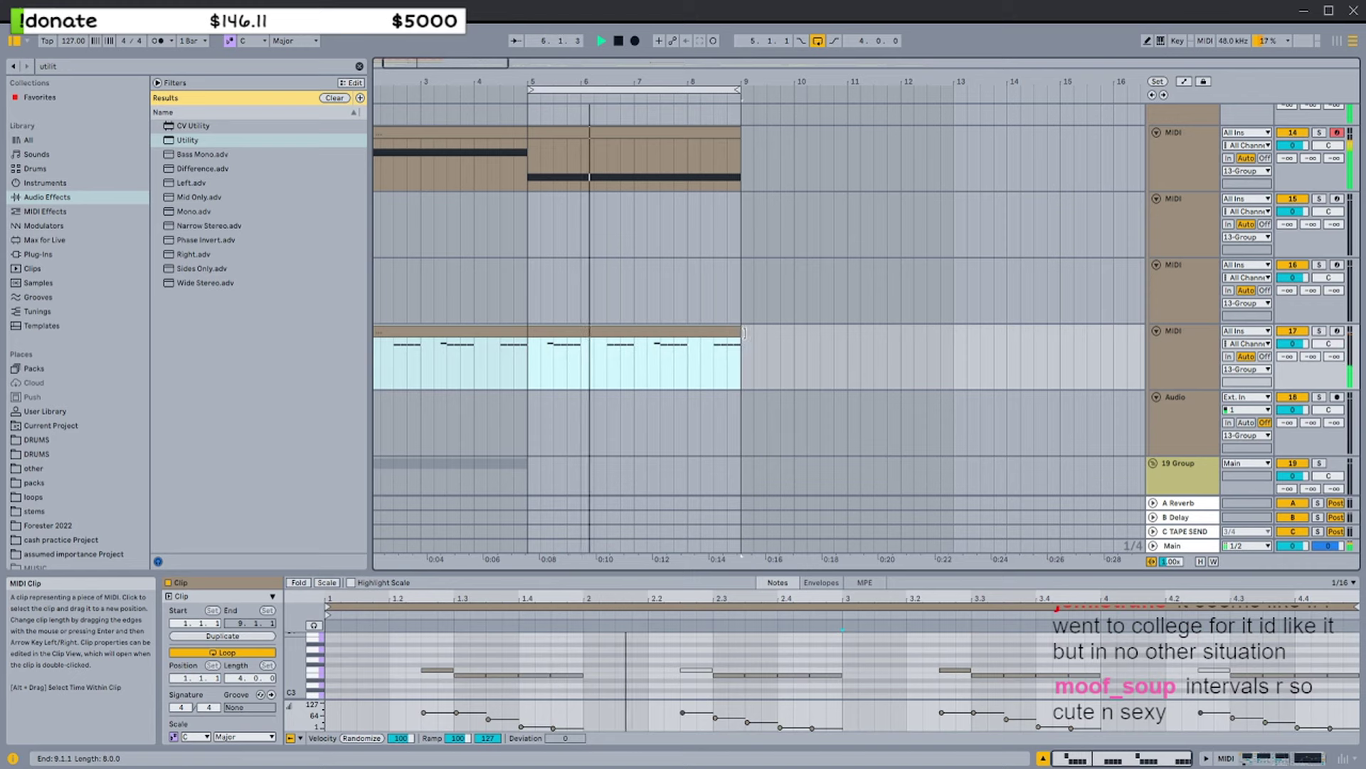
Try track 14's two notes one octave higher, at A#3 and G3, and return them to their original octave
{"action": "scroll", "coordinate": [717, 331], "scroll_direction": "left", "scroll_amount": 2}
{"action": "left_click", "coordinate": [1304, 347]}
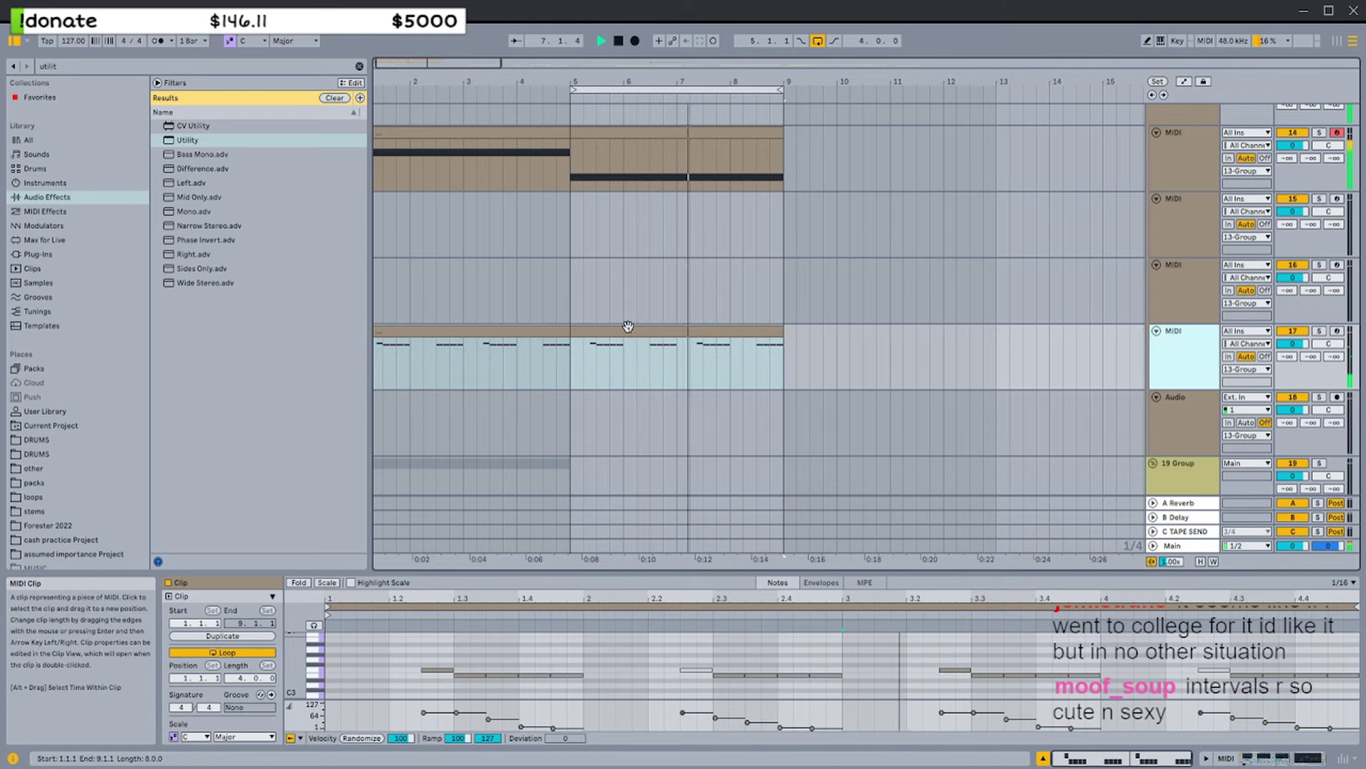
{"action": "scroll", "coordinate": [631, 326], "scroll_direction": "up", "scroll_amount": 3}
{"action": "left_click", "coordinate": [573, 253]}
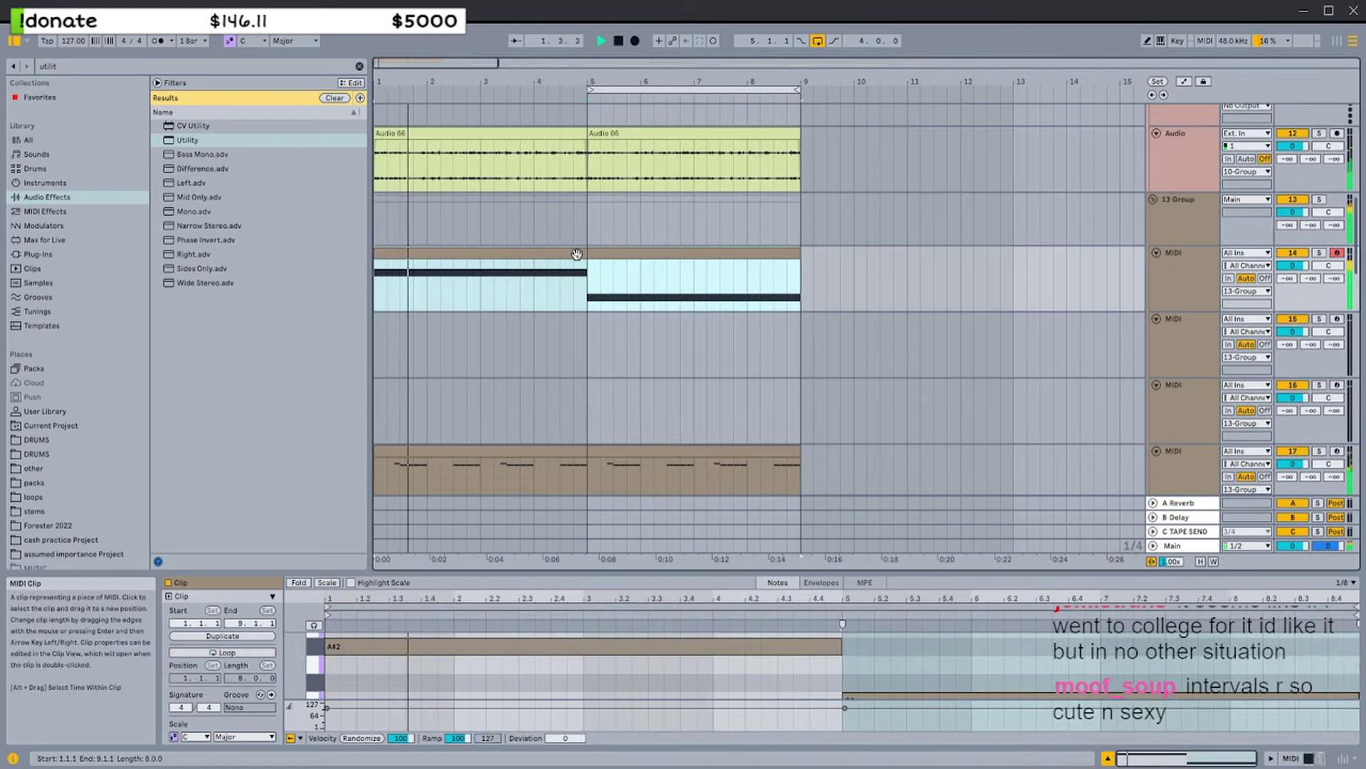
{"action": "left_click", "coordinate": [732, 676]}
{"action": "key", "text": "ctrl+a"}
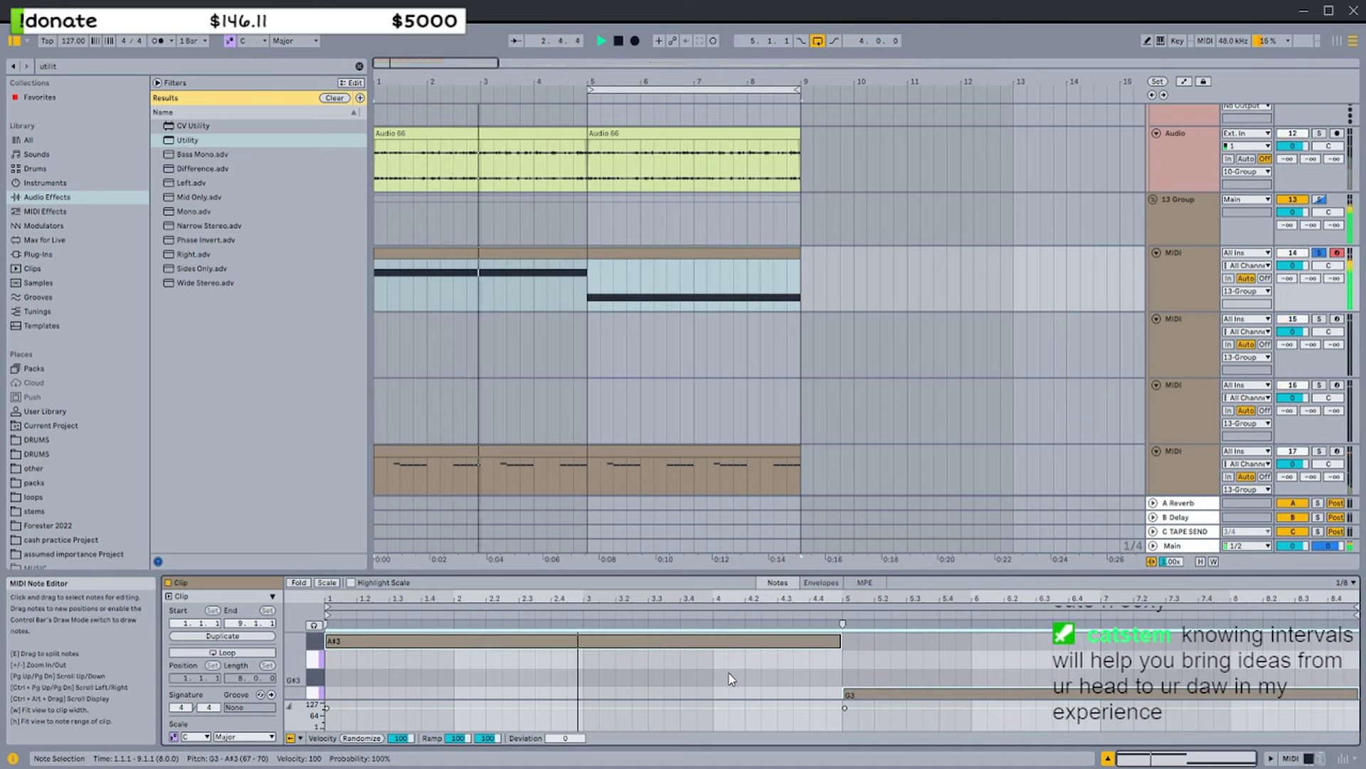
{"action": "key", "text": "shift+Down"}
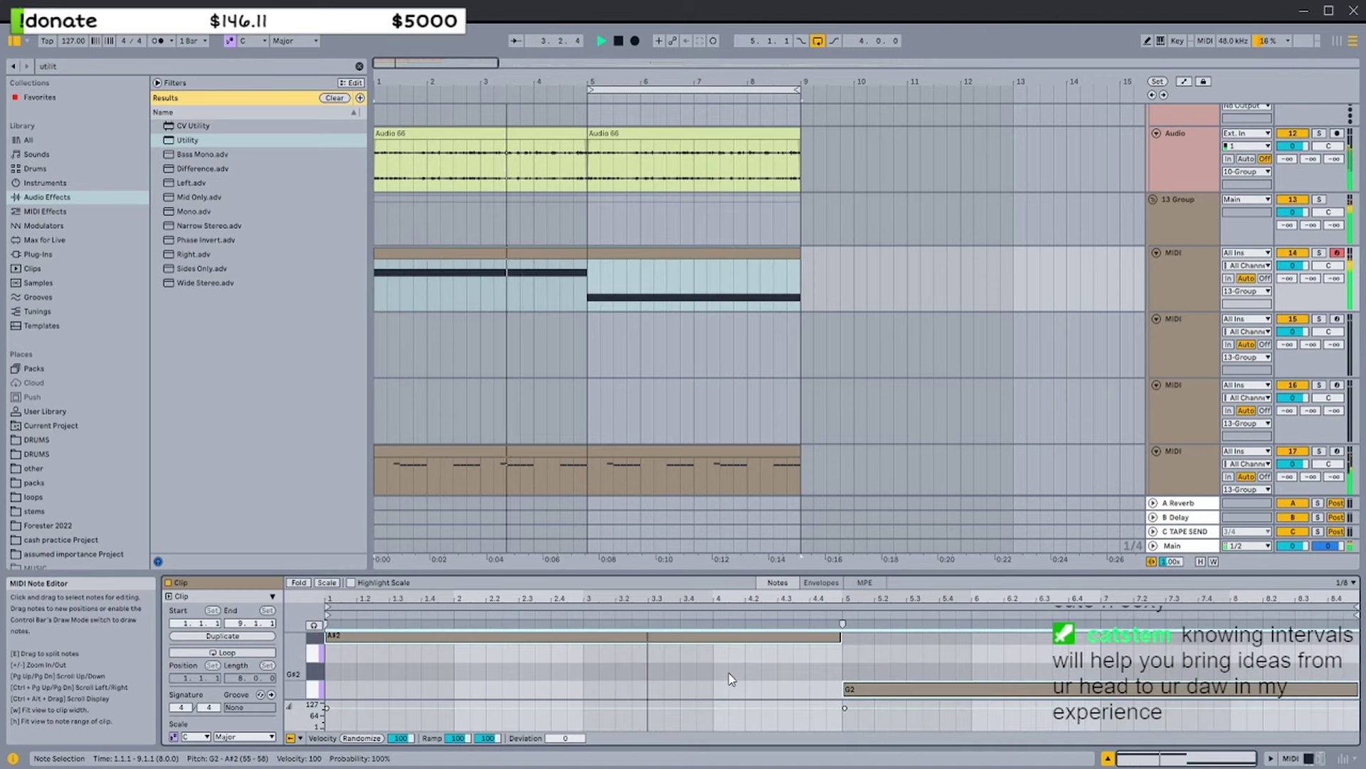
Shorten the G2 note in track 14's clip to end at 7.3.1
{"action": "left_click", "coordinate": [845, 659]}
{"action": "left_click_drag", "start_coordinate": [847, 652], "coordinate": [1352, 656]}
{"action": "left_click_drag", "start_coordinate": [1354, 661], "coordinate": [851, 654]}
{"action": "left_click_drag", "start_coordinate": [848, 655], "coordinate": [1107, 646]}
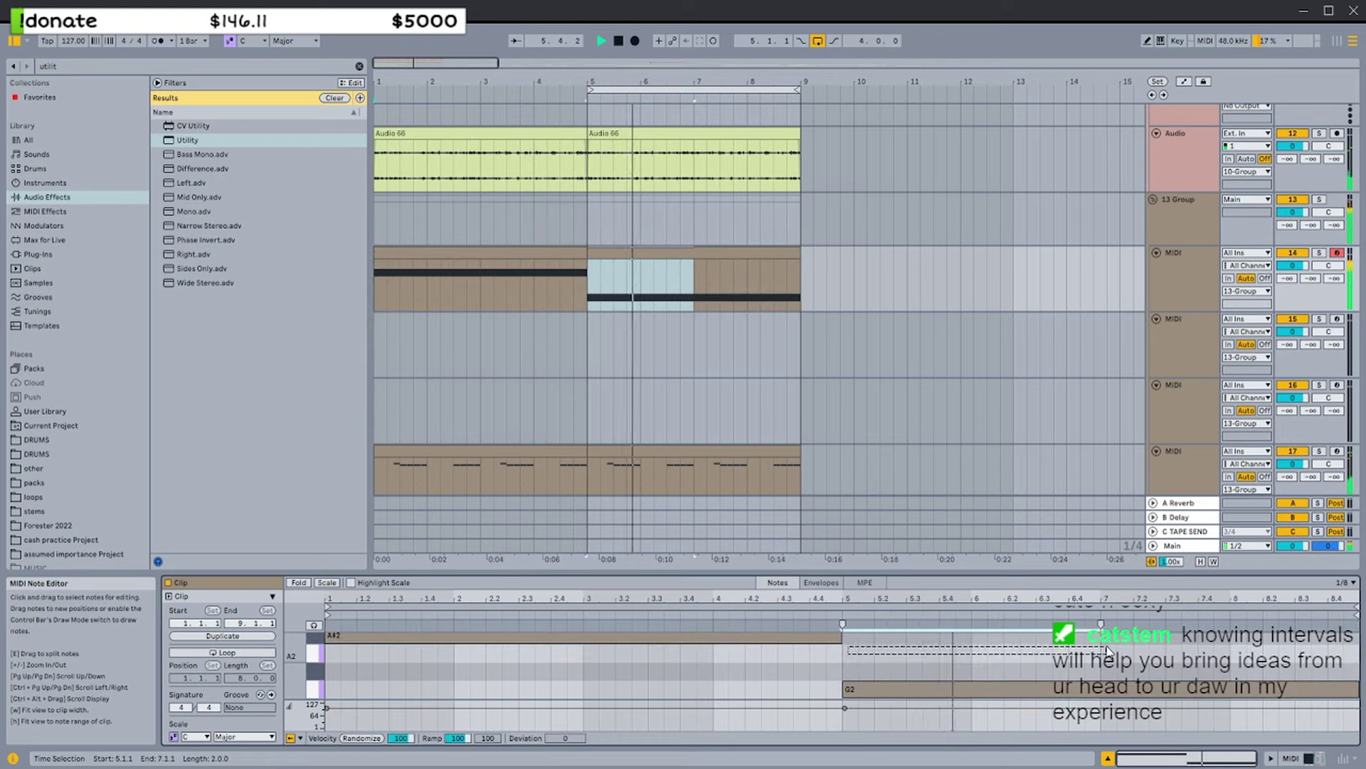
{"action": "left_click", "coordinate": [1343, 687]}
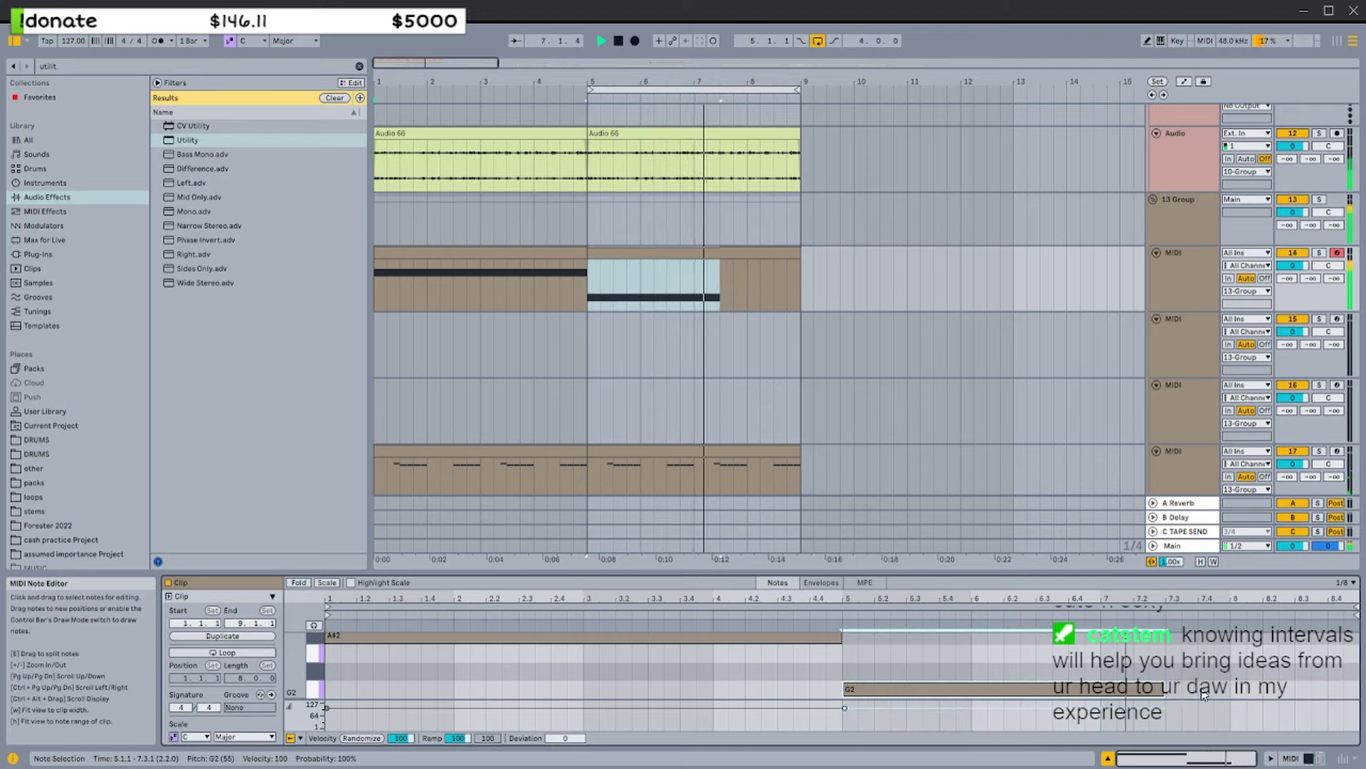
Duplicate the G2 note to start at 7.3.1 and transpose the copy down to F2
{"action": "key", "text": "ctrl+d"}
{"action": "key", "text": "Down"}
{"action": "key", "text": "Down"}
{"action": "left_click", "coordinate": [941, 679]}
Play bars 5 to 8 to audition the F2 note in track 14's clip
{"action": "key", "text": "space"}
{"action": "key", "text": "space"}
{"action": "left_click", "coordinate": [1070, 691]}
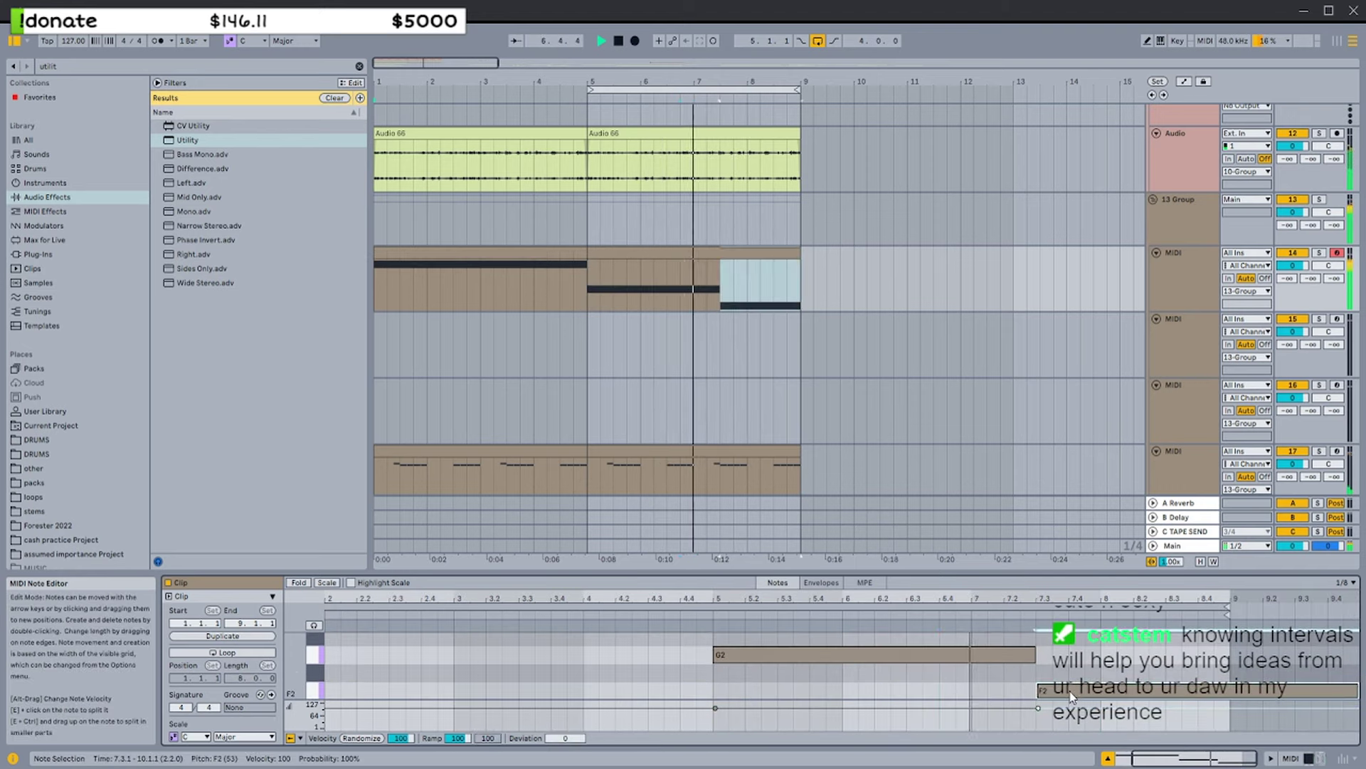
{"action": "left_click_drag", "start_coordinate": [1070, 690], "coordinate": [1083, 699]}
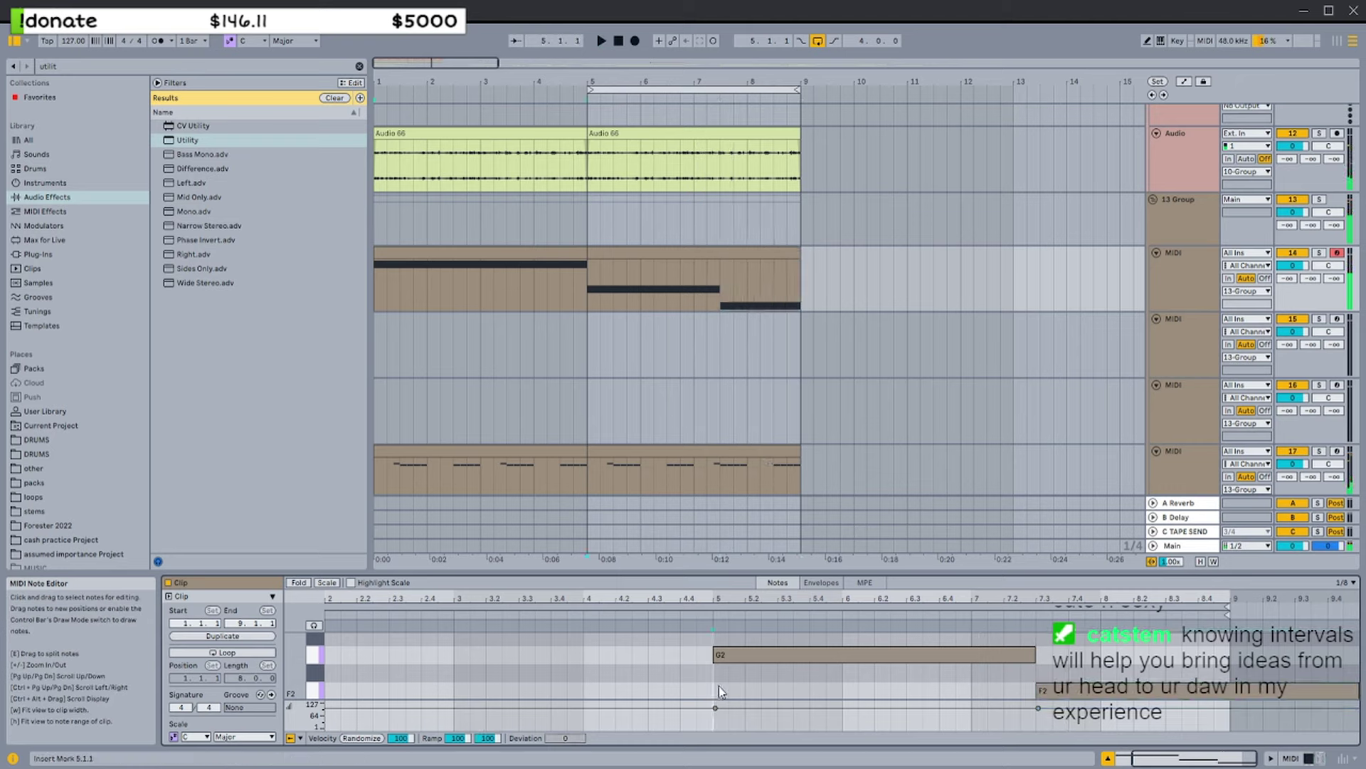
{"action": "key", "text": "space"}
{"action": "left_click", "coordinate": [1145, 691]}
{"action": "key", "text": "Up"}
{"action": "key", "text": "Down"}
{"action": "left_click_drag", "start_coordinate": [1240, 669], "coordinate": [1187, 675]}
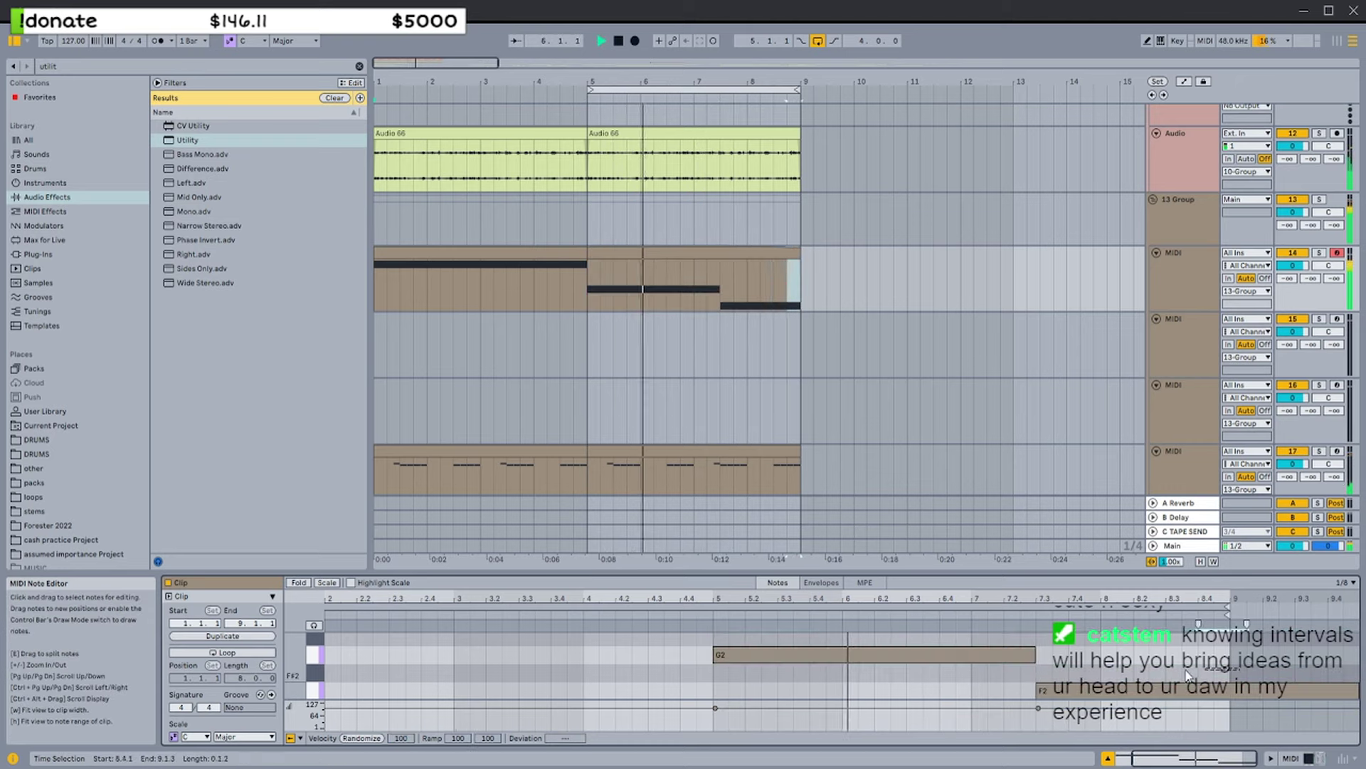
Move the change from G2 to F2 to 7.2.3 and trim the F2 note to end at 9.1.1
{"action": "left_click", "coordinate": [1039, 685]}
{"action": "left_click_drag", "start_coordinate": [1051, 690], "coordinate": [1017, 654]}
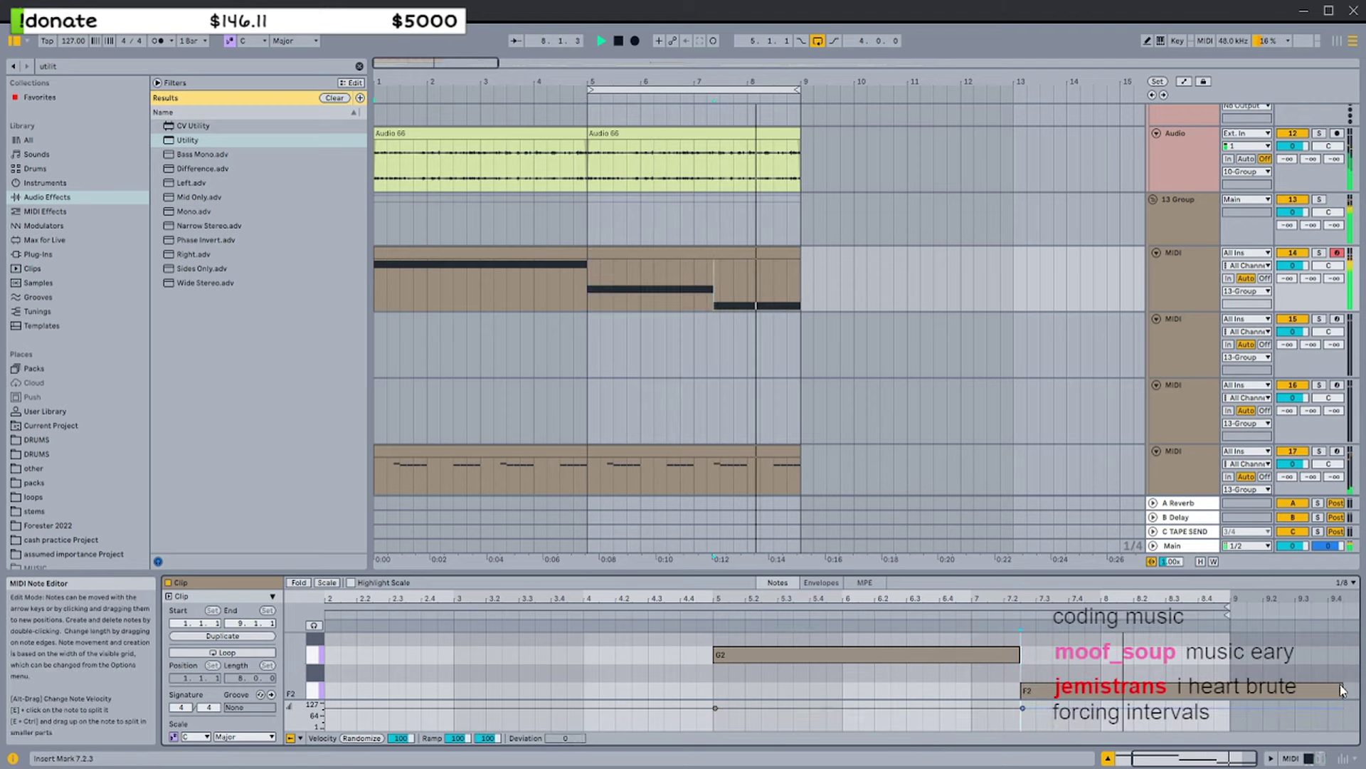
{"action": "left_click_drag", "start_coordinate": [1342, 685], "coordinate": [1234, 680]}
{"action": "mouse_move", "coordinate": [1052, 682]}
{"action": "left_mouse_down"}
{"action": "mouse_move", "coordinate": [1040, 681]}
{"action": "mouse_move", "coordinate": [1125, 676]}
{"action": "left_mouse_up"}
{"action": "key", "text": "space"}
Extend the arrangement loop to eight bars starting at 1.1.1
{"action": "left_click", "coordinate": [643, 246]}
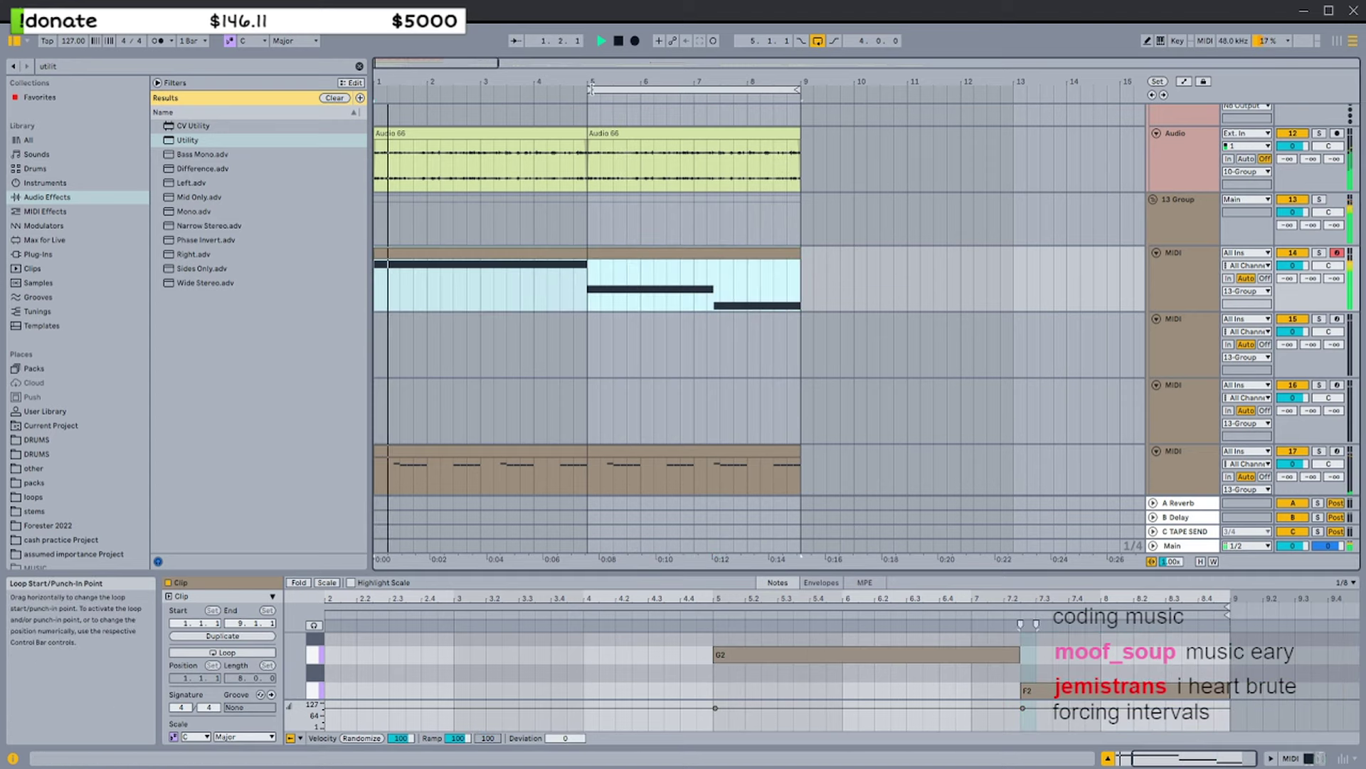
{"action": "left_click_drag", "start_coordinate": [591, 90], "coordinate": [378, 91]}
{"action": "scroll", "coordinate": [640, 173], "scroll_direction": "up", "scroll_amount": 2}
{"action": "left_click", "coordinate": [595, 179]}
Duplicate track 20's four-bar audio clip into bars 5 to 8
{"action": "scroll", "coordinate": [664, 259], "scroll_direction": "down", "scroll_amount": 7}
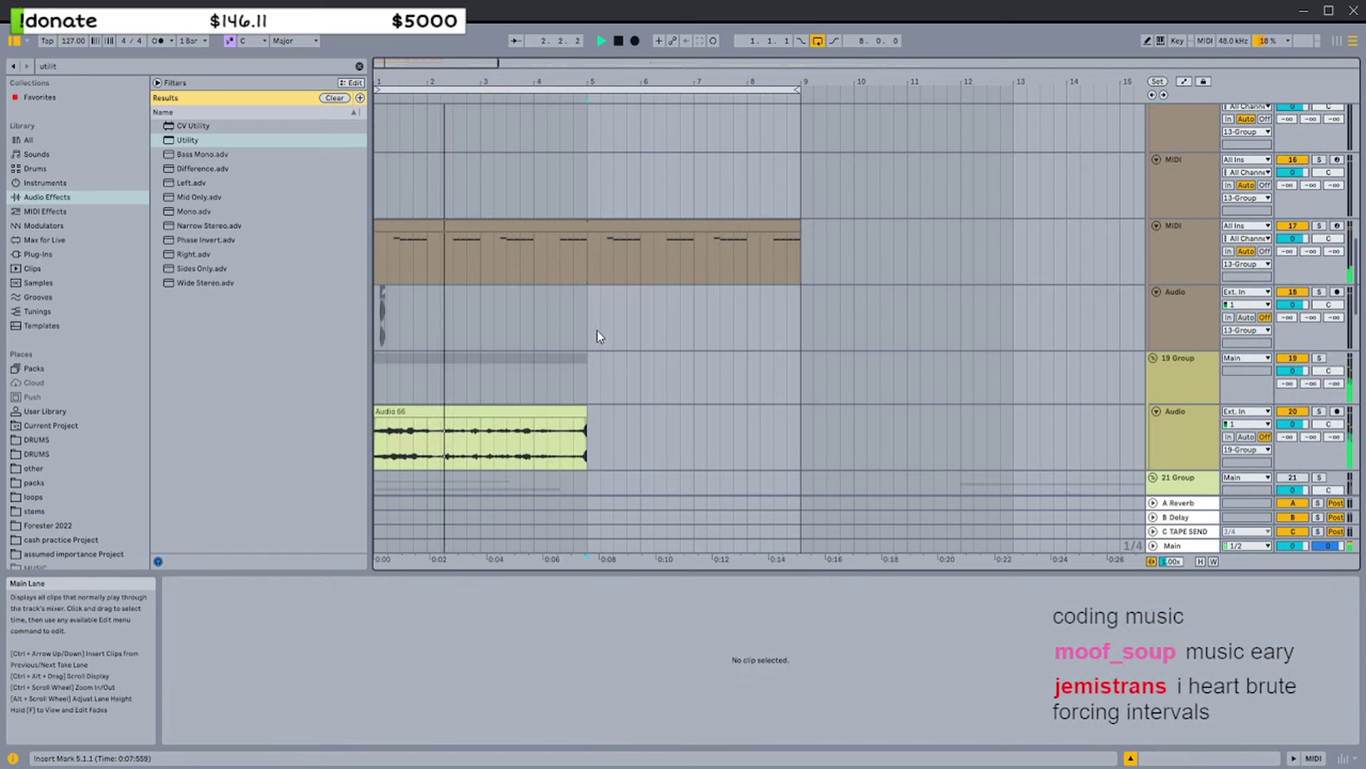
{"action": "scroll", "coordinate": [596, 333], "scroll_direction": "down", "scroll_amount": 3}
{"action": "left_click", "coordinate": [568, 366]}
{"action": "key", "text": "ctrl+d"}
{"action": "left_click", "coordinate": [575, 366], "text": "shift"}
{"action": "left_click", "coordinate": [578, 366]}
{"action": "scroll", "coordinate": [589, 353], "scroll_direction": "up", "scroll_amount": 1}
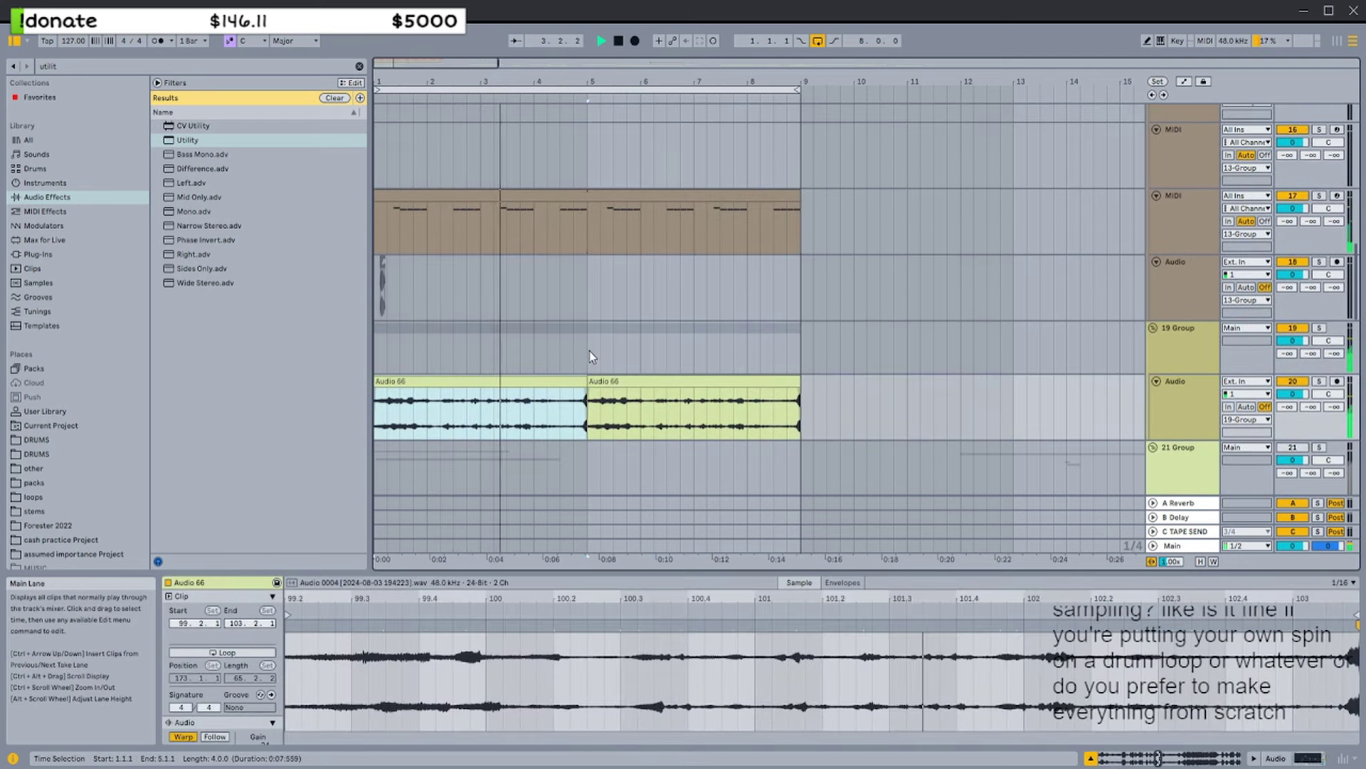
{"action": "left_click_drag", "start_coordinate": [590, 351], "coordinate": [379, 344]}
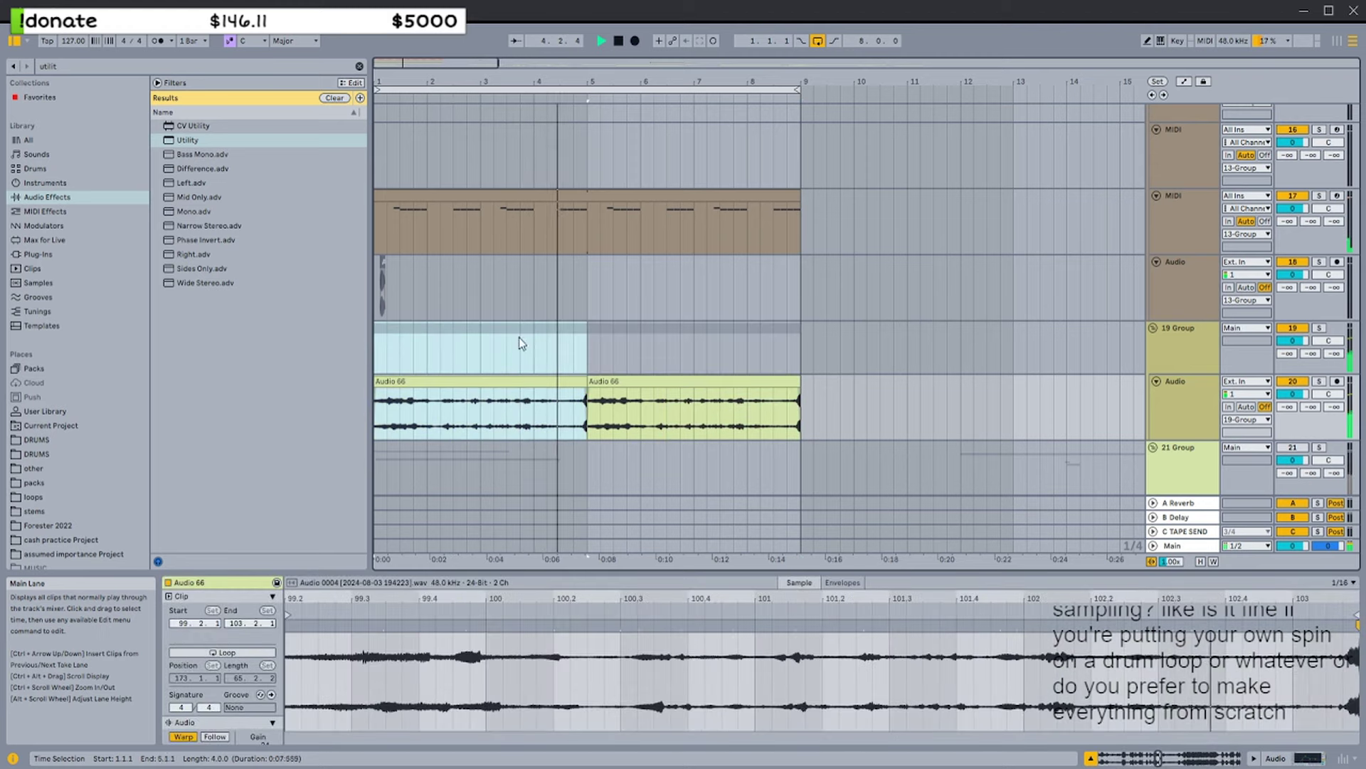
{"action": "left_click_drag", "start_coordinate": [588, 340], "coordinate": [798, 341]}
{"action": "left_click_drag", "start_coordinate": [799, 341], "coordinate": [380, 349]}
{"action": "left_click_drag", "start_coordinate": [506, 348], "coordinate": [378, 349]}
{"action": "left_click_drag", "start_coordinate": [378, 347], "coordinate": [801, 341]}
{"action": "left_click_drag", "start_coordinate": [801, 341], "coordinate": [380, 343]}
{"action": "mouse_move", "coordinate": [600, 341]}
{"action": "left_mouse_down"}
{"action": "mouse_move", "coordinate": [800, 347]}
{"action": "mouse_move", "coordinate": [604, 345]}
{"action": "left_mouse_up"}
Look over track 17's looped clip and the bass notes above it, and save the set
{"action": "left_click", "coordinate": [688, 319]}
{"action": "scroll", "coordinate": [701, 295], "scroll_direction": "up", "scroll_amount": 2}
{"action": "left_click", "coordinate": [723, 263]}
{"action": "left_click", "coordinate": [720, 271]}
{"action": "scroll", "coordinate": [719, 272], "scroll_direction": "up", "scroll_amount": 1}
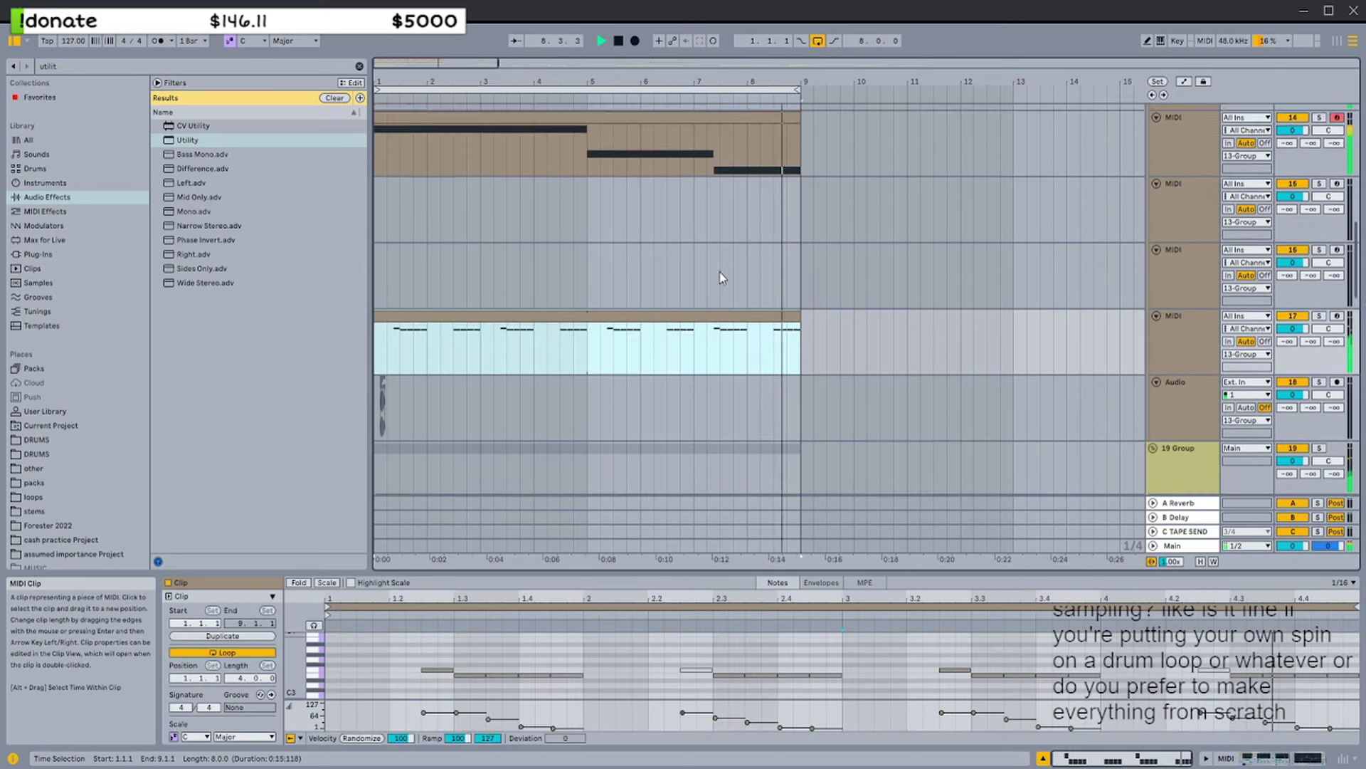
{"action": "scroll", "coordinate": [722, 279], "scroll_direction": "up", "scroll_amount": 1}
{"action": "scroll", "coordinate": [724, 286], "scroll_direction": "down", "scroll_amount": 2}
{"action": "scroll", "coordinate": [719, 286], "scroll_direction": "up", "scroll_amount": 3}
{"action": "key", "text": "ctrl+s"}
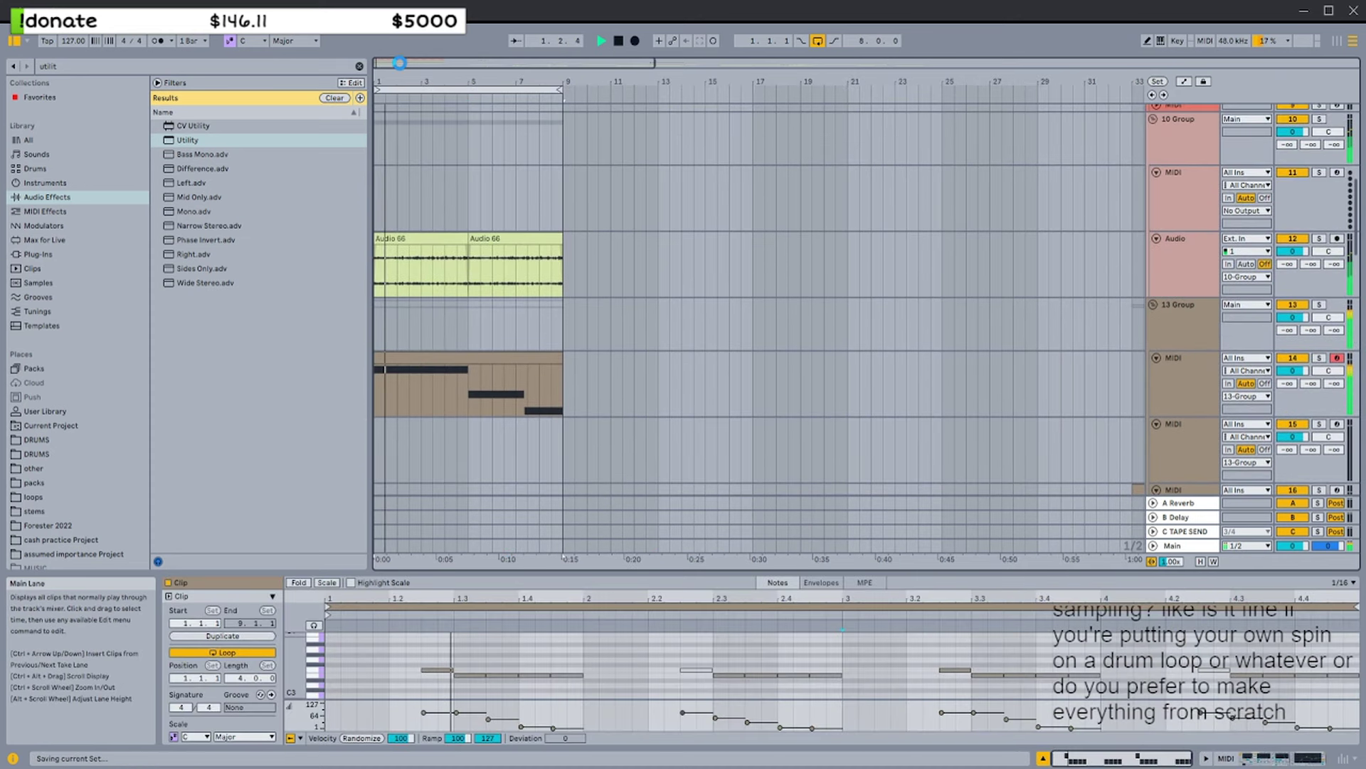
{"action": "scroll", "coordinate": [640, 235], "scroll_direction": "up", "scroll_amount": 3}
{"action": "left_click_drag", "start_coordinate": [655, 217], "coordinate": [380, 224]}
{"action": "left_click_drag", "start_coordinate": [380, 224], "coordinate": [658, 233]}
{"action": "left_click_drag", "start_coordinate": [658, 233], "coordinate": [282, 377]}
{"action": "left_click_drag", "start_coordinate": [377, 238], "coordinate": [656, 406]}
{"action": "left_click", "coordinate": [658, 404]}
{"action": "left_click_drag", "start_coordinate": [606, 242], "coordinate": [380, 249]}
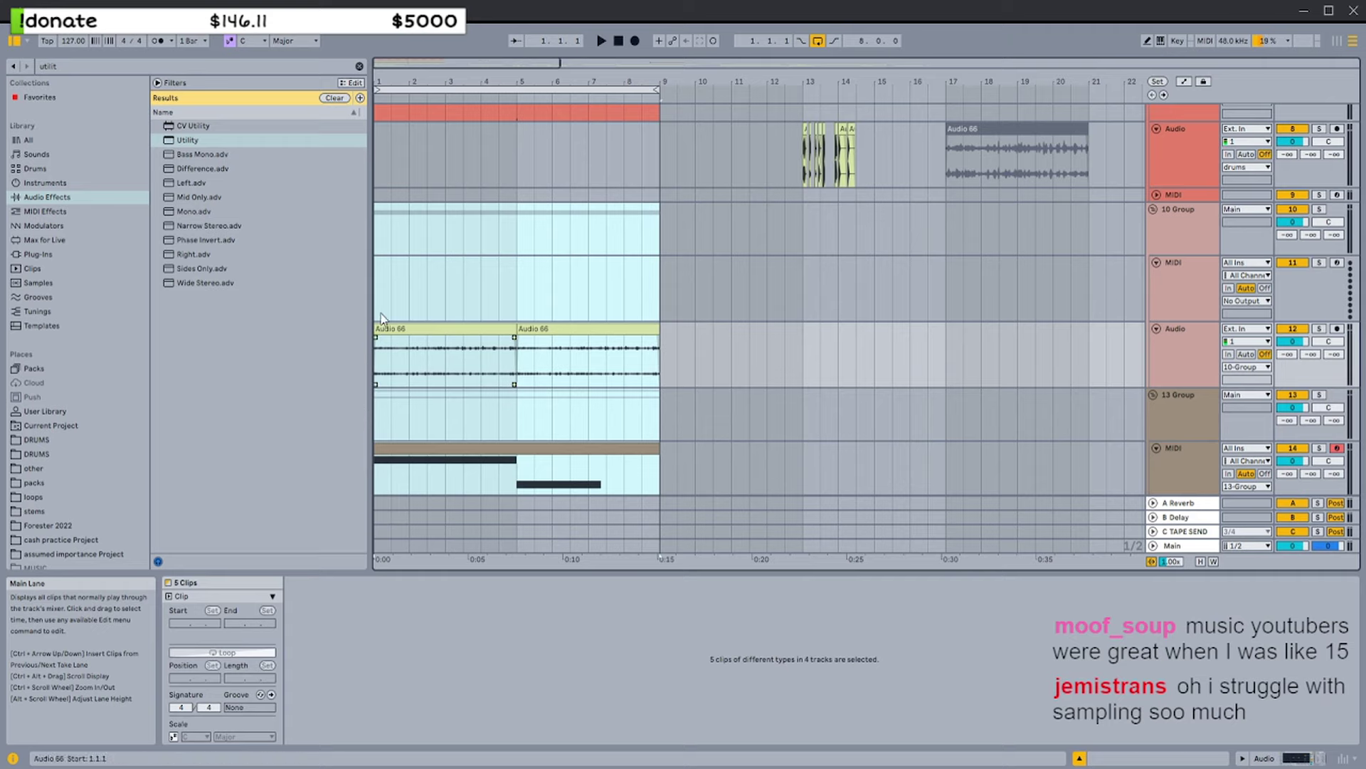
{"action": "left_click_drag", "start_coordinate": [381, 317], "coordinate": [663, 394]}
{"action": "left_click", "coordinate": [663, 394]}
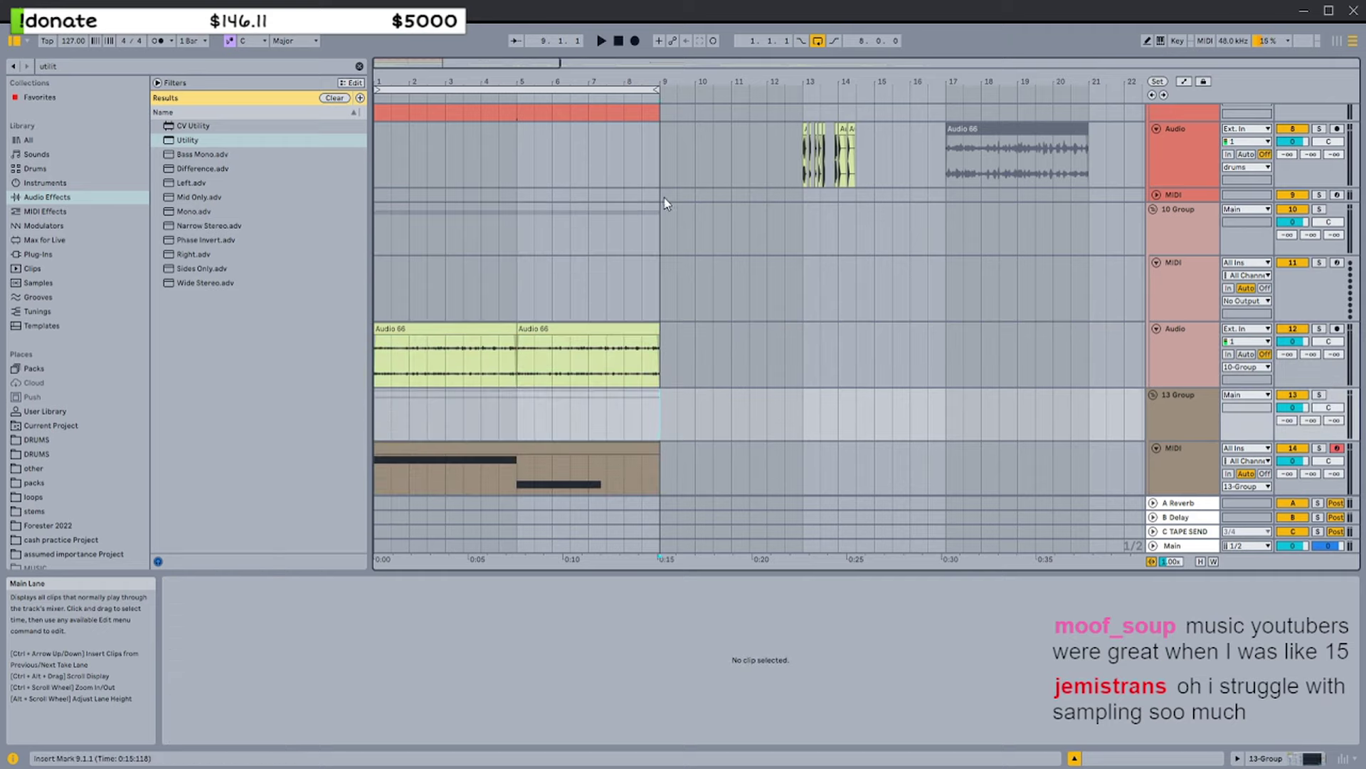
{"action": "left_click_drag", "start_coordinate": [663, 207], "coordinate": [279, 400]}
{"action": "left_click_drag", "start_coordinate": [640, 81], "coordinate": [640, 121]}
{"action": "scroll", "coordinate": [717, 272], "scroll_direction": "up", "scroll_amount": 3}
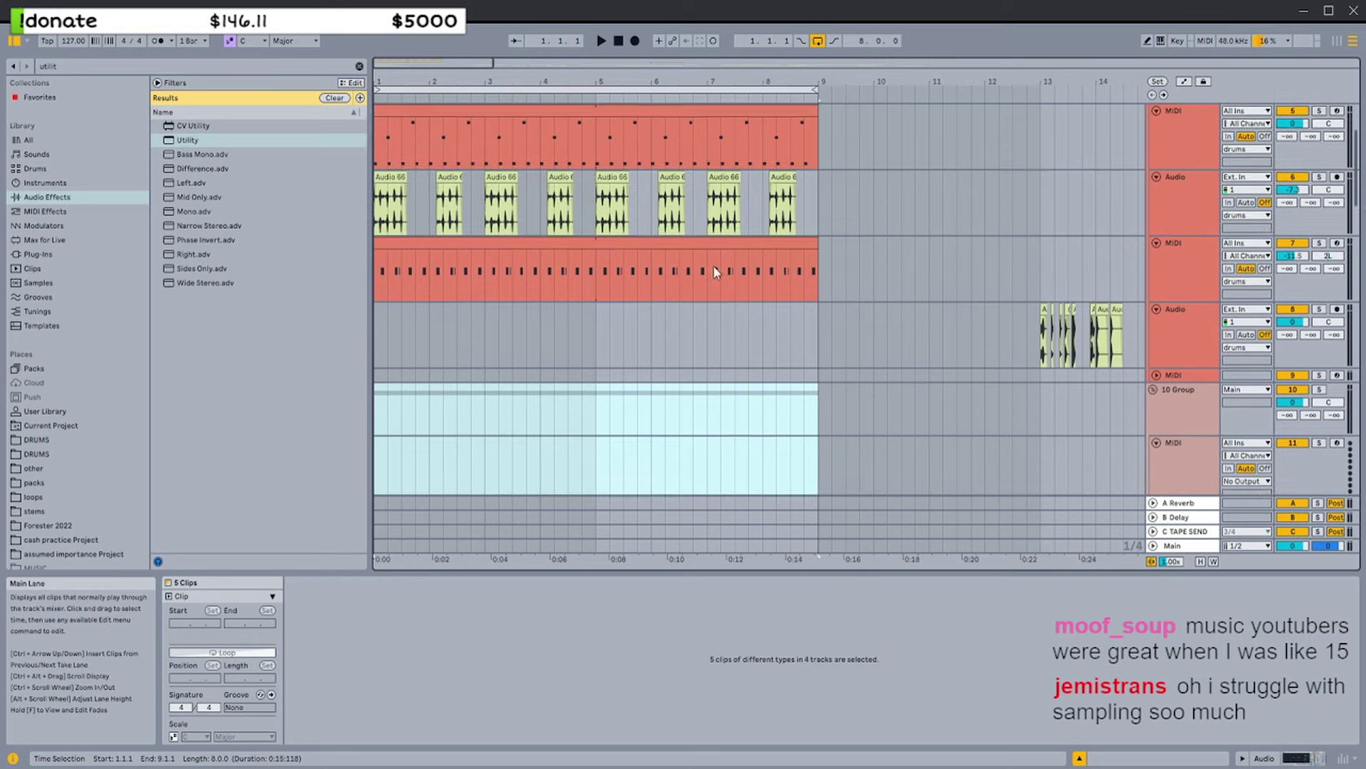
{"action": "scroll", "coordinate": [717, 272], "scroll_direction": "up", "scroll_amount": 3}
{"action": "left_click_drag", "start_coordinate": [813, 265], "coordinate": [381, 219]}
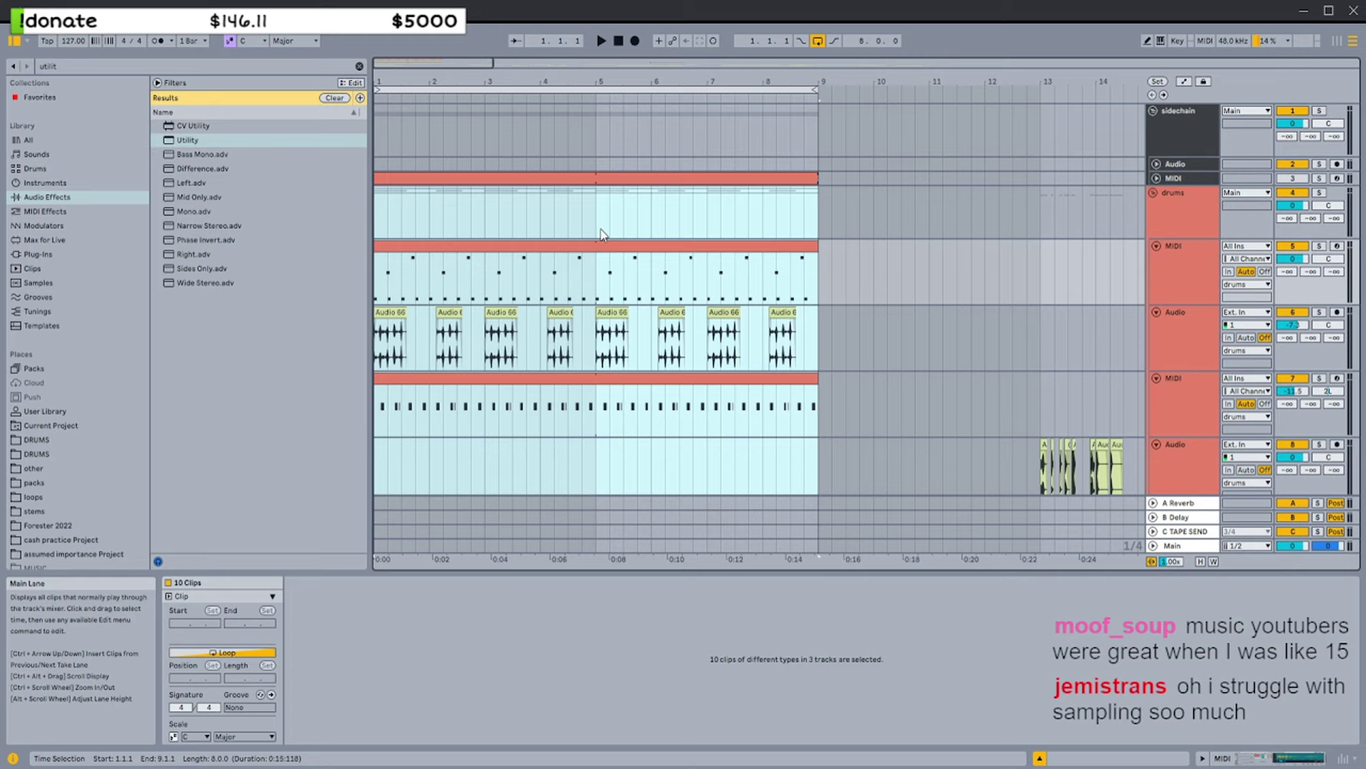
{"action": "left_click", "coordinate": [804, 206]}
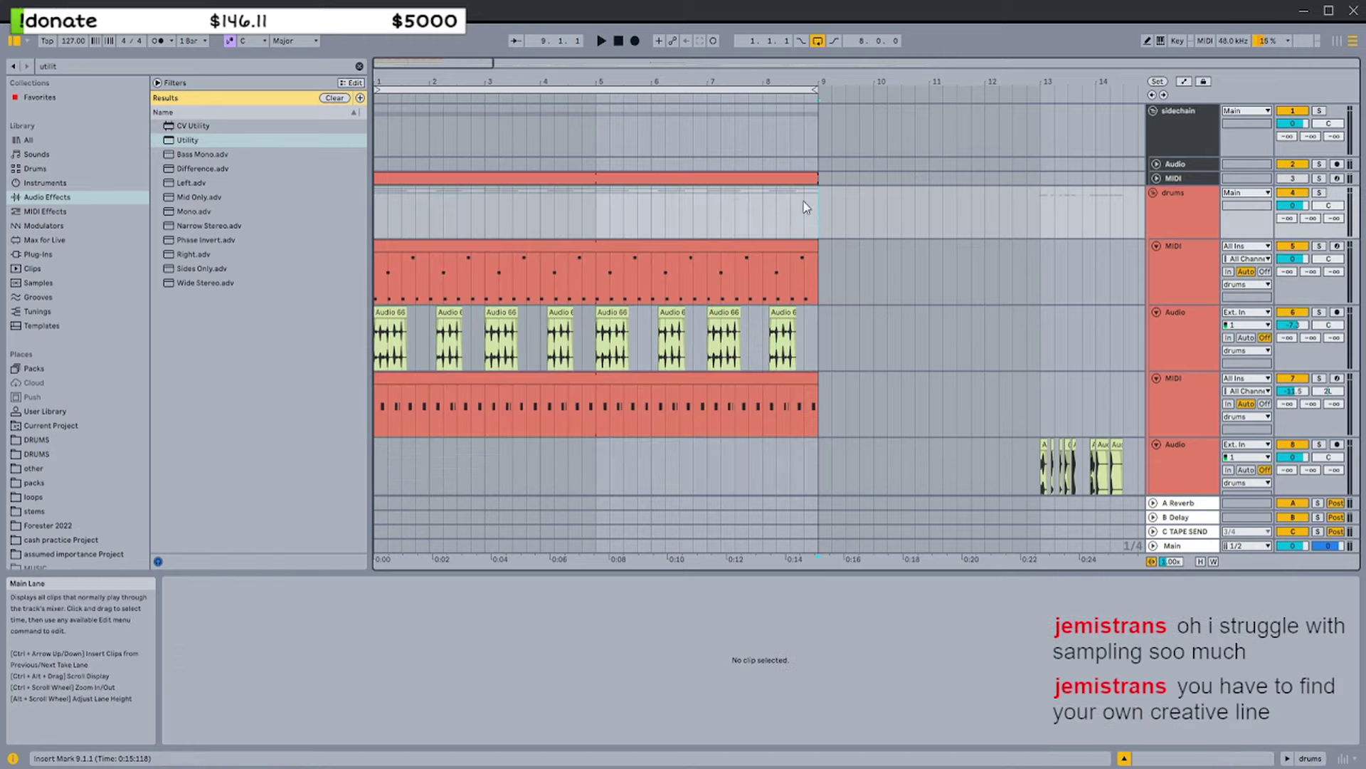
{"action": "left_click_drag", "start_coordinate": [389, 62], "coordinate": [389, 62]}
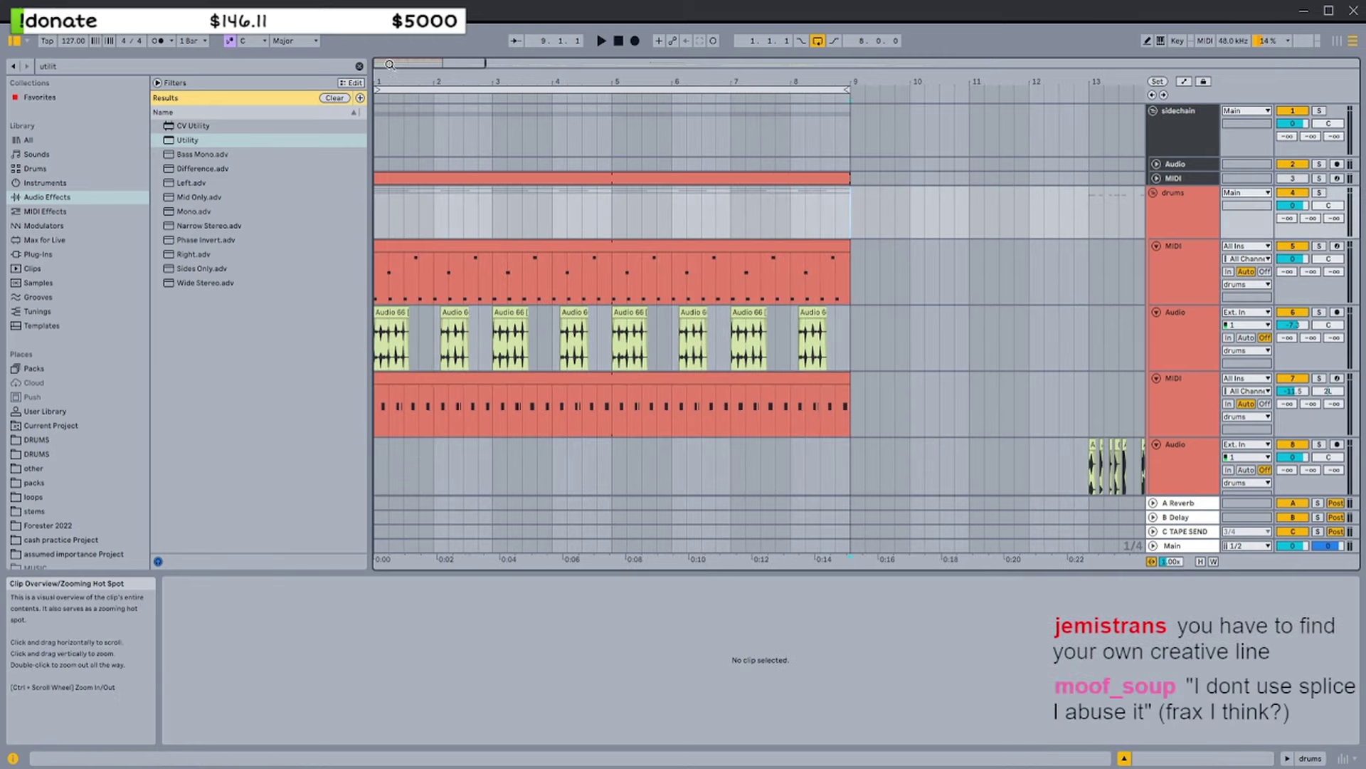
{"action": "scroll", "coordinate": [467, 69], "scroll_direction": "up", "scroll_amount": 2}
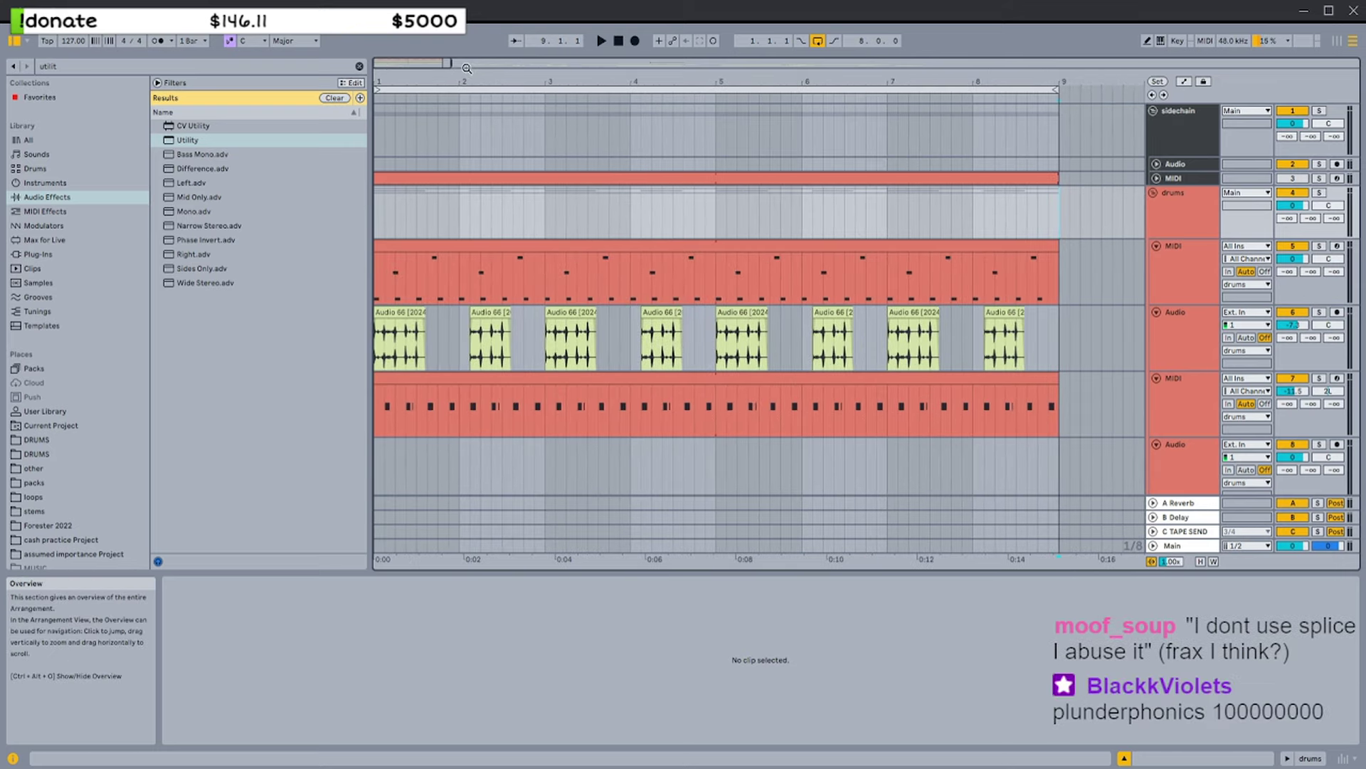
{"action": "left_click_drag", "start_coordinate": [456, 62], "coordinate": [408, 74]}
{"action": "scroll", "coordinate": [458, 61], "scroll_direction": "down", "scroll_amount": 1}
{"action": "scroll", "coordinate": [1088, 204], "scroll_direction": "down", "scroll_amount": 2}
{"action": "left_click", "coordinate": [1158, 152]}
{"action": "left_click", "coordinate": [1157, 146]}
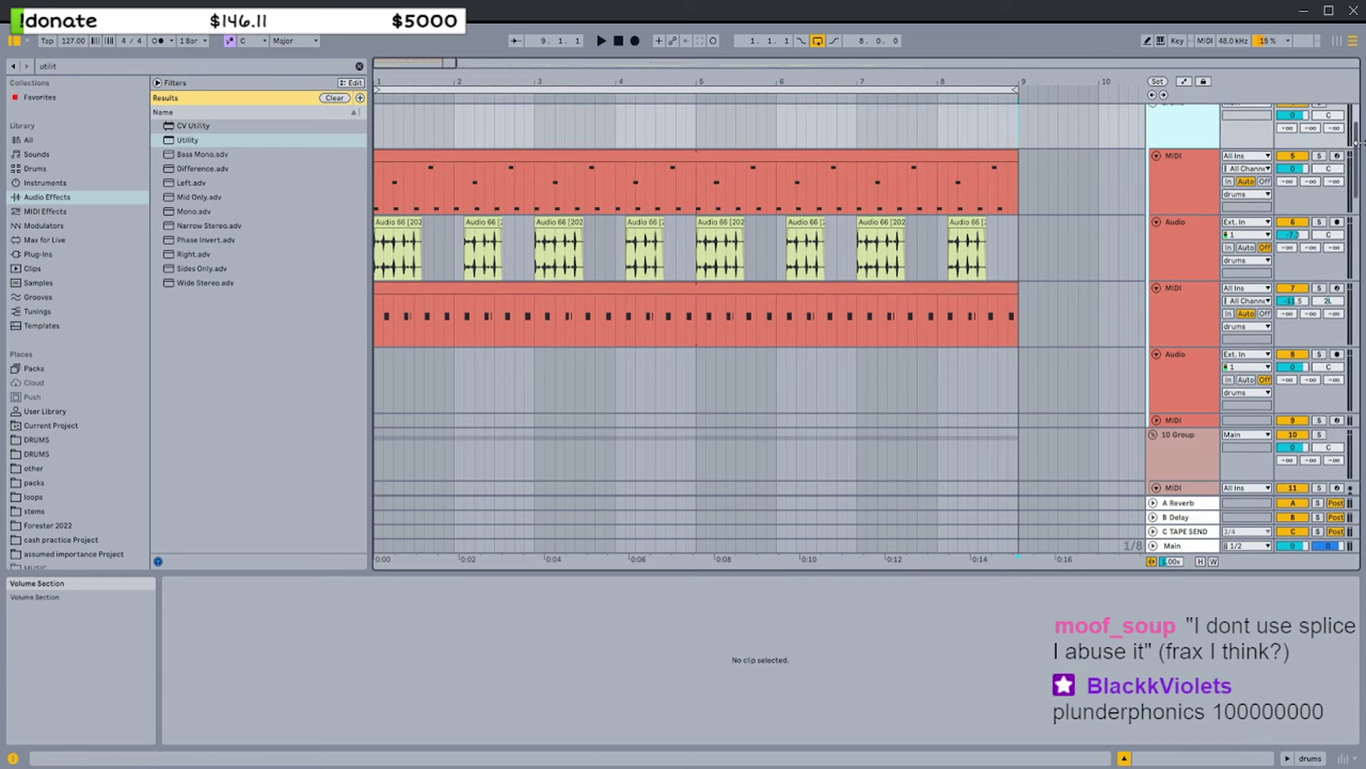
{"action": "scroll", "coordinate": [1355, 150], "scroll_direction": "up", "scroll_amount": 1}
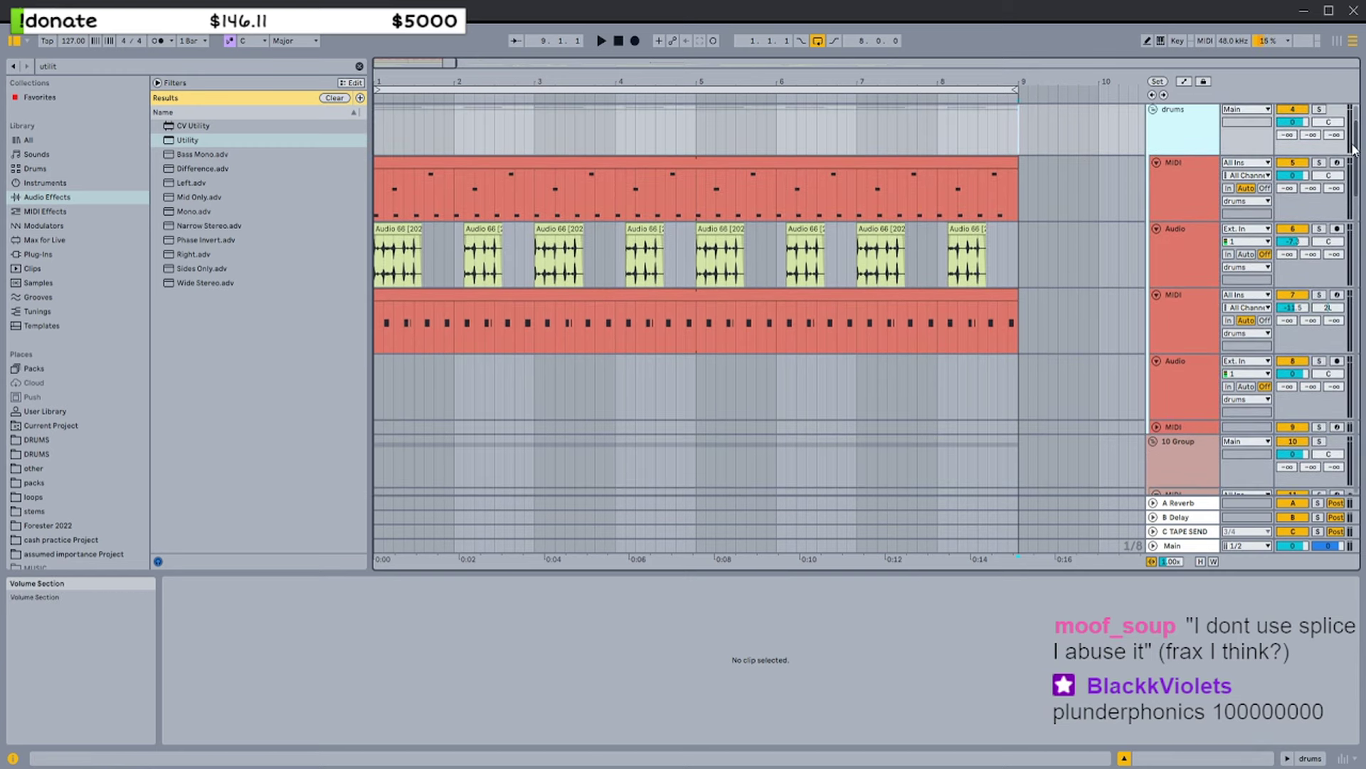
{"action": "scroll", "coordinate": [1355, 149], "scroll_direction": "up", "scroll_amount": 1}
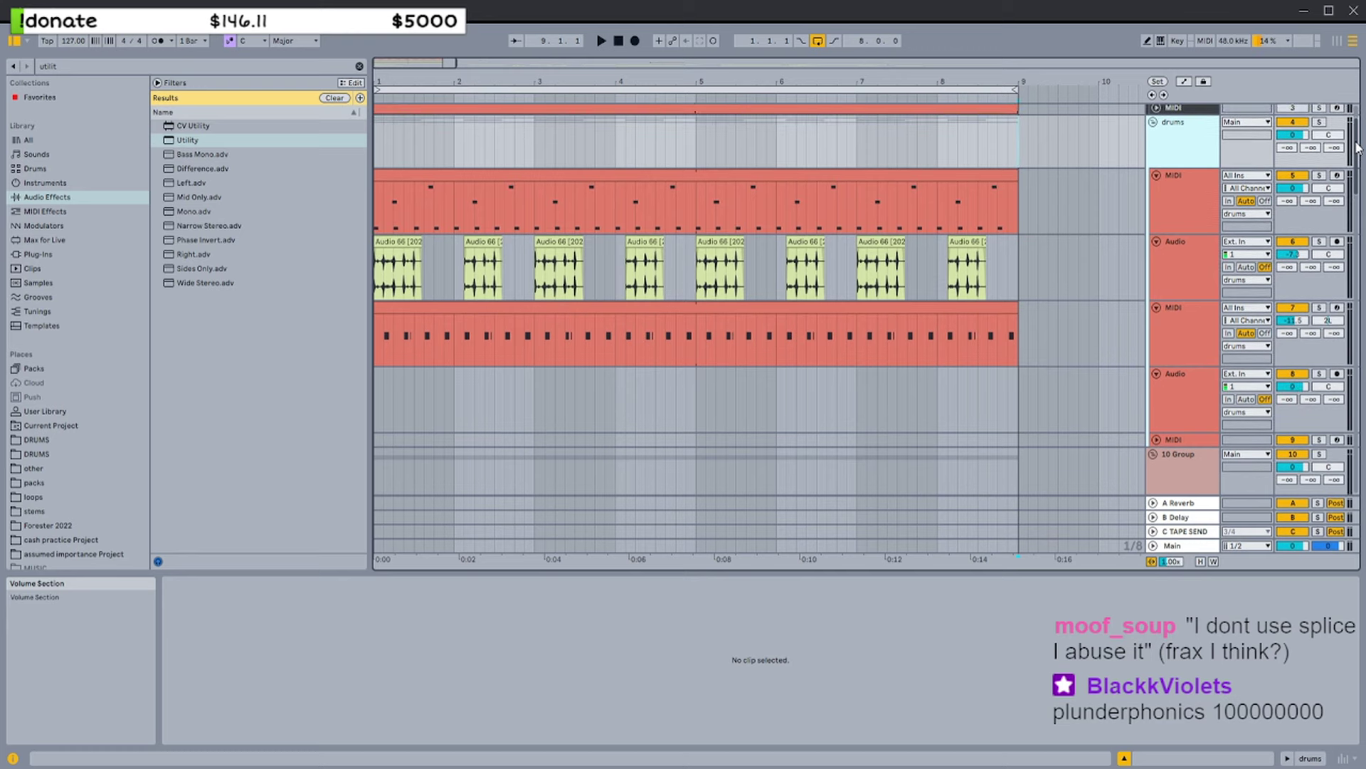
{"action": "scroll", "coordinate": [1355, 149], "scroll_direction": "up", "scroll_amount": 1}
{"action": "left_click_drag", "start_coordinate": [1025, 168], "coordinate": [377, 163]}
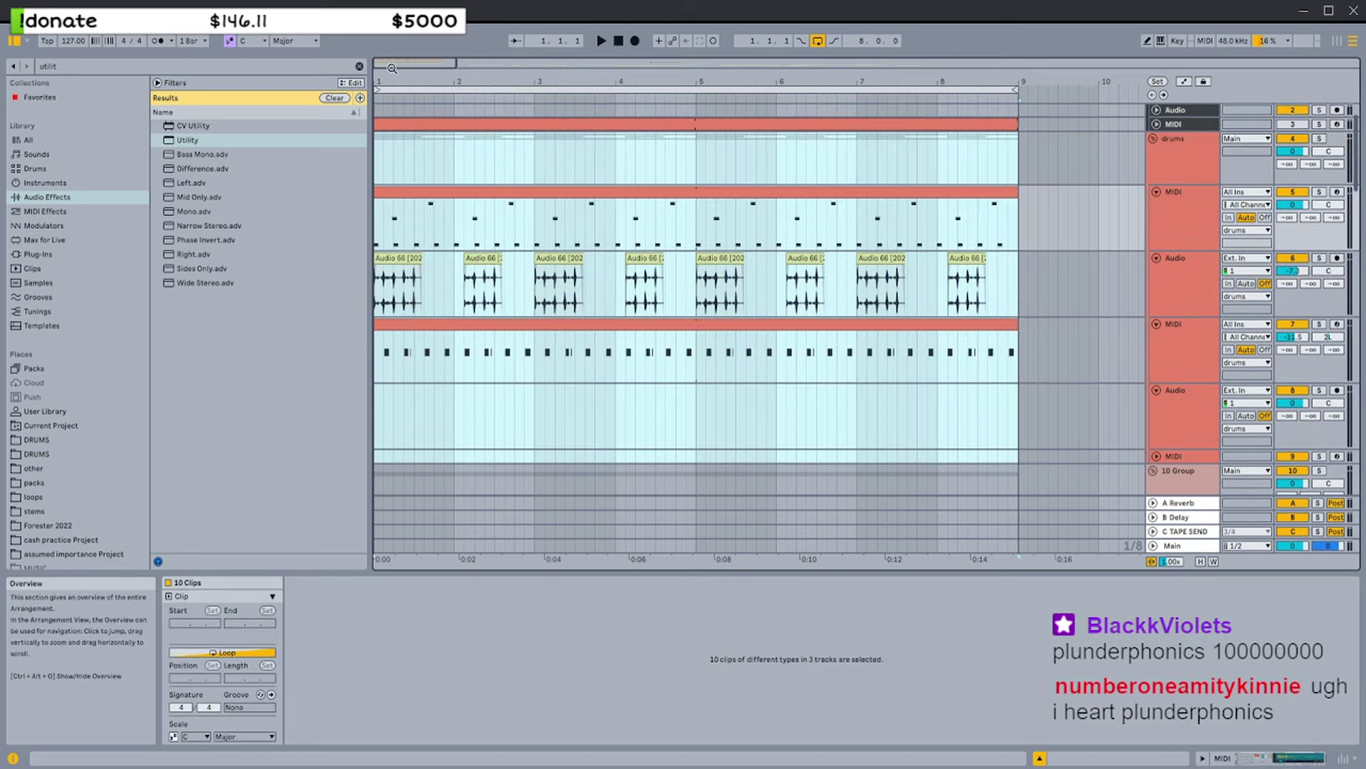
{"action": "left_click_drag", "start_coordinate": [392, 69], "coordinate": [395, 65]}
{"action": "scroll", "coordinate": [783, 168], "scroll_direction": "up", "scroll_amount": 2}
{"action": "left_click", "coordinate": [933, 136]}
{"action": "left_click_drag", "start_coordinate": [933, 135], "coordinate": [377, 202]}
{"action": "left_click_drag", "start_coordinate": [379, 135], "coordinate": [377, 214]}
Fold the sidechain group and collapse it to a single row
{"action": "left_click", "coordinate": [1154, 125]}
{"action": "left_click", "coordinate": [1153, 111]}
{"action": "left_click_drag", "start_coordinate": [933, 114], "coordinate": [378, 148]}
{"action": "left_click_drag", "start_coordinate": [469, 64], "coordinate": [461, 64]}
{"action": "left_click_drag", "start_coordinate": [987, 158], "coordinate": [683, 149]}
{"action": "left_click_drag", "start_coordinate": [683, 149], "coordinate": [986, 151]}
{"action": "left_click_drag", "start_coordinate": [987, 151], "coordinate": [363, 178]}
{"action": "left_click", "coordinate": [380, 135]}
{"action": "key", "text": "minus"}
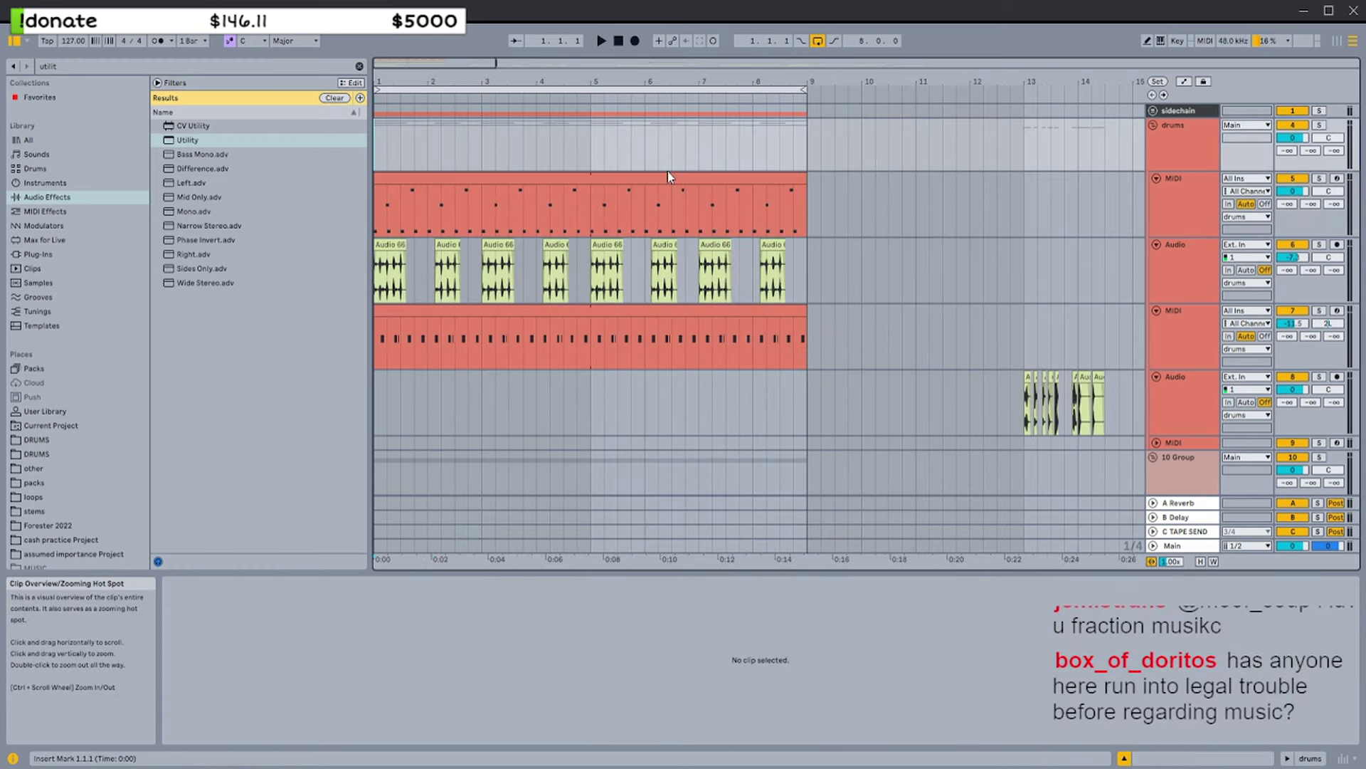
{"action": "scroll", "coordinate": [709, 186], "scroll_direction": "down", "scroll_amount": 3}
{"action": "left_click", "coordinate": [716, 203]}
{"action": "scroll", "coordinate": [722, 218], "scroll_direction": "down", "scroll_amount": 3}
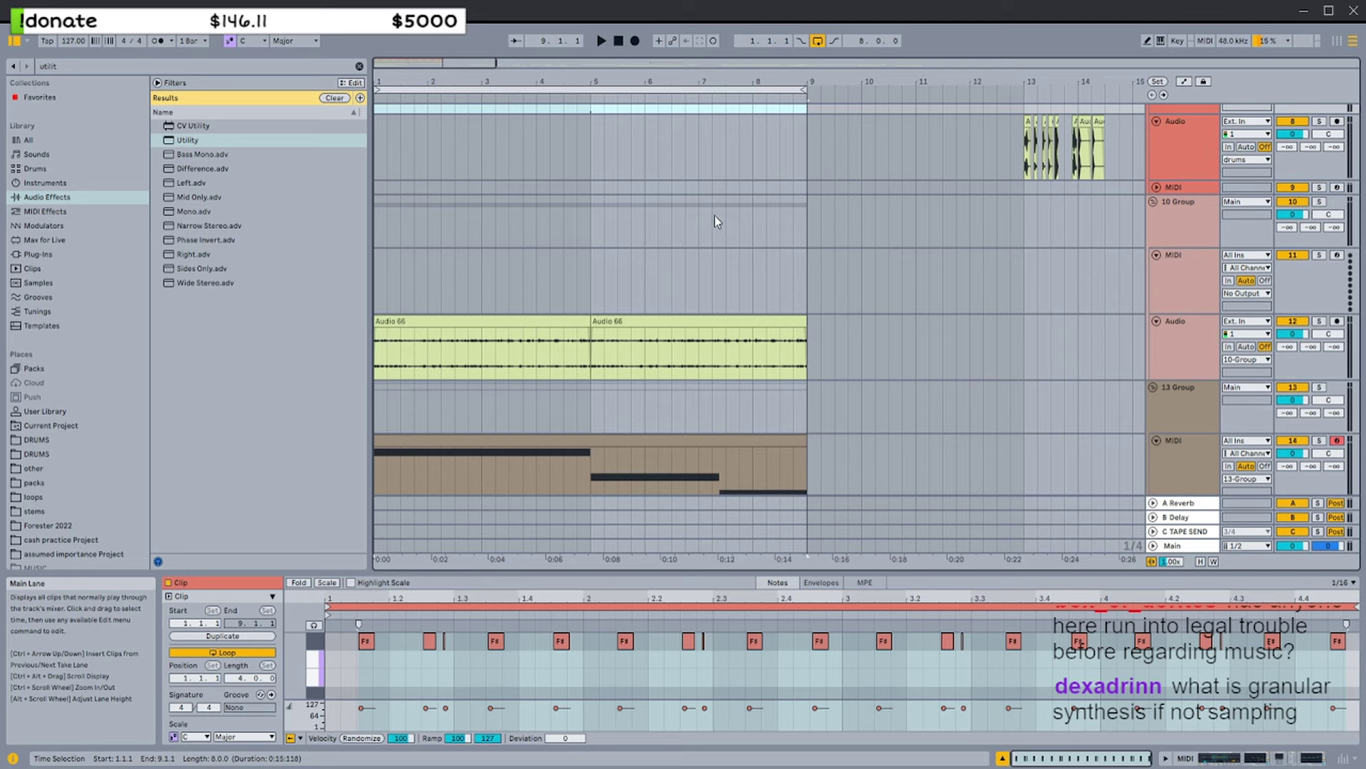
{"action": "scroll", "coordinate": [713, 220], "scroll_direction": "down", "scroll_amount": 2}
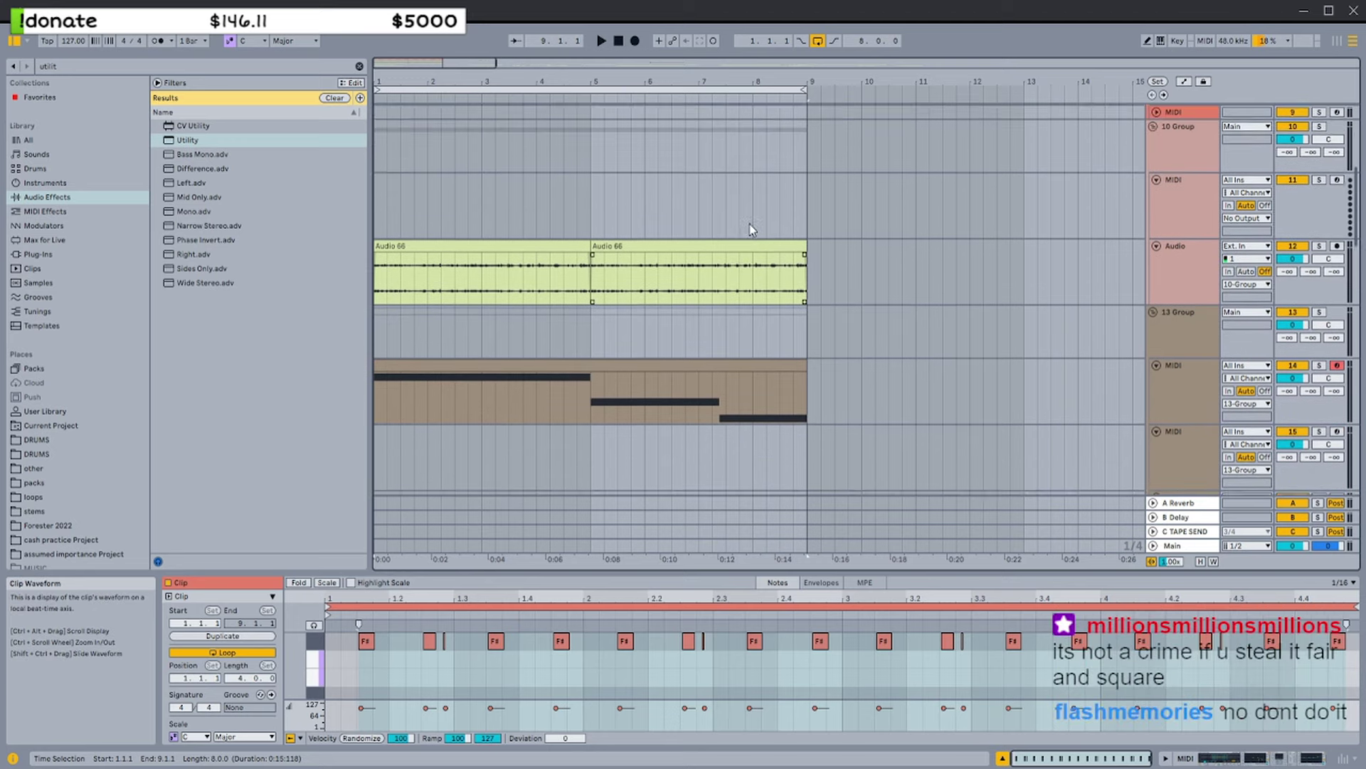
{"action": "scroll", "coordinate": [749, 224], "scroll_direction": "up", "scroll_amount": 3}
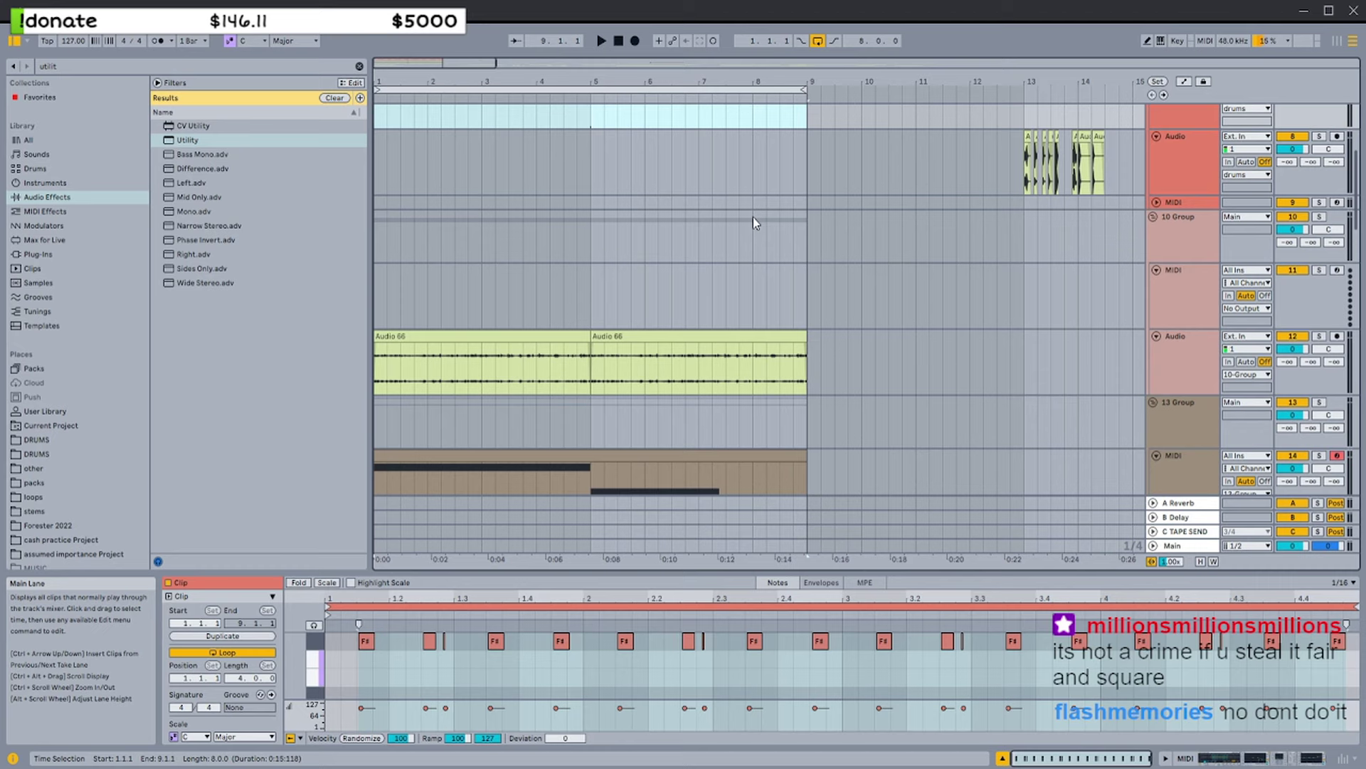
{"action": "scroll", "coordinate": [815, 288], "scroll_direction": "up", "scroll_amount": 2}
{"action": "left_click_drag", "start_coordinate": [814, 288], "coordinate": [605, 448]}
{"action": "left_click_drag", "start_coordinate": [517, 306], "coordinate": [591, 305]}
{"action": "left_click_drag", "start_coordinate": [591, 306], "coordinate": [816, 298]}
{"action": "left_click_drag", "start_coordinate": [807, 299], "coordinate": [375, 297]}
{"action": "scroll", "coordinate": [555, 235], "scroll_direction": "up", "scroll_amount": 3}
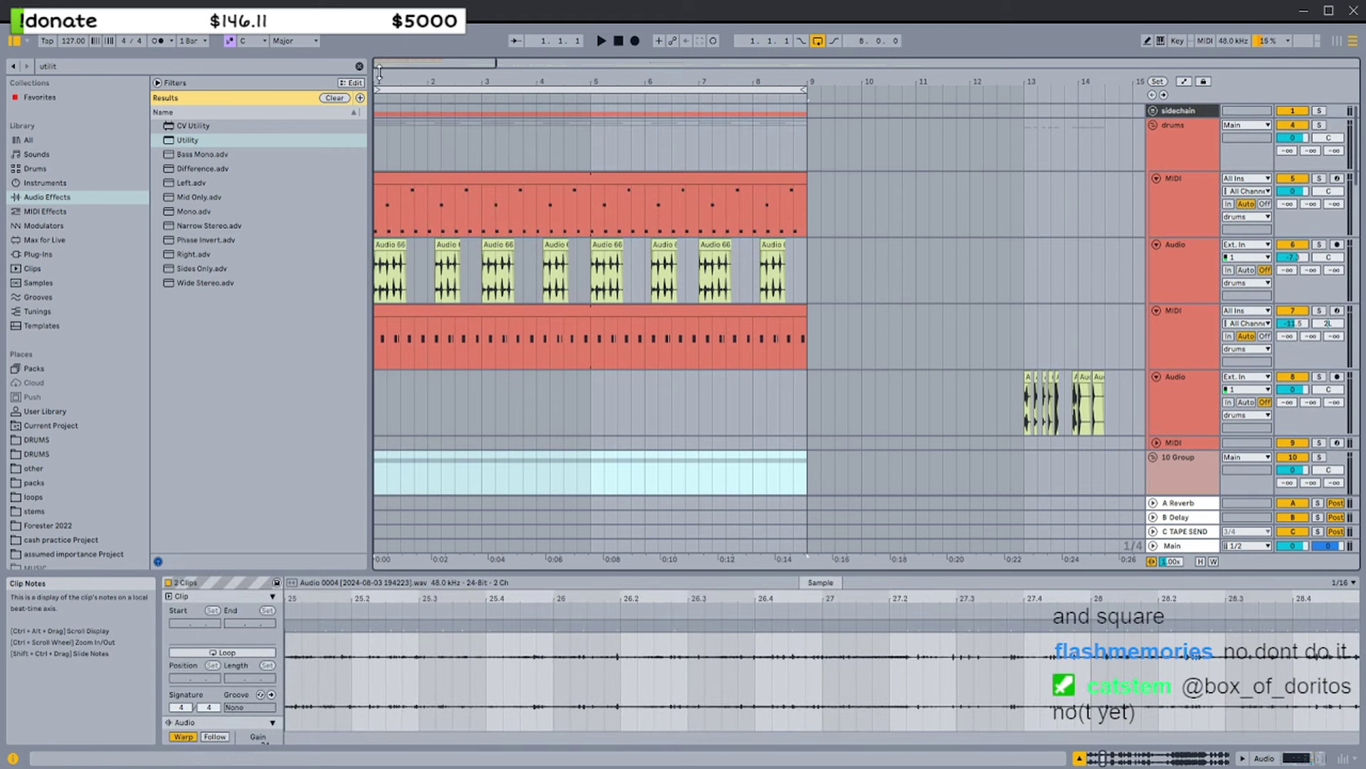
{"action": "left_click_drag", "start_coordinate": [434, 81], "coordinate": [432, 94]}
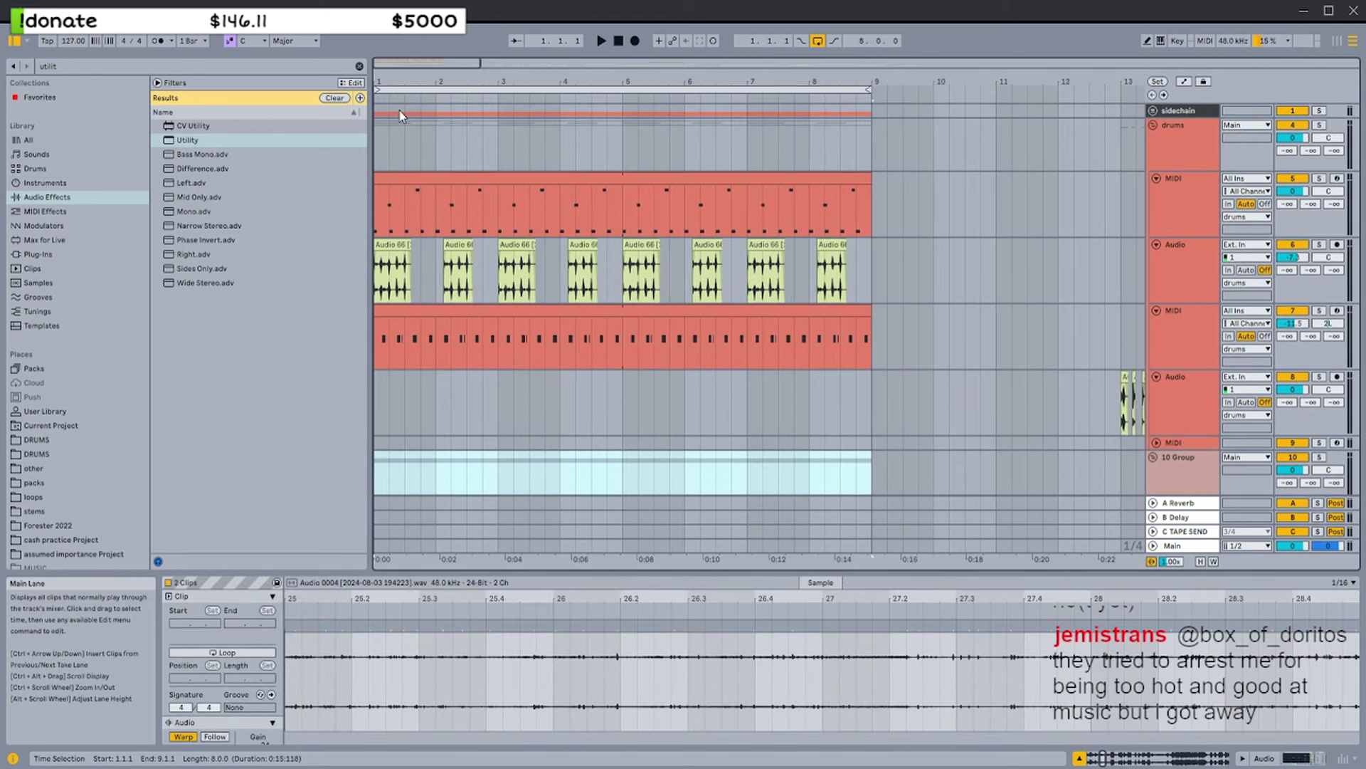
Clear the browser search and widen the browser slightly
{"action": "left_click", "coordinate": [333, 99]}
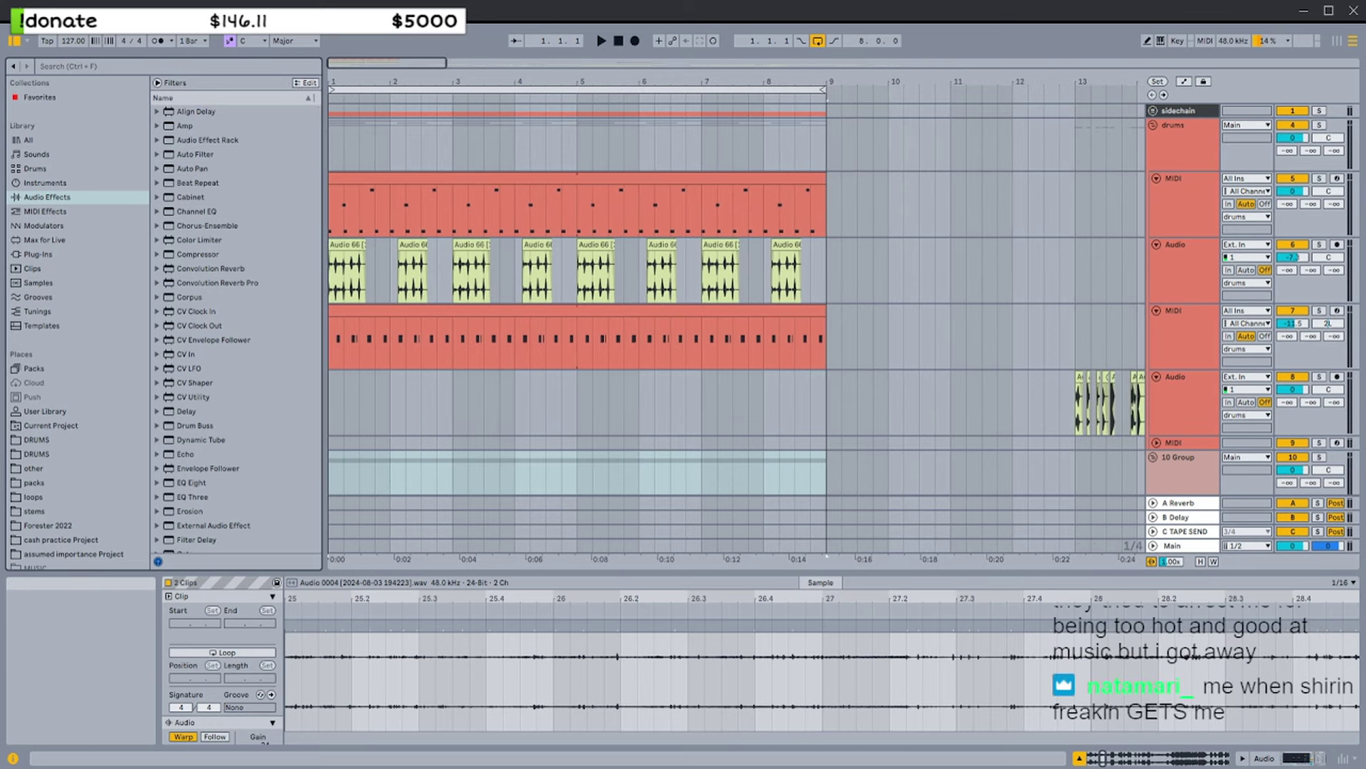
{"action": "key", "text": "plus"}
{"action": "left_click_drag", "start_coordinate": [324, 111], "coordinate": [407, 40]}
{"action": "left_click_drag", "start_coordinate": [796, 138], "coordinate": [396, 148]}
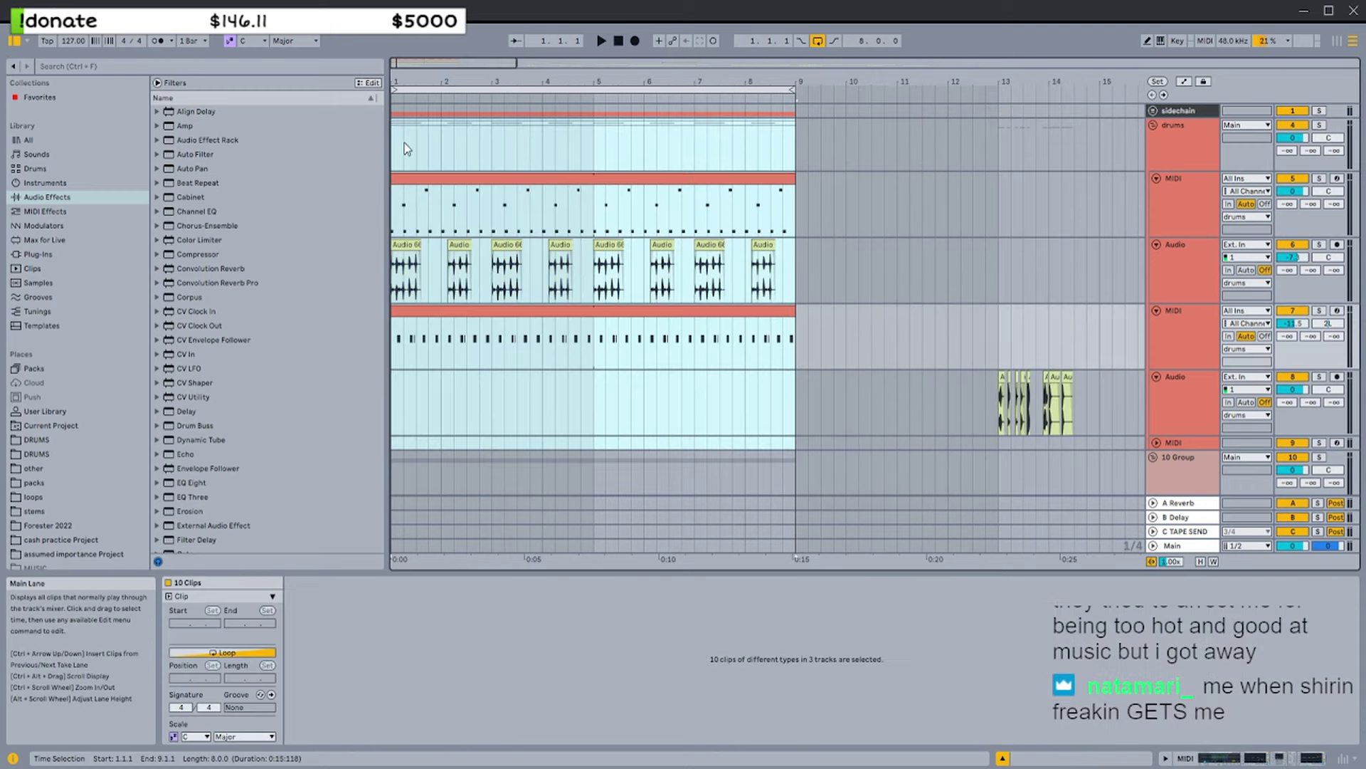
{"action": "left_click", "coordinate": [428, 150]}
{"action": "scroll", "coordinate": [640, 196], "scroll_direction": "down", "scroll_amount": 4}
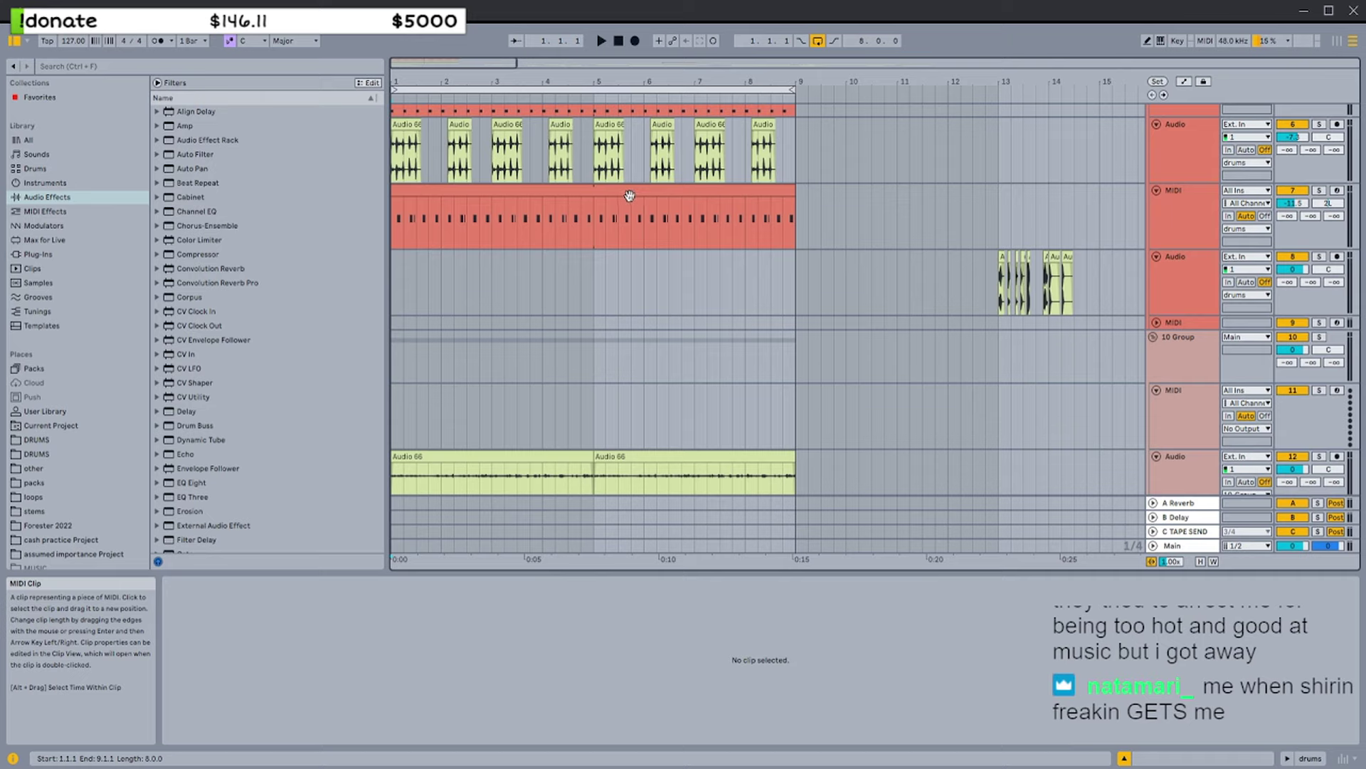
{"action": "left_click_drag", "start_coordinate": [797, 477], "coordinate": [395, 347]}
{"action": "left_click", "coordinate": [395, 347]}
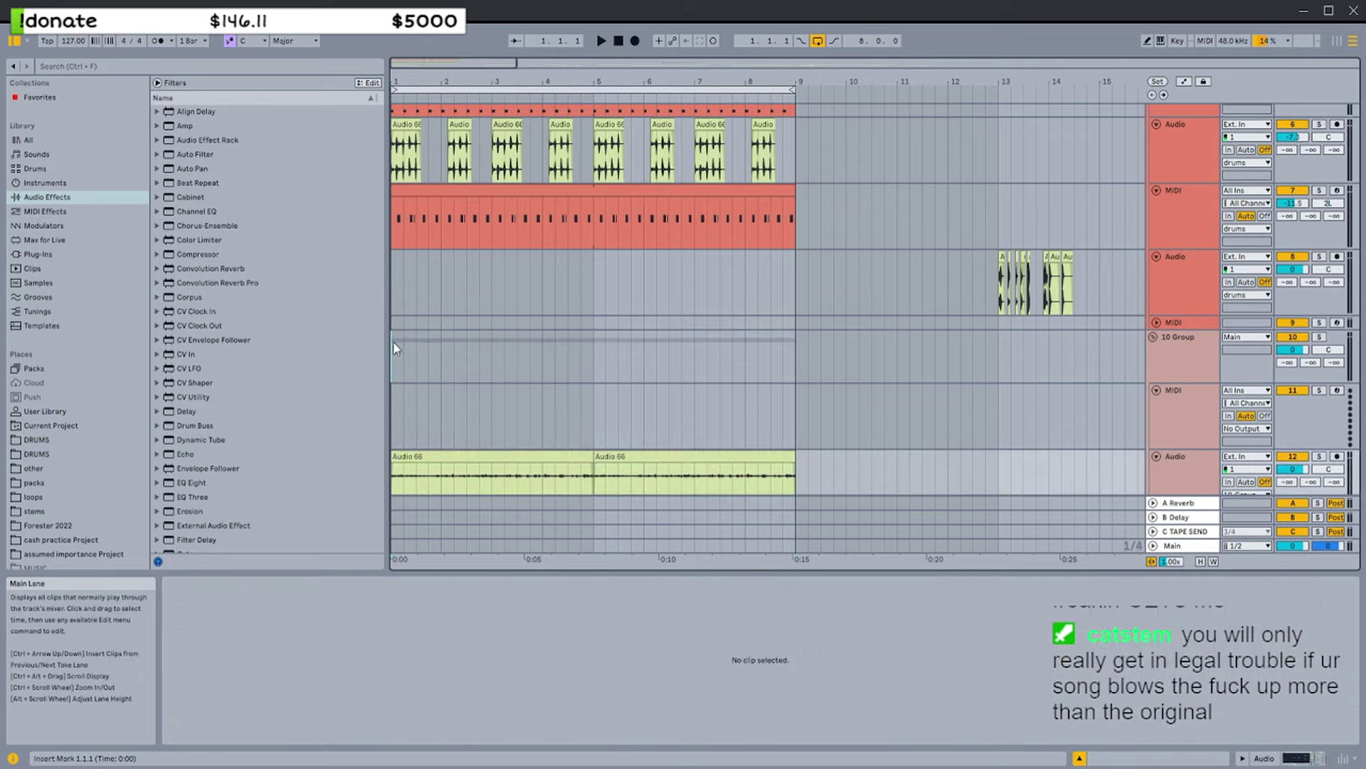
{"action": "scroll", "coordinate": [707, 318], "scroll_direction": "down", "scroll_amount": 4}
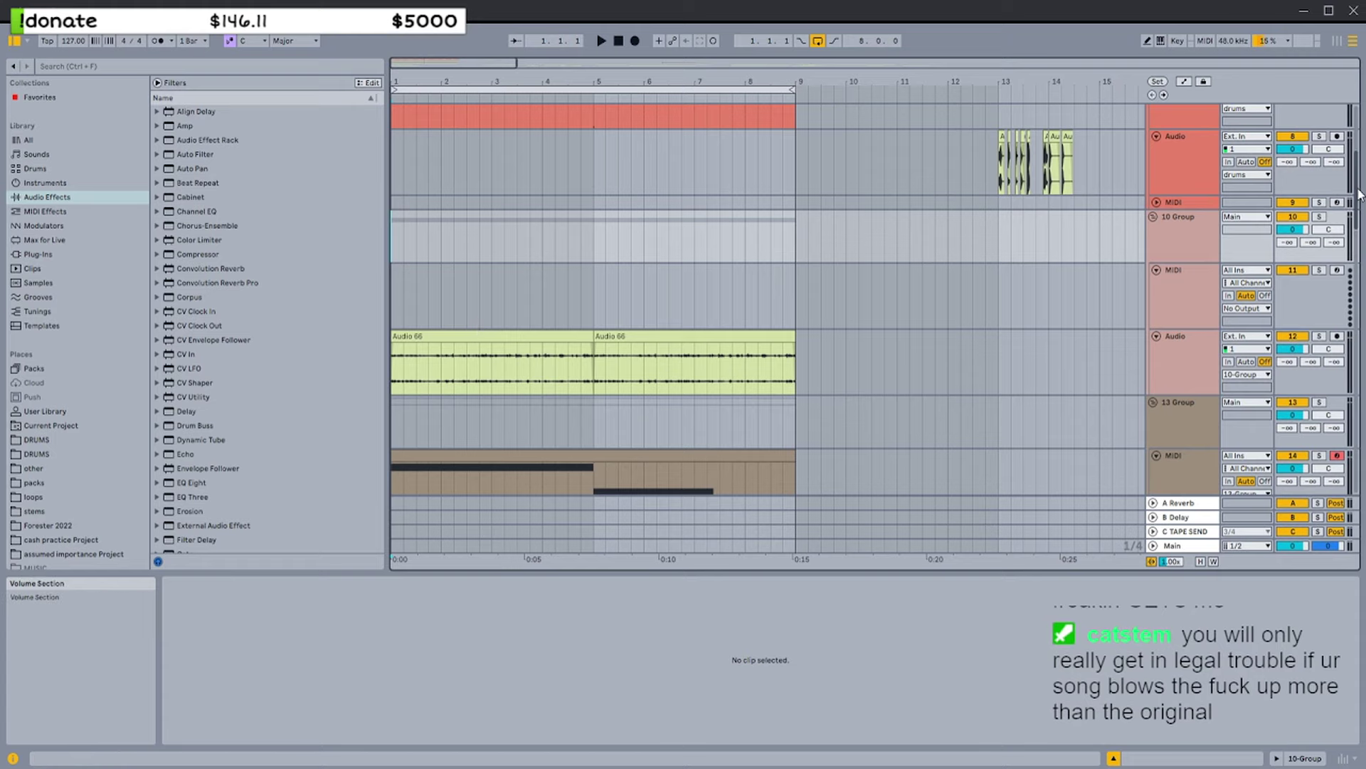
{"action": "left_click_drag", "start_coordinate": [1360, 194], "coordinate": [1359, 114]}
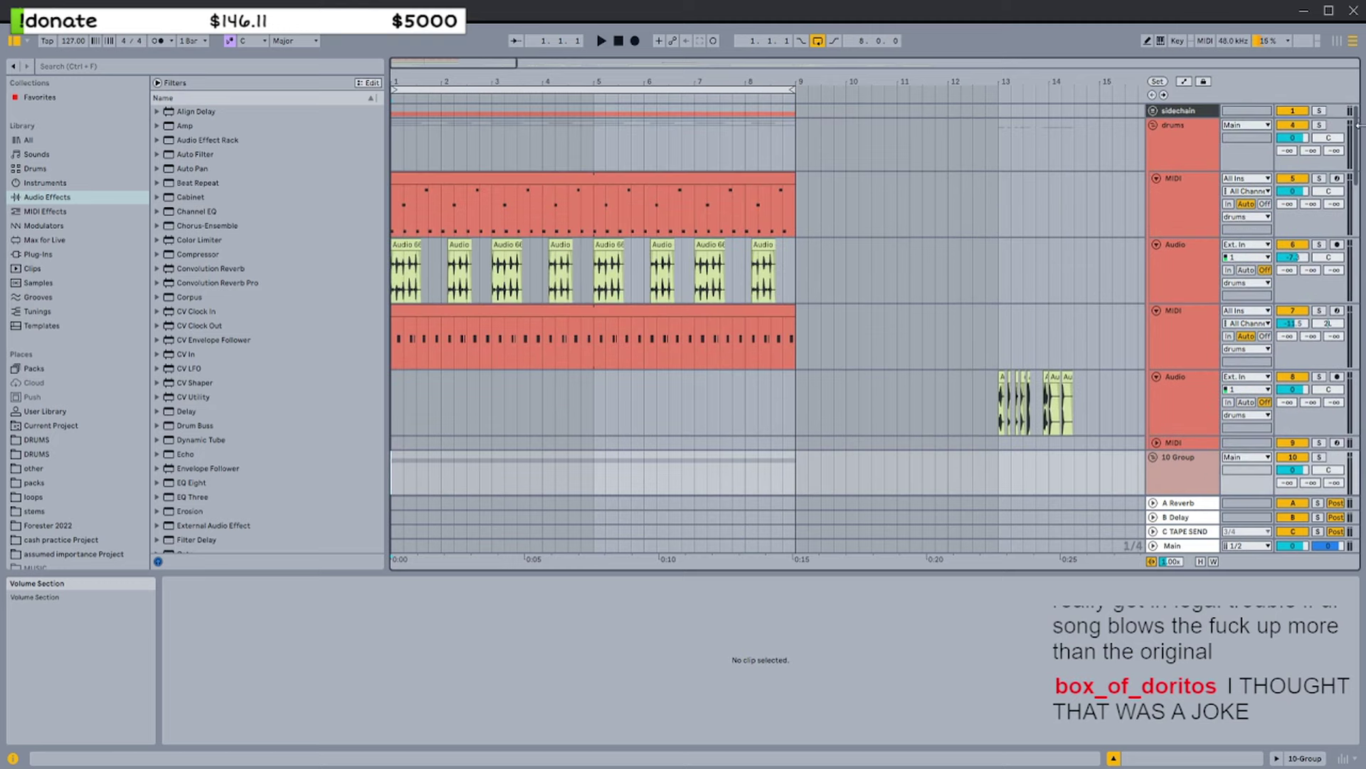
{"action": "left_click_drag", "start_coordinate": [793, 160], "coordinate": [403, 340]}
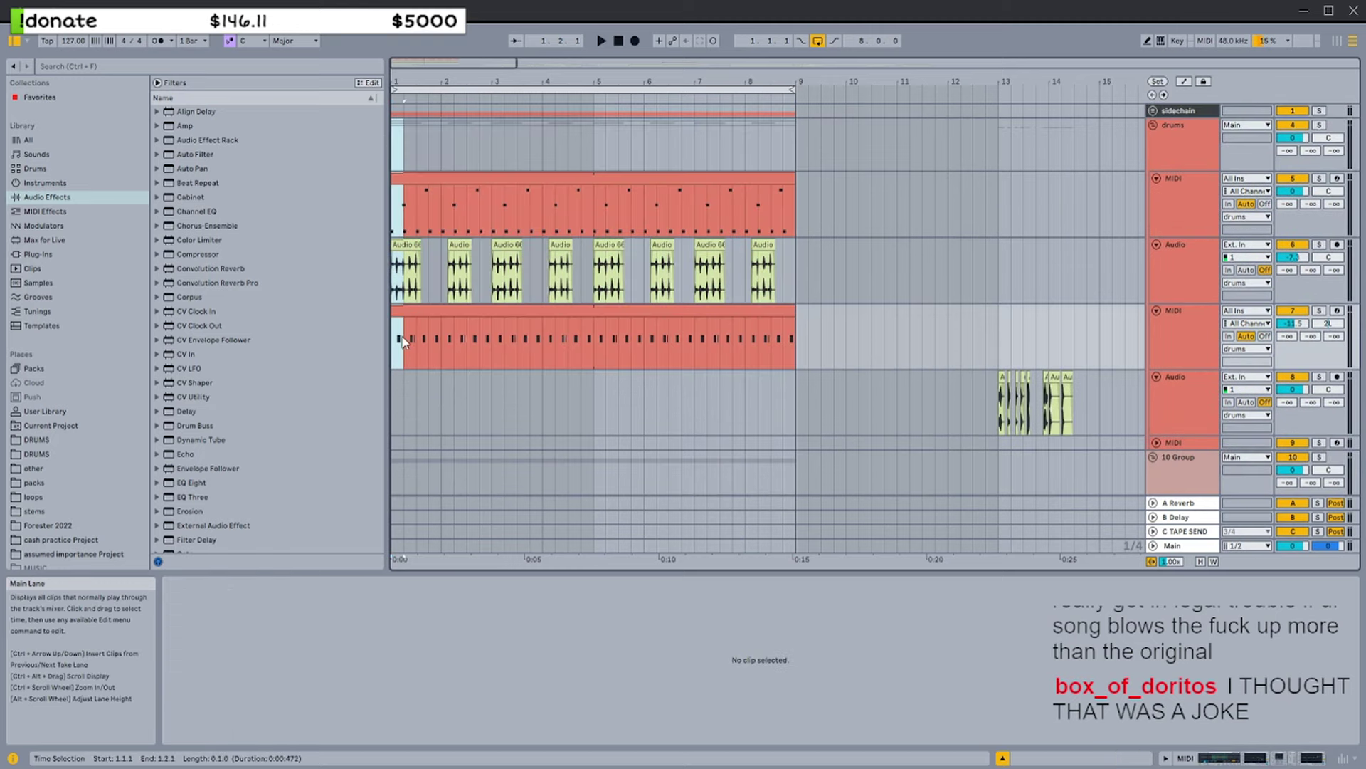
{"action": "left_click", "coordinate": [395, 341]}
{"action": "left_click_drag", "start_coordinate": [392, 214], "coordinate": [399, 358]}
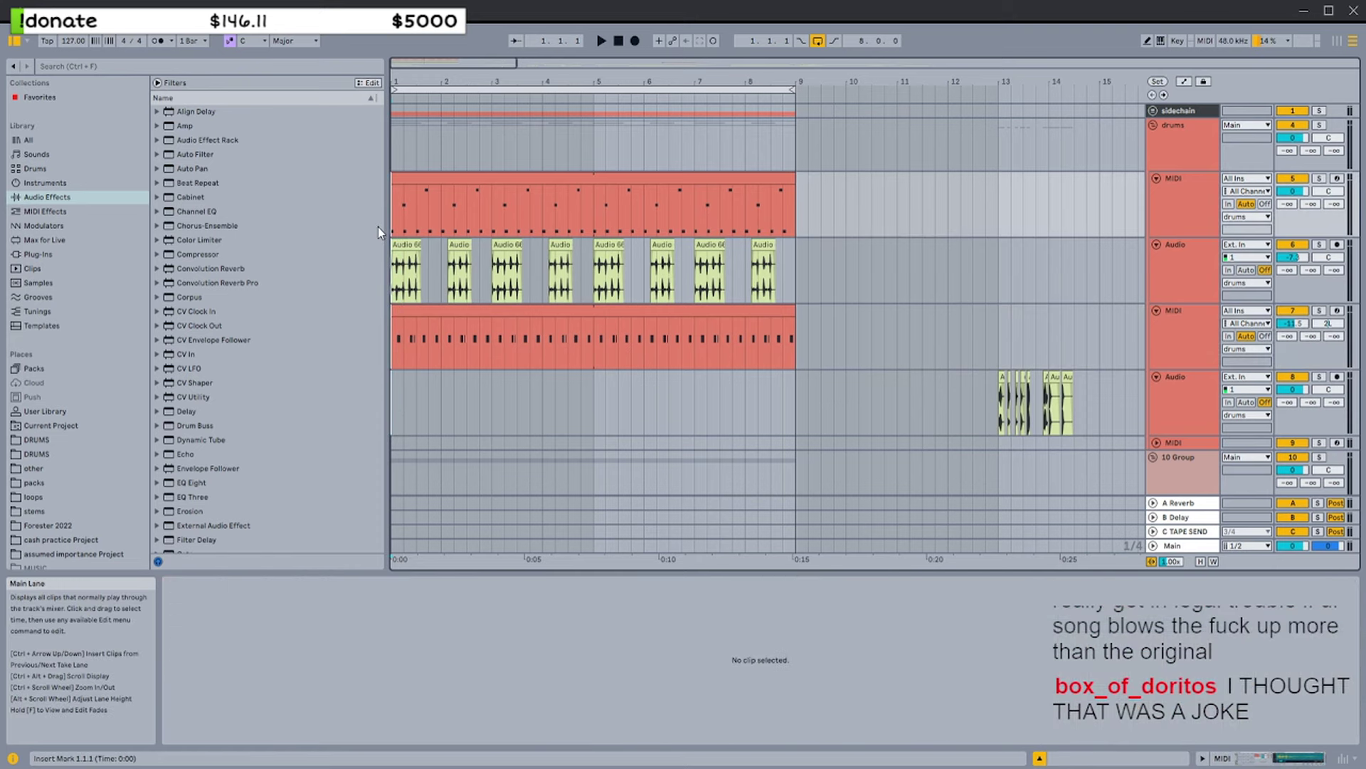
{"action": "left_click", "coordinate": [393, 212]}
{"action": "left_click", "coordinate": [391, 399]}
{"action": "left_click_drag", "start_coordinate": [393, 219], "coordinate": [393, 349]}
{"action": "left_click", "coordinate": [392, 395]}
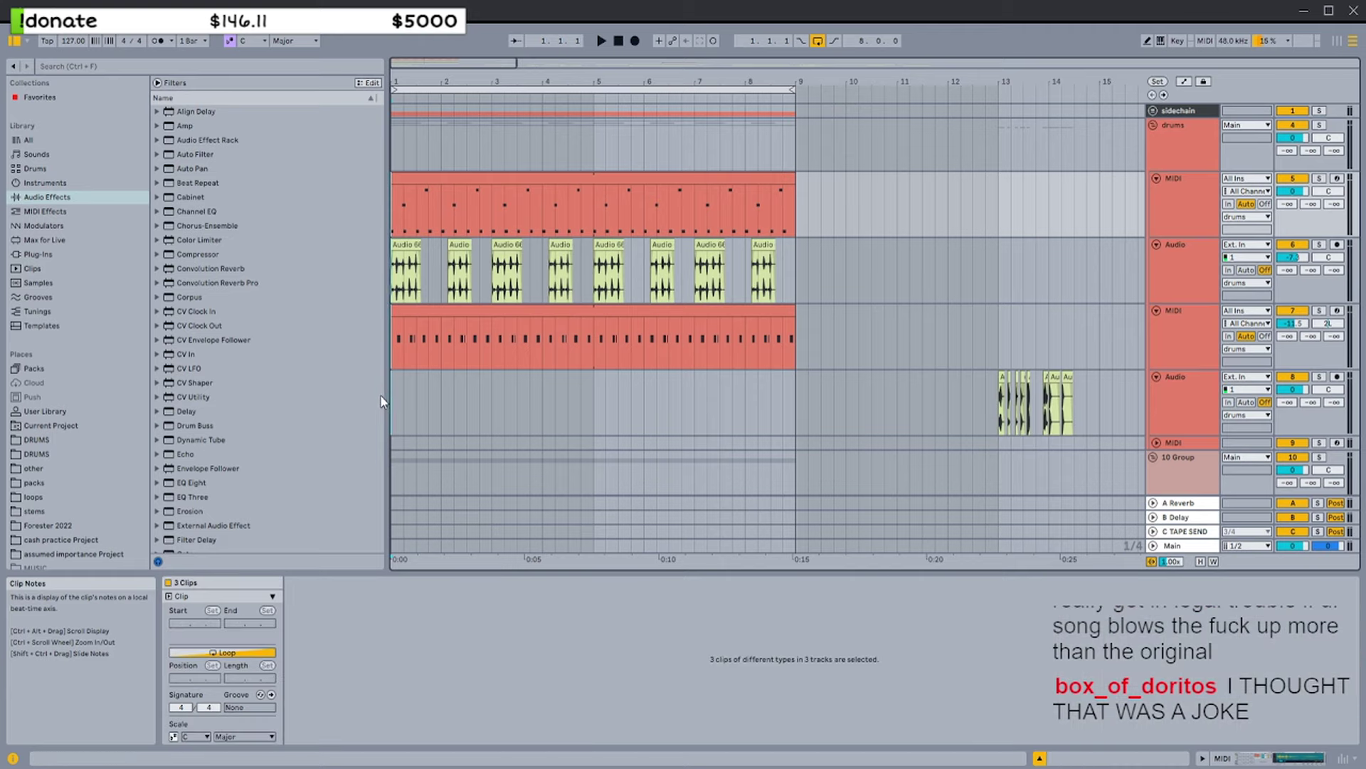
{"action": "mouse_move", "coordinate": [392, 395]}
{"action": "left_mouse_down"}
{"action": "mouse_move", "coordinate": [378, 220]}
{"action": "mouse_move", "coordinate": [373, 432]}
{"action": "mouse_move", "coordinate": [391, 403]}
{"action": "mouse_move", "coordinate": [364, 228]}
{"action": "mouse_move", "coordinate": [384, 238]}
{"action": "mouse_move", "coordinate": [370, 422]}
{"action": "mouse_move", "coordinate": [376, 261]}
{"action": "left_mouse_up"}
{"action": "left_click", "coordinate": [395, 206]}
{"action": "left_click_drag", "start_coordinate": [395, 206], "coordinate": [402, 408]}
{"action": "left_click", "coordinate": [398, 401]}
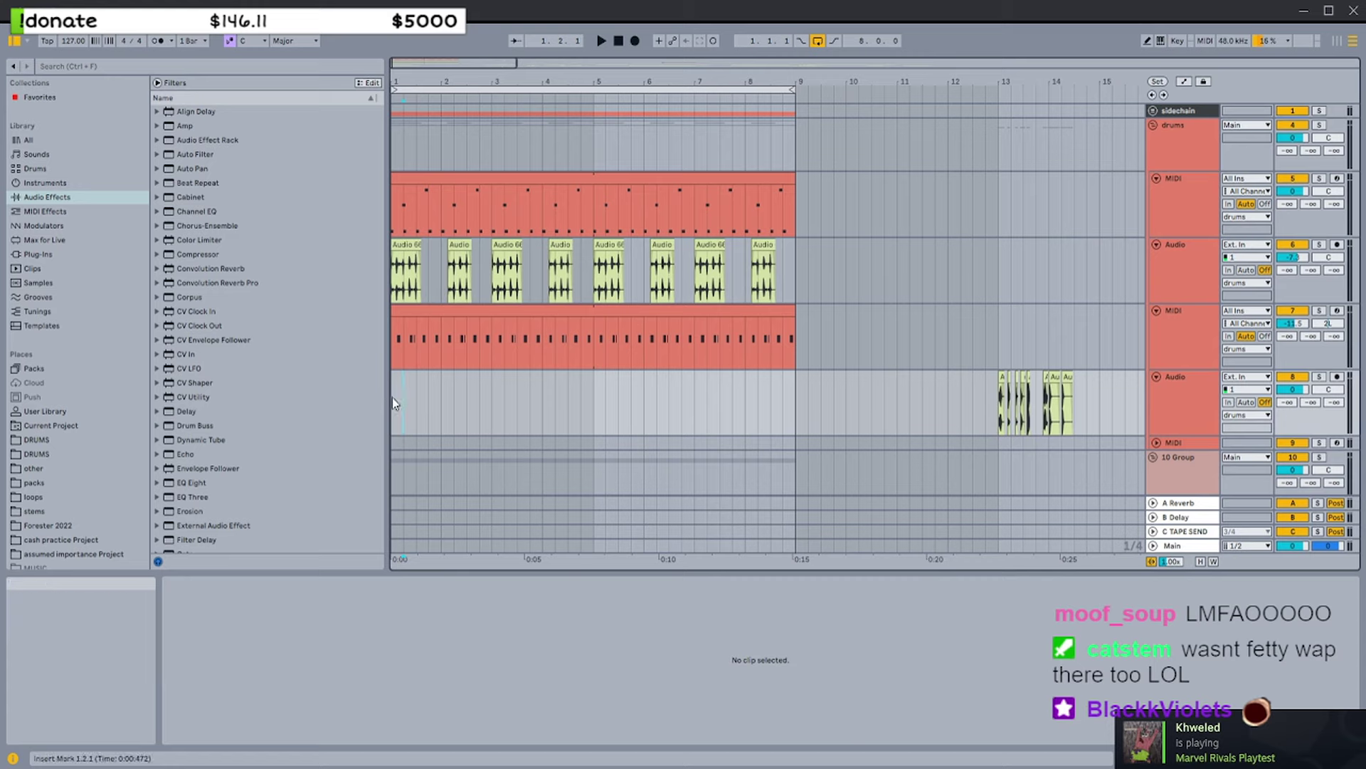
{"action": "left_click", "coordinate": [599, 215]}
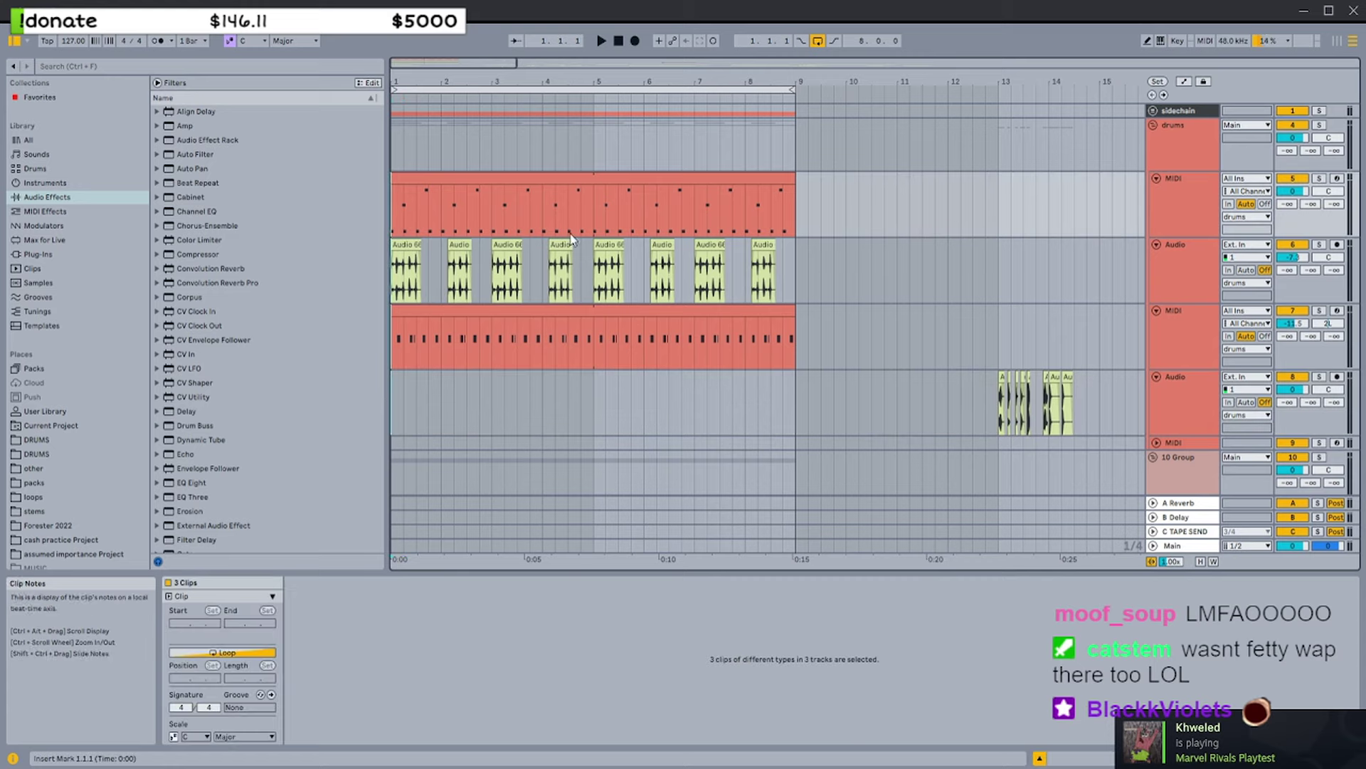
{"action": "left_click", "coordinate": [594, 400], "text": "shift"}
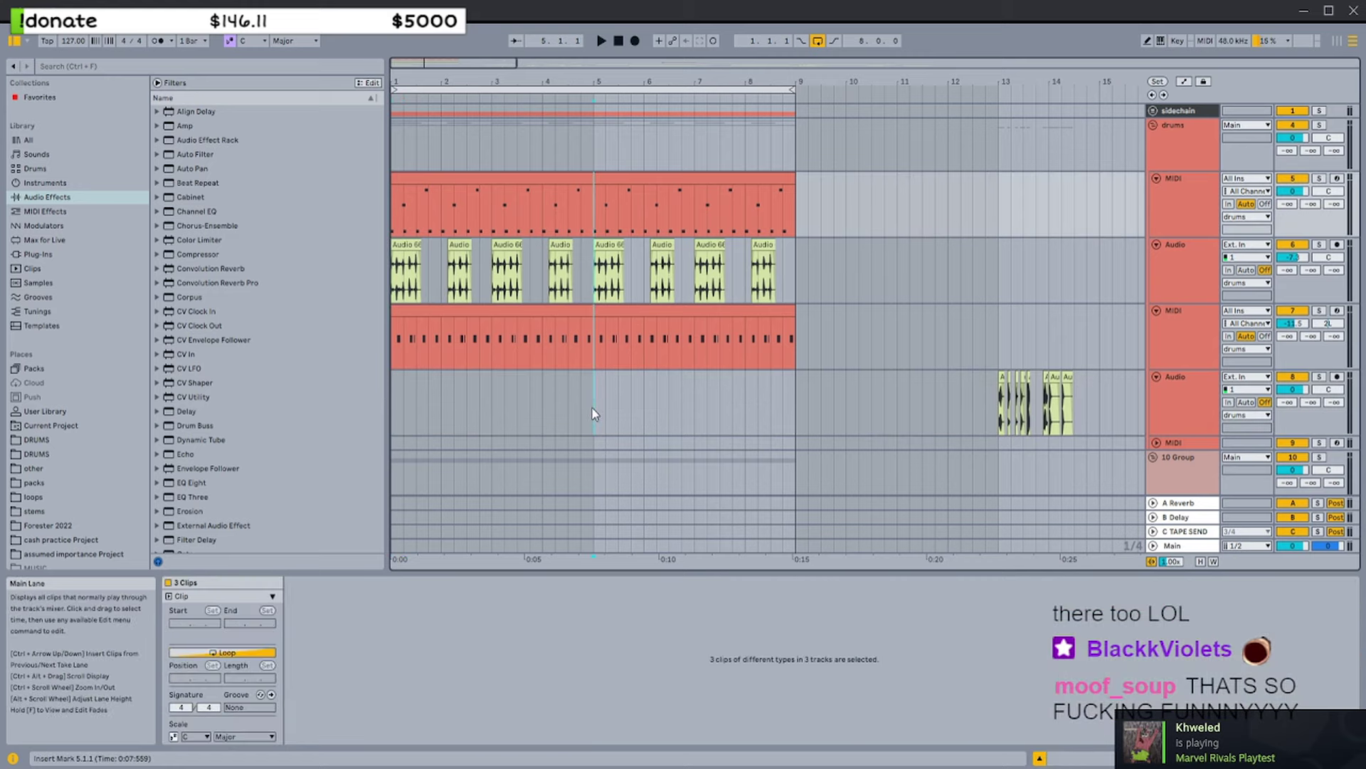
{"action": "left_click", "coordinate": [797, 396]}
{"action": "left_click", "coordinate": [630, 208]}
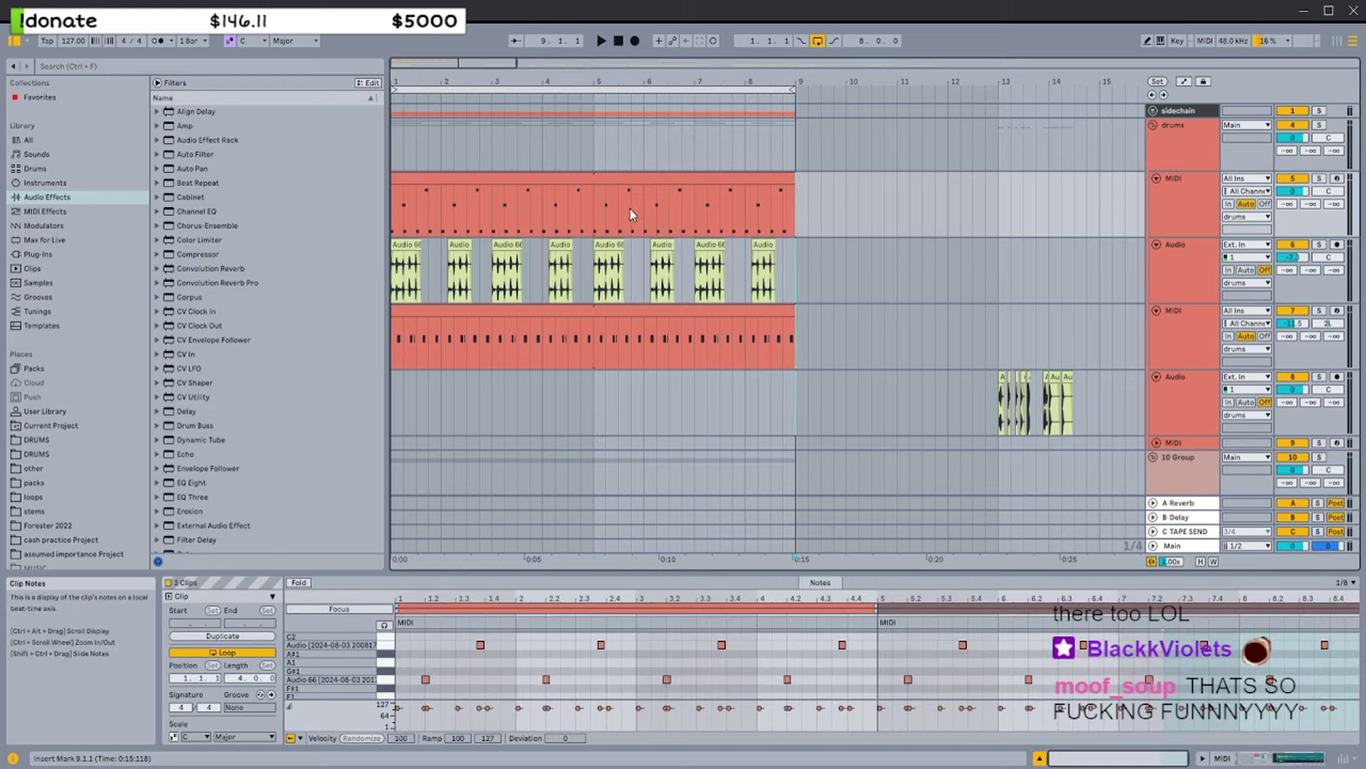
{"action": "left_click", "coordinate": [596, 408], "text": "shift"}
{"action": "left_click", "coordinate": [392, 397]}
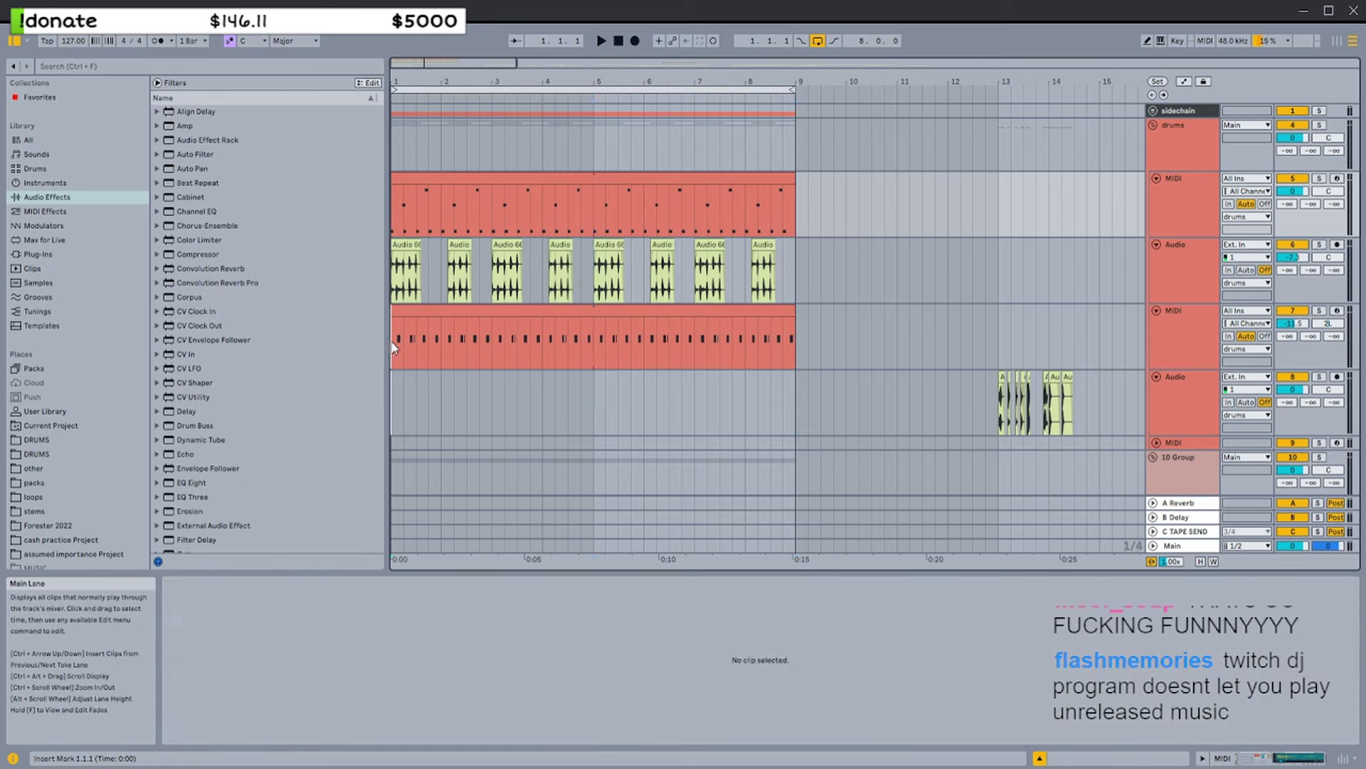
{"action": "left_click", "coordinate": [539, 221]}
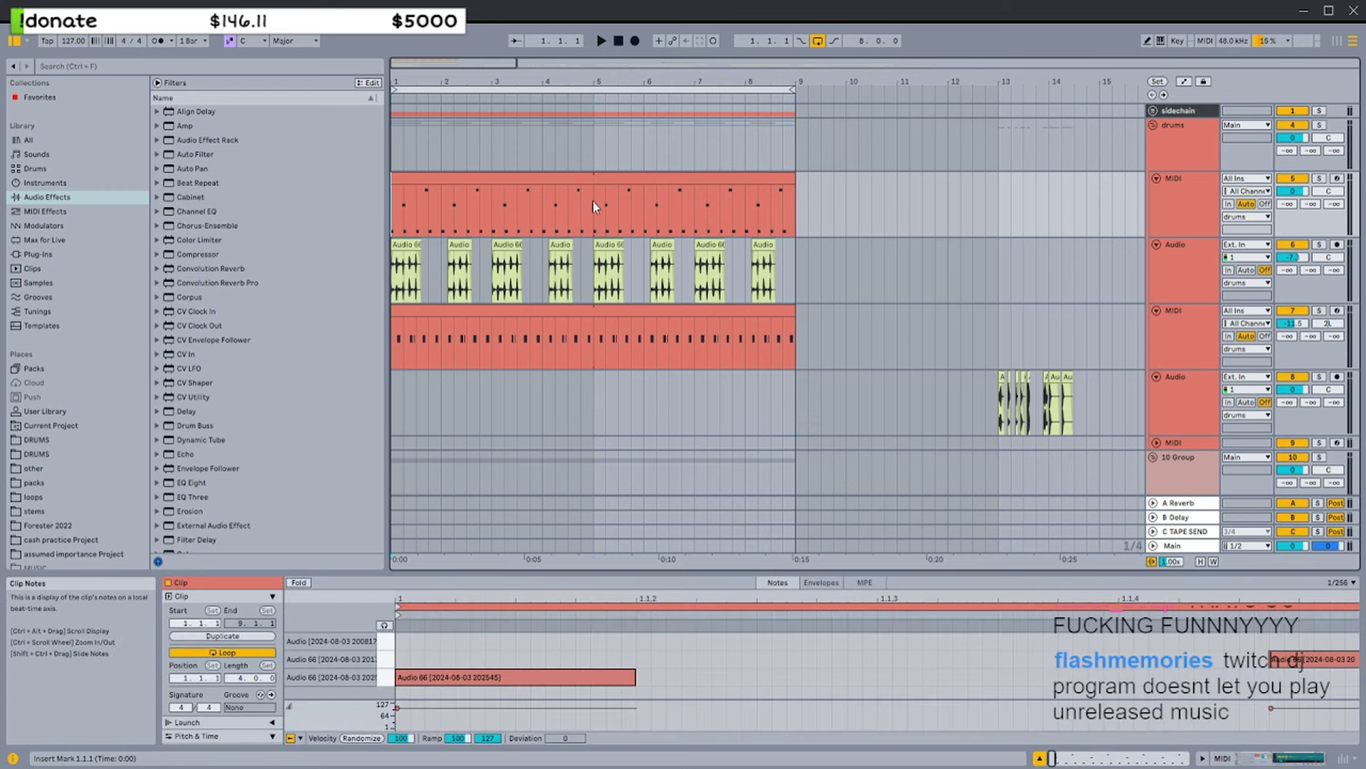
{"action": "left_click_drag", "start_coordinate": [592, 384], "coordinate": [592, 387]}
{"action": "left_click_drag", "start_coordinate": [797, 390], "coordinate": [794, 217]}
{"action": "left_click", "coordinate": [711, 229]}
{"action": "left_click_drag", "start_coordinate": [596, 215], "coordinate": [398, 260]}
{"action": "left_click", "coordinate": [589, 204]}
{"action": "left_click", "coordinate": [430, 178]}
{"action": "left_click_drag", "start_coordinate": [419, 62], "coordinate": [442, 82]}
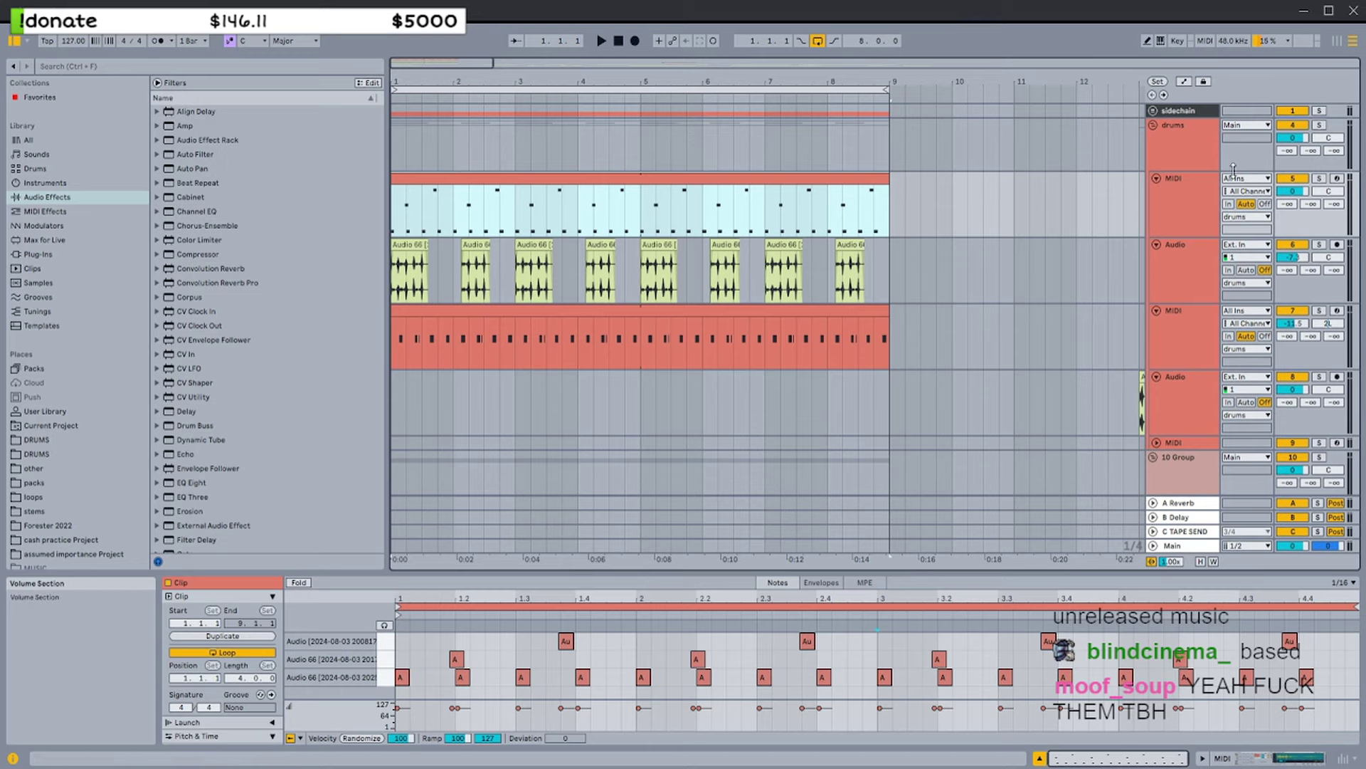
Solo track 12 and play back its first audio clip from bar 1
{"action": "left_click", "coordinate": [1189, 160]}
{"action": "scroll", "coordinate": [1180, 192], "scroll_direction": "down", "scroll_amount": 2}
{"action": "left_click", "coordinate": [704, 281]}
{"action": "scroll", "coordinate": [704, 271], "scroll_direction": "down", "scroll_amount": 2}
{"action": "scroll", "coordinate": [701, 267], "scroll_direction": "down", "scroll_amount": 3}
{"action": "scroll", "coordinate": [646, 245], "scroll_direction": "down", "scroll_amount": 3}
{"action": "scroll", "coordinate": [477, 113], "scroll_direction": "up", "scroll_amount": 1}
{"action": "left_click", "coordinate": [419, 411]}
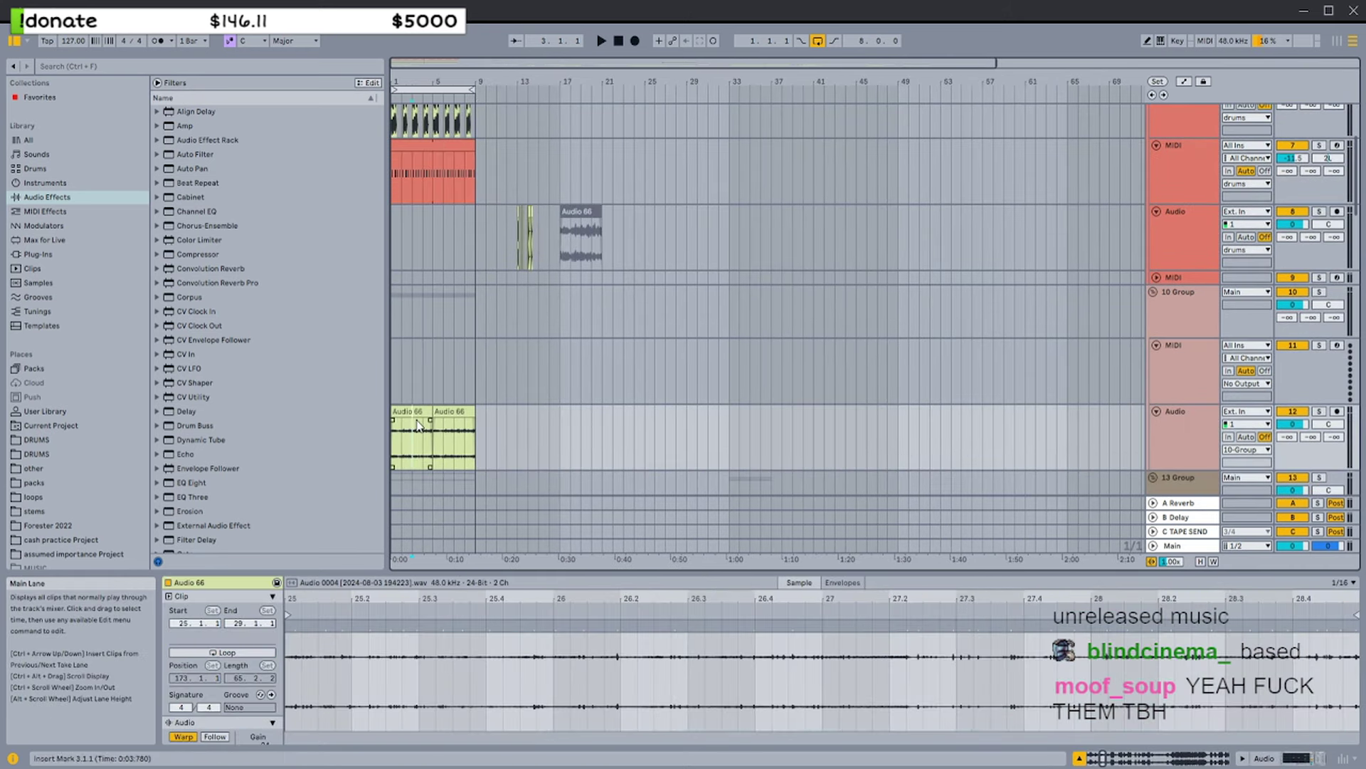
{"action": "key", "text": "s"}
{"action": "scroll", "coordinate": [402, 380], "scroll_direction": "down", "scroll_amount": 5}
{"action": "key", "text": "space"}
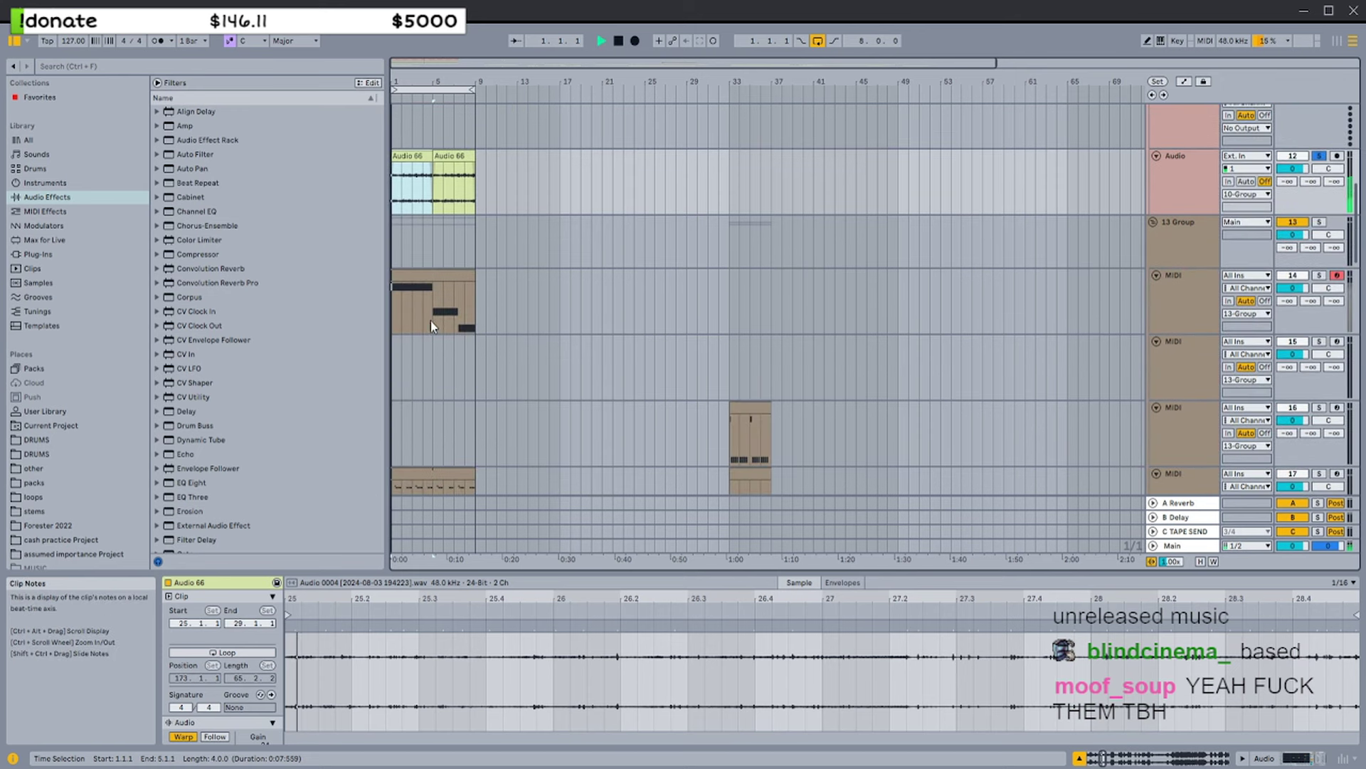
Take track 12 out of solo and show its device chain while the loop plays
{"action": "scroll", "coordinate": [427, 320], "scroll_direction": "up", "scroll_amount": 4}
{"action": "scroll", "coordinate": [427, 342], "scroll_direction": "up", "scroll_amount": 3}
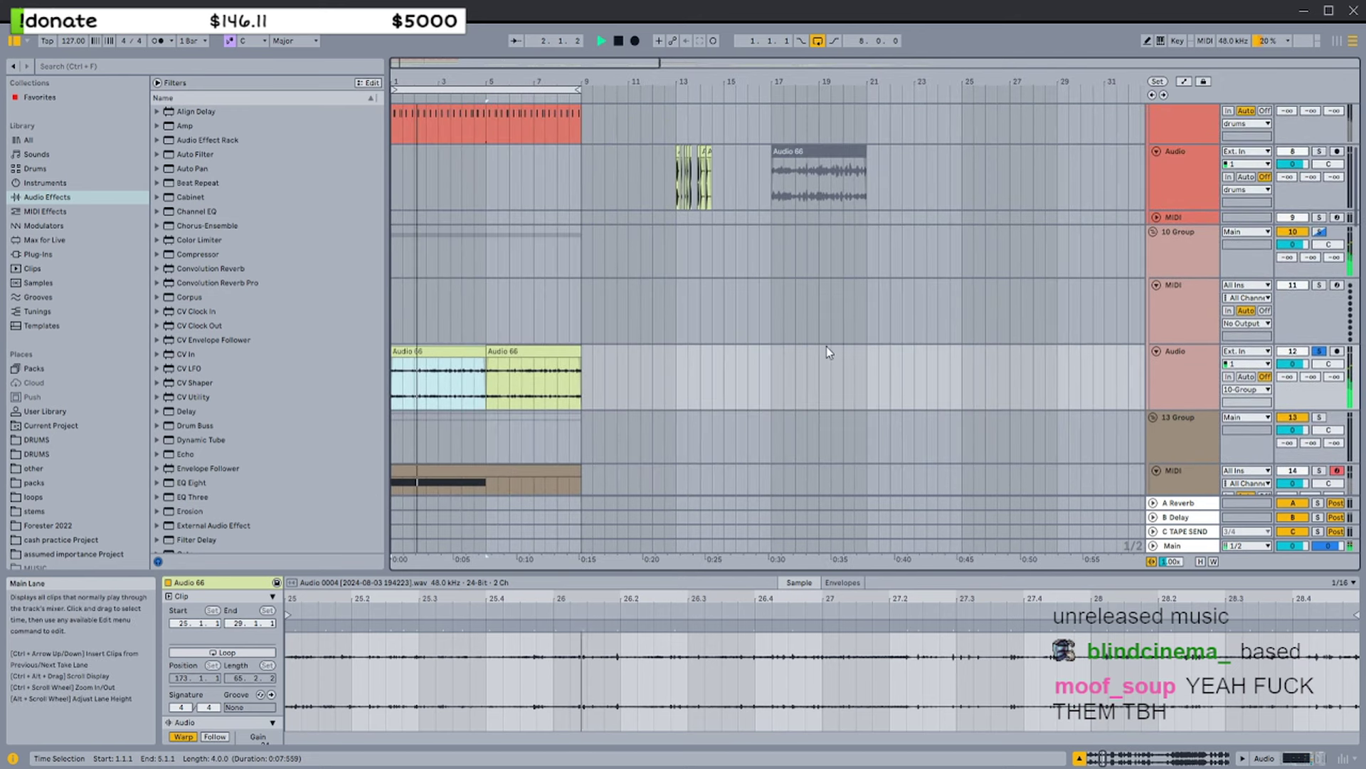
{"action": "left_click", "coordinate": [1170, 373]}
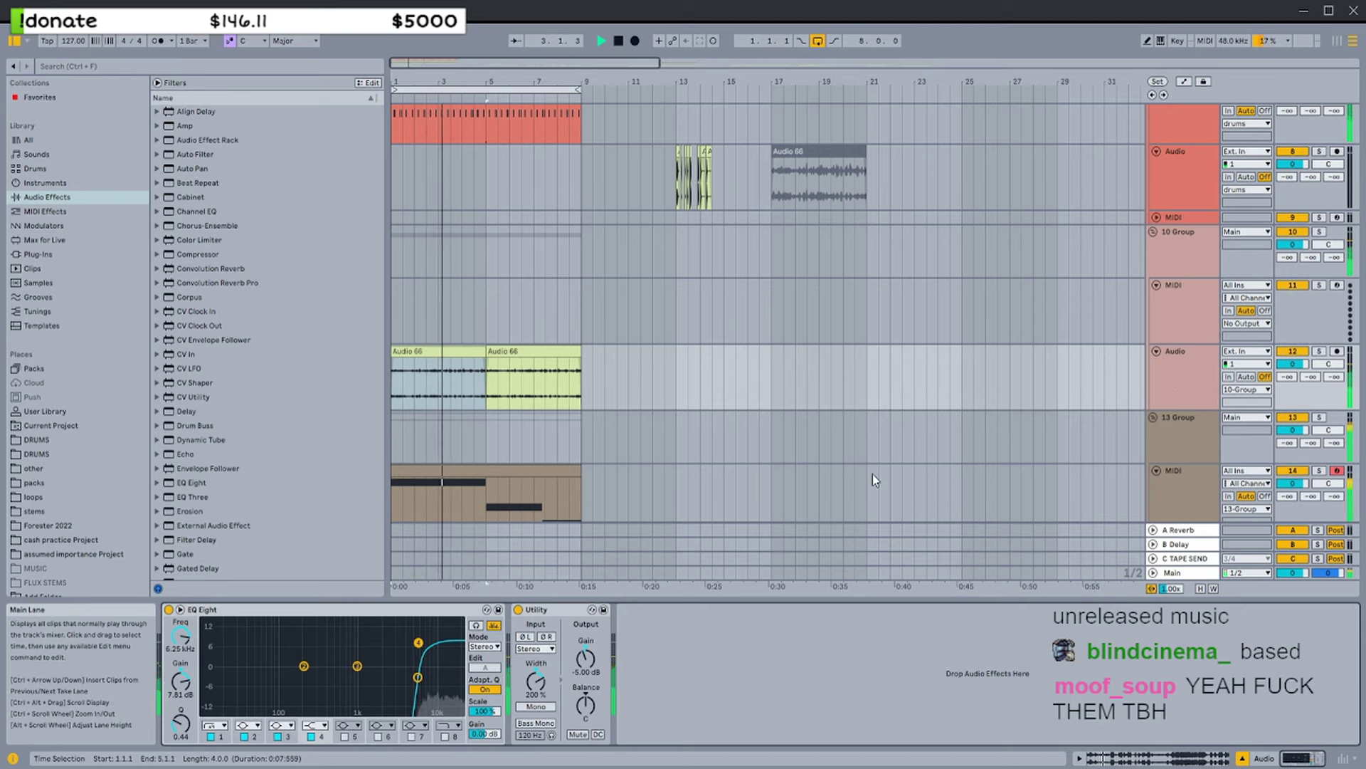
Listen to the loop with the 13 Group muted, and reactivate the group once playback is stopped
{"action": "left_click", "coordinate": [1292, 418]}
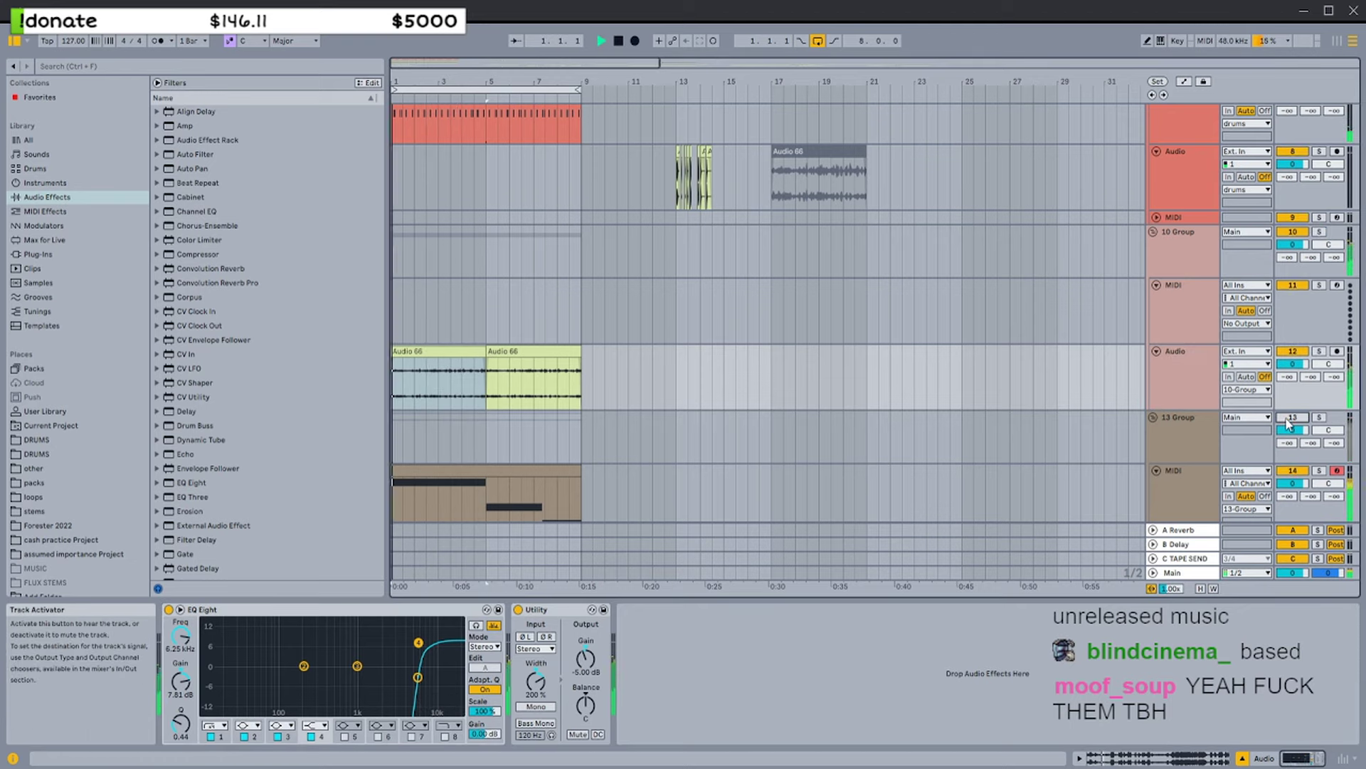
{"action": "scroll", "coordinate": [1067, 398], "scroll_direction": "down", "scroll_amount": 4}
{"action": "scroll", "coordinate": [598, 352], "scroll_direction": "up", "scroll_amount": 3}
{"action": "scroll", "coordinate": [600, 352], "scroll_direction": "left", "scroll_amount": 2}
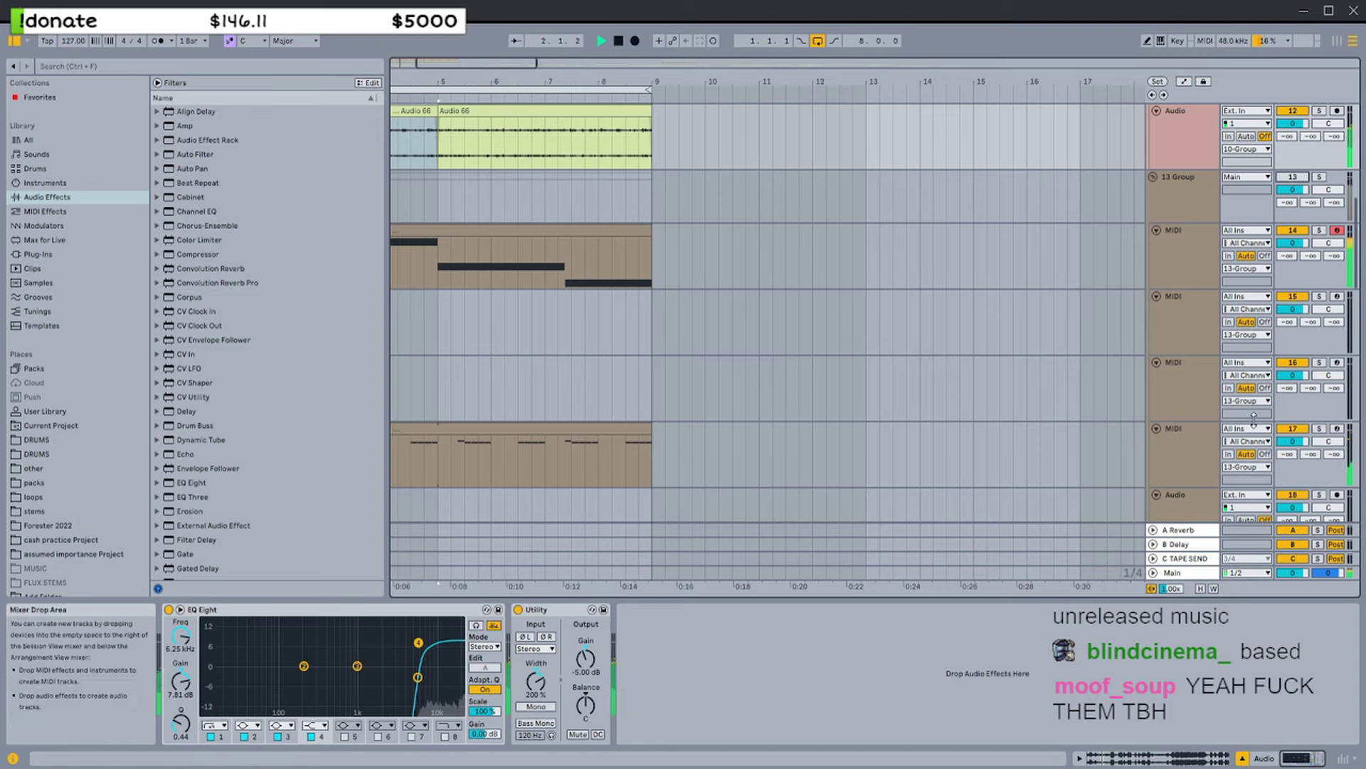
{"action": "scroll", "coordinate": [1281, 313], "scroll_direction": "up", "scroll_amount": 1}
{"action": "key", "text": "space"}
{"action": "left_click", "coordinate": [1292, 237]}
{"action": "scroll", "coordinate": [644, 230], "scroll_direction": "down", "scroll_amount": 3}
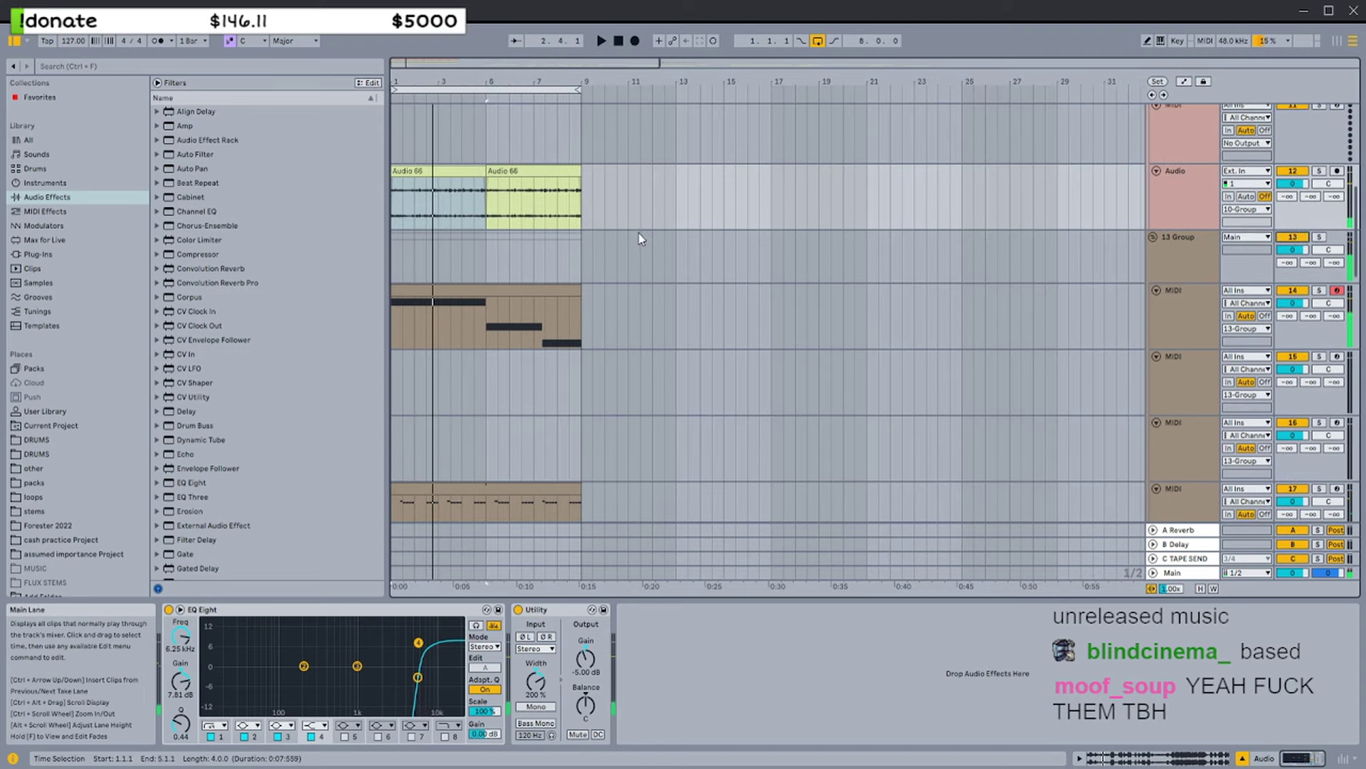
Select the first eight bars across the 13 Group tracks, and the same range across the 10 Group
{"action": "left_click_drag", "start_coordinate": [585, 320], "coordinate": [169, 243]}
{"action": "scroll", "coordinate": [467, 170], "scroll_direction": "up", "scroll_amount": 2}
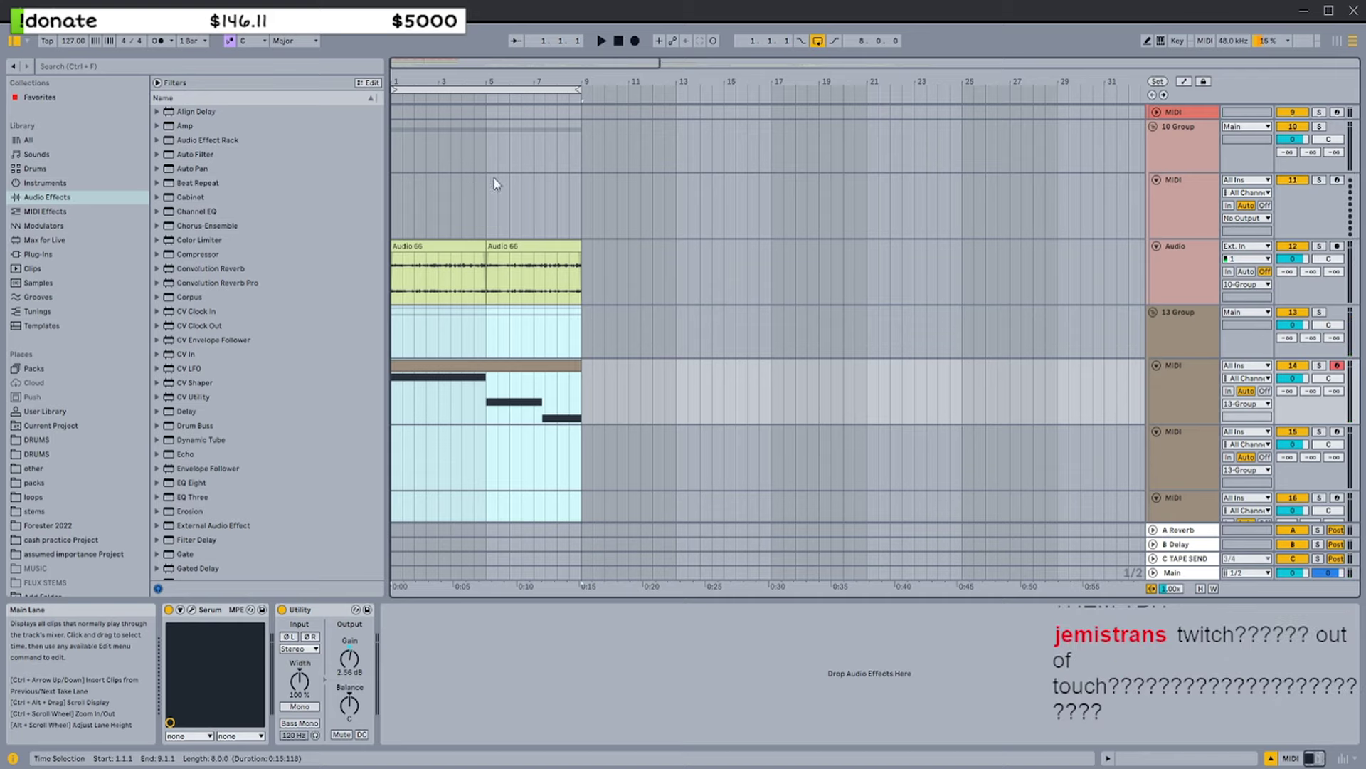
{"action": "left_click_drag", "start_coordinate": [576, 144], "coordinate": [395, 267]}
{"action": "left_click_drag", "start_coordinate": [420, 62], "coordinate": [423, 80]}
{"action": "scroll", "coordinate": [558, 134], "scroll_direction": "up", "scroll_amount": 3}
{"action": "scroll", "coordinate": [869, 318], "scroll_direction": "up", "scroll_amount": 1}
{"action": "left_click", "coordinate": [848, 373]}
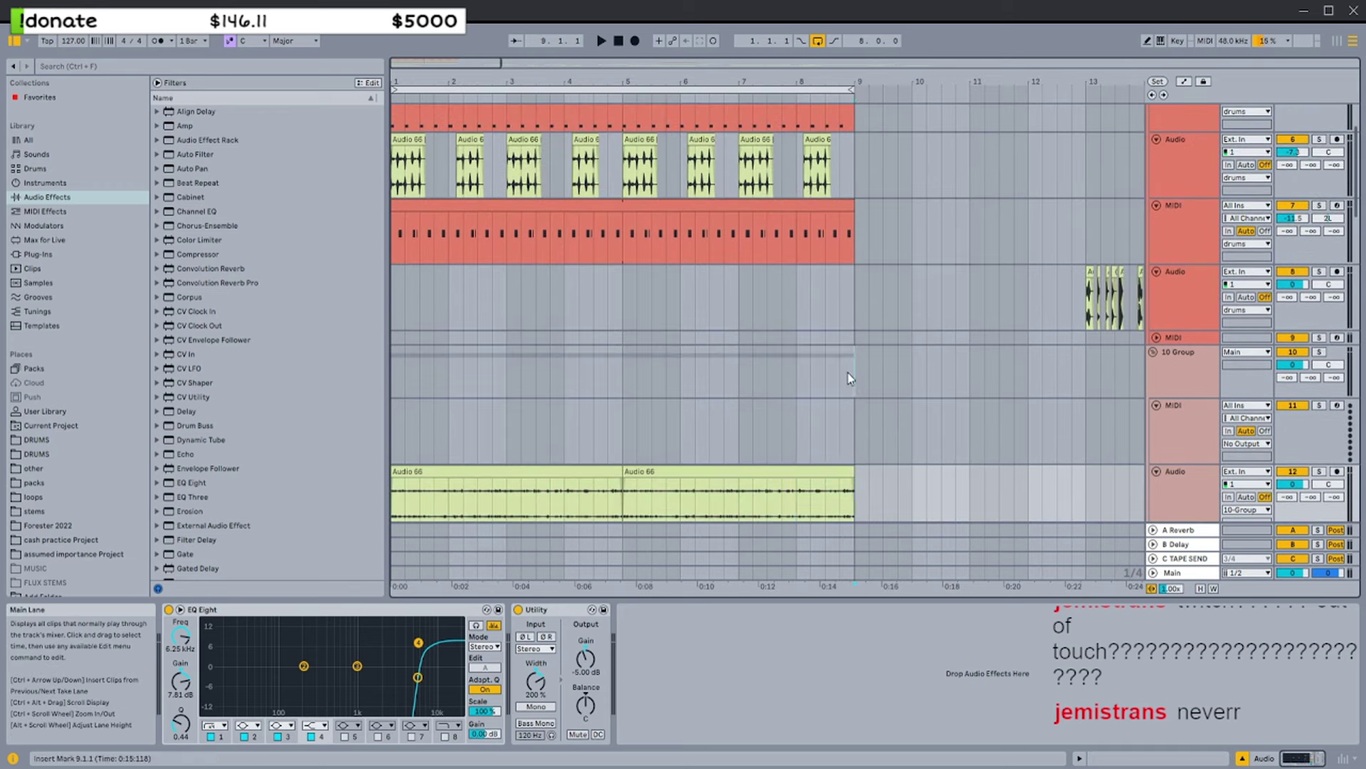
{"action": "mouse_move", "coordinate": [847, 373]}
{"action": "left_mouse_down"}
{"action": "mouse_move", "coordinate": [395, 360]}
{"action": "mouse_move", "coordinate": [851, 370]}
{"action": "left_mouse_up"}
{"action": "left_click_drag", "start_coordinate": [852, 370], "coordinate": [336, 364]}
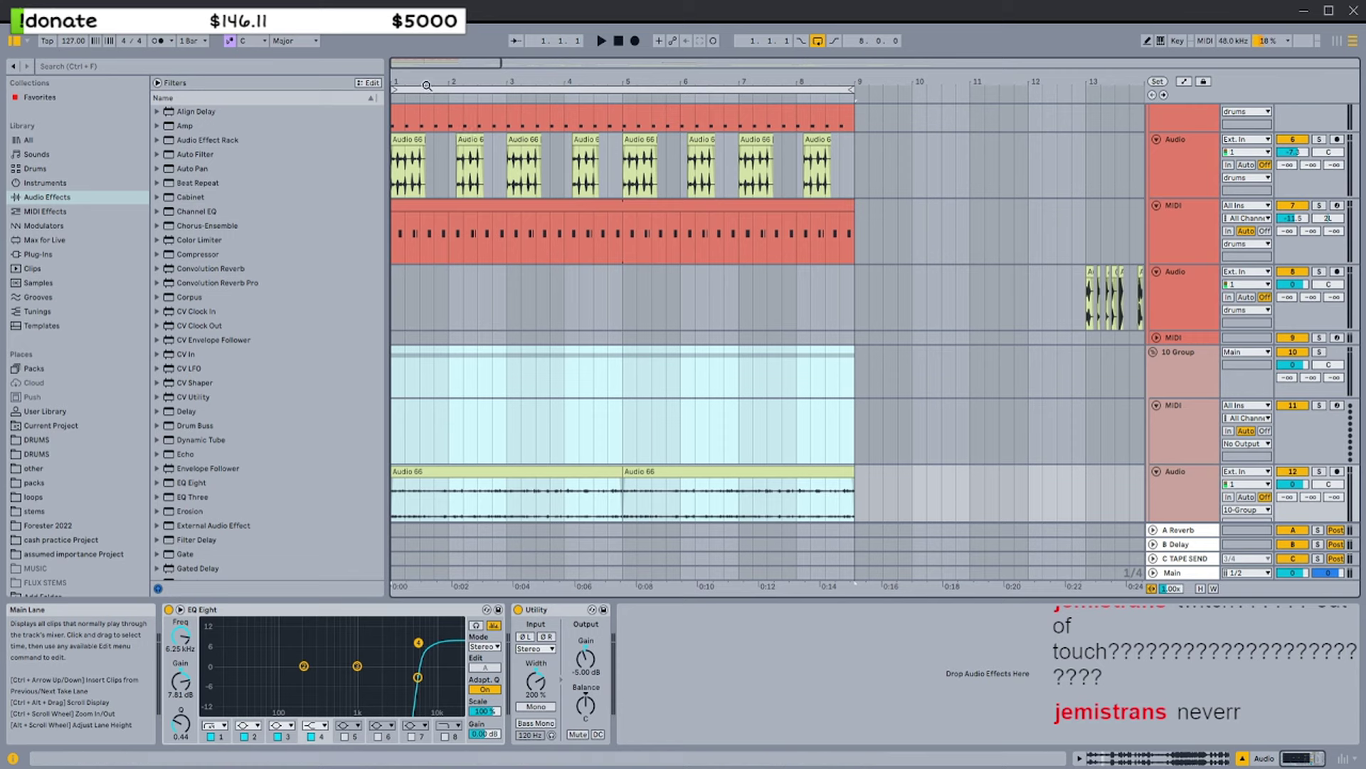
Place the insert marker at the start of bar 1 in the 10 Group lane
{"action": "left_click_drag", "start_coordinate": [427, 86], "coordinate": [429, 70]}
{"action": "left_click_drag", "start_coordinate": [690, 360], "coordinate": [396, 366]}
{"action": "left_click", "coordinate": [398, 351]}
{"action": "scroll", "coordinate": [648, 324], "scroll_direction": "down", "scroll_amount": 1}
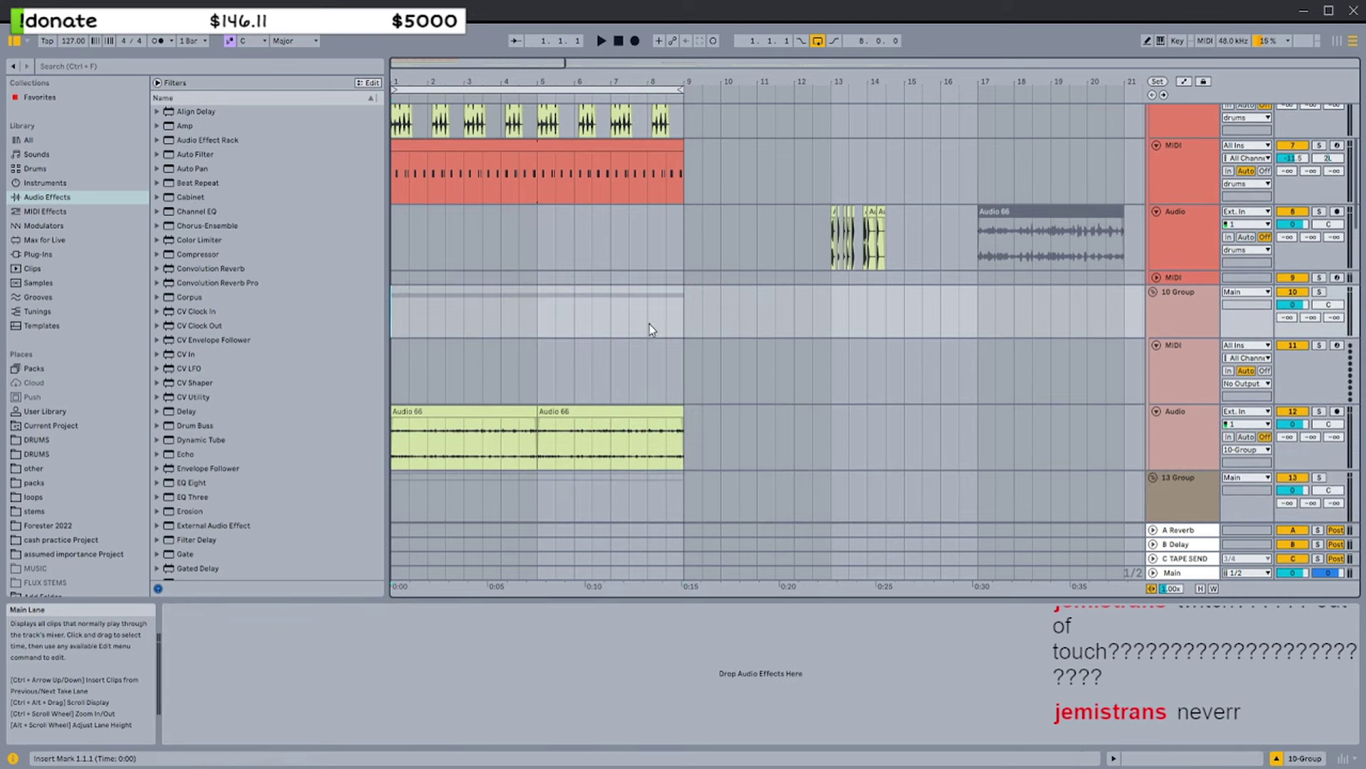